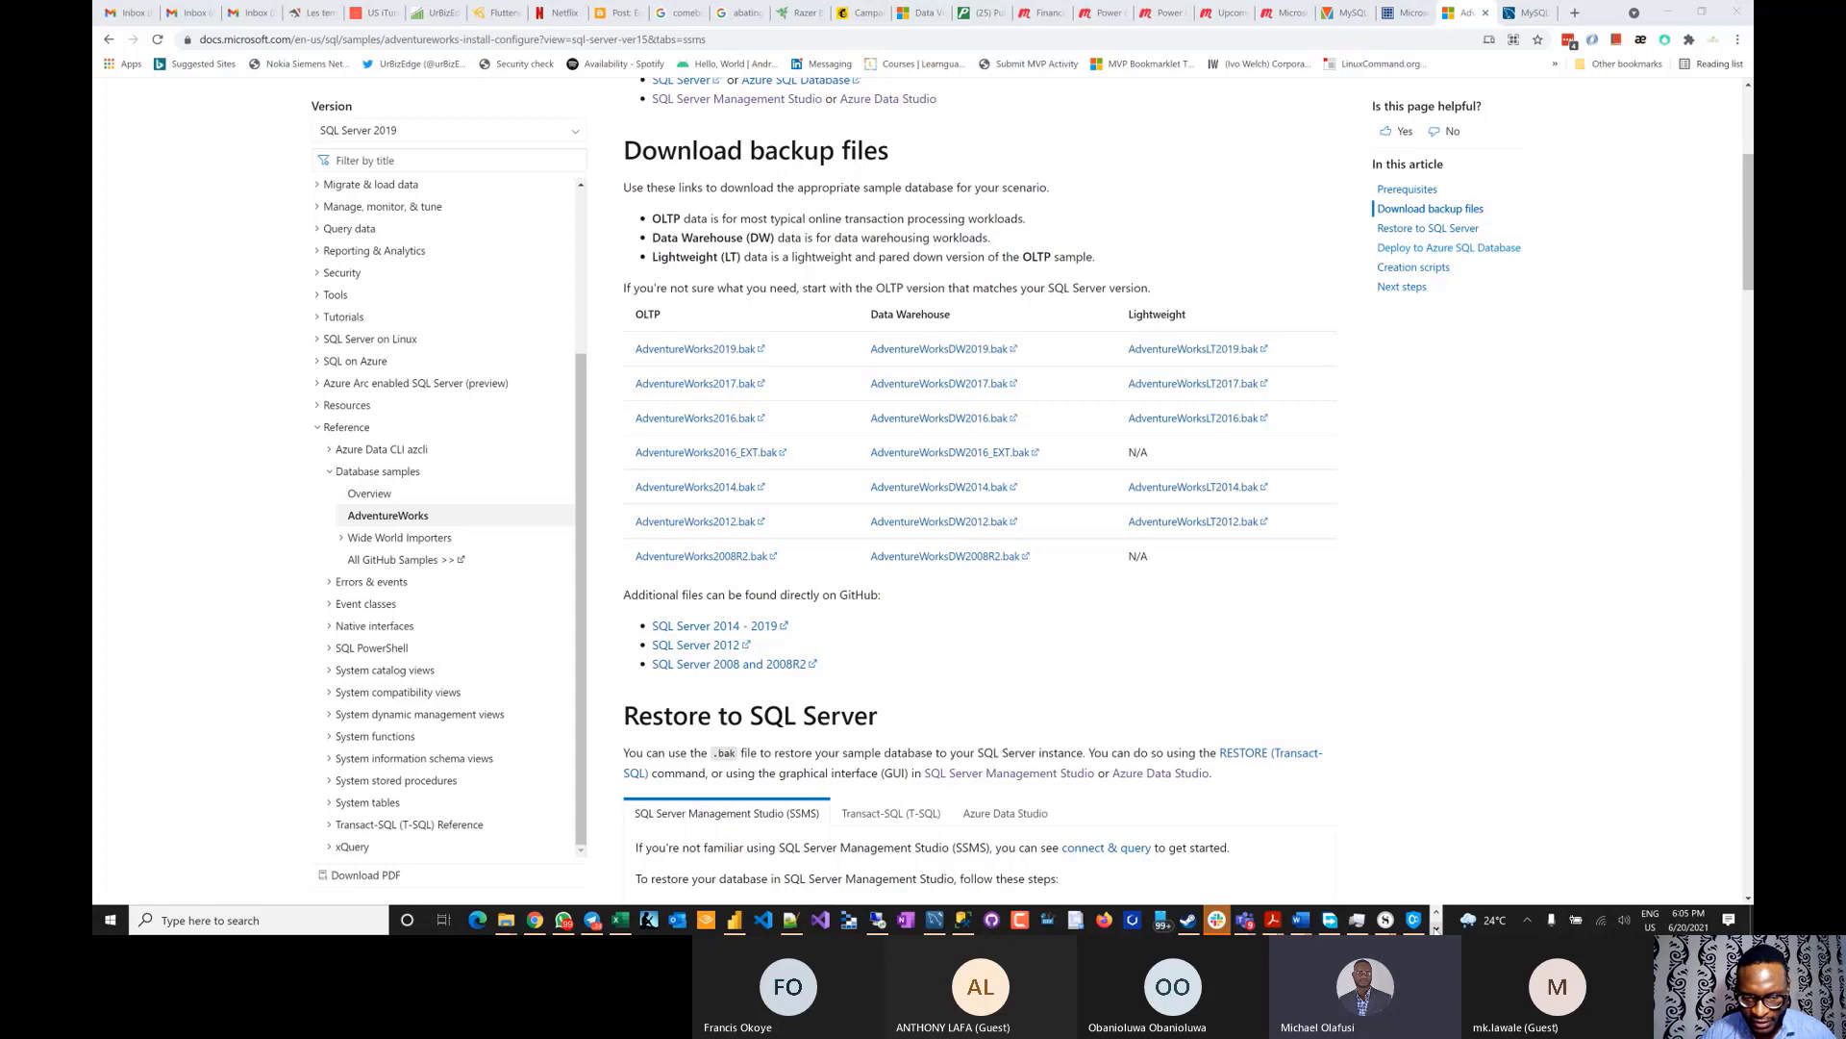
- Bring the Power BI Office Hour meeting forward in Teams and open its chat
left_click(1436, 929)
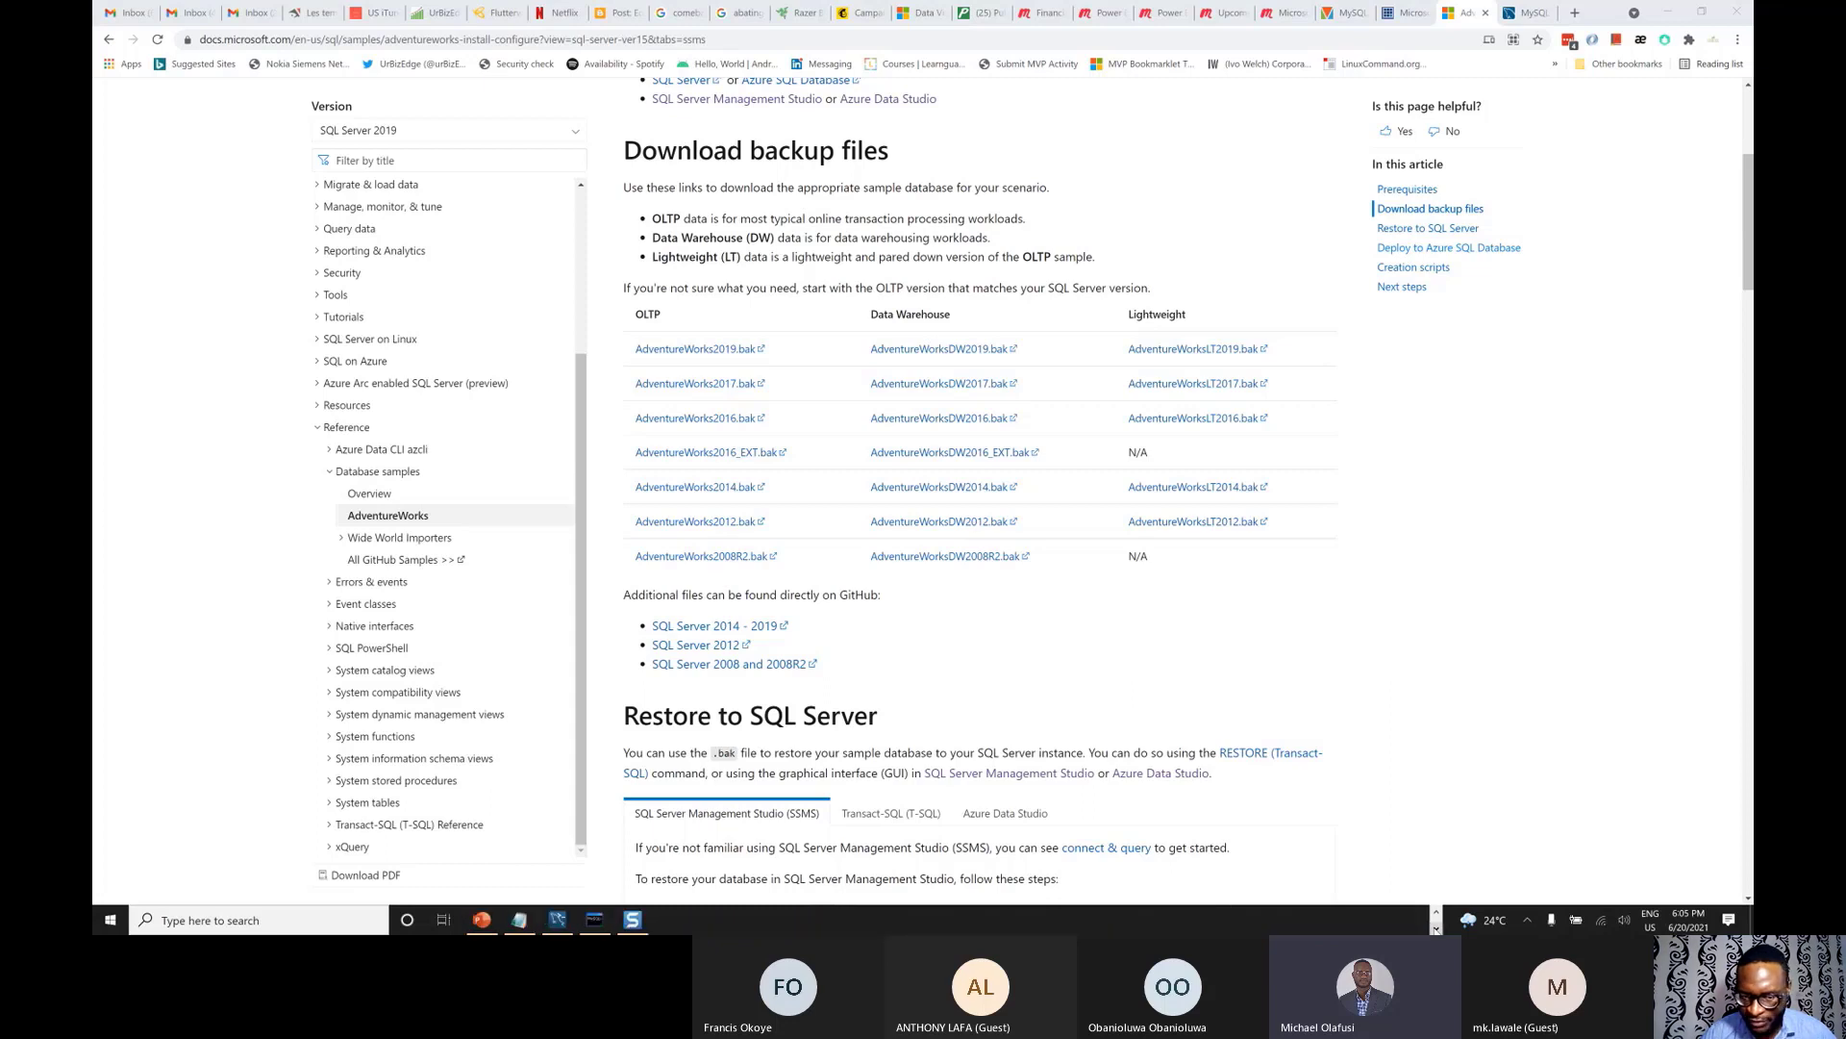
left_click(1437, 912)
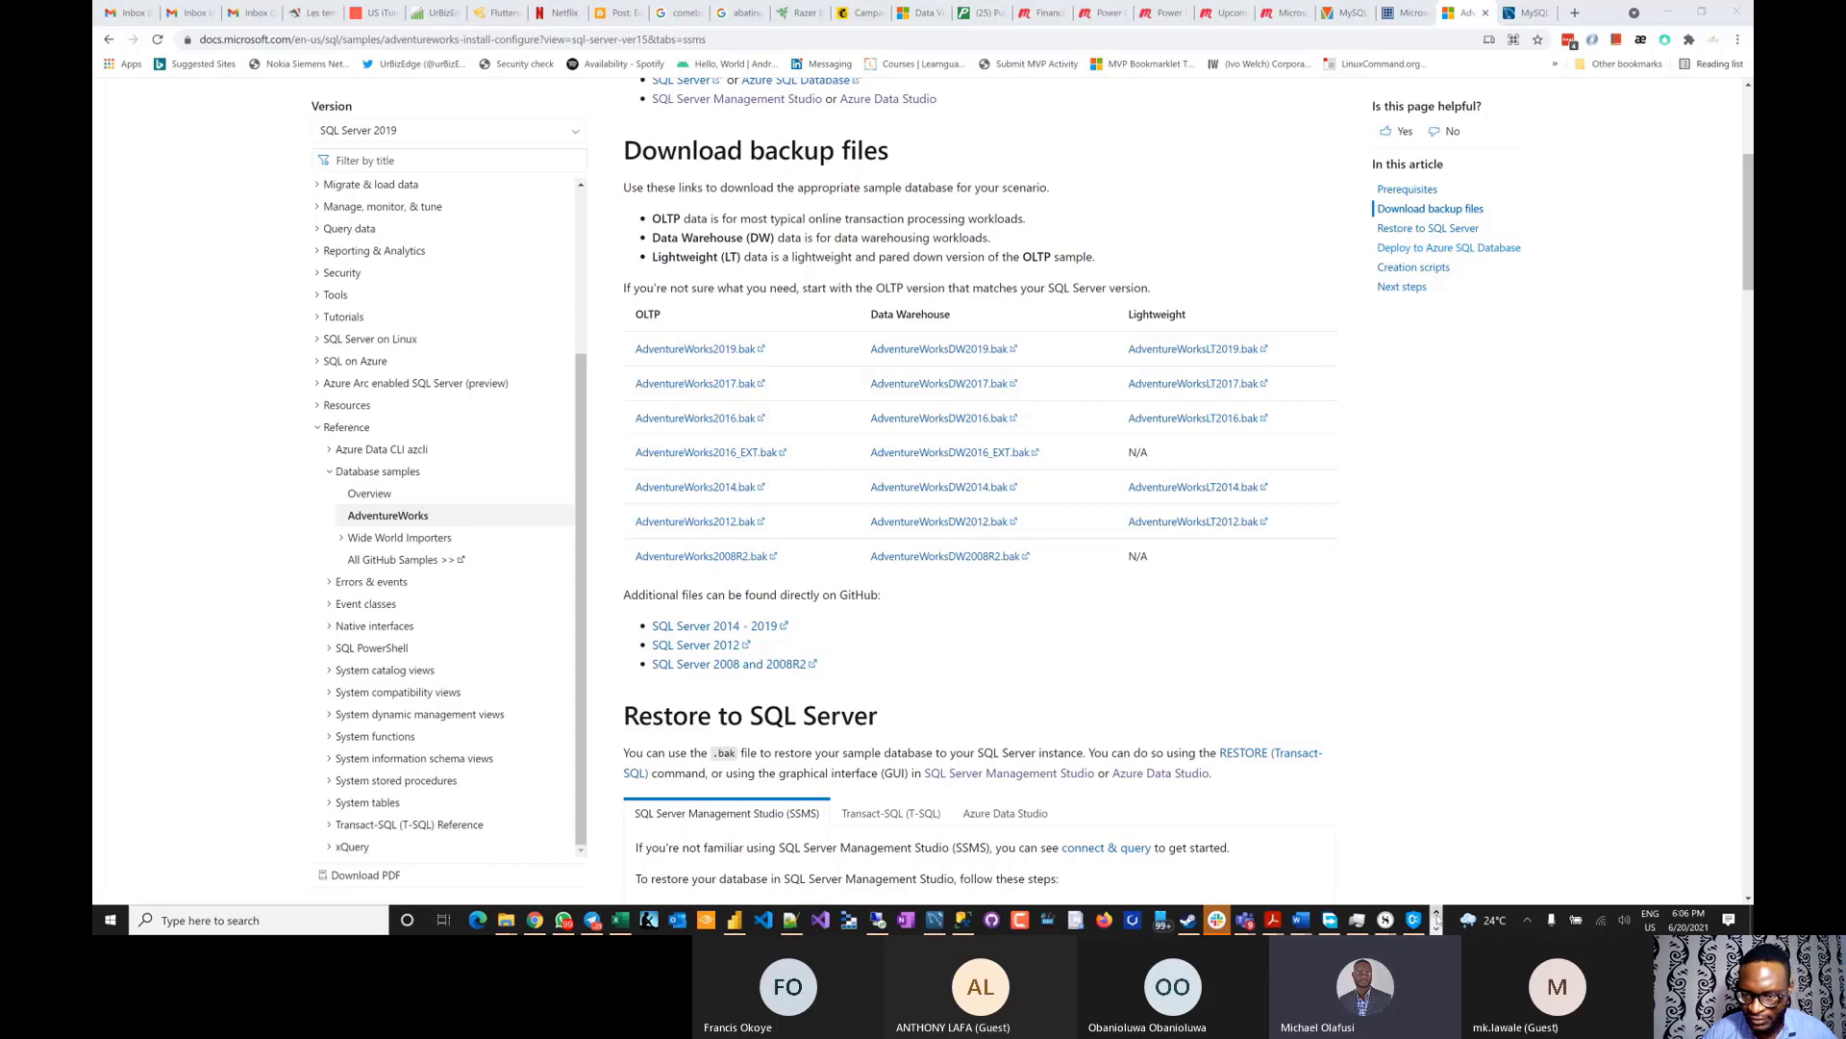
left_click(1436, 929)
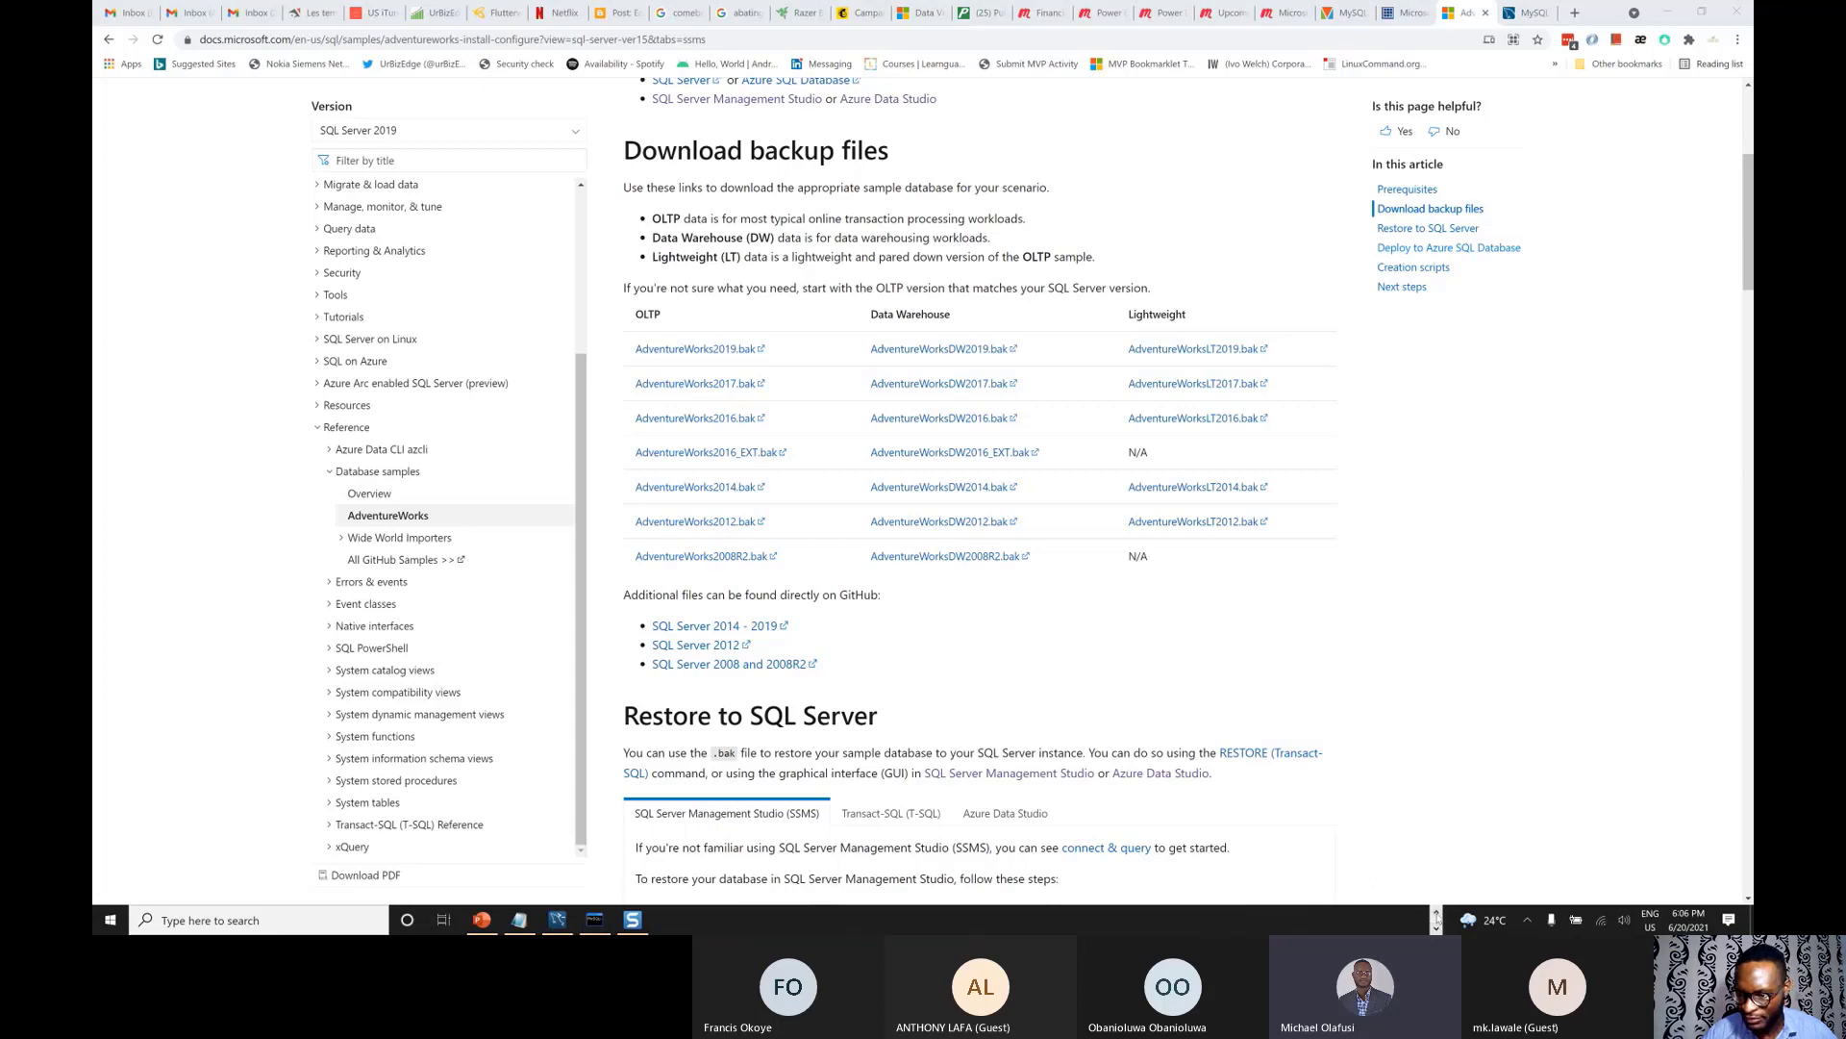
left_click(1437, 913)
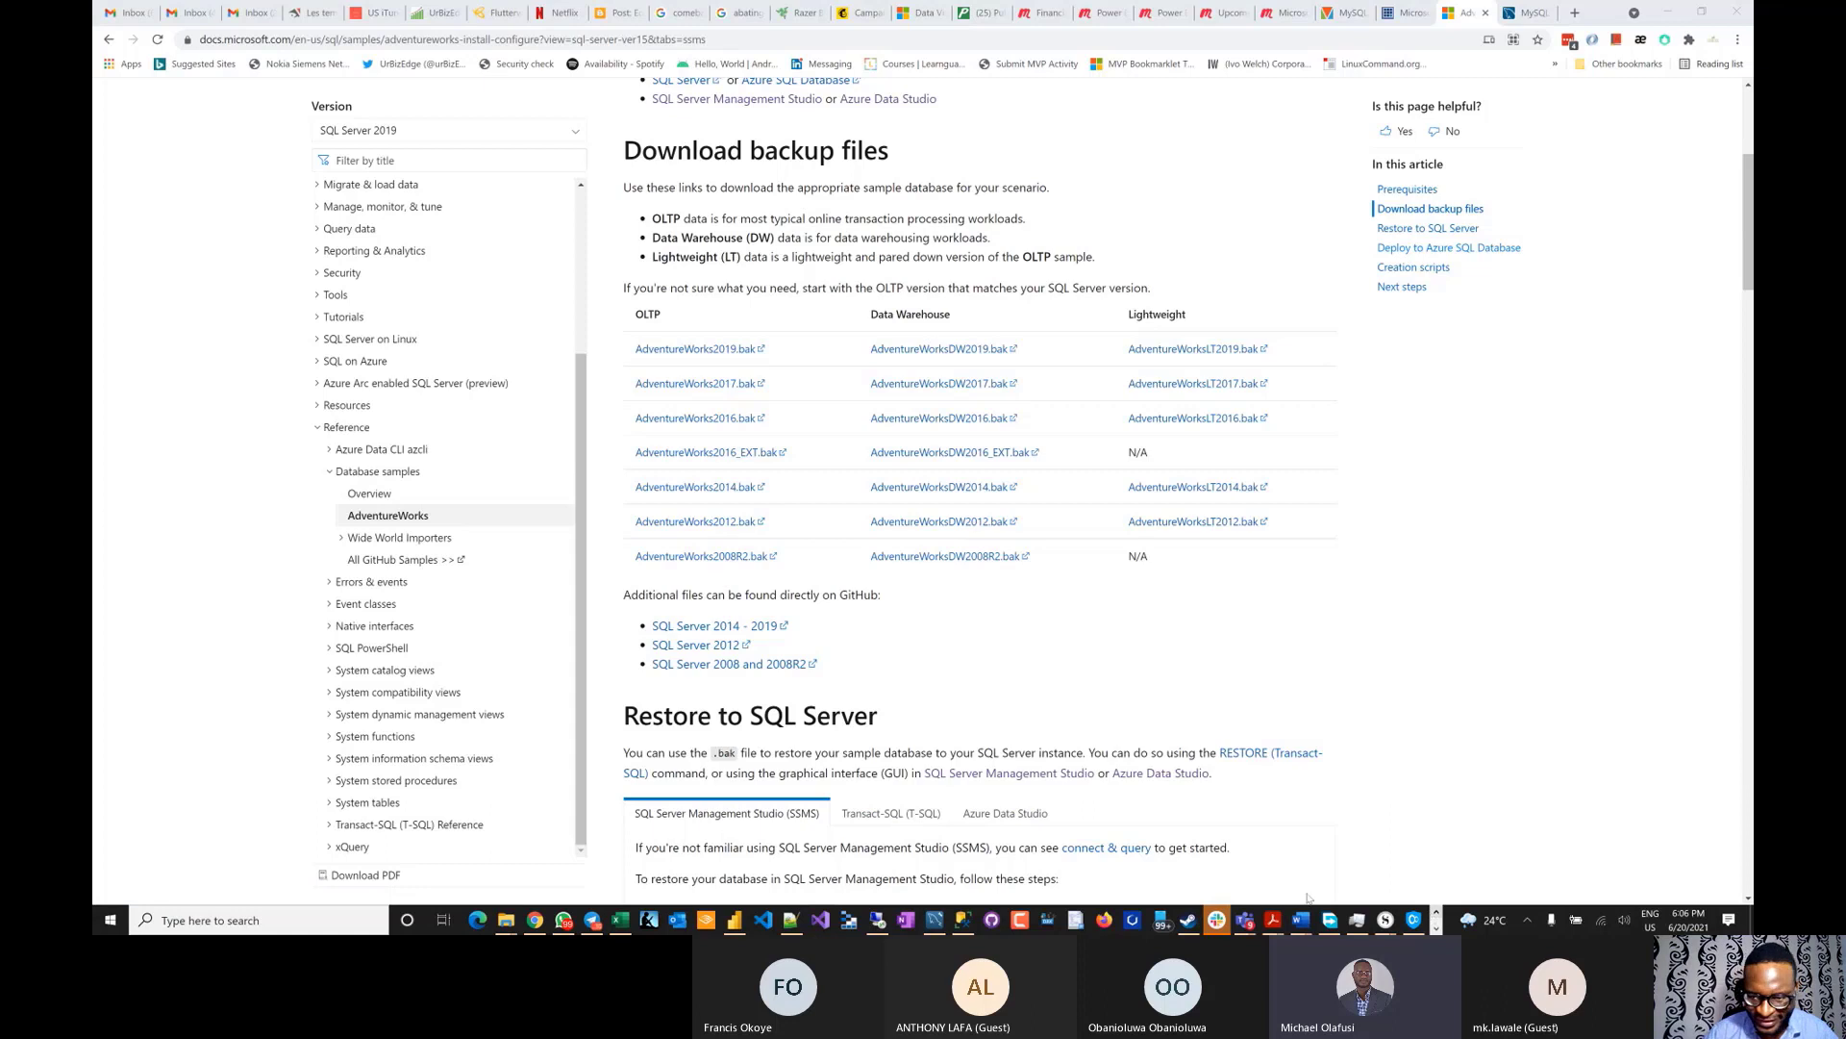
mouse_move(1245, 920)
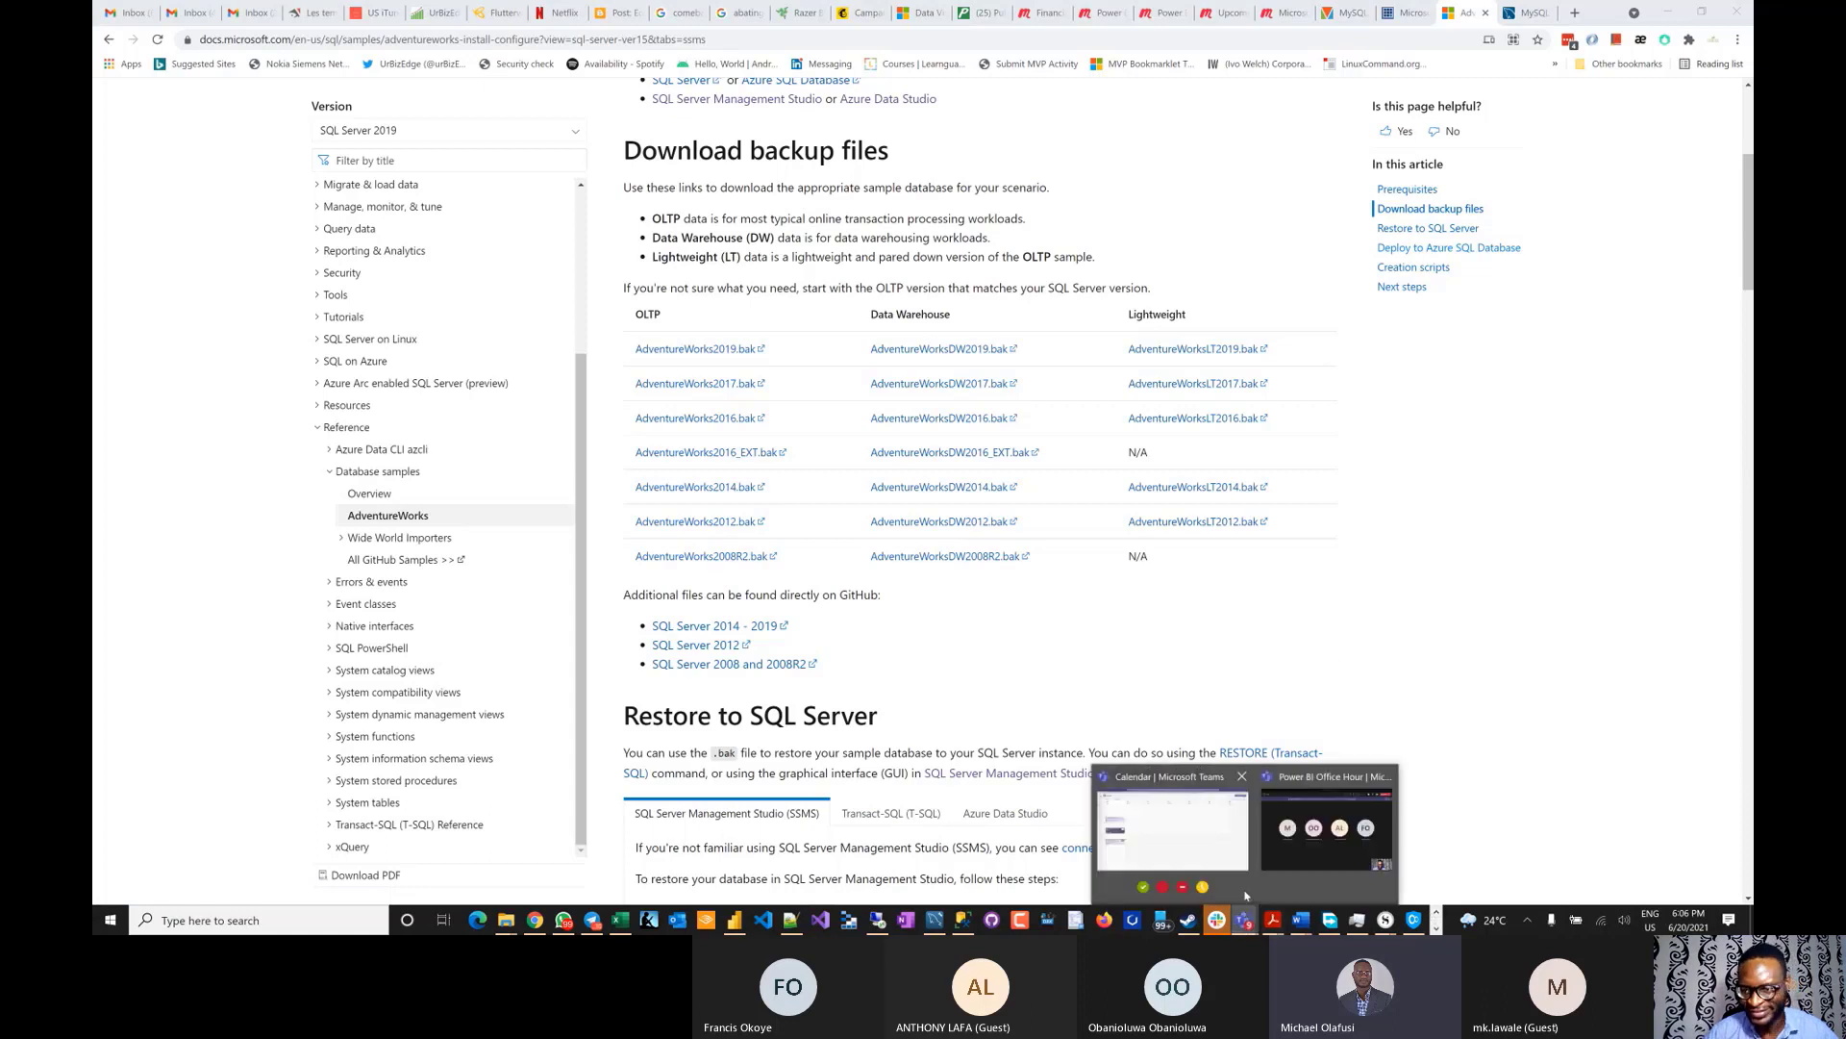
left_click(1269, 798)
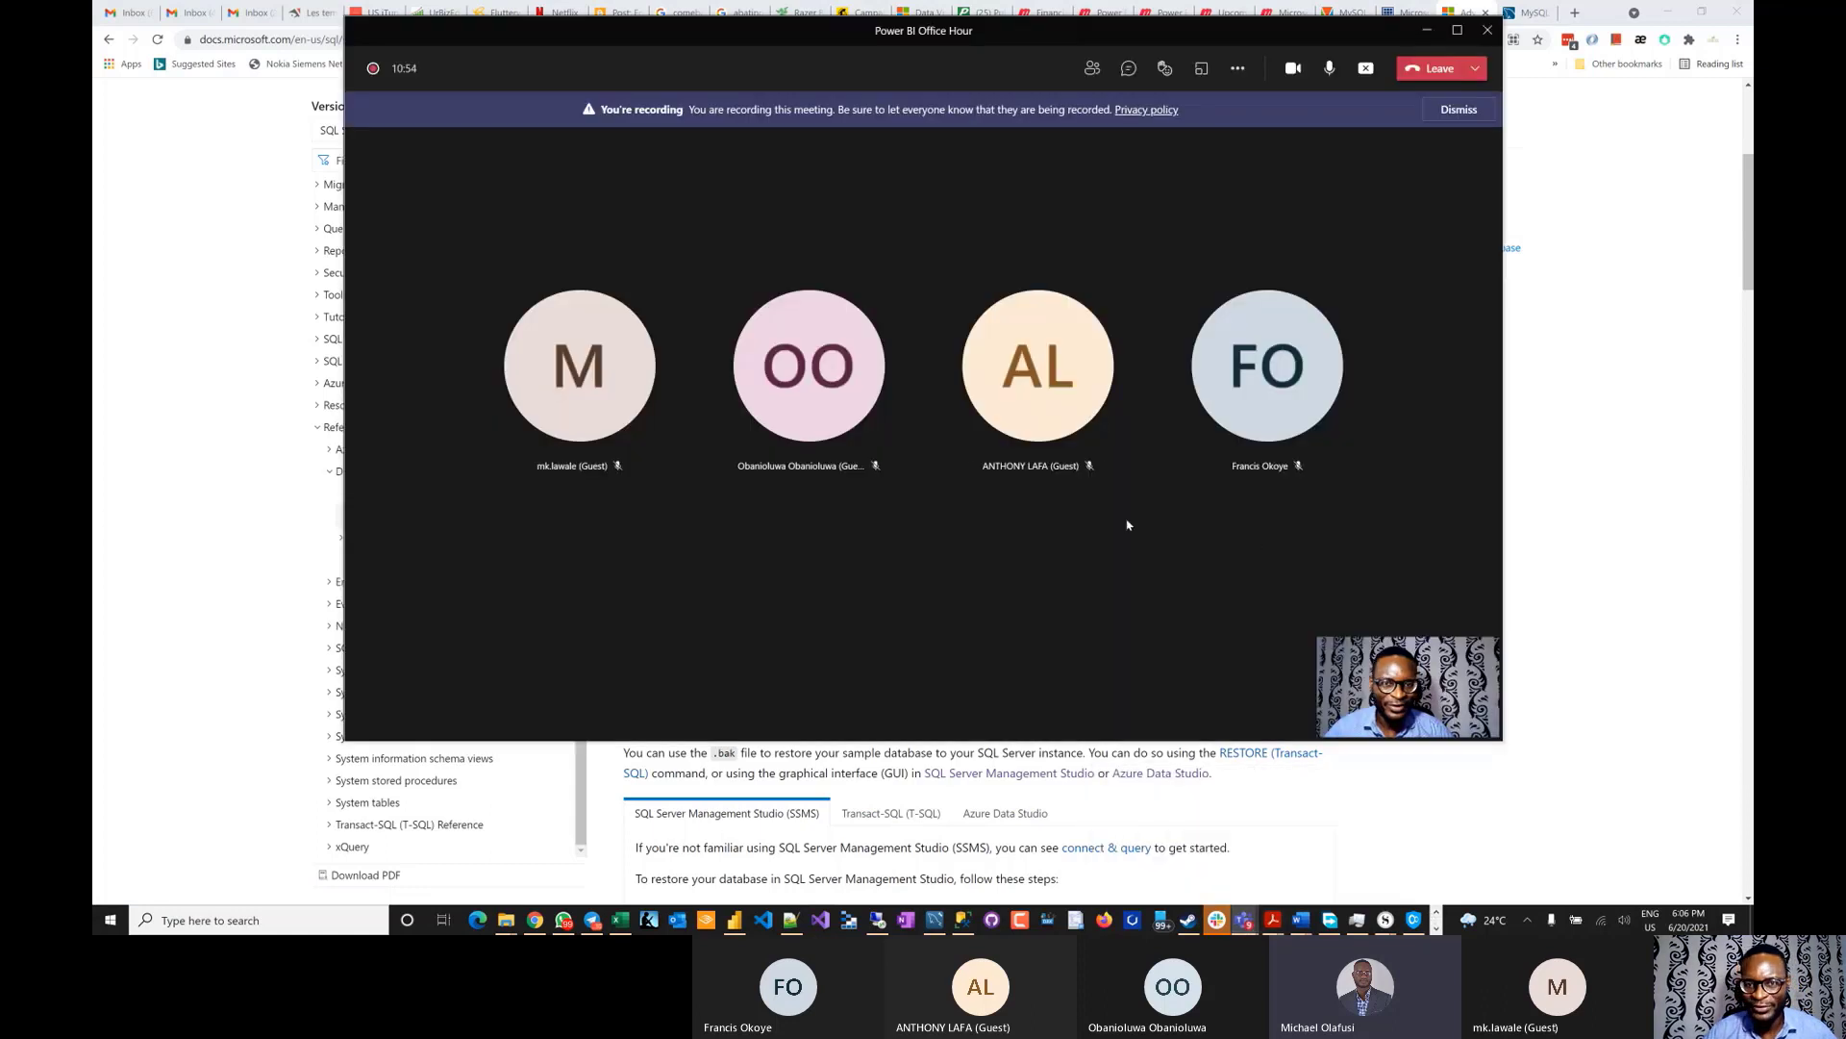
left_click(1128, 68)
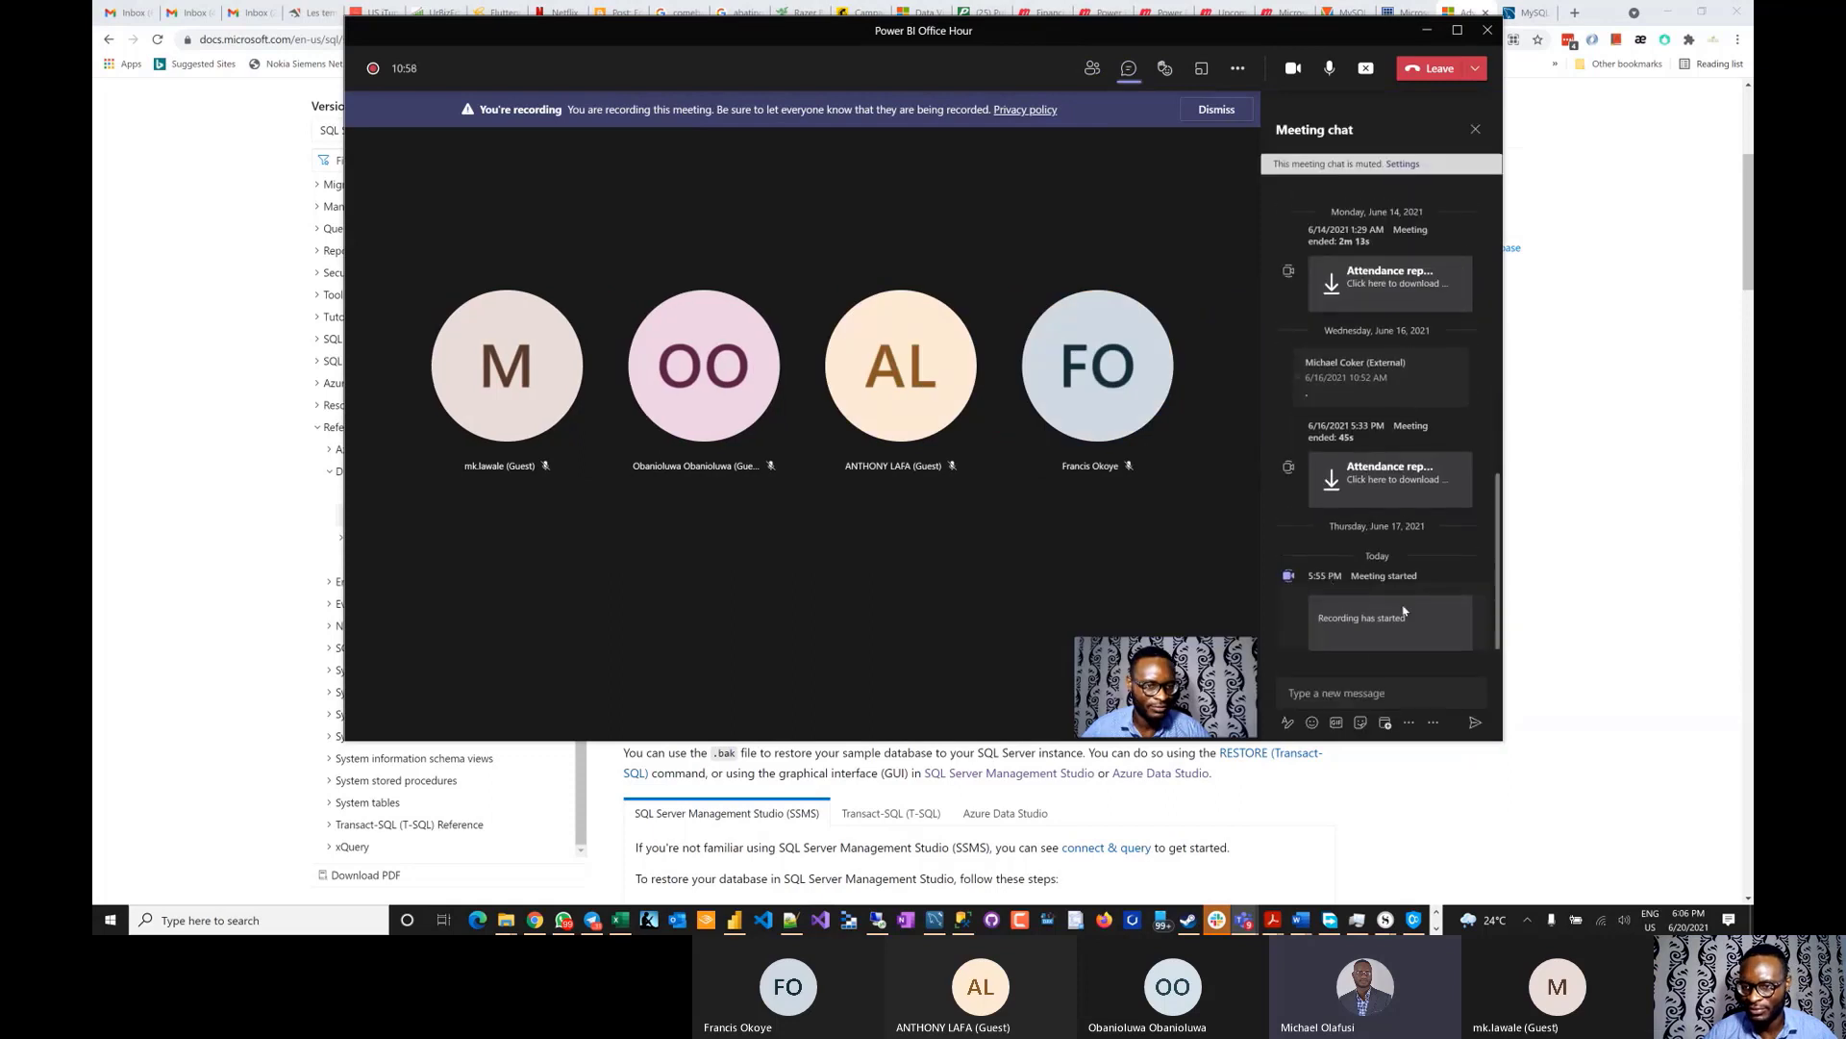
- Send 'For AdventureWorks' with the pasted docs link on a new line, then return to Chrome
type("For Advet")
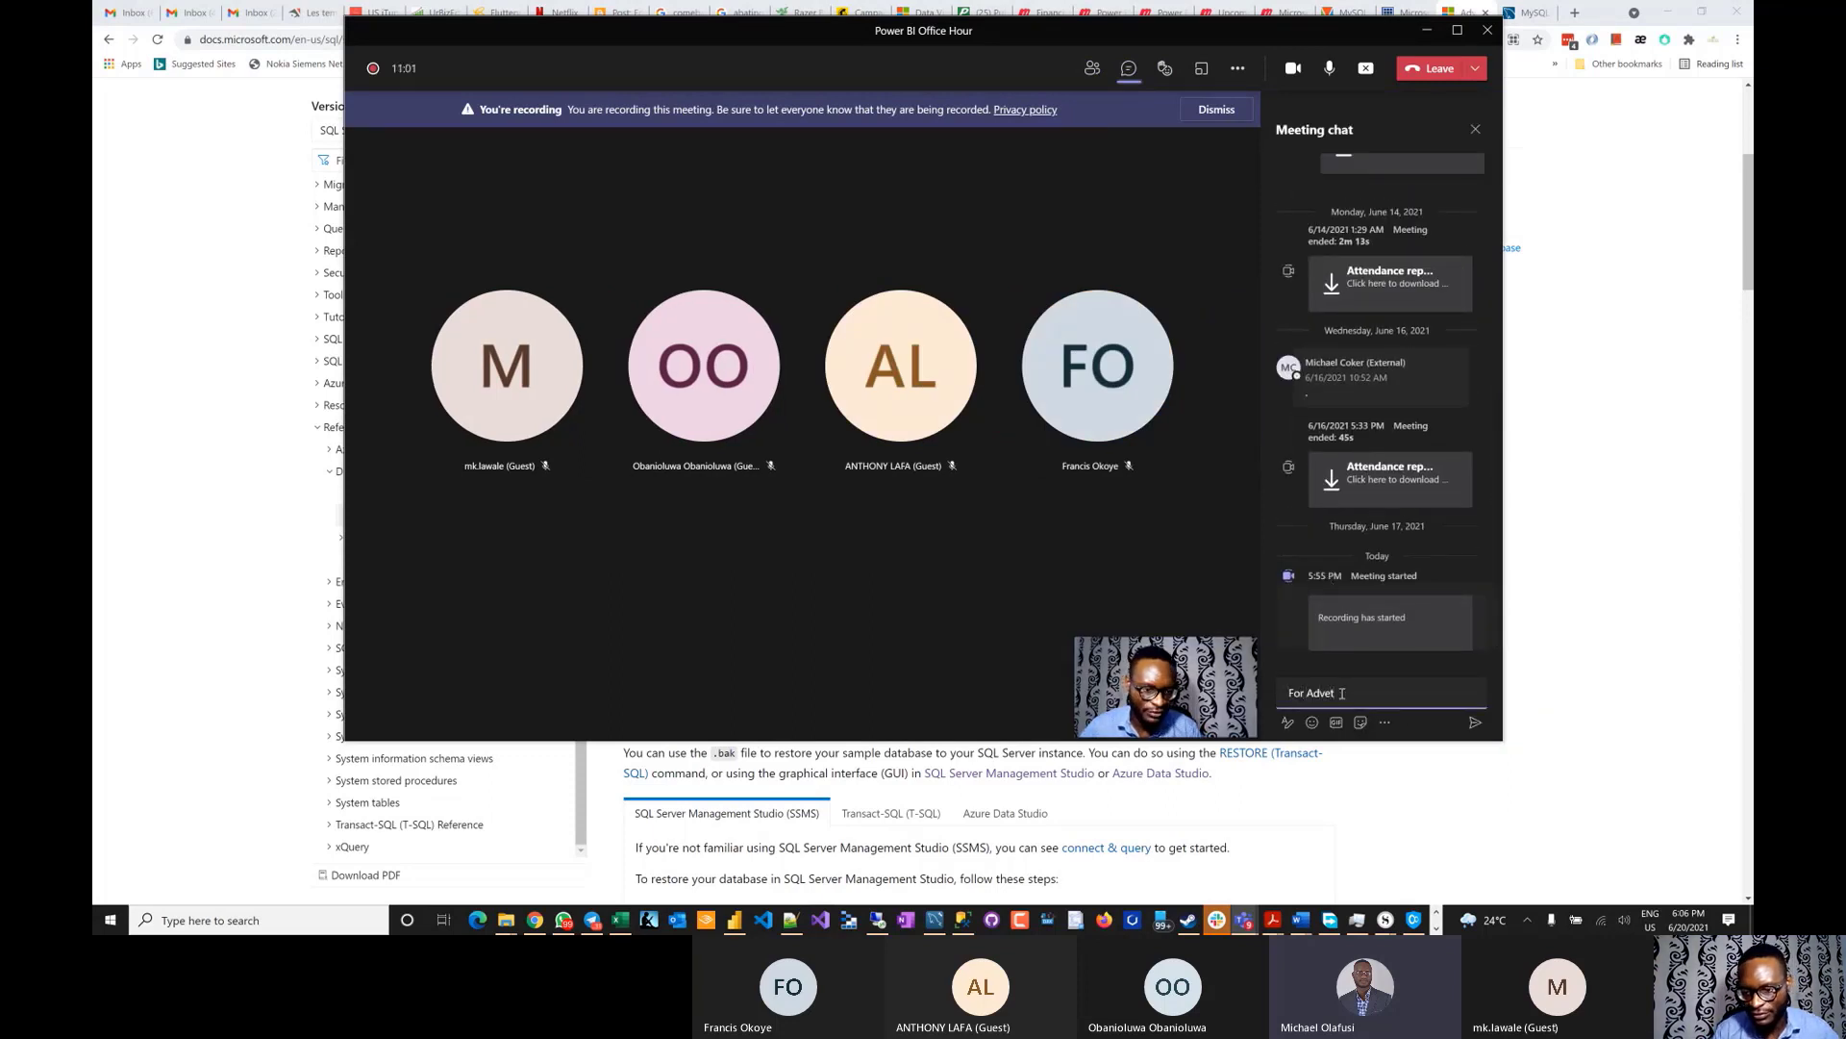
key("BackSpace")
type("nture")
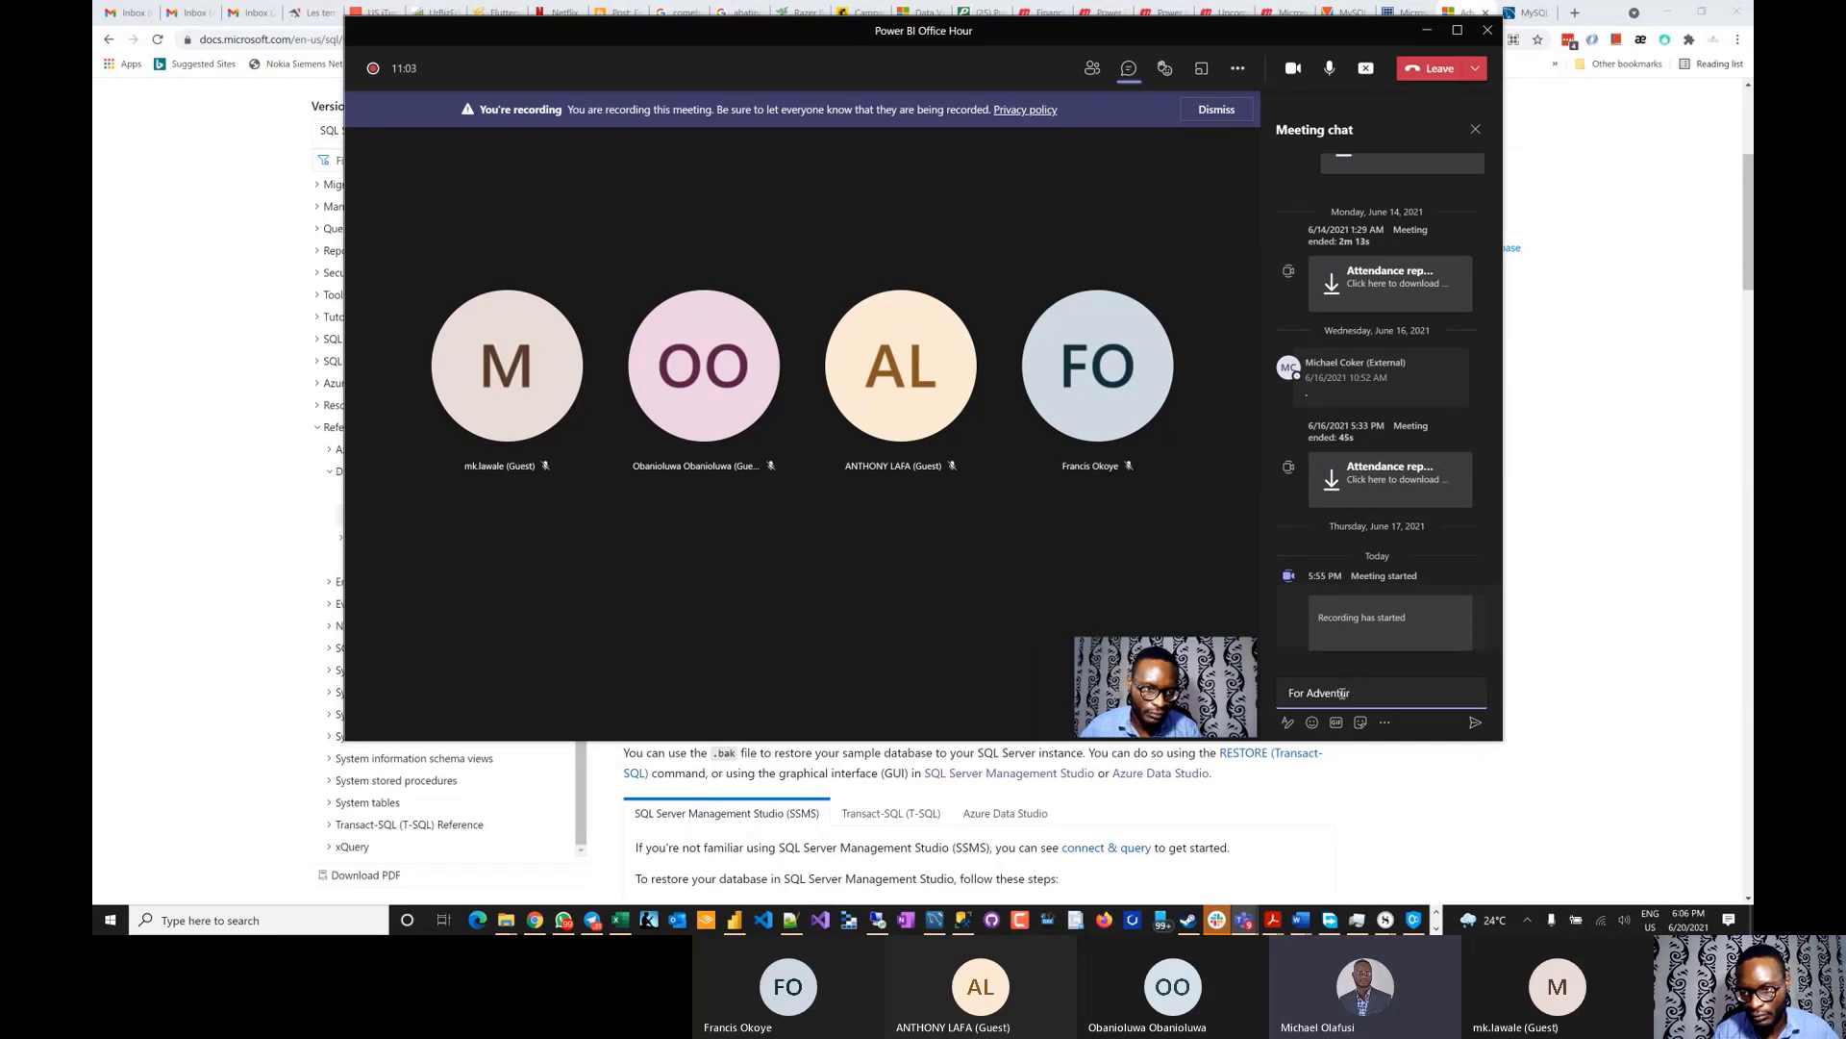
key("BackSpace")
type("ur")
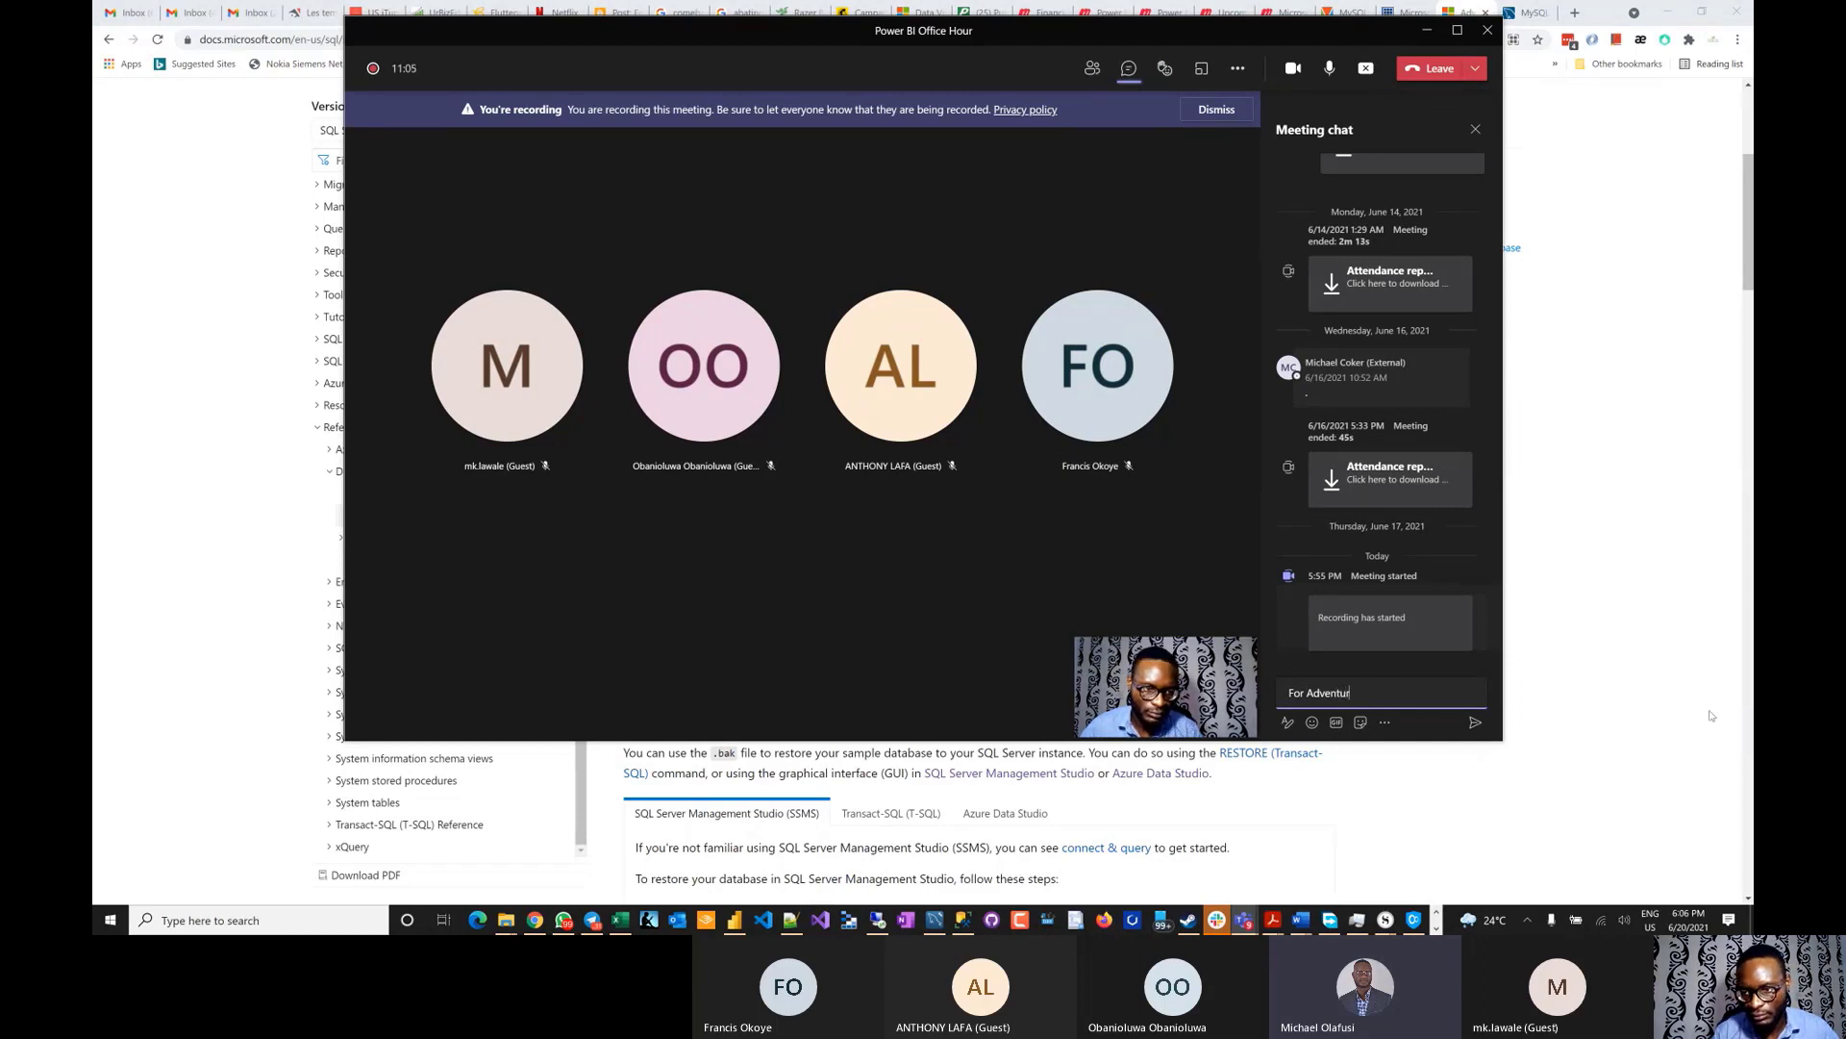
type("eWor")
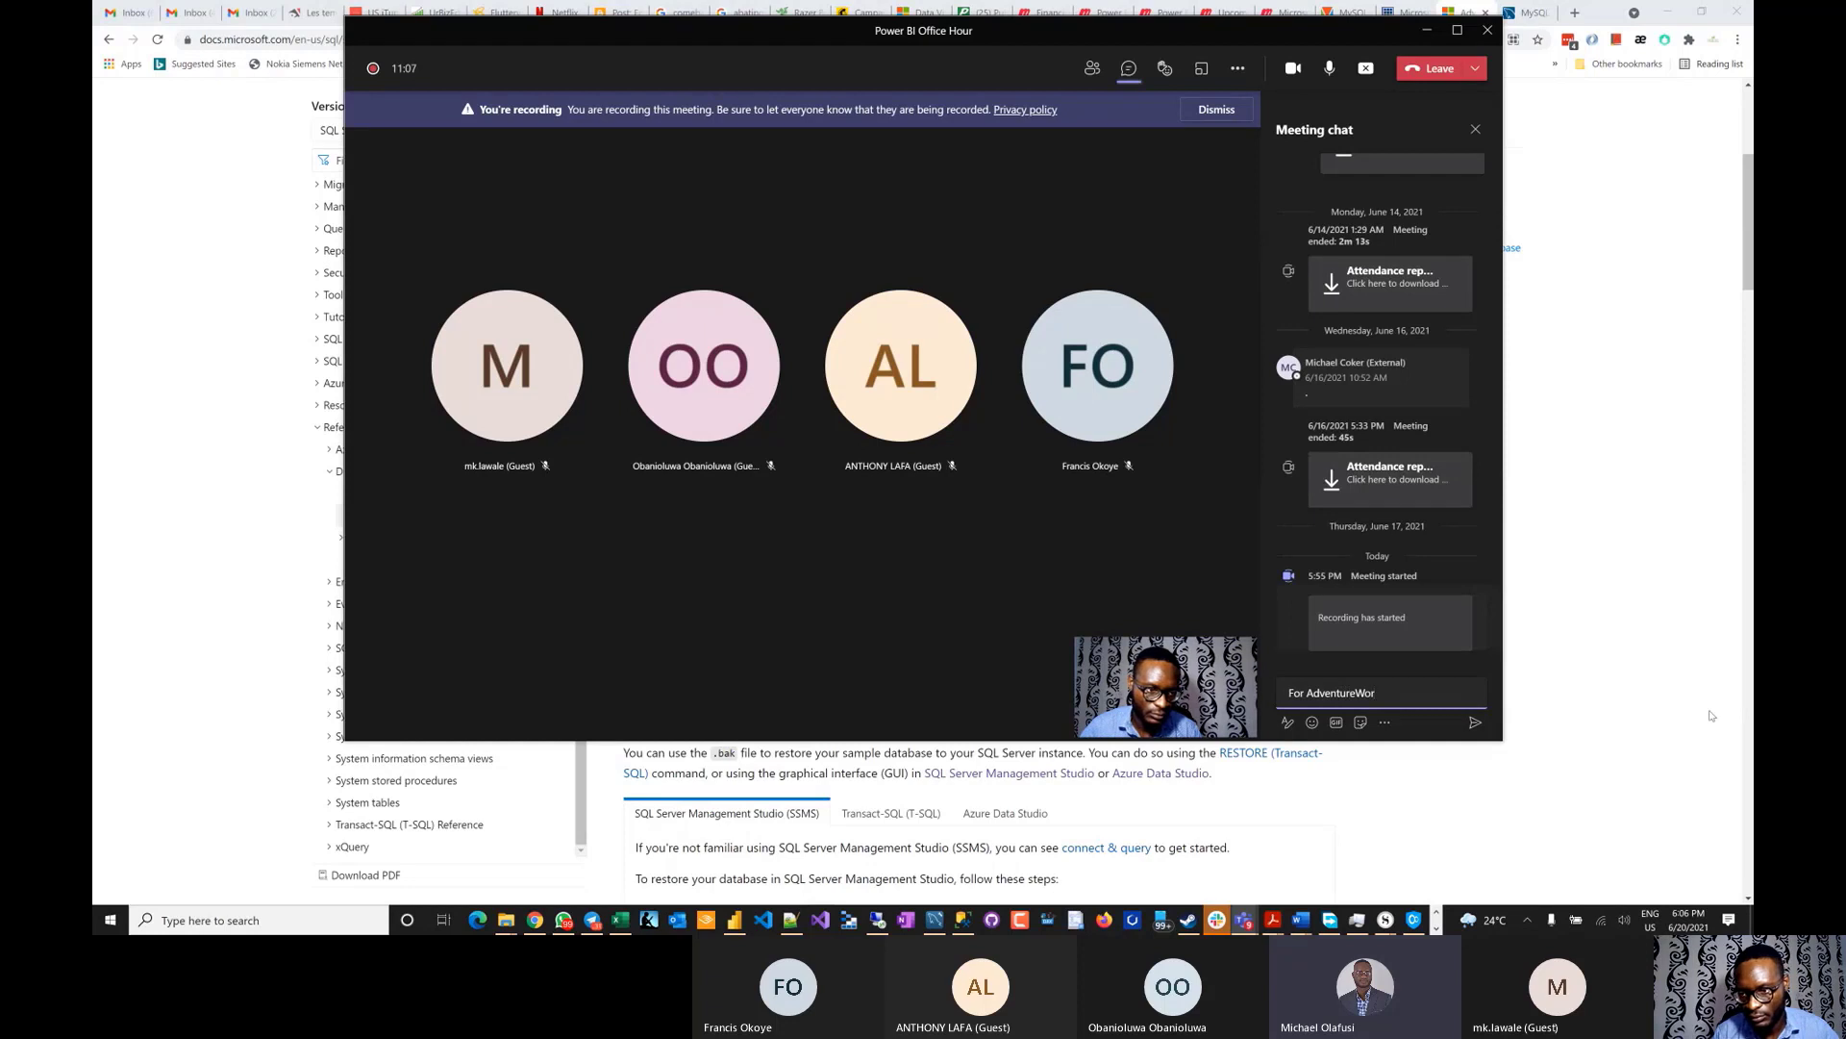
type("ks")
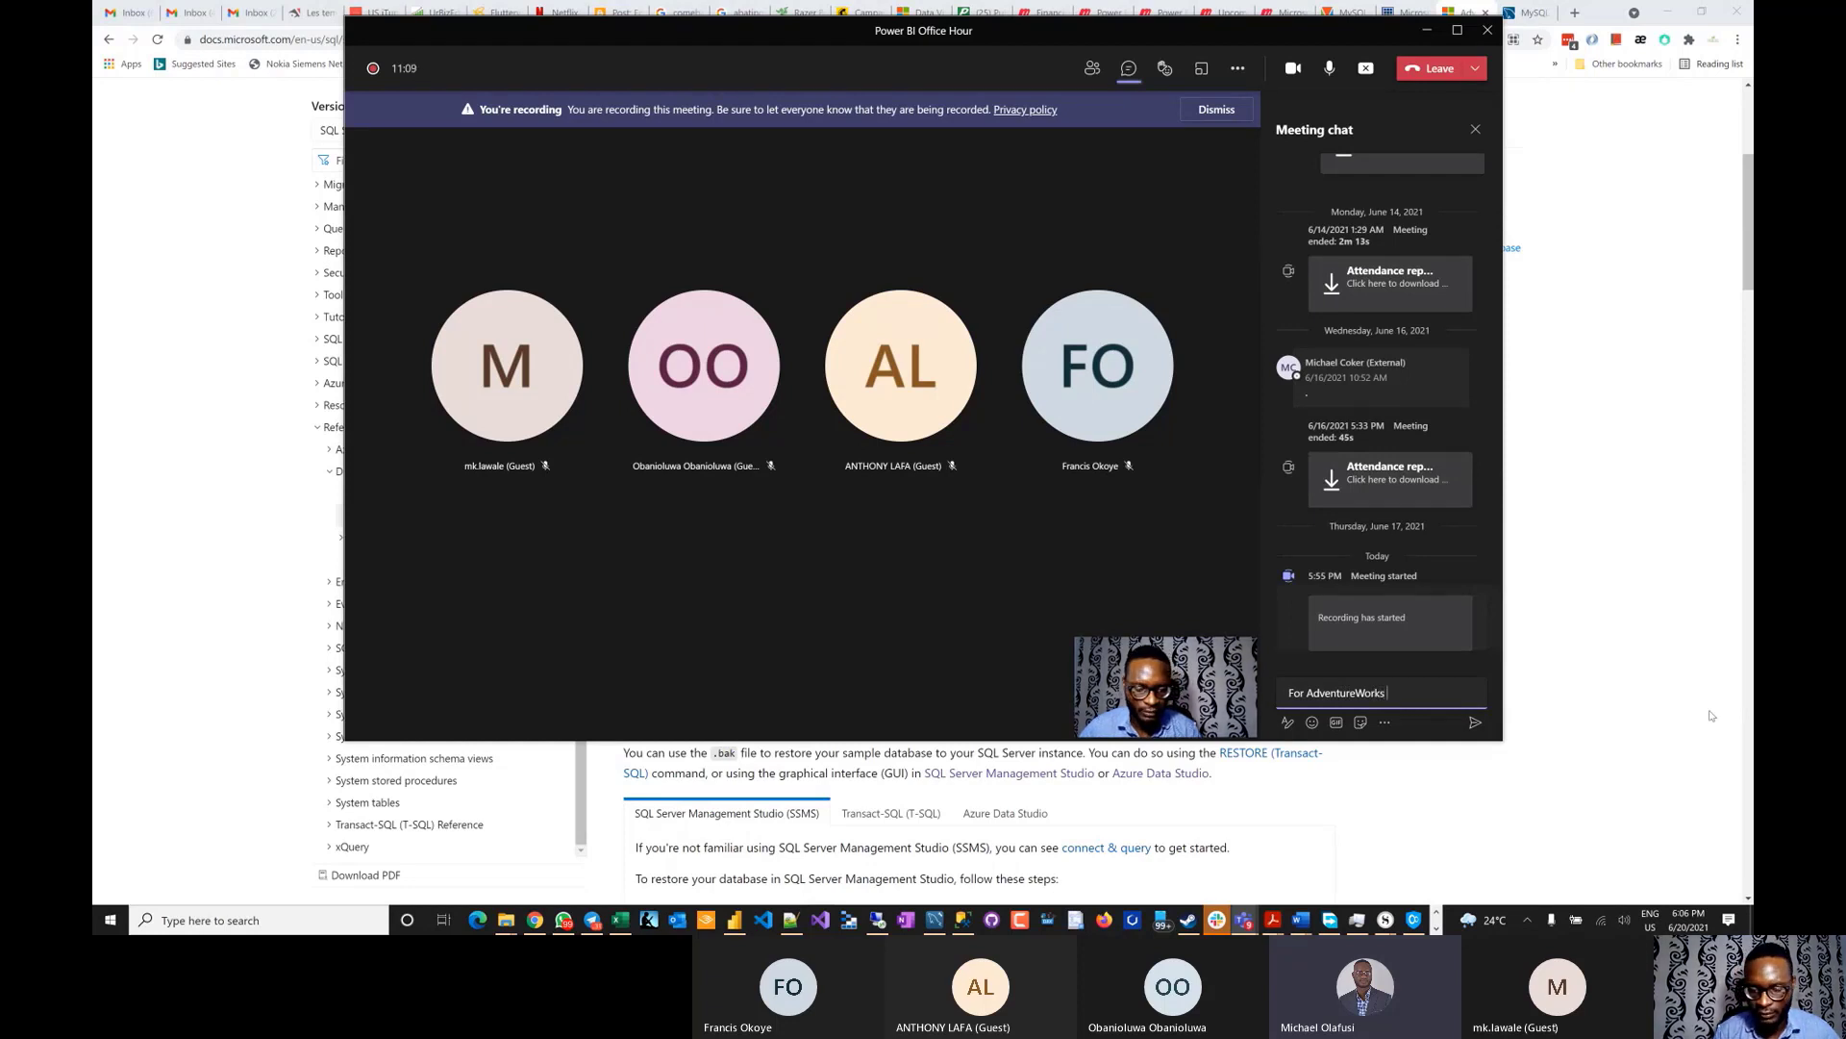
key("shift+Return")
type("https://docs.microsoft.com/en-us/sql/samples/adventureworks-install-configure?view=sql-server-ver15&tabs=ssms")
key("Return")
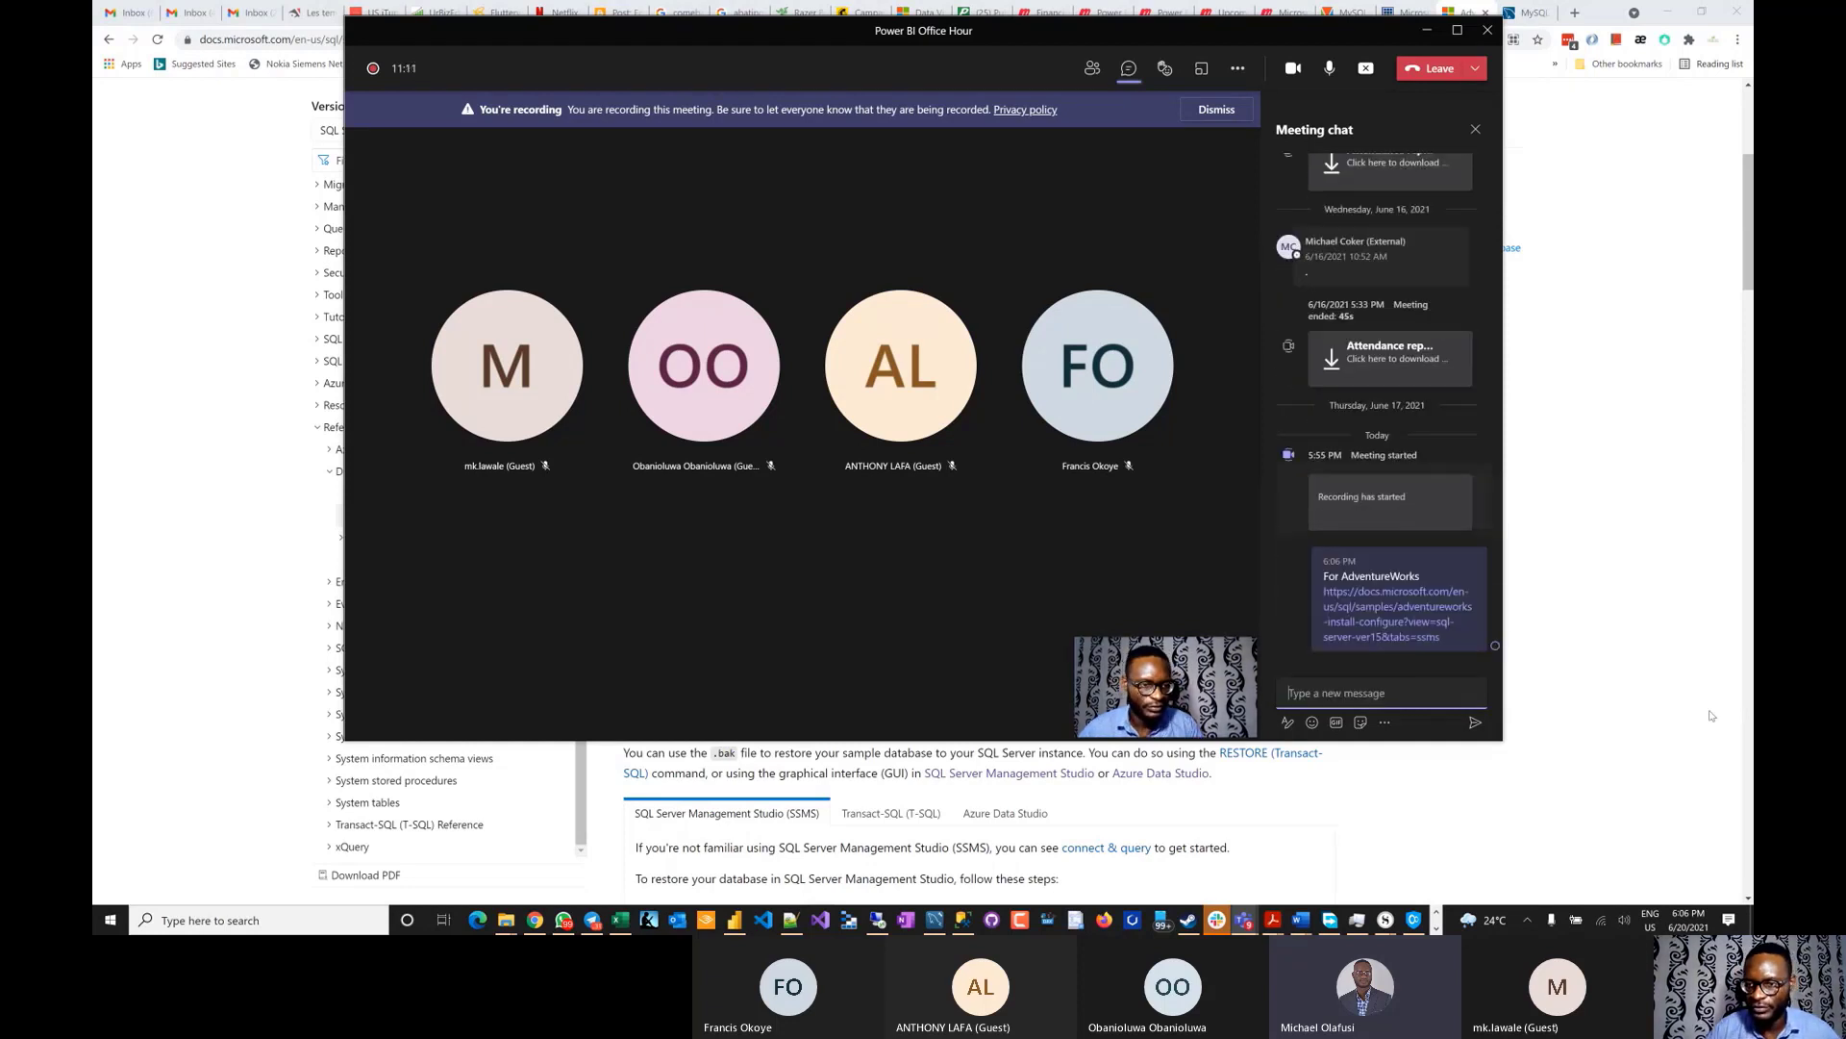
left_click(1614, 631)
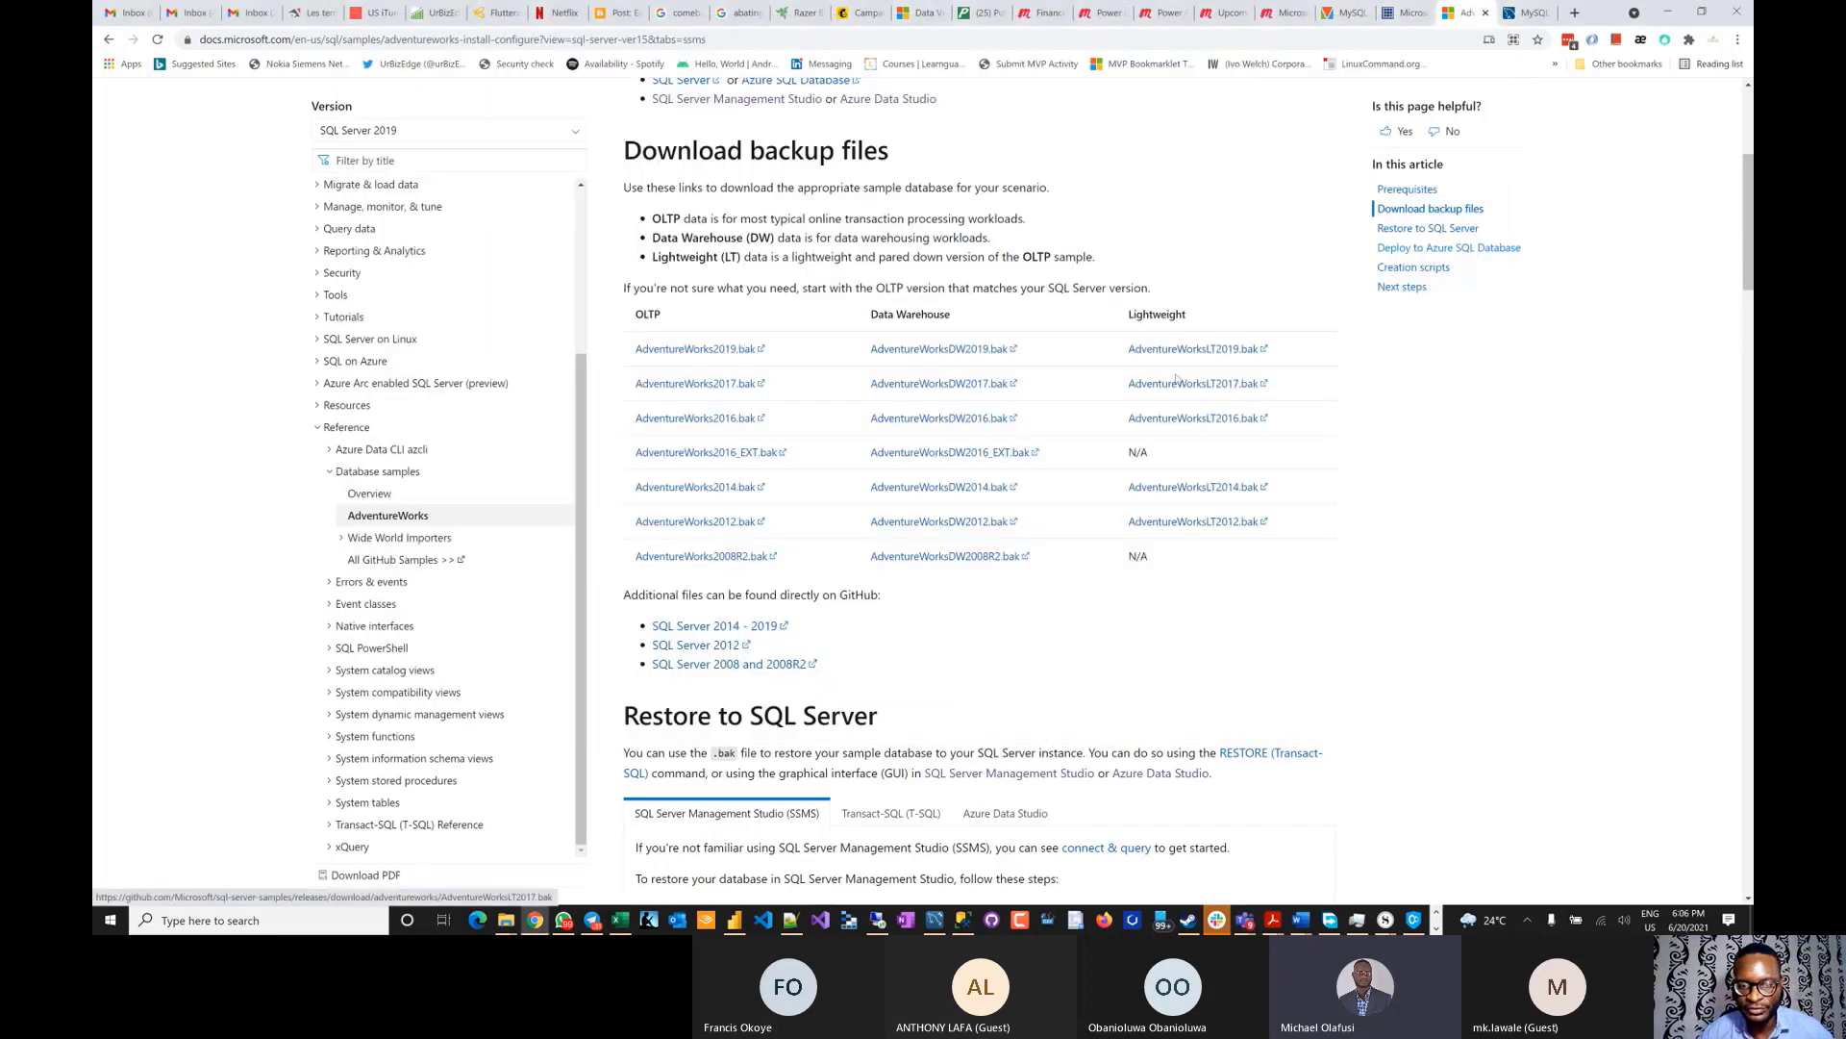
- Download AdventureWorksLT2019.bak from the Lightweight column of the backup files table
scroll(1099, 361, "up", 1)
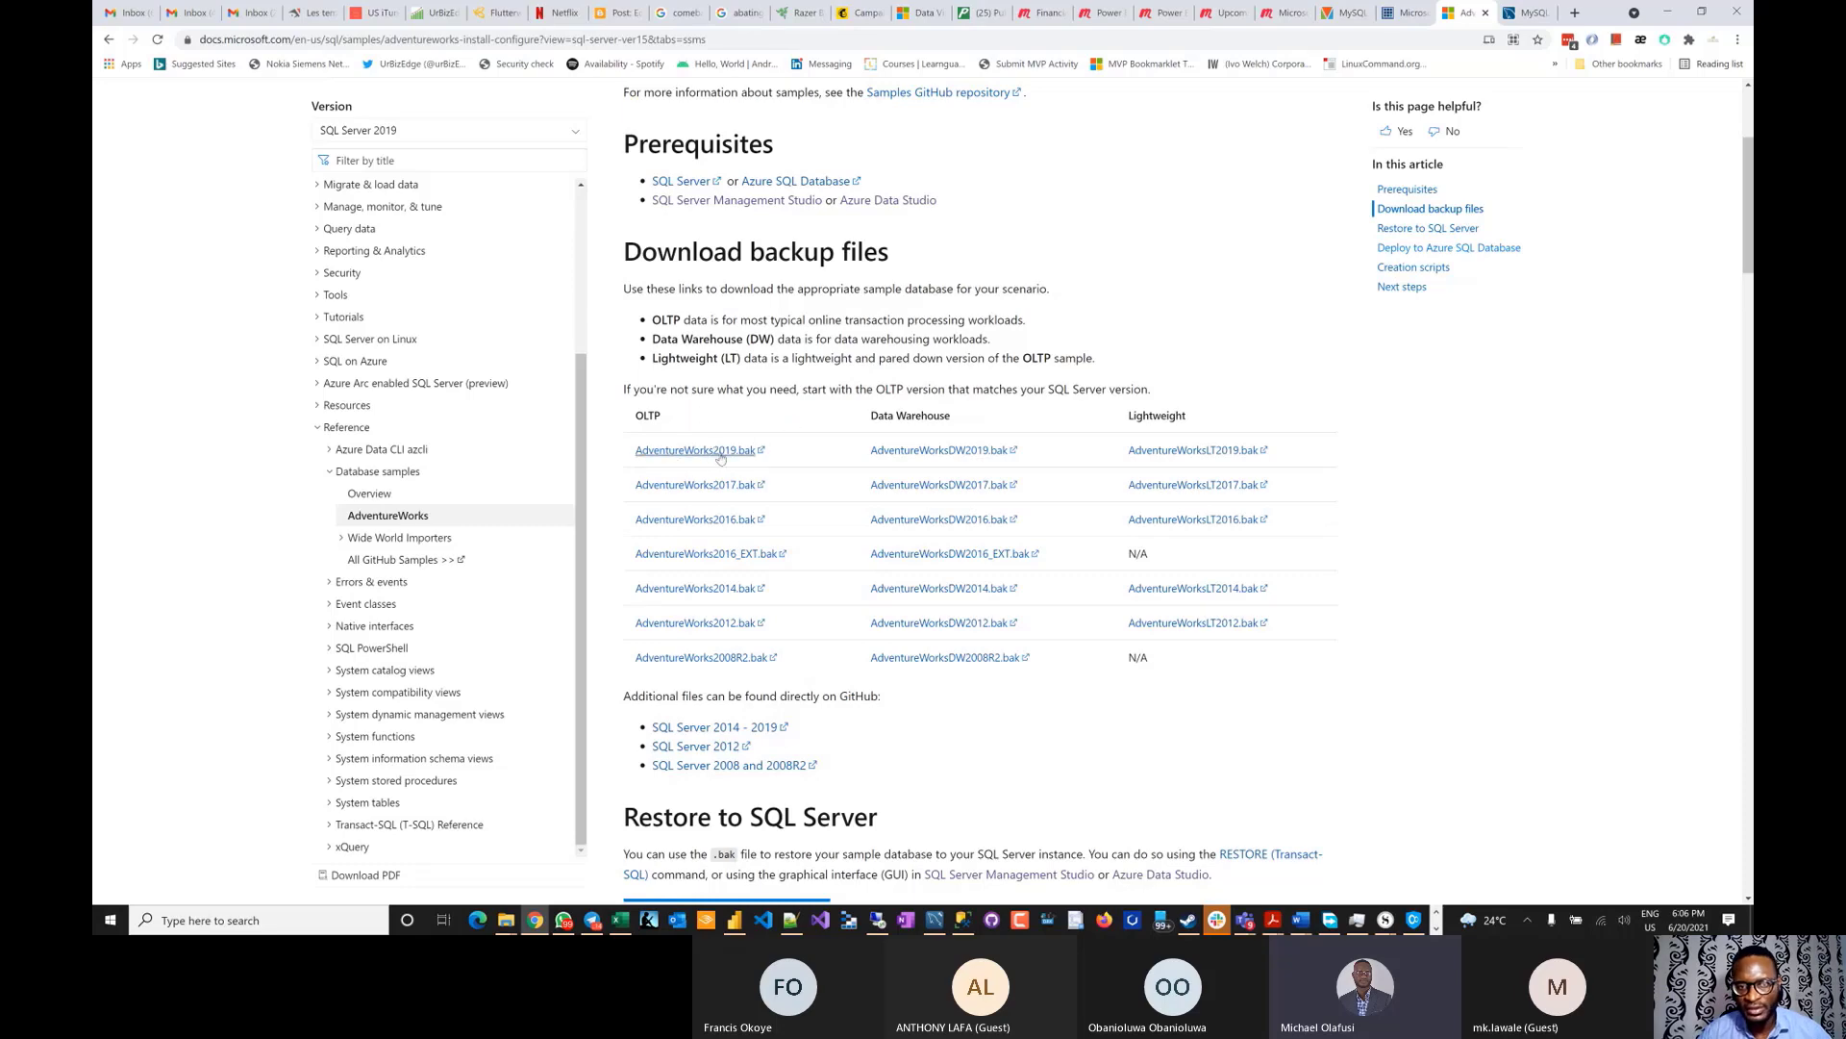
scroll(1112, 332, "up", 3)
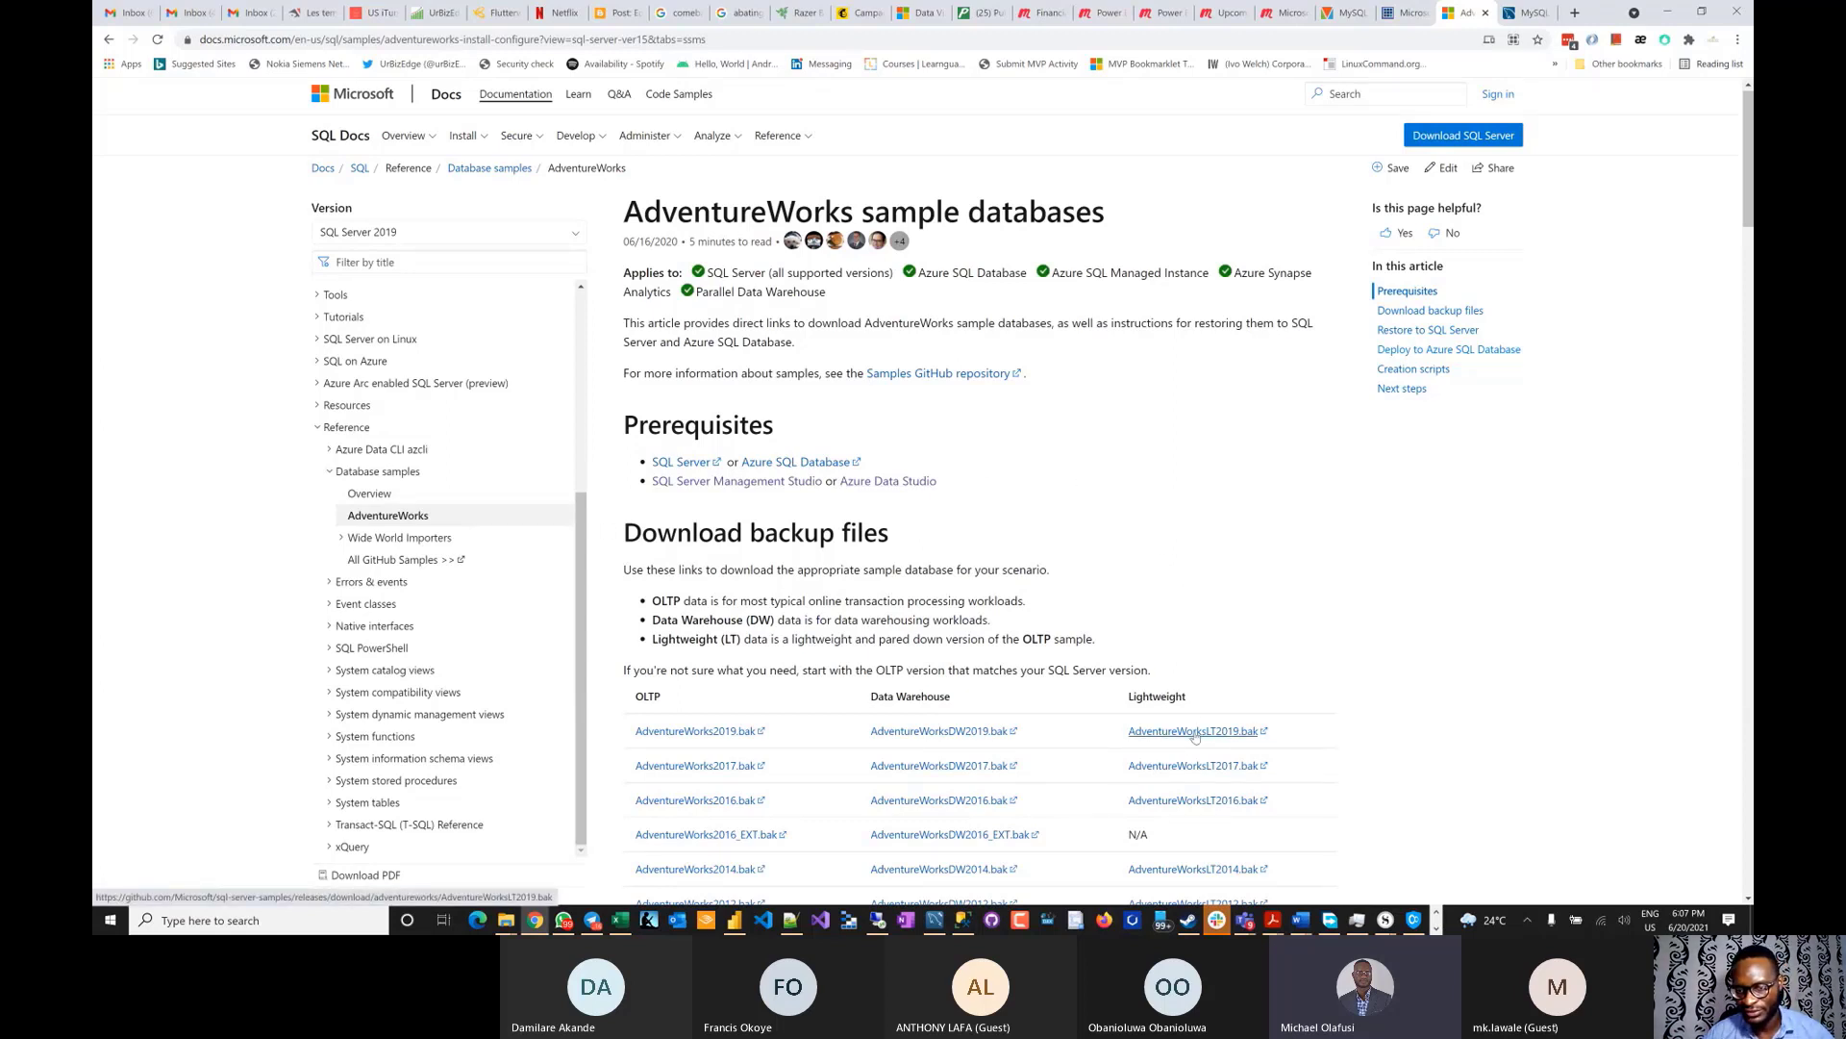
left_click(1192, 730)
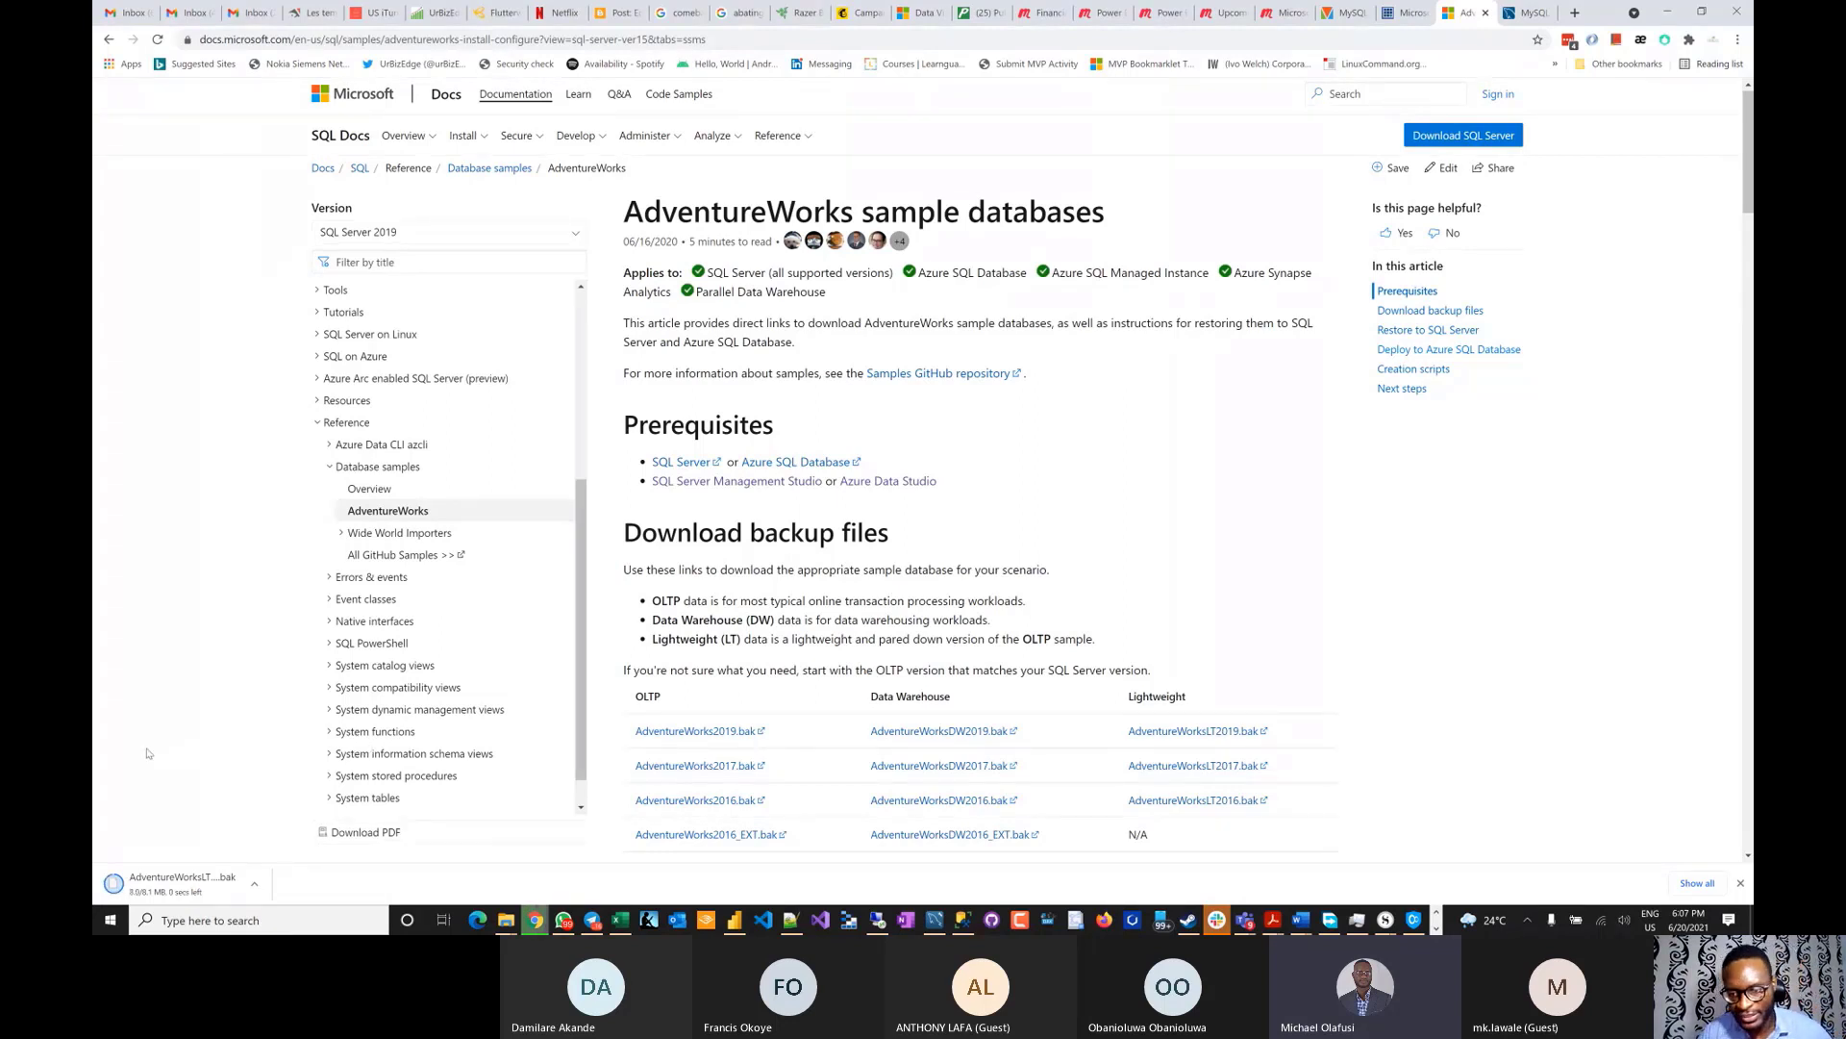
- In a new tab, search 'microsoft sql server inst' and open the SQL Server Downloads page
left_click(1575, 13)
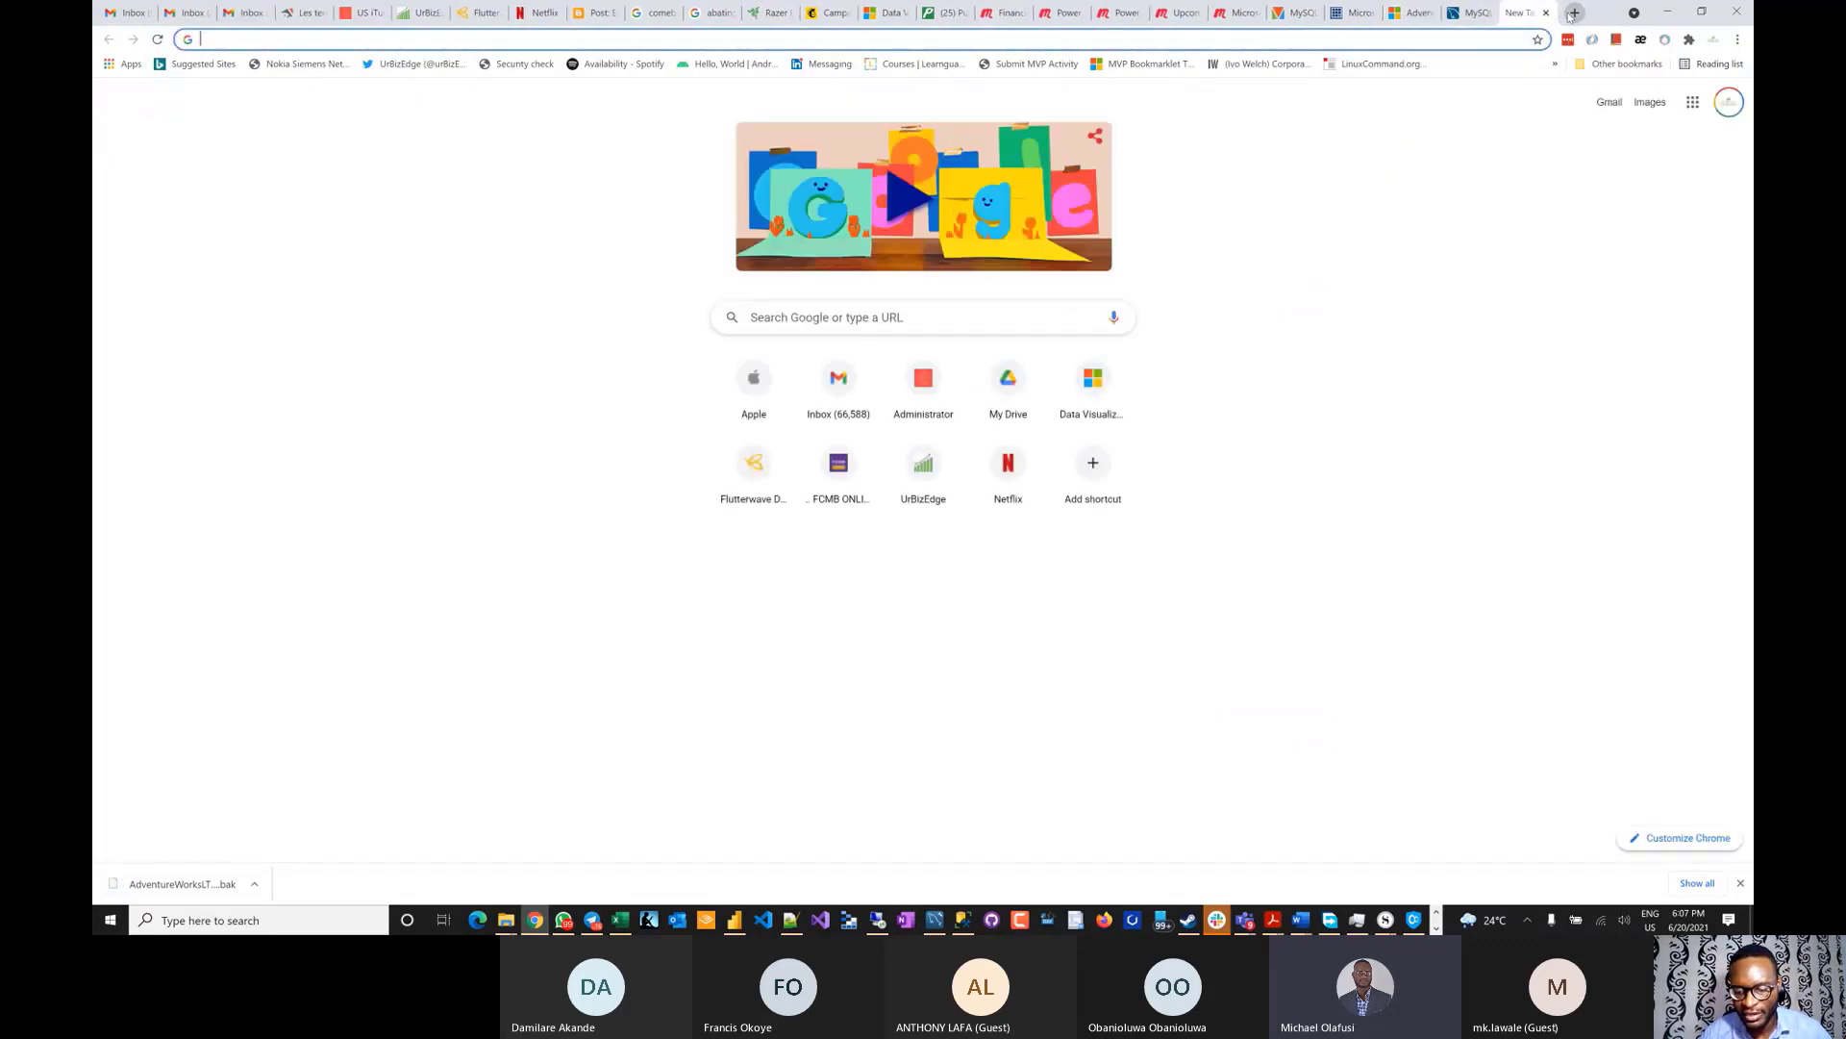
type("microsoft ")
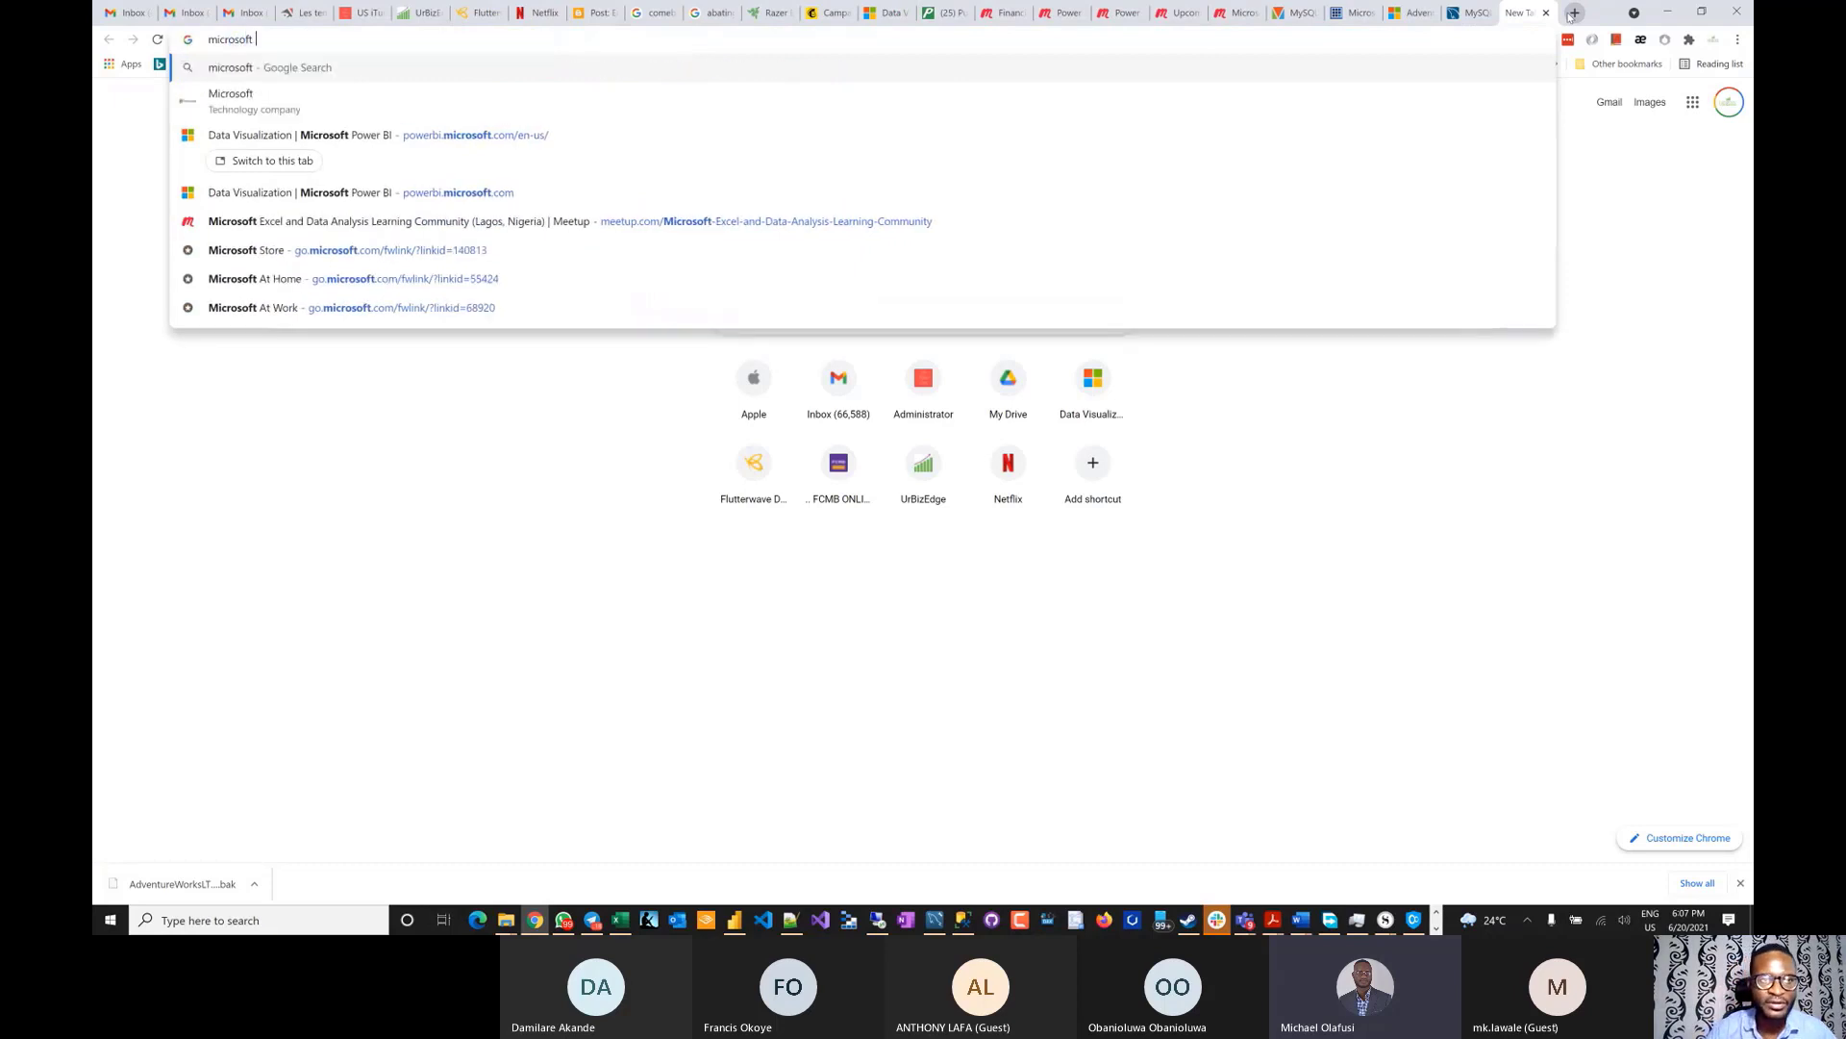
type("sql s")
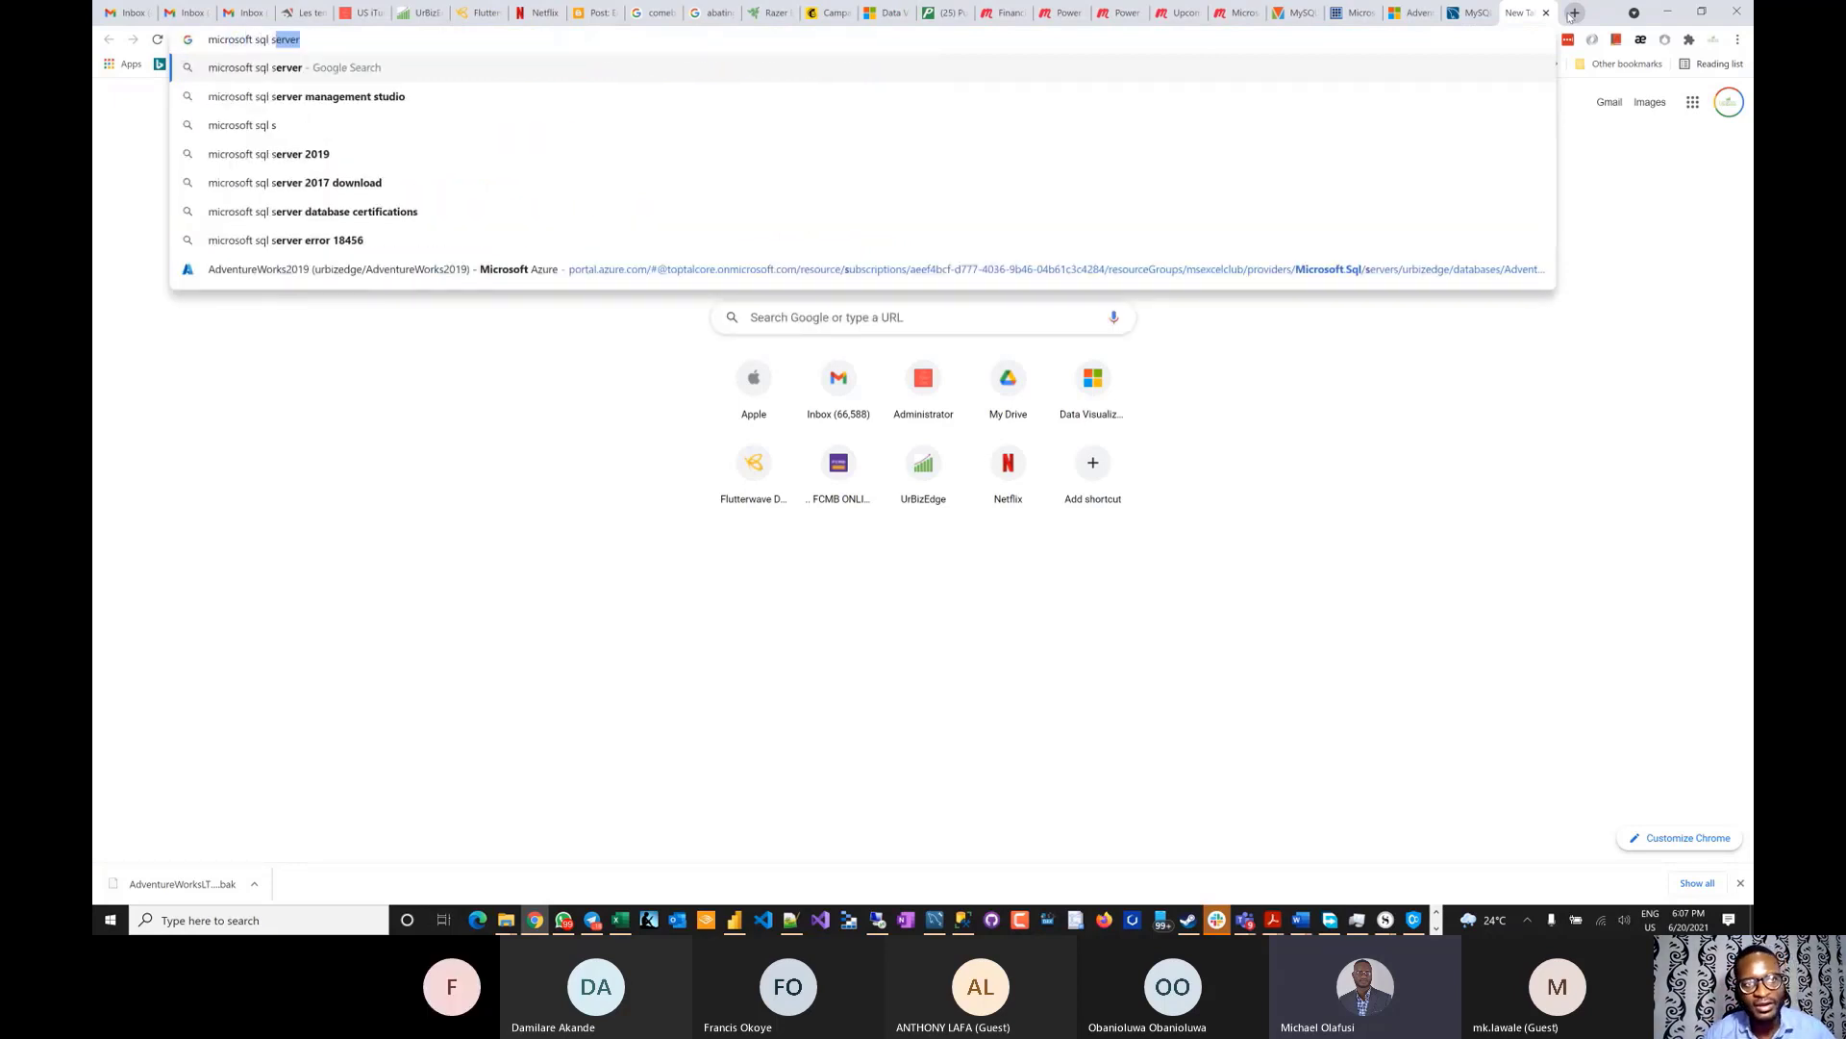
type("erver inst")
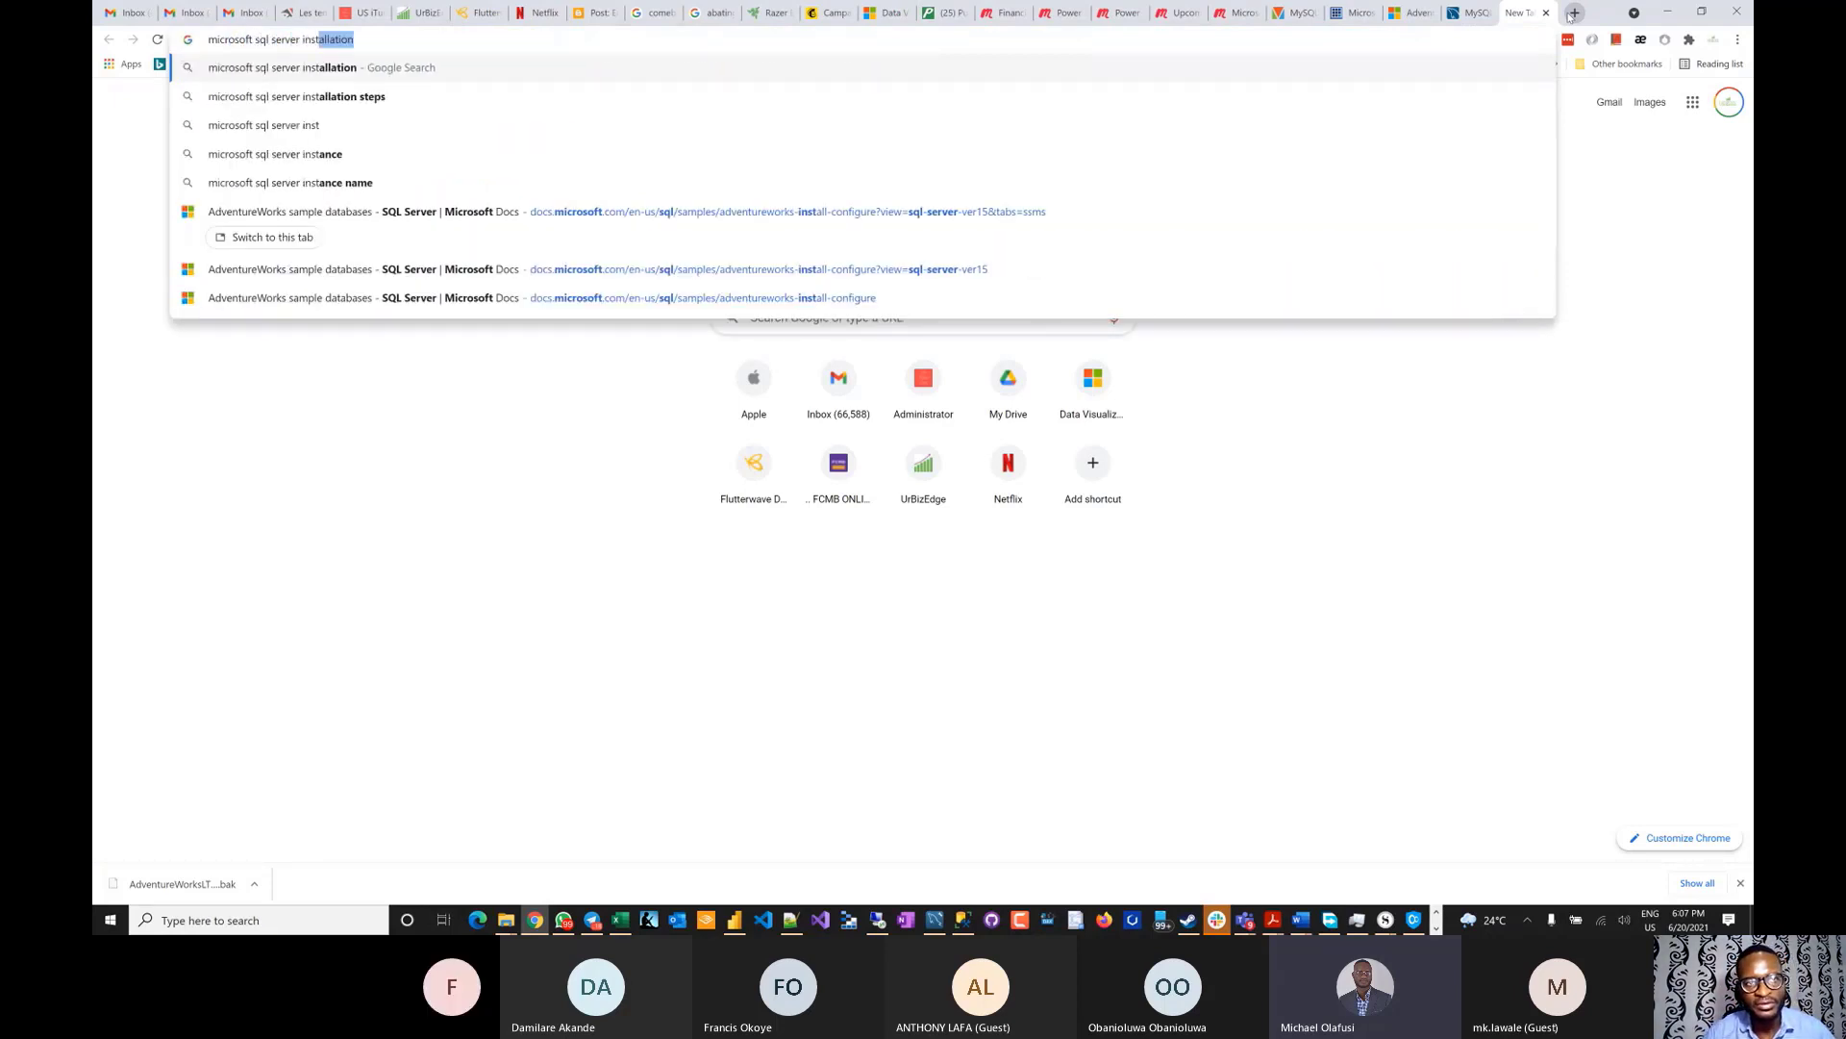
key("Return")
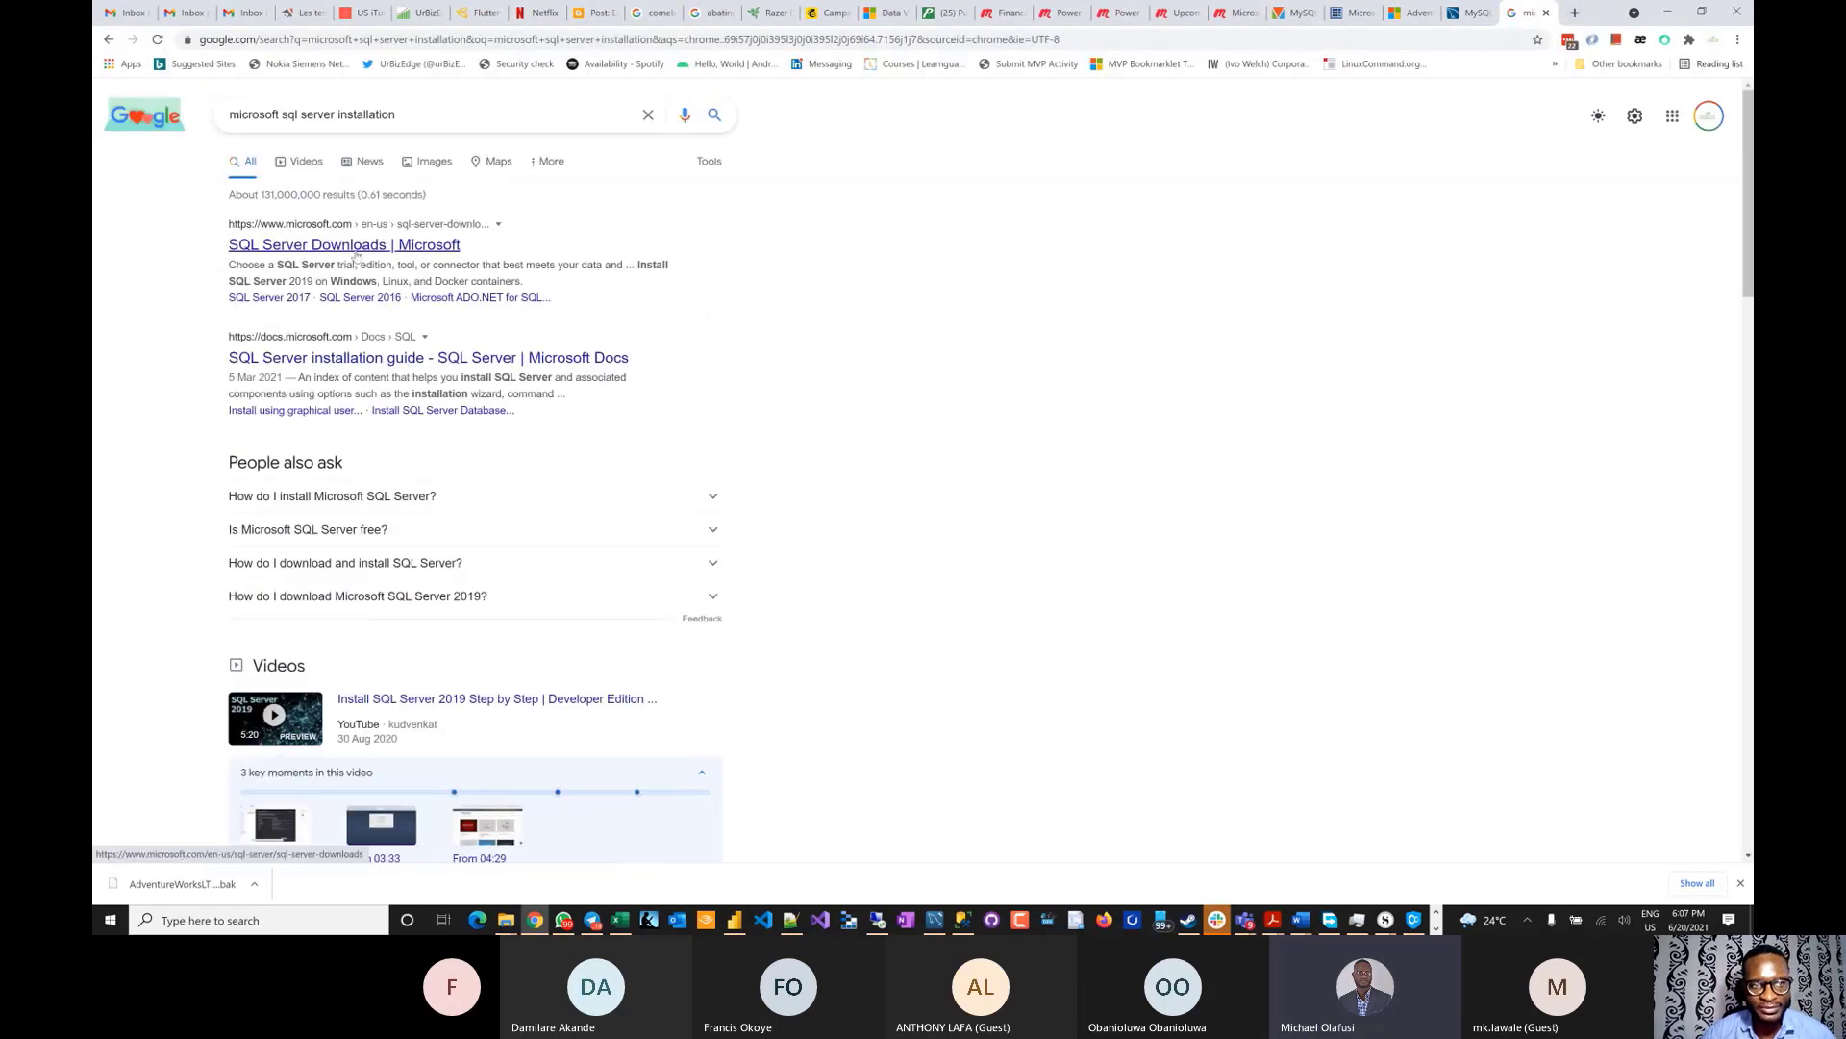
left_click(358, 248)
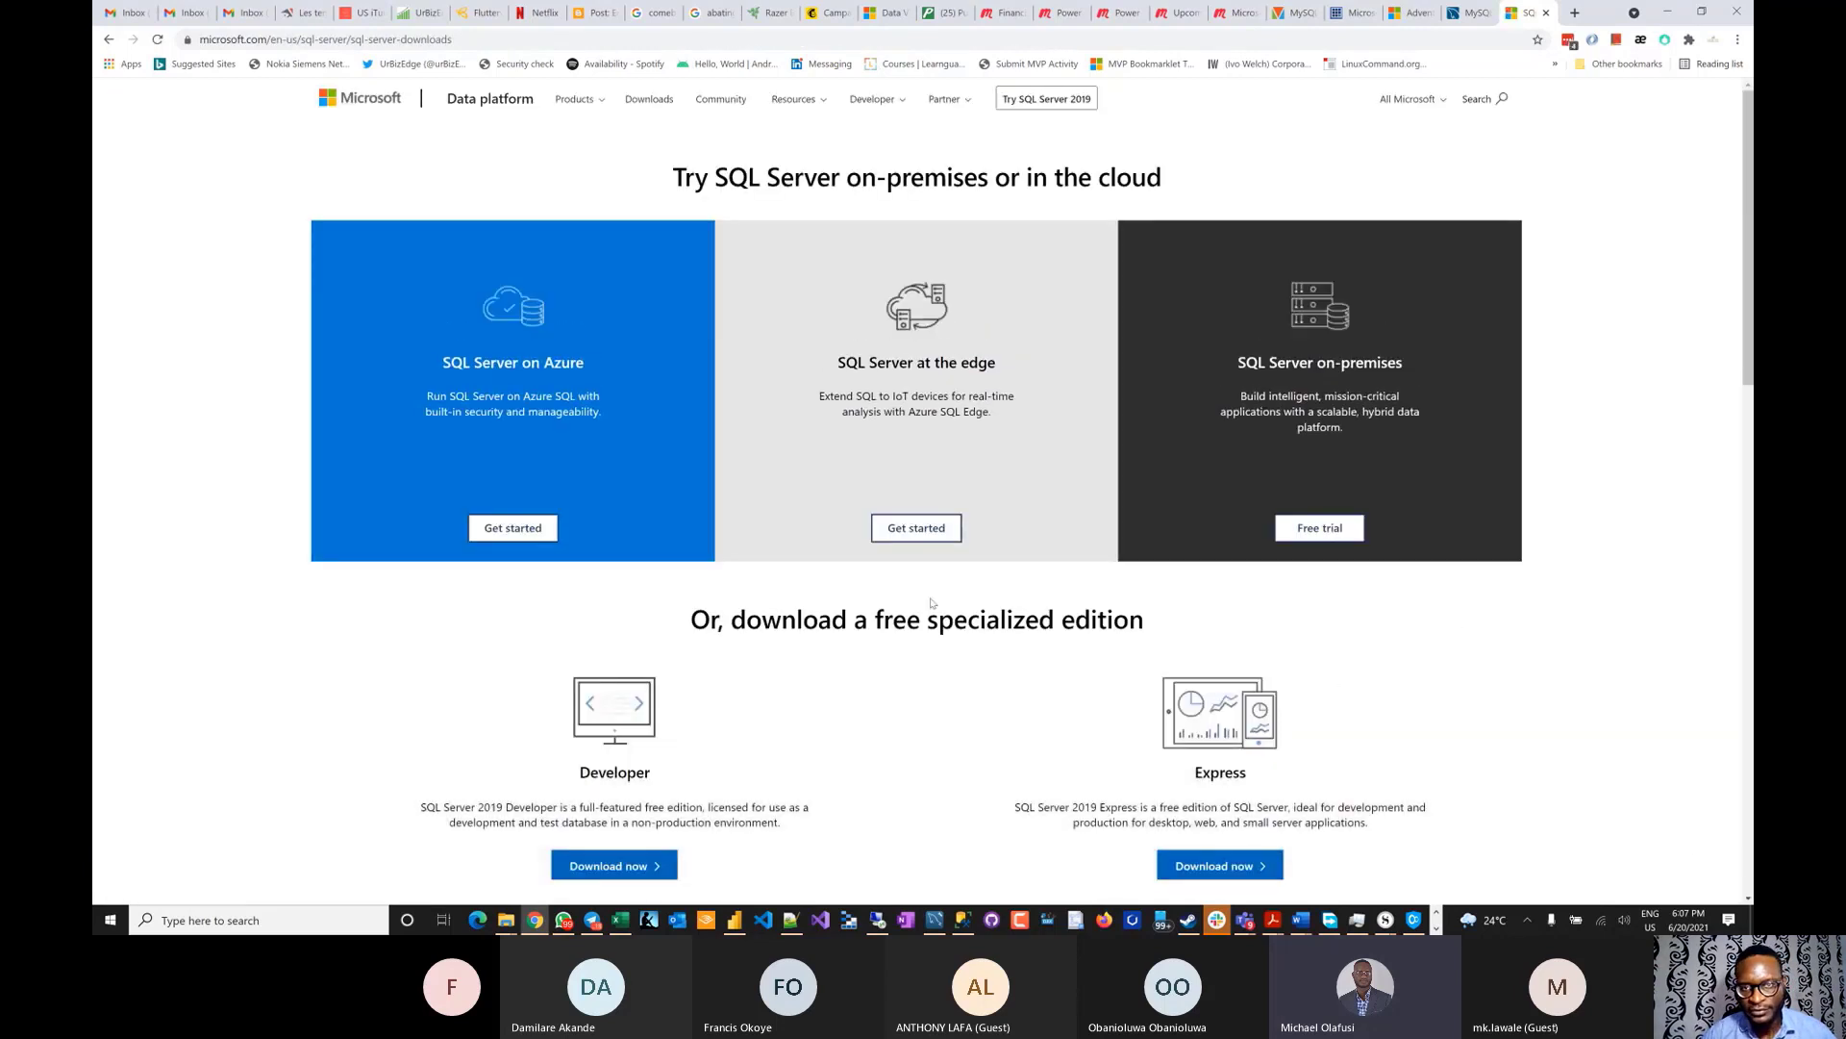
- Highlight the Developer and Express edition descriptions, then select the page's web address
scroll(493, 414, "down", 3)
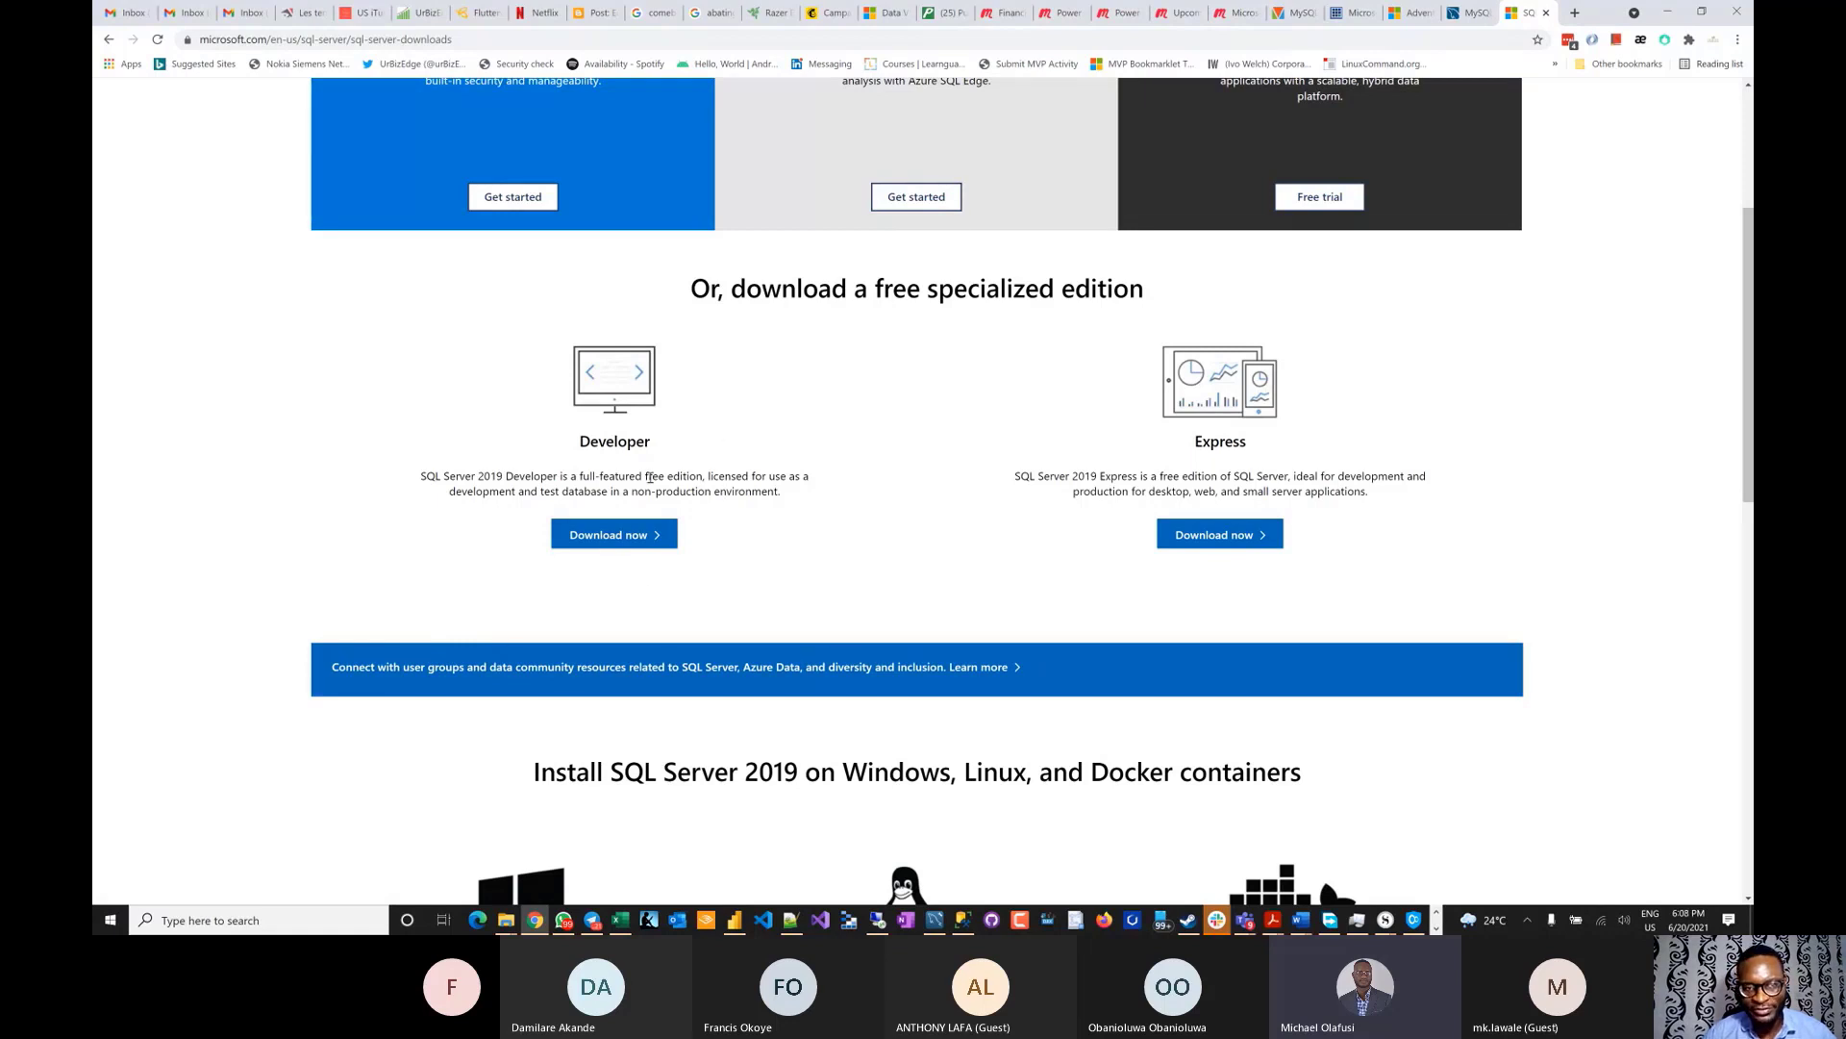
left_click_drag(417, 476, 804, 496)
scroll(807, 498, "up", 5)
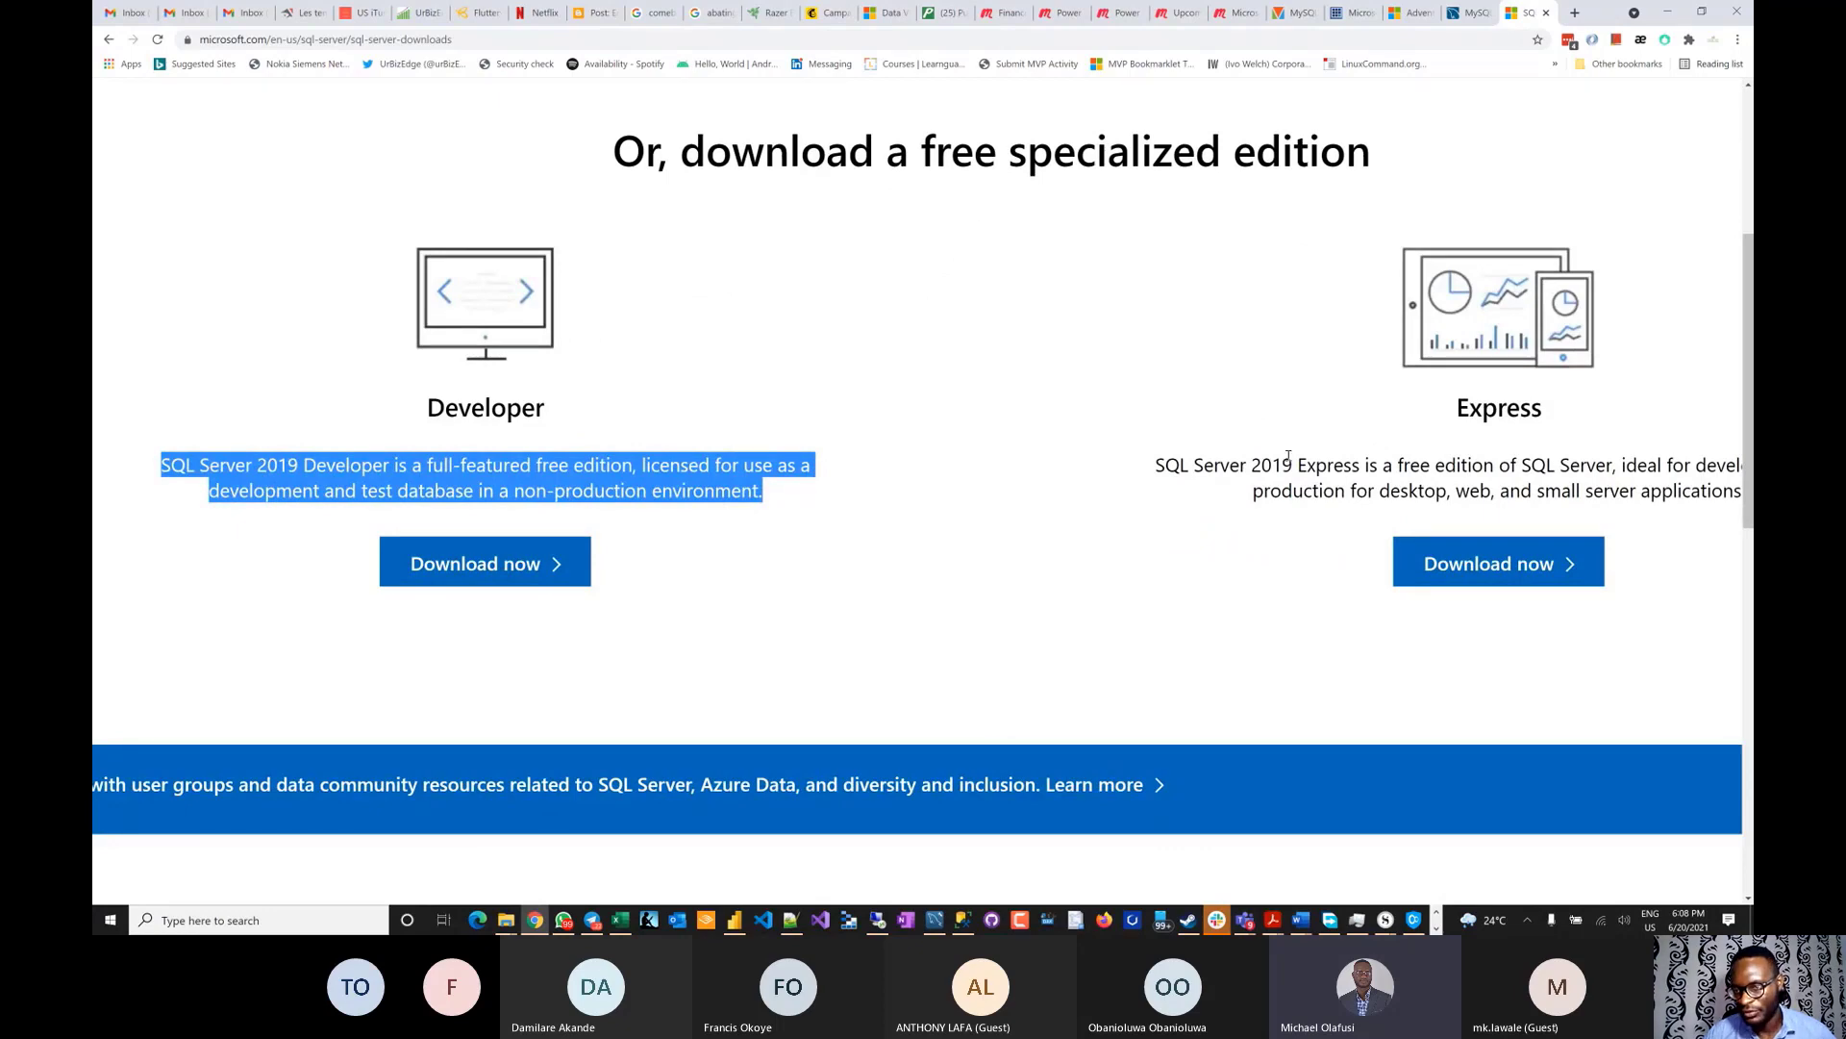
scroll(1288, 457, "right", 5)
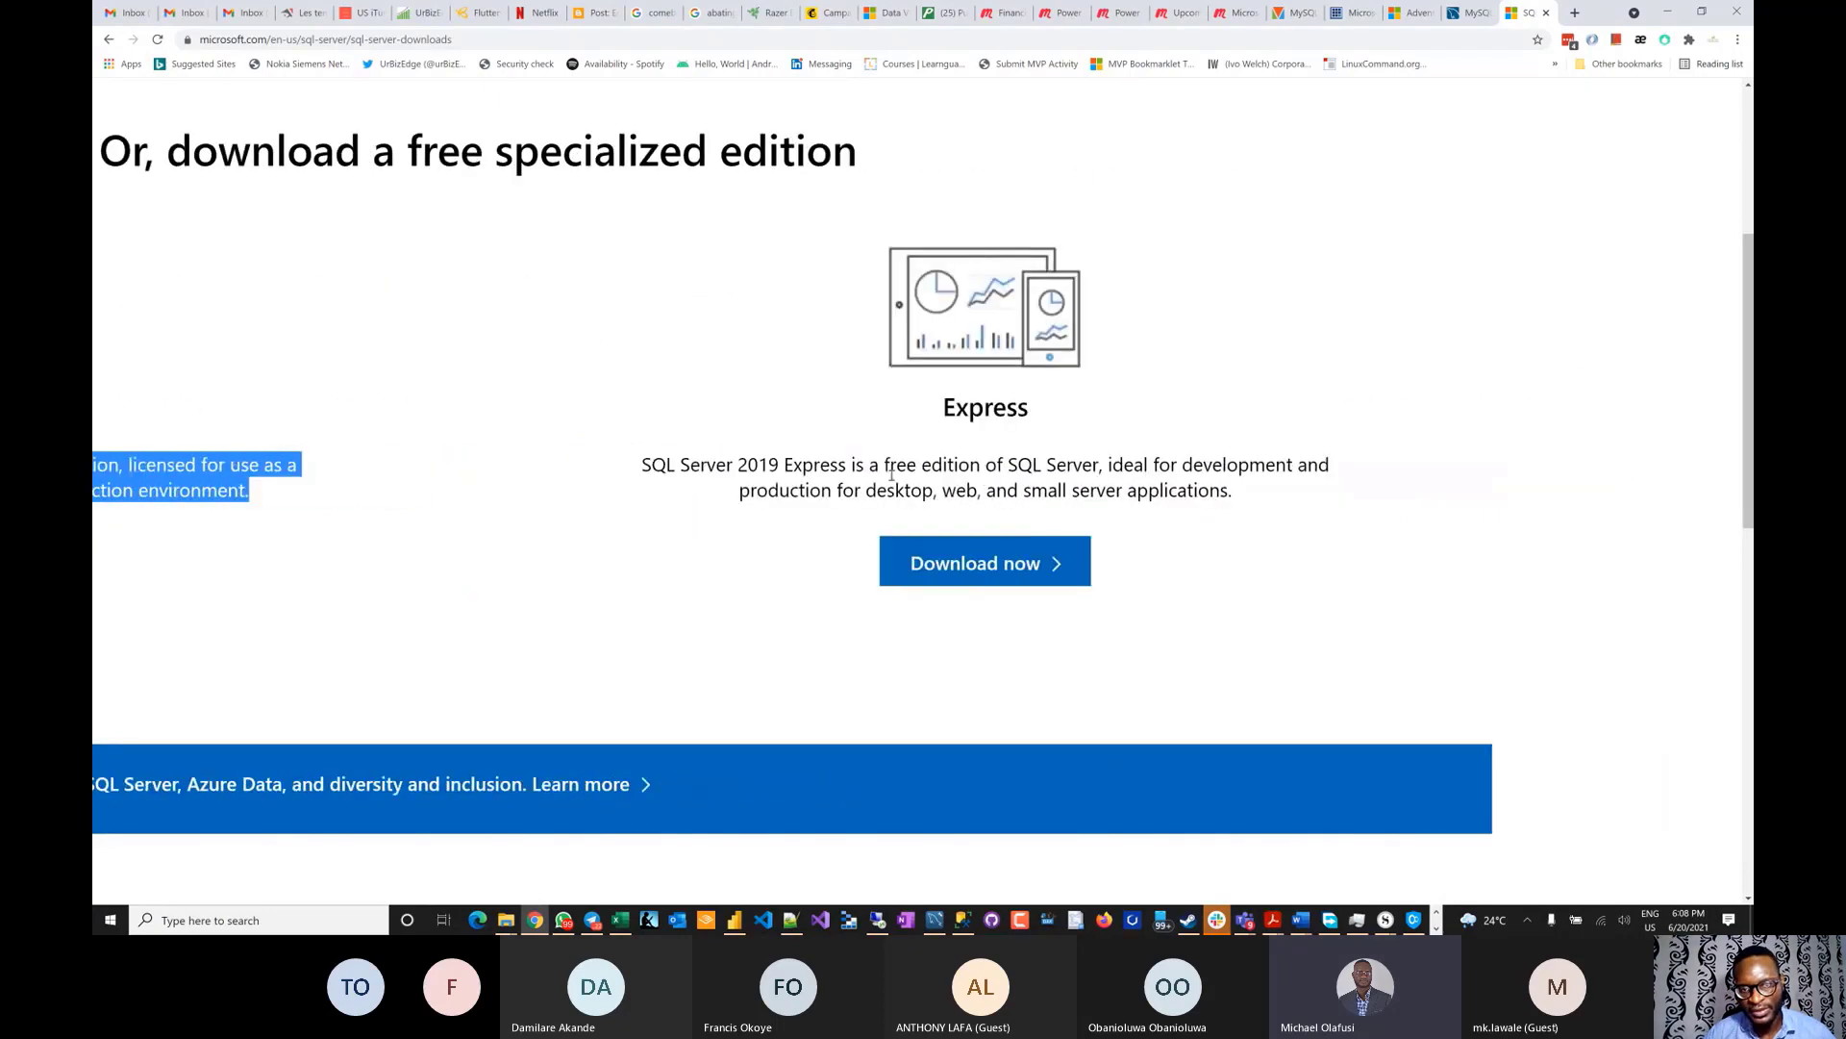
left_click_drag(640, 464, 1294, 494)
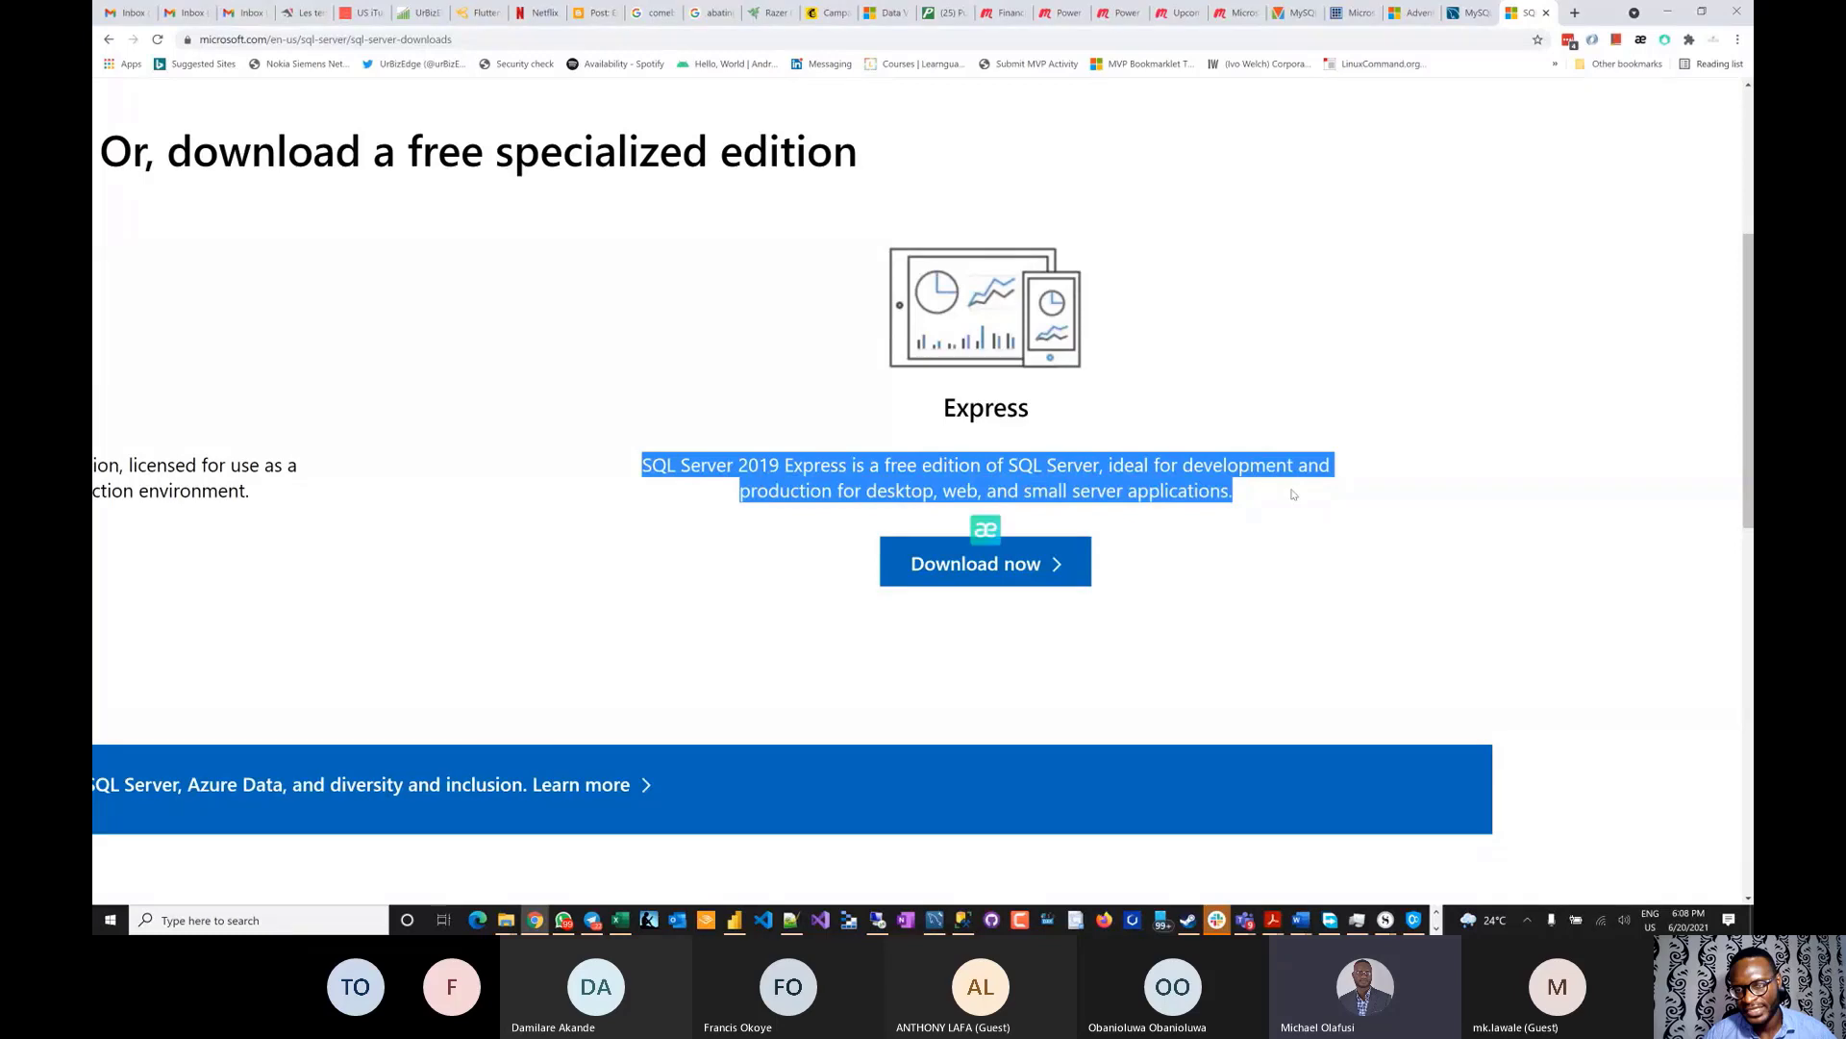
scroll(967, 465, "left", 8)
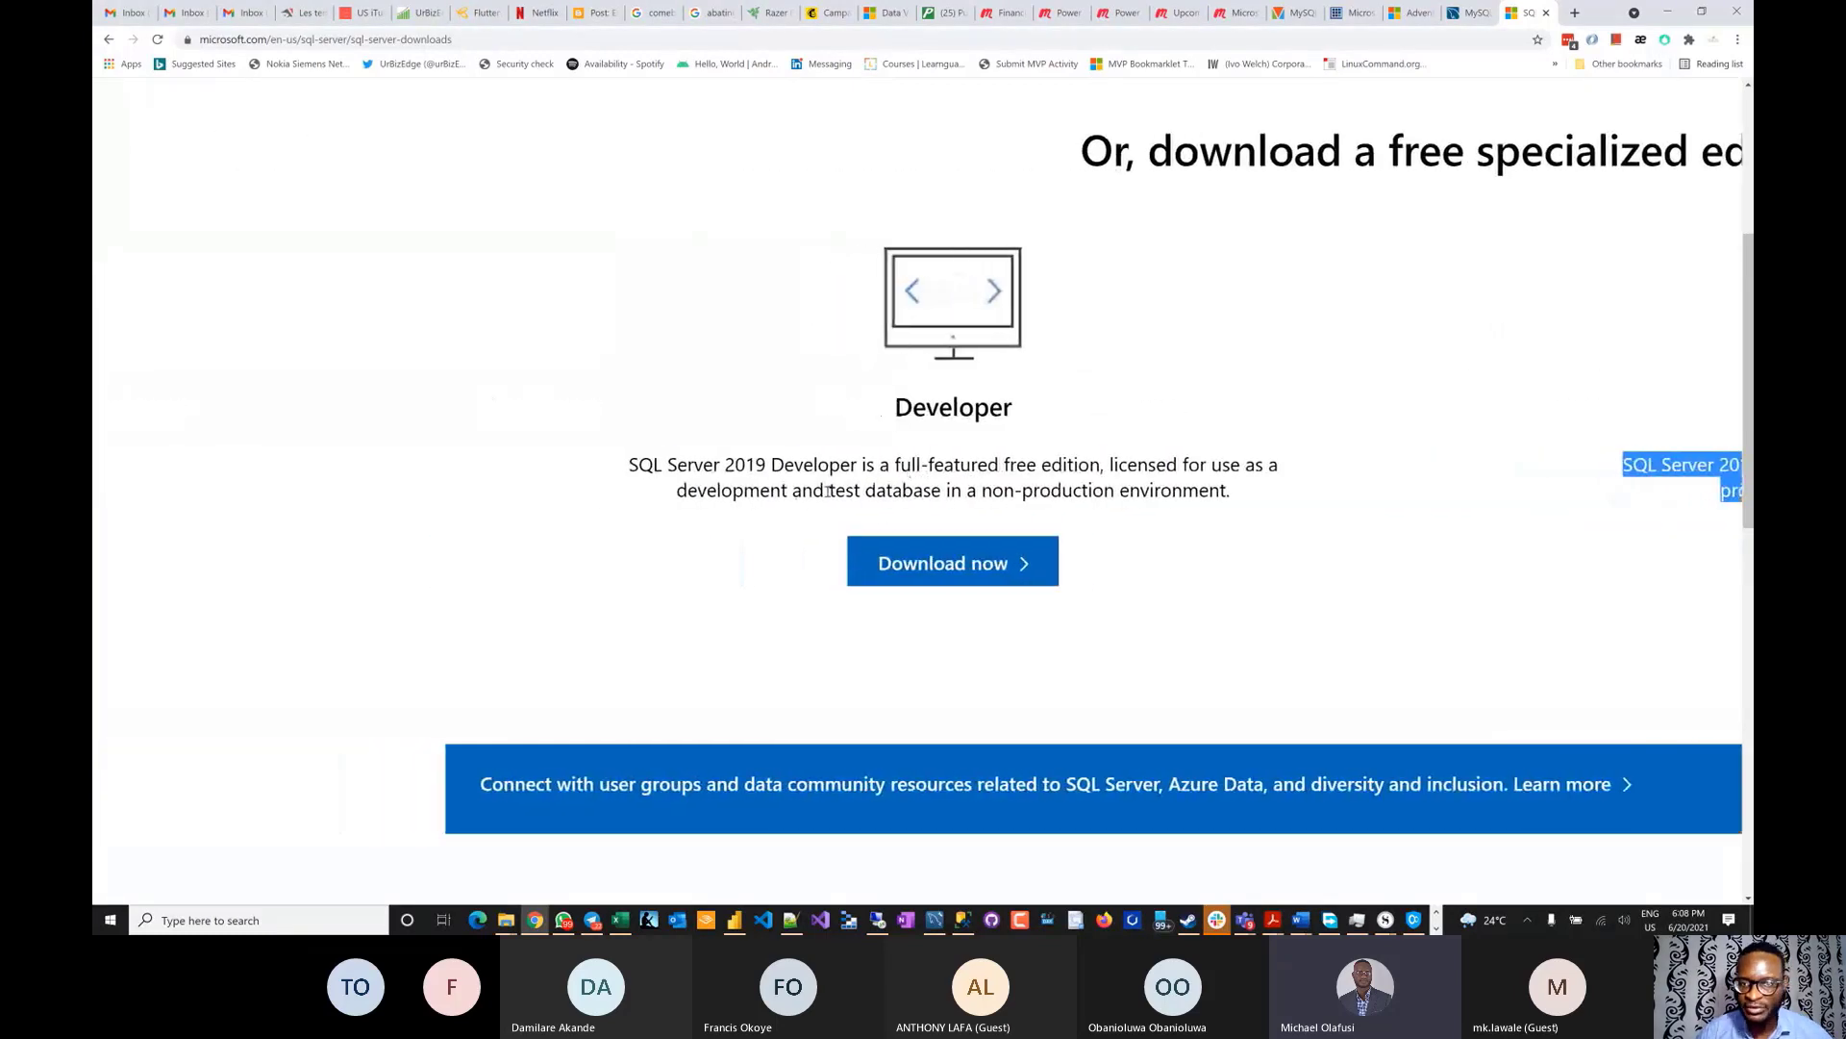
scroll(981, 454, "down", 5)
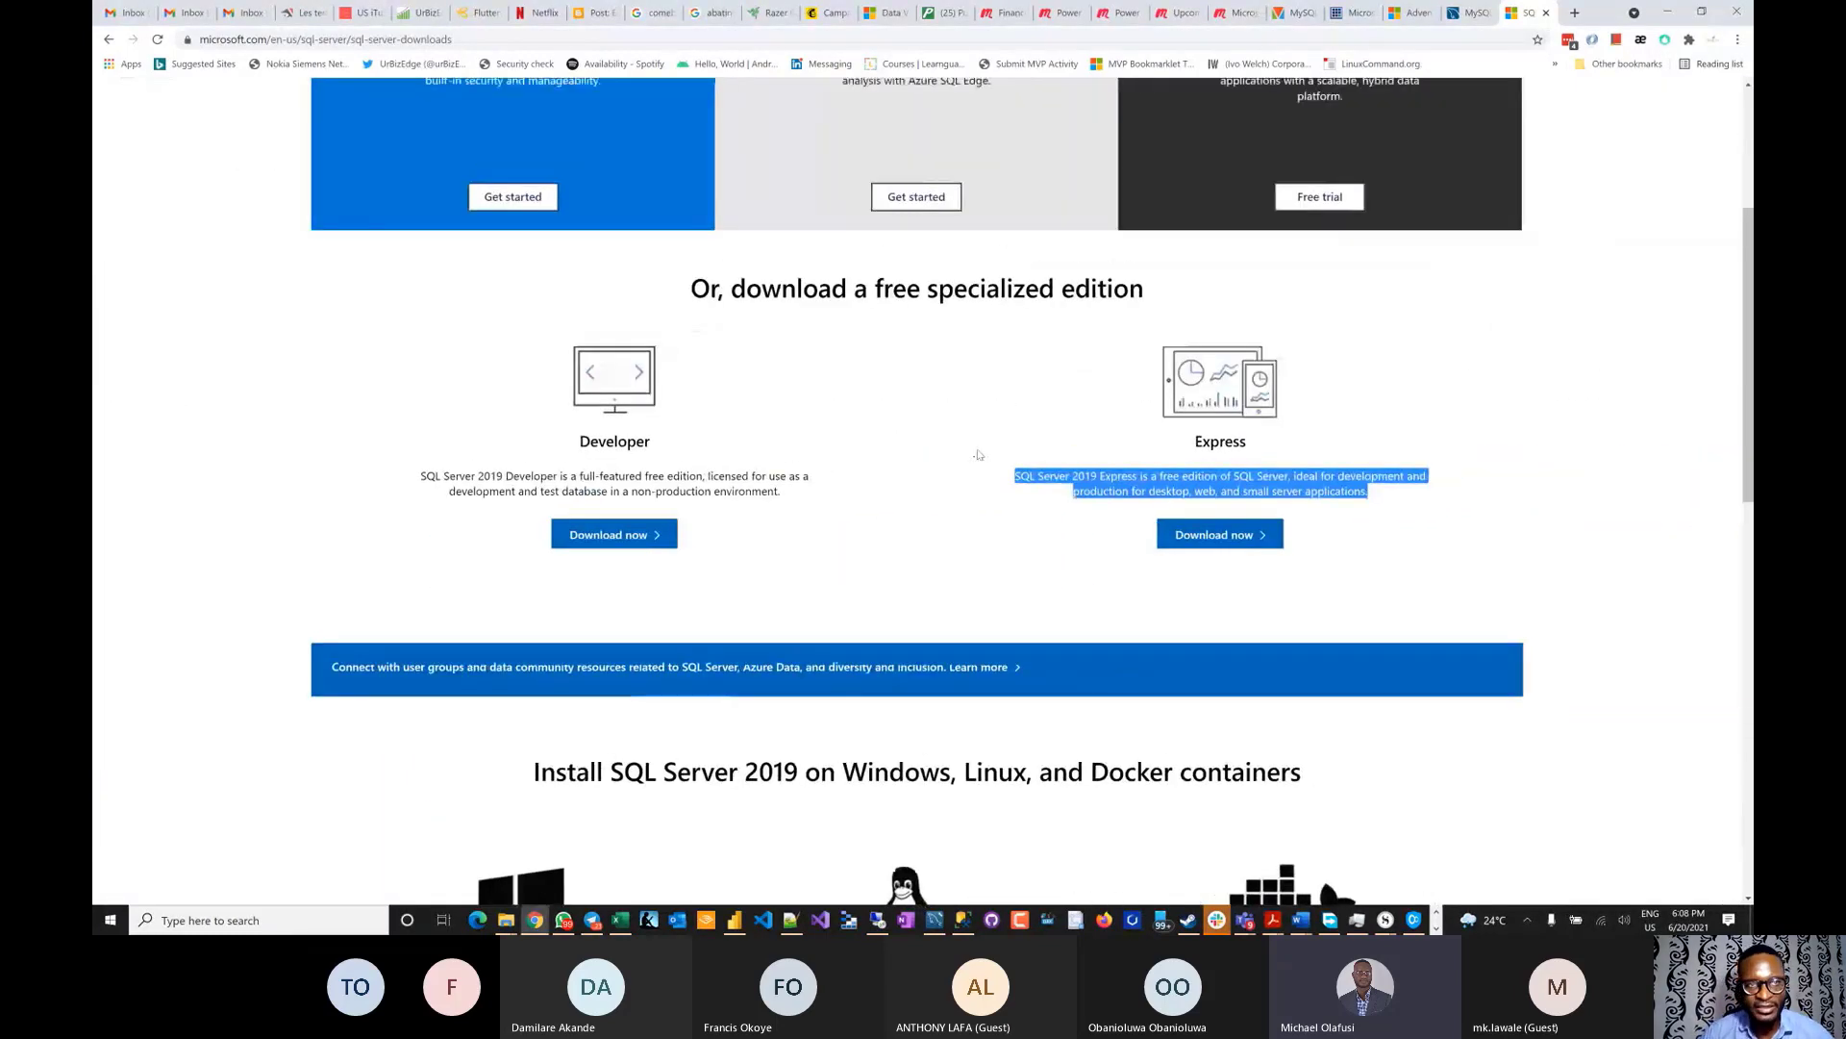
left_click(590, 39)
key("ctrl+c")
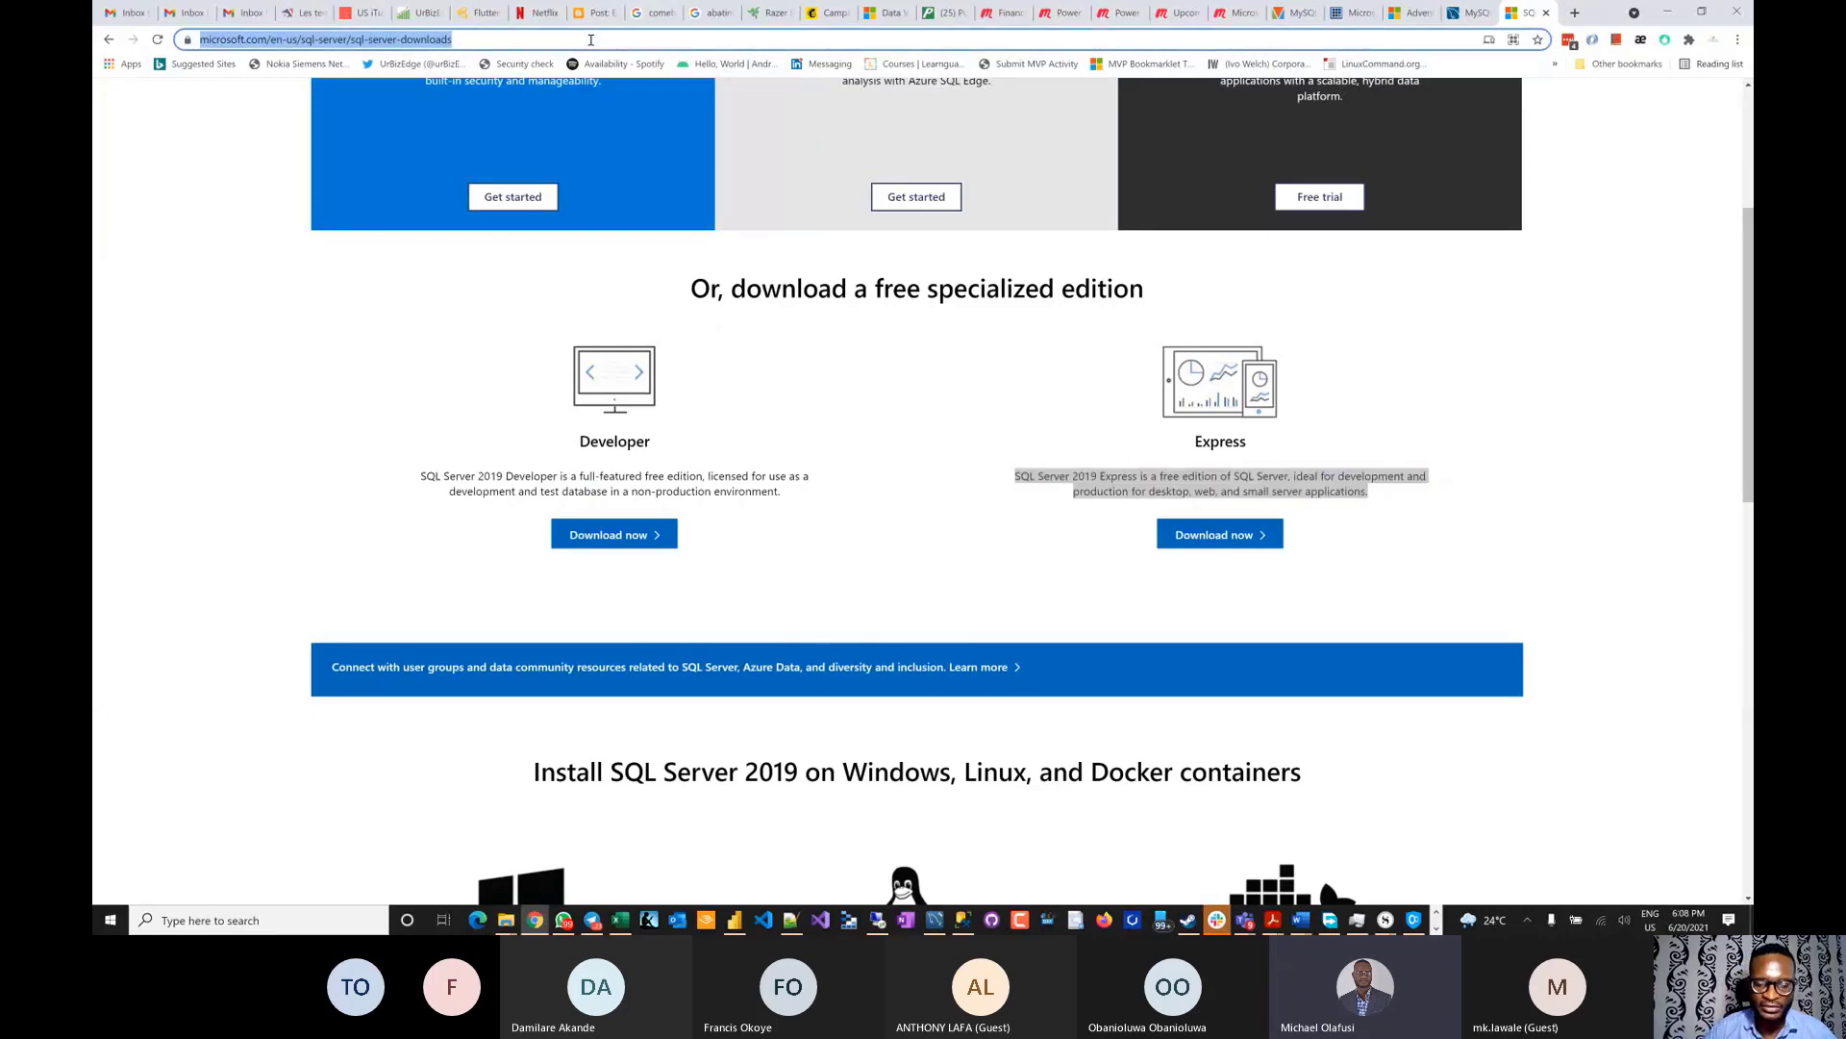
- Send 'Install SQL Server' followed by the downloads link in the Teams meeting chat, then return to the browser
key("alt+Tab")
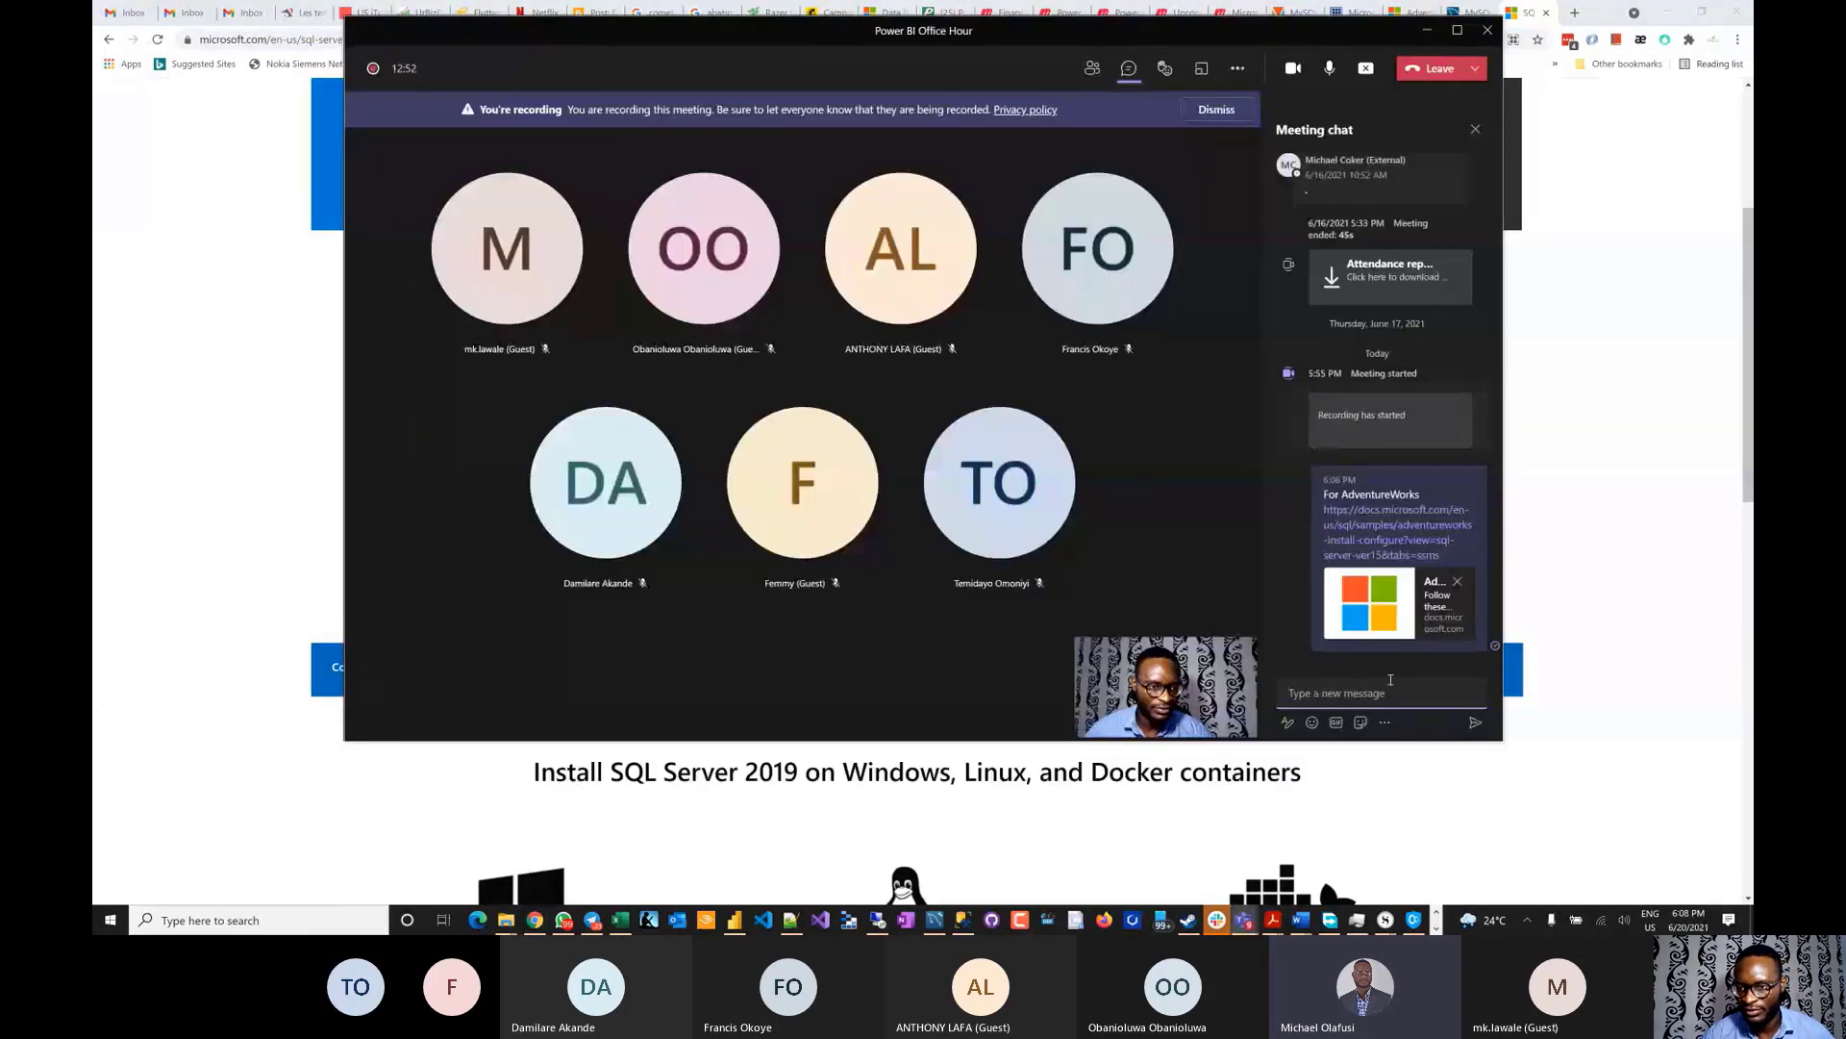
left_click(1385, 693)
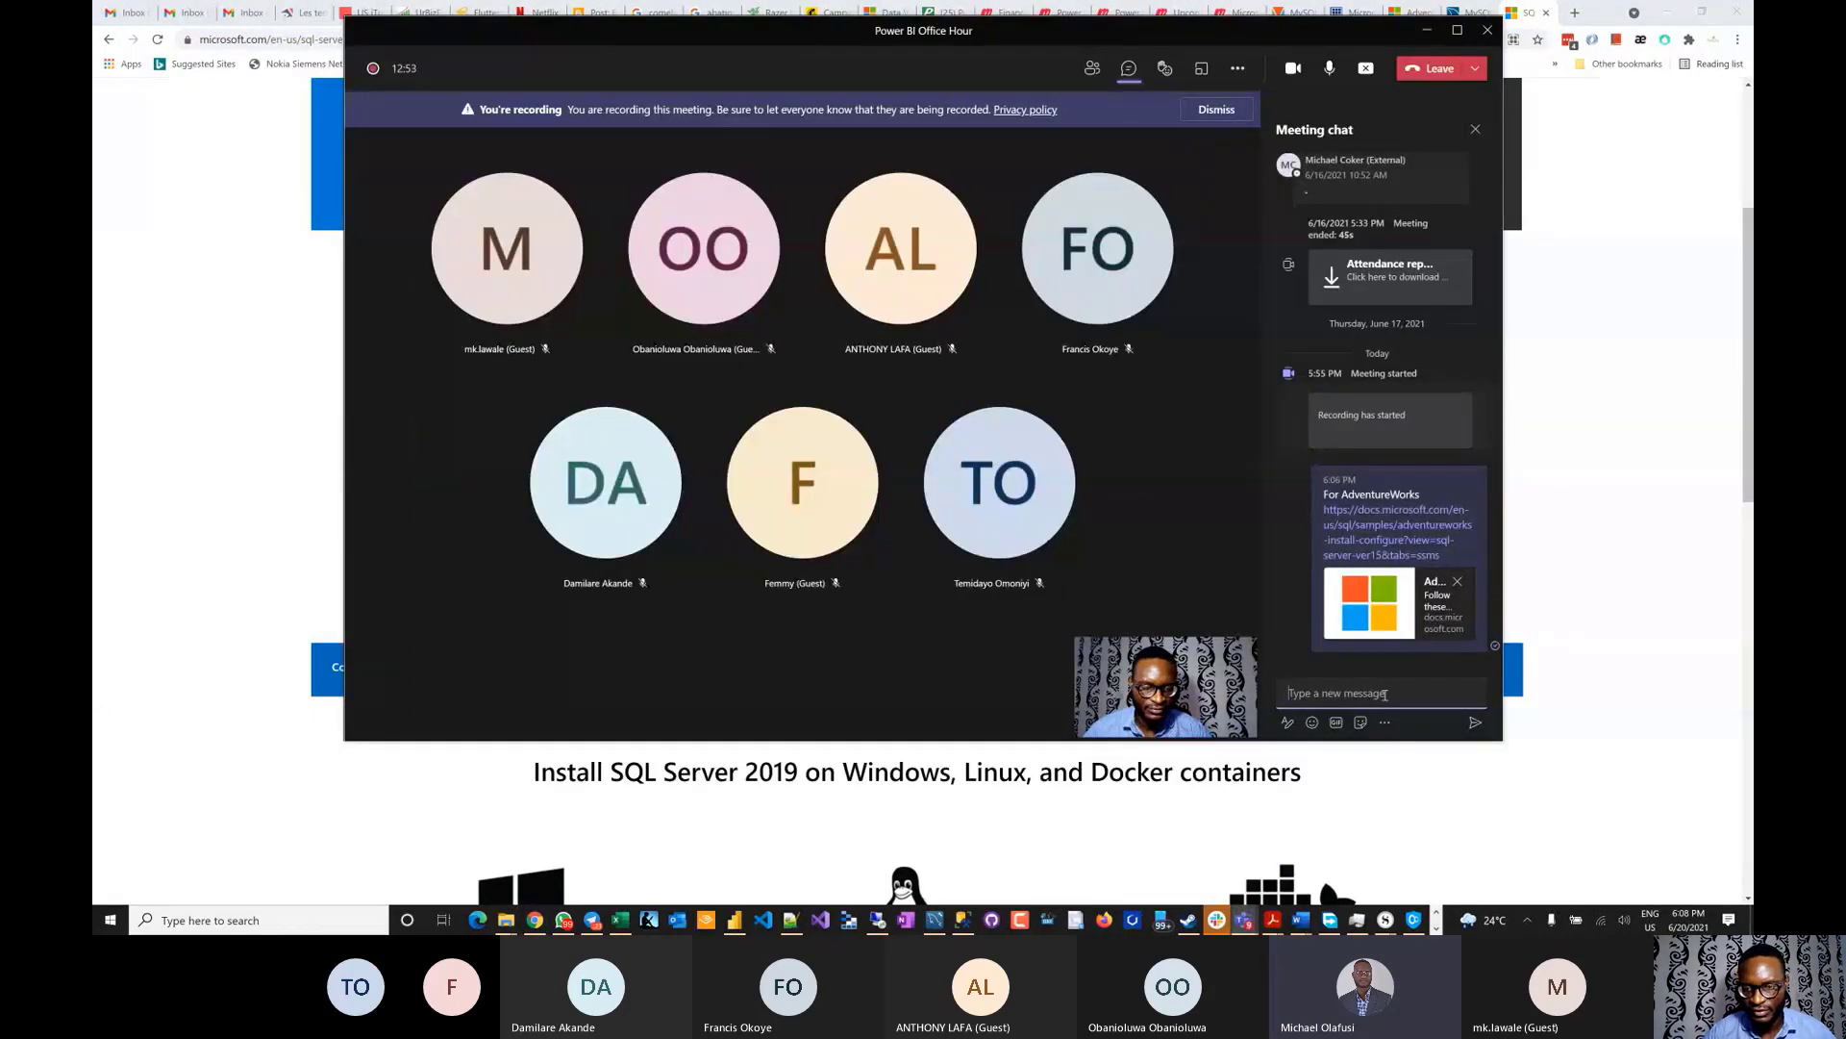
type("Install SQ")
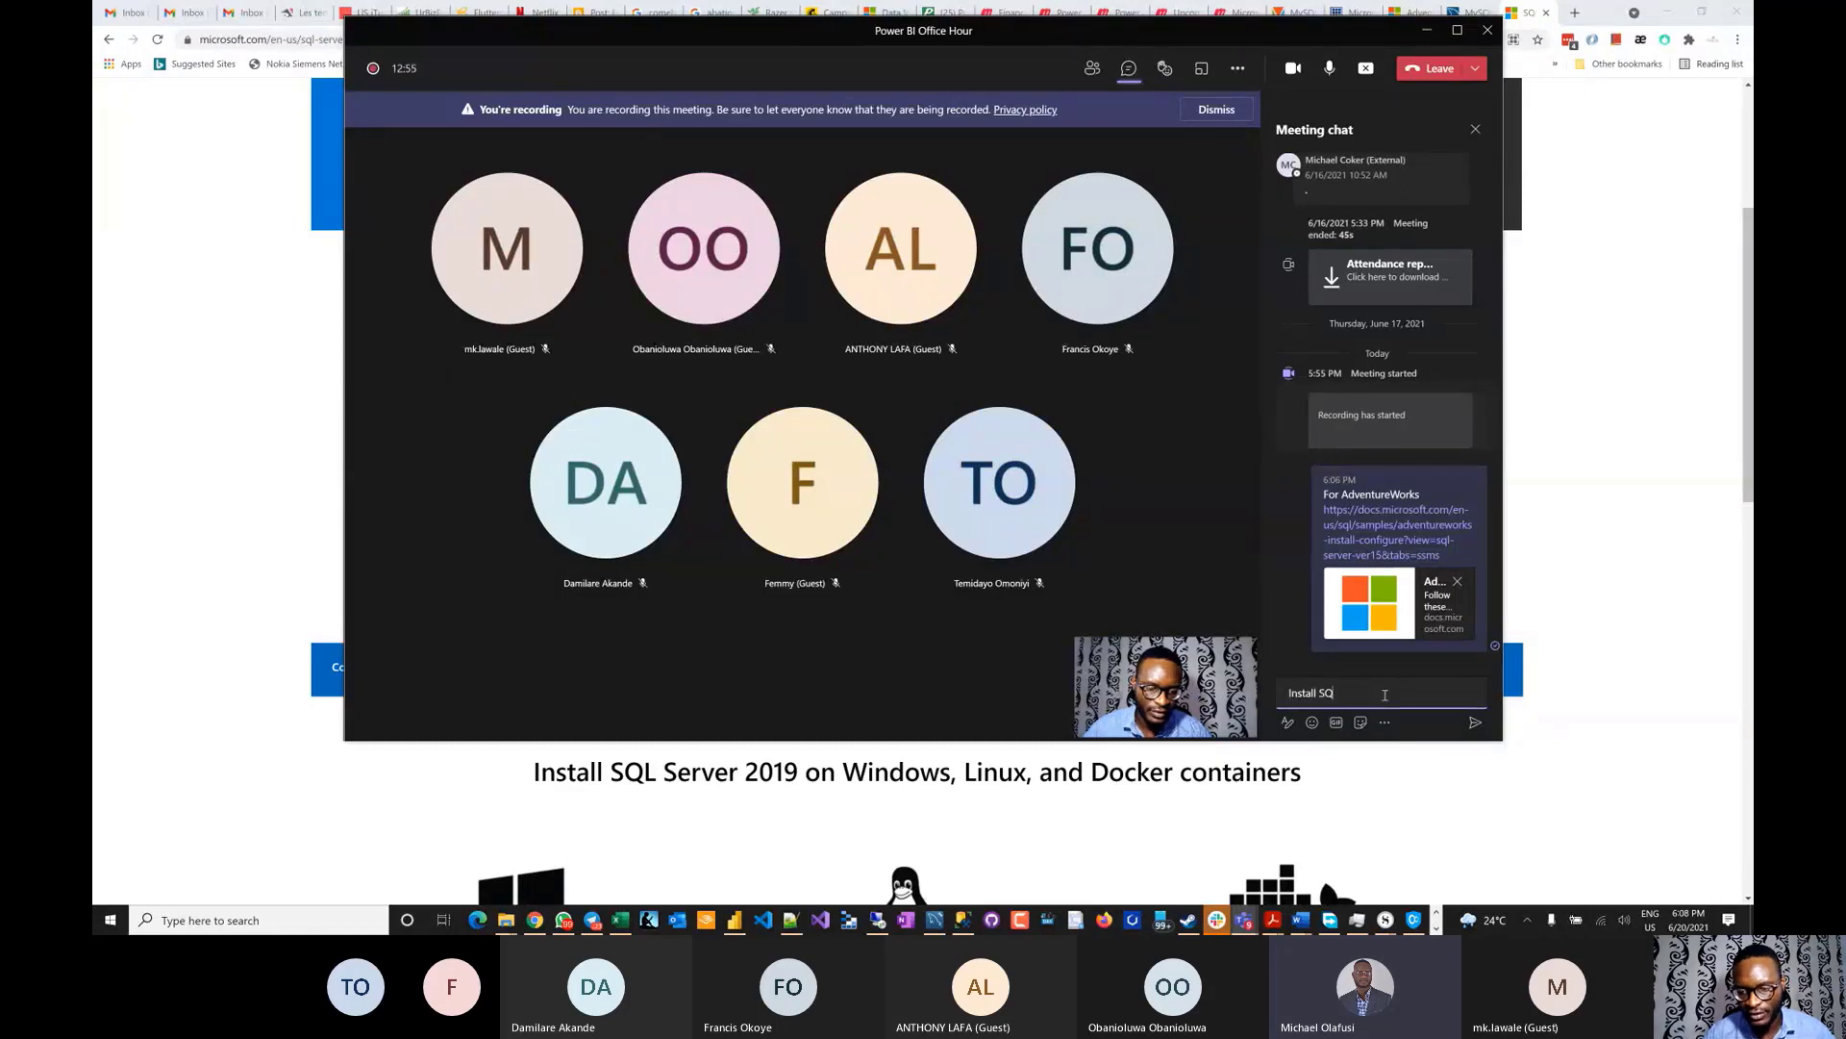
type("L Server")
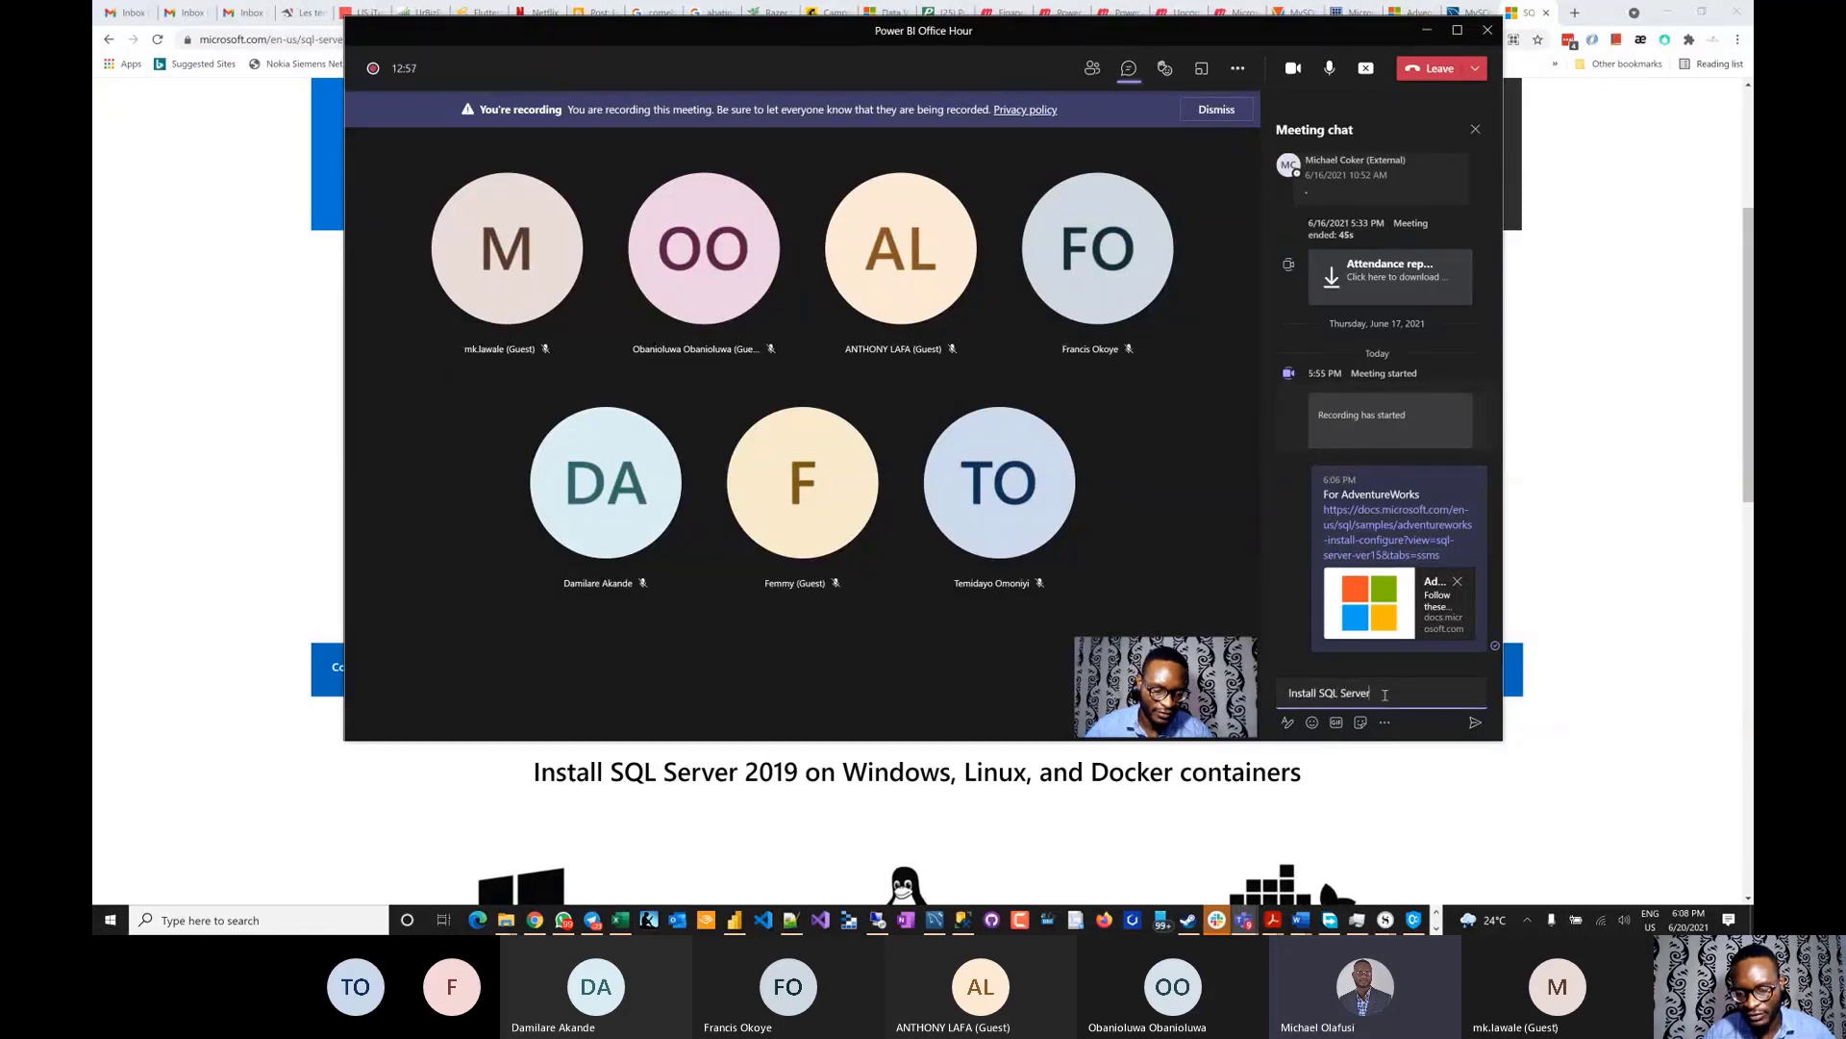
key("ctrl+v")
key("Return")
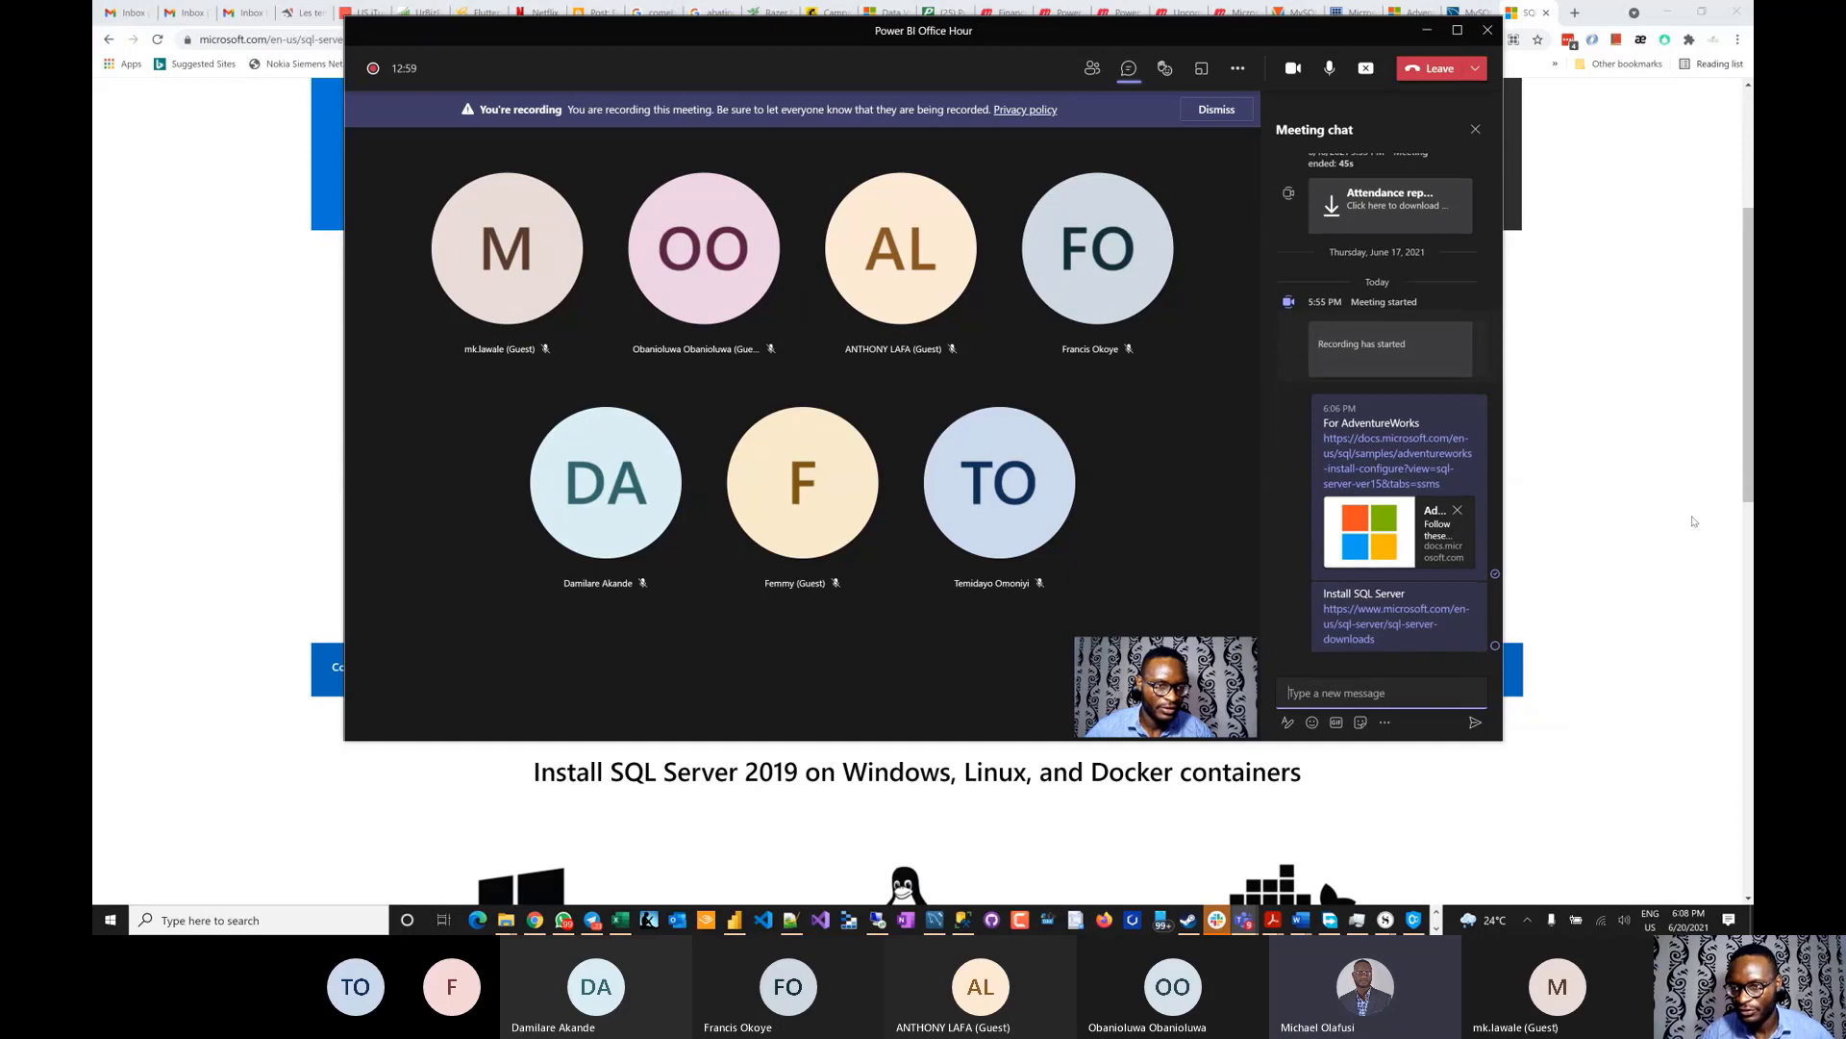
left_click(1650, 516)
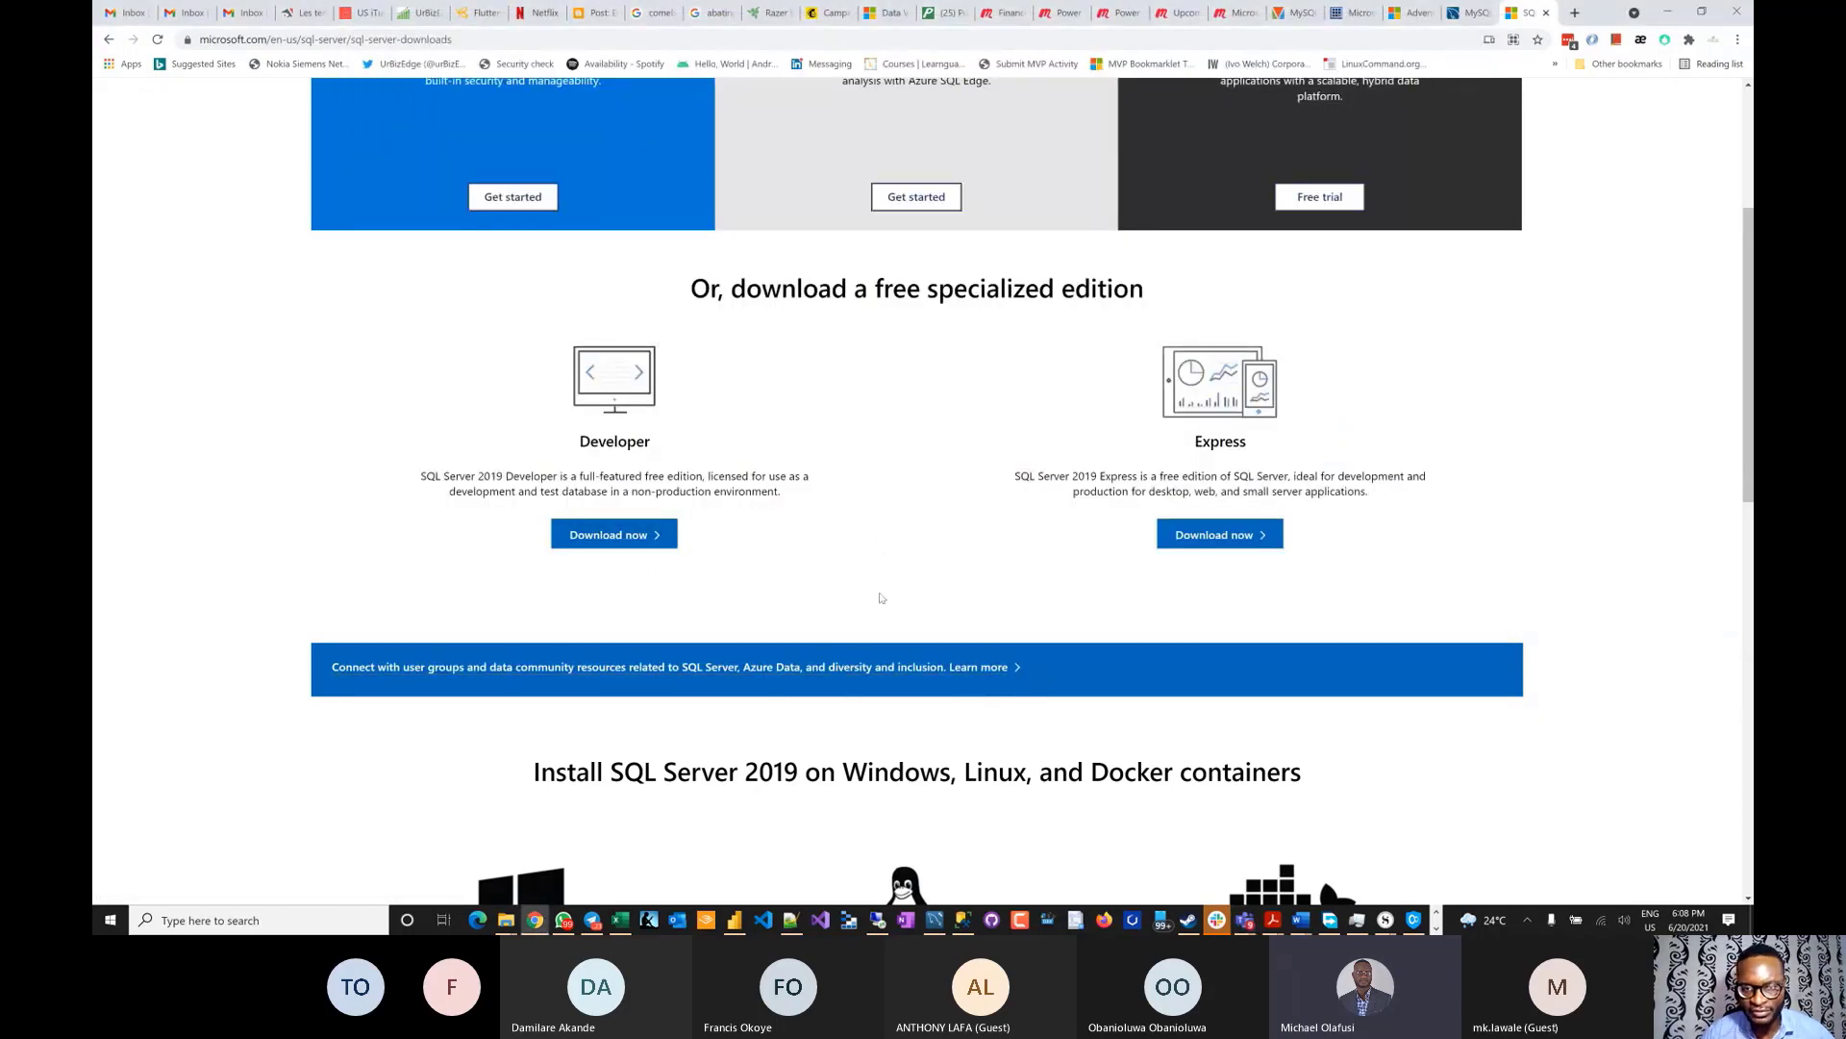
- Search 'ssms download' in a new tab and select the Download SQL Server Management Studio (SSMS) heading
scroll(977, 470, "down", 3)
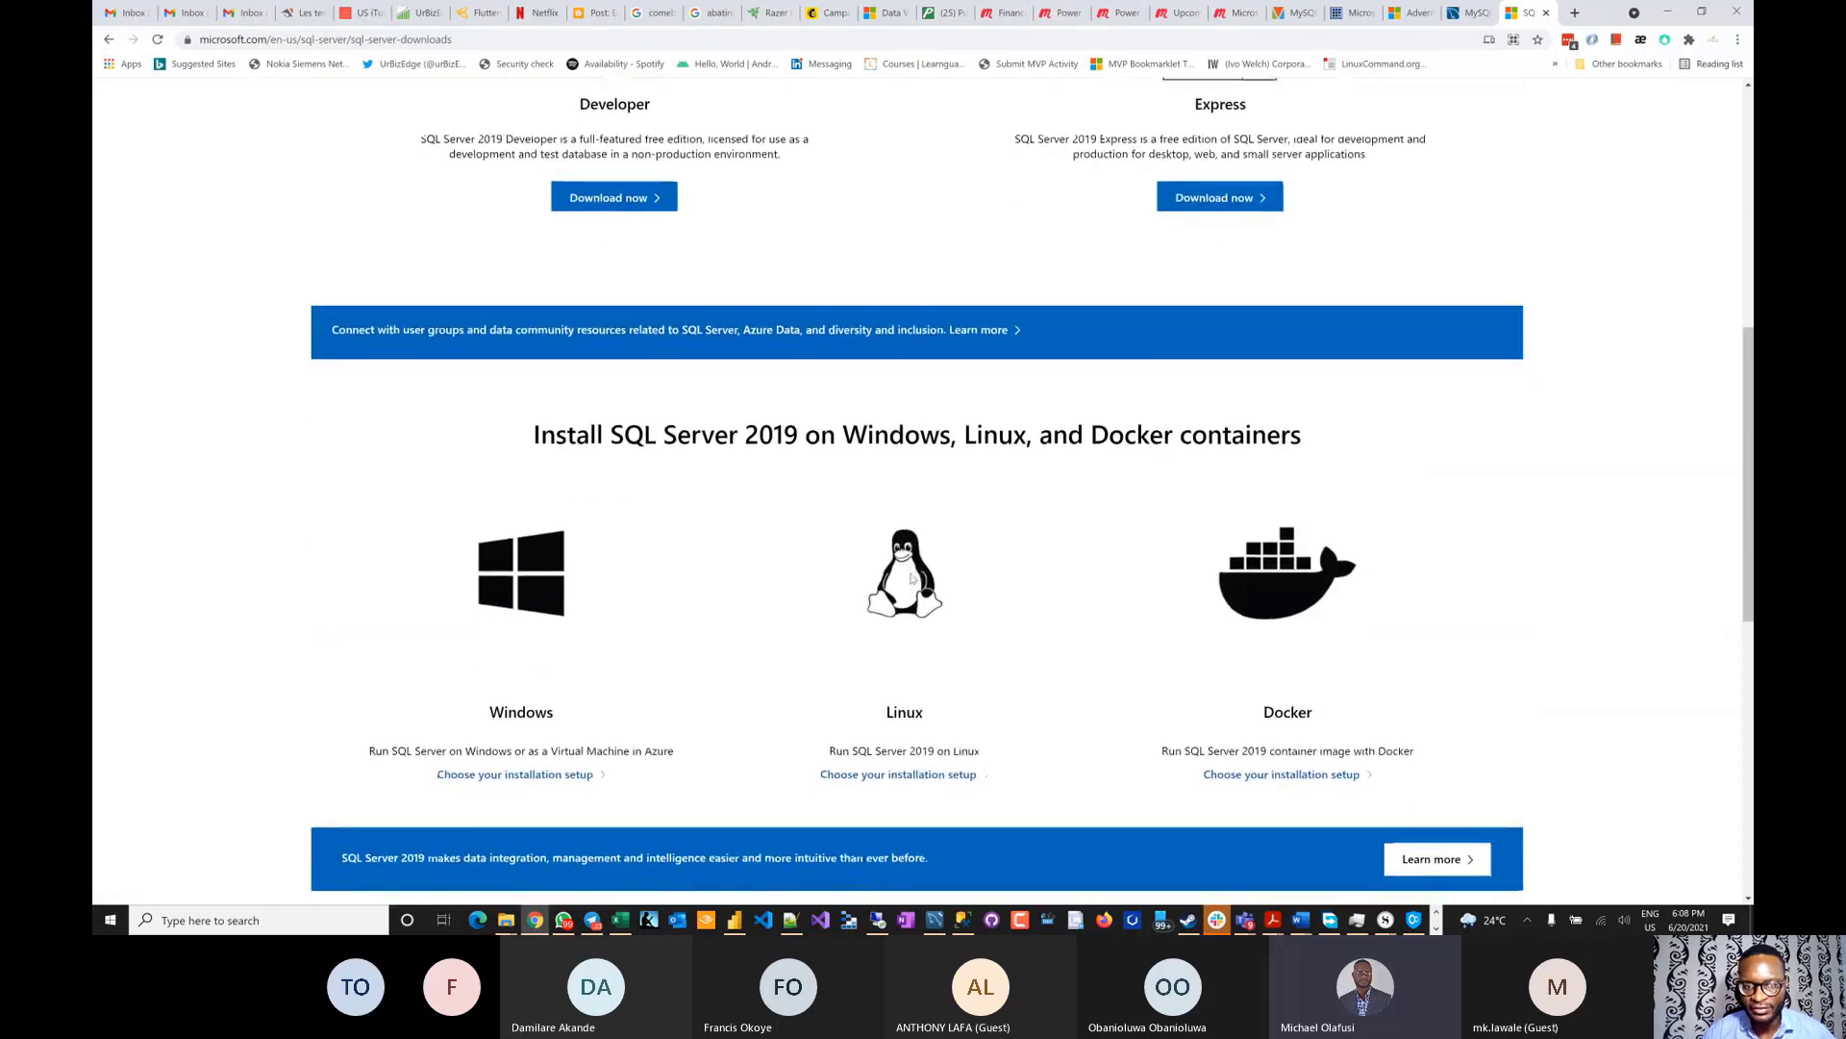
scroll(912, 578, "up", 4)
left_click(1575, 13)
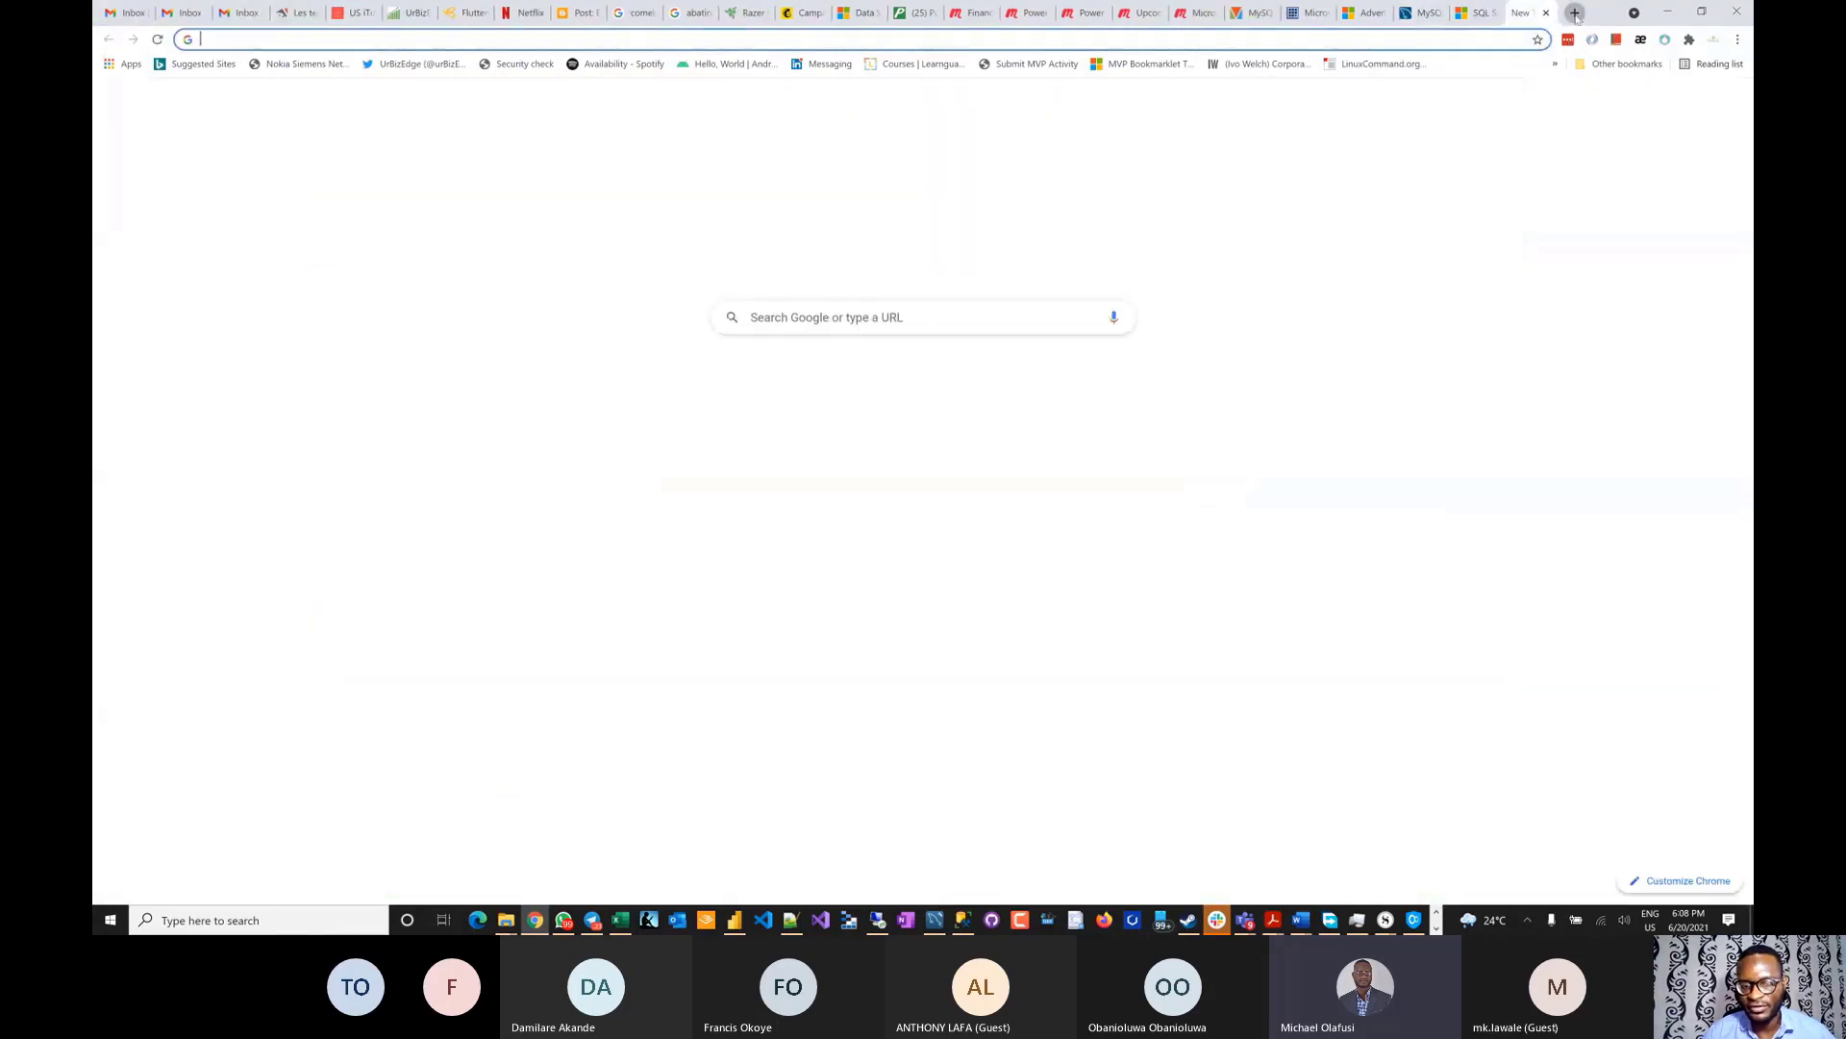
type("ssms")
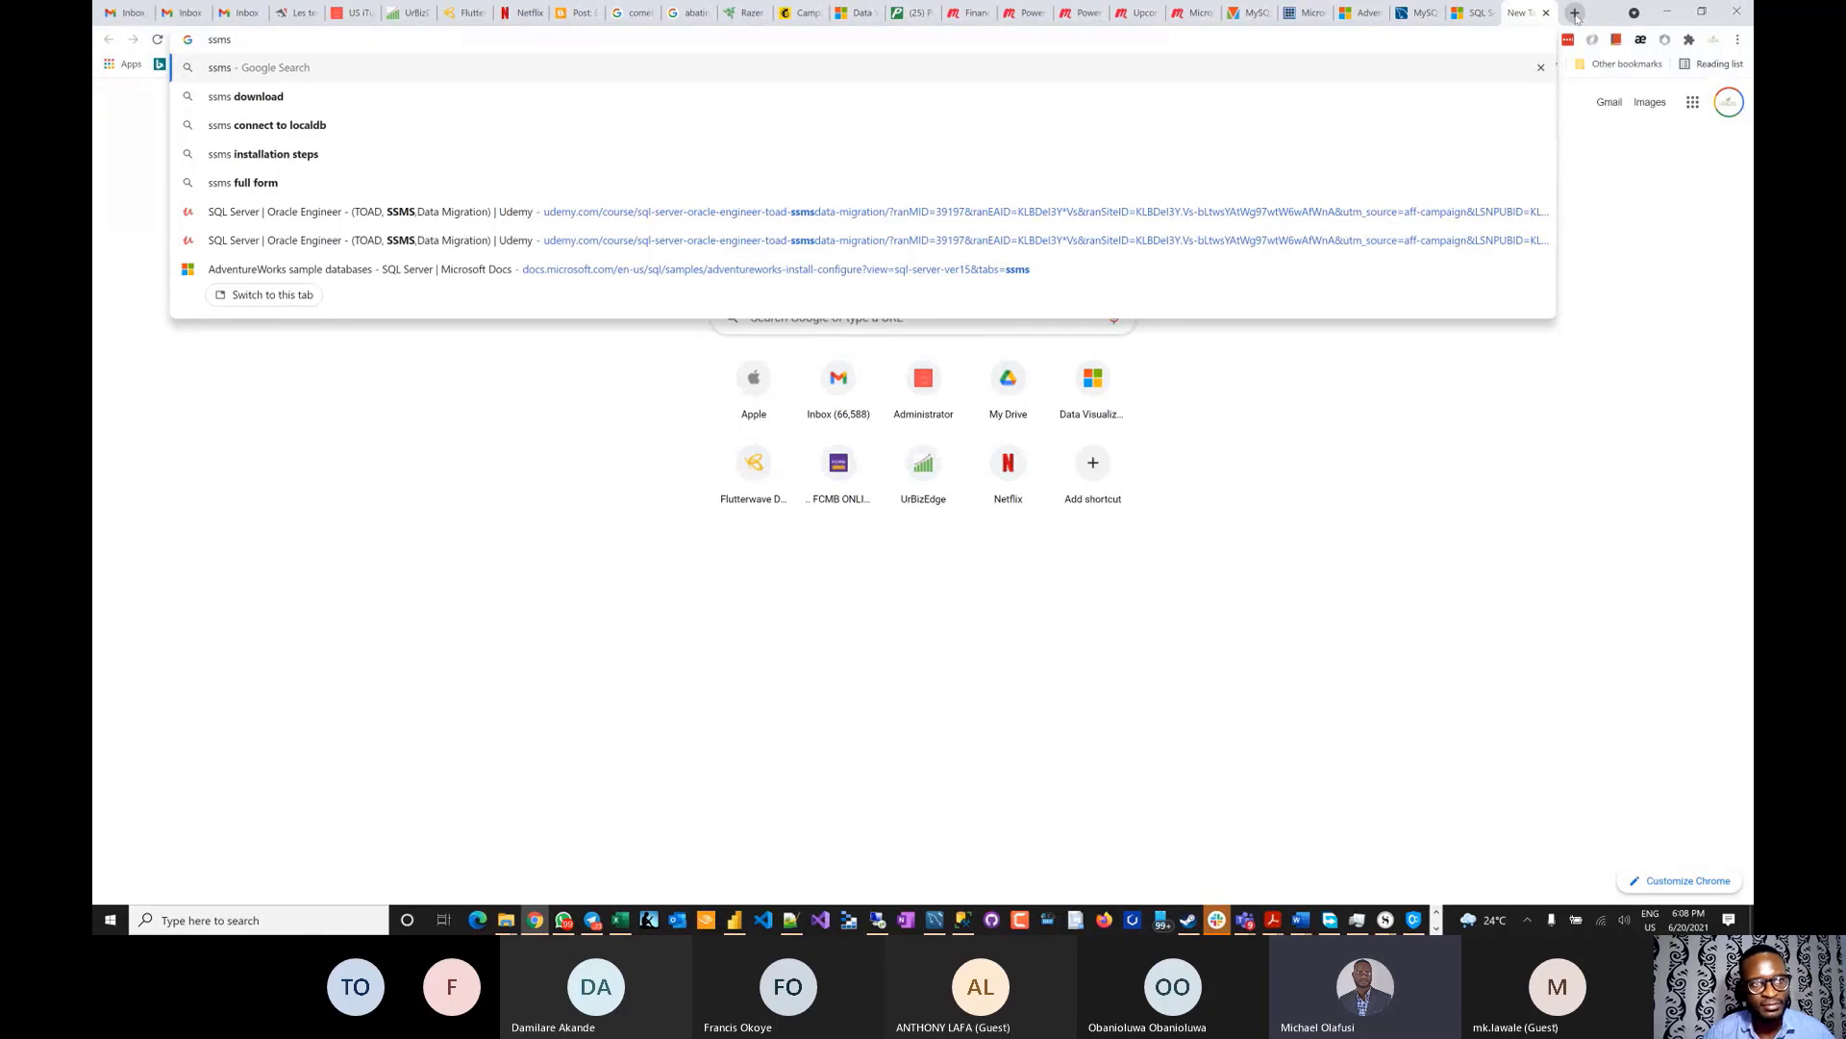
key("Down")
key("Return")
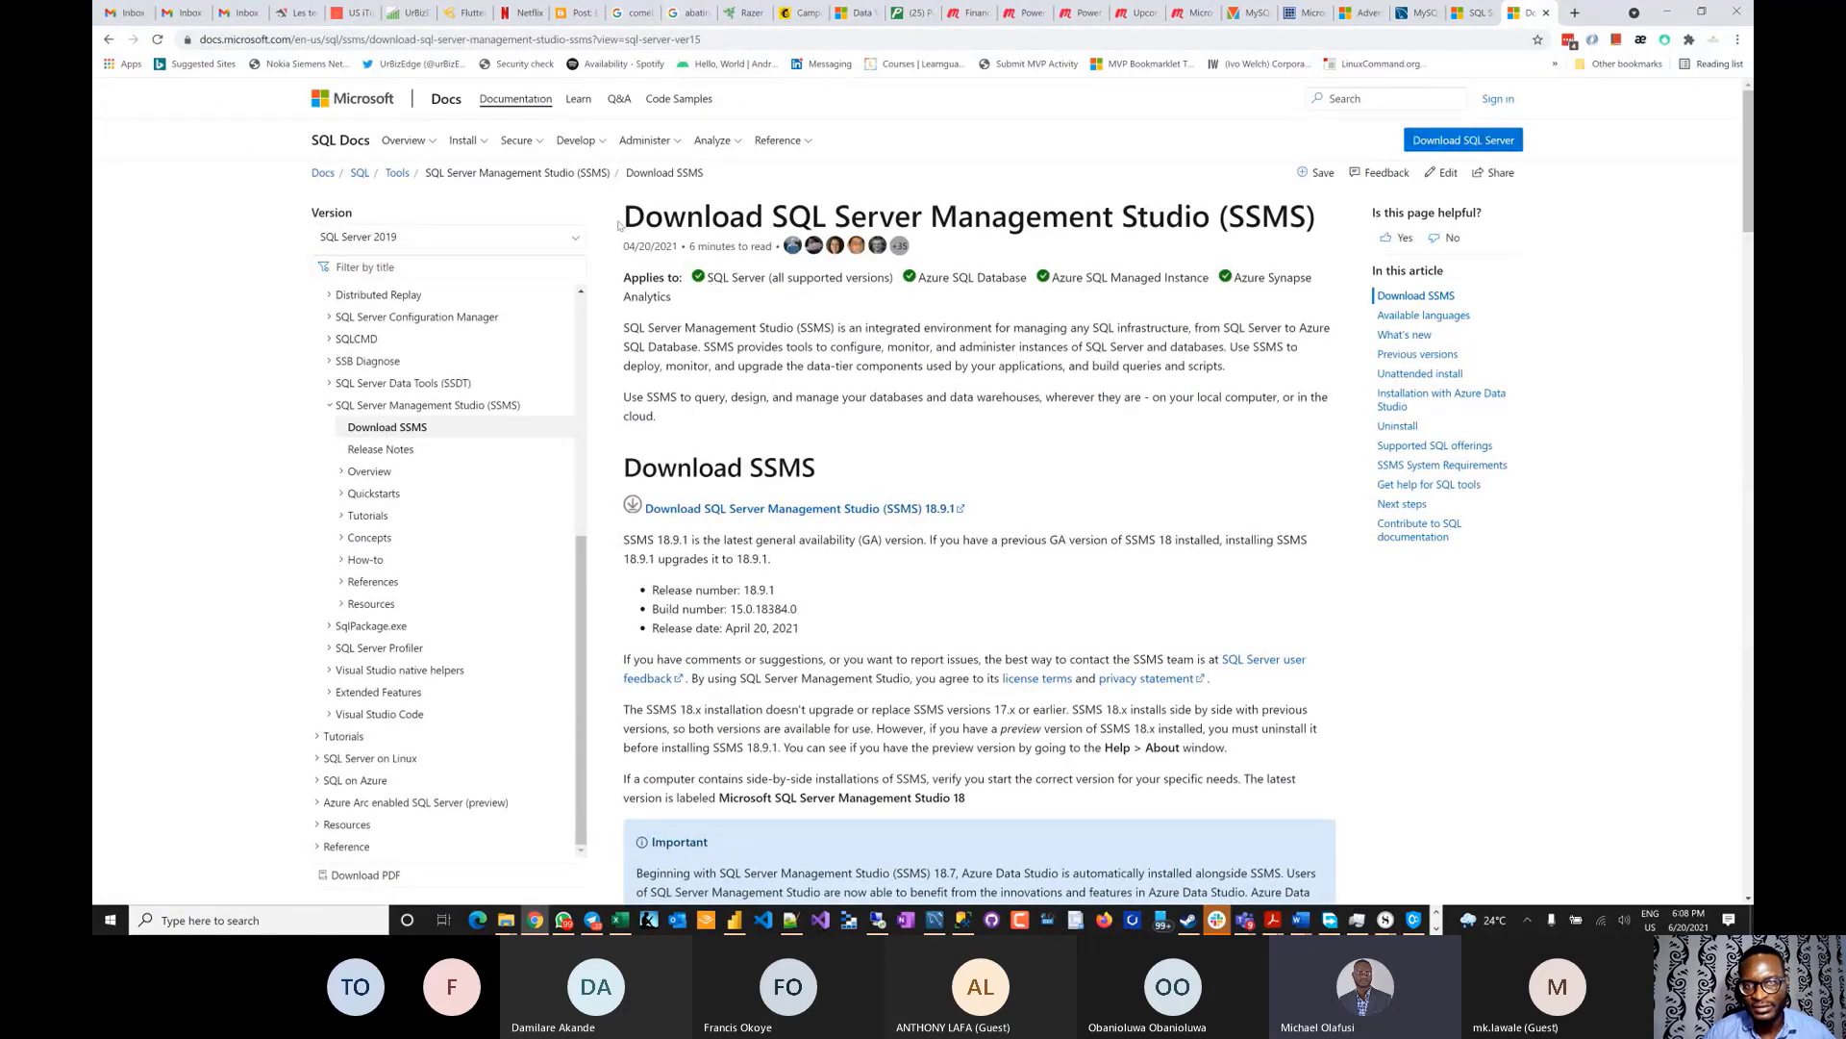
left_click_drag(616, 227, 1356, 199)
key("ctrl+c")
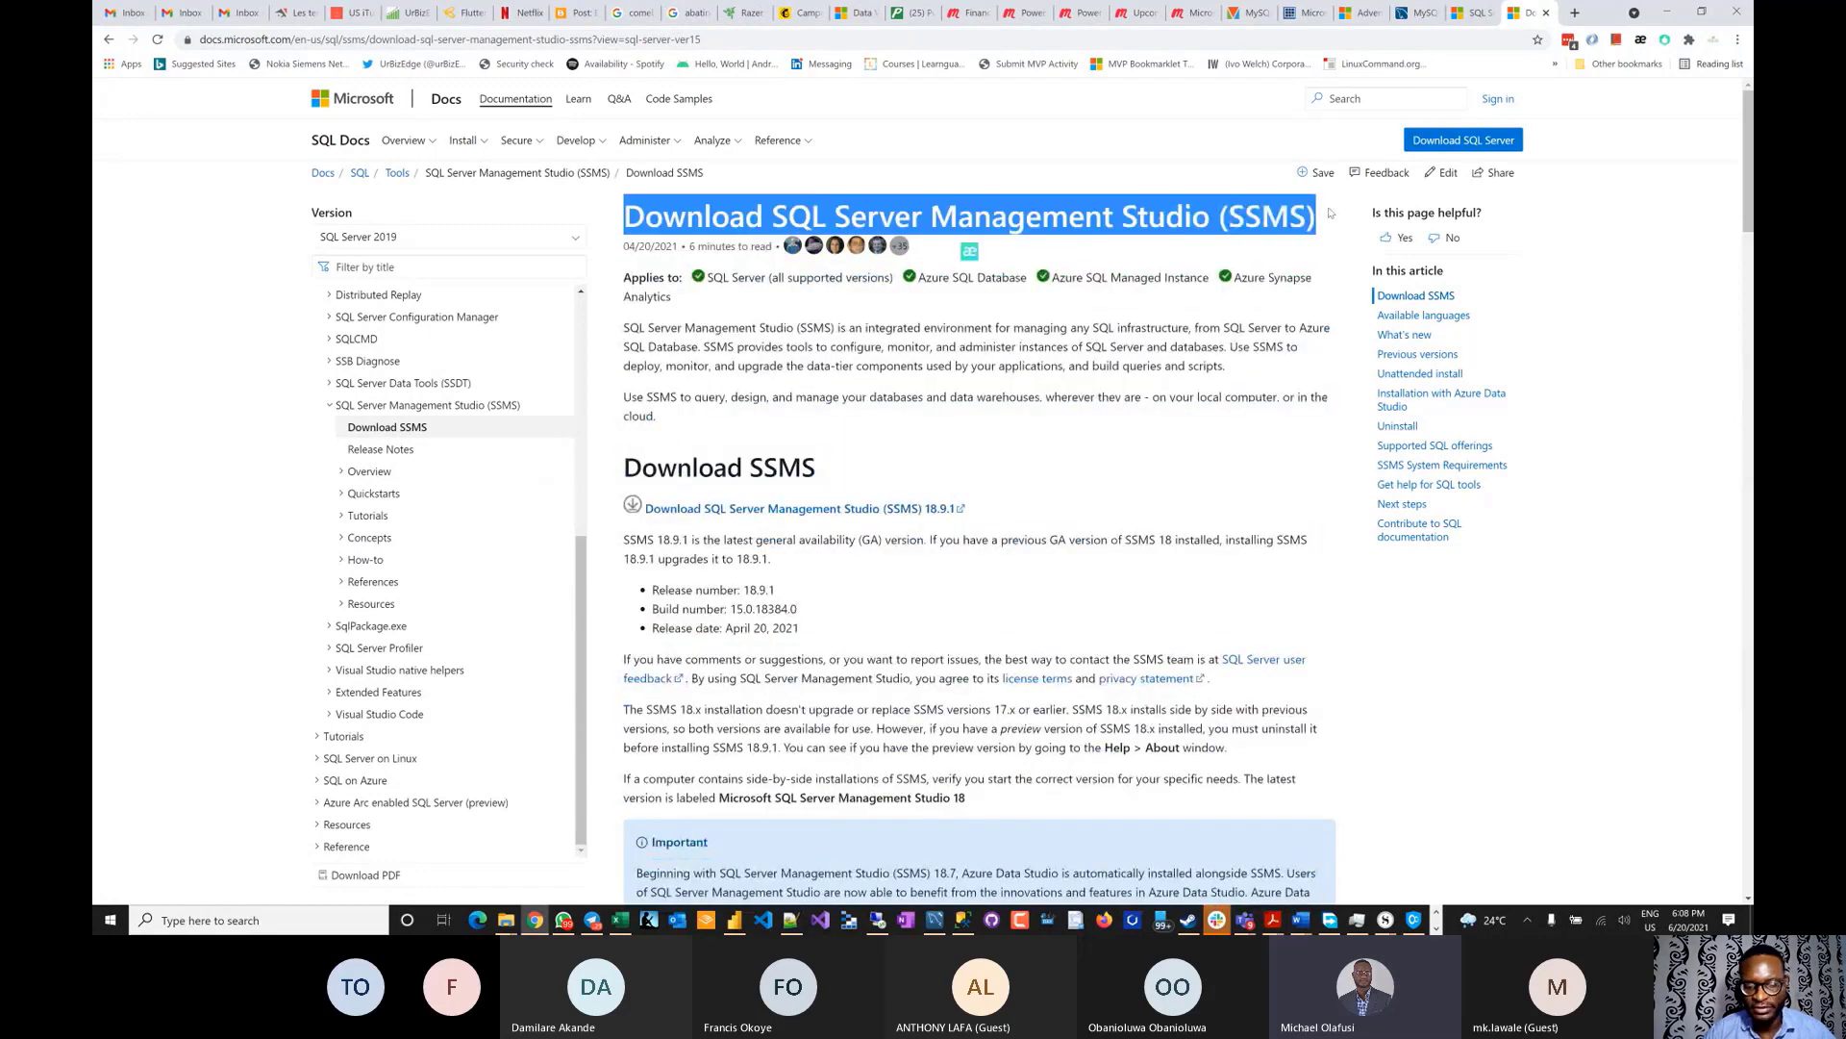
- Paste the 'Download SQL Server Management Studio (SSMS)' title into the meeting chat message
key("alt+Tab")
key("ctrl+v")
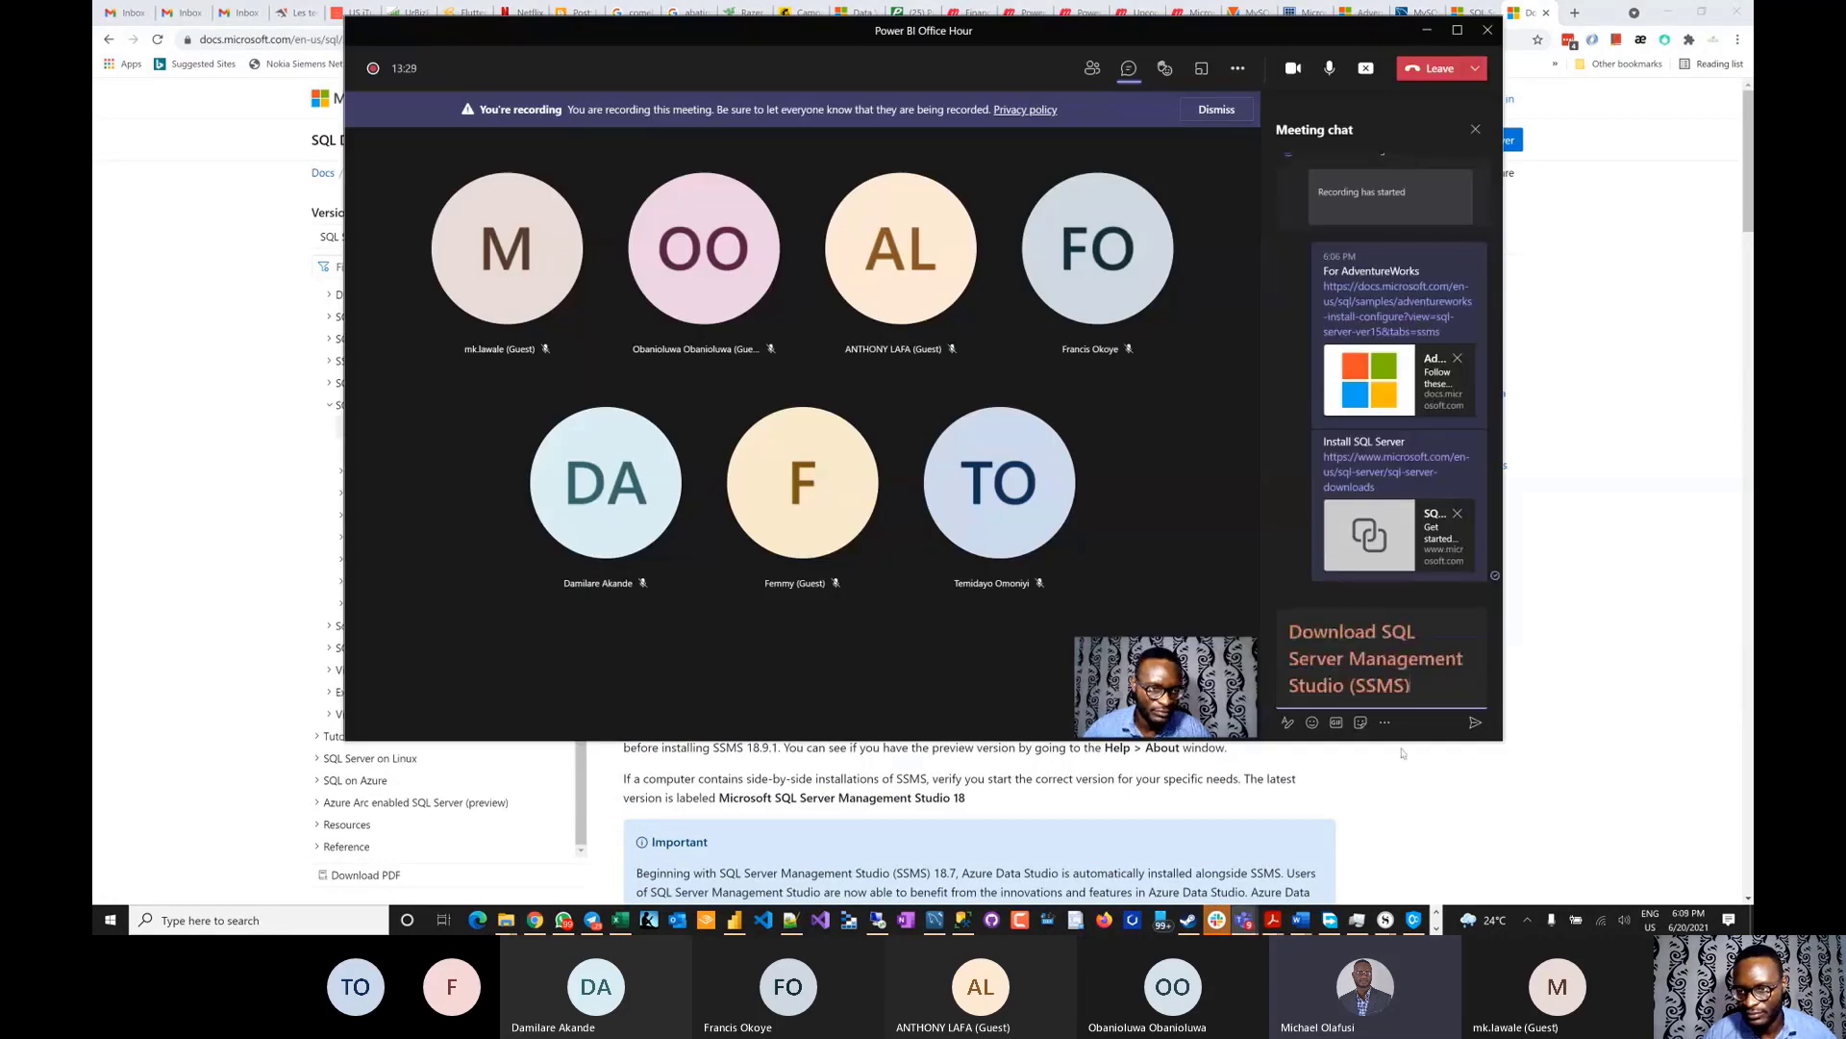
key("ctrl+z")
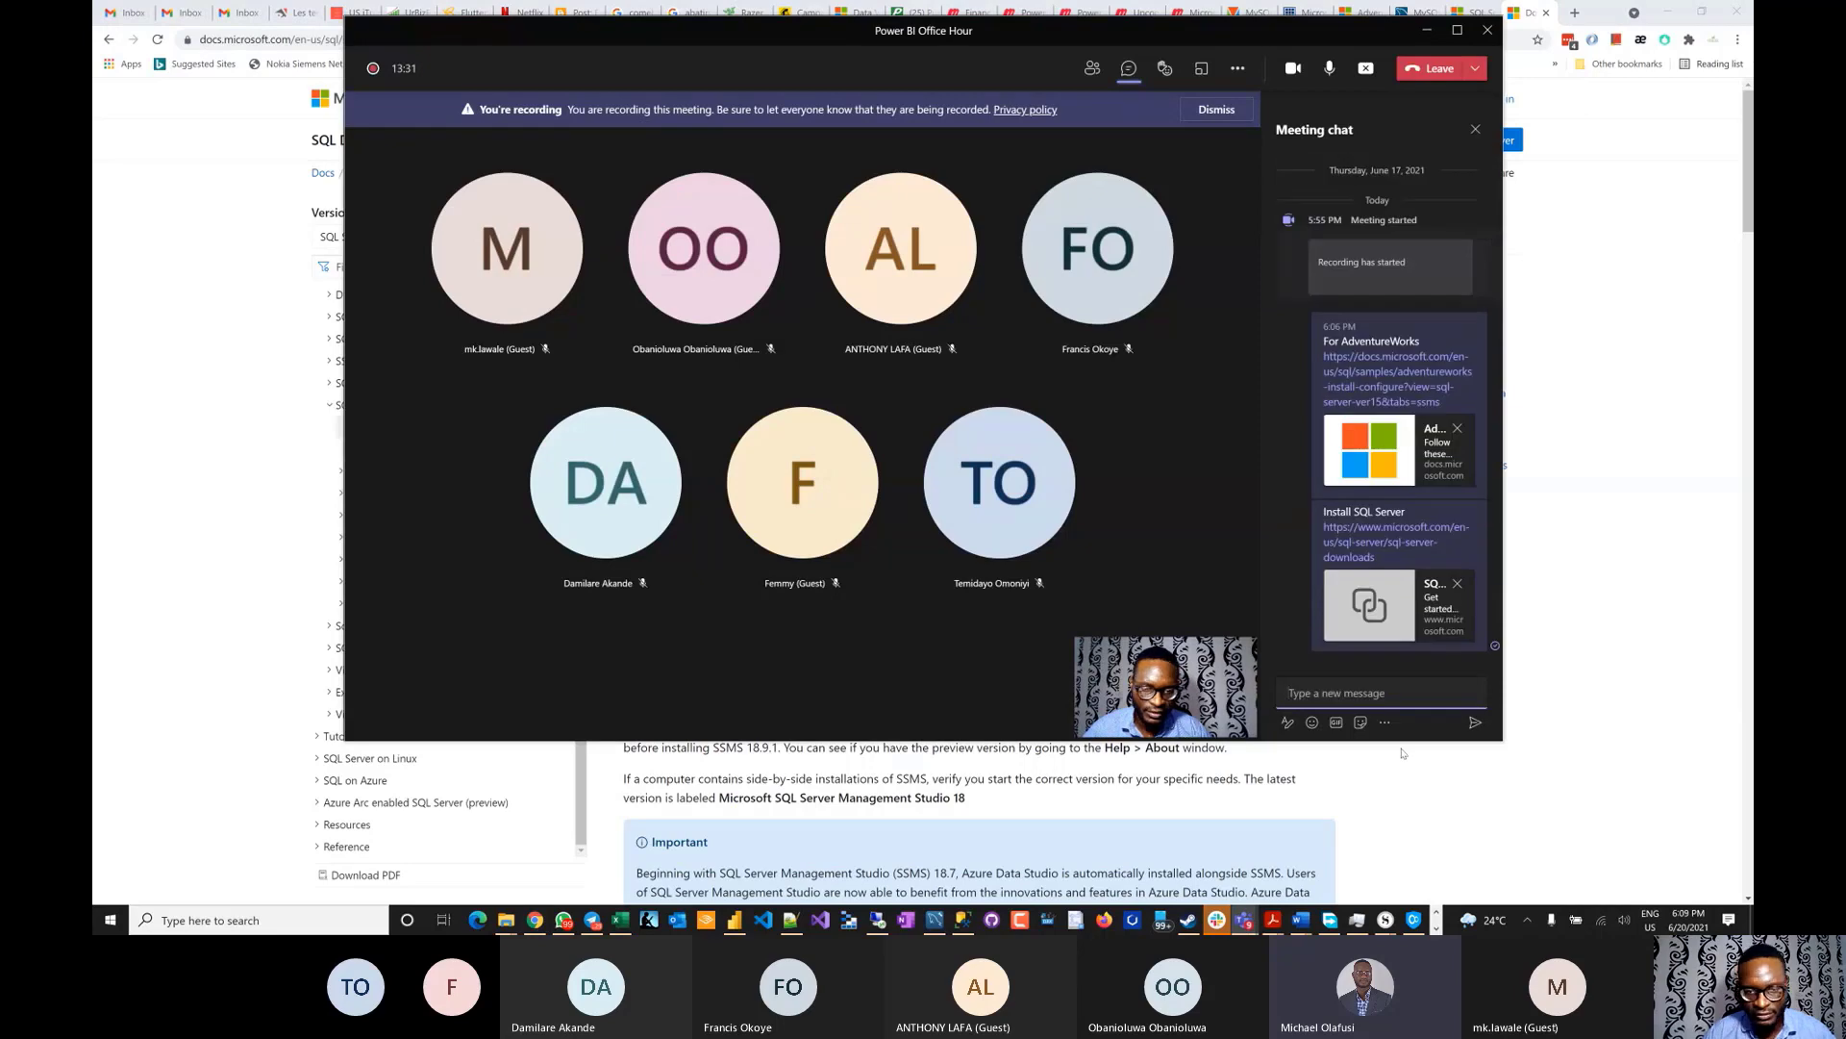
key("alt+Tab")
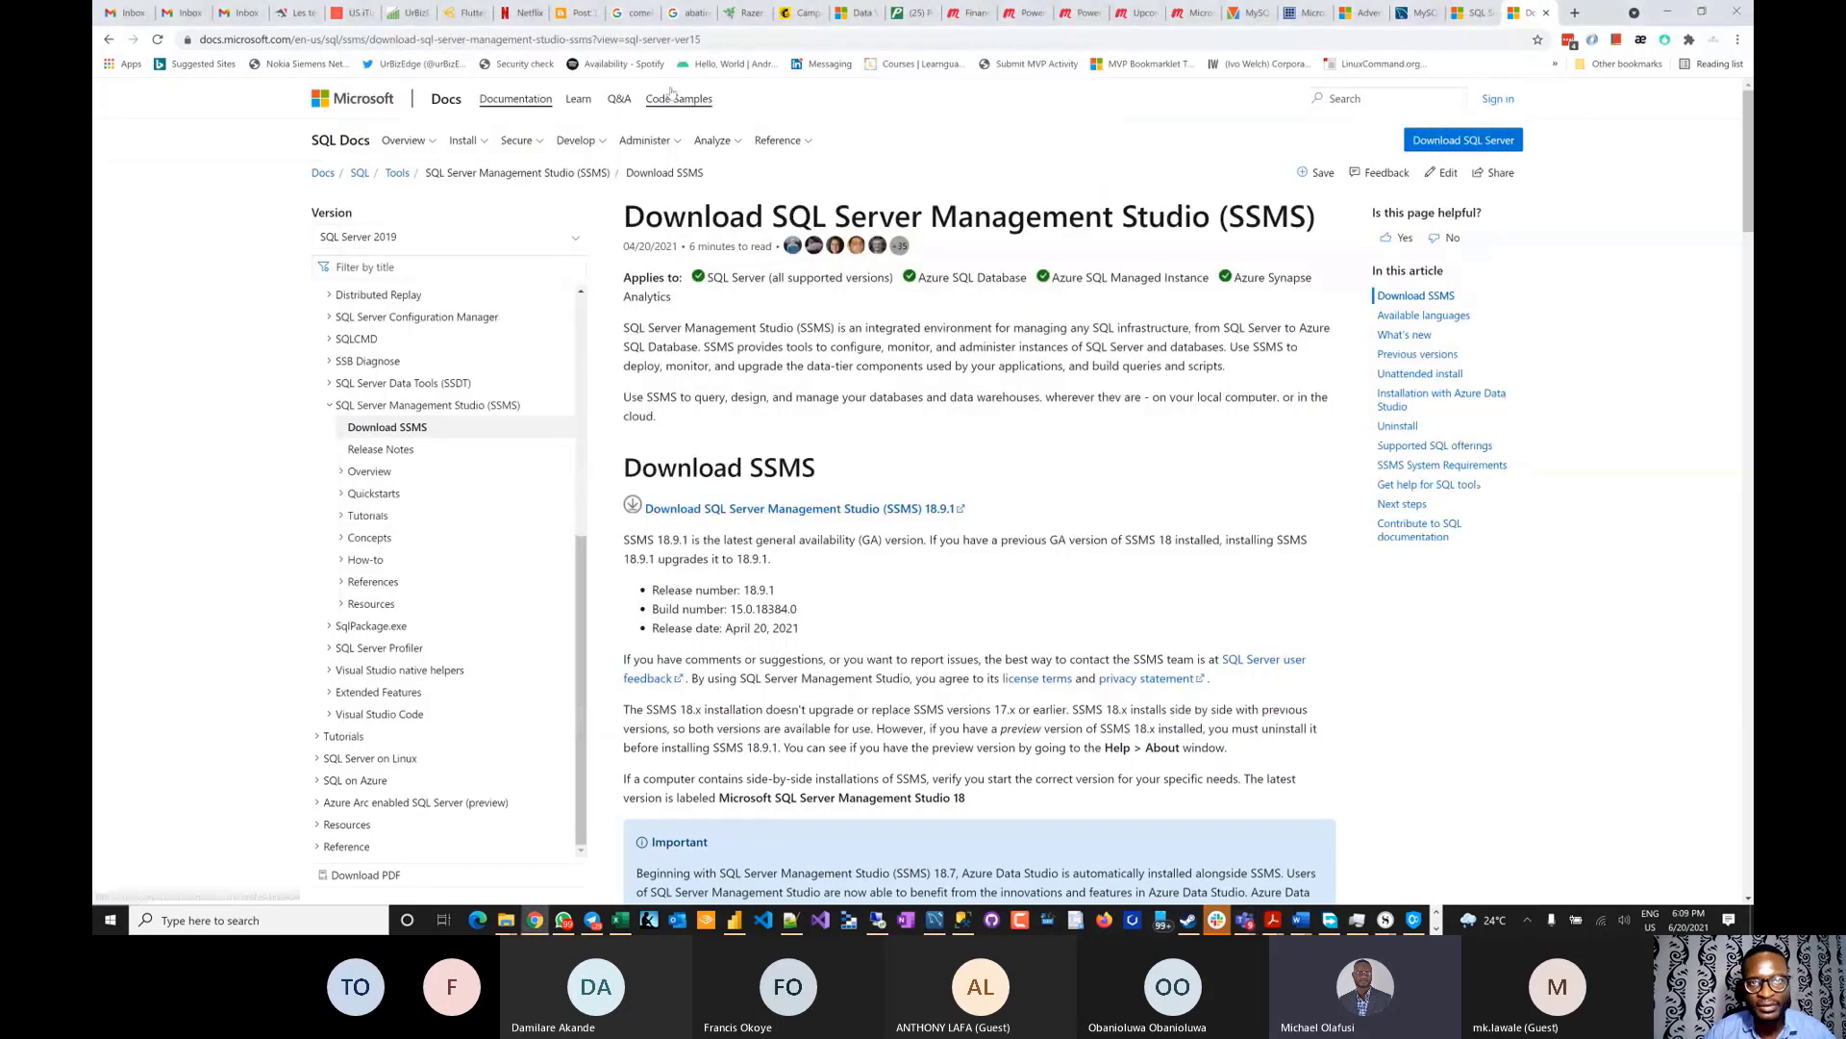
left_click(1575, 12)
key("ctrl+v")
key("ctrl+a")
key("ctrl+c")
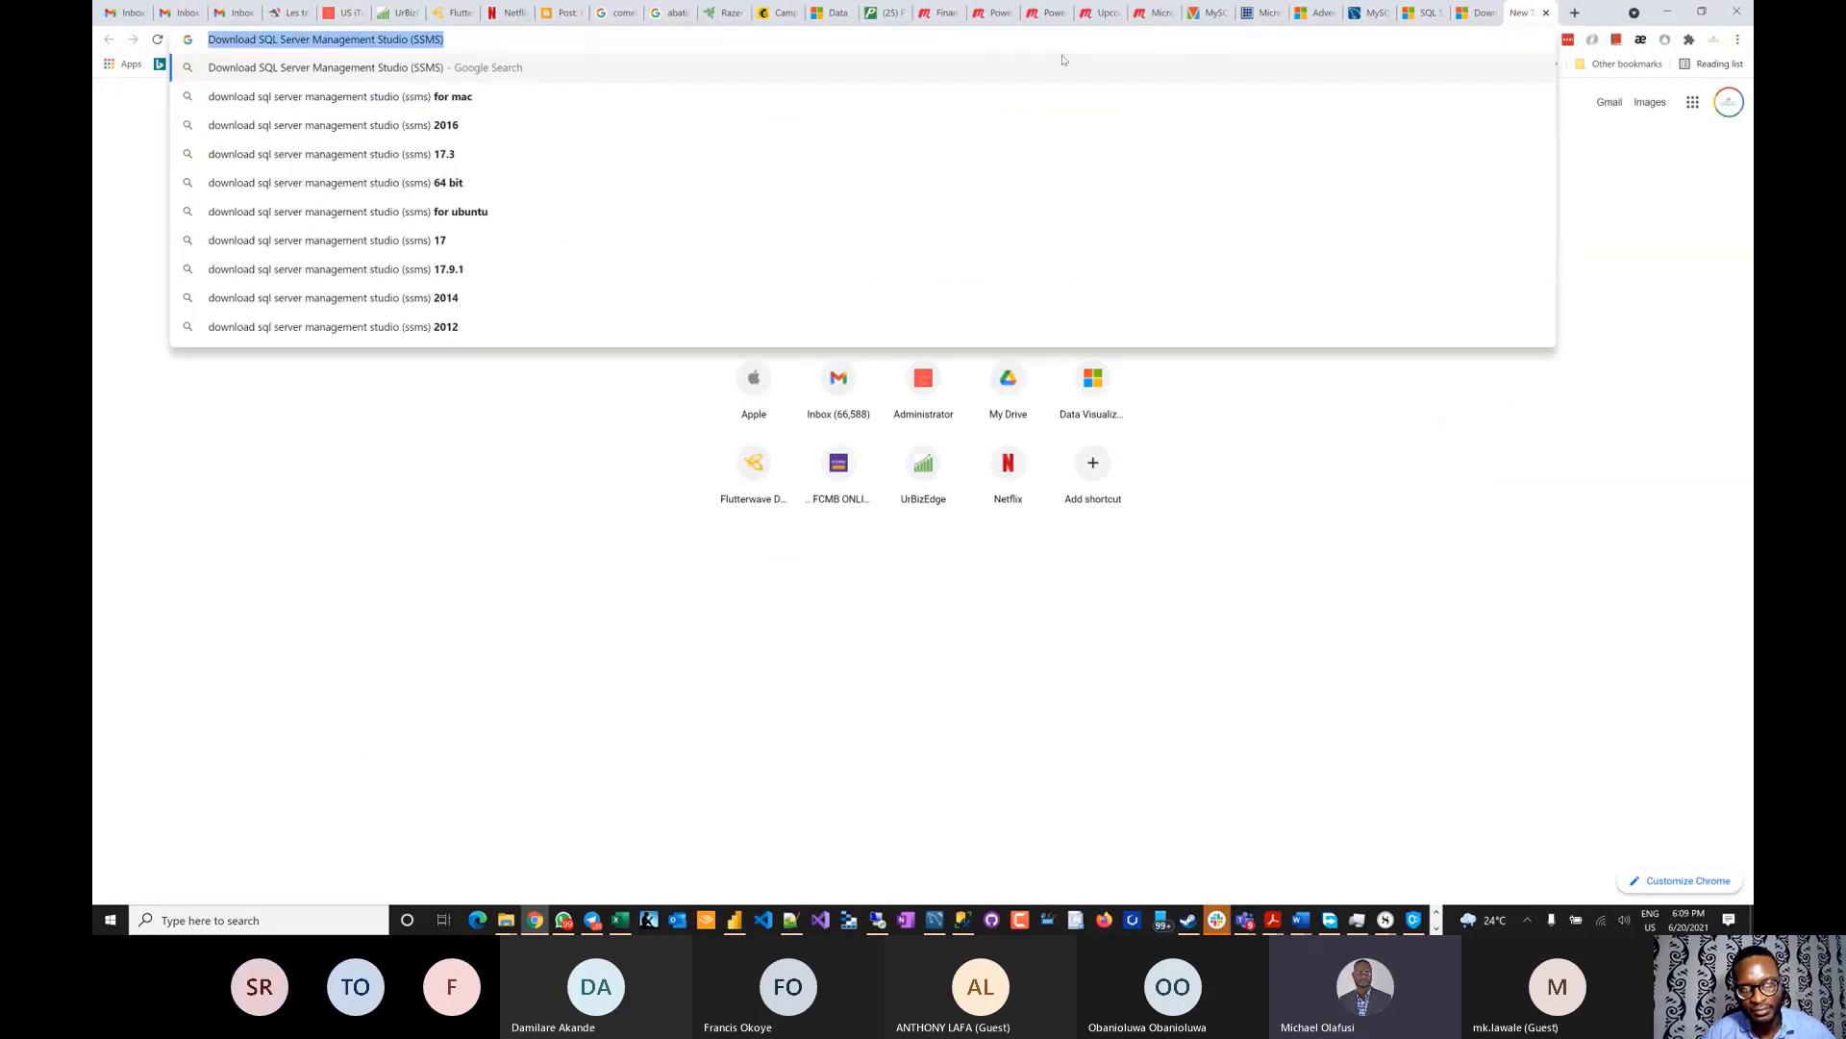
key("alt+Tab")
key("ctrl+v")
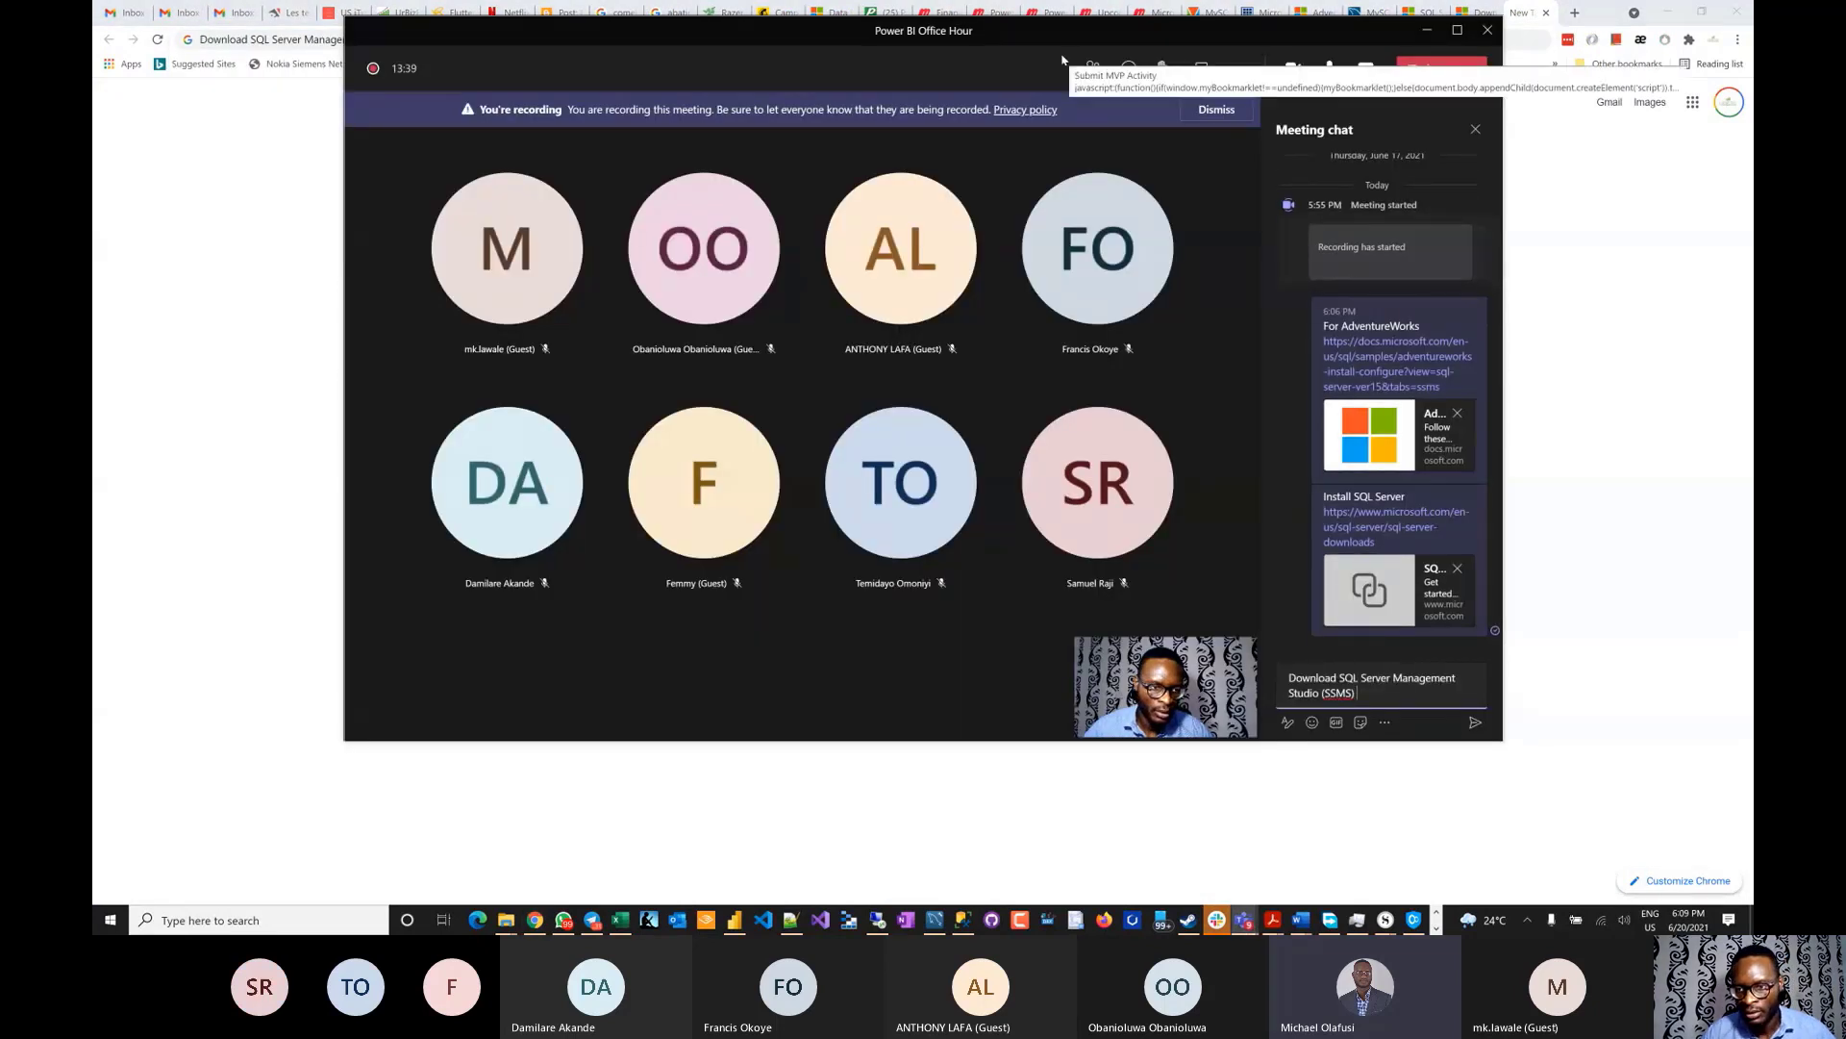
- Add the SSMS docs page link to the message and send it
key("alt+Tab")
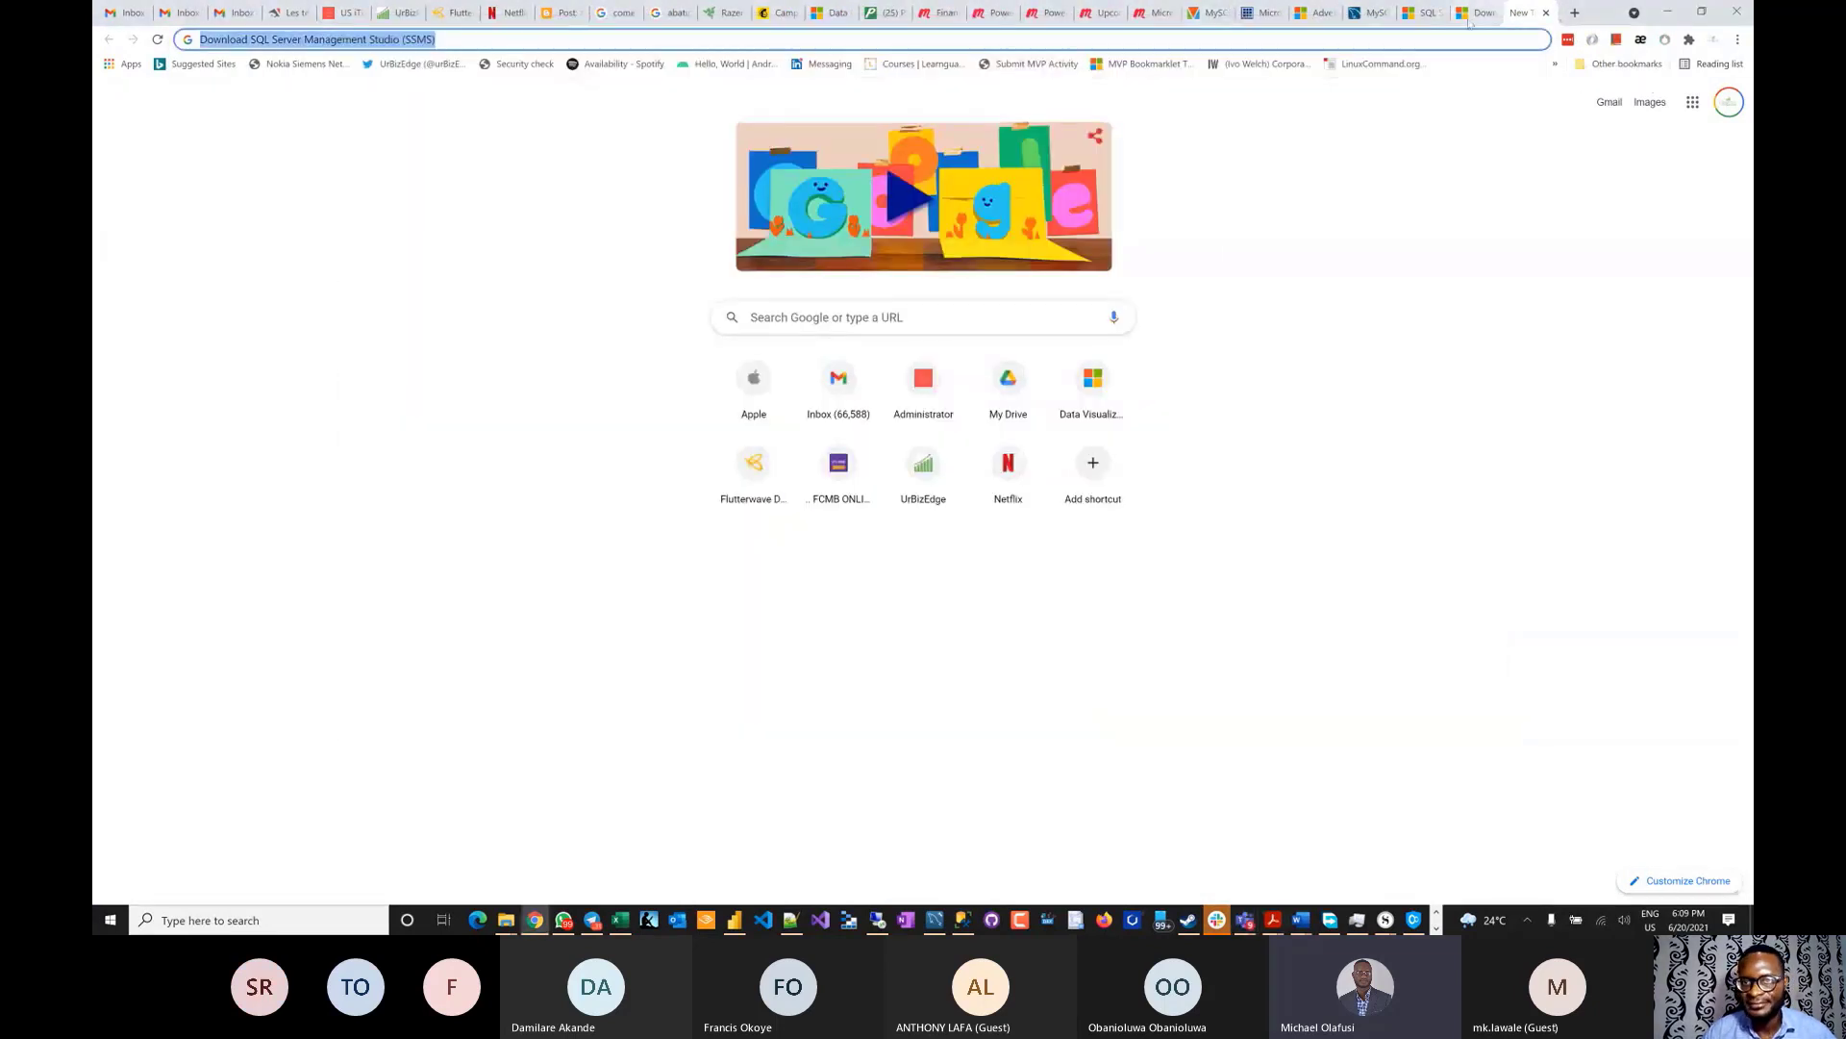
left_click(1471, 15)
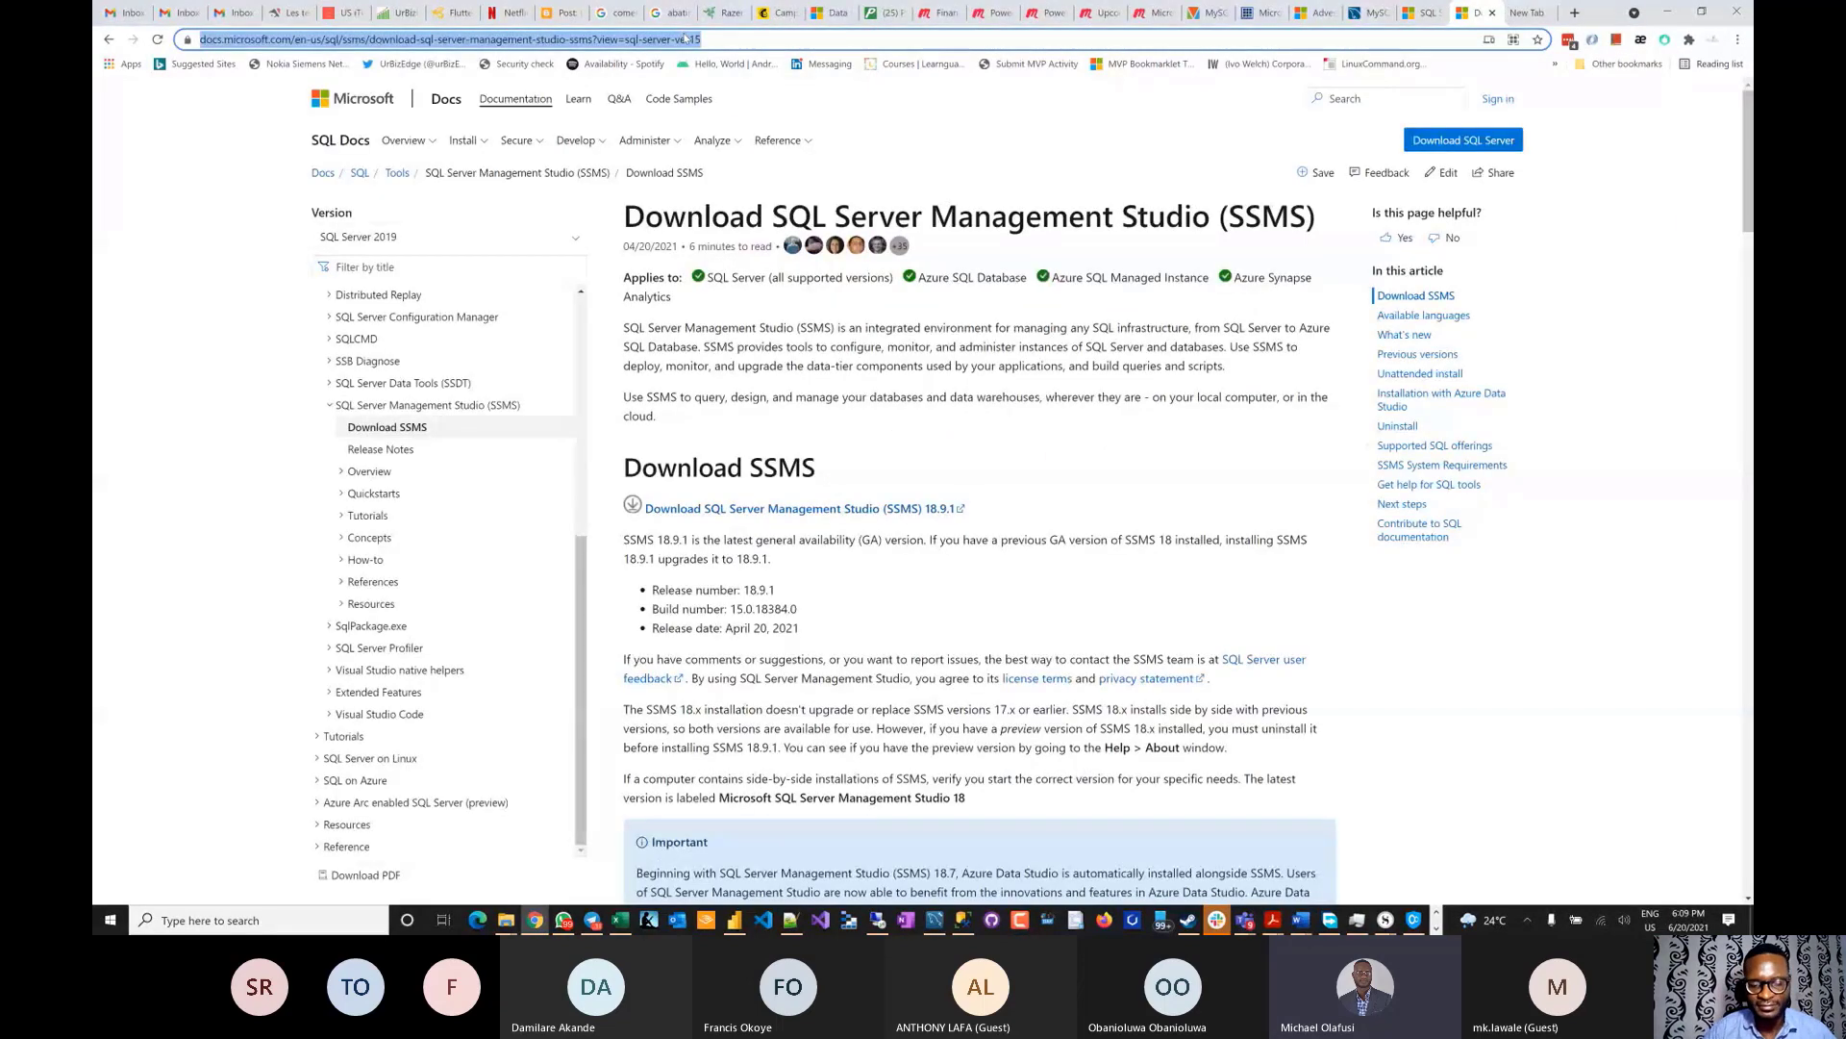
key("alt+Tab")
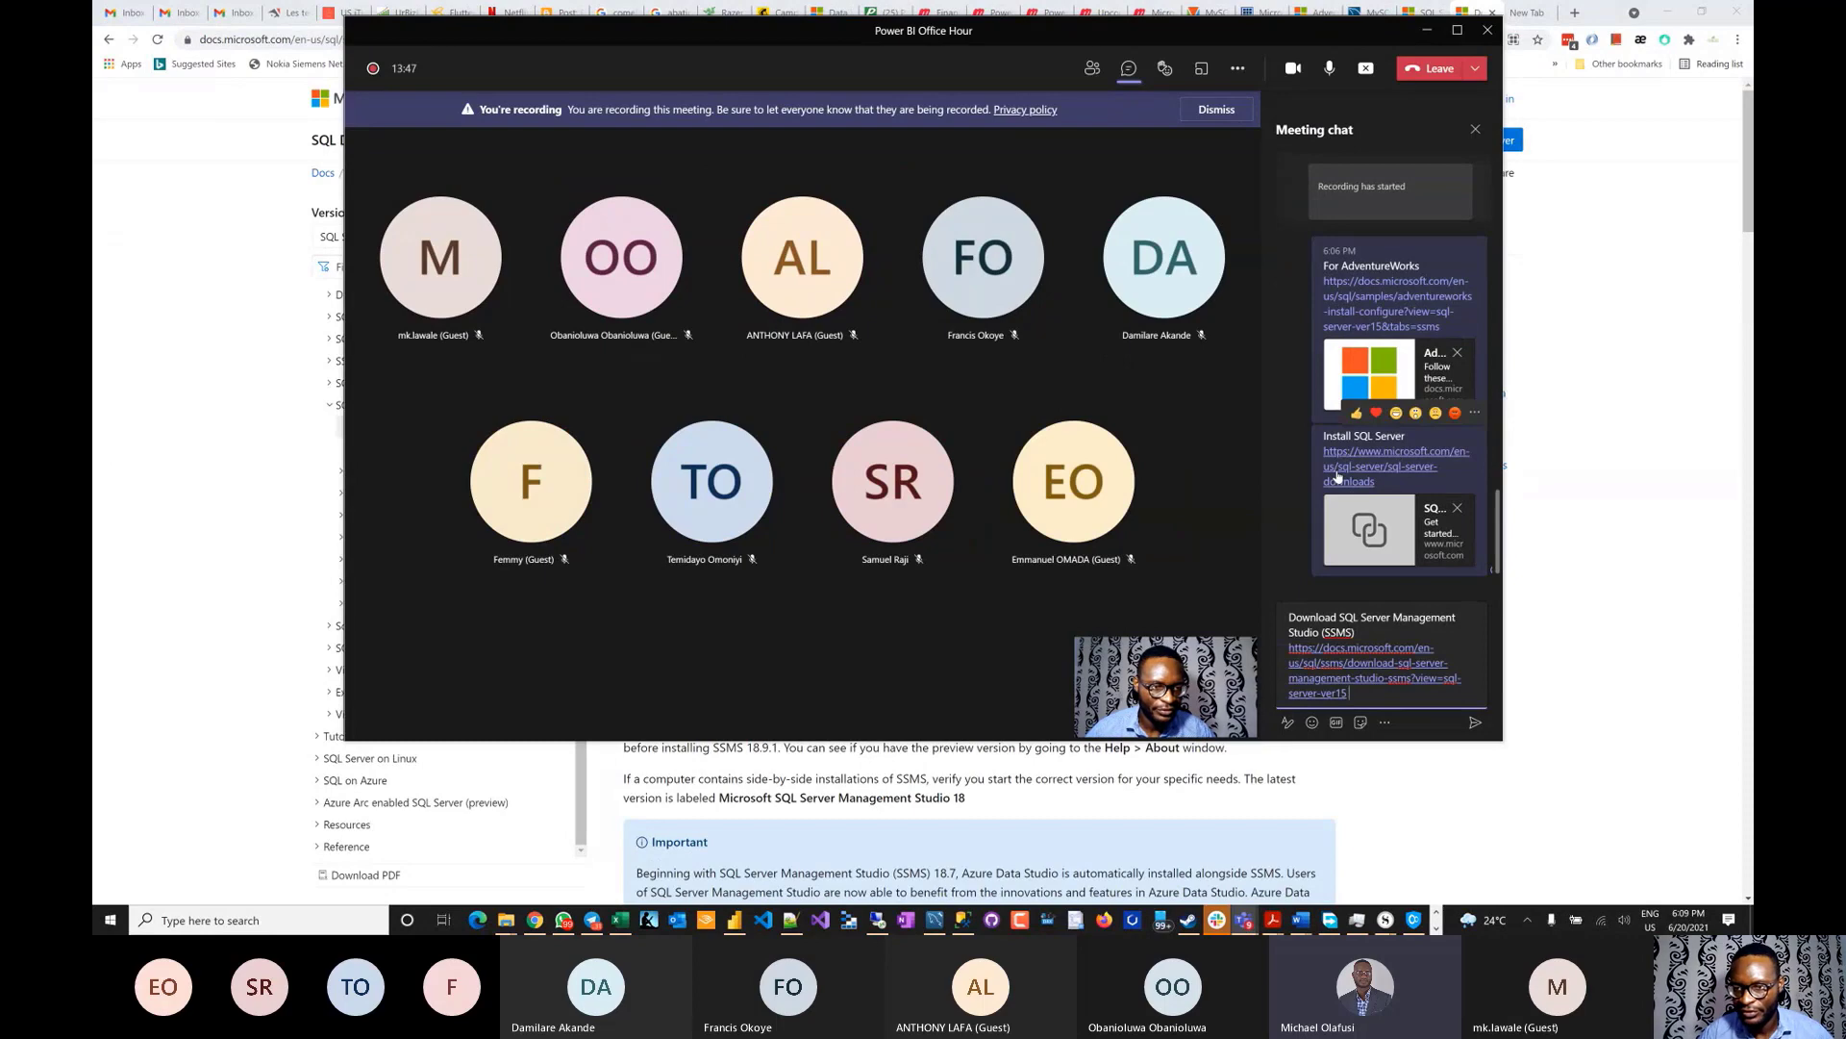
key("Return")
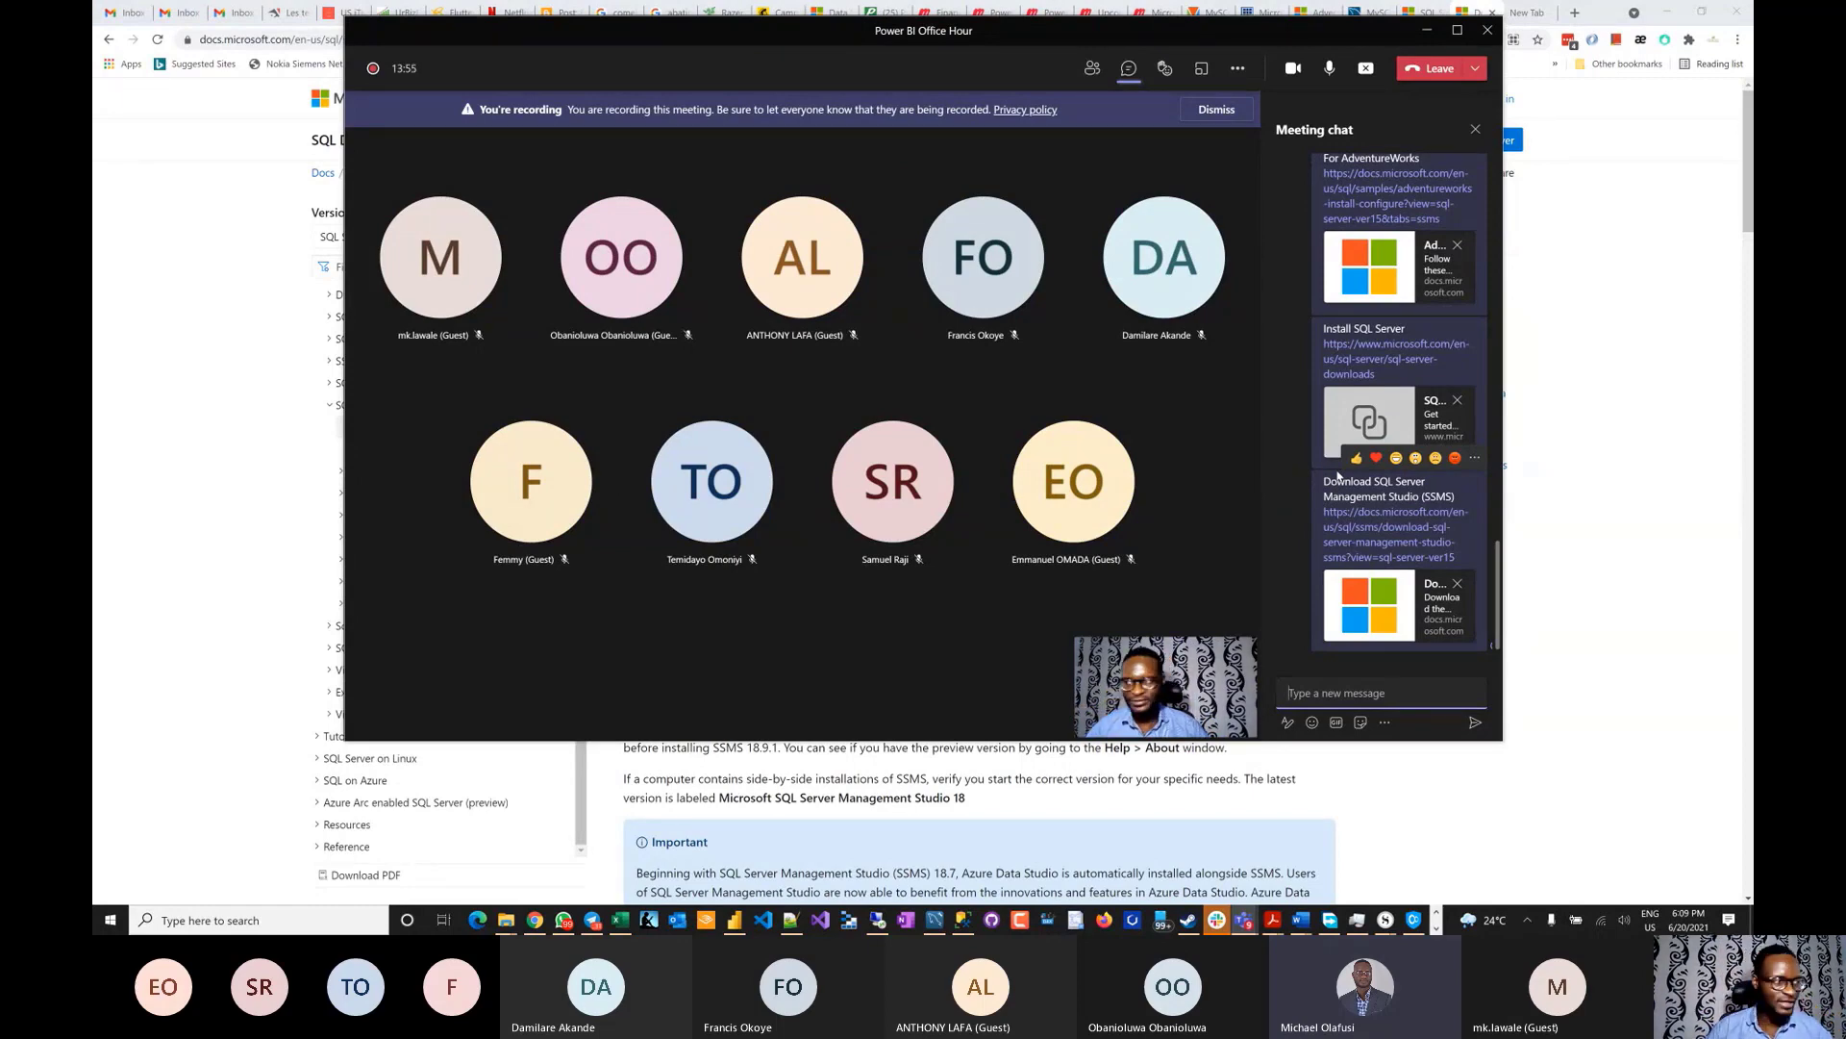
scroll(1440, 290, "up", 3)
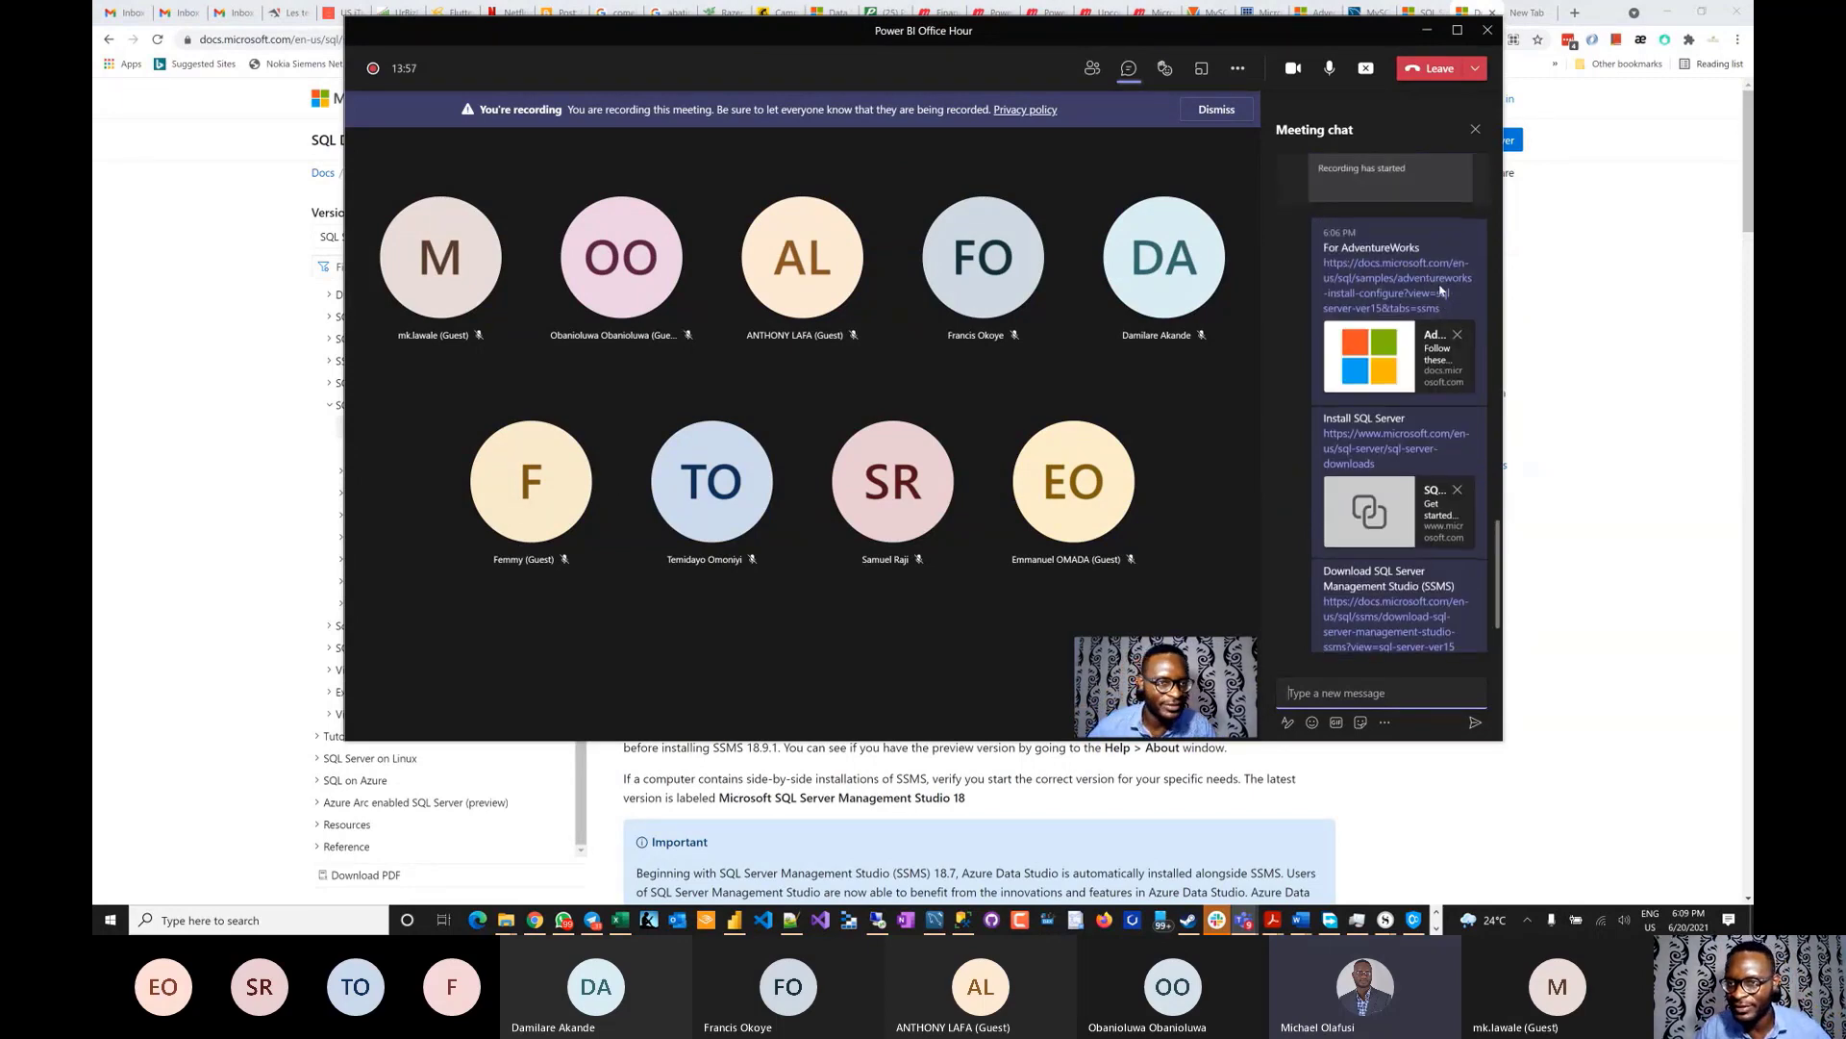
scroll(1441, 290, "down", 1)
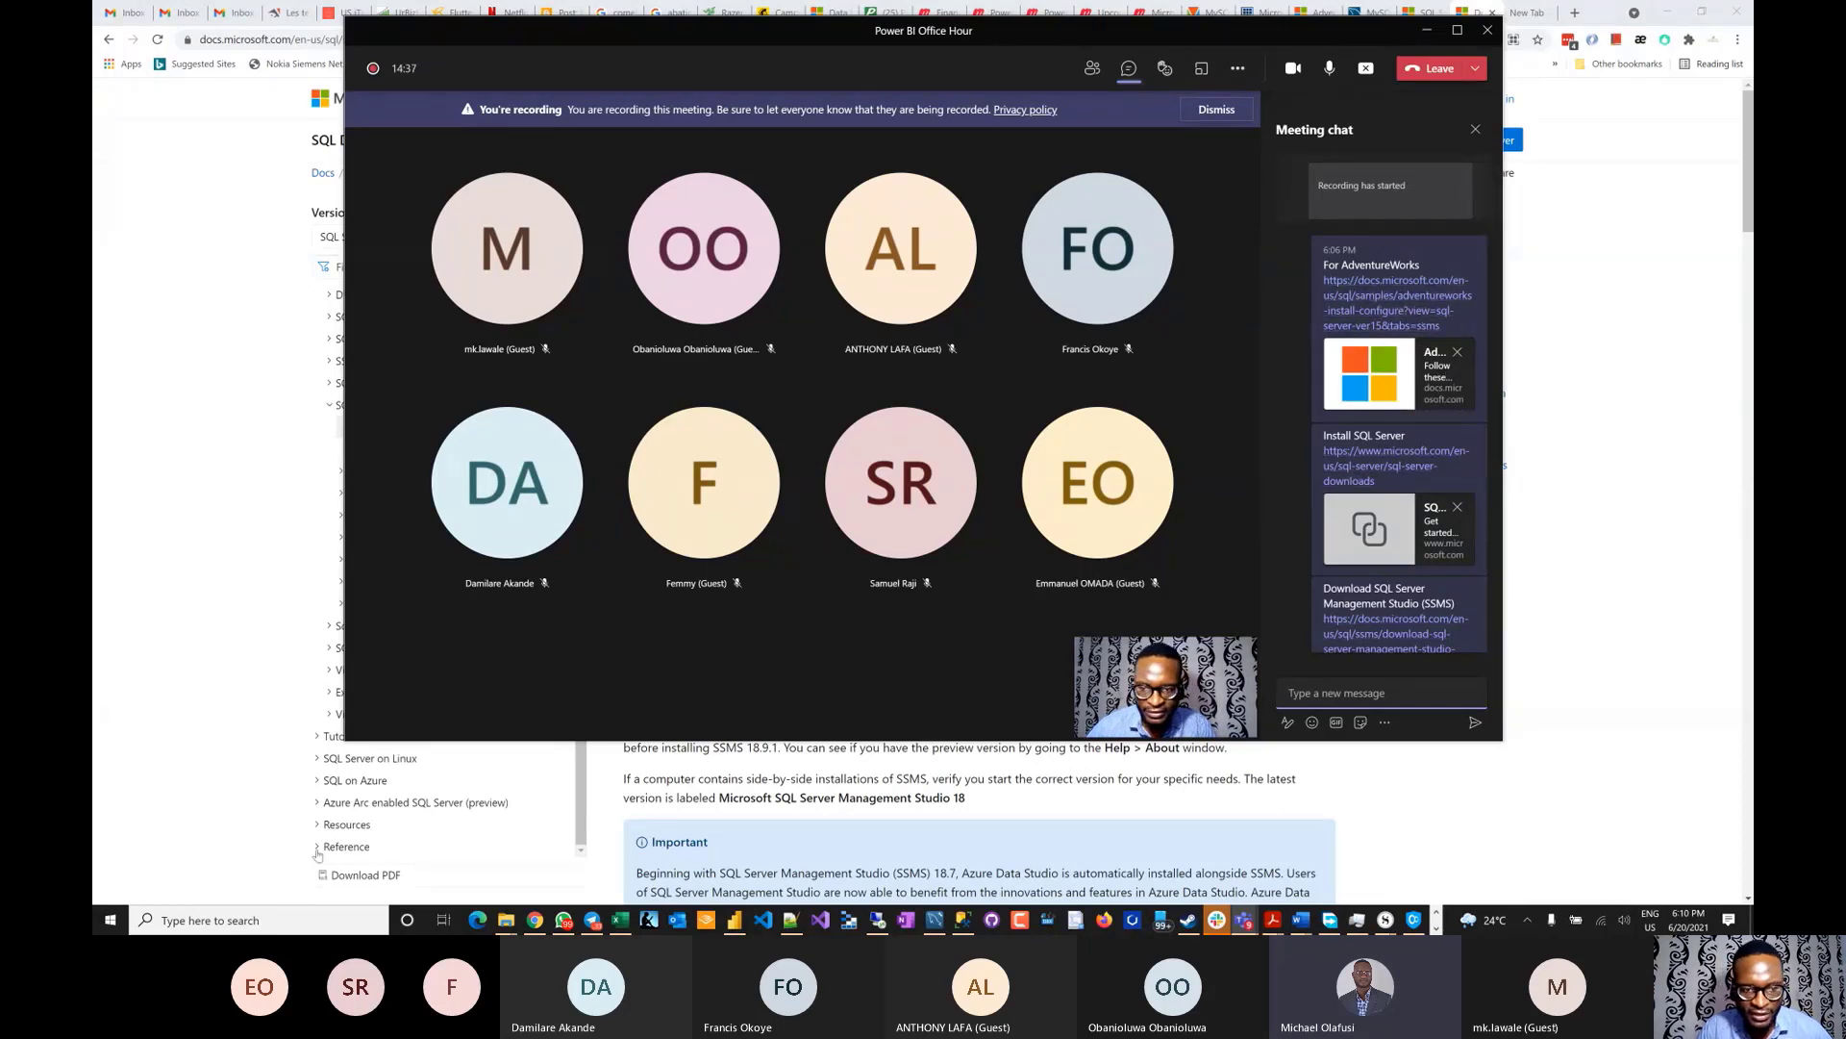
- Return to the AdventureWorks tab, scroll to the backup download table, and mark the words 'OLTP sample'
left_click(1628, 379)
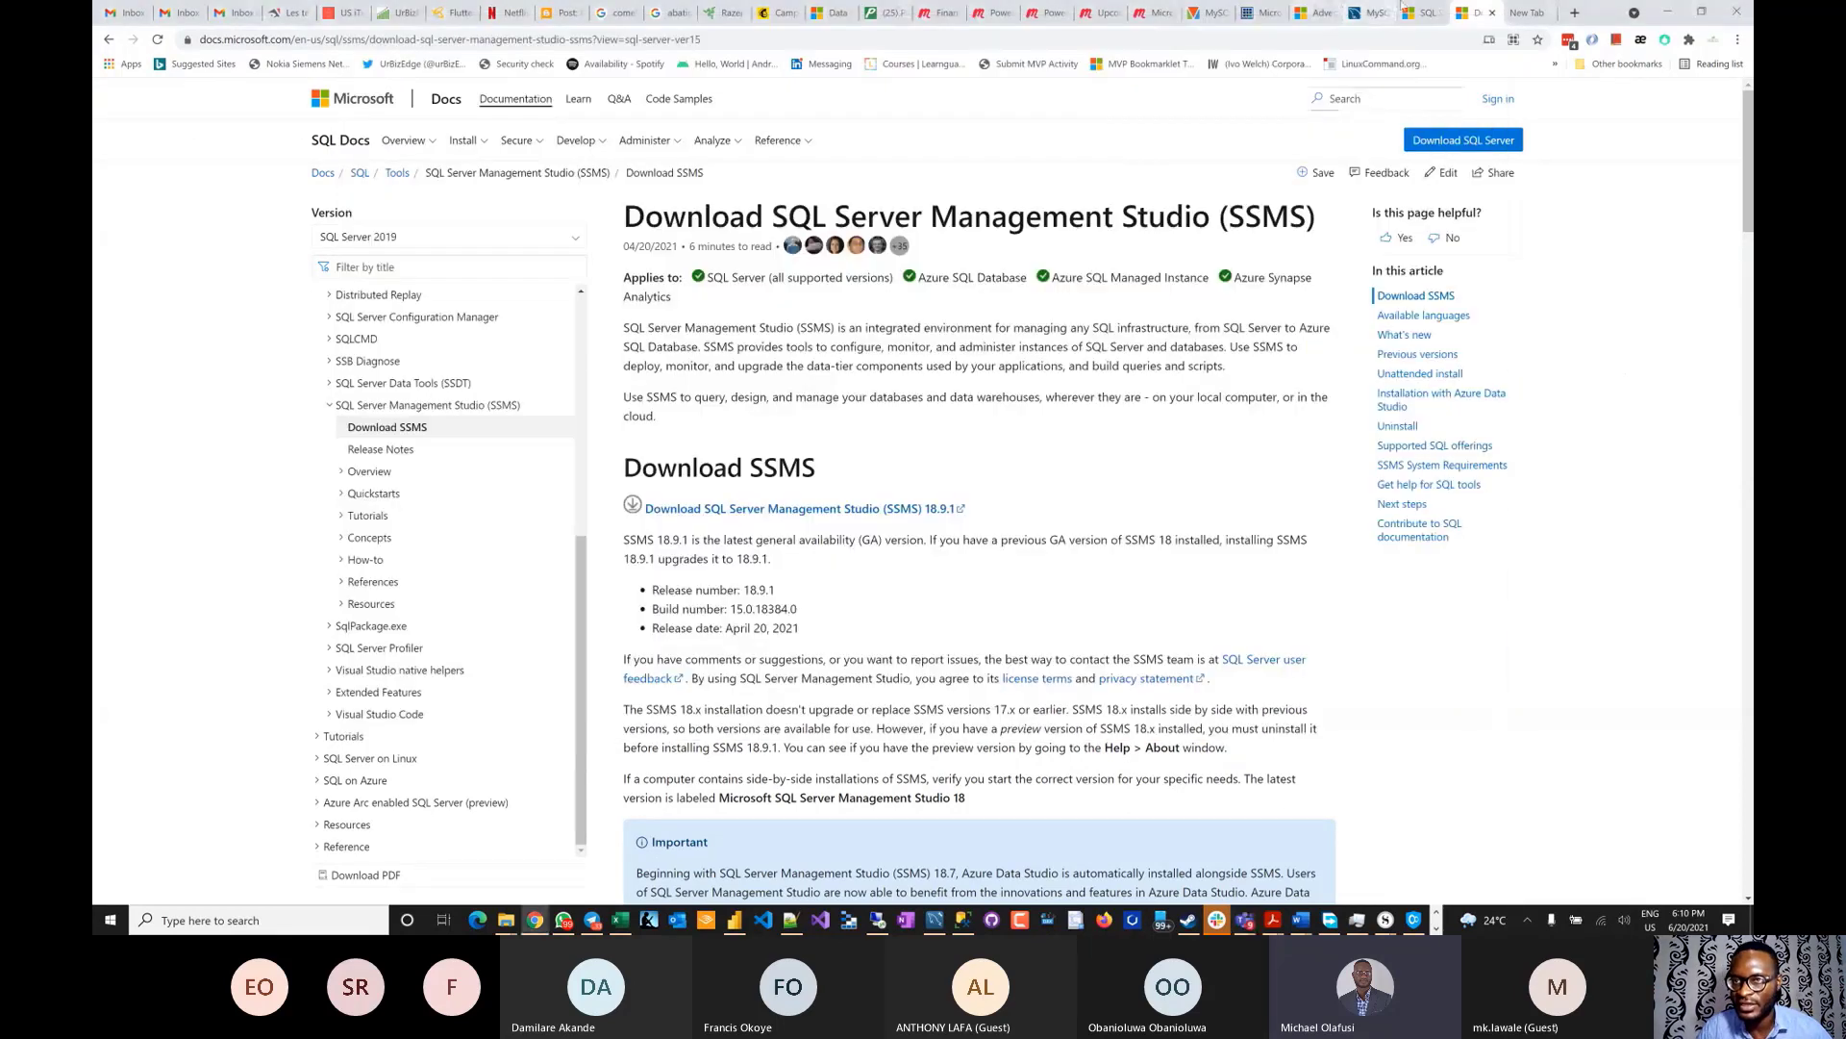
left_click(1424, 14)
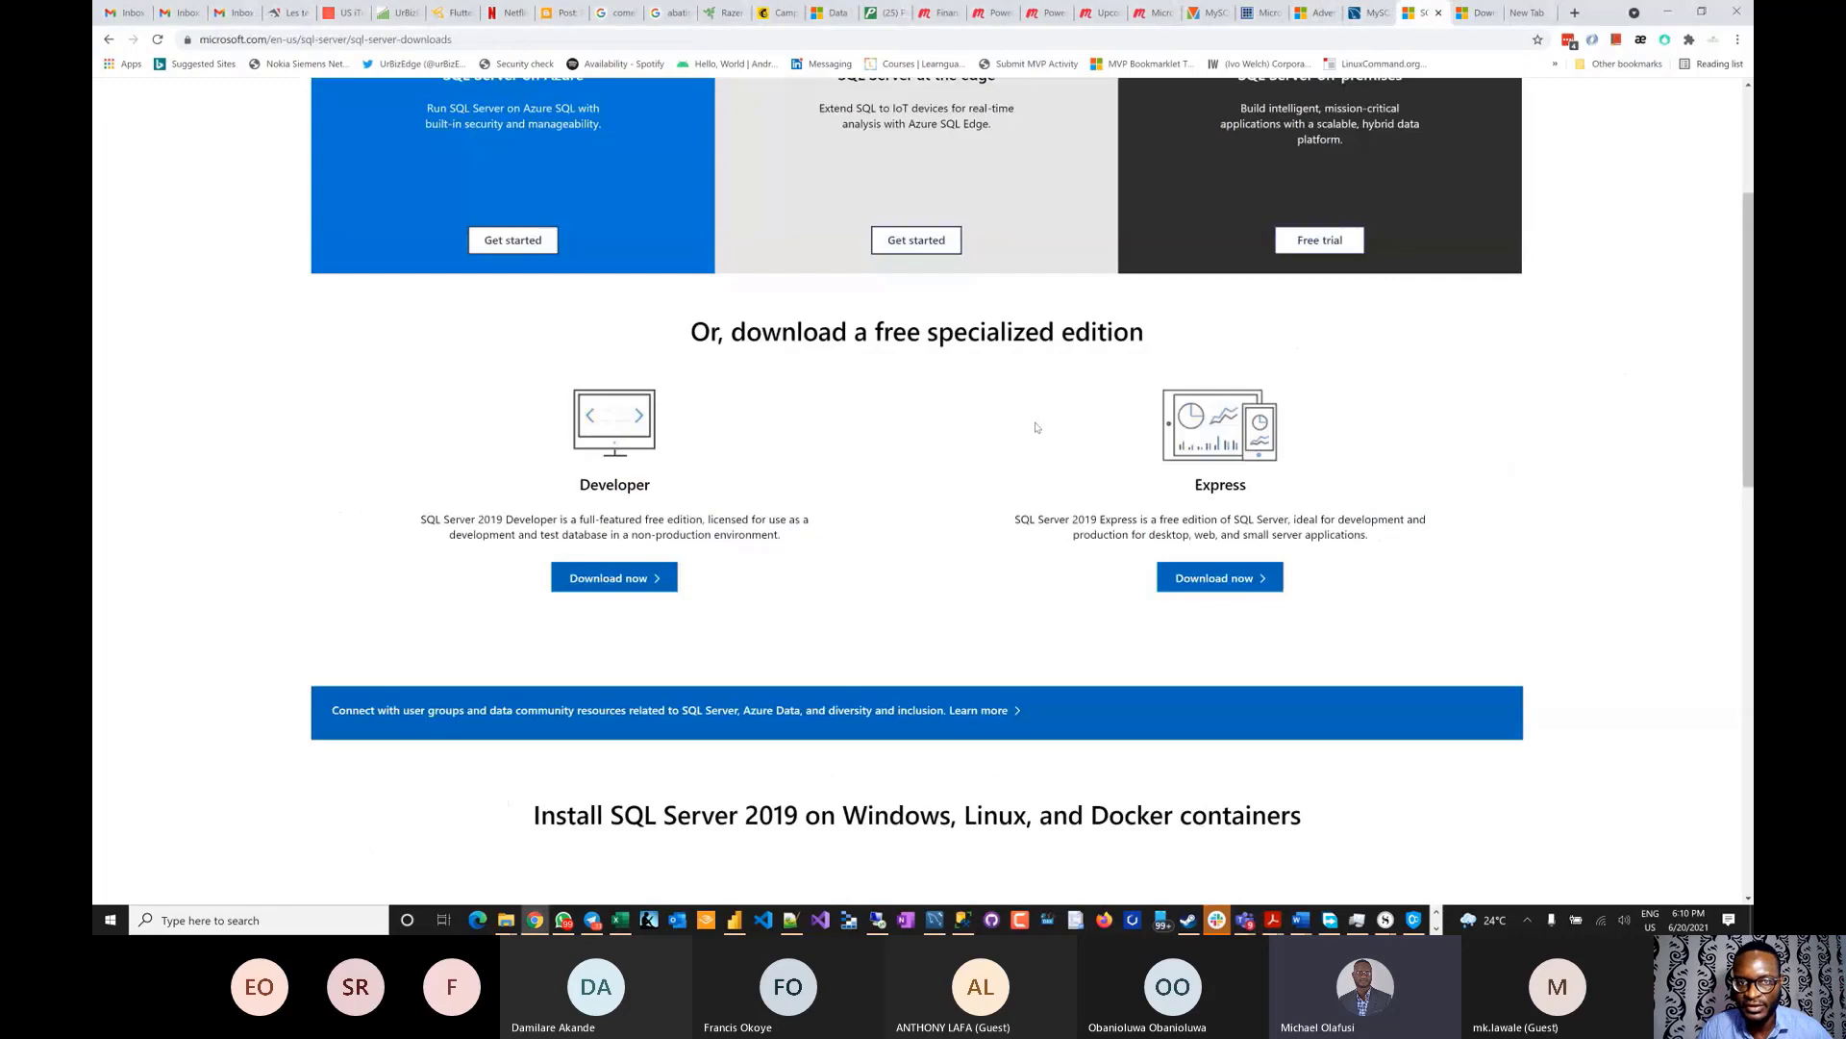
left_click(1306, 15)
scroll(1184, 590, "down", 2)
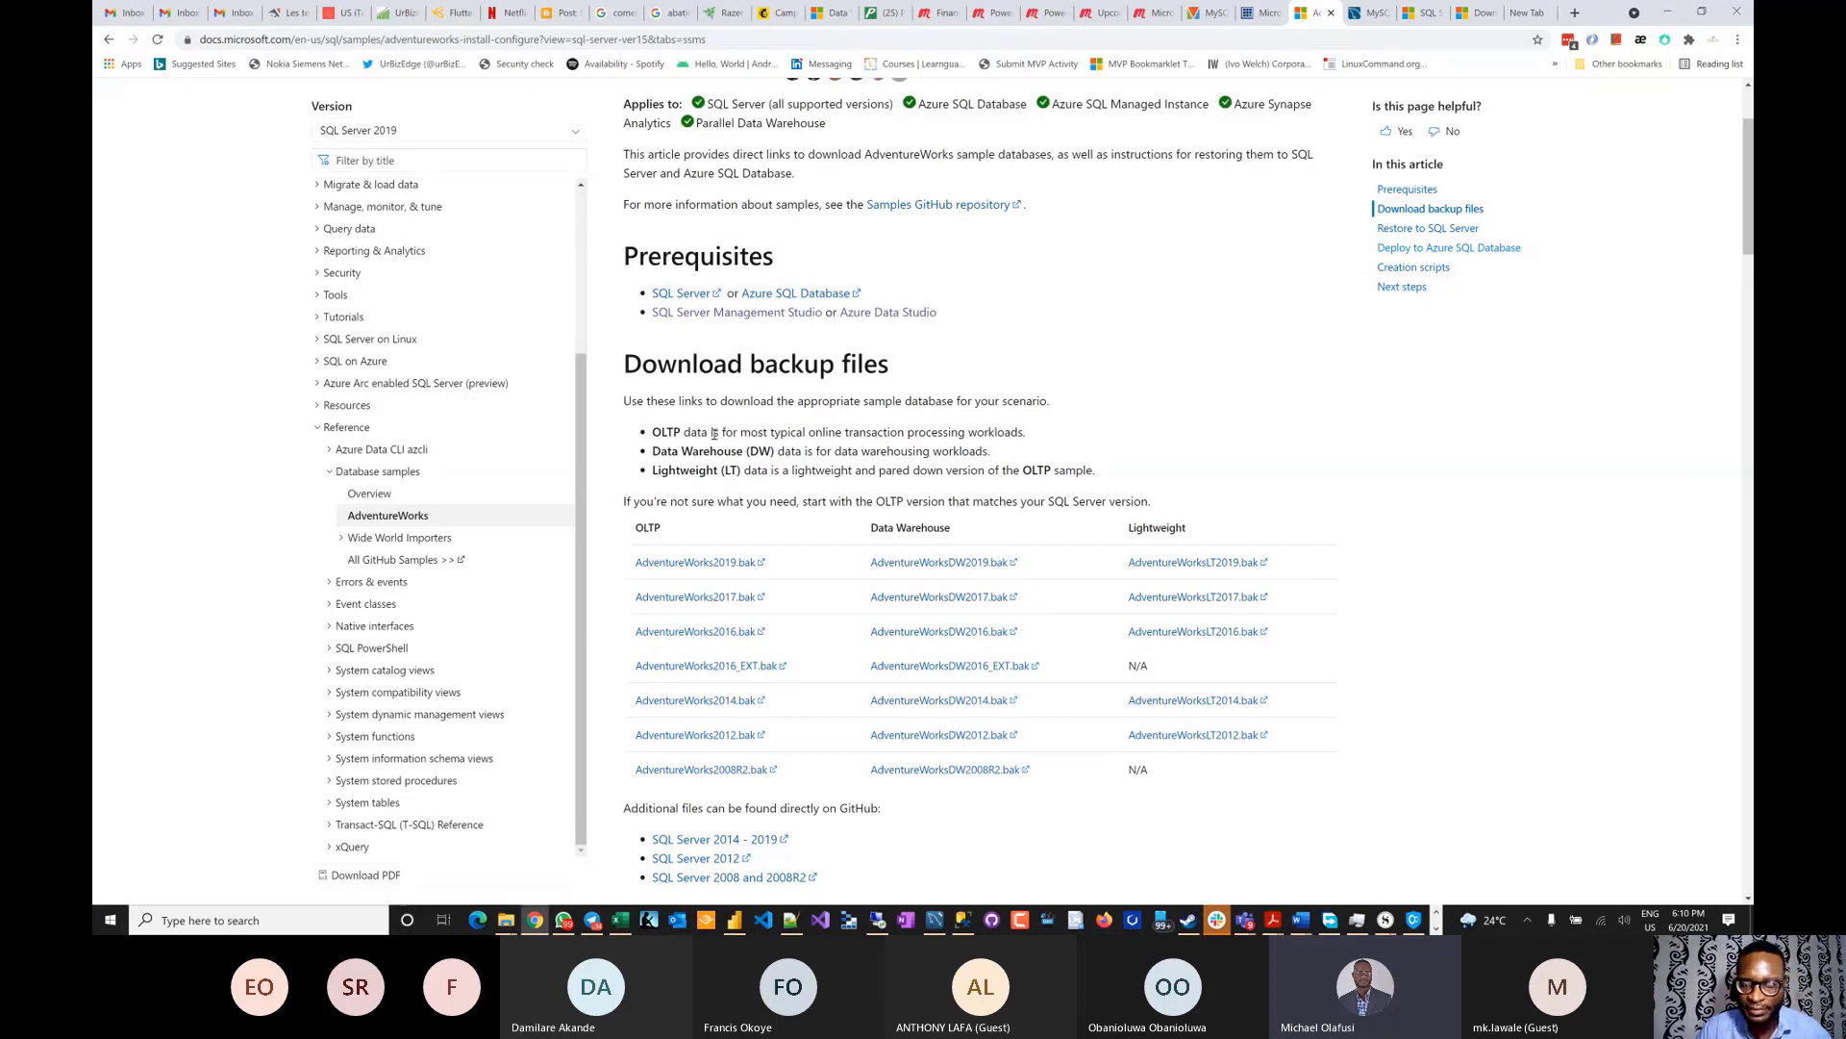
scroll(713, 433, "down", 1)
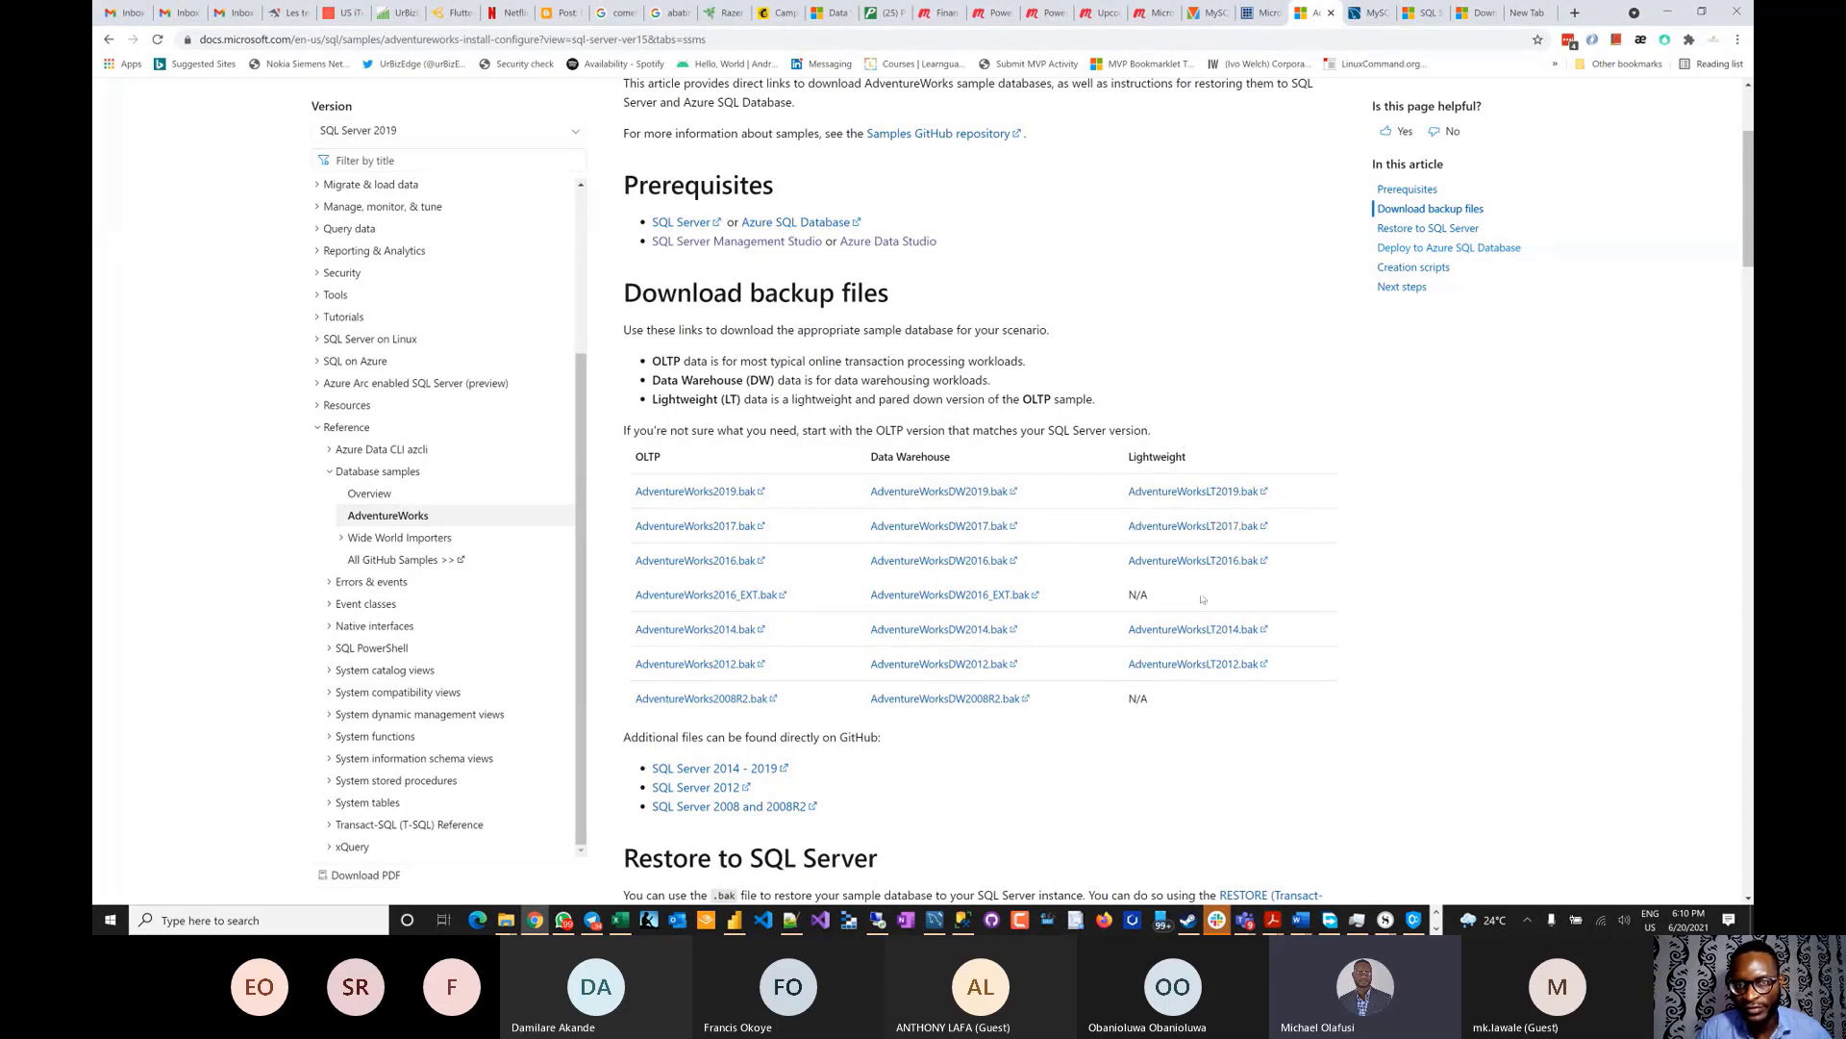
left_click_drag(1022, 400, 1121, 404)
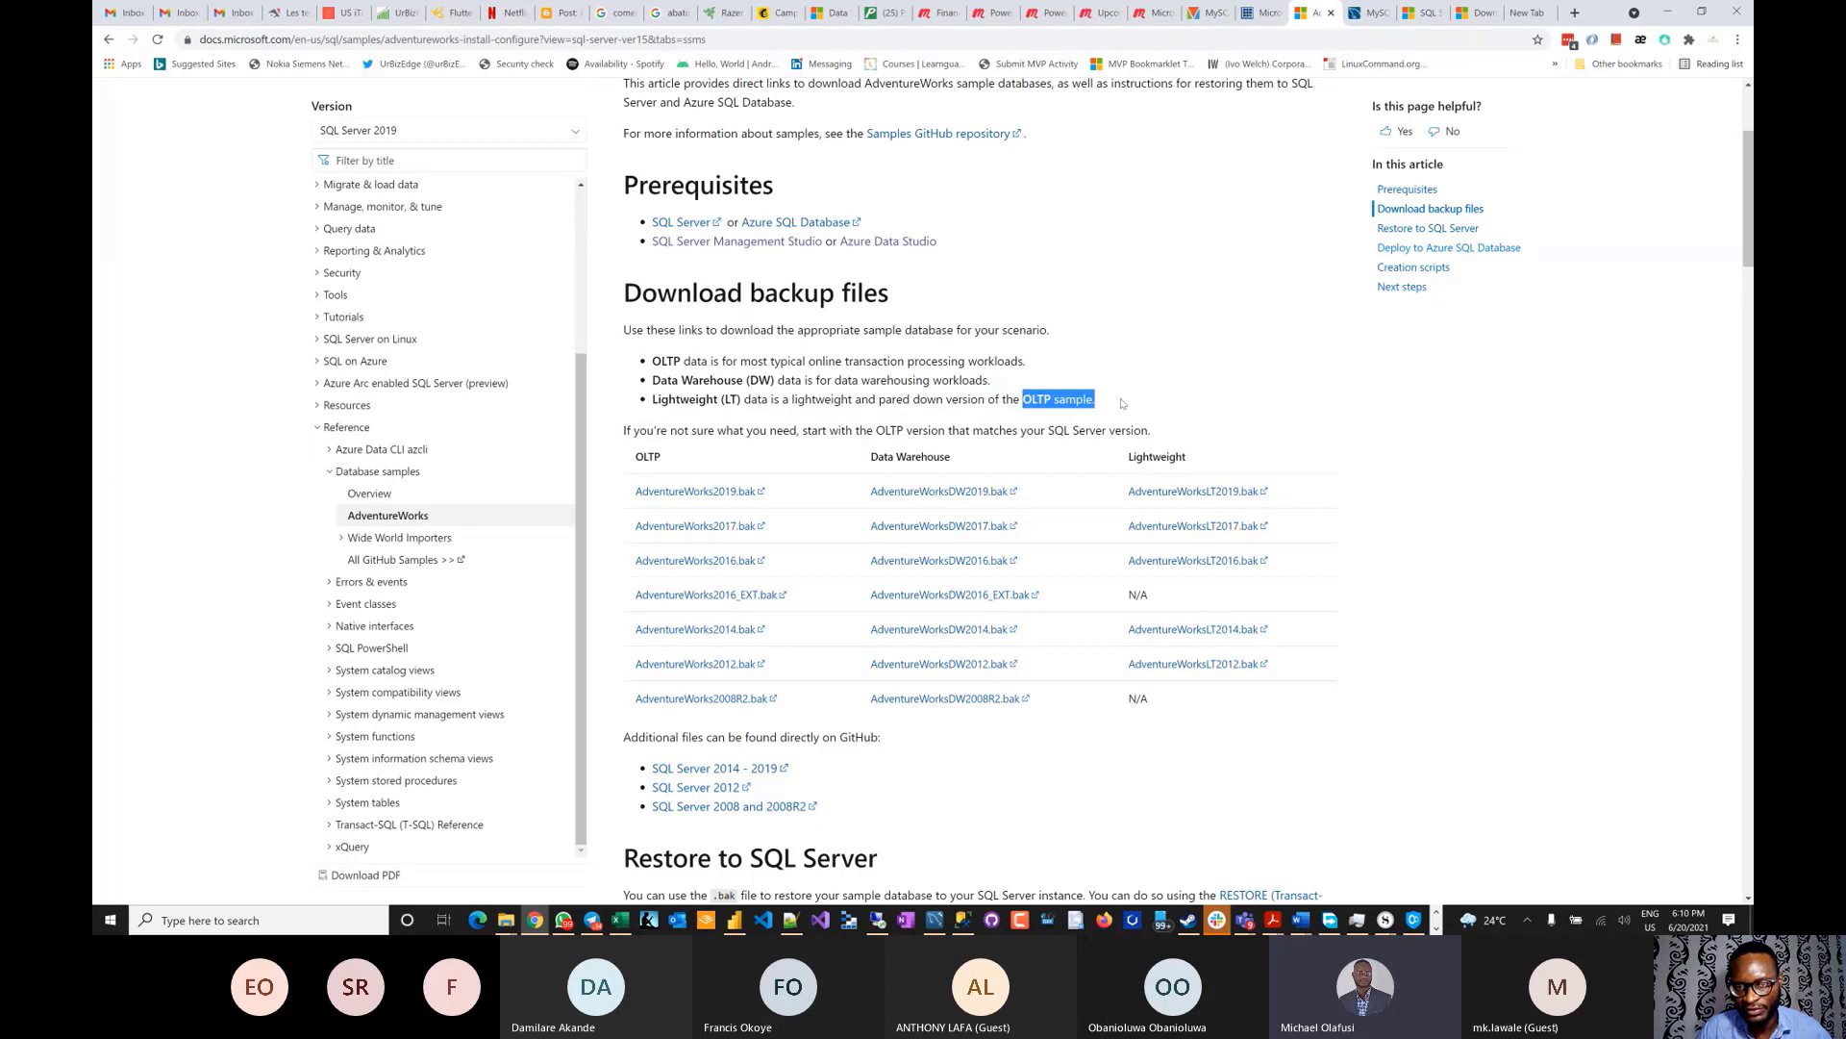
left_click(1225, 397)
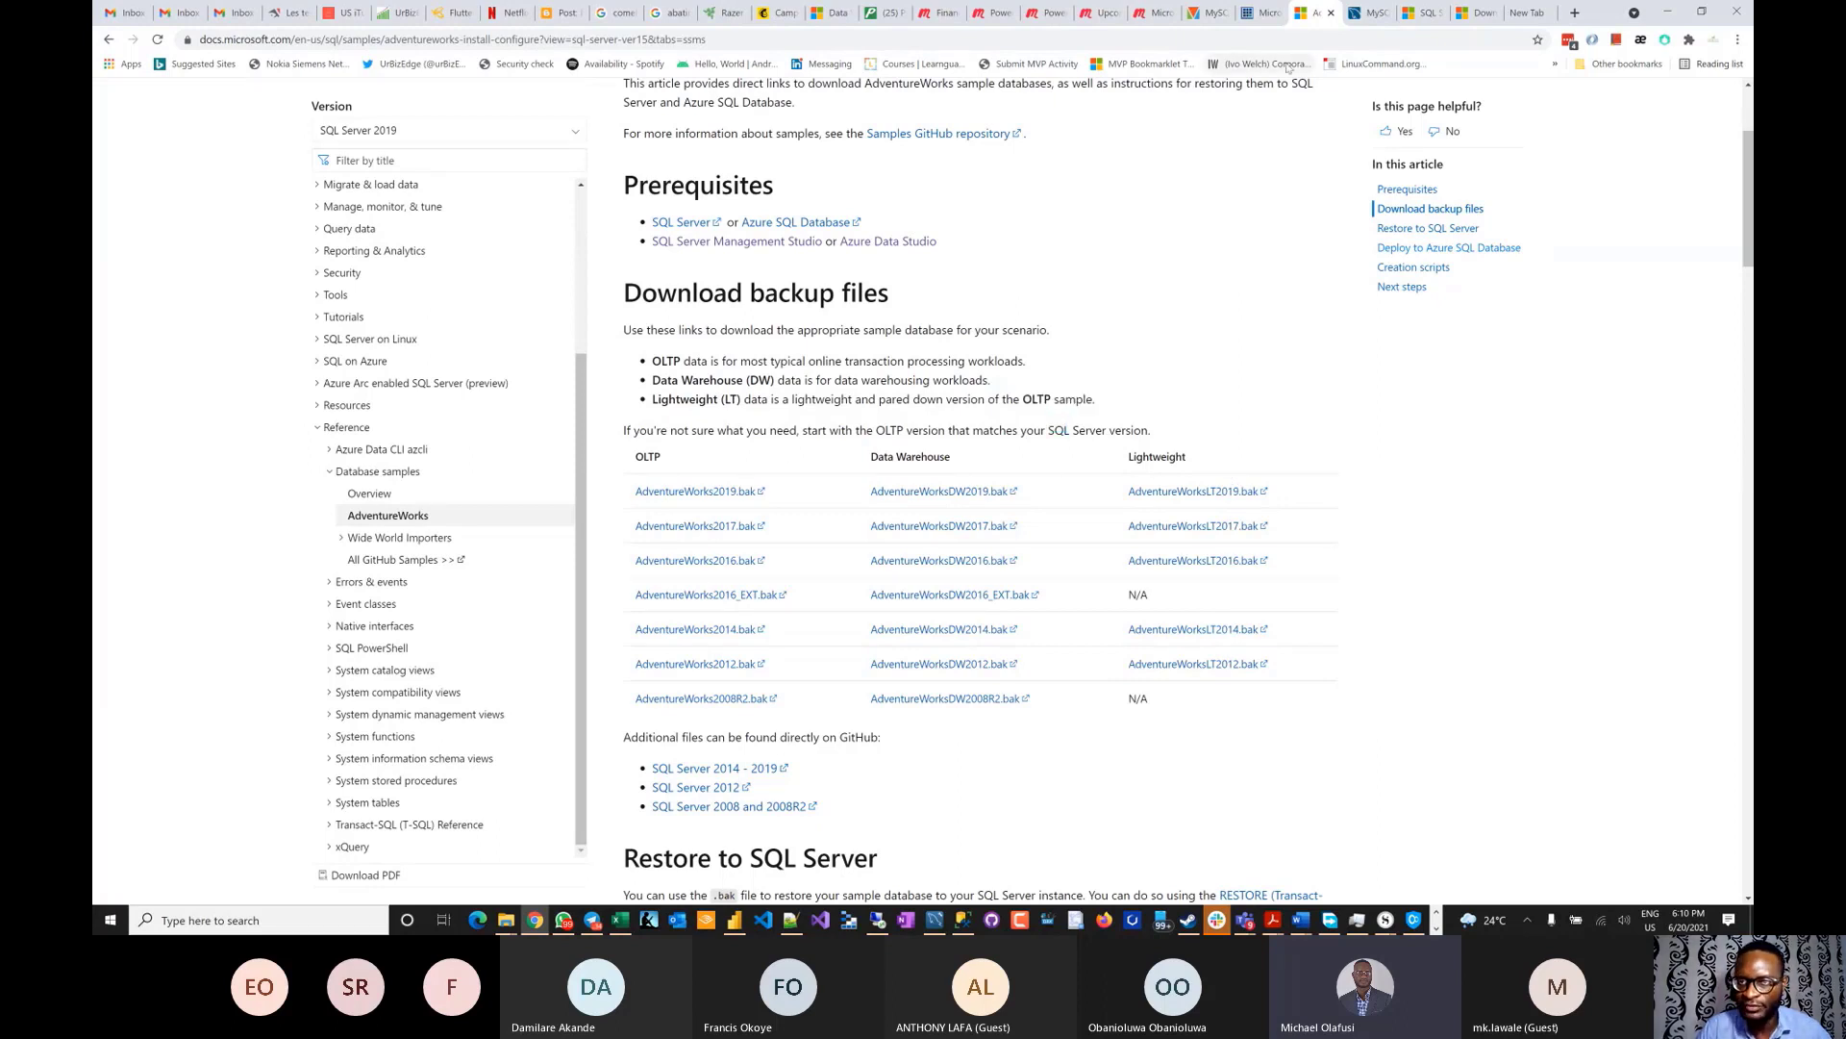
- Highlight the 'Download SQL Server Management Studio' title on the SSMS docs tab, then open Windows search
left_click(1424, 13)
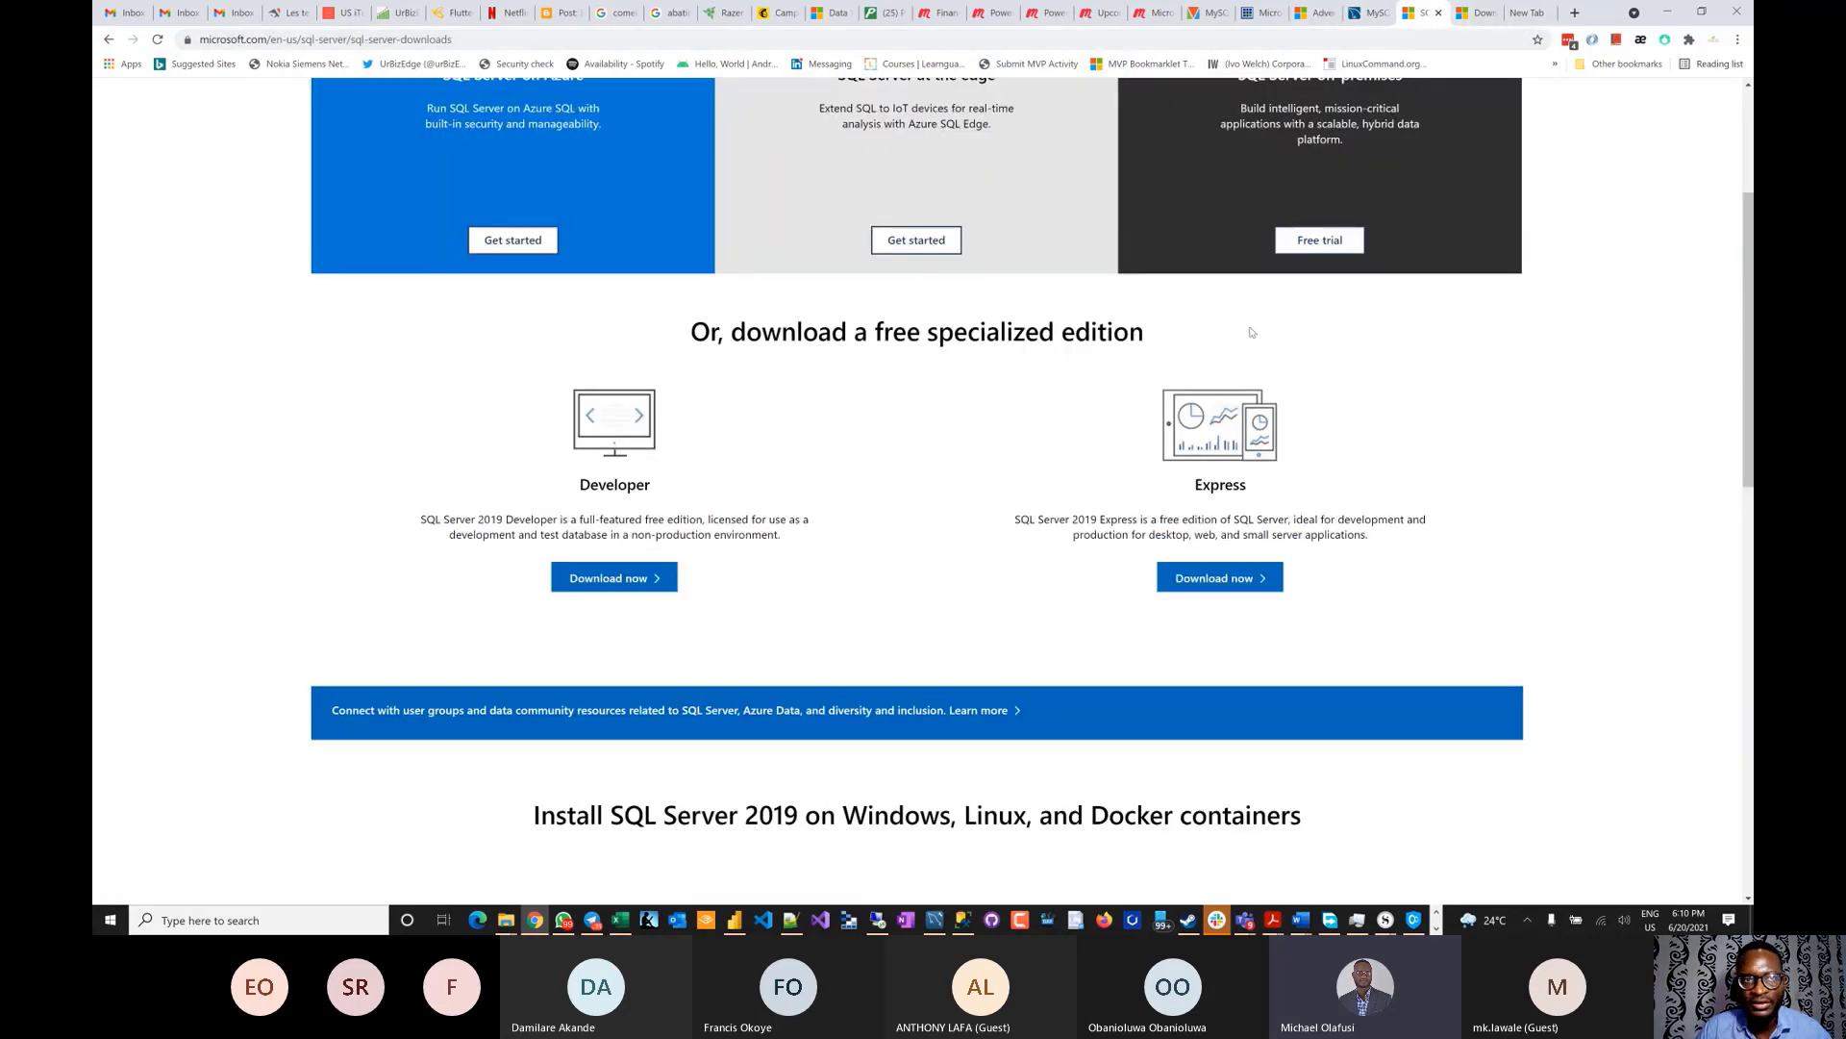
scroll(1250, 327, "up", 3)
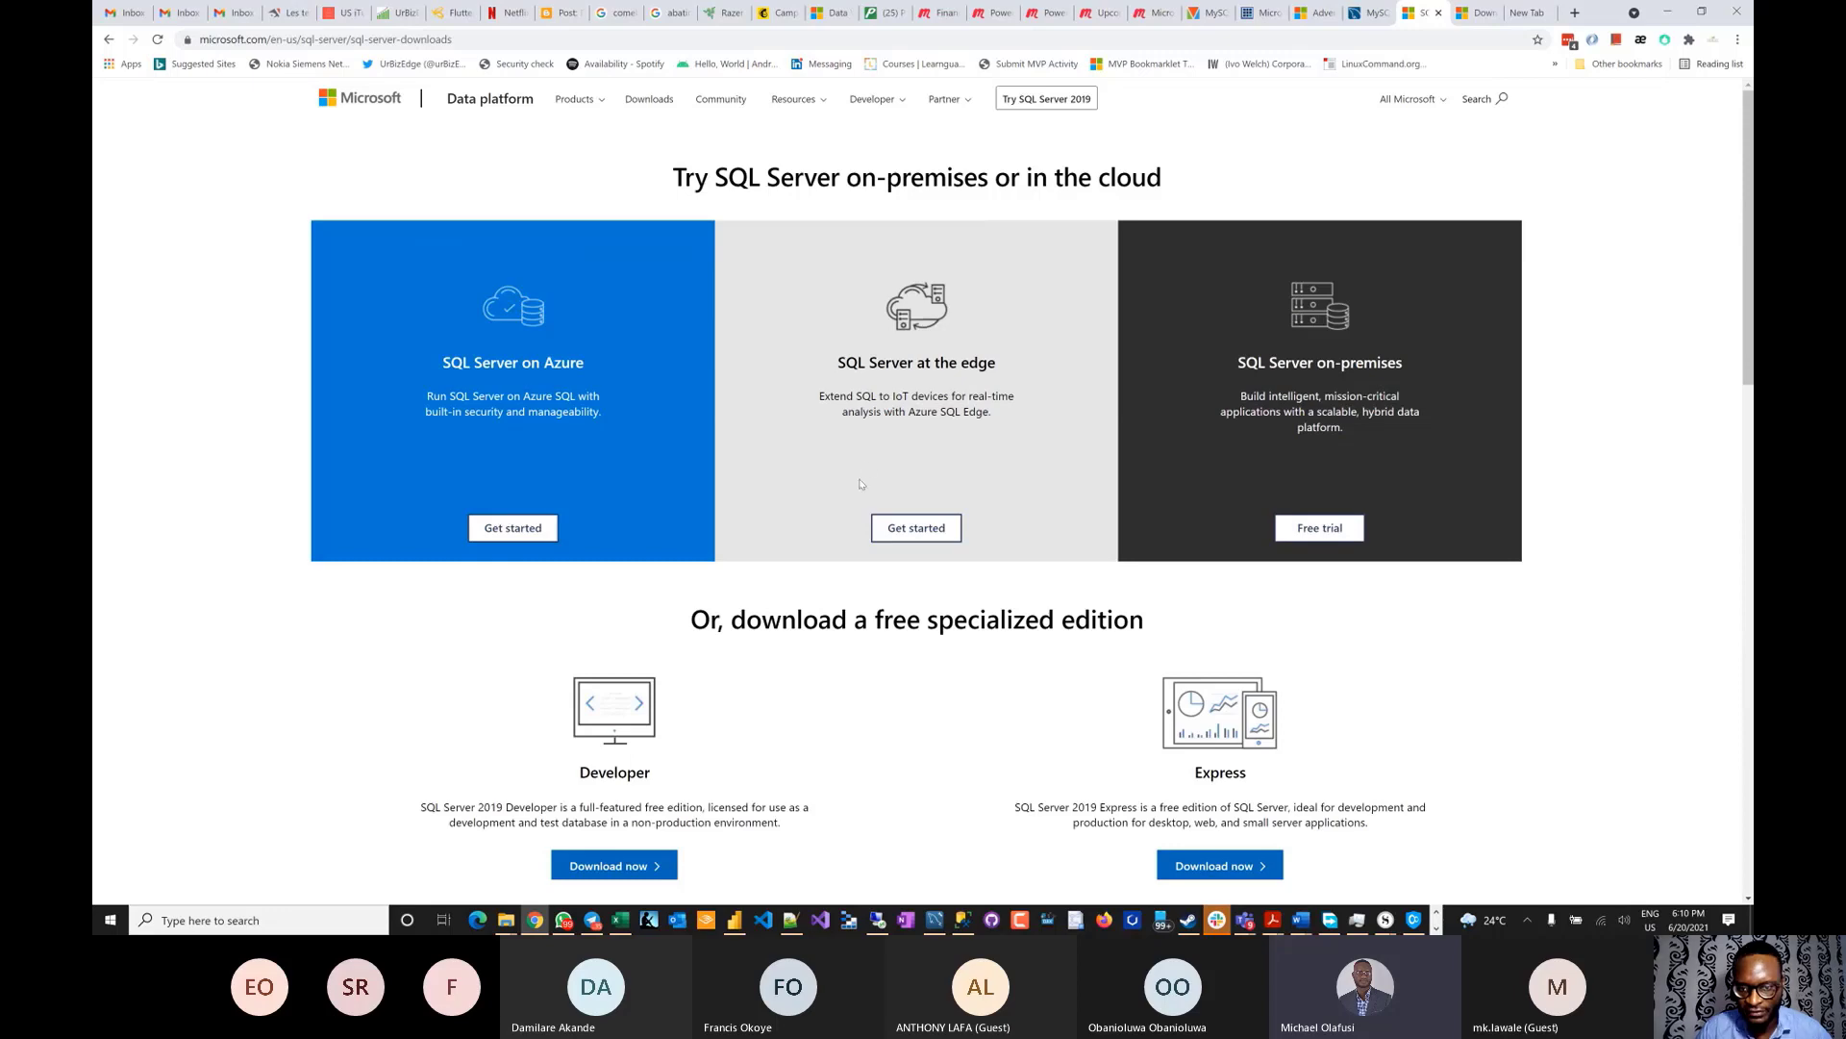
scroll(861, 484, "down", 3)
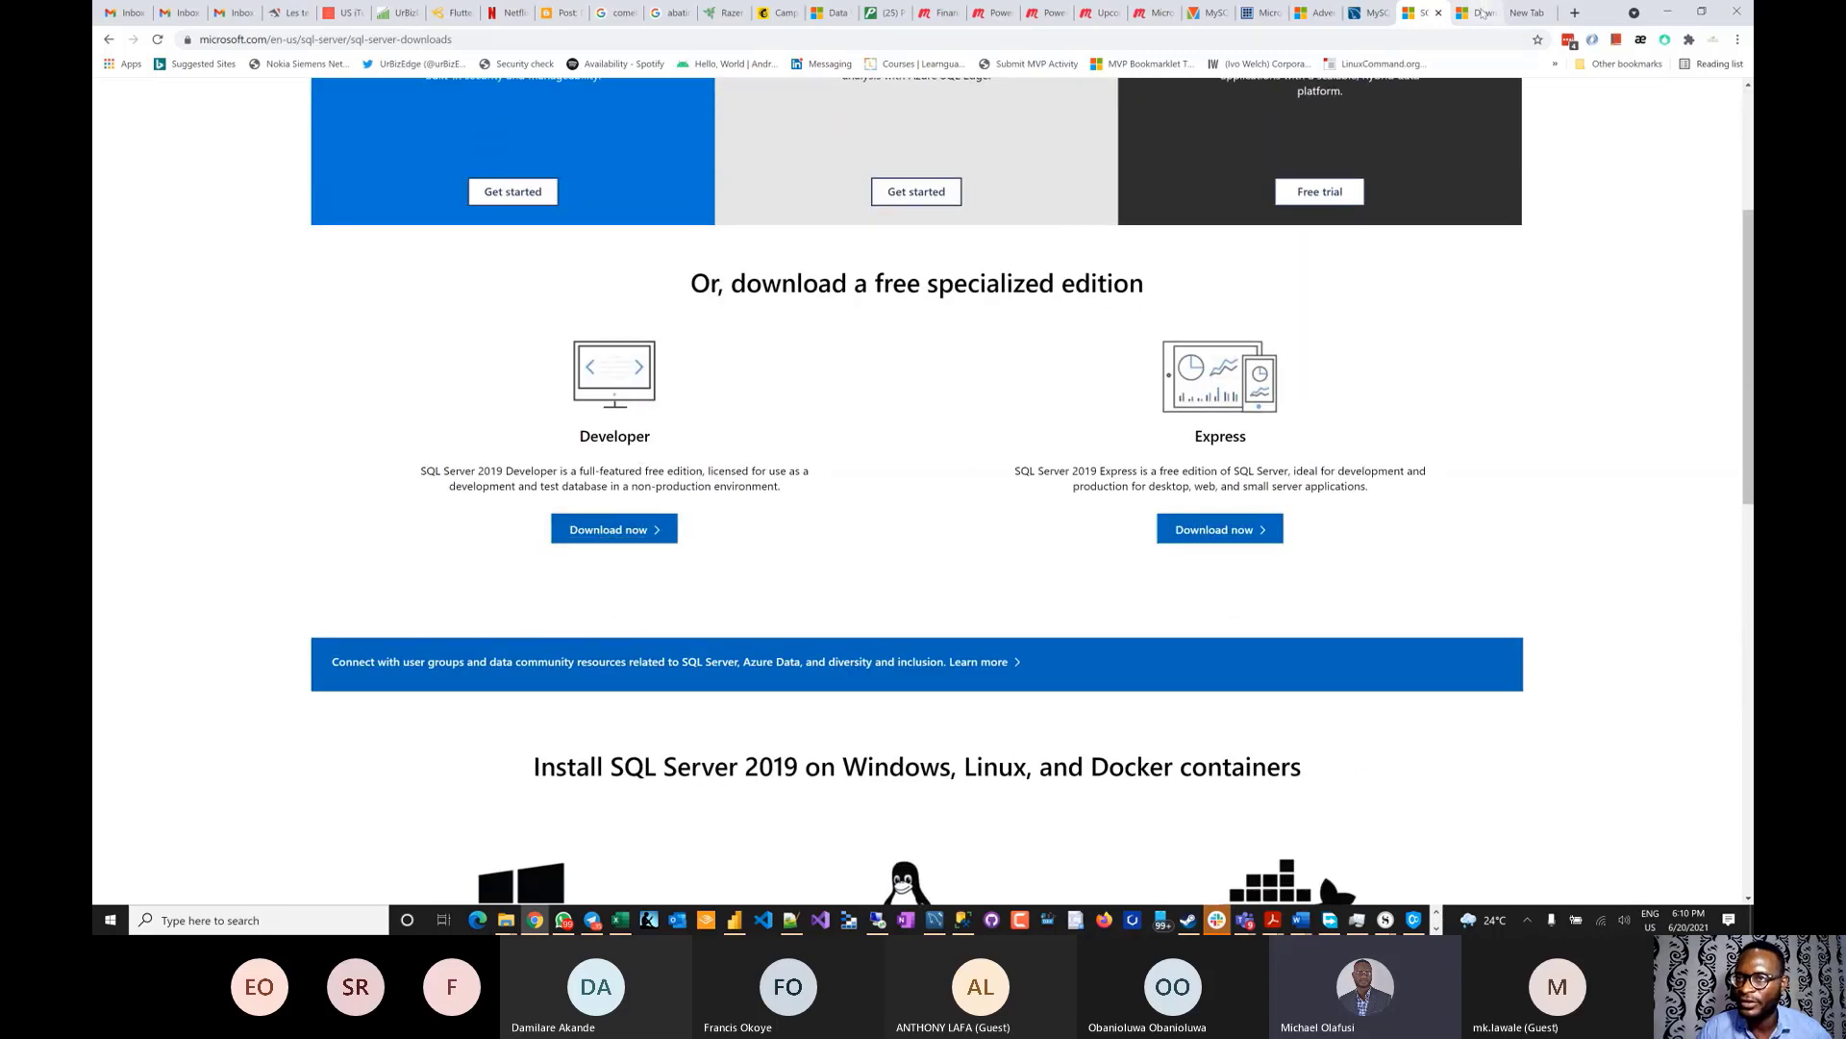
left_click(1481, 12)
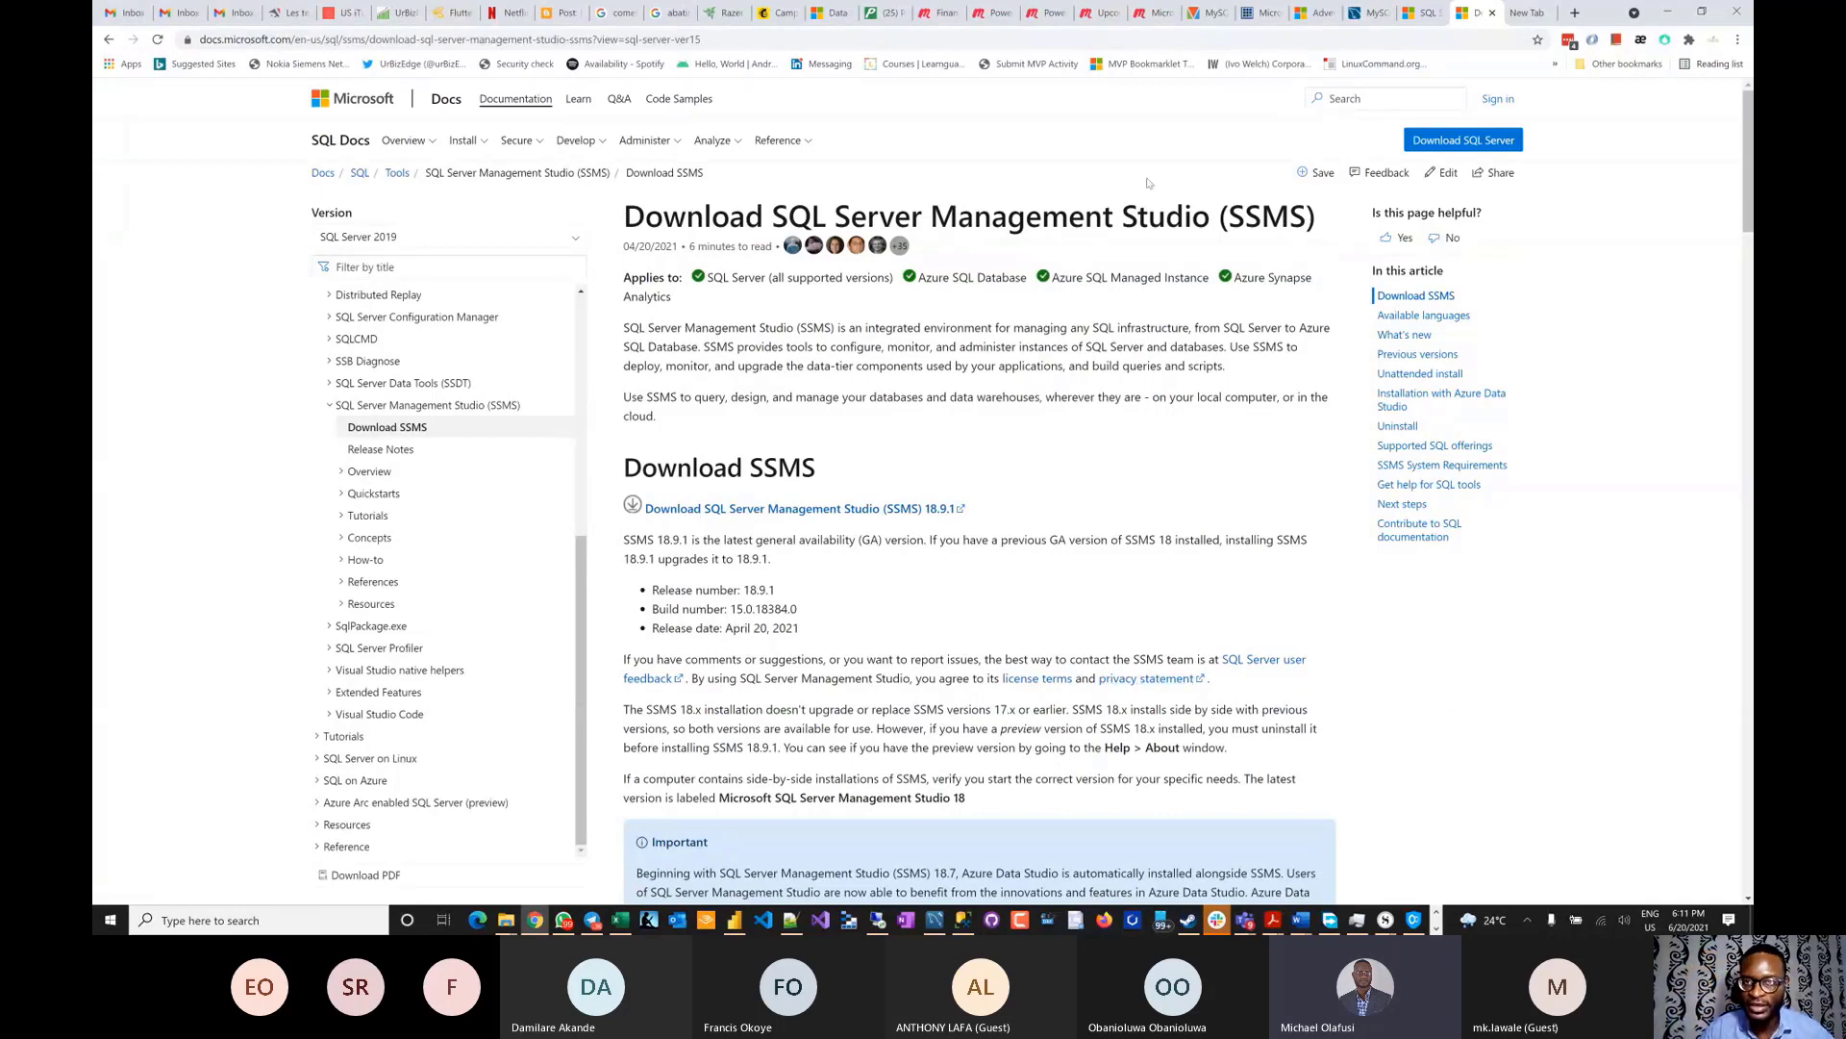
left_click(1419, 13)
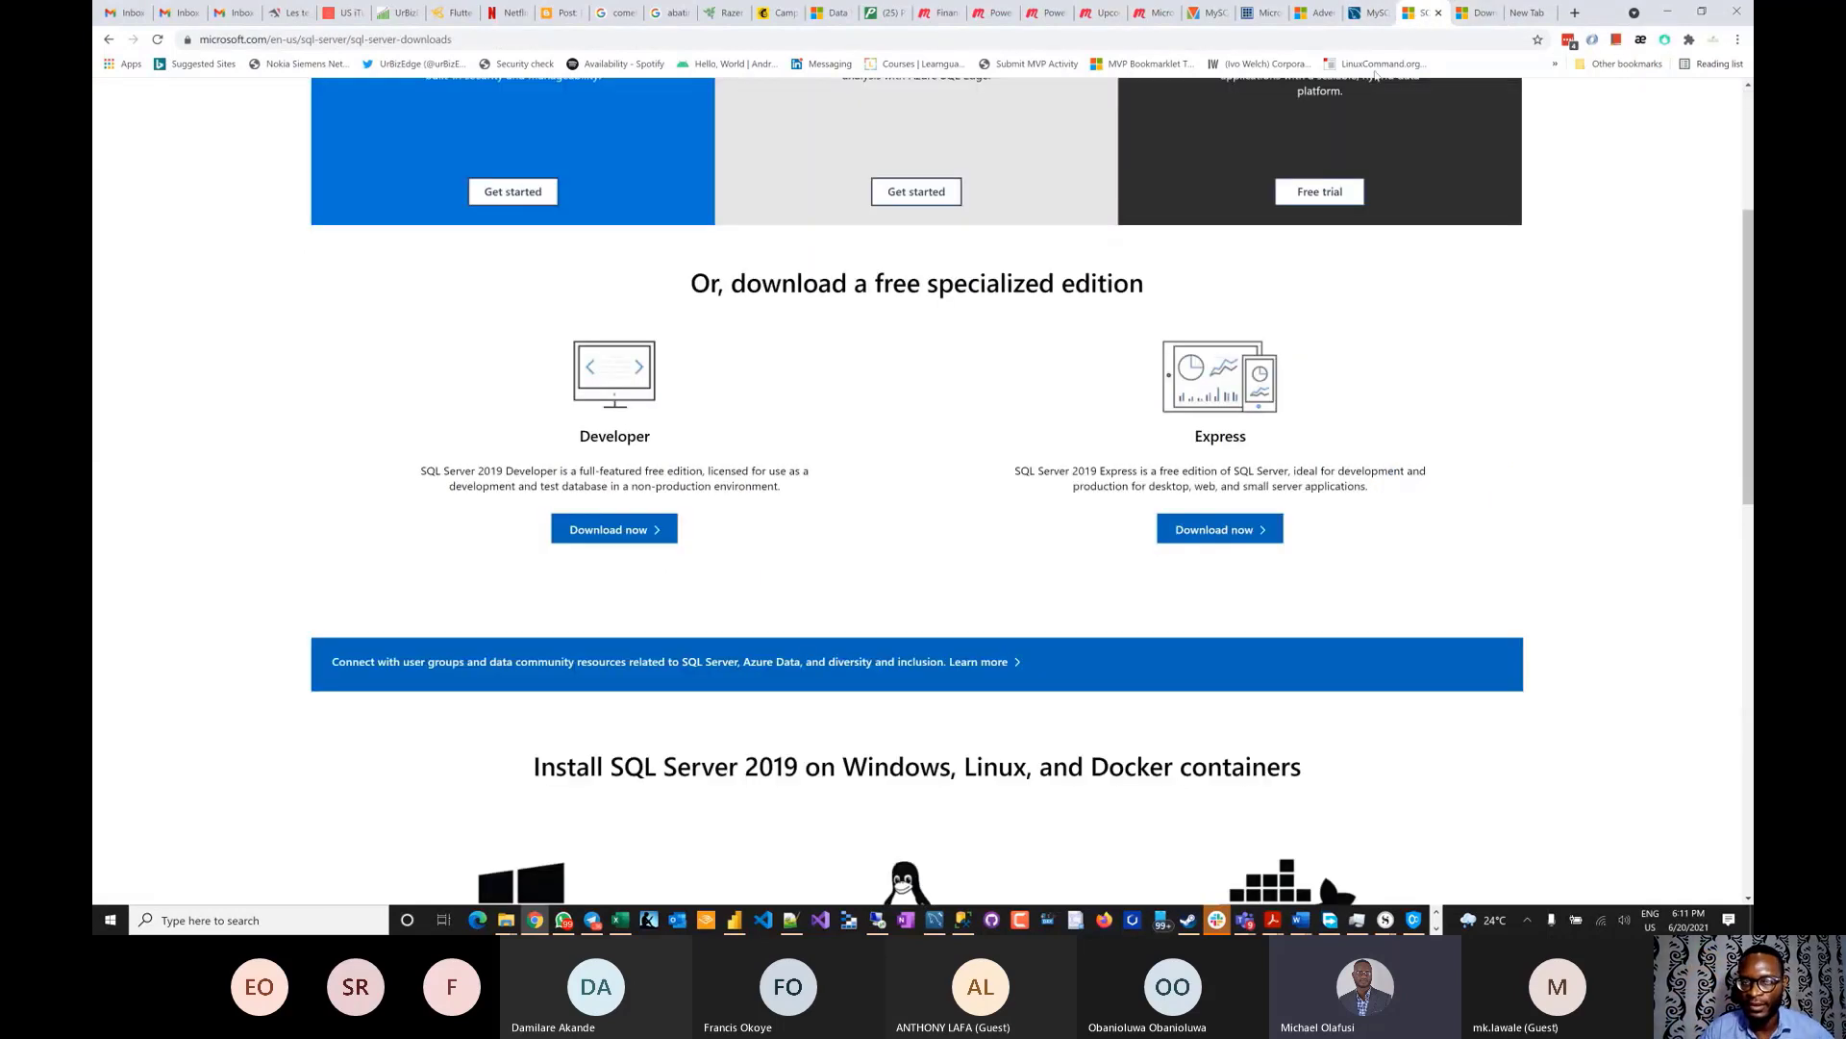
left_click(1478, 24)
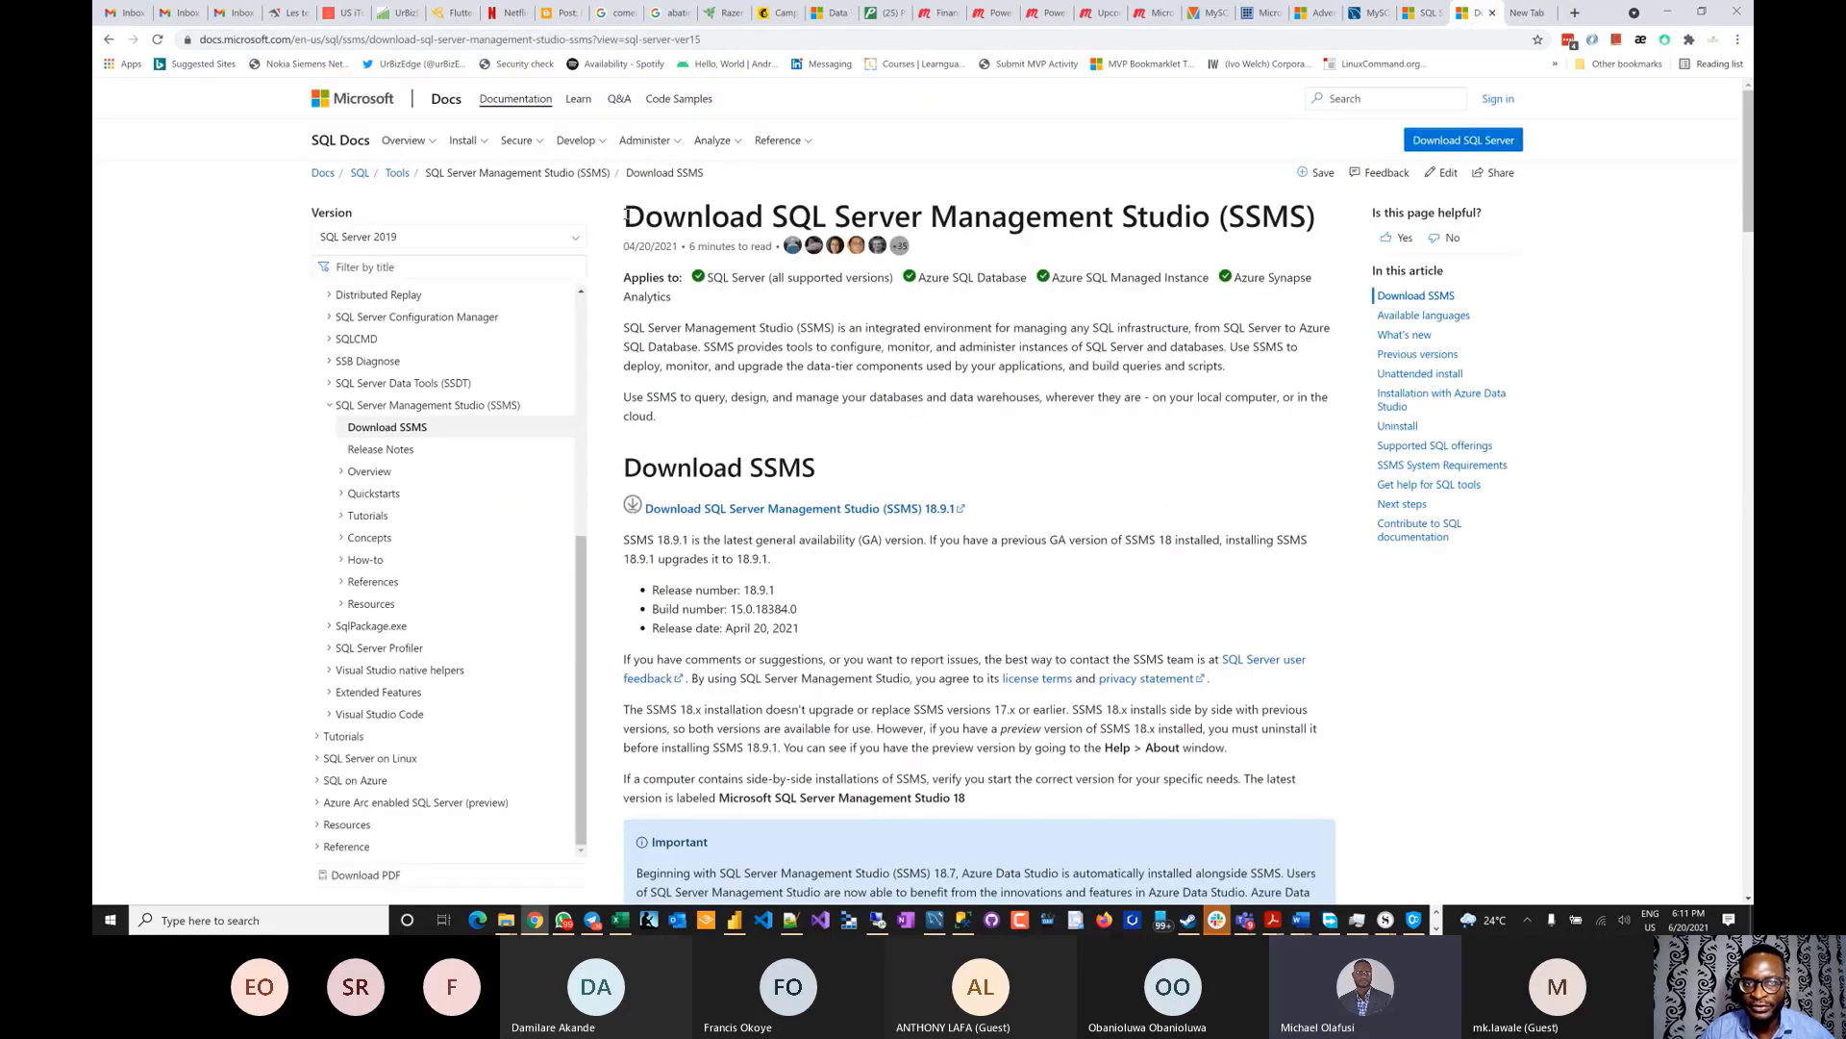
left_click_drag(627, 213, 1311, 222)
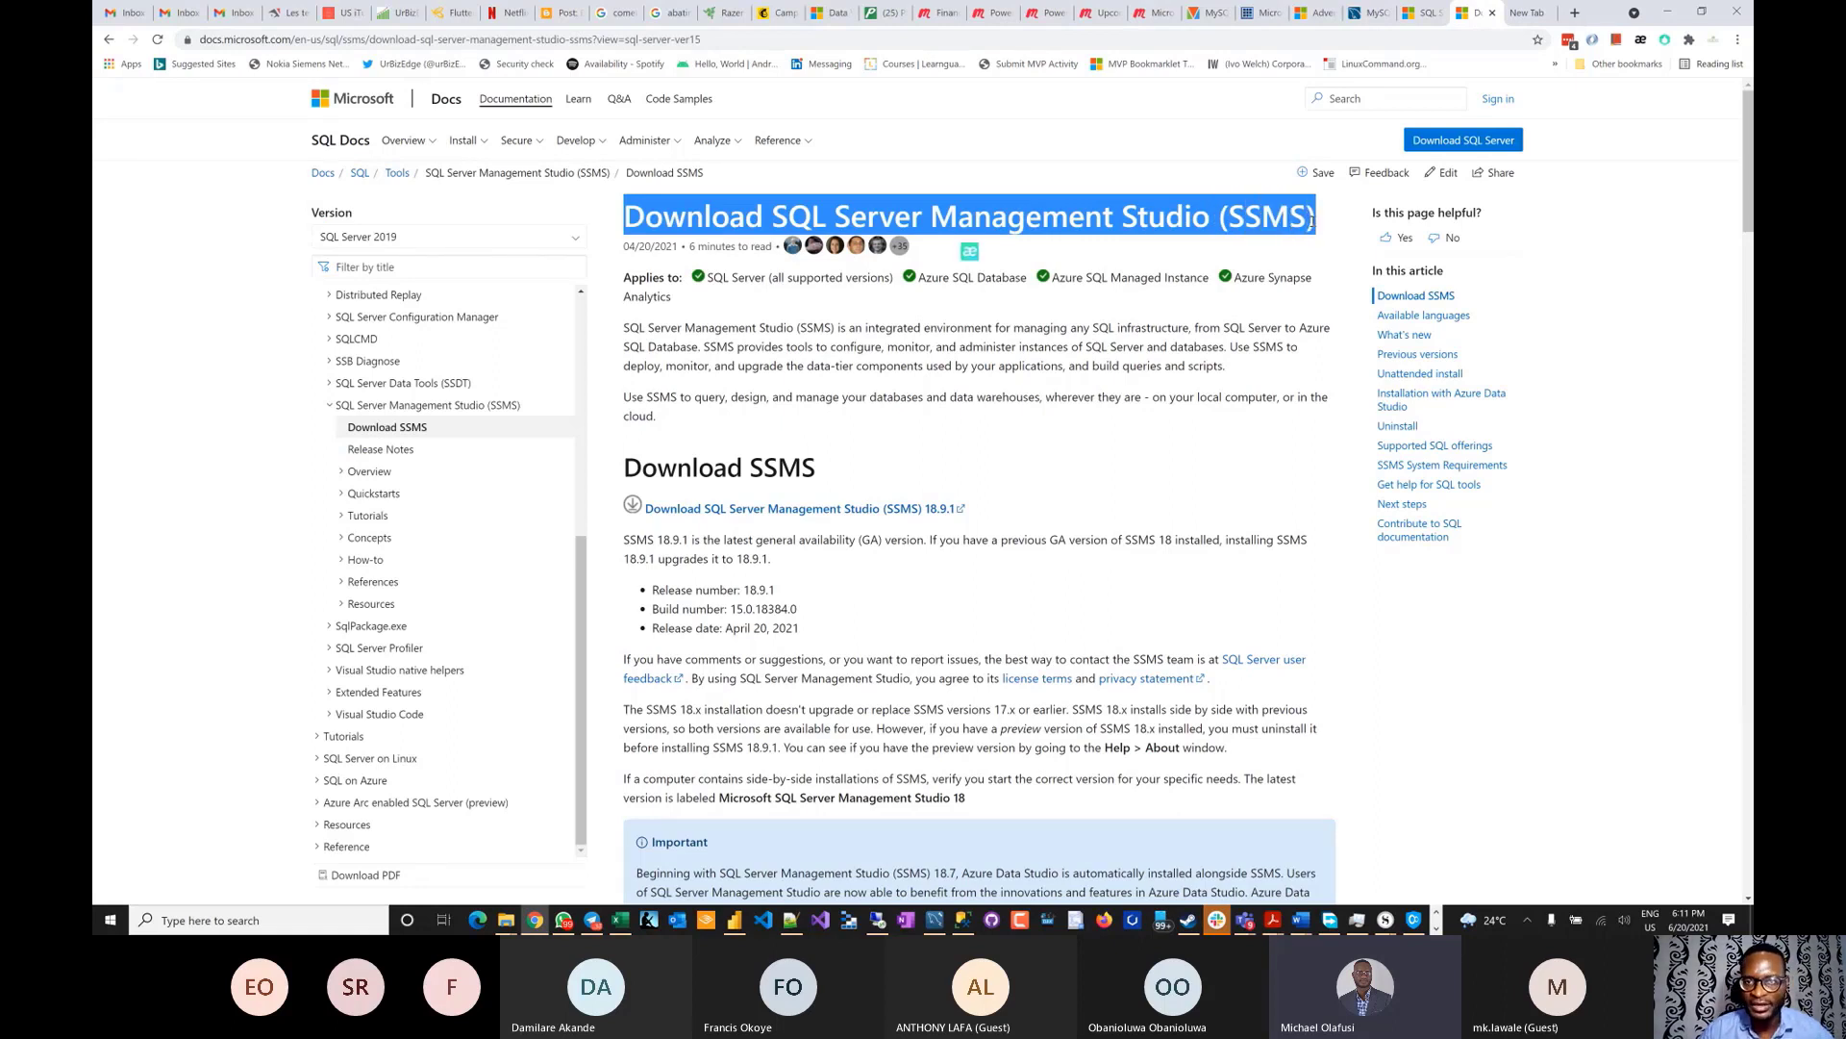
left_click(944, 212)
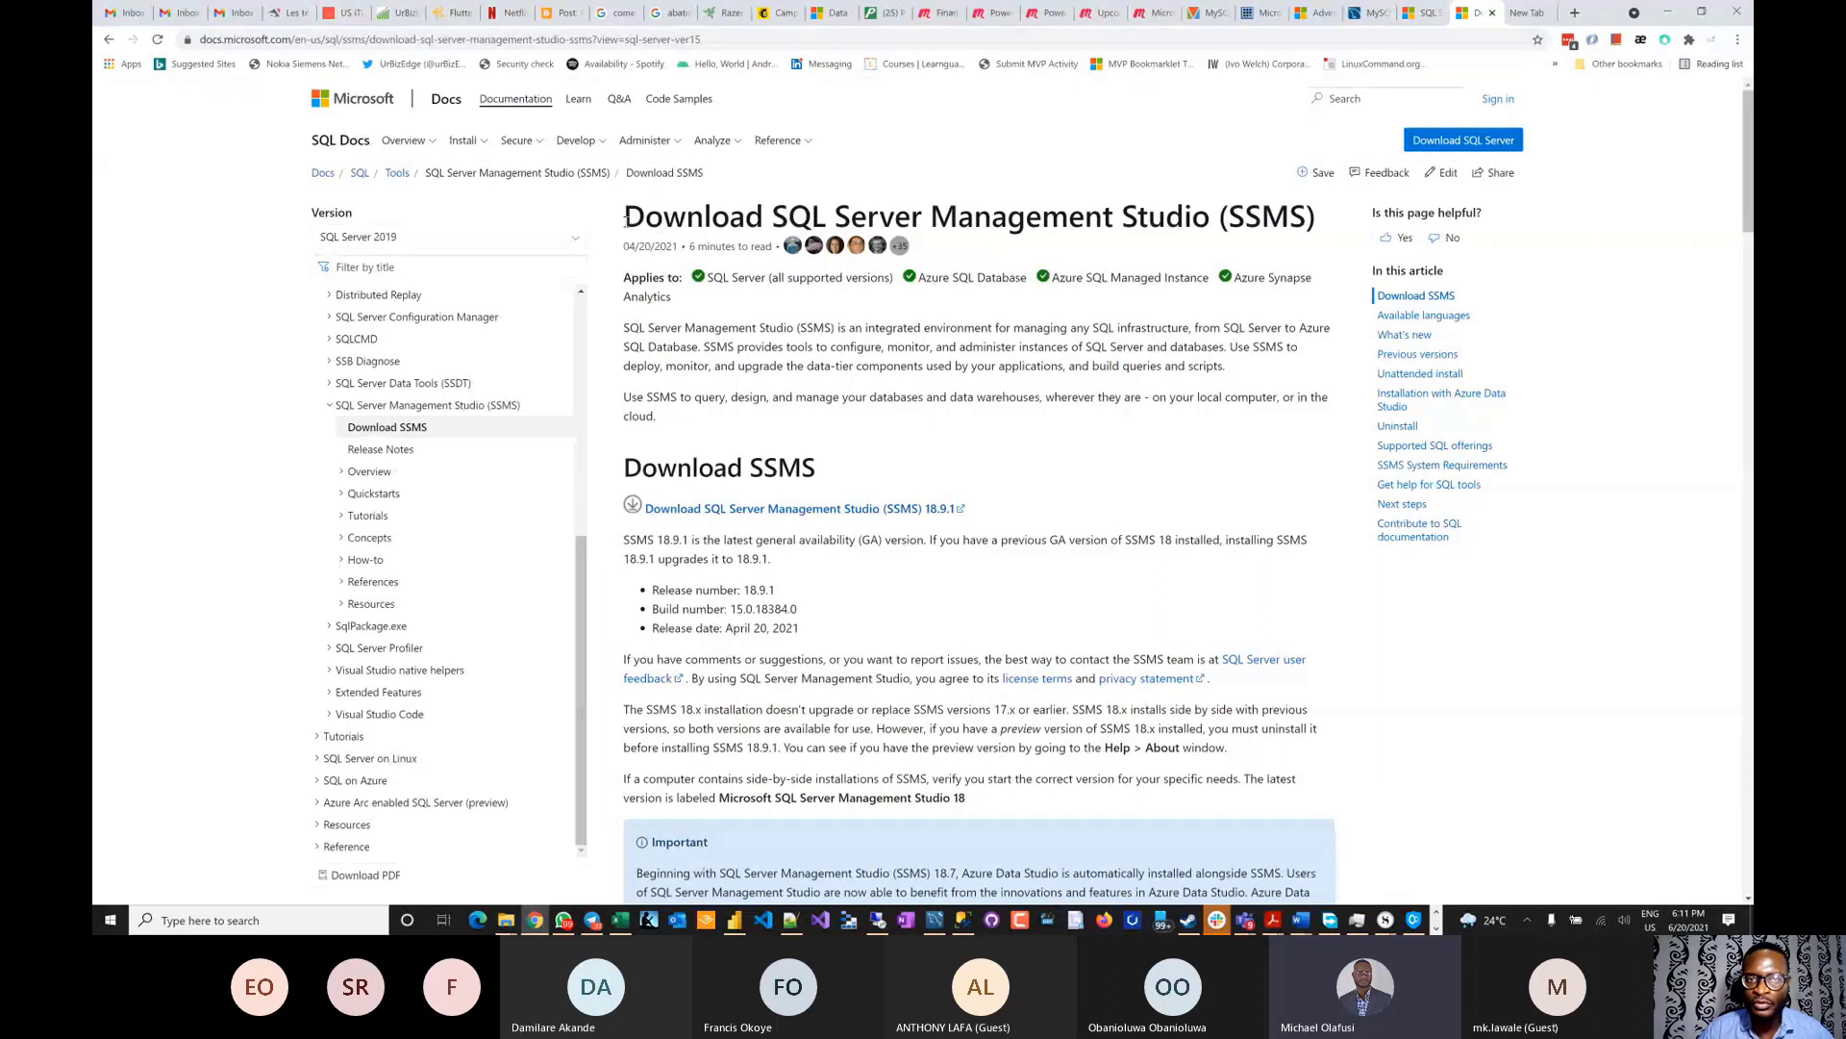
left_click_drag(625, 221, 1314, 229)
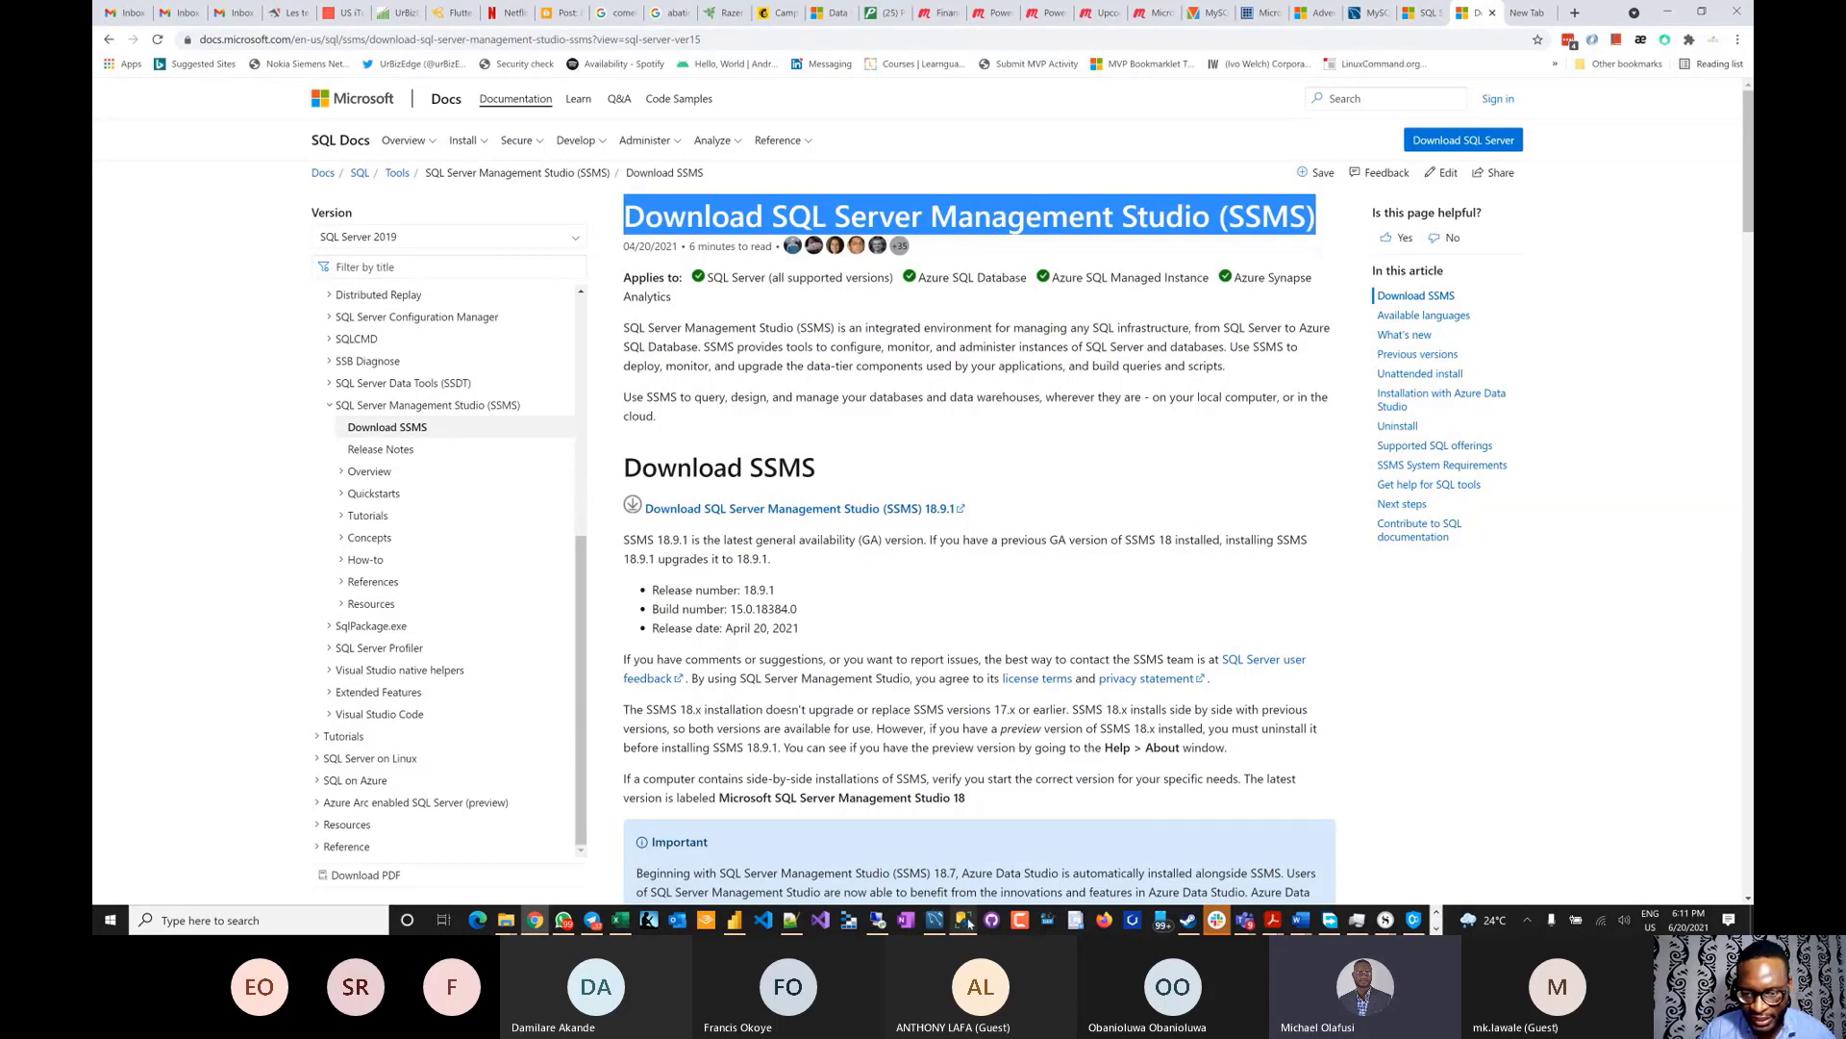
left_click(312, 929)
- Launch SSMS 18 from search and connect to the local server instance chosen from Server name
type("ssms")
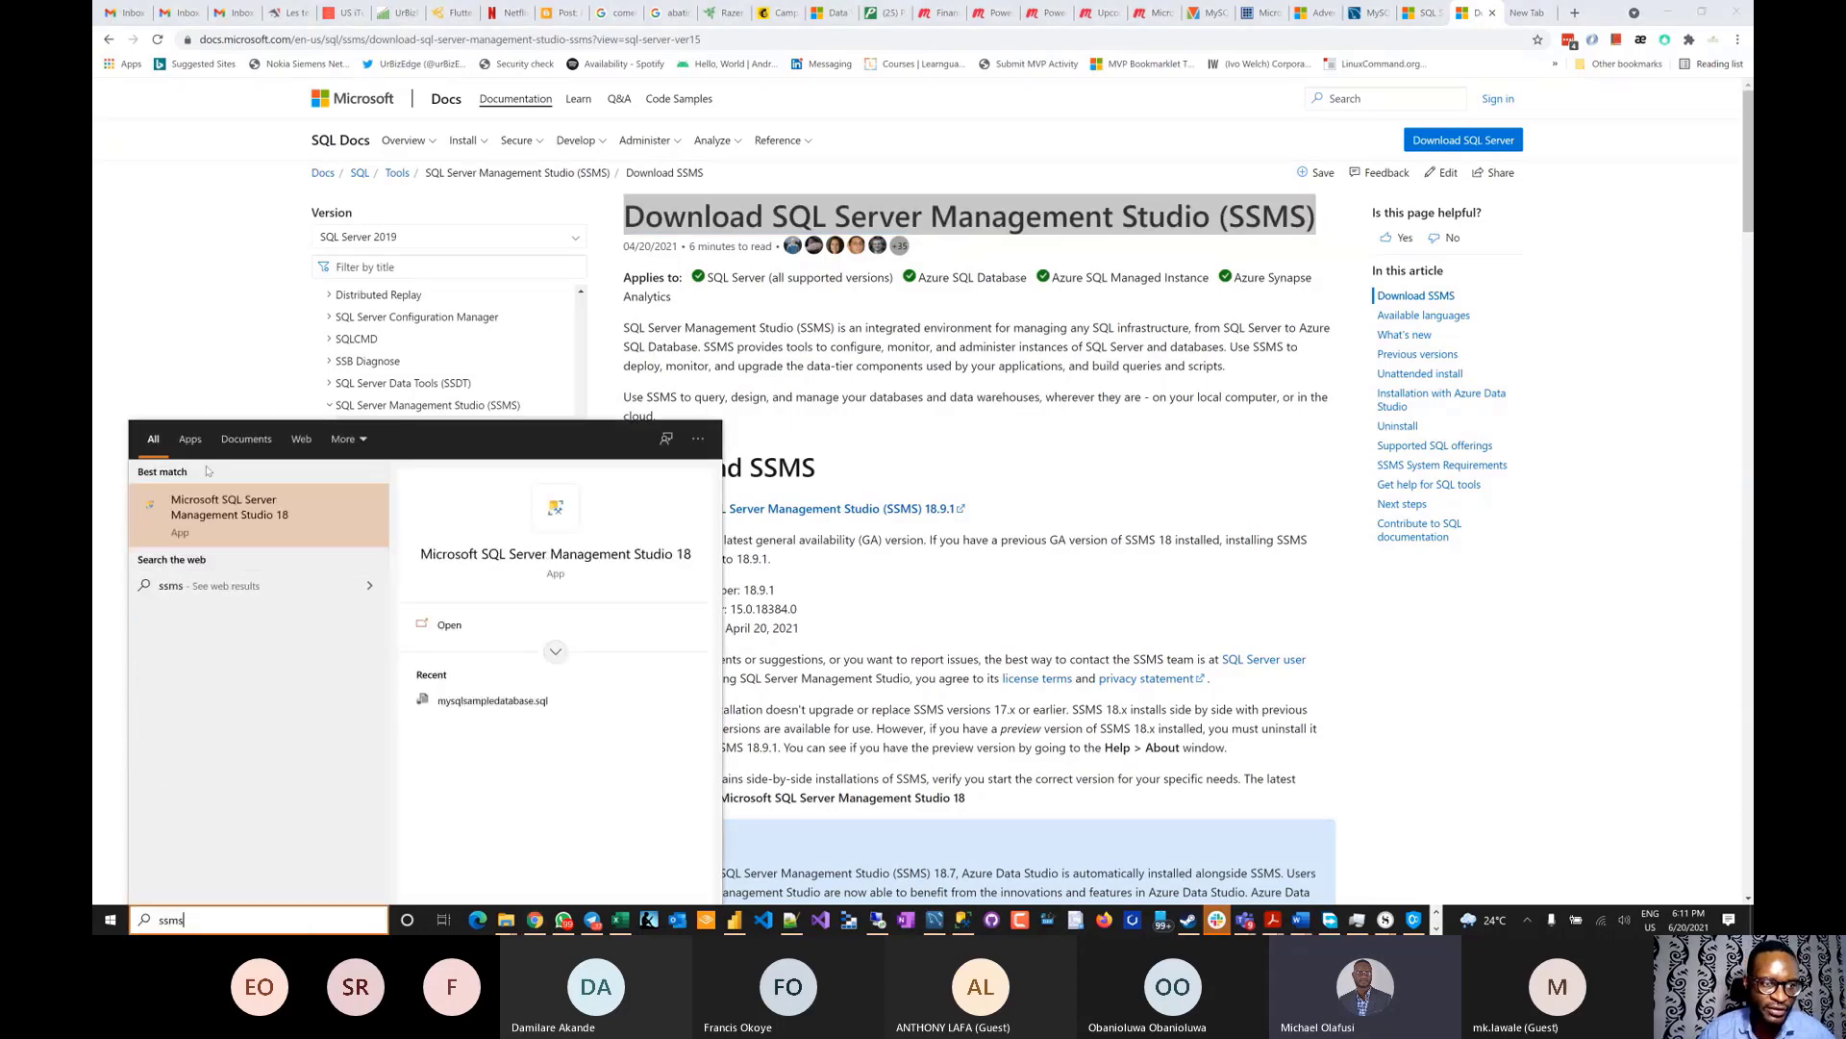
left_click(240, 524)
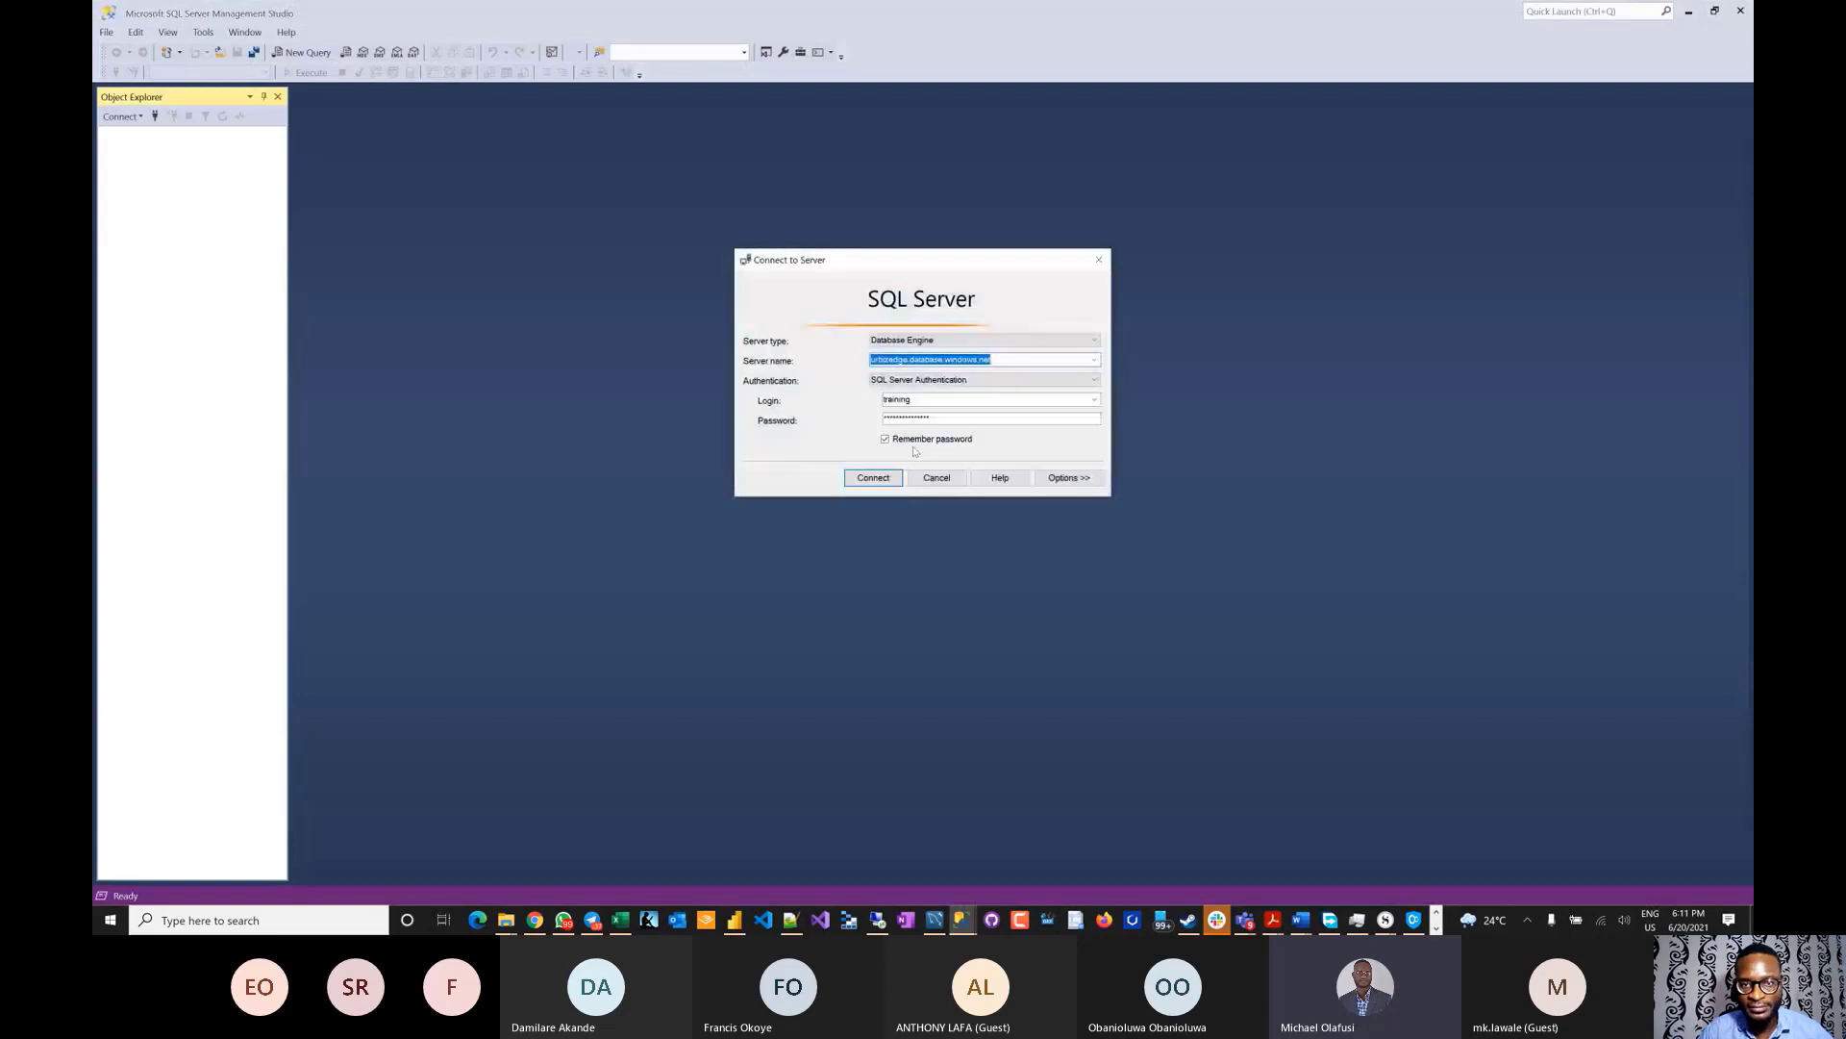
left_click(1093, 361)
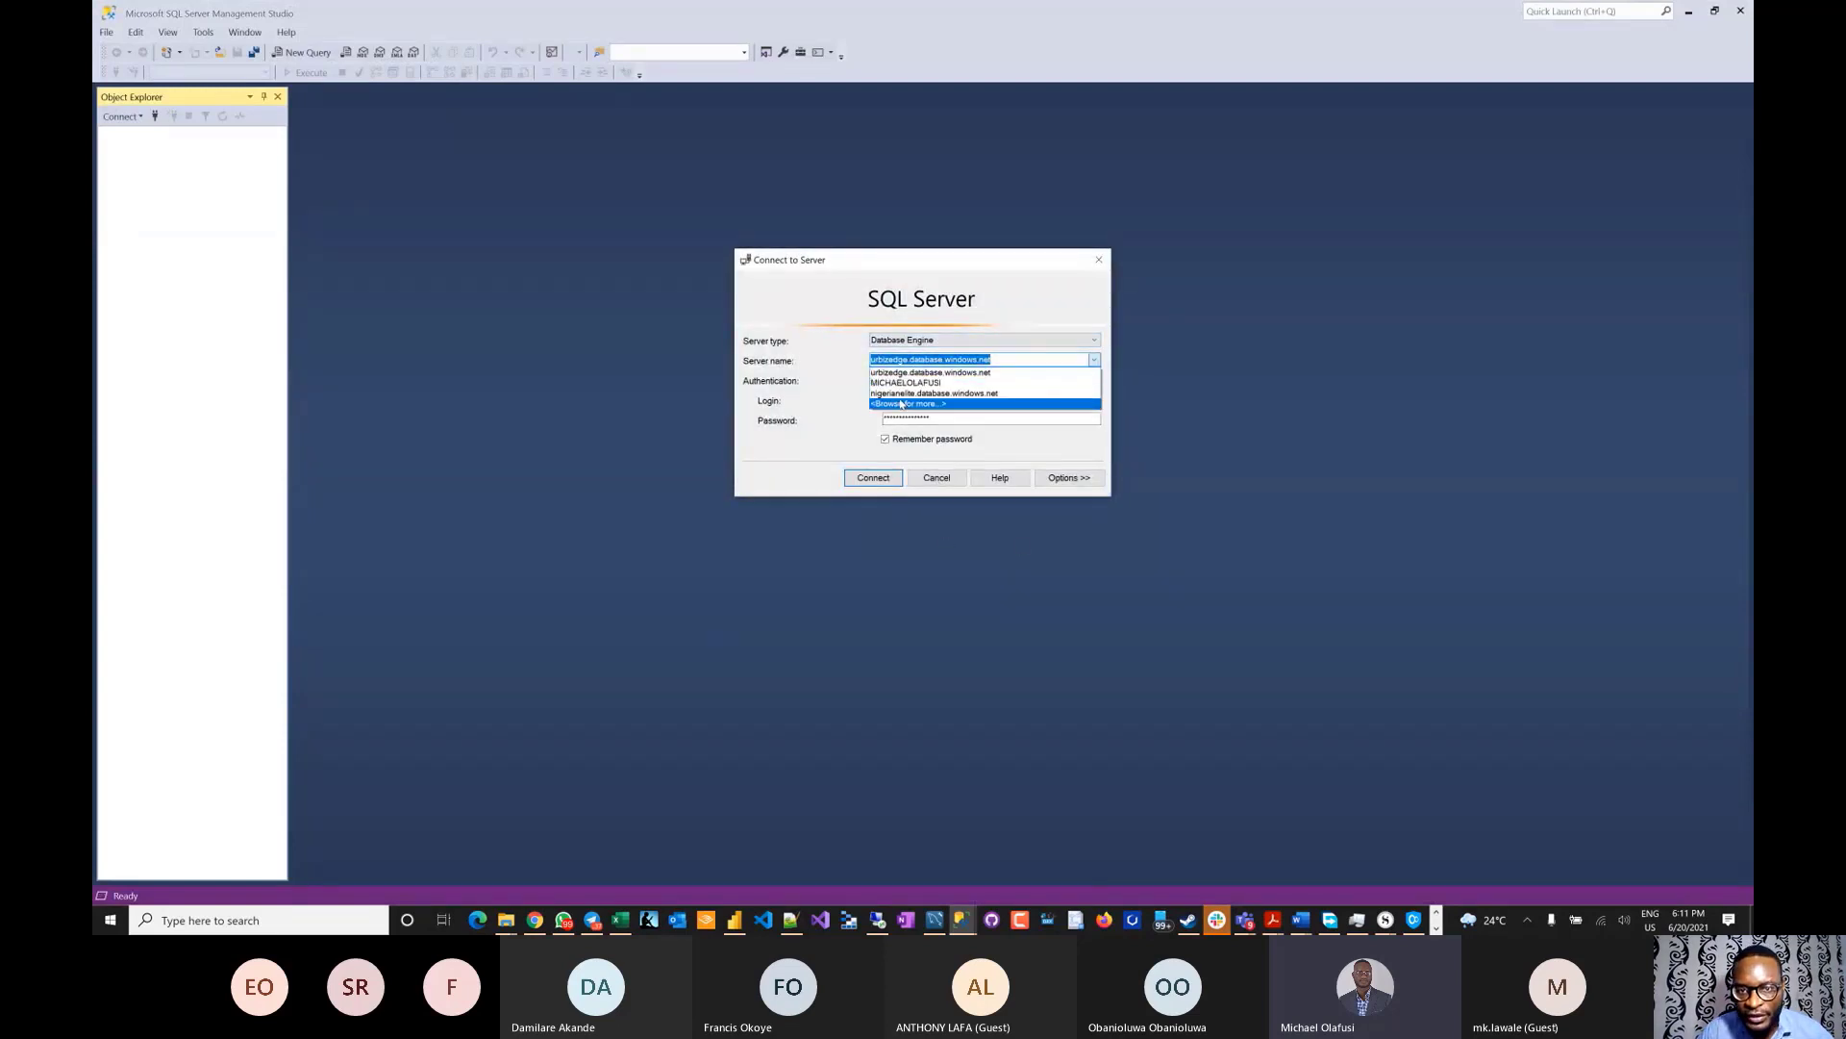
left_click(1019, 383)
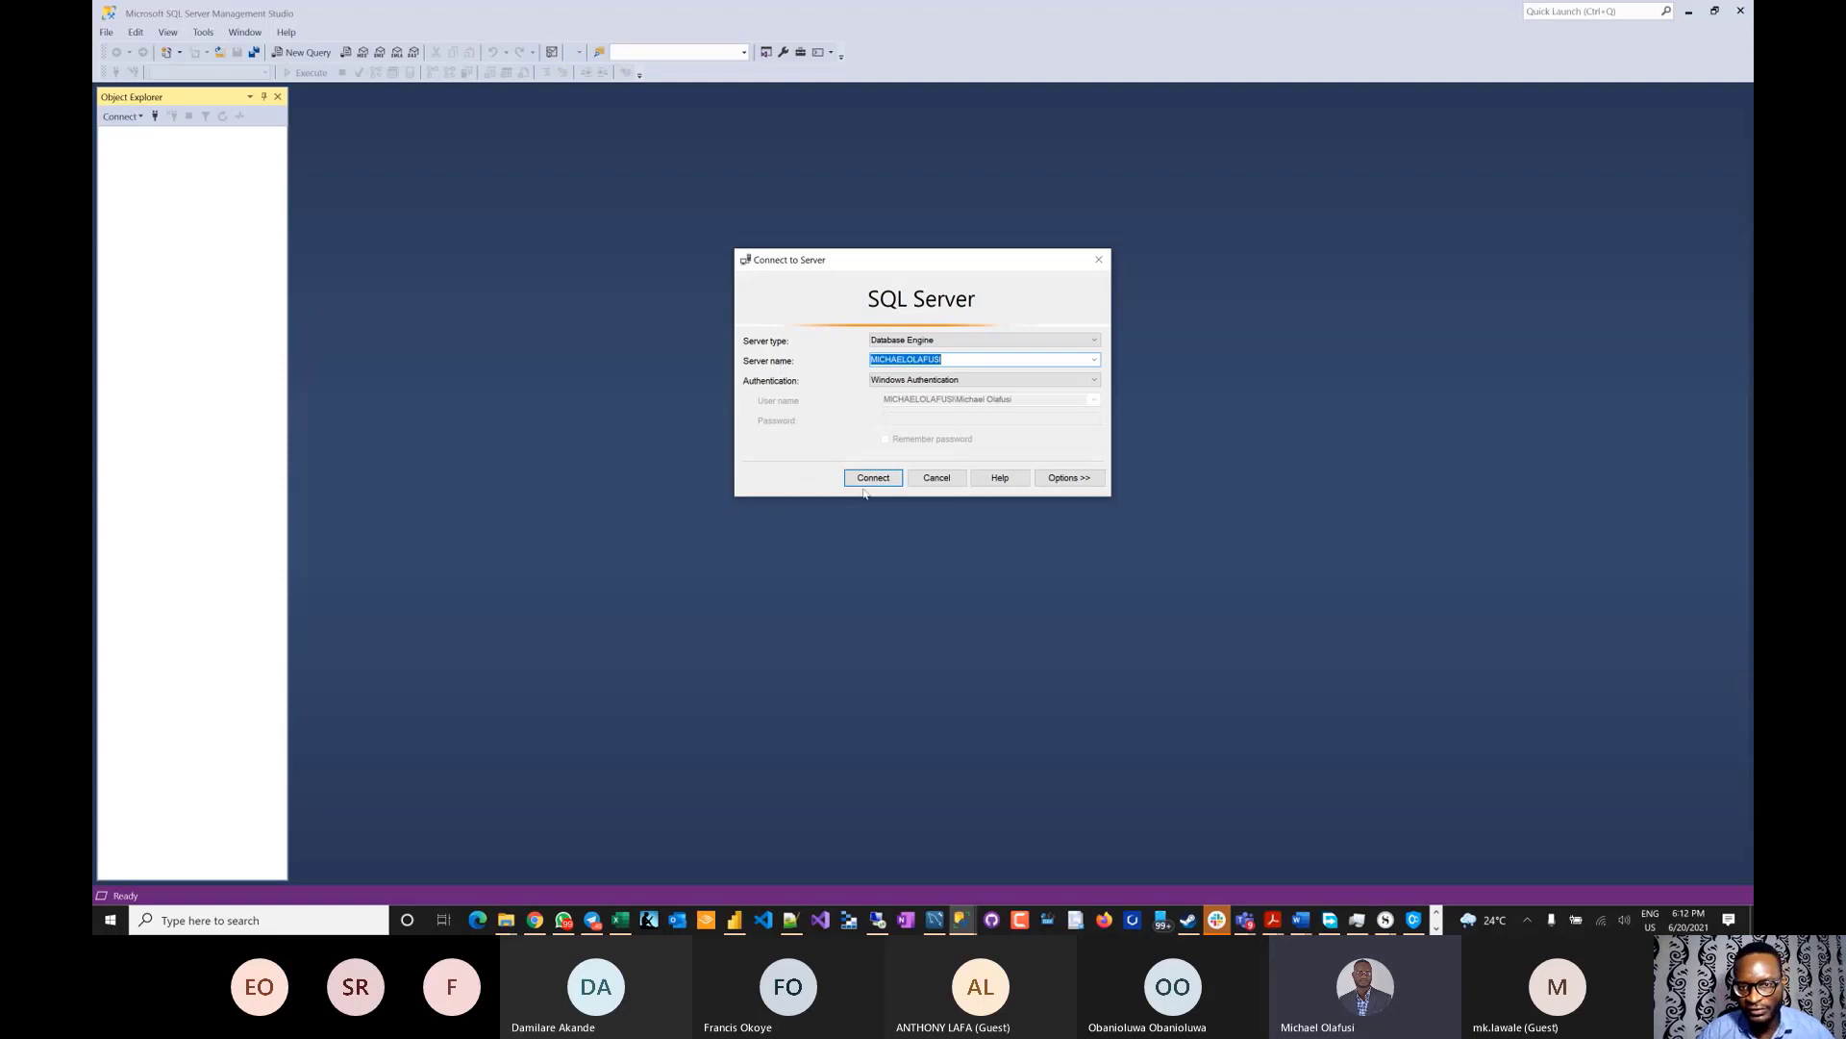
left_click(861, 484)
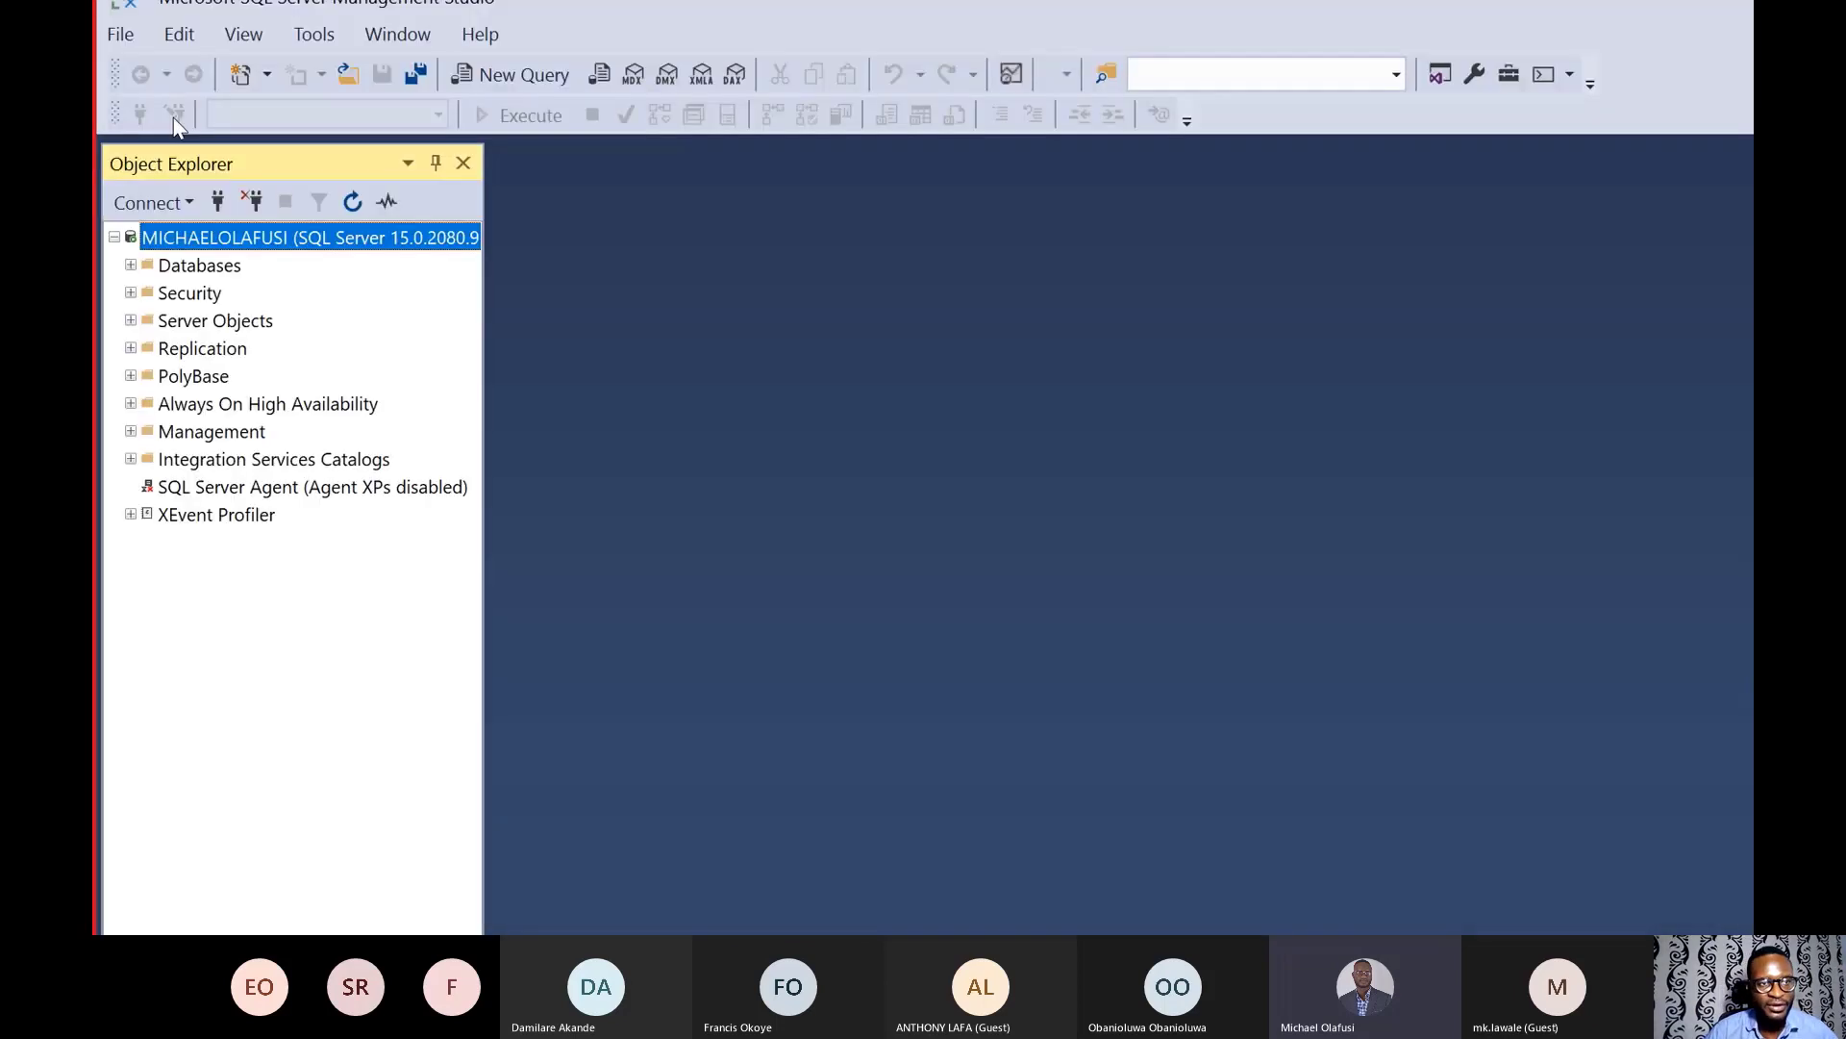
- Expand Databases in Object Explorer and toggle System Databases open and closed twice
left_click(130, 264)
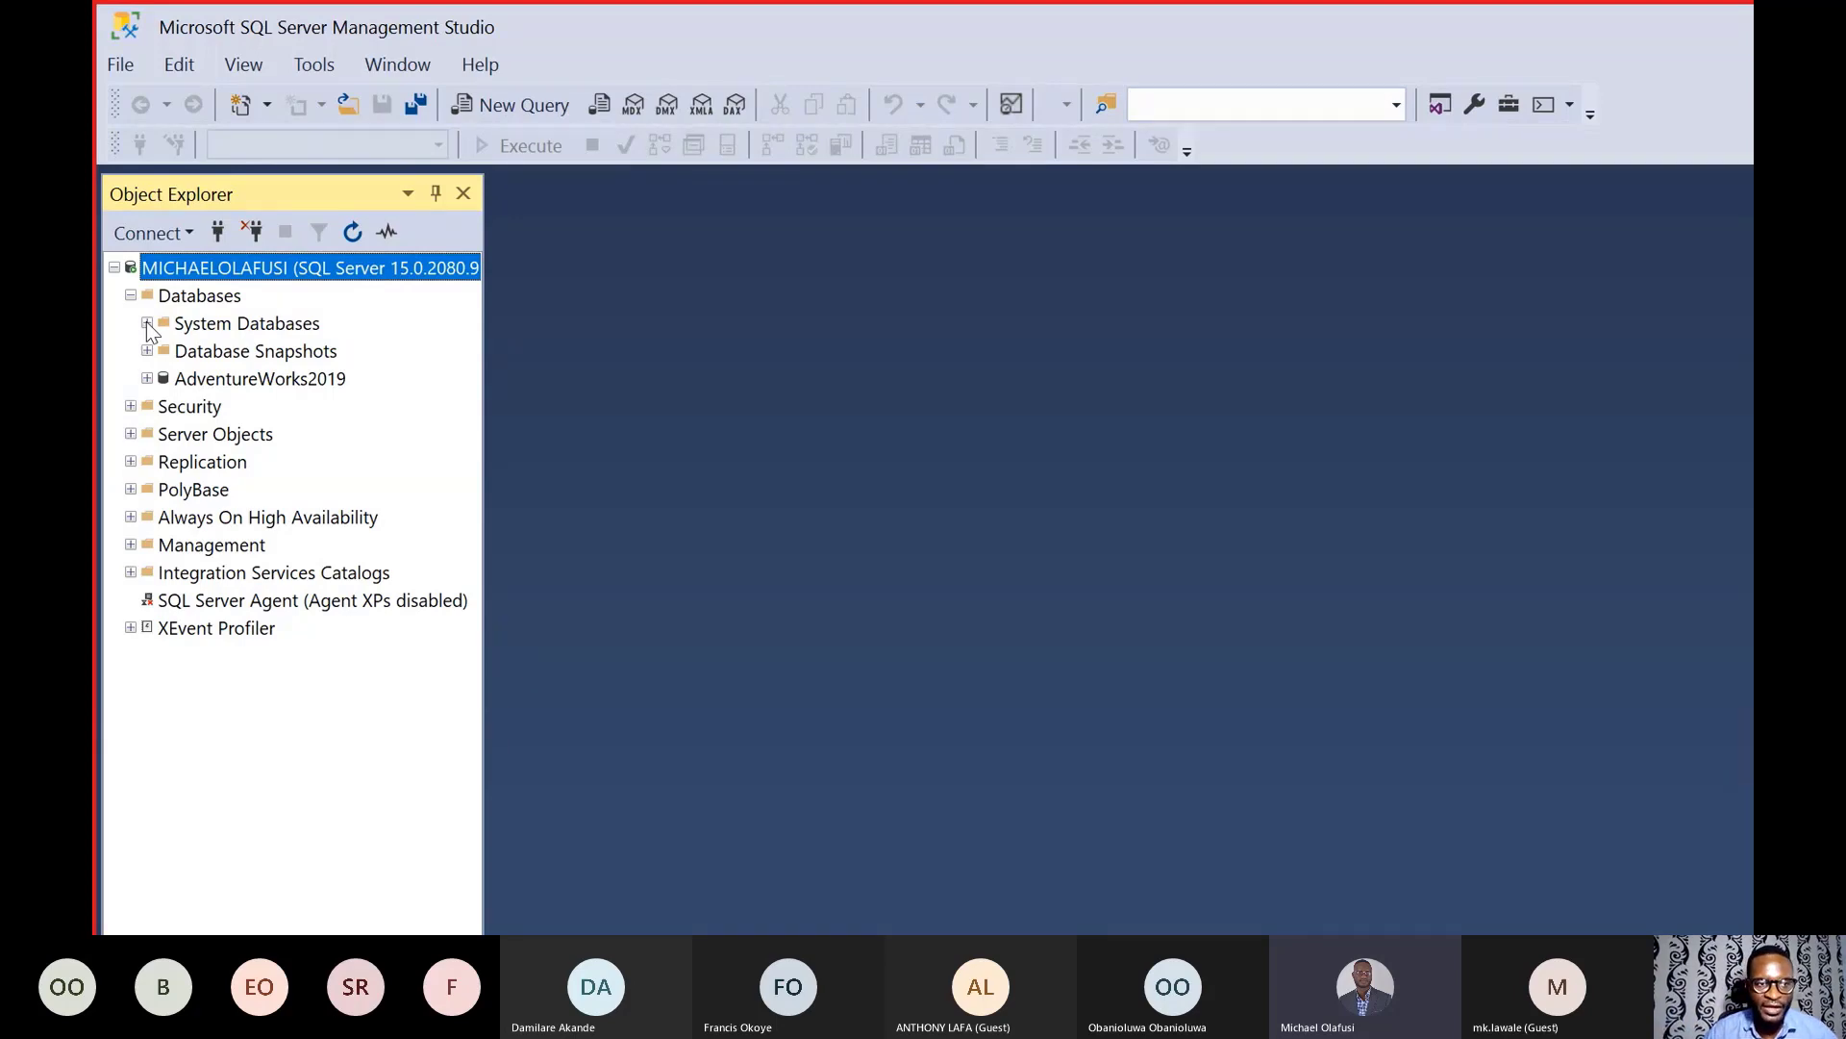
left_click(147, 324)
left_click(146, 323)
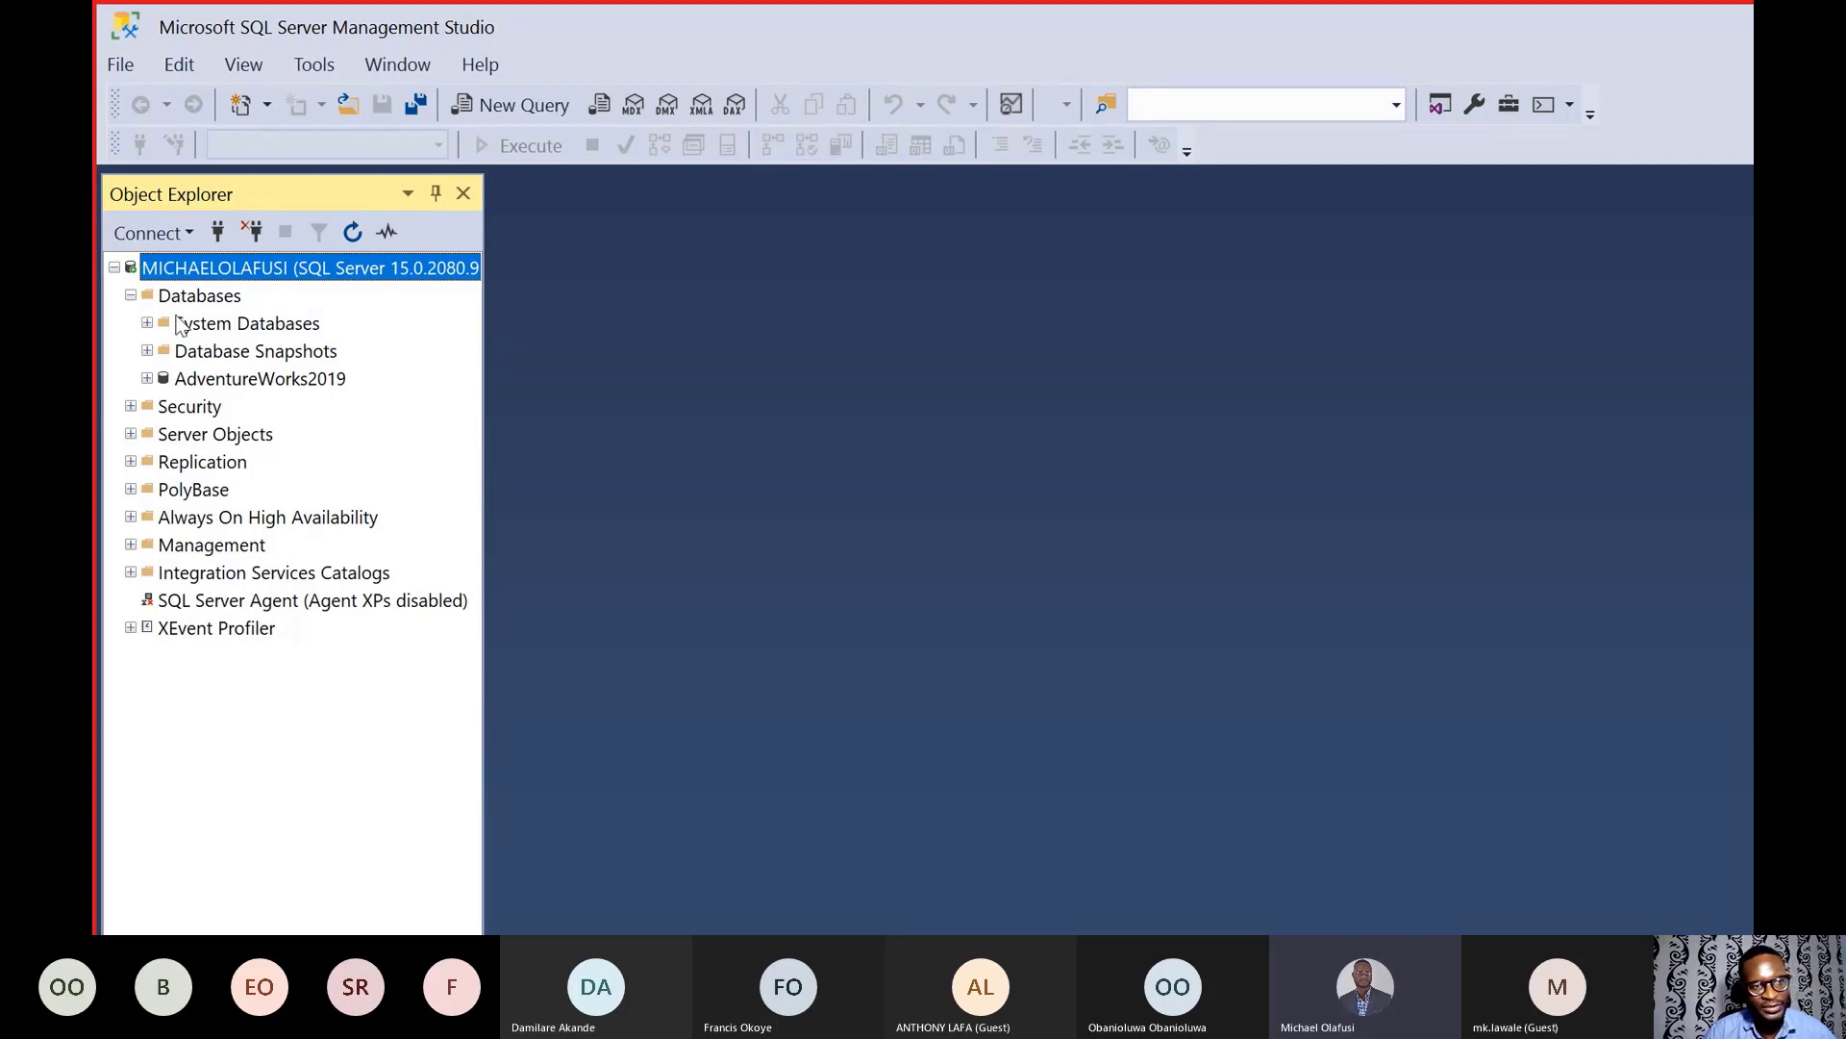
left_click(147, 324)
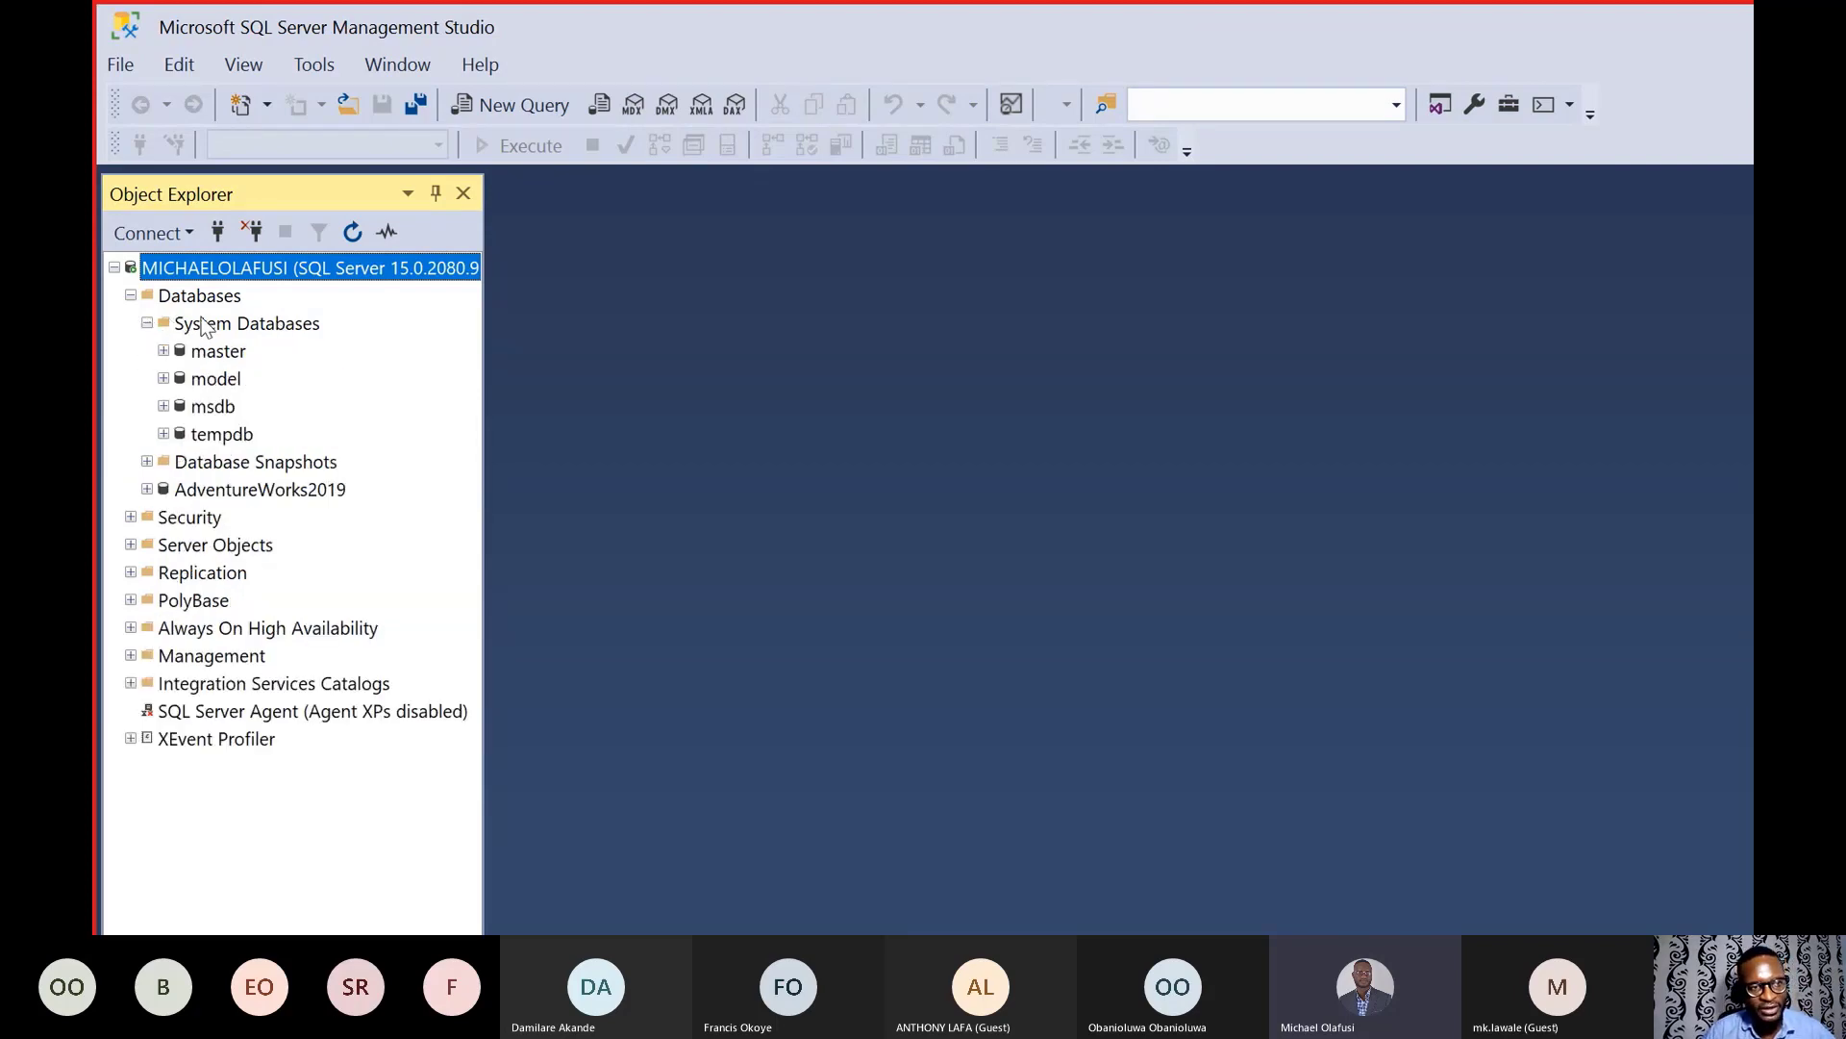
left_click(147, 323)
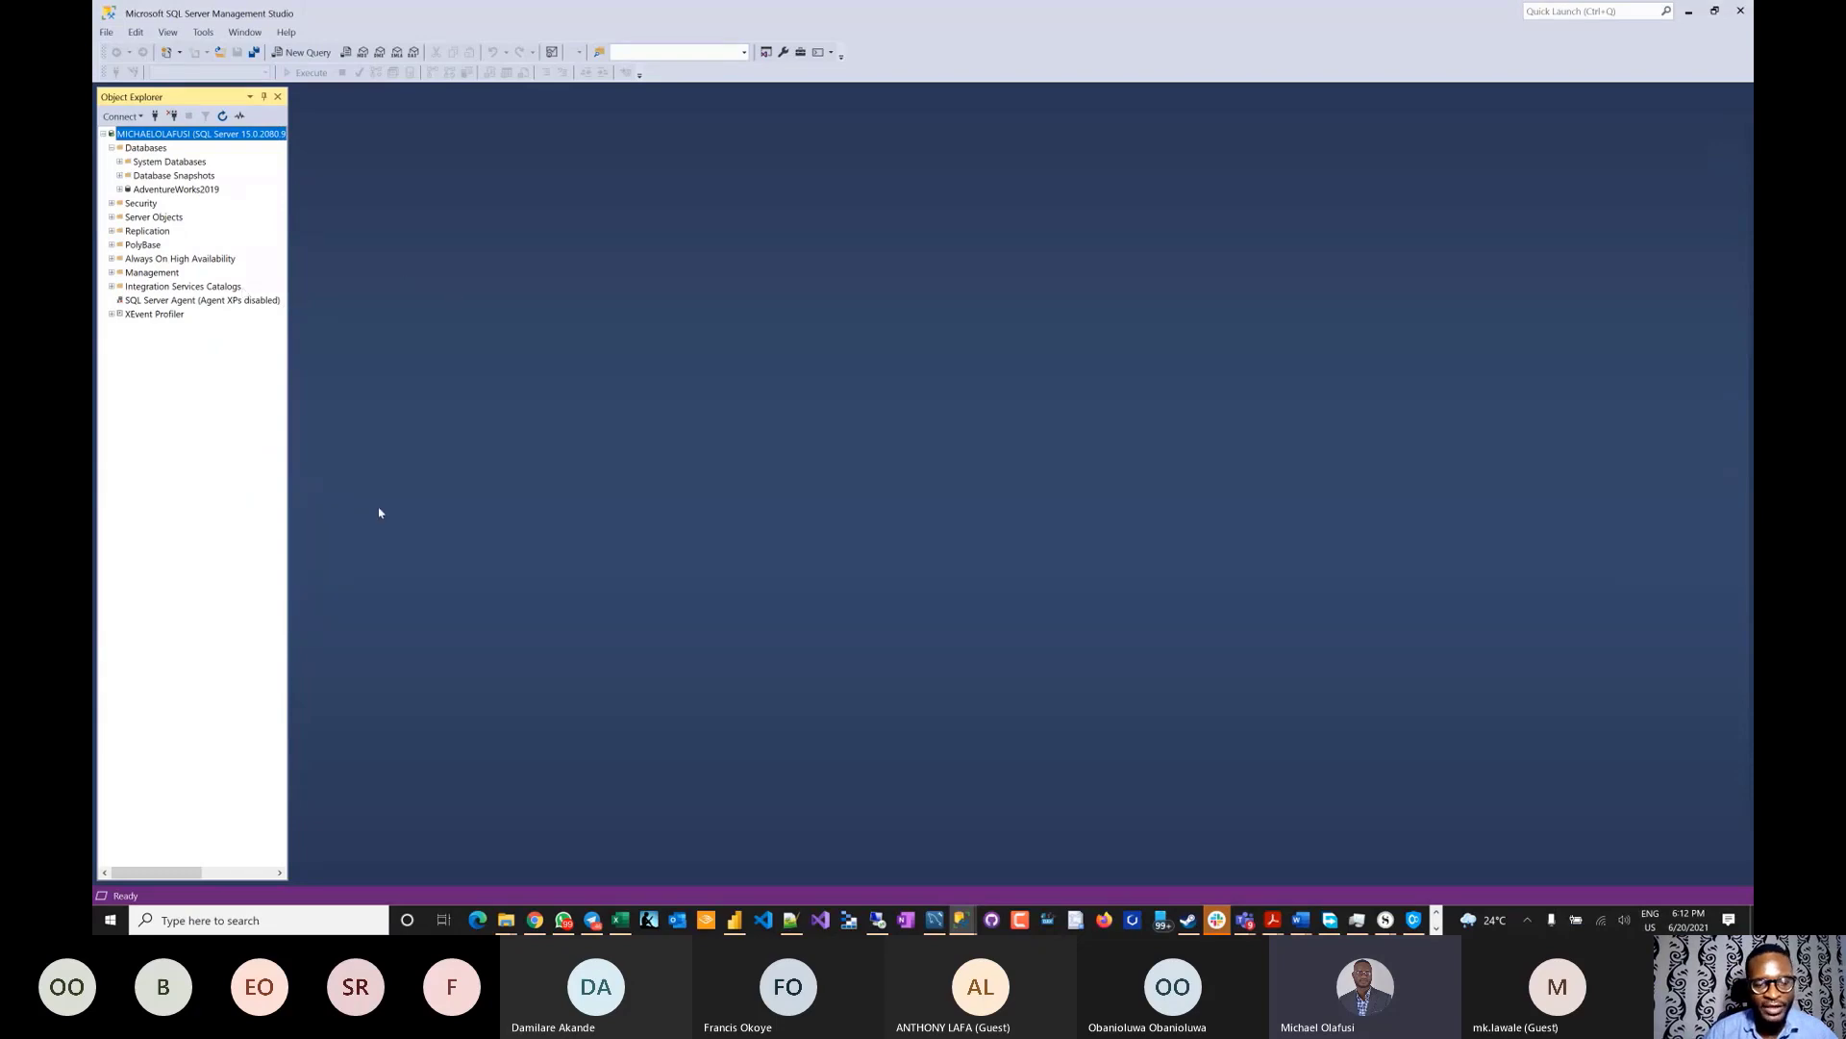
left_click(505, 920)
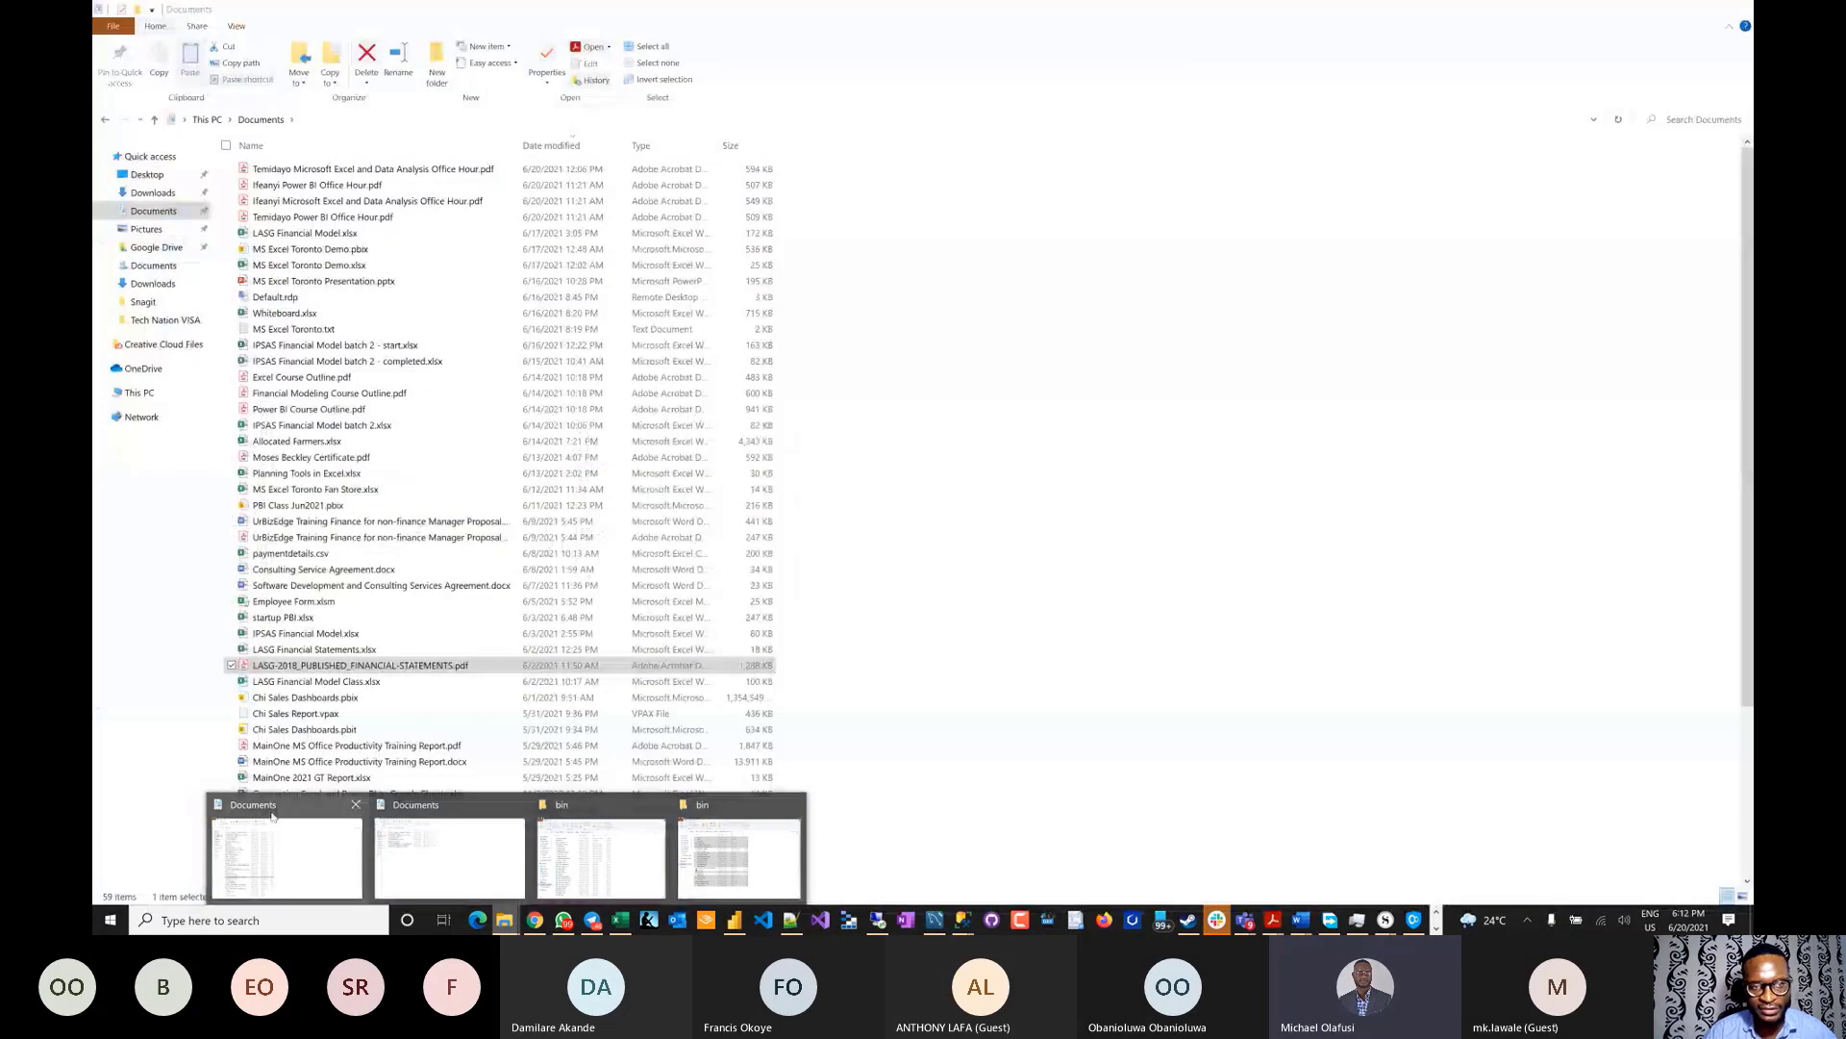
- Find AdventureWorksLT2019.bak in the Downloads folder, then switch back to the browser
left_click(272, 816)
left_click(153, 193)
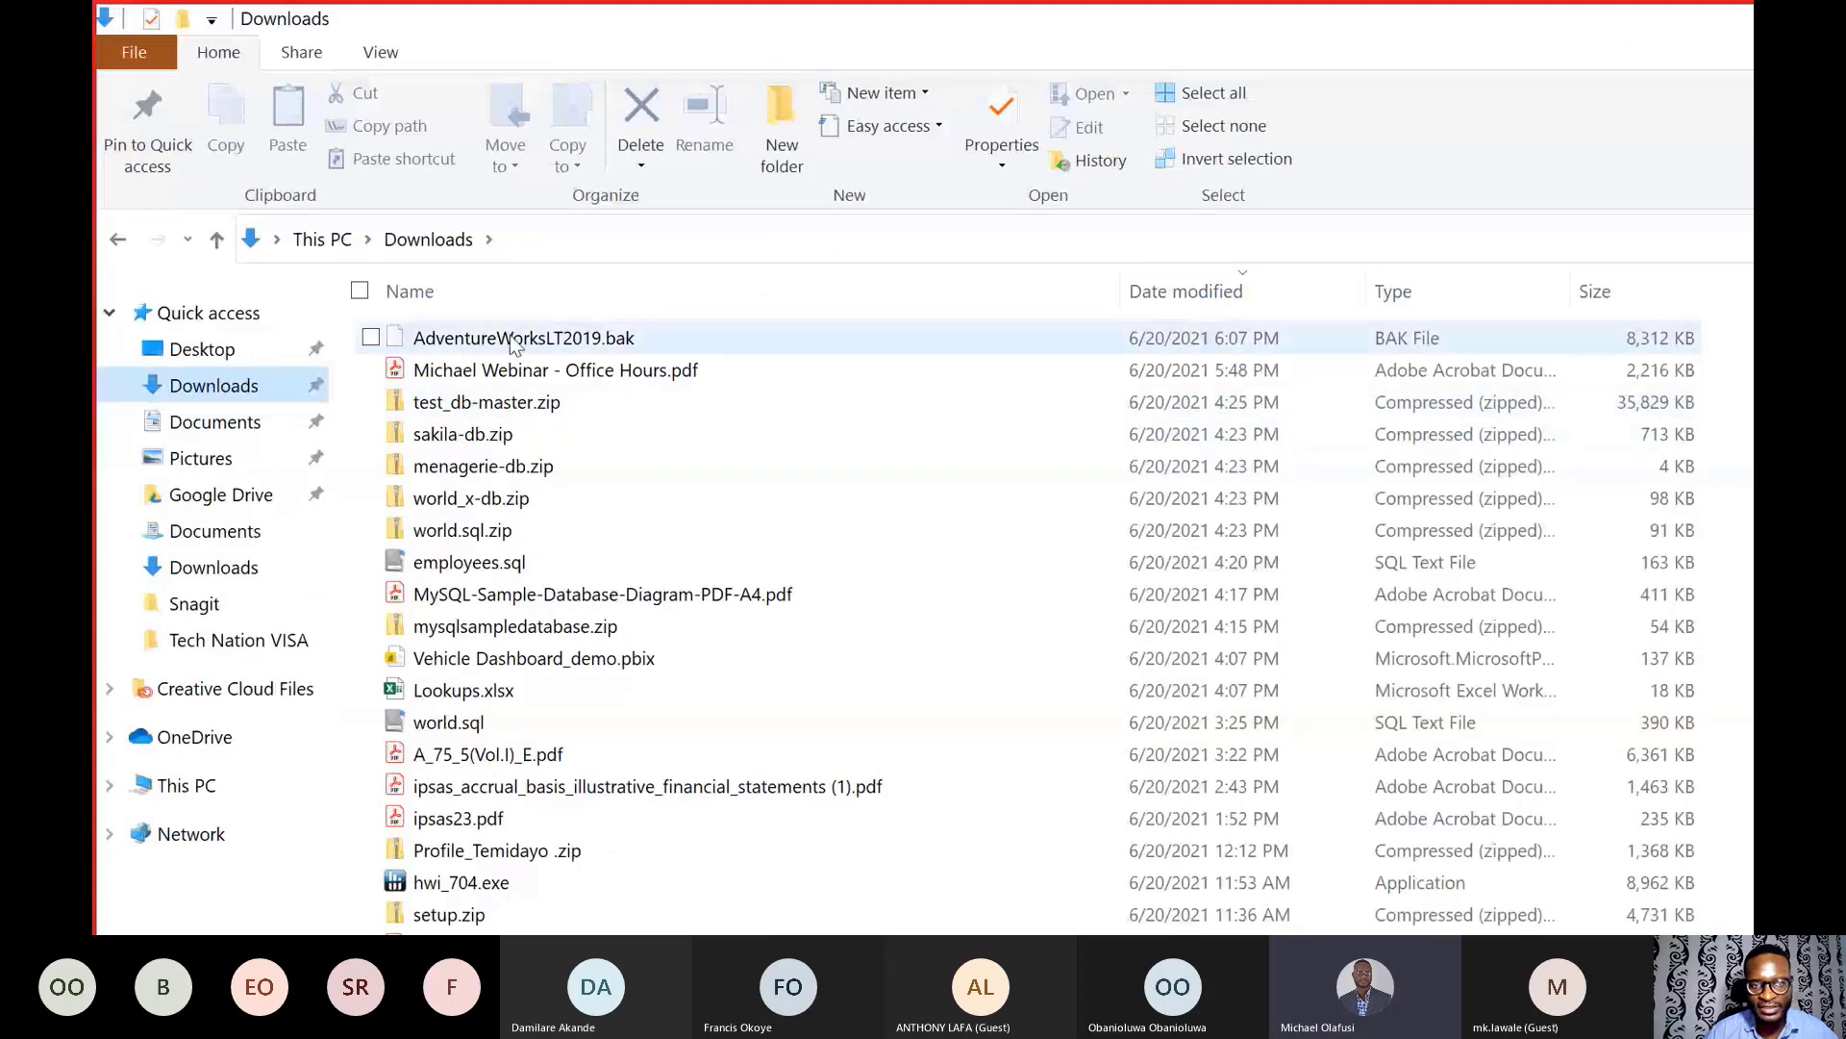
left_click(596, 339)
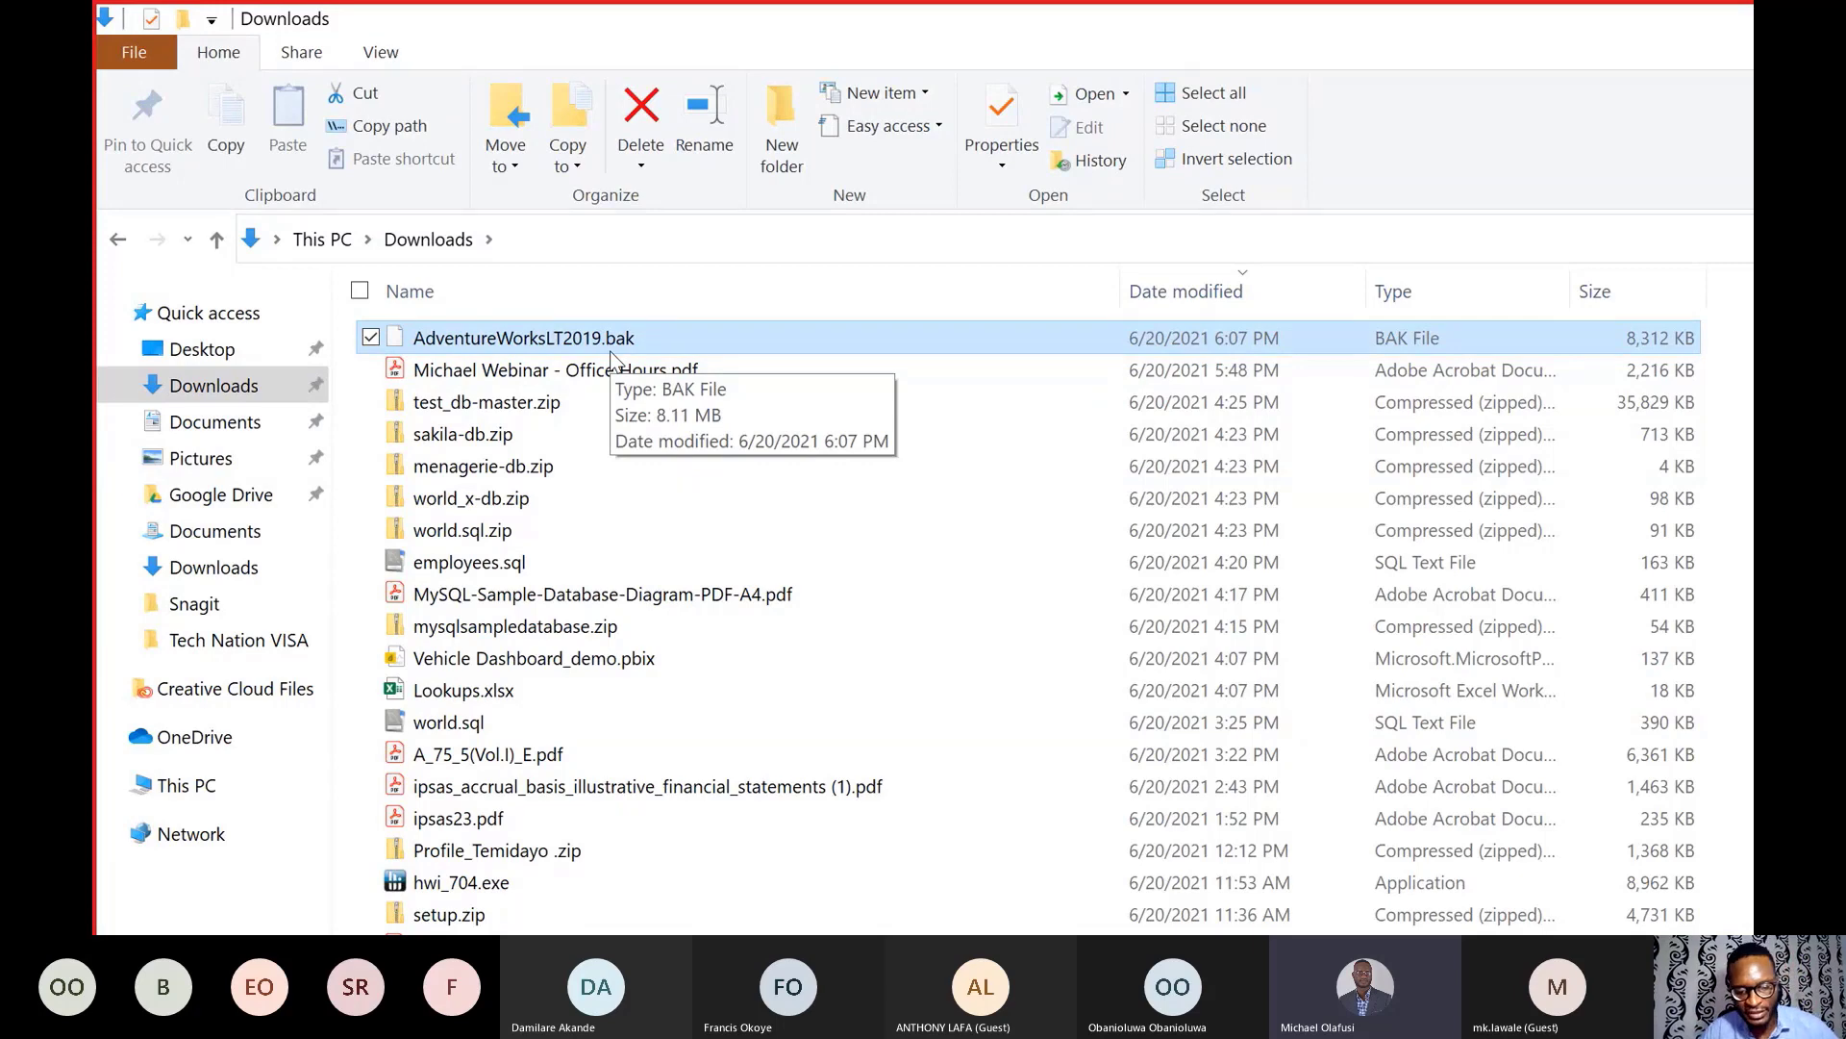
key("alt+Tab")
key("alt+Tab")
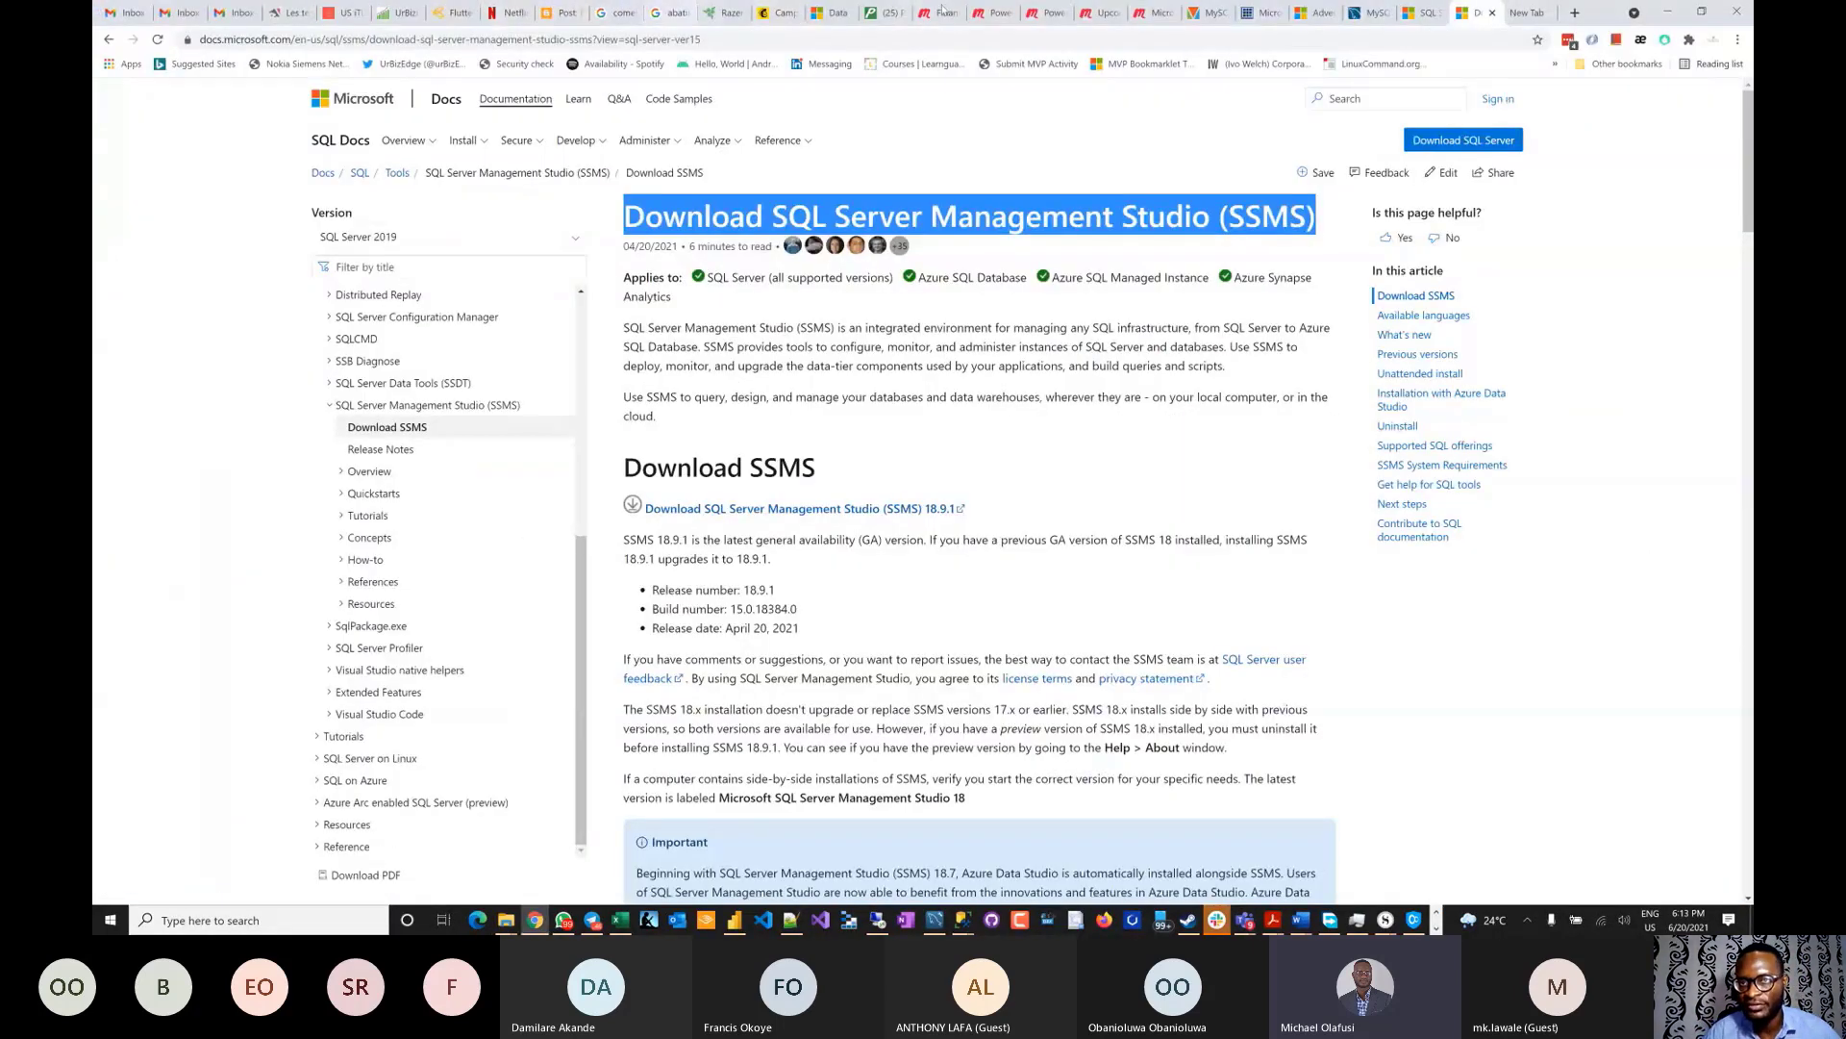
- On the AdventureWorks sample databases page, outline the AdventureWorksLT2019.bak download link in red
left_click(1315, 13)
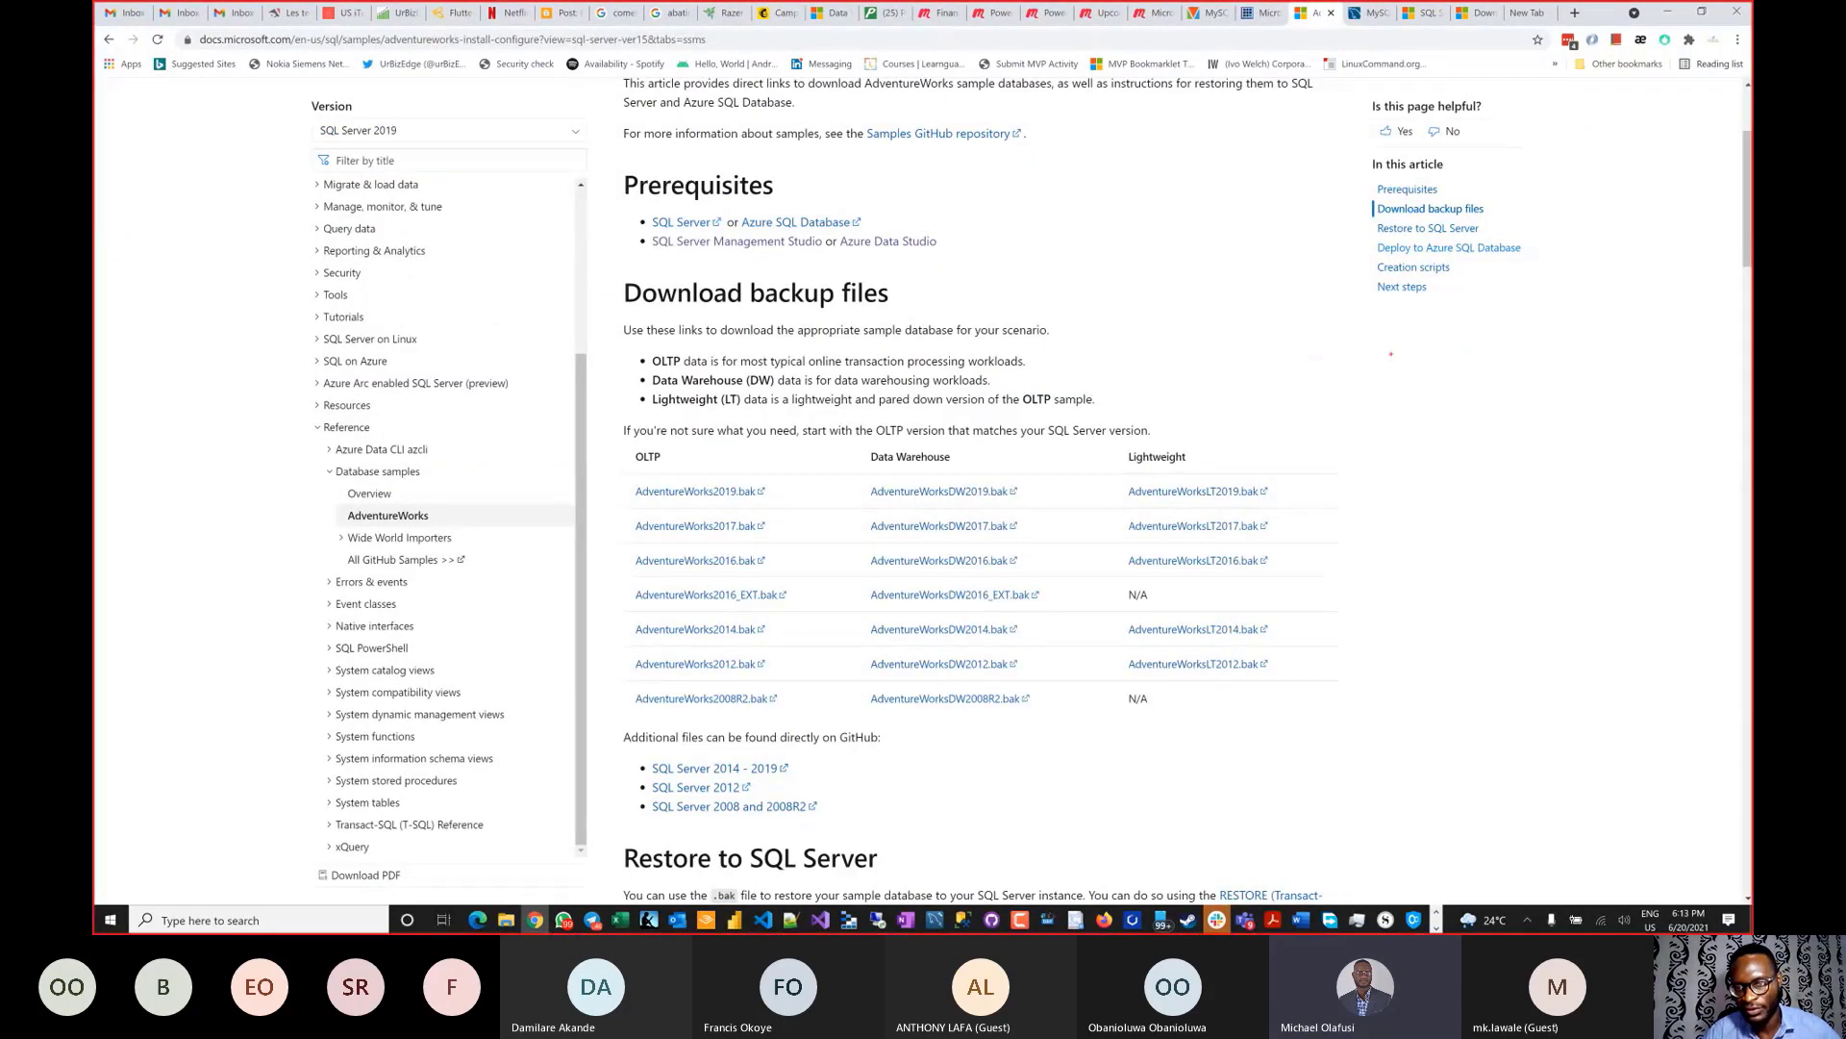
mouse_move(1113, 472)
left_mouse_down()
mouse_move(1165, 505)
mouse_move(1290, 502)
left_mouse_up()
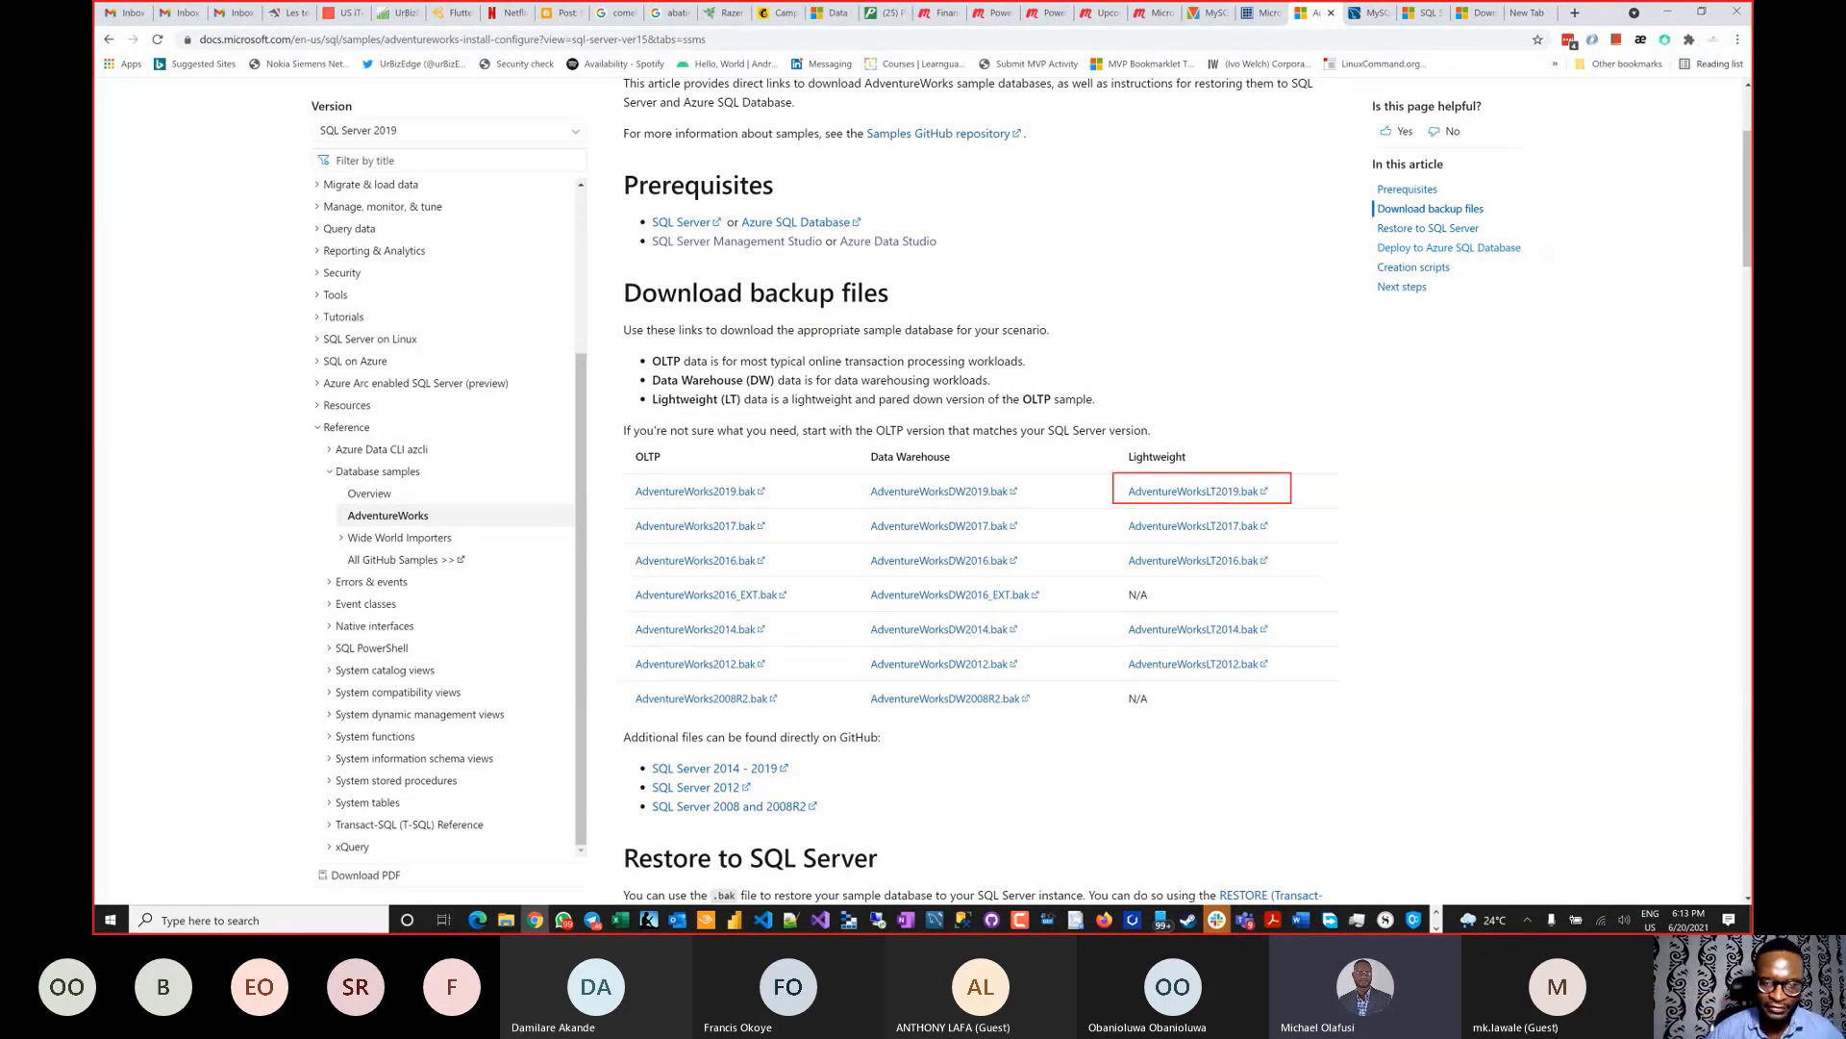
key("Escape")
- Scroll the article to the Restore to SQL Server steps for SSMS
scroll(1375, 531, "down", 2)
scroll(1376, 530, "down", 4)
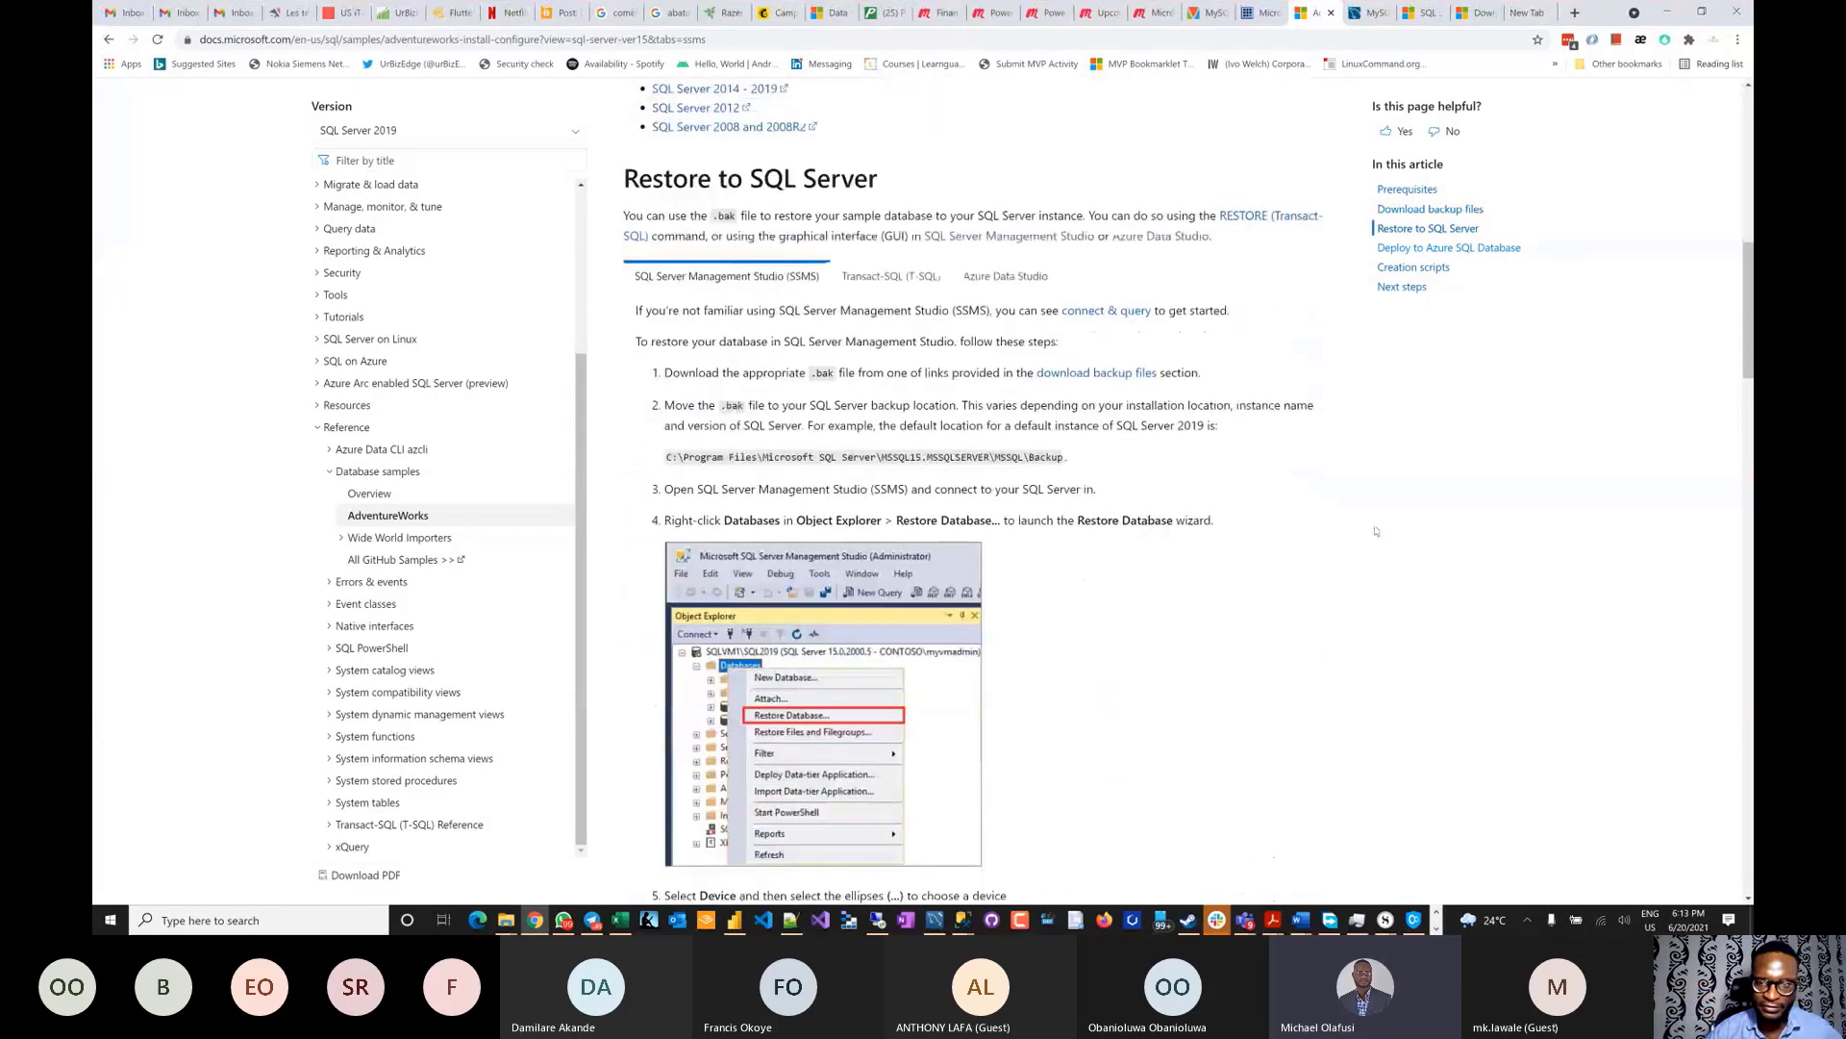
scroll(1377, 531, "up", 2)
scroll(1106, 413, "up", 1)
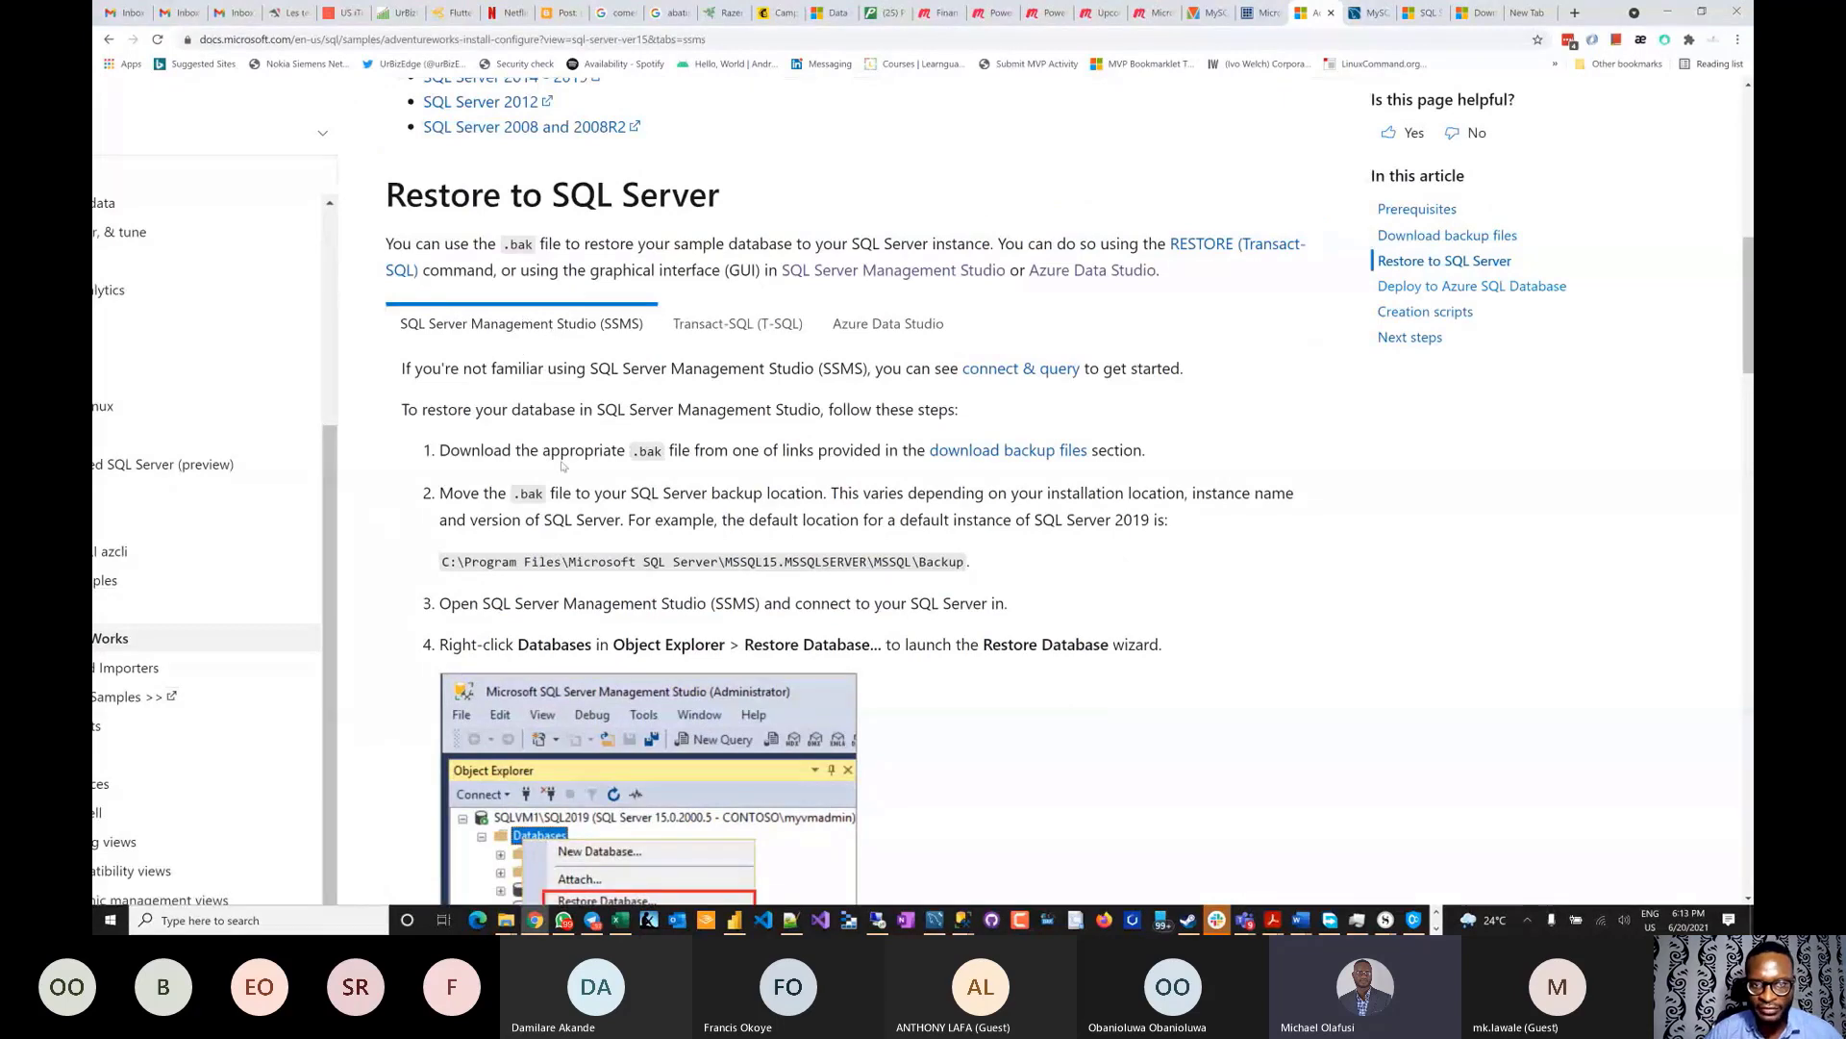
scroll(560, 452, "down", 2)
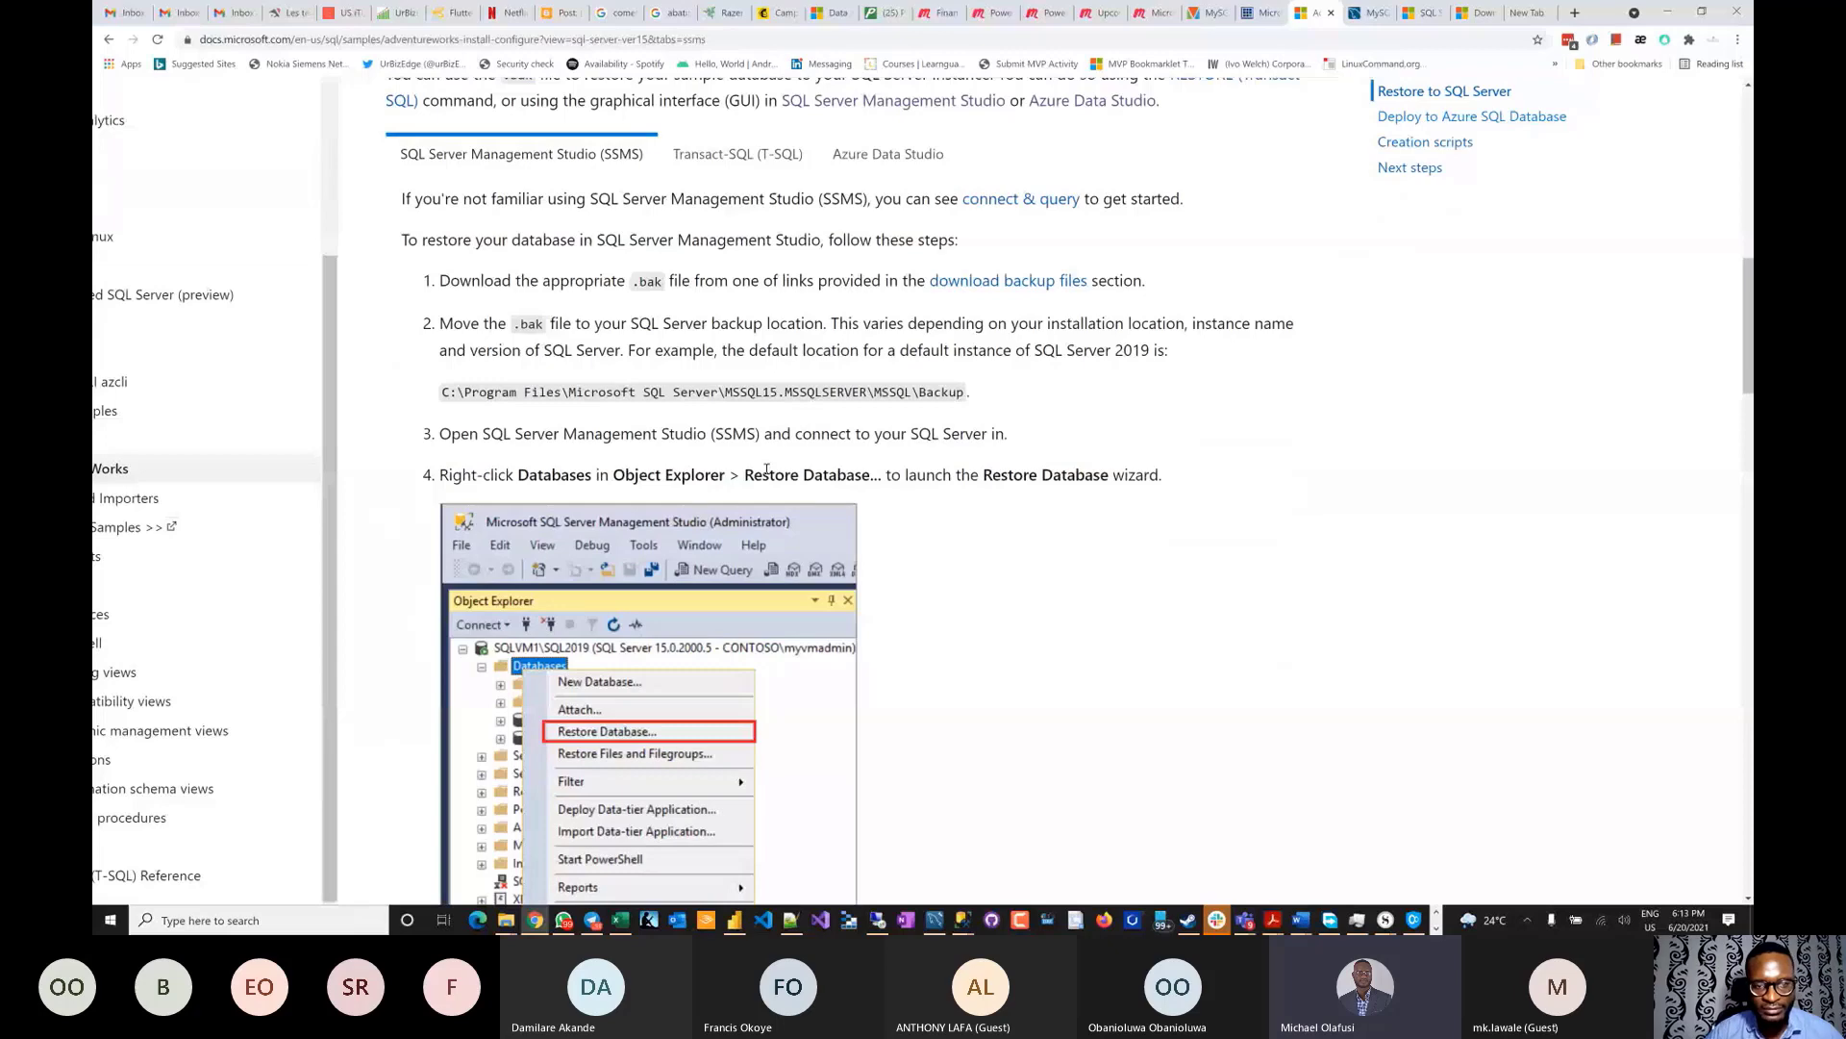
key("alt+Tab")
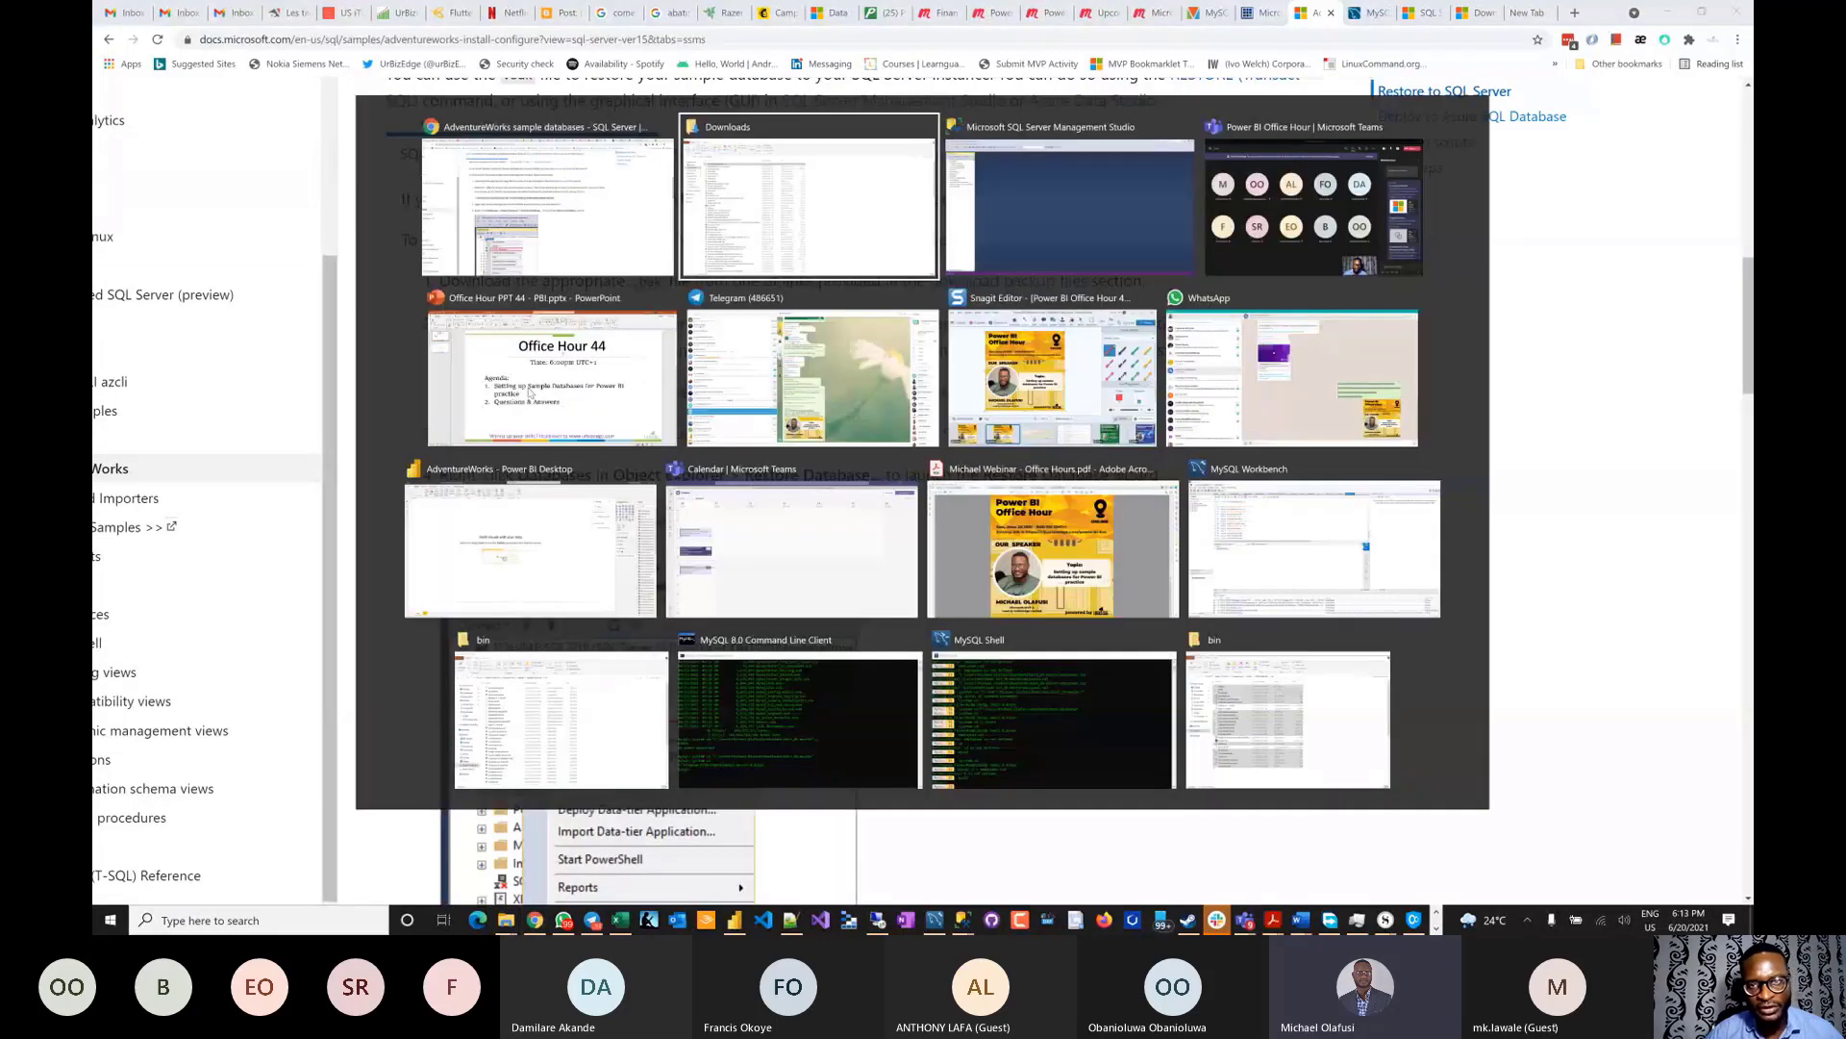
- Start a Restore Database from Device in SSMS and add a backup file
key("alt+Tab")
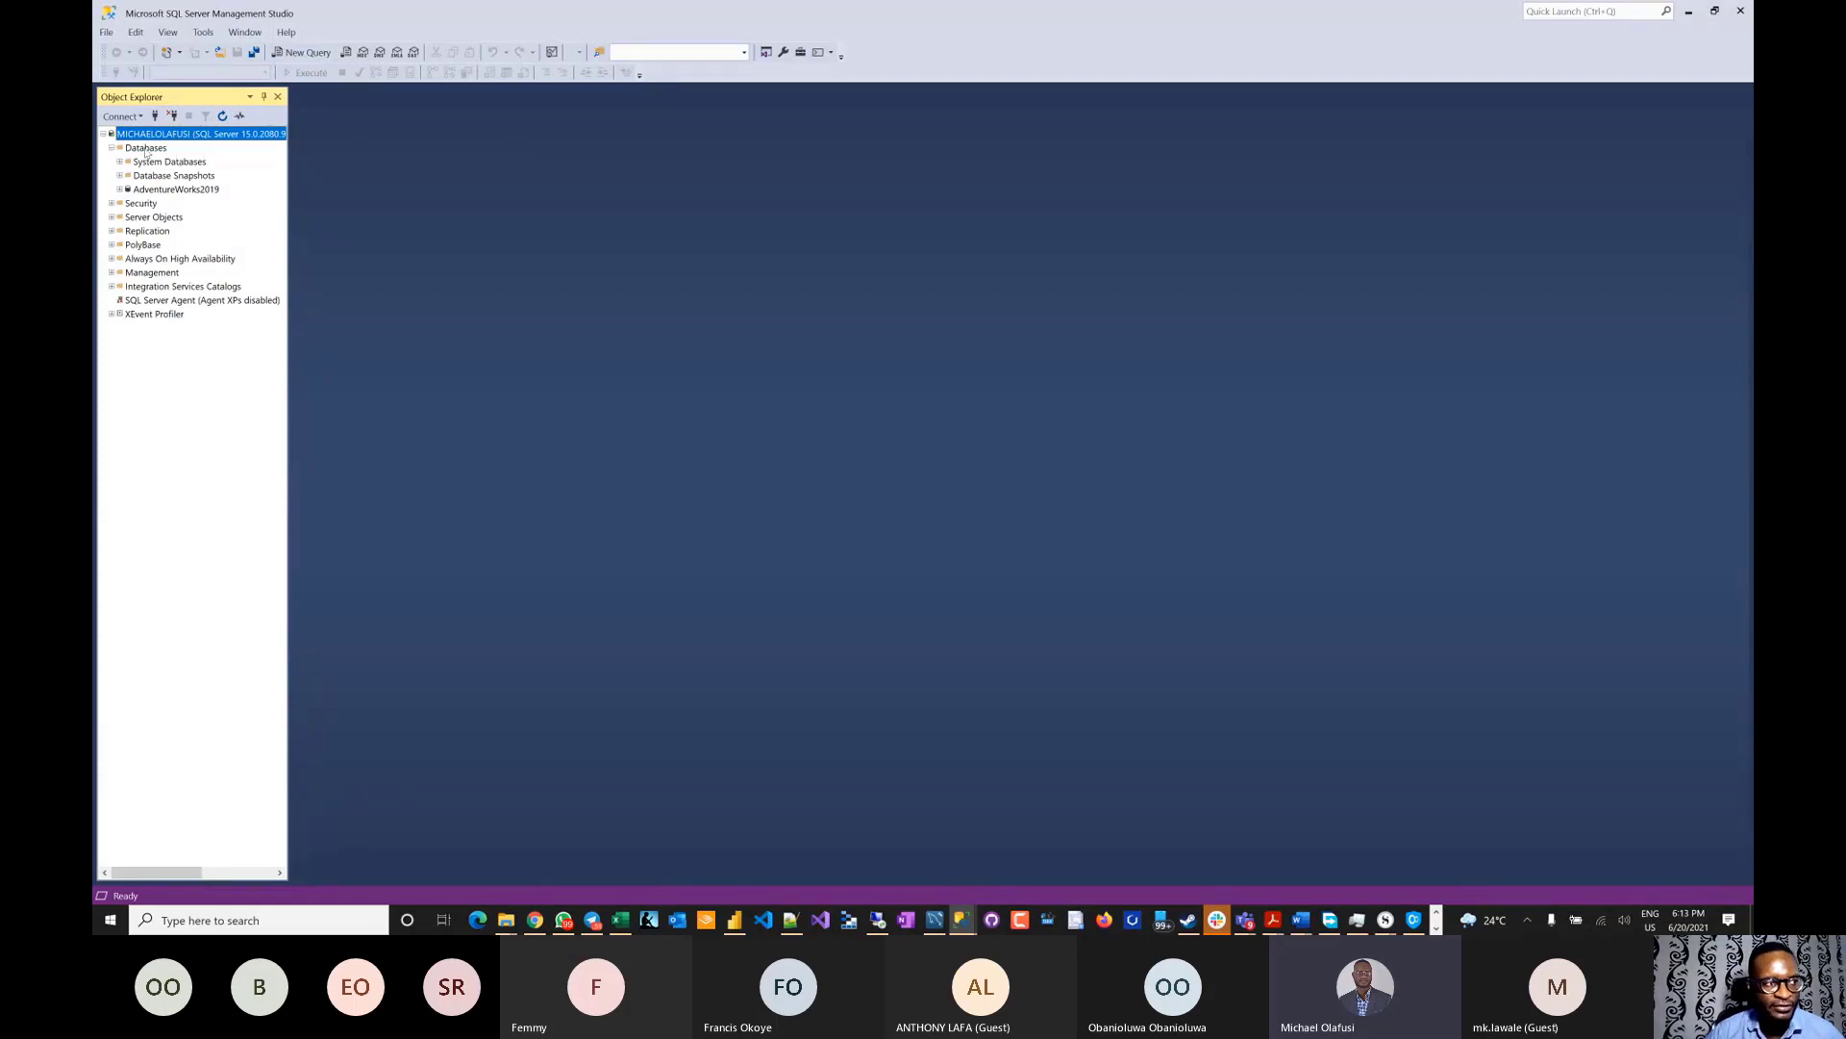
right_click(147, 150)
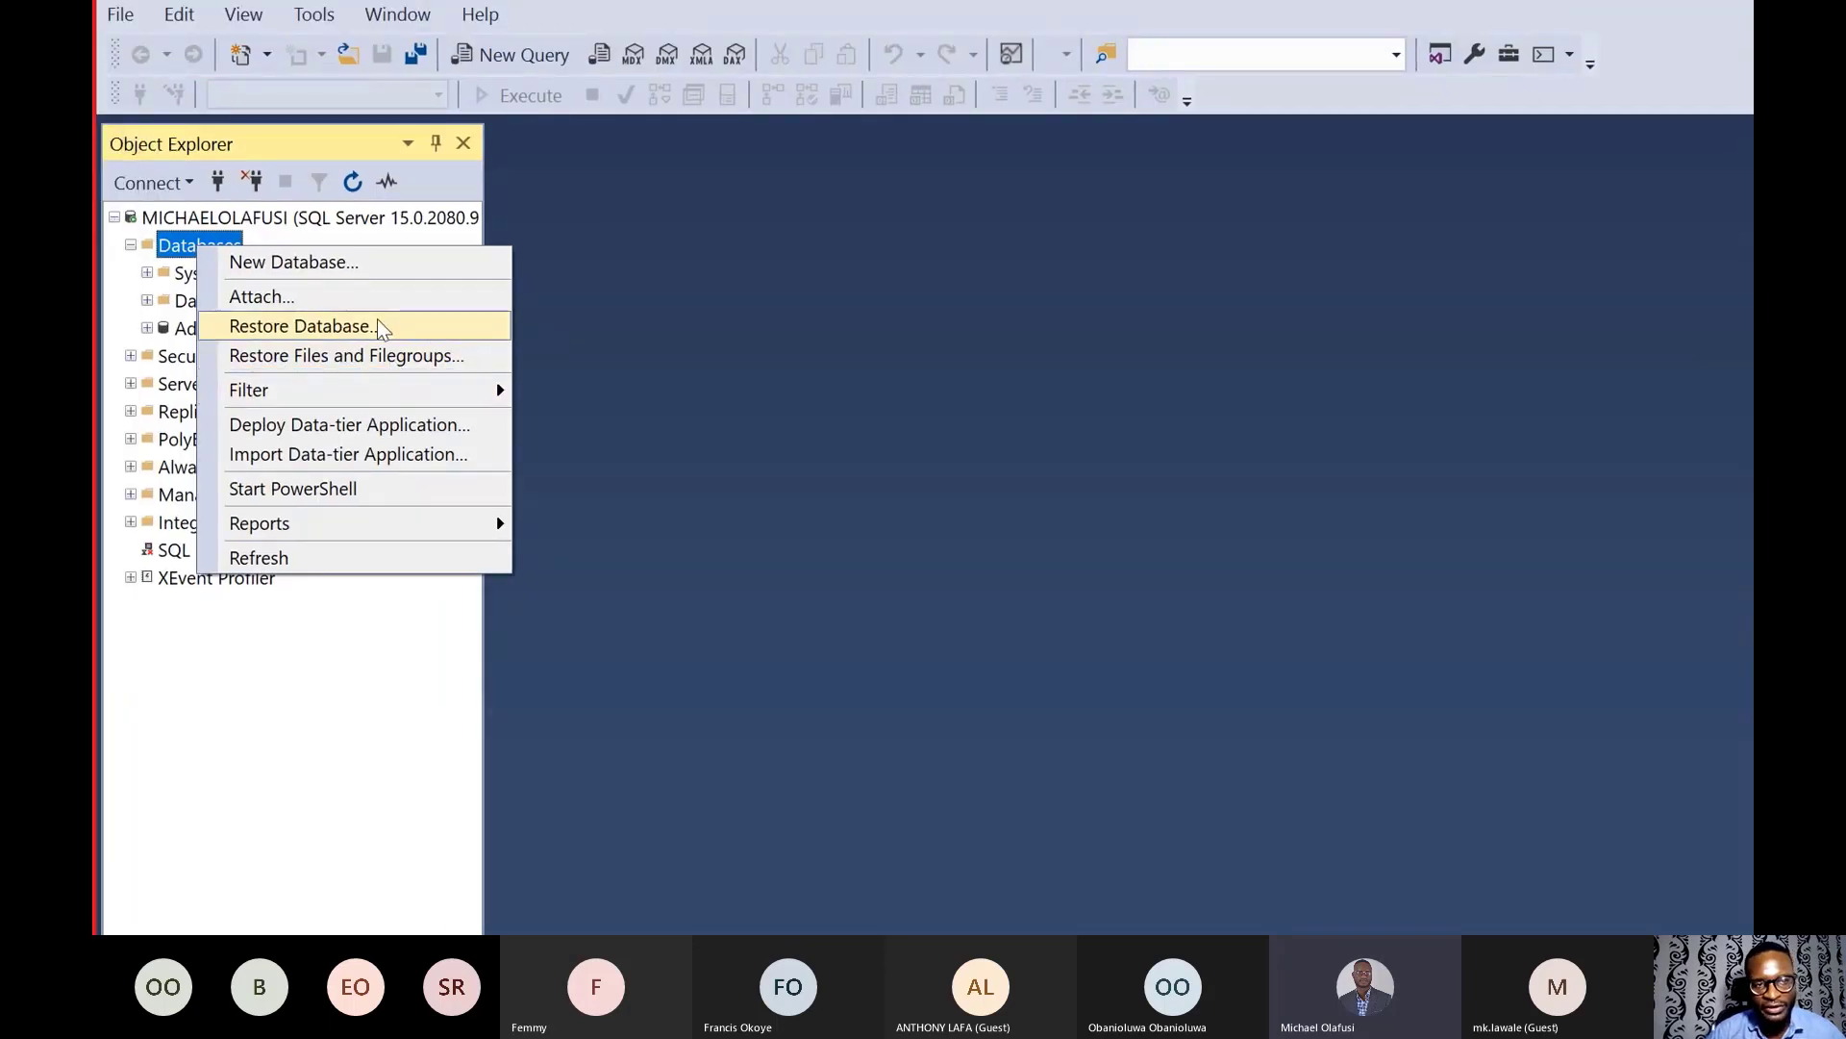
left_click(378, 326)
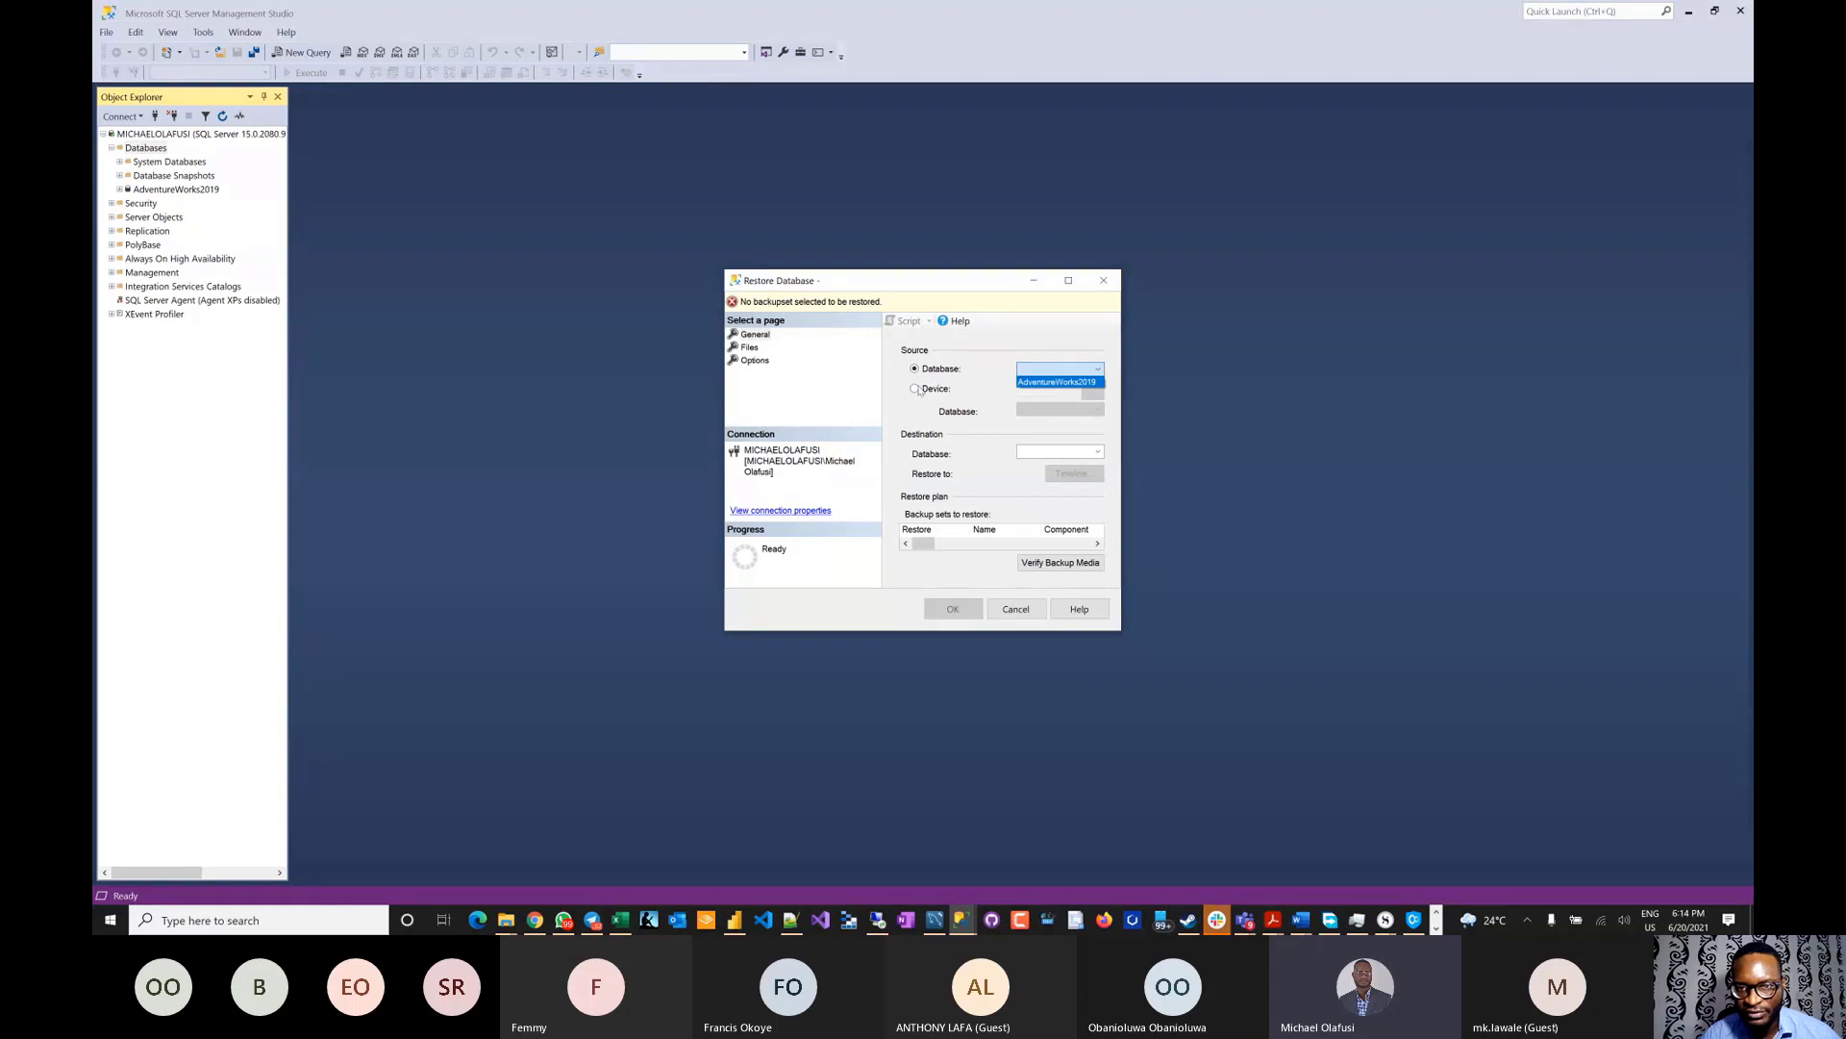
left_click(915, 389)
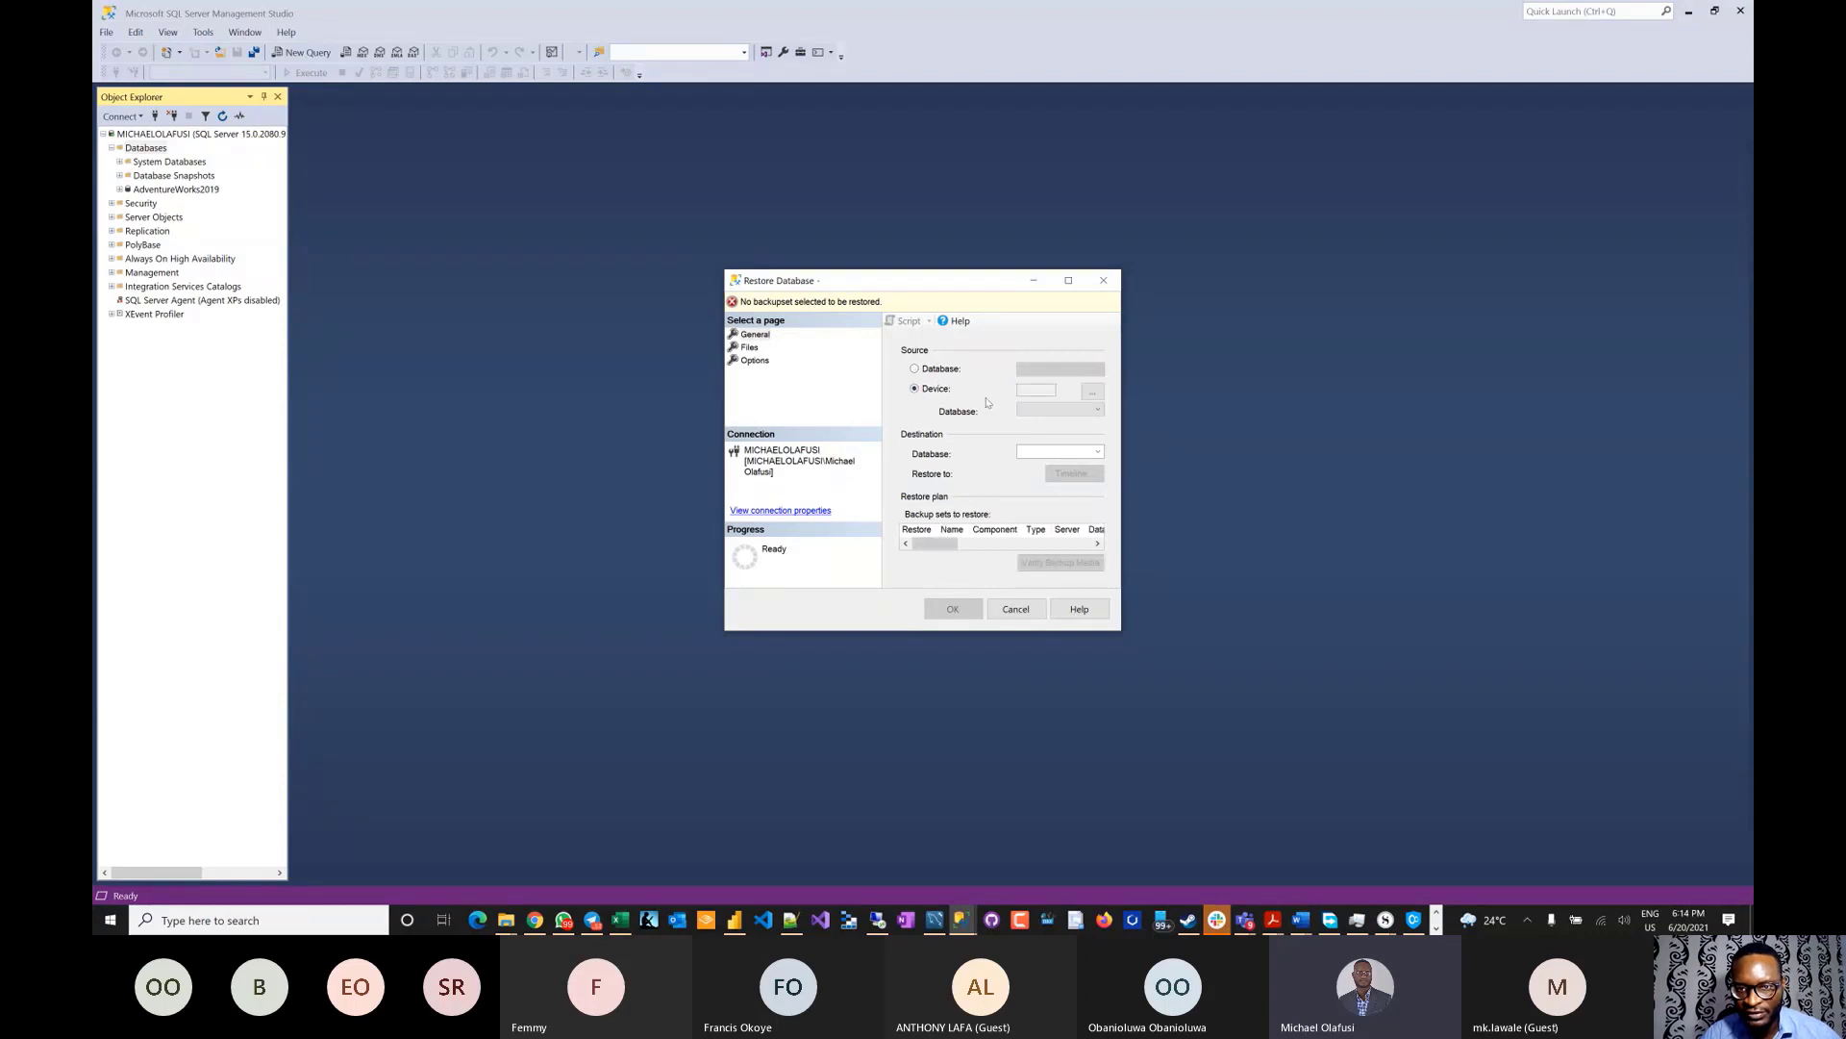
left_click(1093, 393)
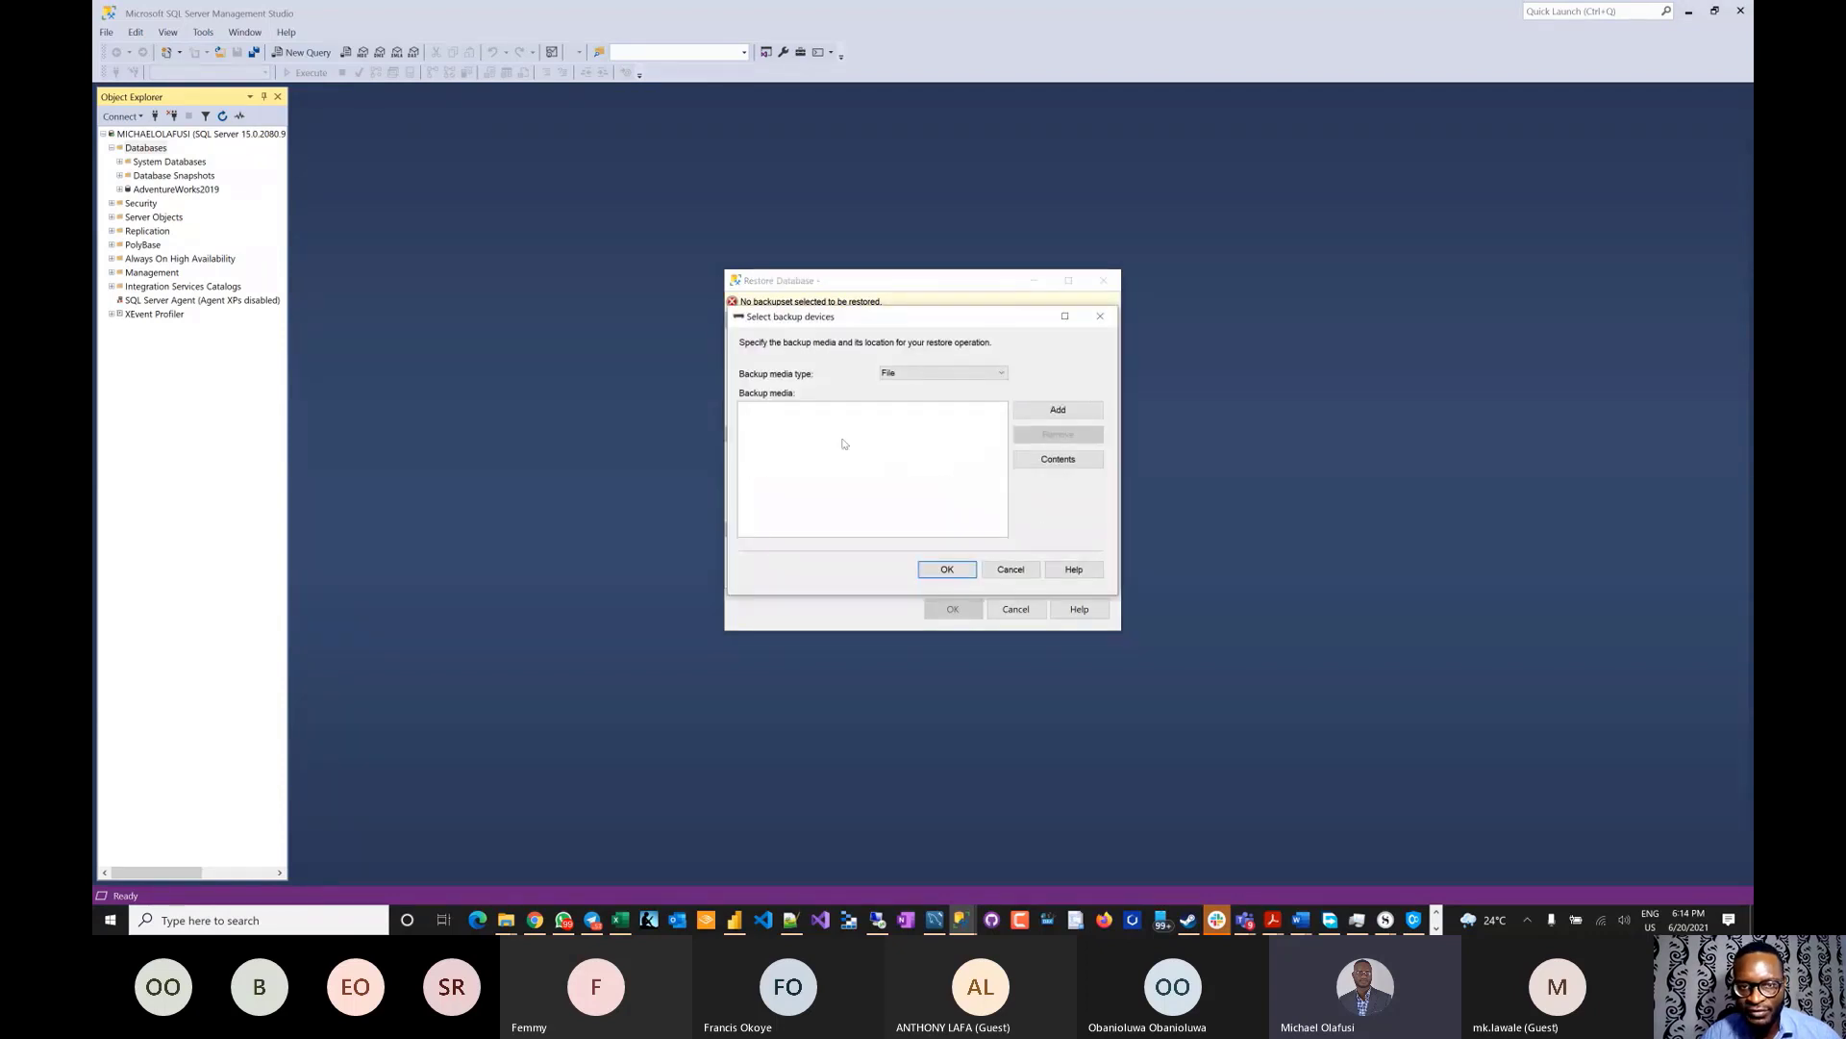
left_click(1057, 411)
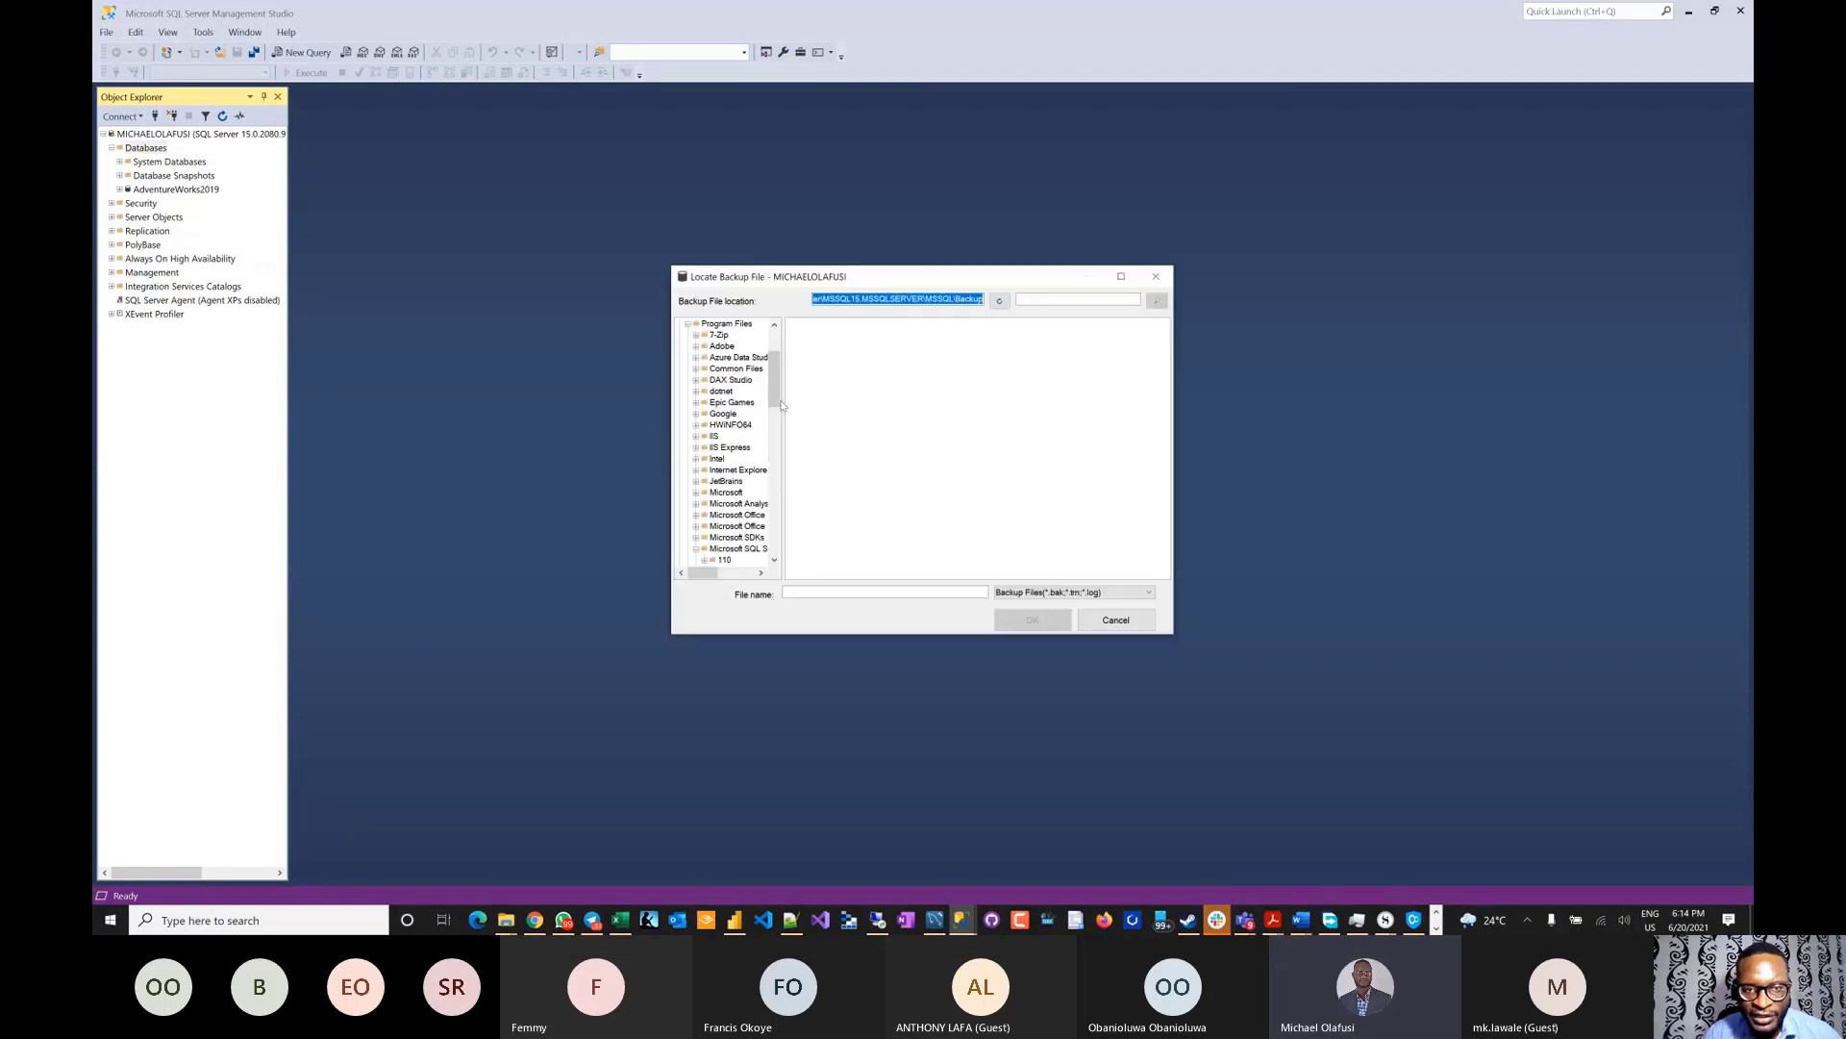
- In Locate Backup File, expand C:\Users and open the current user's profile folder
left_click_drag(781, 405, 780, 577)
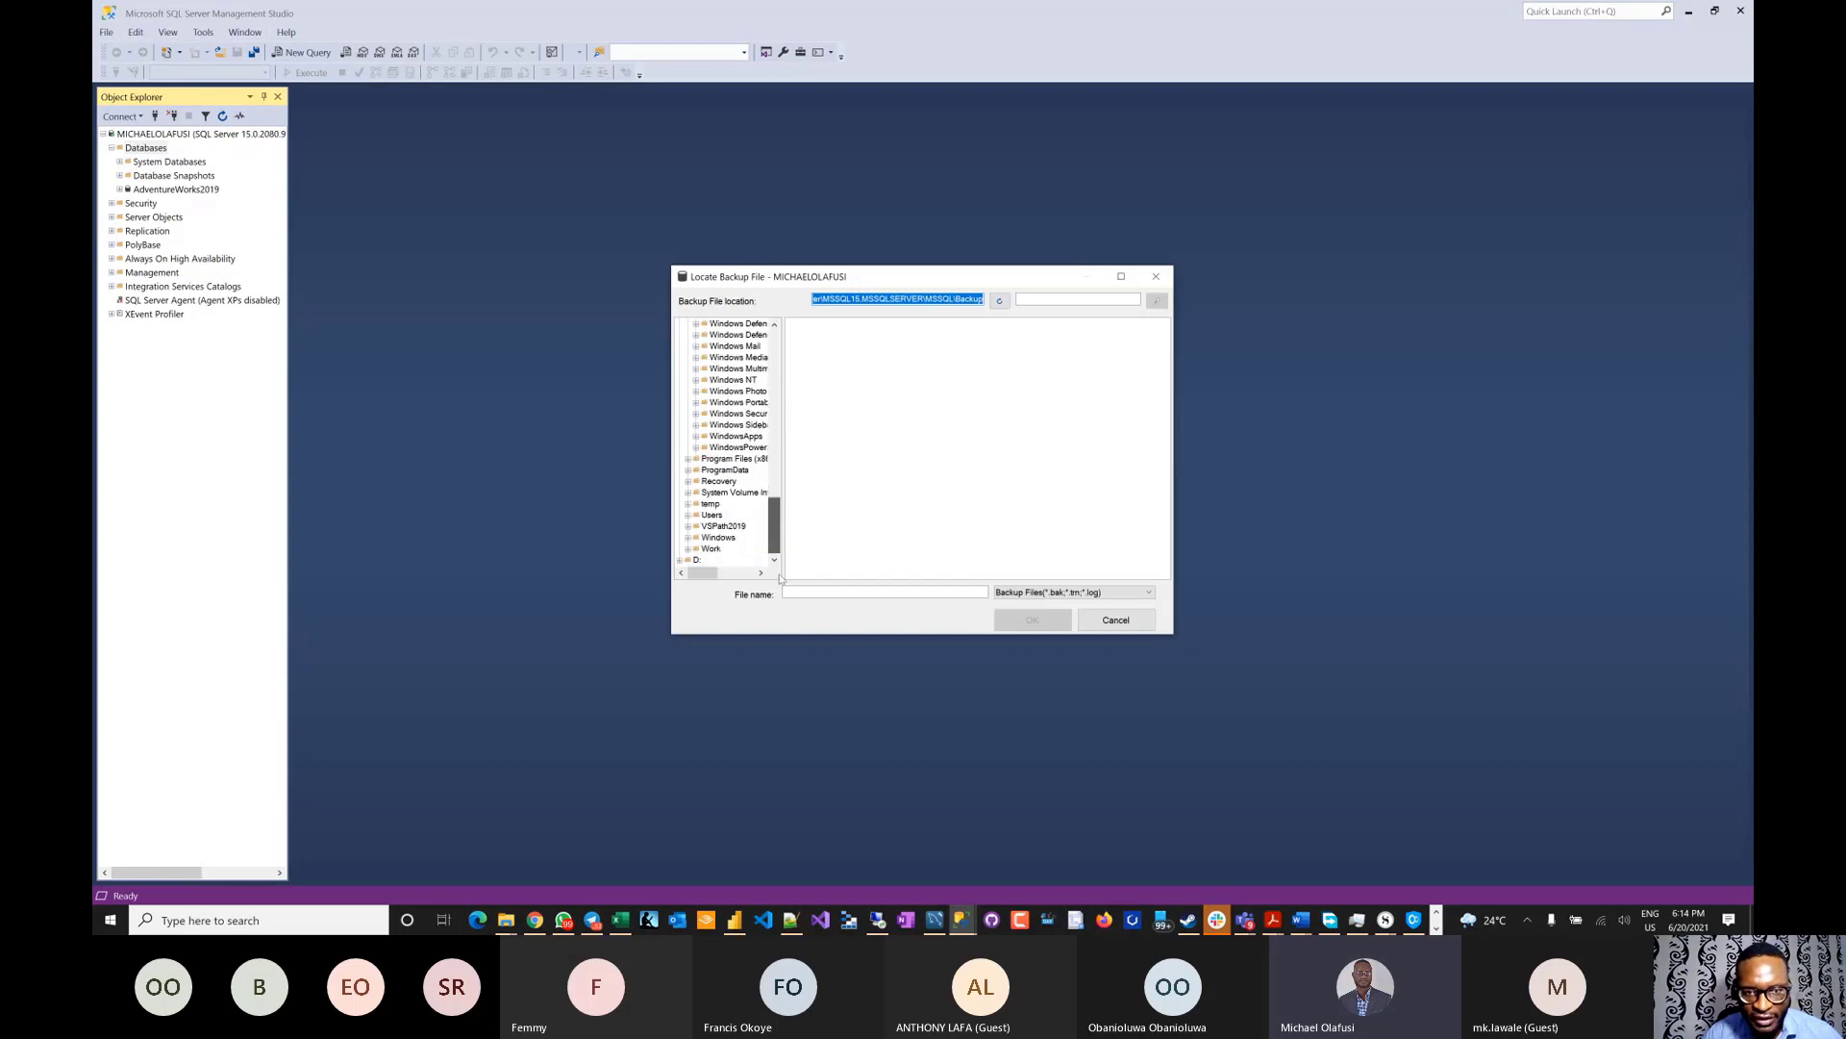
left_click(688, 515)
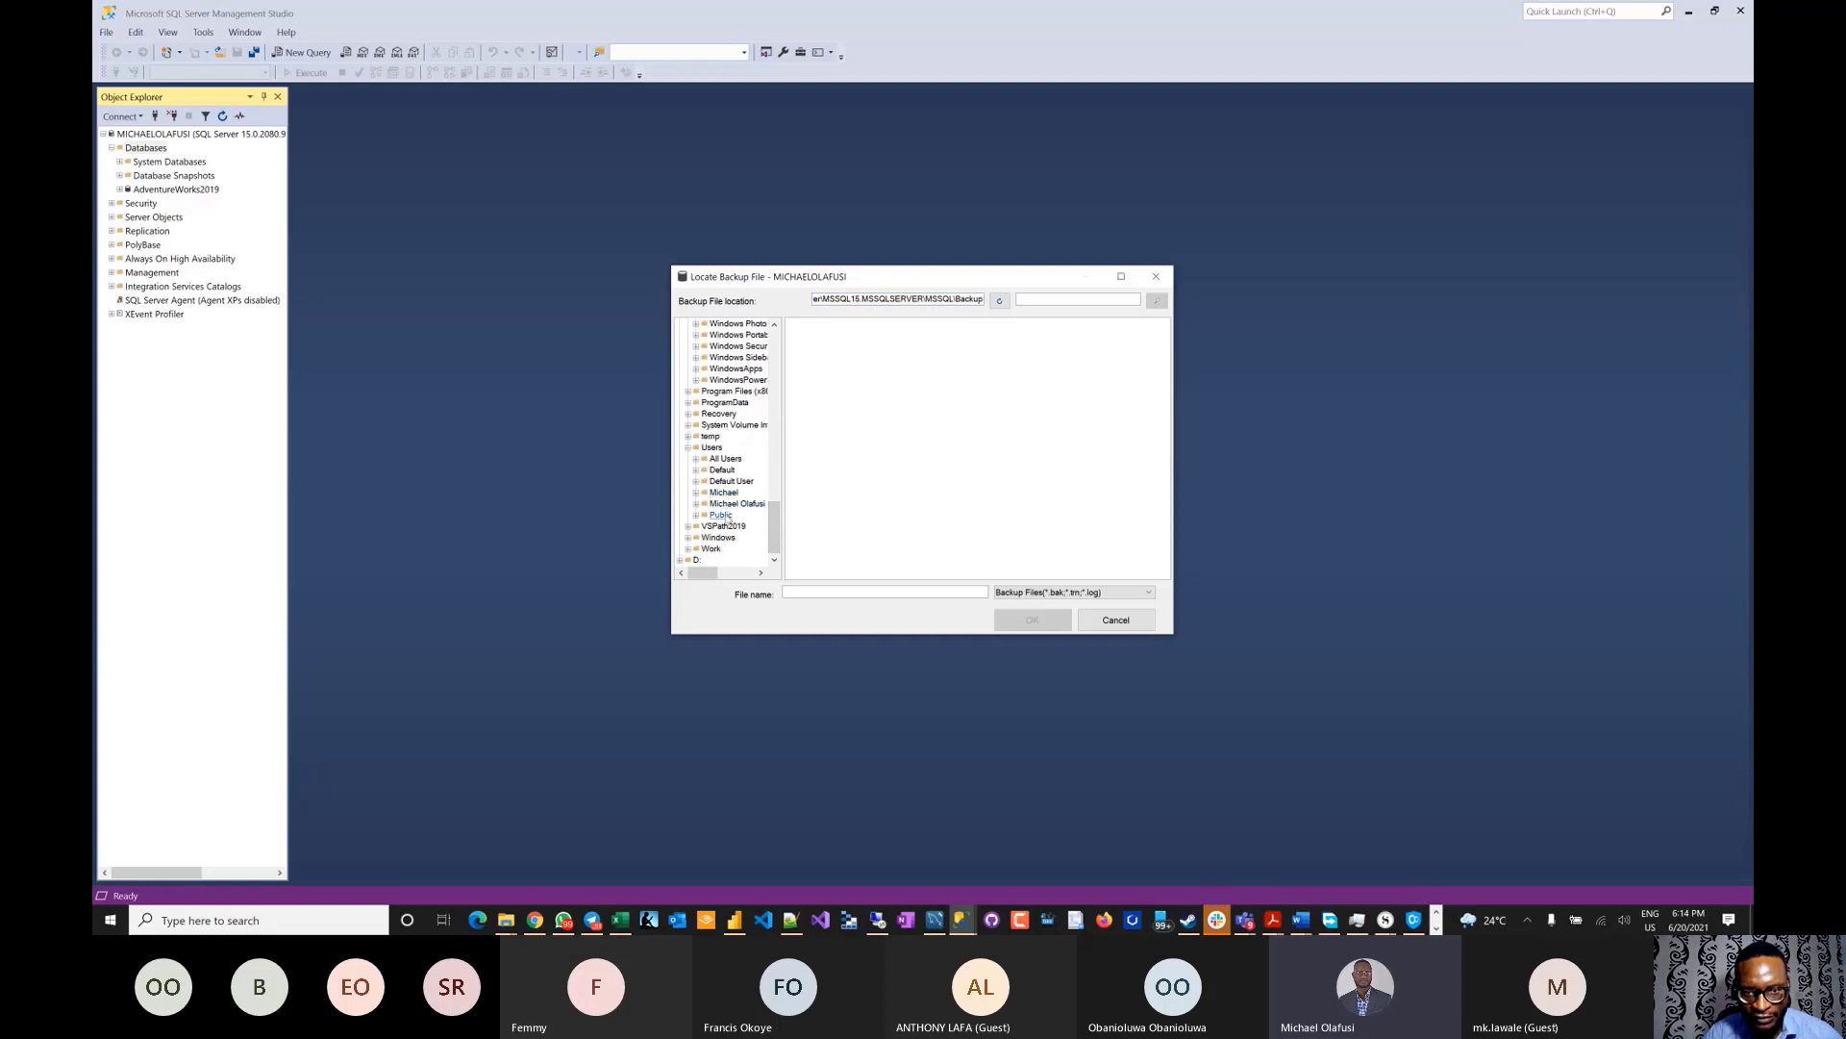
left_click(733, 506)
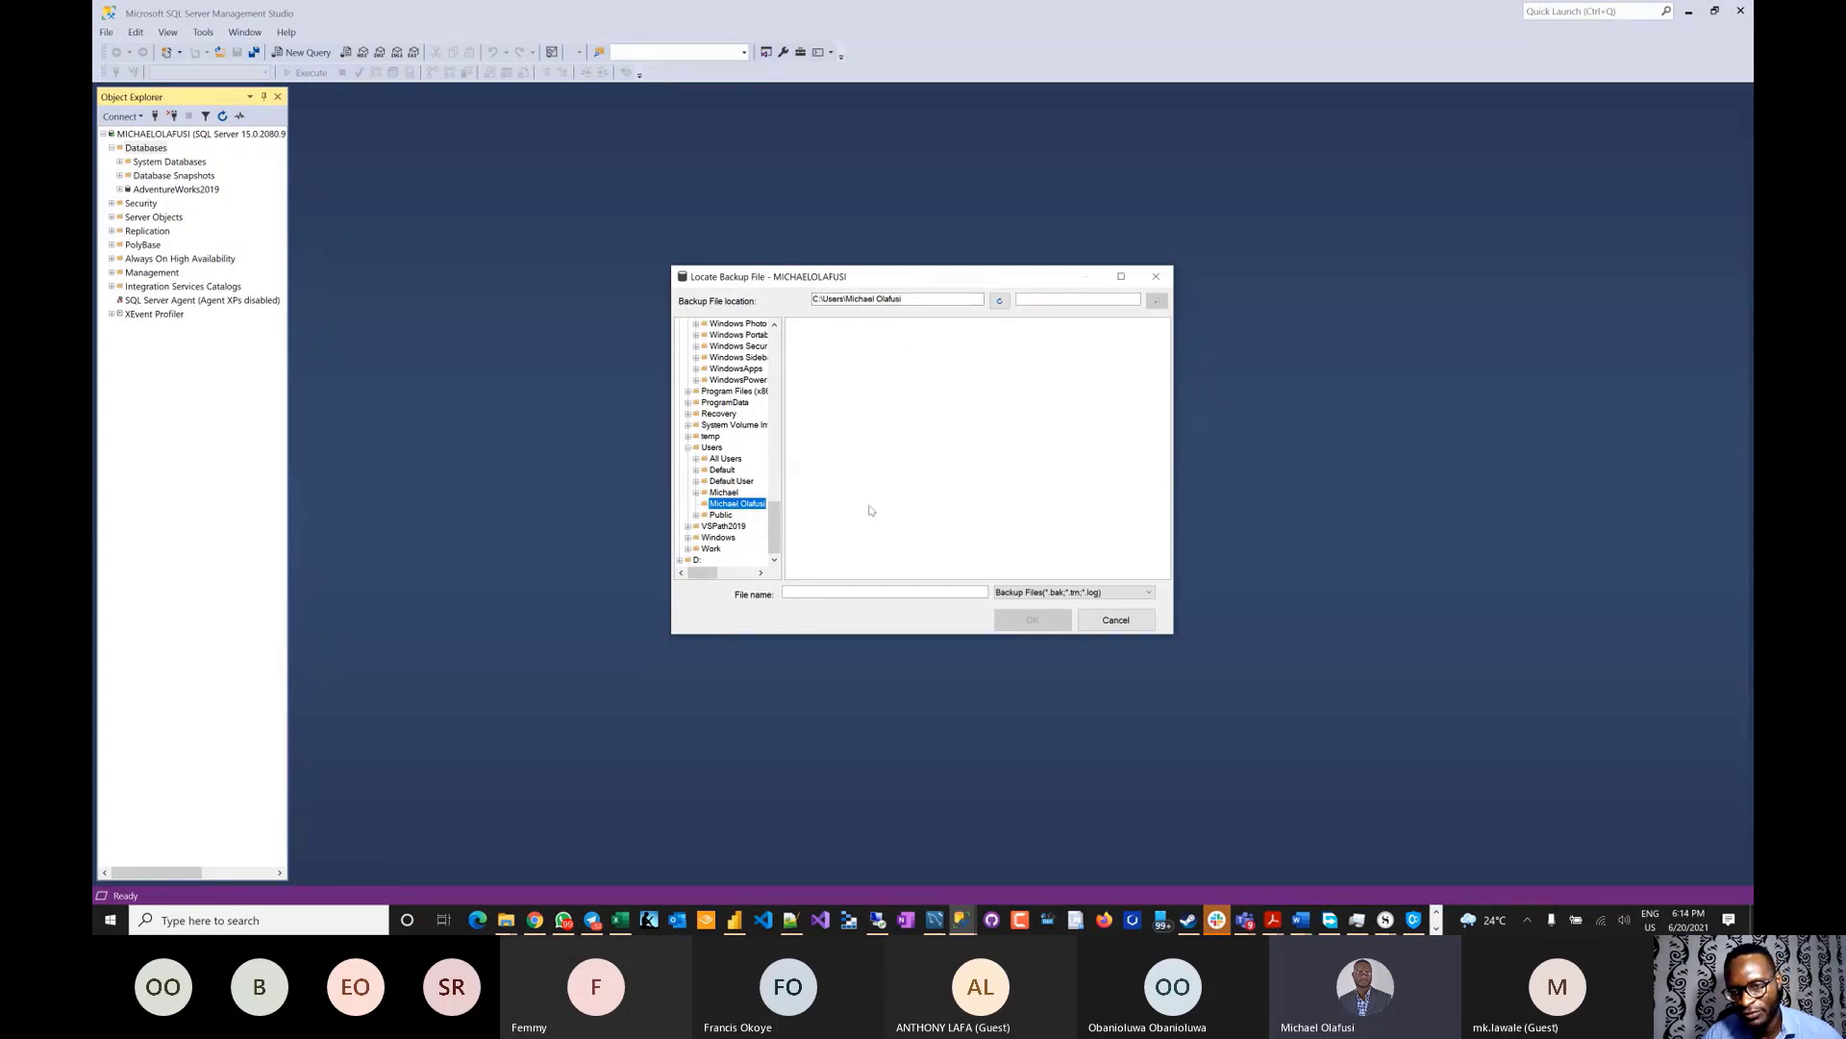
key("alt+Tab")
key("alt+Tab")
key("alt+Tab")
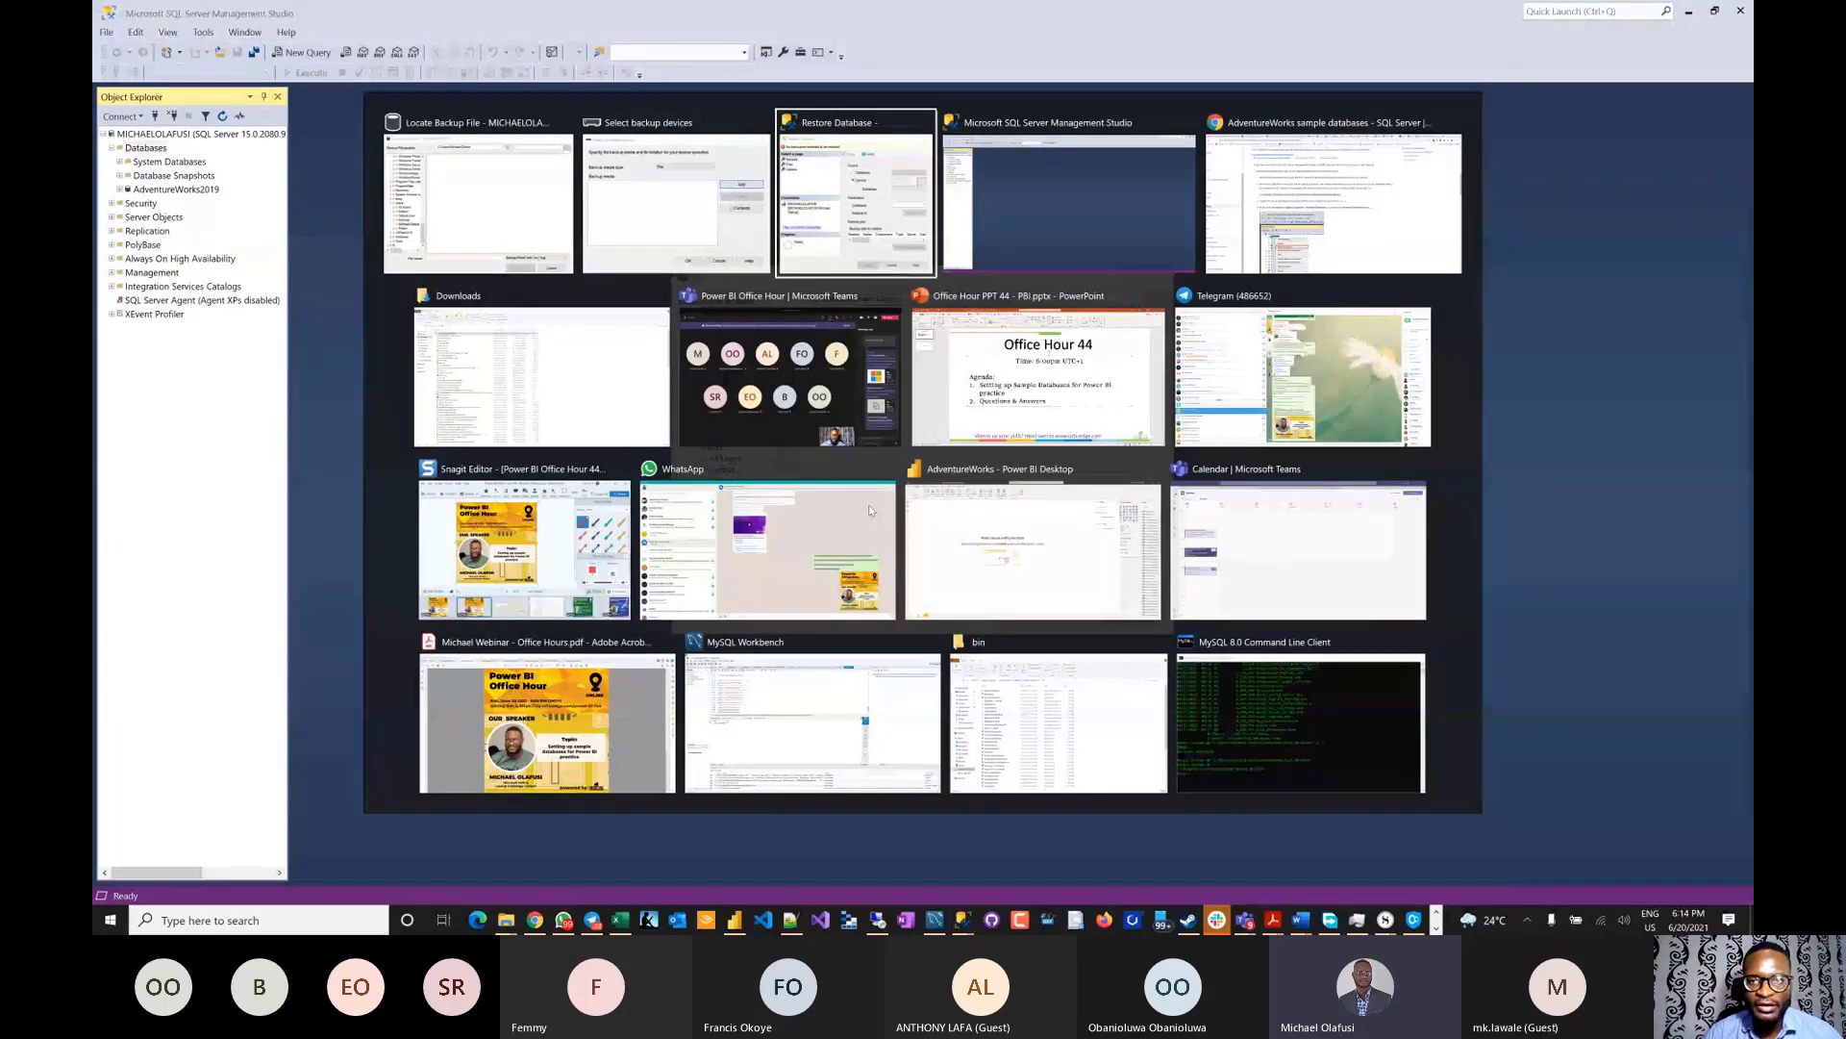
- Copy AdventureWorksLT2019.bak from Downloads into the root of the Blade 17 SSD (C:), granting admin permission
key("alt+Tab")
key("alt+Tab")
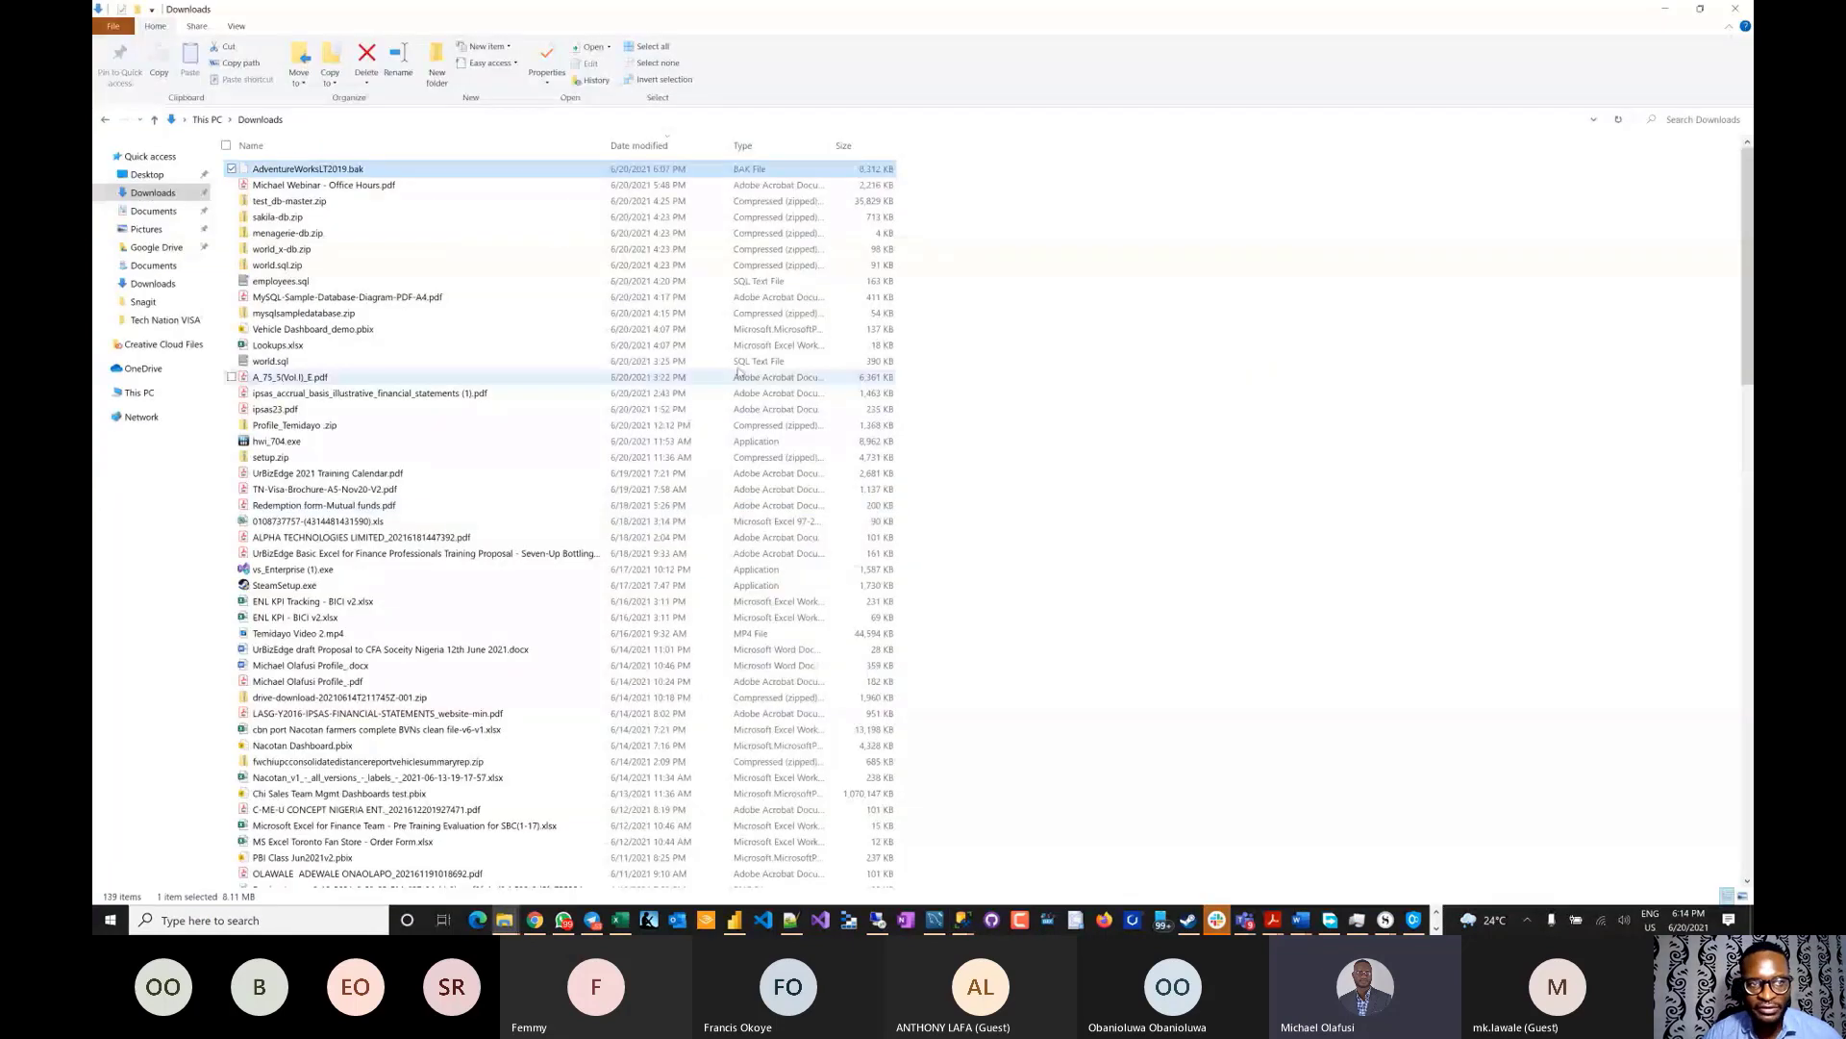
right_click(349, 169)
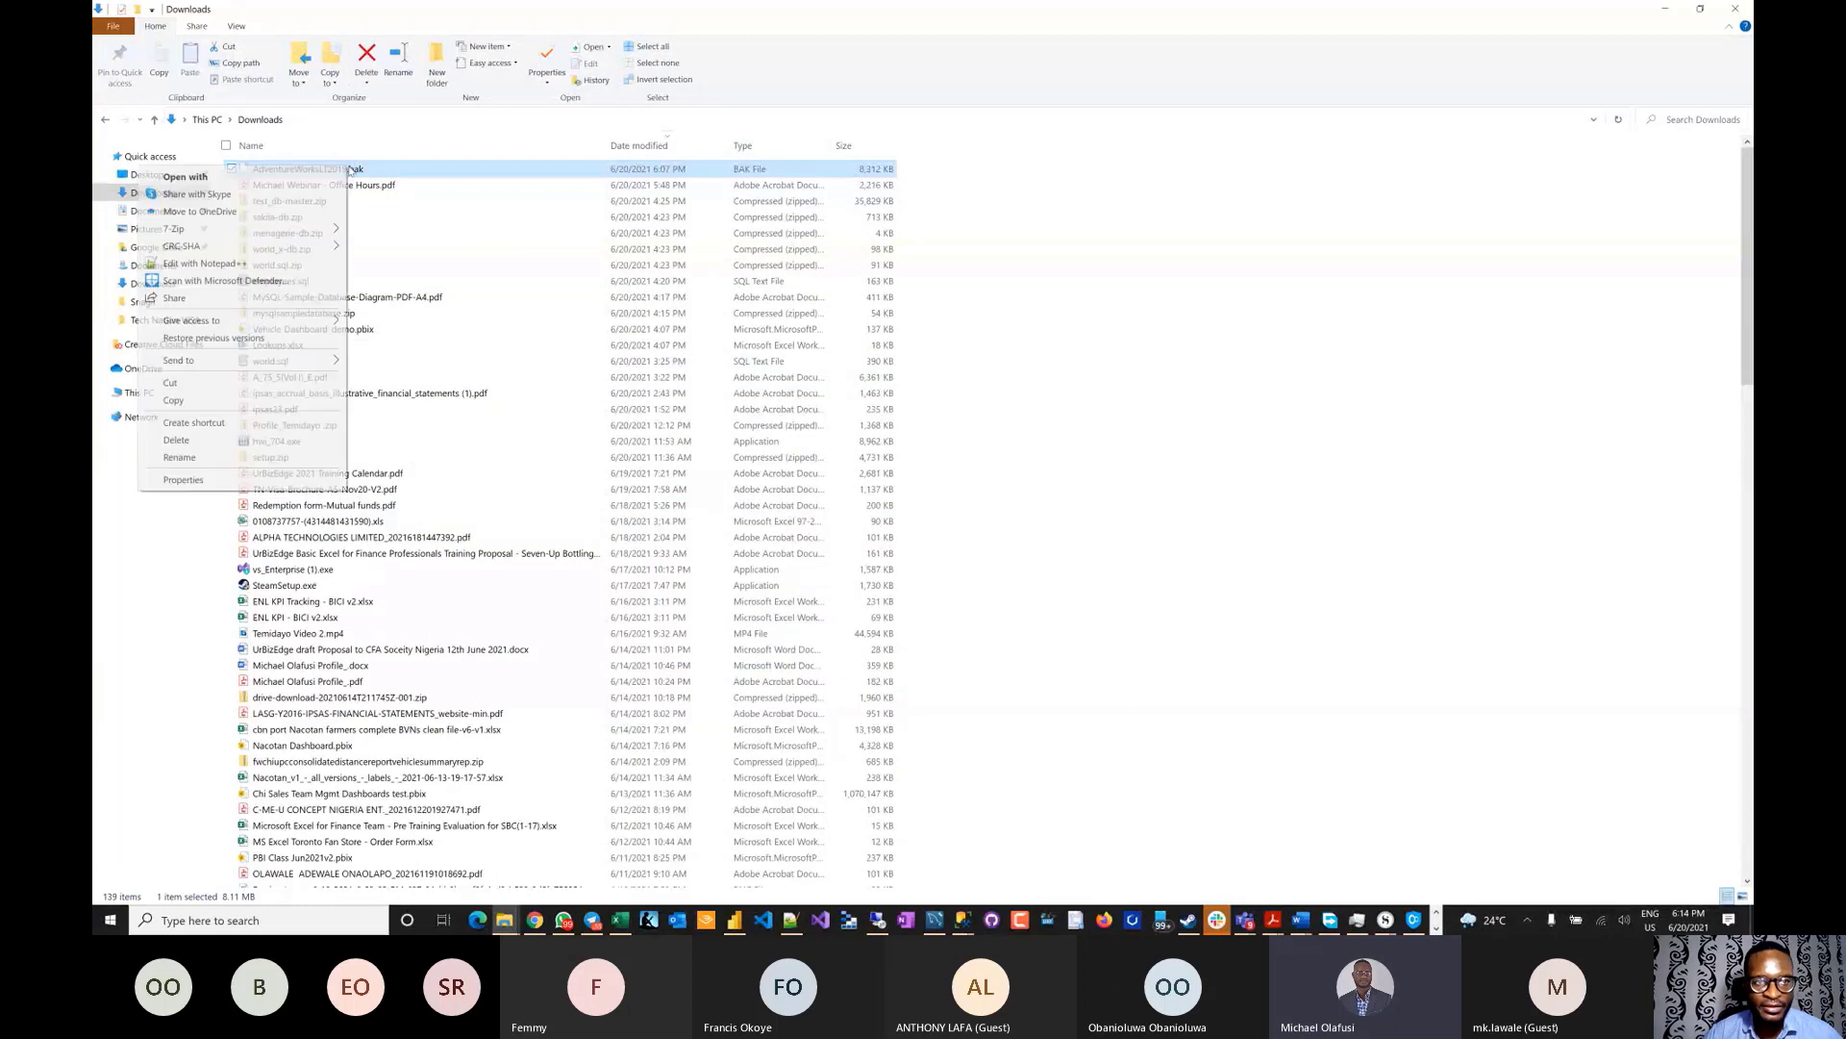
left_click(203, 399)
left_click(139, 392)
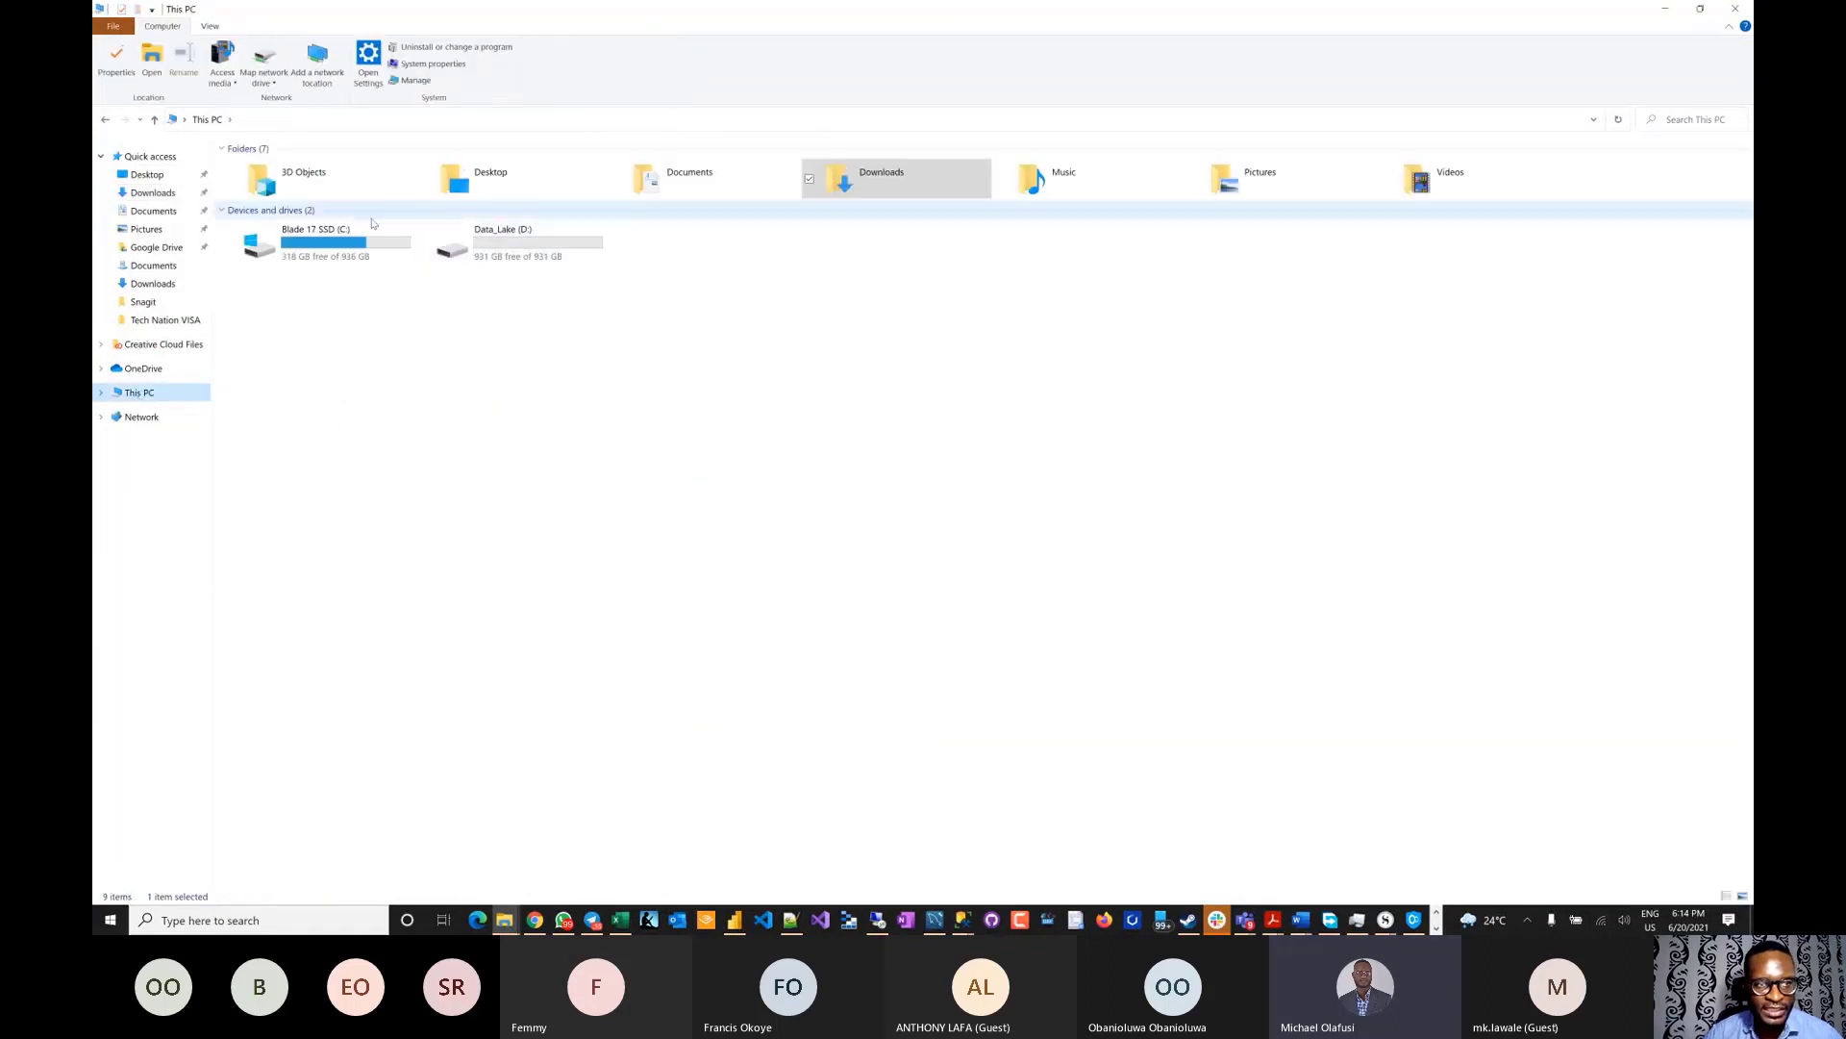
double_click(353, 247)
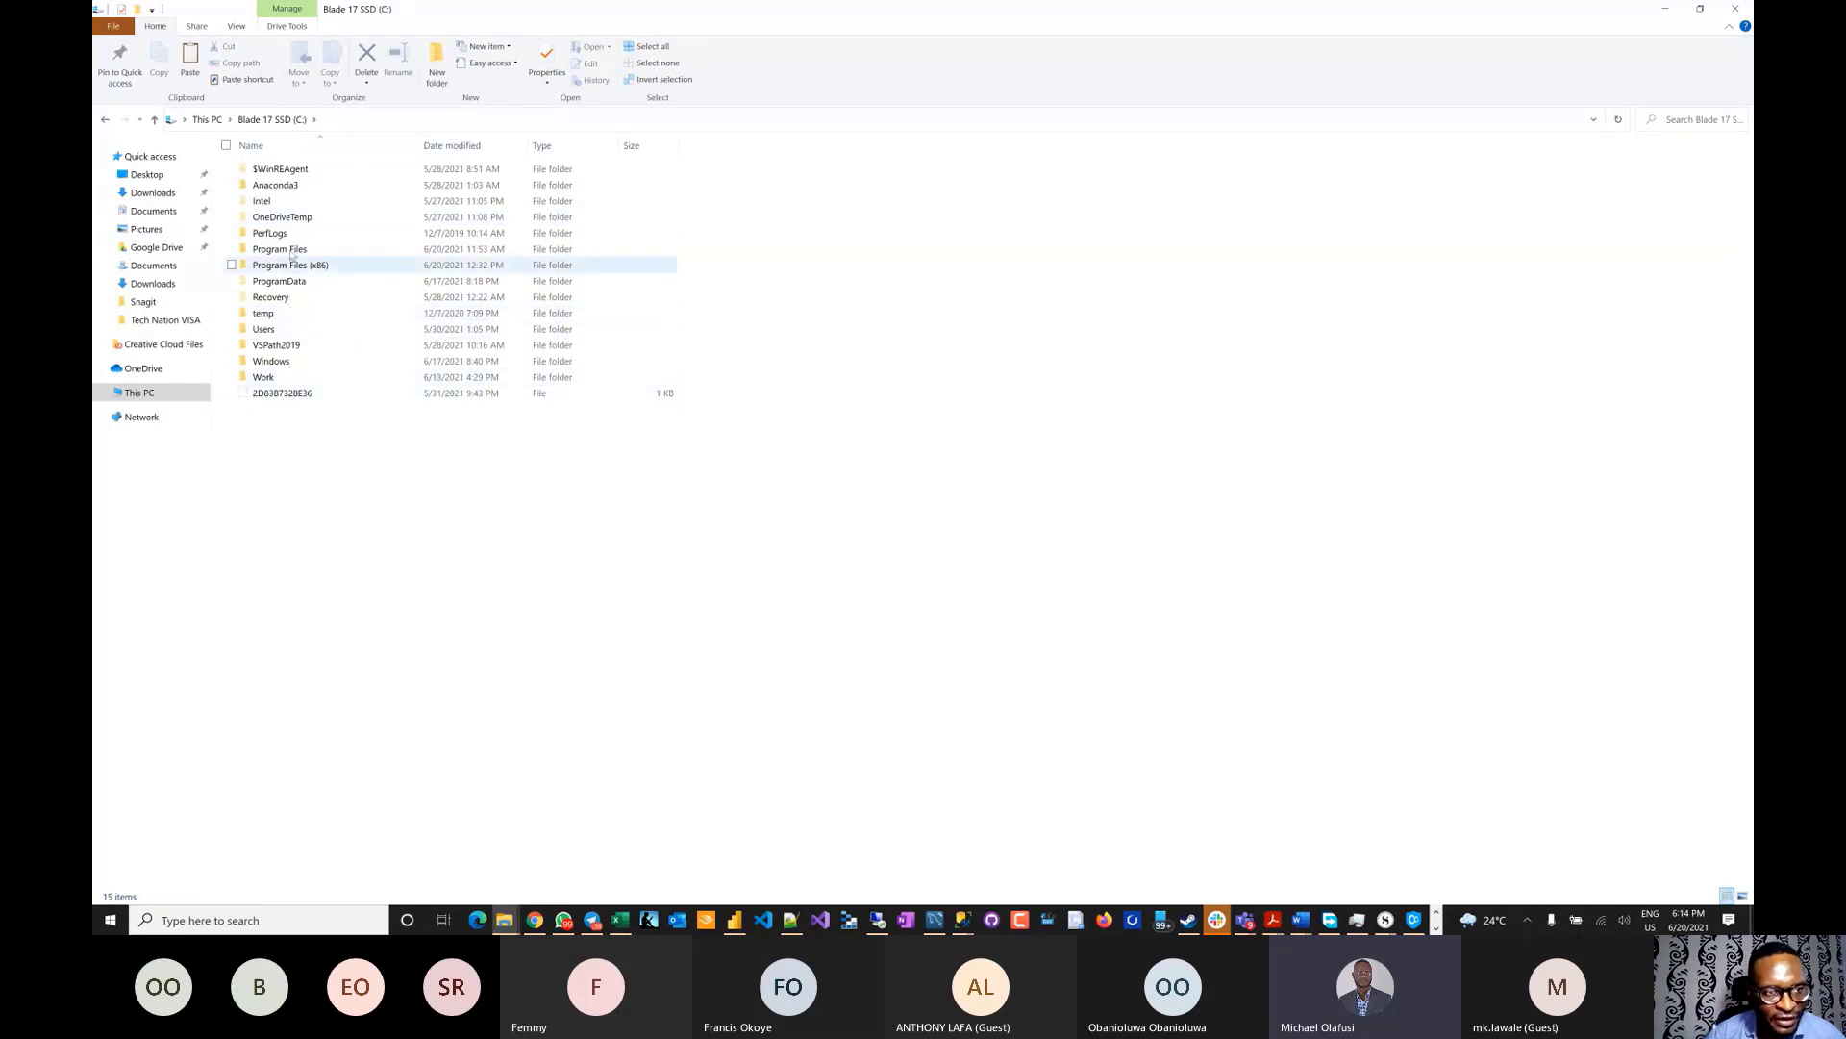
right_click(137, 582)
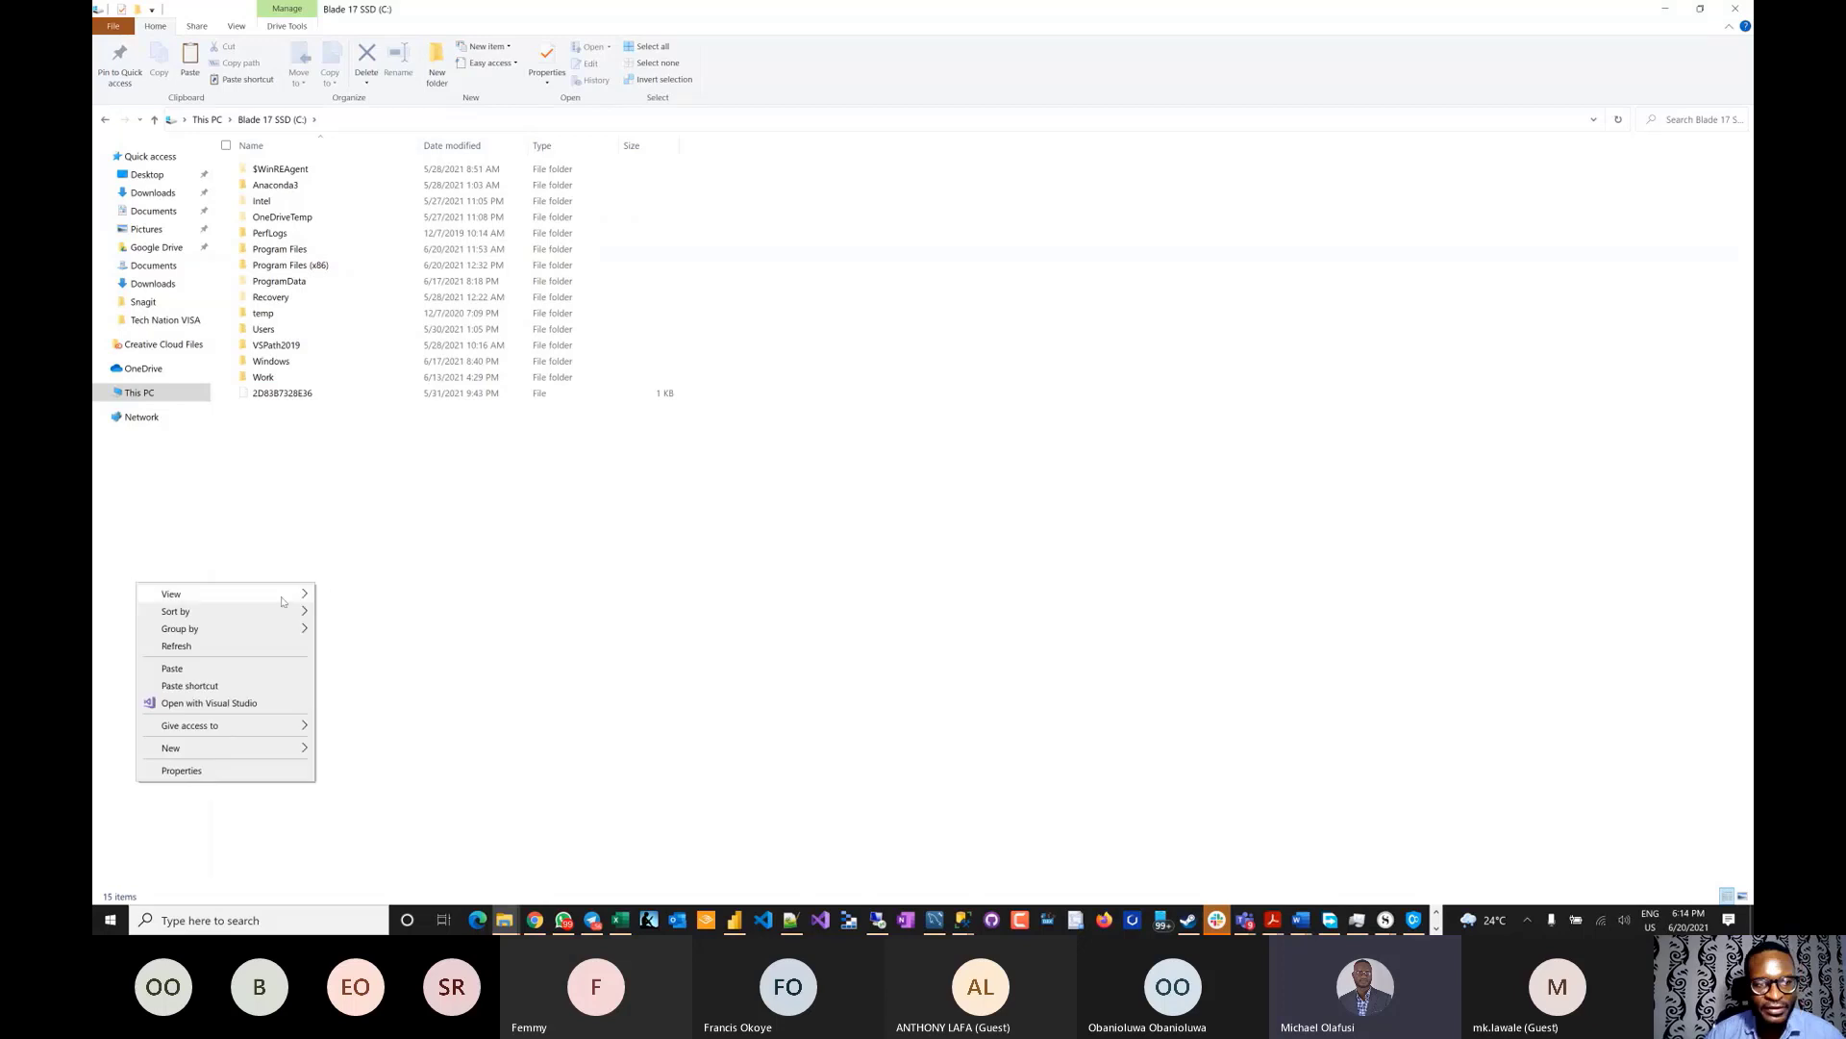
left_click(198, 667)
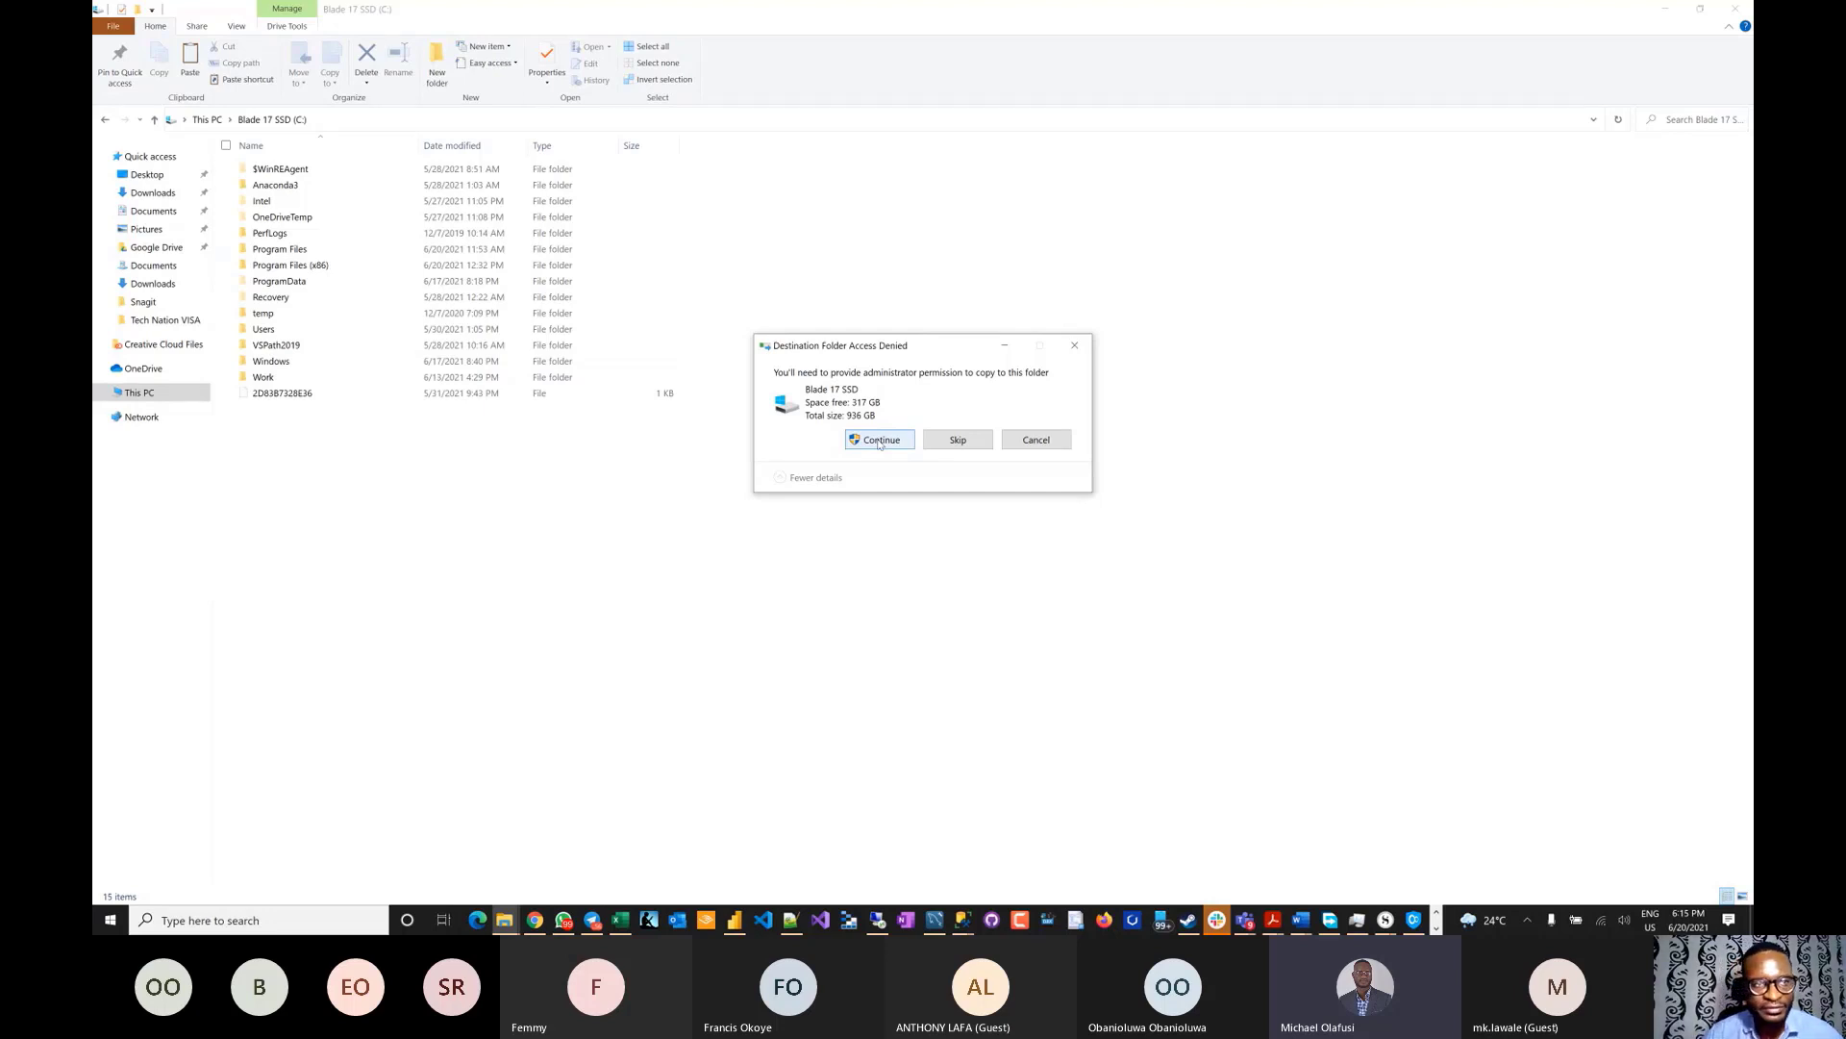
left_click(878, 442)
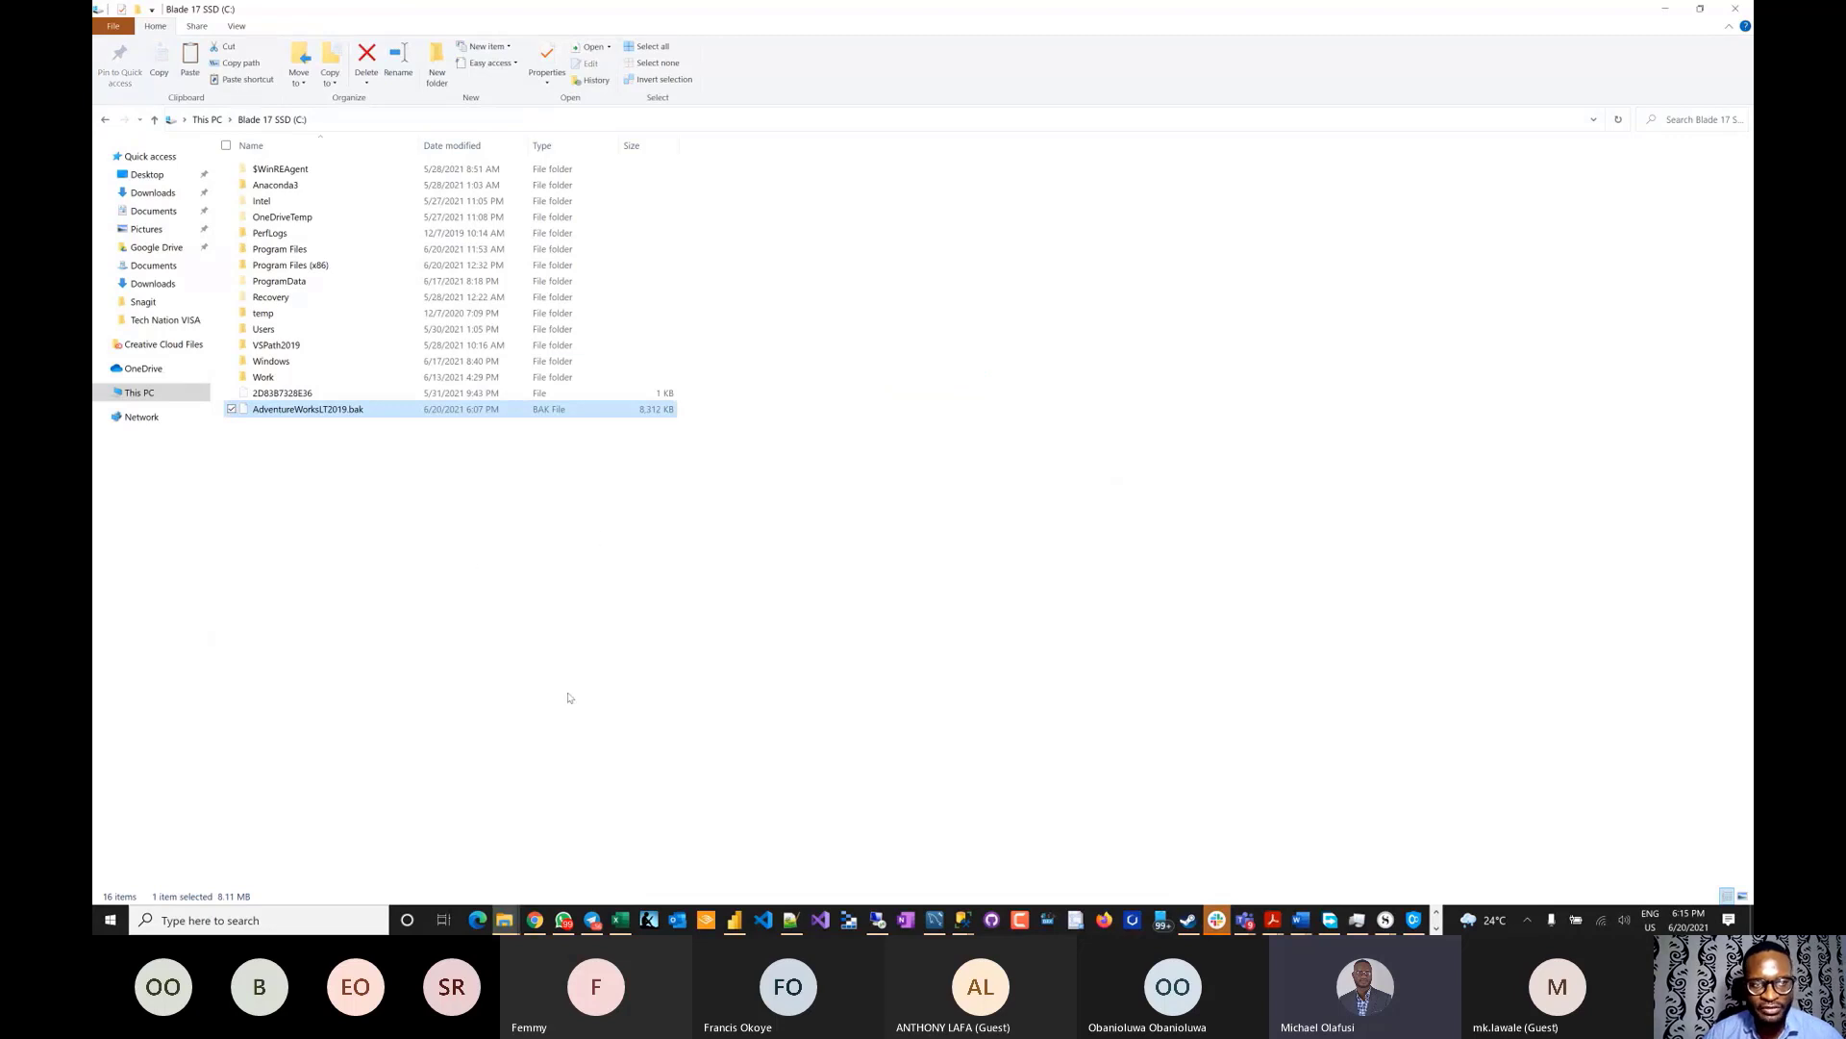
key("alt+Tab")
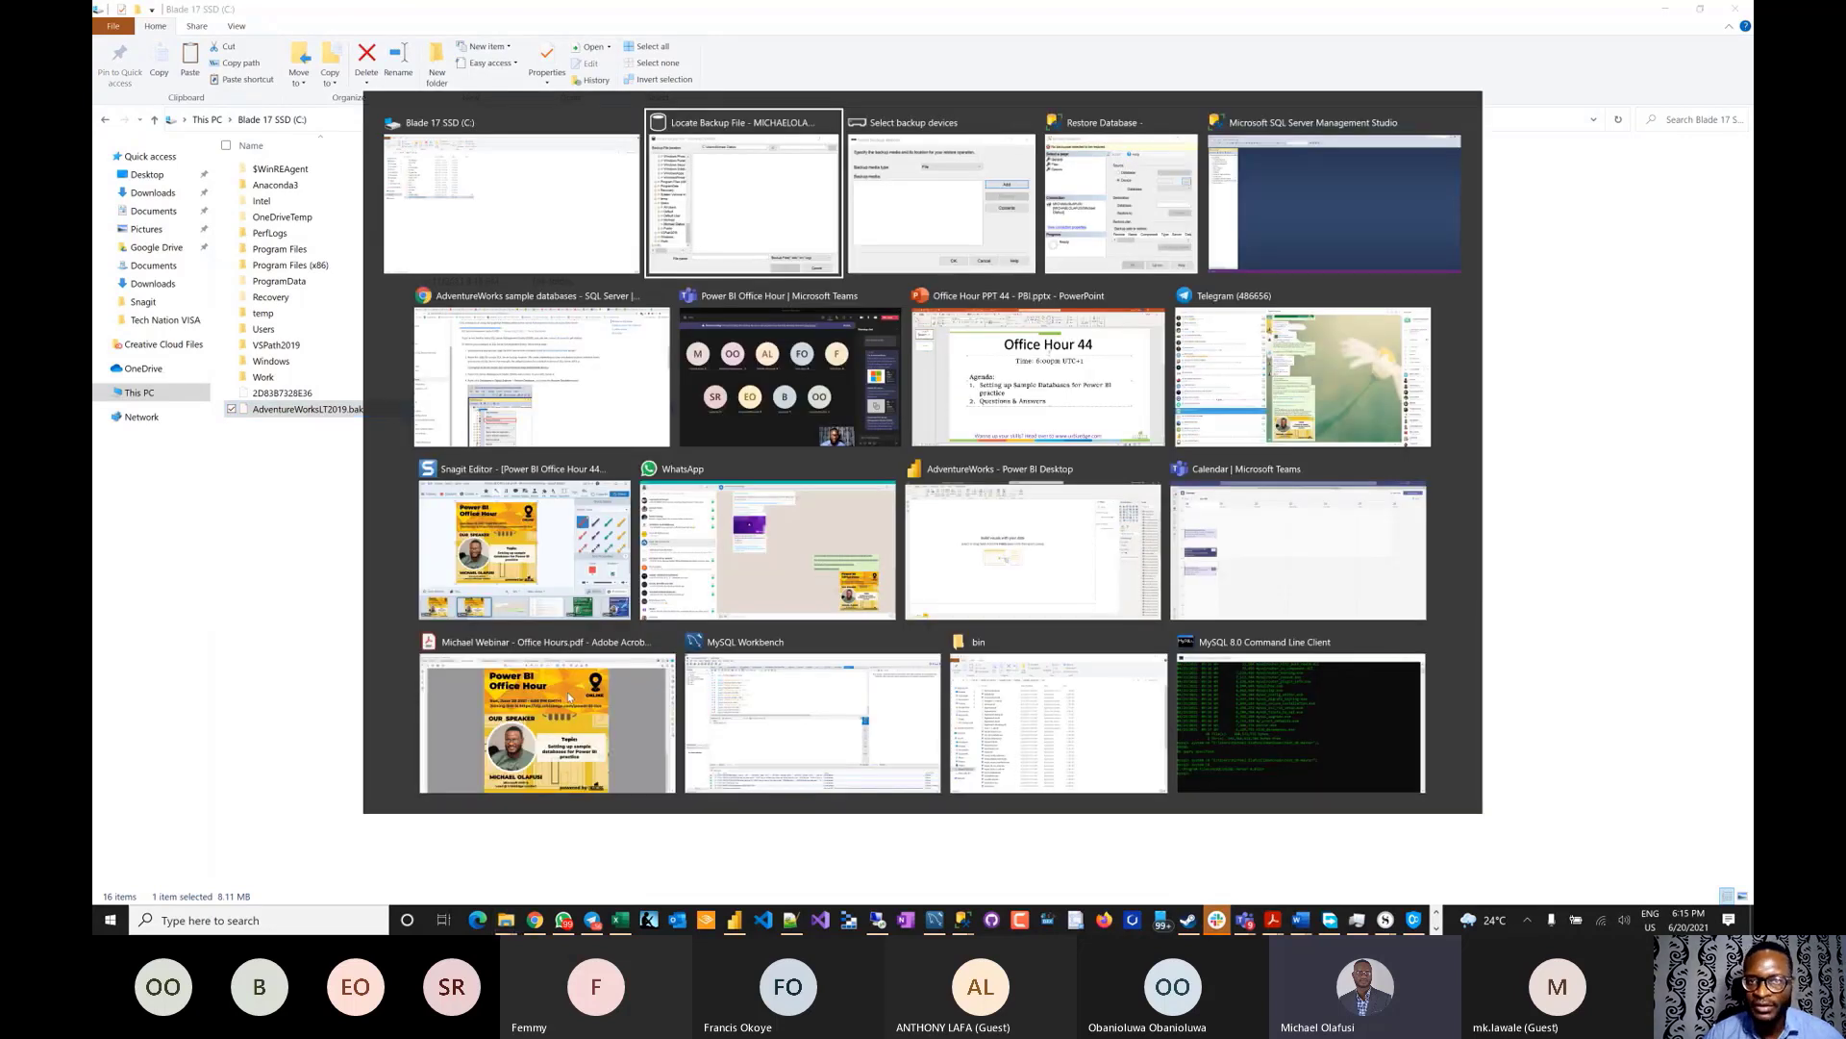
- Close the outdated backup file locator and return to Management Studio
key("alt+Tab")
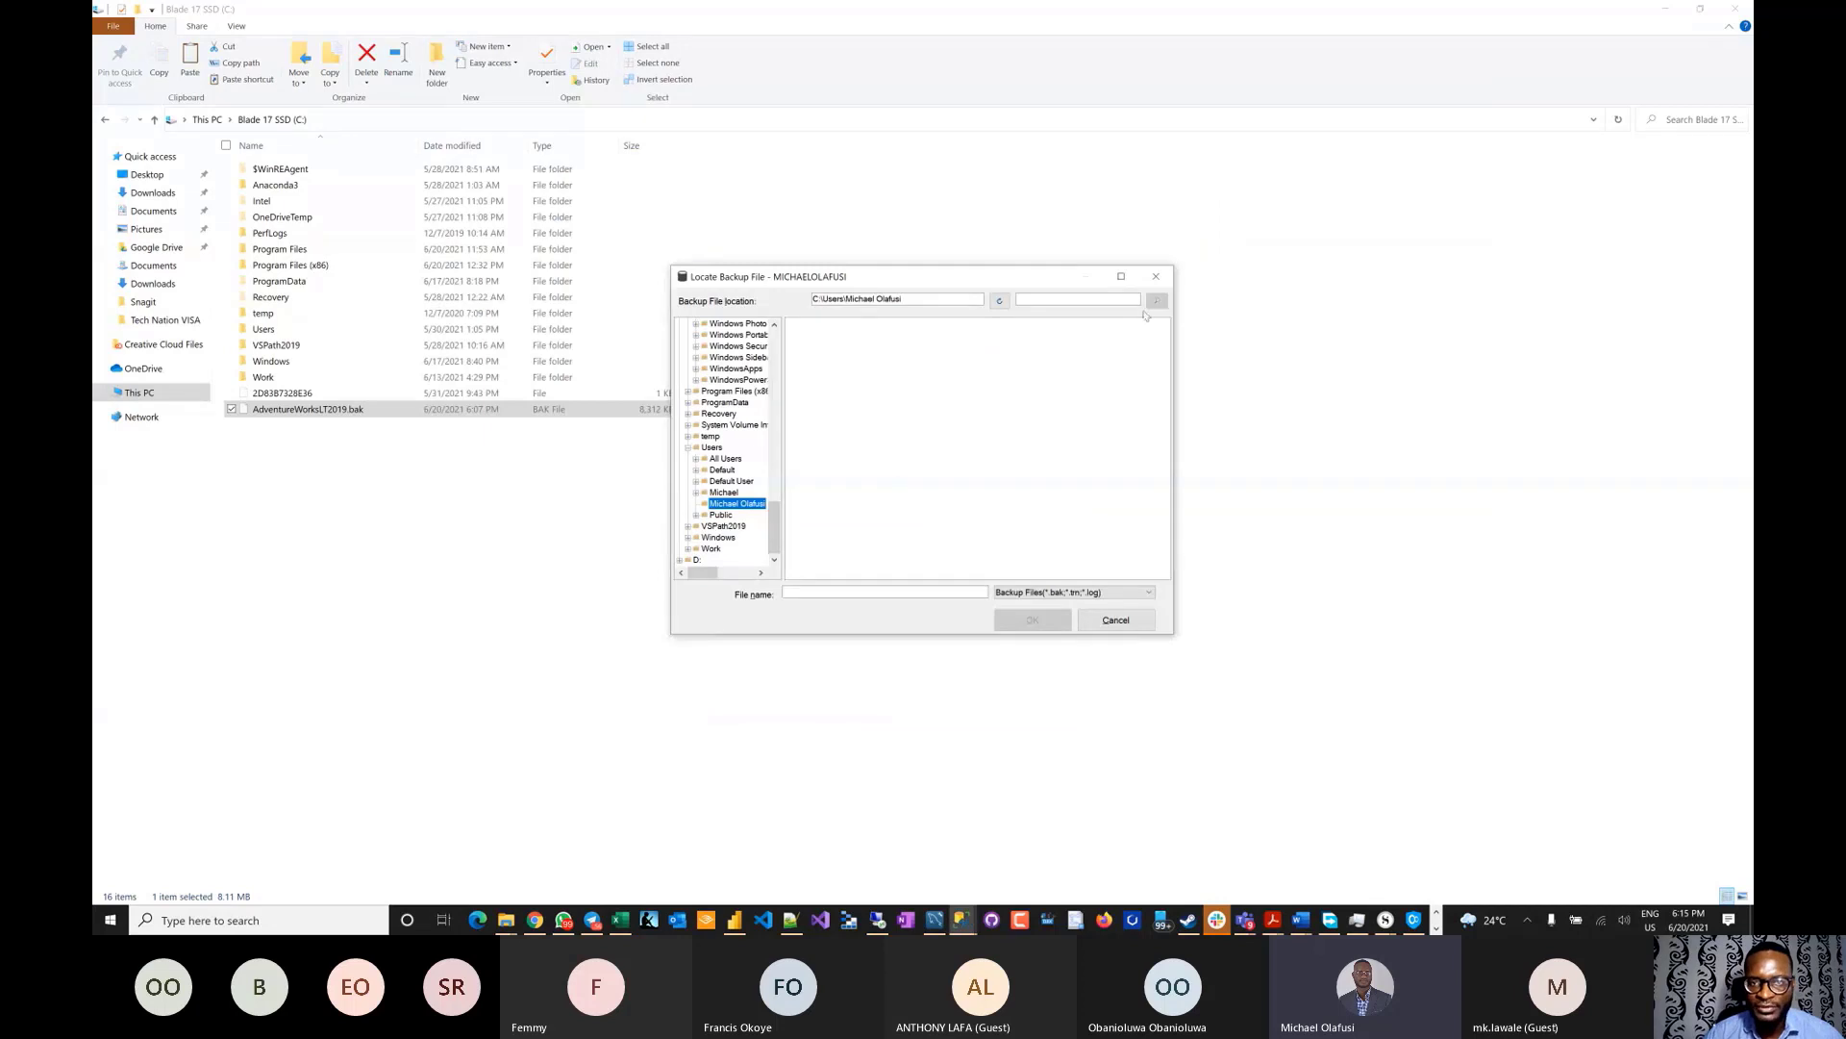
left_click(1156, 276)
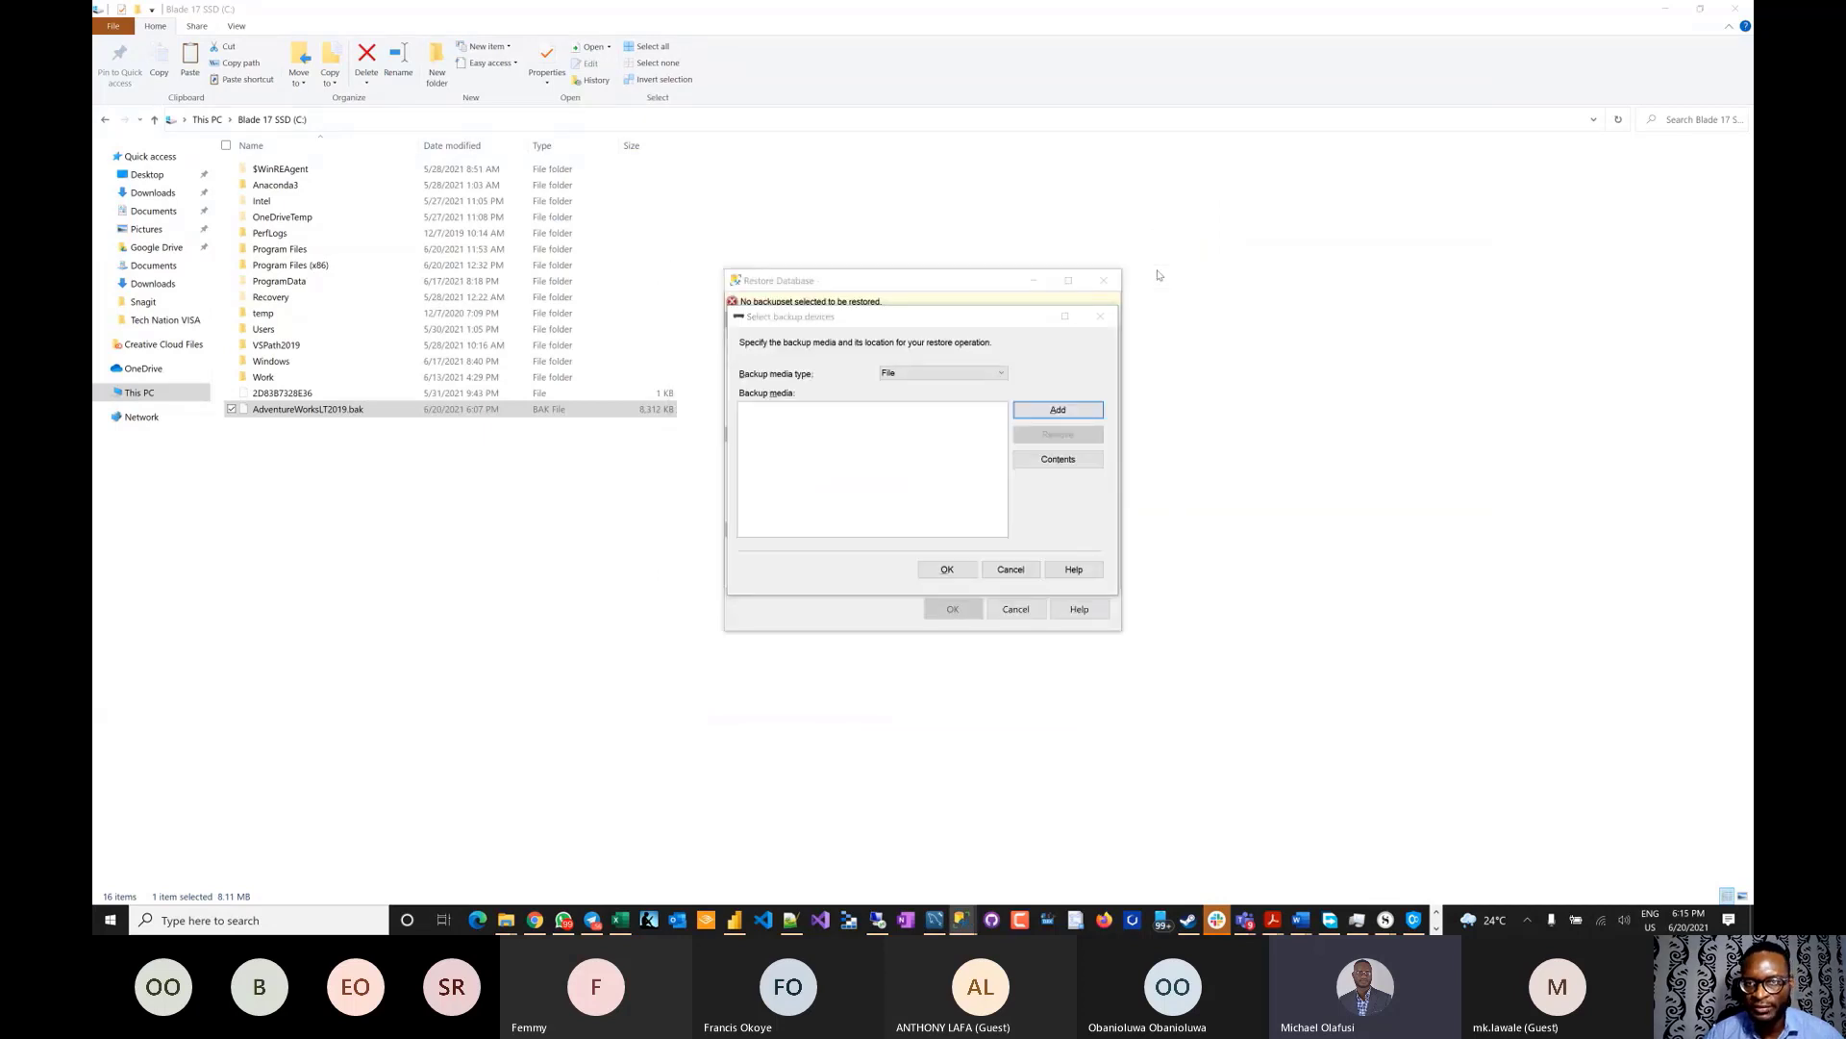
key("alt+Tab")
key("Tab")
left_click(1036, 276)
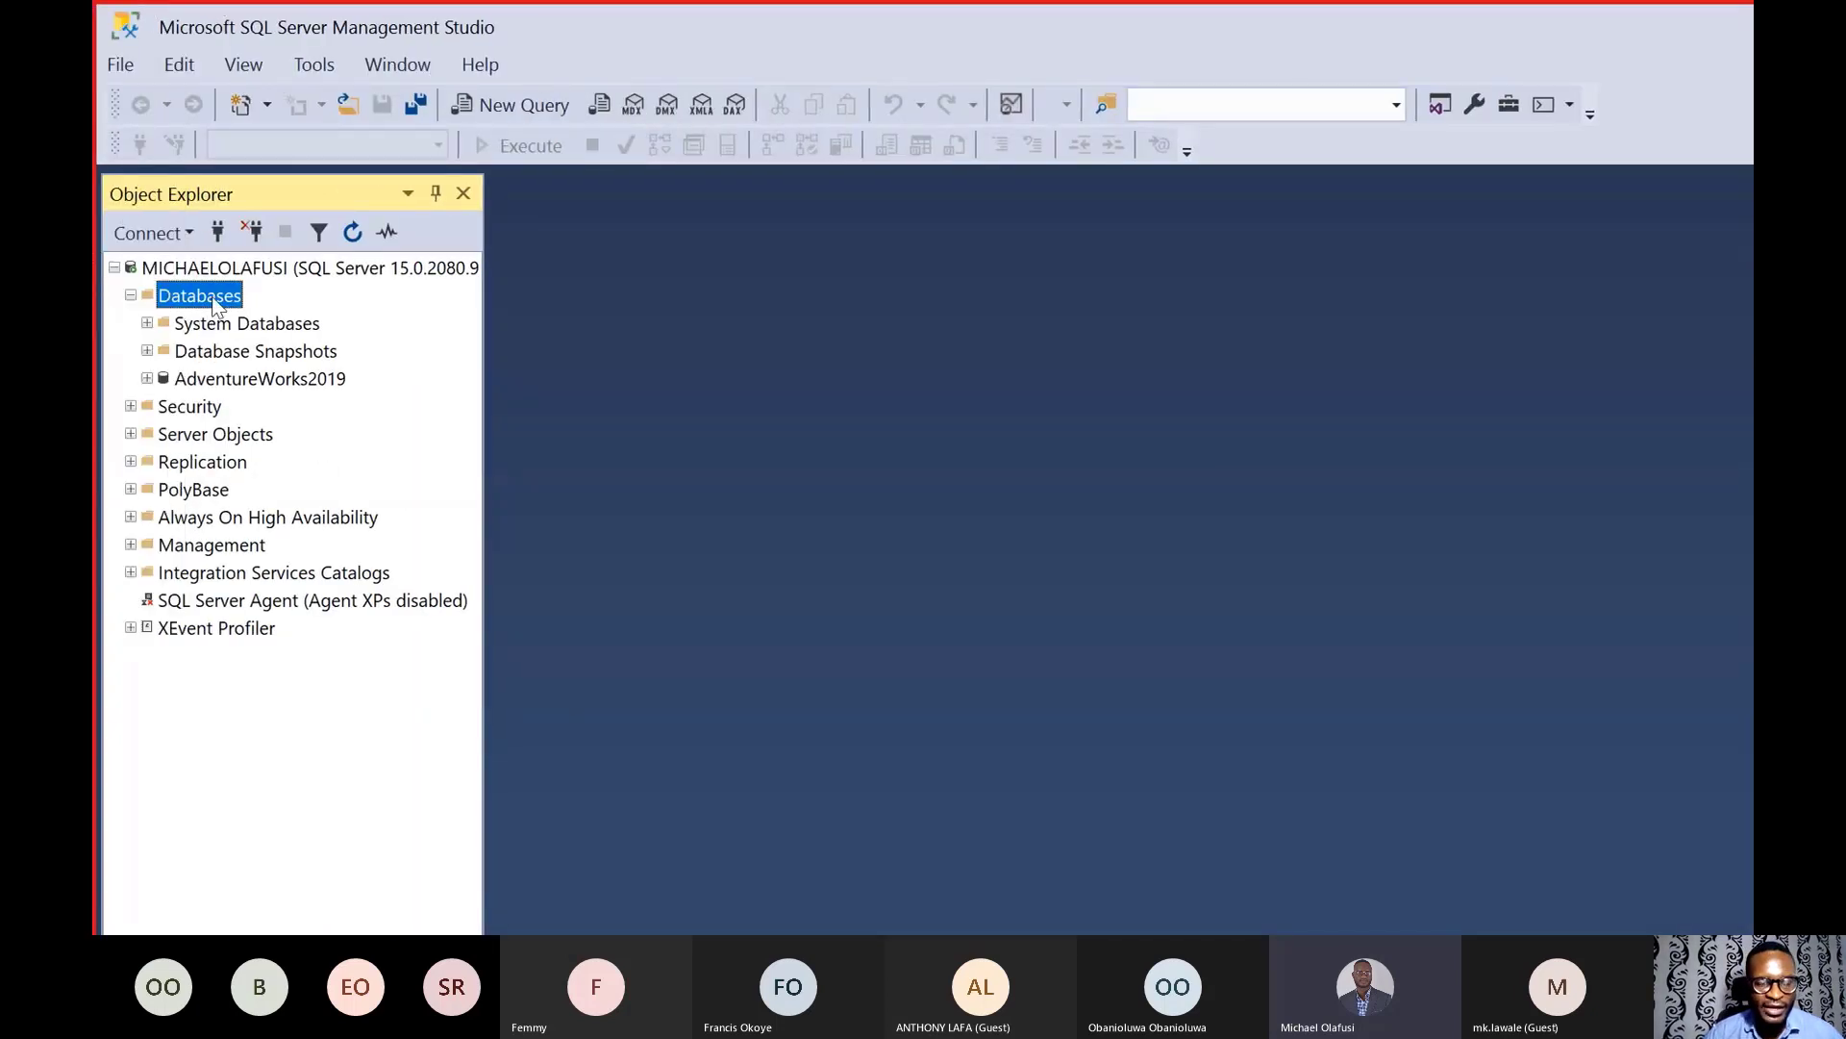
- Restore Databases from Device, adding C:\AdventureWorksLT2019.bak as the backup media
right_click(213, 304)
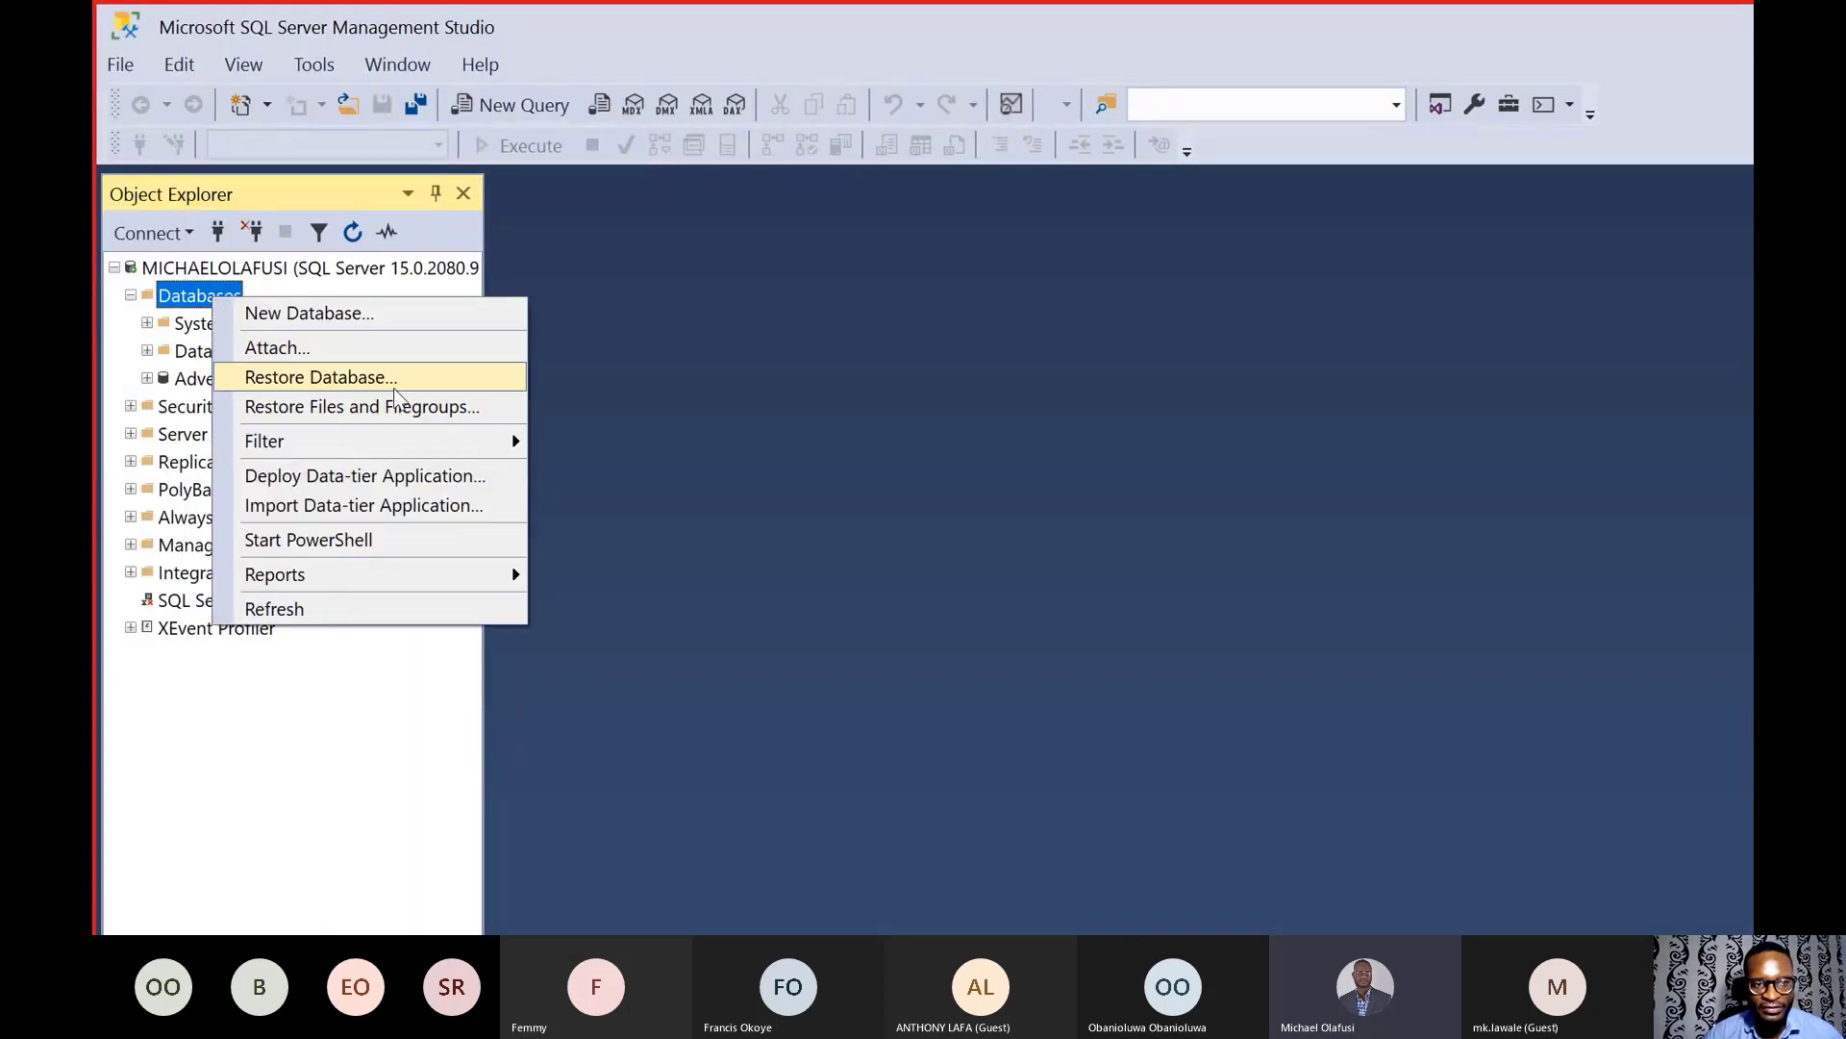
left_click(419, 380)
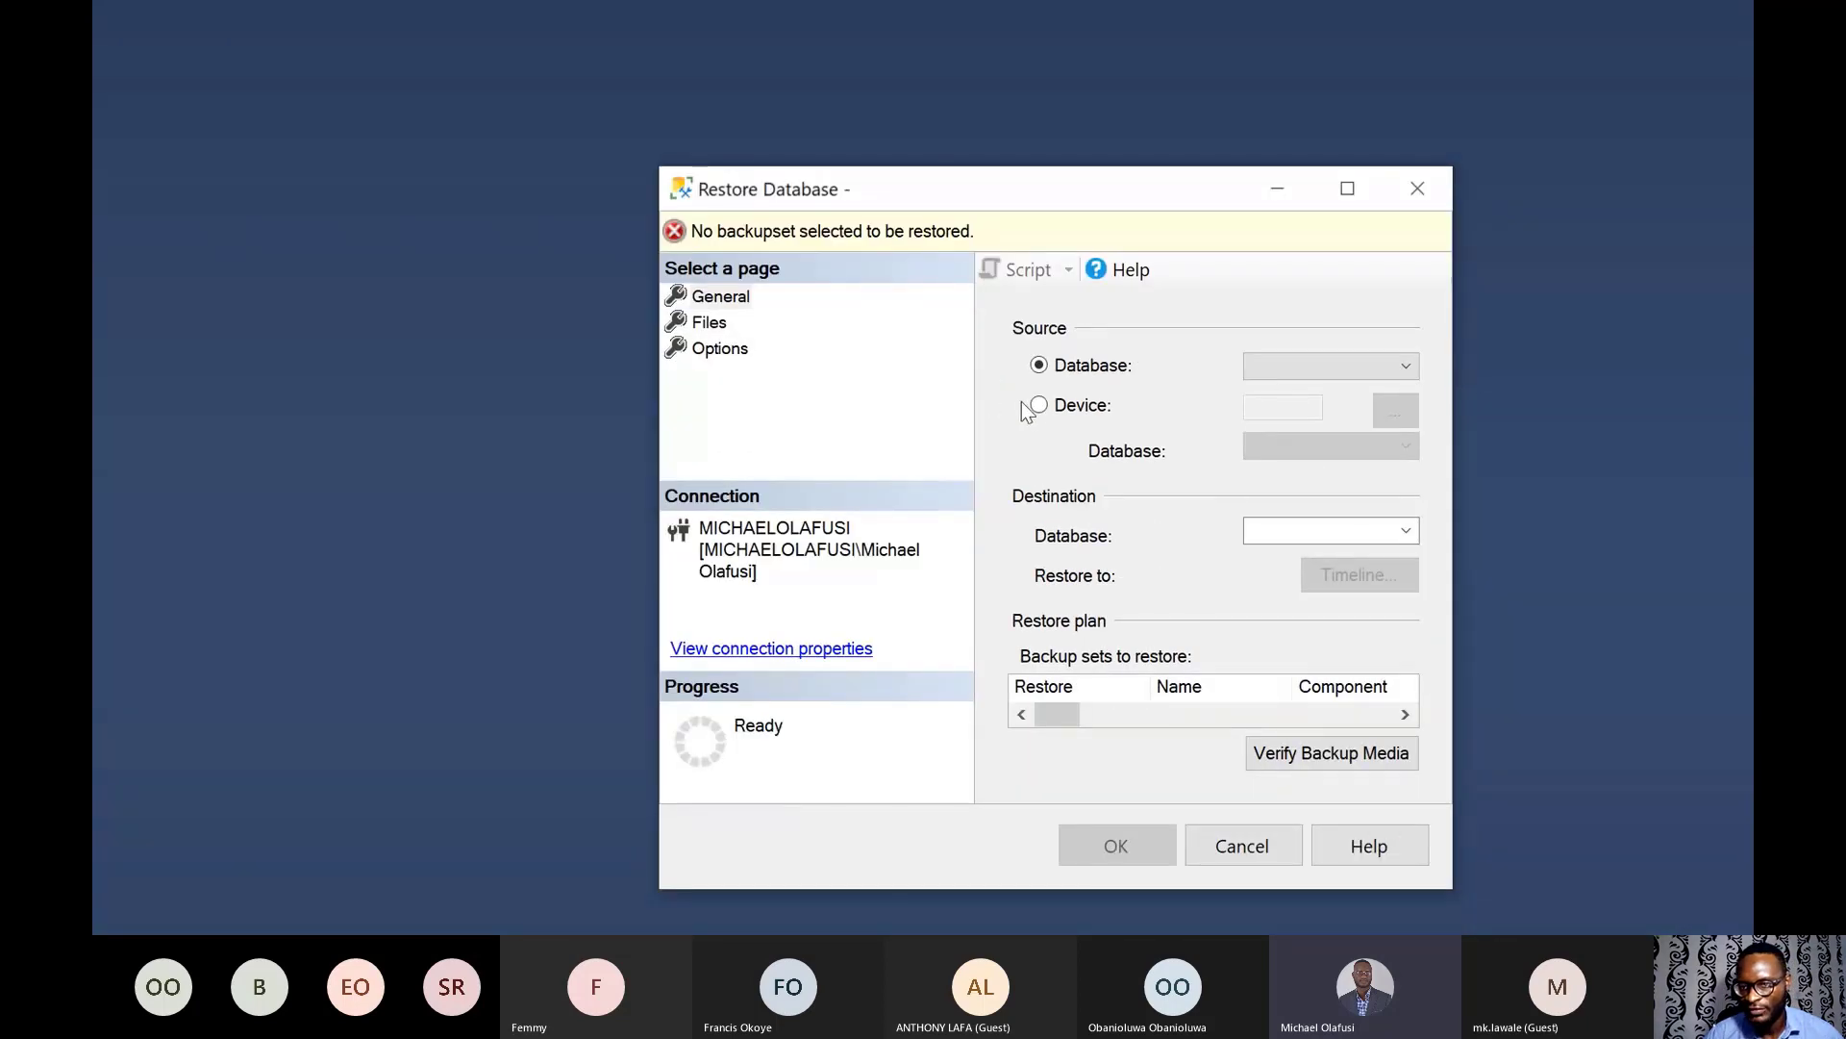
left_click(1037, 407)
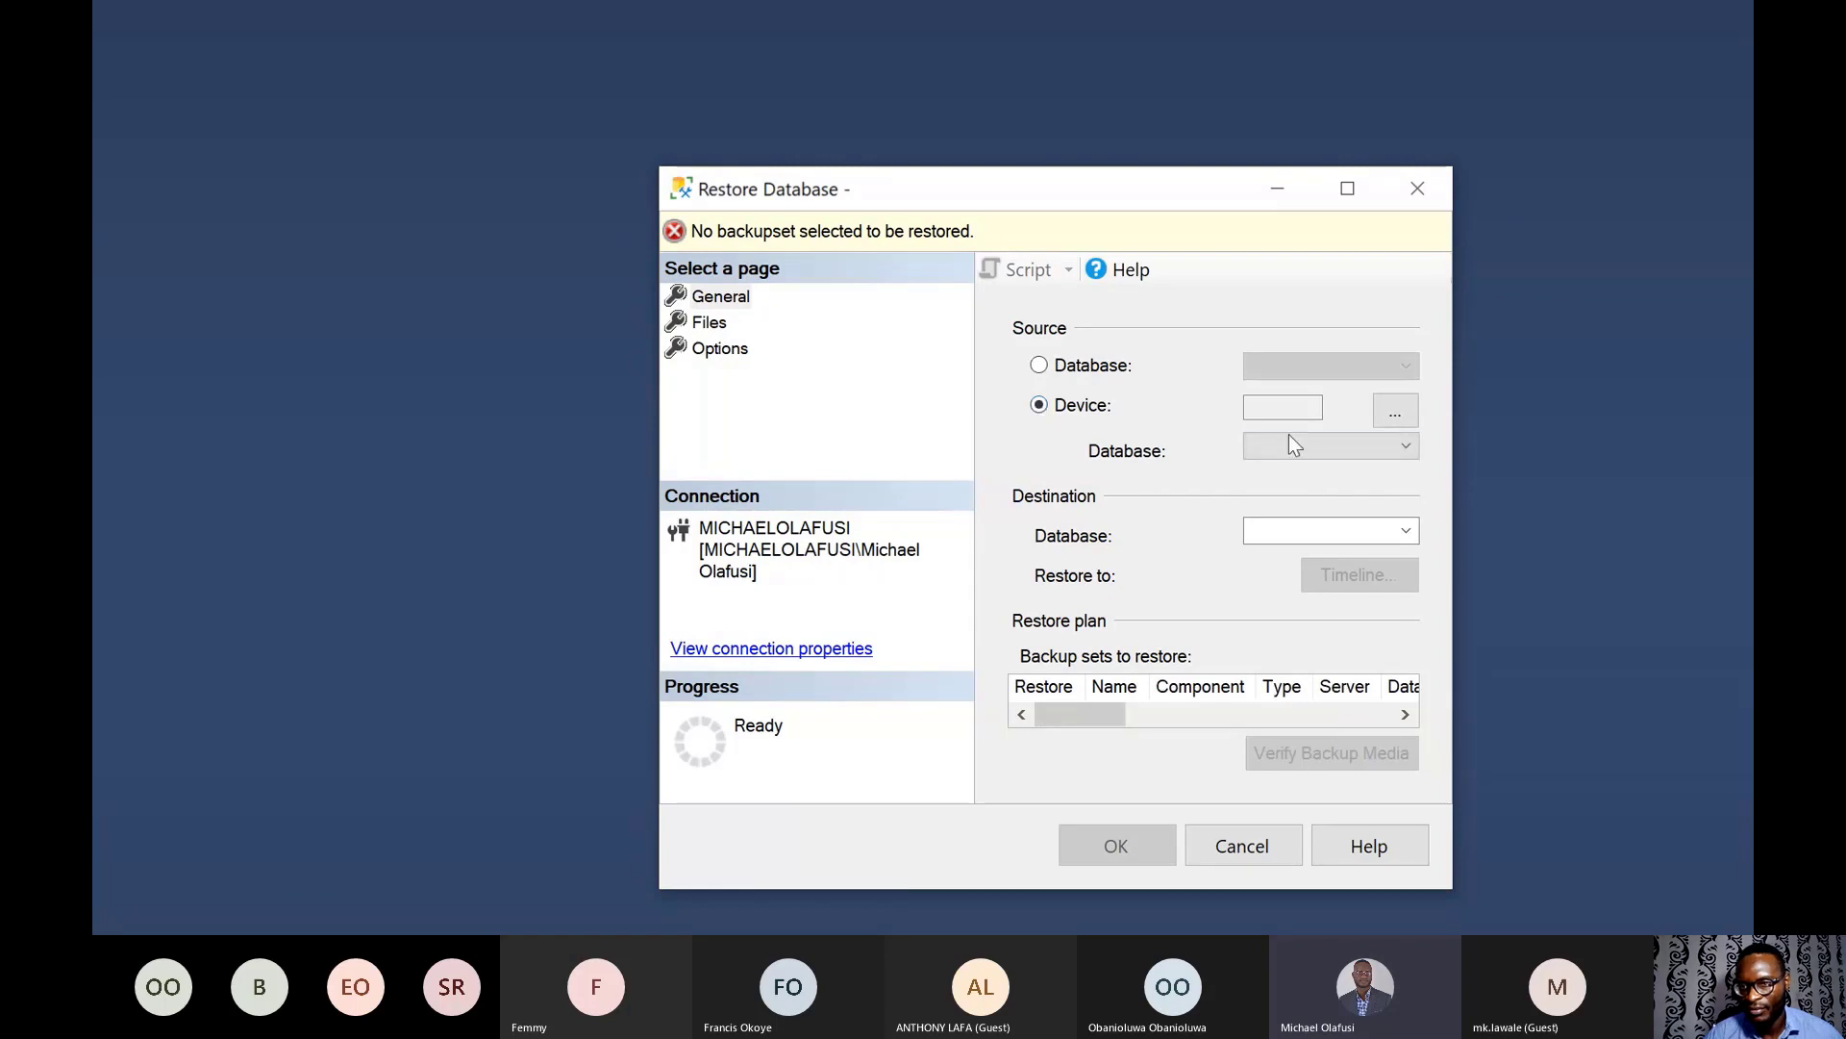
left_click(1400, 411)
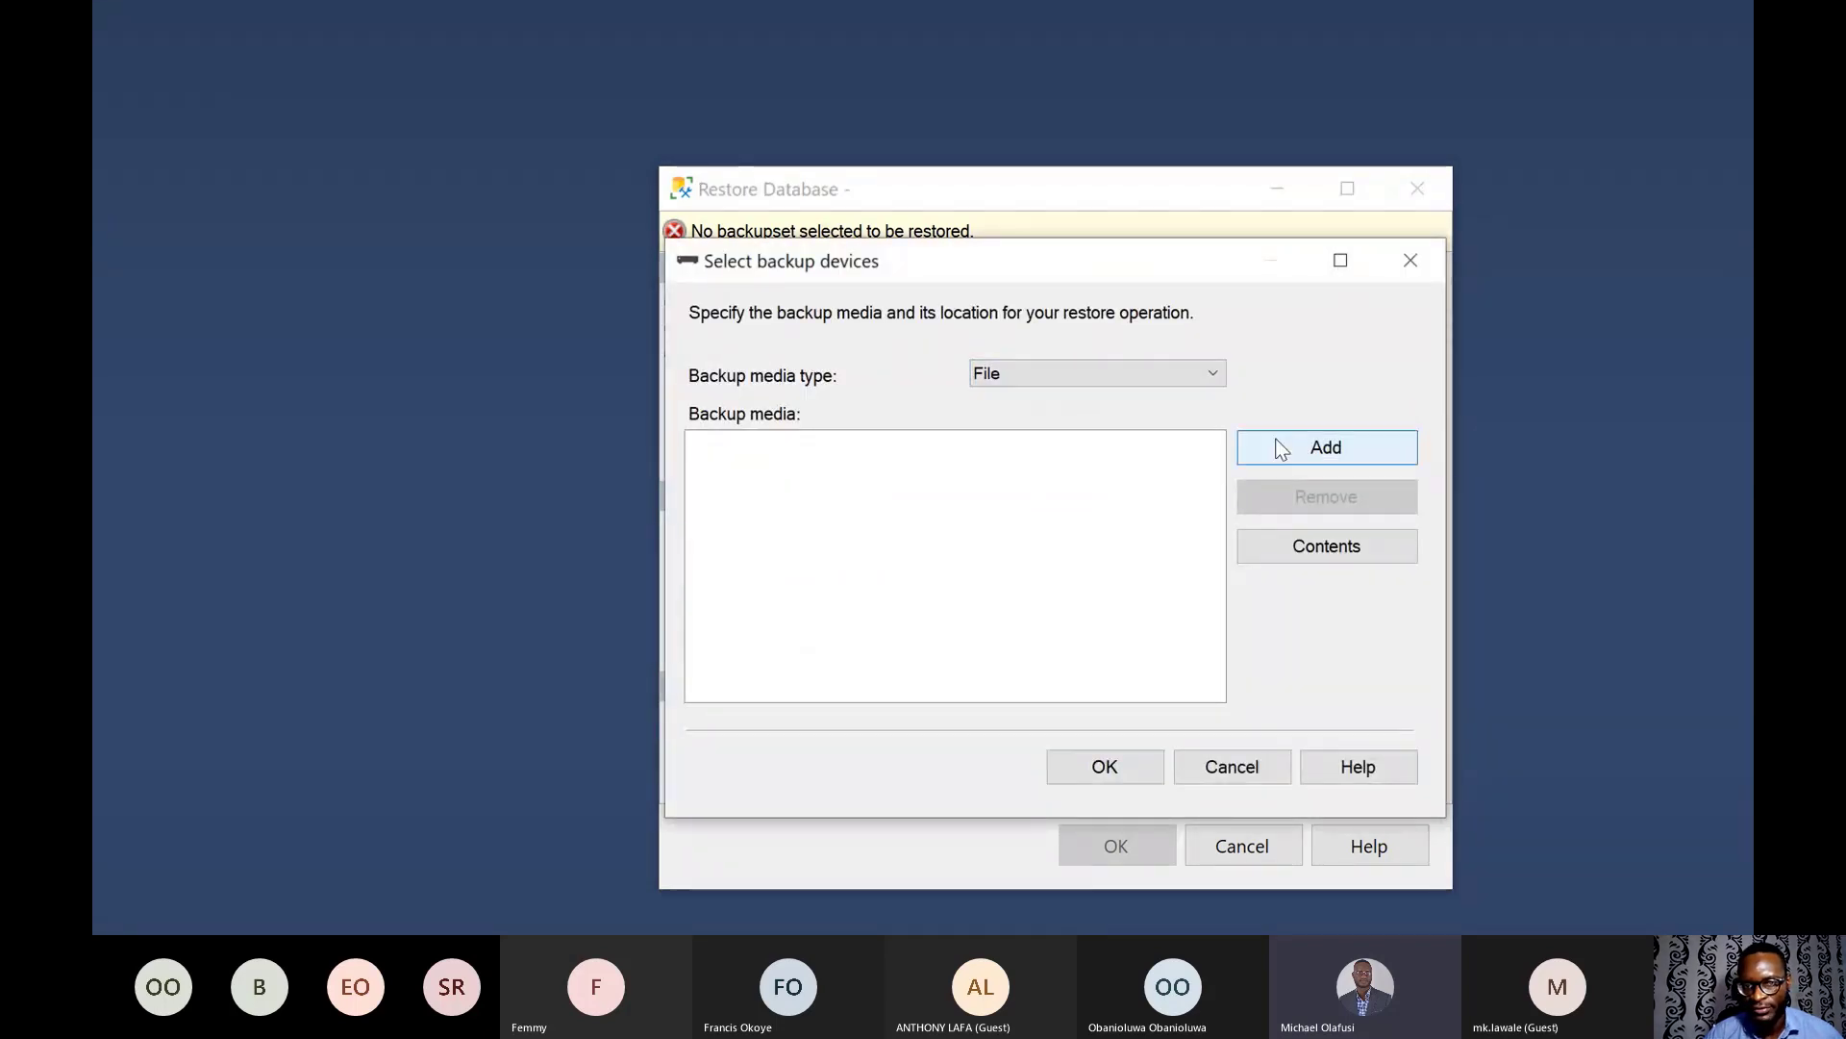
left_click(1278, 445)
scroll(635, 448, "up", 3)
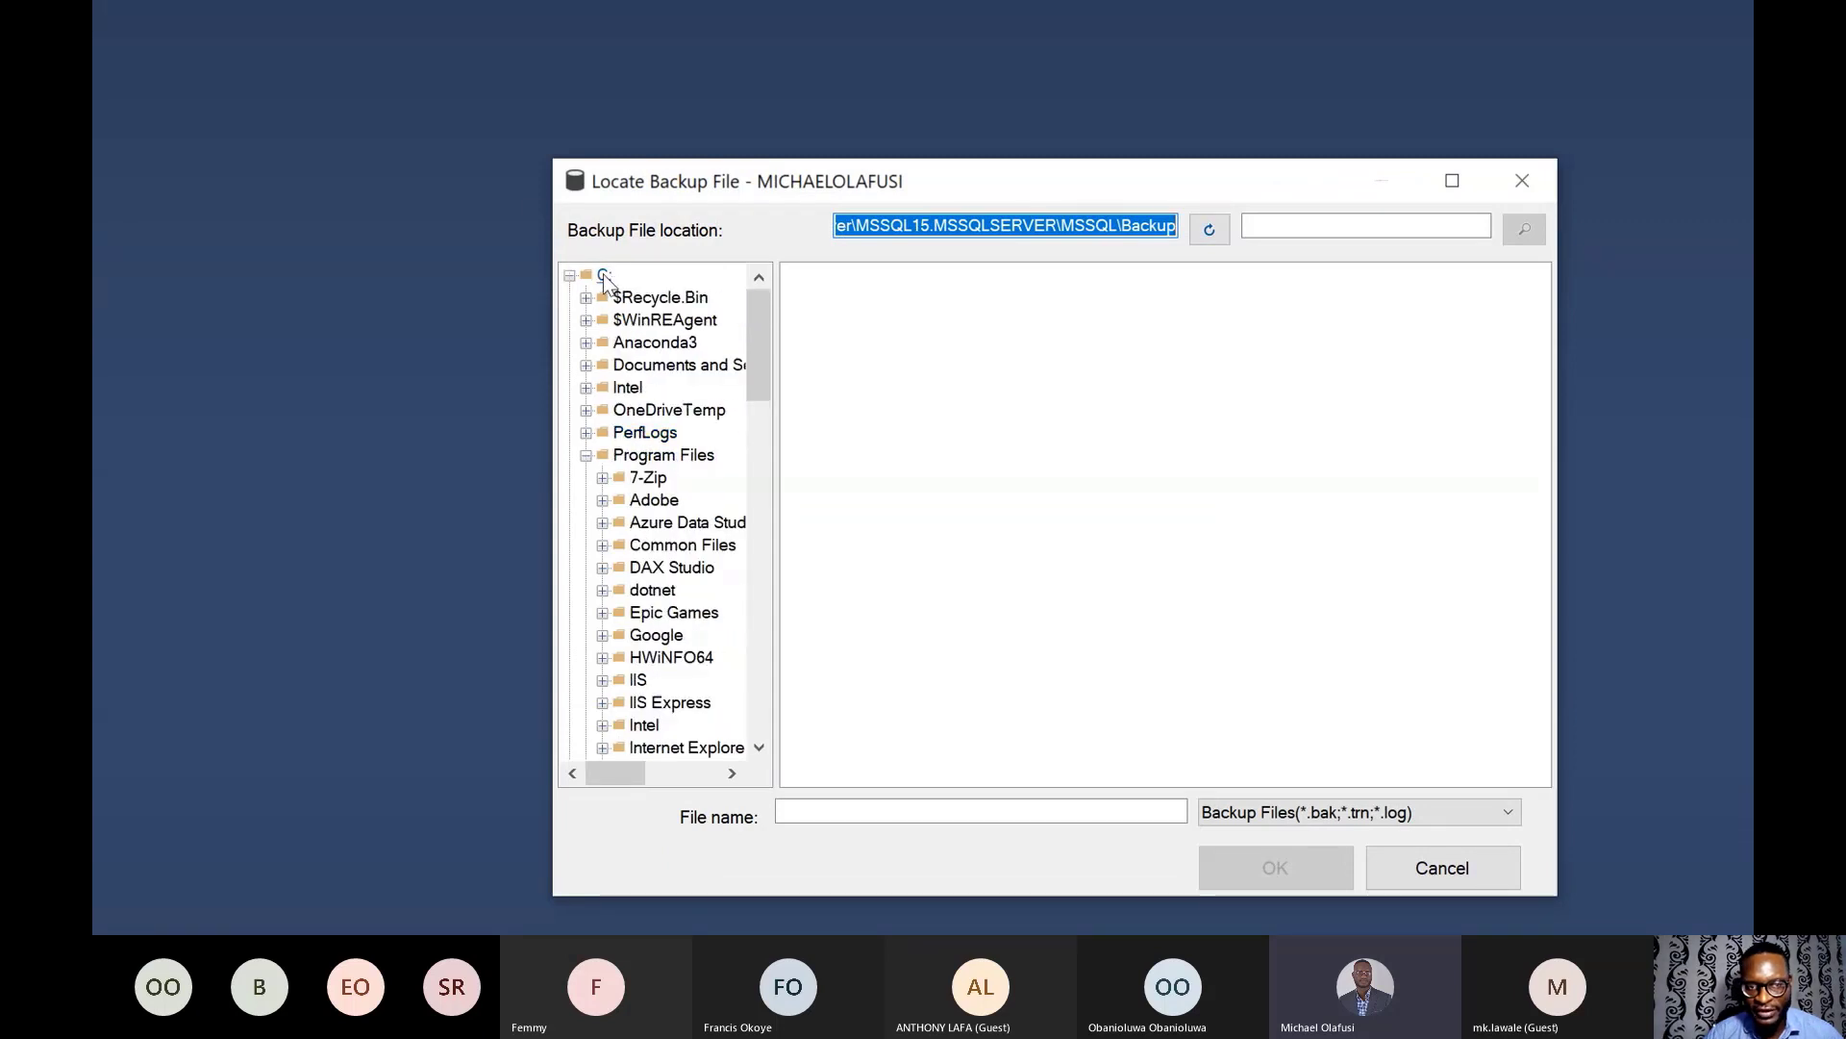
left_click(605, 276)
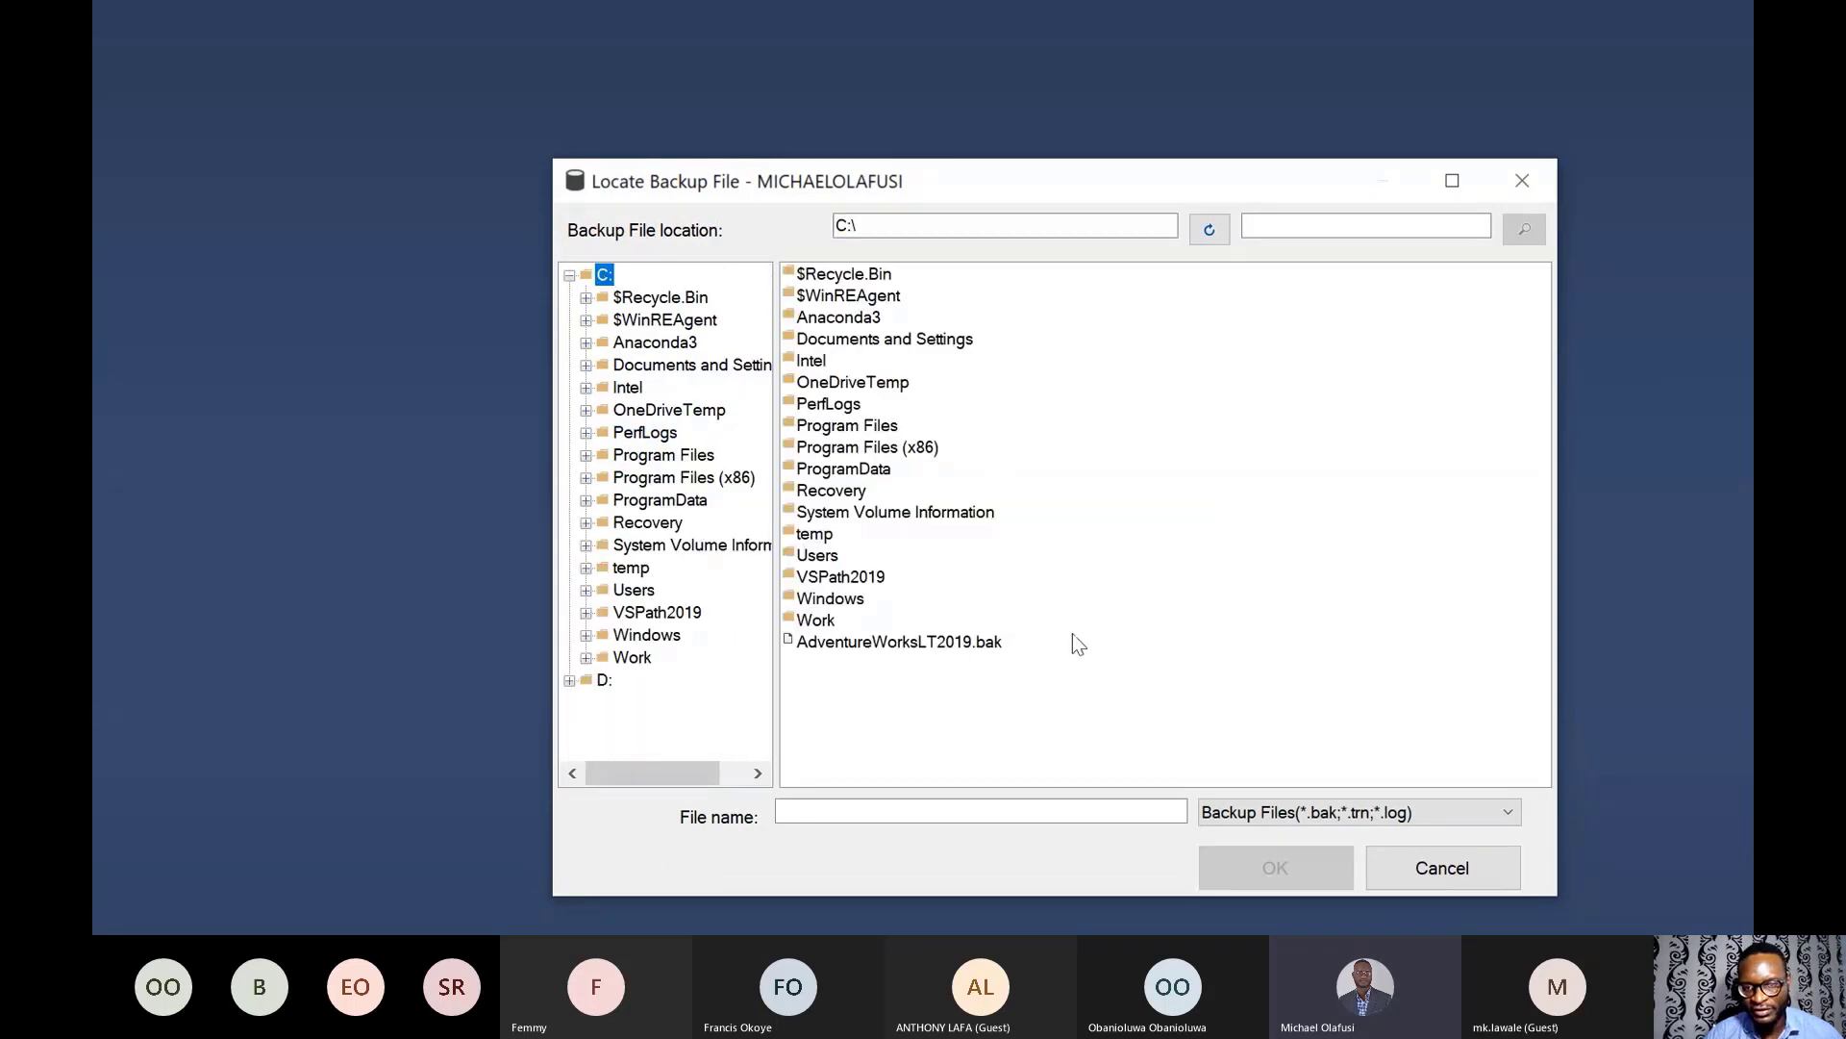
left_click(931, 644)
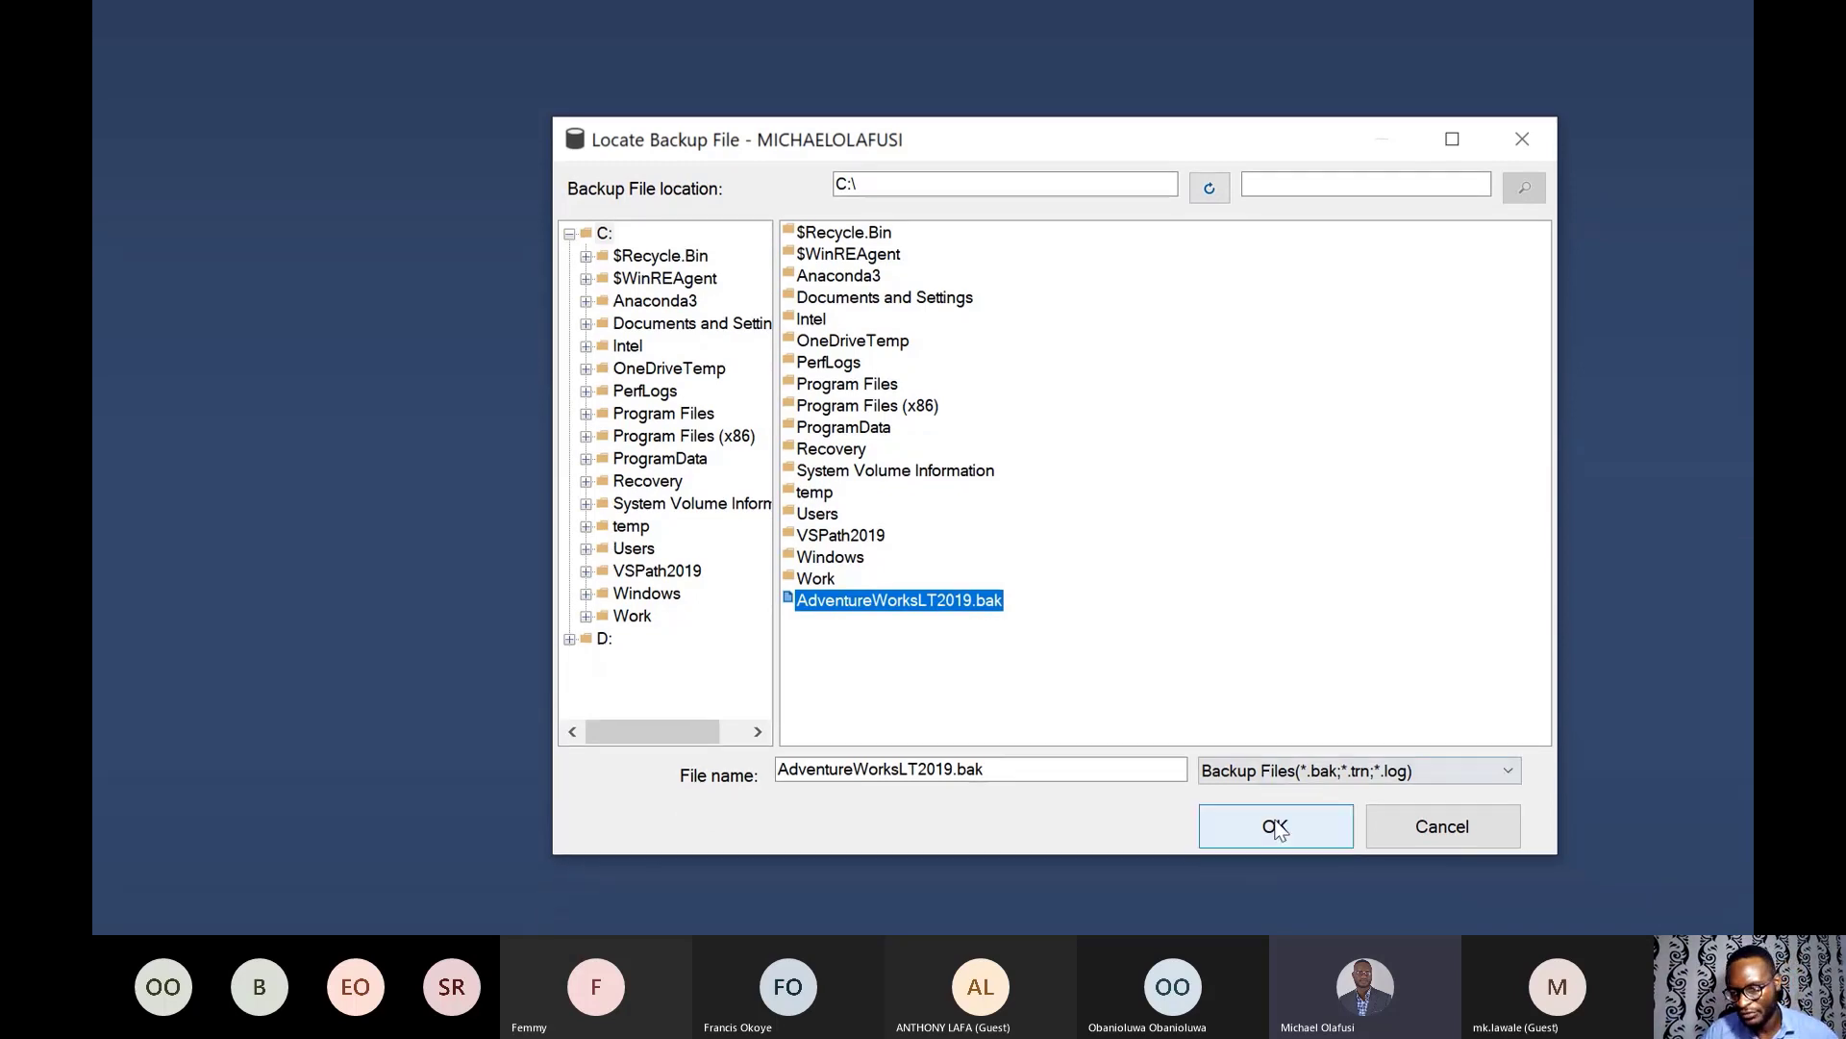
left_click(1276, 867)
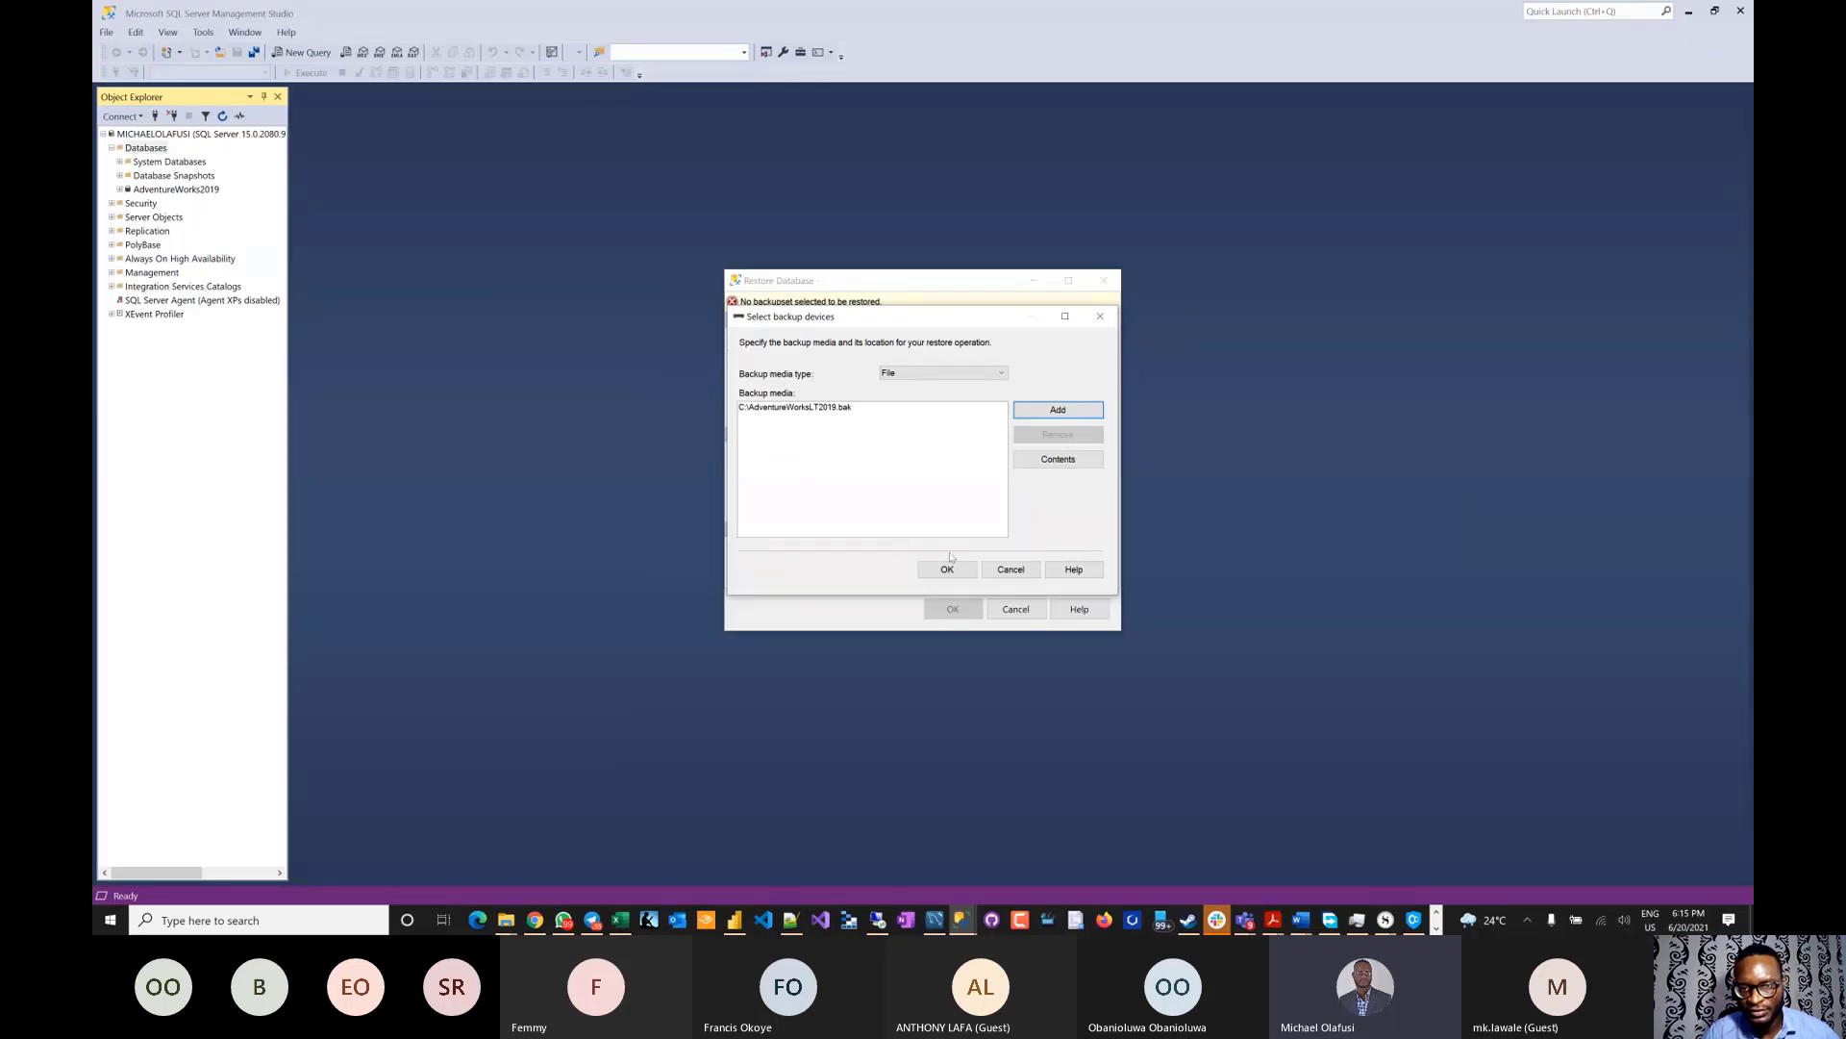
- Accept the backup media, check the destination name, and restore AdventureWorksLT2019 successfully
left_click(958, 567)
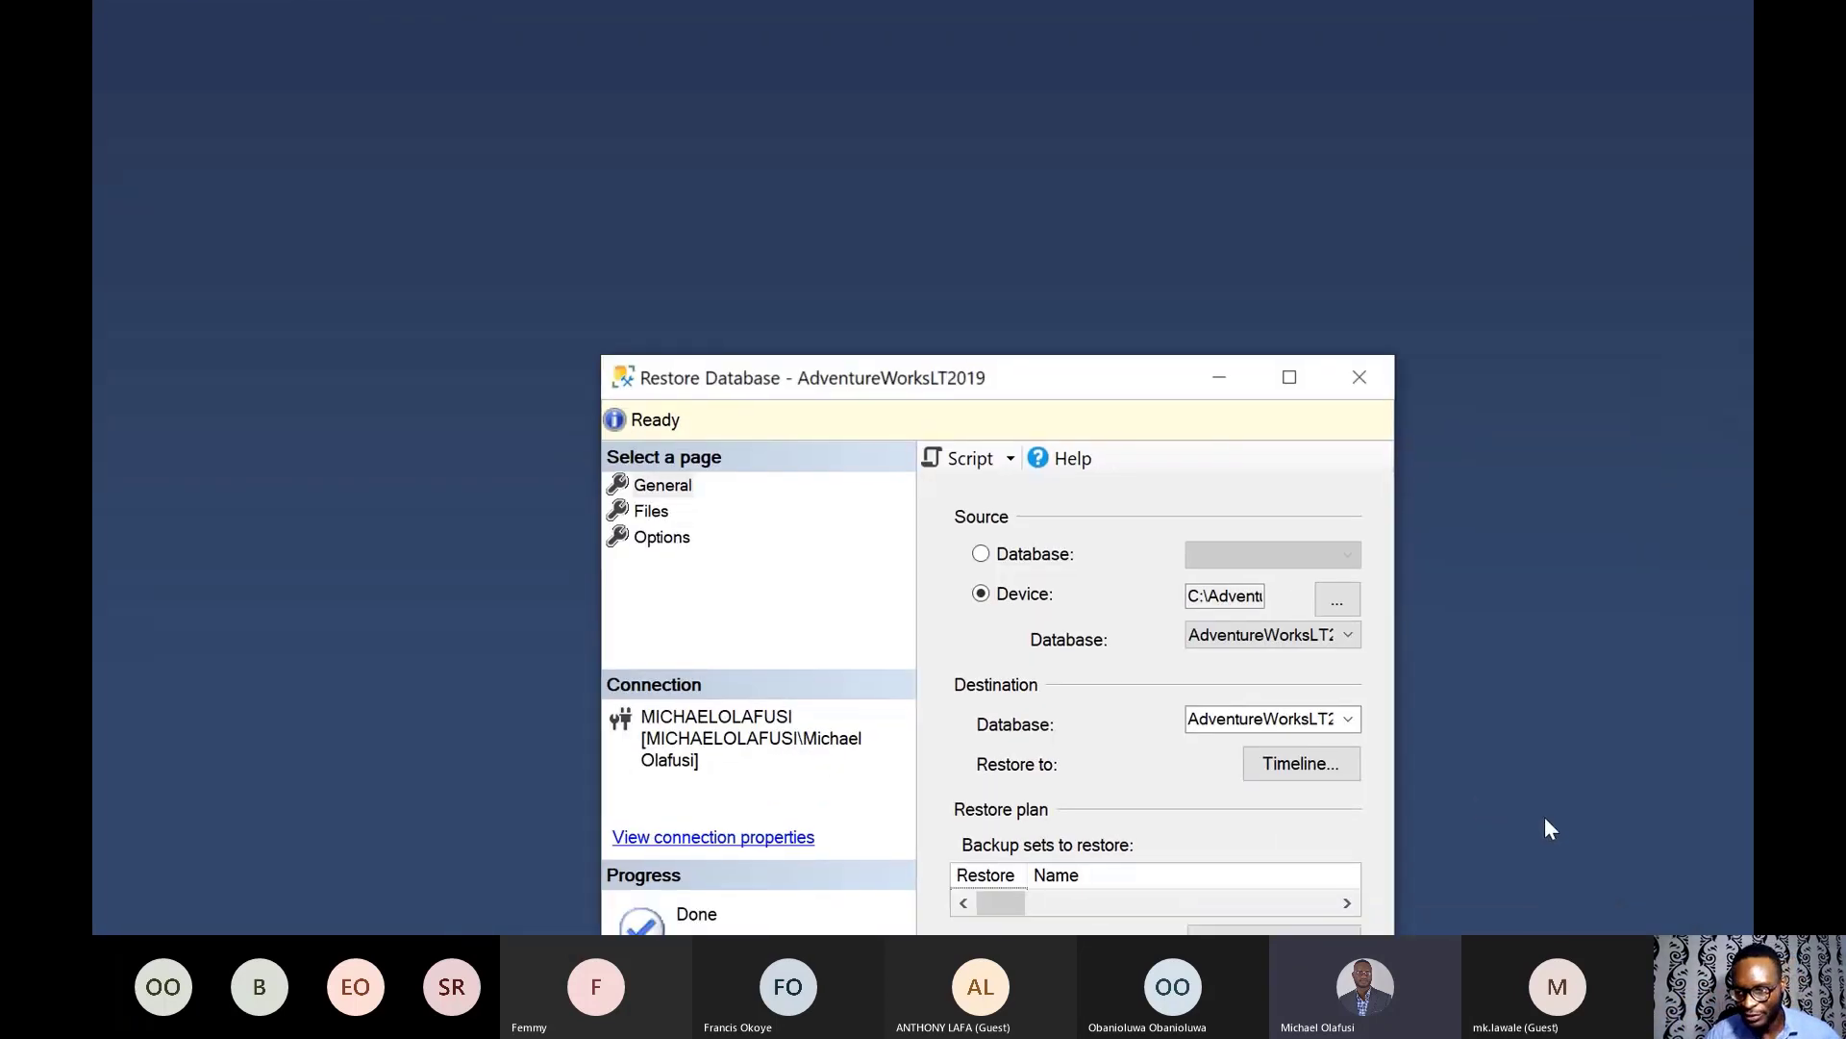
double_click(1315, 721)
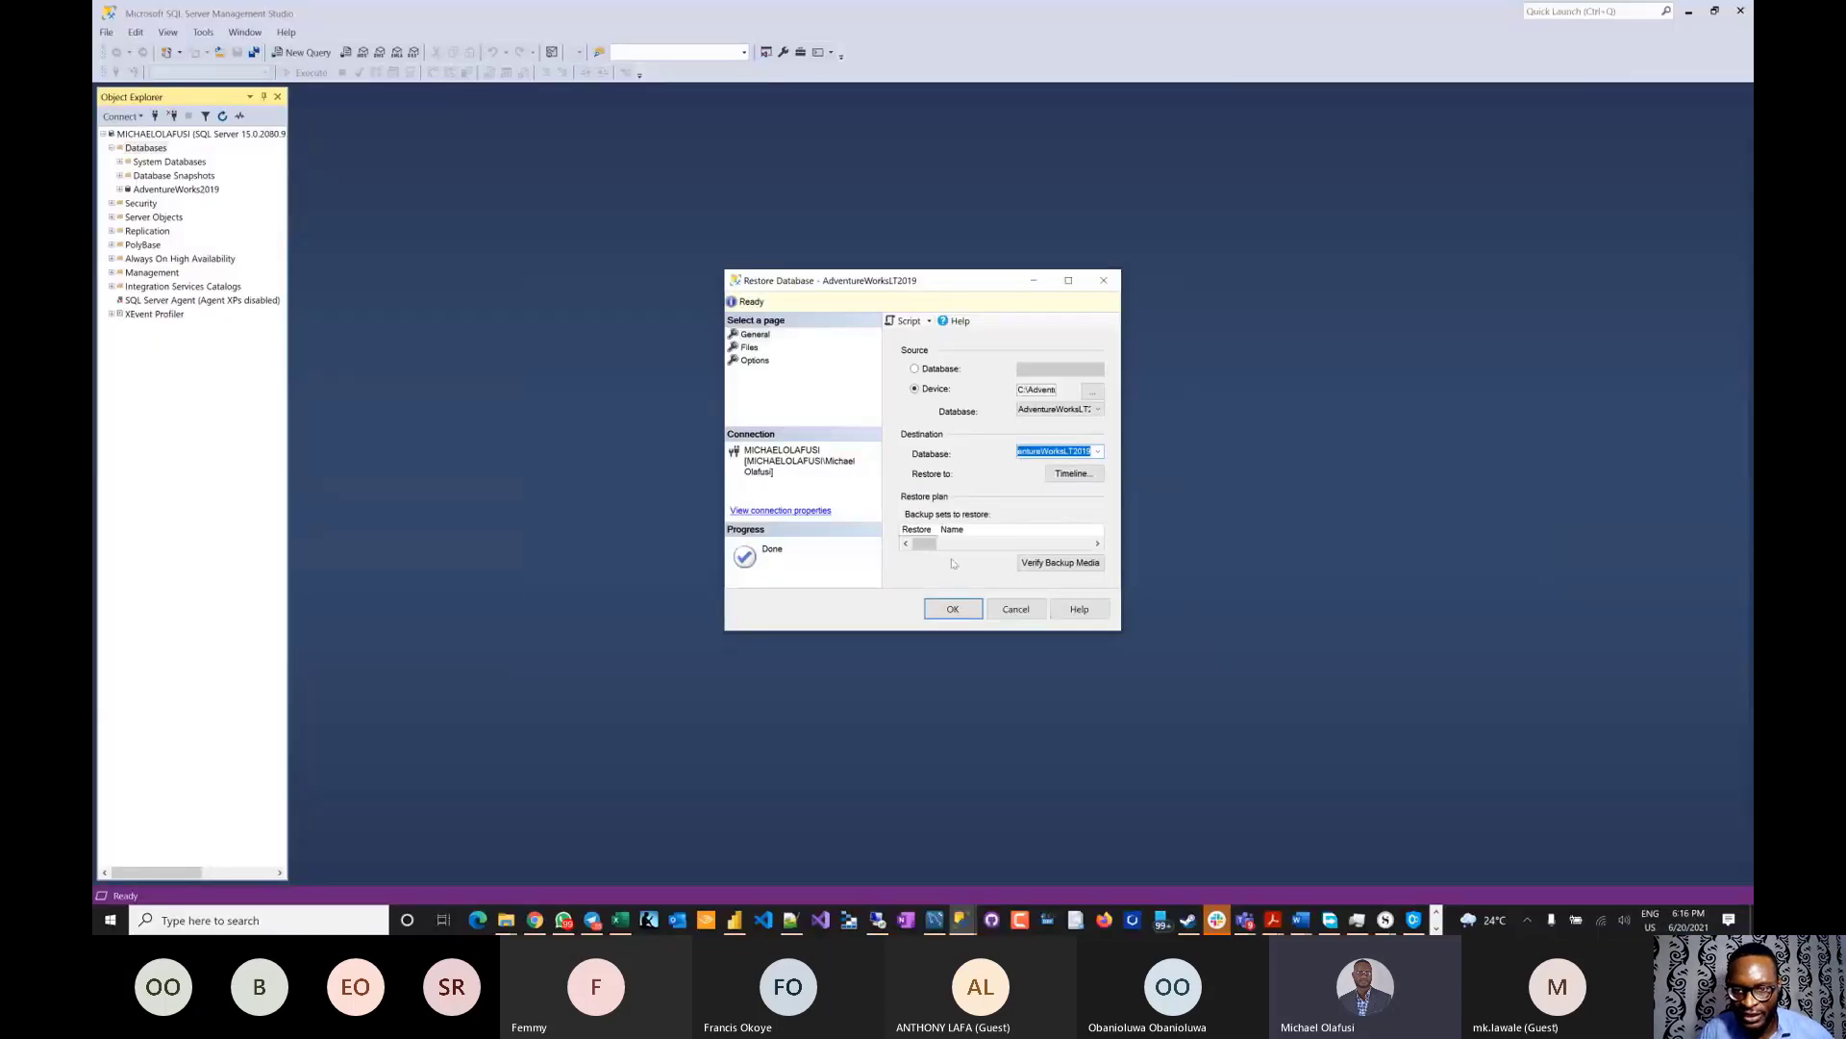
left_click(955, 609)
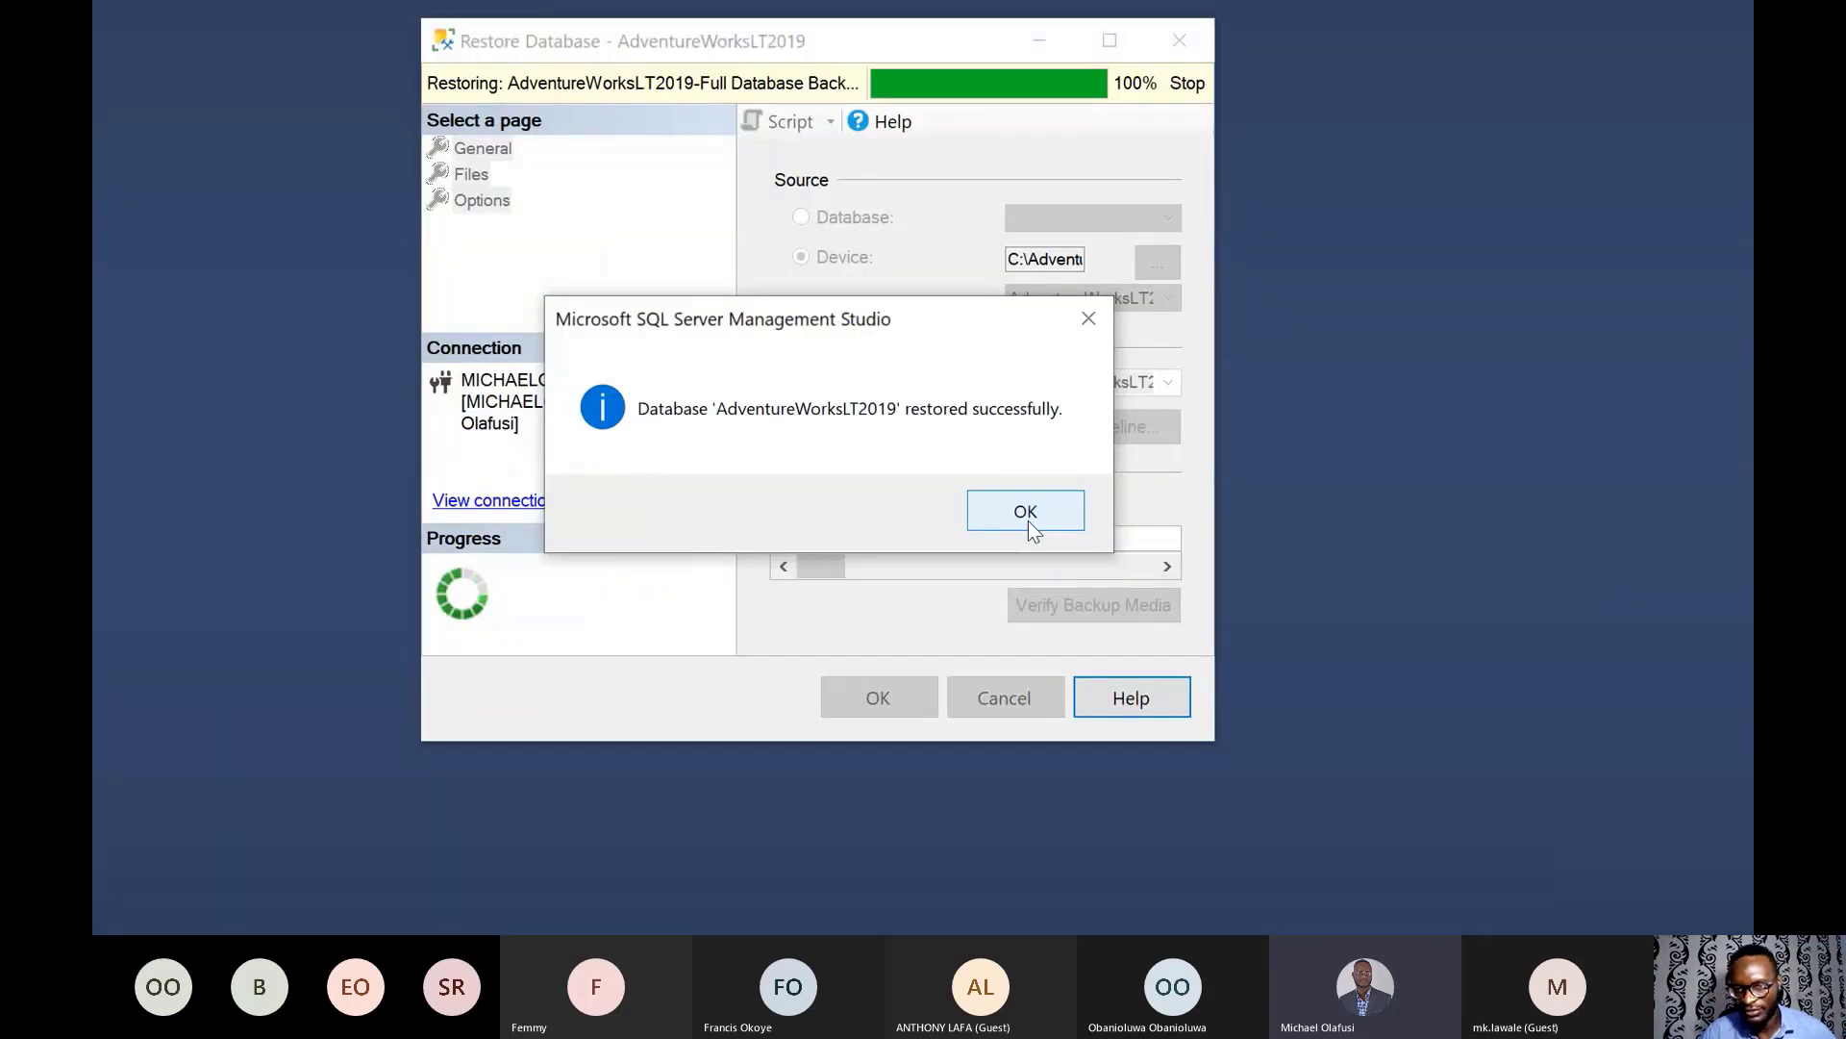
left_click(1021, 520)
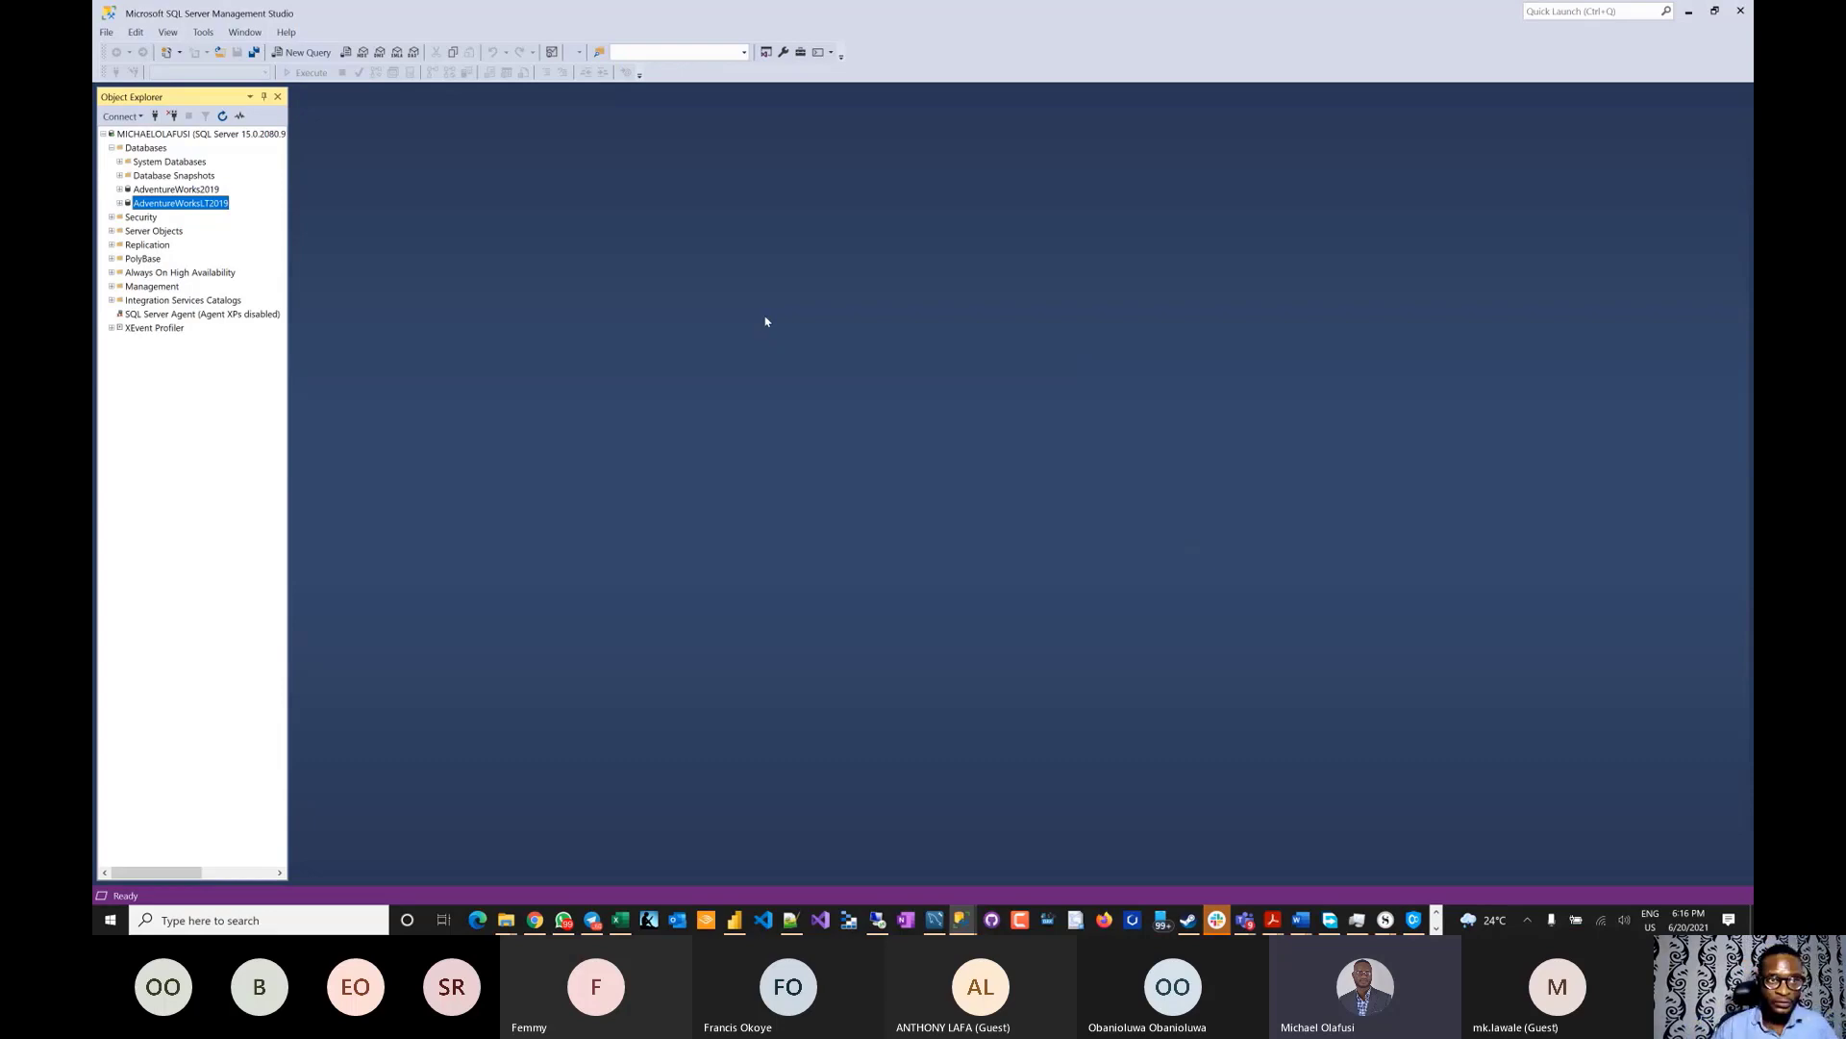
key("alt+Tab")
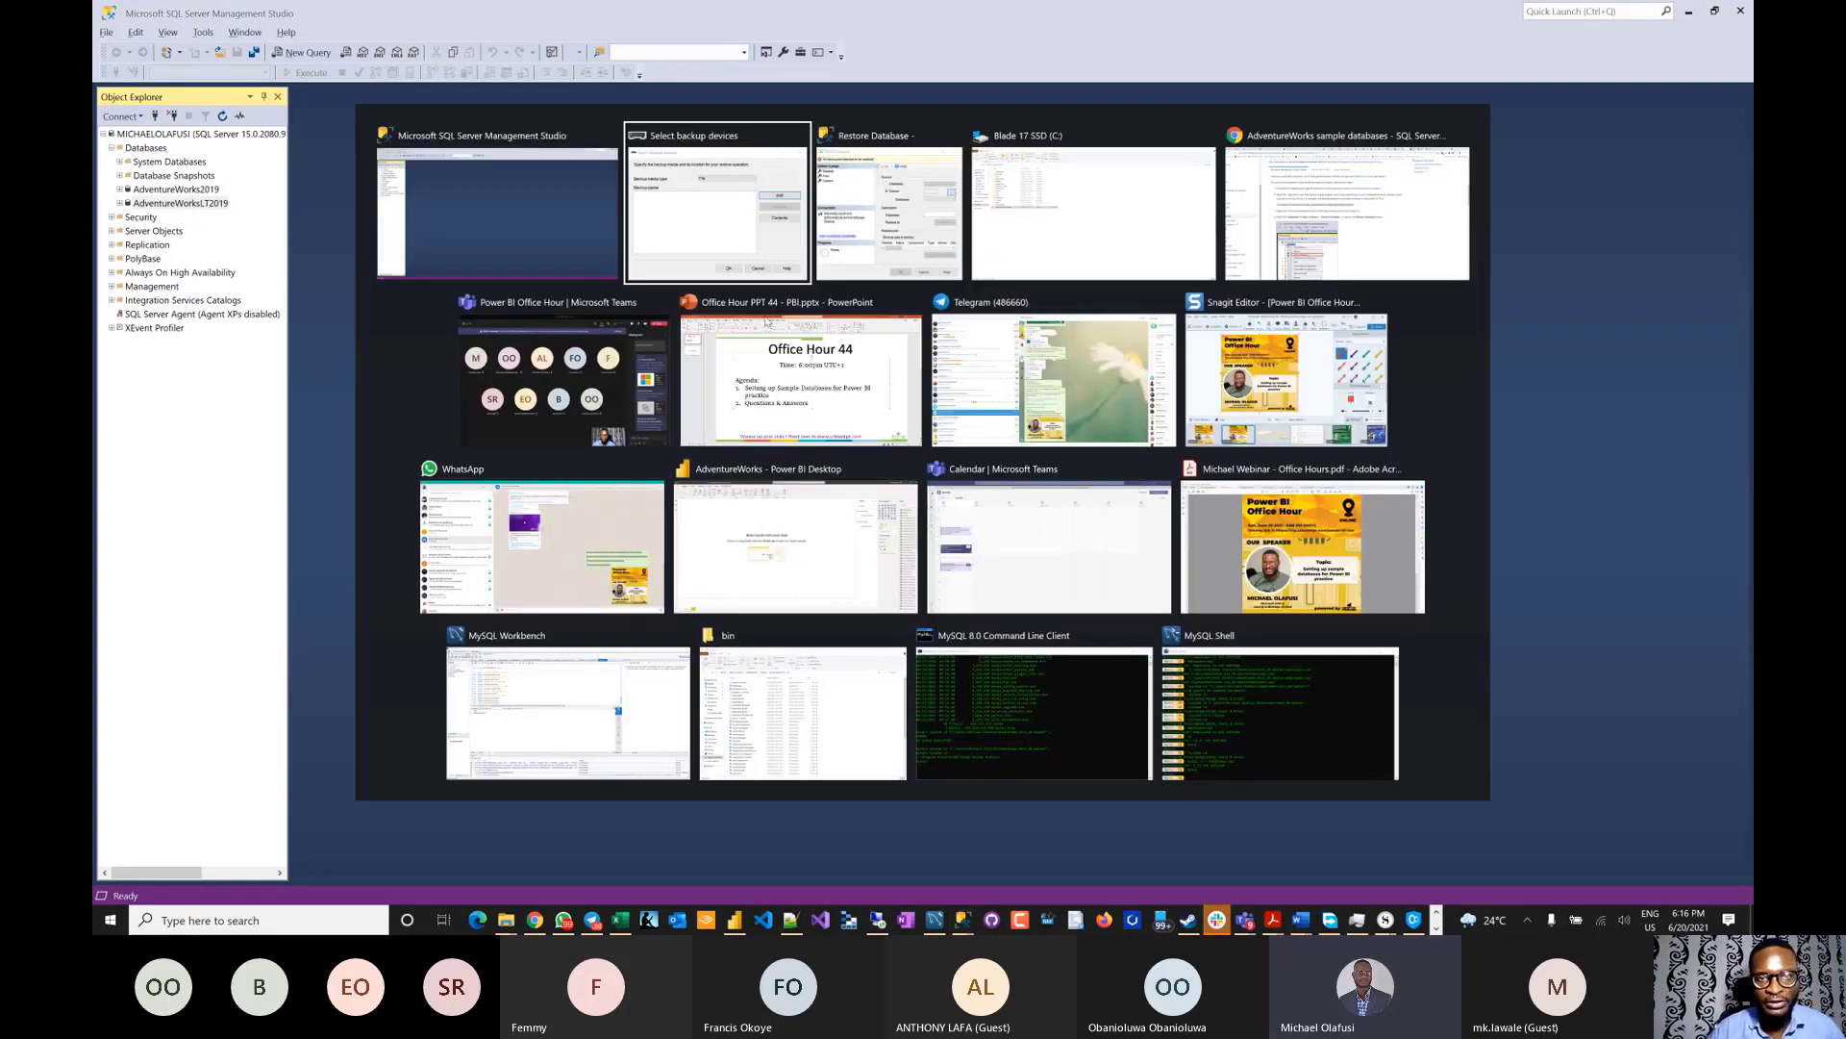
- Look over the SQL Server downloads and Download SSMS documentation tabs
key("alt+Tab")
key("alt+Tab")
key("alt+Tab")
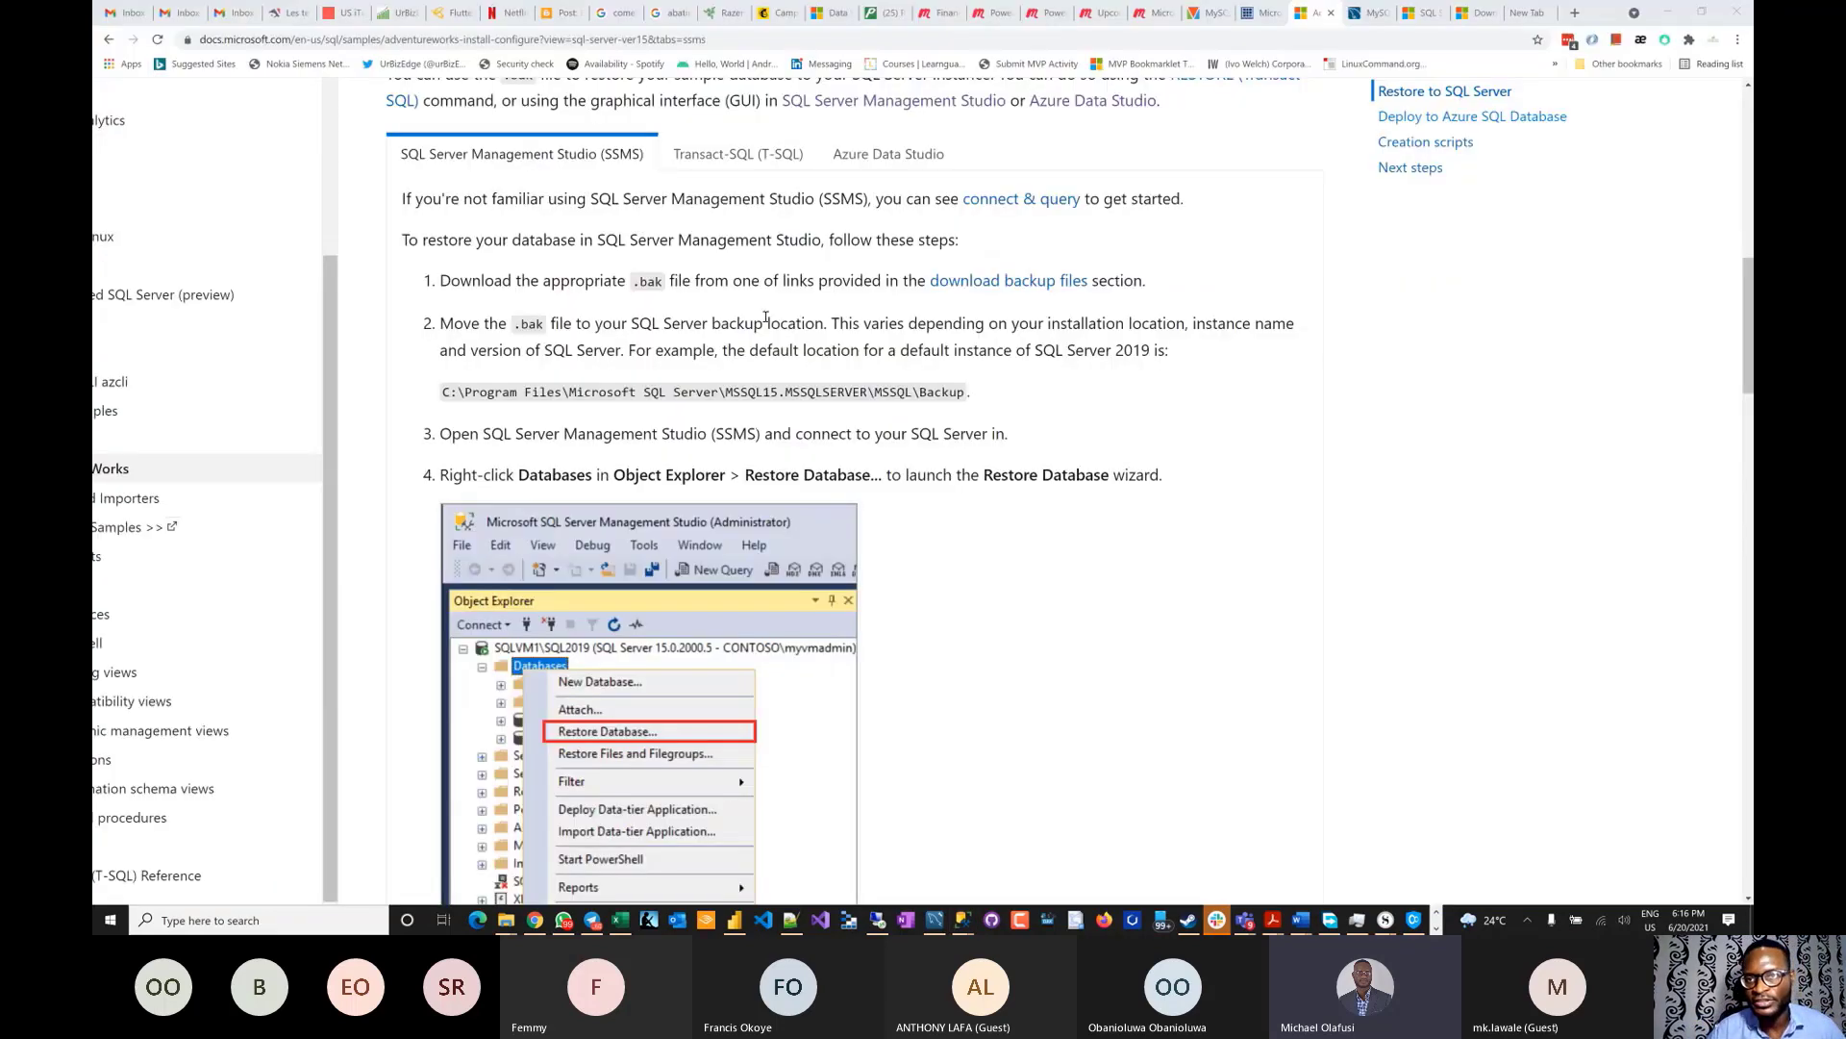
left_click(1426, 13)
scroll(977, 307, "up", 3)
scroll(1000, 302, "down", 3)
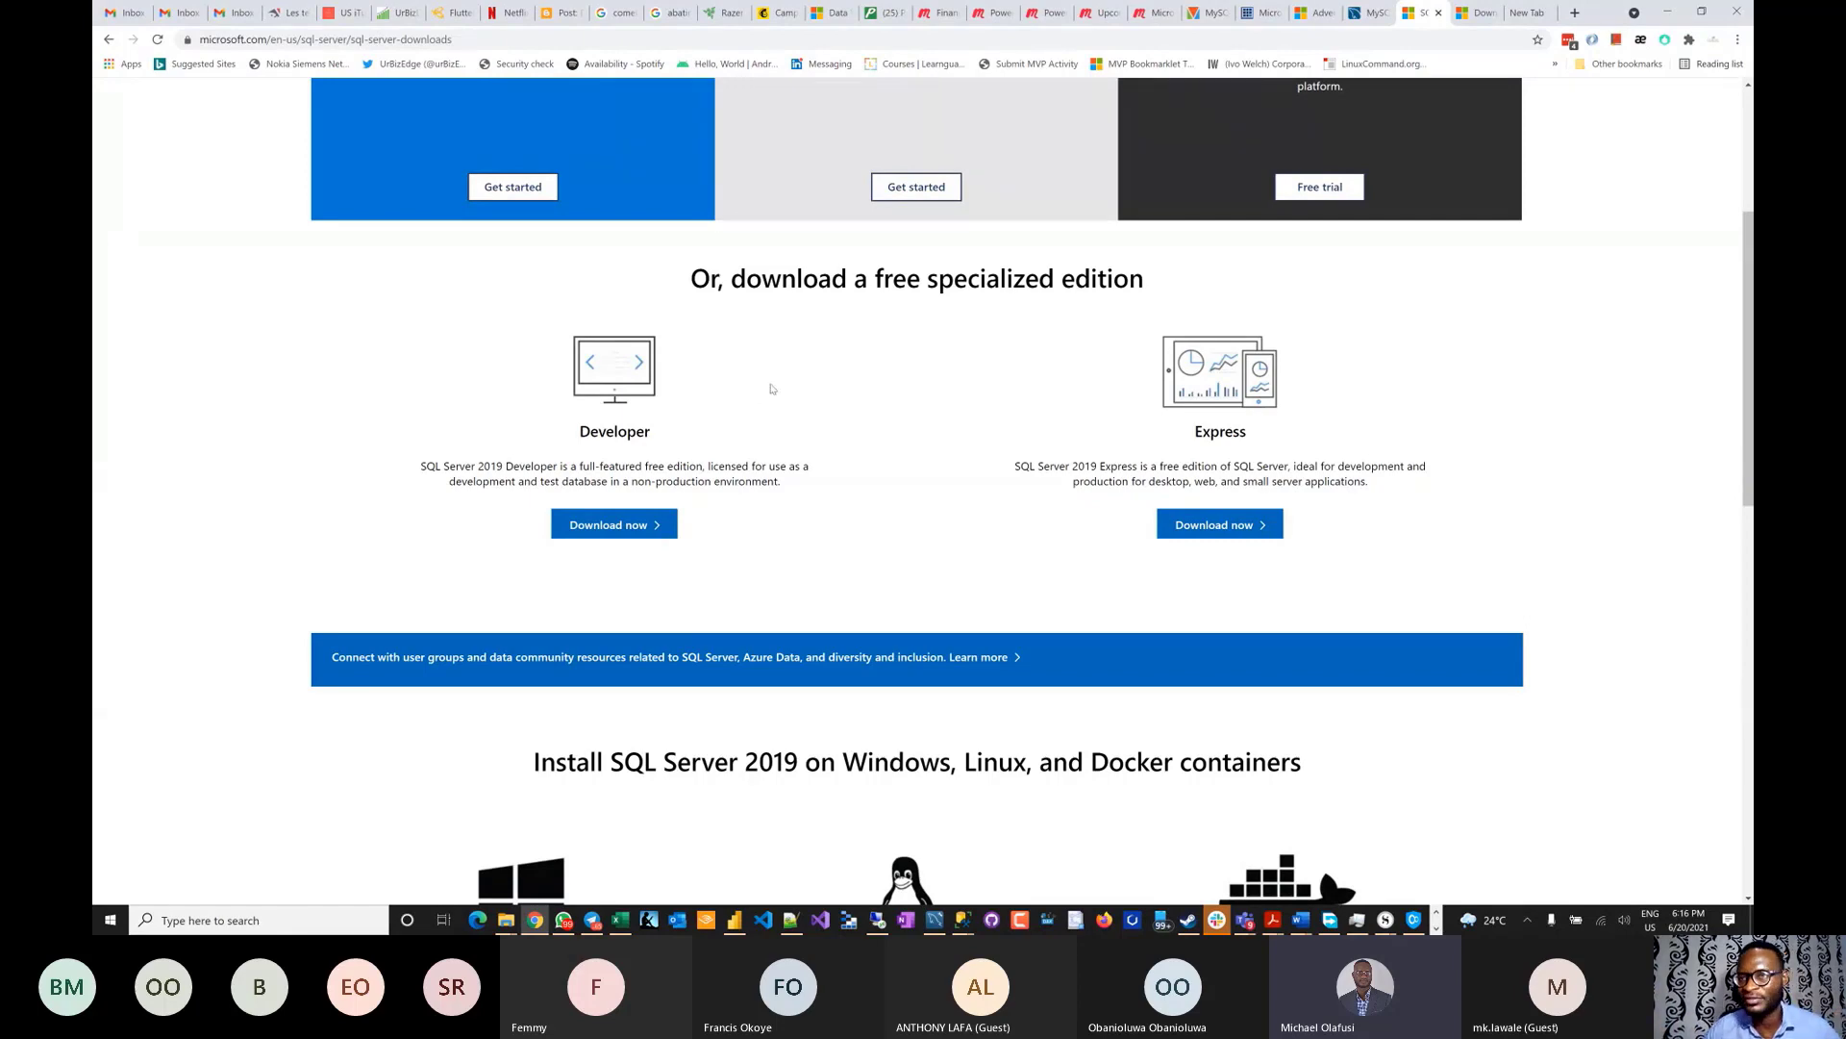
left_click(1471, 12)
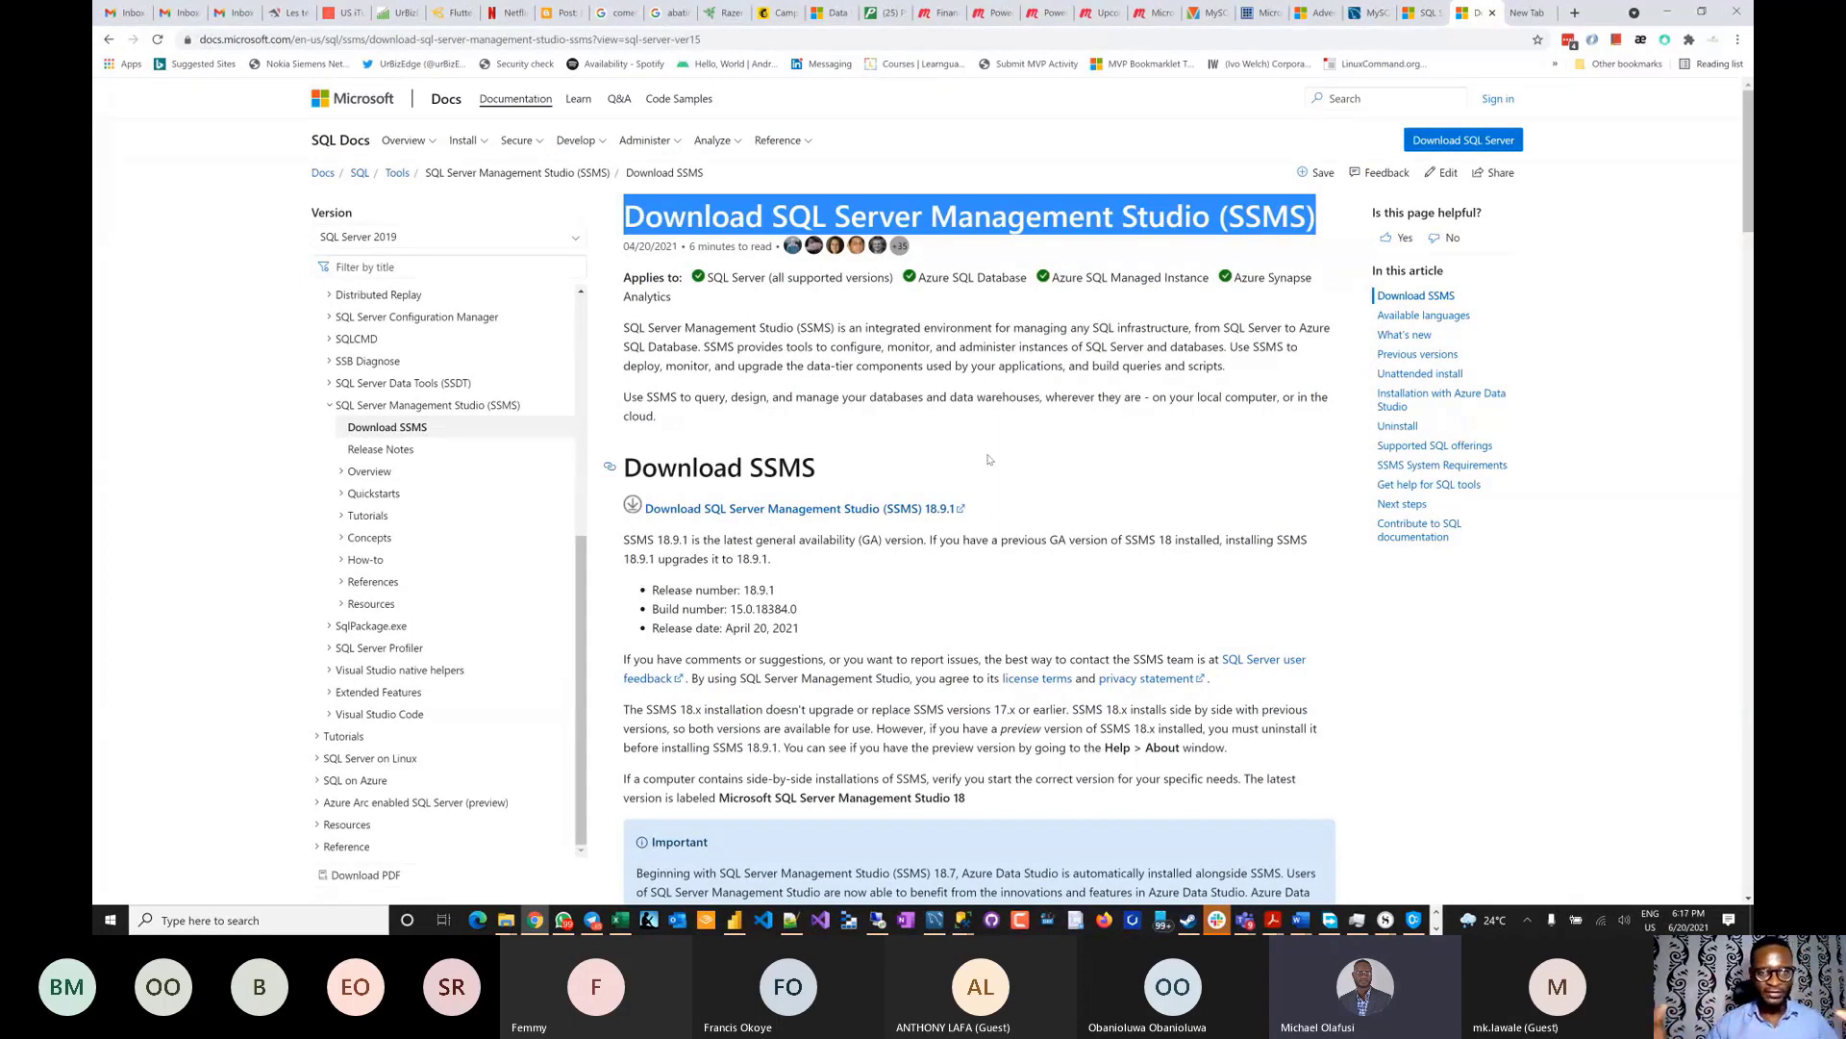
- Zoom out the AdventureWorks article, browse Wide World Importers topics, then reach Download backup files
left_click(1310, 14)
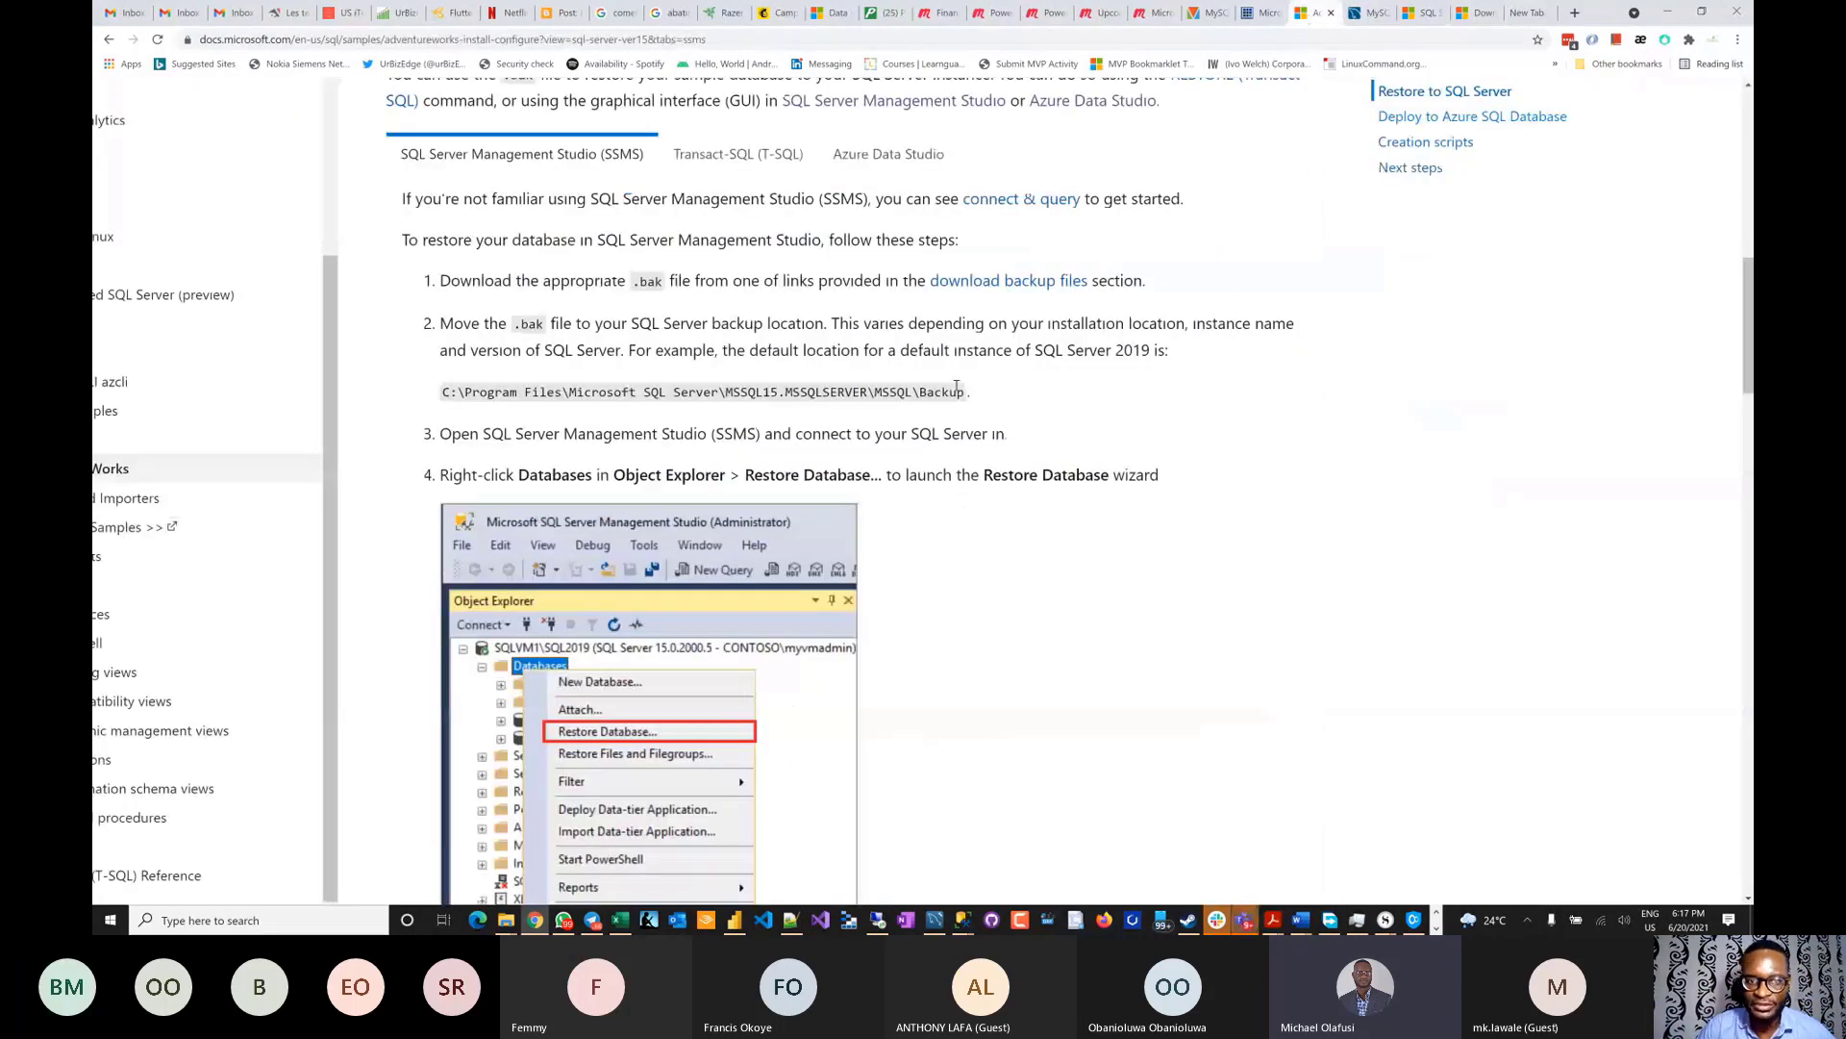
scroll(1159, 382, "up", 8)
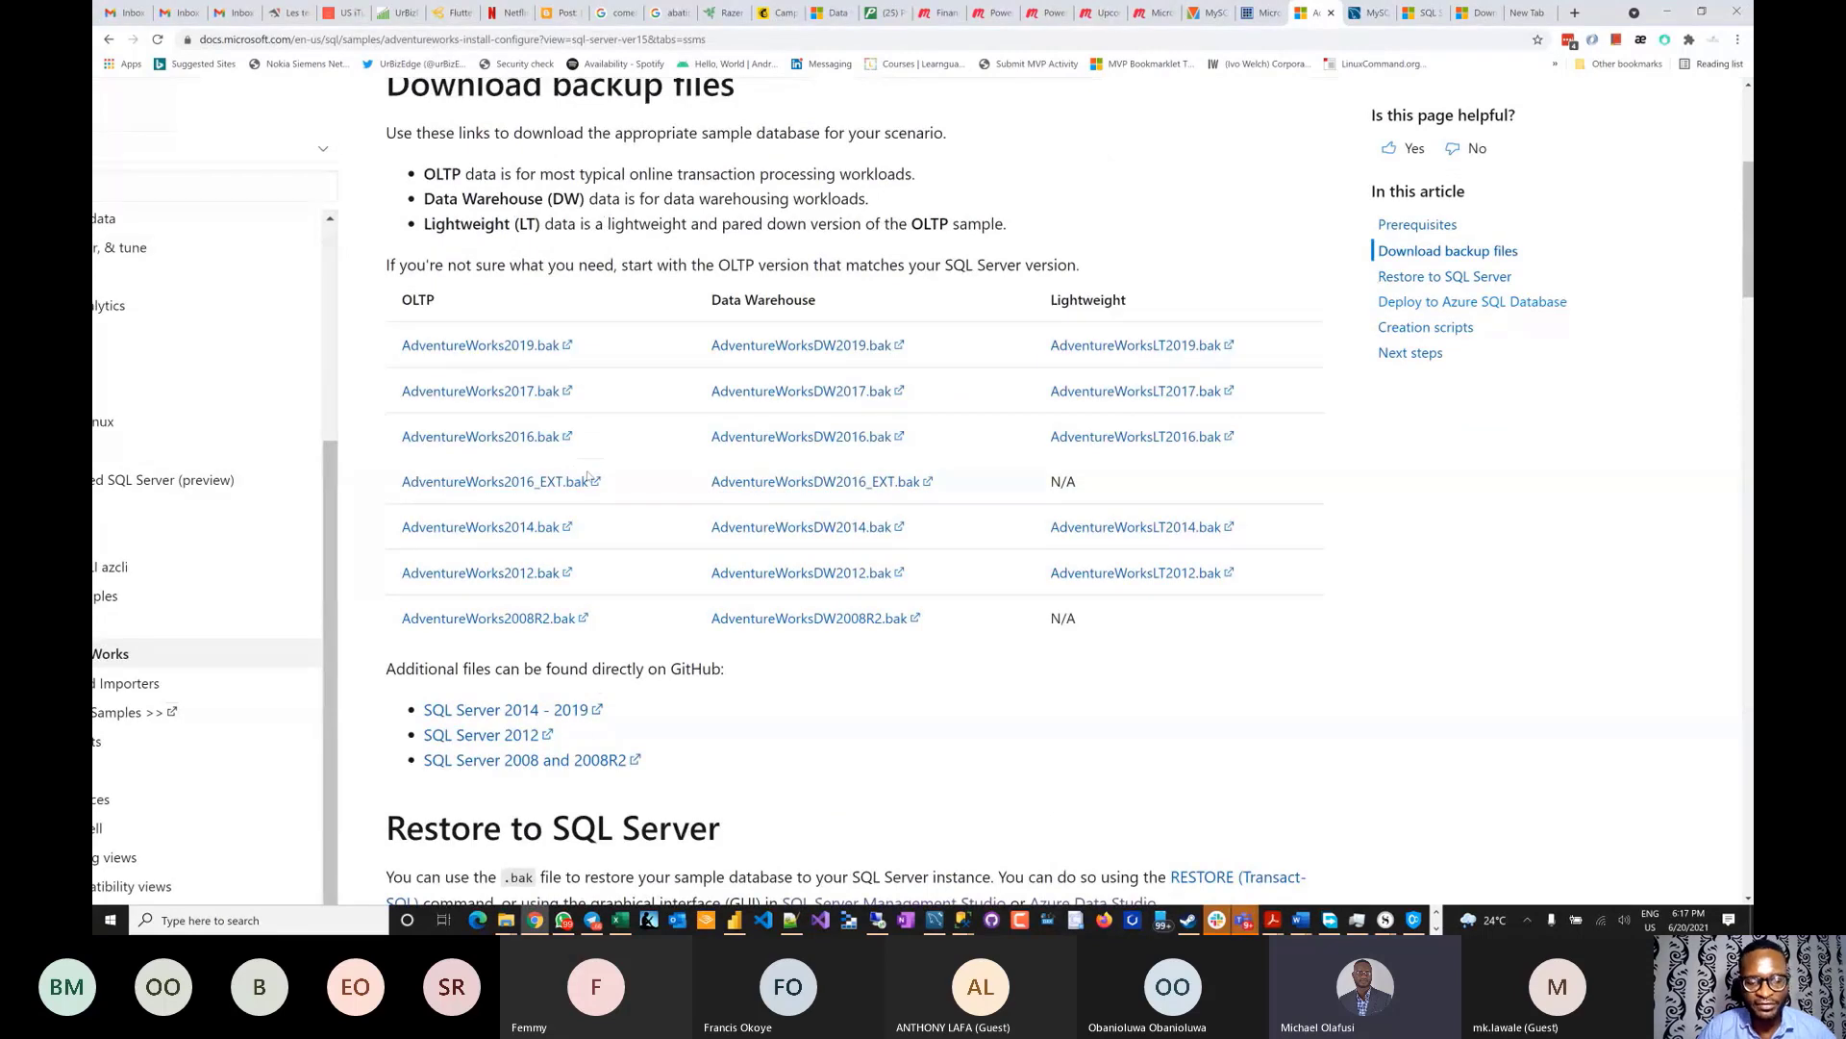
key("ctrl+minus")
key("ctrl+minus")
key("ctrl+minus")
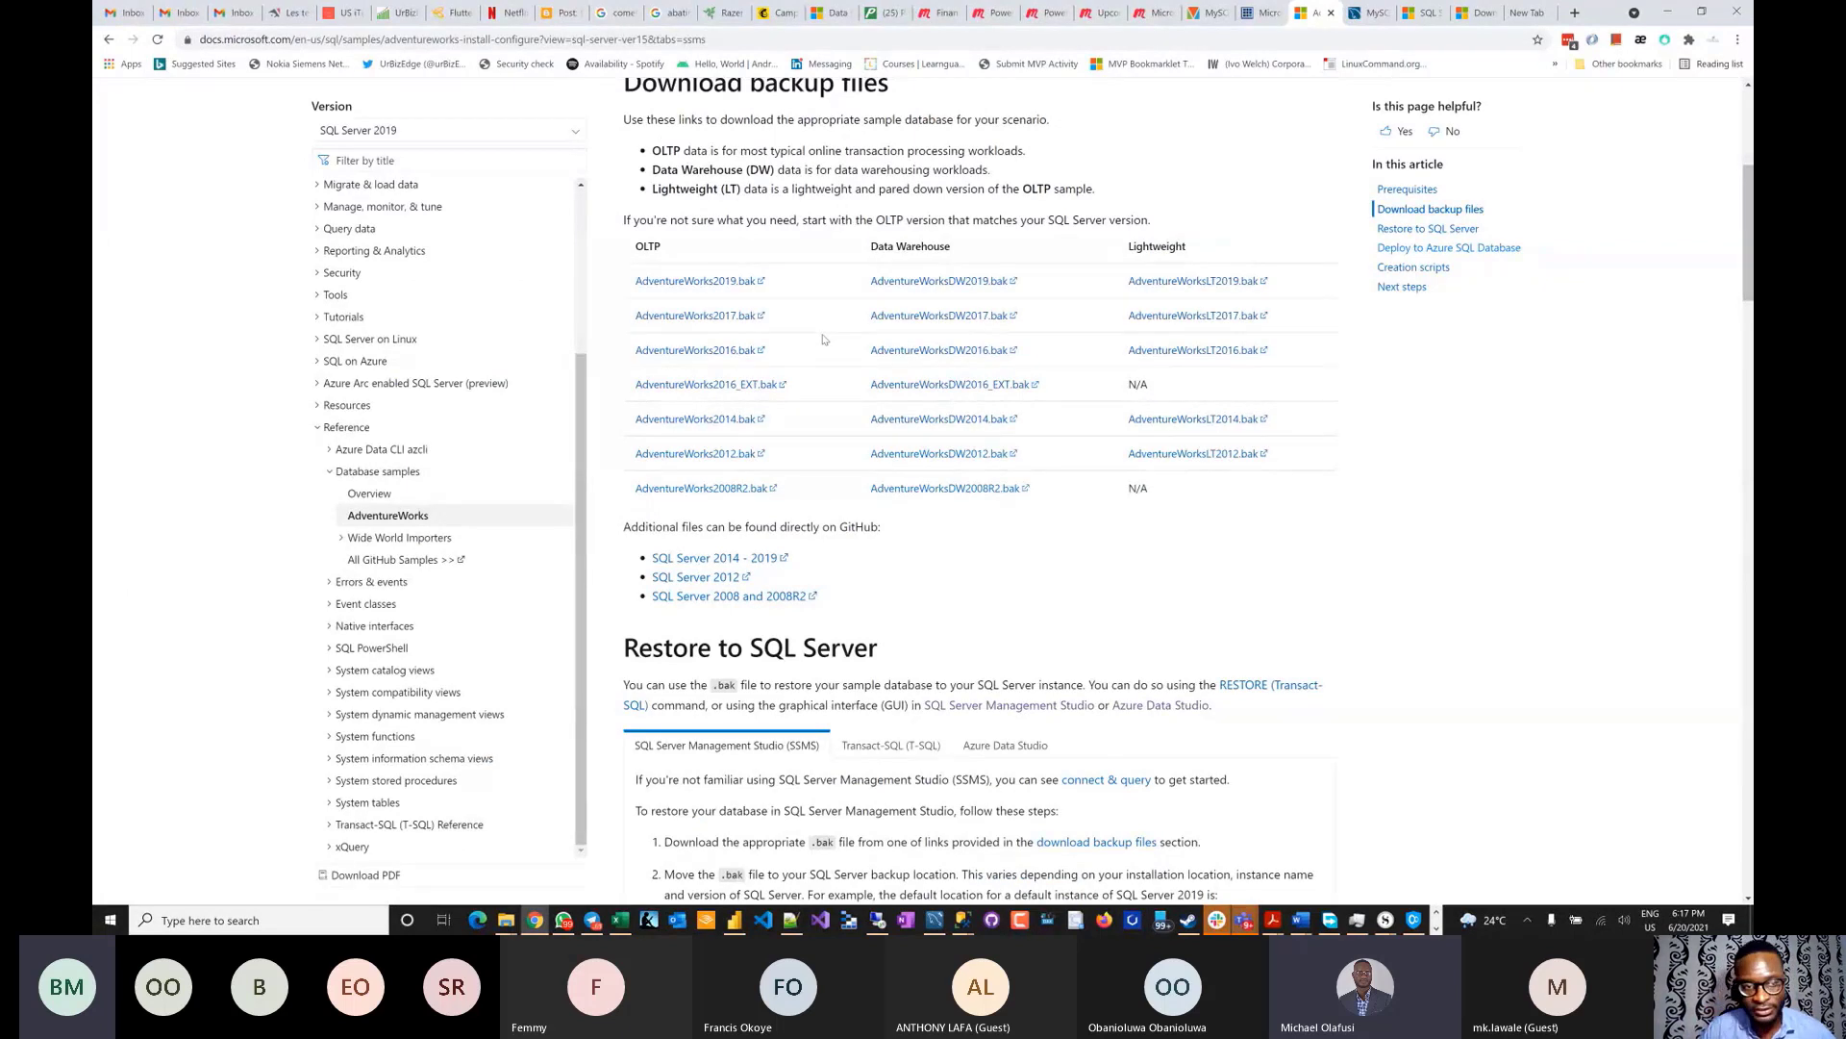
left_click(388, 541)
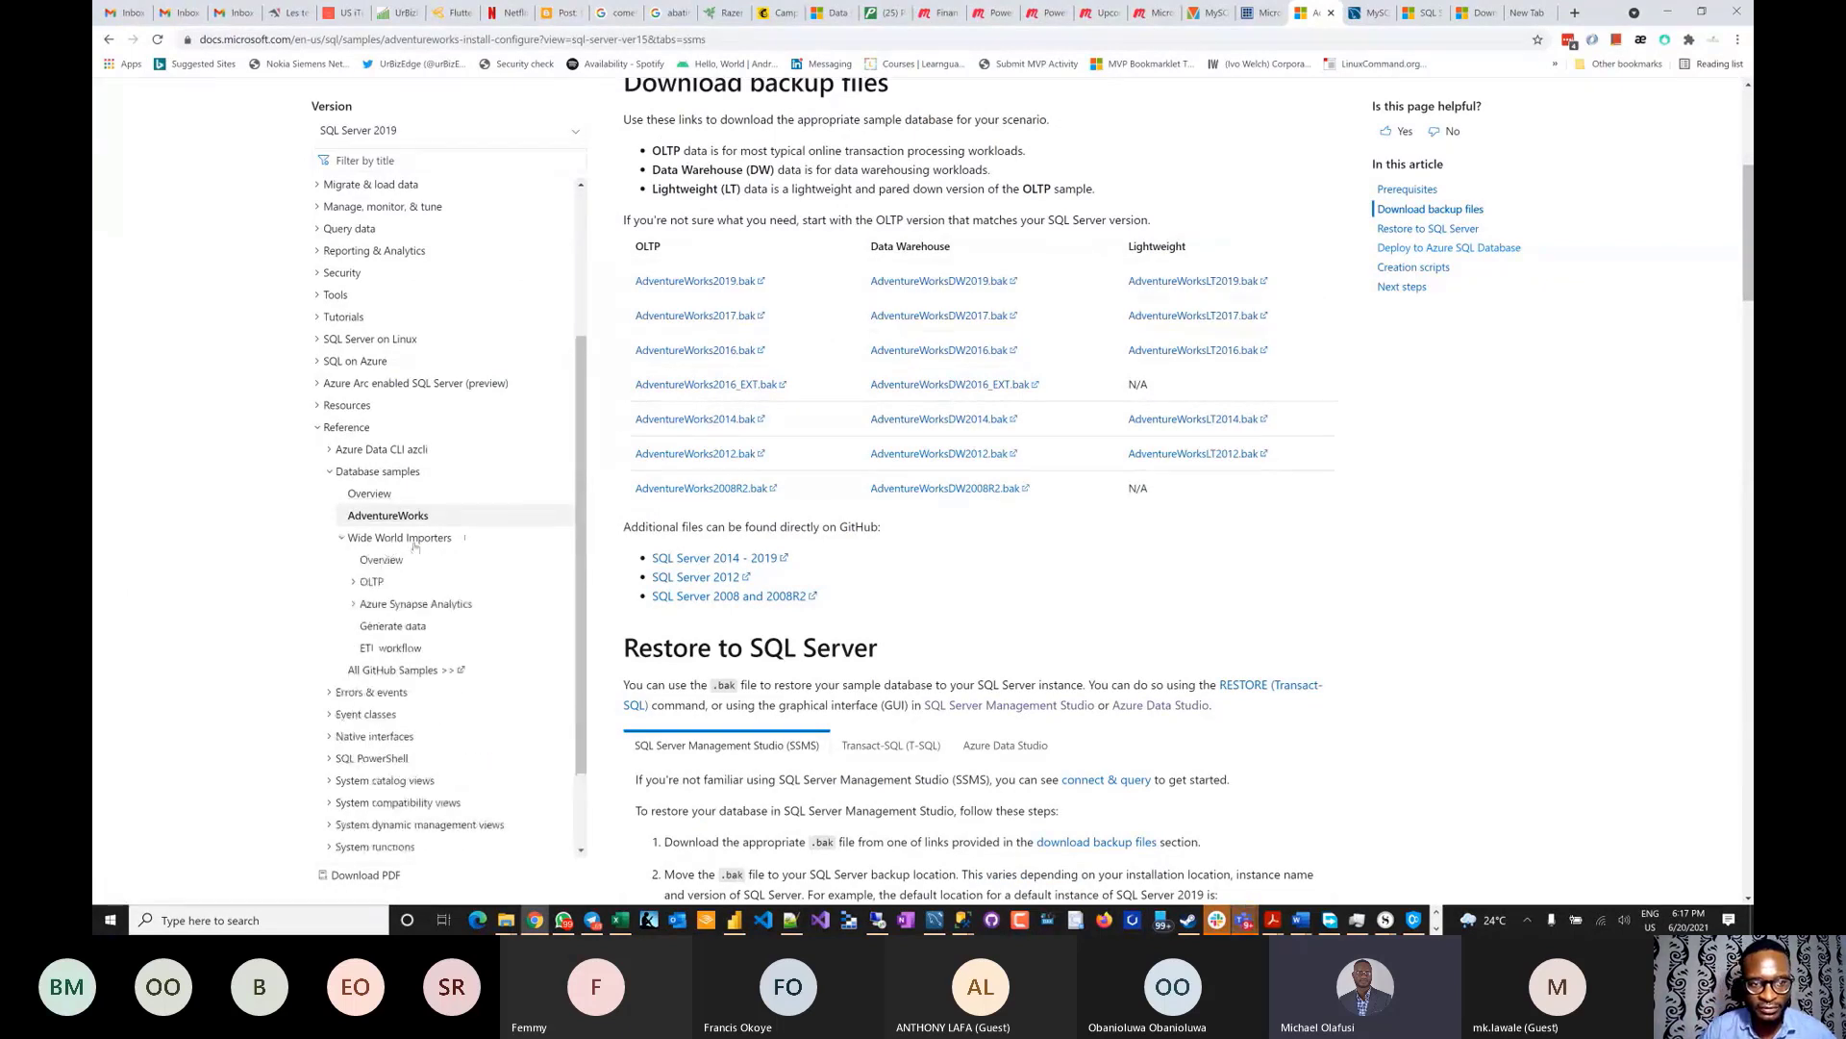
left_click(372, 581)
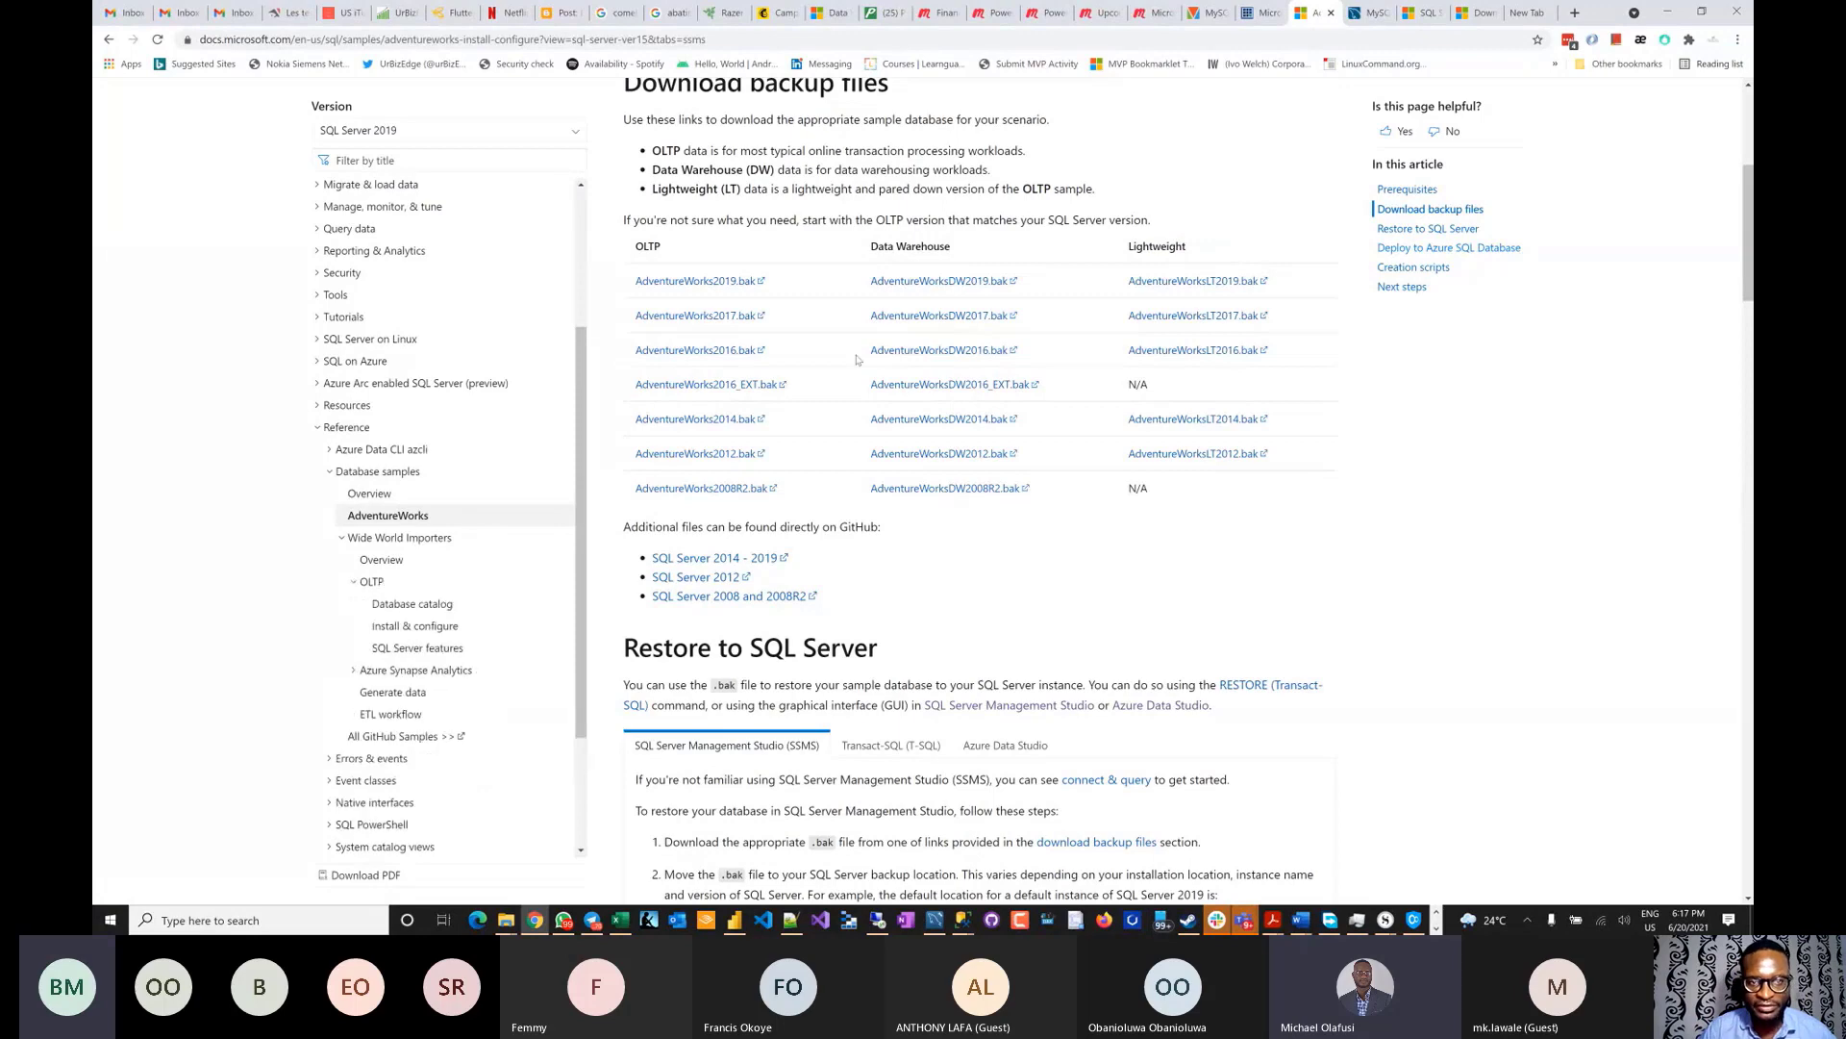
left_click(412, 604)
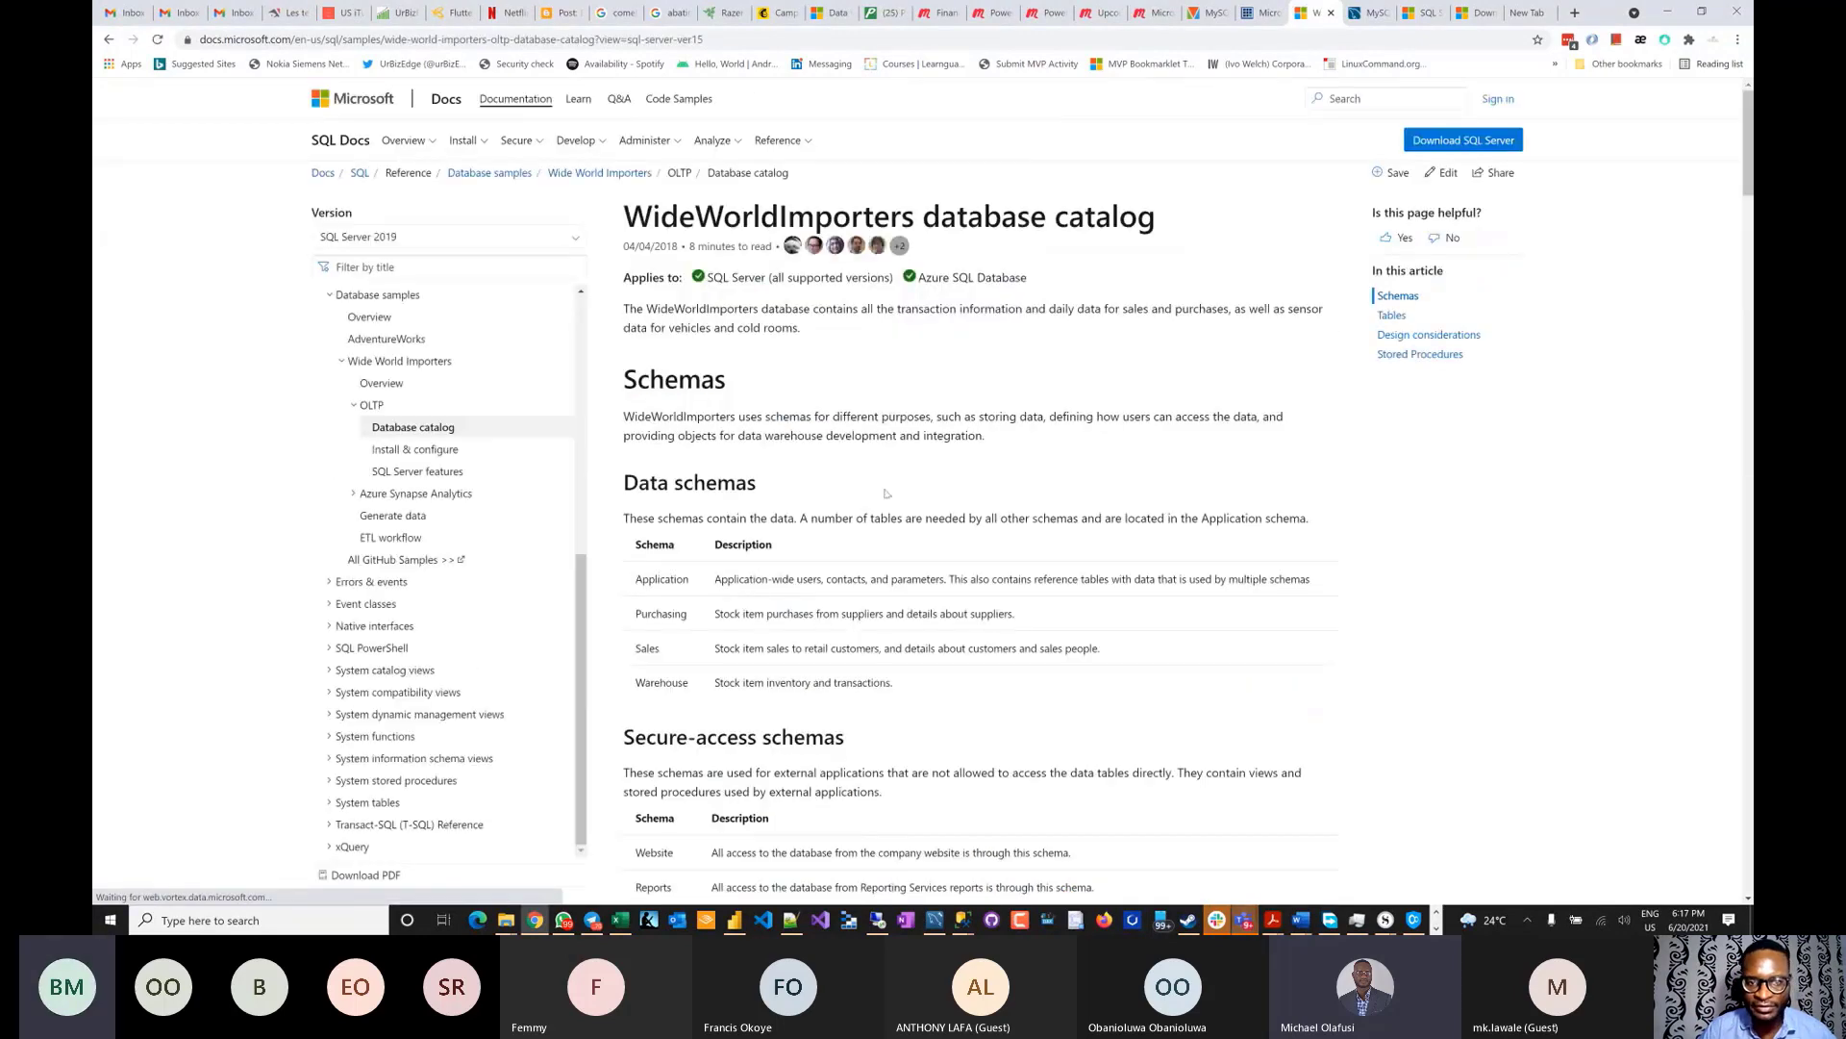
scroll(875, 480, "down", 5)
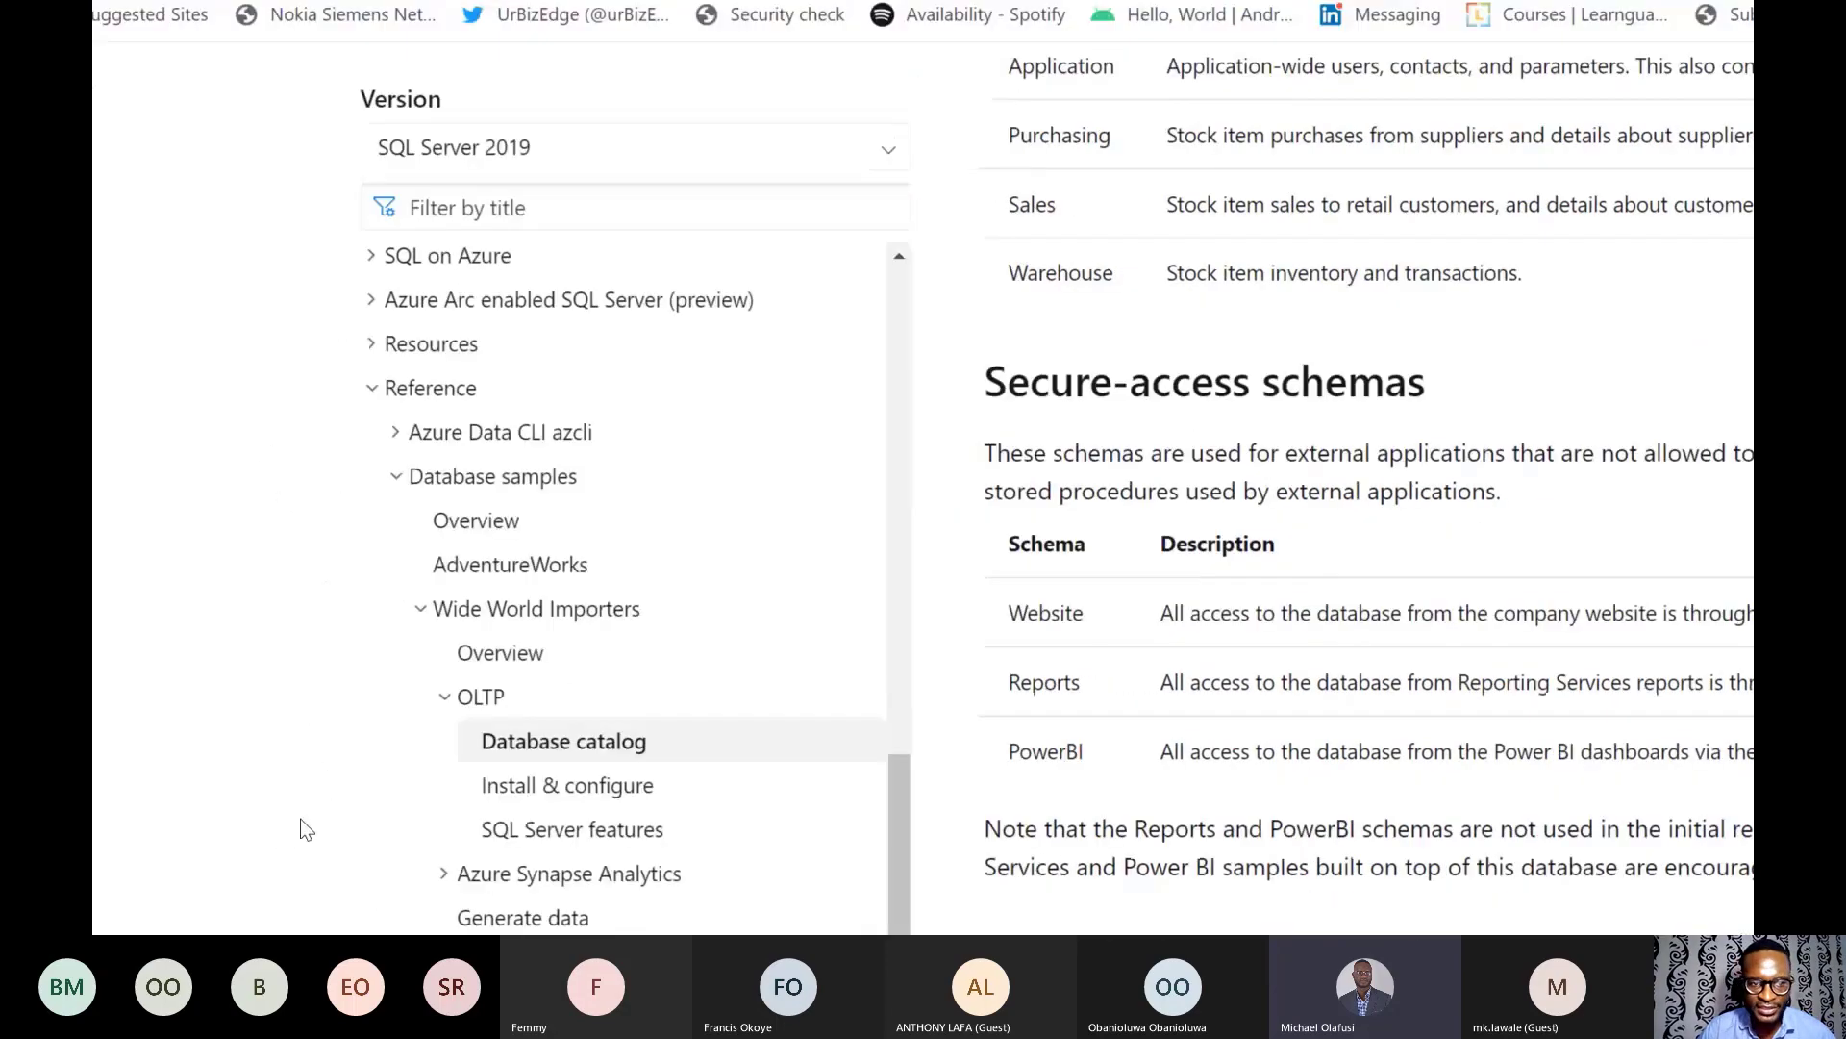
left_click(558, 481)
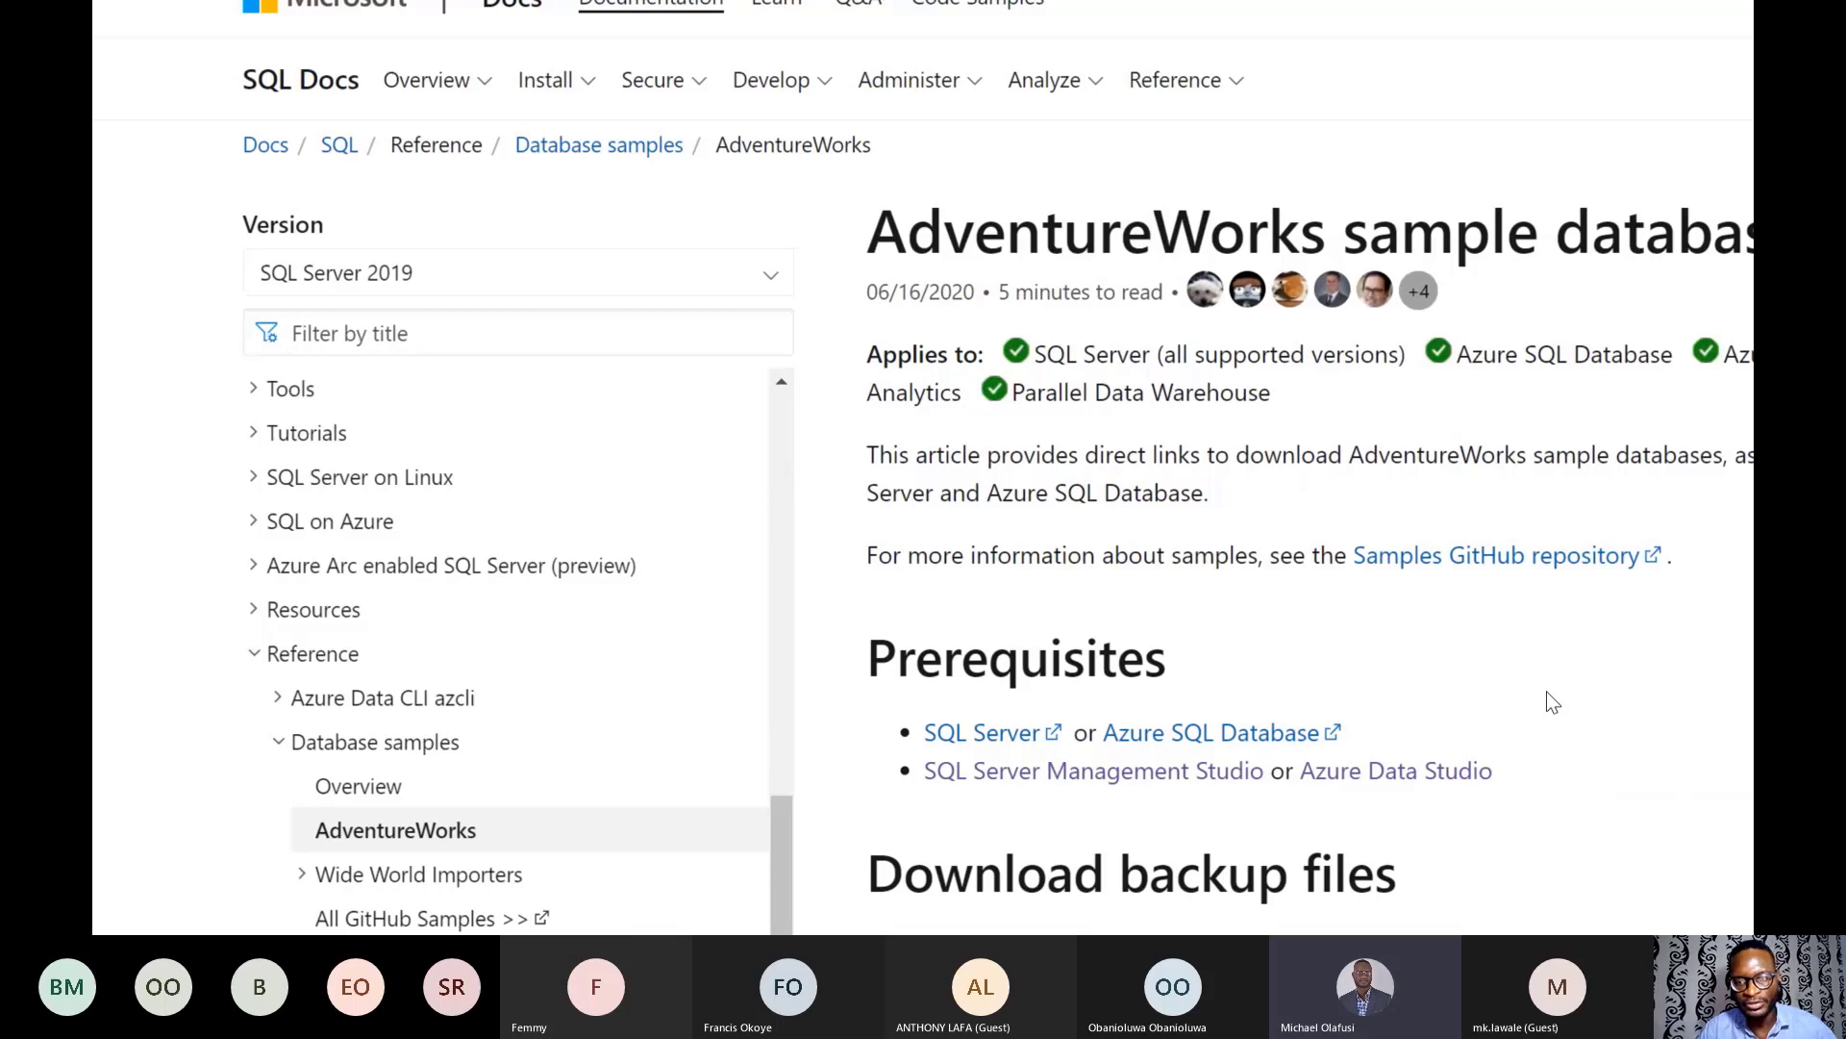
scroll(869, 449, "down", 2)
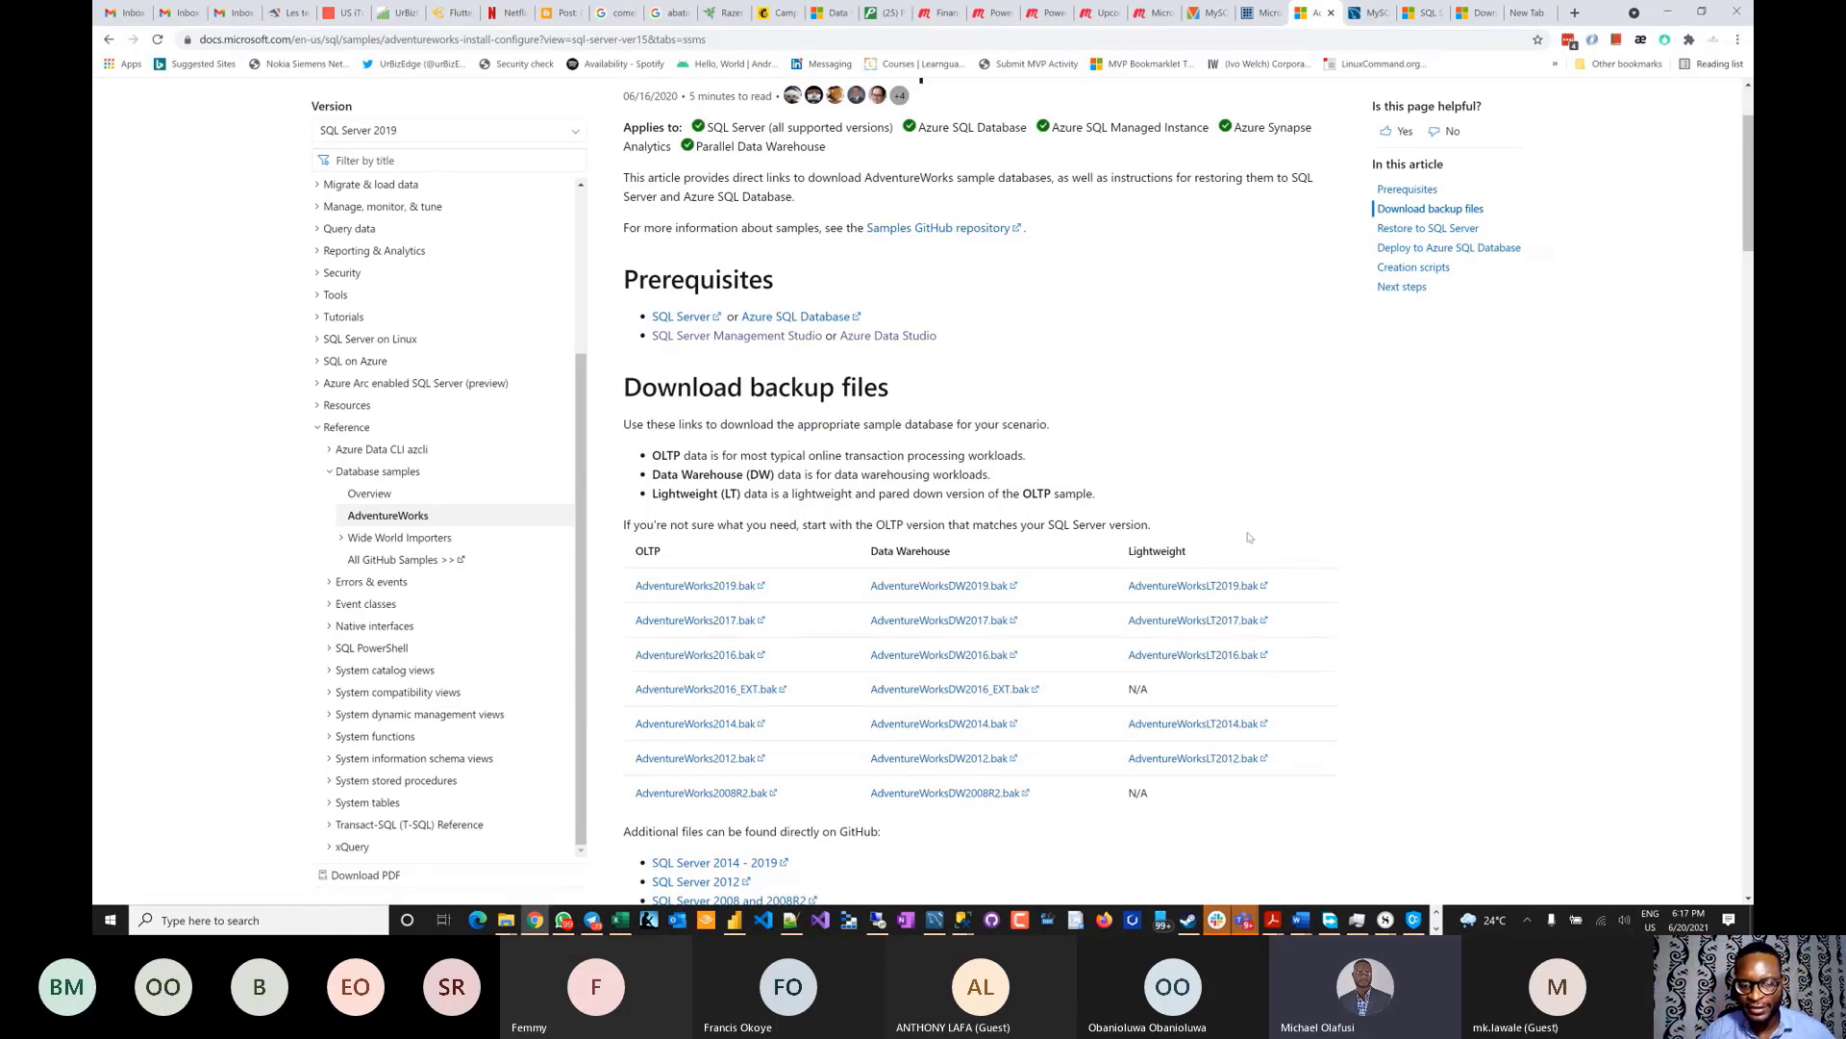
- Load azure.microsoft.com in a new tab and go via My account to the Azure portal
left_click(1536, 15)
type("azur")
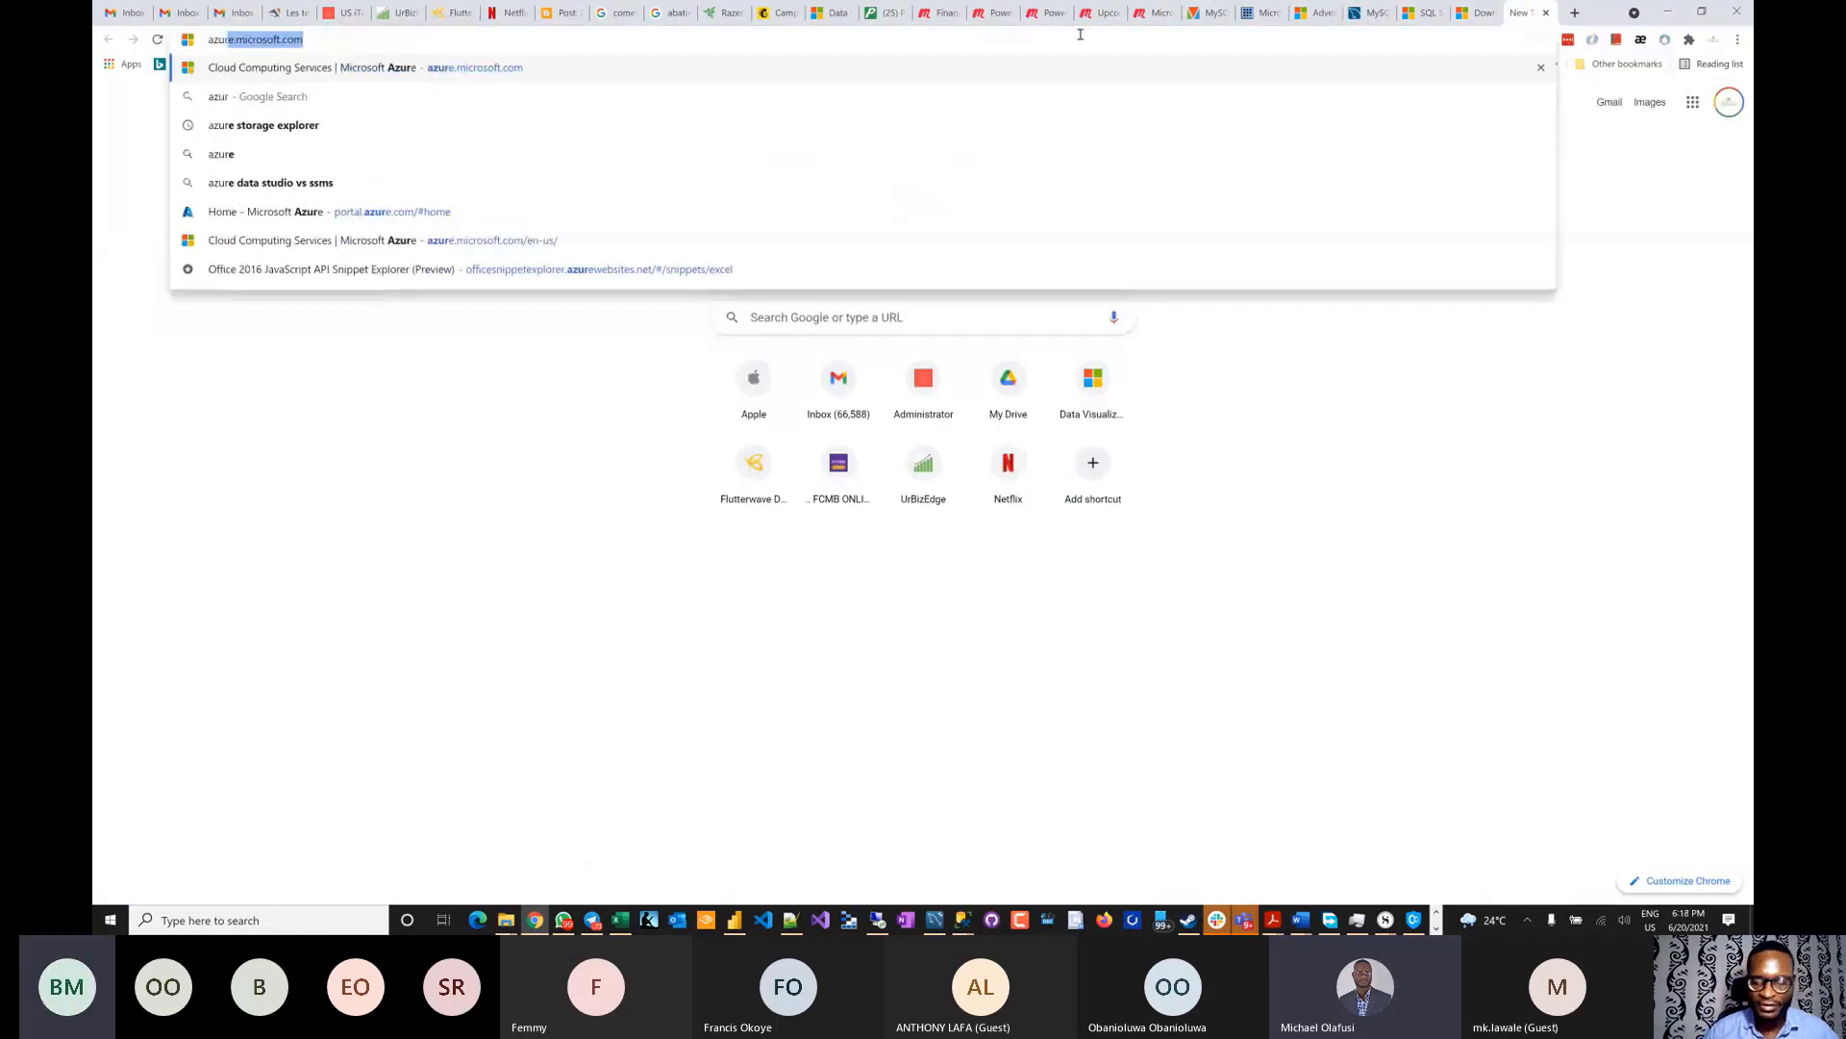
key("Return")
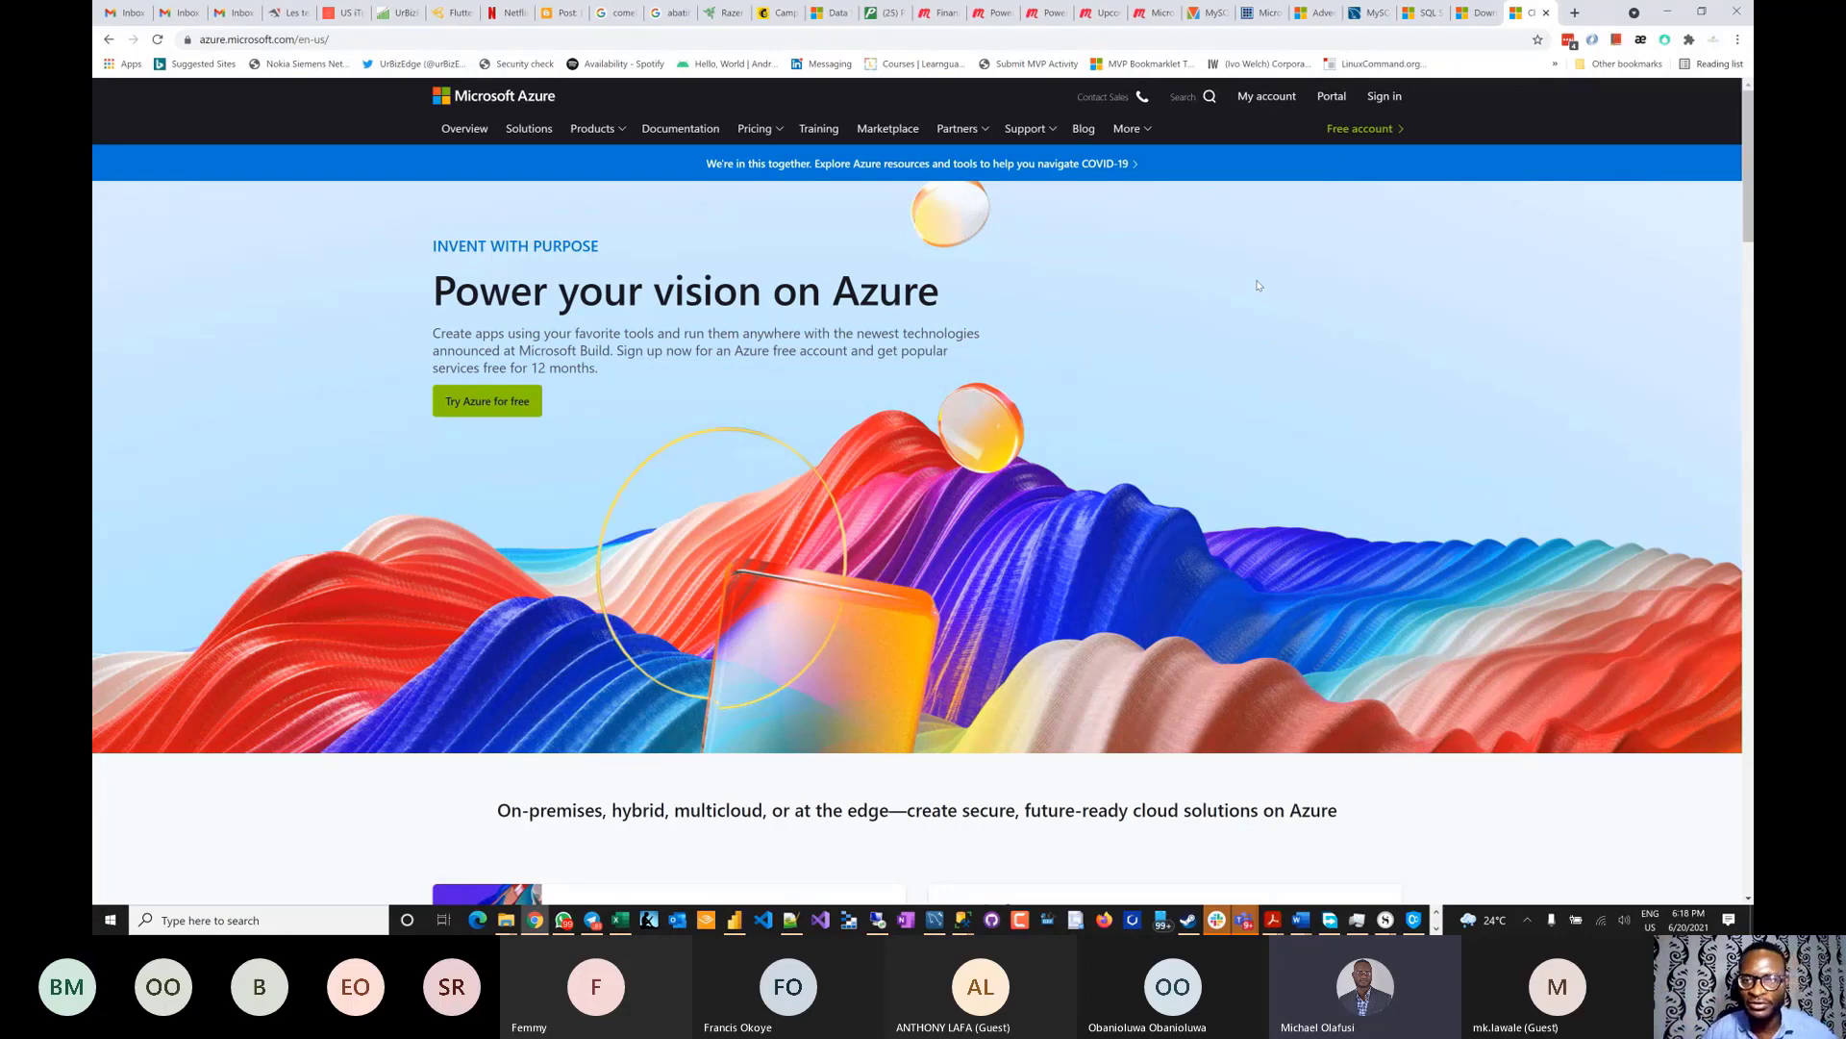
scroll(1259, 286, "up", 3)
scroll(1259, 288, "down", 3)
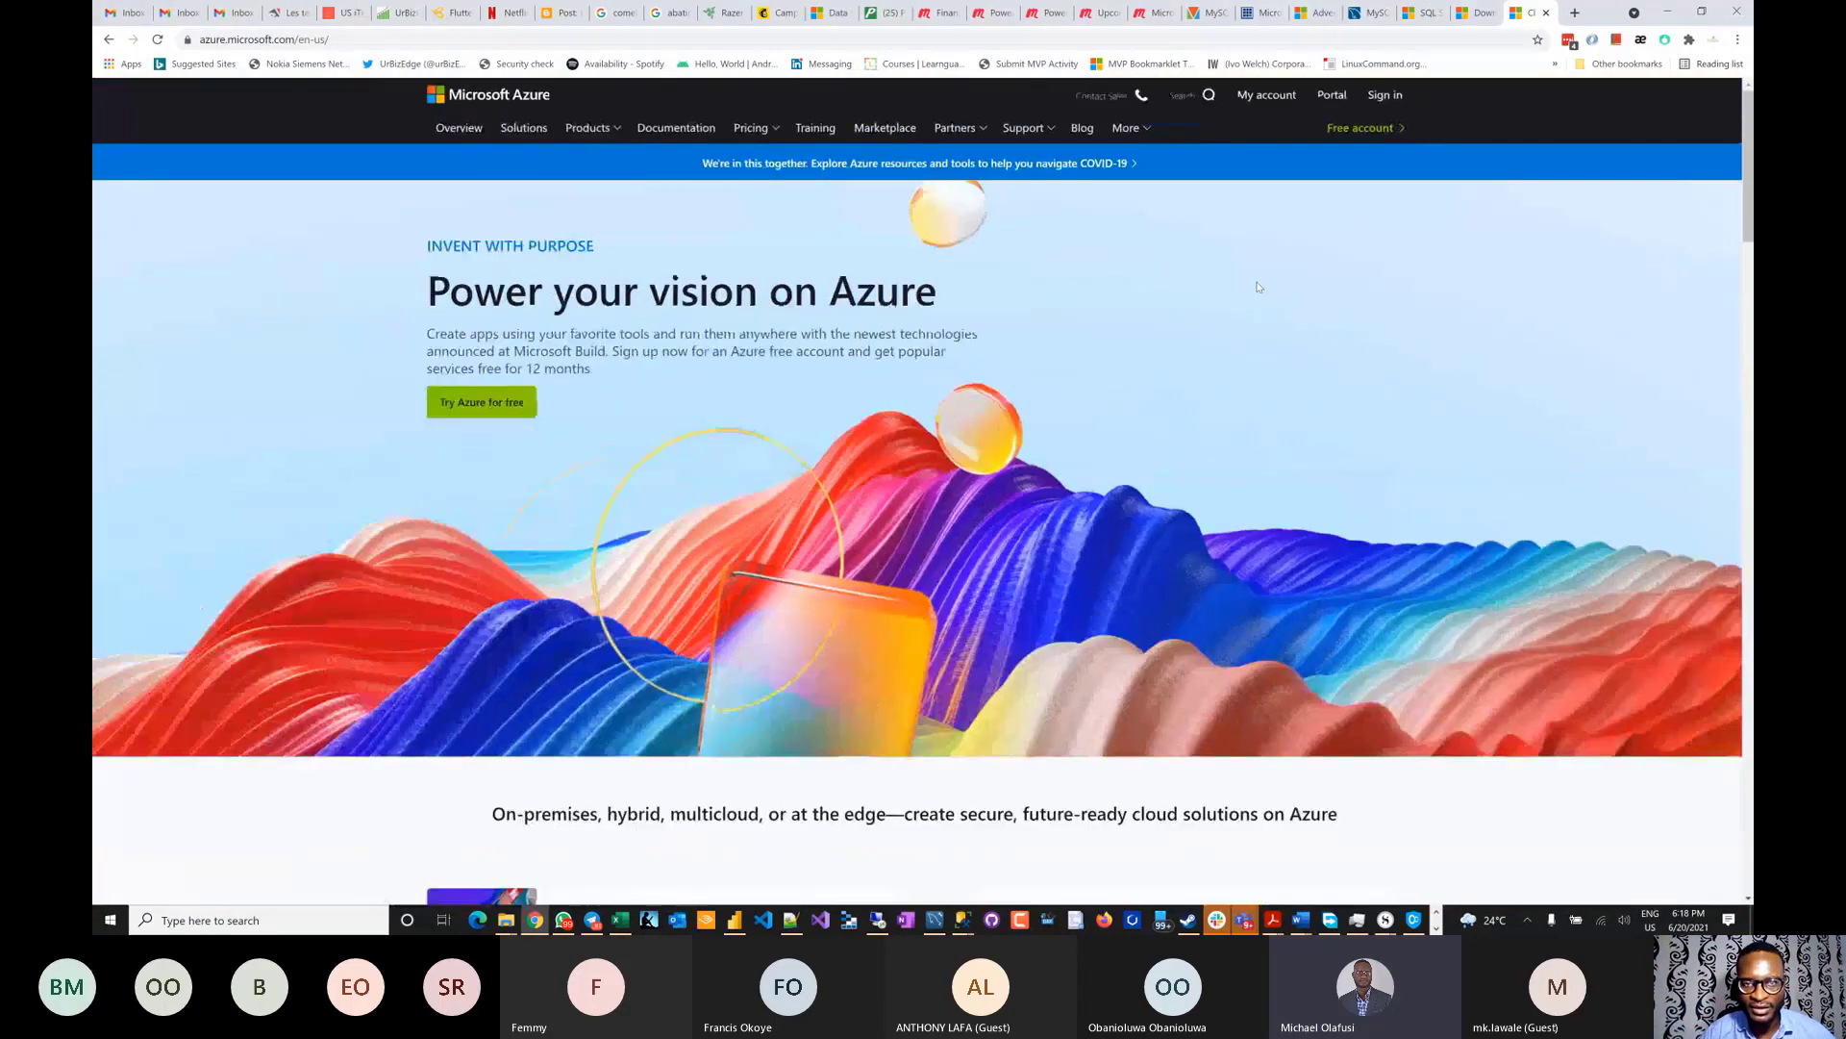
scroll(1259, 286, "up", 2)
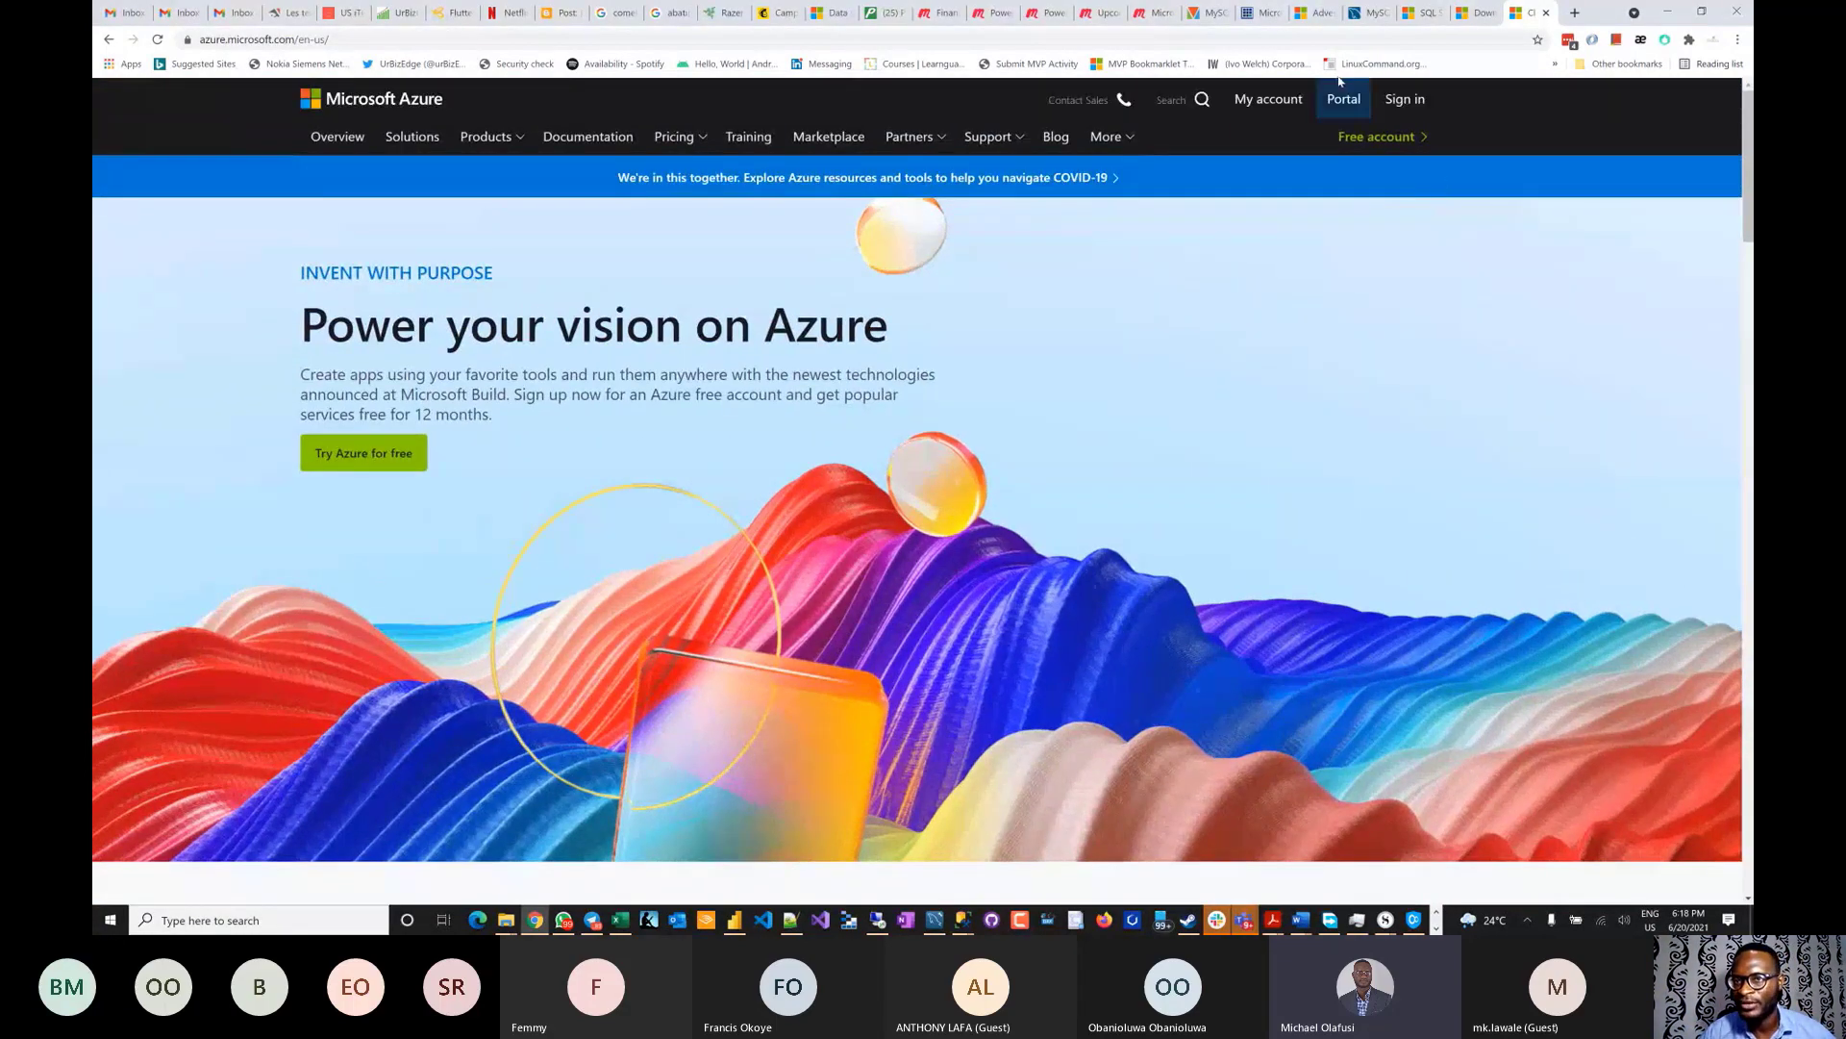
left_click(1268, 108)
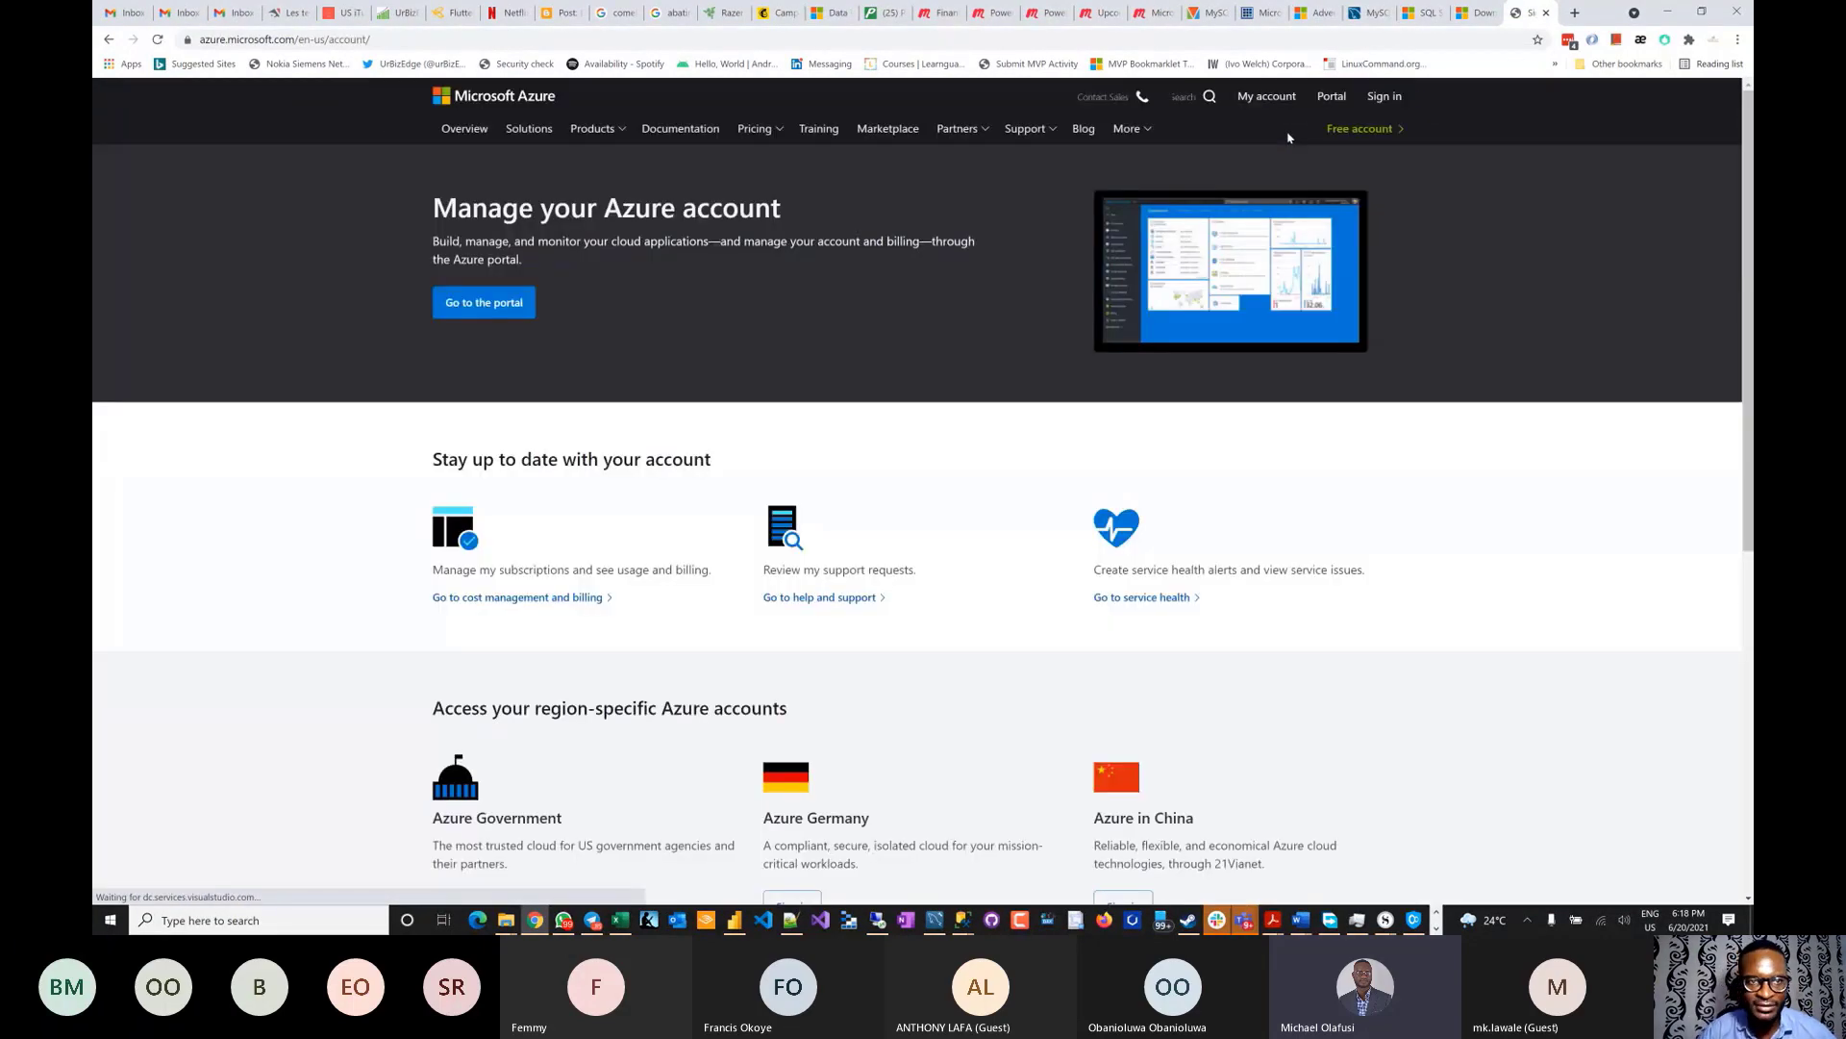
left_click(494, 302)
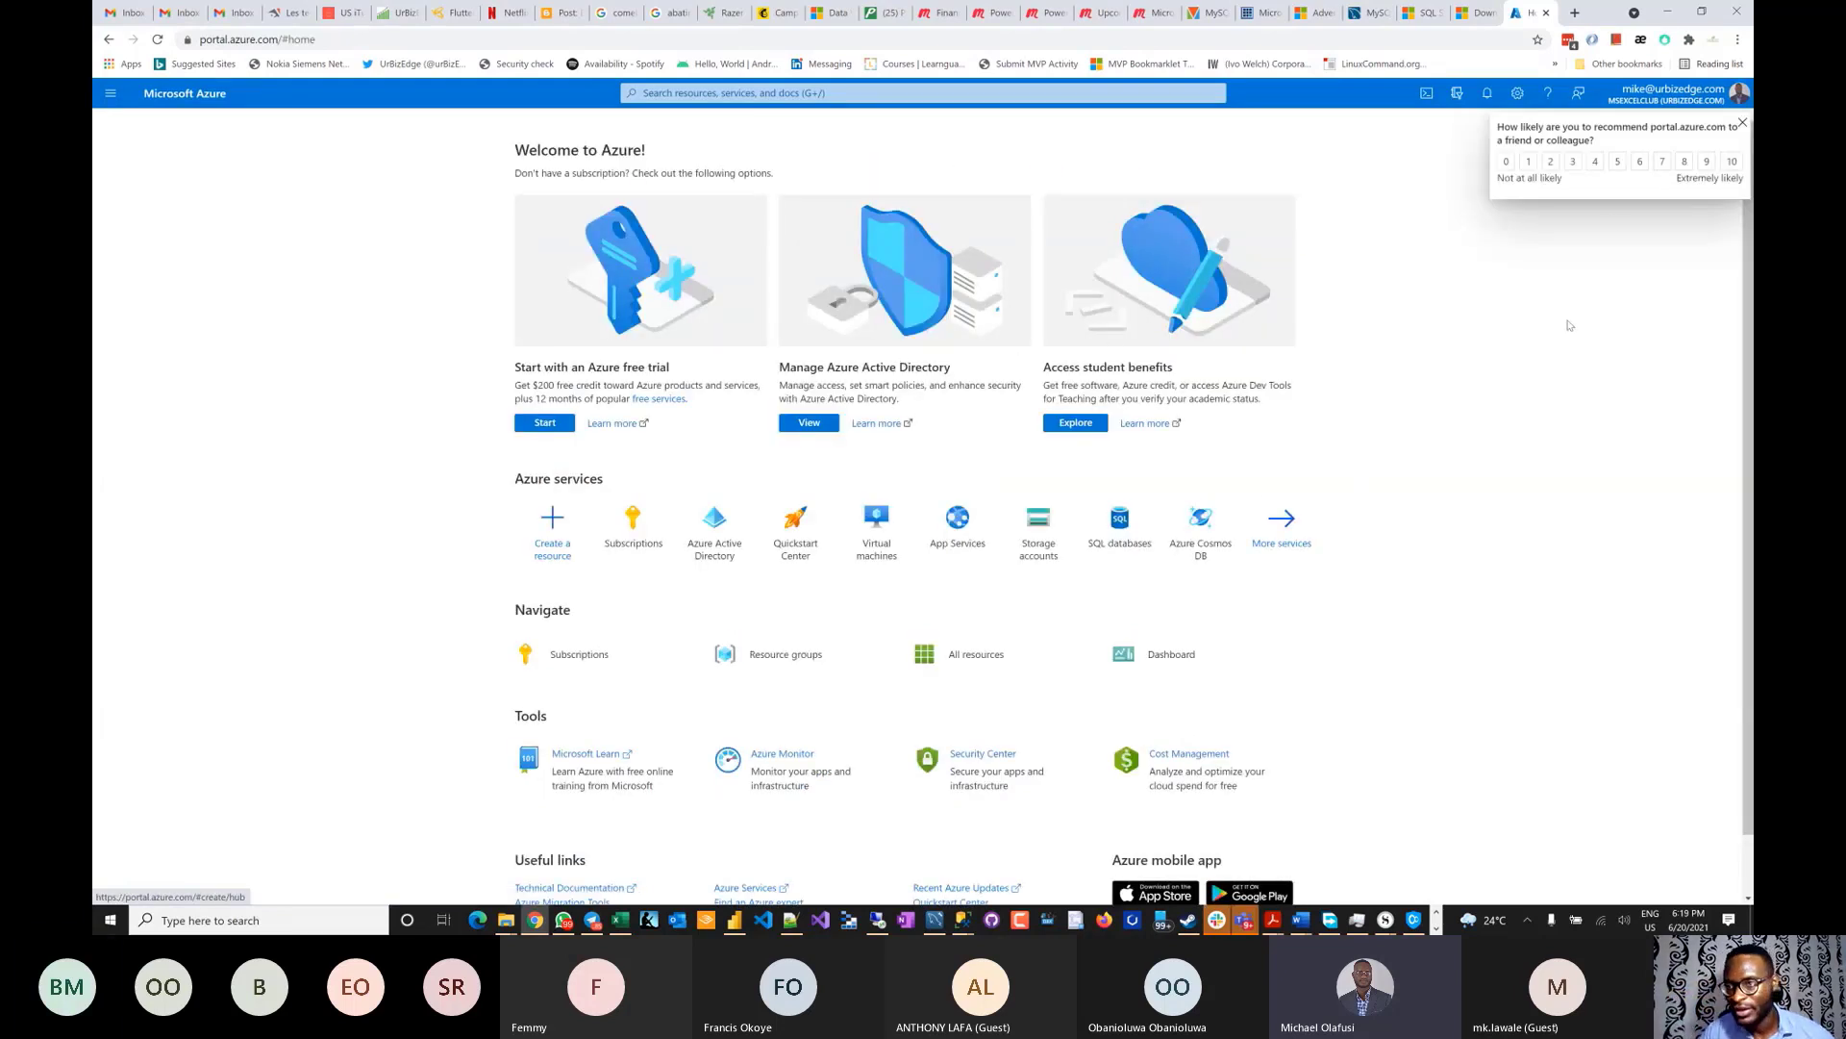
- Dismiss the portal feedback survey and review the signed-in account's directories
left_click(1741, 126)
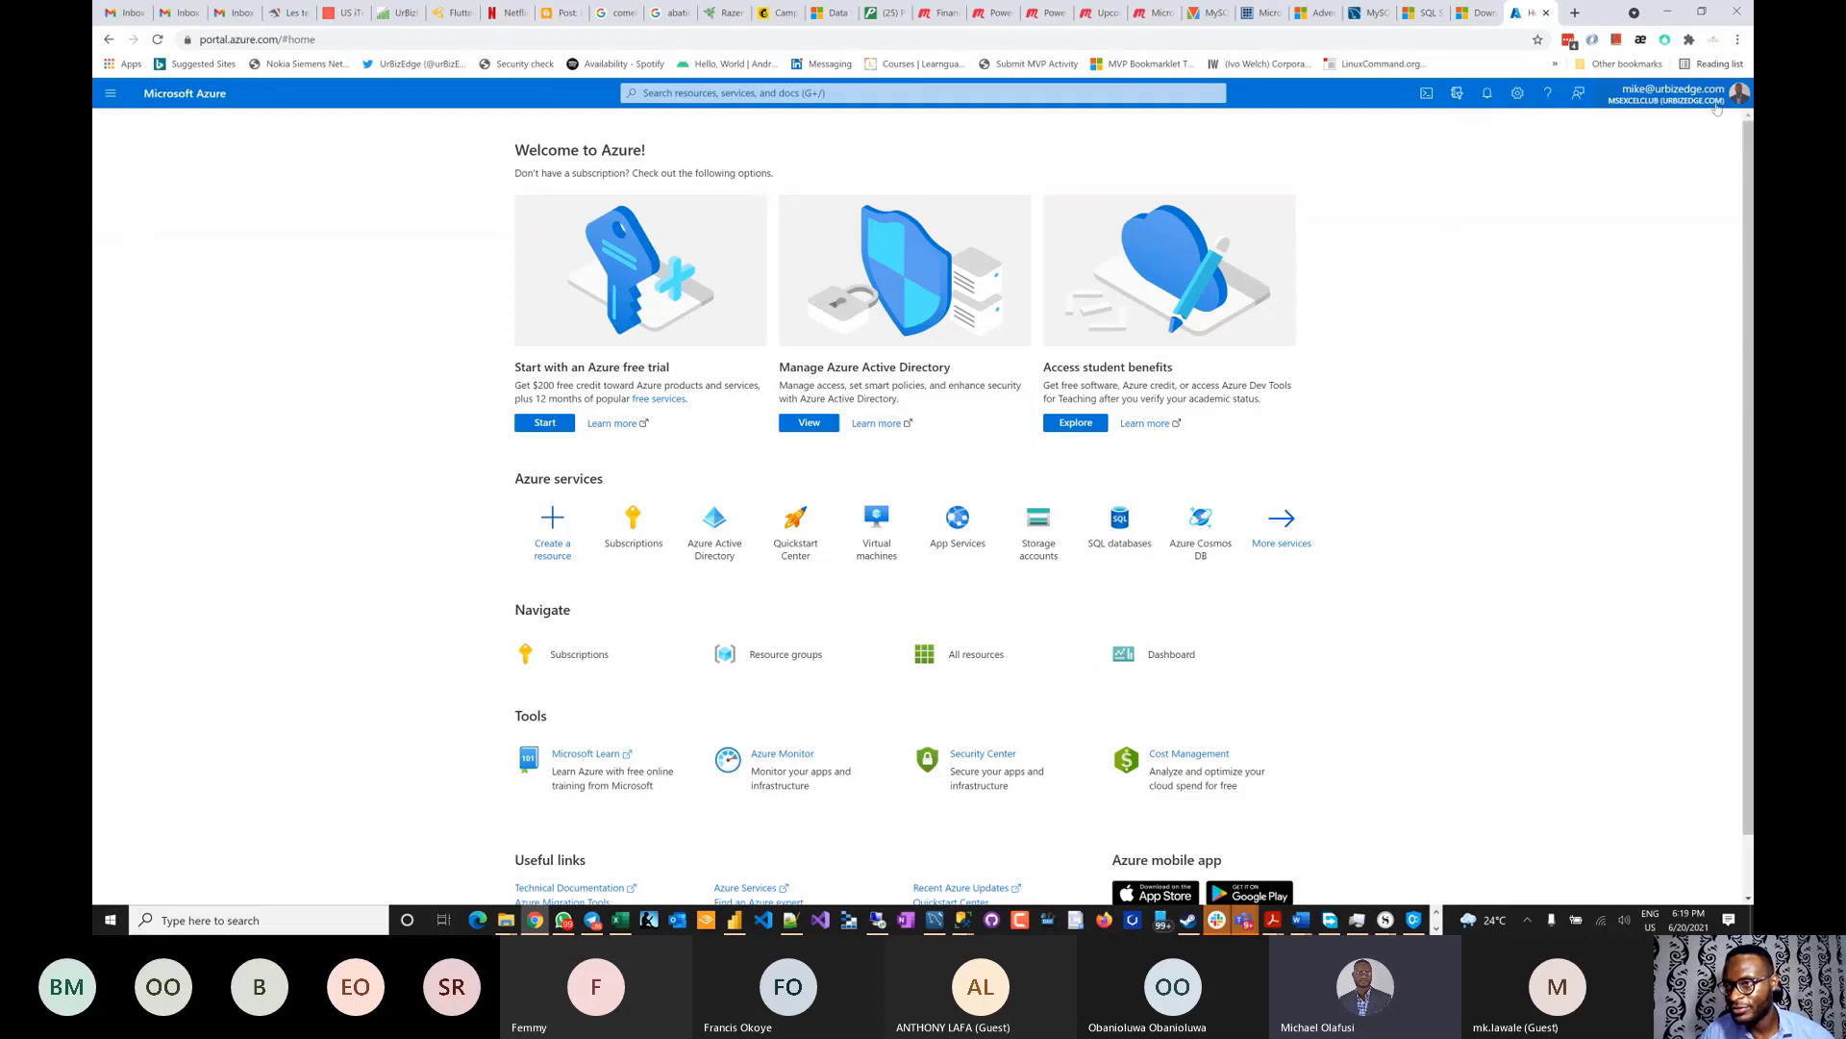
left_click(1705, 102)
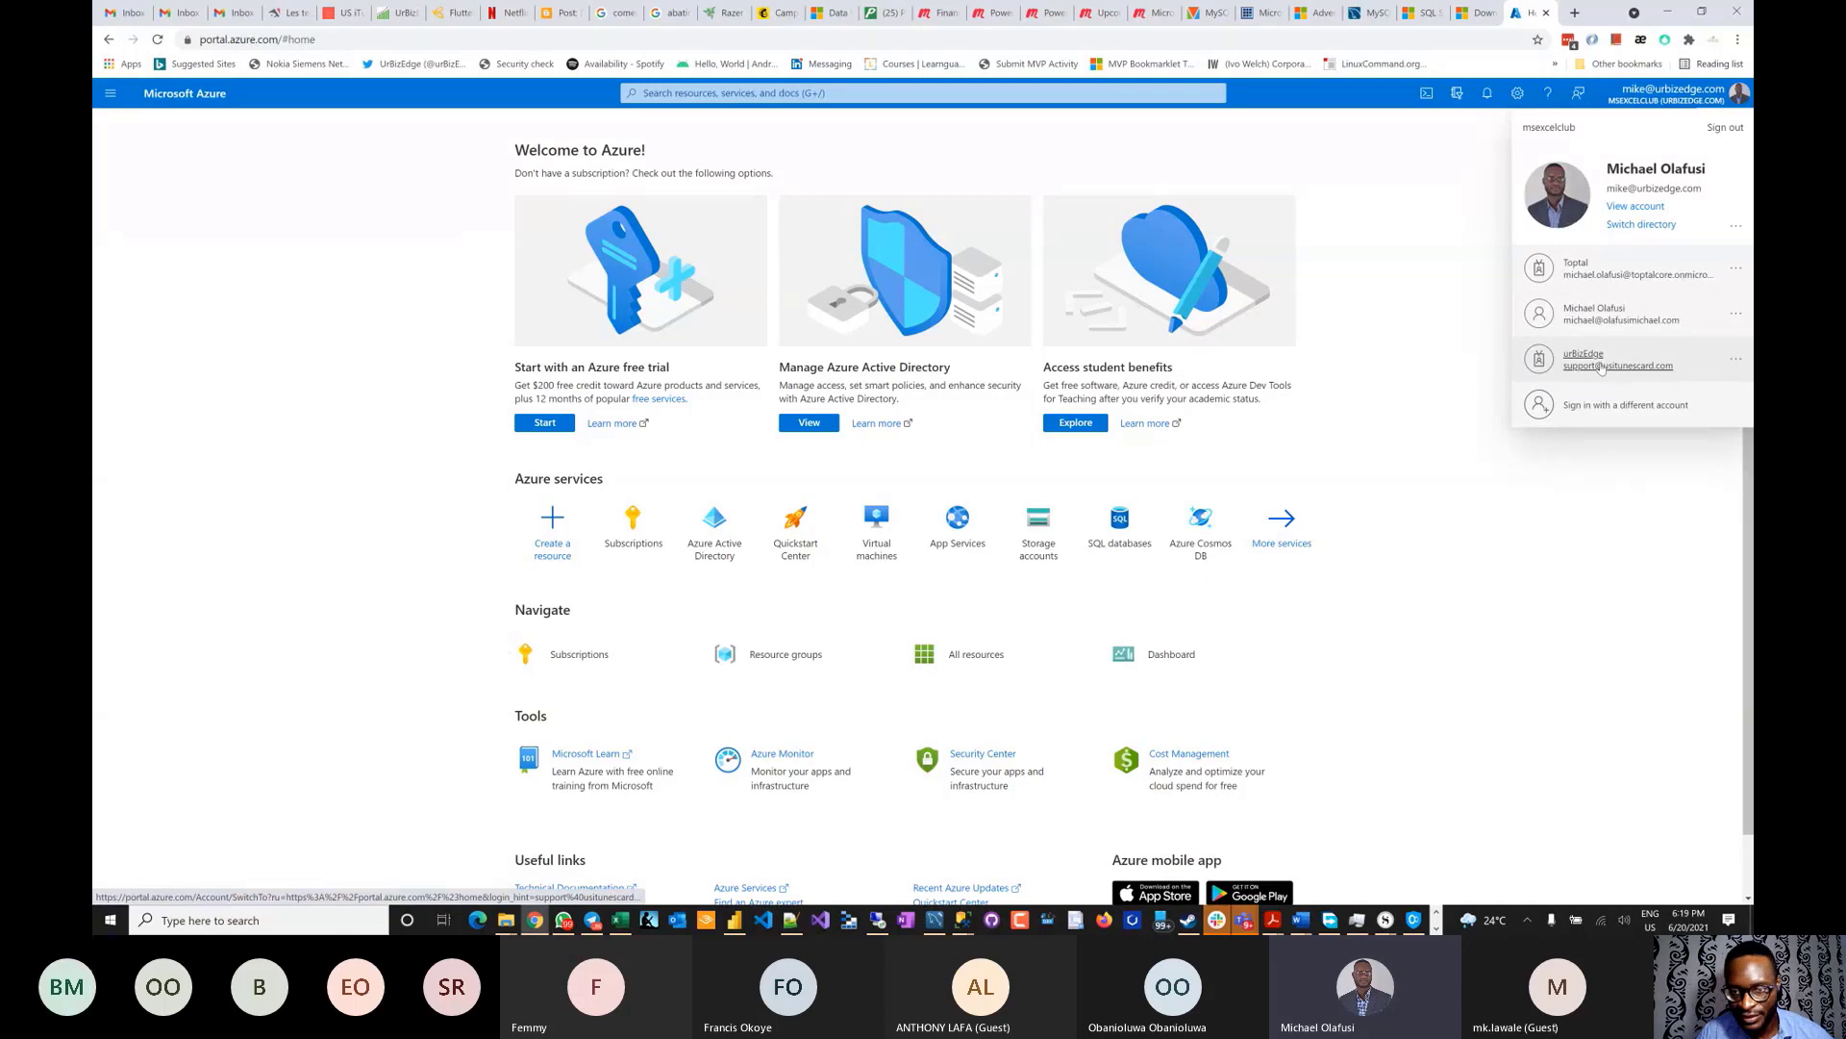
scroll(1282, 524, "down", 1)
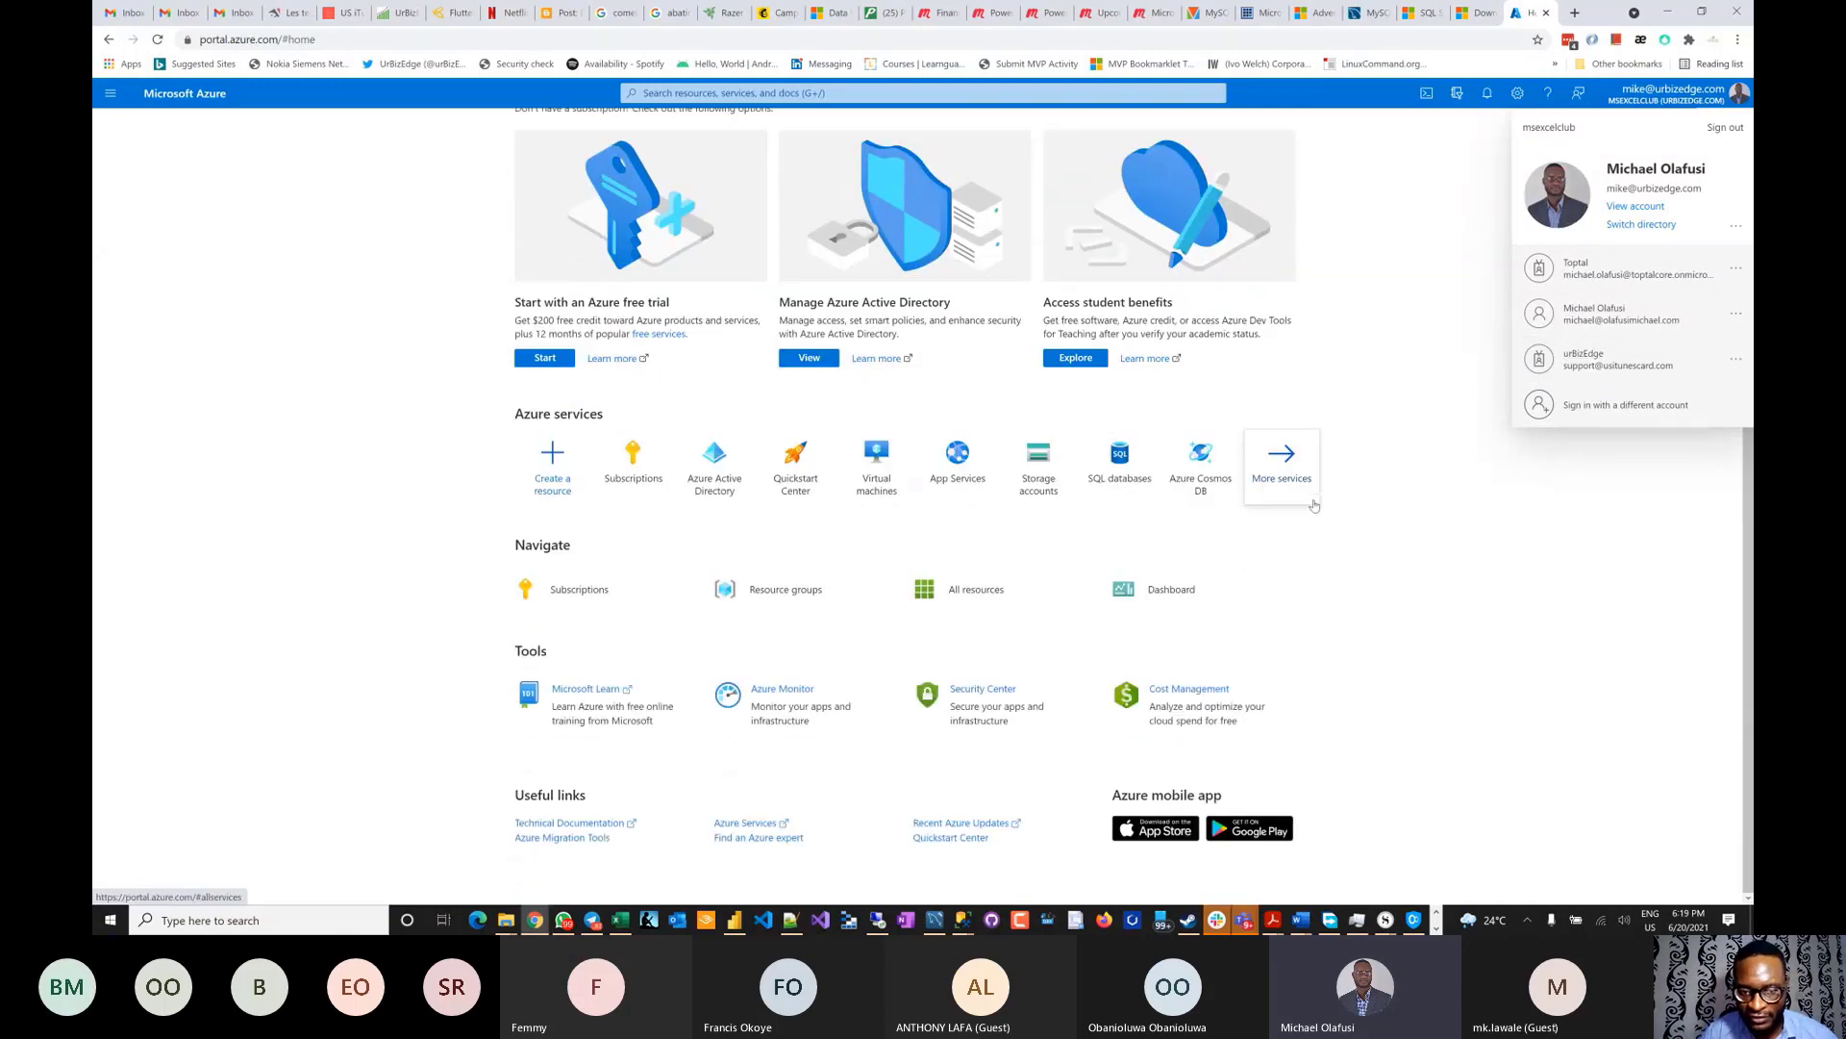
left_click(1451, 584)
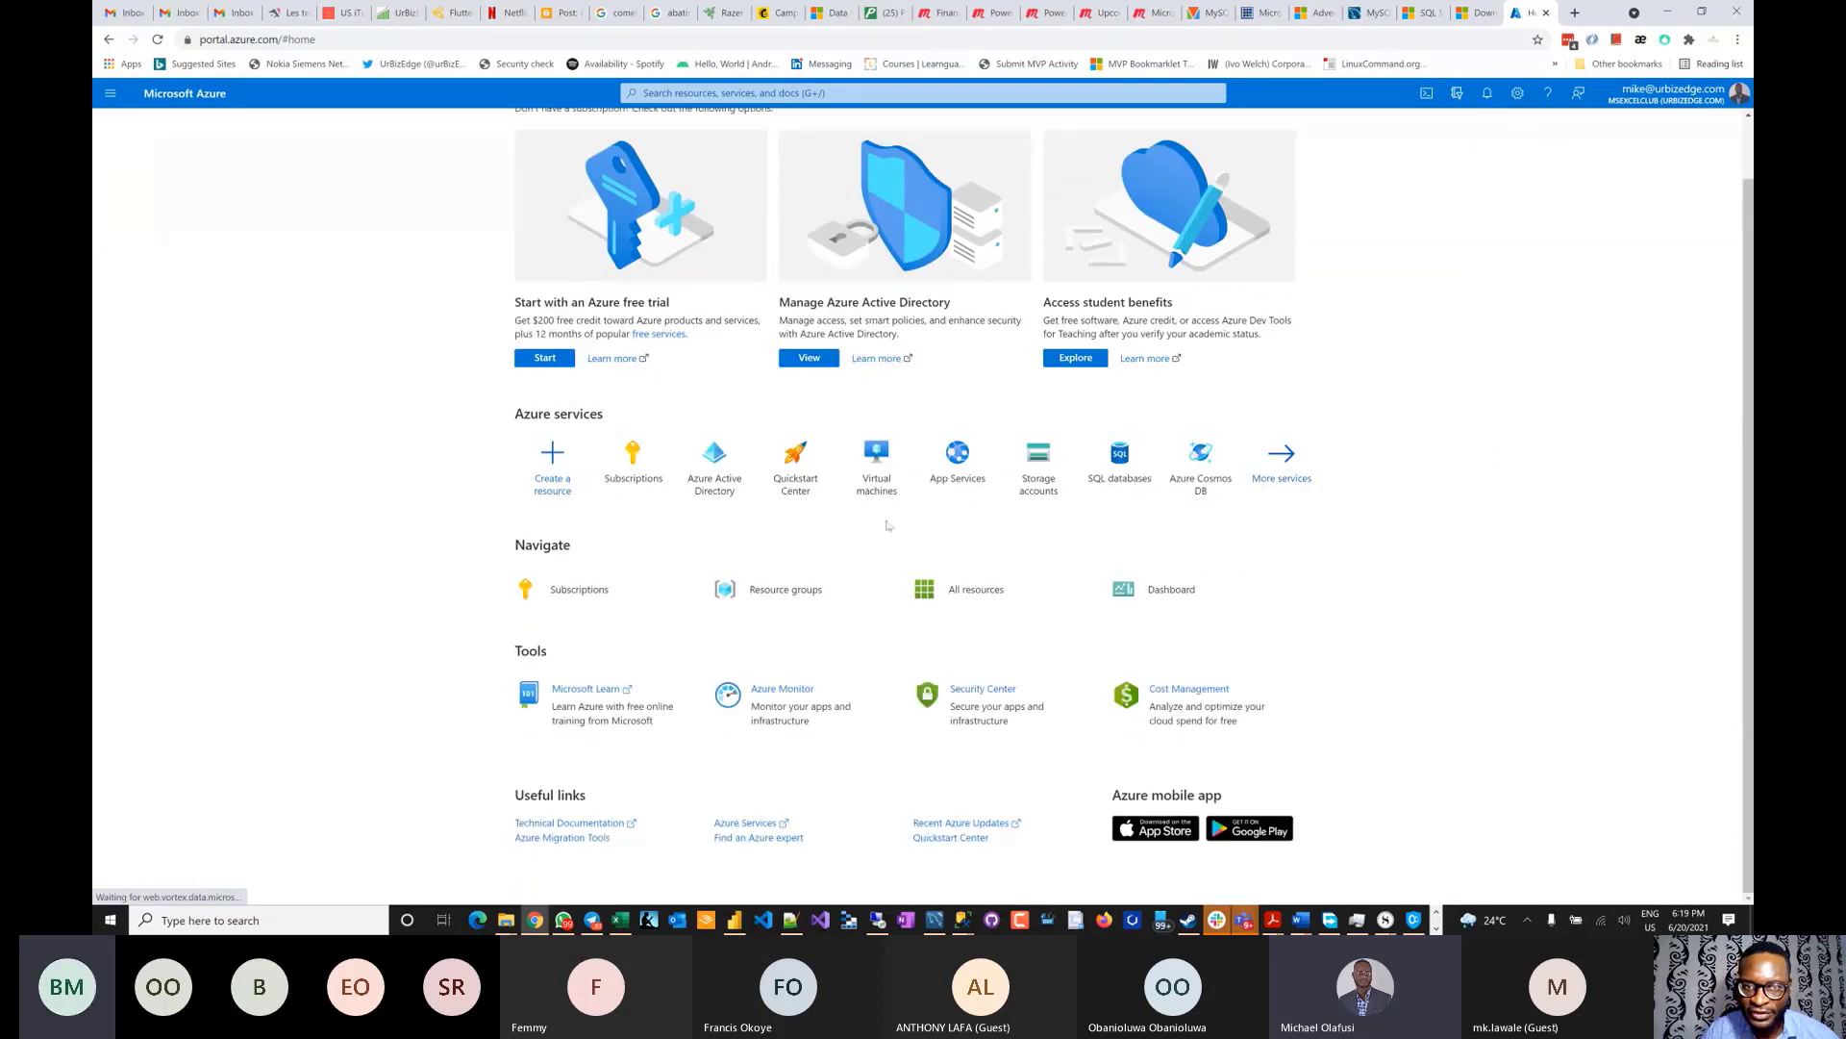
- Start the 'Start with an Azure free trial' signup from the portal home page
scroll(886, 524, "up", 1)
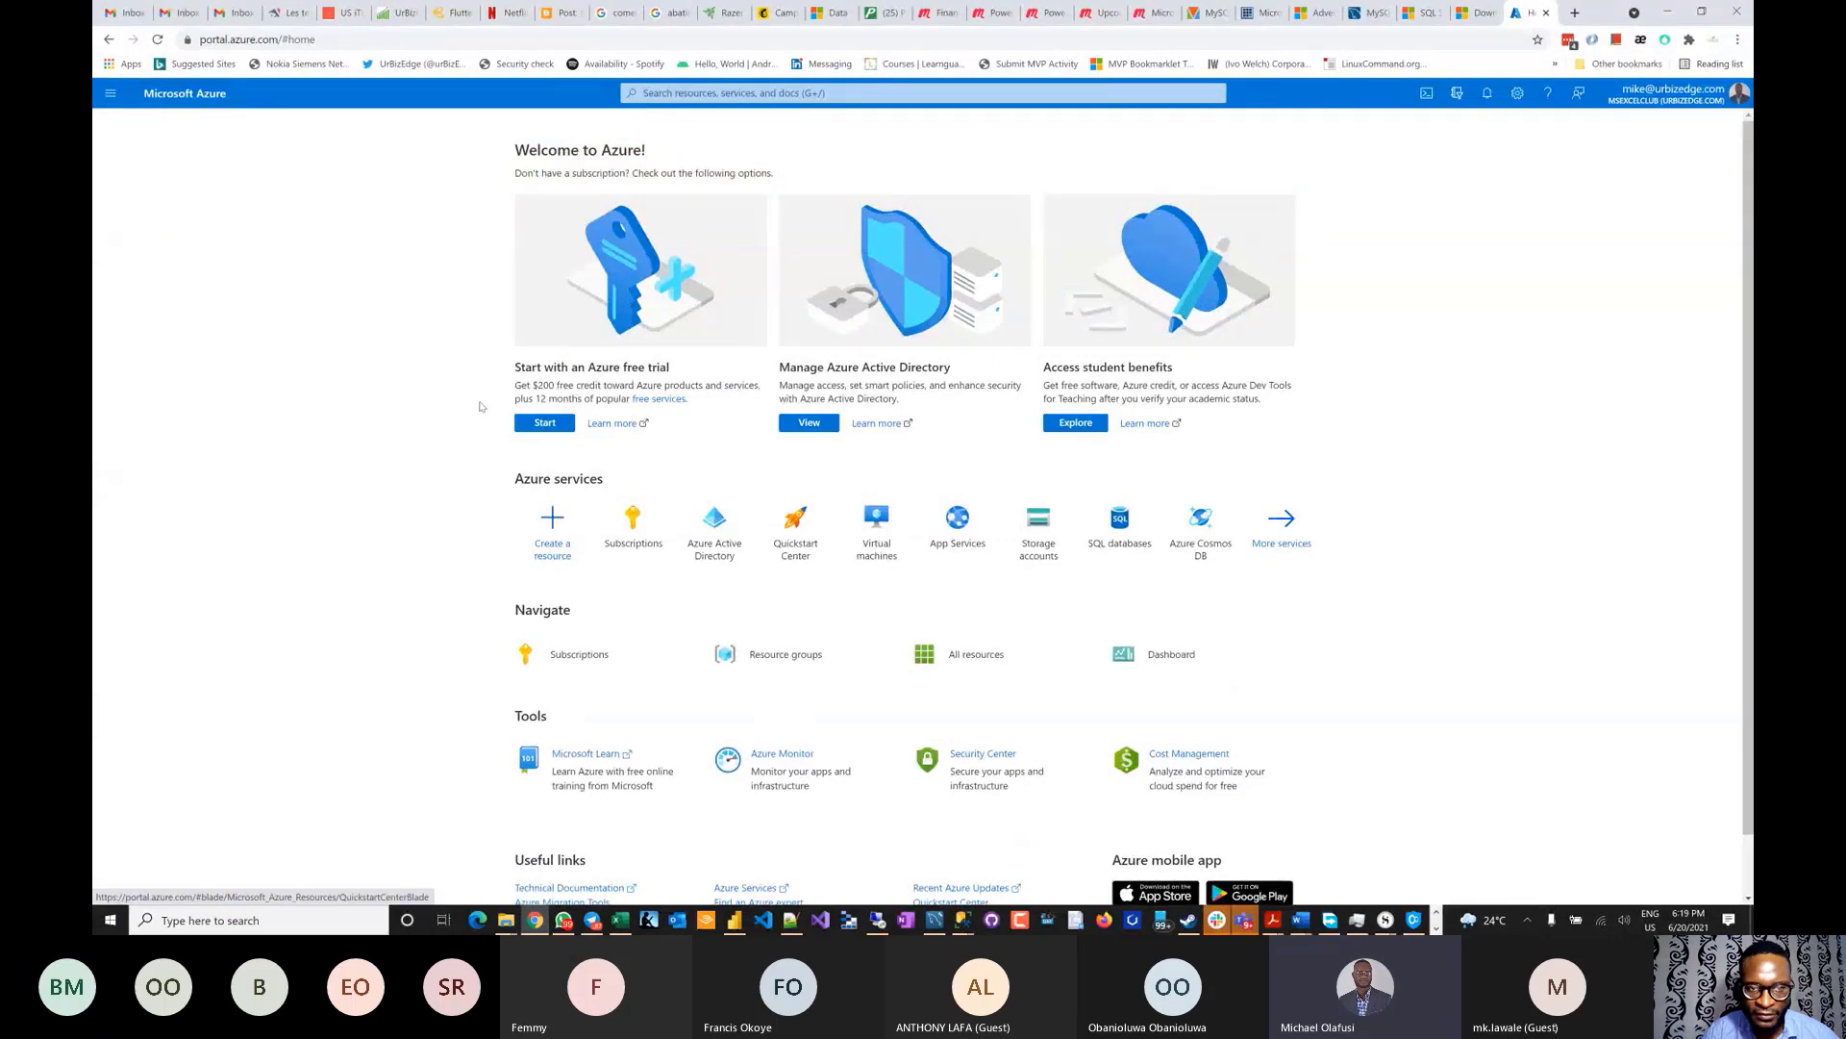
scroll(481, 406, "up", 2)
scroll(598, 385, "up", 2)
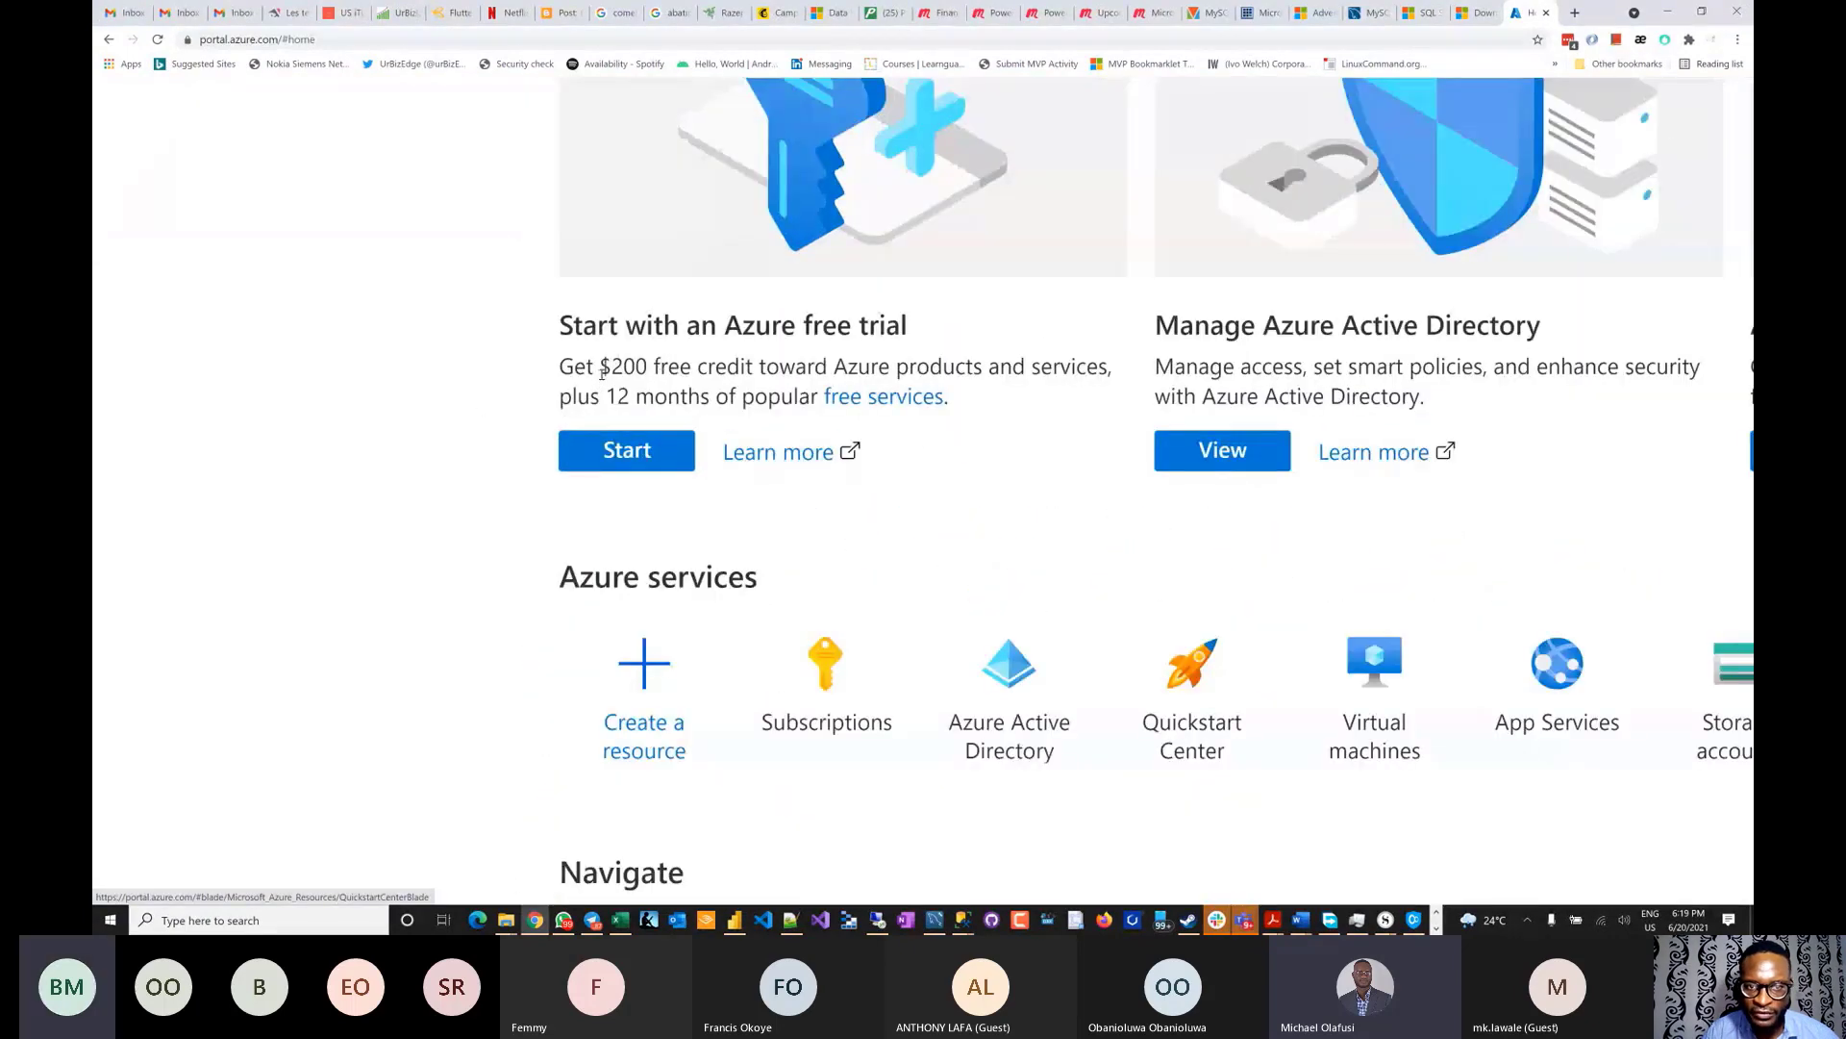
scroll(603, 373, "up", 2)
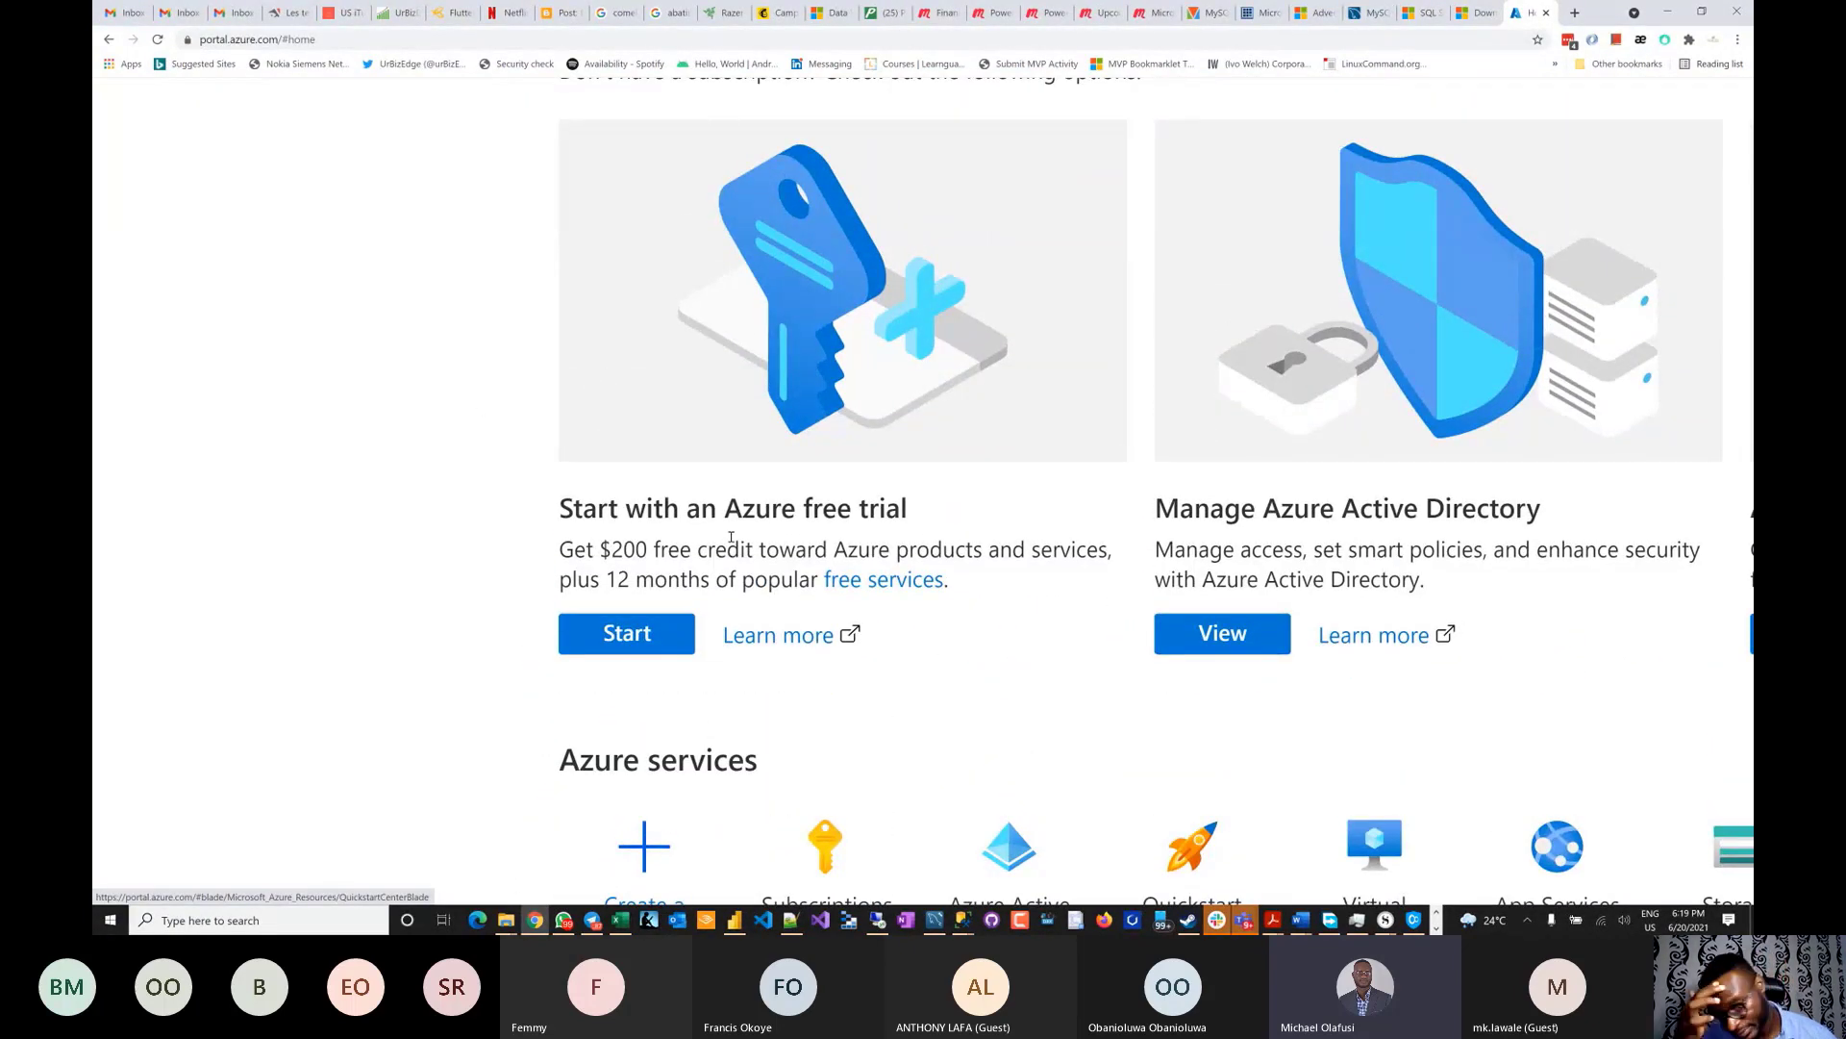
scroll(722, 481, "down", 3)
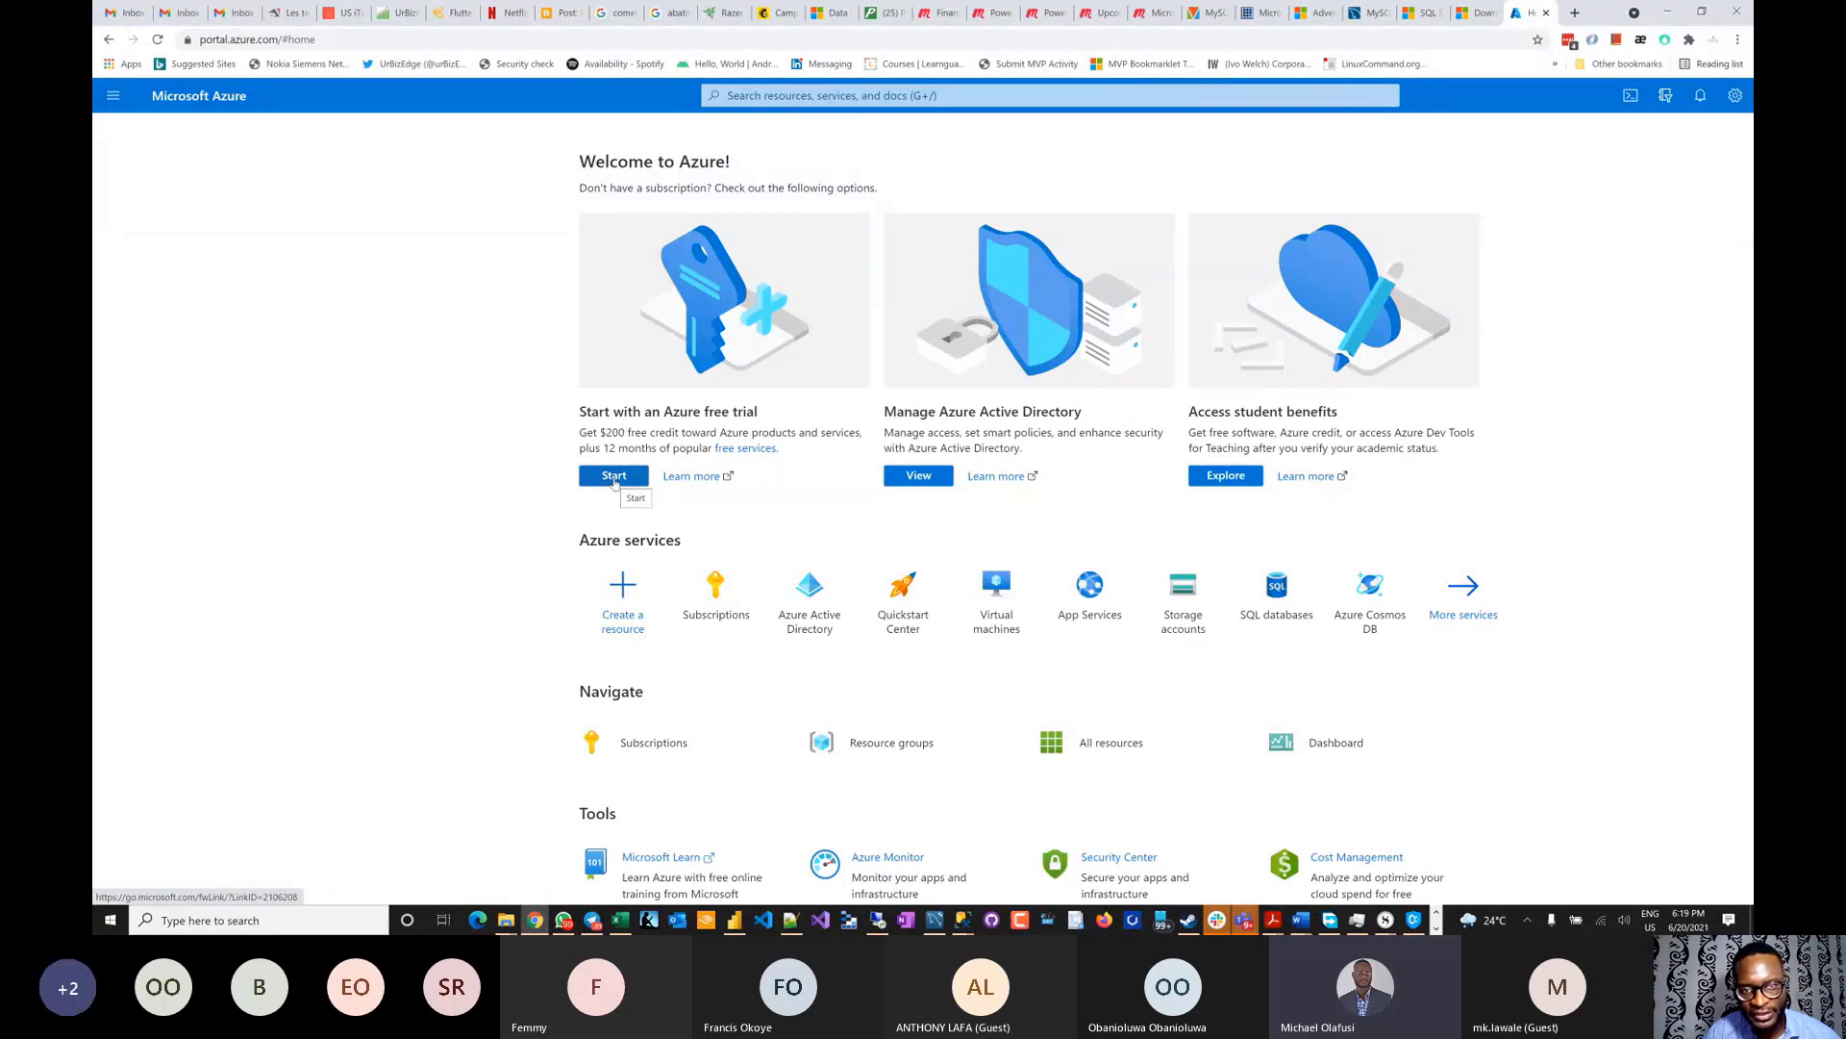
scroll(613, 480, "up", 3)
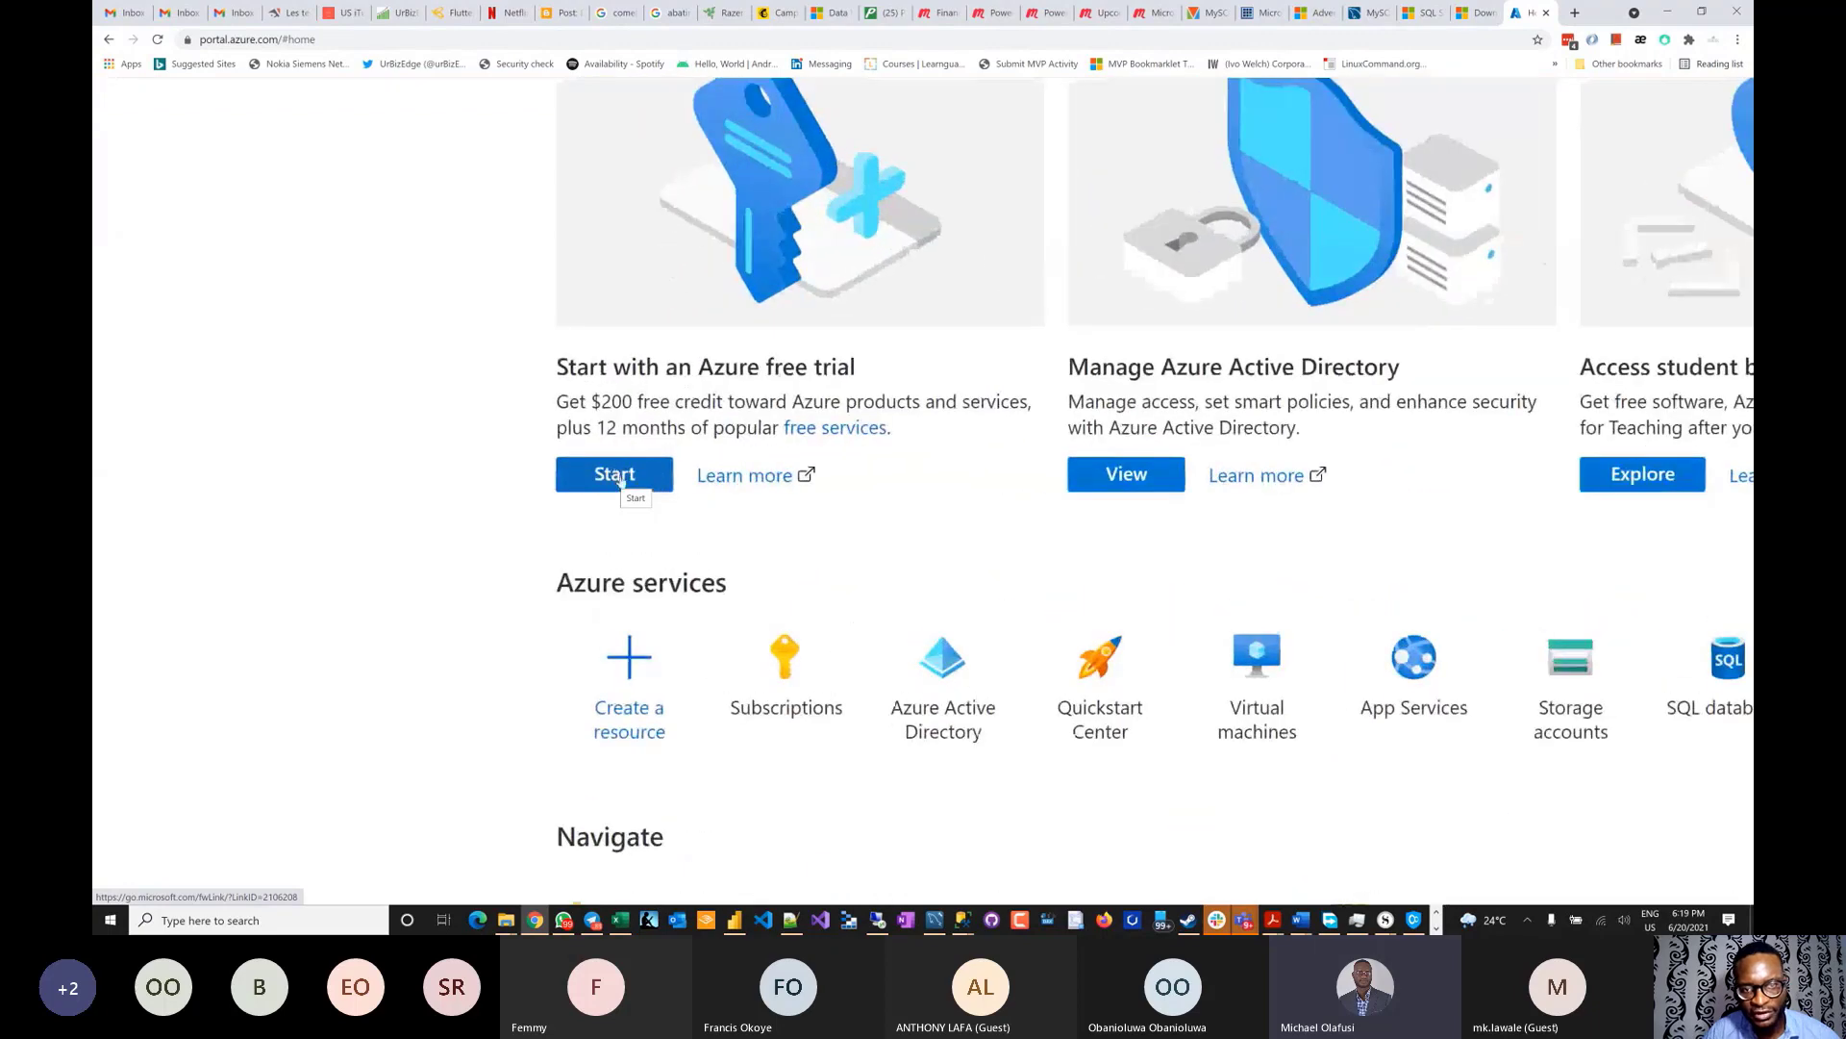
left_click(620, 479)
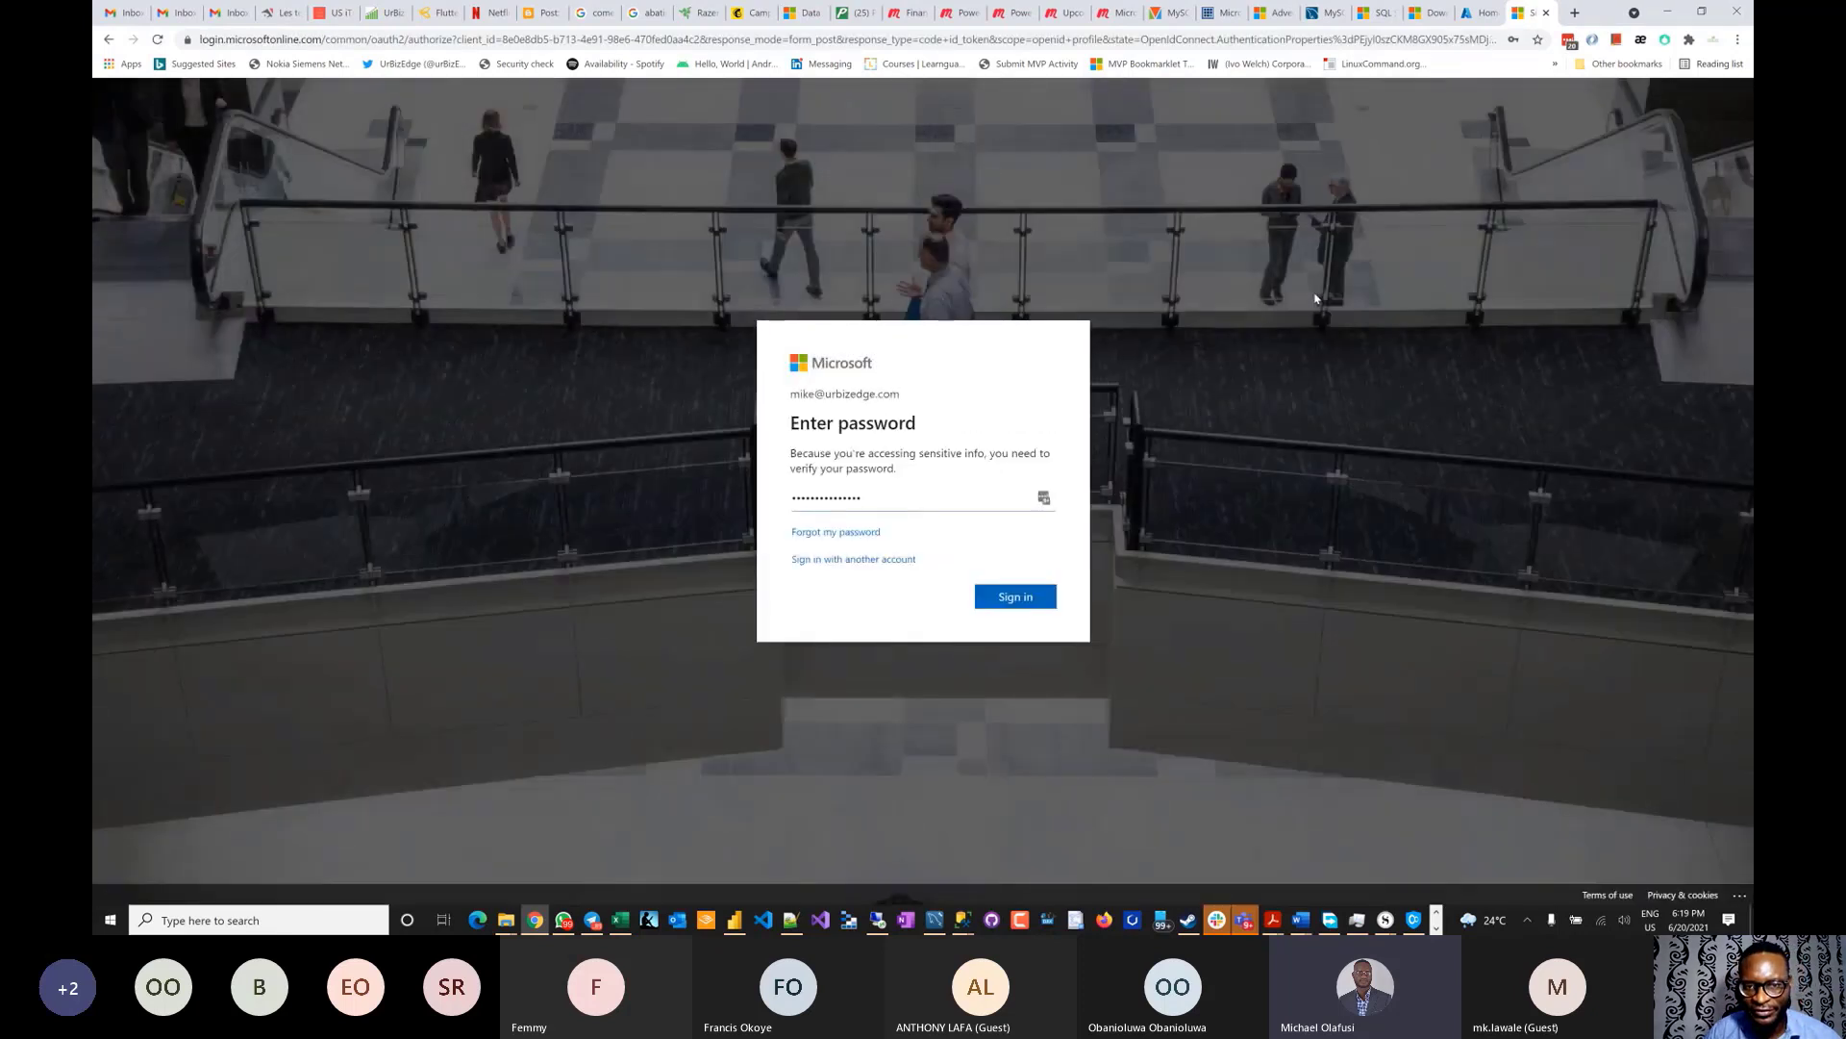
- Sign in, review the profile, sign out of signup, and cancel the expirecookie.html download
left_click(1027, 606)
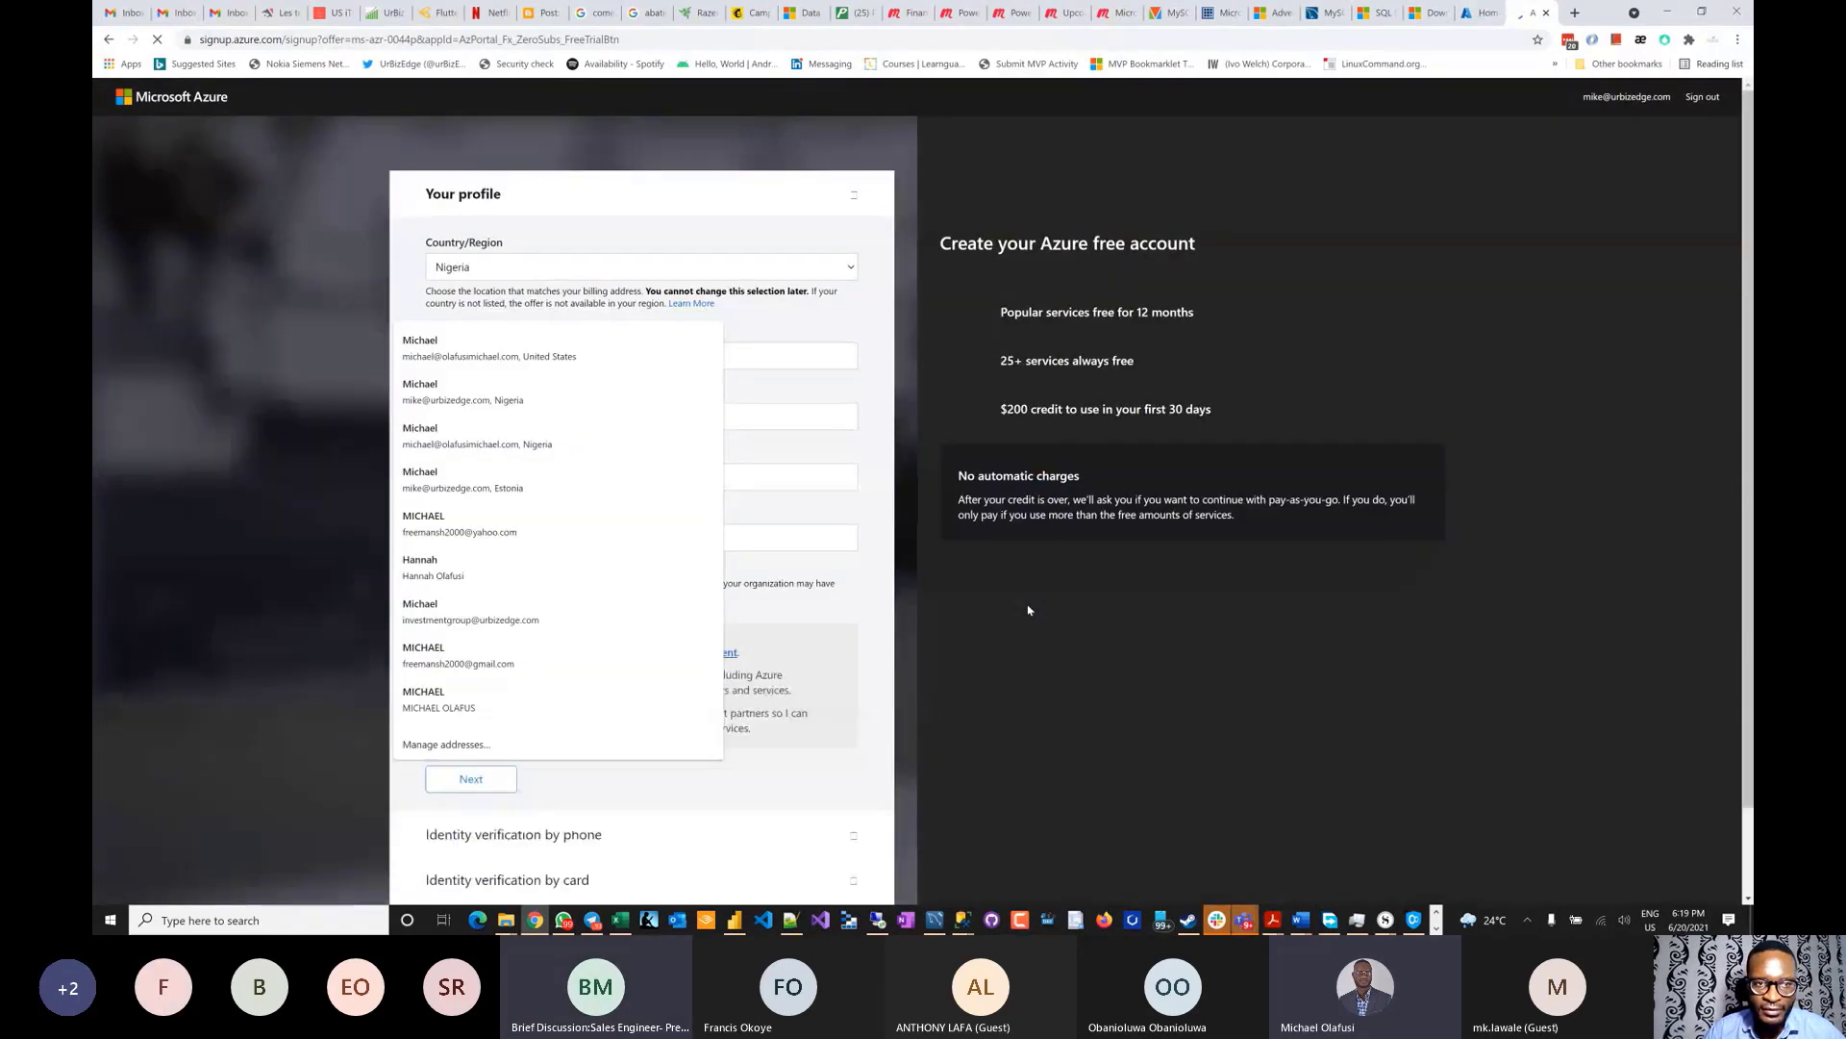
left_click(684, 200)
left_click(666, 207)
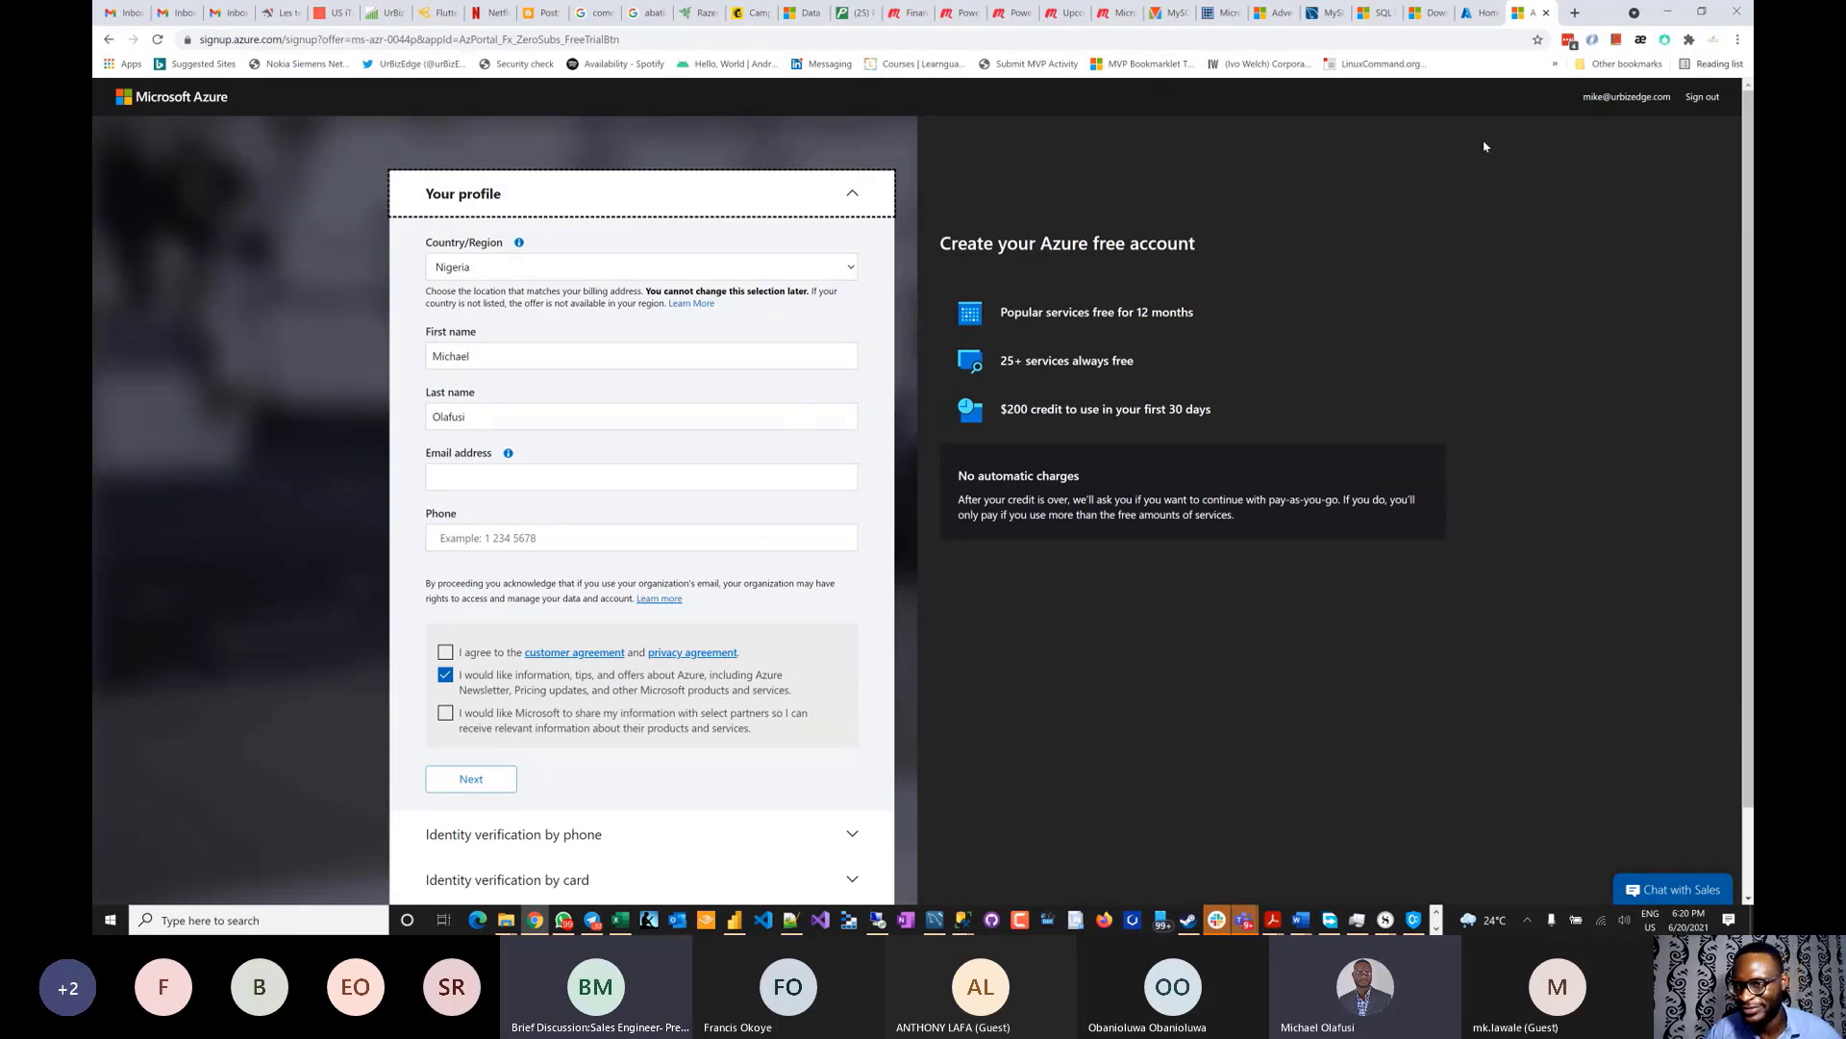
left_click(1698, 98)
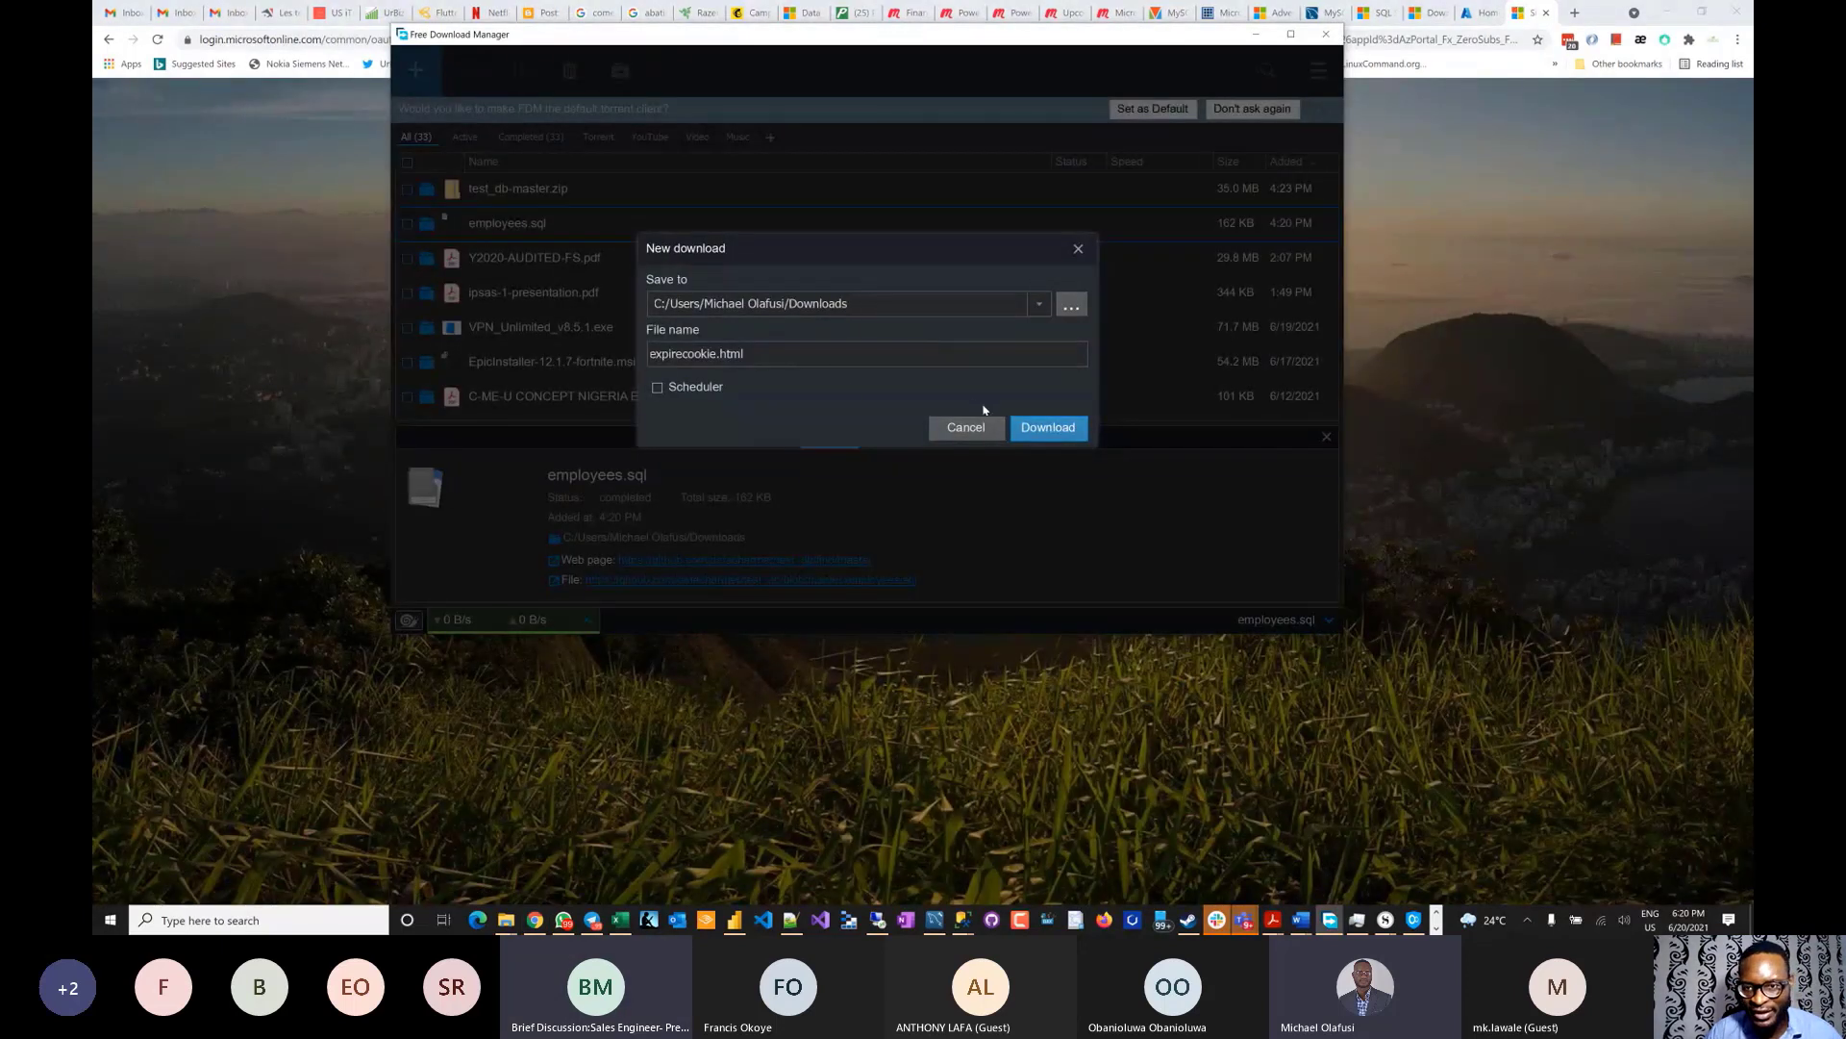
left_click(965, 426)
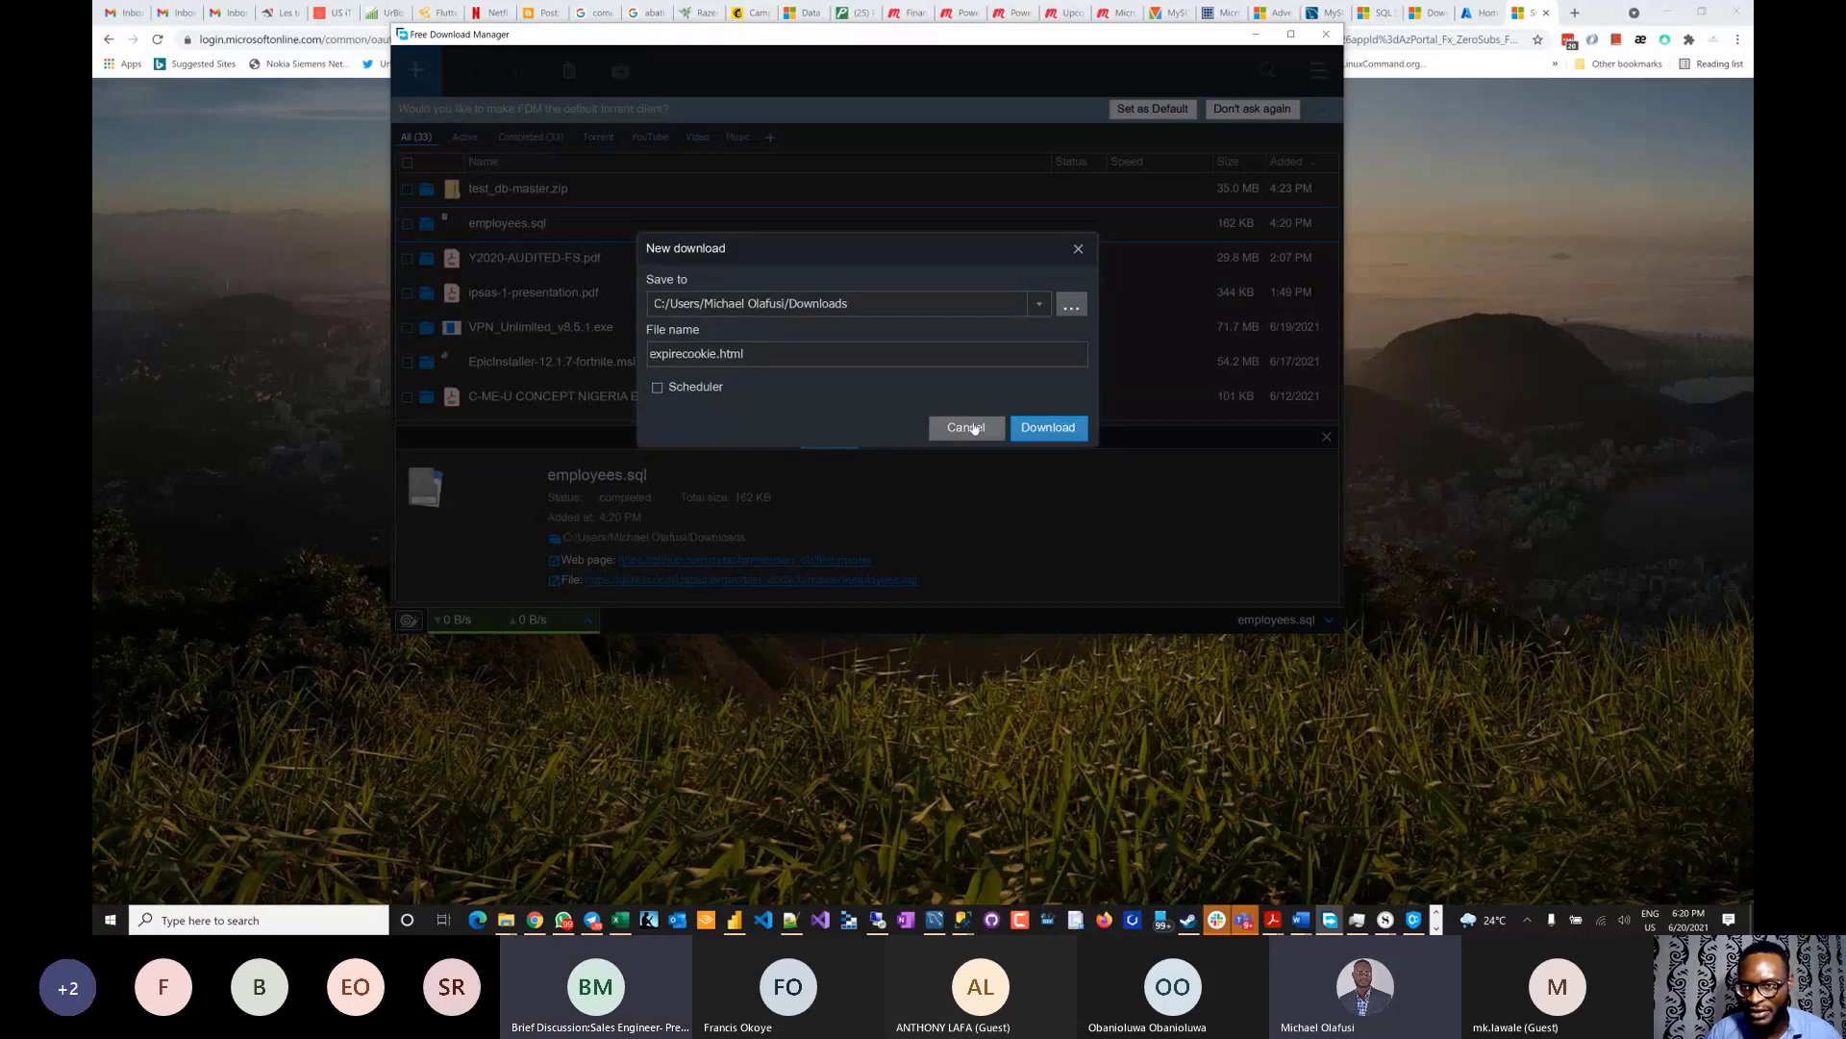
left_click(1558, 266)
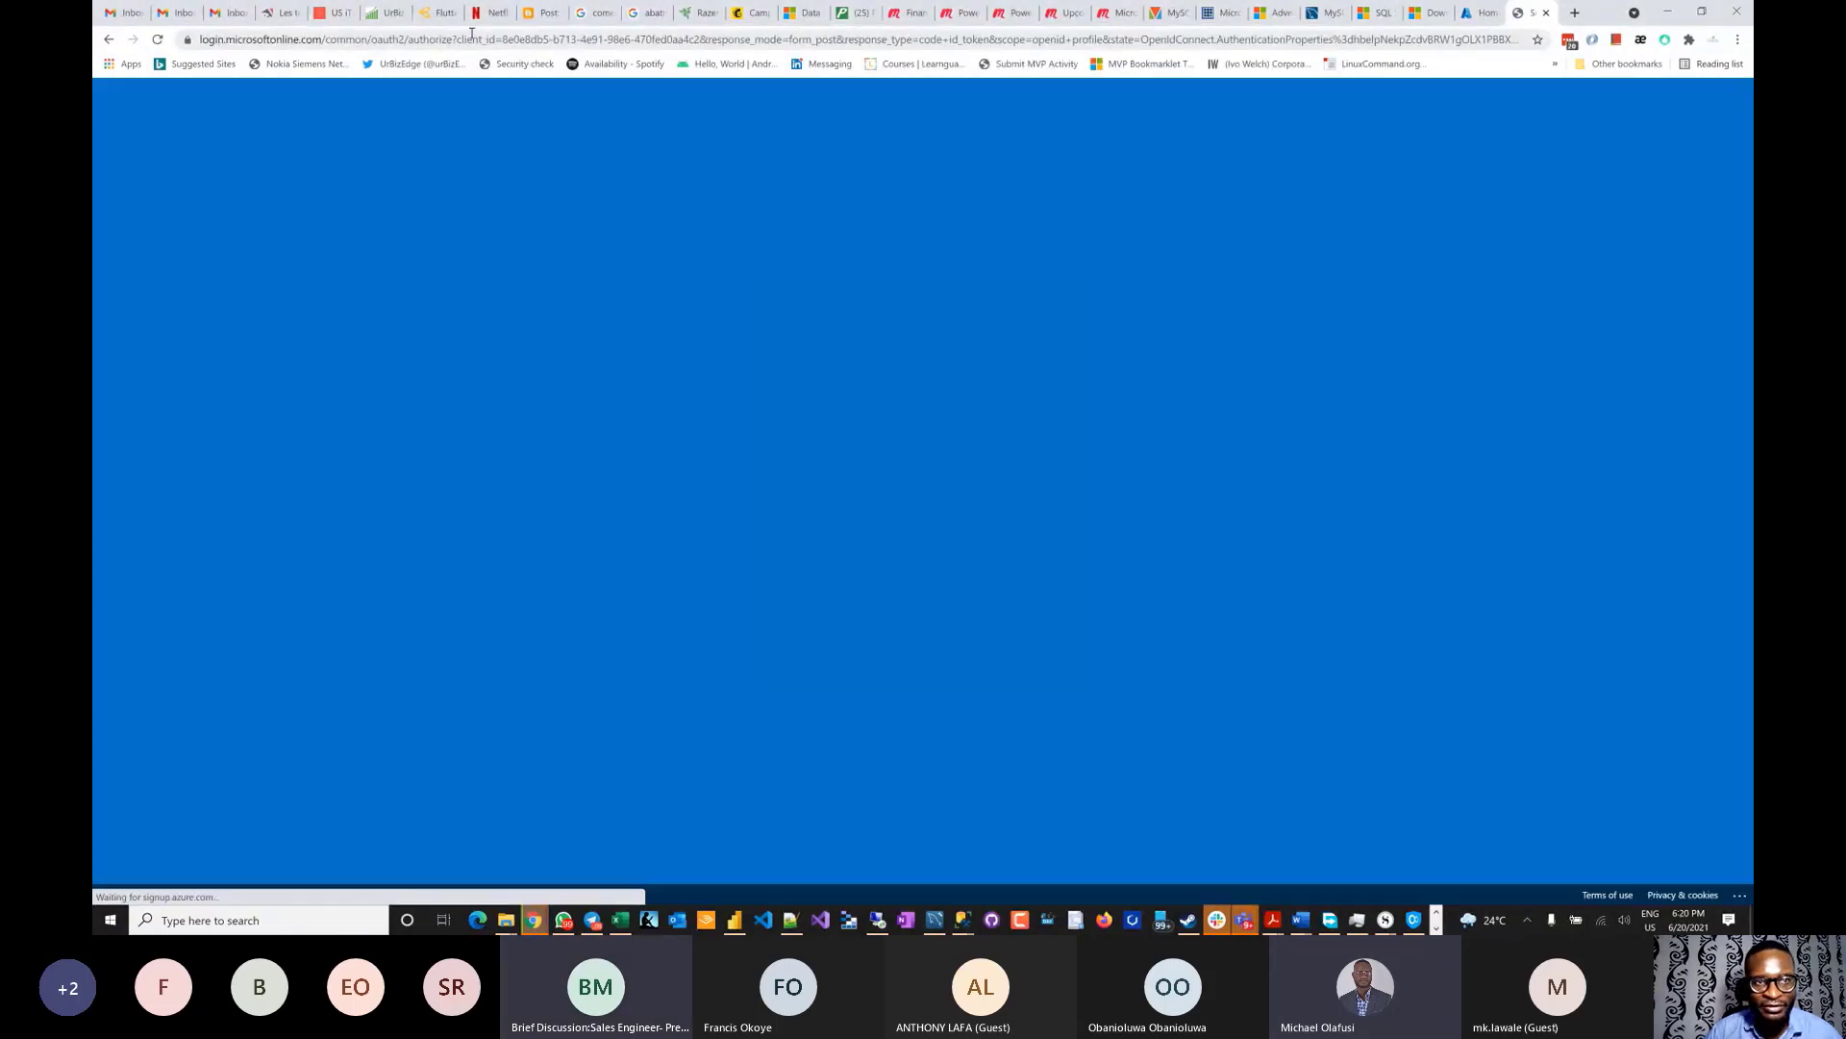
- Enter 'azure' in the address bar to load azure.microsoft.com
left_click(471, 34)
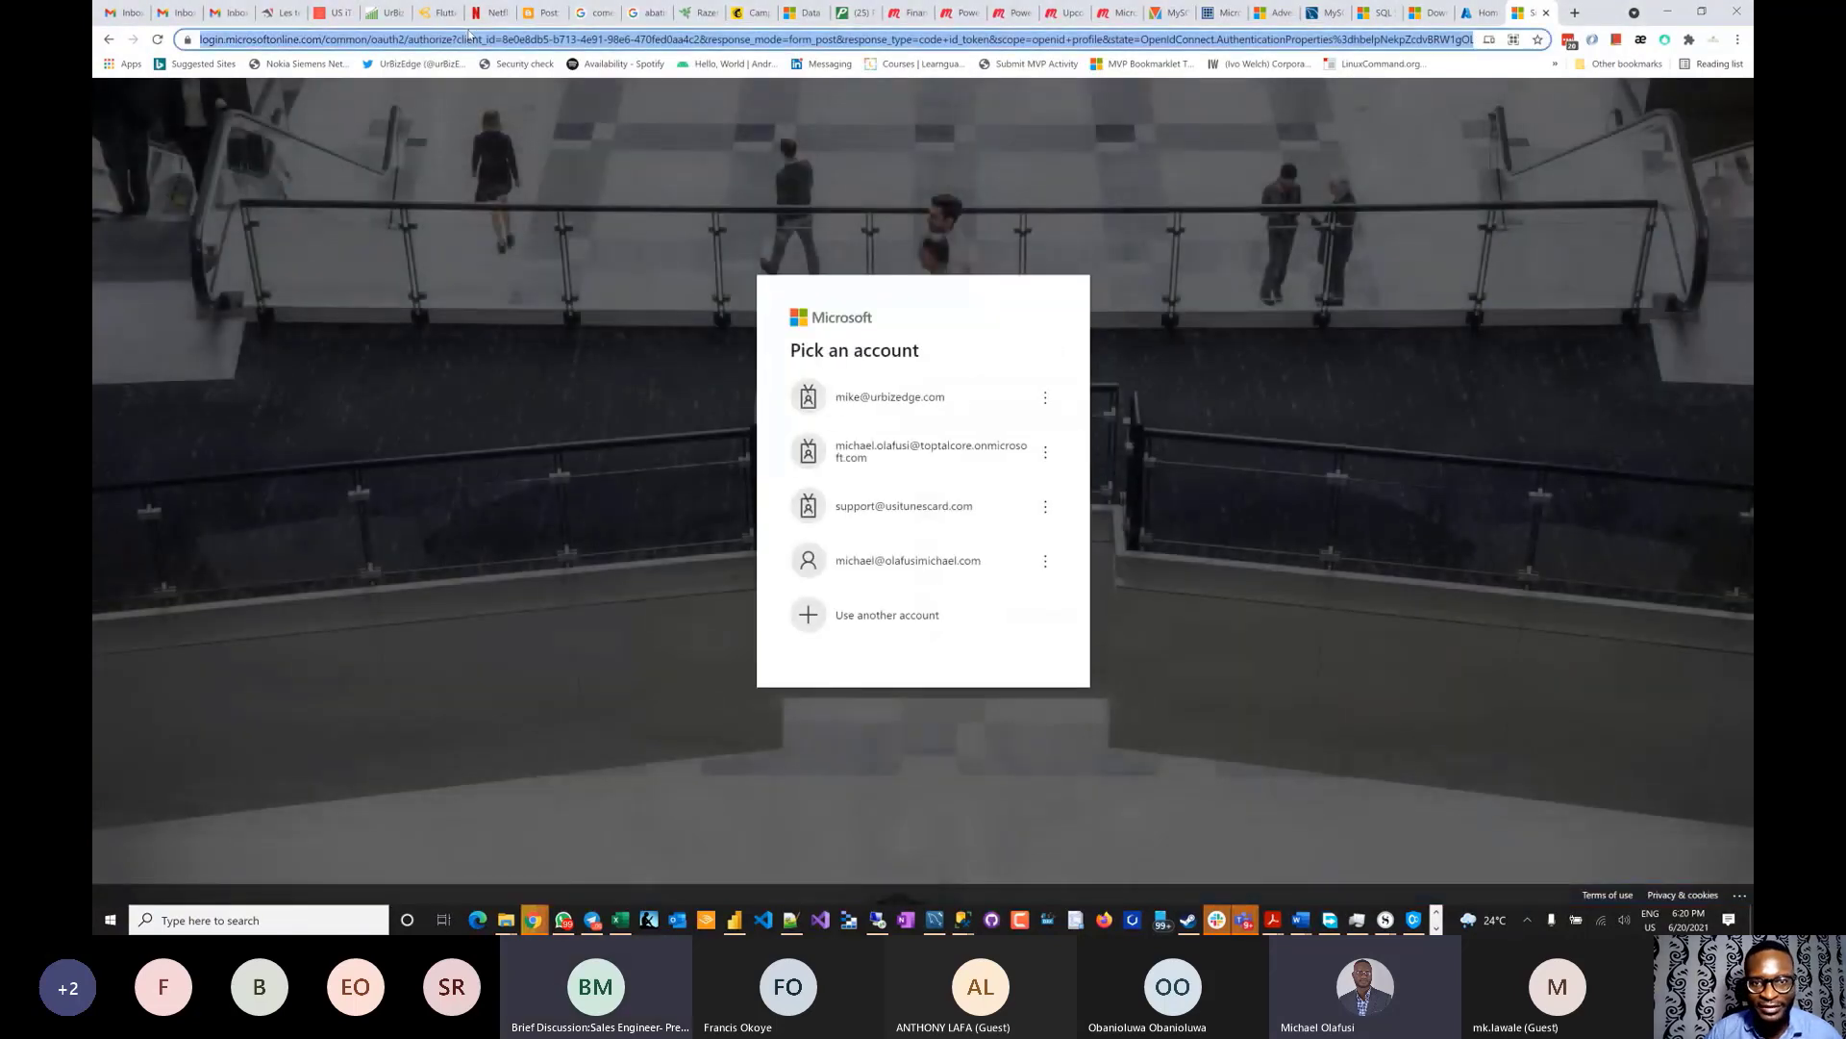
type("azure.microsoft.com")
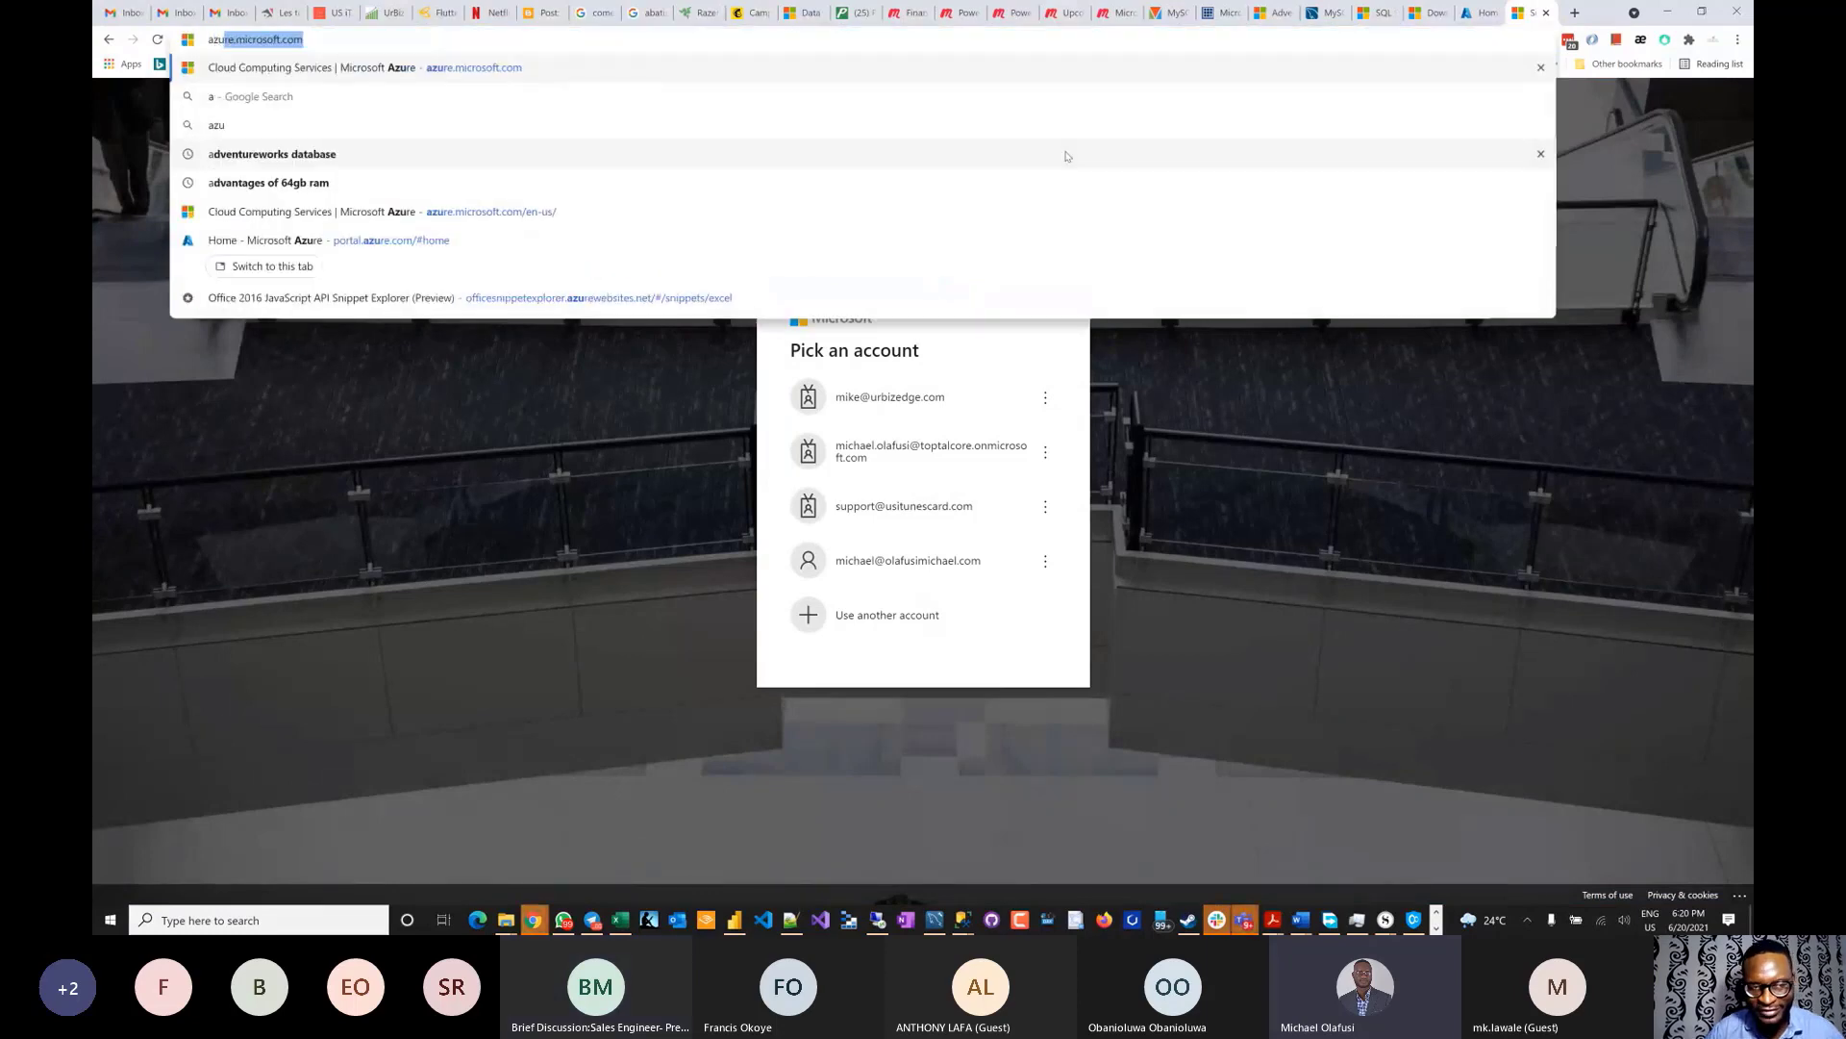
key("Return")
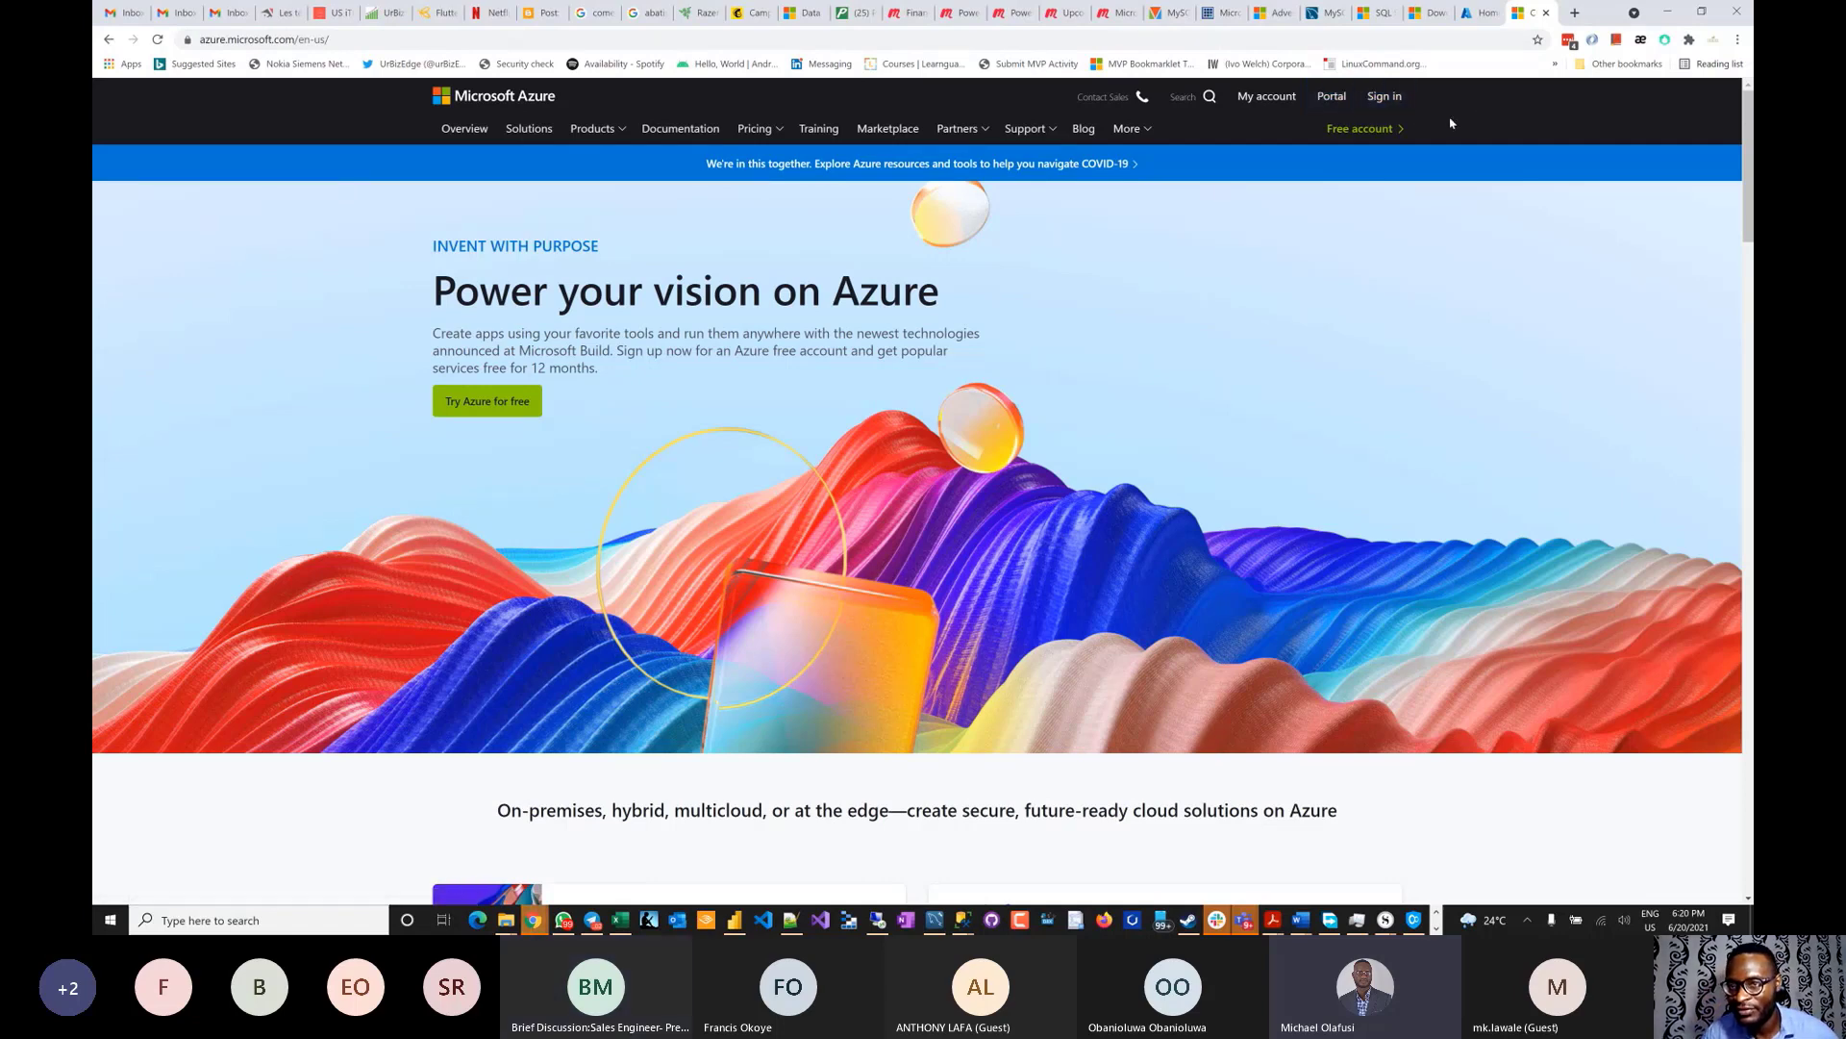
- Sign in to the Azure Portal with the work account to reach the home page
left_click(1331, 99)
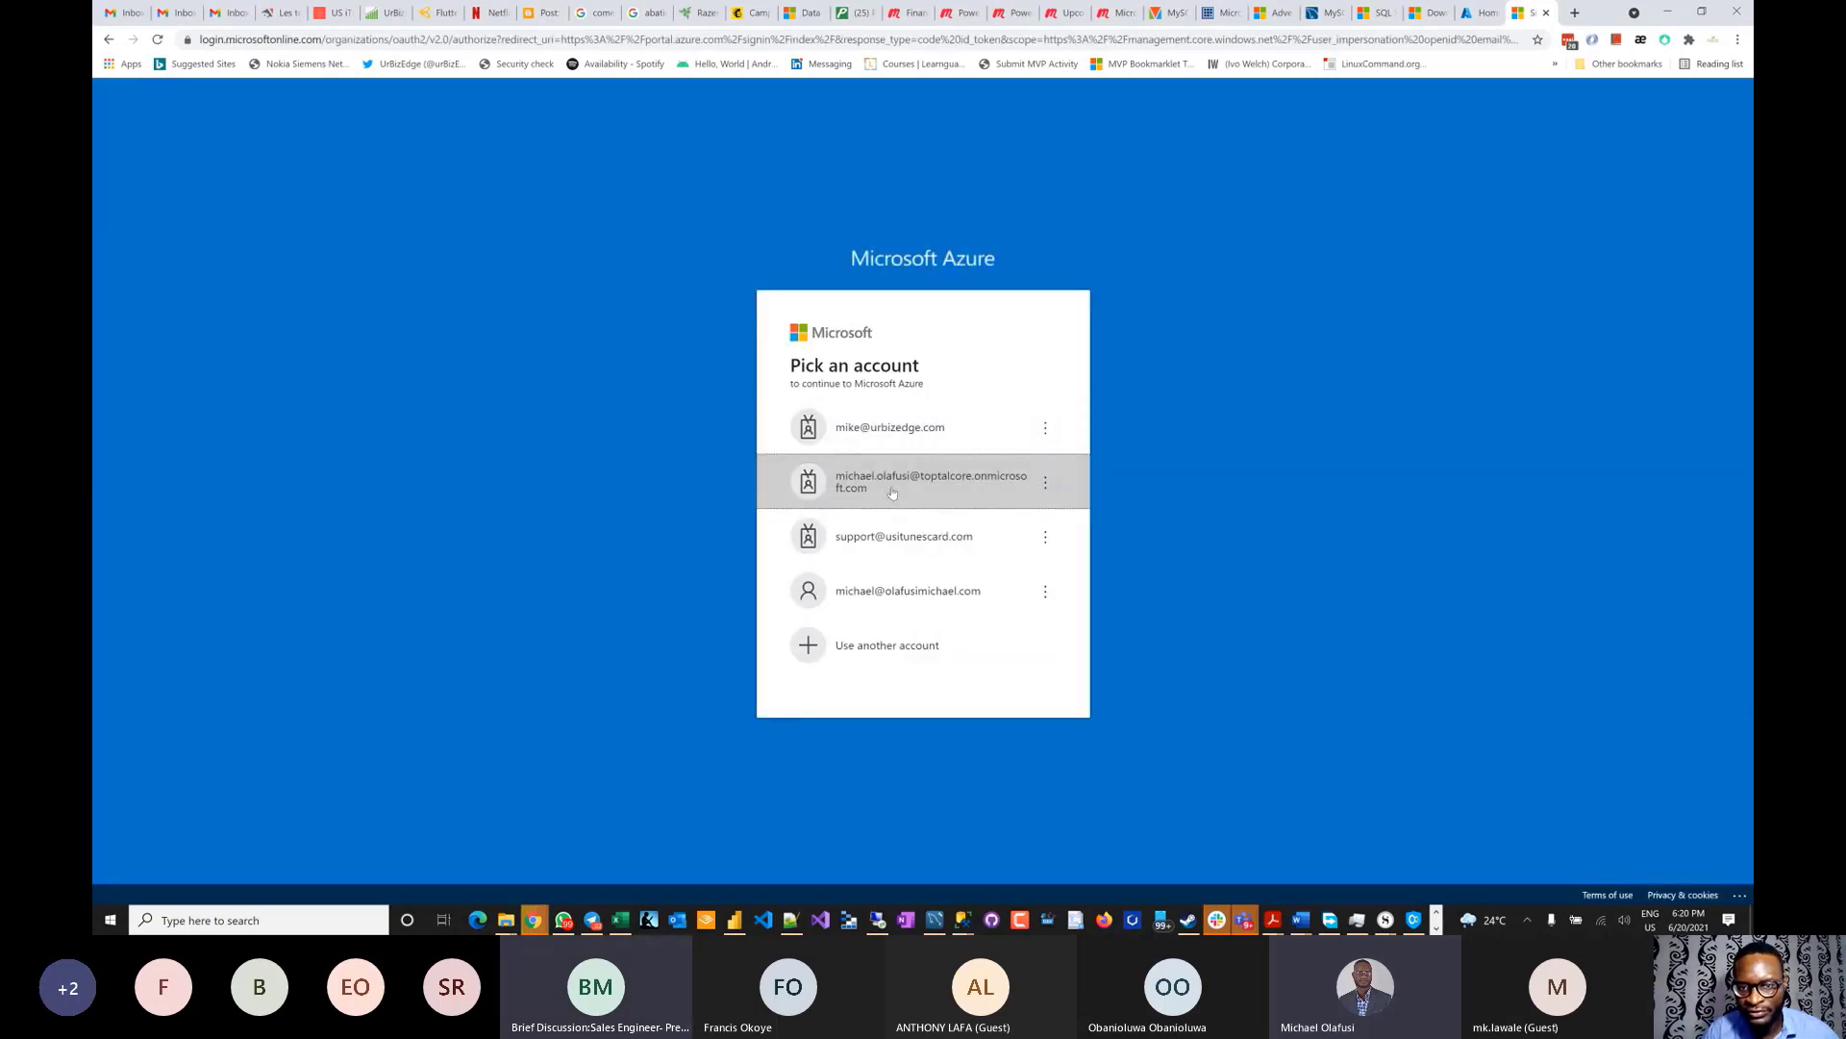
left_click(892, 492)
left_click(1027, 589)
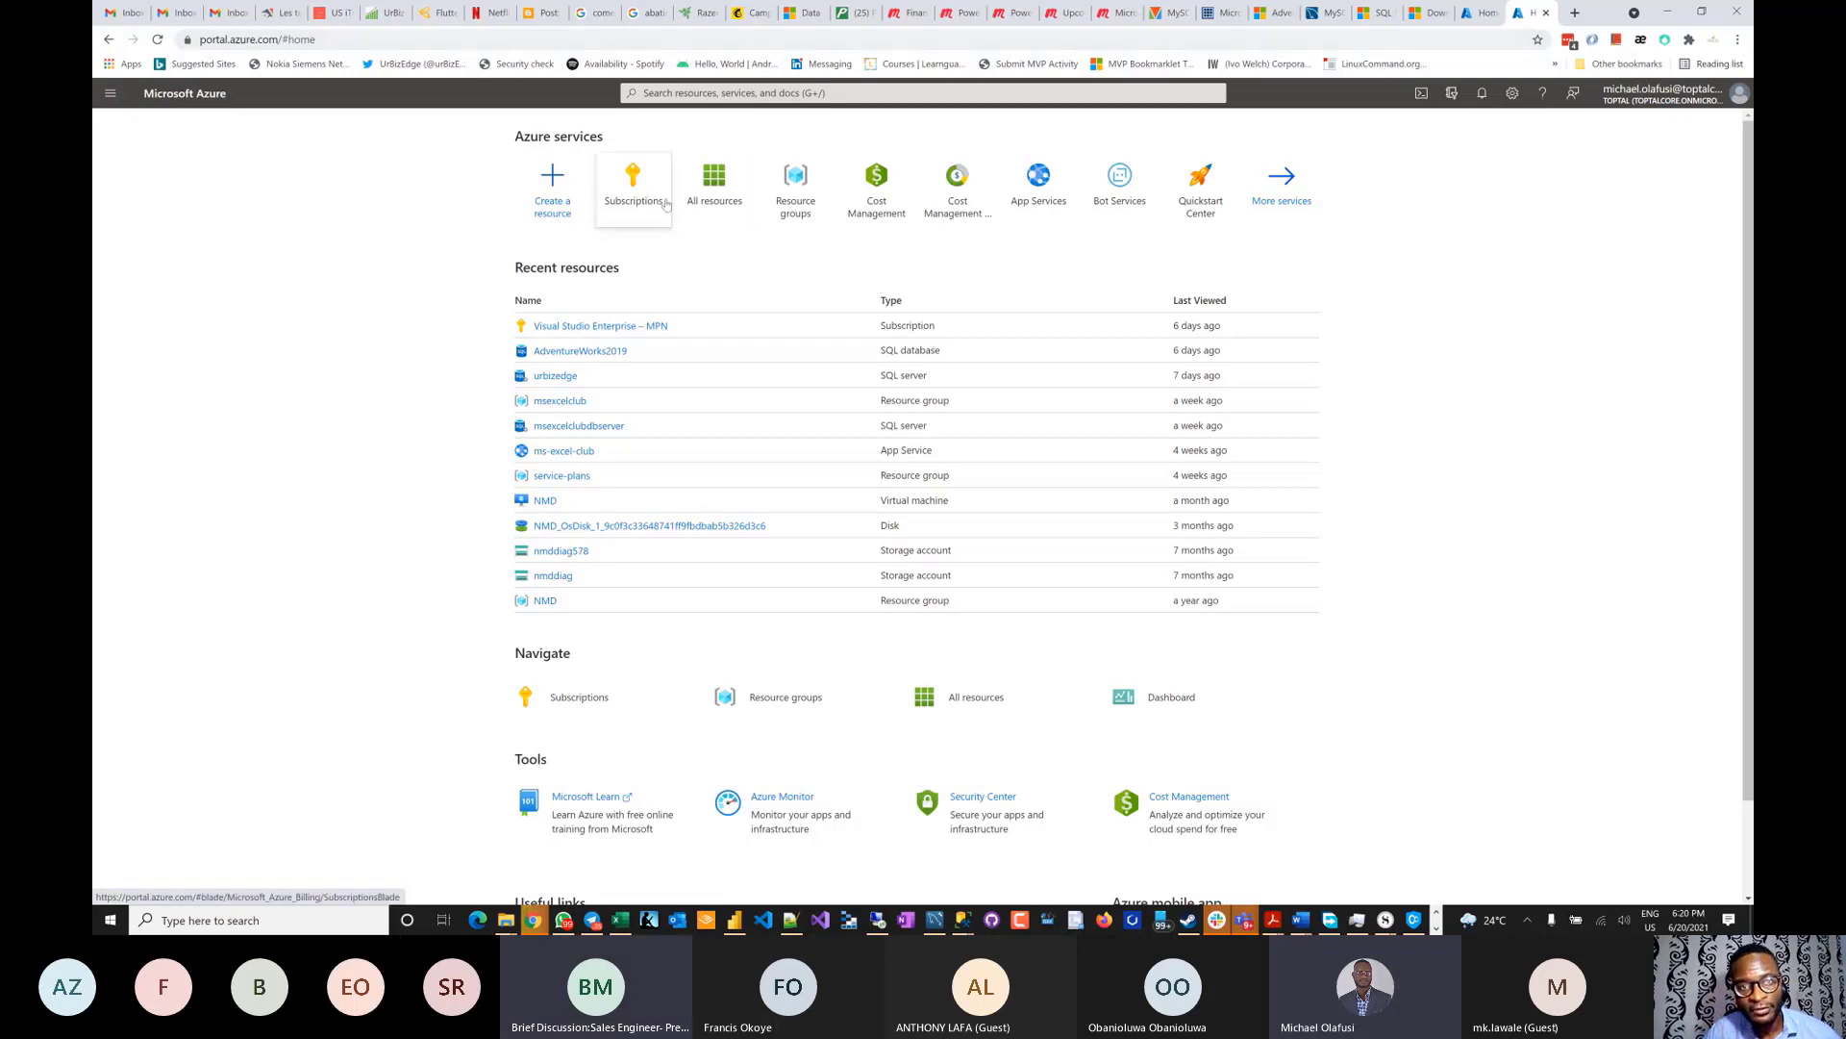
- Start a new SQL Database from Create a resource, with the page zoomed in
mouse_move(692, 208)
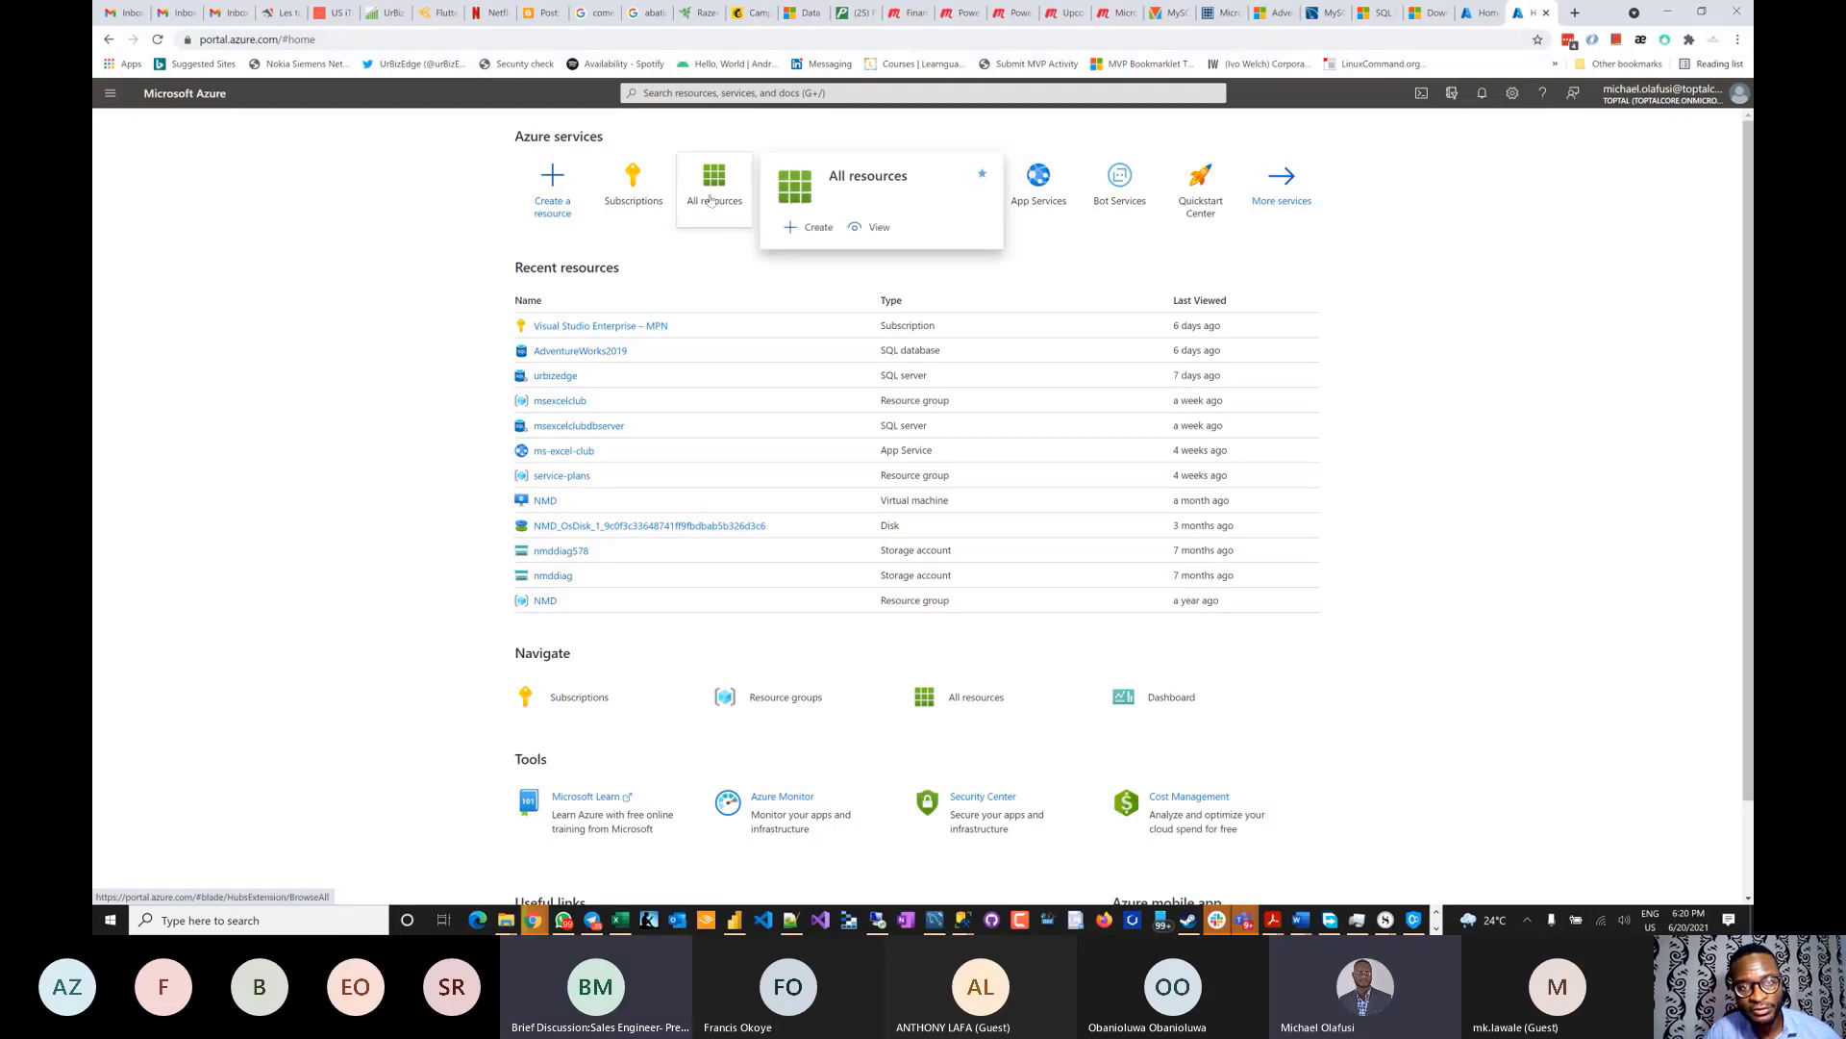
left_click(553, 200)
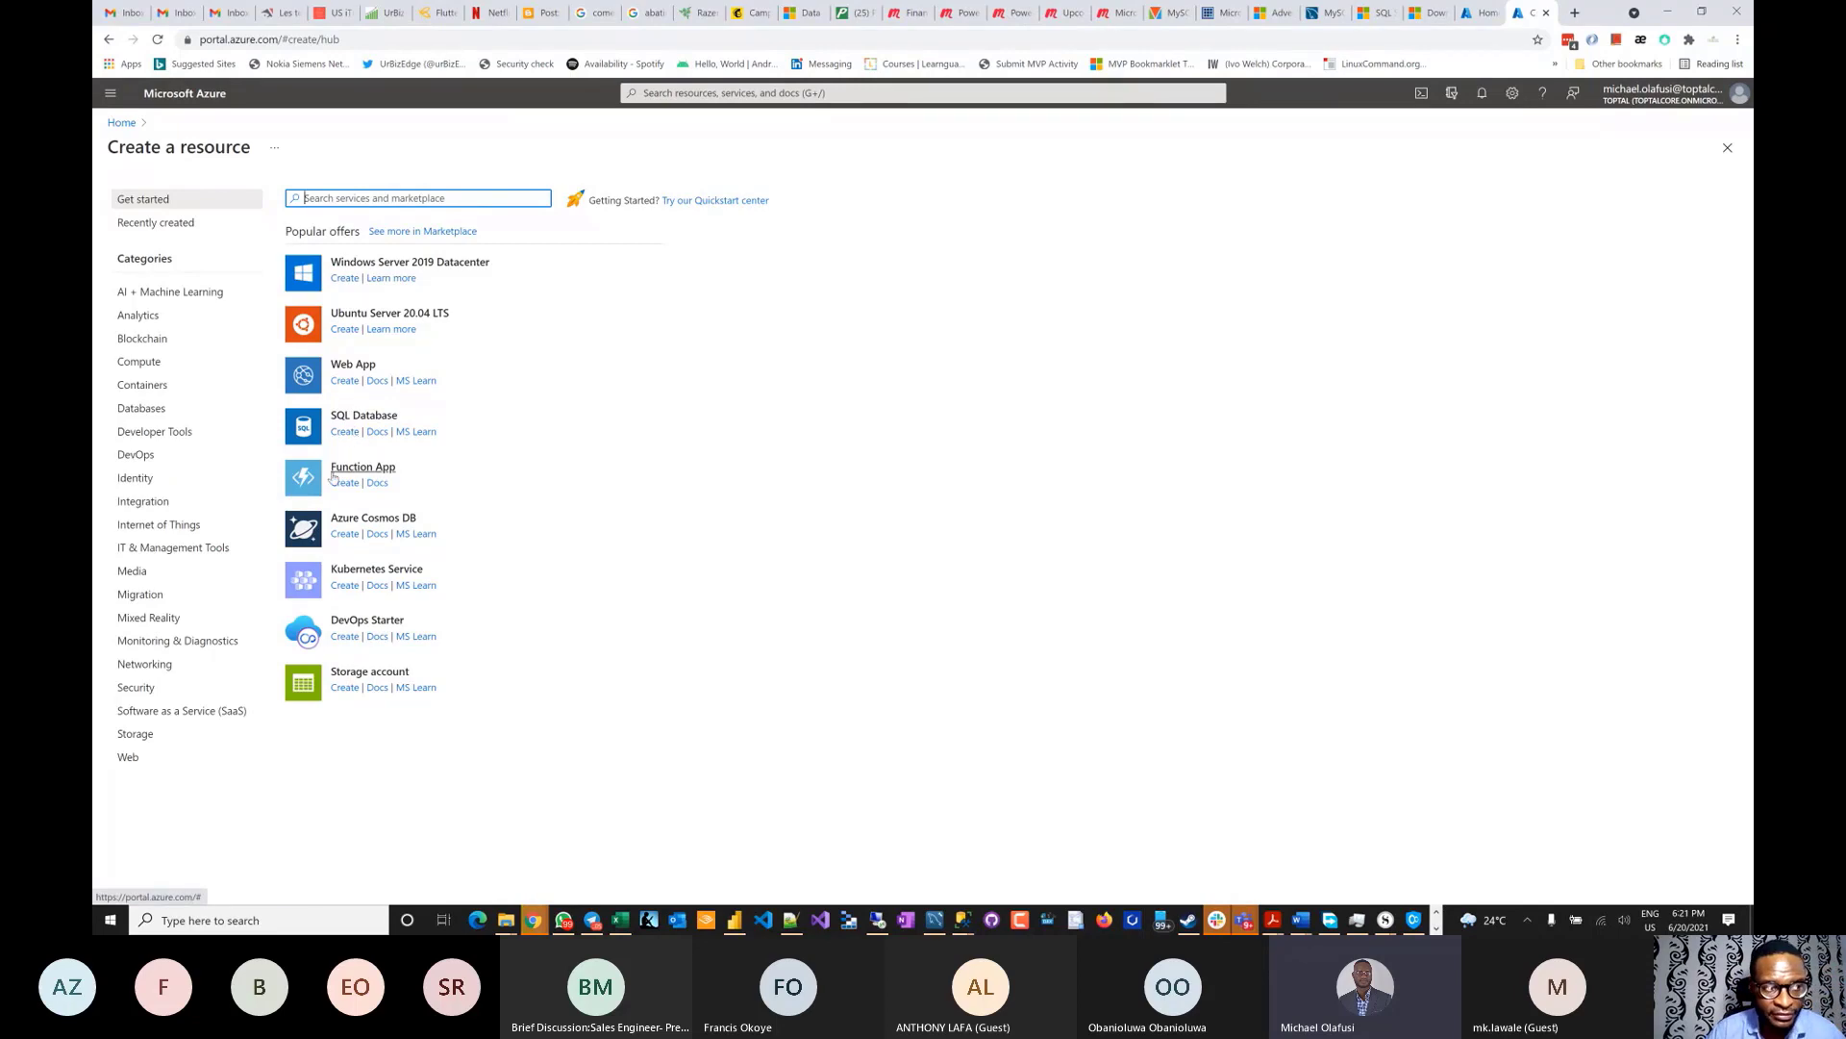
key("ctrl+plus")
key("ctrl+plus")
key("ctrl+plus")
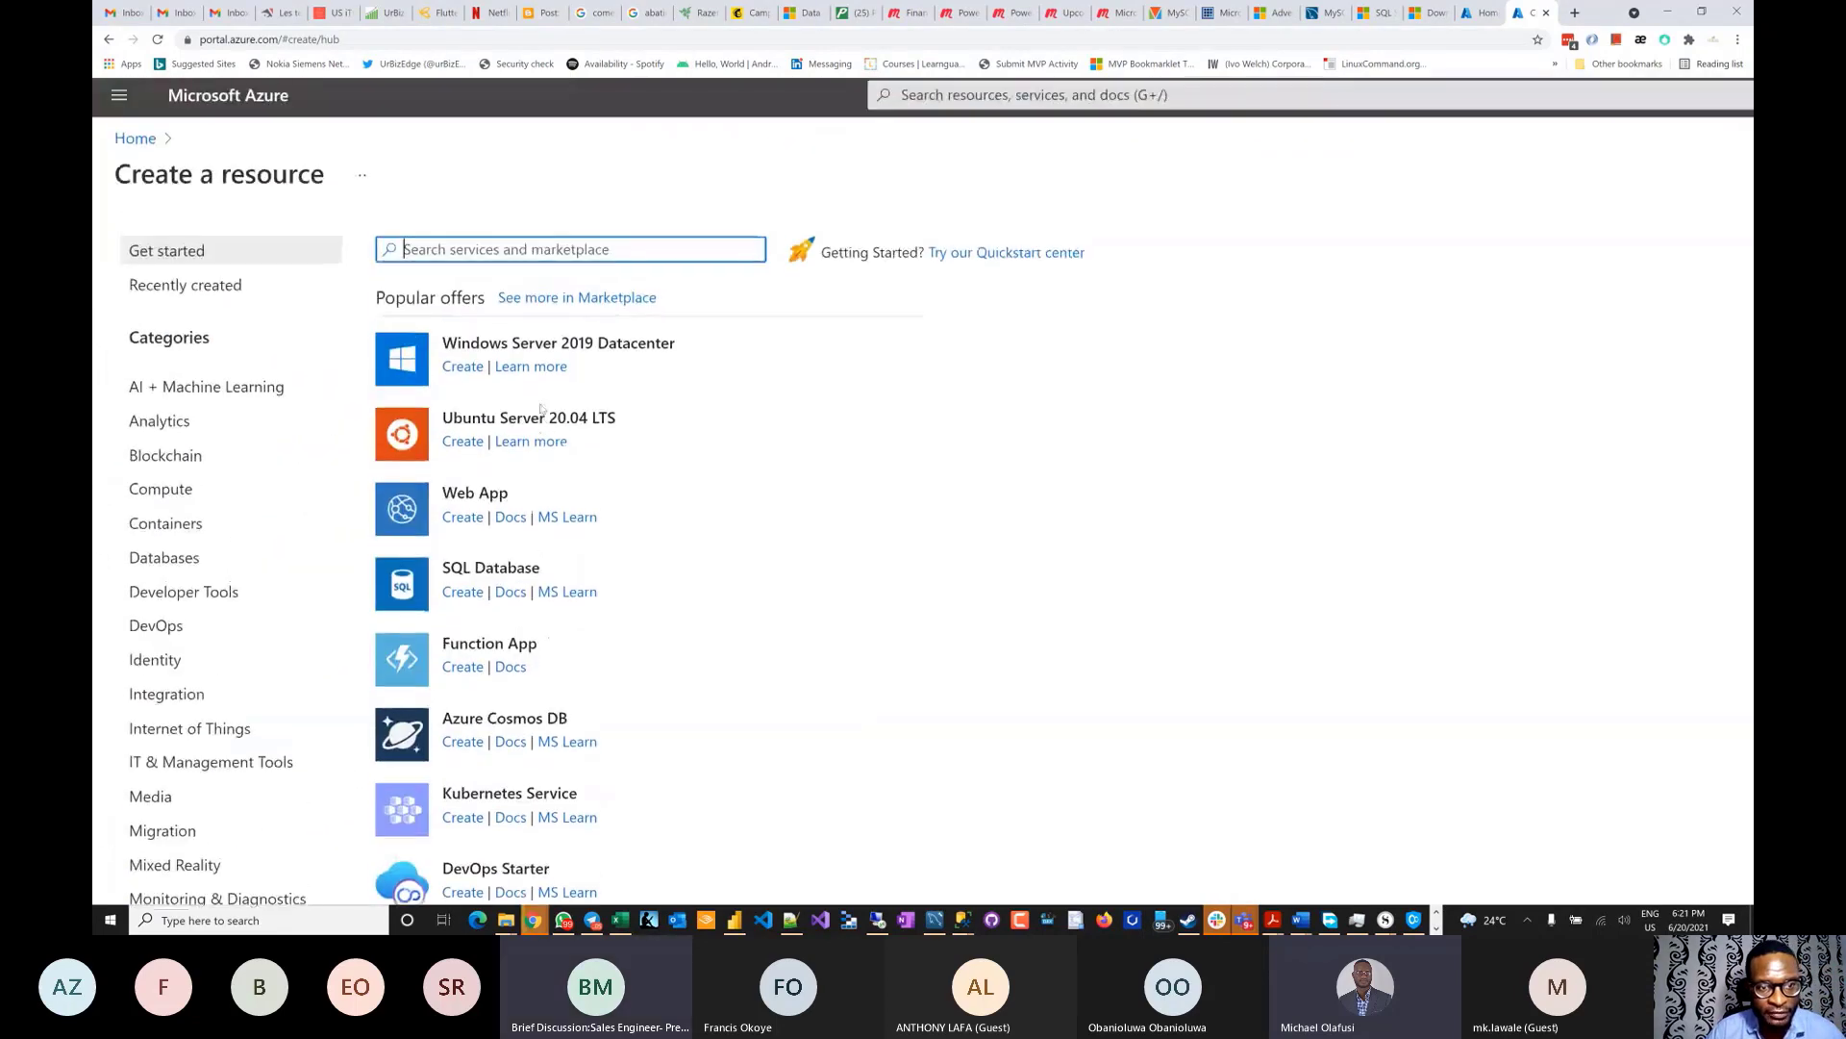
left_click(463, 598)
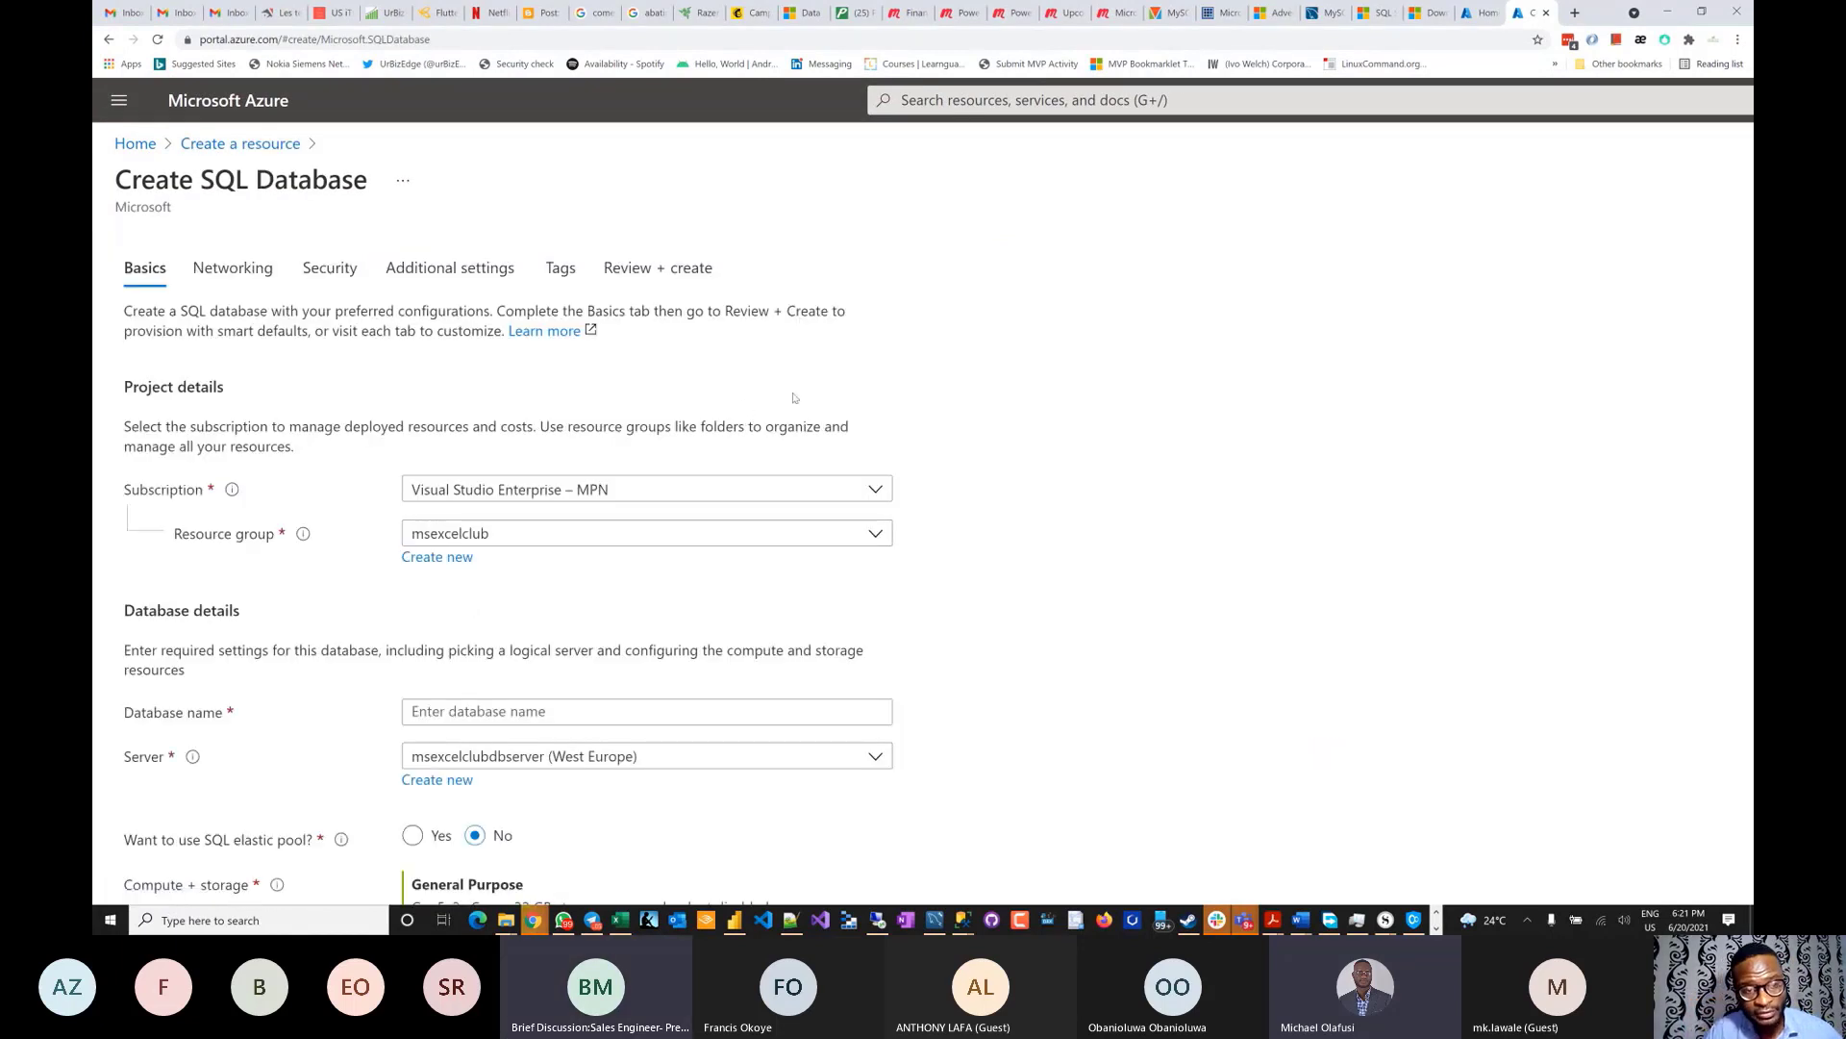
- Create a new resource group named Demo, leaving the server unselected
scroll(795, 397, "down", 2)
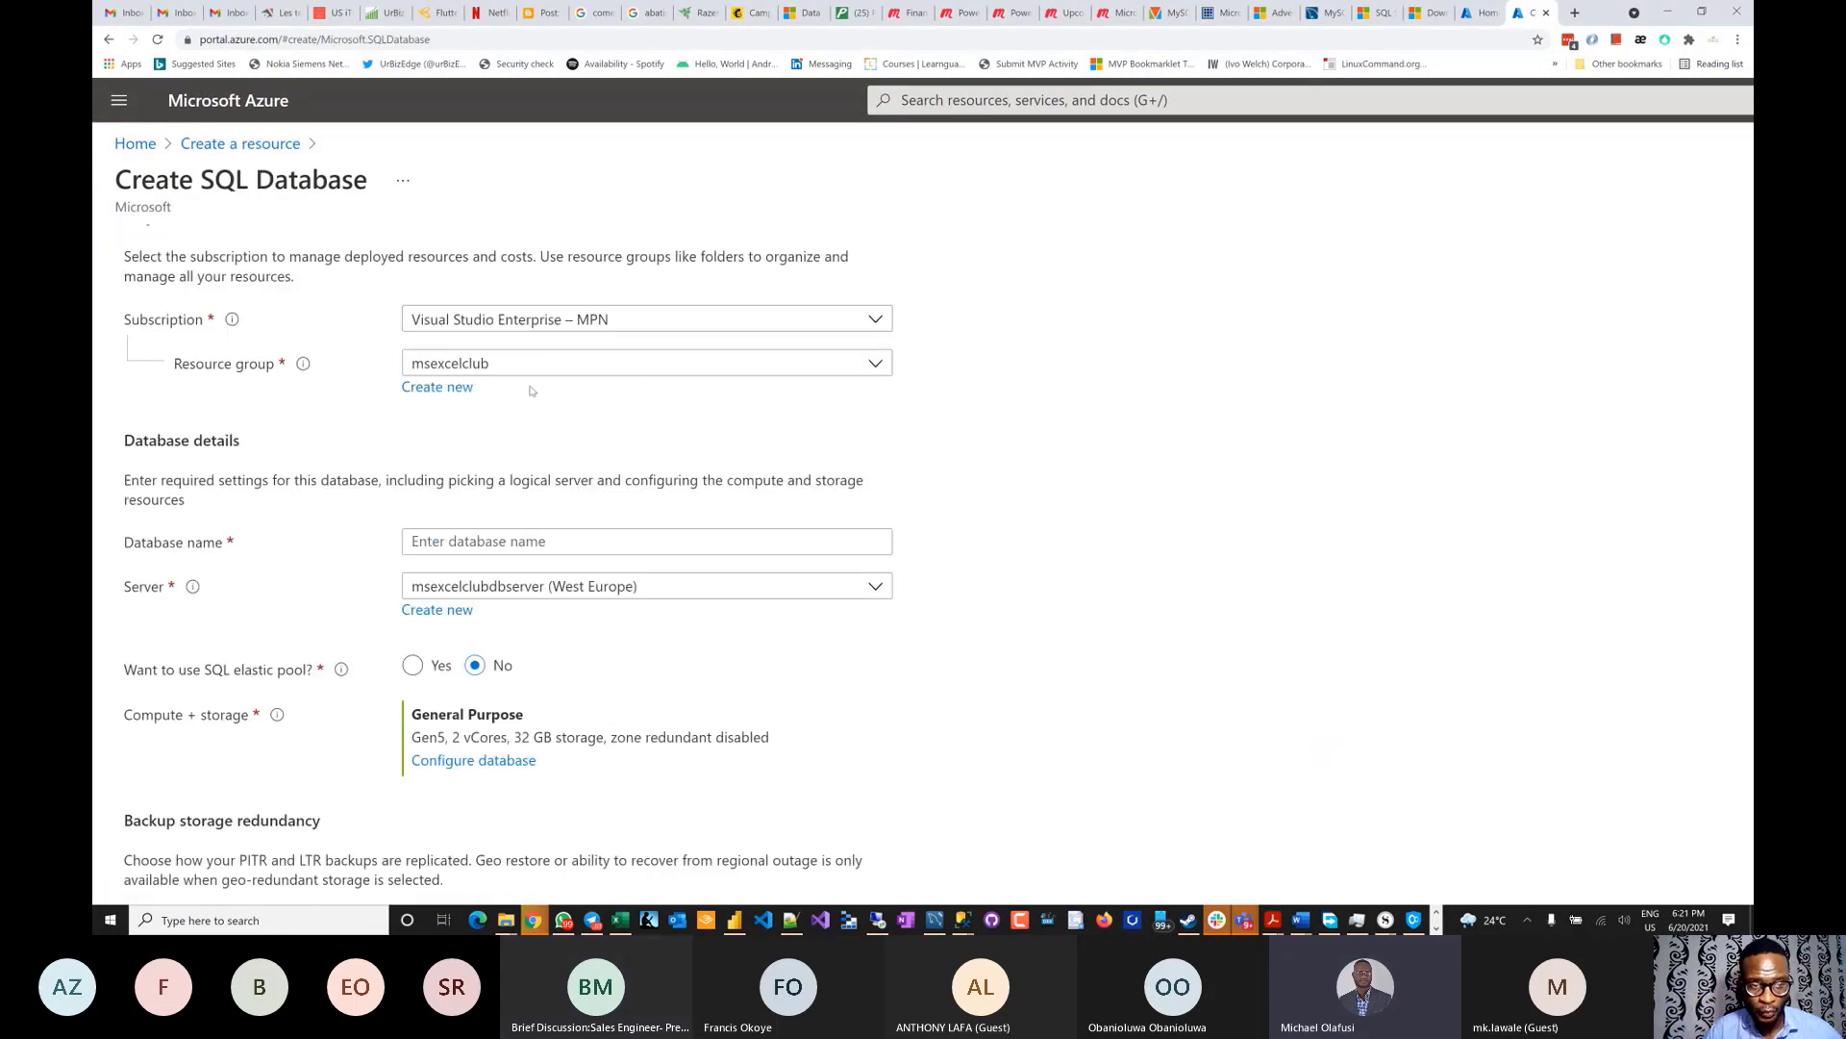
left_click(437, 388)
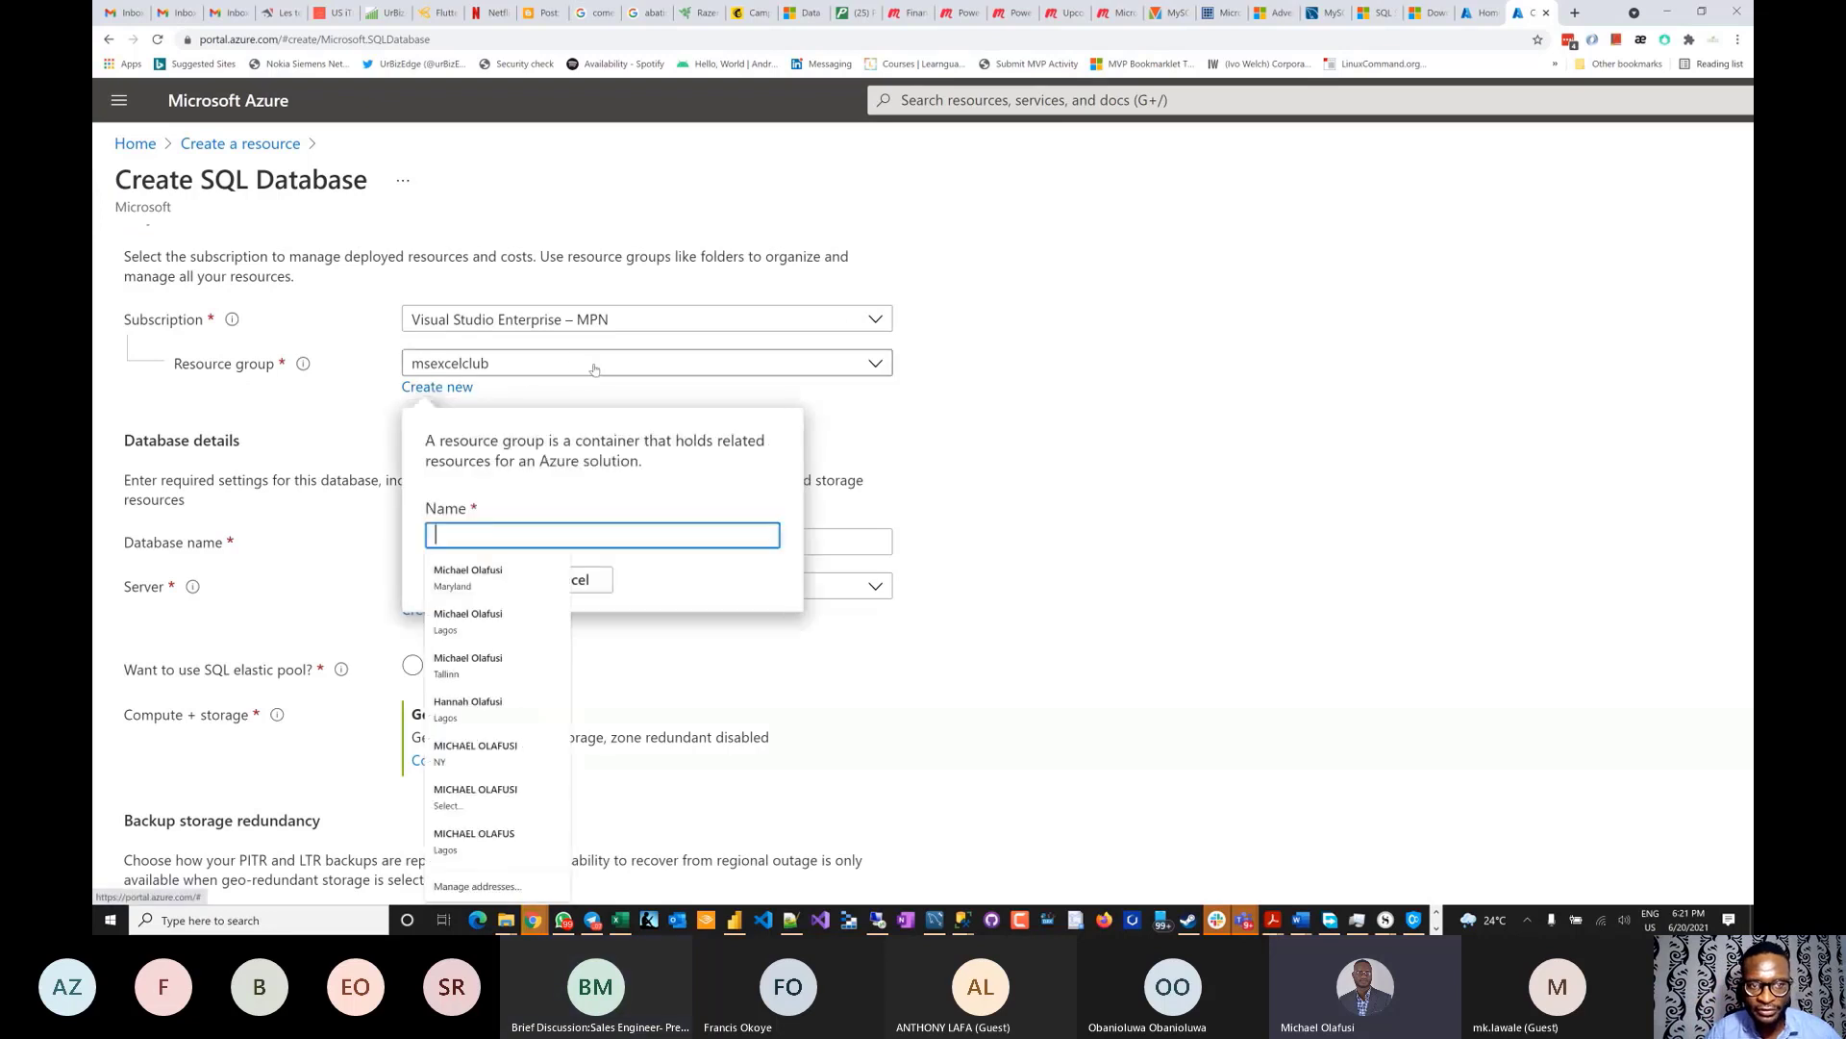
type("Demo")
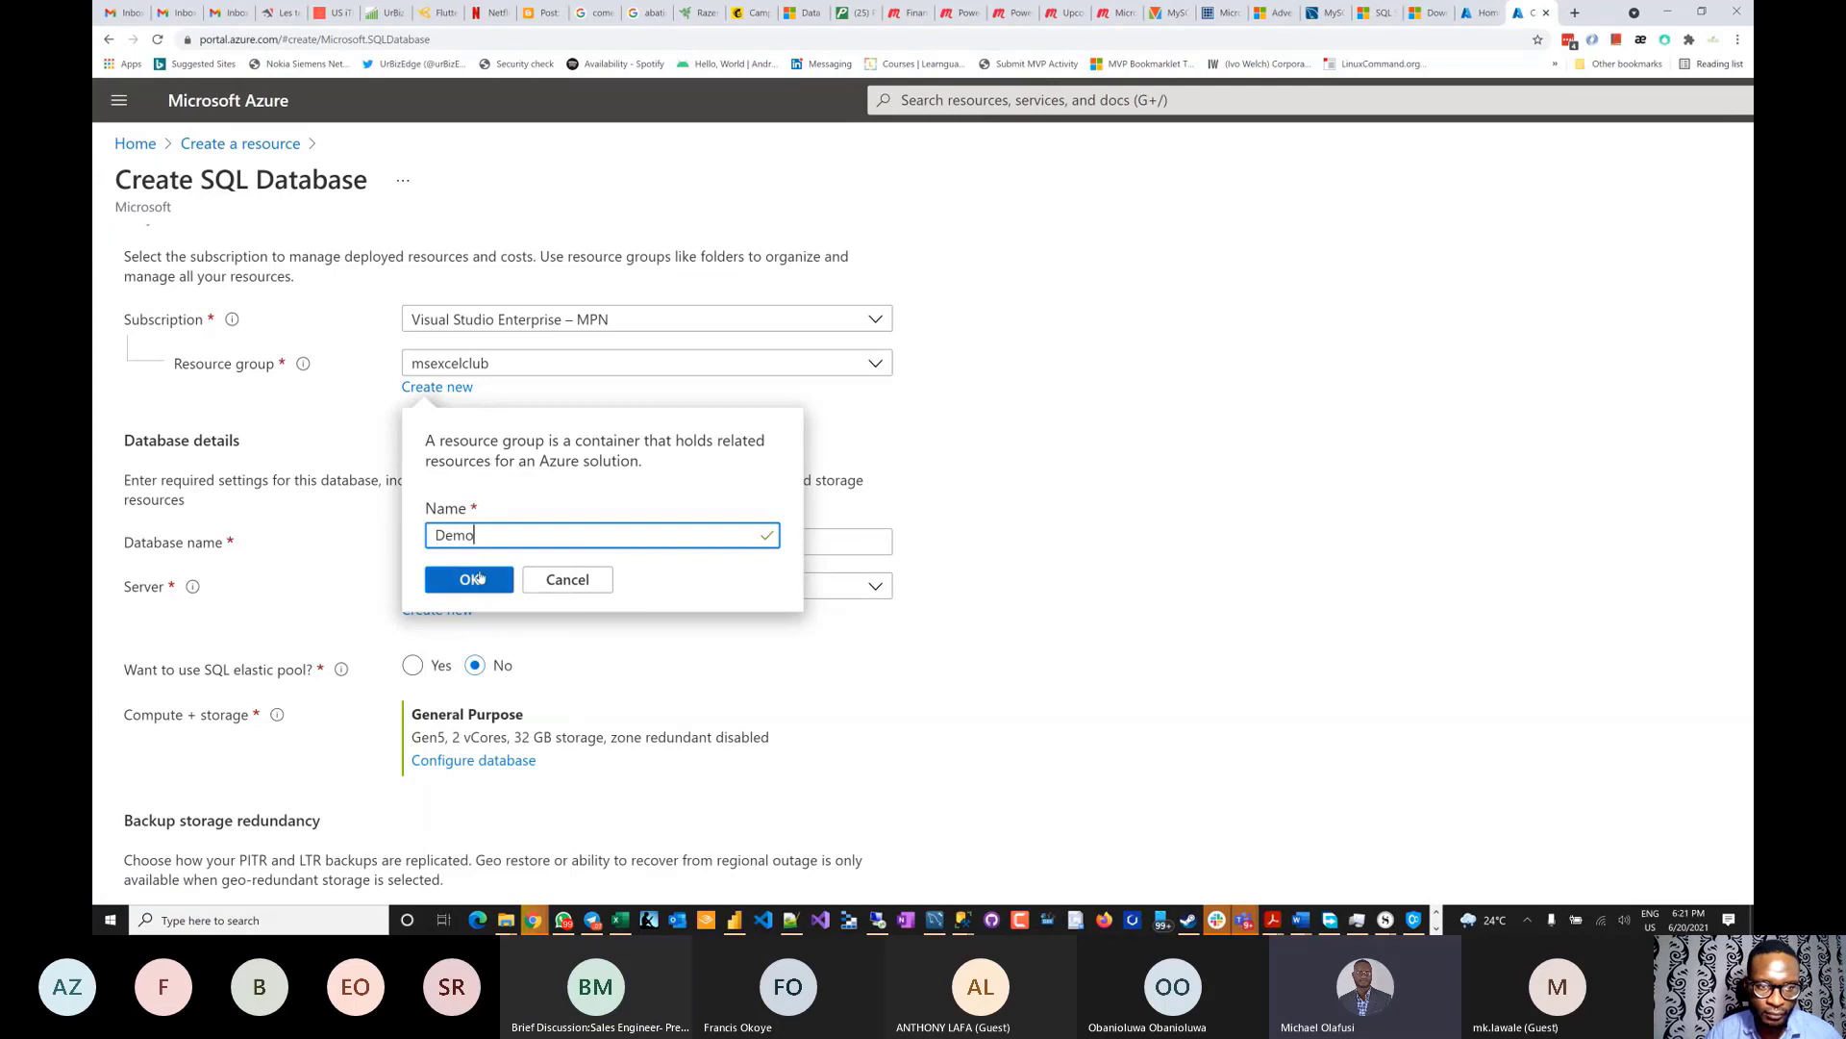
left_click(473, 579)
scroll(761, 529, "down", 1)
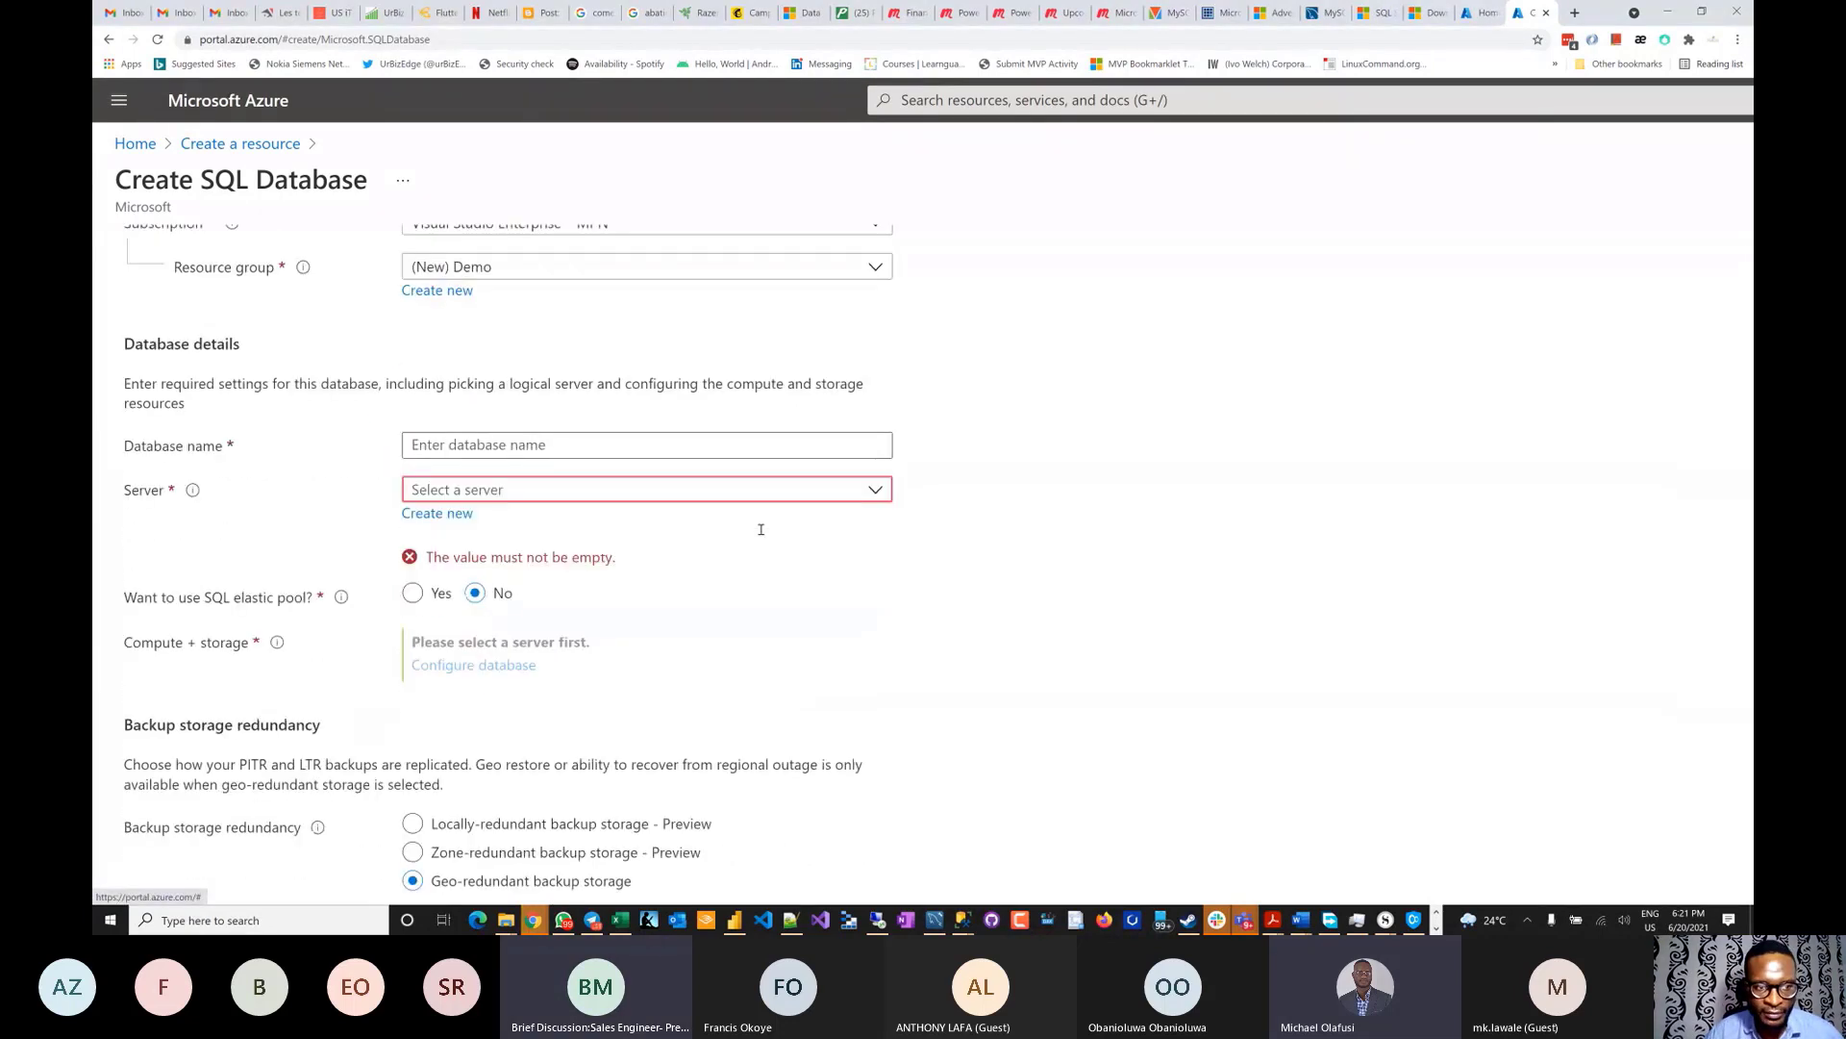
left_click(881, 481)
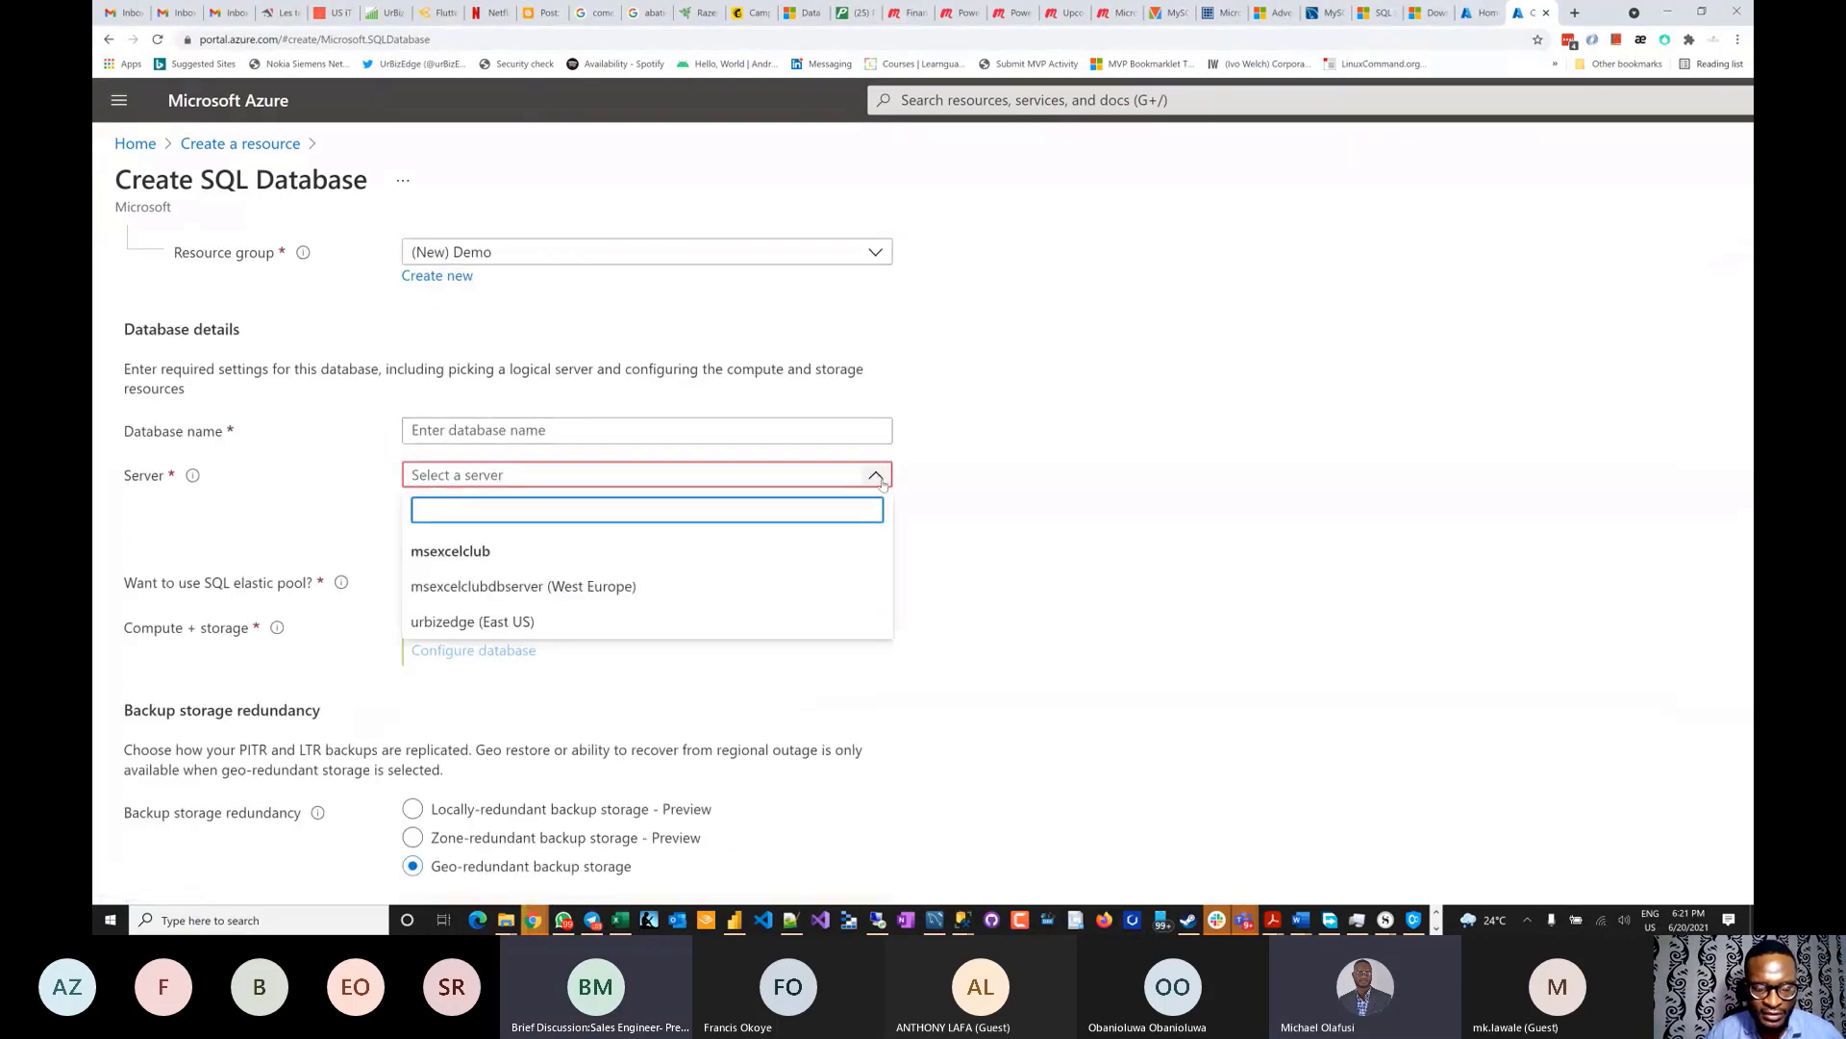
left_click(1085, 435)
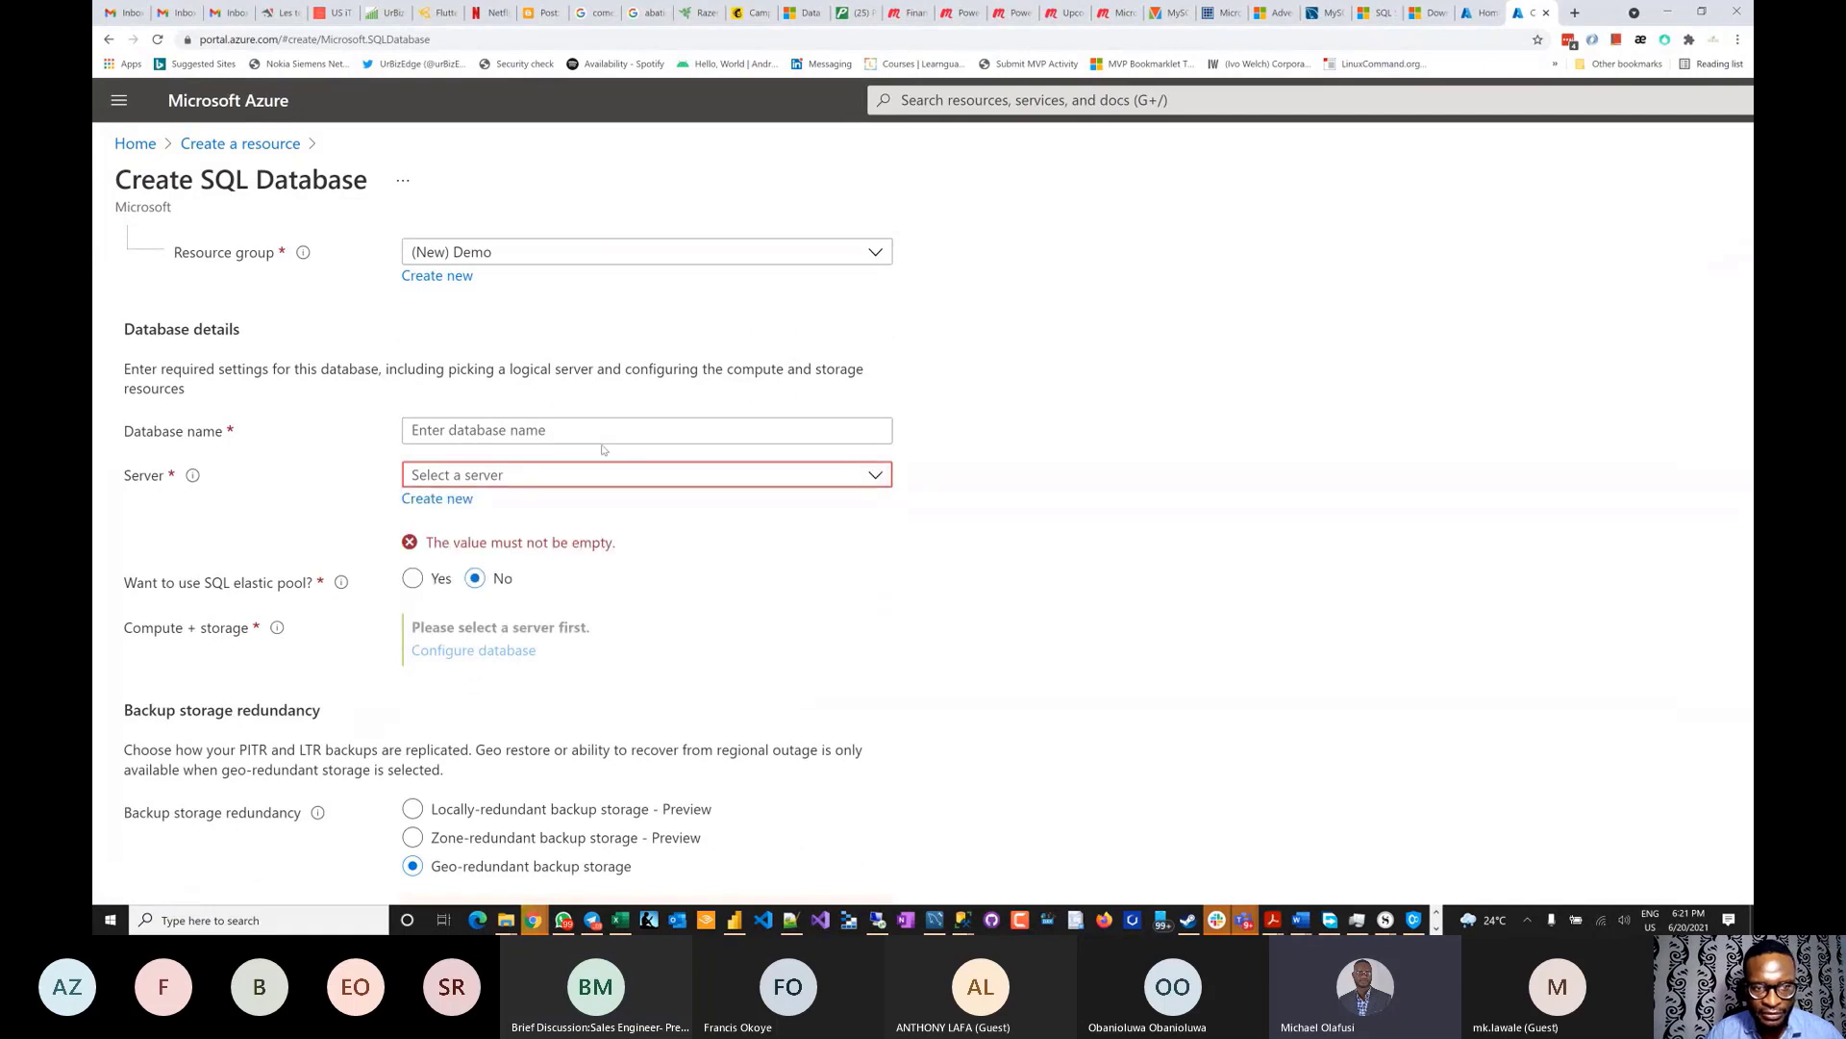
- Create a new server named demo-urbizedge, replacing the invalid underscore with a hyphen
left_click(437, 500)
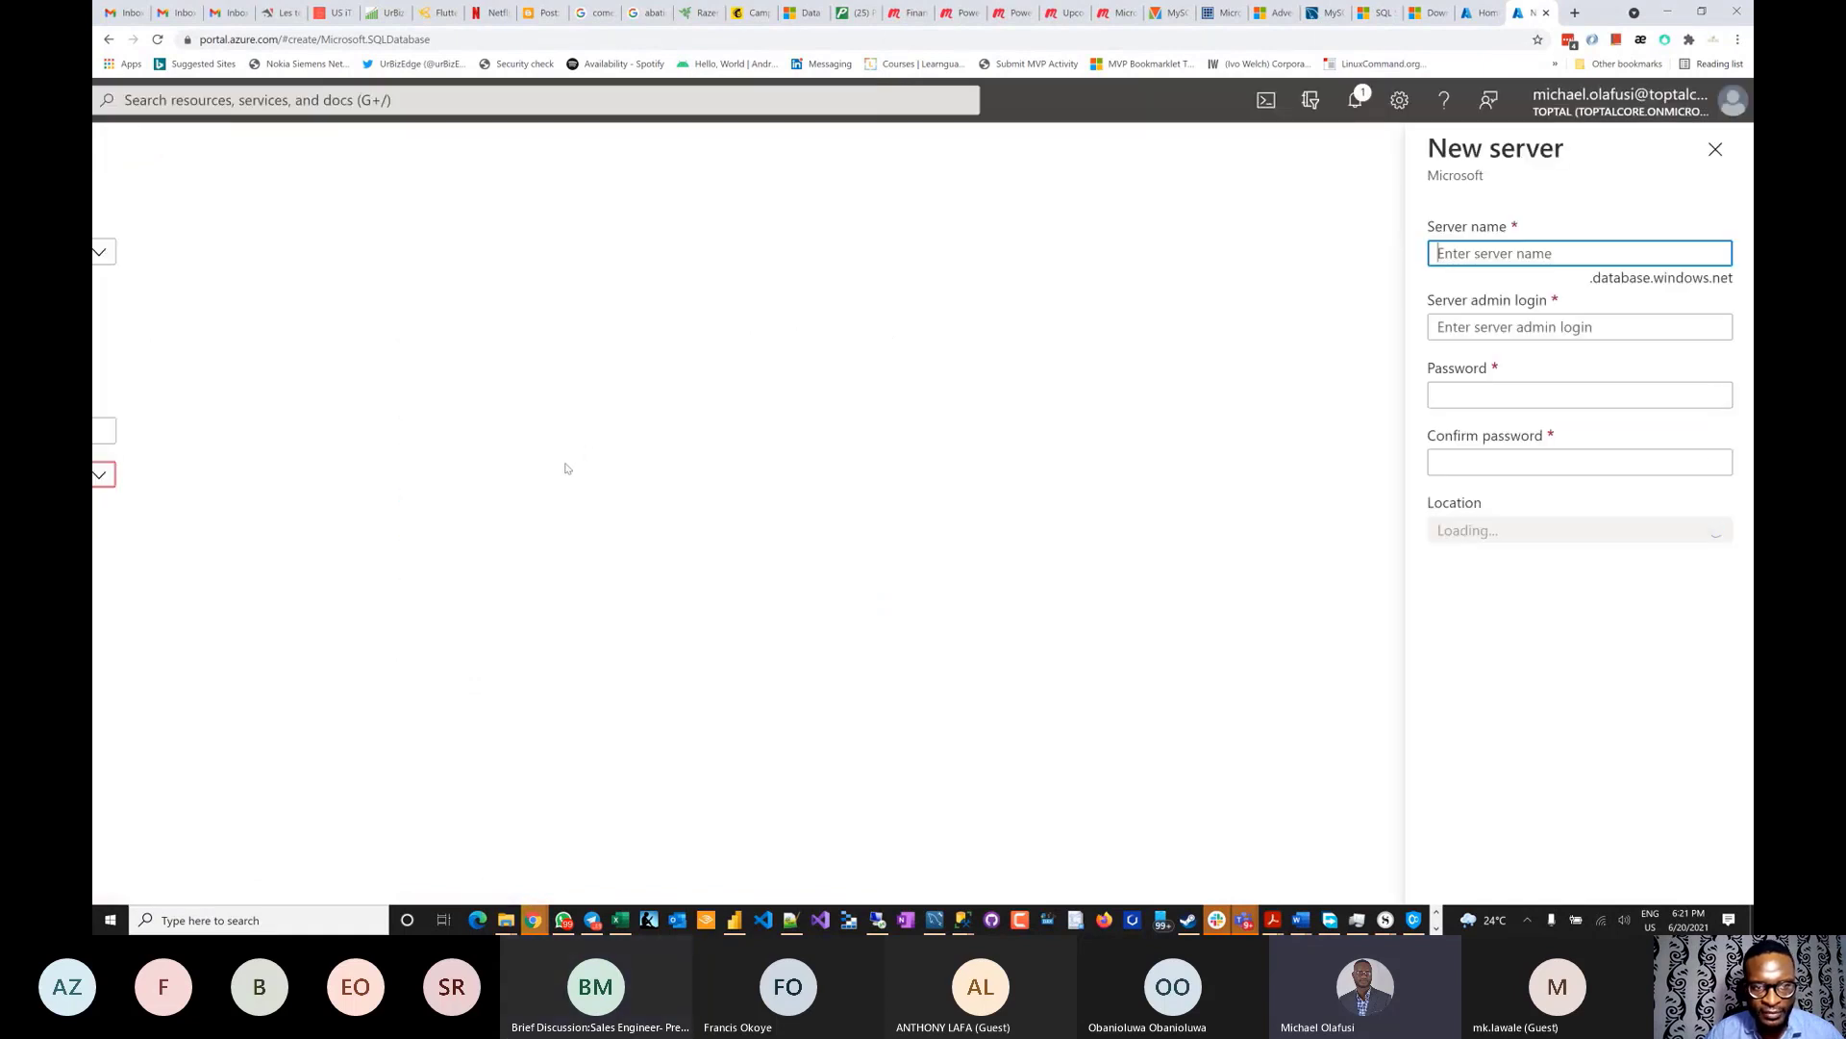
type("de")
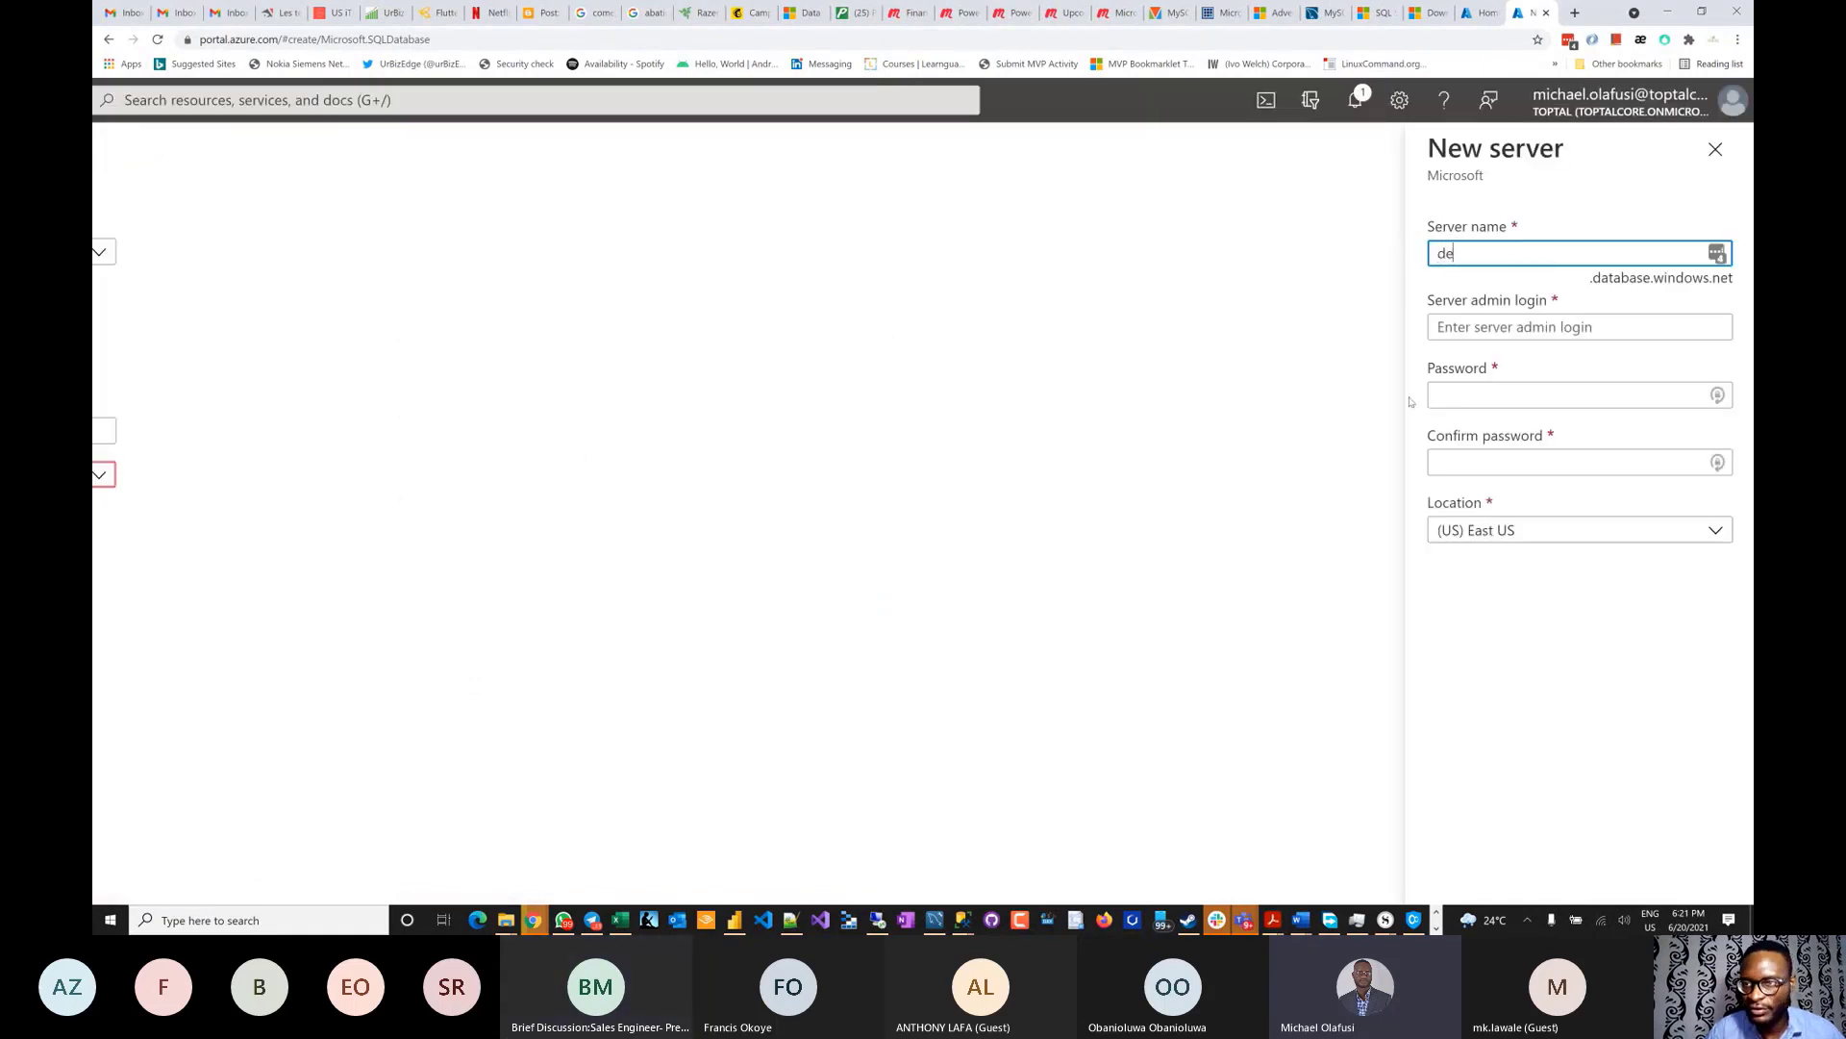
type("mo")
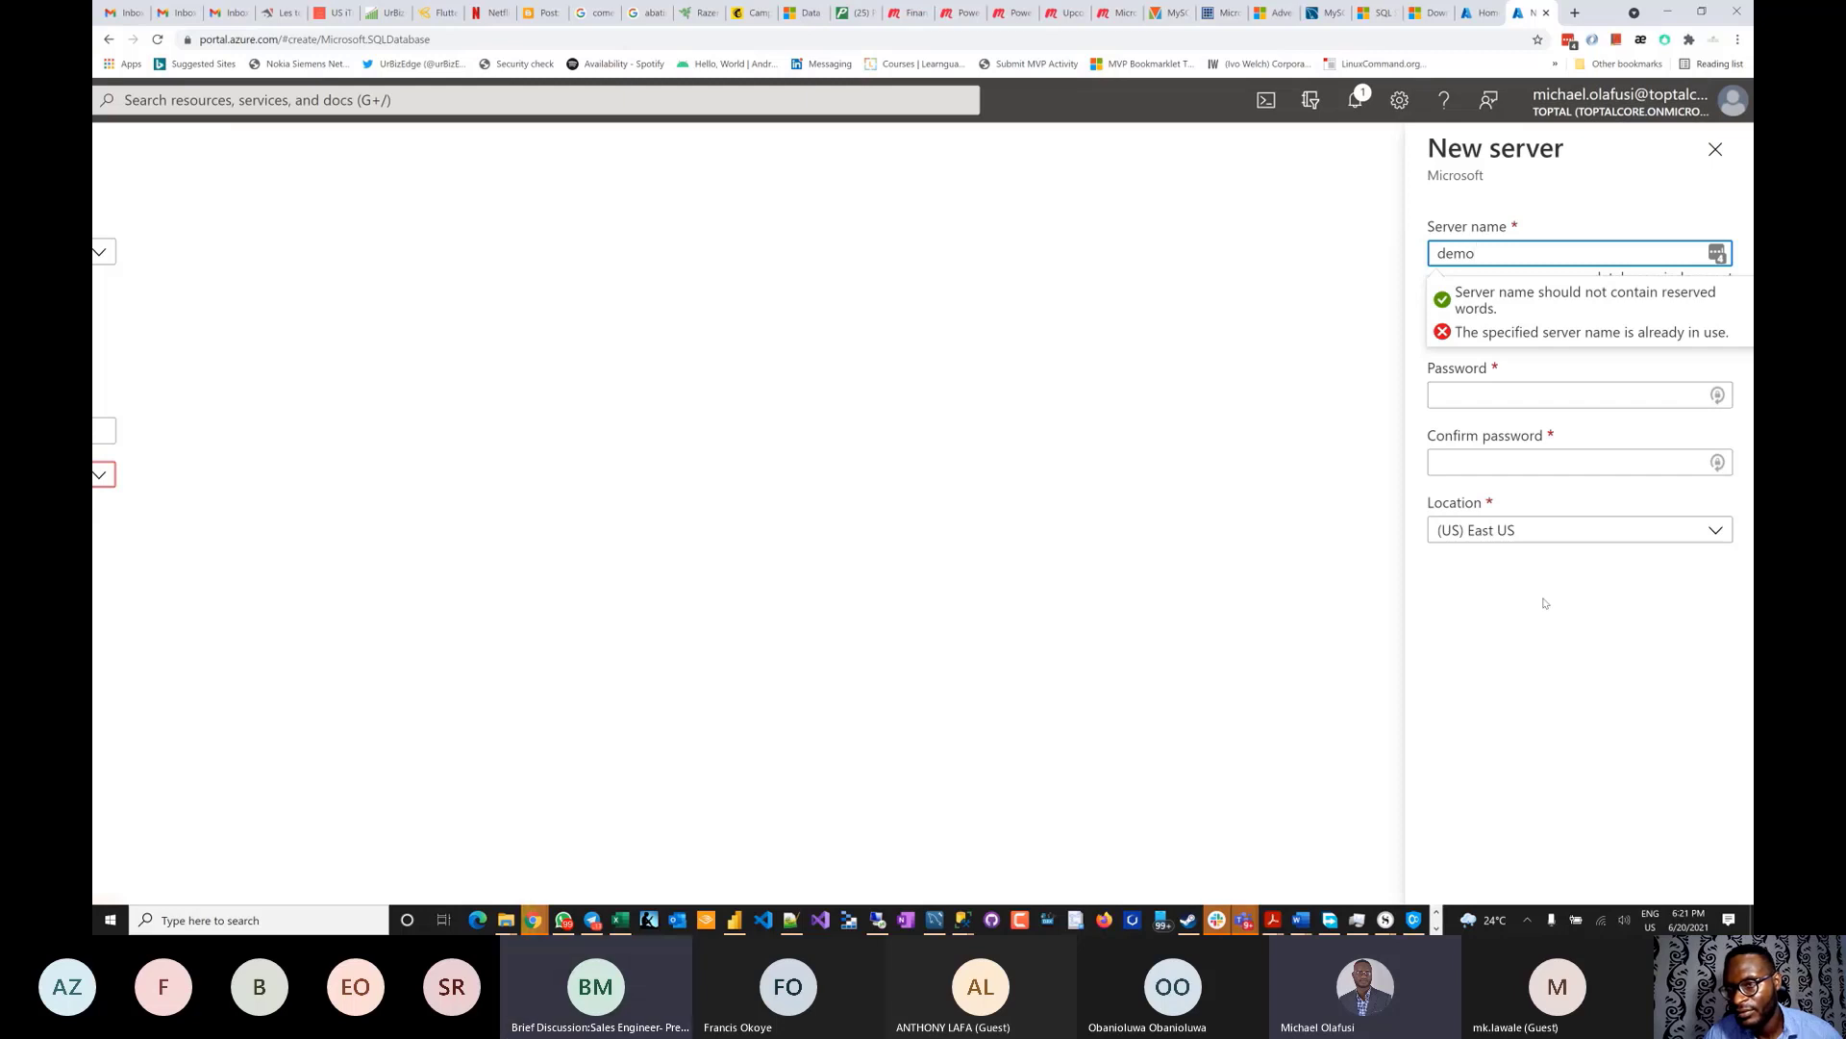
type("_urbiz")
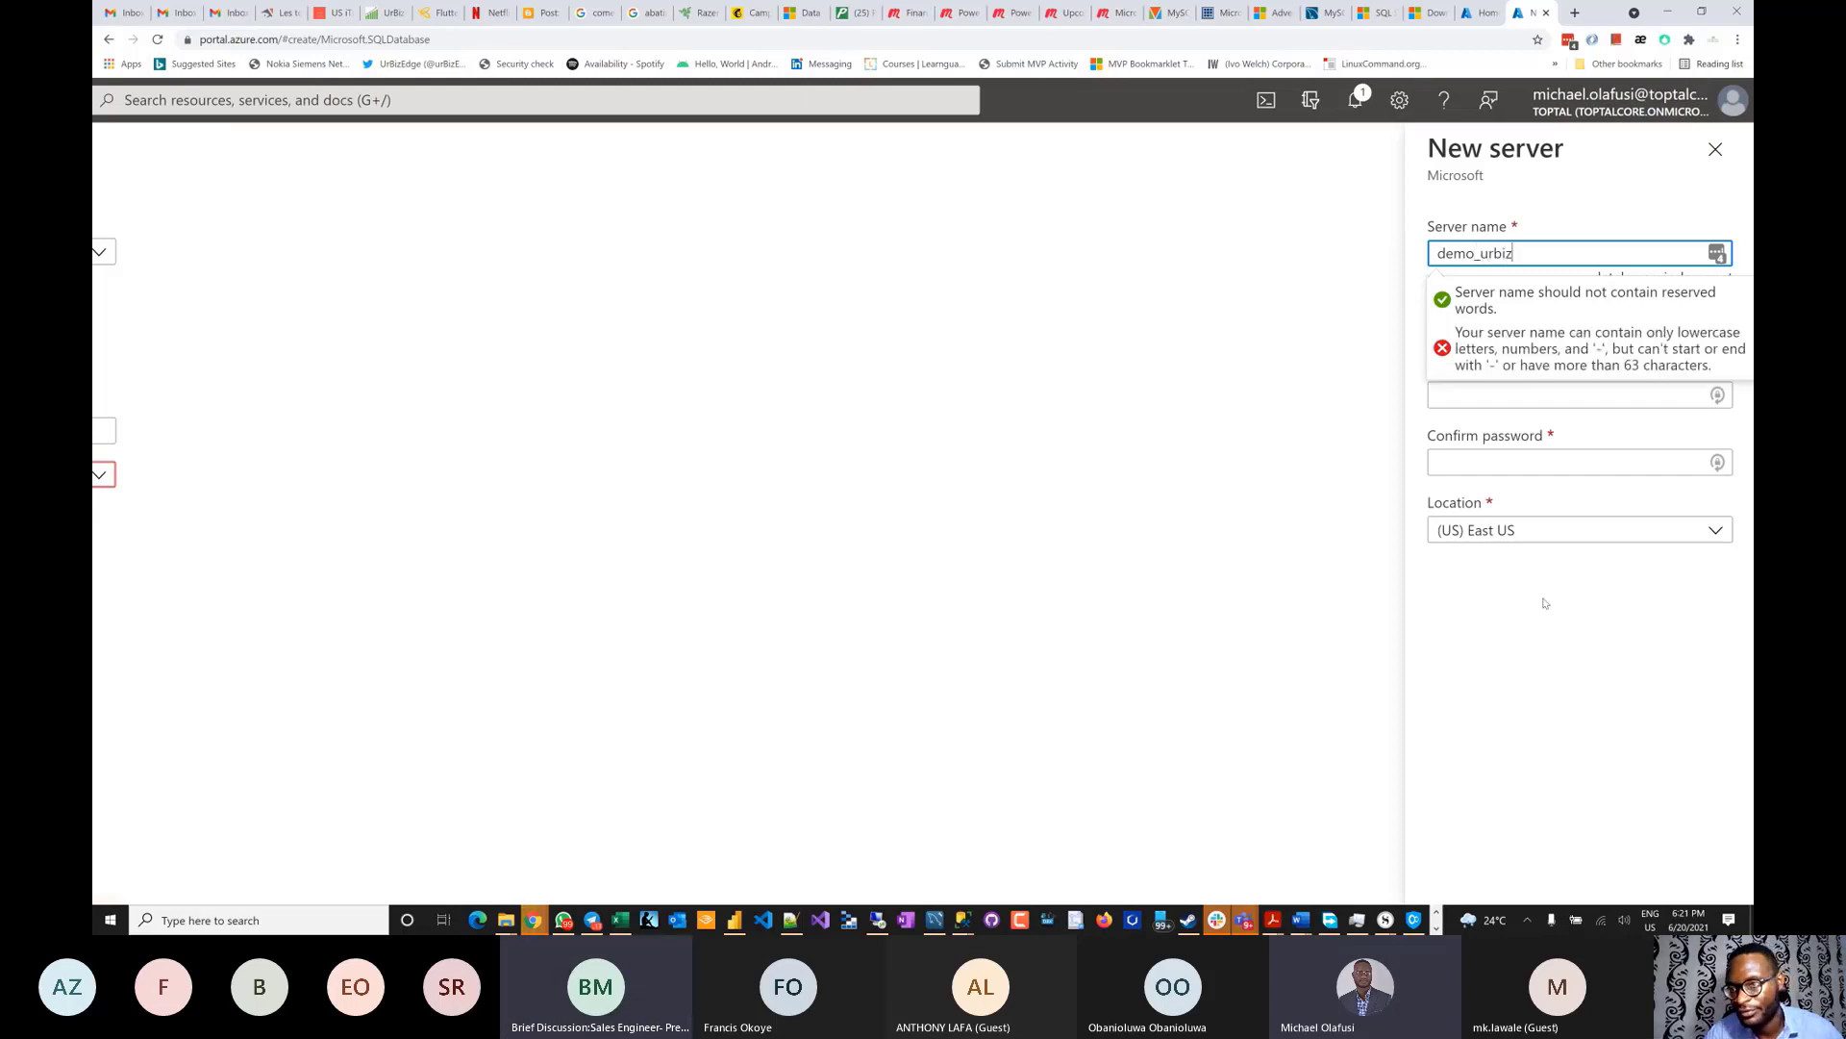
type("edge")
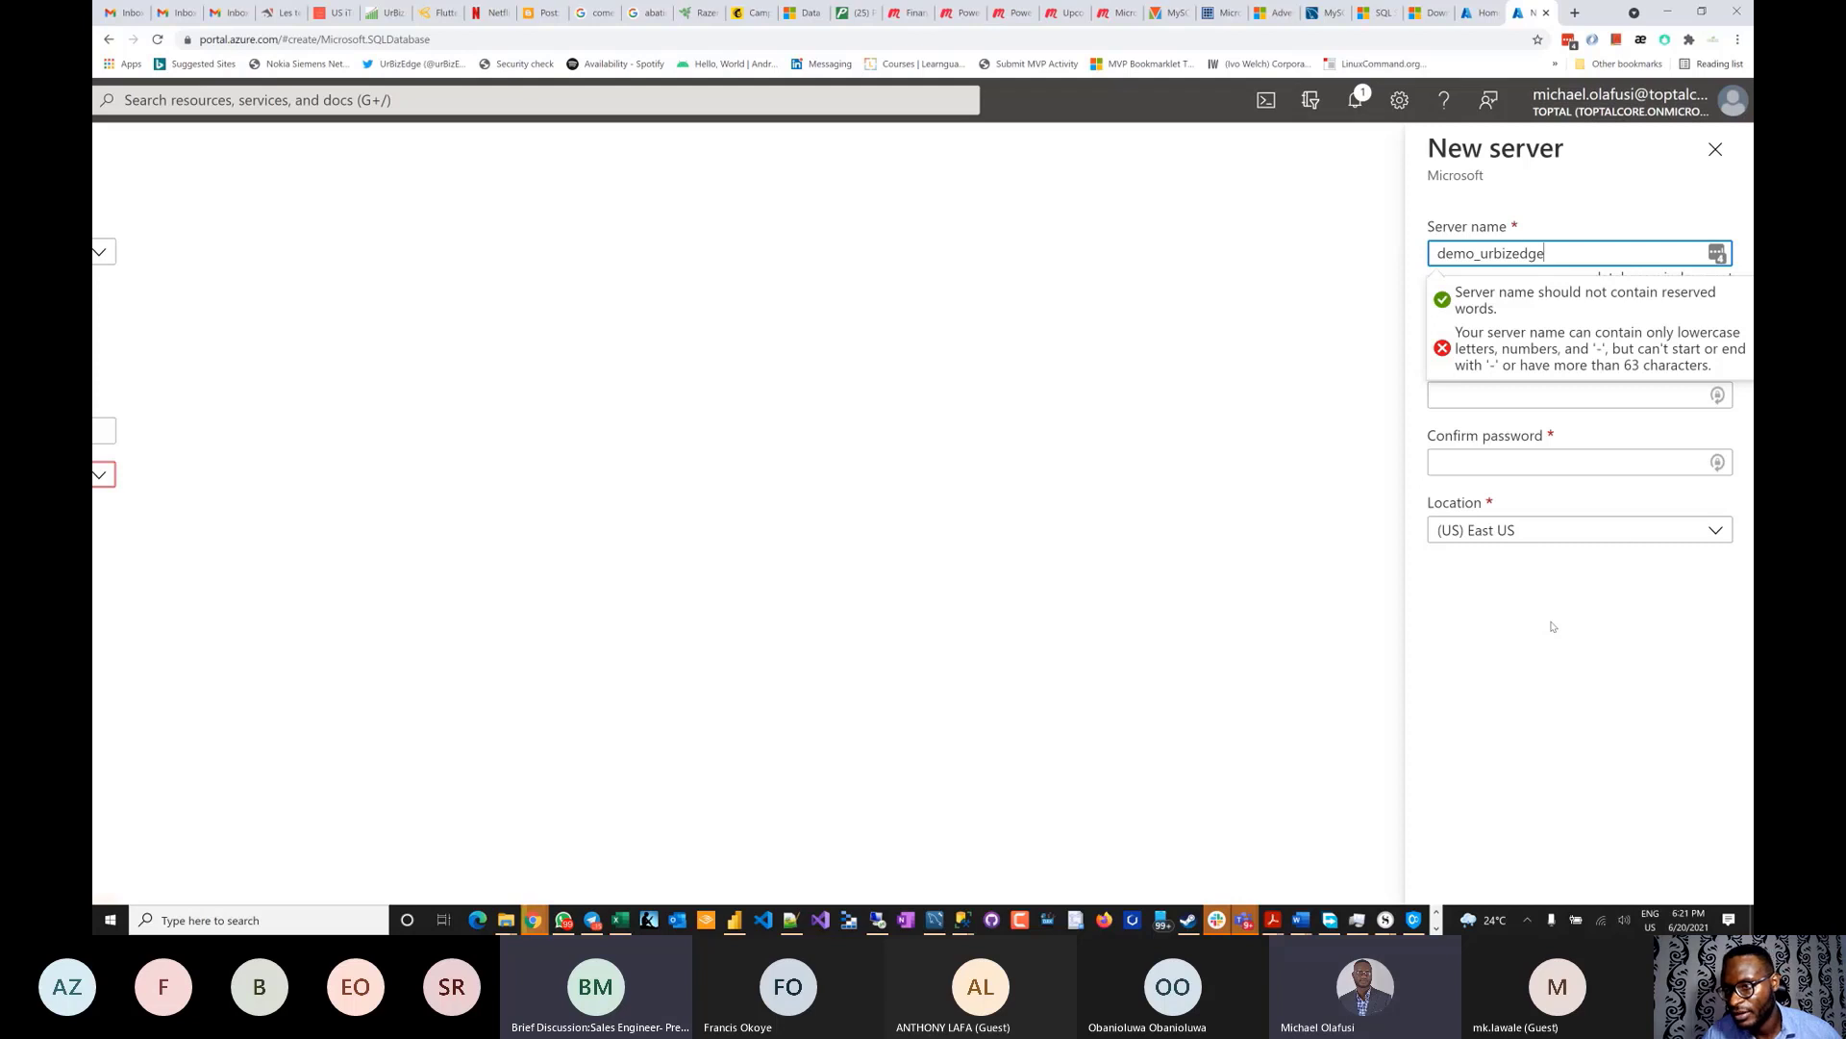
left_click(1481, 254)
key("BackSpace")
type("-")
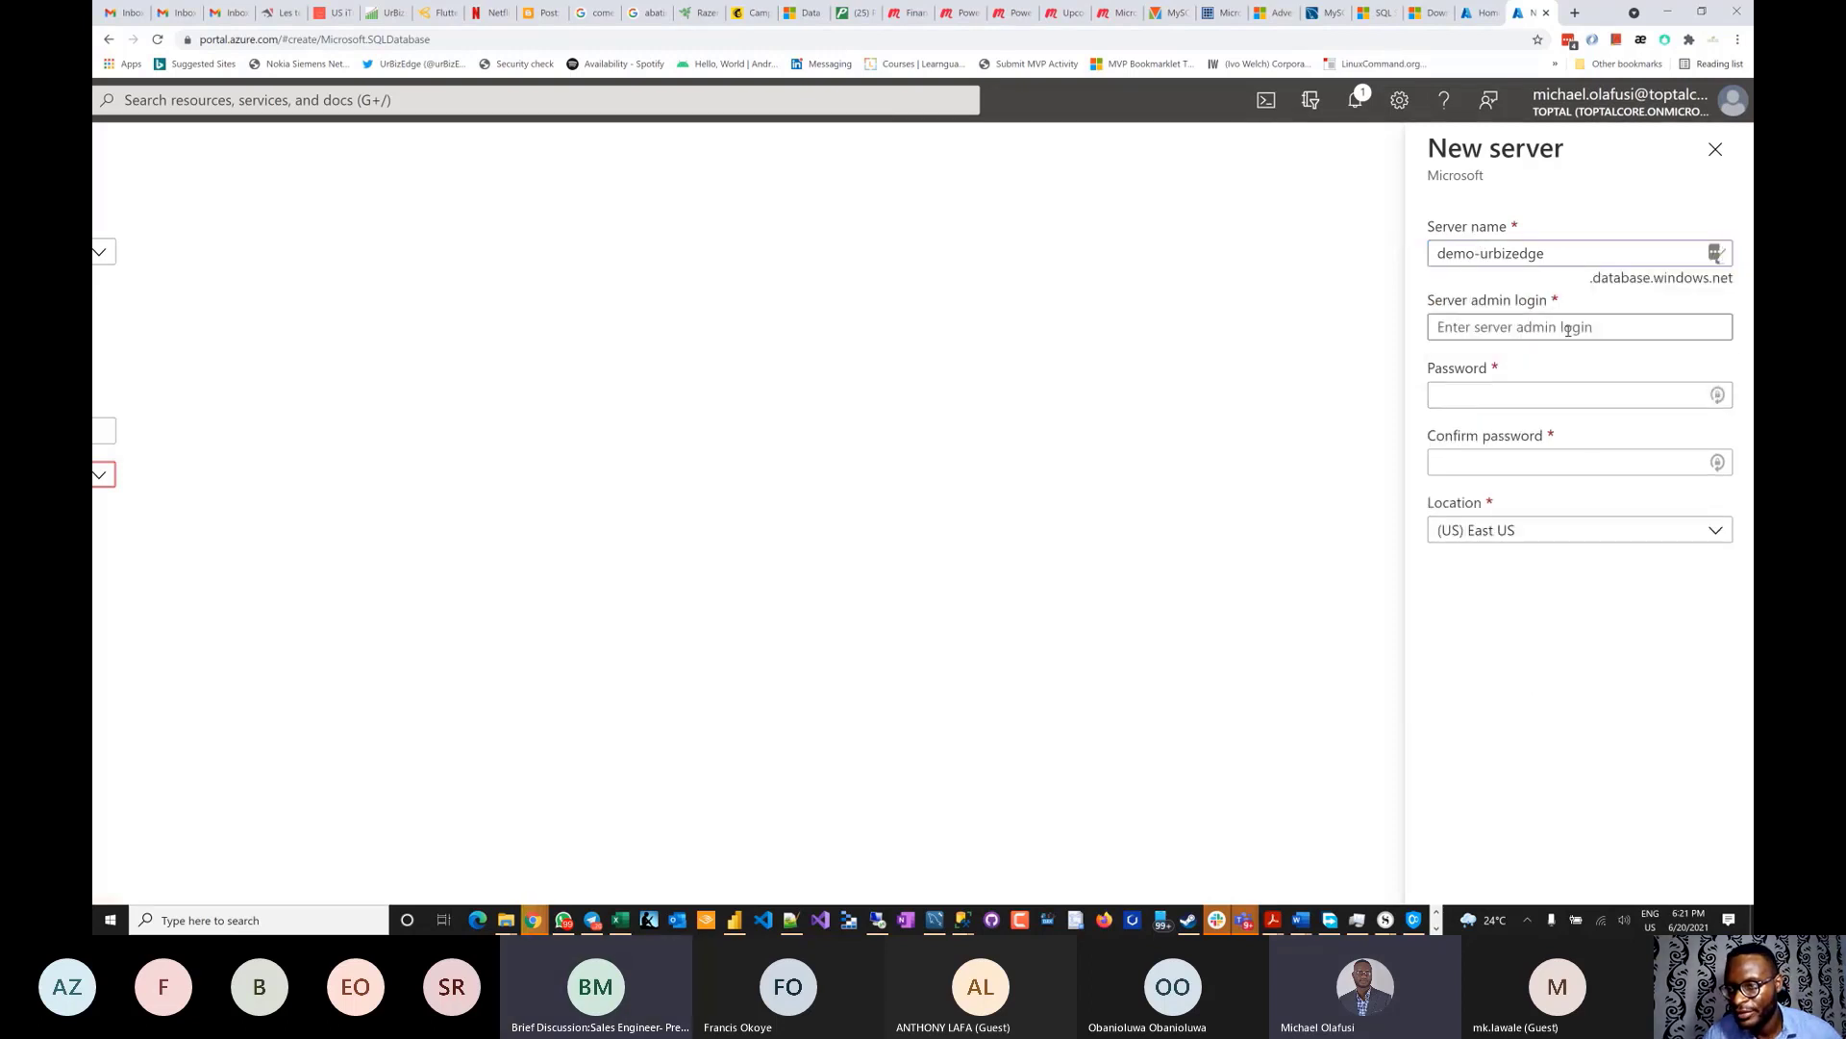
- Enter the server admin login, the password and its confirmation
left_click(1589, 327)
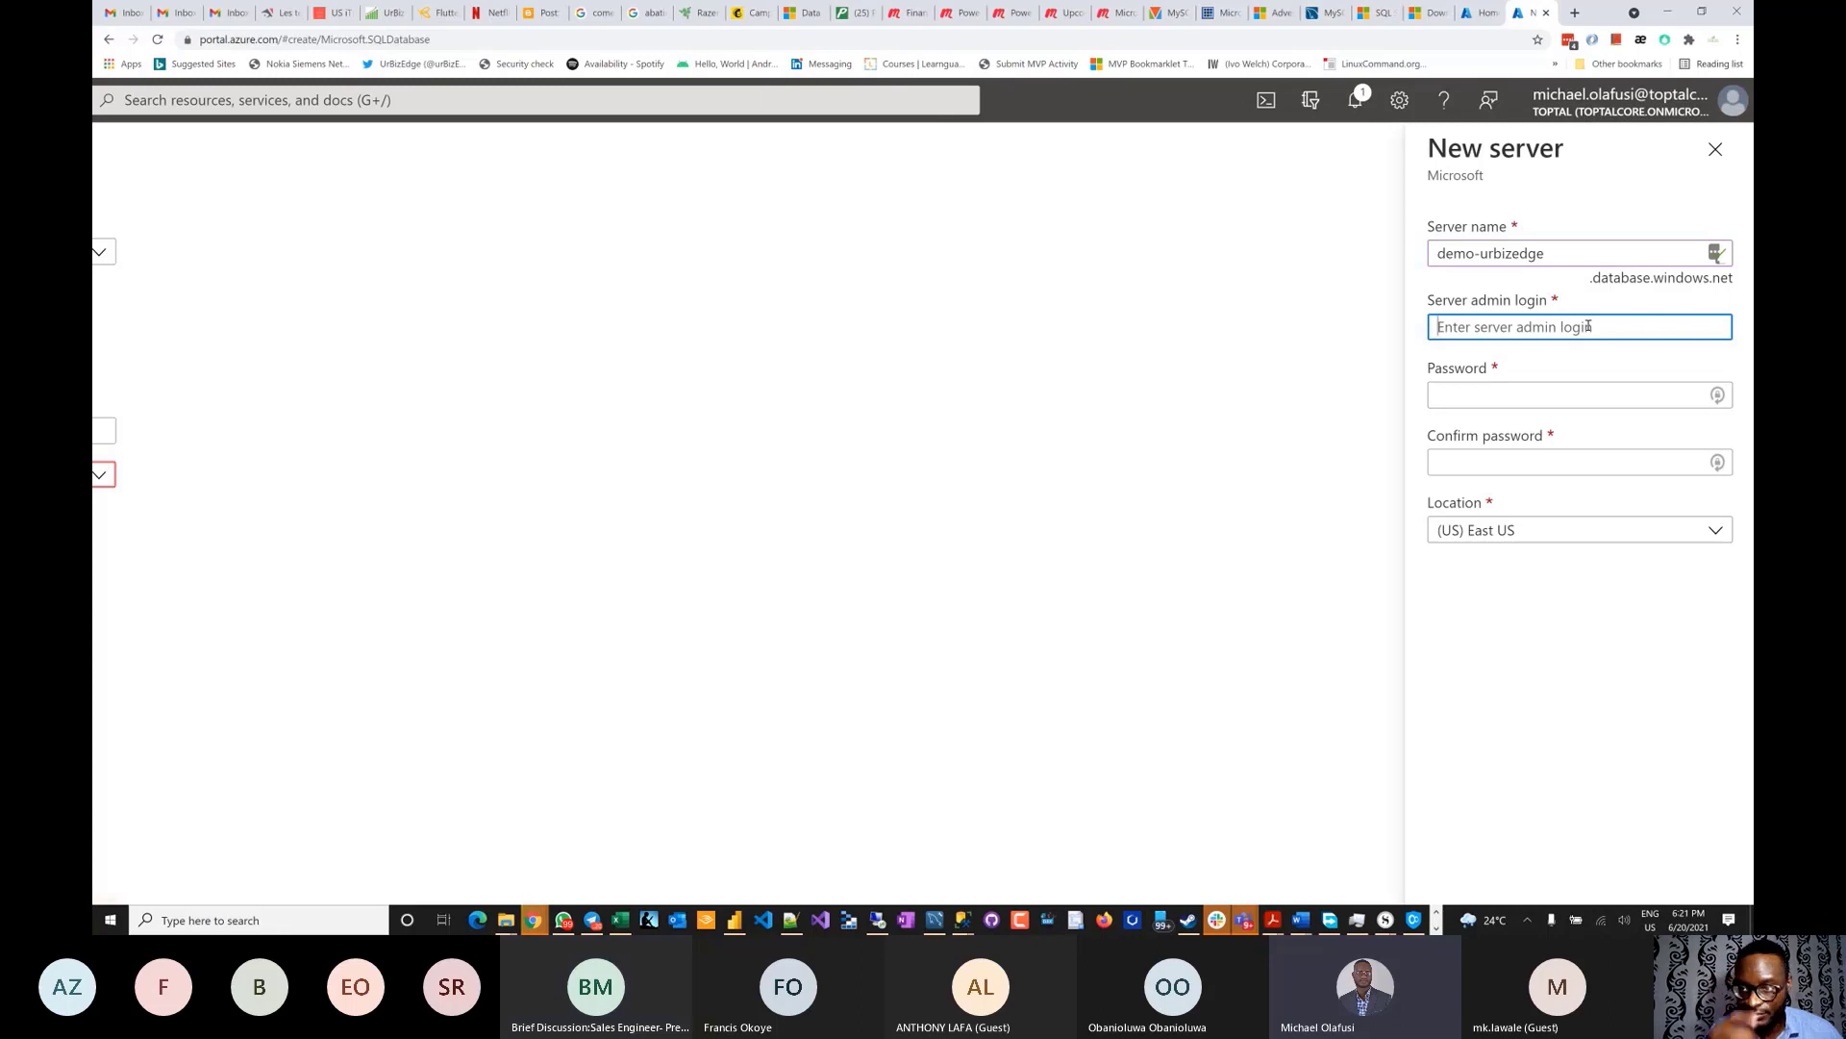
type("urbizedfe")
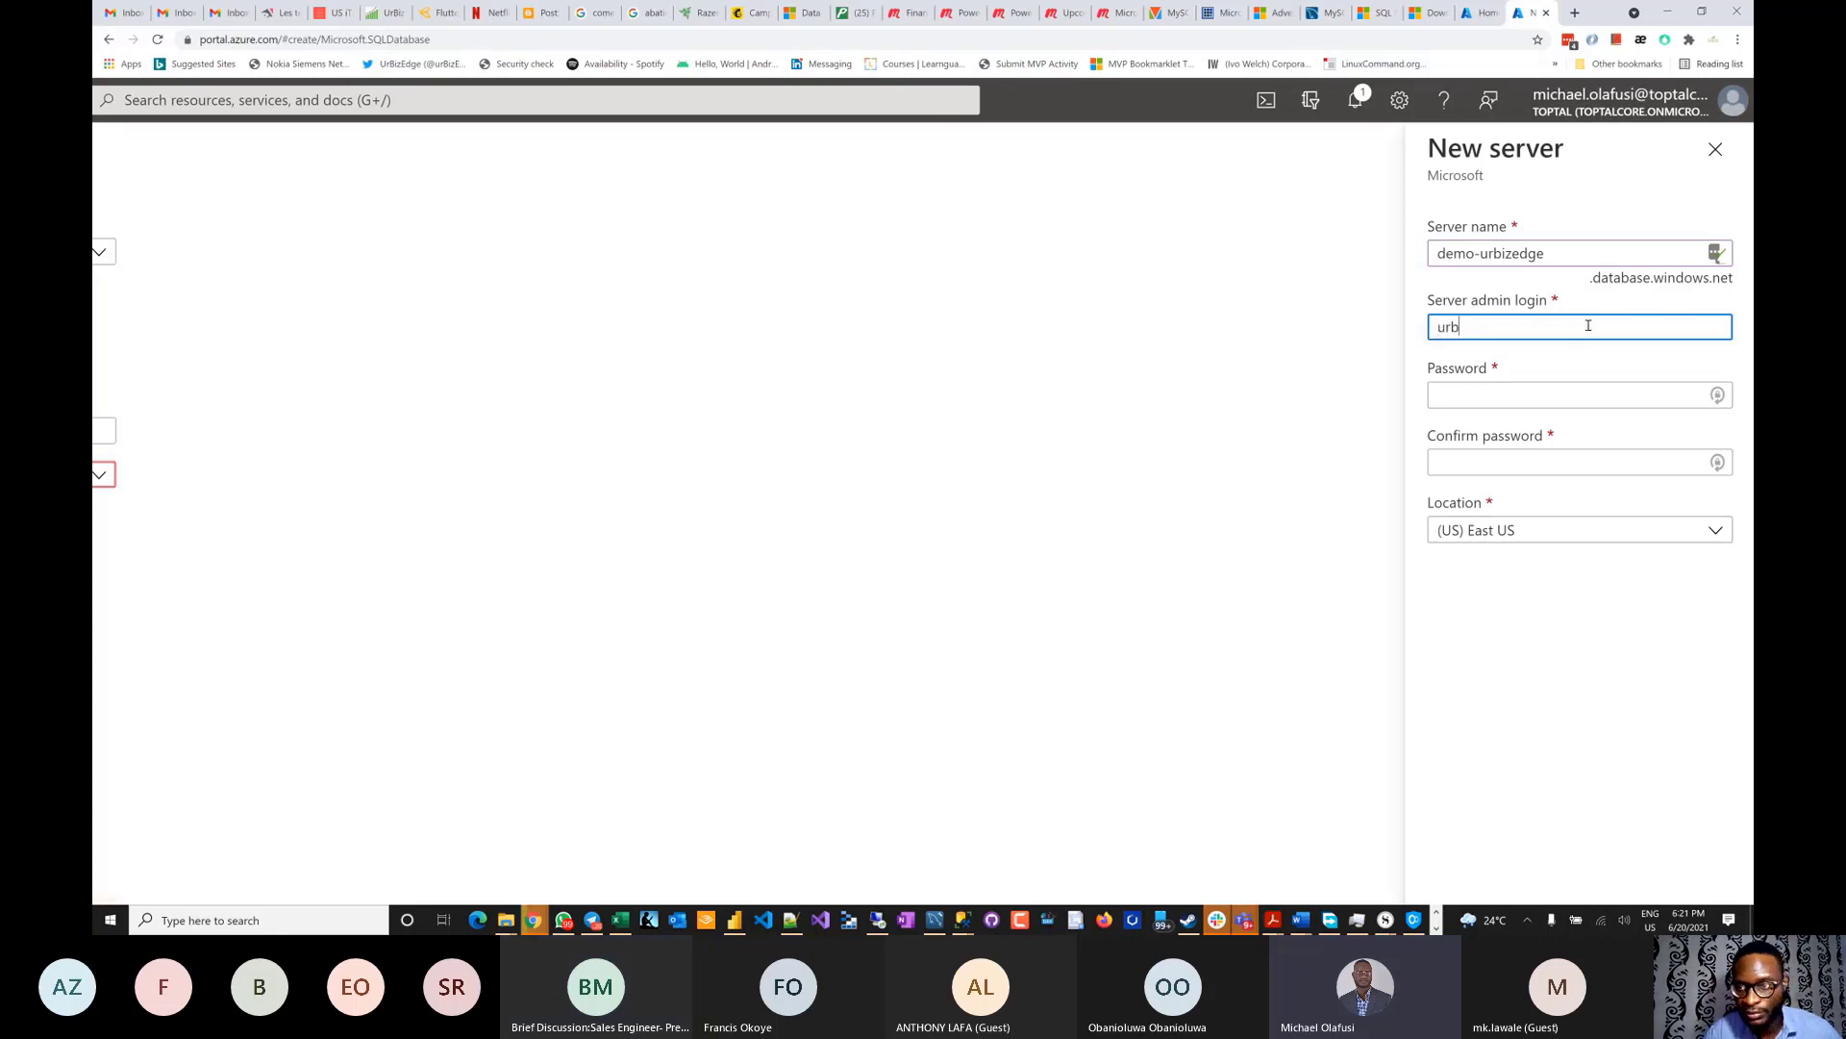
key("BackSpace")
key("BackSpace")
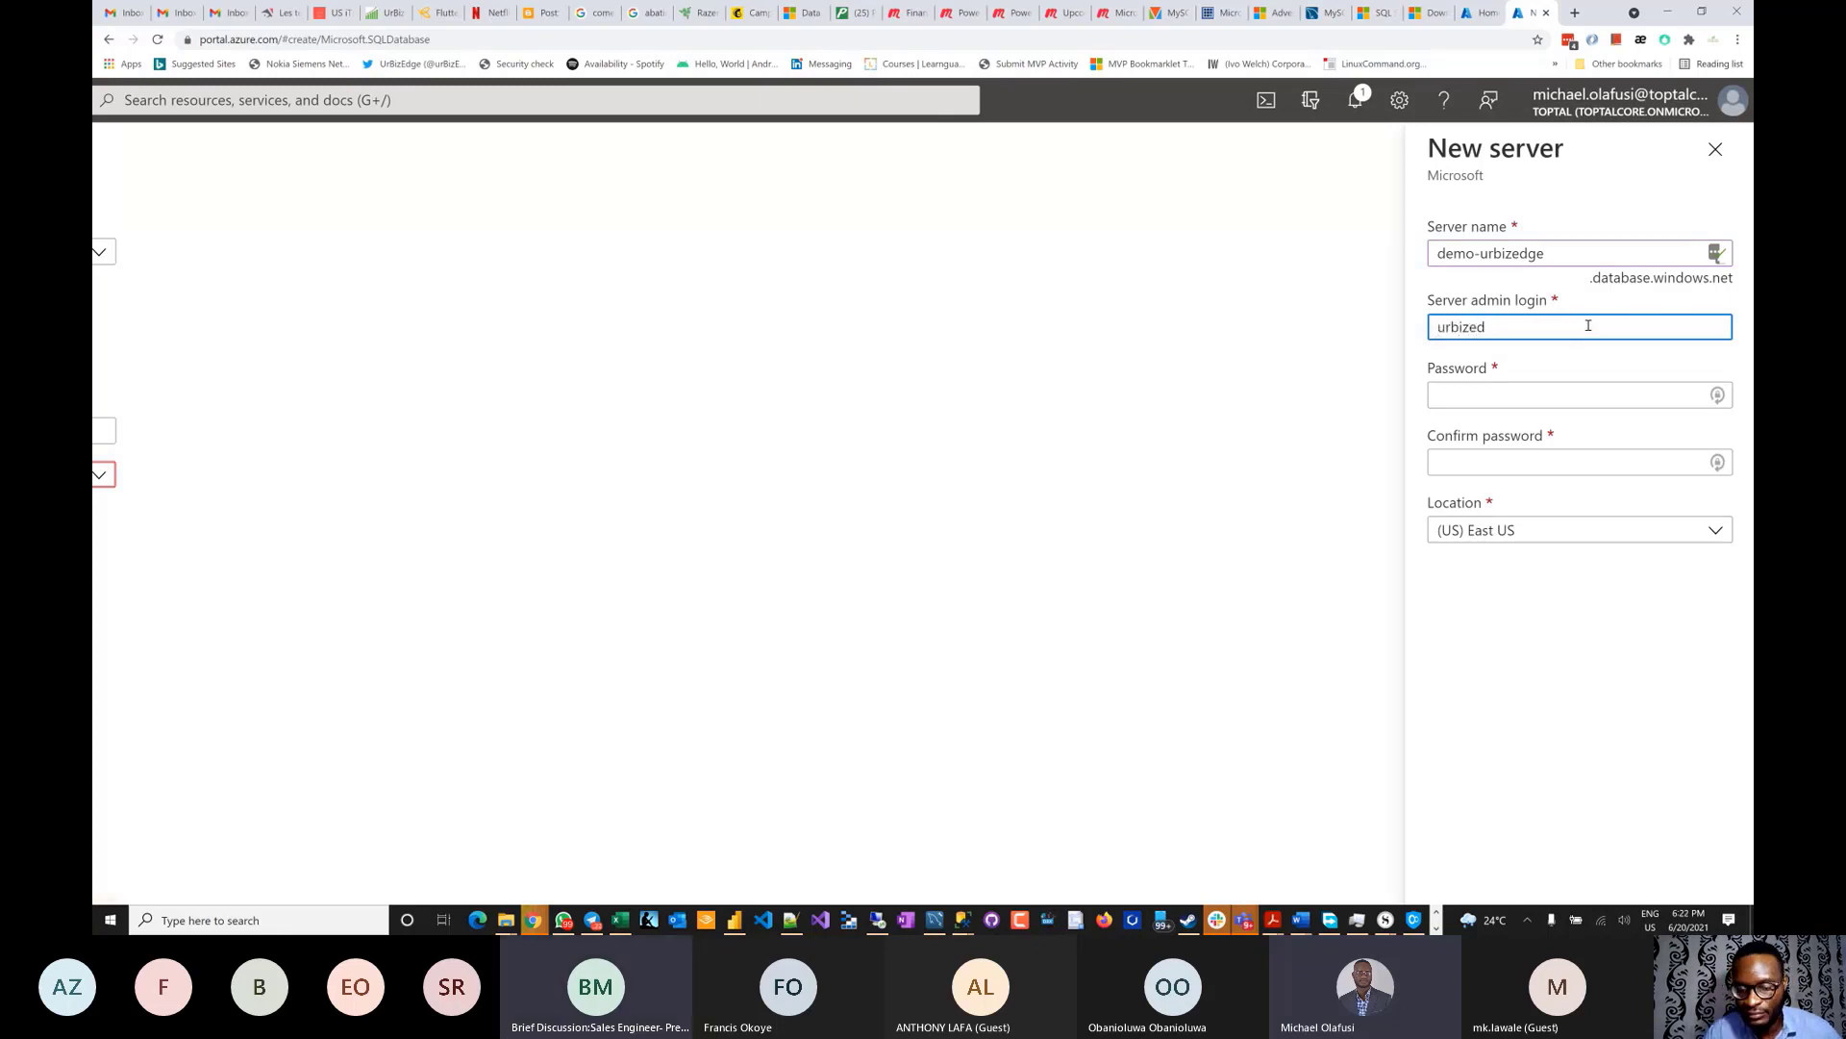
type("ge")
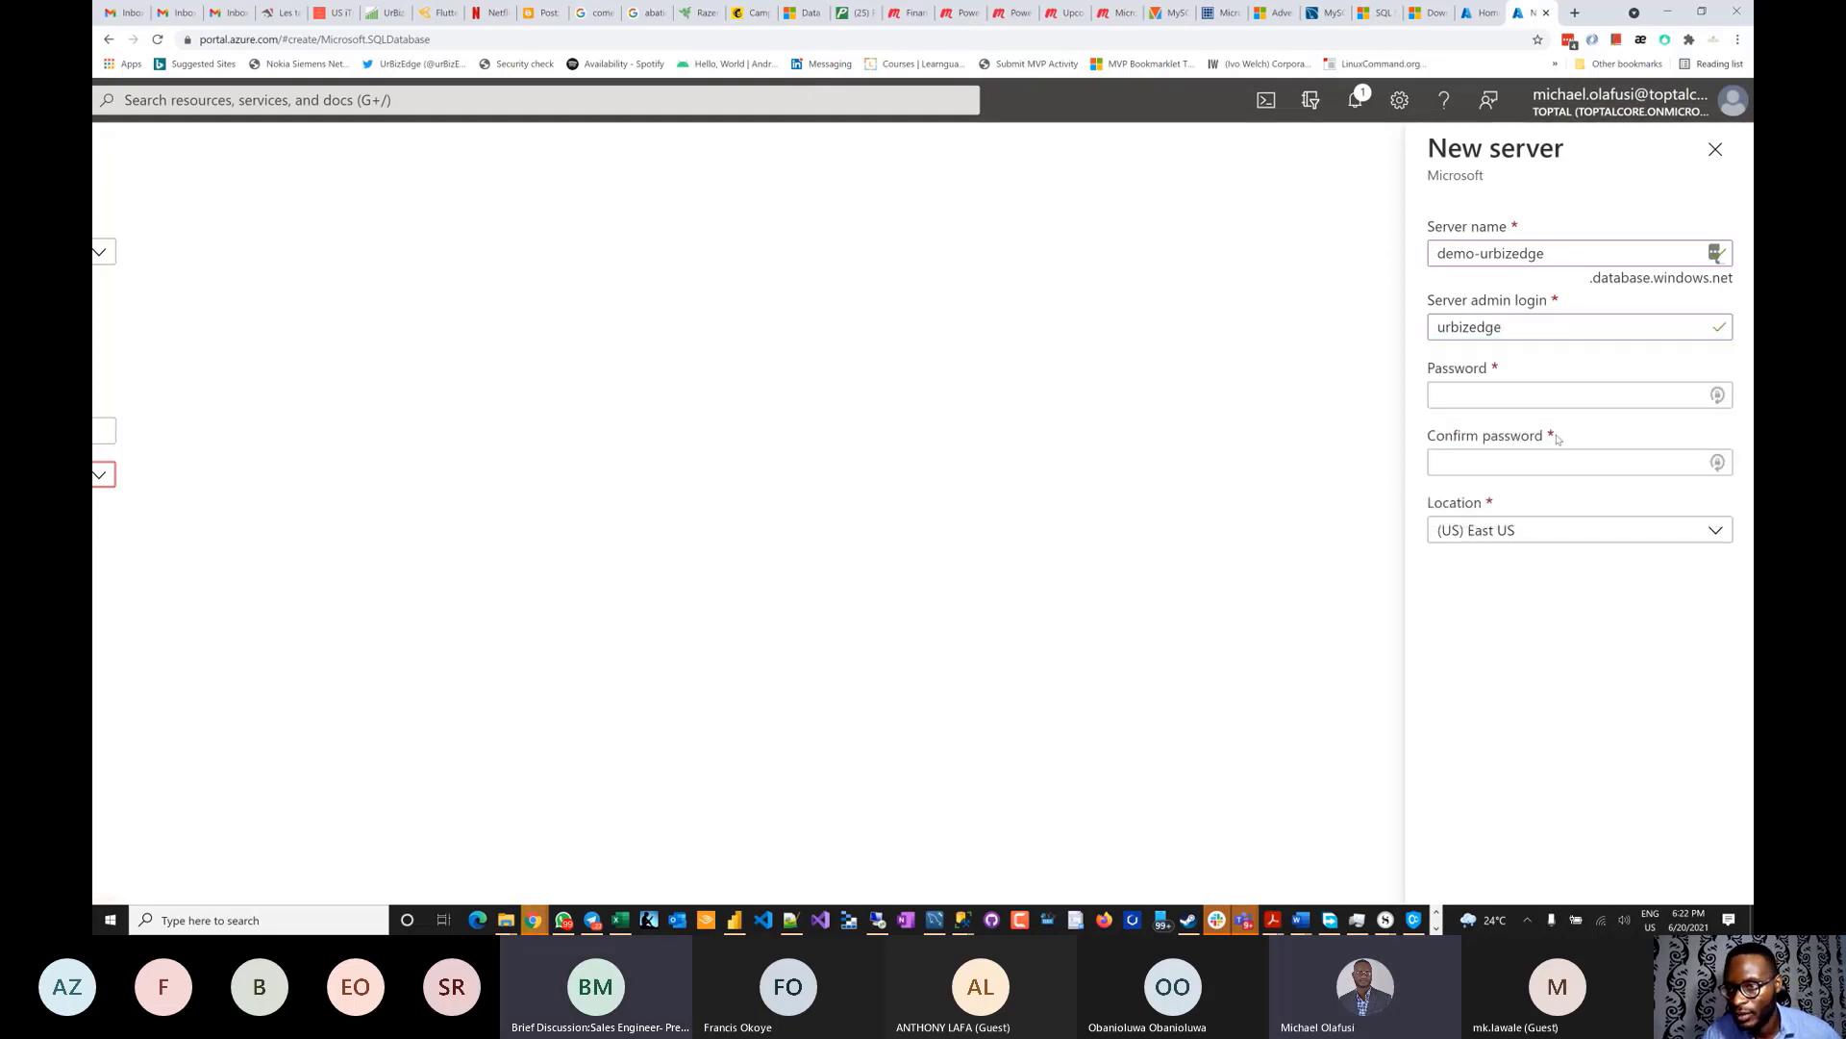
left_click(1528, 400)
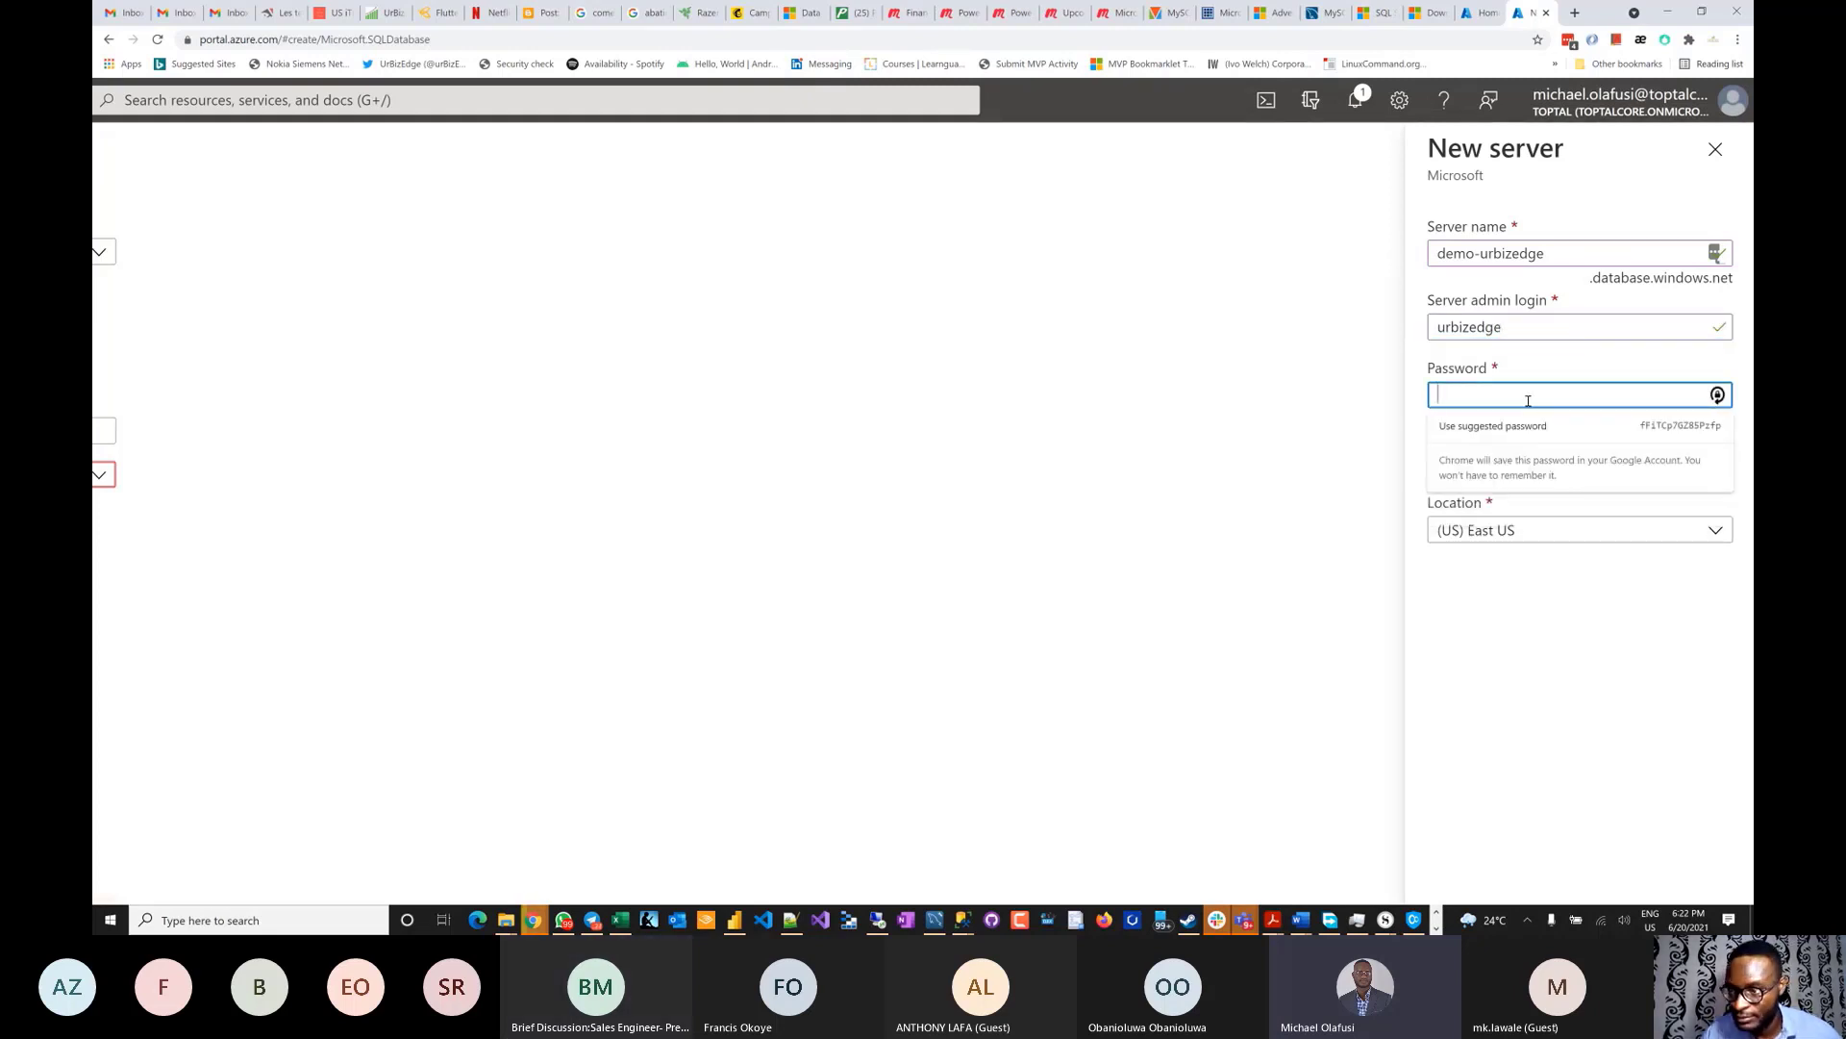
type("P")
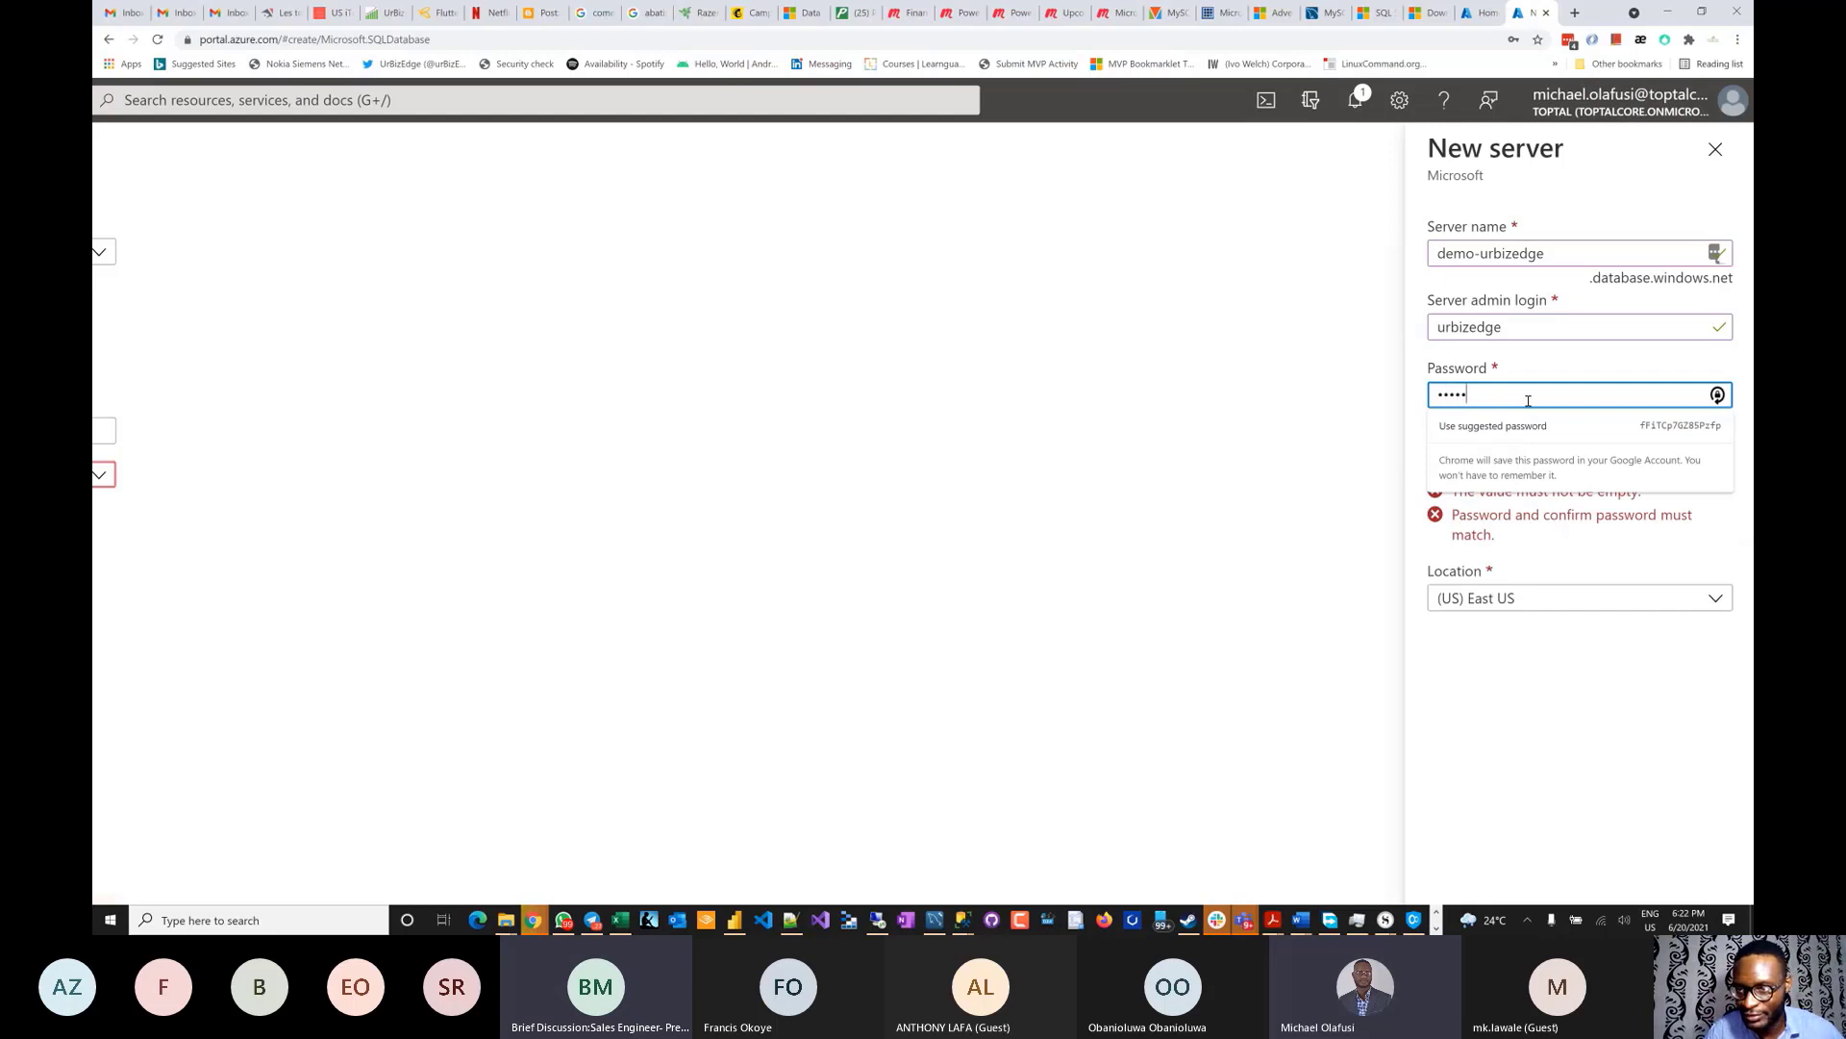
key("BackSpace")
key("BackSpace")
key("BackSpace")
key("BackSpace")
key("BackSpace")
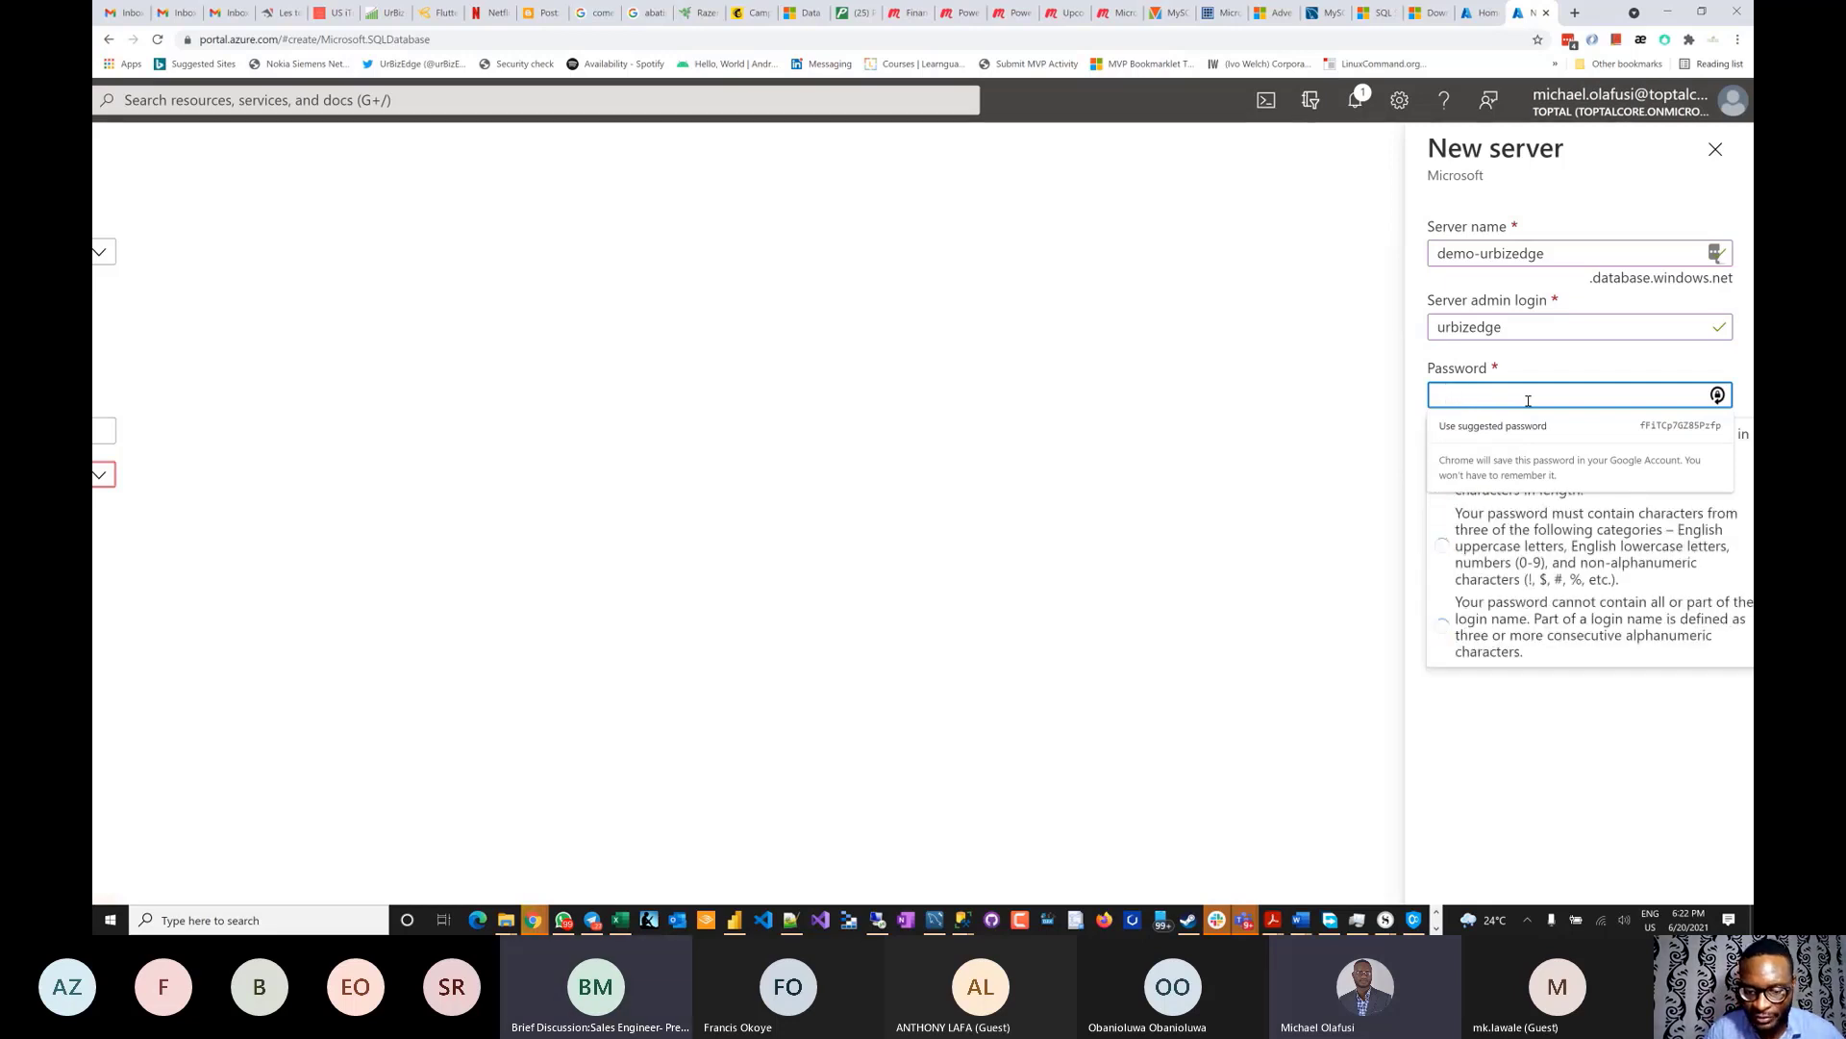
type("P@ssw0r")
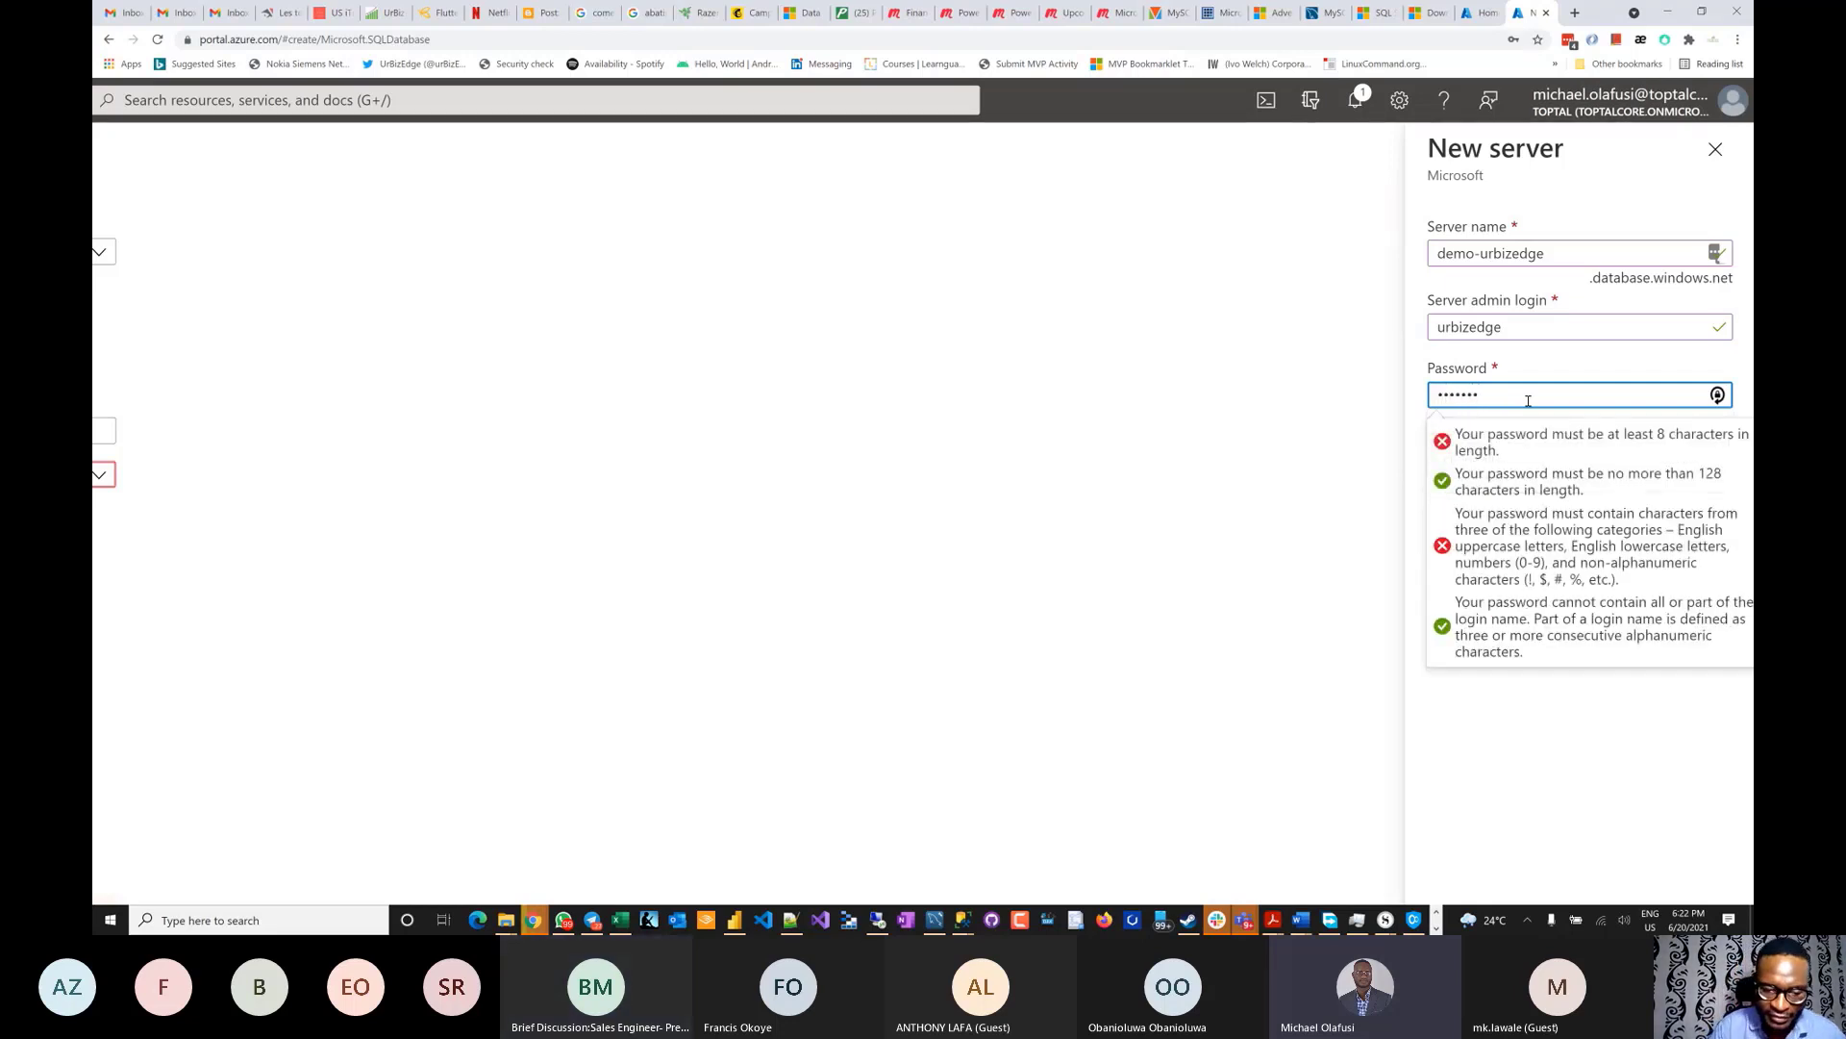
type("d1234")
key("Tab")
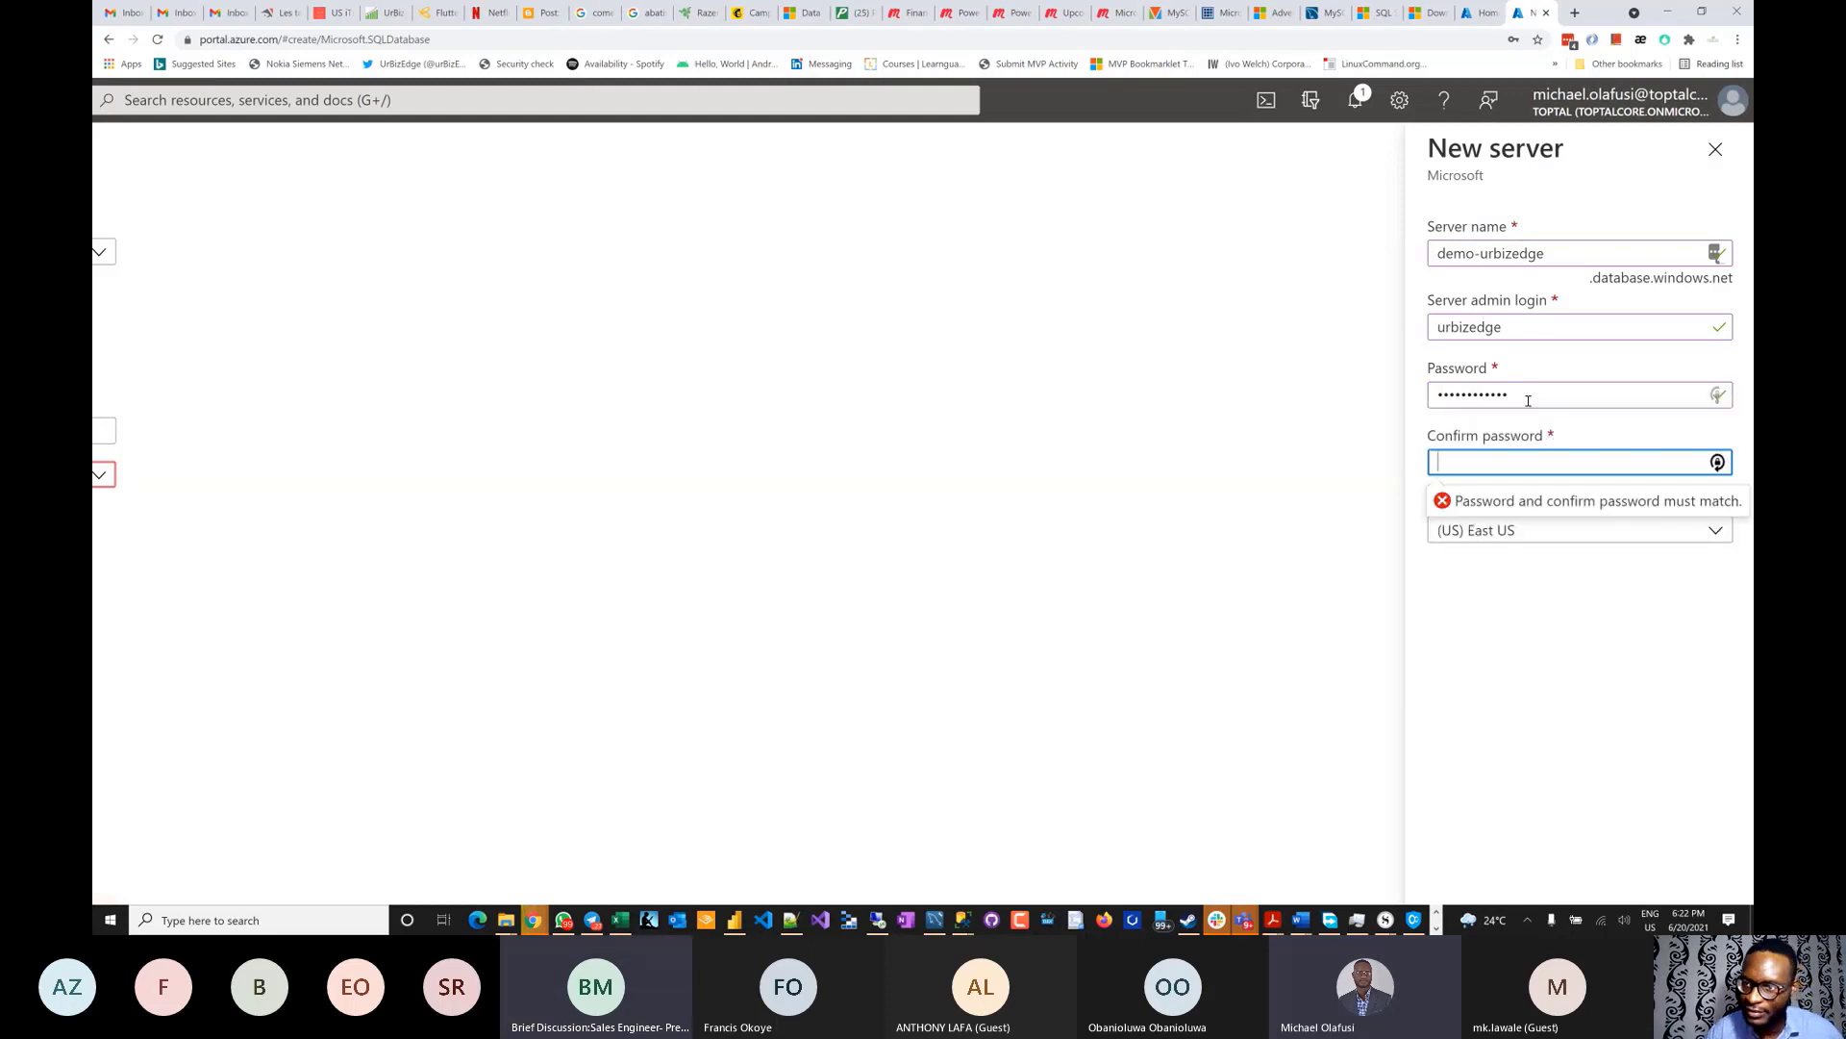
type("******")
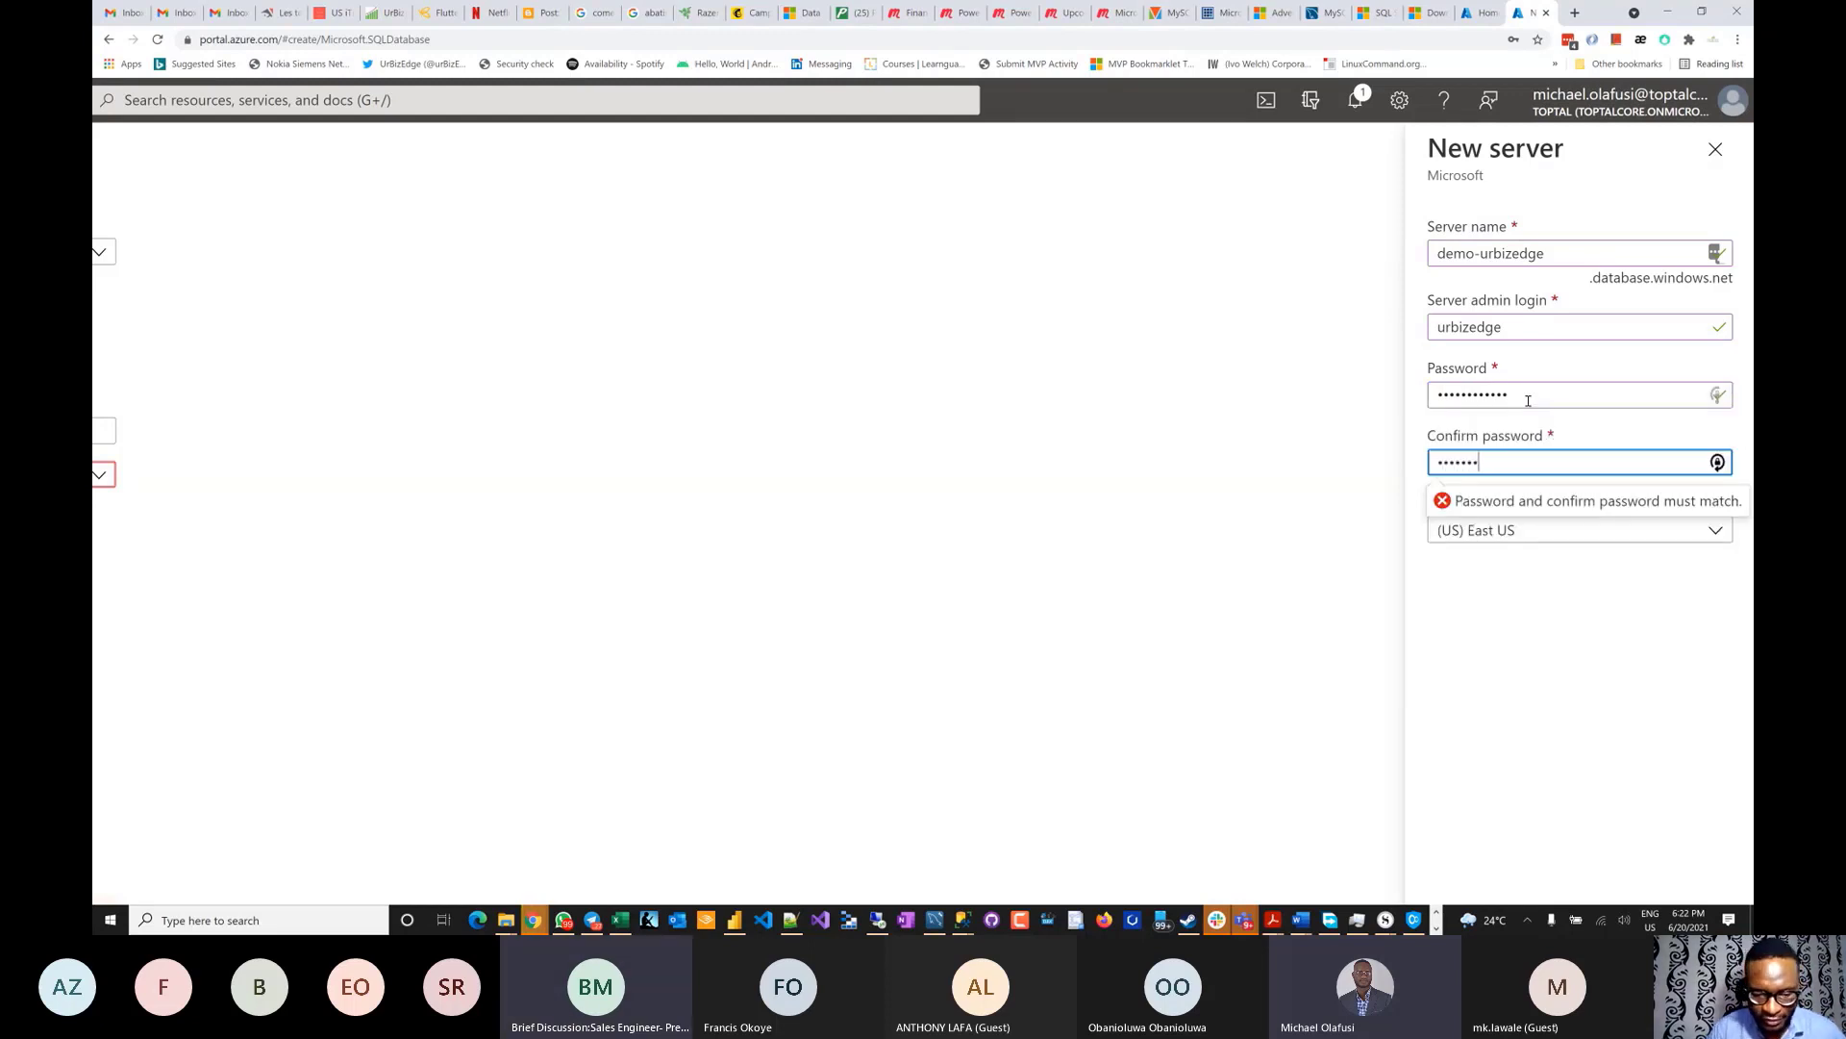
type("**")
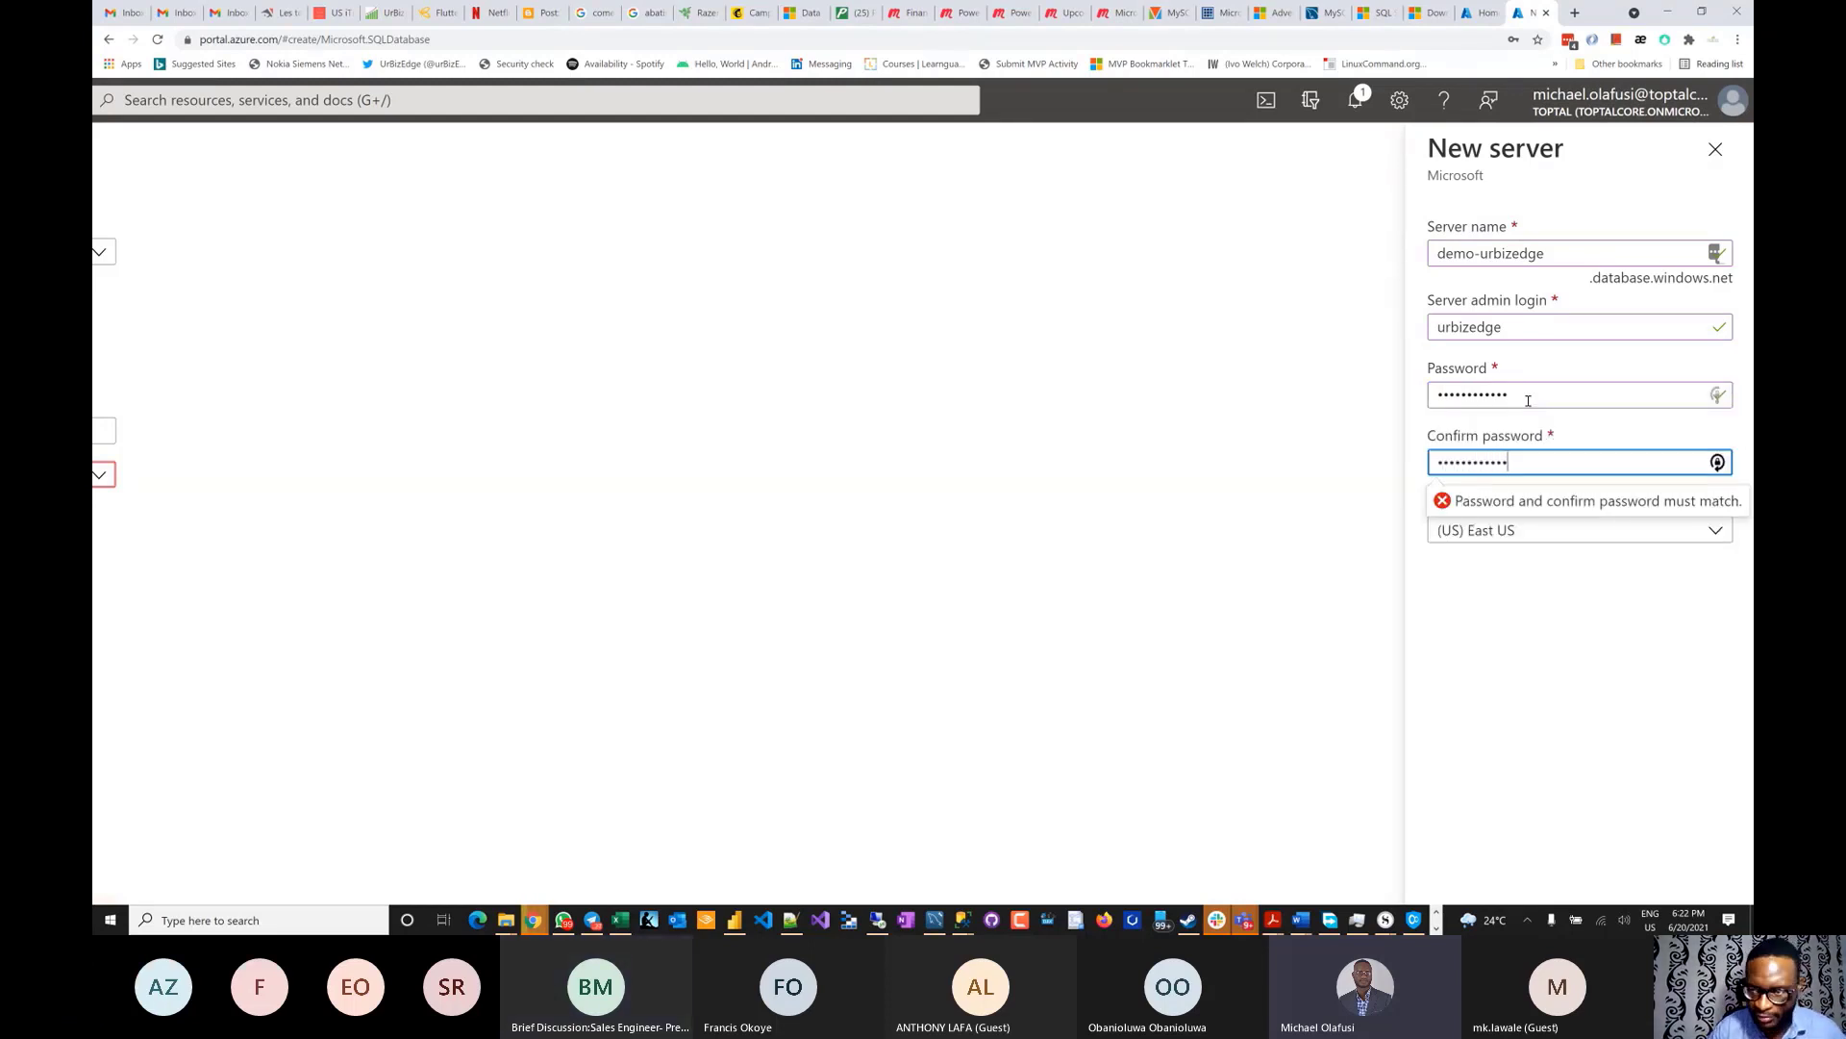
- Finish confirming the password and keep the server location at (US) East US
left_click(1523, 609)
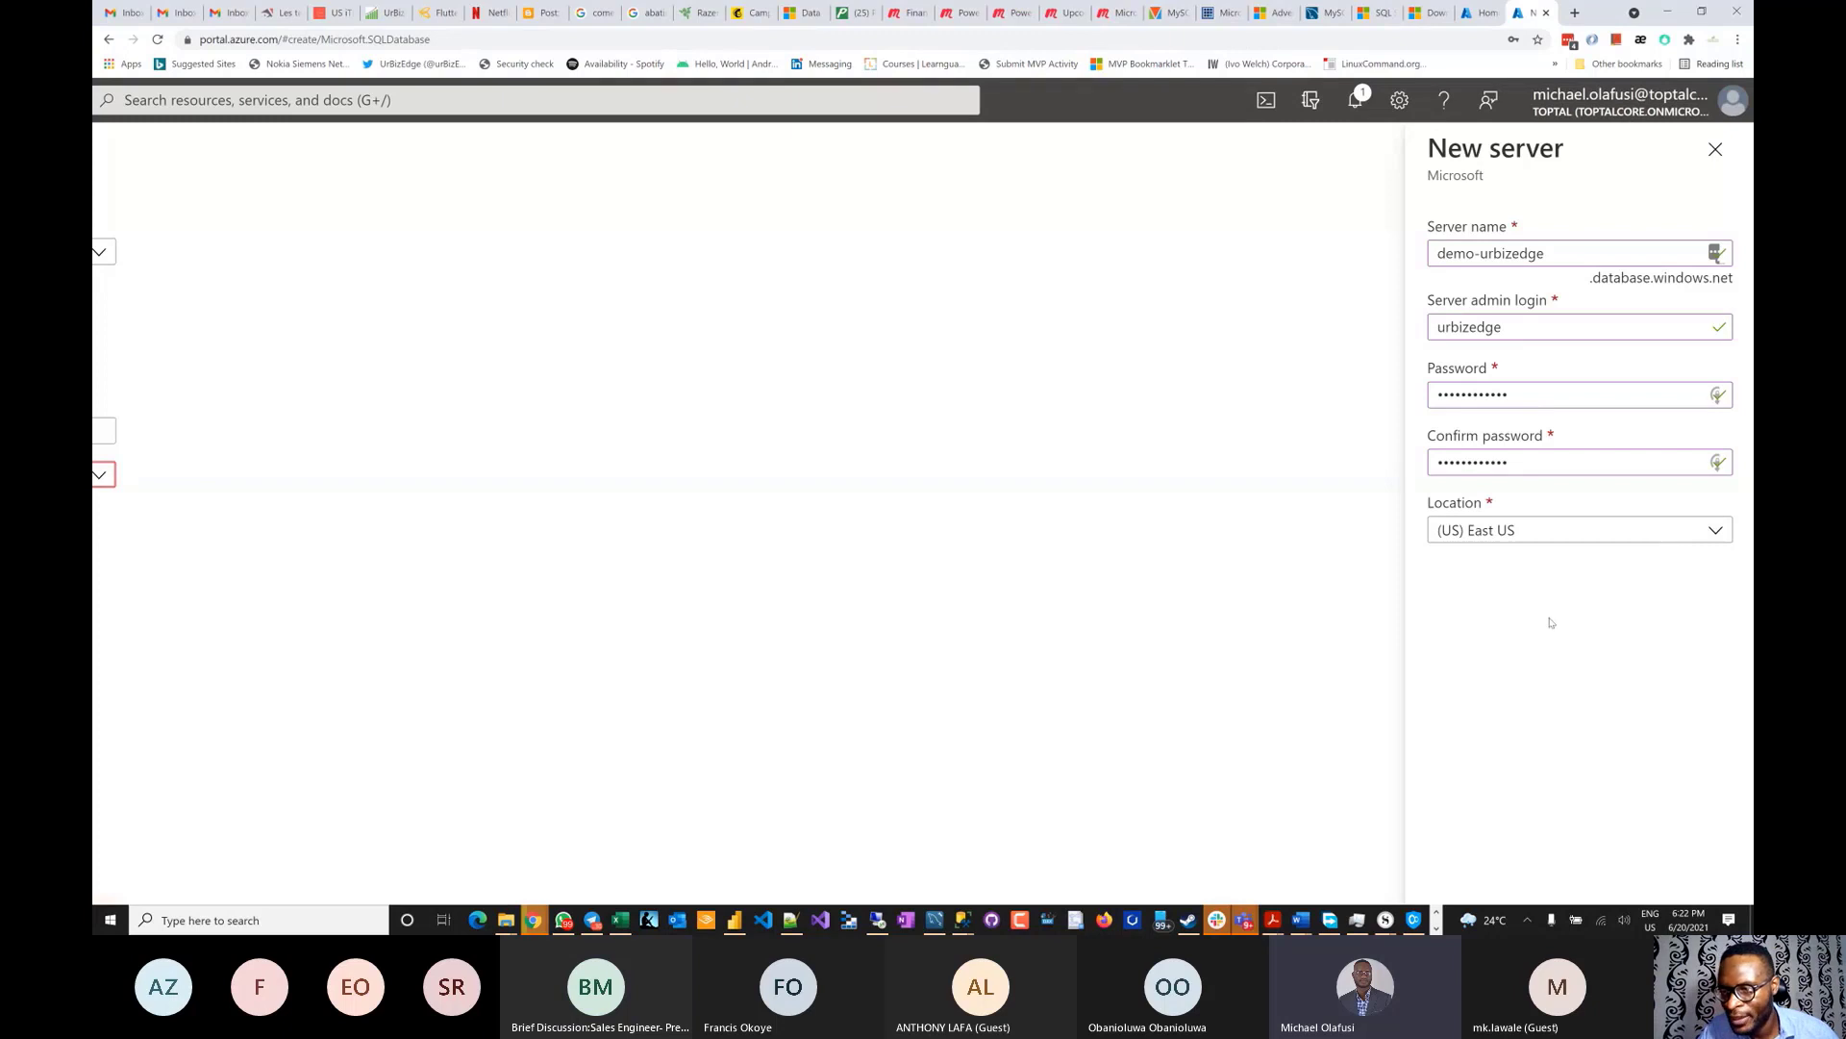
left_click(1718, 535)
scroll(1644, 690, "down", 3)
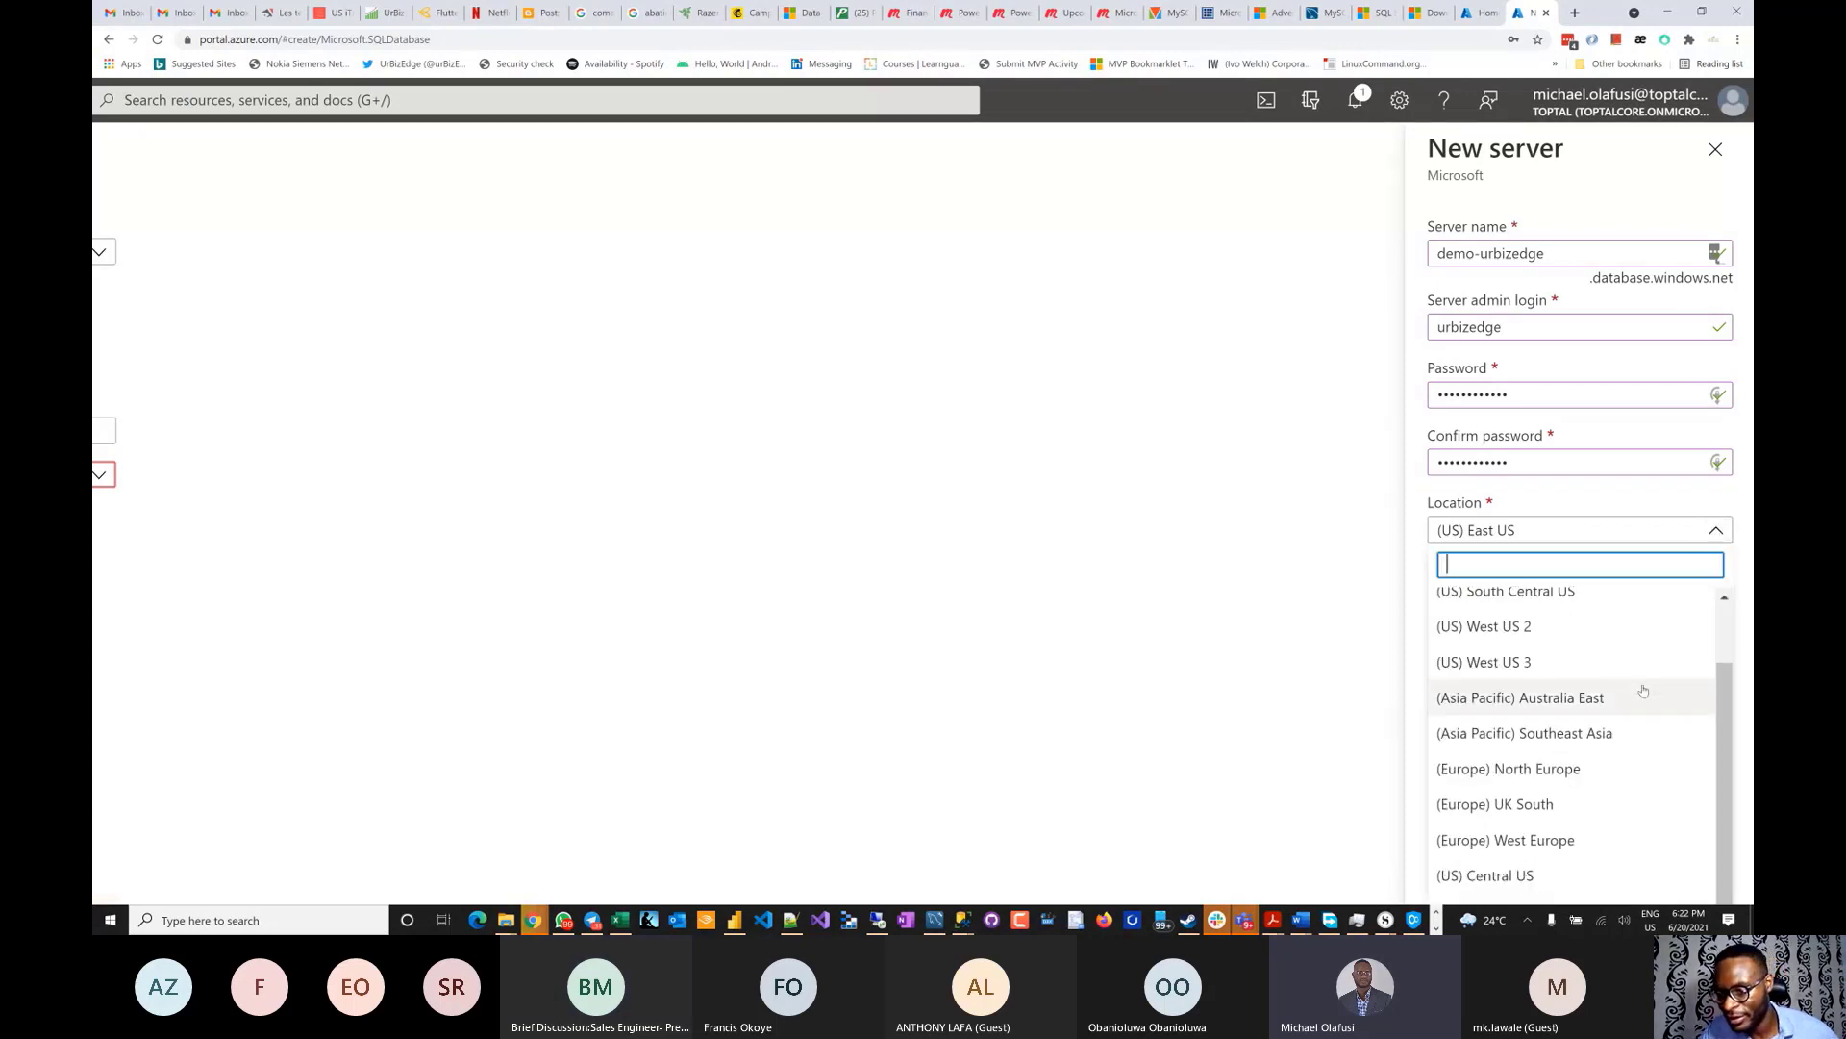
scroll(1644, 690, "down", 10)
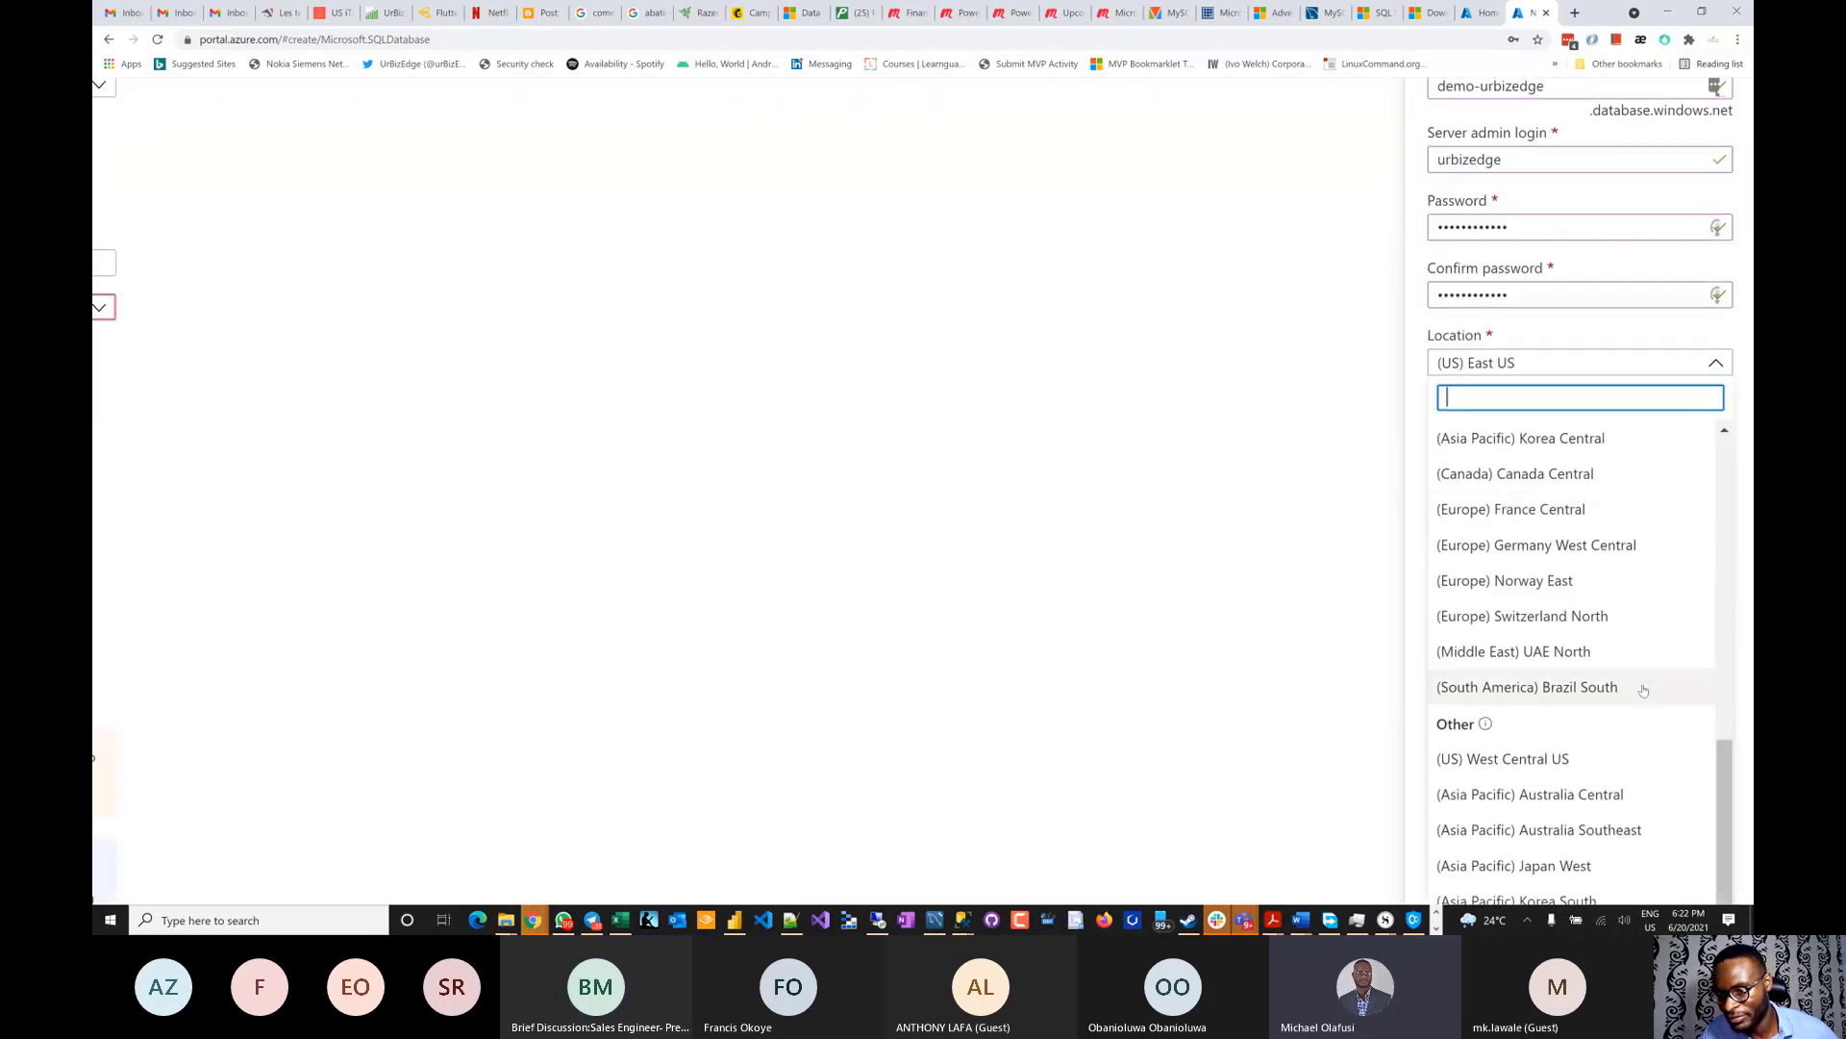
scroll(1643, 690, "up", 10)
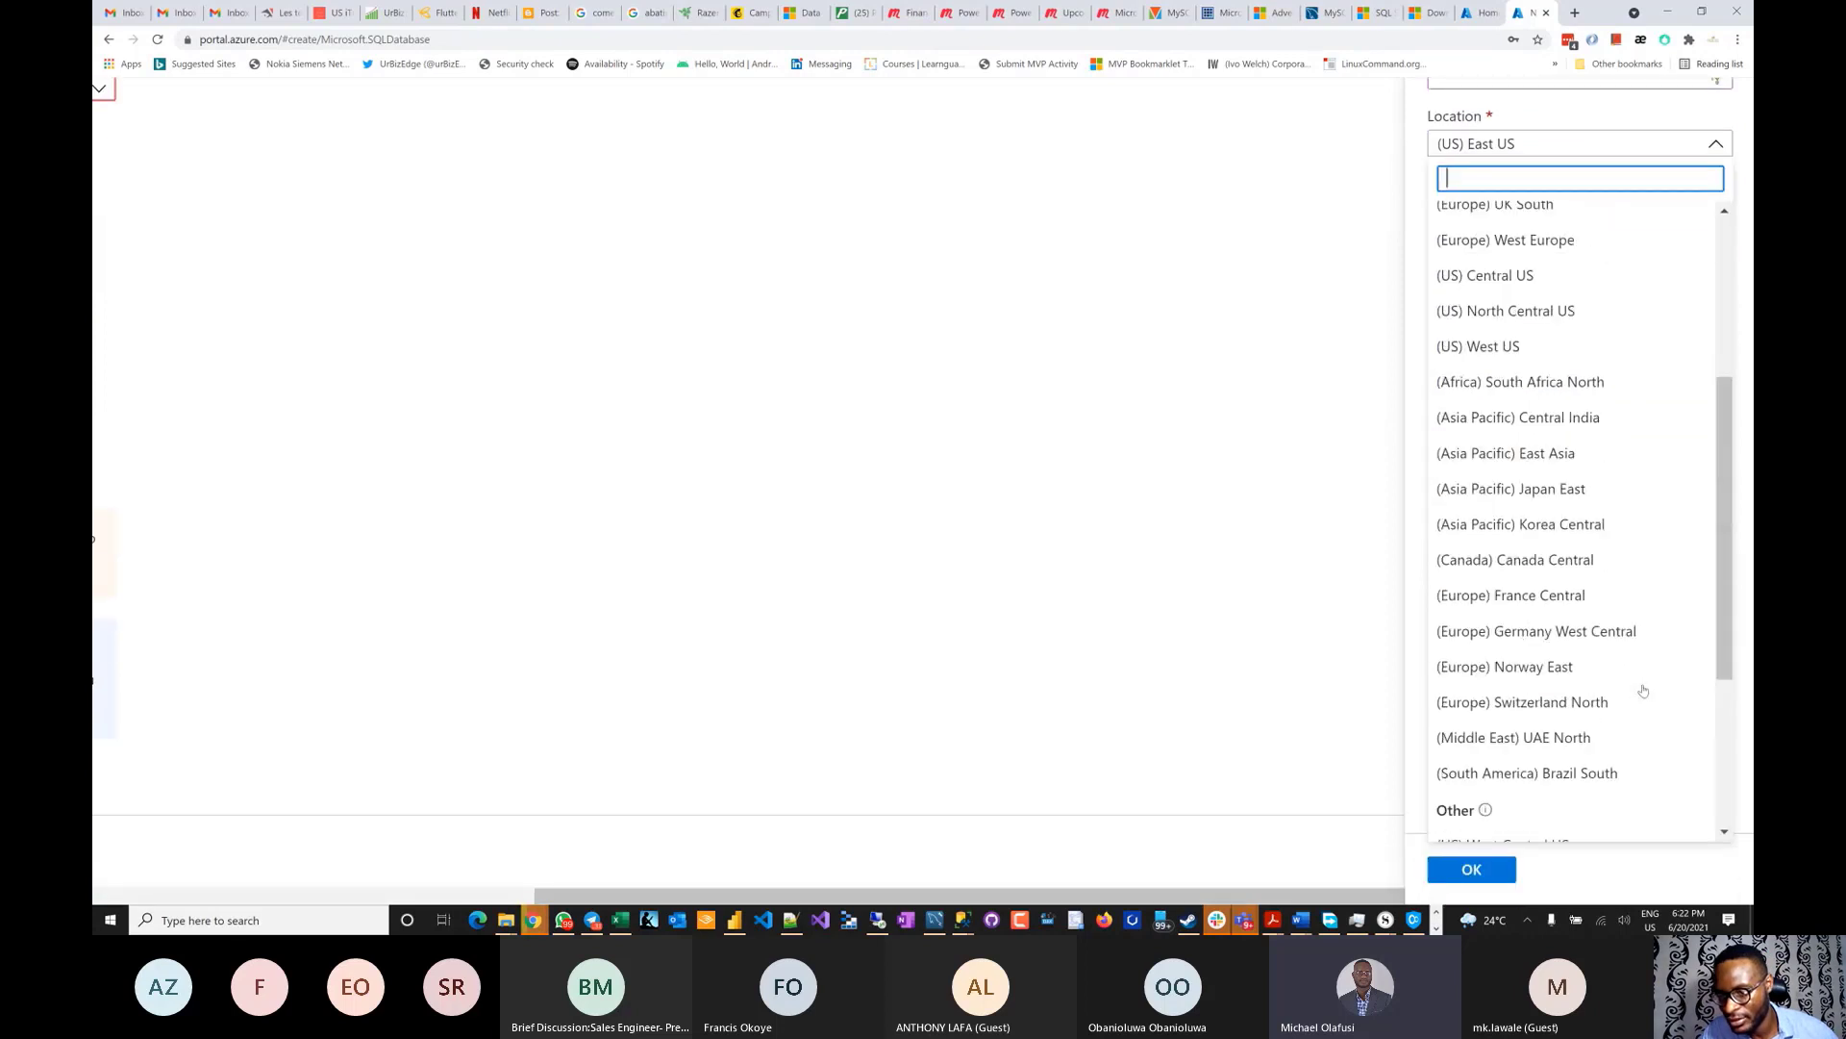
scroll(1643, 690, "up", 2)
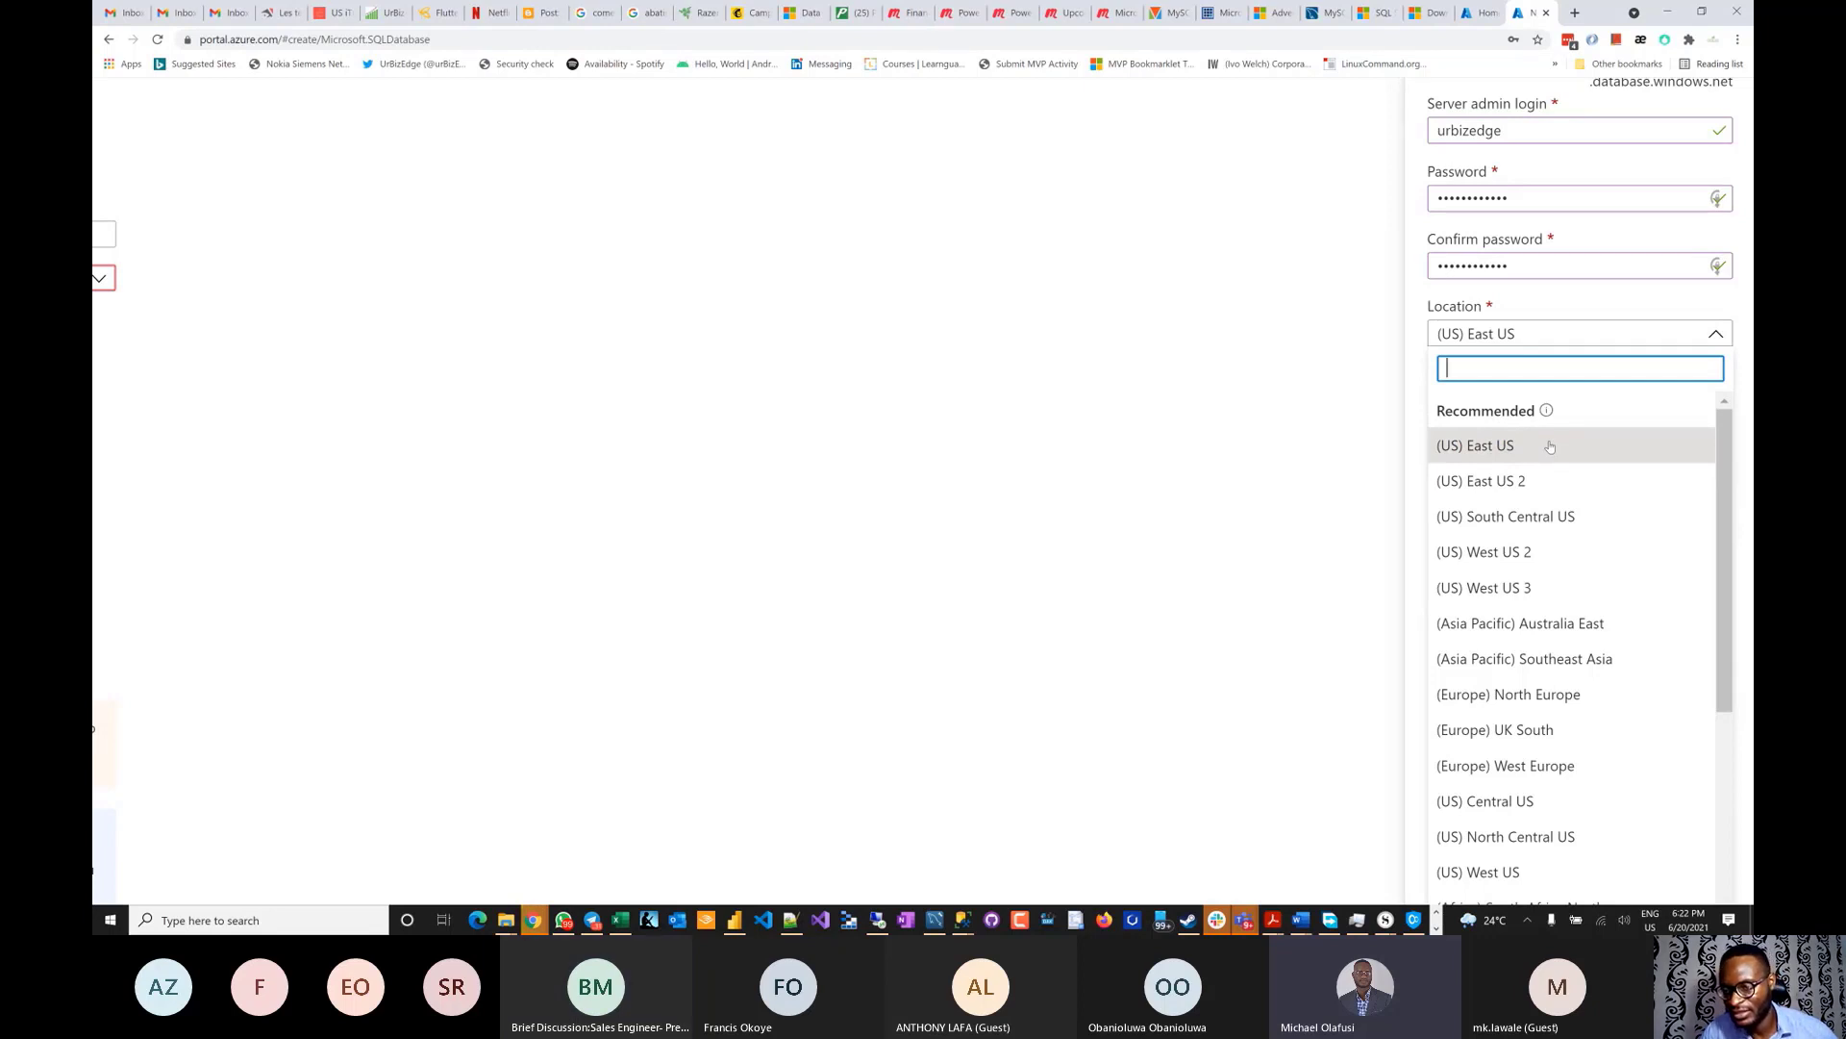
left_click(1551, 446)
- Confirm the new demo-urbizedge server with OK
scroll(1550, 517, "up", 2)
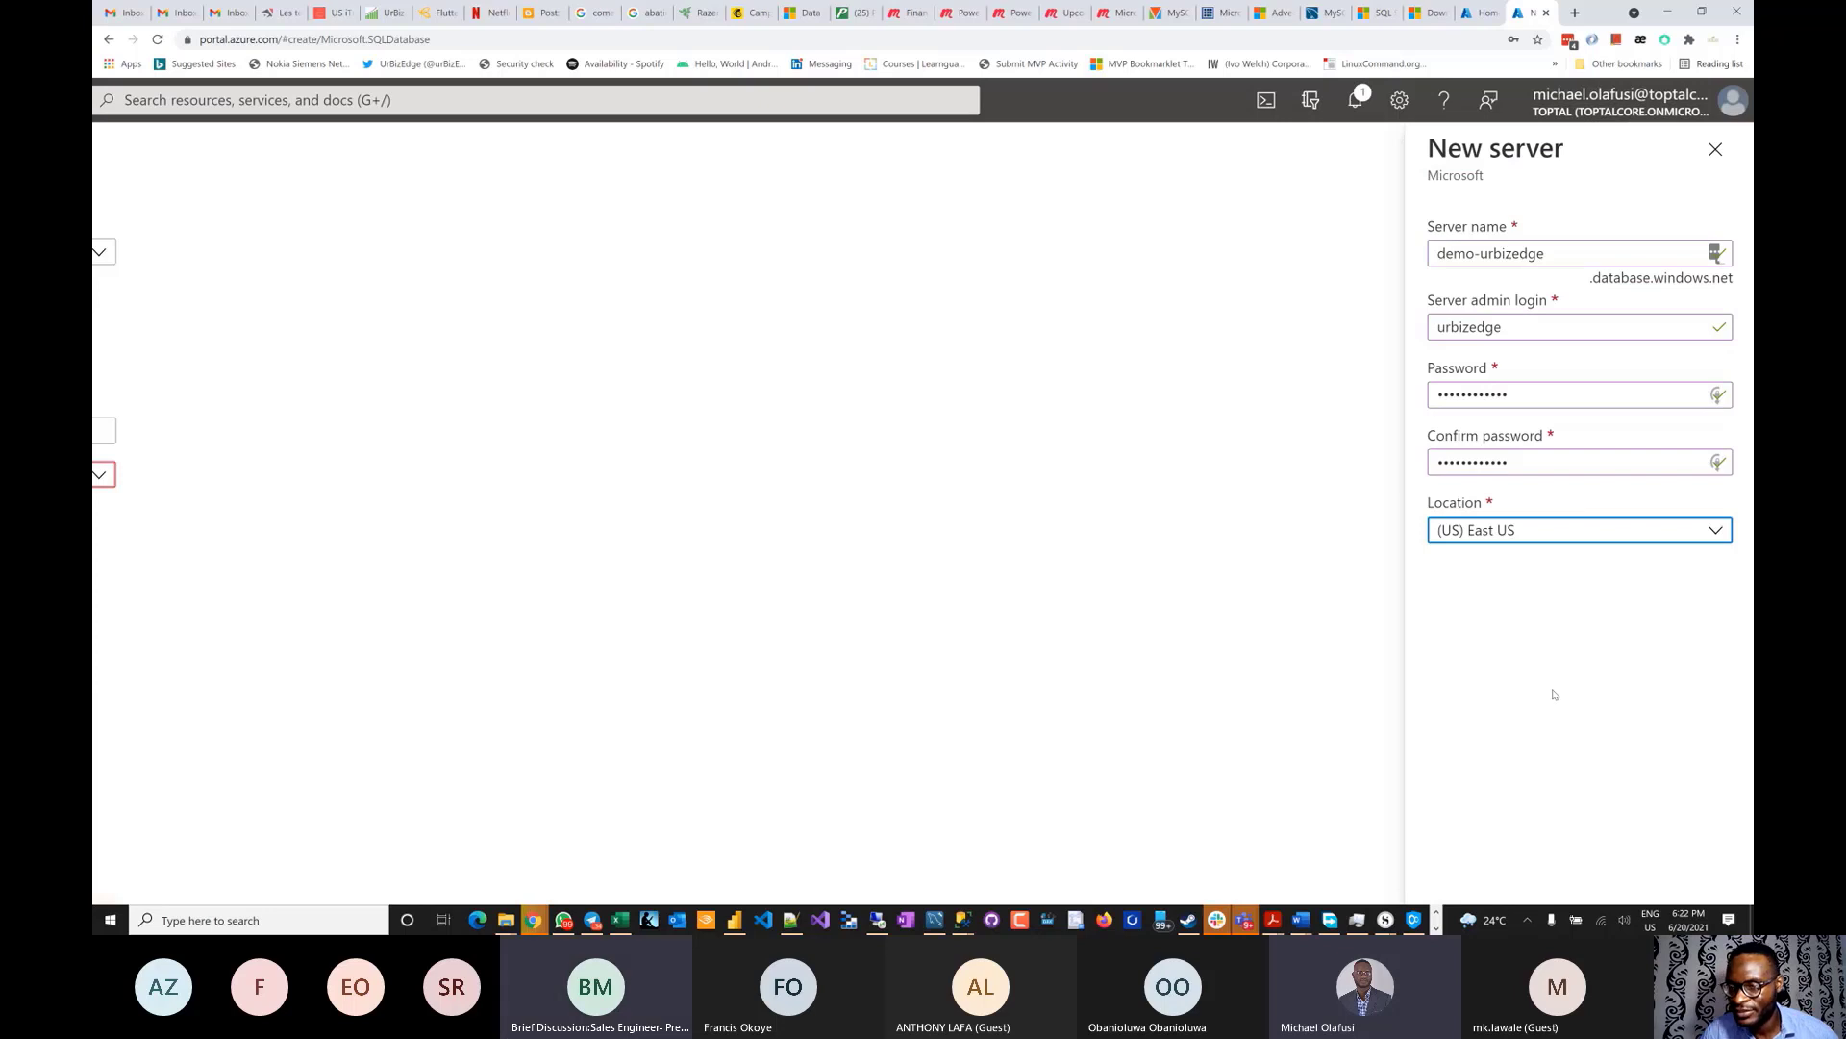
scroll(1553, 694, "down", 4)
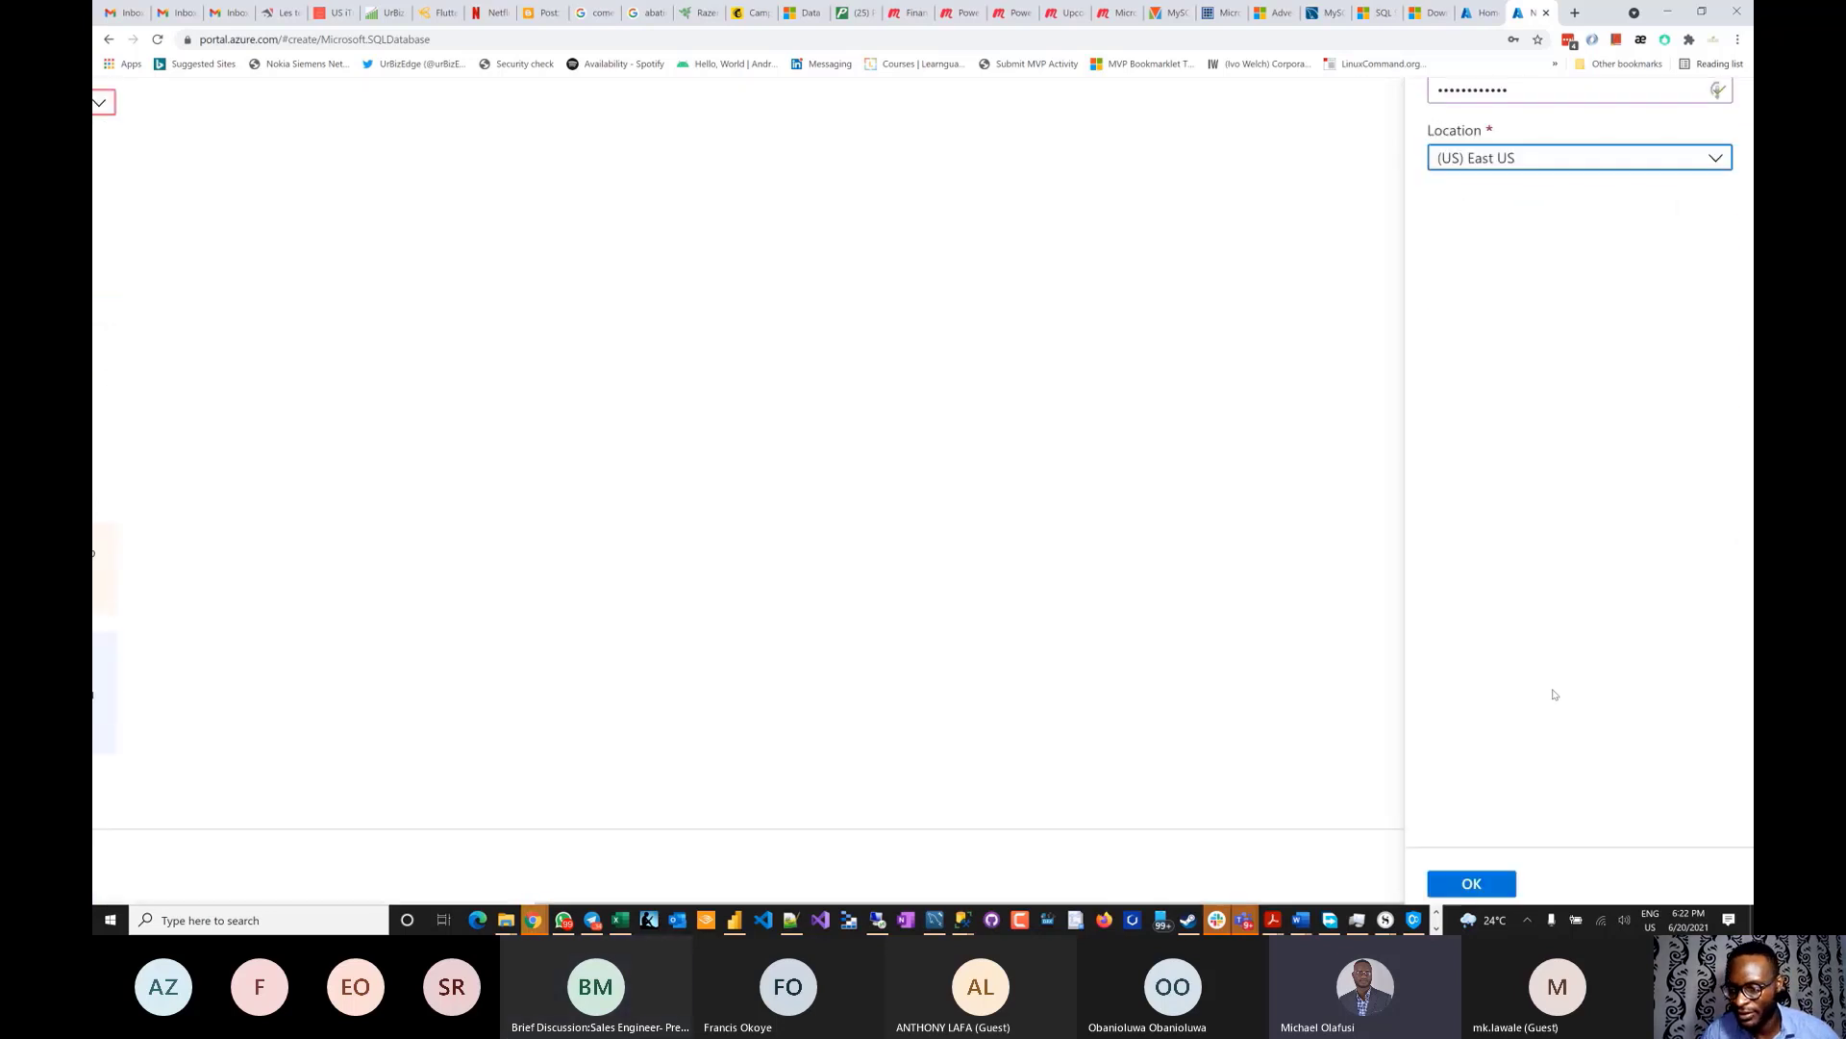
scroll(1553, 693, "up", 4)
scroll(1553, 693, "down", 4)
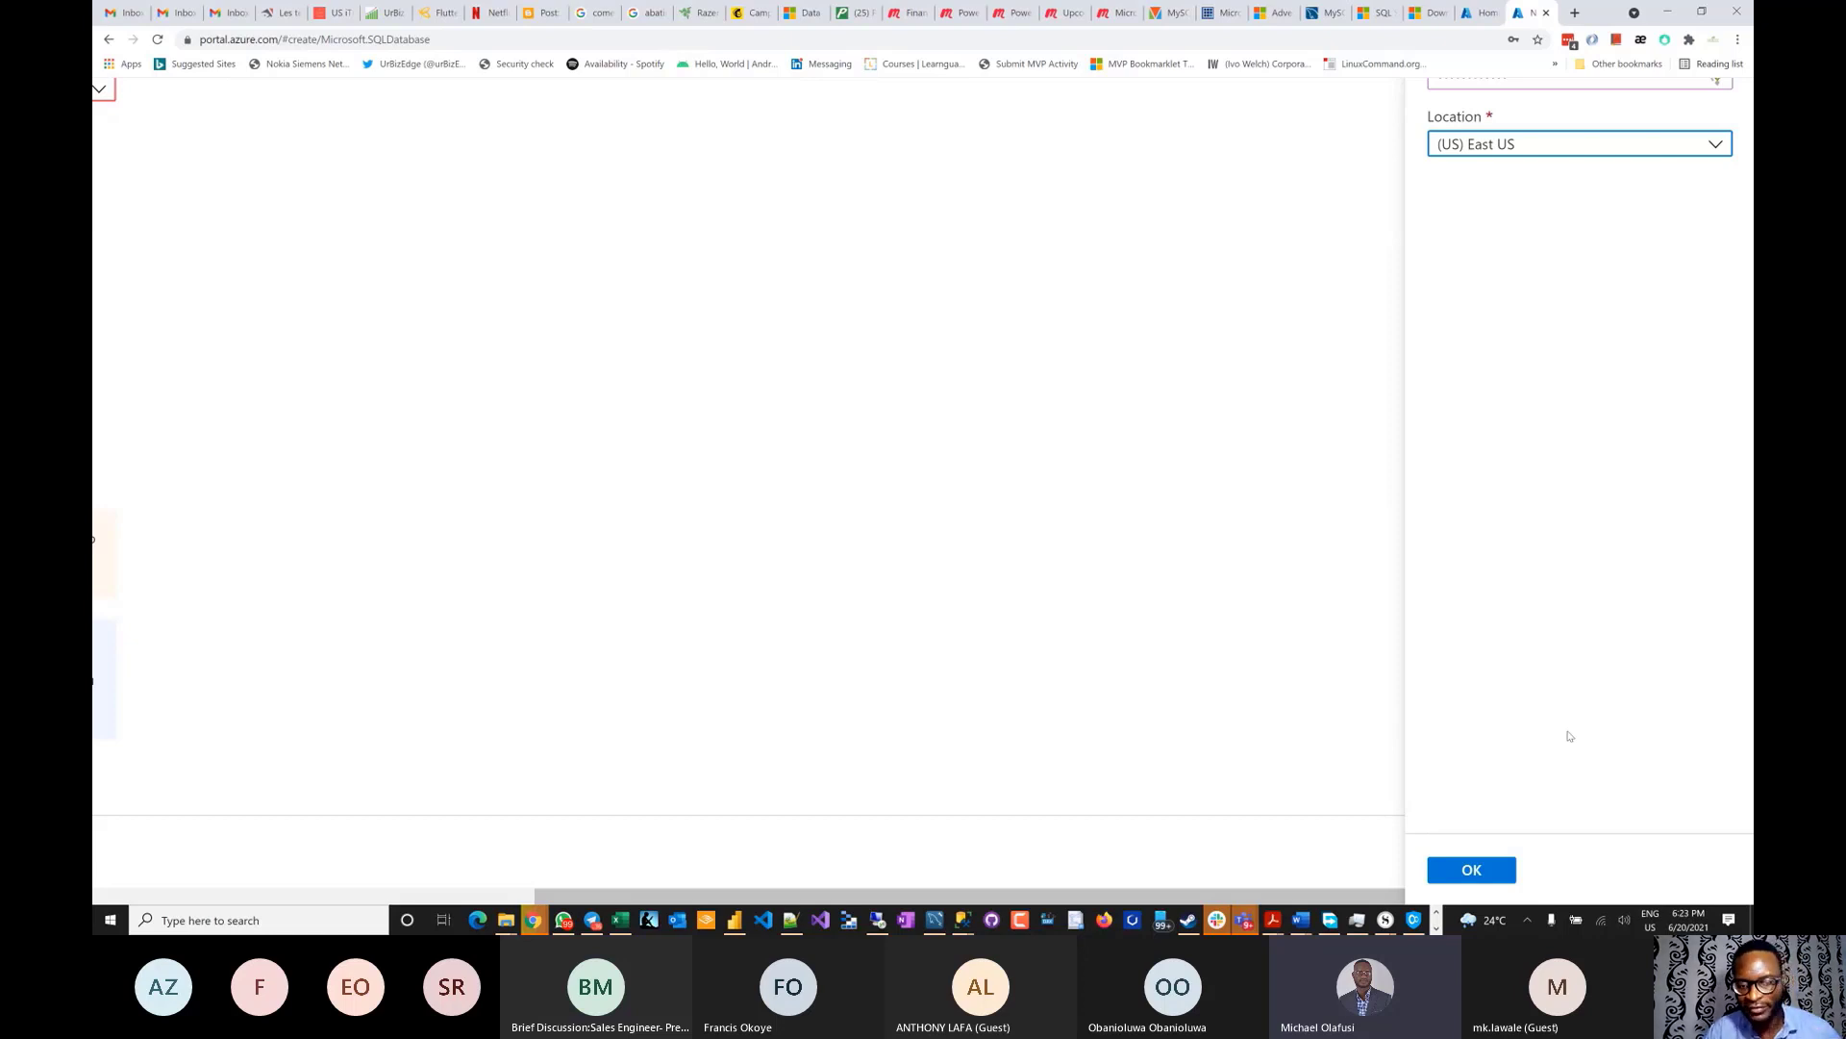
scroll(1570, 735, "up", 2)
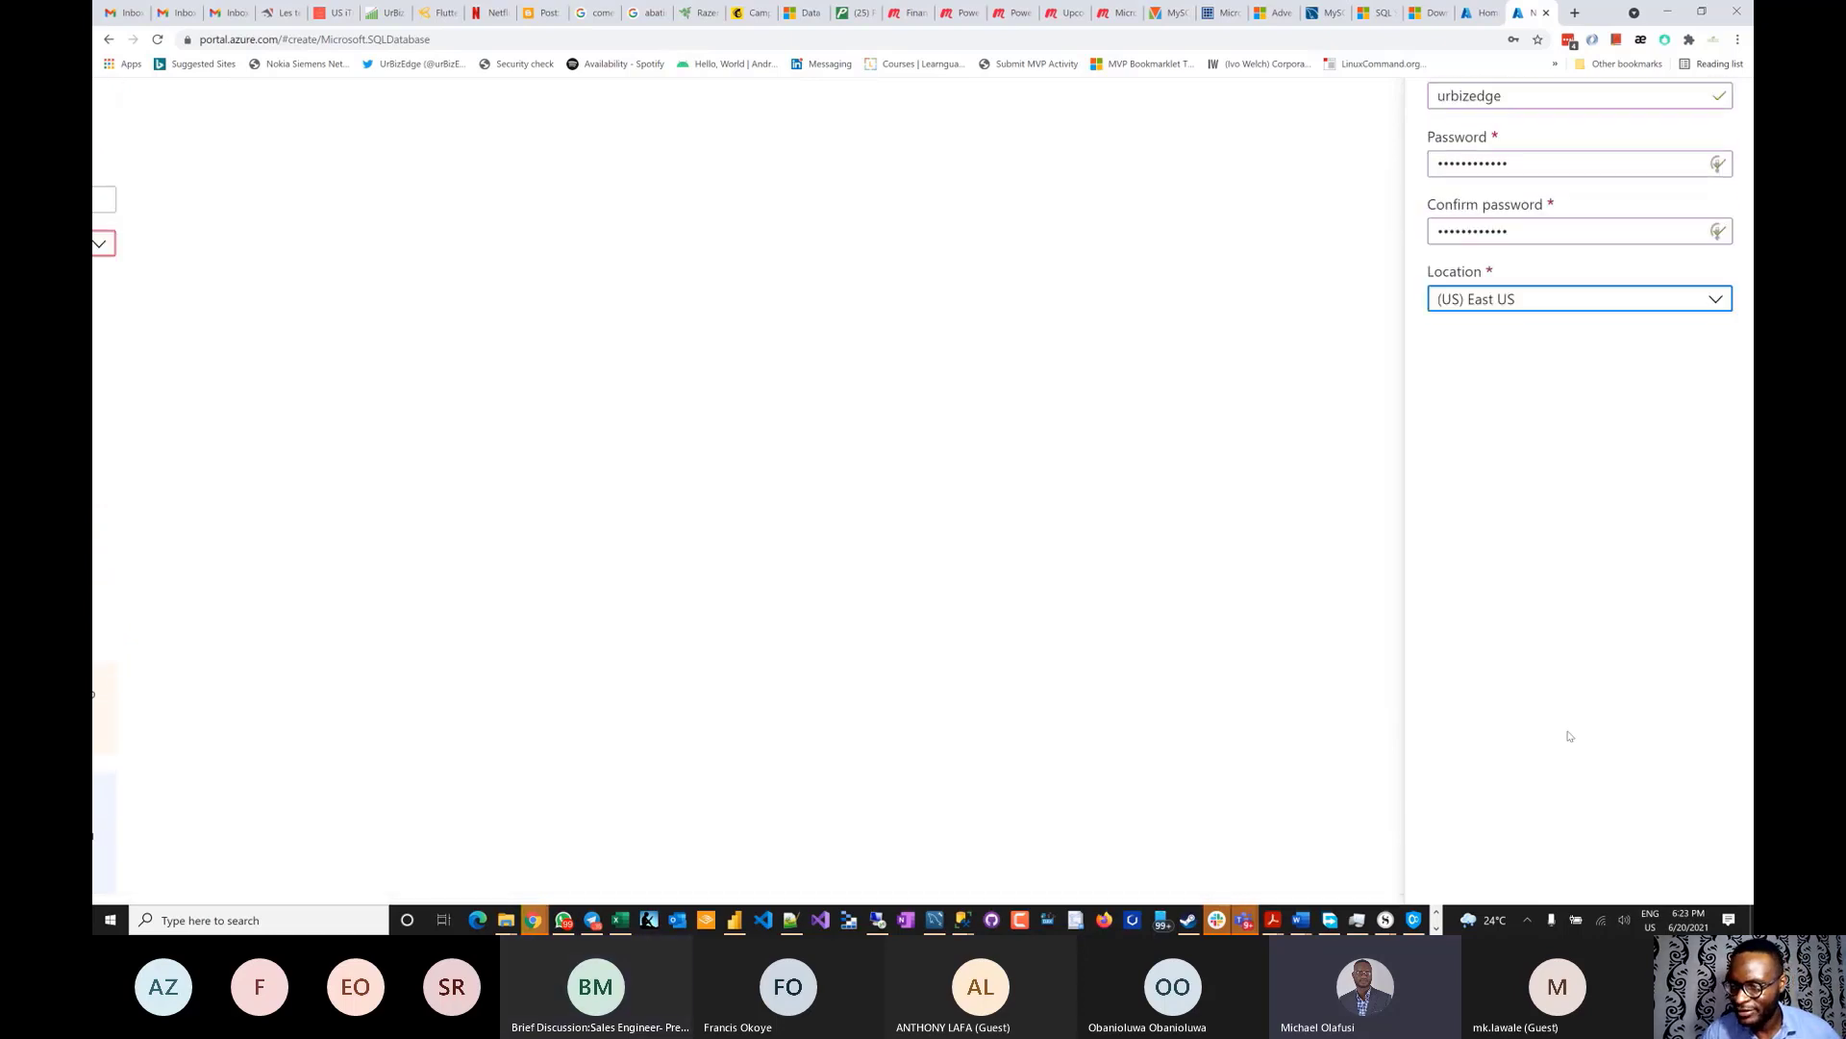
scroll(1569, 736, "up", 2)
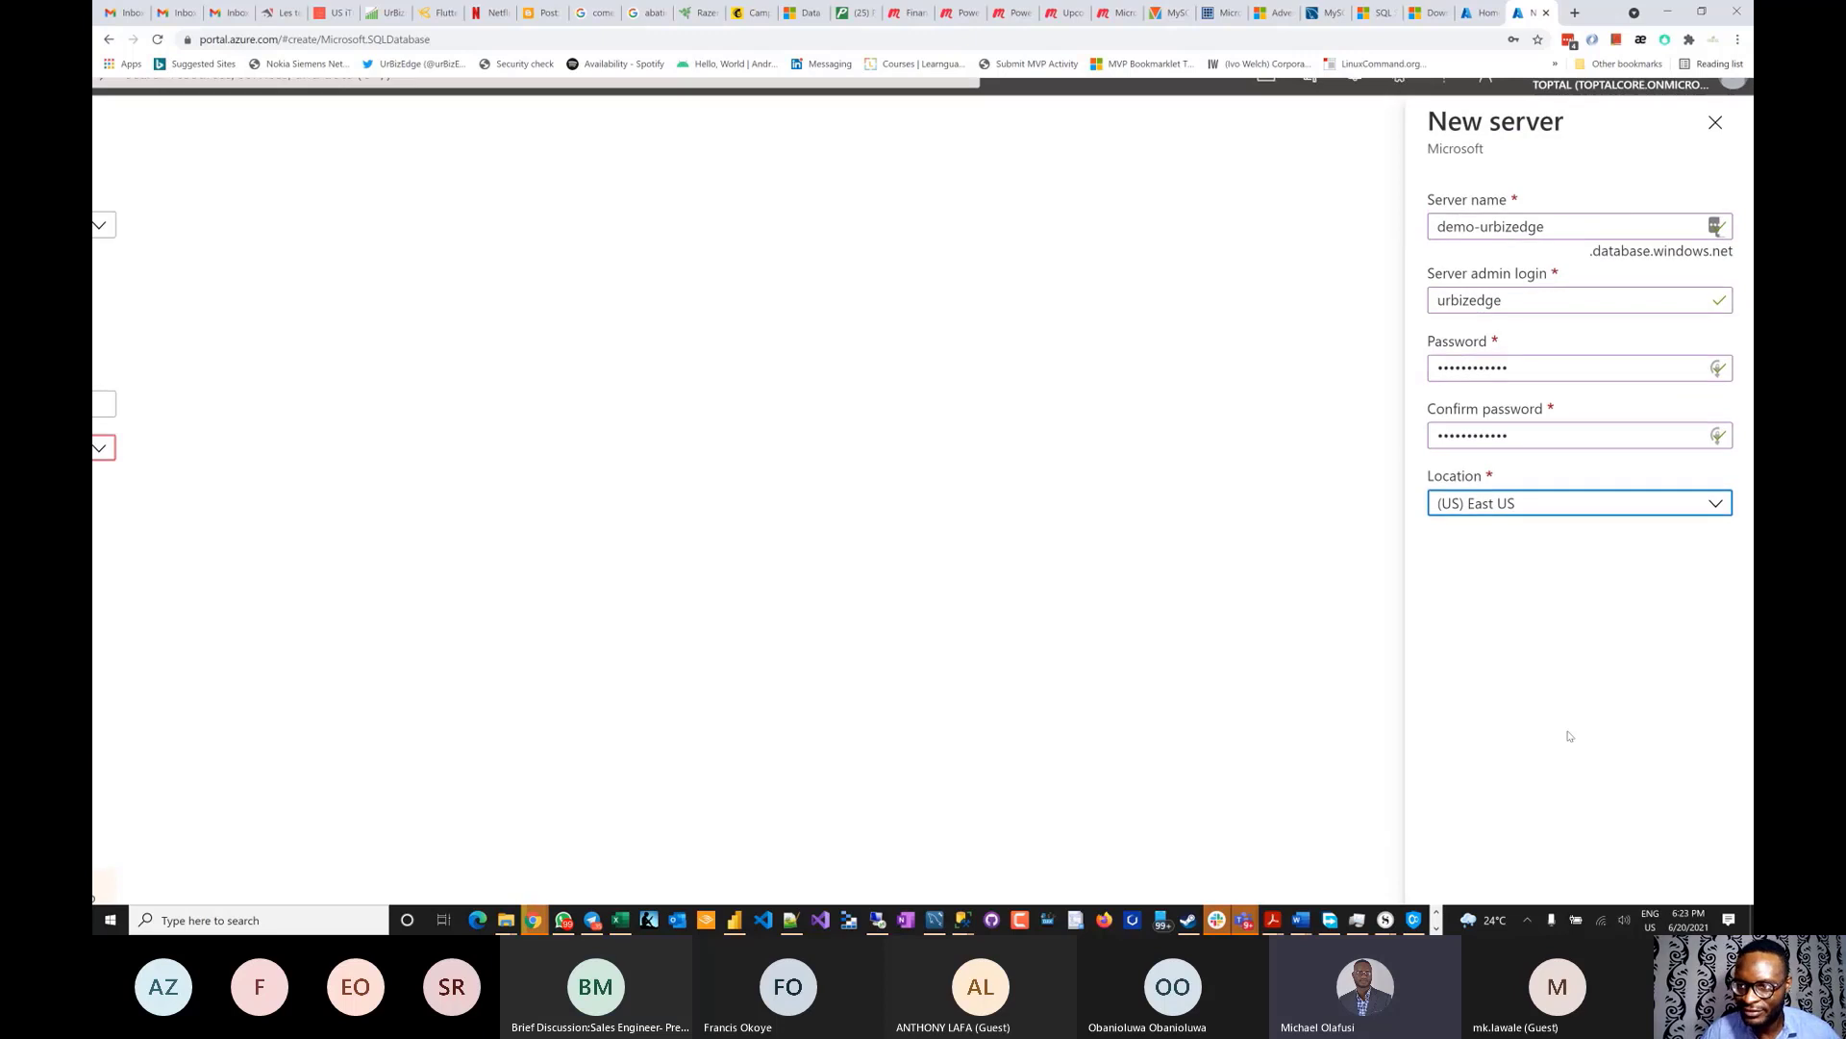
scroll(1569, 735, "down", 3)
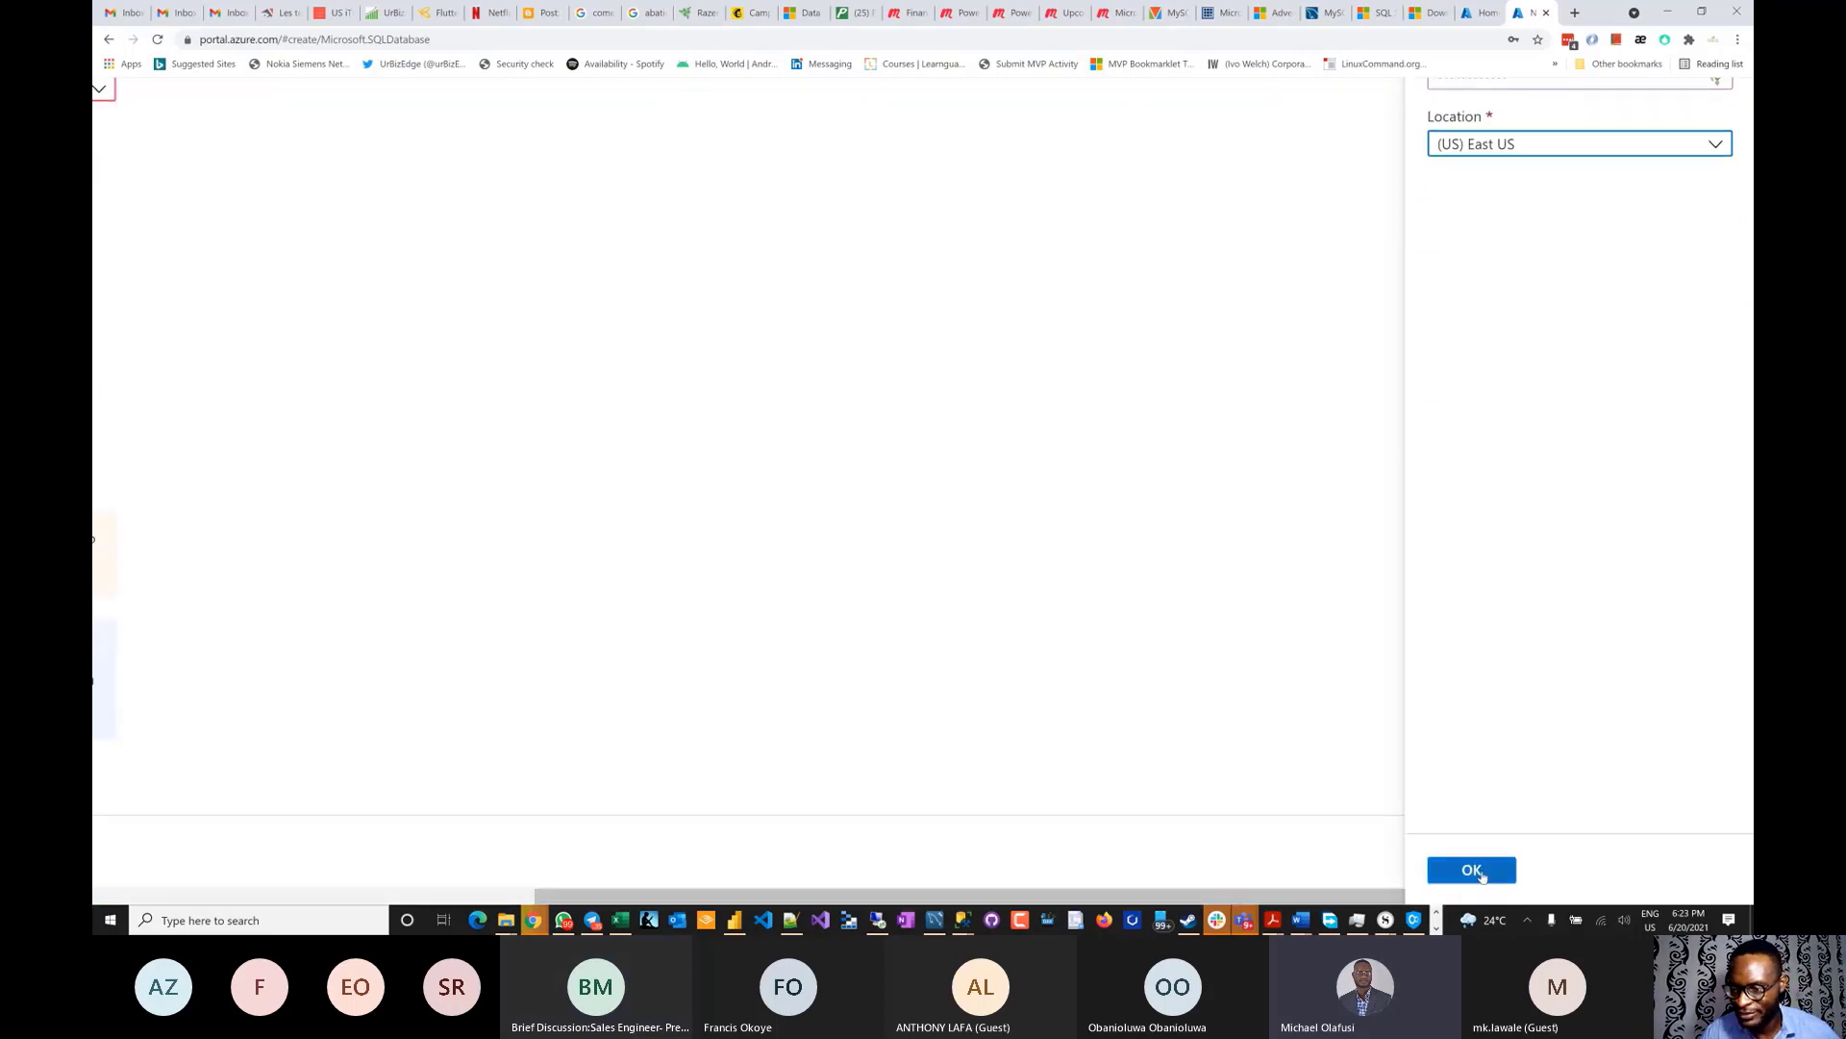
left_click(1481, 875)
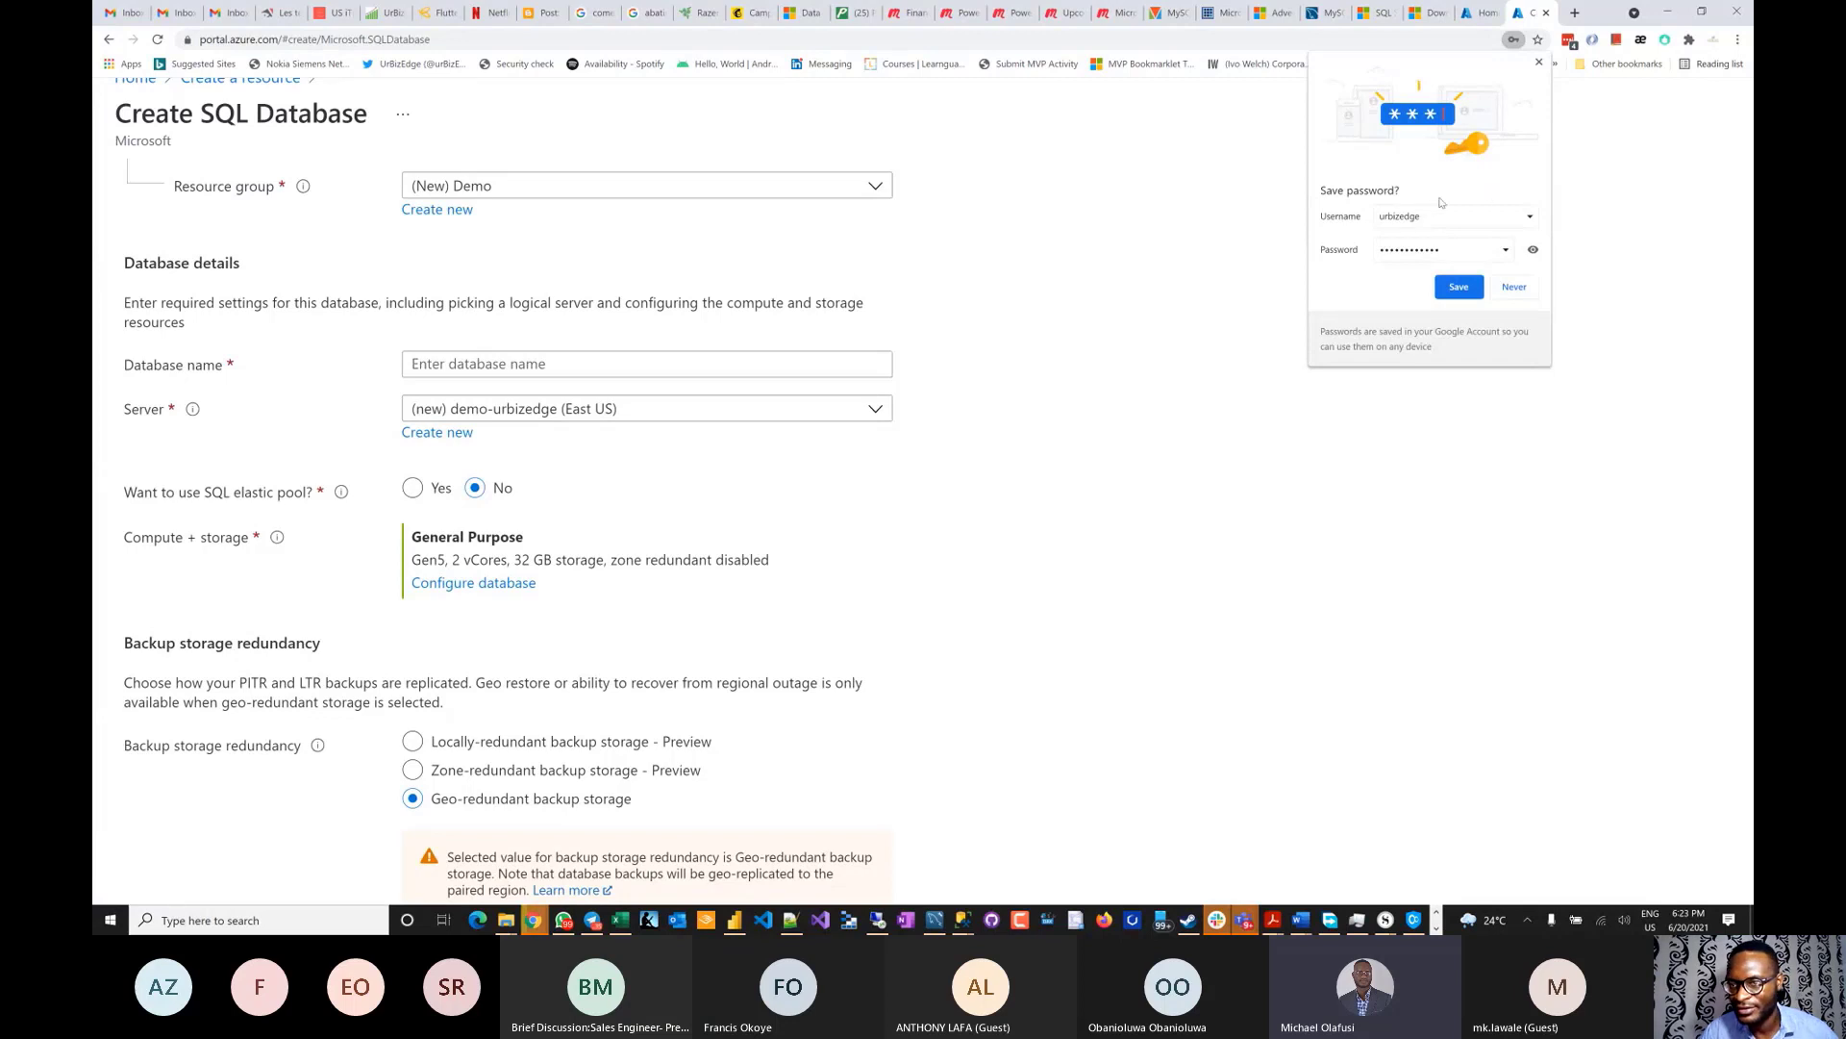
- Save the admin password in Chrome and review the General Purpose Gen5, 2 vCores, 32 GB compute
left_click(1438, 287)
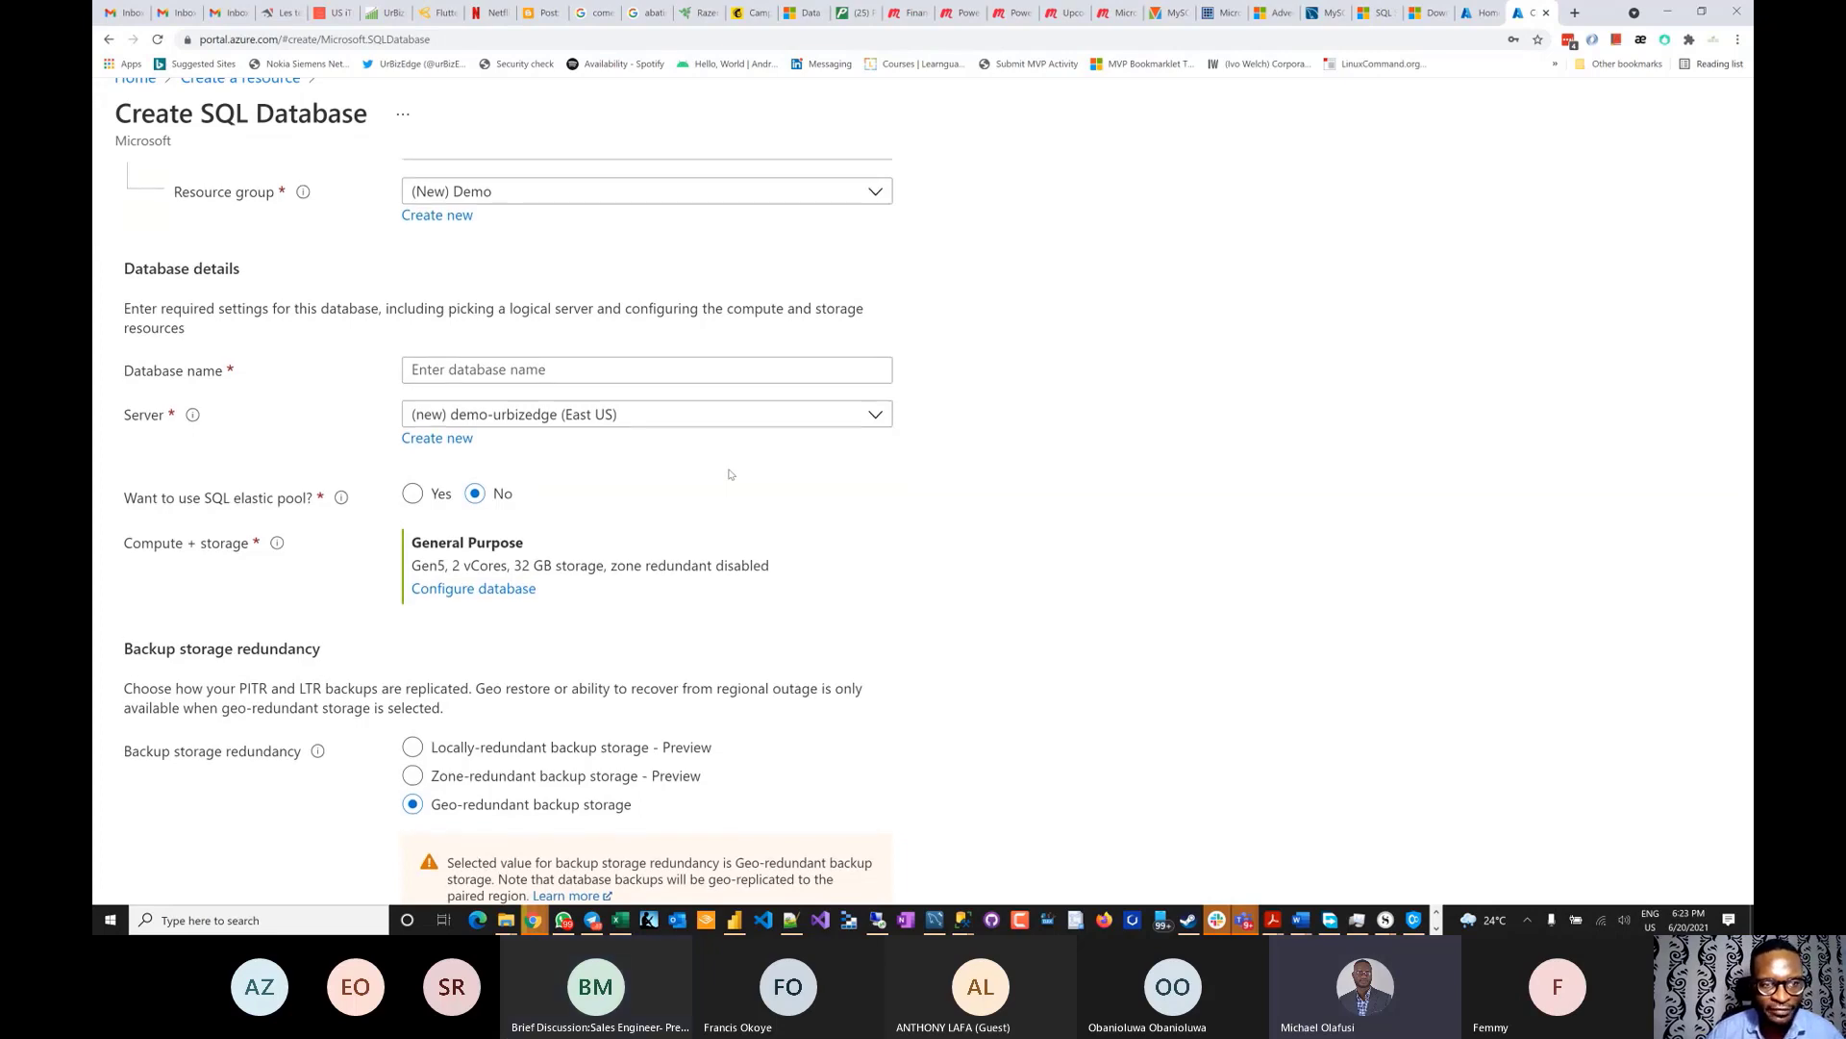
scroll(731, 474, "up", 1)
scroll(731, 474, "up", 5)
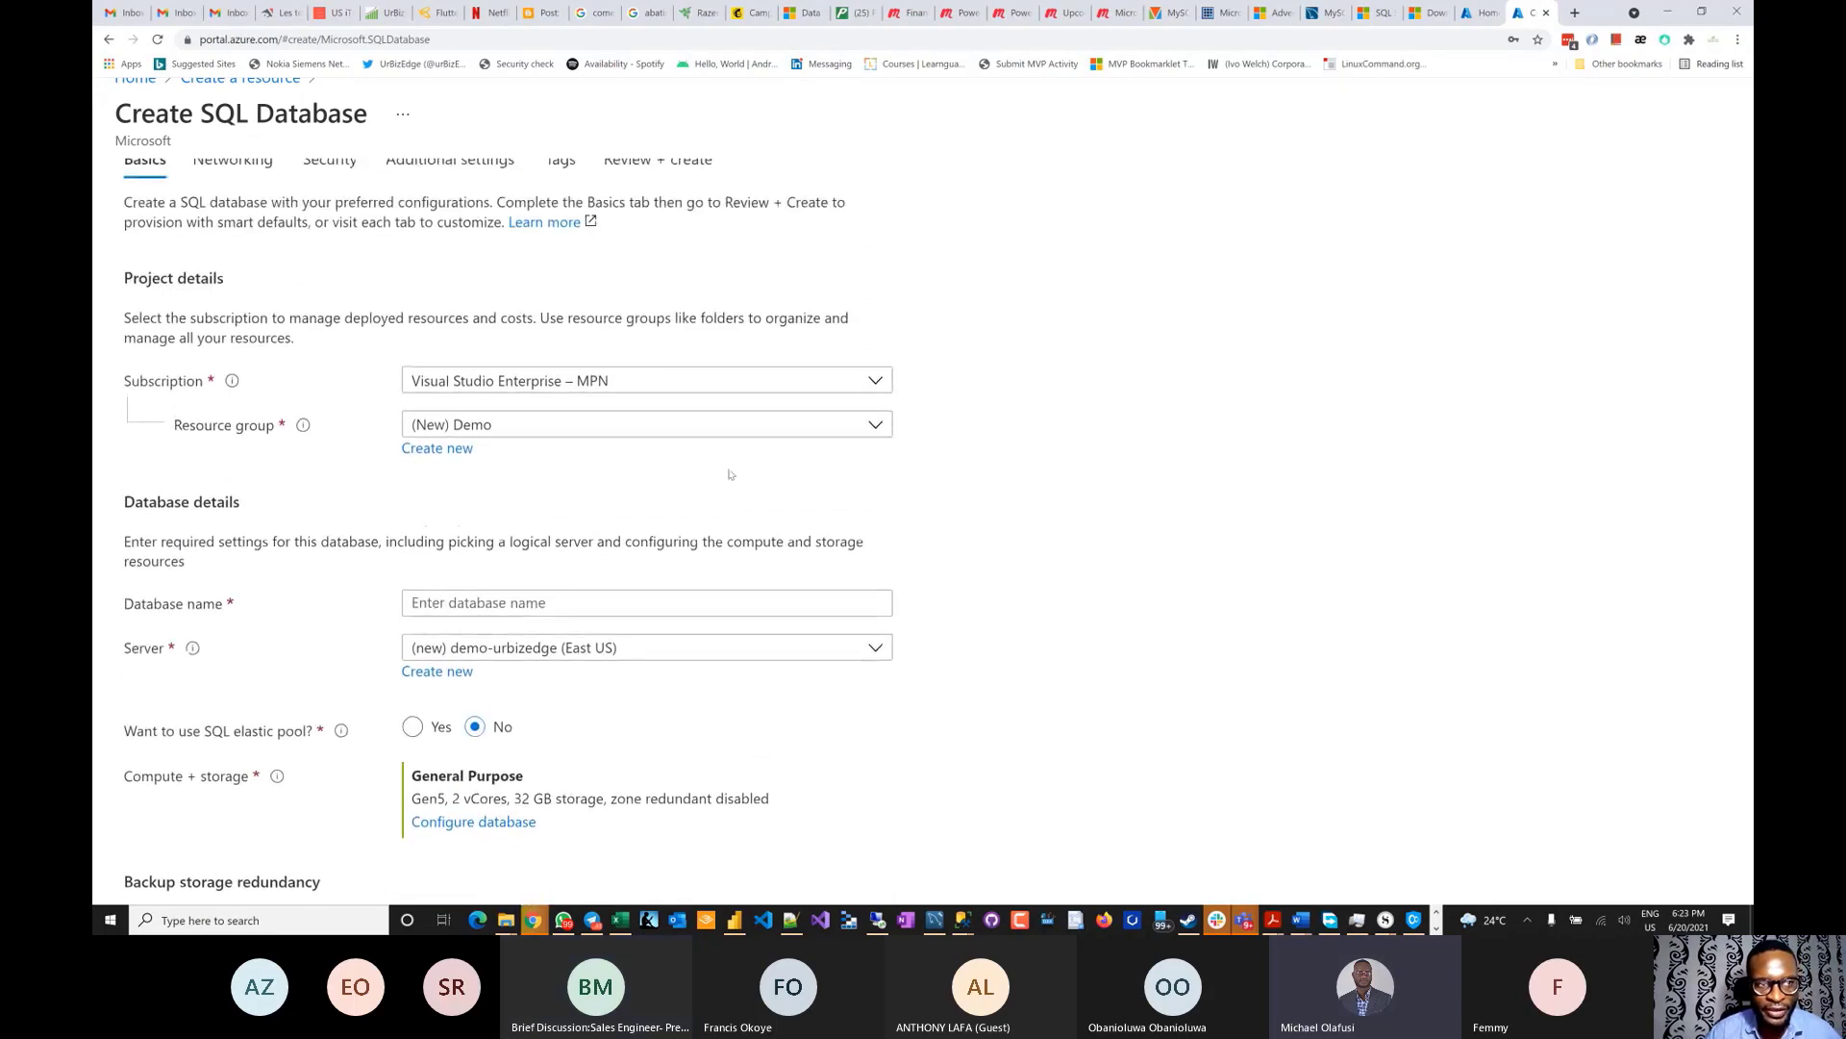
scroll(728, 469, "down", 5)
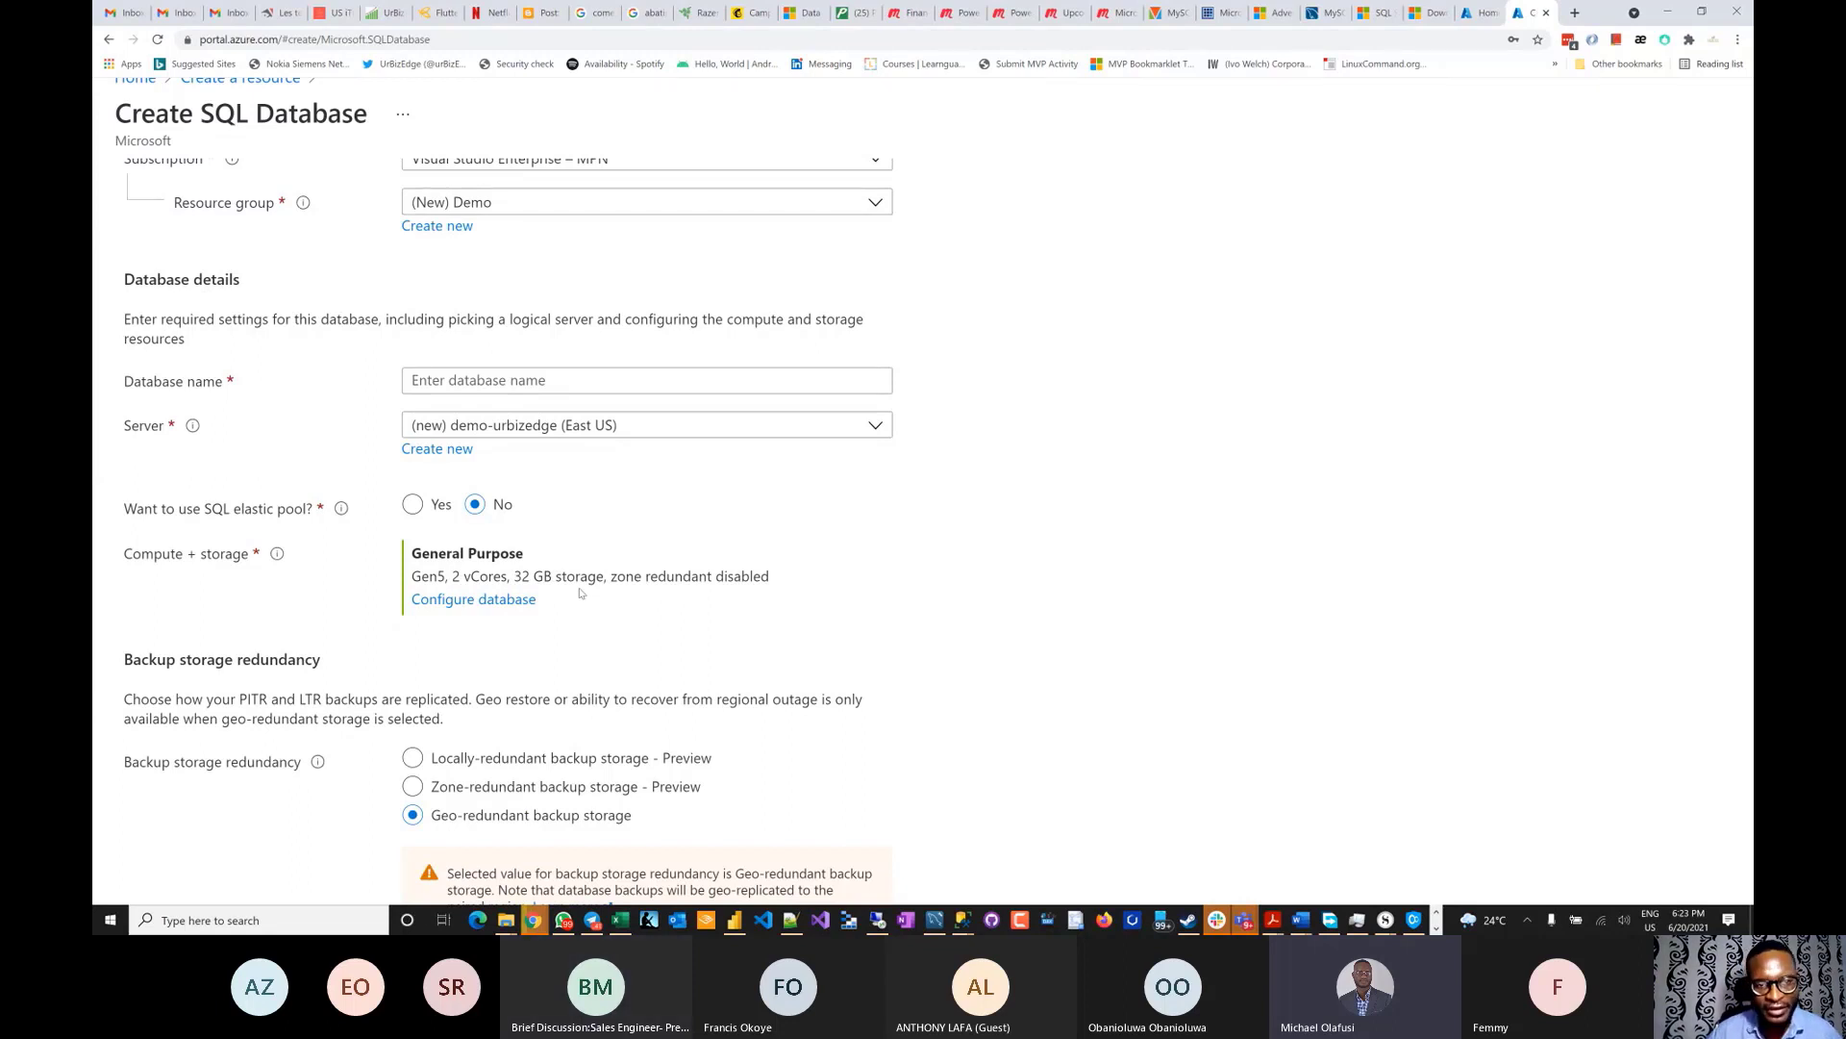
left_click_drag(581, 594, 430, 554)
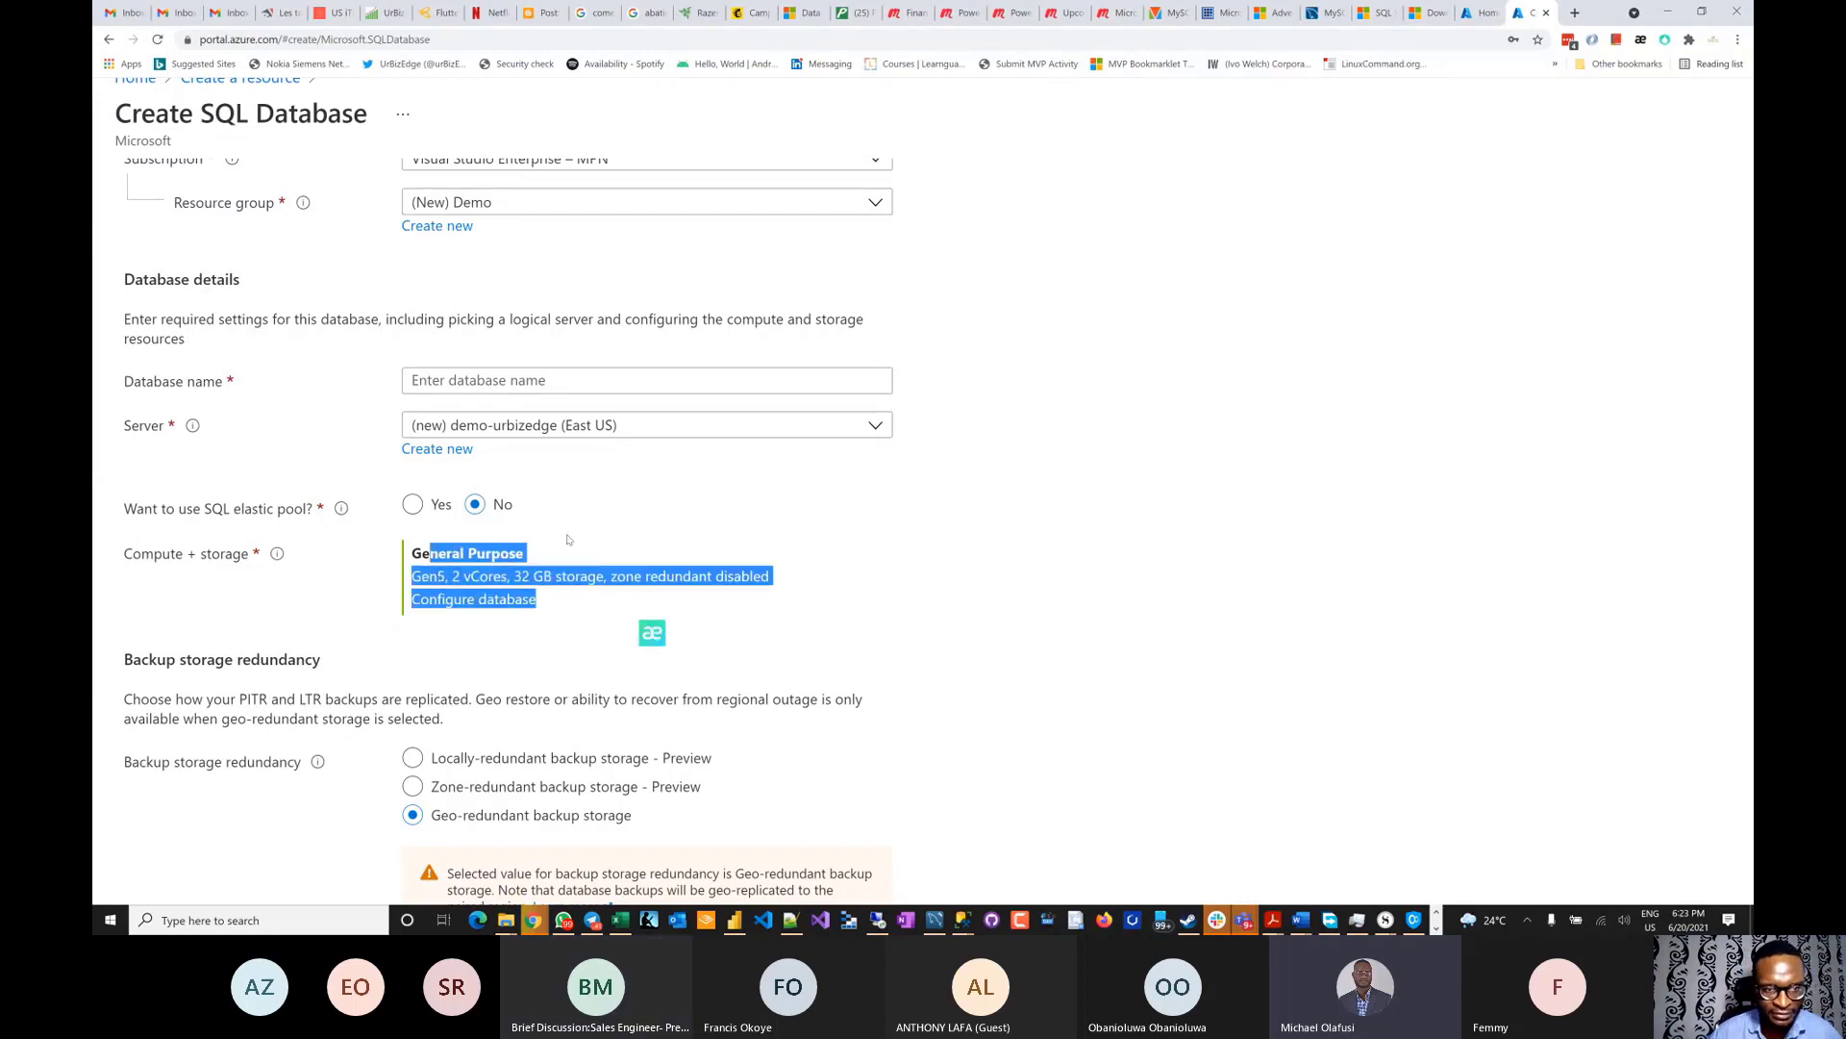
- Open Configure database to view the compute and storage settings
left_click(452, 599)
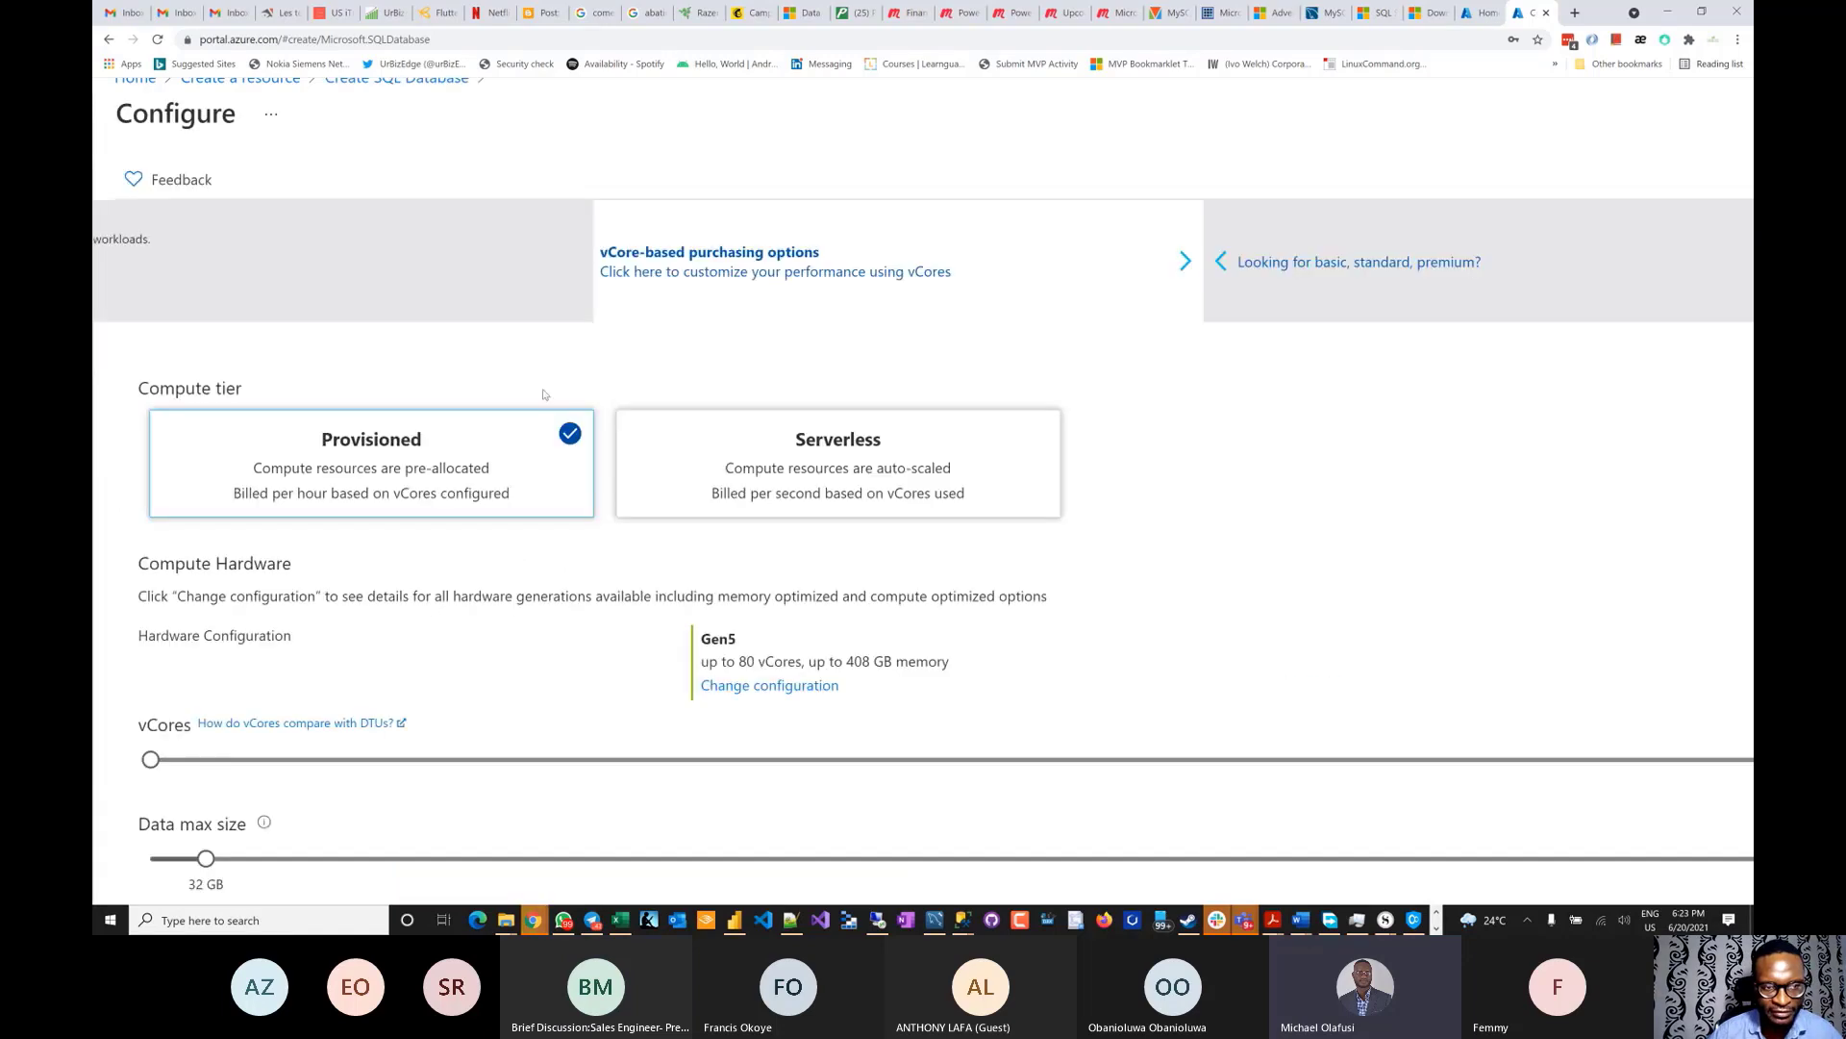
scroll(621, 444, "down", 3)
scroll(620, 444, "up", 3)
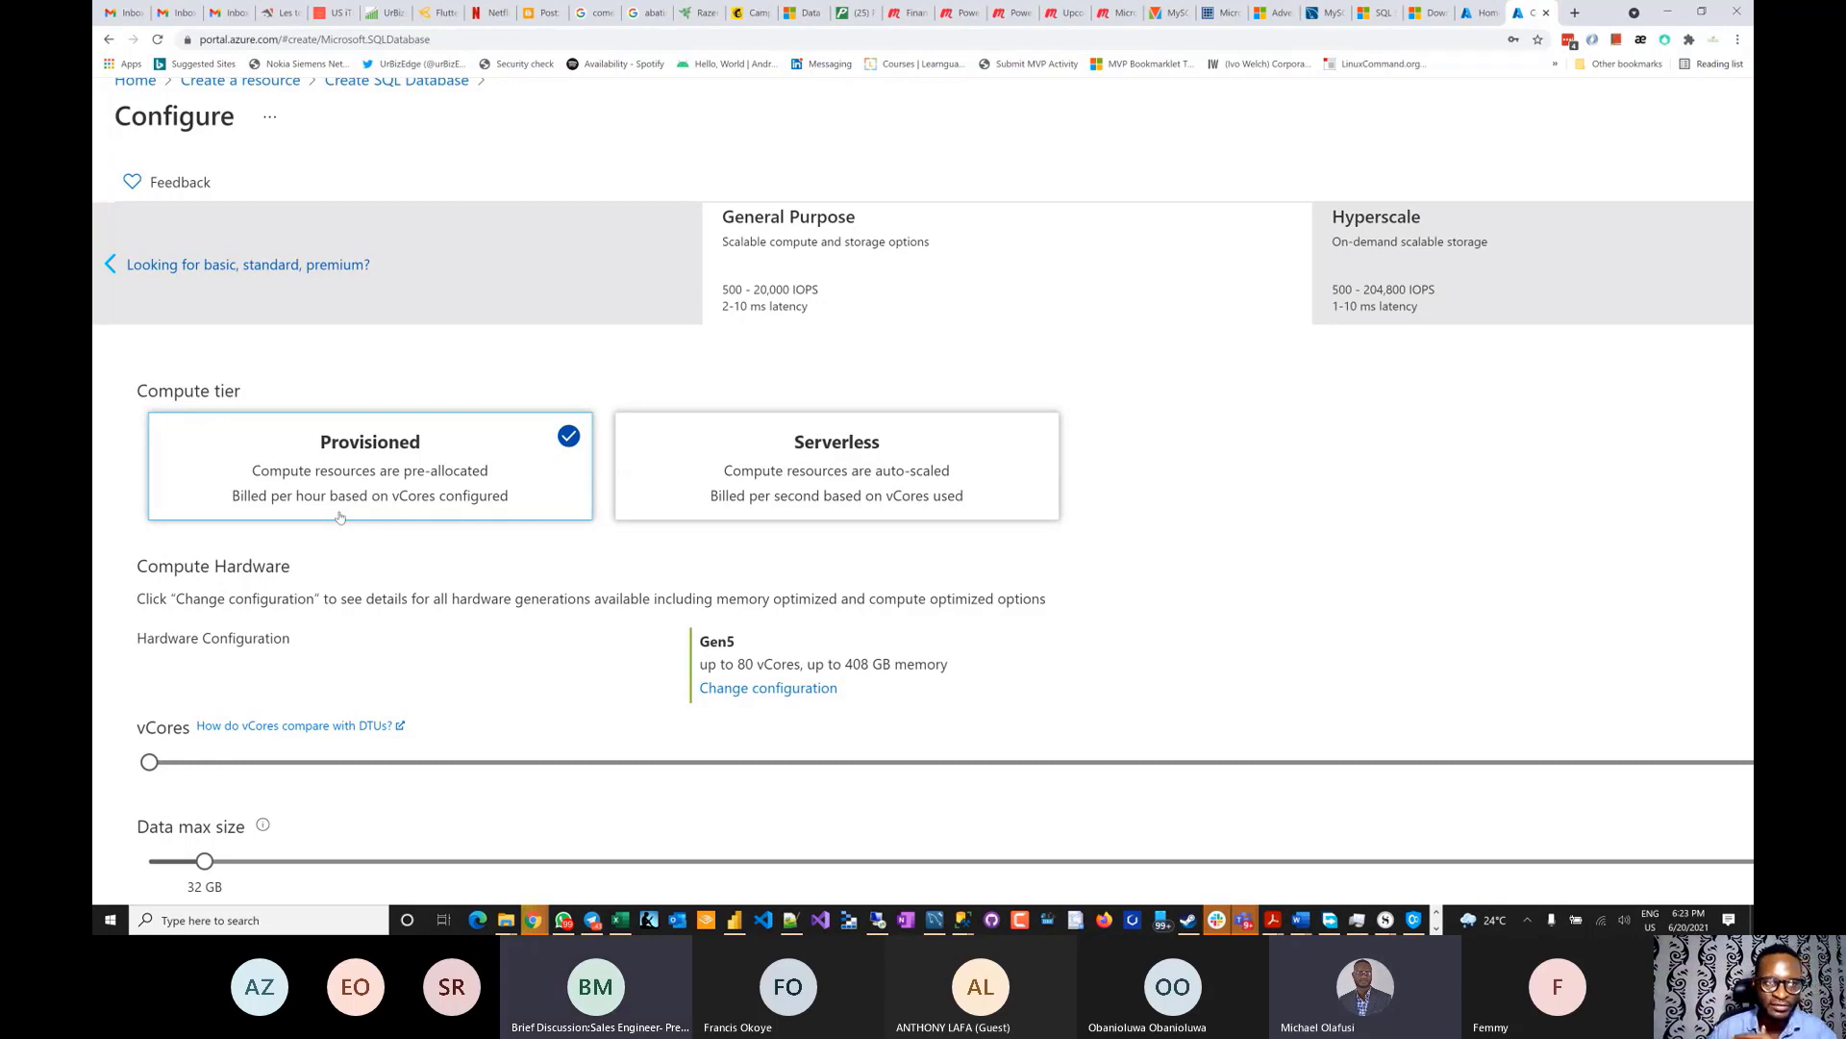
scroll(340, 517, "up", 1)
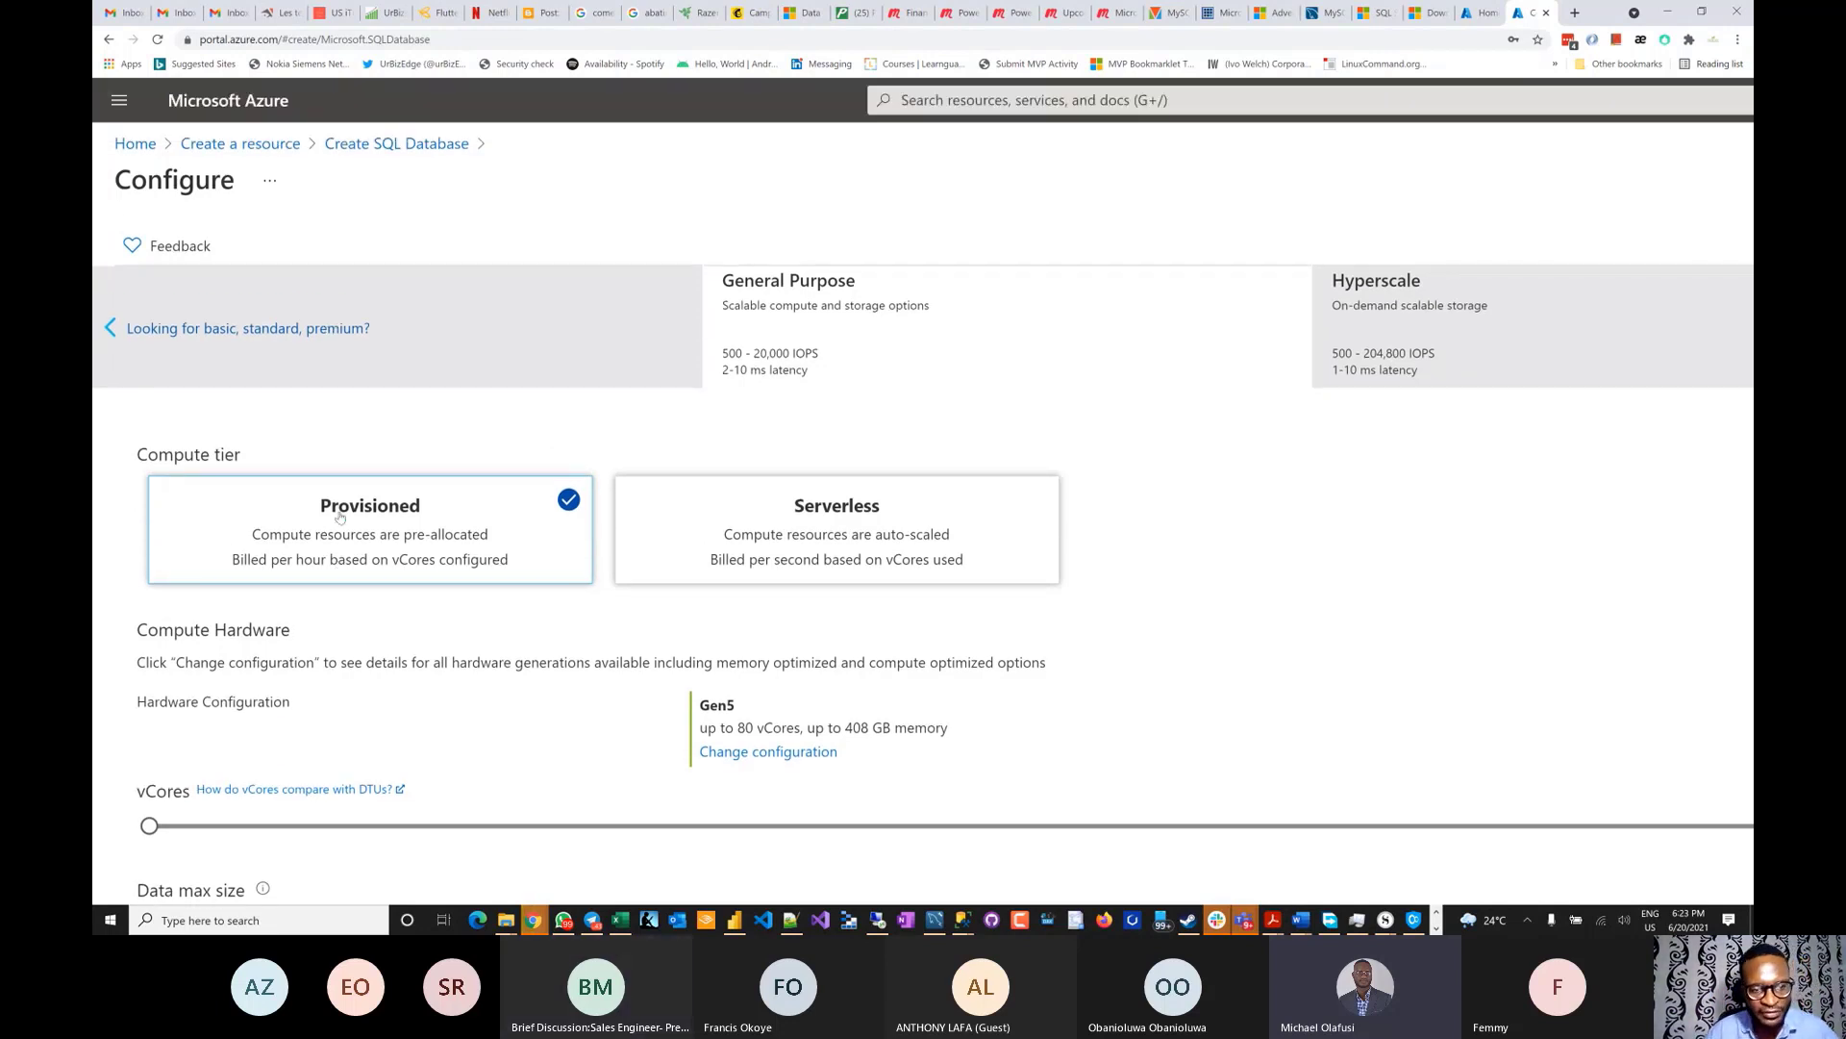
scroll(340, 518, "down", 2)
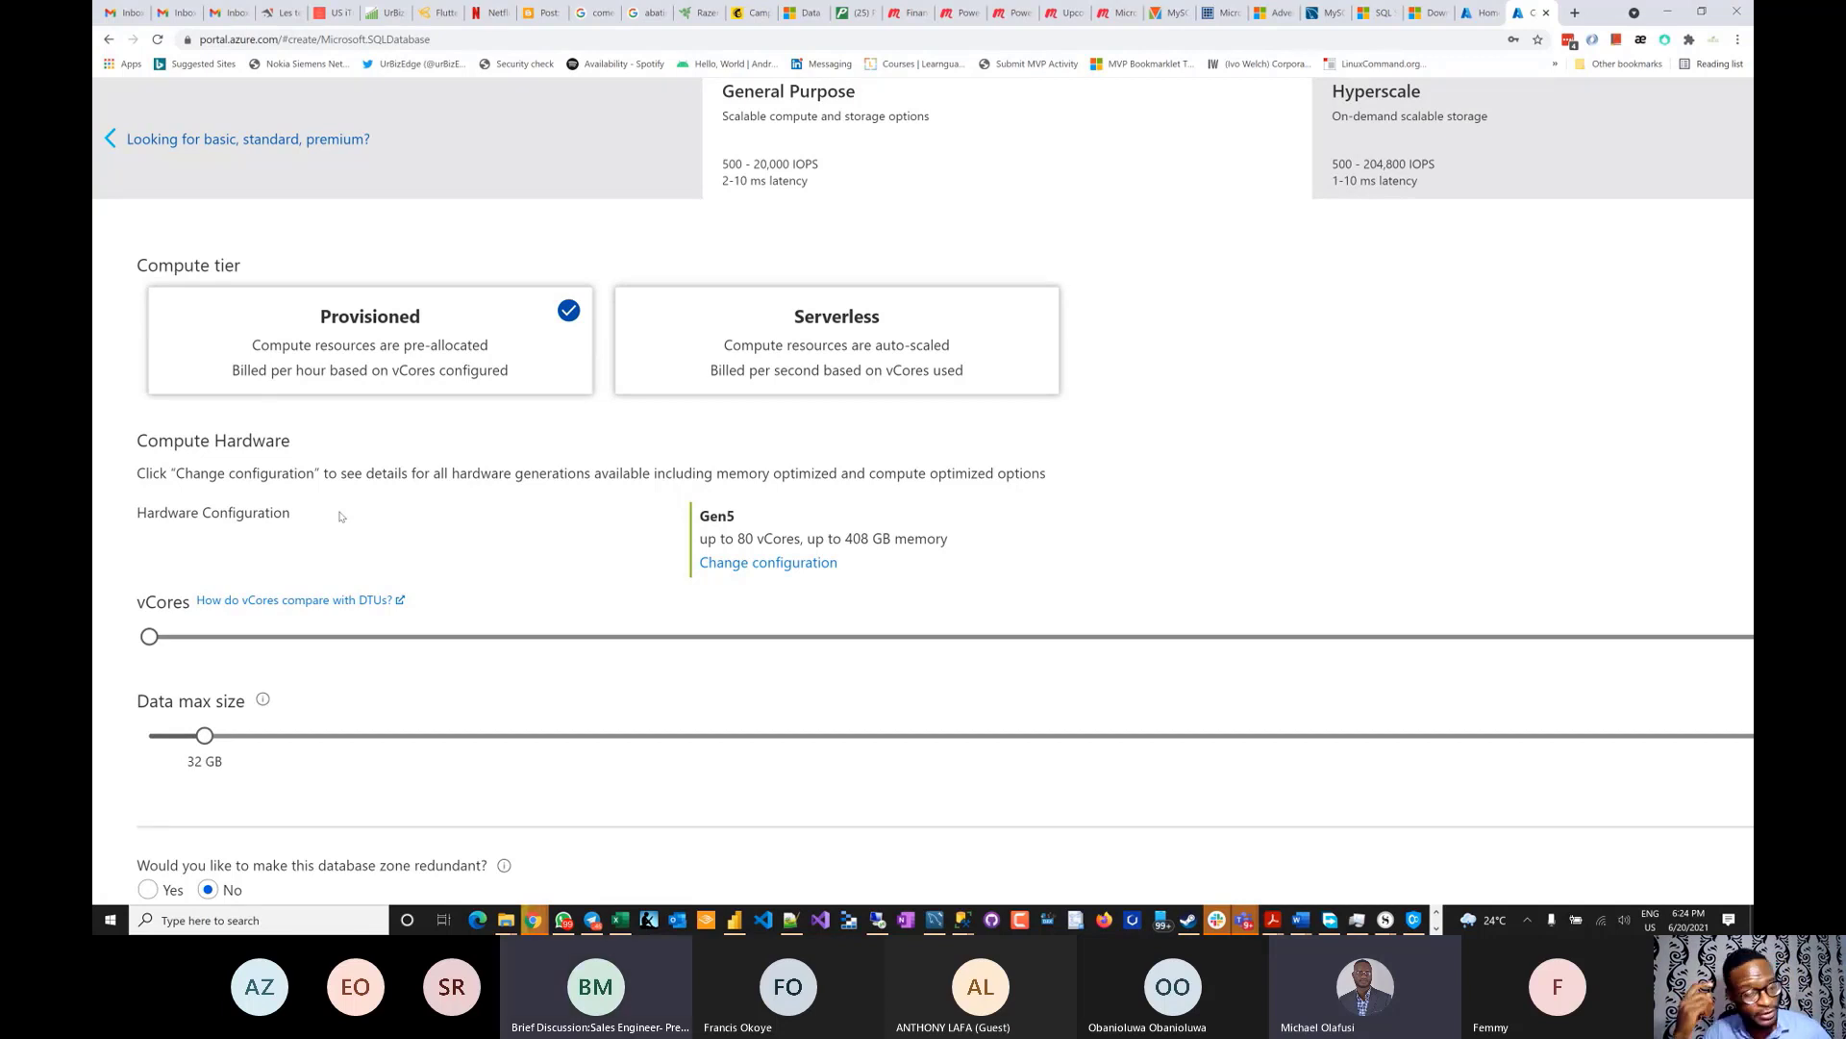
scroll(1267, 596, "up", 2)
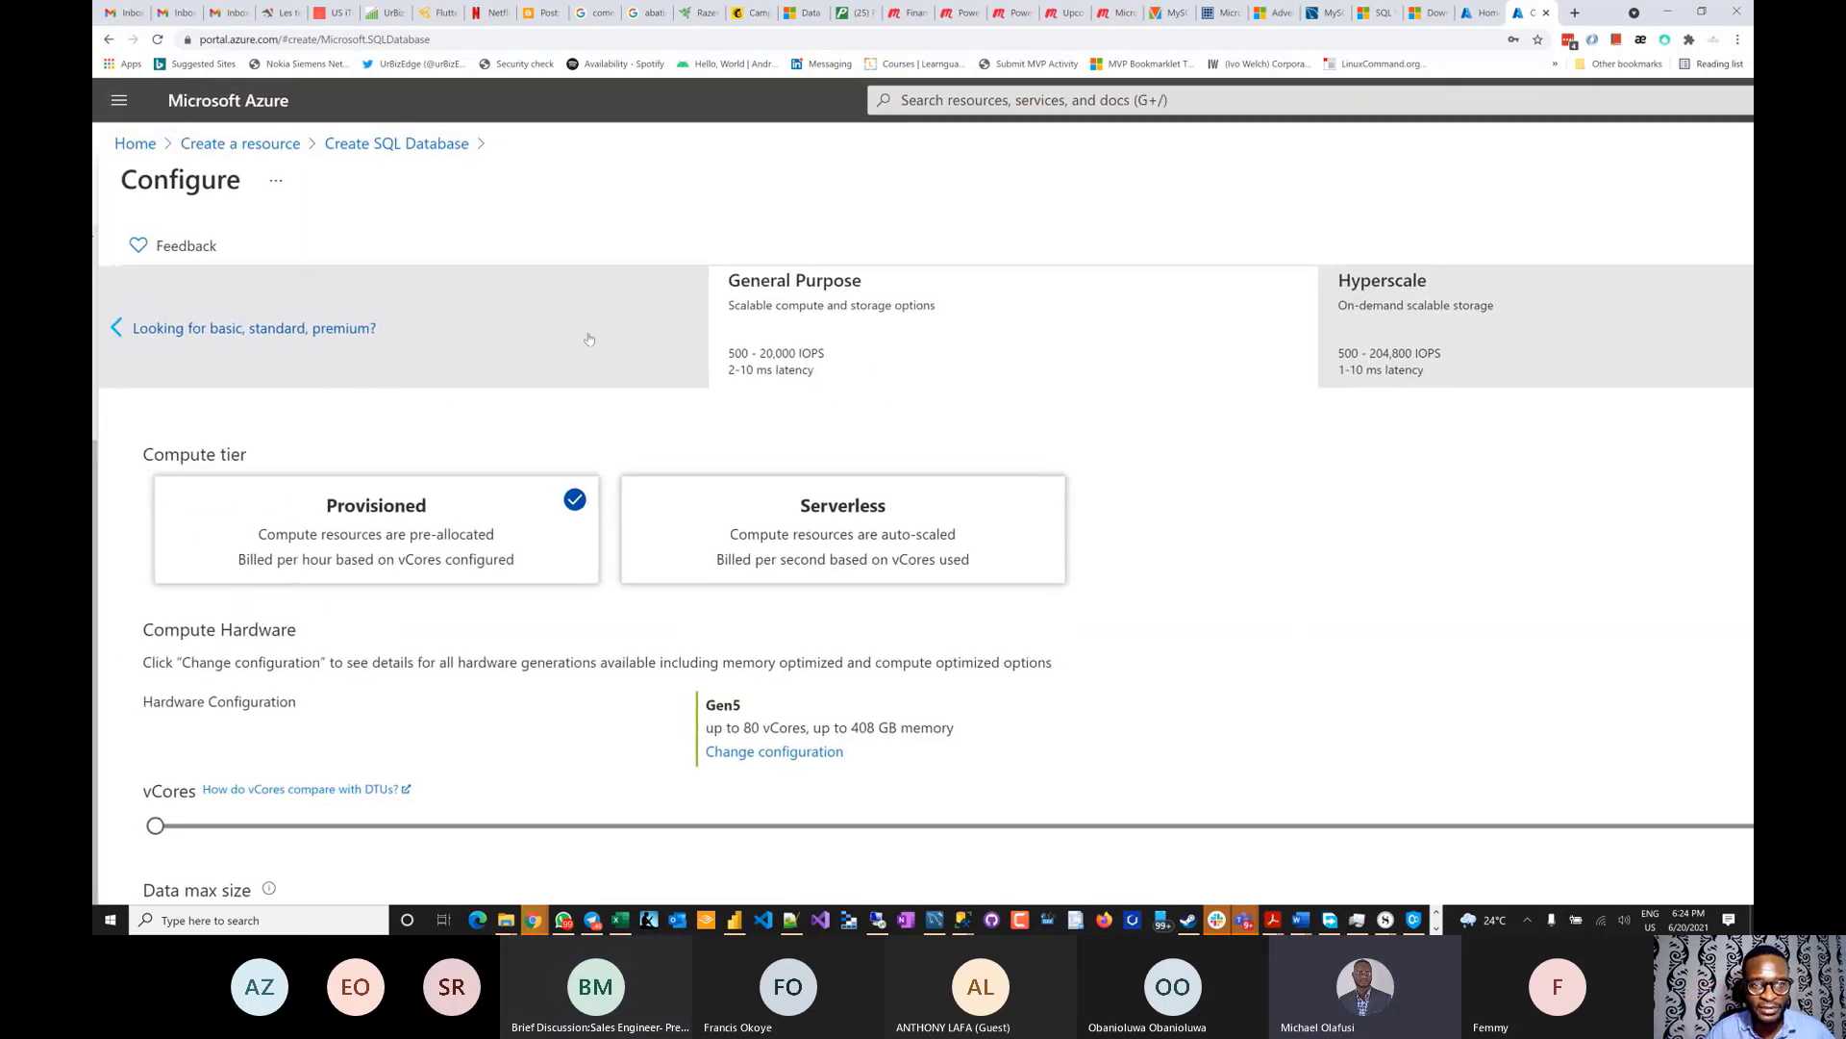
- Look at the Basic DTU tier, then return to the General Purpose vCore options
left_click(204, 330)
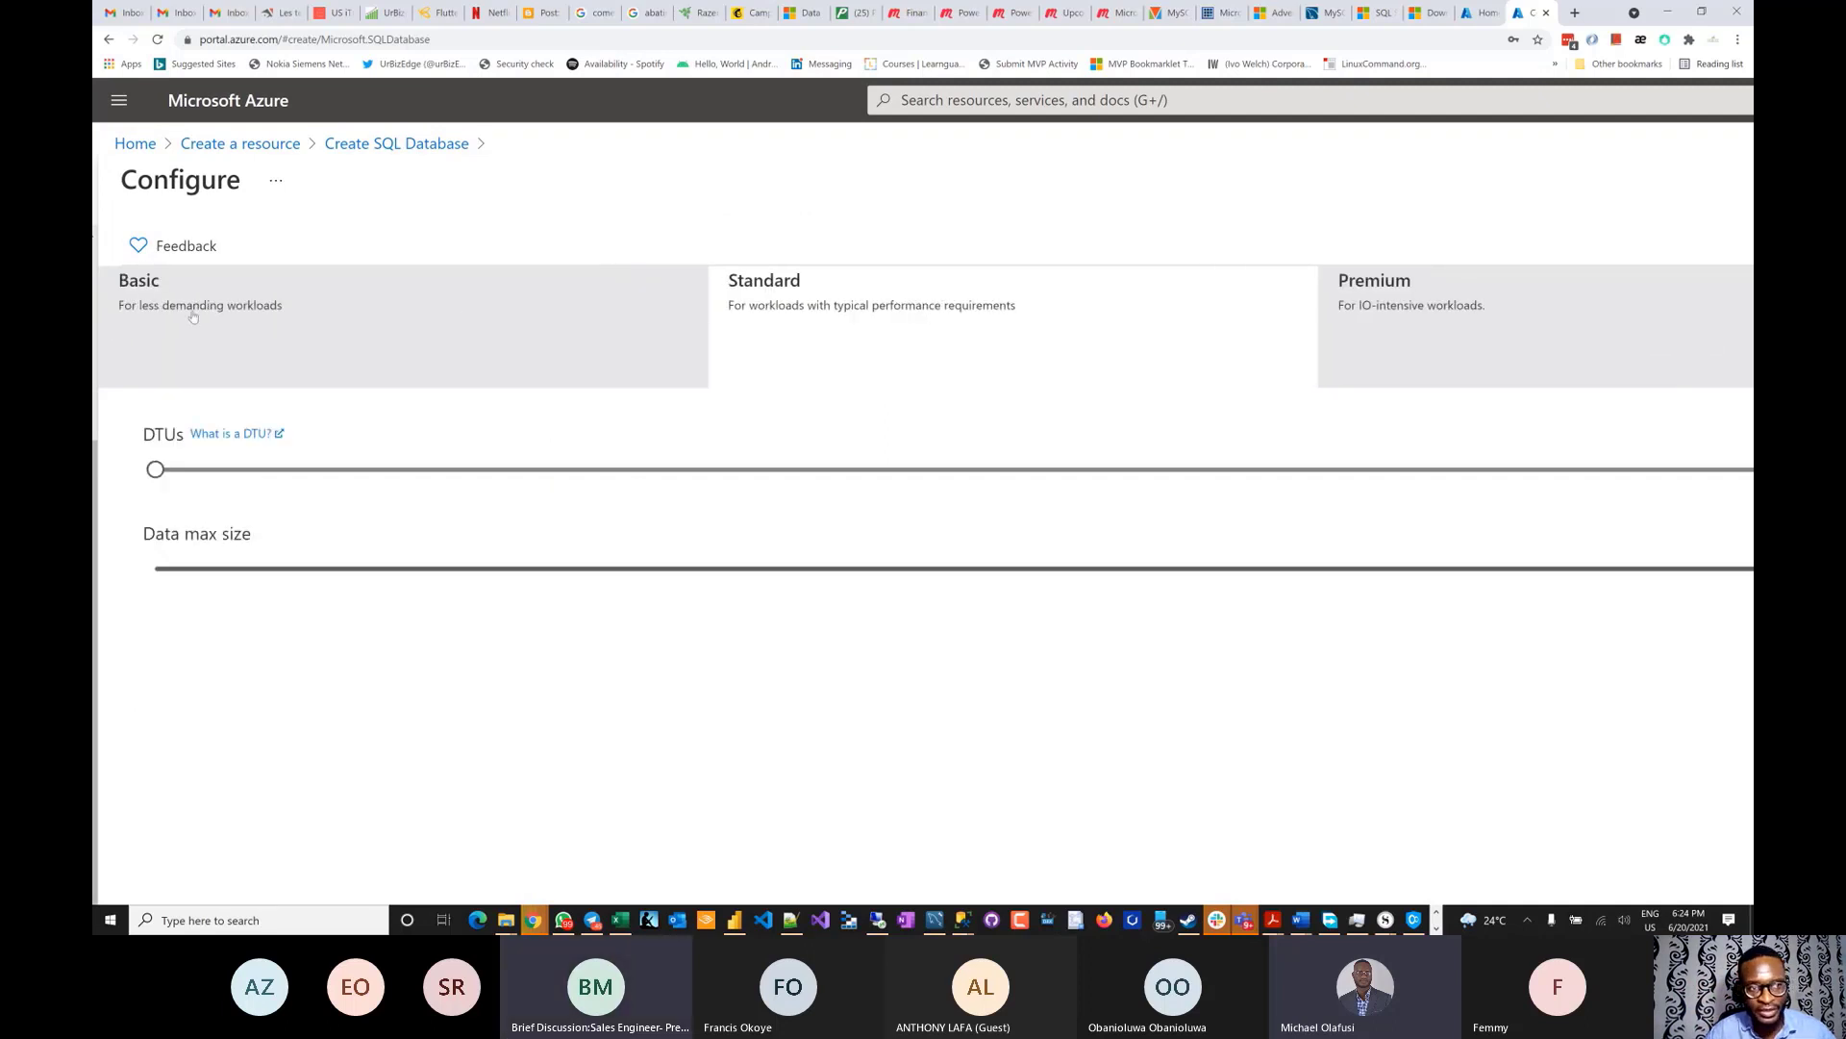
left_click(321, 354)
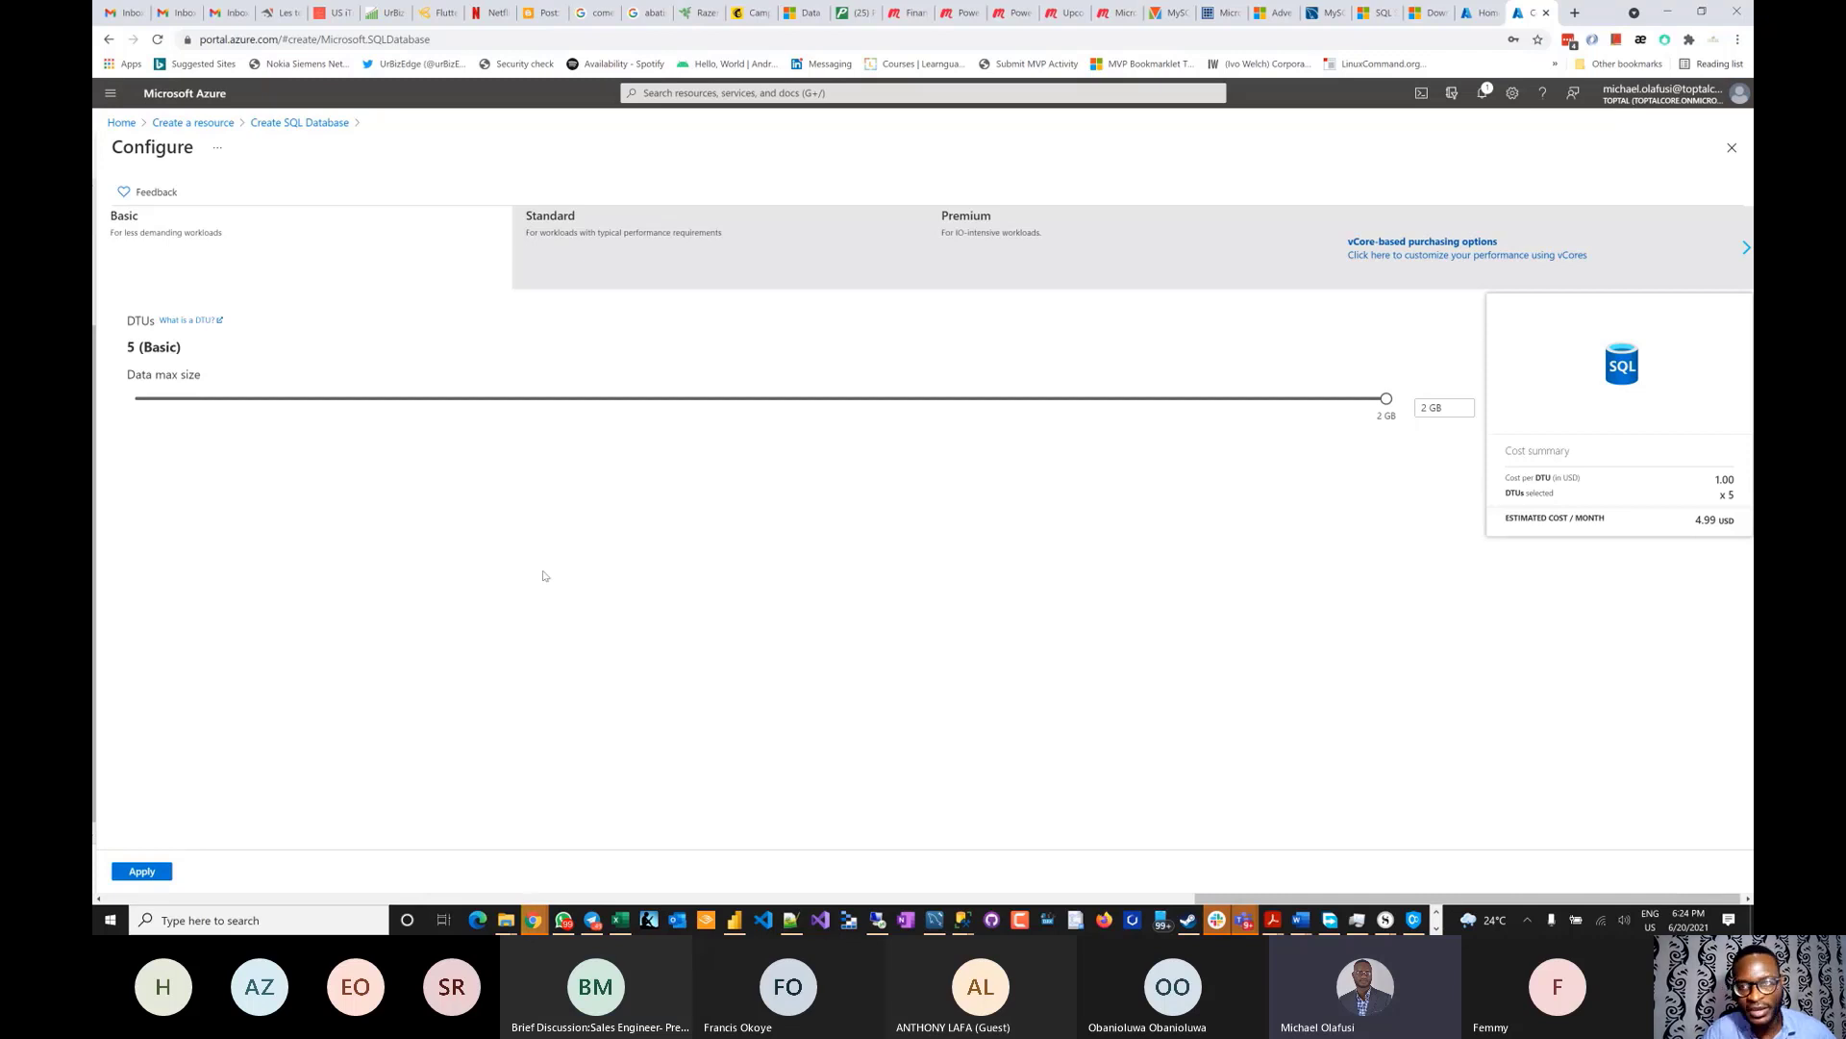
left_click(1432, 256)
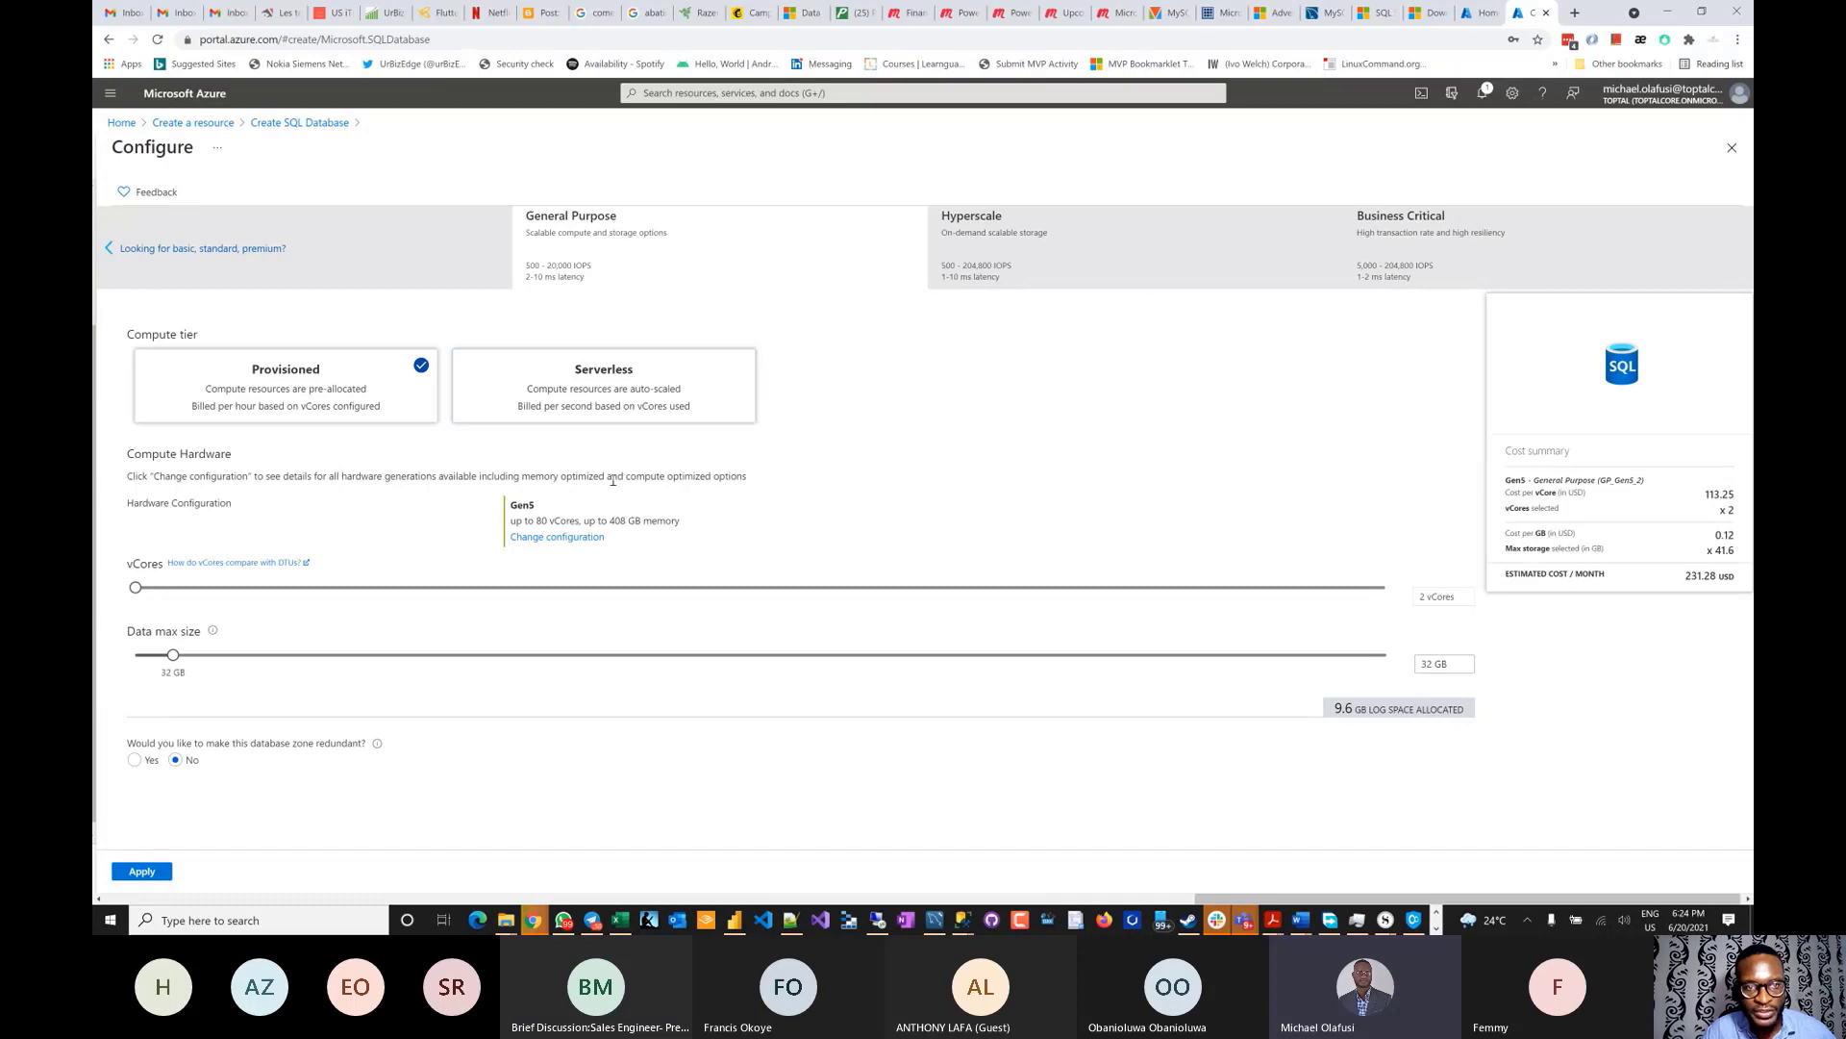
scroll(615, 478, "up", 3)
scroll(614, 479, "left", 2)
scroll(613, 478, "left", 3)
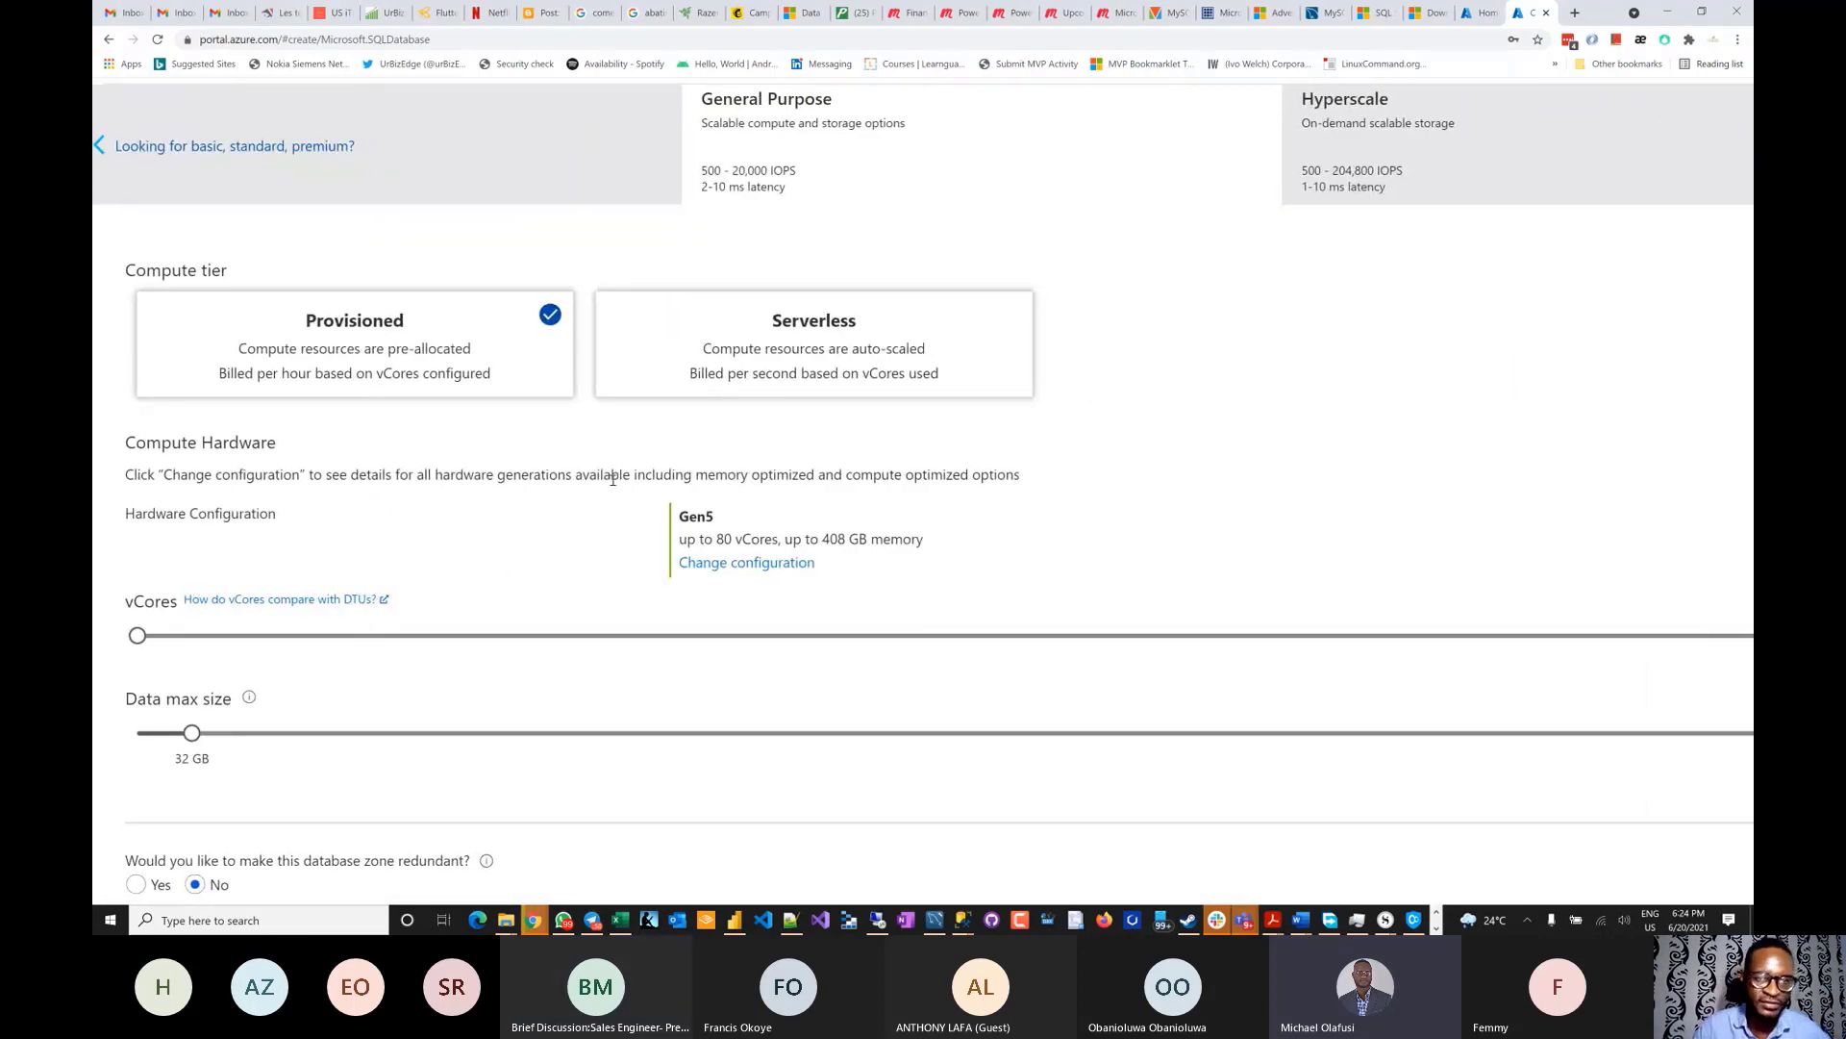
- Switch the compute tier to Serverless with auto-pause kept at 1 hour, then reset the zoom
left_click(786, 362)
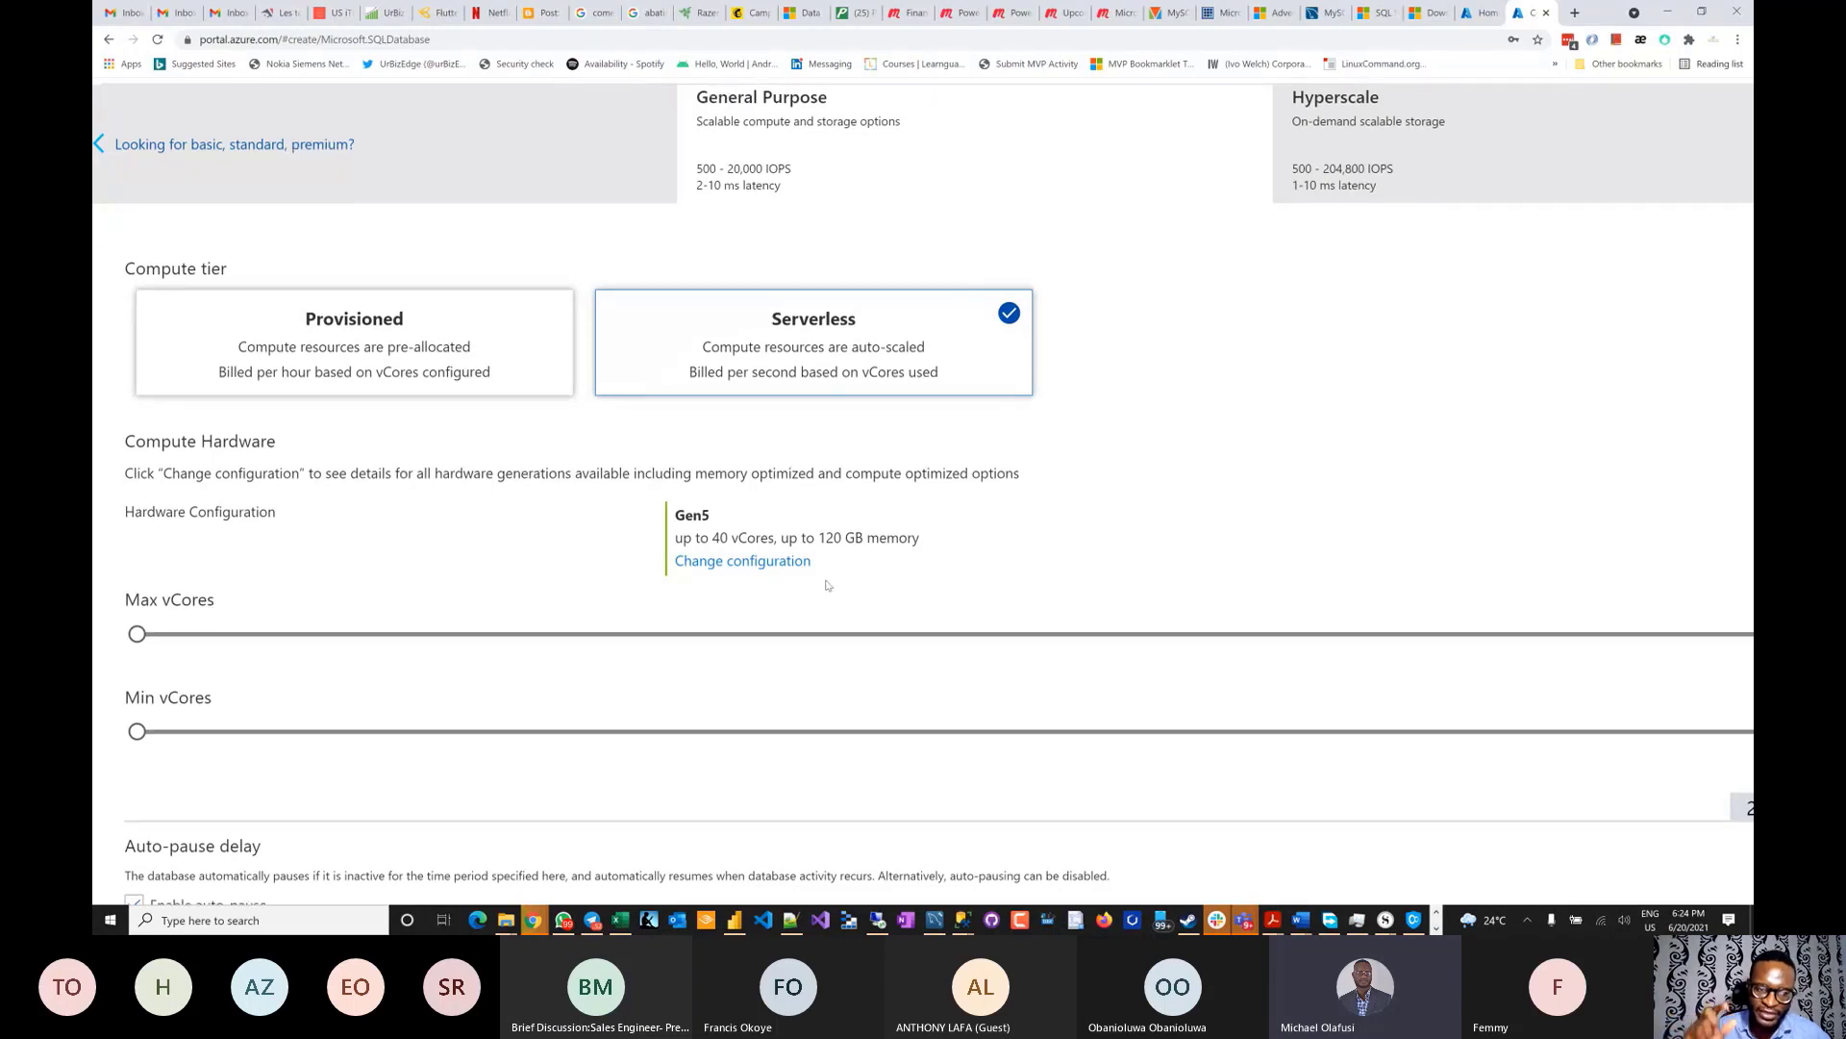
scroll(825, 585, "down", 2)
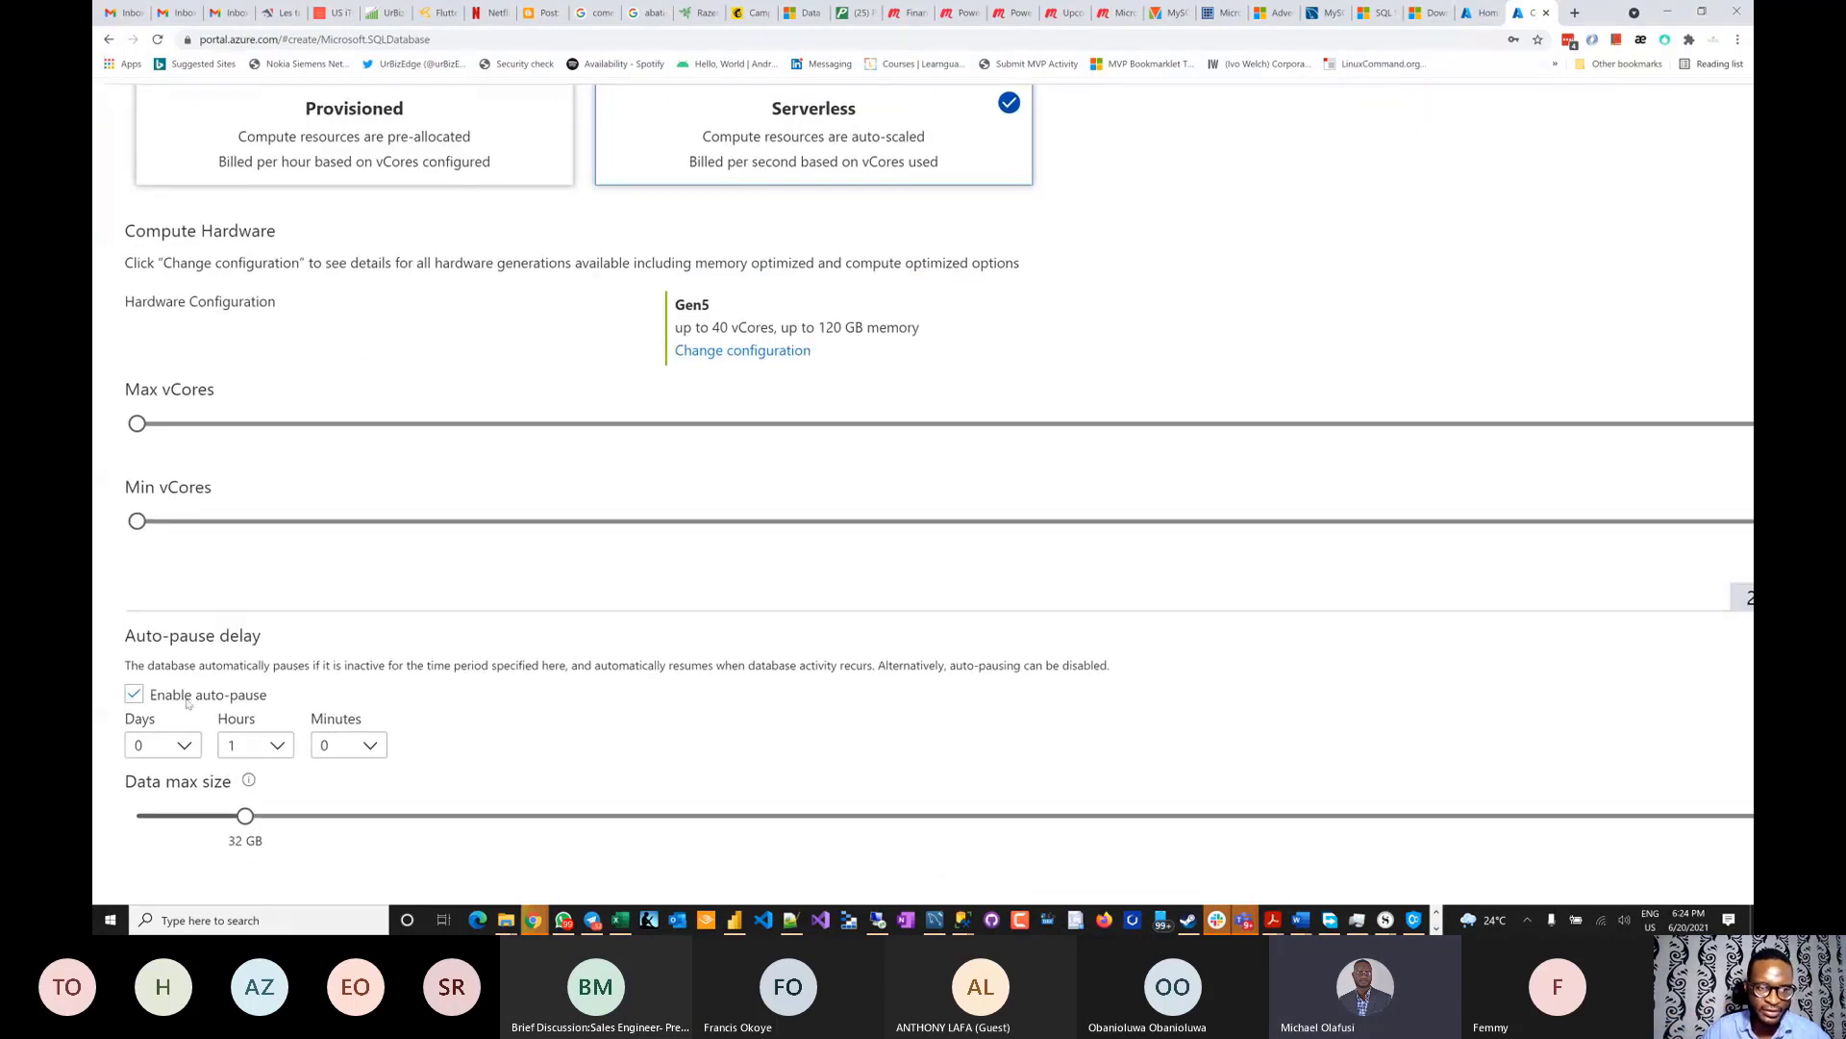
scroll(188, 704, "down", 1)
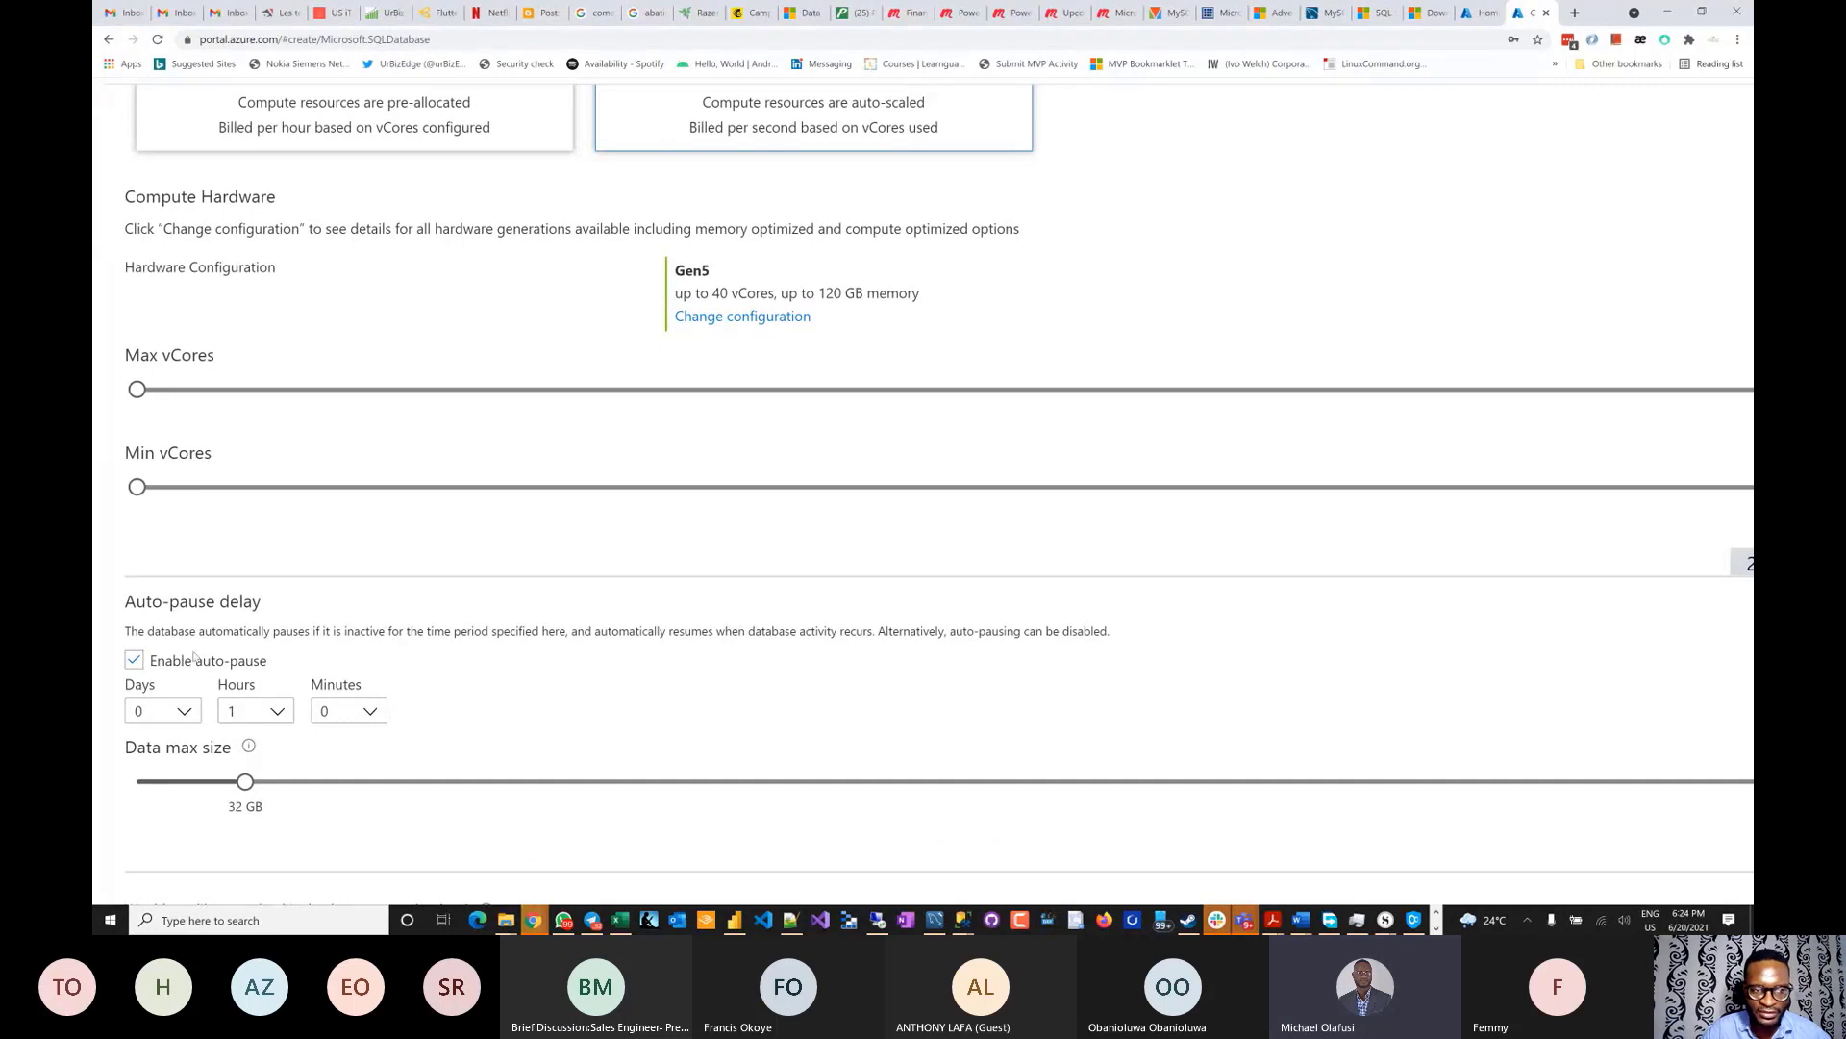
left_click_drag(128, 630, 1113, 637)
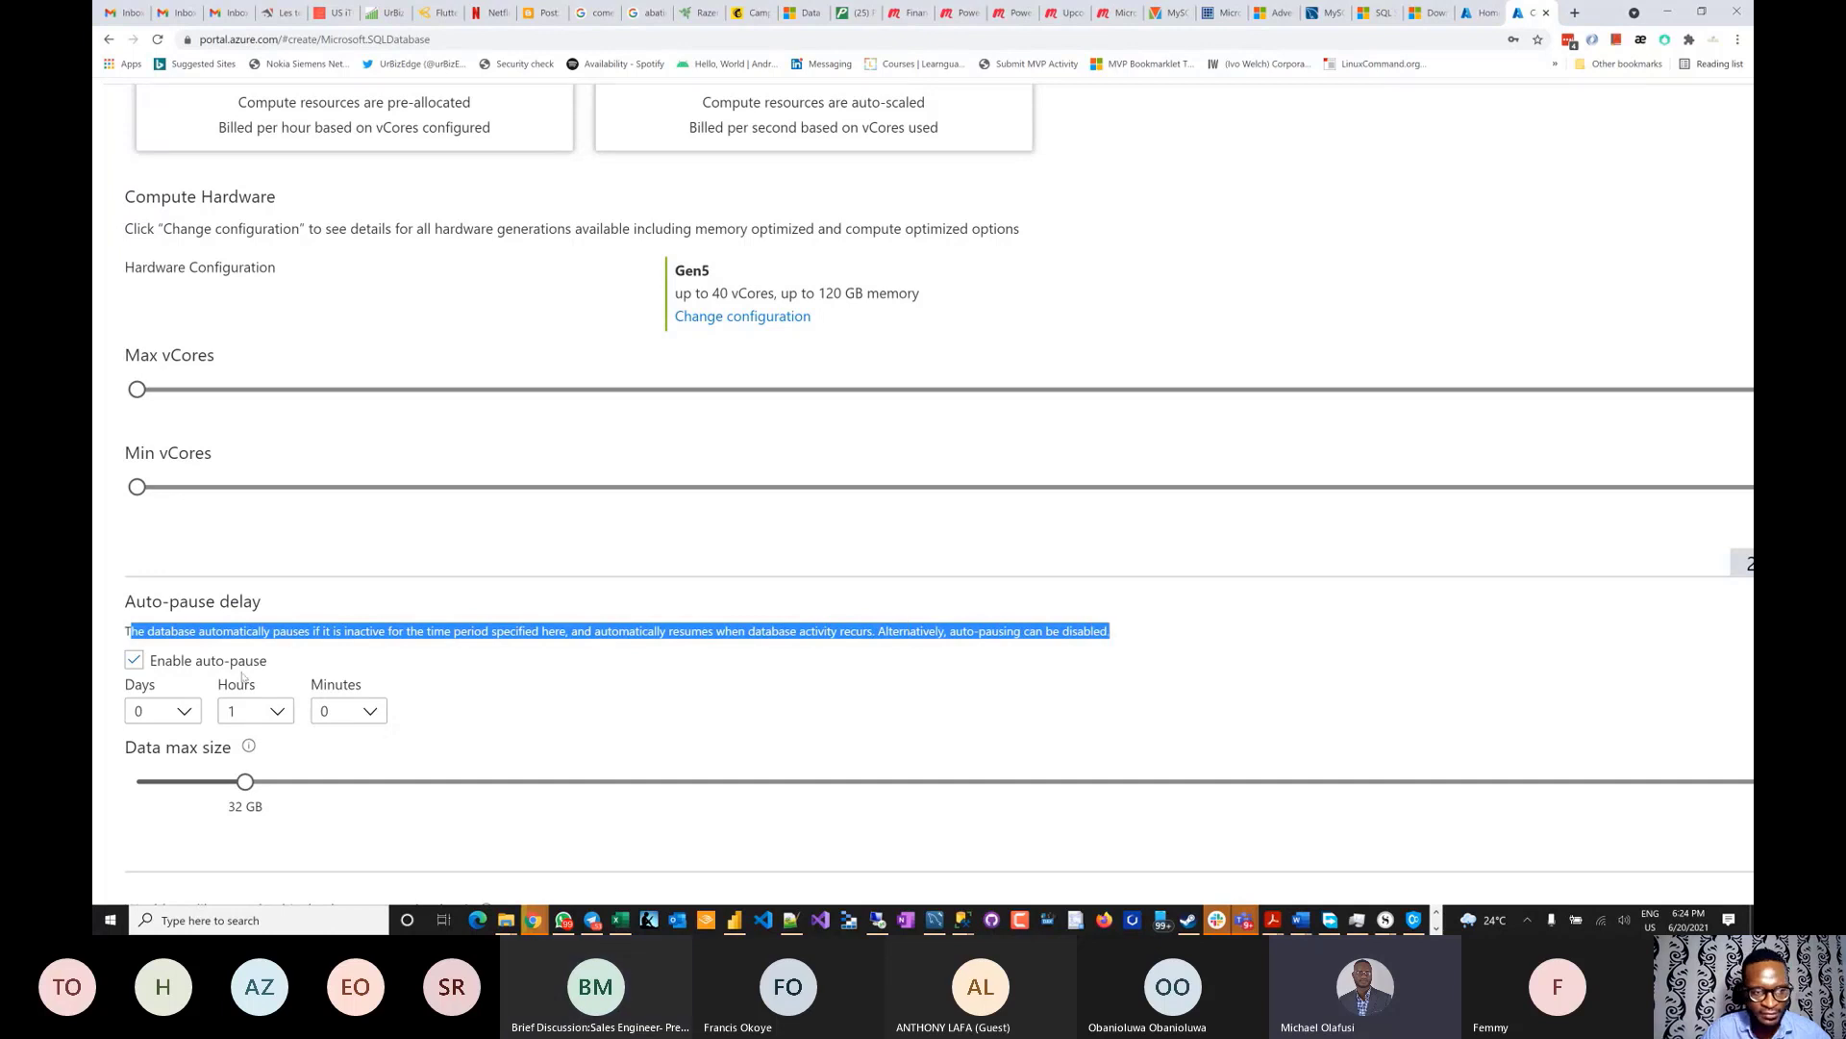
left_click(288, 717)
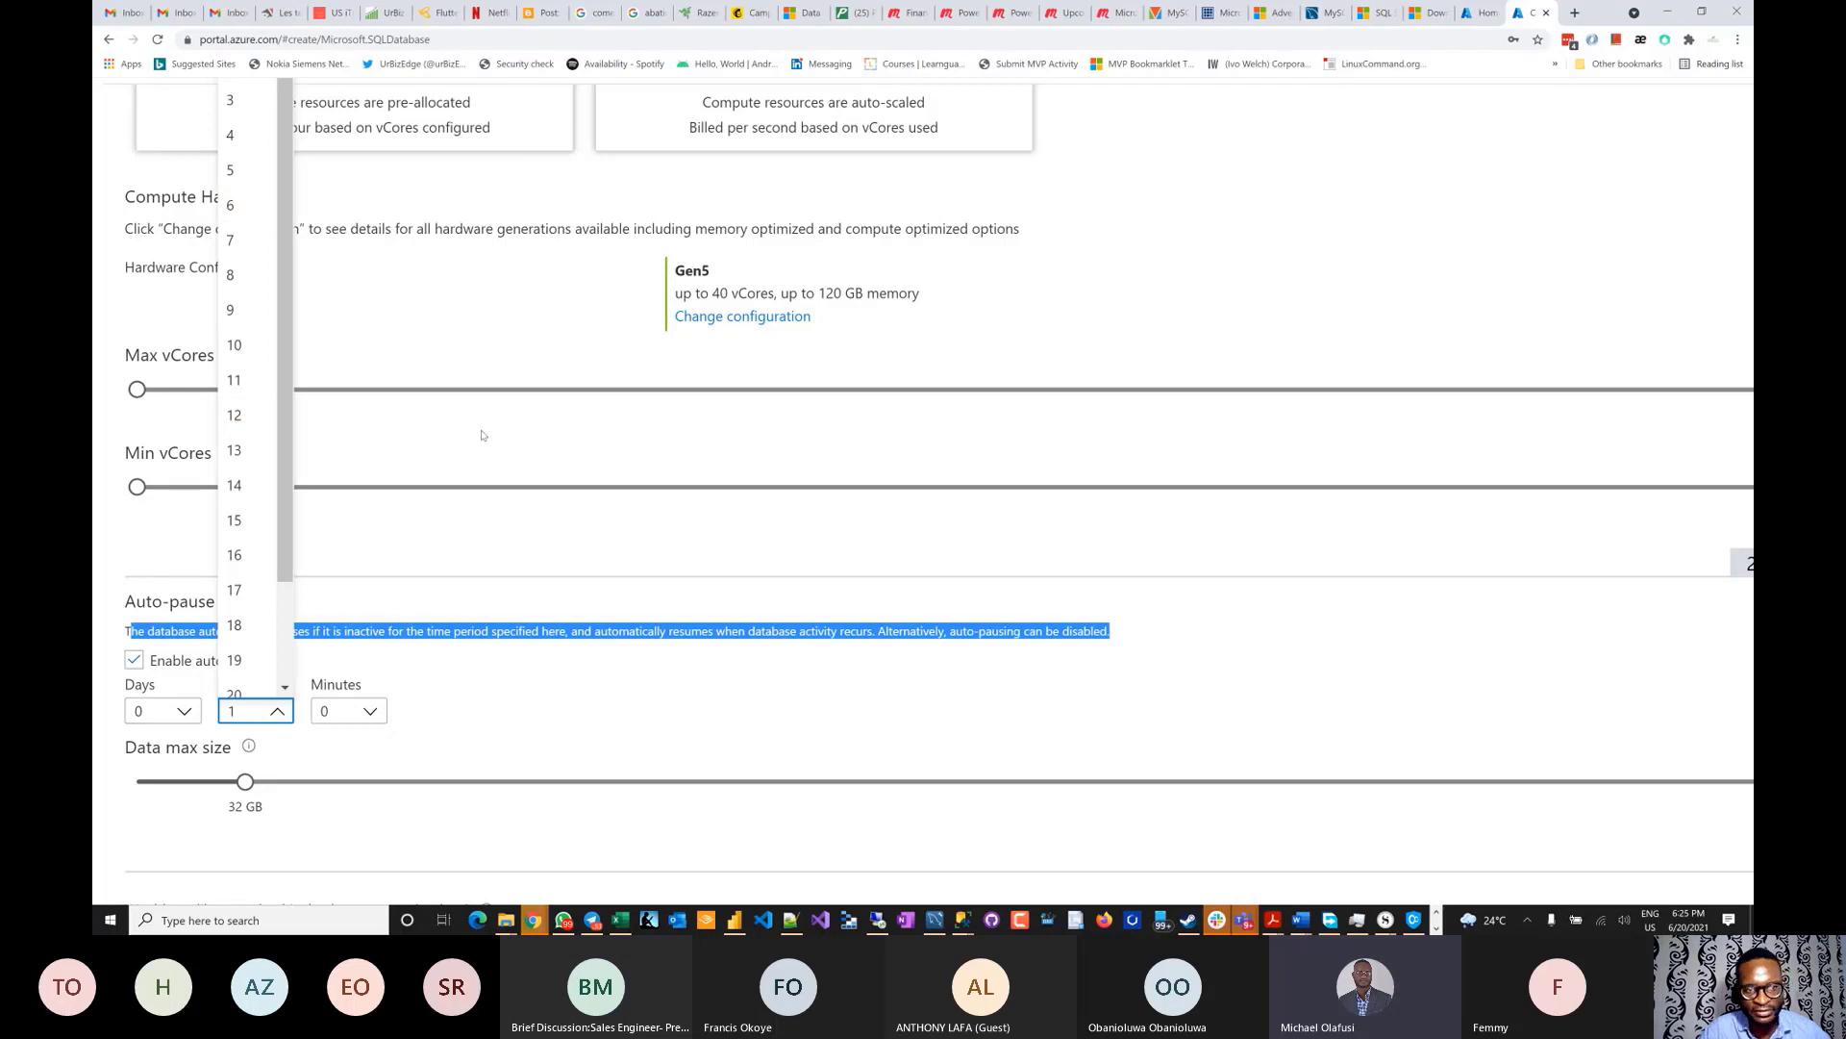
left_click(582, 694)
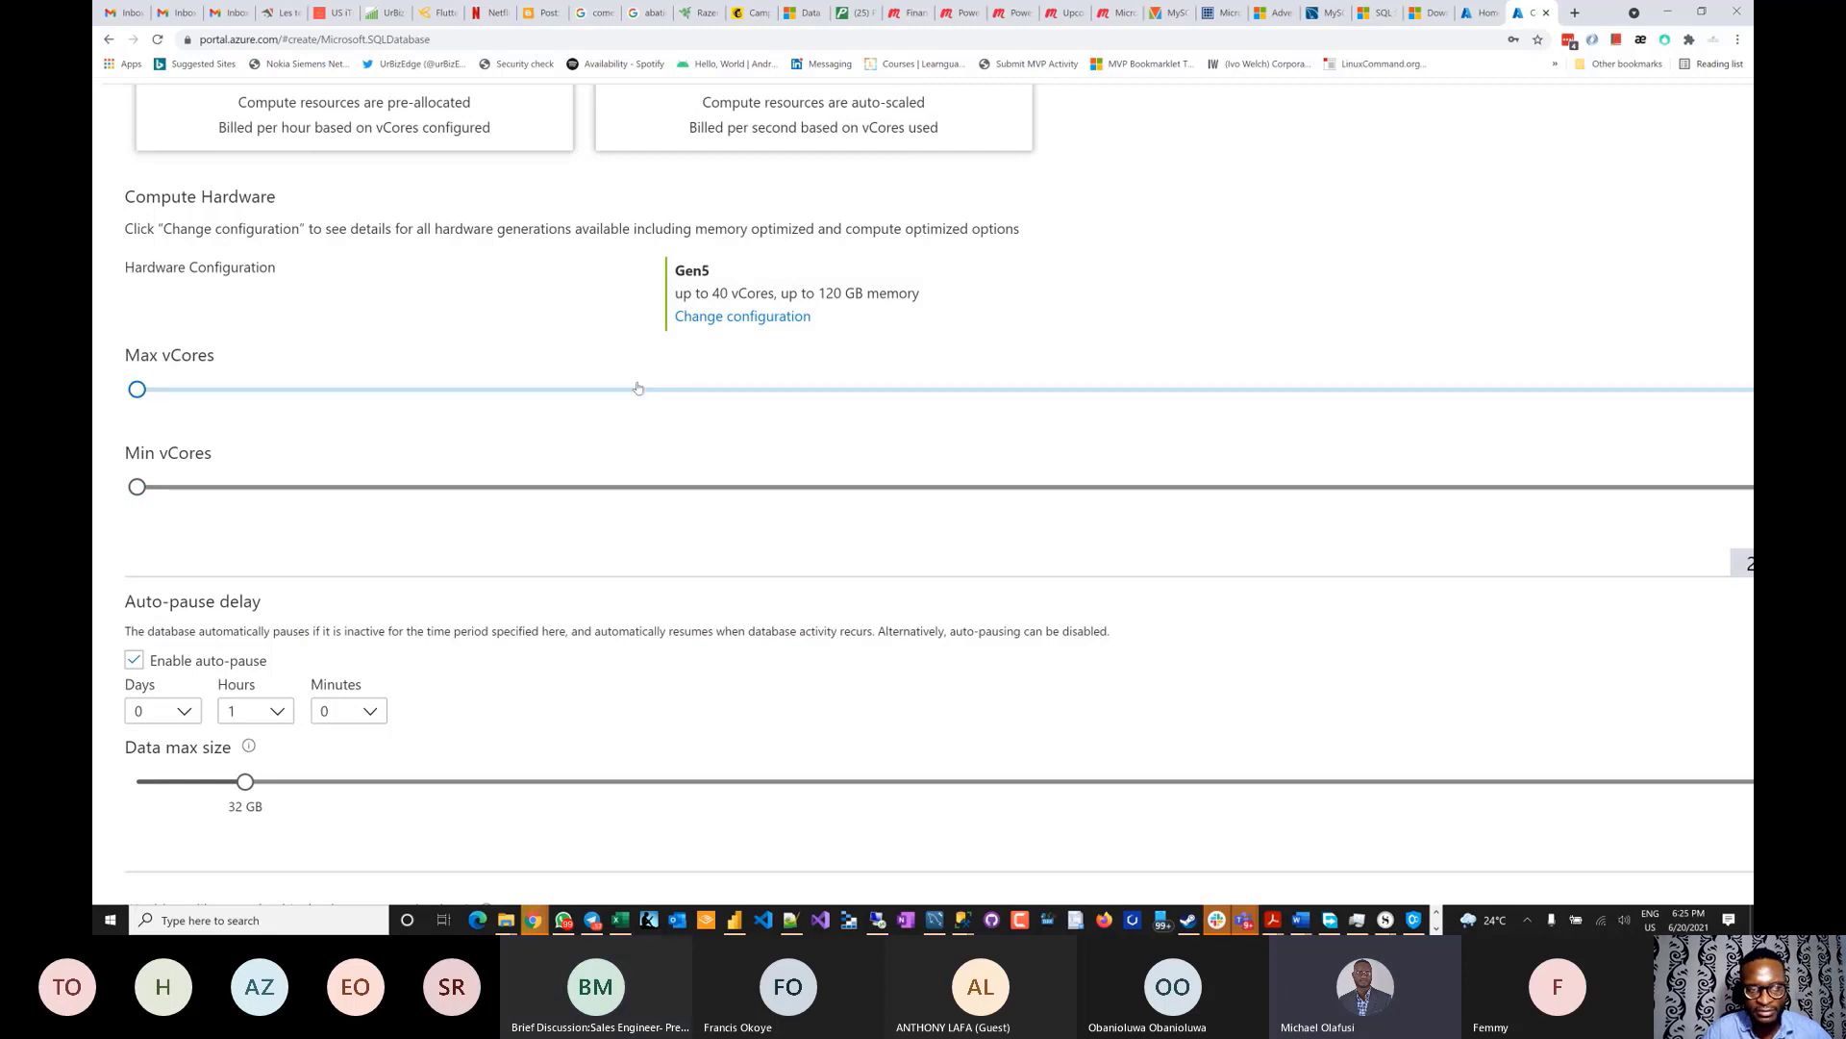
key("ctrl+0")
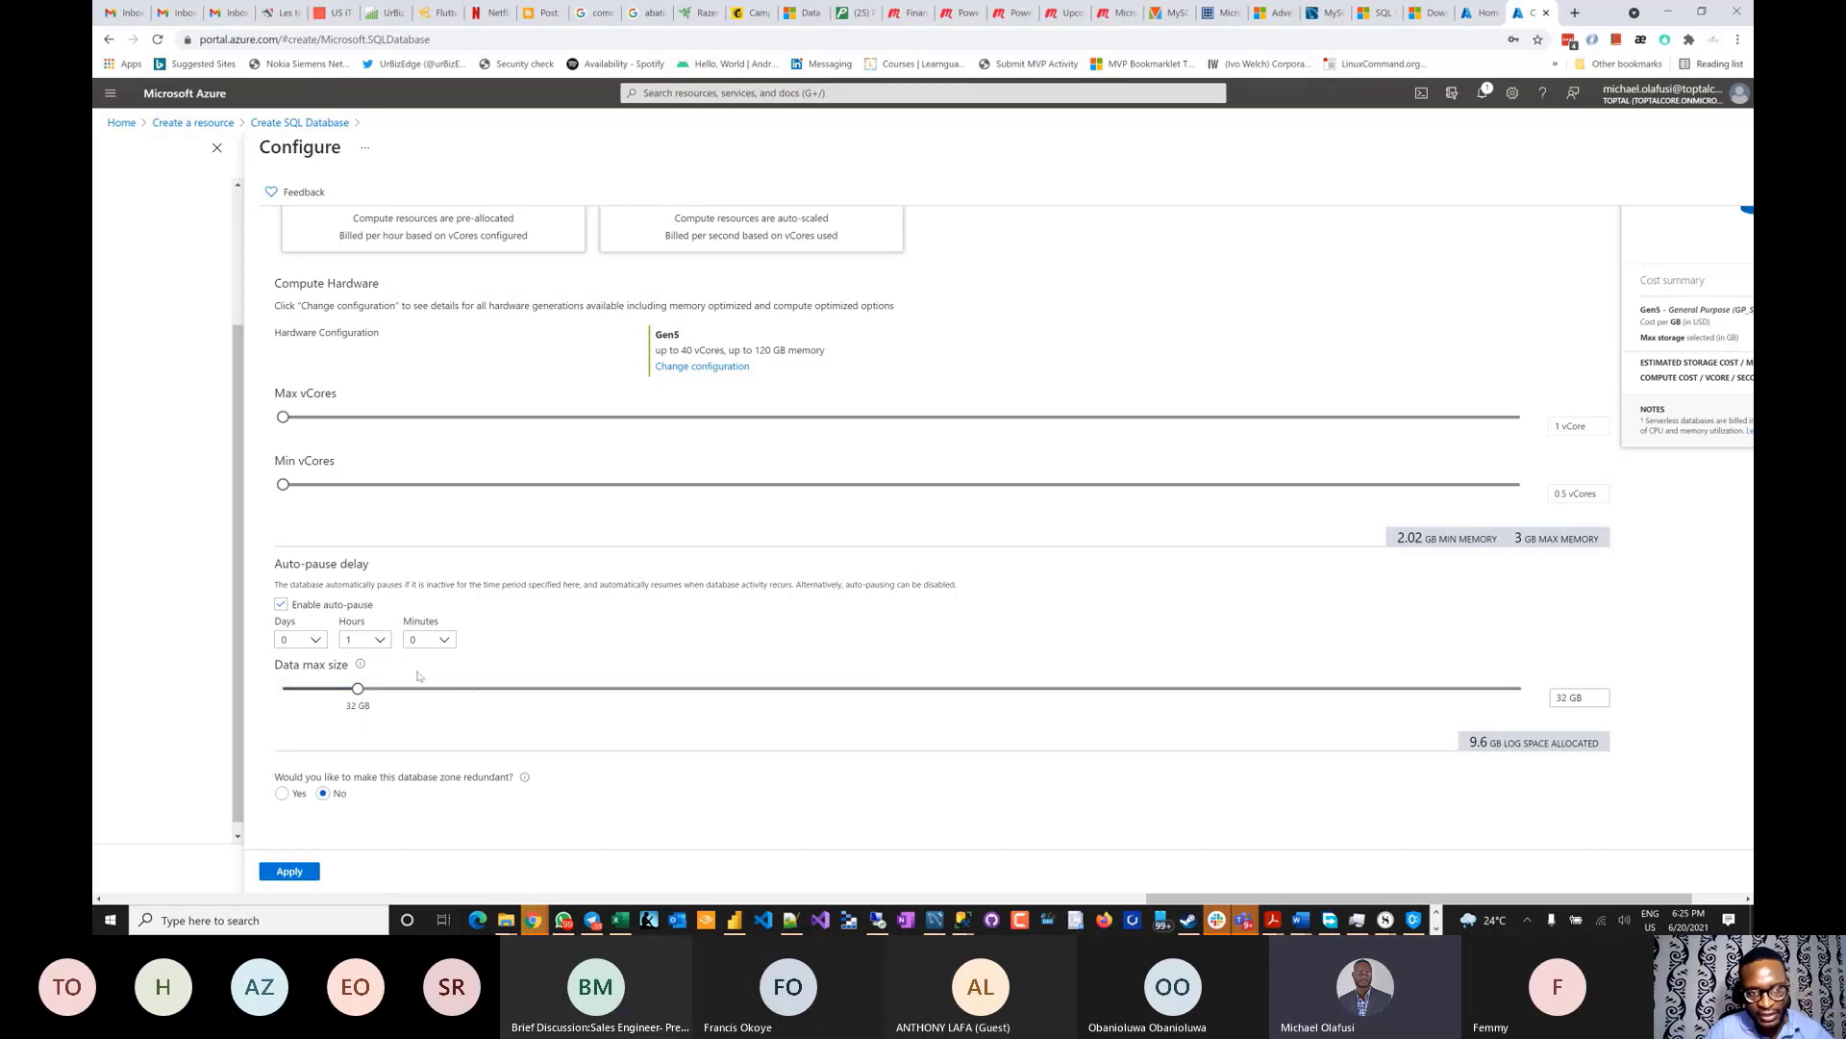
- Set Data max size to 1 GB, giving 307.2 MB of log space
left_click_drag(356, 699, 274, 694)
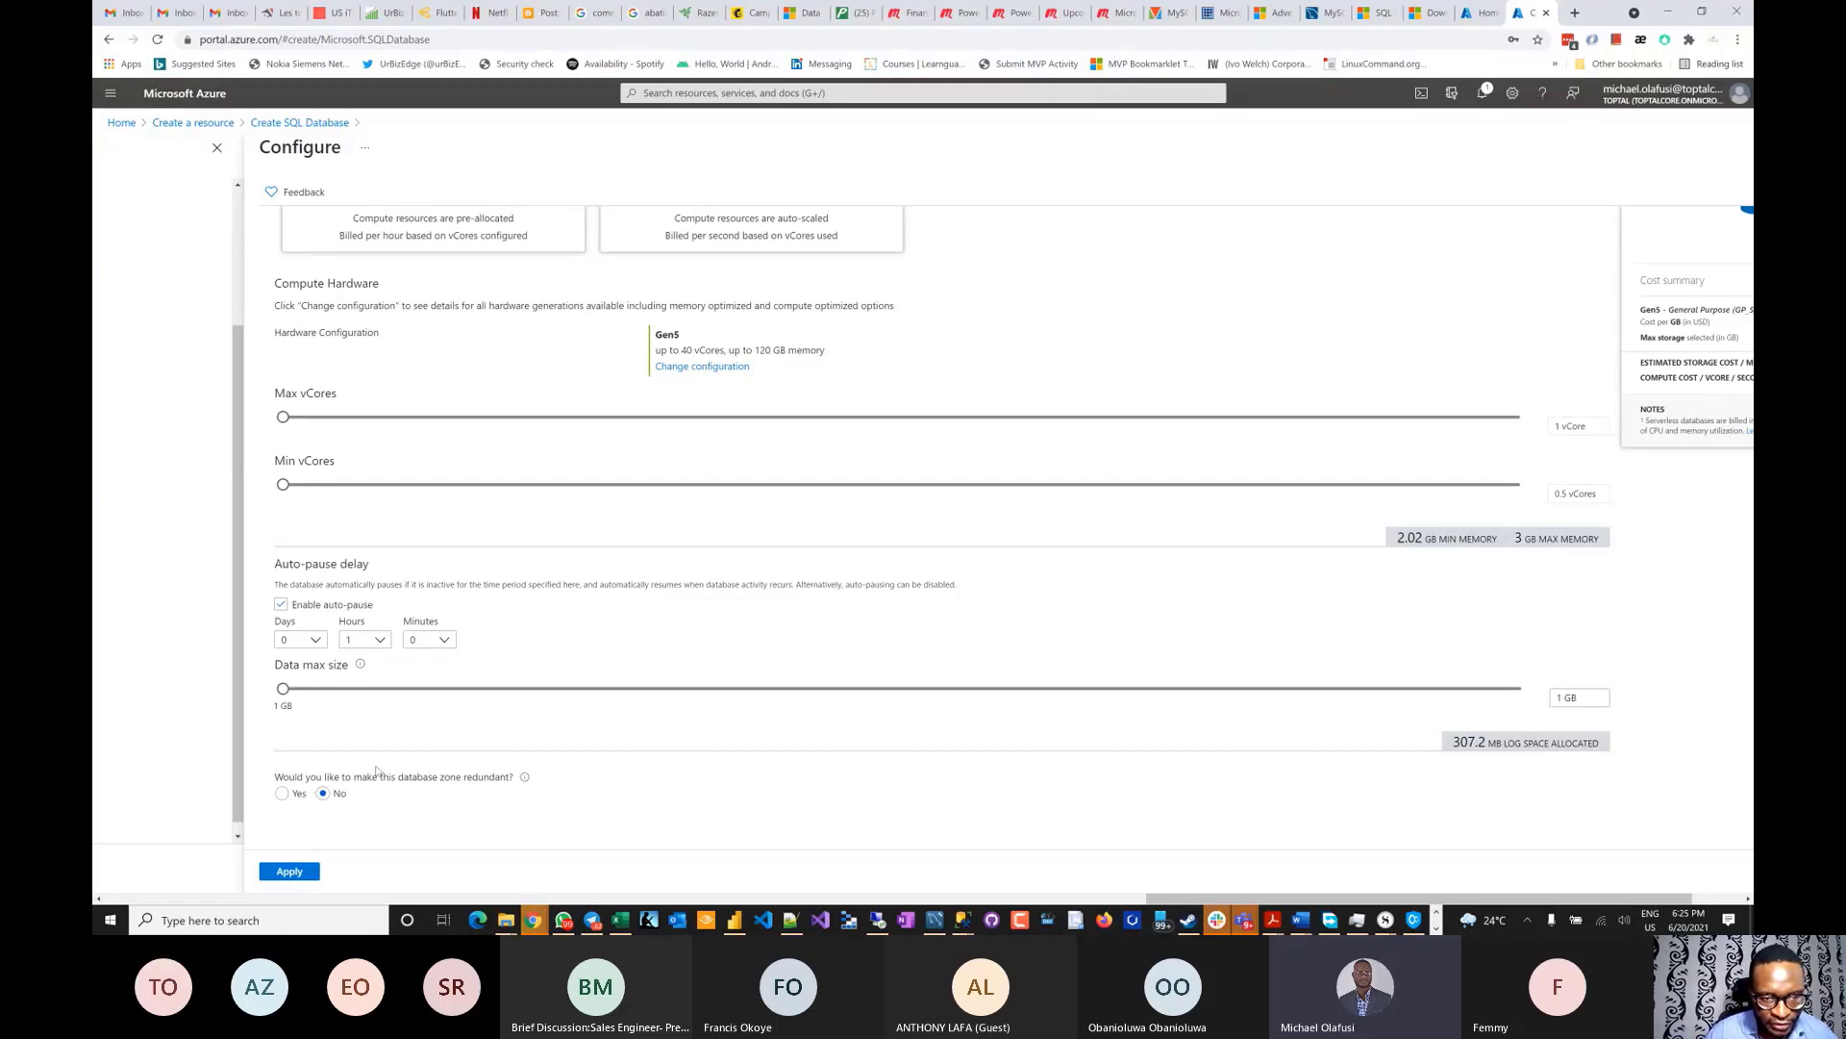
scroll(395, 770, "up", 5)
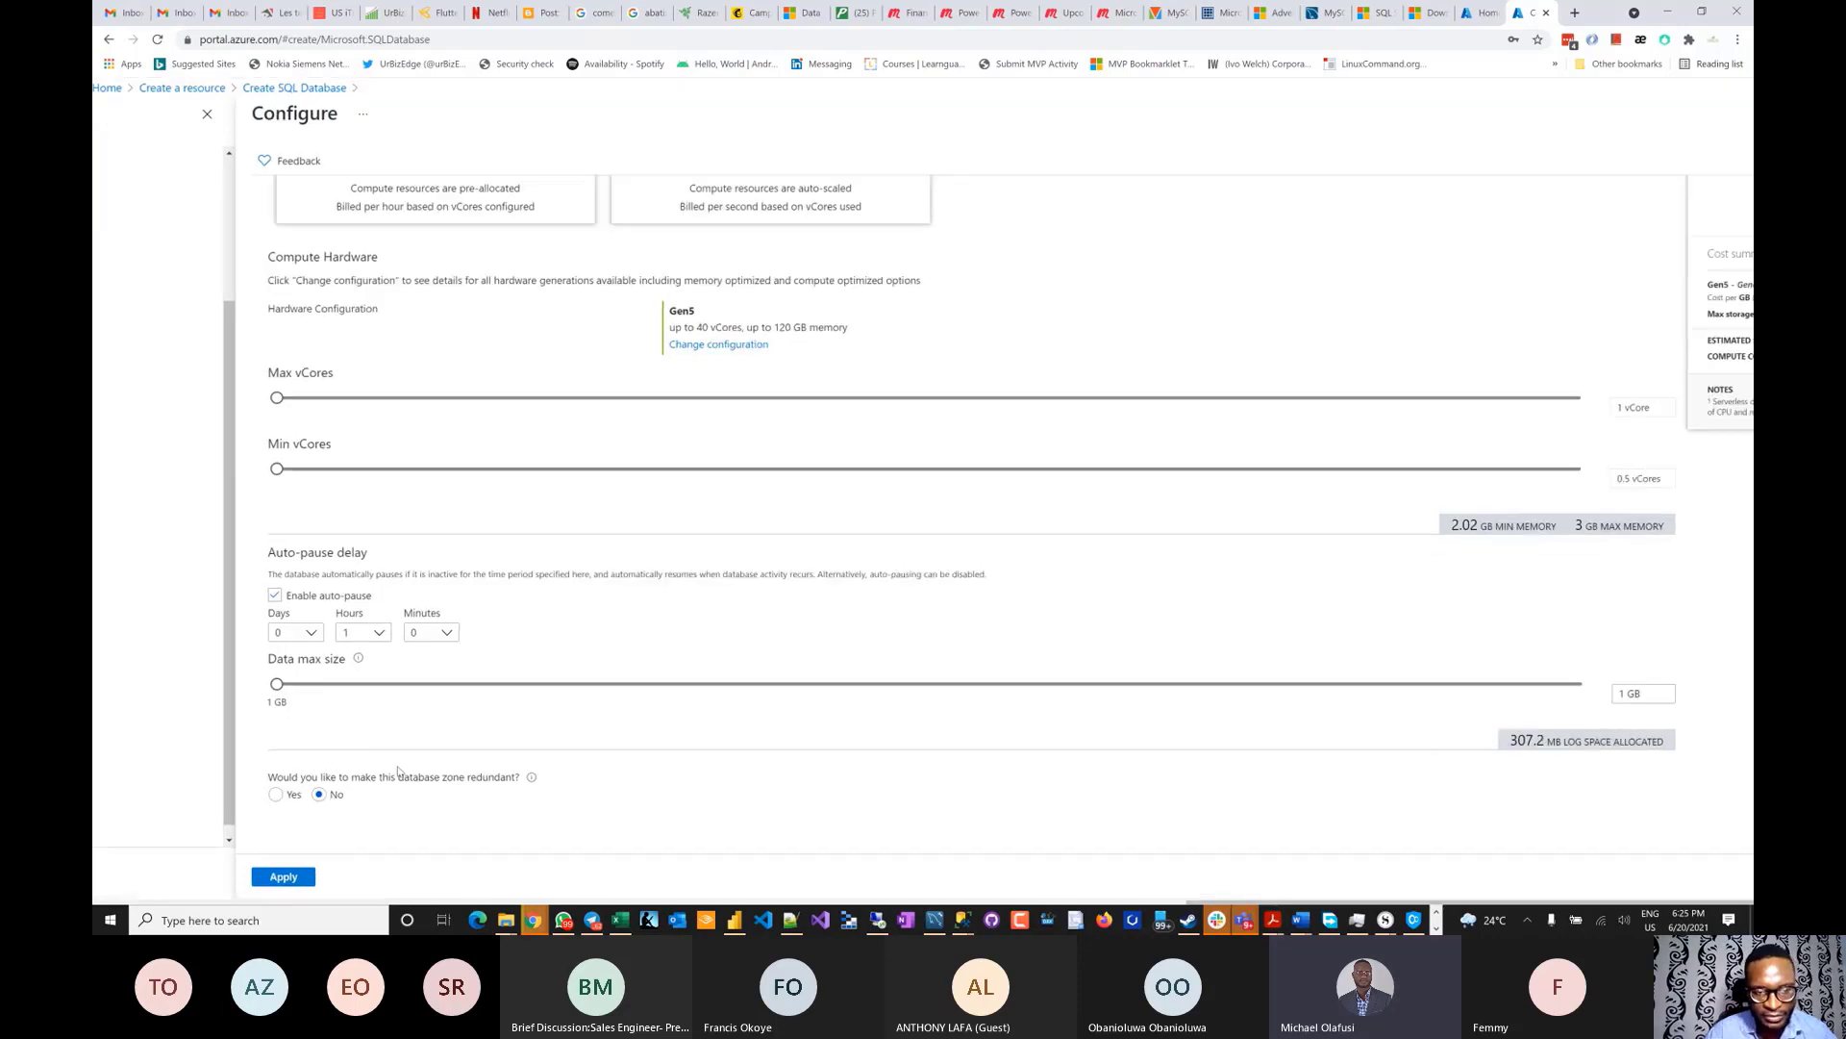
scroll(474, 746, "down", 1)
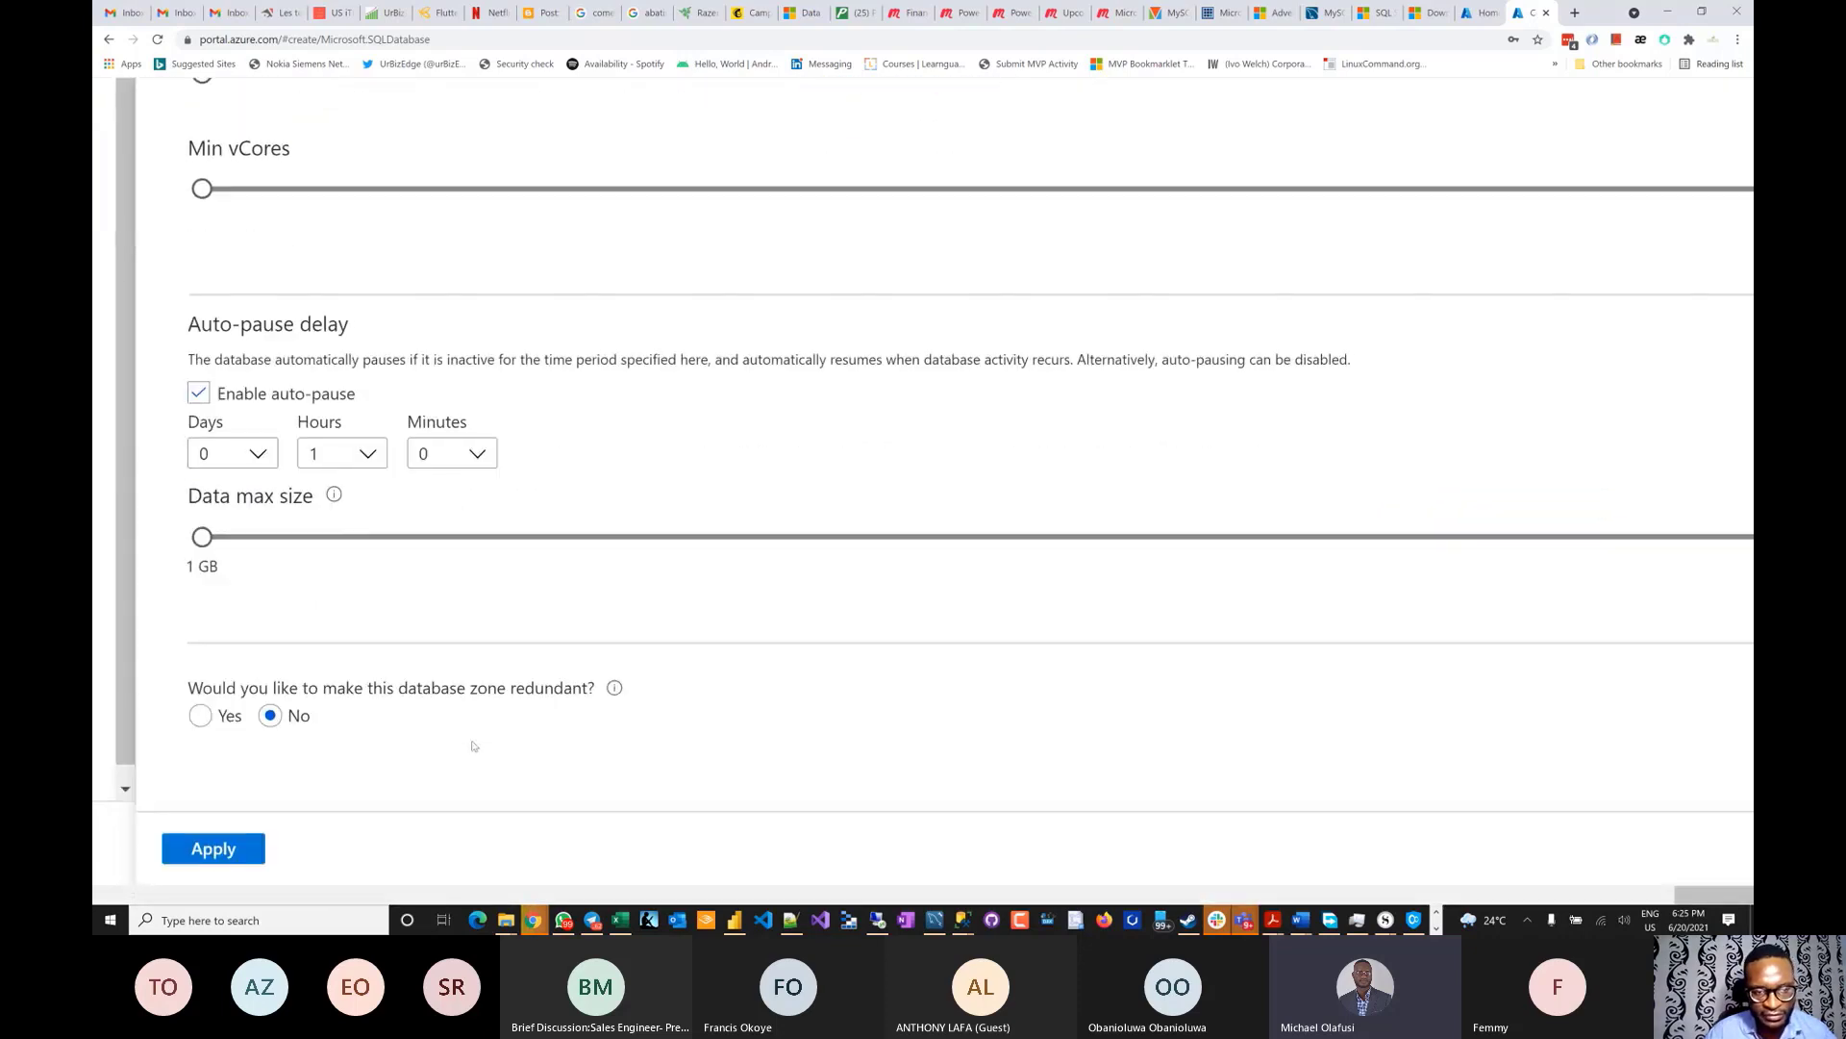
scroll(437, 603, "up", 3)
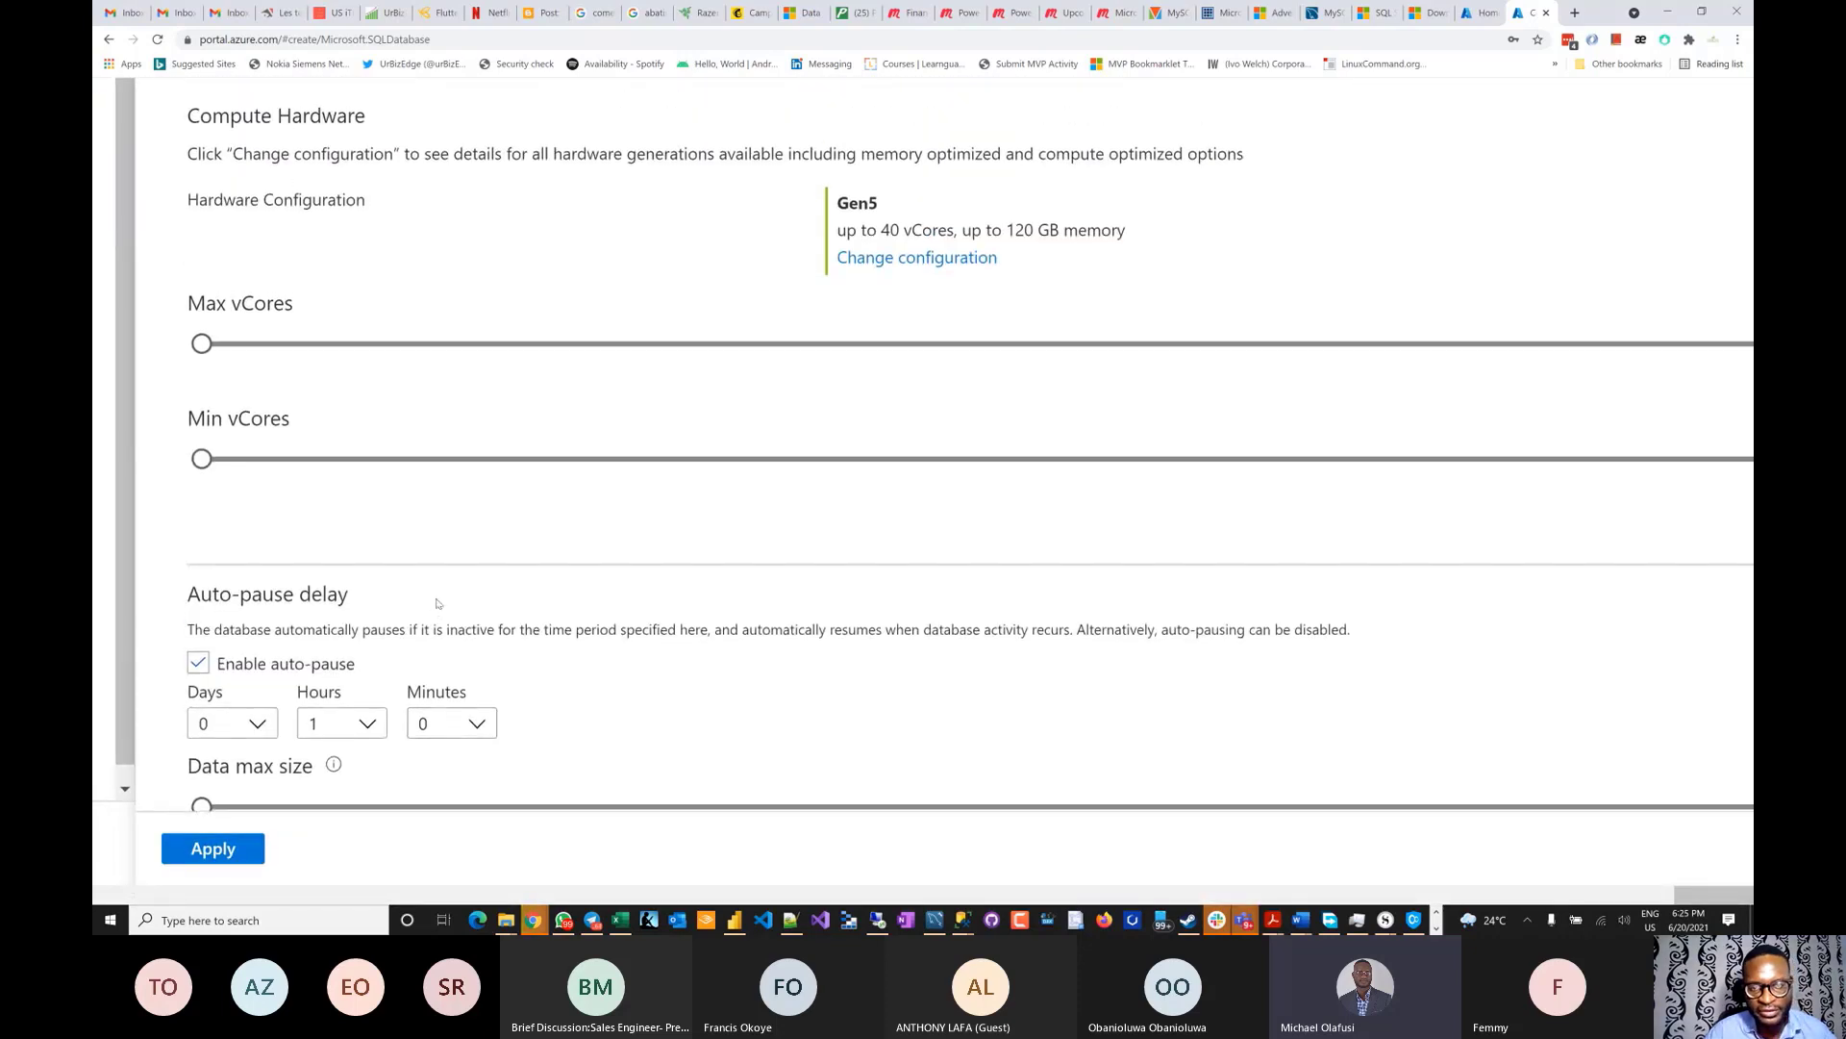
scroll(437, 603, "down", 3)
scroll(438, 603, "up", 5)
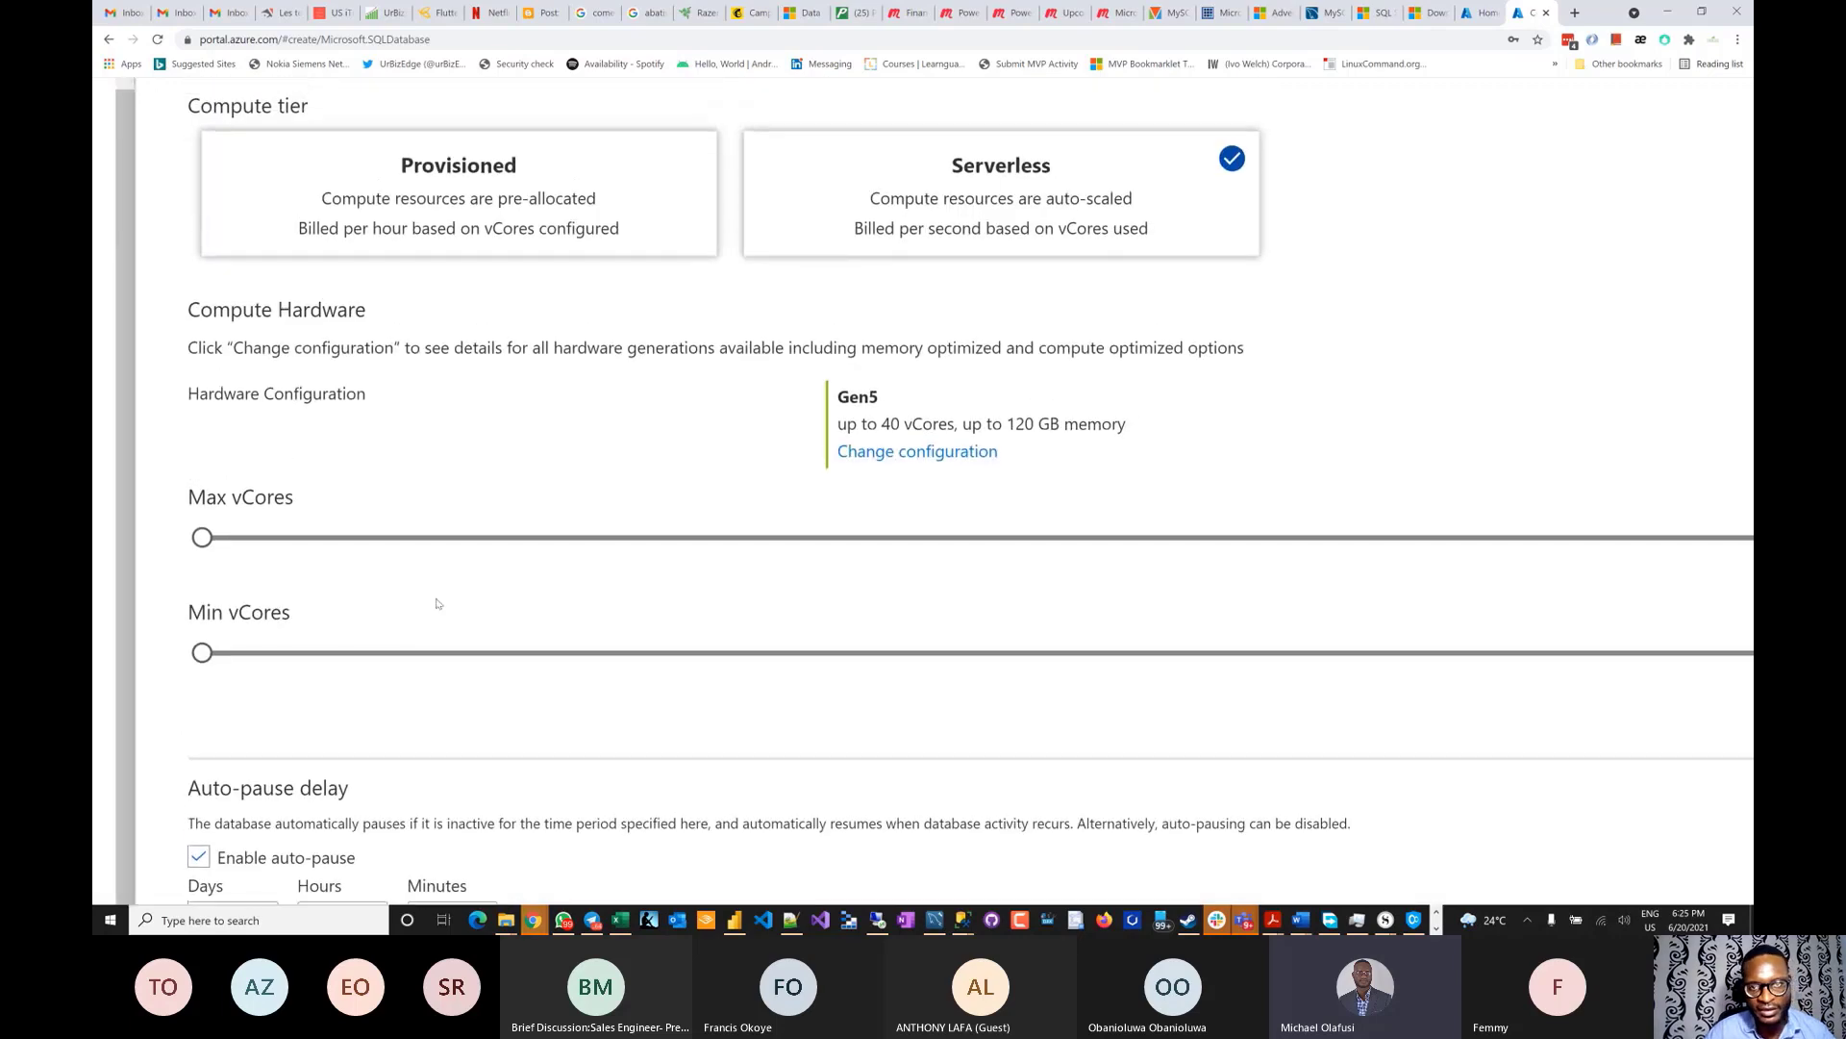
scroll(638, 594, "down", 2)
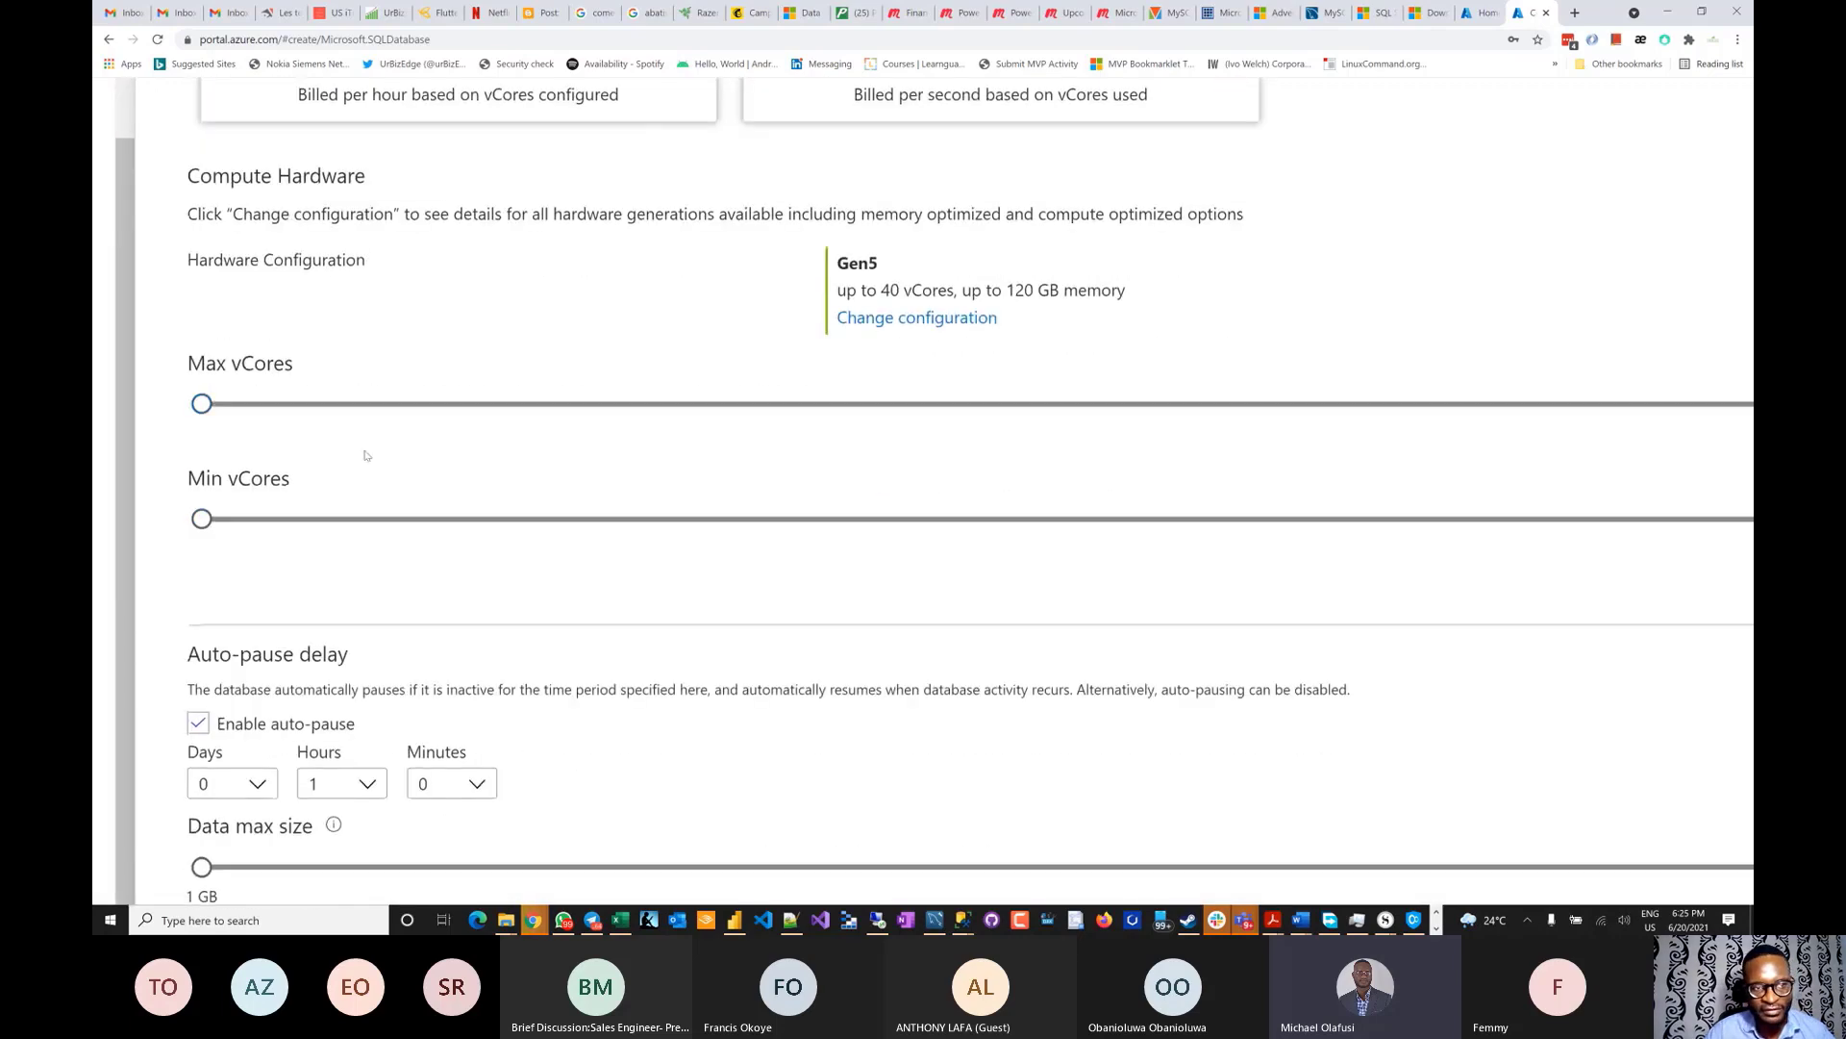
- Try adjusting the vCore sliders, then restore them and review the settings
mouse_move(199, 405)
left_mouse_down()
mouse_move(409, 396)
mouse_move(202, 404)
left_mouse_up()
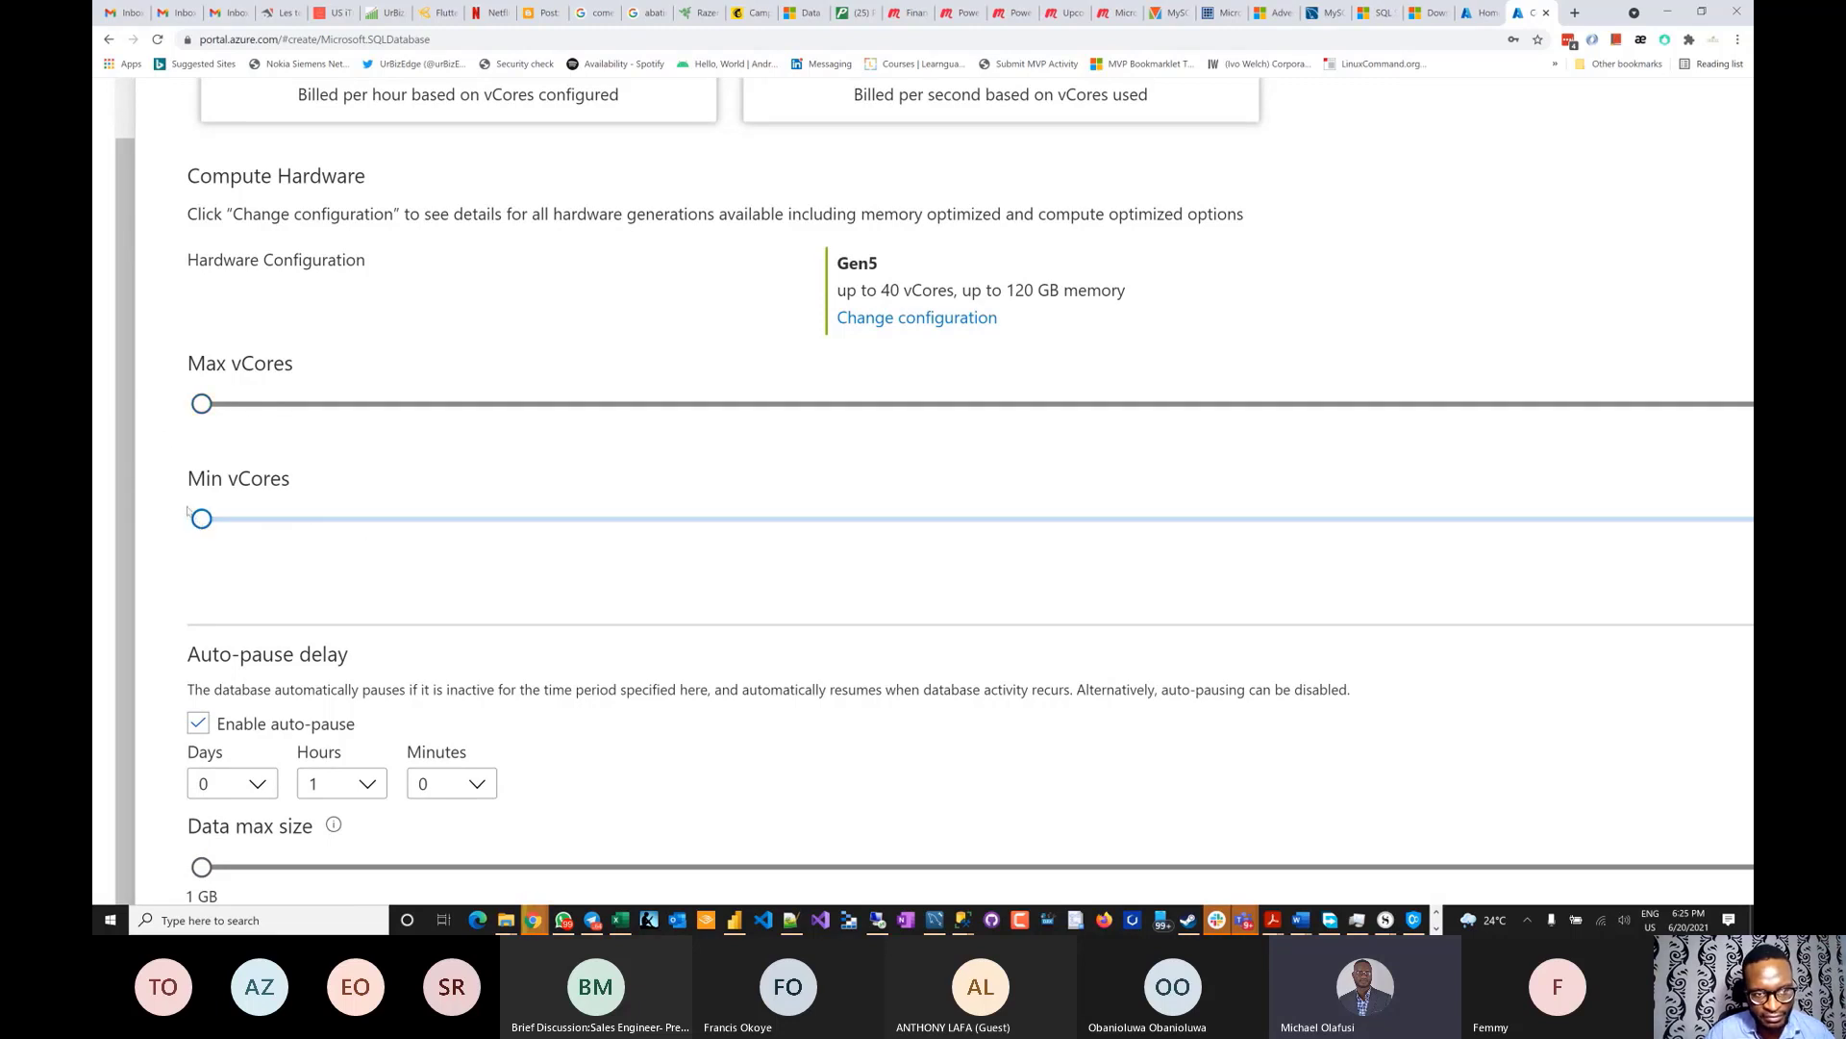
scroll(241, 567, "down", 2)
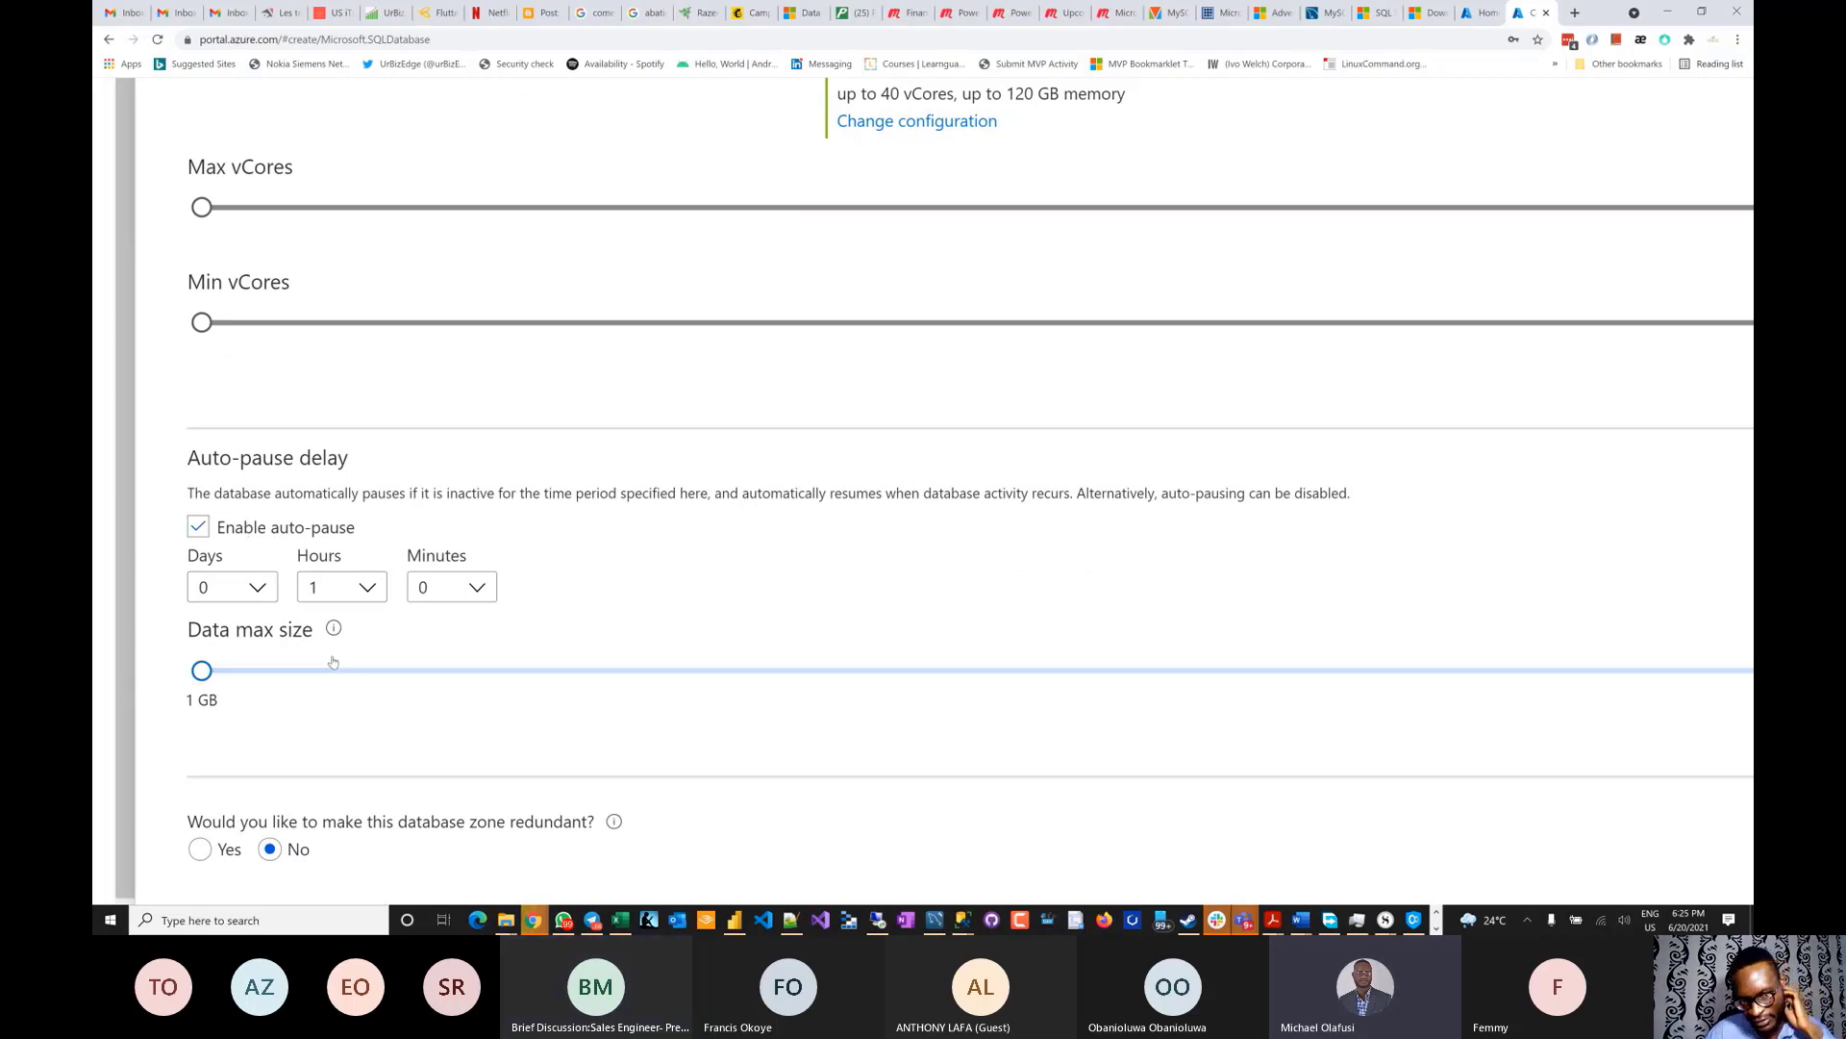
scroll(333, 661, "down", 1)
mouse_move(201, 576)
left_mouse_down()
mouse_move(285, 576)
mouse_move(177, 577)
left_mouse_up()
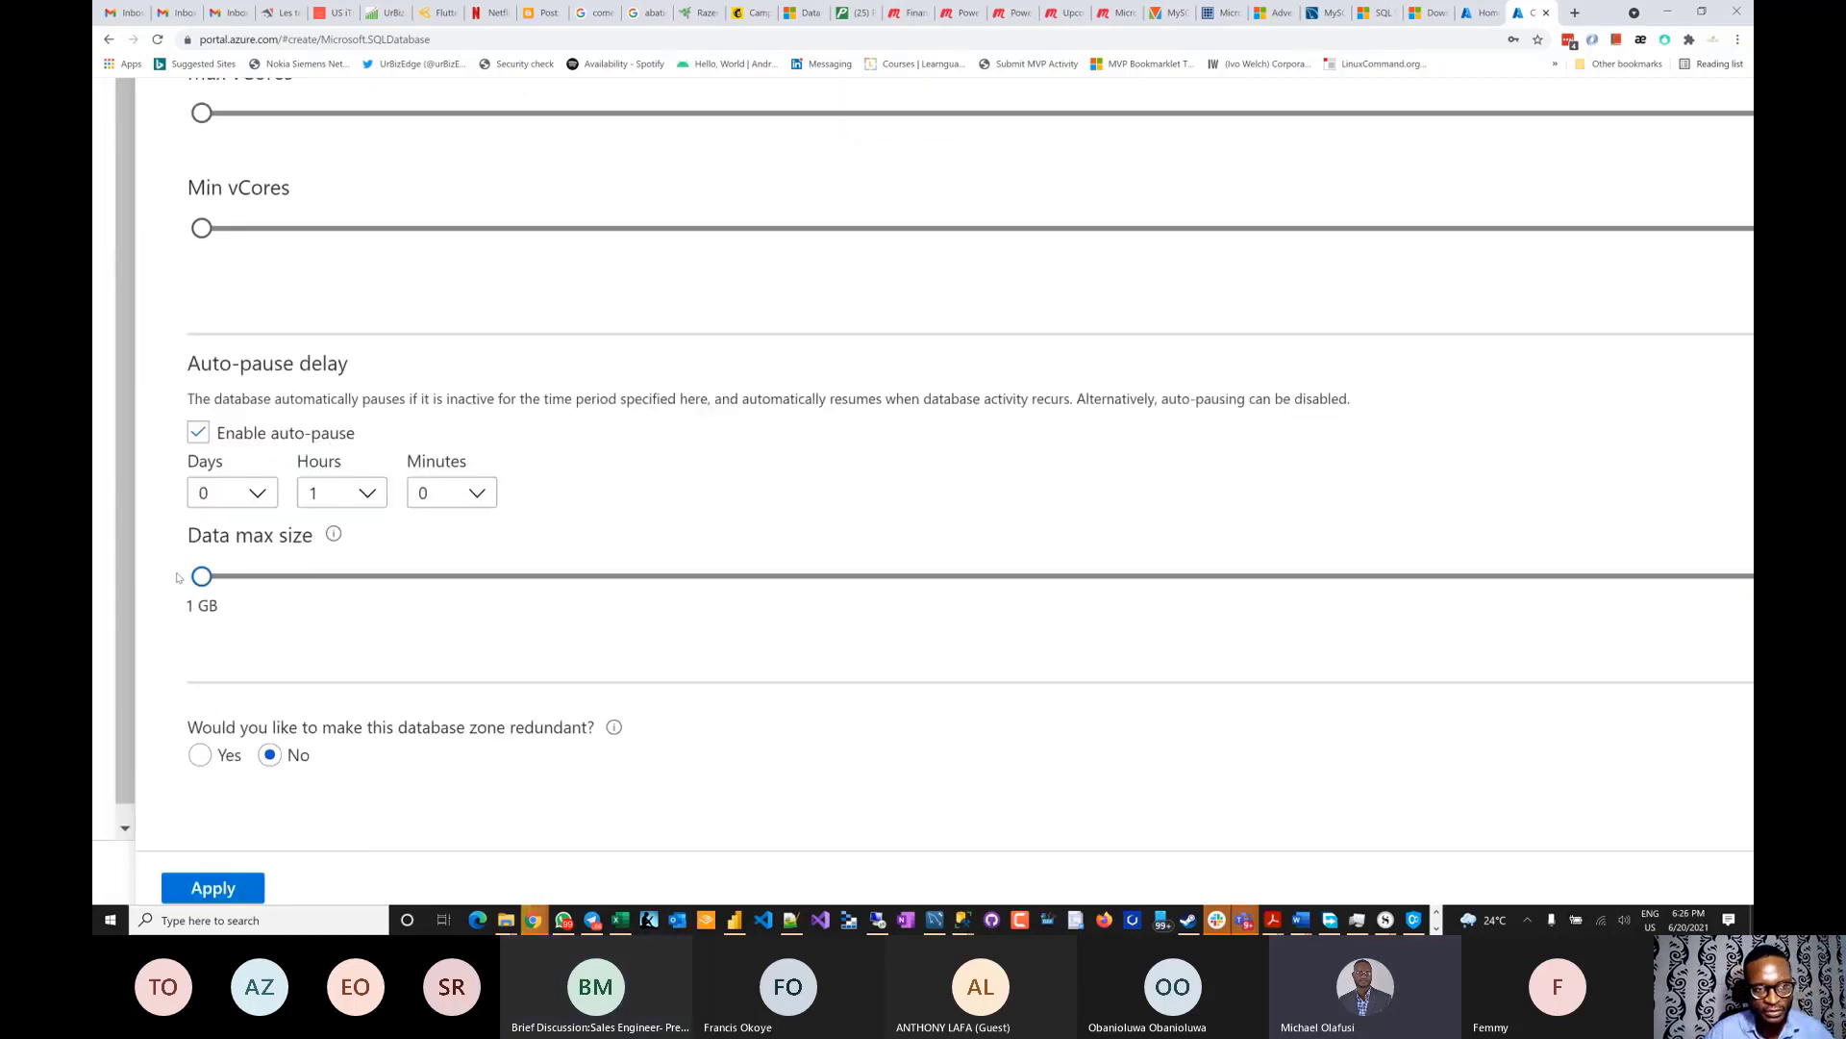
scroll(389, 585, "down", 1)
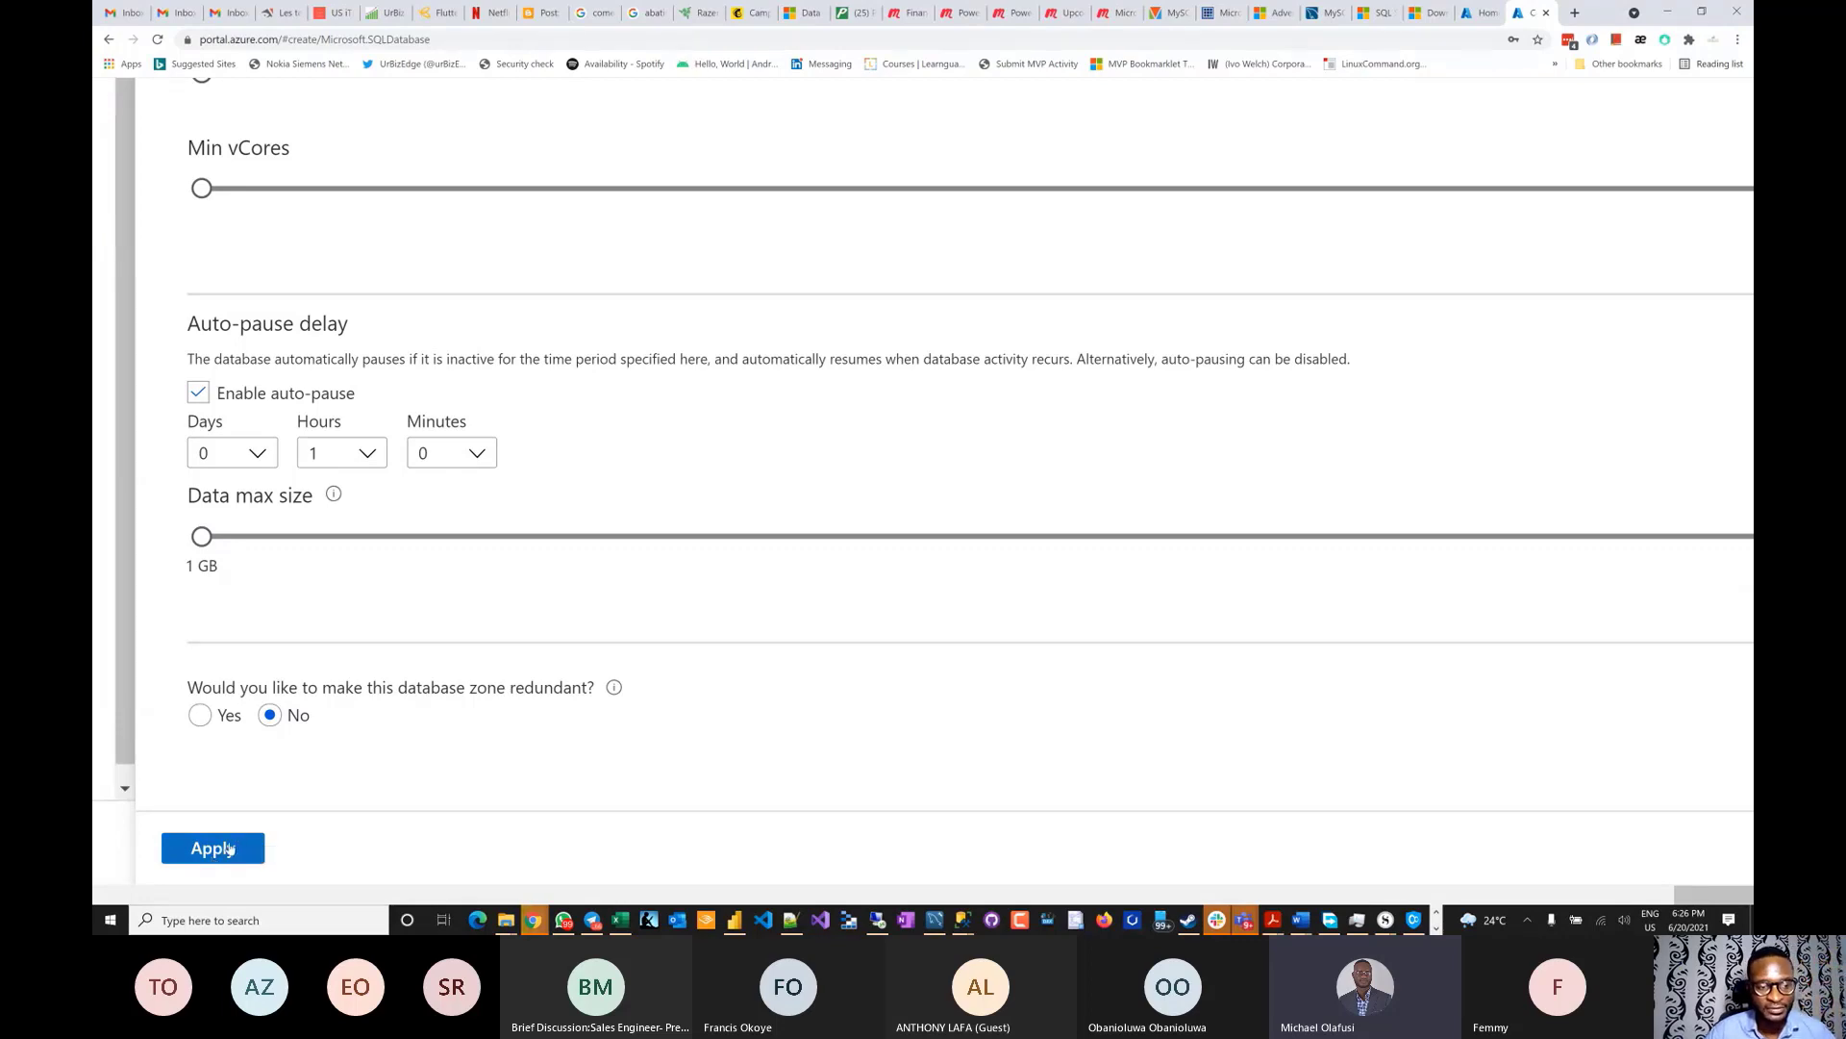
scroll(230, 849, "down", 4)
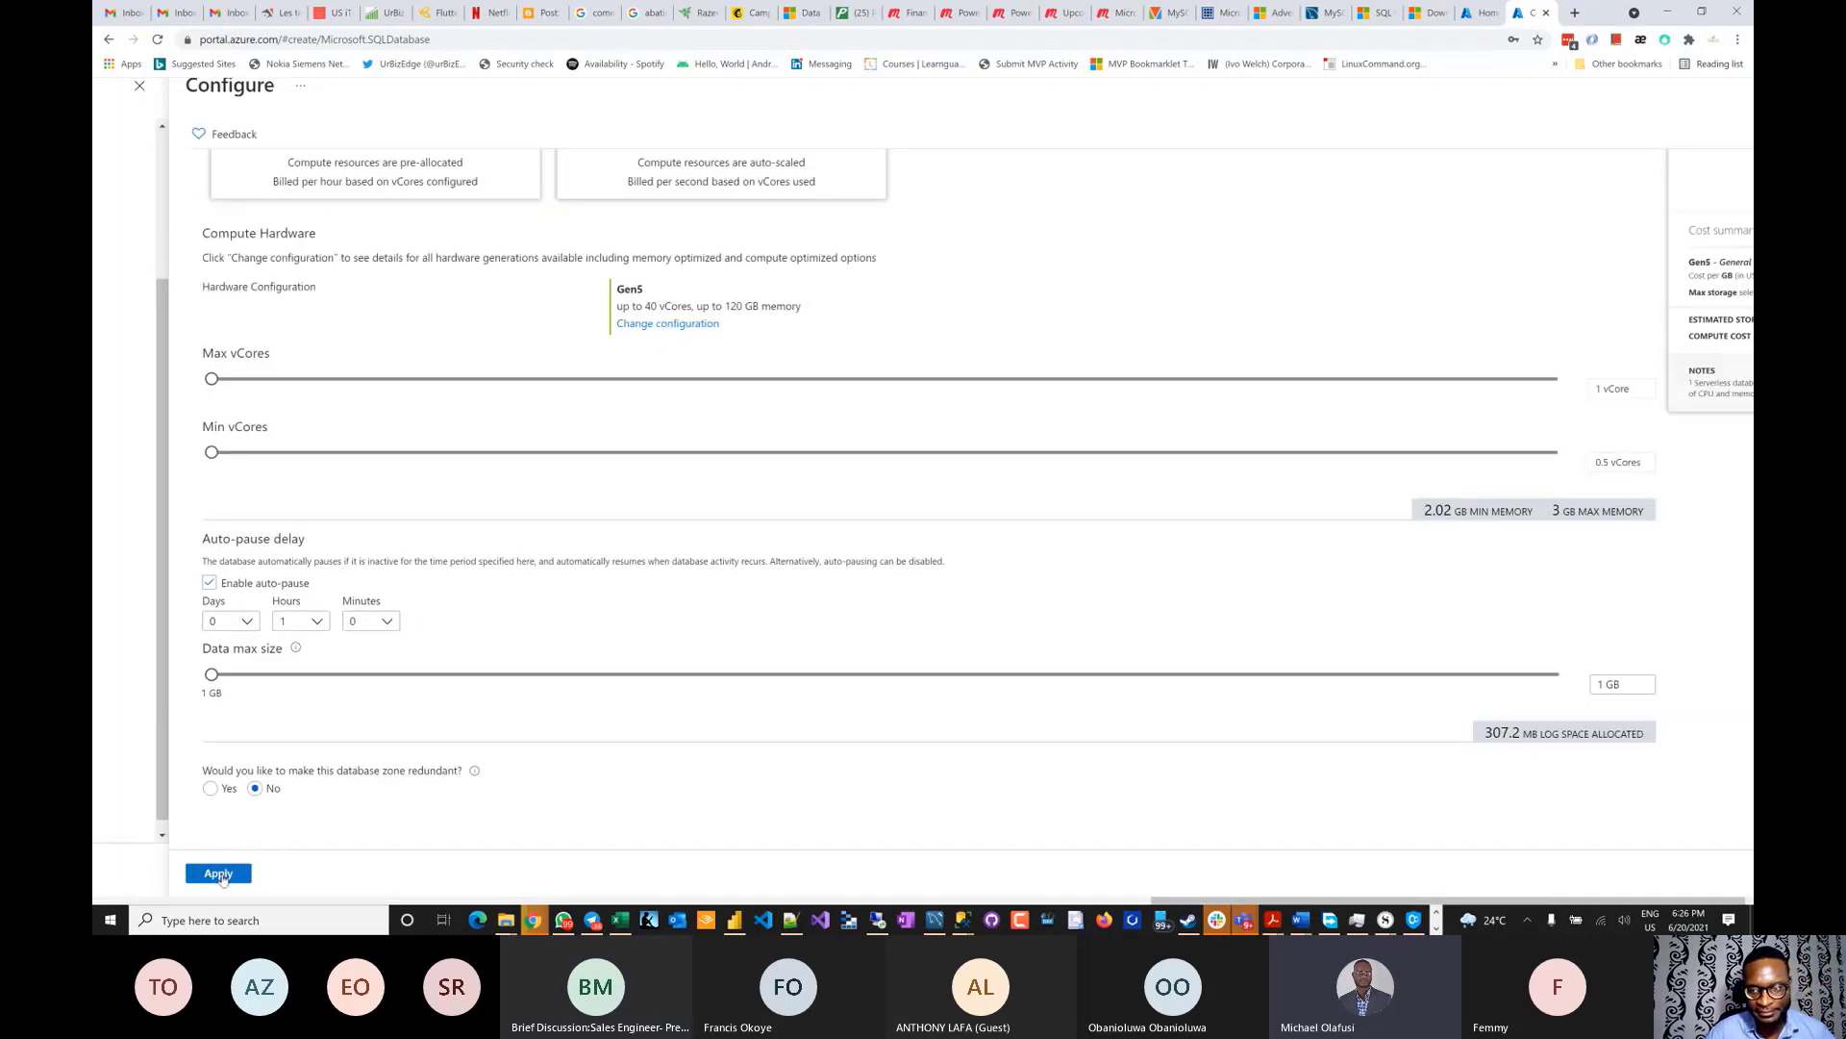
- Apply the serverless Gen5, 1 vCore, 1 GB compute configuration
left_click(220, 877)
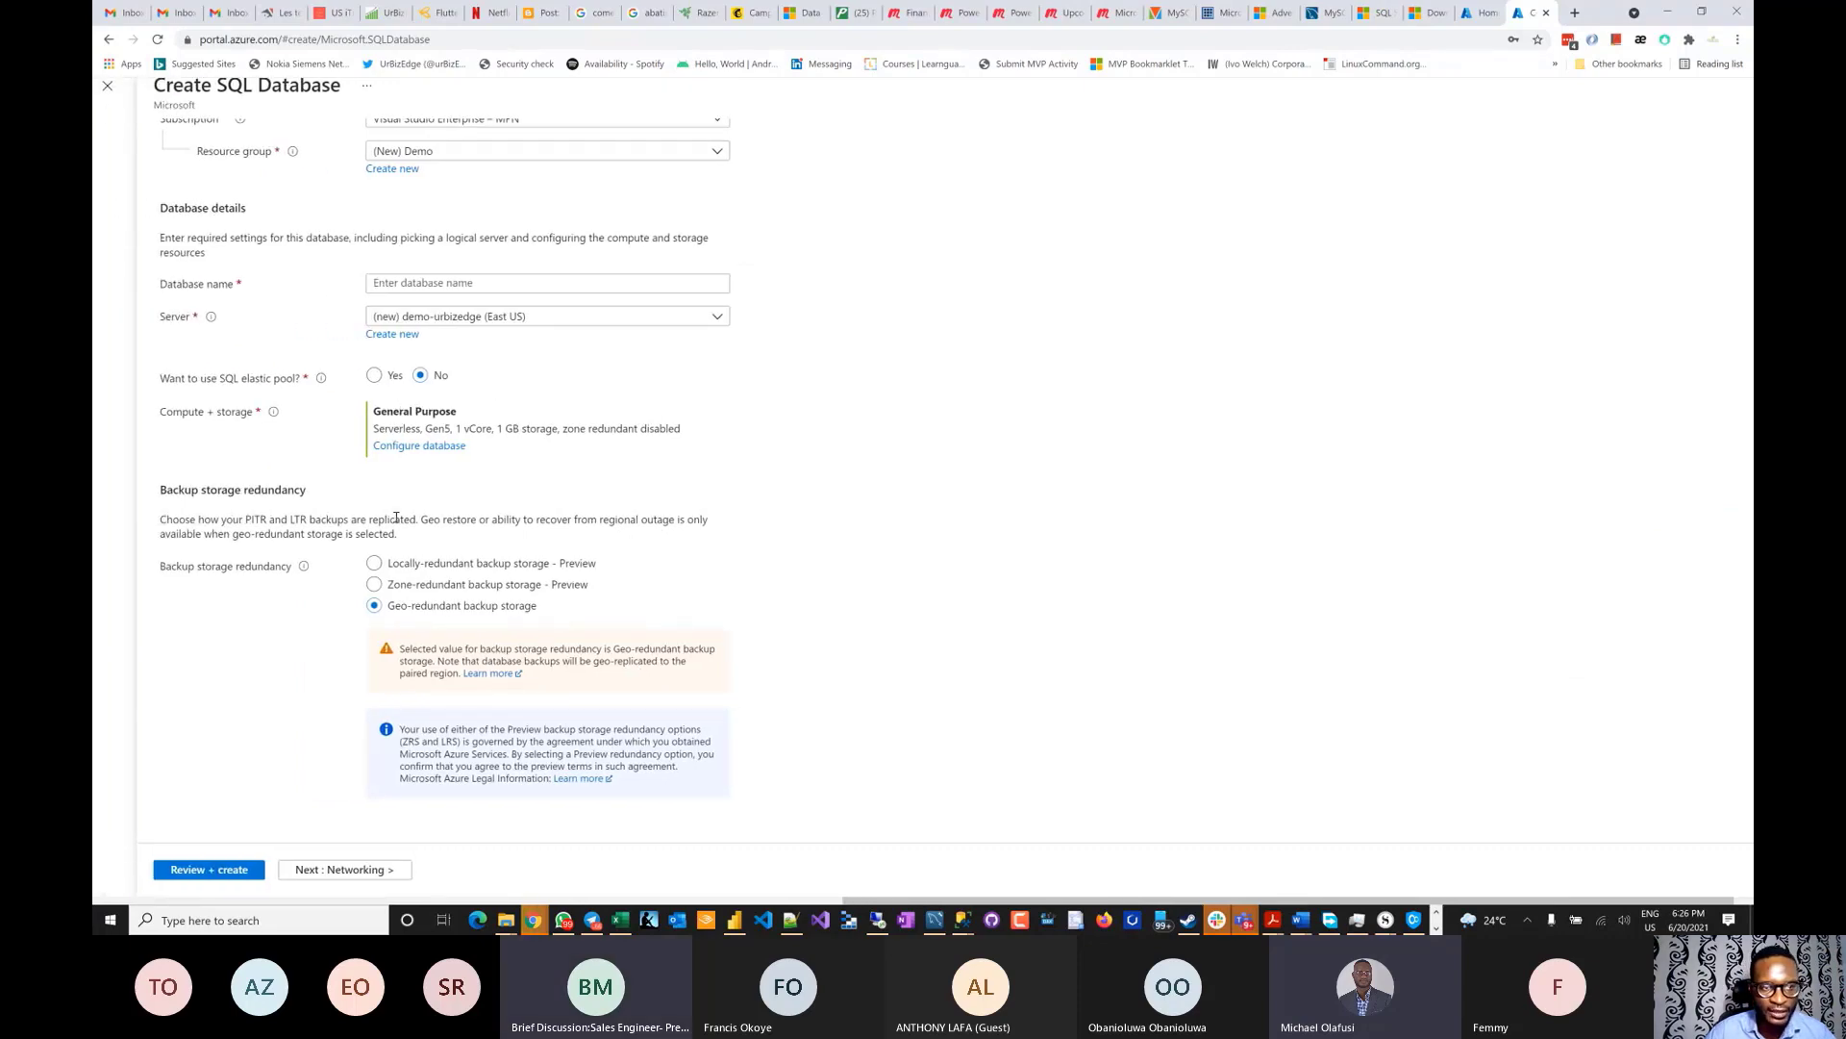
scroll(396, 518, "up", 3)
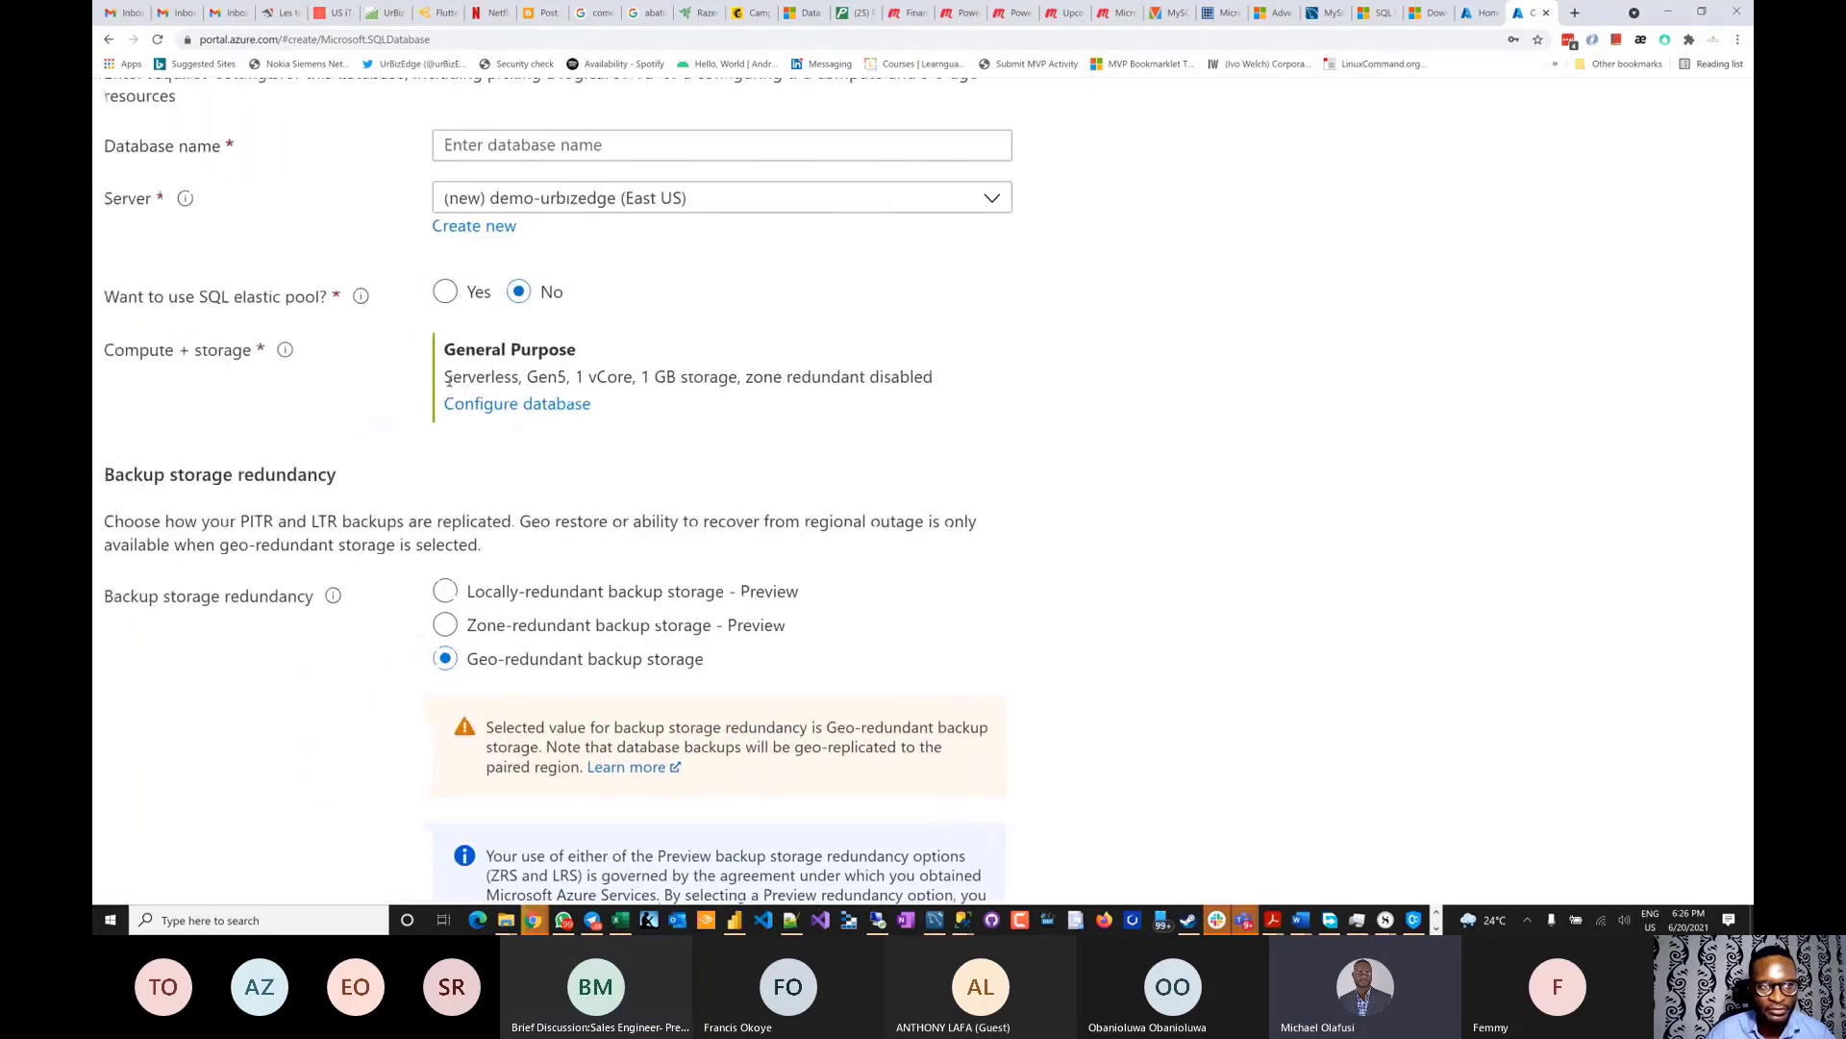
scroll(449, 383, "up", 1)
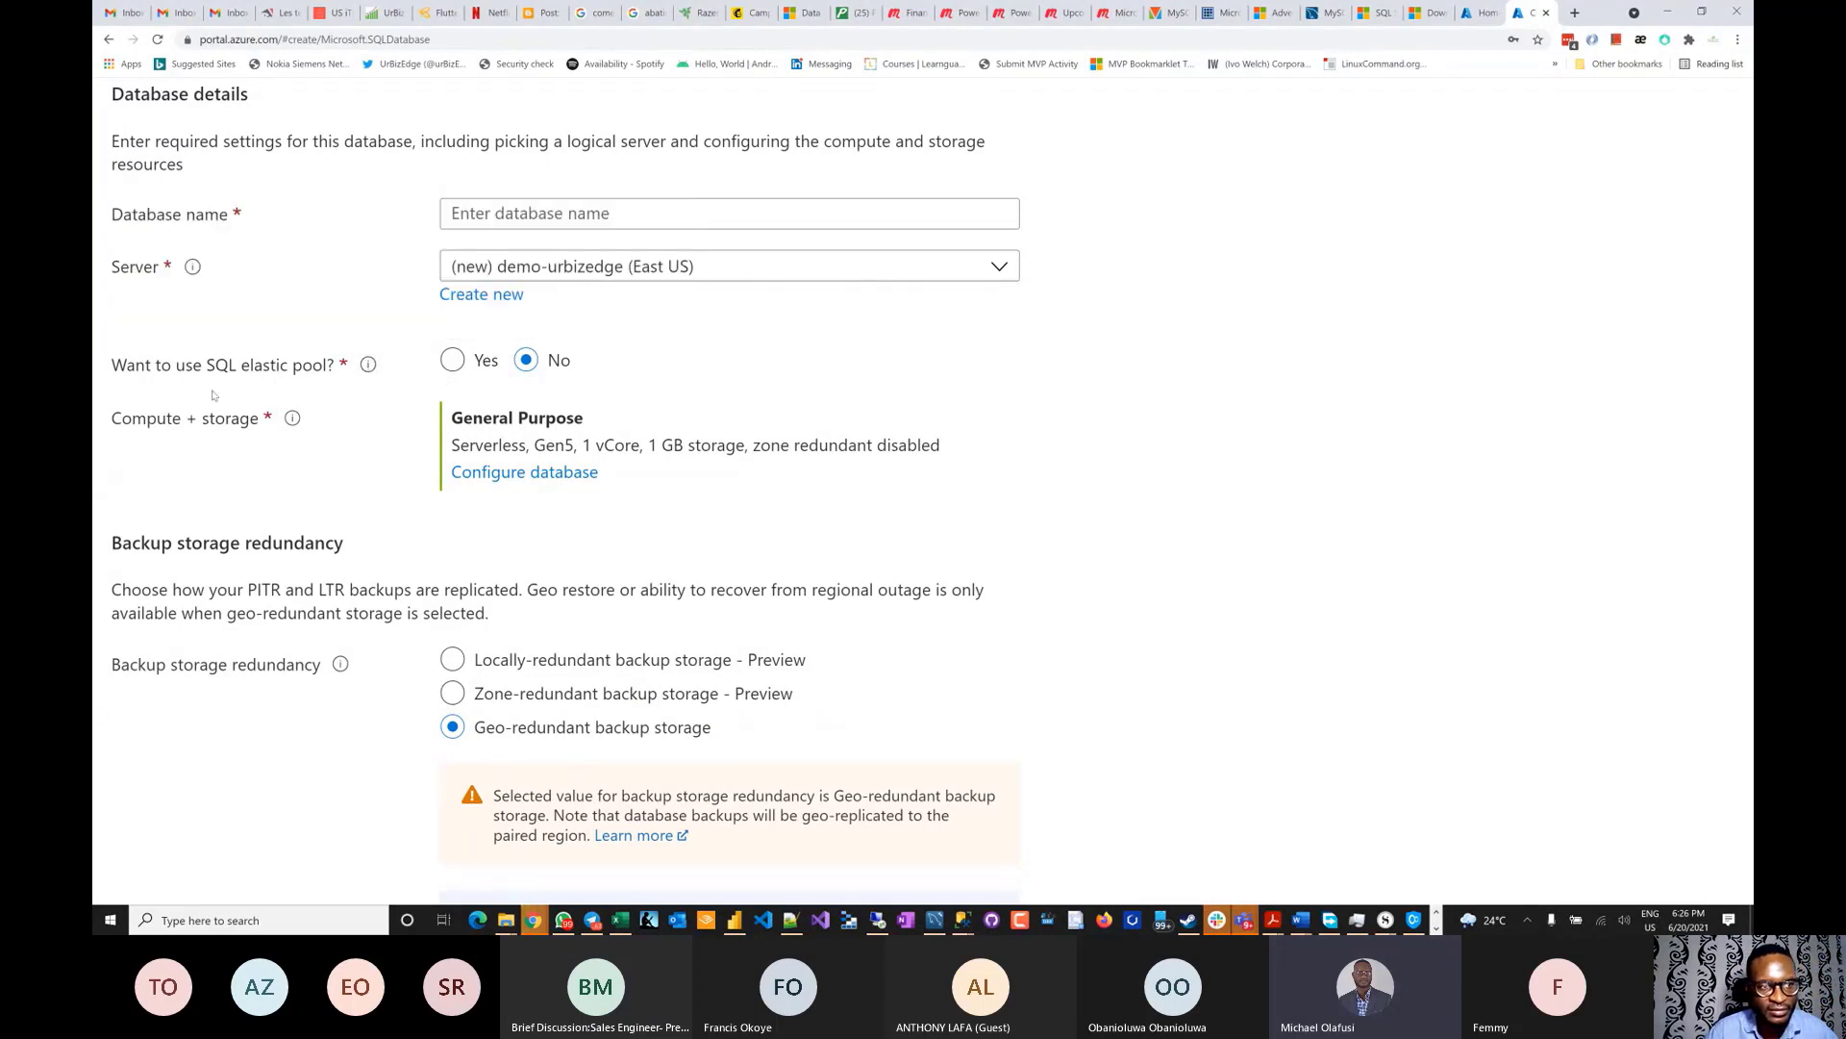
mouse_move(400, 366)
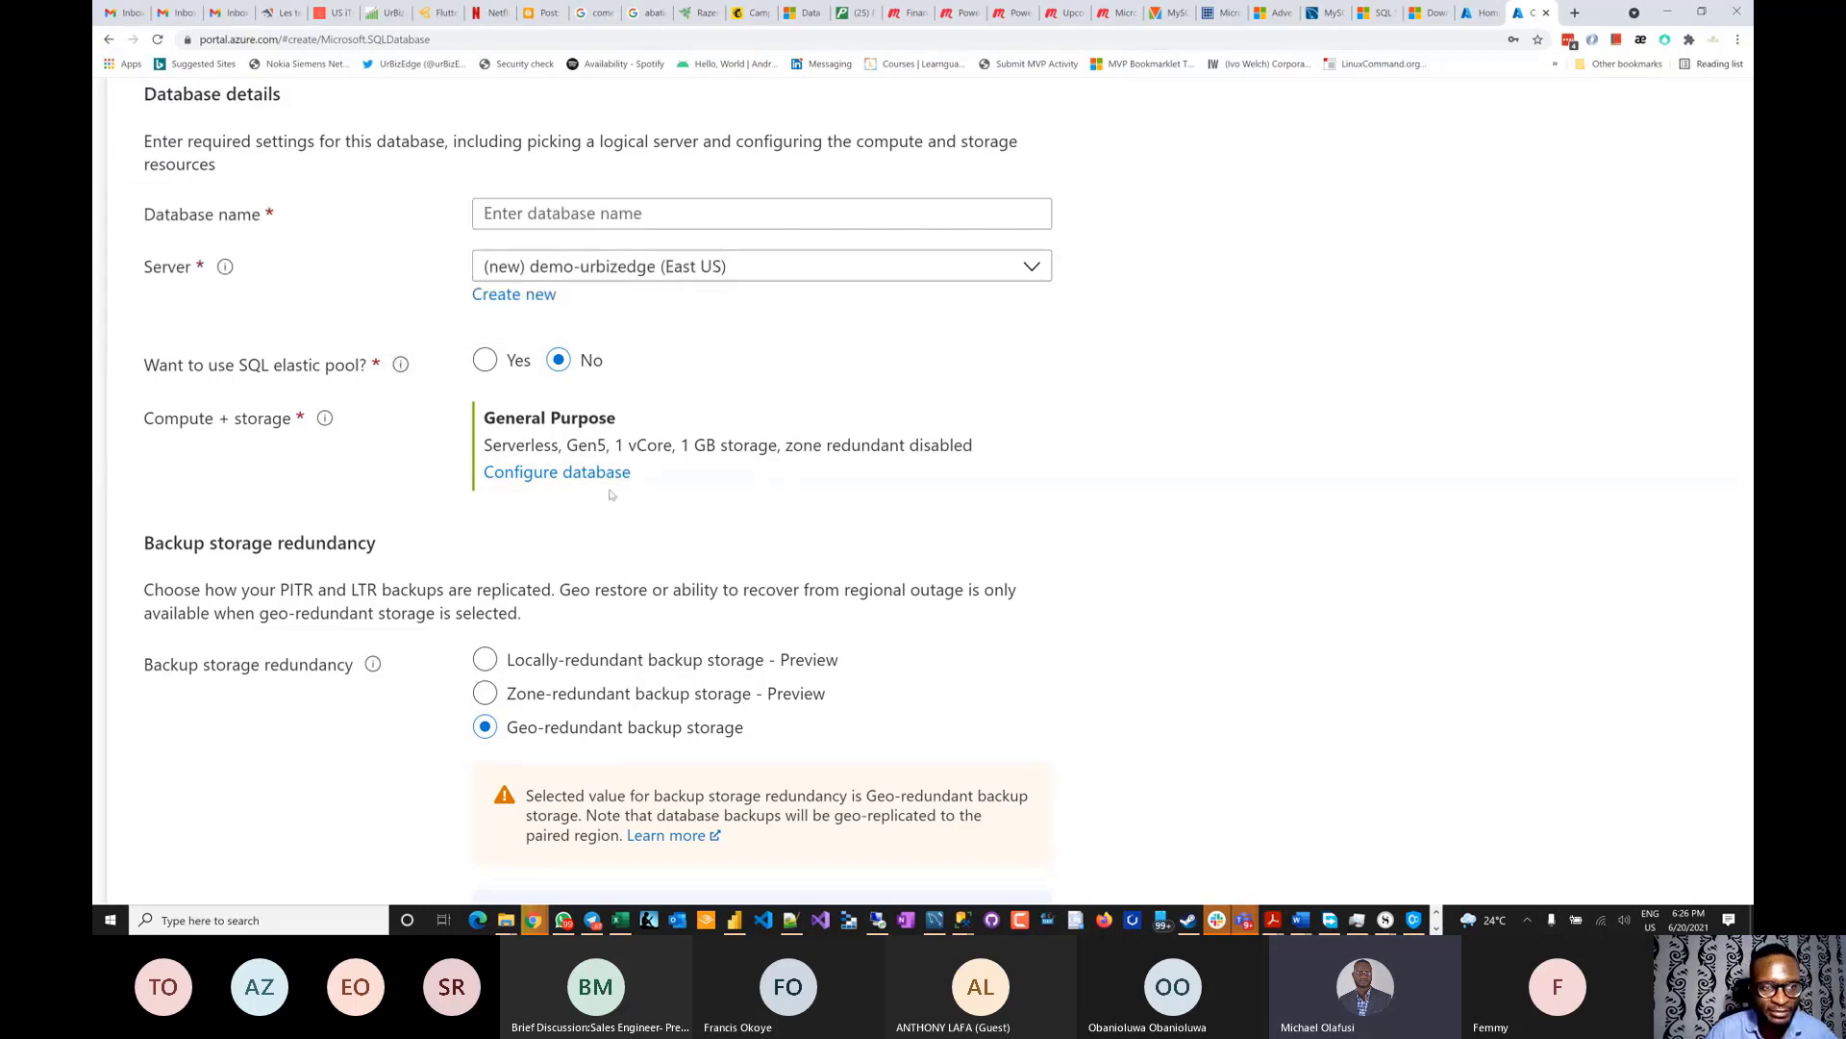
- Set backup storage redundancy to Locally-redundant
scroll(610, 494, "down", 2)
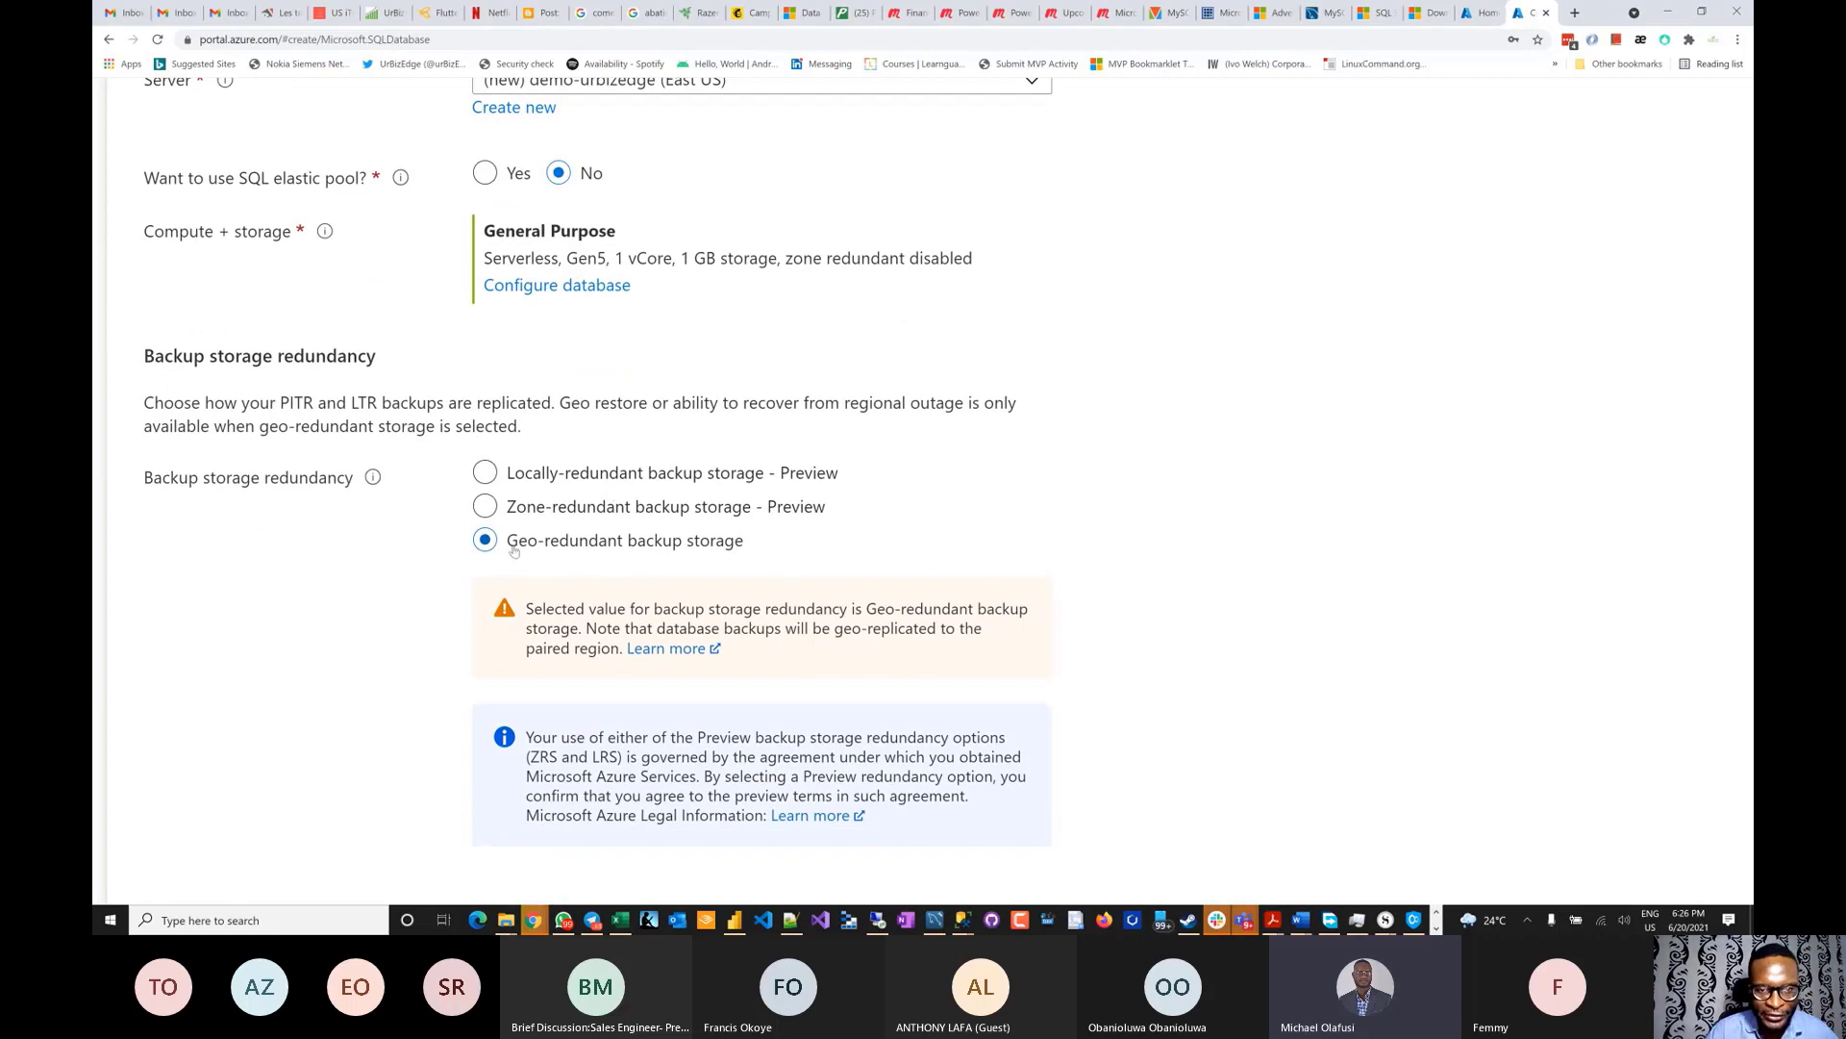
left_click(507, 475)
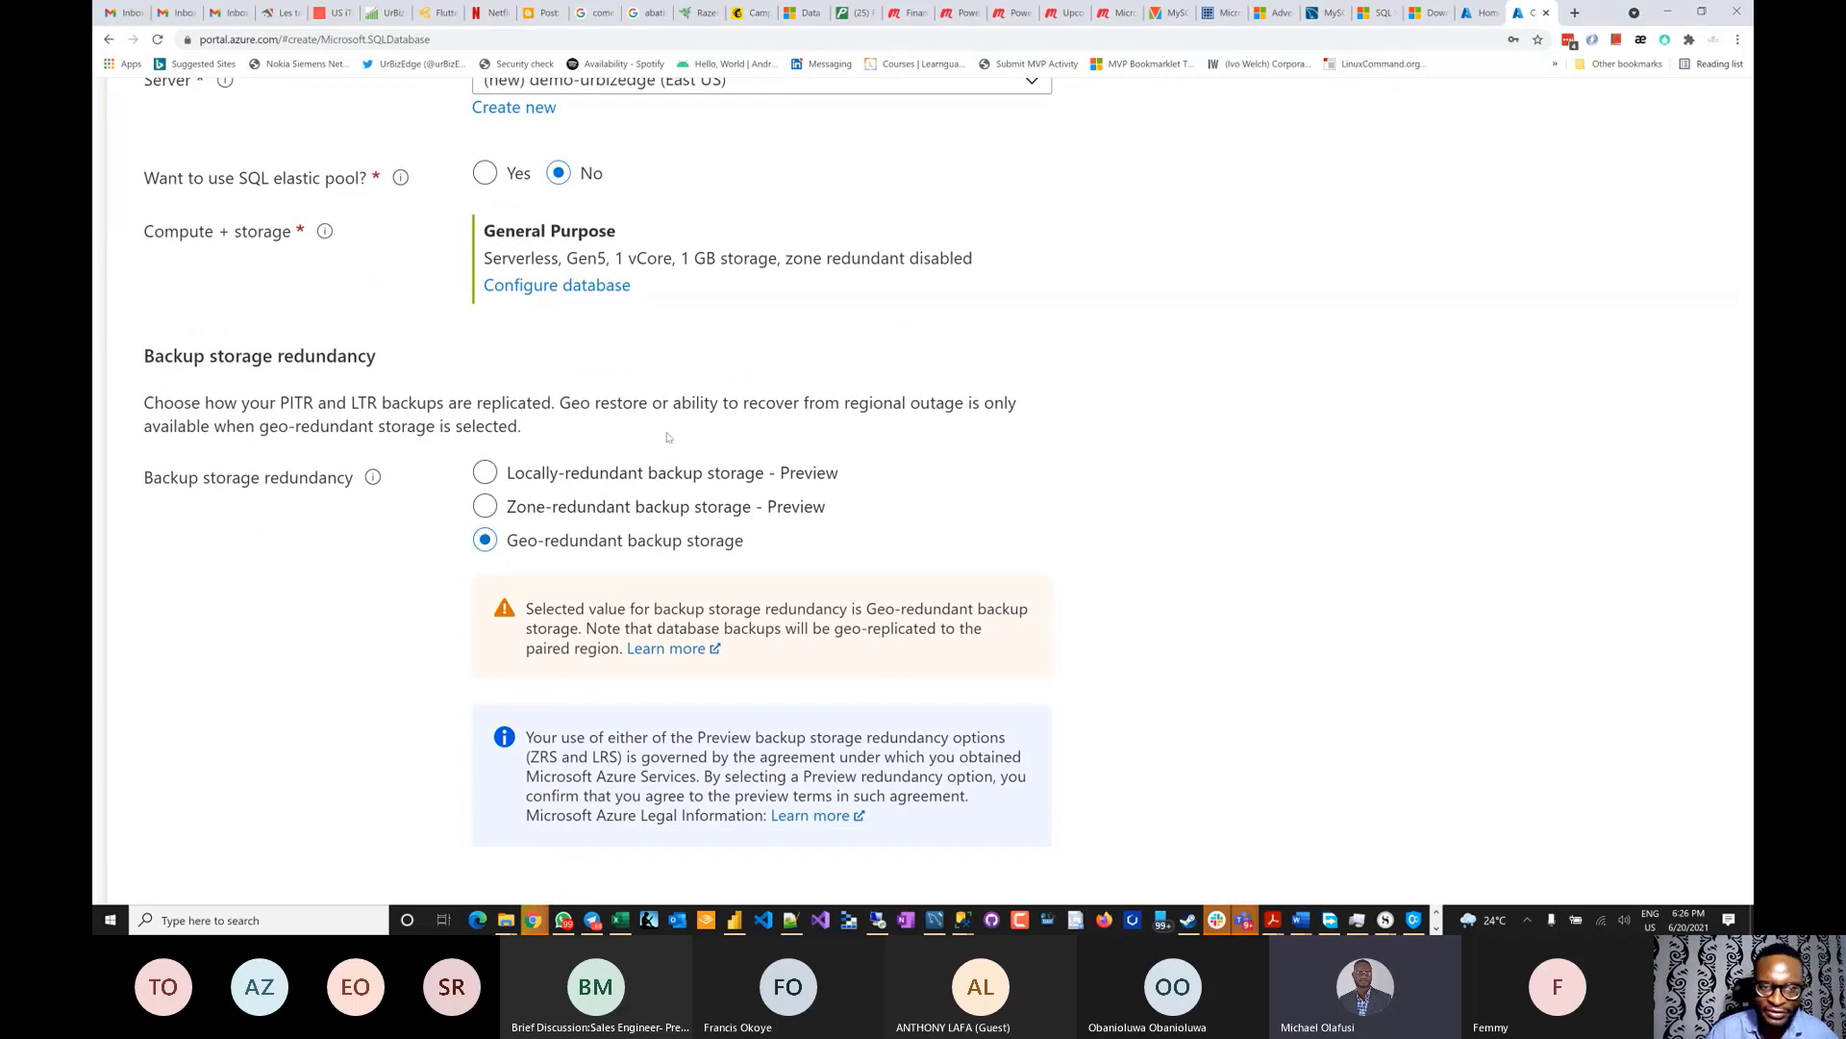
scroll(663, 437, "down", 1)
left_click(496, 404)
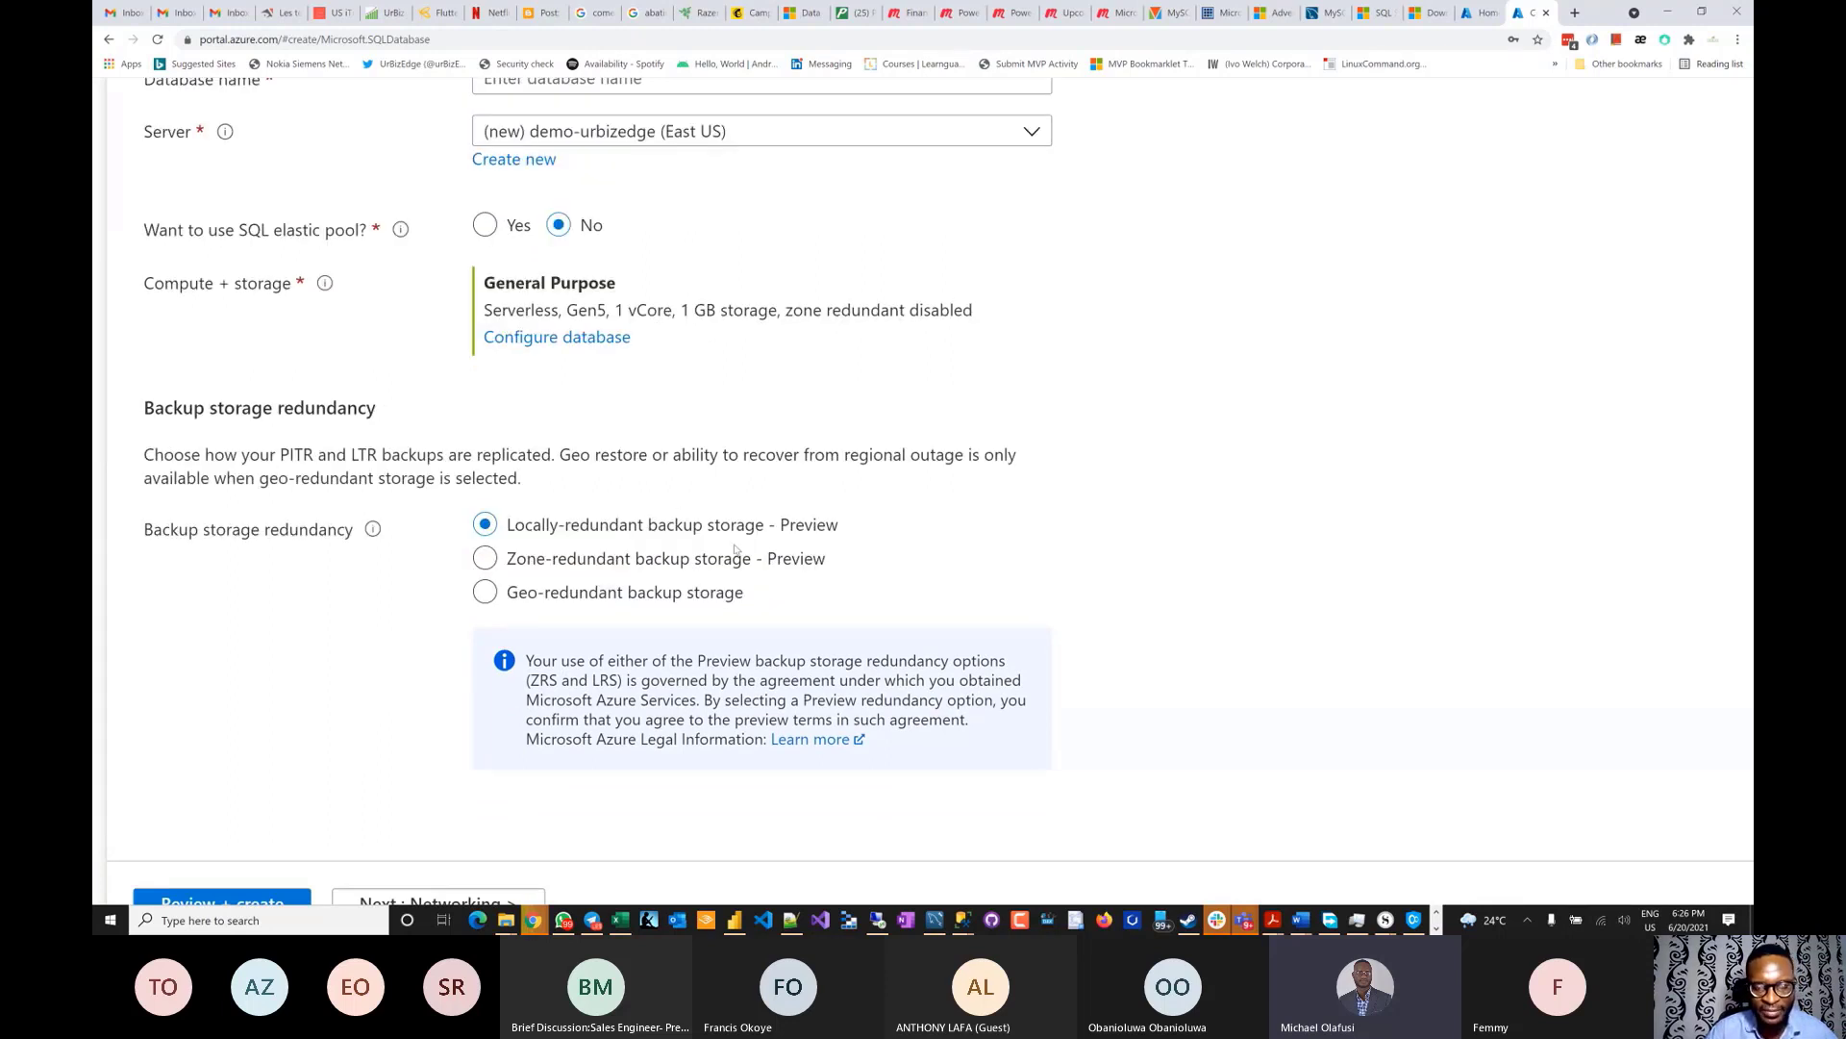
scroll(734, 549, "down", 1)
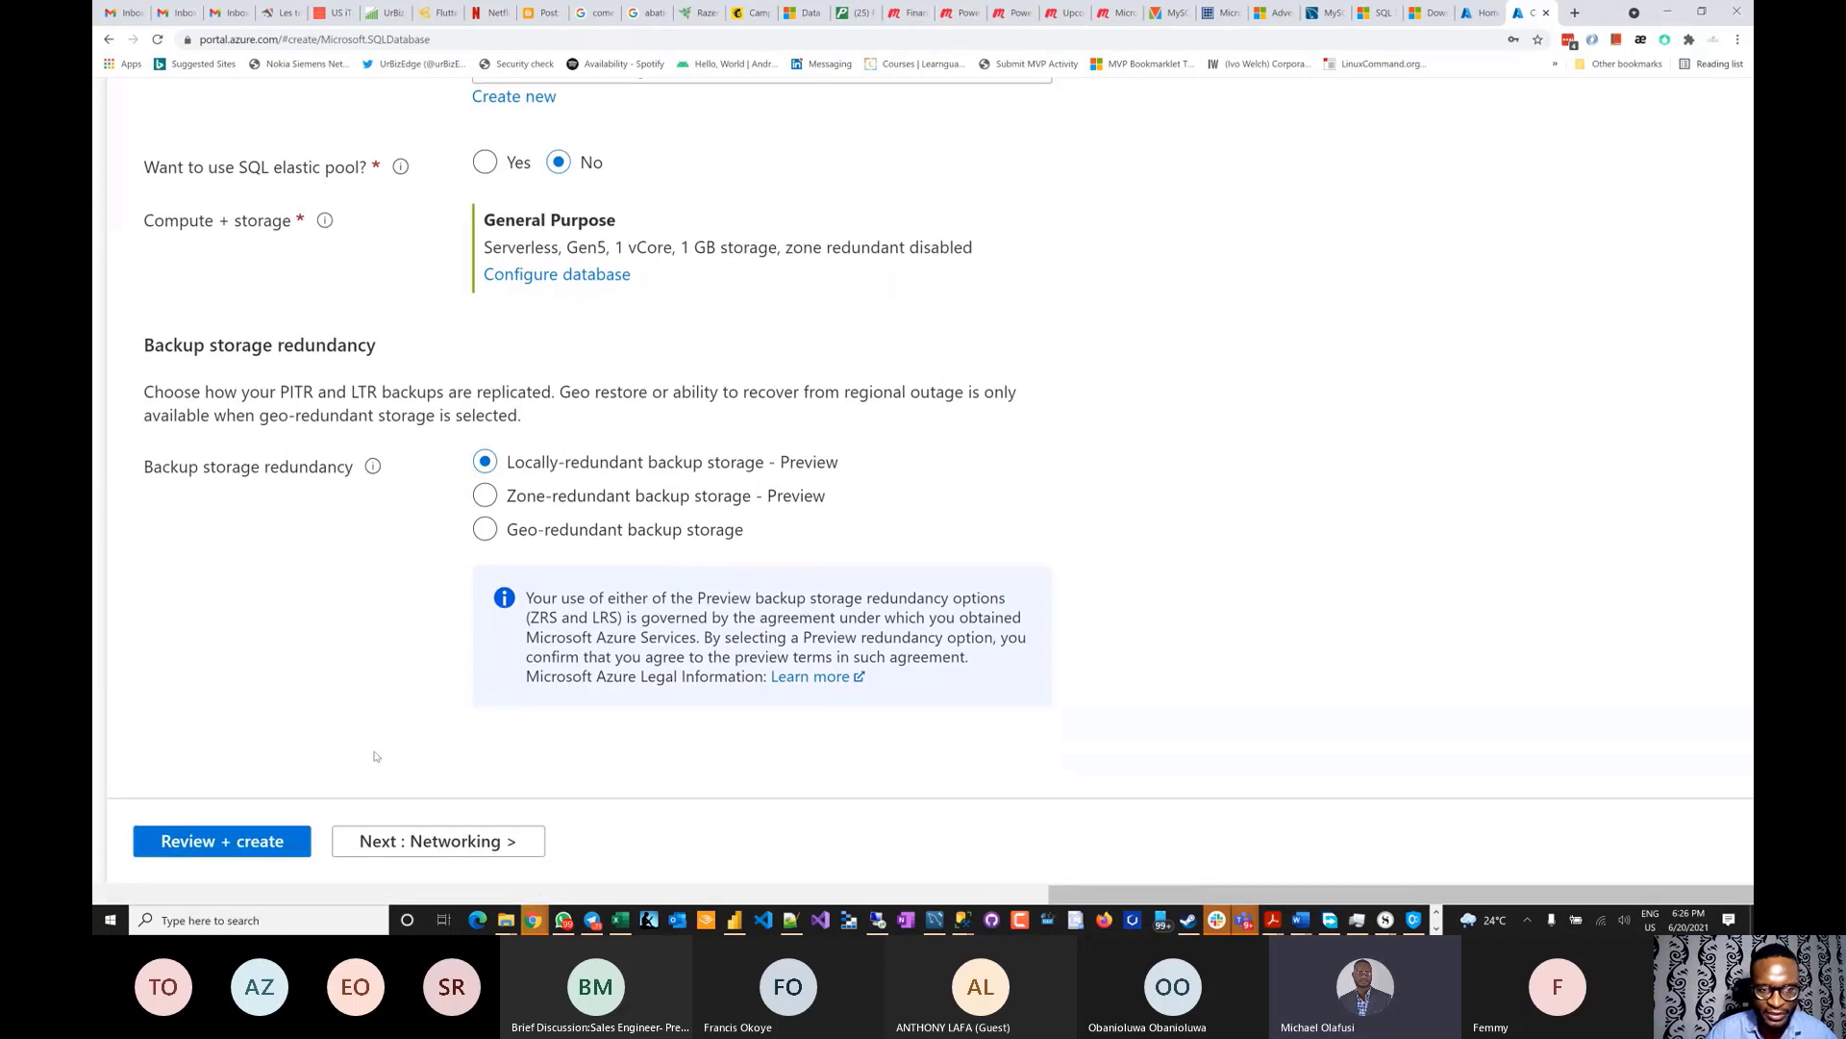
- Set networking to Public endpoint and add the current client IP address to the firewall
left_click(463, 846)
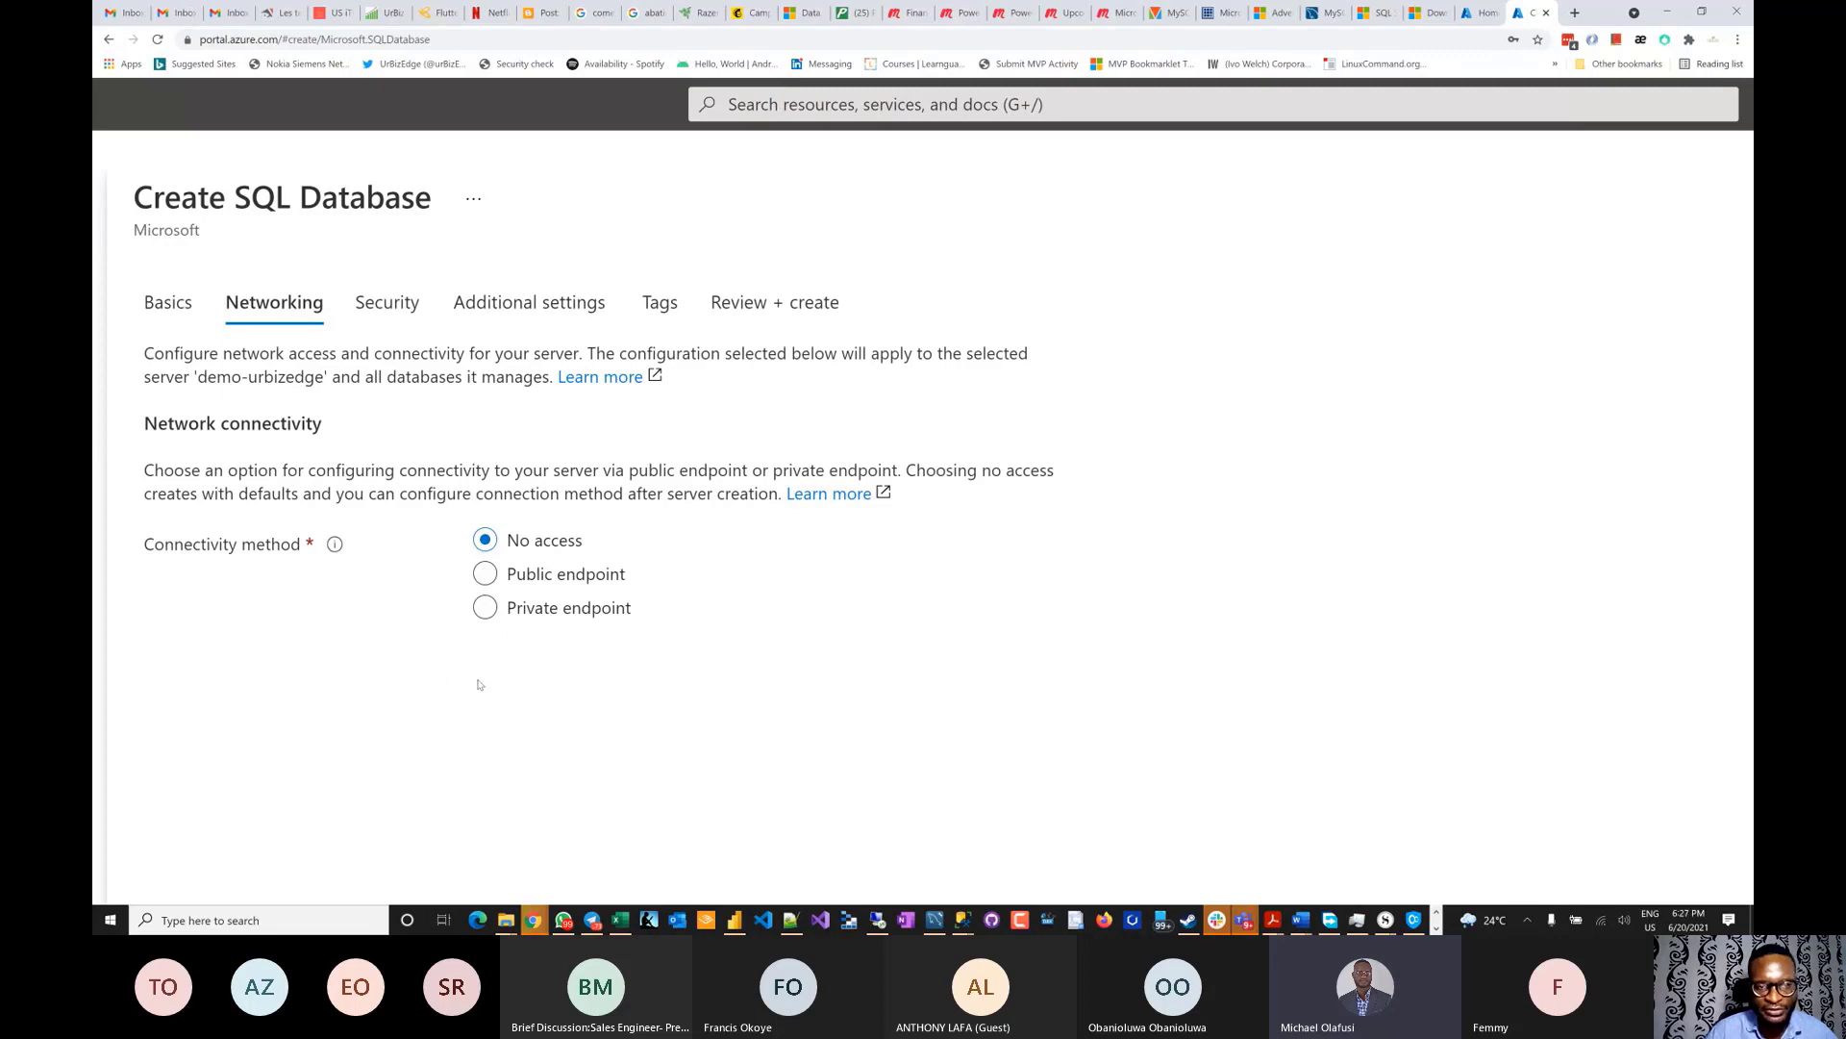
left_click(486, 589)
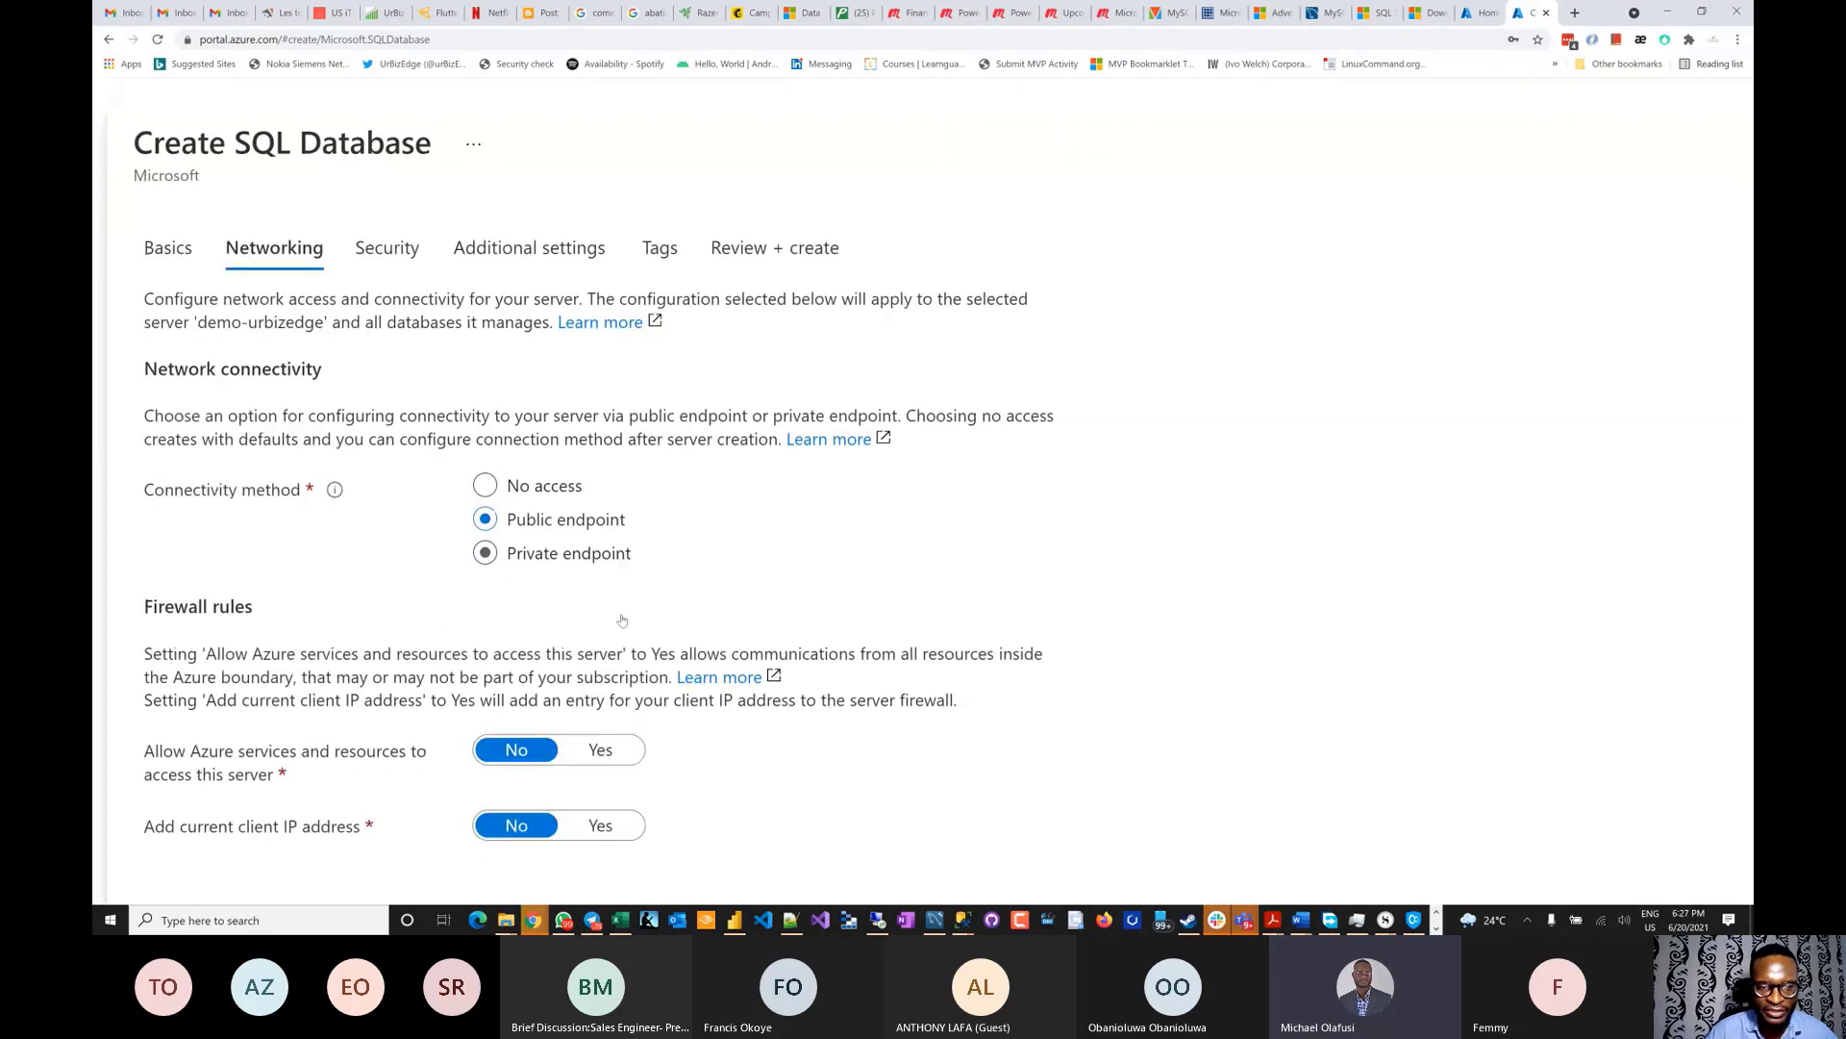
scroll(622, 621, "down", 2)
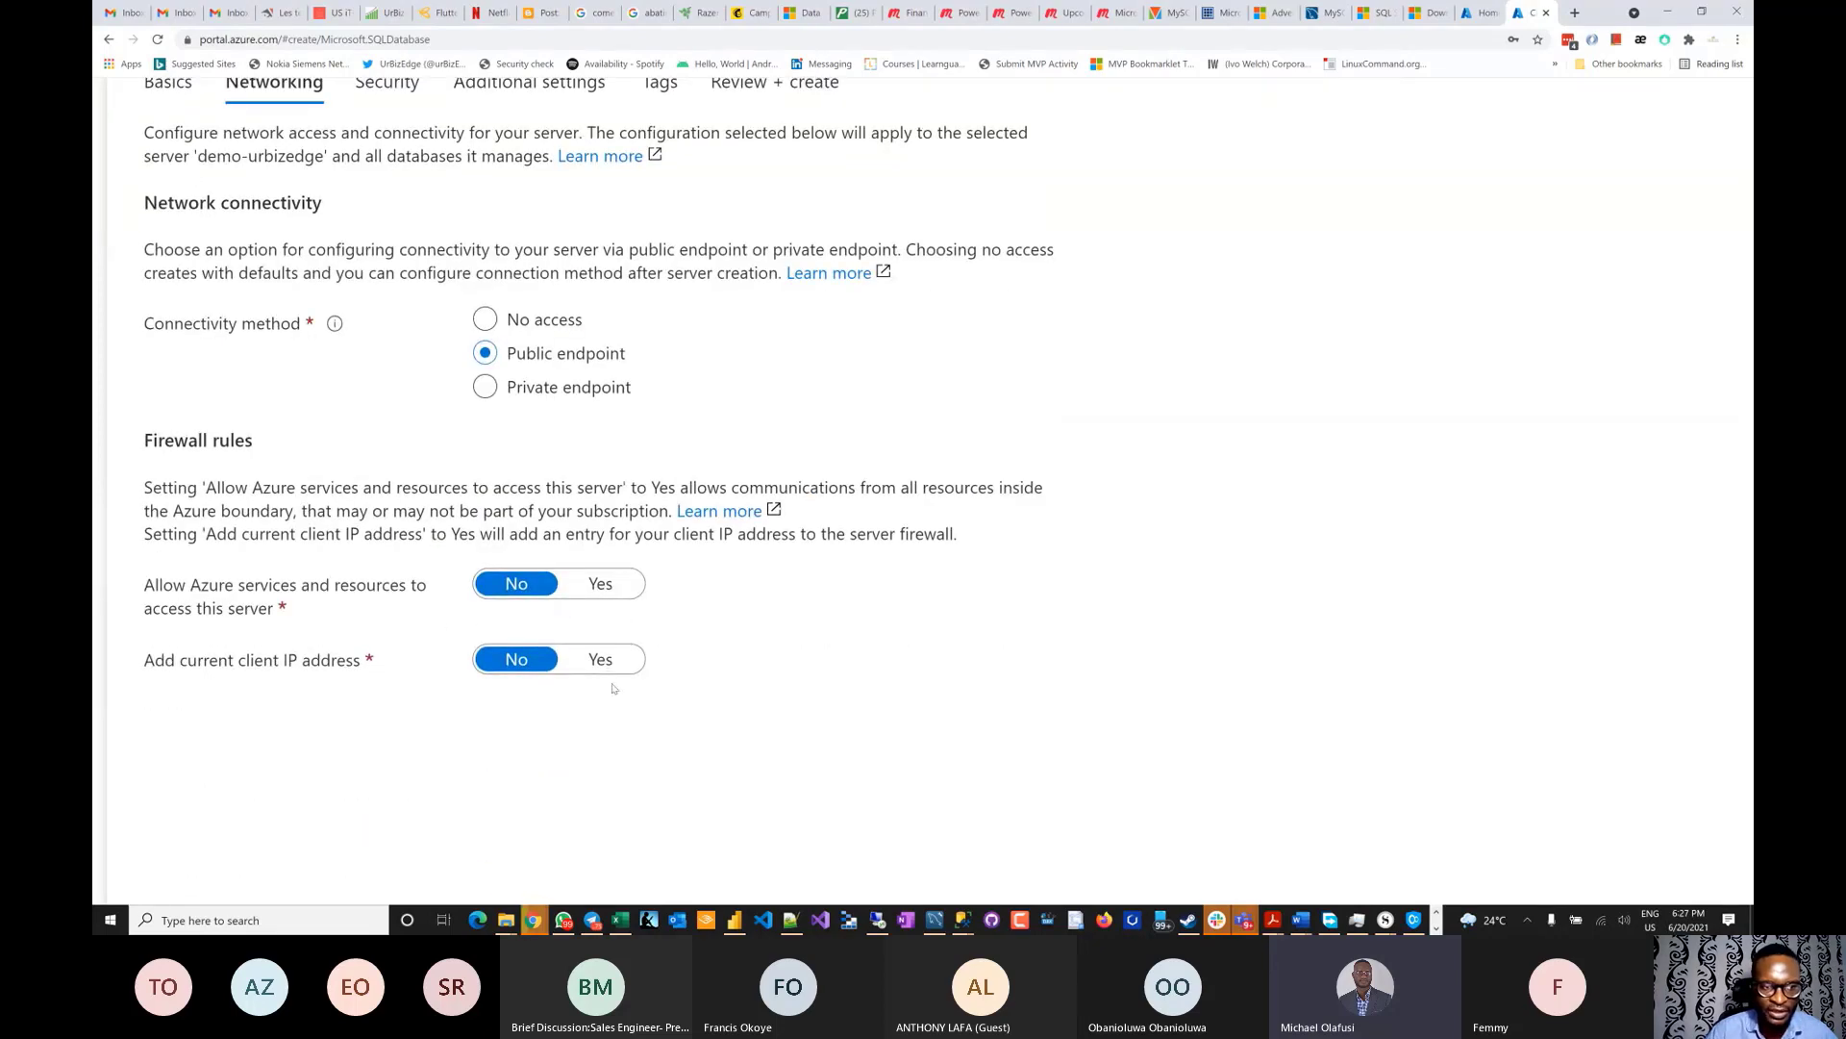
left_click(602, 661)
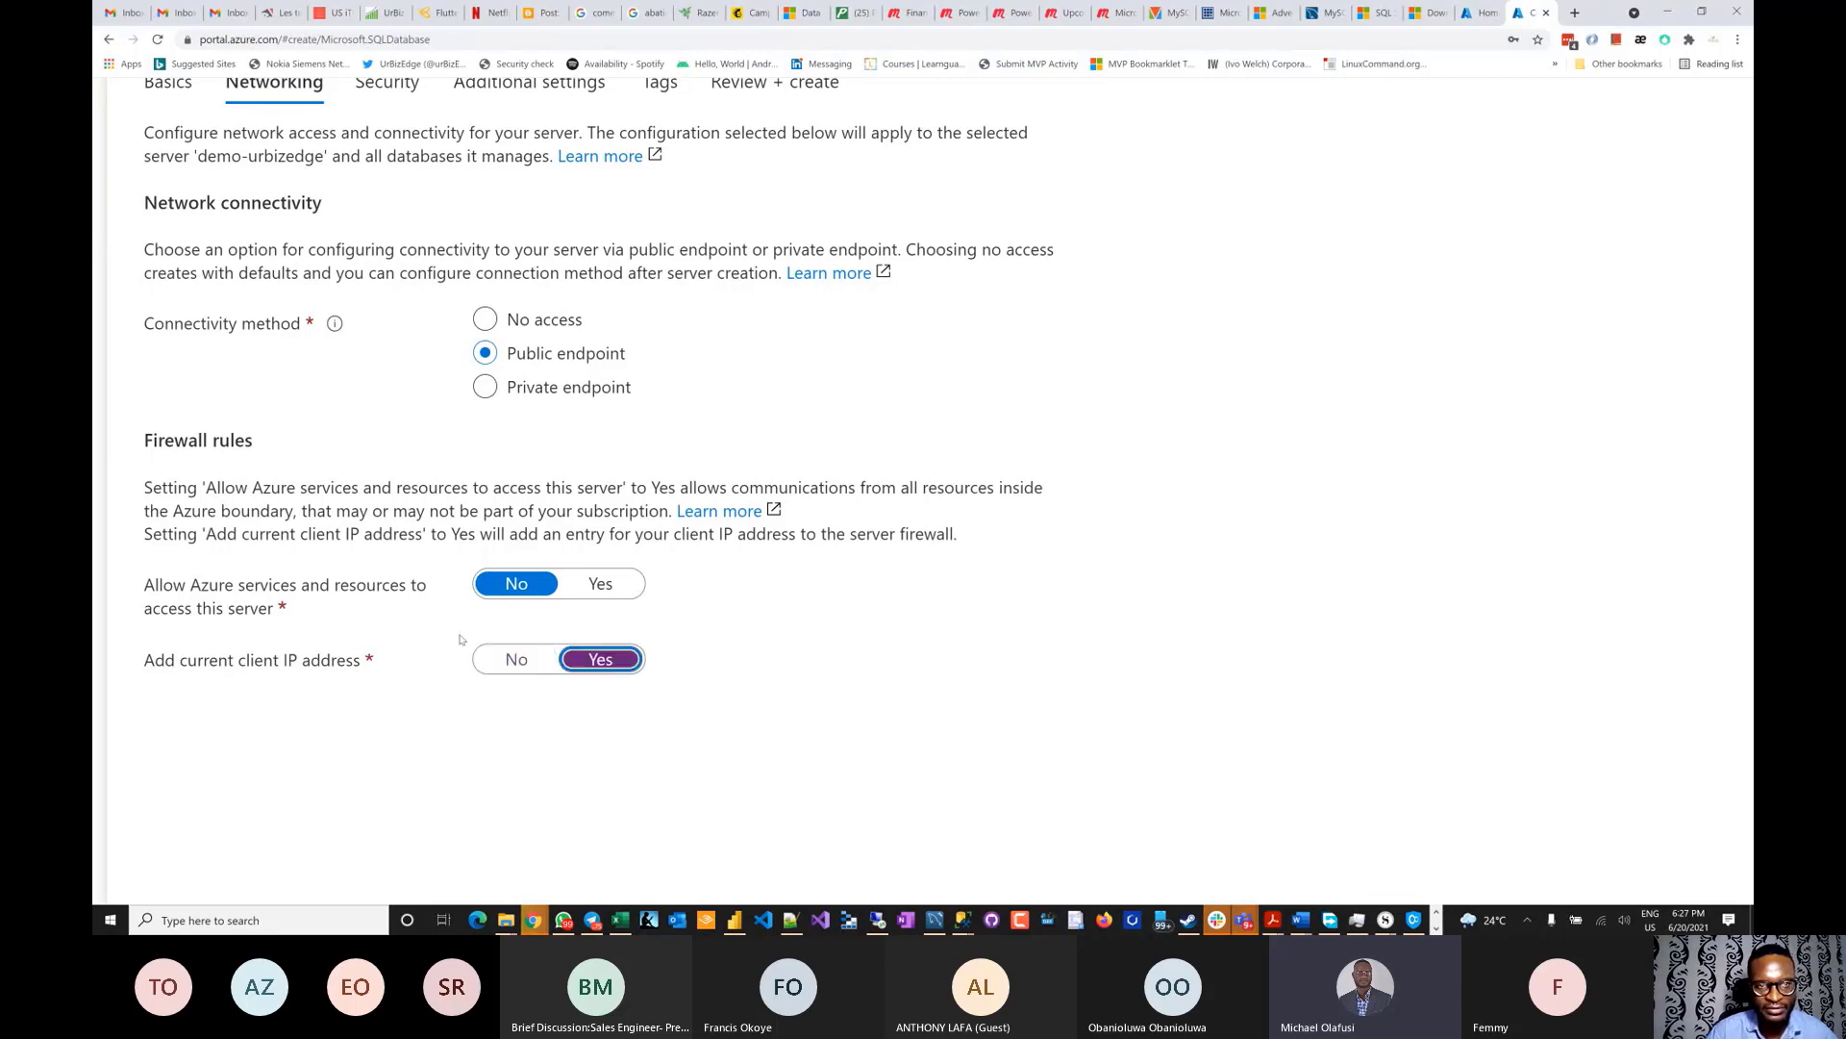
scroll(460, 639, "down", 4)
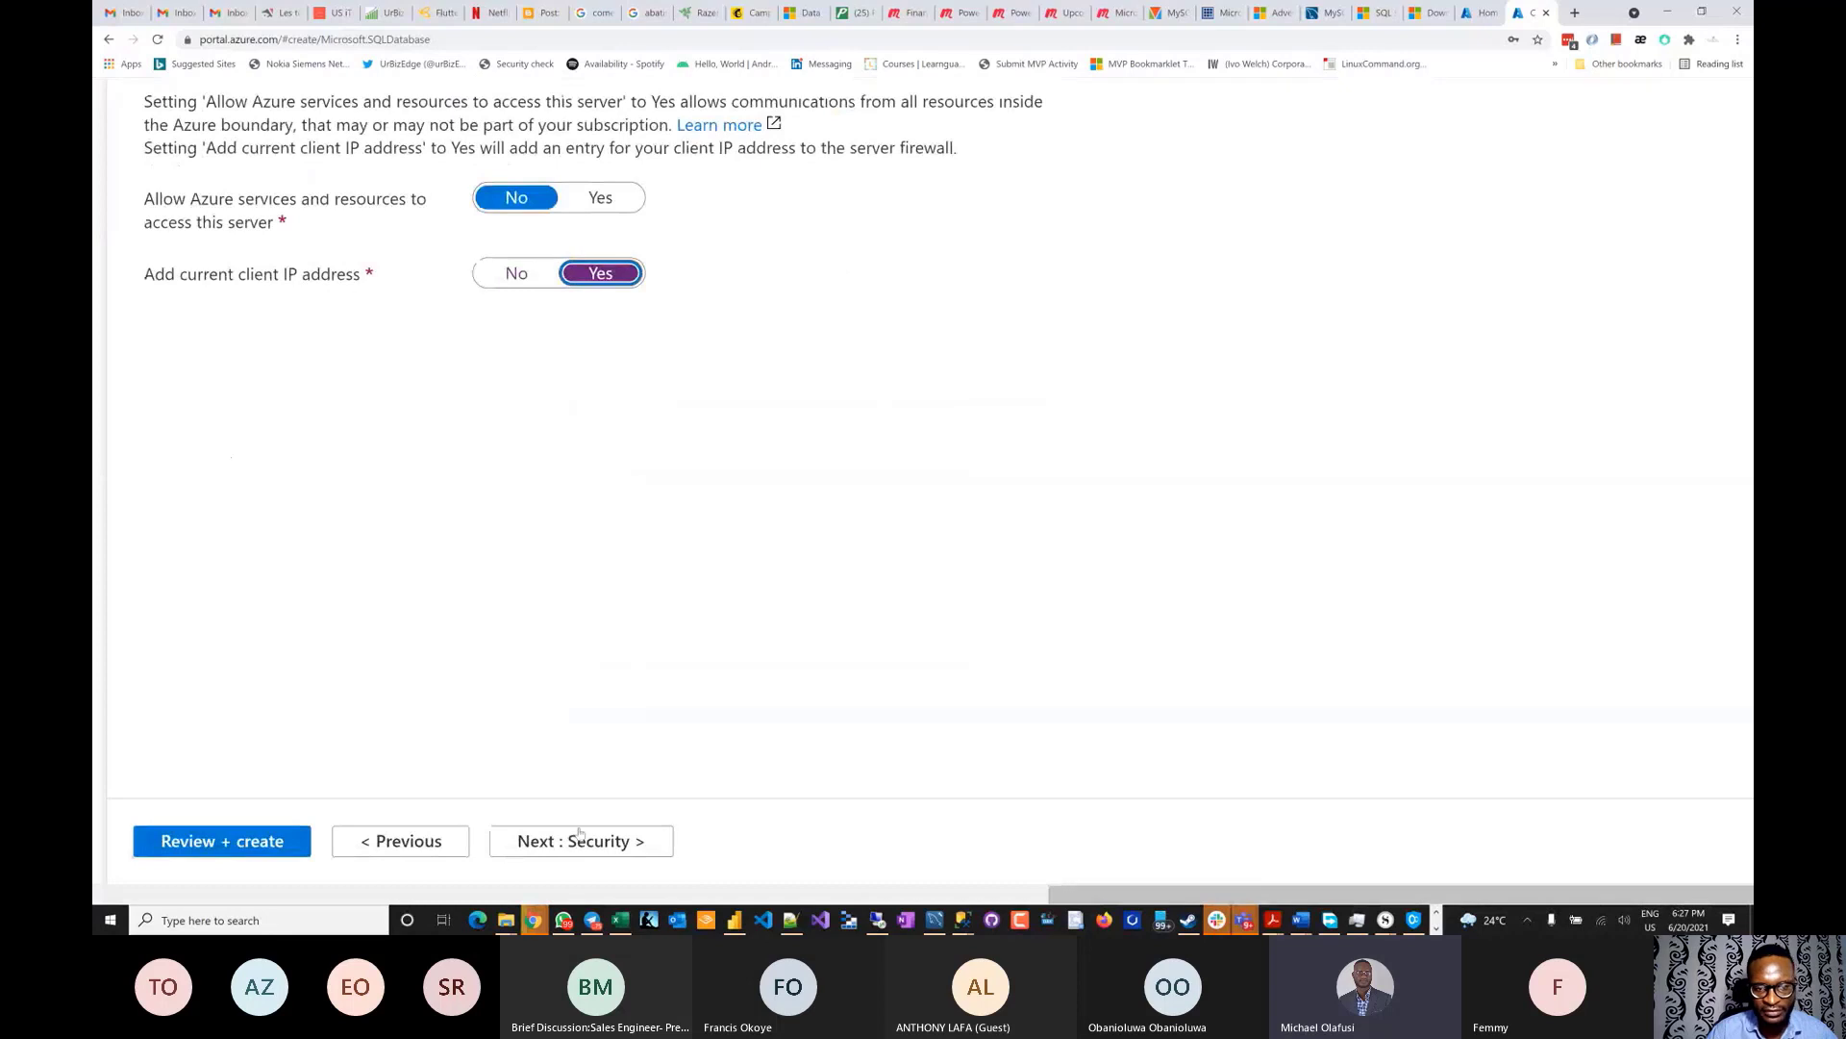
left_click(580, 839)
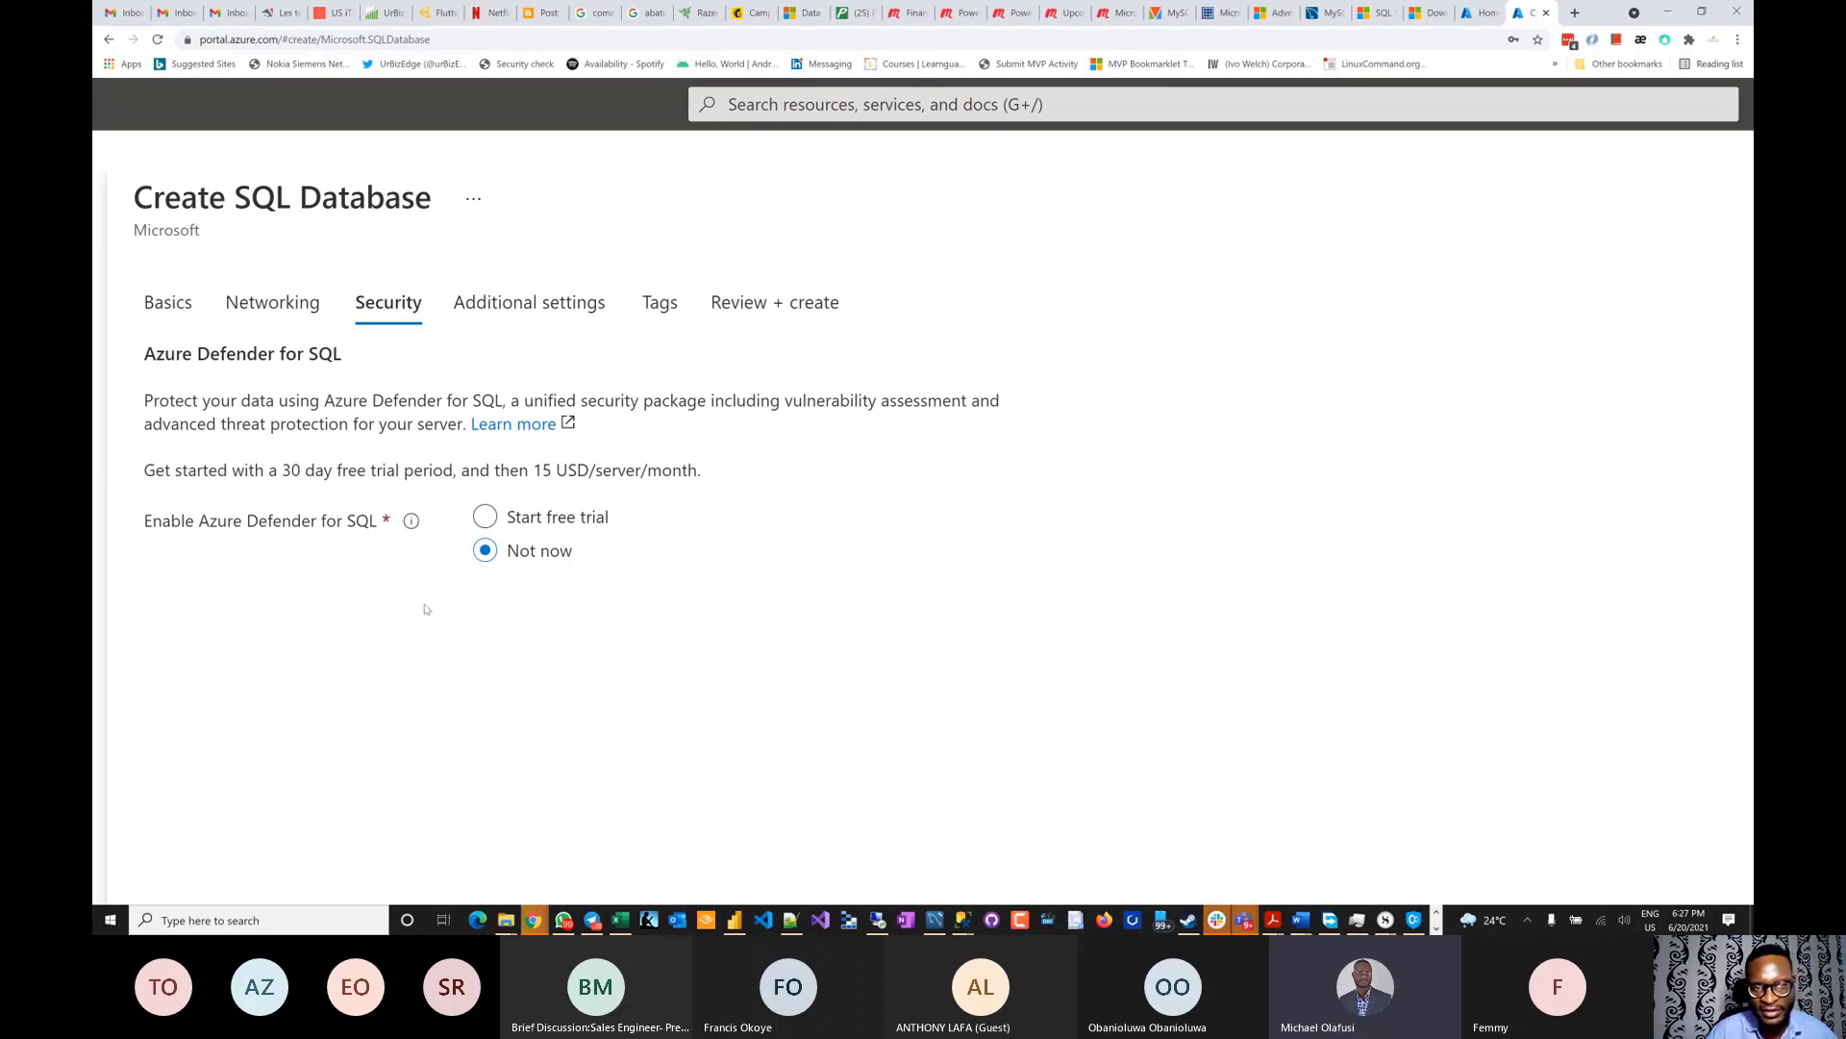
- Leave Azure Defender at Not now and continue to the Additional settings tab
scroll(426, 619, "down", 10)
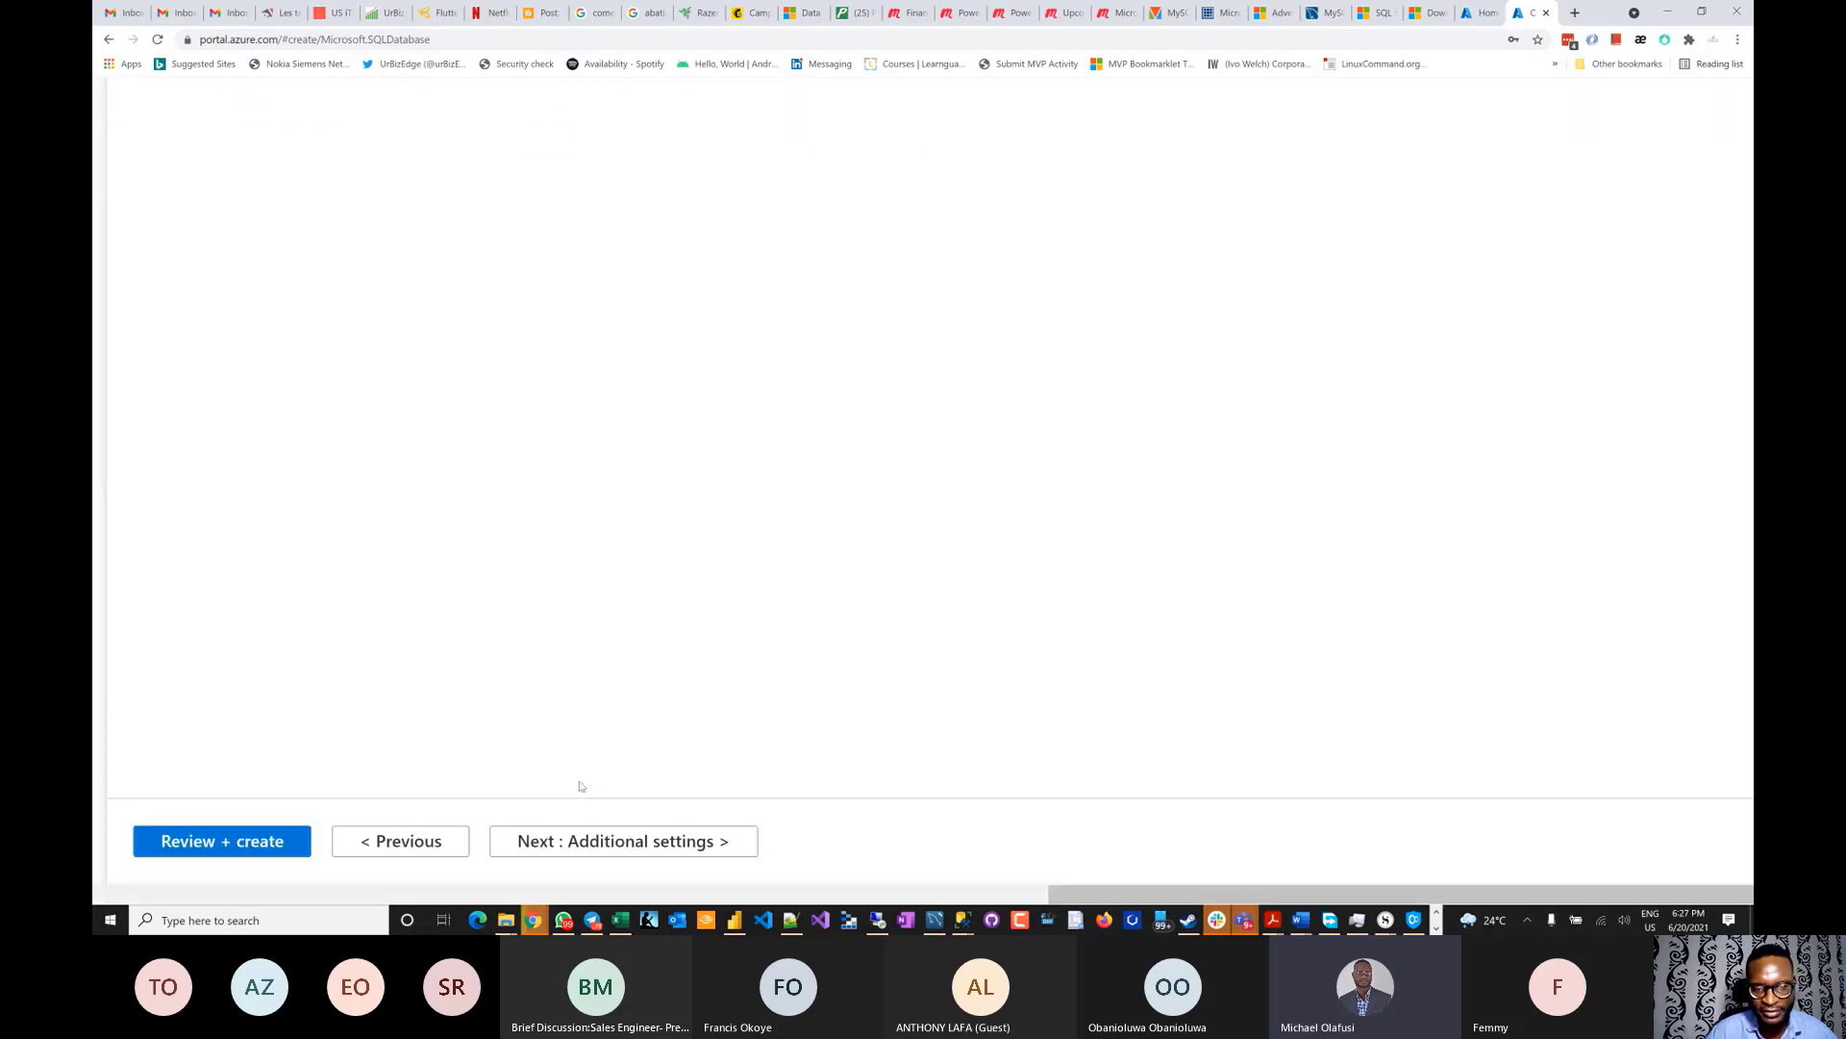
left_click(616, 840)
scroll(564, 555, "down", 1)
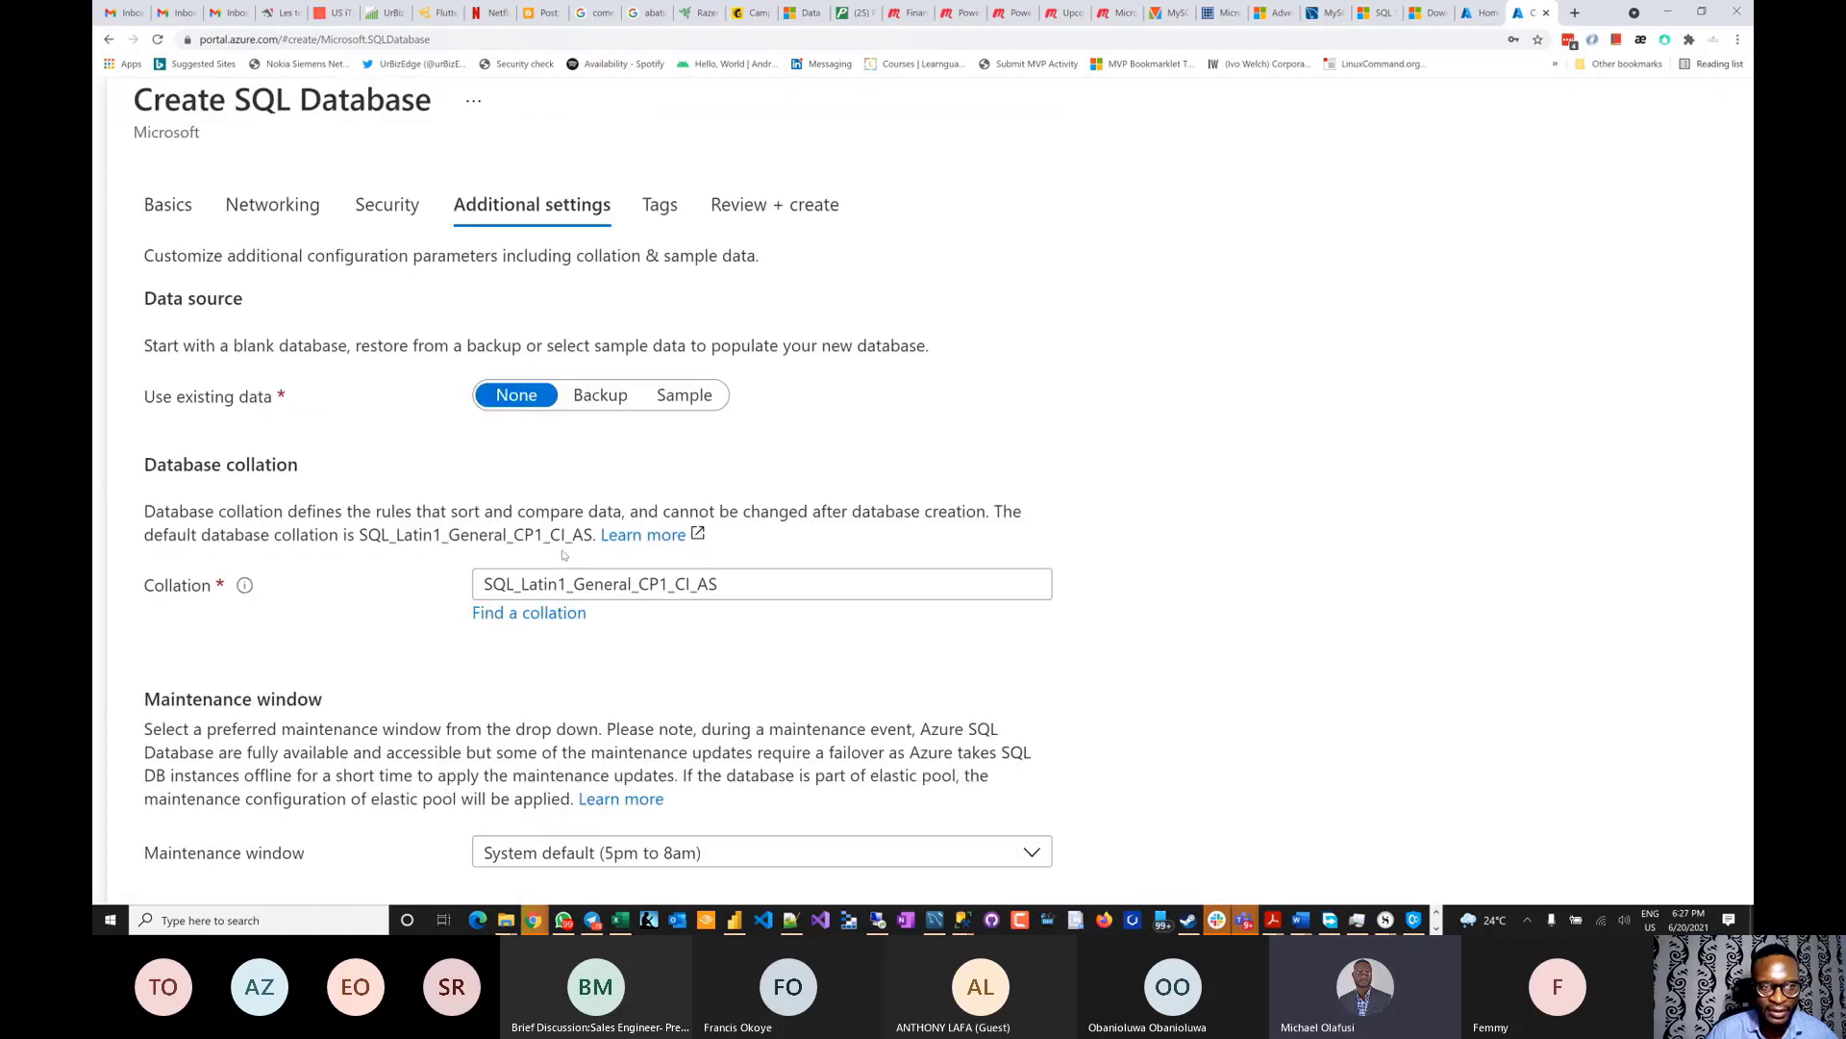
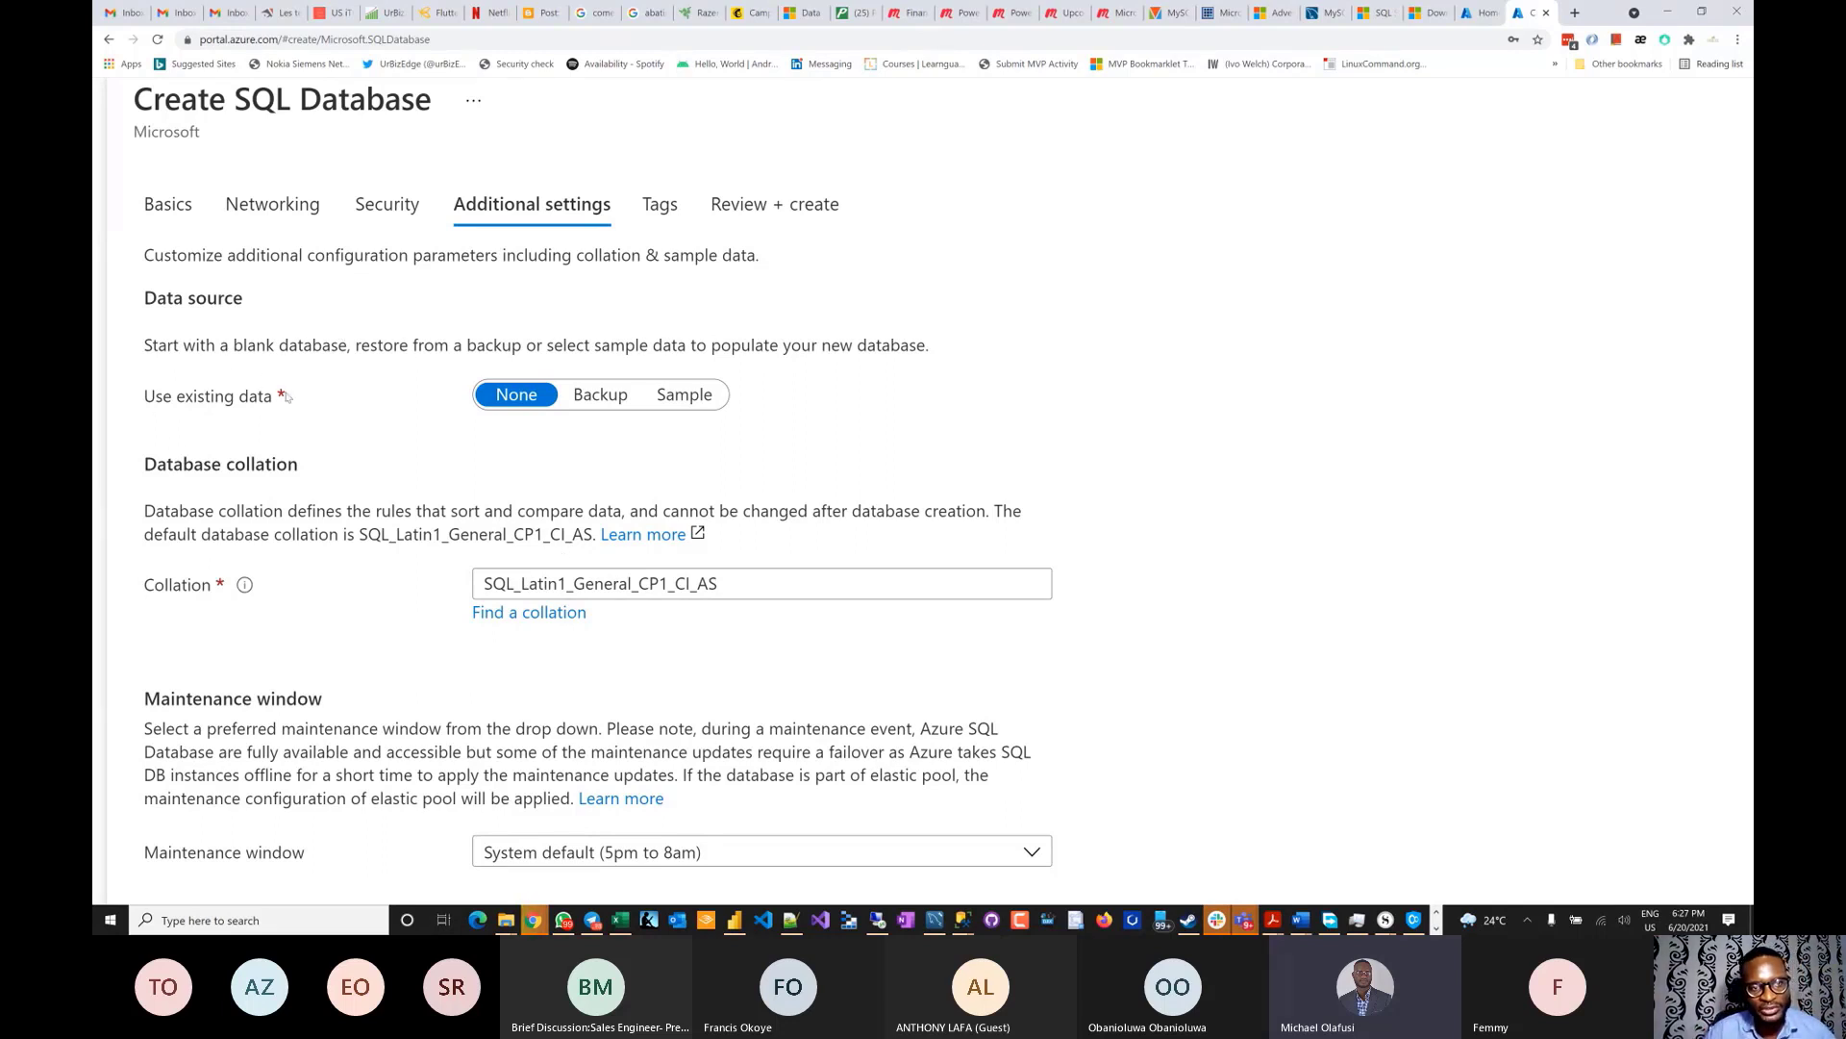
- Set Use existing data to Sample so the database is created with AdventureWorksLT
left_click(597, 396)
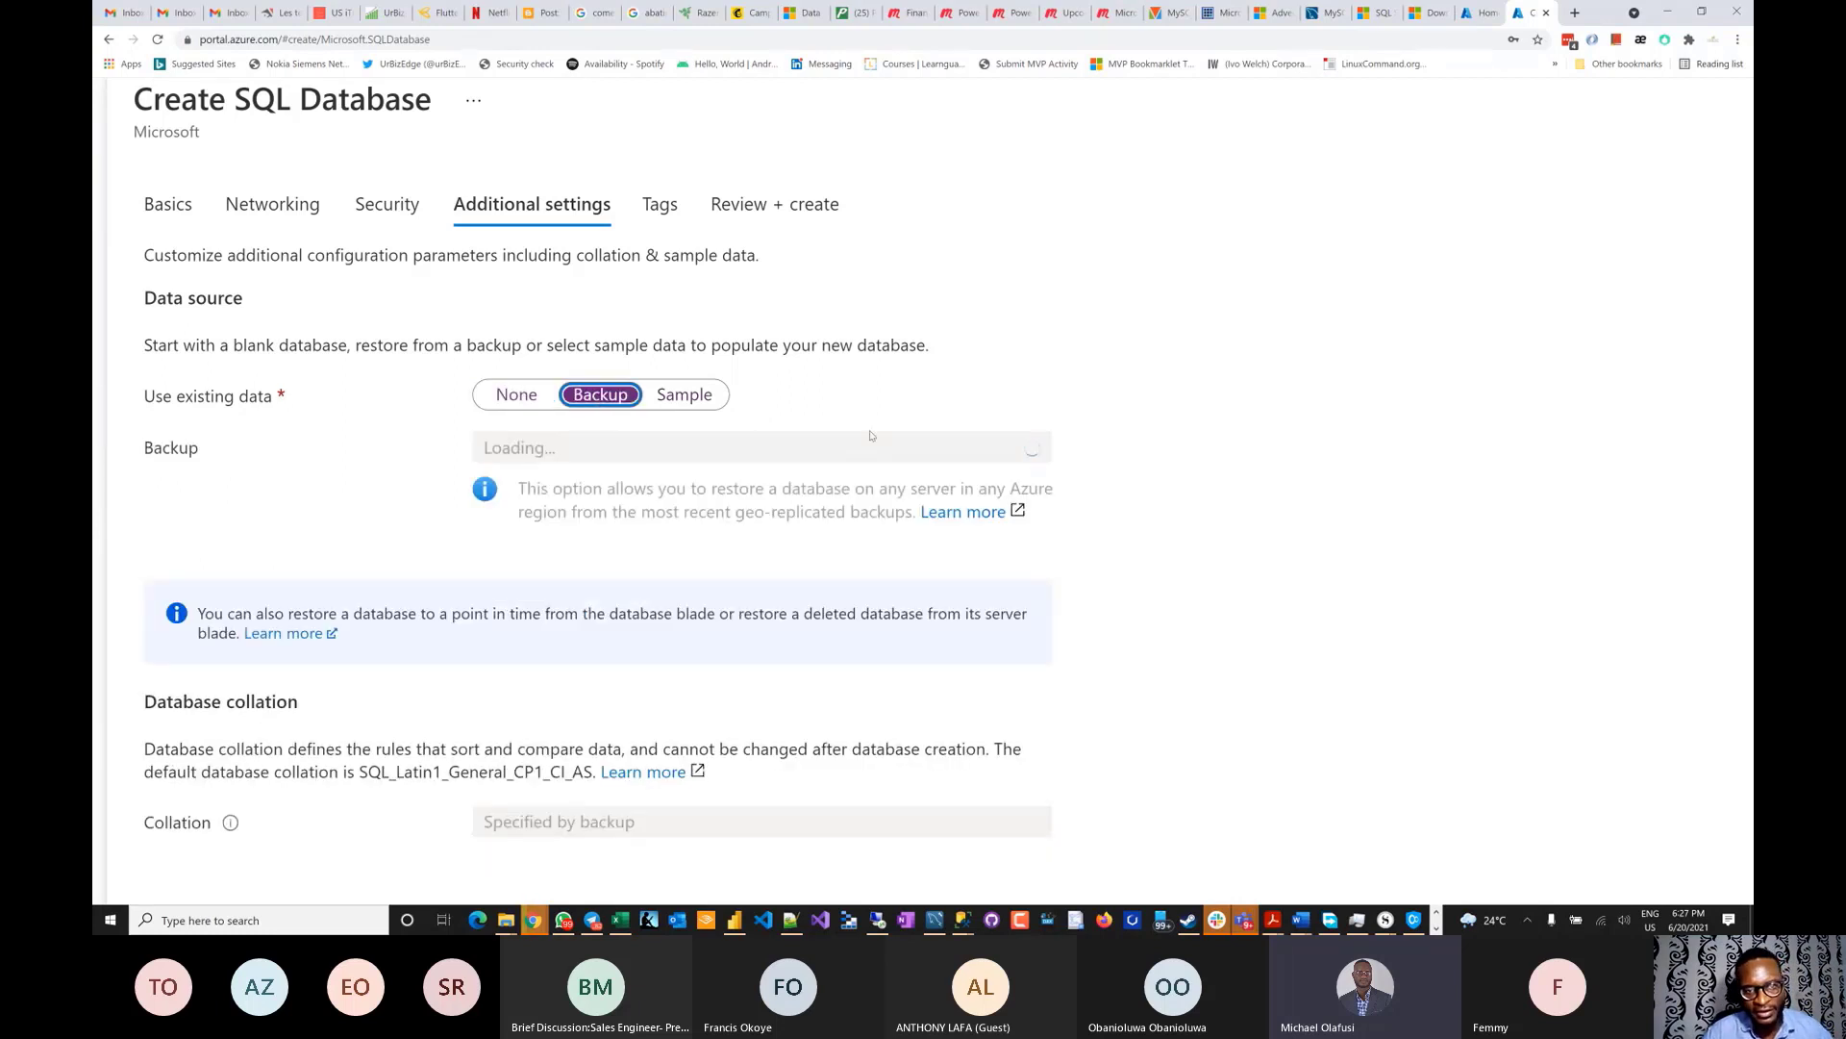
left_click(687, 399)
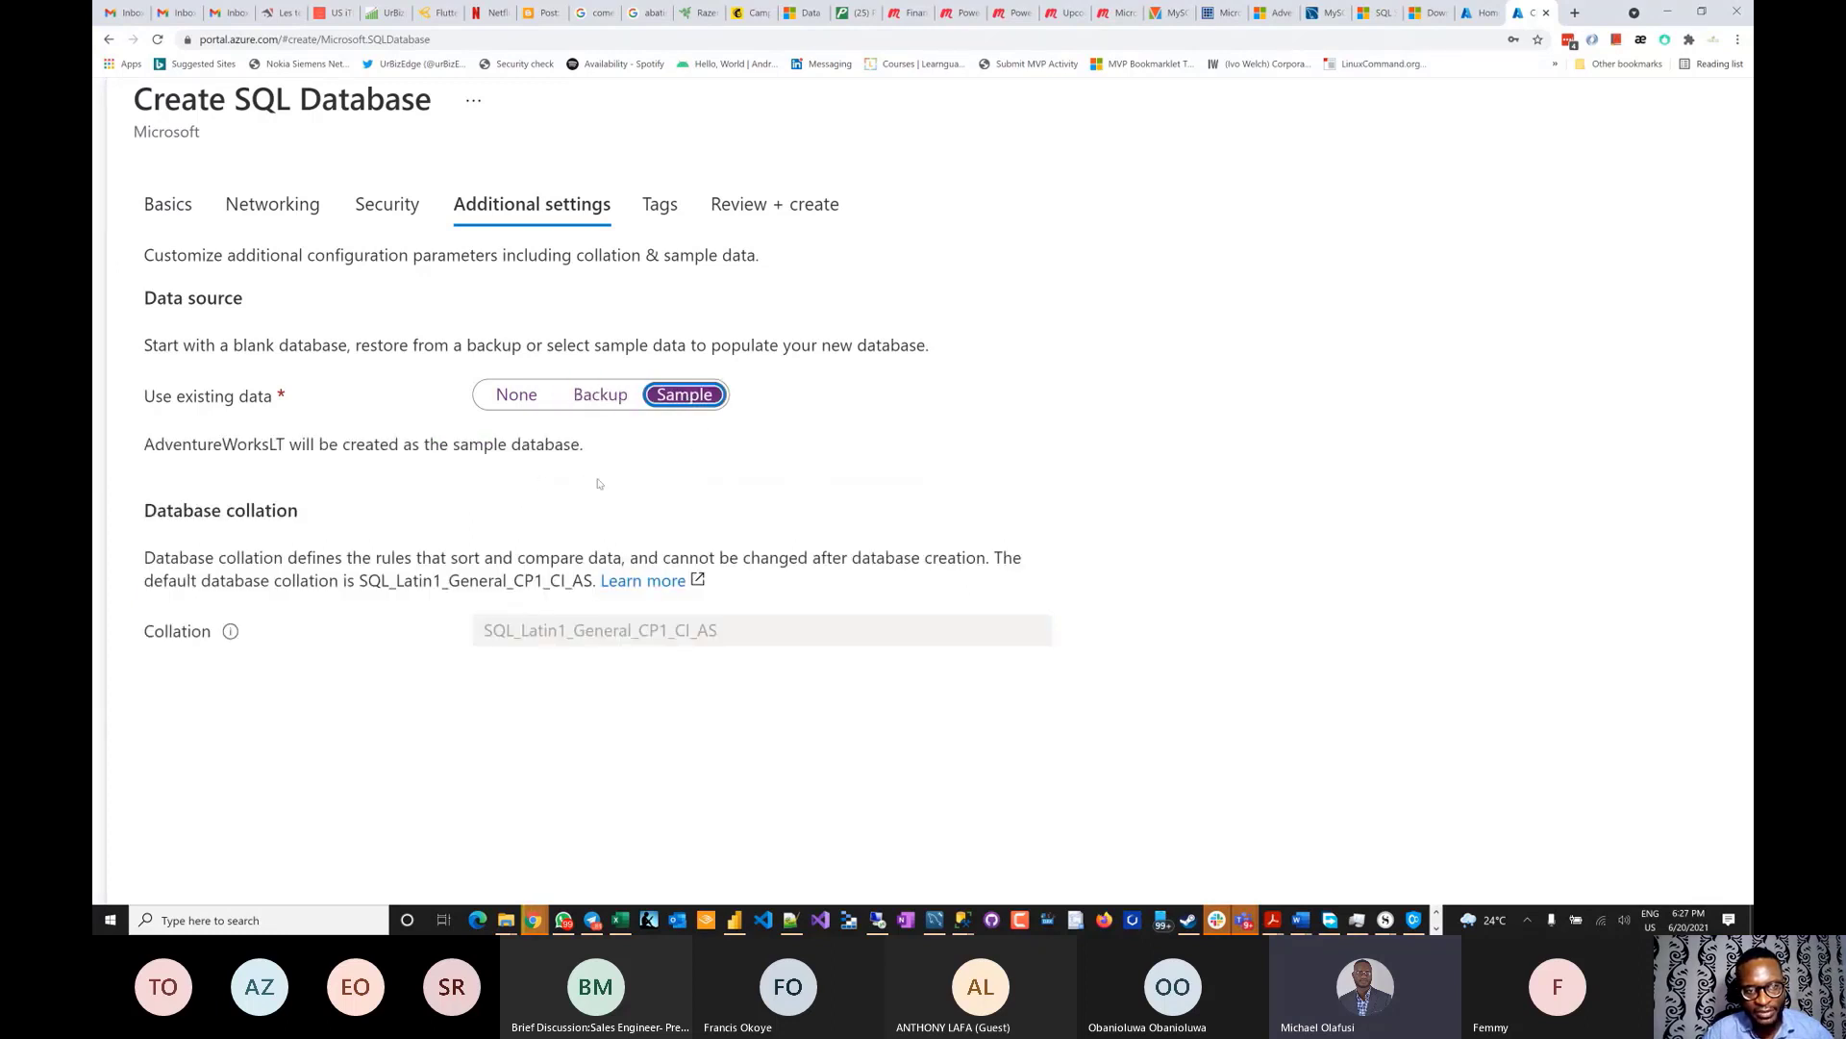
scroll(597, 483, "down", 1)
scroll(431, 416, "up", 1)
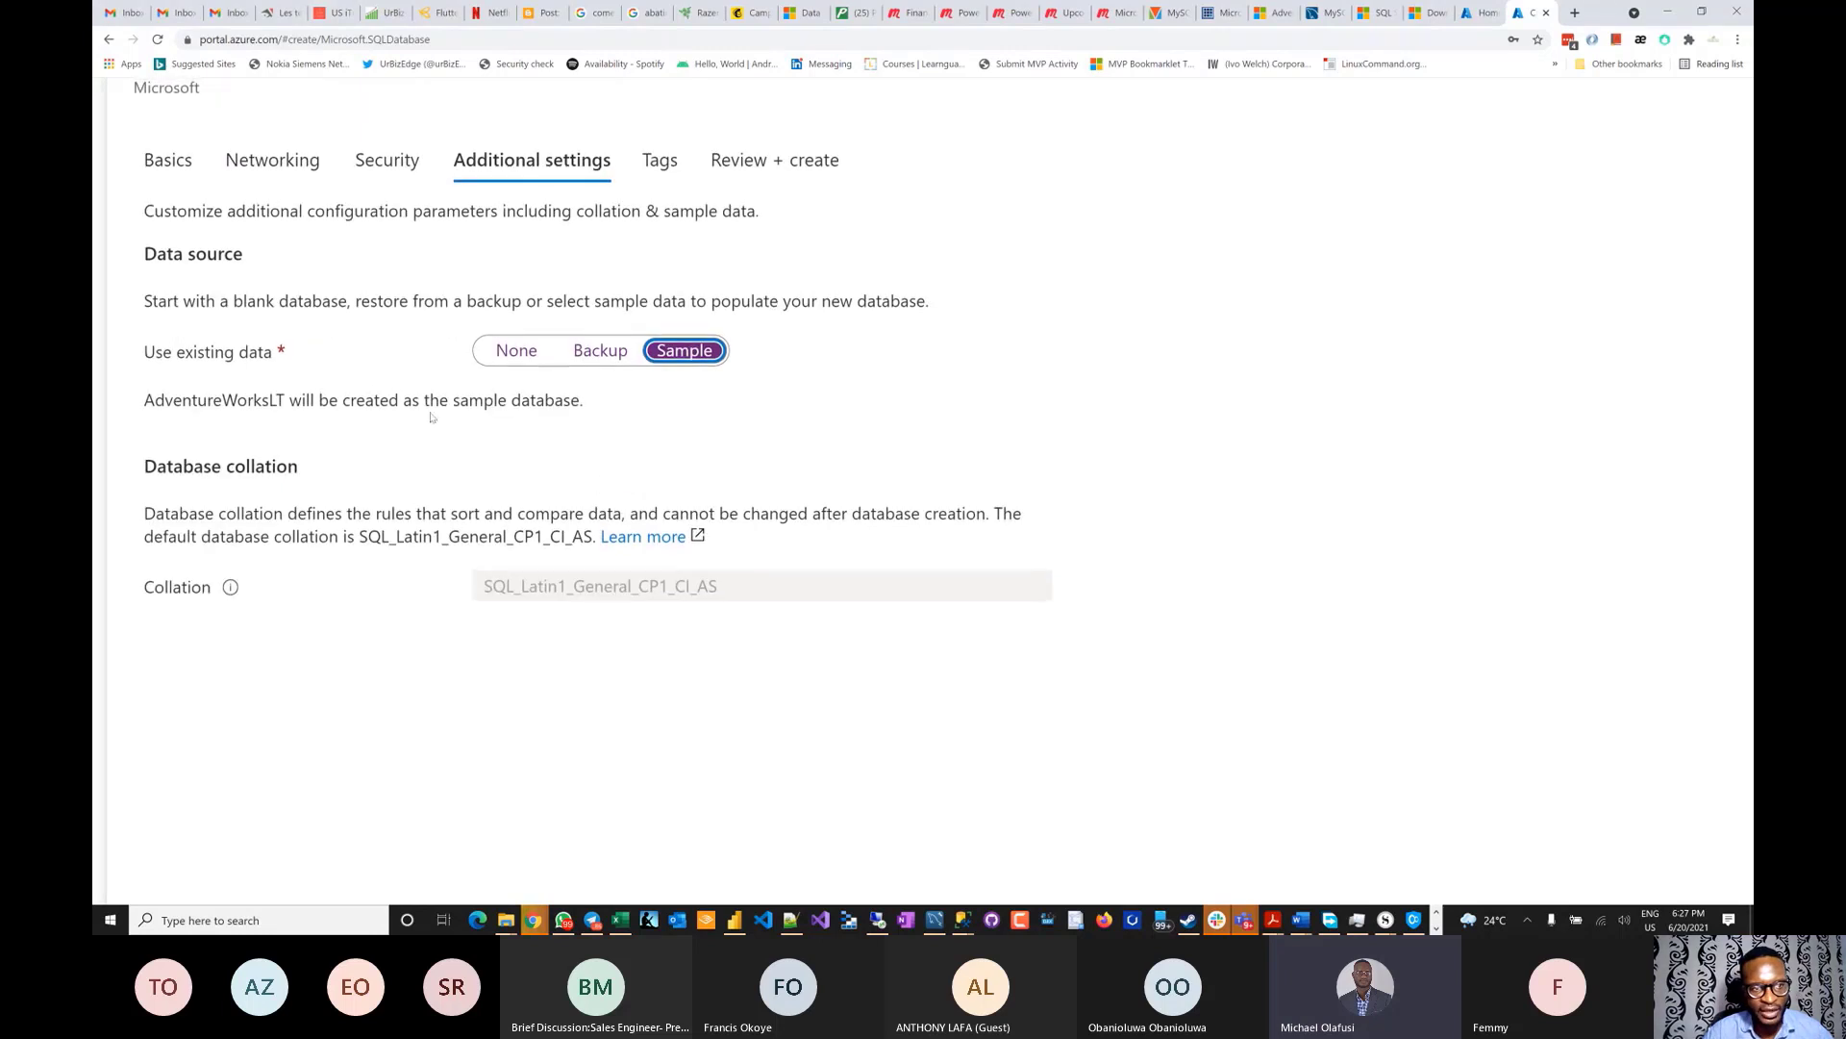
left_click_drag(148, 400, 286, 402)
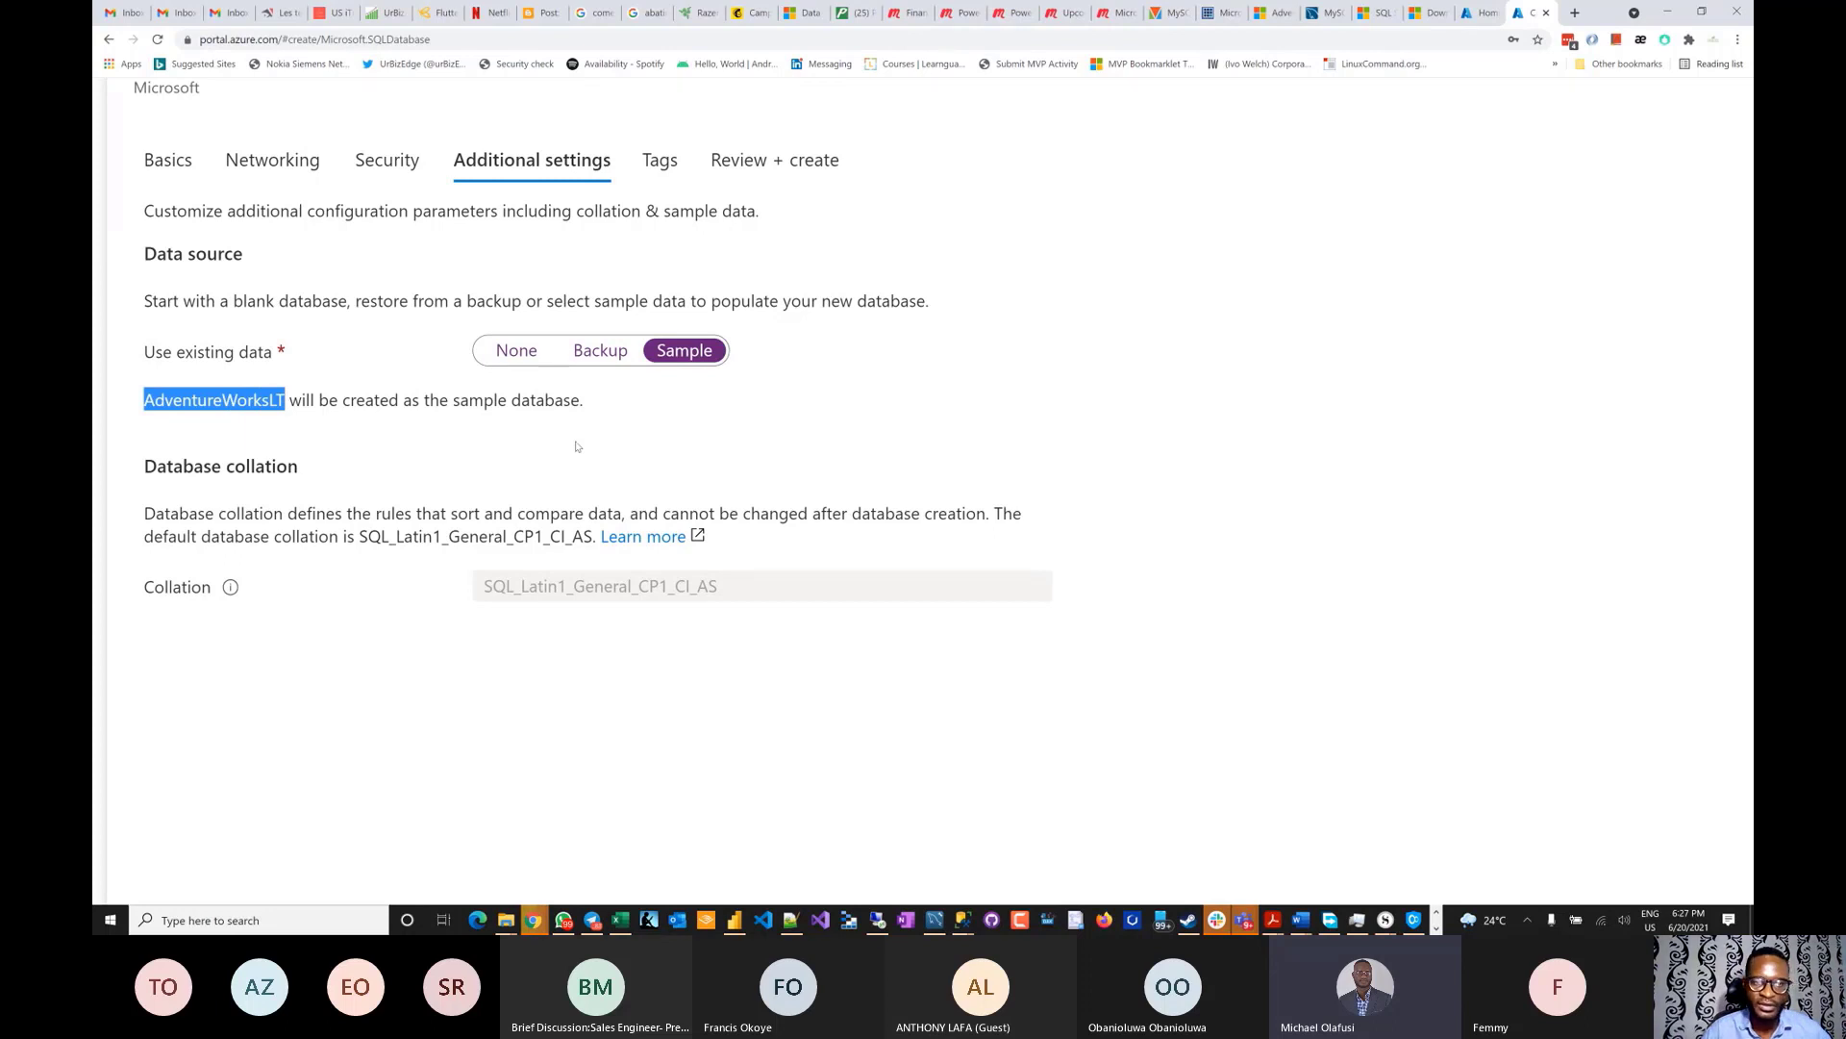
scroll(577, 446, "down", 5)
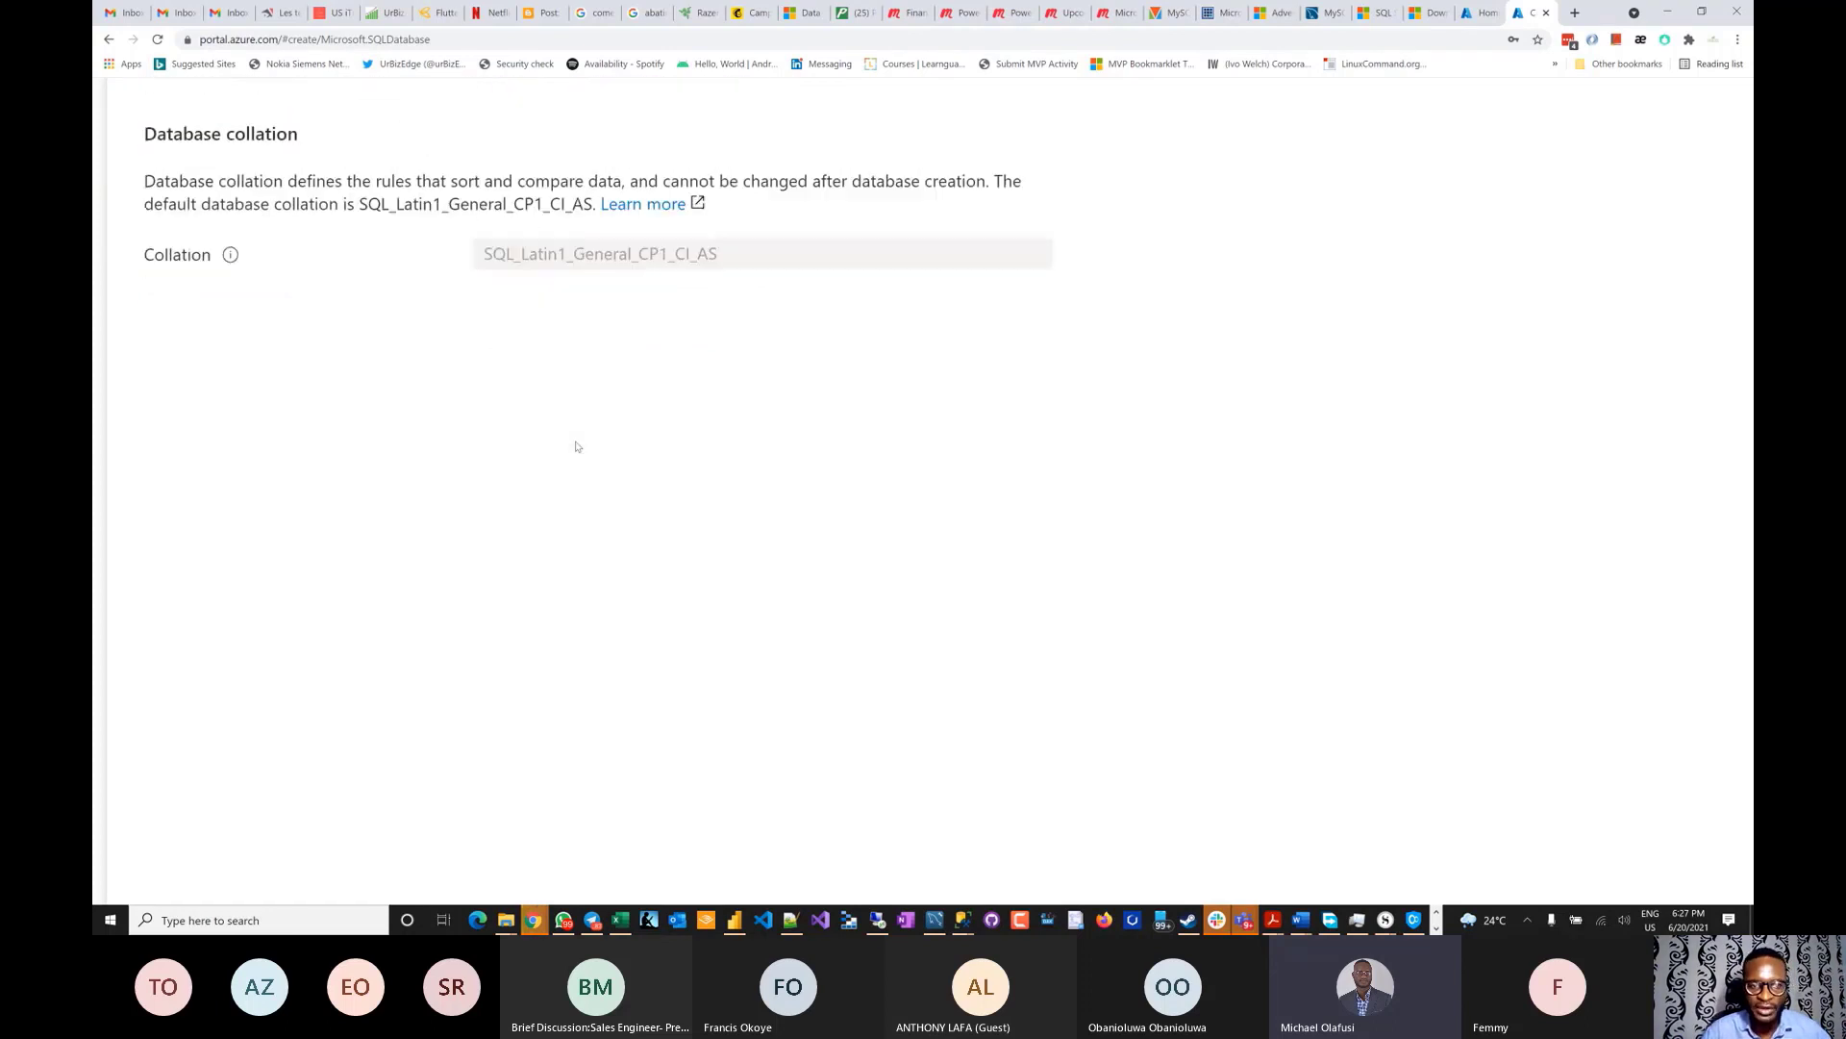
scroll(577, 446, "up", 4)
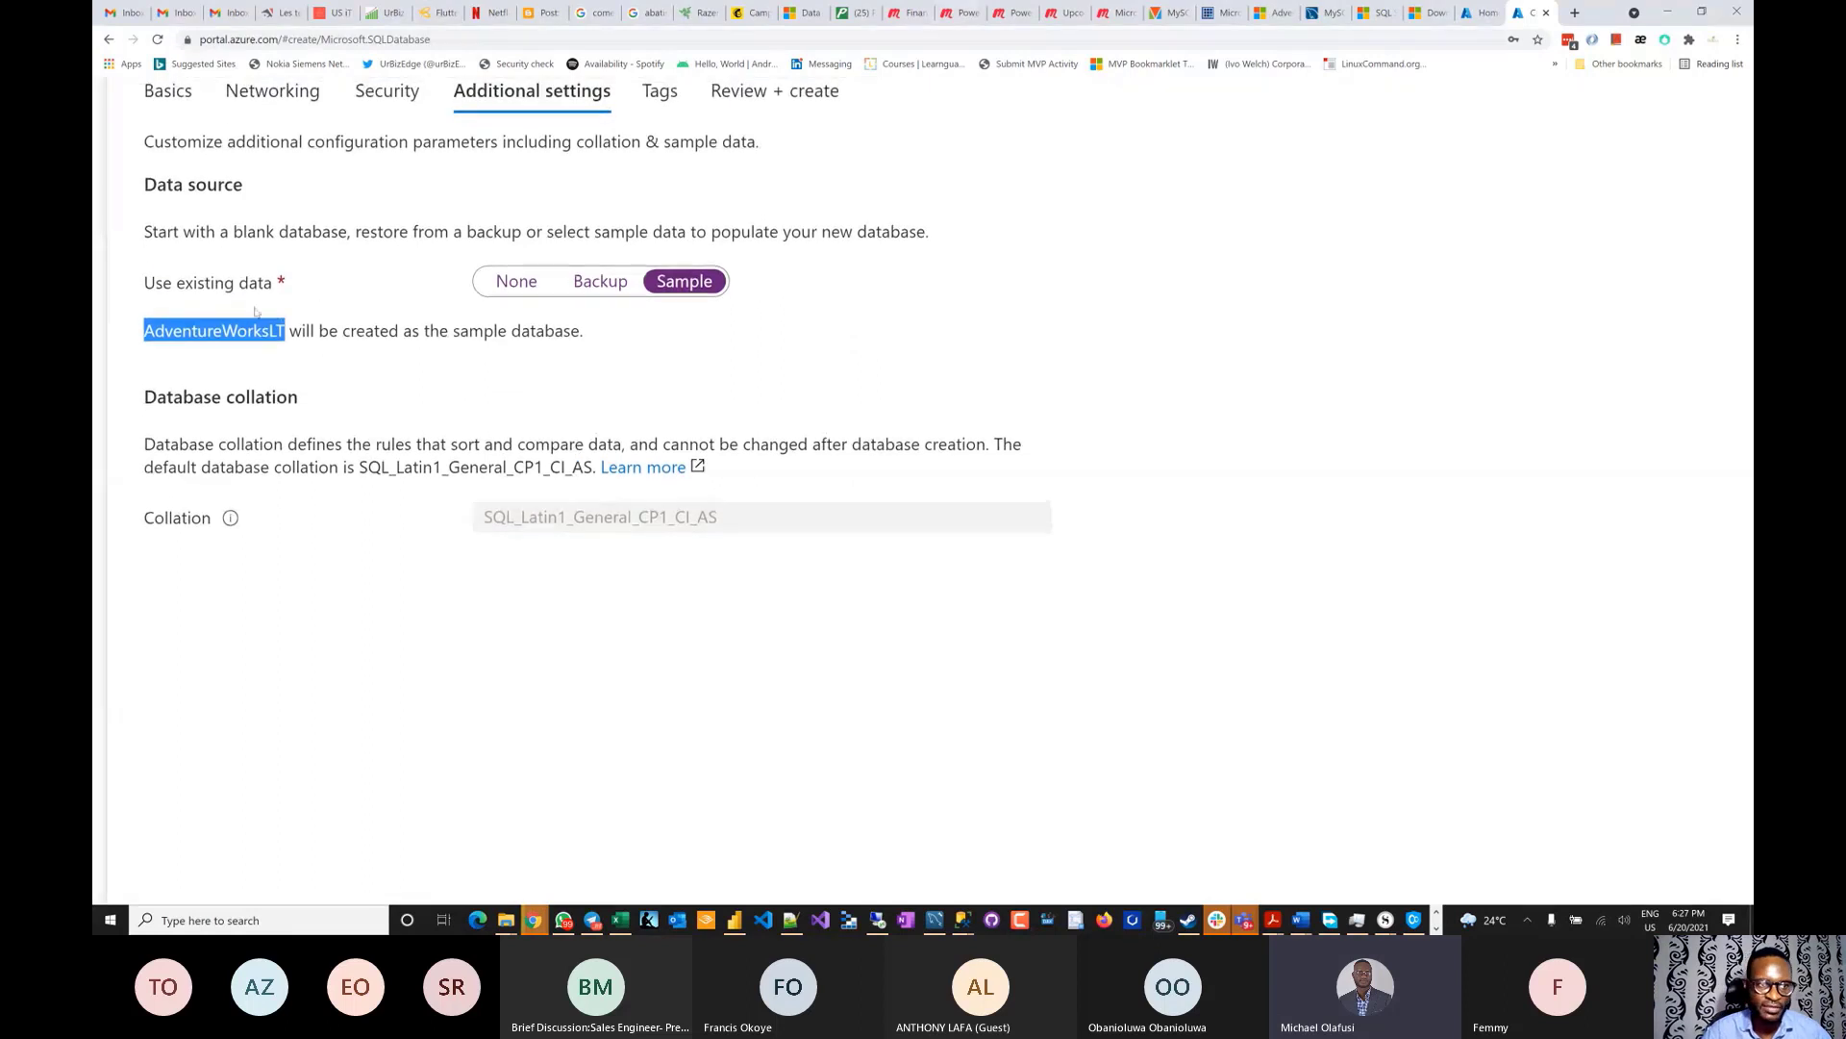
scroll(462, 408, "down", 3)
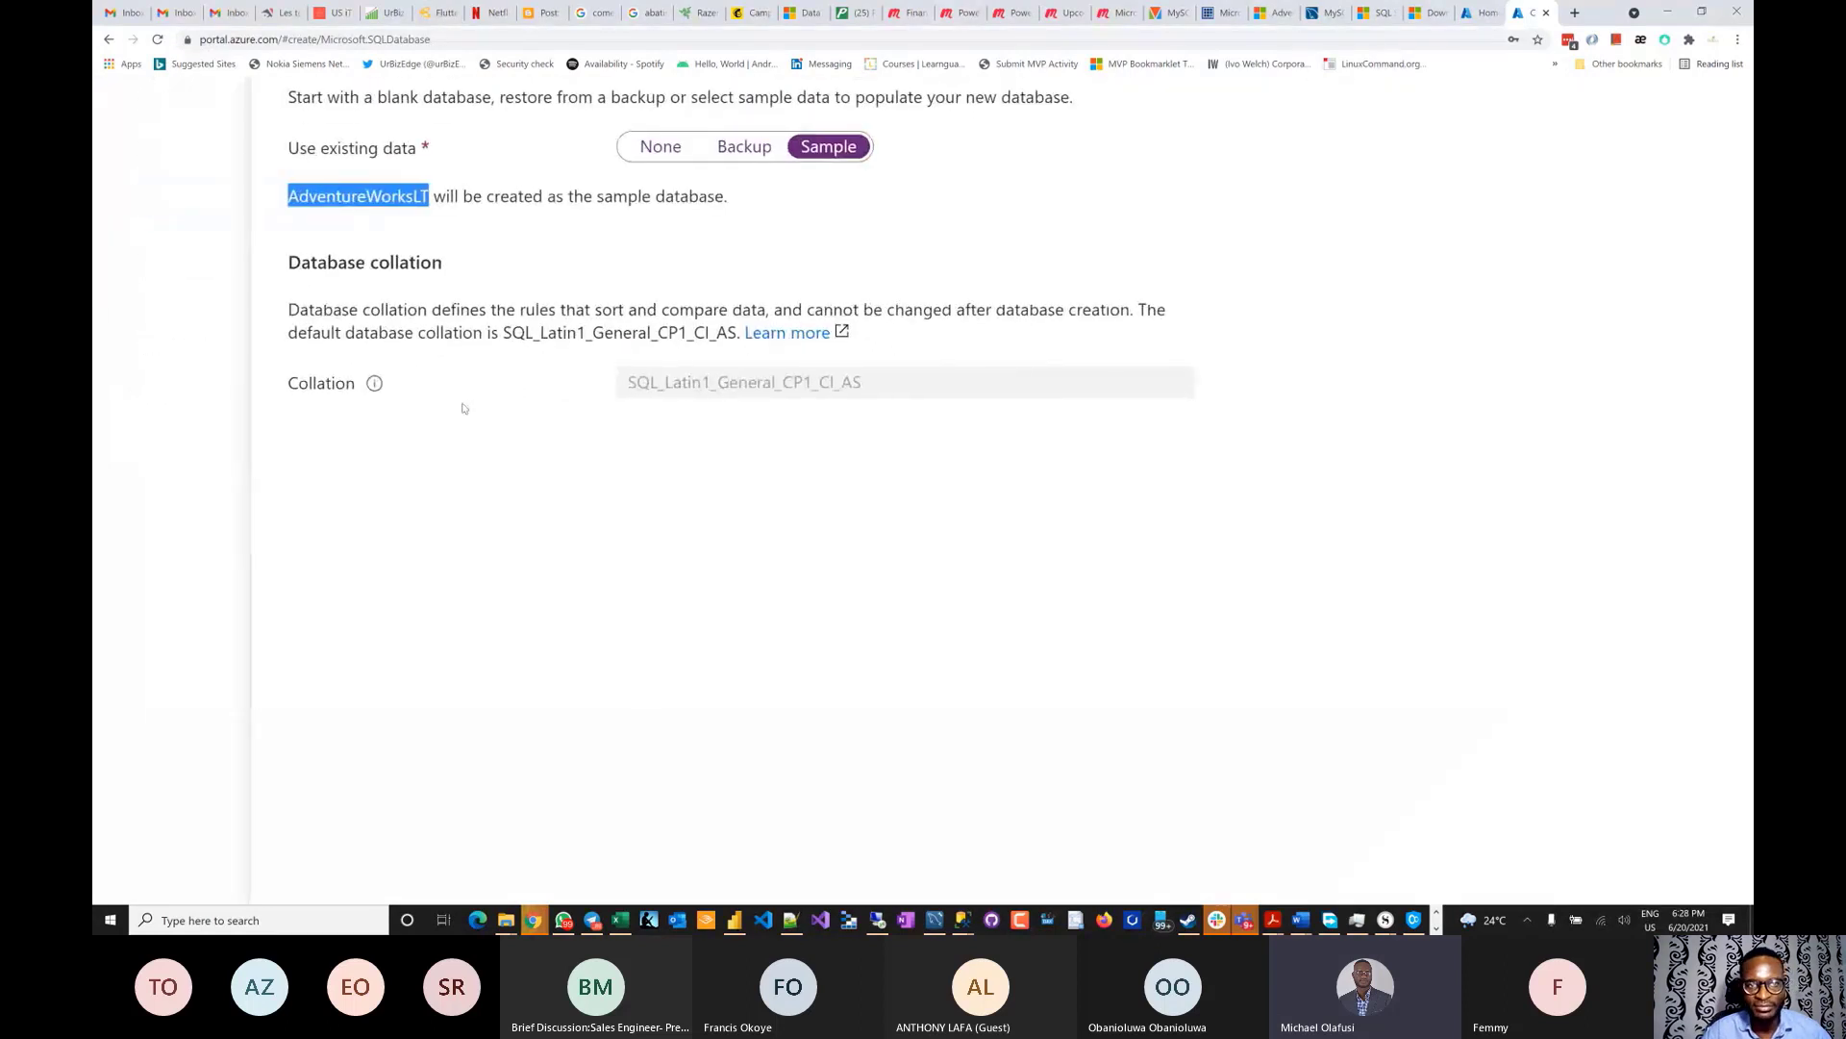
scroll(462, 408, "up", 2)
scroll(462, 408, "down", 3)
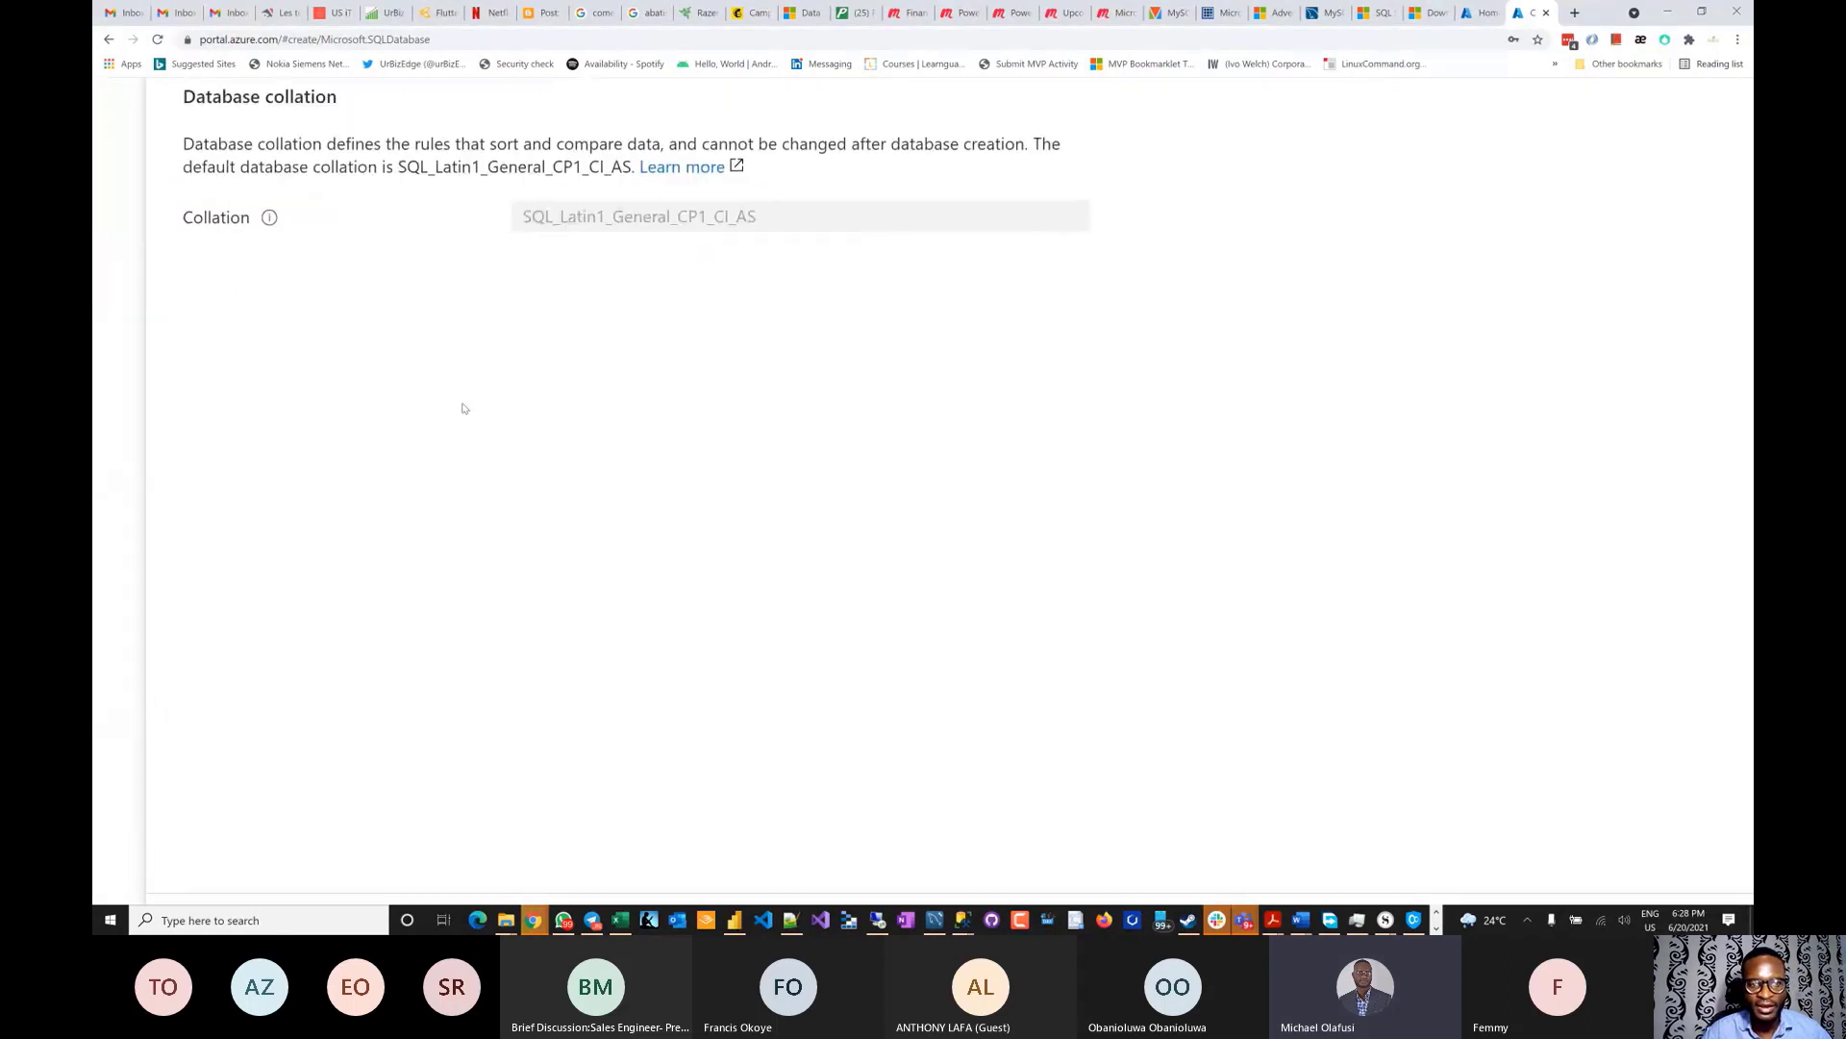
- On the Tags step, add a tag named Demo with the value Training, replacing Webinar
left_click(606, 841)
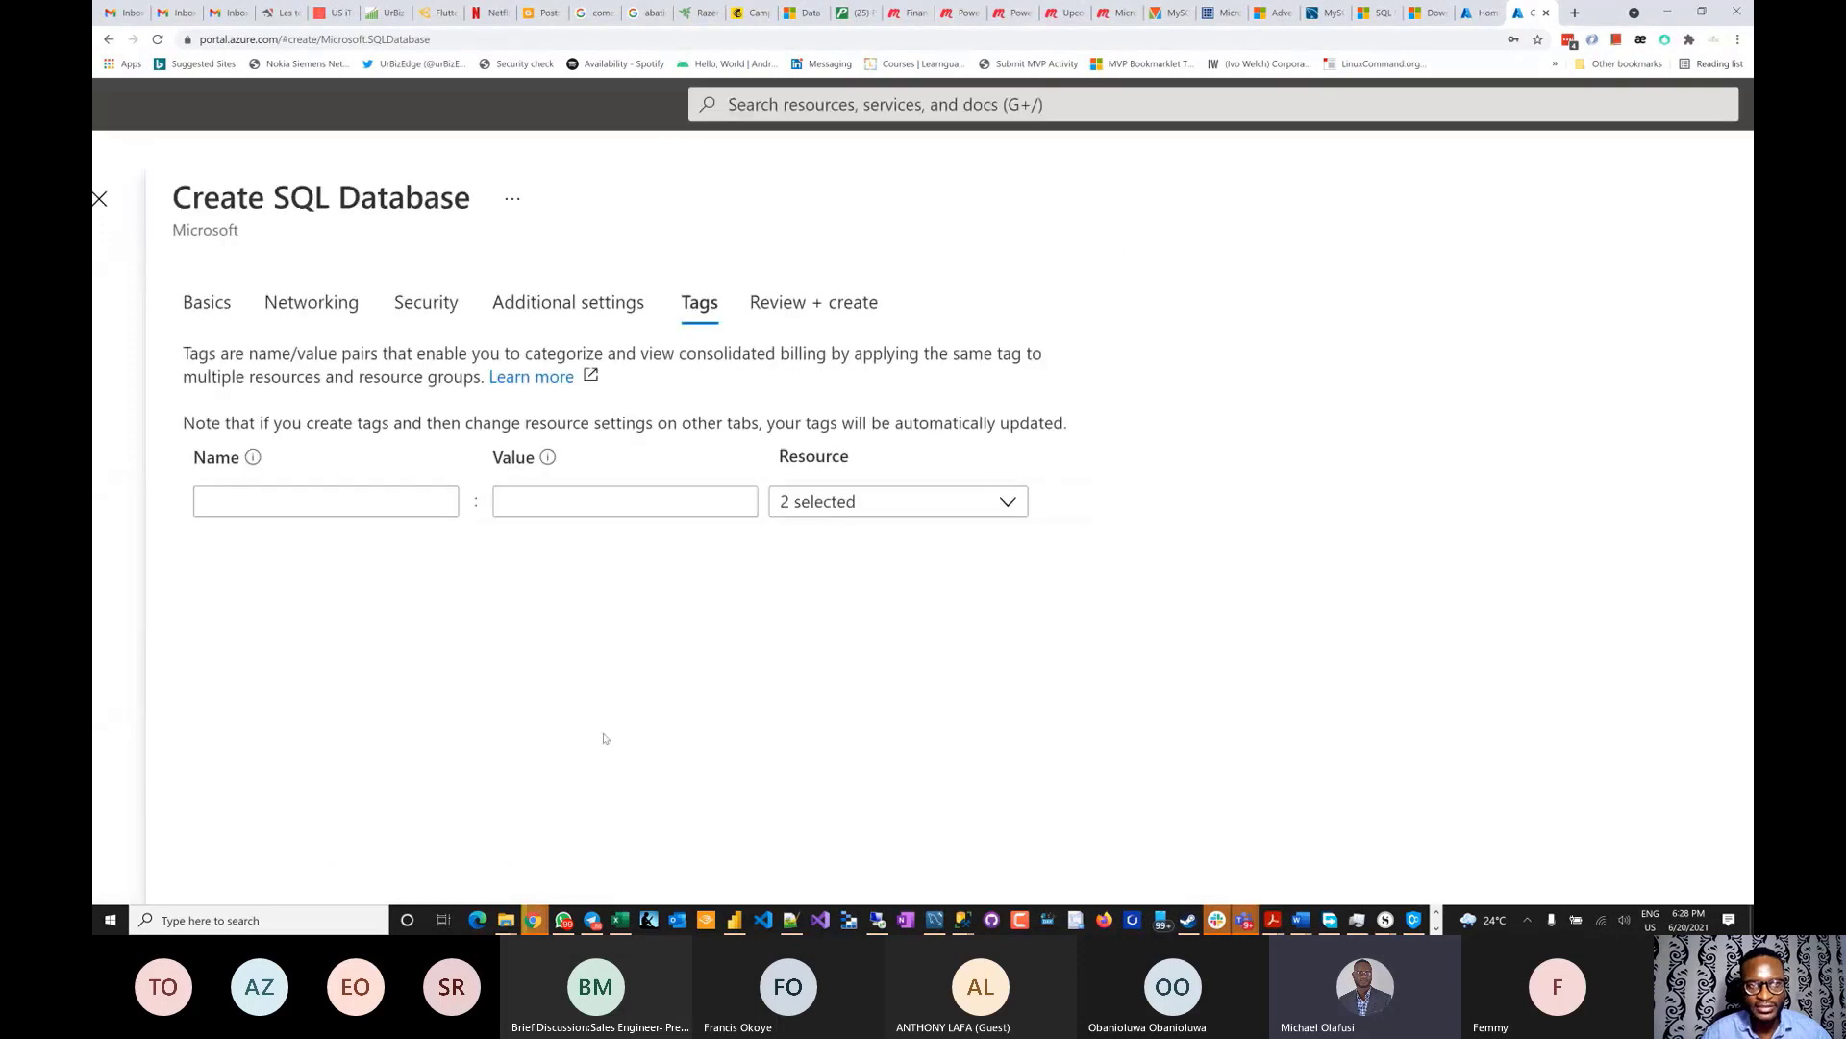
left_click(331, 501)
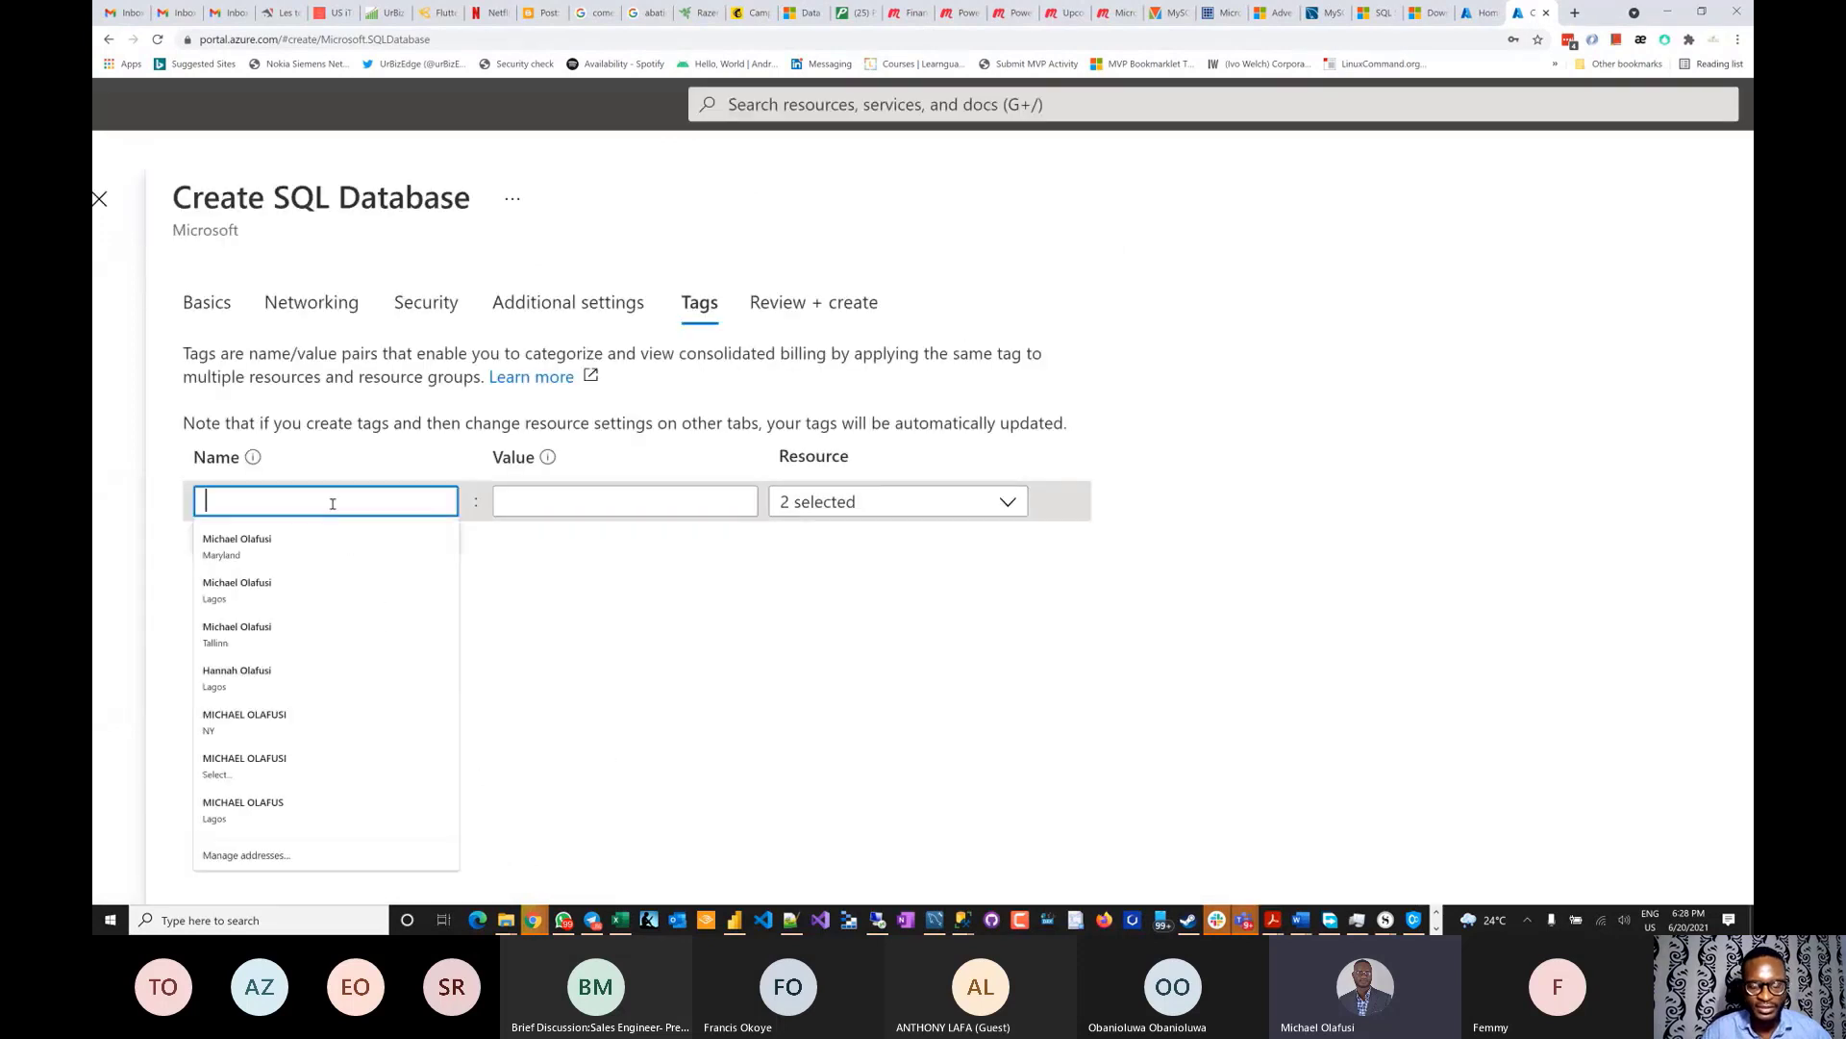
type("Demo")
key("Tab")
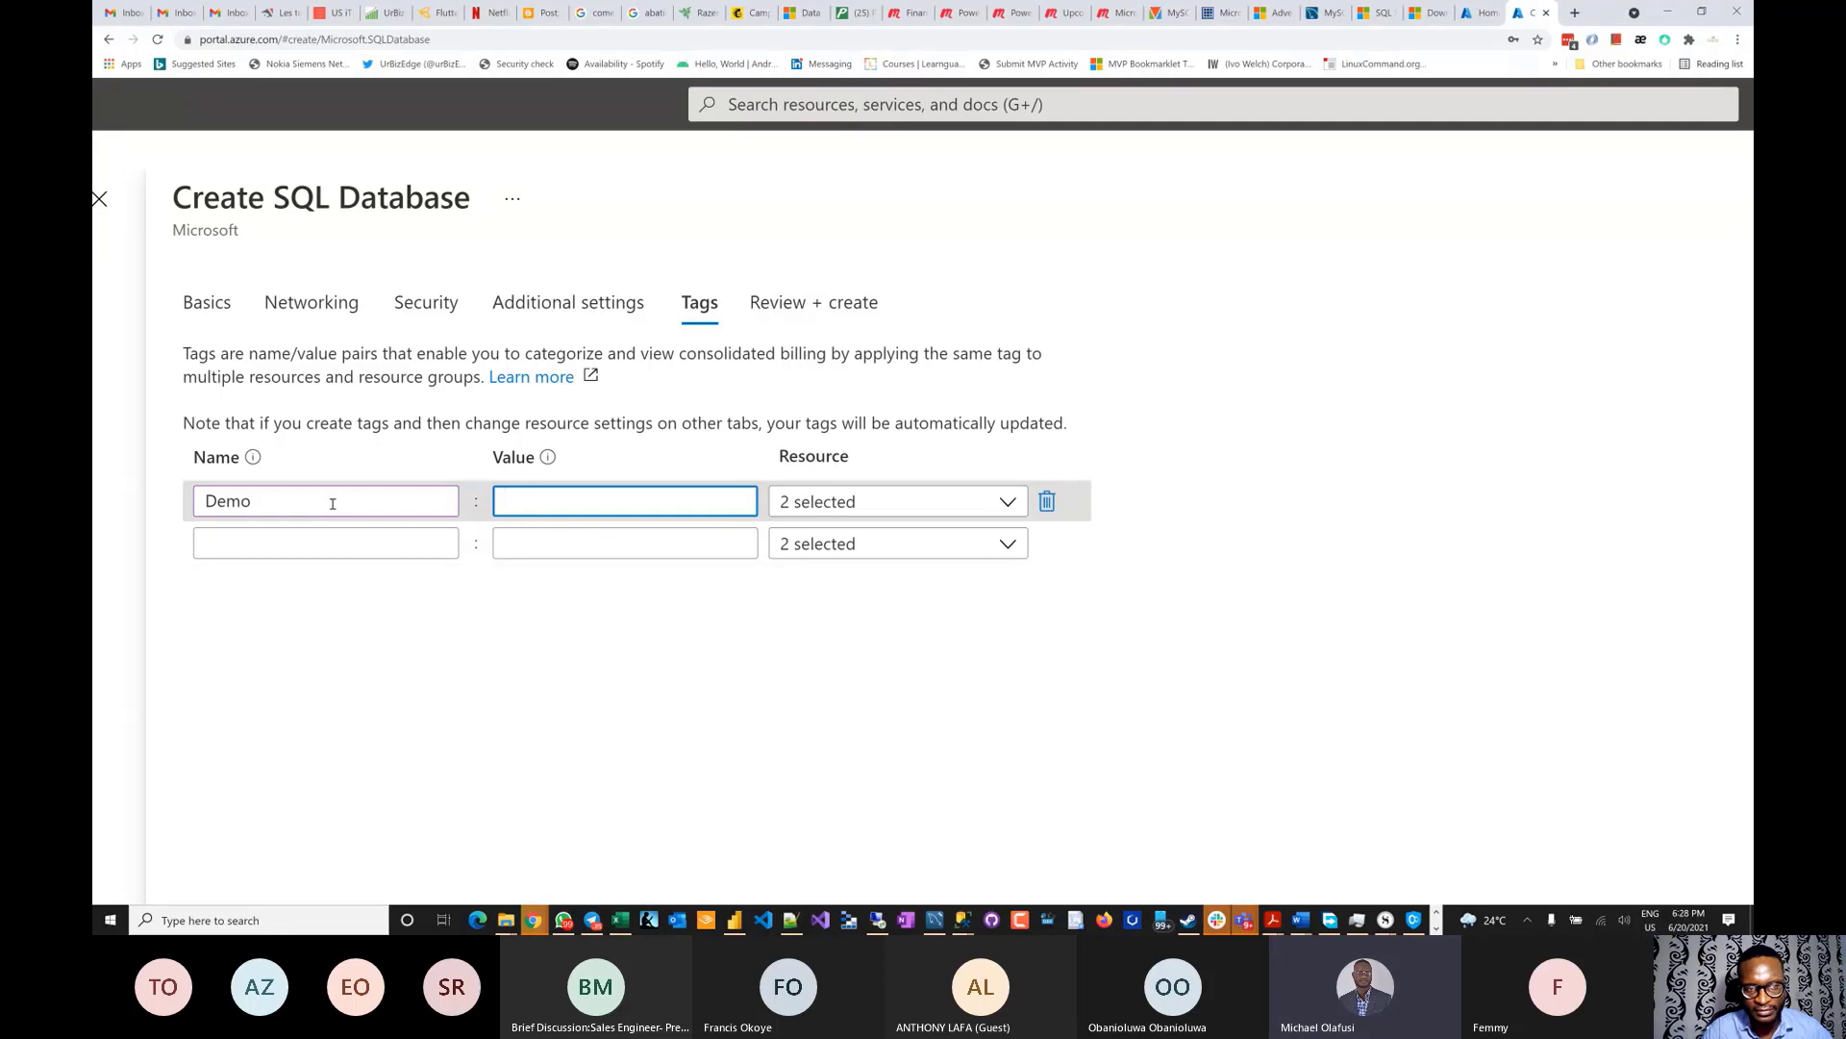
type("Webinar")
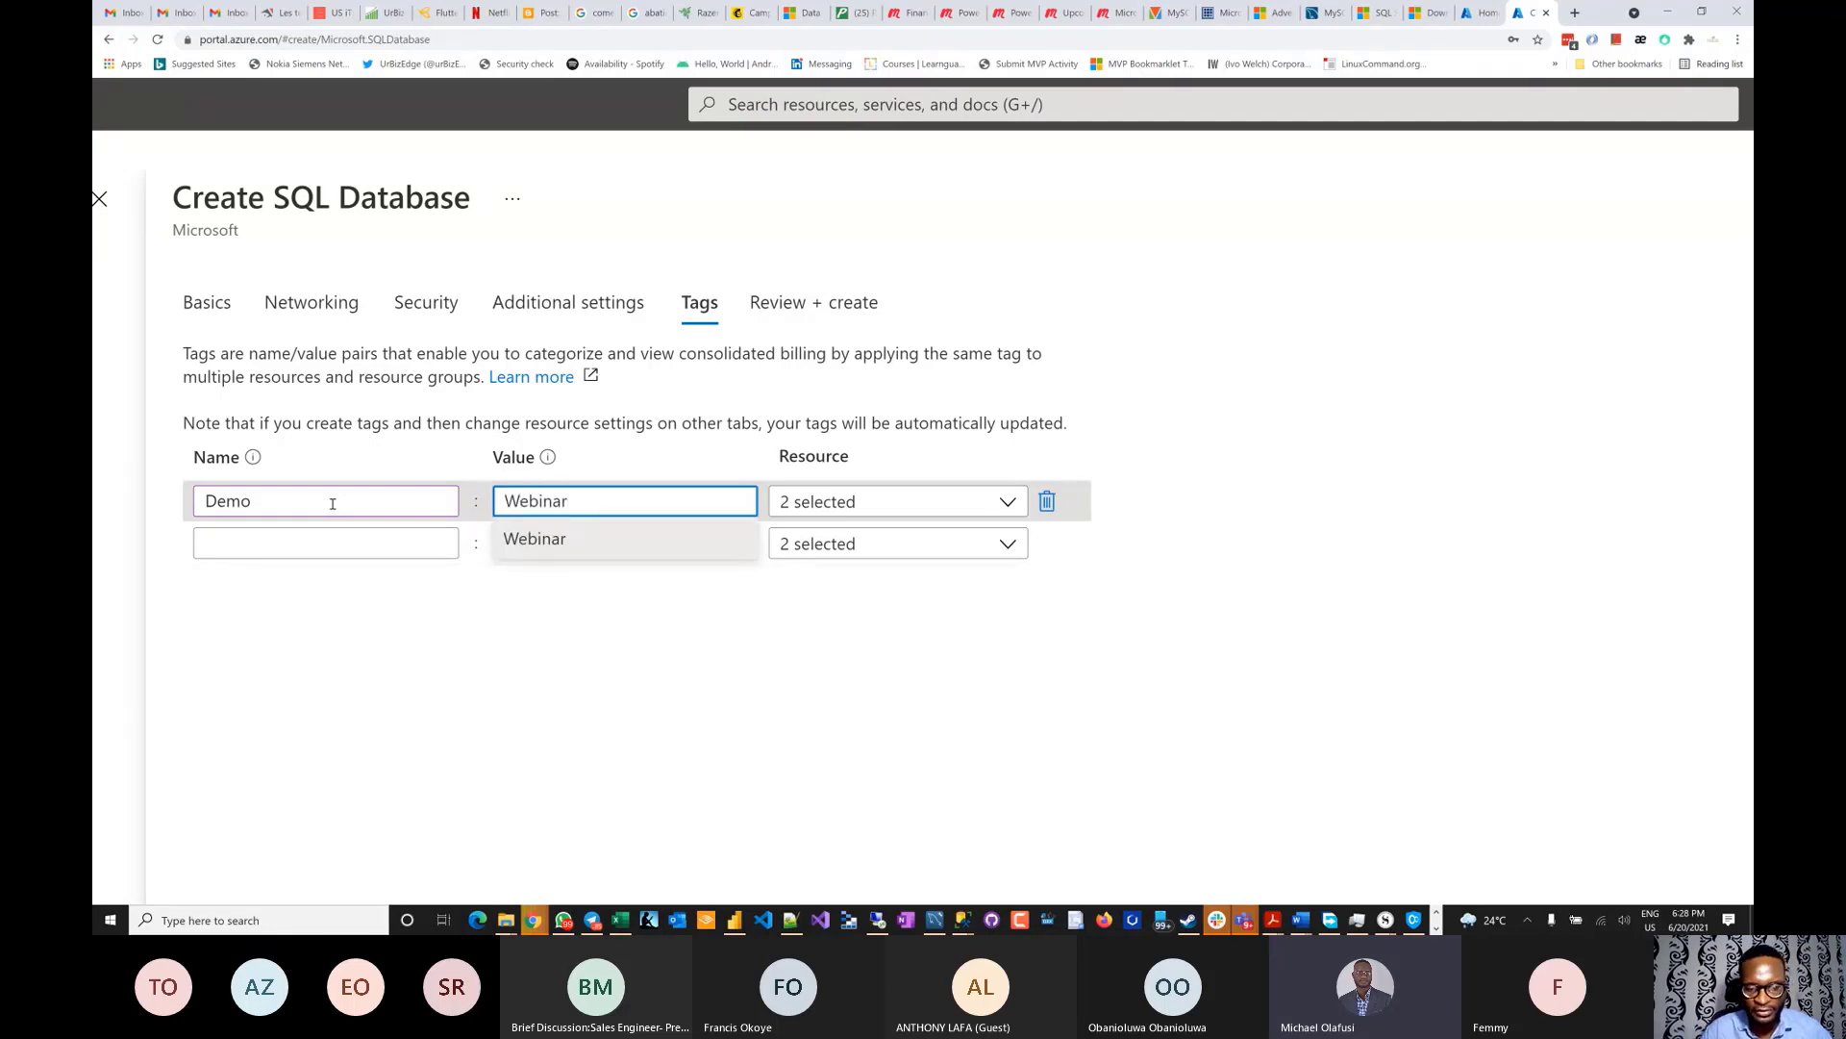
key("ctrl+a")
type("Training")
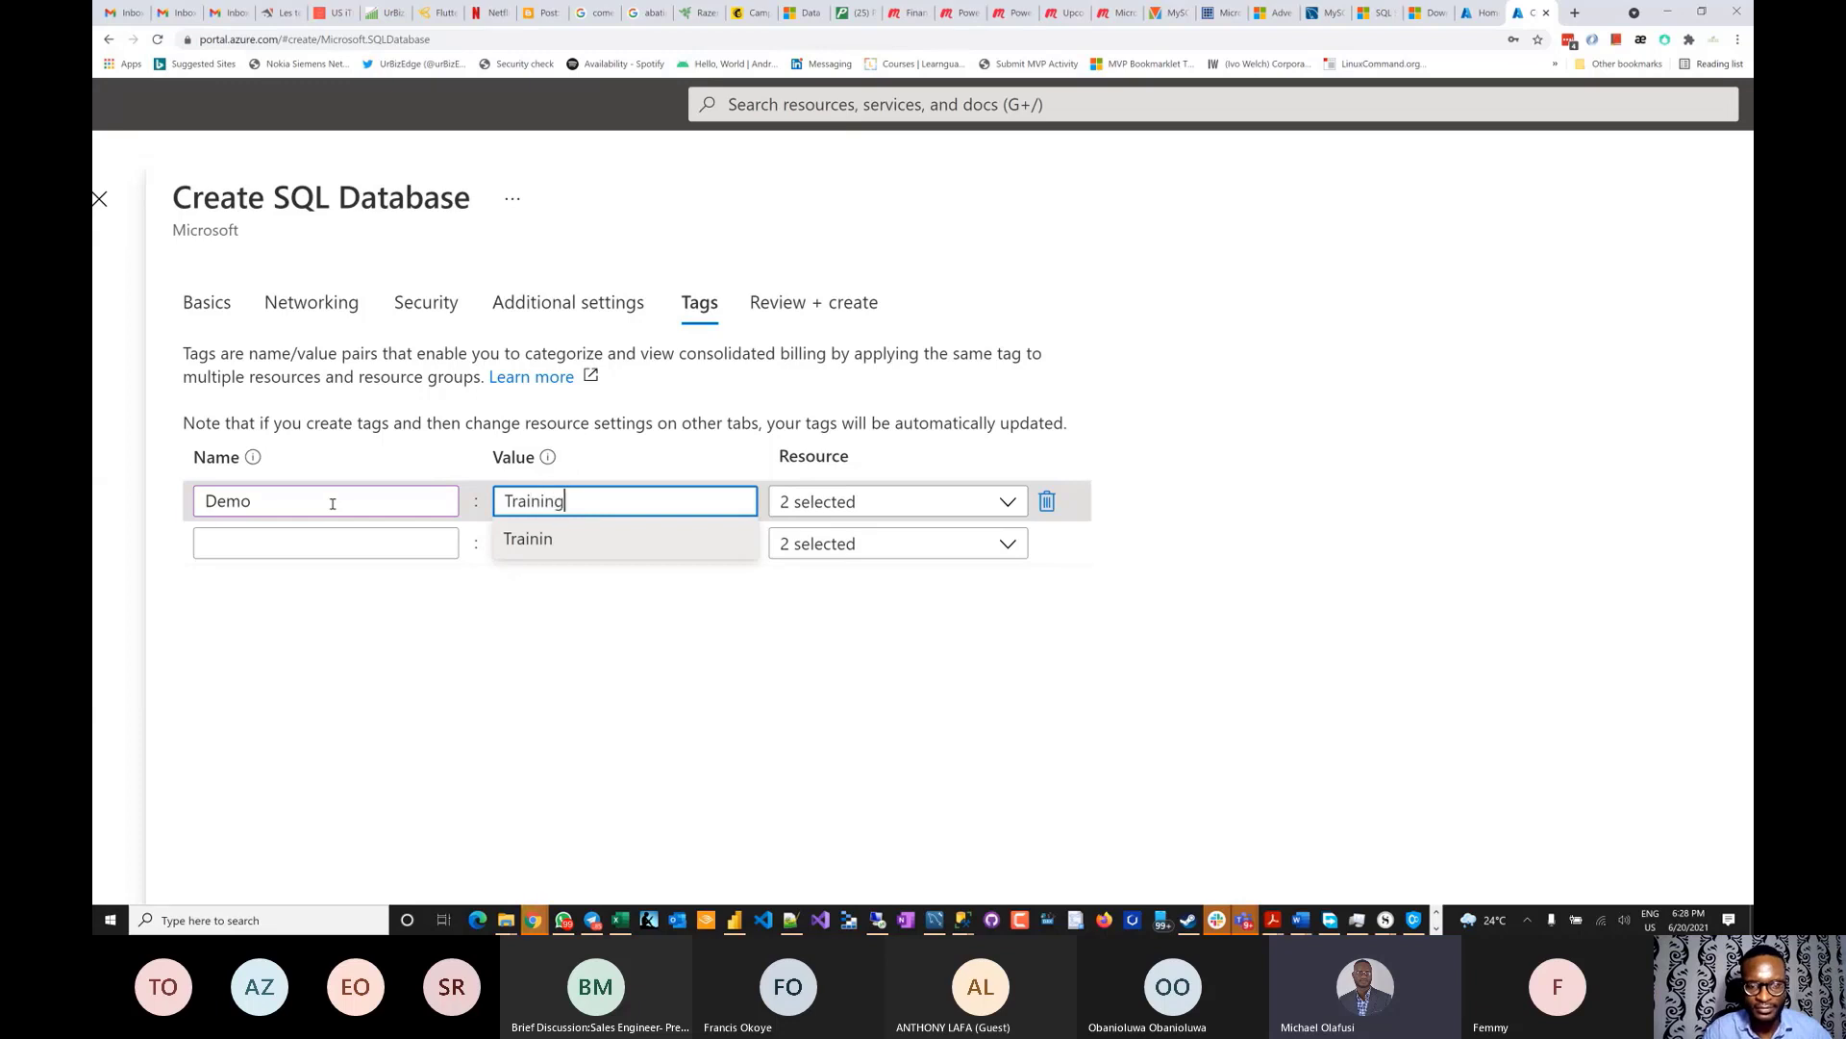
left_click(487, 659)
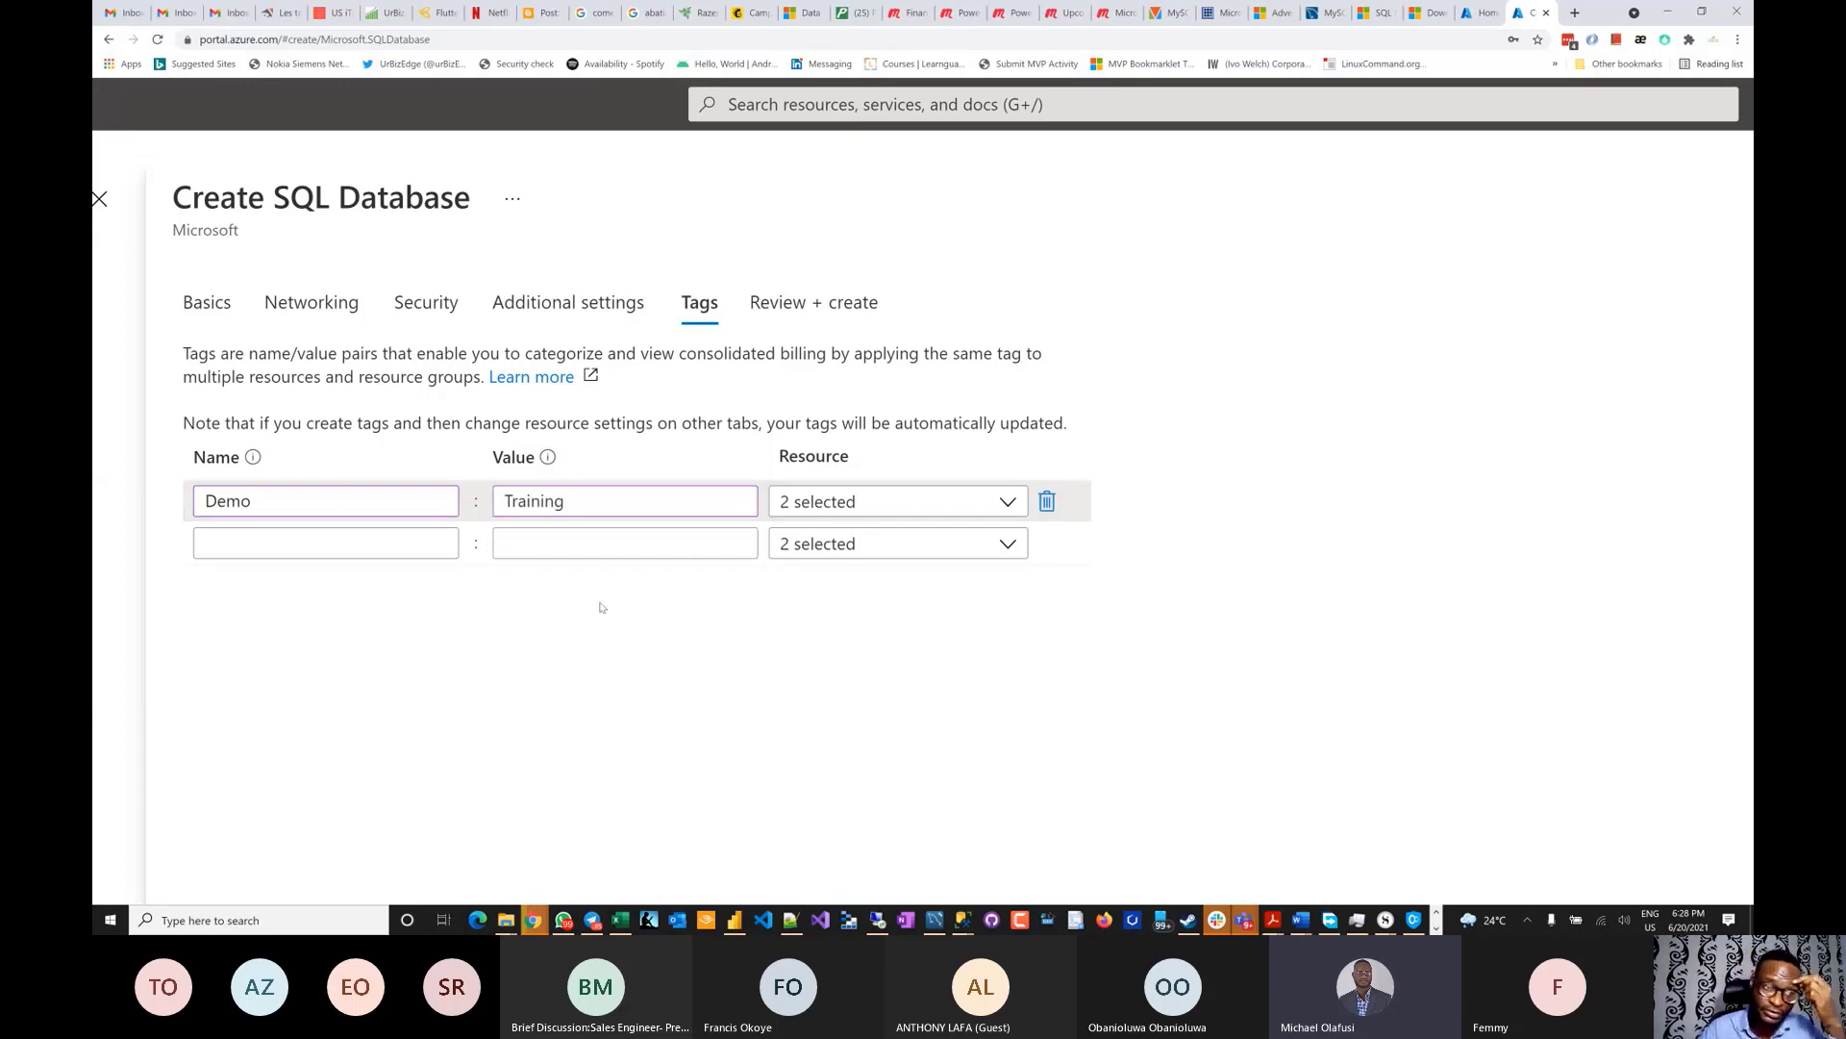
scroll(601, 607, "down", 2)
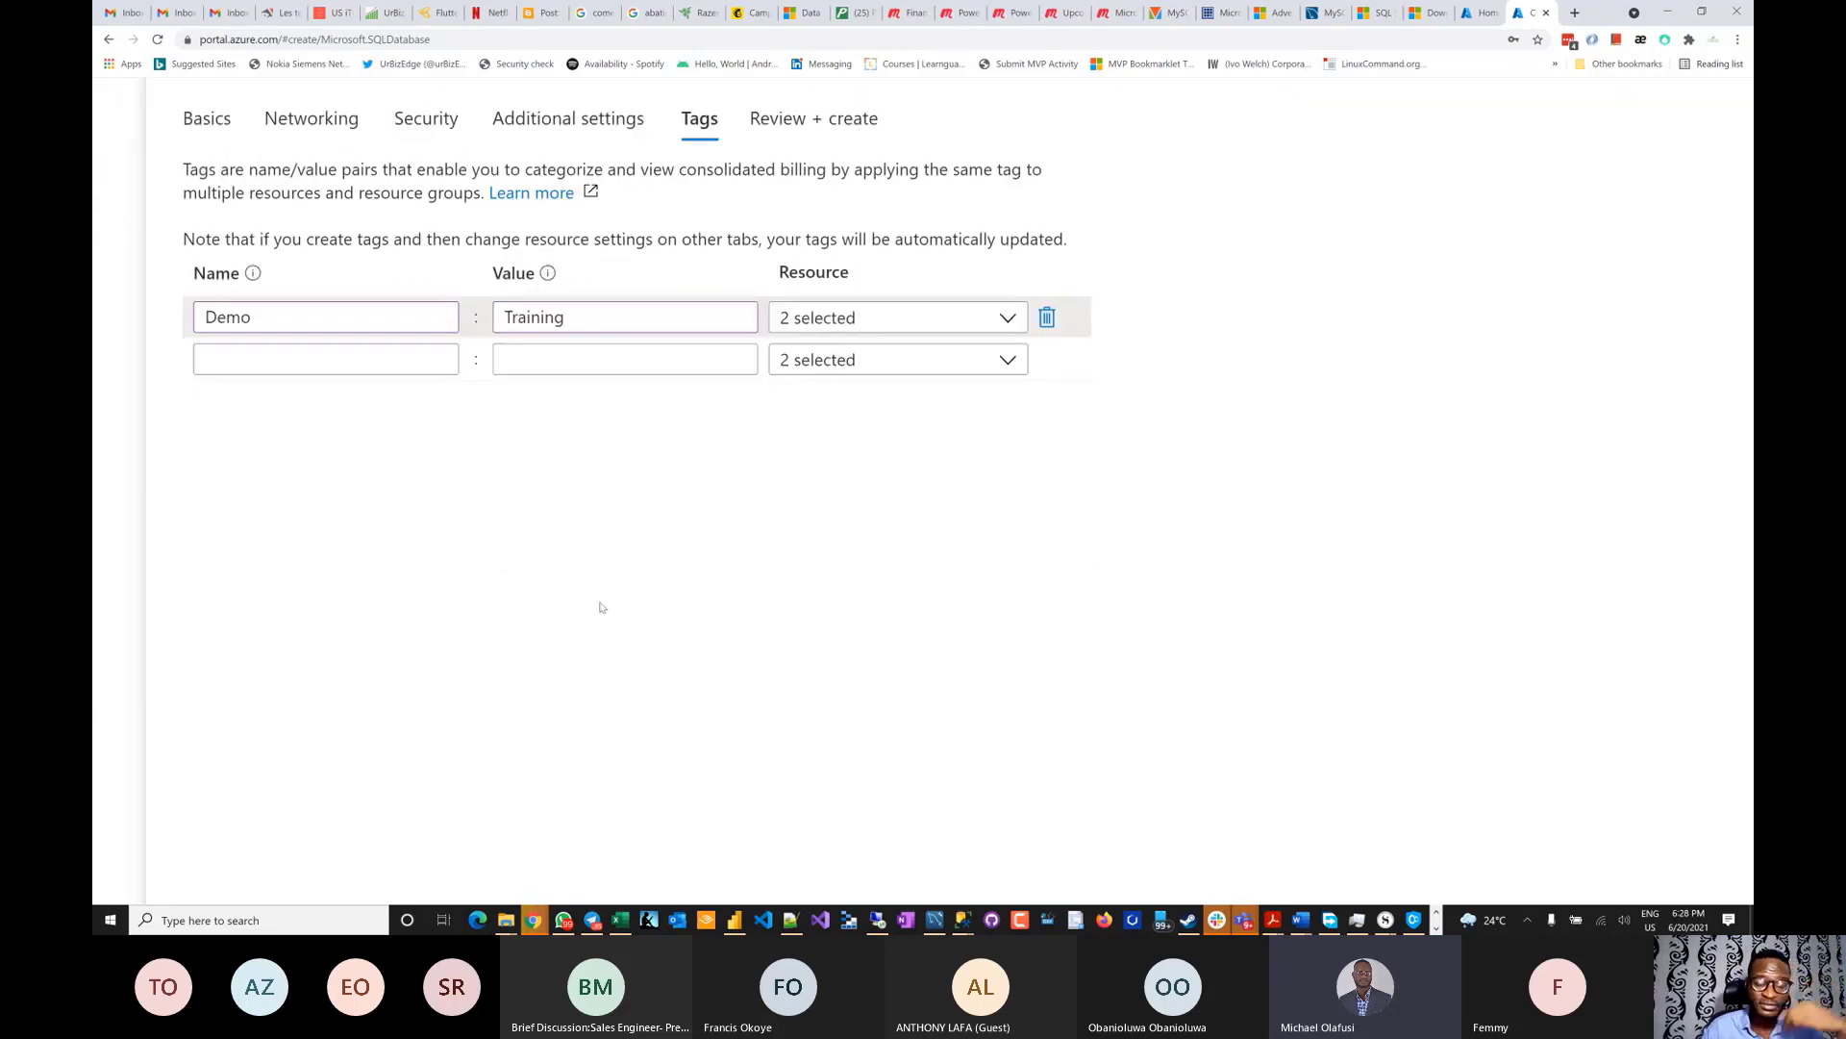
scroll(601, 607, "down", 5)
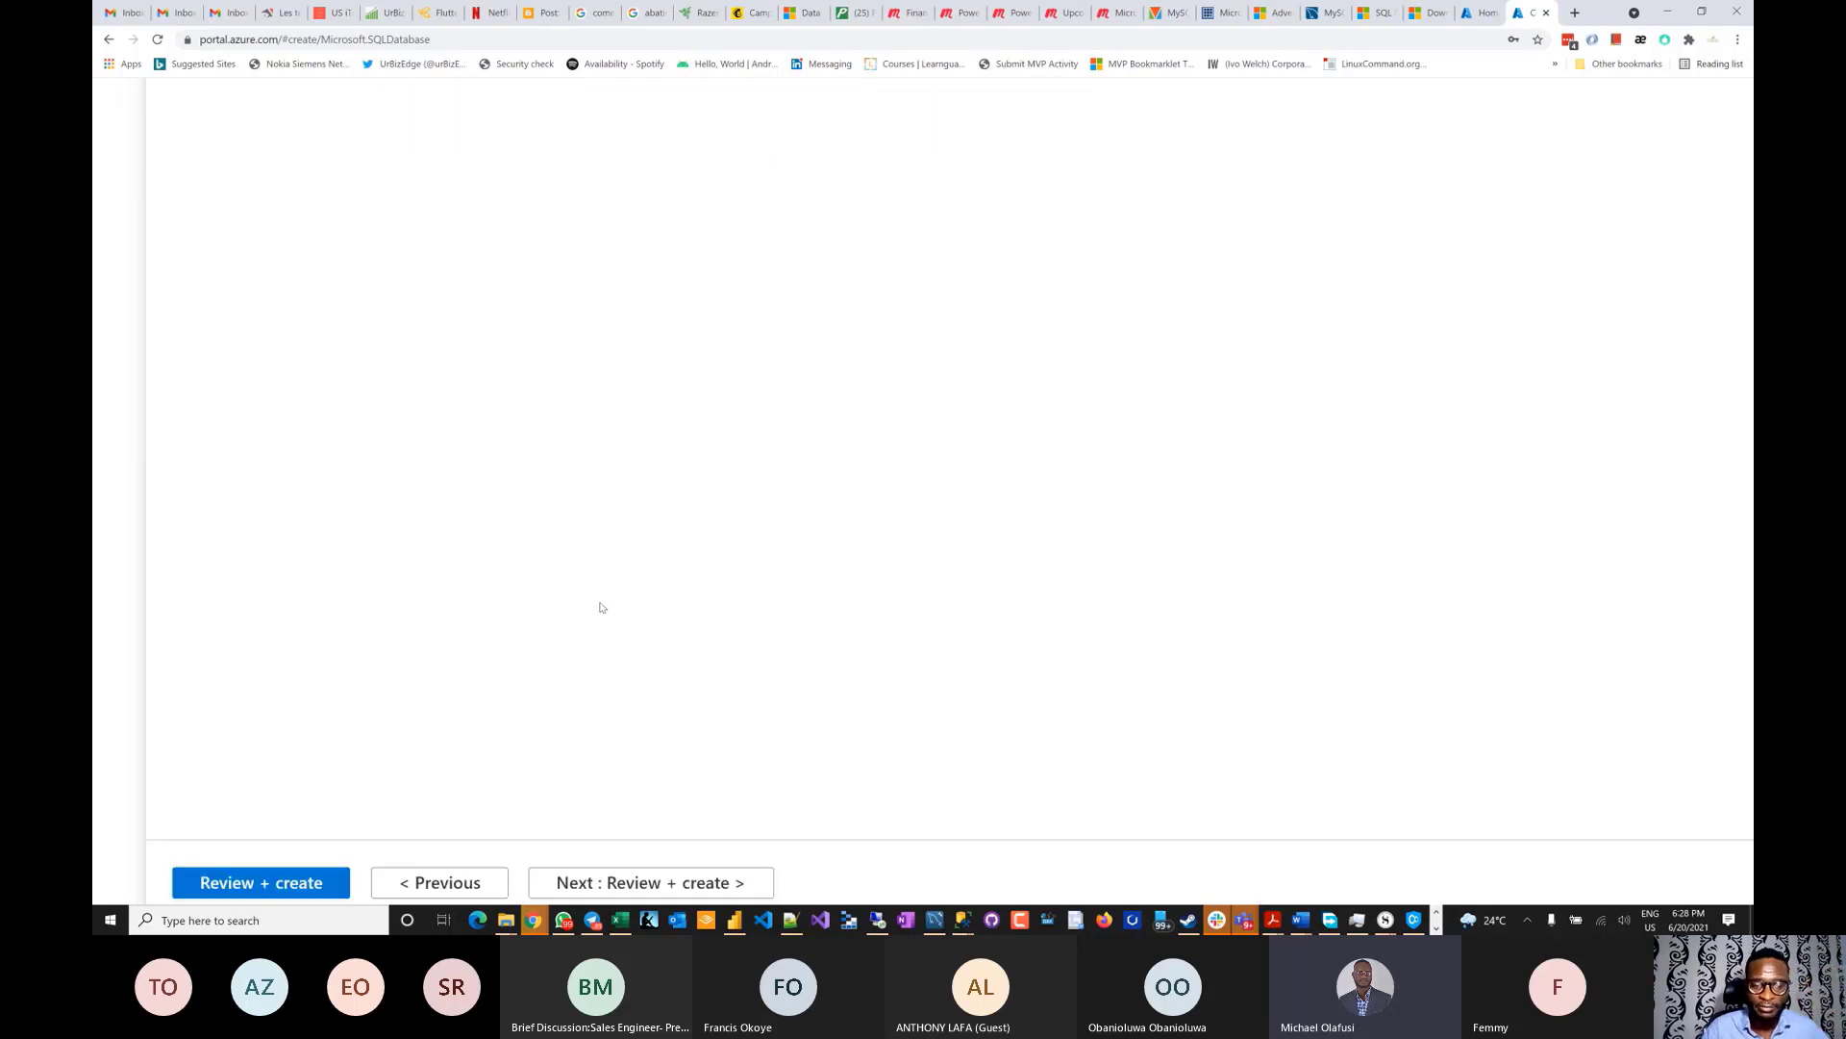
scroll(602, 607, "up", 5)
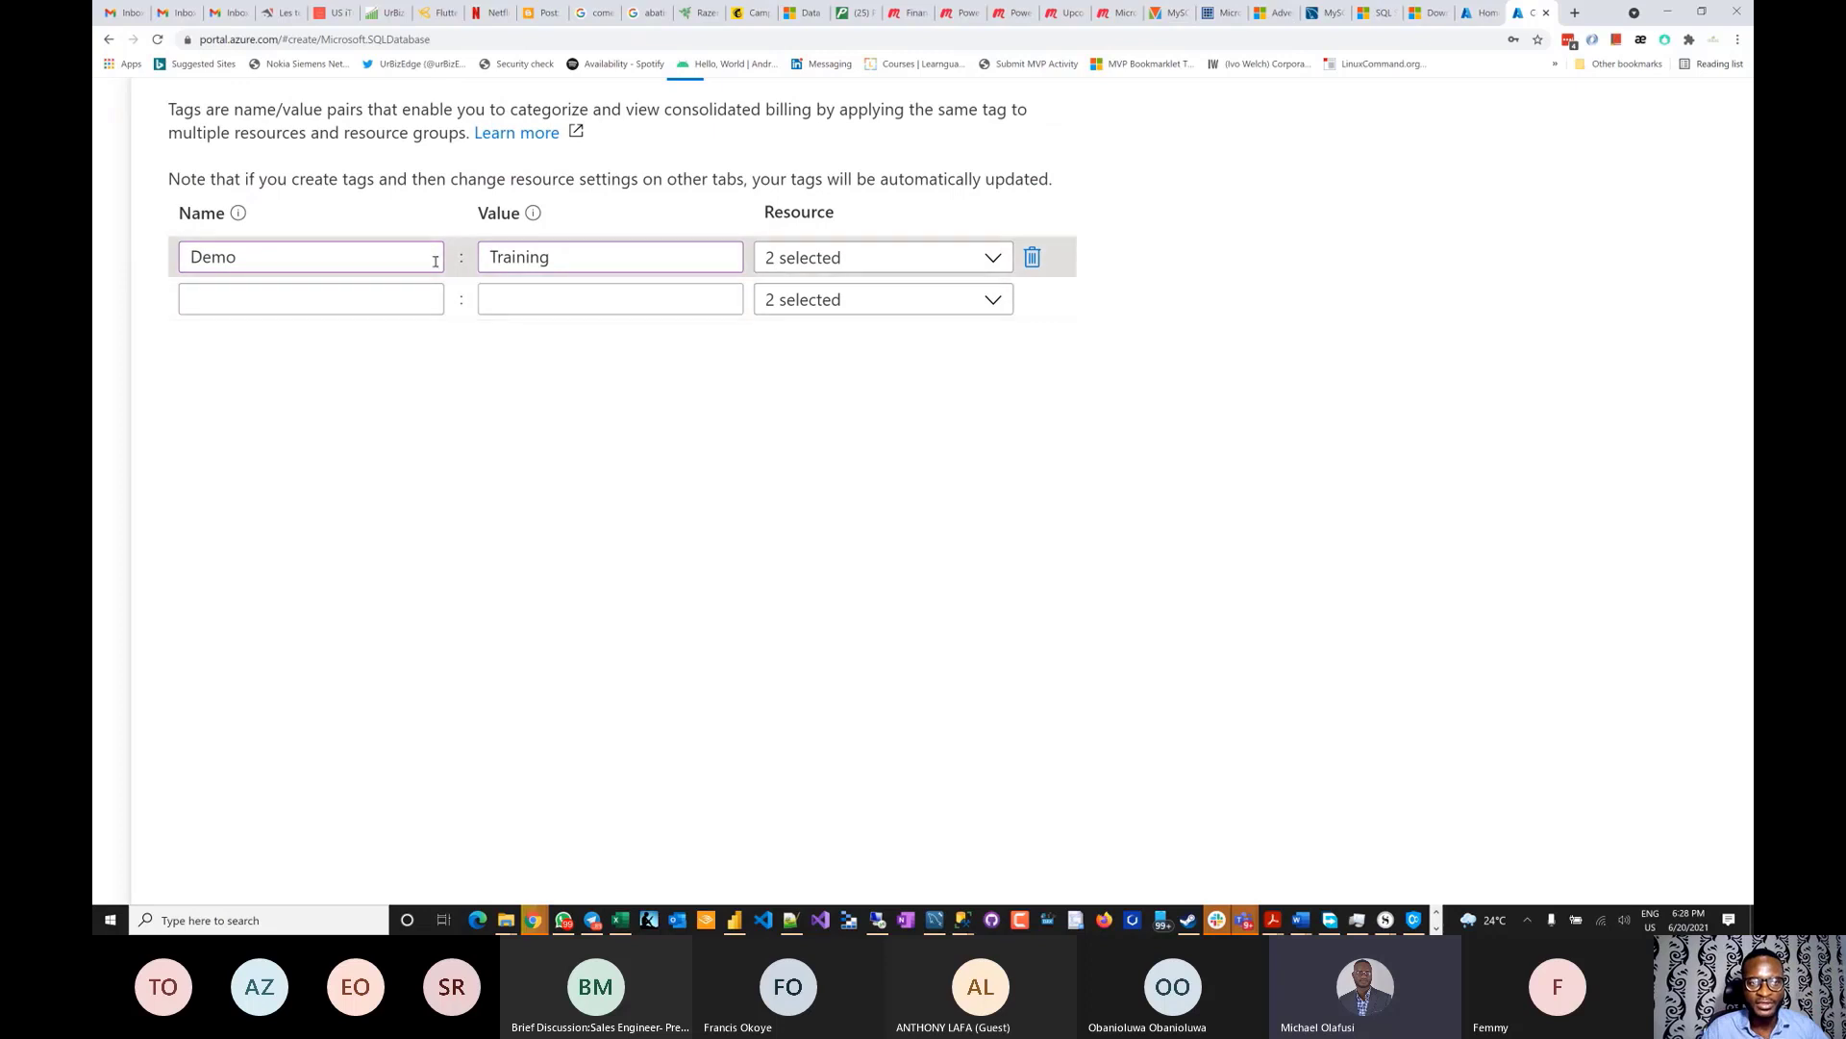
scroll(566, 529, "up", 2)
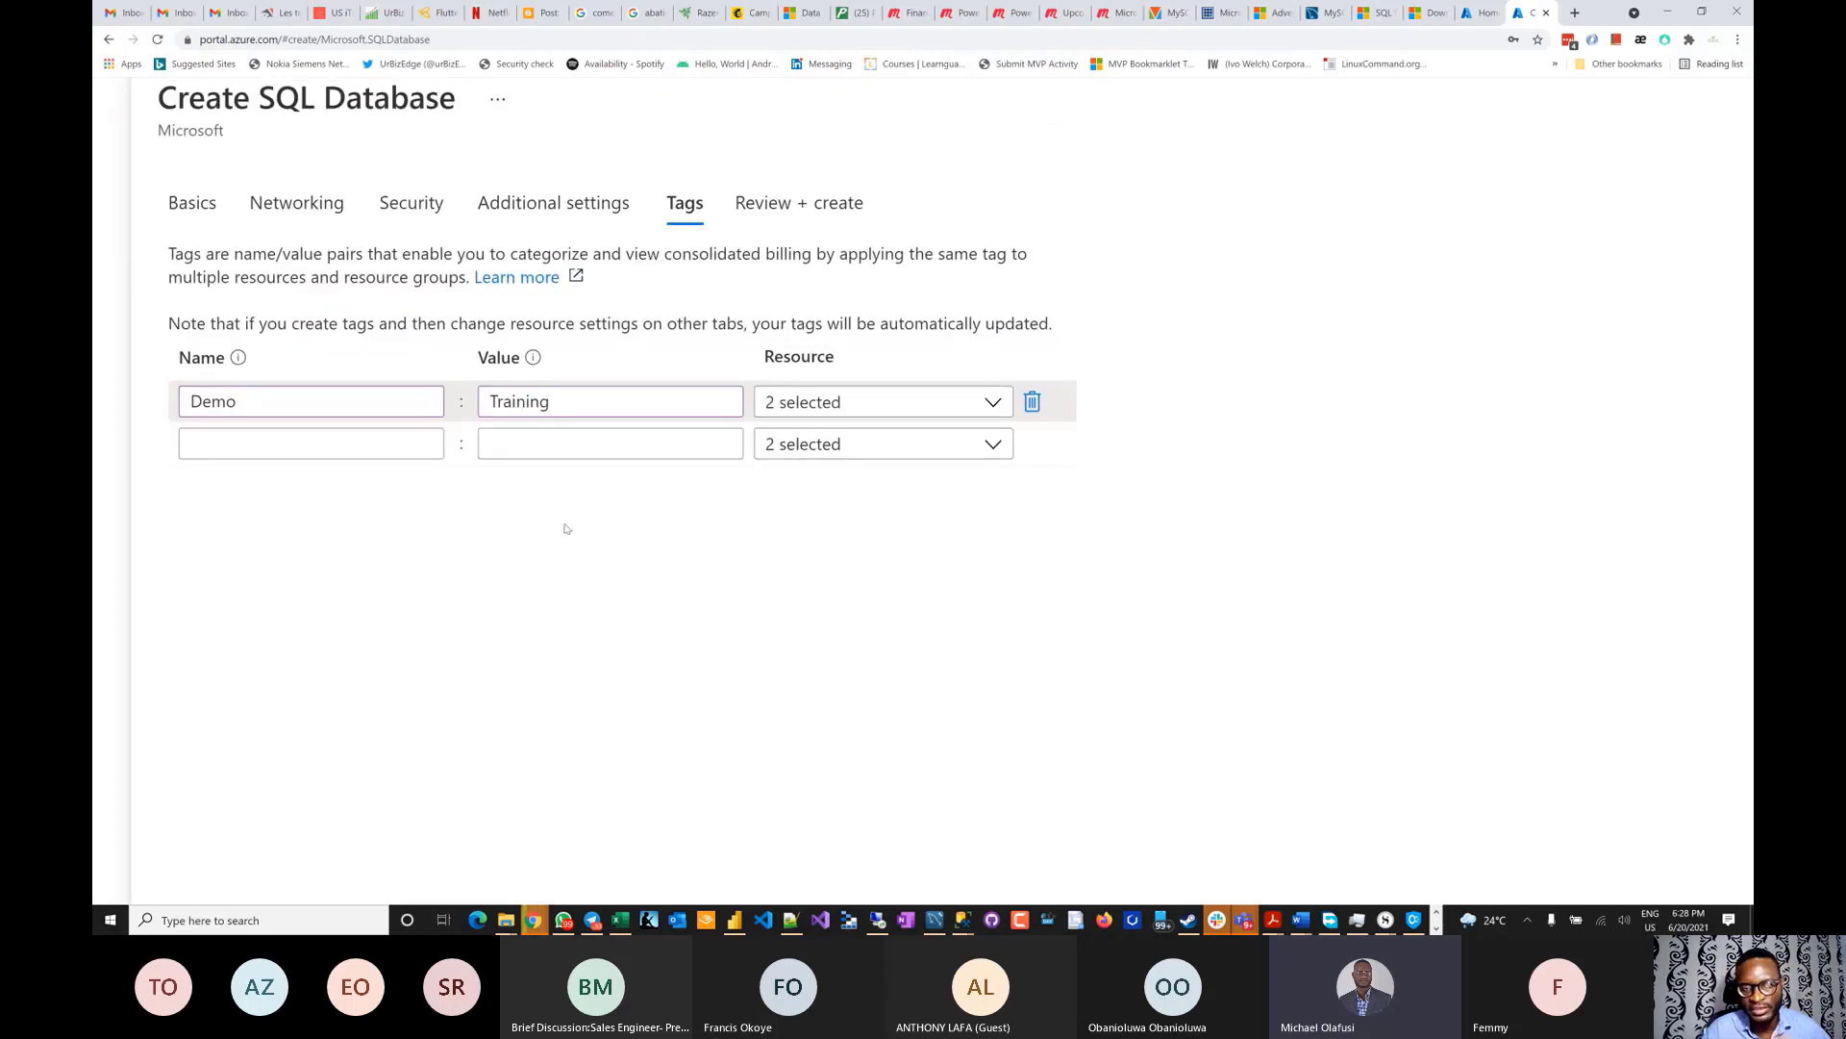
scroll(565, 528, "down", 5)
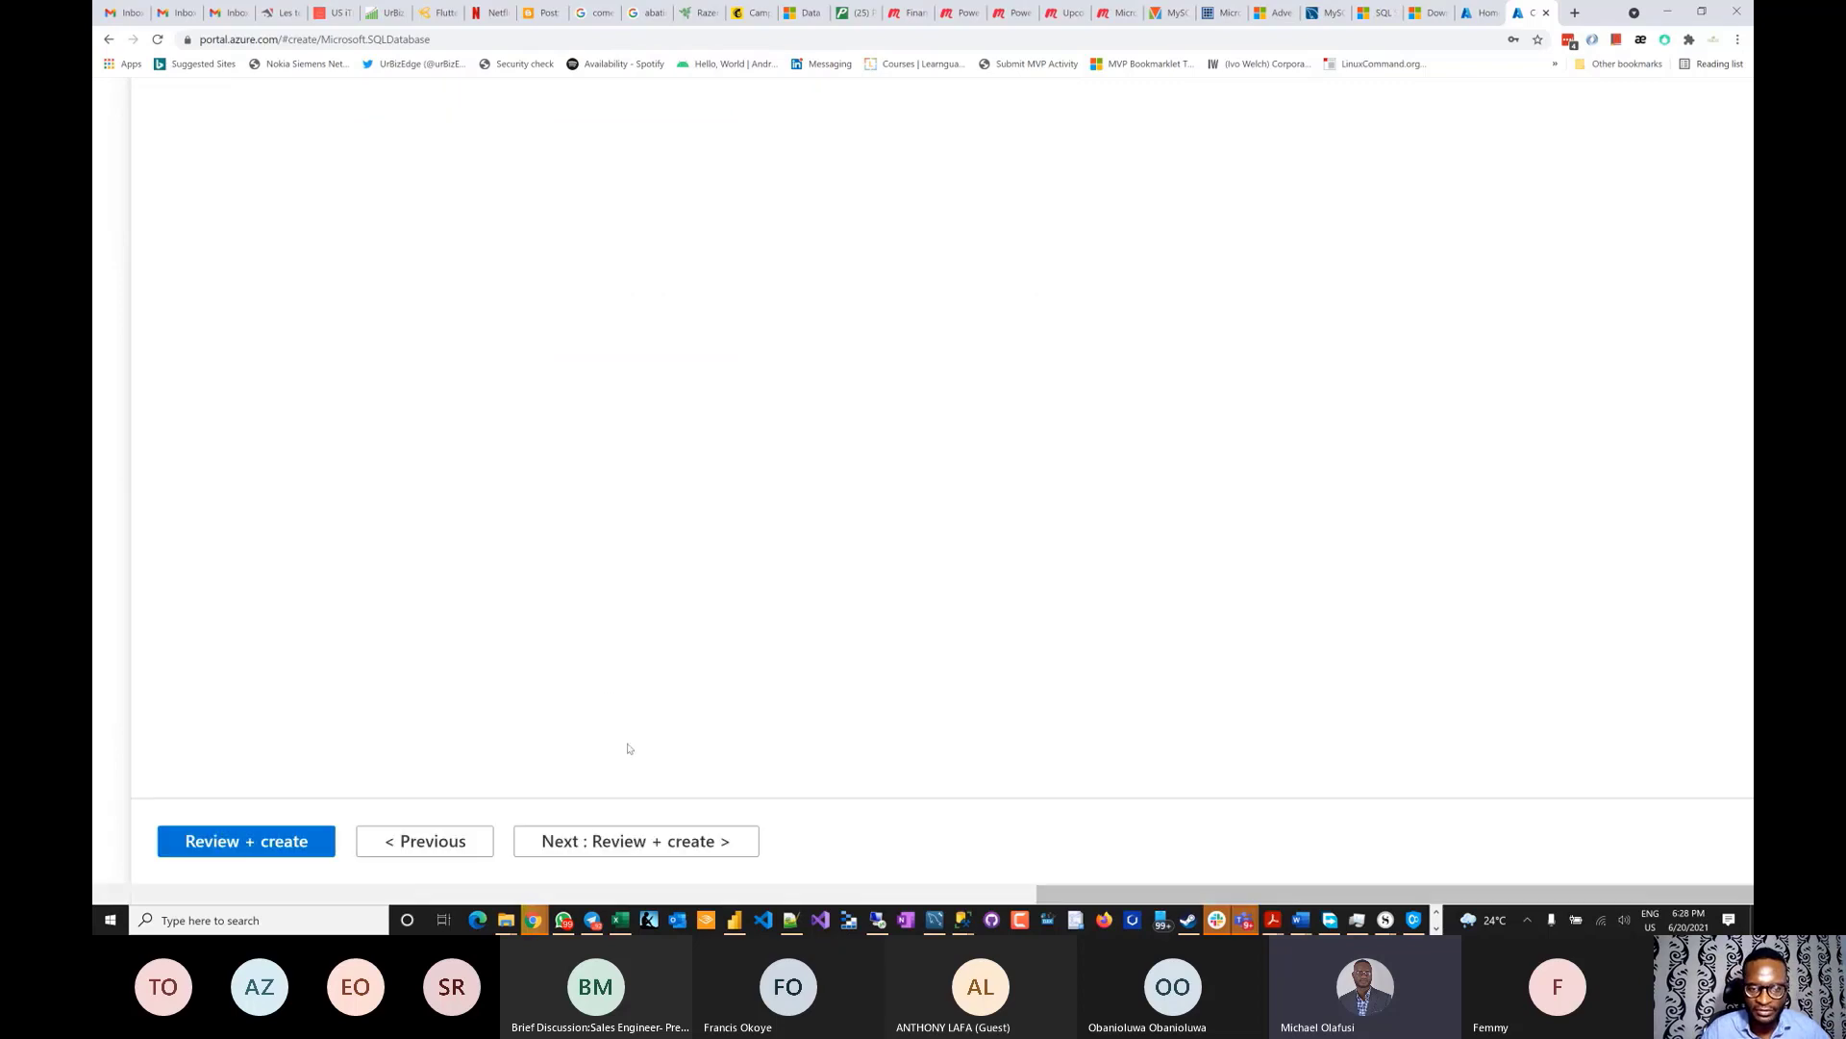
- Advance to Review + create and look over the cost estimate and the Validation failed summary
left_click(664, 843)
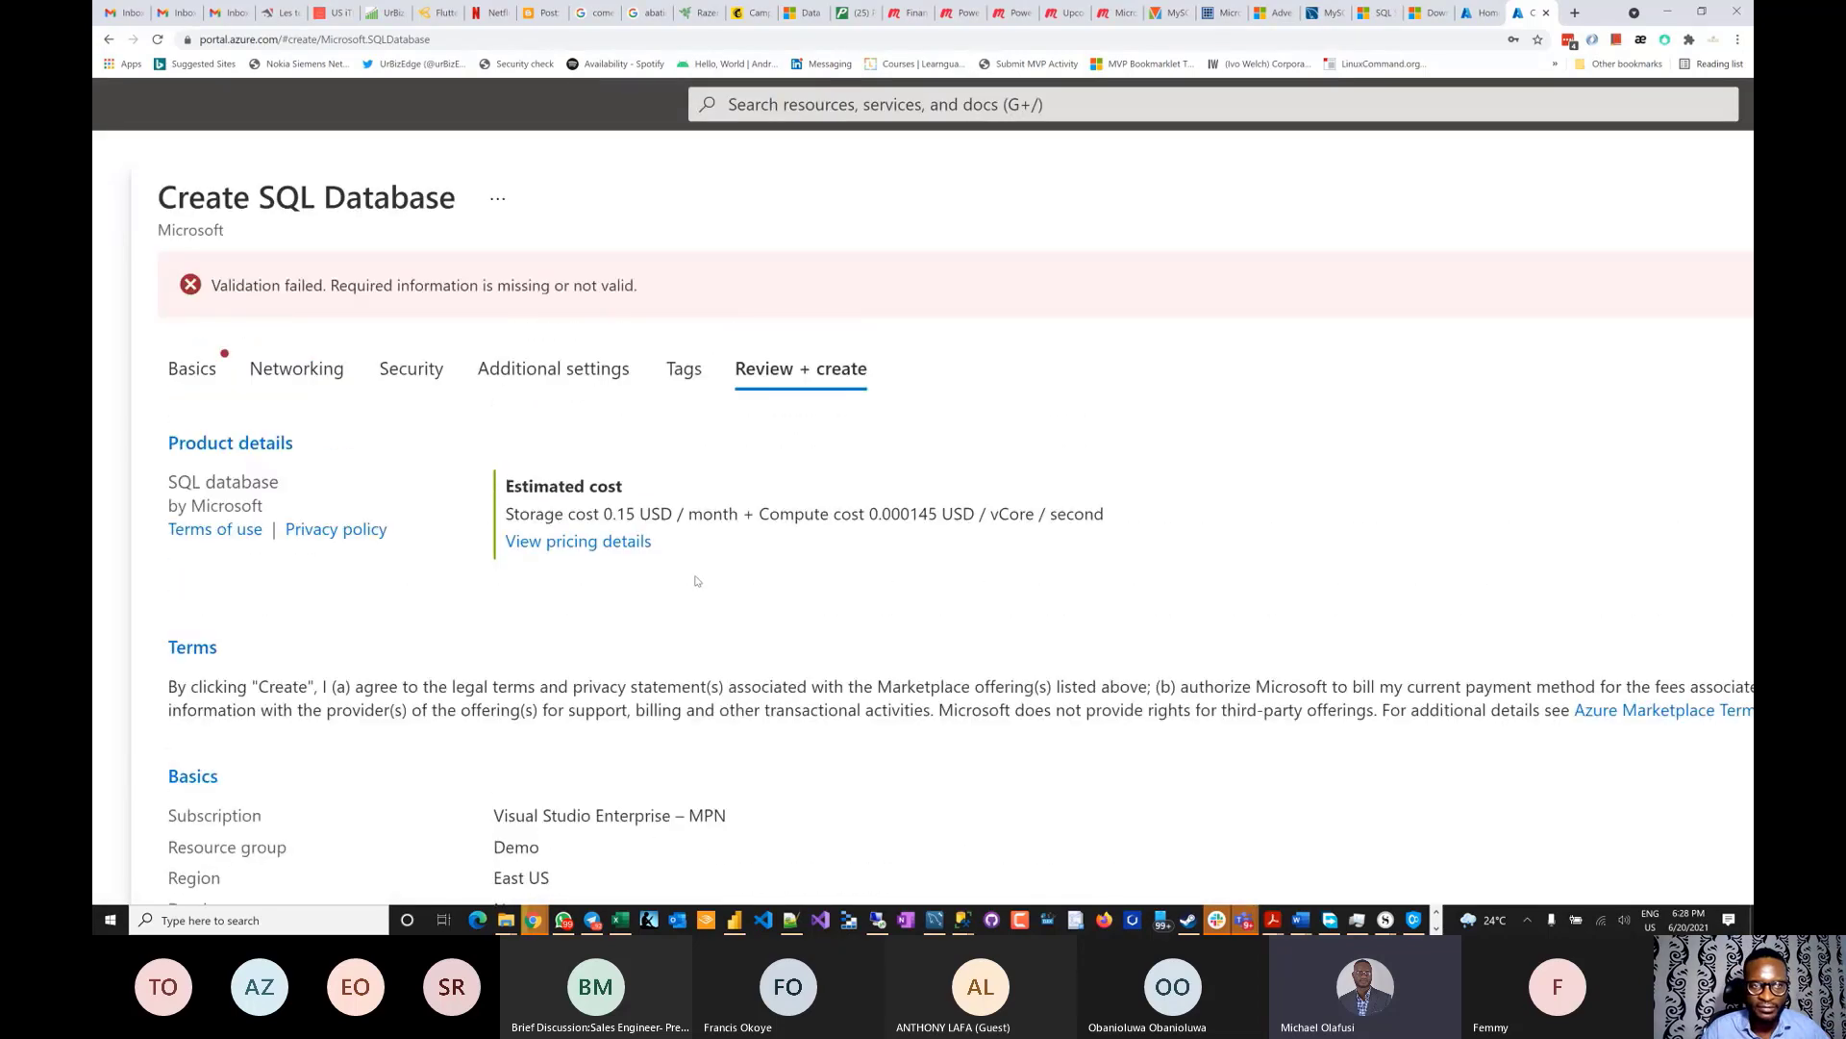
scroll(697, 581, "down", 3)
scroll(697, 577, "up", 2)
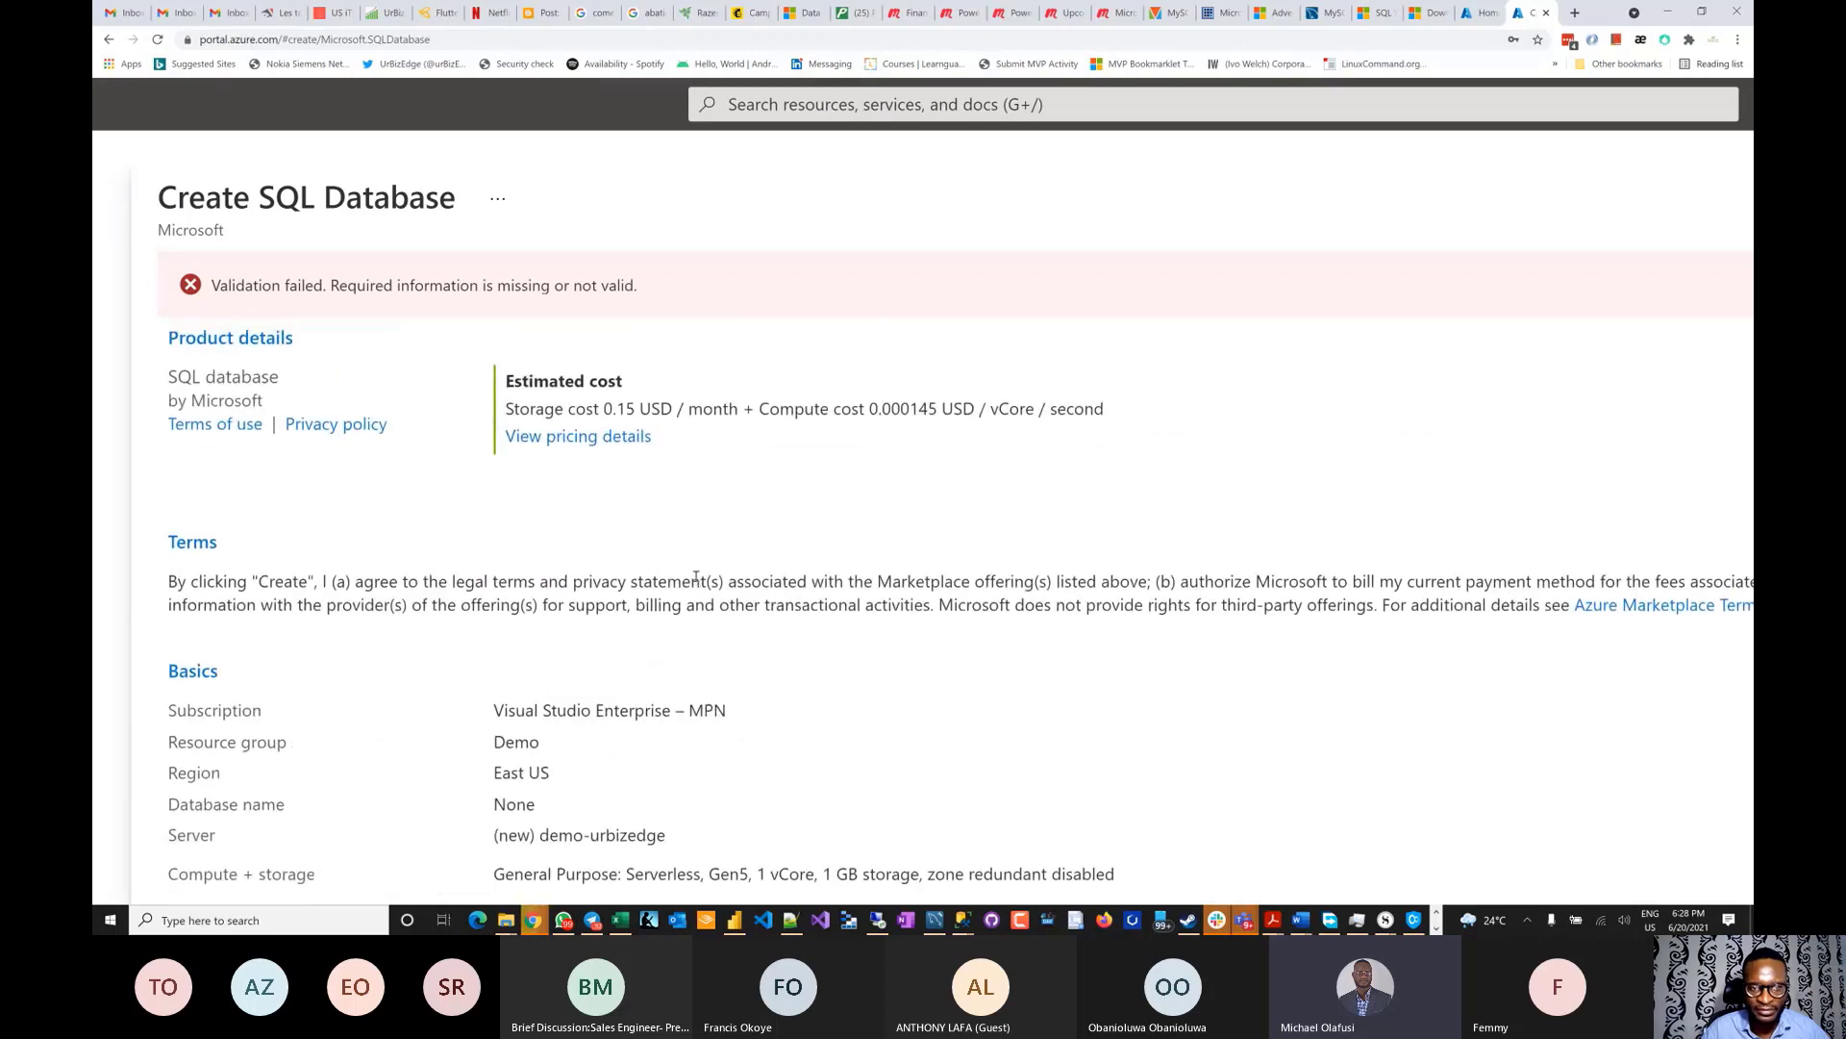
scroll(697, 577, "up", 1)
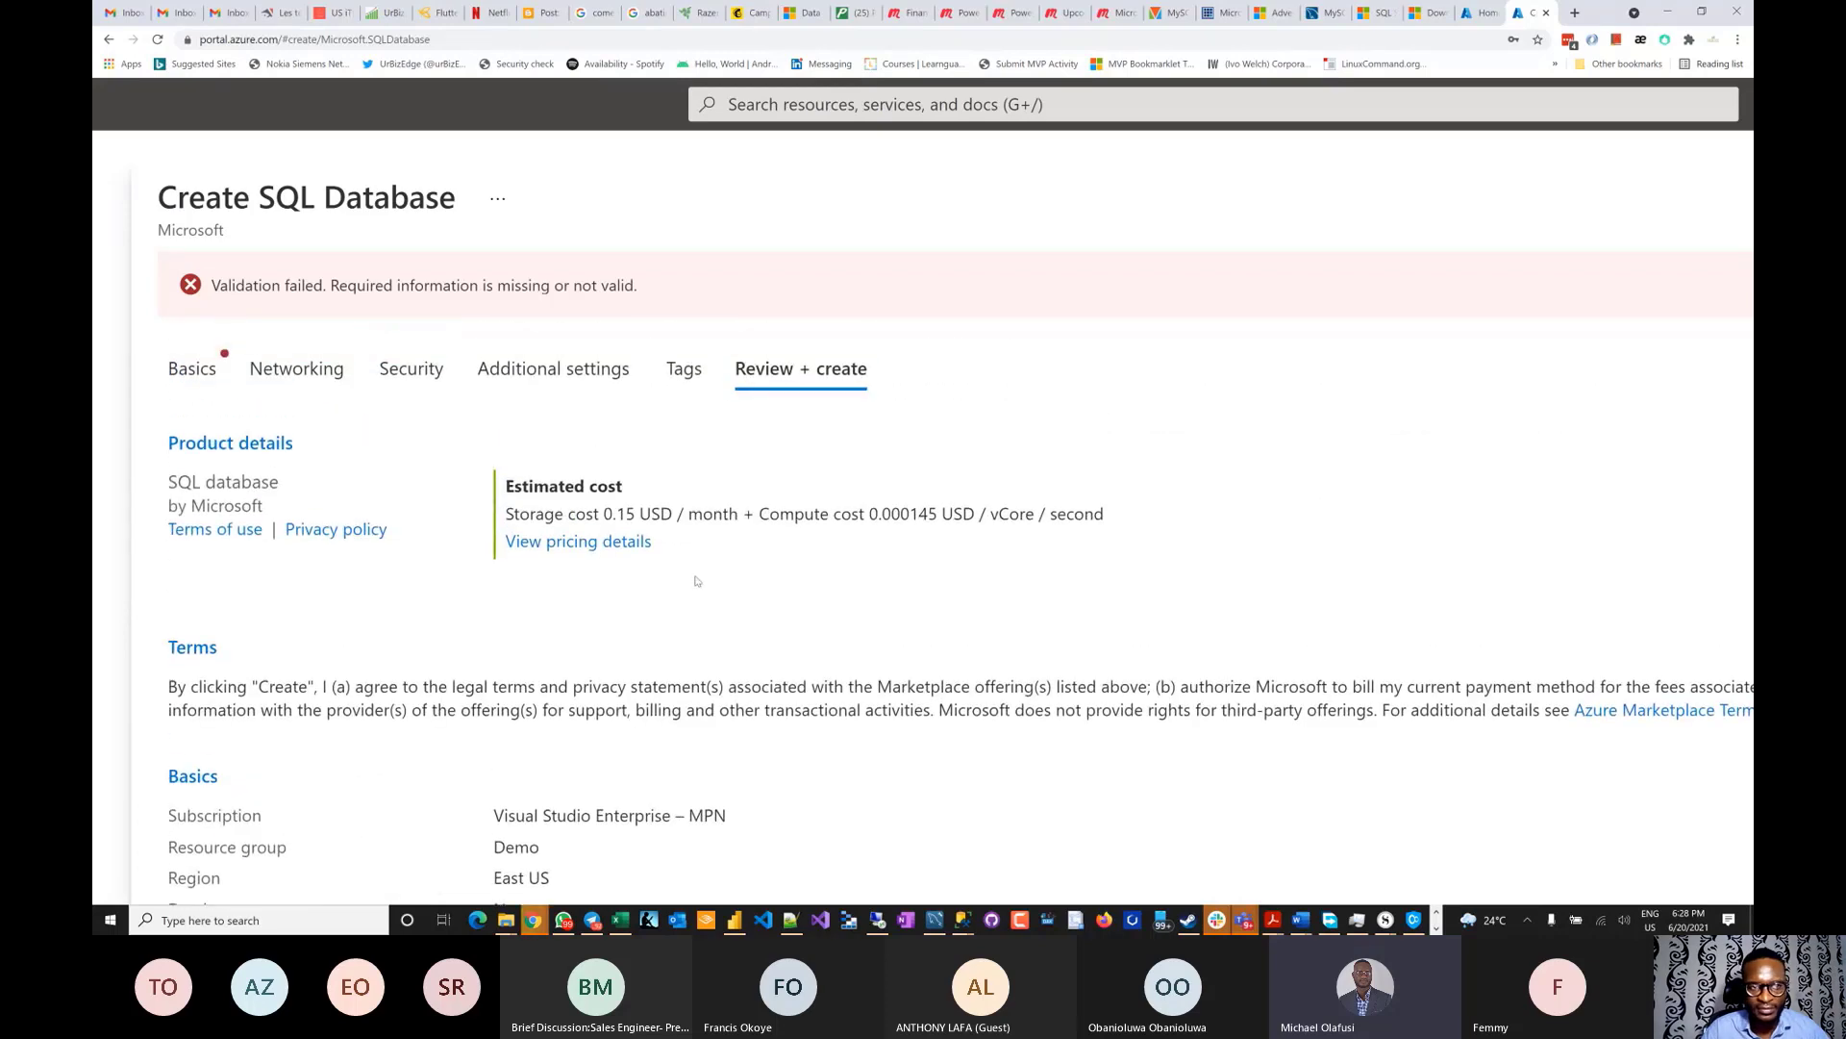
scroll(697, 581, "down", 3)
scroll(697, 580, "up", 3)
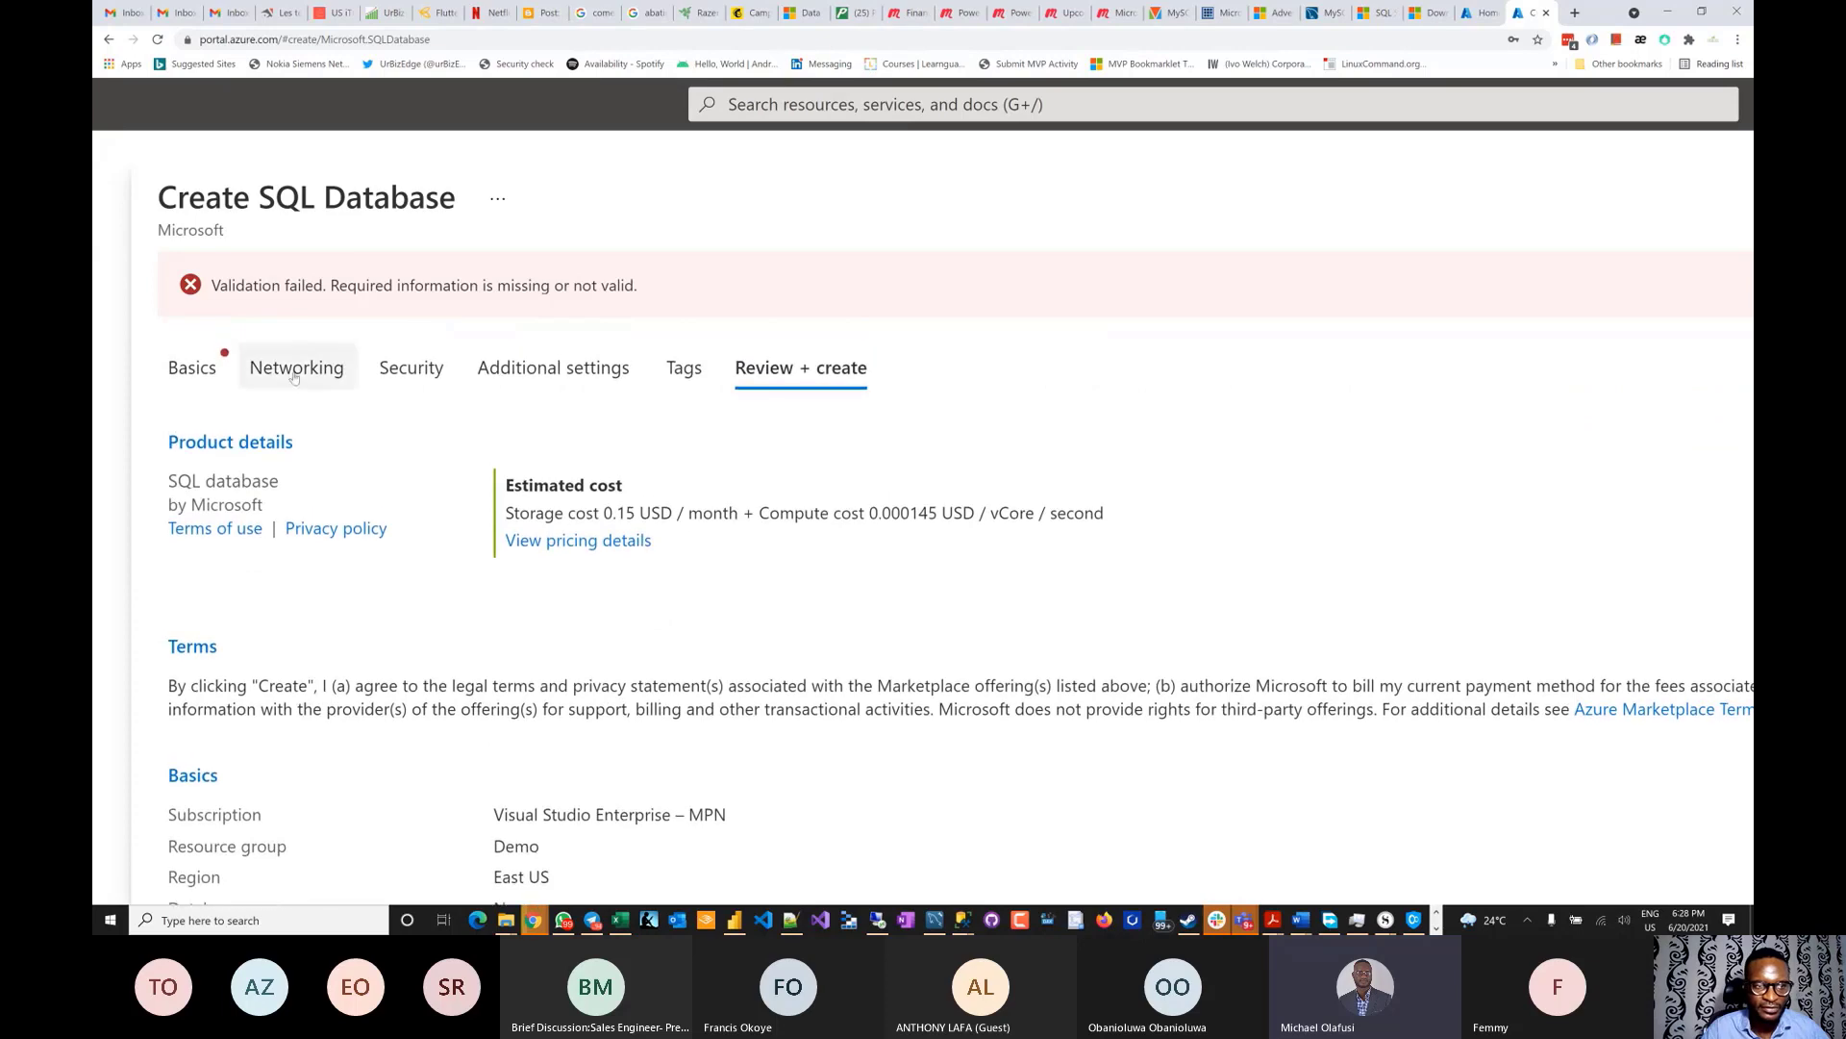
- Return to the Basics tab and enter 'training' as the database name
left_click(193, 368)
scroll(634, 502, "down", 4)
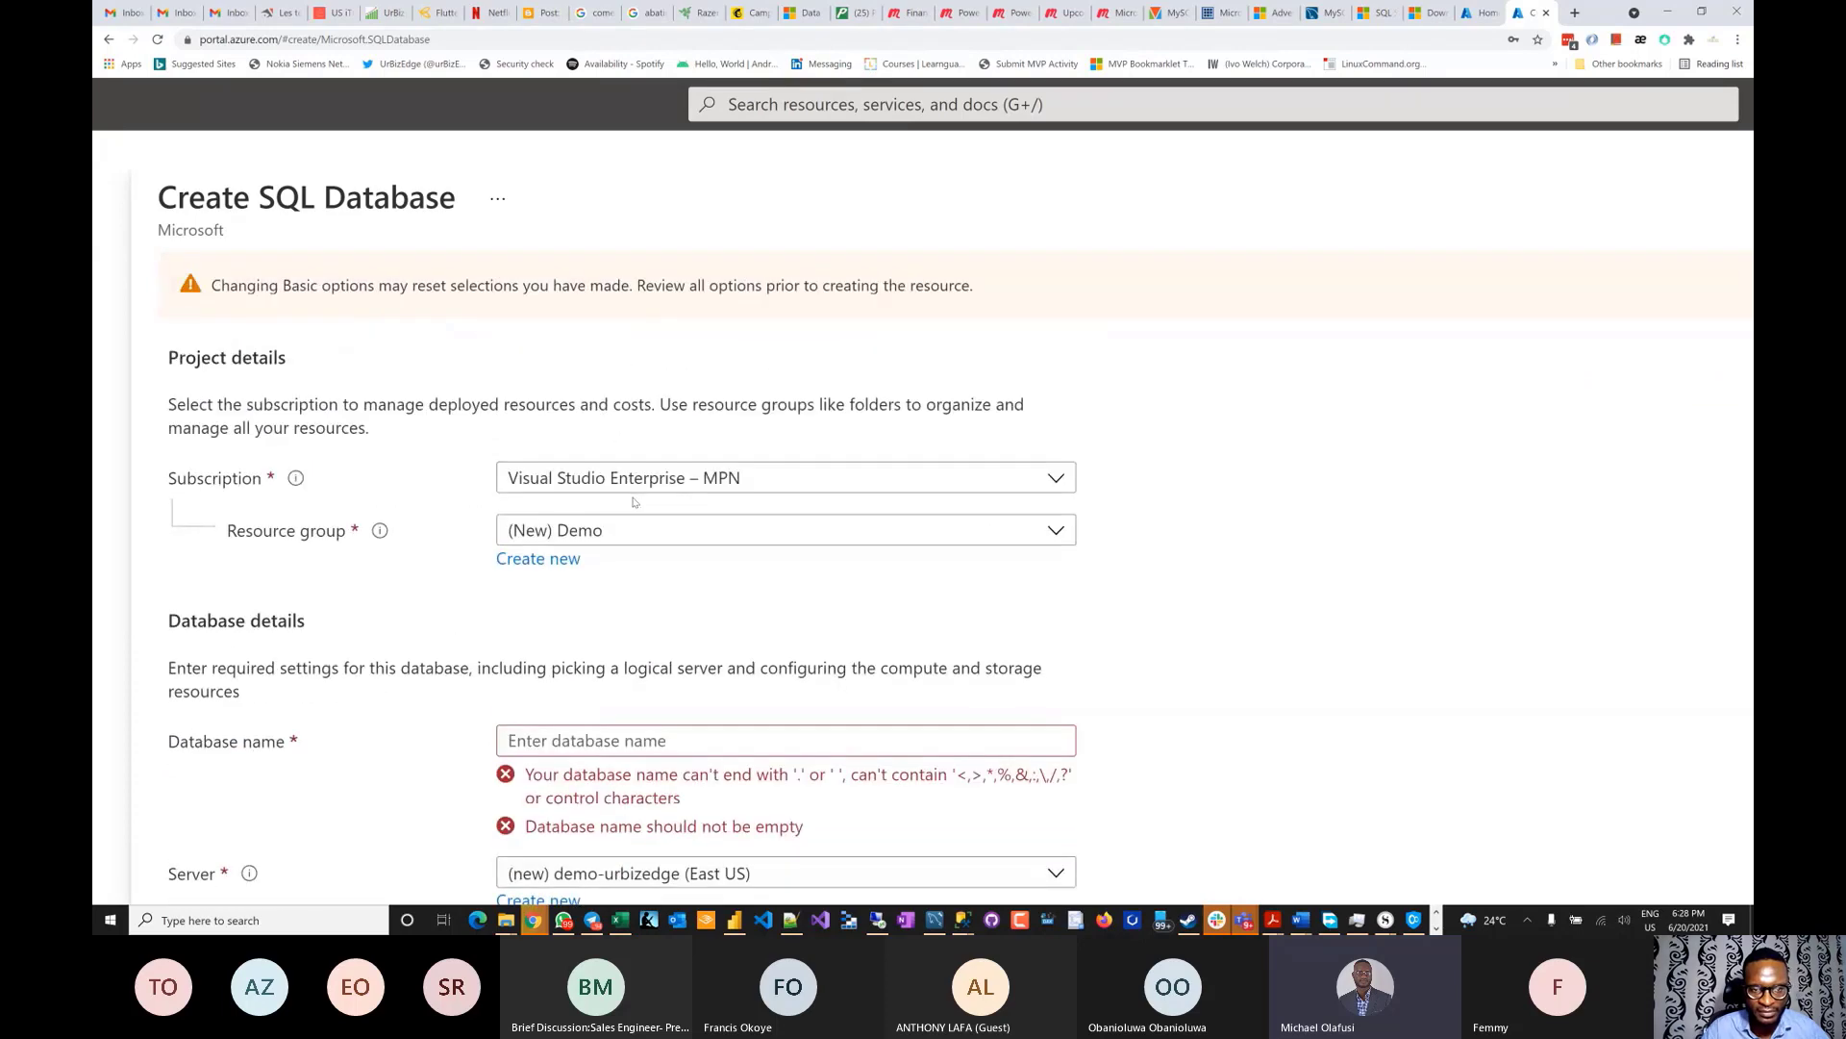
left_click(587, 542)
scroll(587, 533, "up", 1)
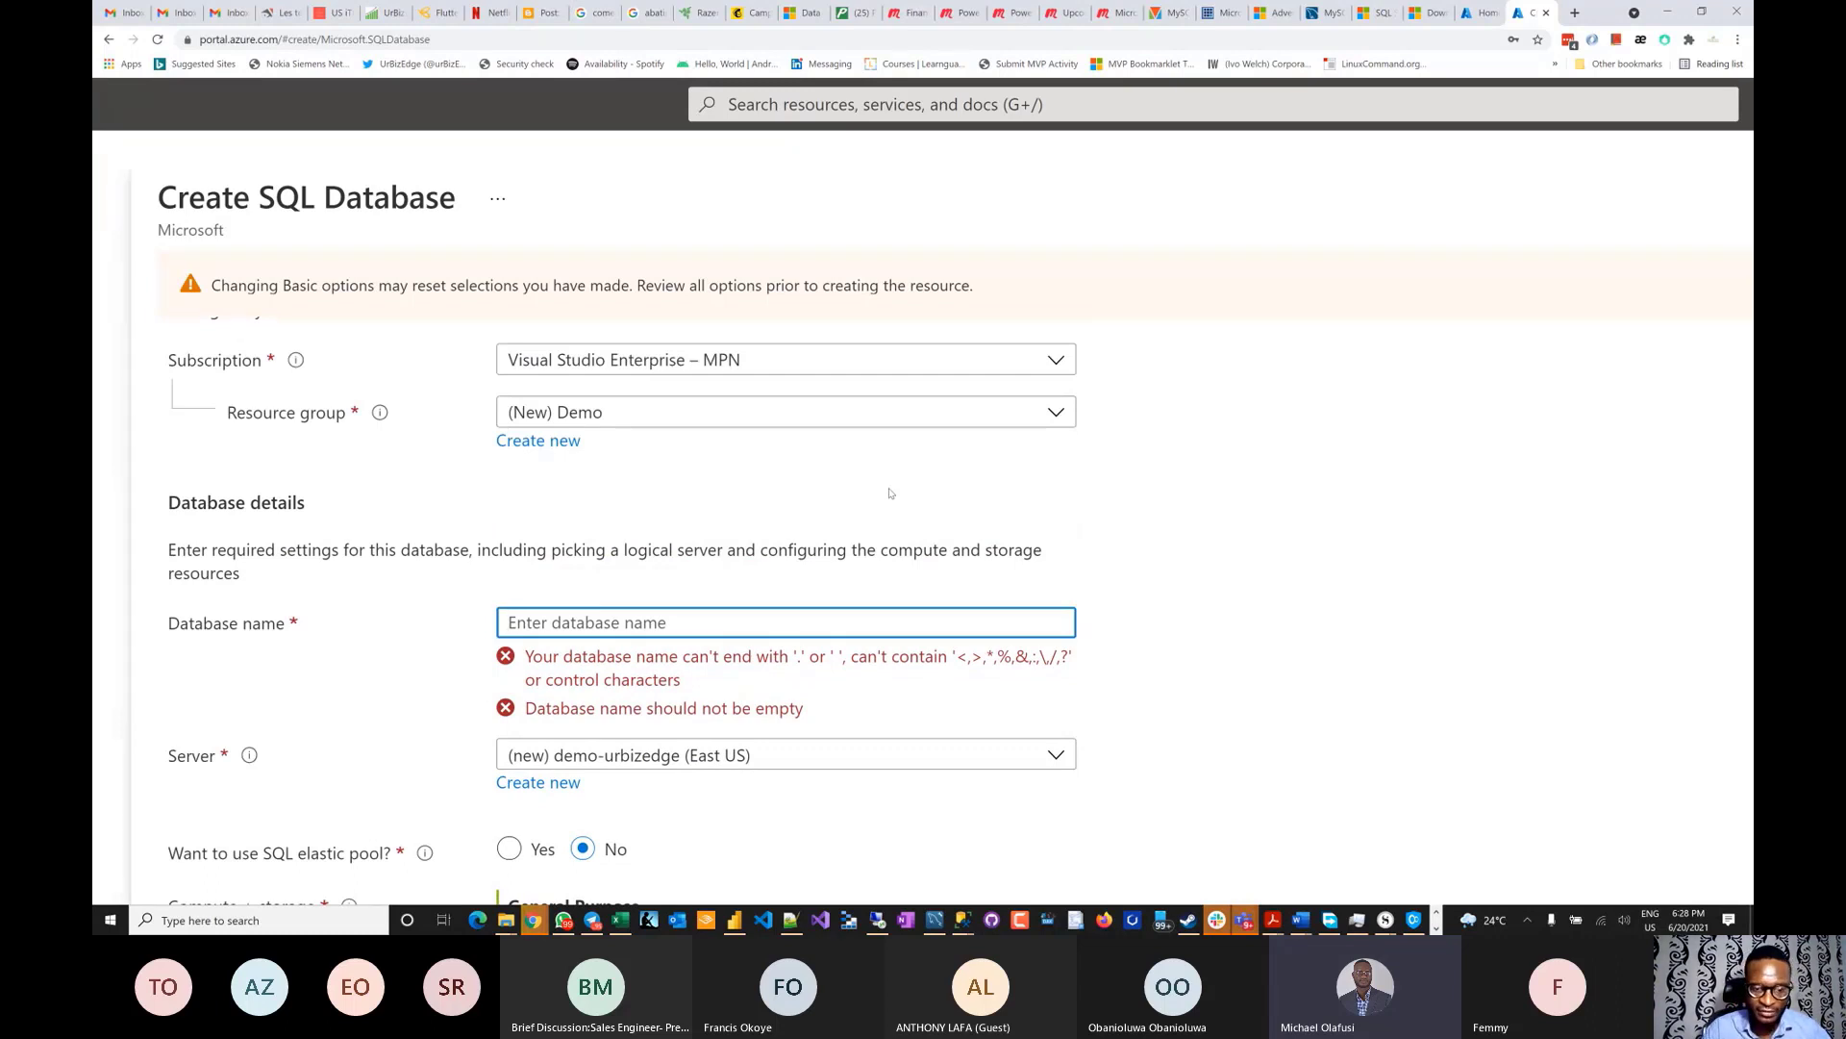
type("training")
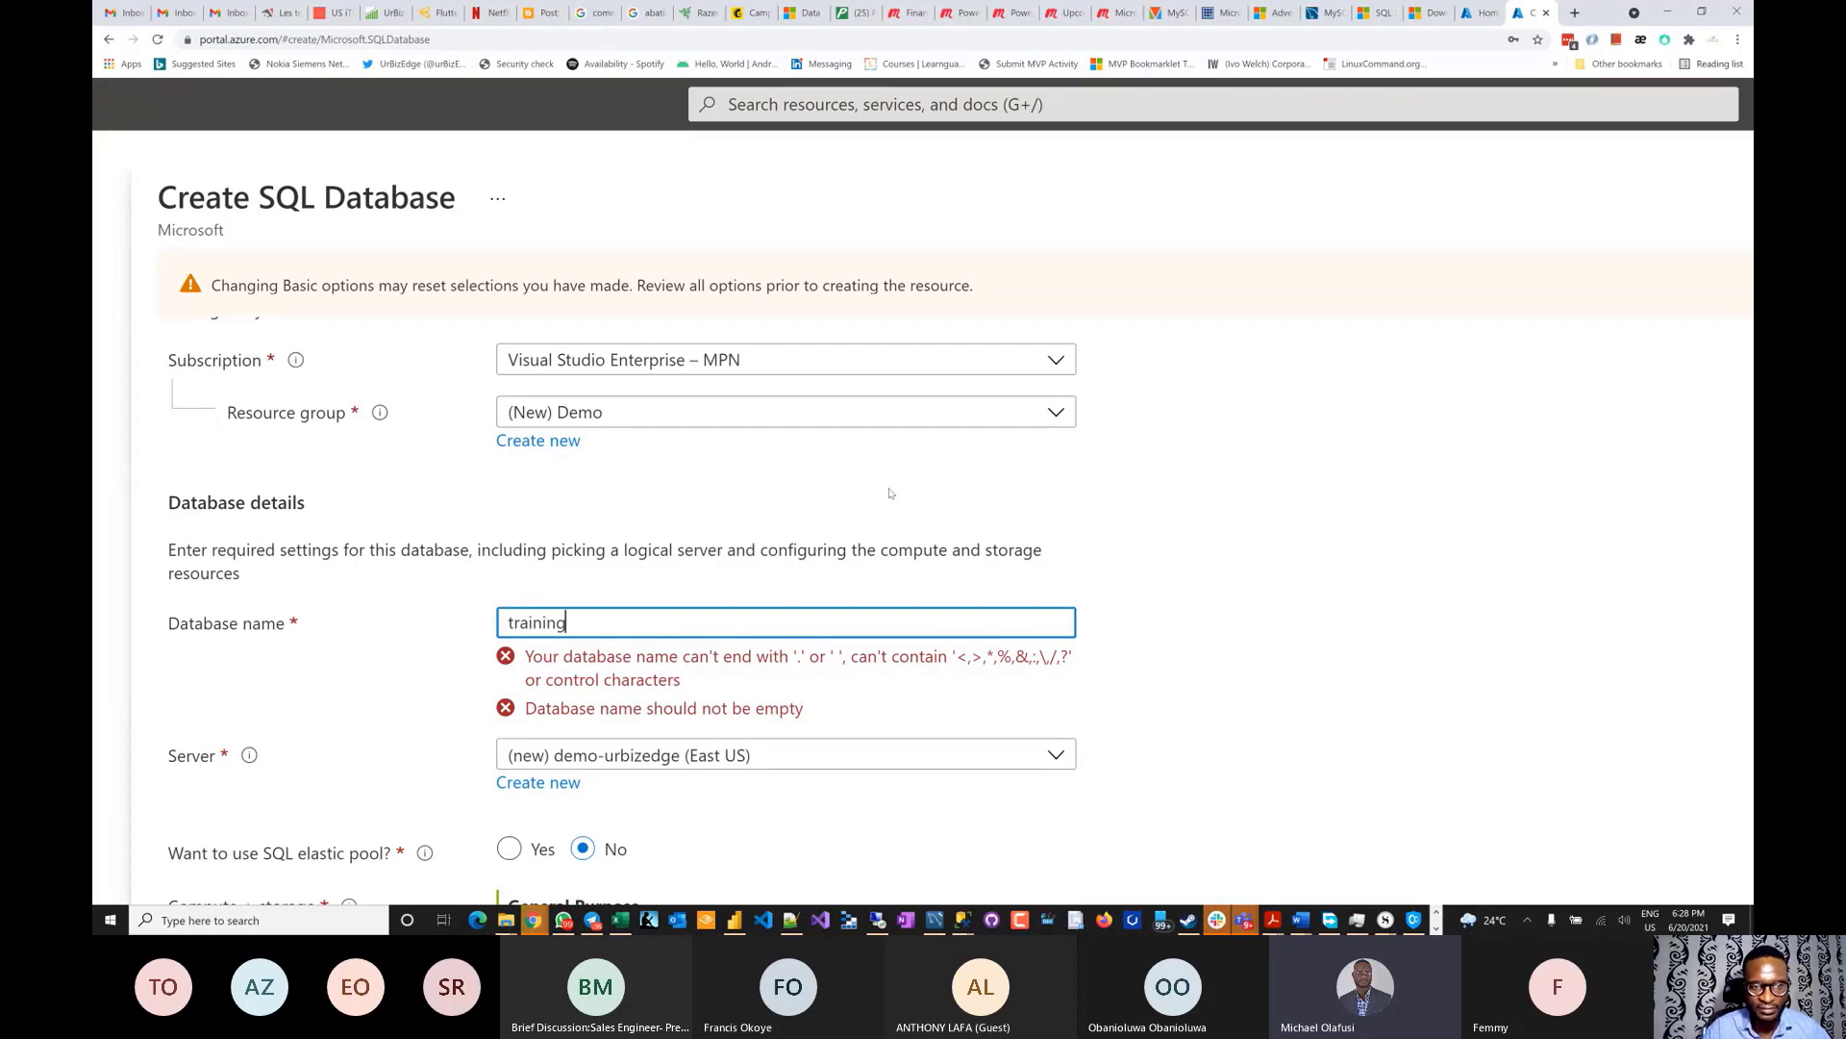
left_click(1252, 445)
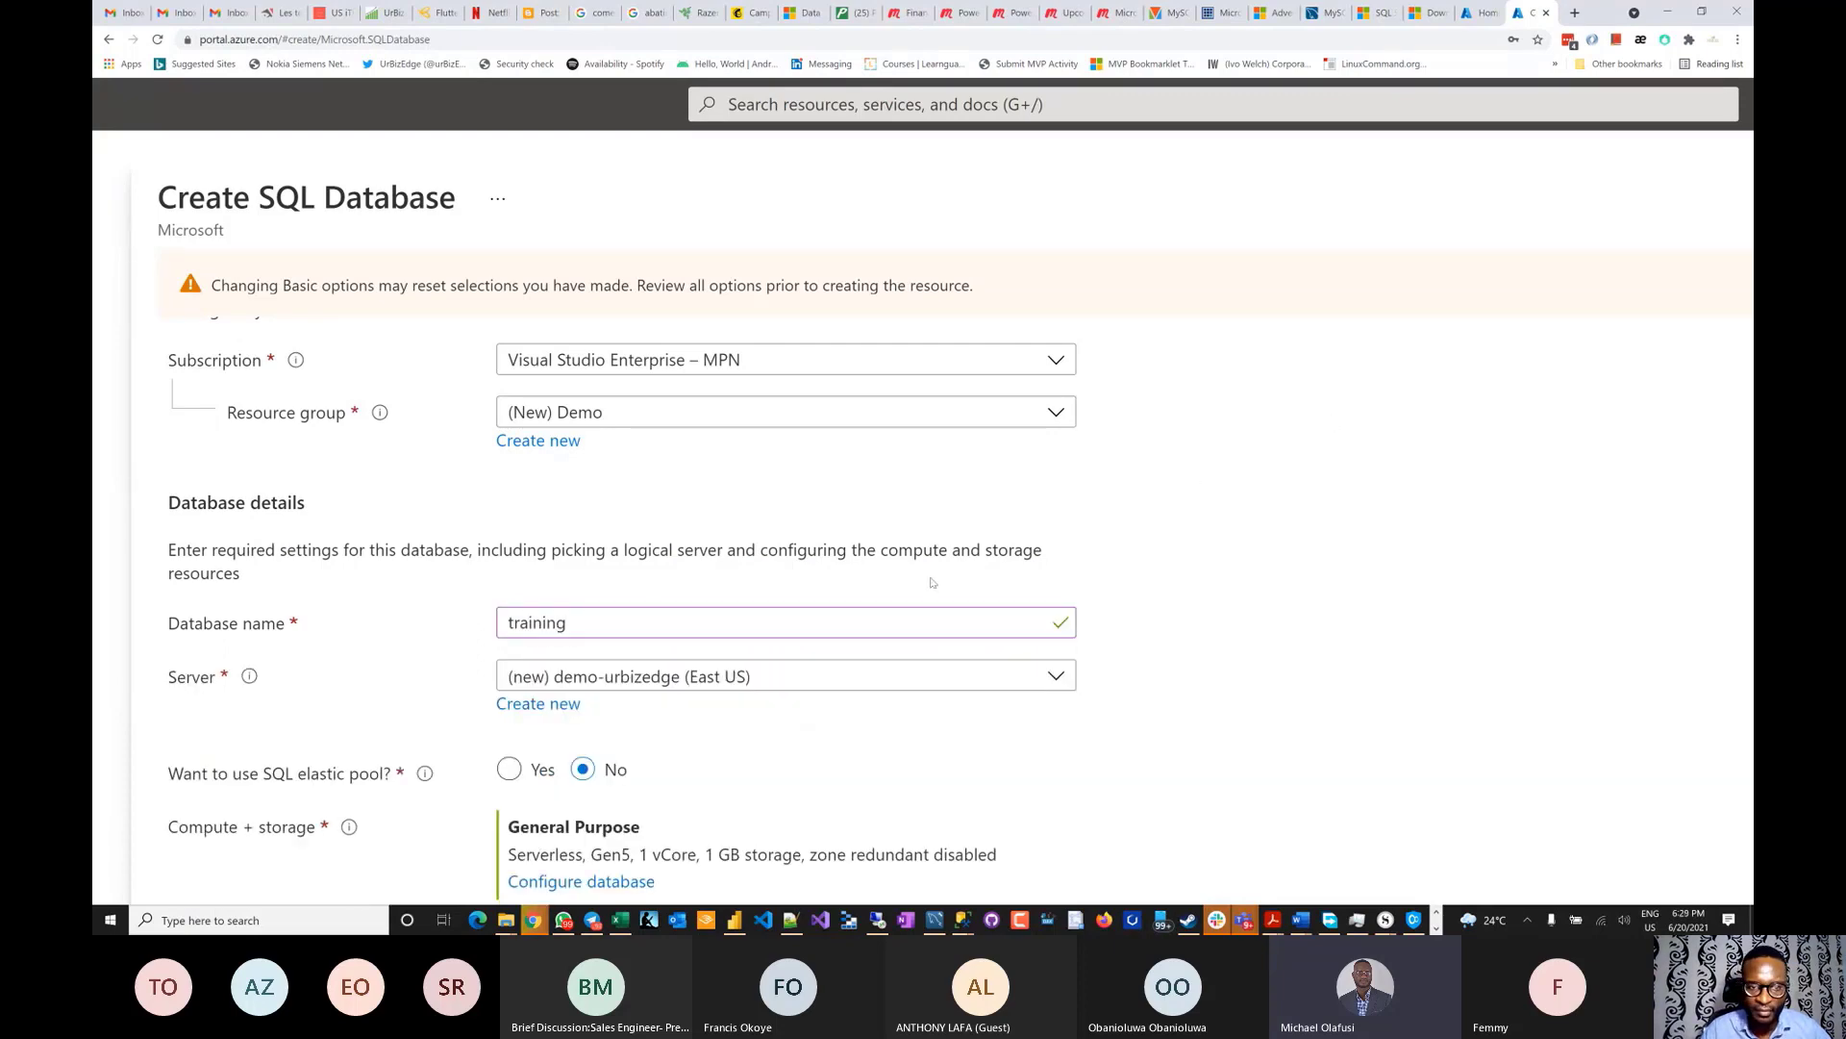
scroll(931, 582, "down", 2)
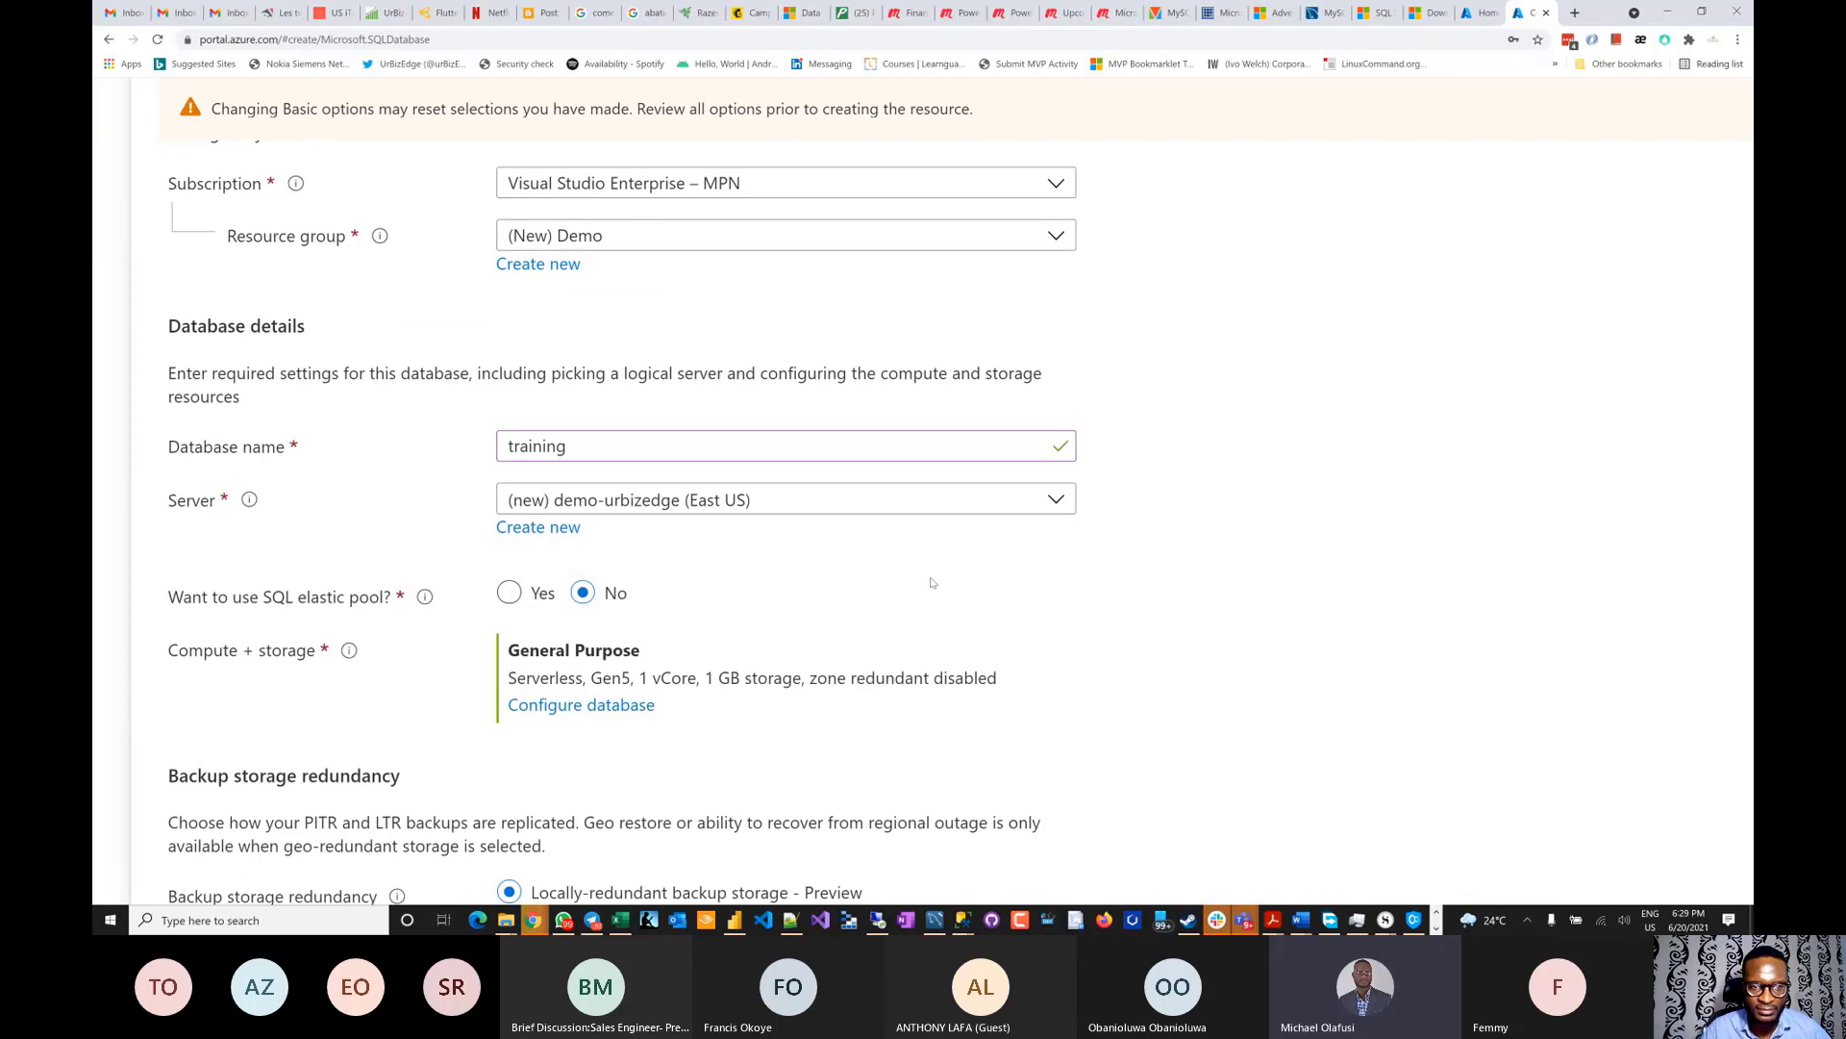
scroll(931, 582, "down", 1)
scroll(931, 582, "down", 2)
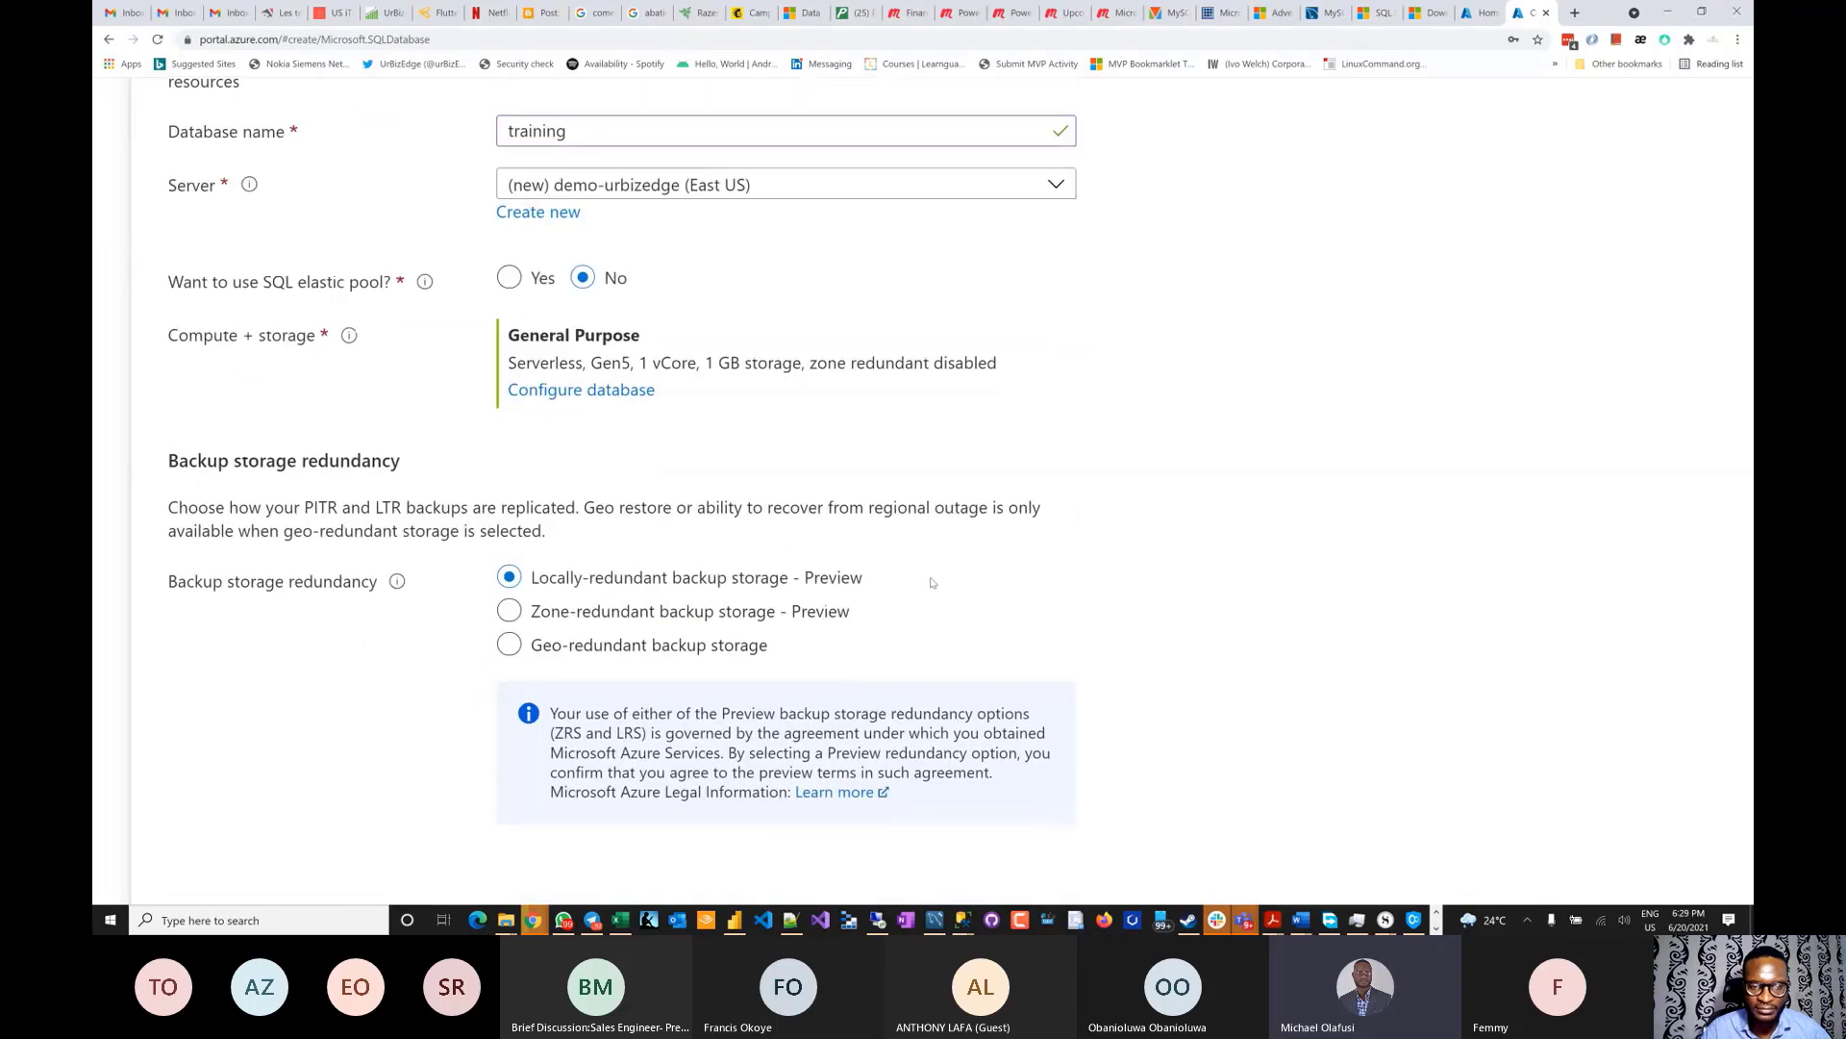
scroll(931, 582, "up", 2)
scroll(931, 582, "up", 1)
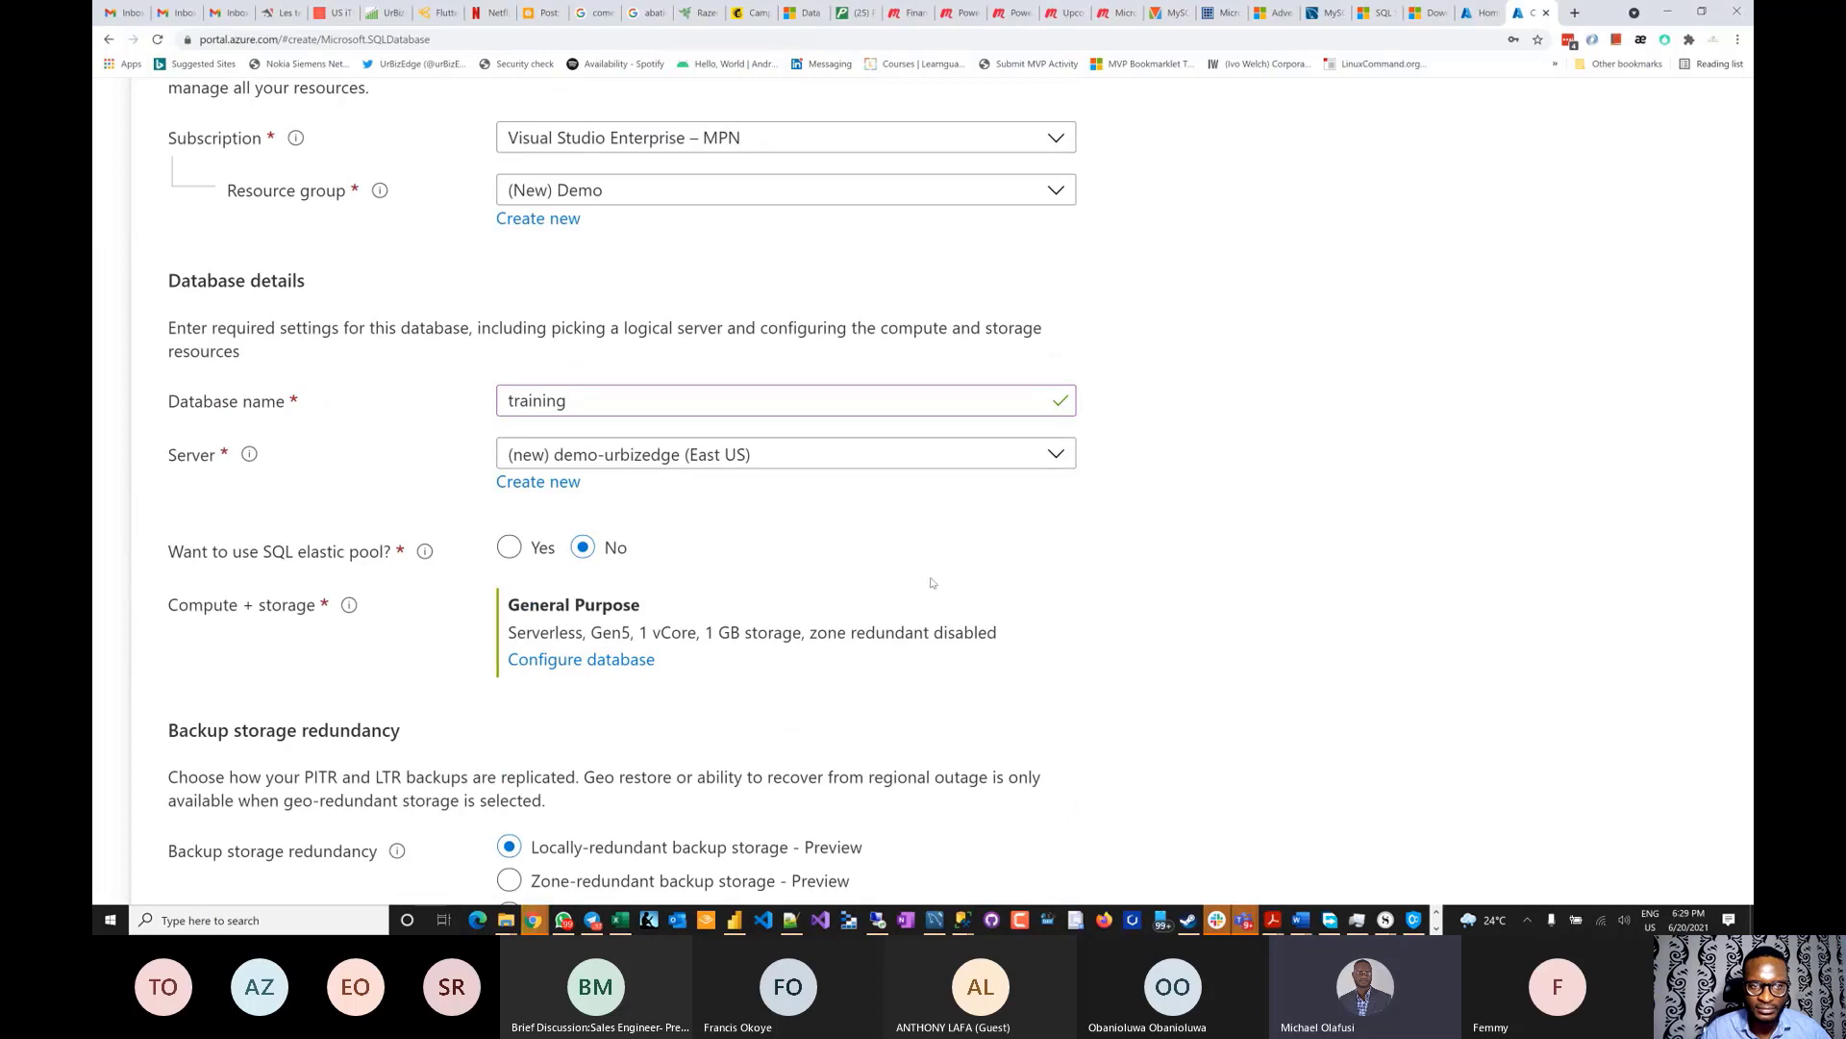
scroll(931, 582, "down", 4)
scroll(931, 582, "up", 3)
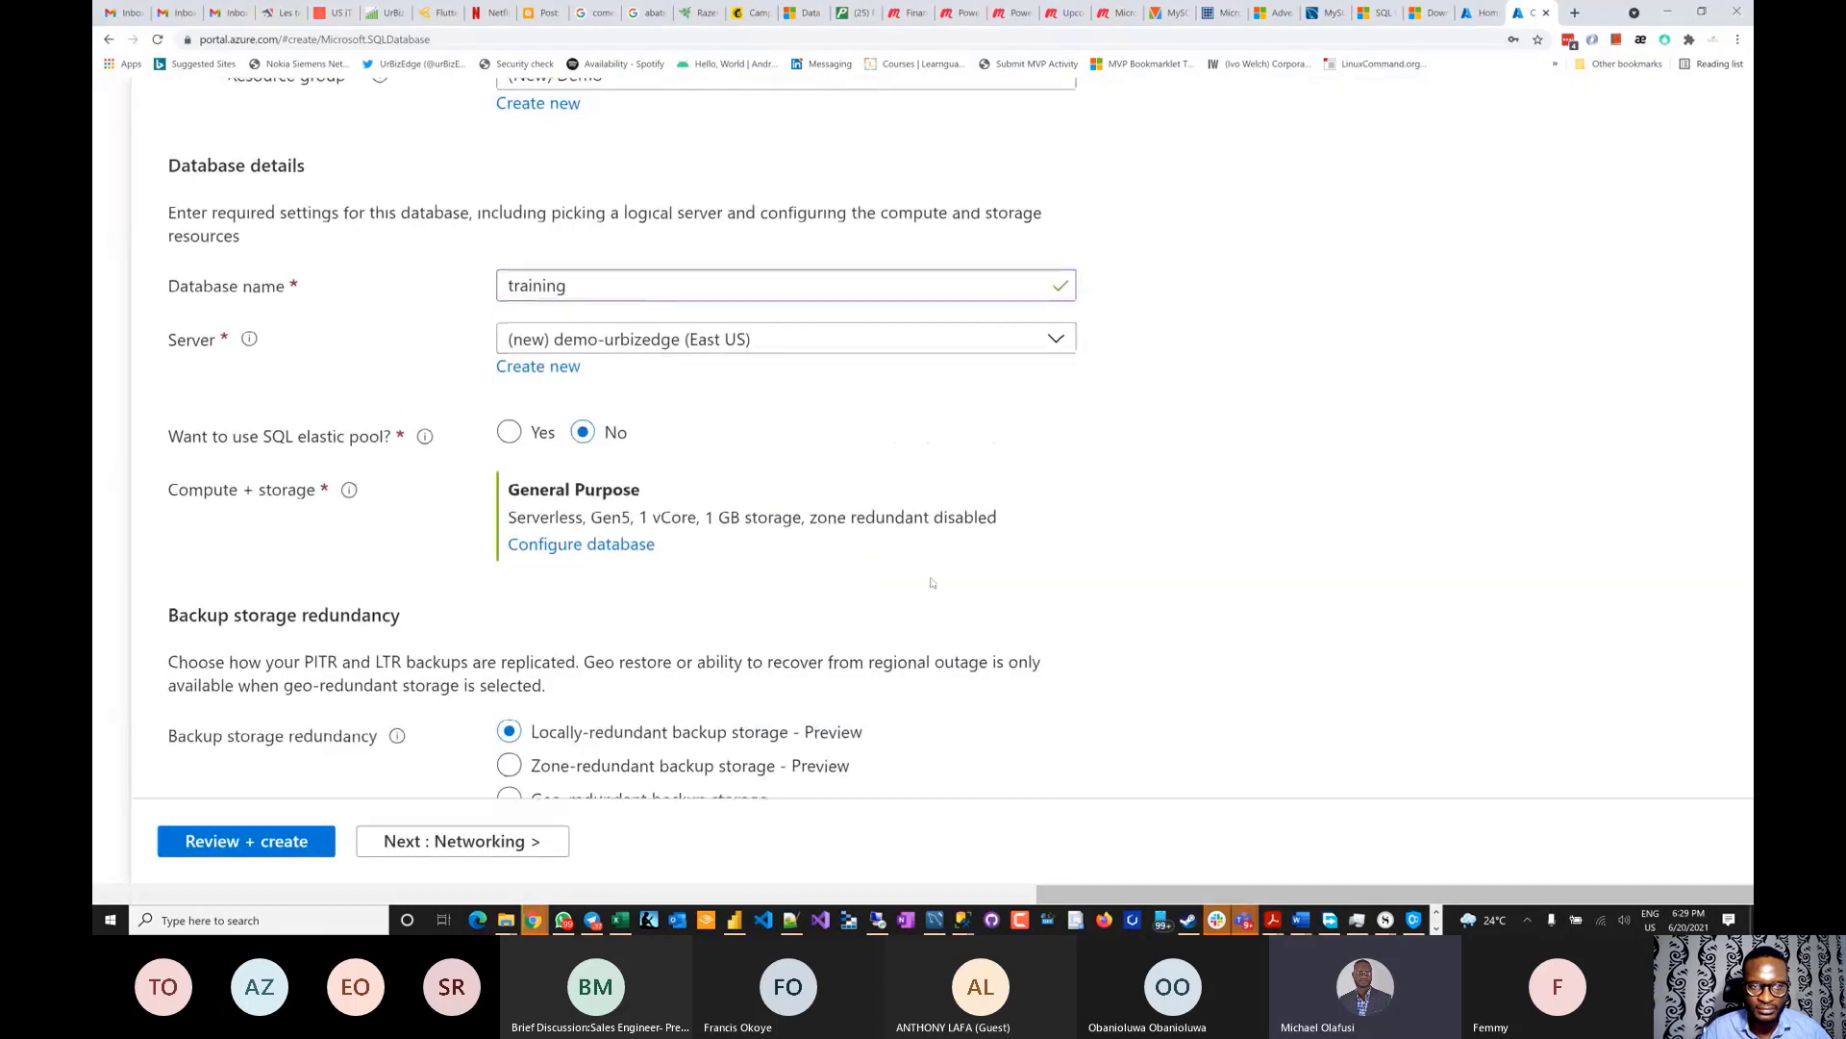
scroll(931, 582, "up", 2)
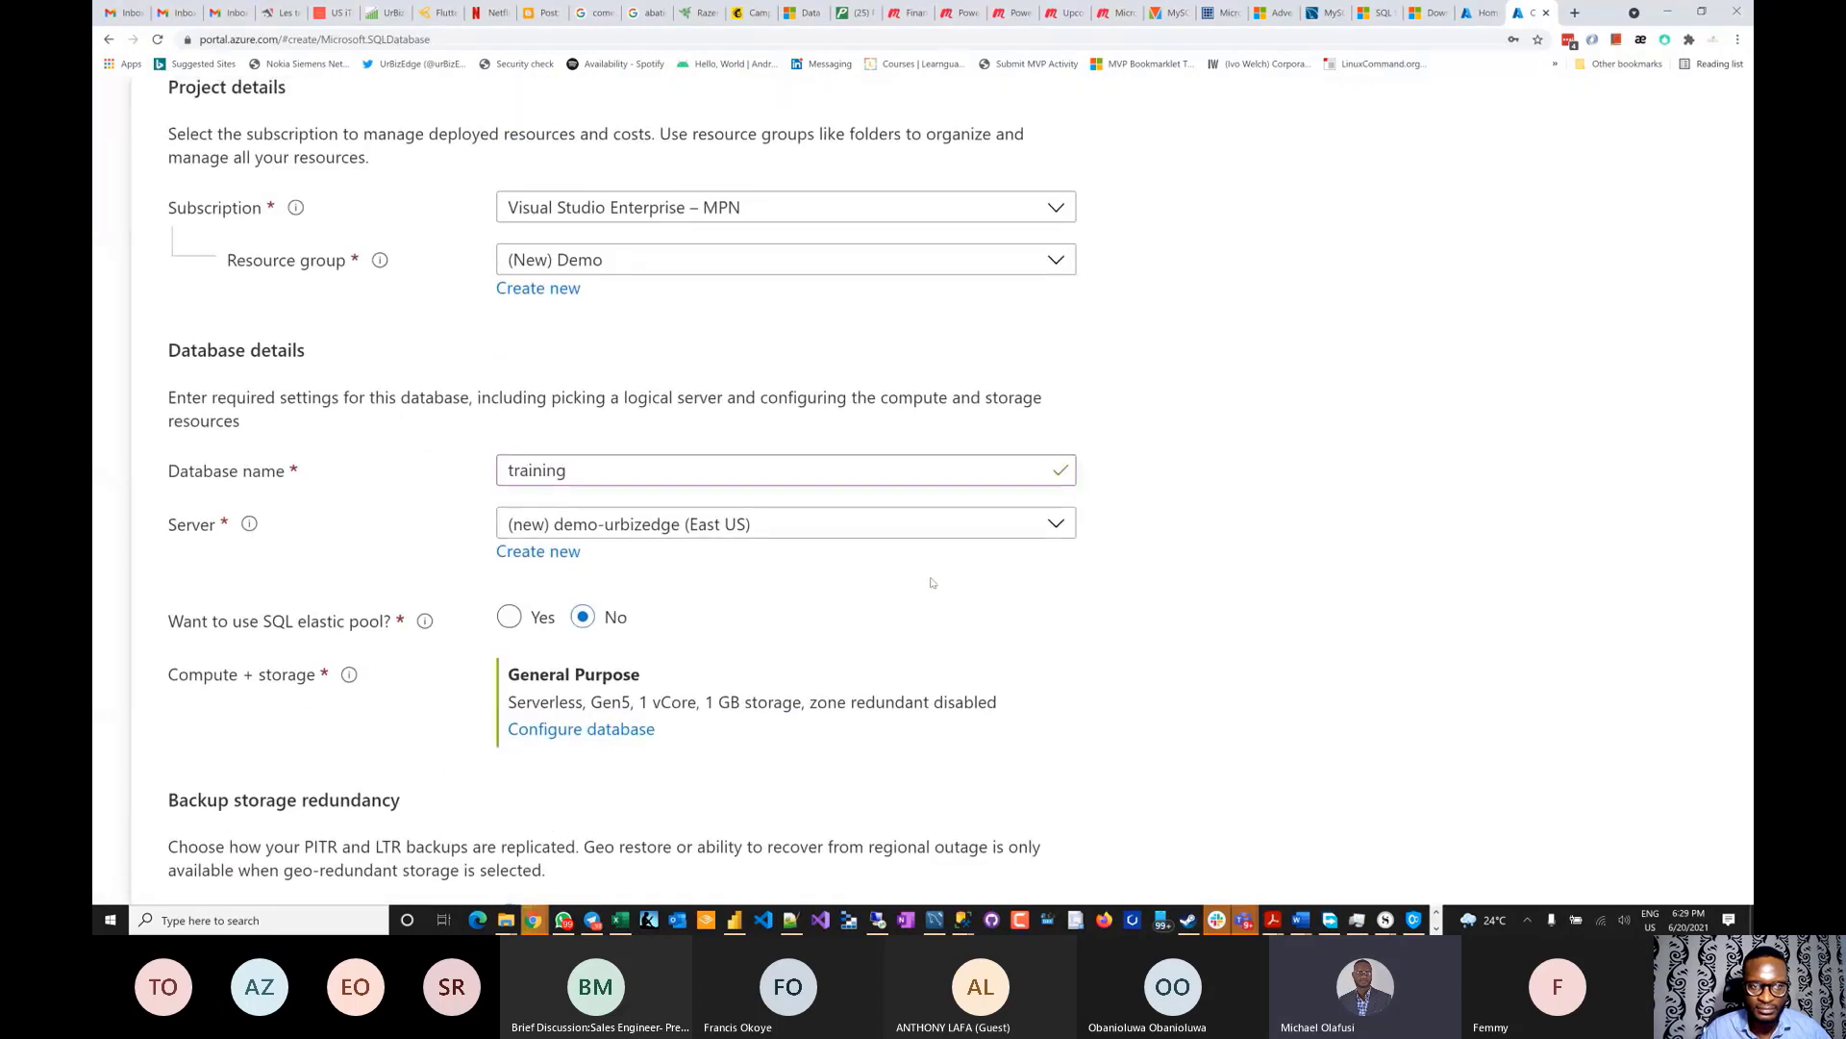
scroll(931, 582, "down", 3)
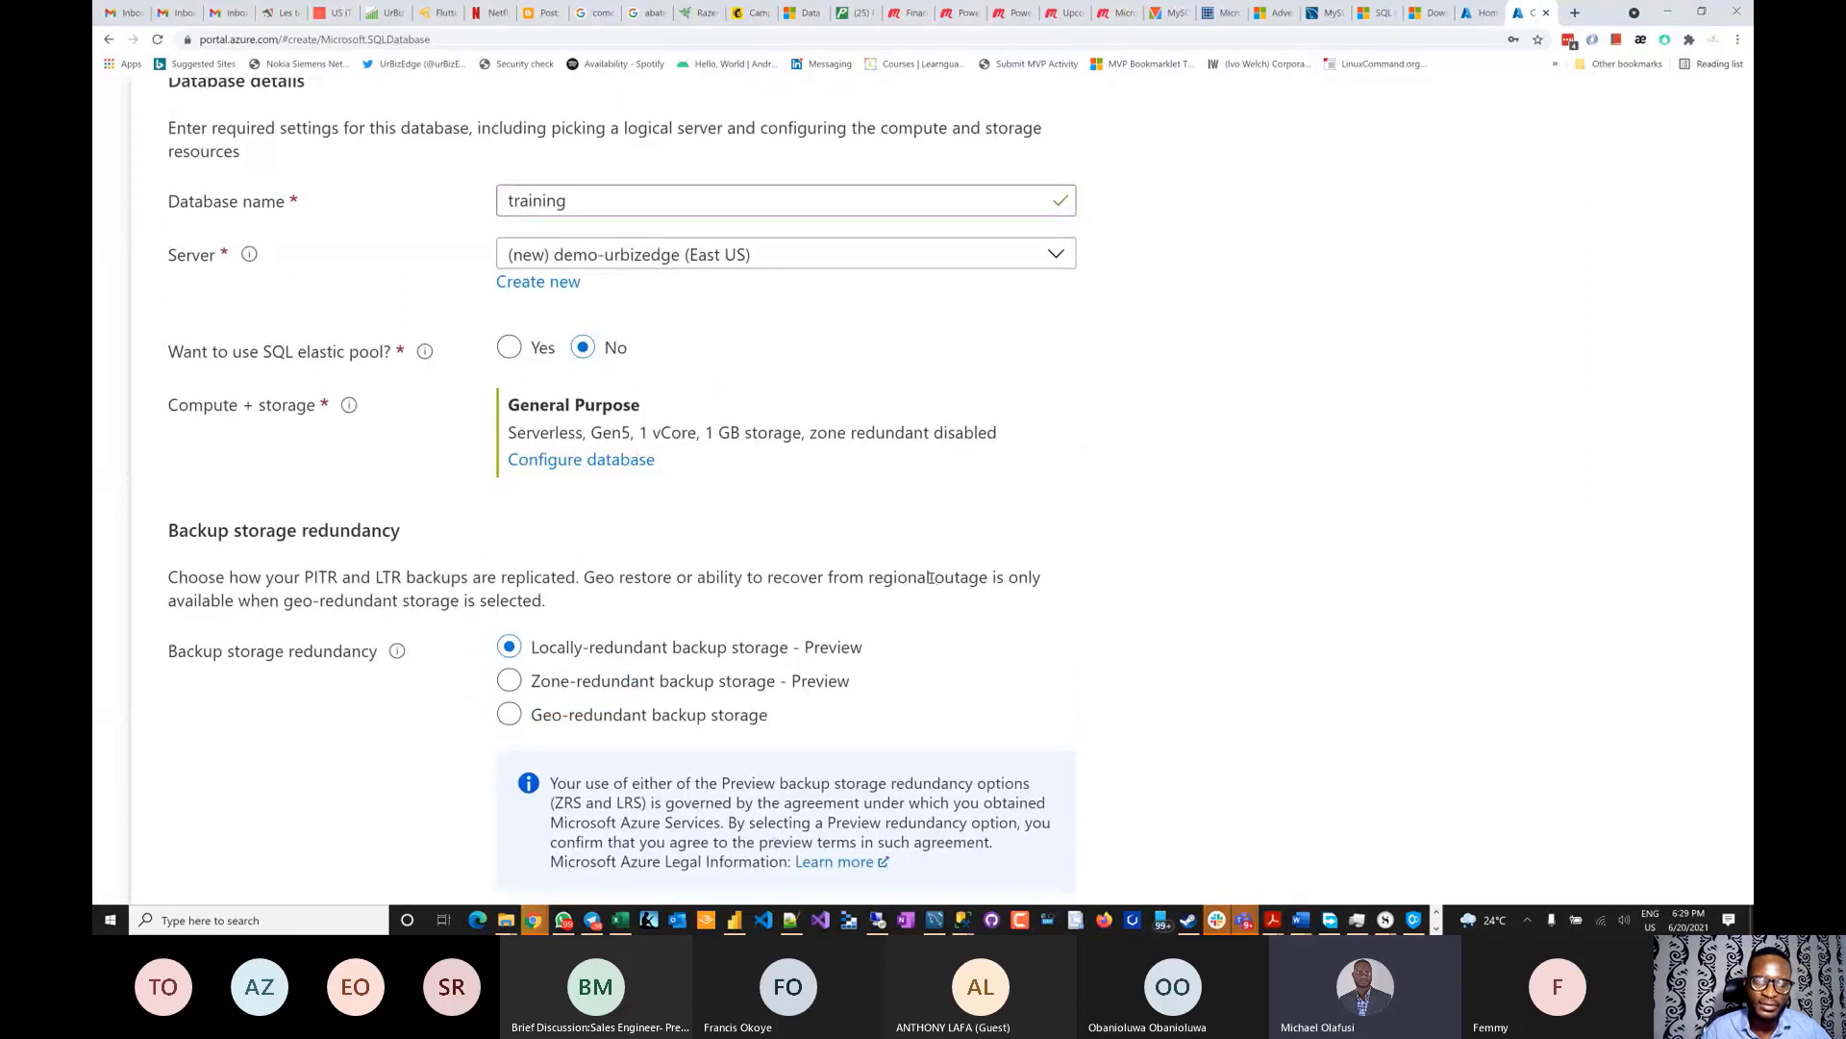
- Change the database name to 'DemoAdventureWorksLT'
double_click(563, 203)
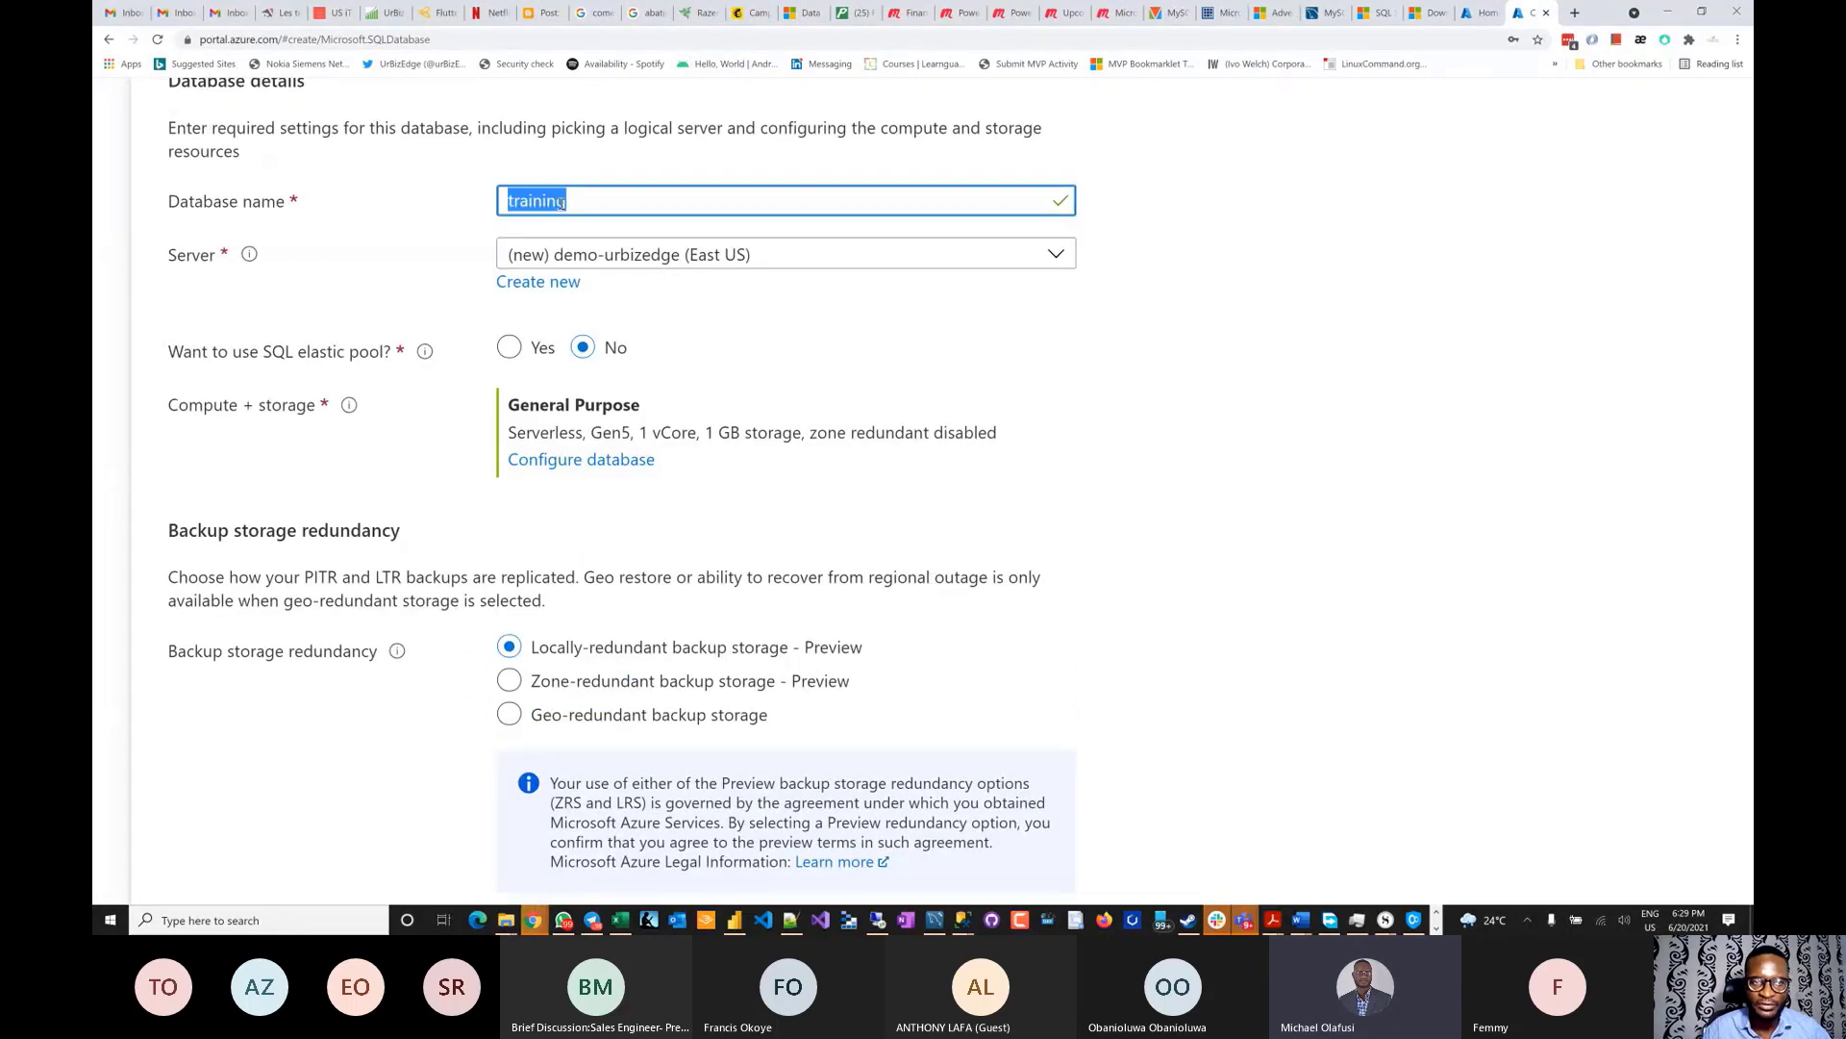
type("Trainin")
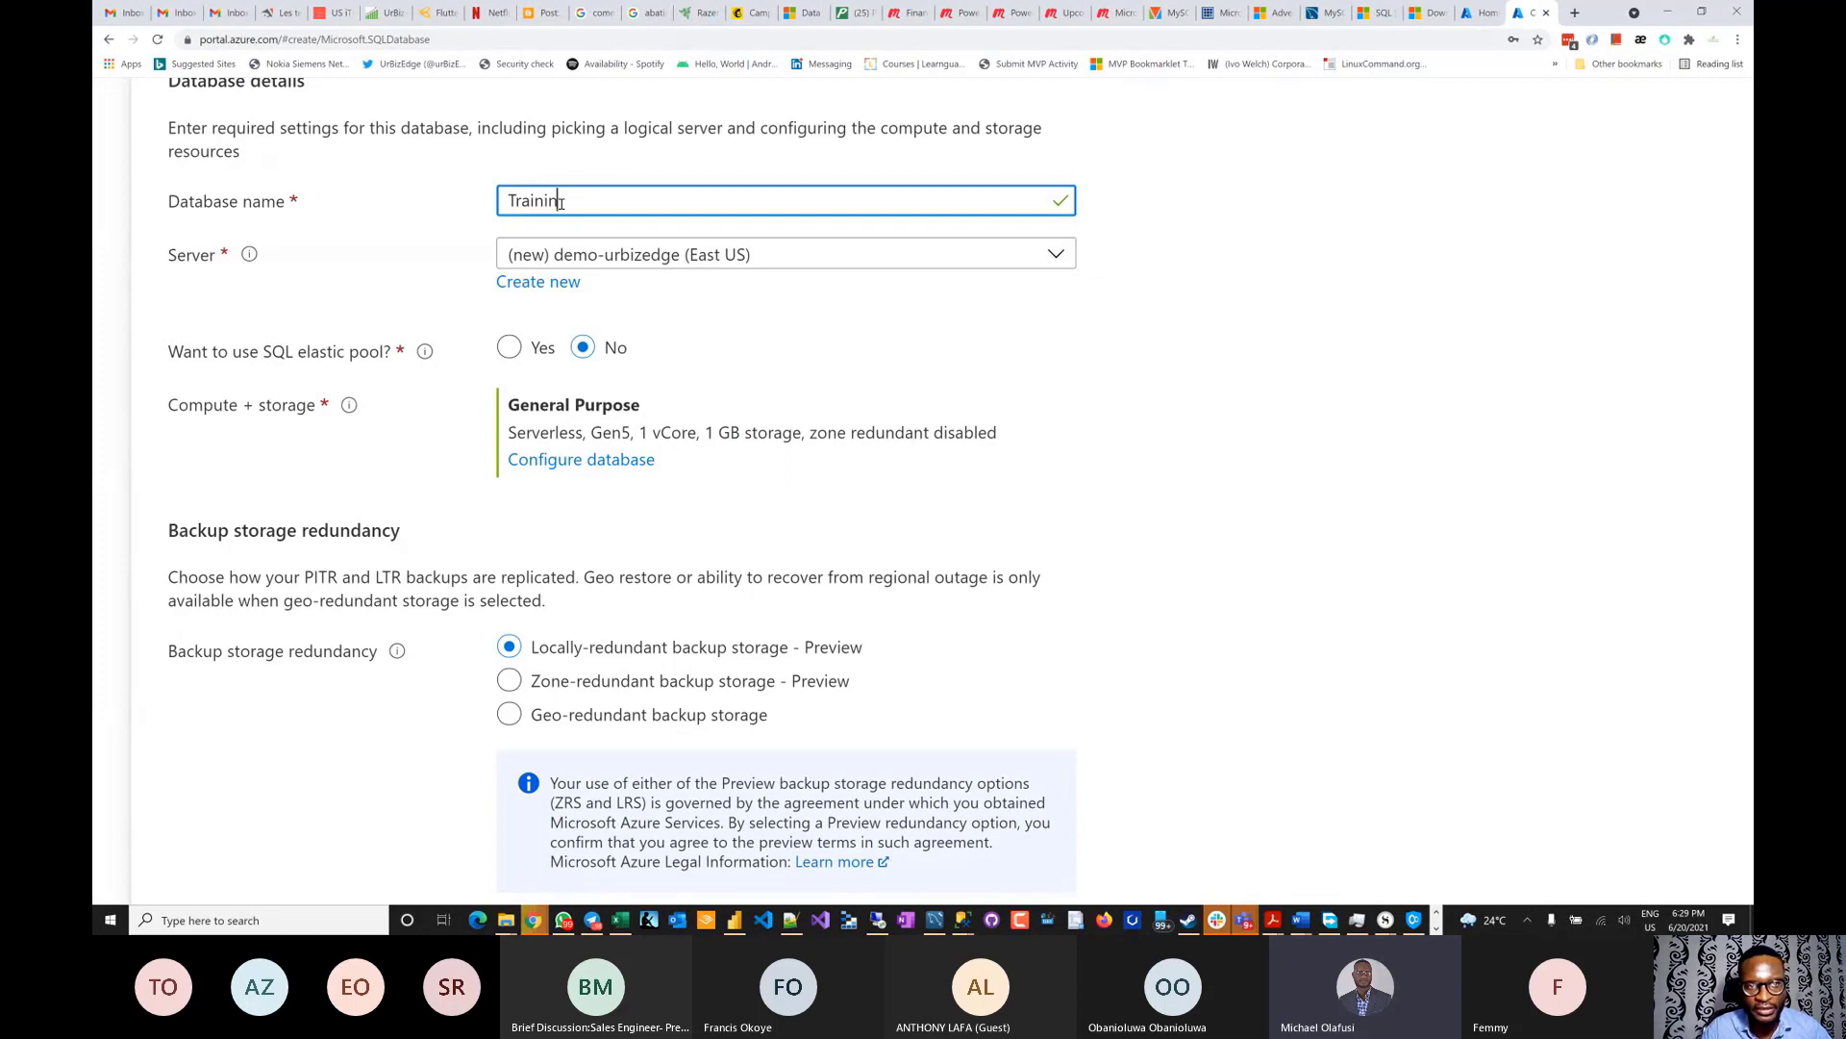
type("g_Ad")
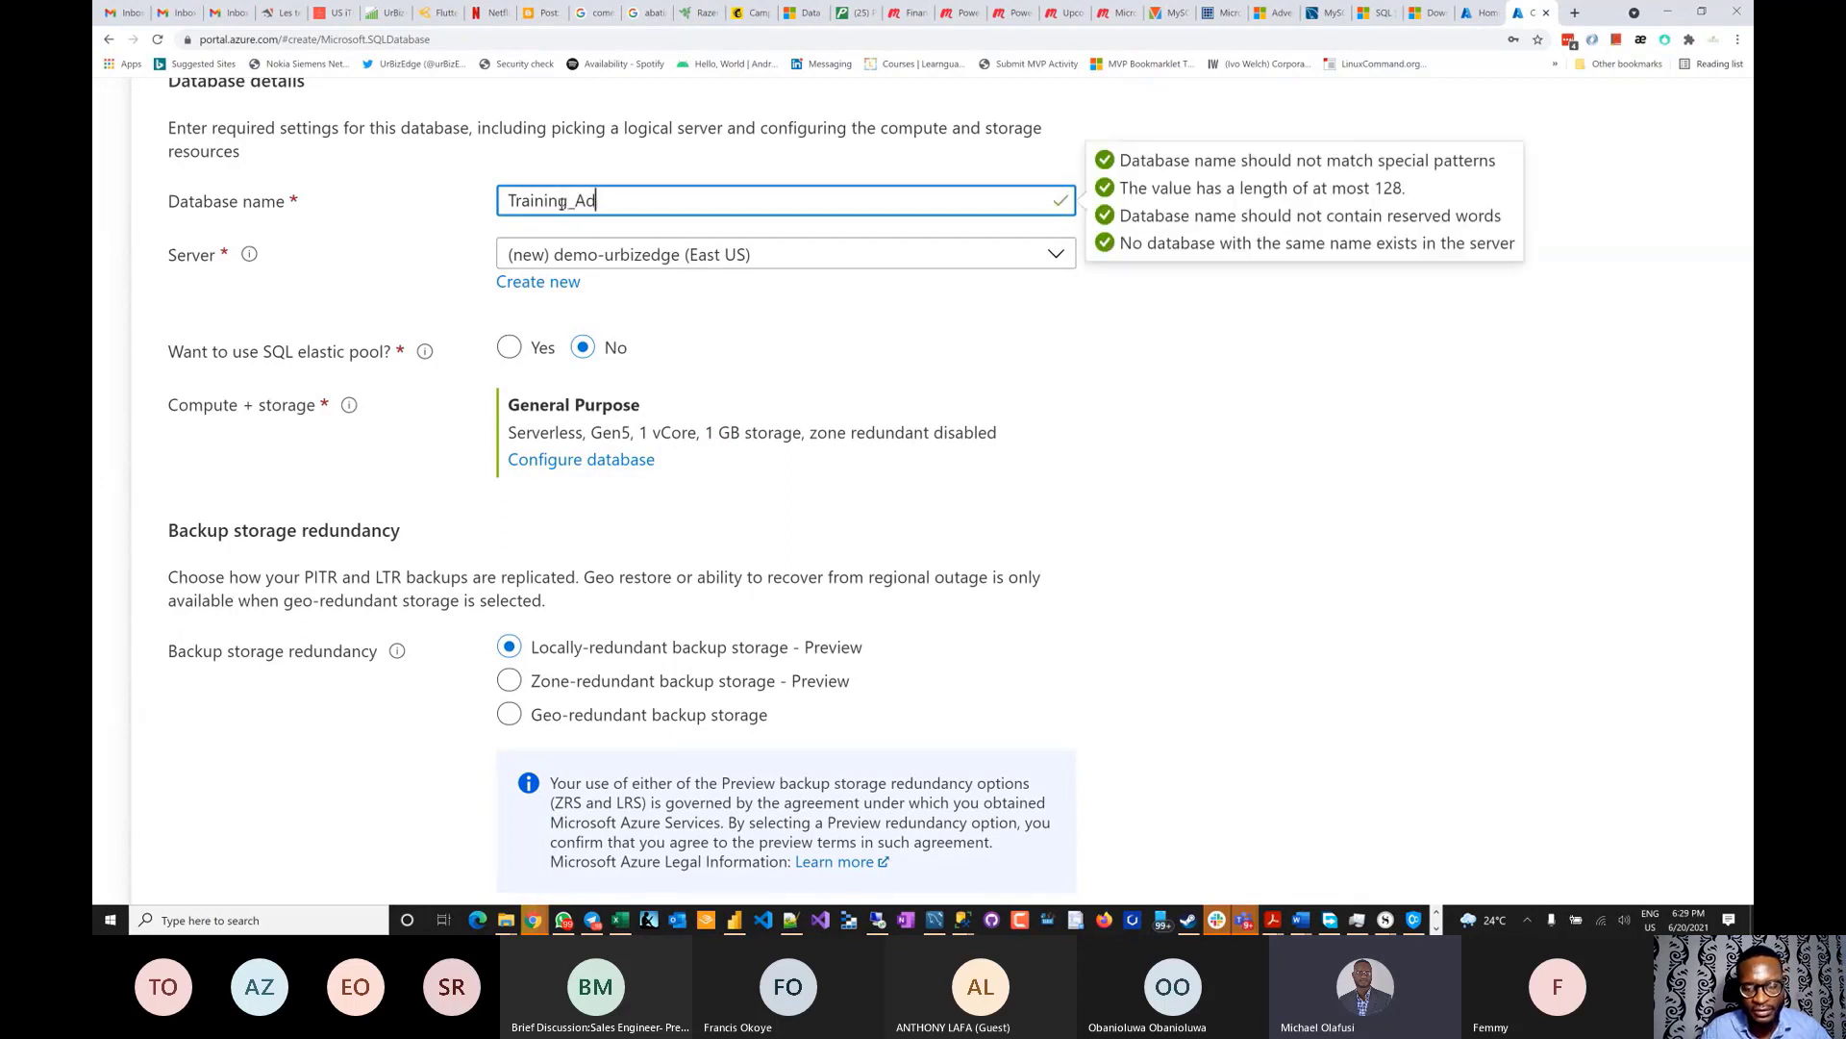
type("ventur")
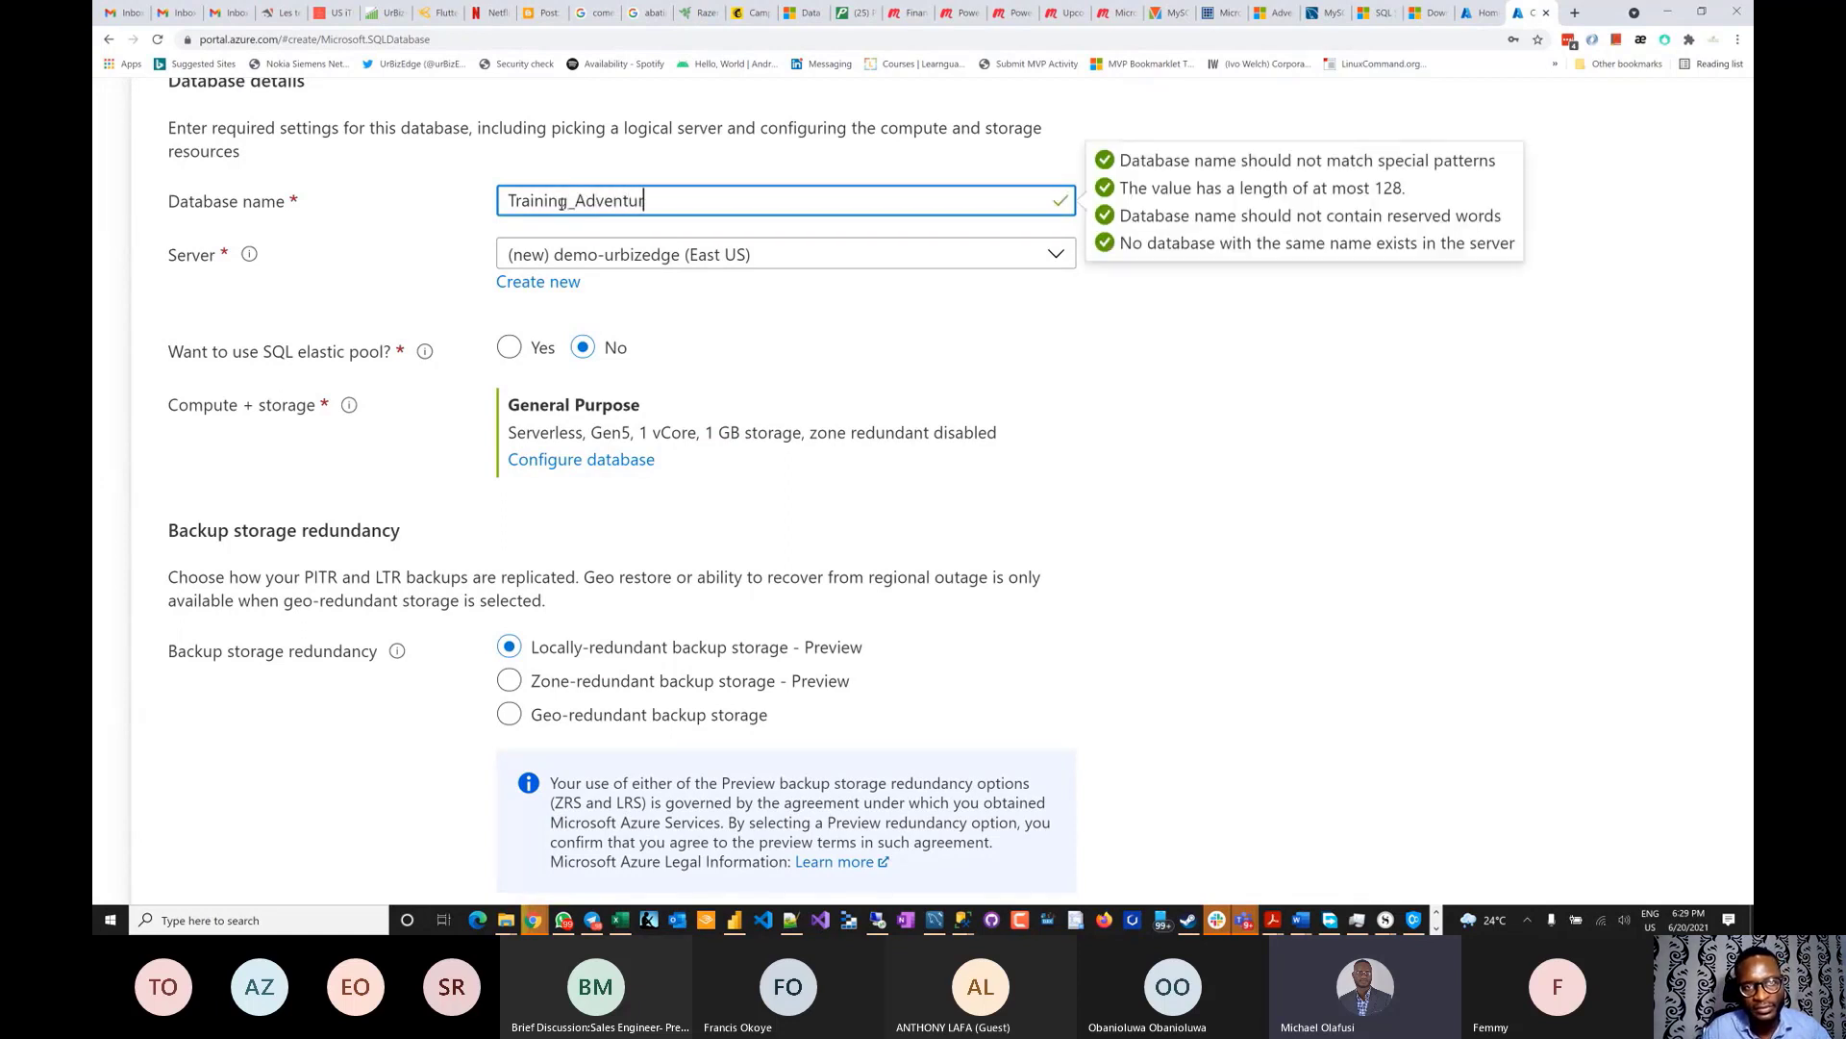
type("e")
type("Wor")
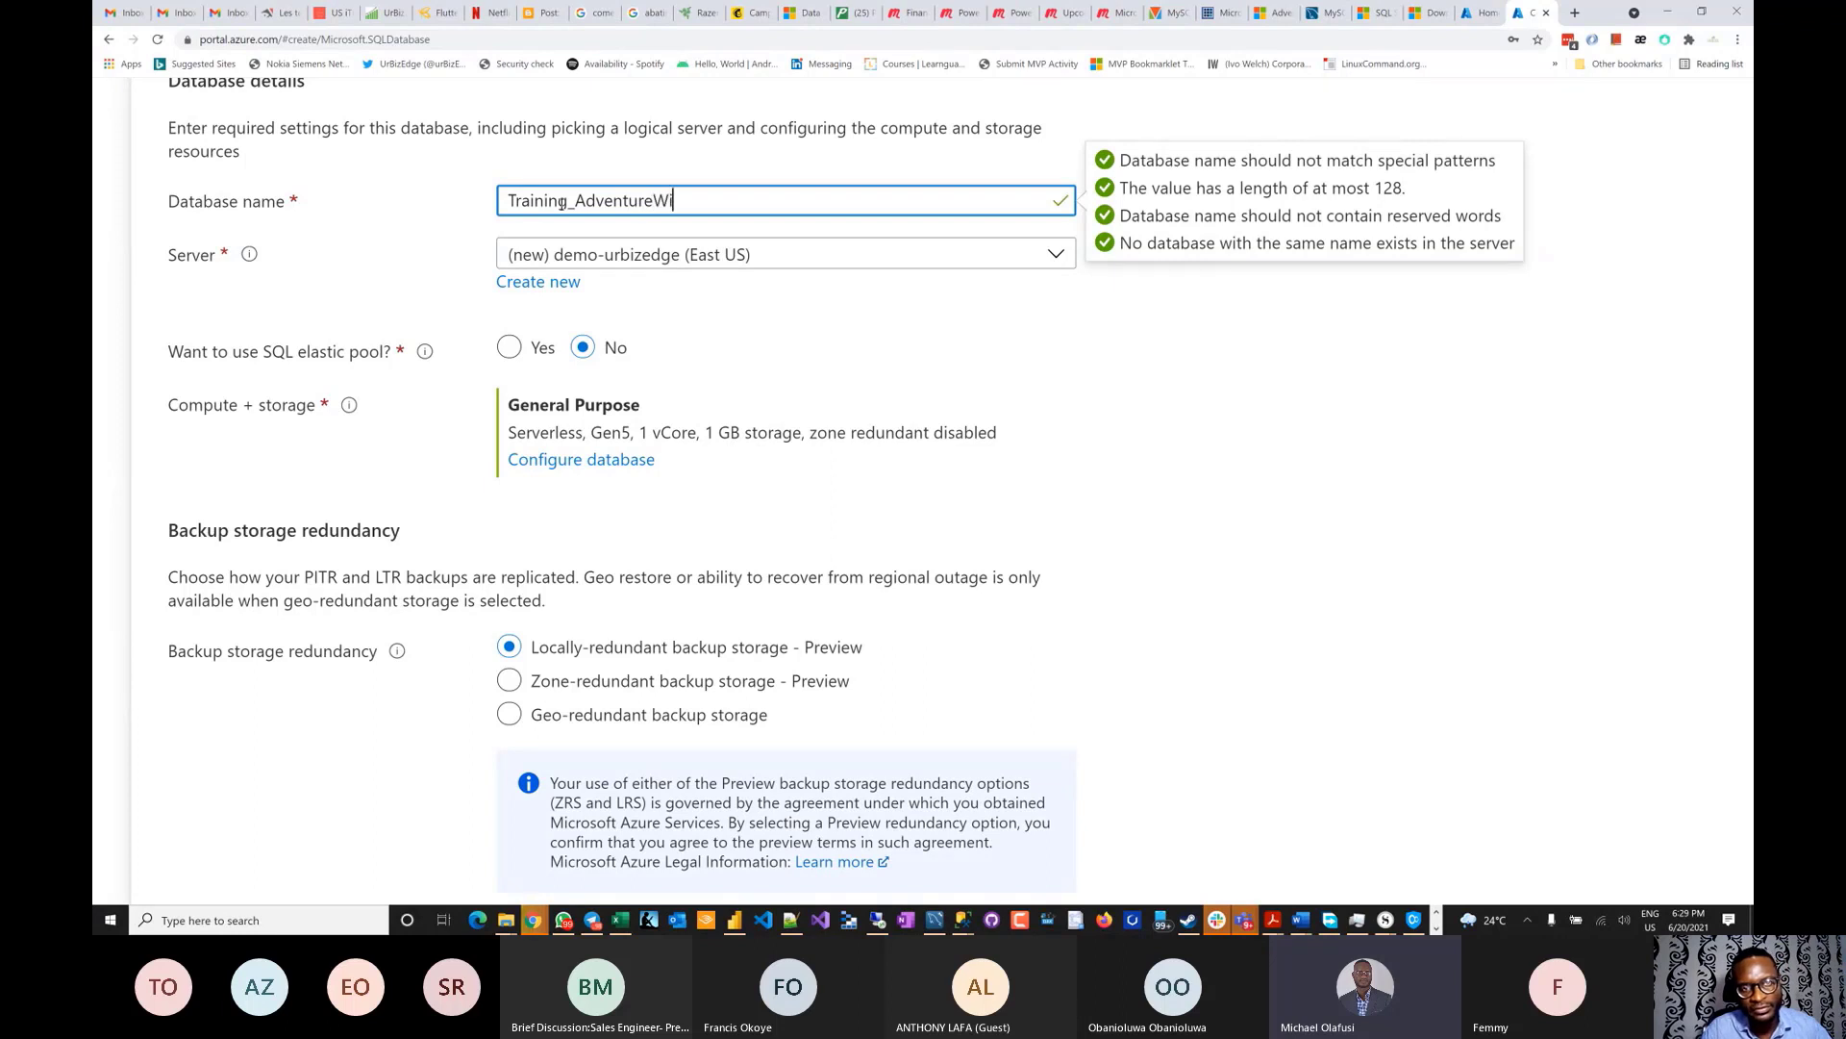
type("ks")
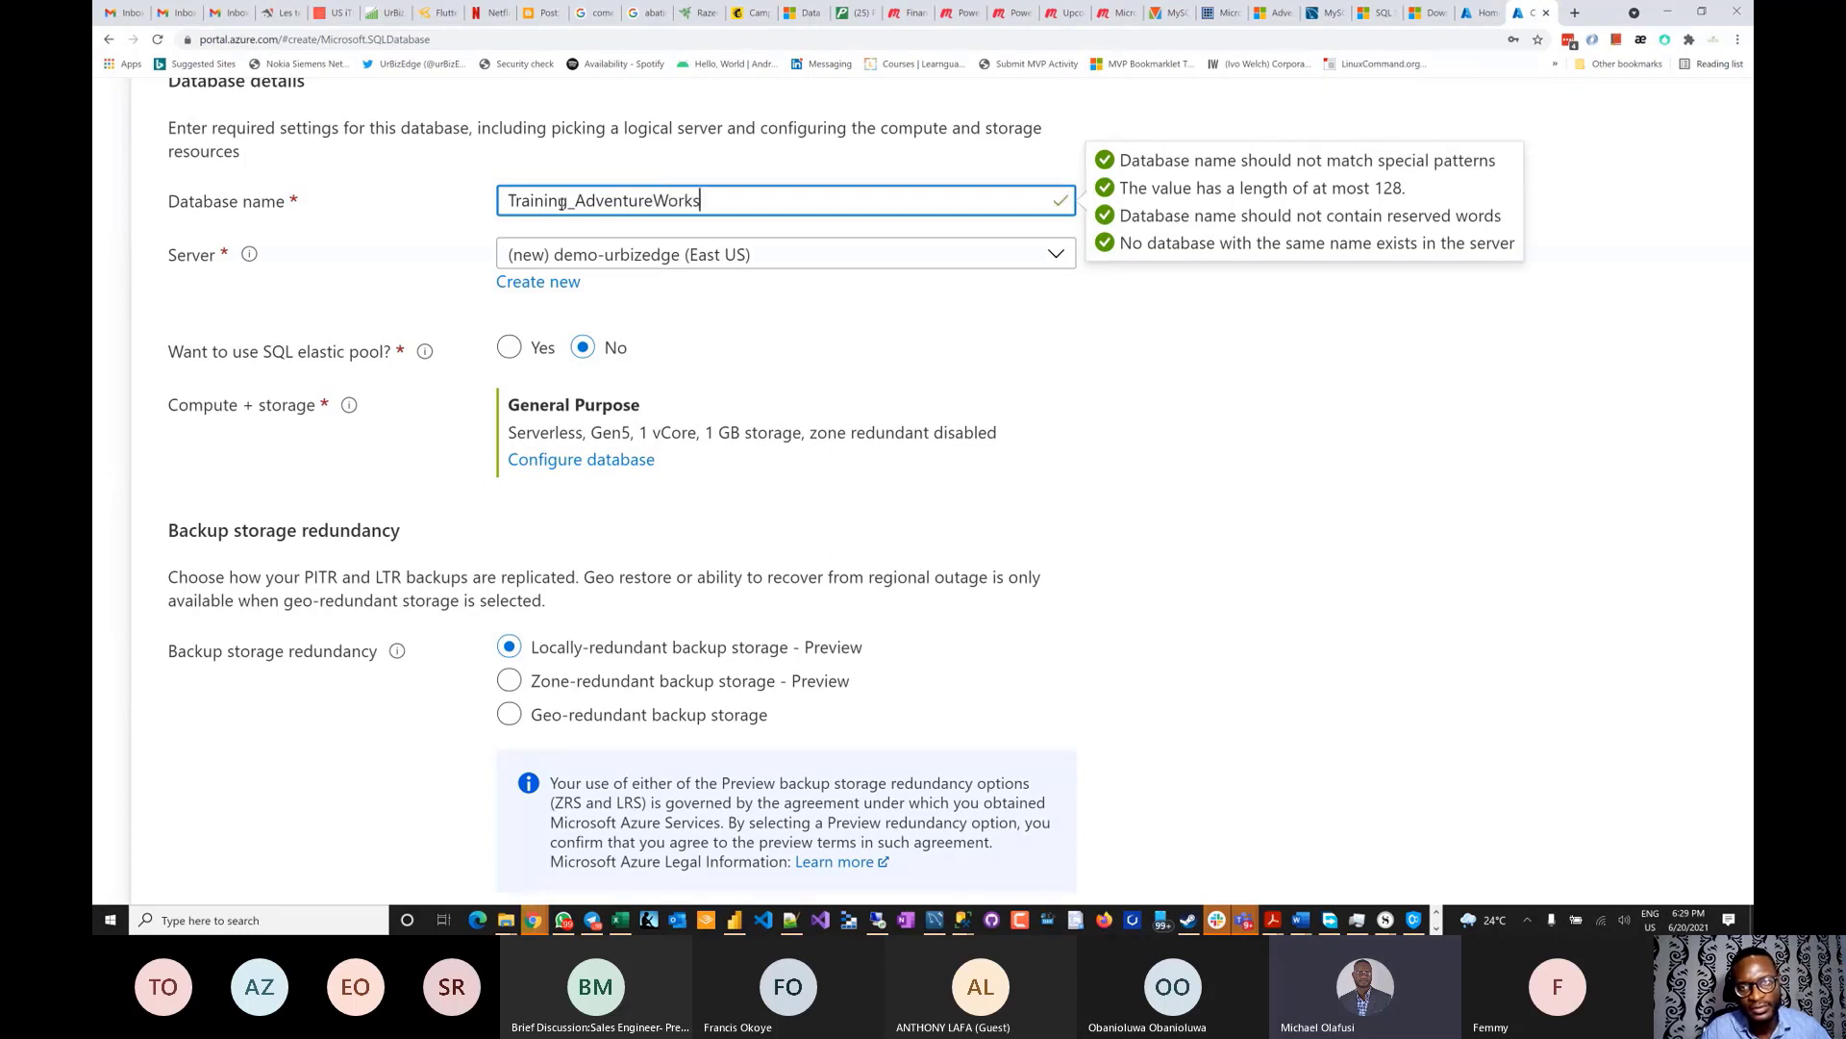
type("LT")
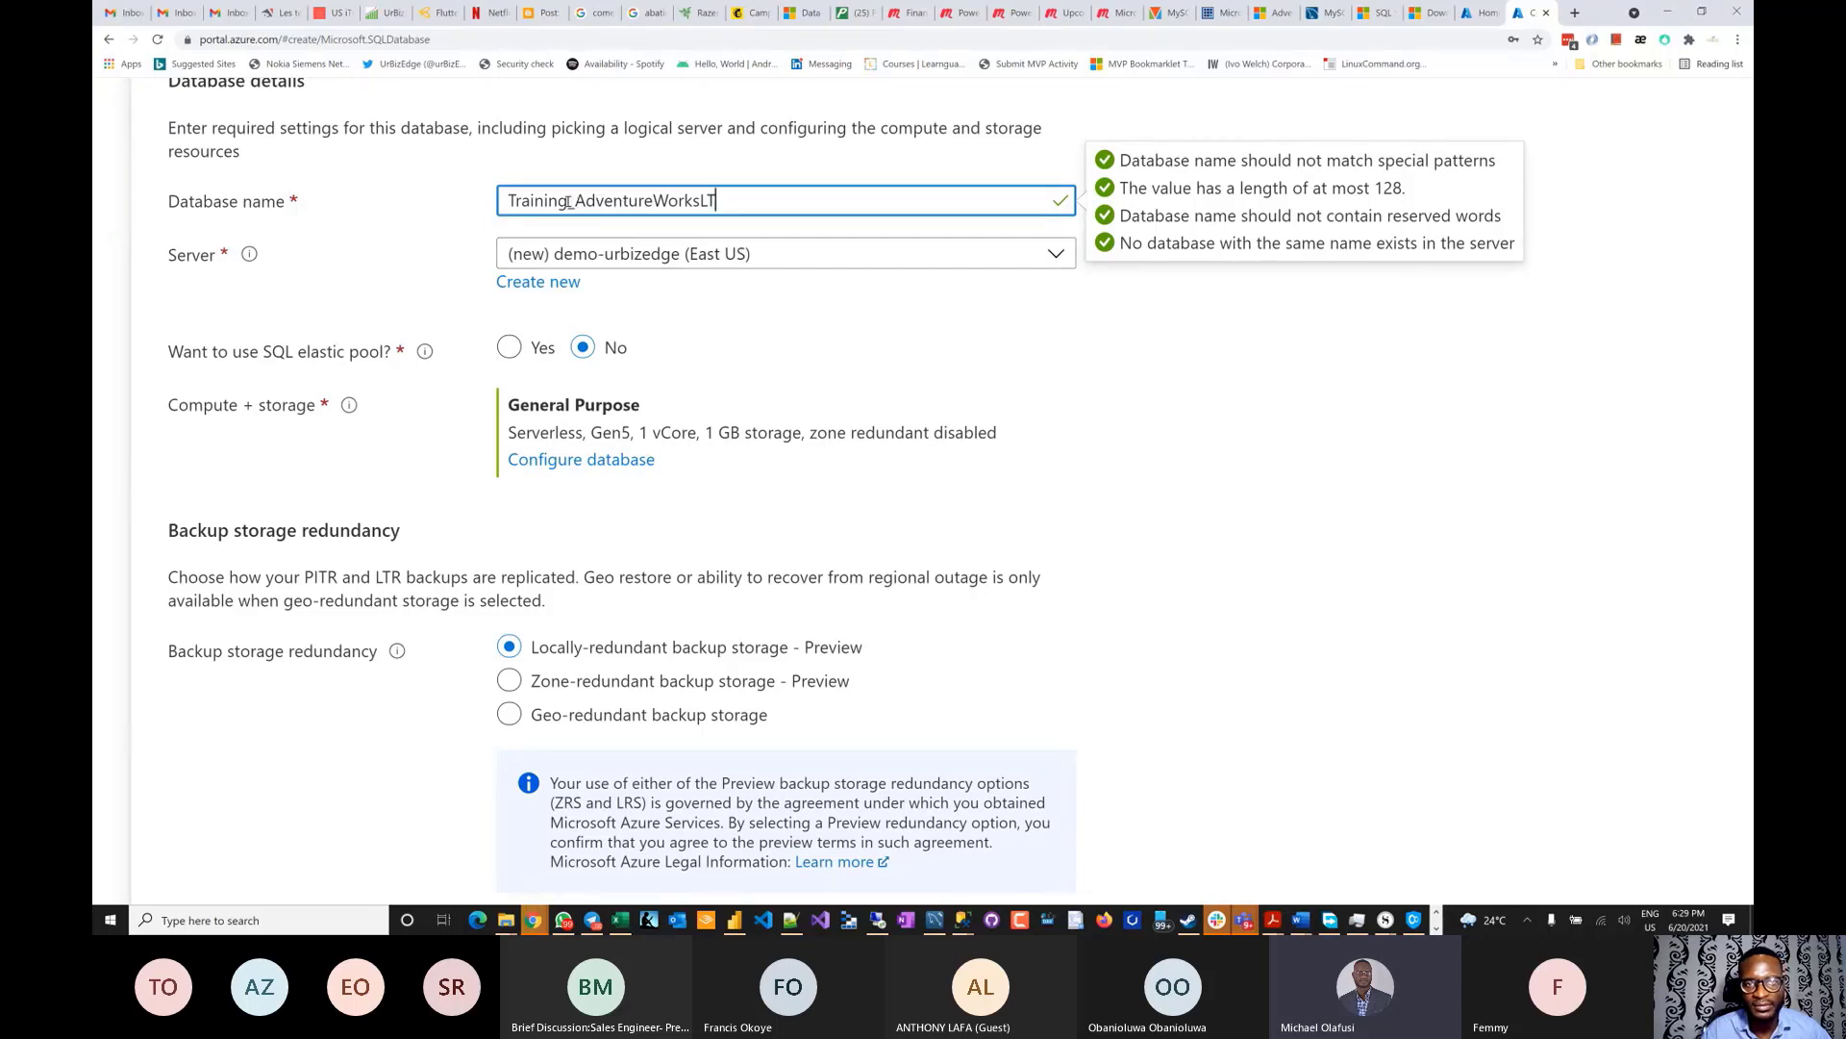
left_click_drag(568, 202, 483, 190)
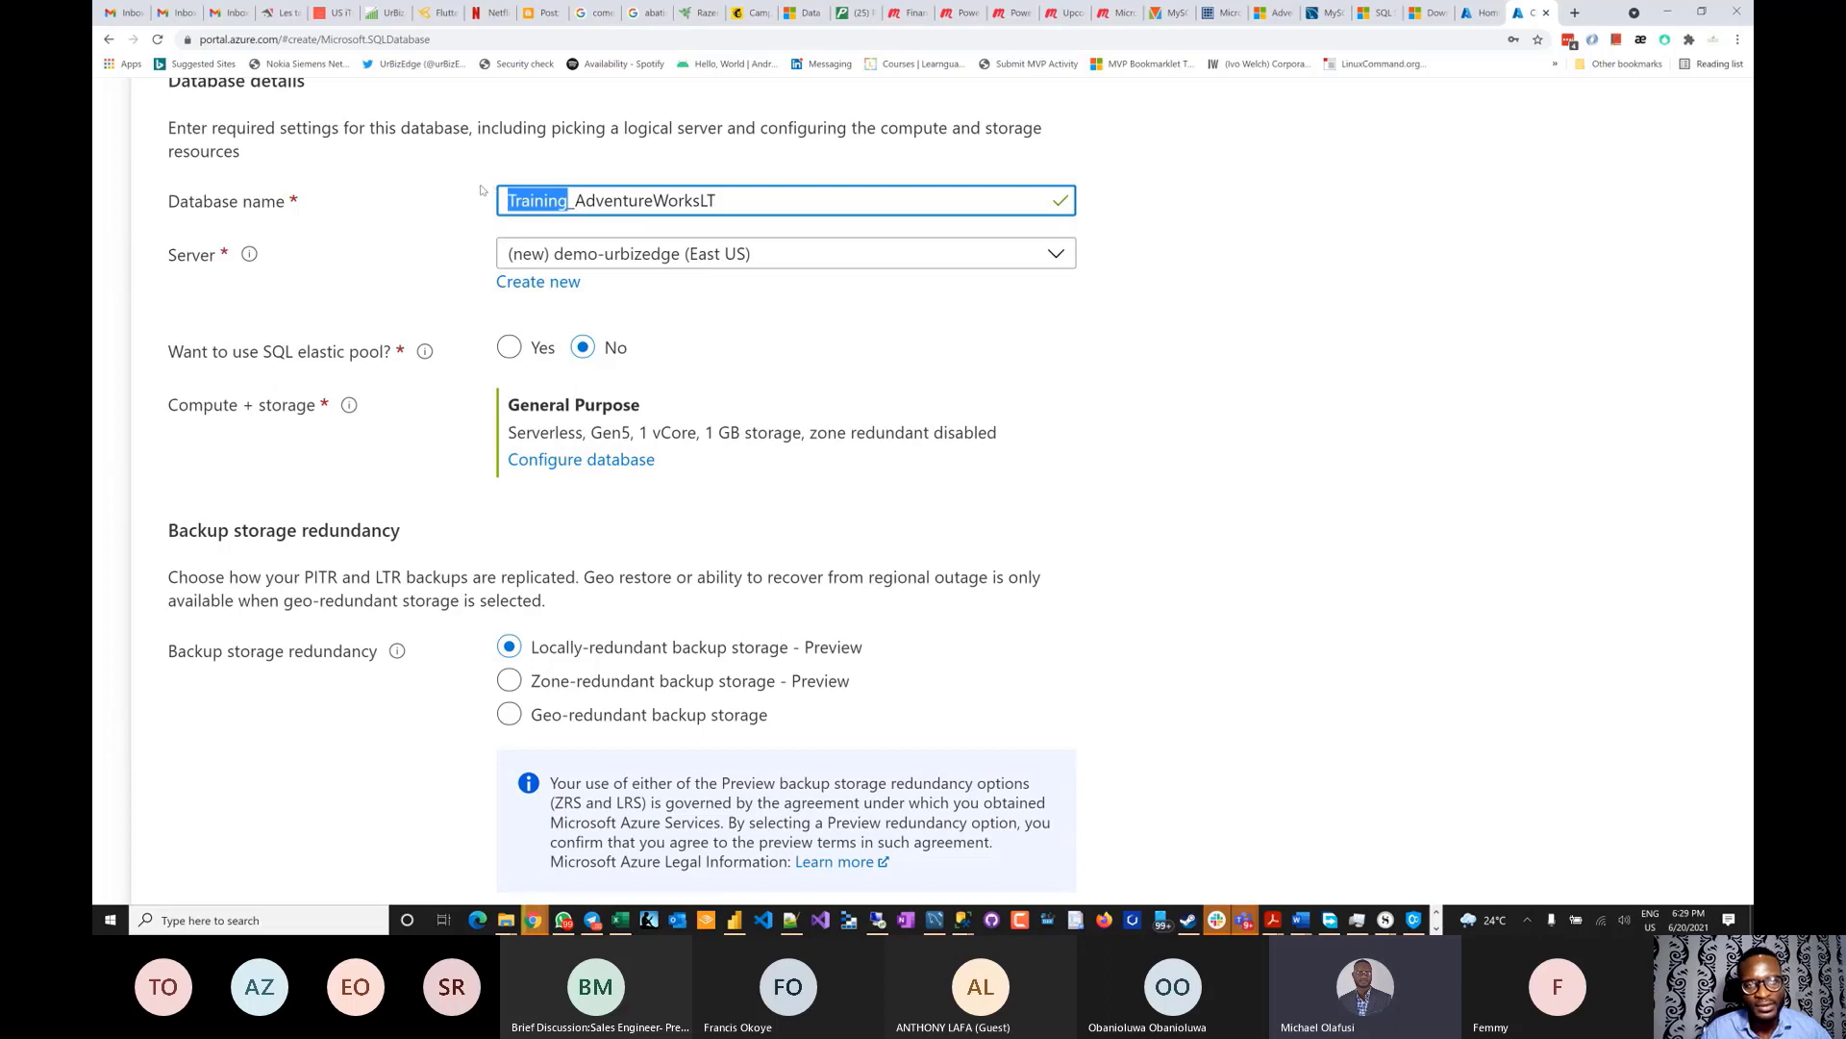
key("Delete")
key("Delete")
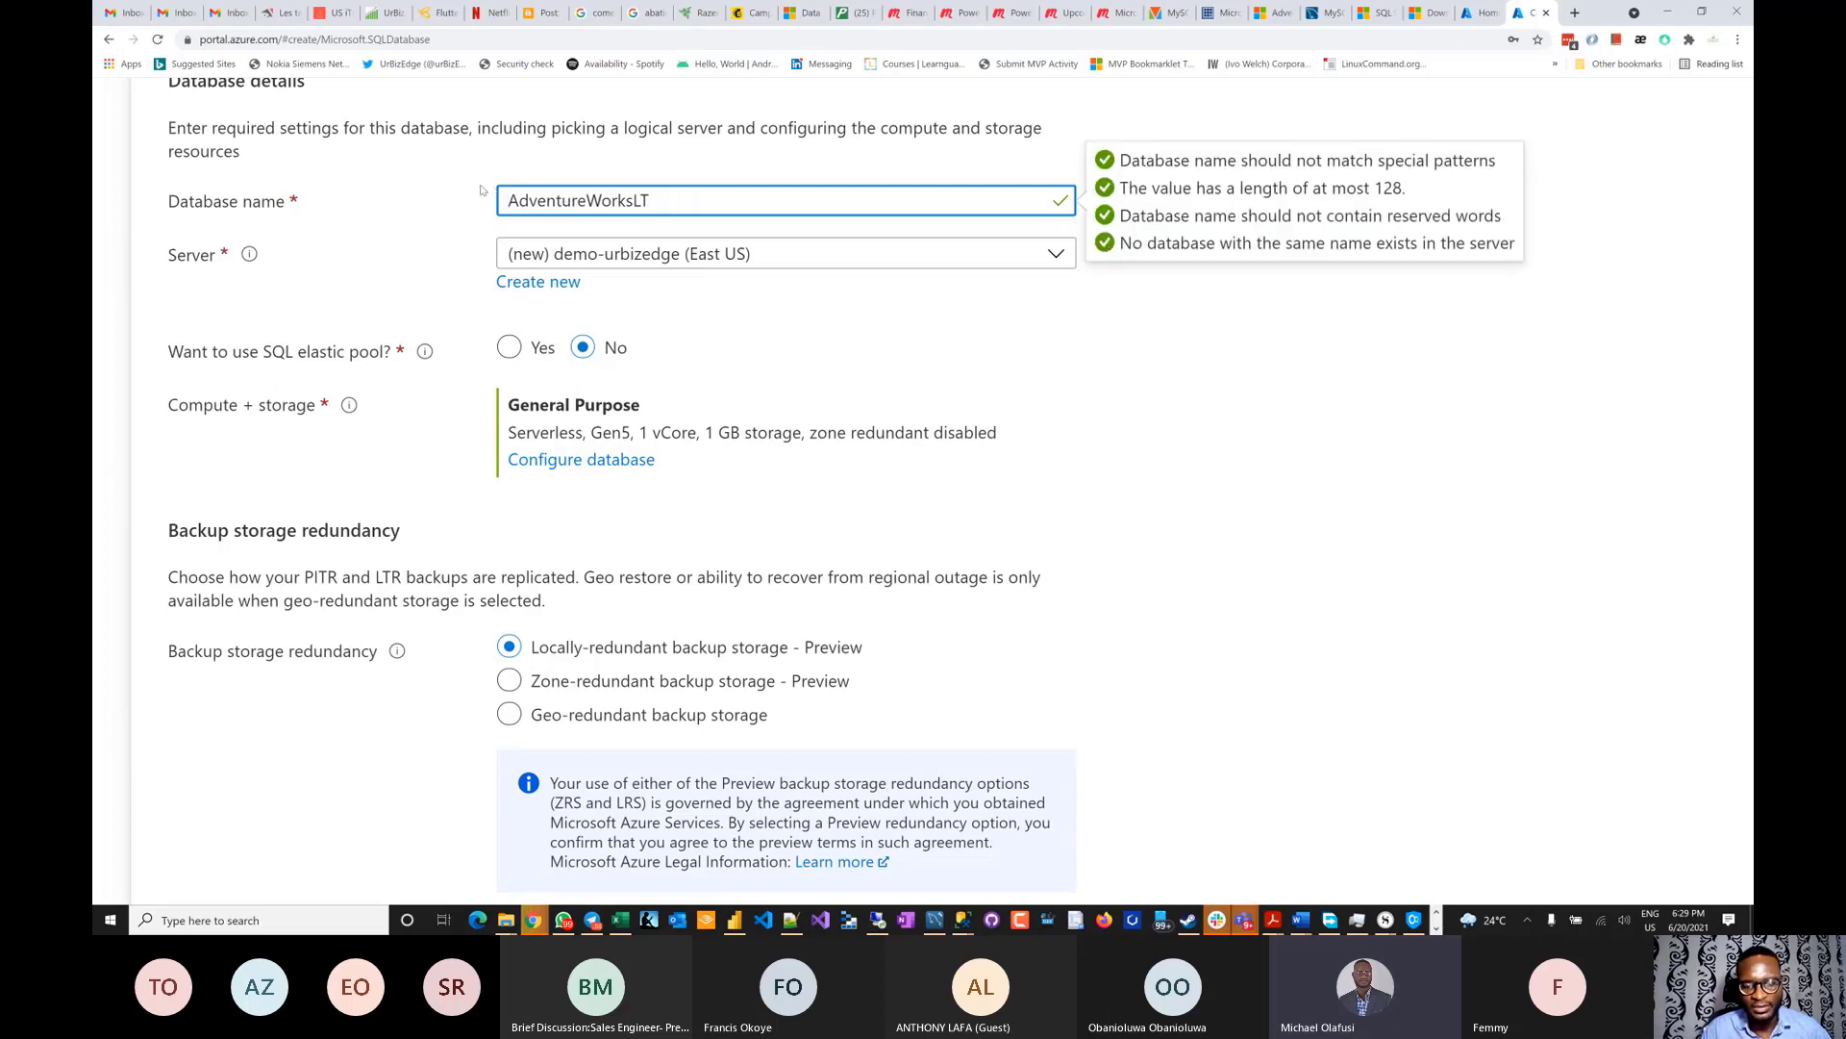
type("Dm")
key("BackSpace")
type("emo")
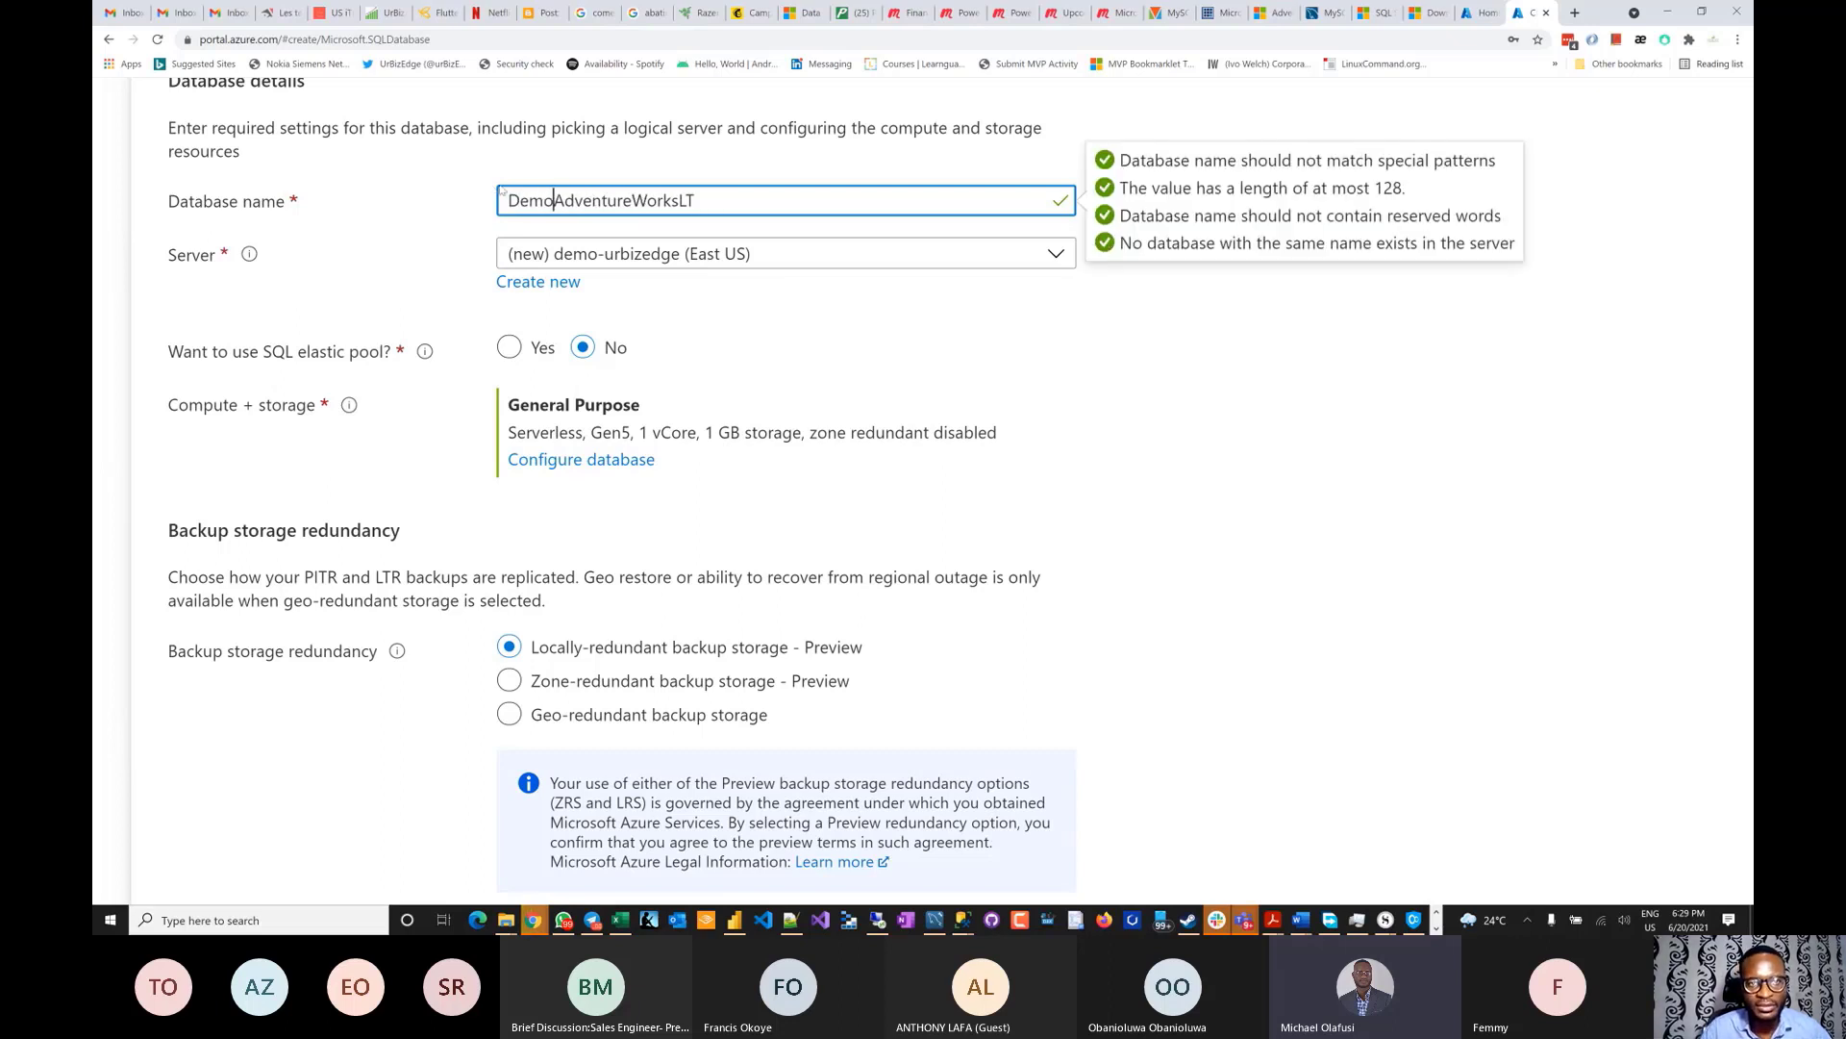
scroll(1126, 414, "down", 2)
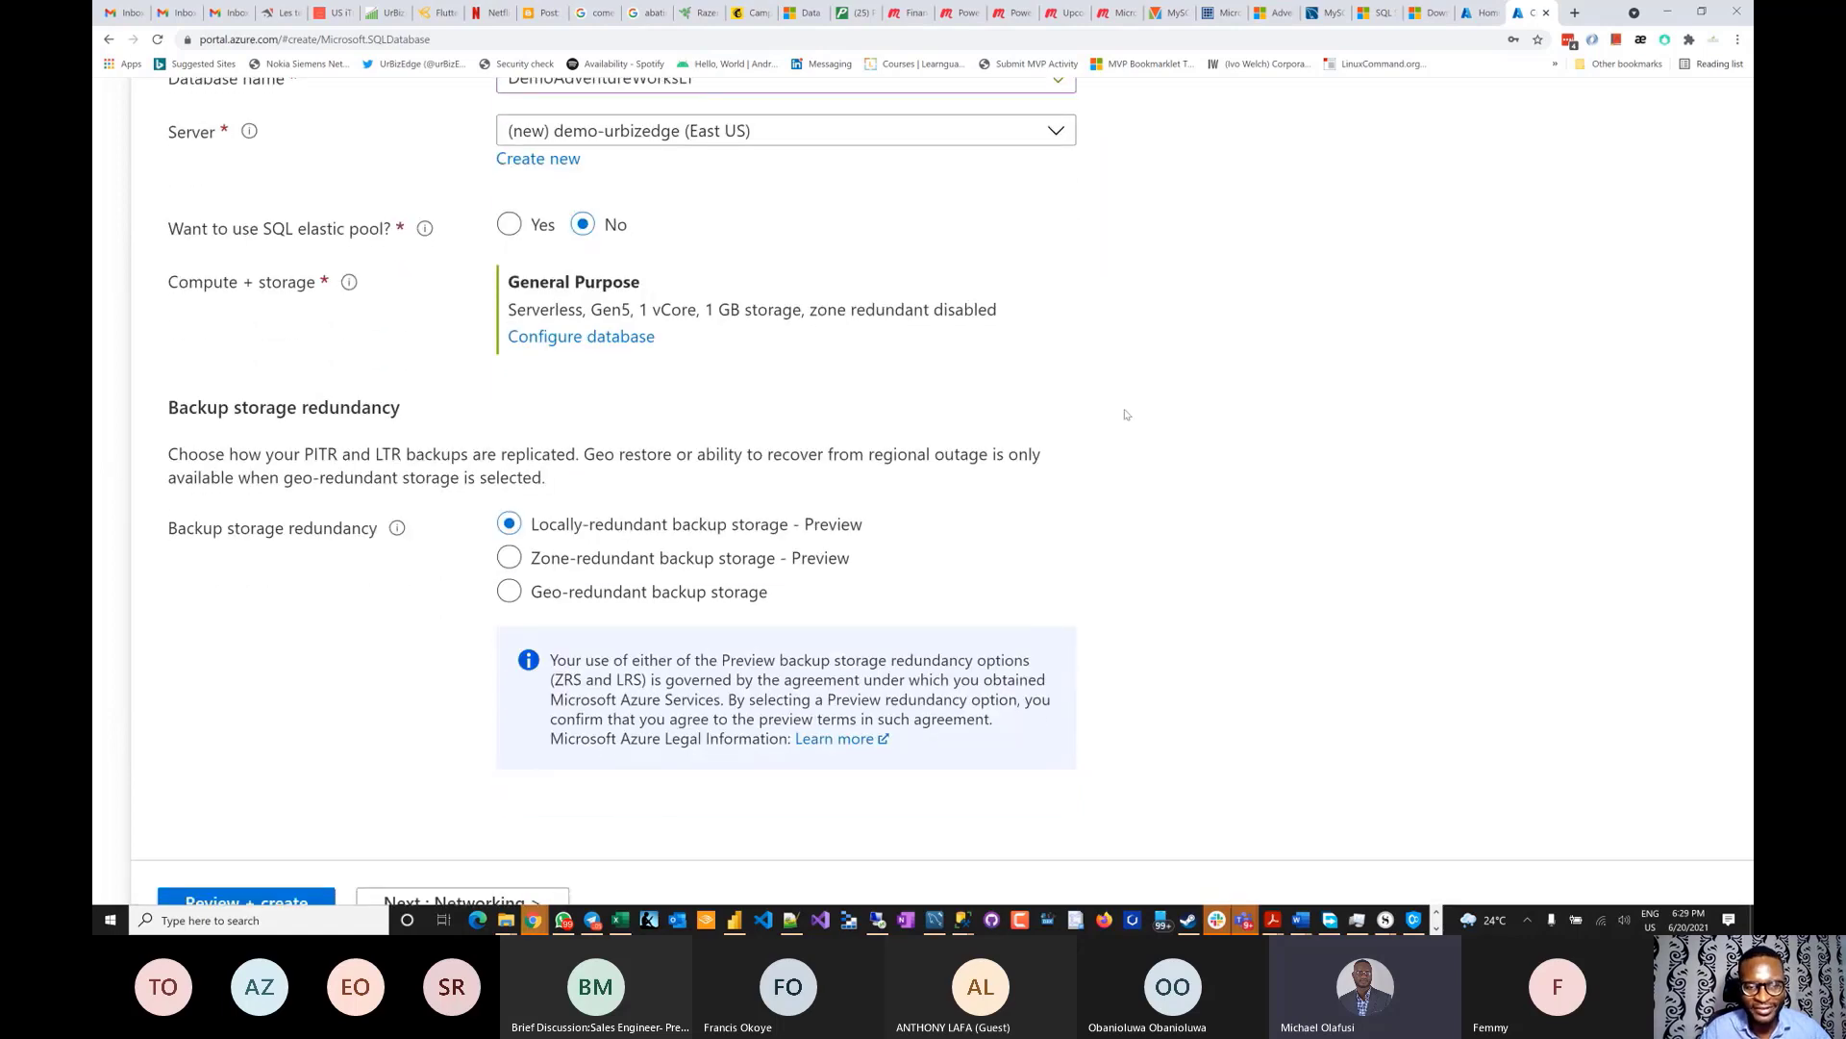
- Step through Networking, Security and Additional settings unchanged, back to the Tags page
scroll(774, 679, "down", 1)
left_click(481, 840)
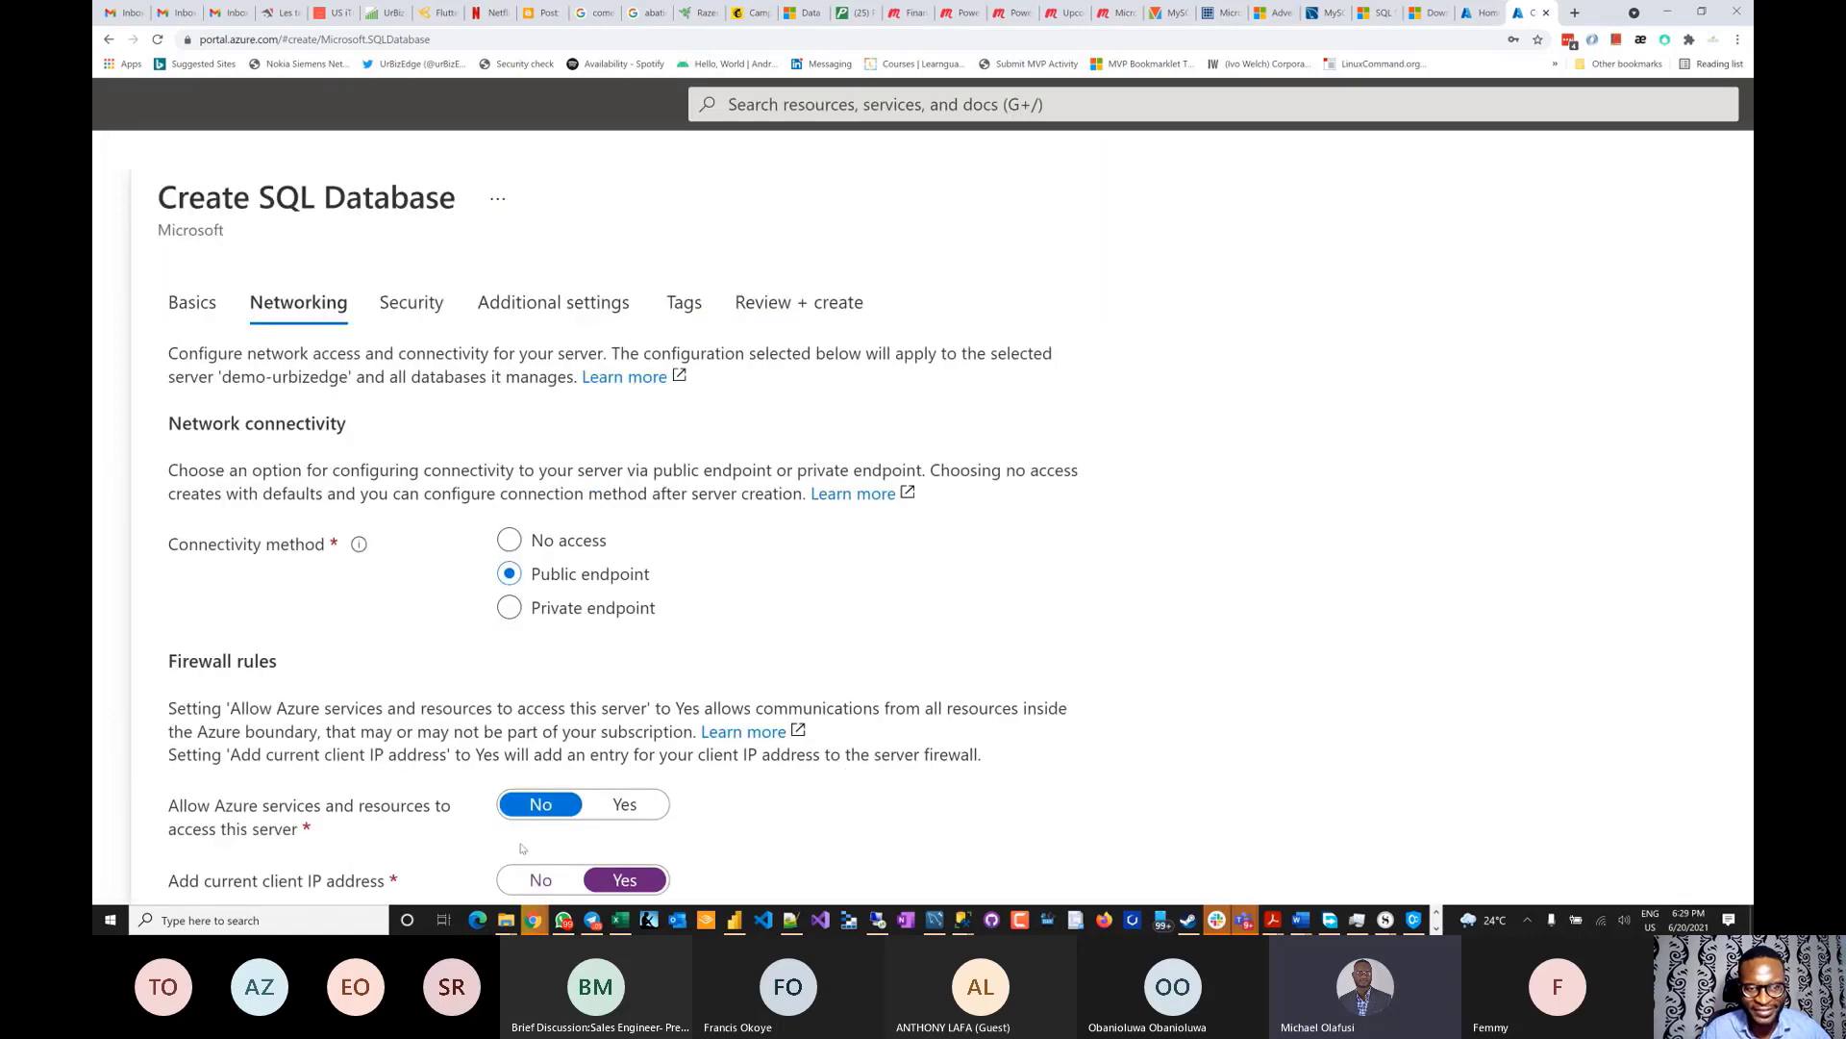
scroll(582, 733, "down", 5)
scroll(582, 733, "down", 3)
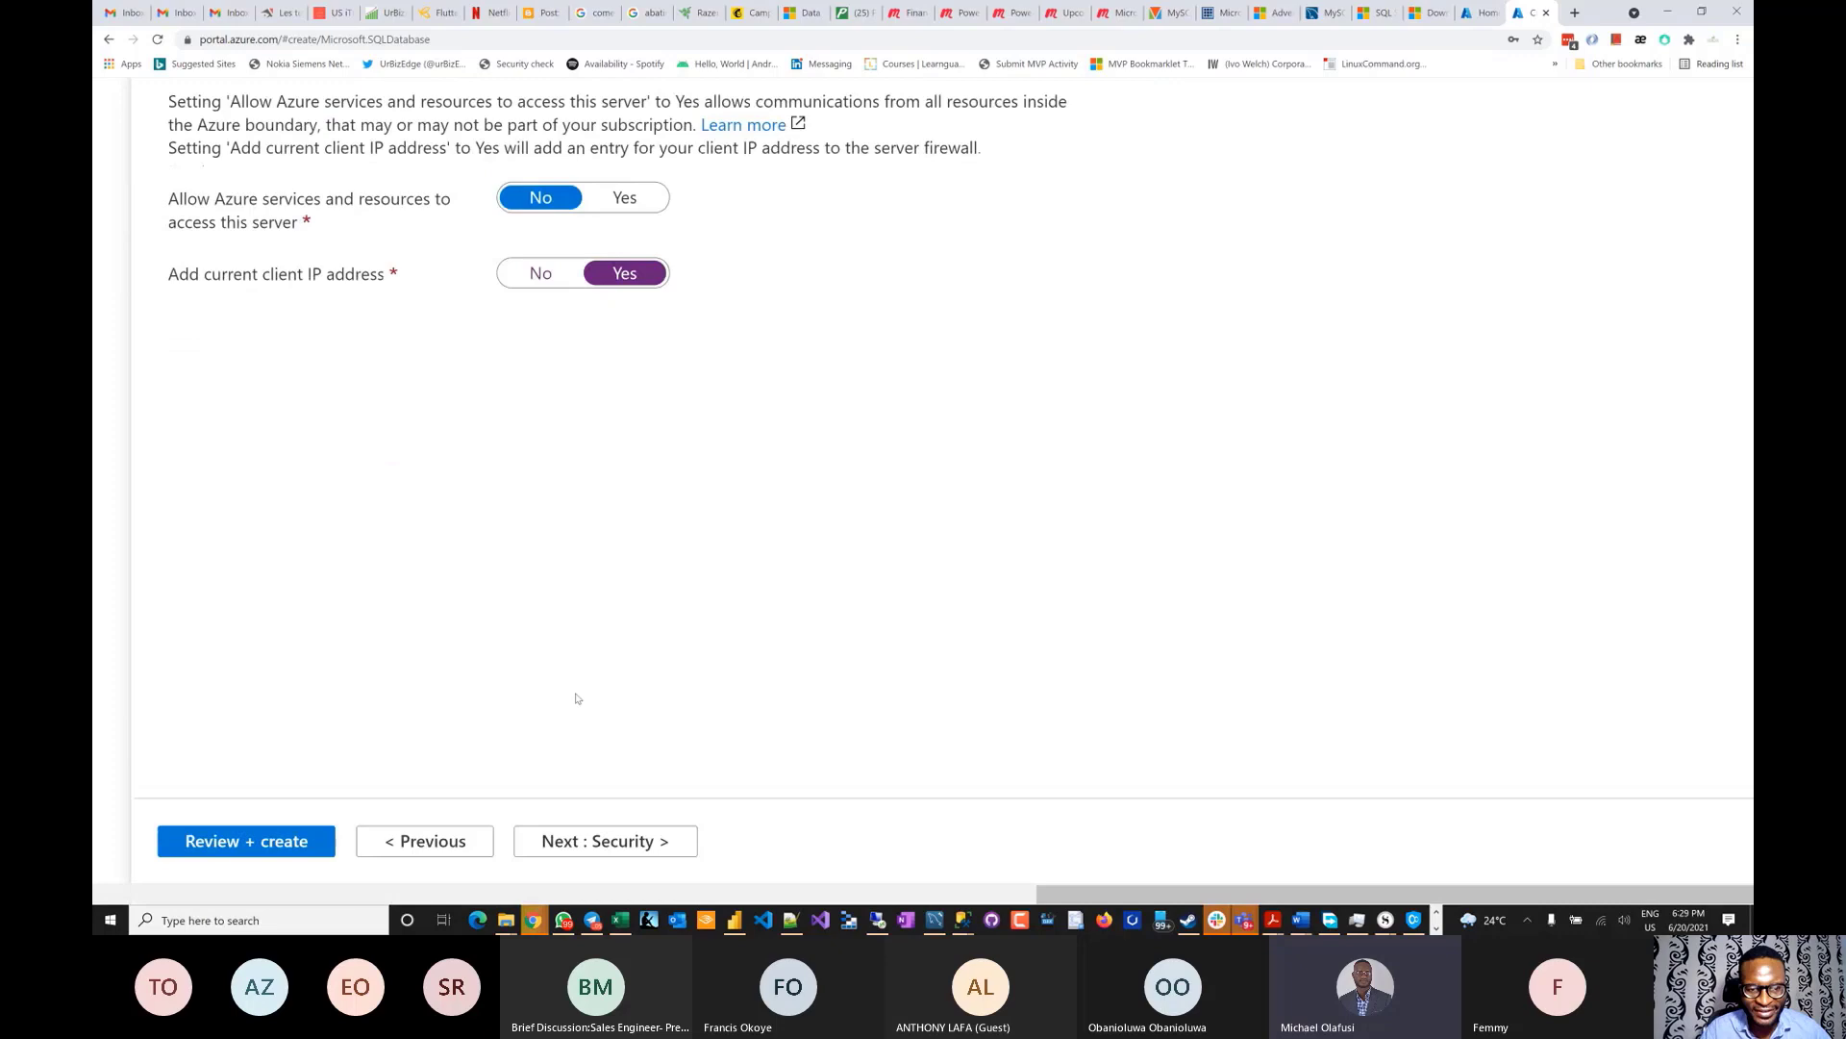
left_click(568, 840)
scroll(620, 656, "down", 6)
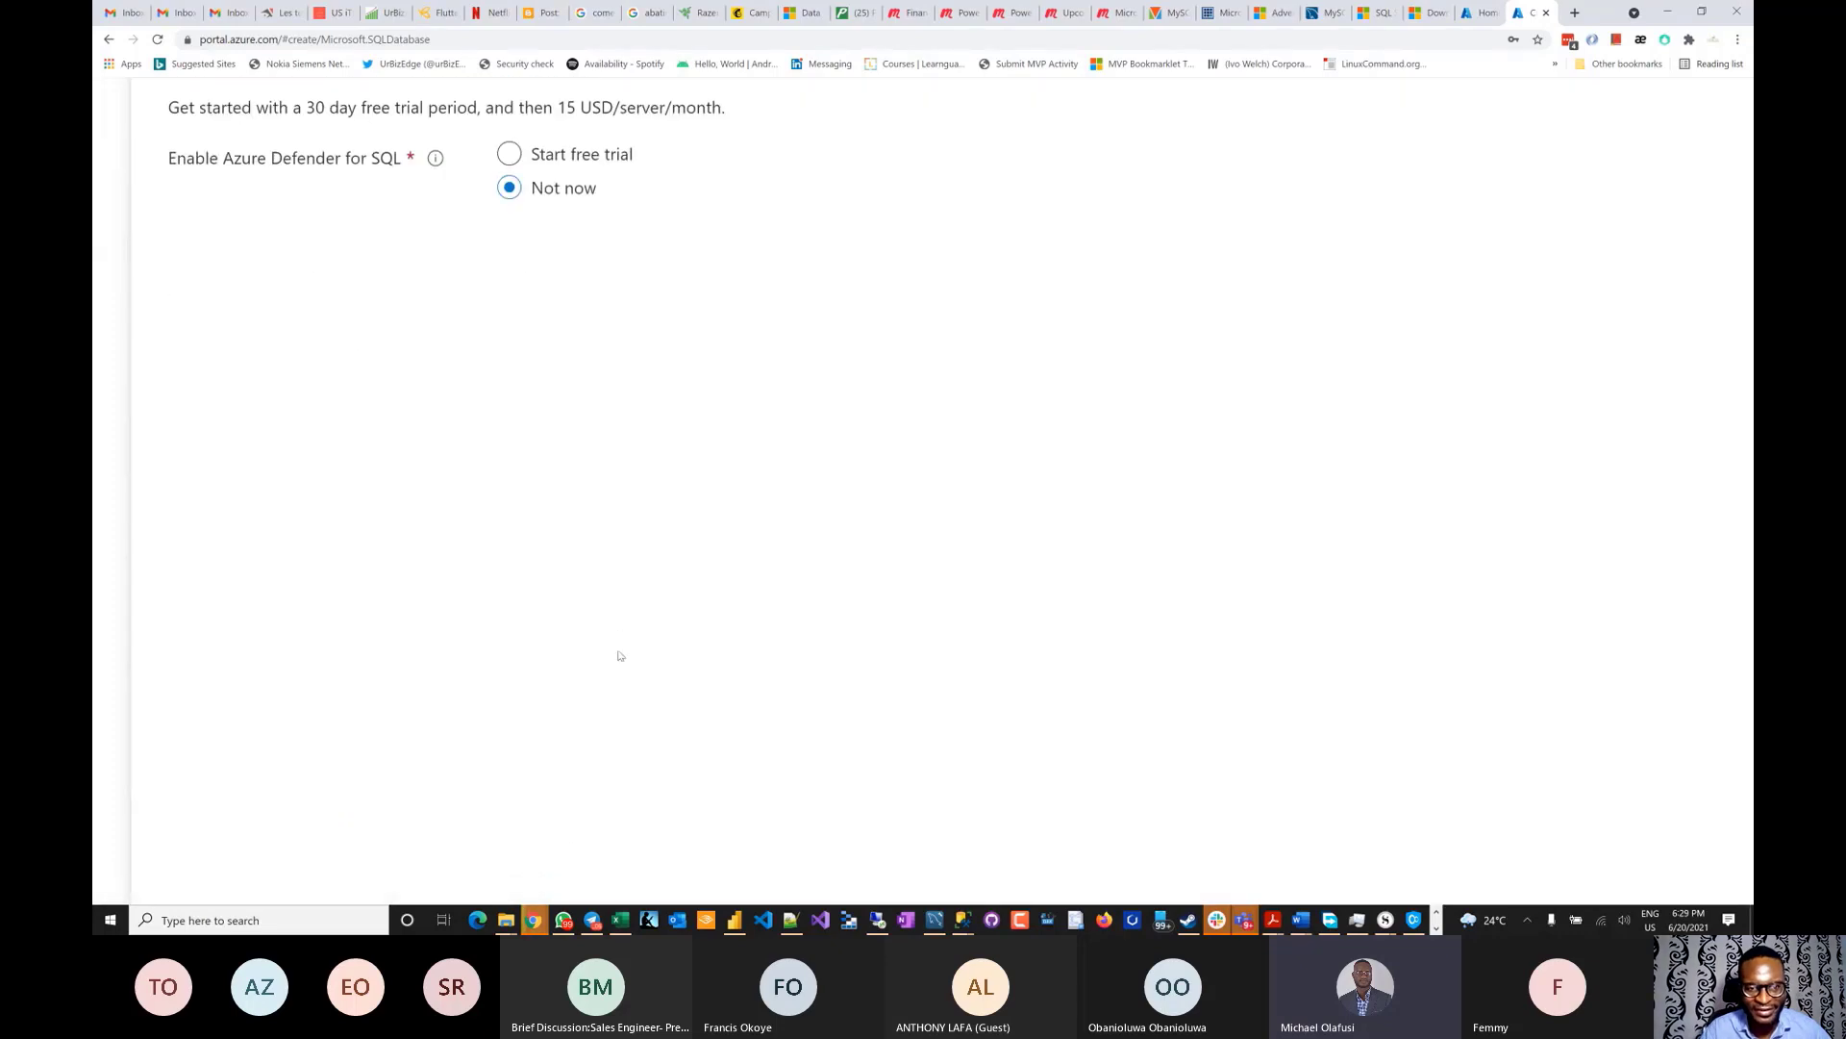
left_click(607, 843)
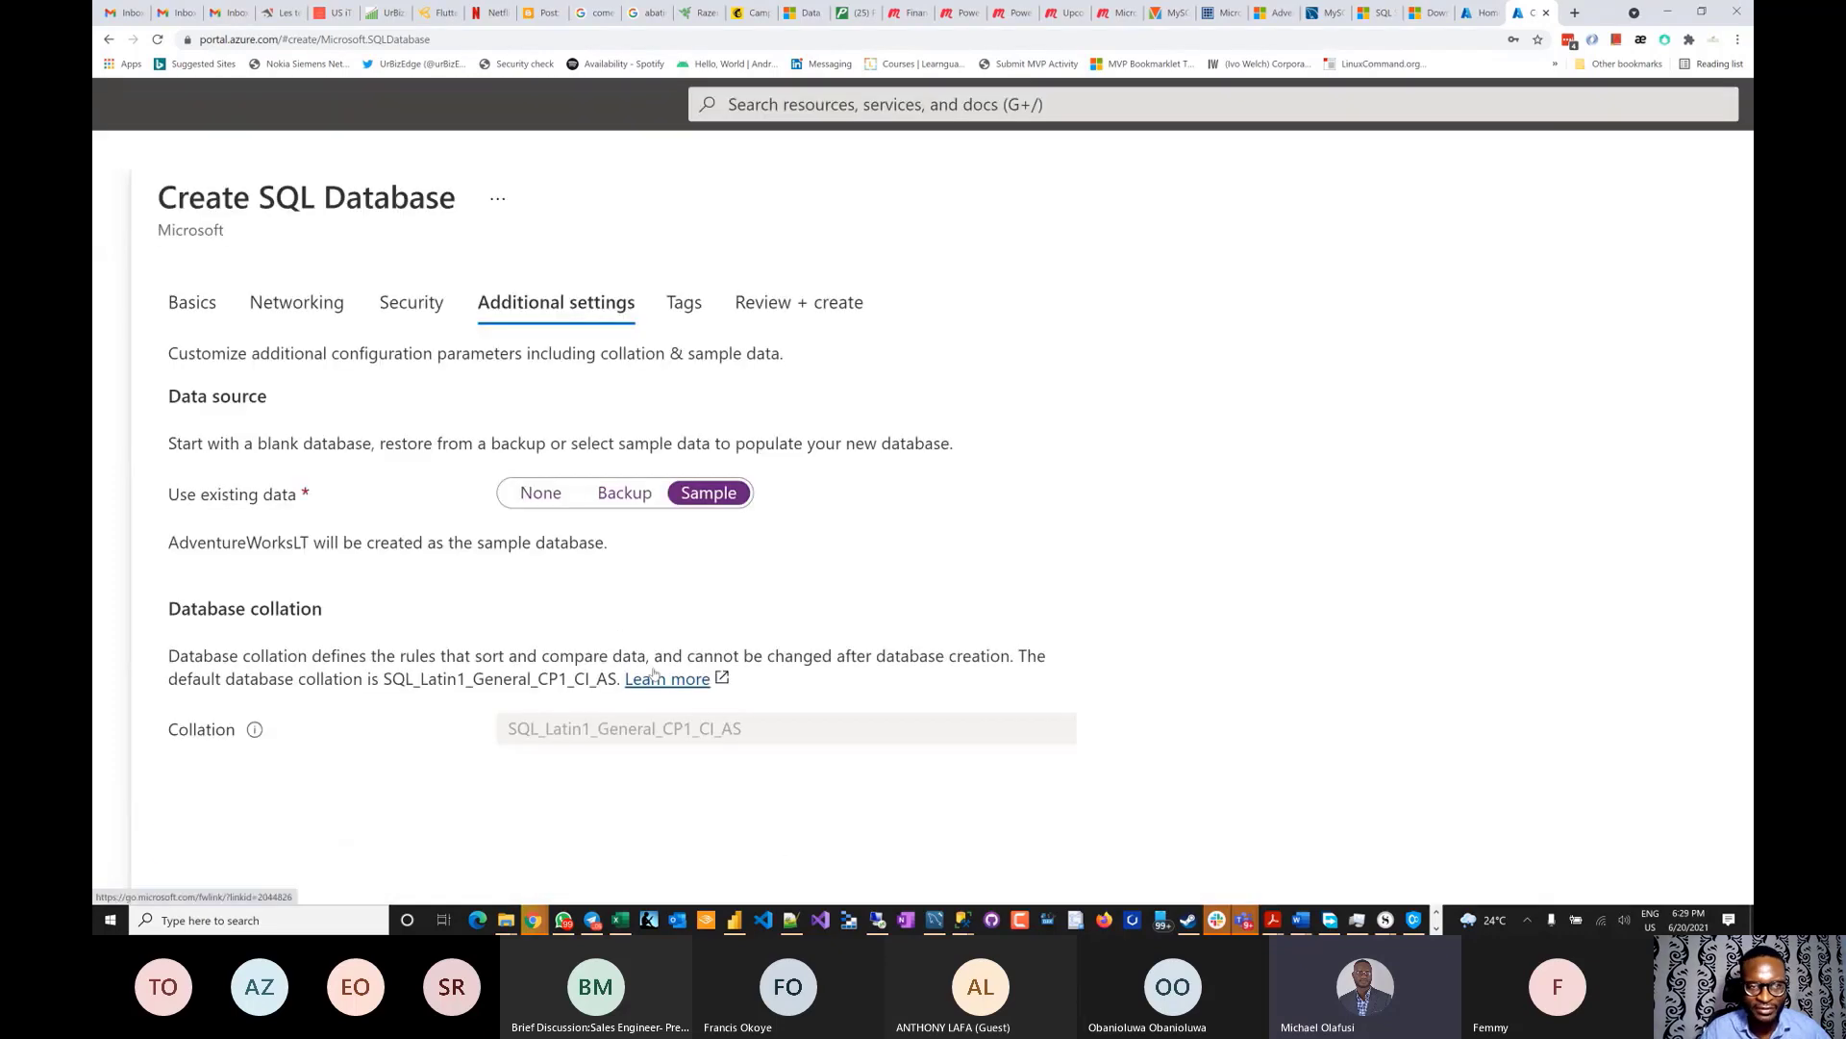
scroll(654, 673, "down", 4)
scroll(345, 499, "up", 2)
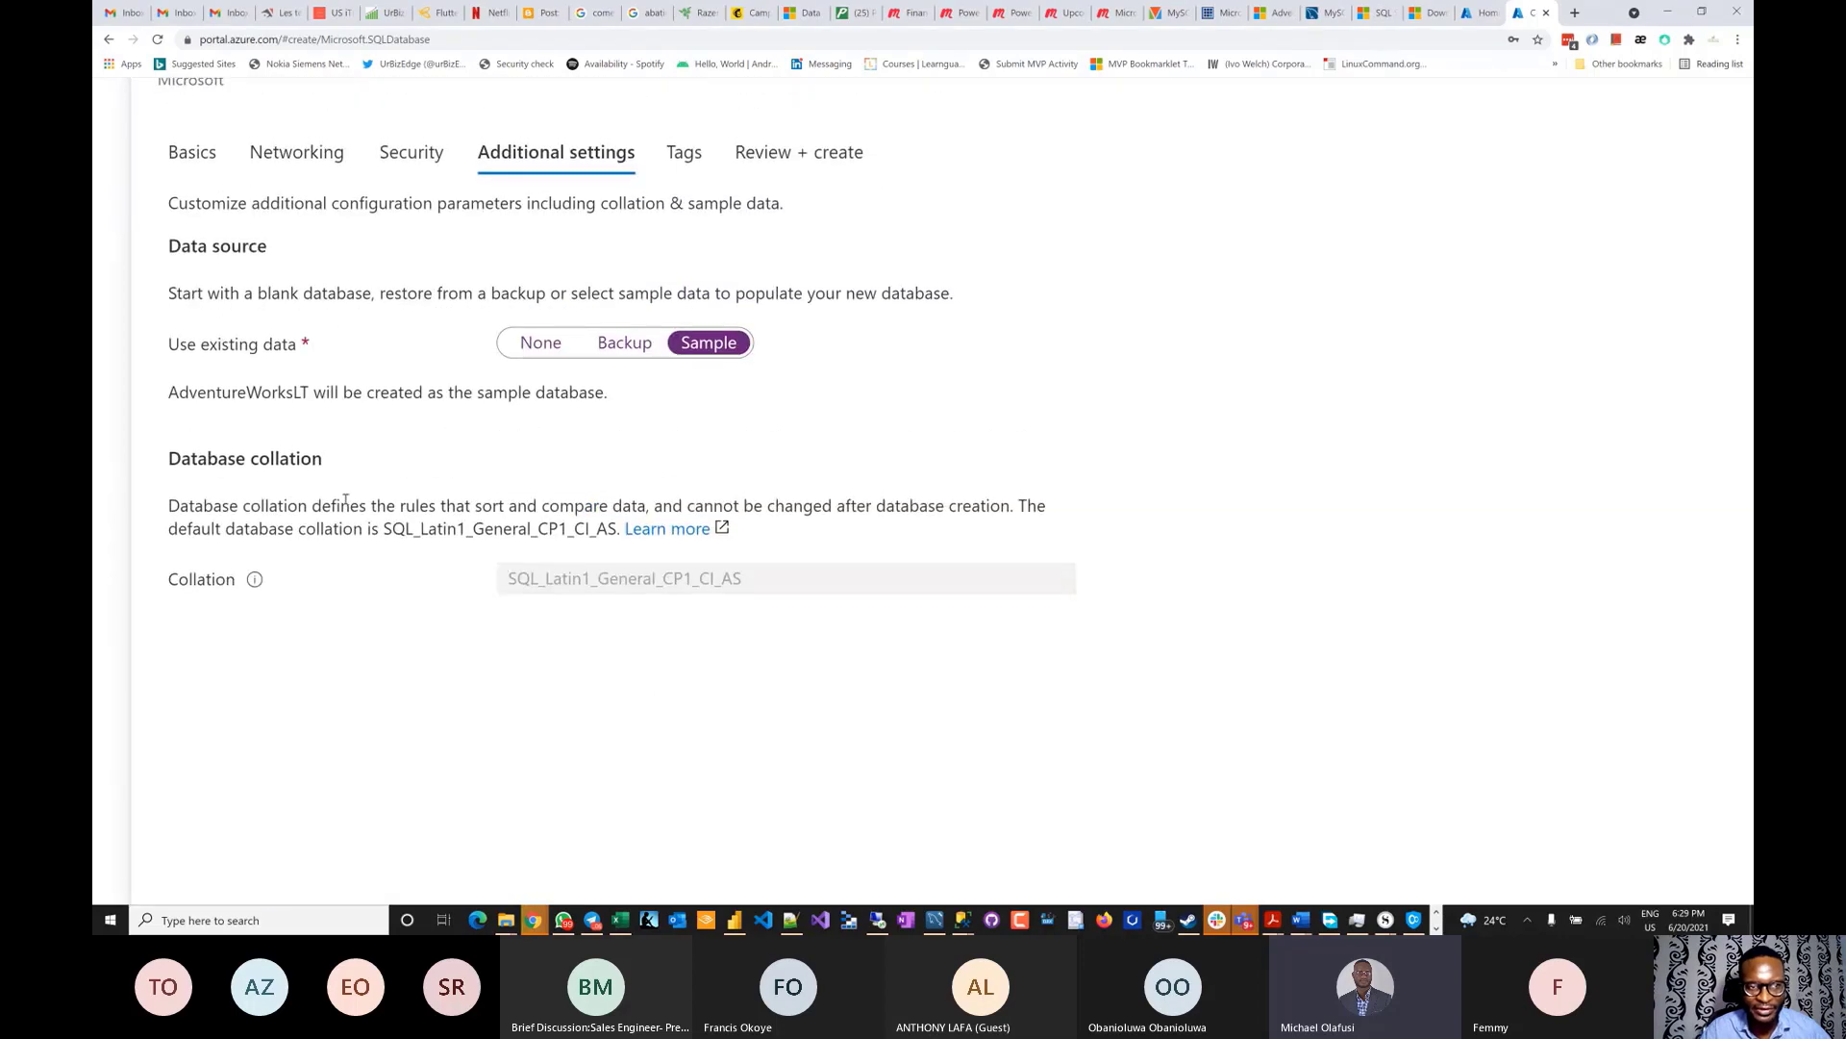
scroll(507, 640, "down", 2)
scroll(660, 673, "down", 2)
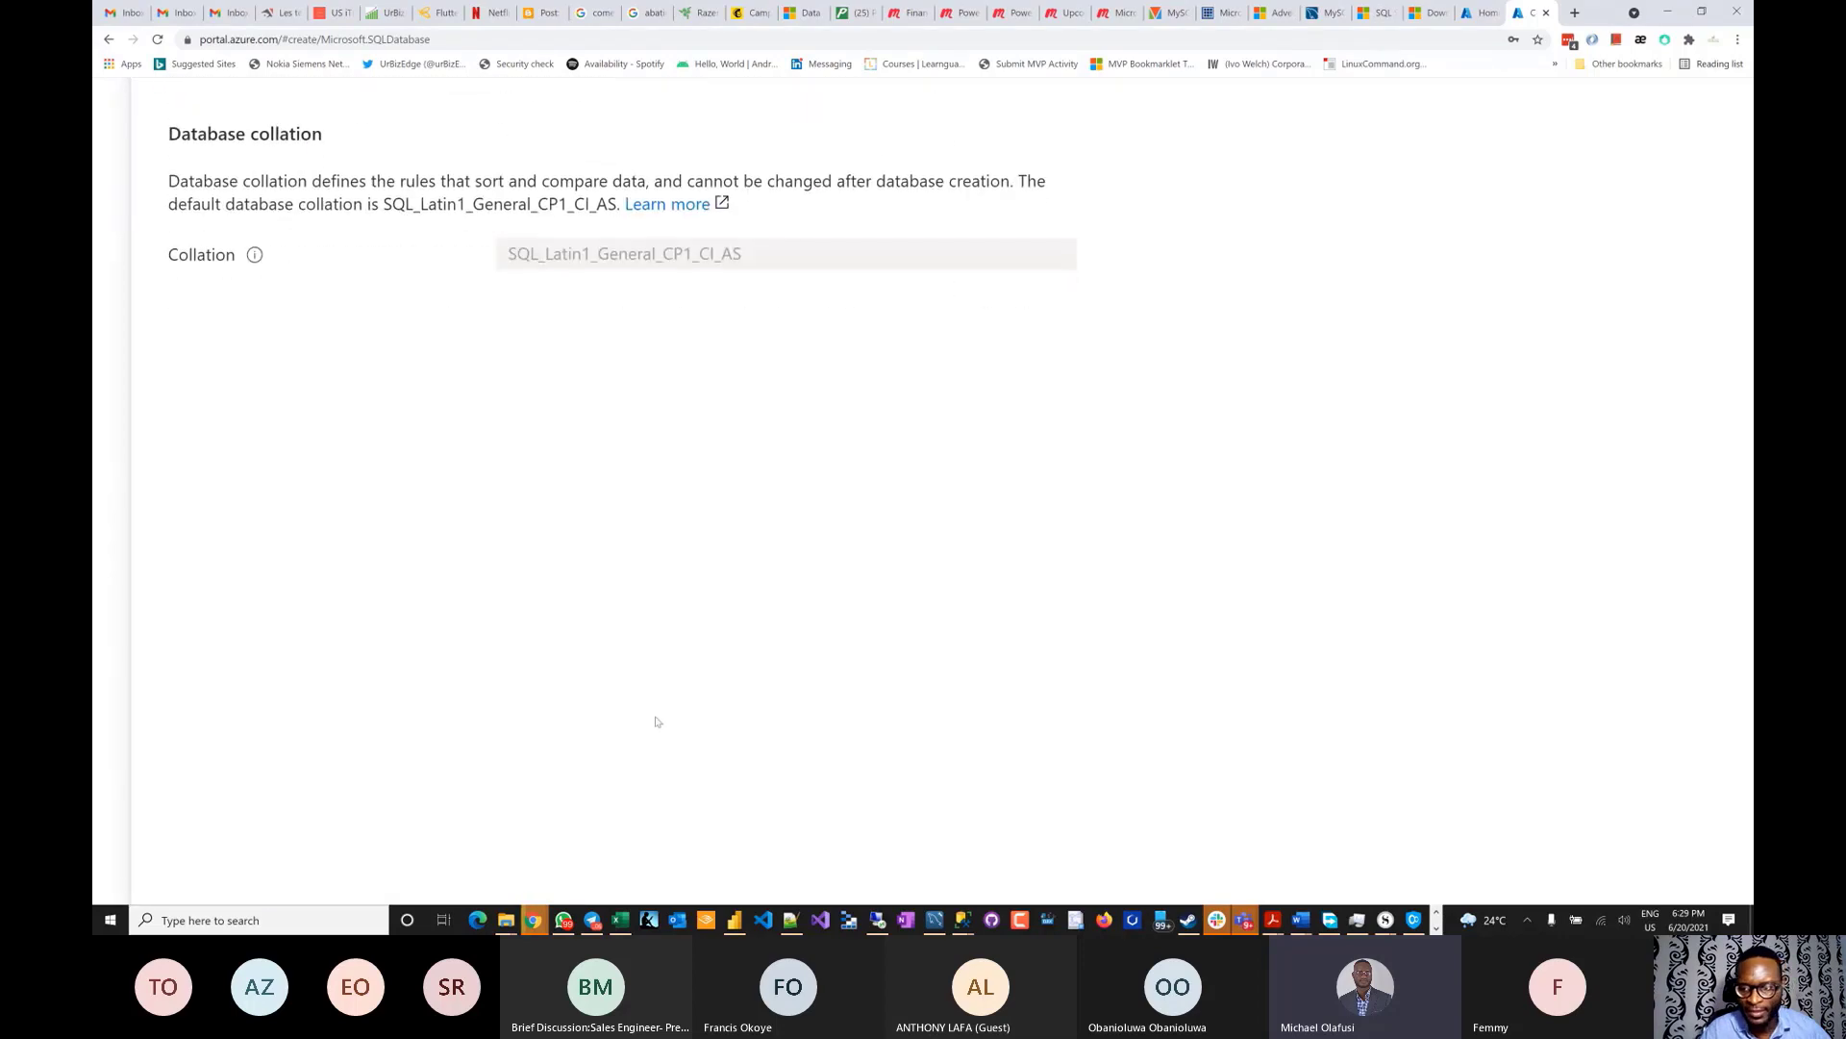
scroll(659, 712, "down", 2)
left_click(625, 842)
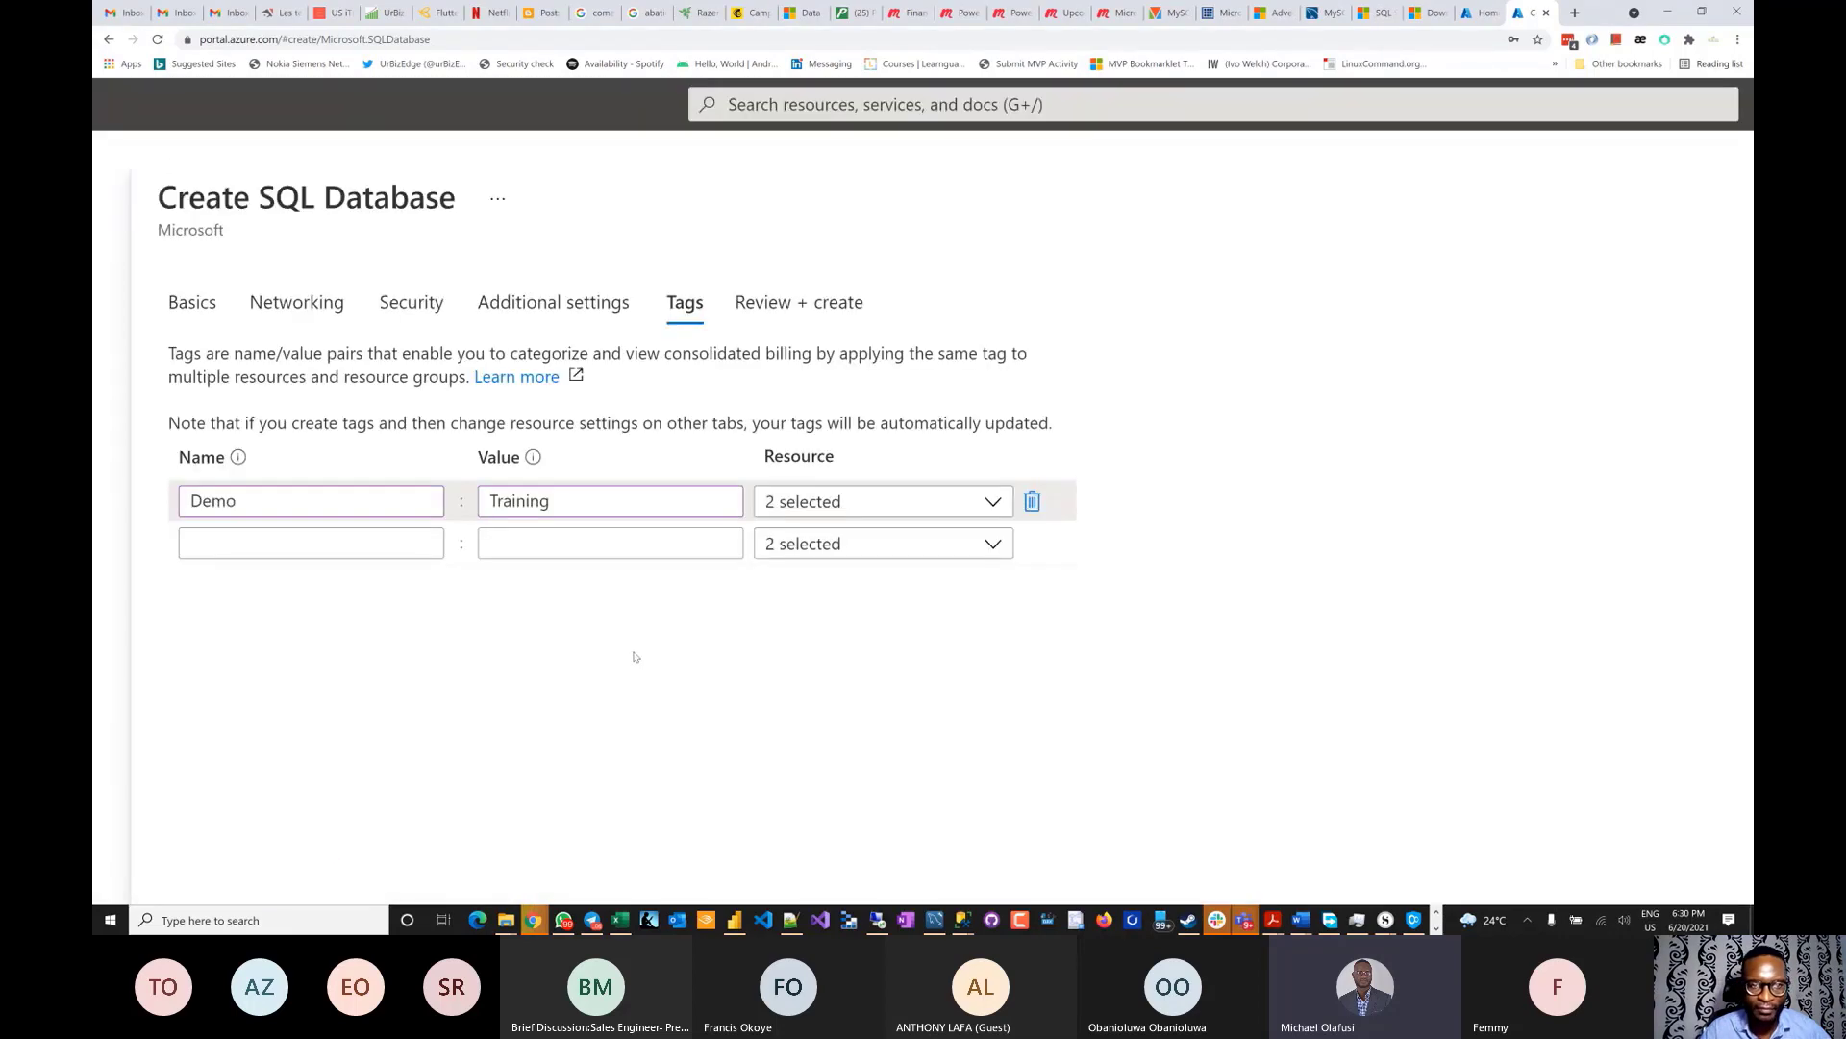
scroll(634, 657, "down", 5)
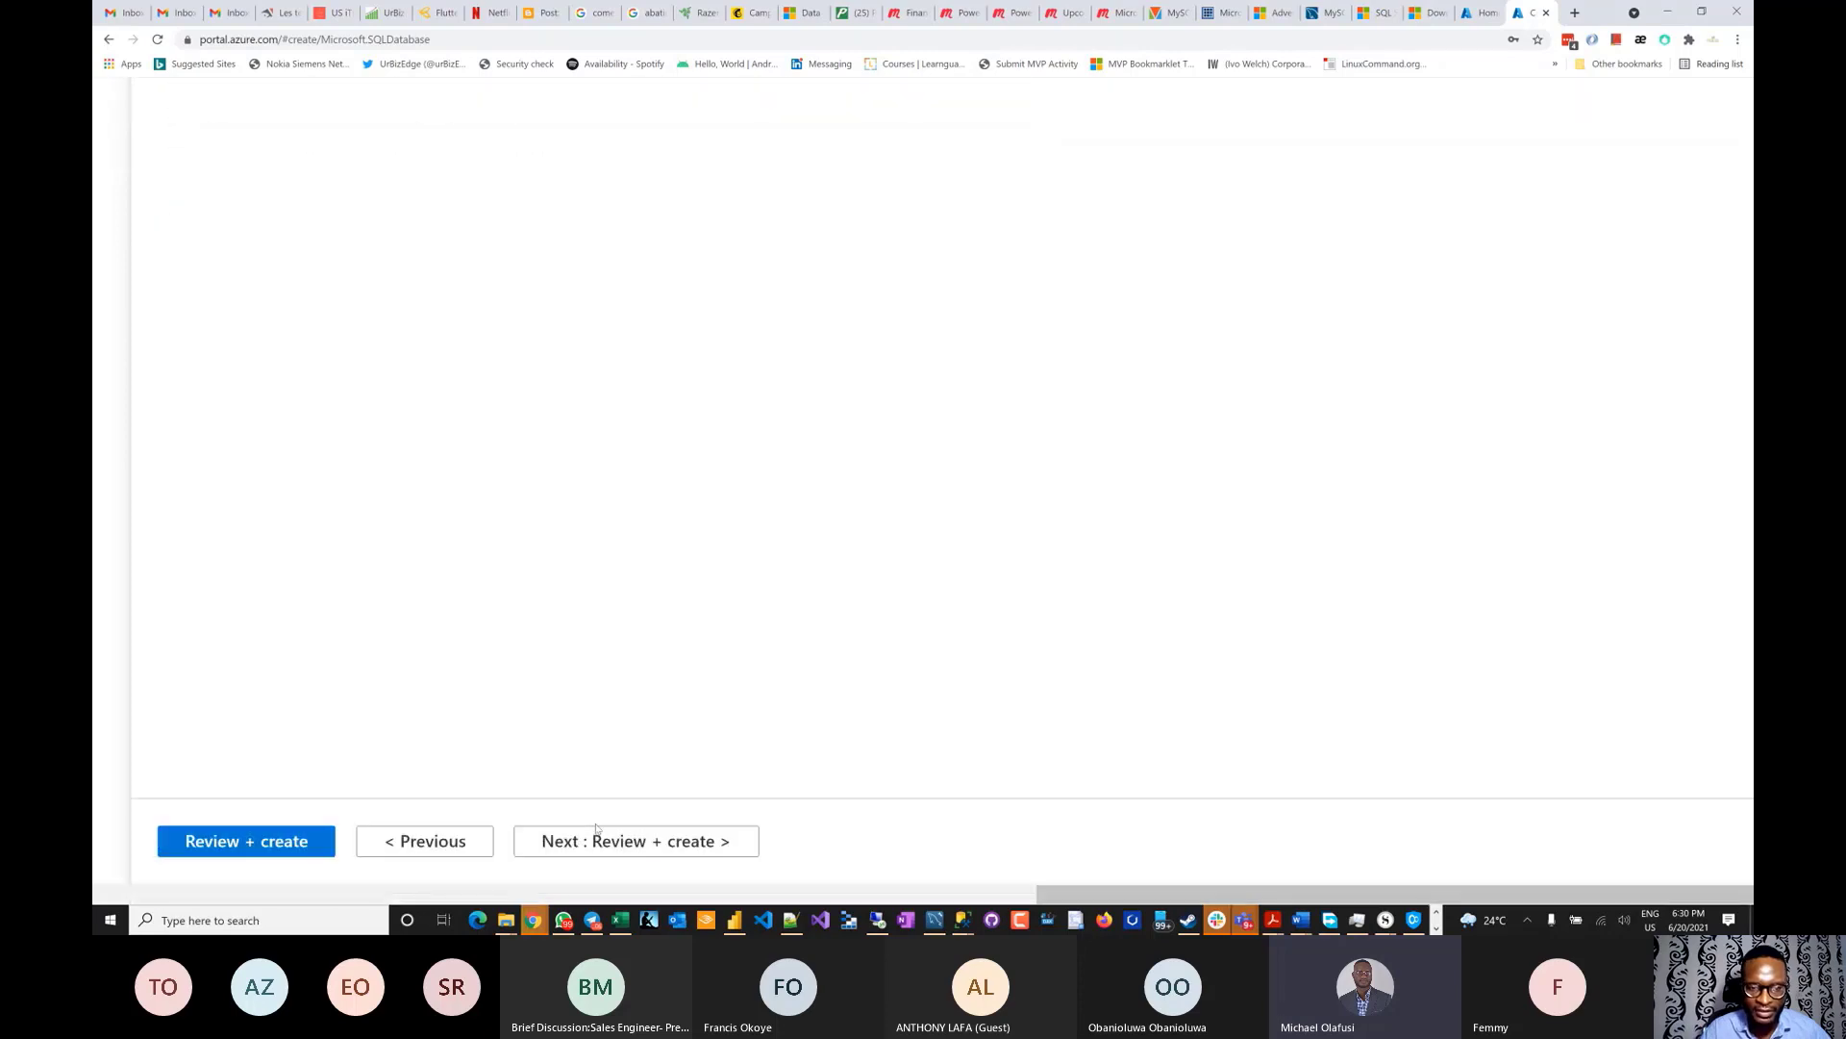
- Review the DemoAdventureWorksLT summary, zoomed out, and create the database
left_click(618, 843)
scroll(673, 500, "down", 3)
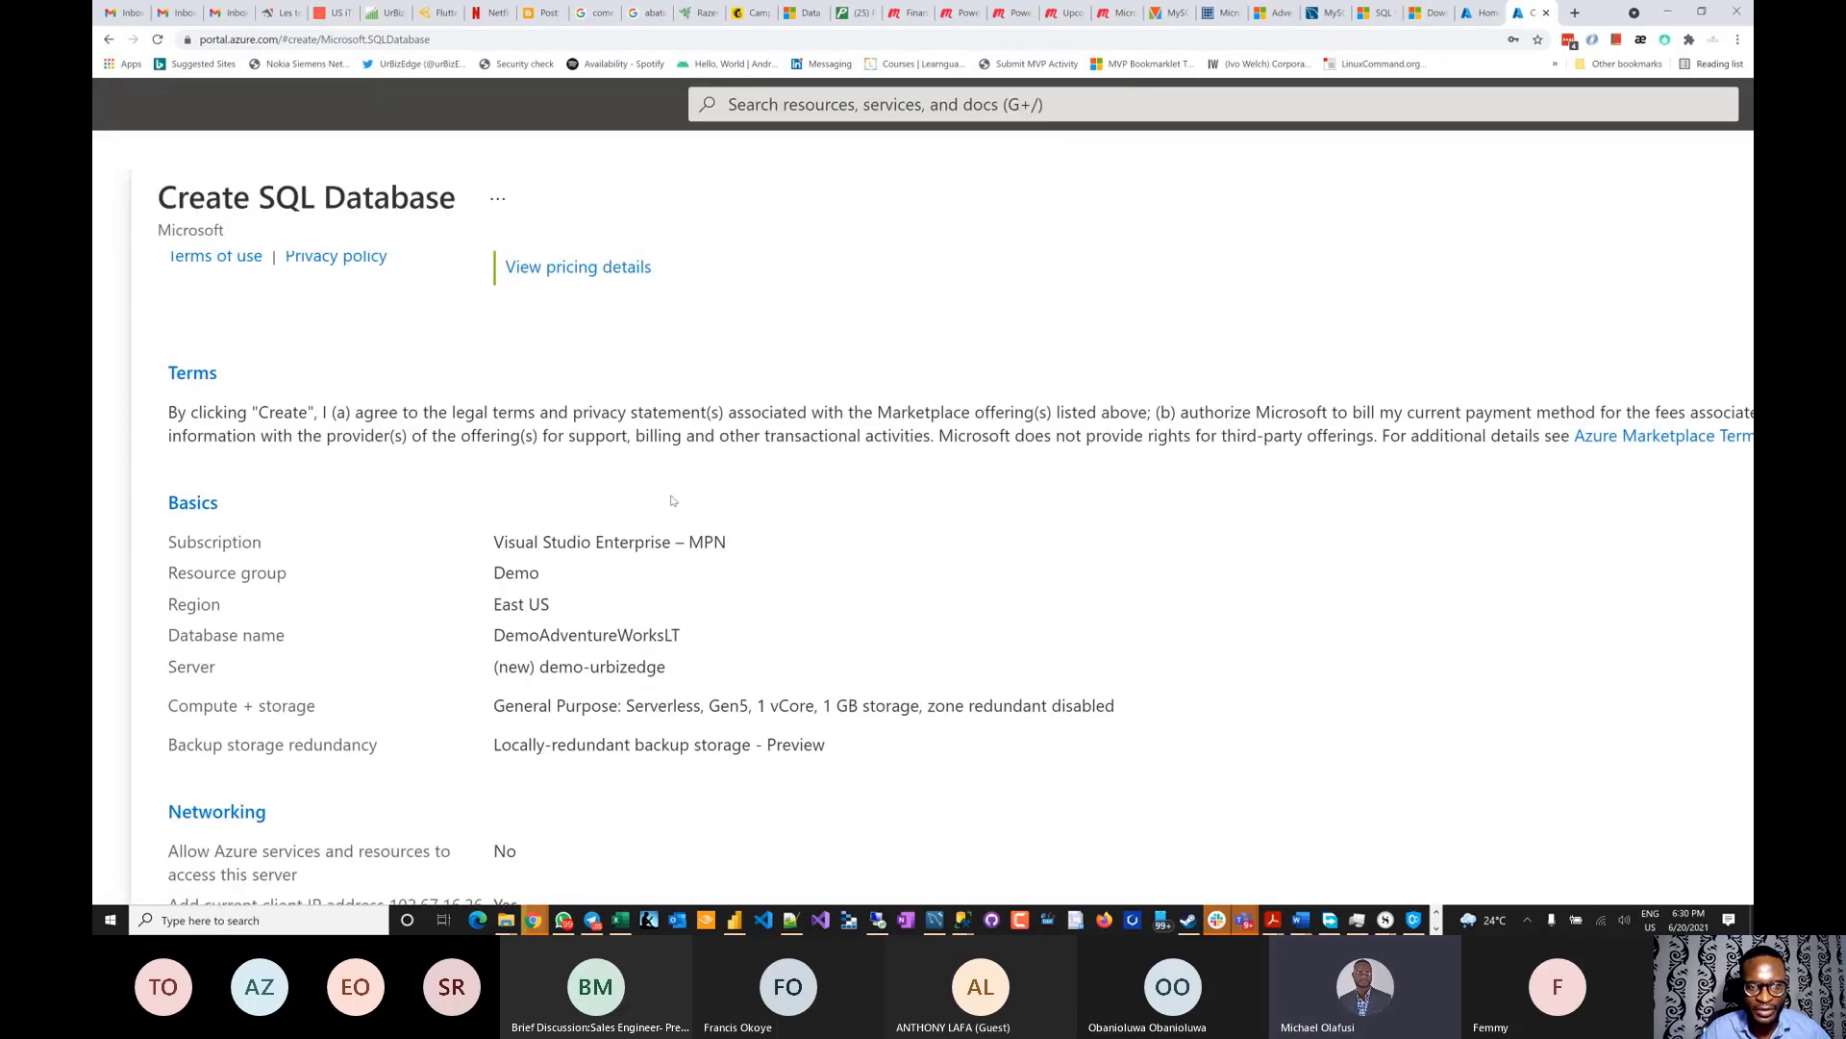
scroll(673, 500, "down", 6)
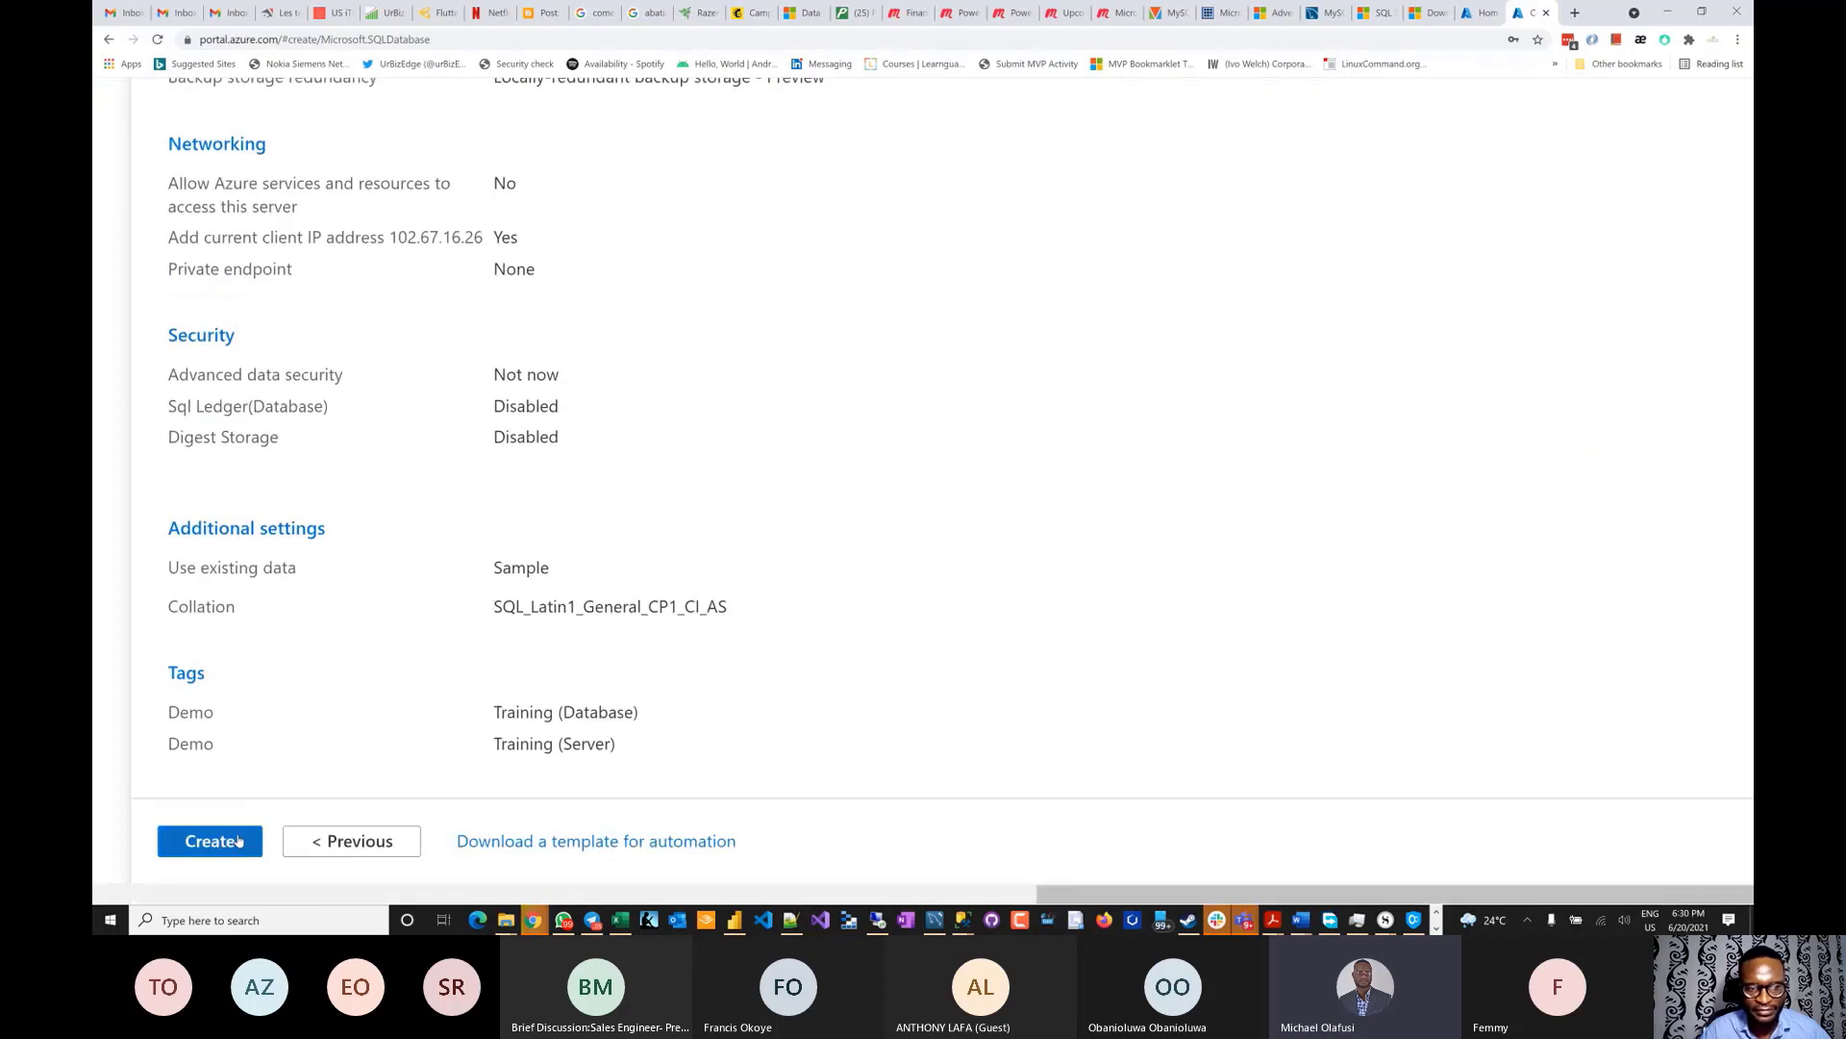
key("ctrl+minus")
key("ctrl+minus")
key("ctrl+minus")
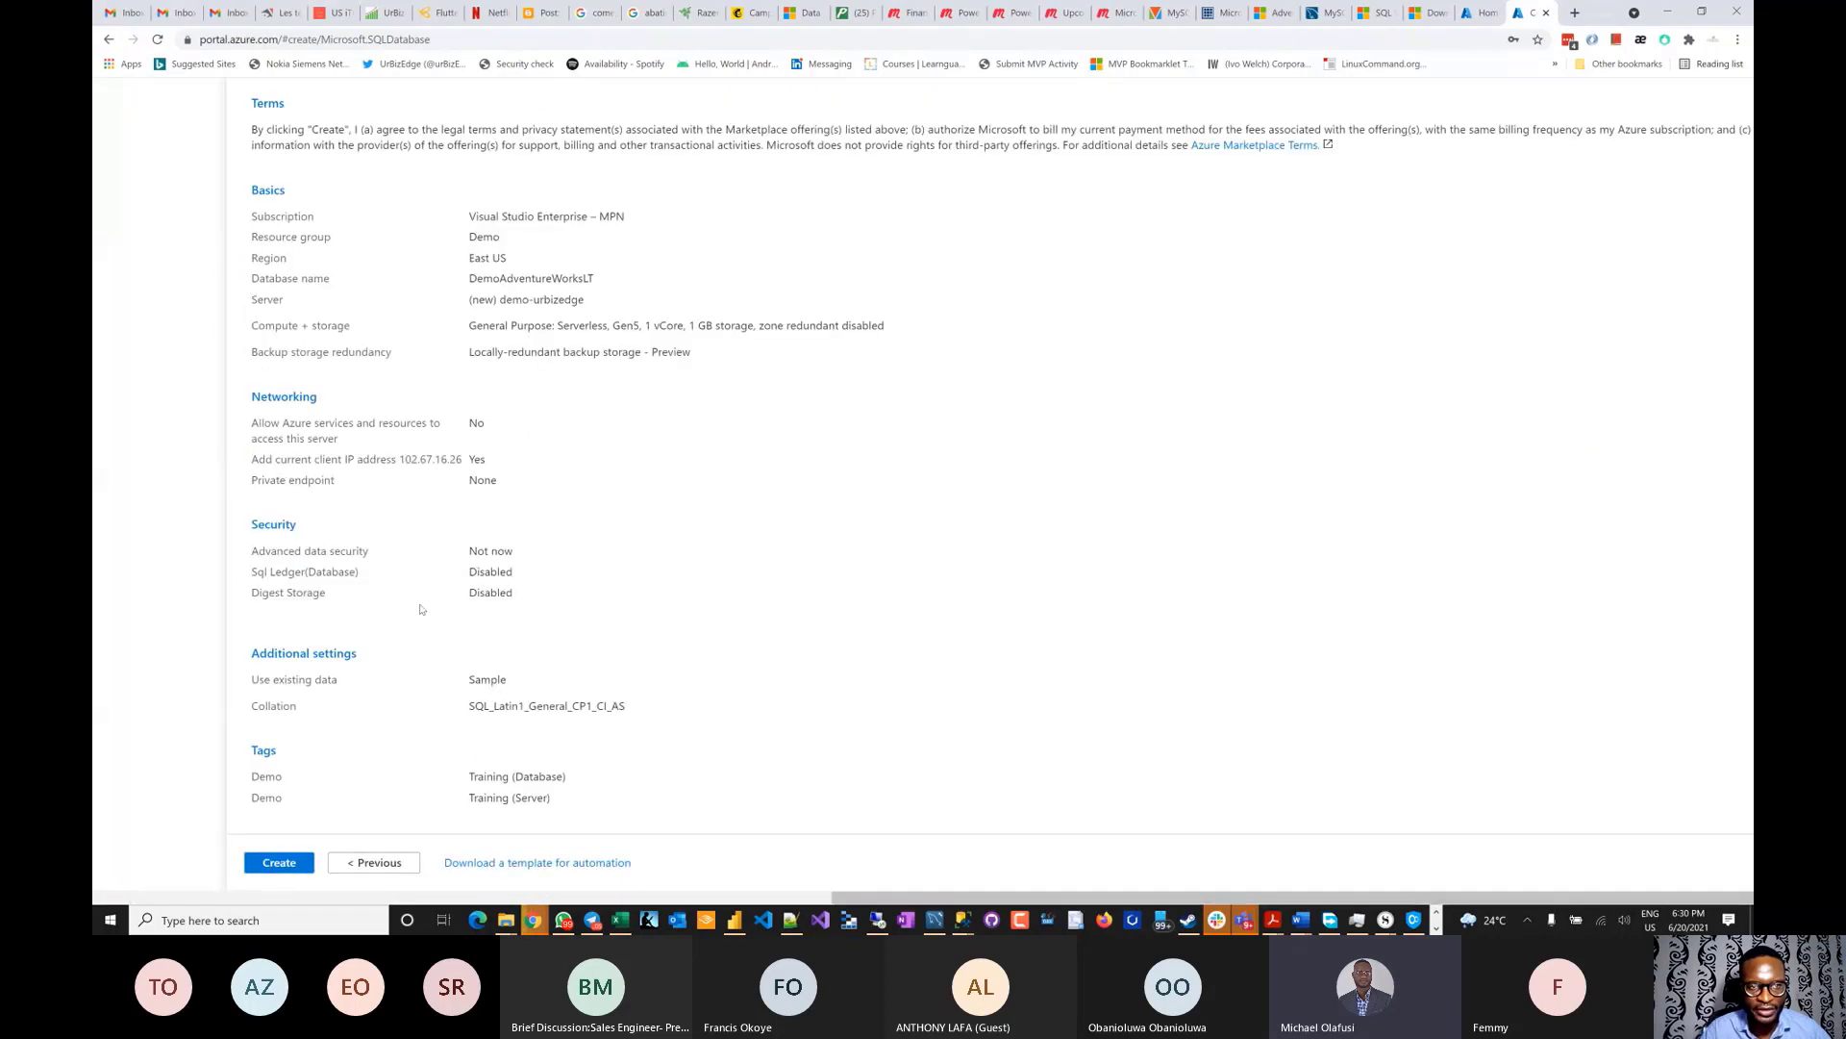
scroll(420, 609, "up", 1)
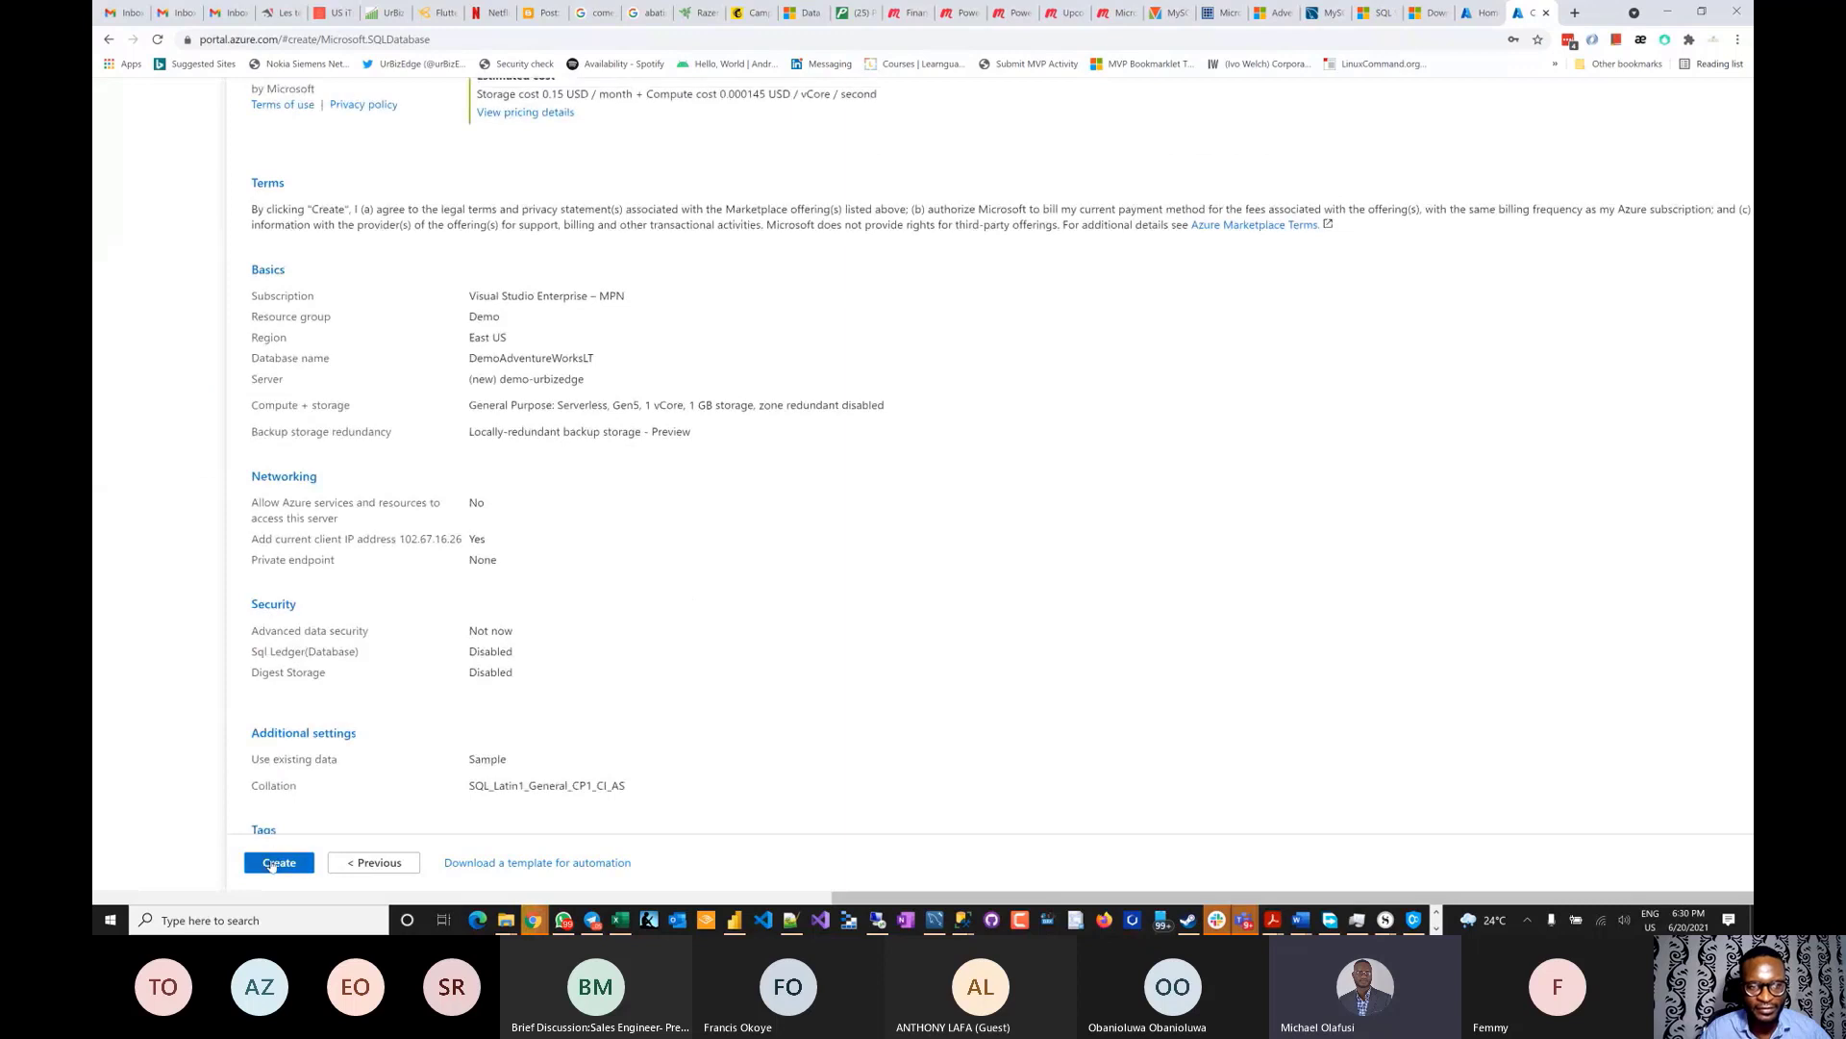
left_click(279, 862)
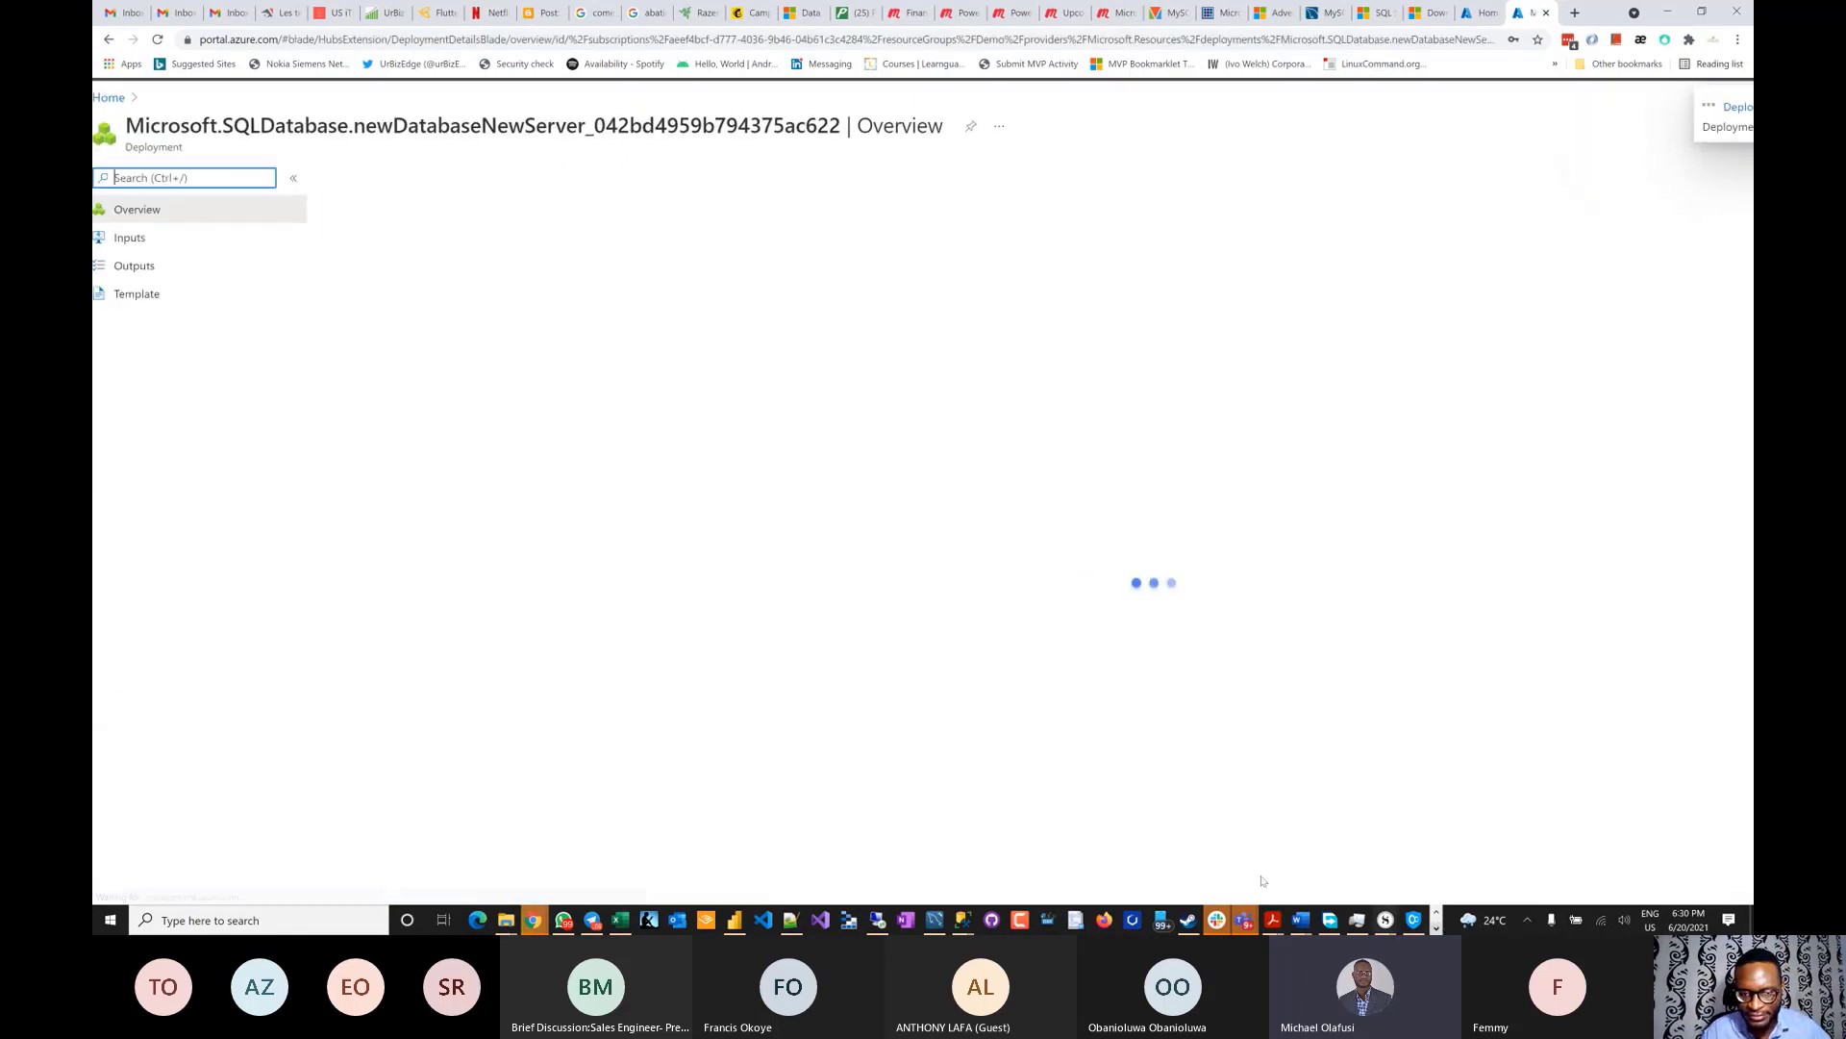
- Launch Power BI Desktop from its taskbar jump list
right_click(734, 919)
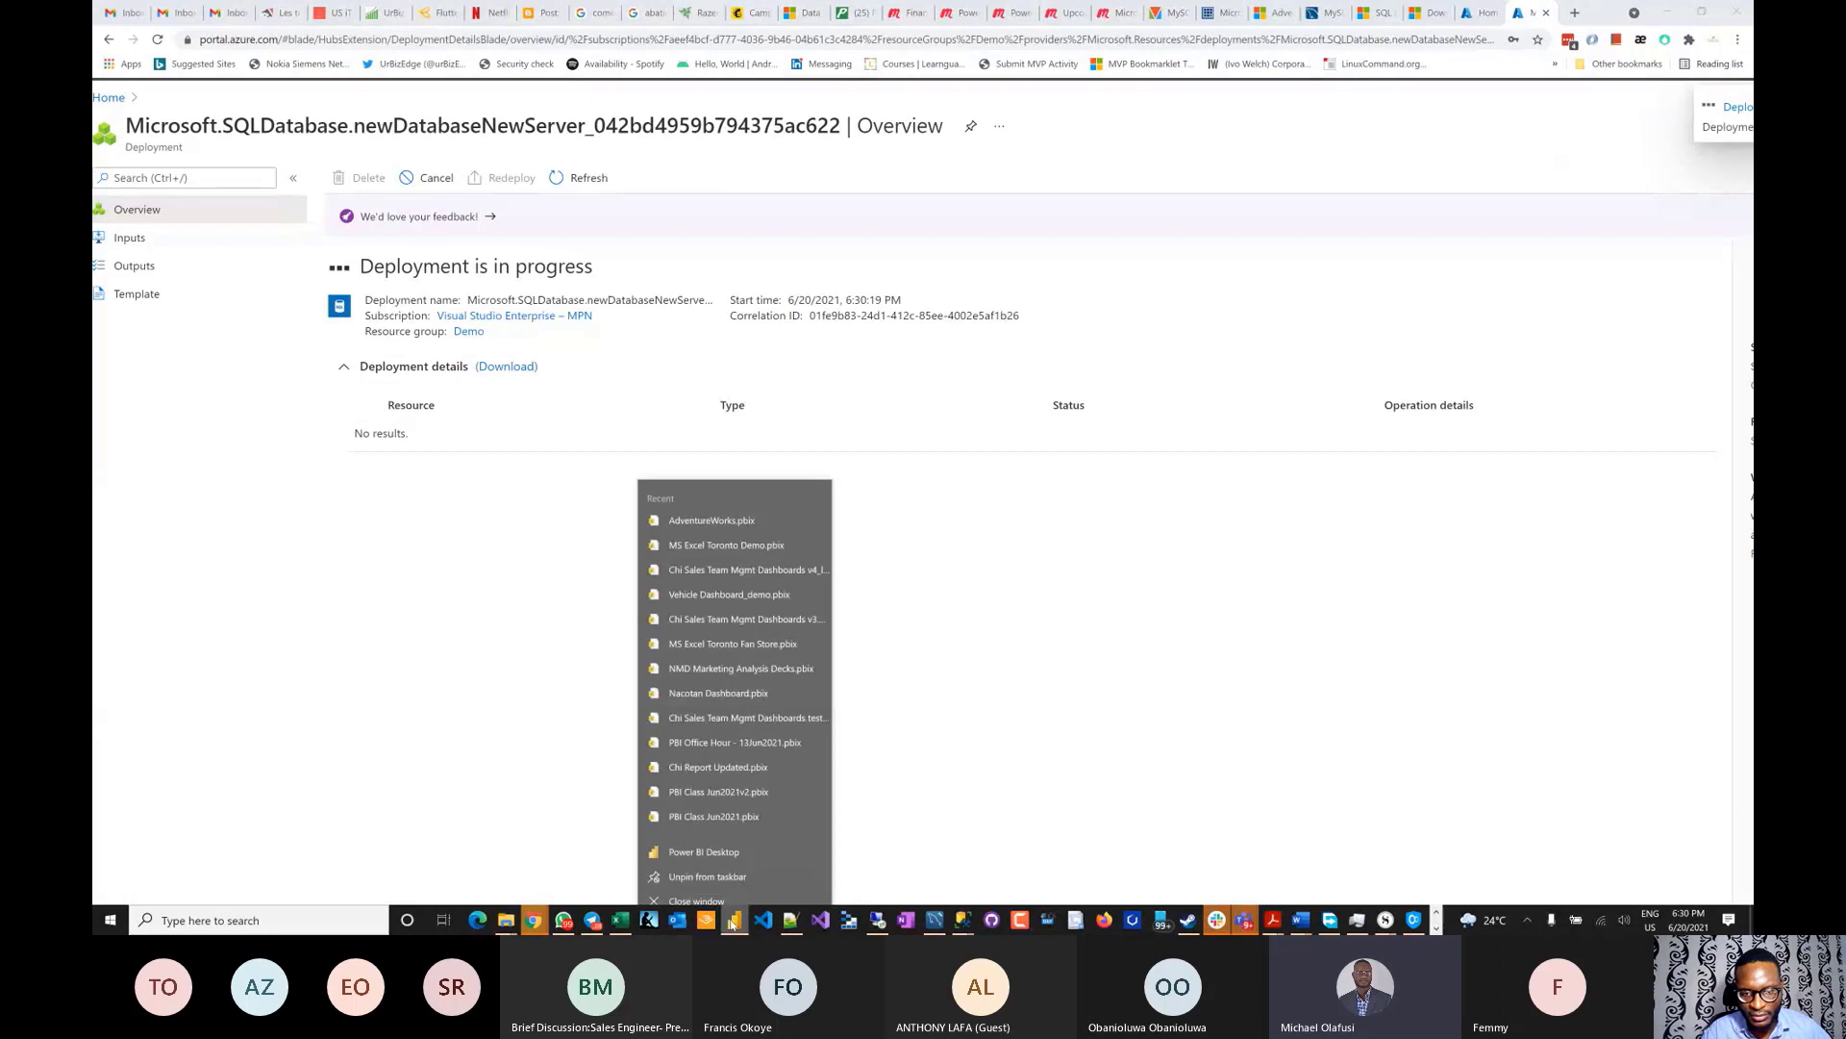
left_click(731, 838)
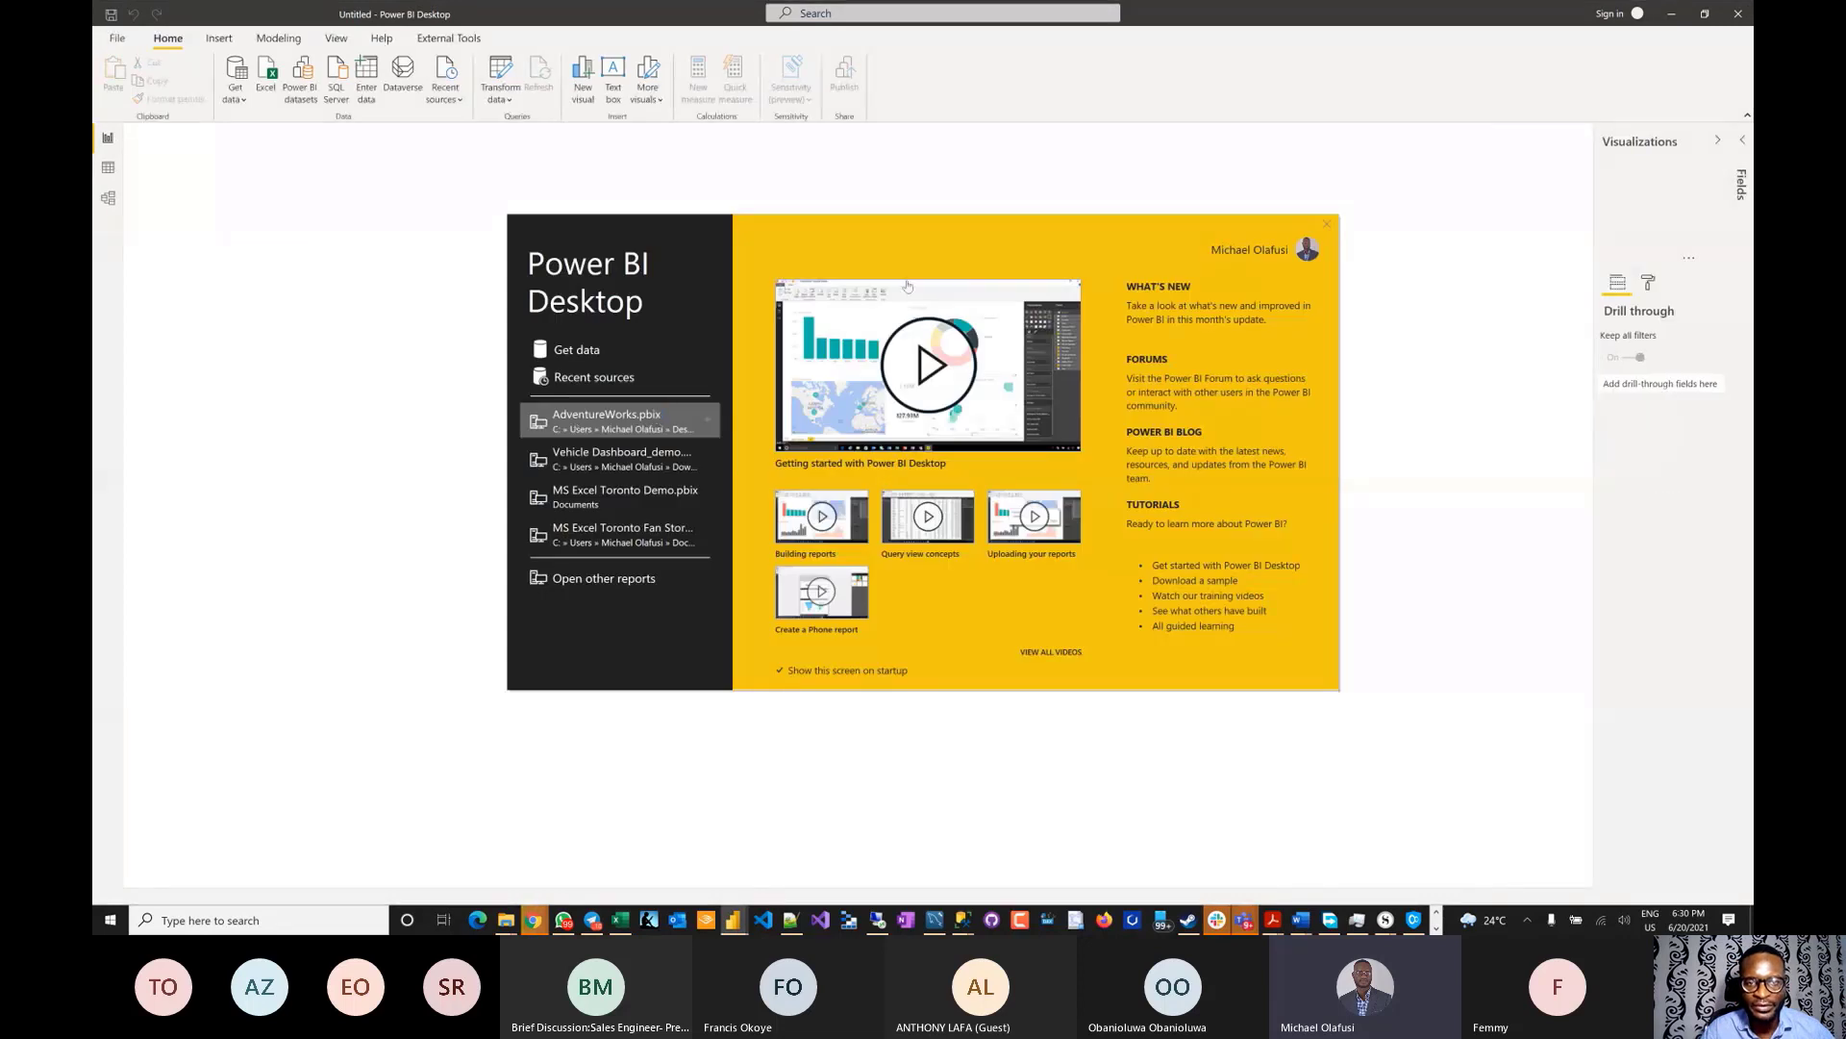
- Close the Power BI welcome screen, start a SQL Server data import, then bring SSMS forward
left_click(1328, 225)
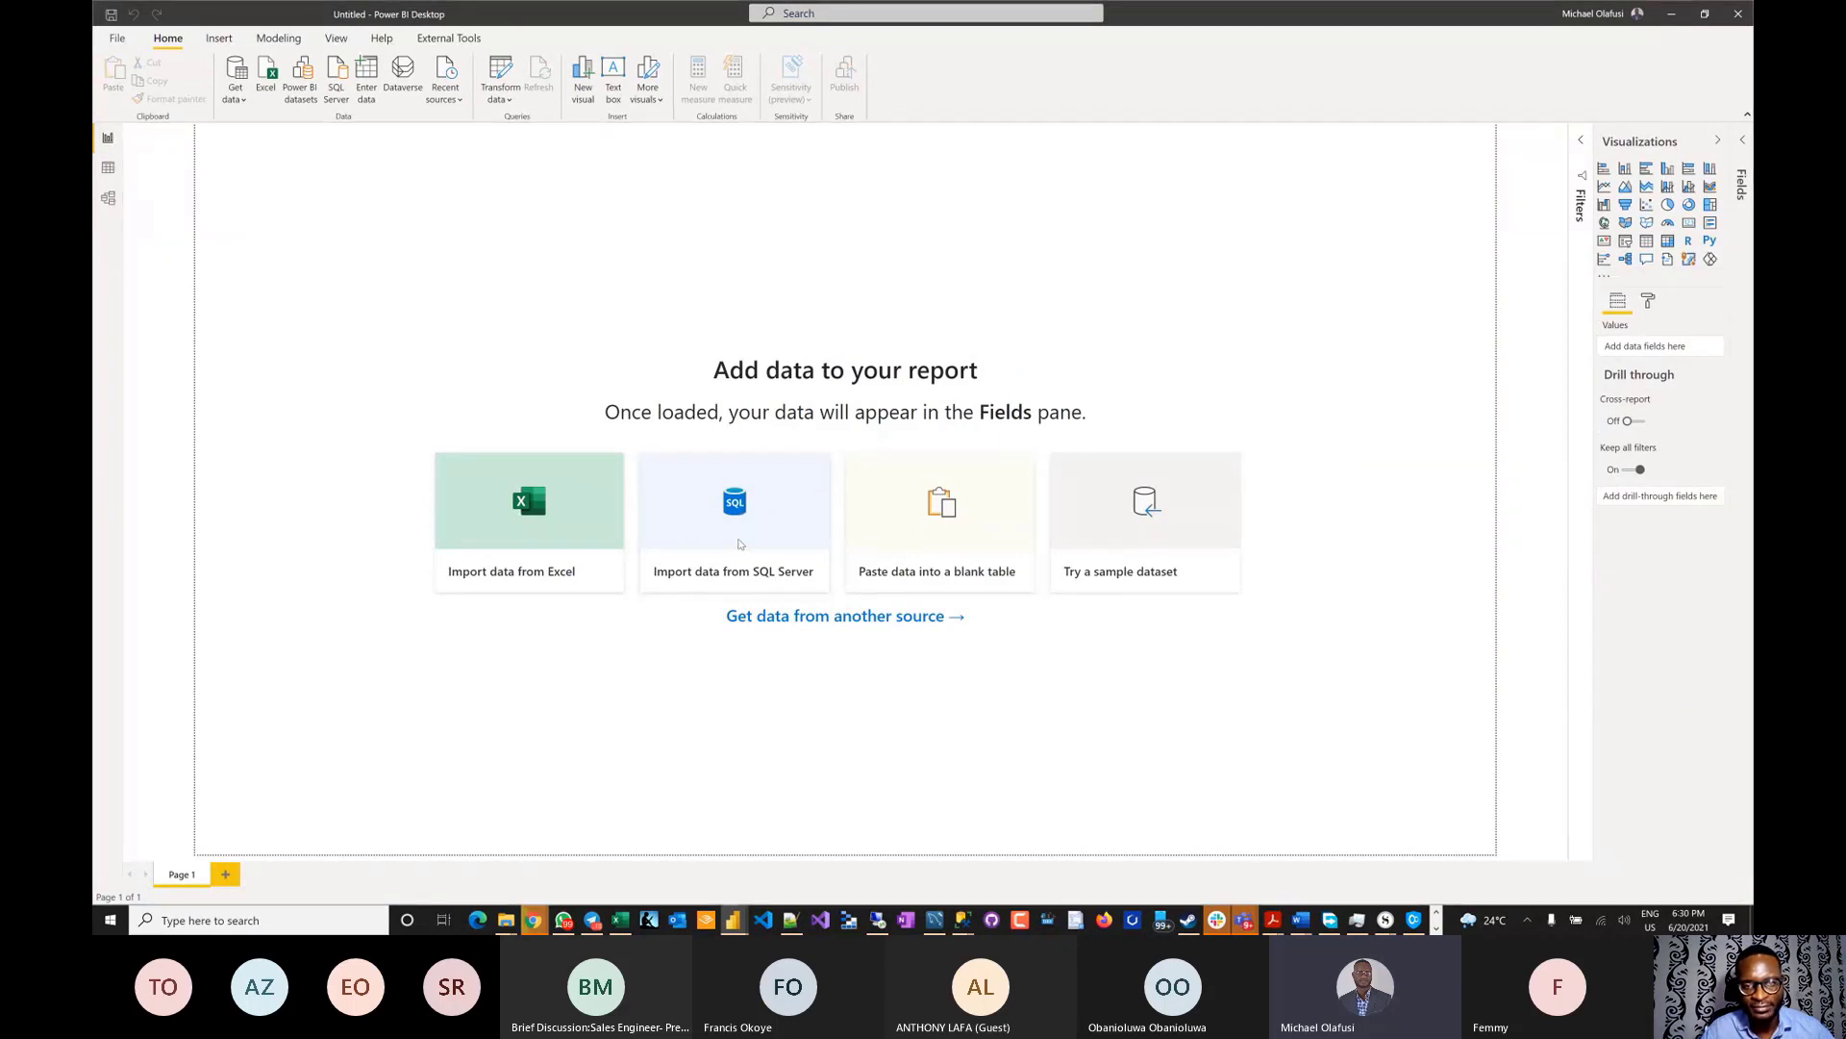
left_click(739, 545)
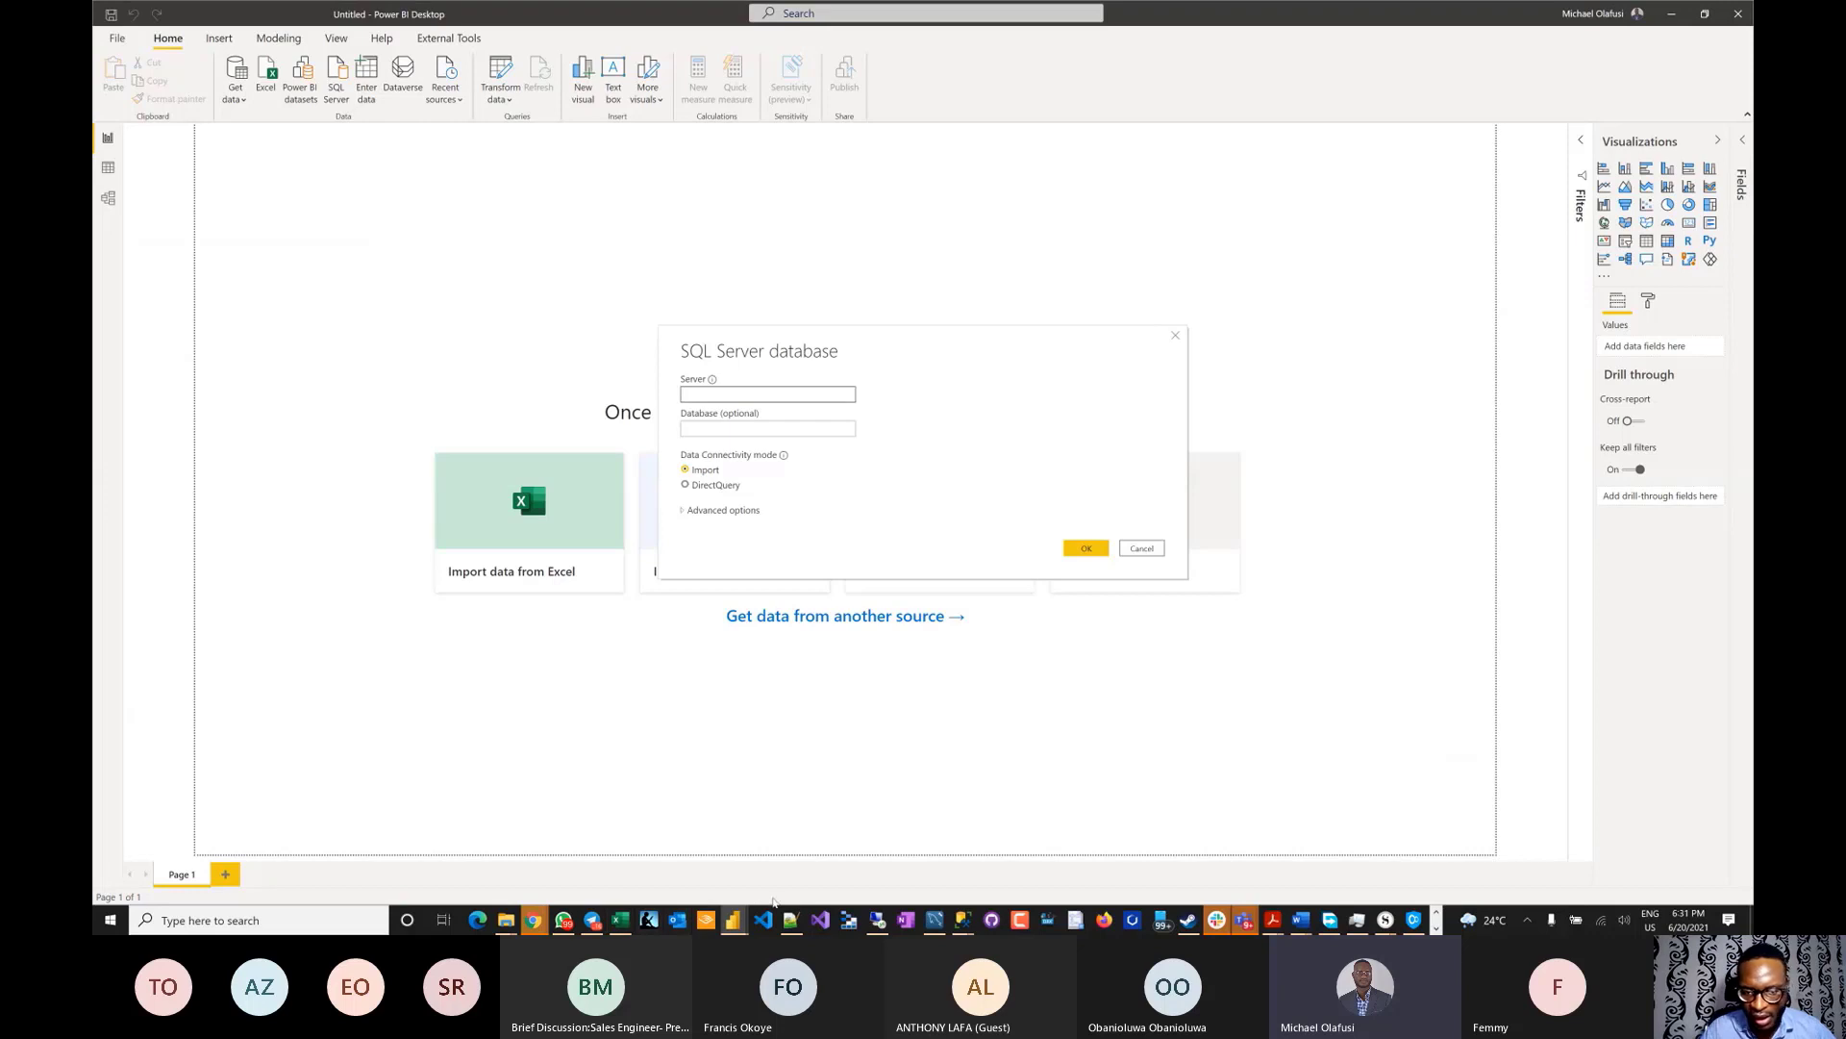
mouse_move(962, 926)
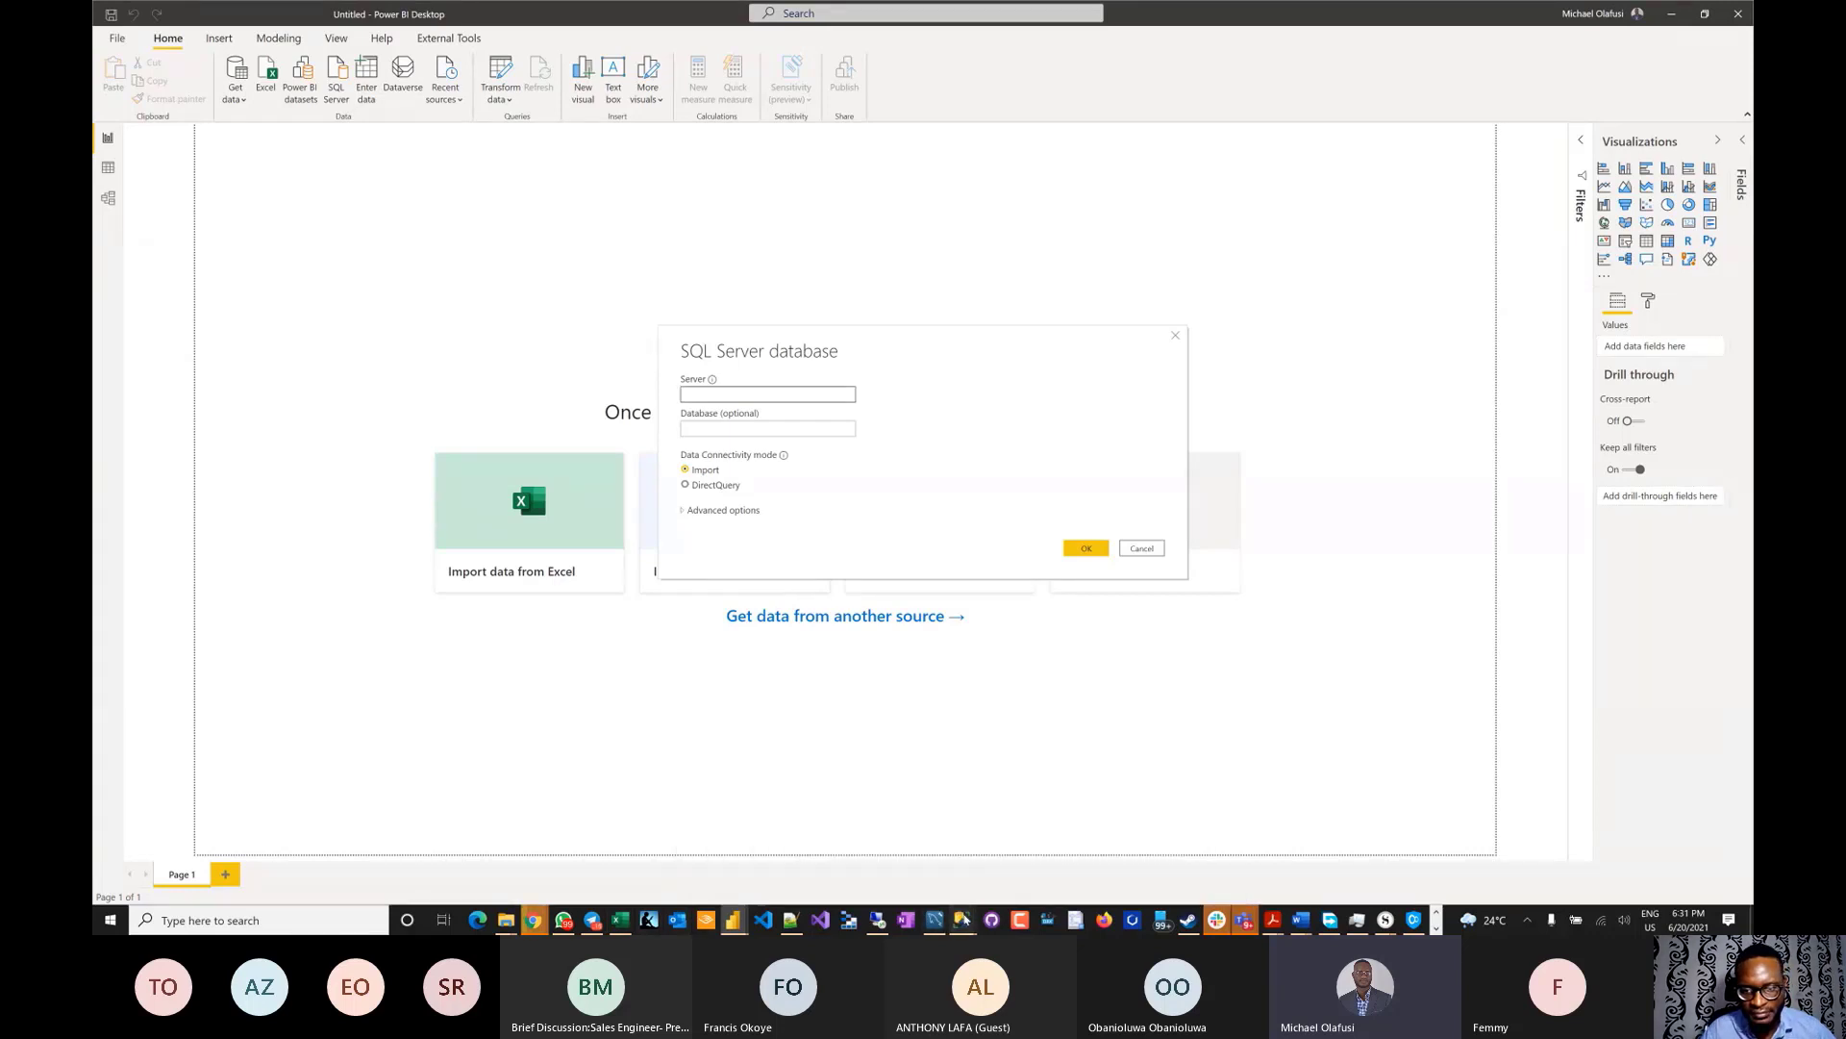
left_click(965, 921)
left_click(775, 845)
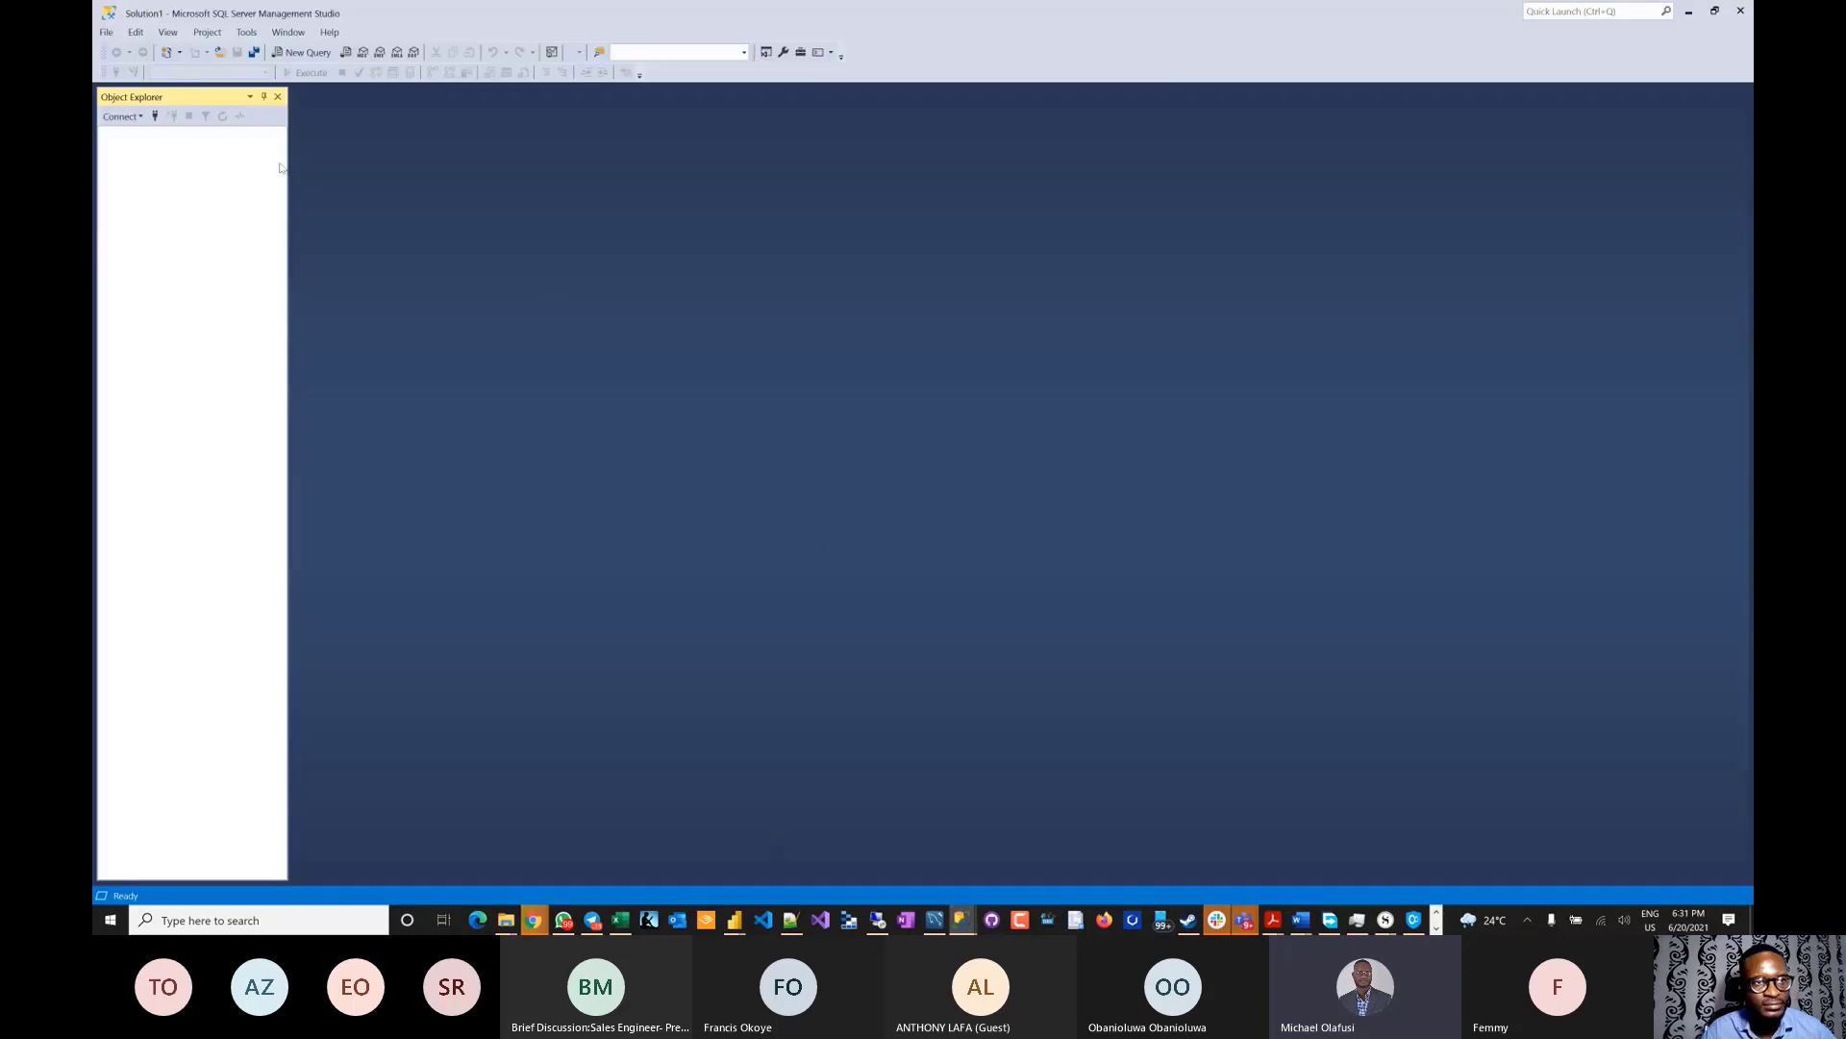
- In SSMS, set up a Database Engine connection to the local server, then switch back to Power BI
left_click(121, 116)
left_click(277, 137)
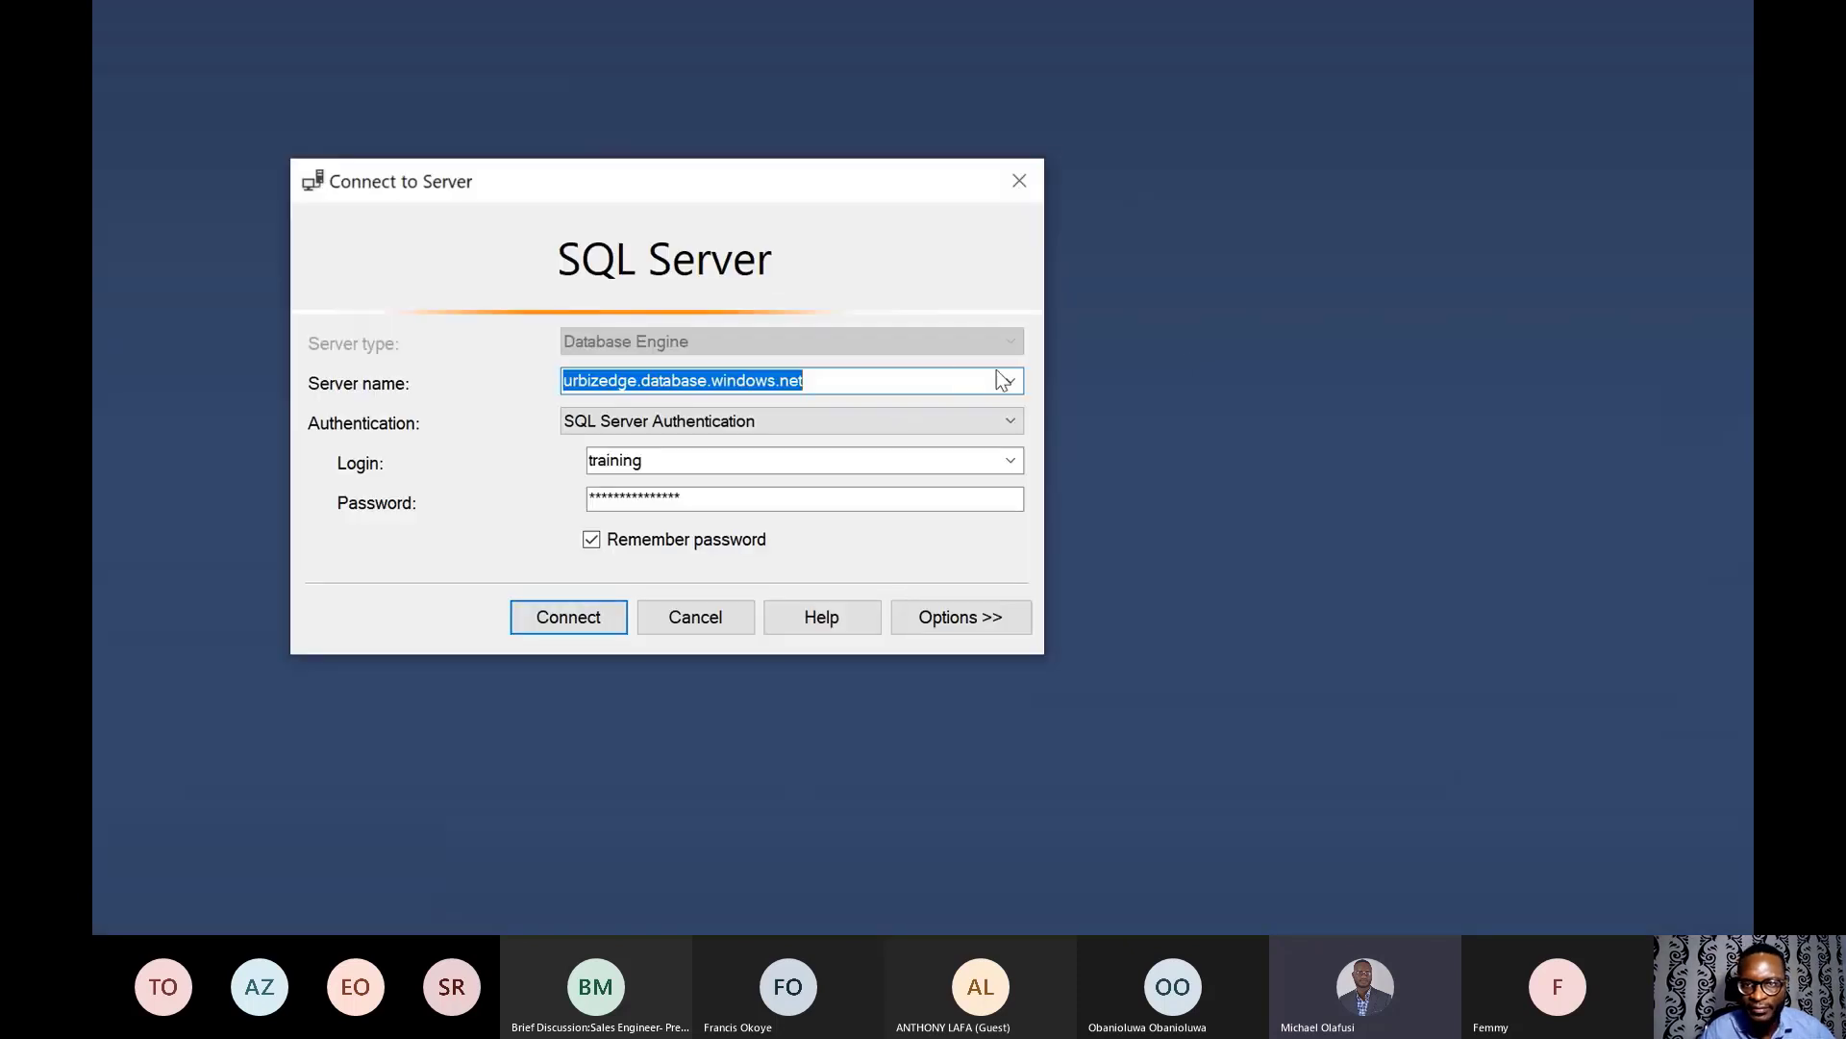
left_click(1004, 381)
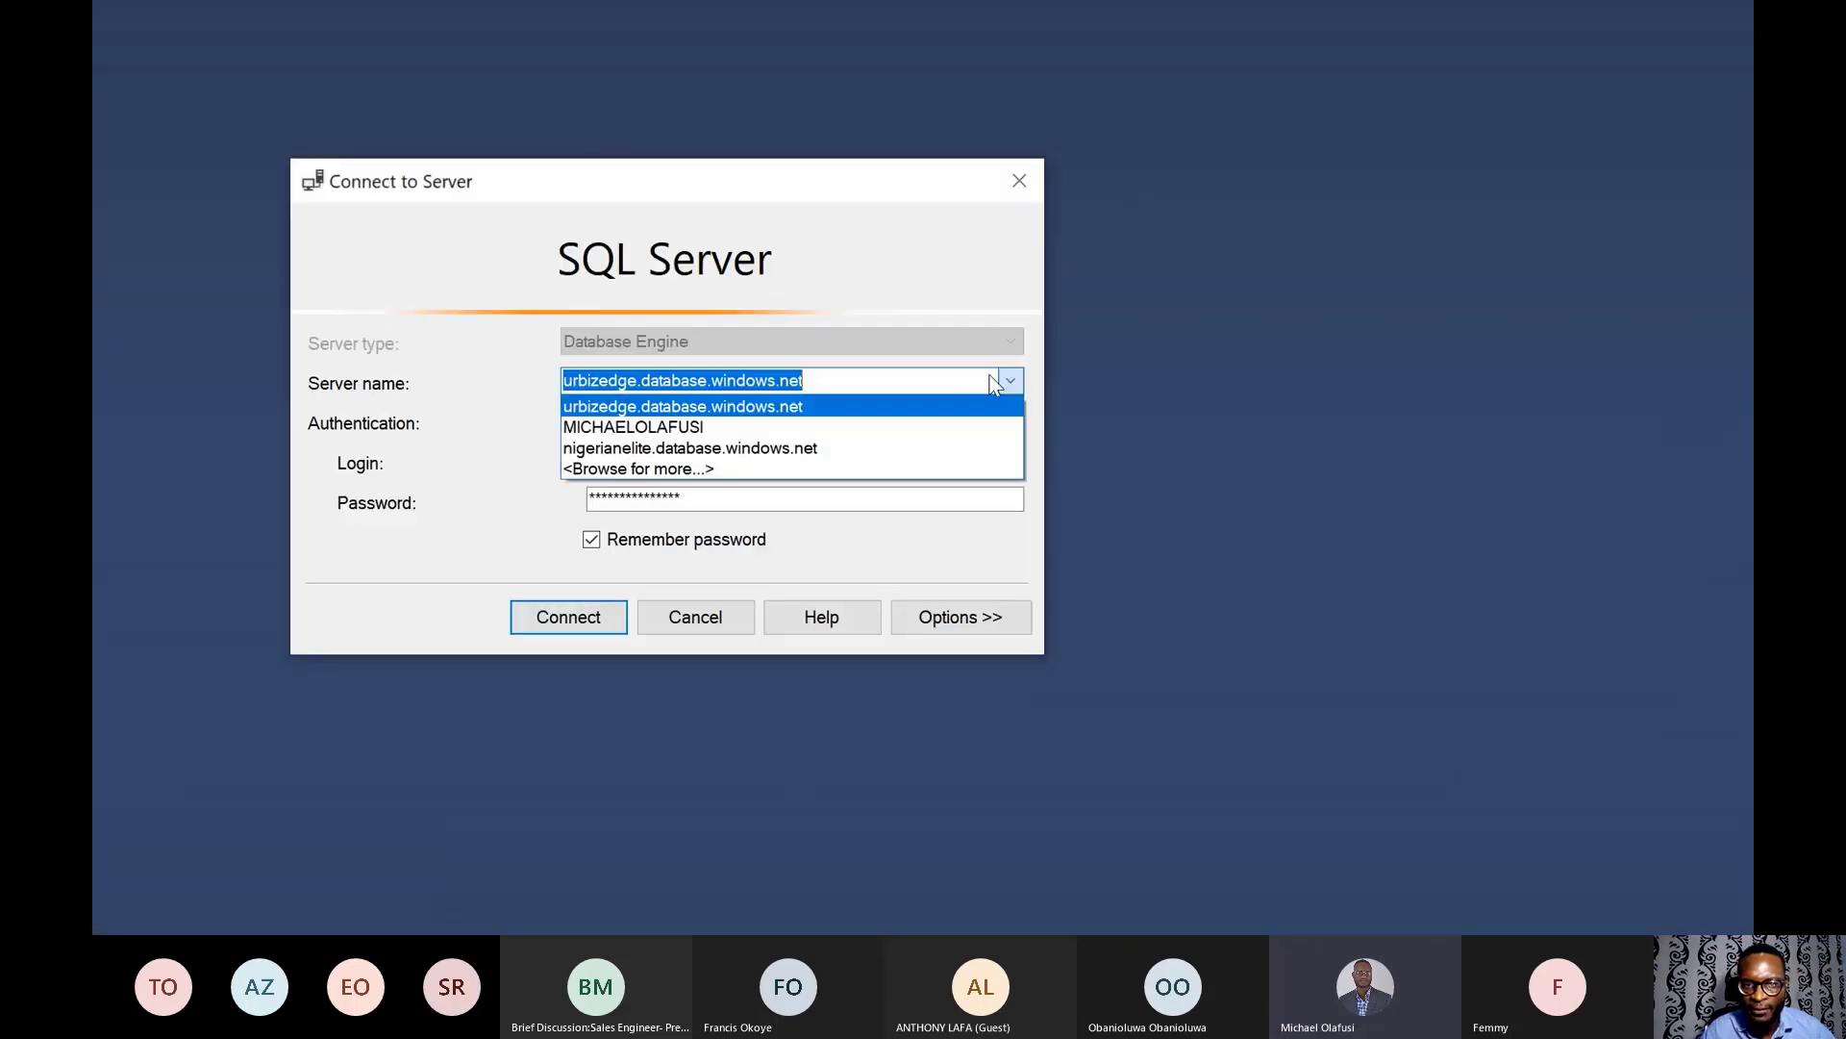
left_click(692, 424)
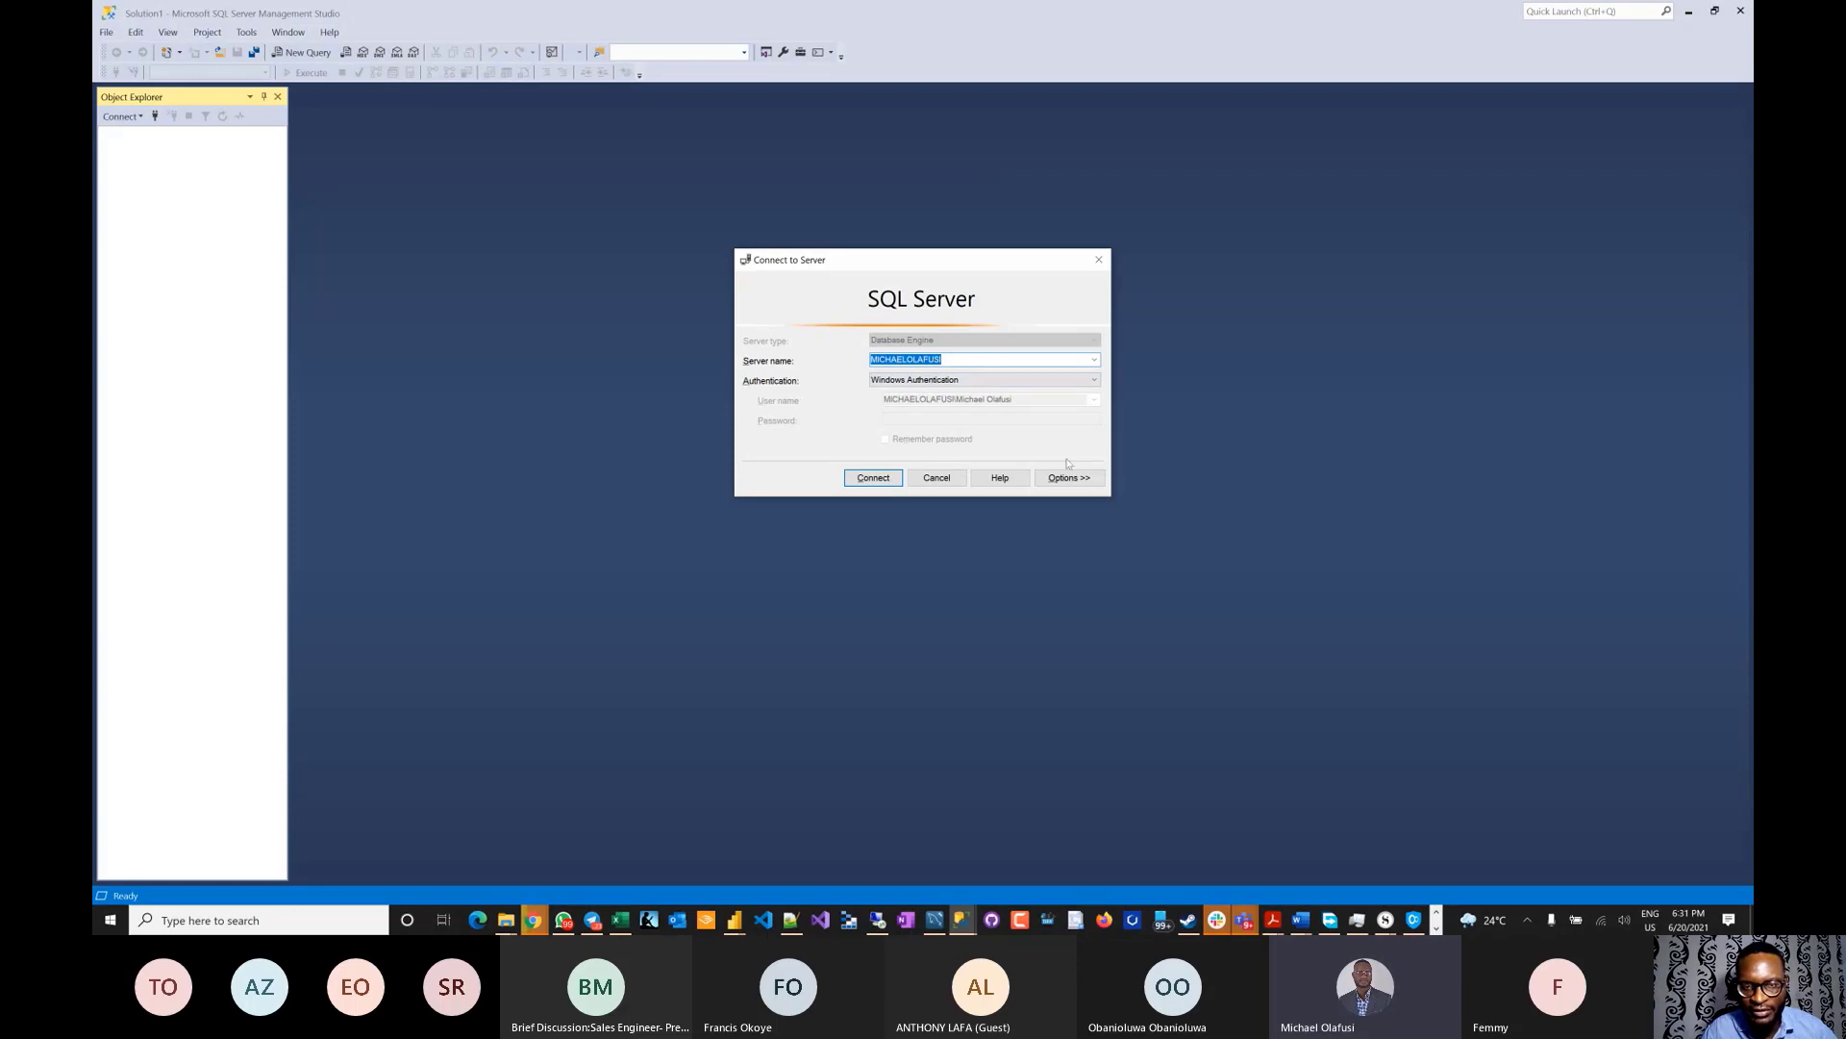
key("alt+Tab")
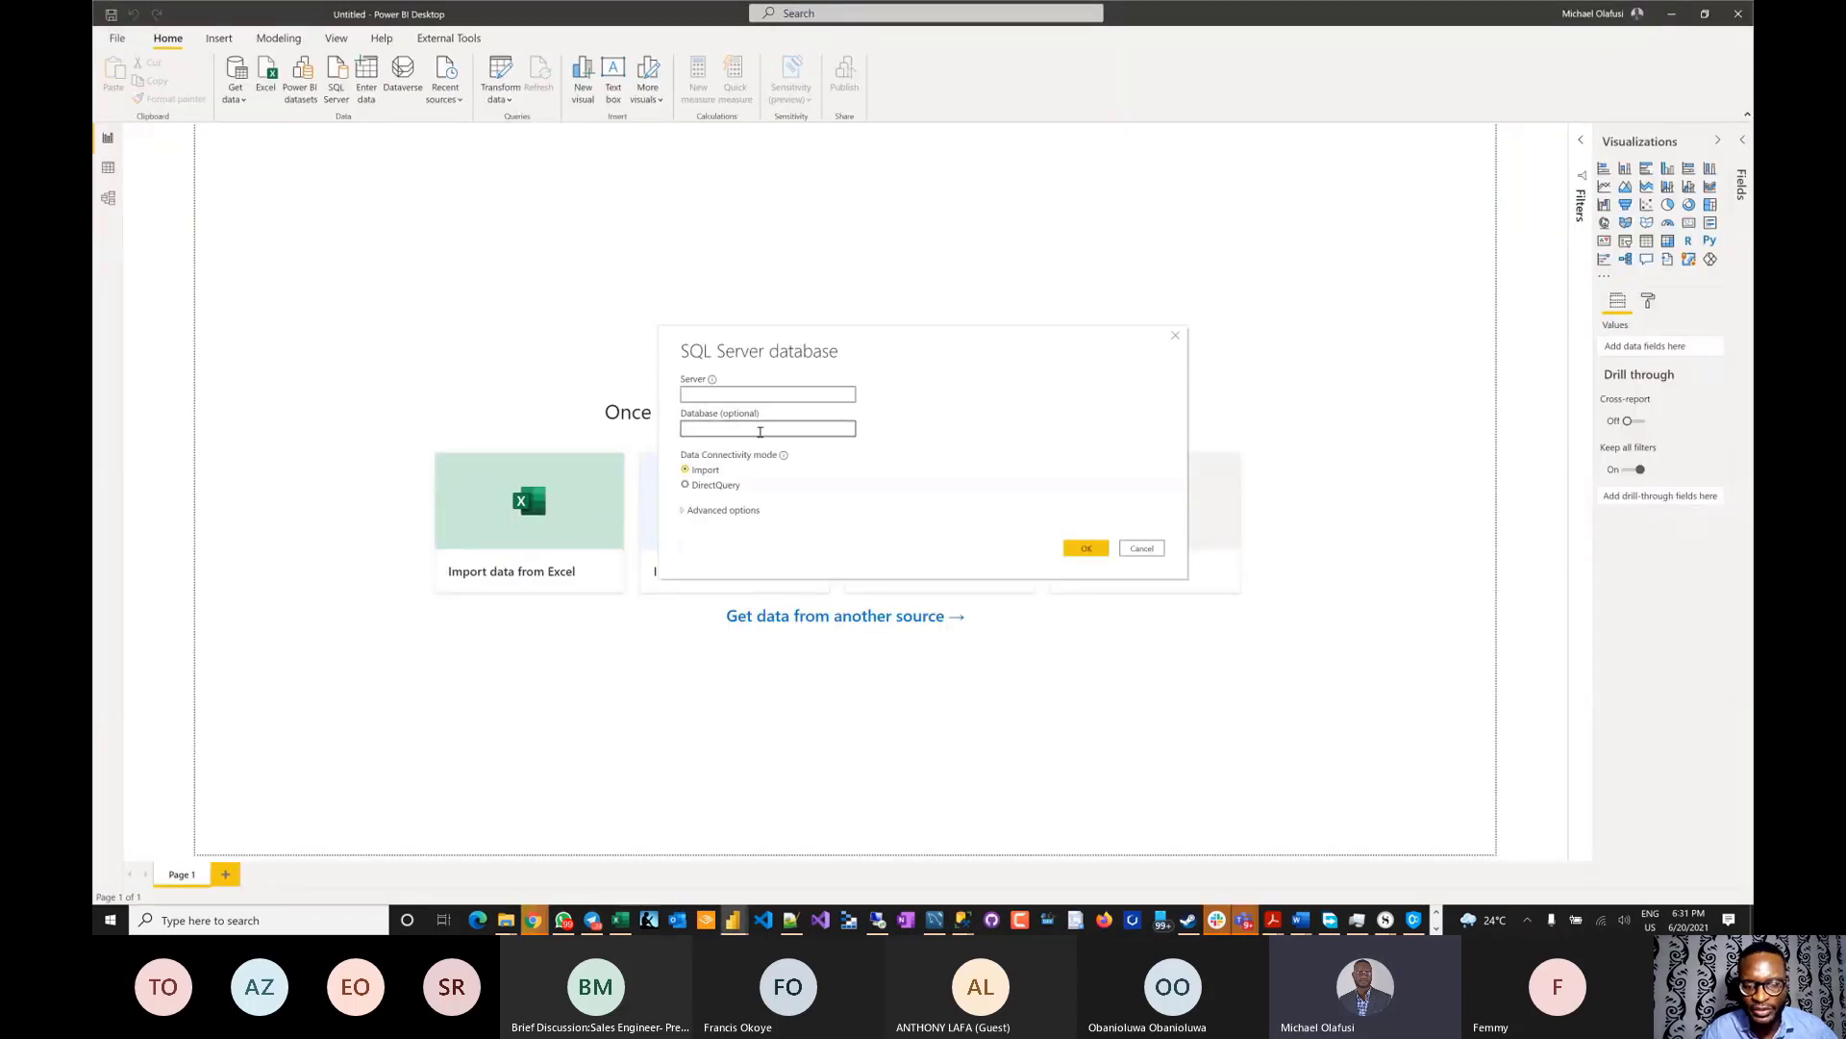
- Paste the local server name into the Server box and connect
left_click(710, 391)
type("MICHAELOLAFUSI")
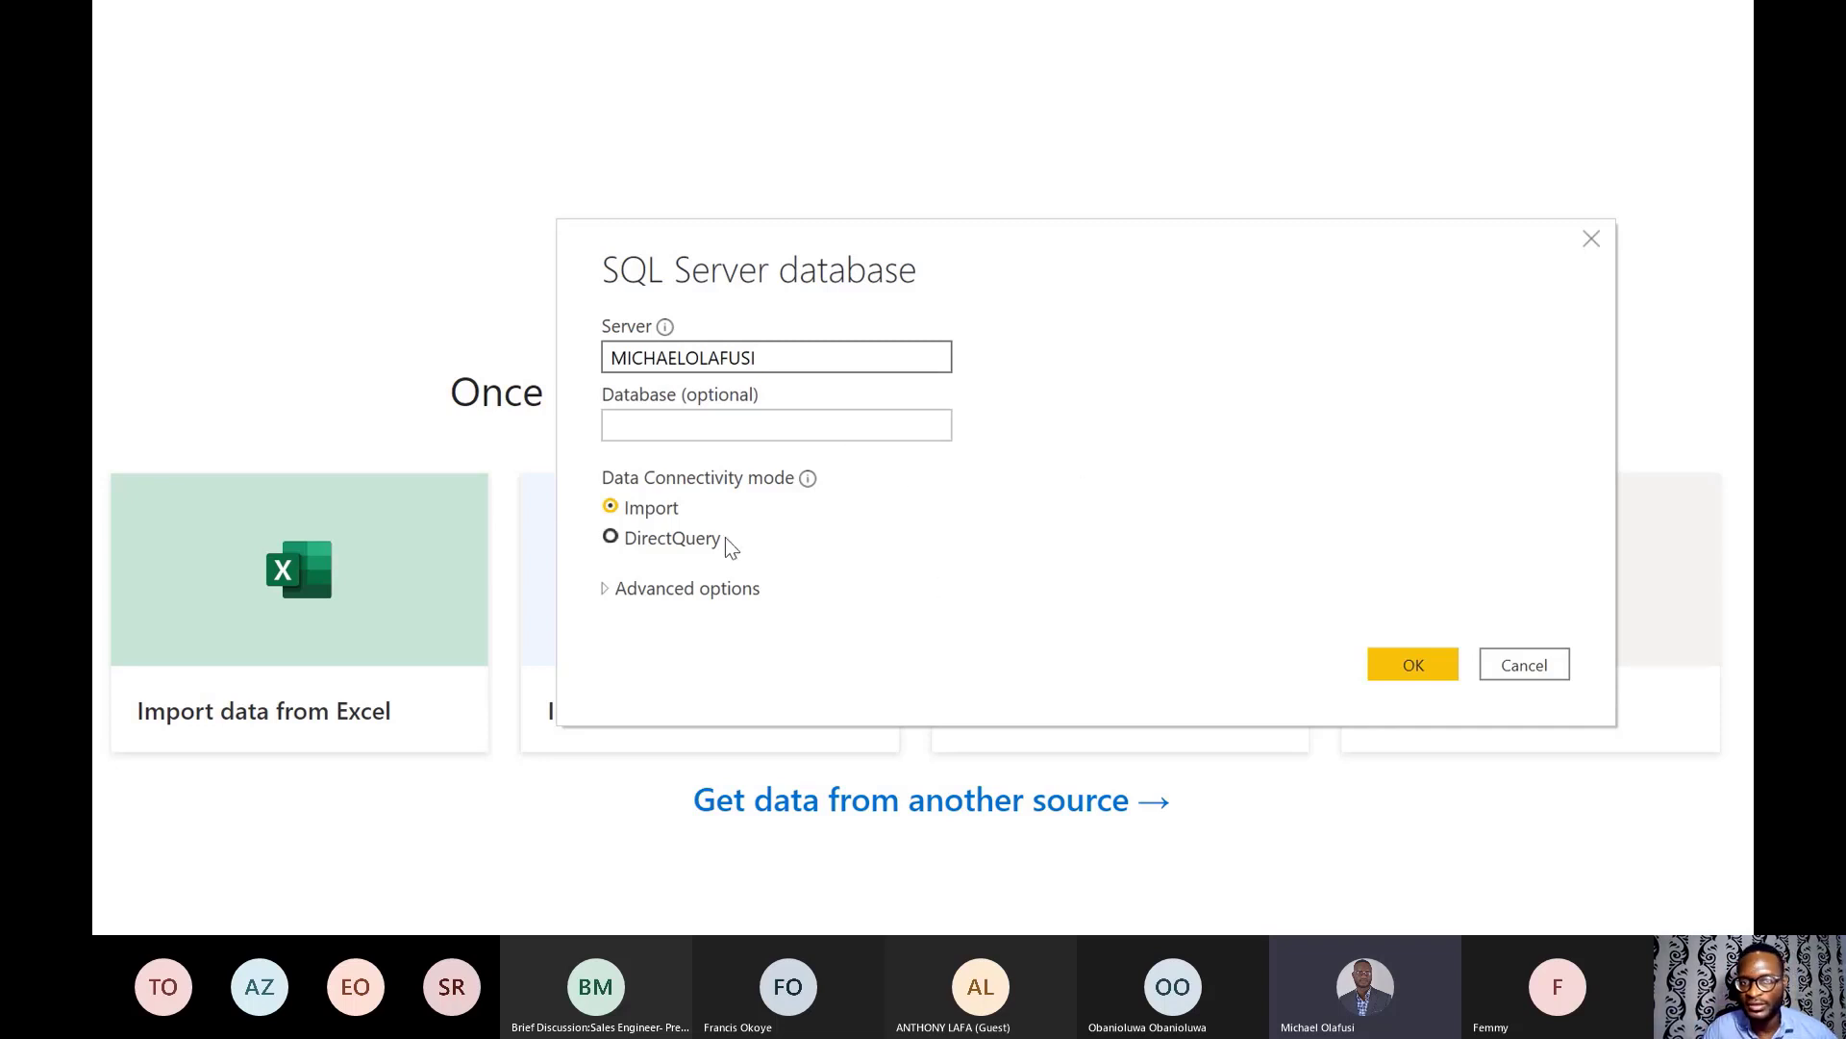
left_click(1404, 664)
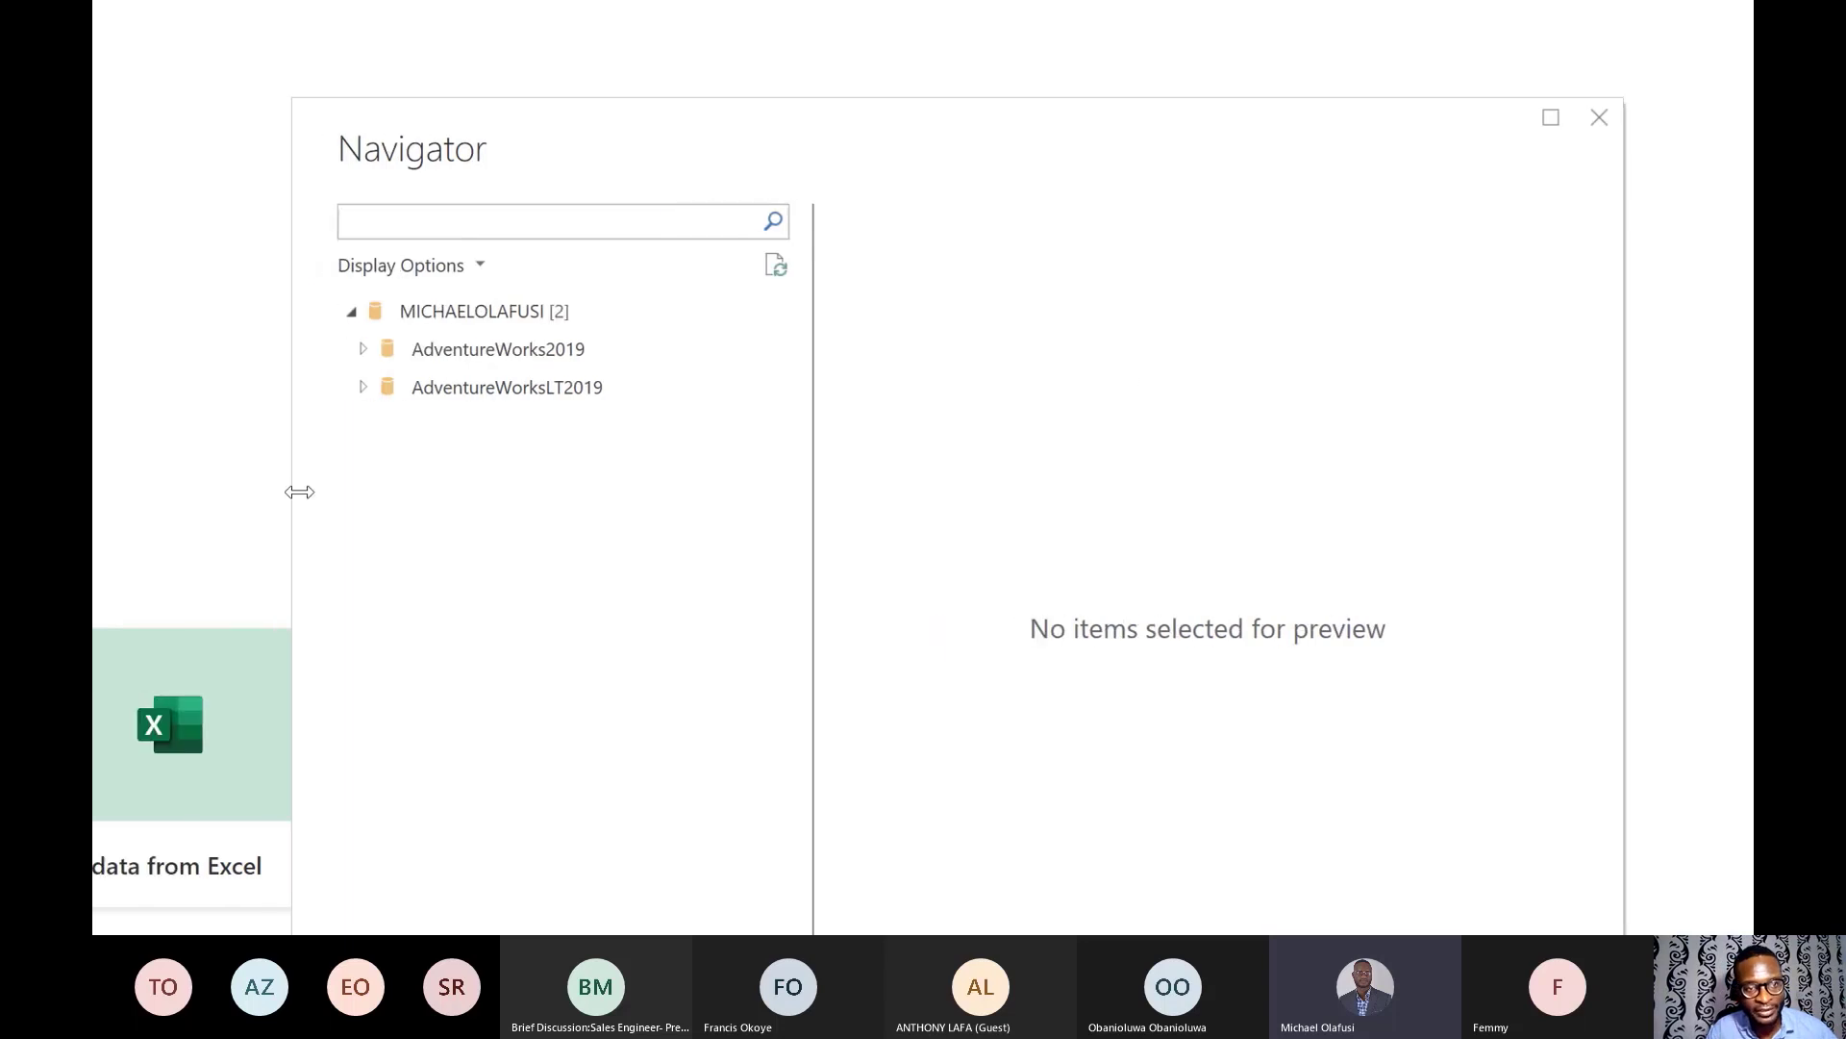
- Select all 18 AdventureWorksLT2019 items, vGetAllCategories through ufnGetSalesOrderStatusText, and load them
left_click(544, 226)
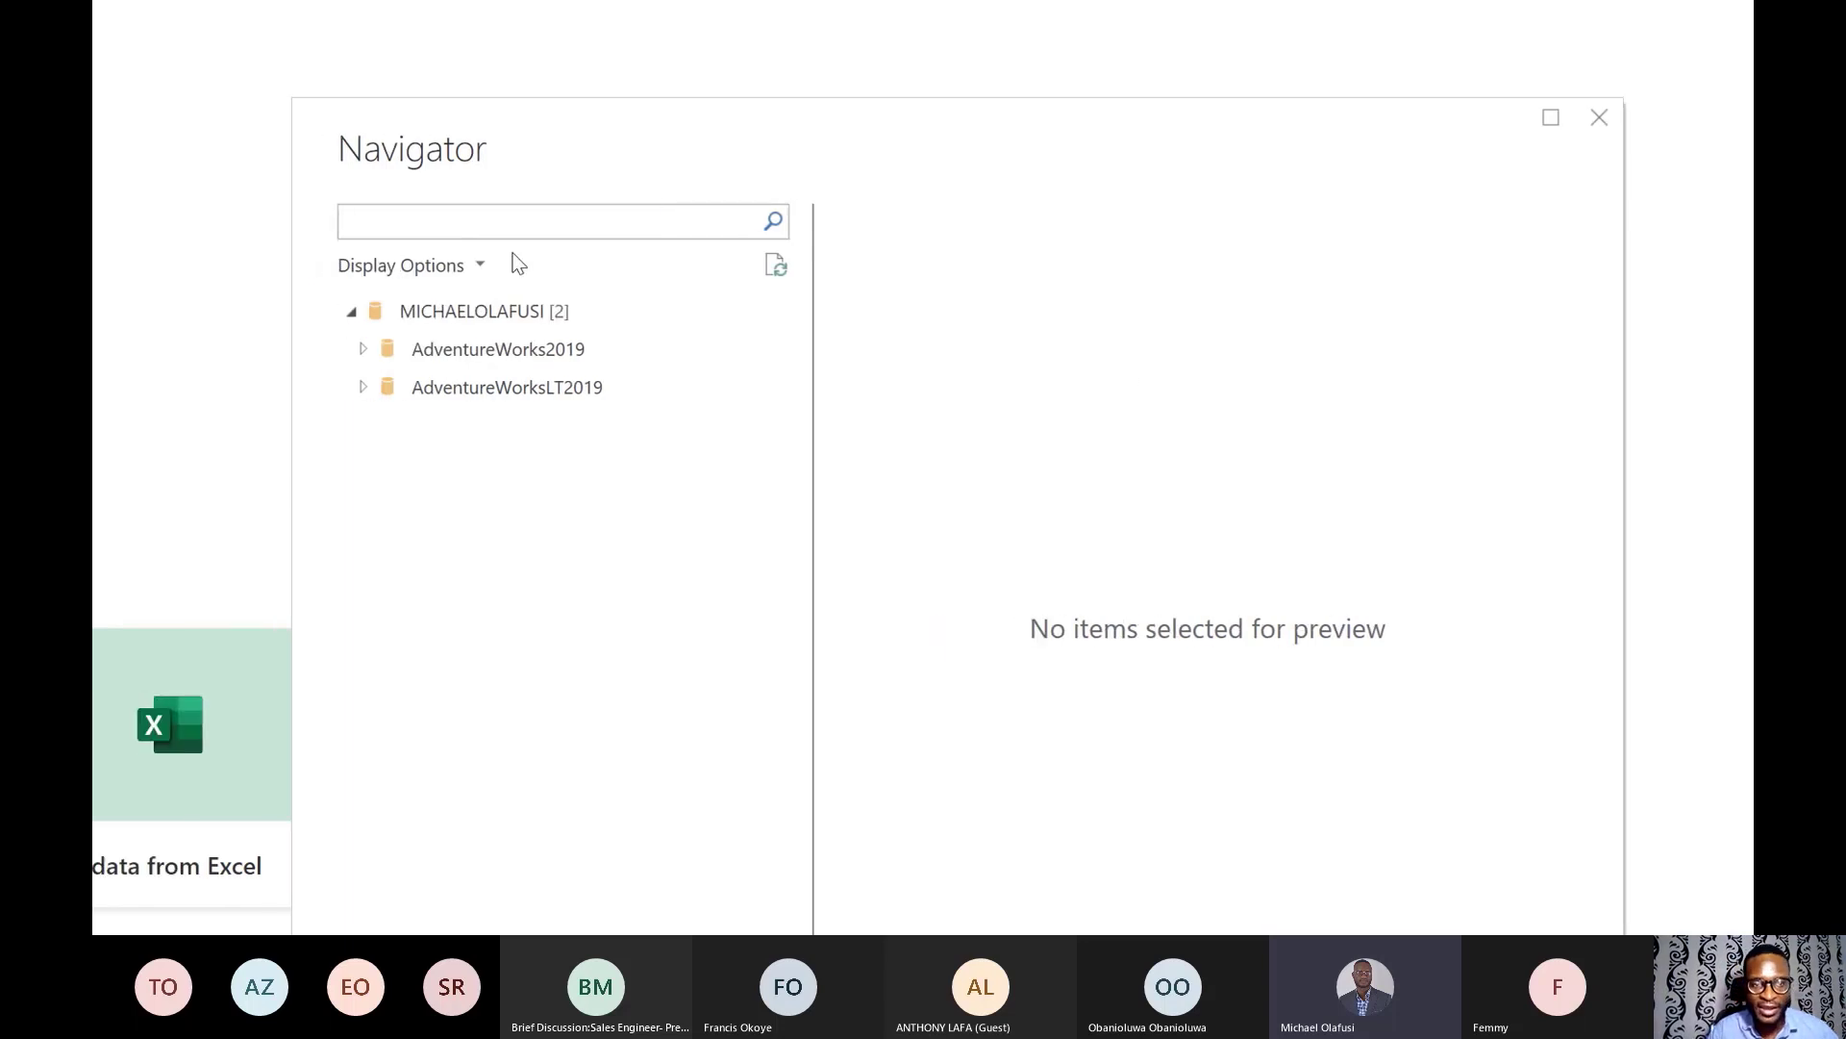
left_click(363, 392)
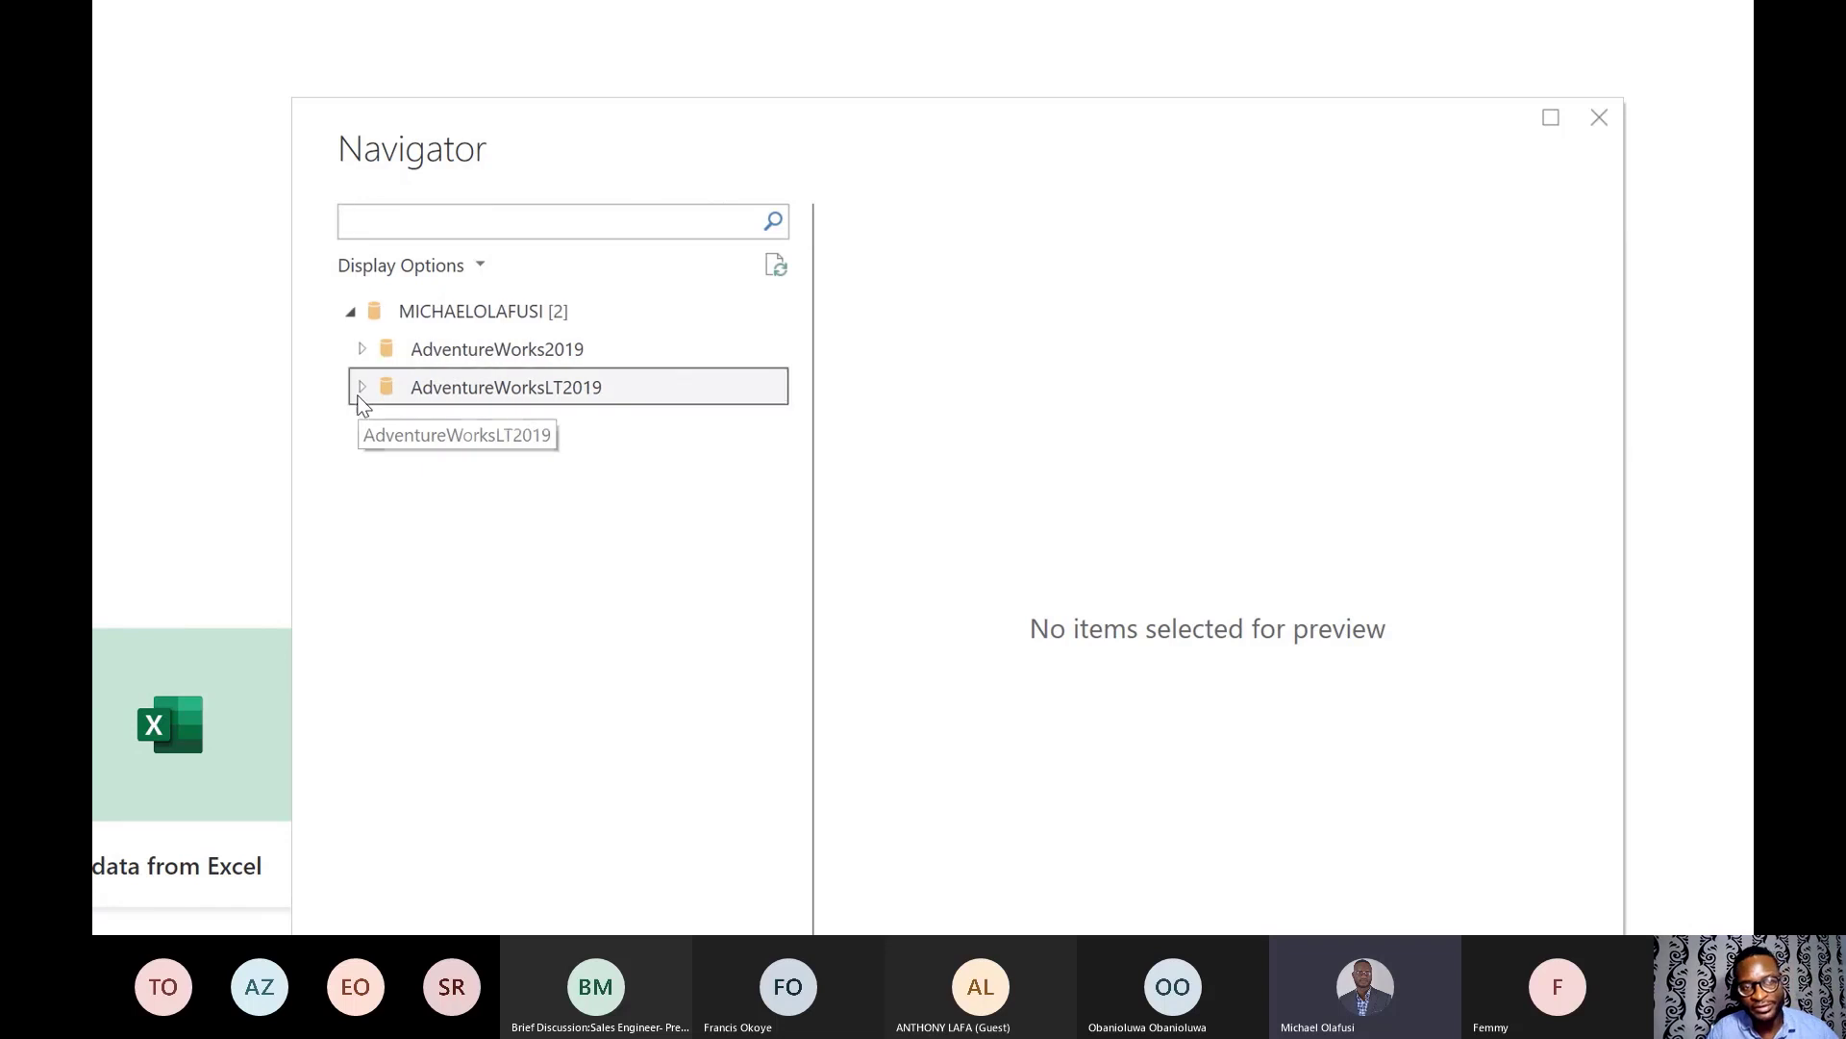
scroll(627, 456, "down", 1)
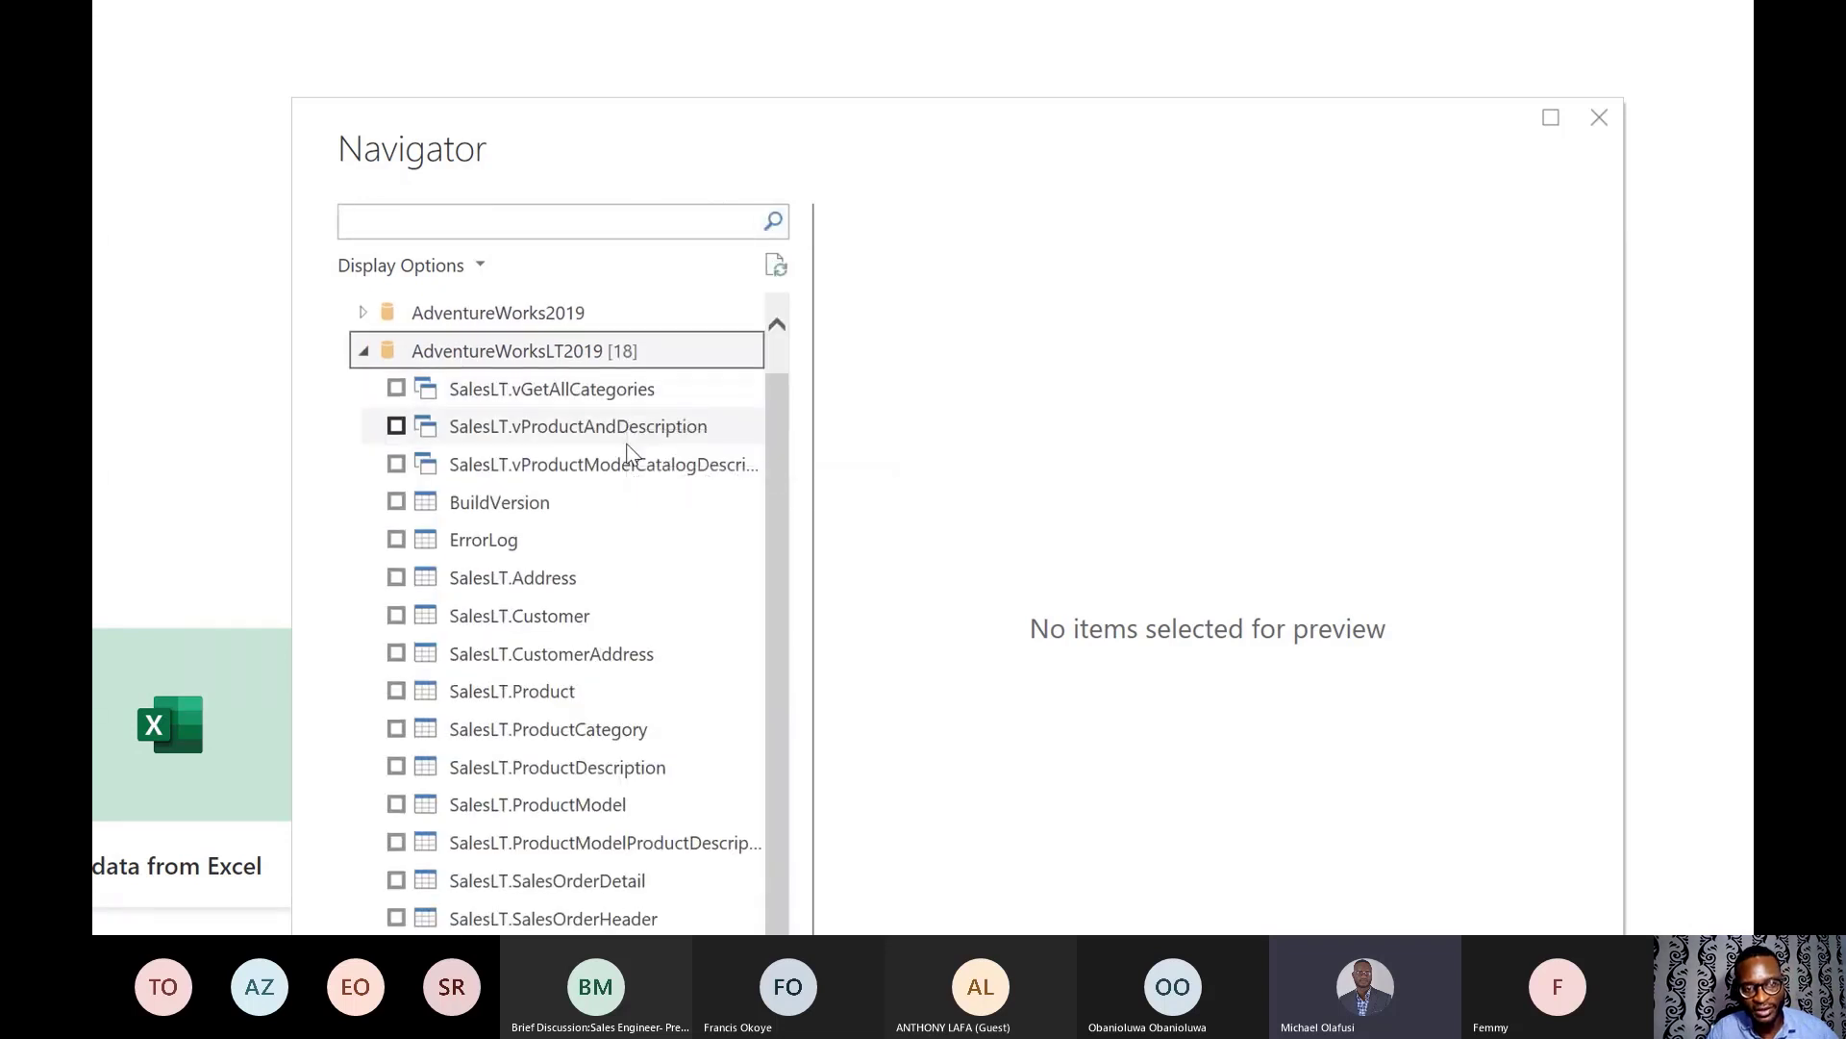
scroll(627, 461, "up", 1)
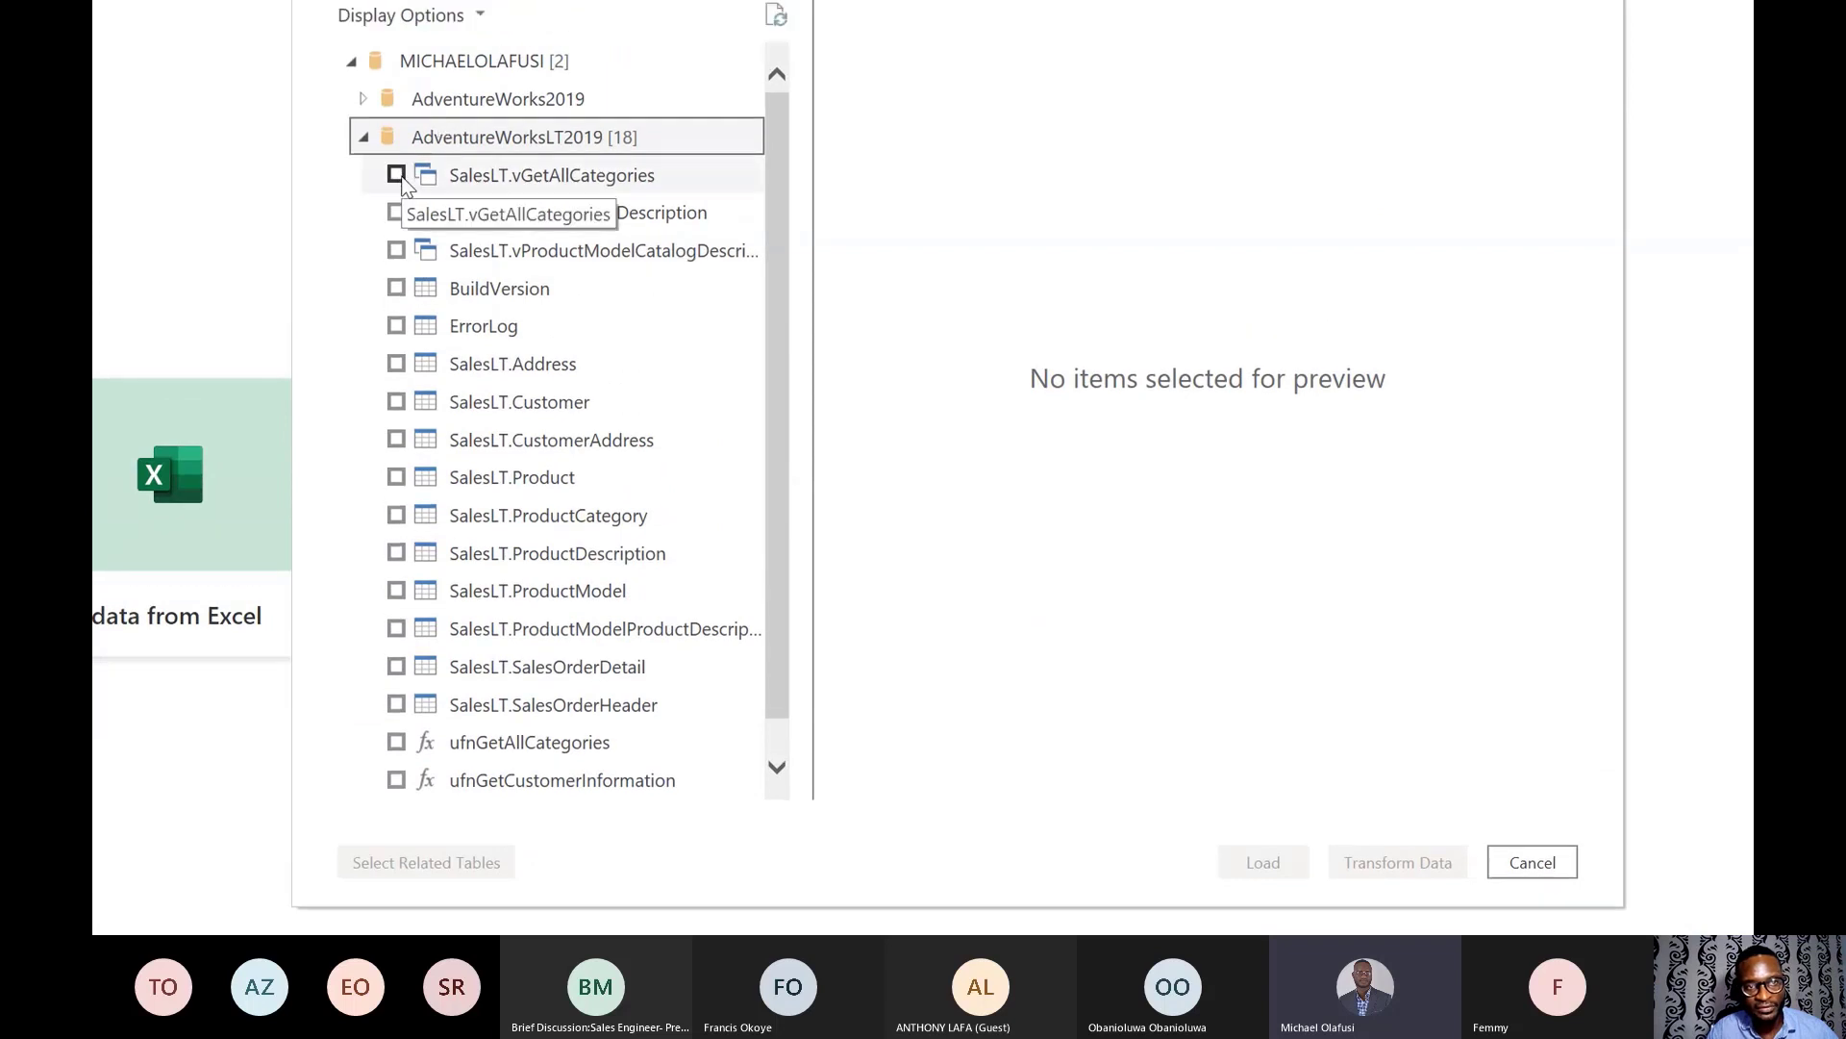
left_click(396, 176)
scroll(494, 369, "down", 1)
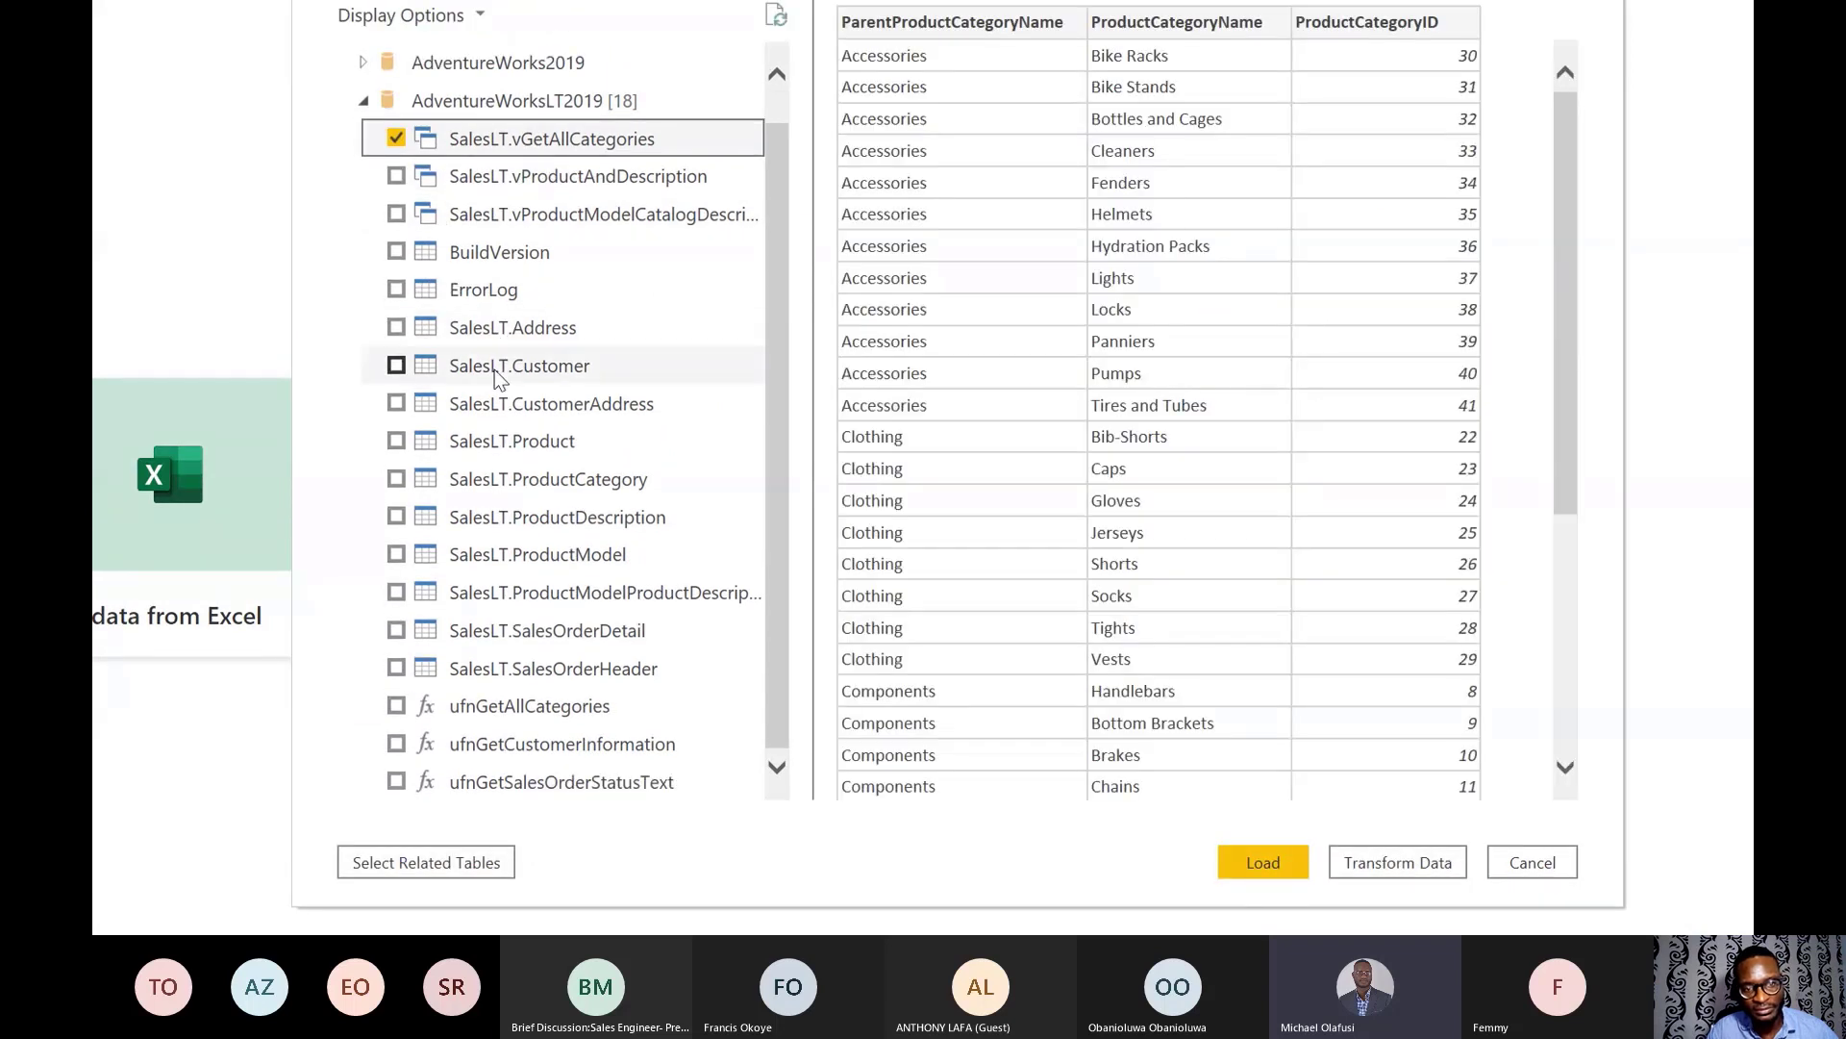
left_click(396, 782, "shift")
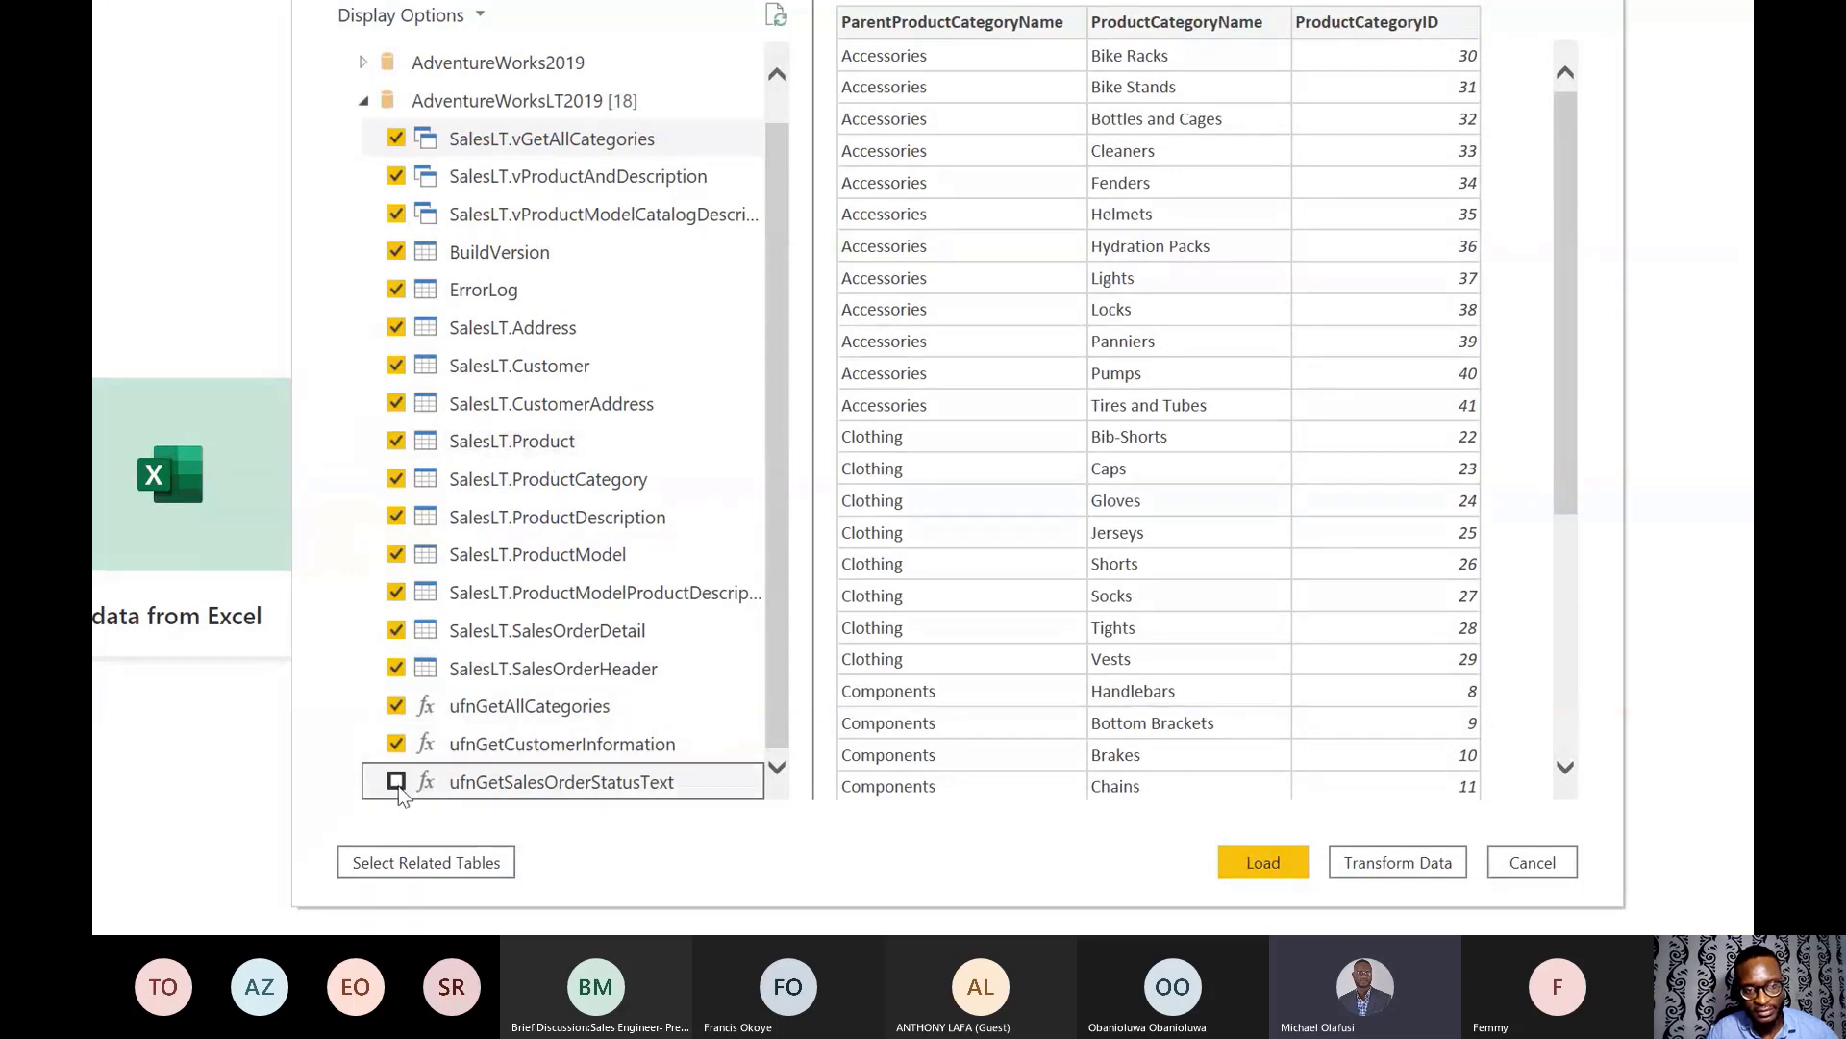
left_click(397, 784)
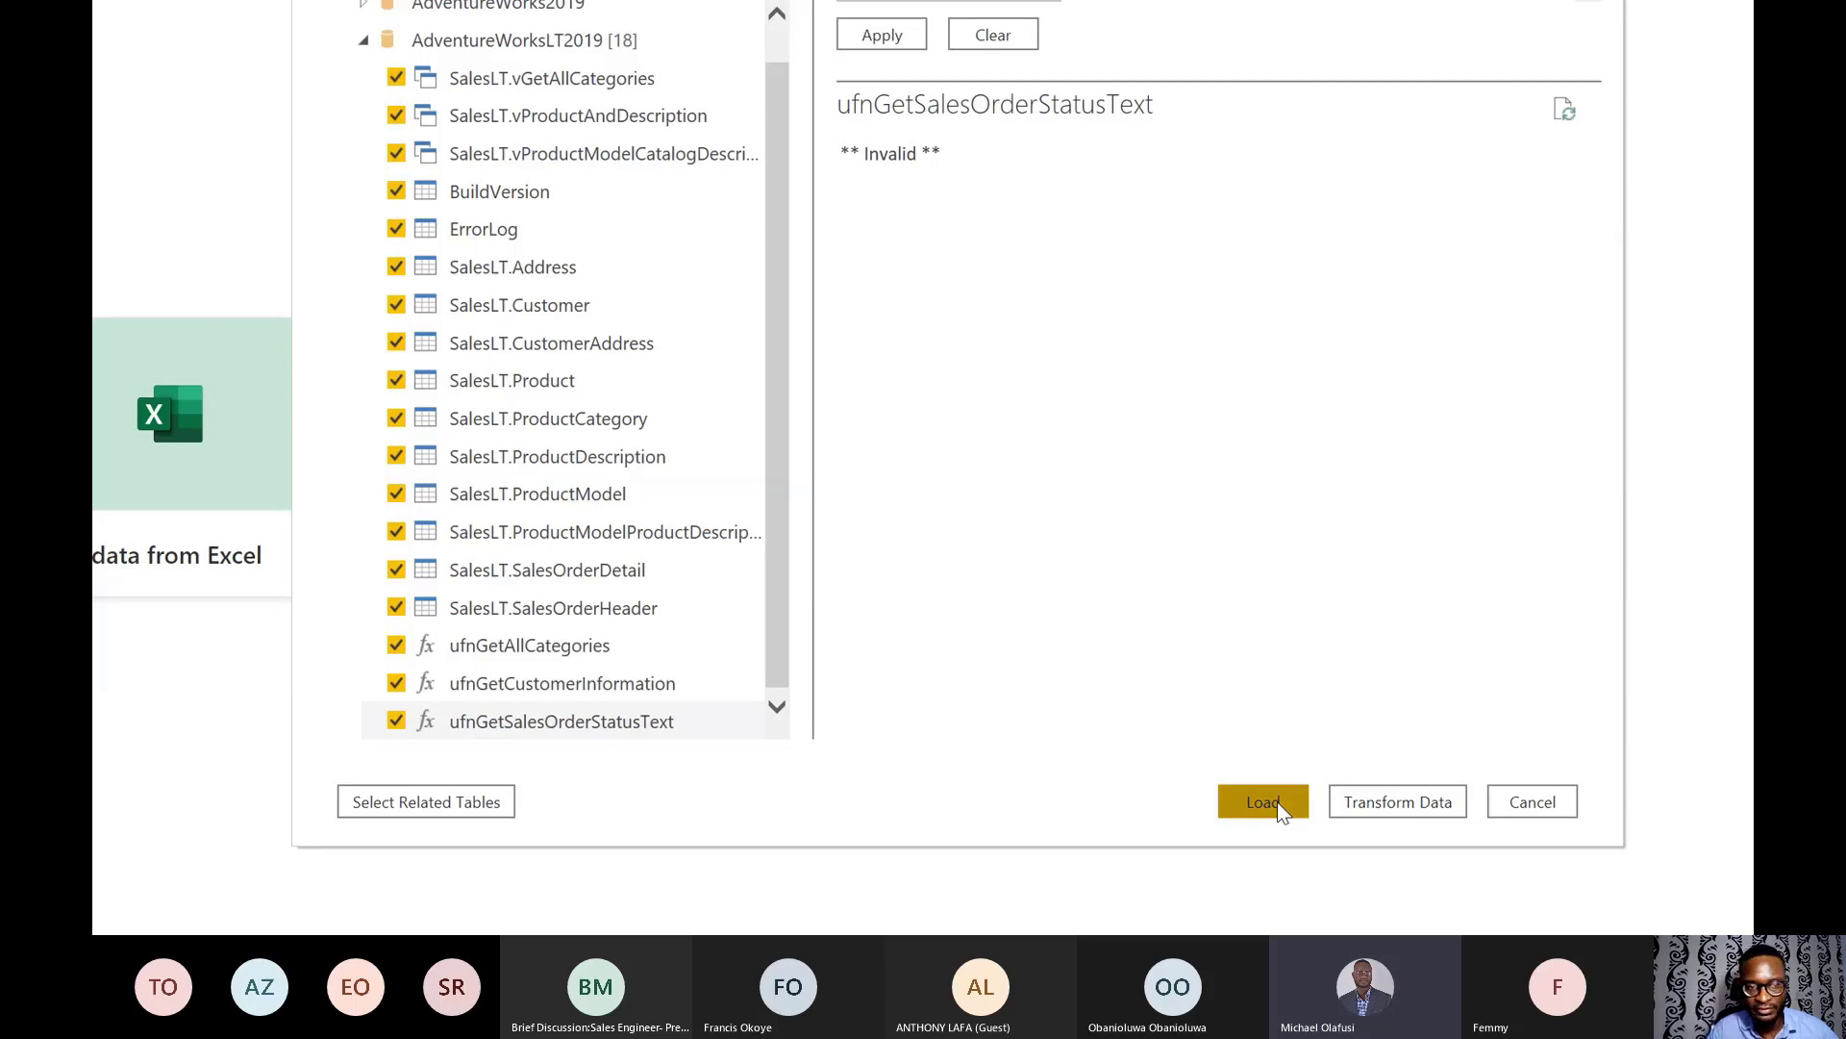
left_click(1262, 802)
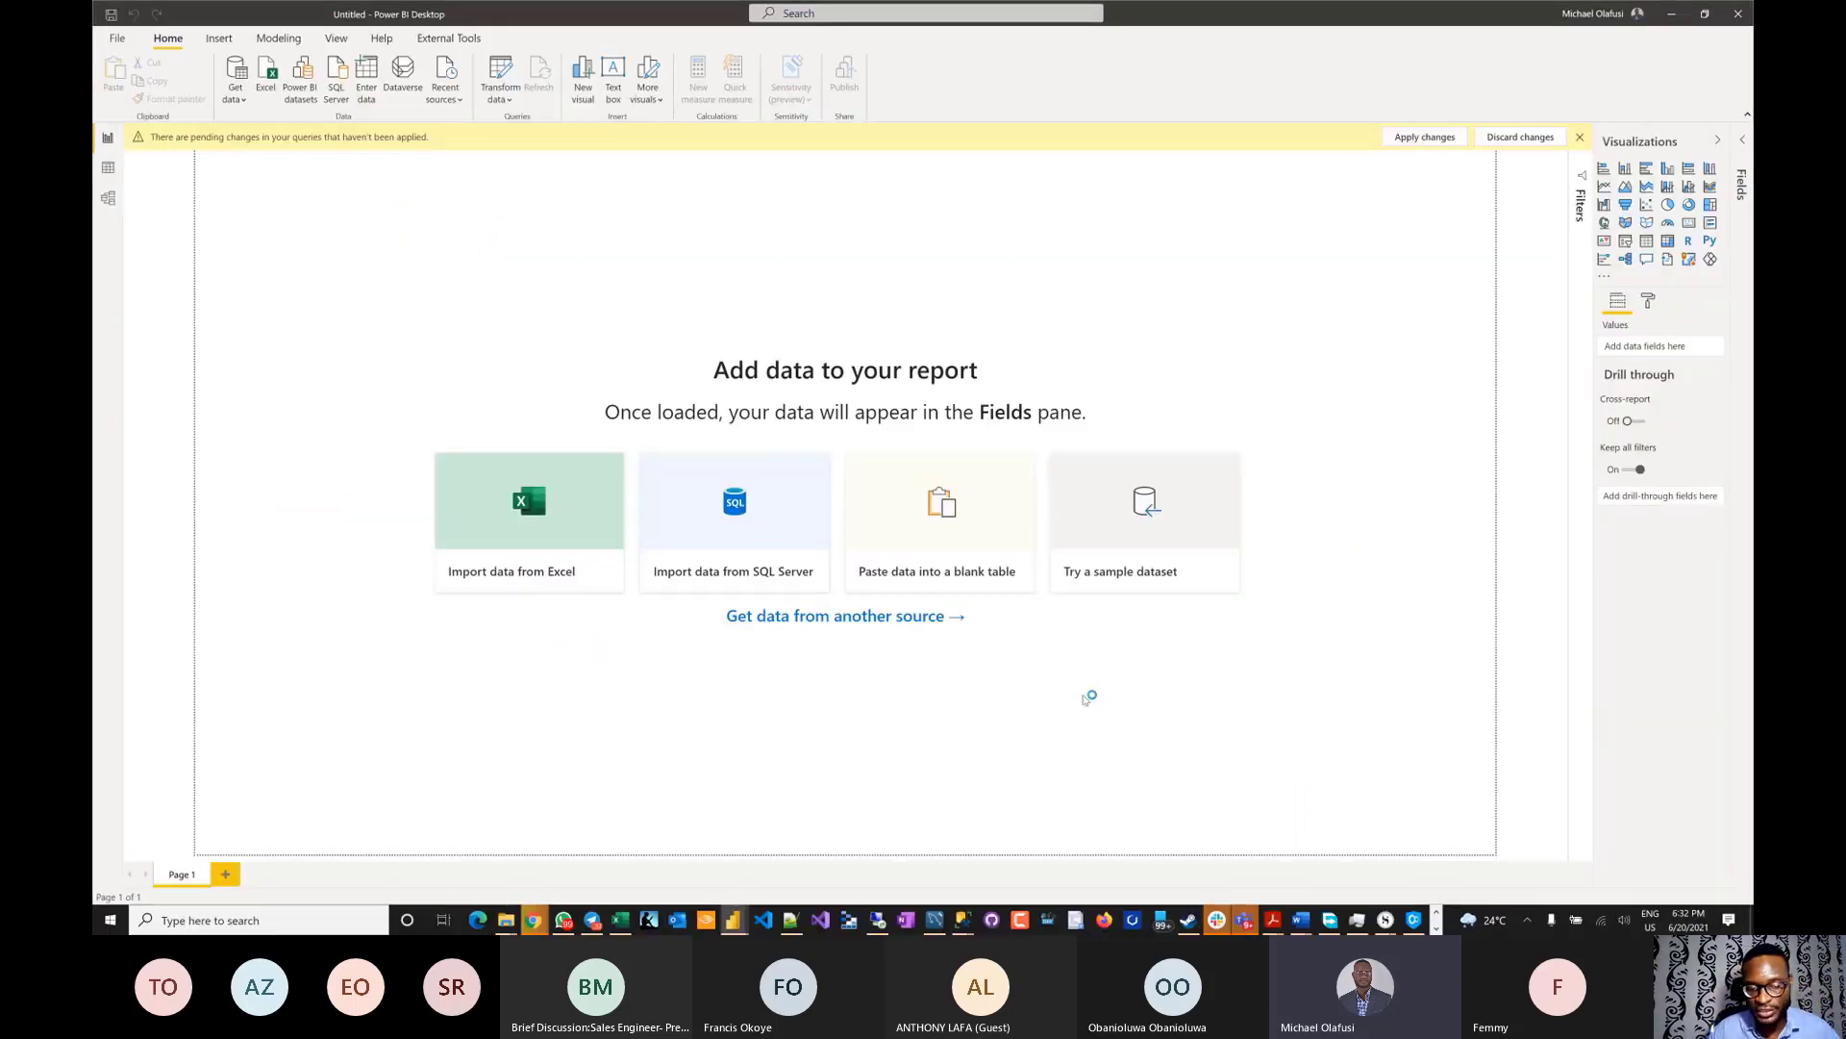
- Refresh the Azure deployment page and go to the DemoAdventureWorksLT database resource
key("alt+Tab")
key("Tab")
key("Tab")
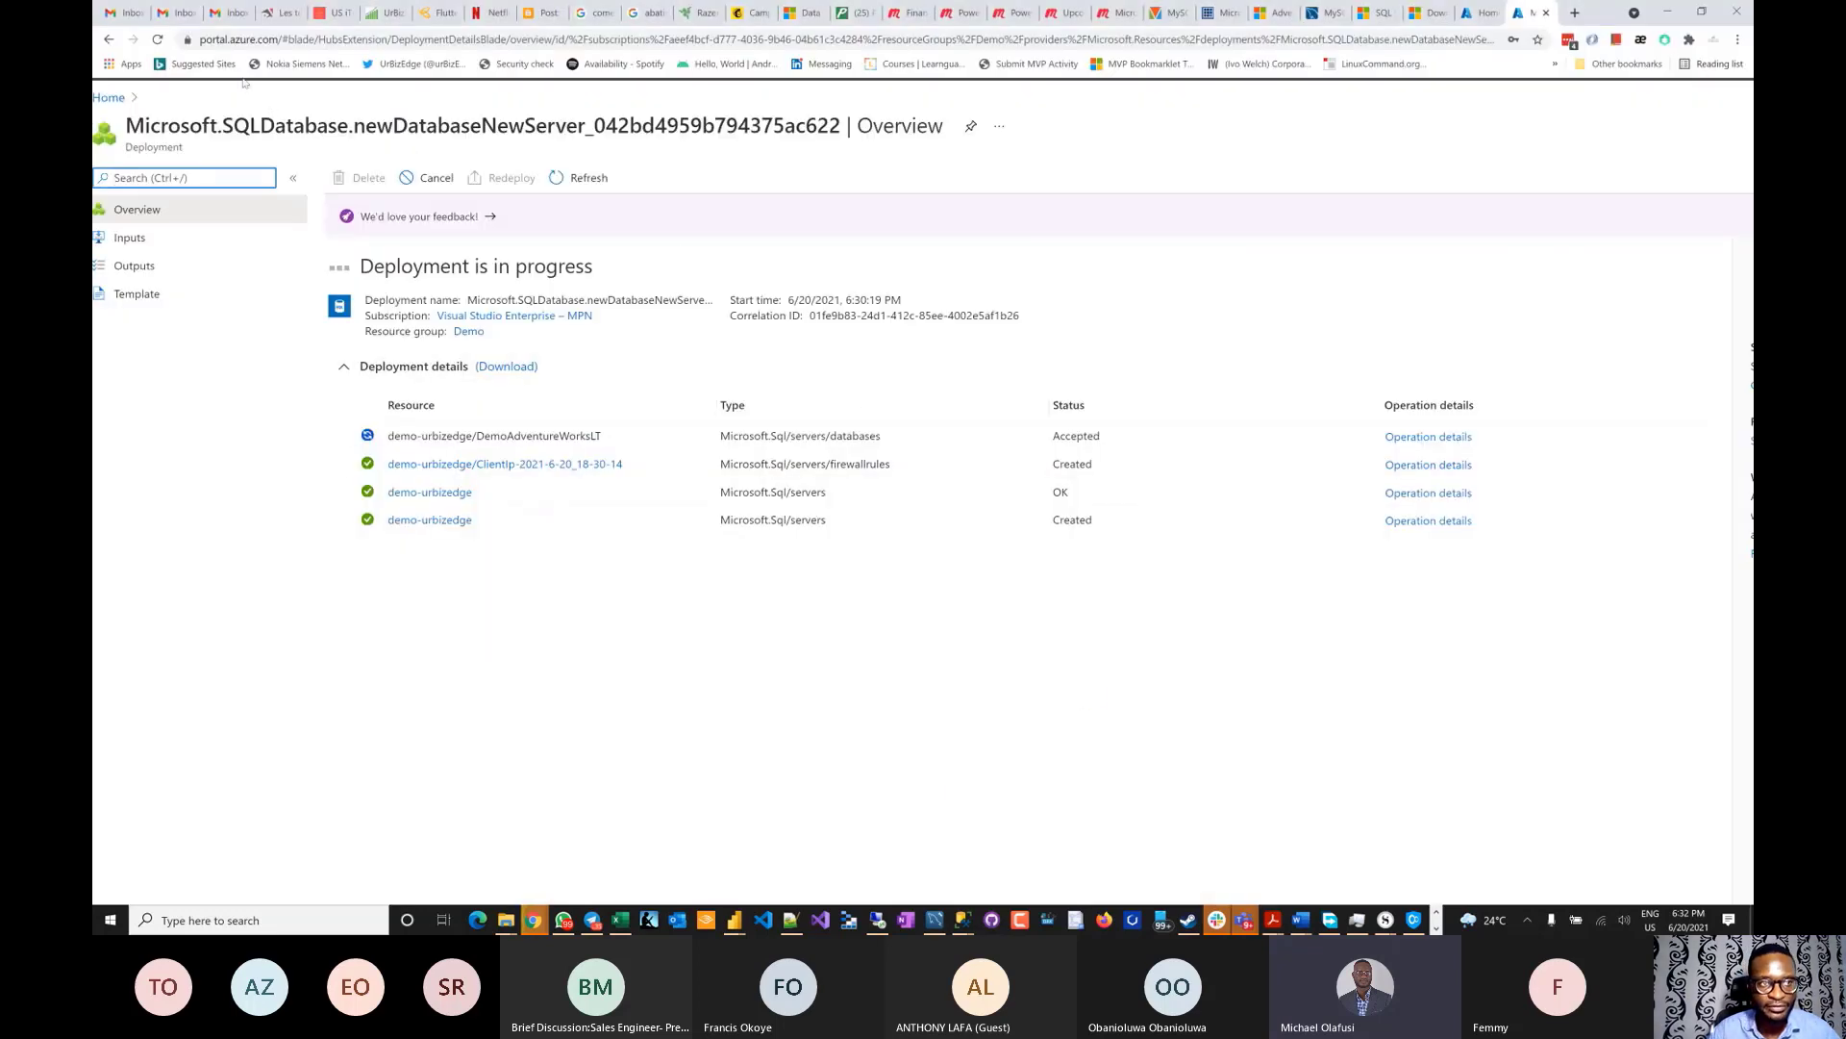
key("F5")
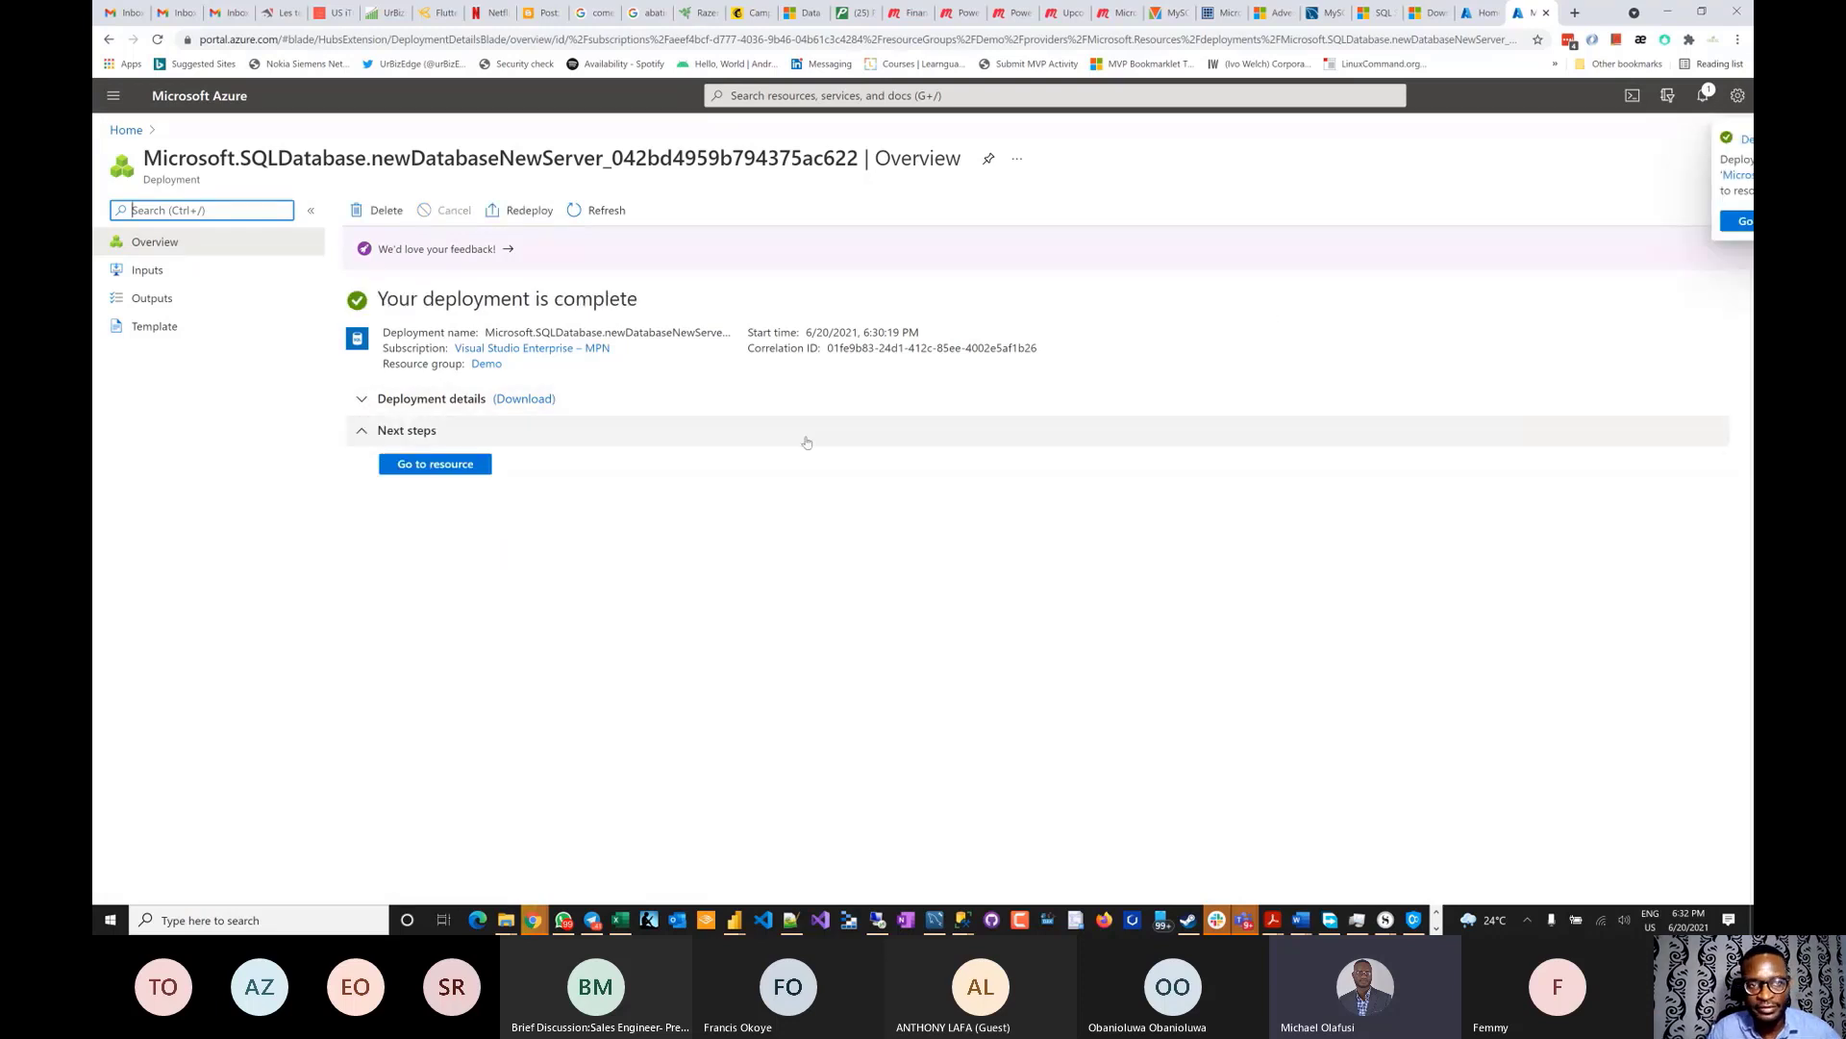
left_click(447, 465)
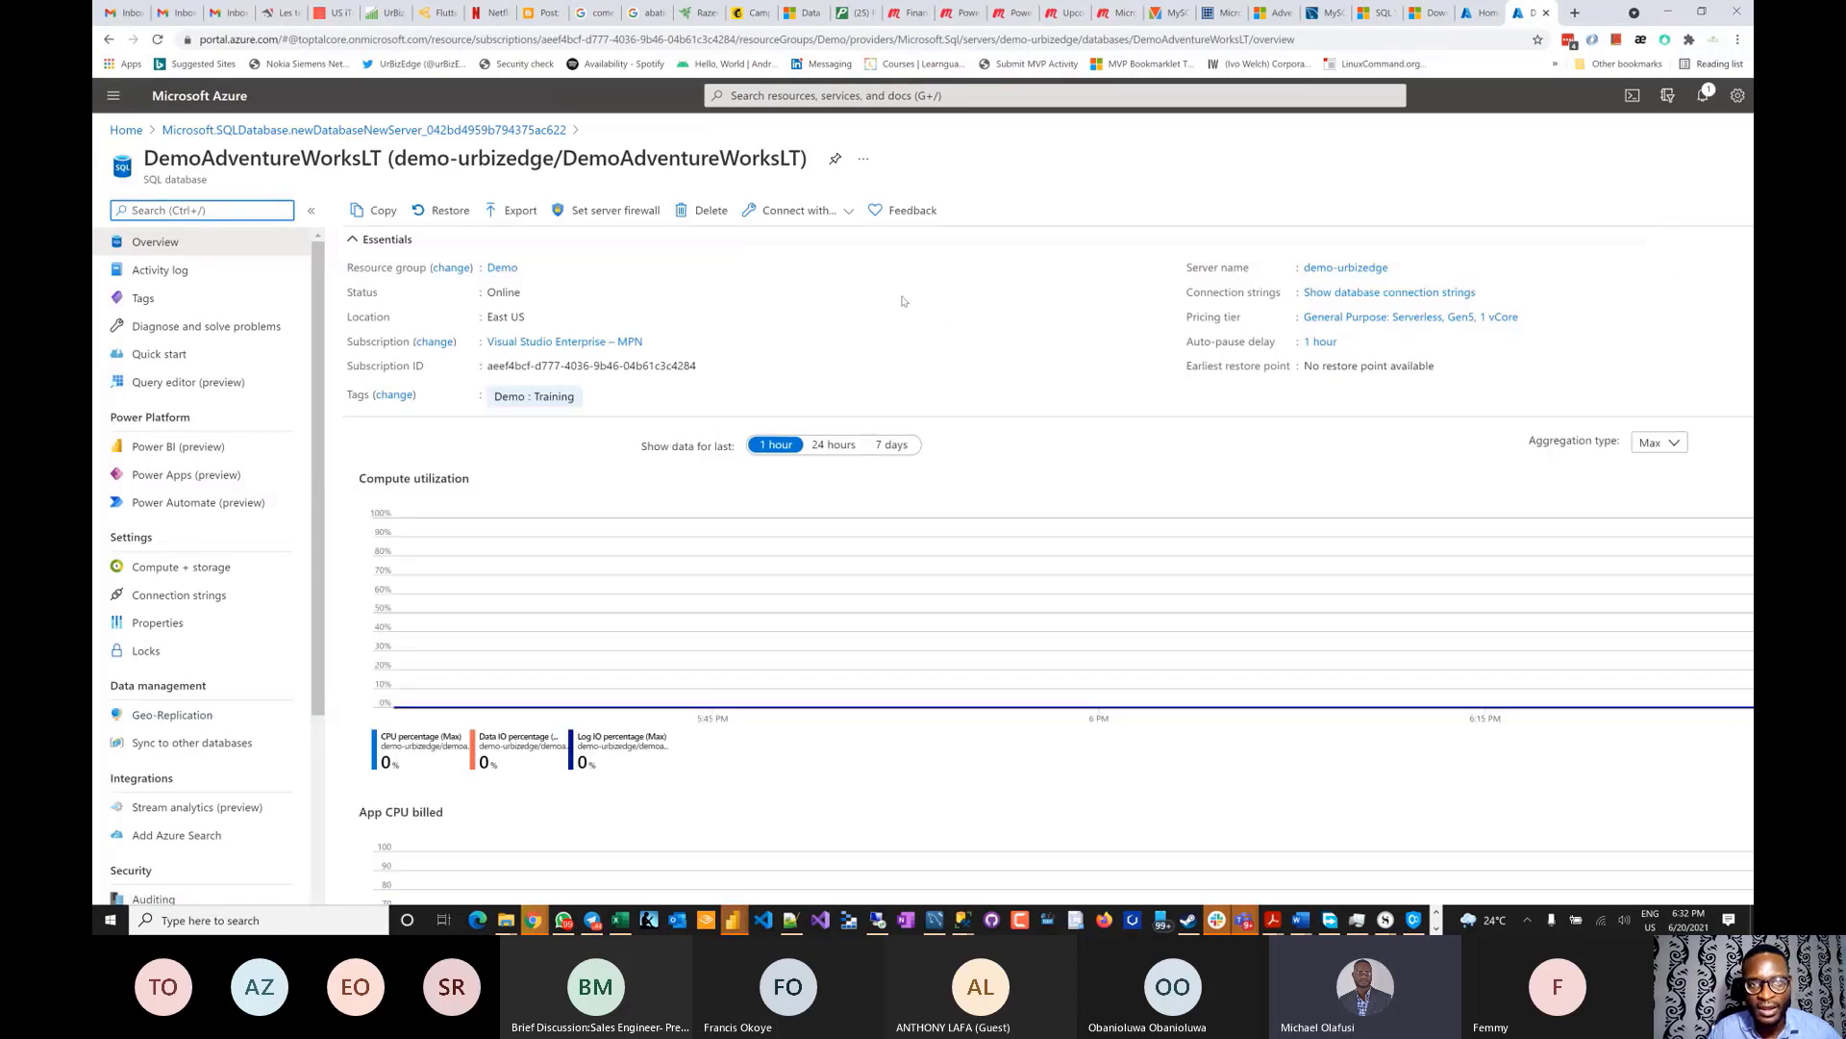
- Review the Connect with tools list, then copy server name demo-urbizedge.database.windows.net
left_click(822, 210)
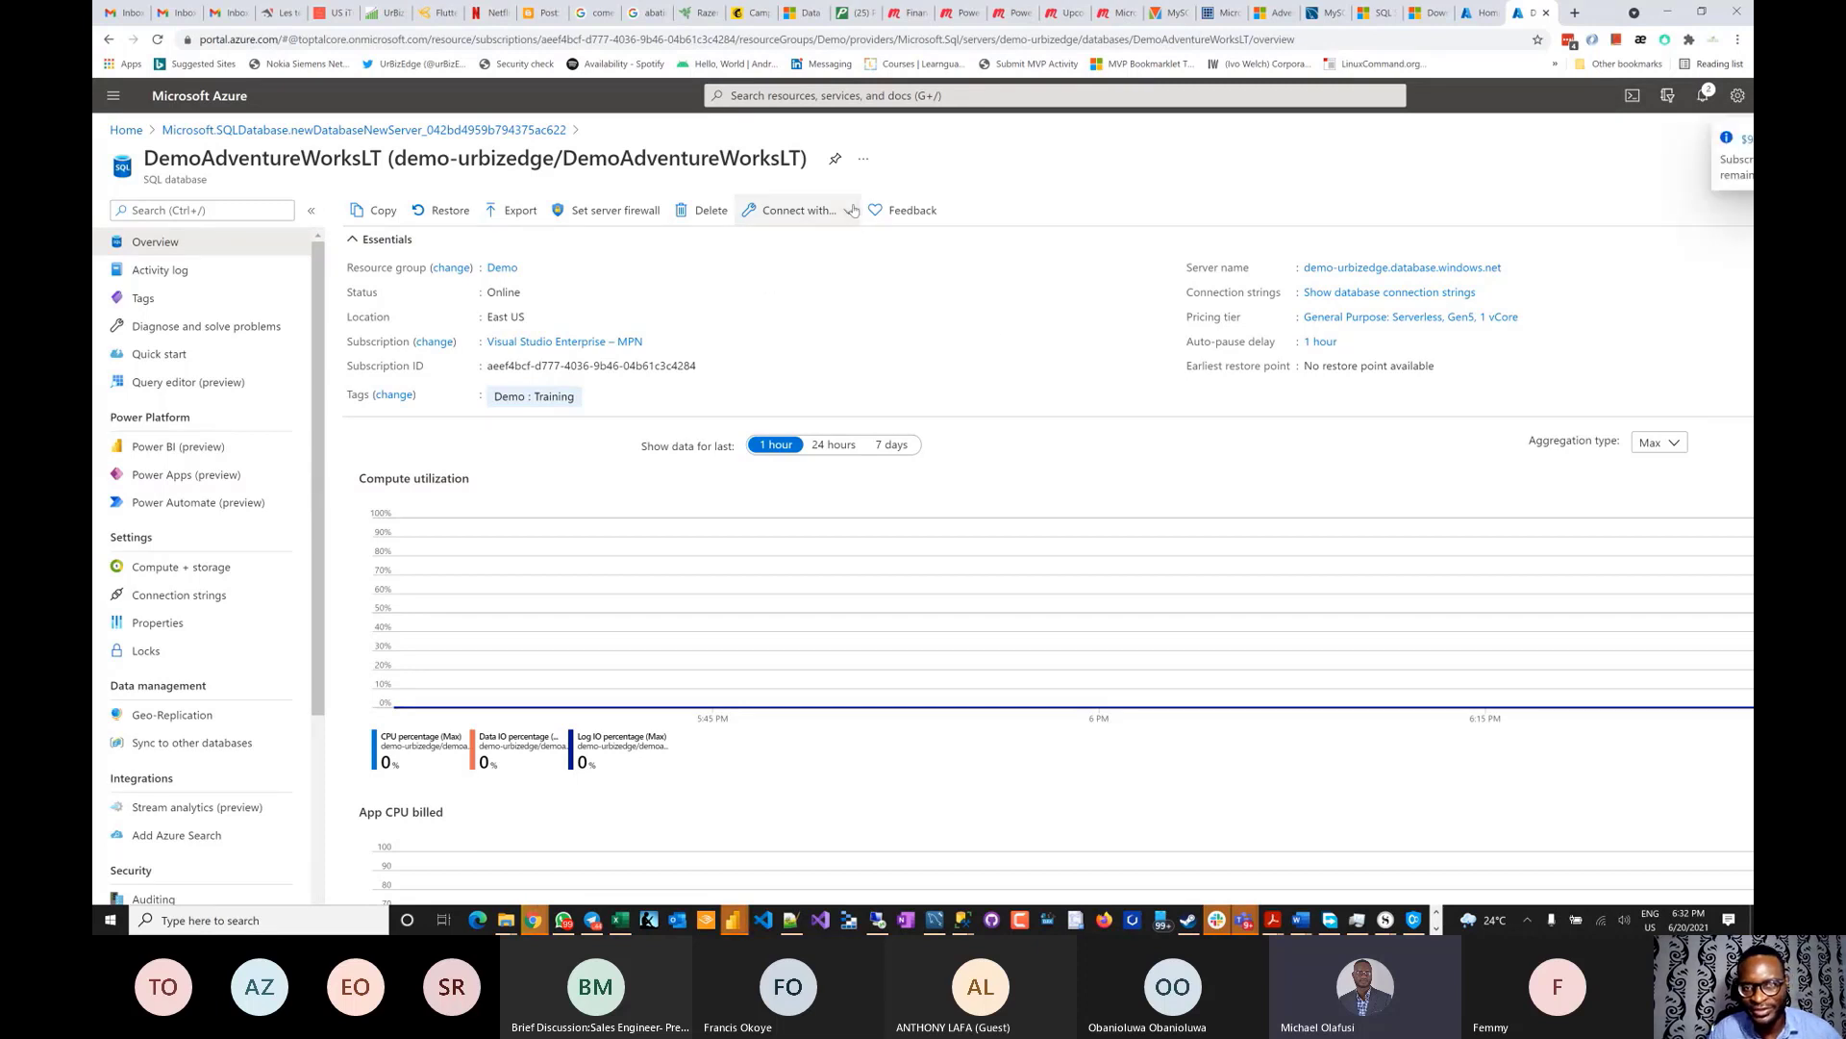
left_click(798, 210)
left_click(904, 344)
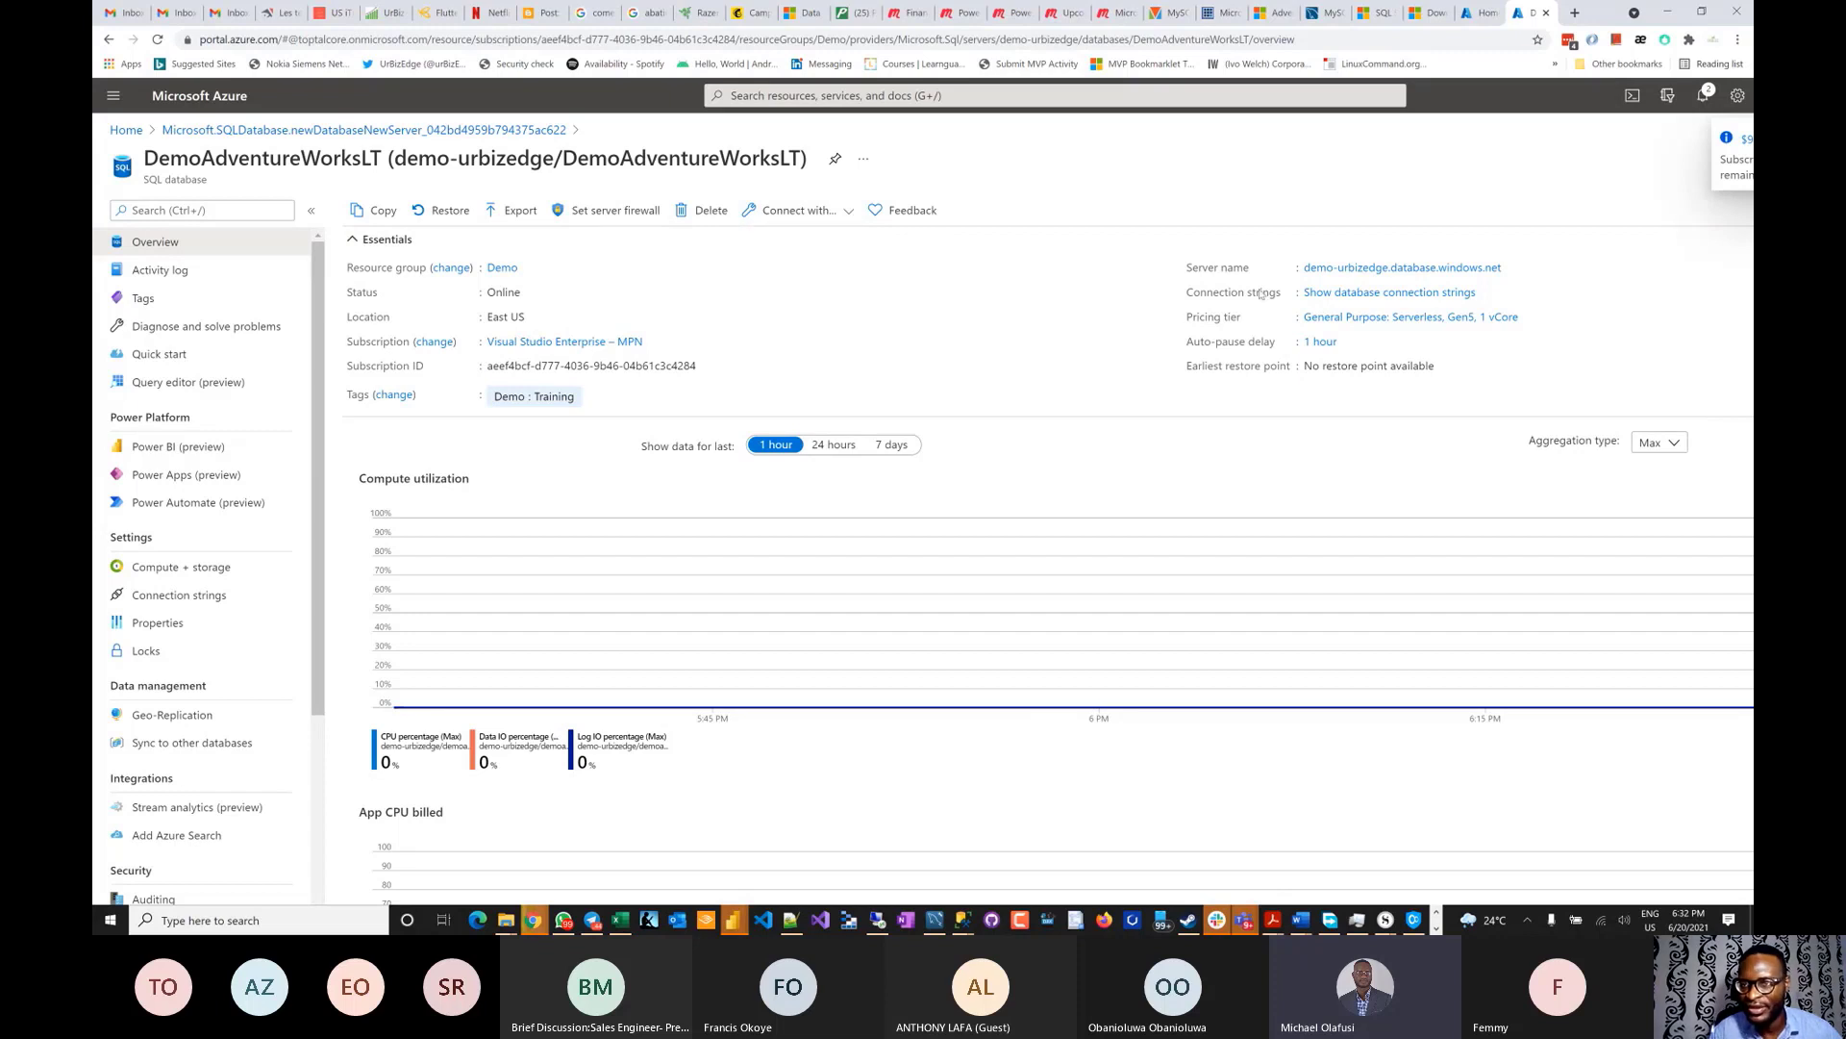
mouse_move(1461, 274)
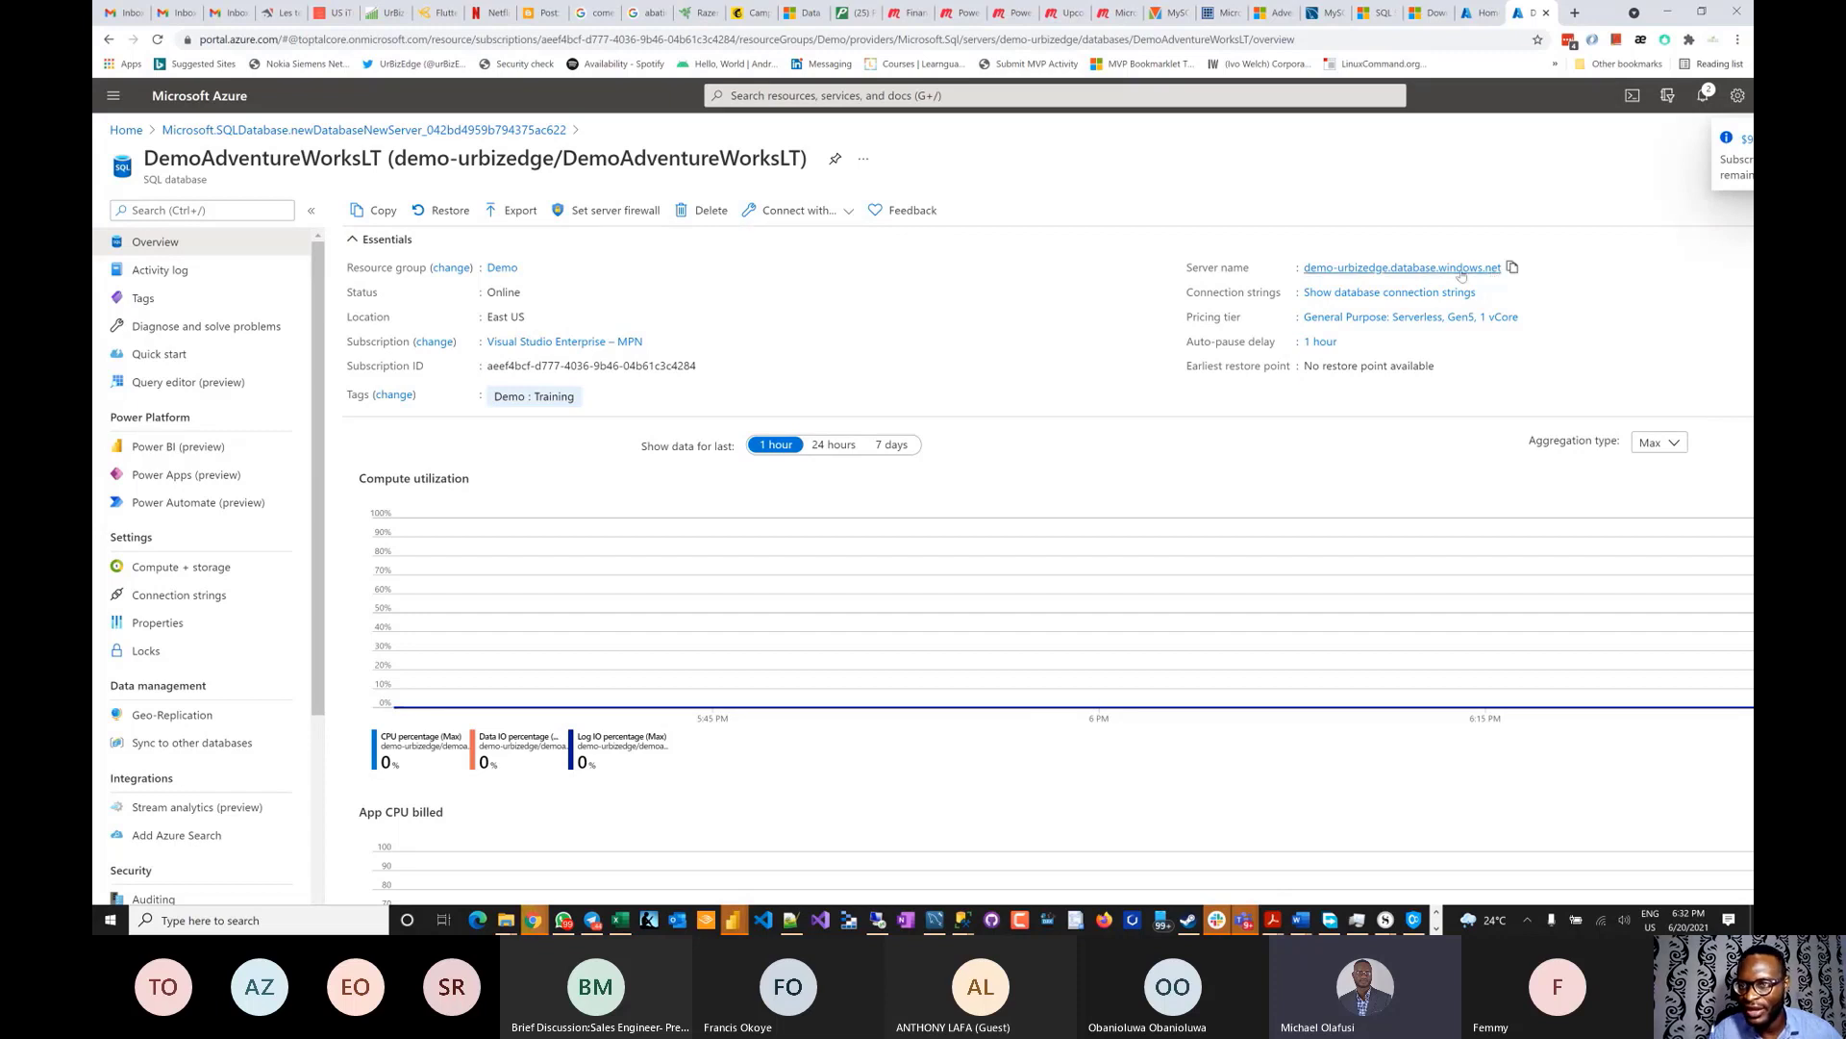
left_click(1513, 269)
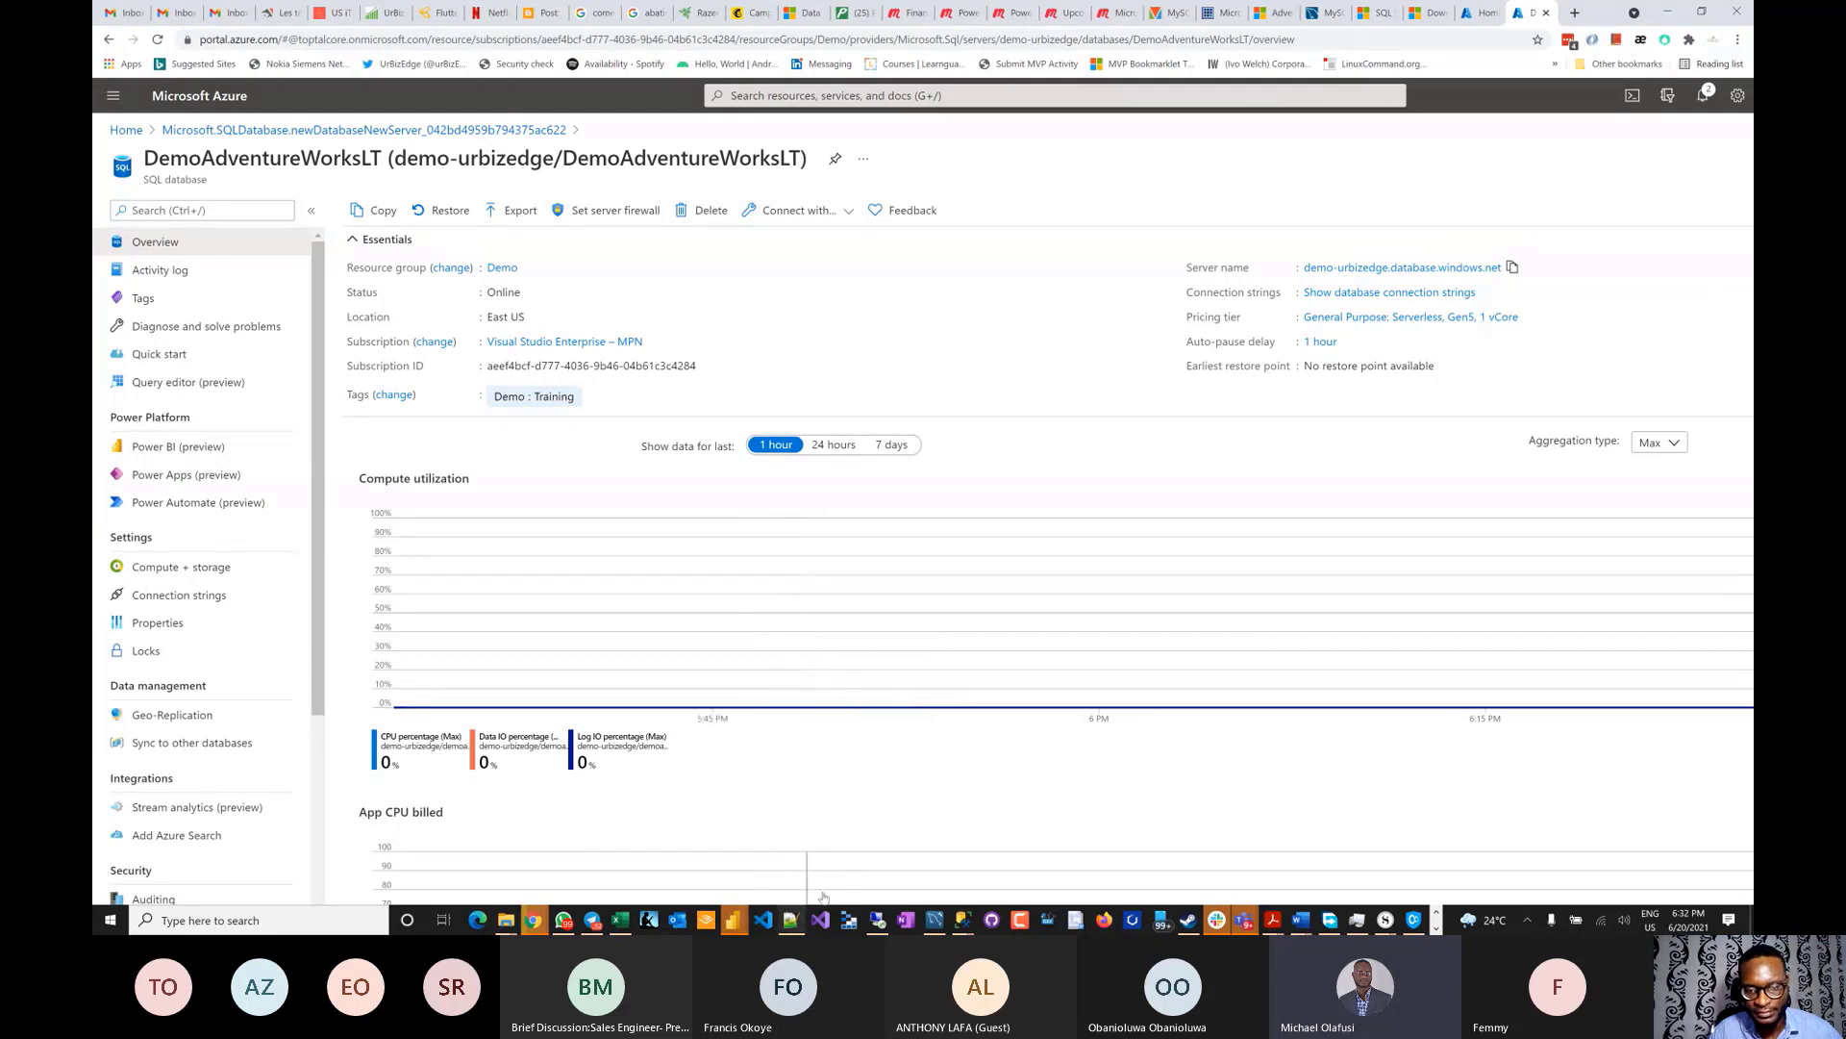
- In SSMS Connect to Server, paste the Azure server name and choose SQL Server Authentication
mouse_move(960, 920)
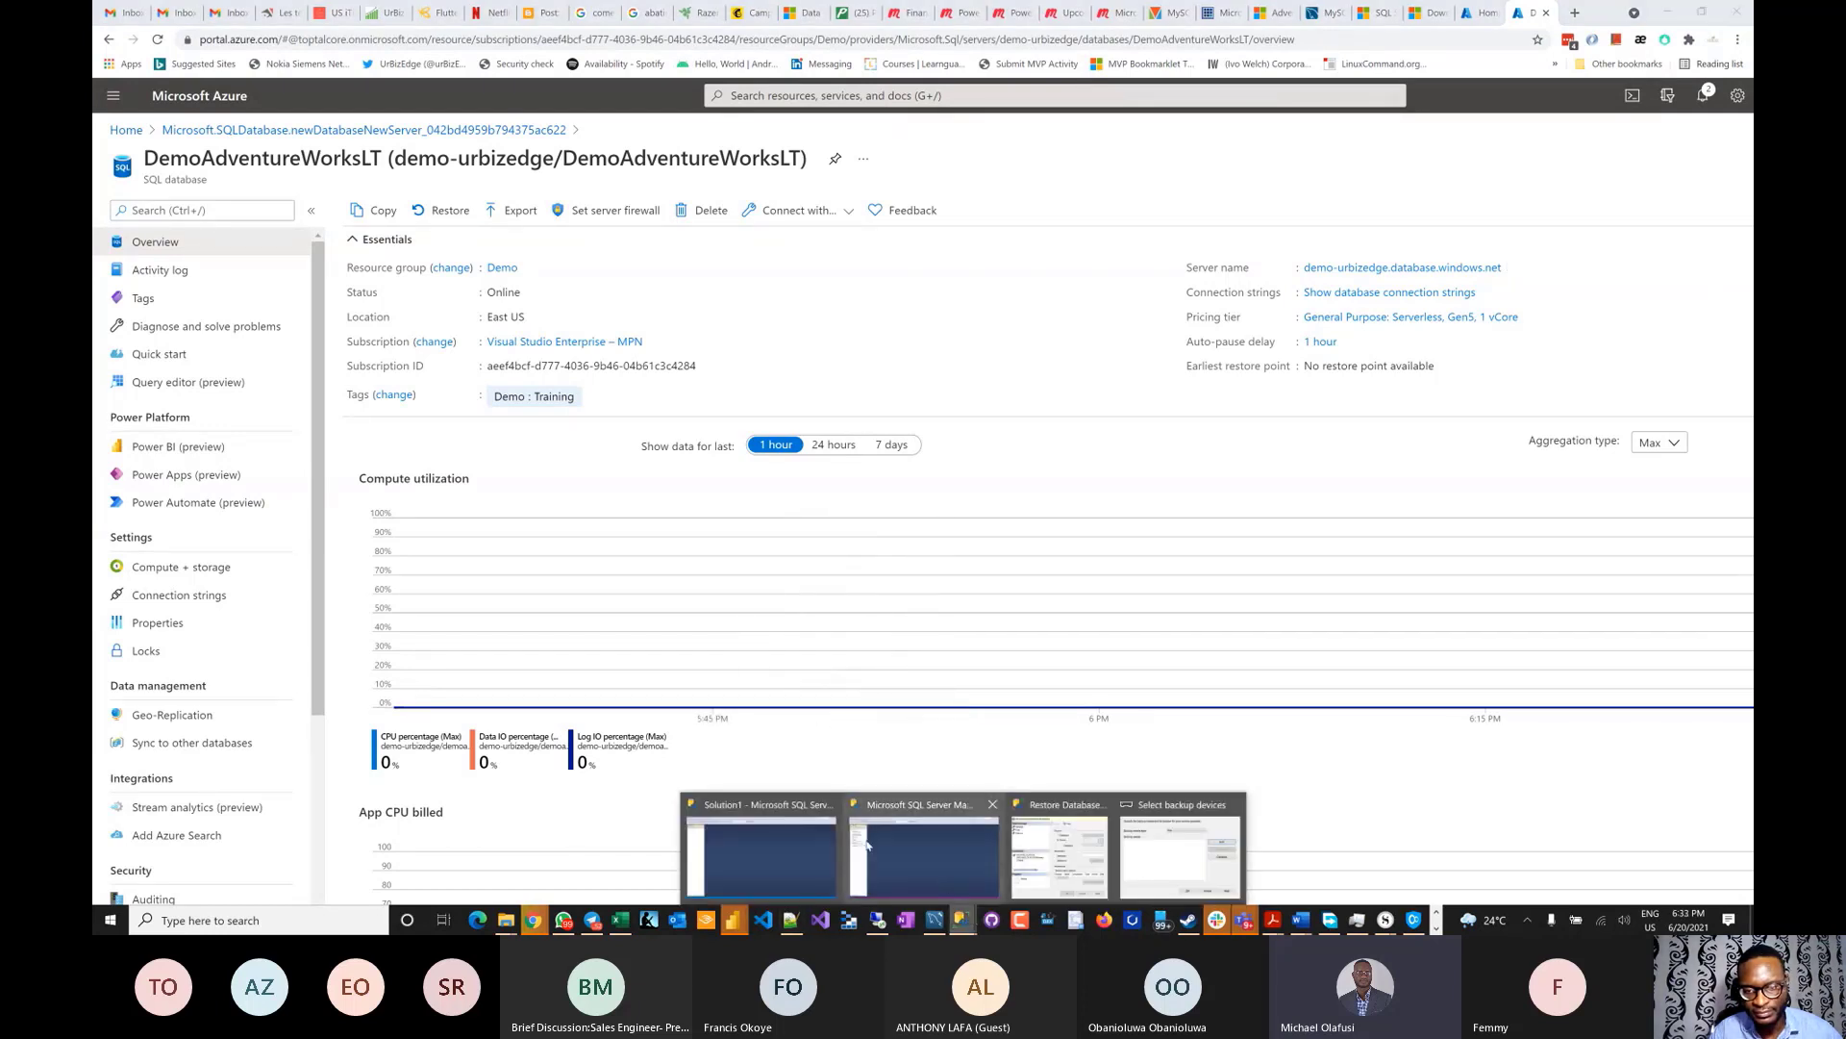
left_click(792, 856)
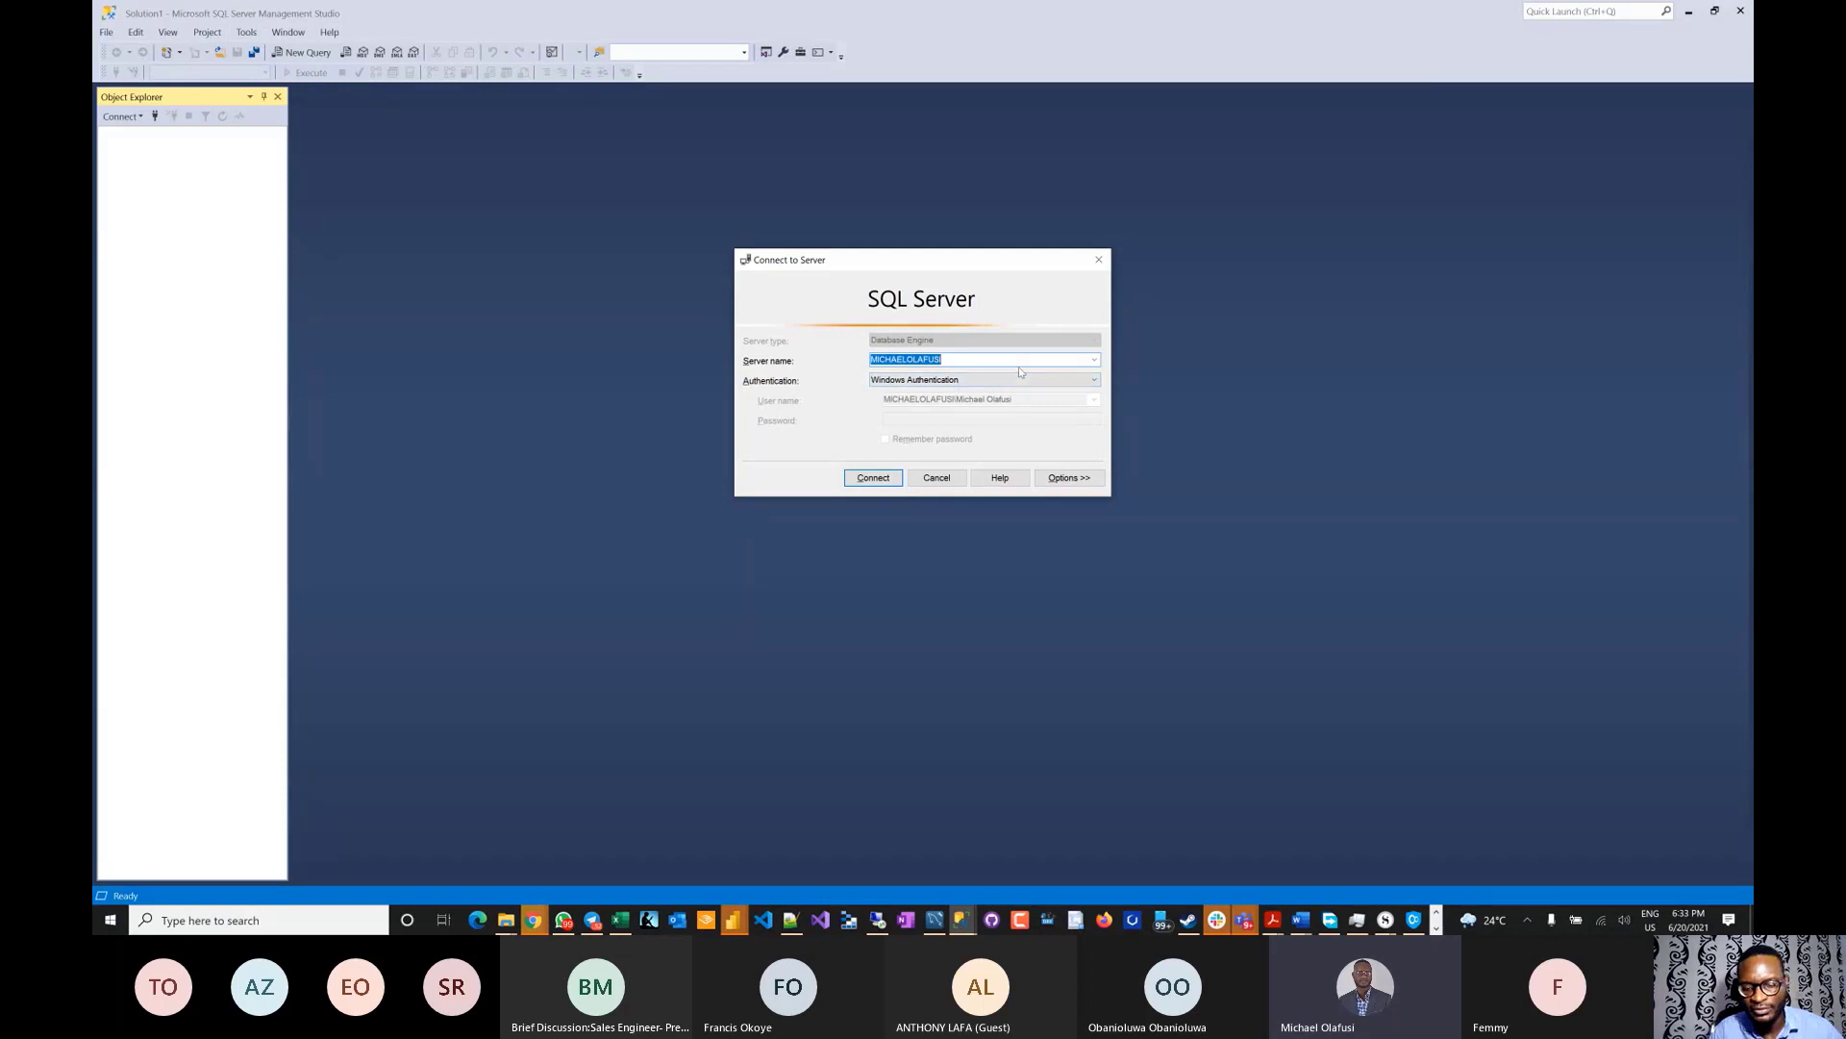
key("ctrl+v")
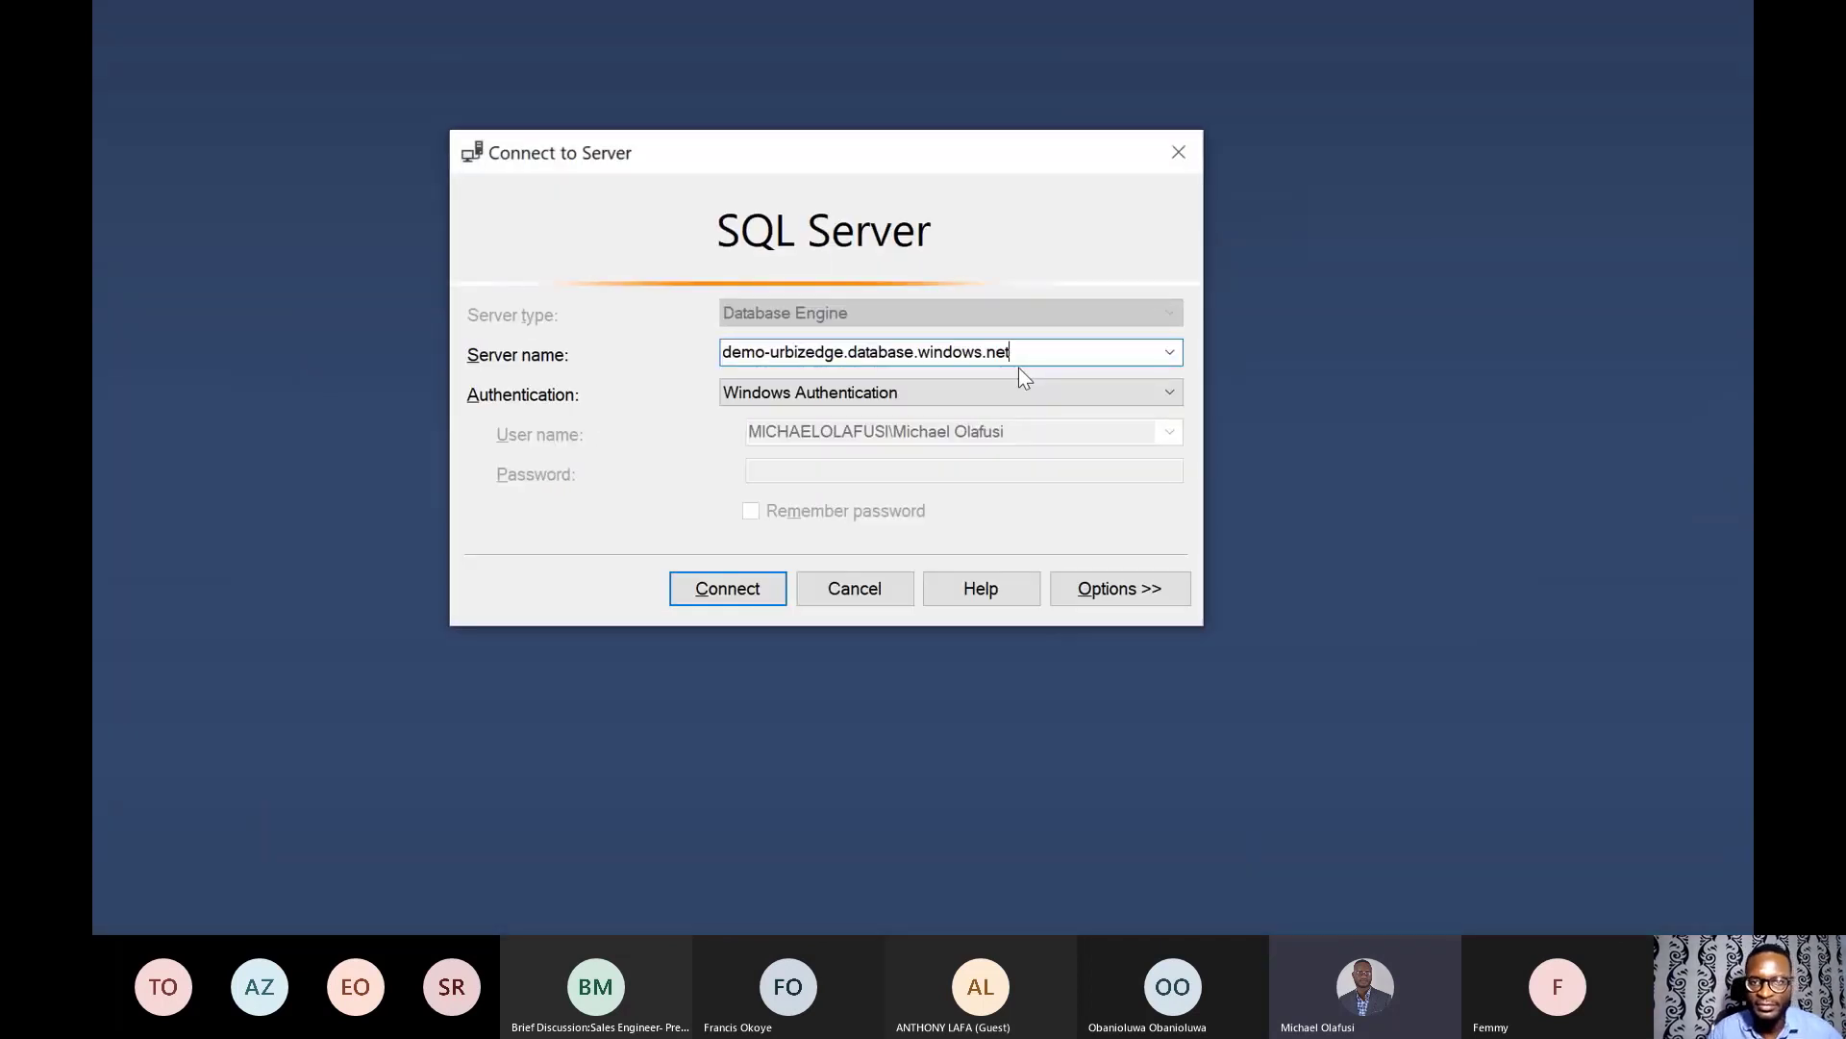
left_click(1169, 395)
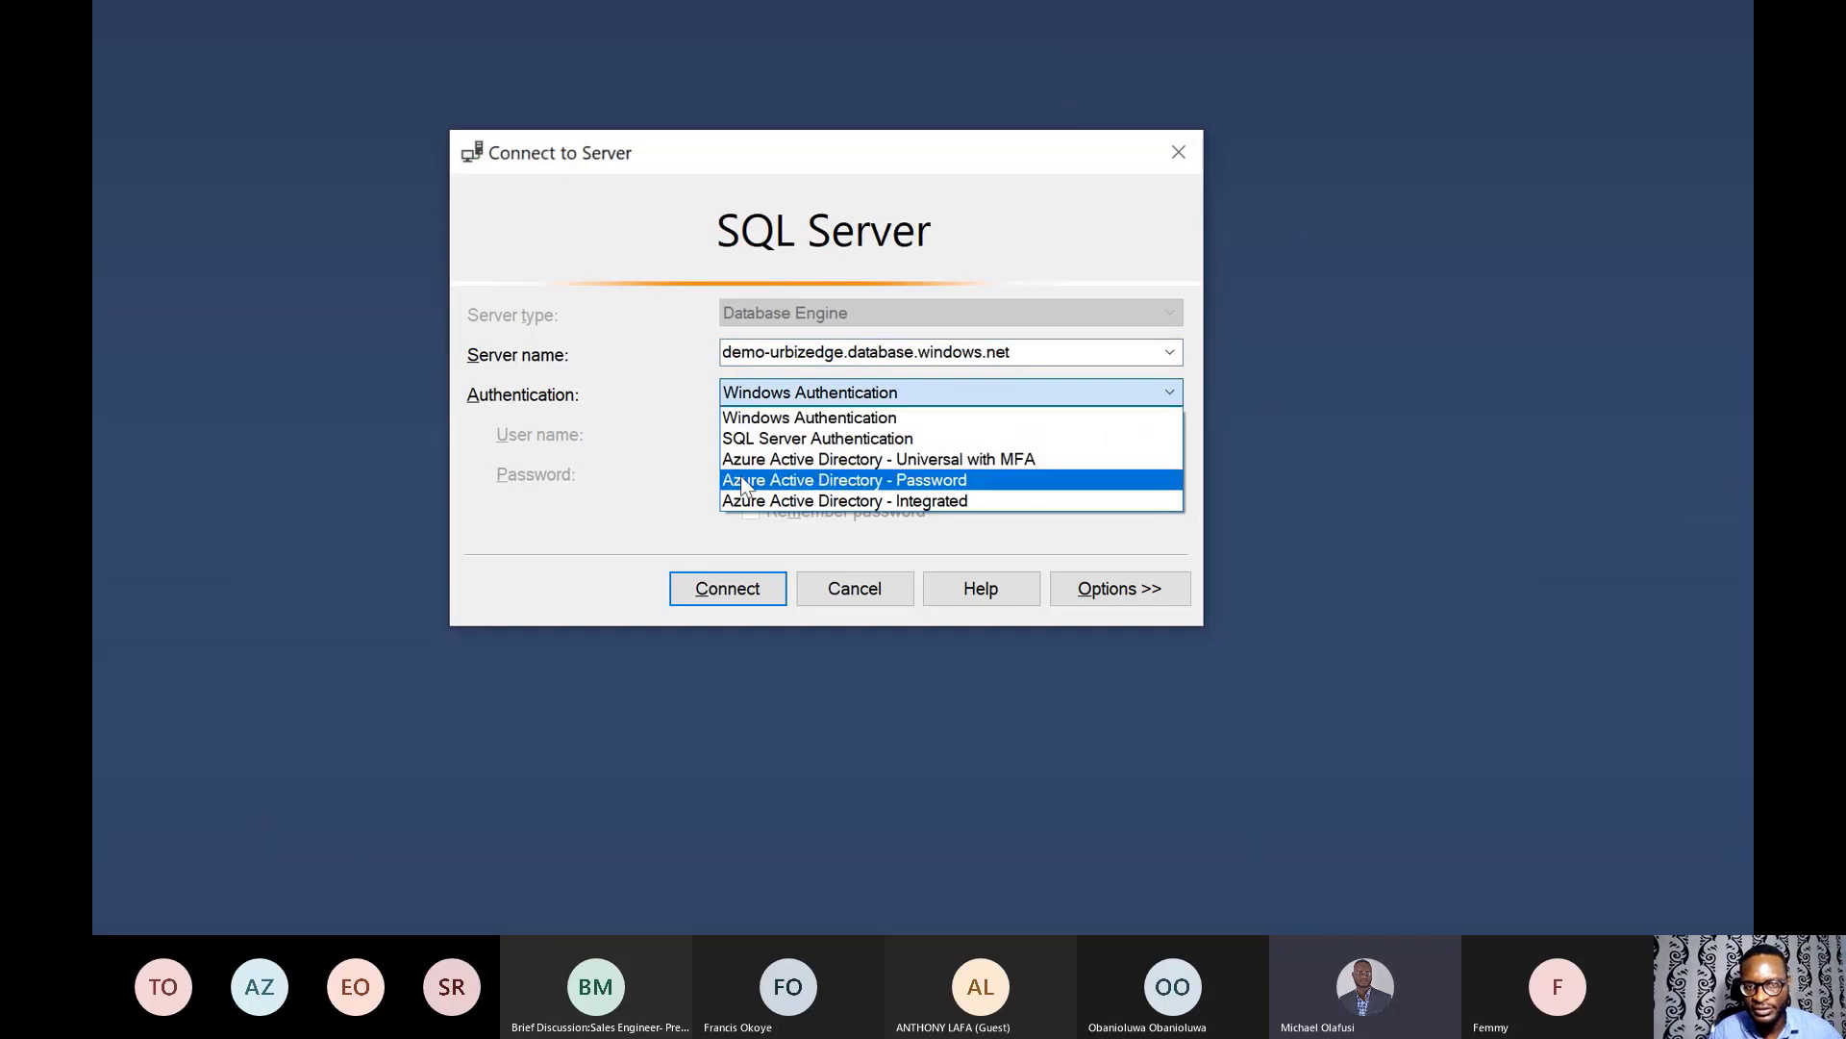
left_click(889, 439)
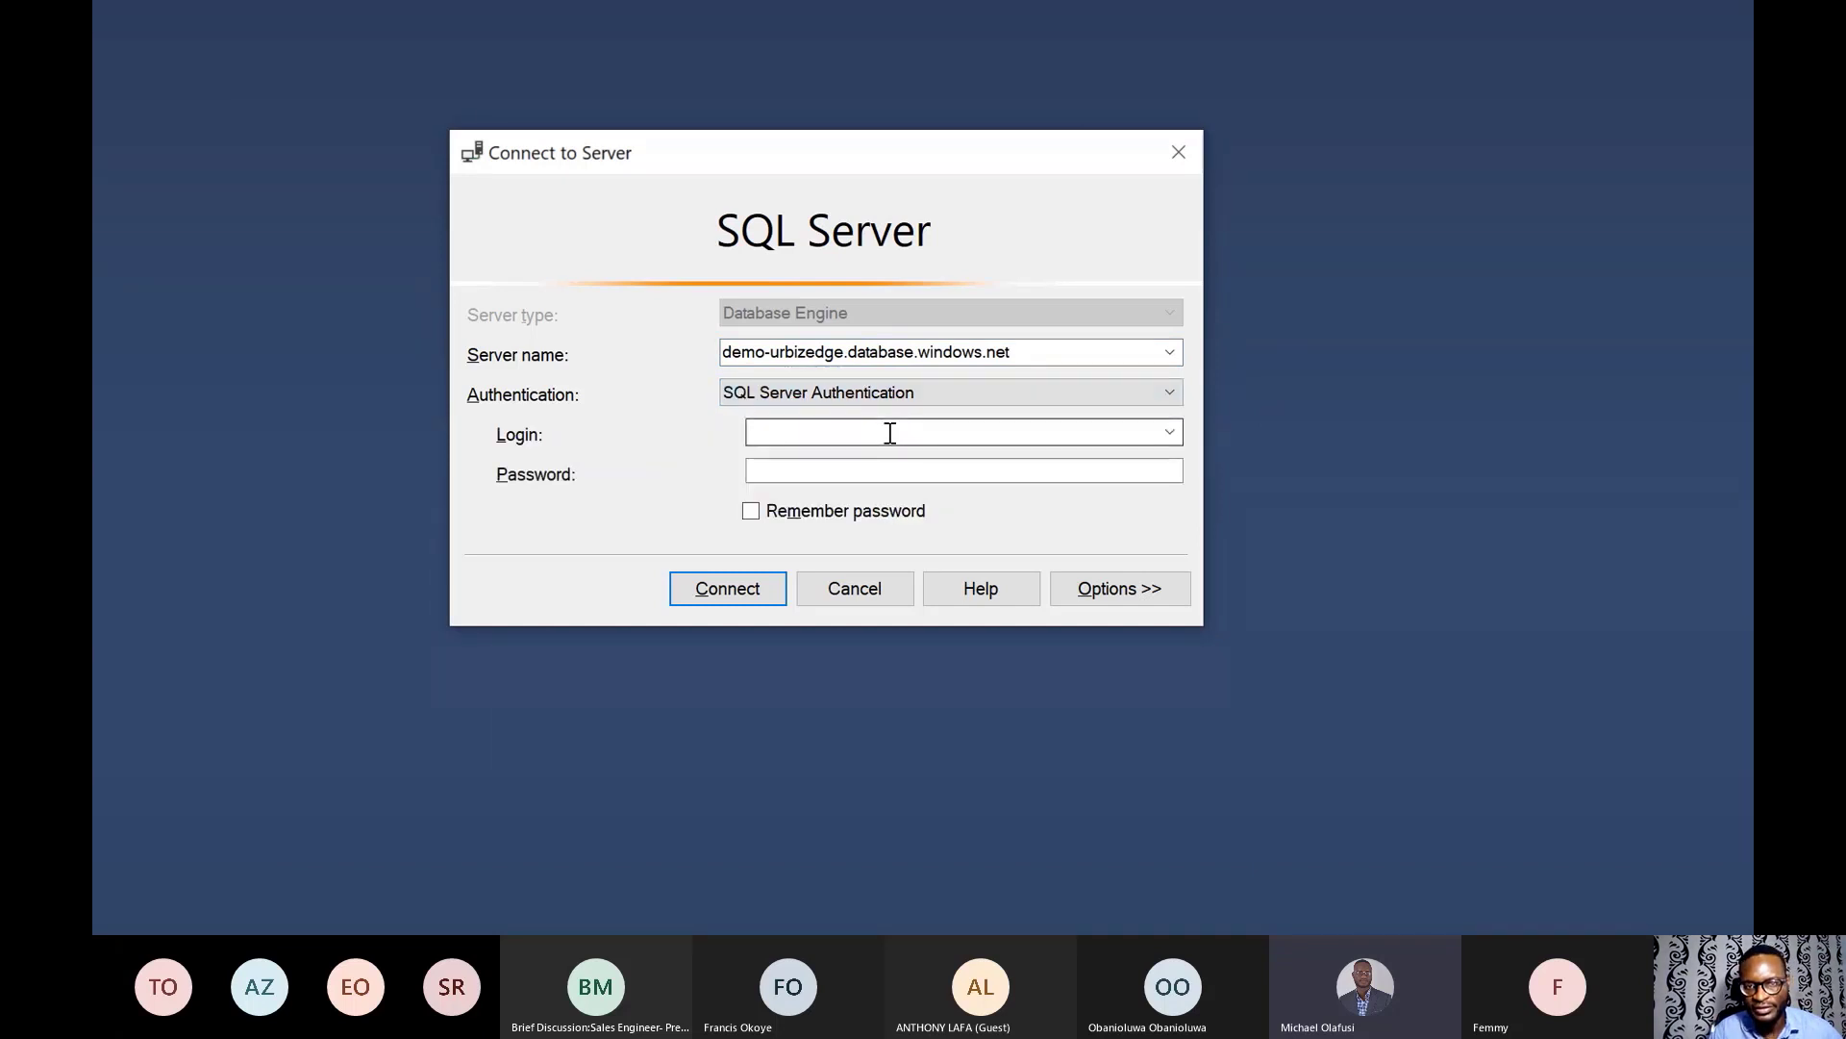
left_click(890, 431)
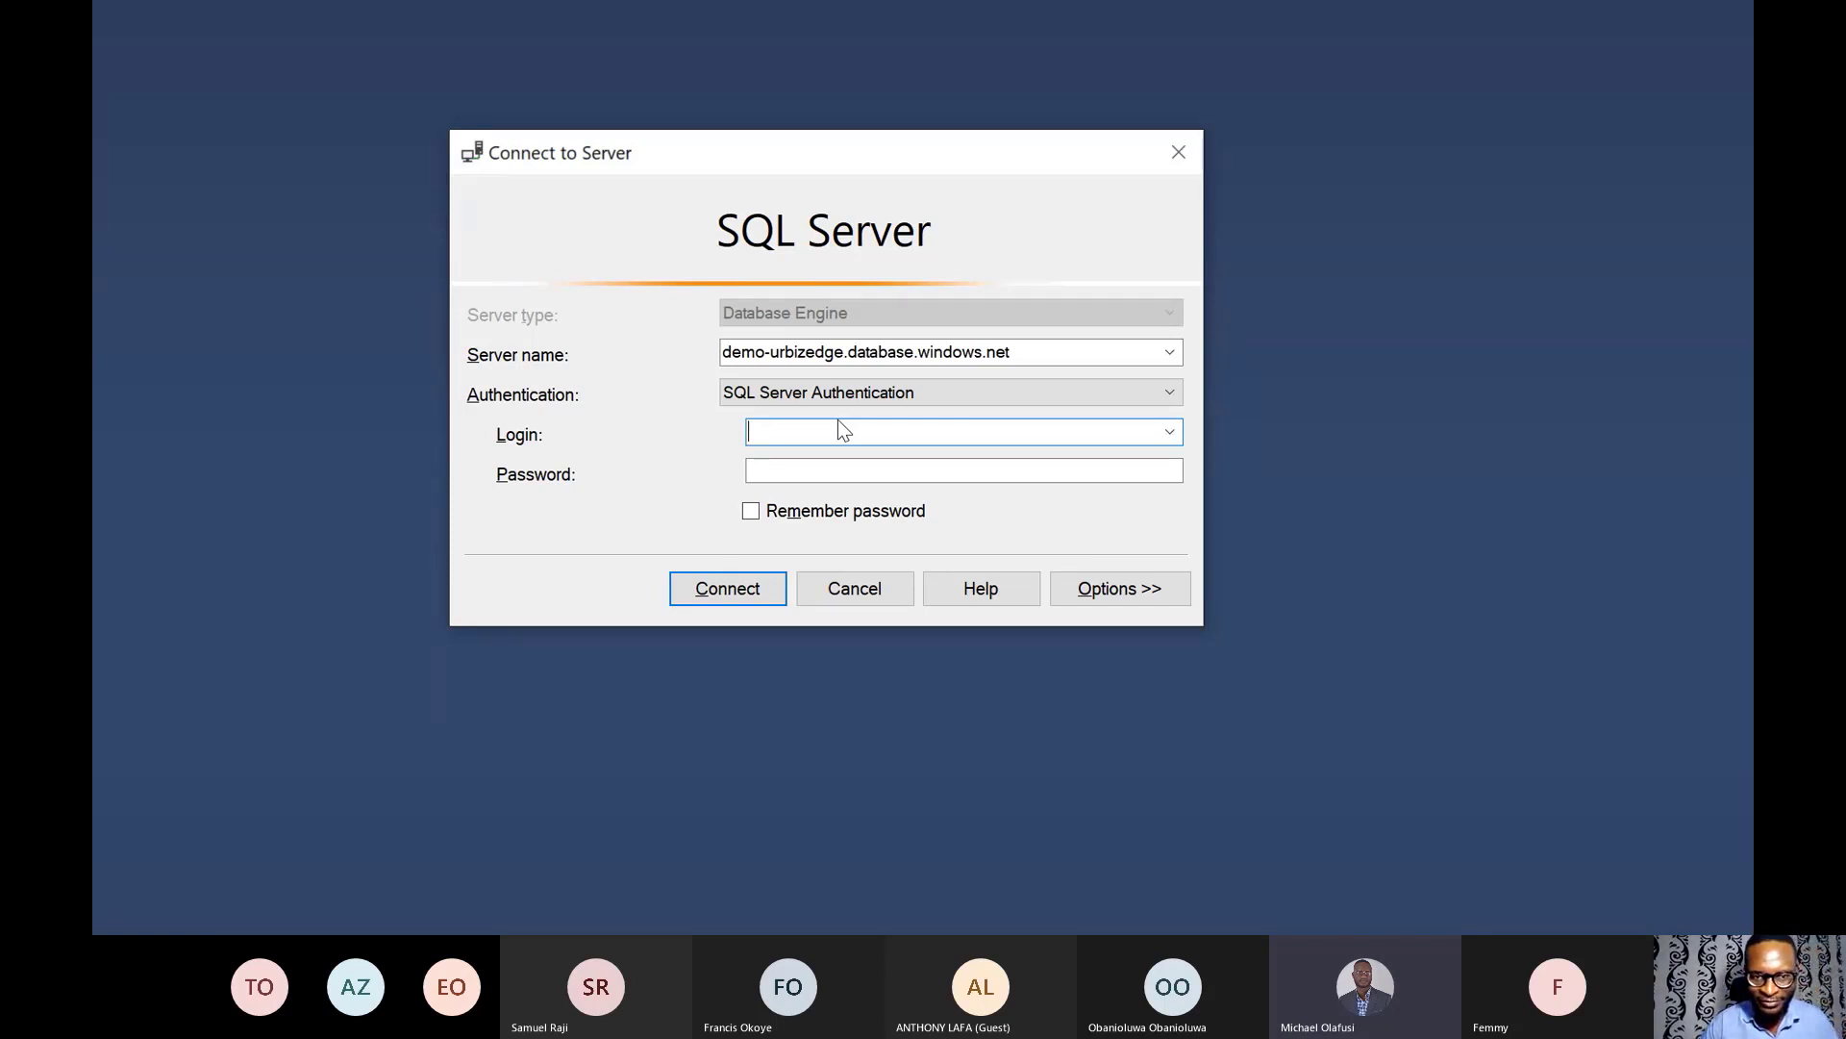
- Enter the admin login and password, and connect to the server
type("urbizedge")
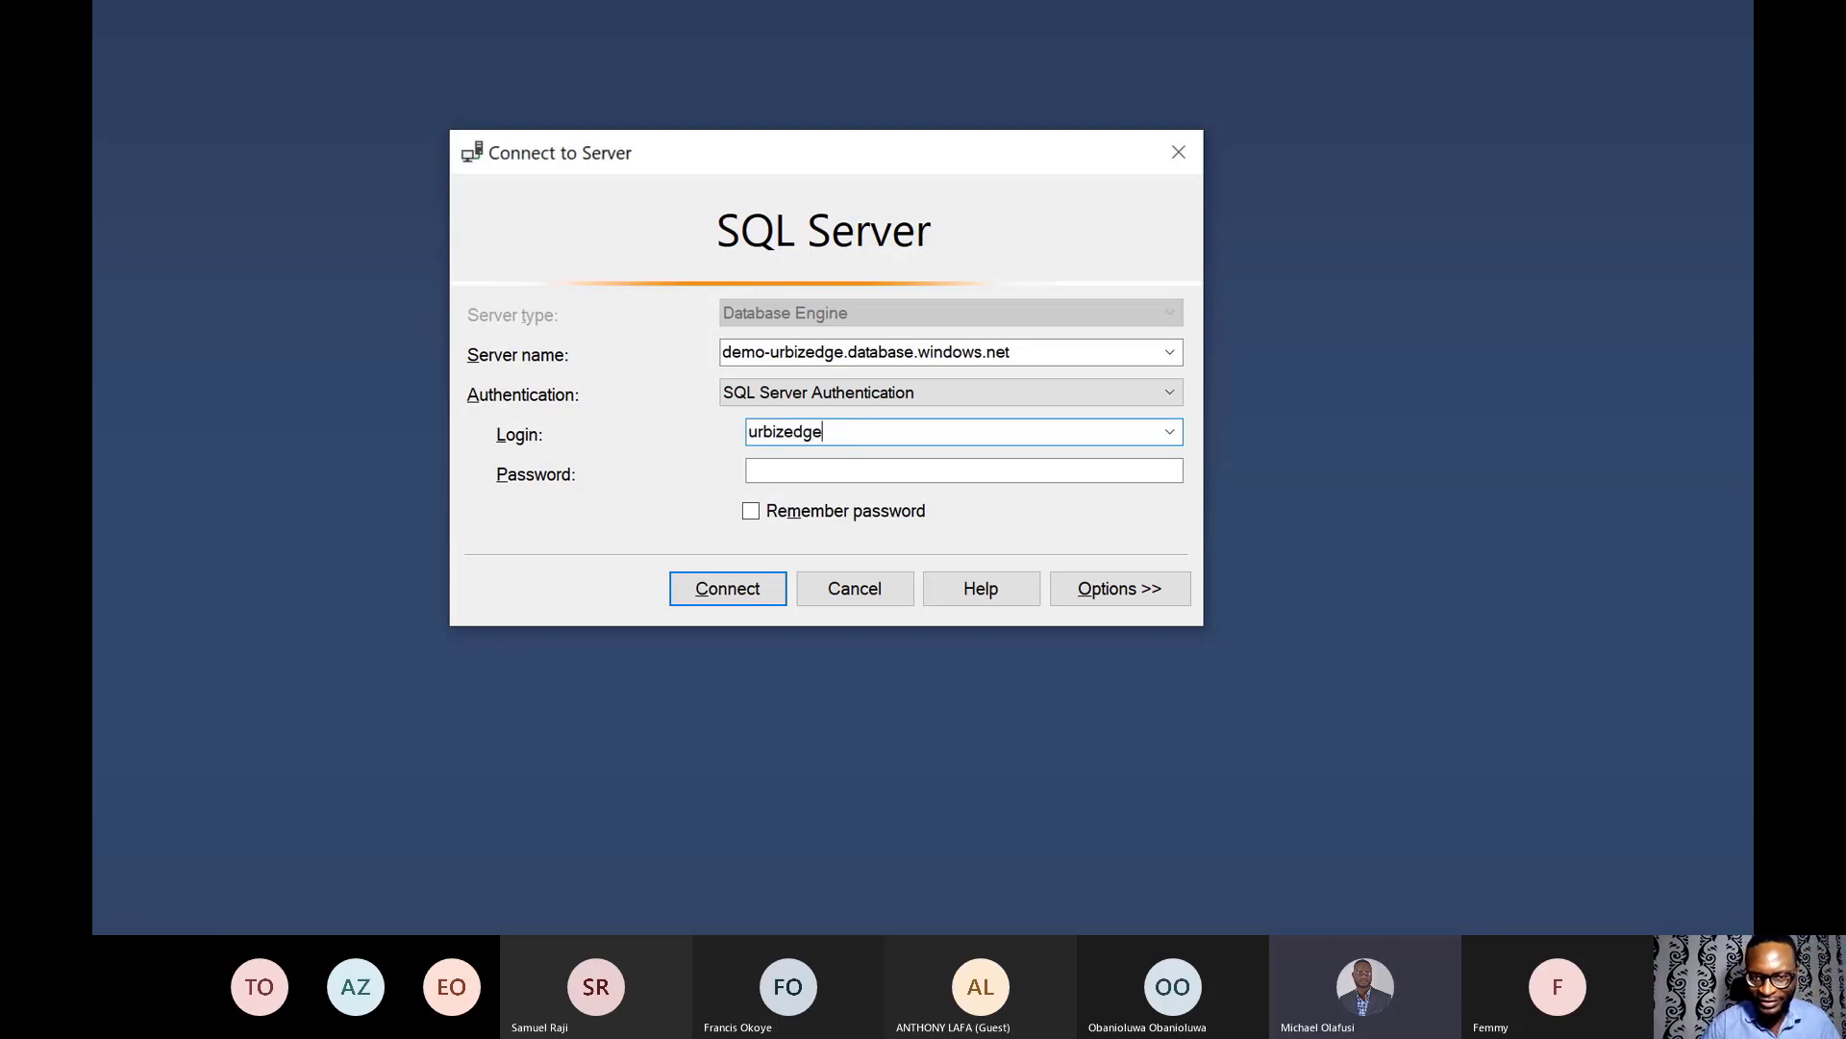
key("Tab")
type("*****")
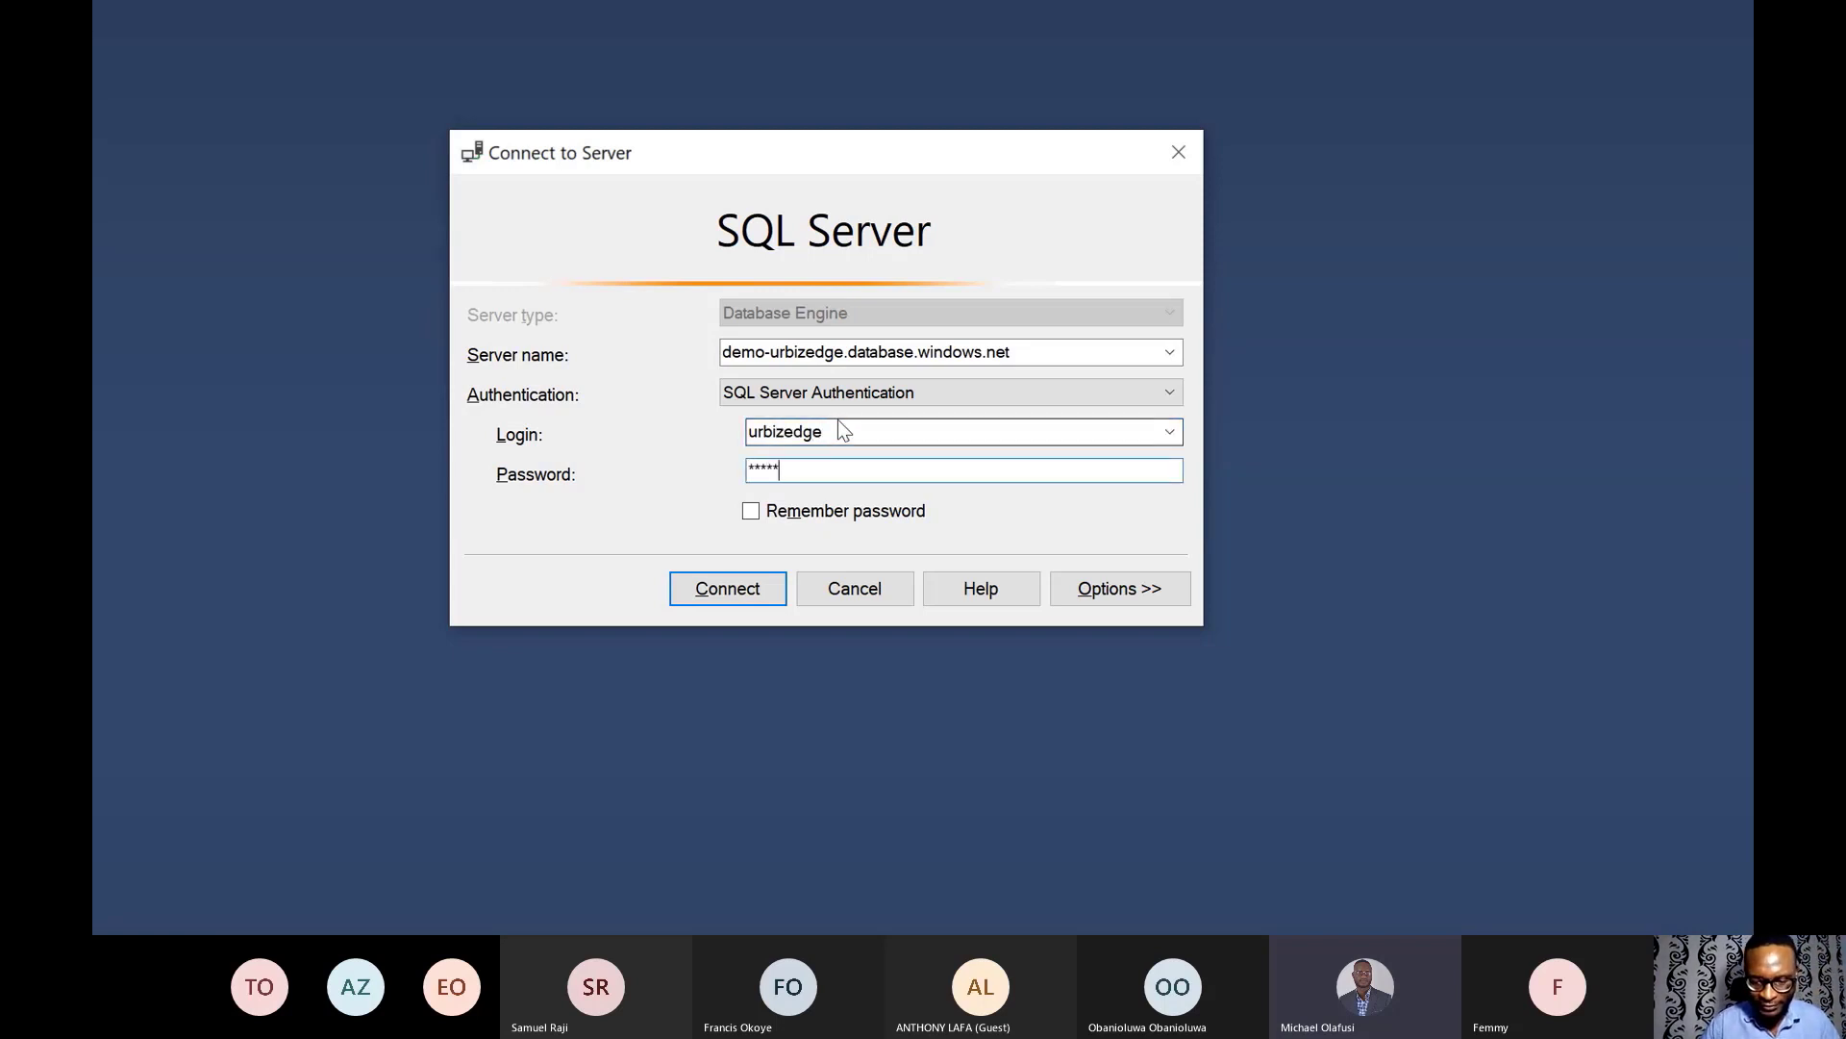
type("******")
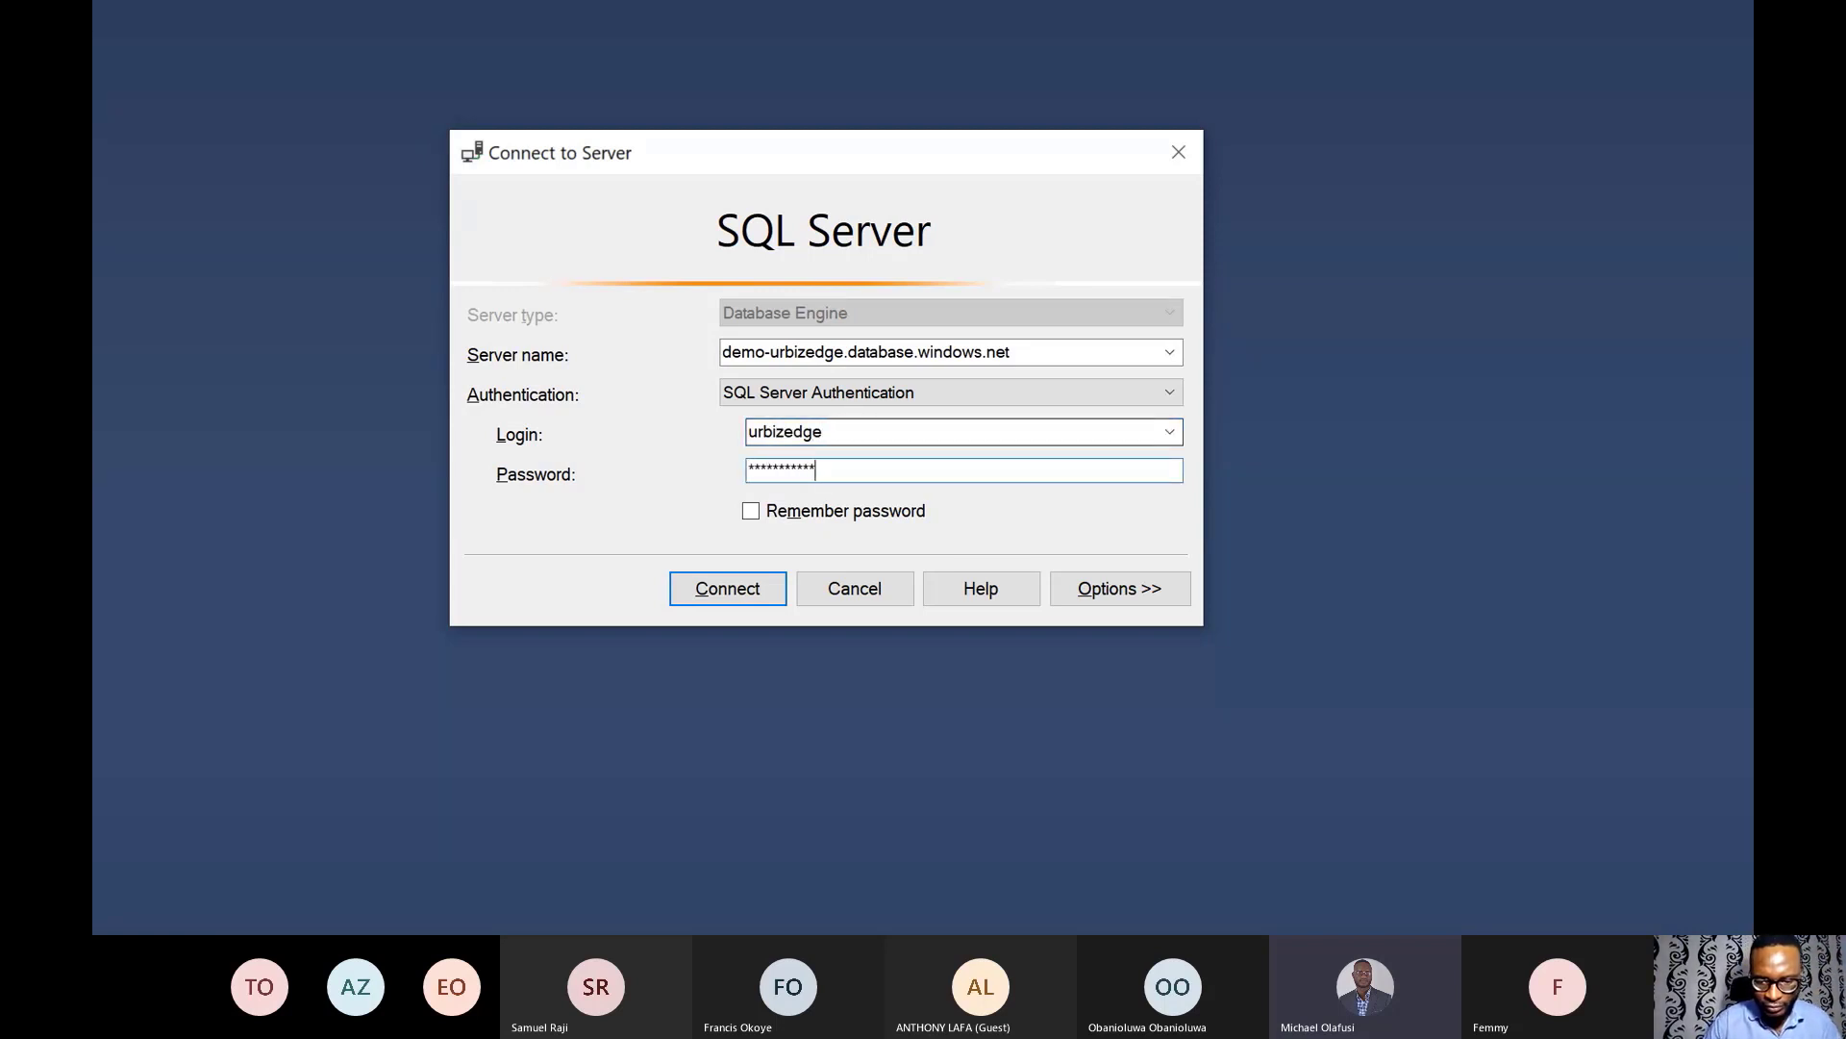
type("*")
left_click(740, 591)
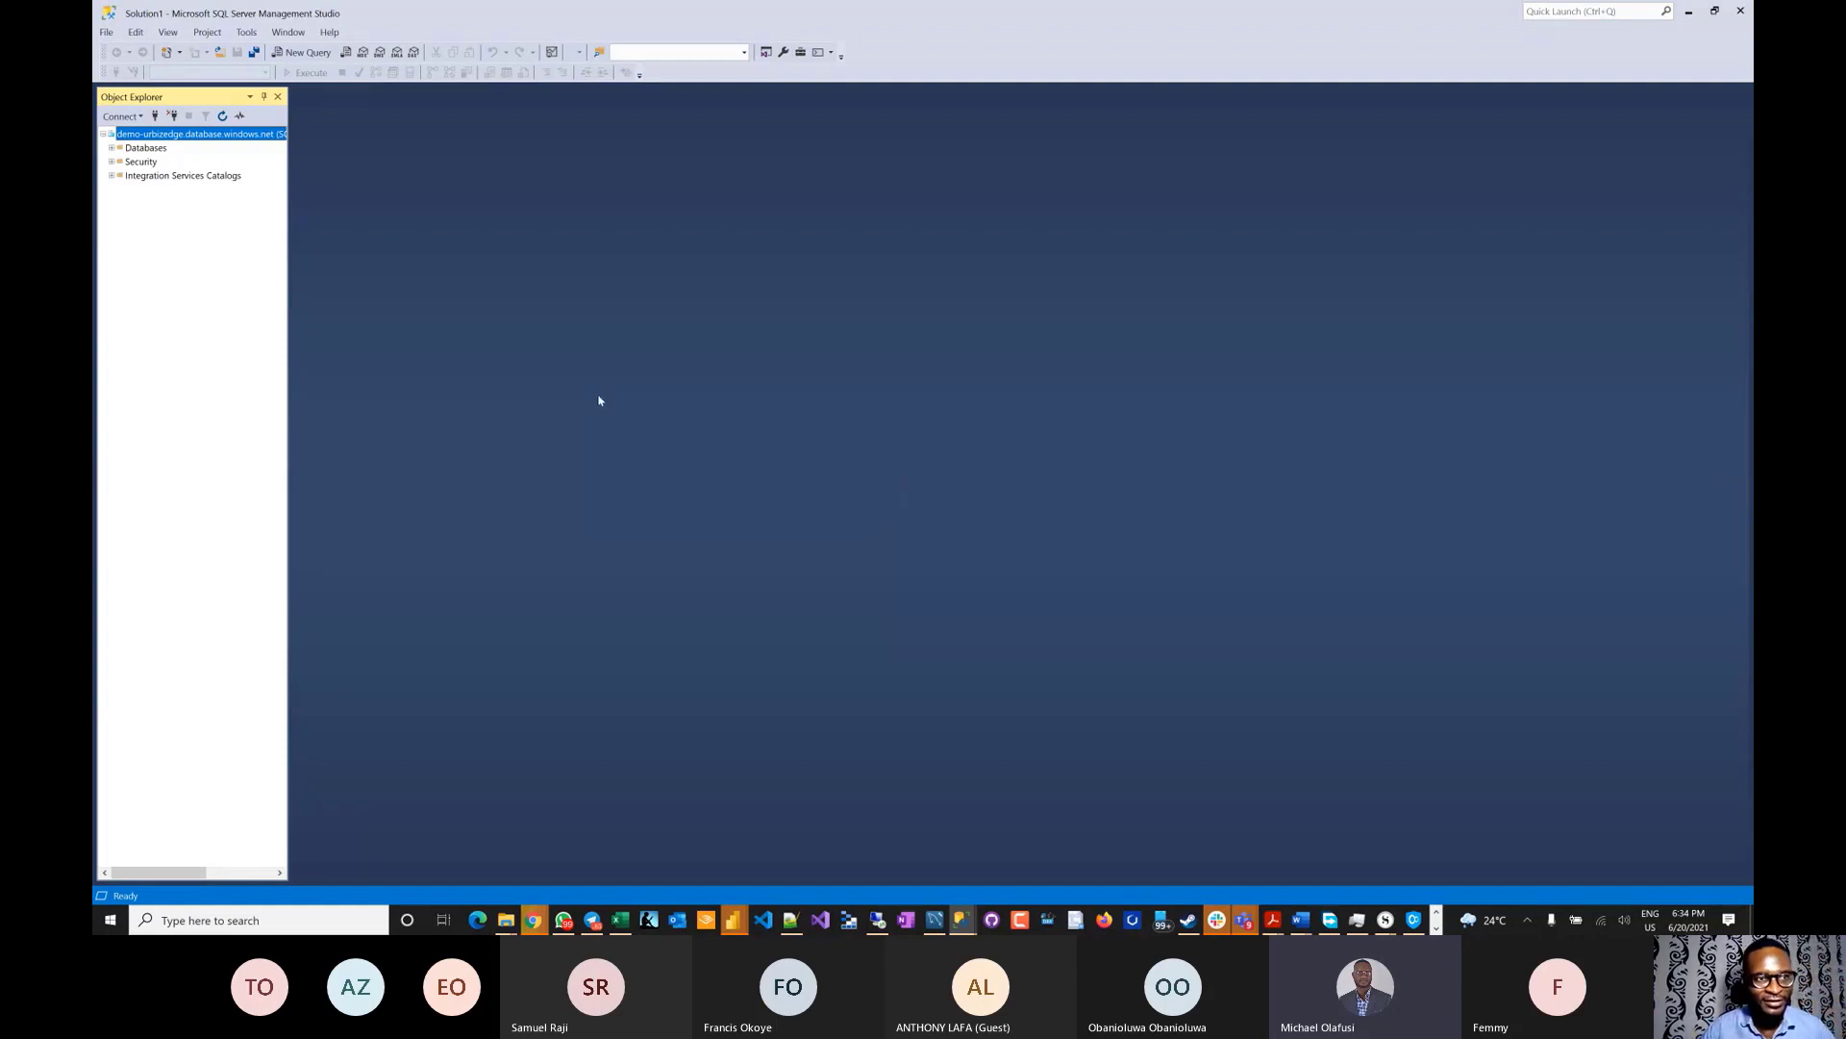
- Expand Databases and DemoAdventureWorksLT, dismiss the firewall error, and return to the Azure portal
left_click(112, 149)
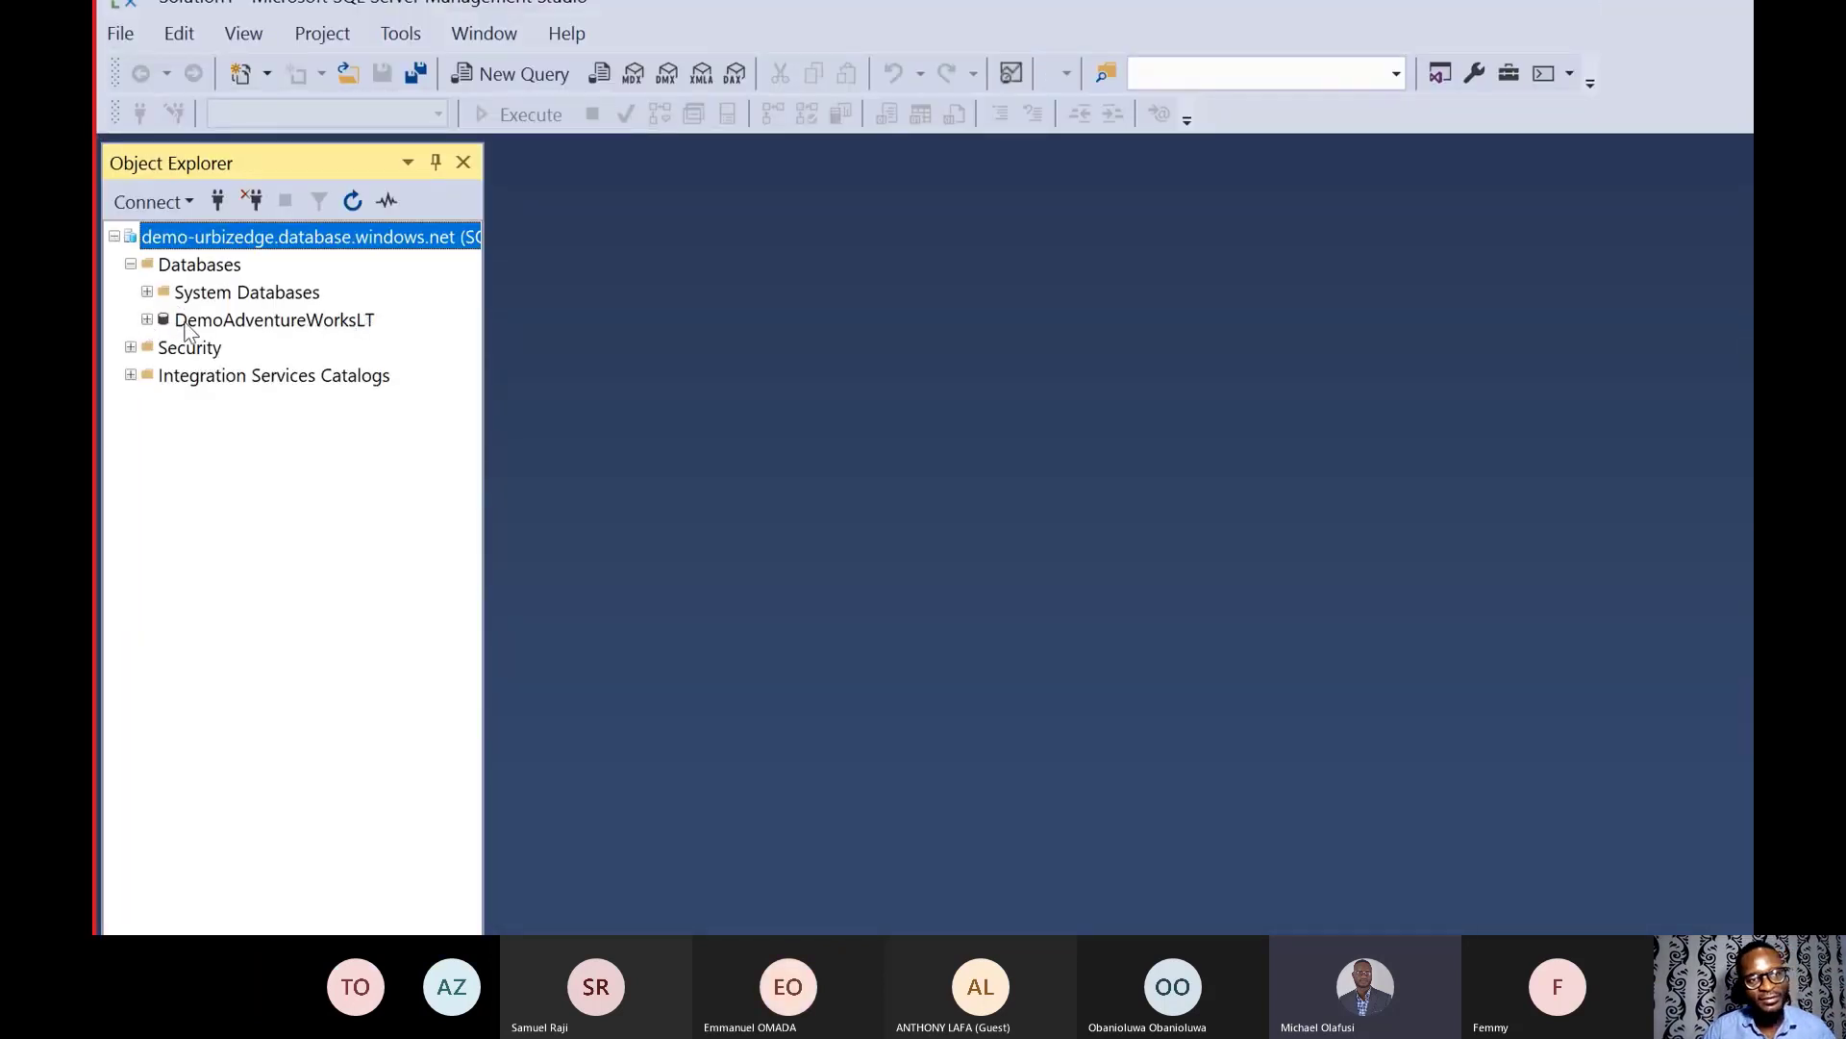
left_click(146, 320)
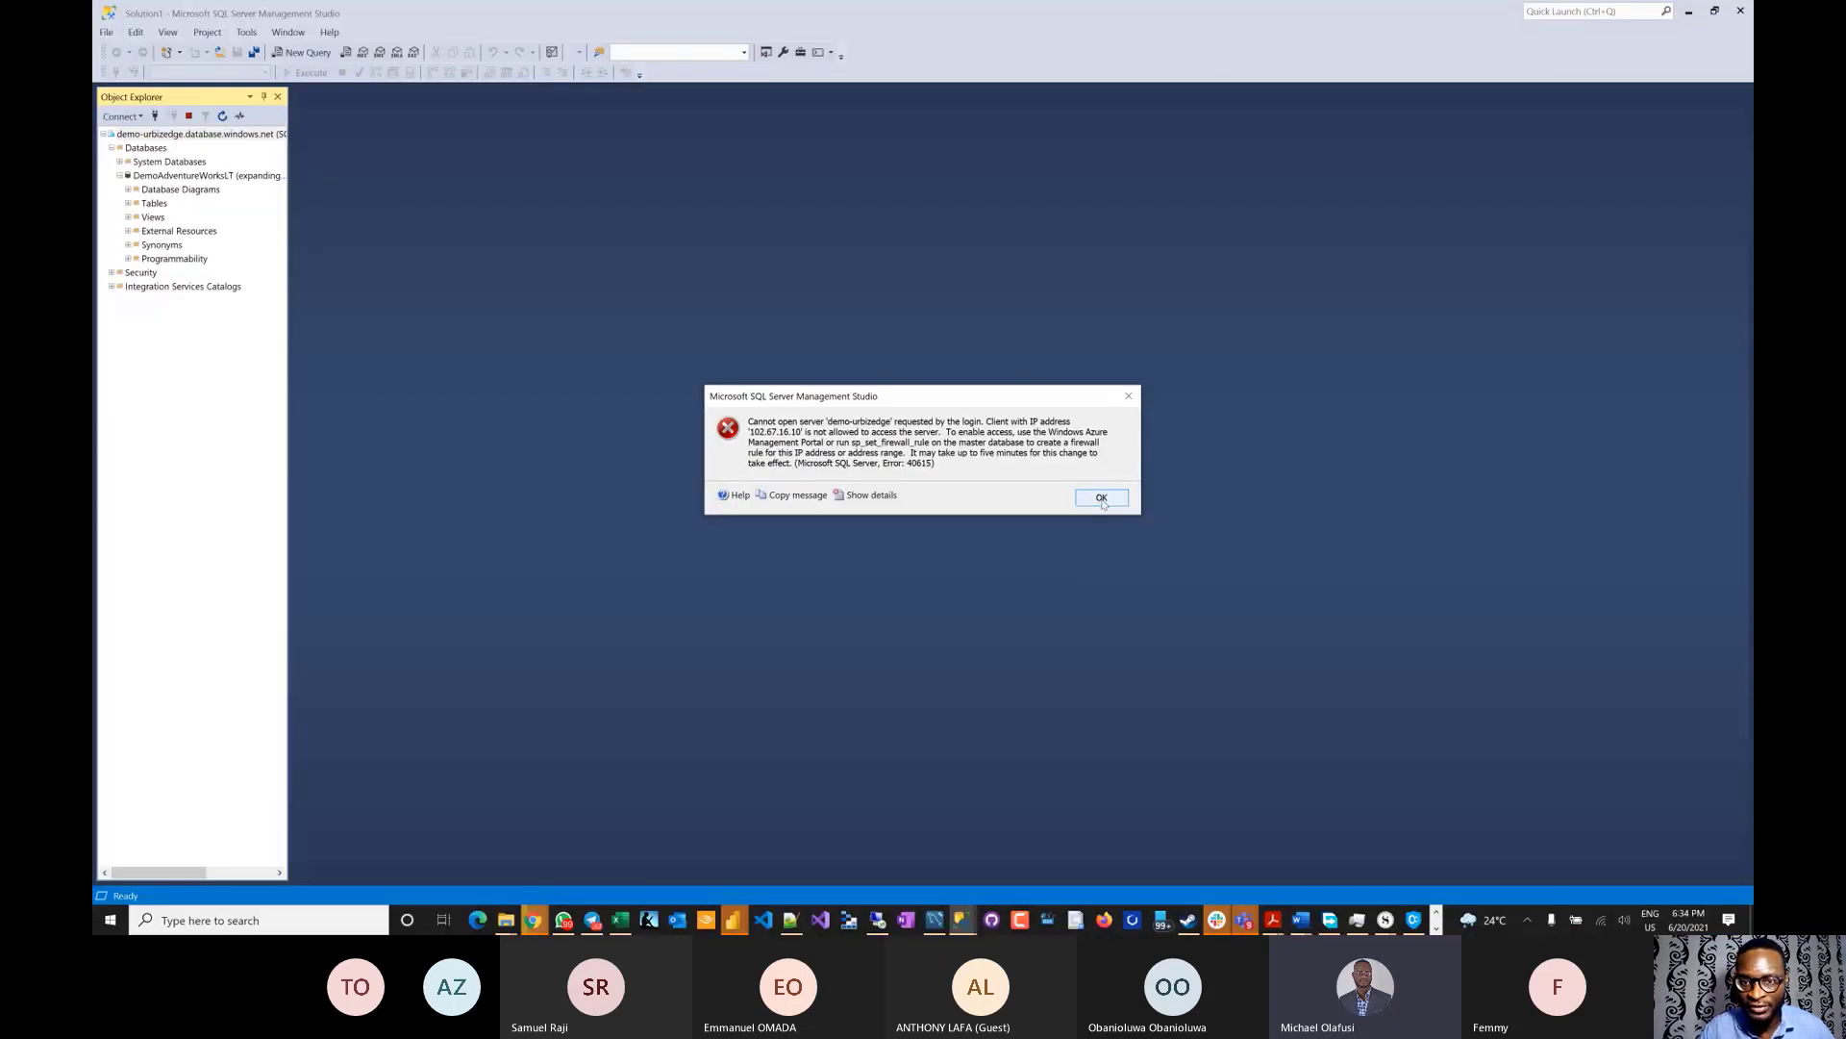
left_click(1103, 504)
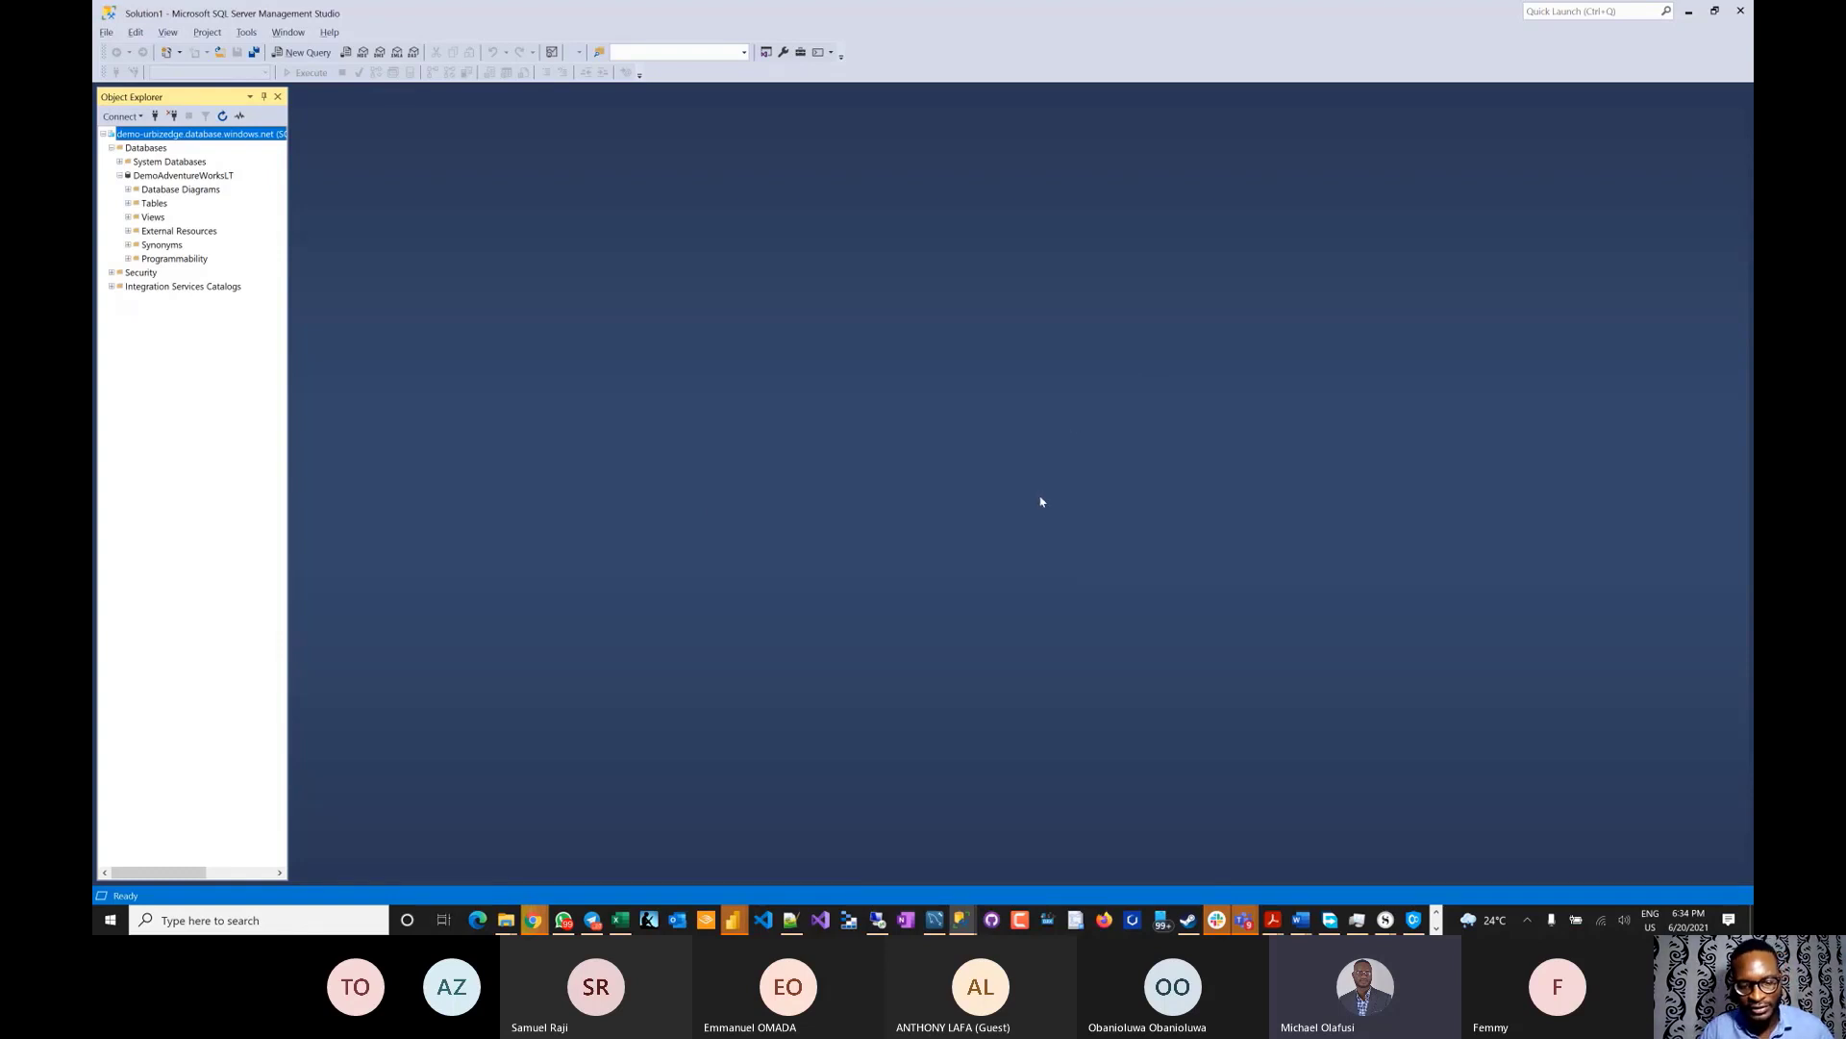
key("alt+Tab")
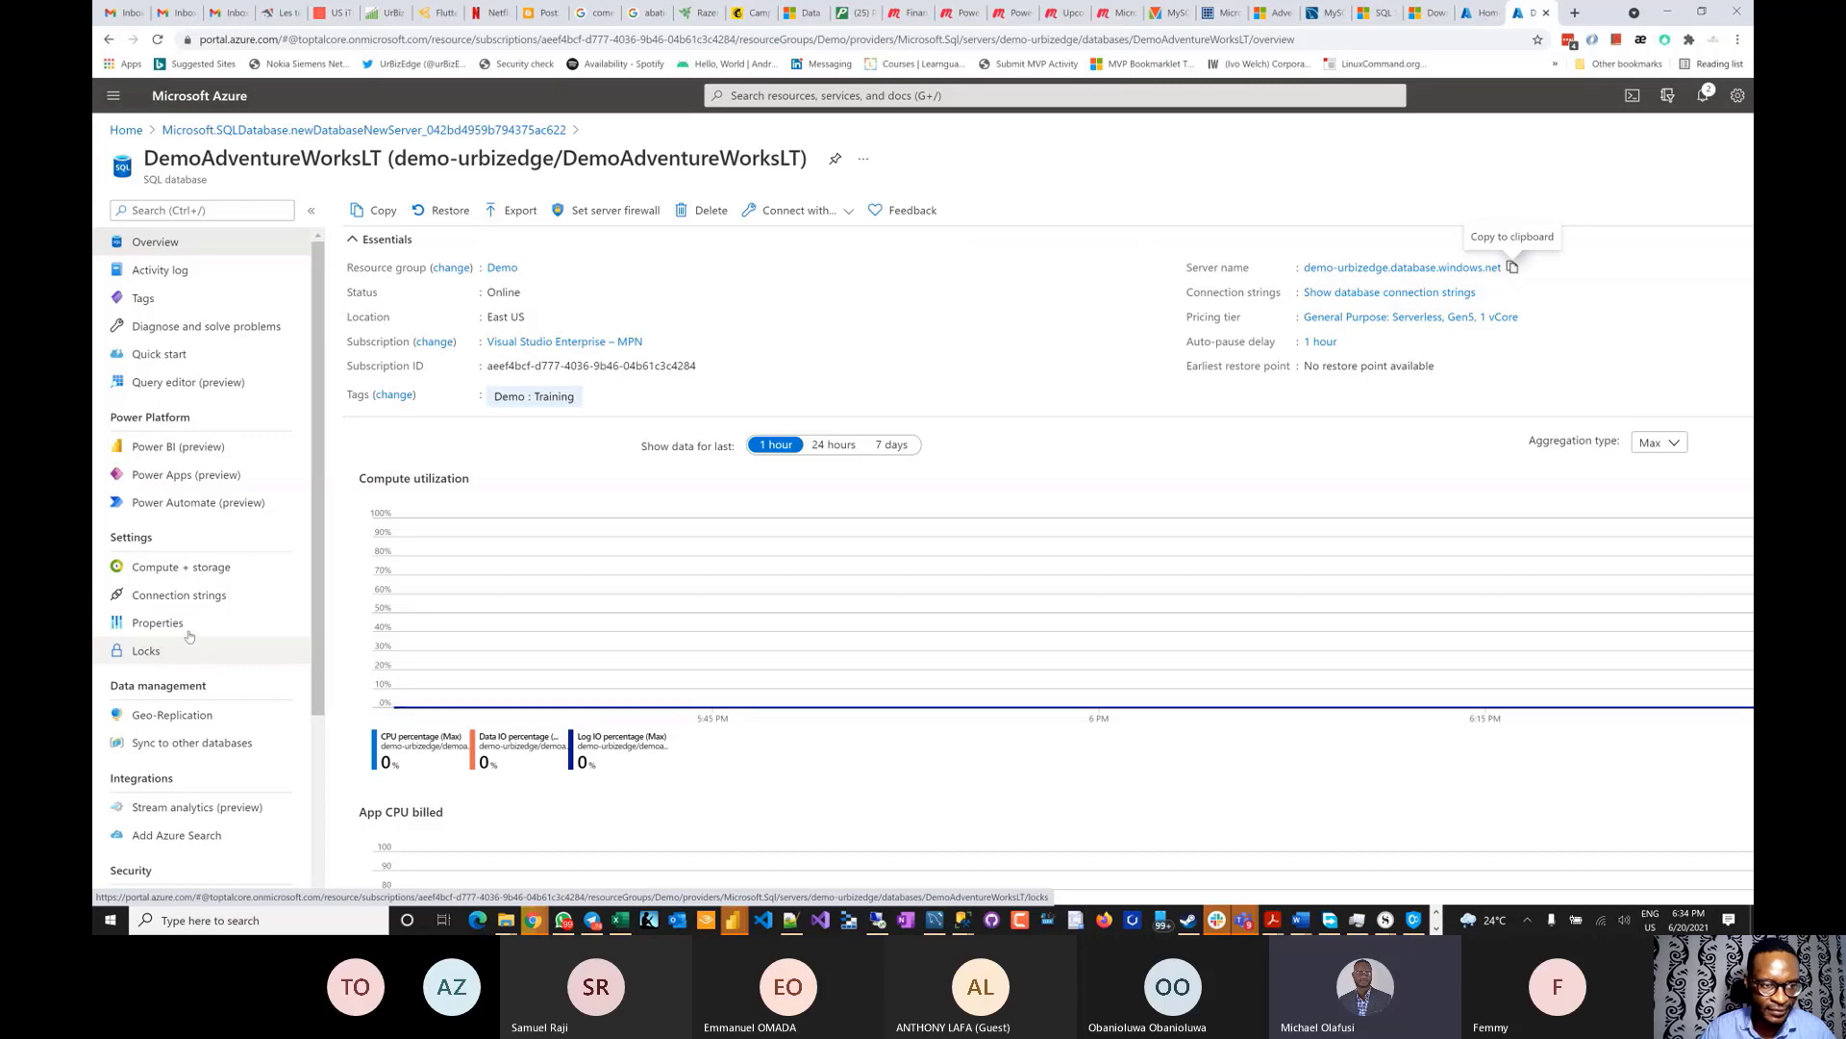
scroll(169, 552, "down", 1)
scroll(169, 552, "down", 1)
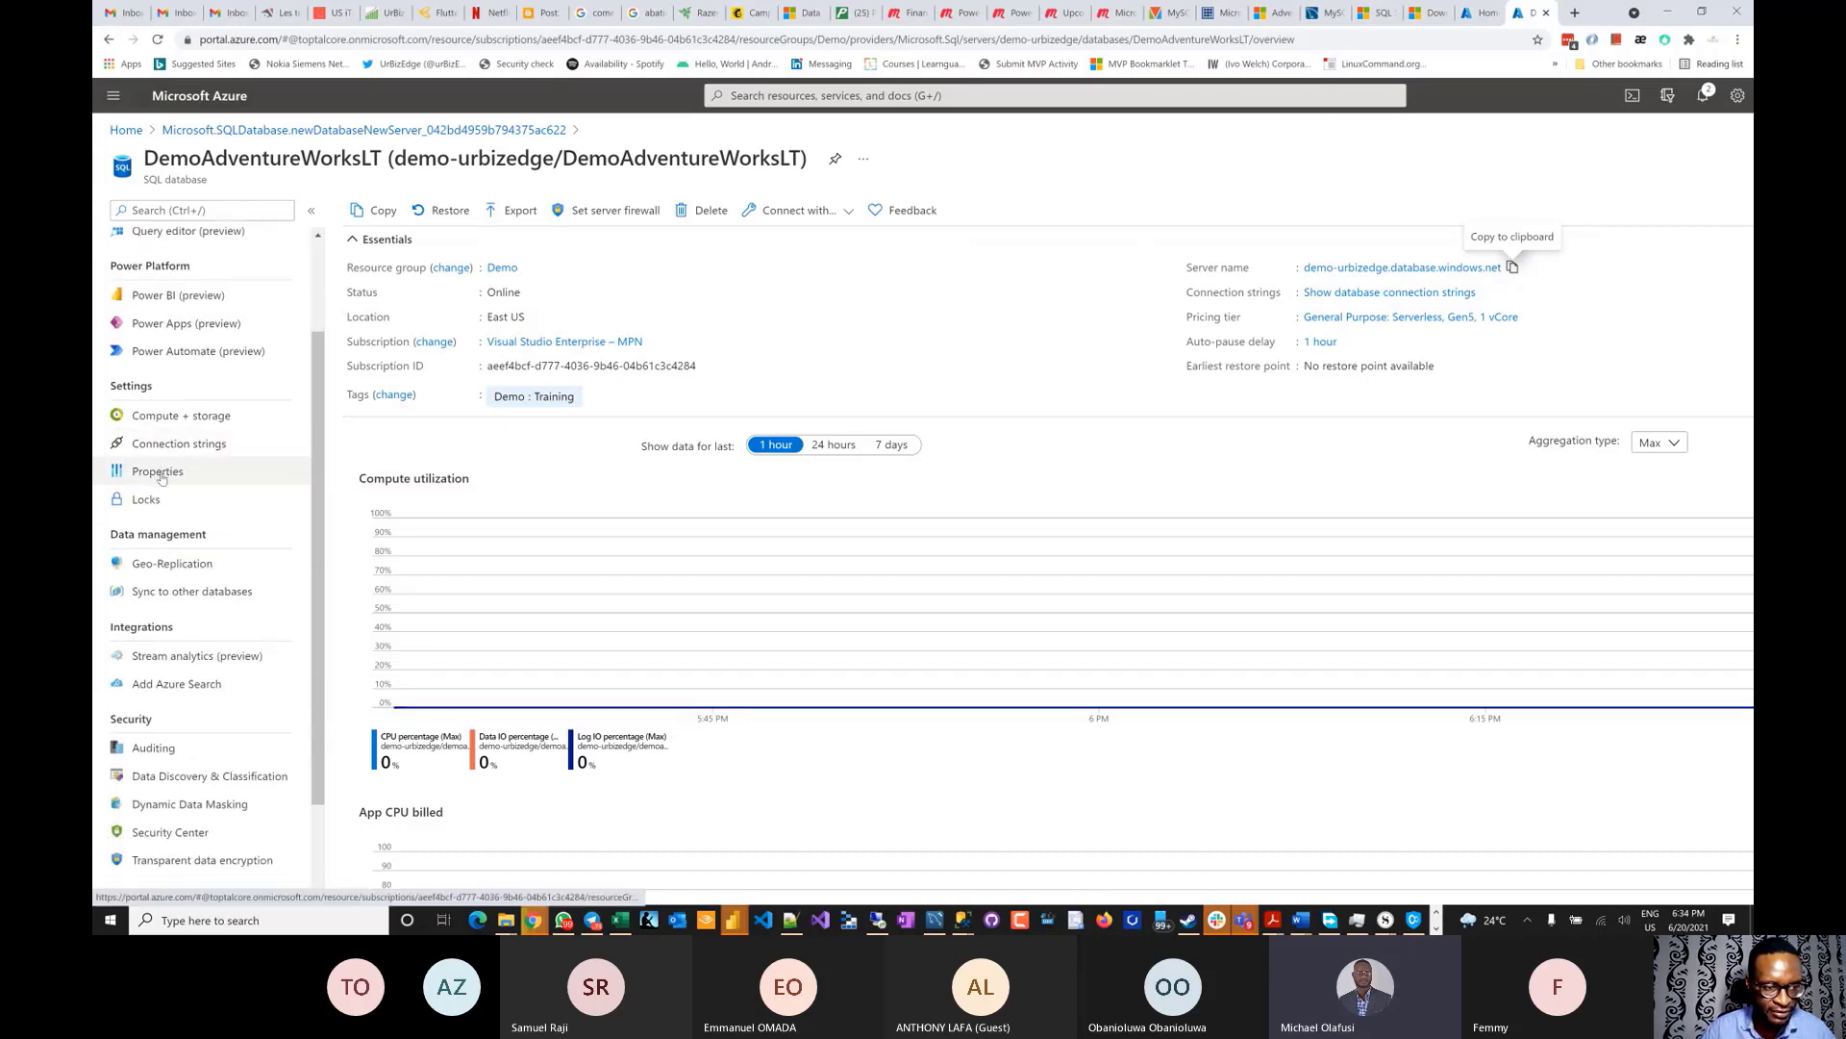
scroll(160, 478, "down", 5)
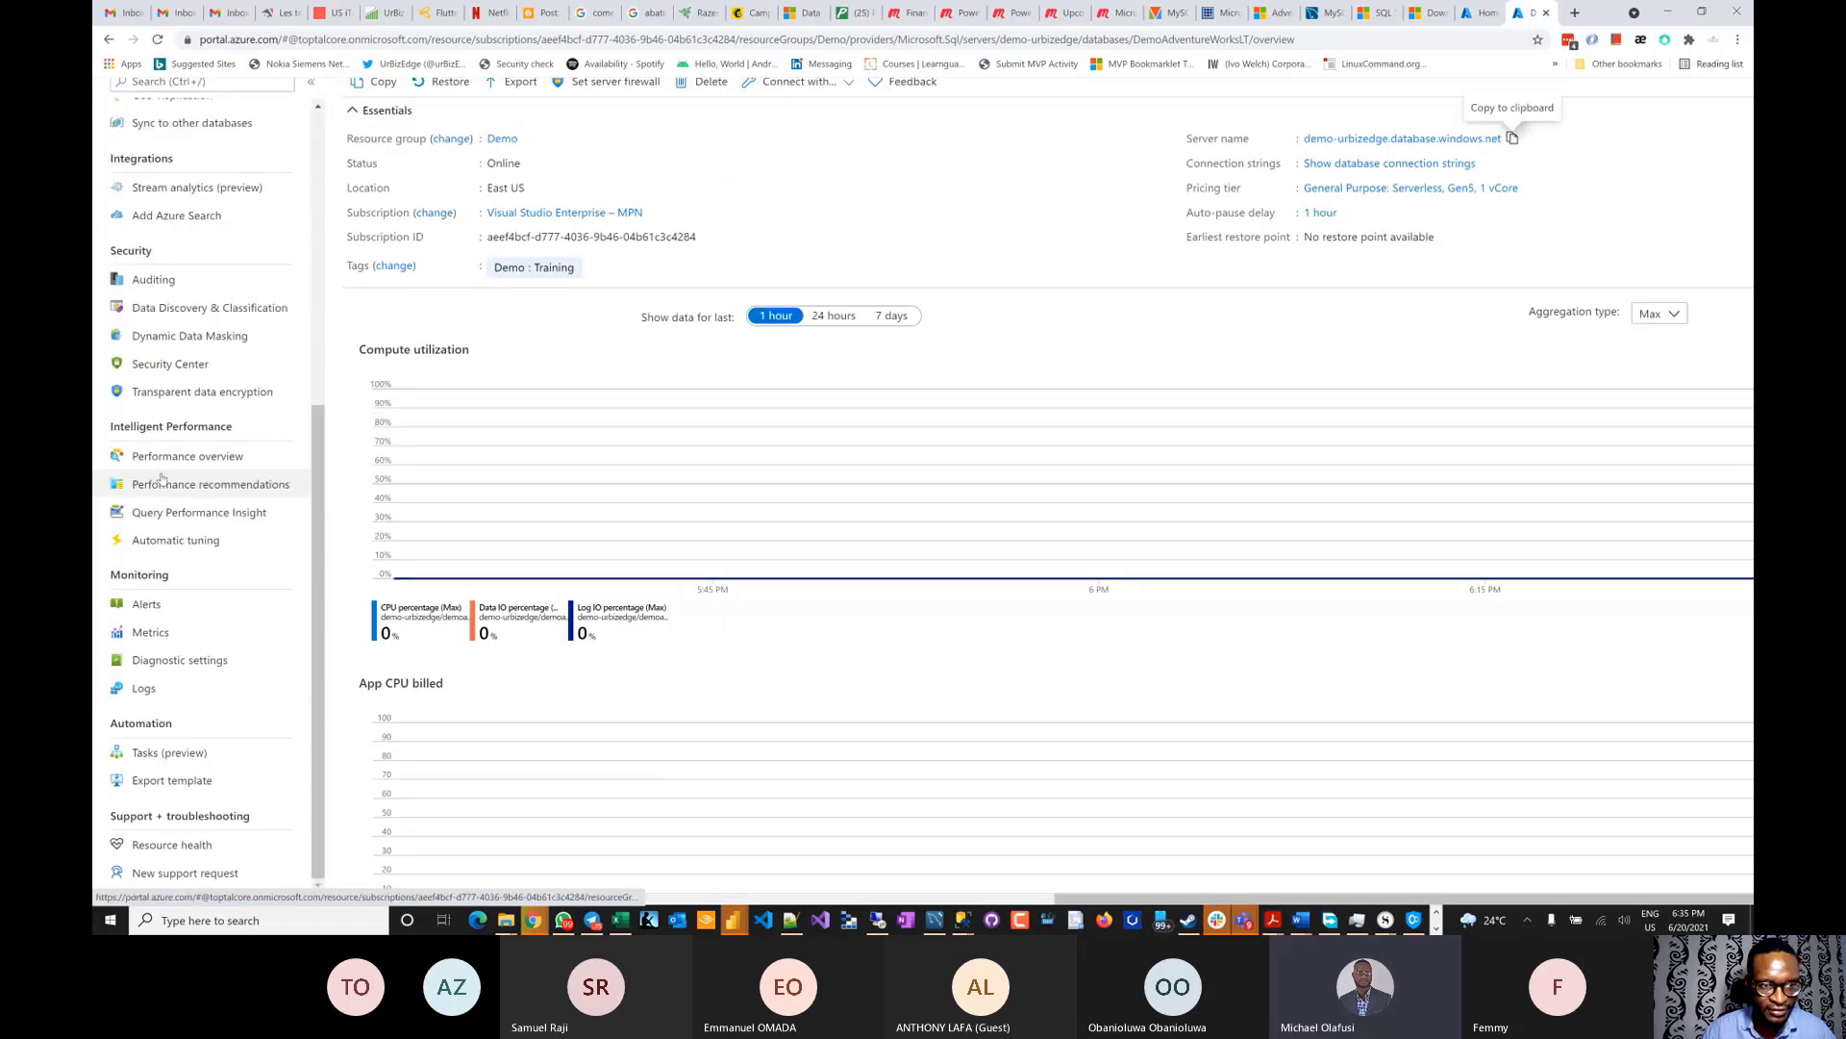
scroll(161, 478, "up", 5)
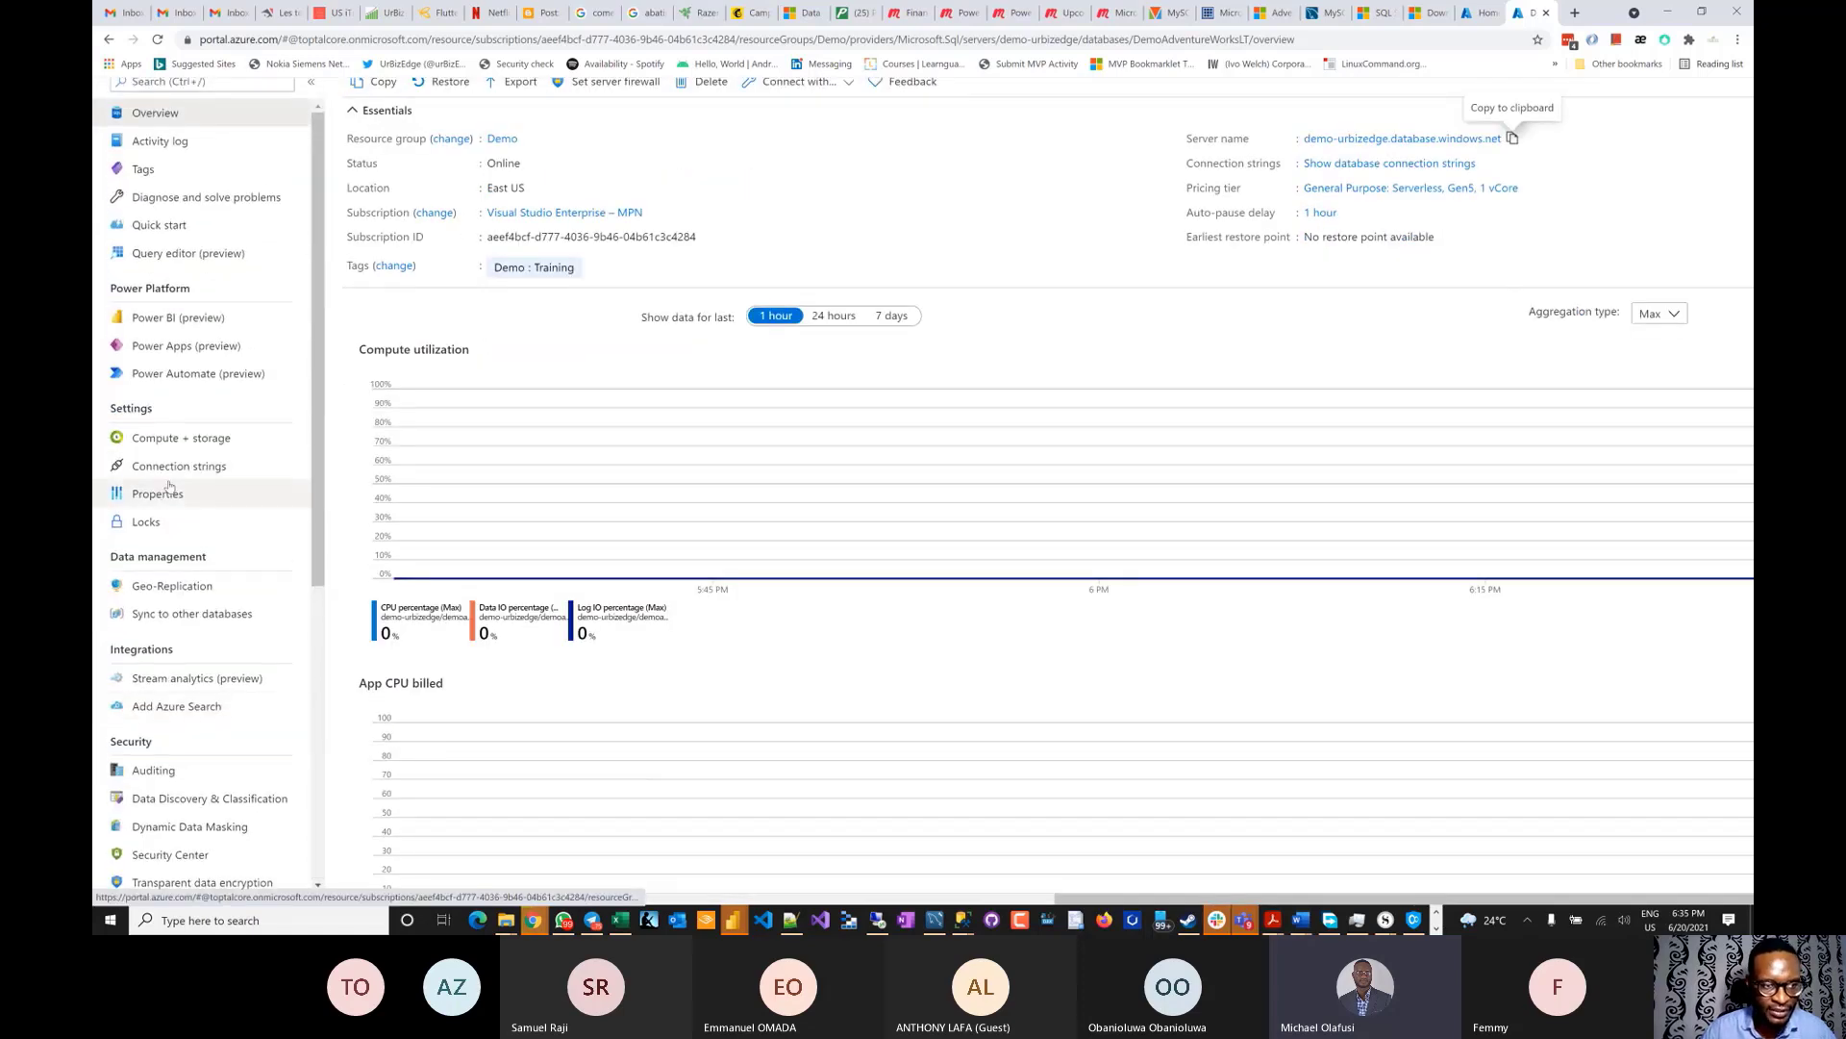
left_click(159, 494)
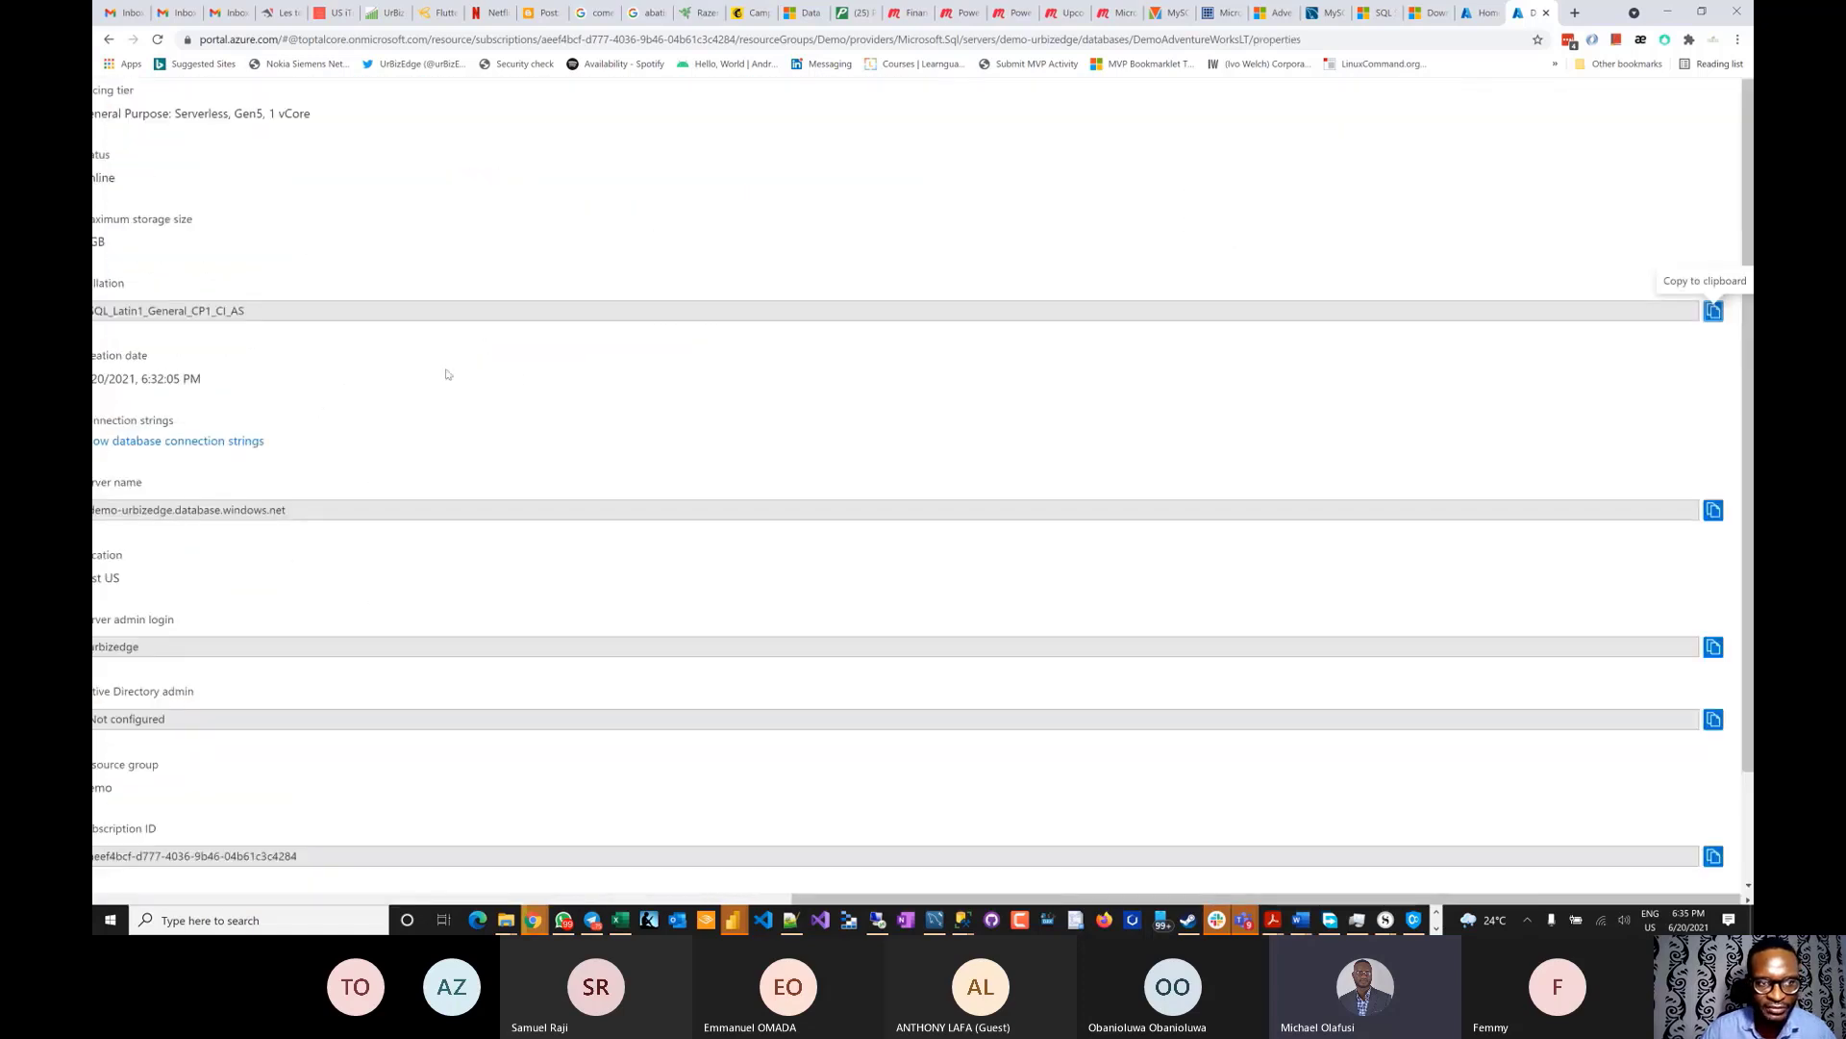
scroll(447, 374, "left", 7)
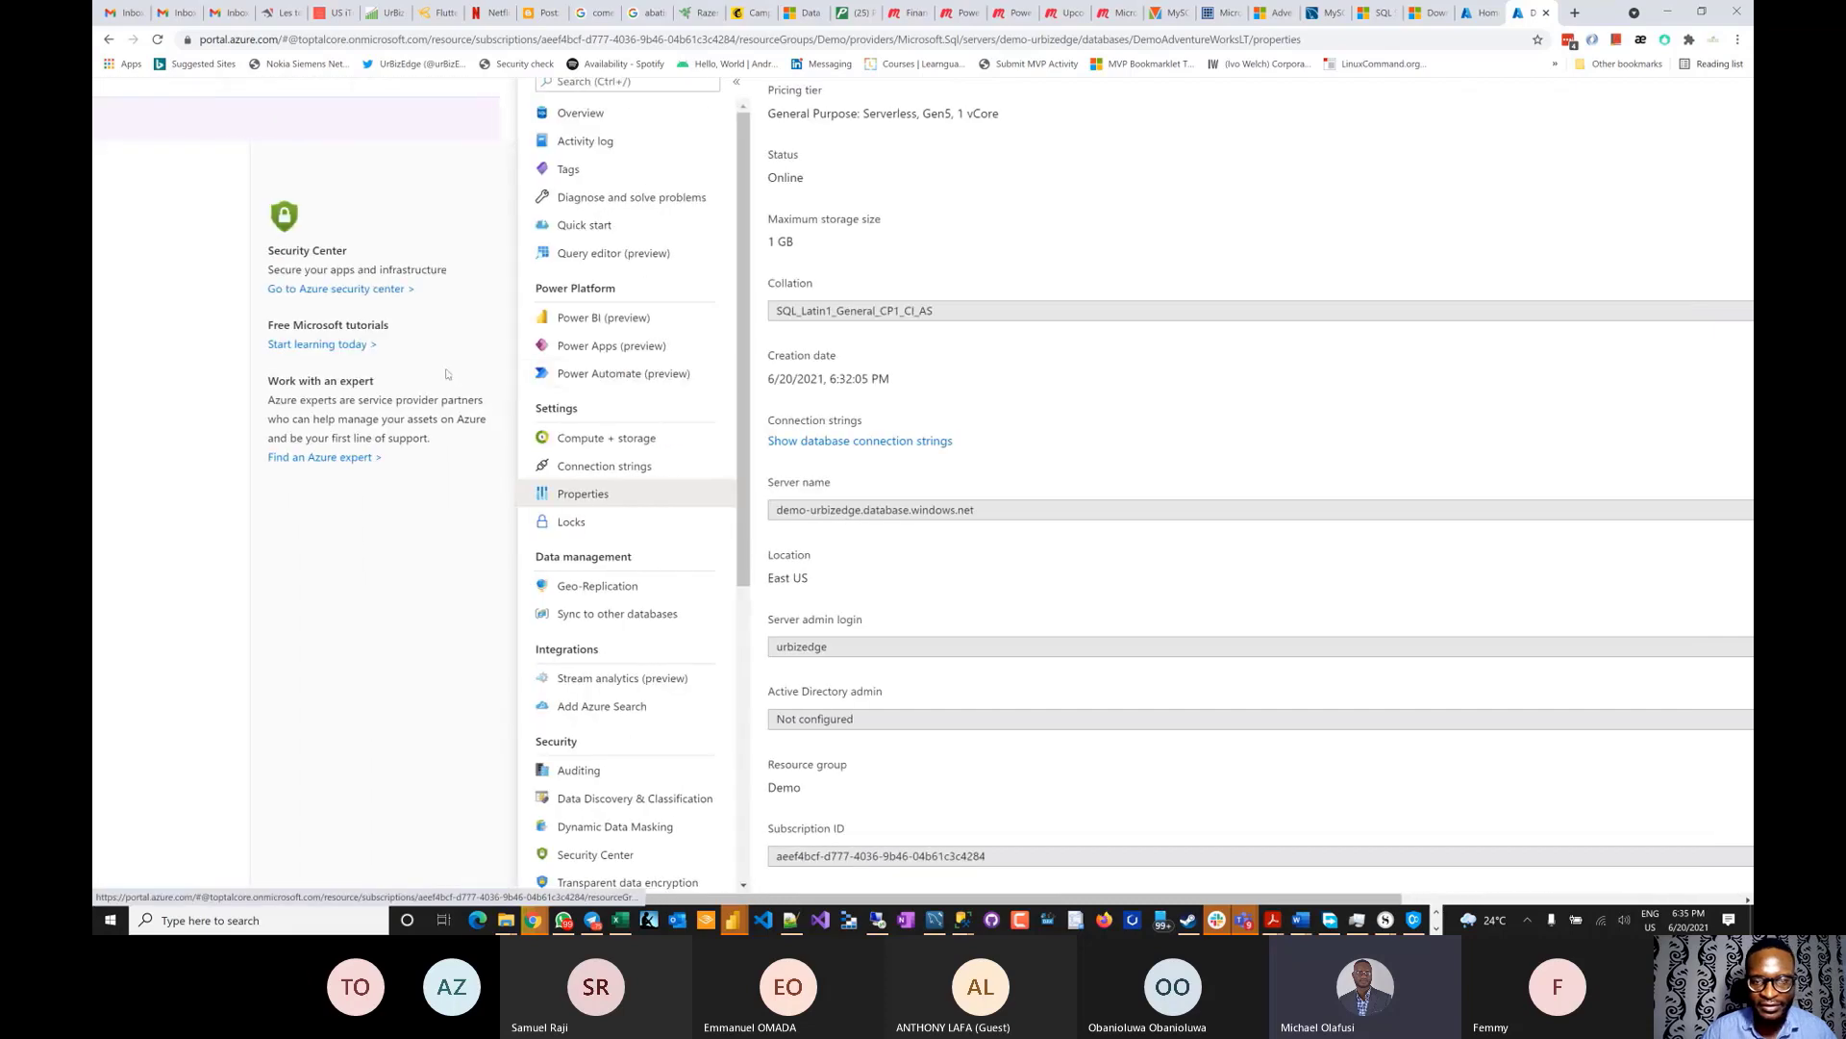
scroll(447, 374, "right", 2)
scroll(742, 350, "up", 1)
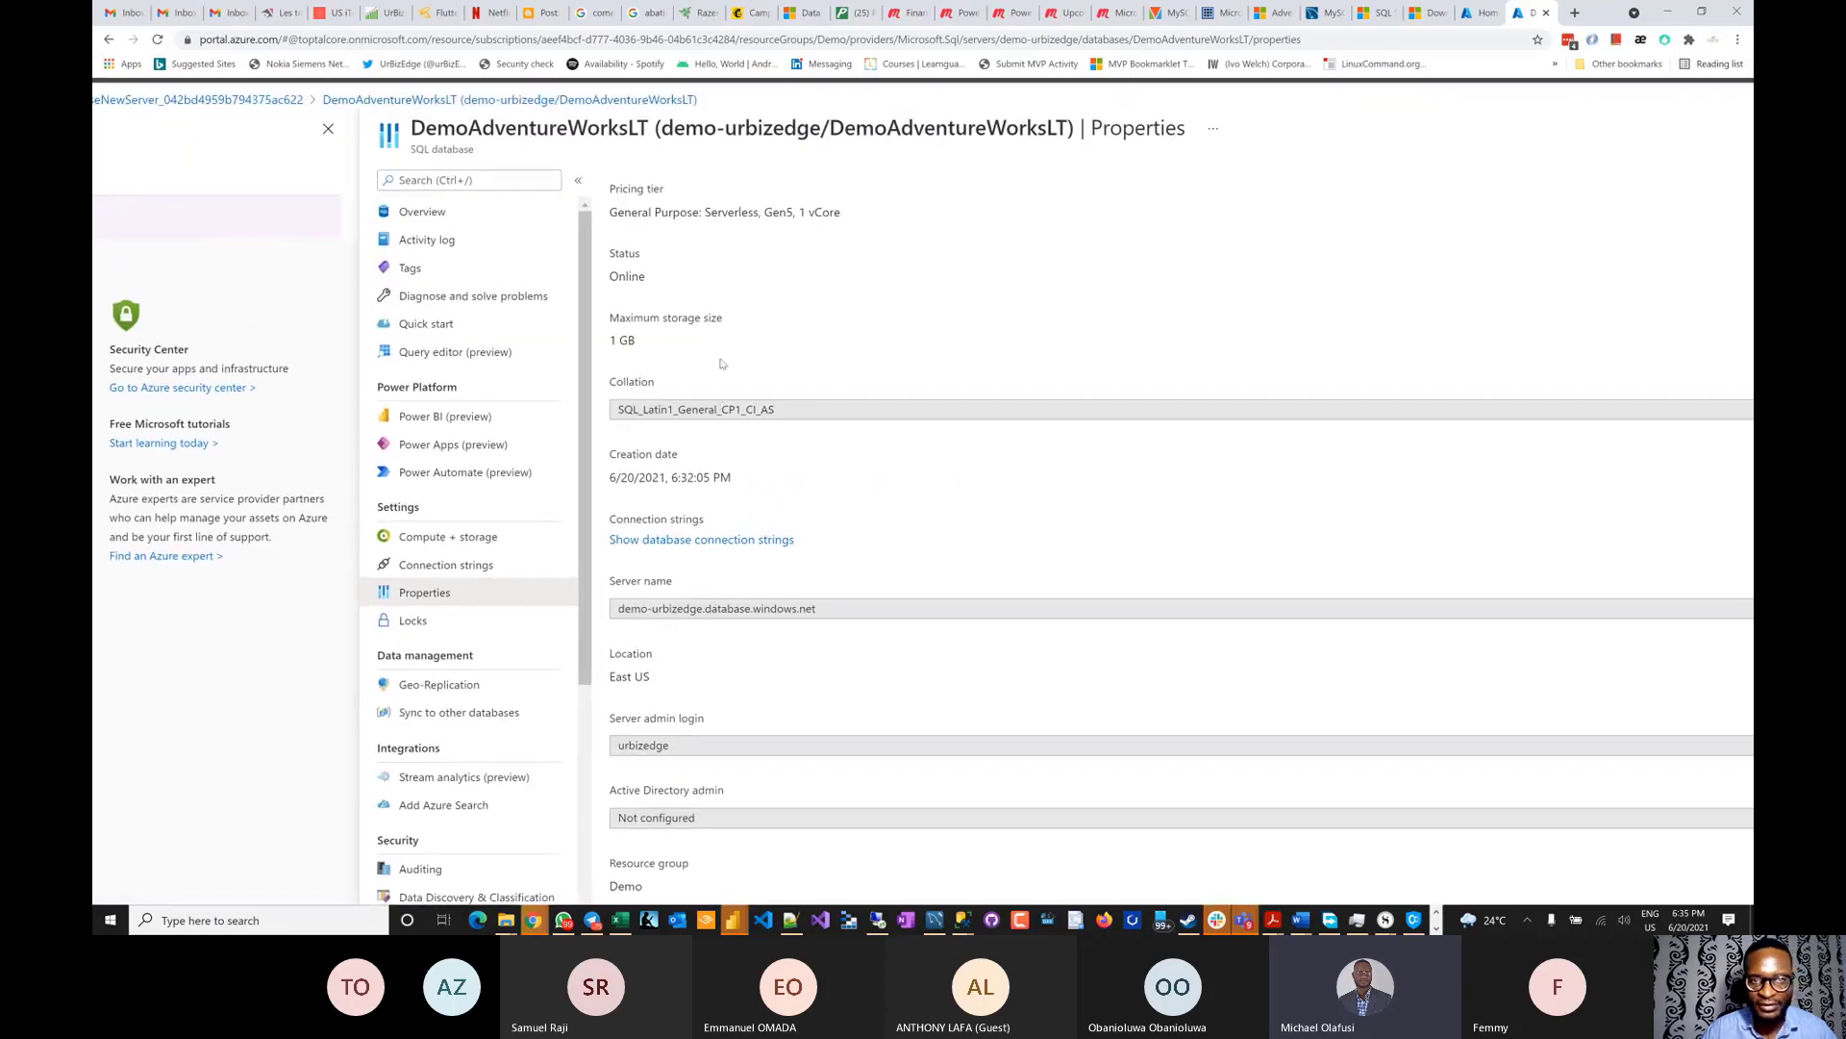
scroll(722, 364, "down", 1)
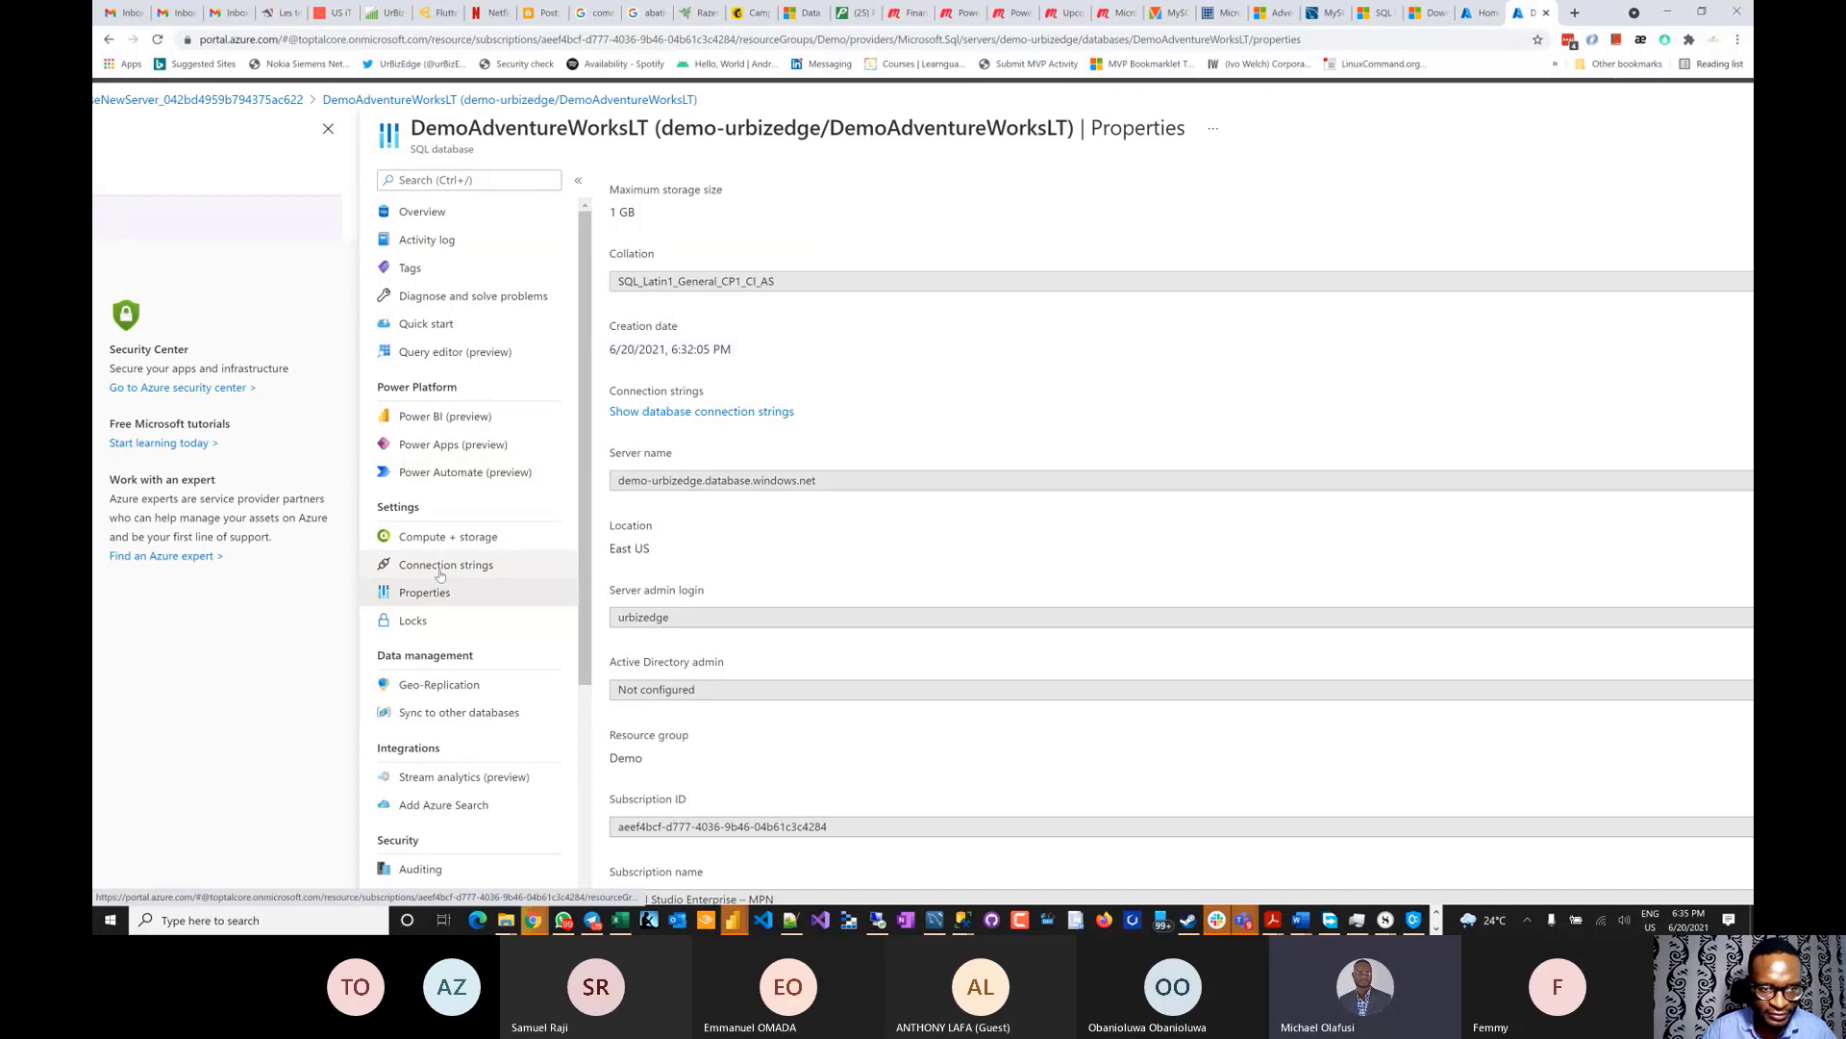
scroll(455, 515, "down", 2)
scroll(455, 514, "down", 1)
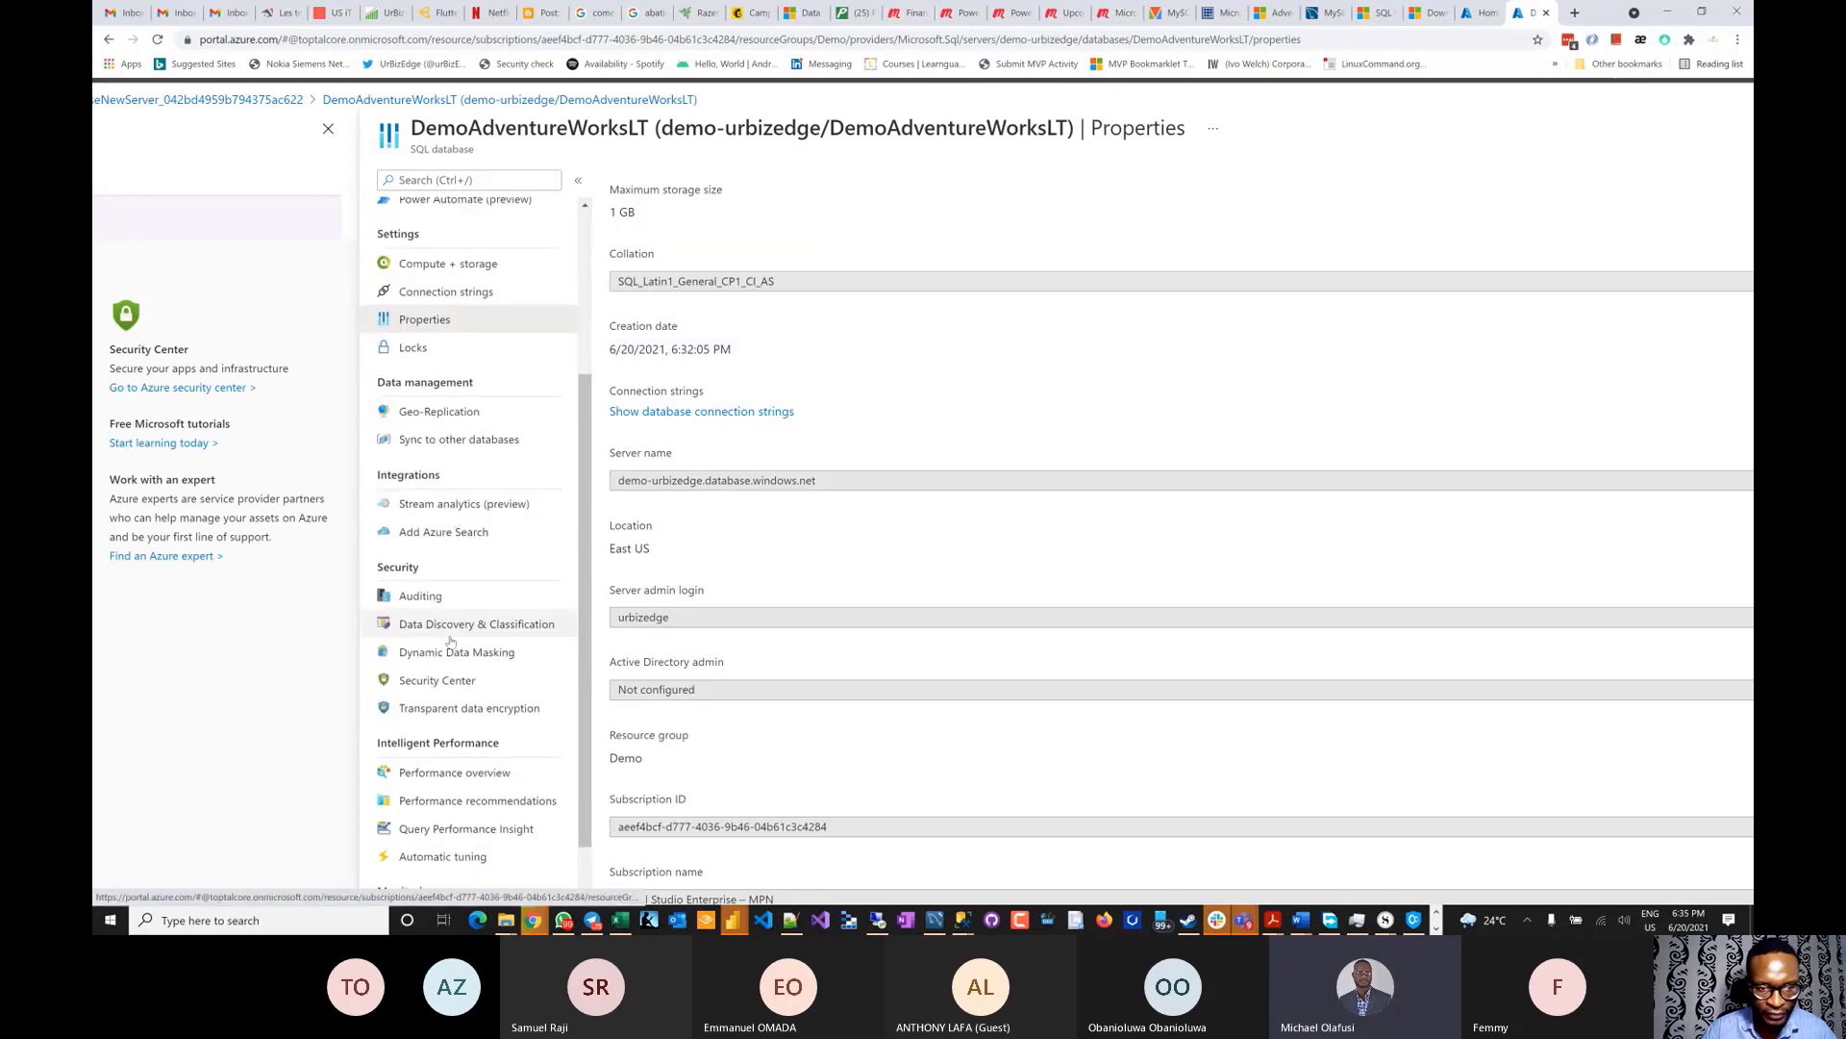
left_click(437, 680)
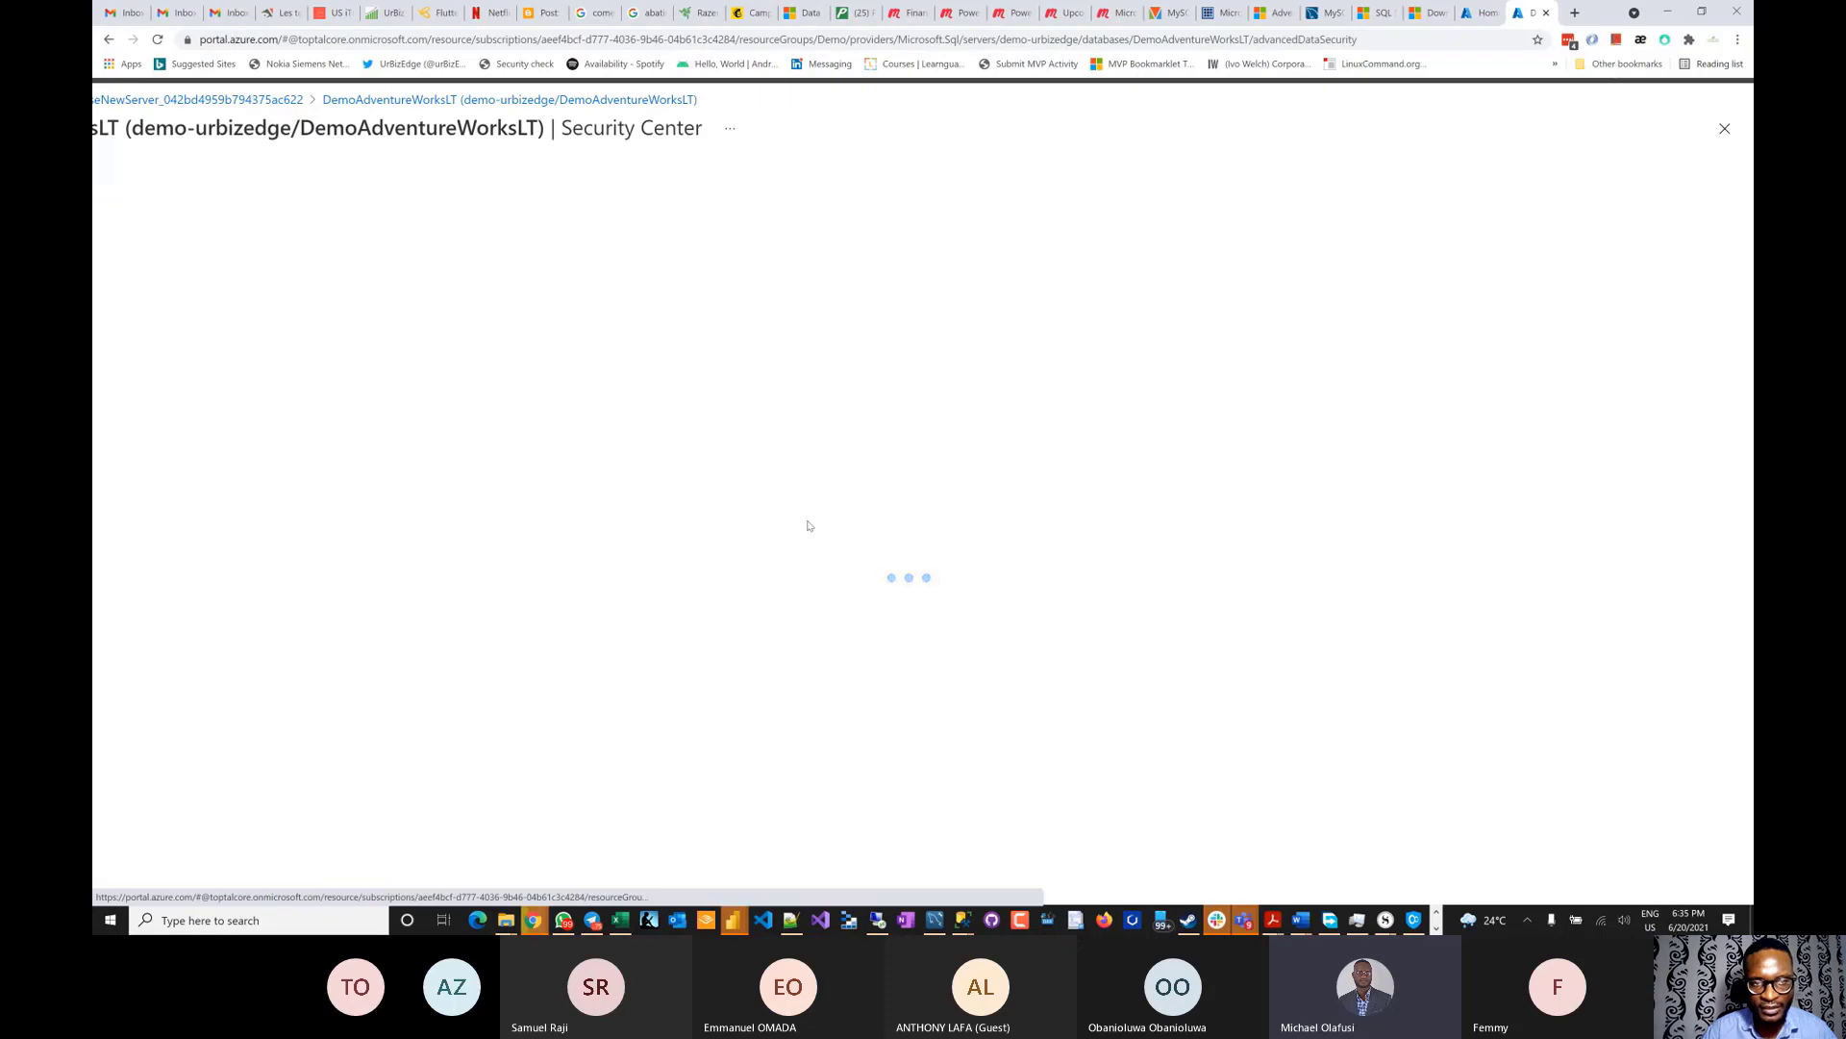
left_click(806, 180)
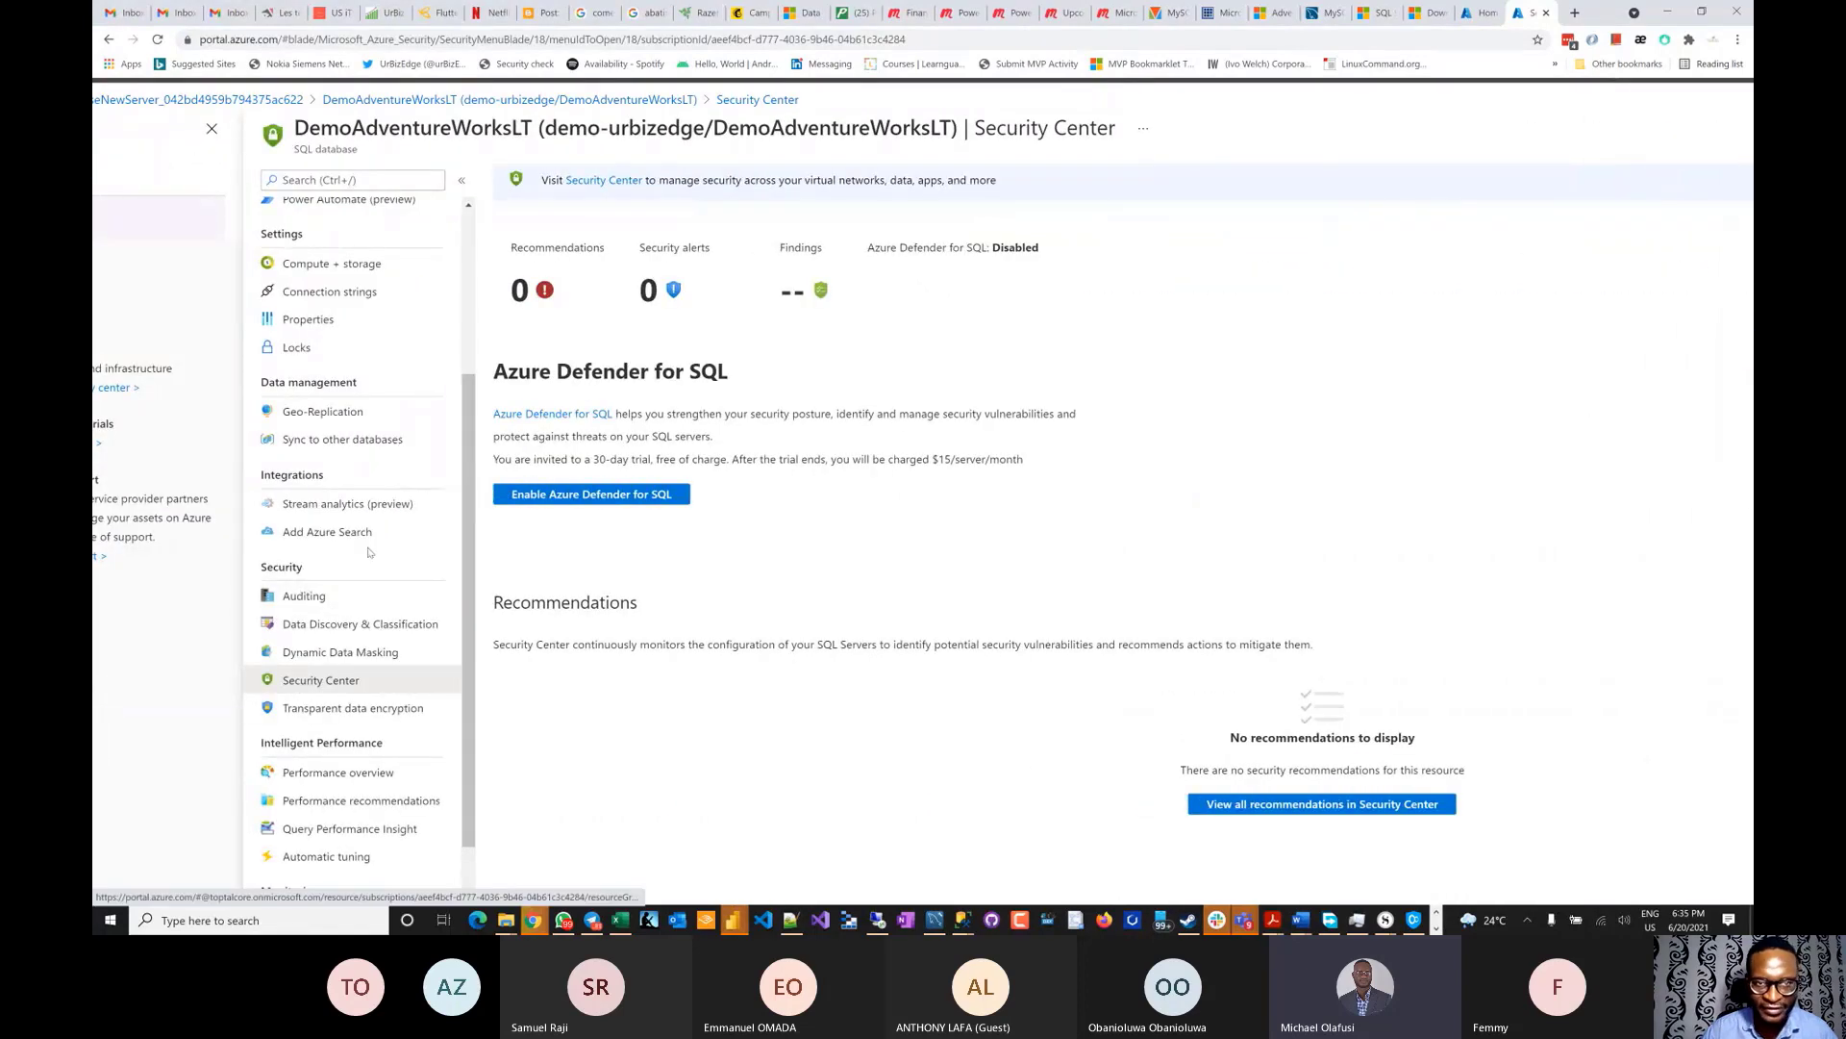
scroll(369, 552, "up", 2)
scroll(365, 556, "up", 2)
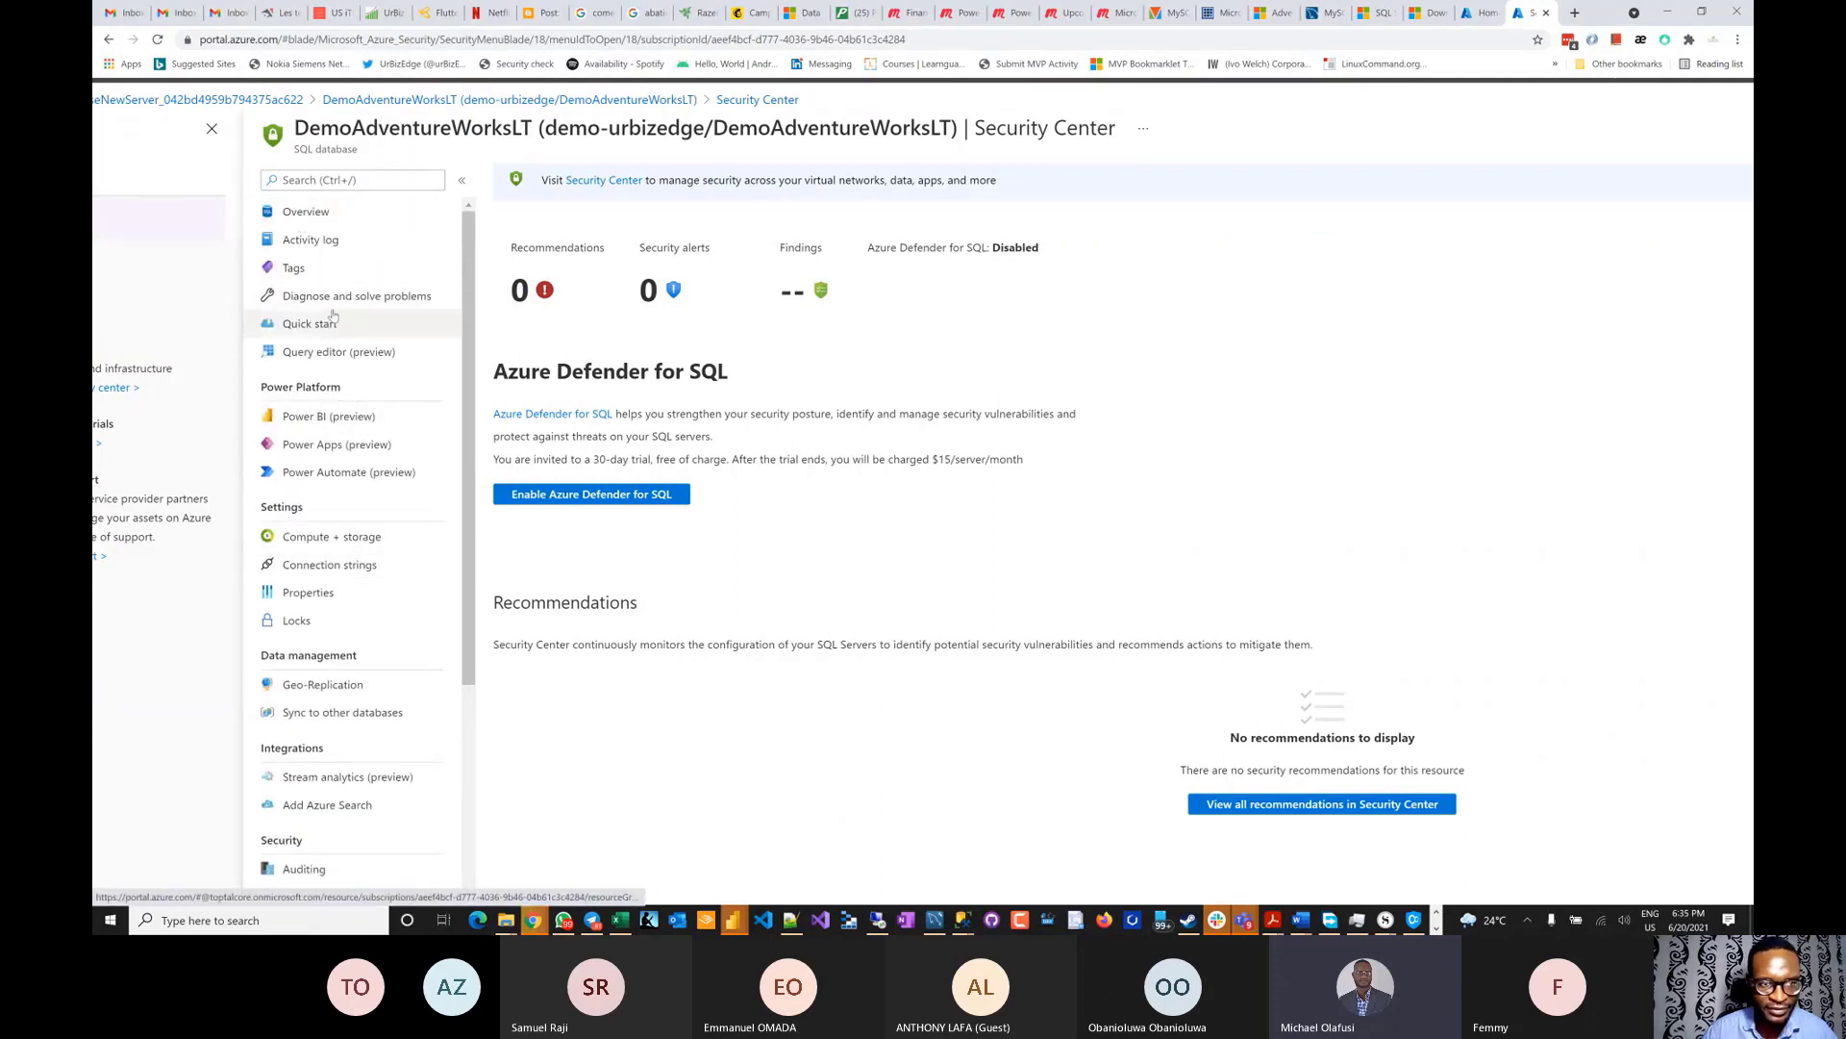
left_click(306, 211)
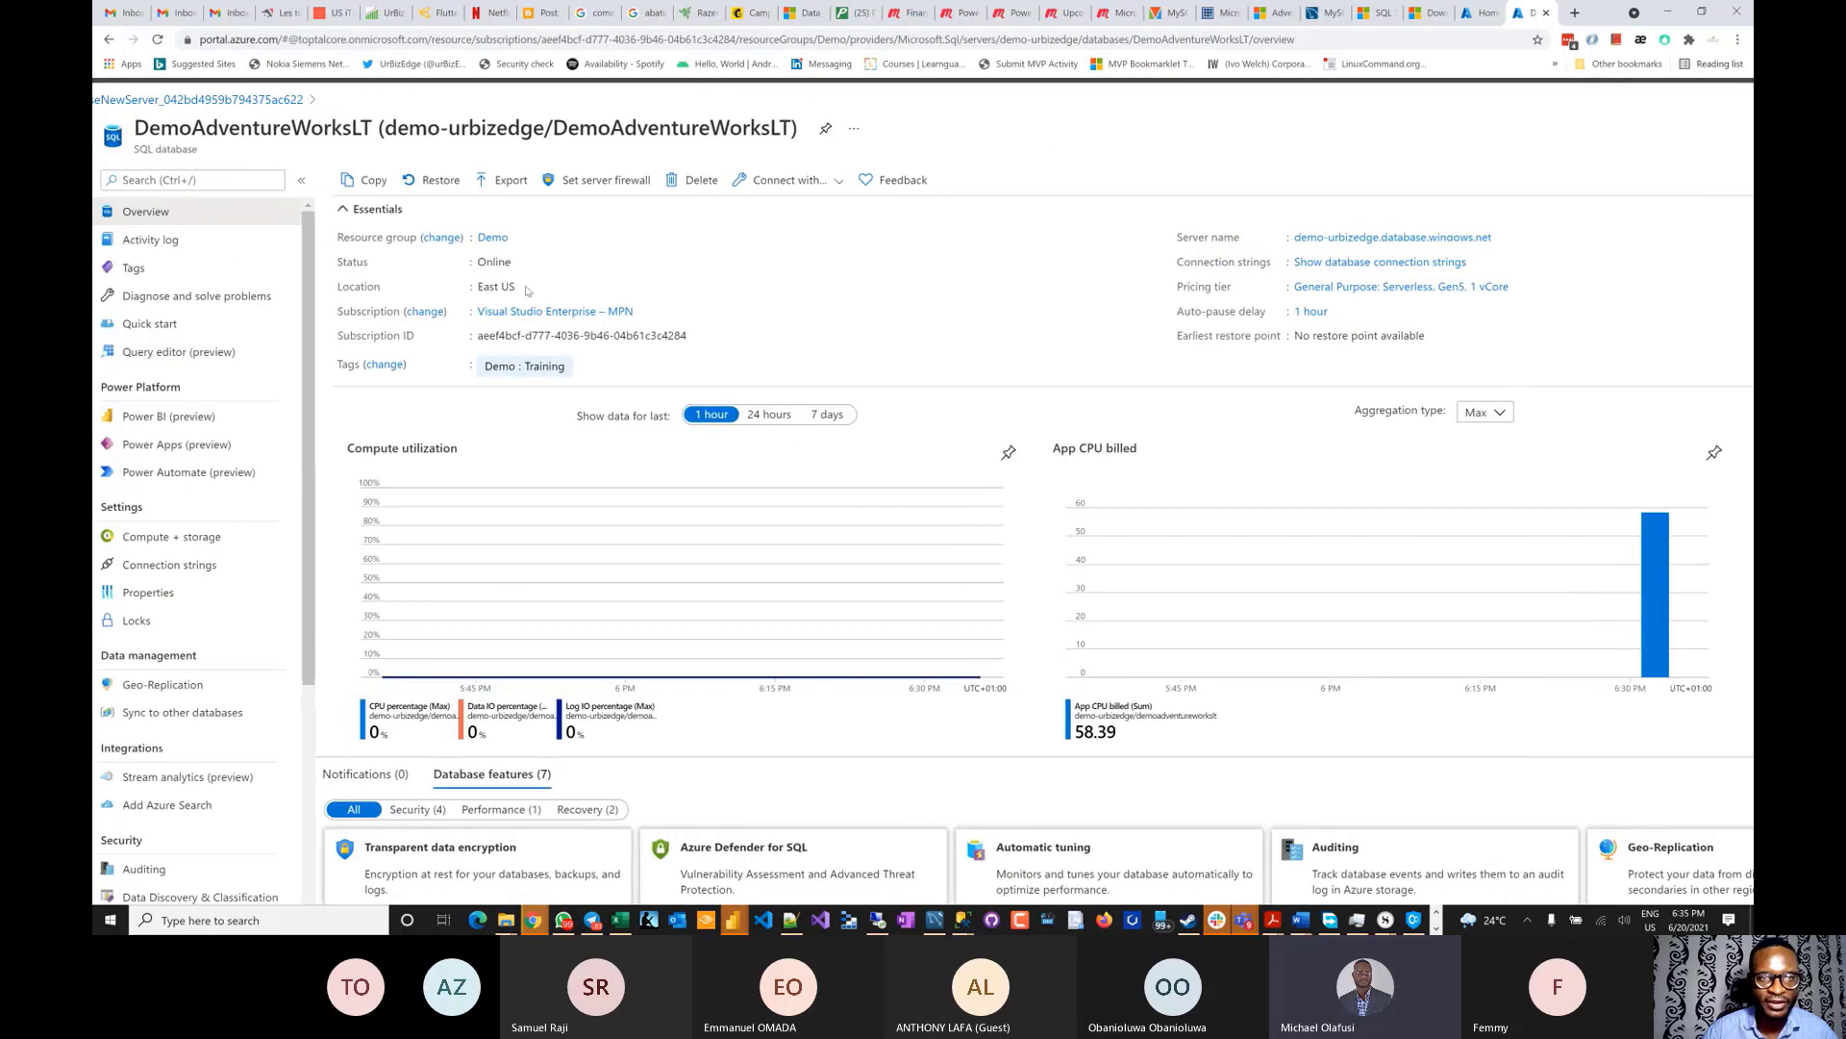
- In the server's firewall settings, add rule Accept All from 0.0.0.0 to 255.255.255.254
left_click(607, 183)
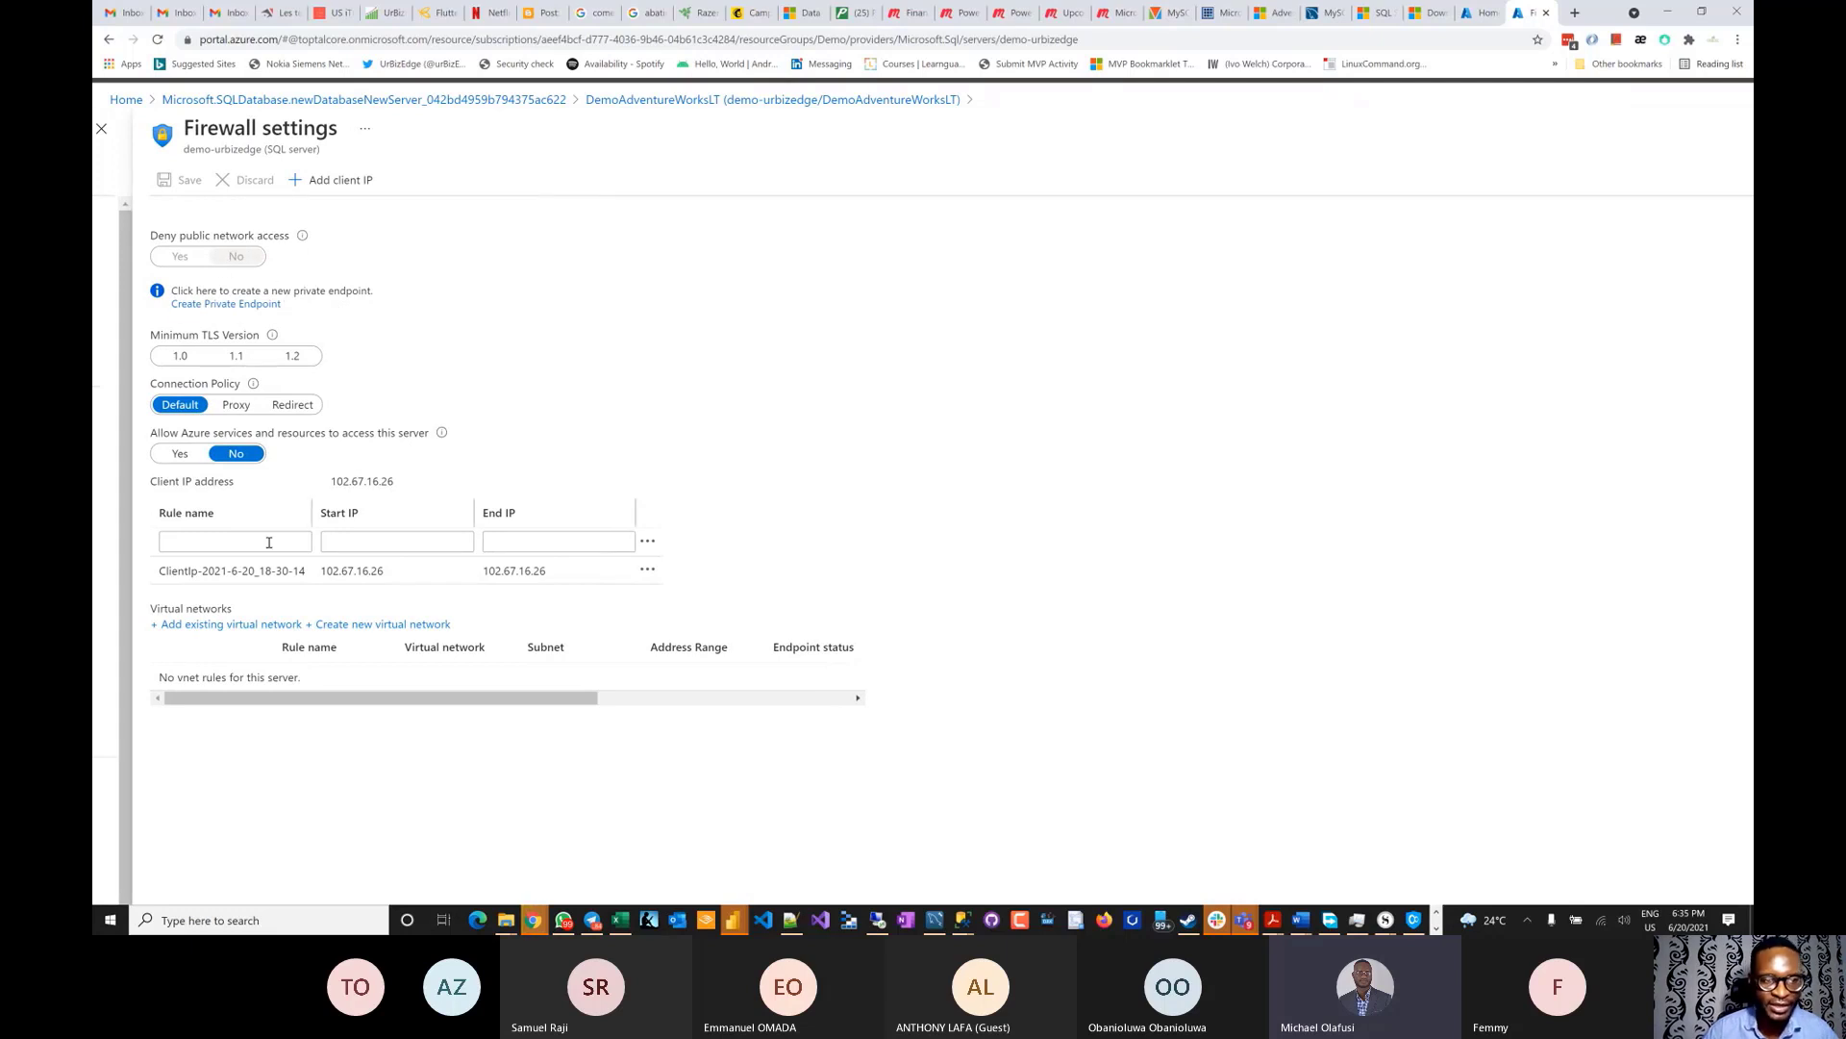
left_click(233, 537)
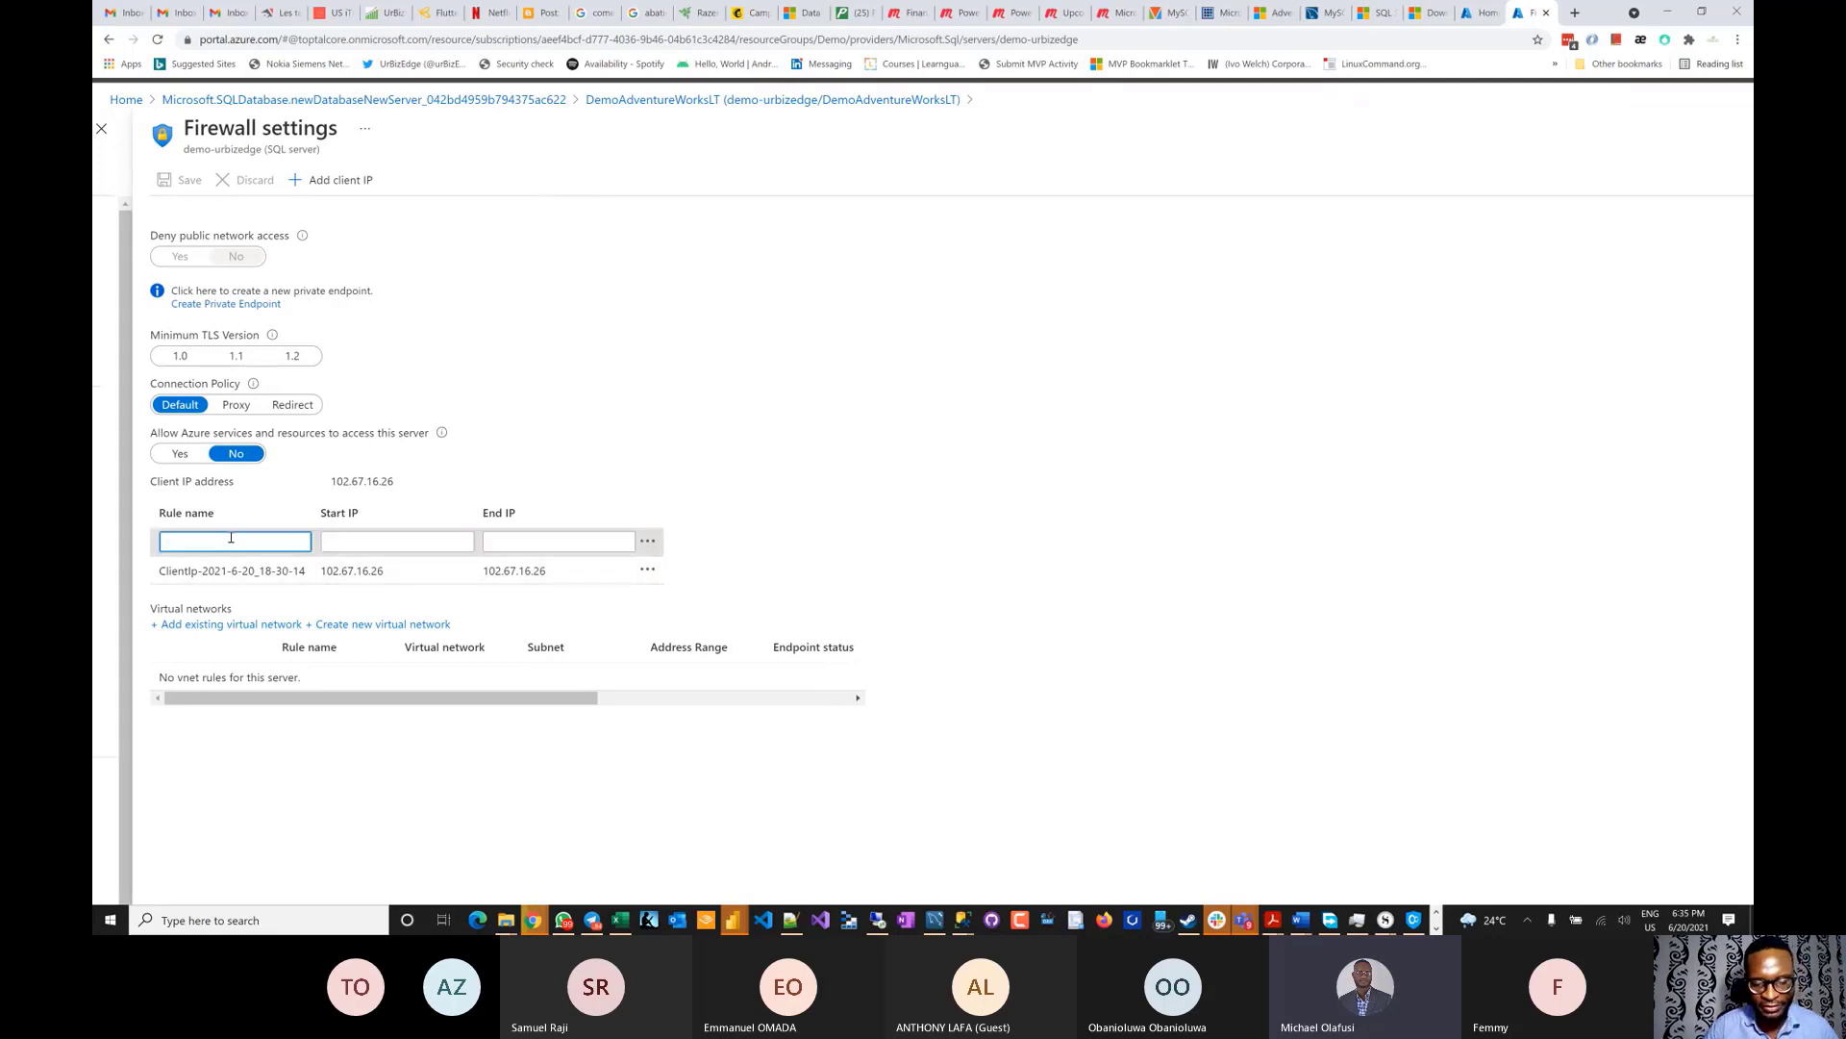
type("Acce")
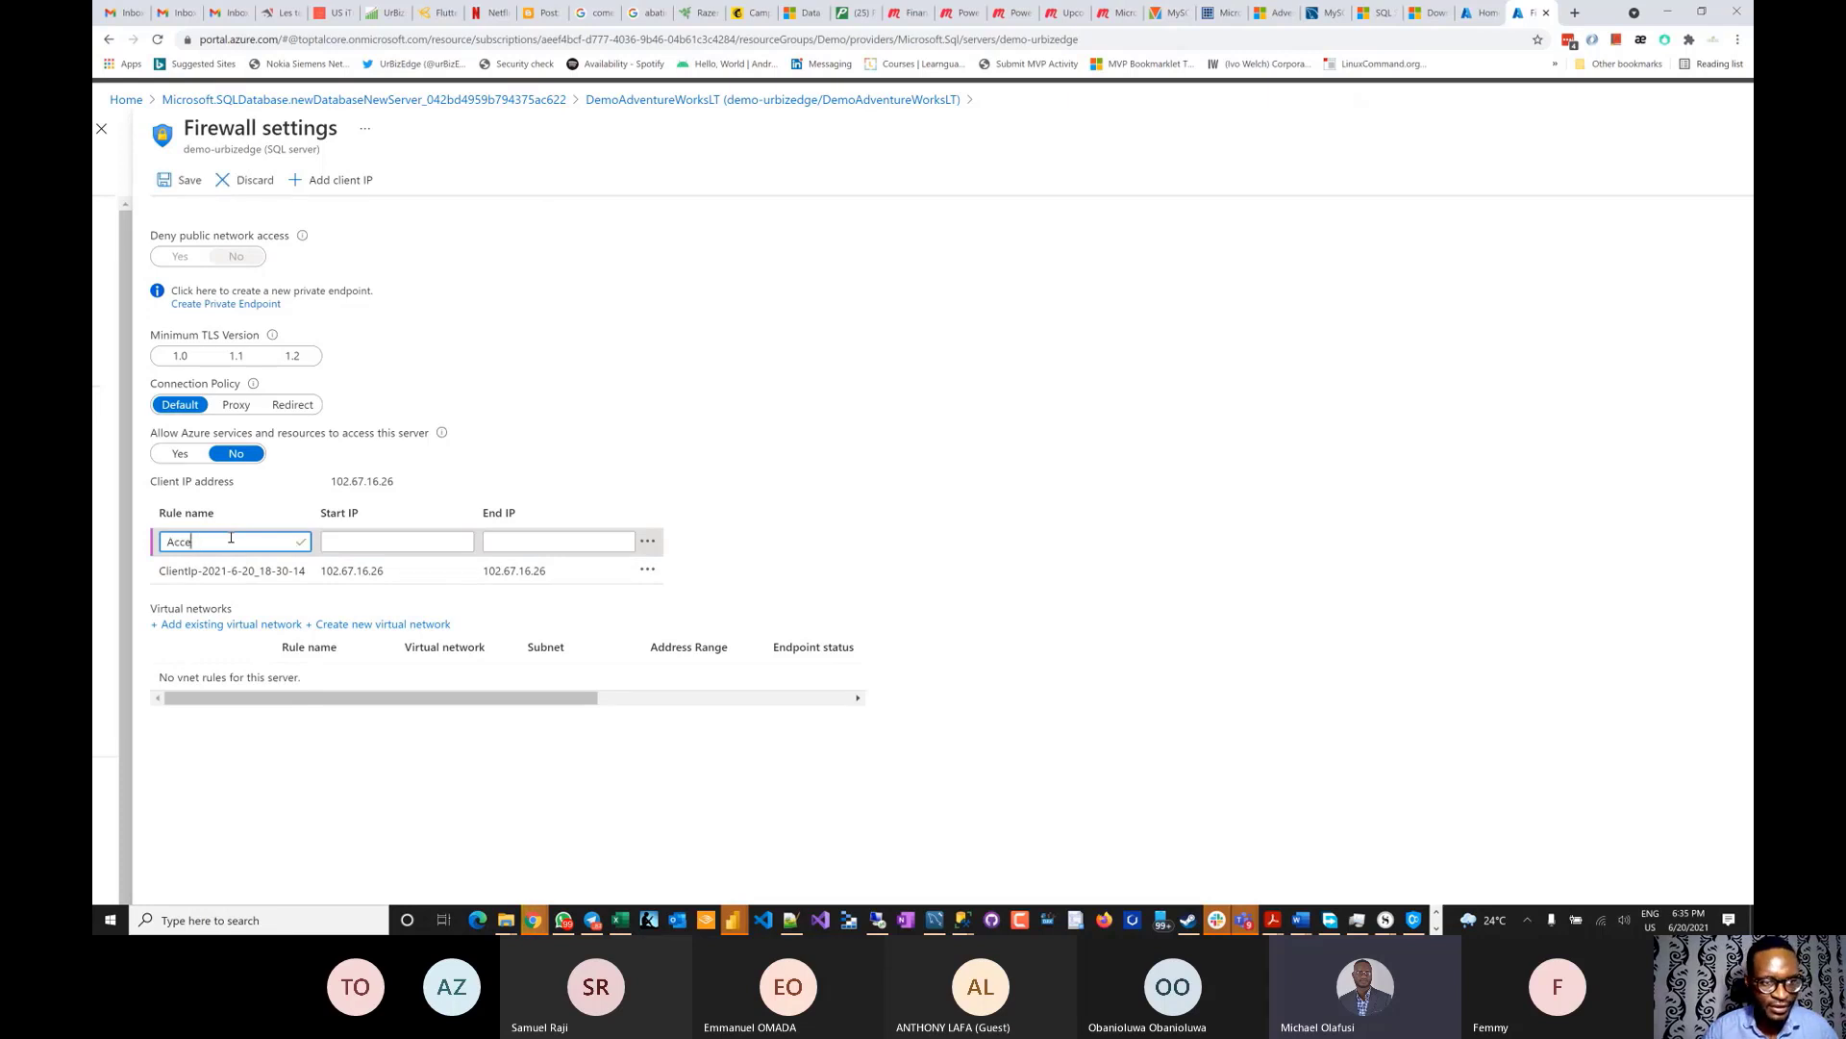
type("sspt AL")
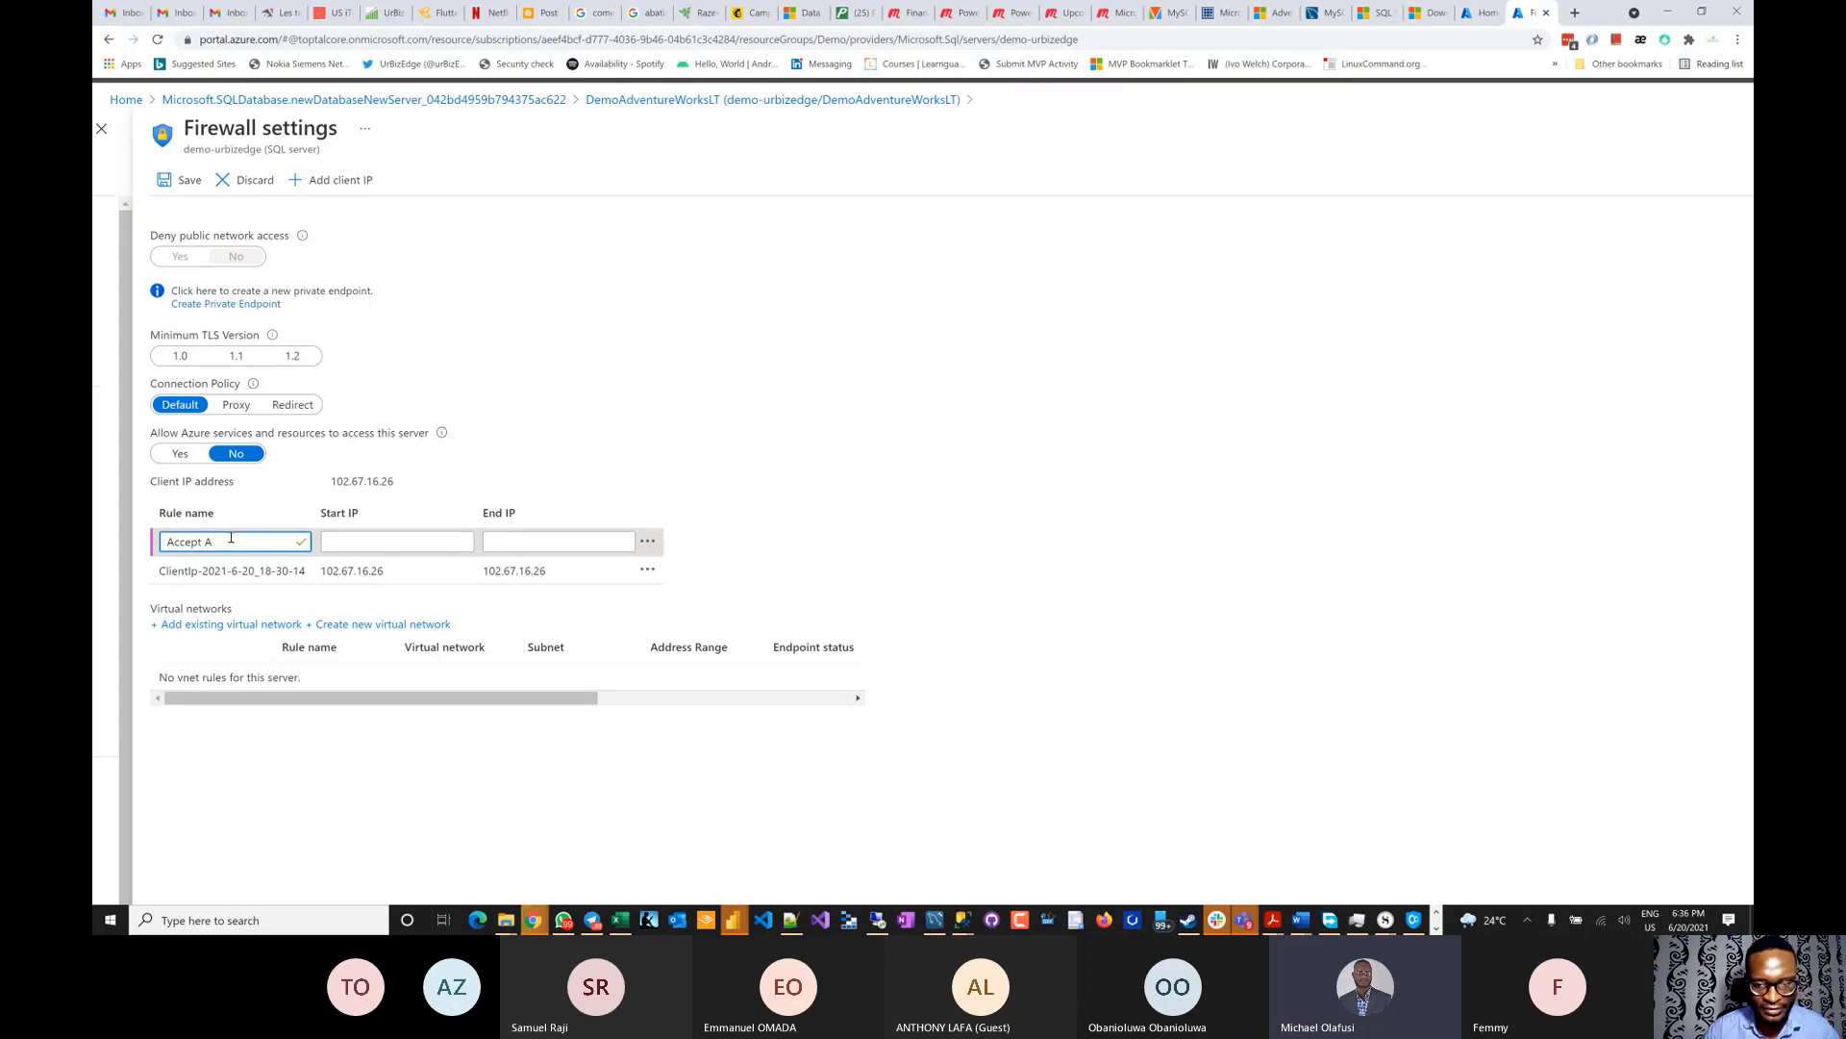
left_click(396, 542)
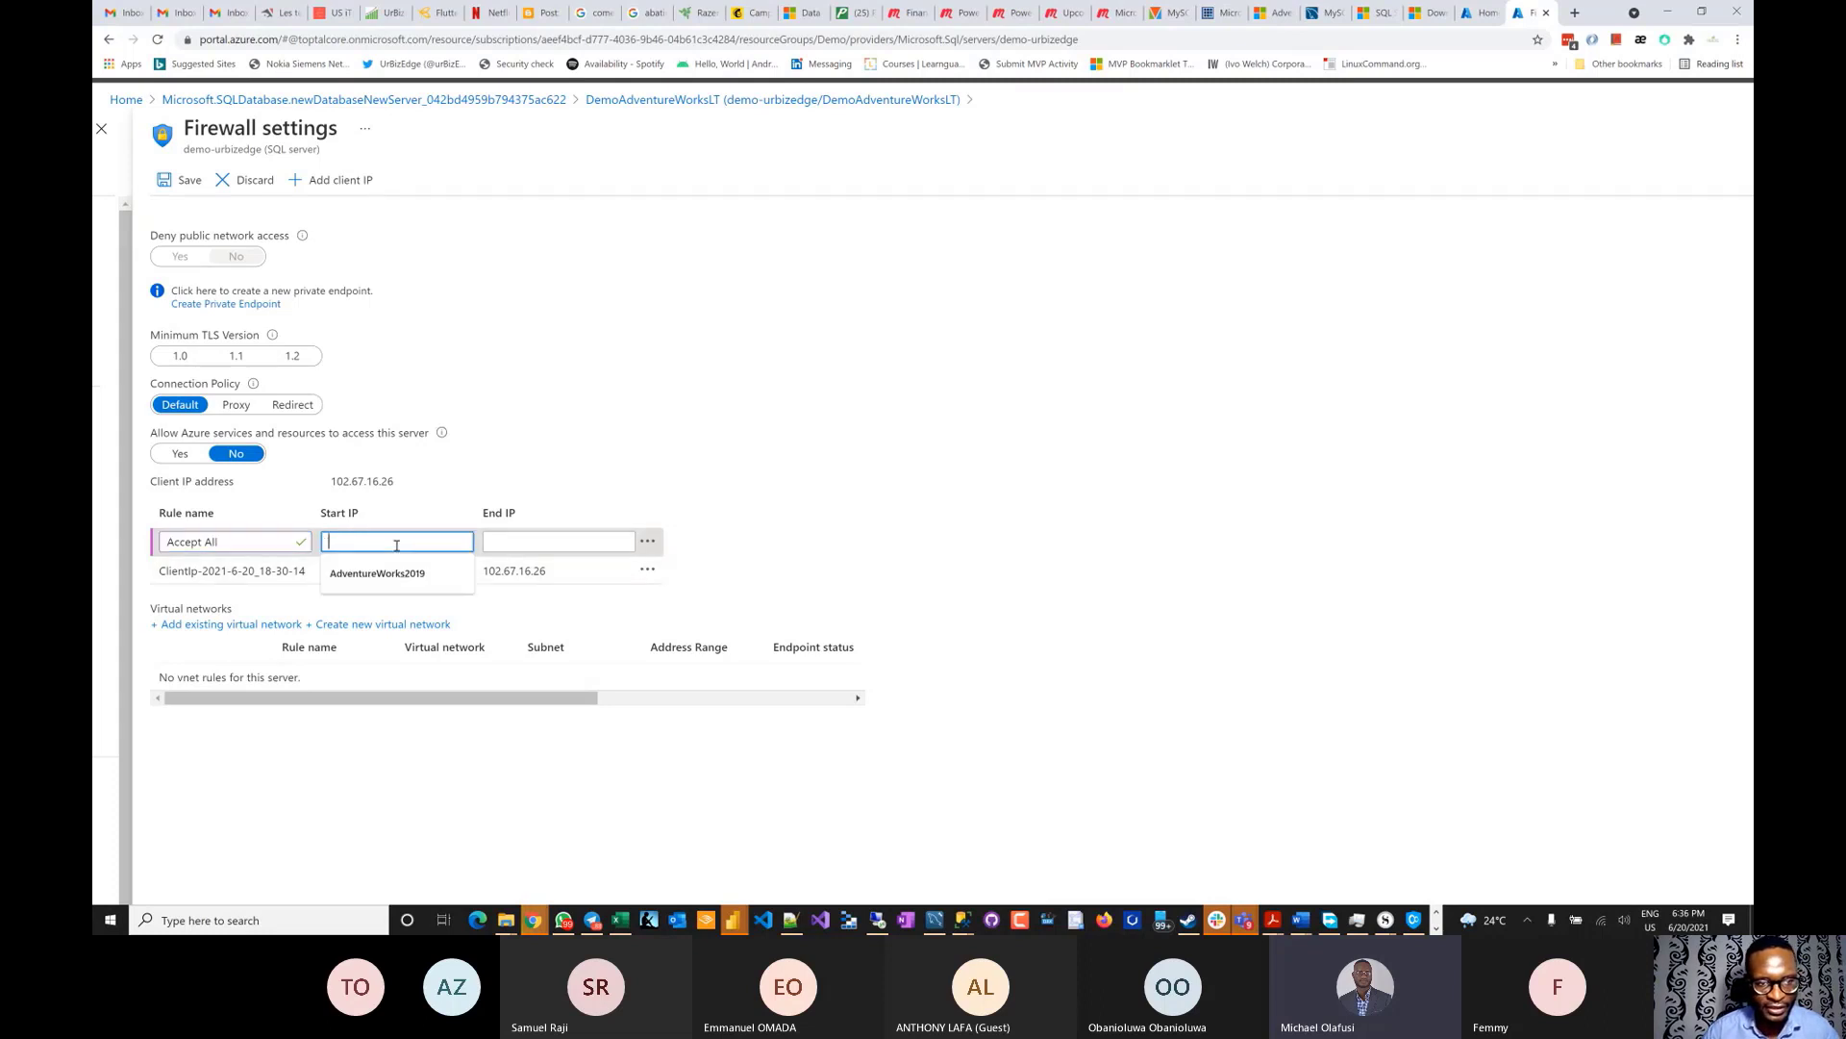
type("0.0")
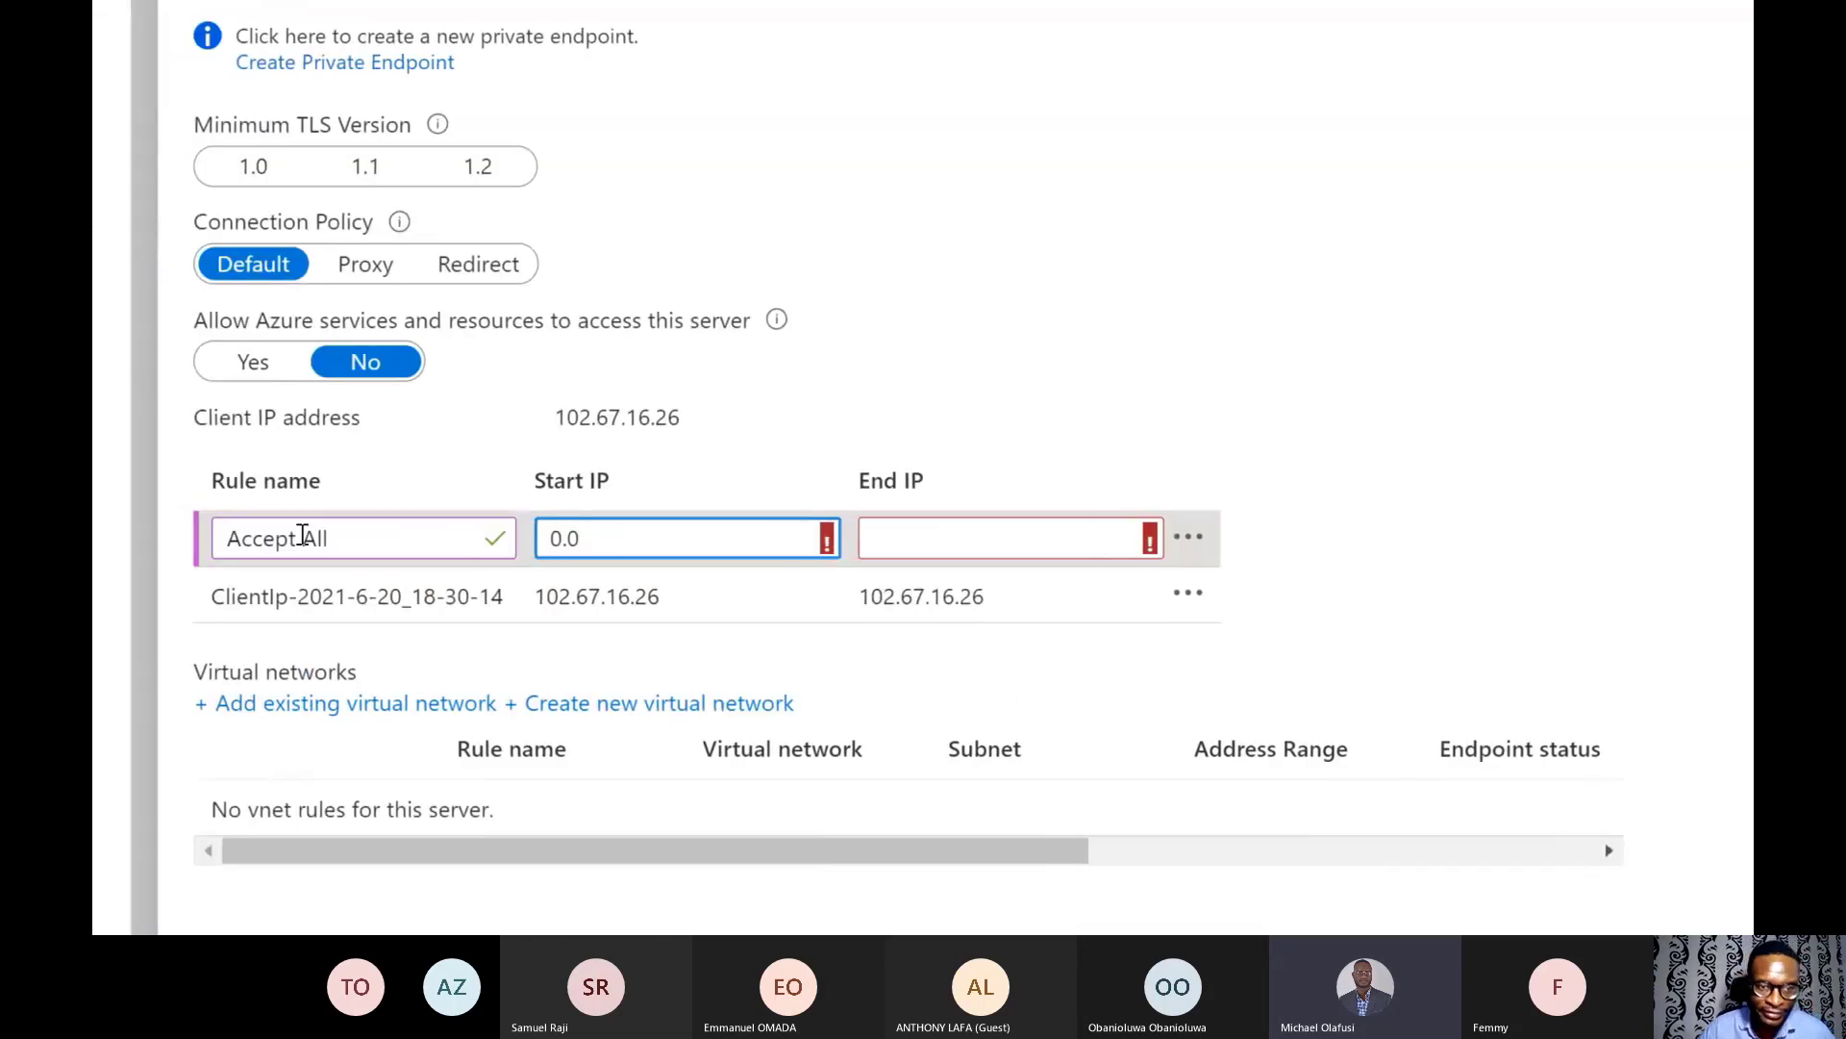
type(".0.")
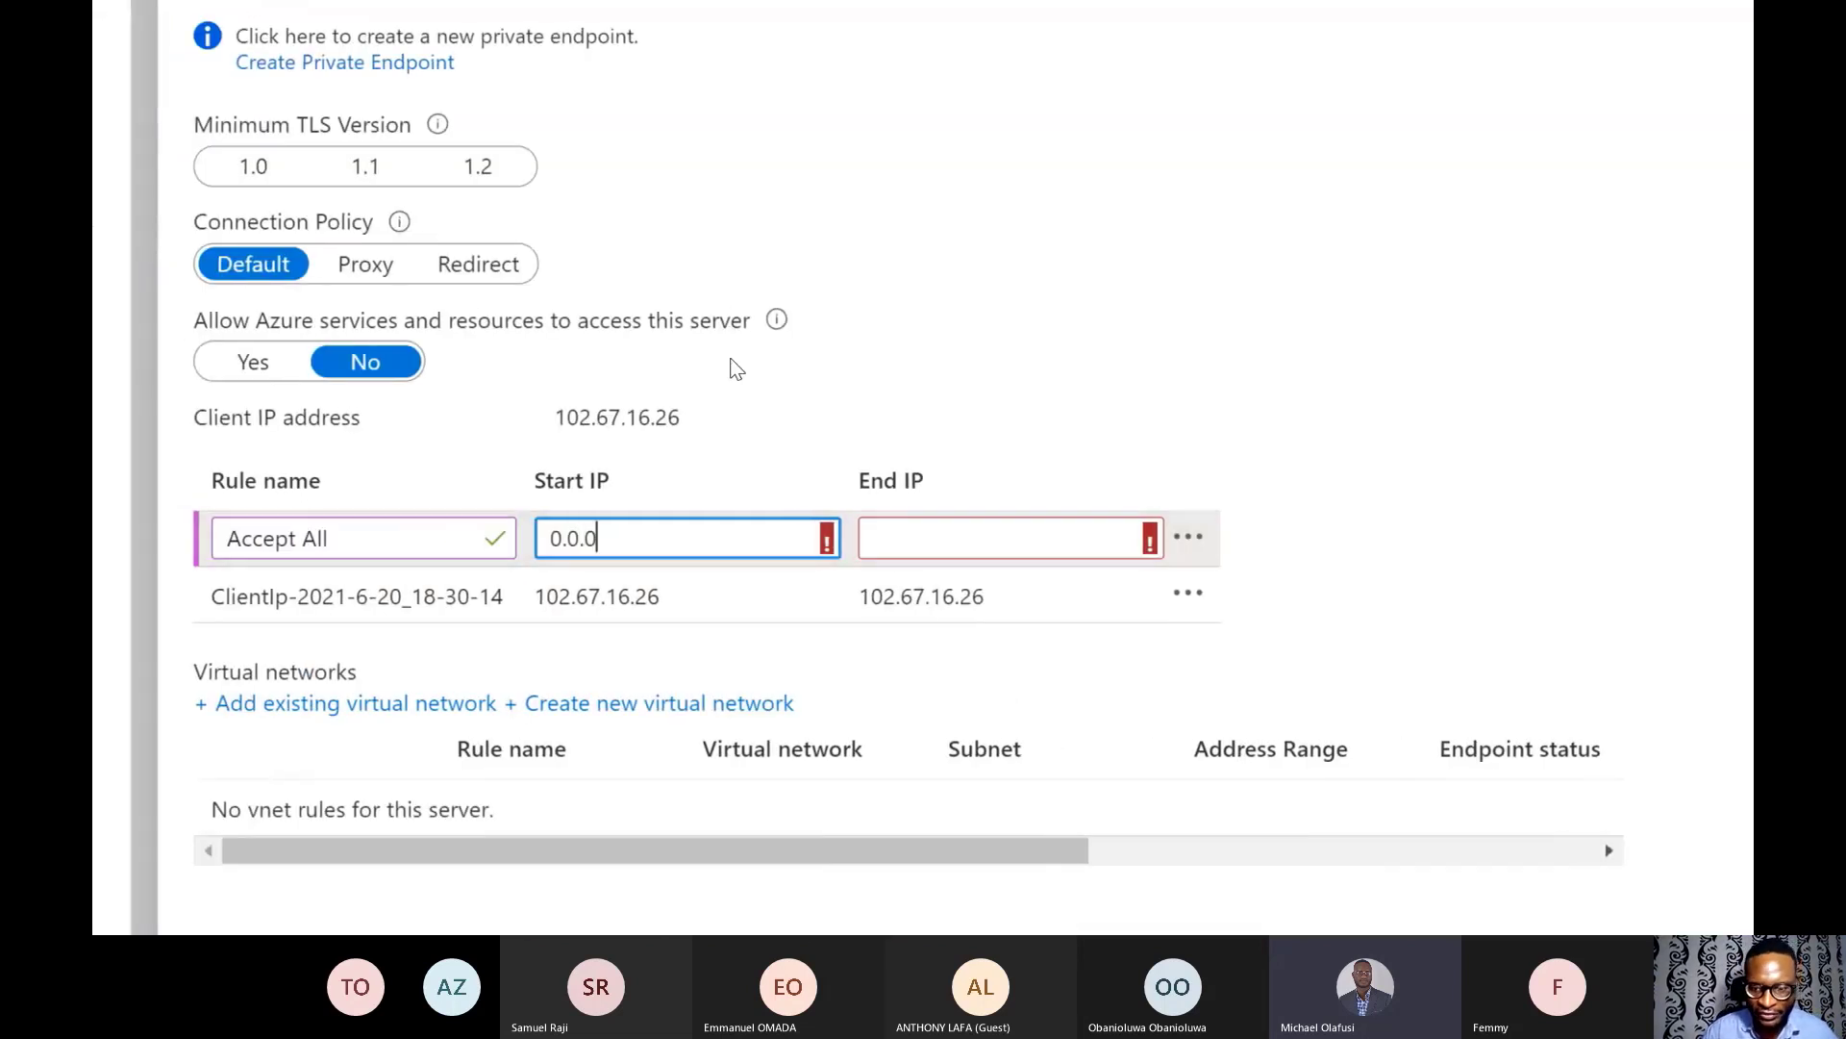
type("0")
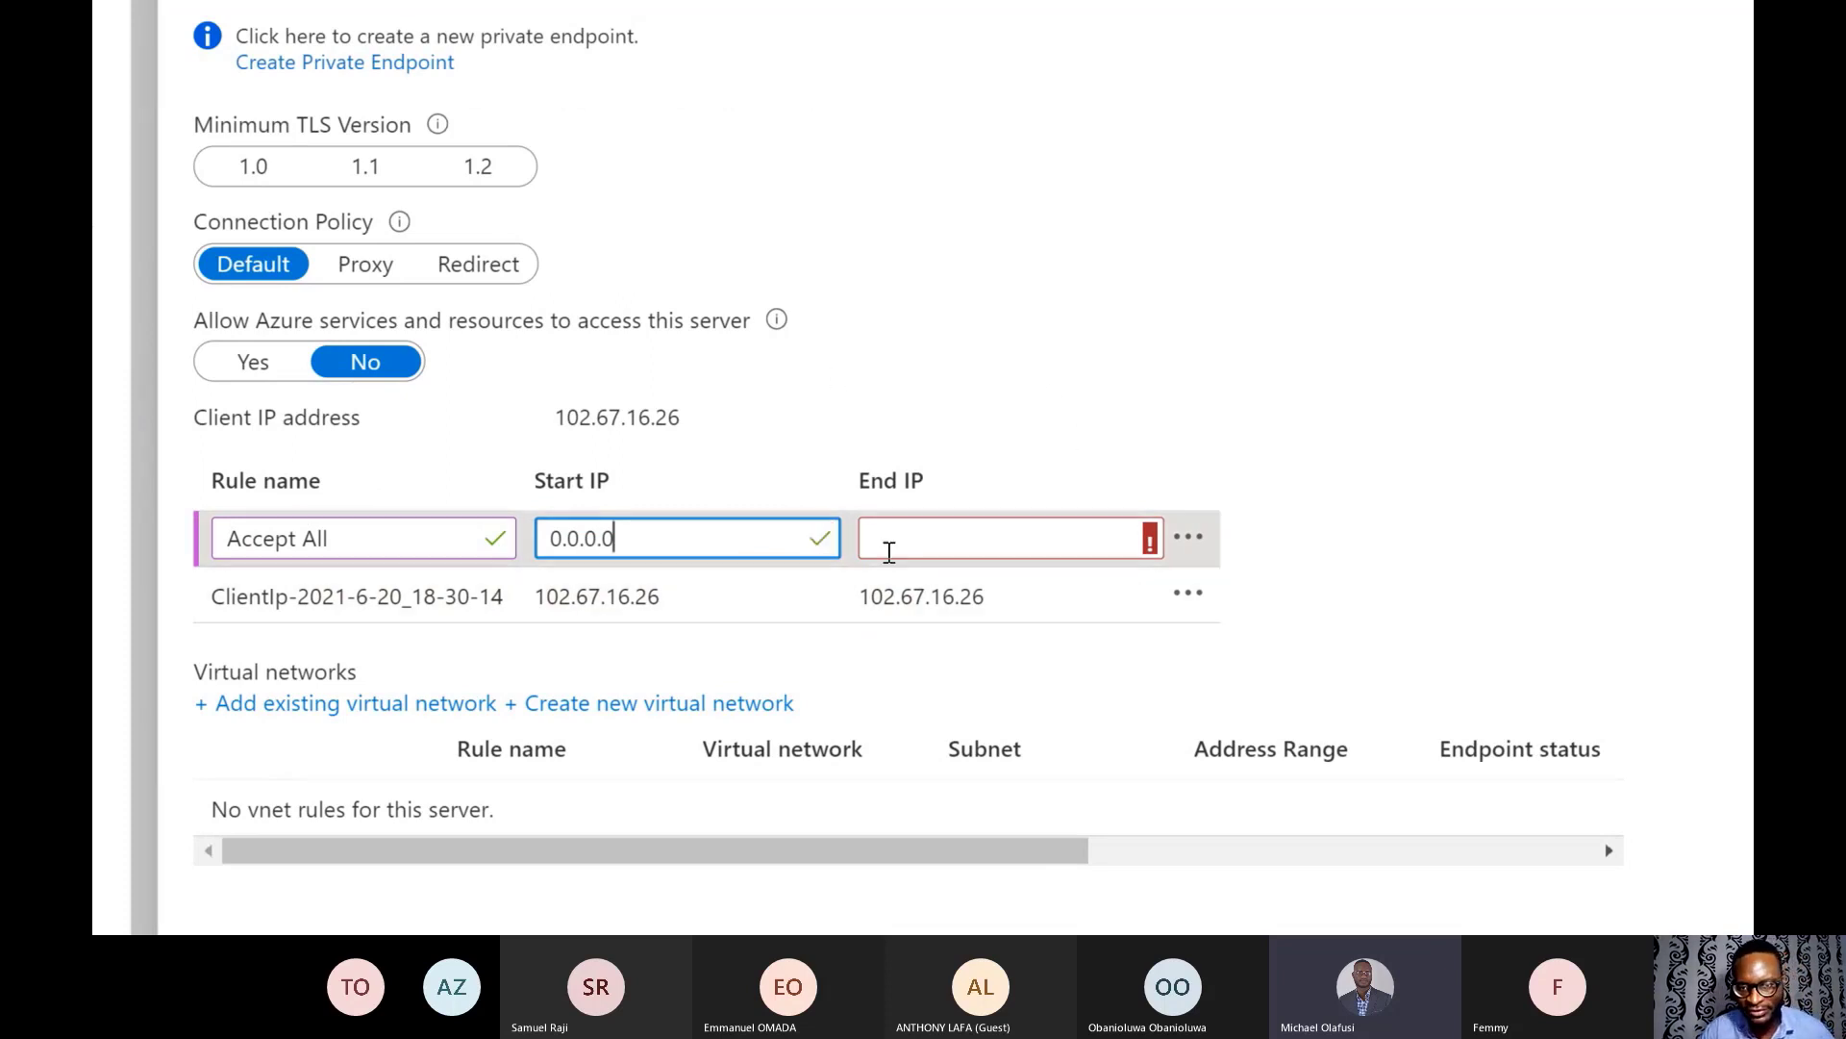
left_click(885, 545)
type("2")
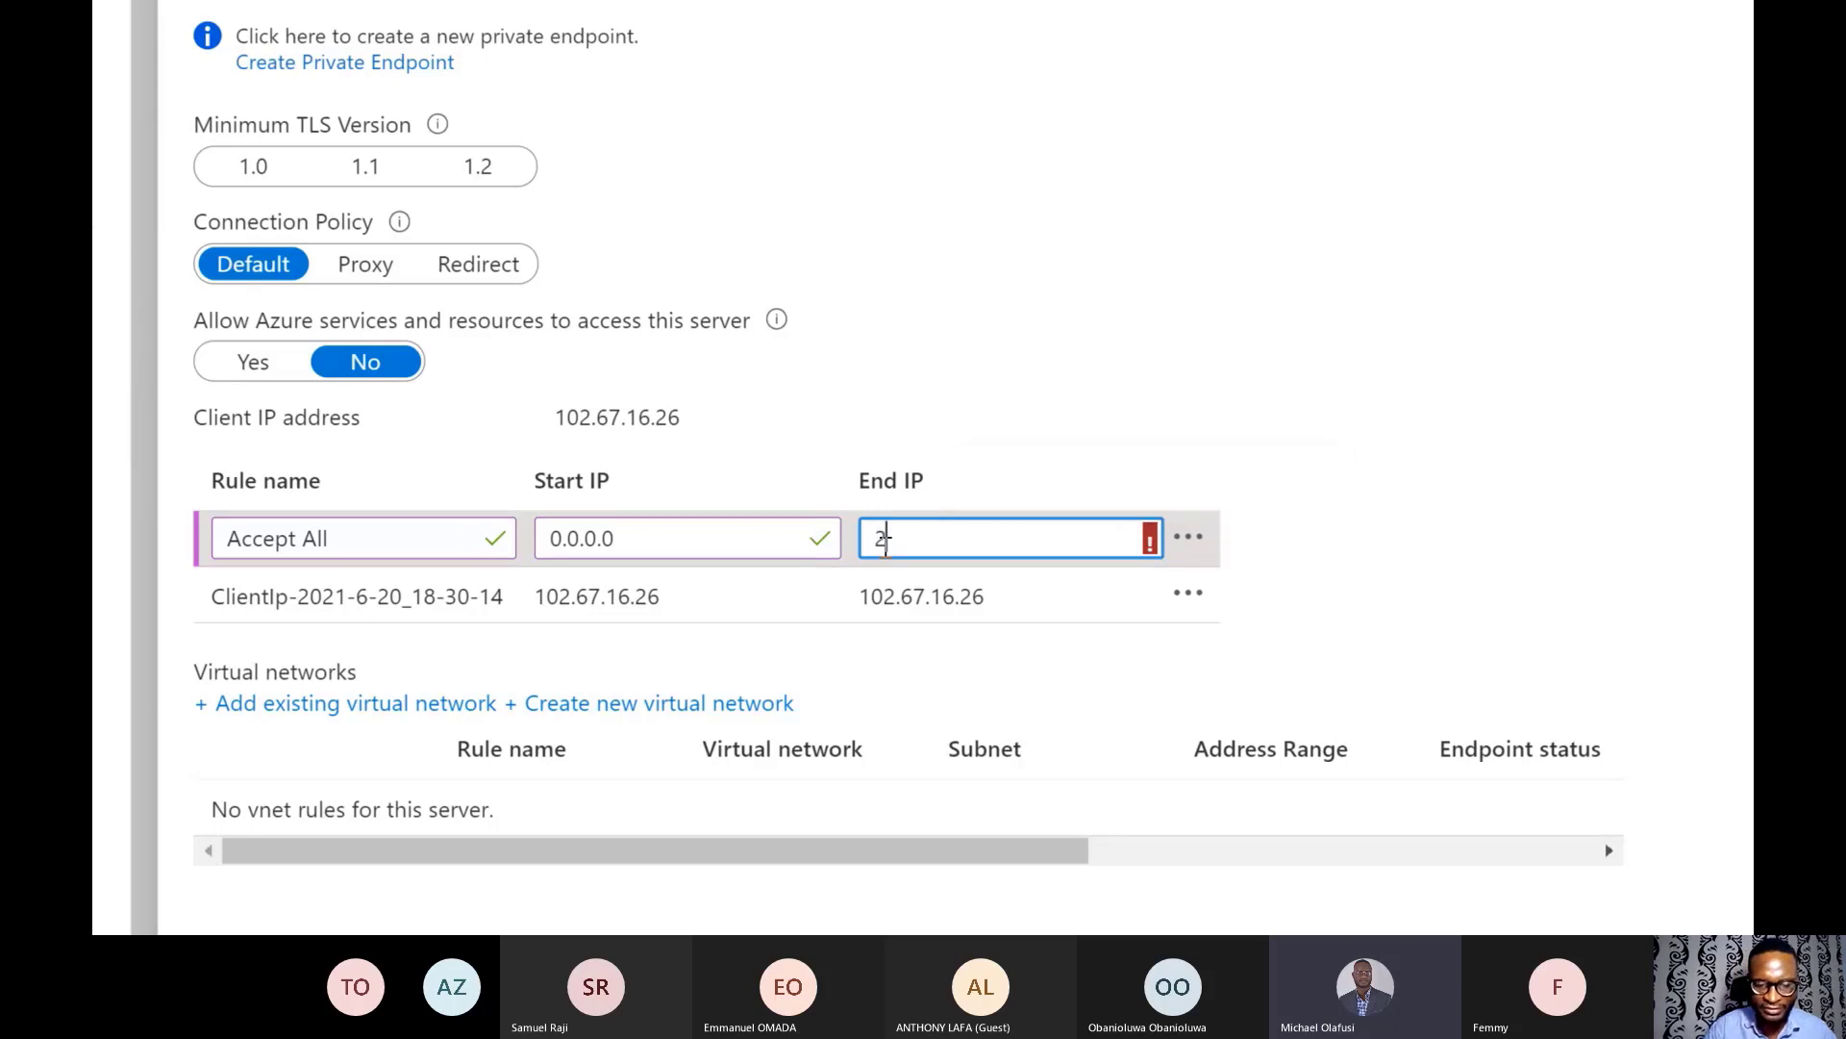
type("55.25")
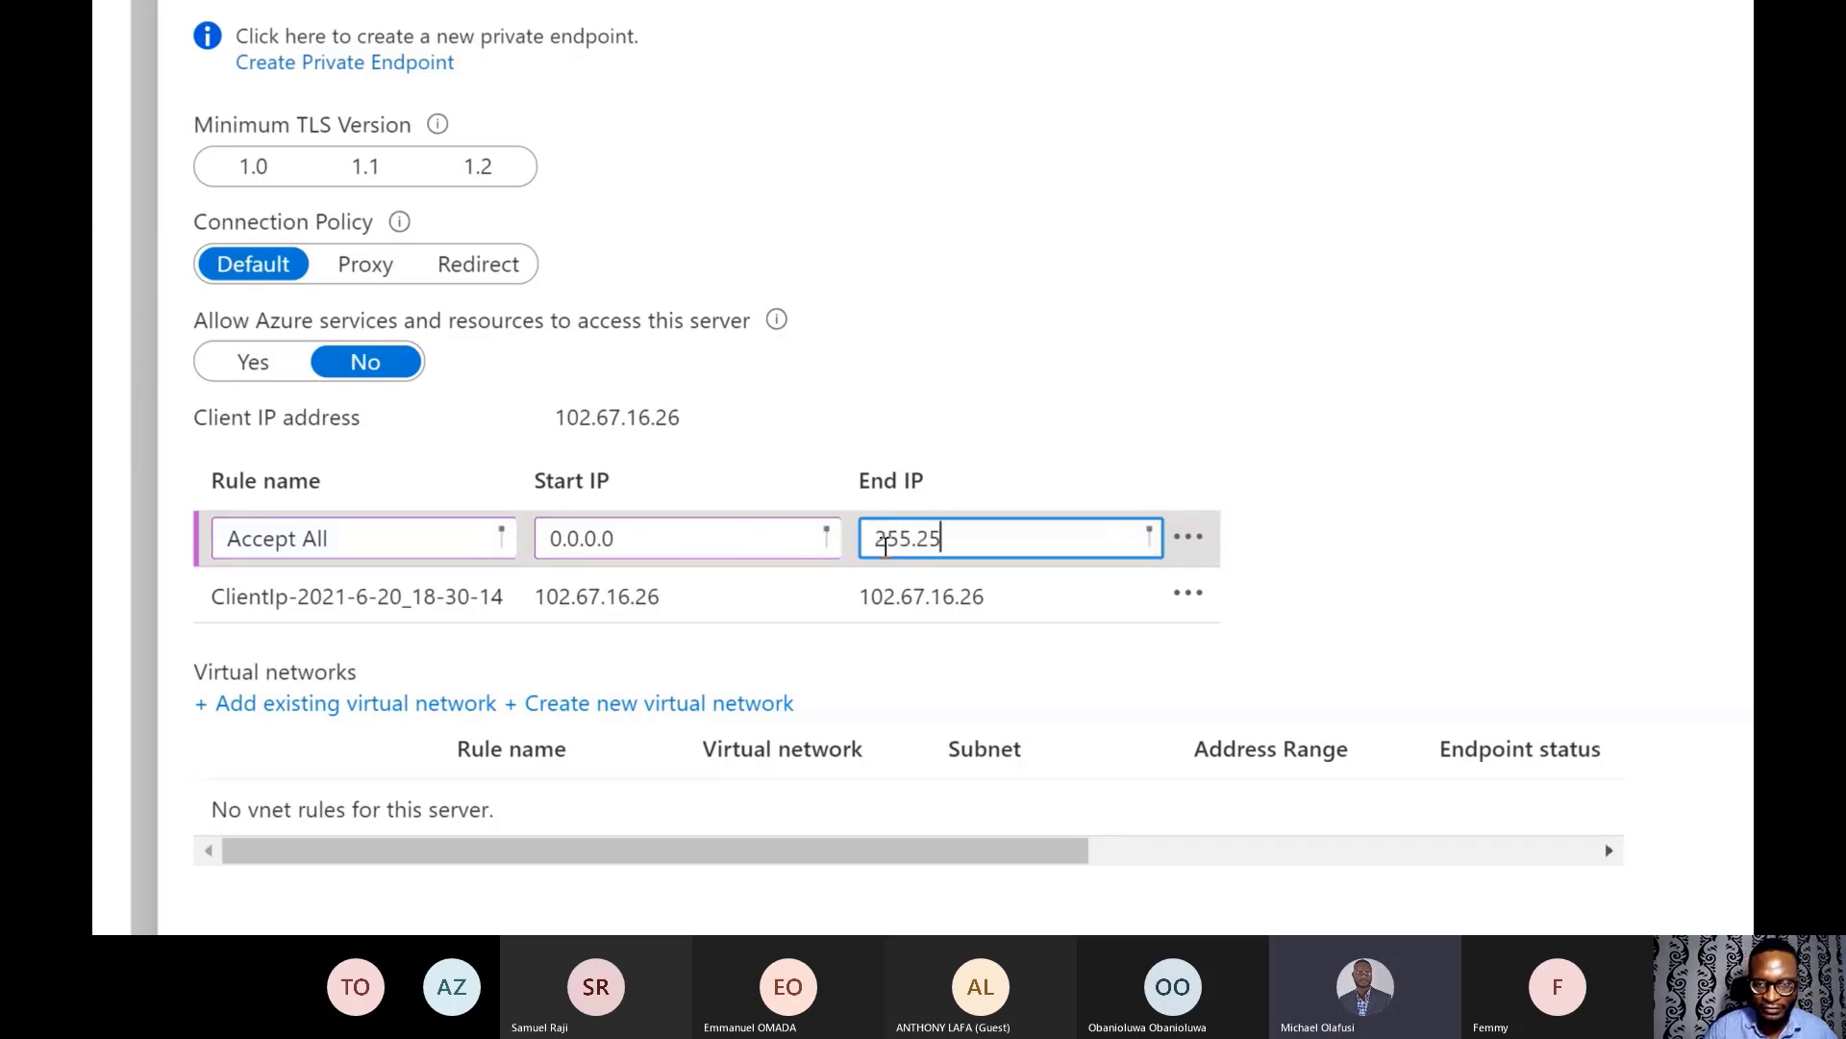
type("5.255.255.254")
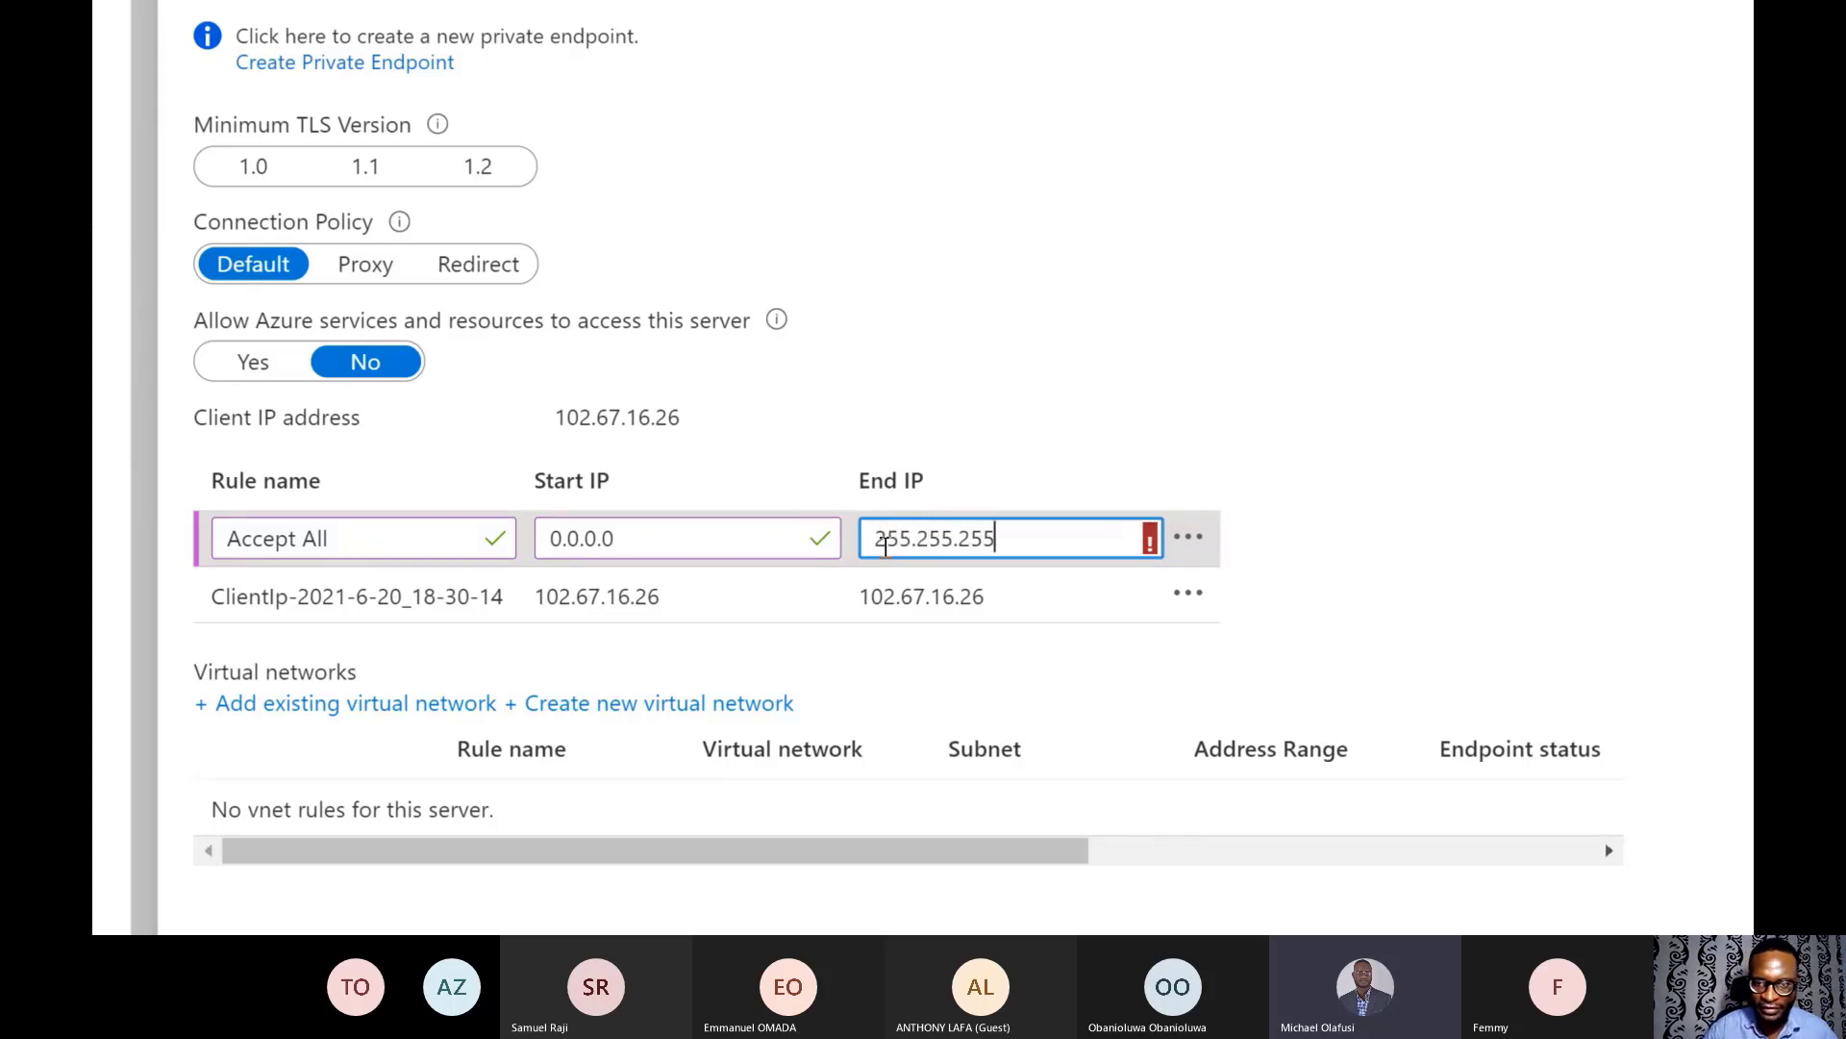
left_click(1279, 365)
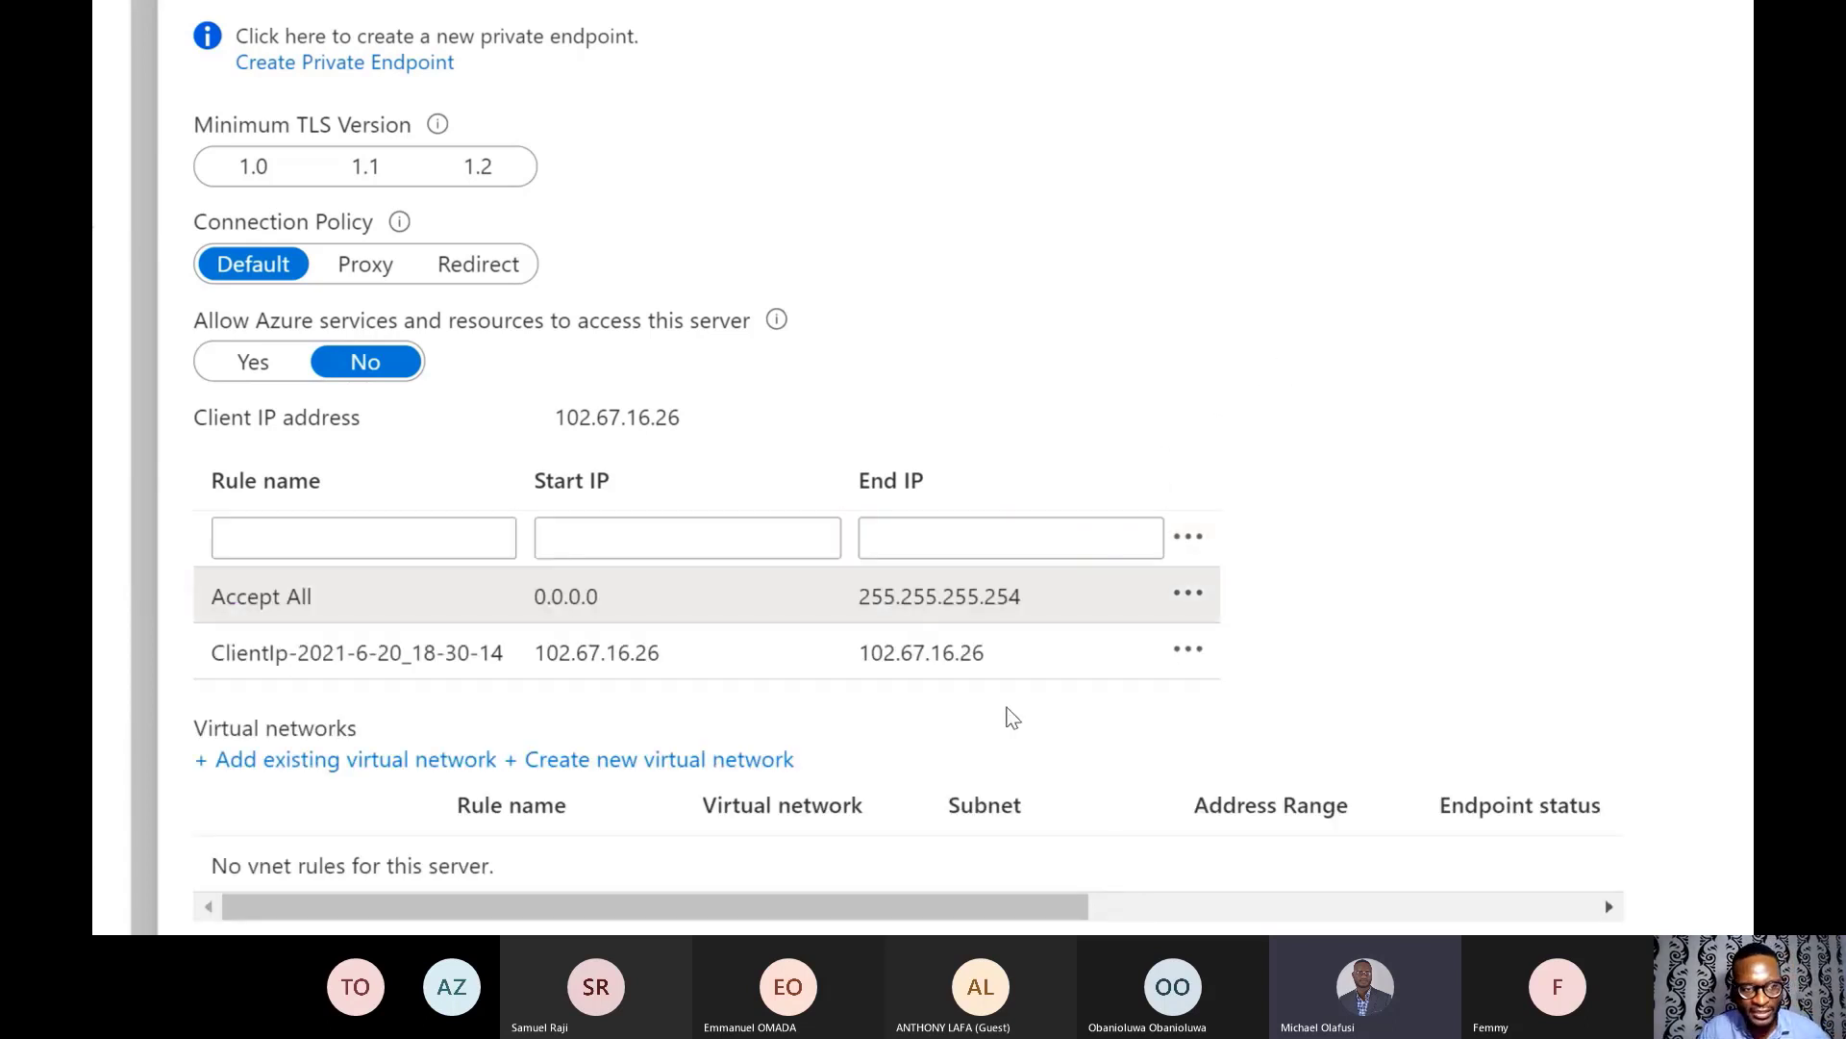
- Save the firewall settings with the new rule
scroll(734, 629, "down", 4)
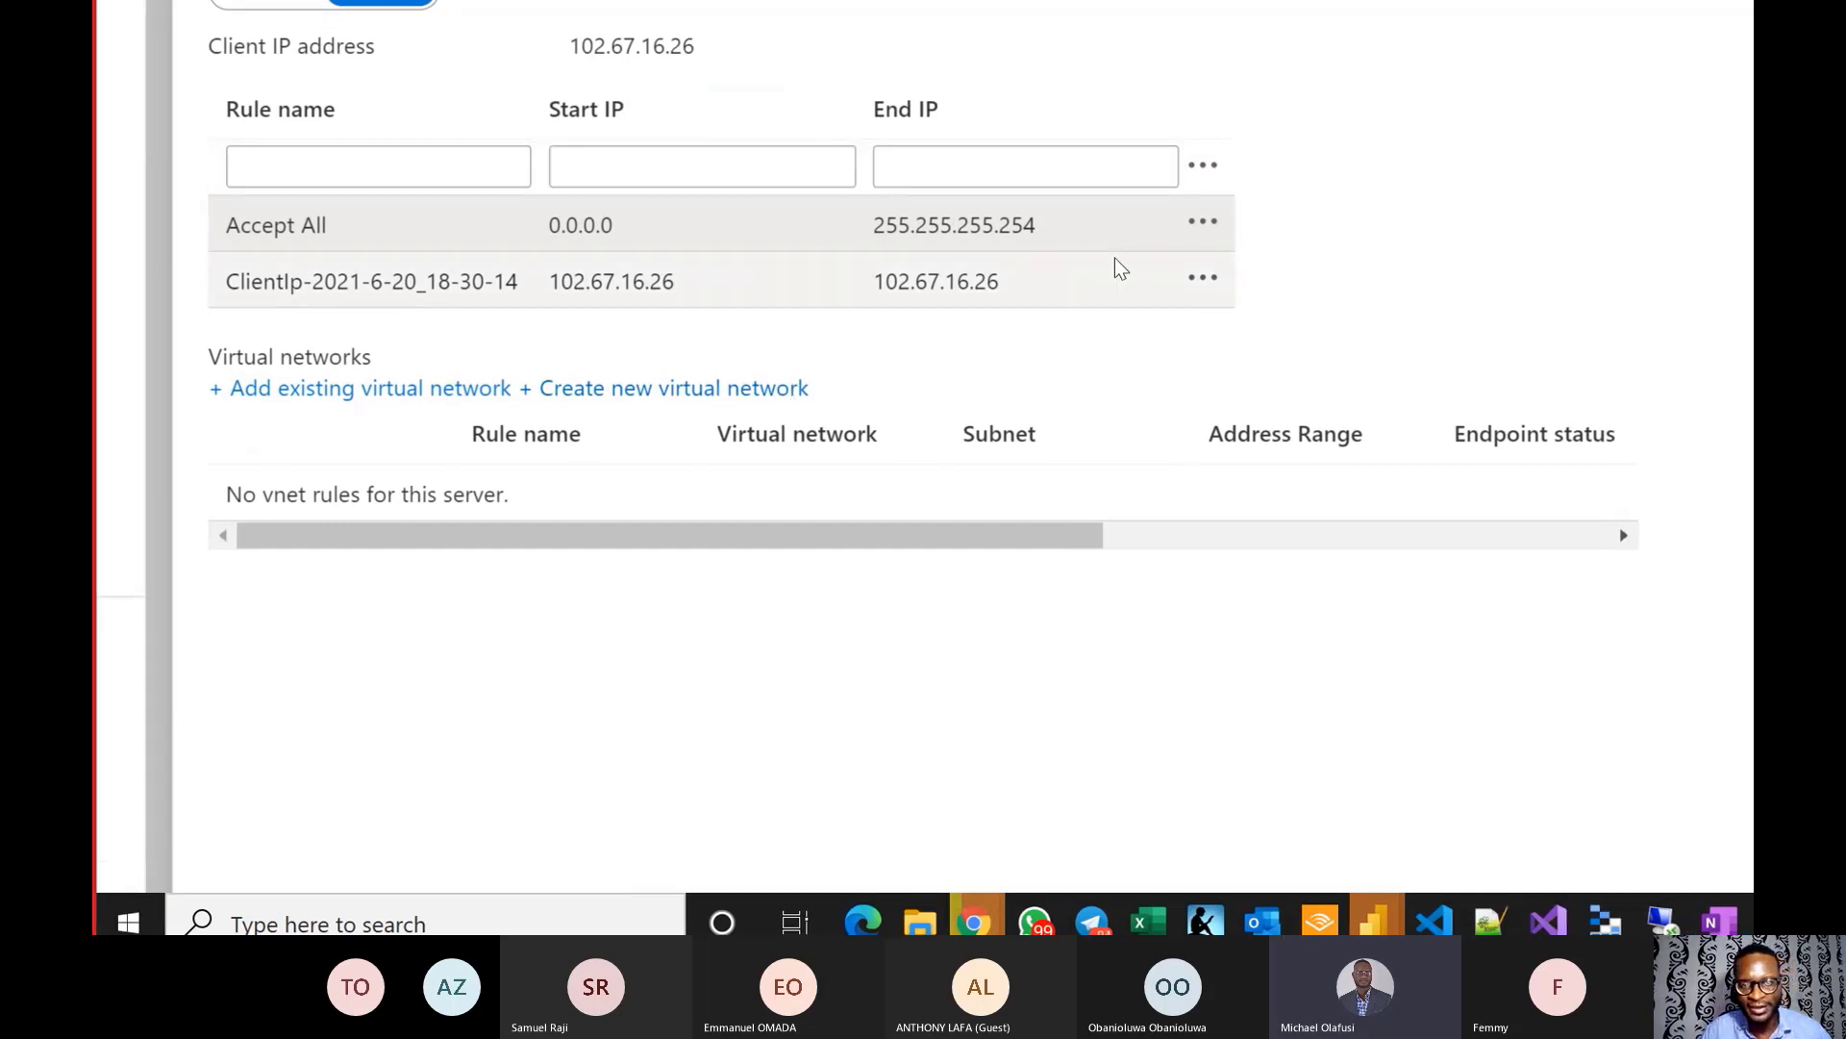
key("ctrl+minus")
scroll(1192, 117, "up", 7)
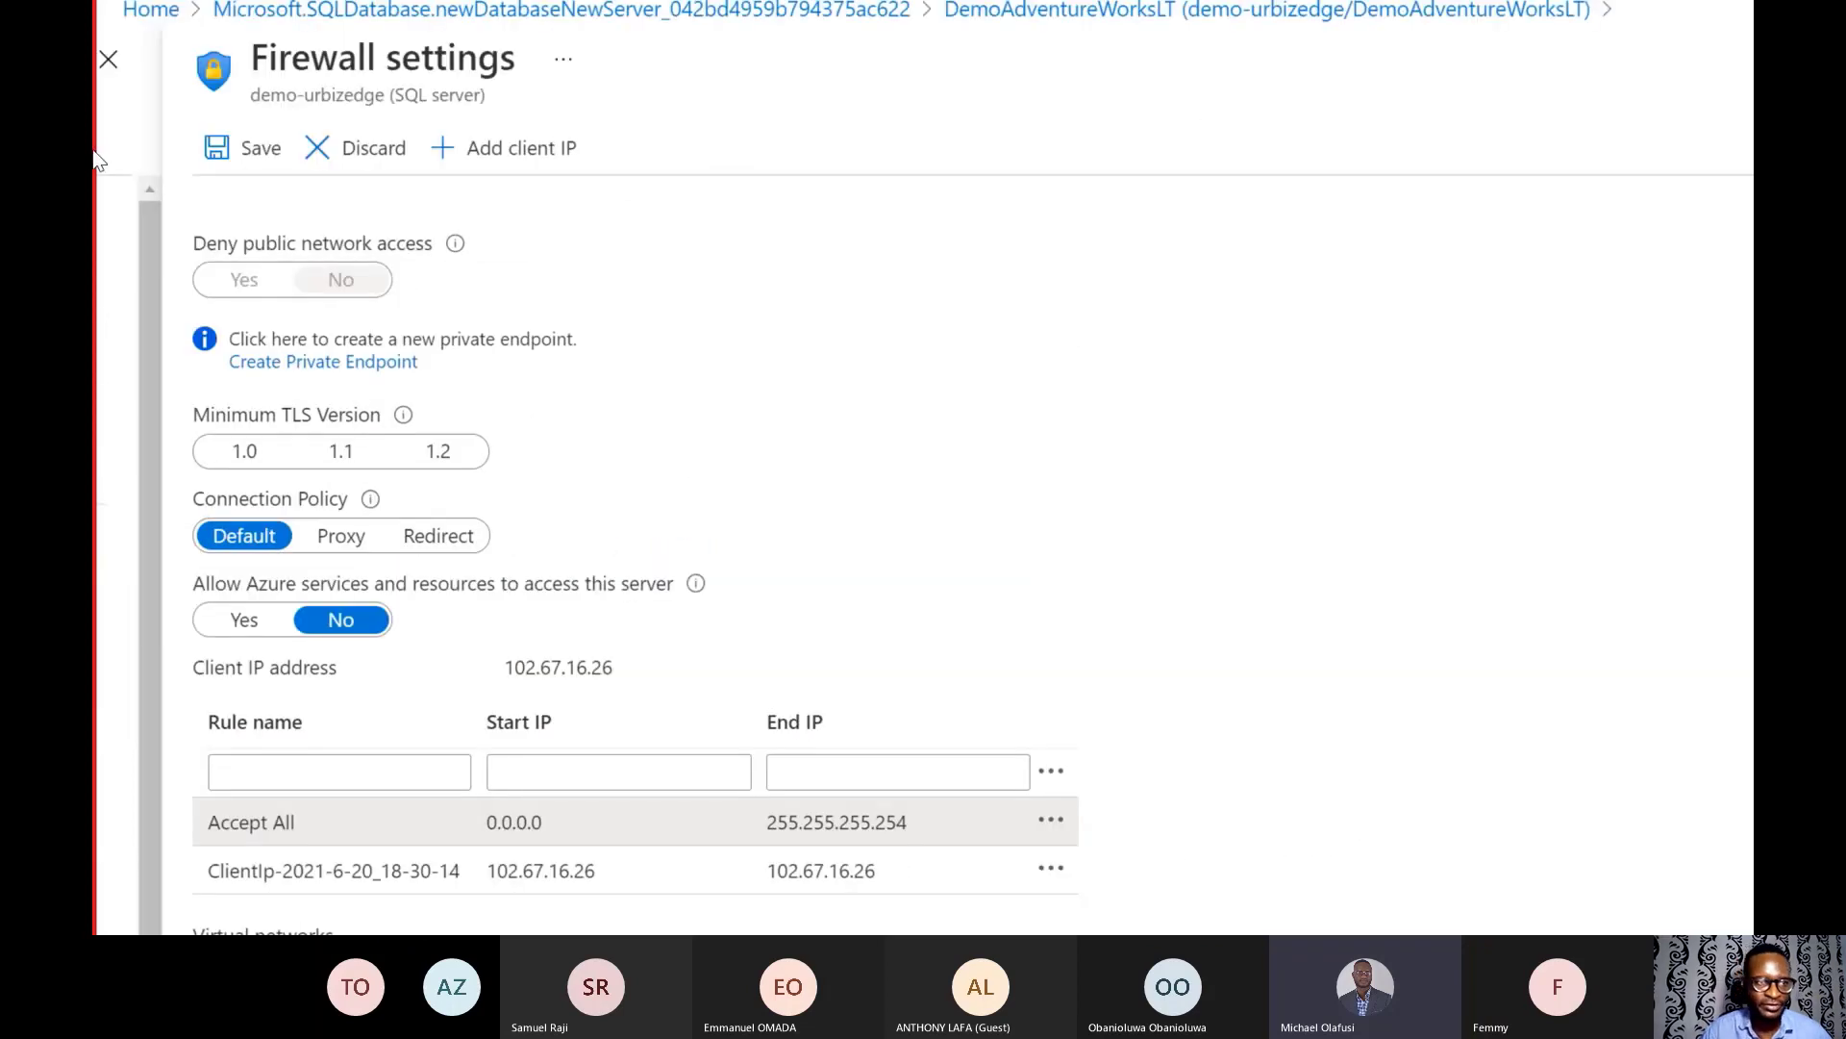
left_click(250, 148)
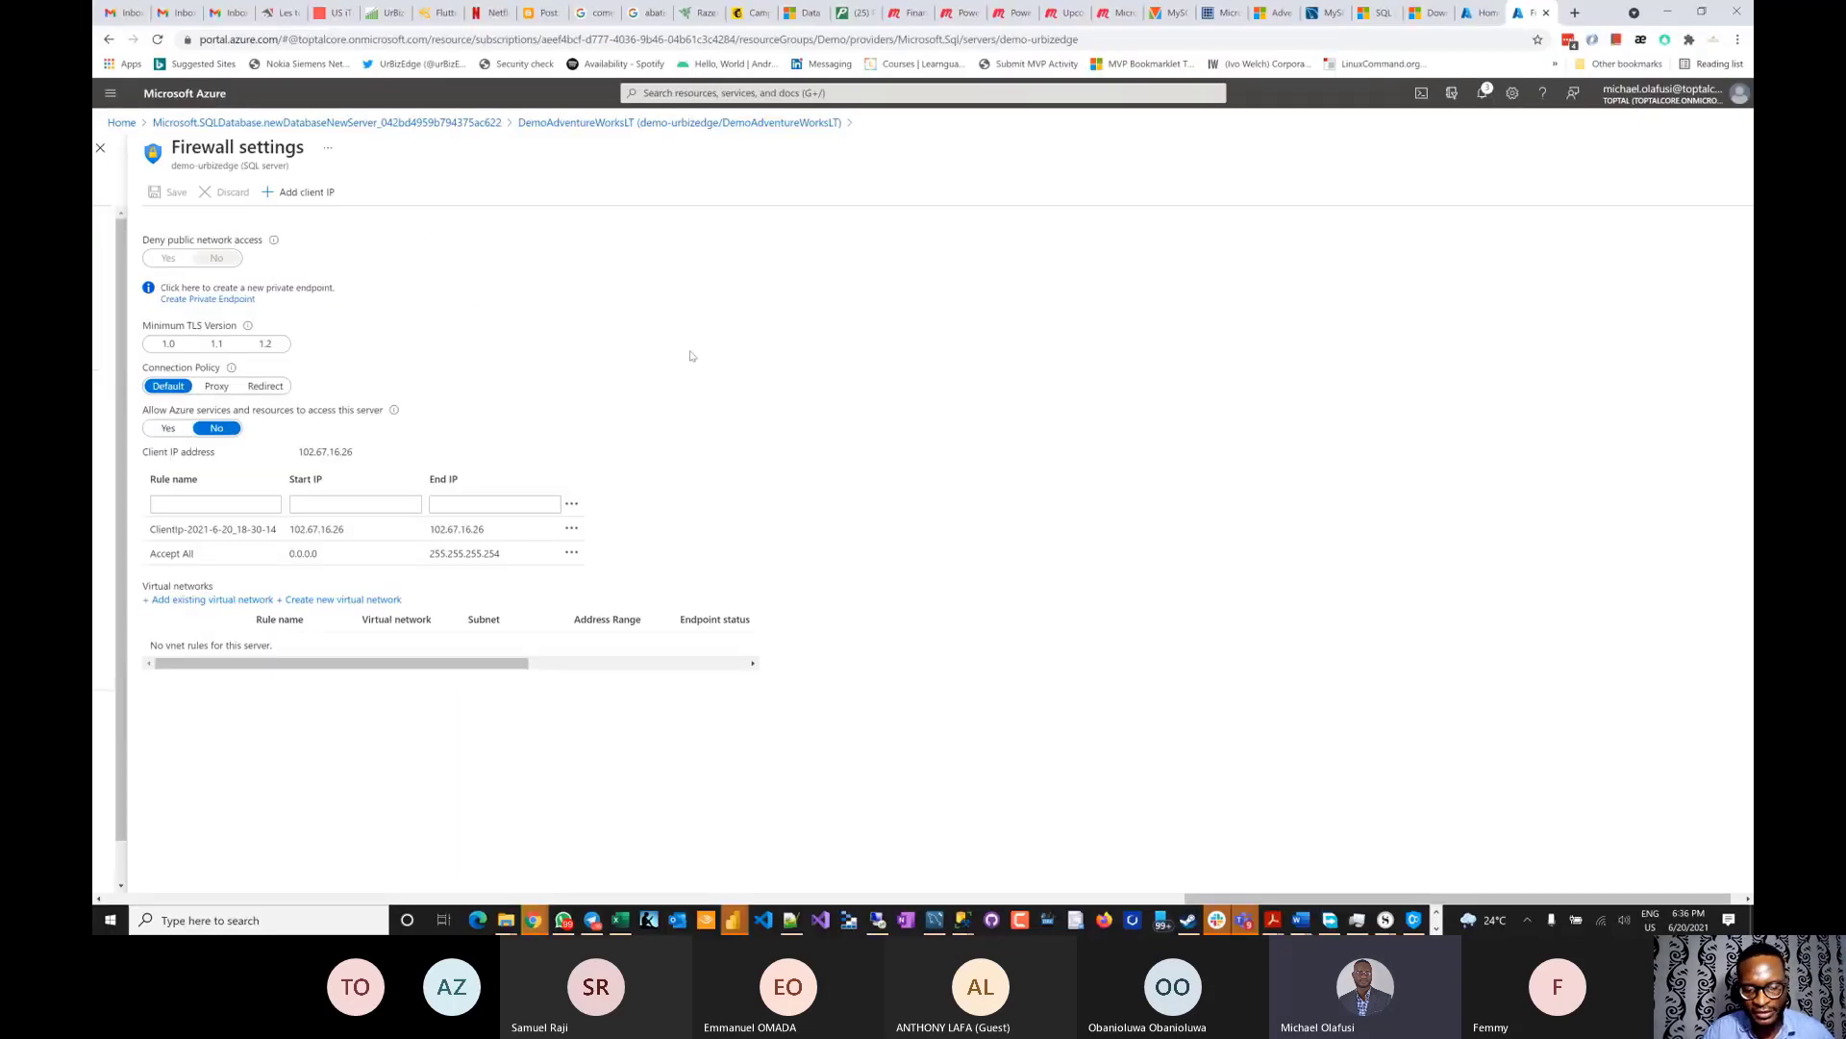
- Run Select Top 1000 Rows on SalesLT.Customer in SSMS, then launch a new Power BI Desktop window
key("alt+Tab")
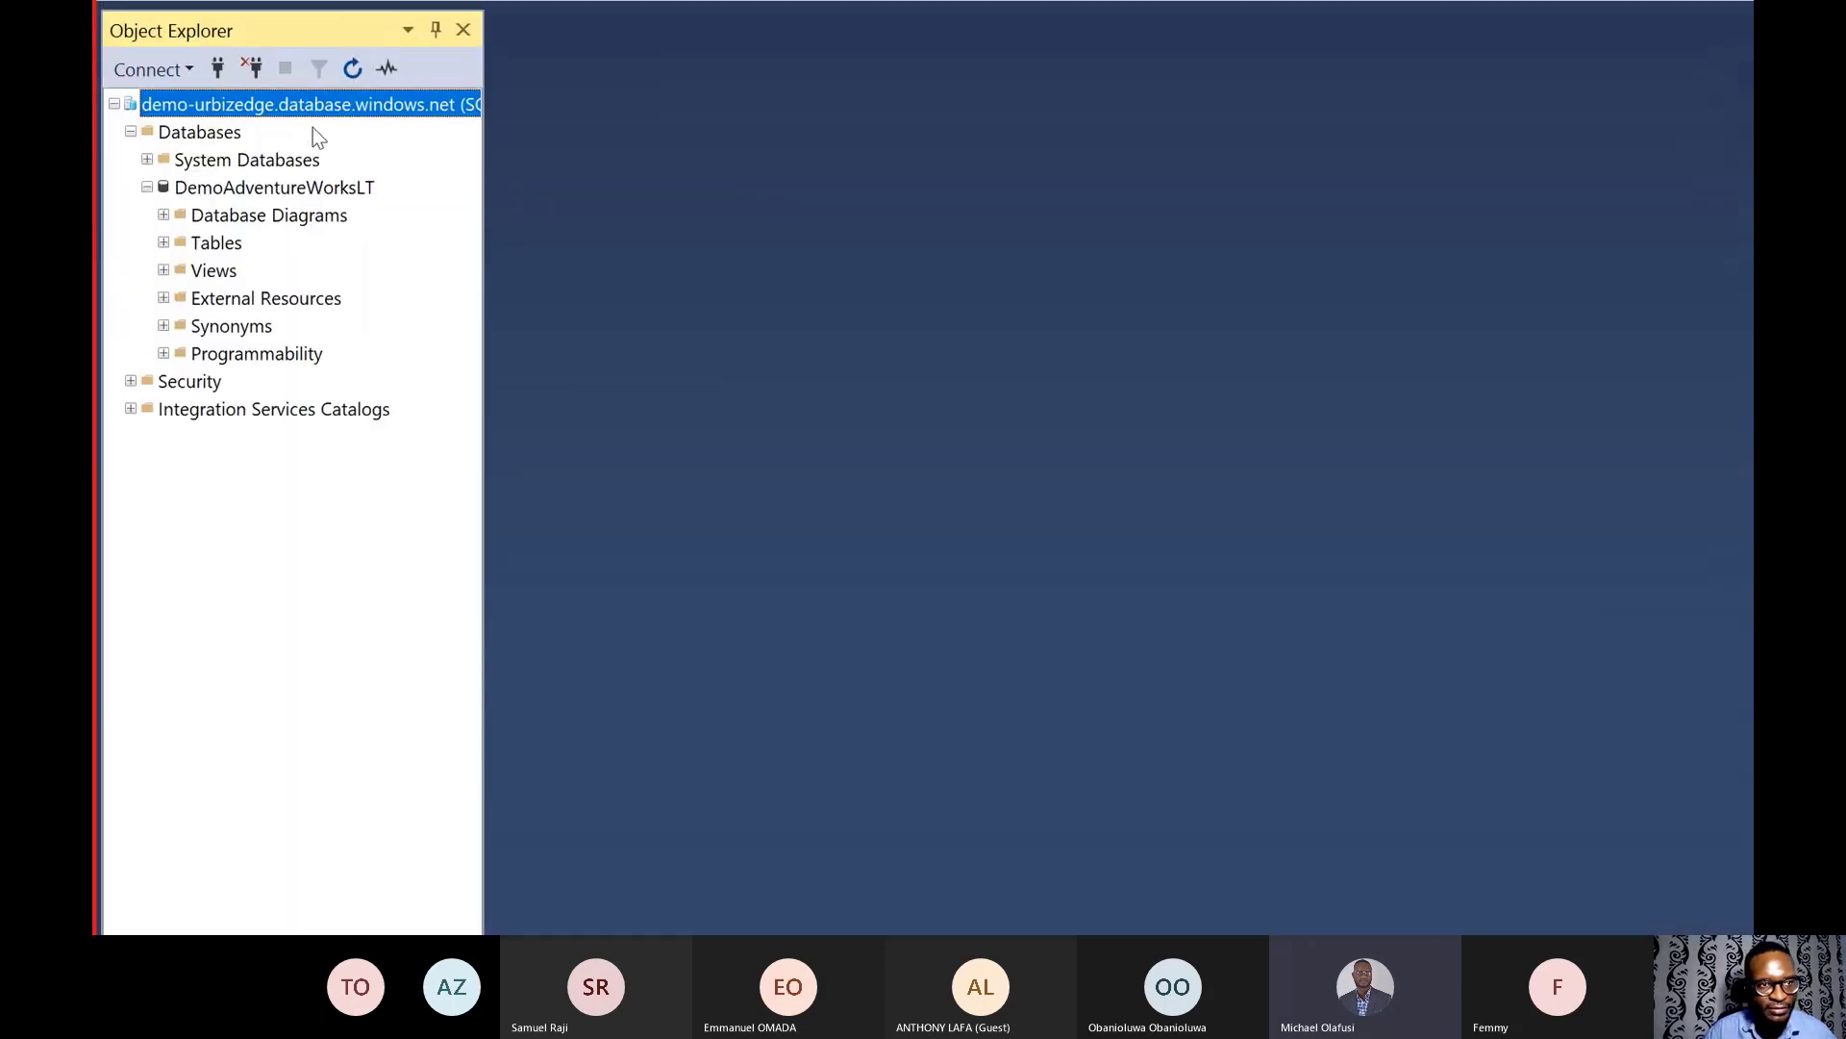
double_click(232, 188)
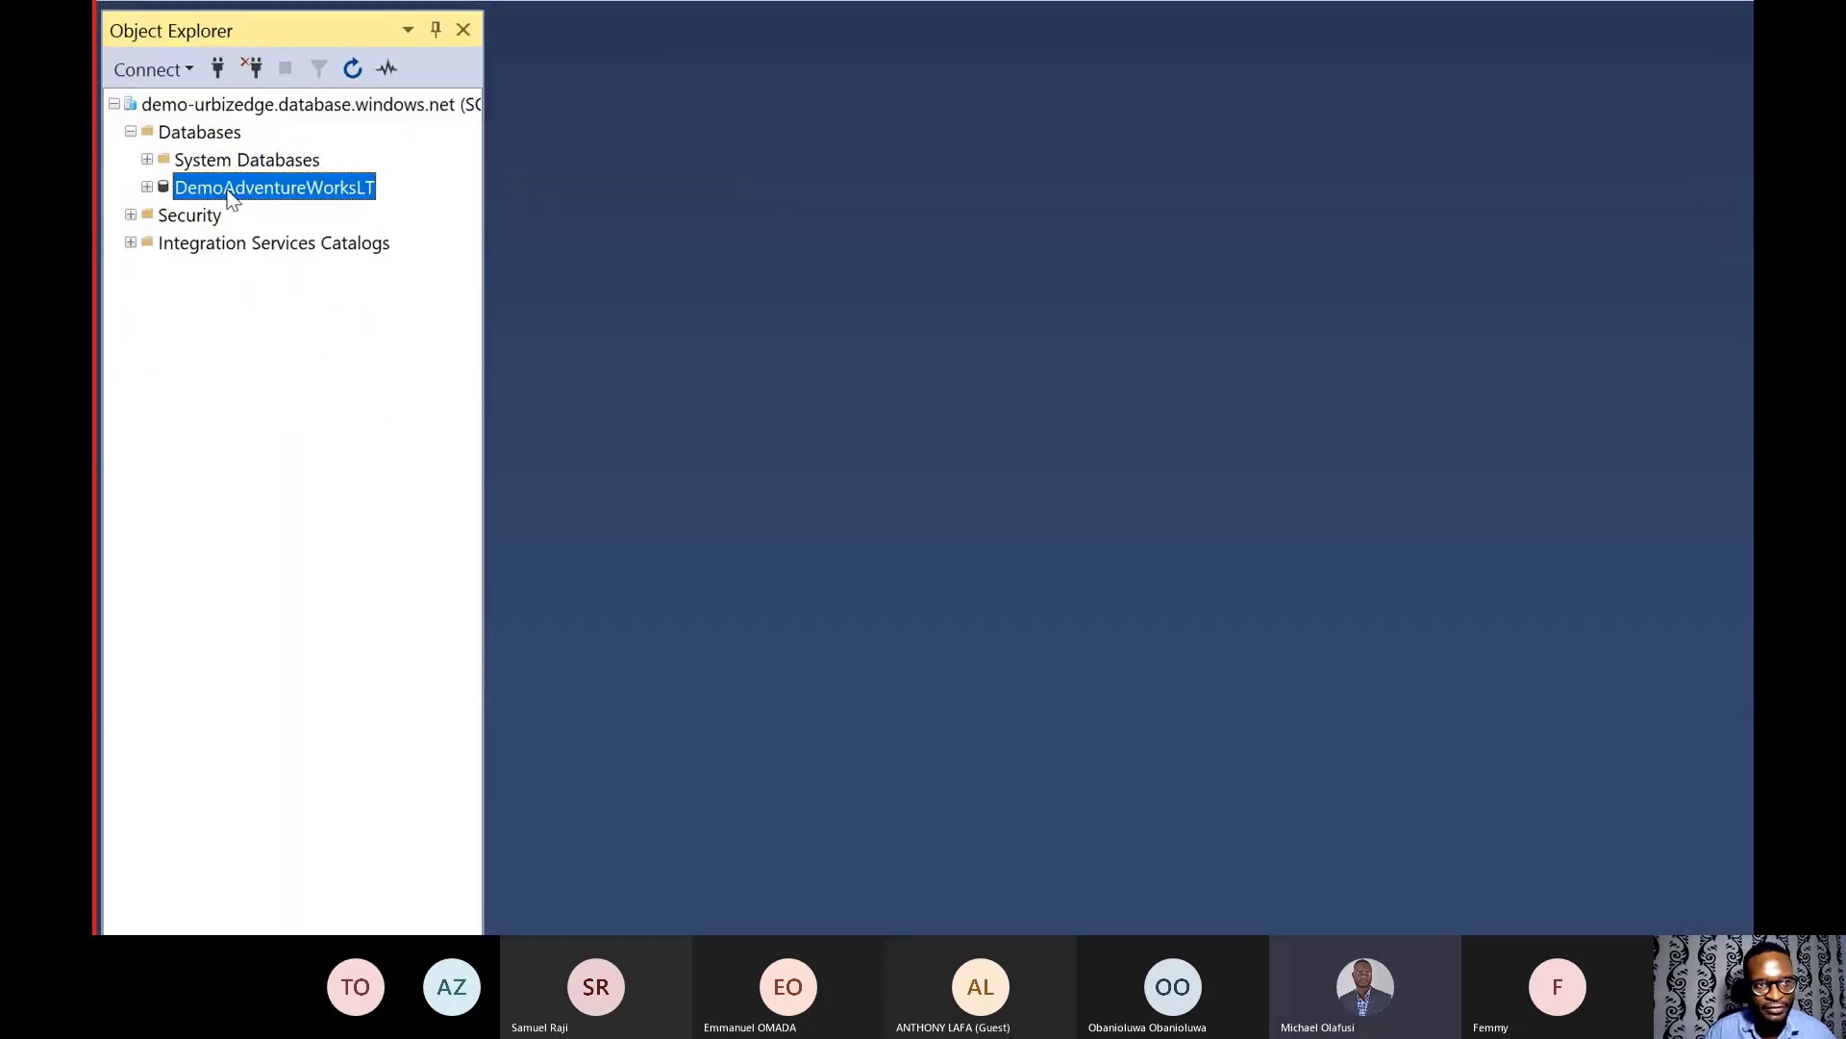
double_click(232, 189)
left_click(164, 242)
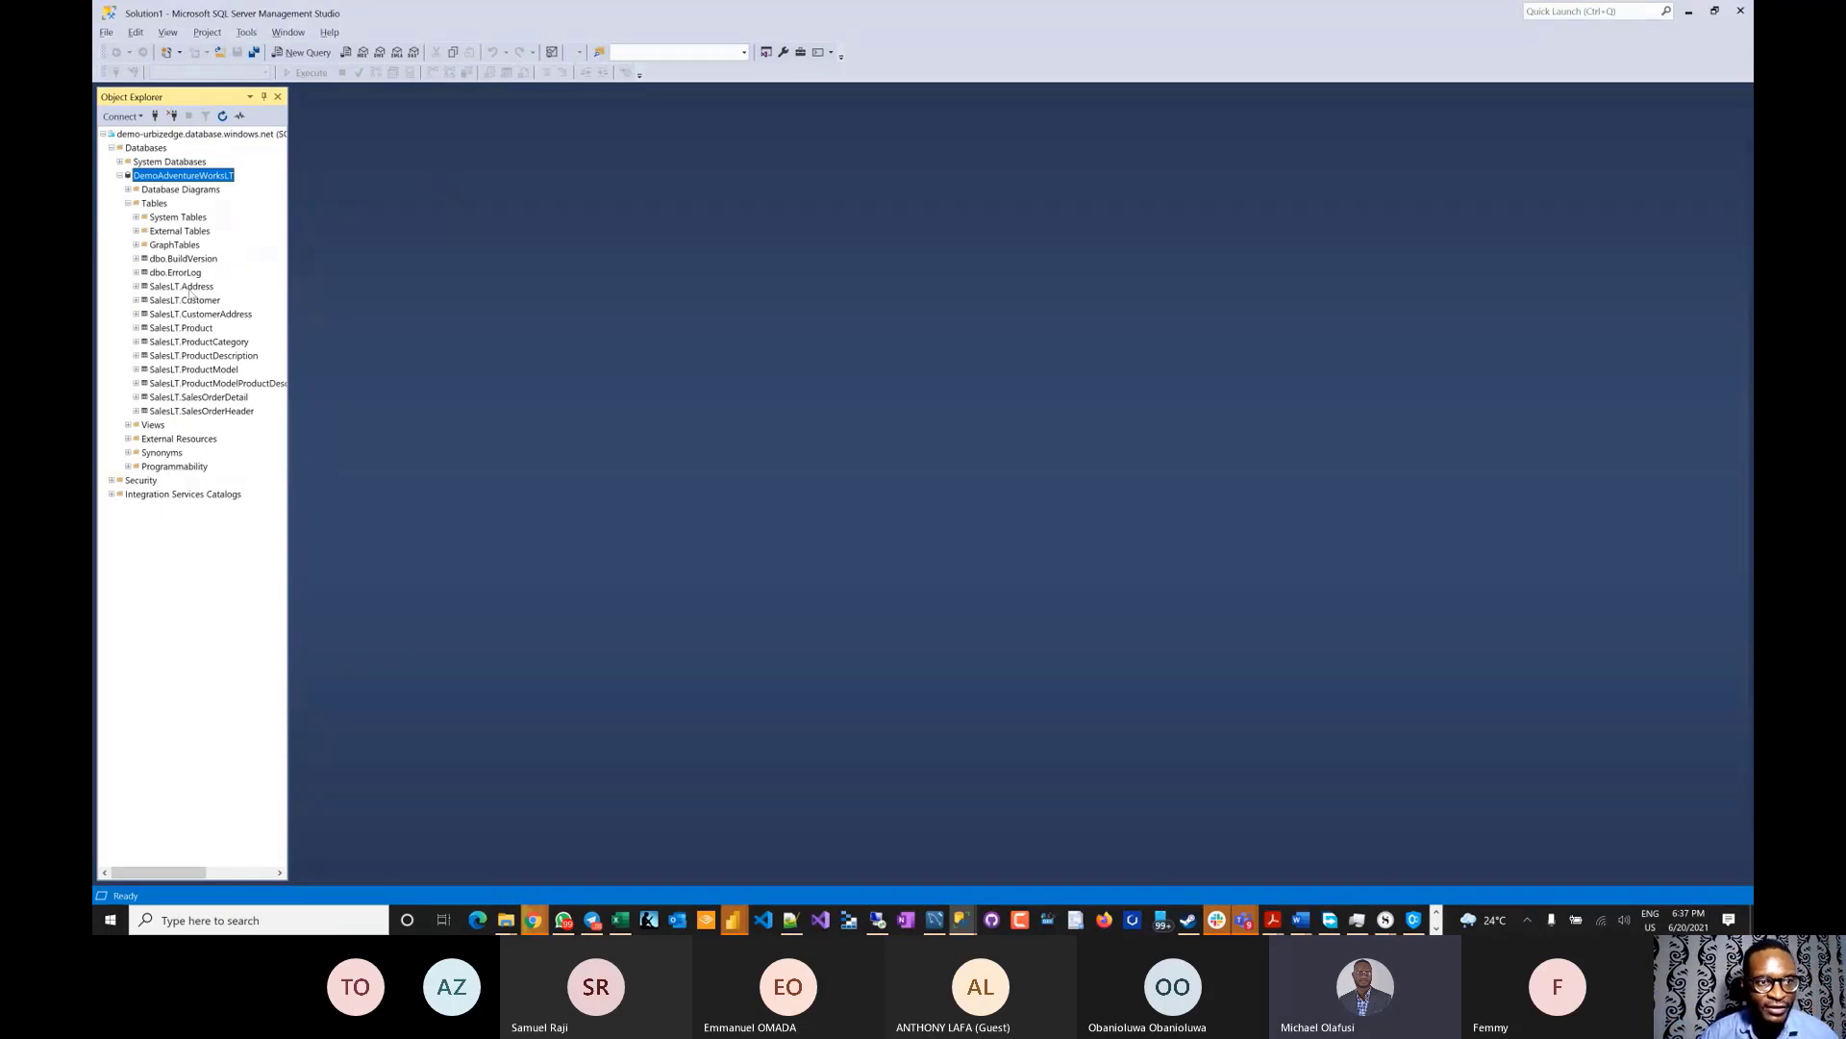
left_click(192, 291)
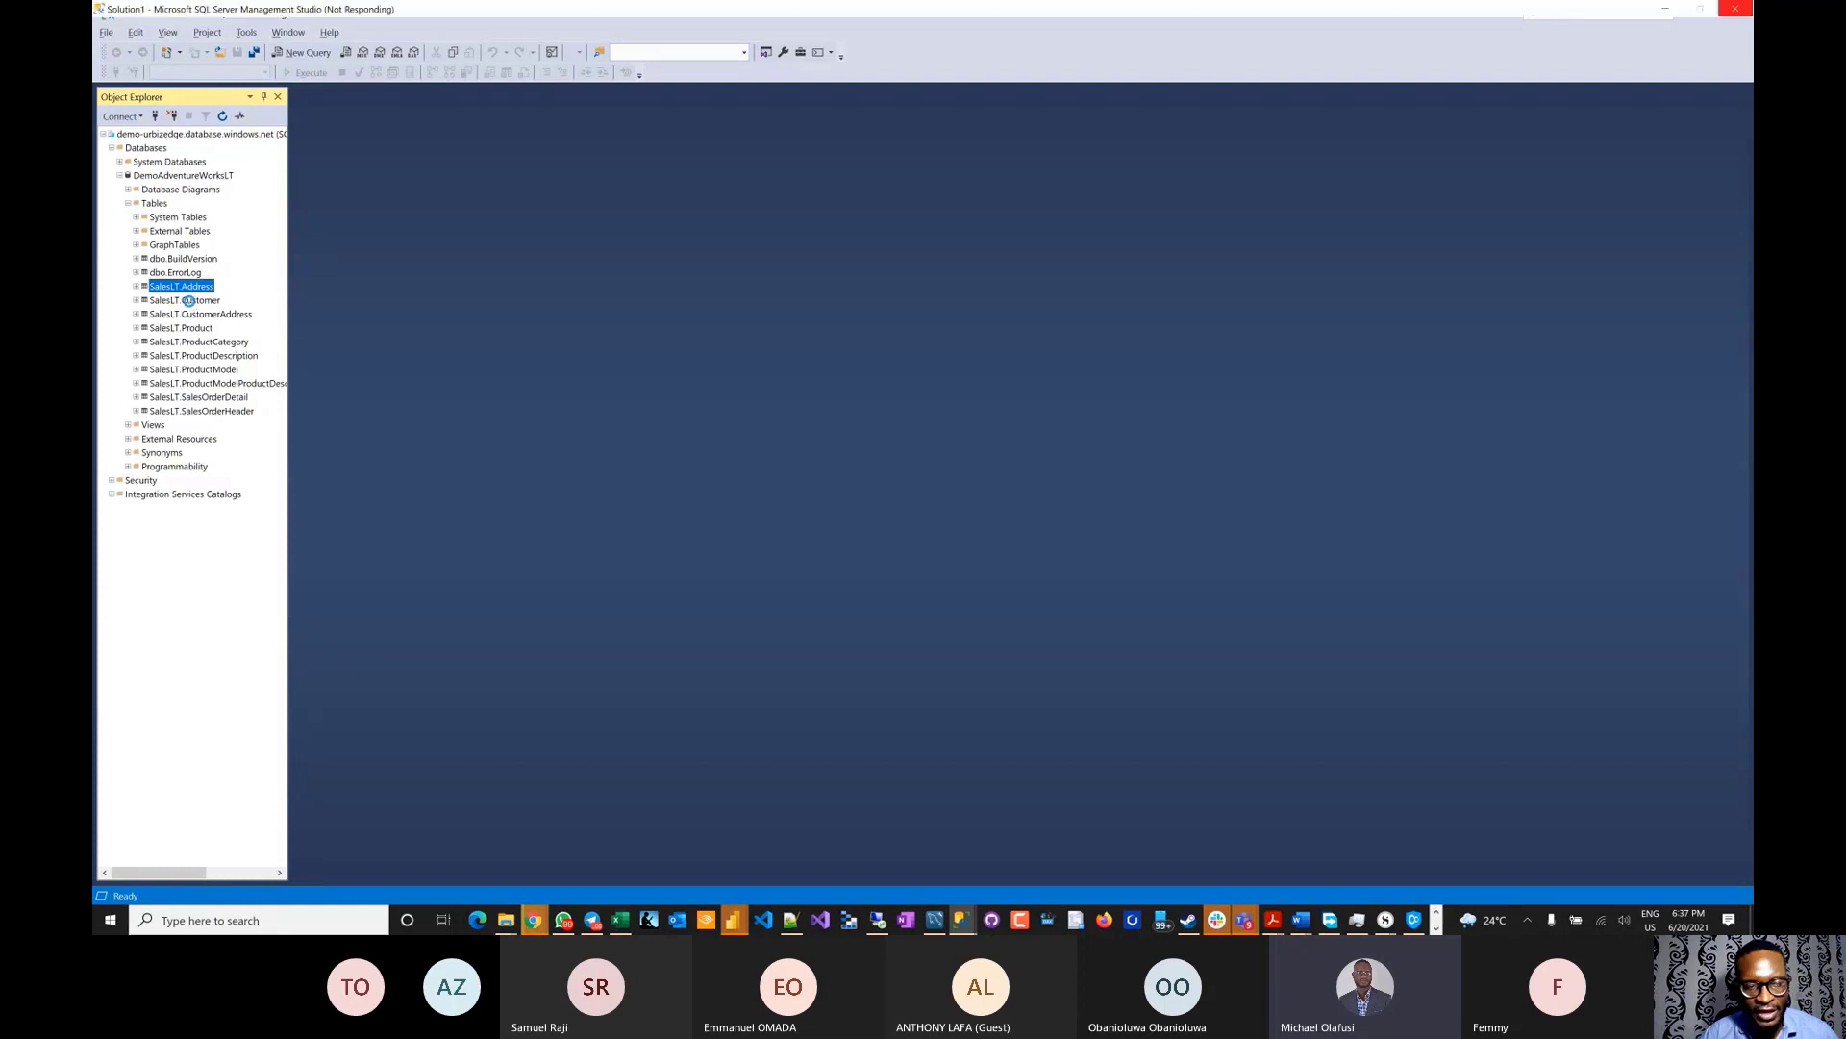
left_click(189, 301)
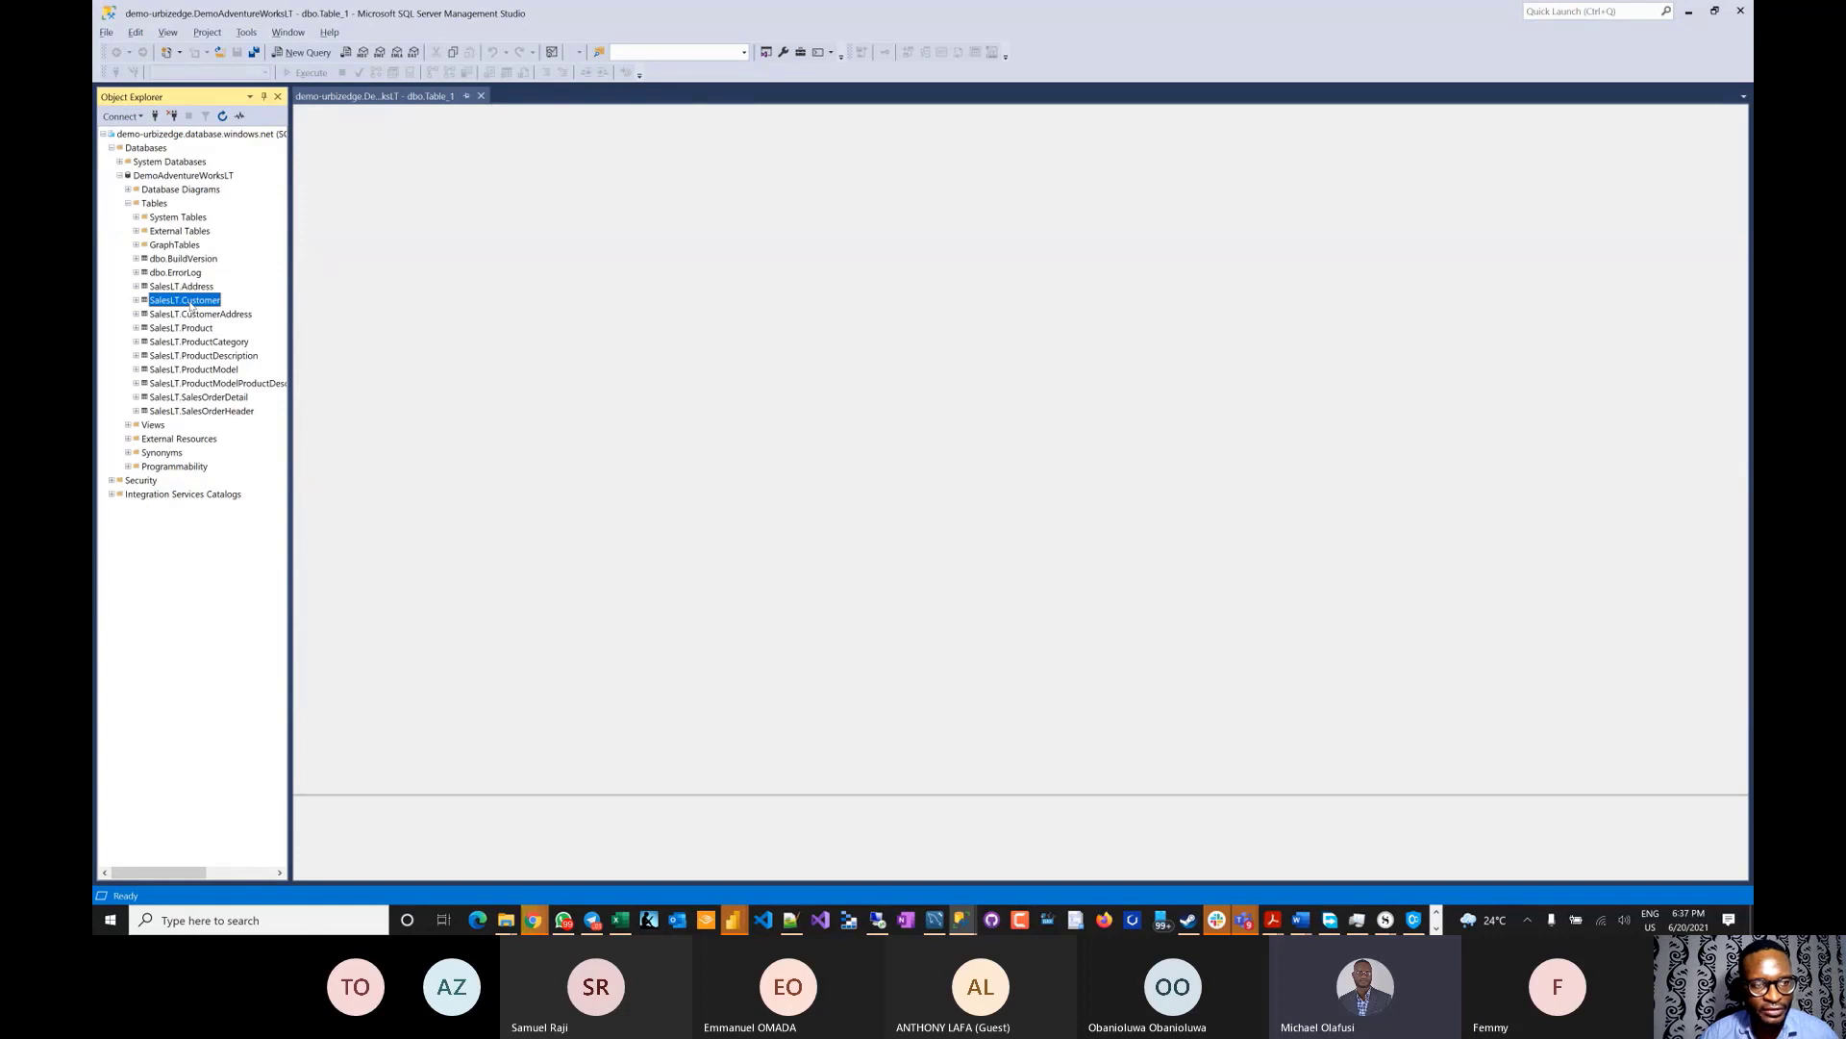
right_click(190, 304)
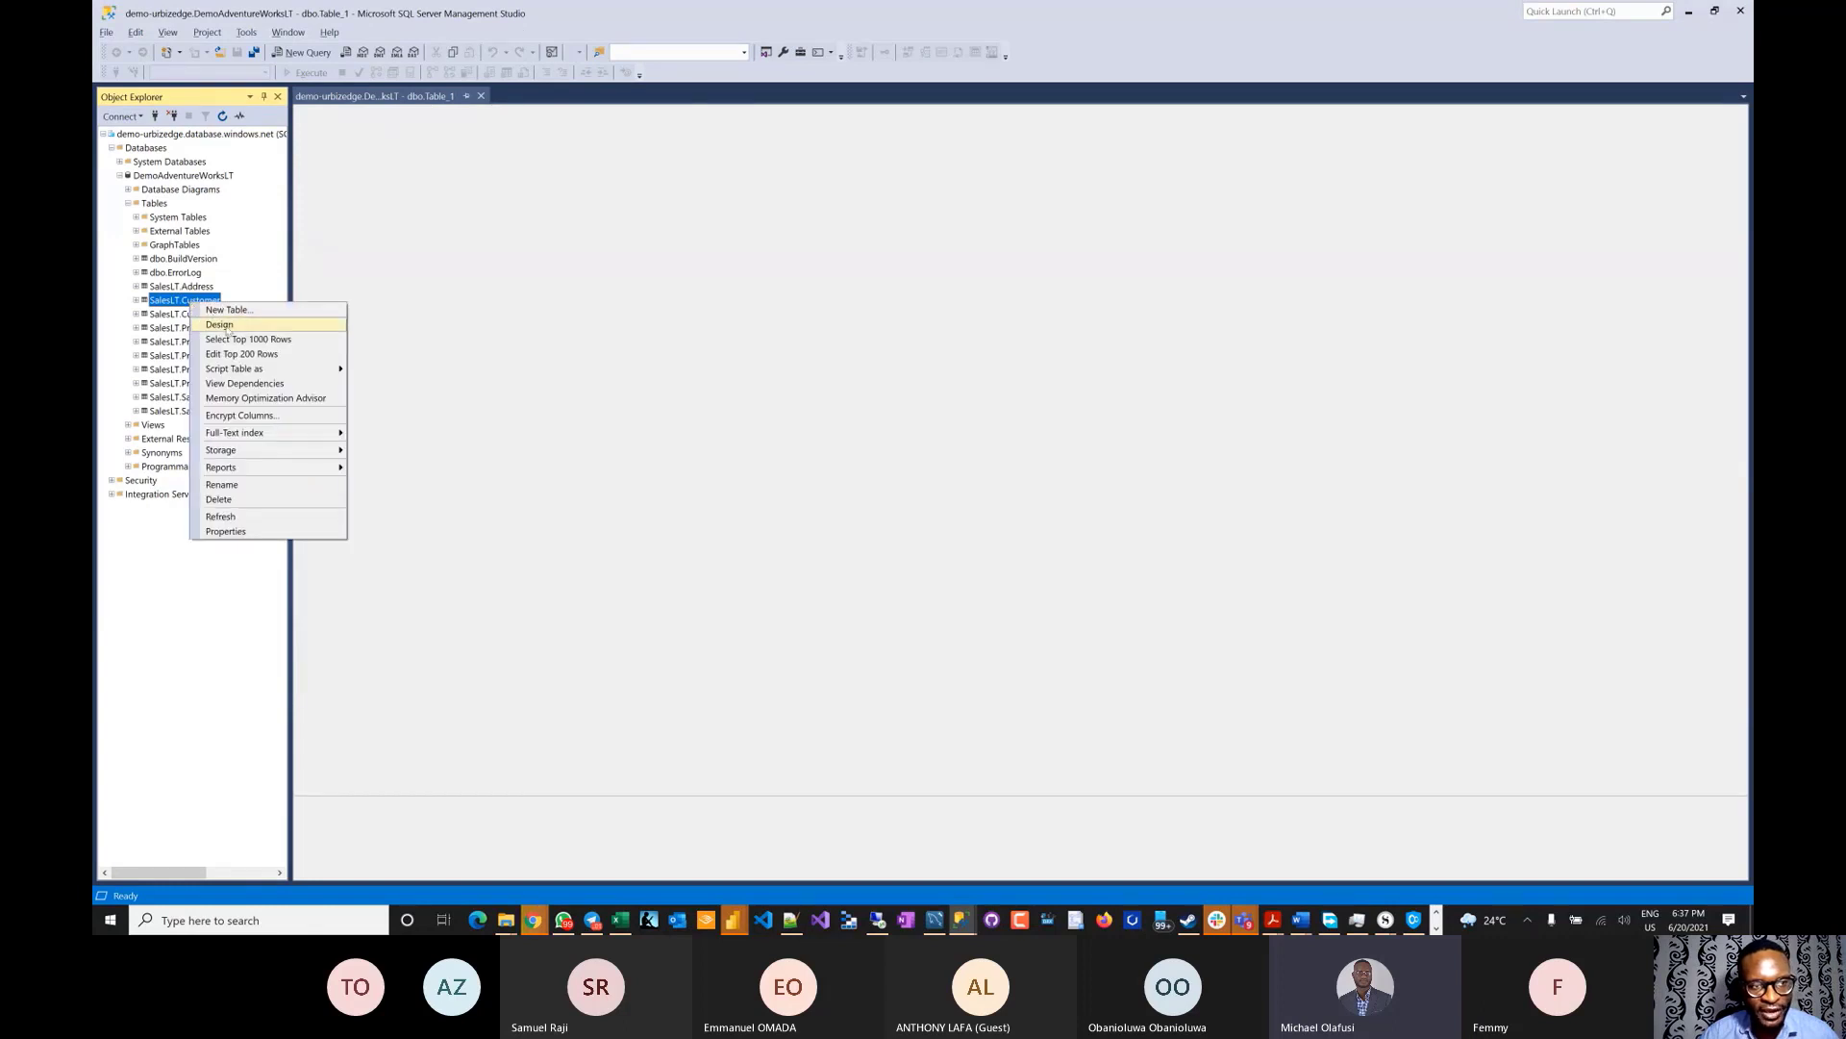
left_click(280, 339)
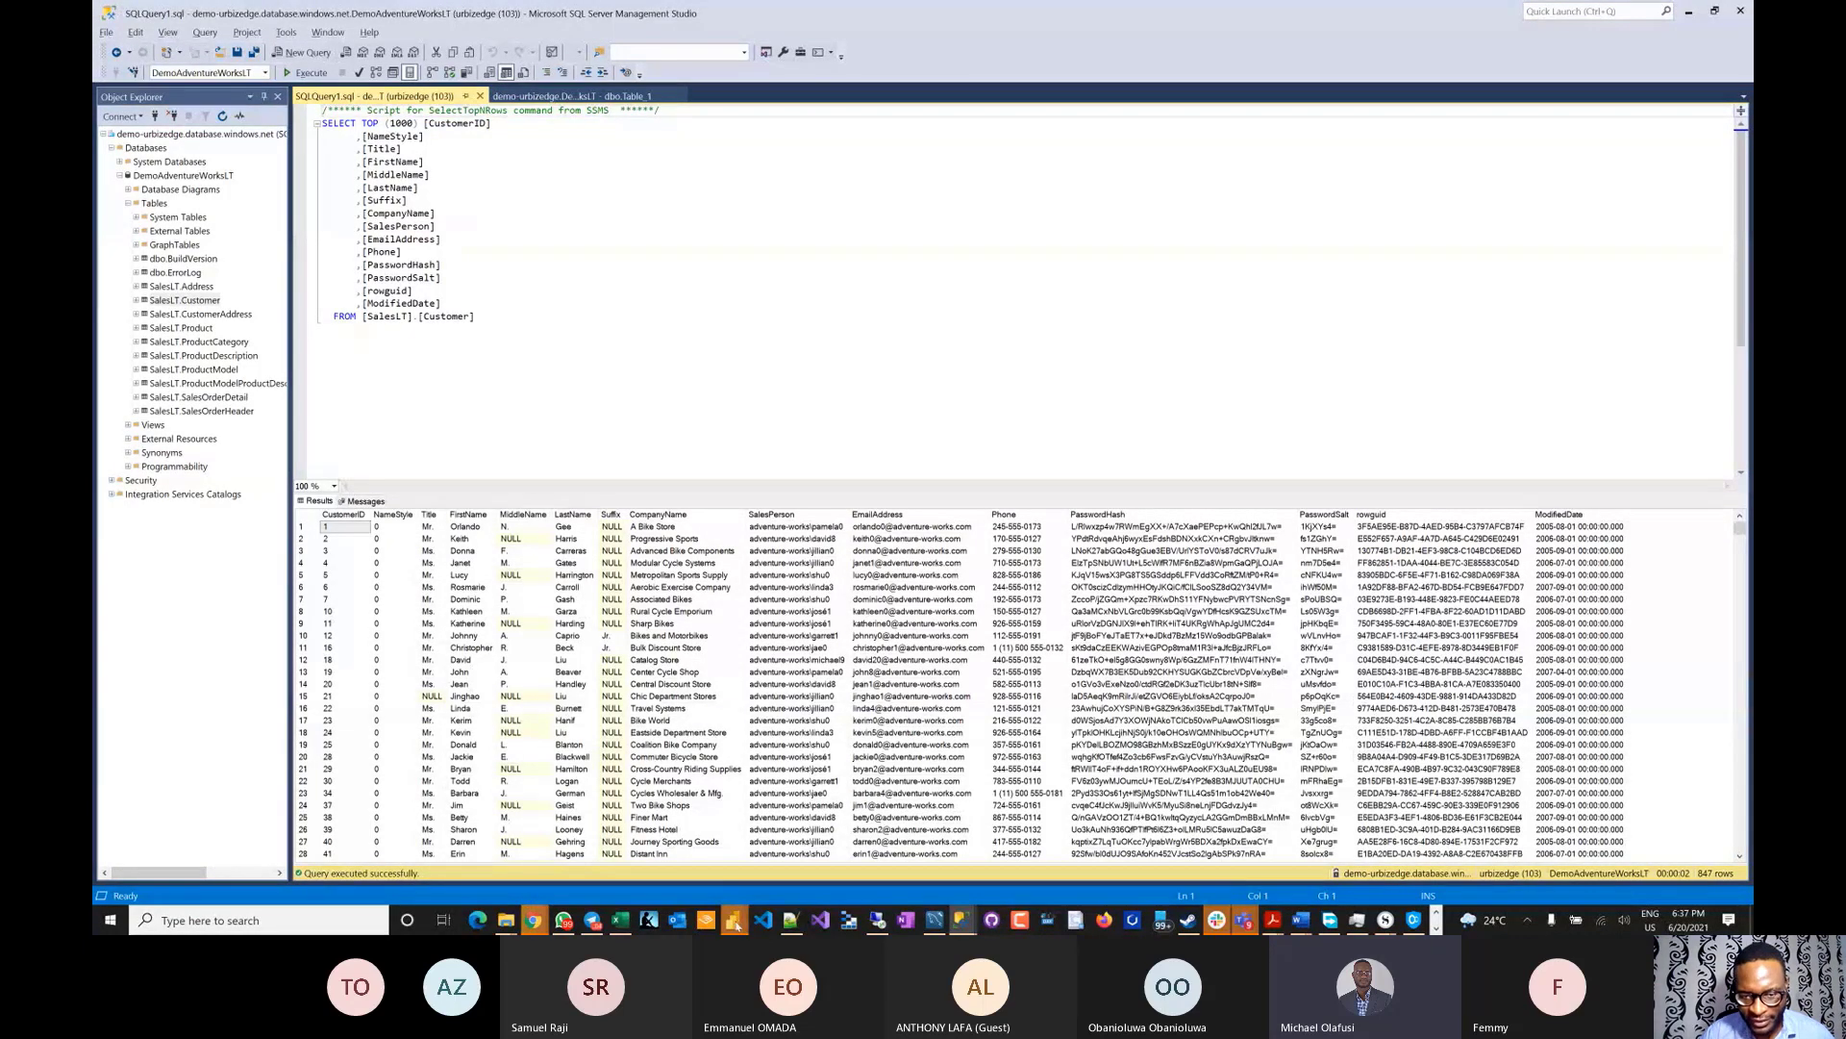
right_click(735, 923)
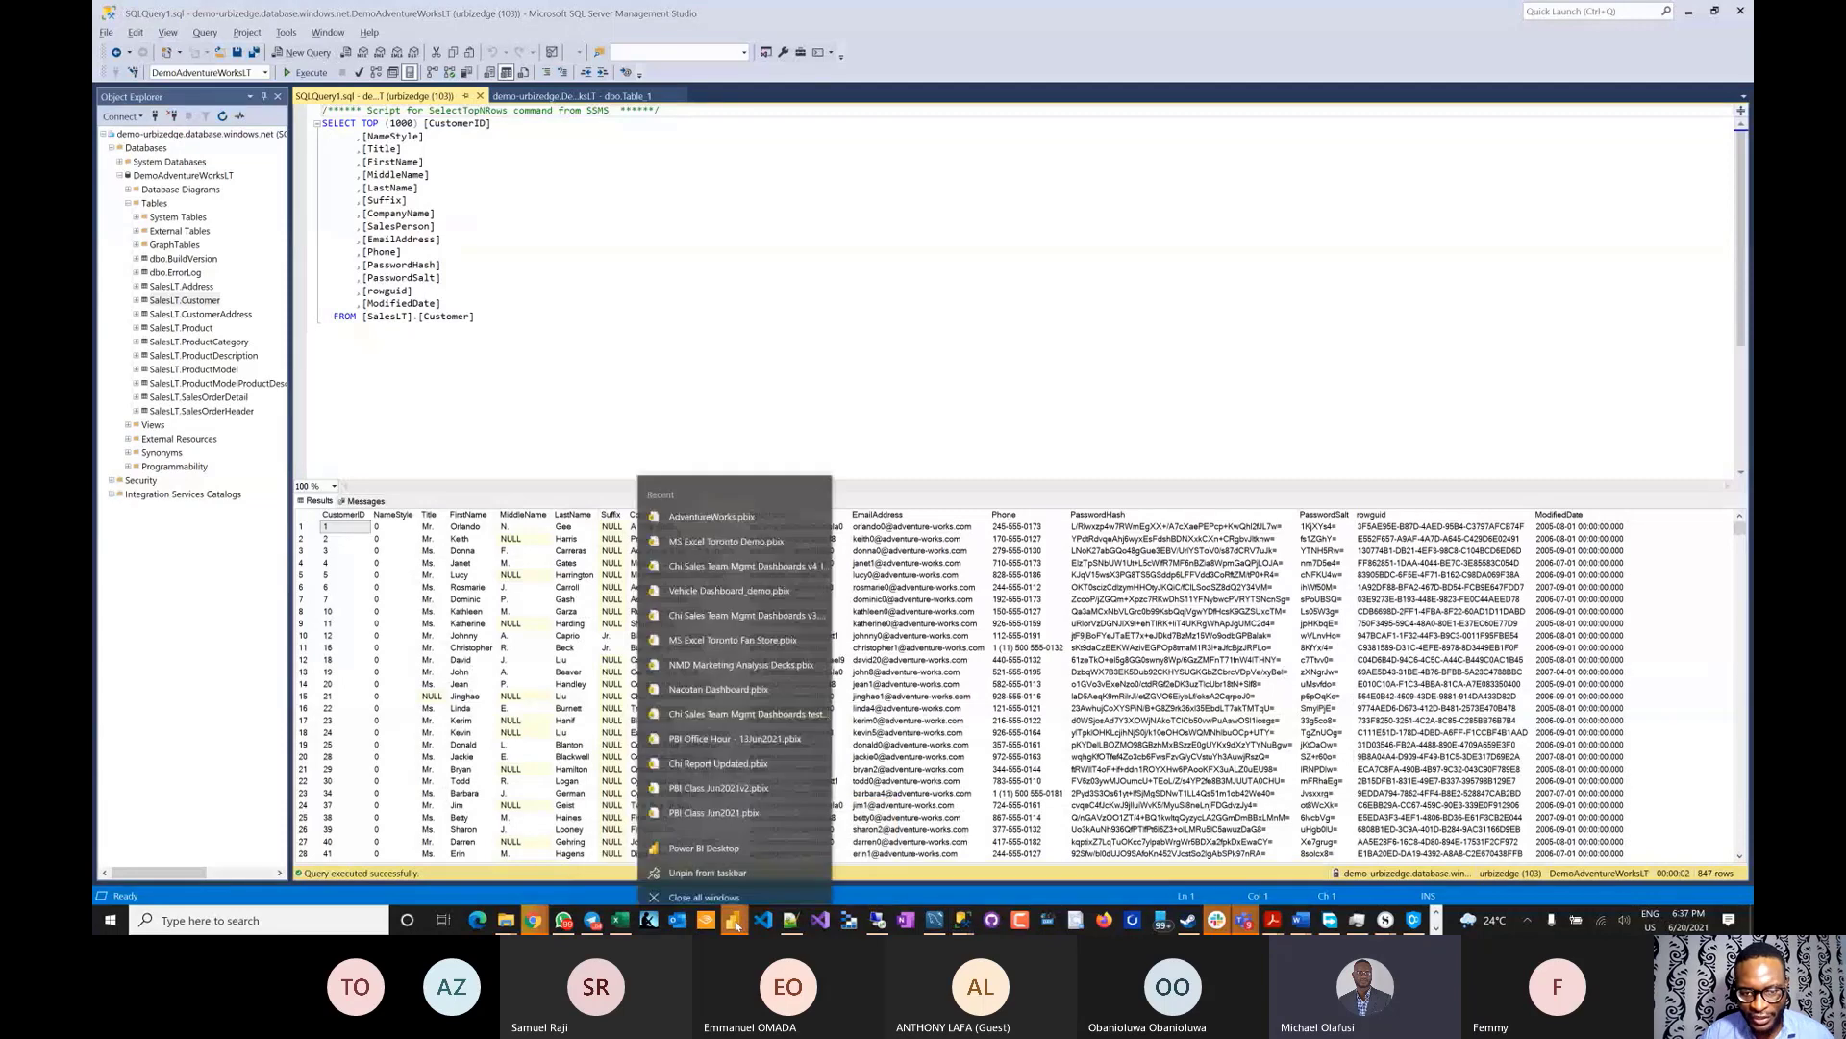
left_click(733, 846)
- In Data view, browse Address, CustomerAddress, ProductDescription, SalesOrderDetail and vGetAllCategories, then switch windows
mouse_move(733, 921)
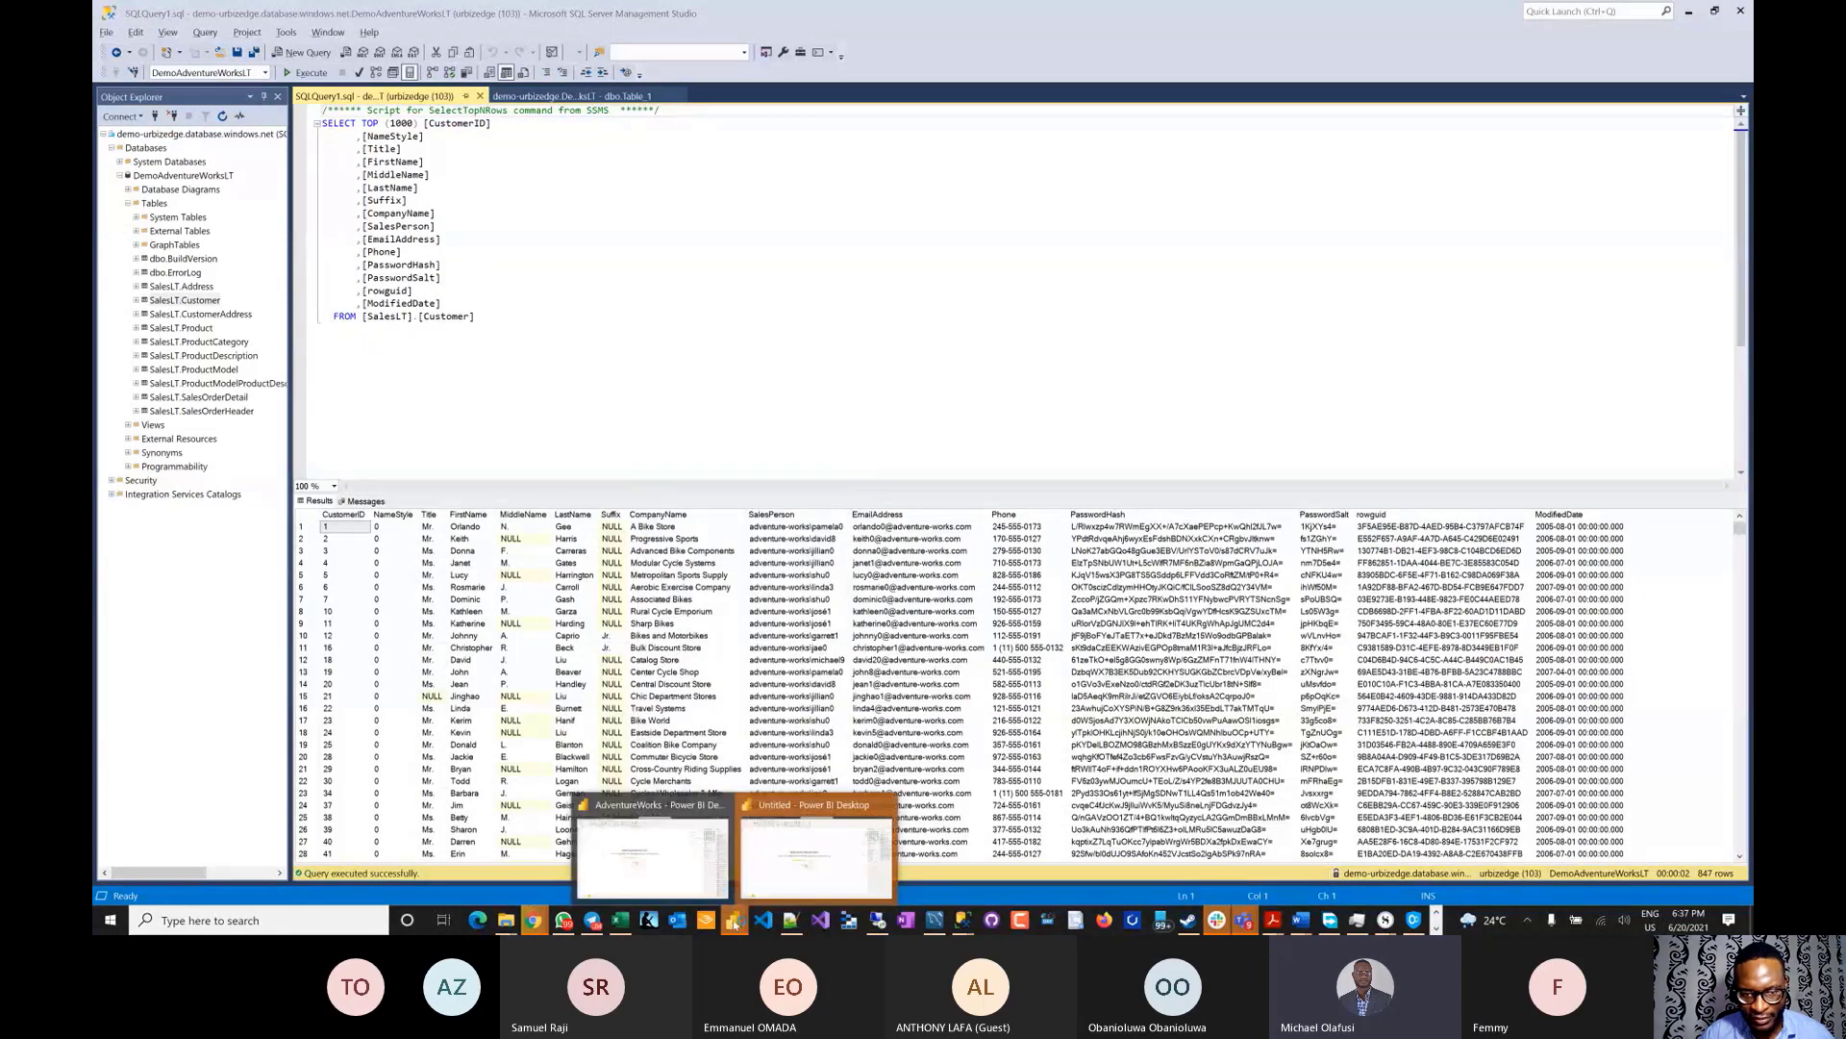
left_click(770, 863)
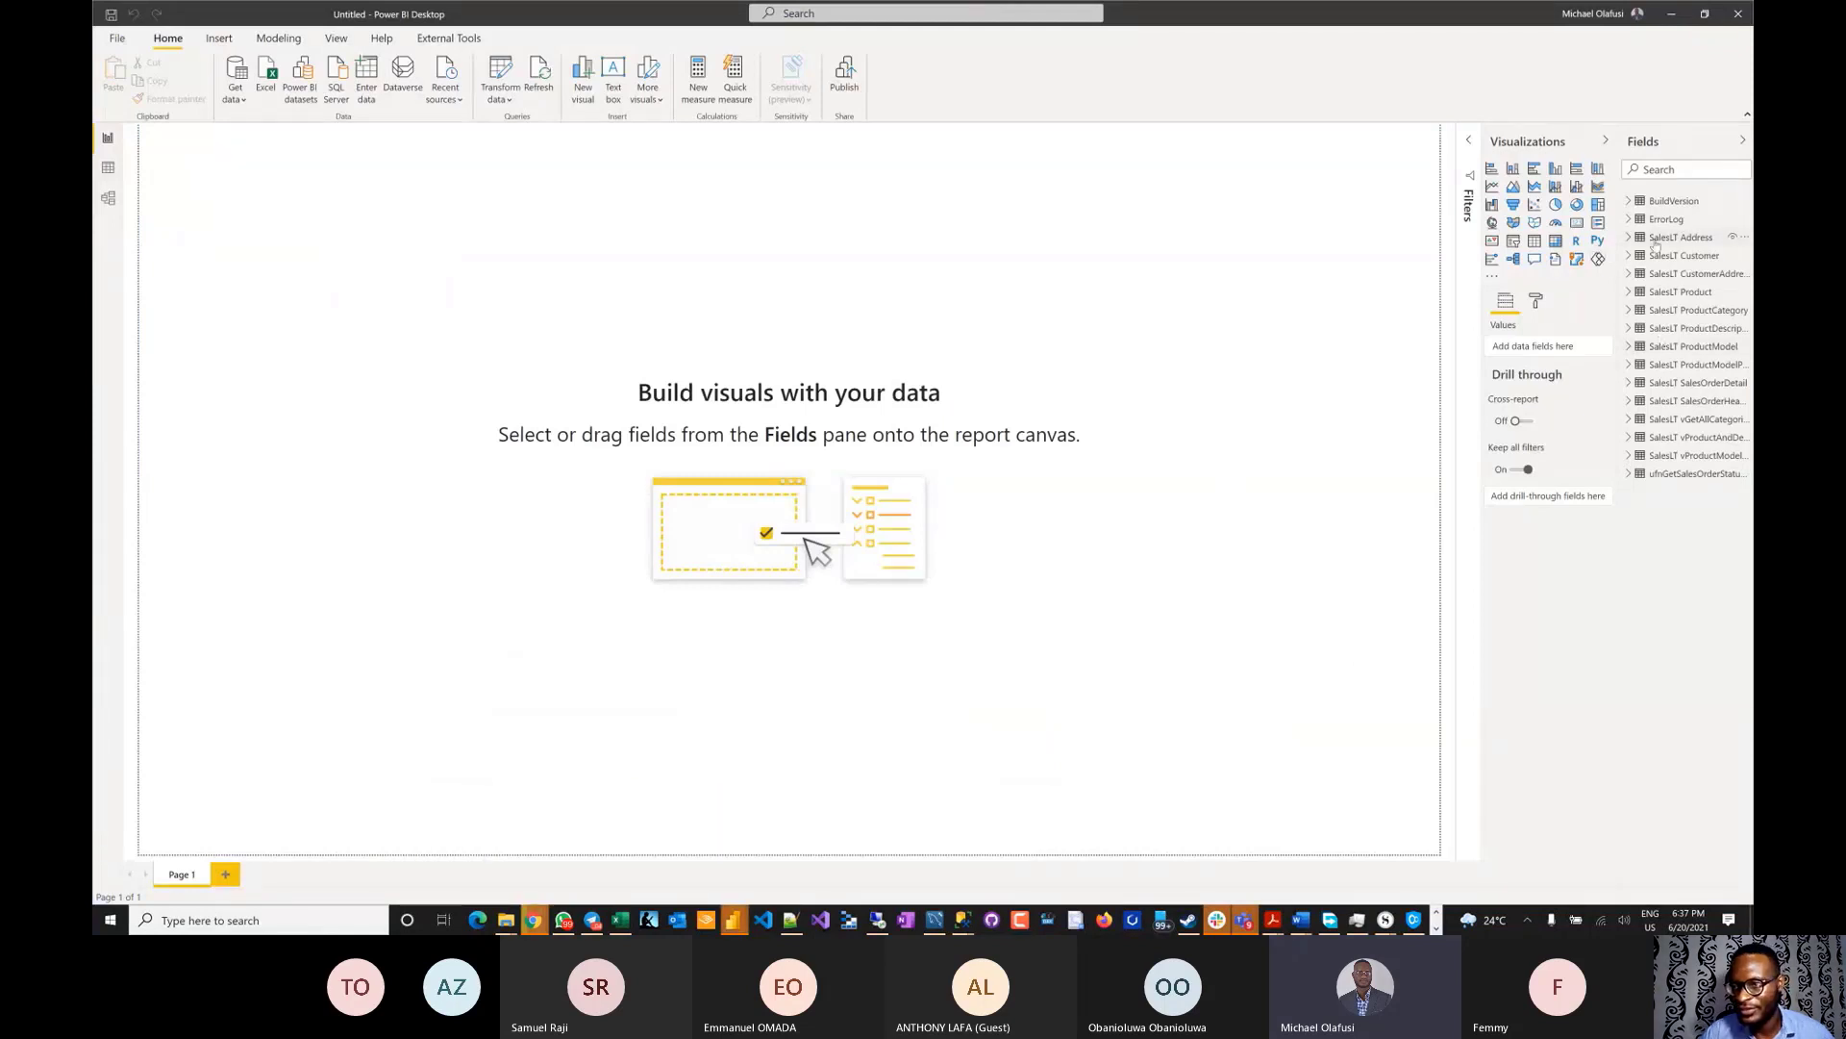
left_click(1664, 237)
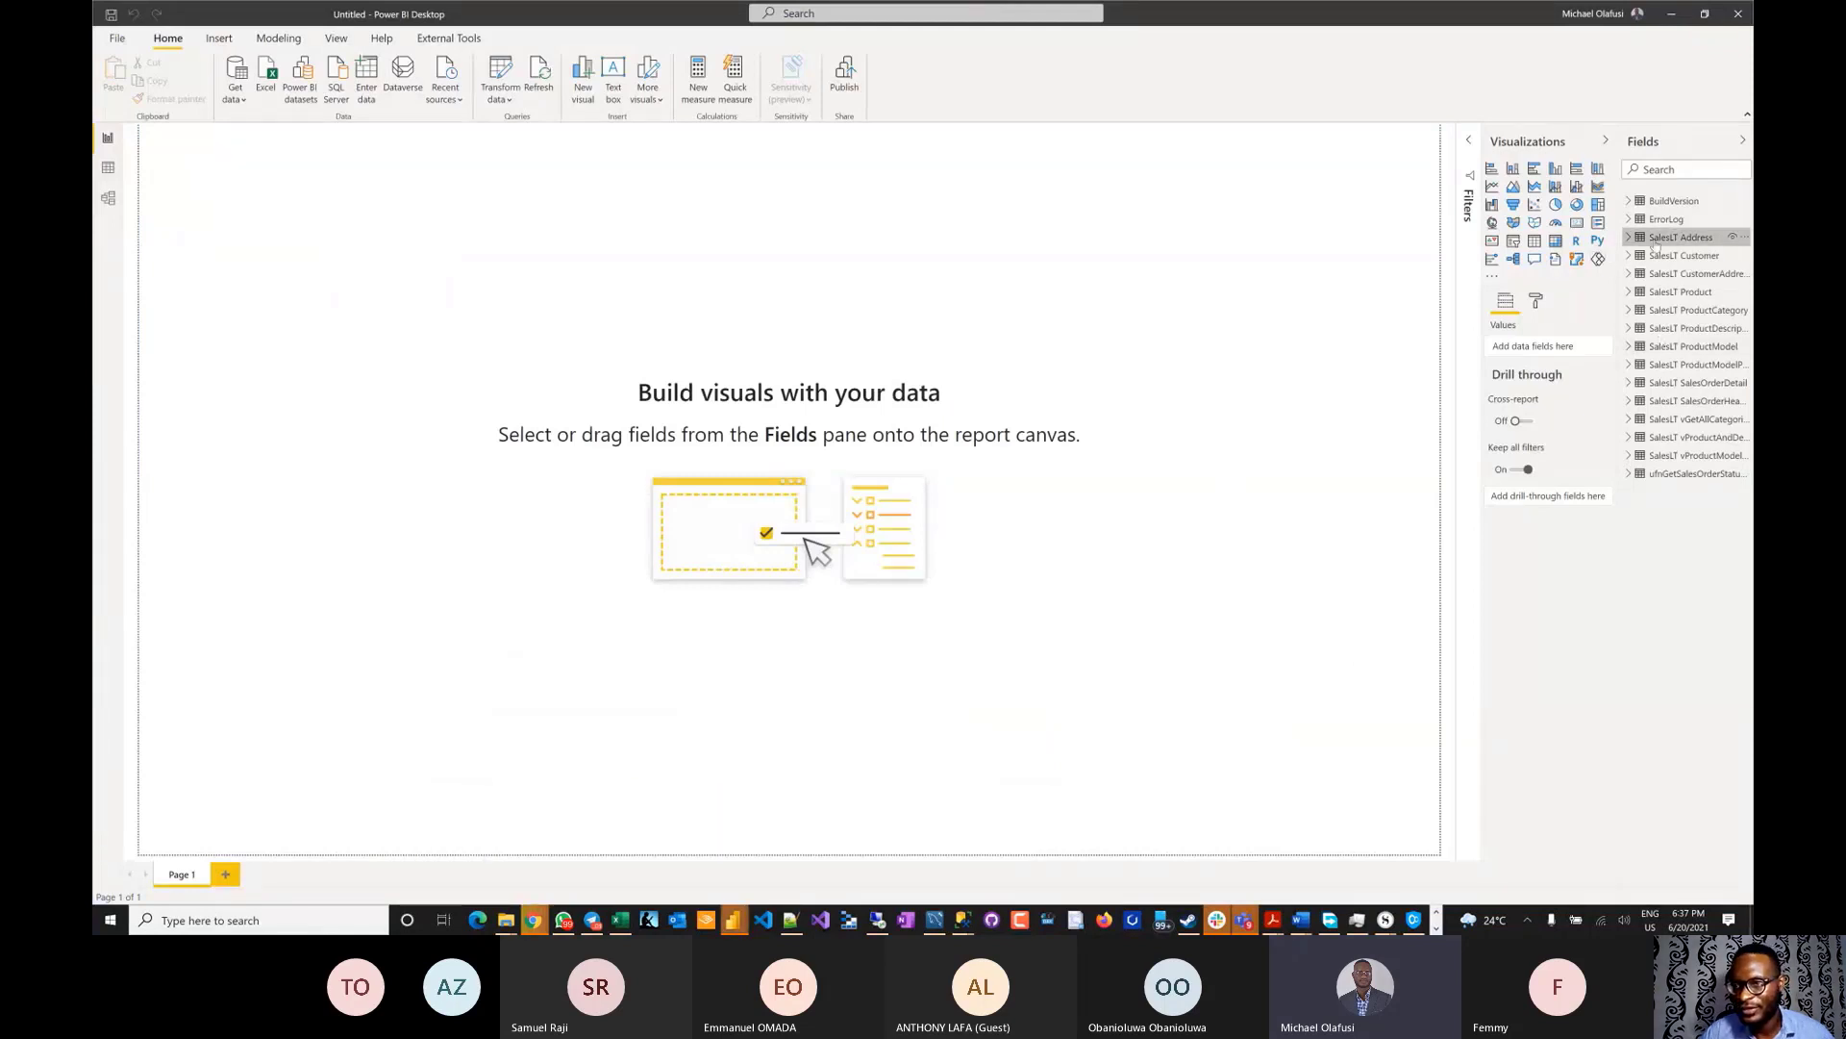
left_click(108, 168)
left_click(1678, 272)
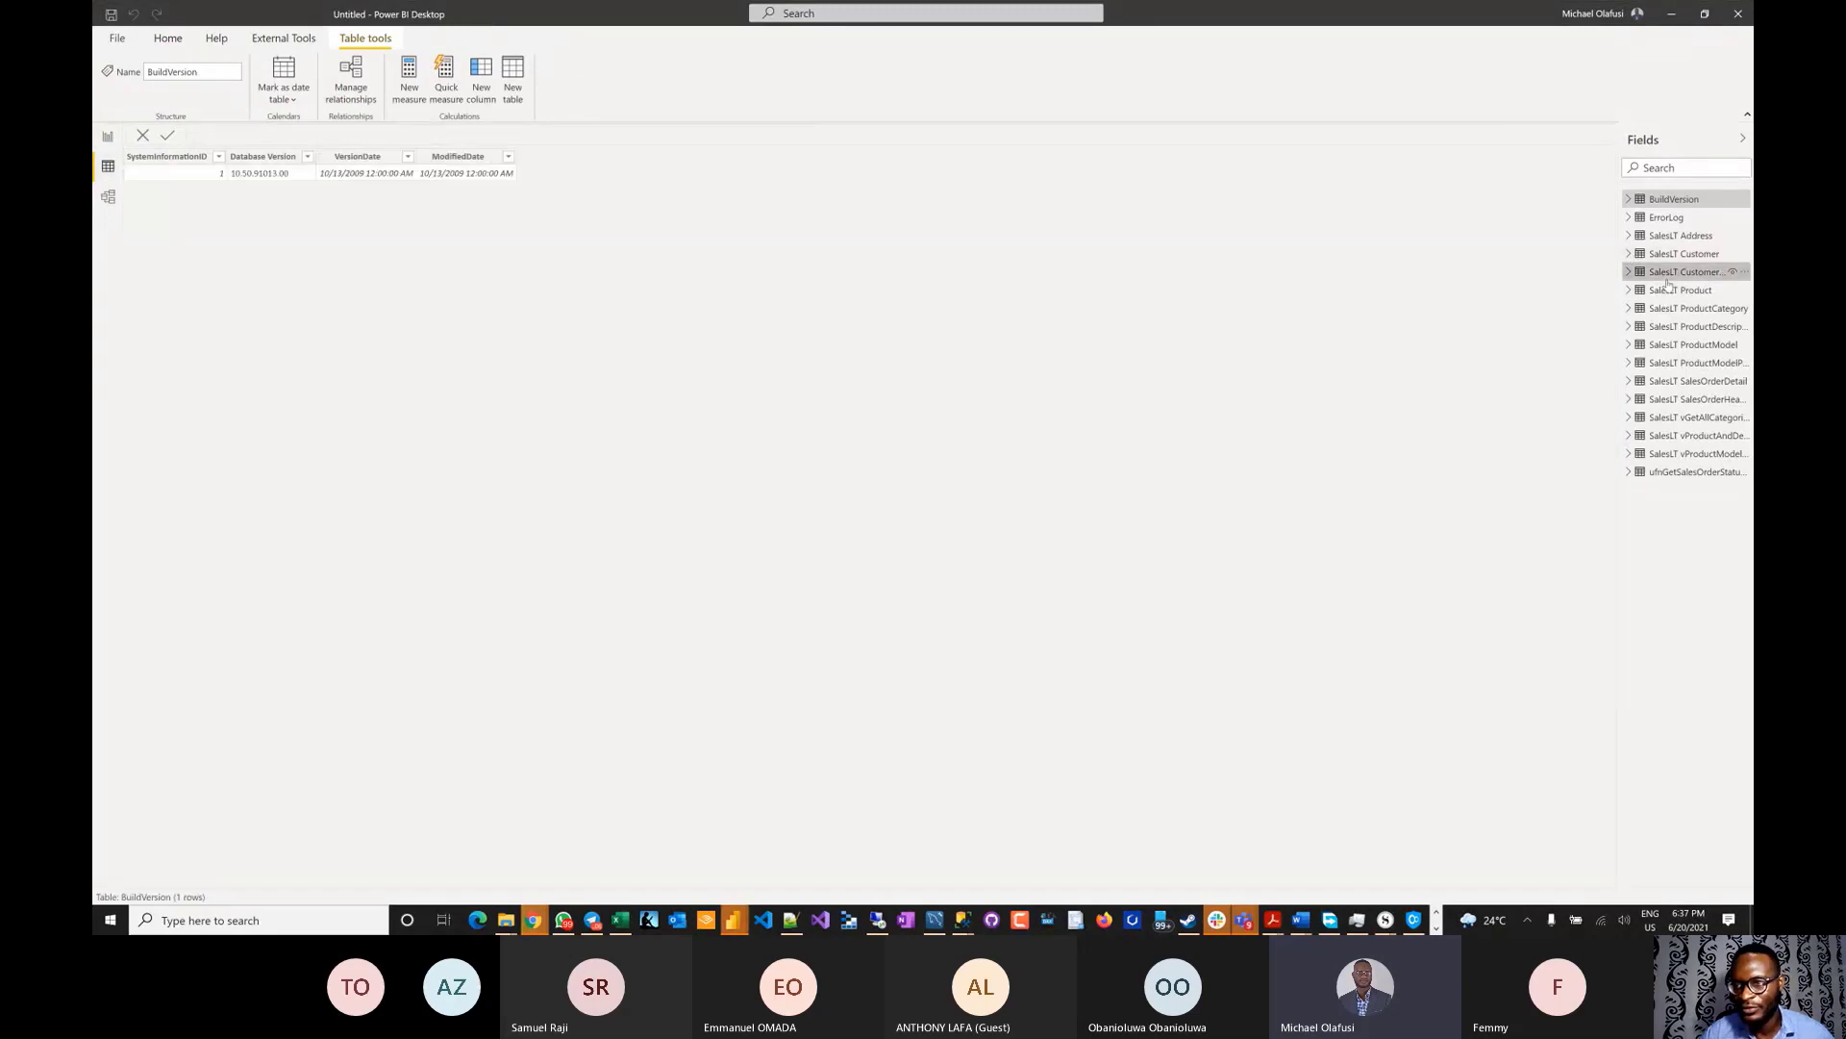
left_click(1685, 326)
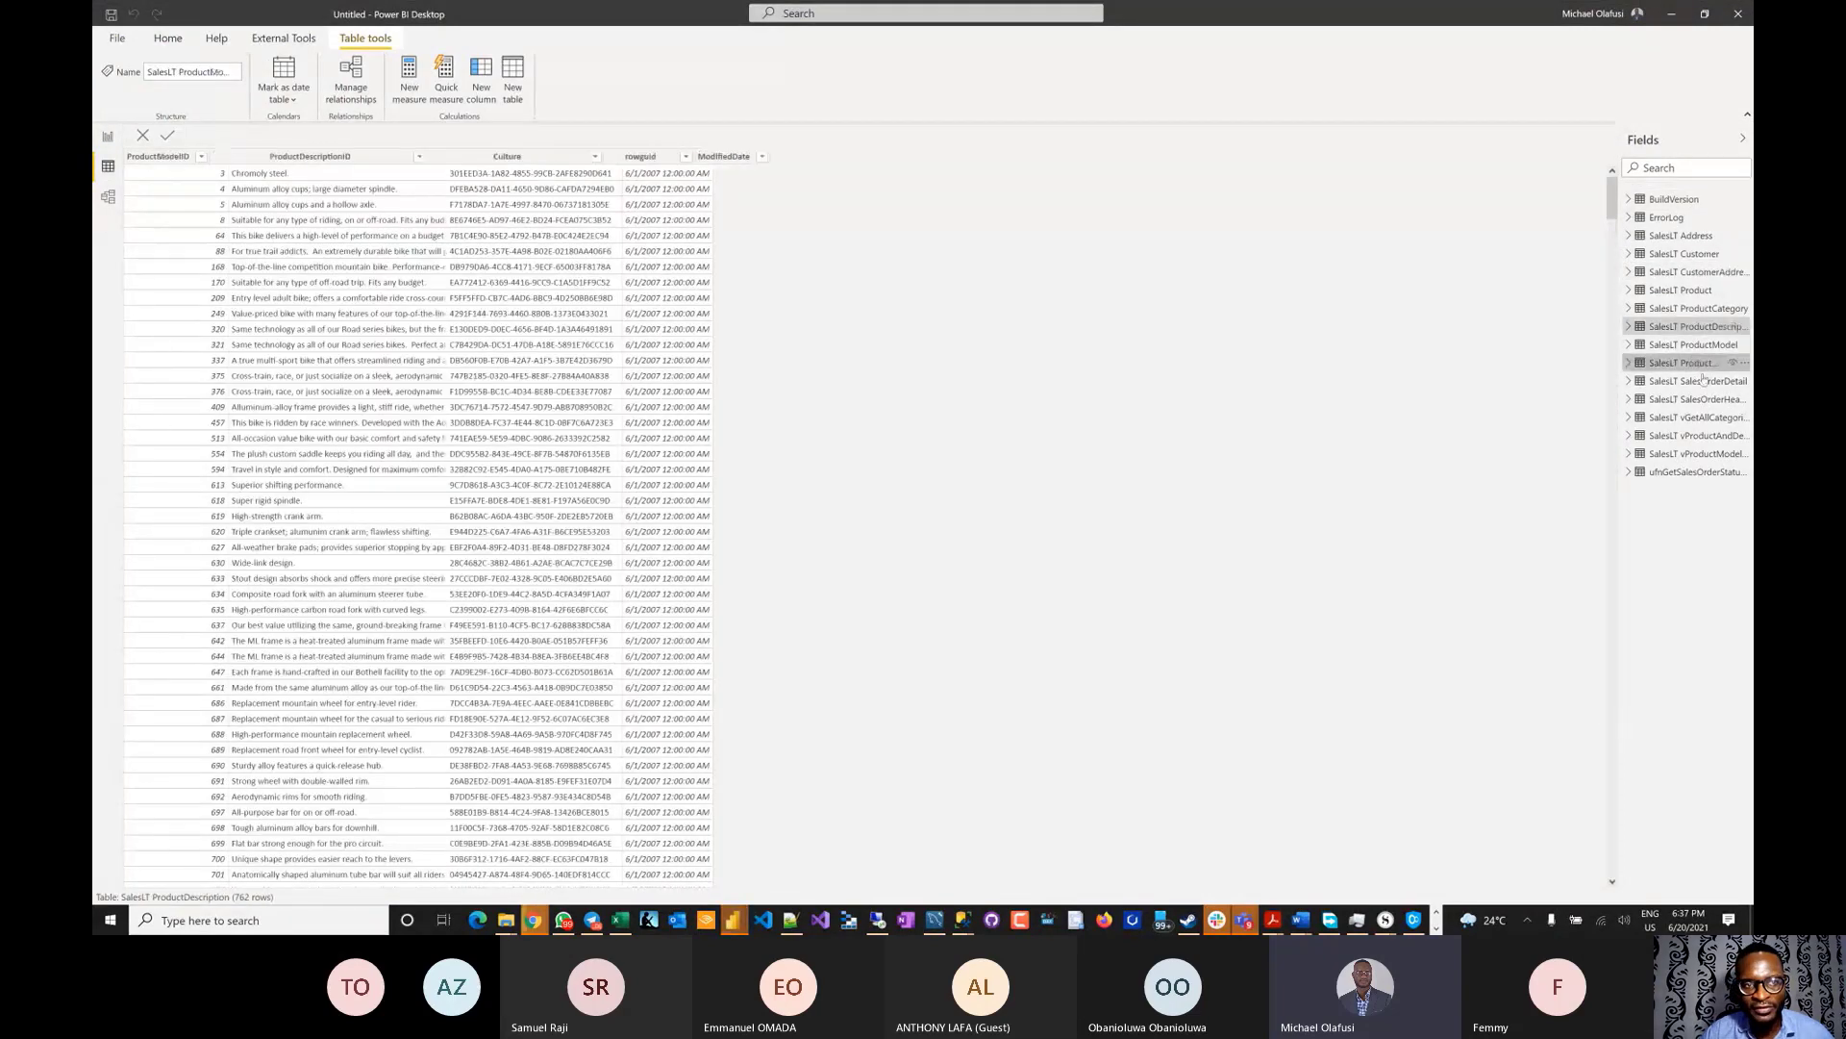
left_click(1706, 382)
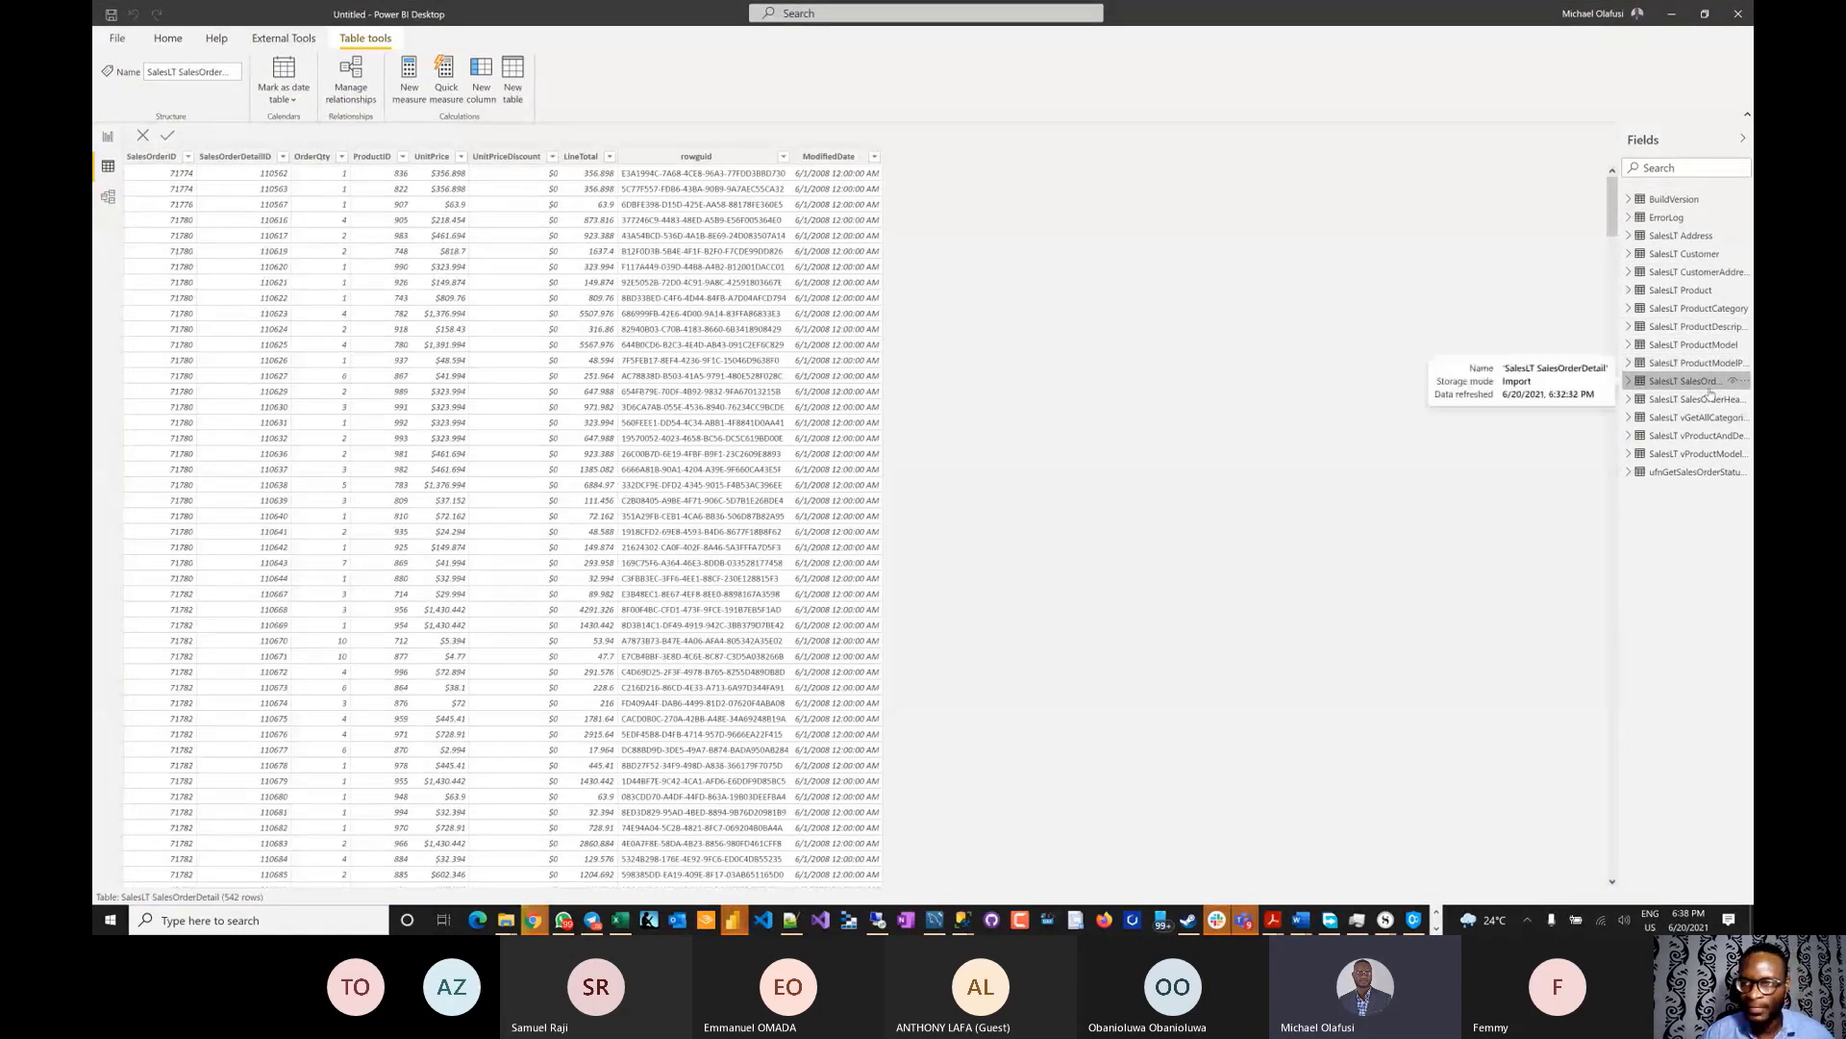
left_click(1694, 418)
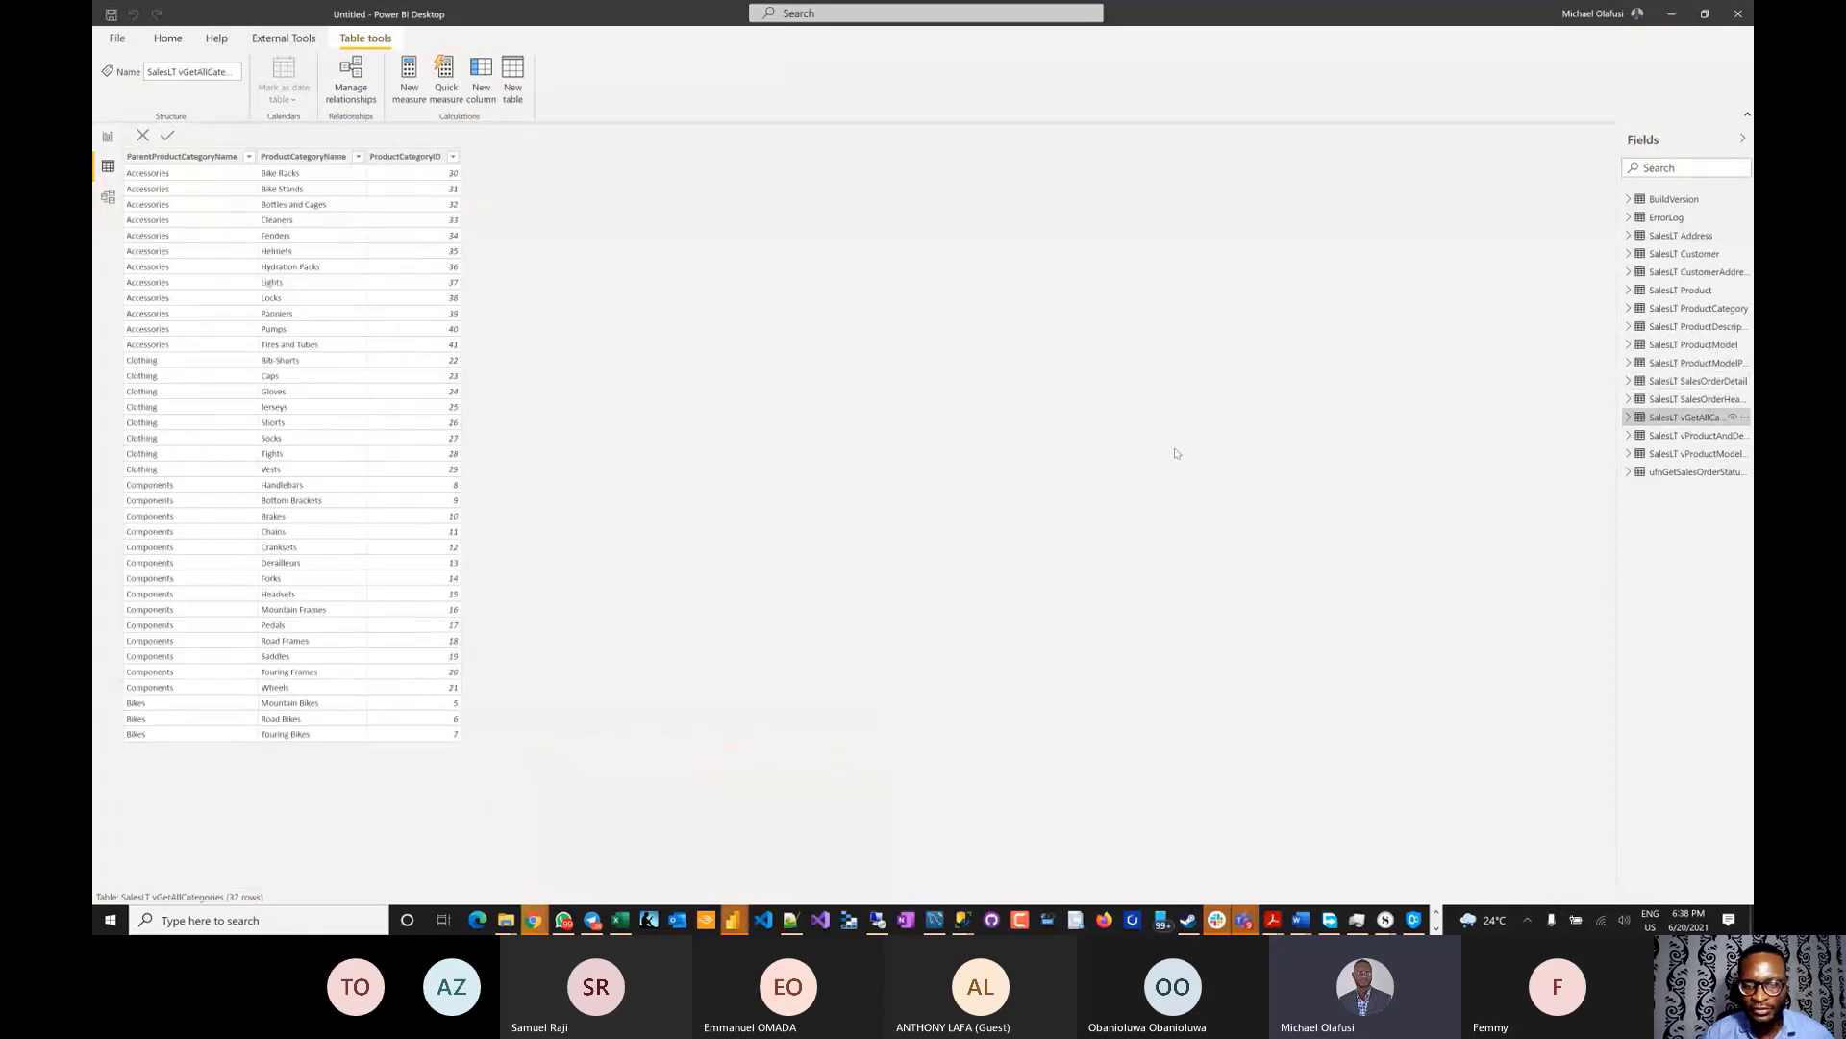
mouse_move(737, 920)
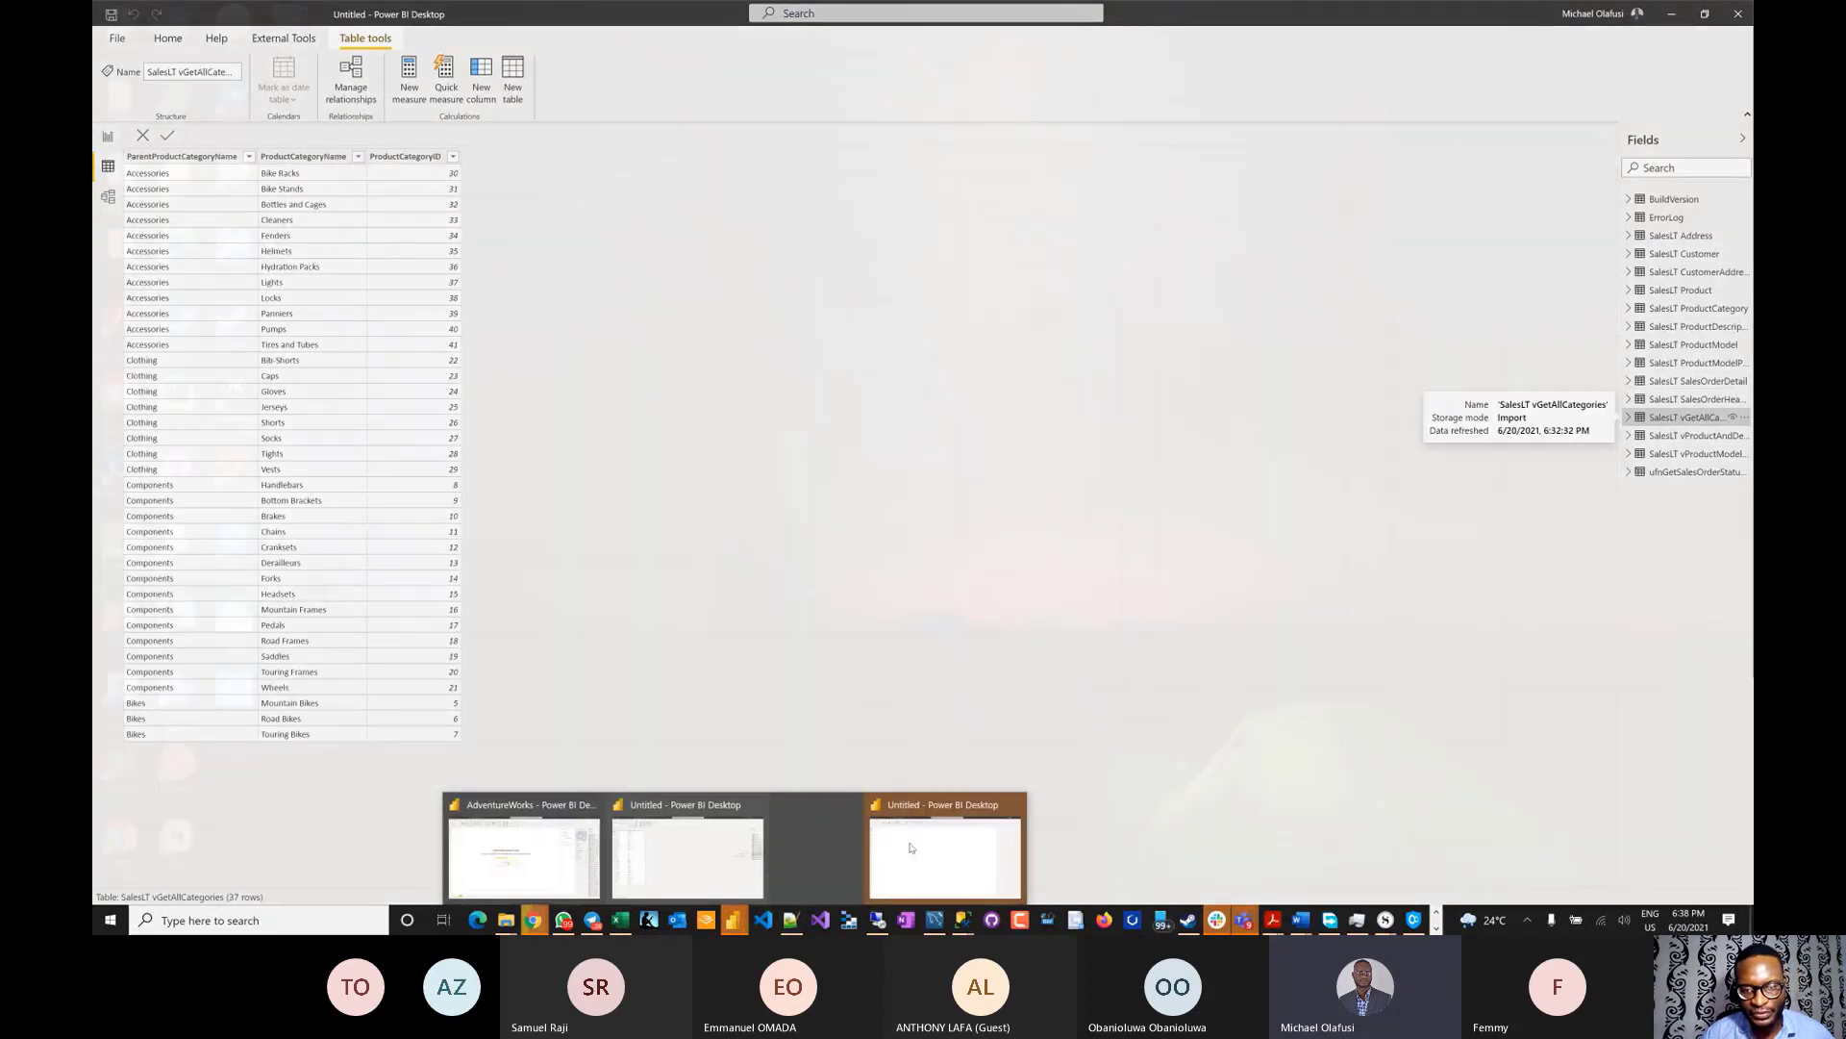
left_click(980, 854)
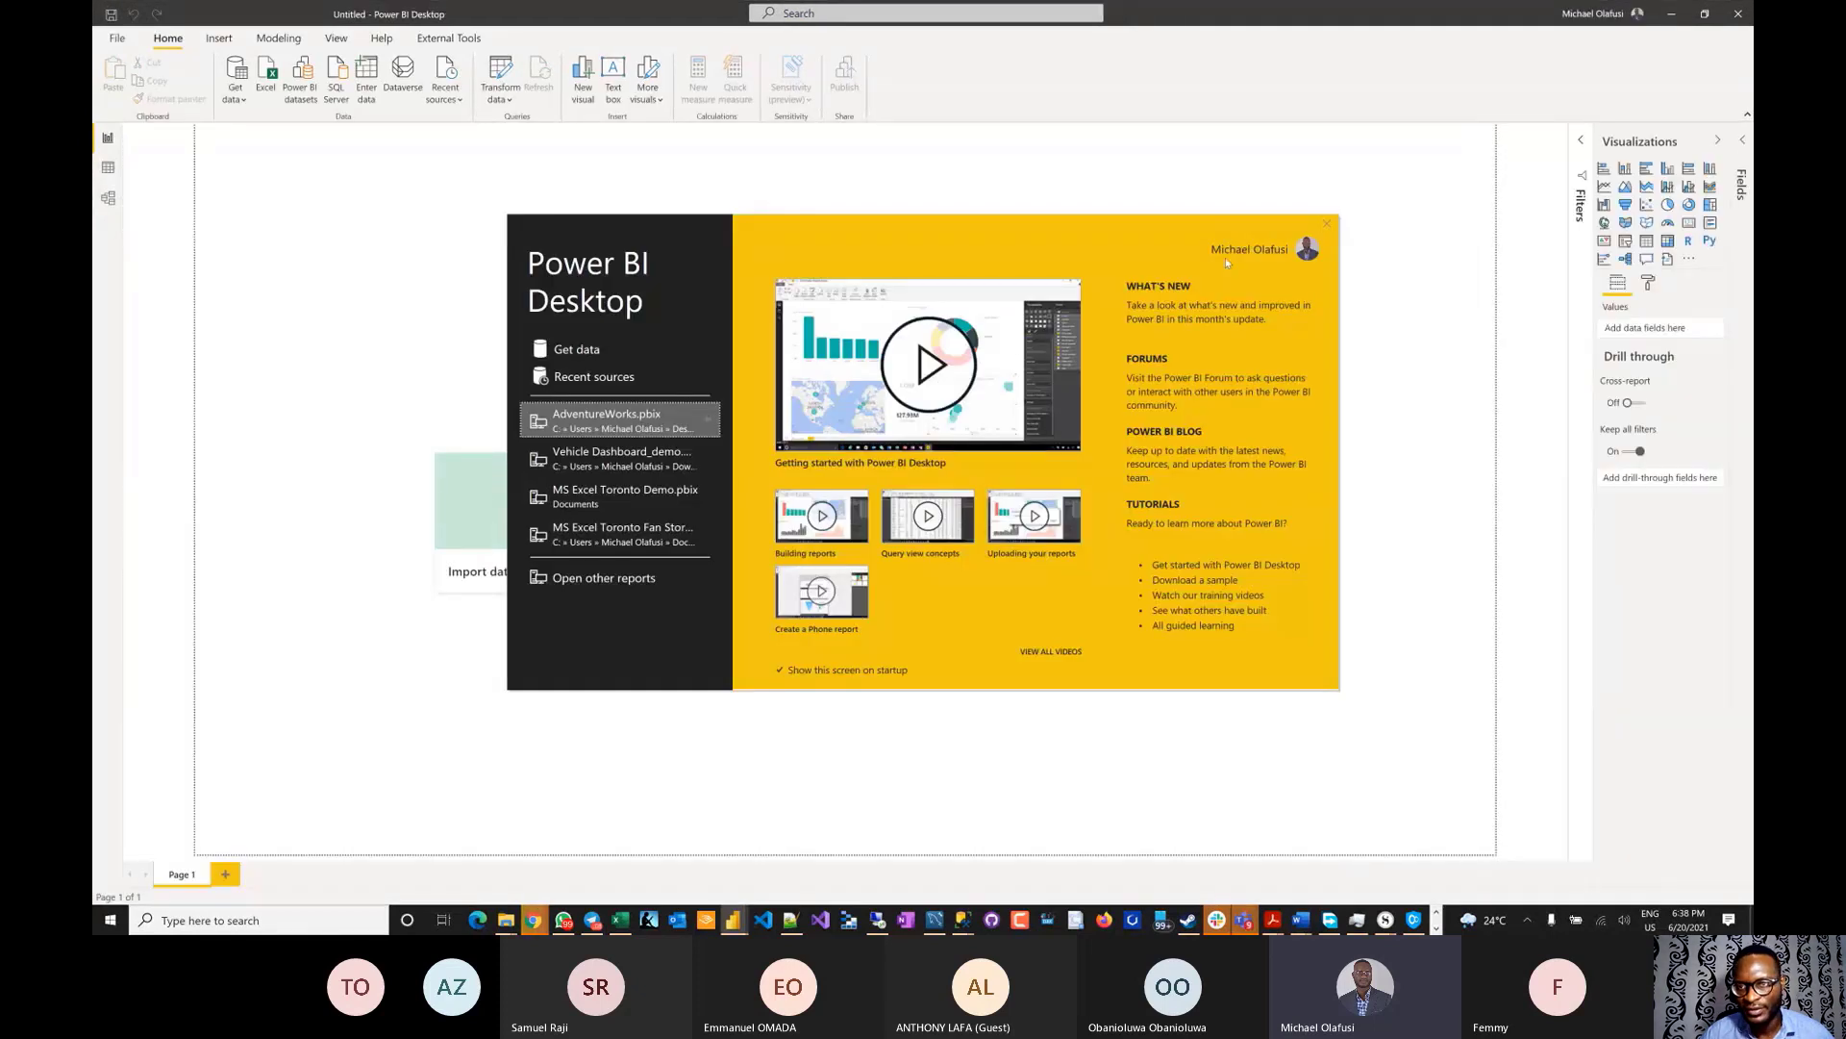
- Dismiss the splash screen, start a SQL Server import, and paste demo-urbizedge.database.windows.net as server
left_click(1327, 225)
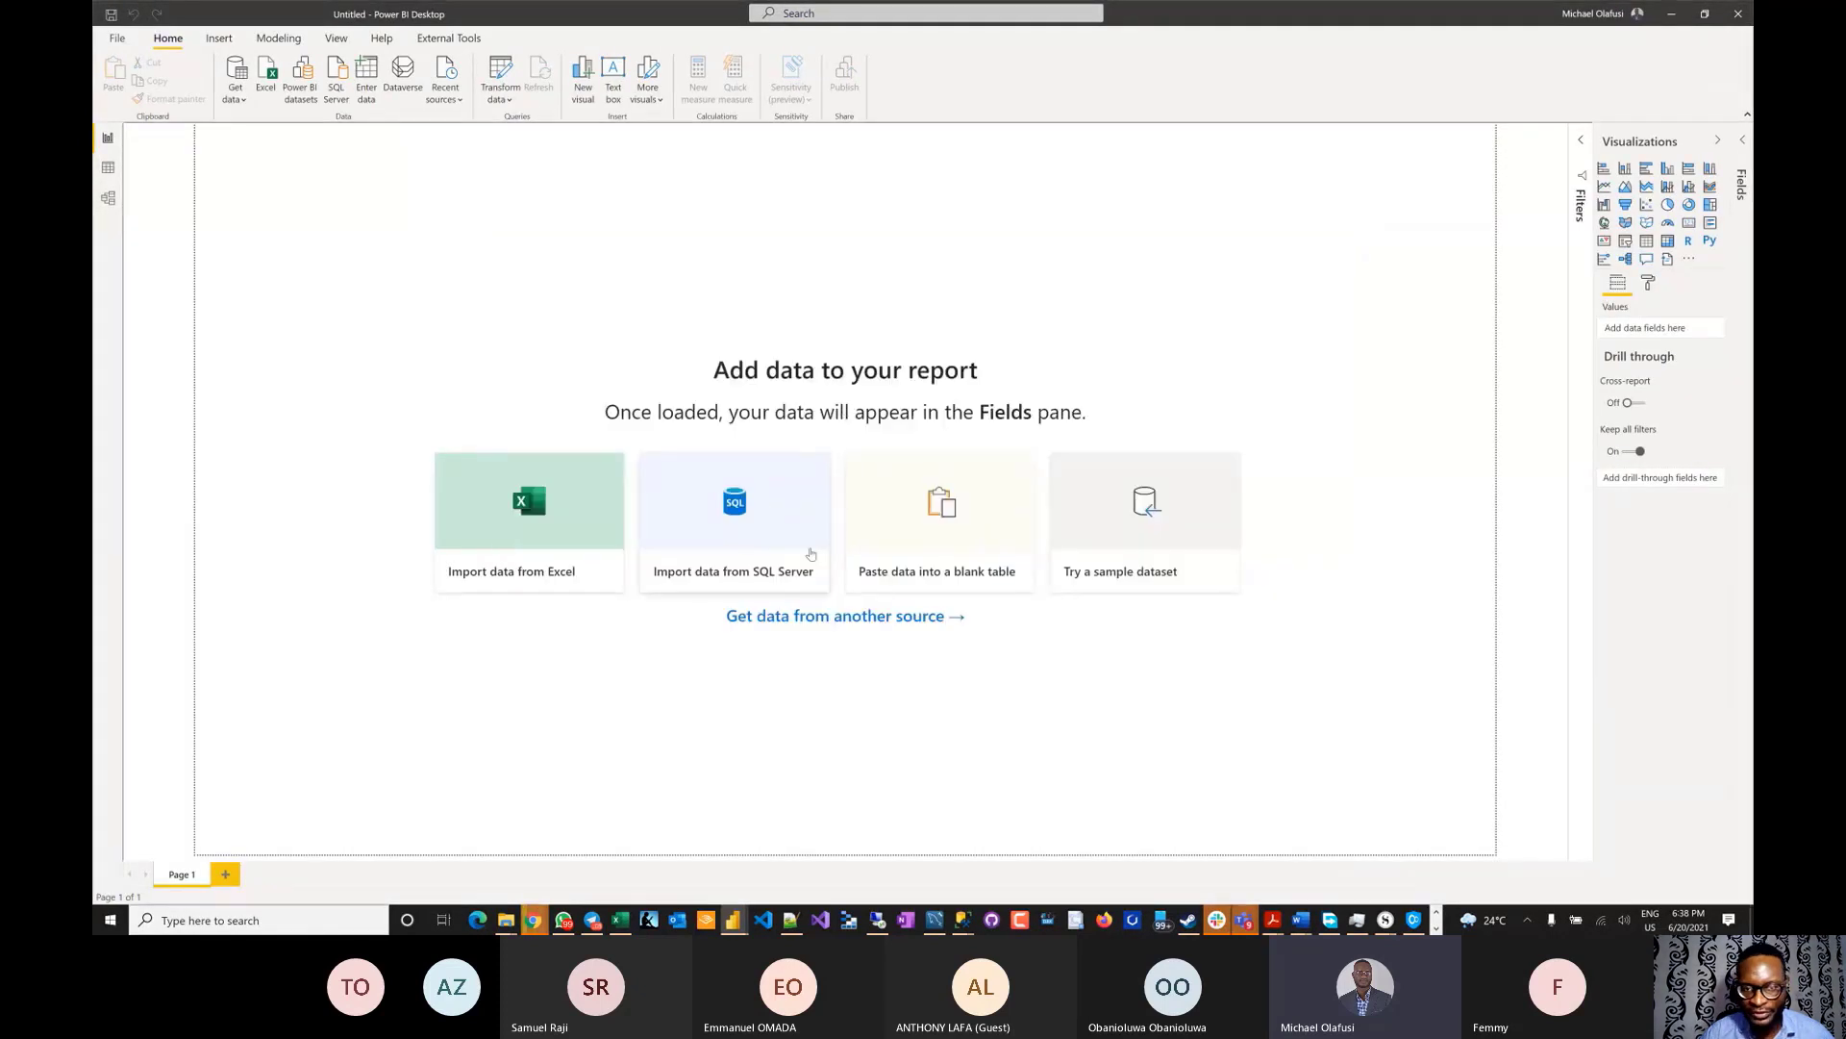
left_click(736, 550)
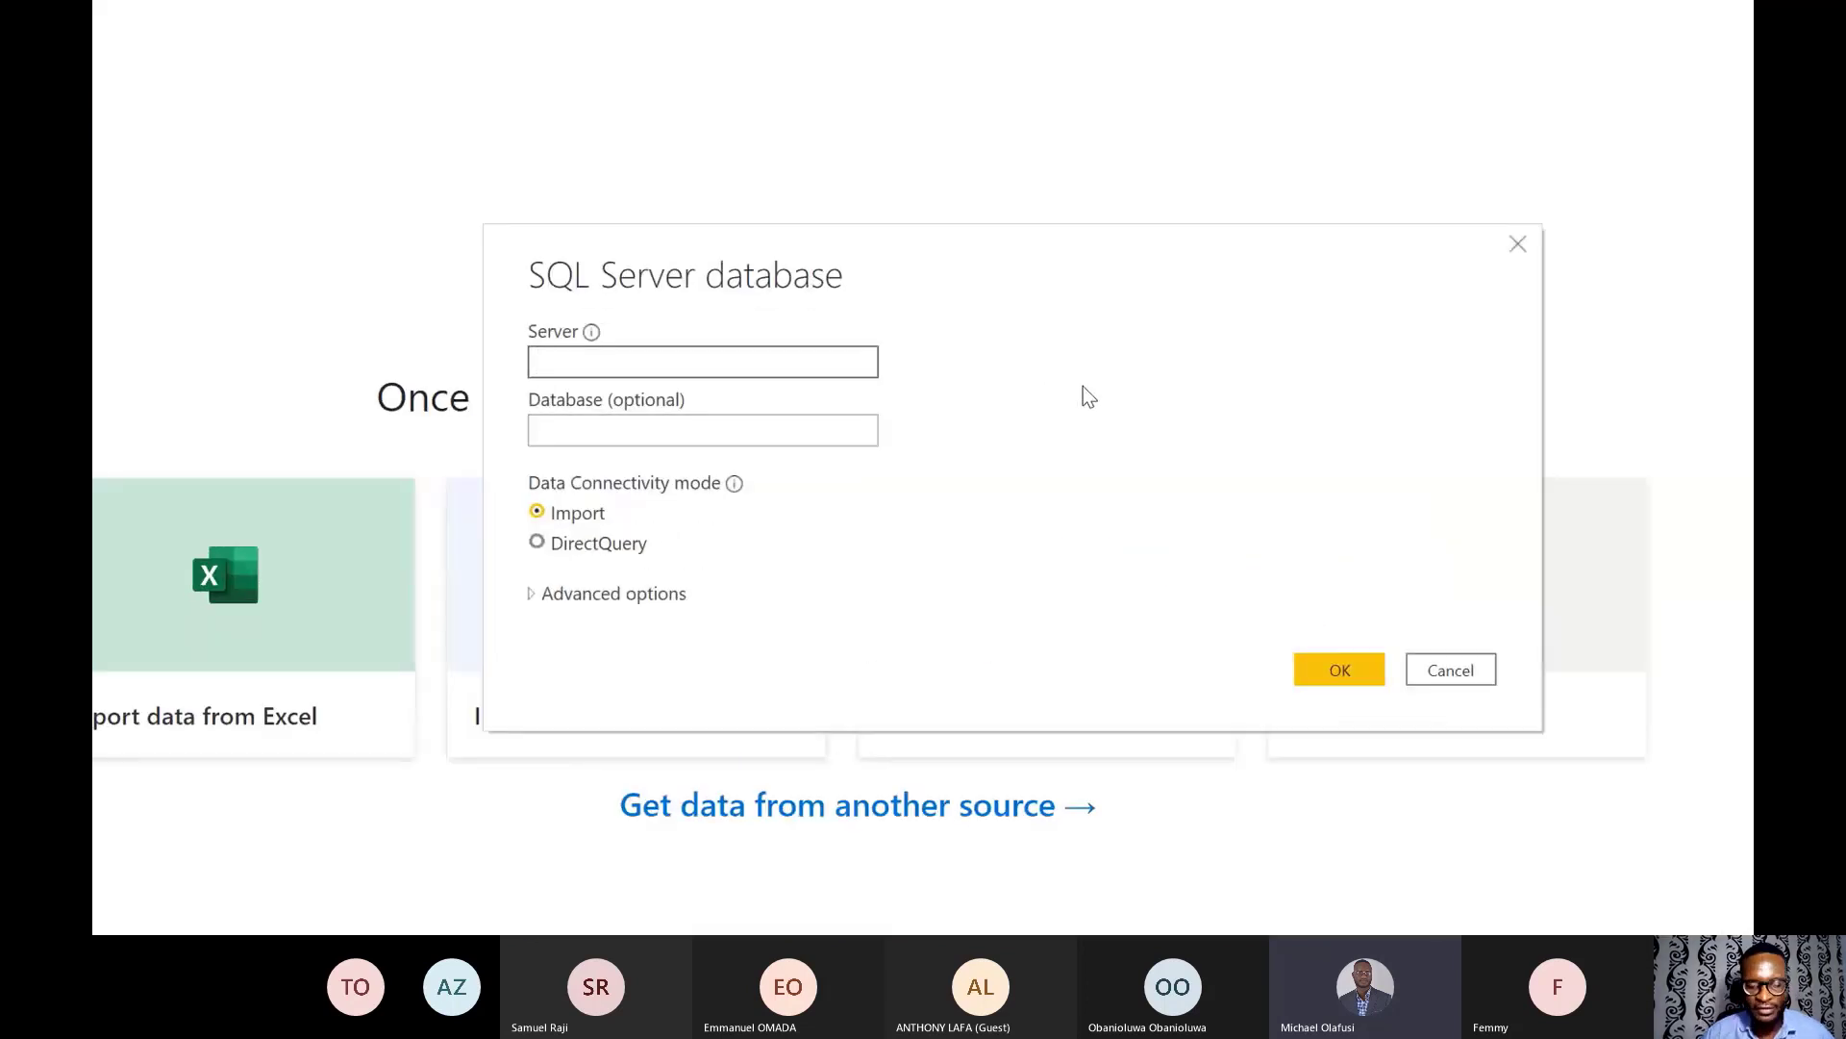
key("alt+Tab")
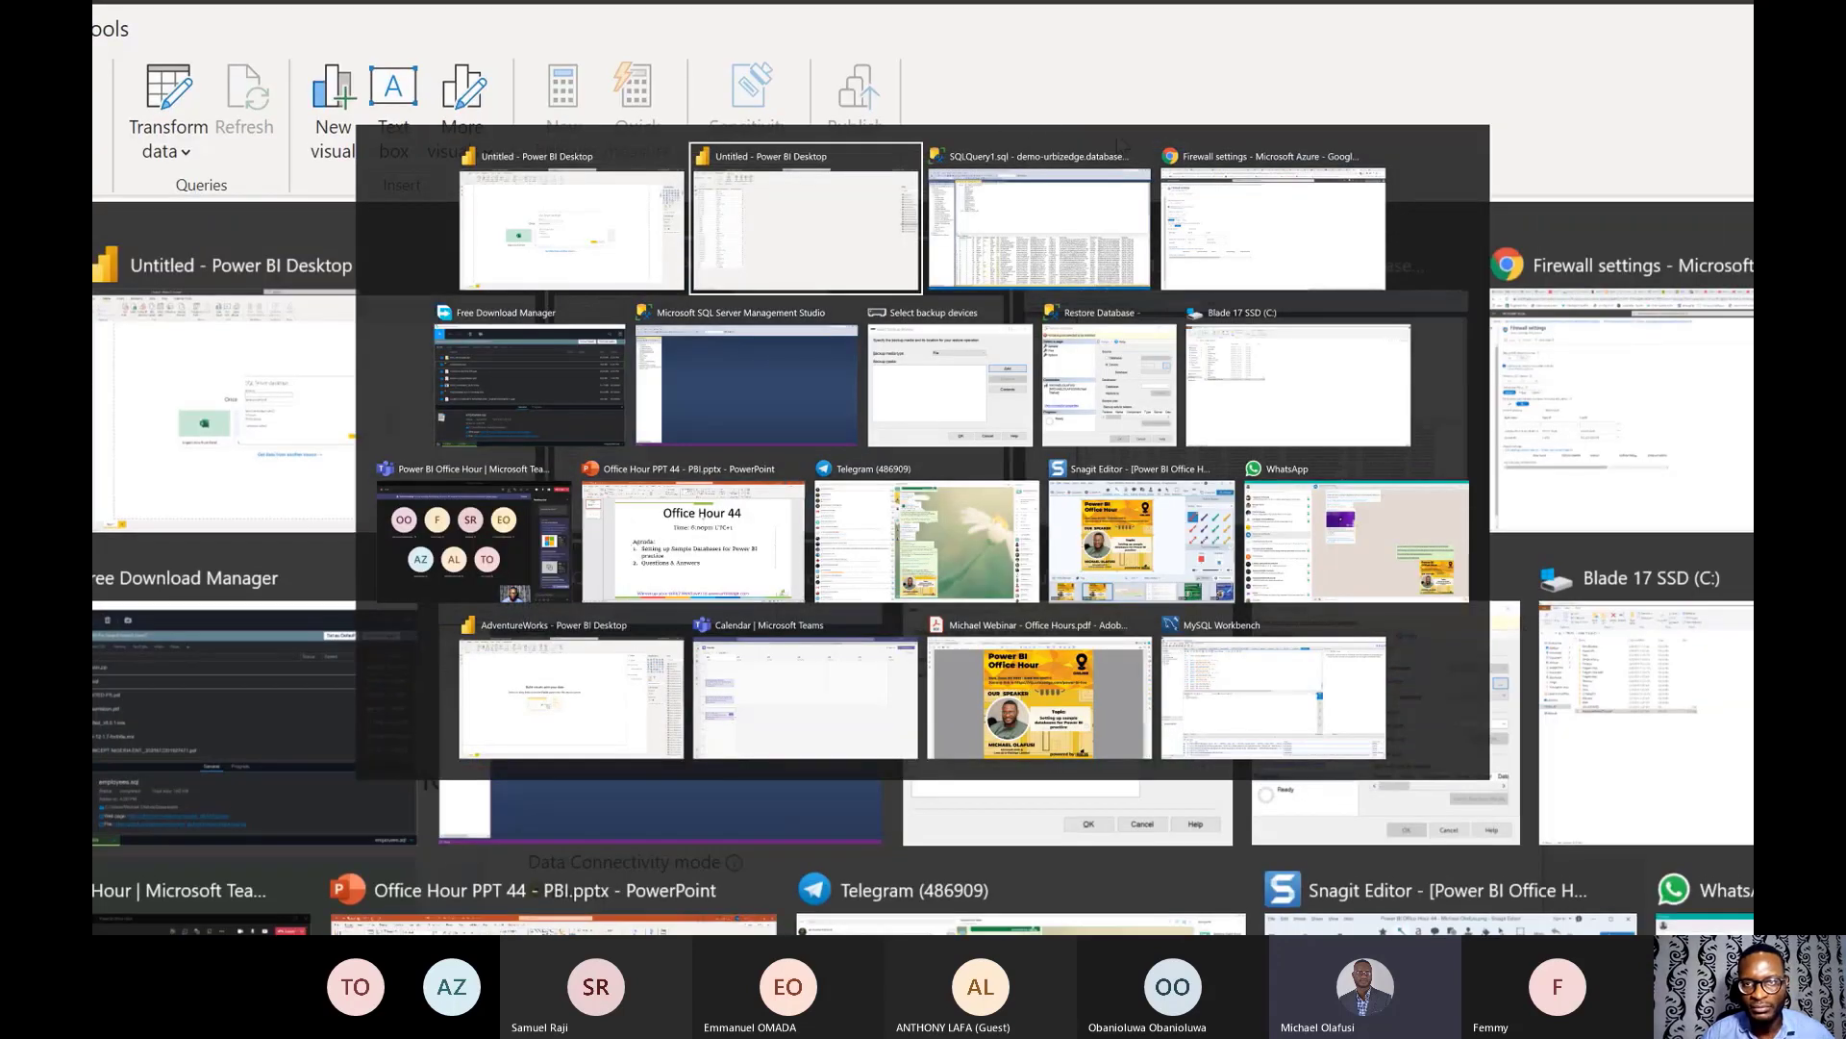
key("Escape")
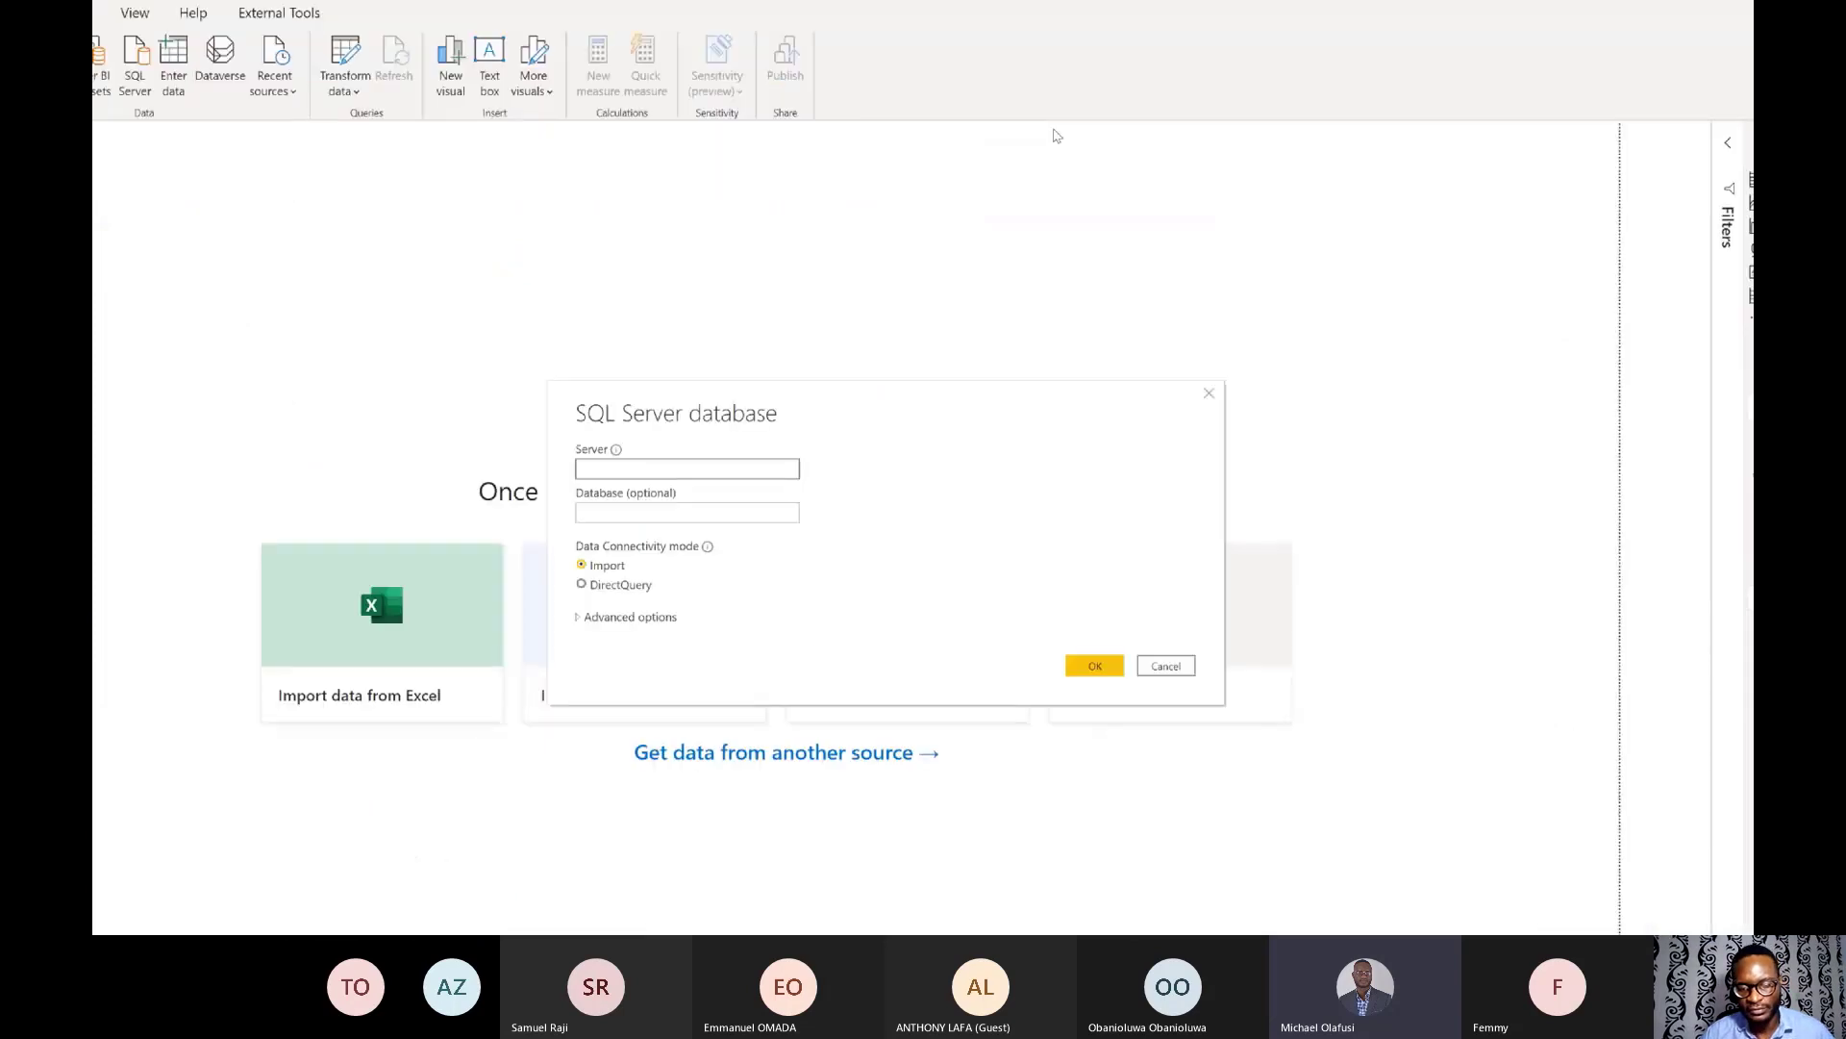
key("alt+Tab")
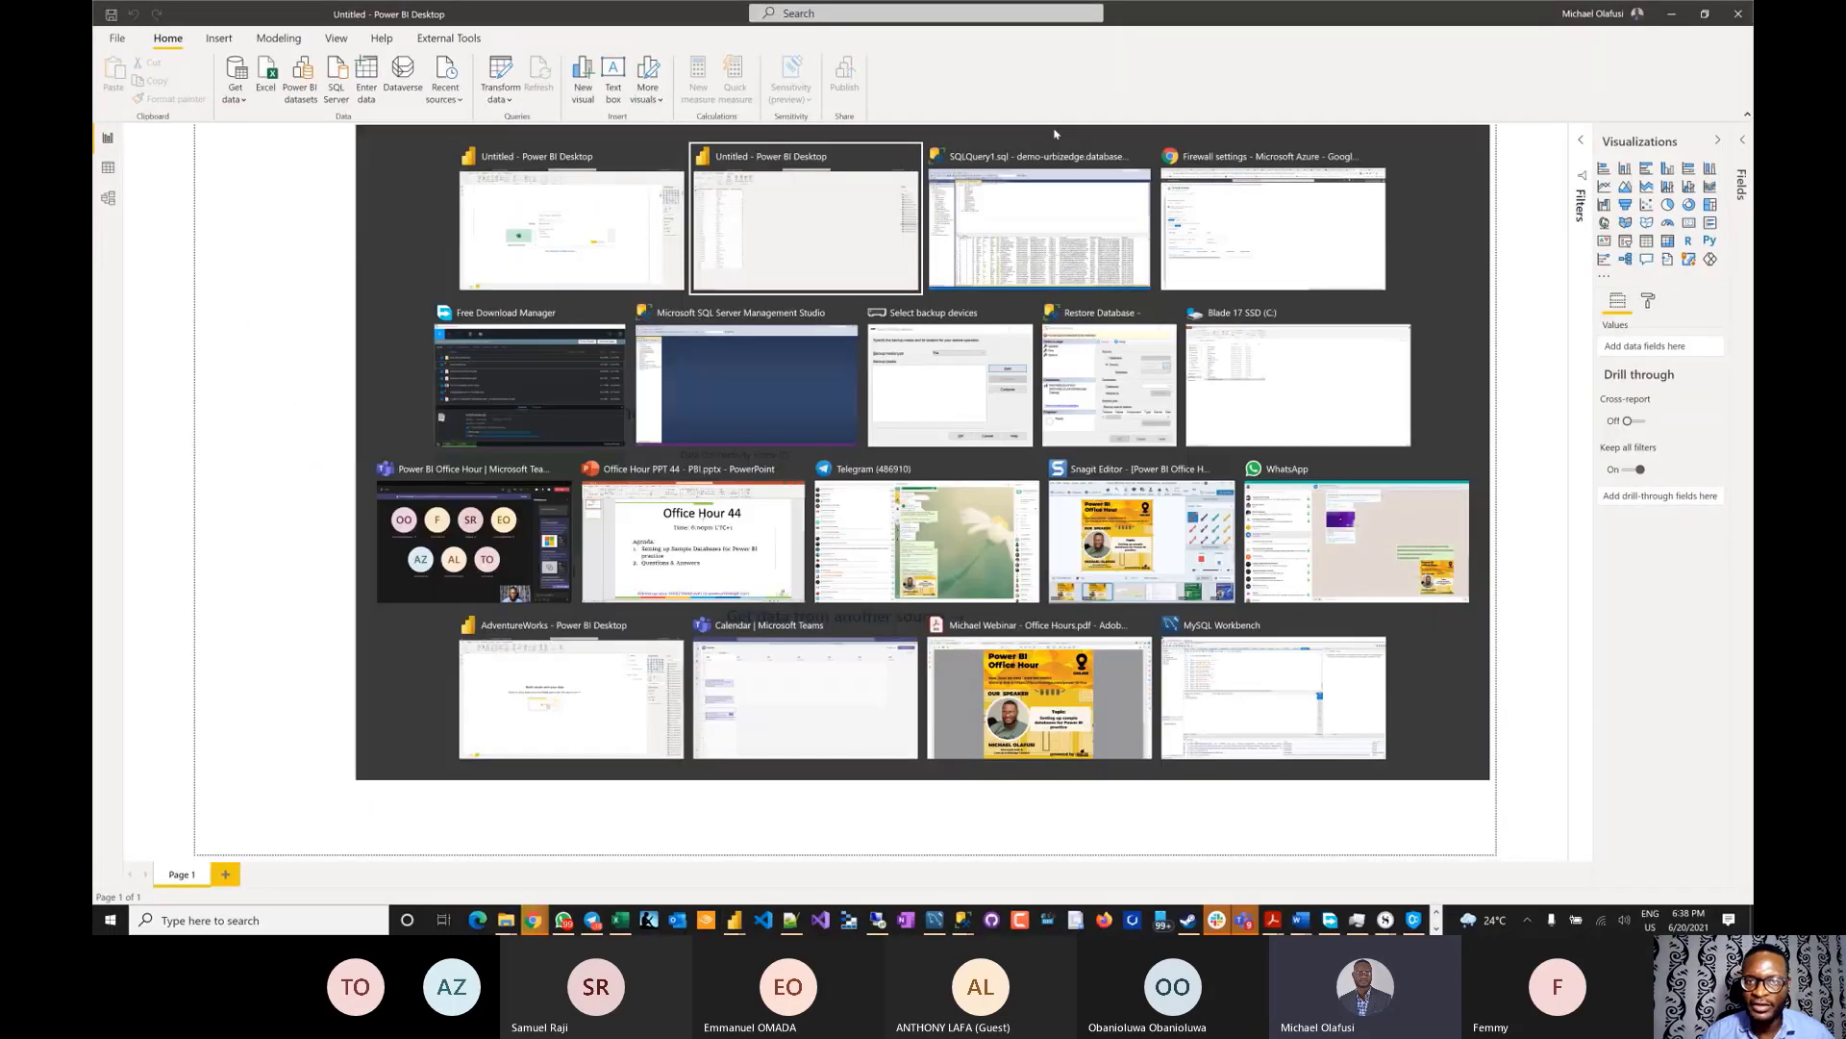
key("alt+Tab")
key("alt+Tab")
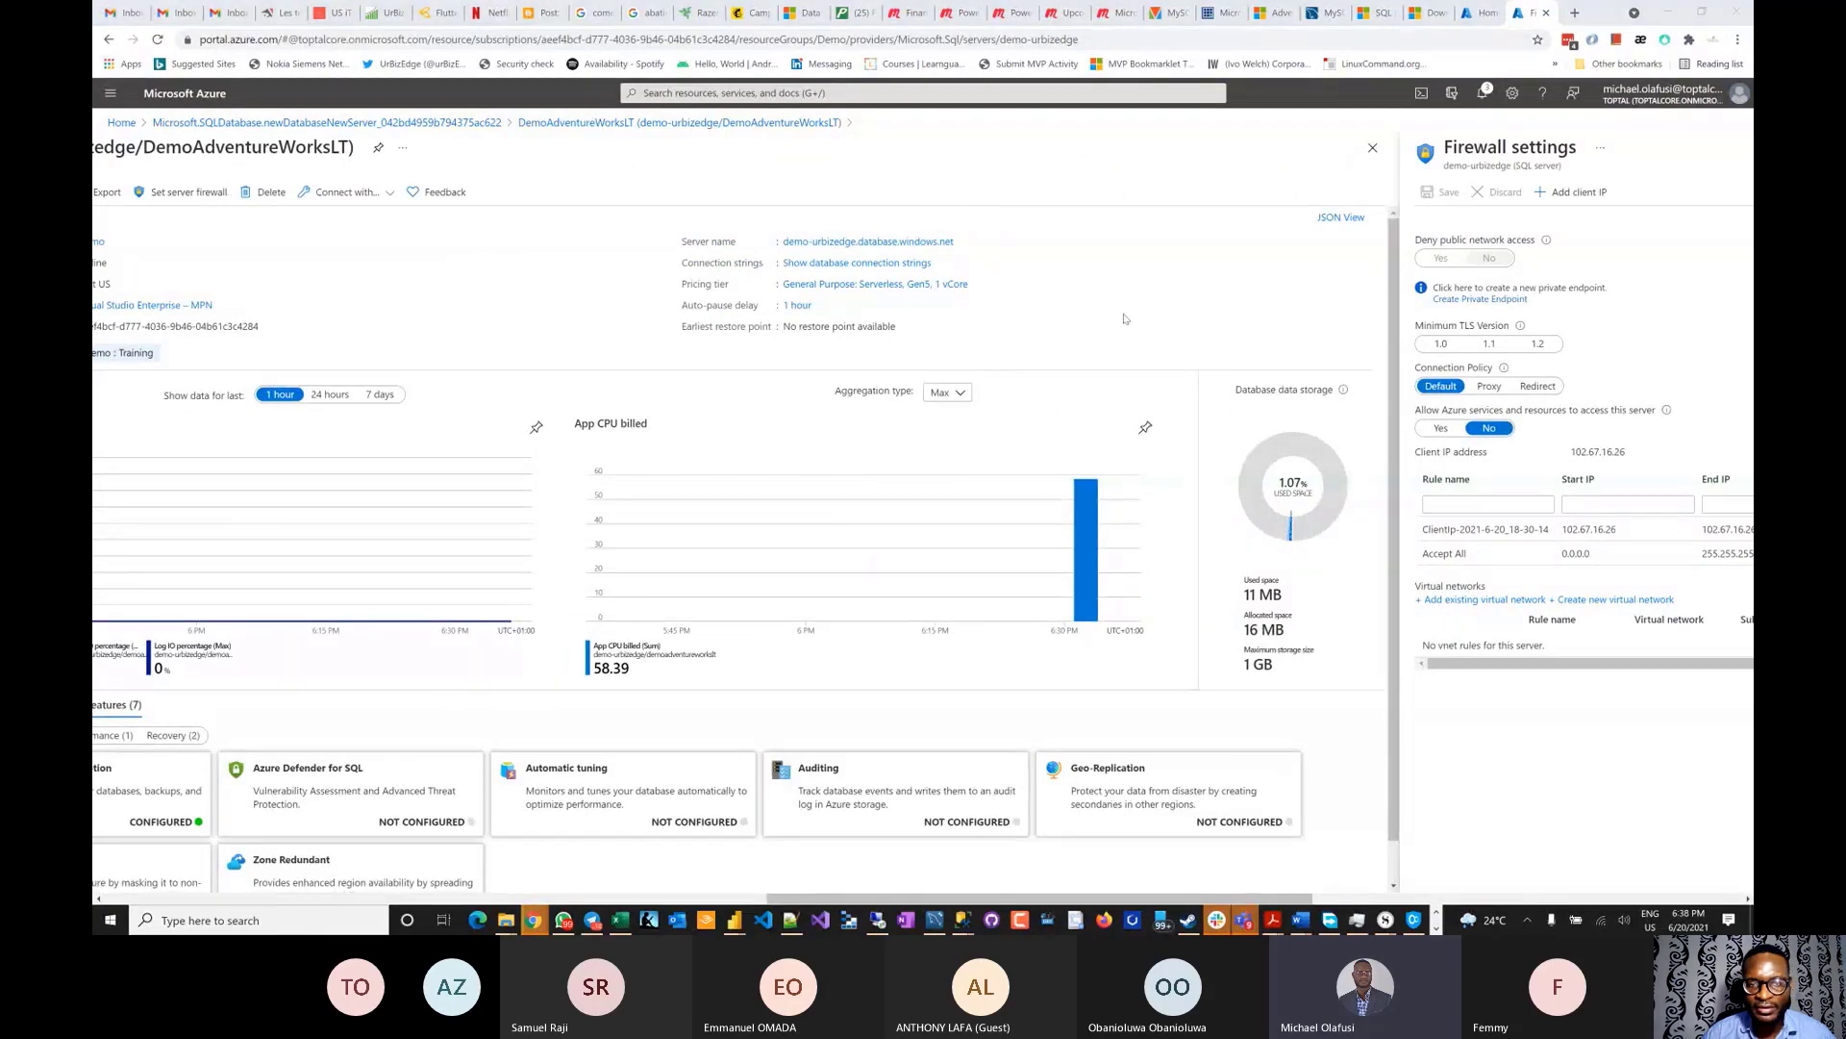
key("alt+Tab")
type("demo-urbizedge.database.windows.net")
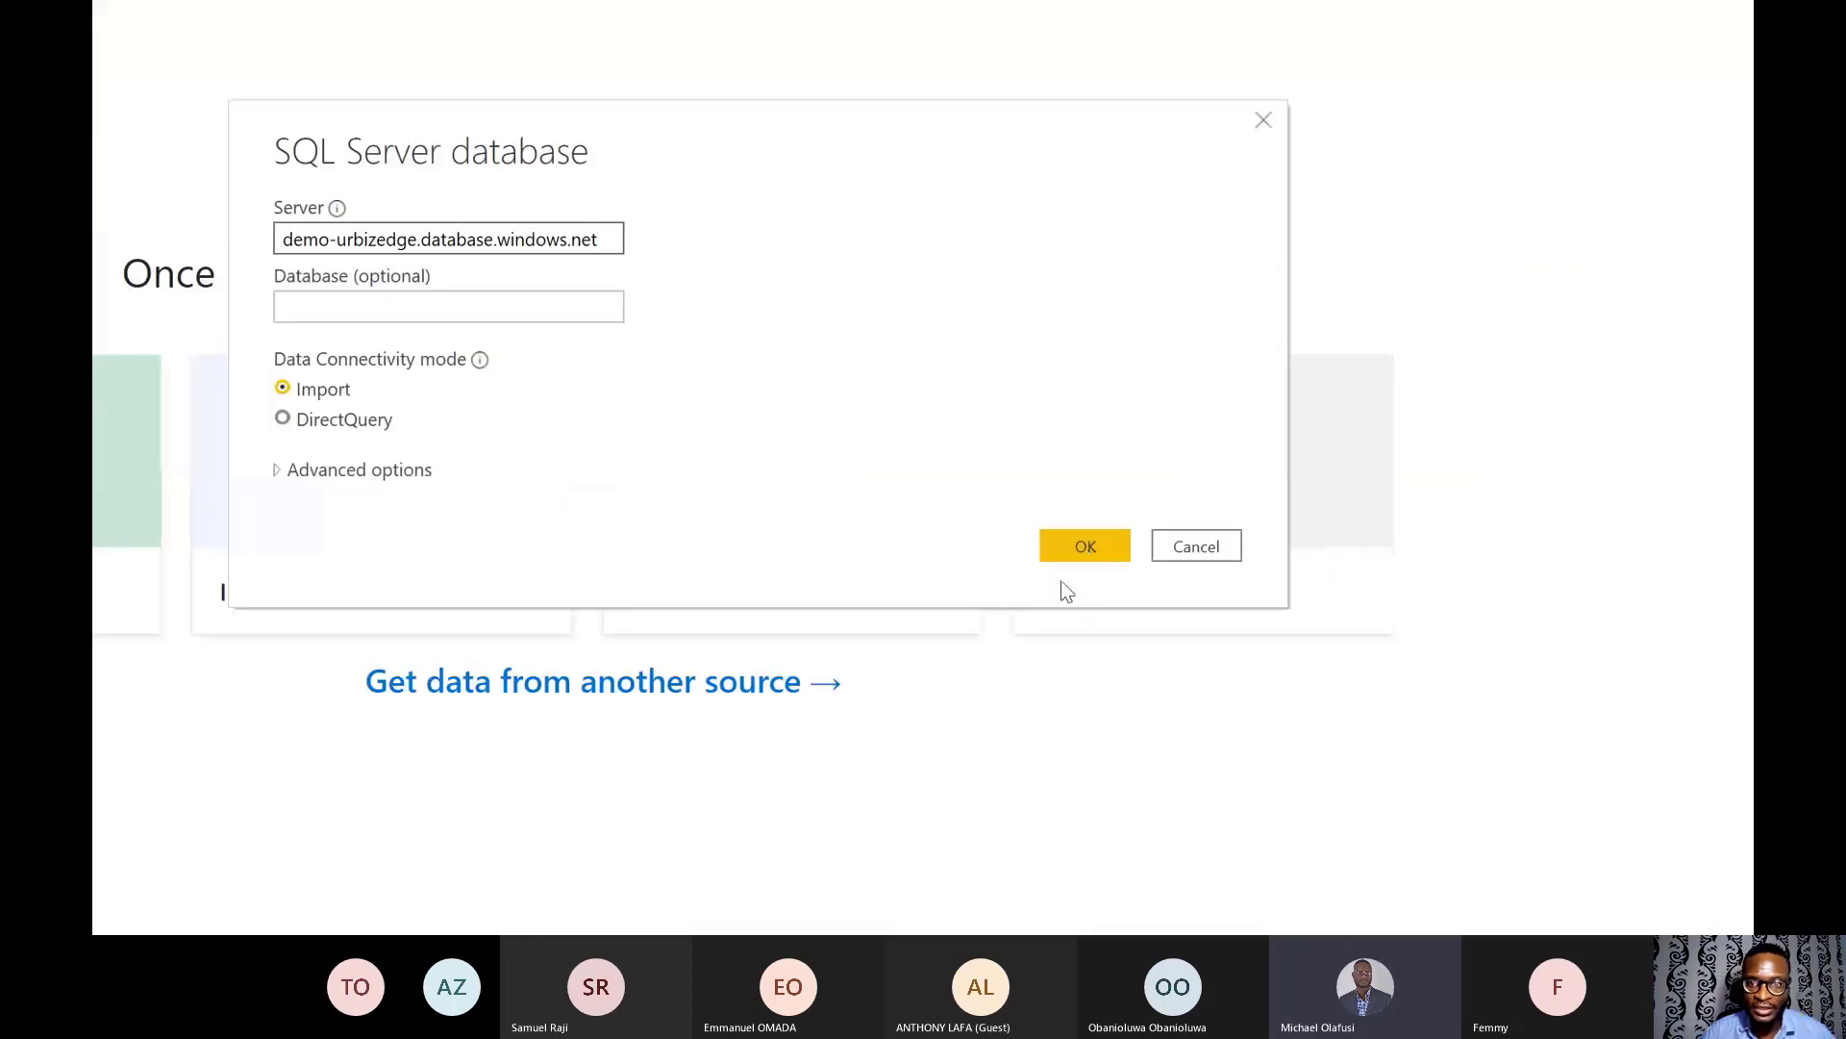
- Confirm the server, enter the database user name and password, and connect
left_click(1088, 552)
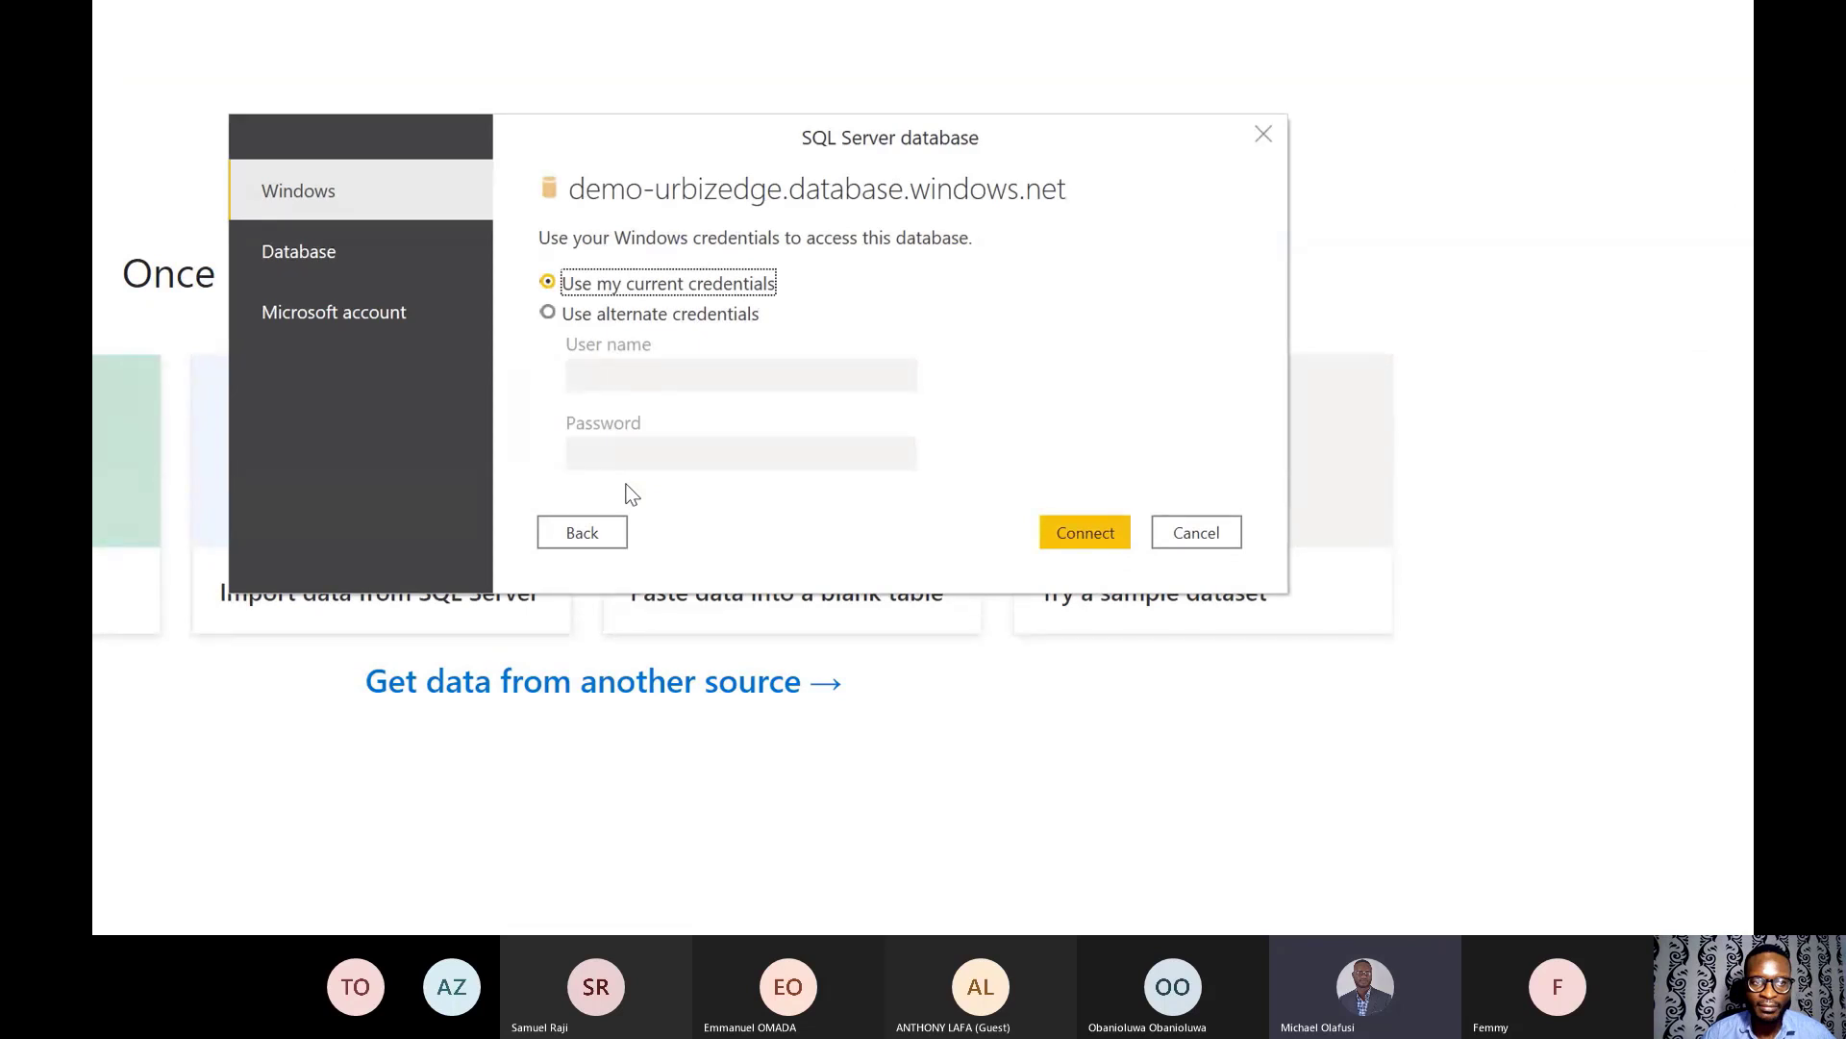
left_click(317, 274)
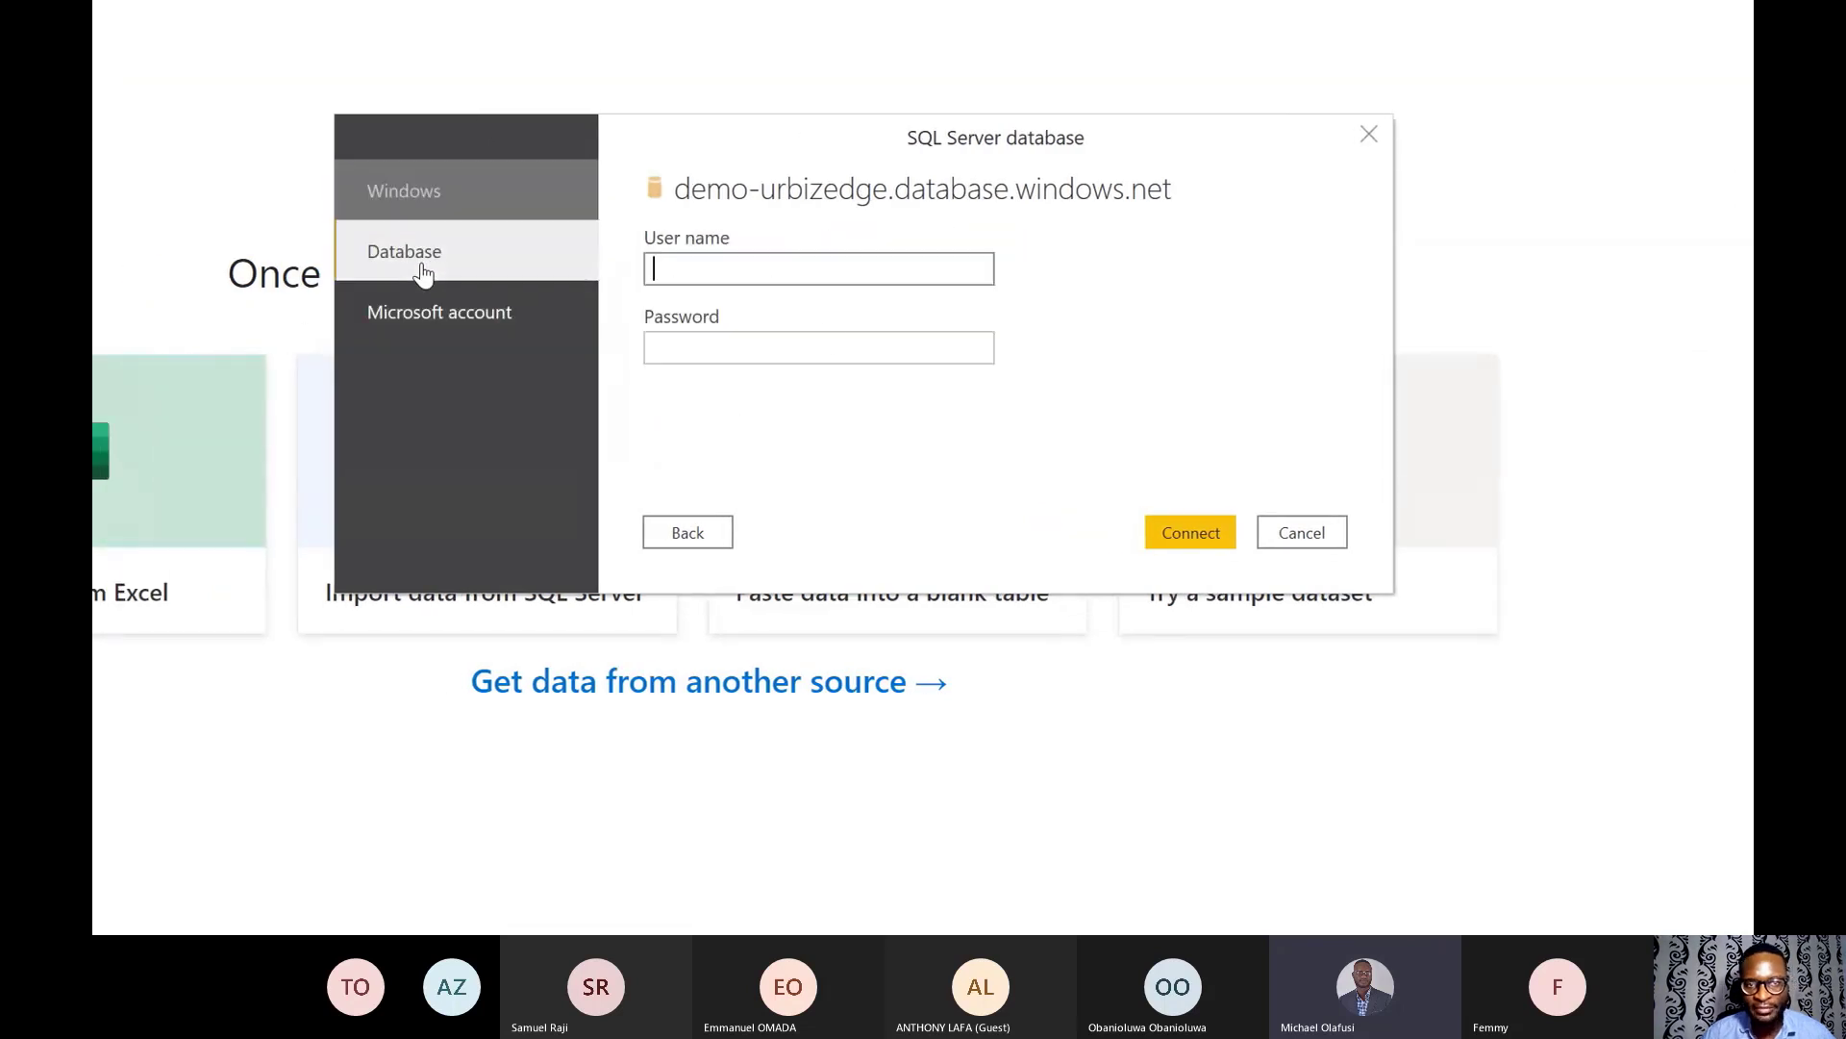
type("ur")
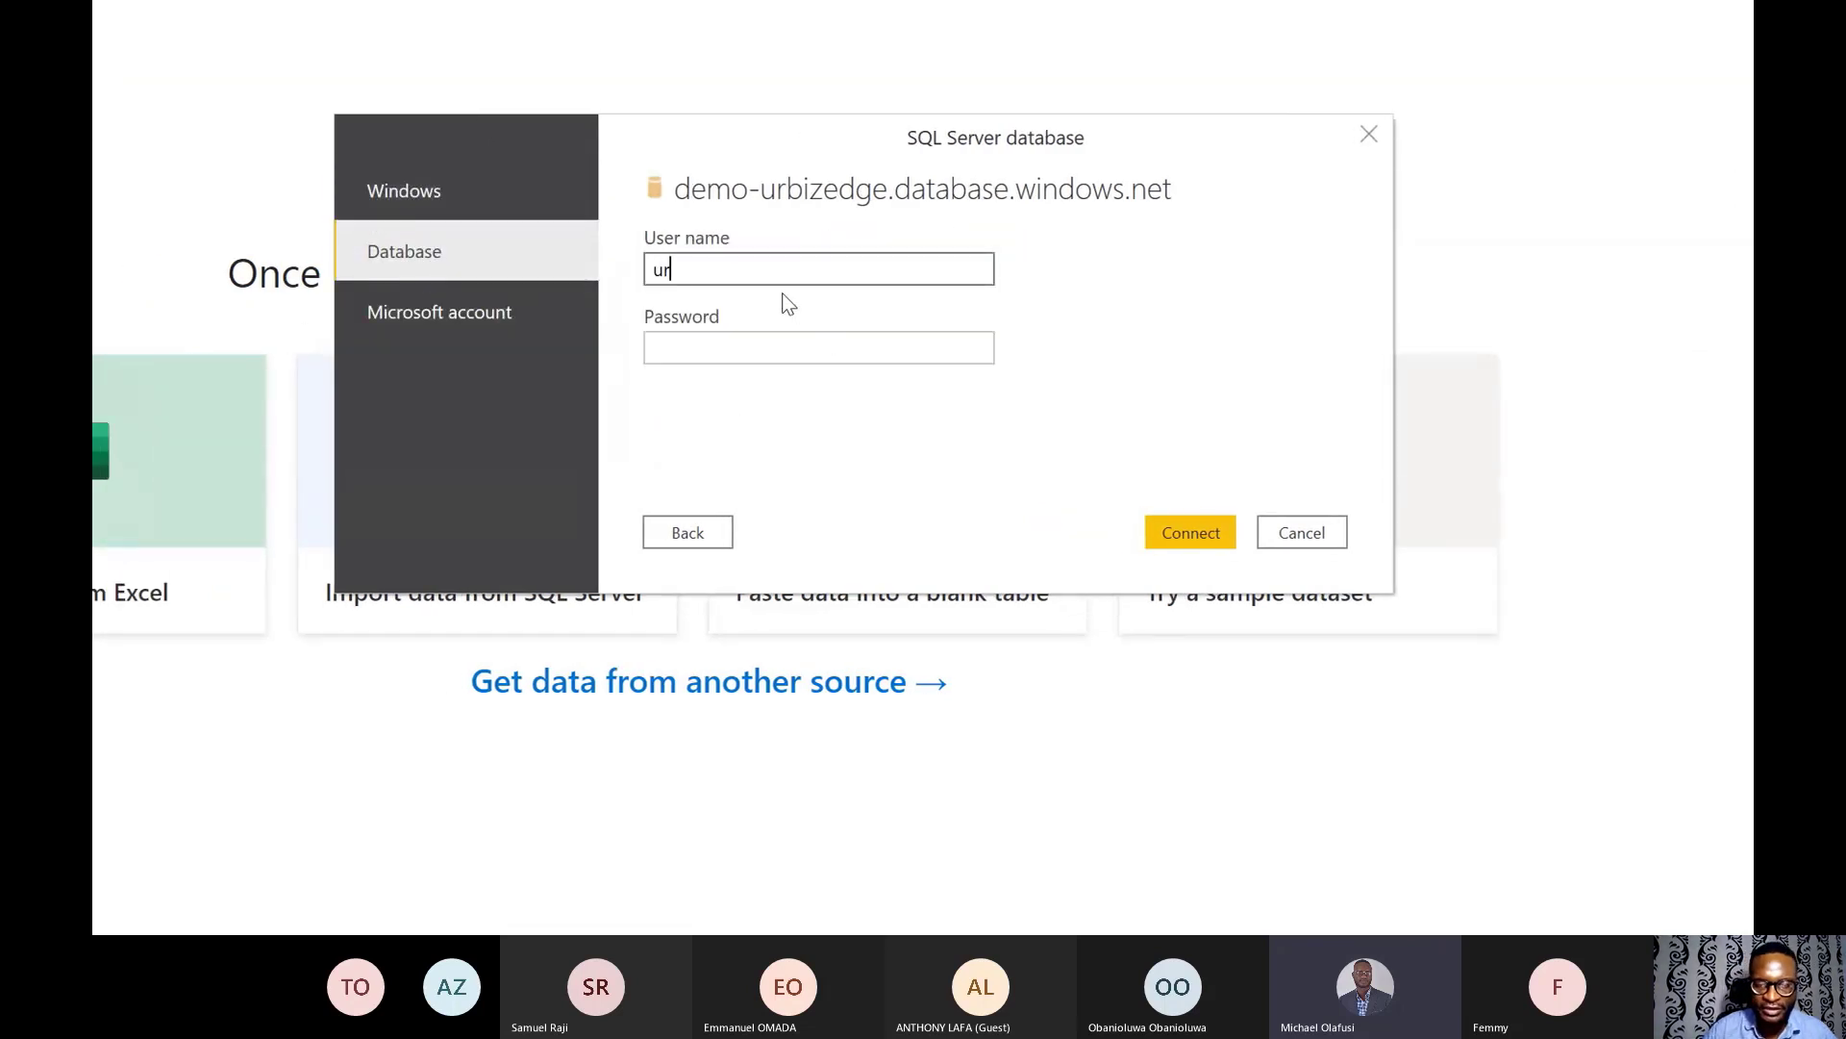
type("bizedge")
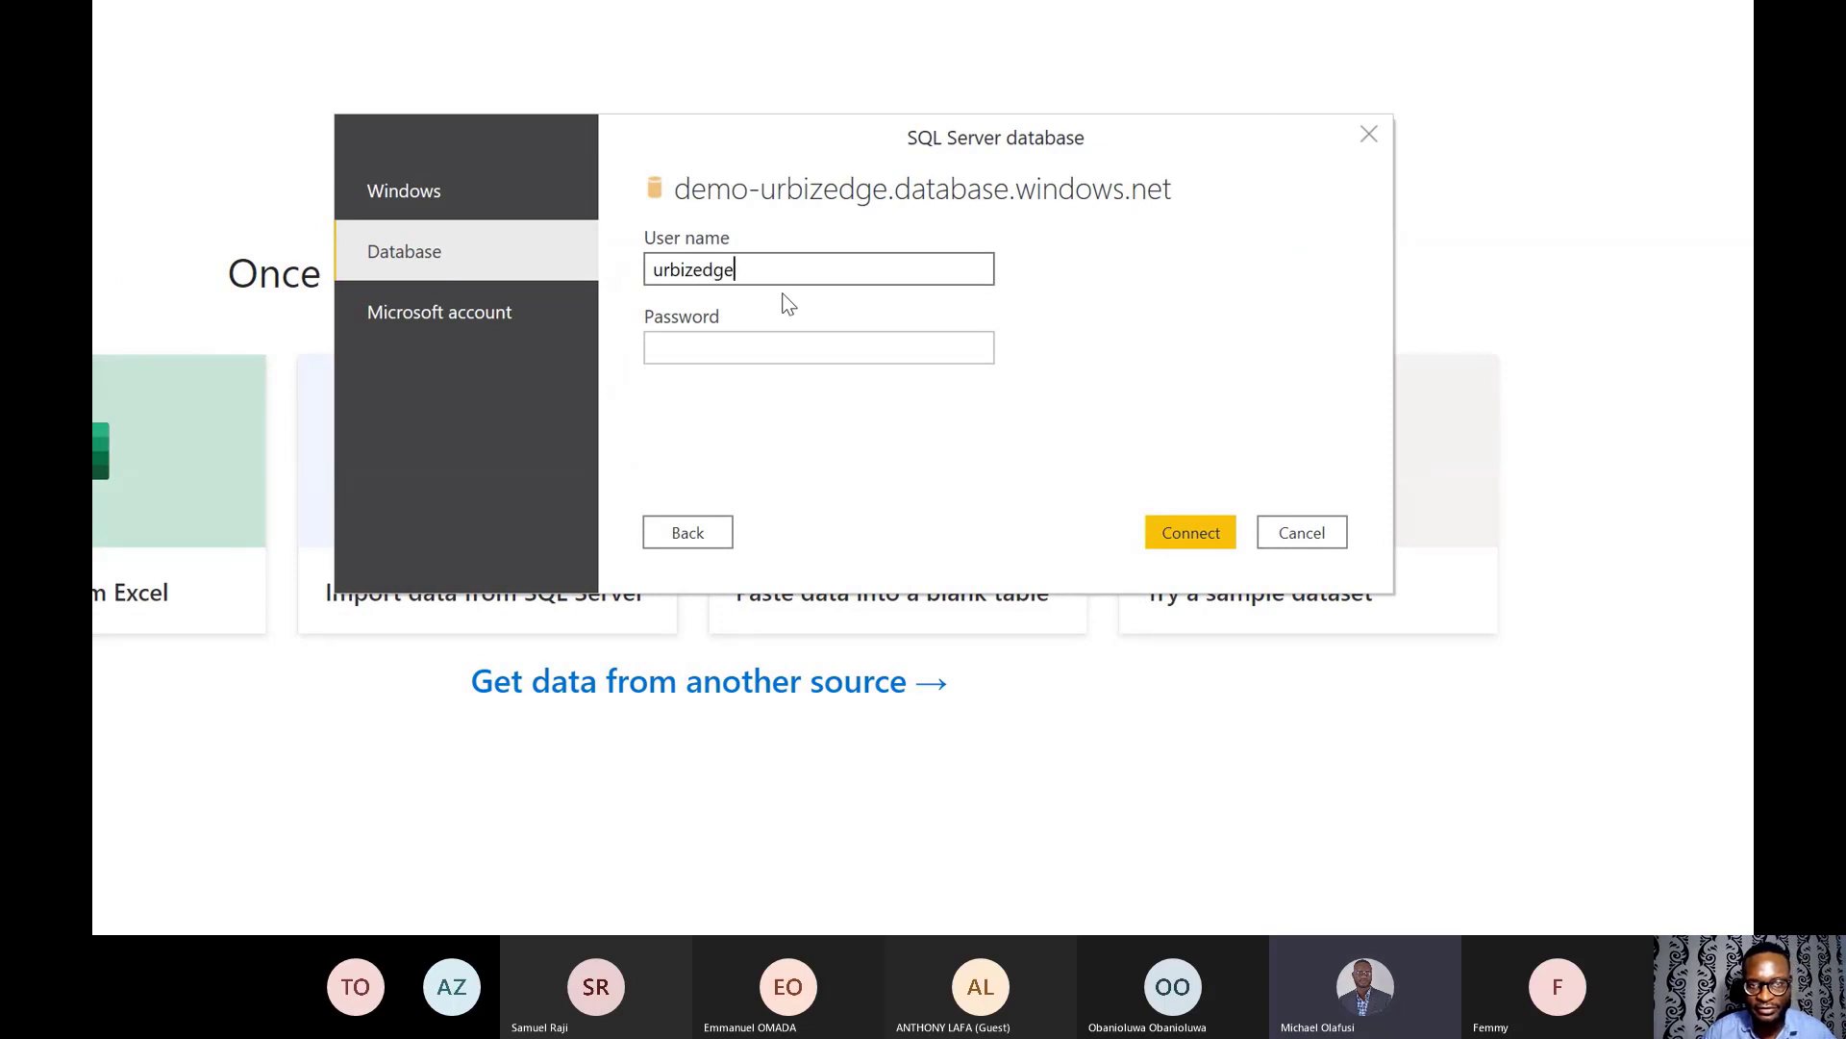
left_click(722, 346)
type("••")
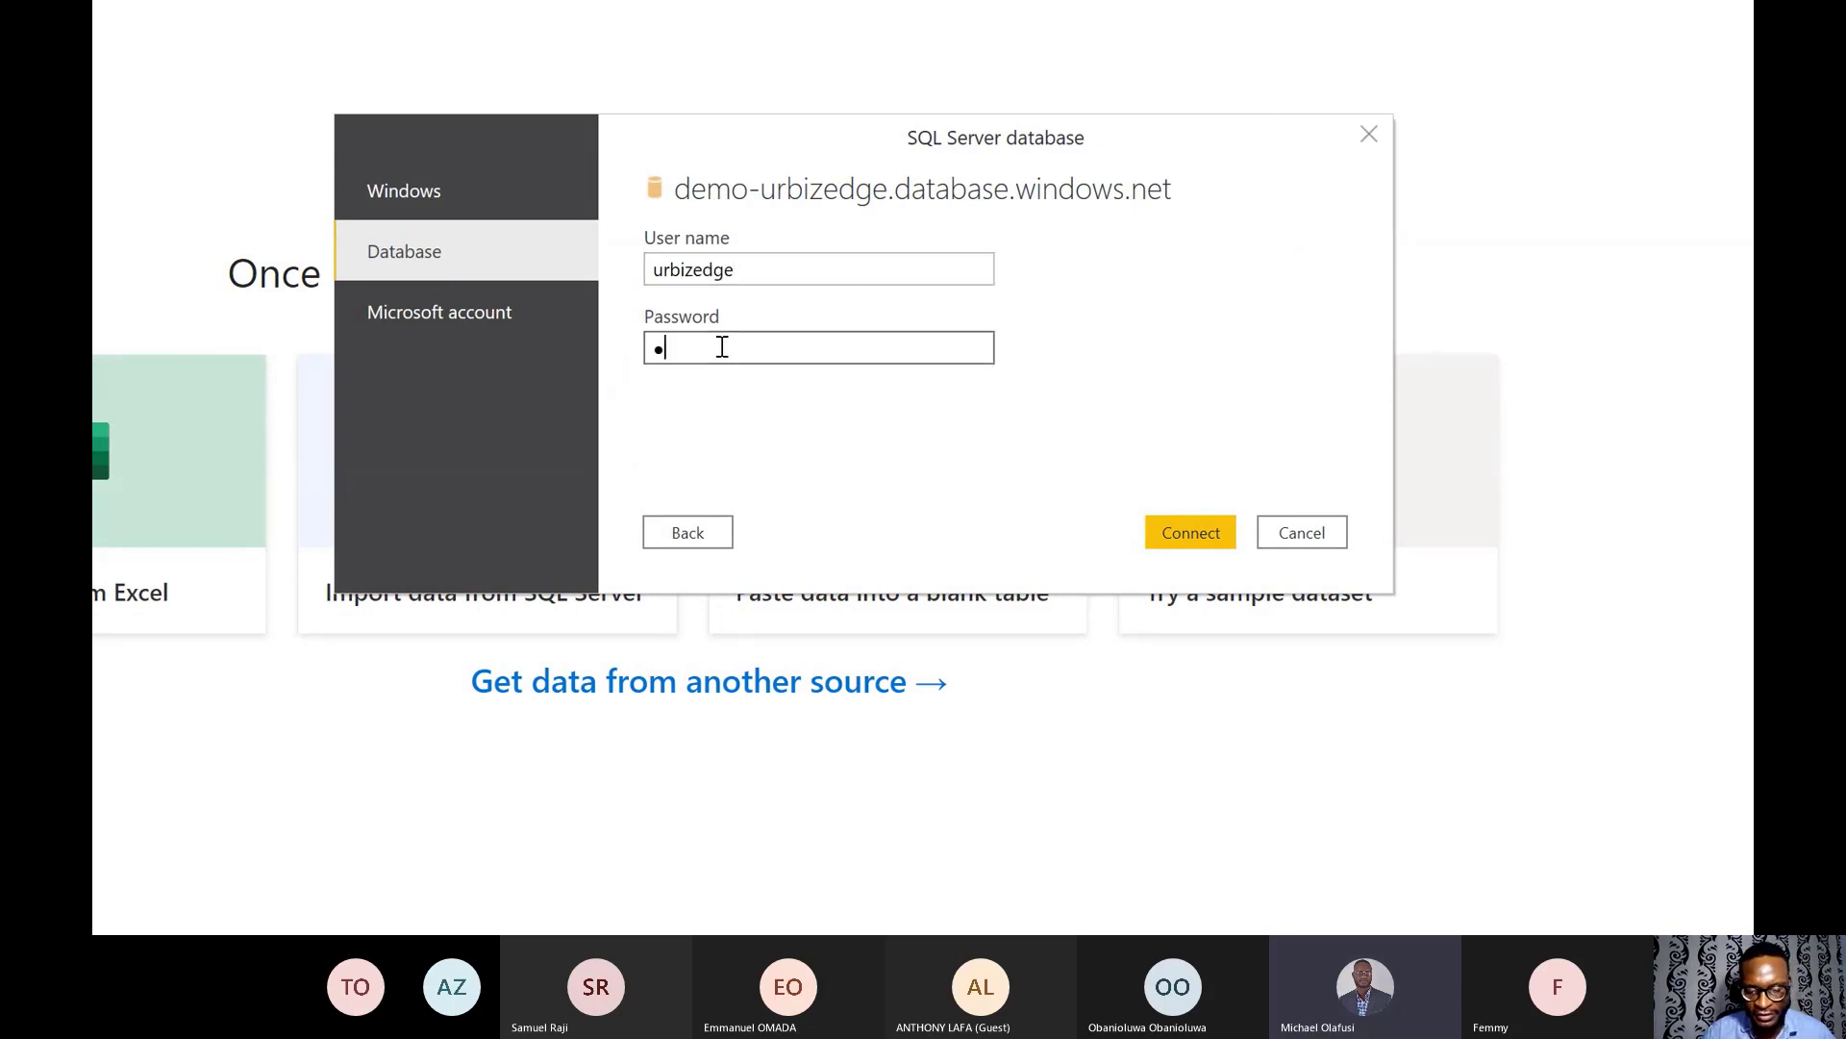
type("••••")
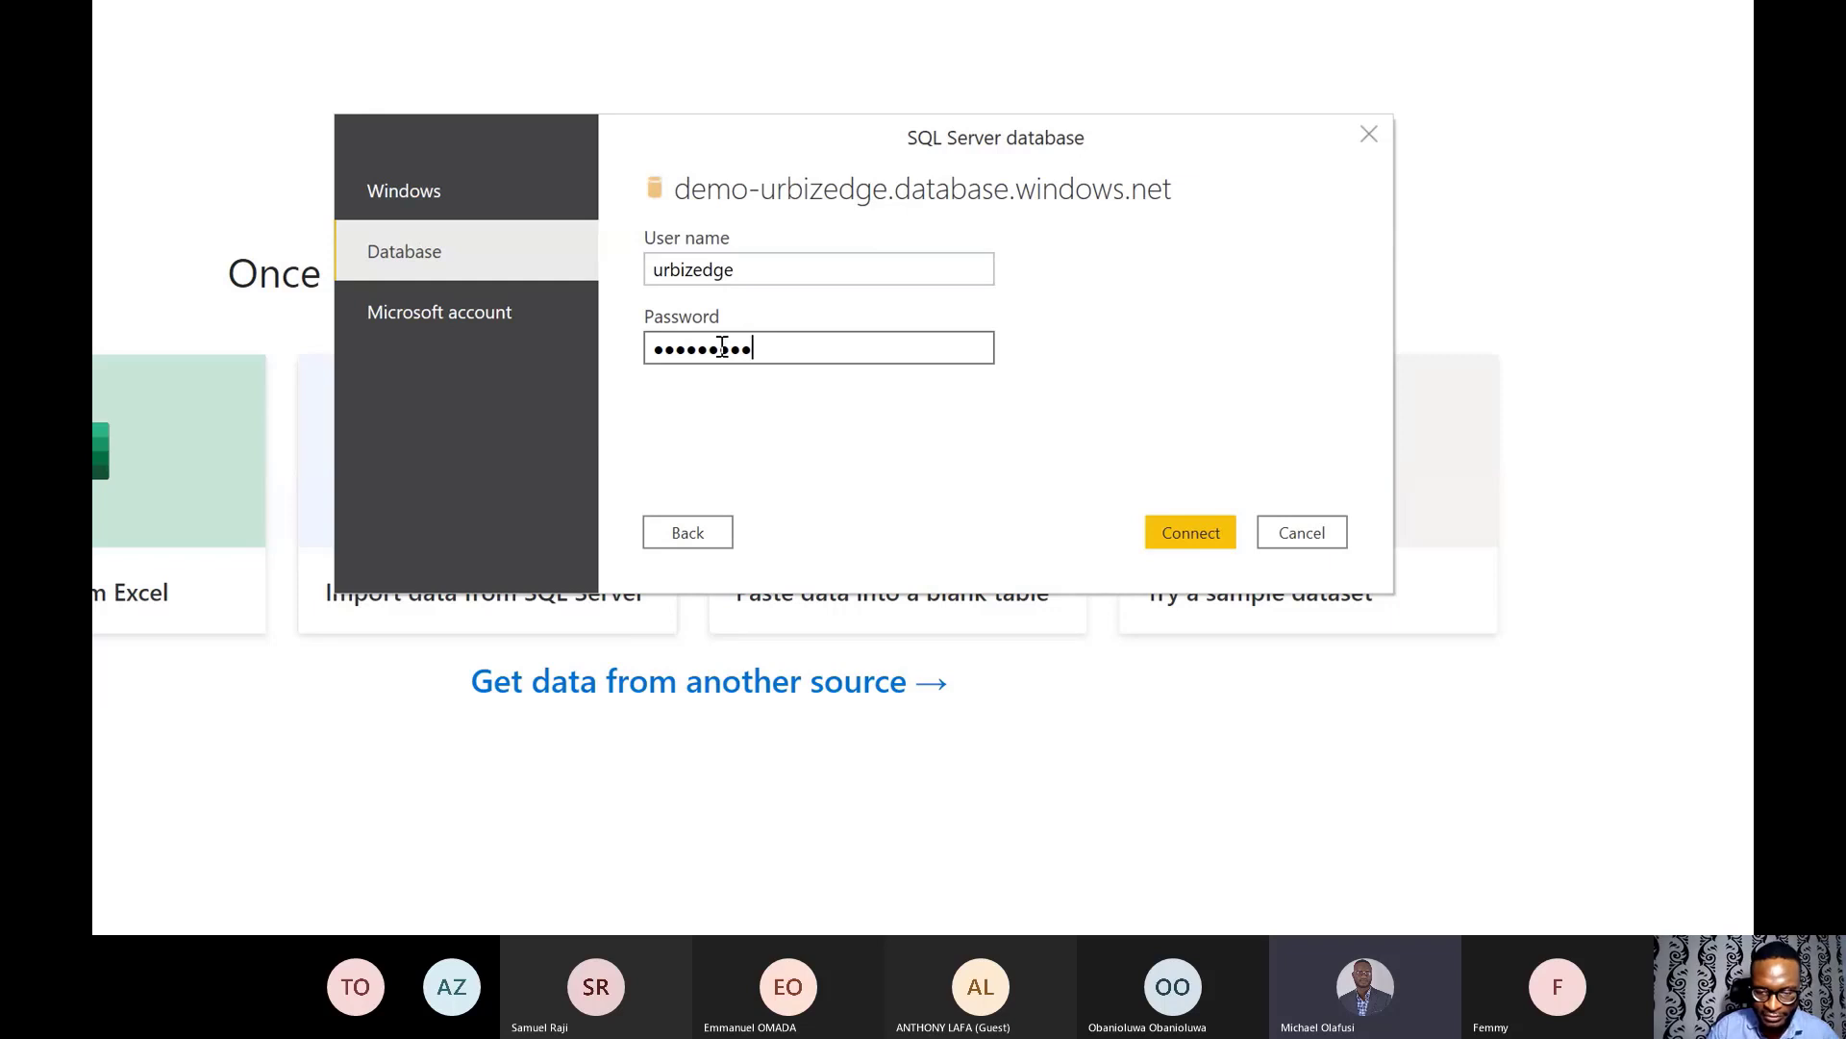
left_click(1207, 544)
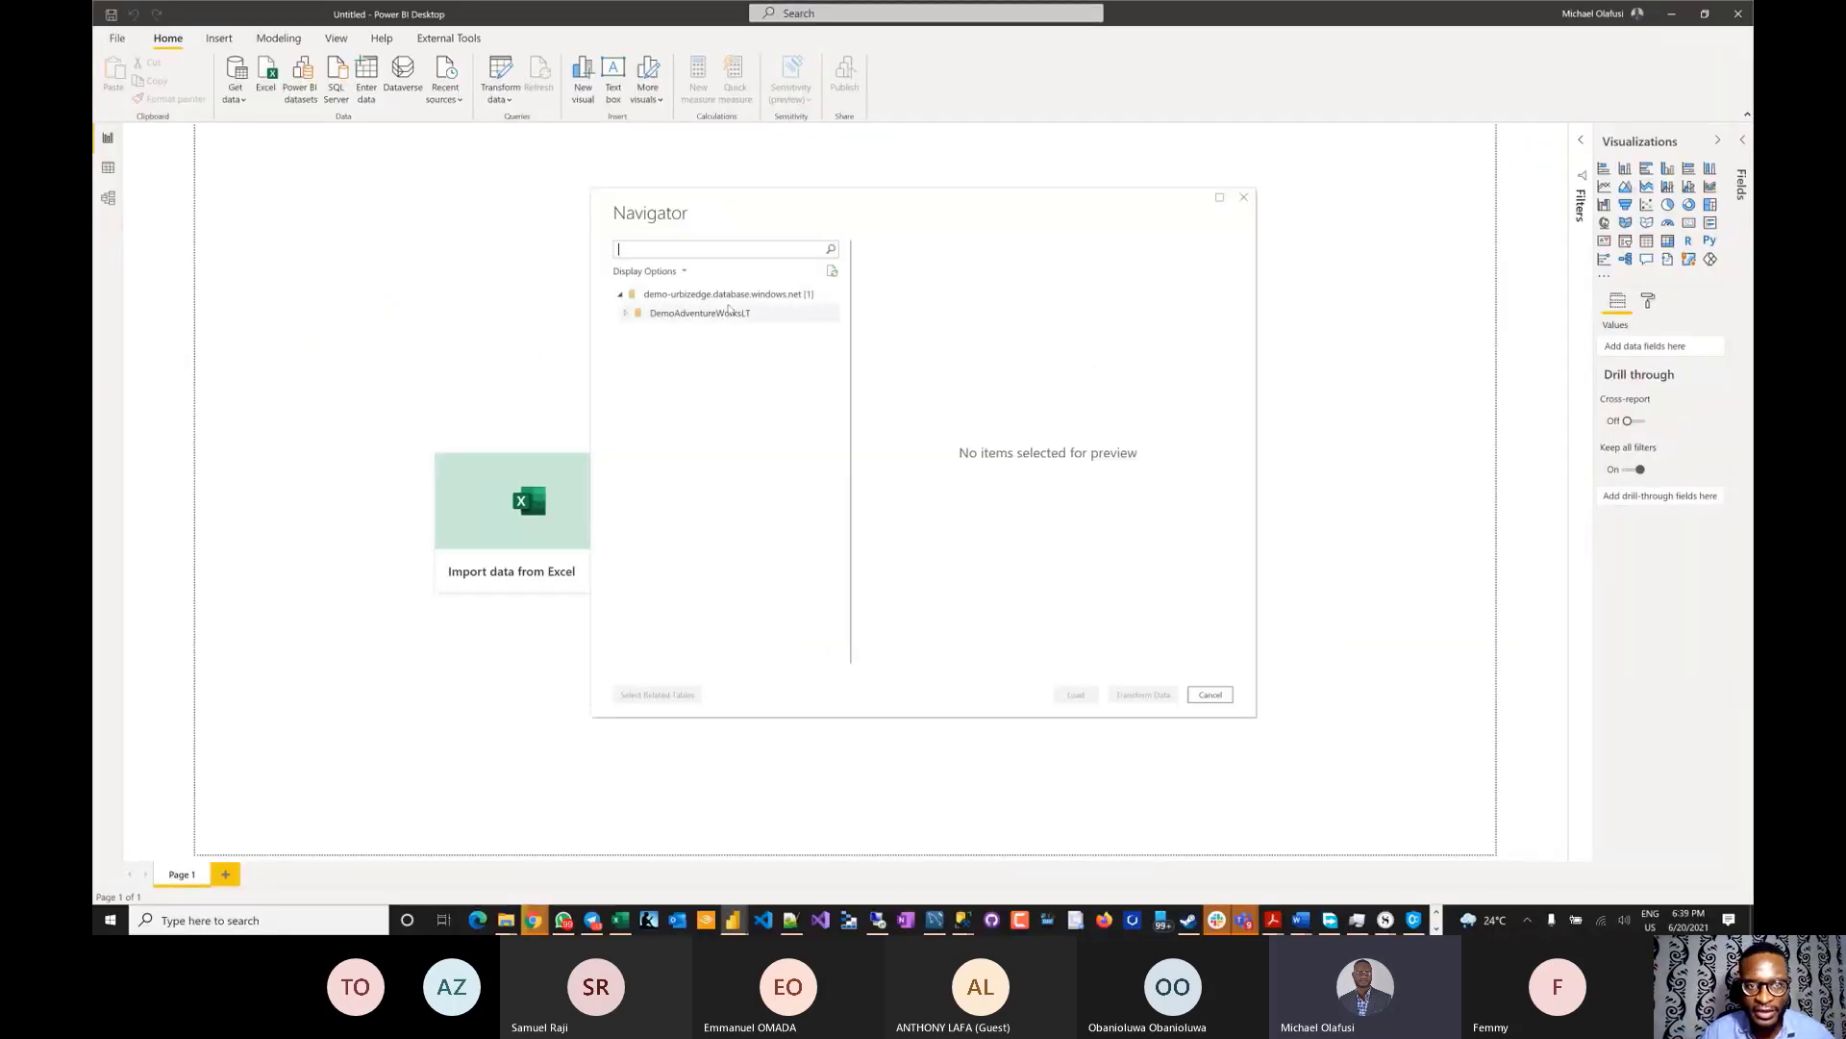
- Tick all 19 DemoAdventureWorksLT tables and views, load them, and return to Chrome's firewall page
left_click(628, 316)
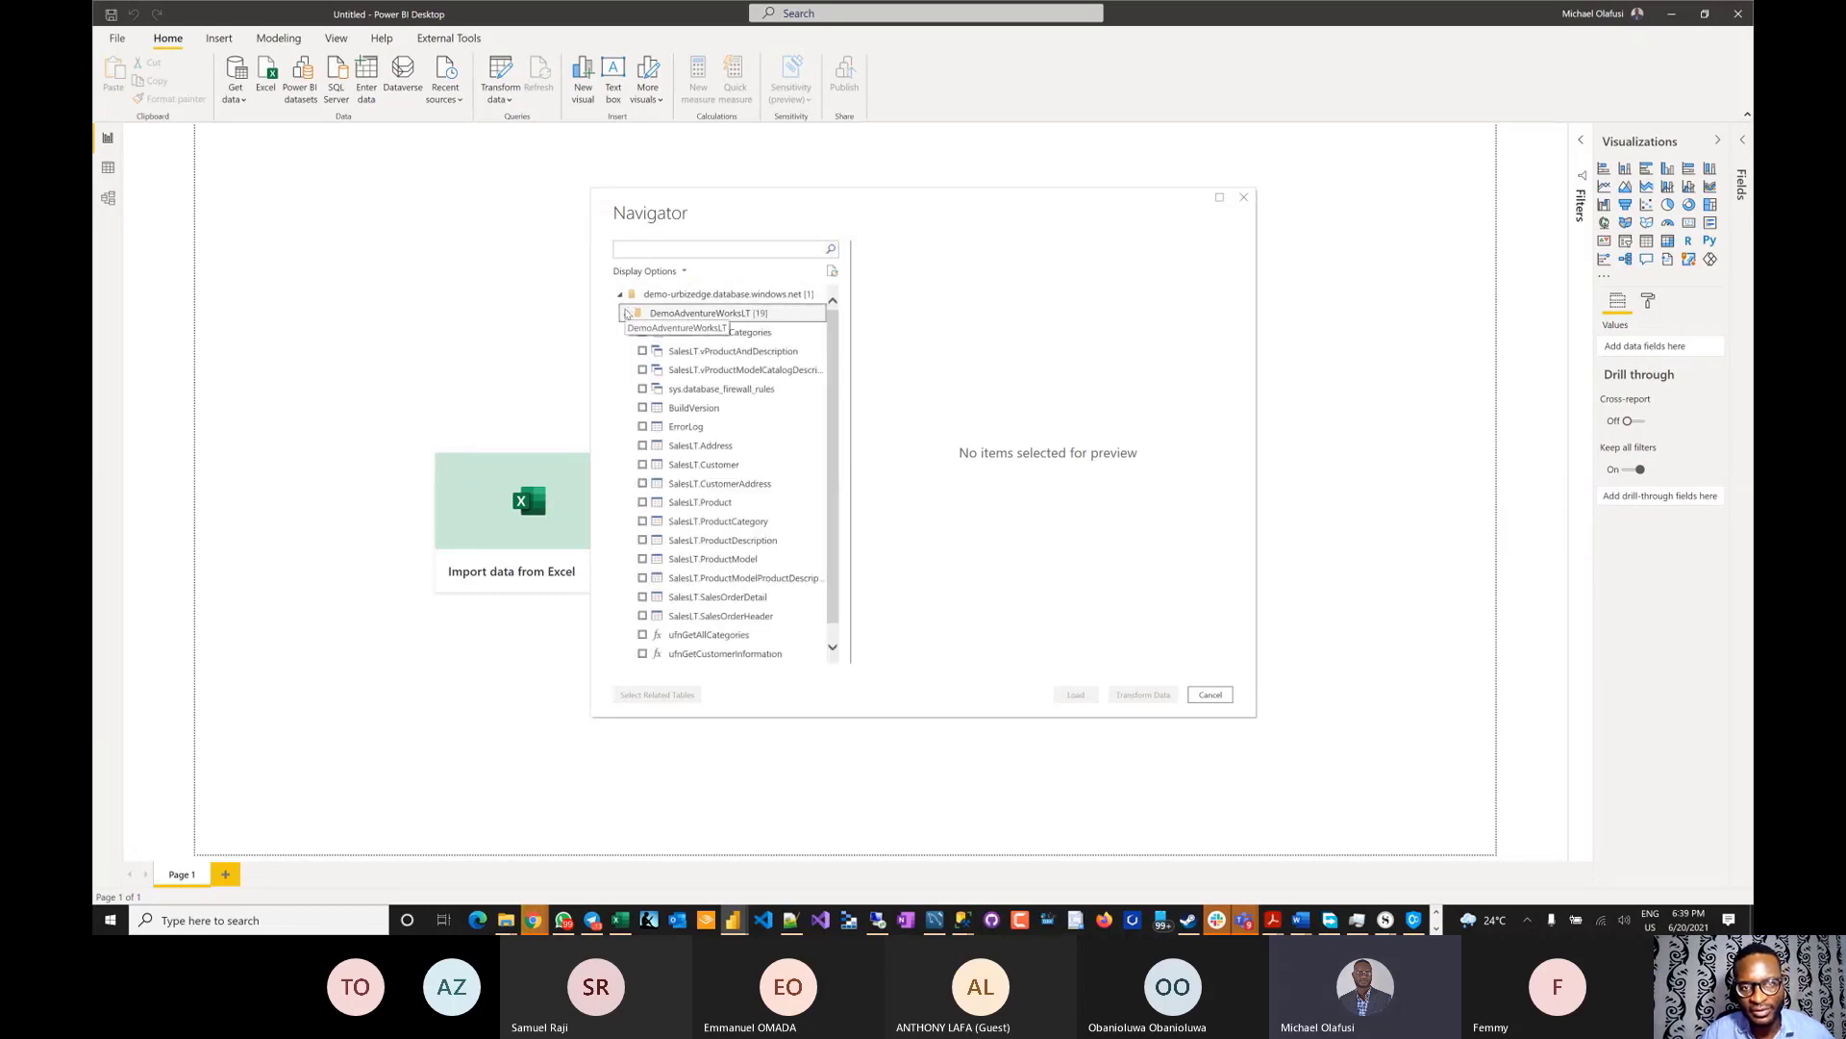
left_click(643, 332)
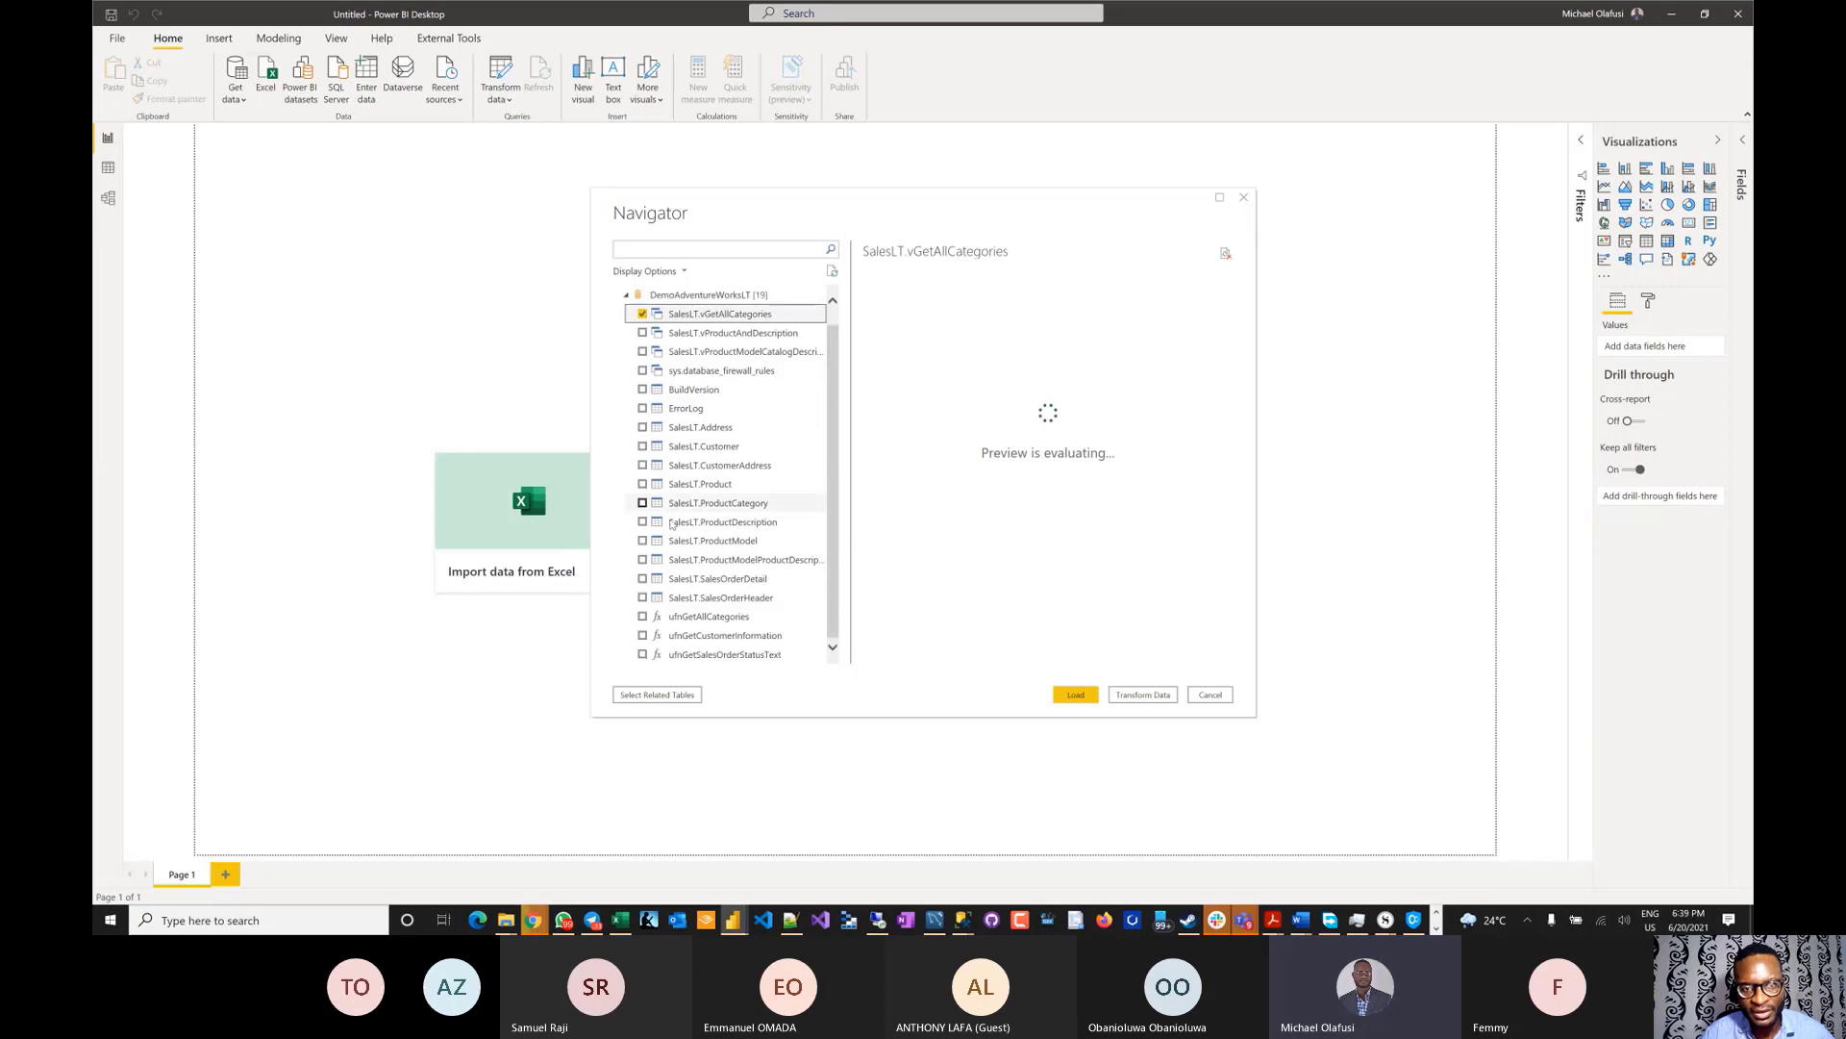
left_click(642, 654, "shift")
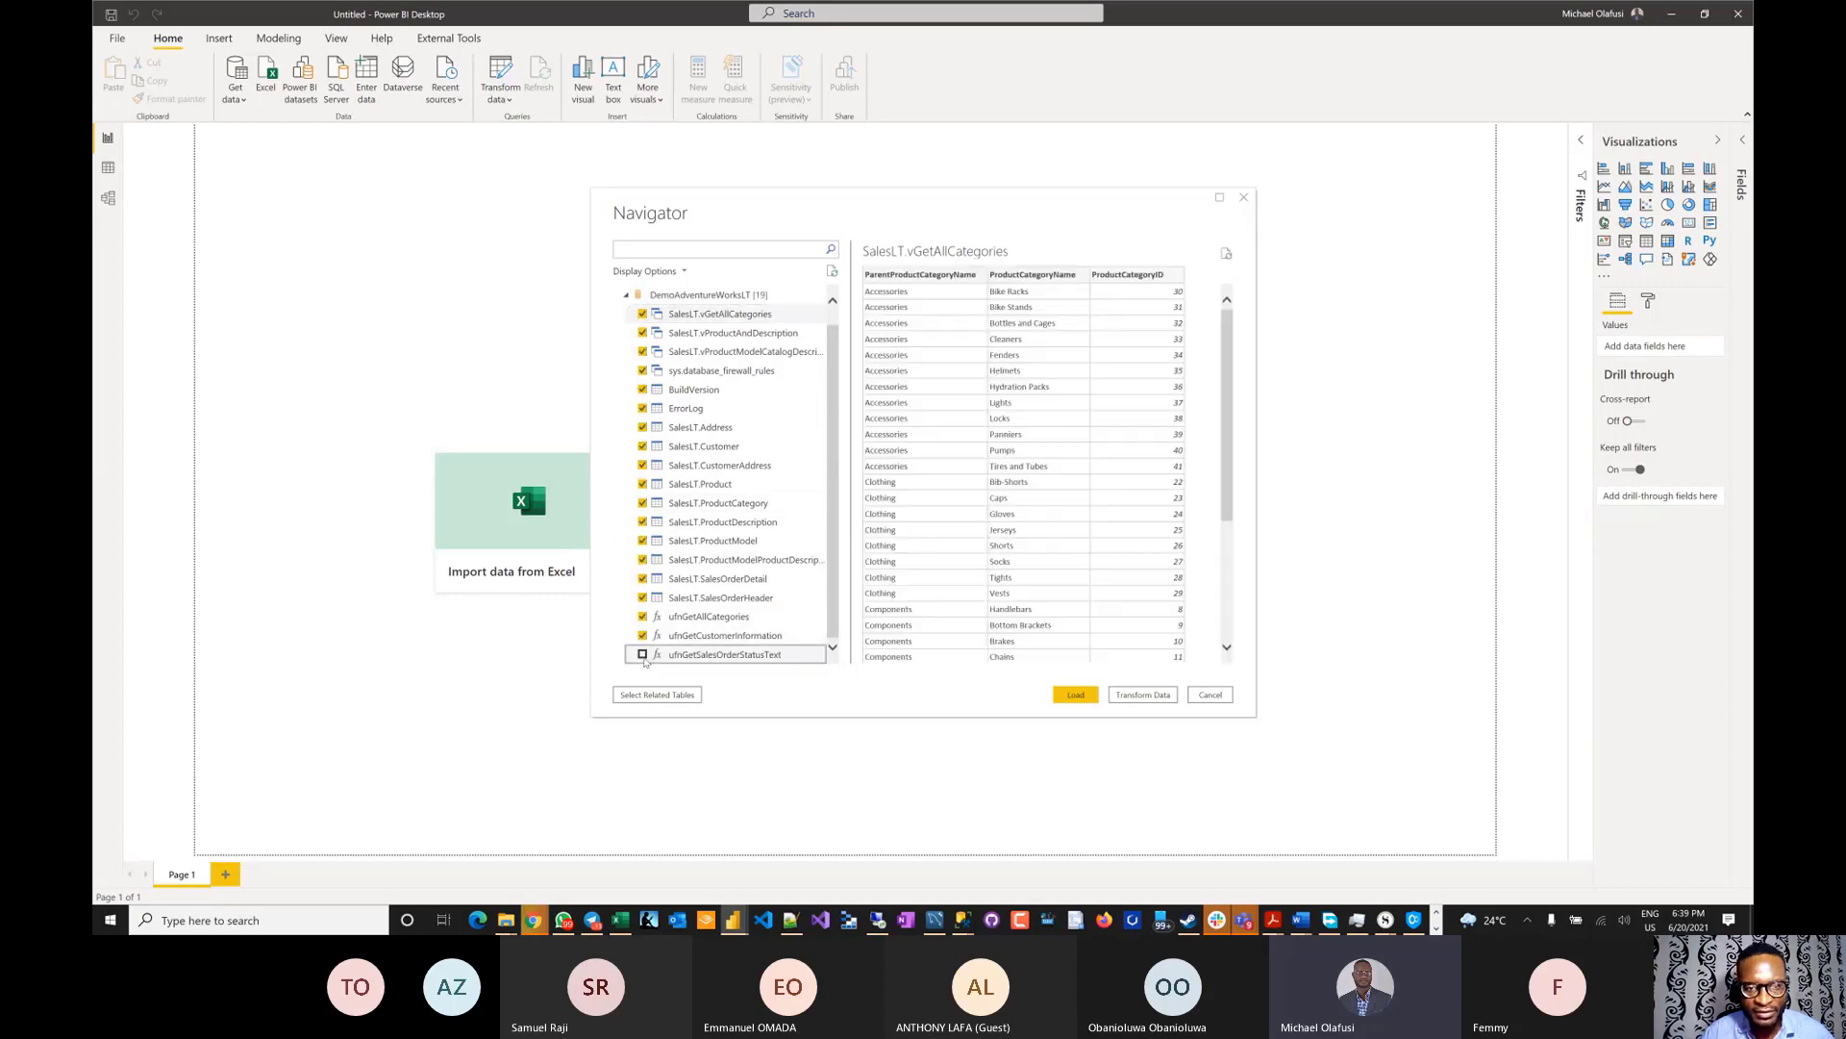
left_click(1077, 696)
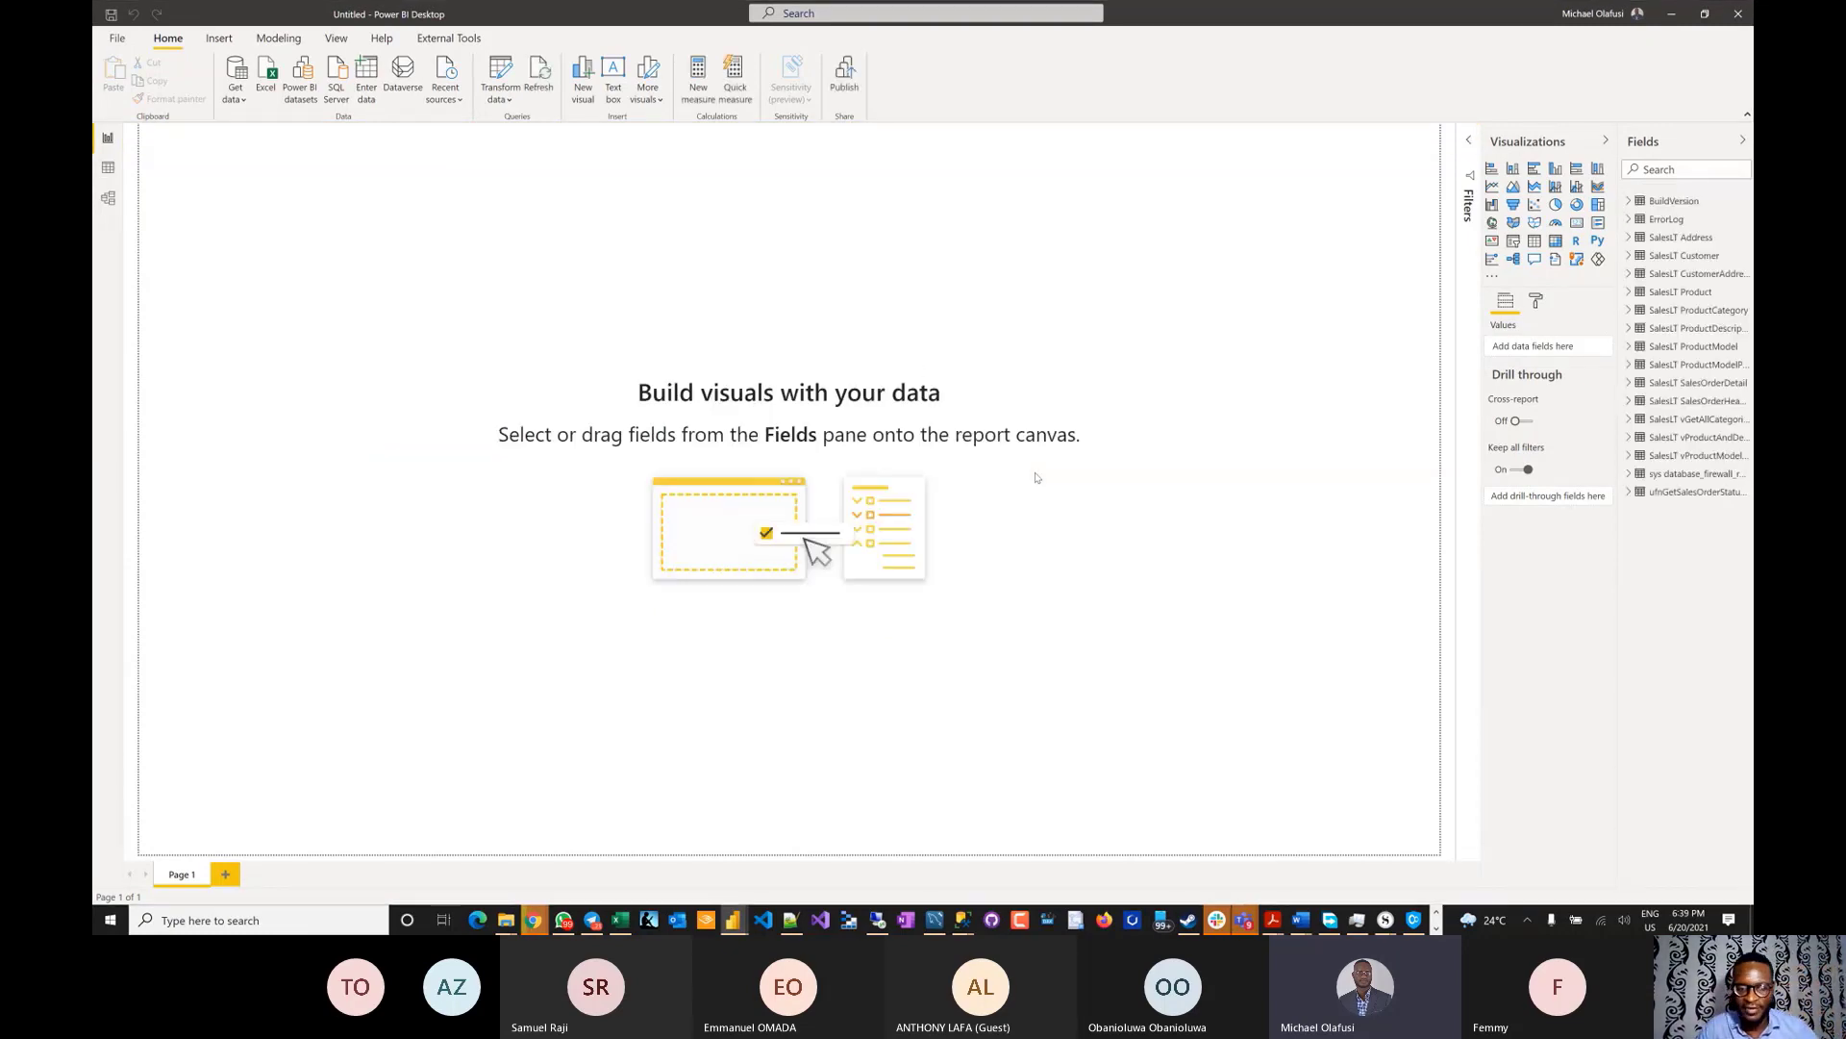
key("alt+Tab")
key("alt+Tab")
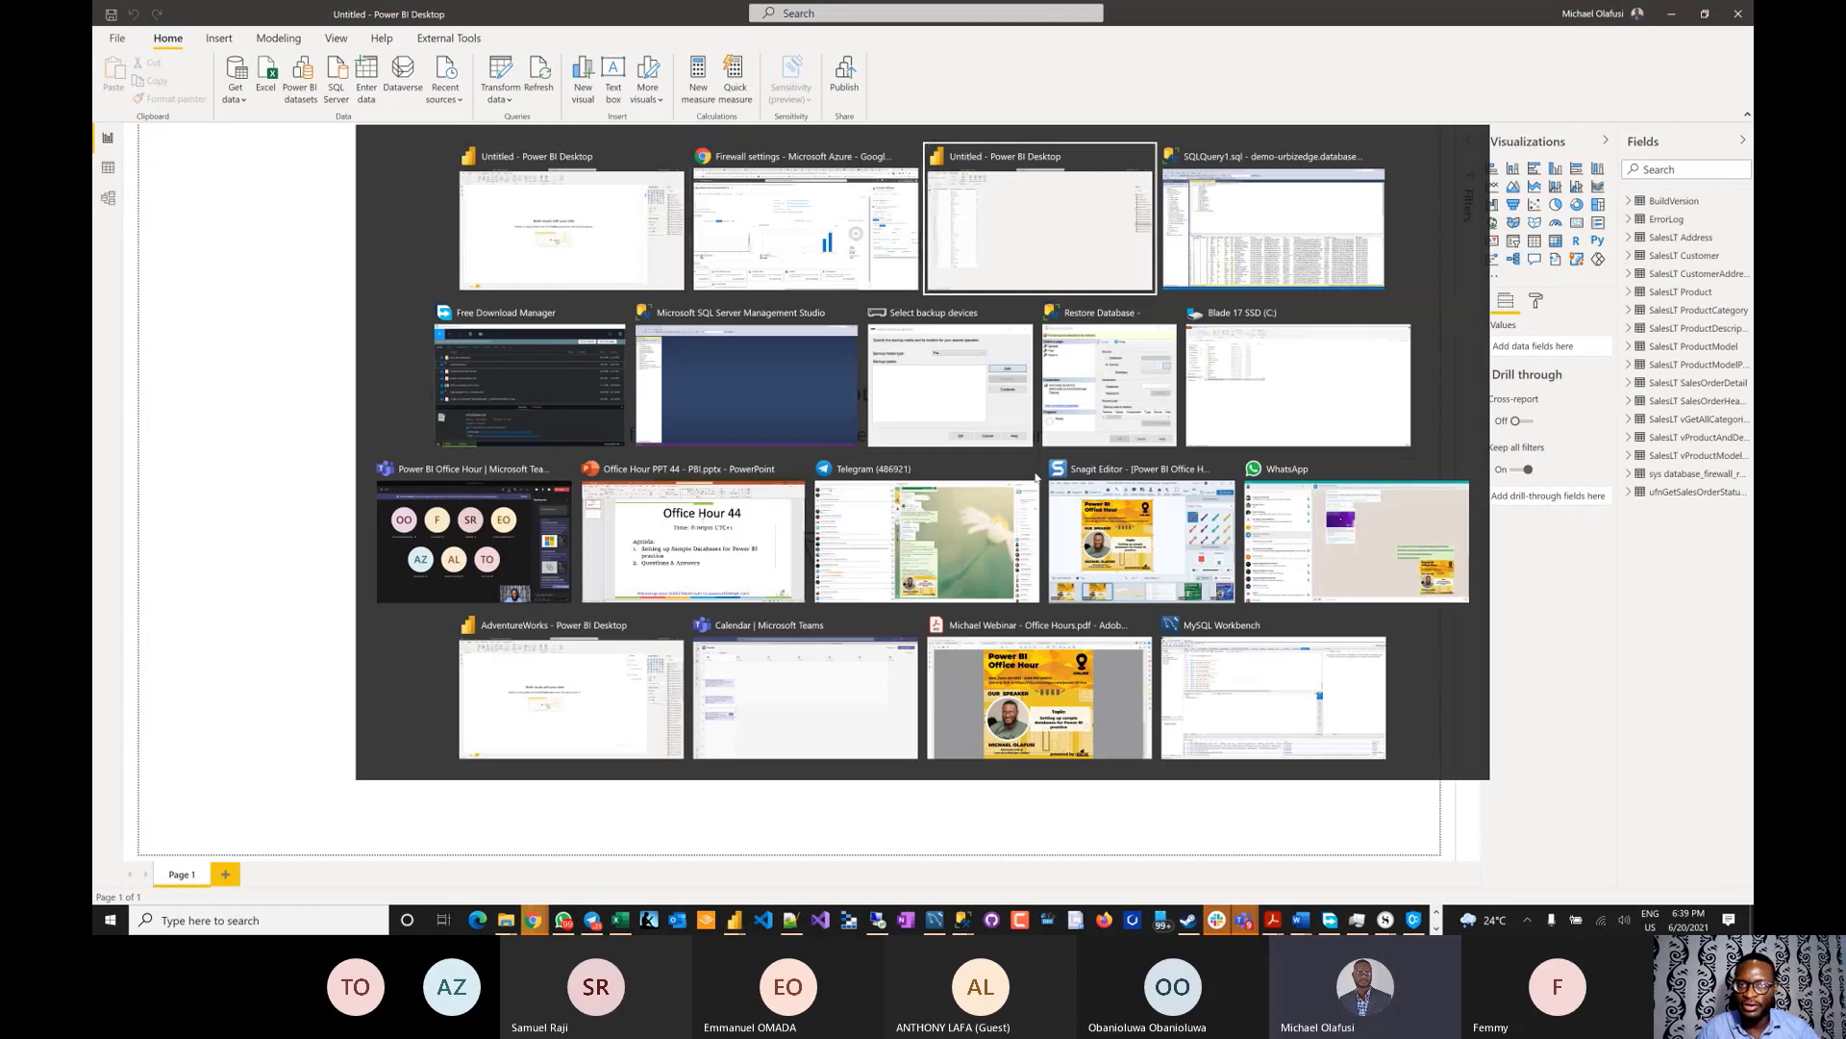
key("alt+shift+Tab")
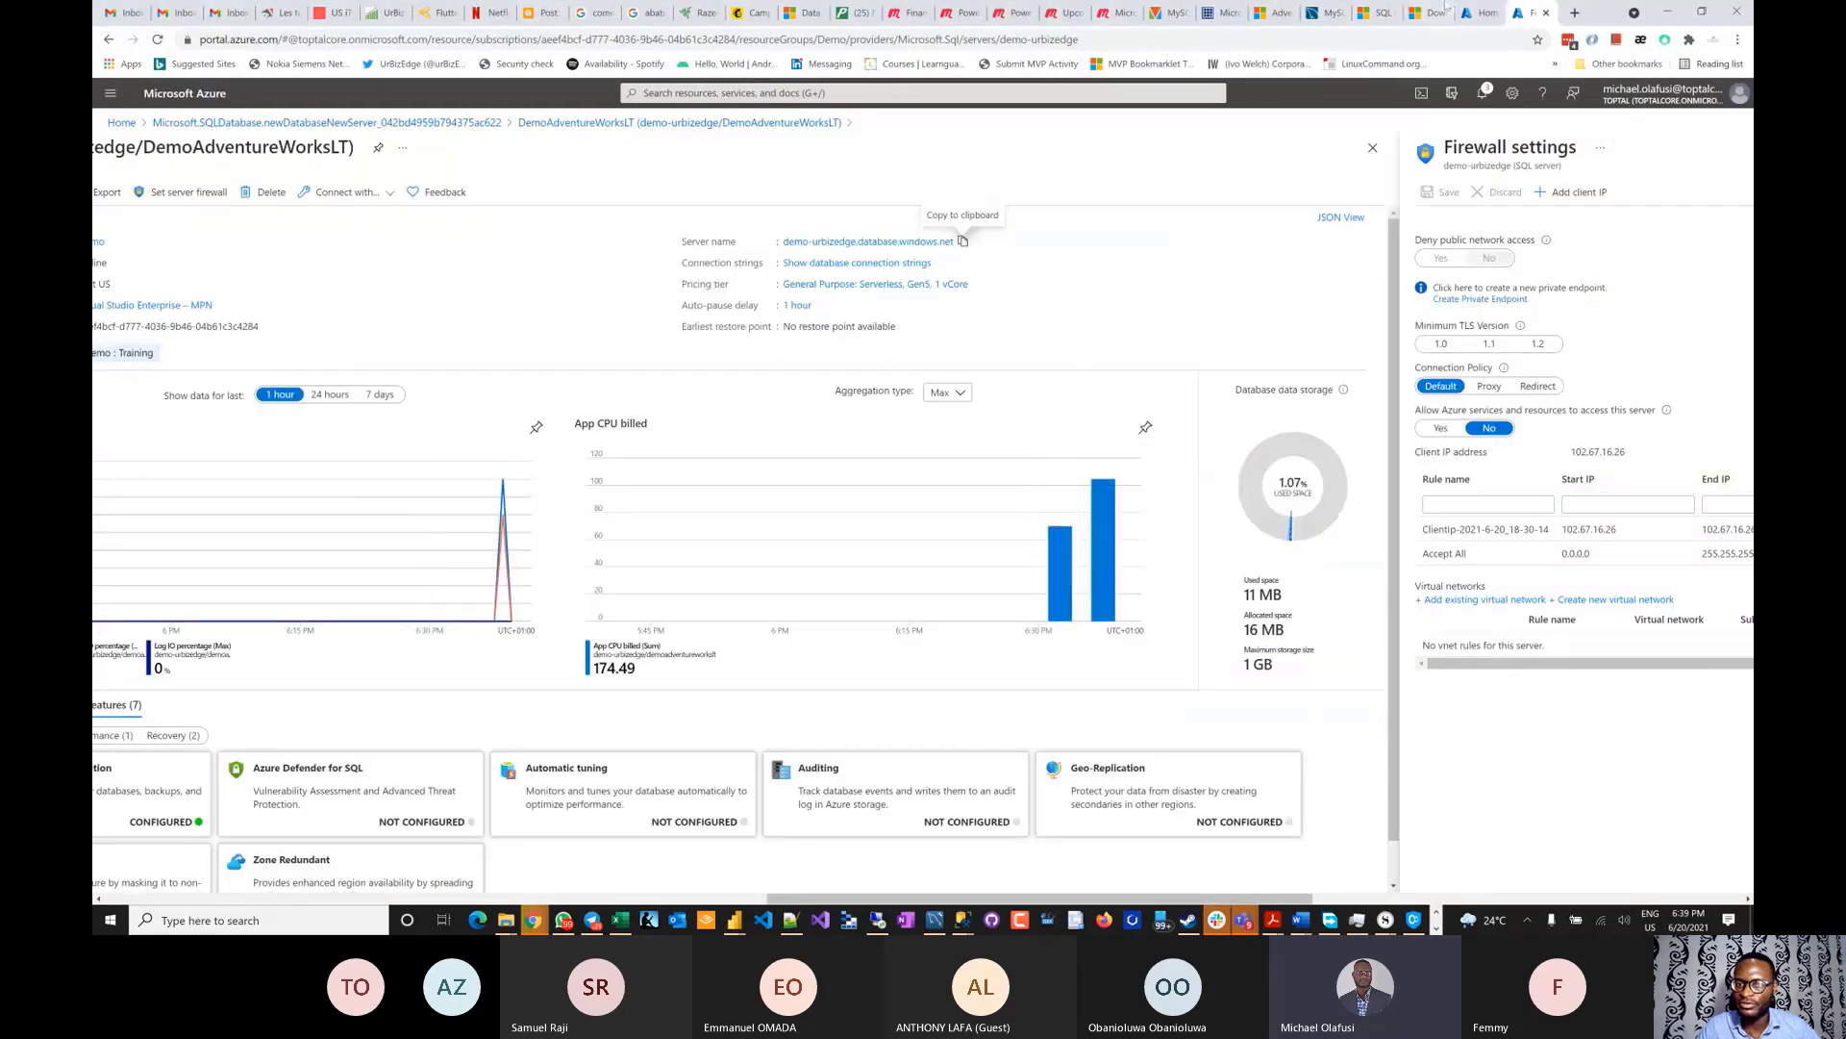
- In a new tab, search Google for 'install mysql' and open the installation guide result
left_click(1573, 13)
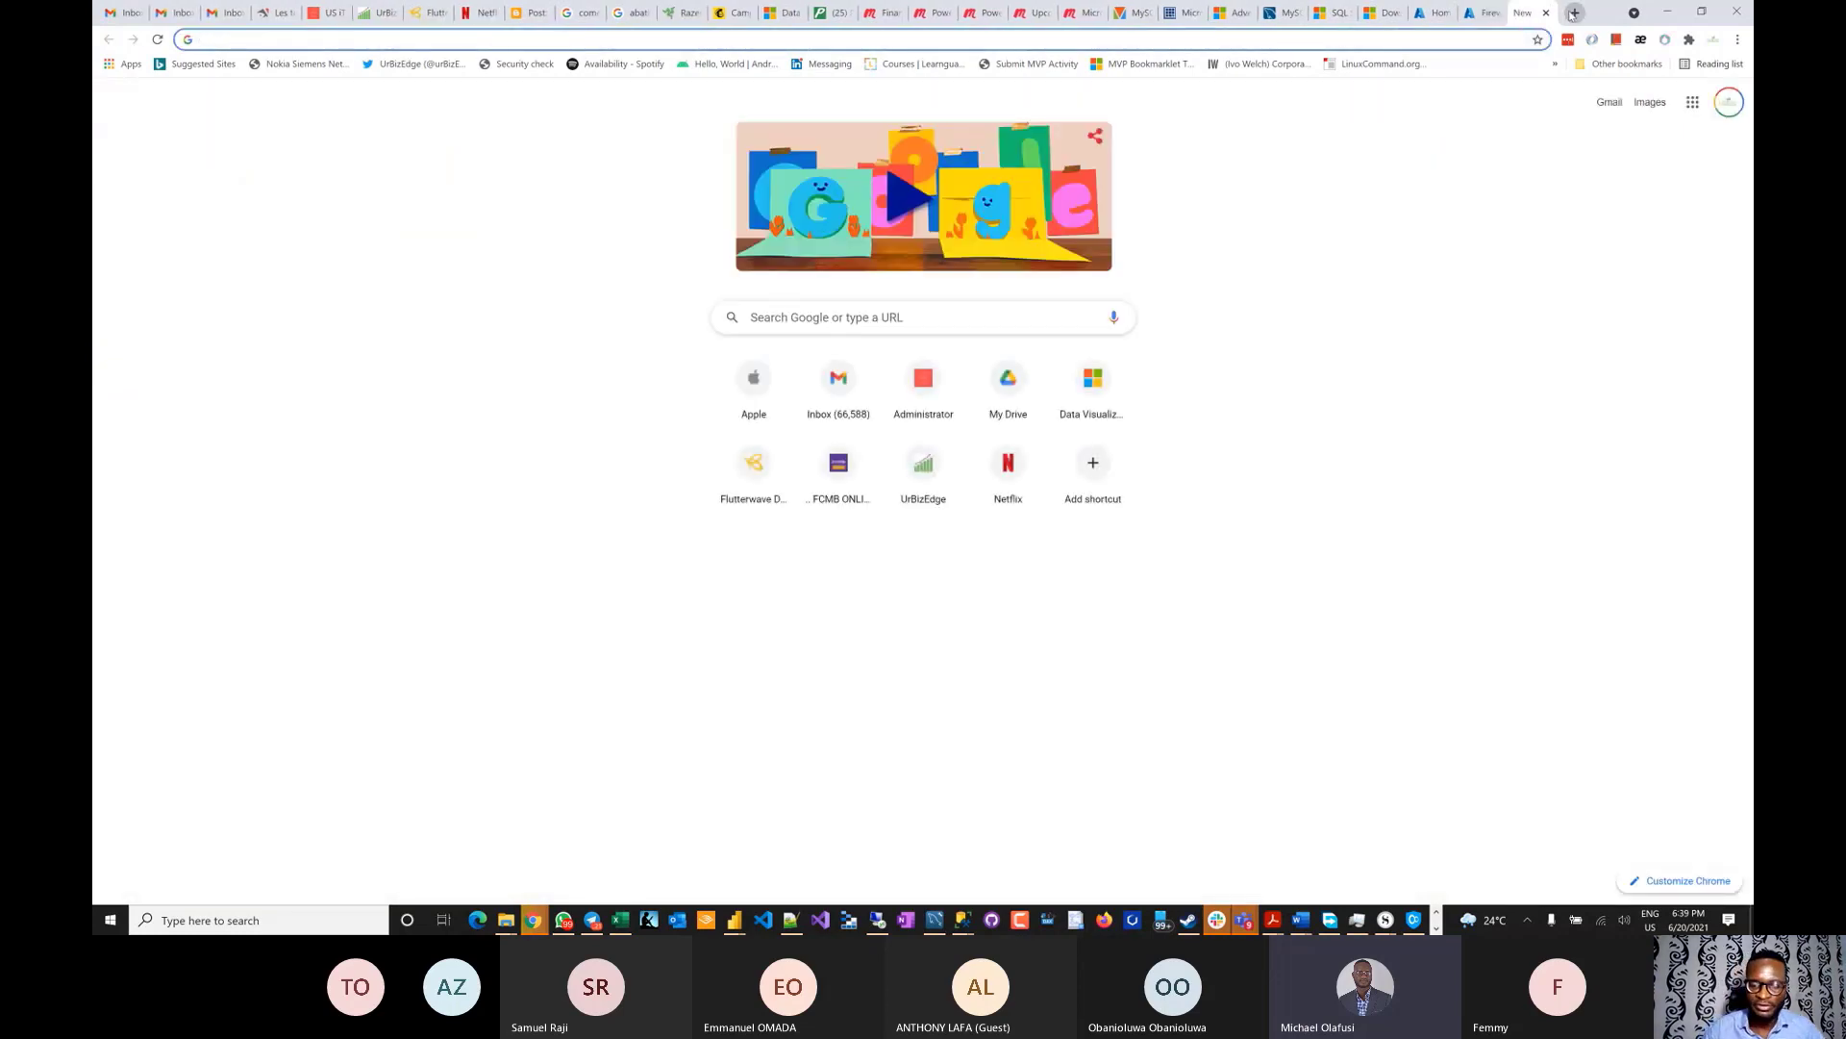
type("install")
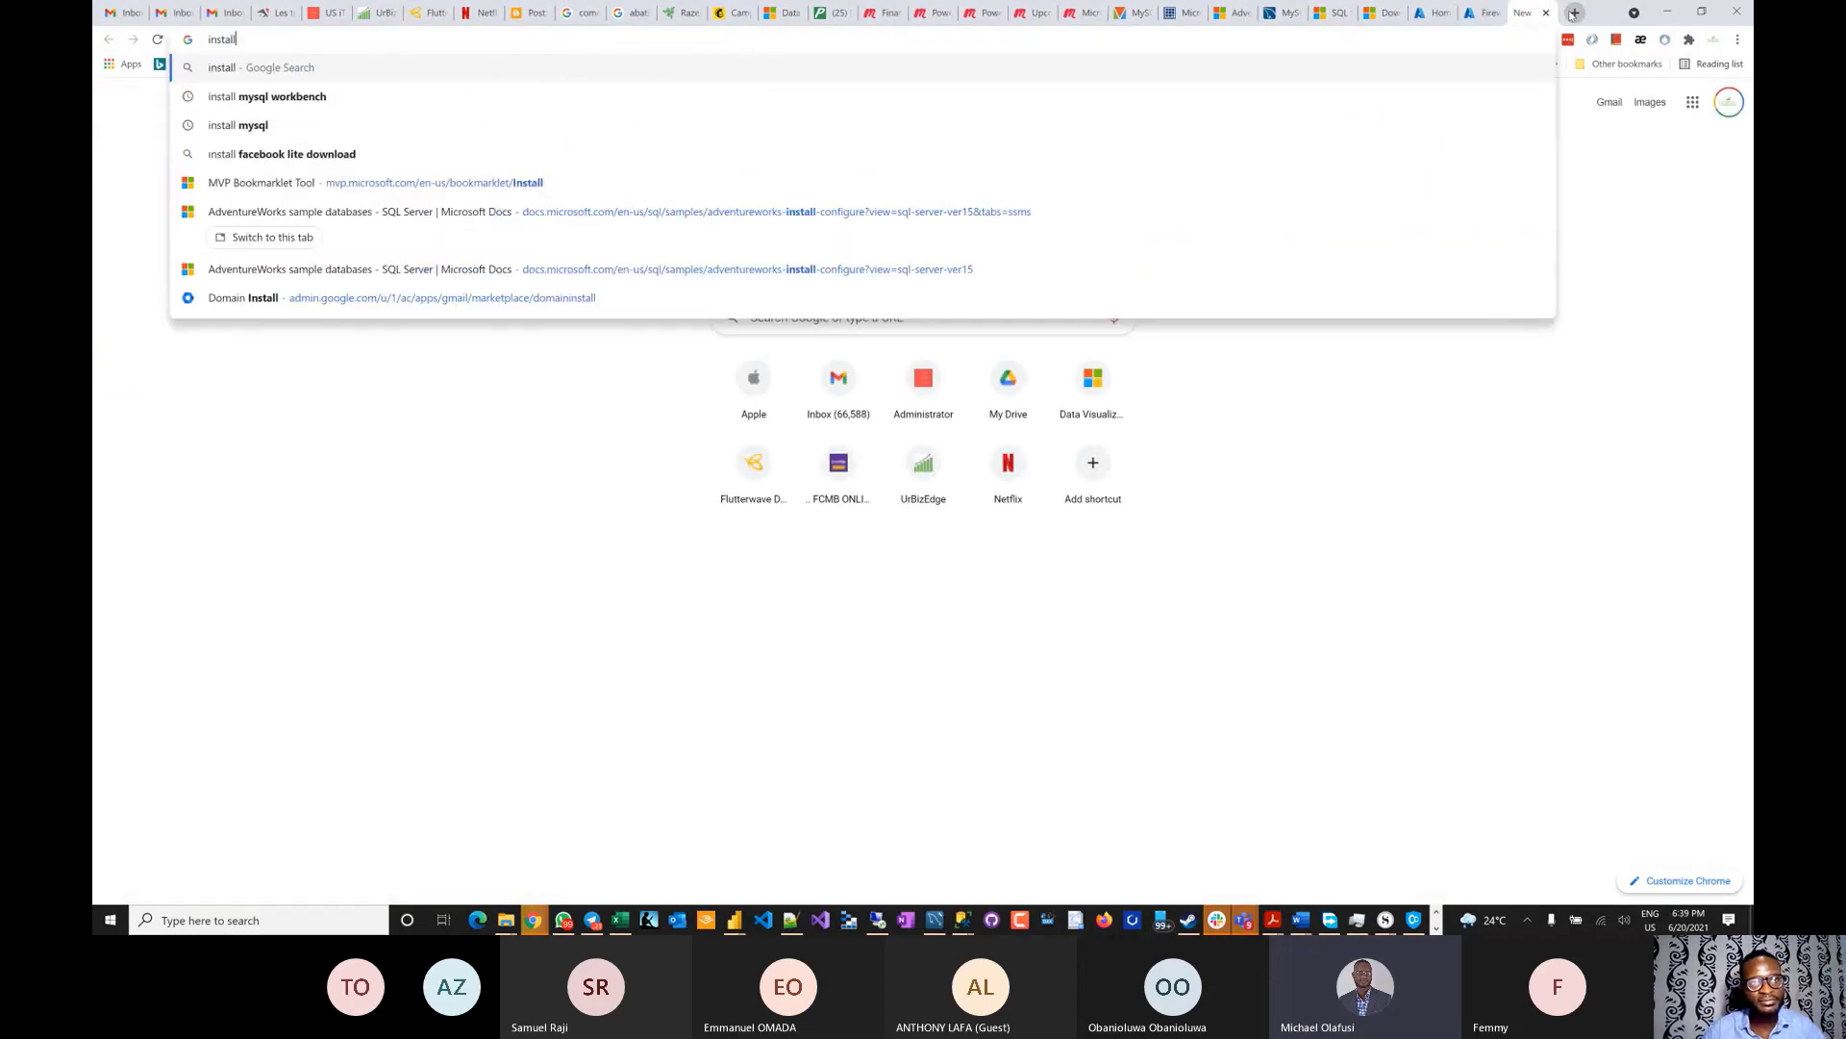
type(" mysql")
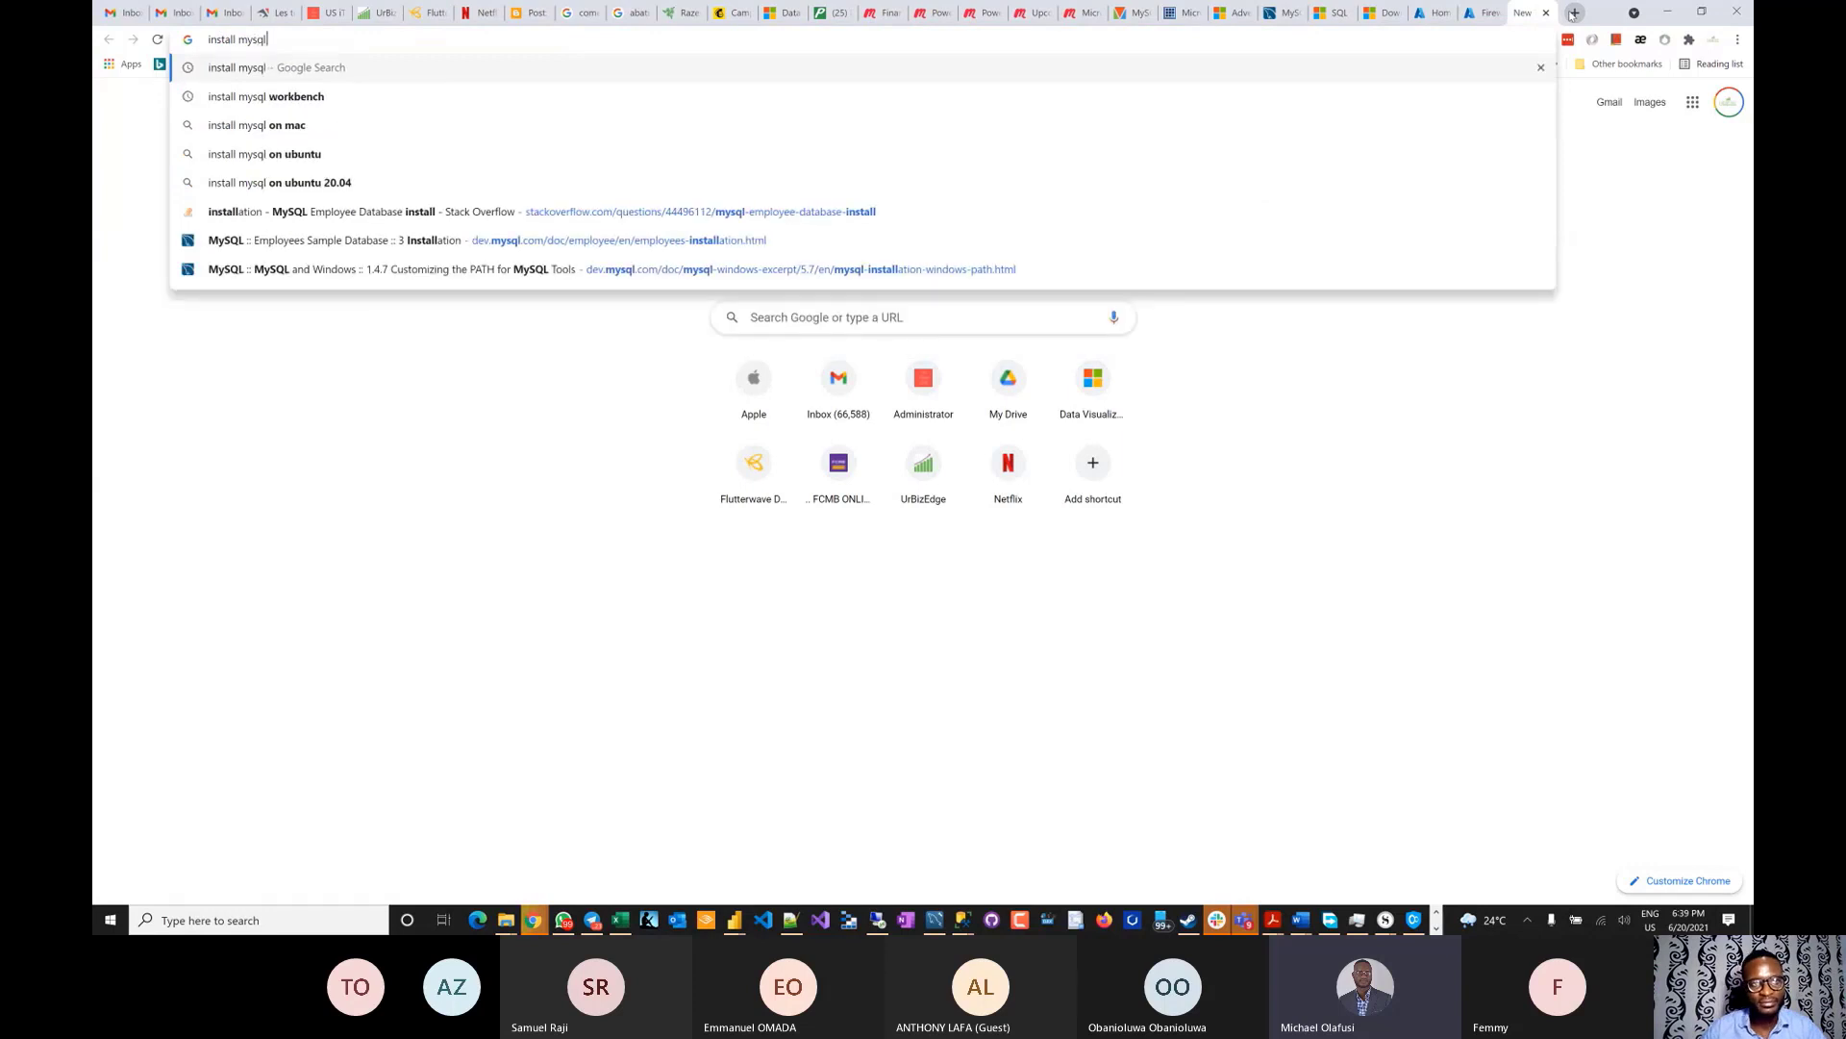
key("Return")
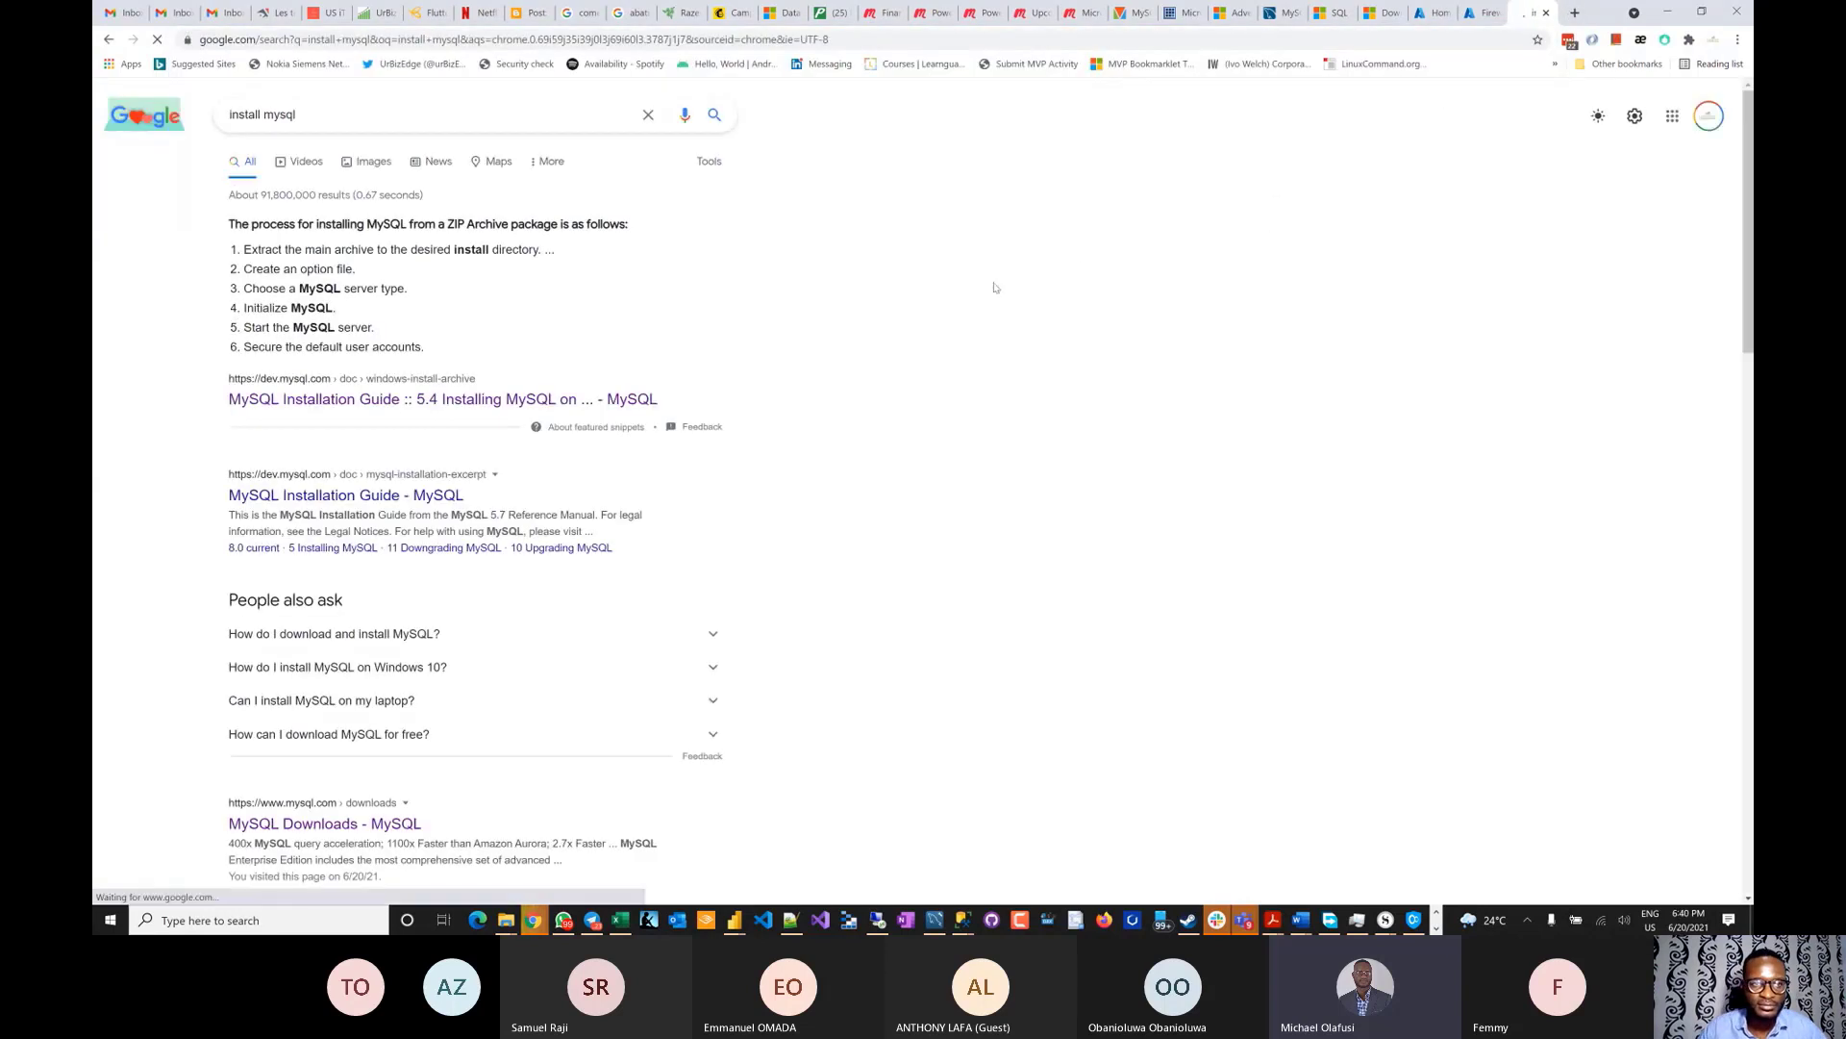
left_click(279, 413)
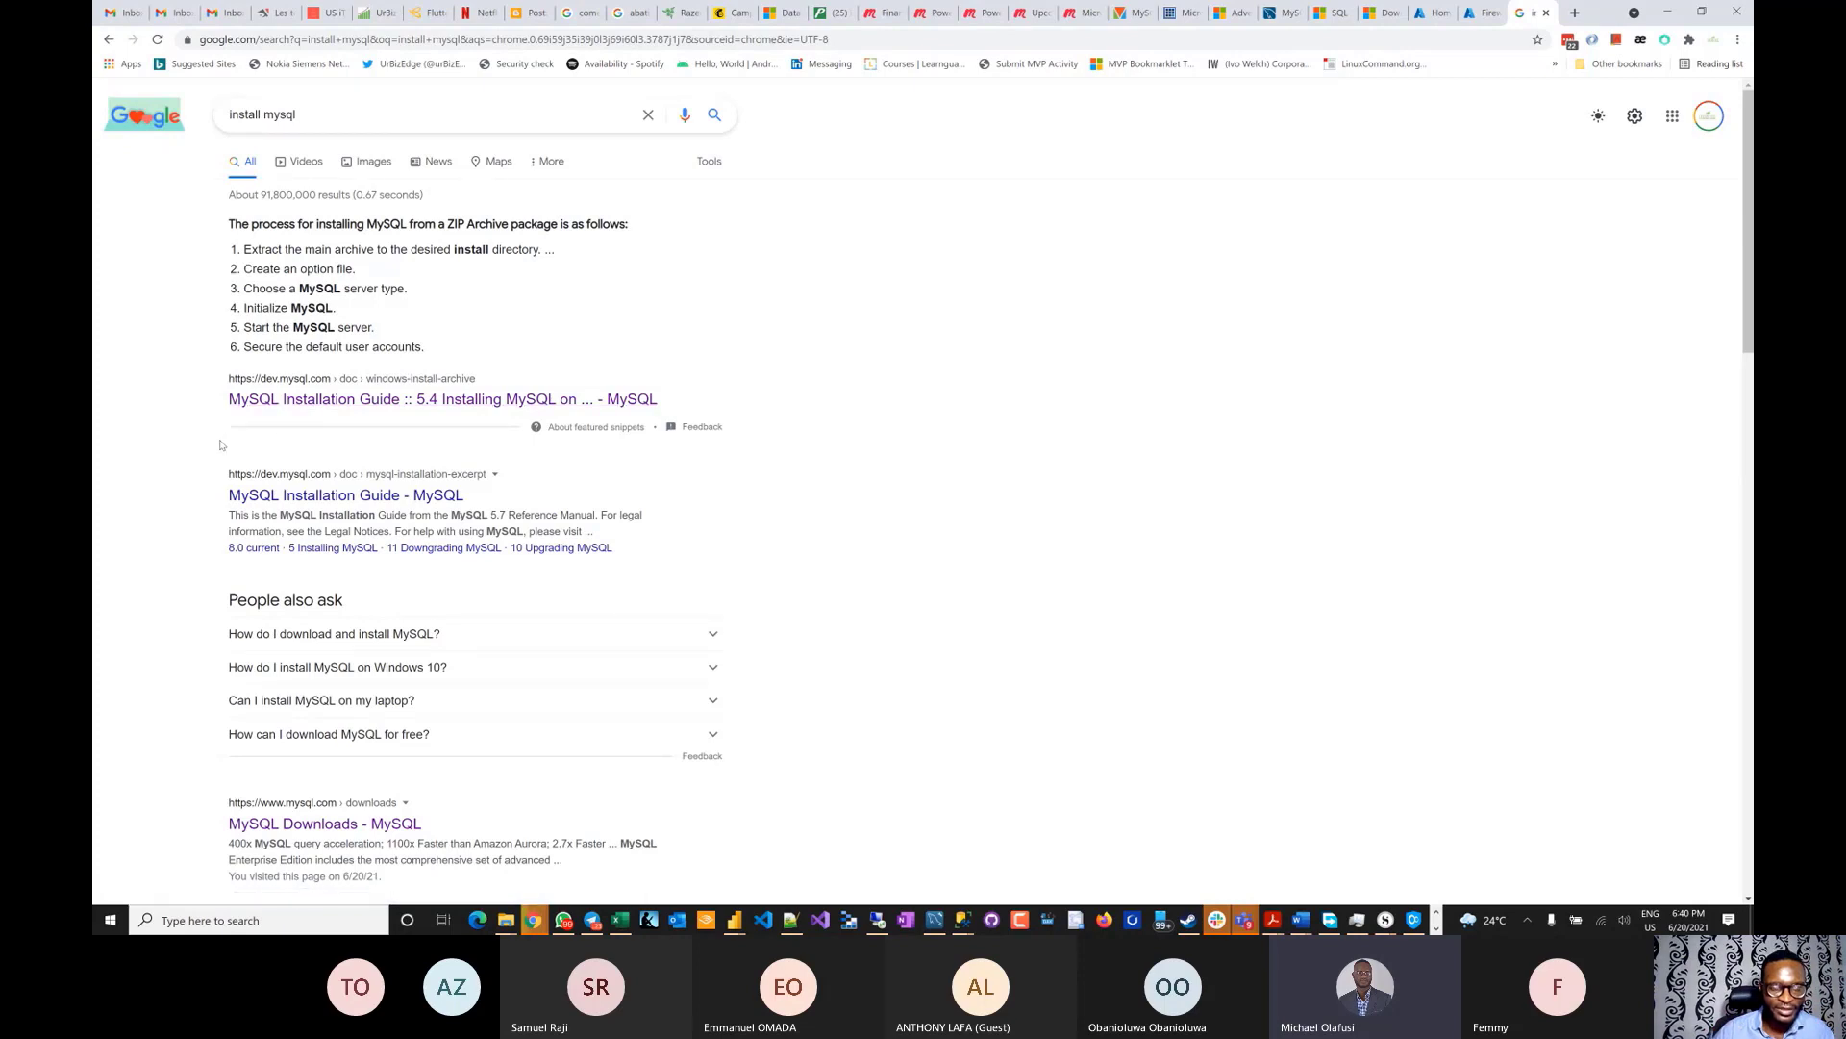
- Refine the query from 'install mysql workbench' back to 'install mysql' and open the Windows install guide
left_click(342, 113)
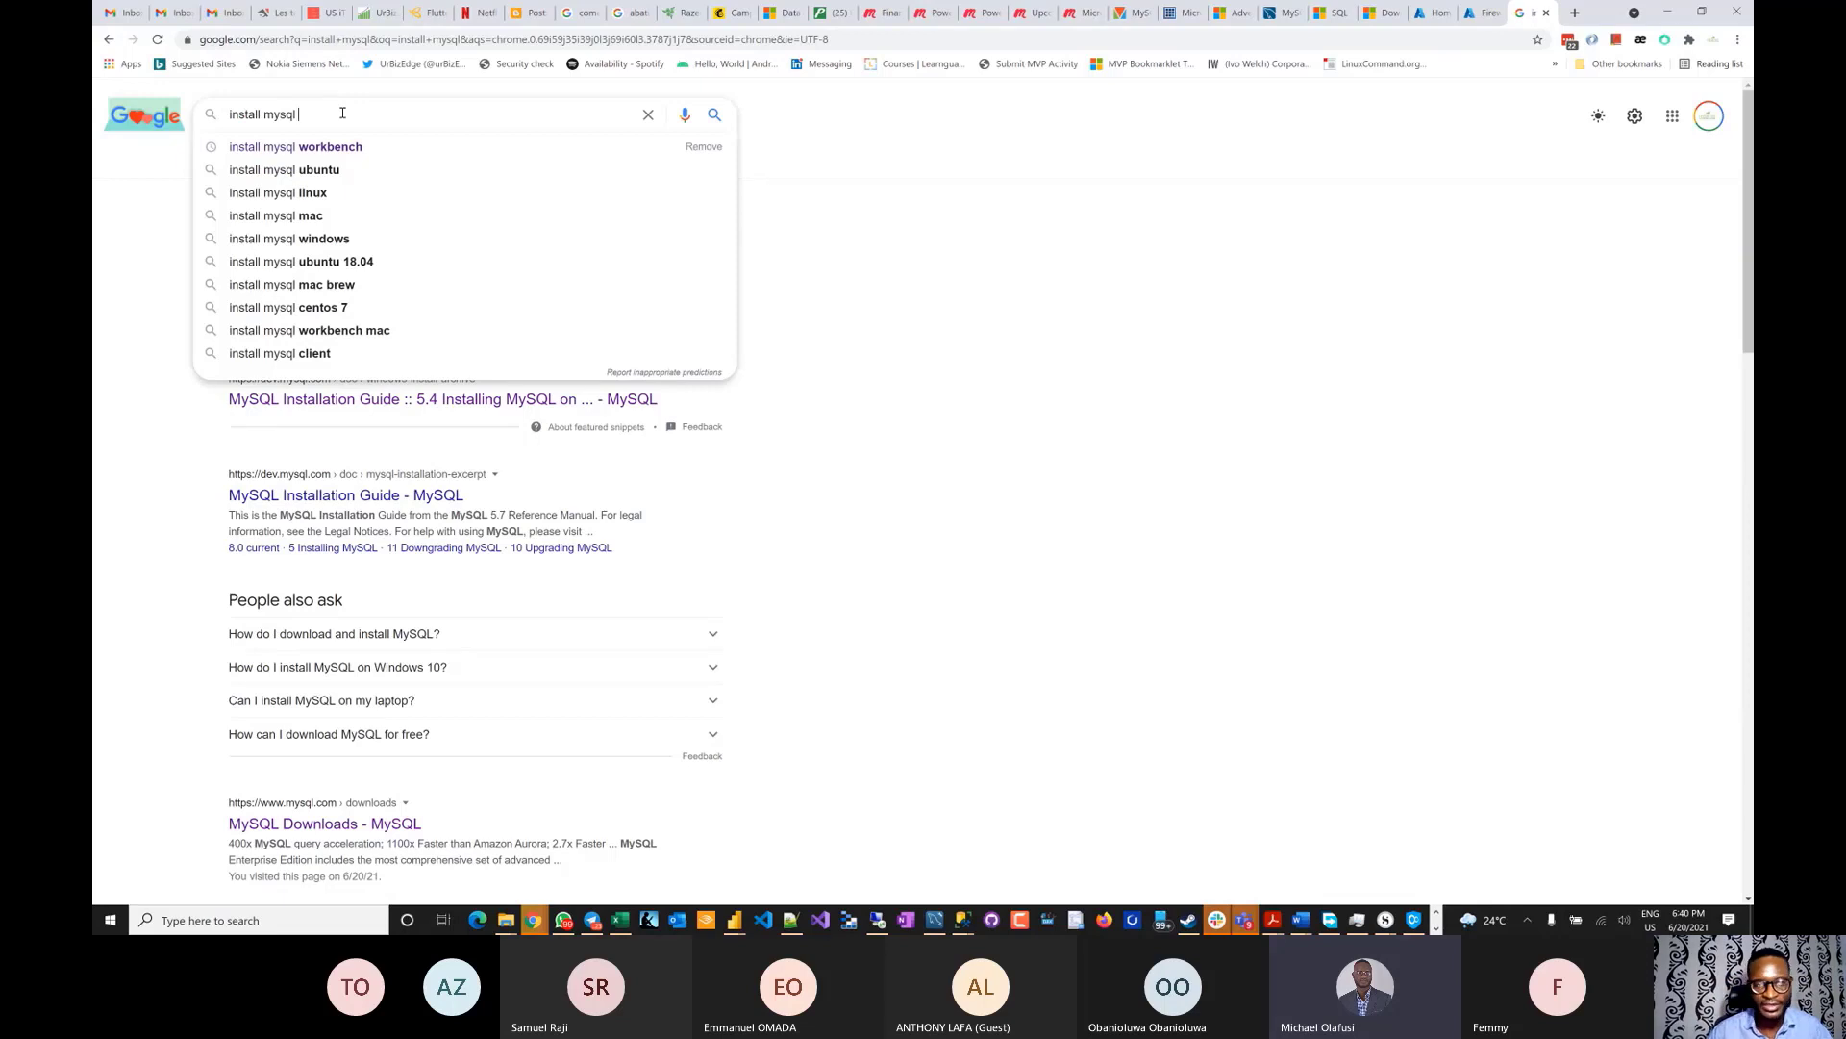
key("Down")
key("Return")
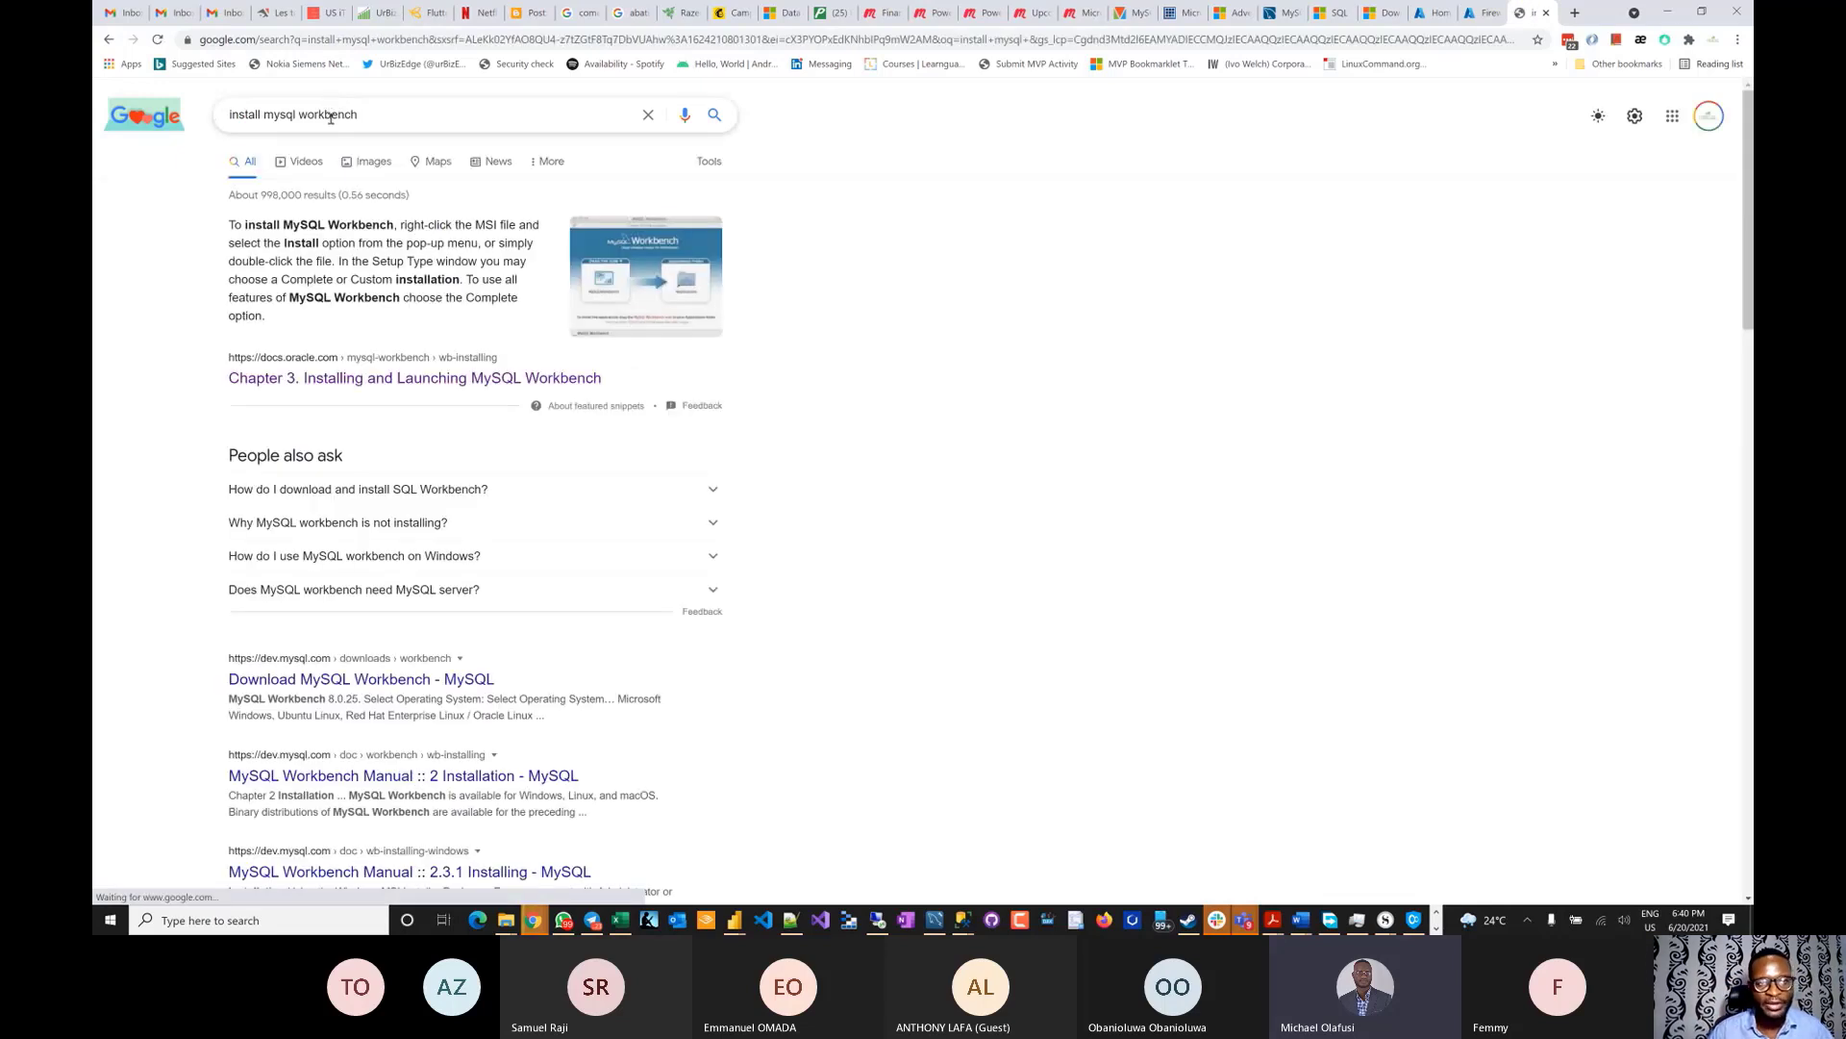
double_click(331, 117)
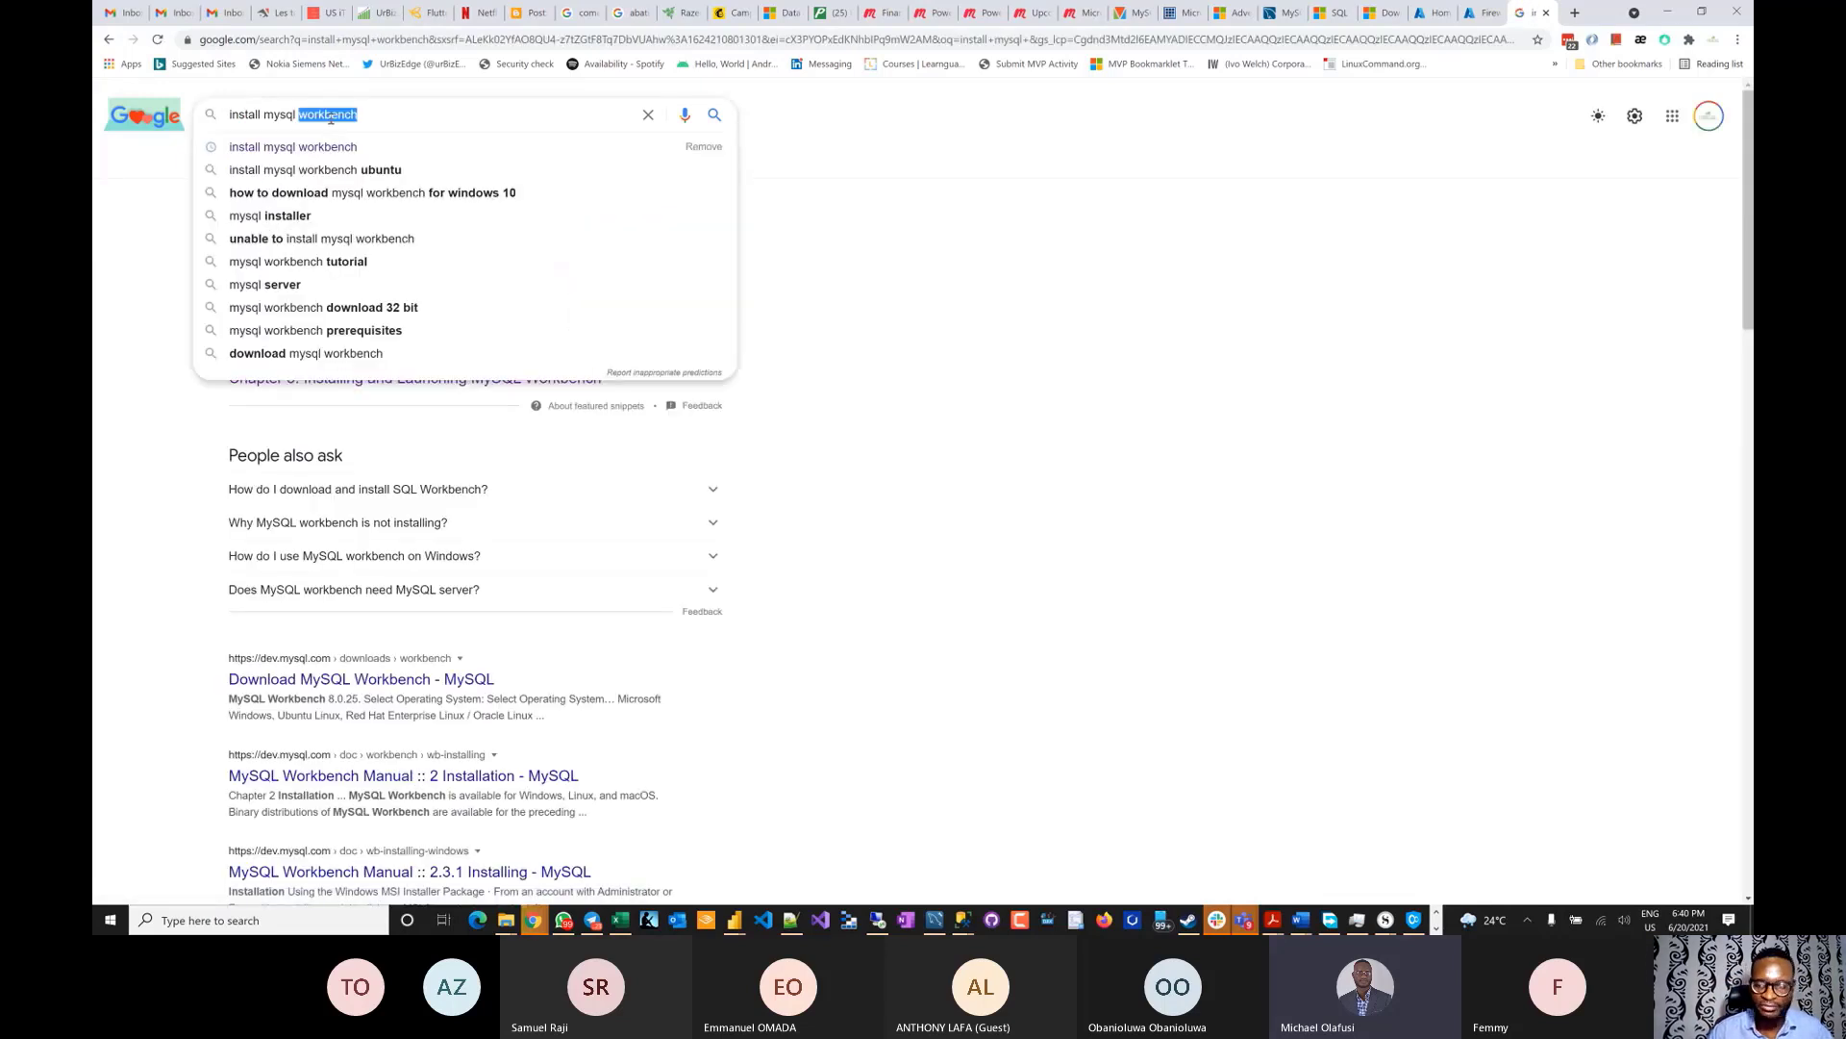
key("BackSpace")
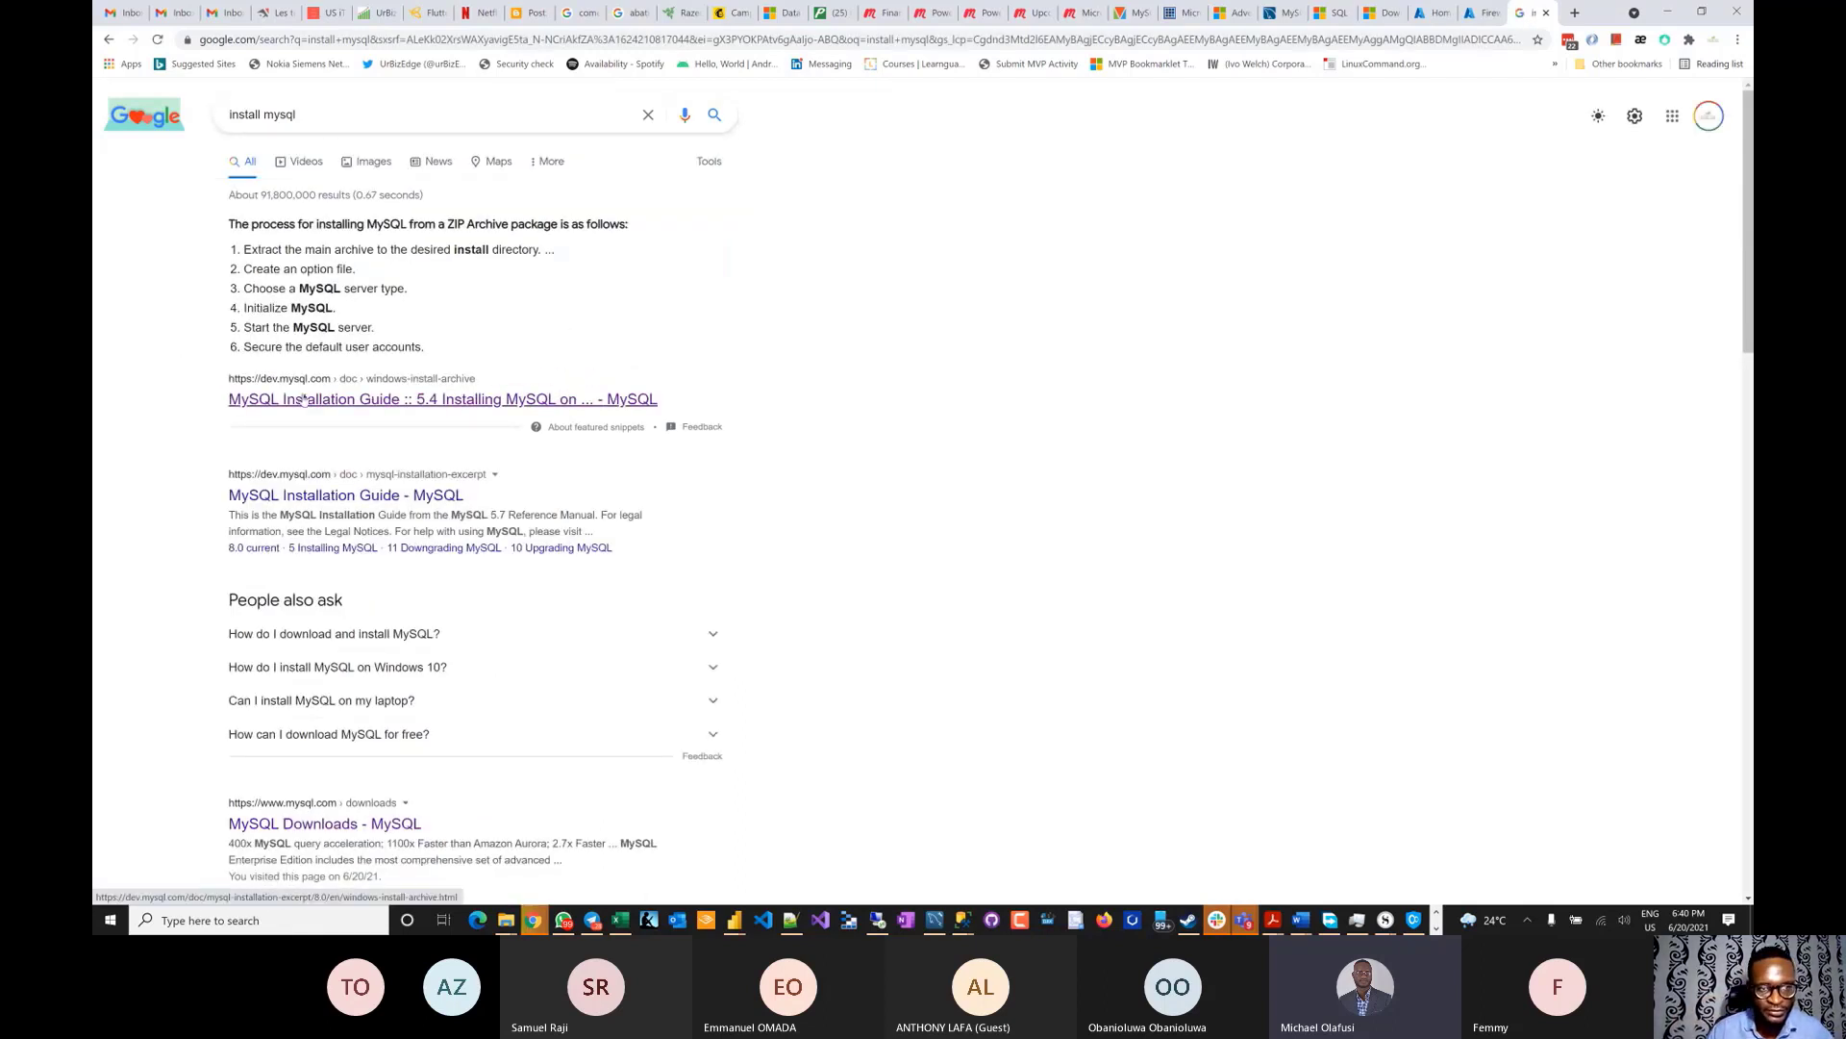
left_click(305, 399)
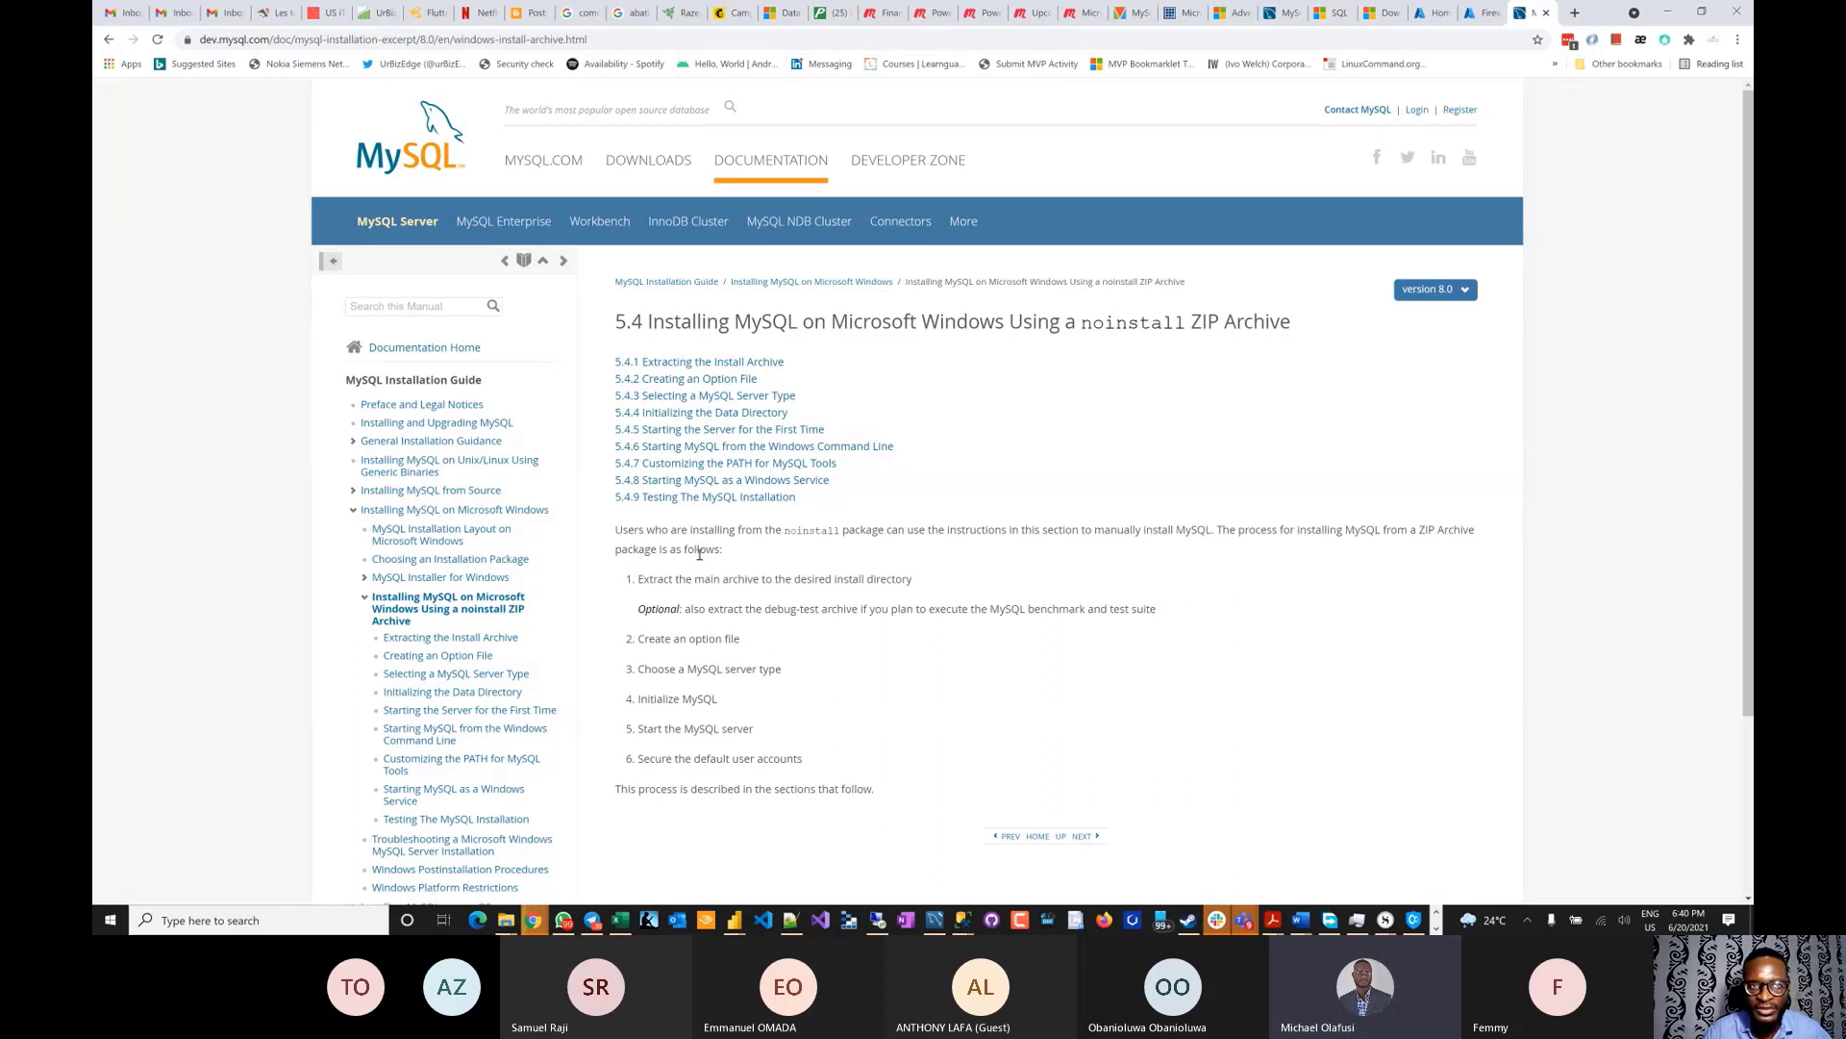
- Search 'install mysql download' and open the MySQL Installer 8.0.25 download page
left_click(109, 40)
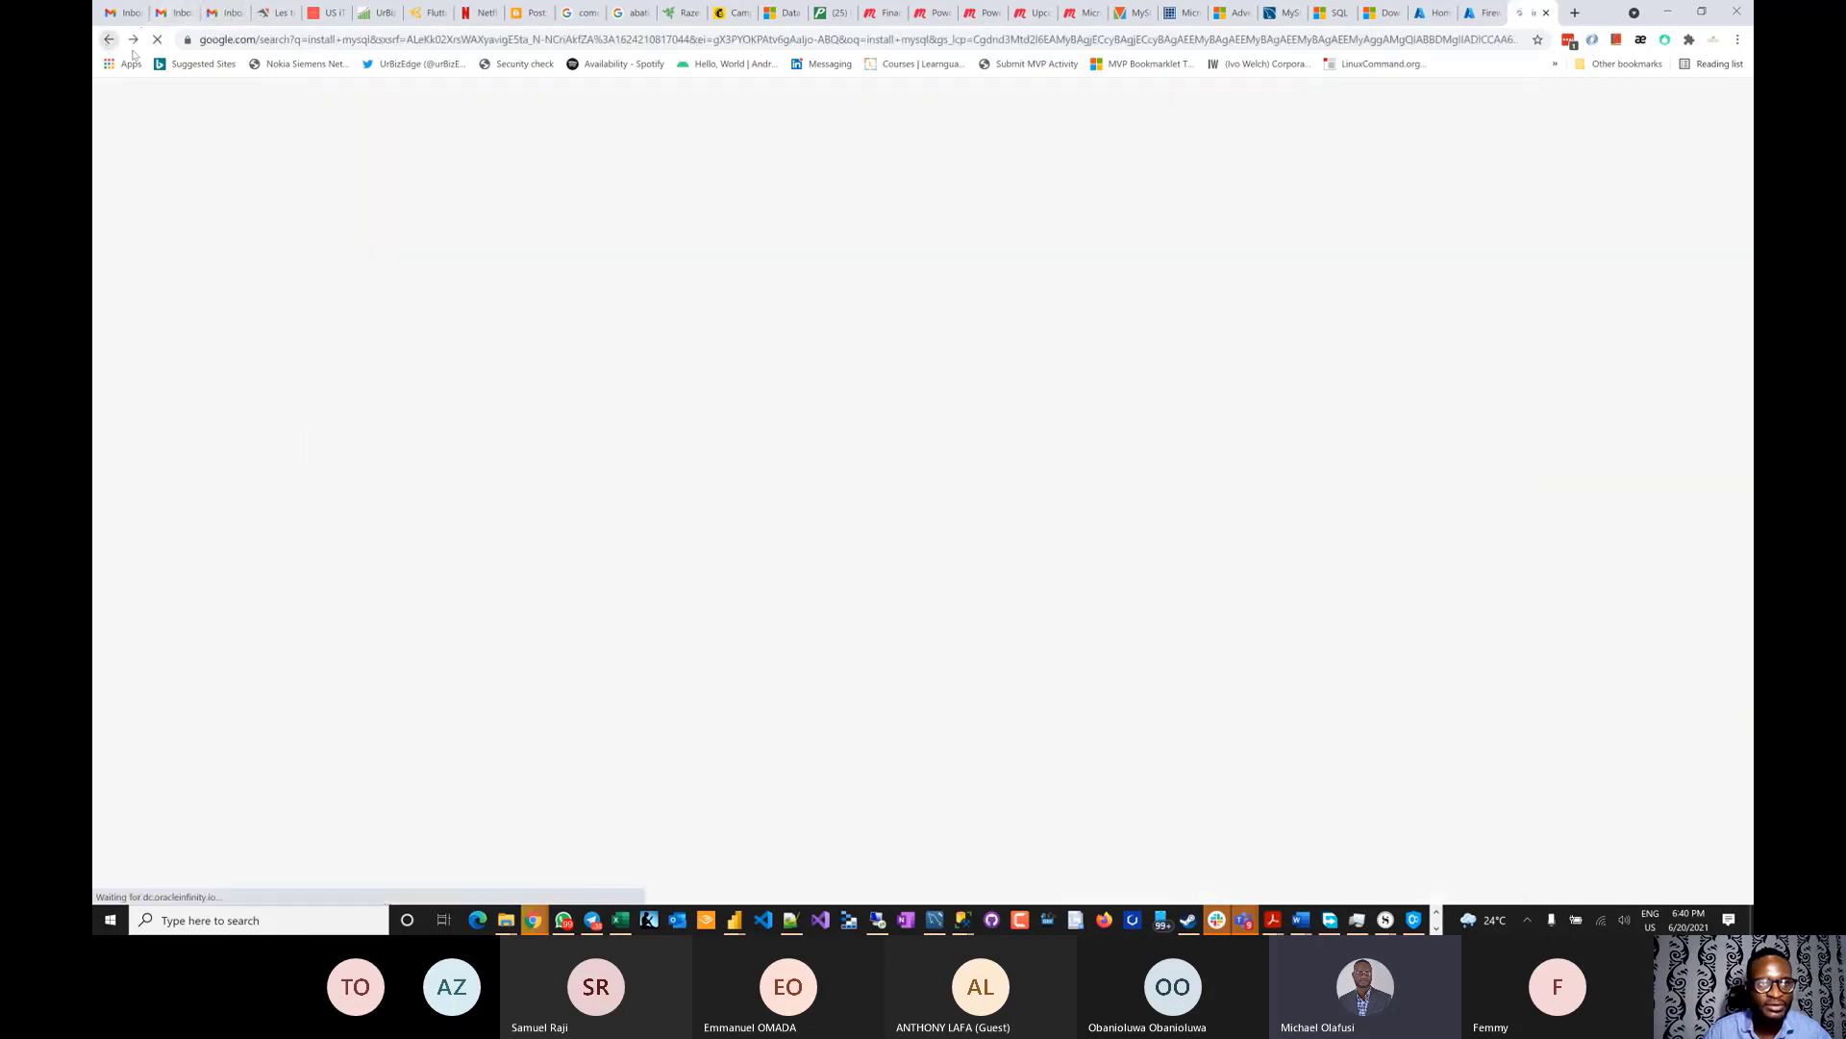
left_click(404, 115)
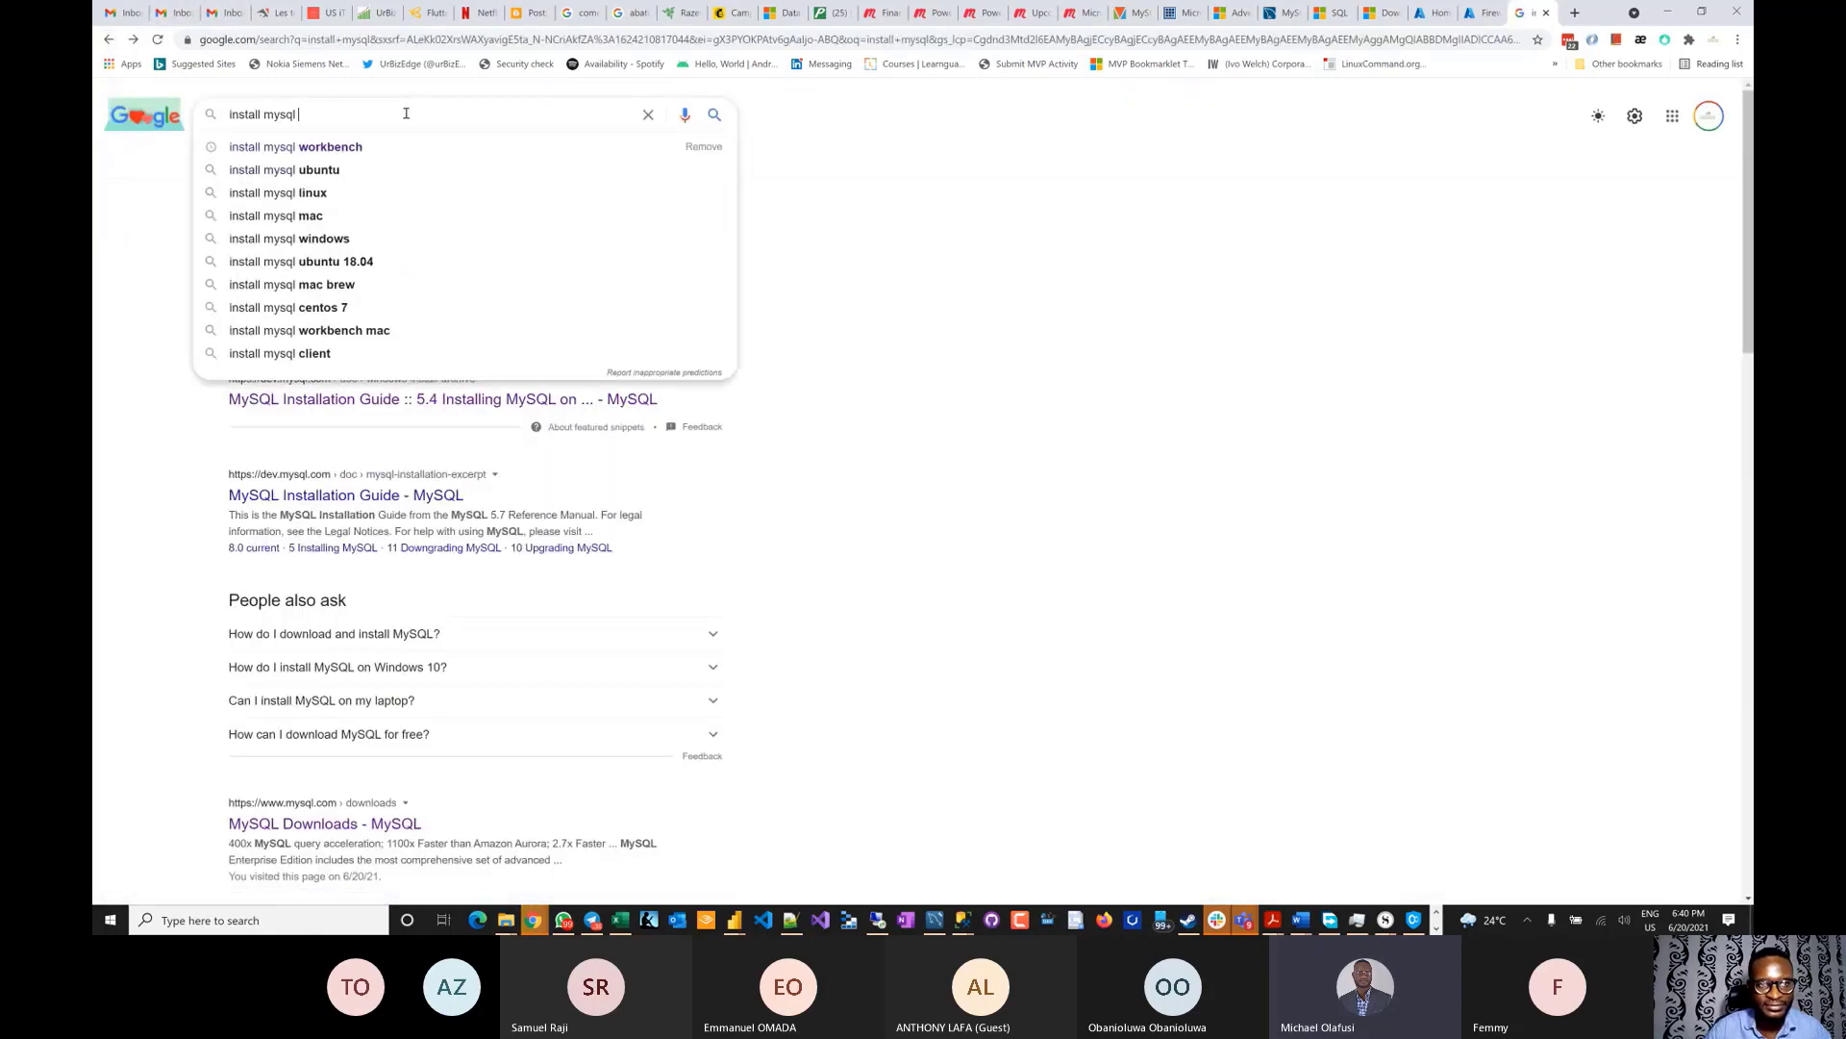
type("downlo")
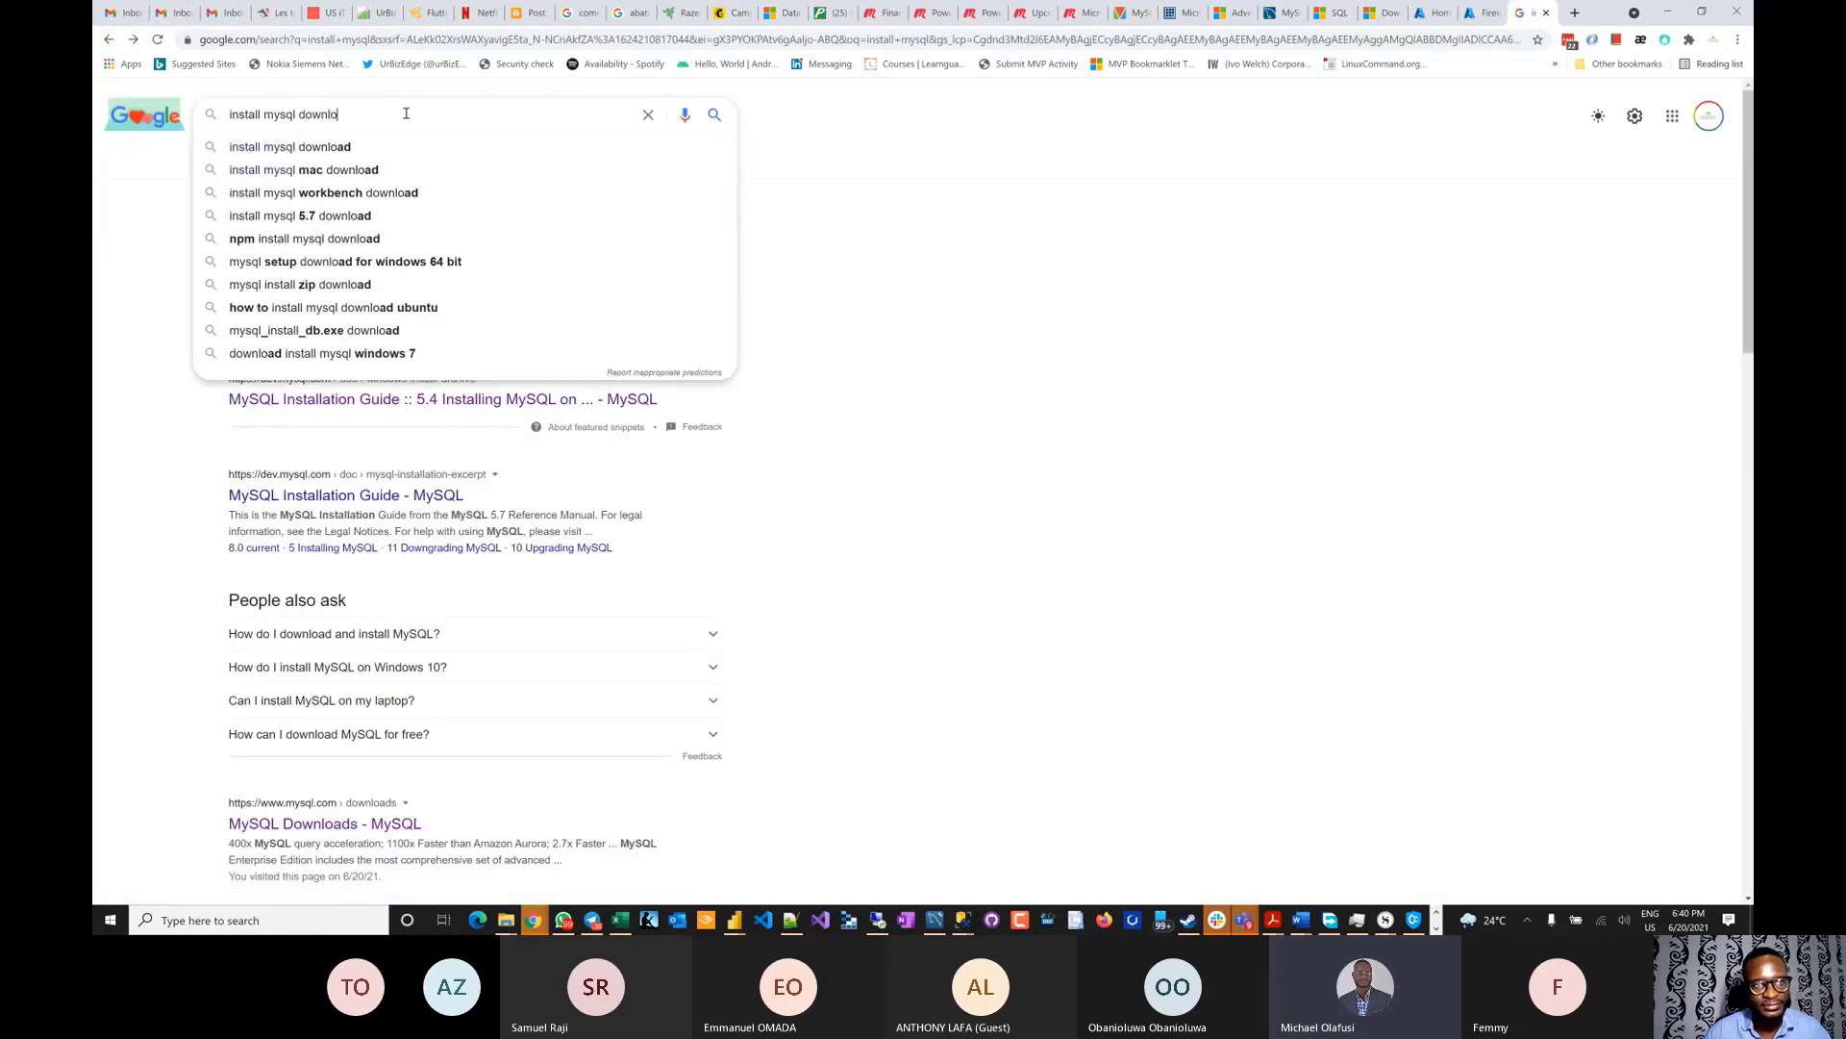
left_click(384, 146)
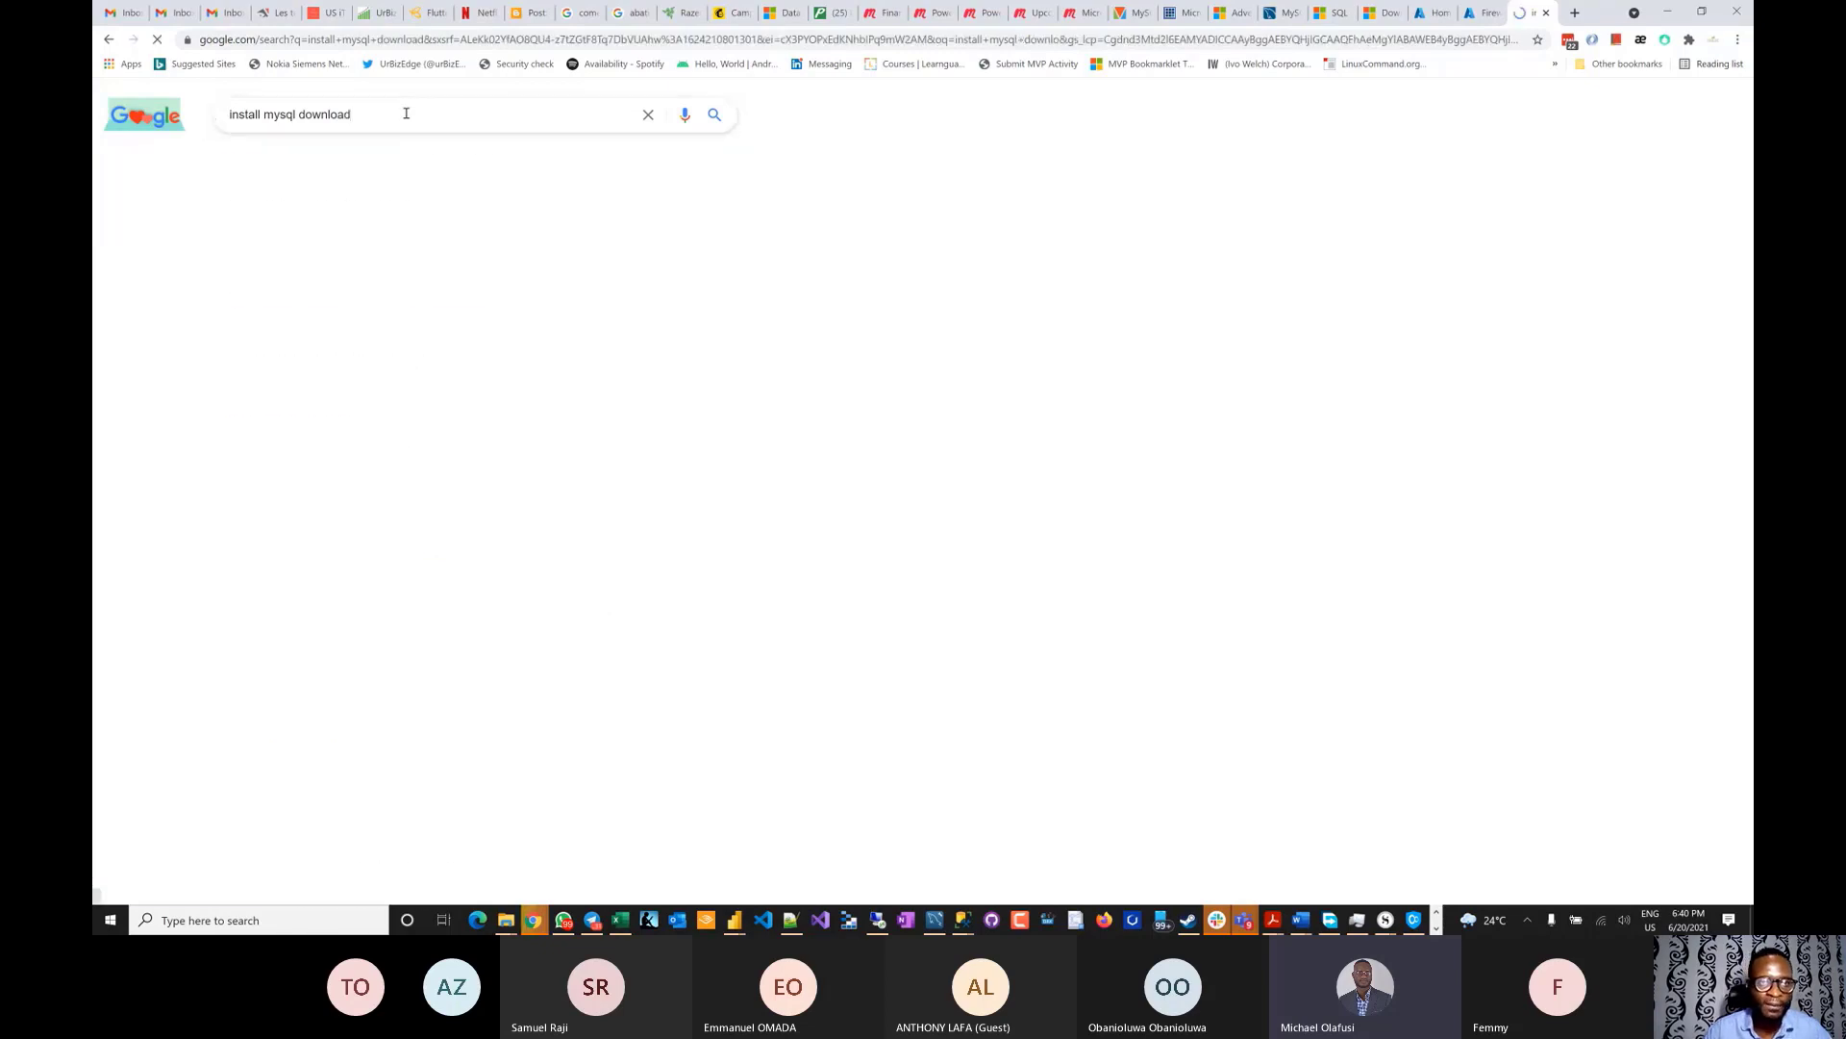
left_click(345, 256)
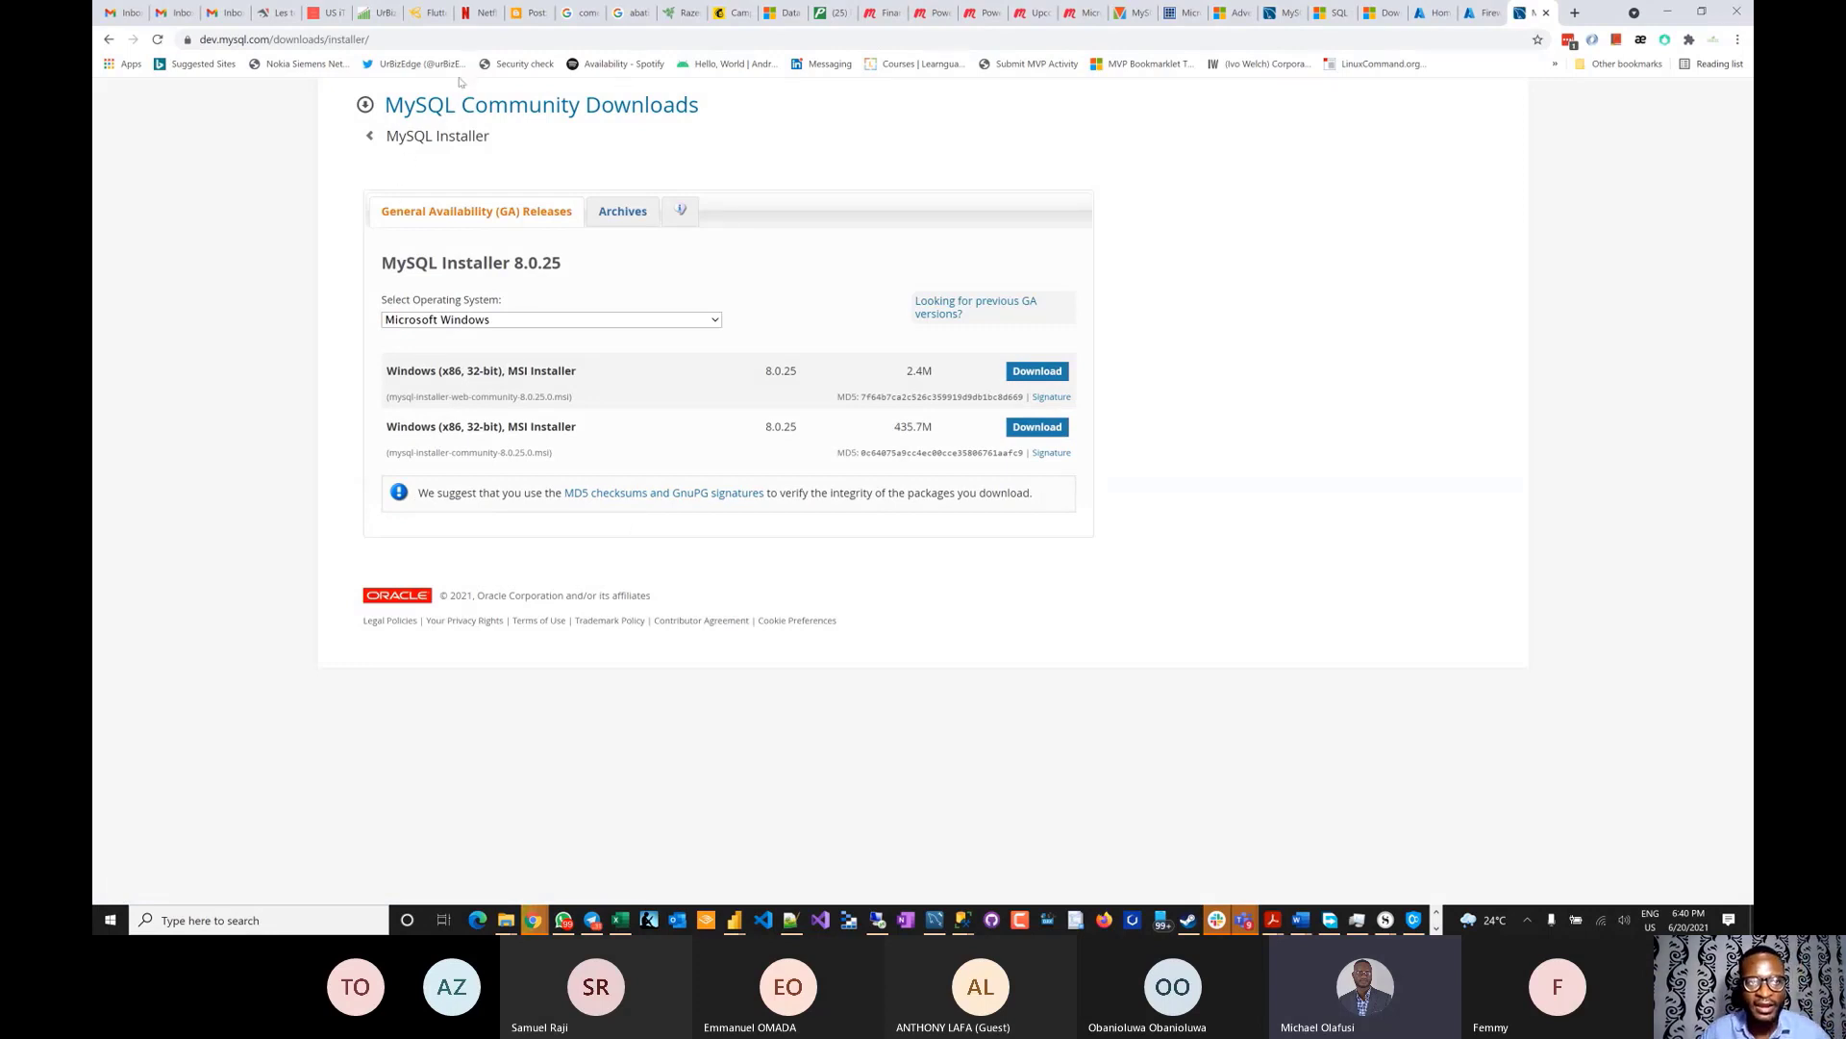
- Select the download page's address, then cycle windows over to the Microsoft Teams meeting
left_click(417, 37)
key("ctrl+c")
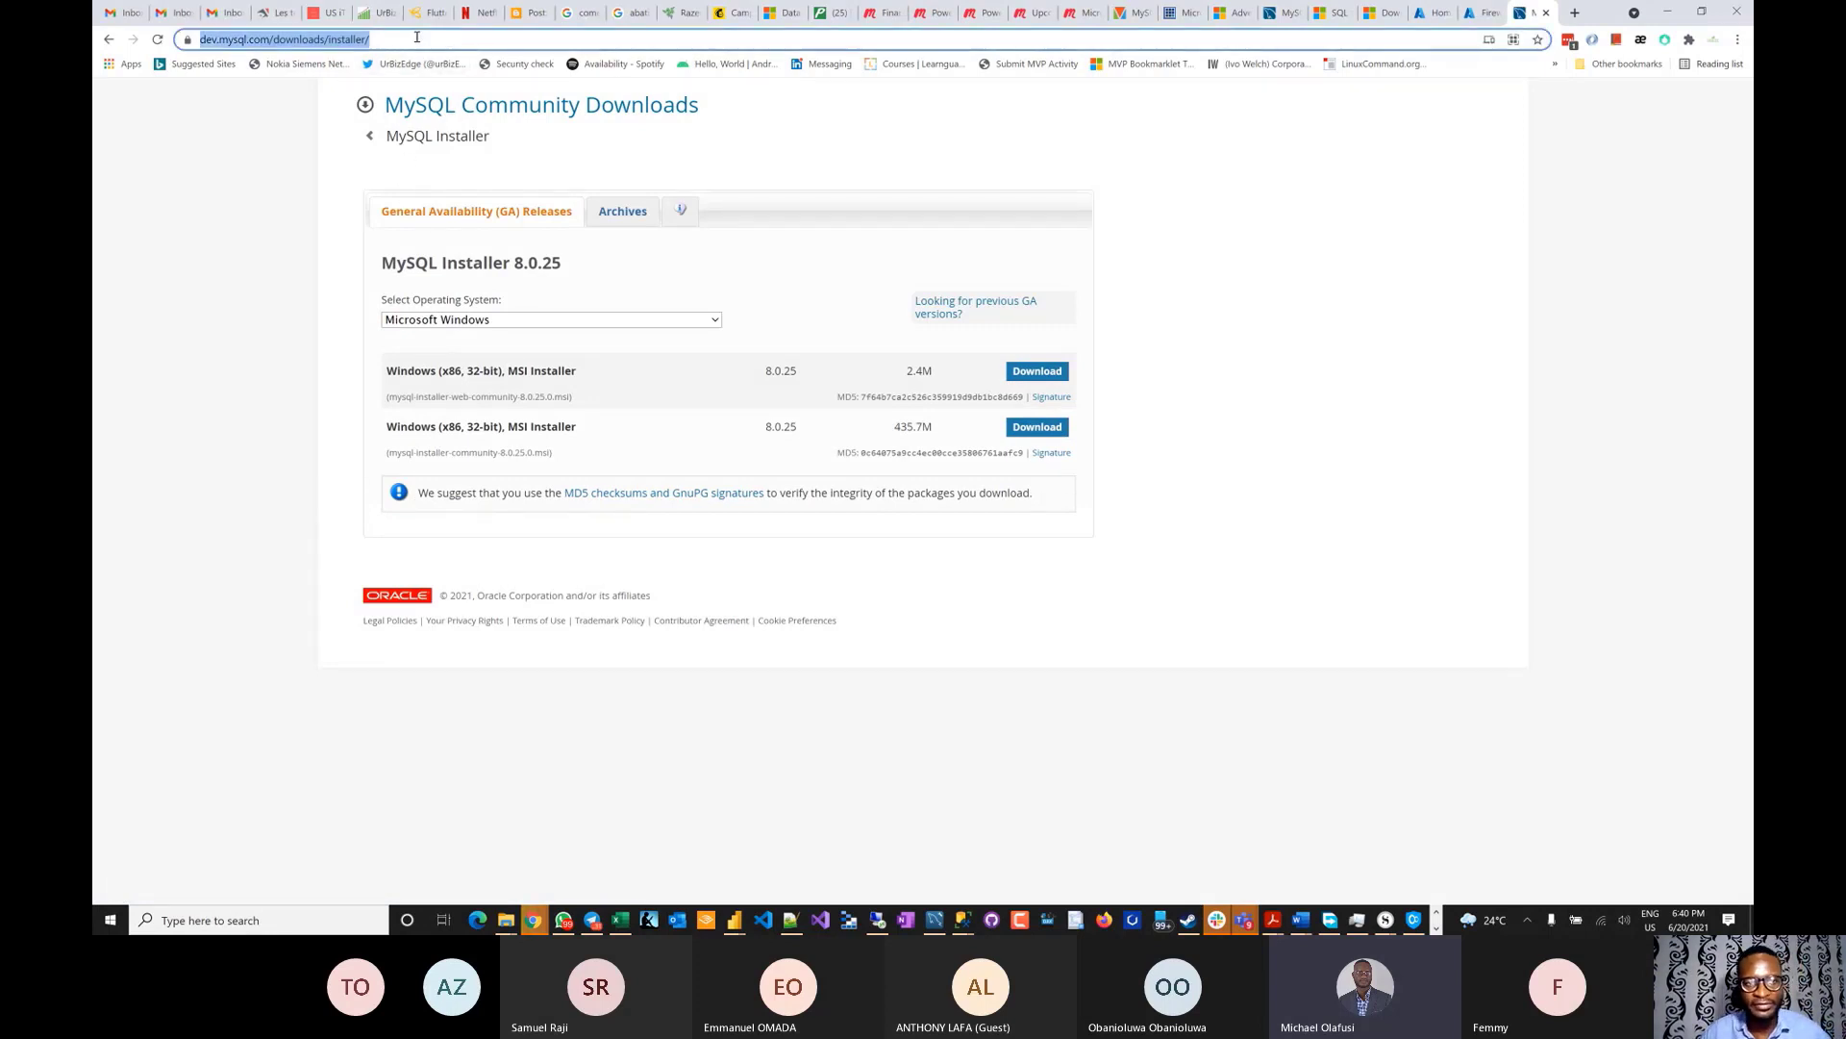
key("alt+Tab")
key("alt+Tab")
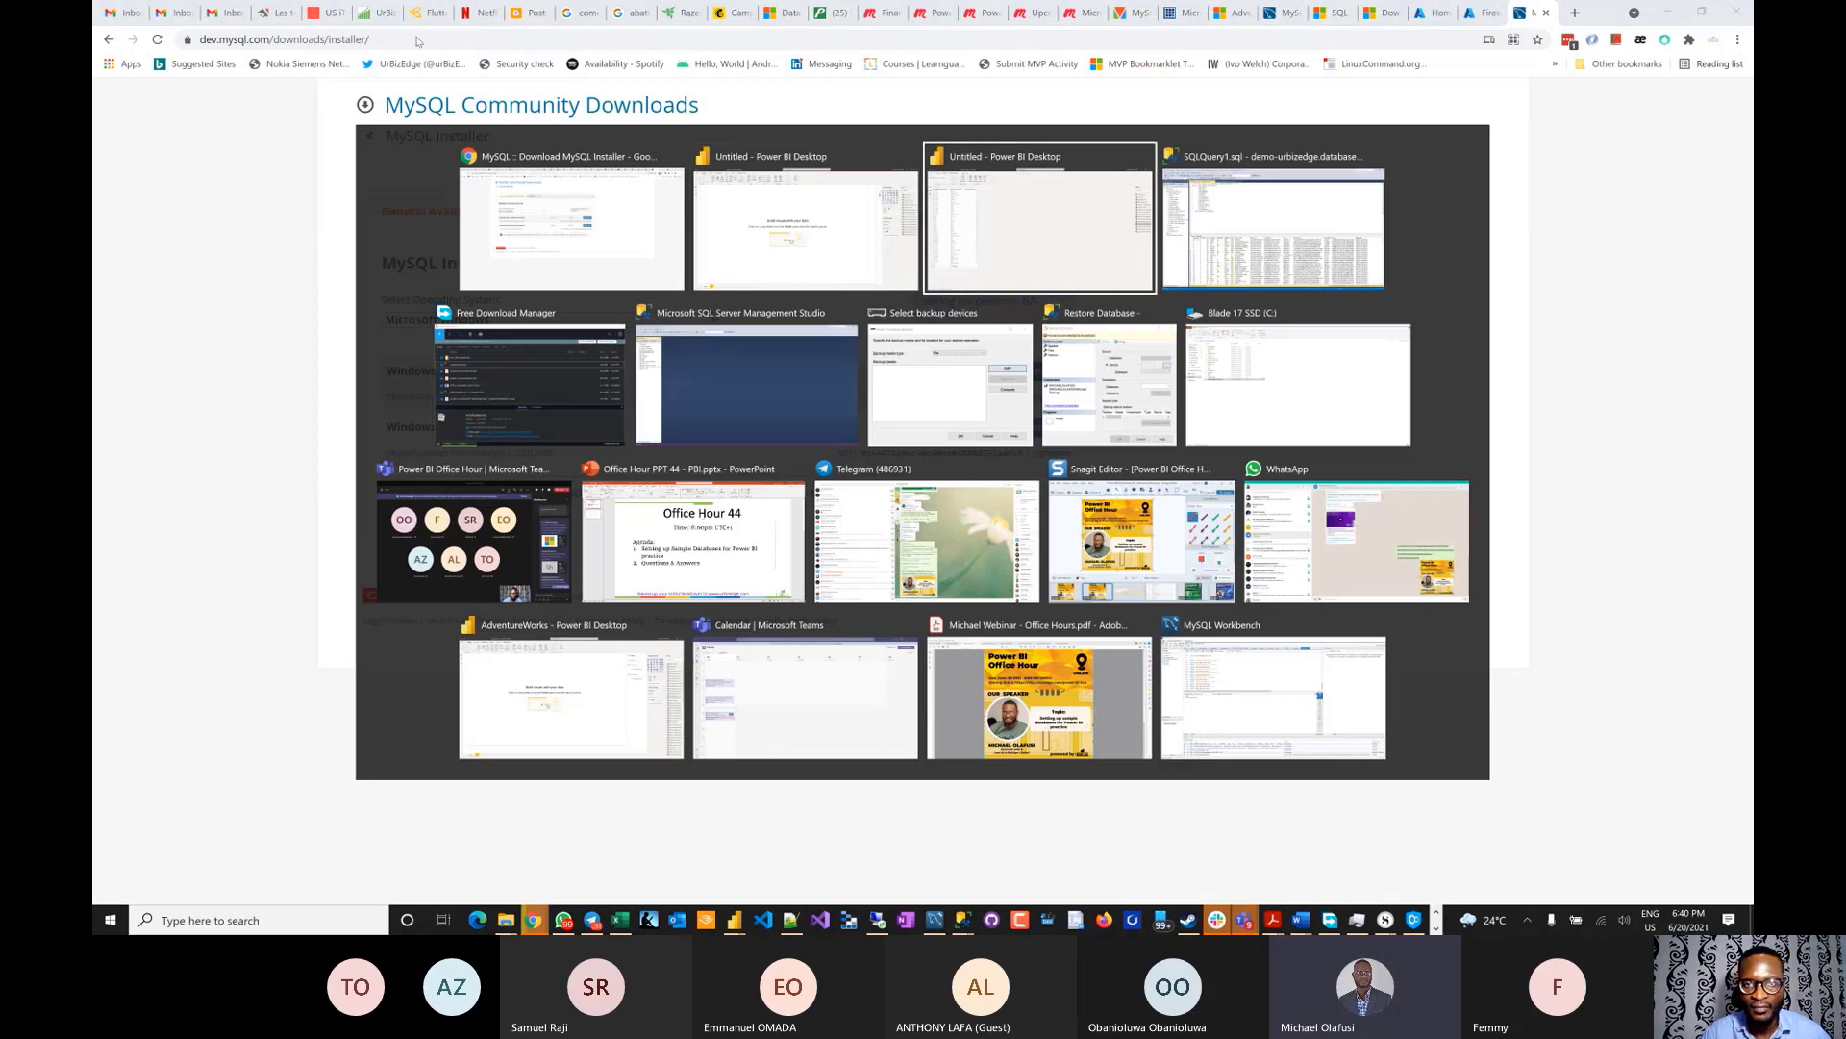
key("alt+Tab")
key("alt+Tab")
key("alt+Tab")
key("alt+Tab")
key("alt+Tab")
key("alt+Tab")
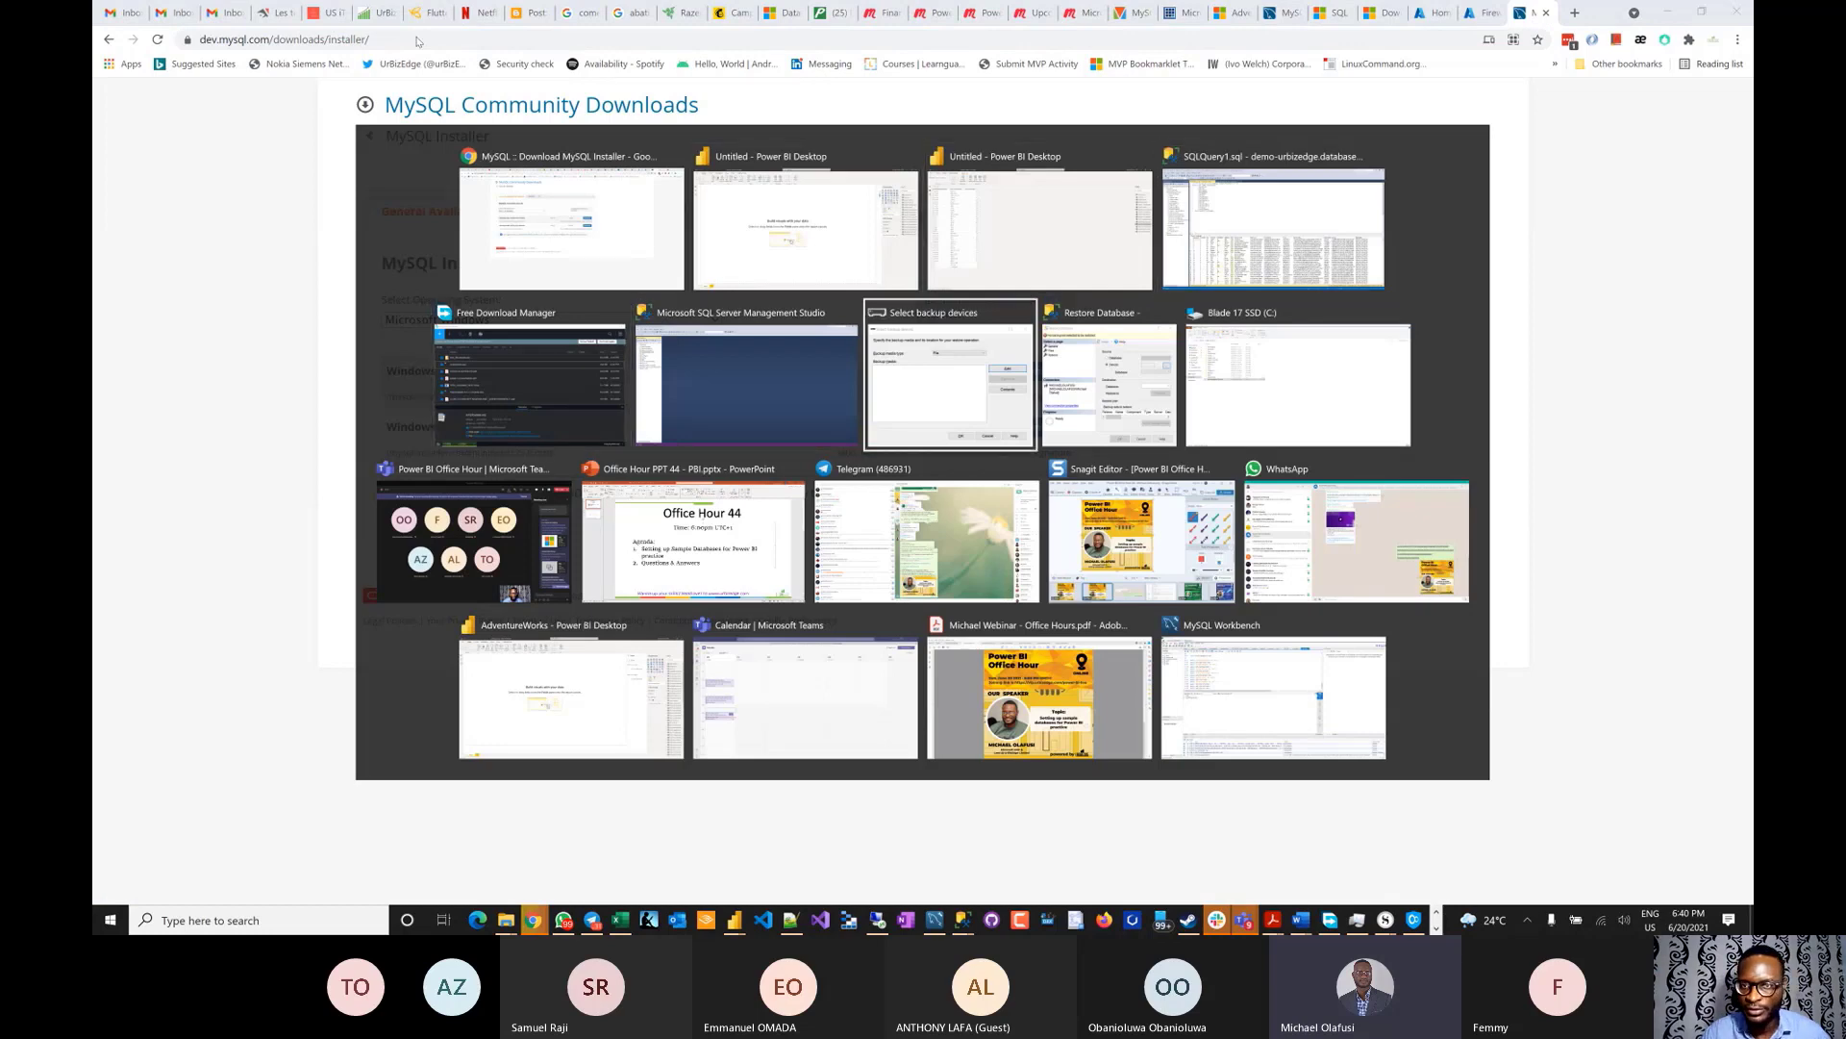
key("alt+Tab")
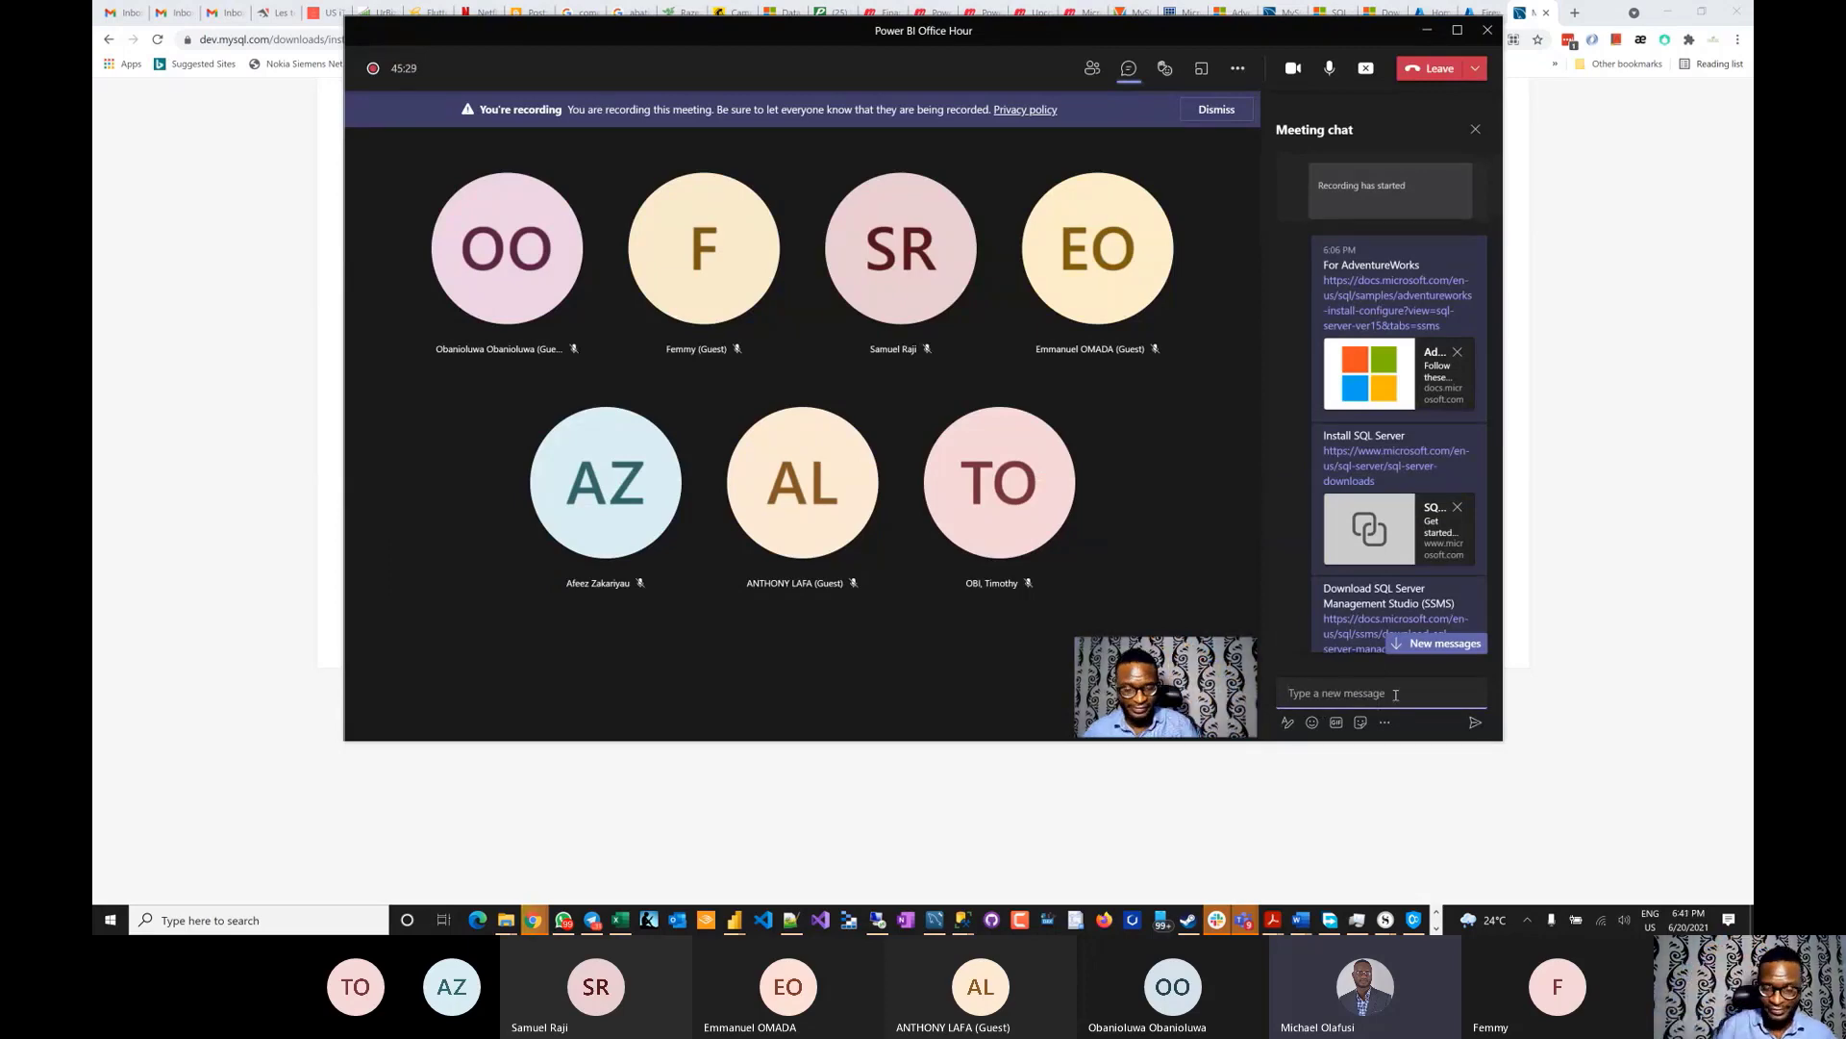
- Post 'MySQL installer' with the dev.mysql.com/downloads/installer link in the meeting chat, then minimize Teams
type("My")
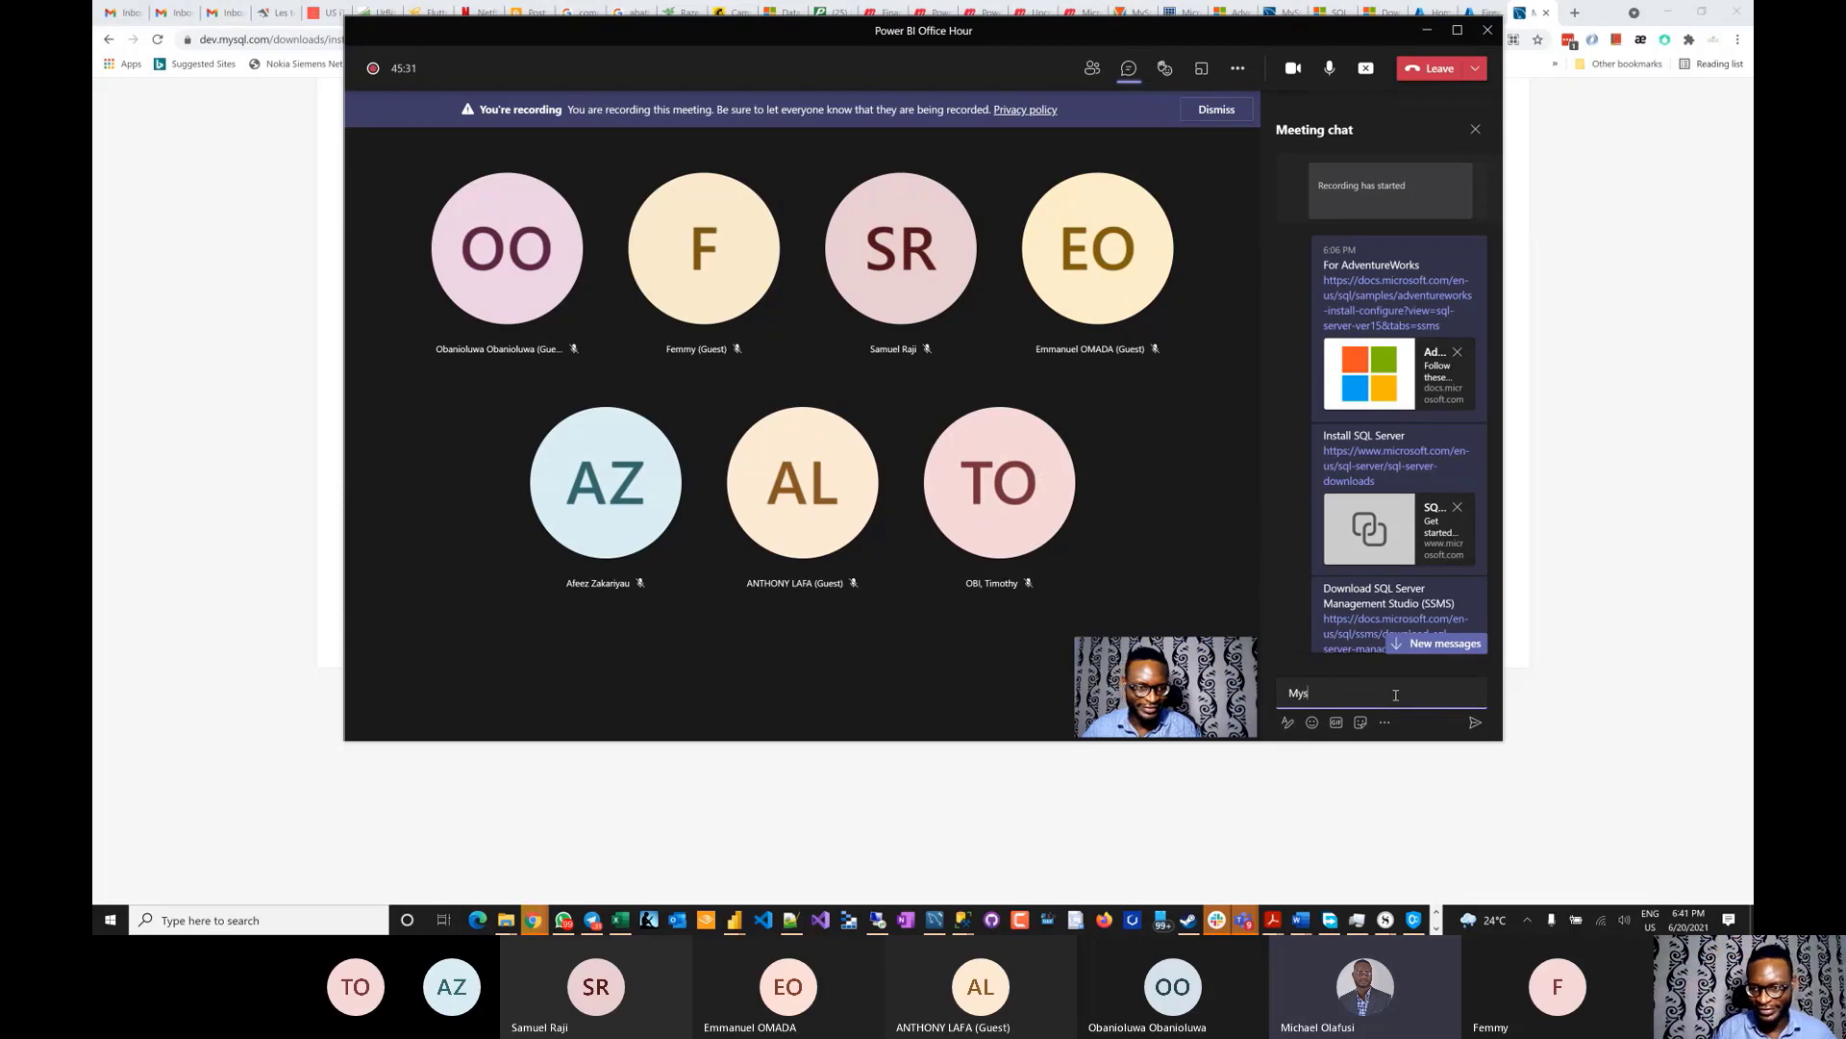
type("SQL")
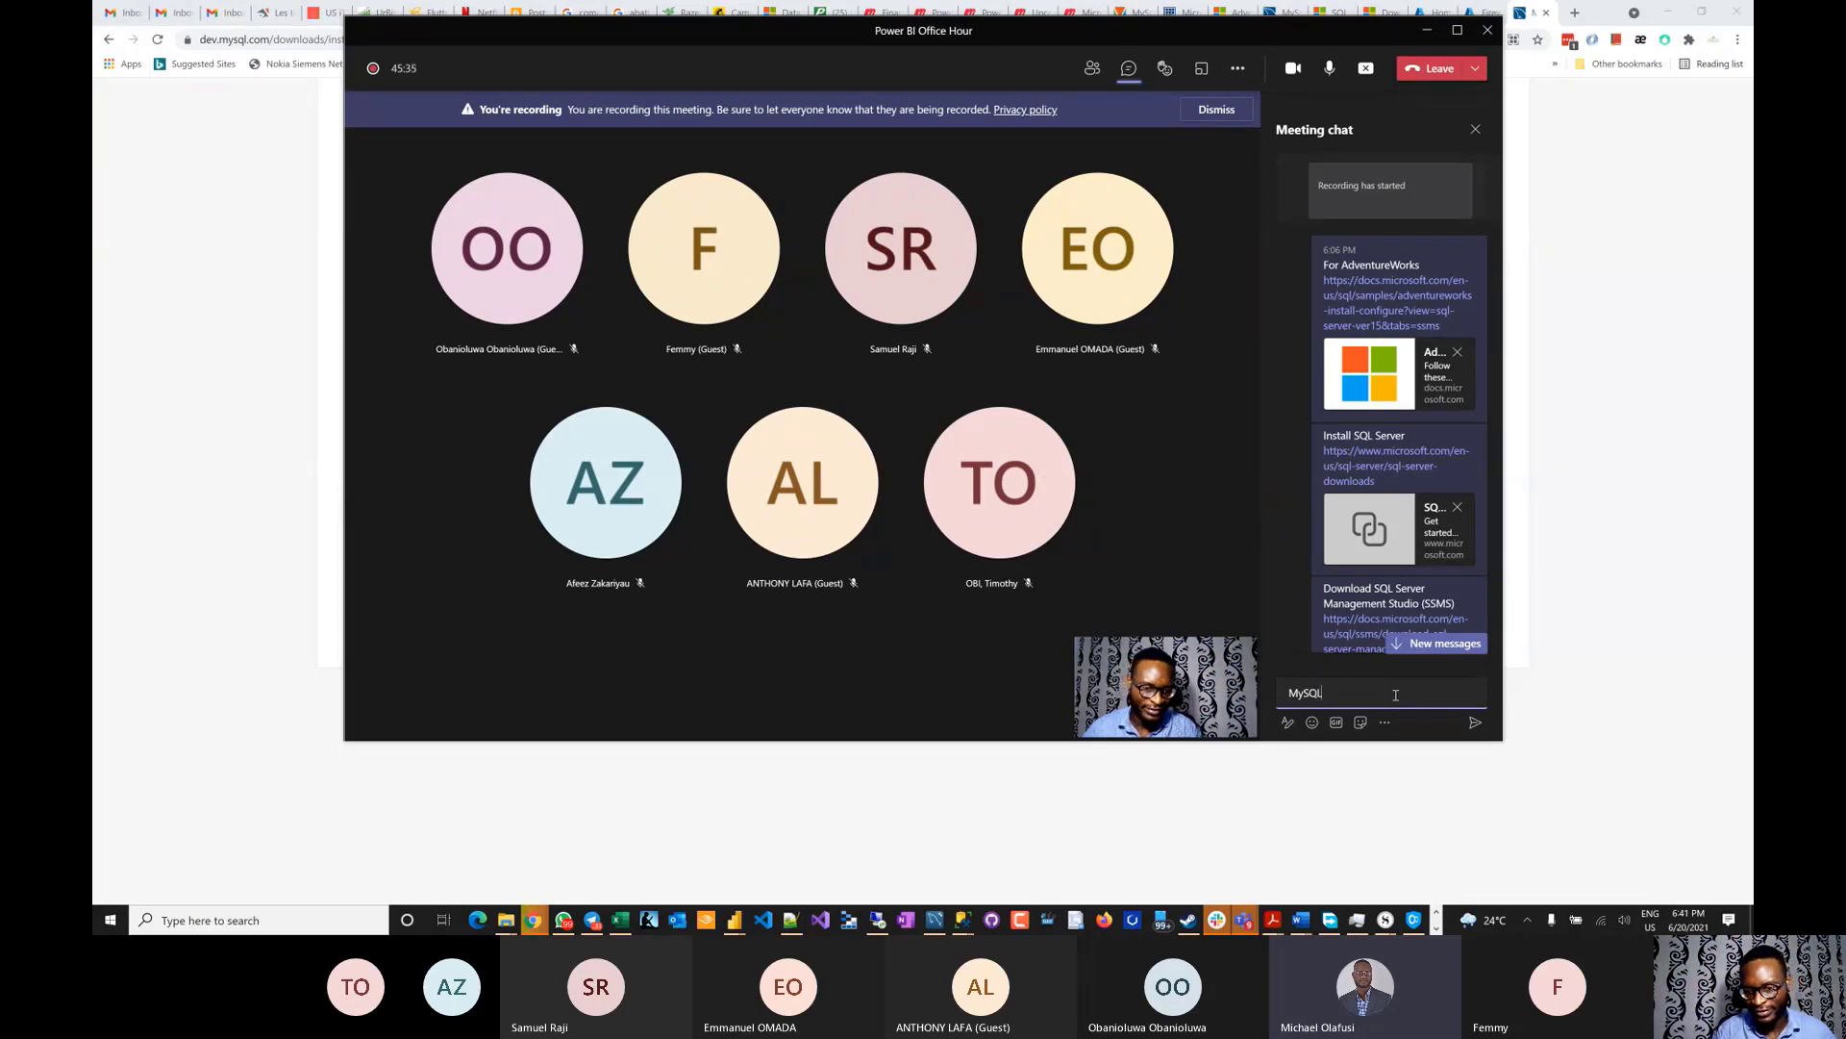
type(" installer")
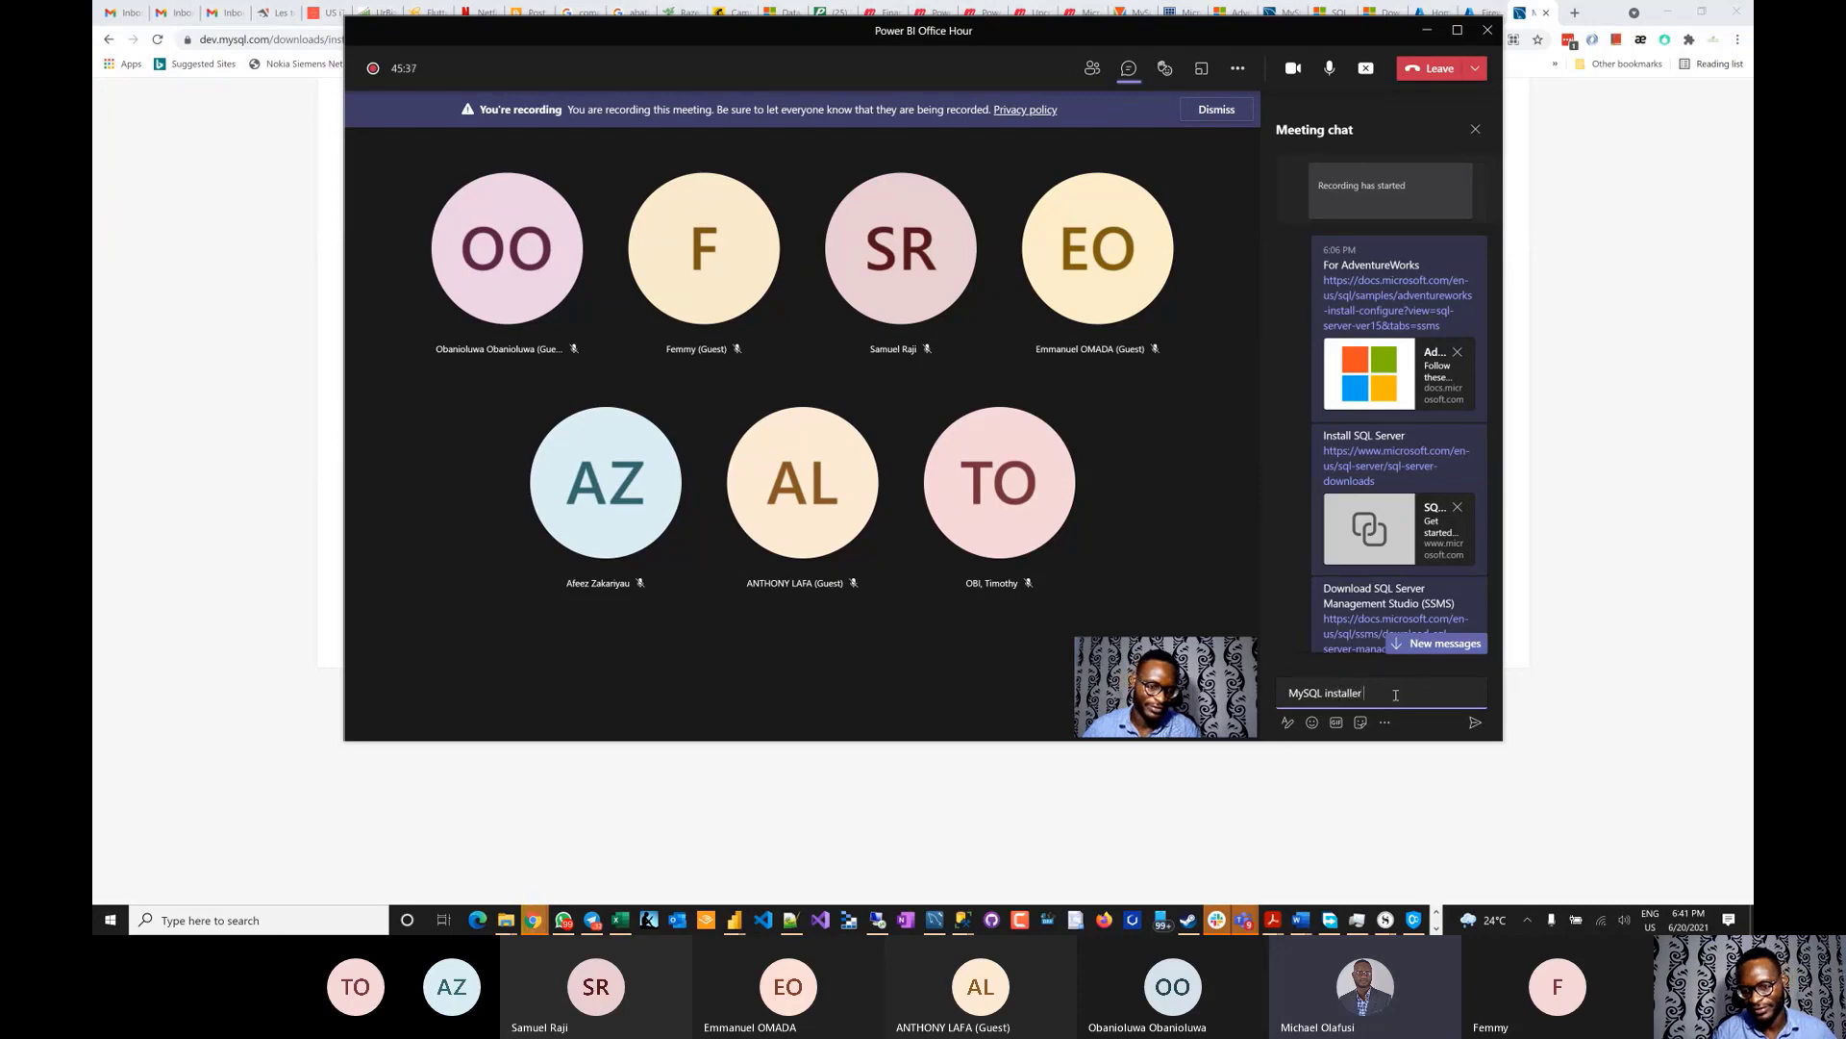
key("ctrl+v")
key("Return")
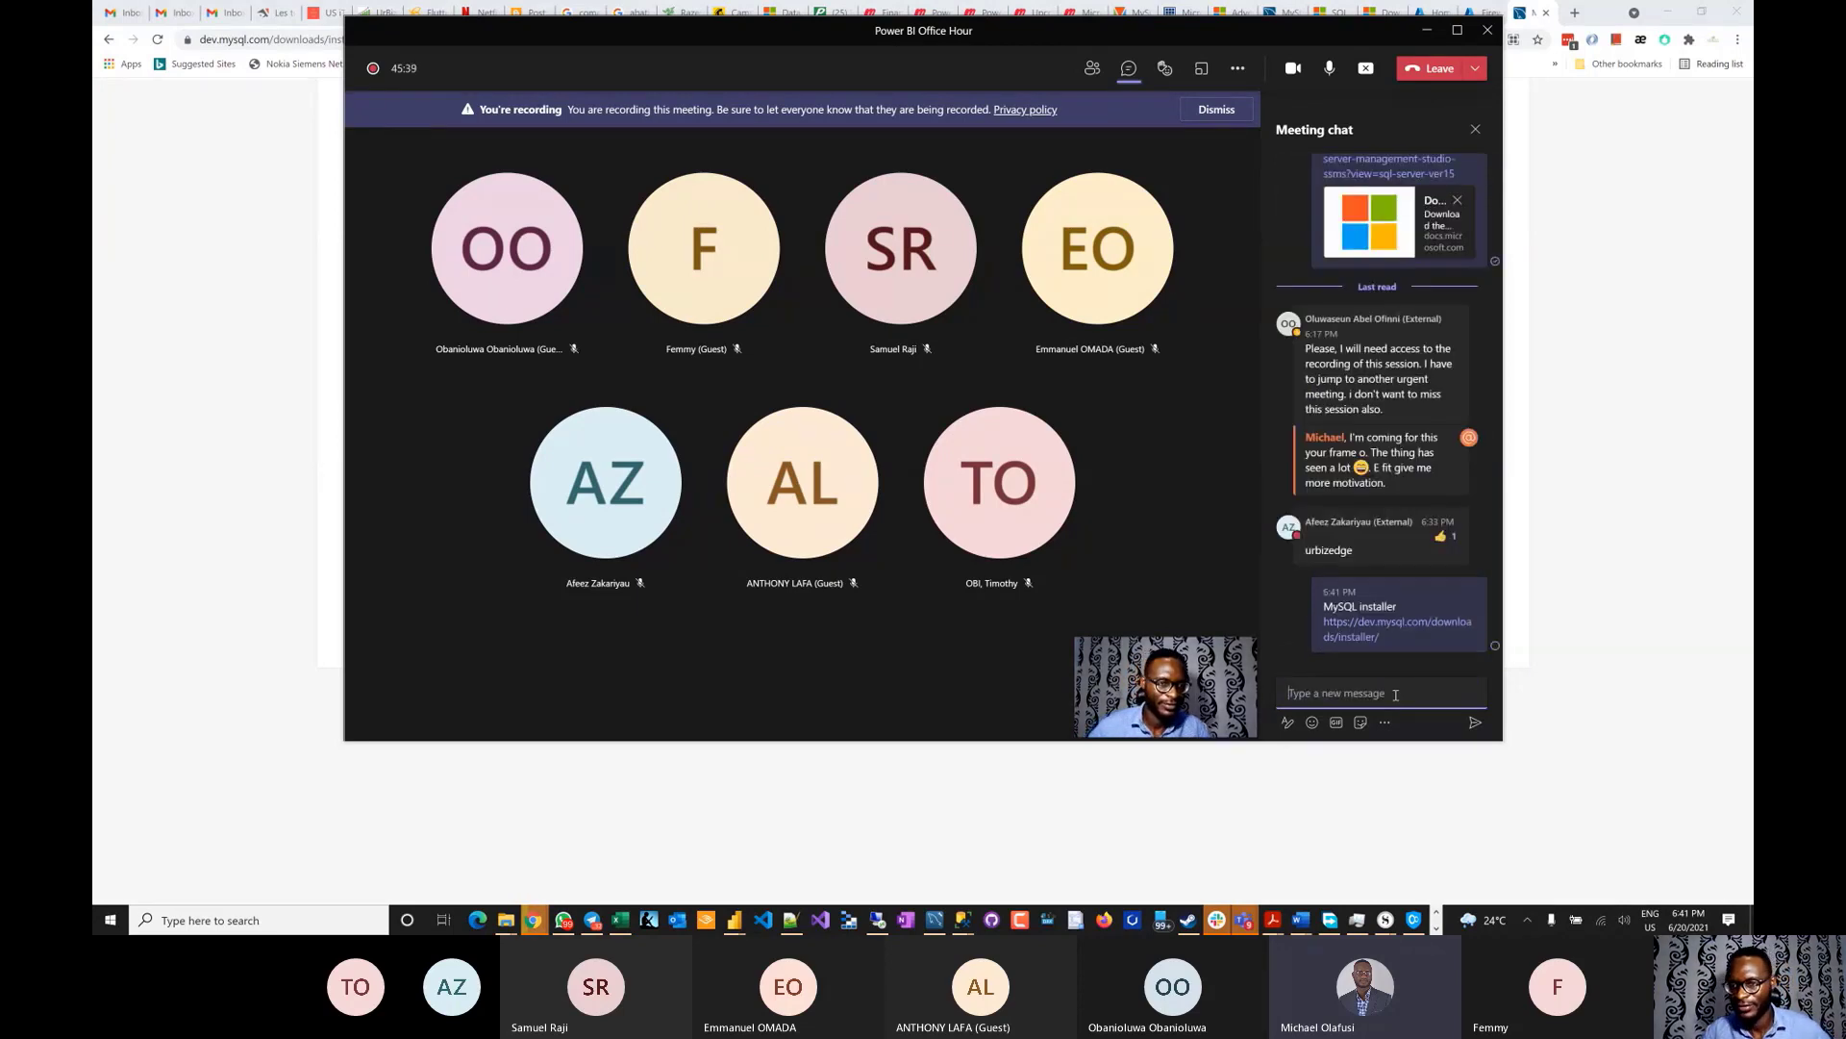
left_click(1526, 486)
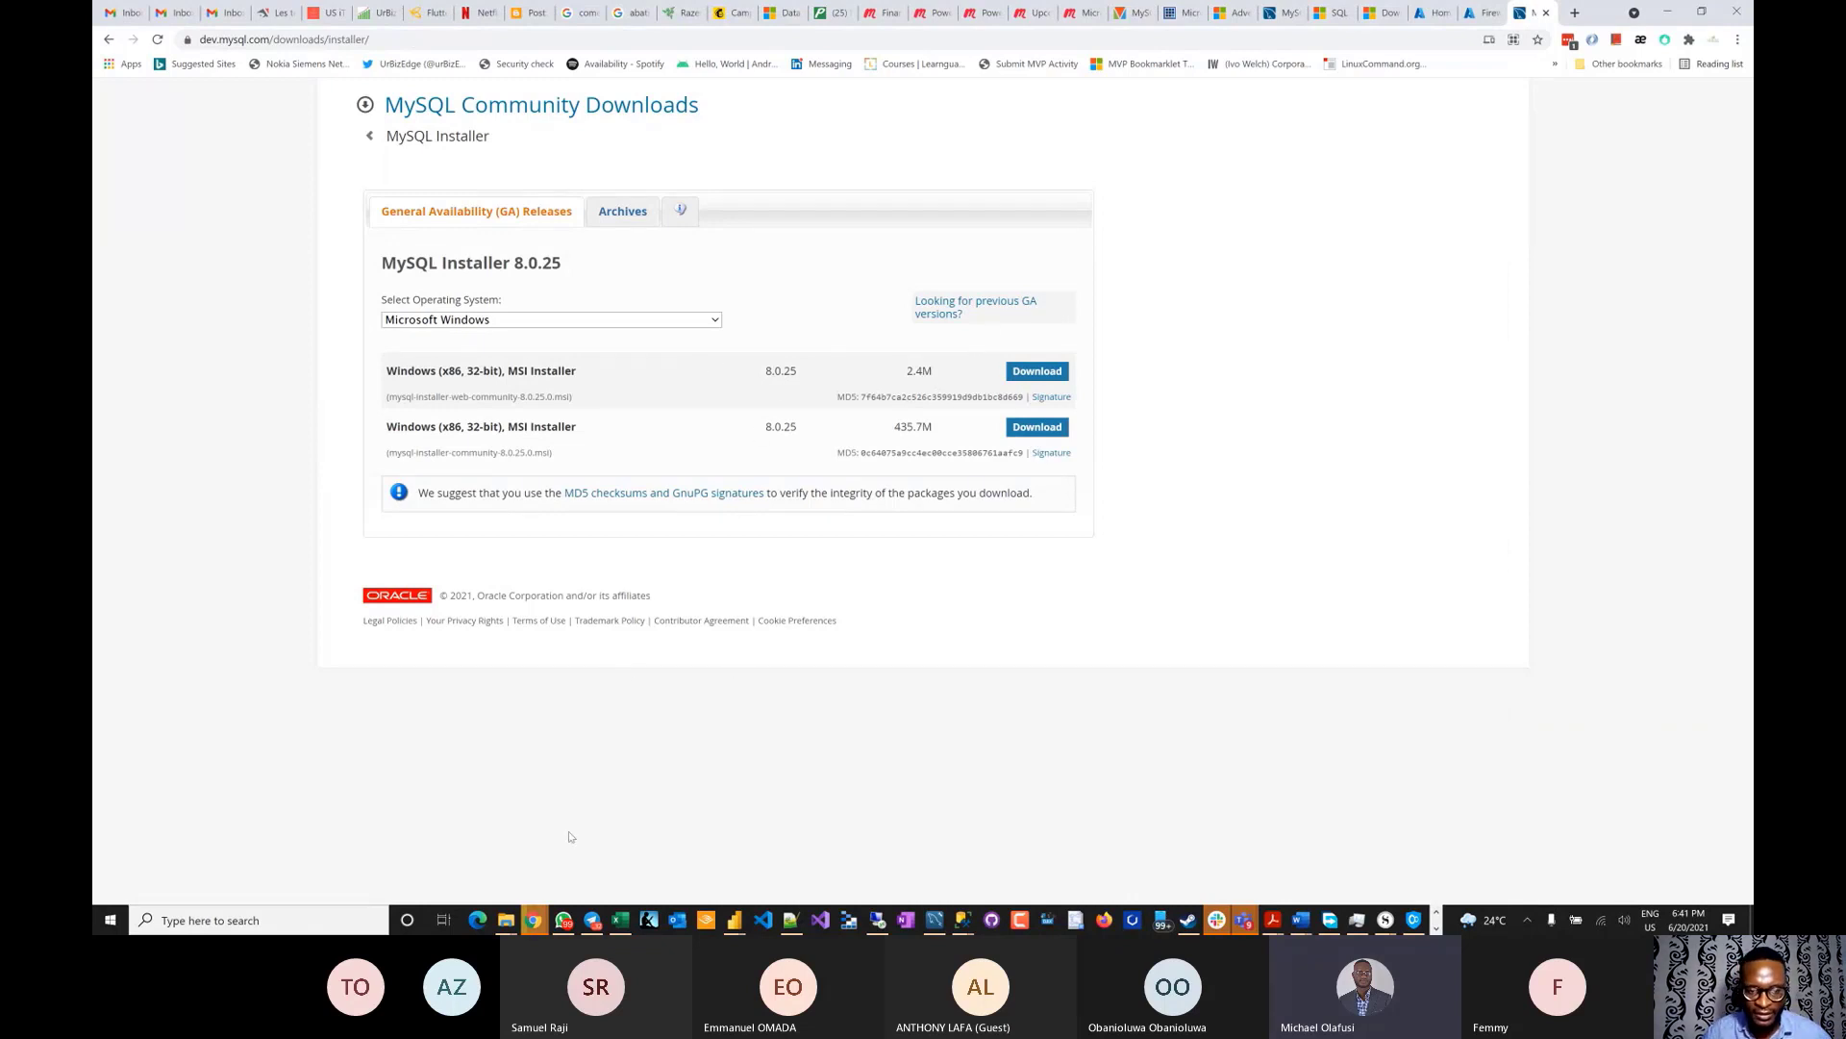
mouse_move(502, 920)
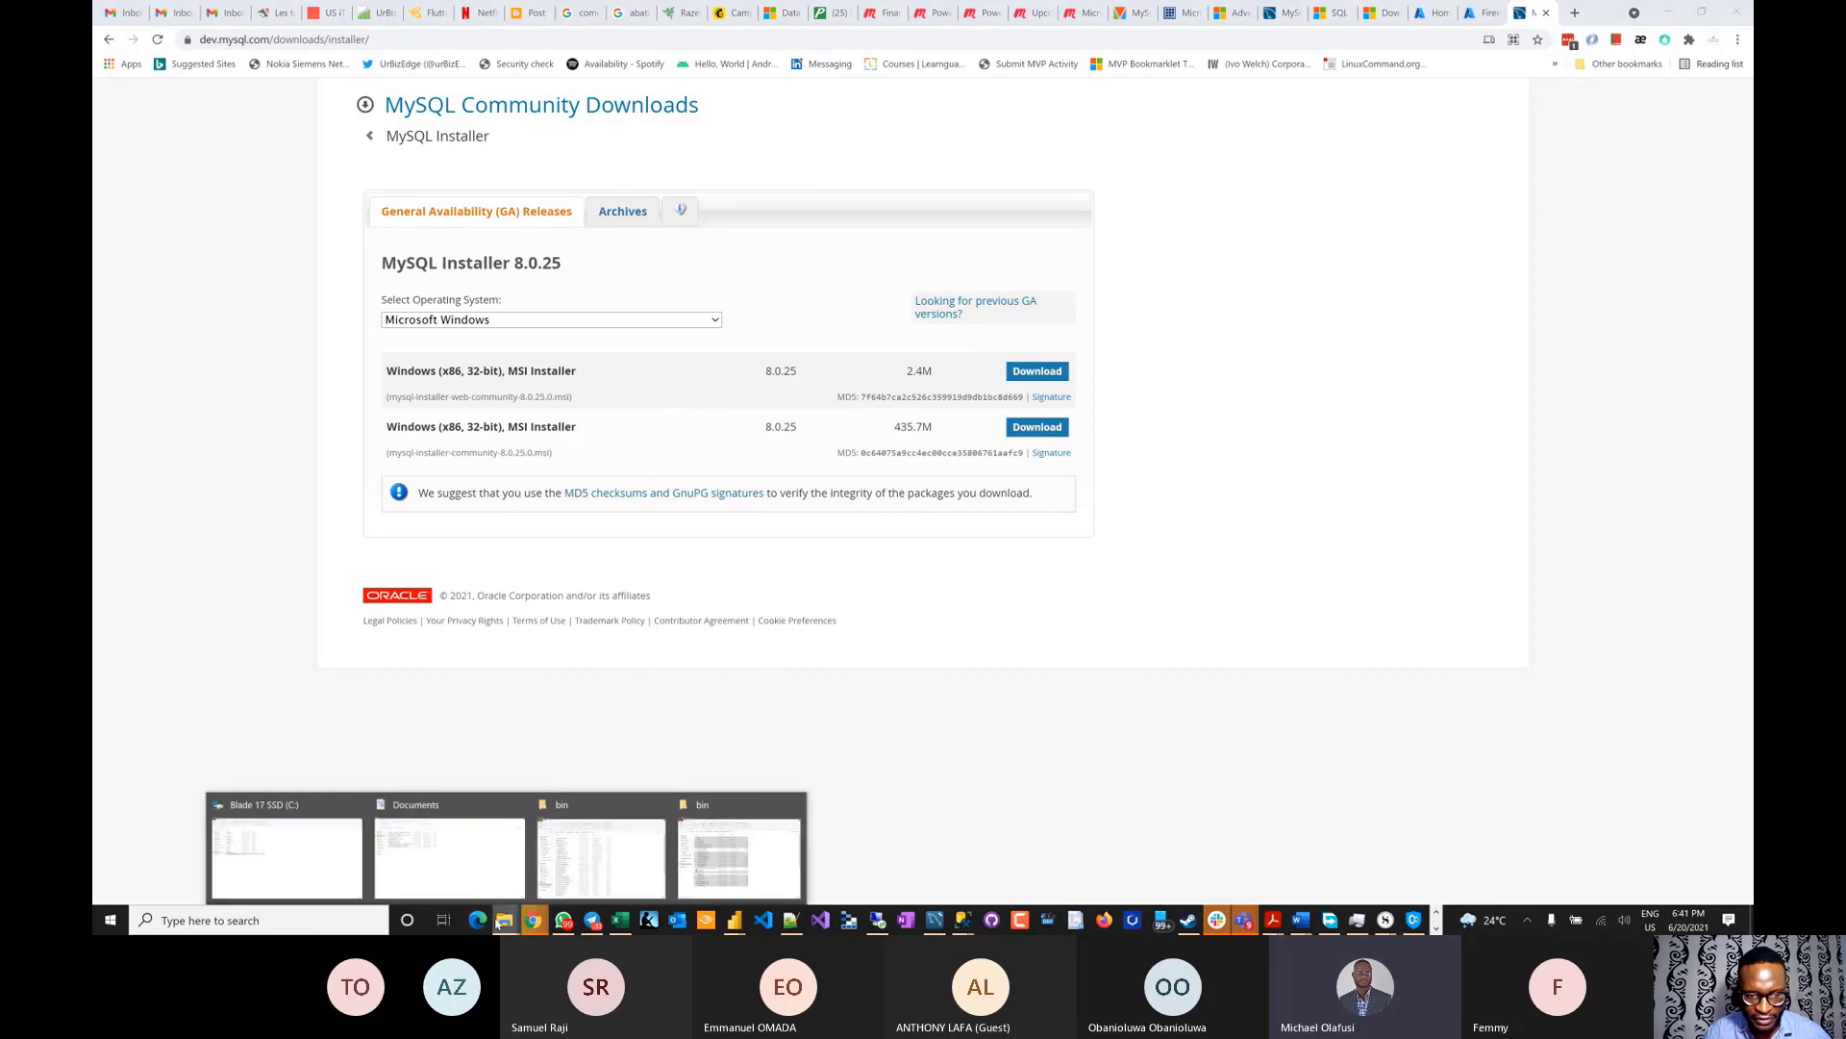
left_click(443, 846)
left_click(158, 193)
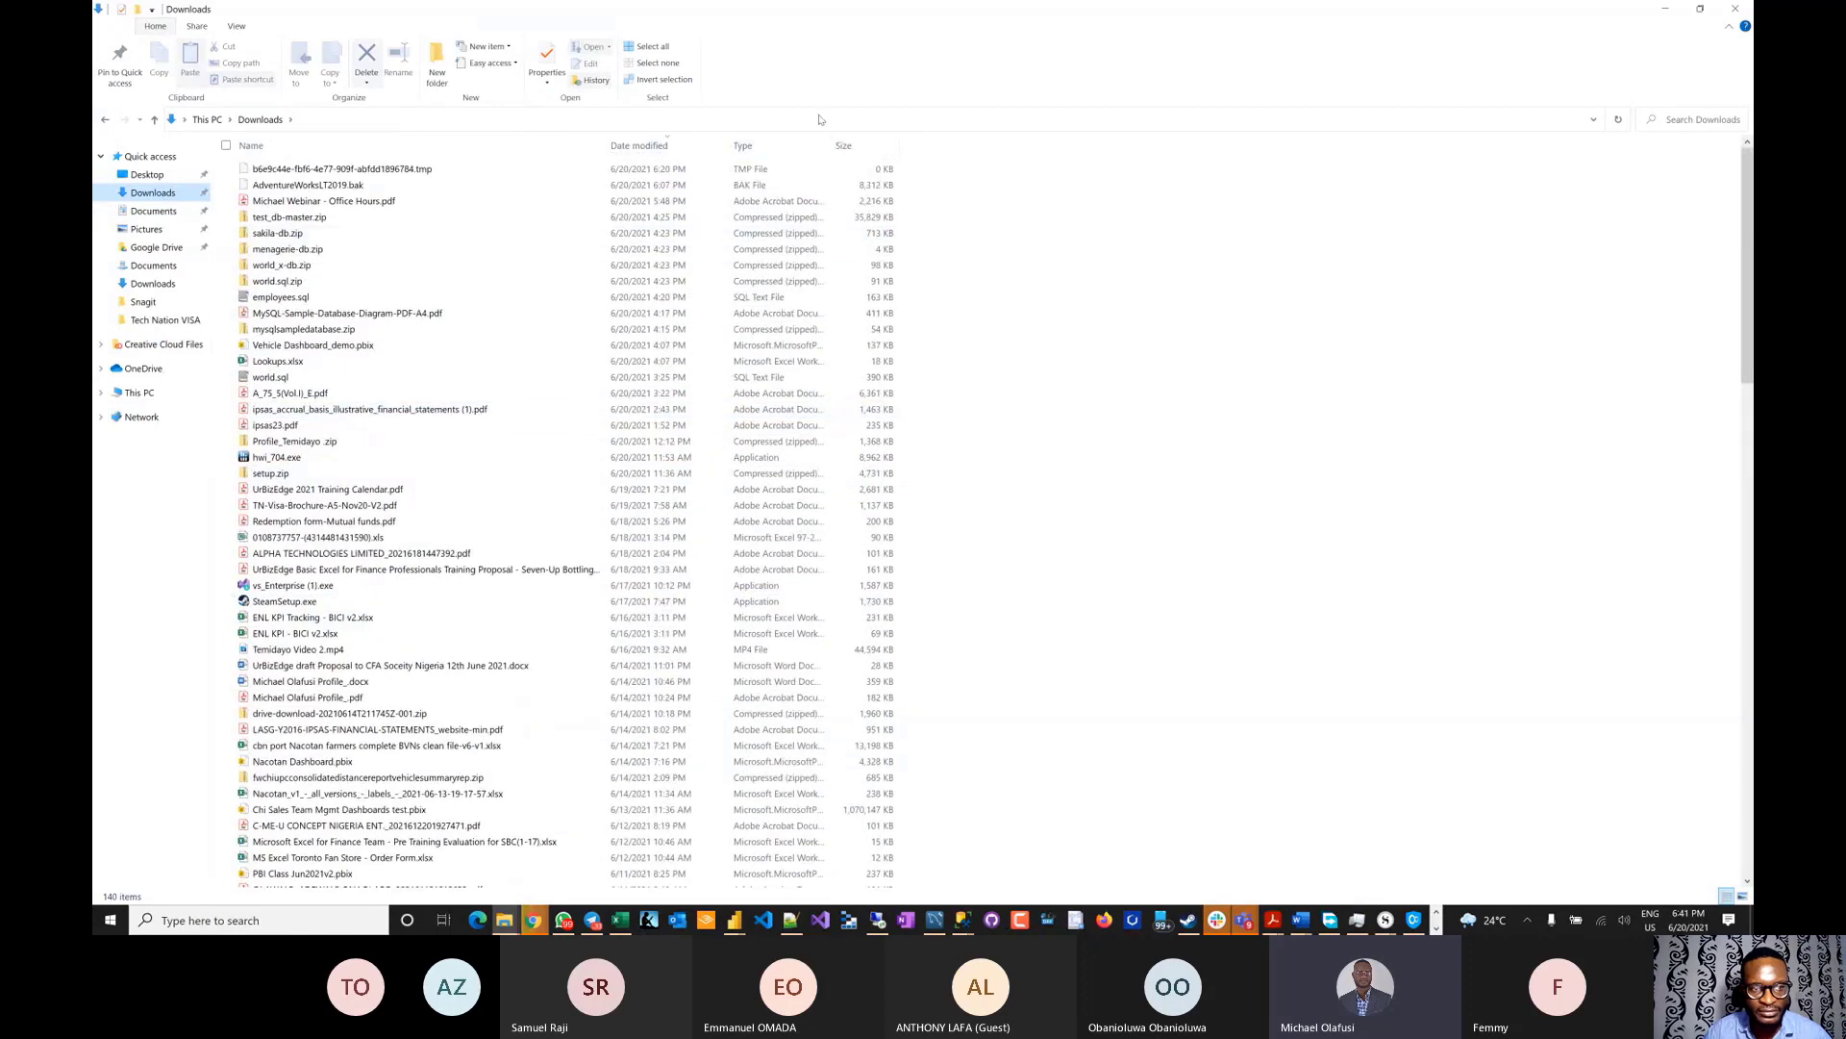
left_click(849, 146)
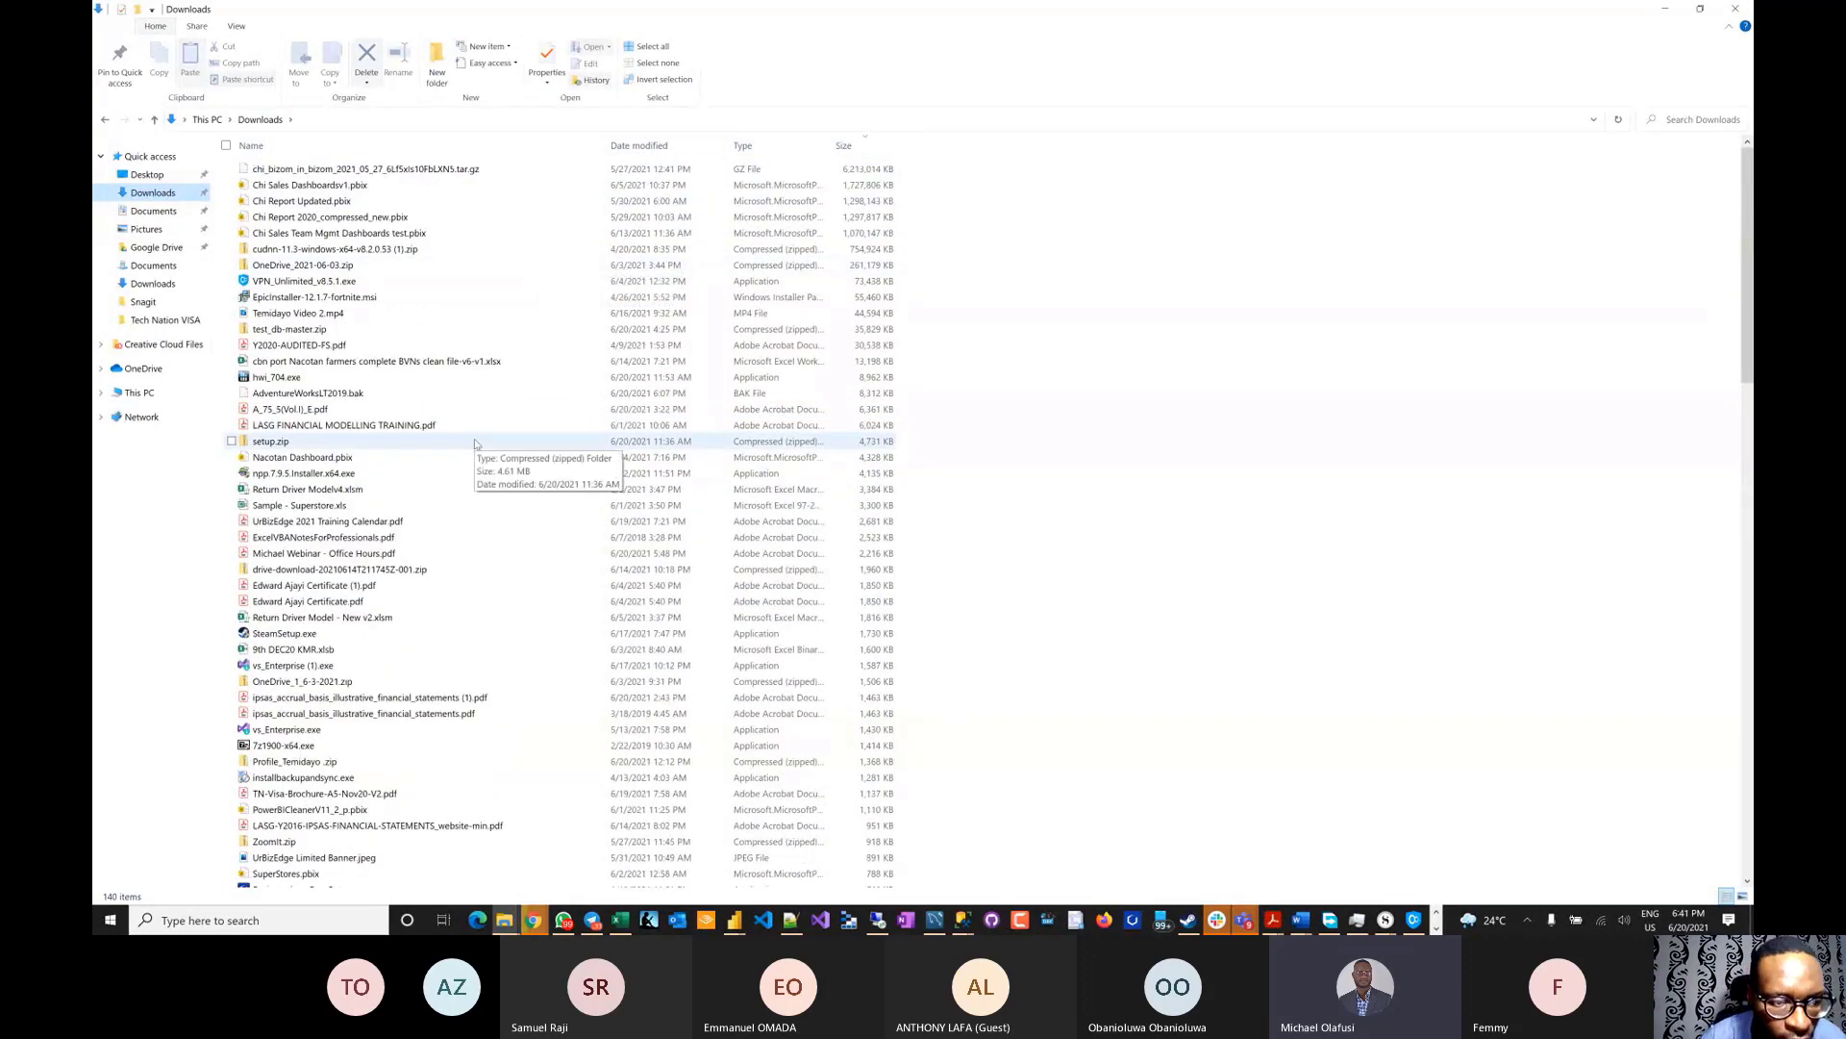
scroll(475, 443, "down", 4)
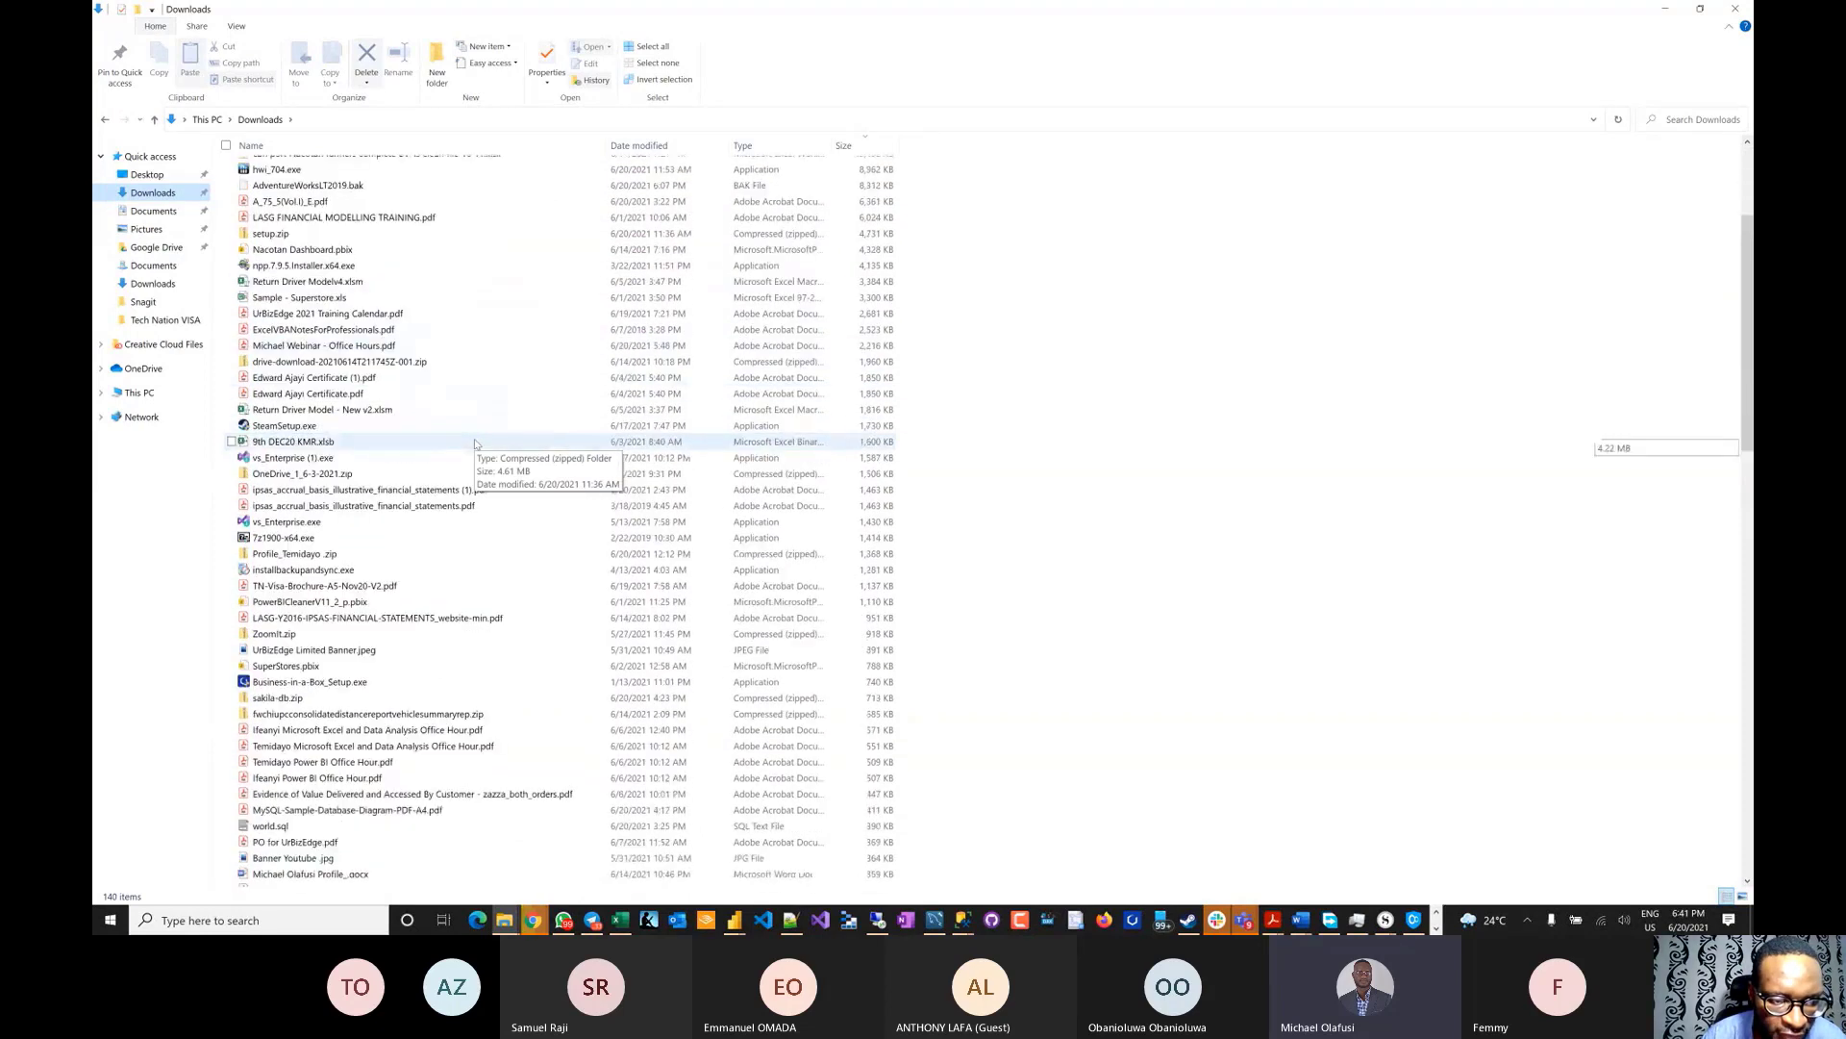
scroll(475, 444, "down", 4)
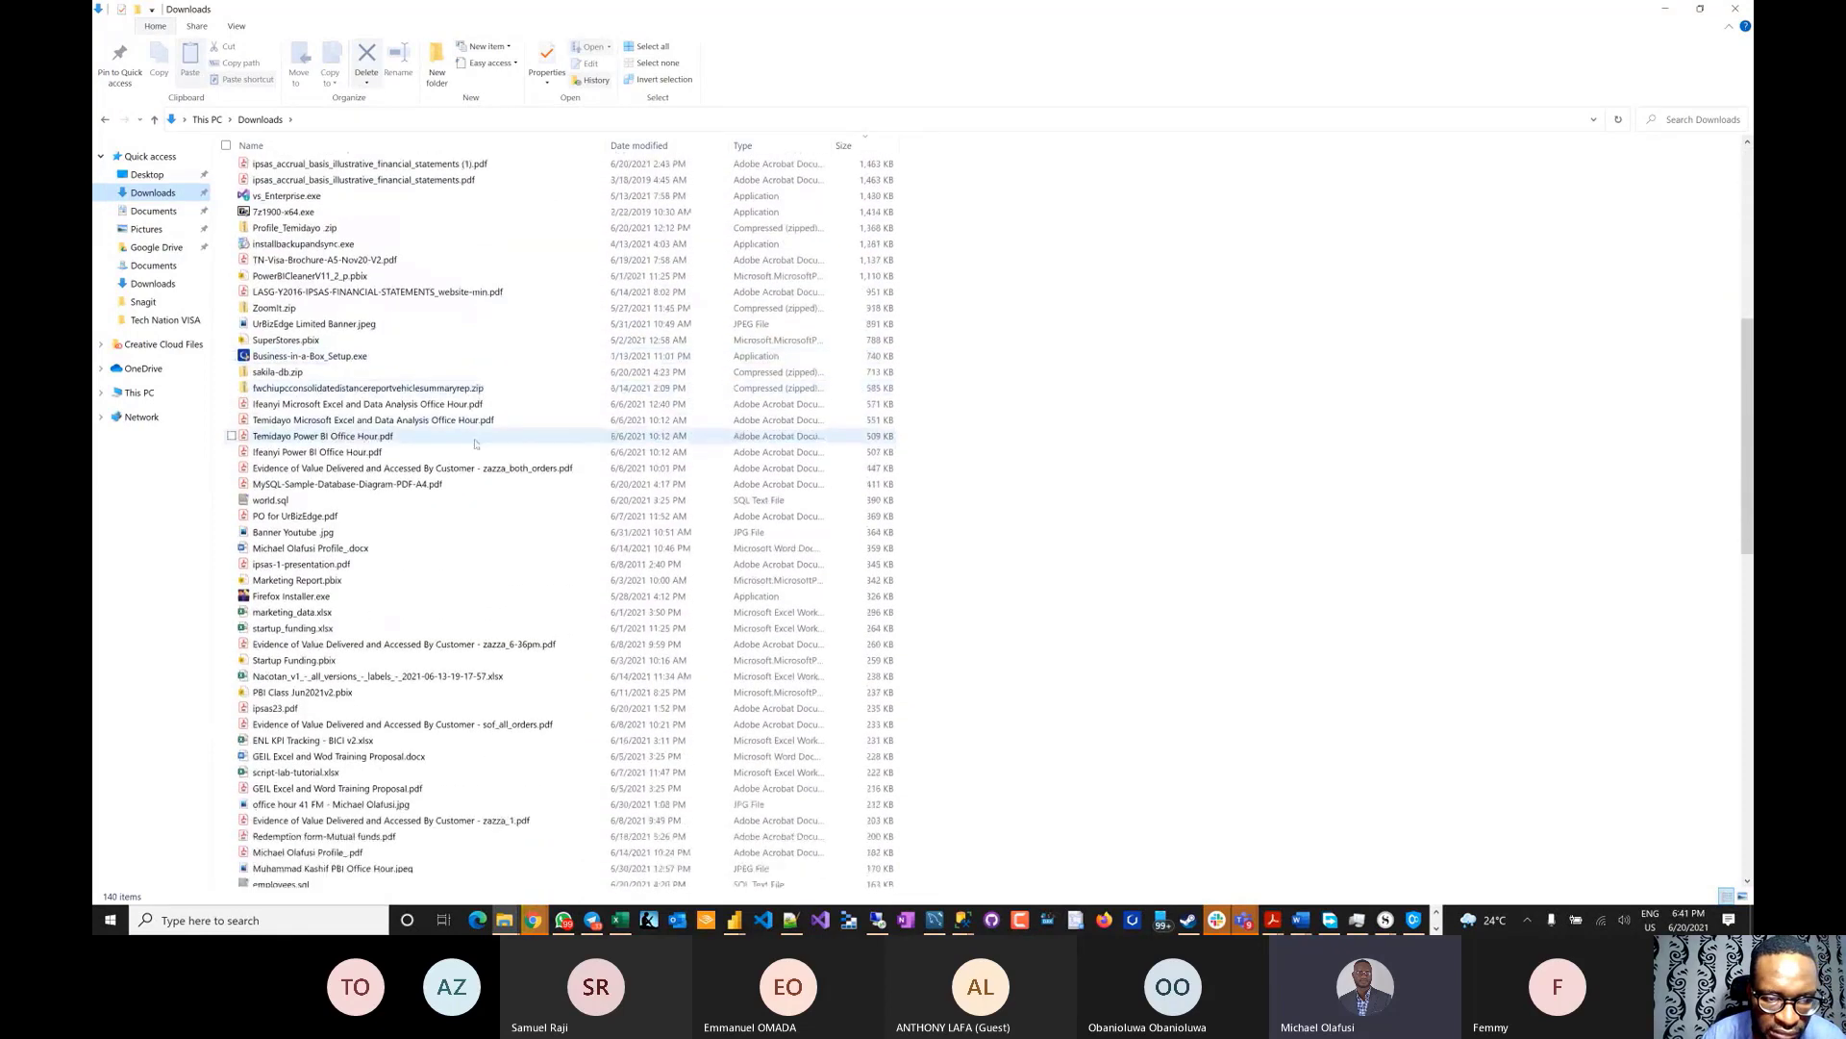
scroll(475, 444, "up", 8)
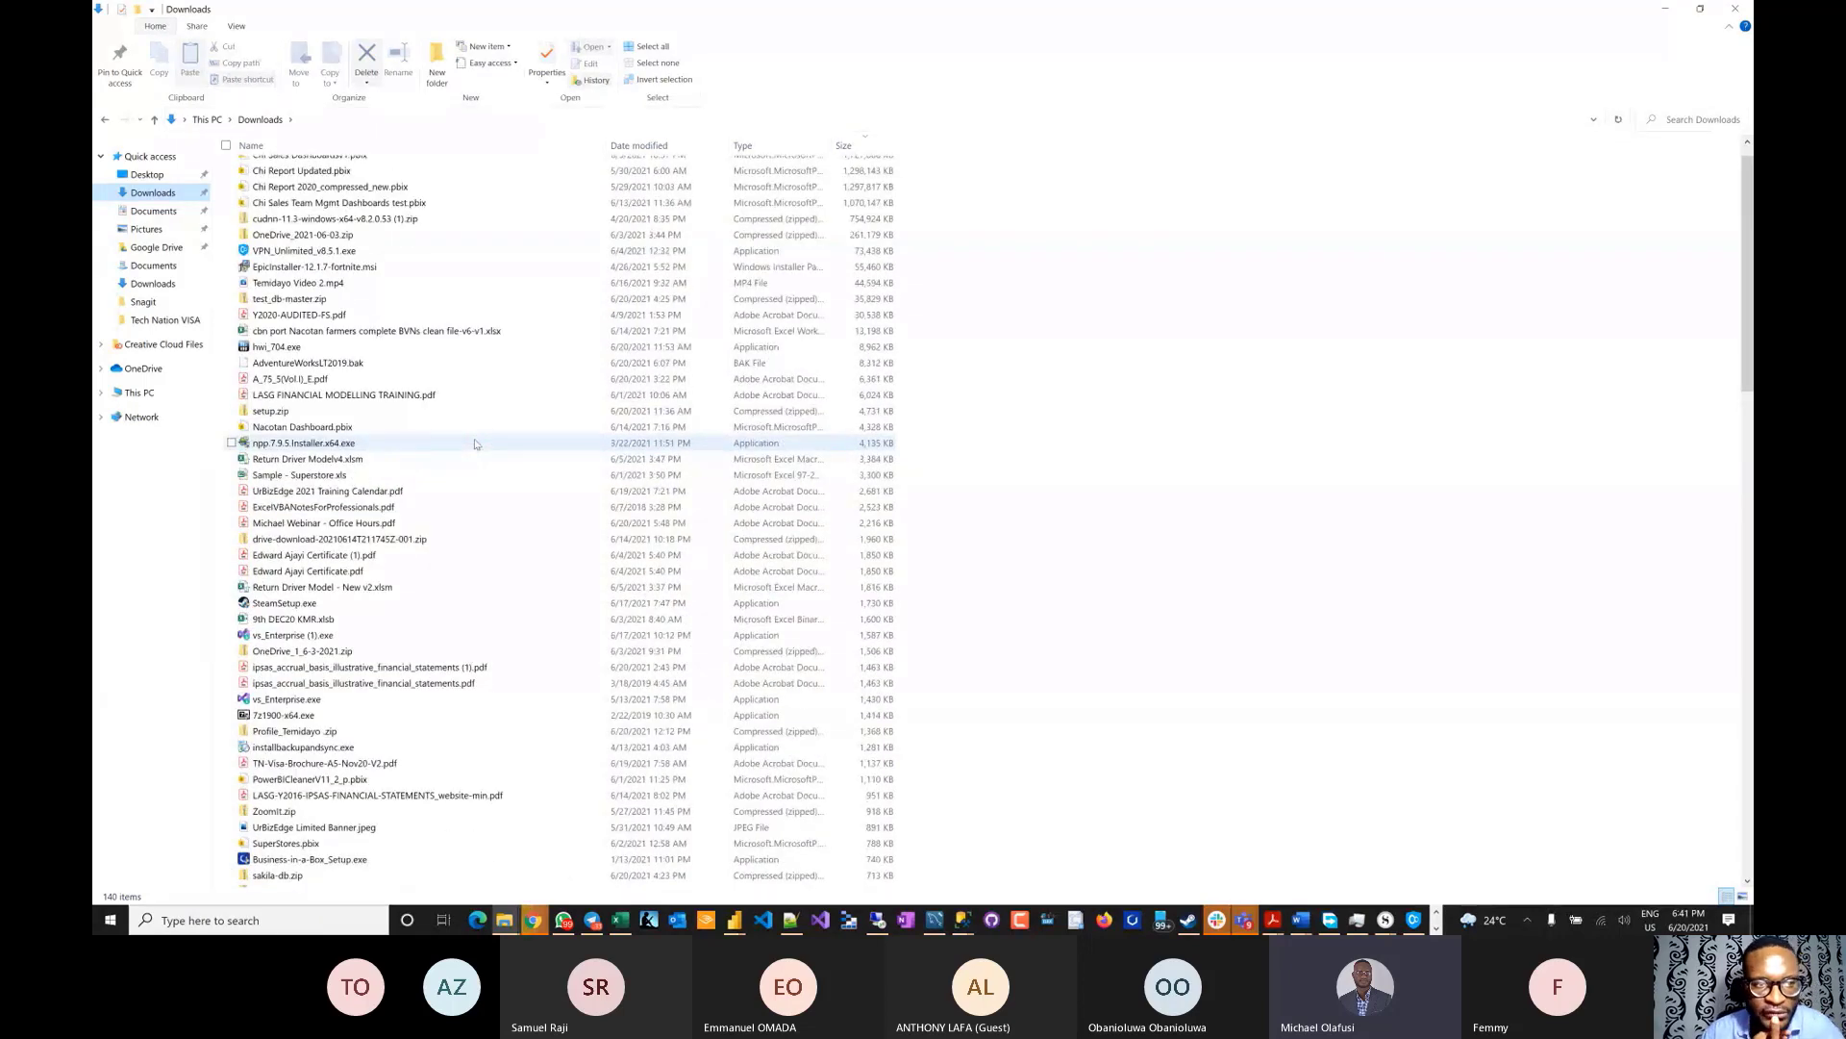
scroll(475, 443, "up", 1)
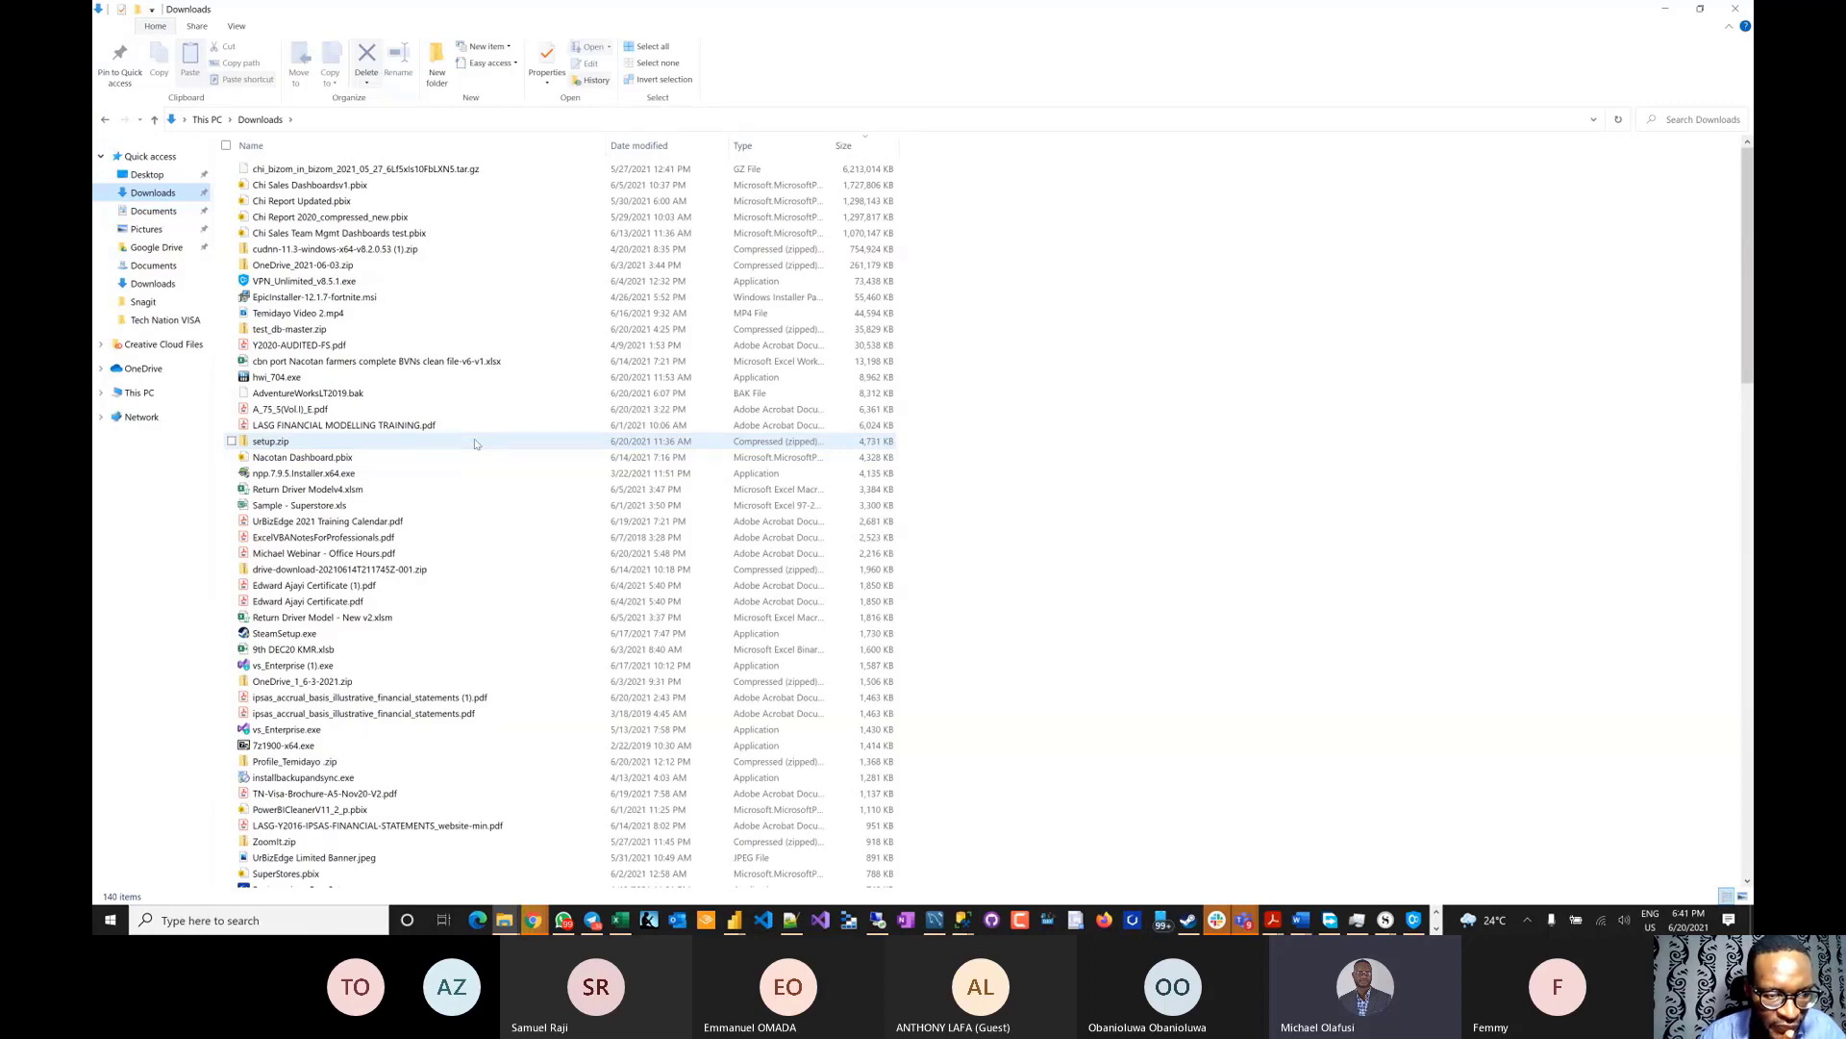
scroll(475, 443, "down", 3)
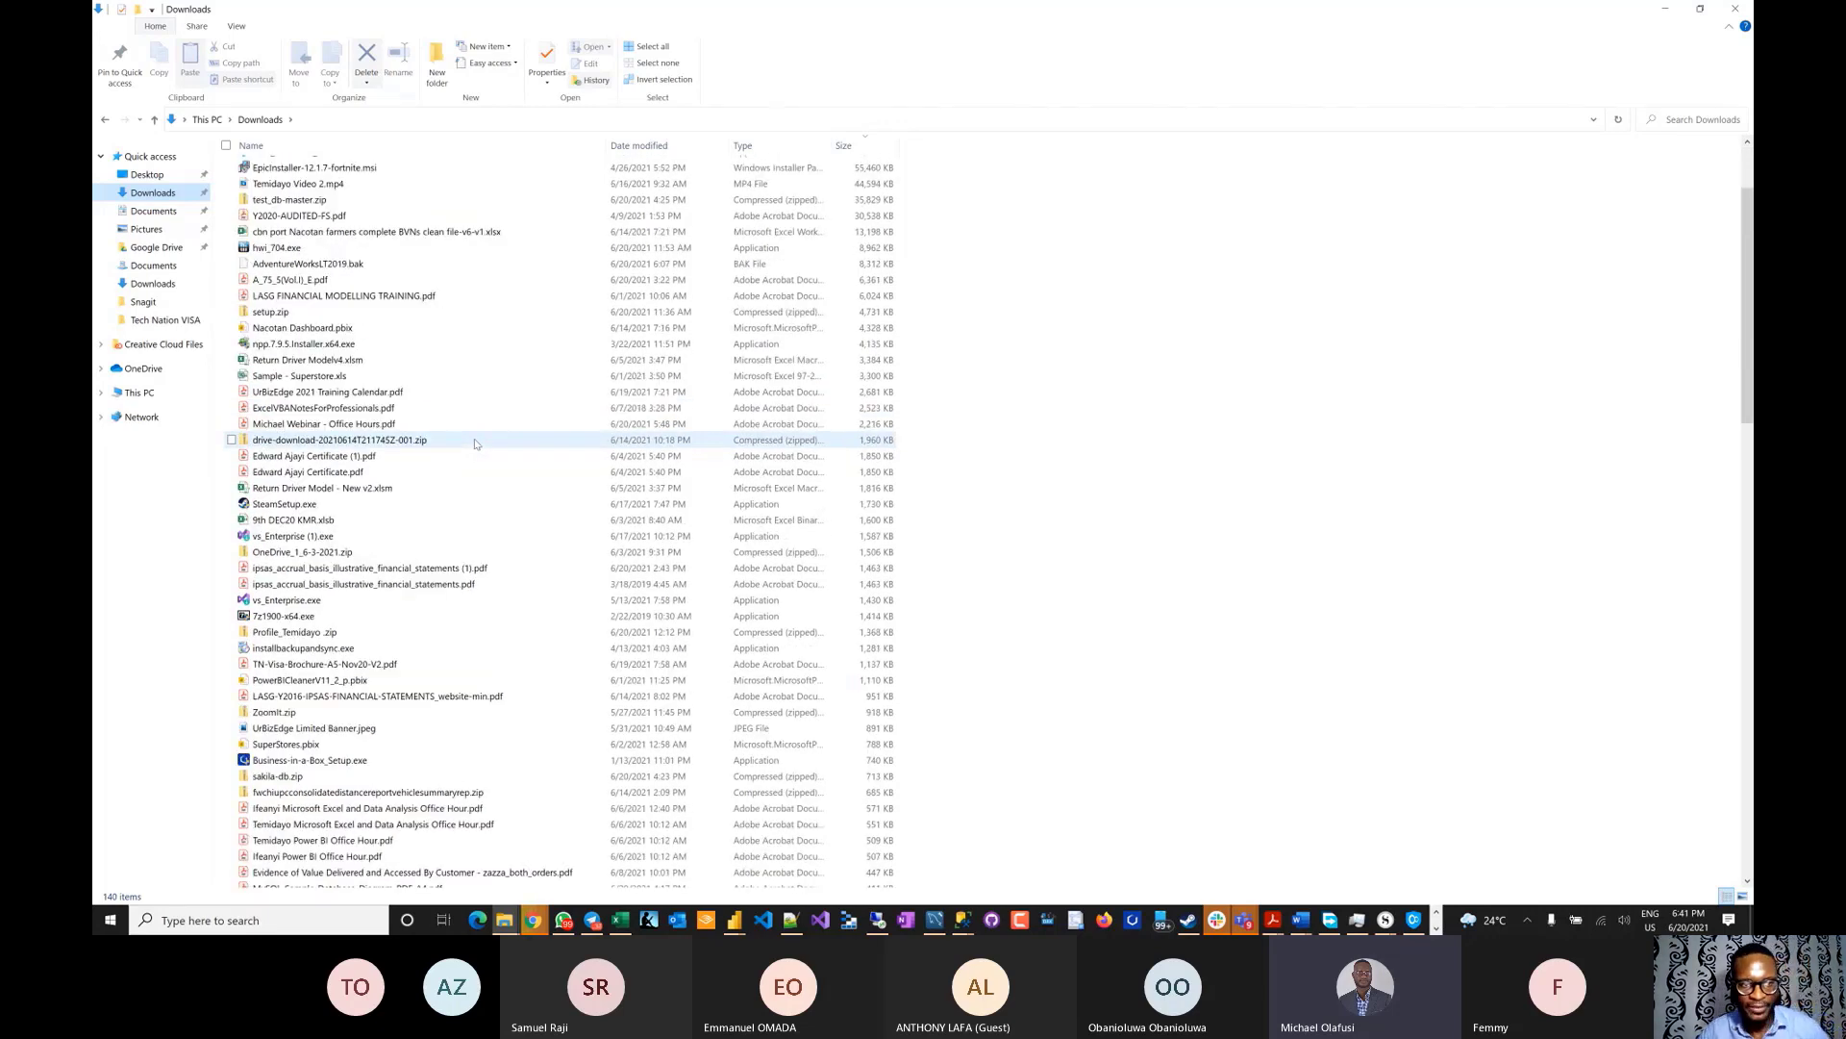
key("alt+Tab")
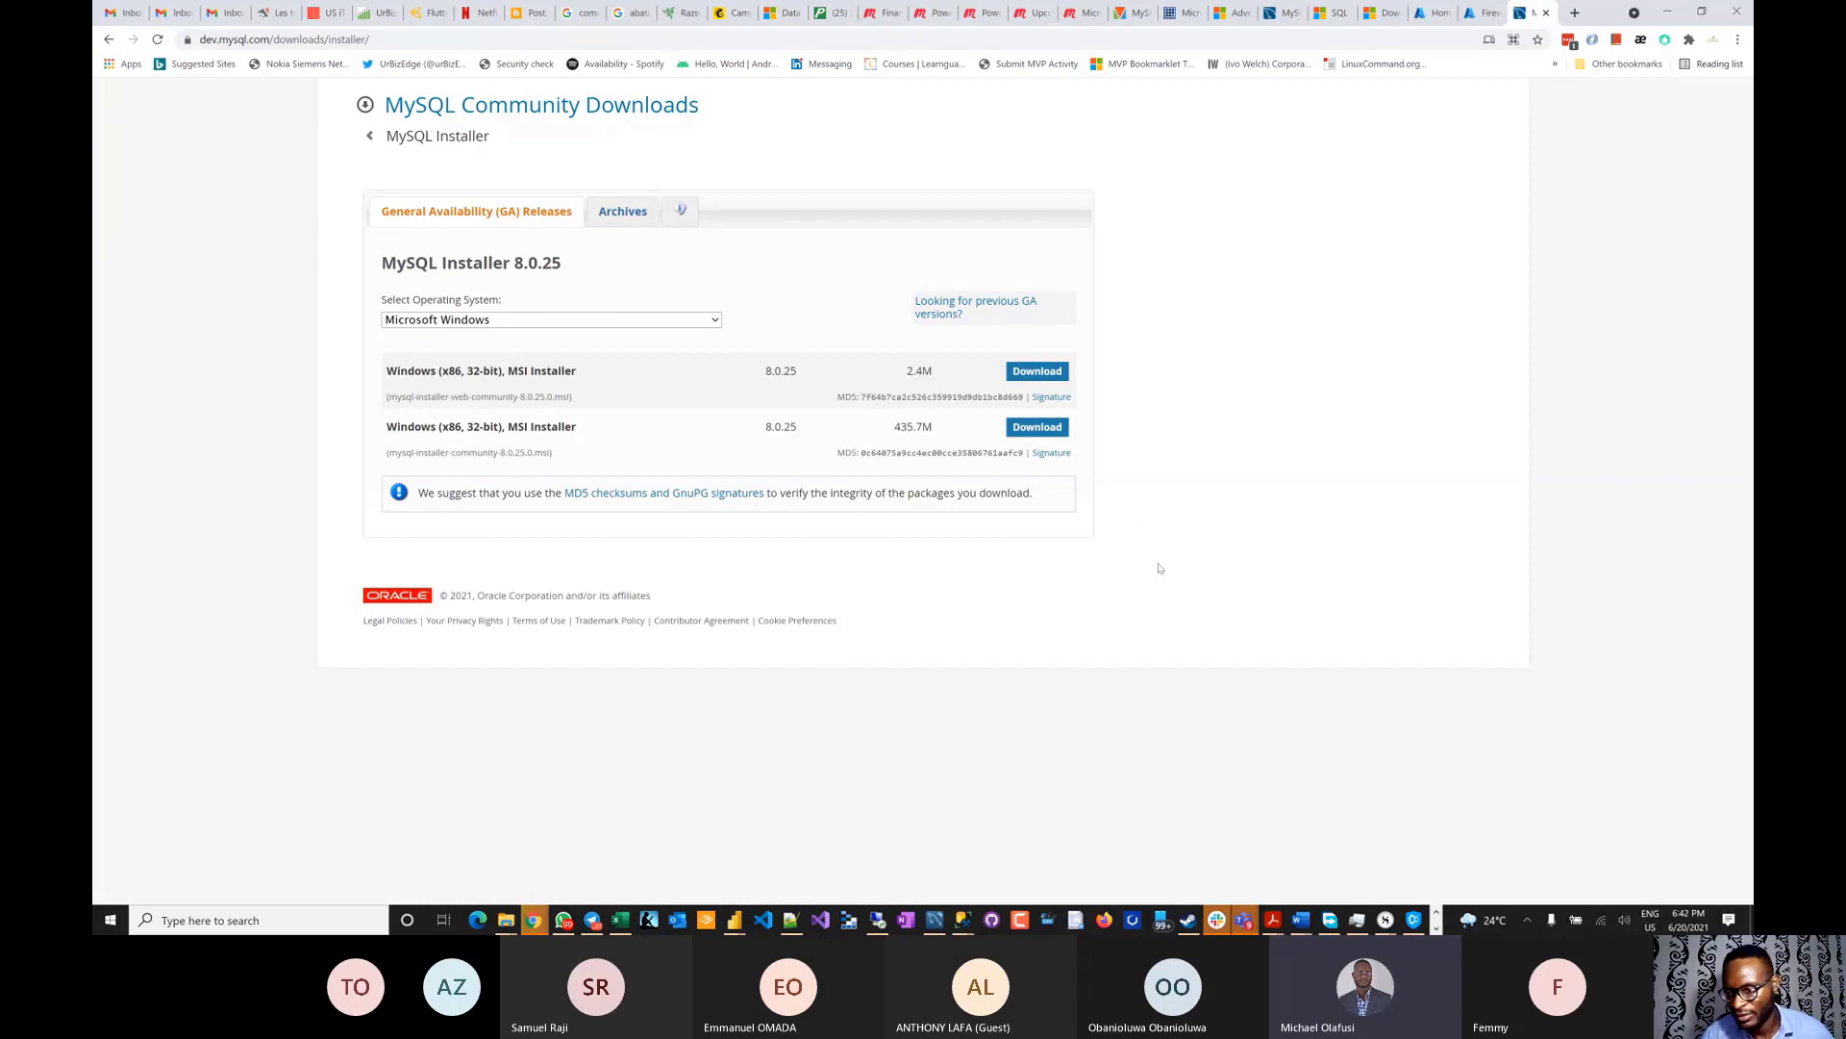
- Download the 435.7M MySQL Installer MSI without signing in, saving it to Downloads through FDM
left_click(1047, 430)
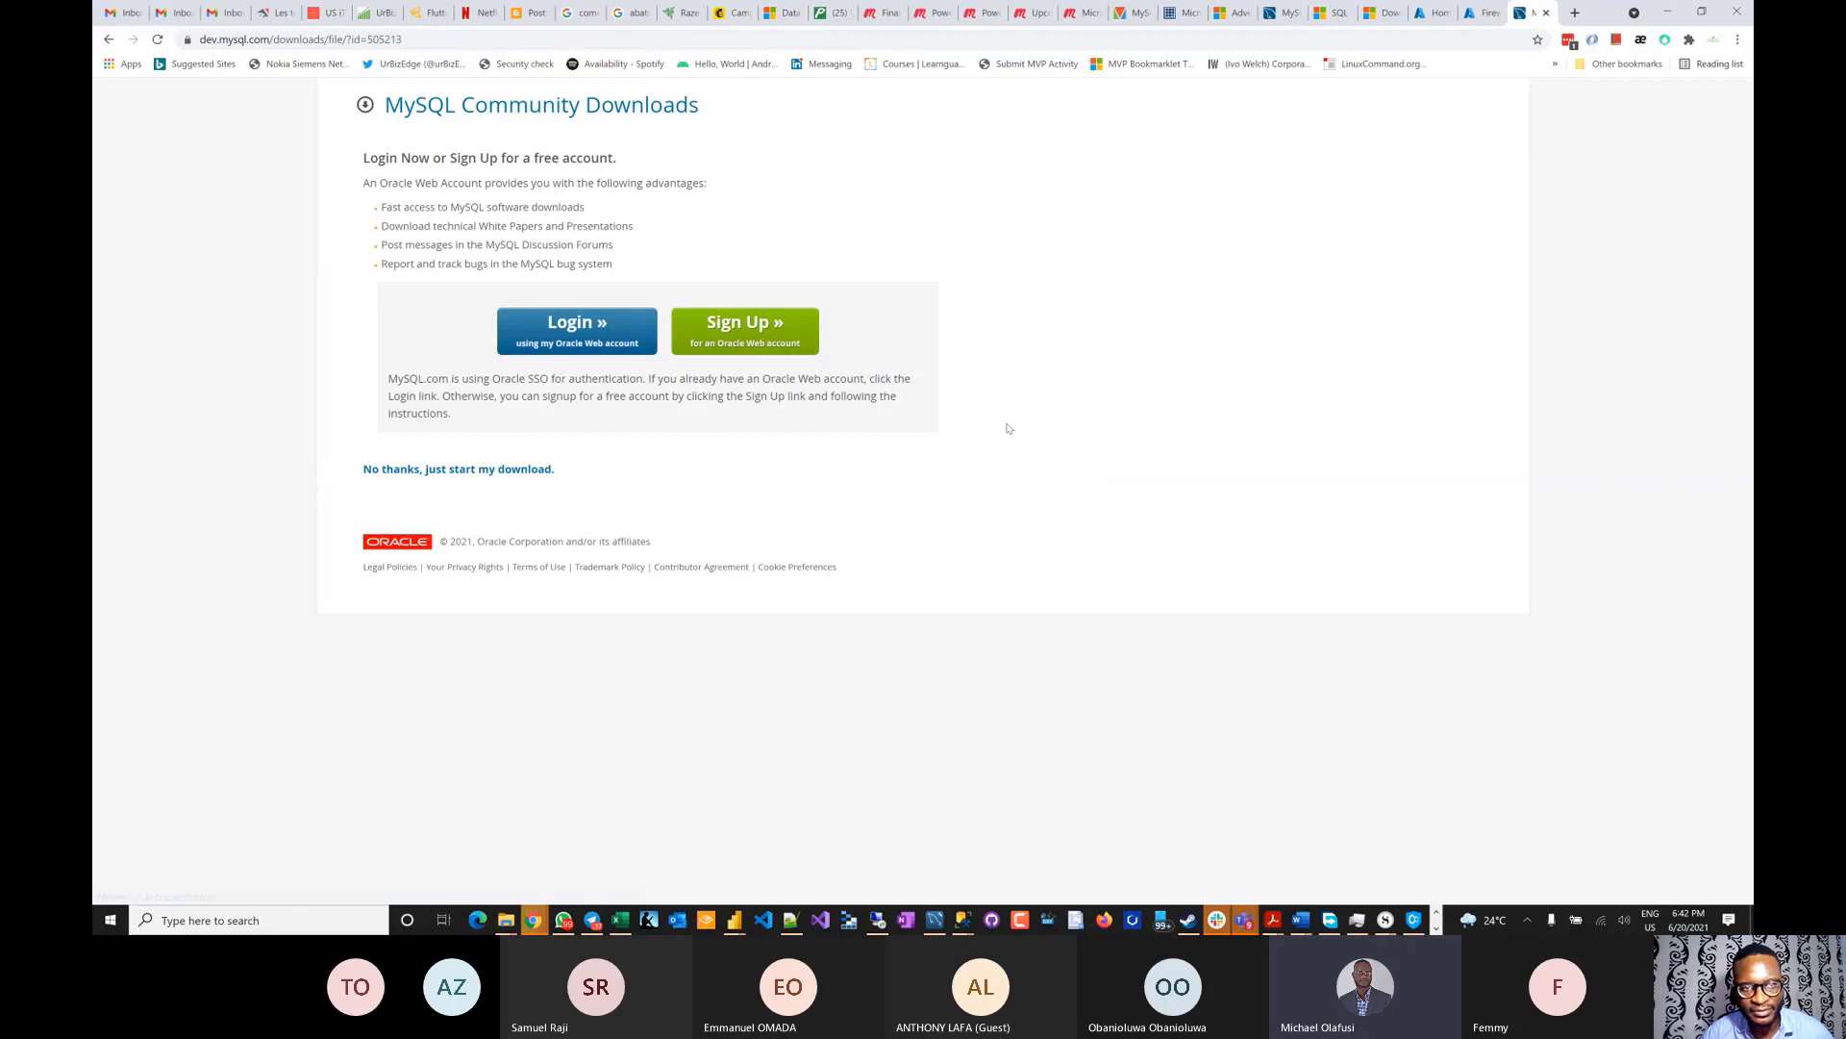
left_click(474, 470)
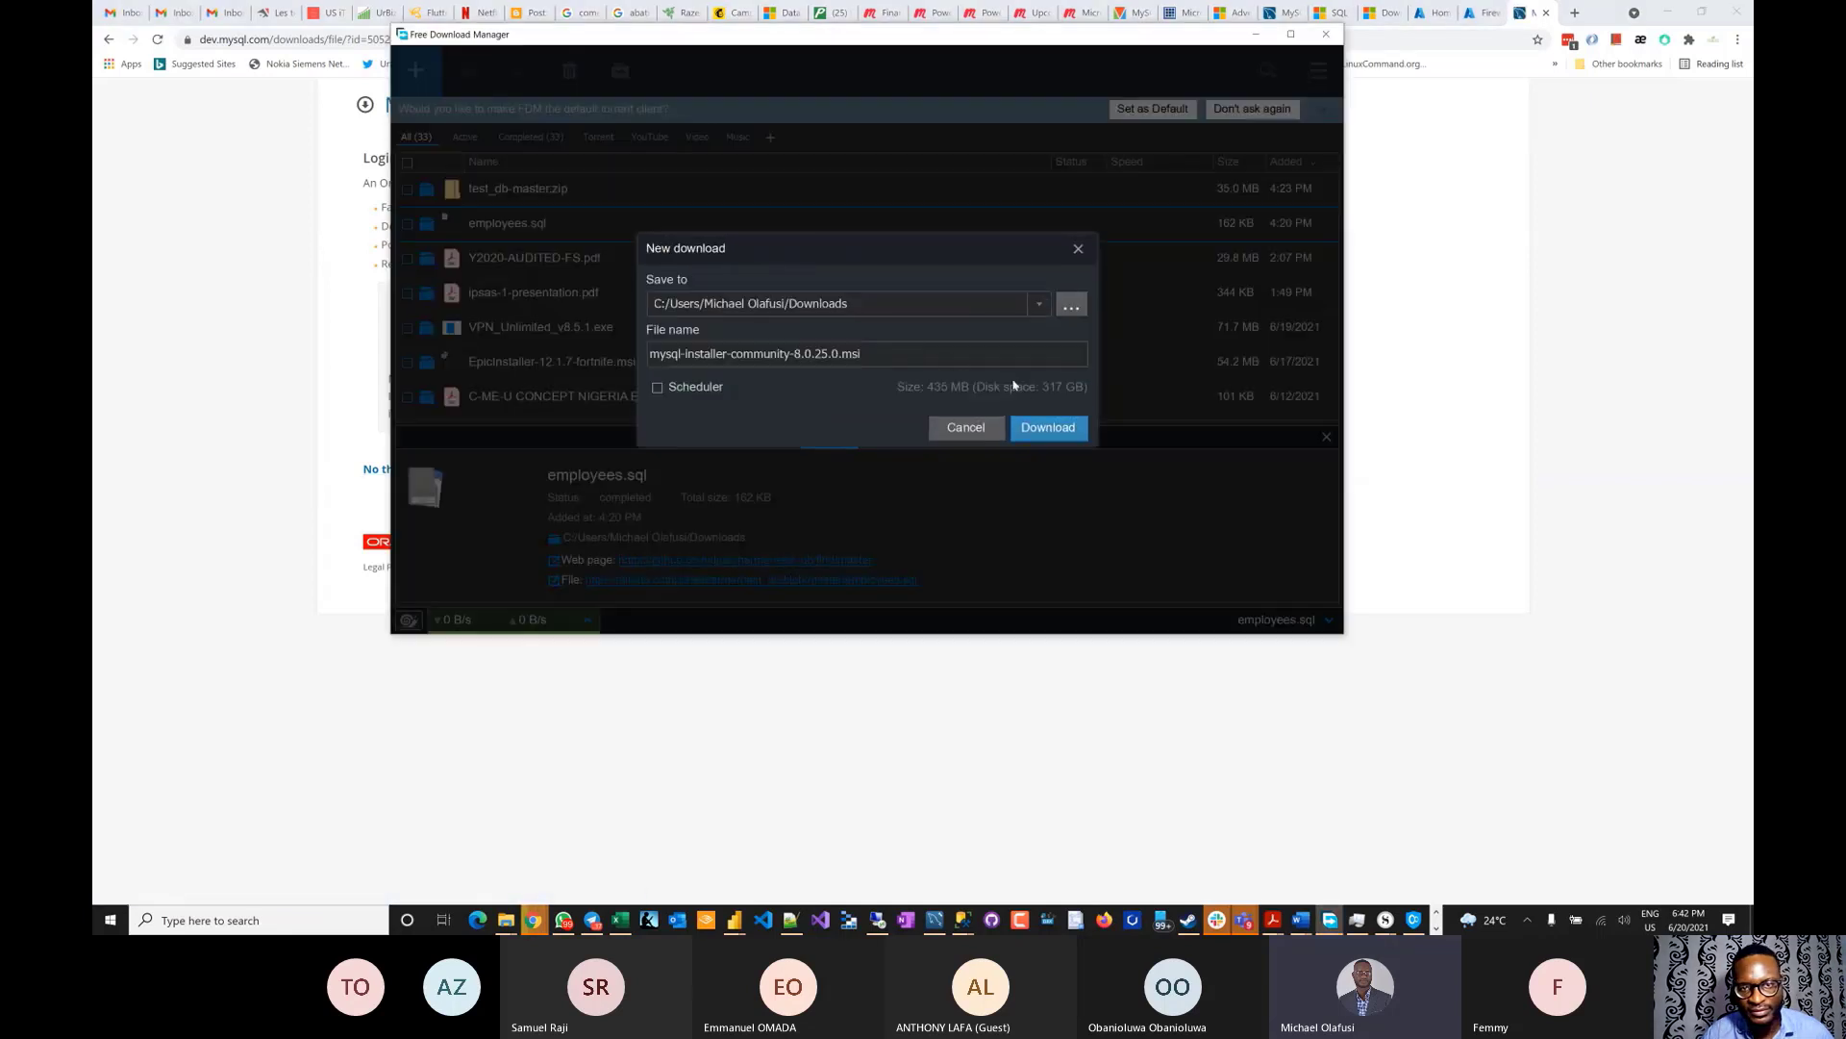
left_click(1055, 431)
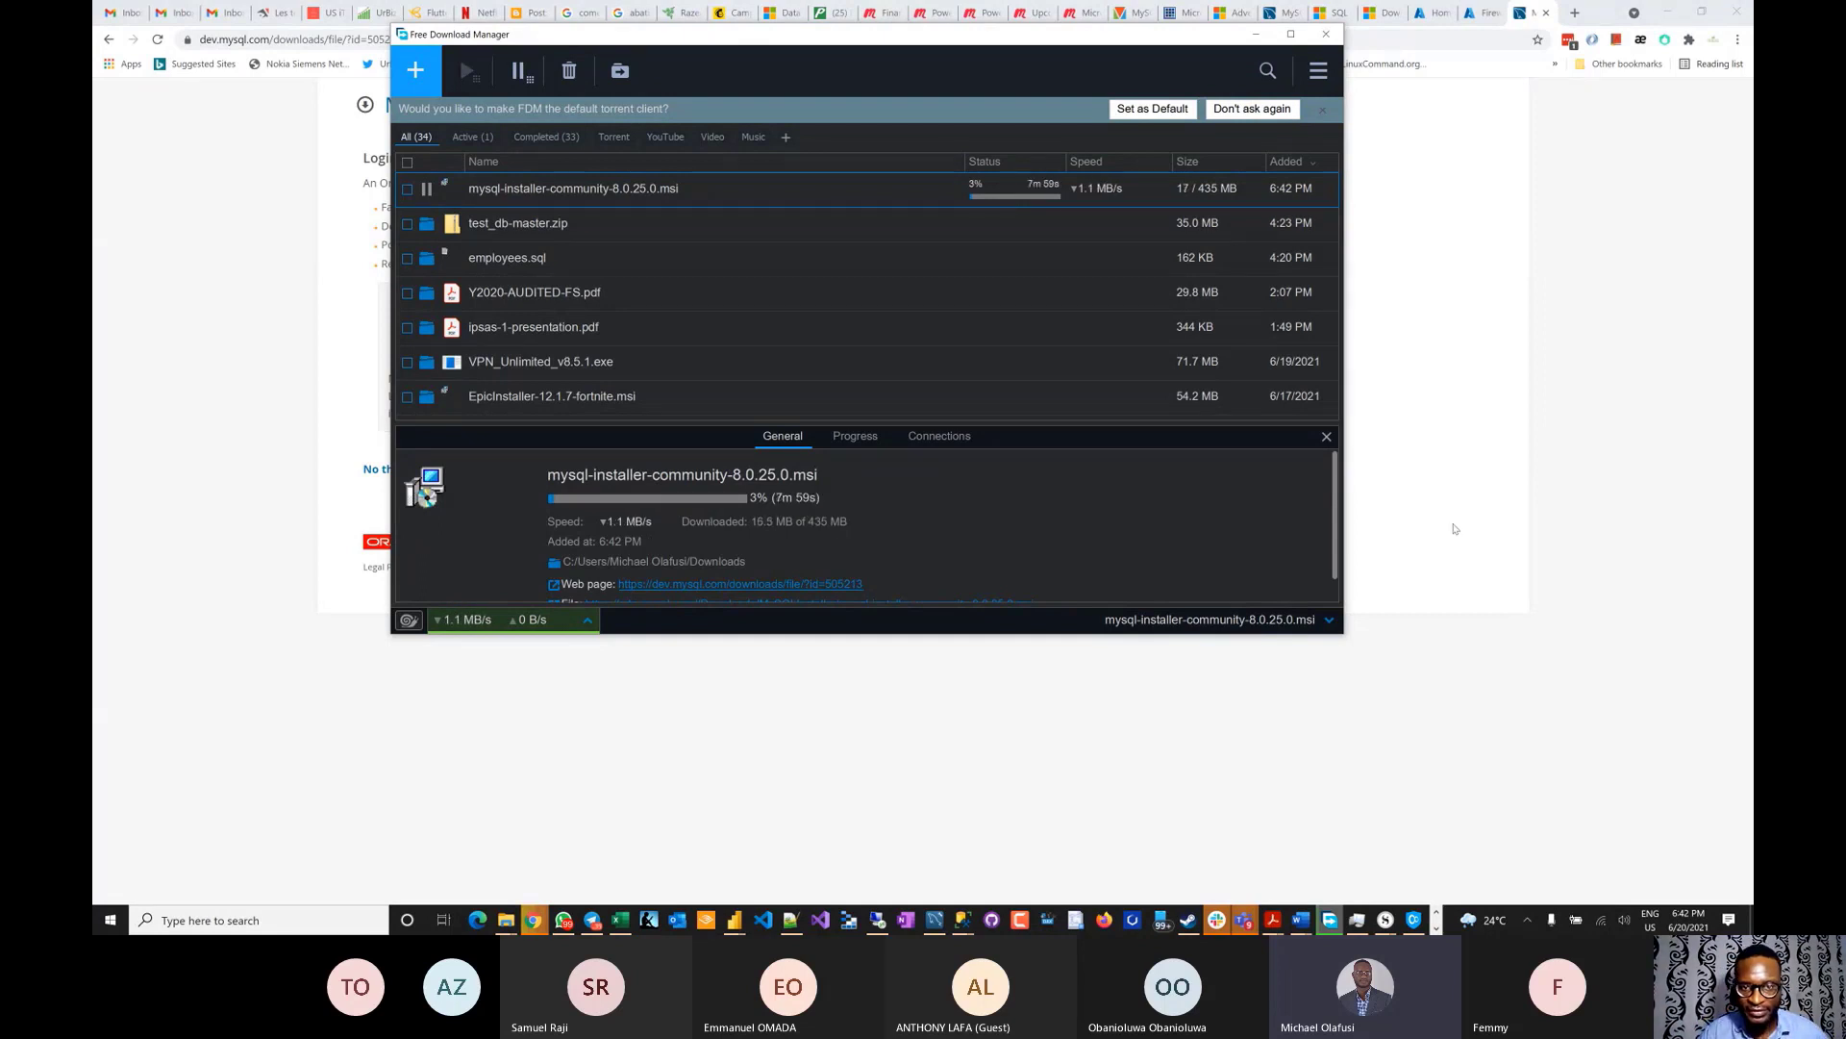
left_click(1460, 444)
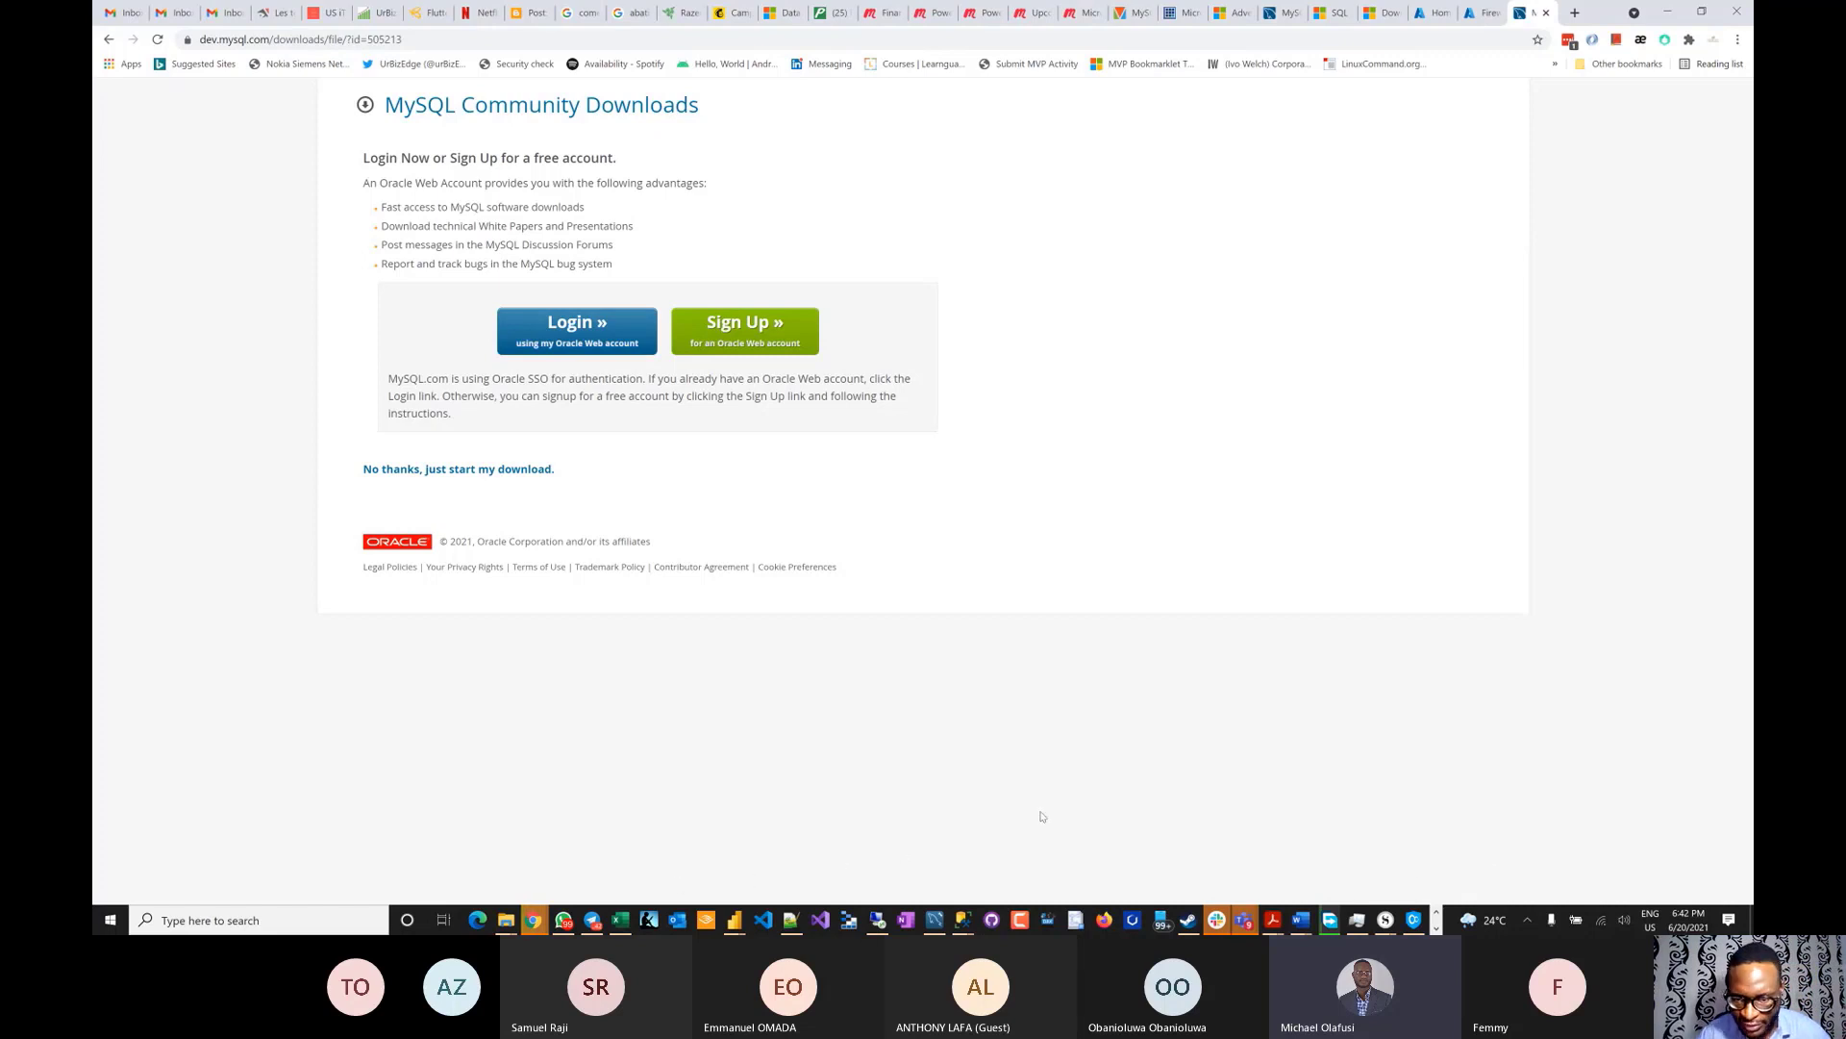
- Bring up MySQL Workbench and connect to the Local instance MySQL80 server
left_click(934, 919)
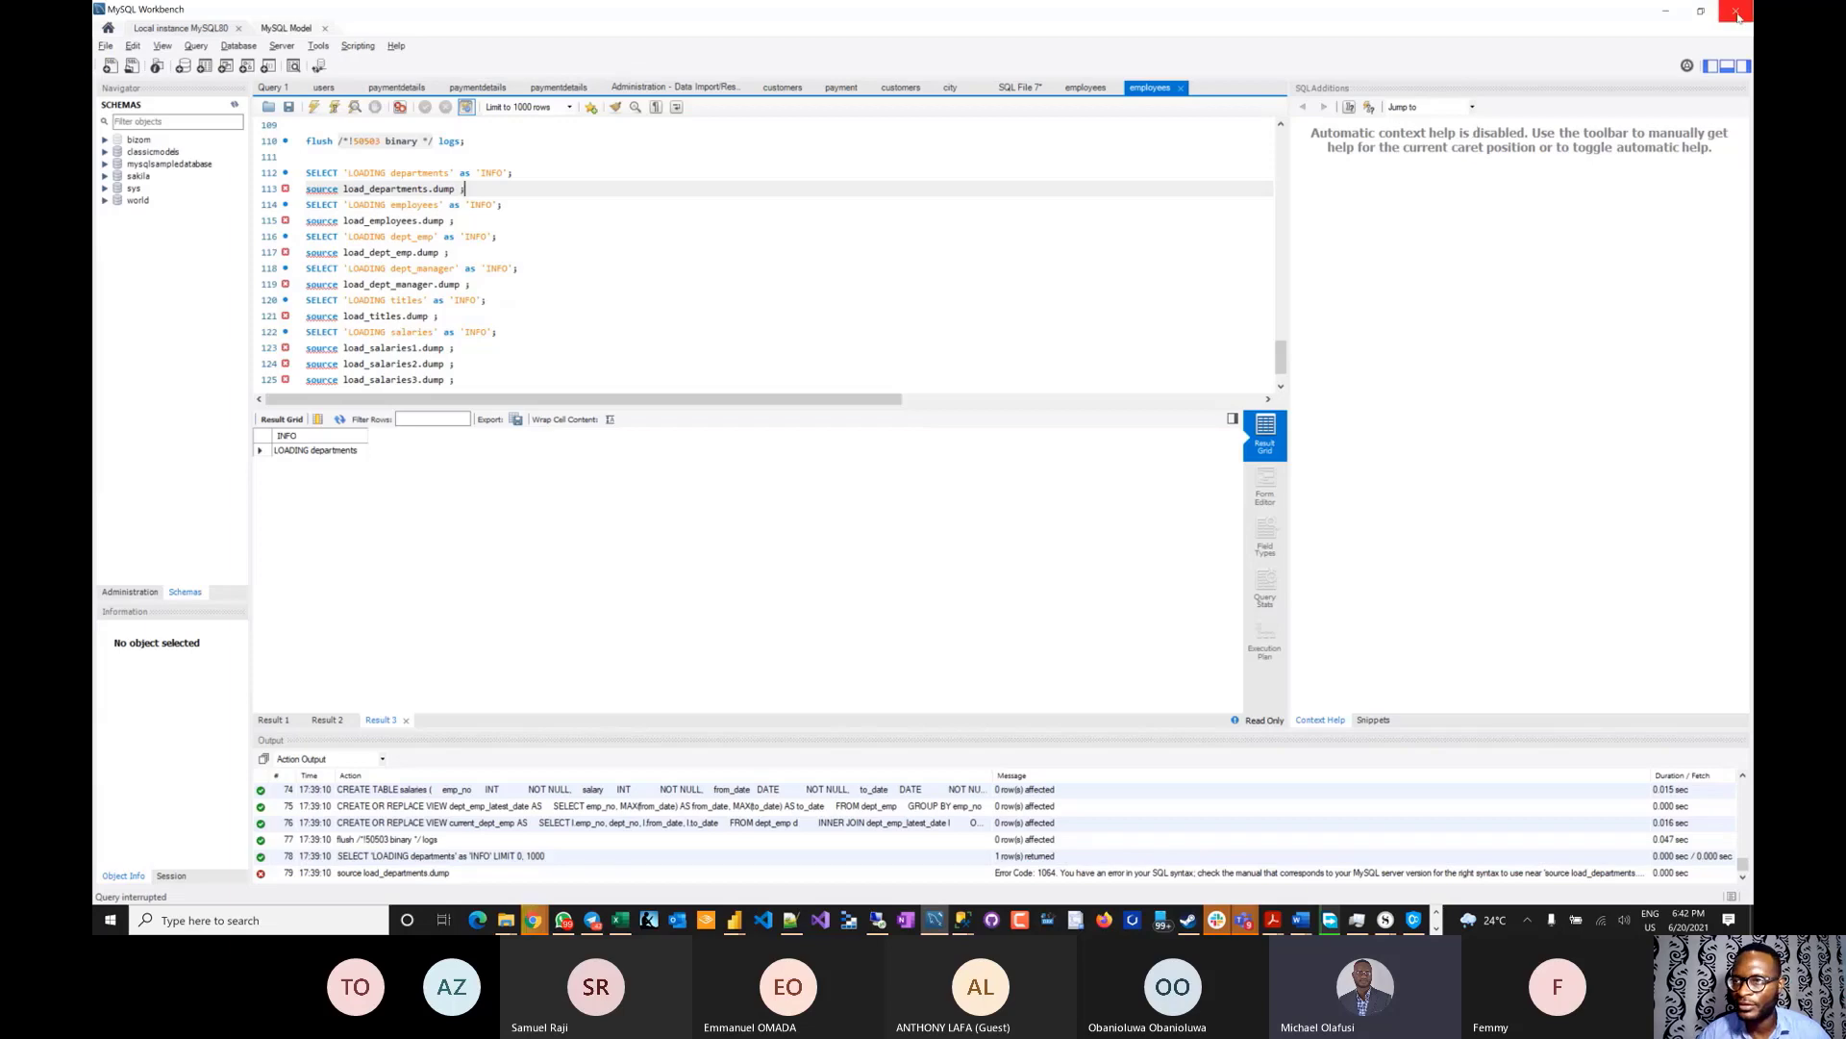
left_click(932, 919)
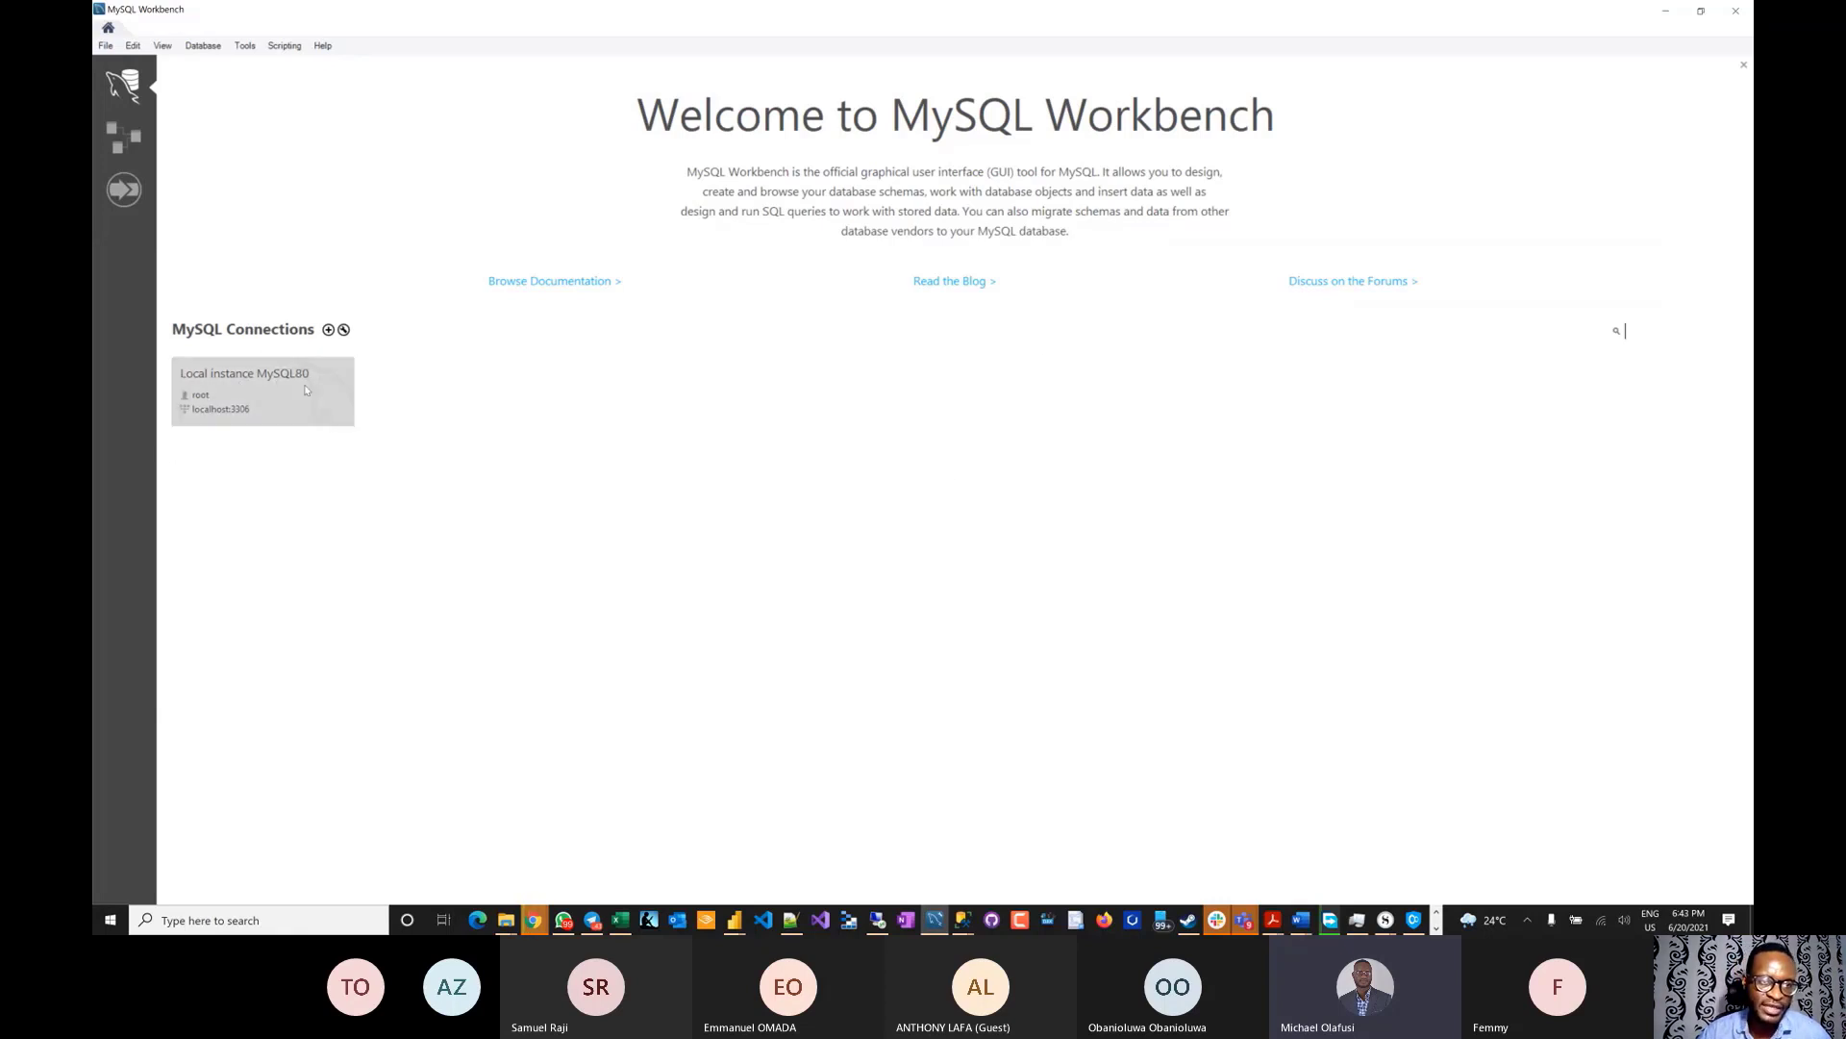
left_click(267, 413)
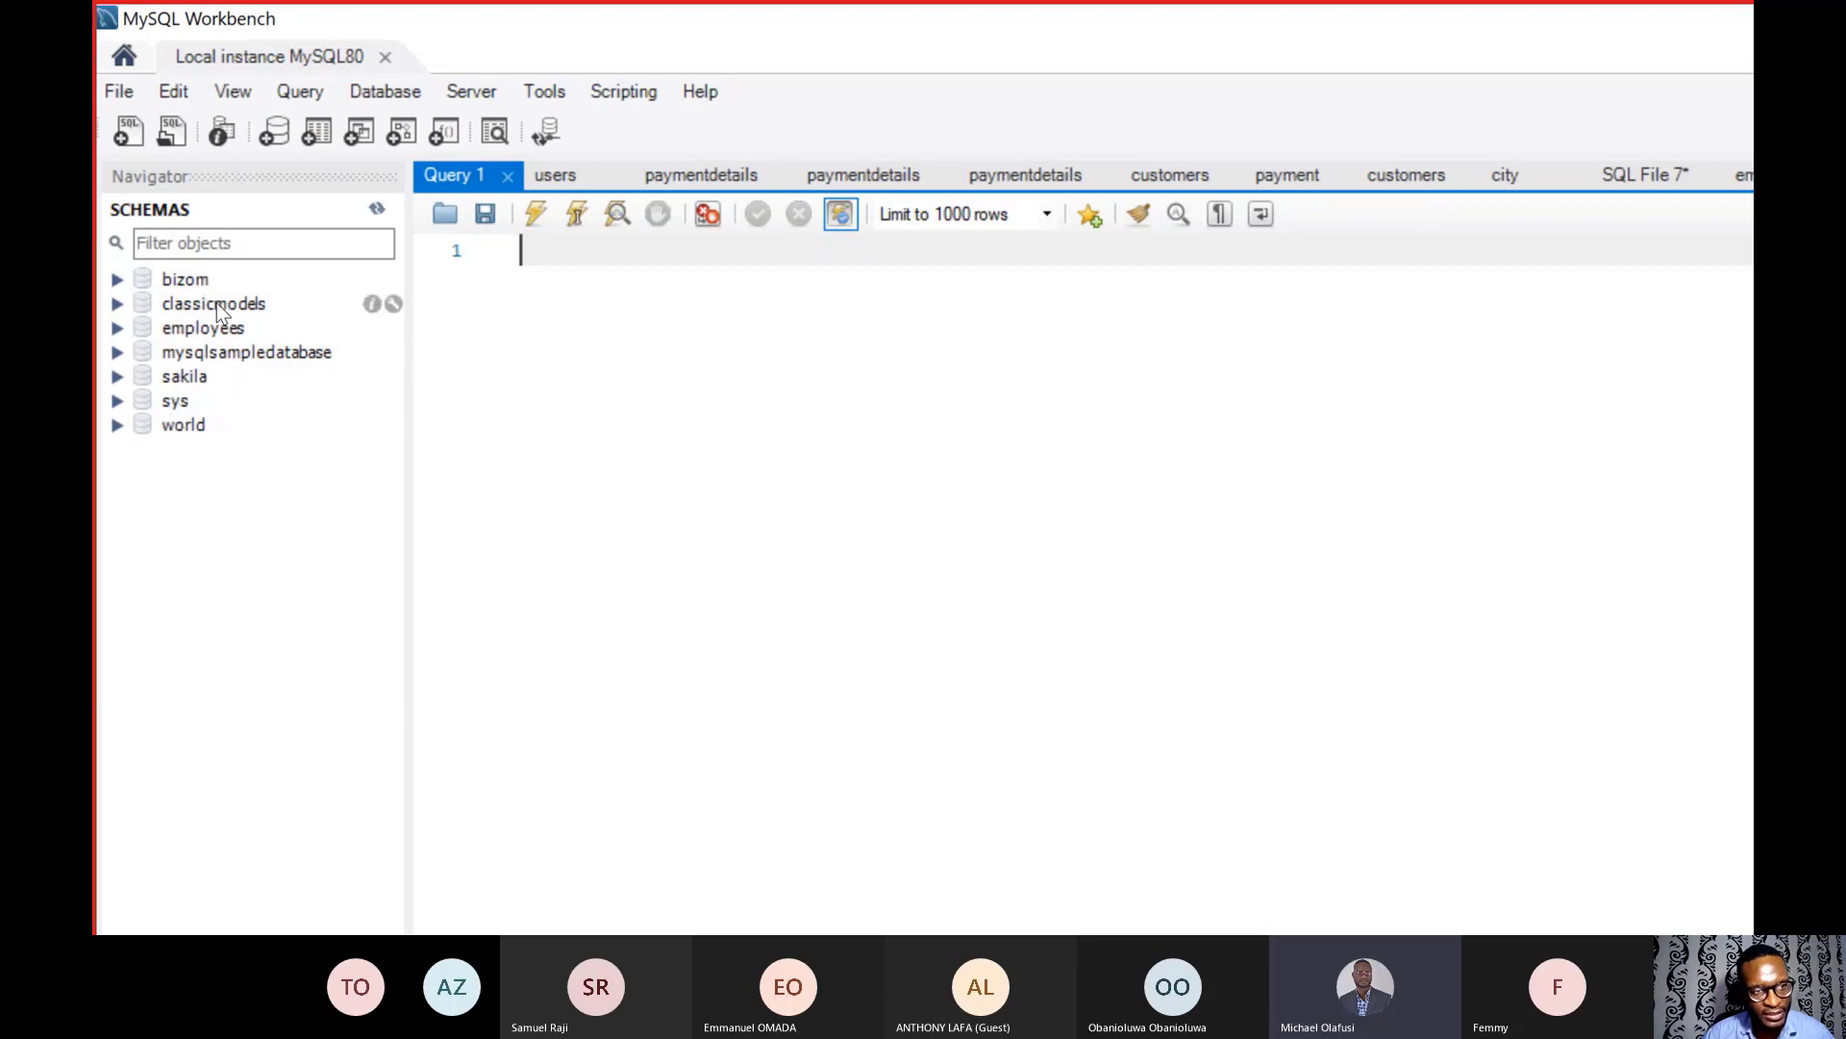
- Browse the classicmodels, world, mysqlsampledatabase and sakila schemas in the Navigator
left_click(216, 302)
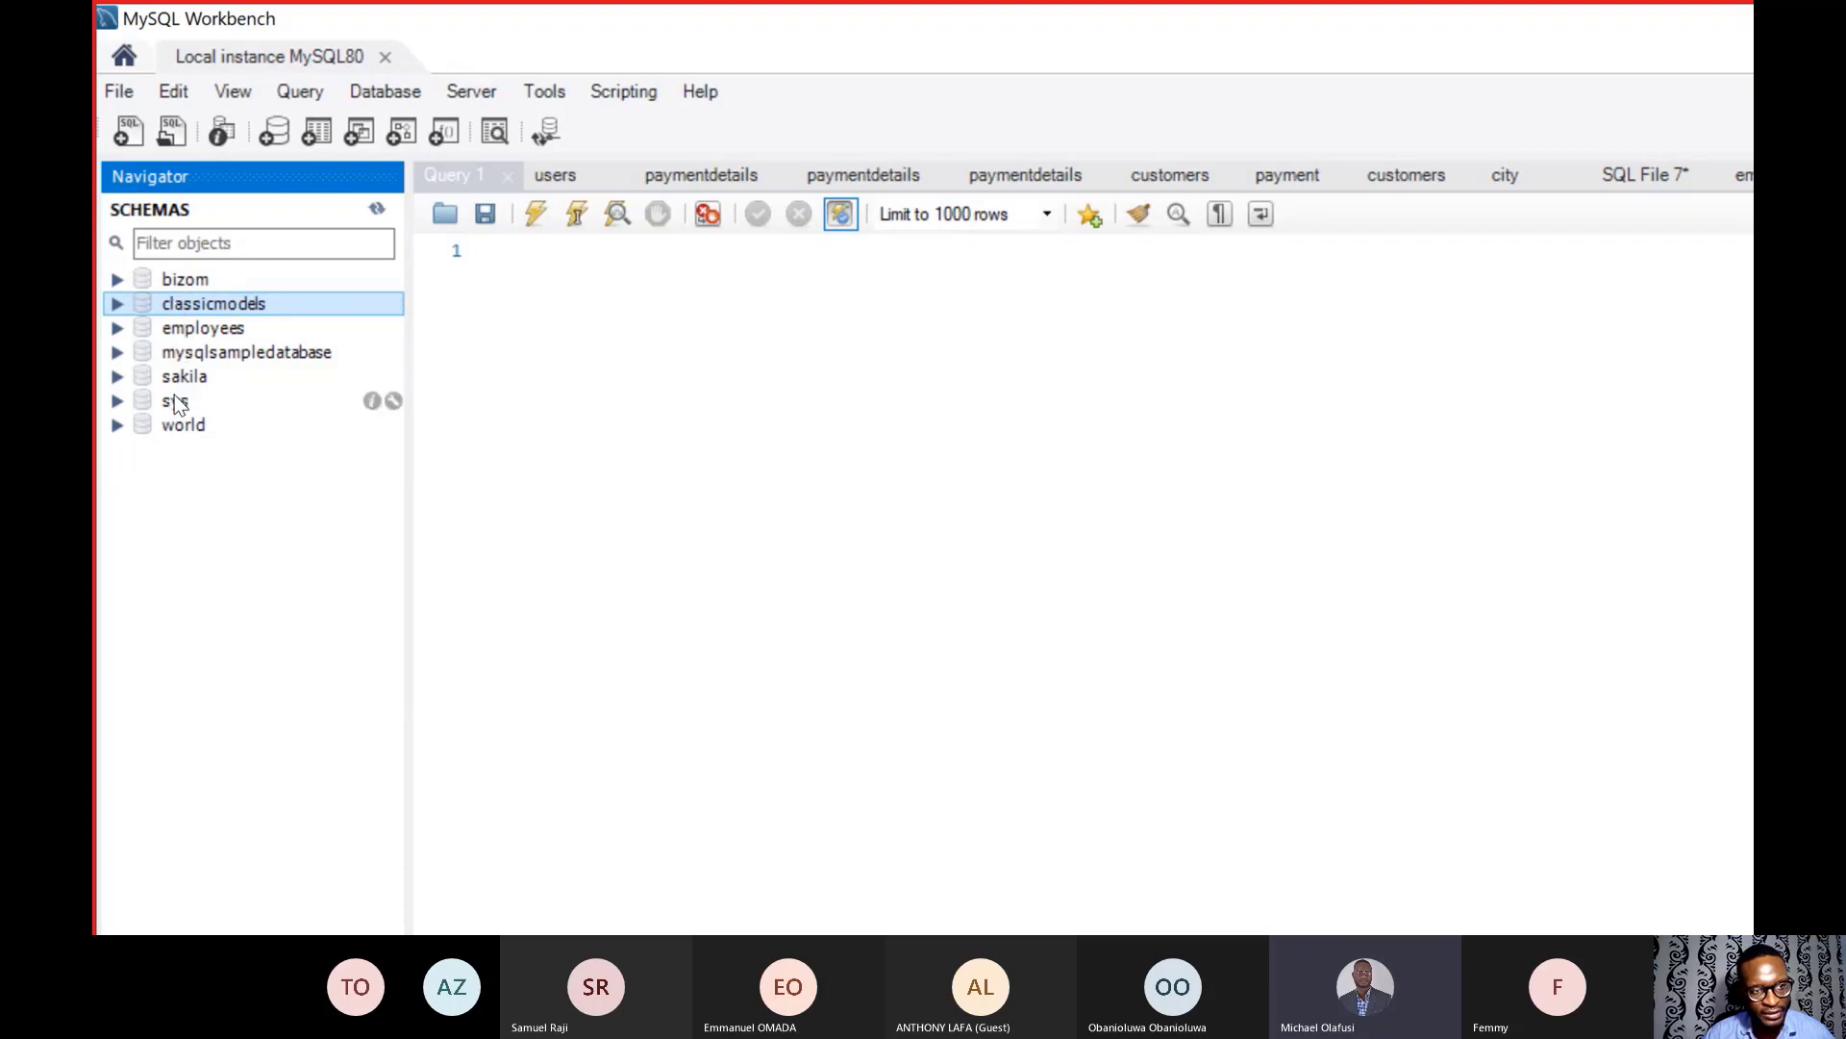
left_click(175, 426)
left_click(183, 353)
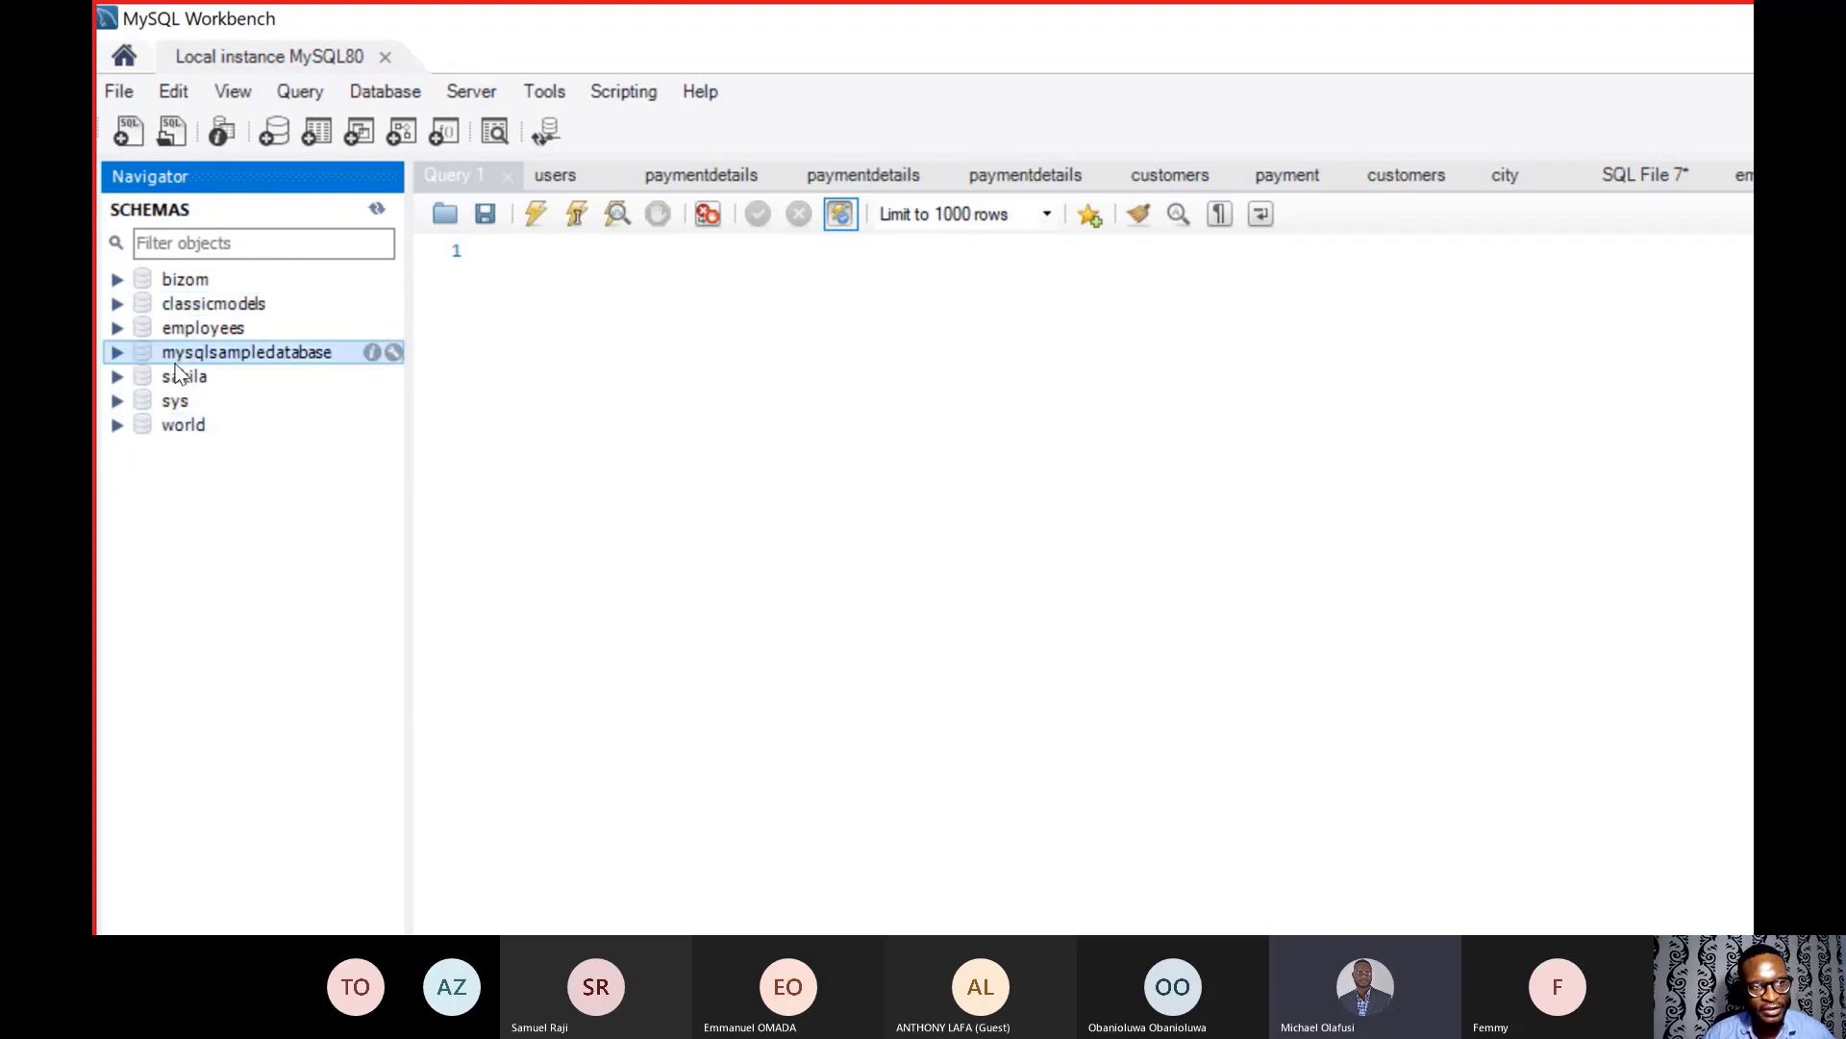
left_click(181, 377)
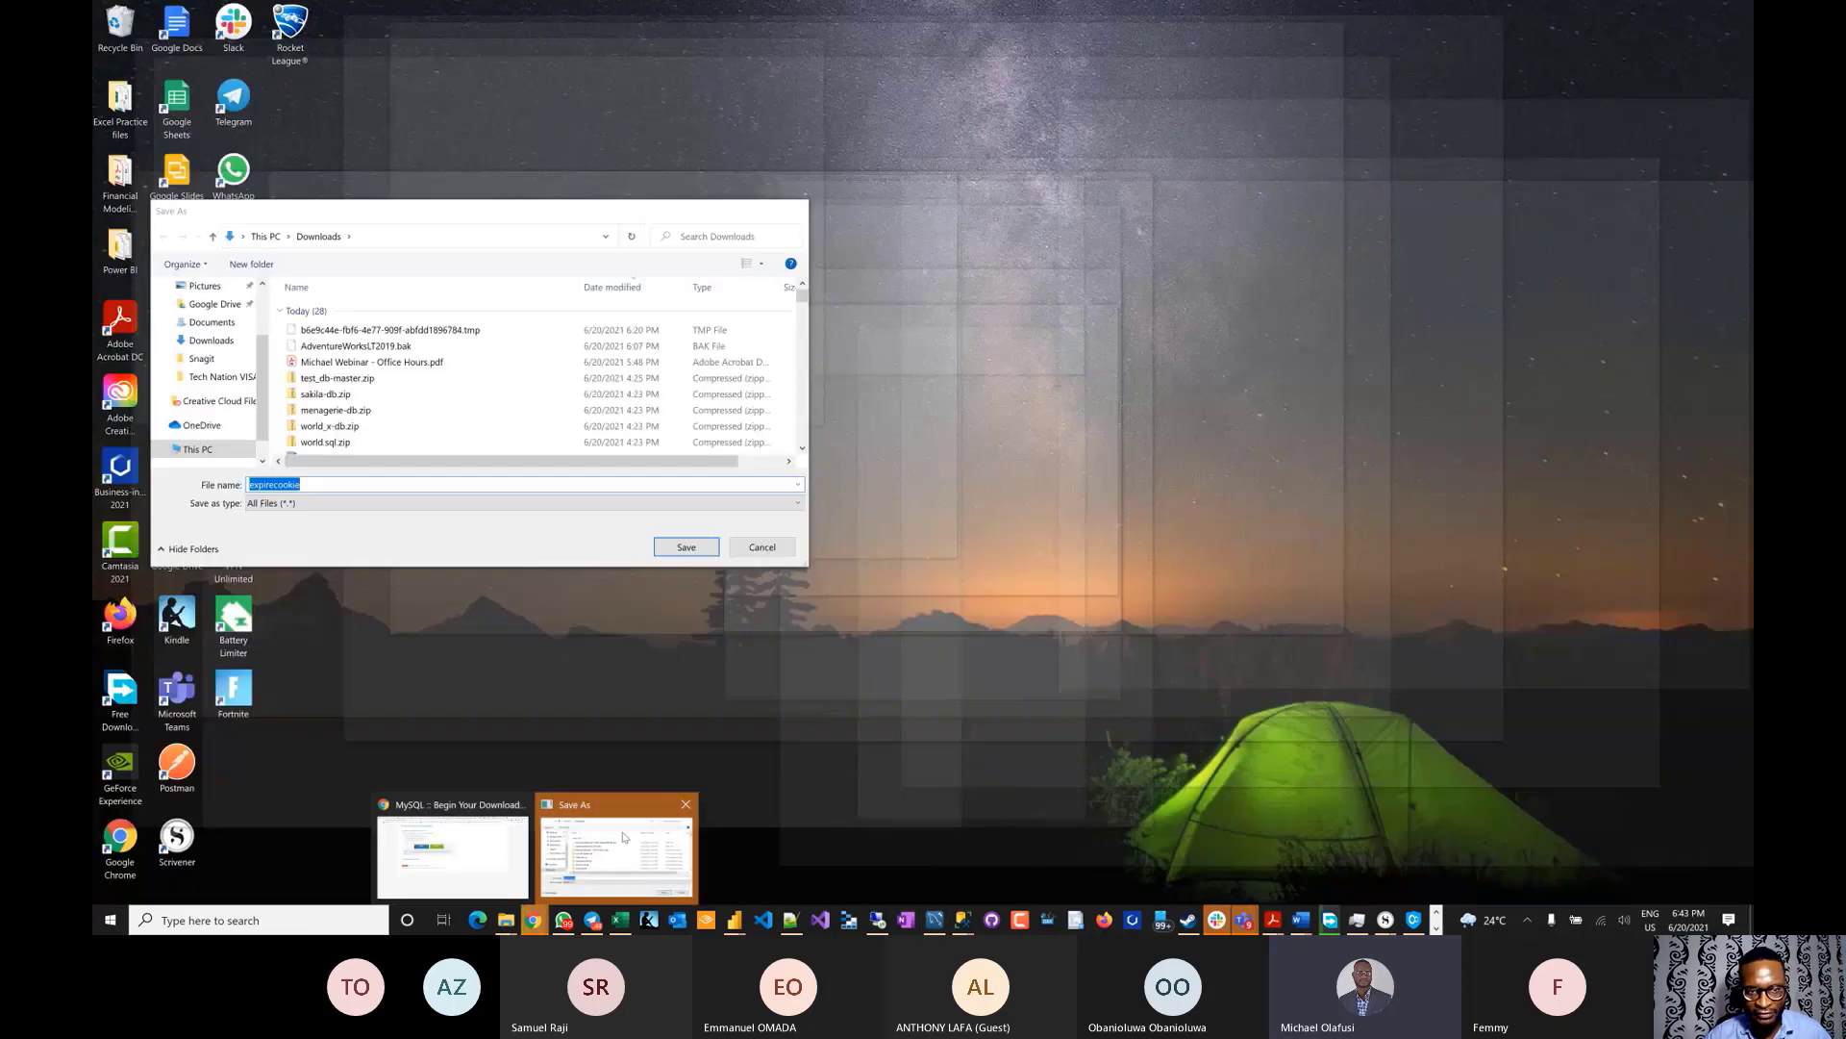
- Dismiss the browser's Save As dialog and bring Chrome back to the front
left_click(615, 847)
left_click(763, 546)
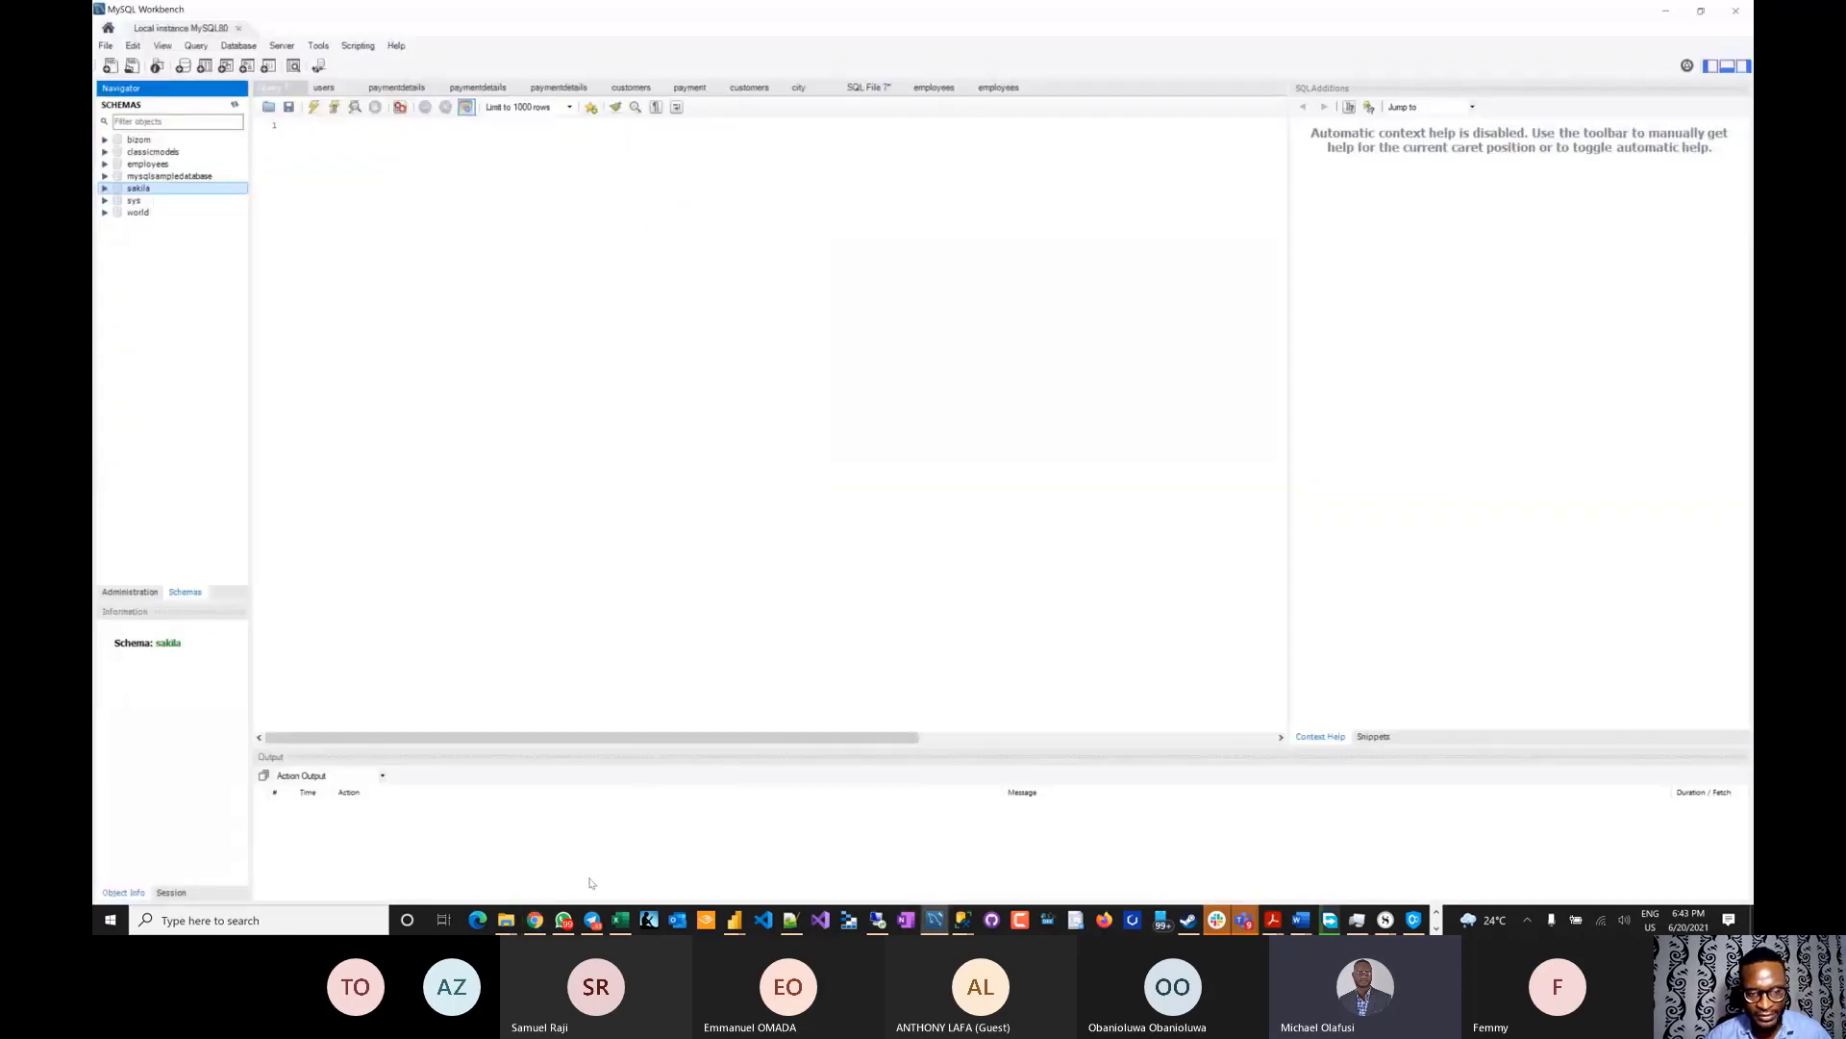
left_click(535, 919)
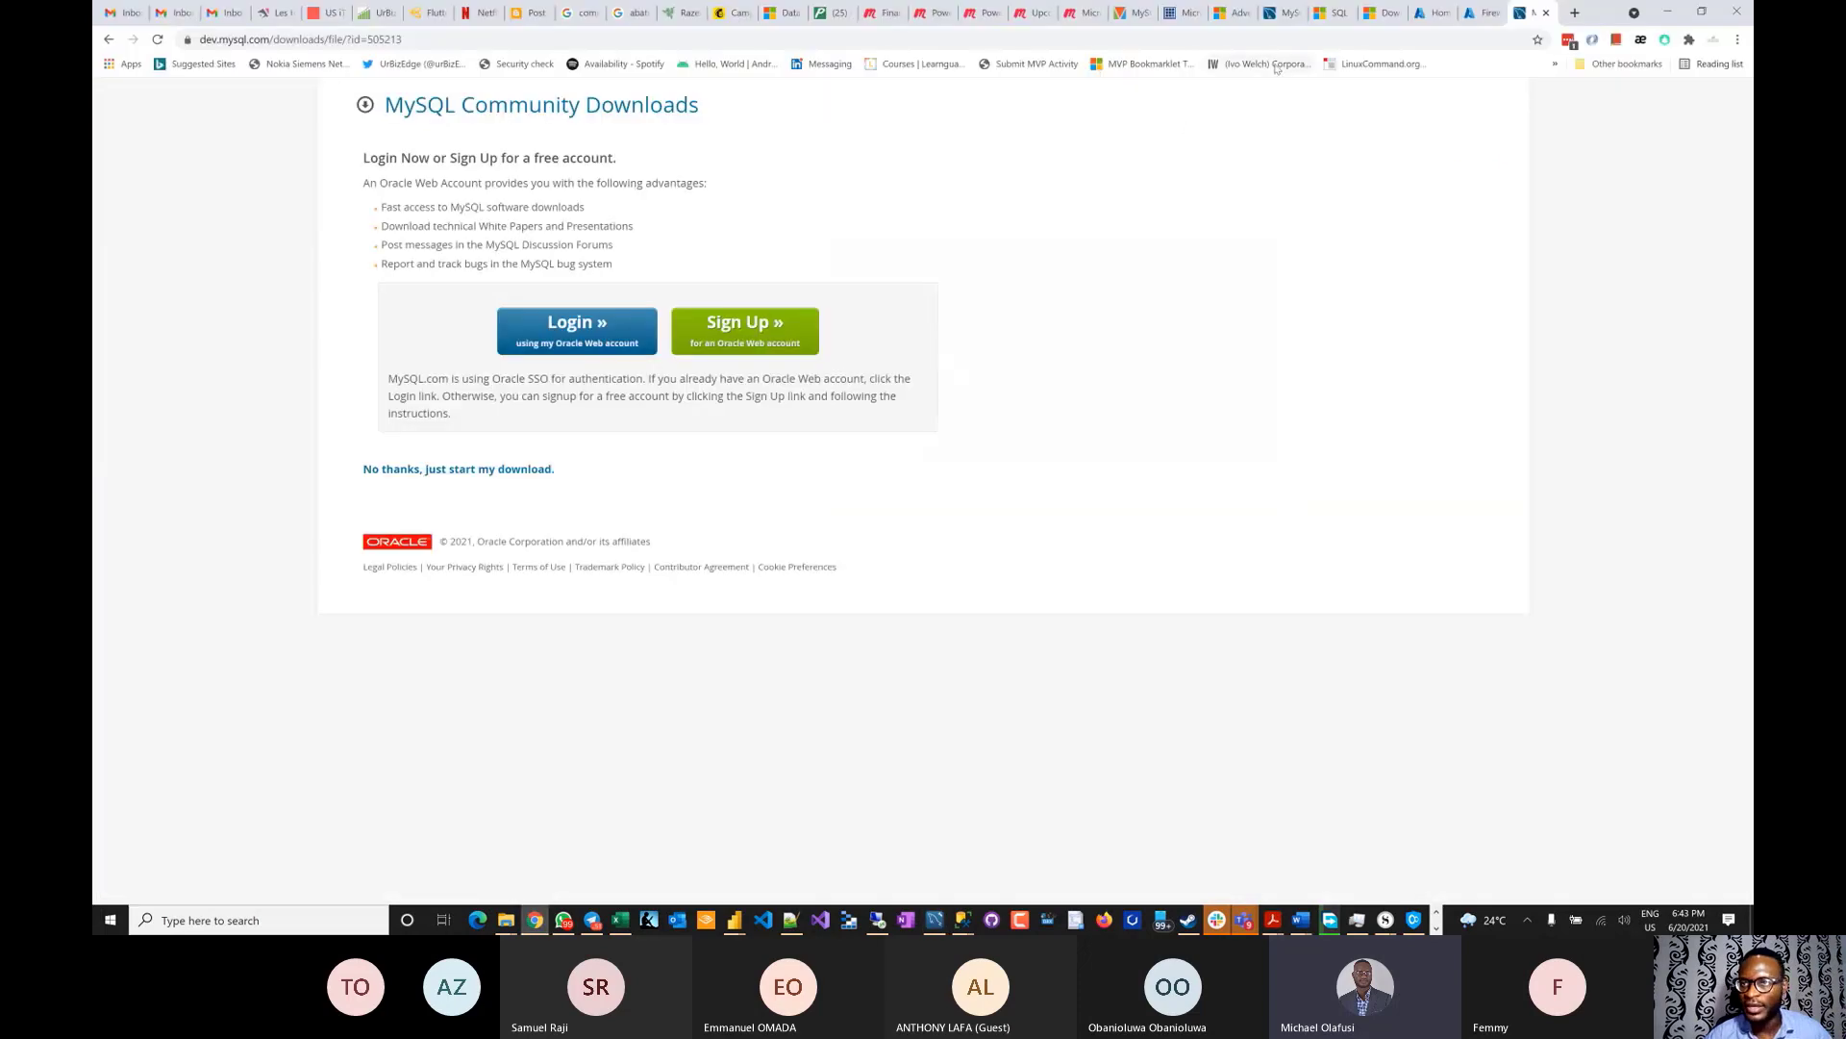
- Search Google for 'download mysql sample database' in a new tab
left_click(1574, 13)
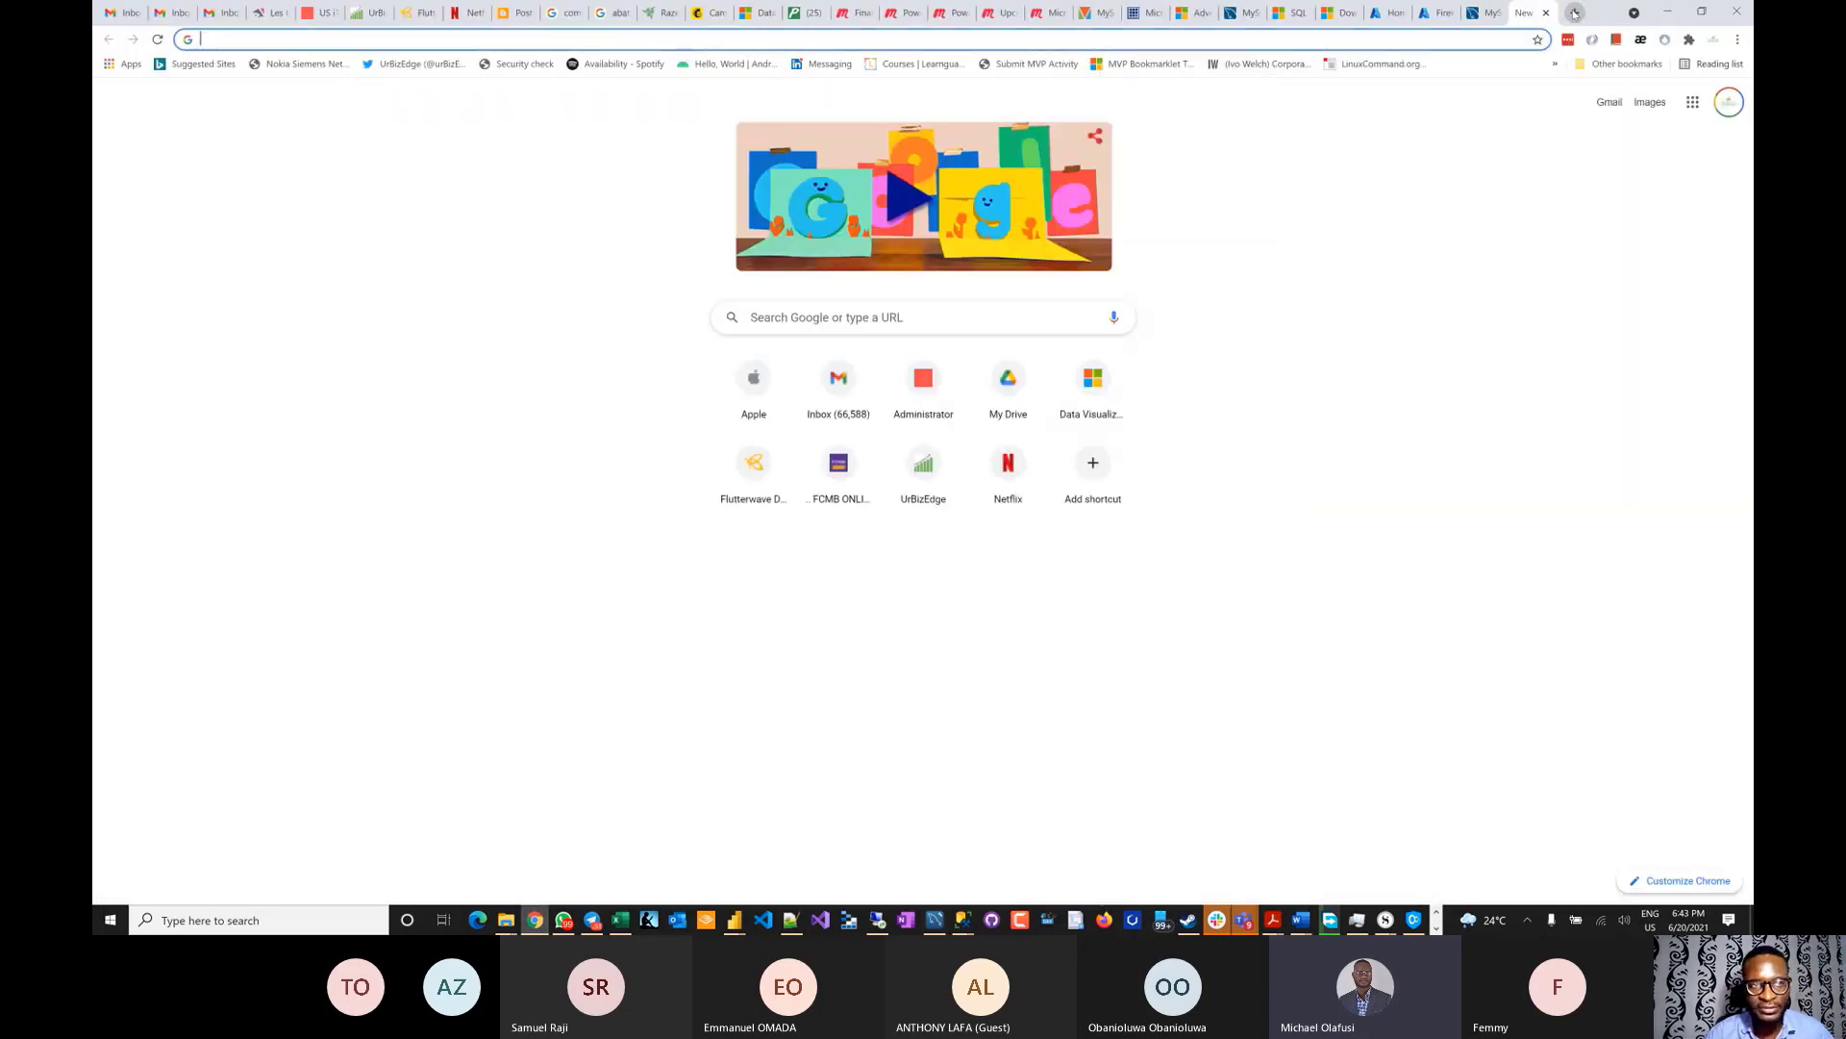
type("download mysql")
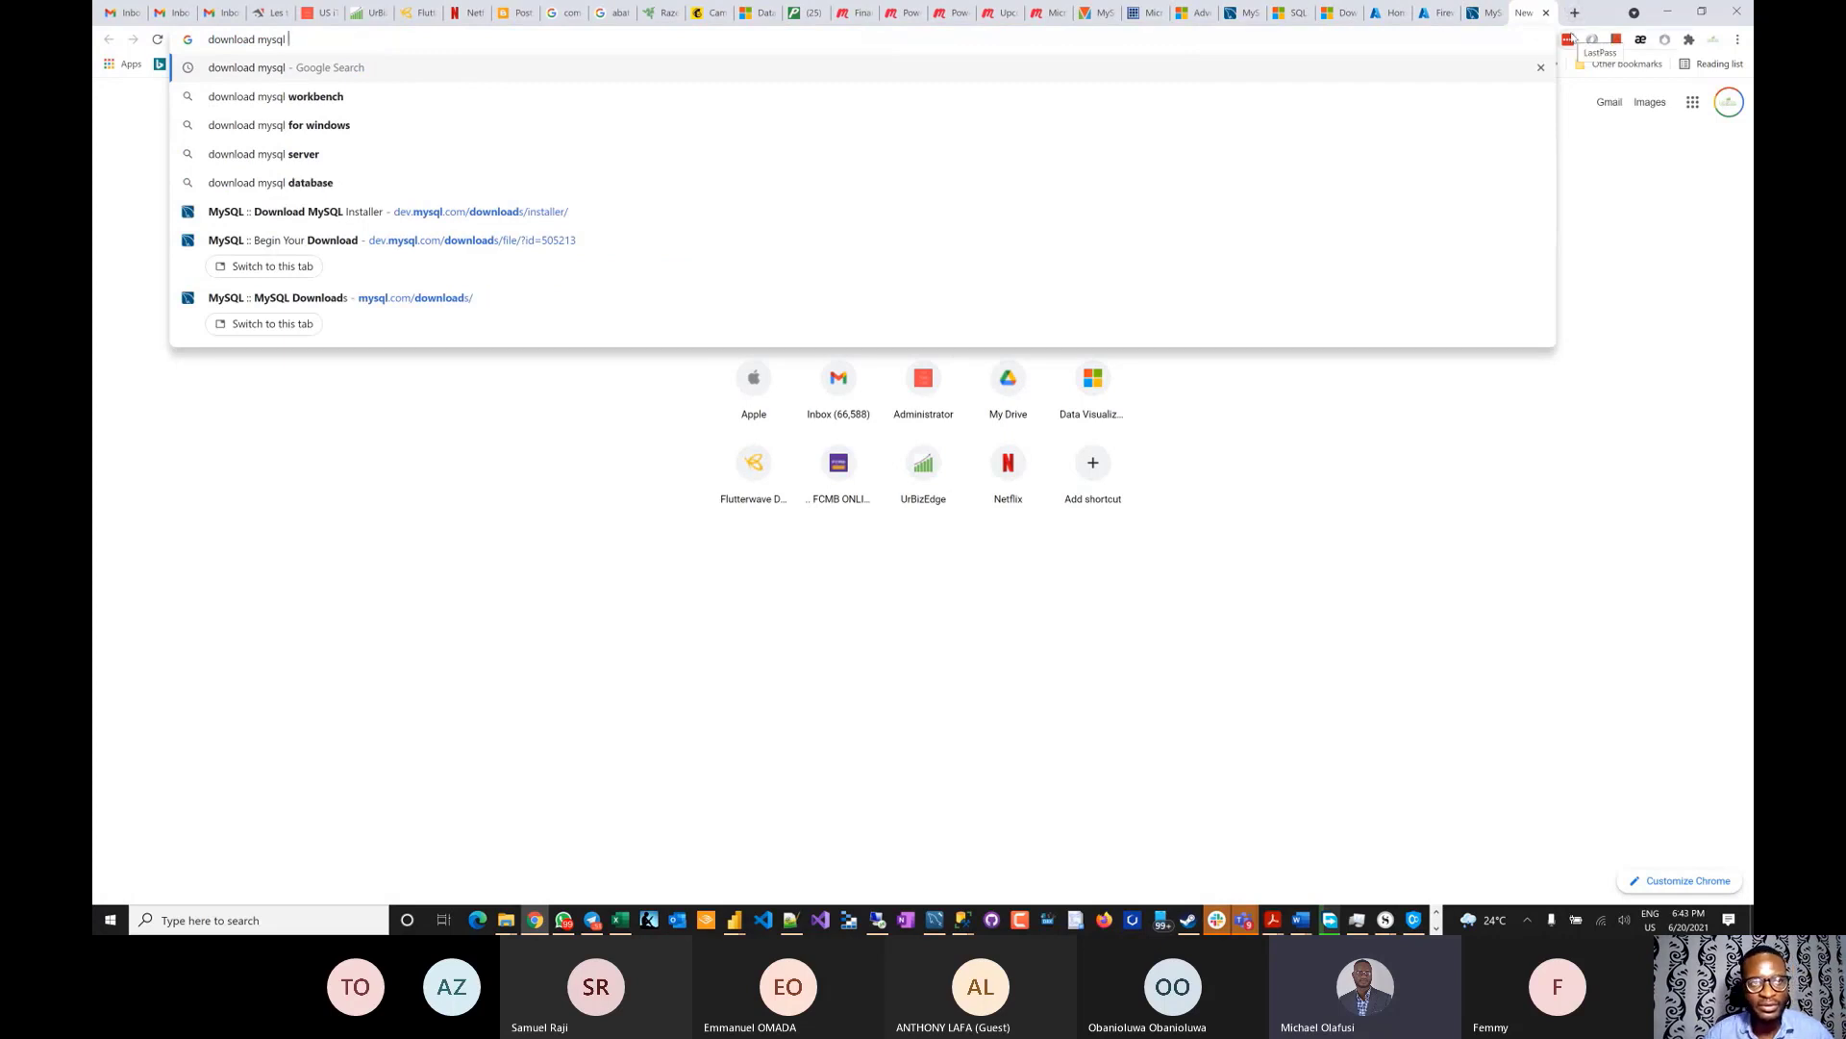
type(" sa")
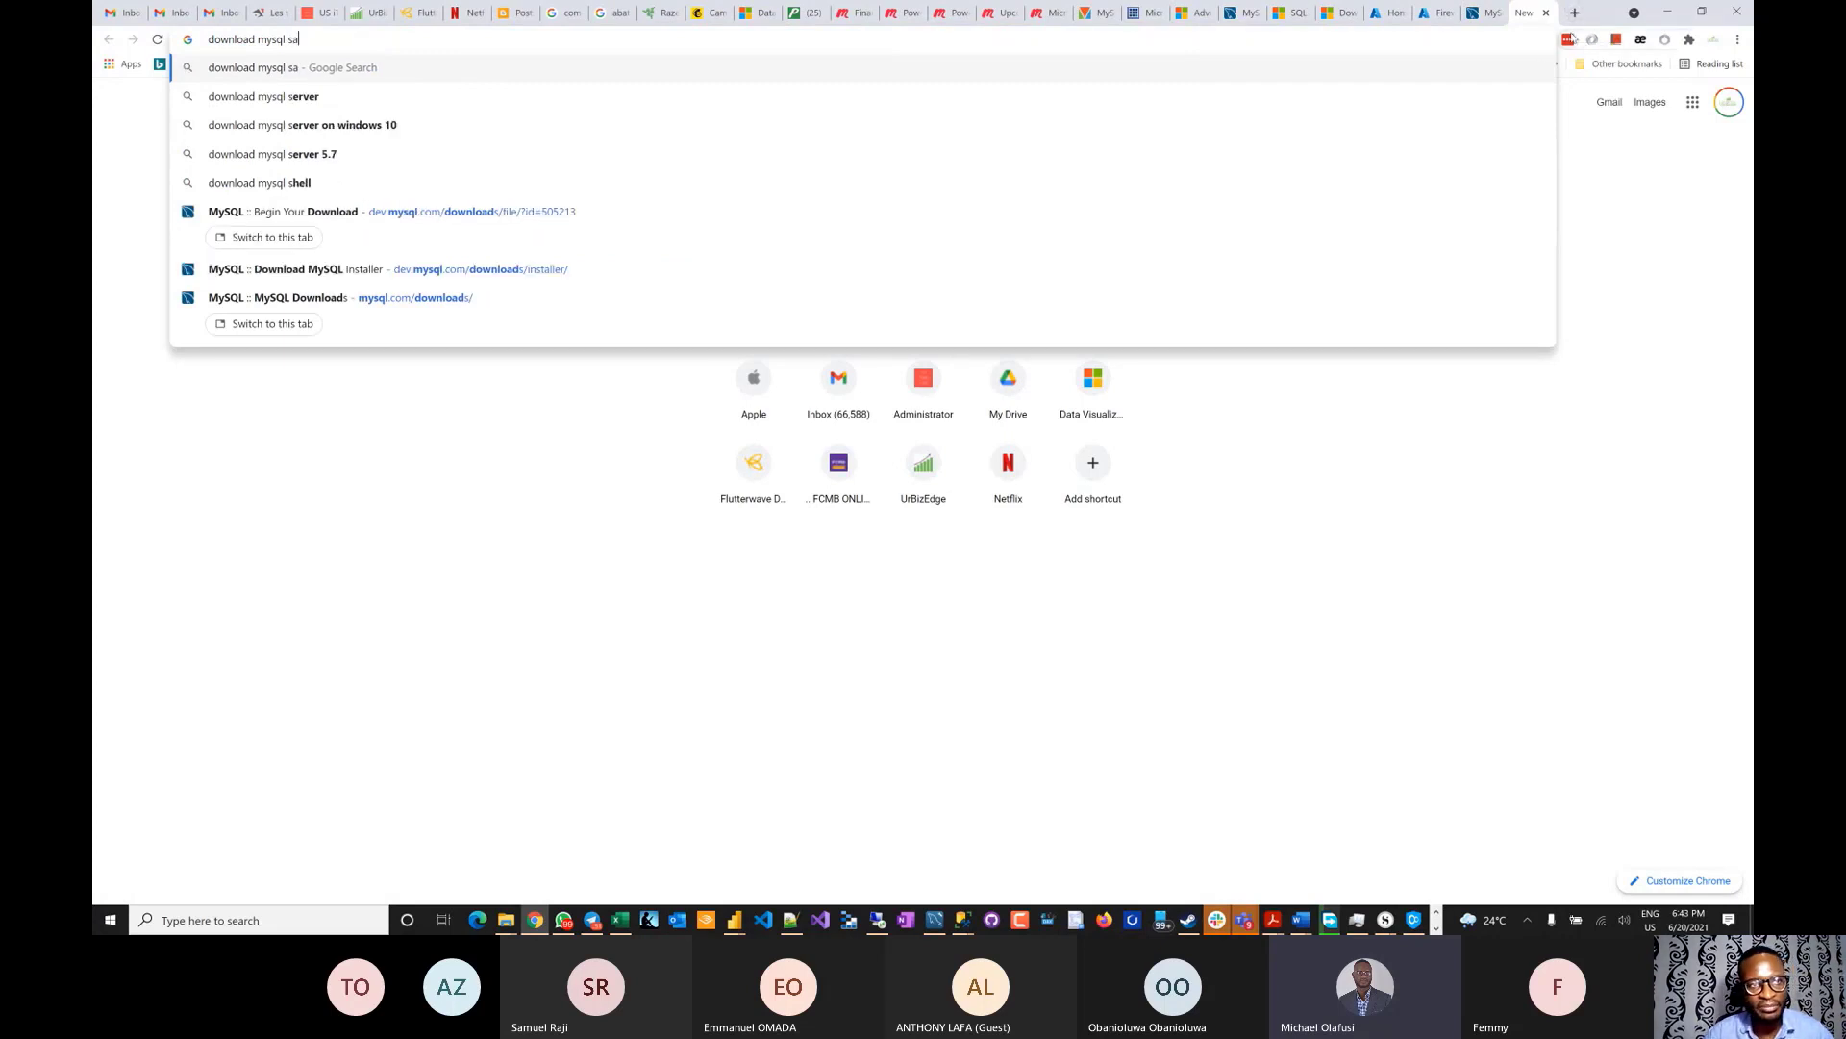
key("Down")
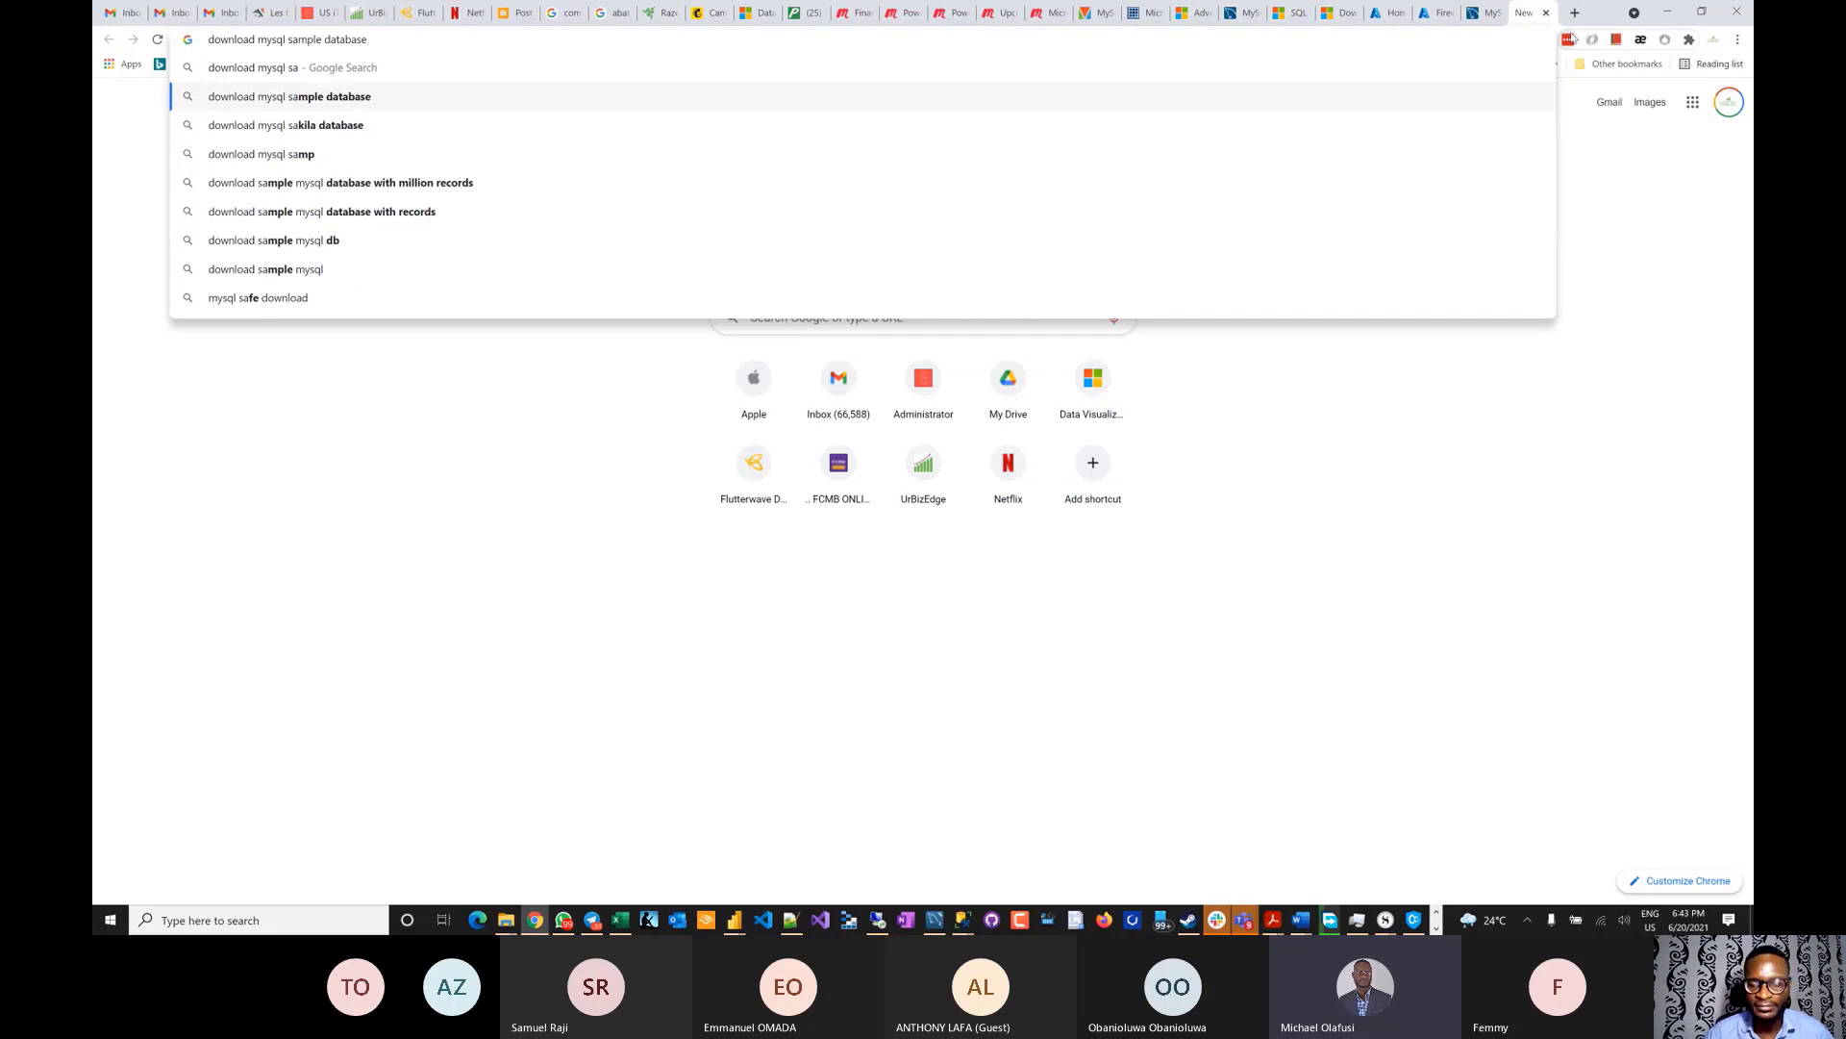
key("Return")
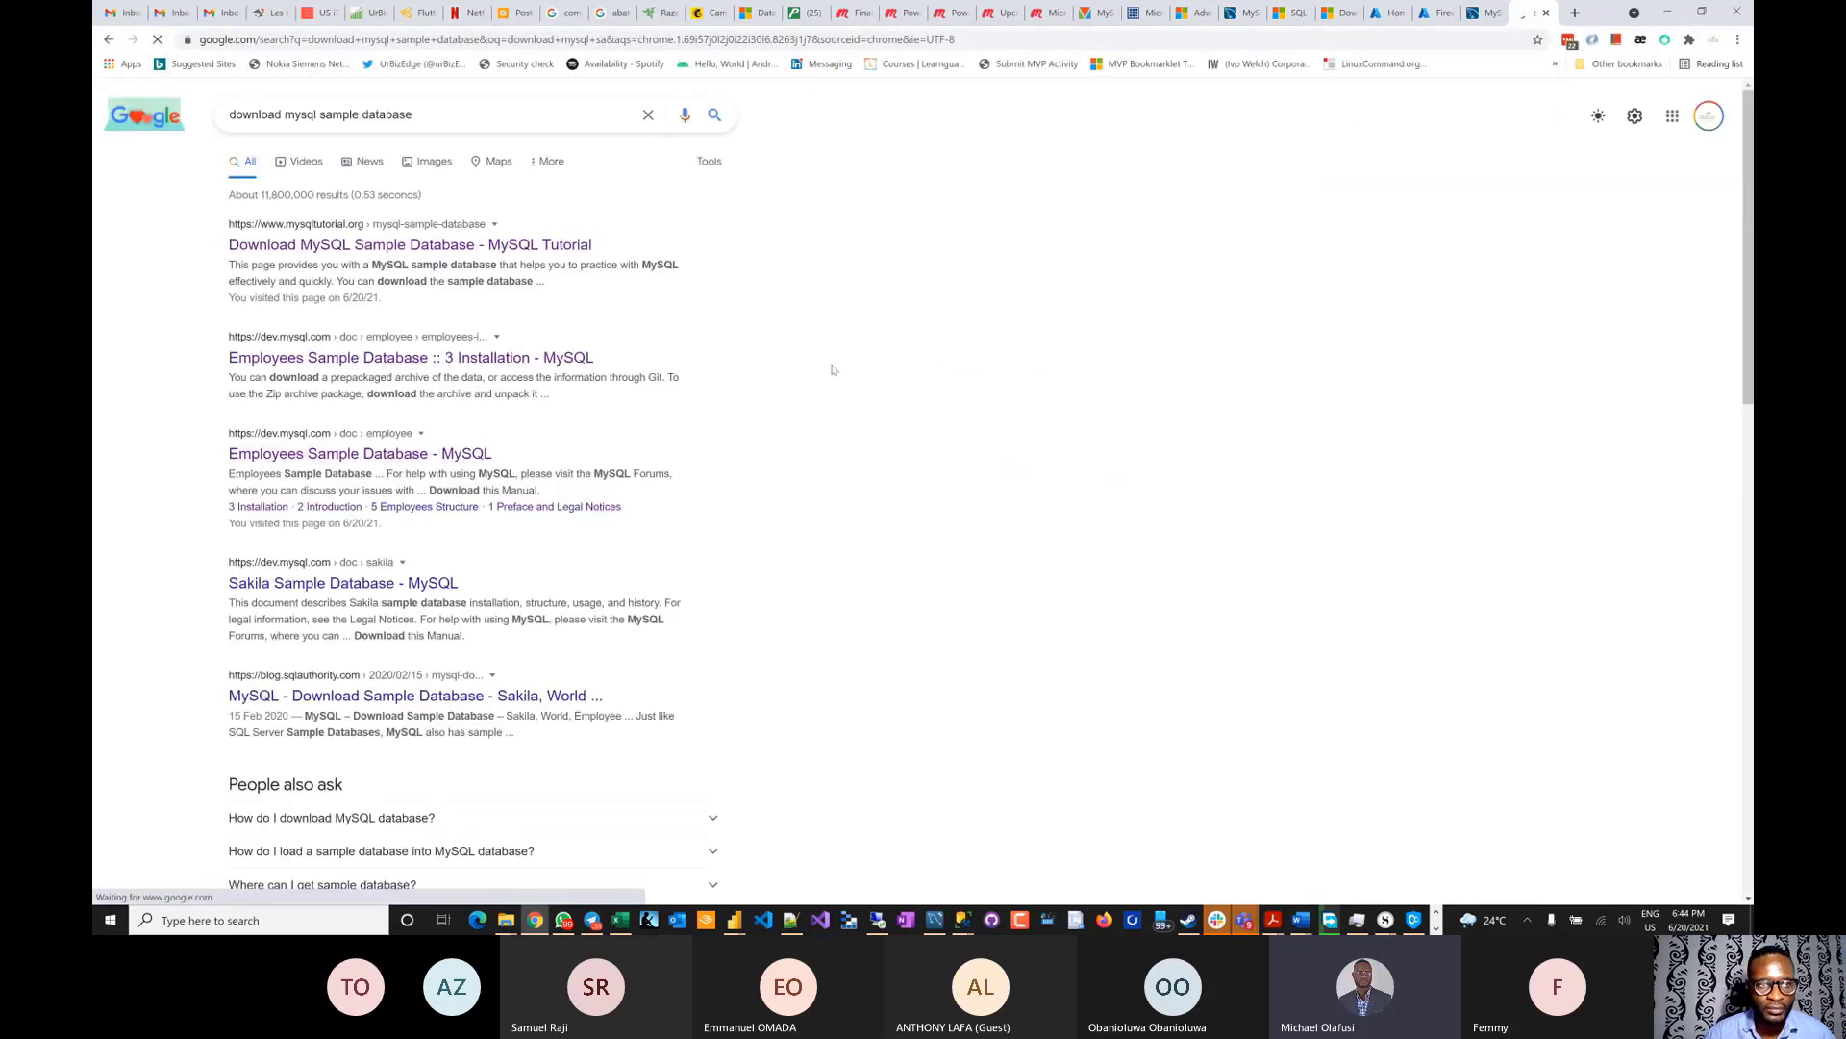
- Open the MySQL Tutorial and Employees Sample Database results in new tabs
right_click(355, 250)
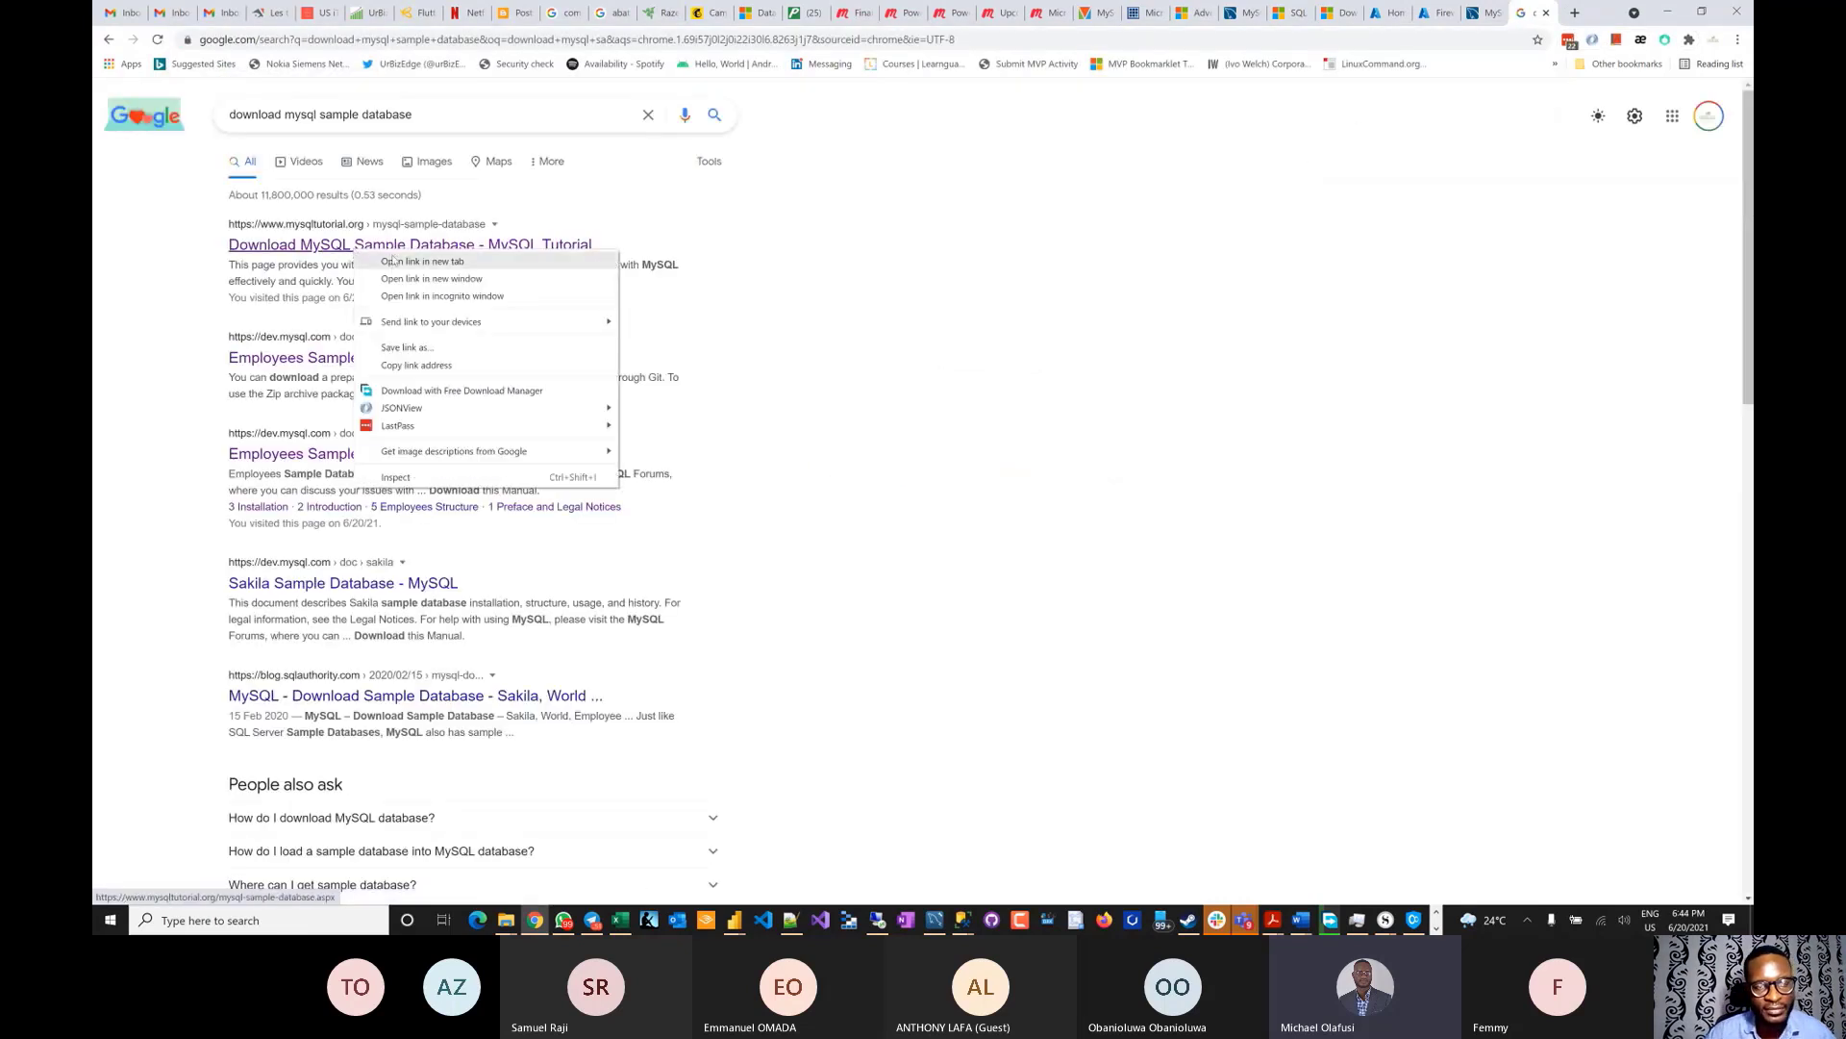
left_click(420, 261)
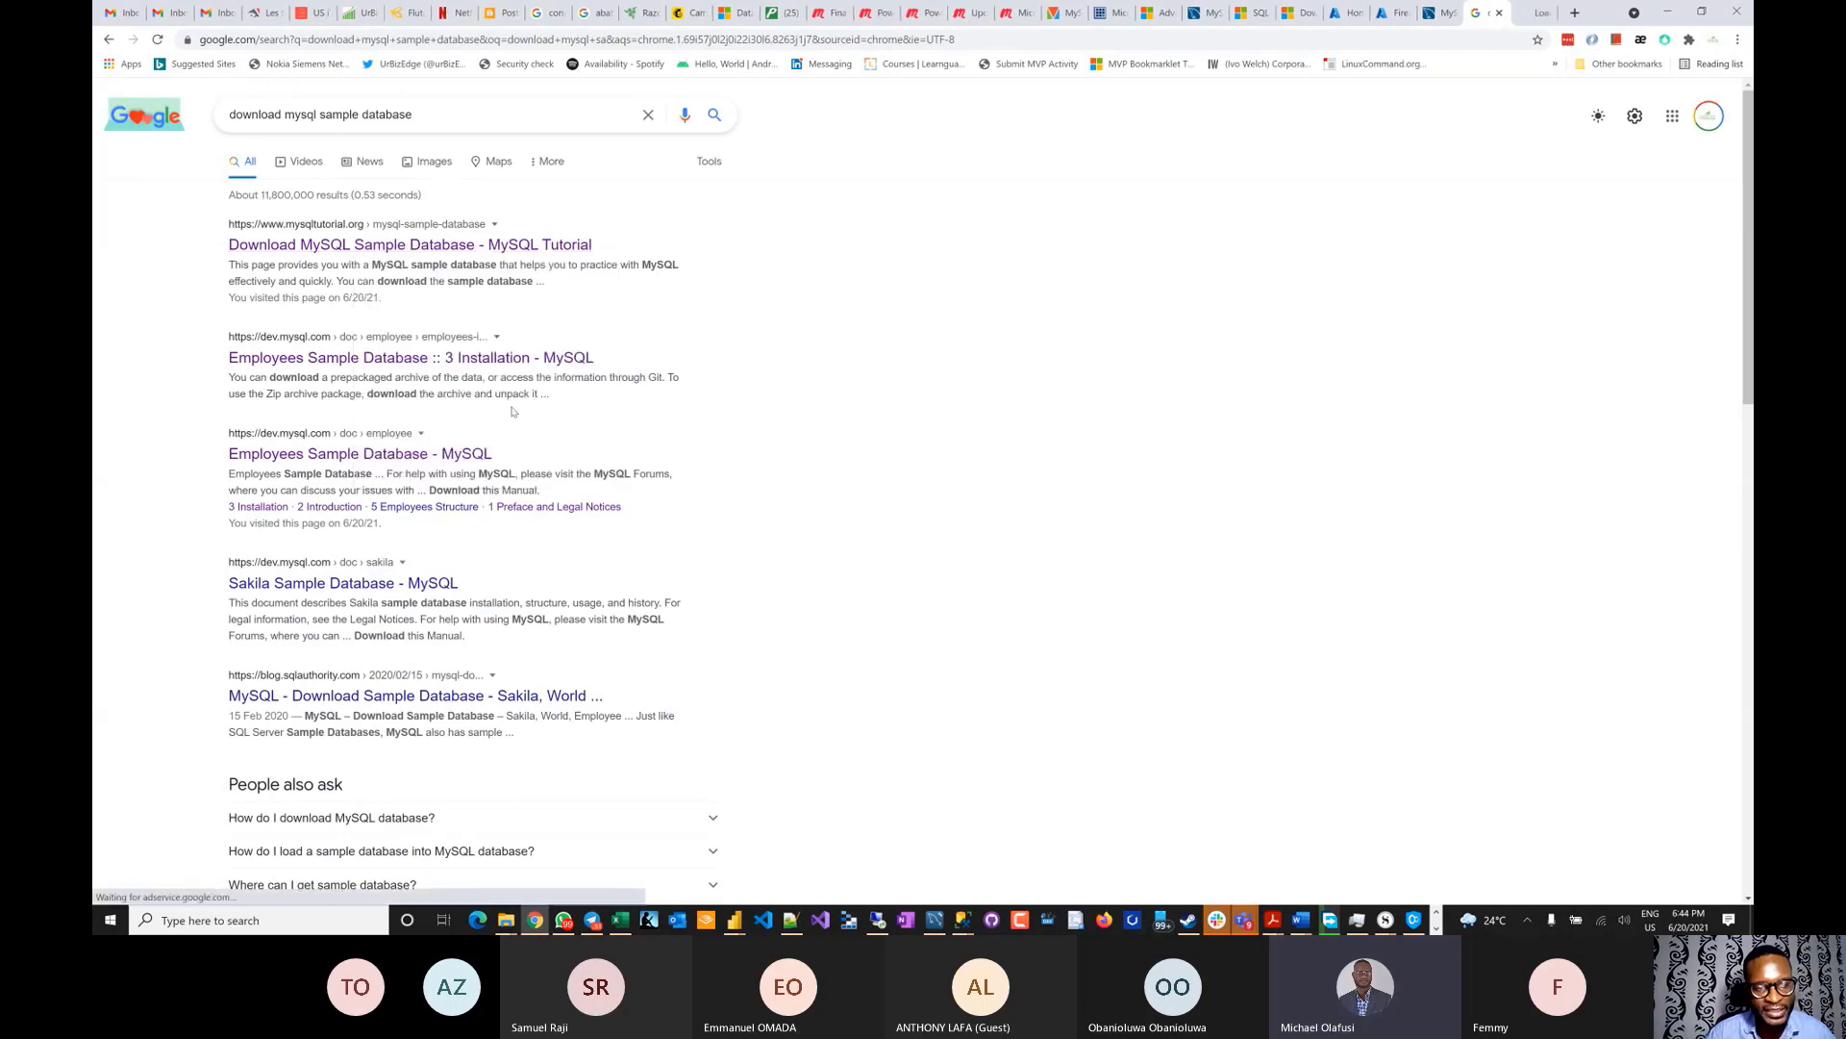
scroll(313, 569, "down", 2)
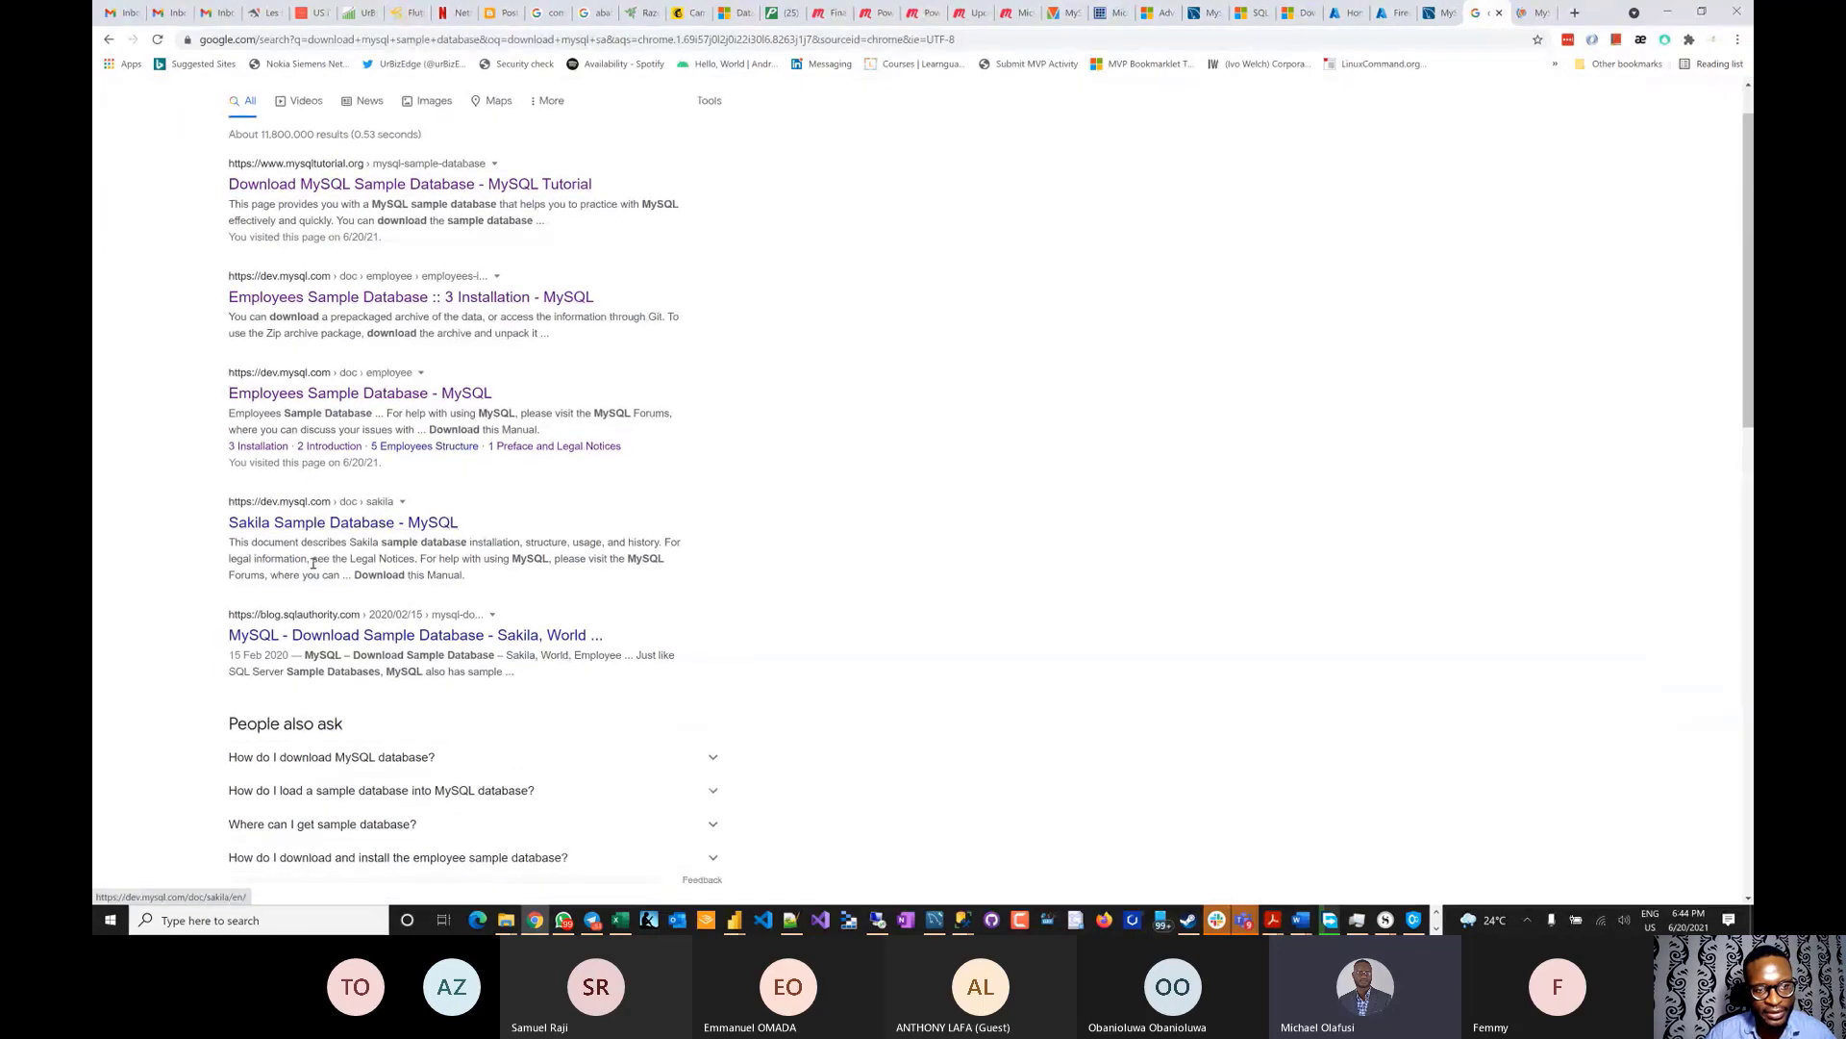
scroll(327, 385, "up", 1)
right_click(330, 315)
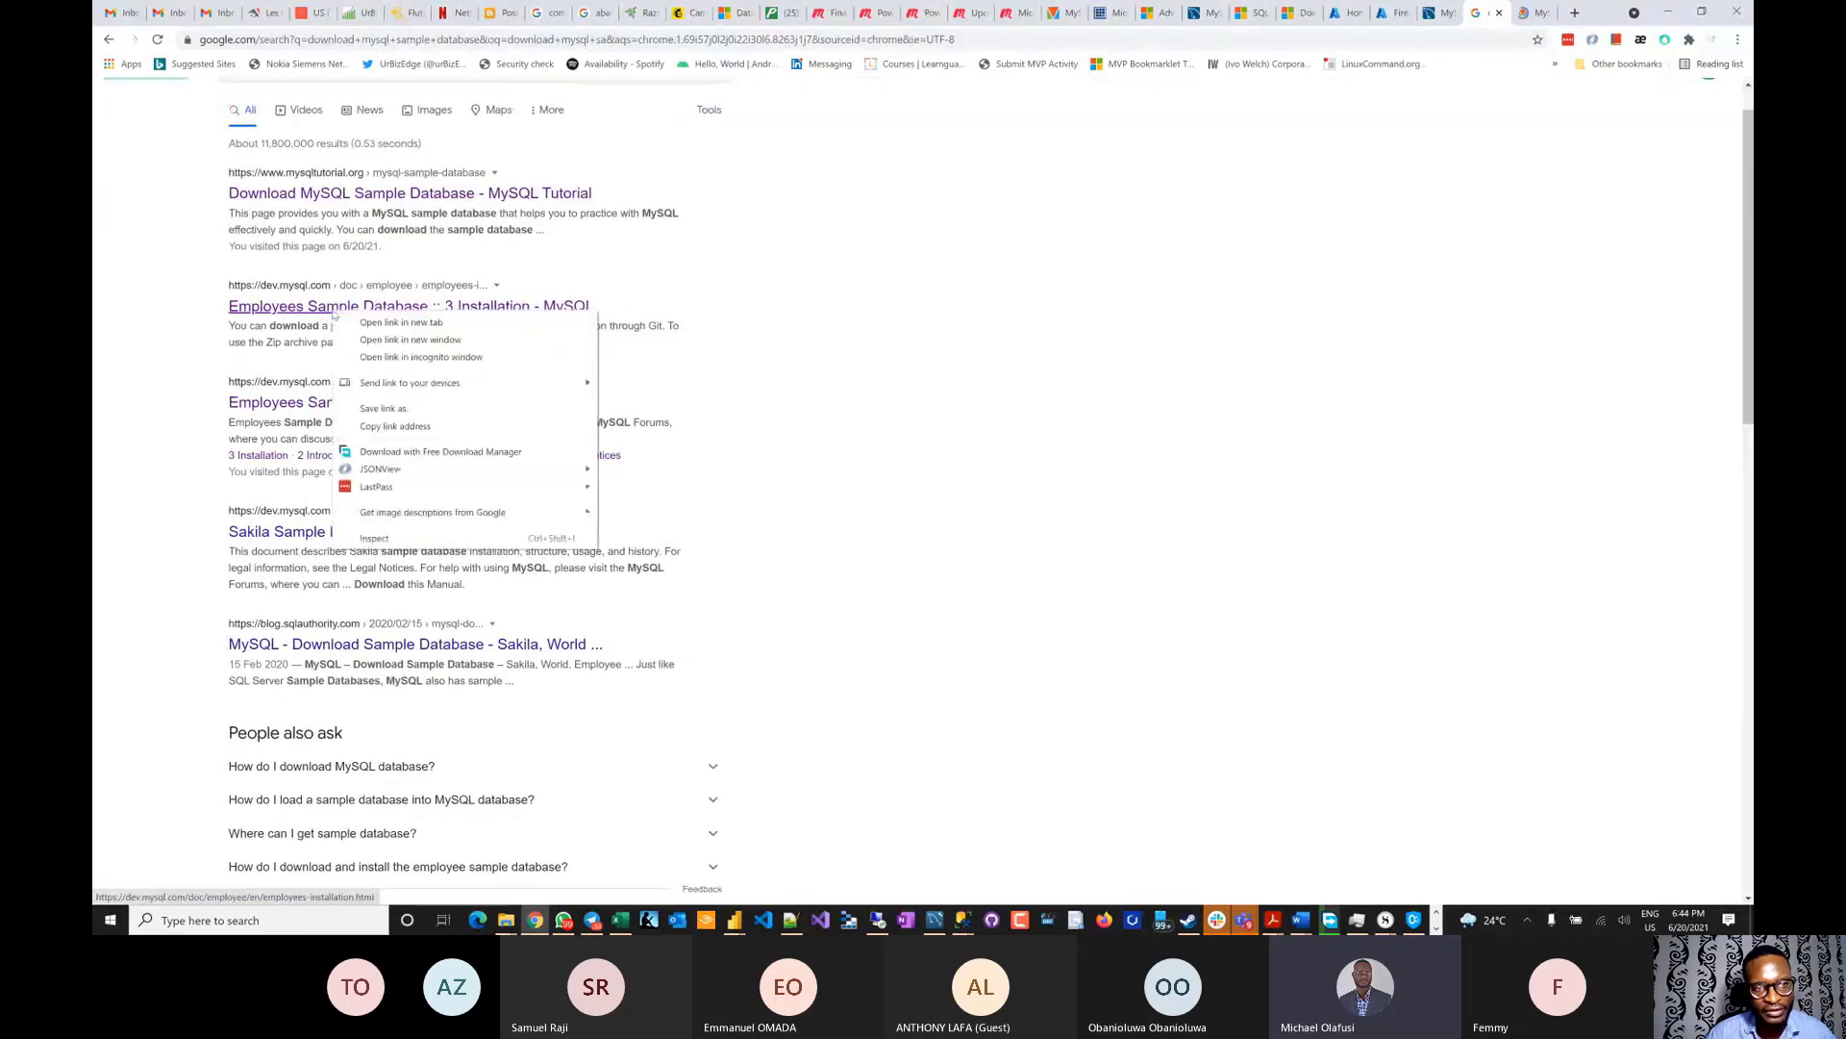
left_click(395, 327)
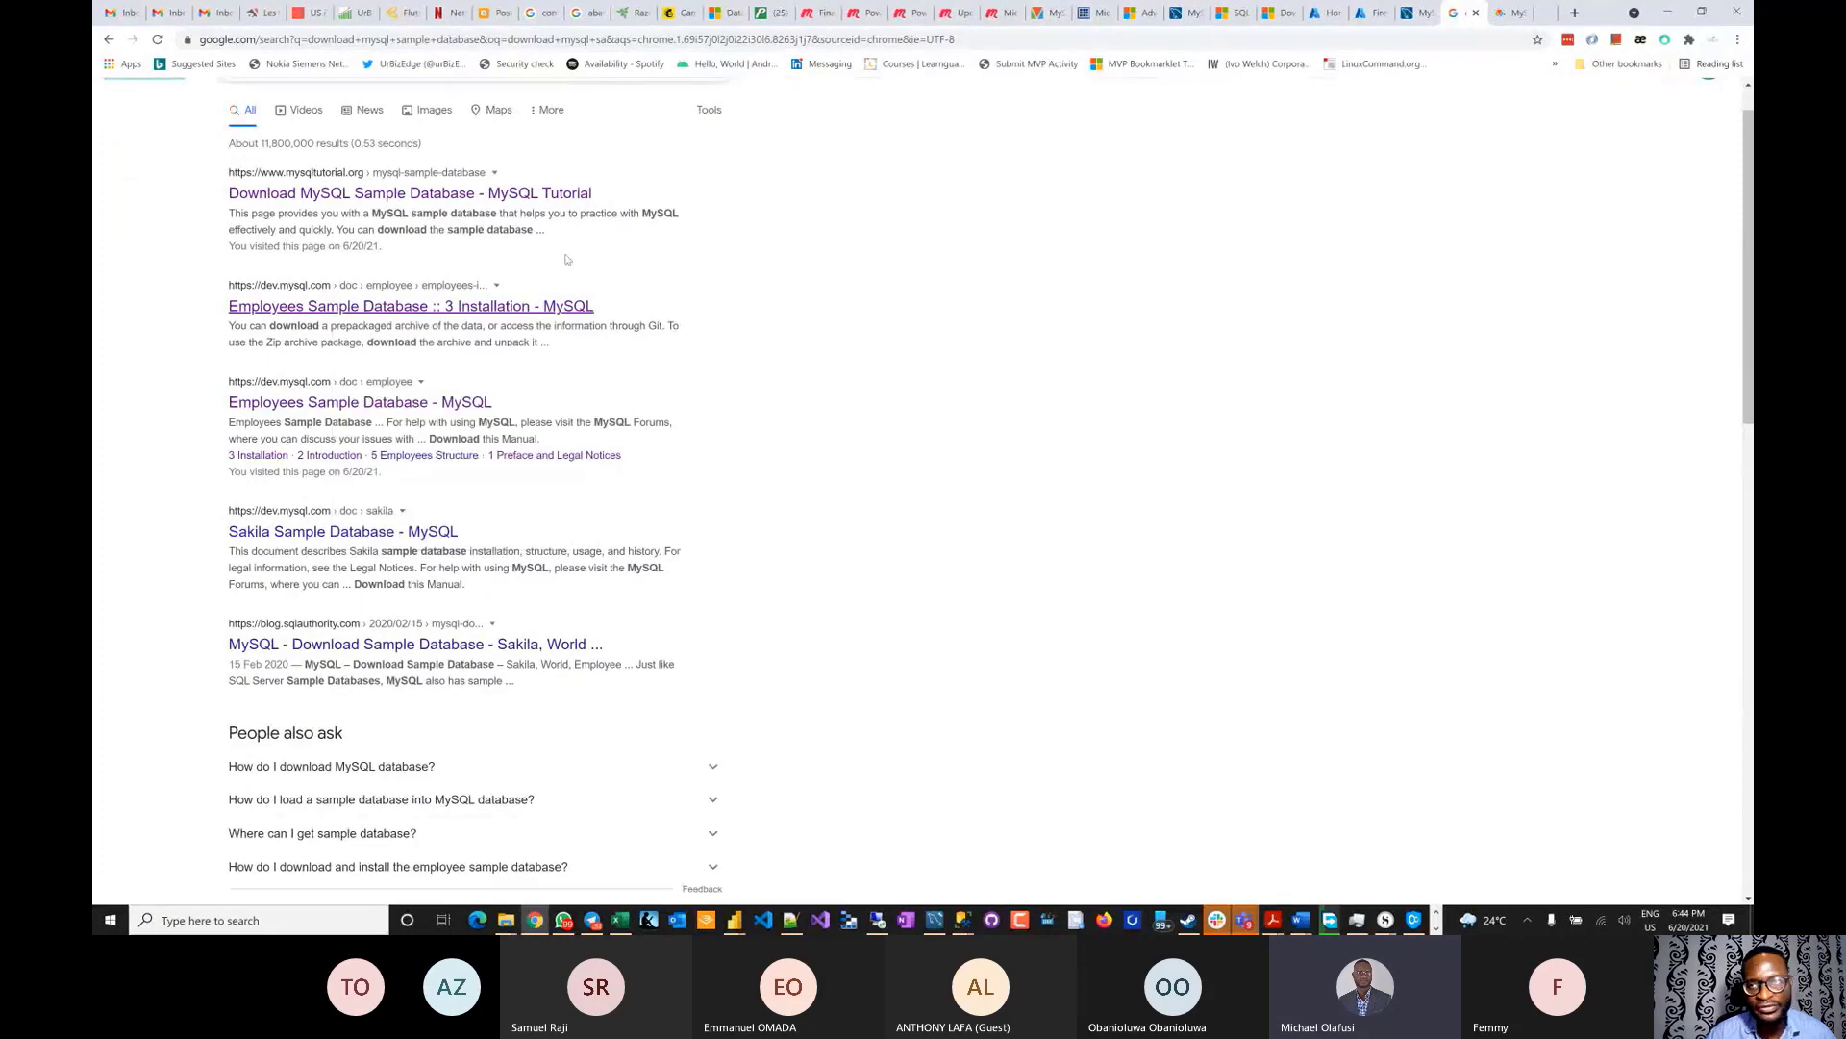
- Download mysqlsampledatabase.zip from the mysqltutorial.org page and switch to the Downloads folder
left_click(1491, 13)
scroll(939, 618, "down", 3)
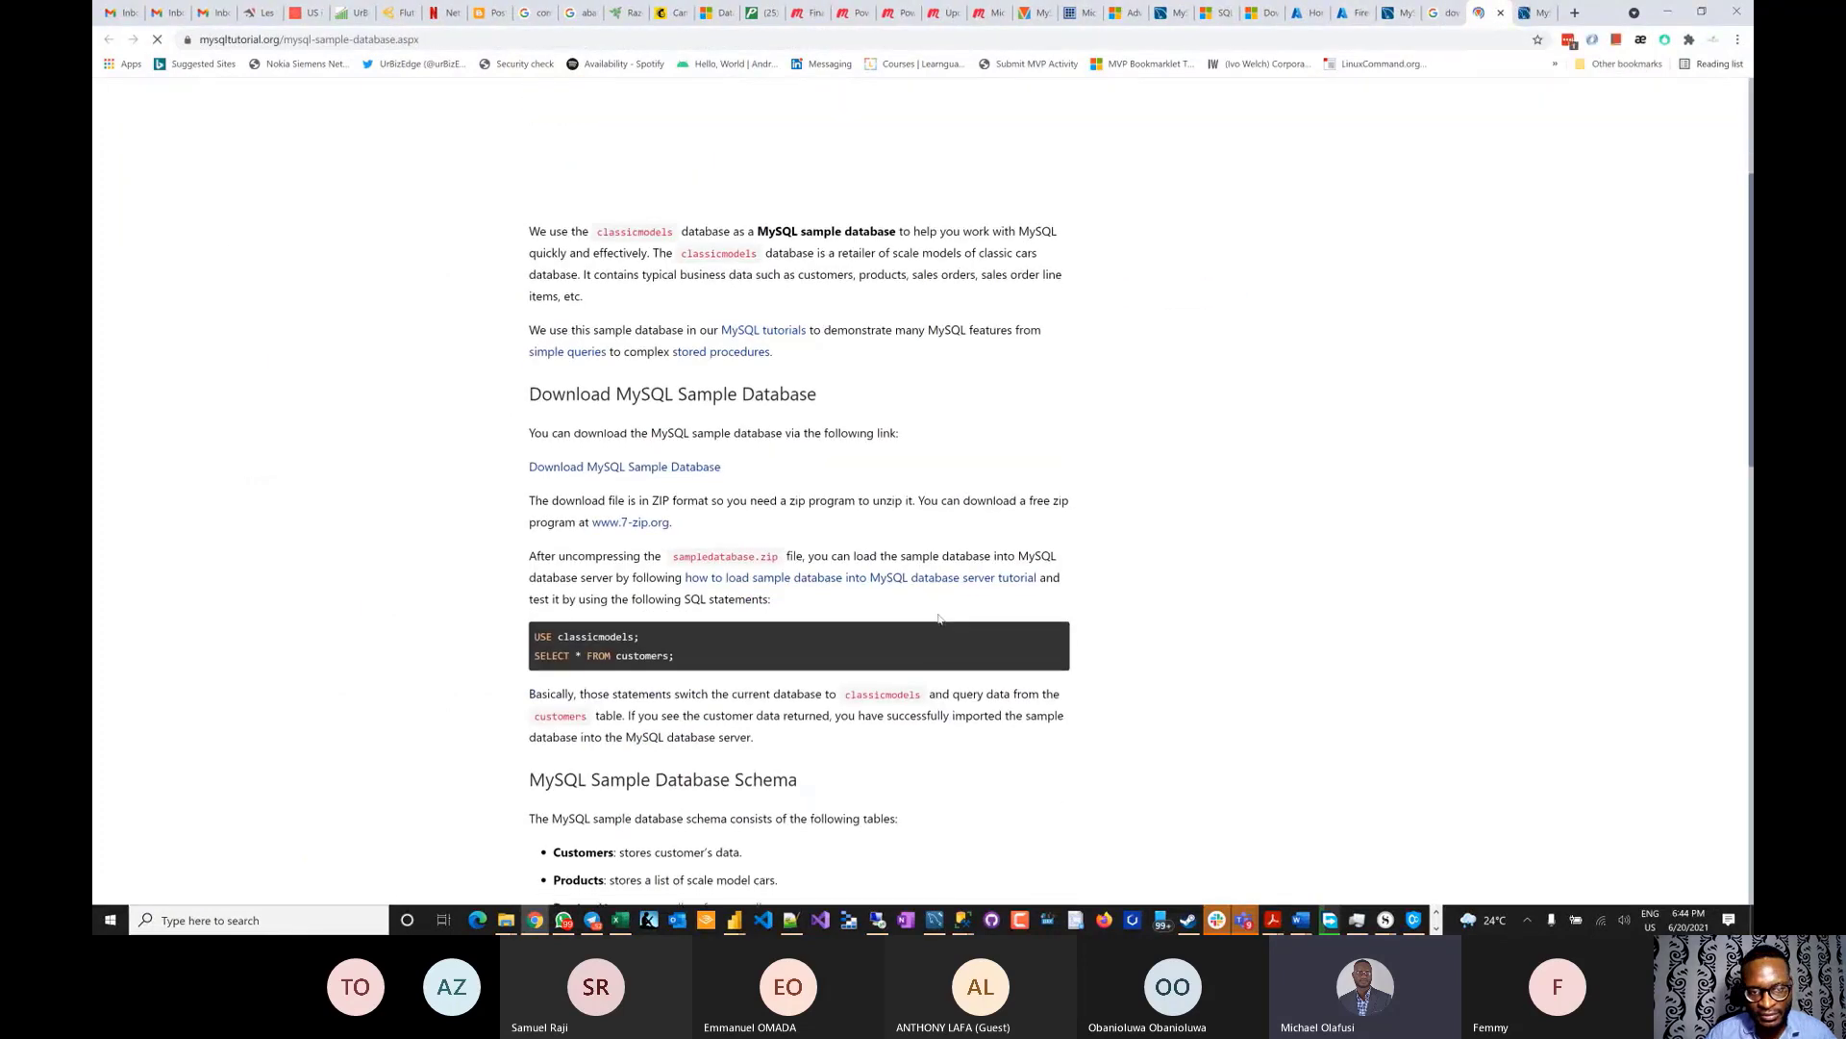
scroll(940, 618, "down", 2)
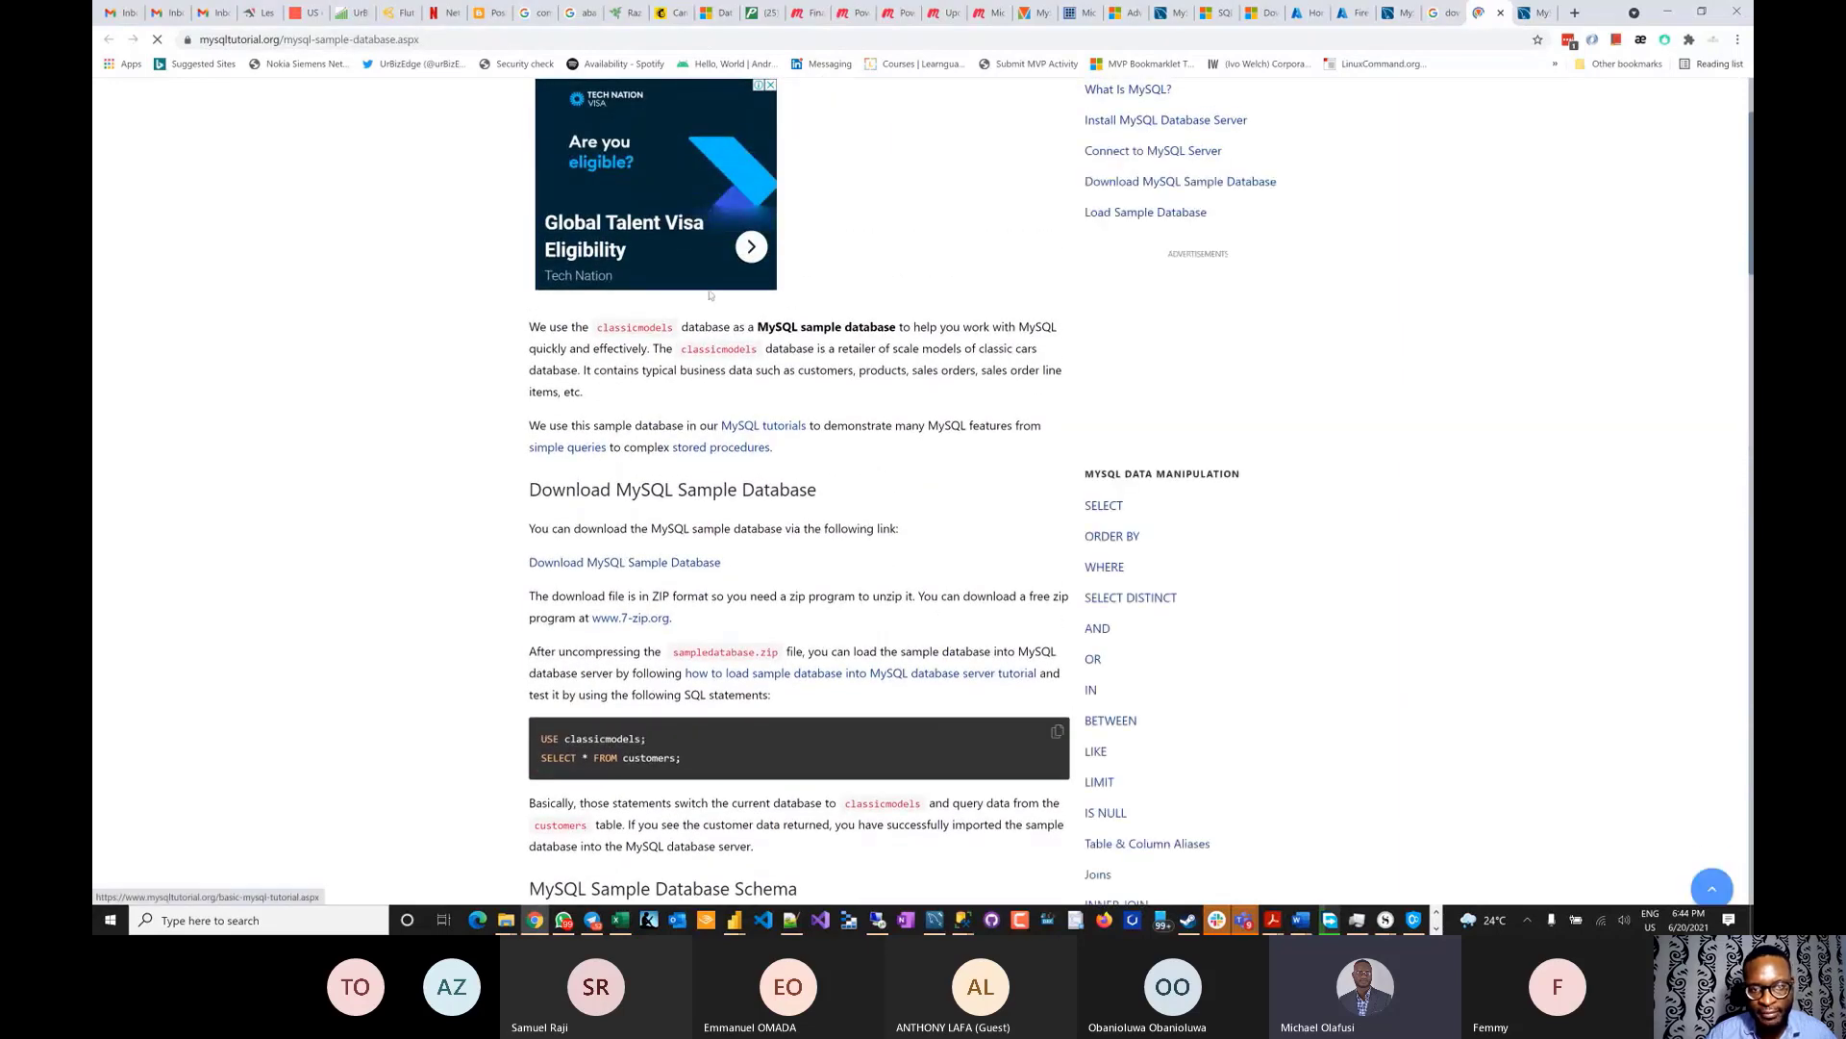
left_click(632, 565)
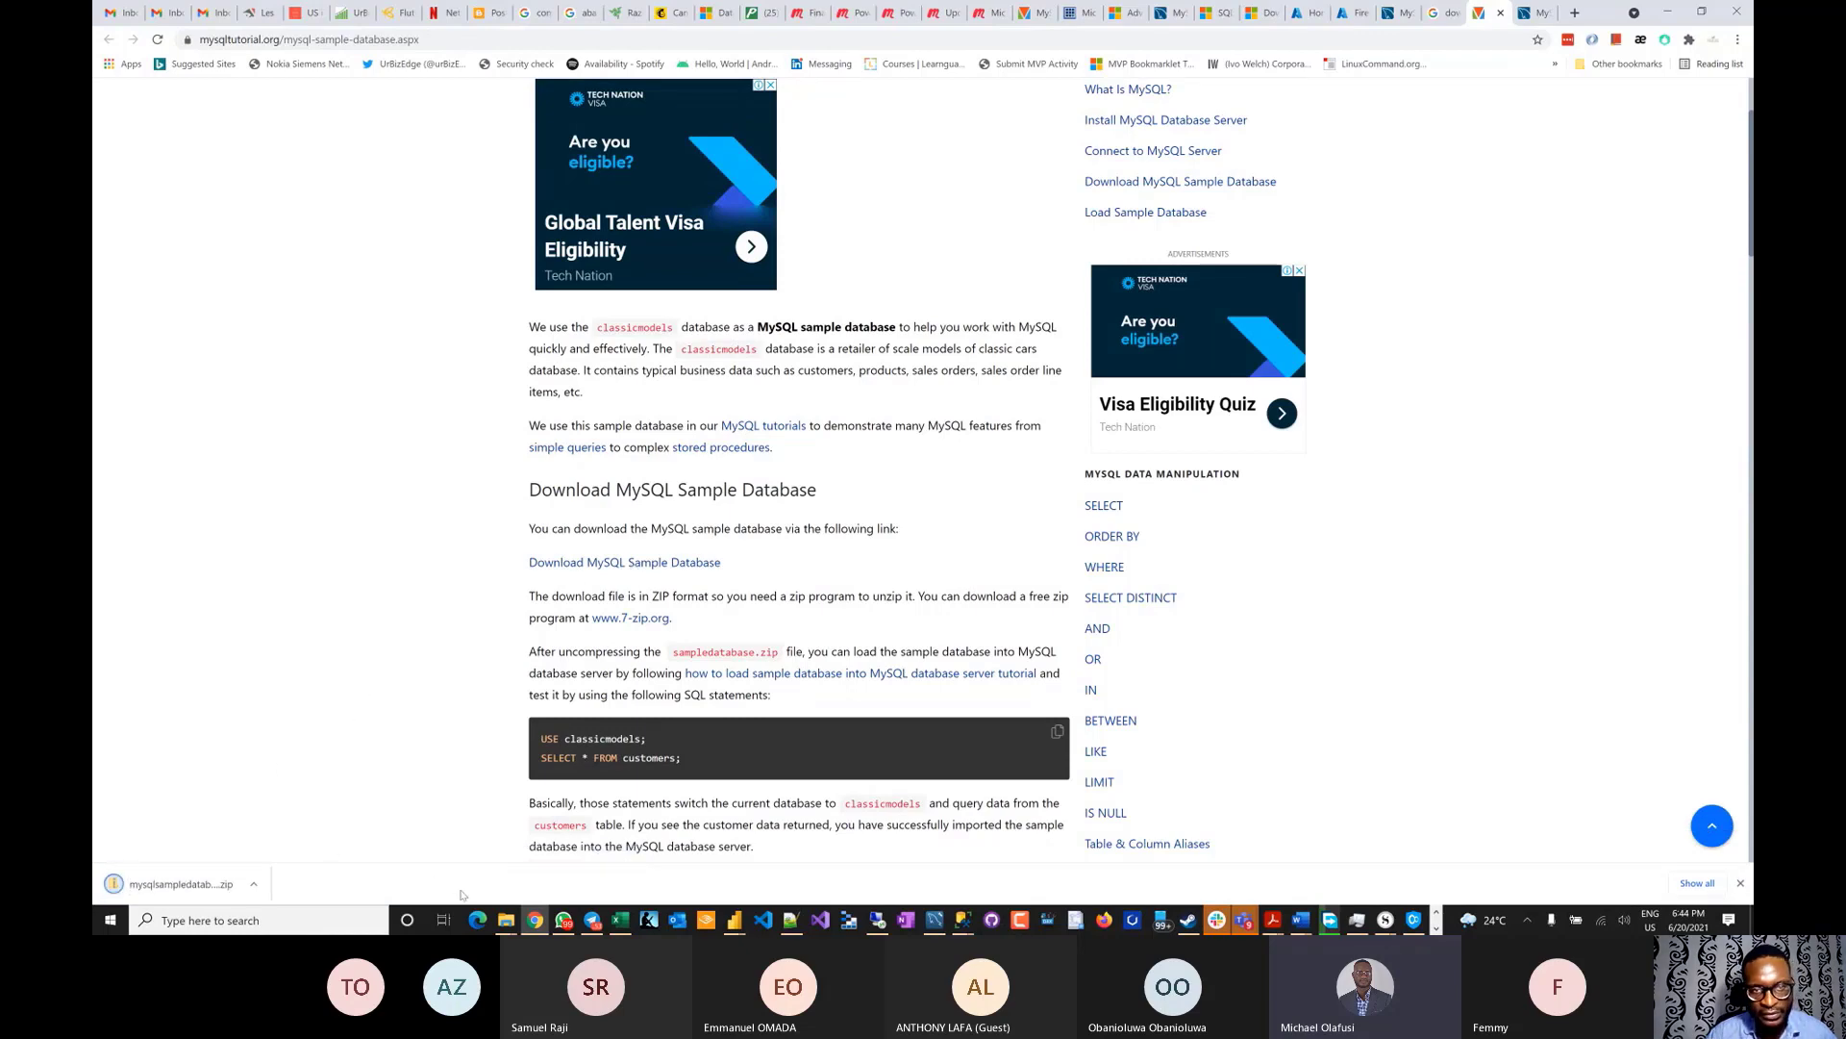
key("alt+Tab")
key("alt+Tab")
key("alt+Tab")
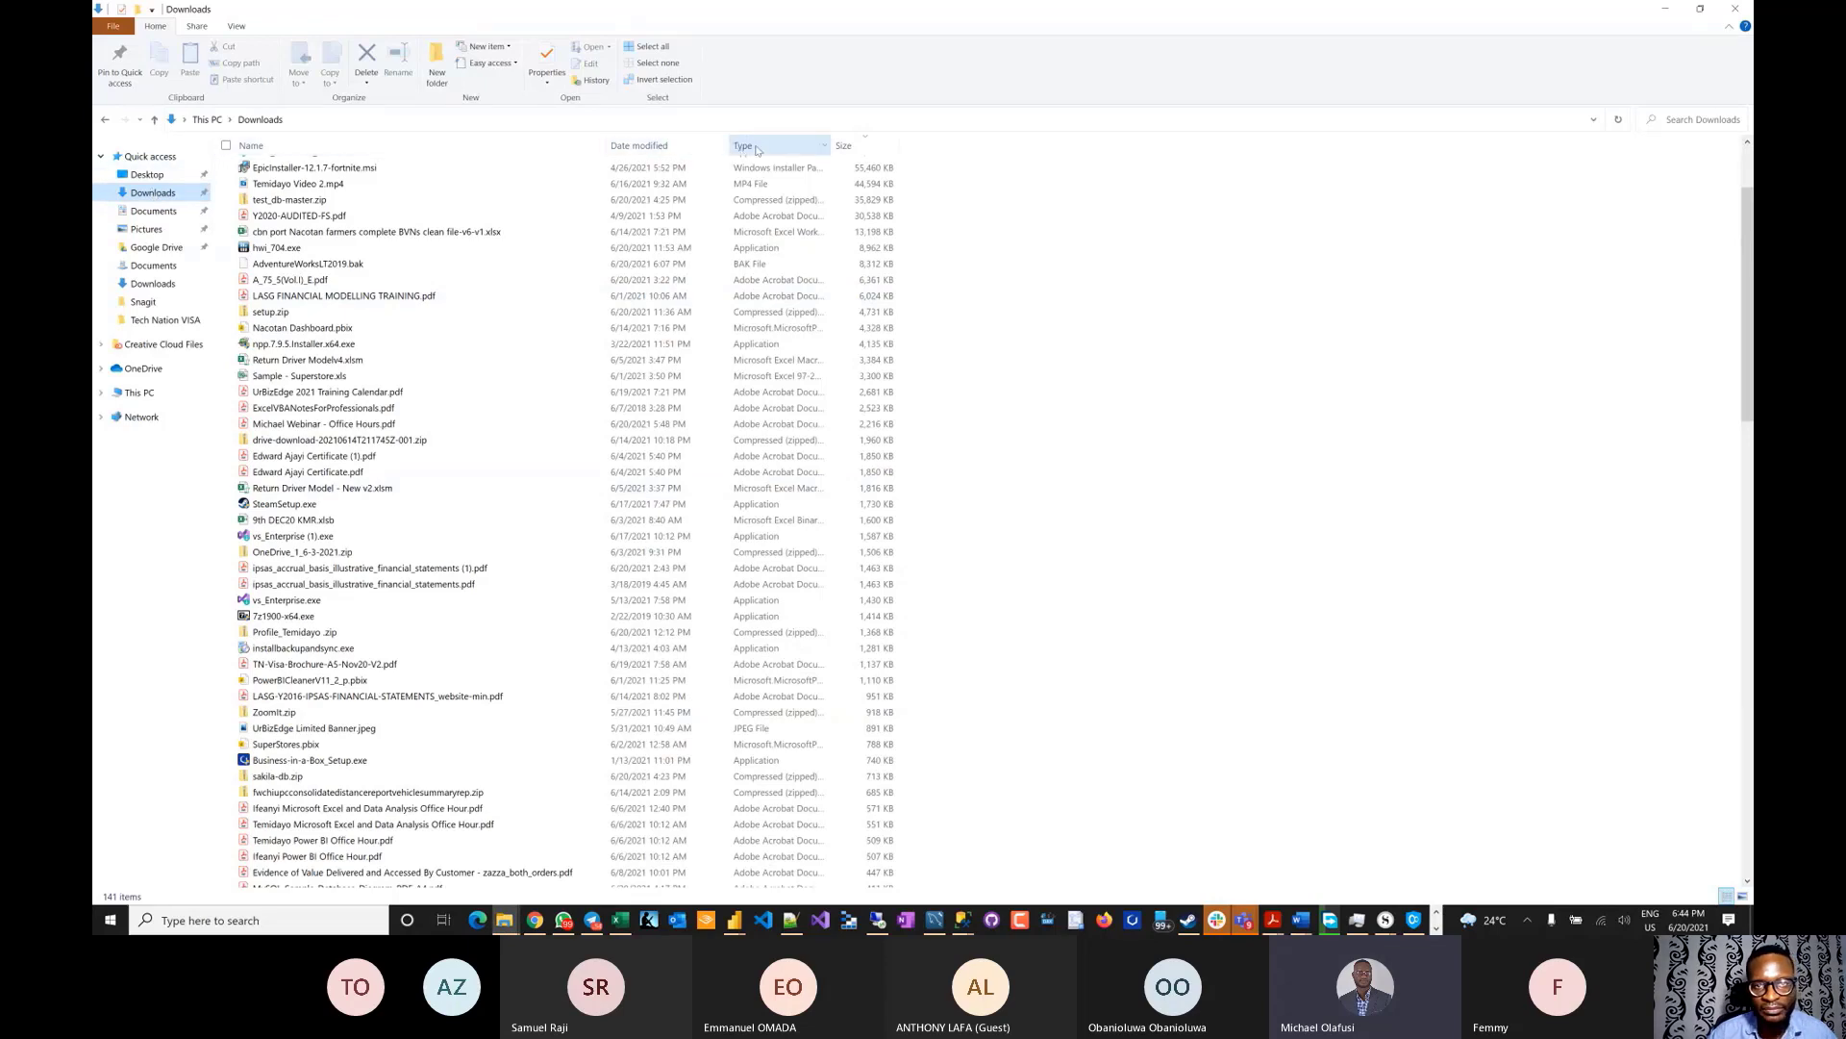
- Sort Downloads by Date modified and open the mysqlsampledatabase folder
left_click(638, 145)
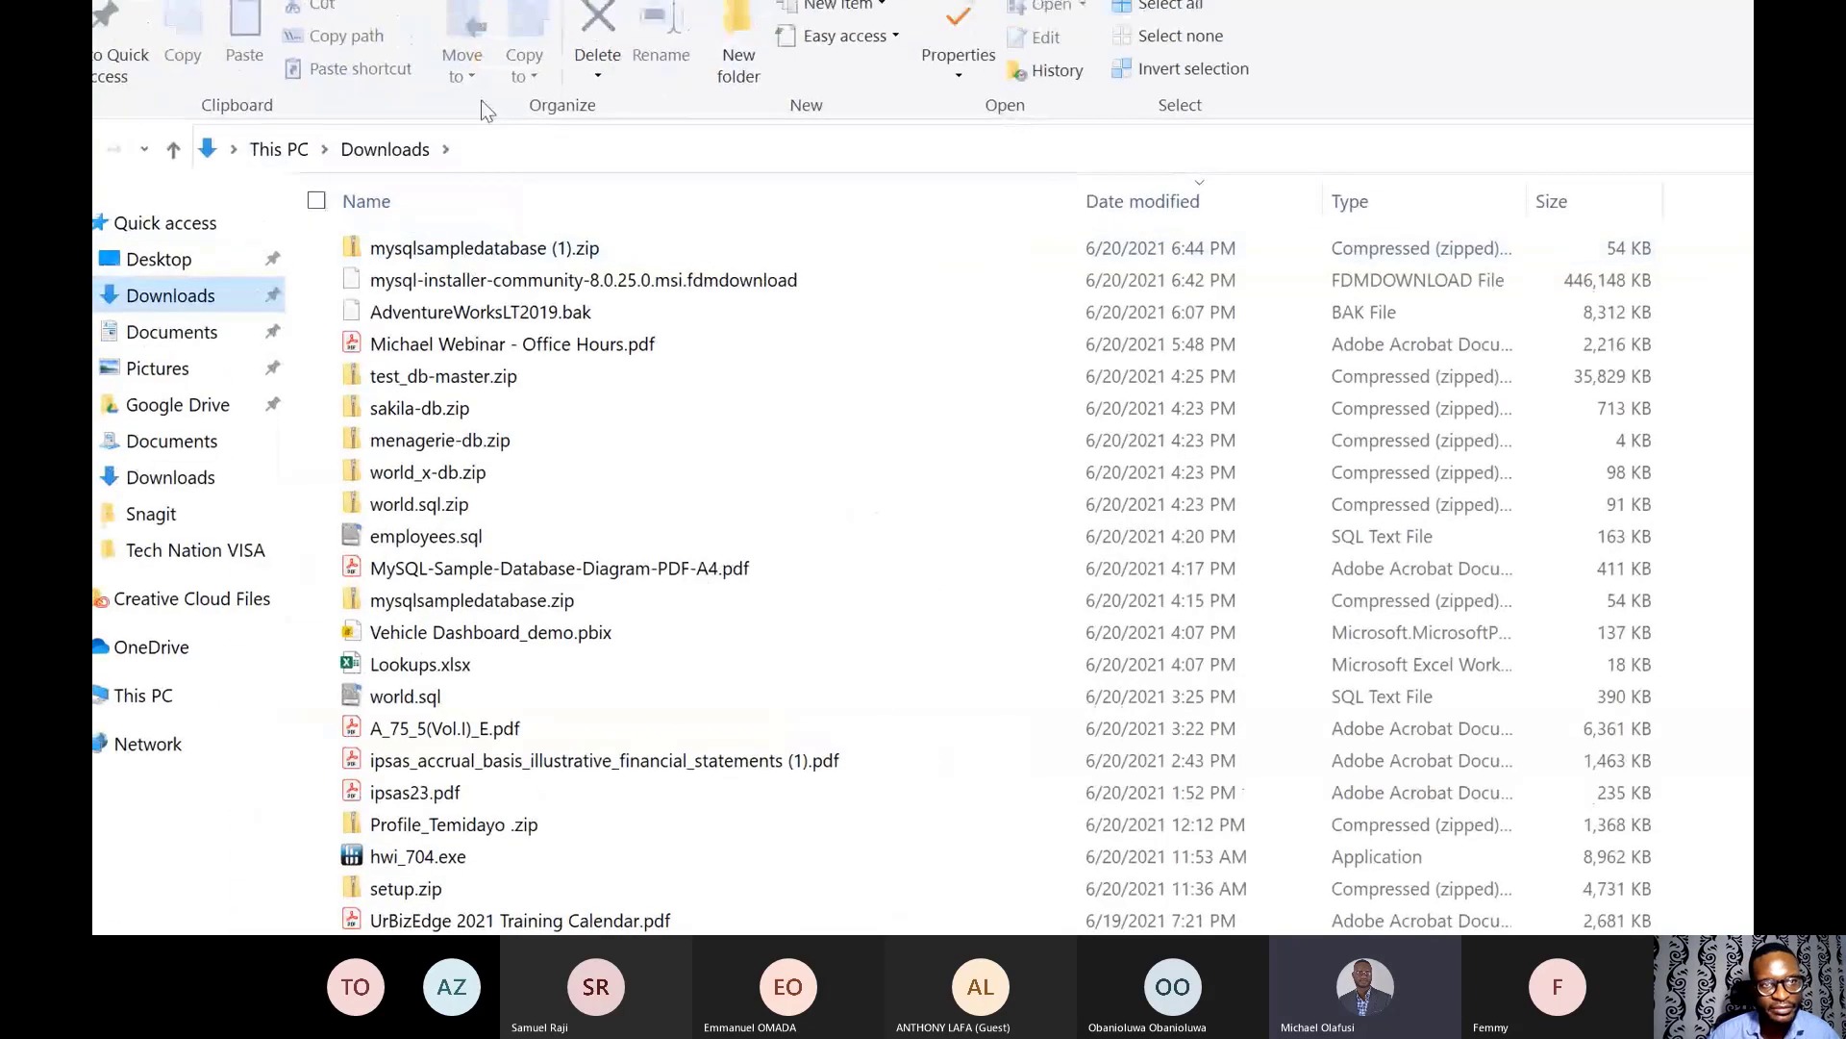
left_click(446, 184)
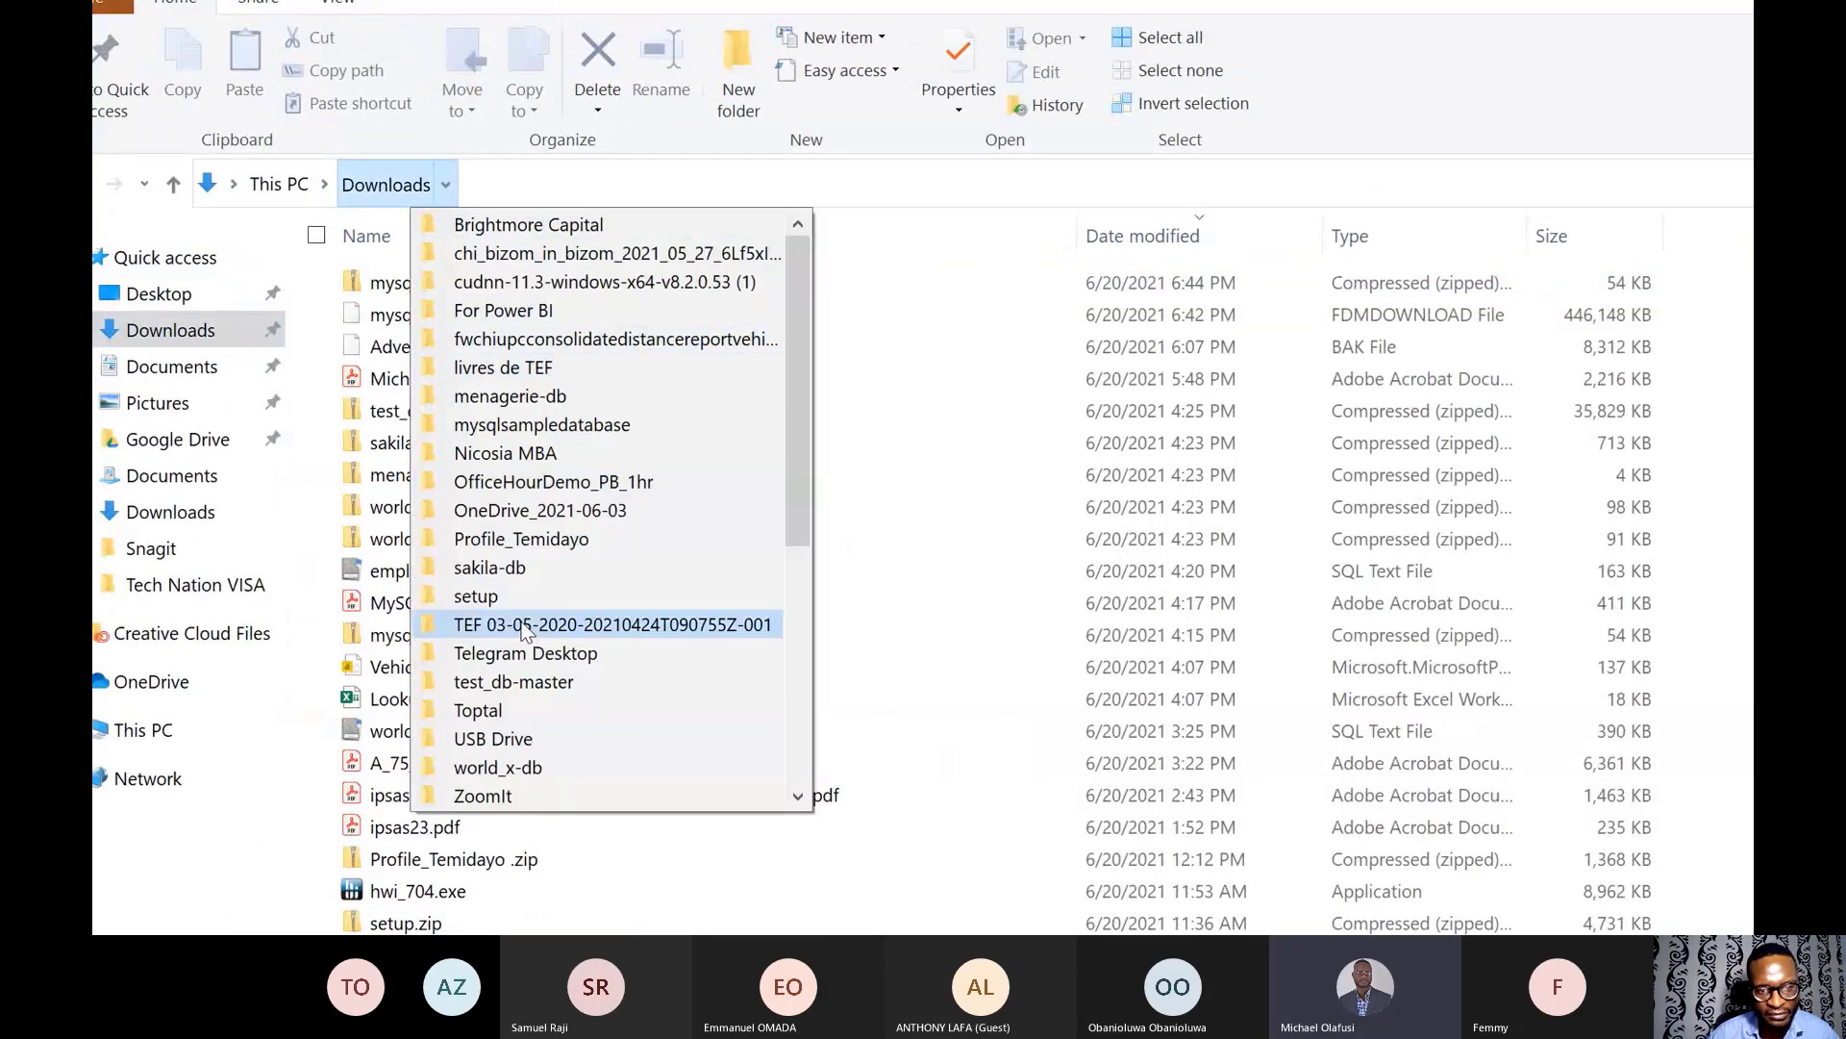
scroll(521, 627, "down", 2)
scroll(523, 630, "down", 2)
scroll(524, 631, "up", 2)
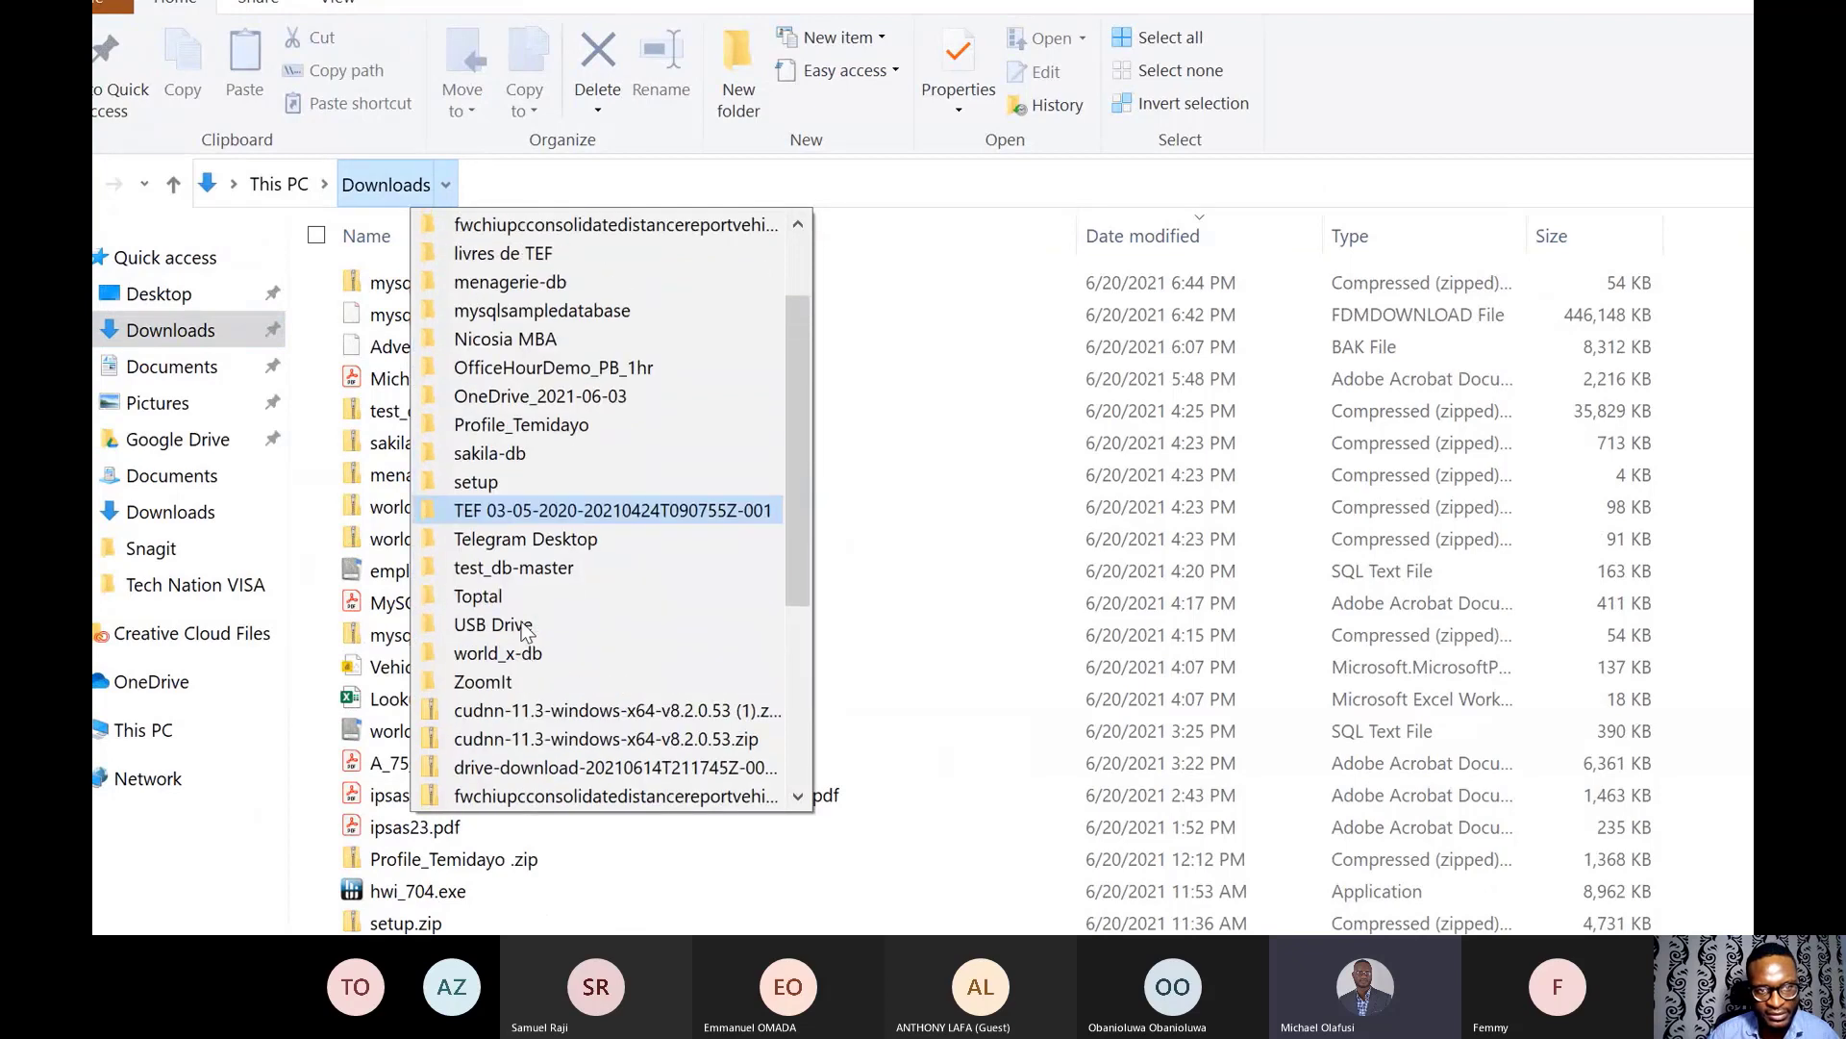
left_click(554, 312)
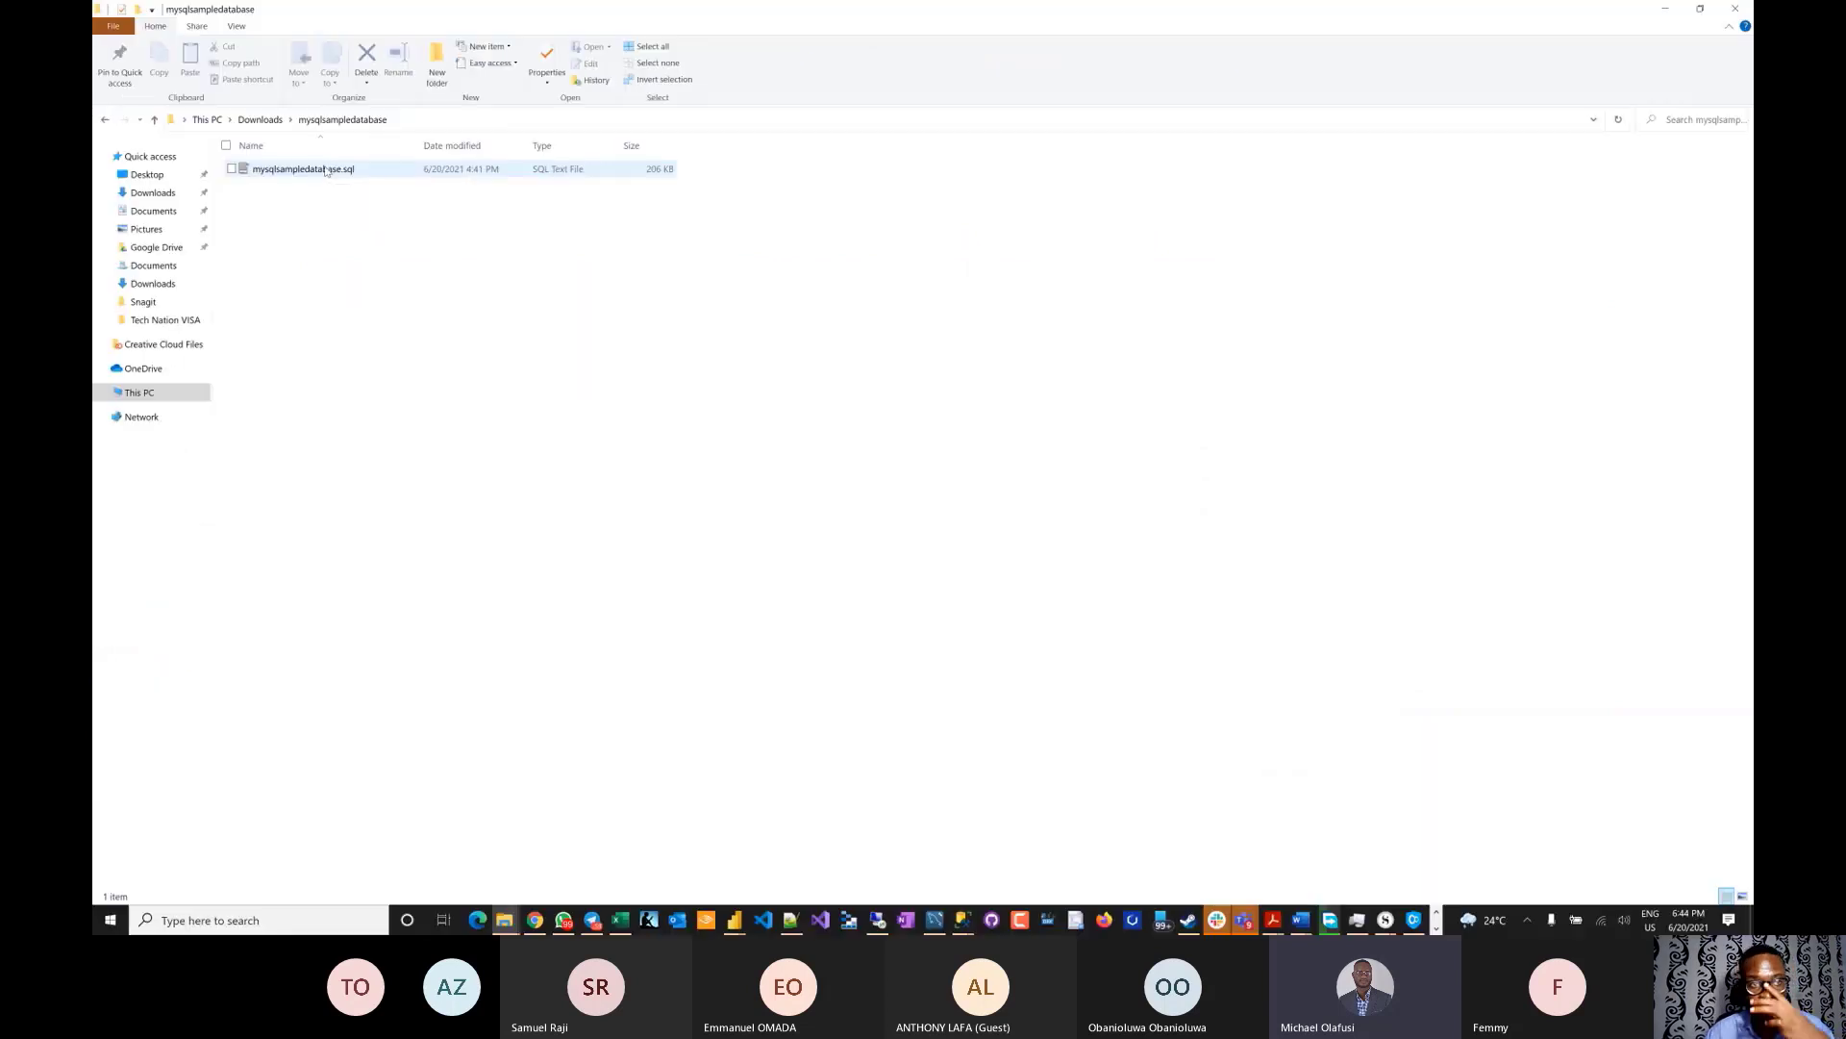
- Open mysqlsampledatabase.sql with Edit with Notepad++ and bring the editor forward
left_click(321, 169)
right_click(320, 169)
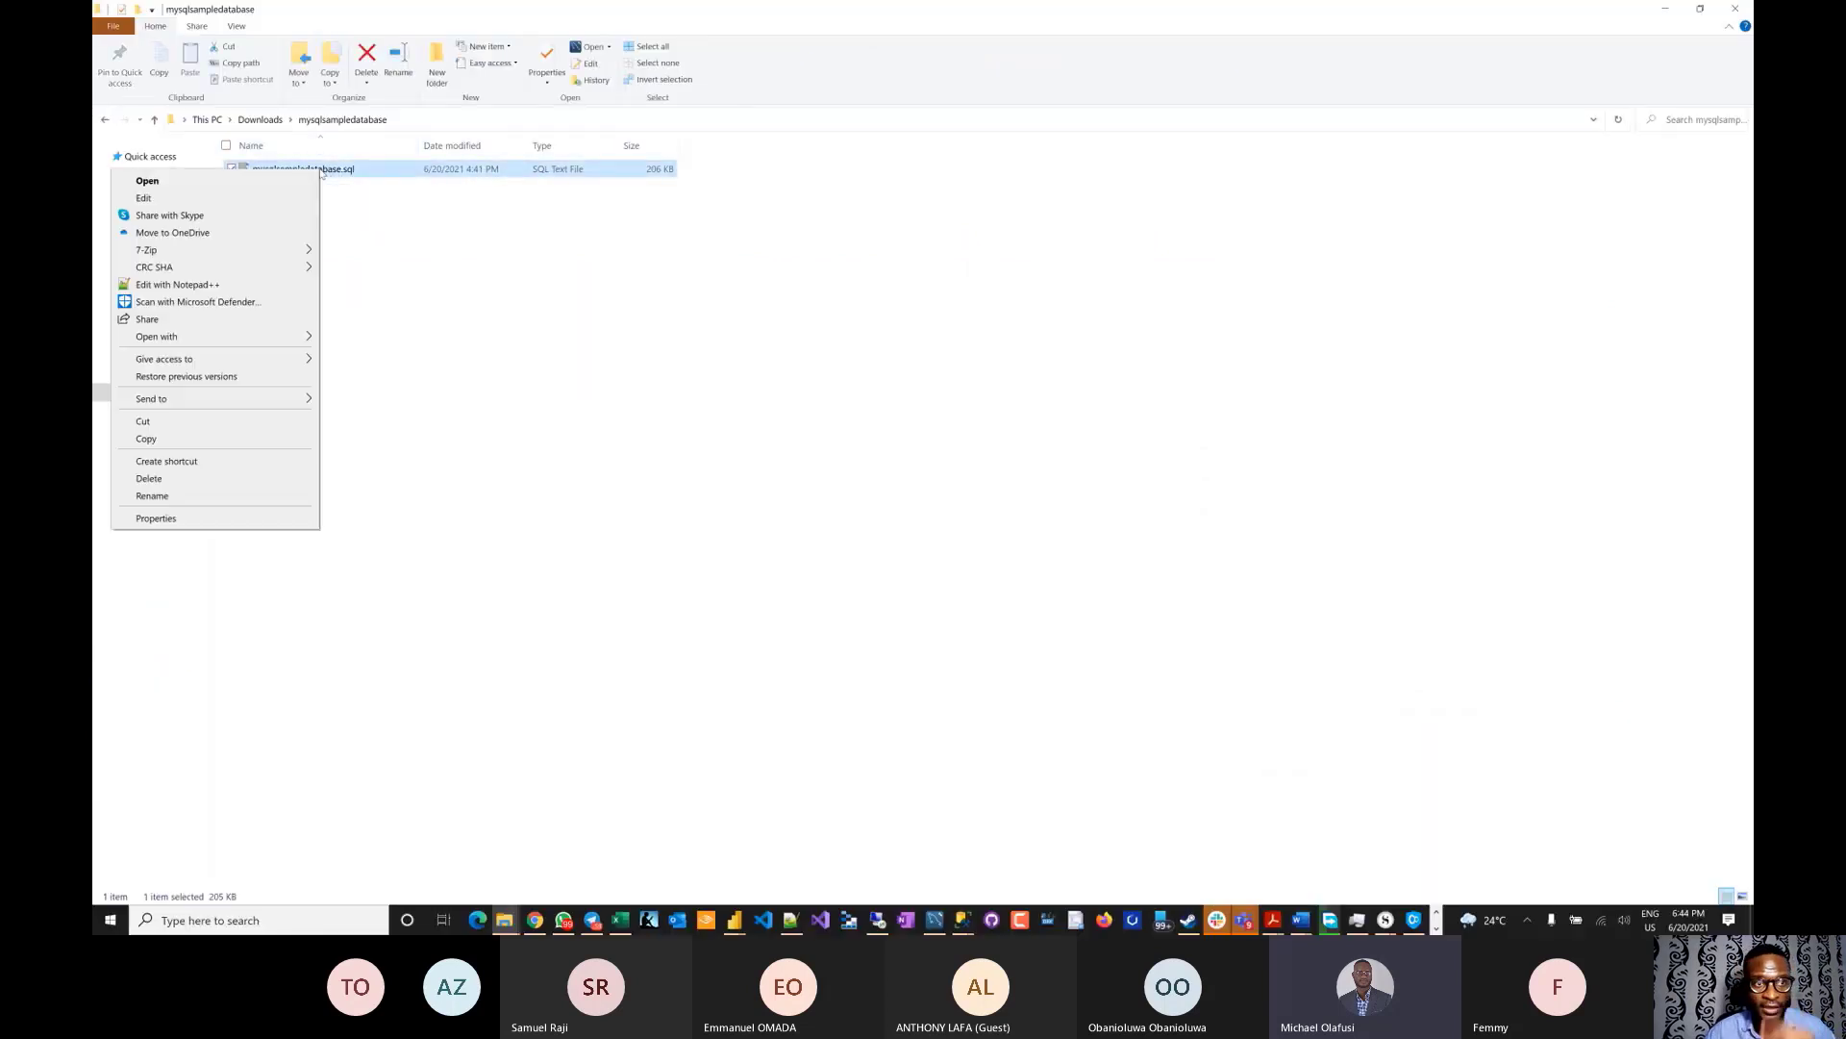
left_click(178, 285)
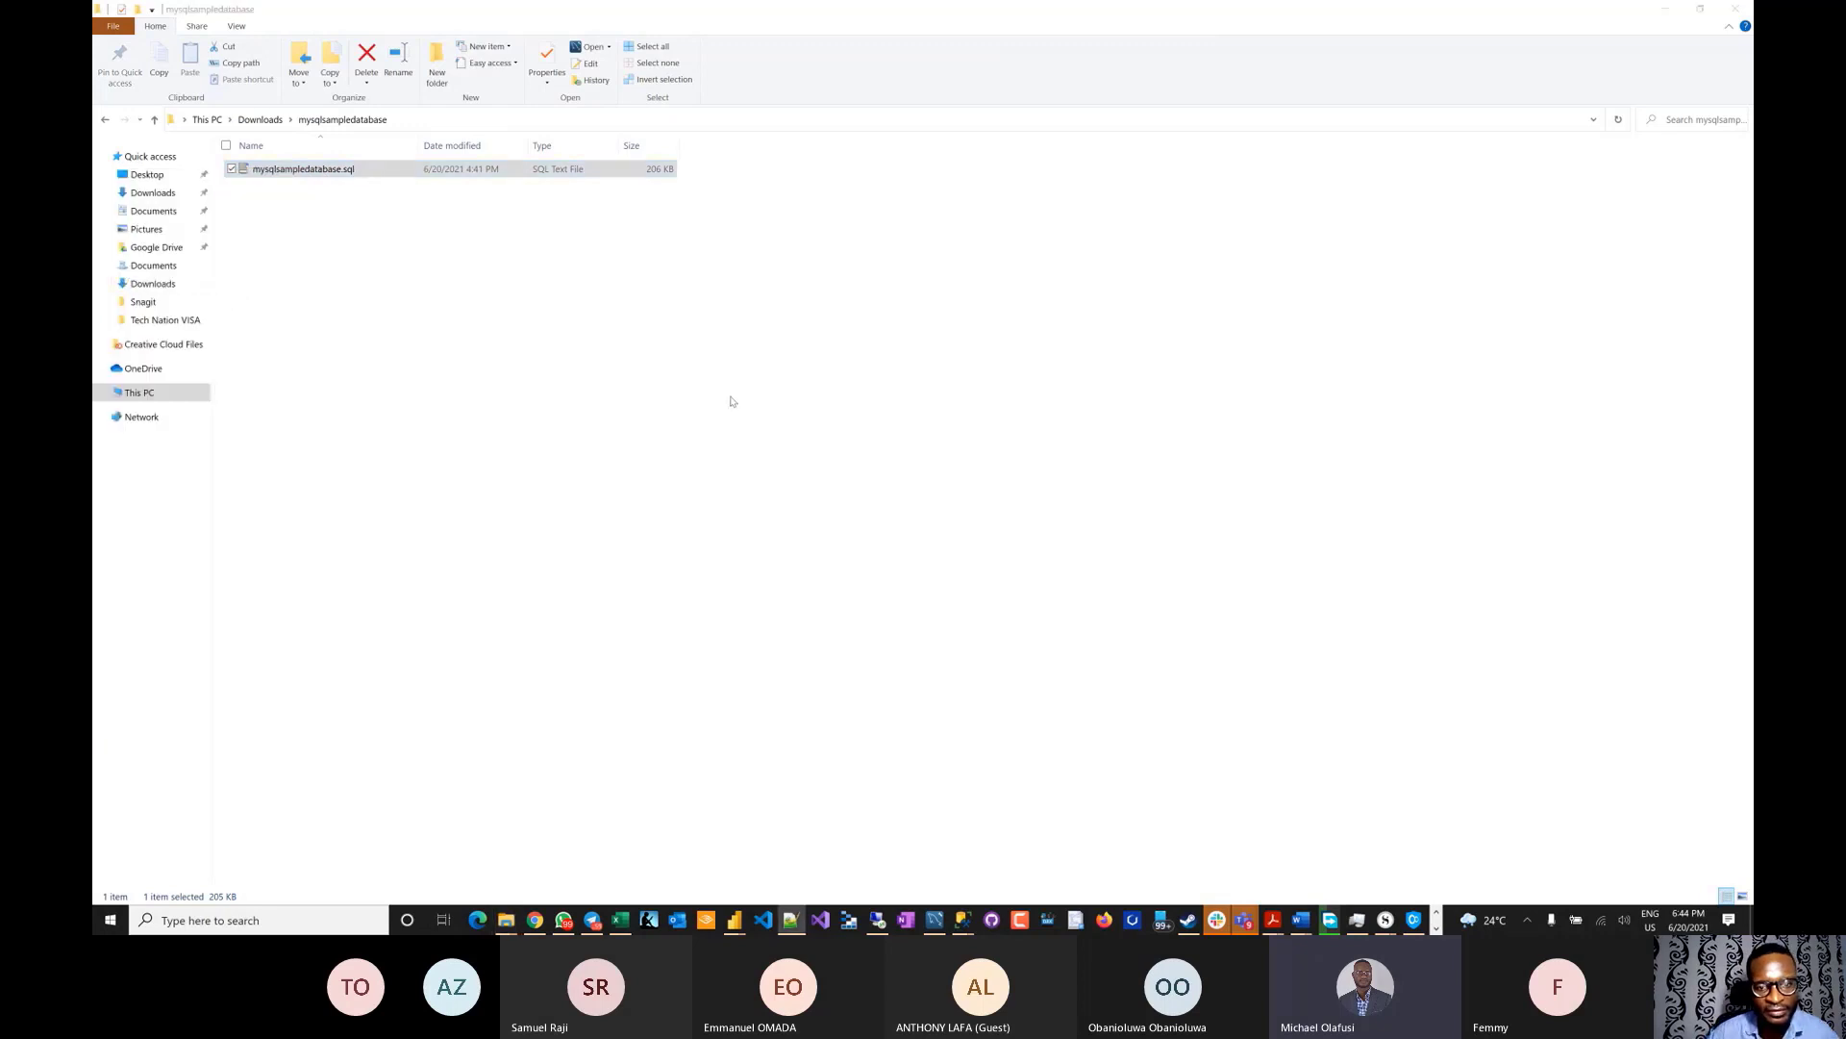
left_click(797, 922)
- Select all 7,931 lines of the classicmodels_test script, then switch to another window
scroll(719, 276, "up", 11)
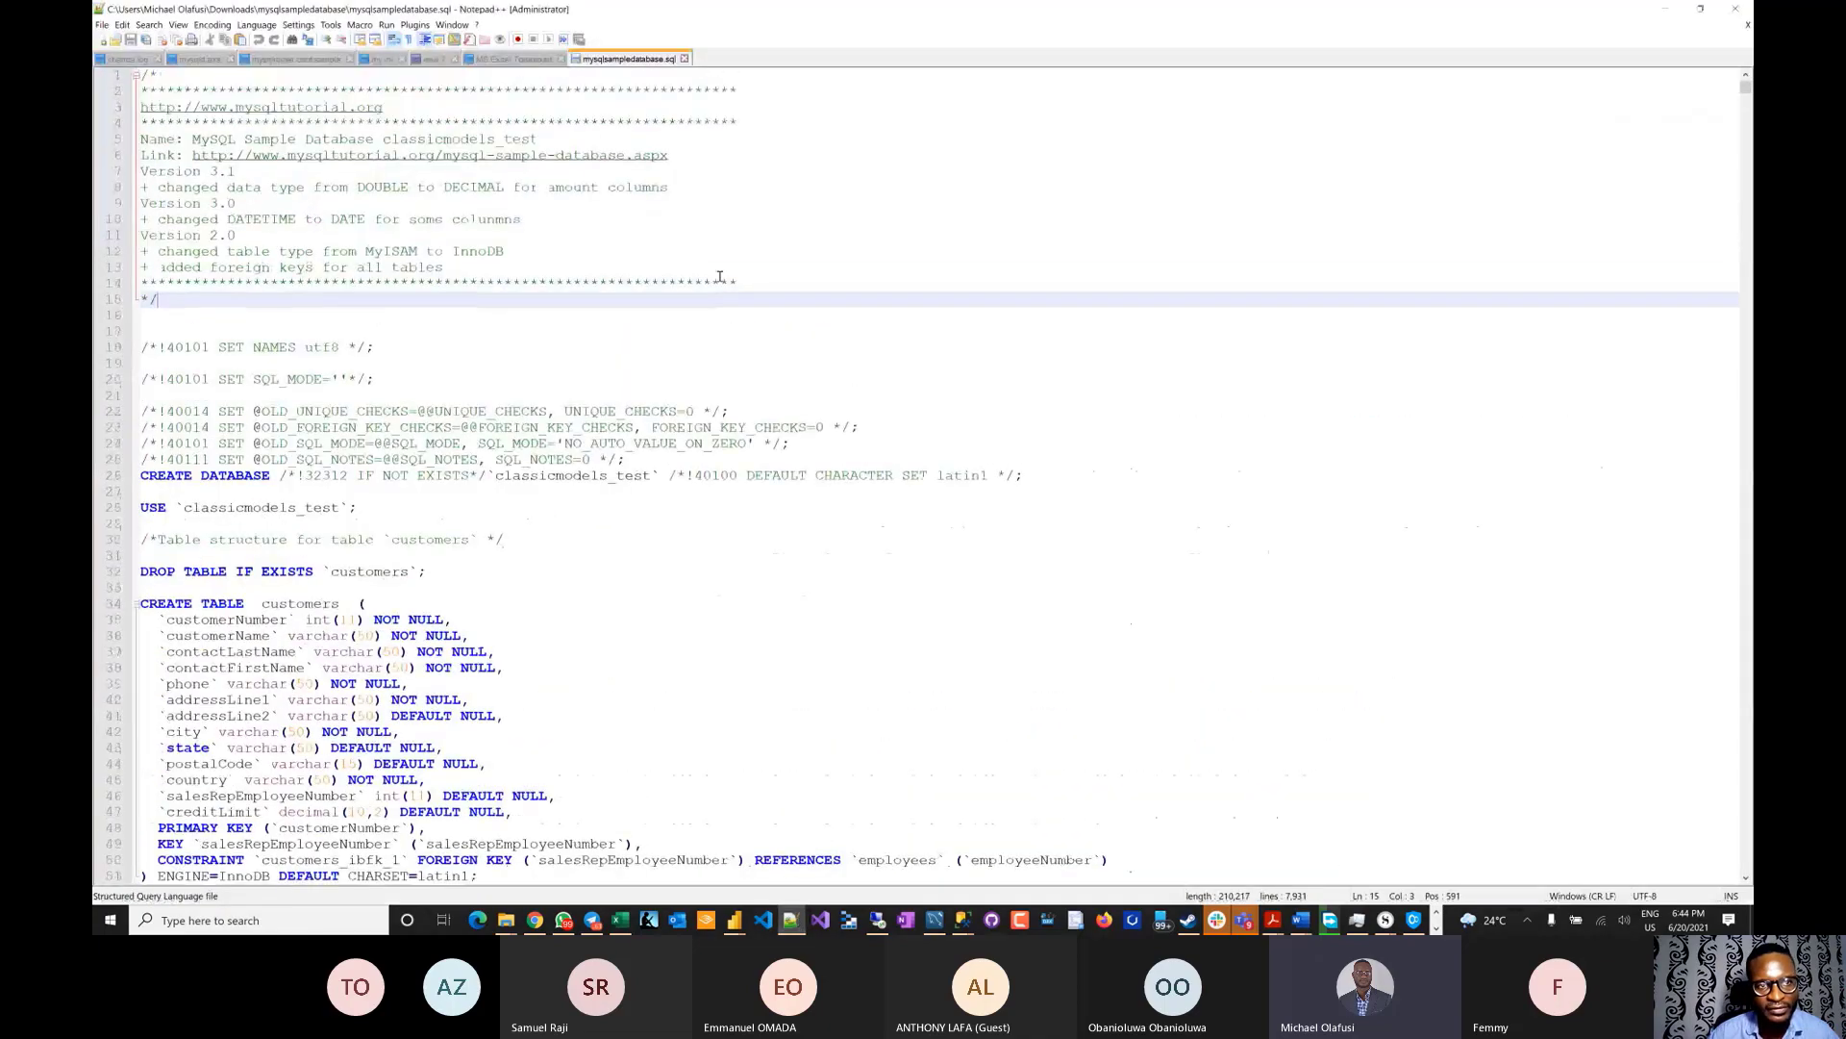
scroll(664, 442, "down", 10)
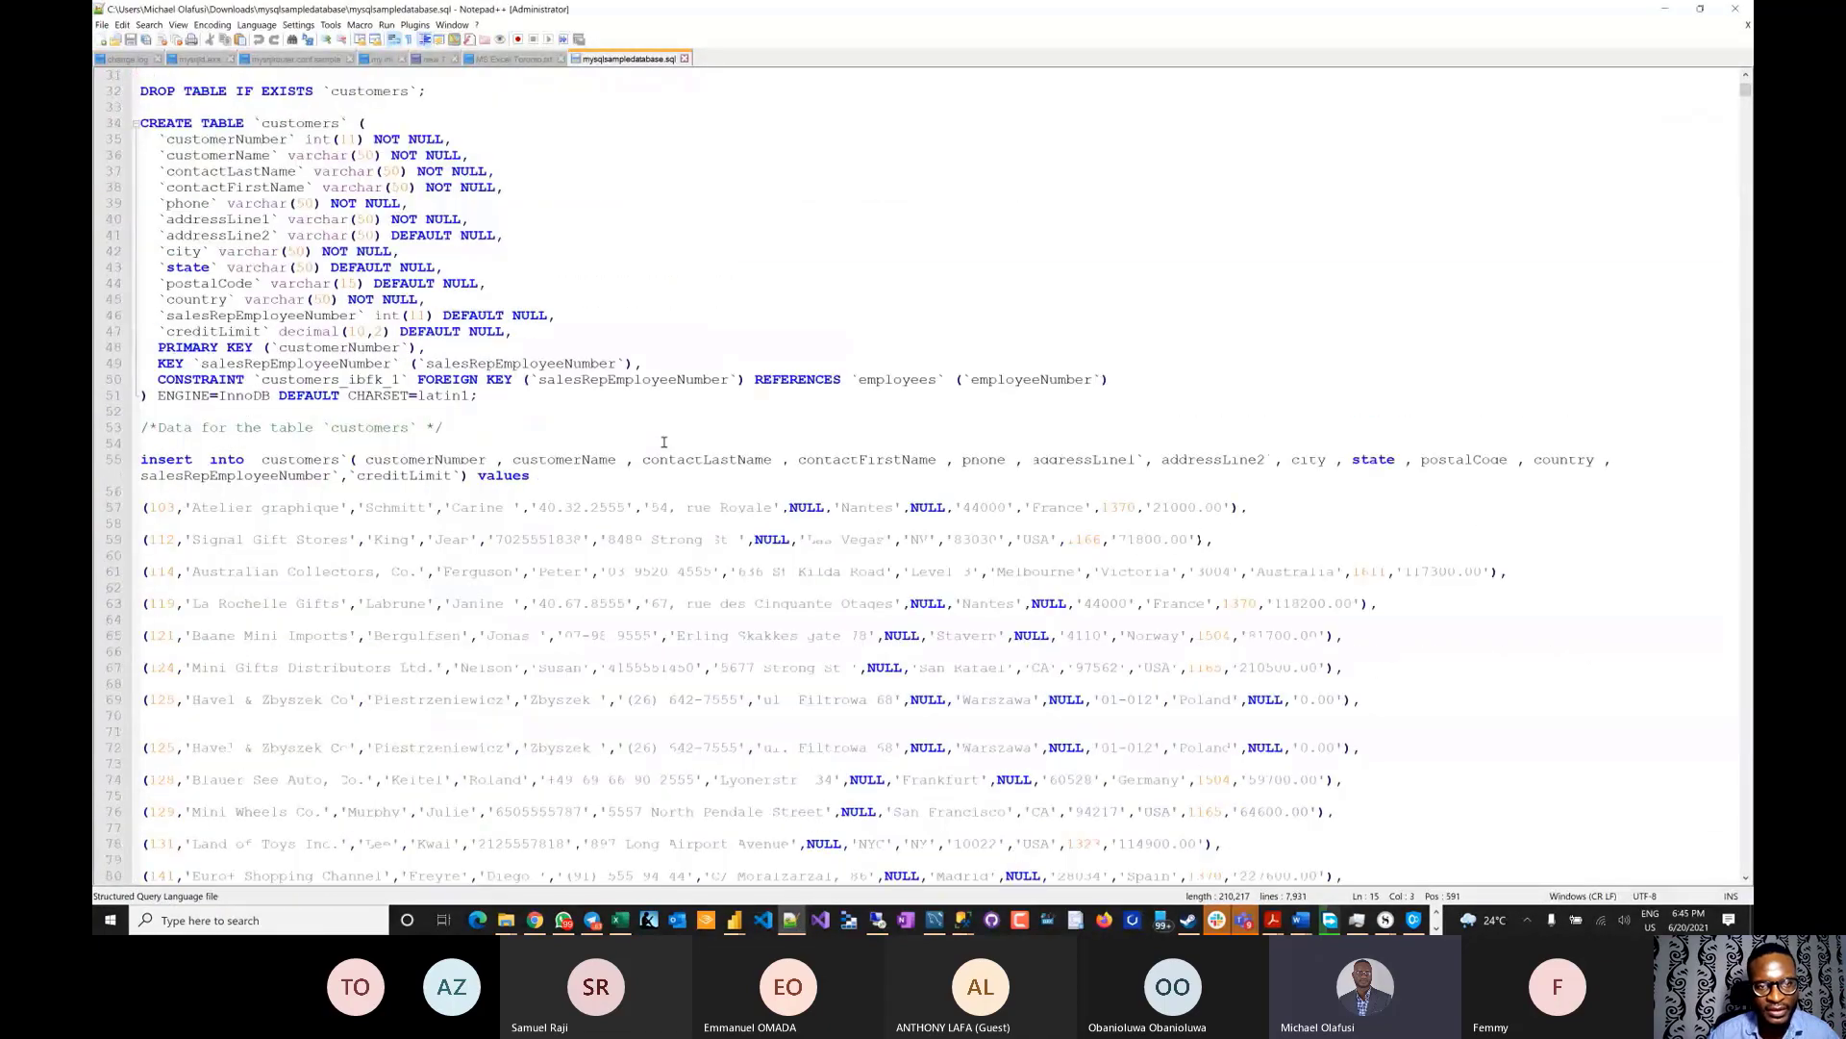
scroll(663, 443, "up", 10)
left_click(602, 566)
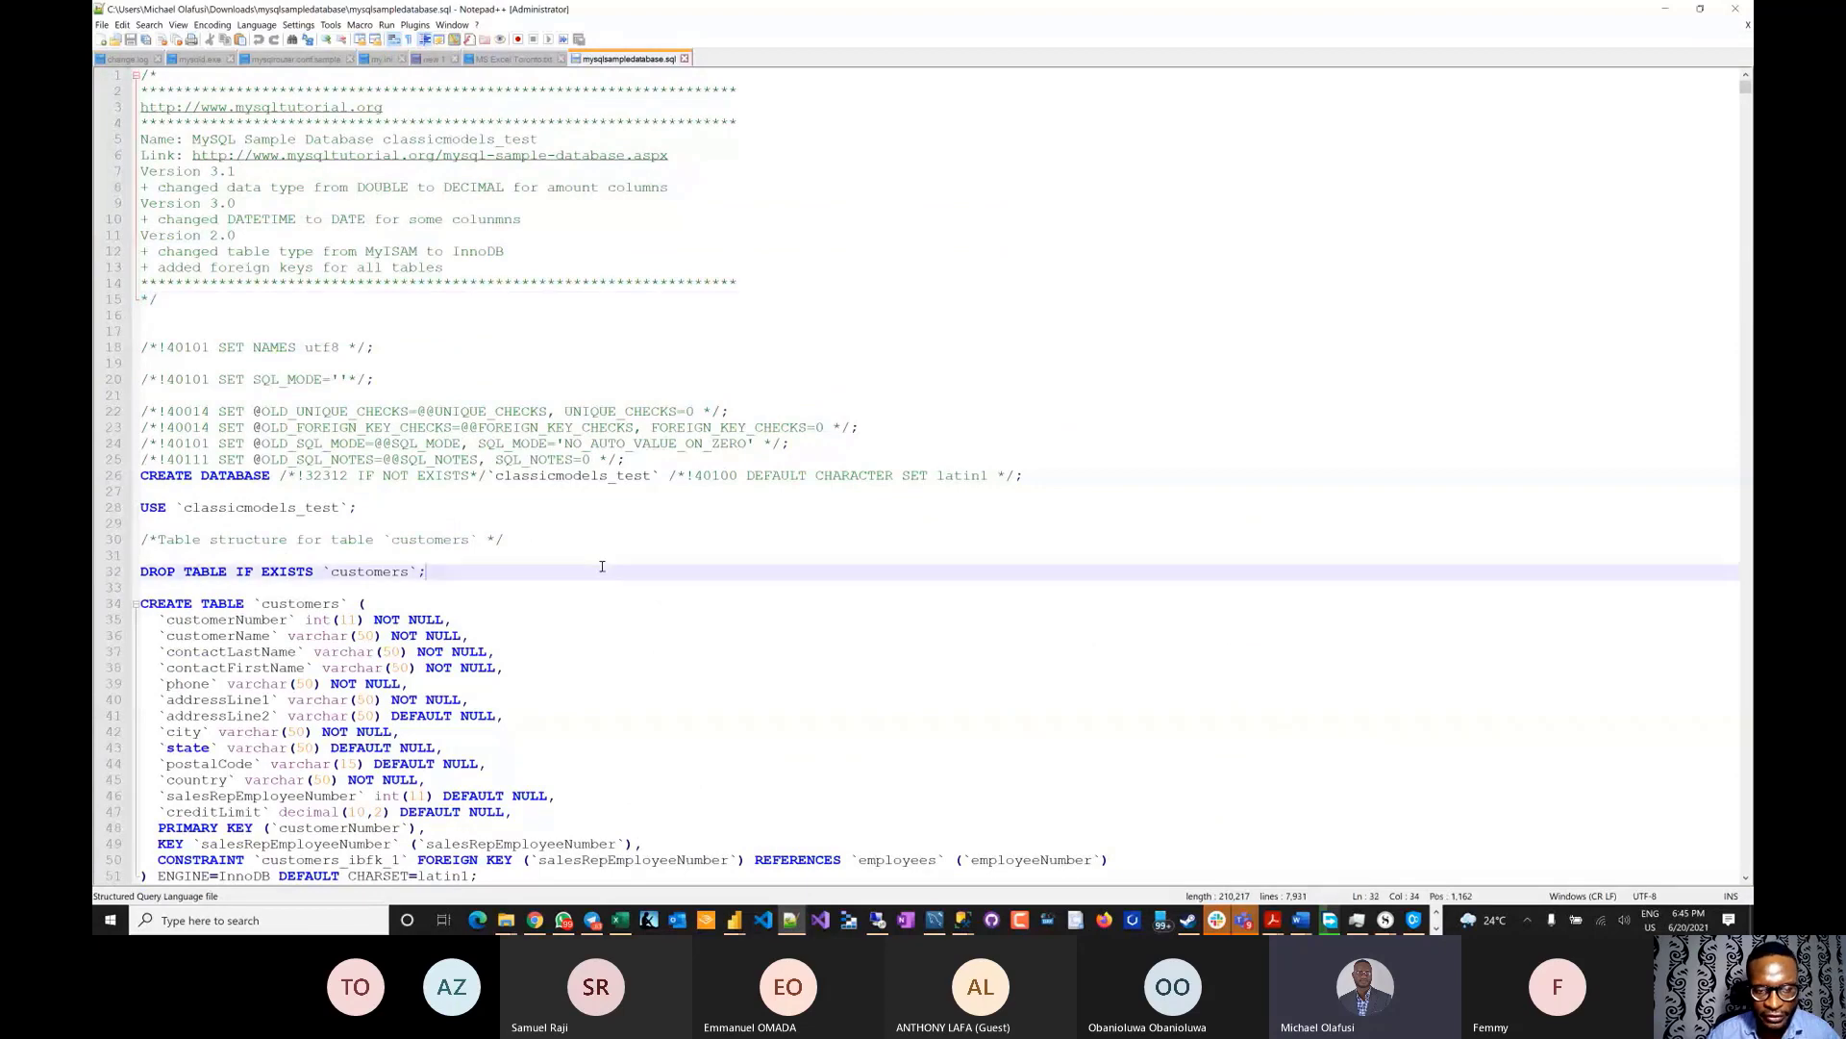
key("ctrl+a")
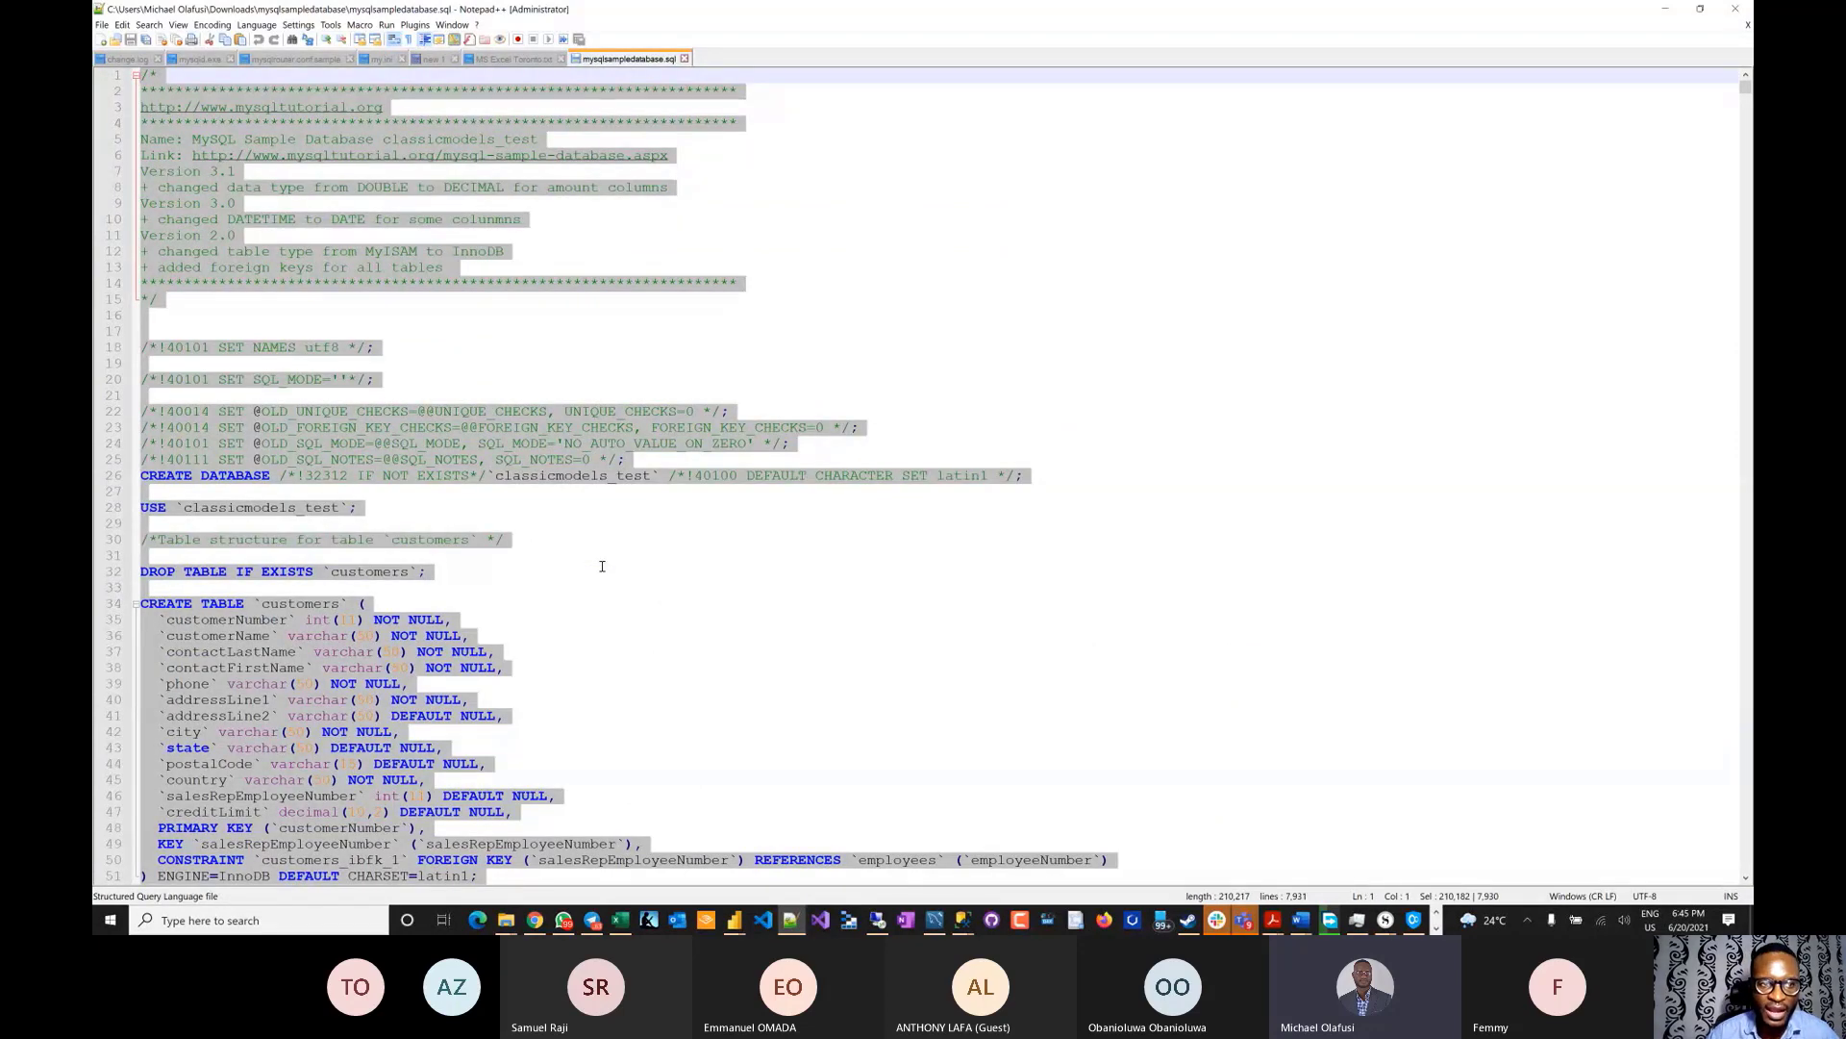
key("alt+Tab")
key("alt+Tab")
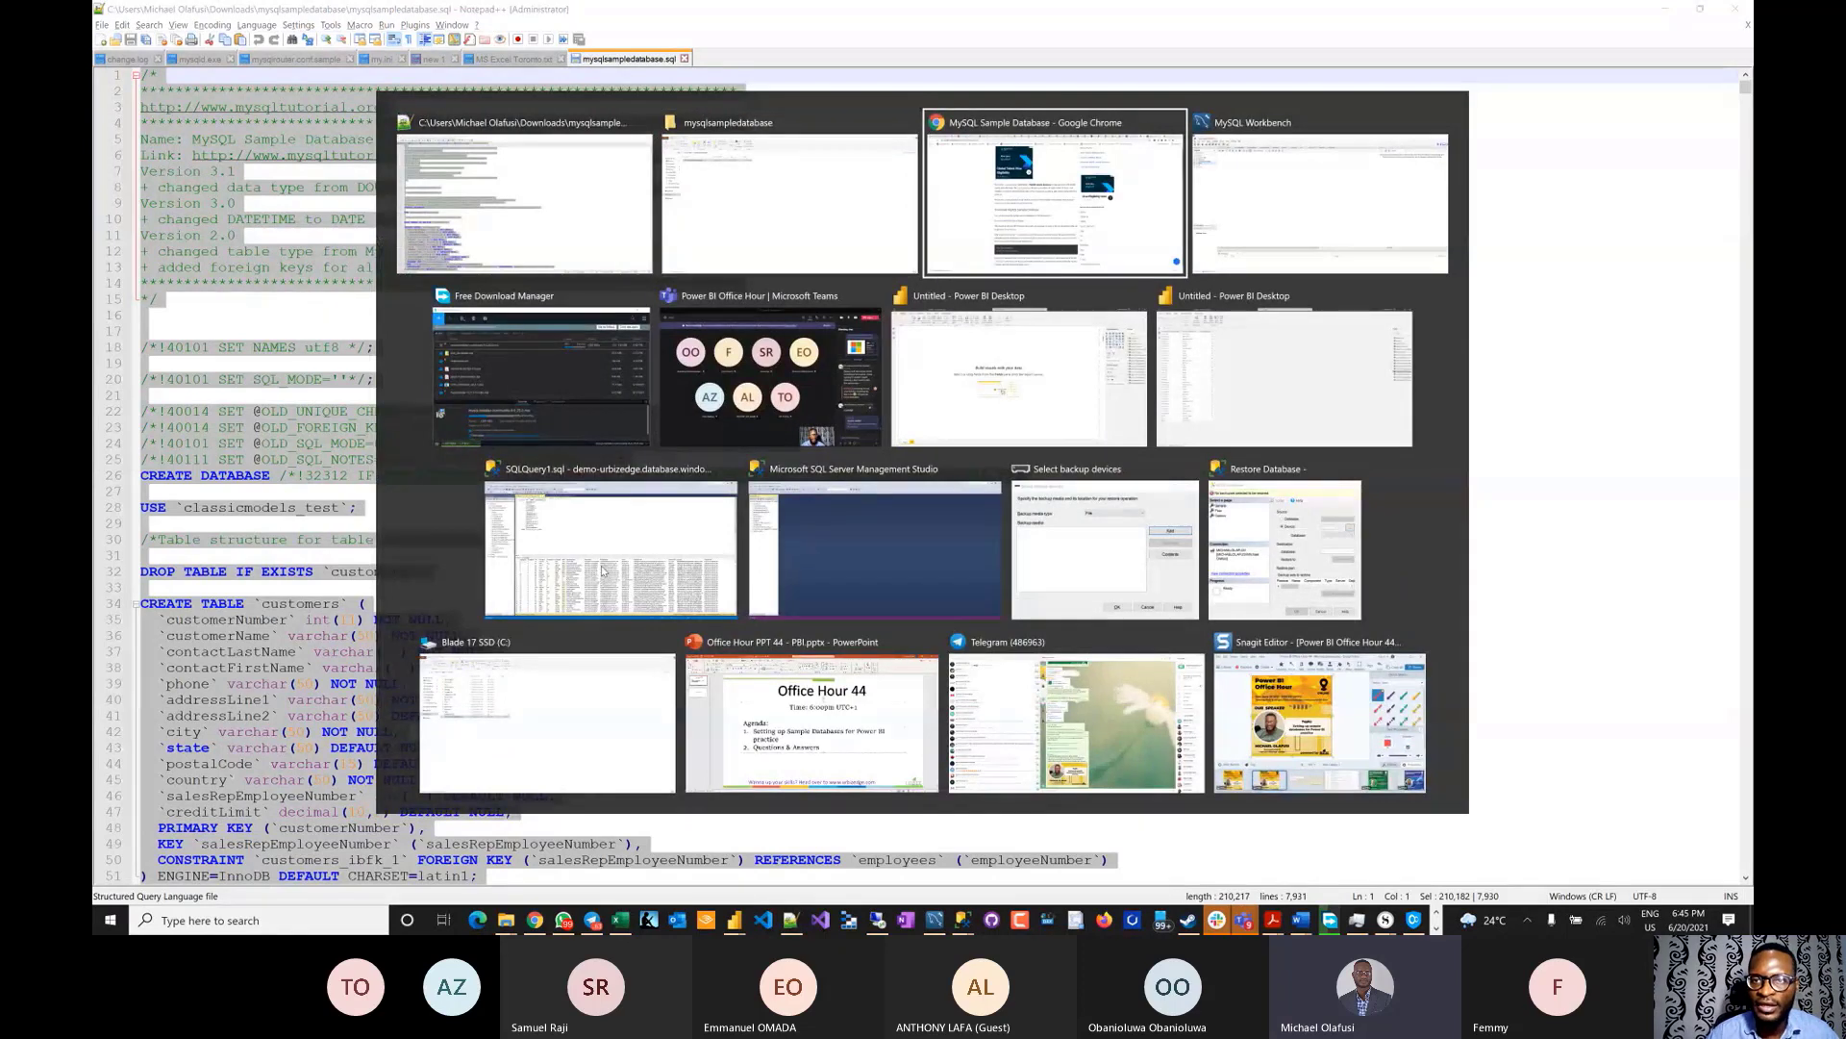
key("alt+Tab")
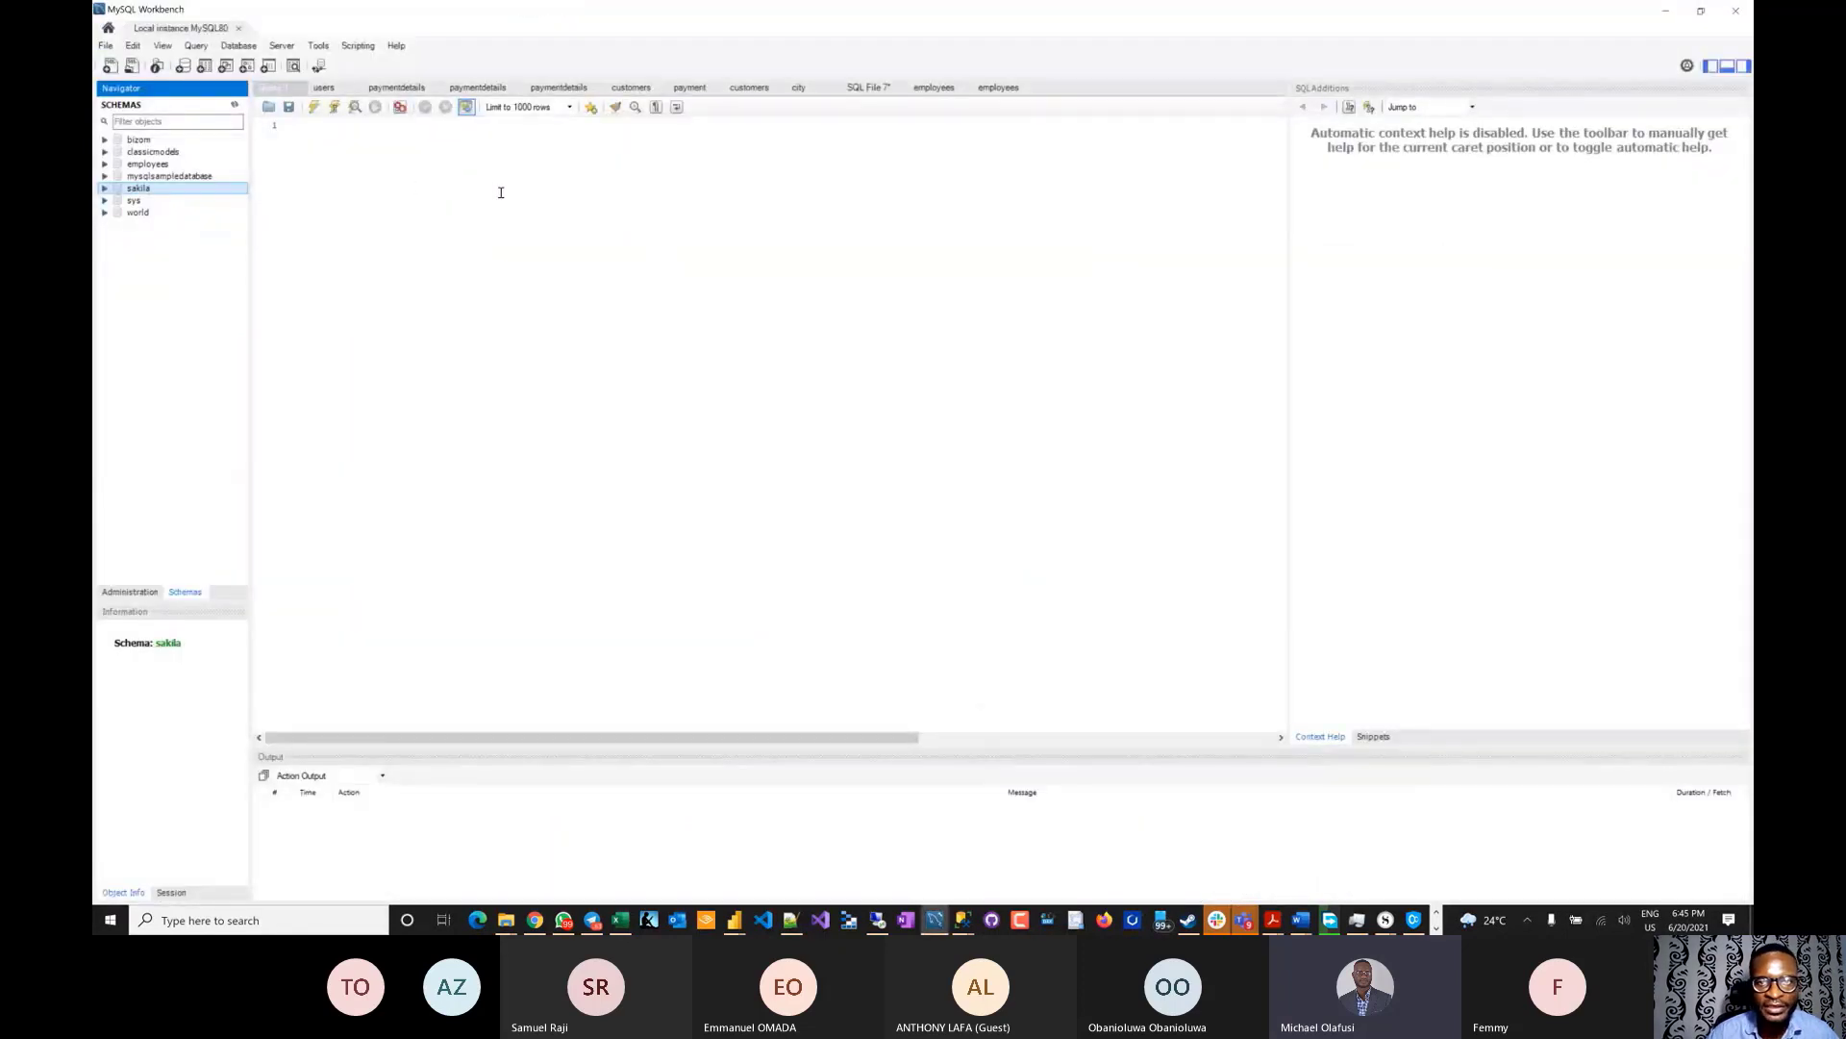
- Paste the full 7,931-line sample database script into the empty Query 1 editor
left_click(353, 166)
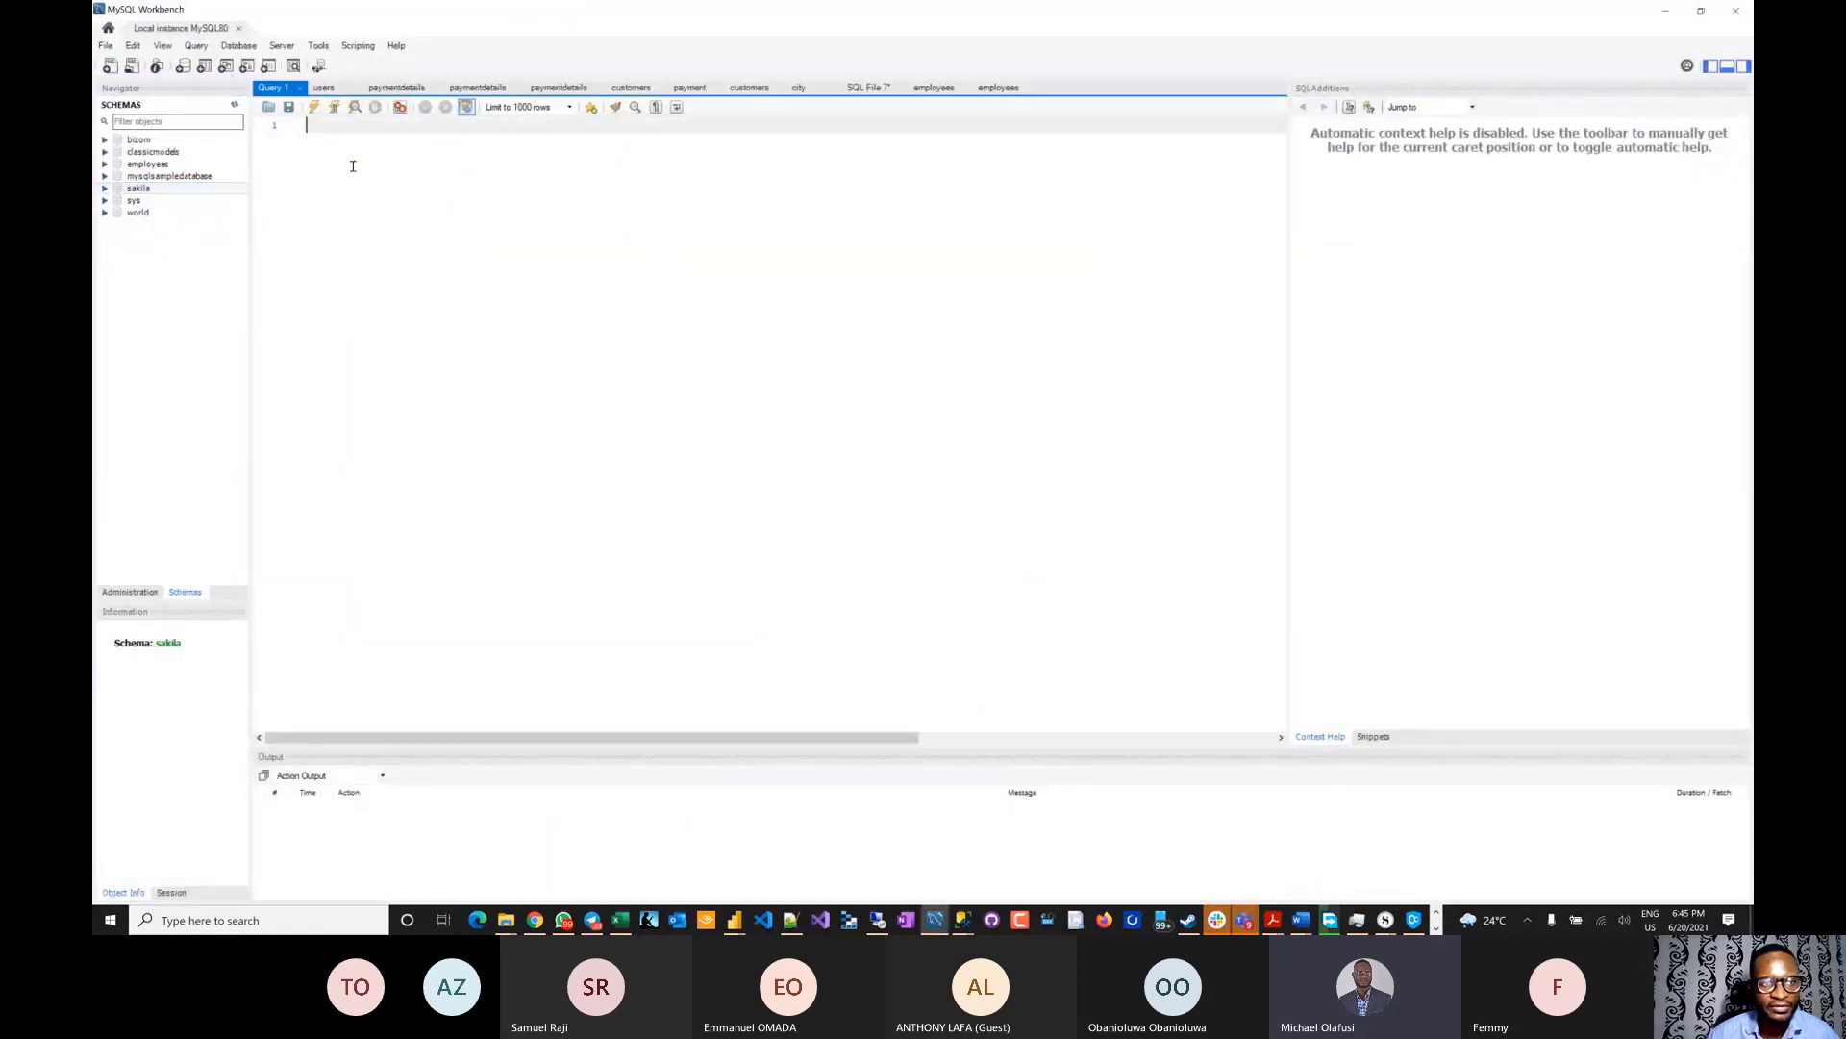
key("ctrl+v")
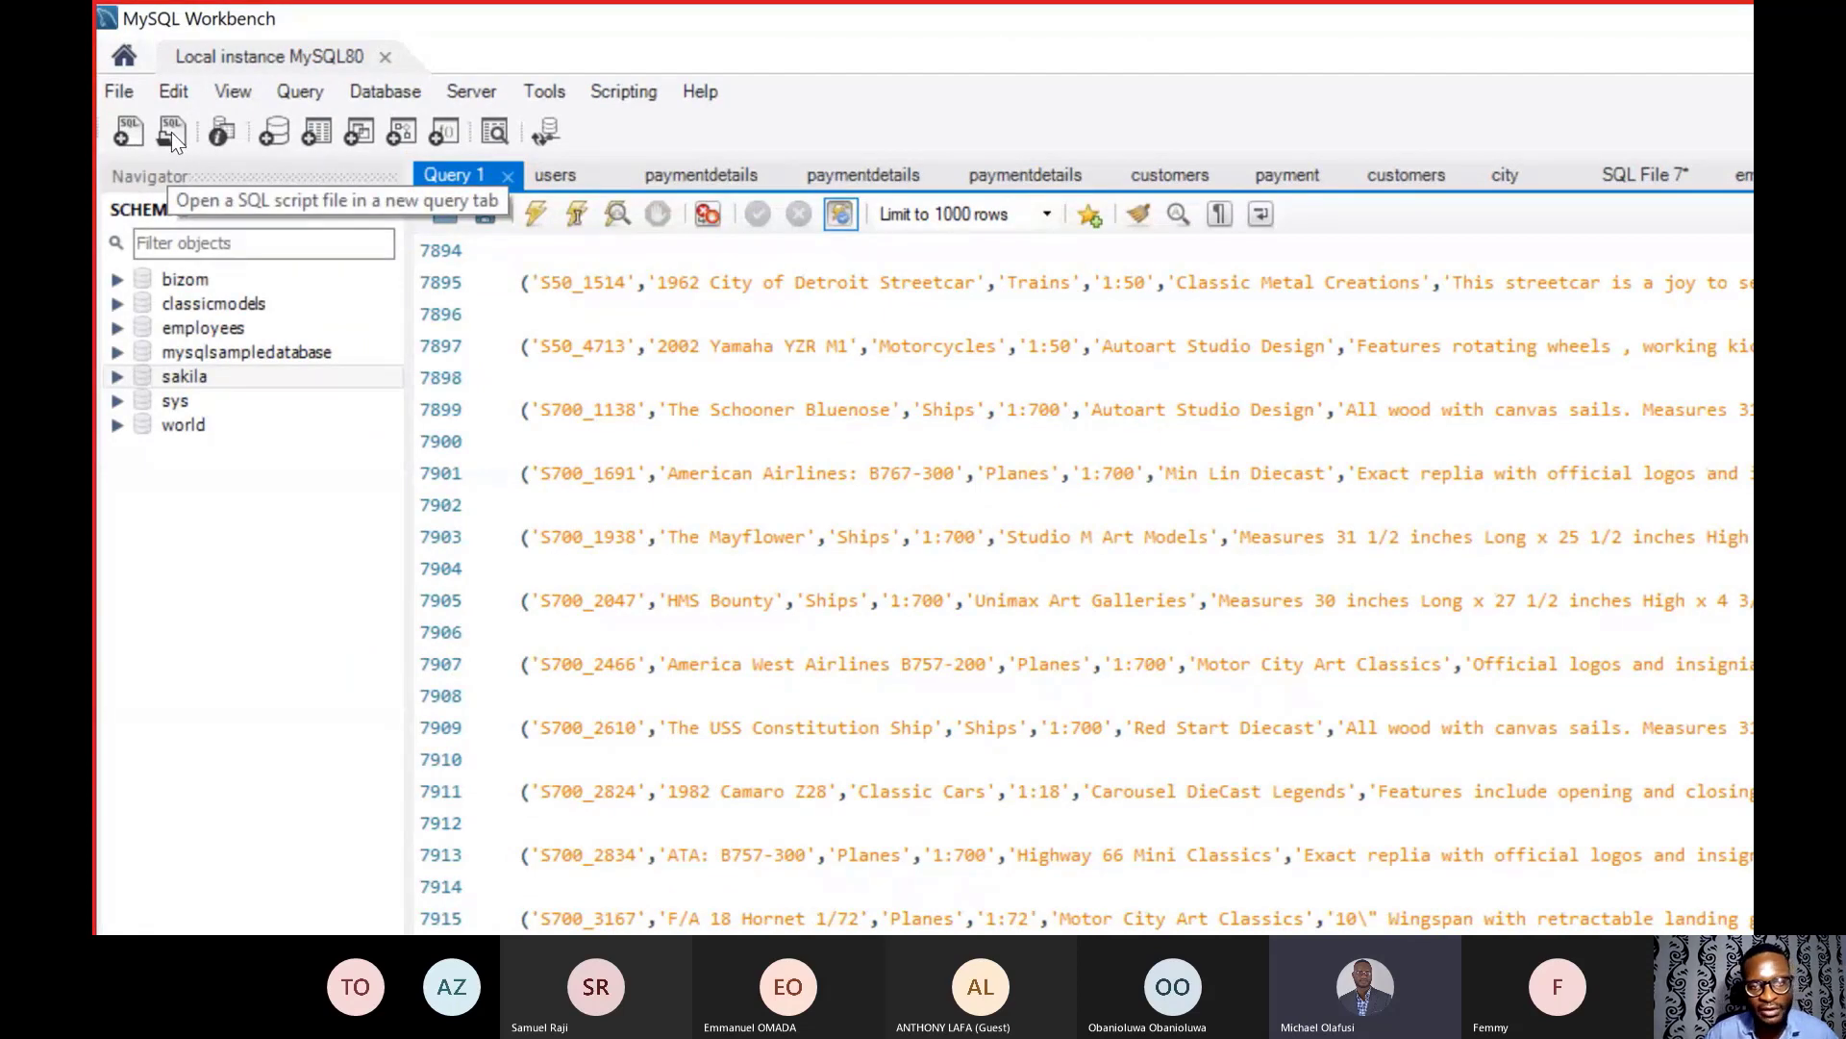
left_click(1084, 625)
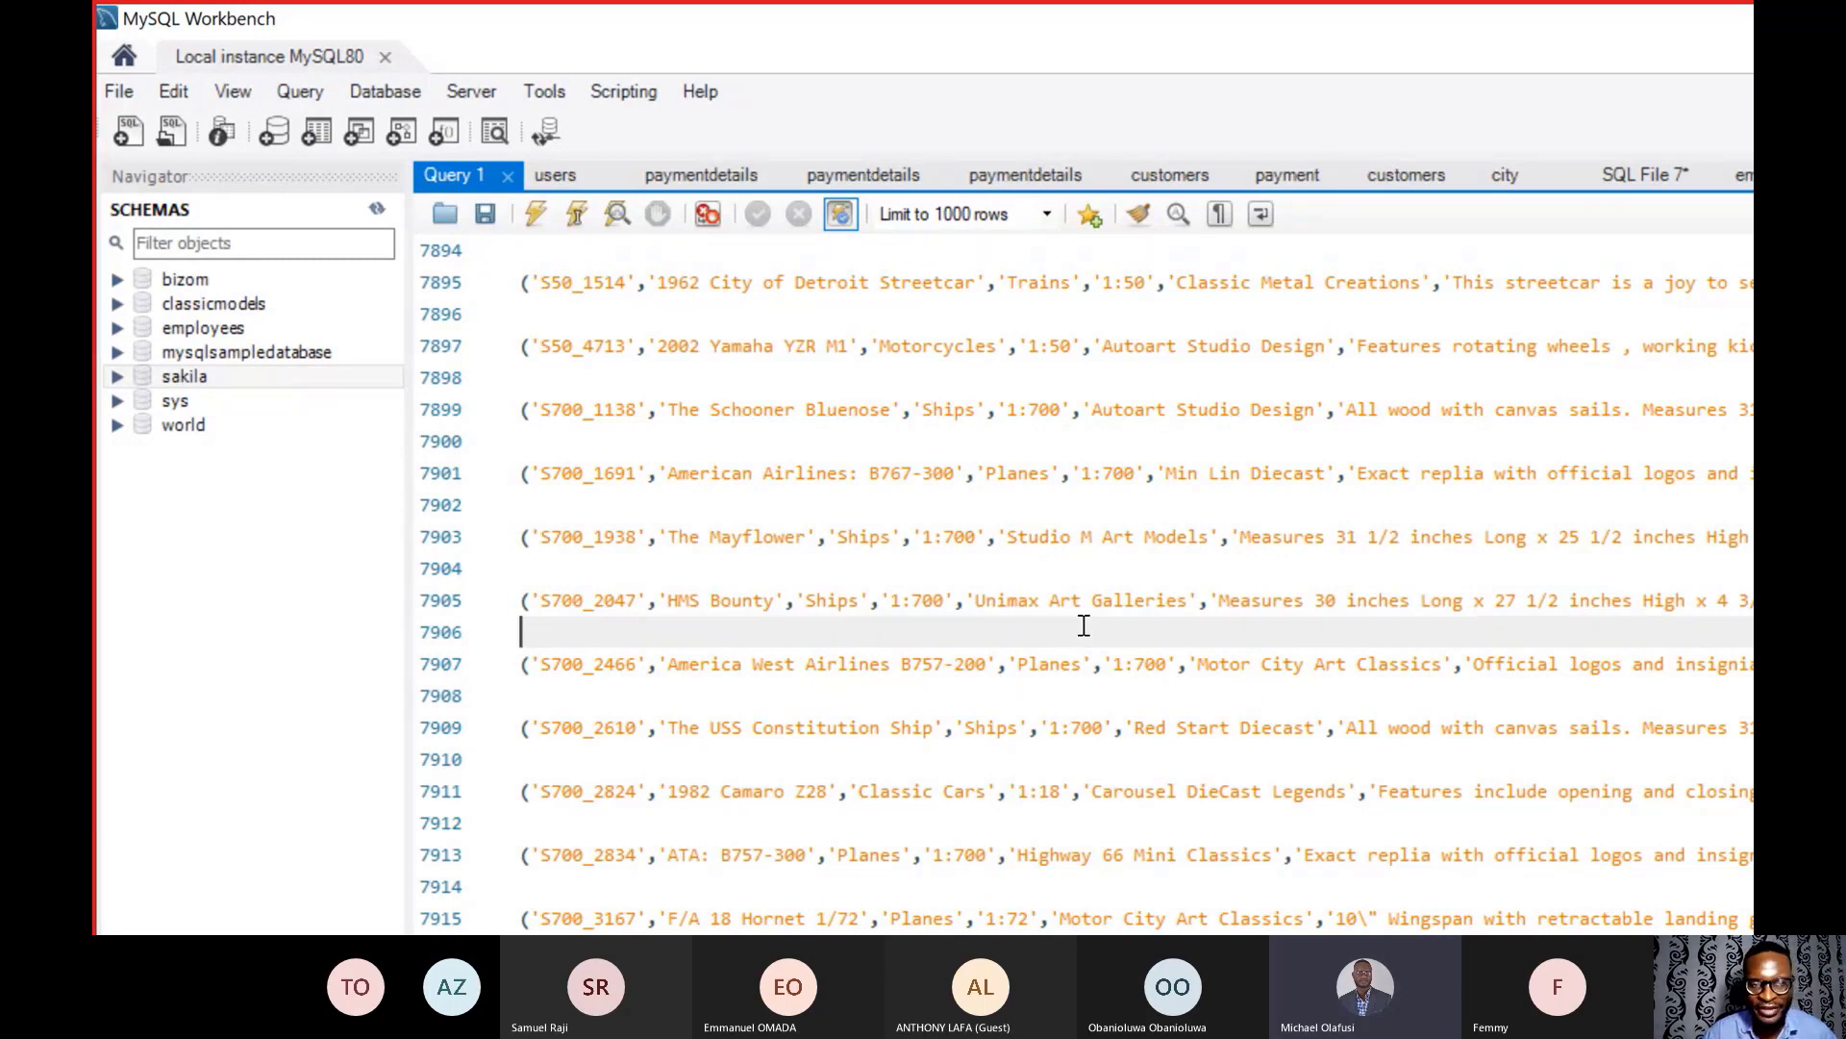
scroll(1085, 624, "up", 20)
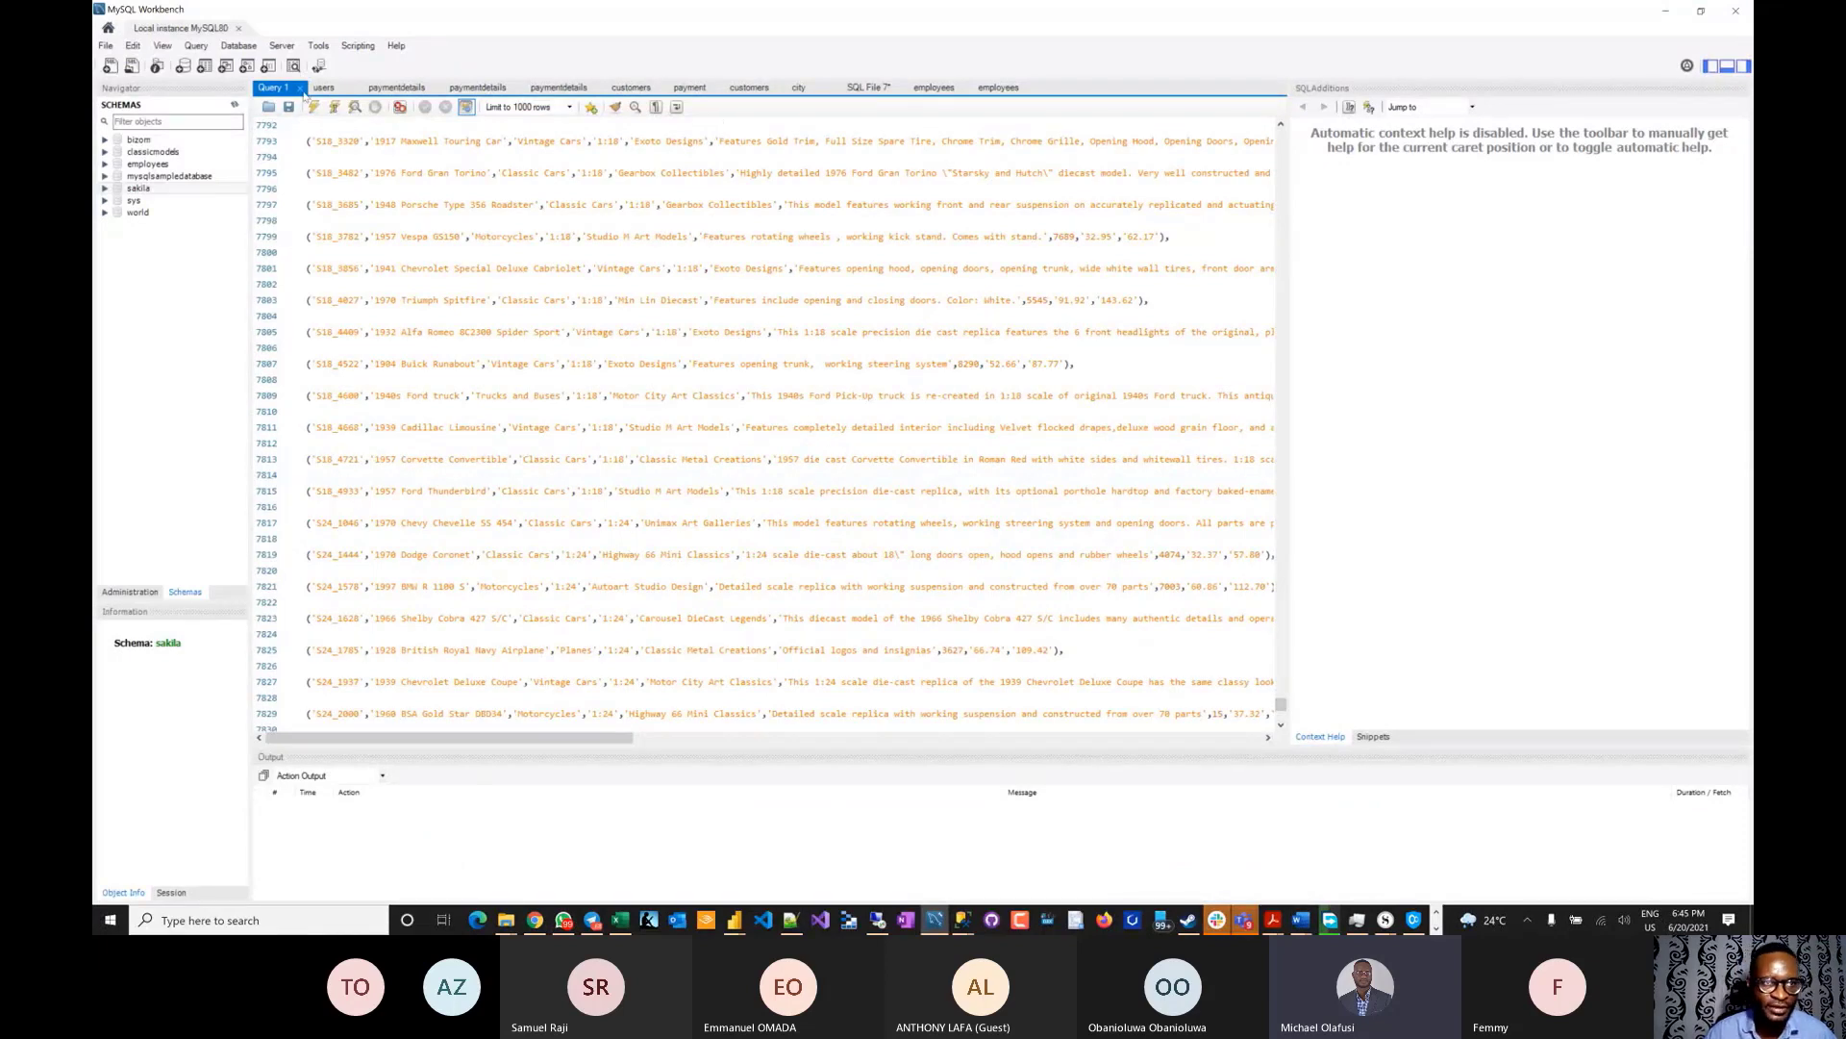
- Close the Query 1, users, paymentdetails, payment, customers and world.city query tabs
left_click(301, 88)
left_click(301, 87)
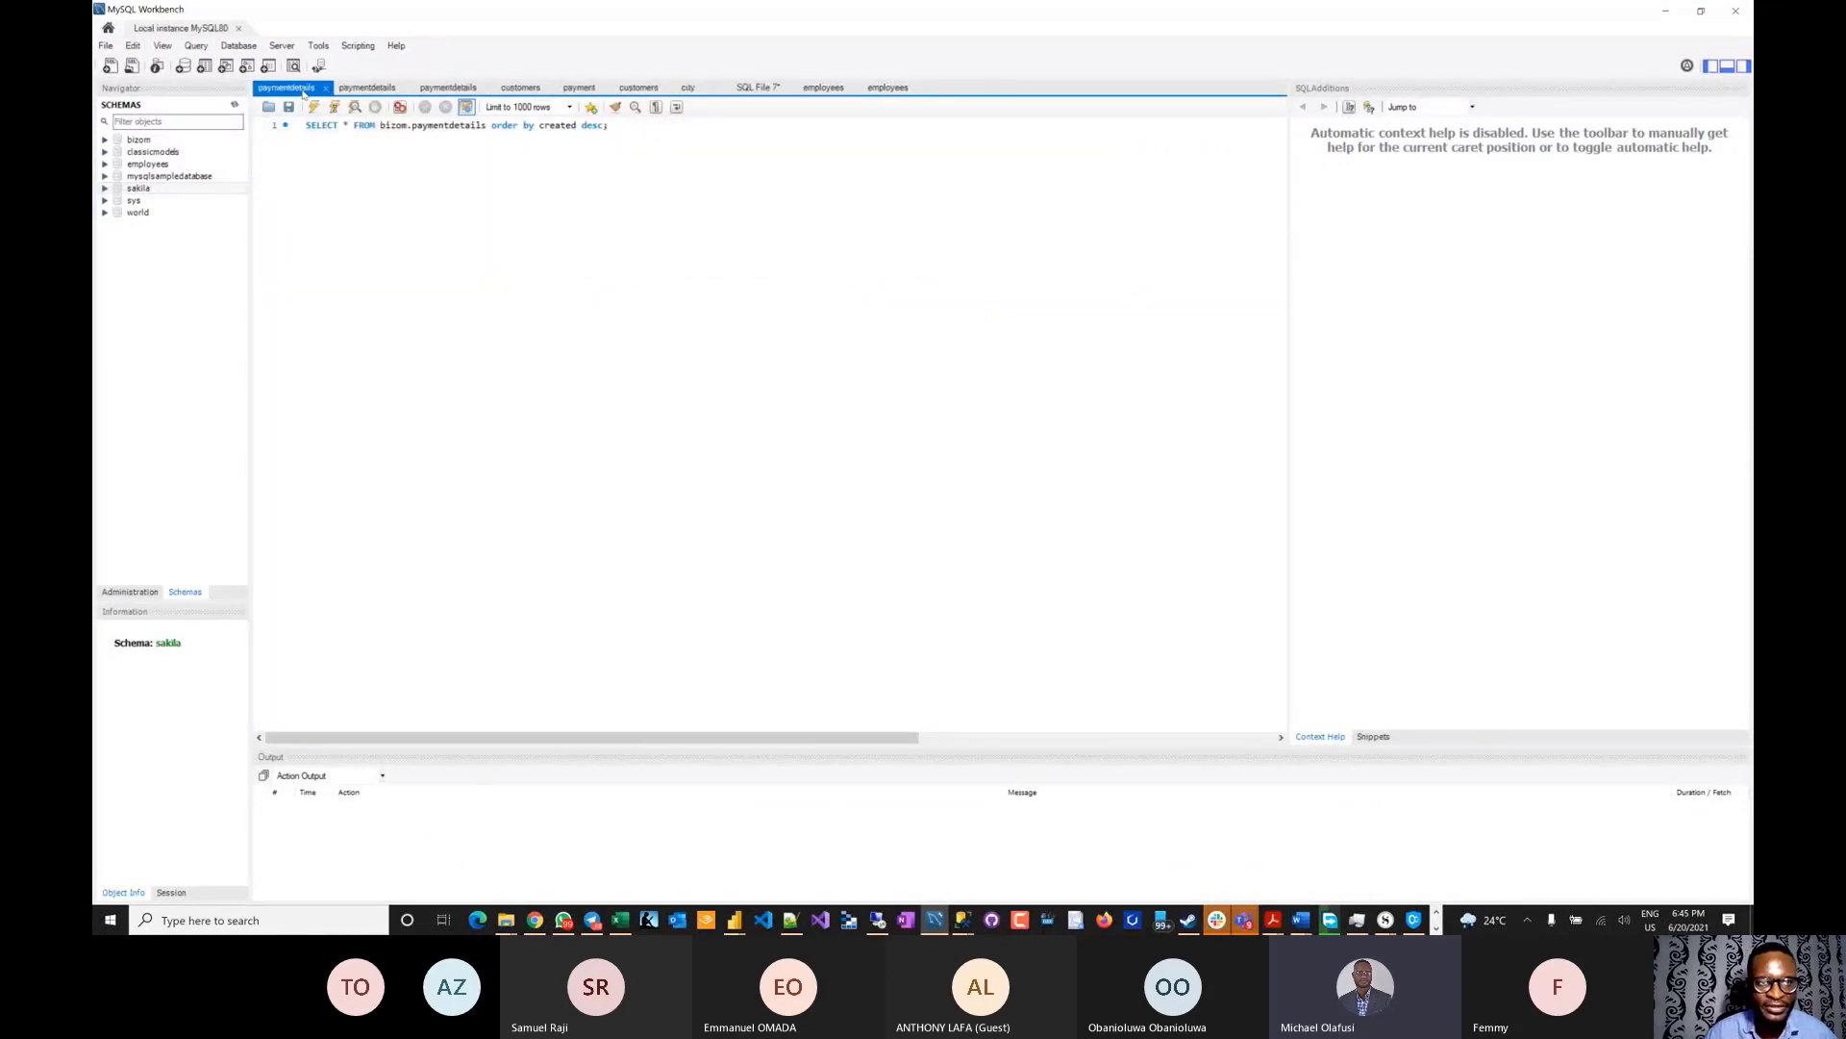
left_click(328, 88)
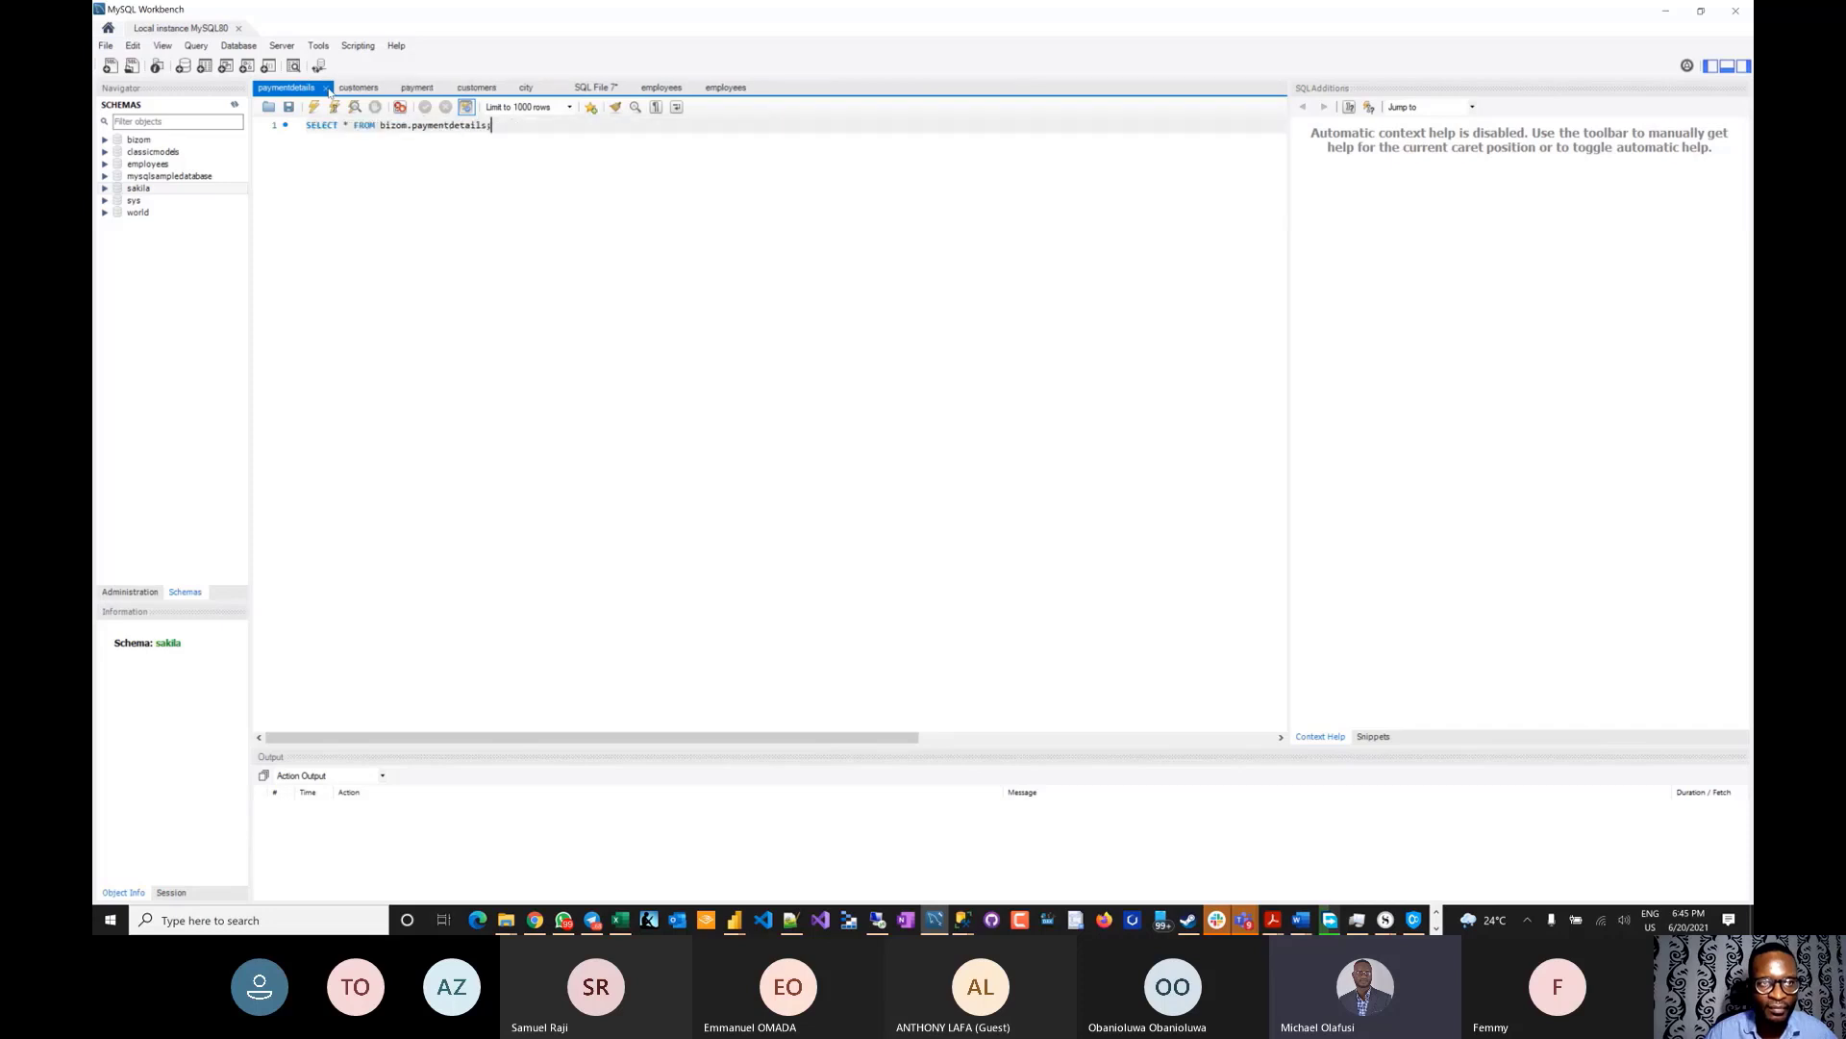
left_click(328, 87)
left_click(317, 88)
left_click(307, 88)
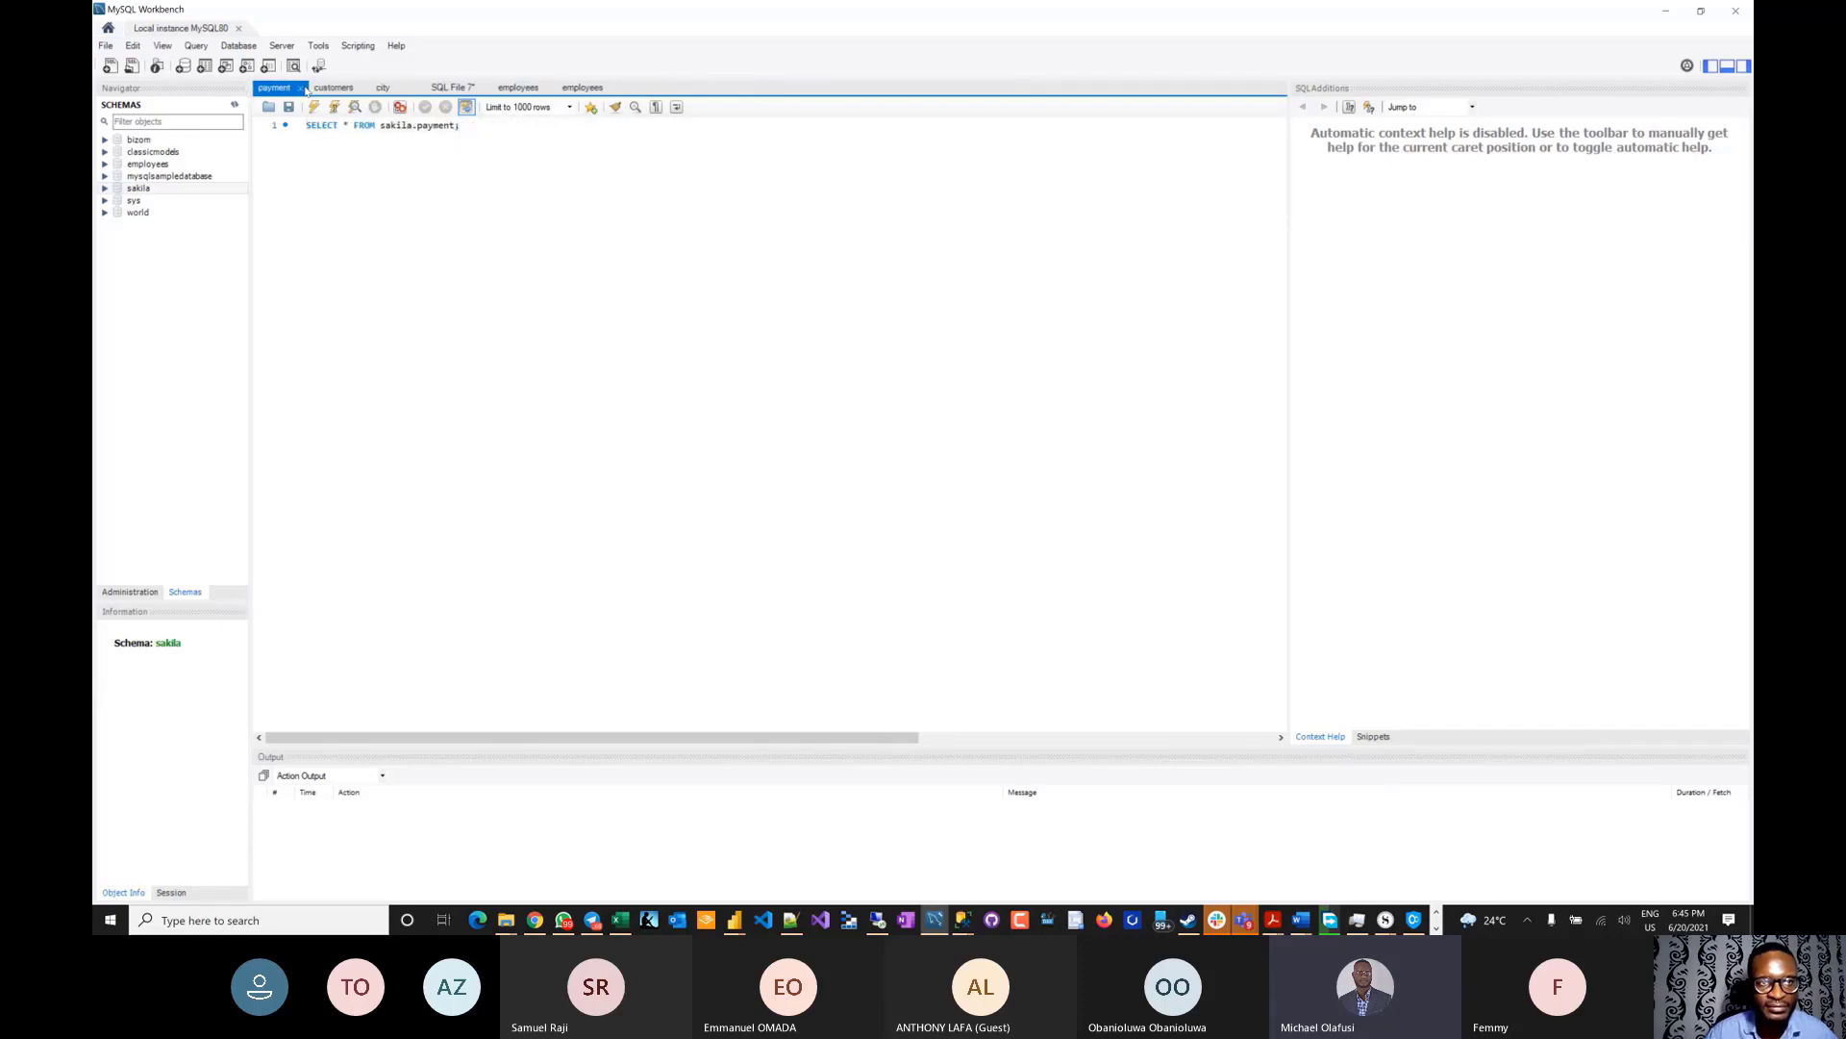
left_click(304, 87)
left_click(304, 88)
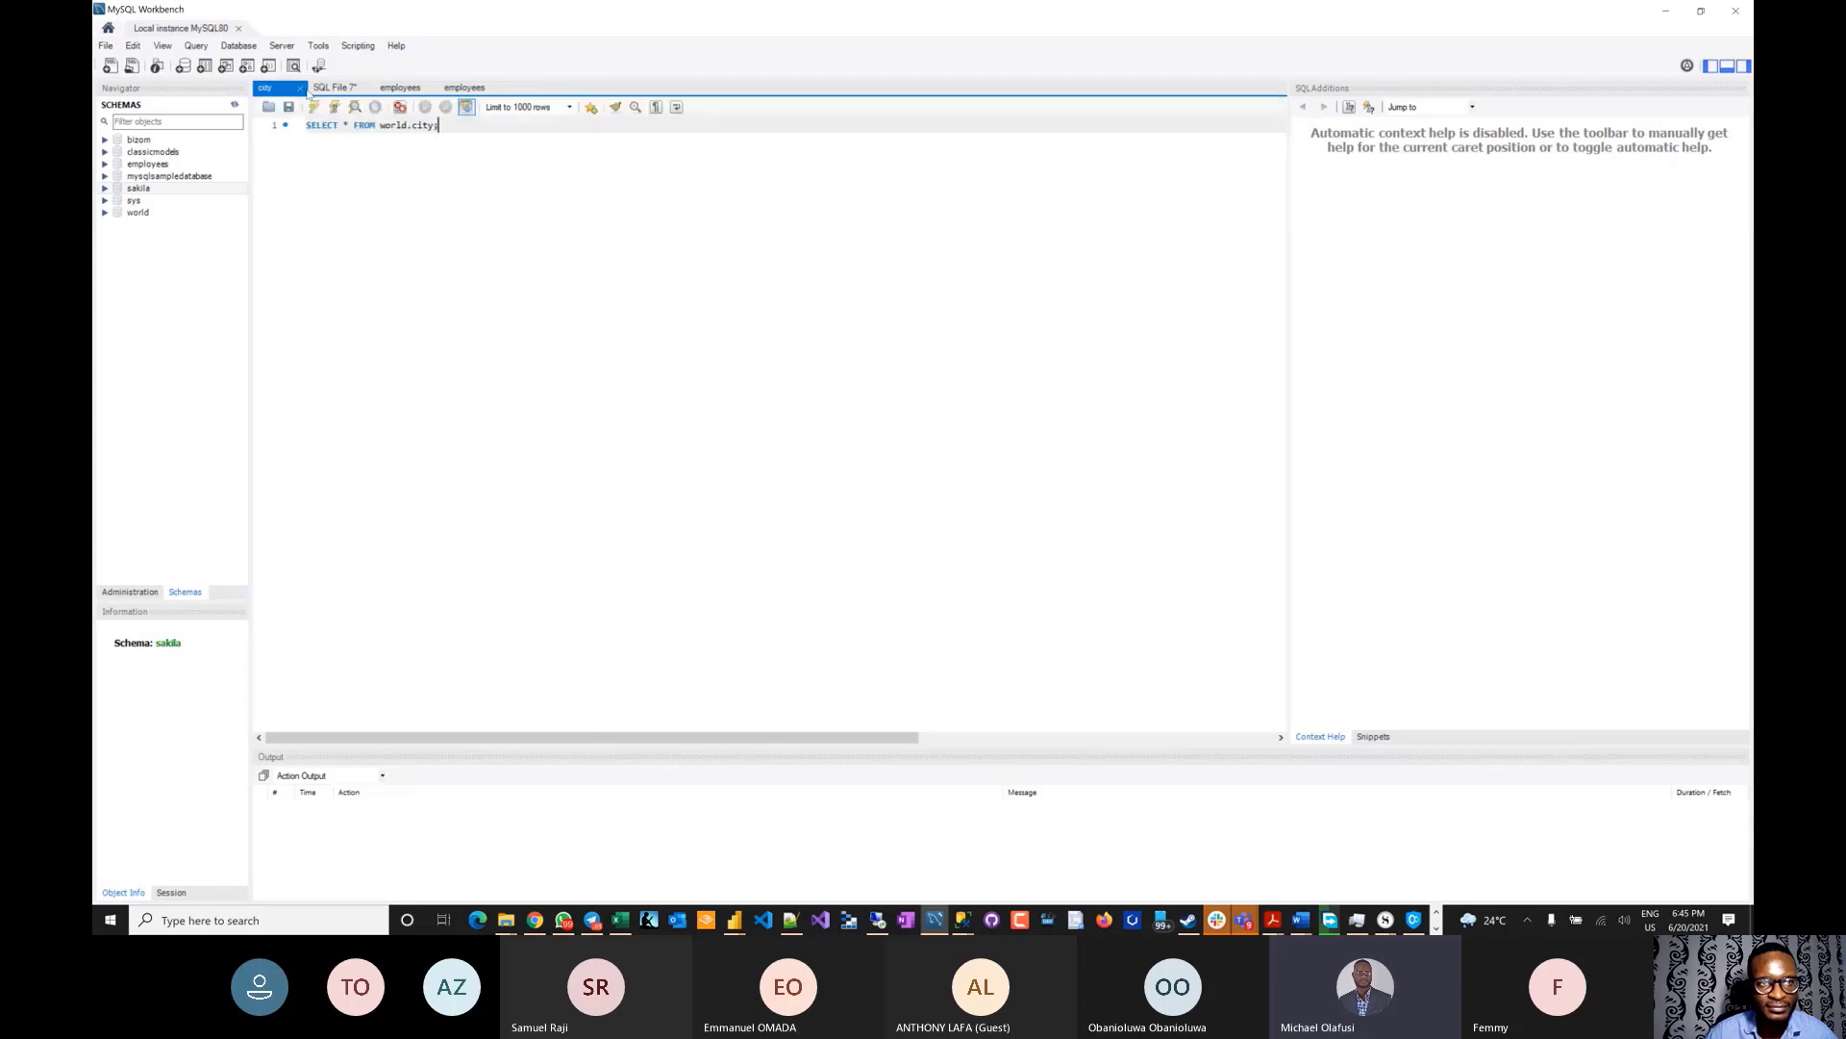
left_click(304, 88)
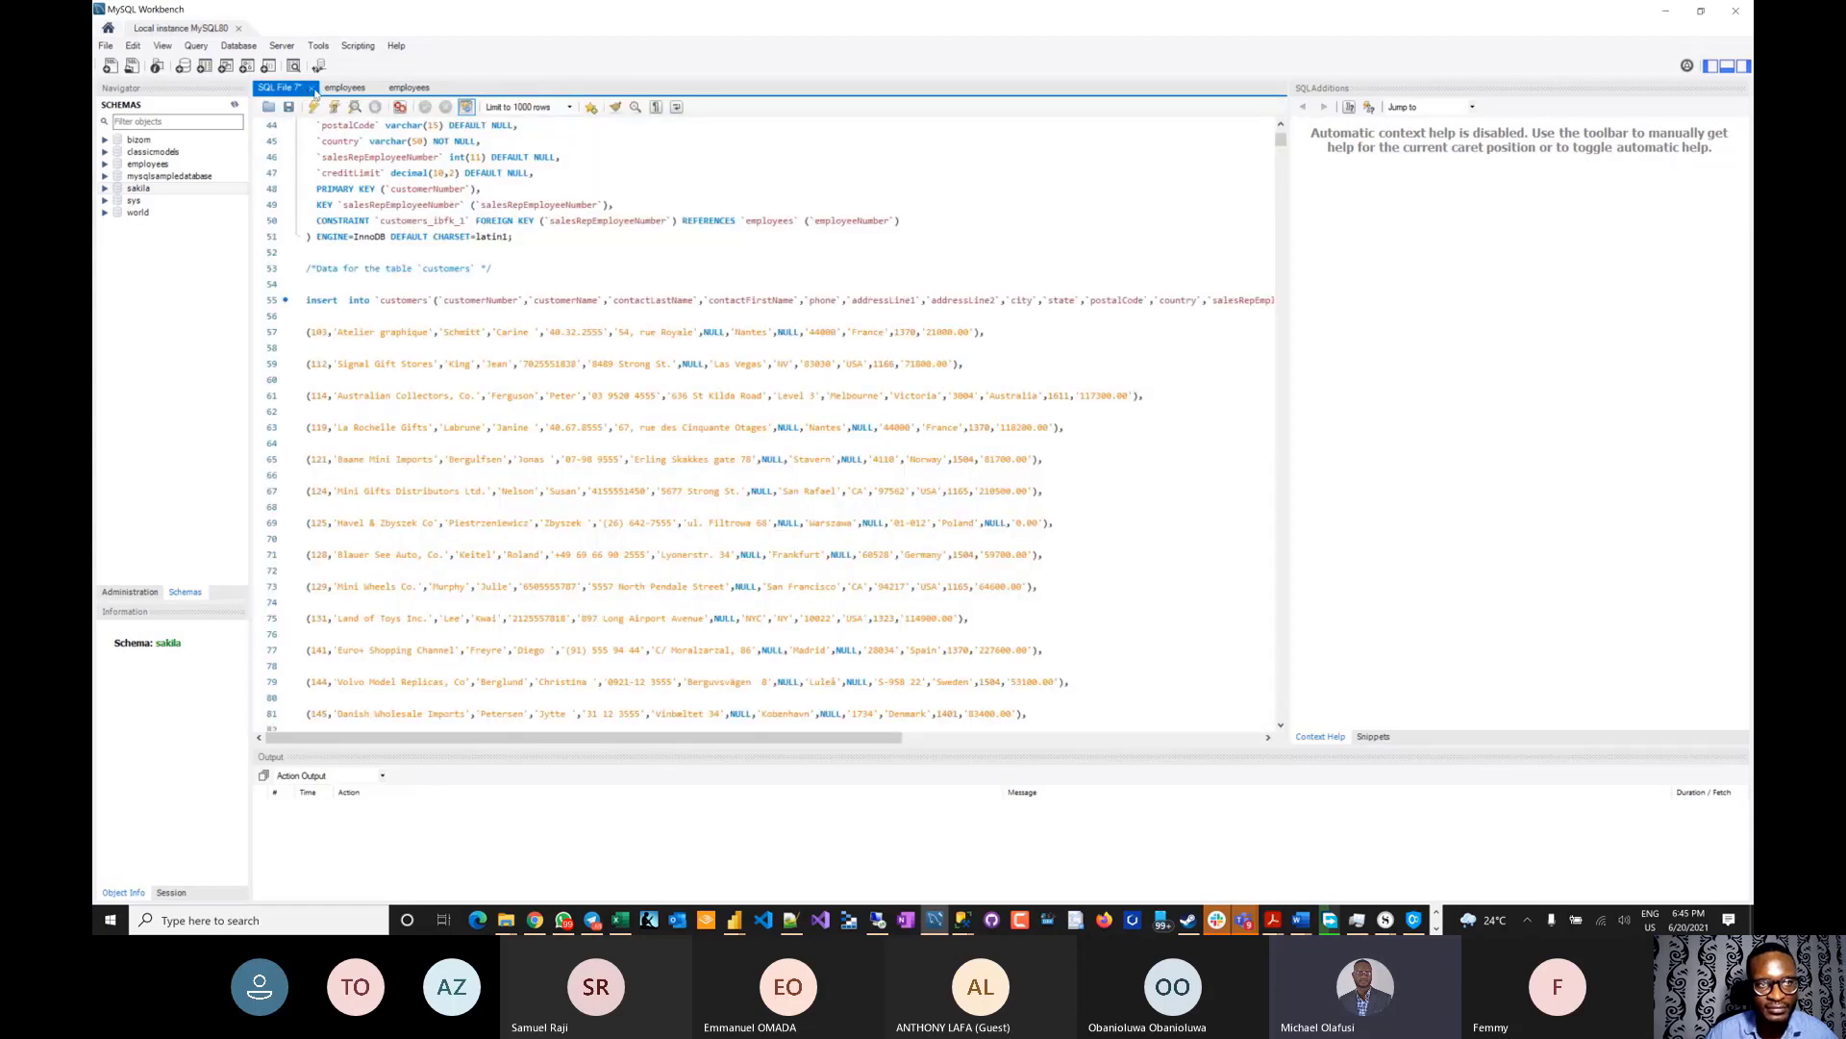
- Close the unsaved customers script without saving, then both employees scripts
left_click(312, 88)
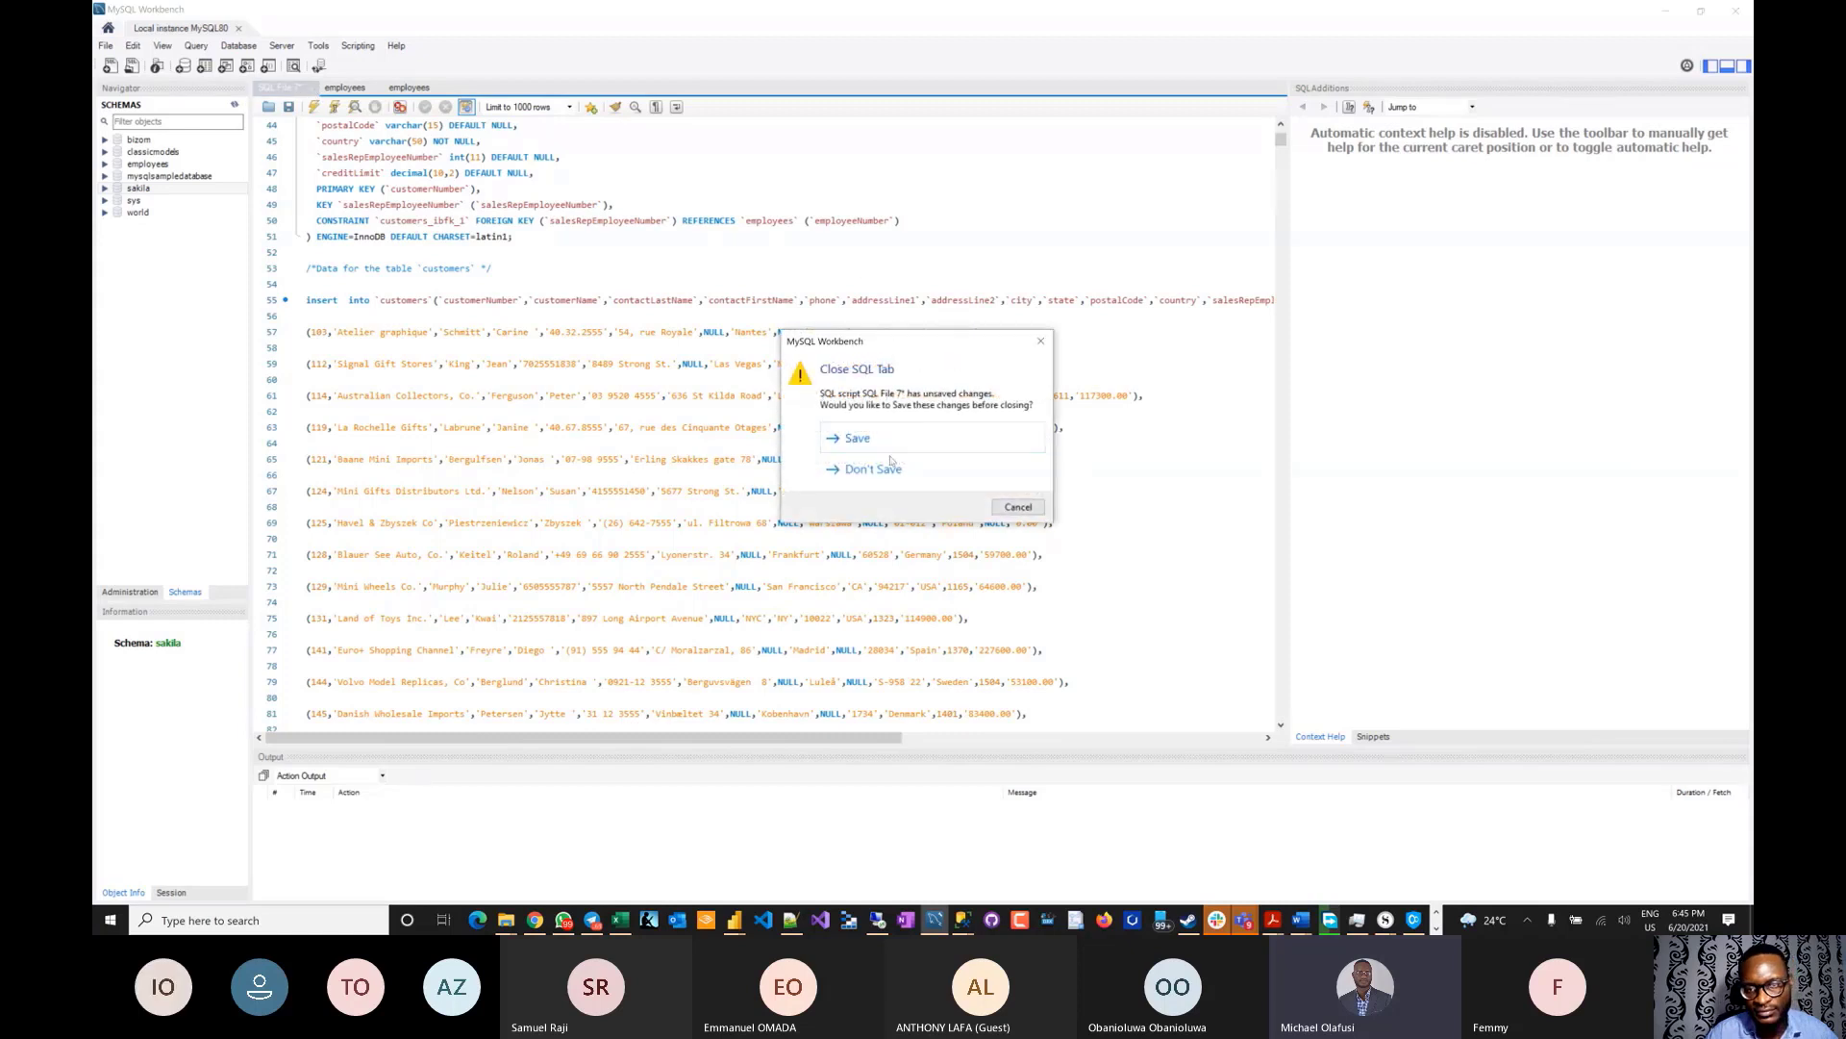
left_click(888, 469)
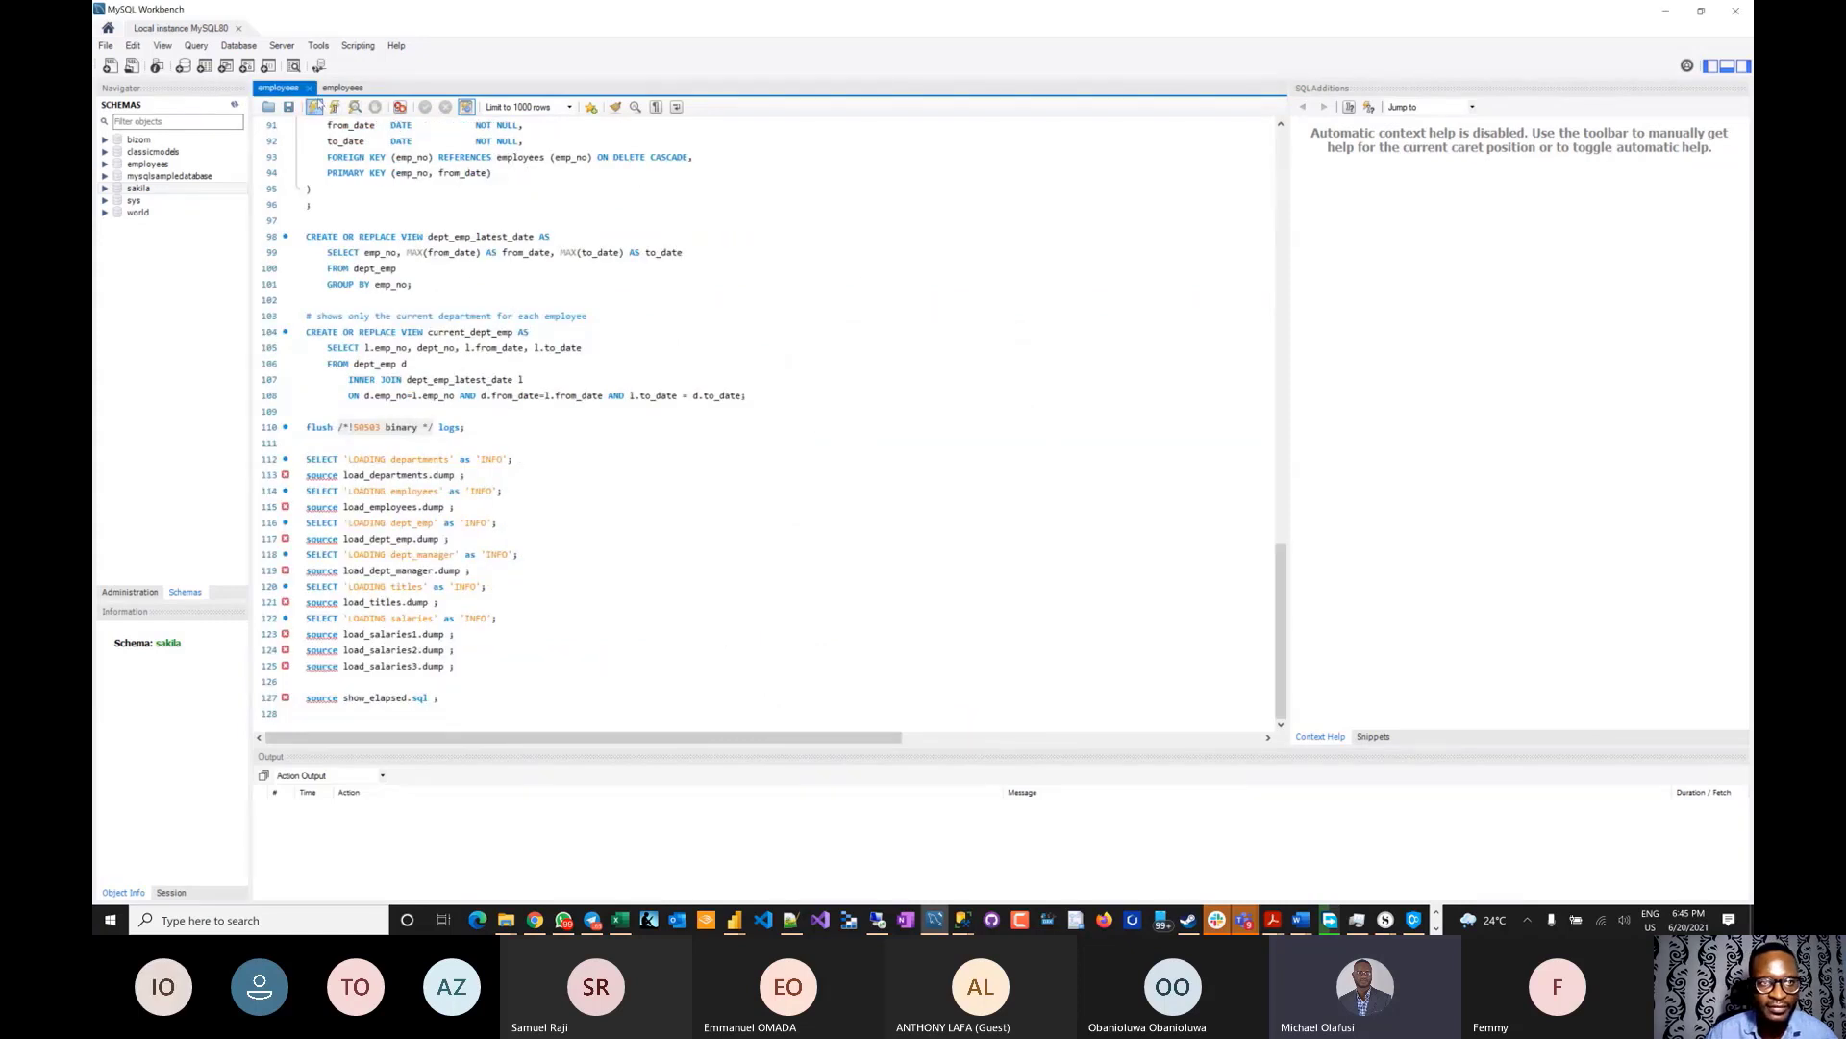
left_click(308, 88)
left_click(308, 88)
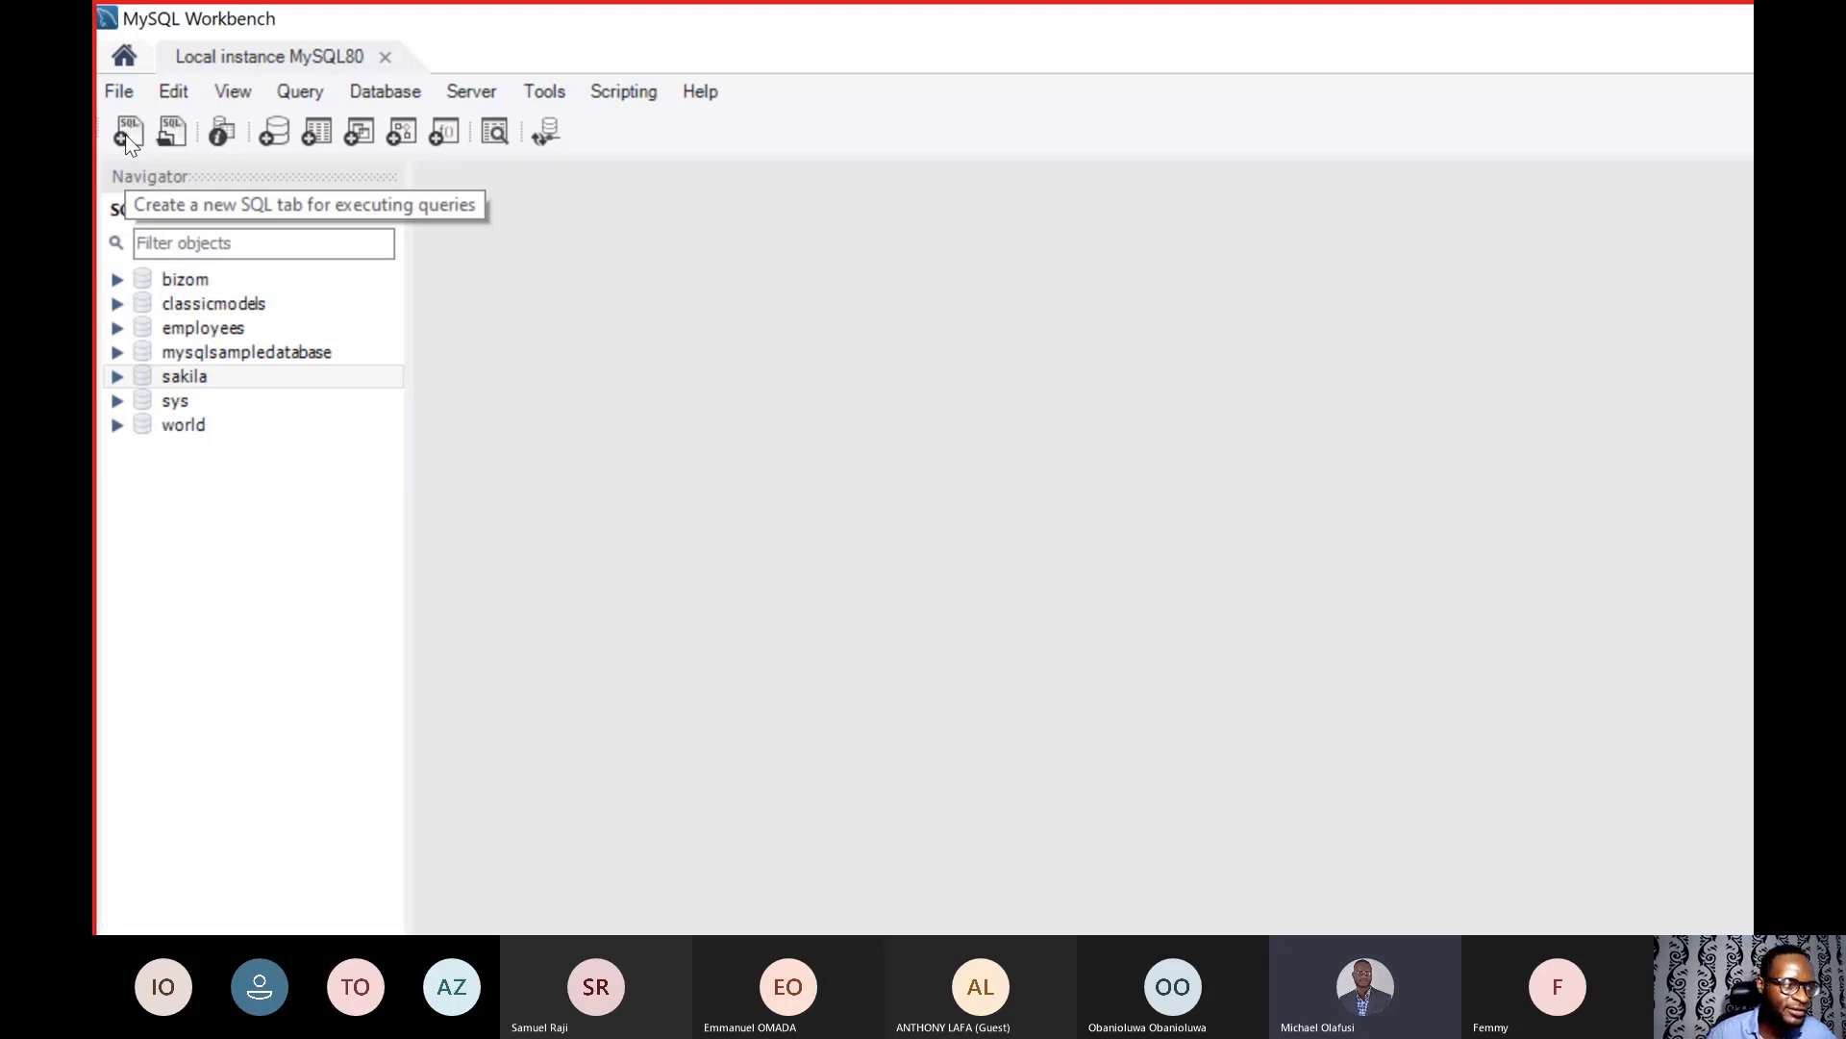
- Paste the classicmodels_test script into a new SQL tab and execute it, creating tables and 110 product rows
left_click(128, 135)
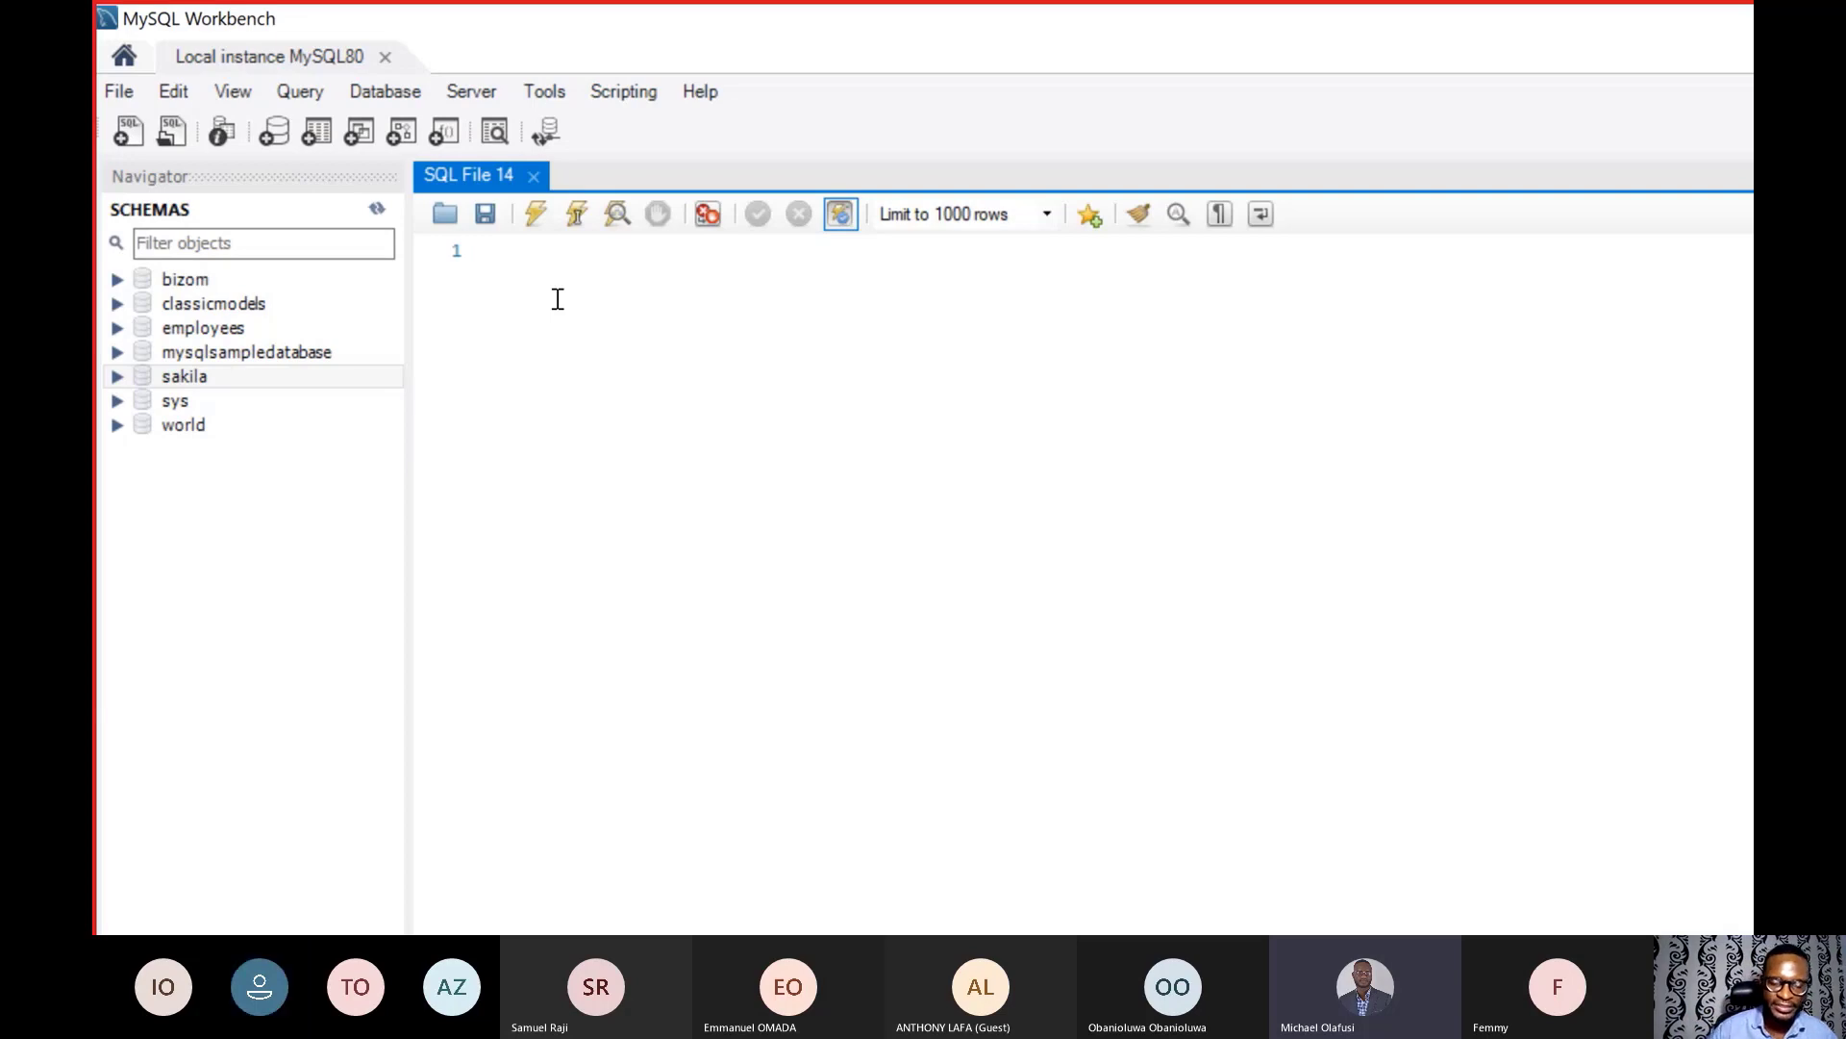
key("ctrl+v")
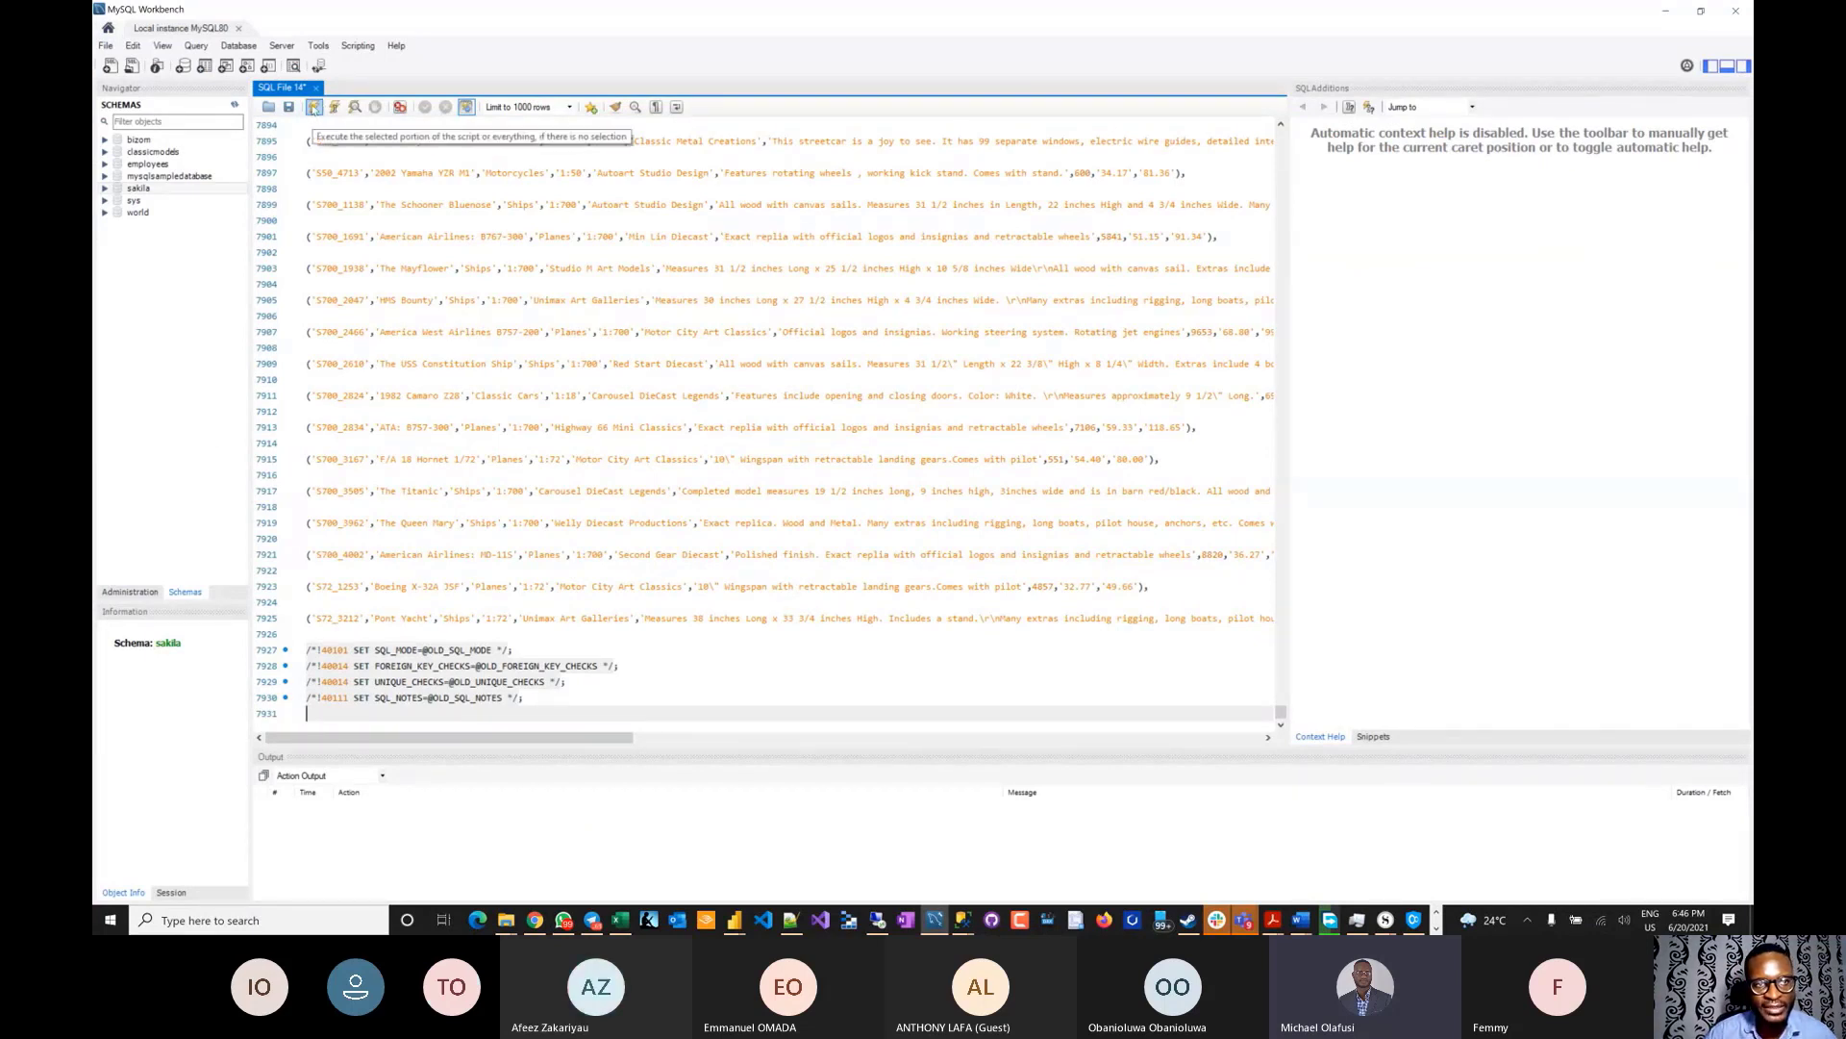
left_click(313, 108)
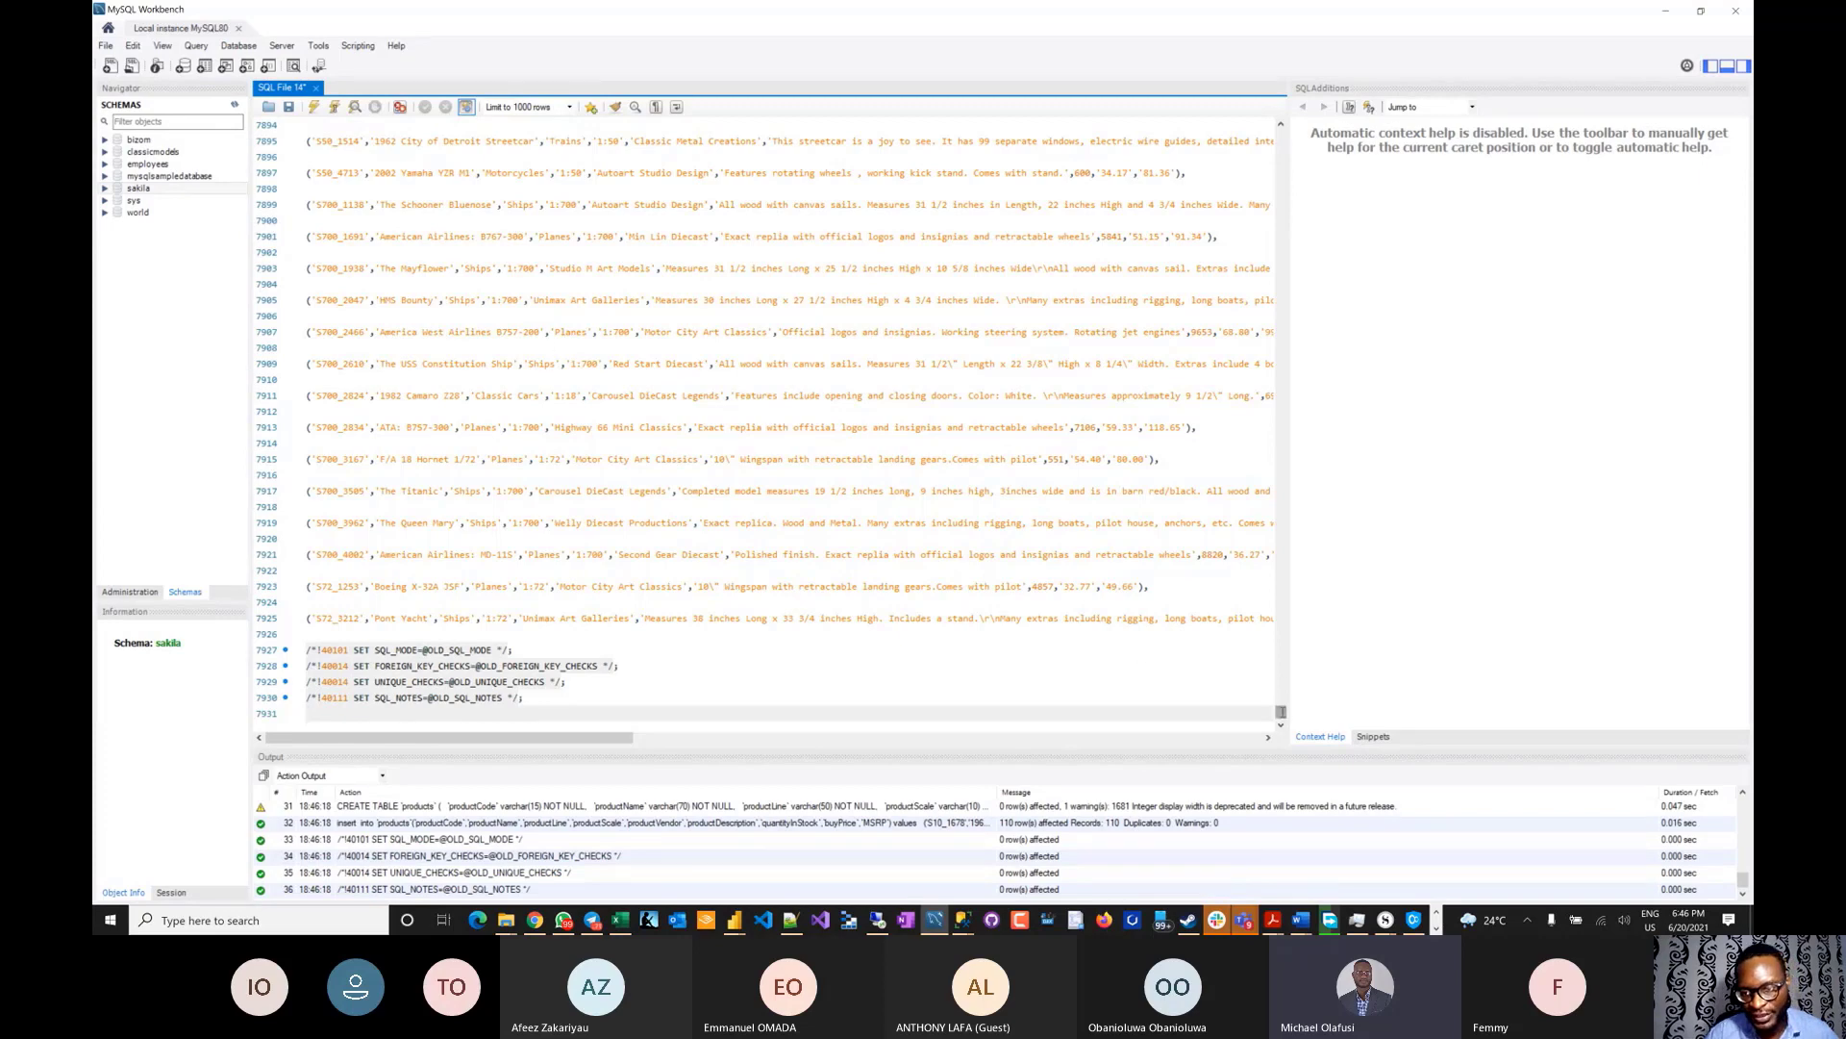
left_click_drag(1280, 709, 1260, 97)
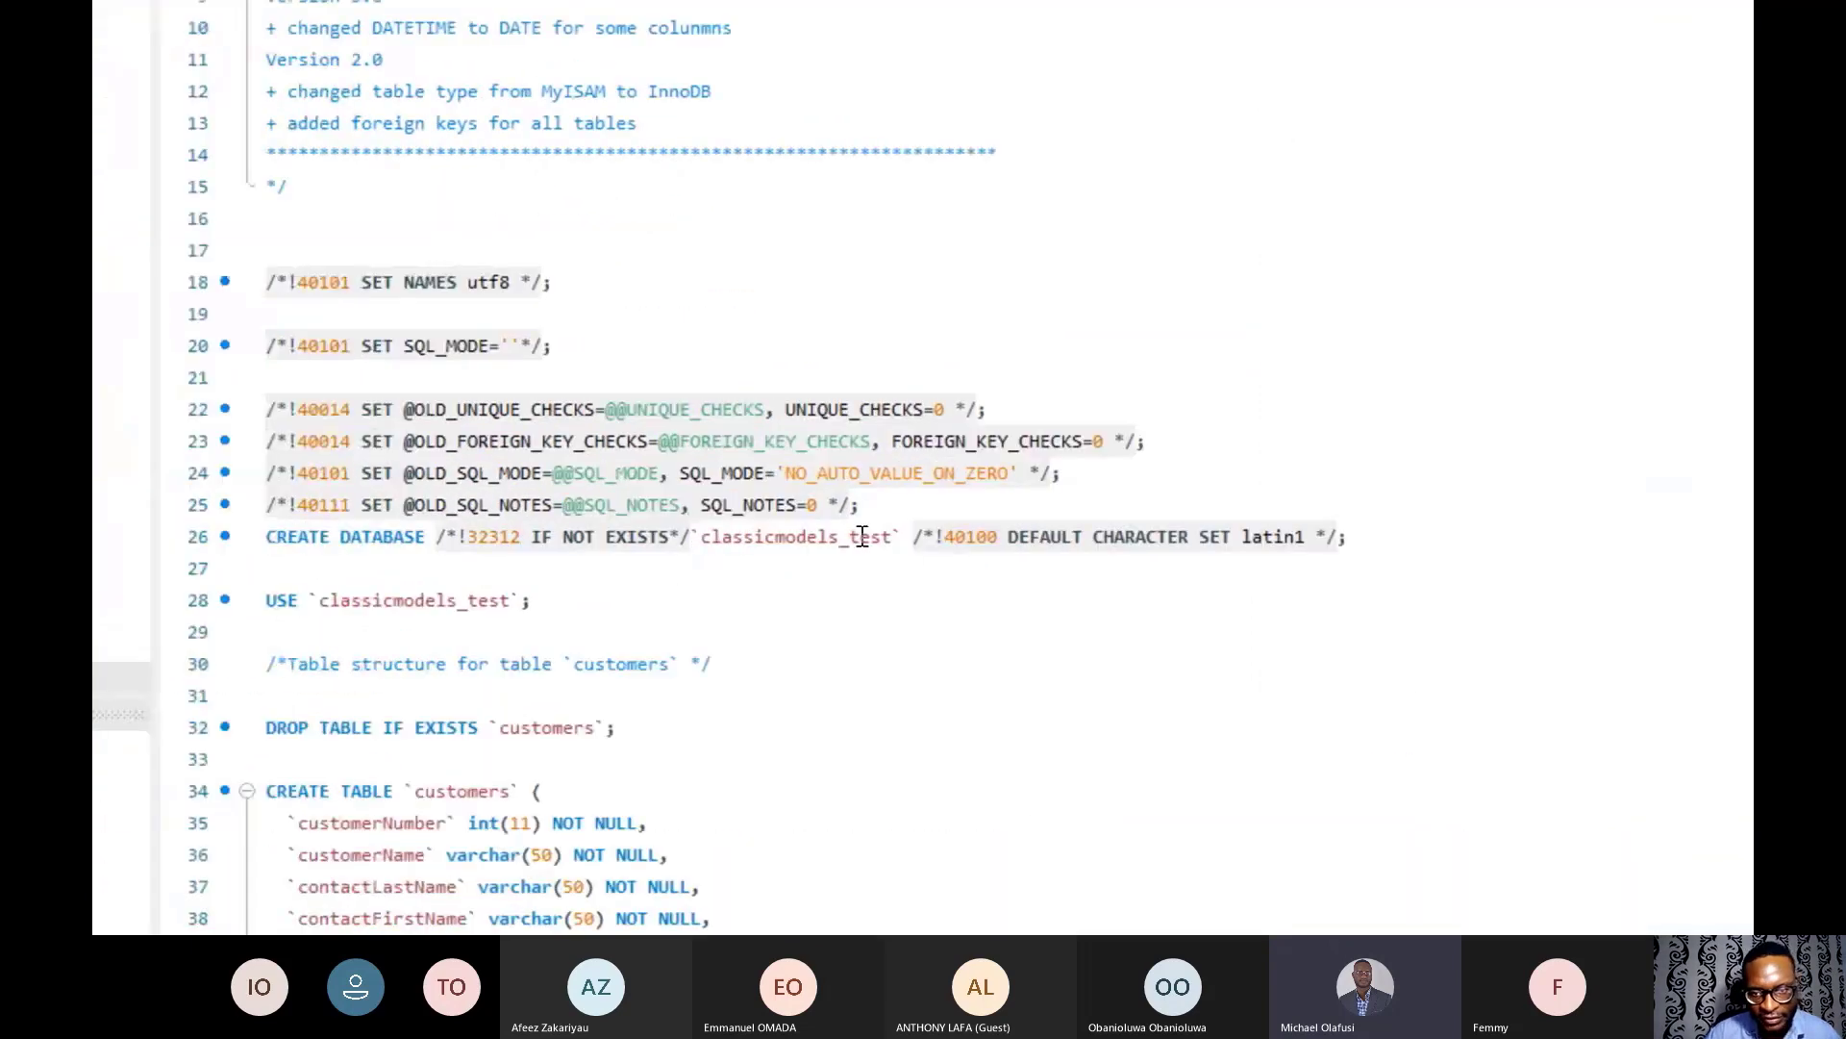
- Refresh schemas and select up to 1000 rows from classicmodels_test.customers, returning 122 rows
double_click(766, 536)
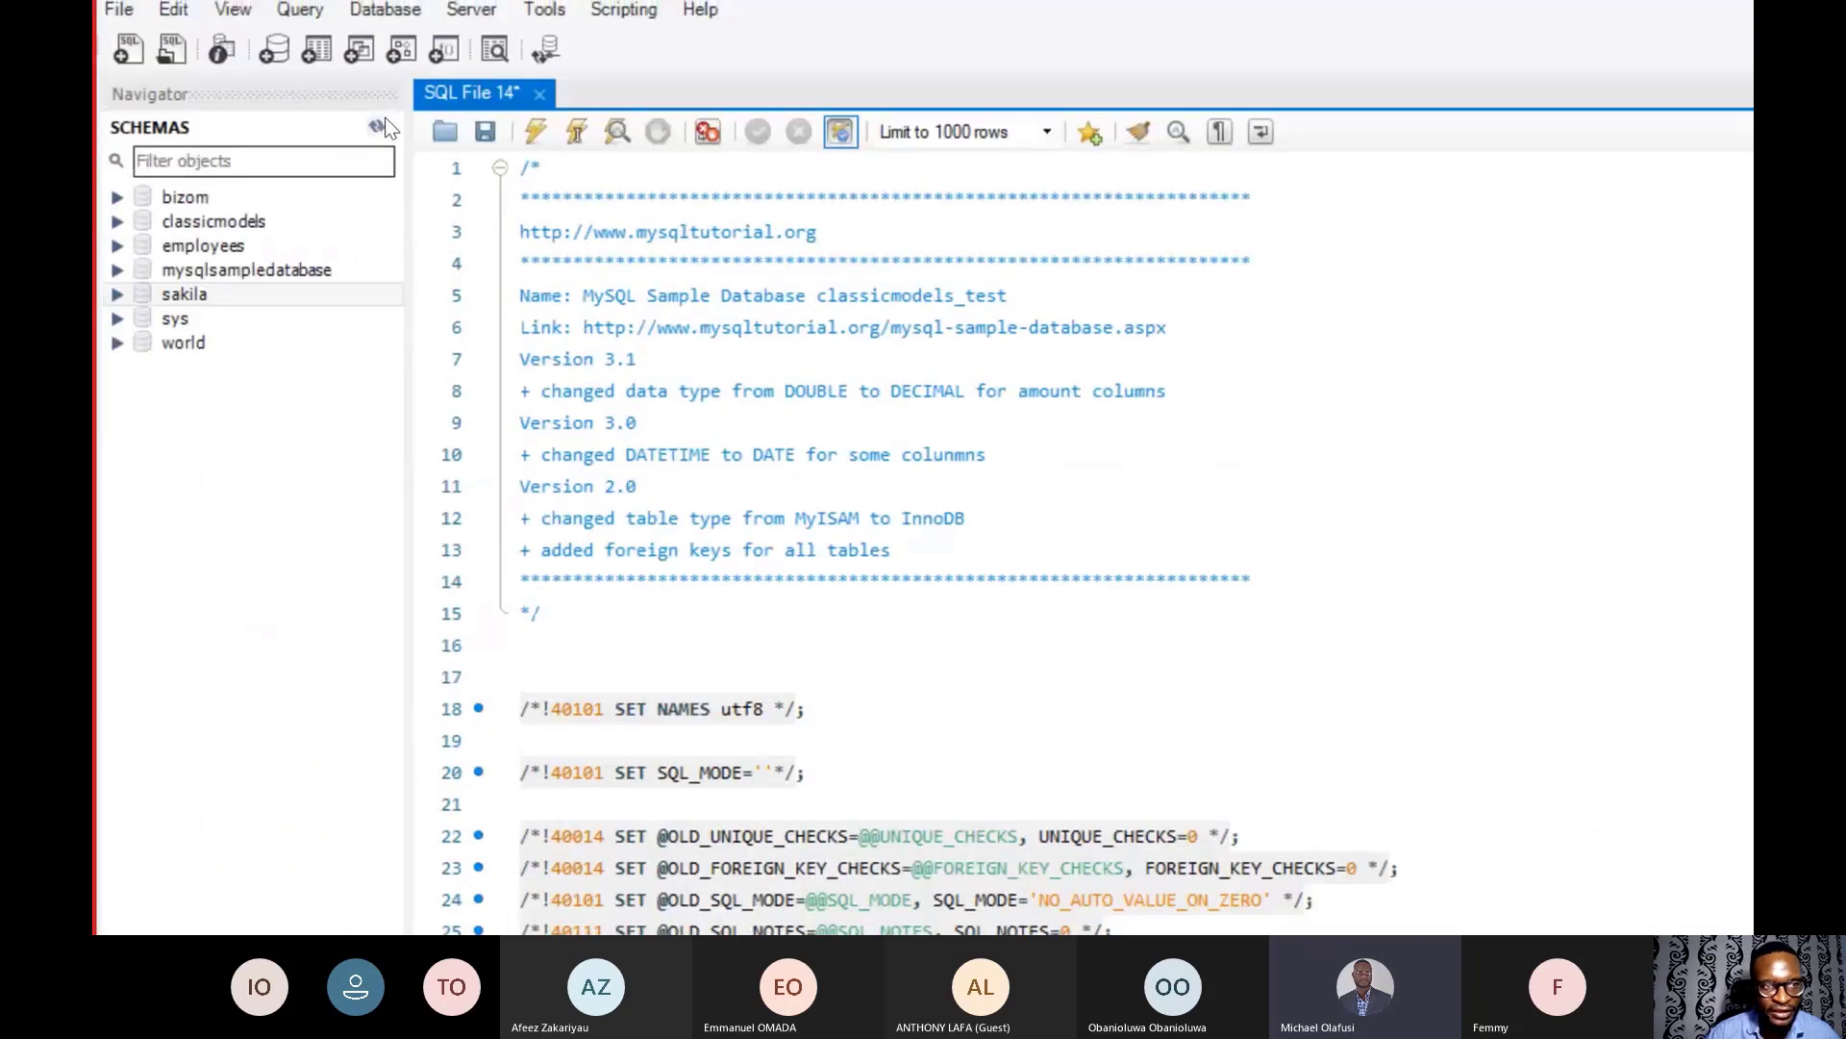
left_click(376, 128)
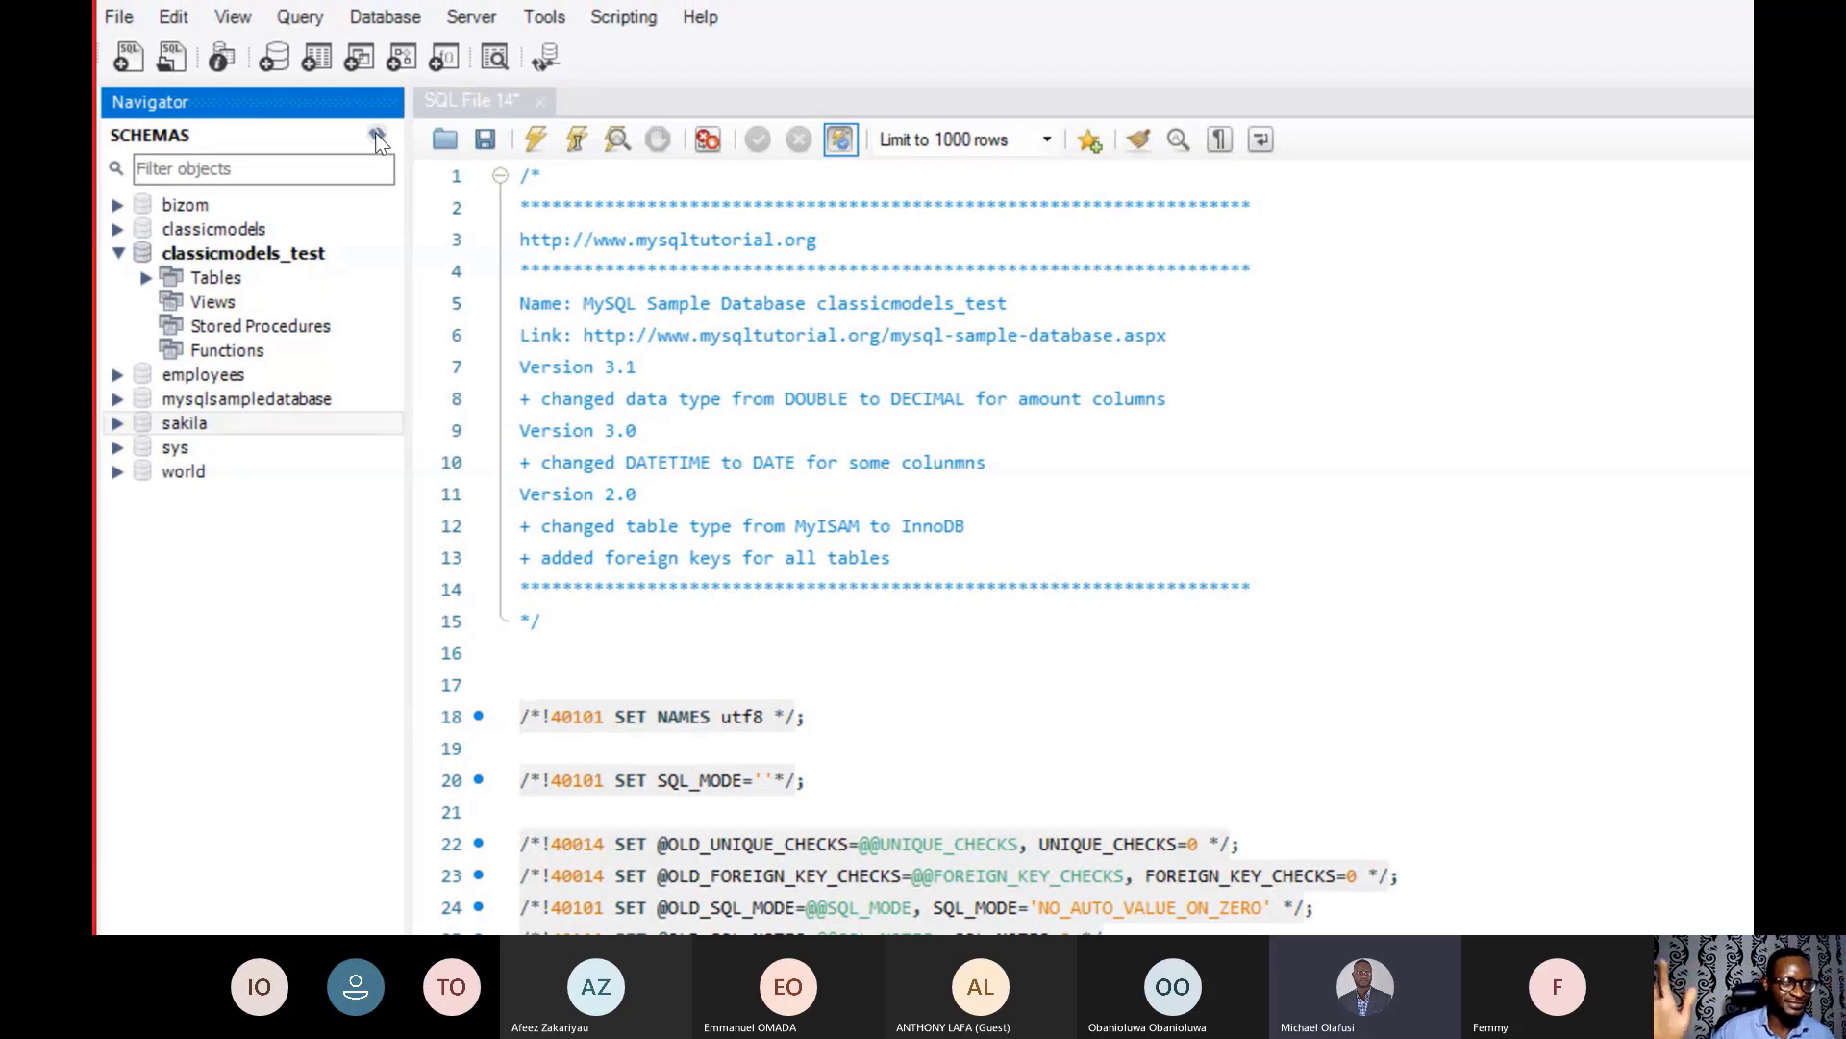
left_click(146, 277)
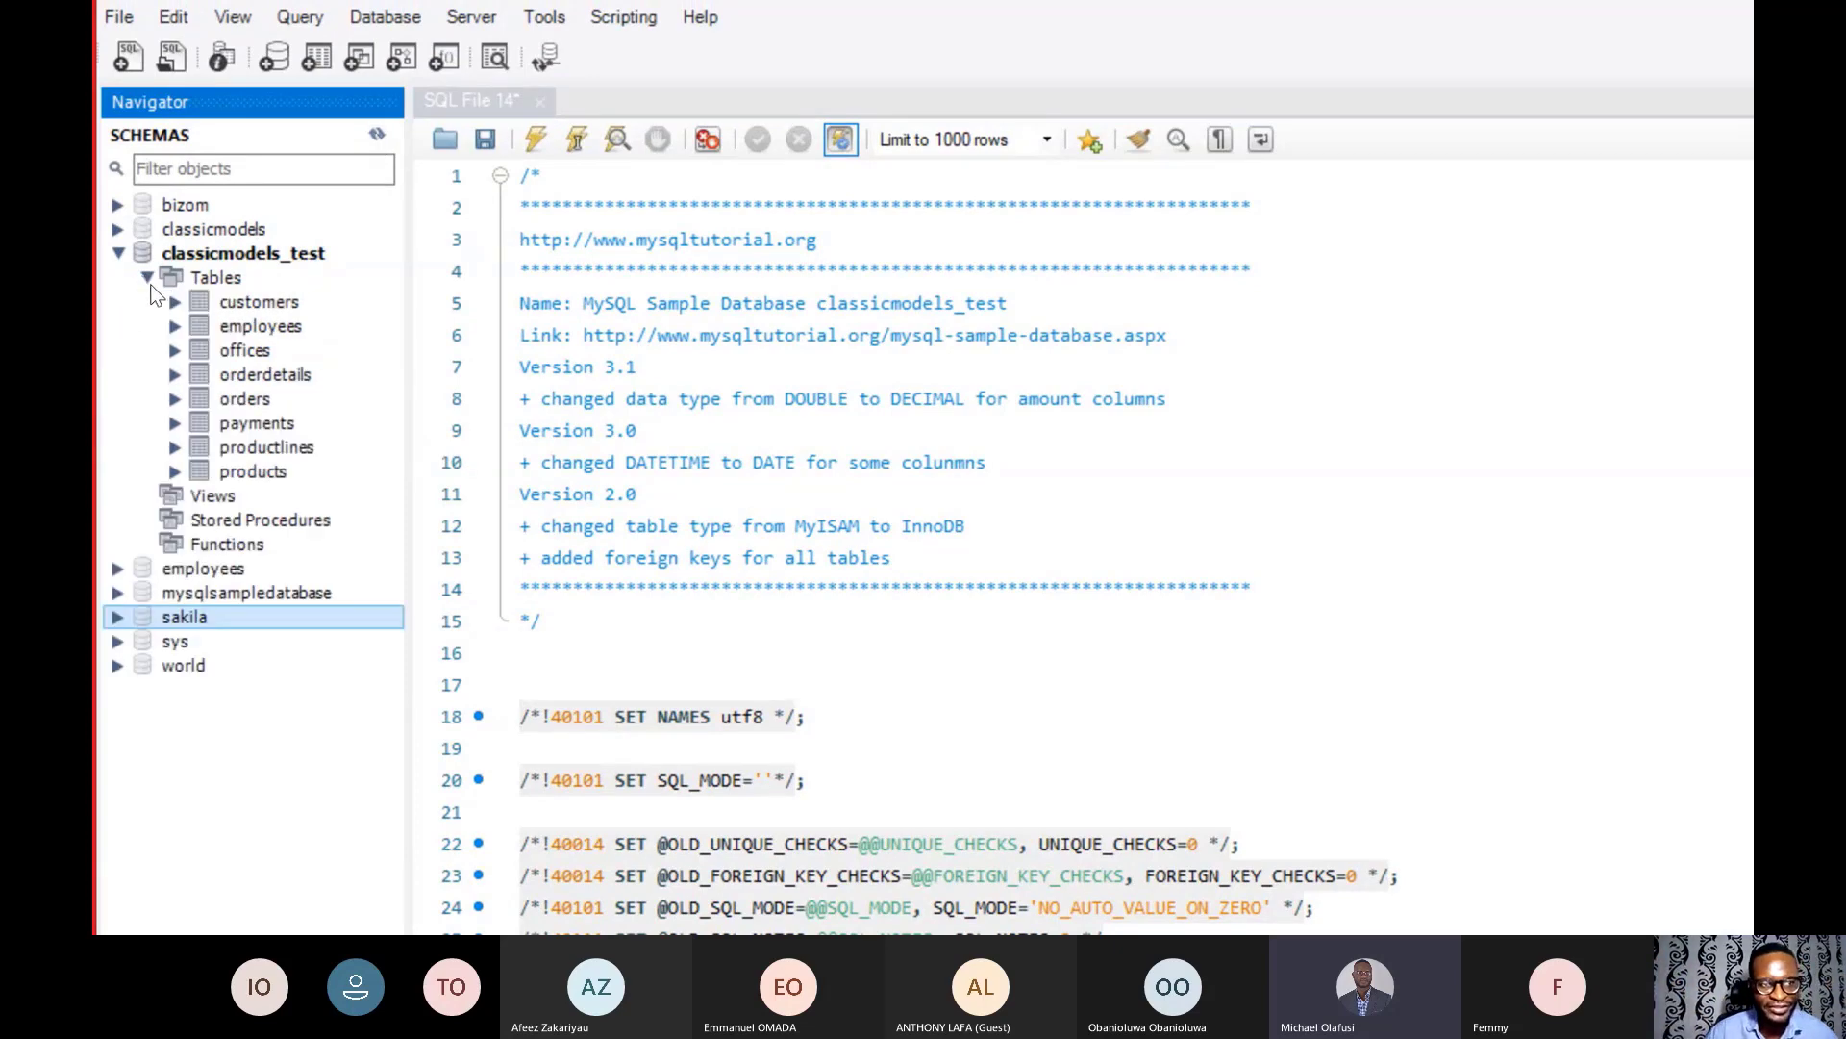
right_click(246, 303)
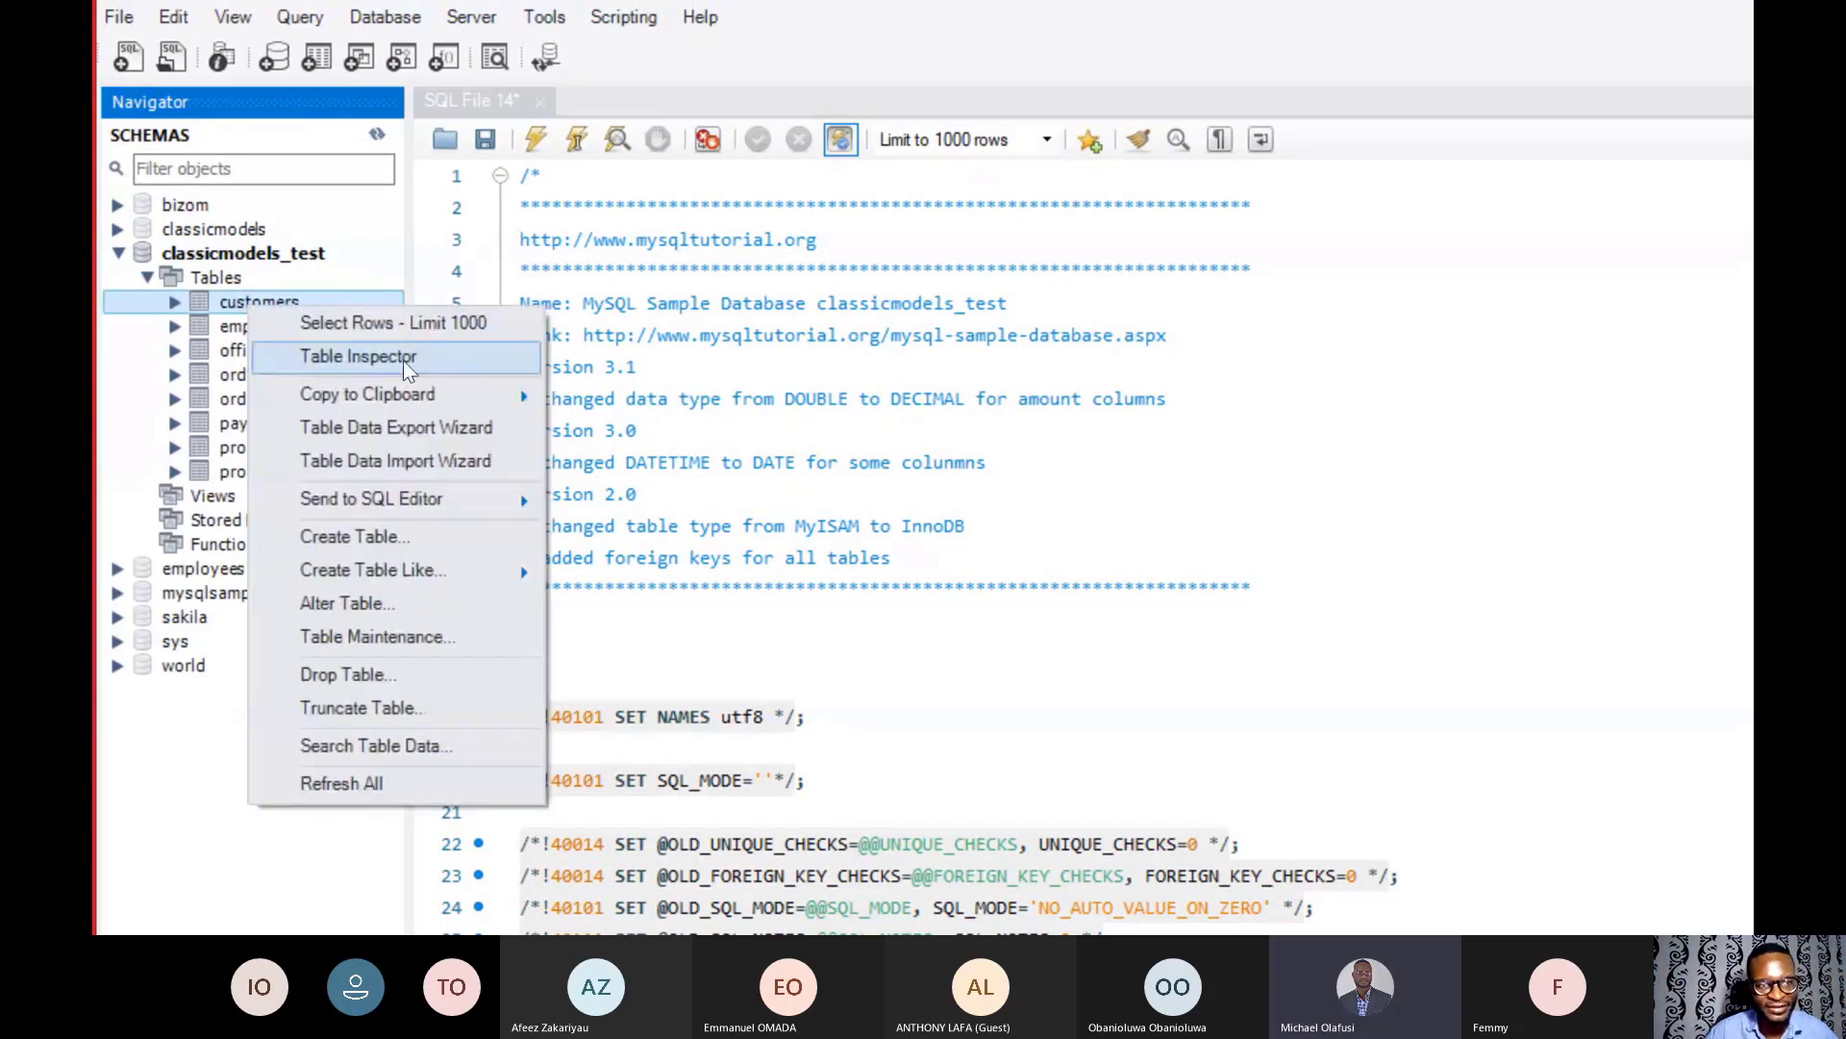
left_click(447, 321)
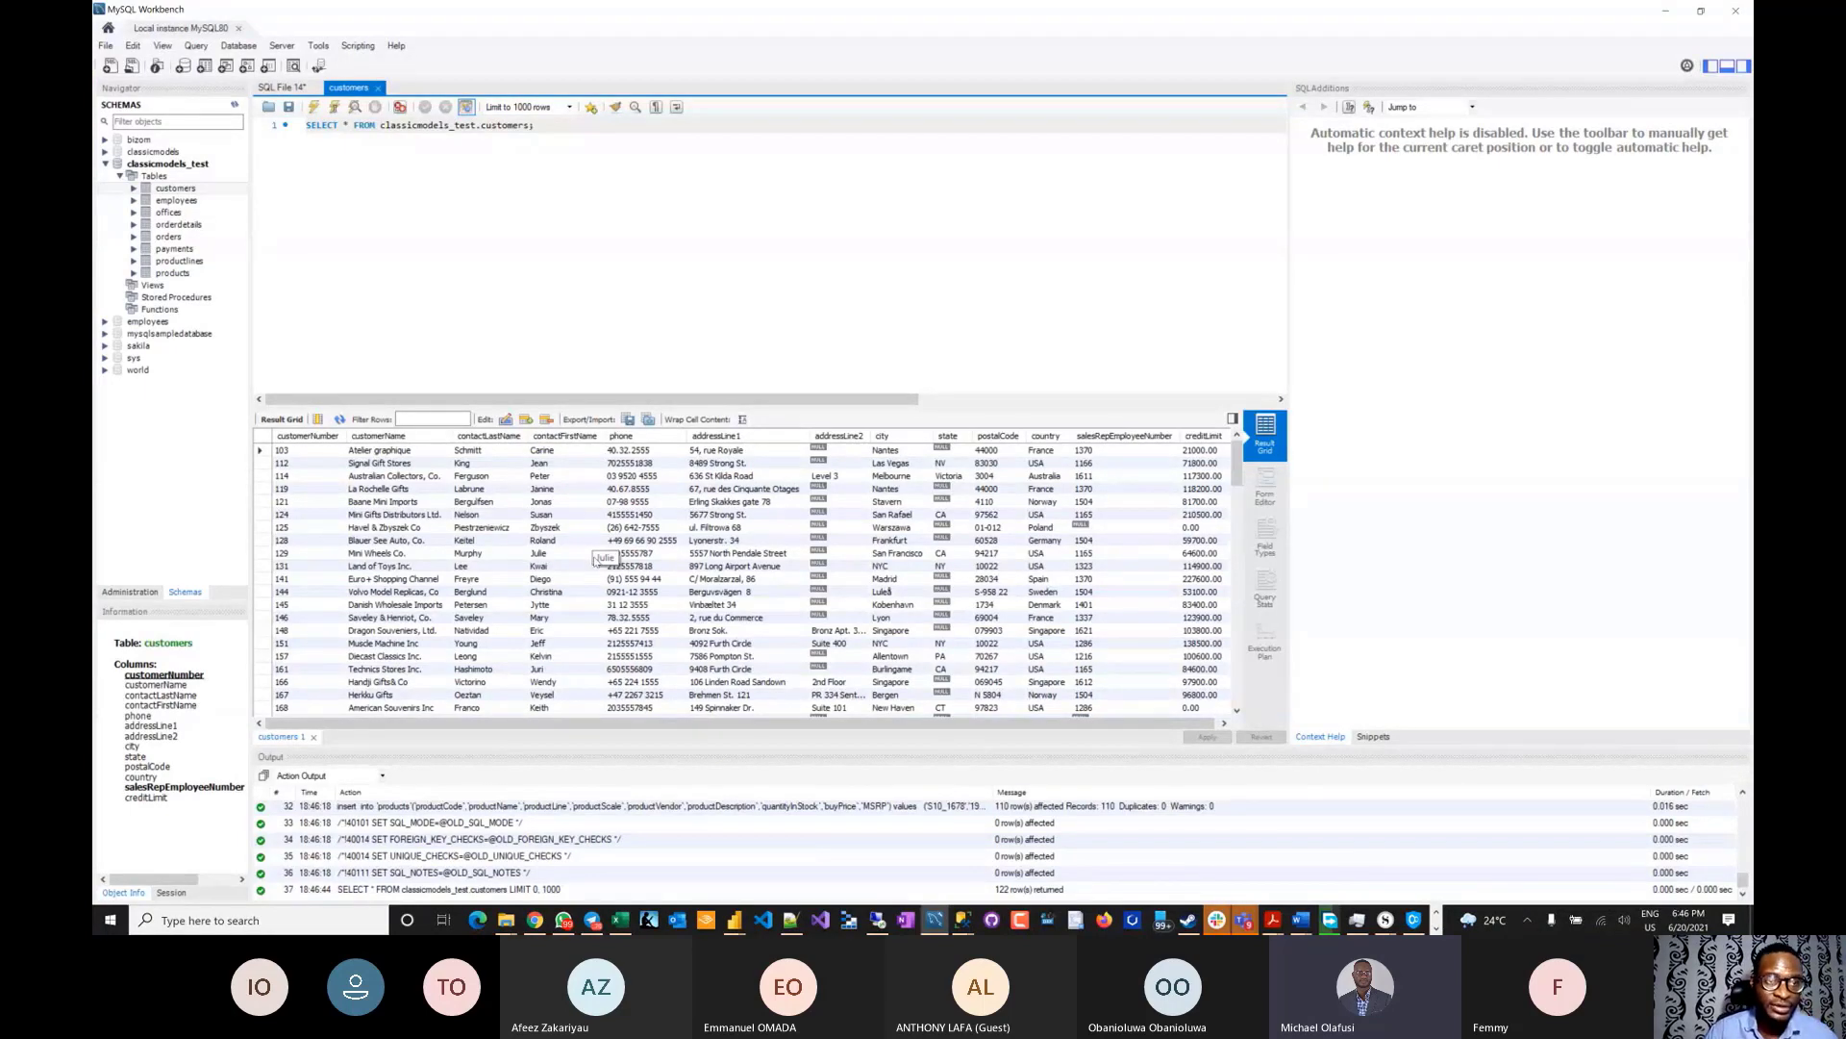
- Copy the mysqltutorial.org sample database page address from Chrome, then return to the Teams meeting
key("alt+Tab")
key("alt+Tab")
key("alt+Tab")
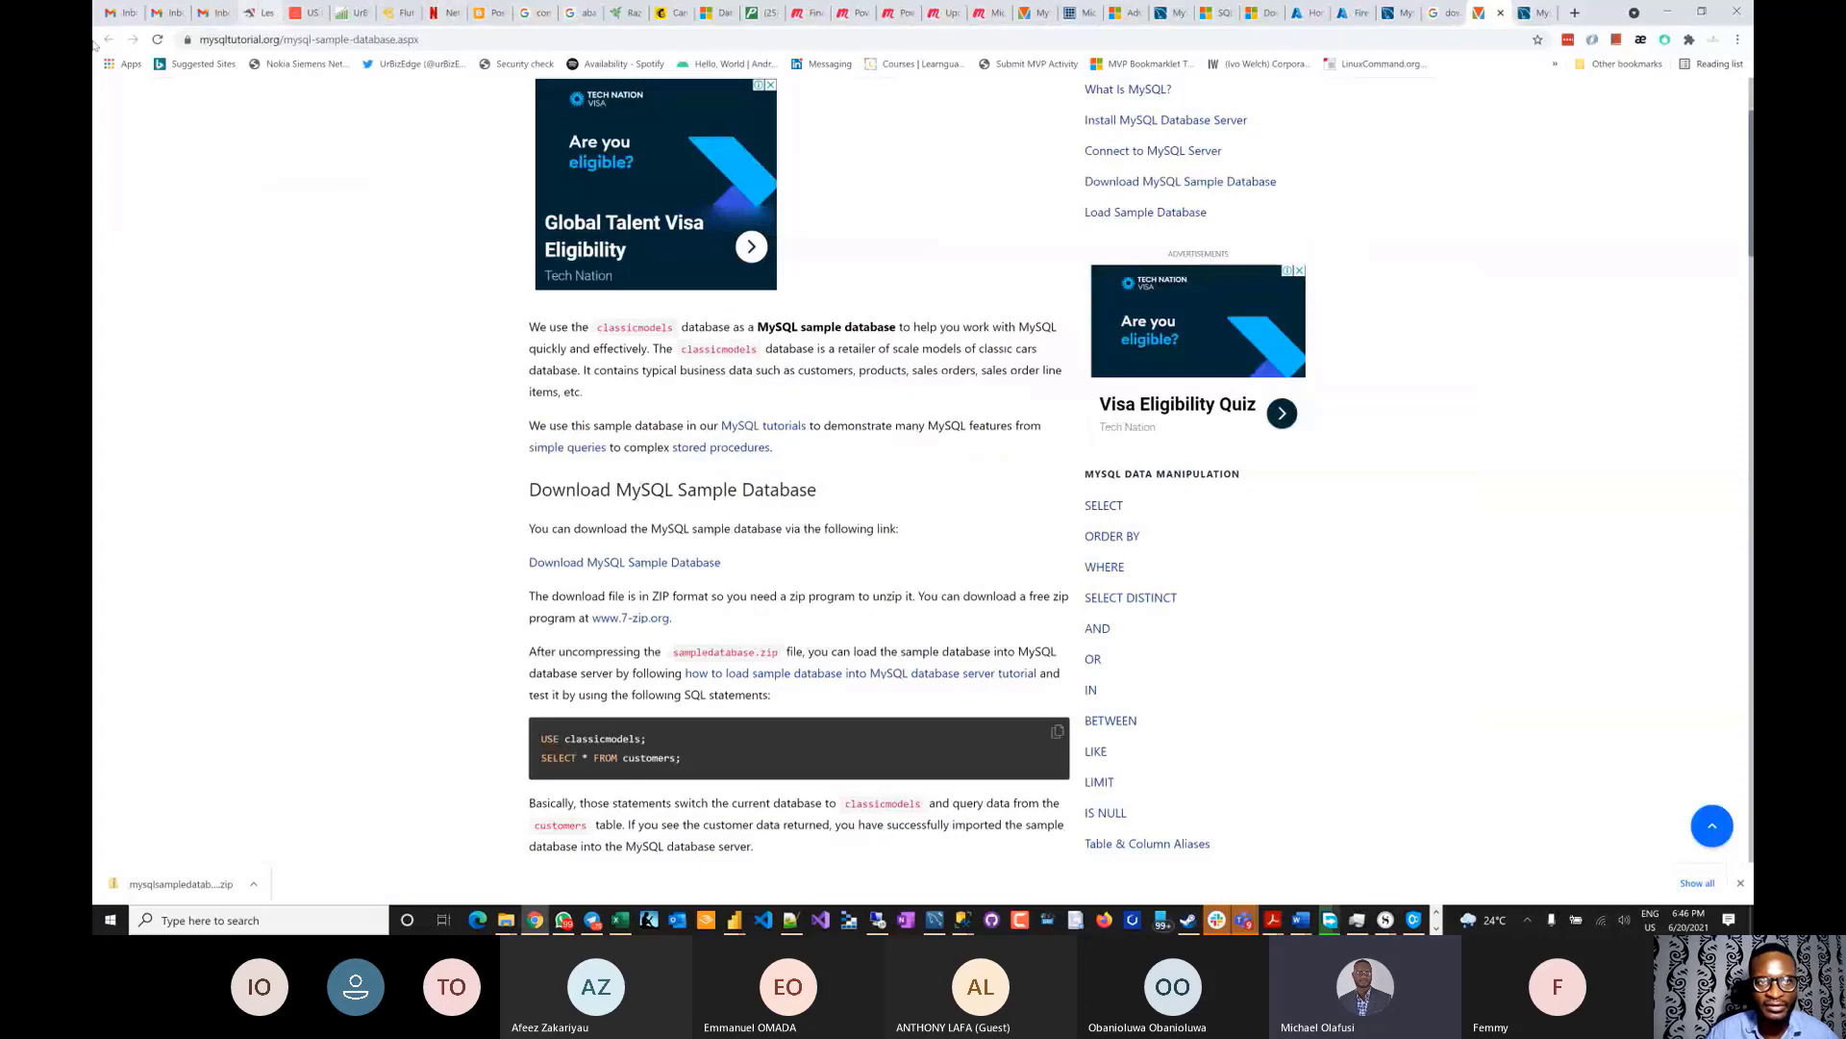
left_click(420, 41)
key("ctrl+c")
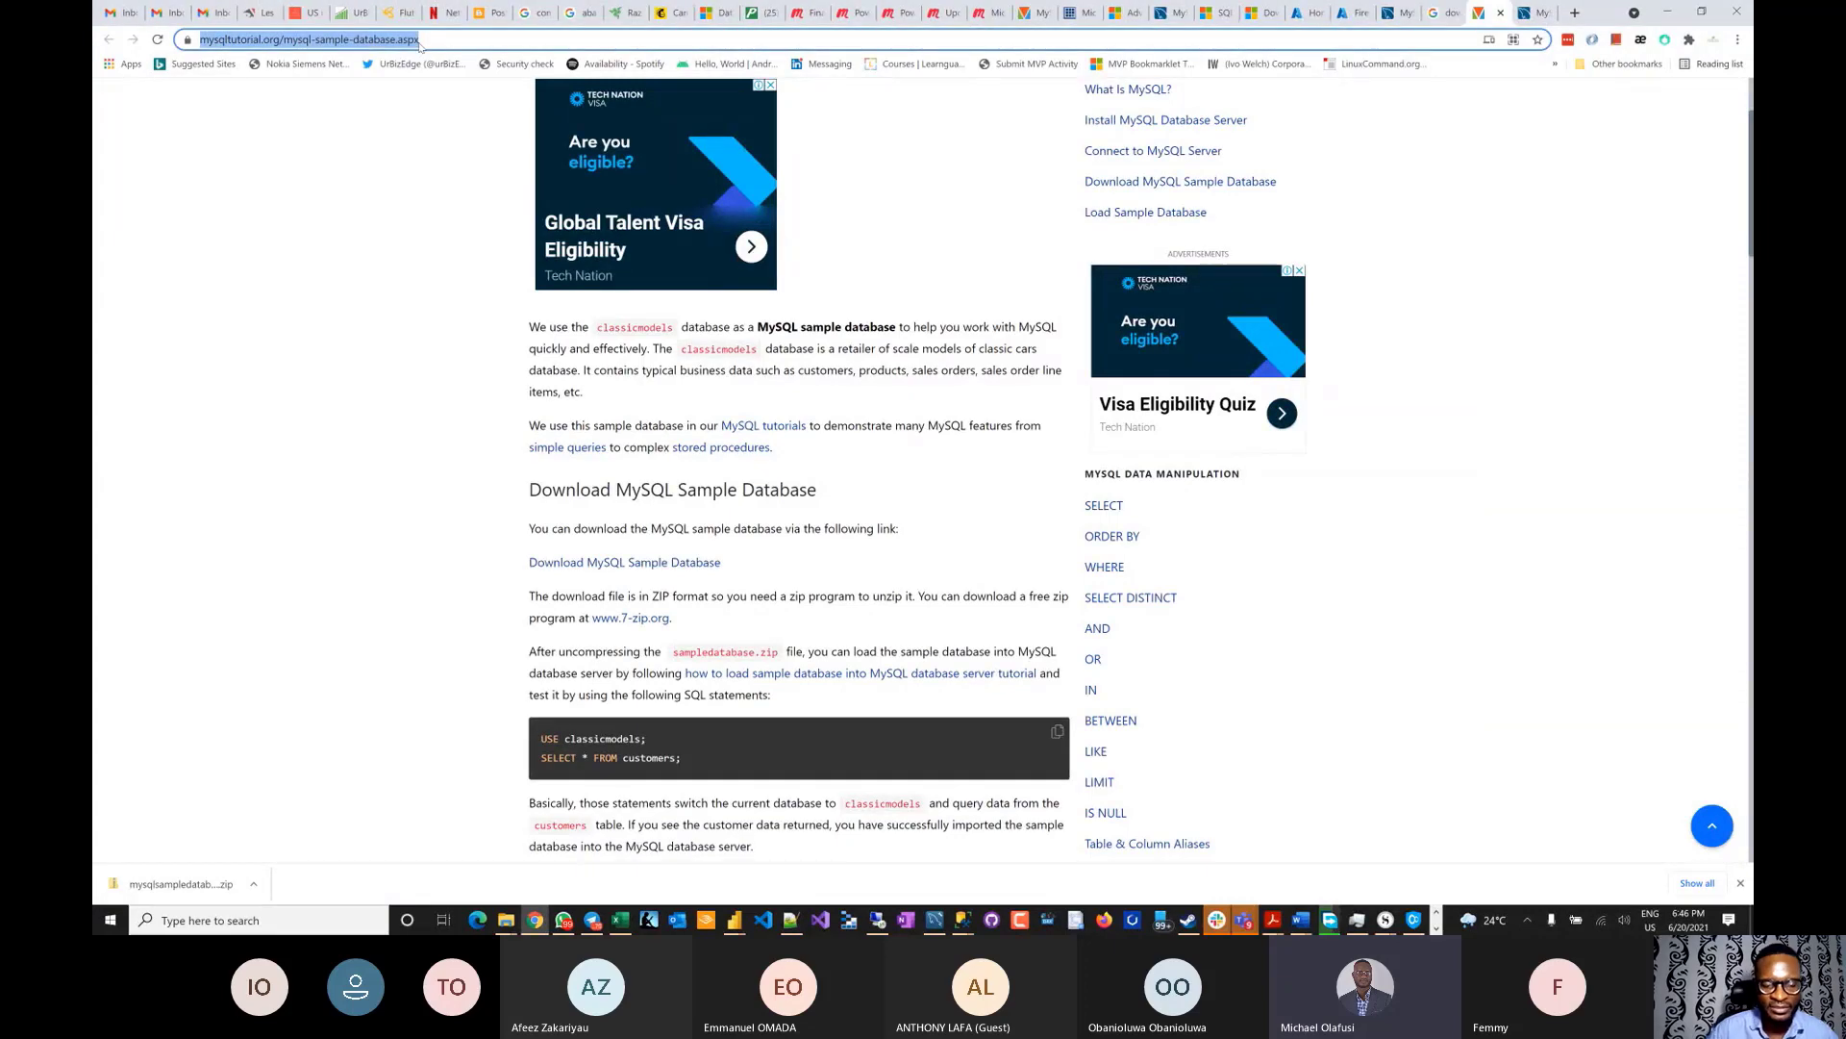
key("alt+Tab")
key("alt+Tab")
key("alt+Tab")
key("alt+Tab")
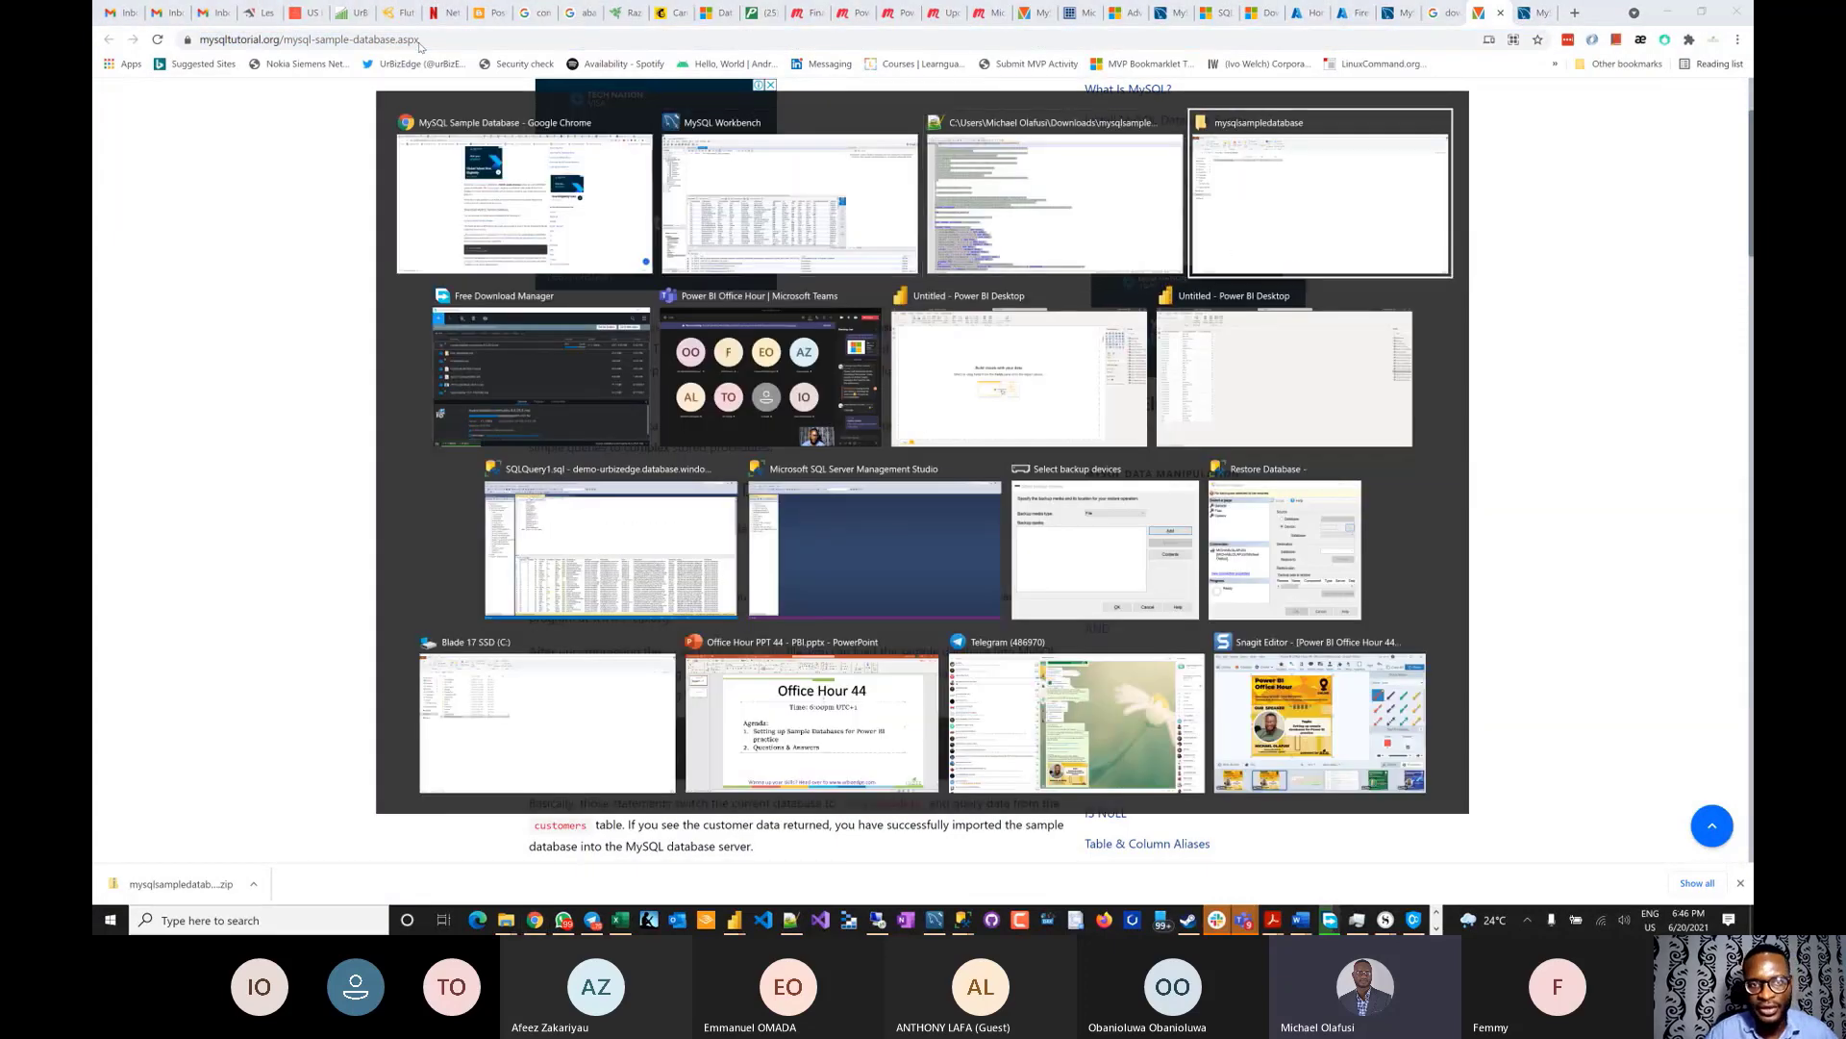
key("alt+Tab")
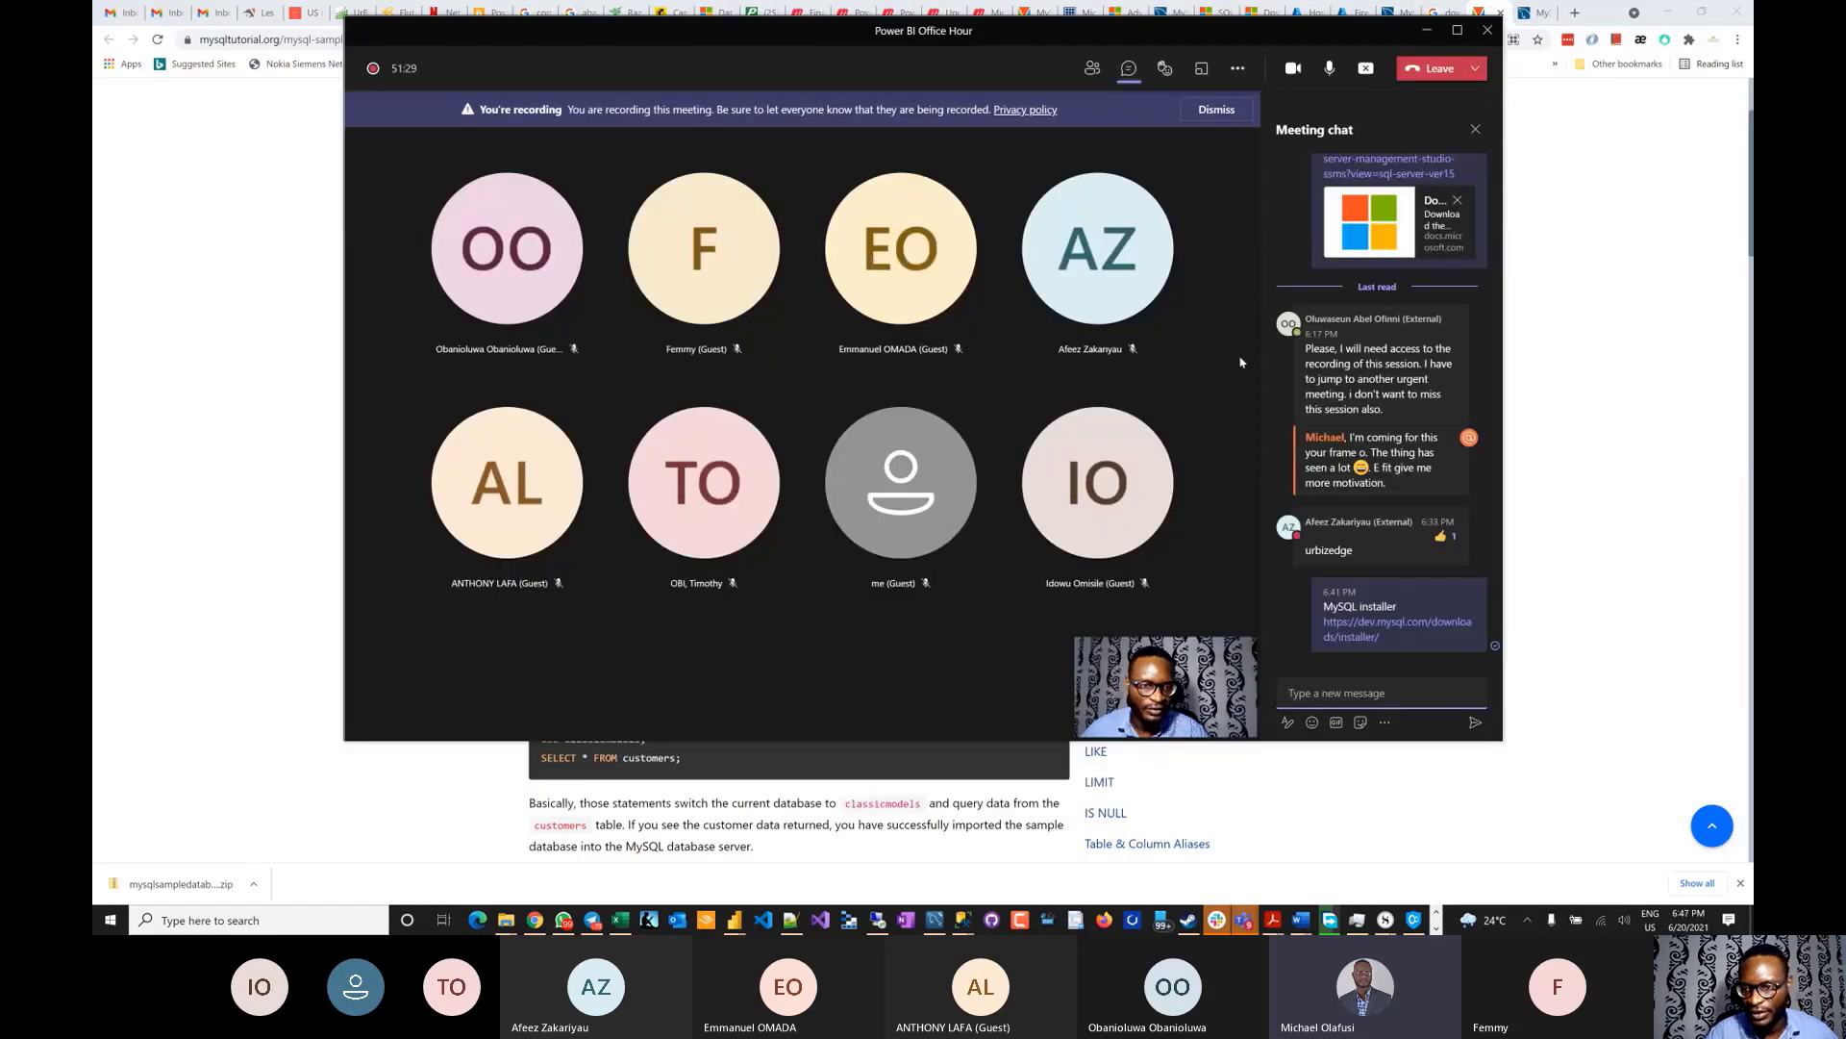
- Send 'Sample MySQL DB' with the mysqltutorial.org link in the Teams meeting chat, then return to Workbench
left_click(1349, 688)
type("Sample MyS")
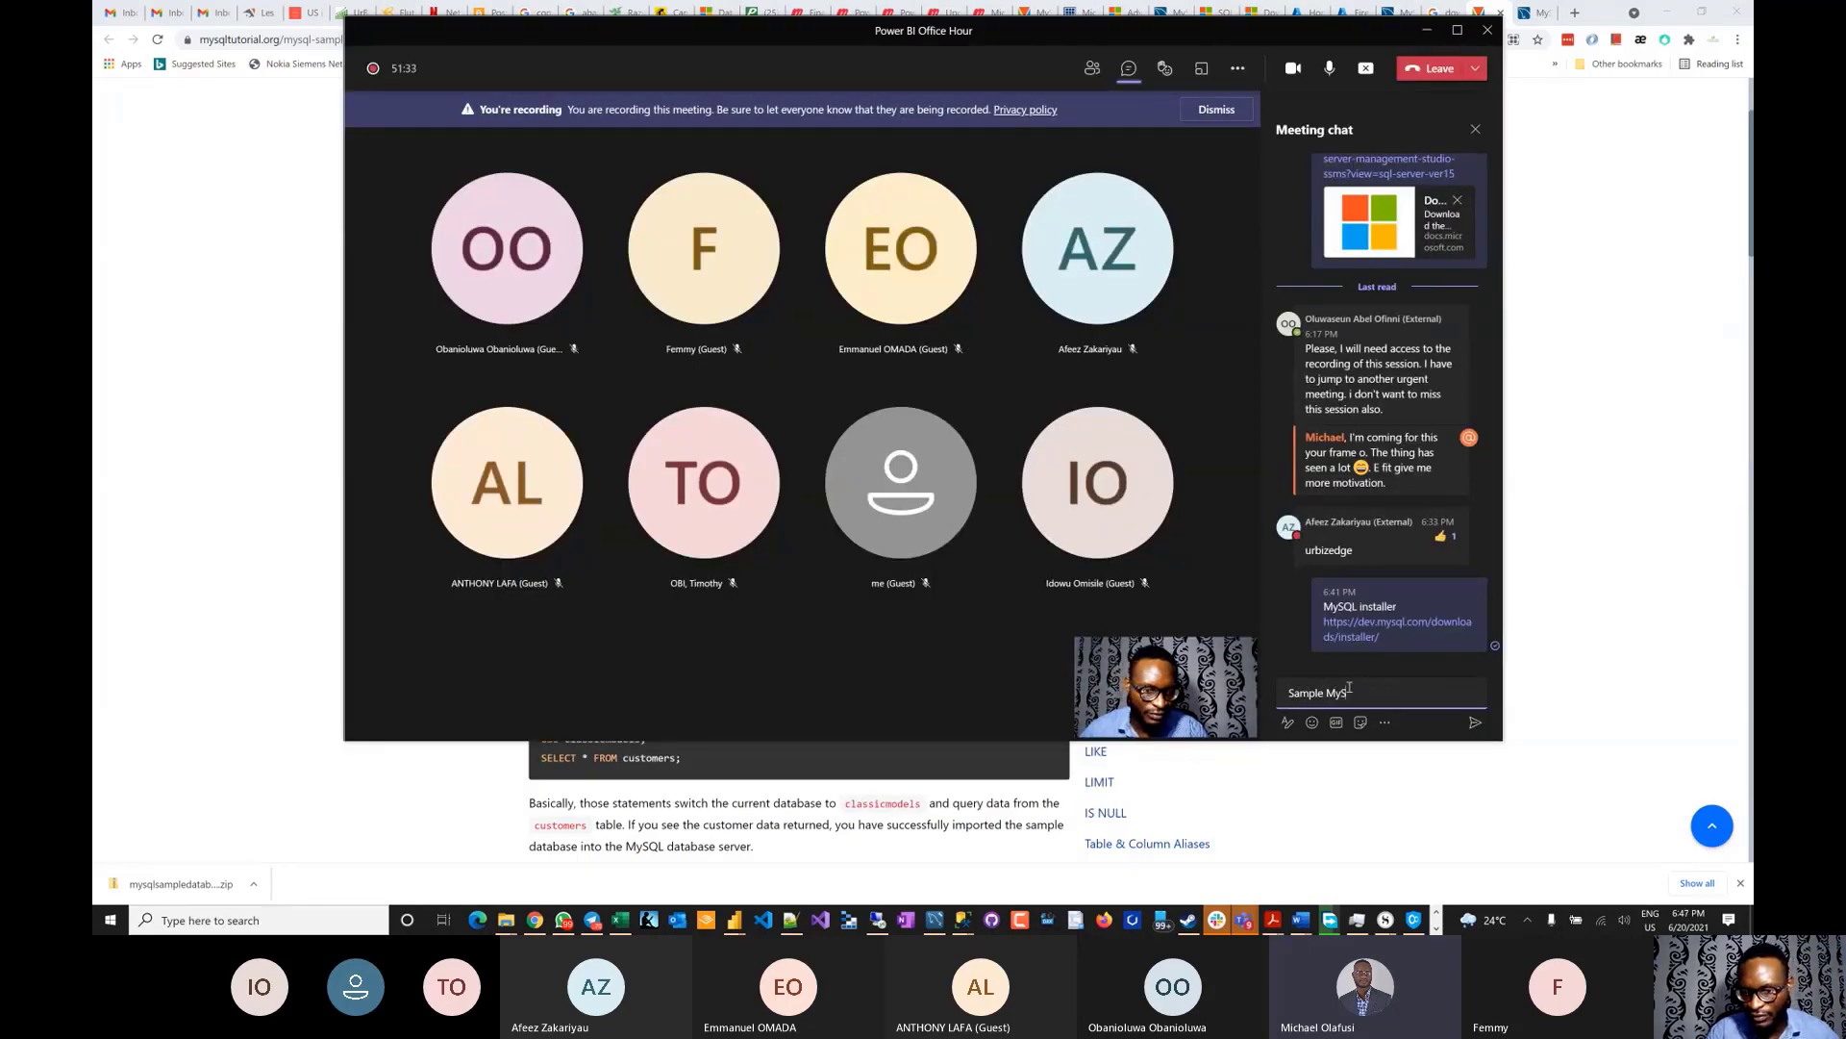
type("QL ")
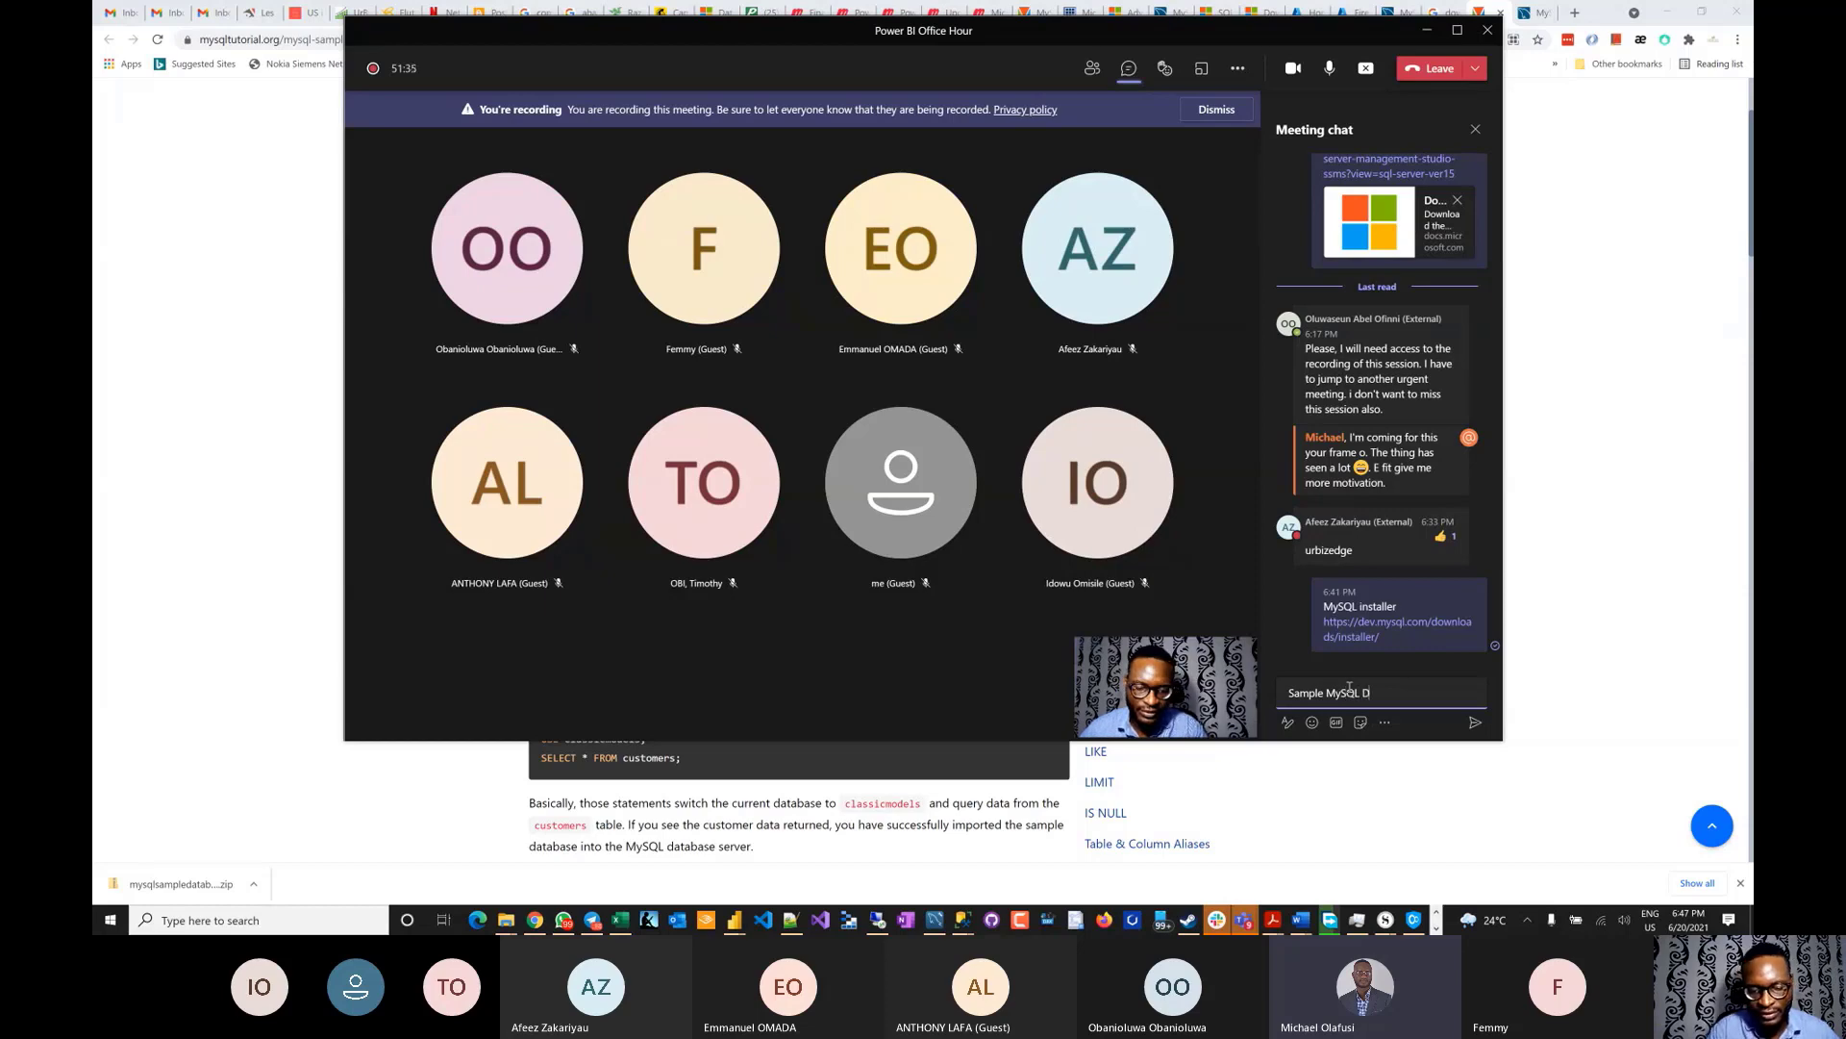
type("DB")
key("ctrl+v")
key("Return")
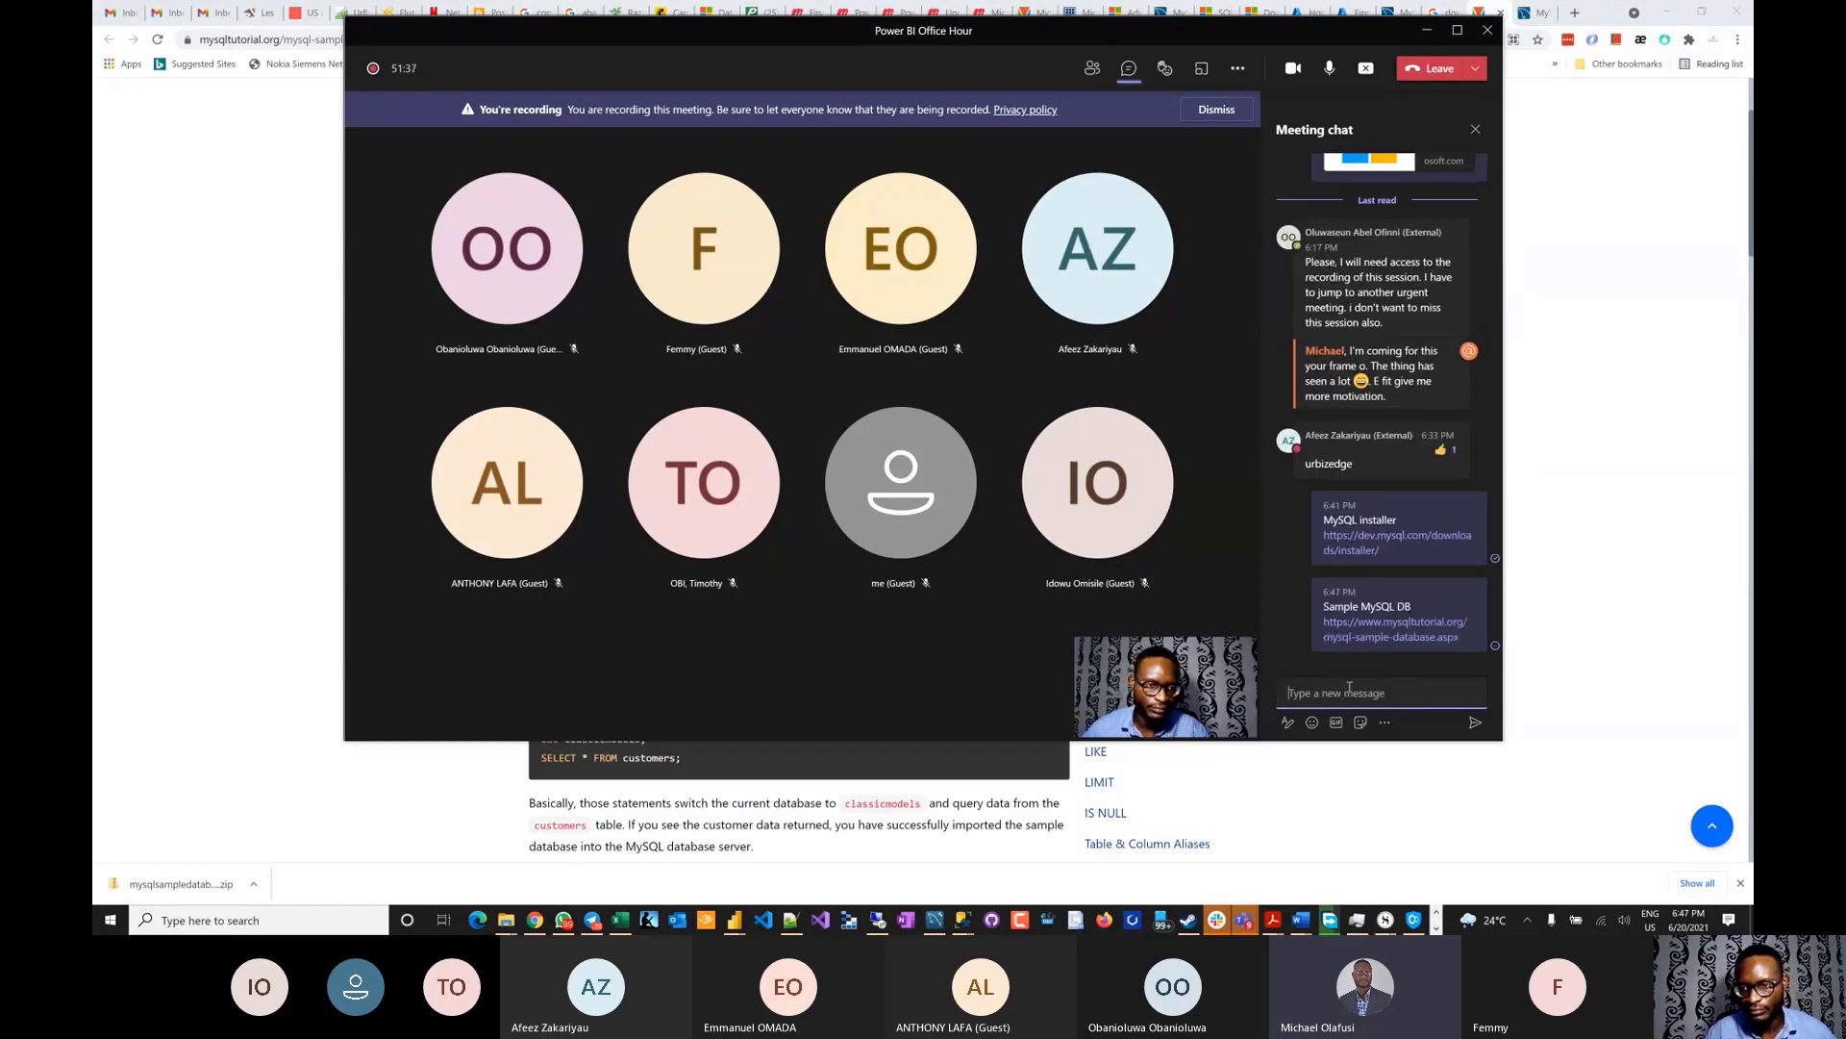
left_click(218, 461)
key("alt+Tab")
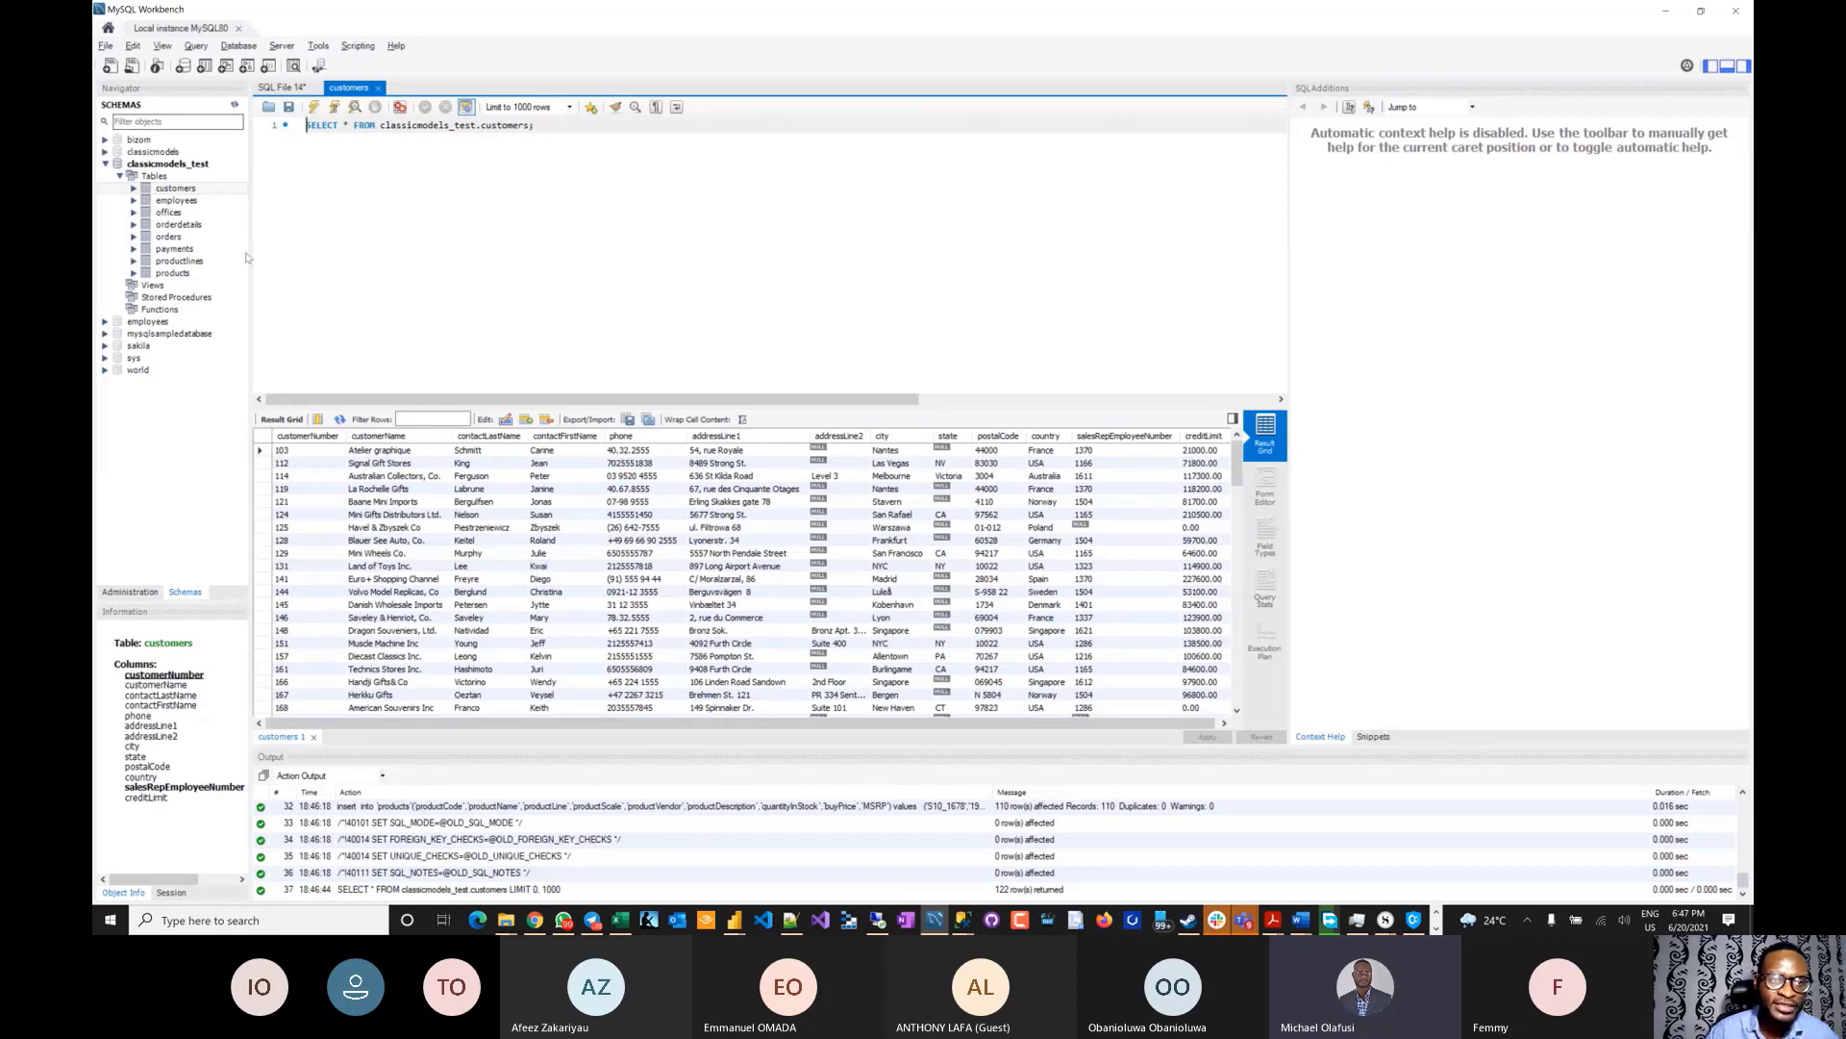
- Launch Power BI Desktop from its taskbar jump list
right_click(734, 920)
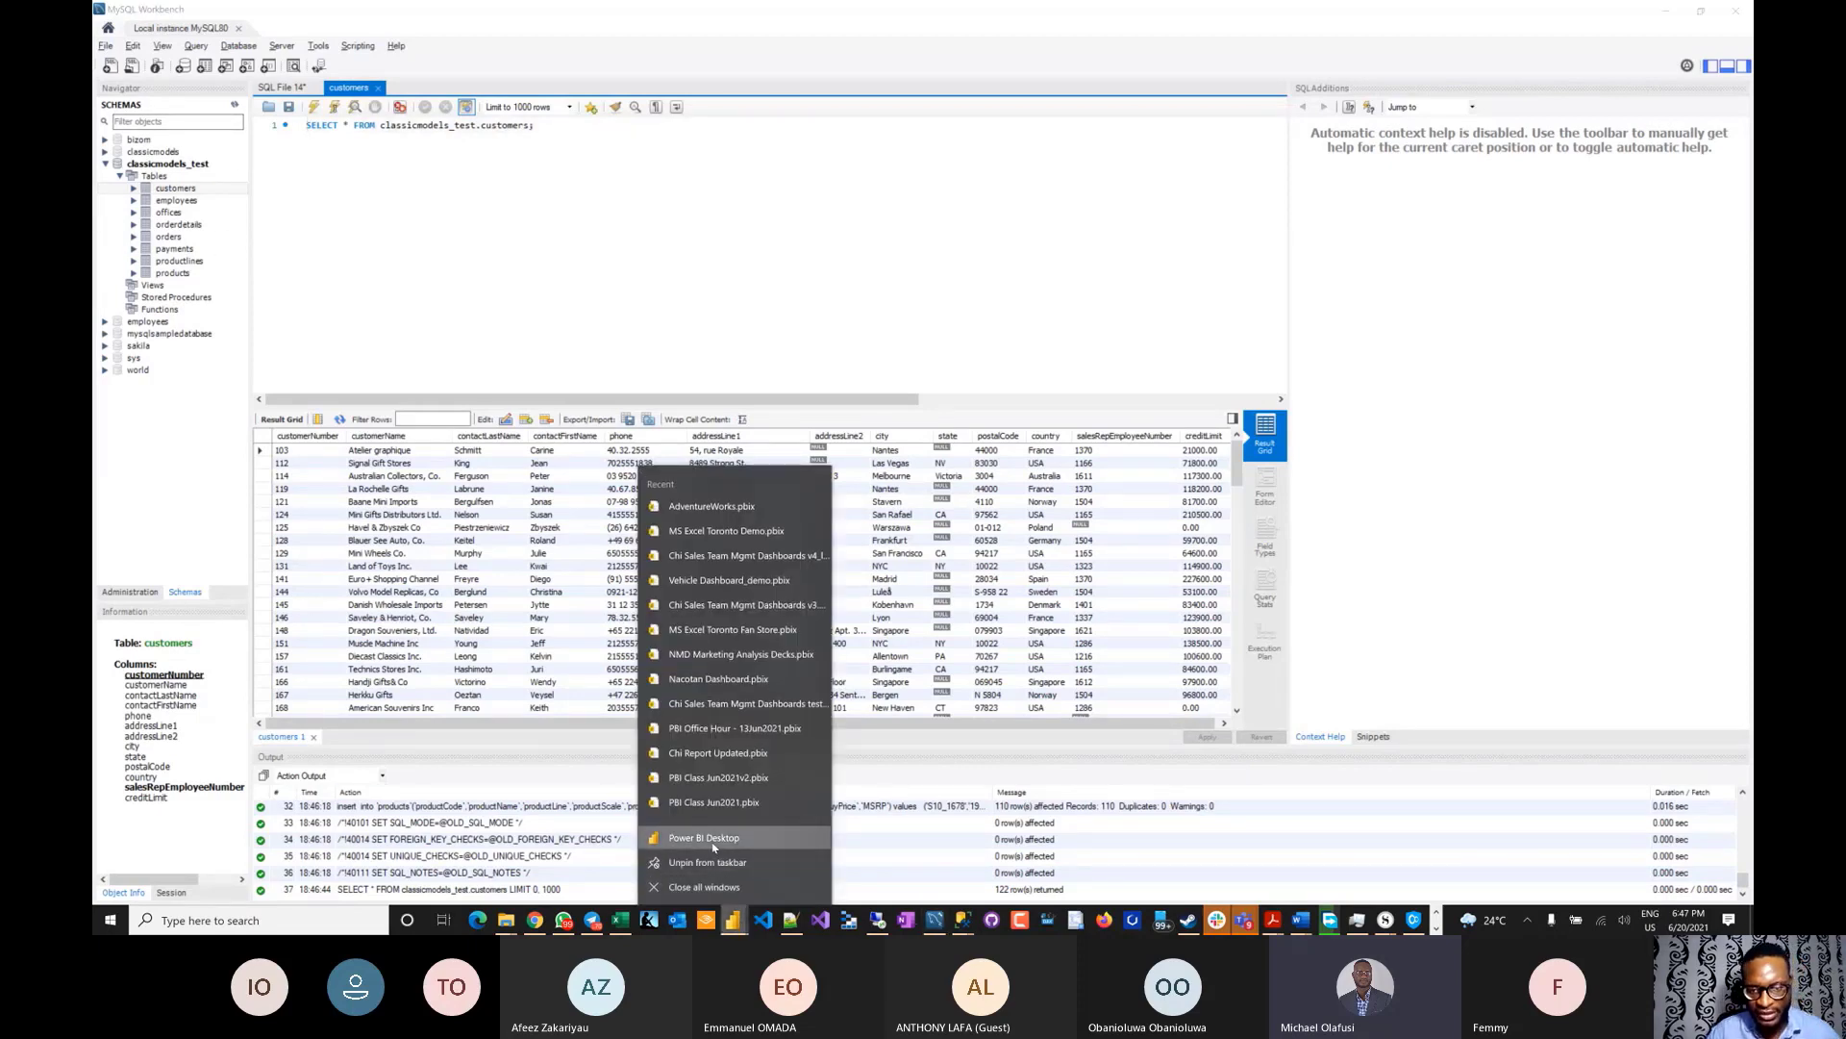
left_click(714, 844)
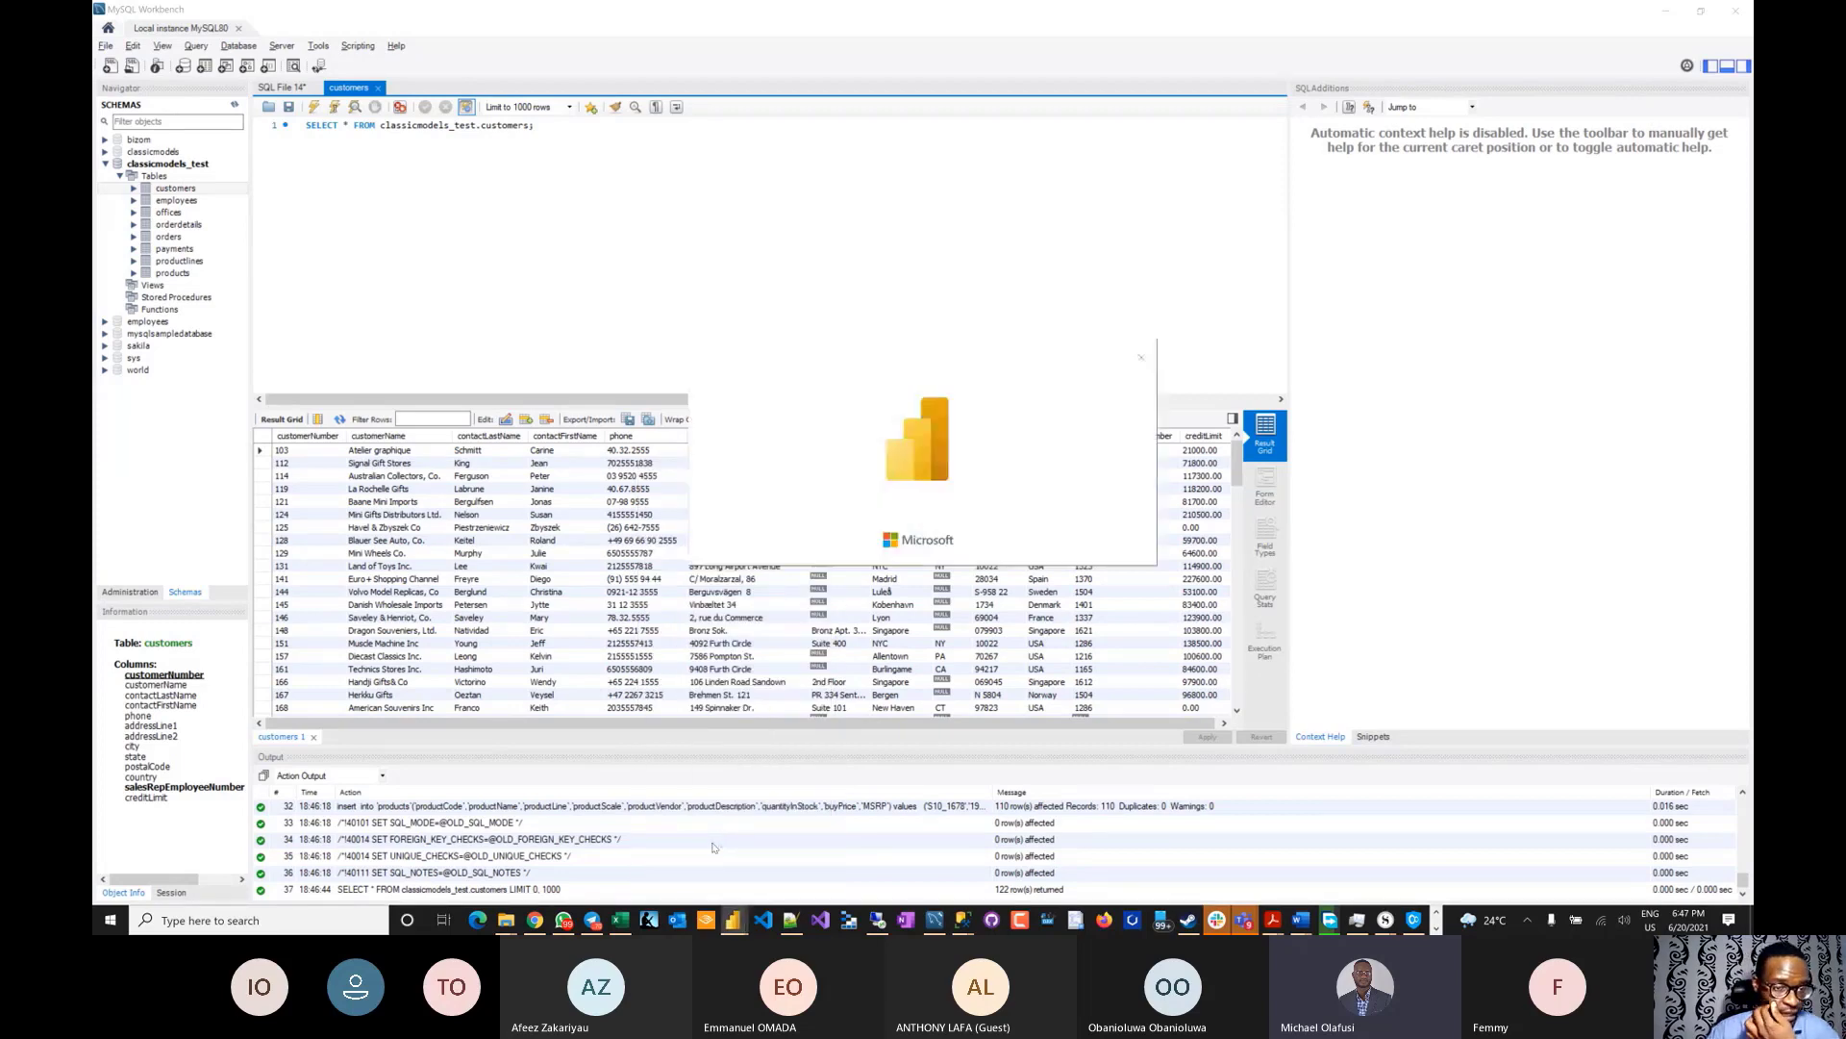
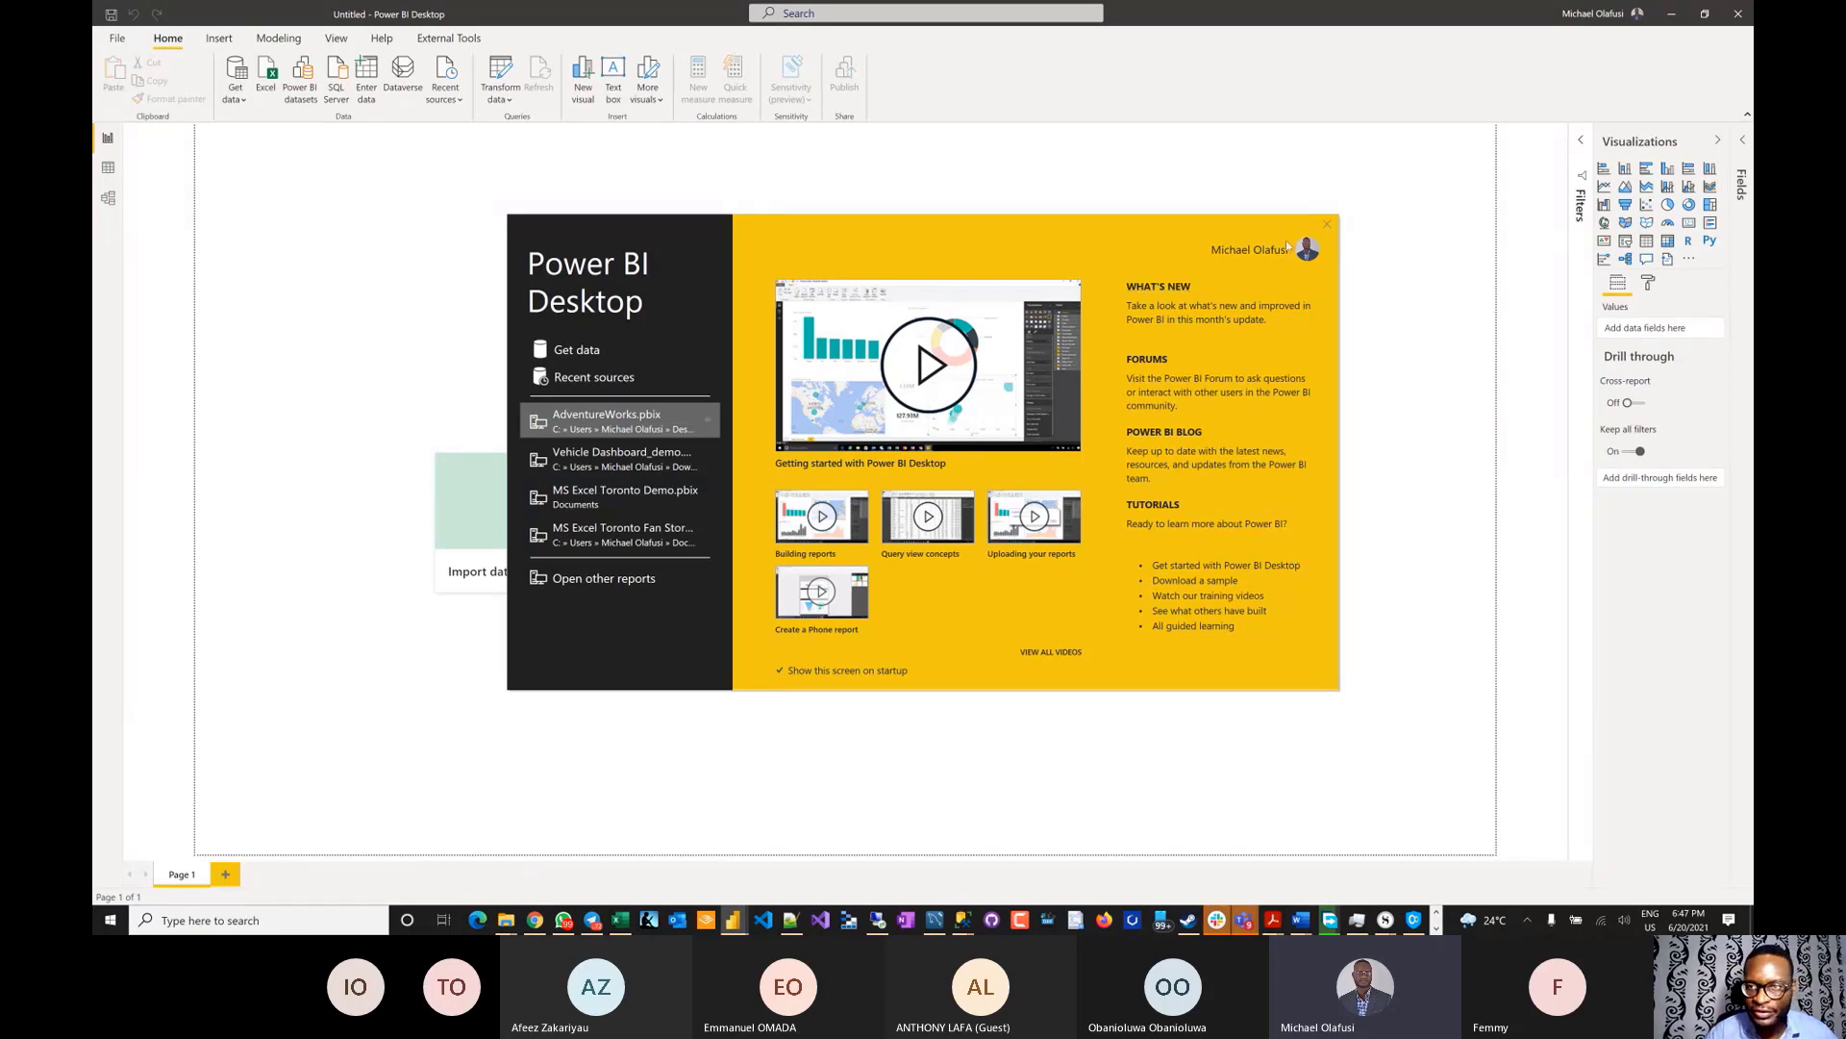
- Close the welcome screen and filter Get Data's full connector list by 'mysql' to select MySQL database
left_click(1328, 225)
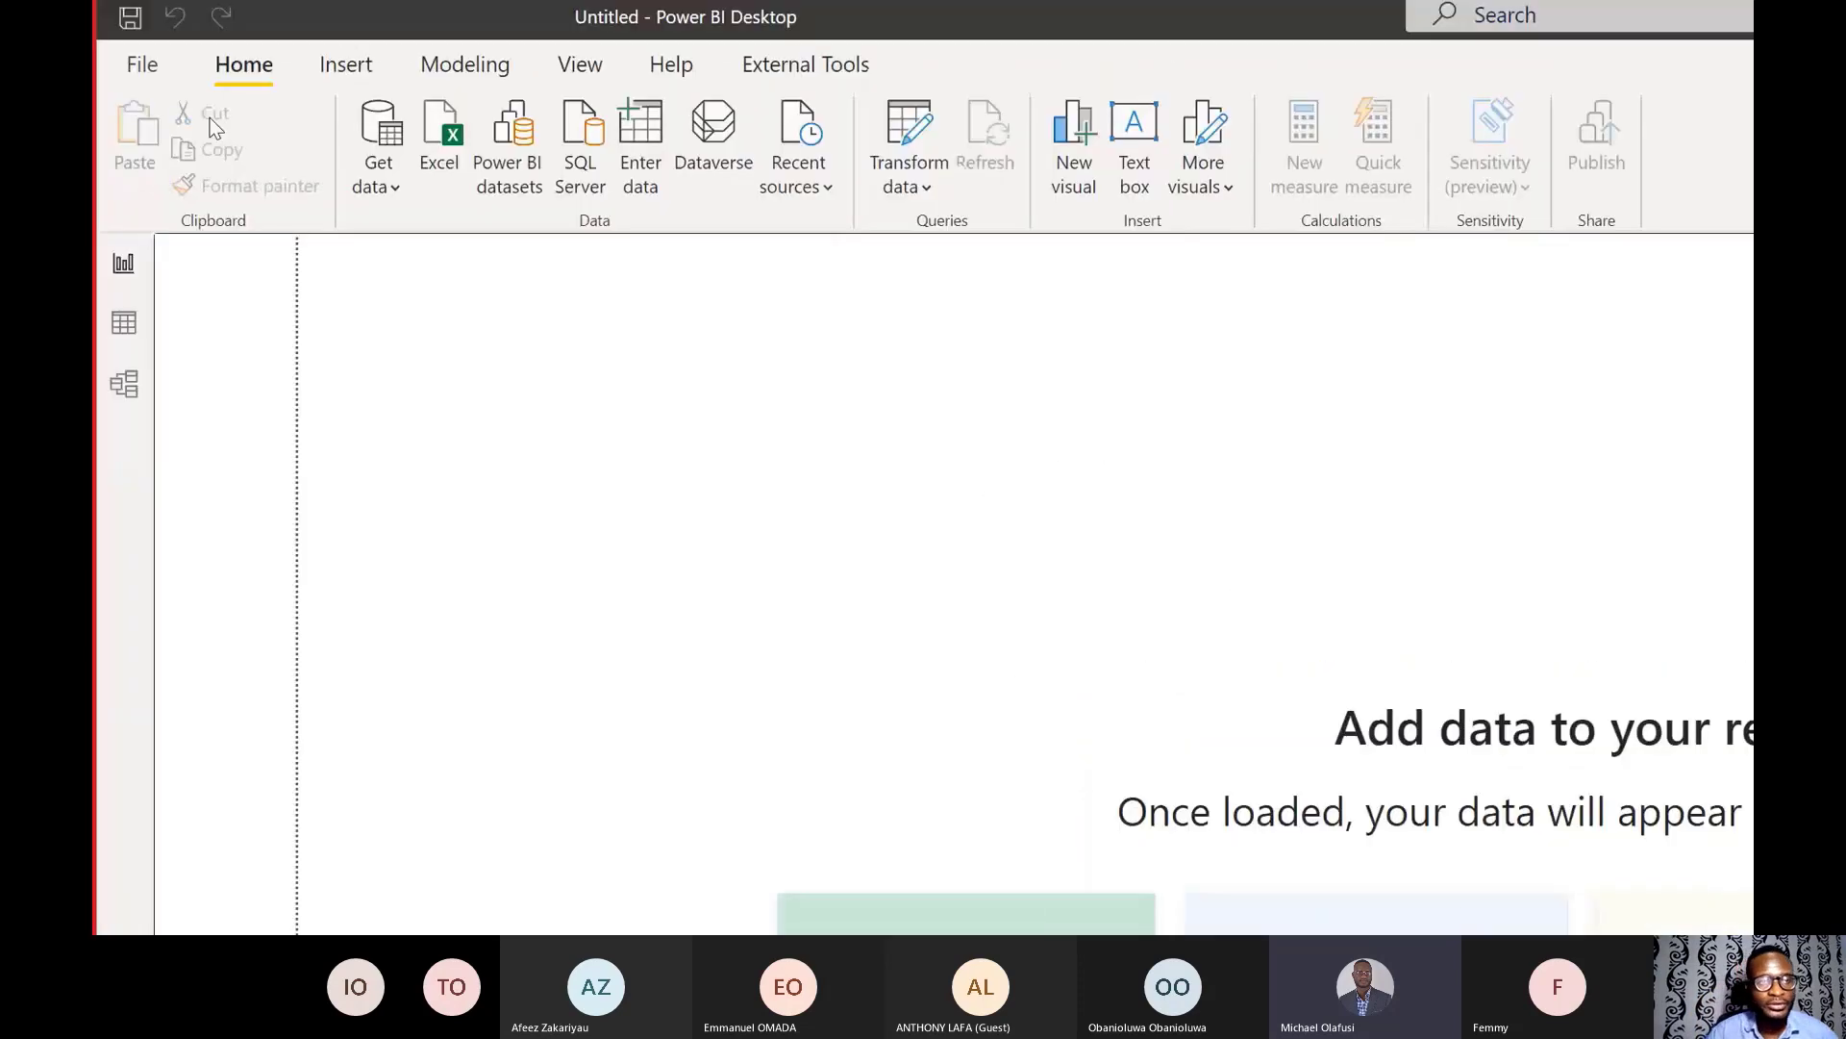
left_click(384, 199)
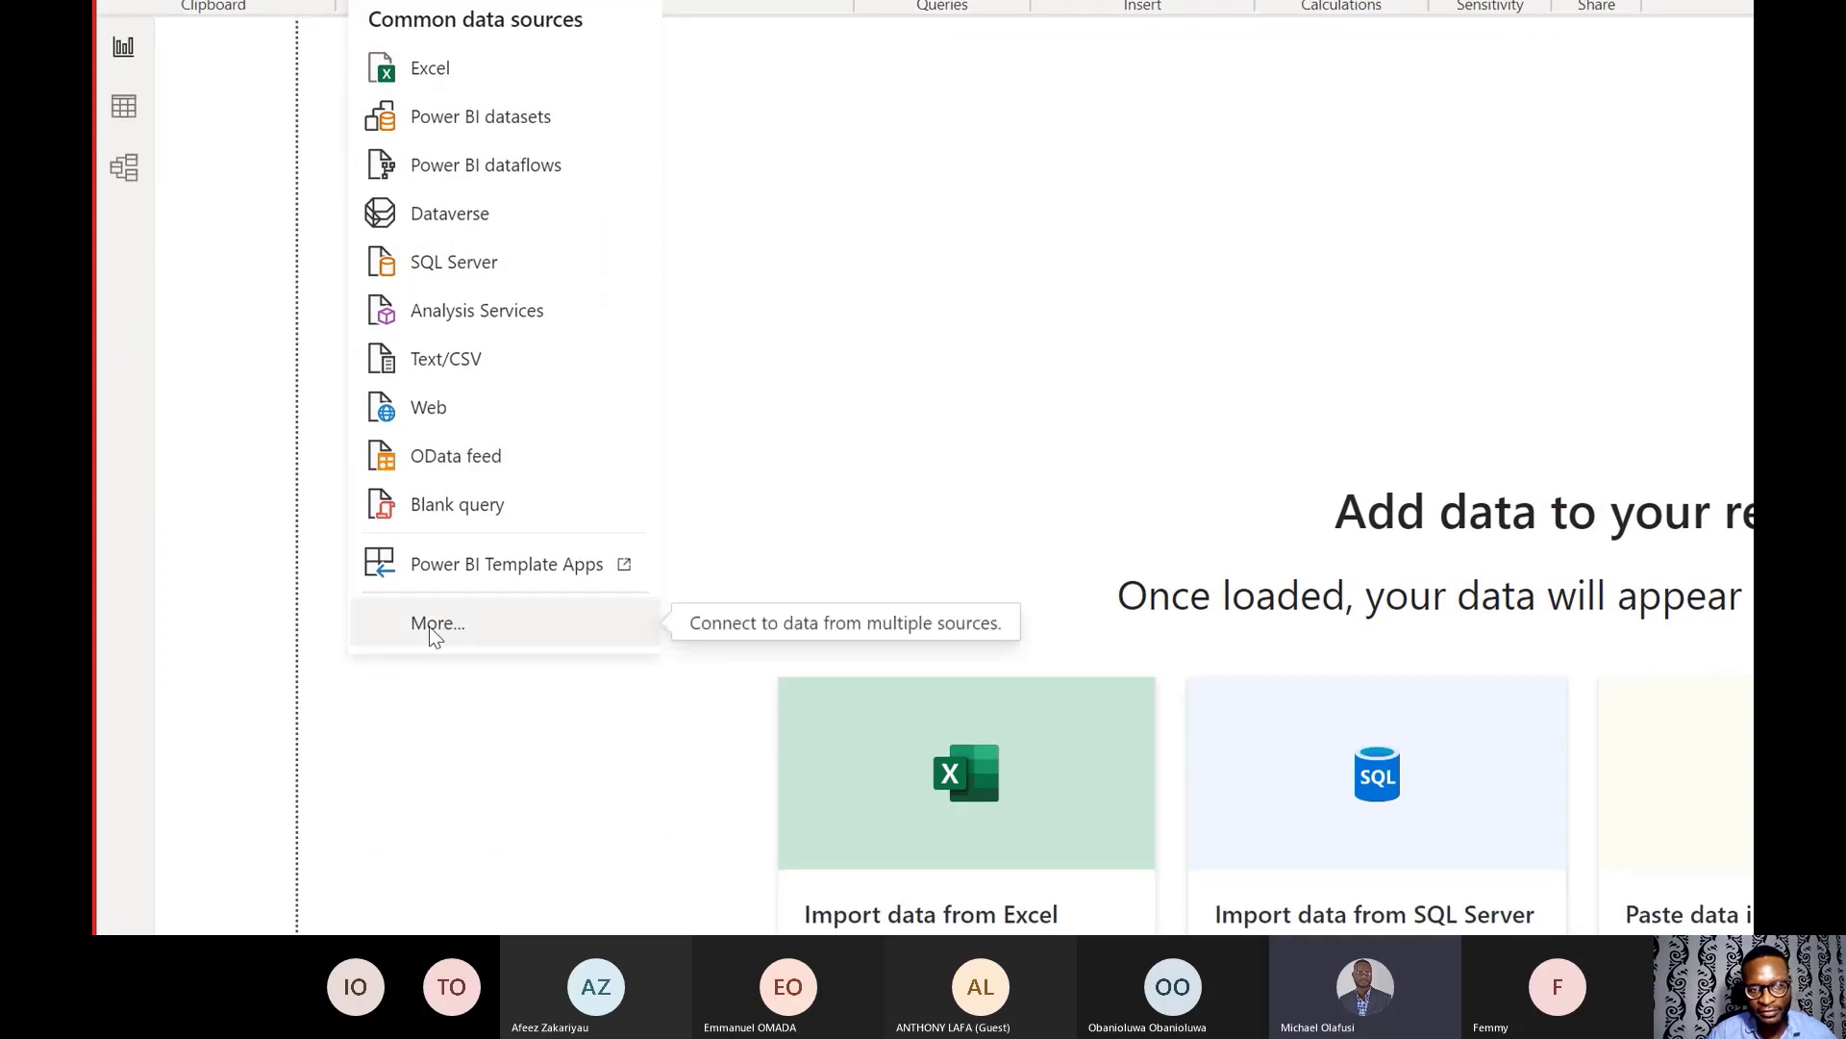
left_click(439, 625)
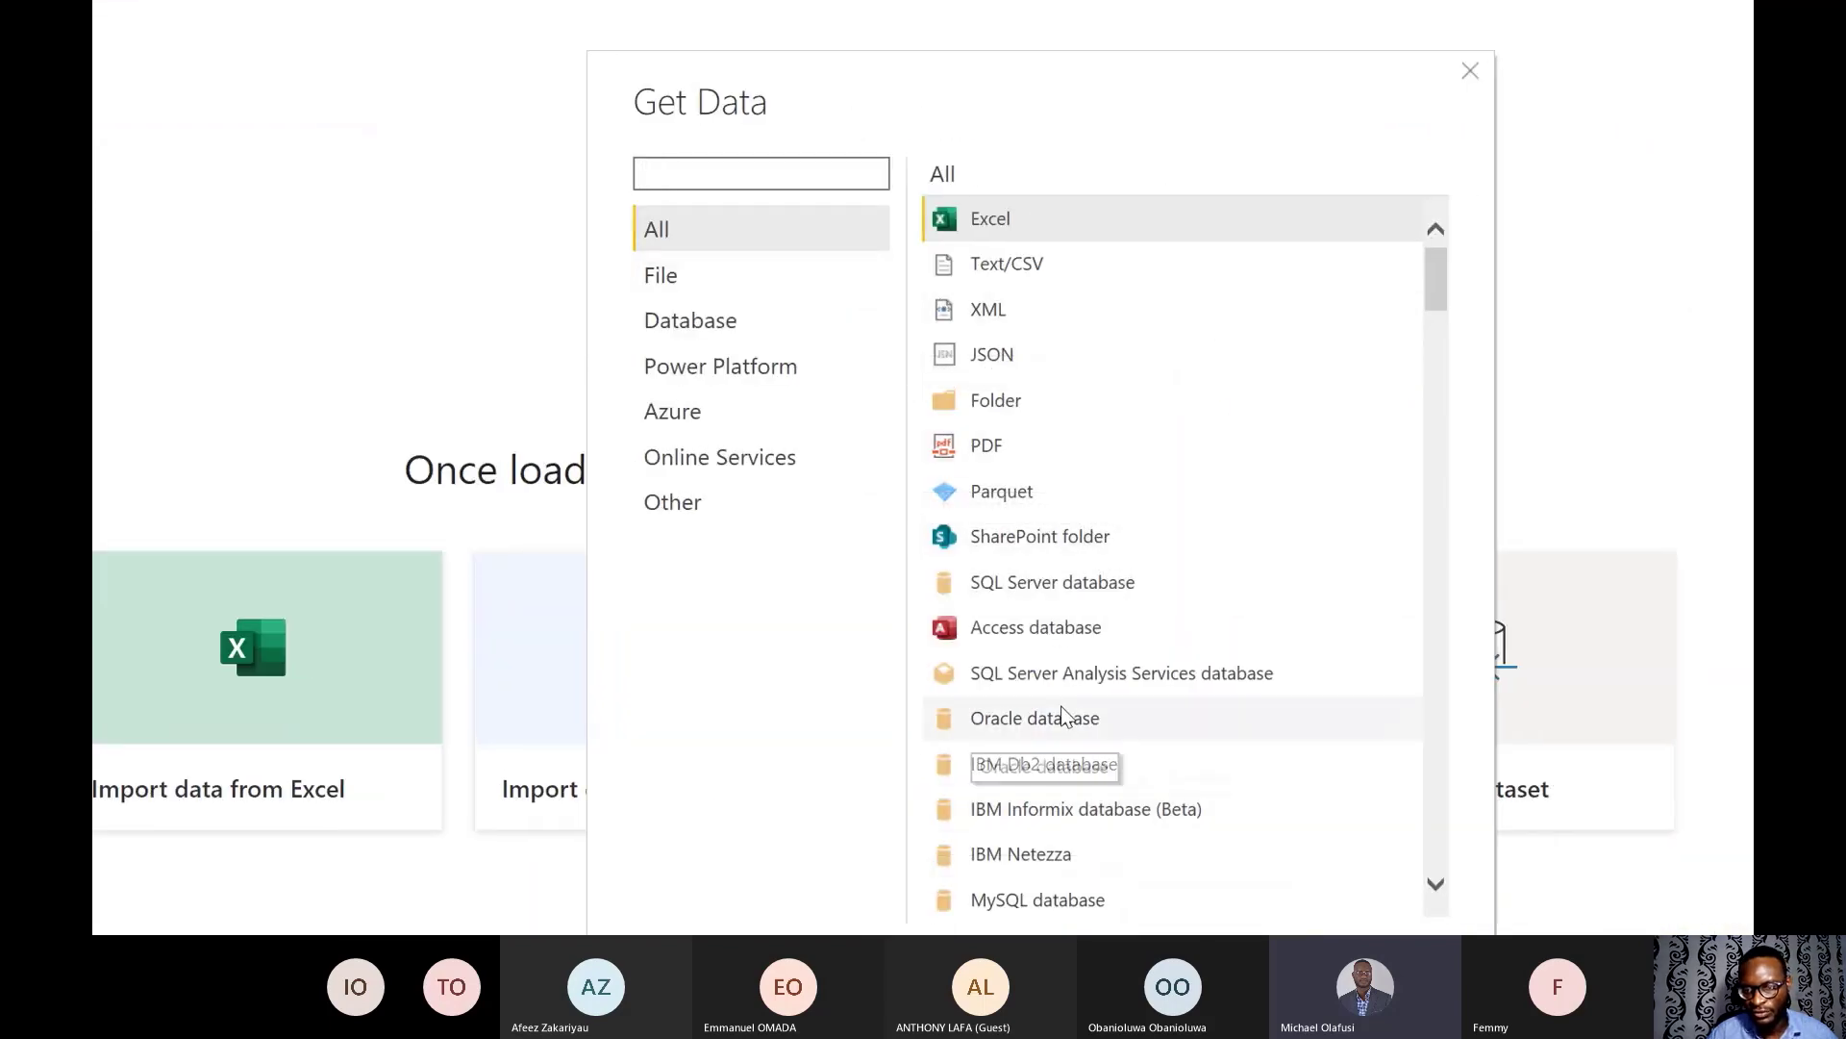
scroll(1054, 819, "down", 3)
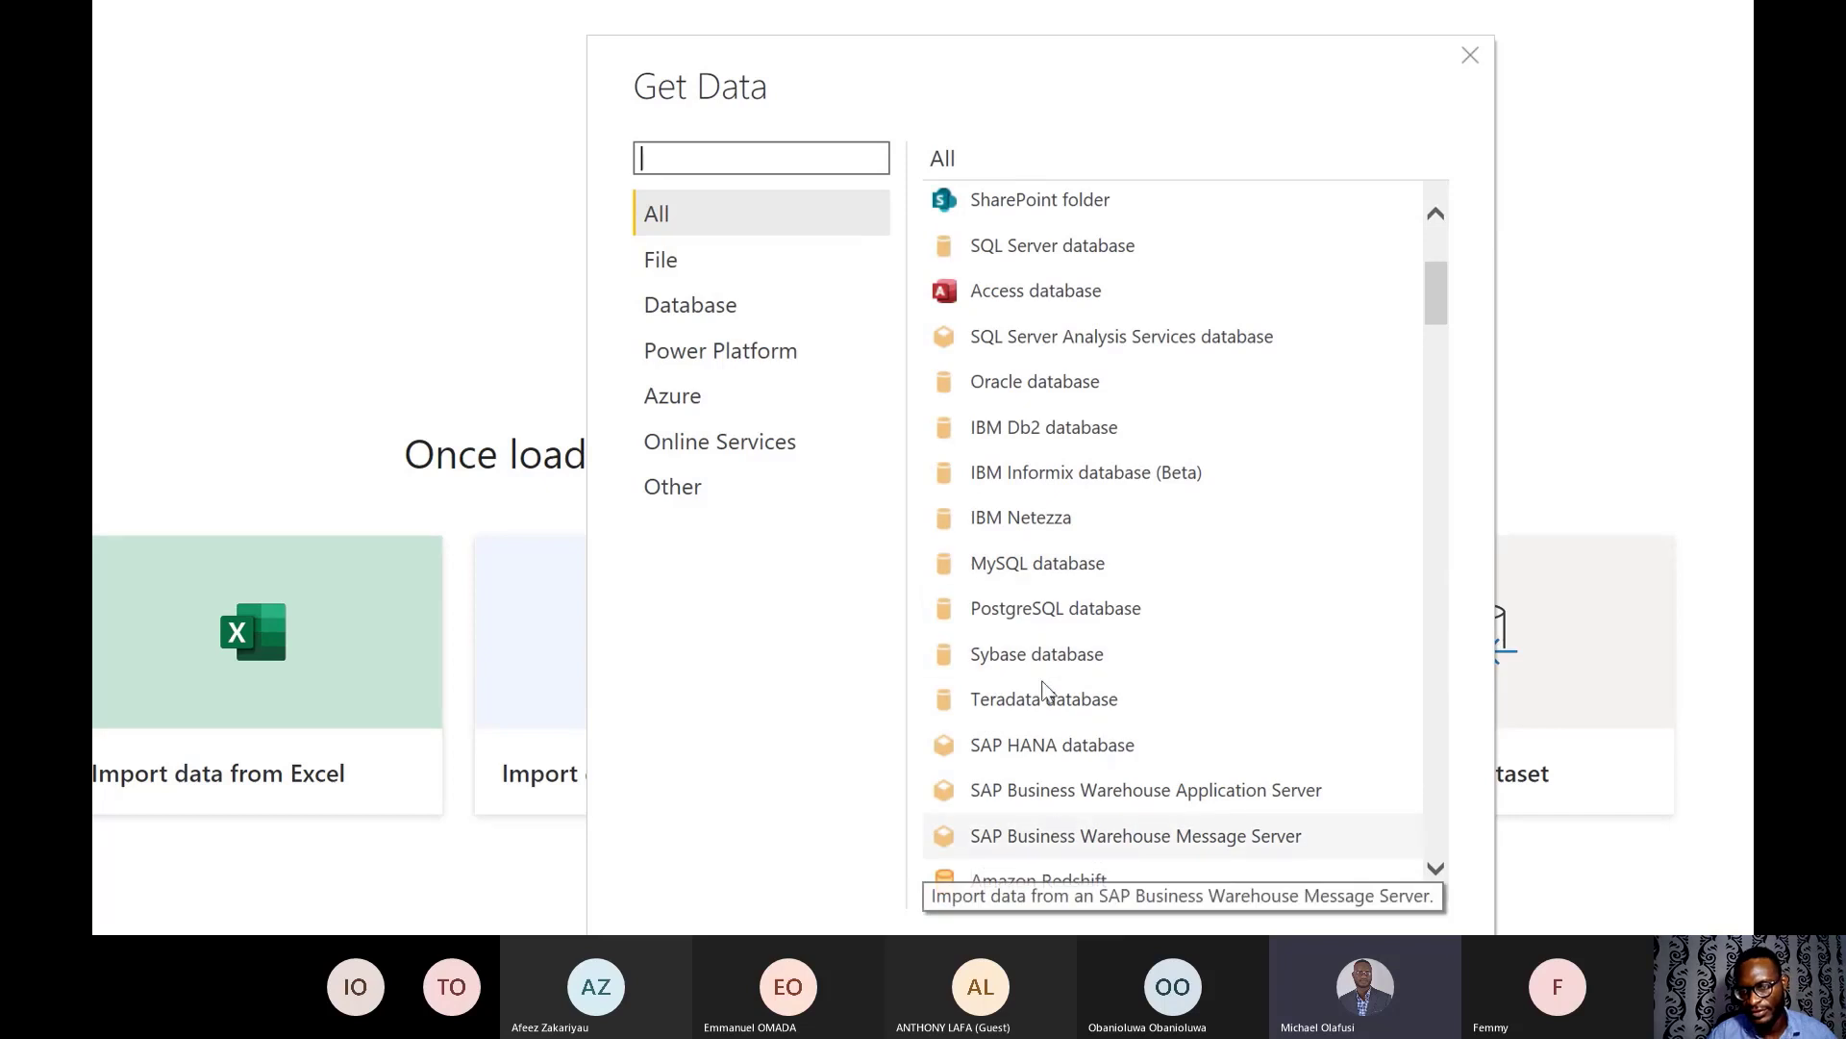
left_click(997, 567)
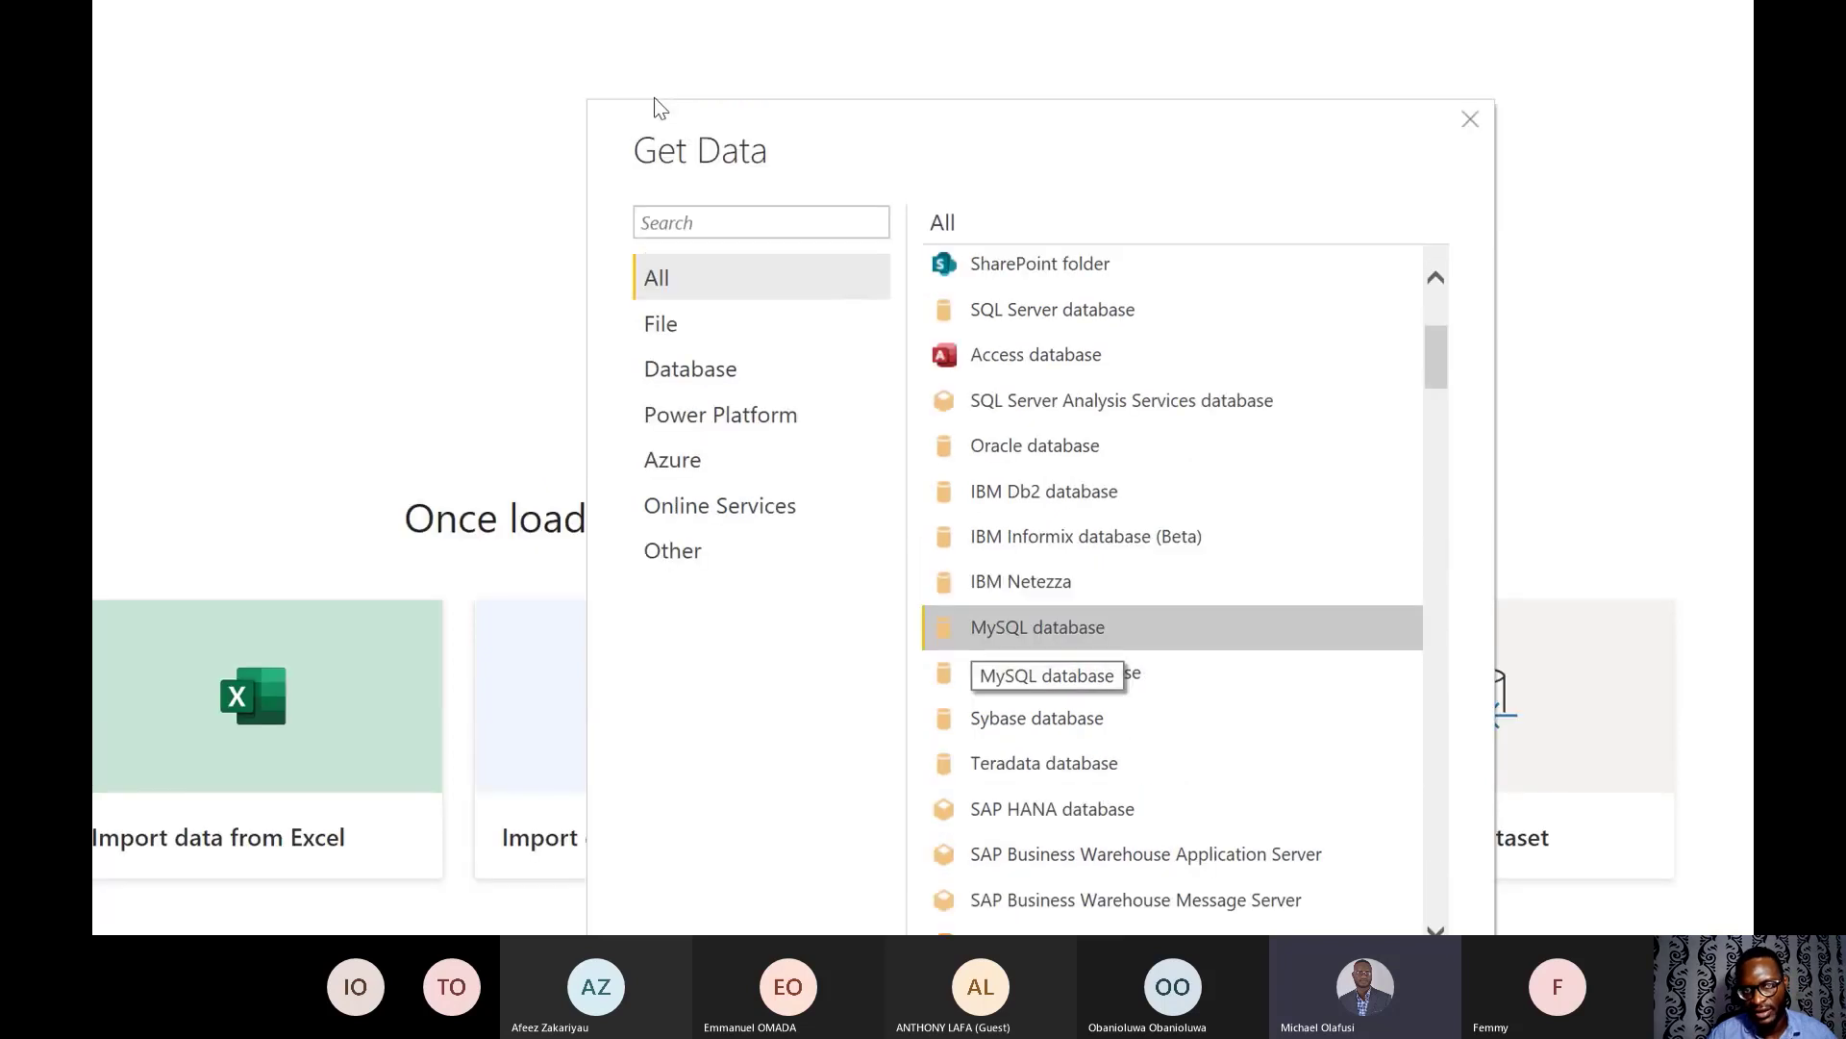
left_click(671, 159)
type("mysql")
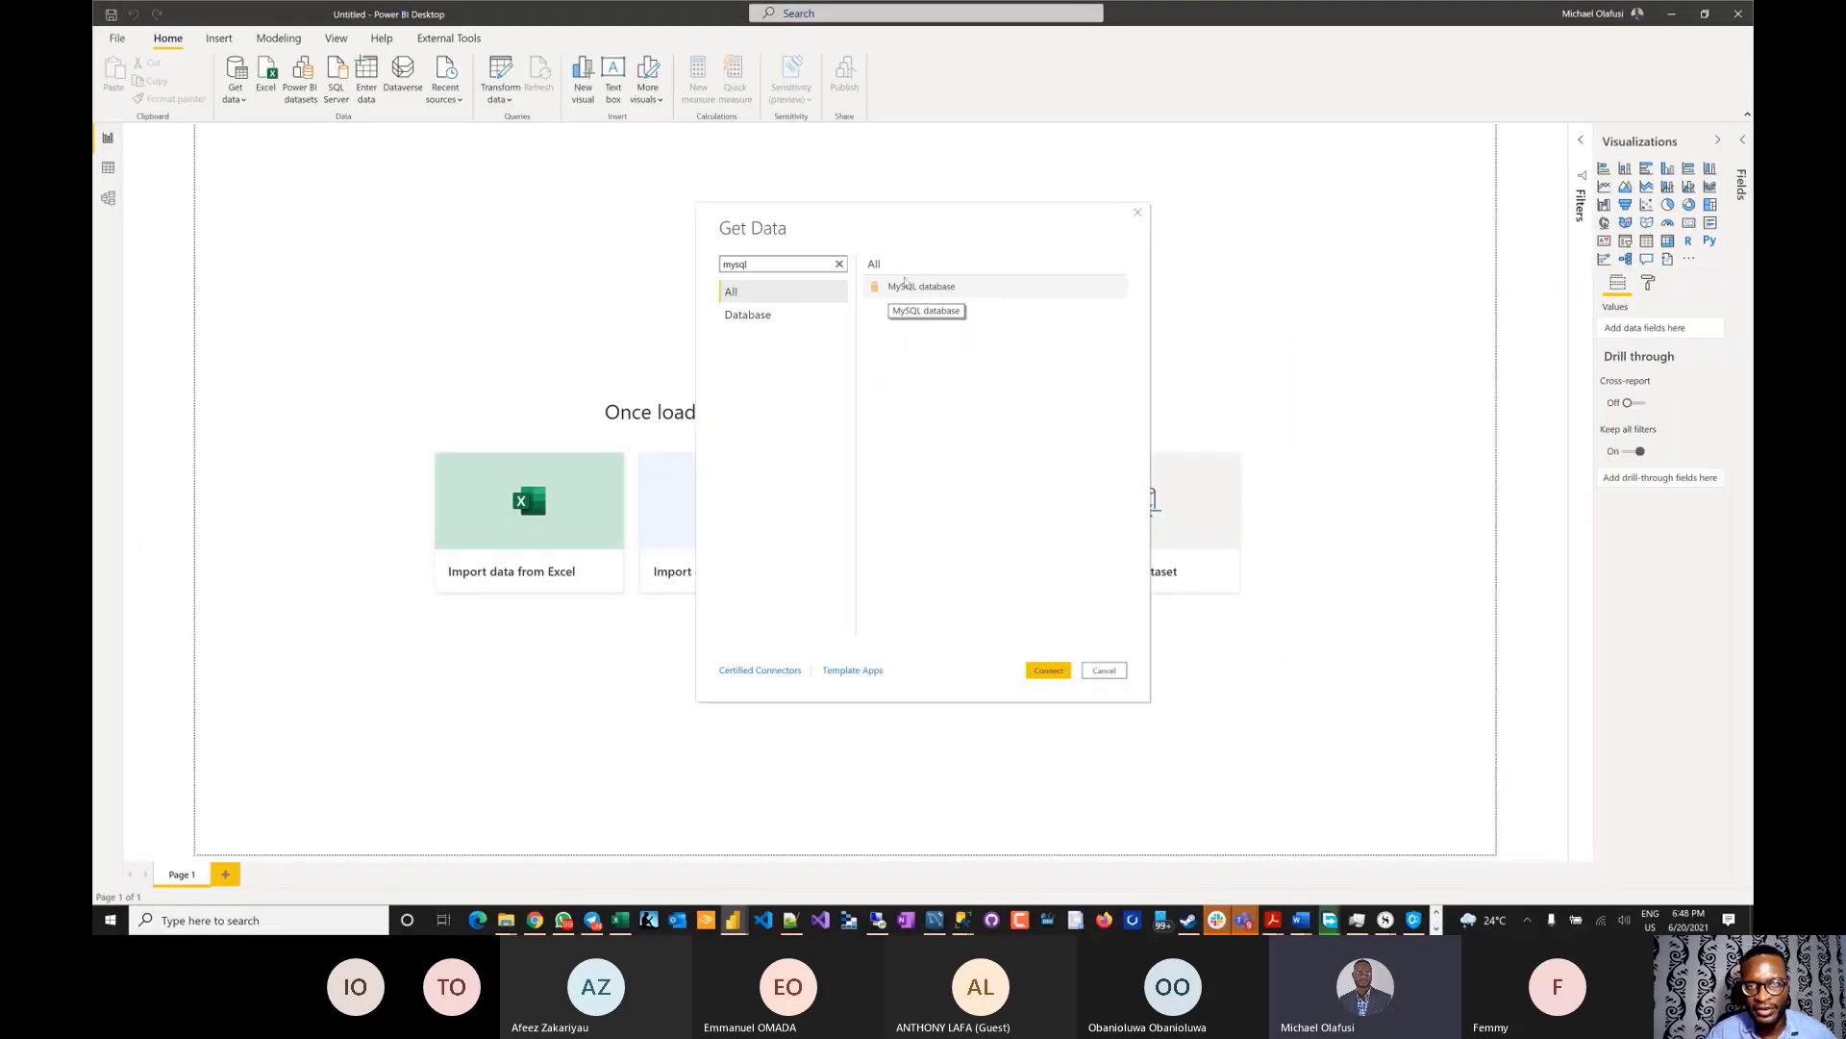
left_click(905, 286)
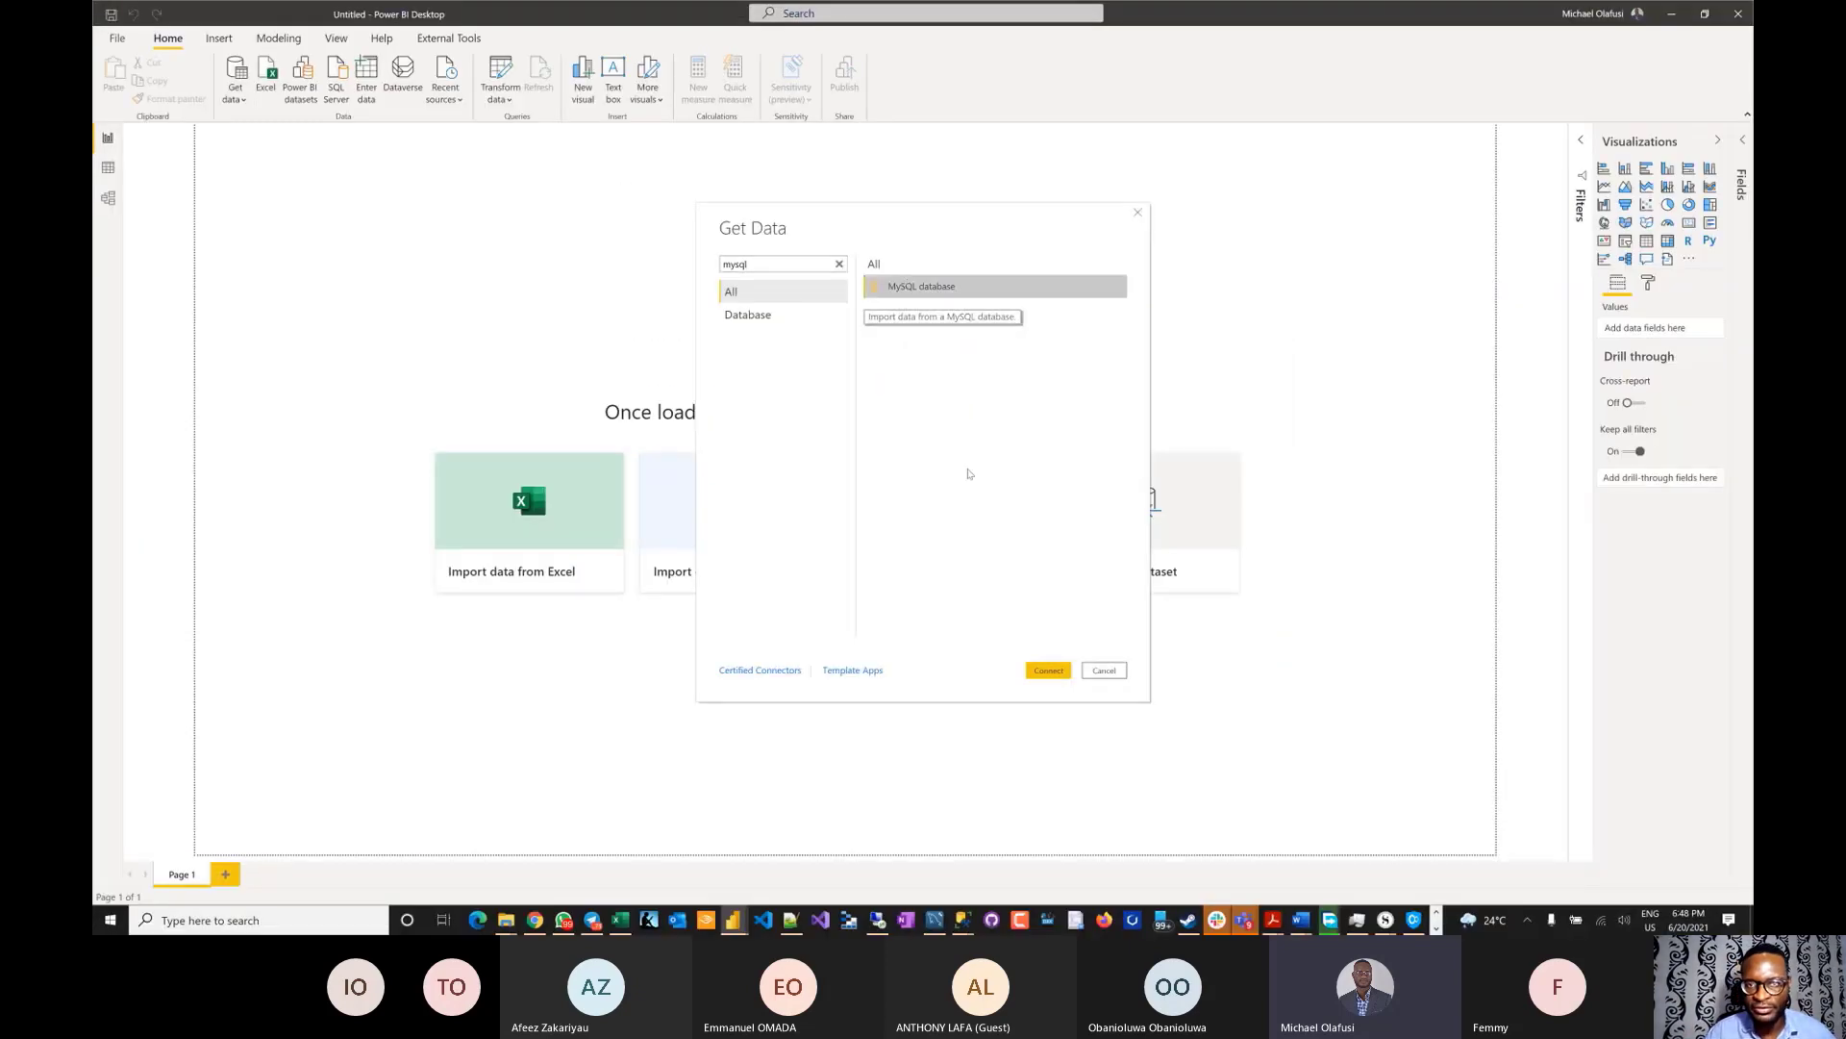
- Open the empty MySQL database connection form, then switch to MySQL Workbench
left_click(1049, 669)
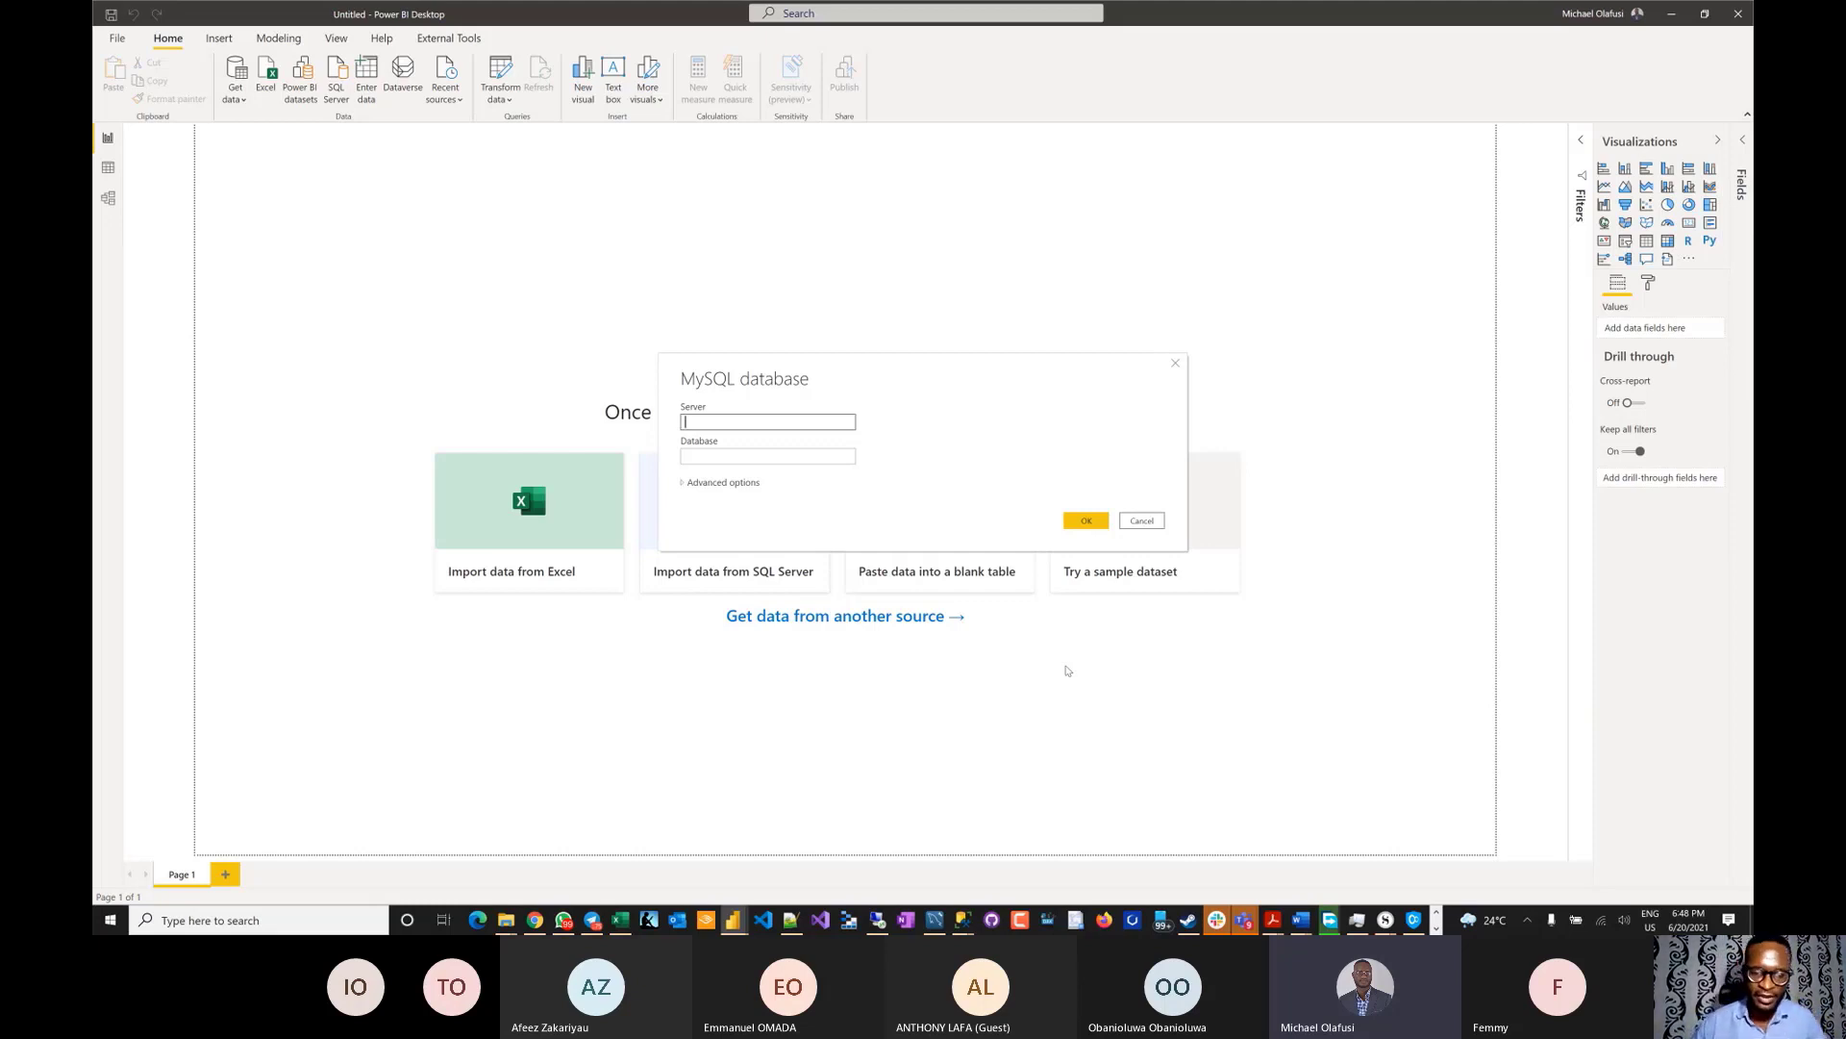
key("alt+Tab")
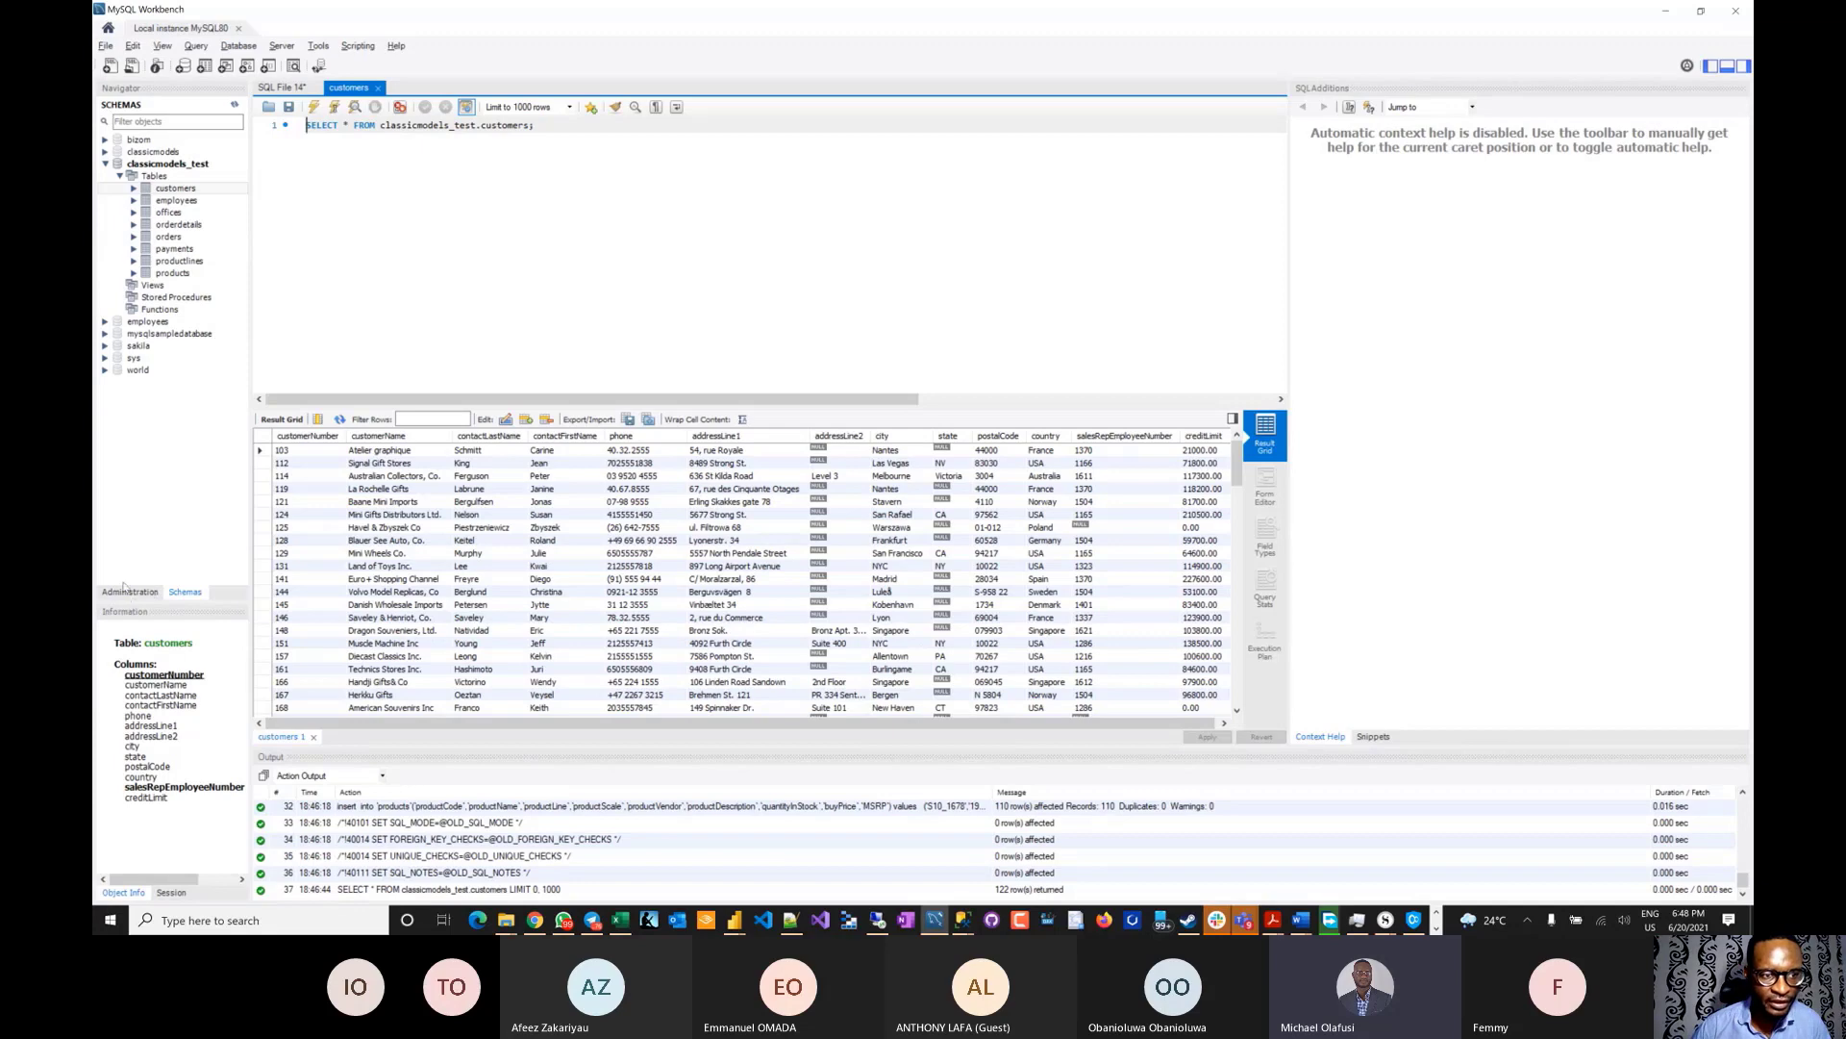
- Check the Local instance MySQL80 connection (localhost:3306) in Workbench, then return to Power BI
left_click(128, 591)
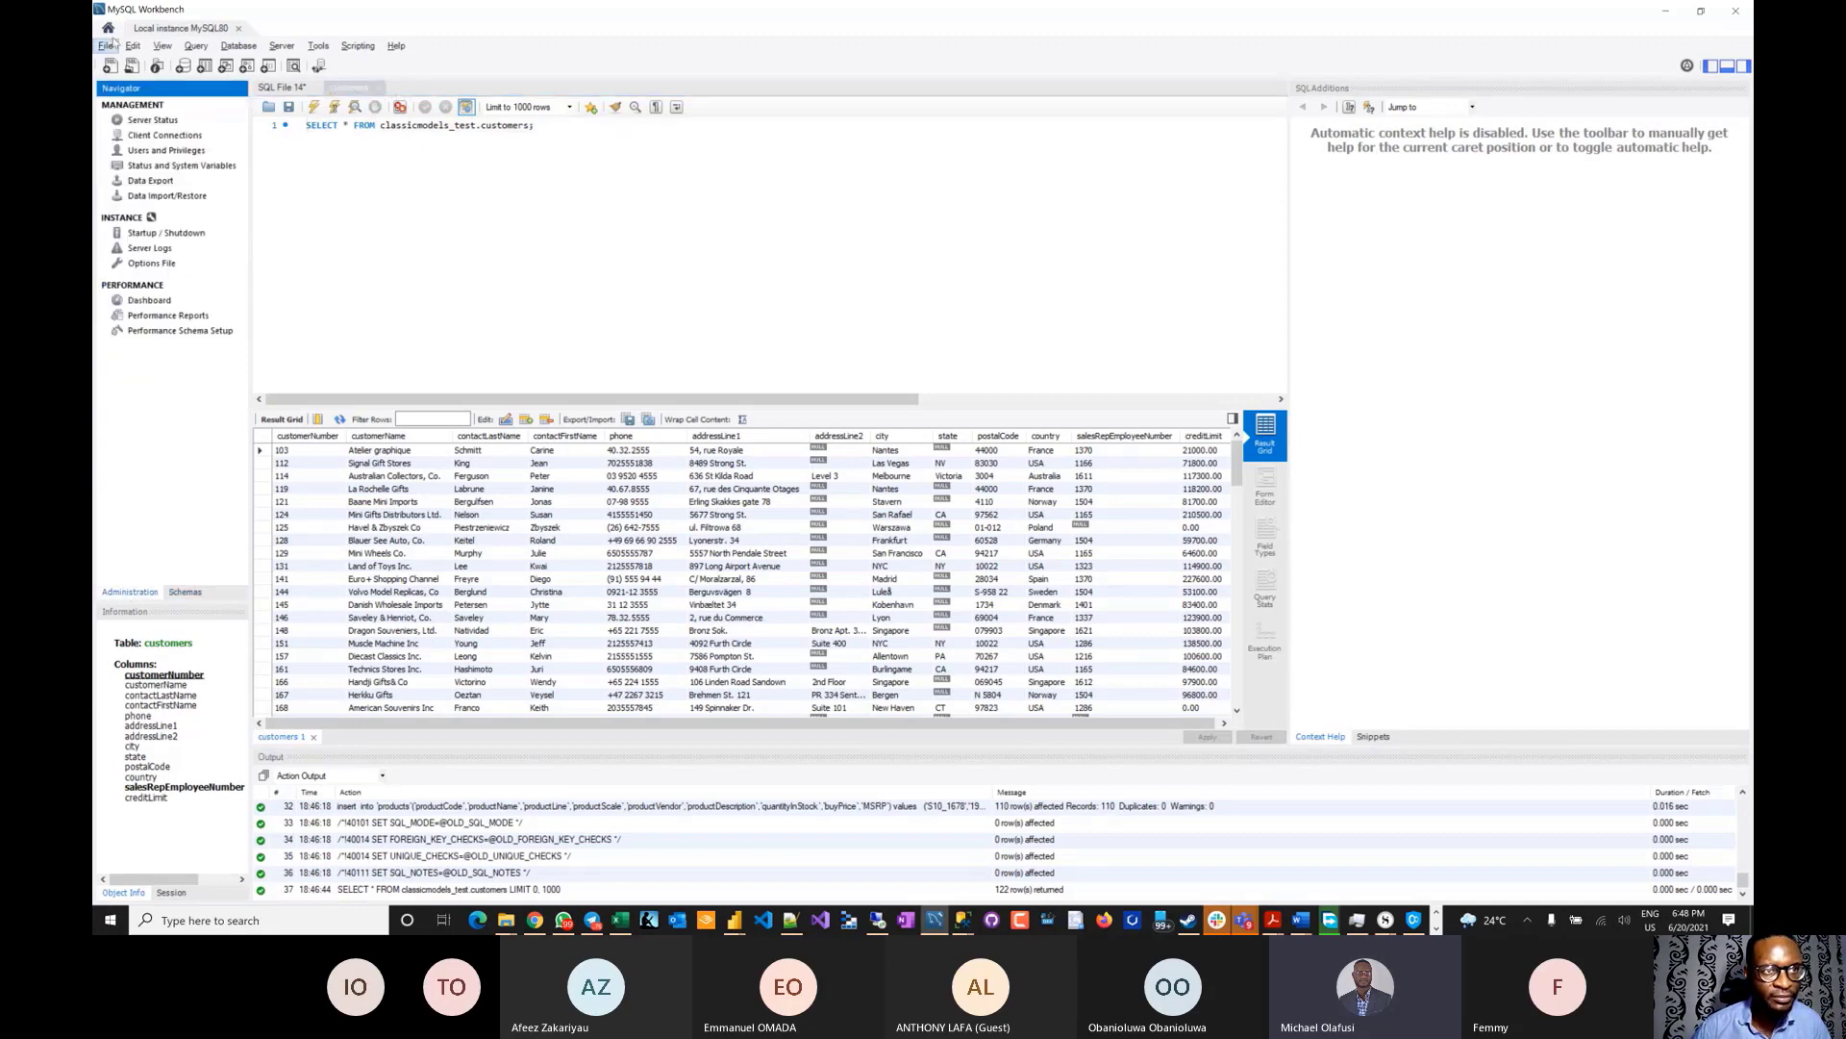
left_click(1667, 11)
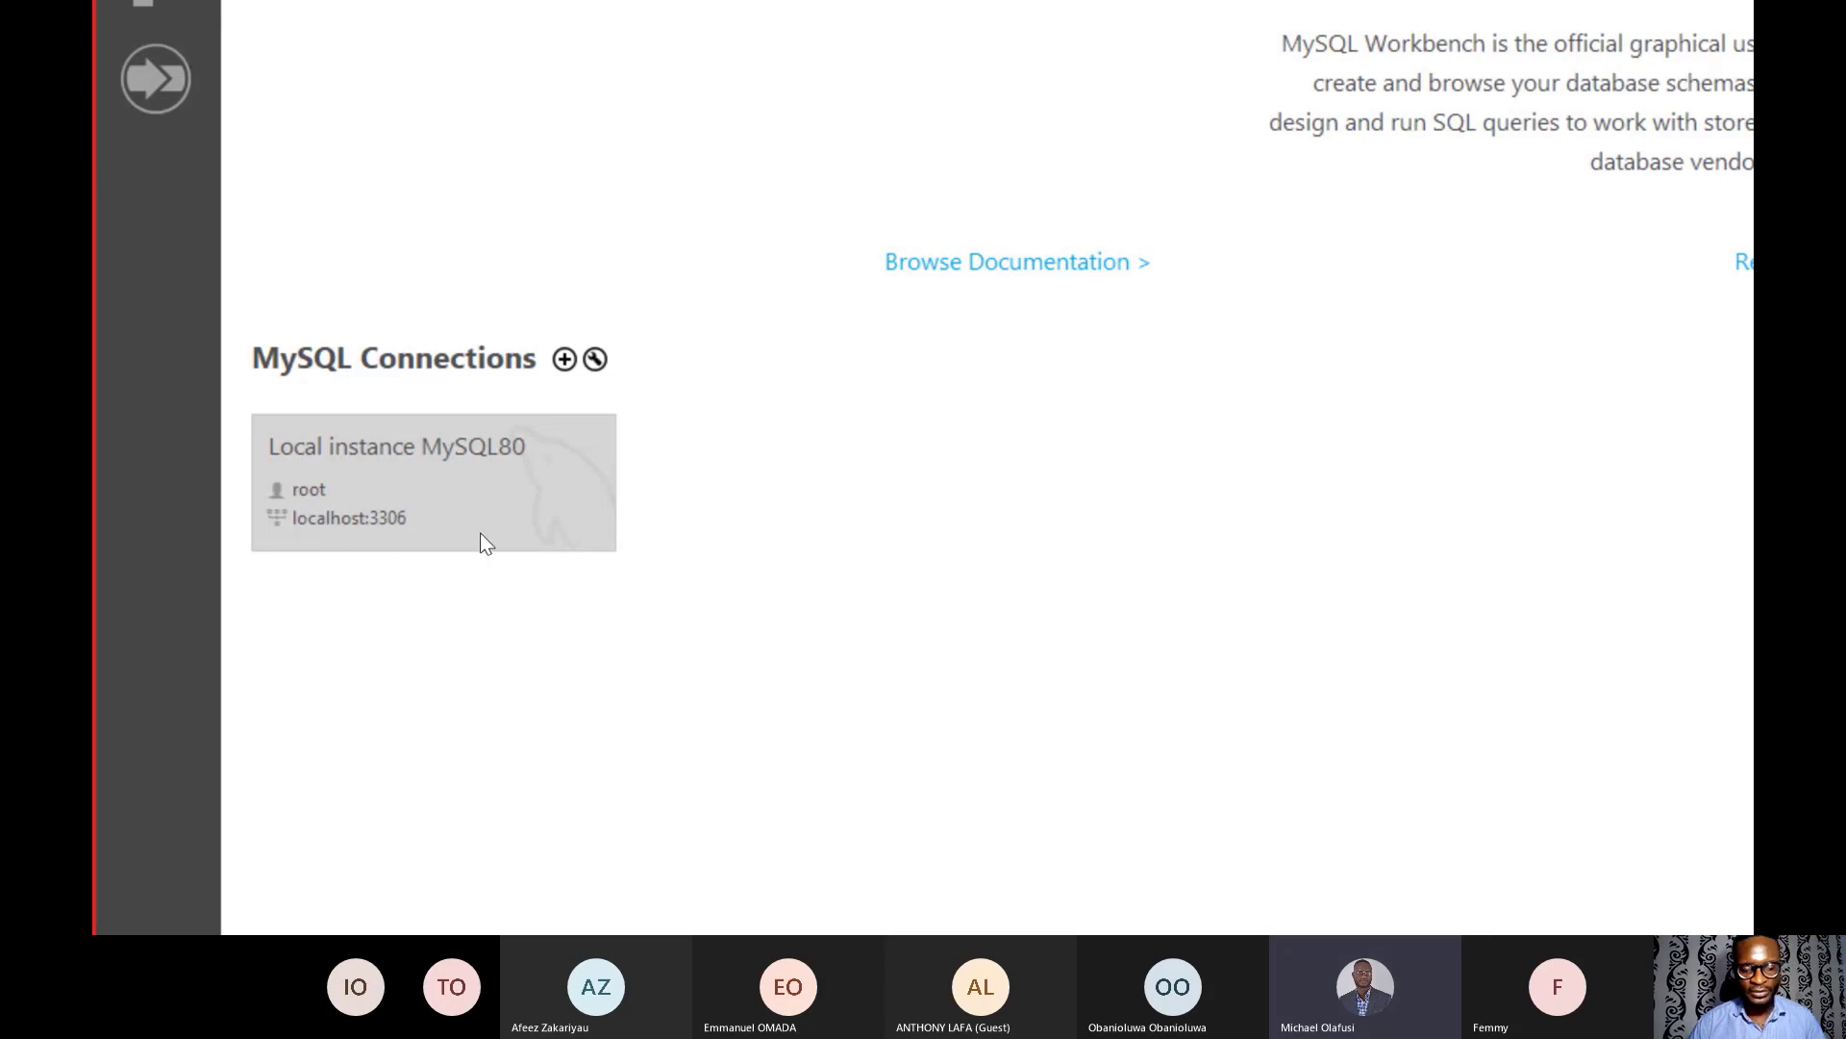
key("alt+Tab")
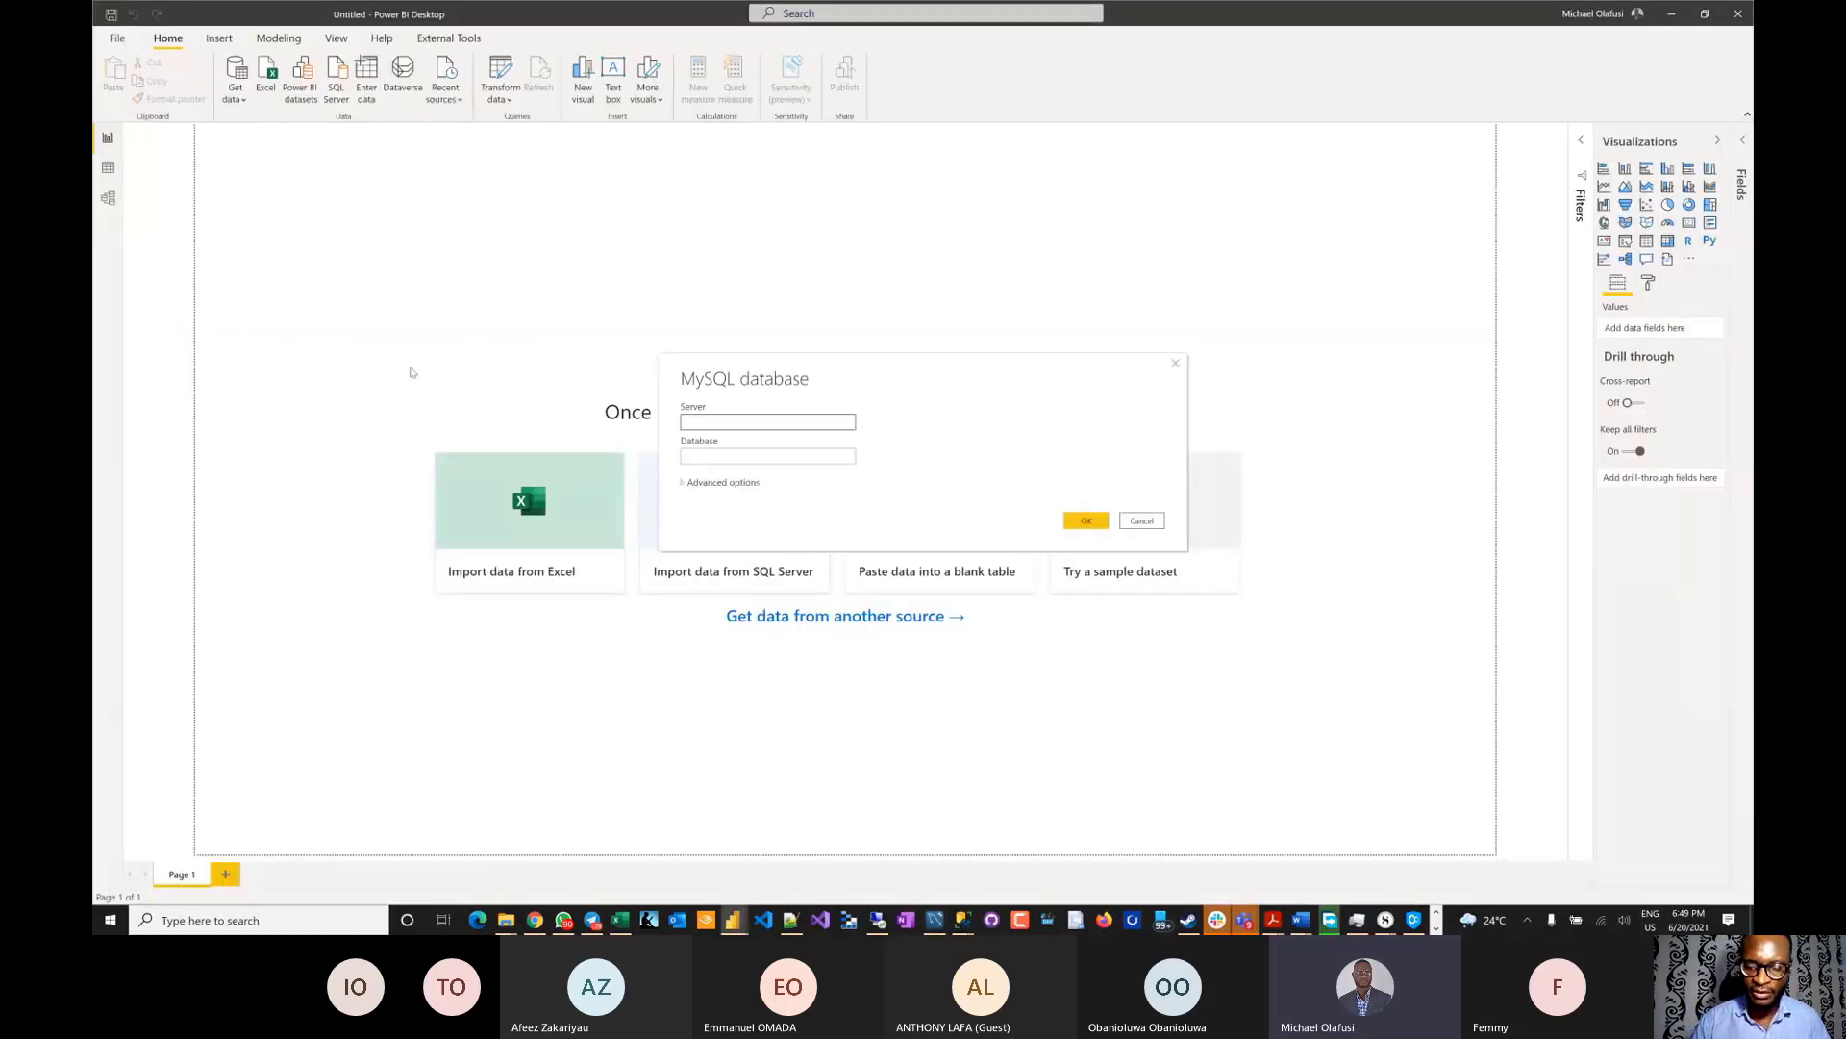
- Connect with server localhost and database classicmodel_test, which fails as an unknown database
type("lo")
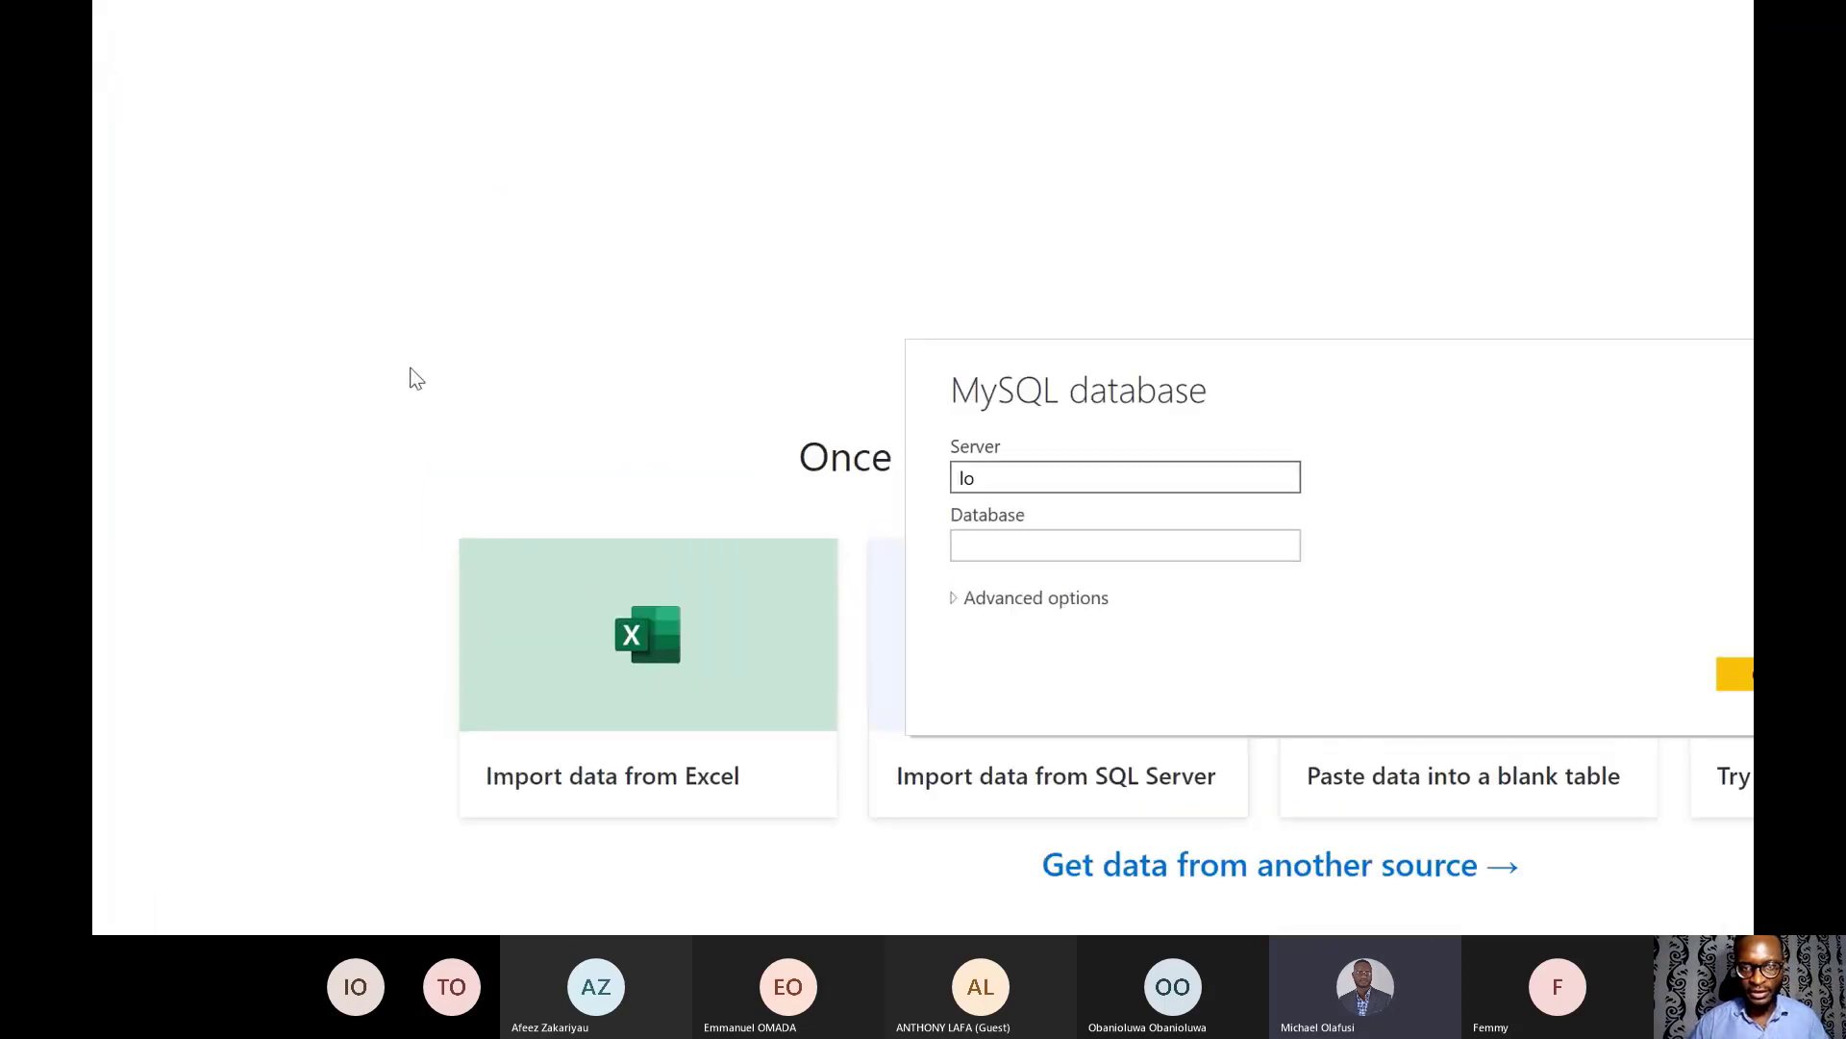
type("calhost")
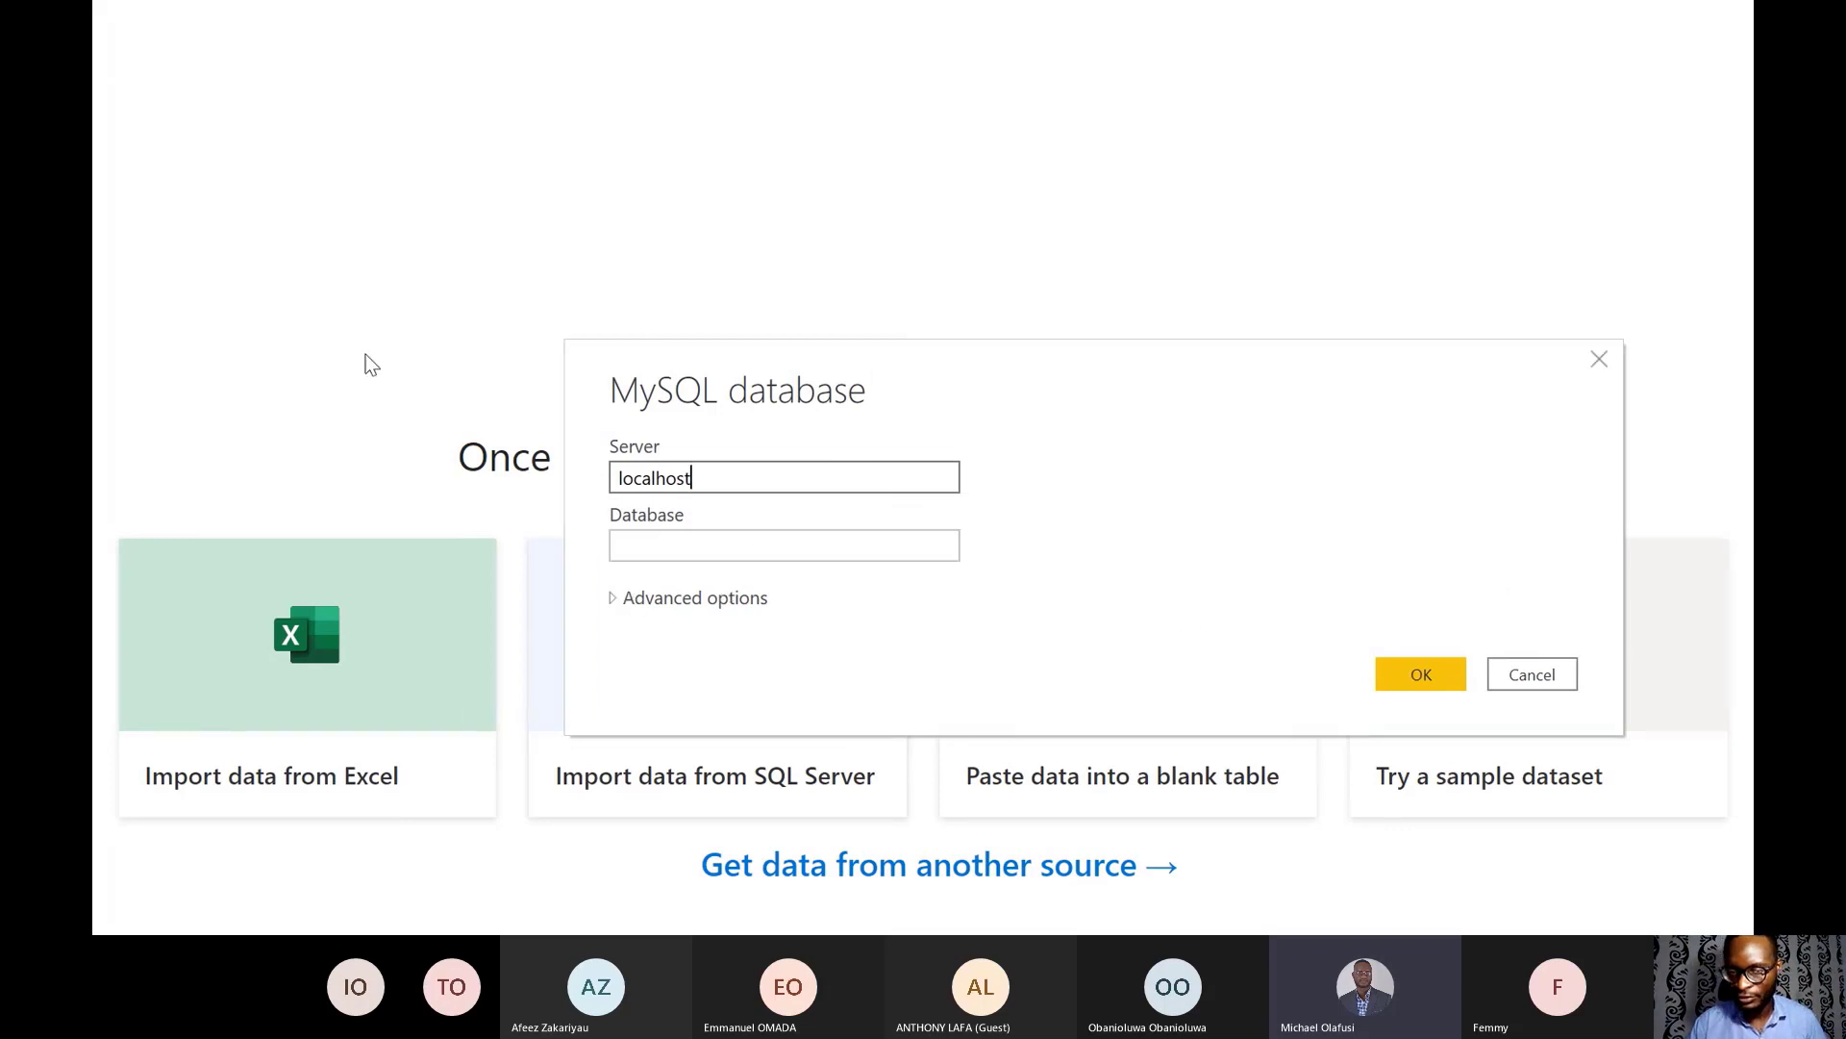
left_click(1421, 676)
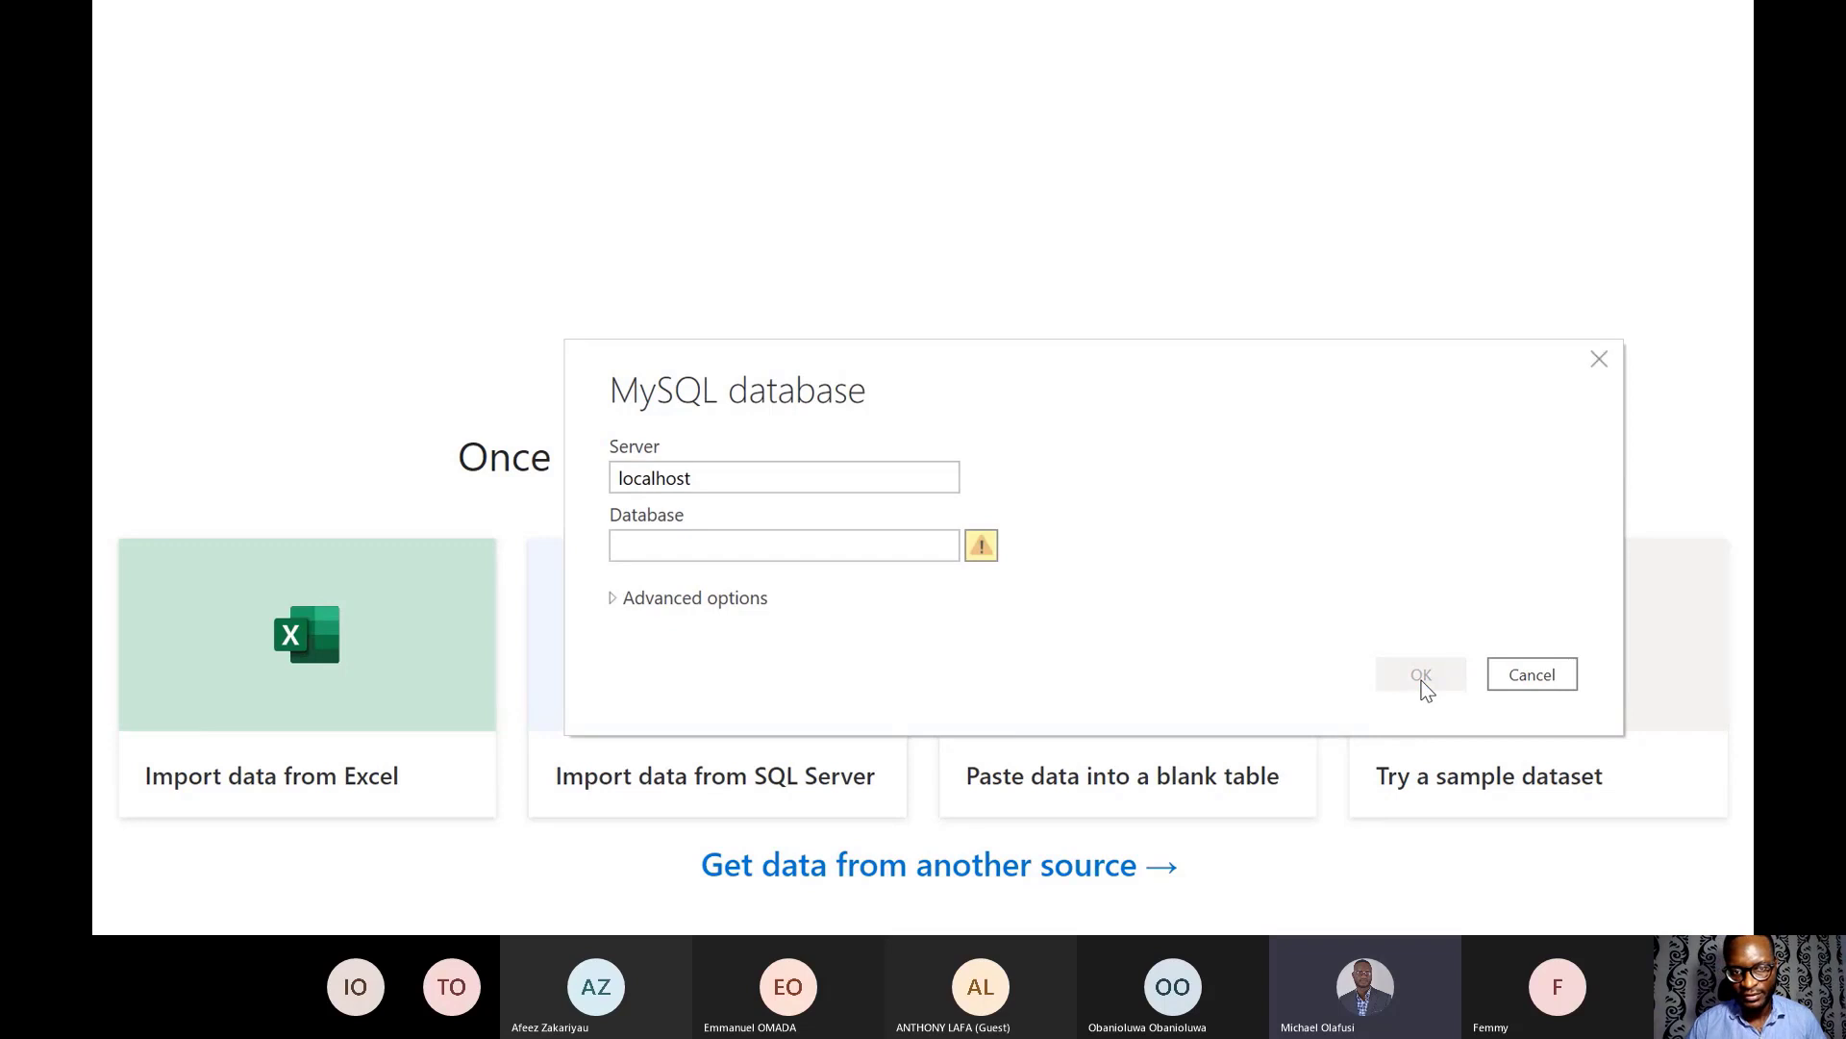
left_click(670, 555)
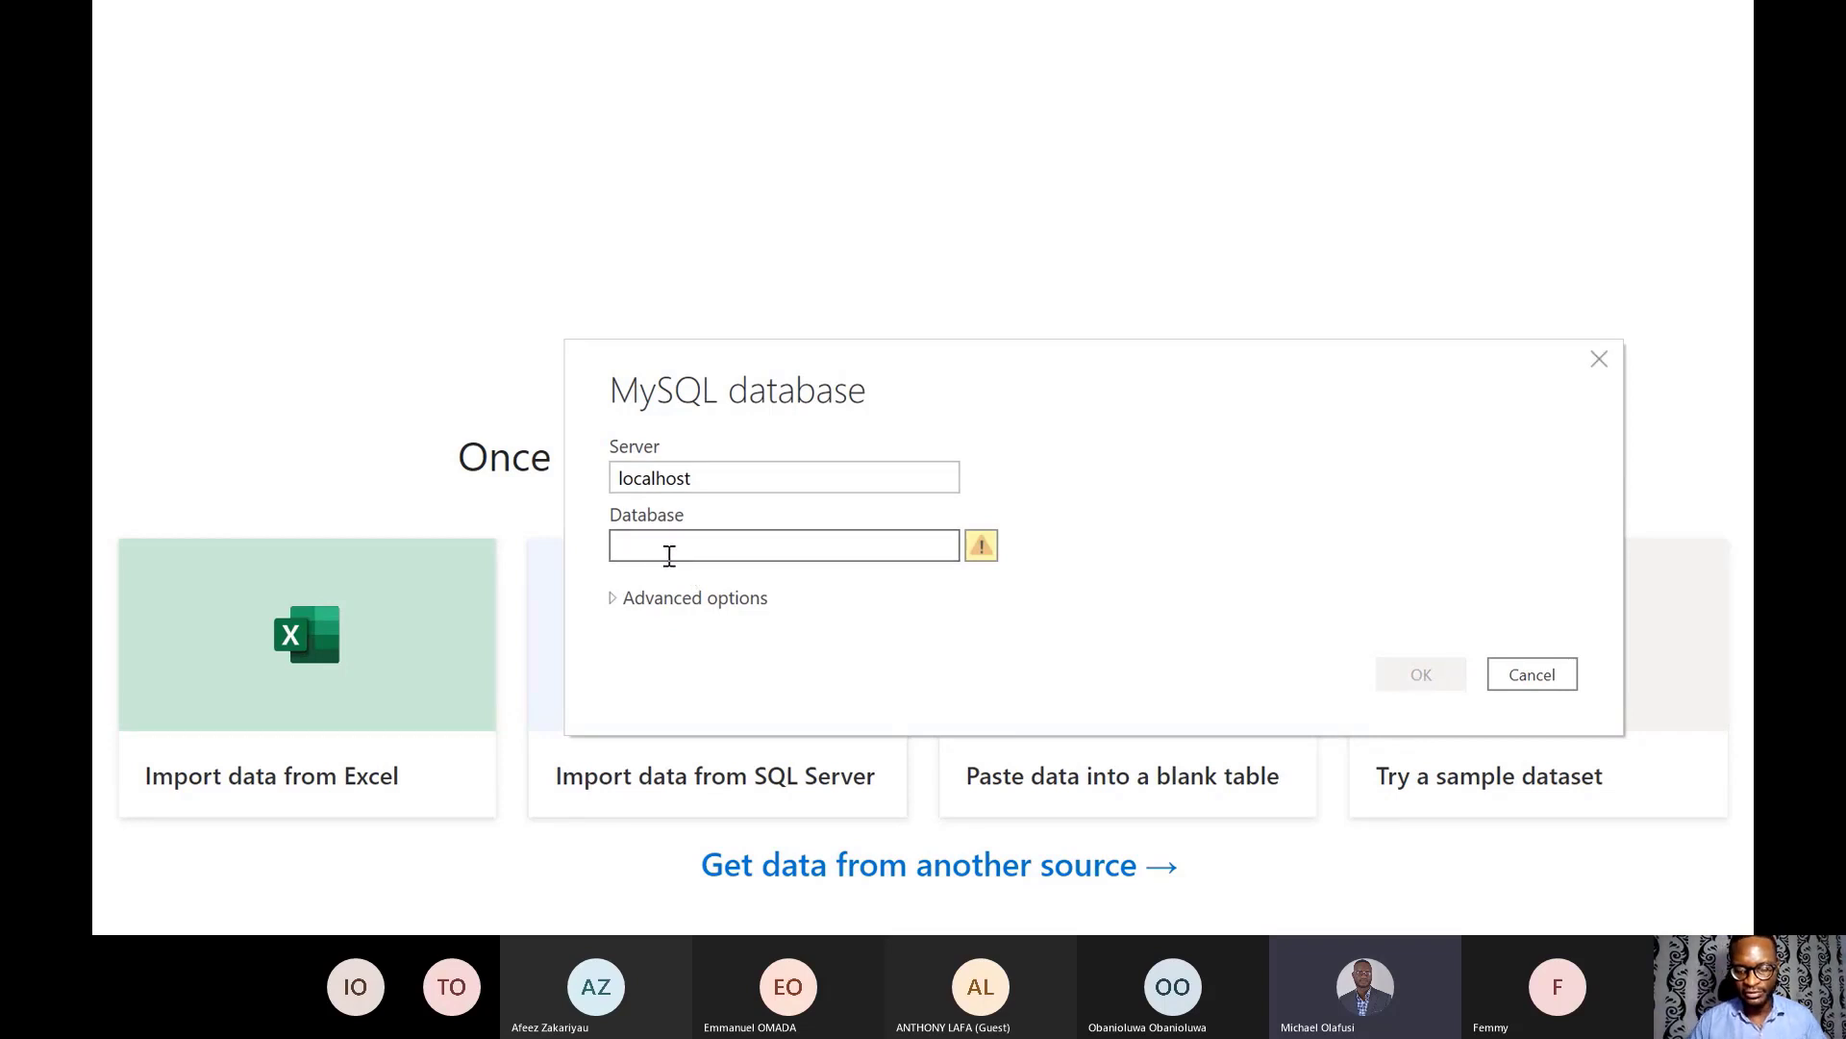
type("classic")
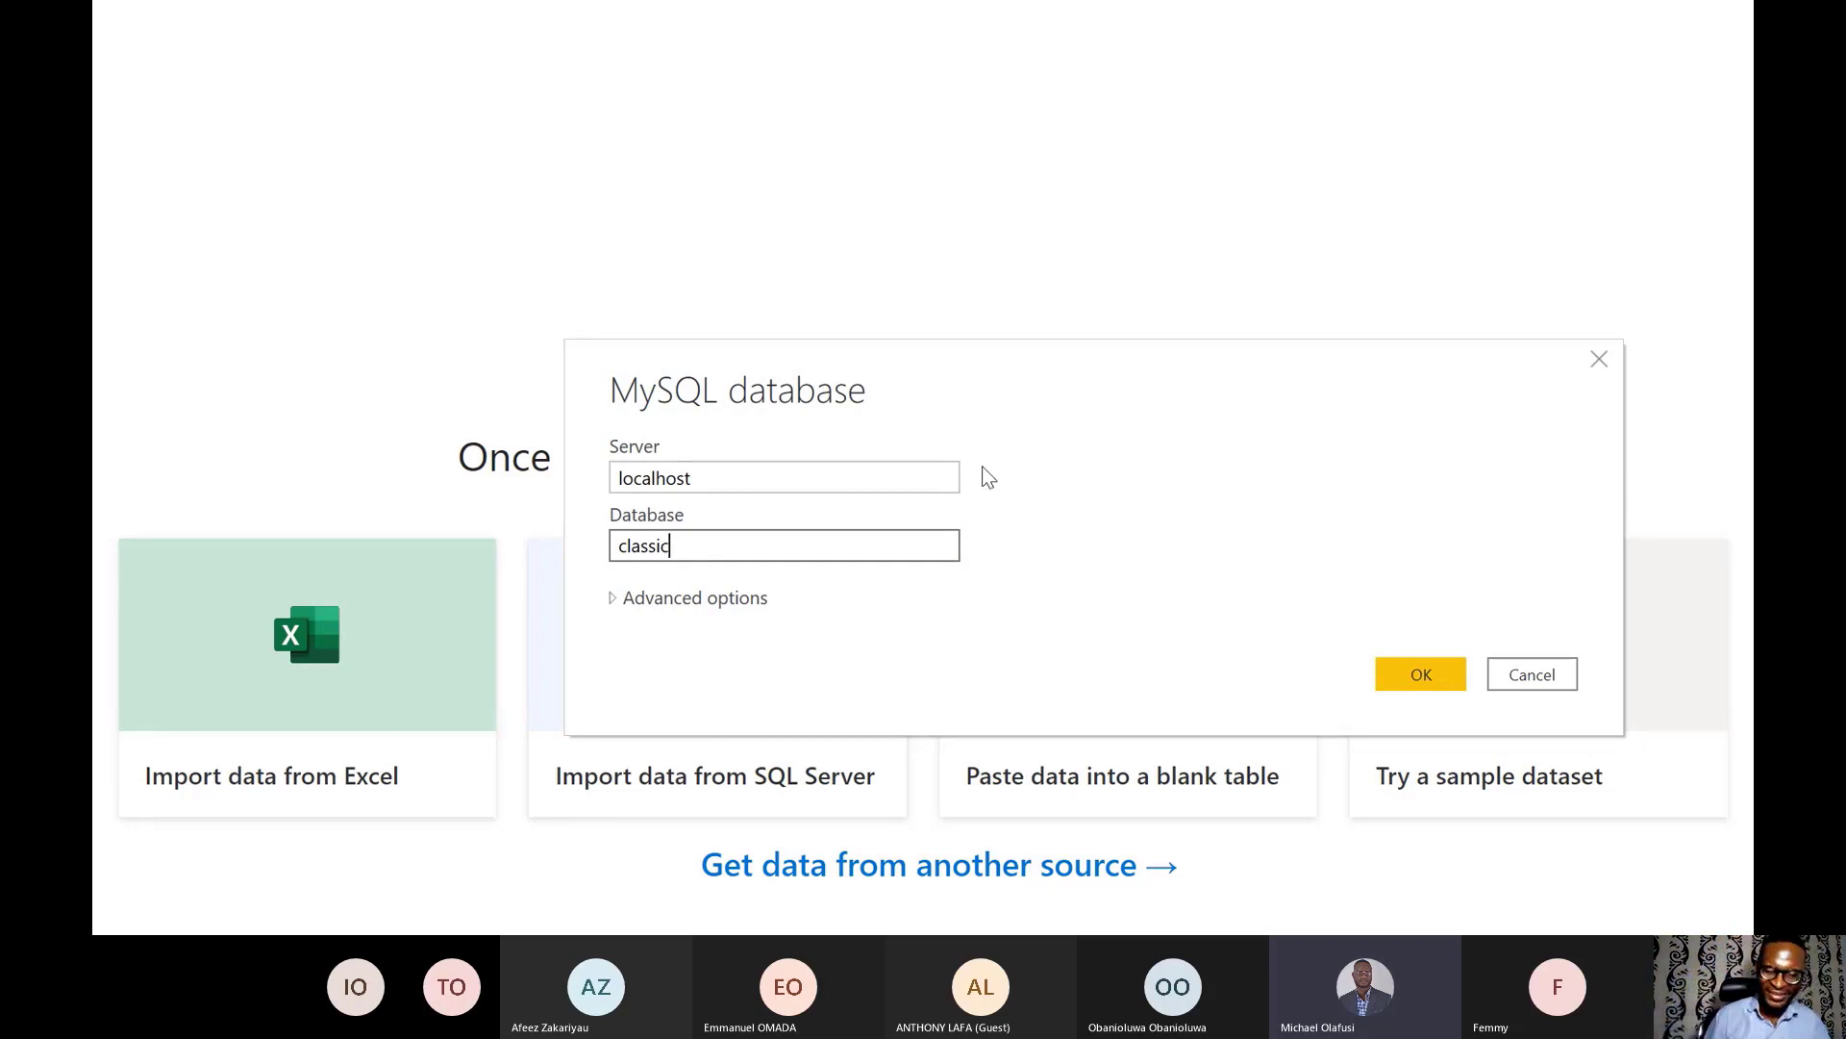
type("model")
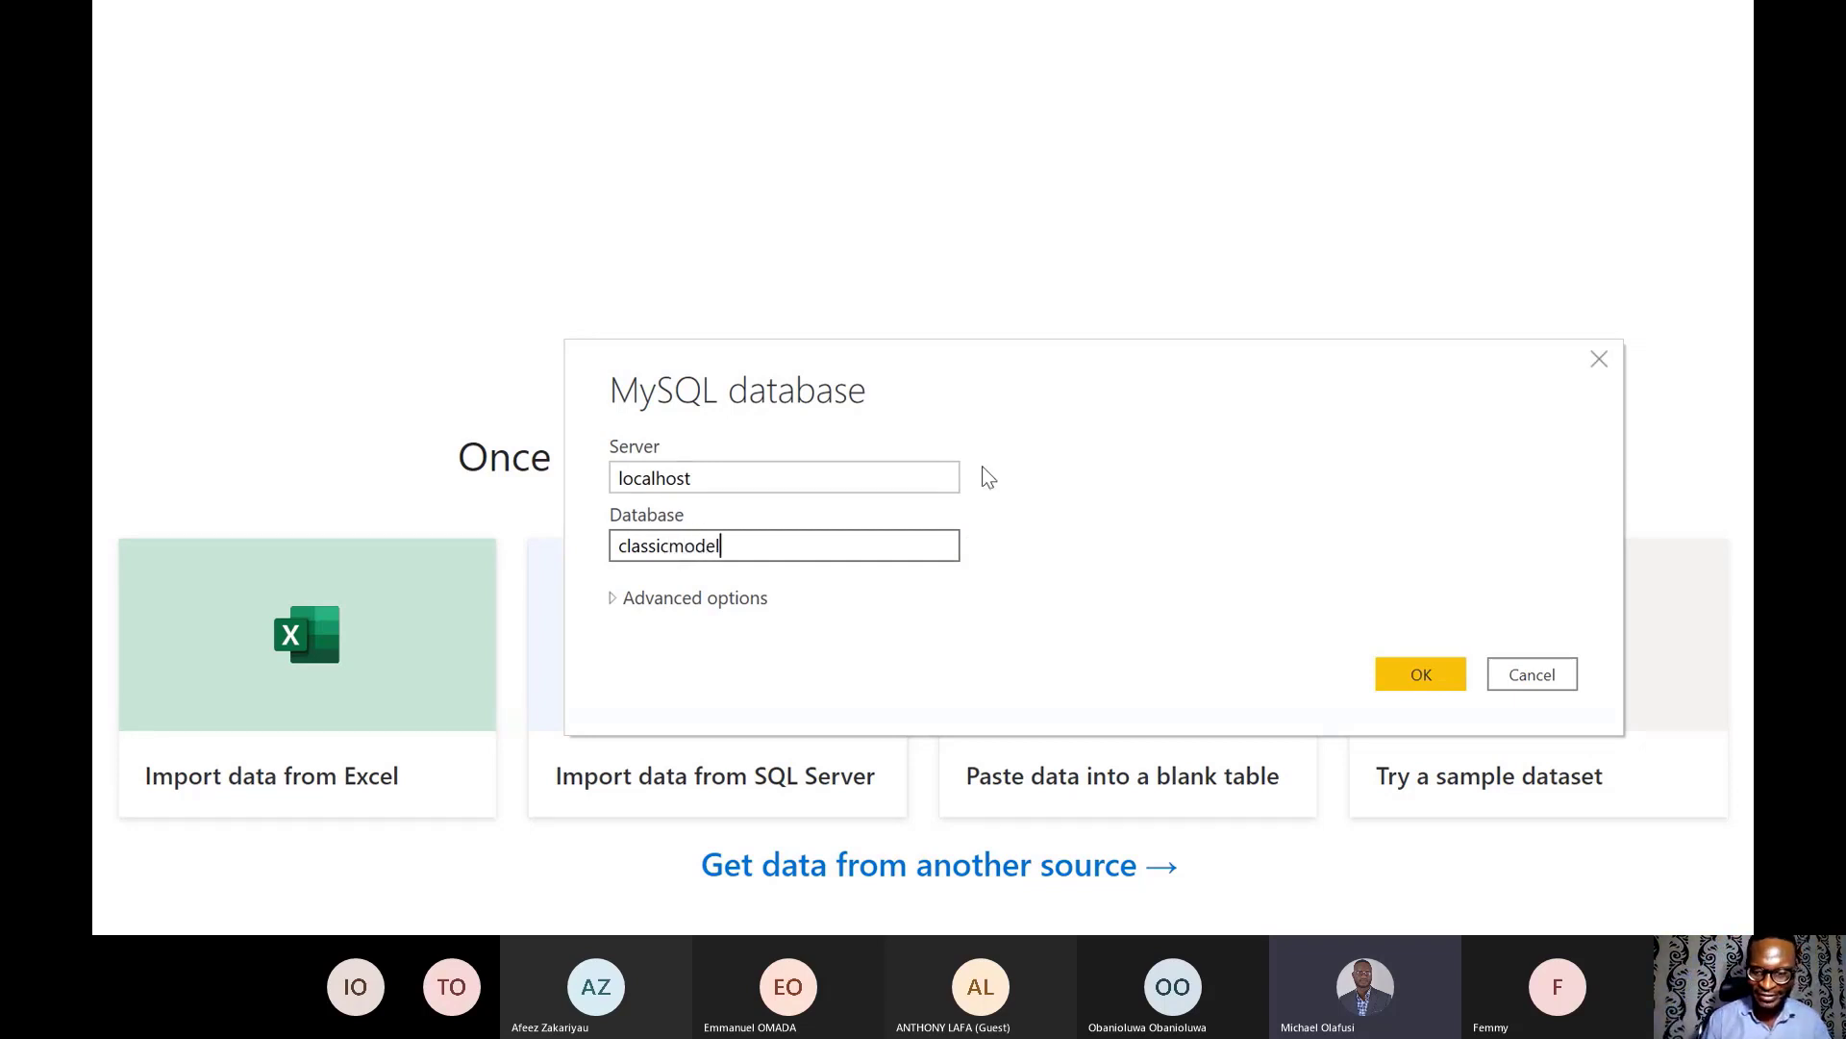
type("_test")
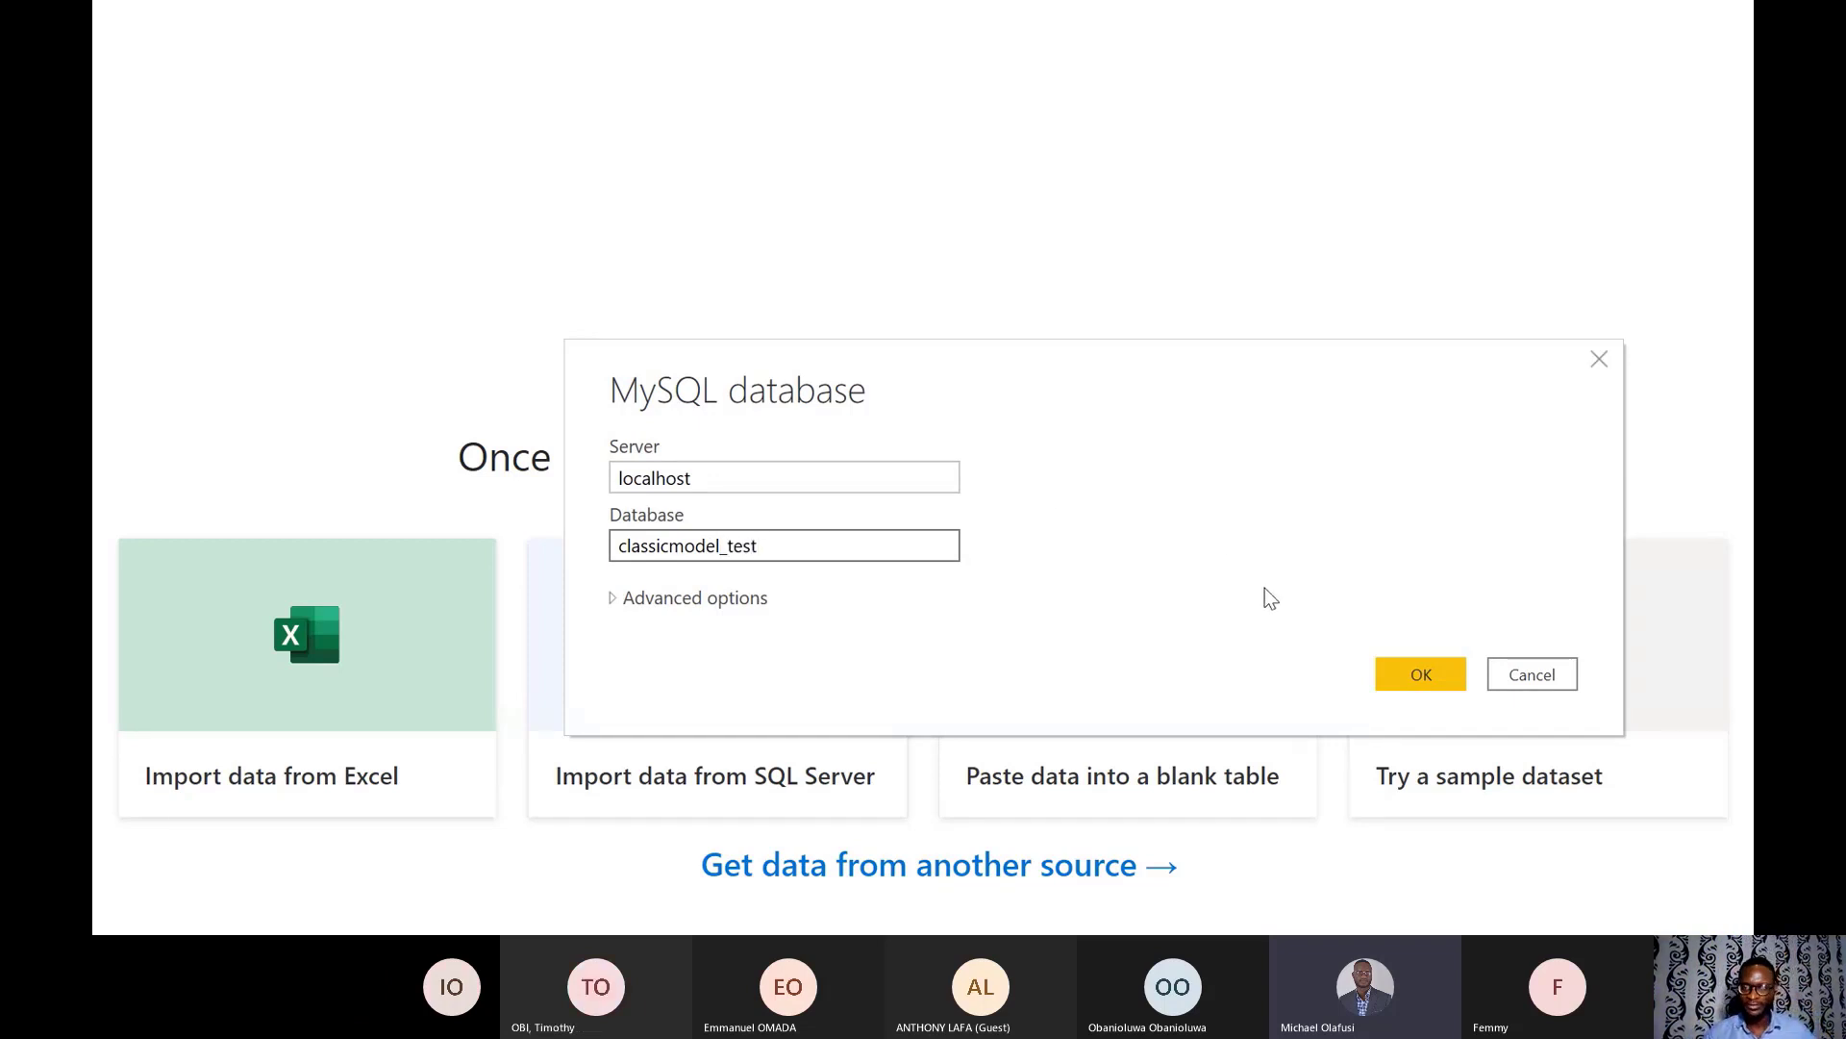
left_click(1389, 685)
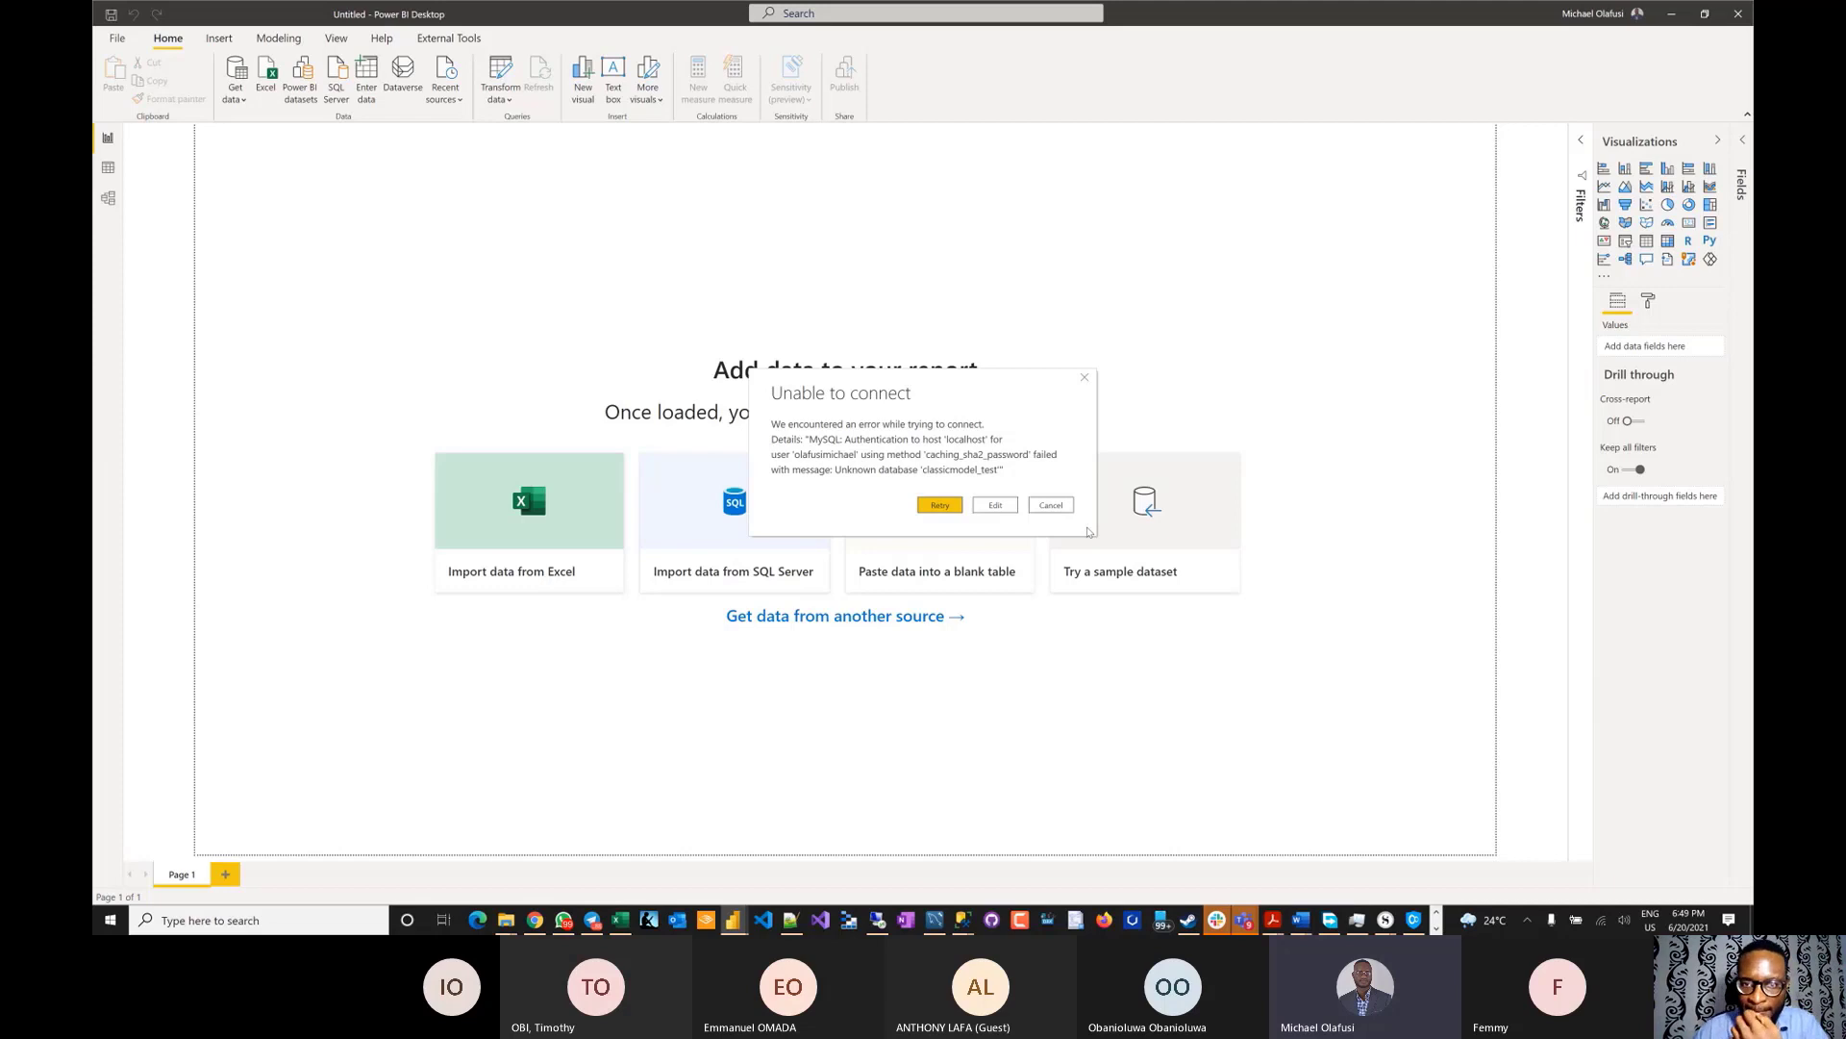
- Dismiss the error and check Workbench's schema tree, confirming the database is named classicmodels_test
left_click(1085, 378)
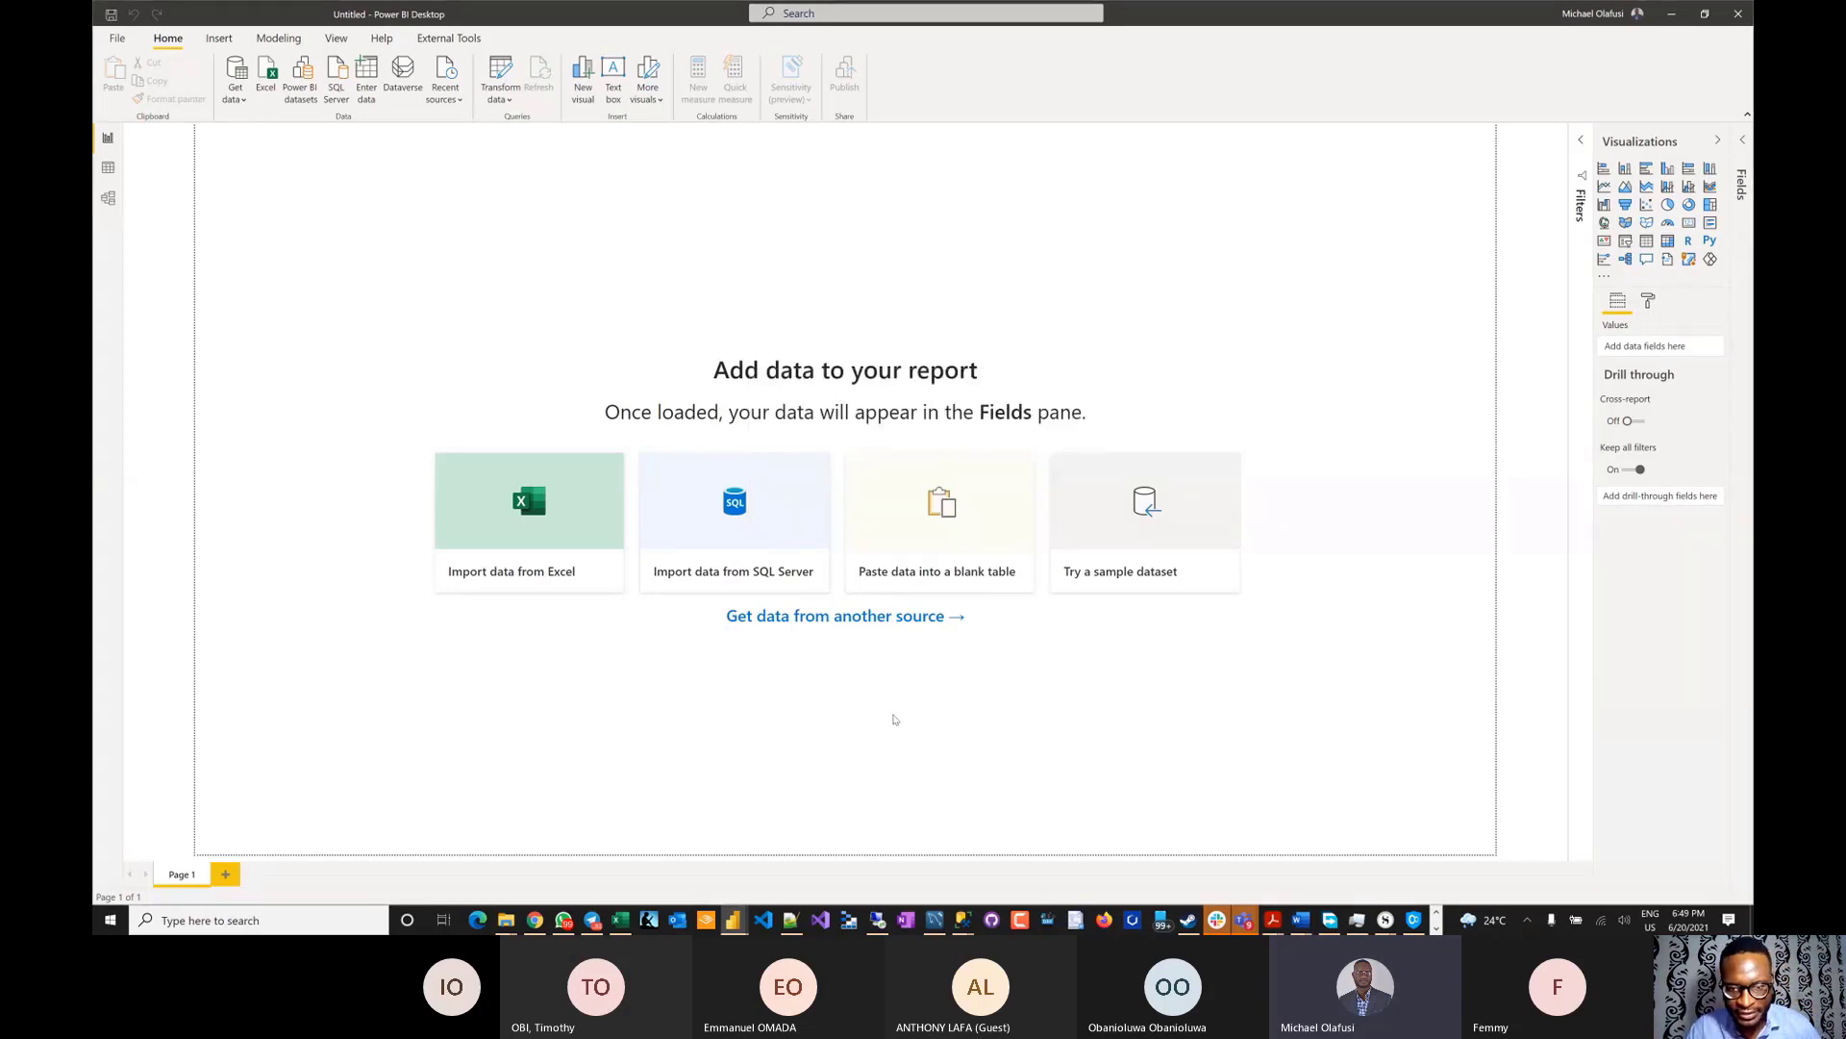
key("alt+Tab")
key("Escape")
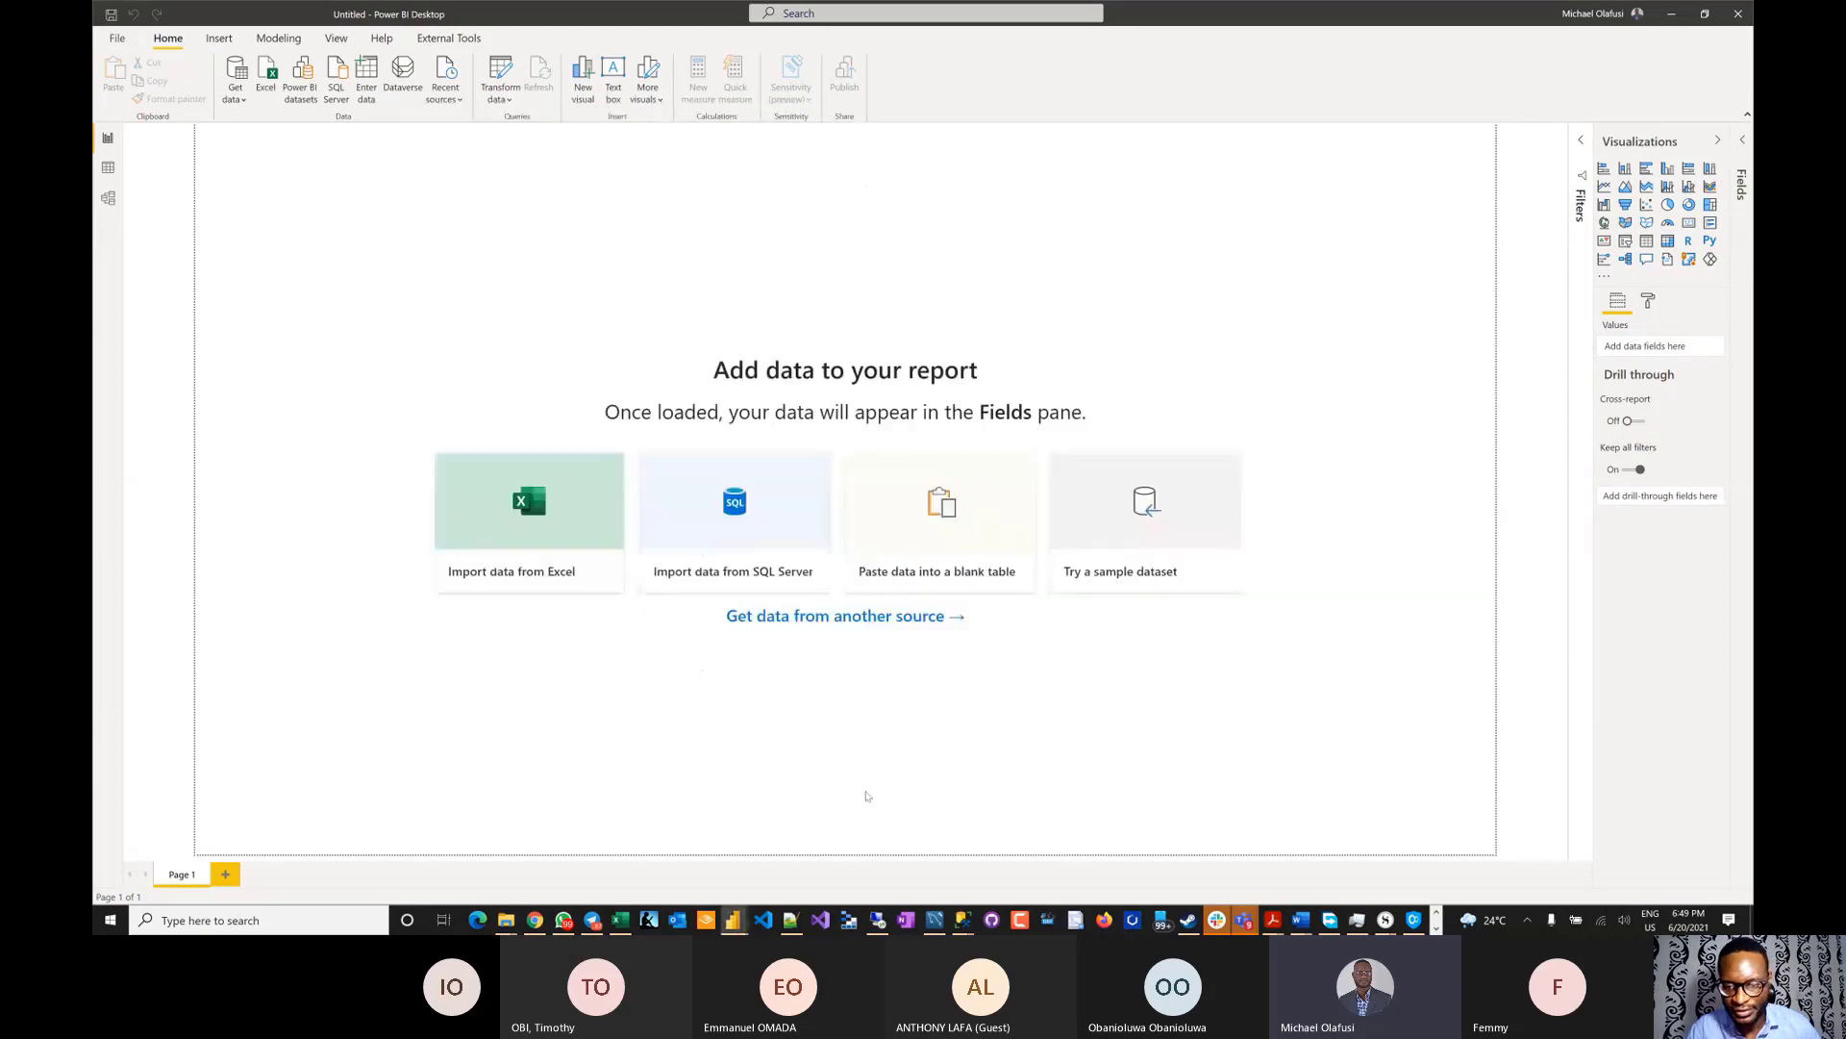
left_click(928, 918)
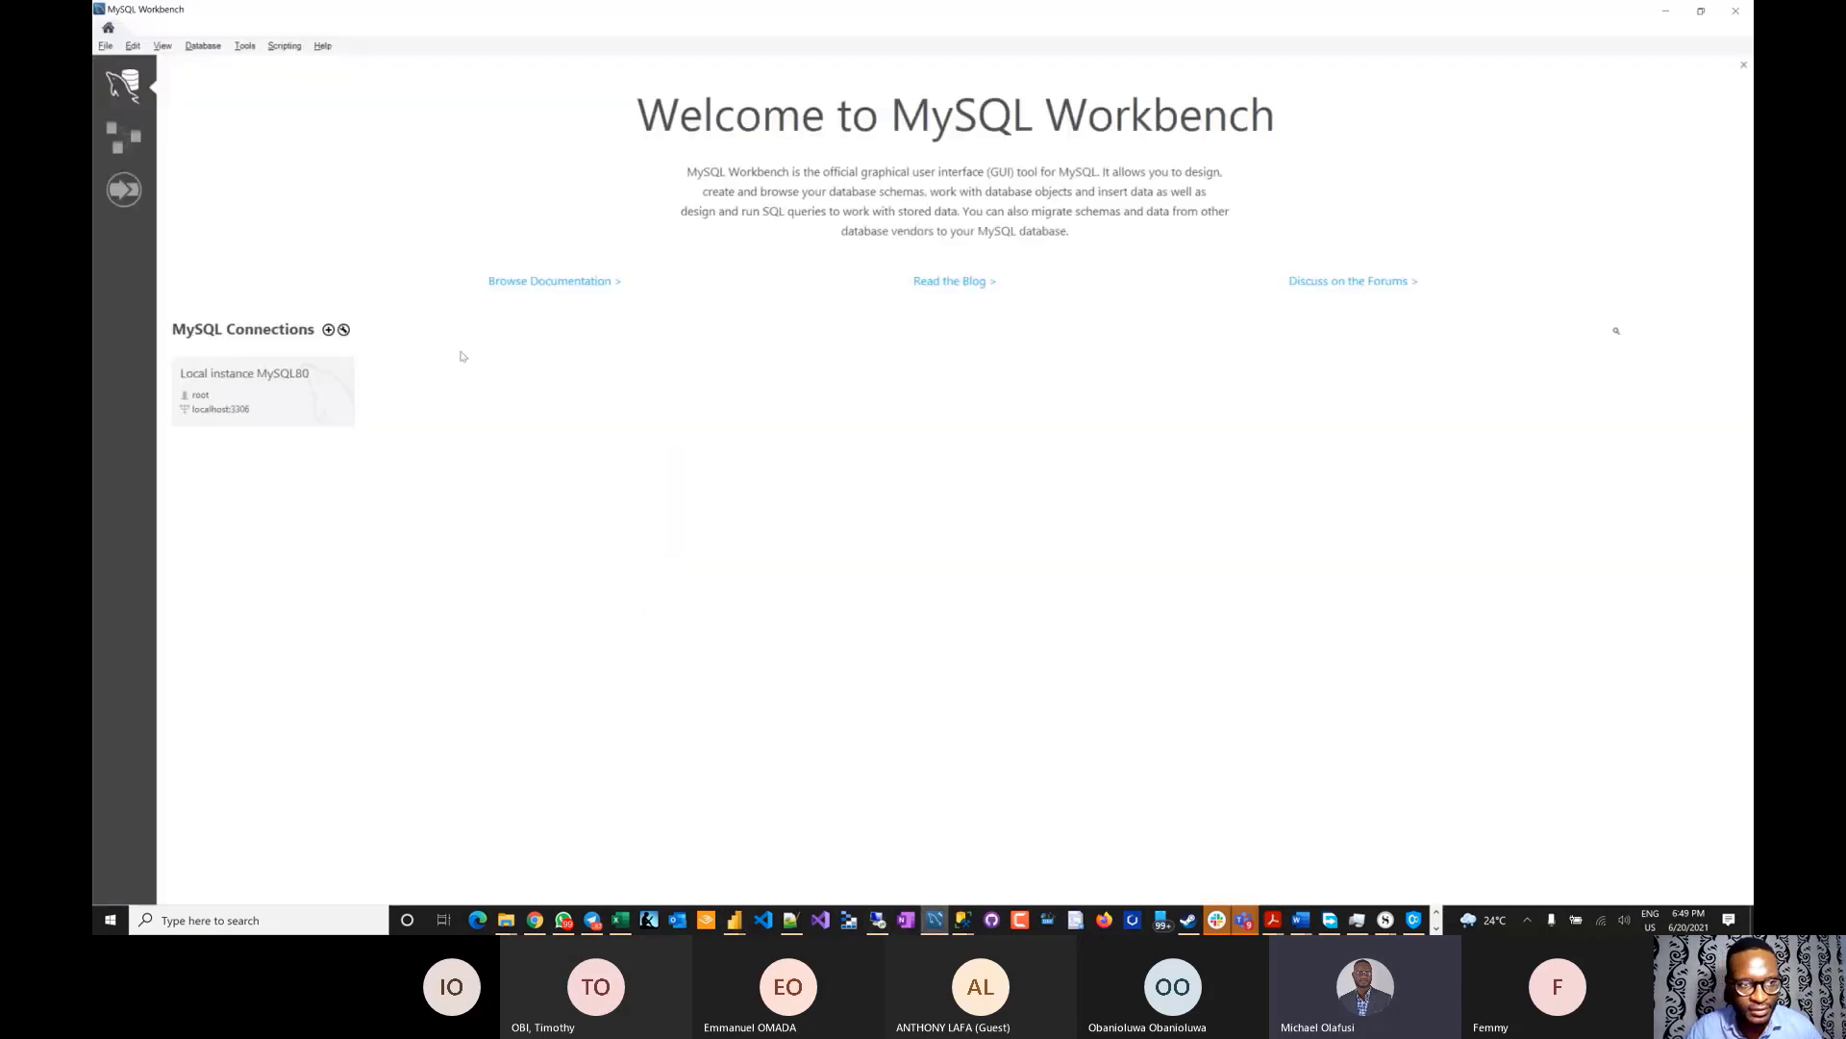
left_click(252, 394)
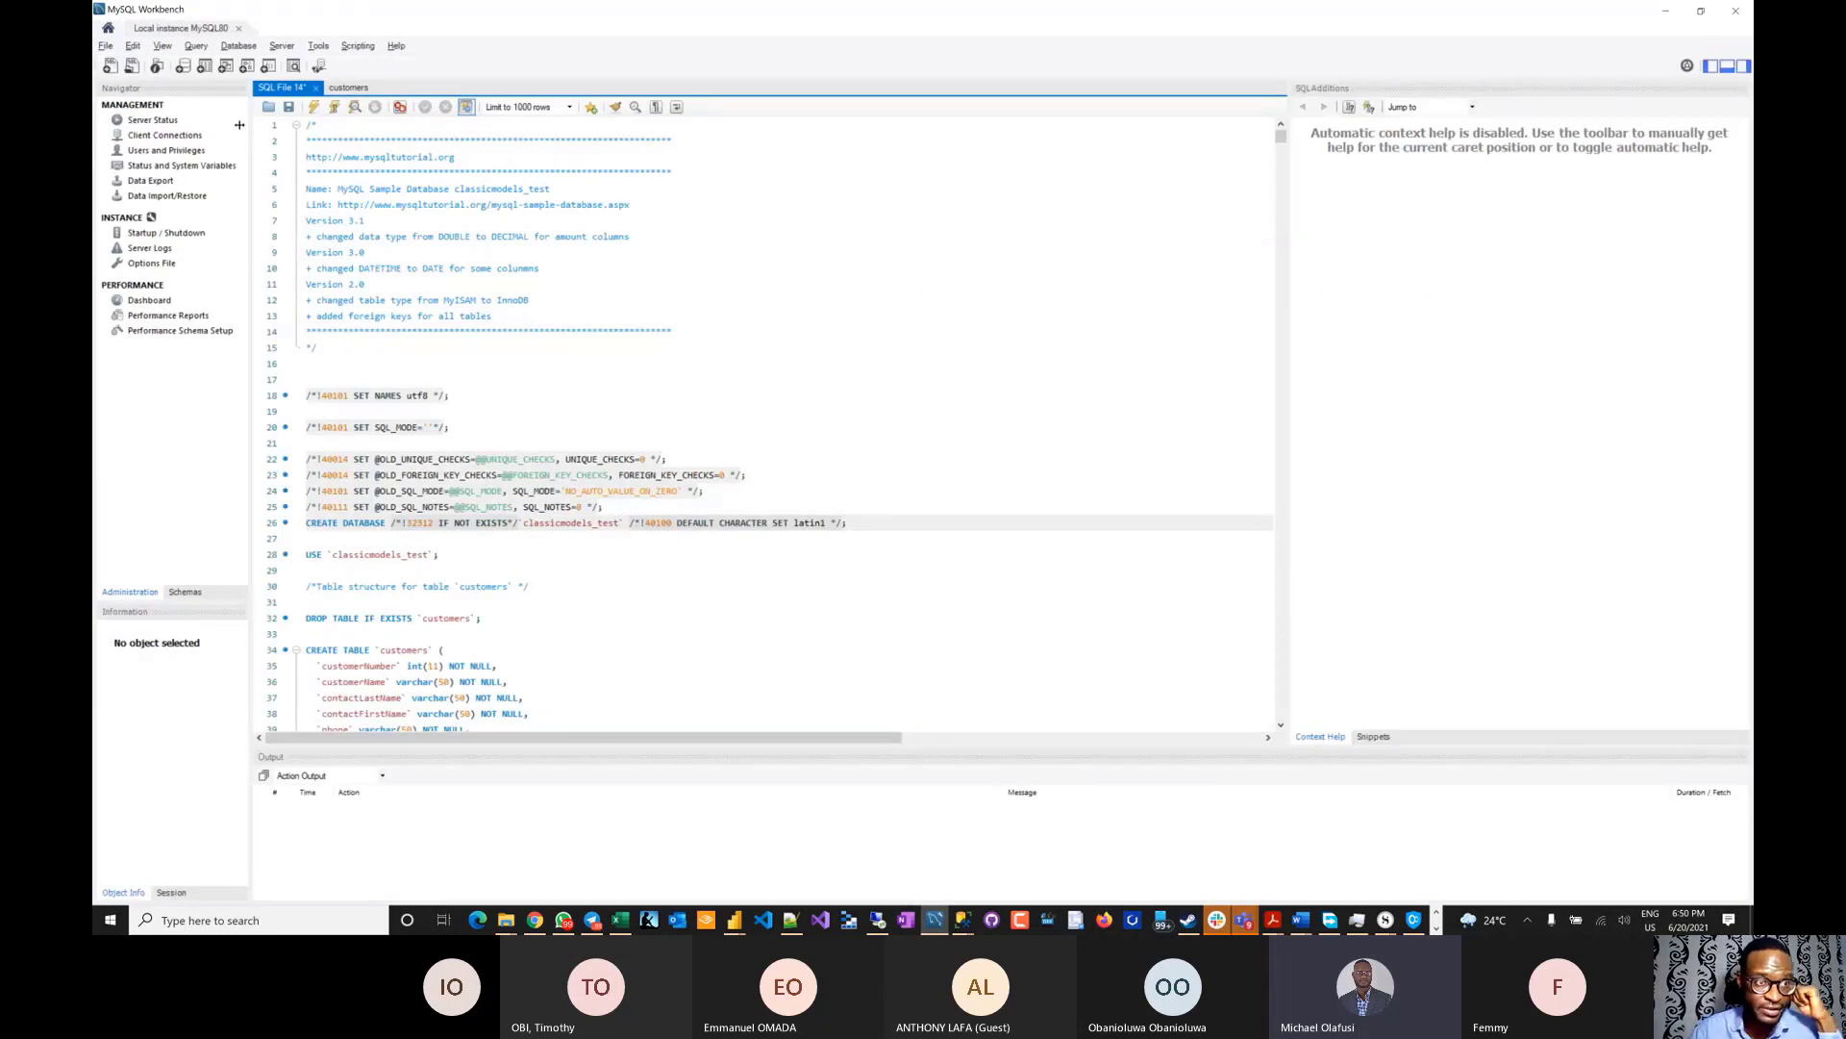
left_click(188, 592)
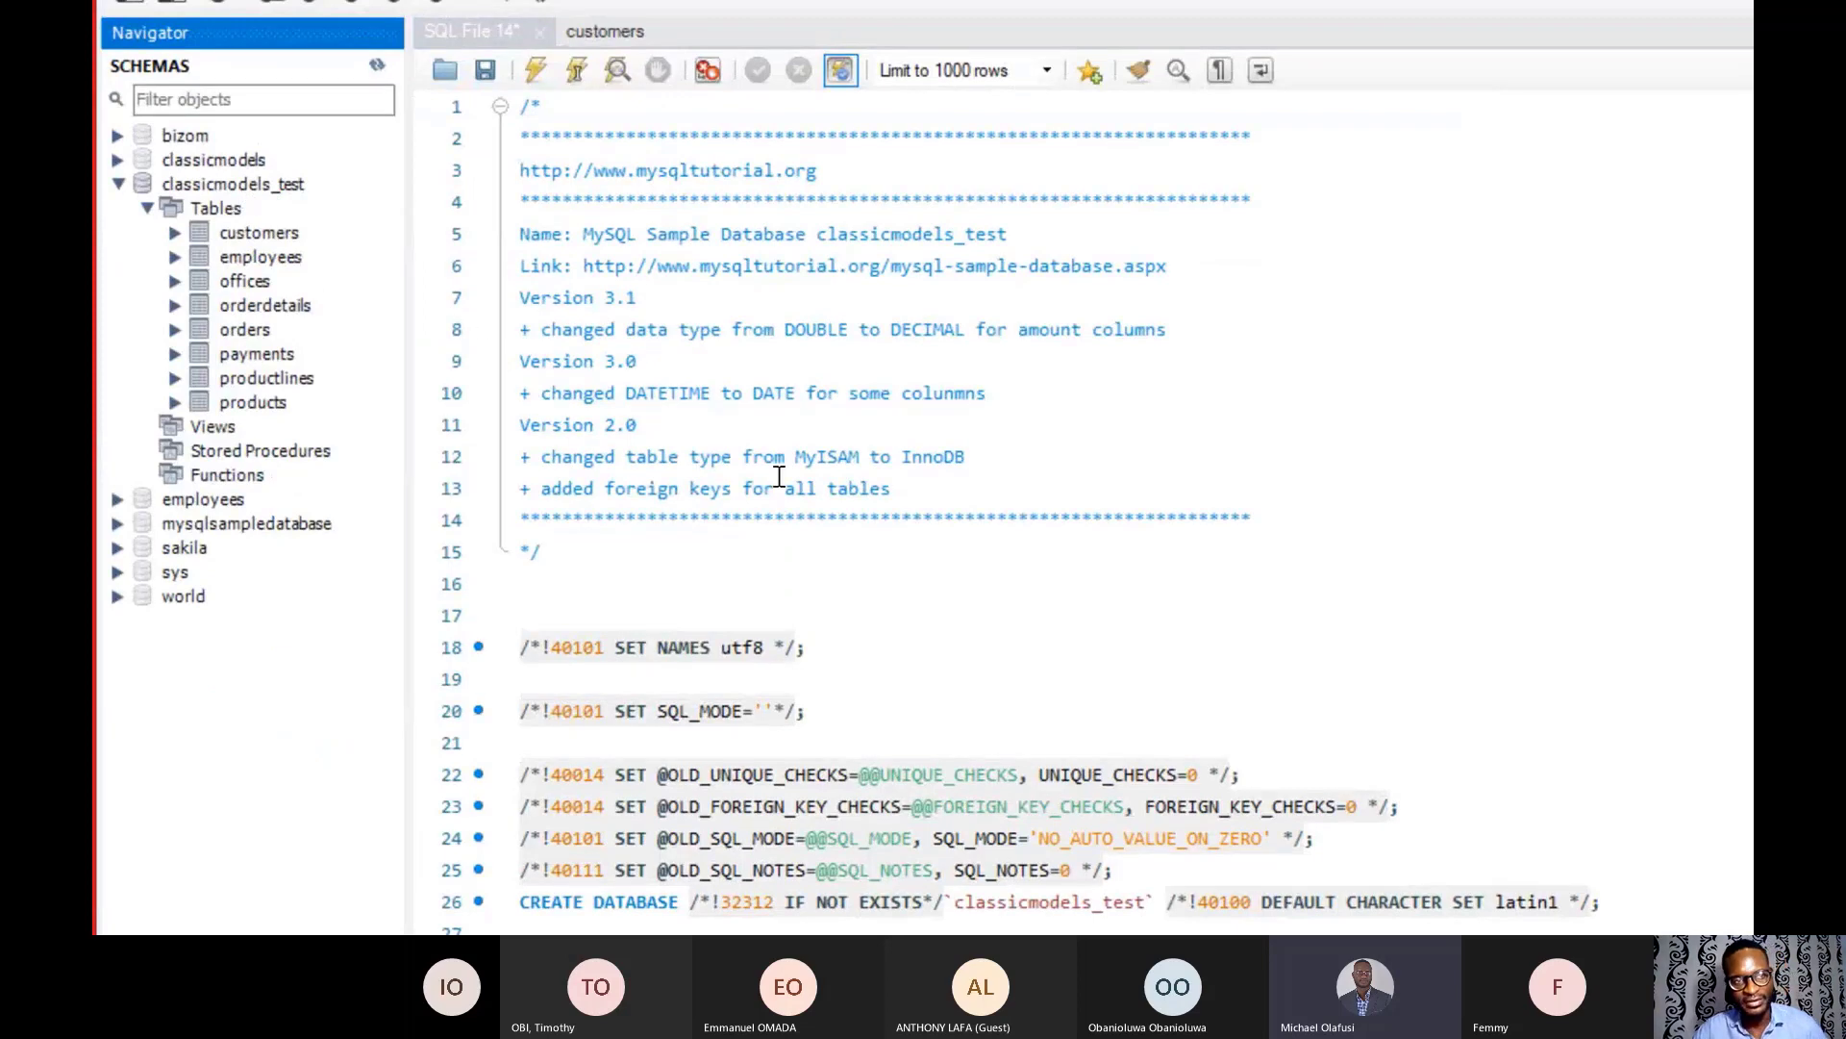
key("alt+Tab")
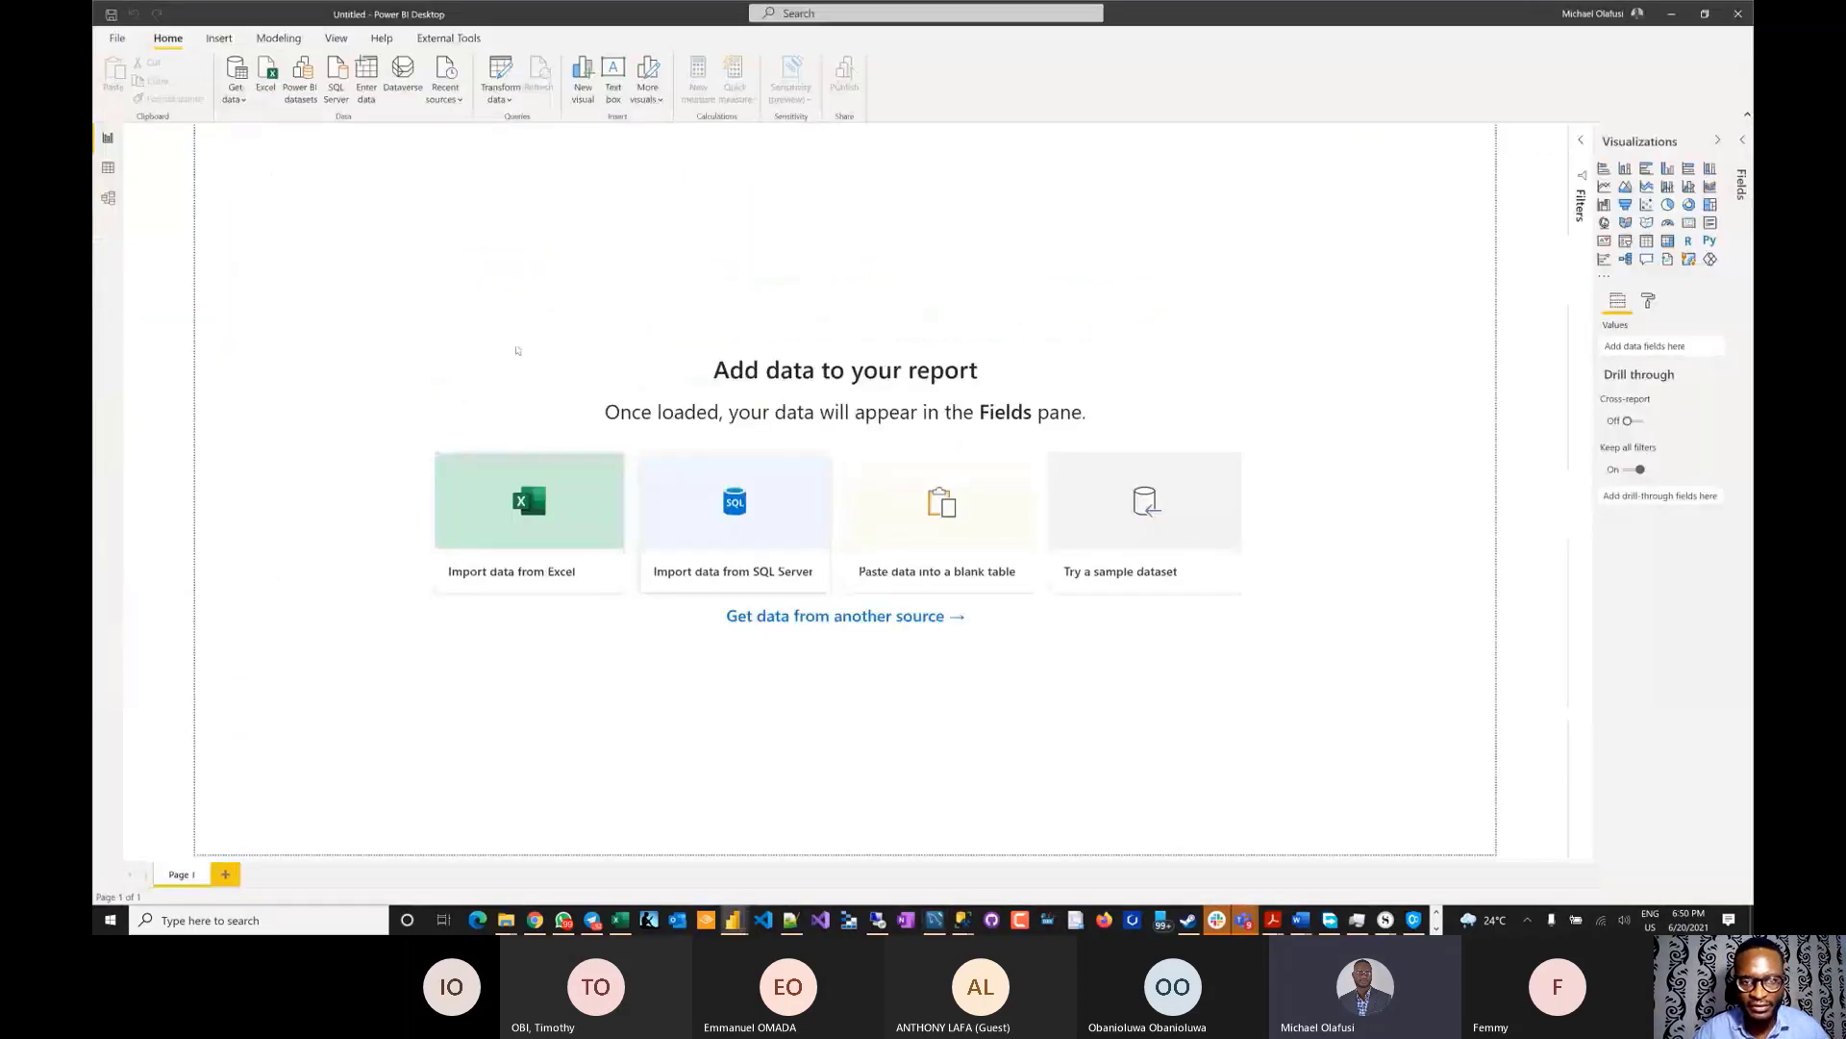
- Reconnect via the MySQL database connector with server localhost and database classicmodels_test
left_click(235, 93)
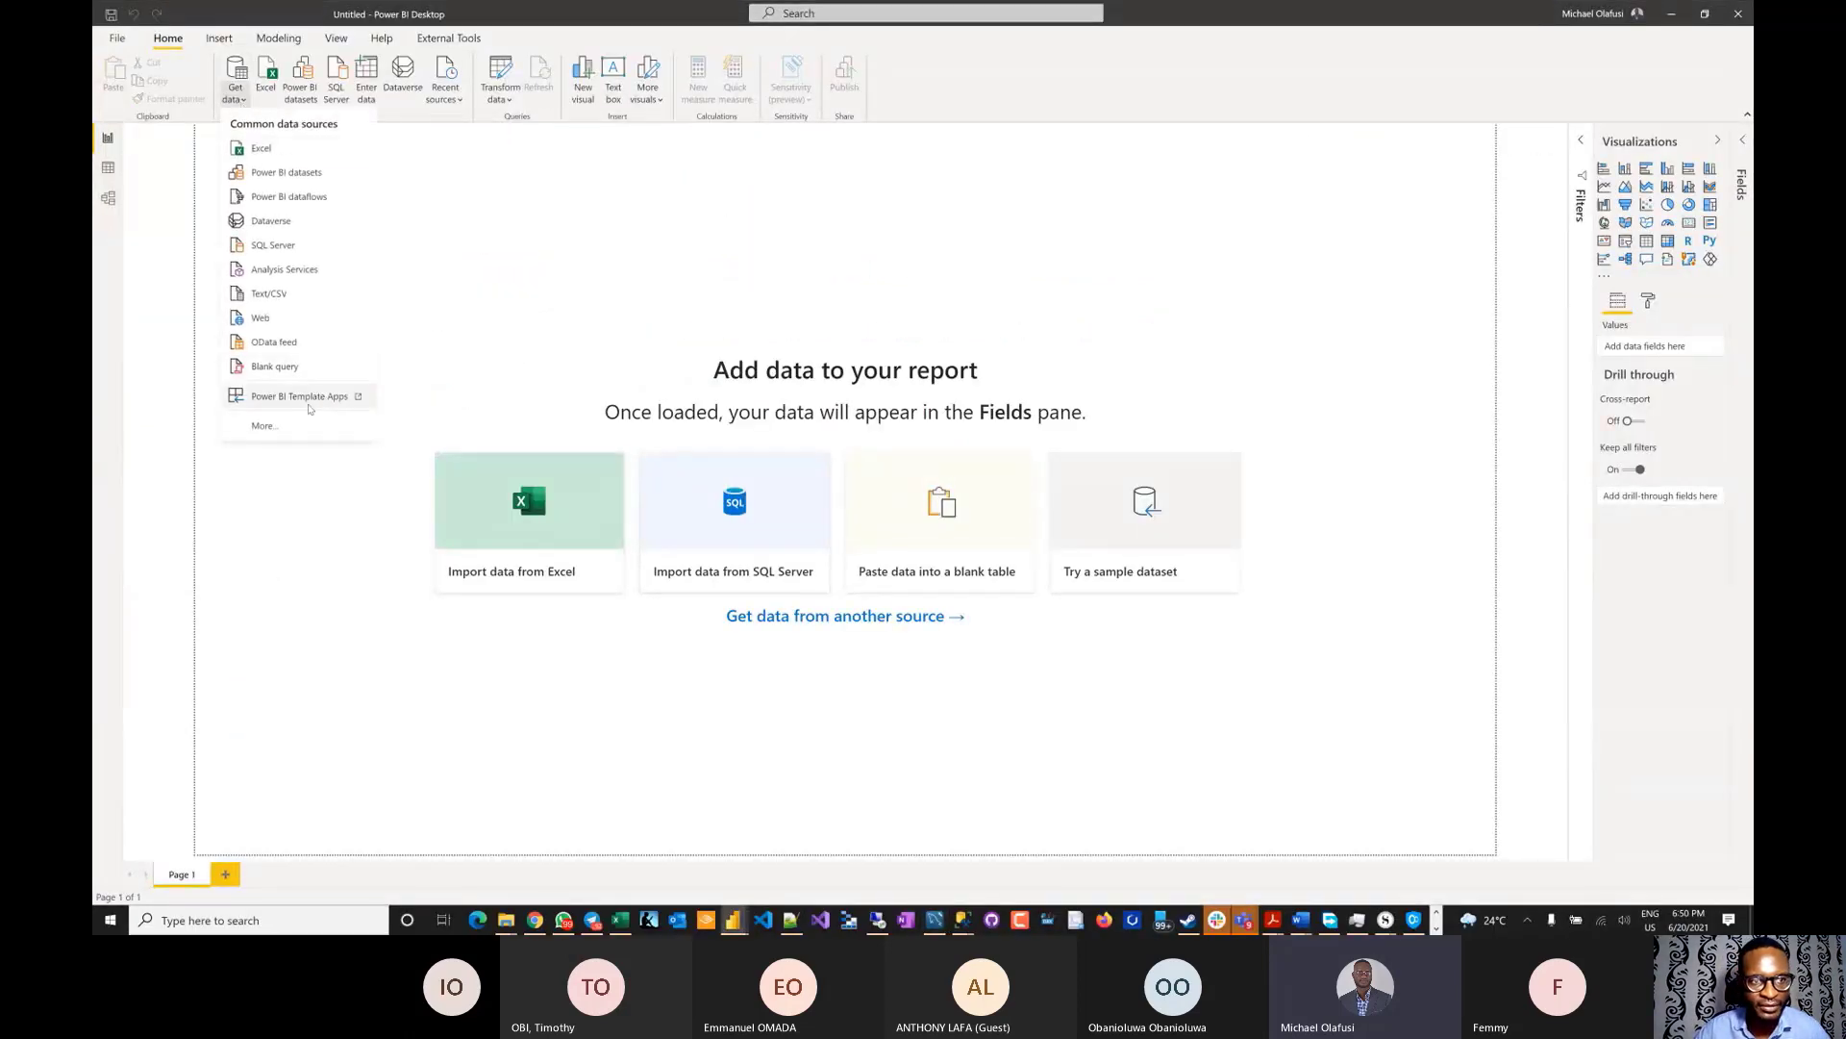
left_click(264, 425)
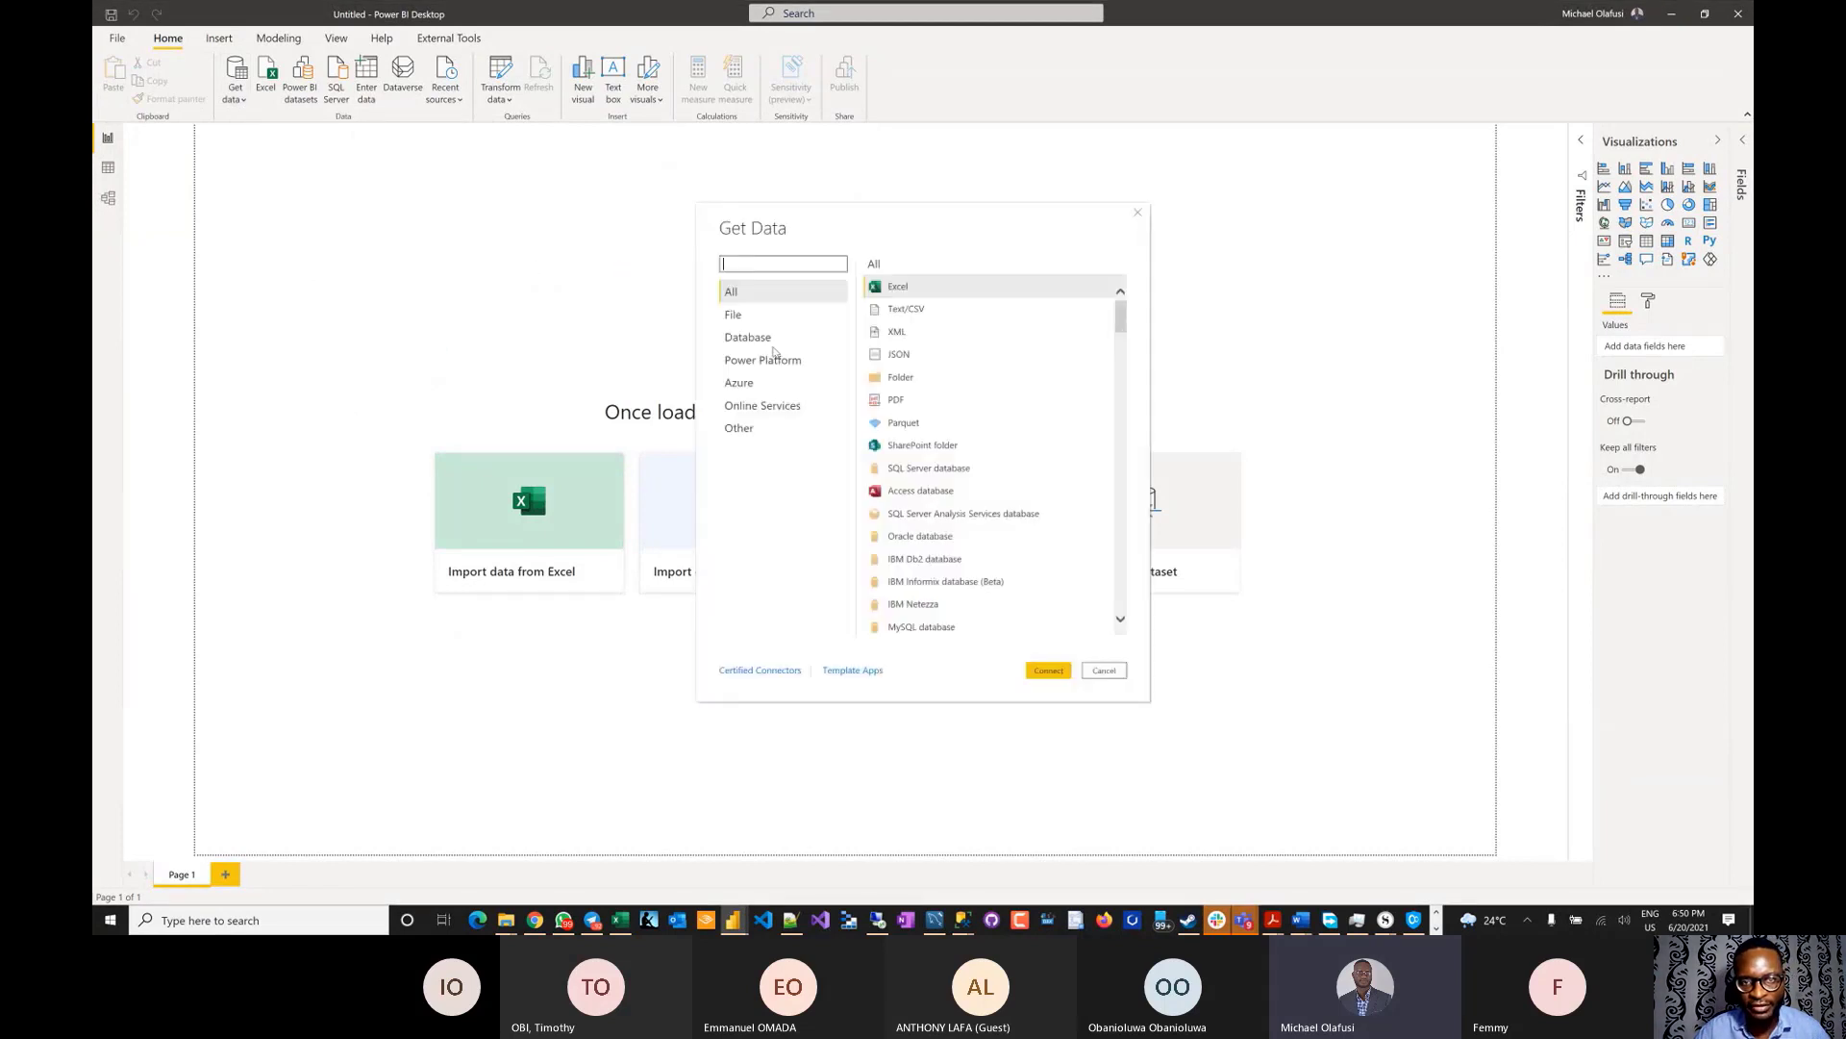
scroll(933, 490, "down", 2)
scroll(932, 490, "down", 2)
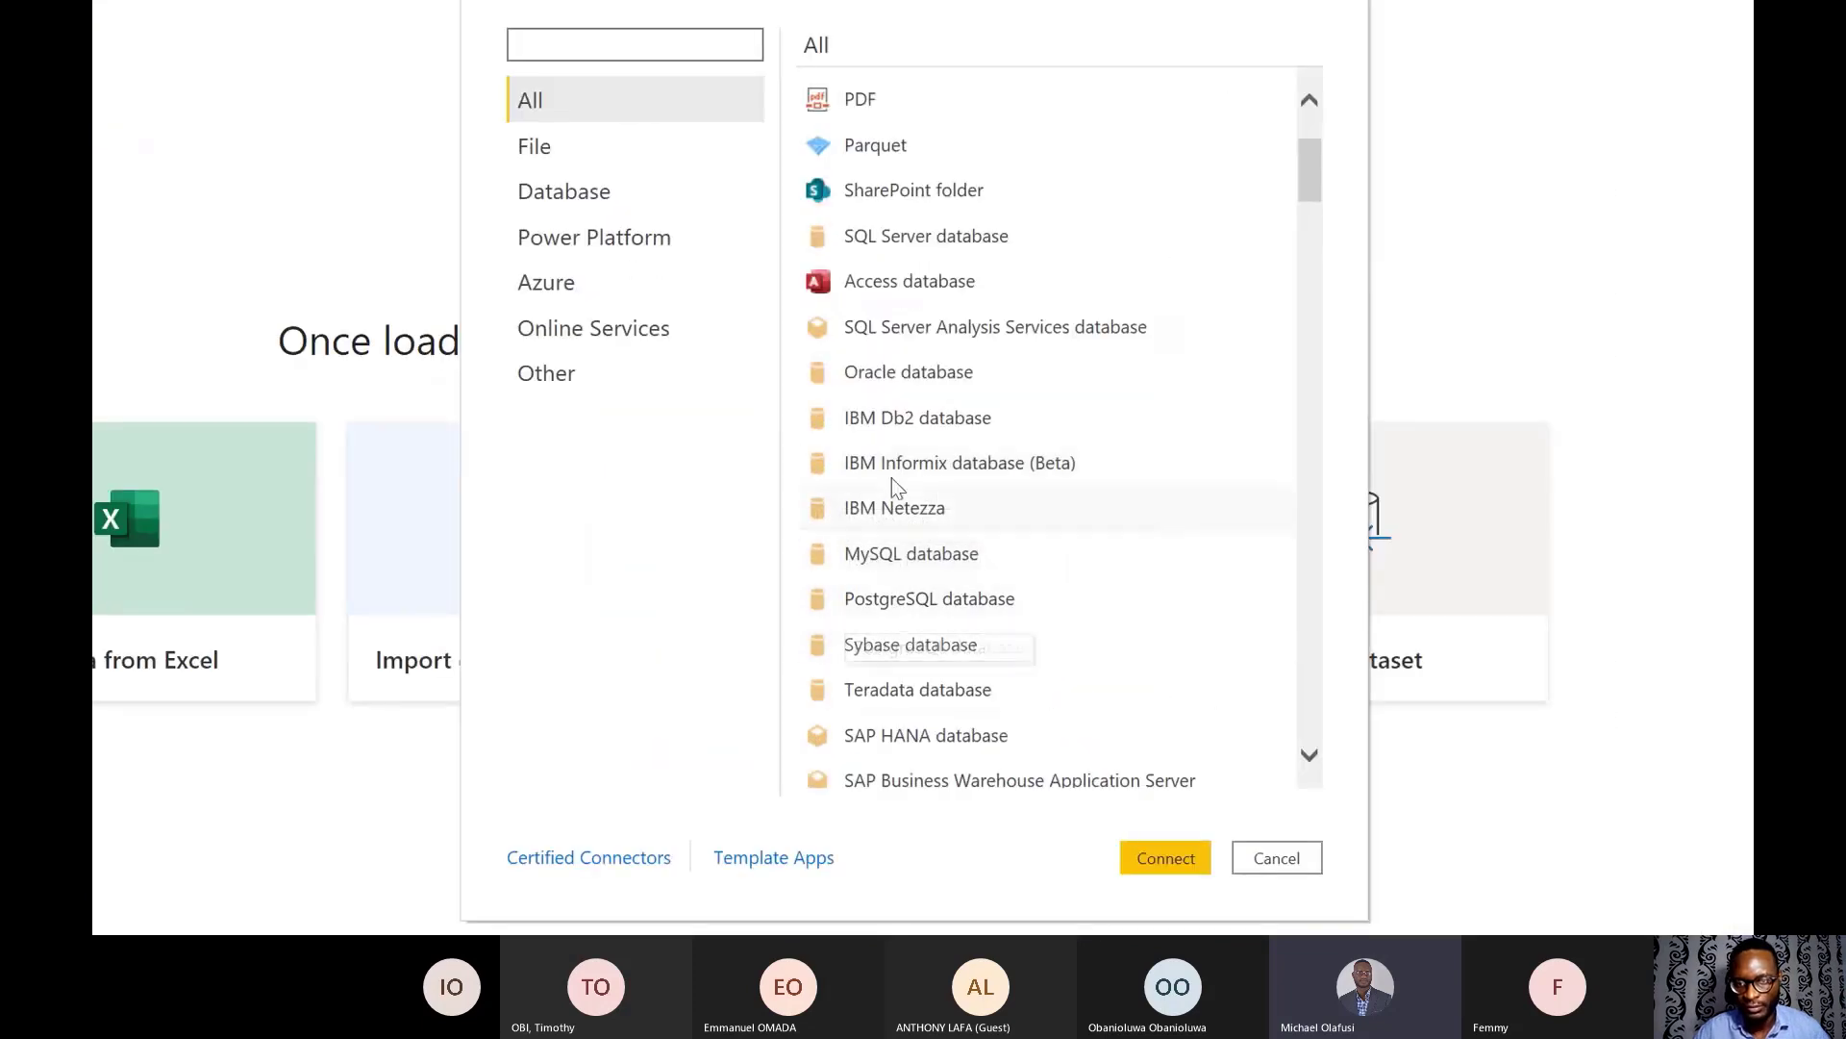
double_click(943, 553)
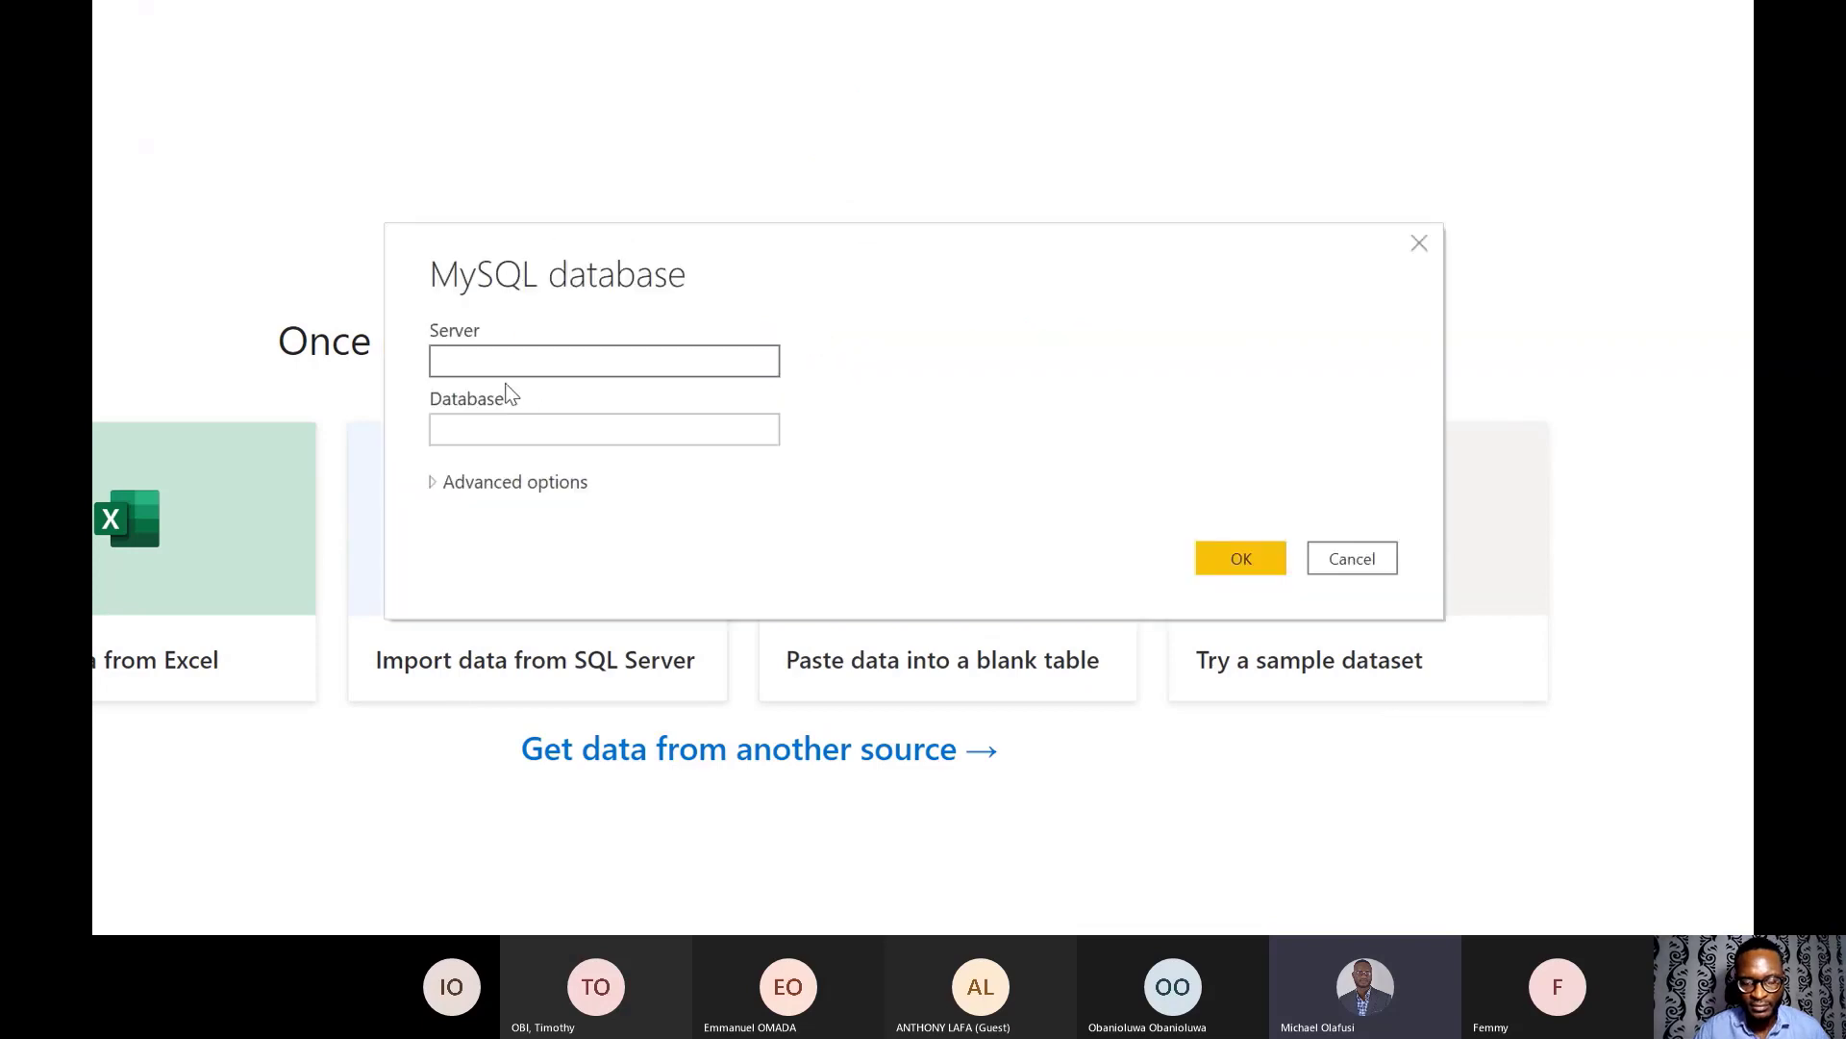
type("local")
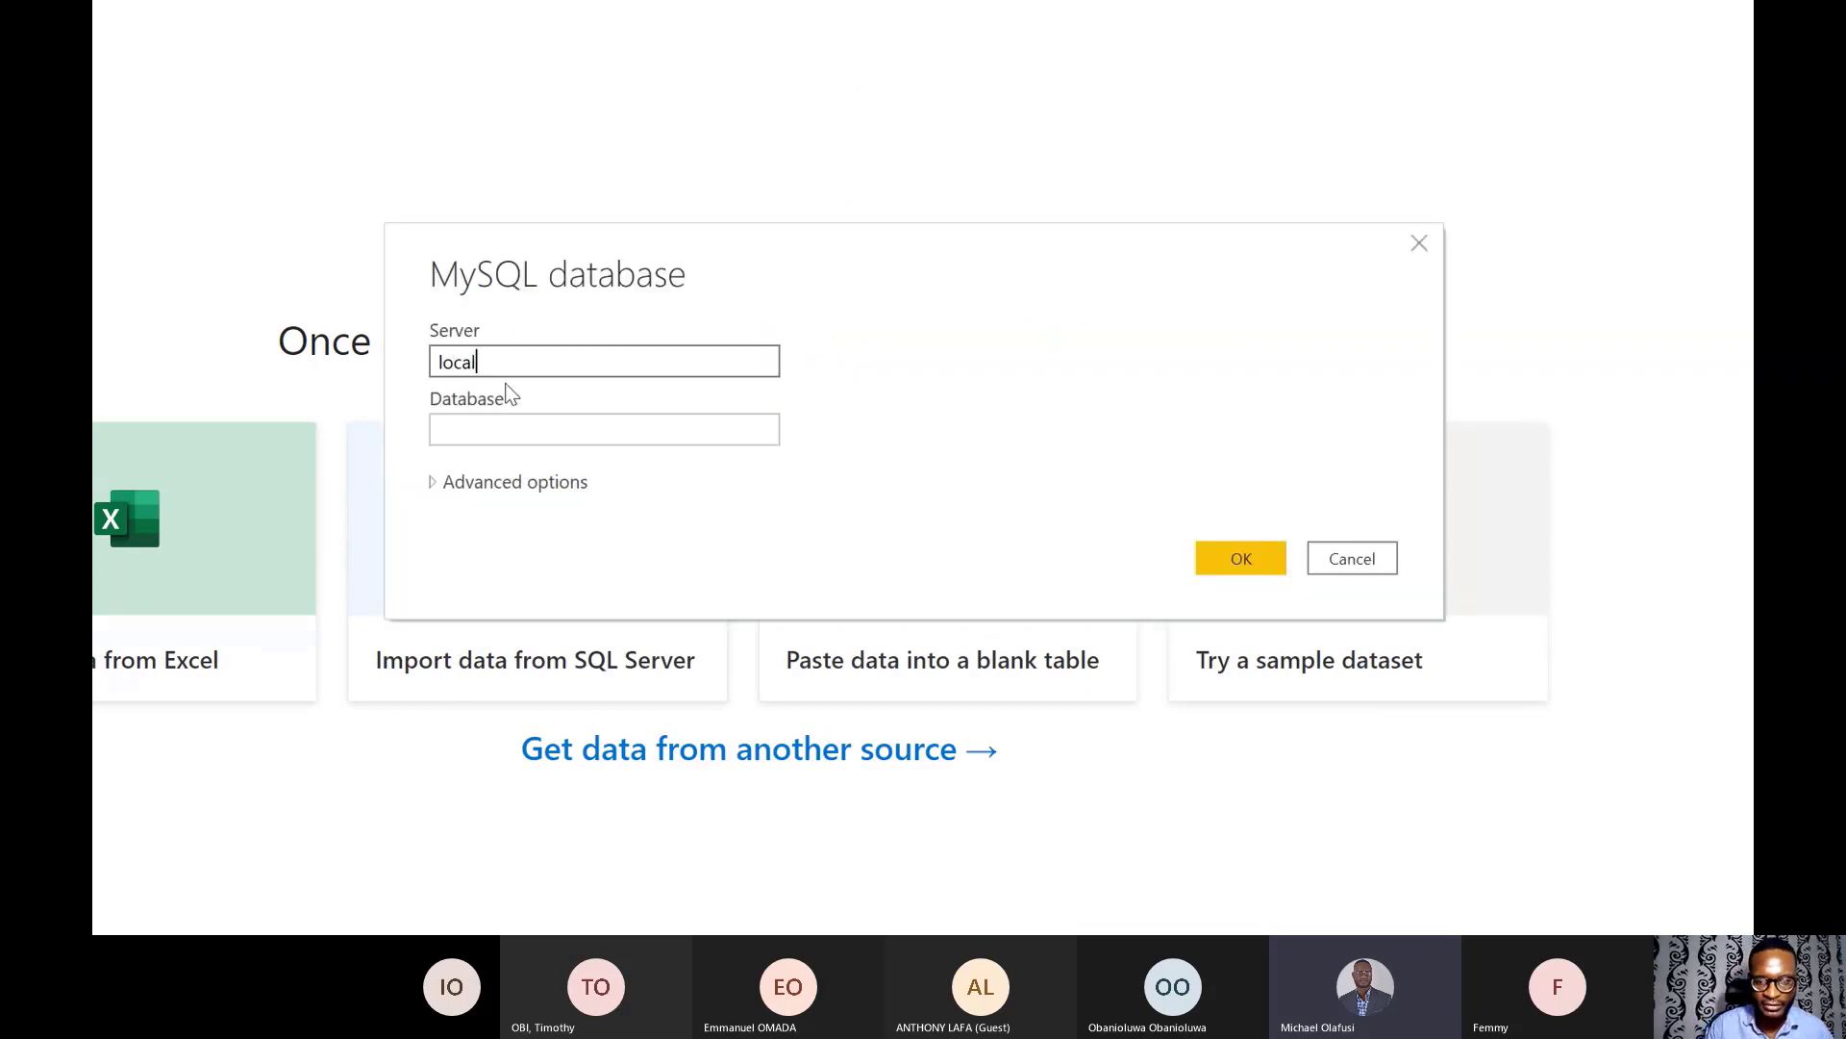
type("host")
left_click(520, 426)
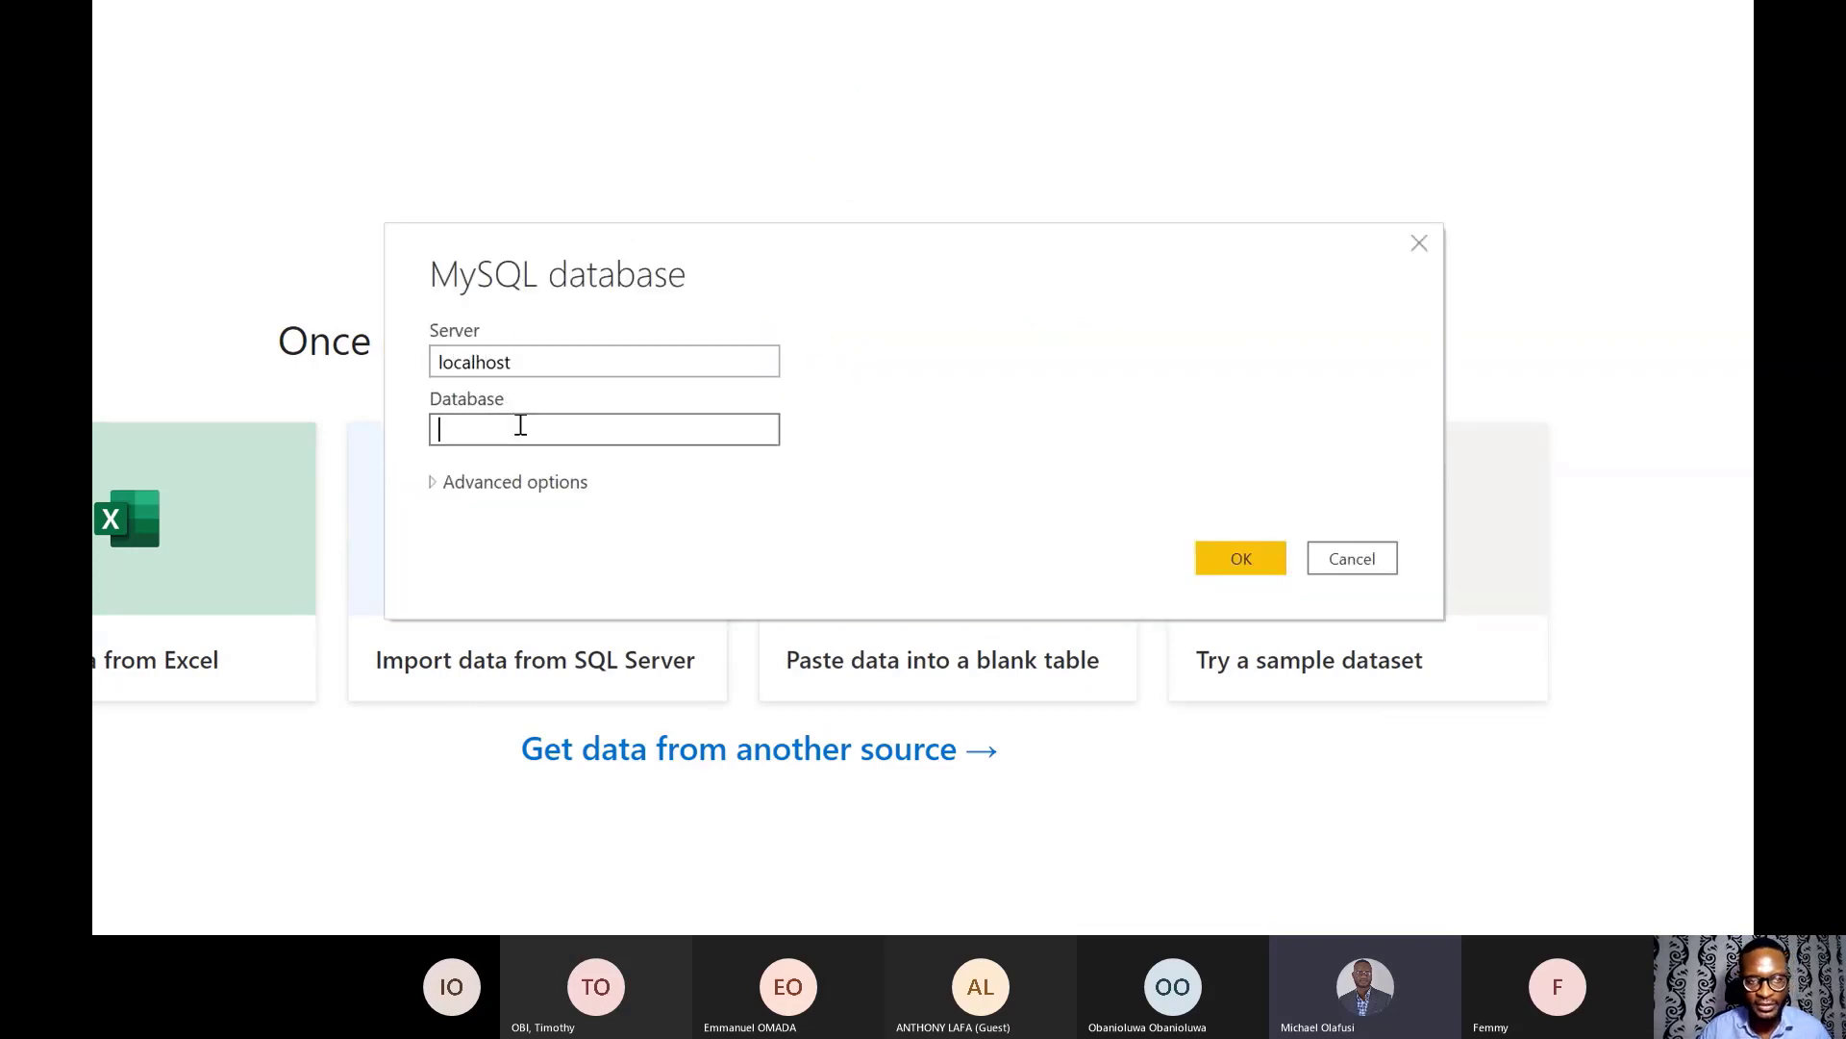
type("class")
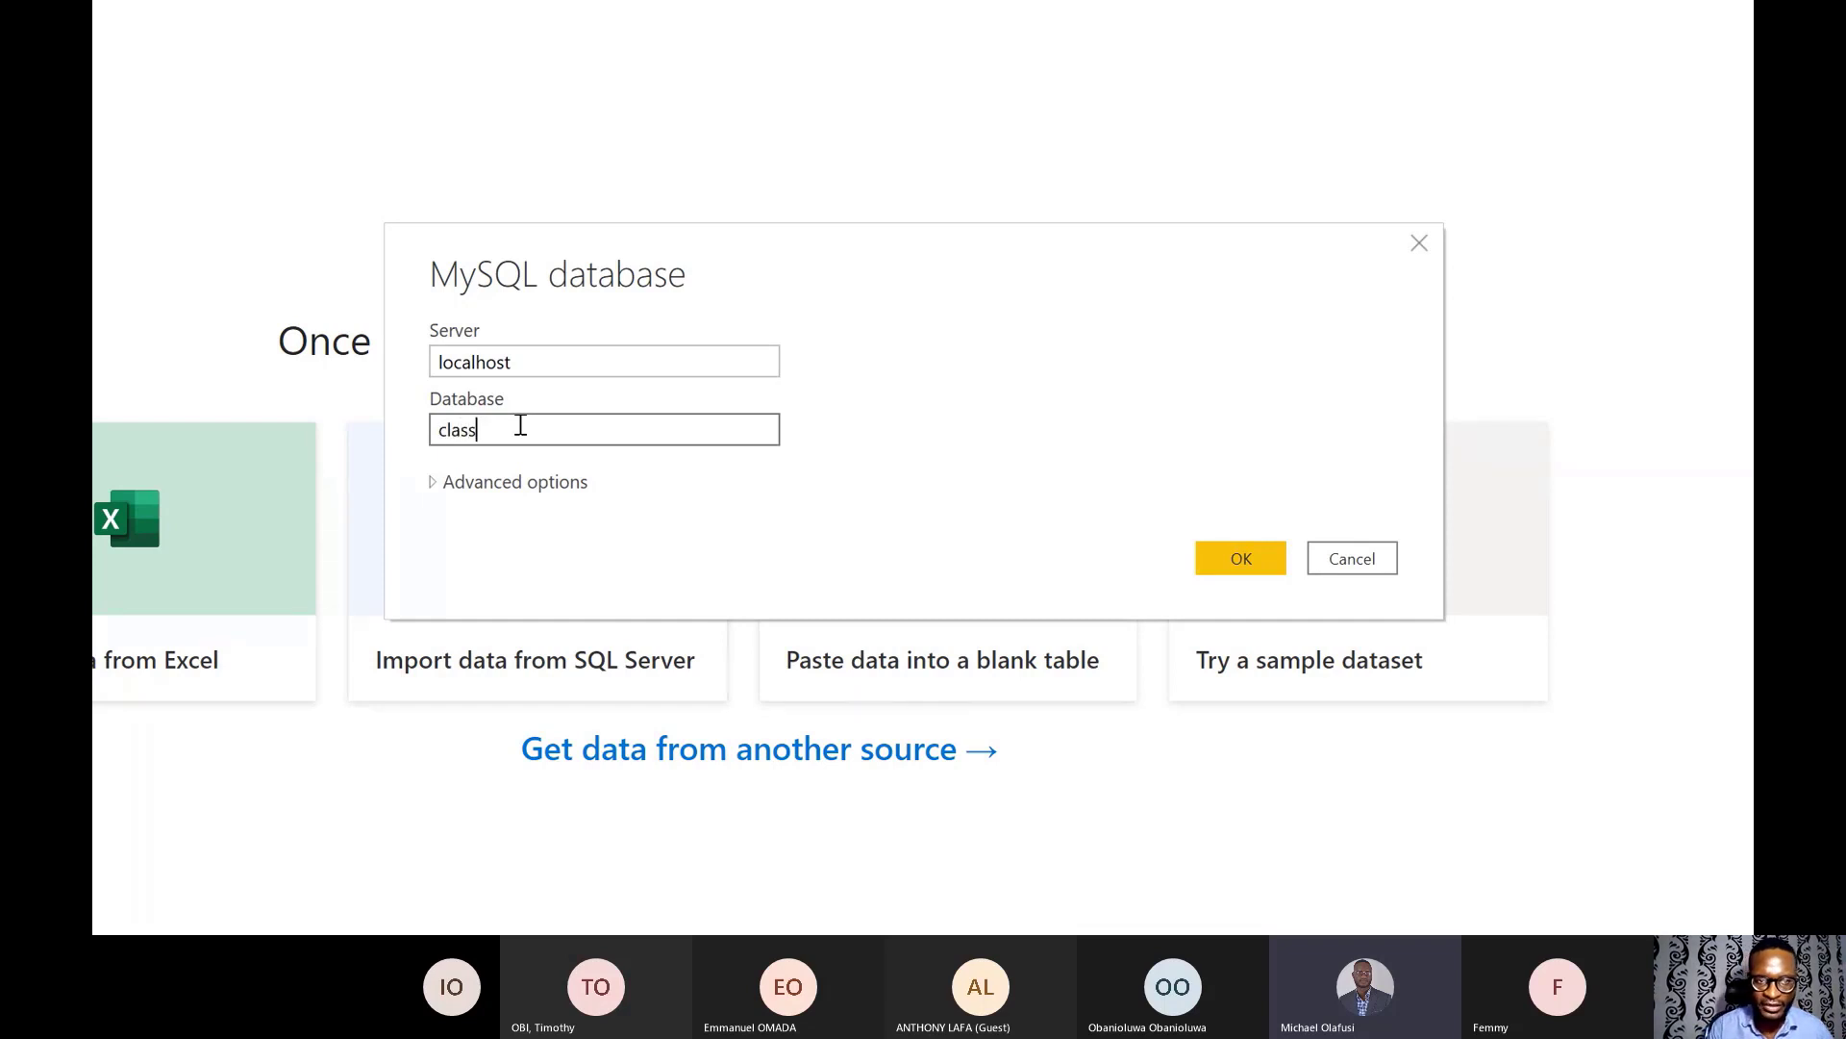
type("icmodels")
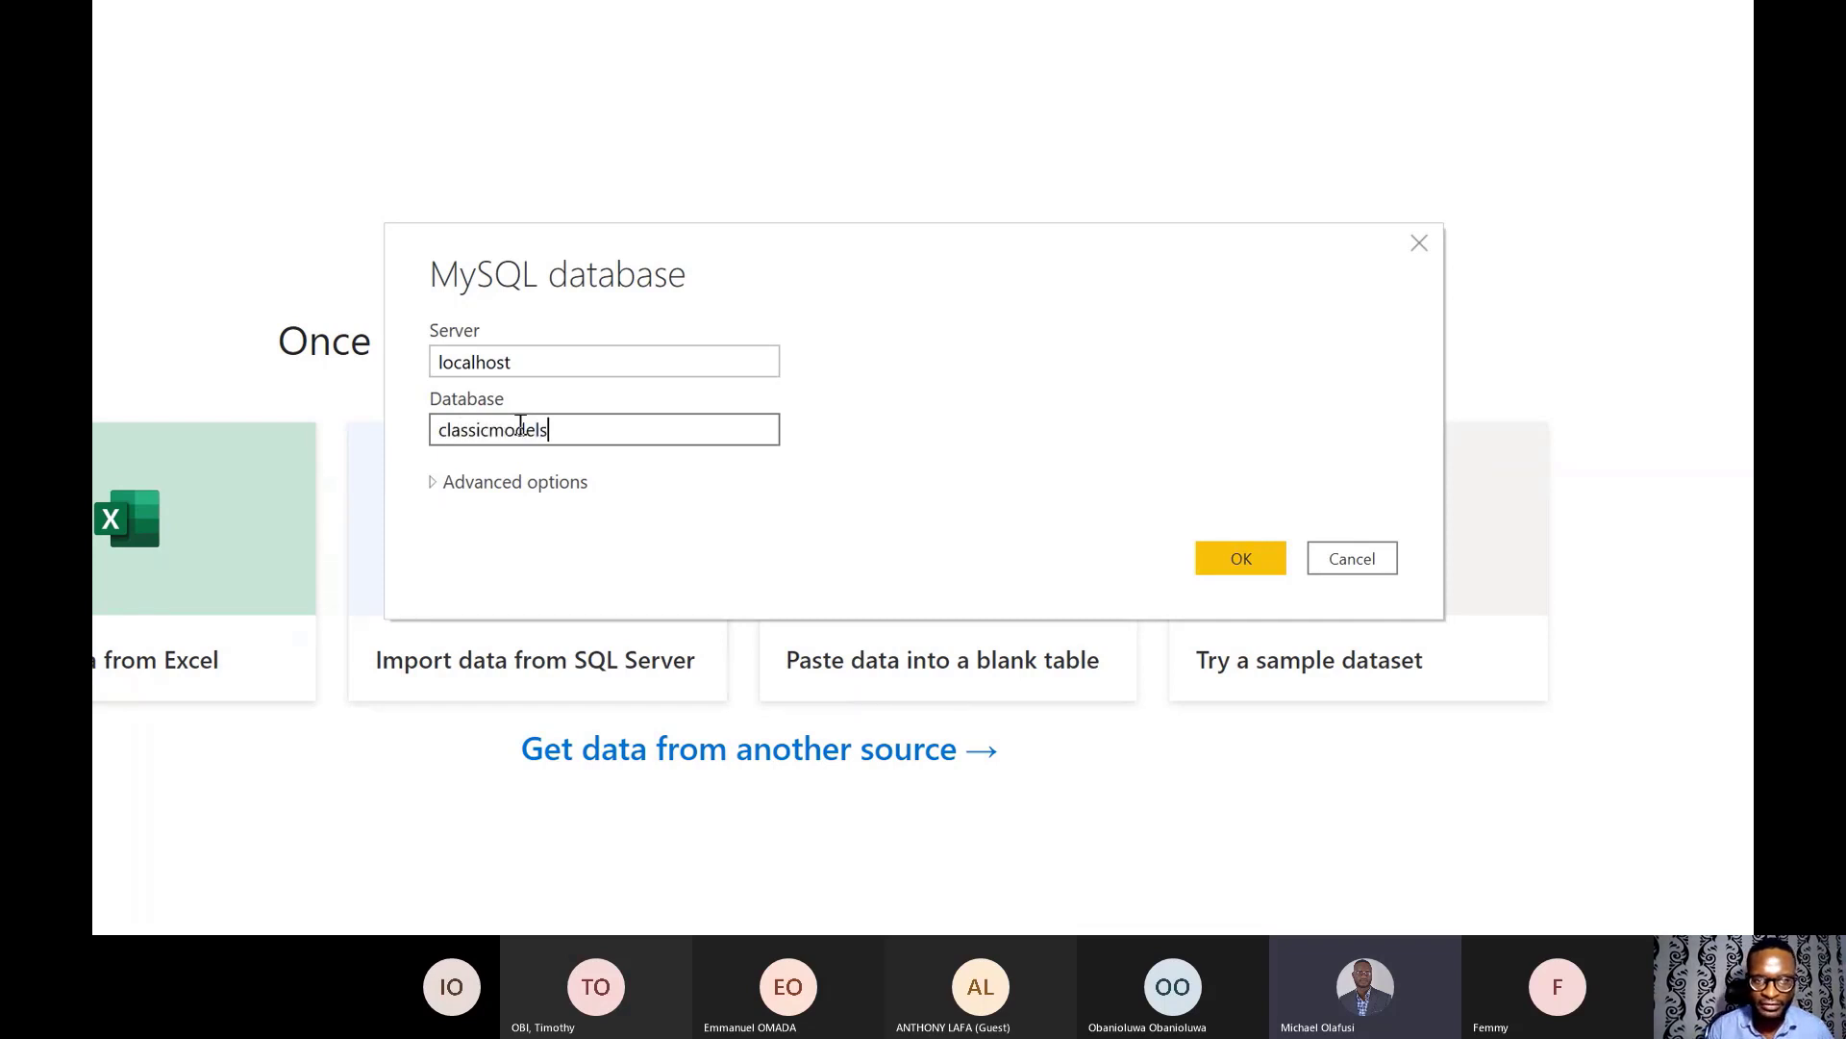
type("_test")
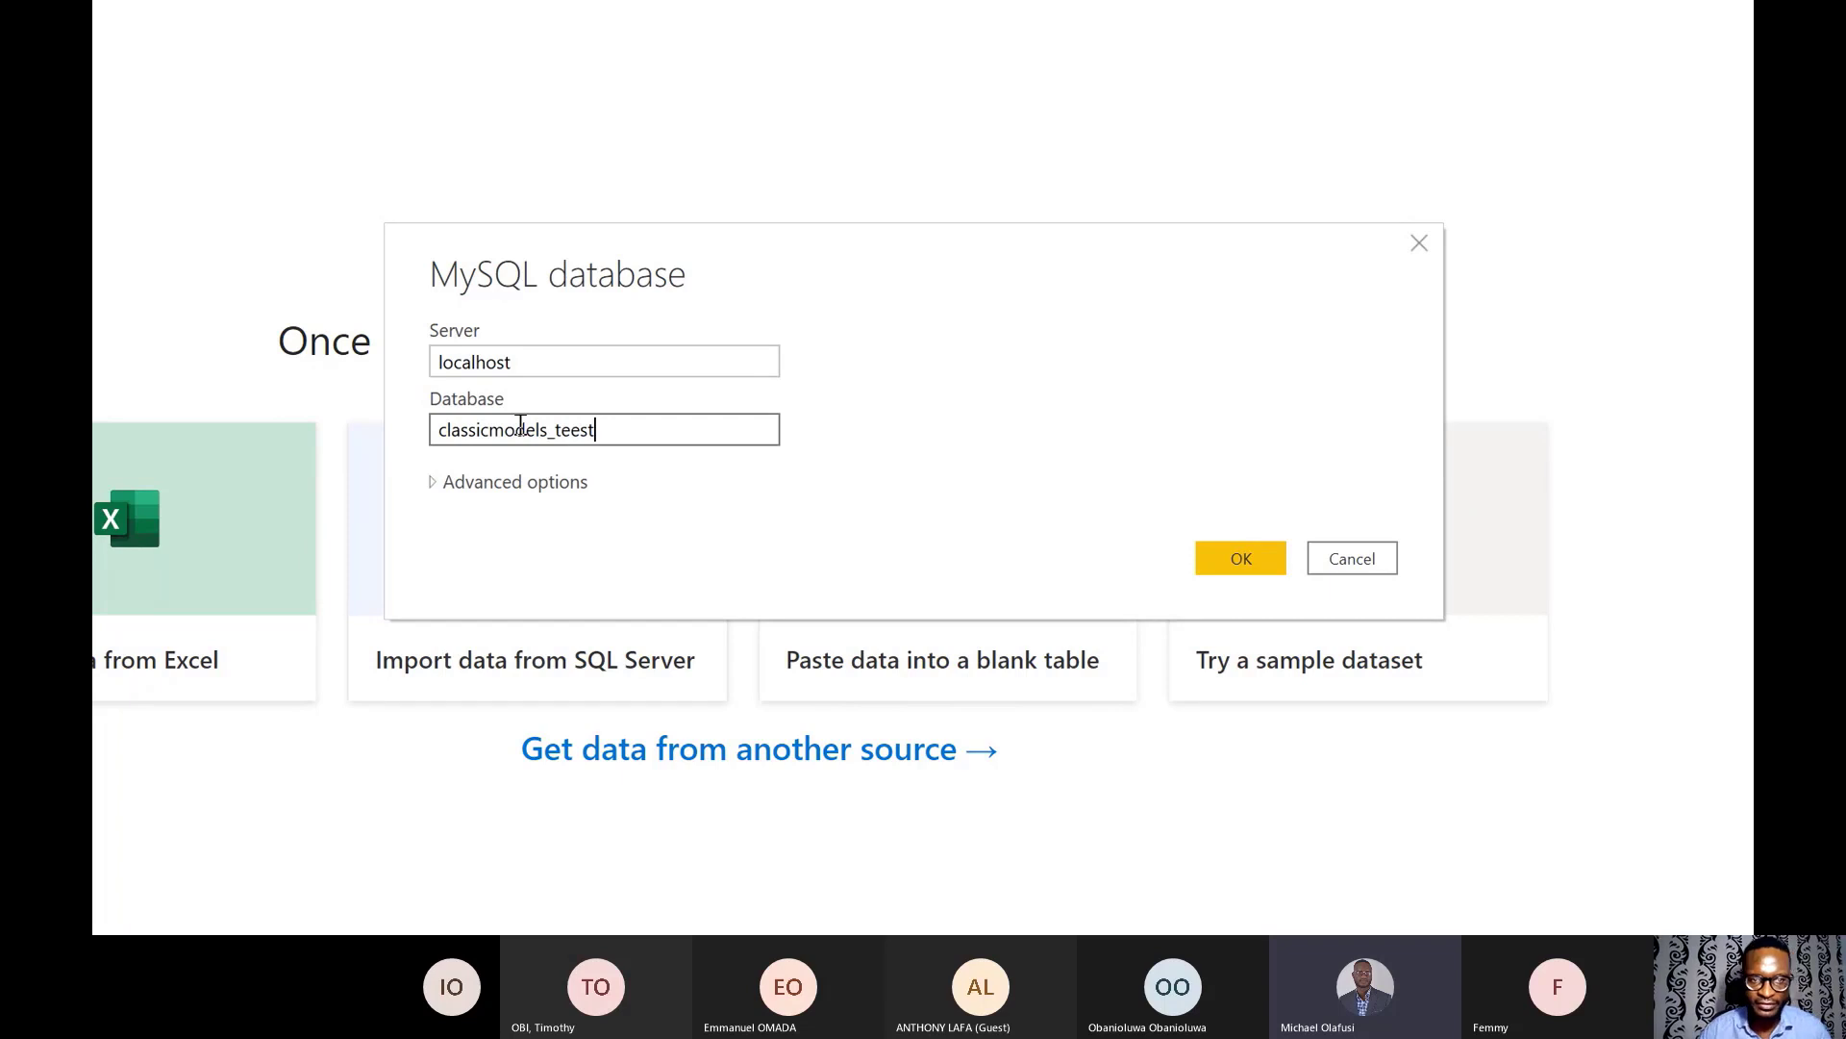
key("BackSpace")
type("t")
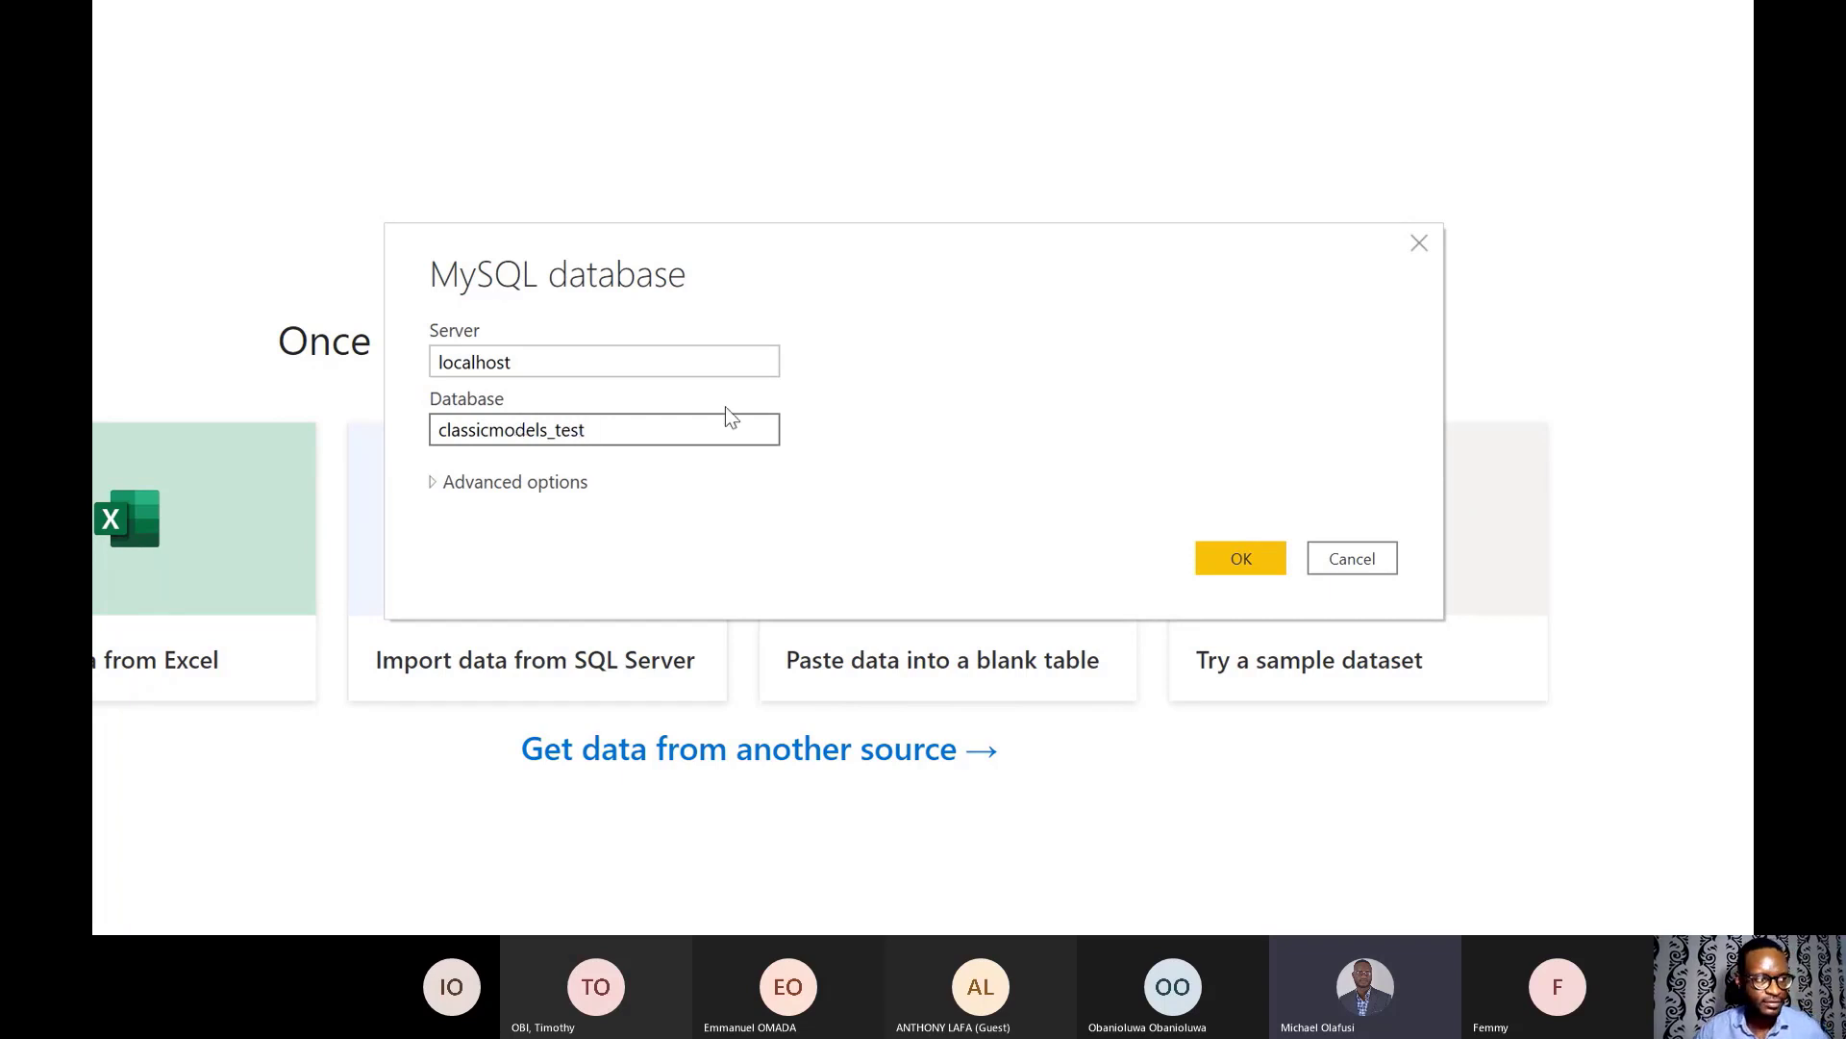
left_click(1248, 563)
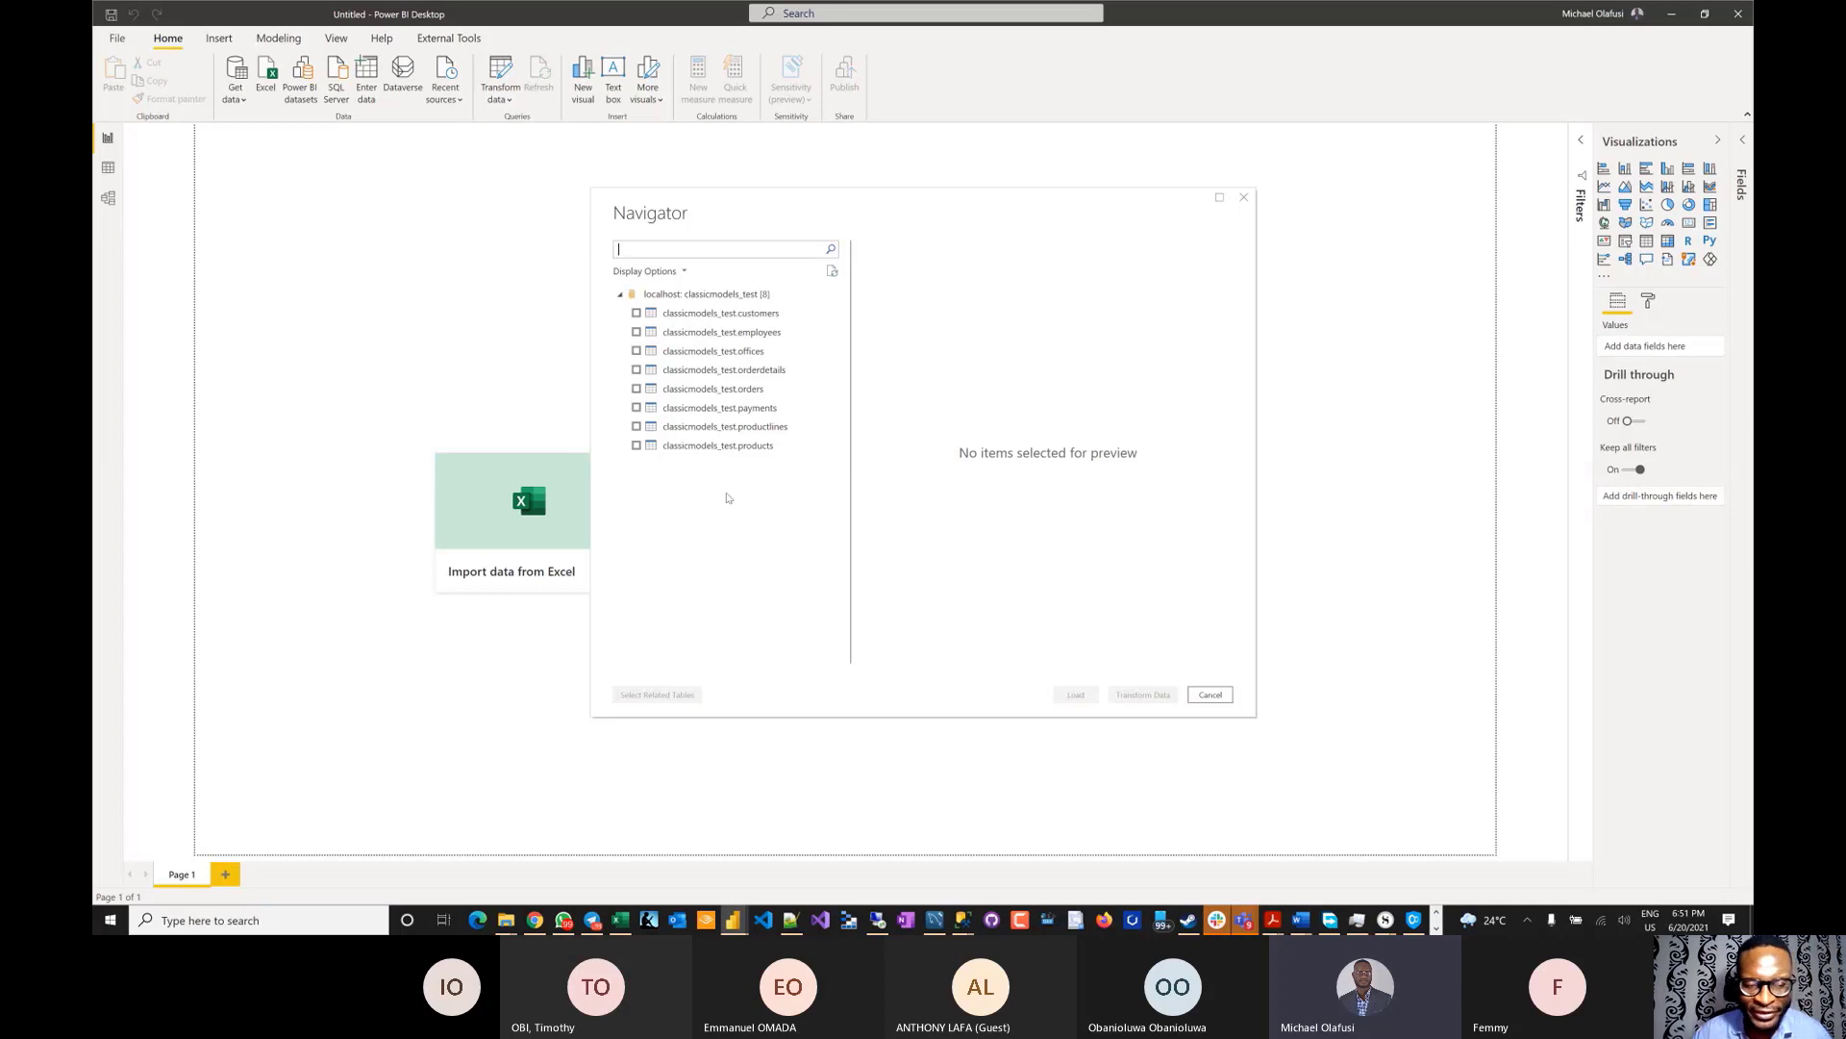
- Tick all eight classicmodels_test tables in the Navigator, ending with the products table previewed
left_click(636, 312)
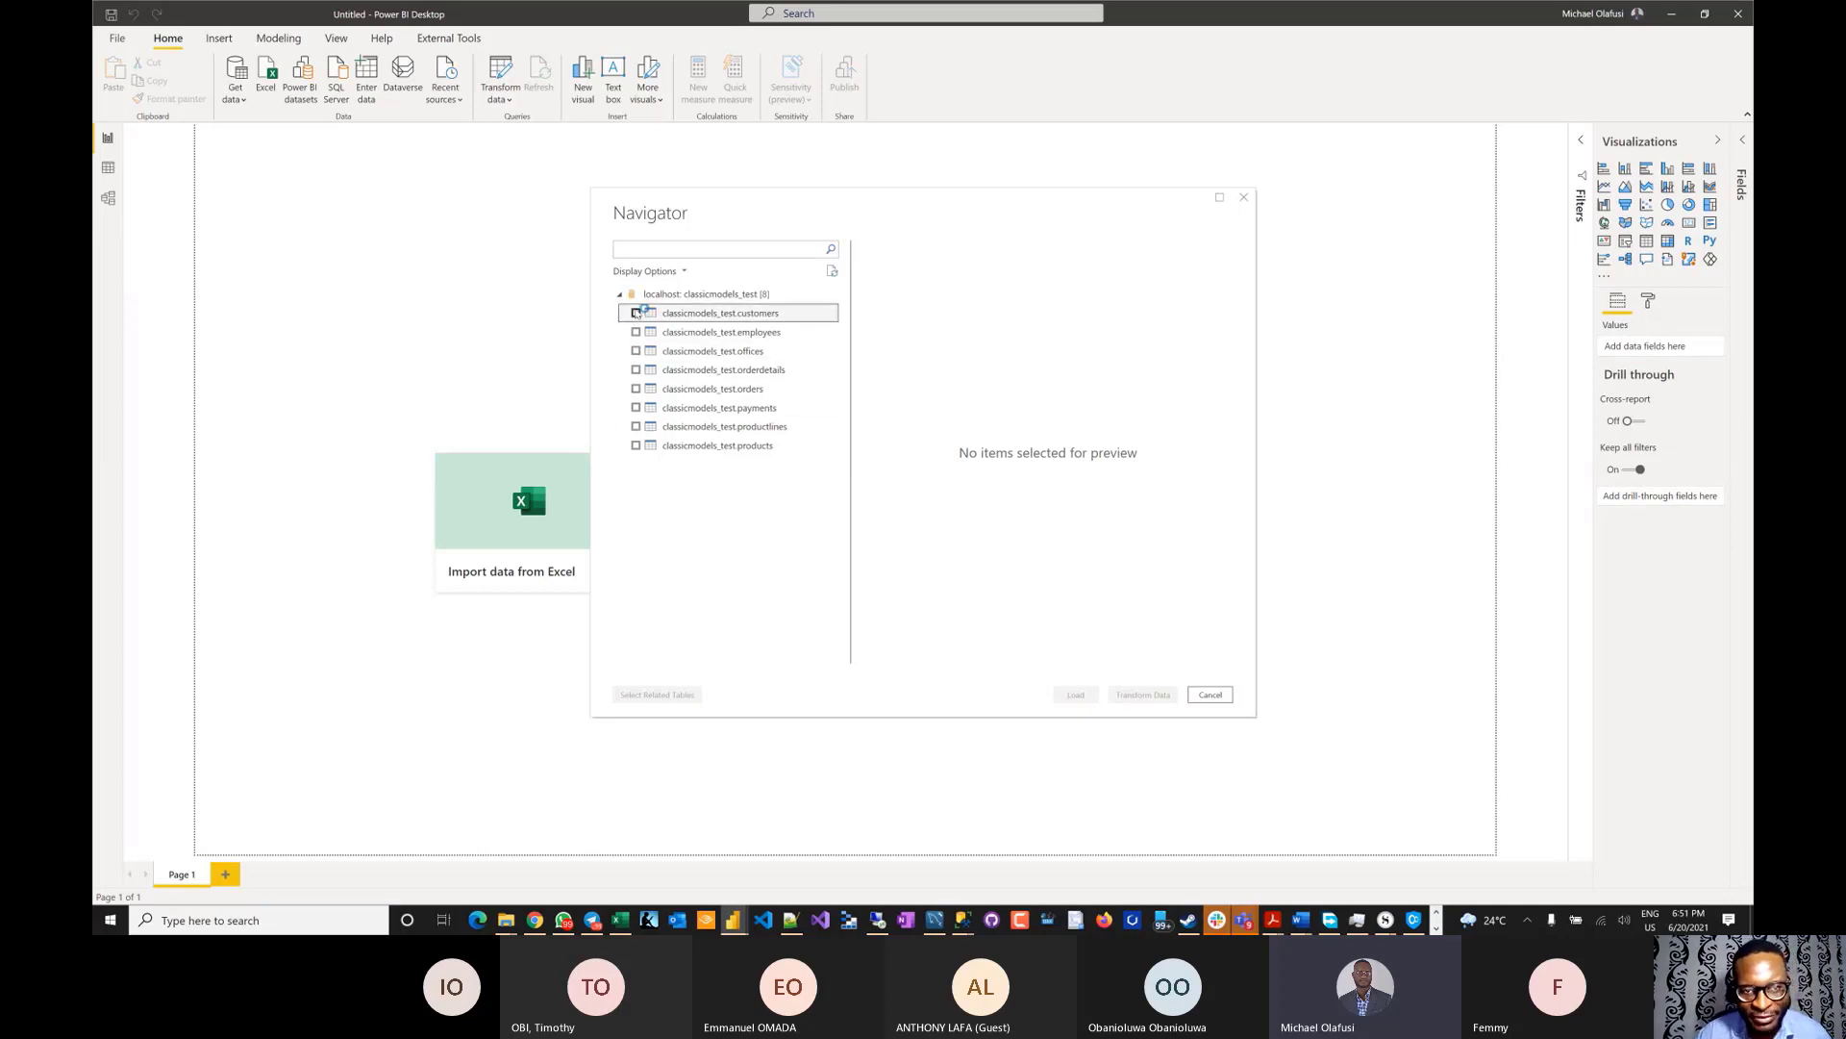
left_click(636, 445, "shift")
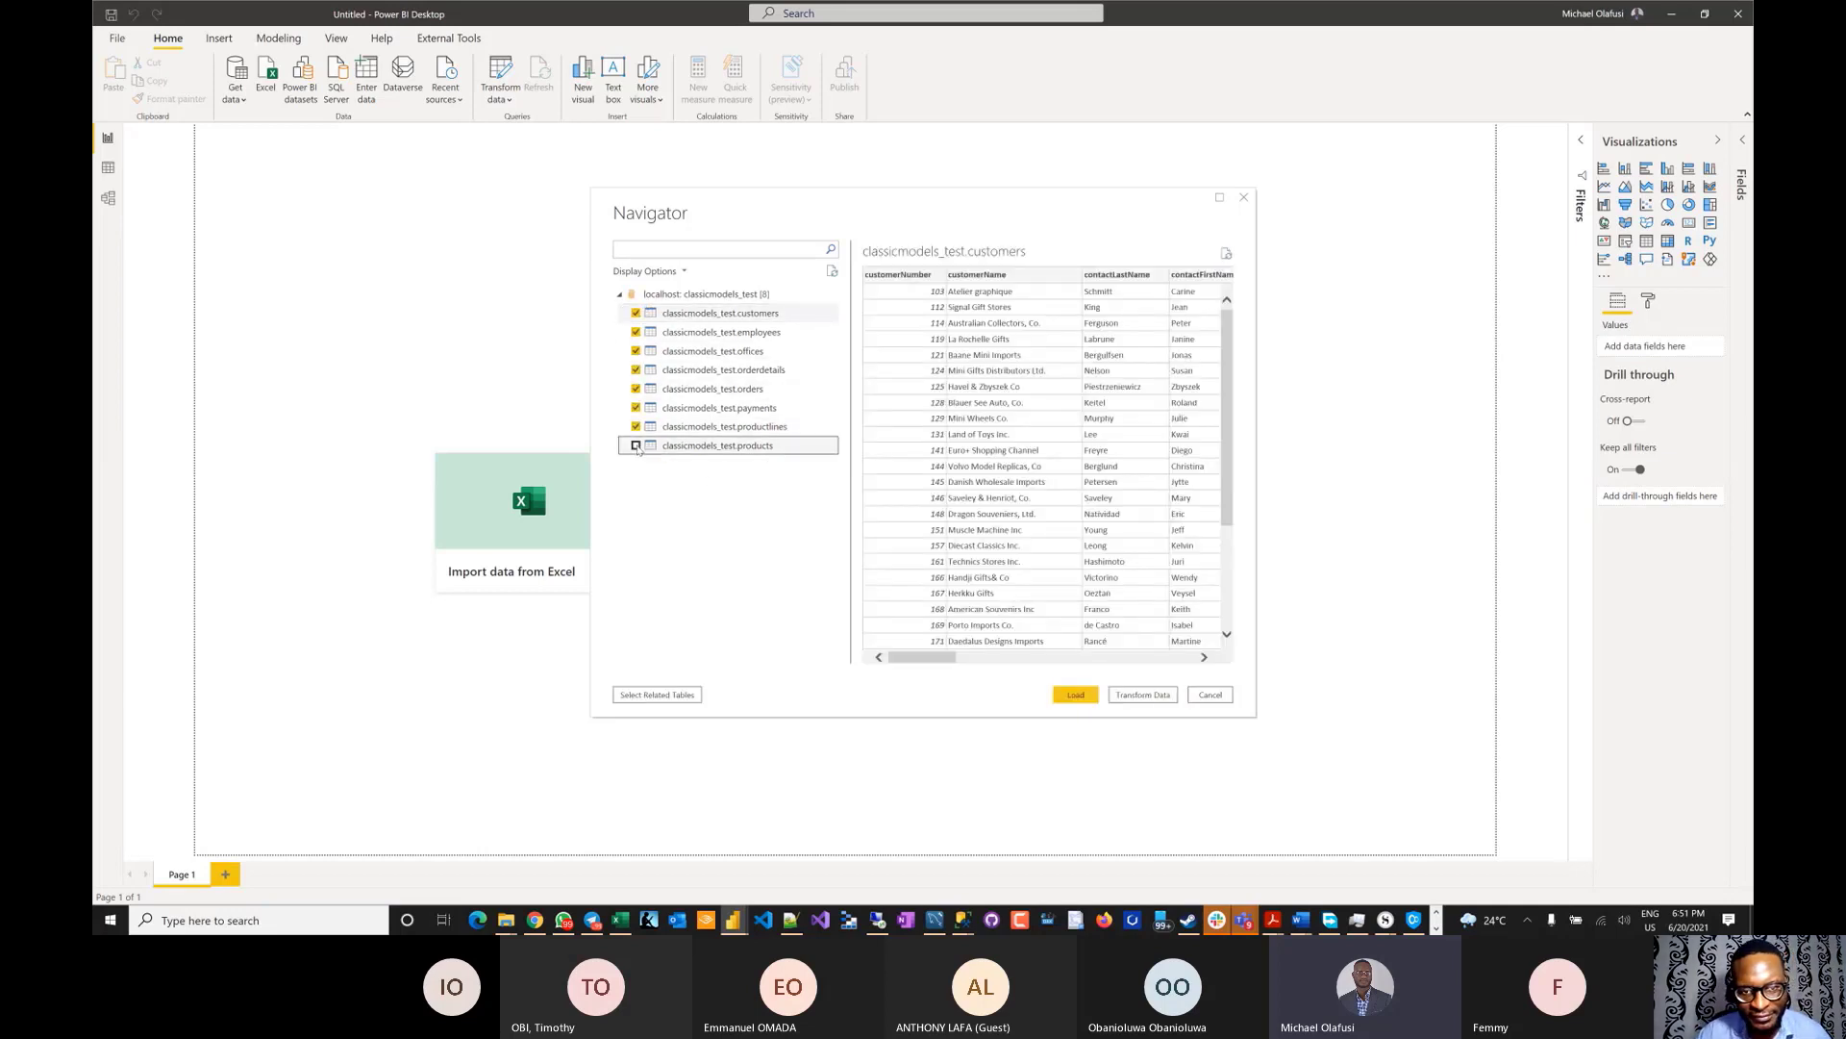
left_click(635, 445)
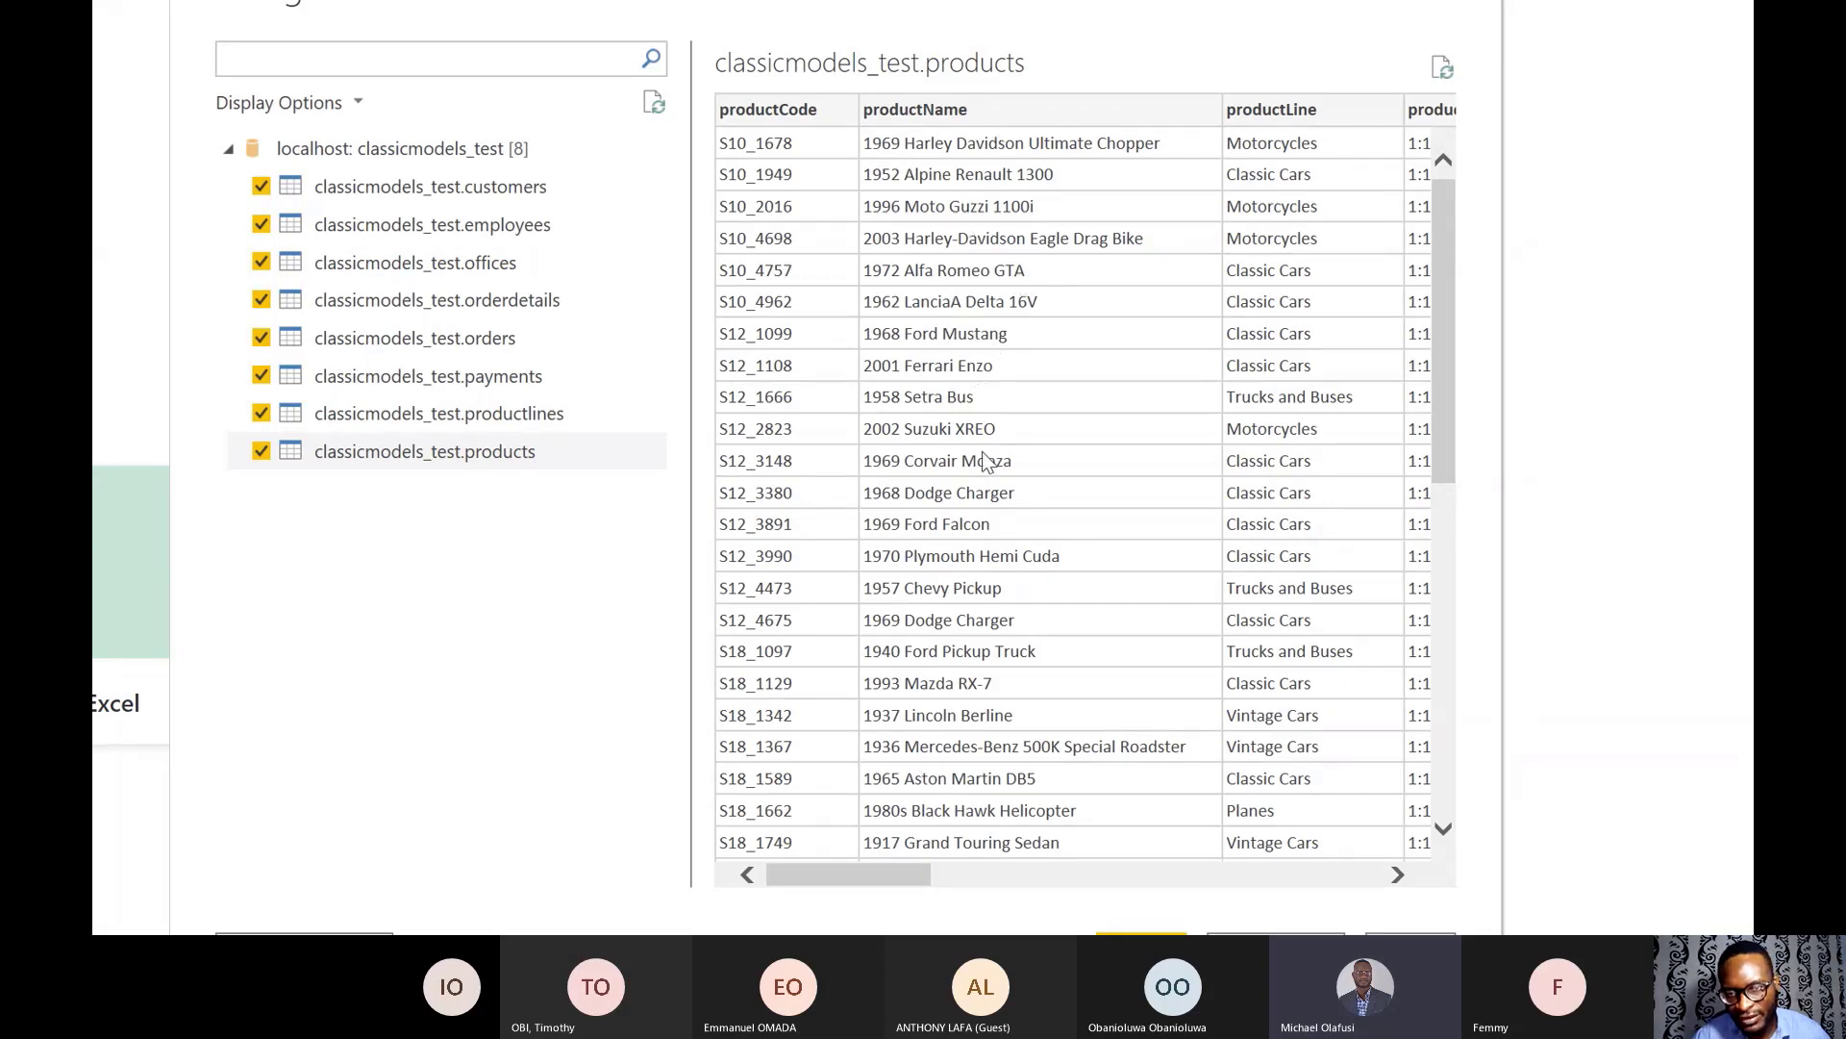
- Review the products table preview, then load all eight checked classicmodels_test tables
scroll(982, 531, "down", 3)
scroll(982, 535, "down", 5)
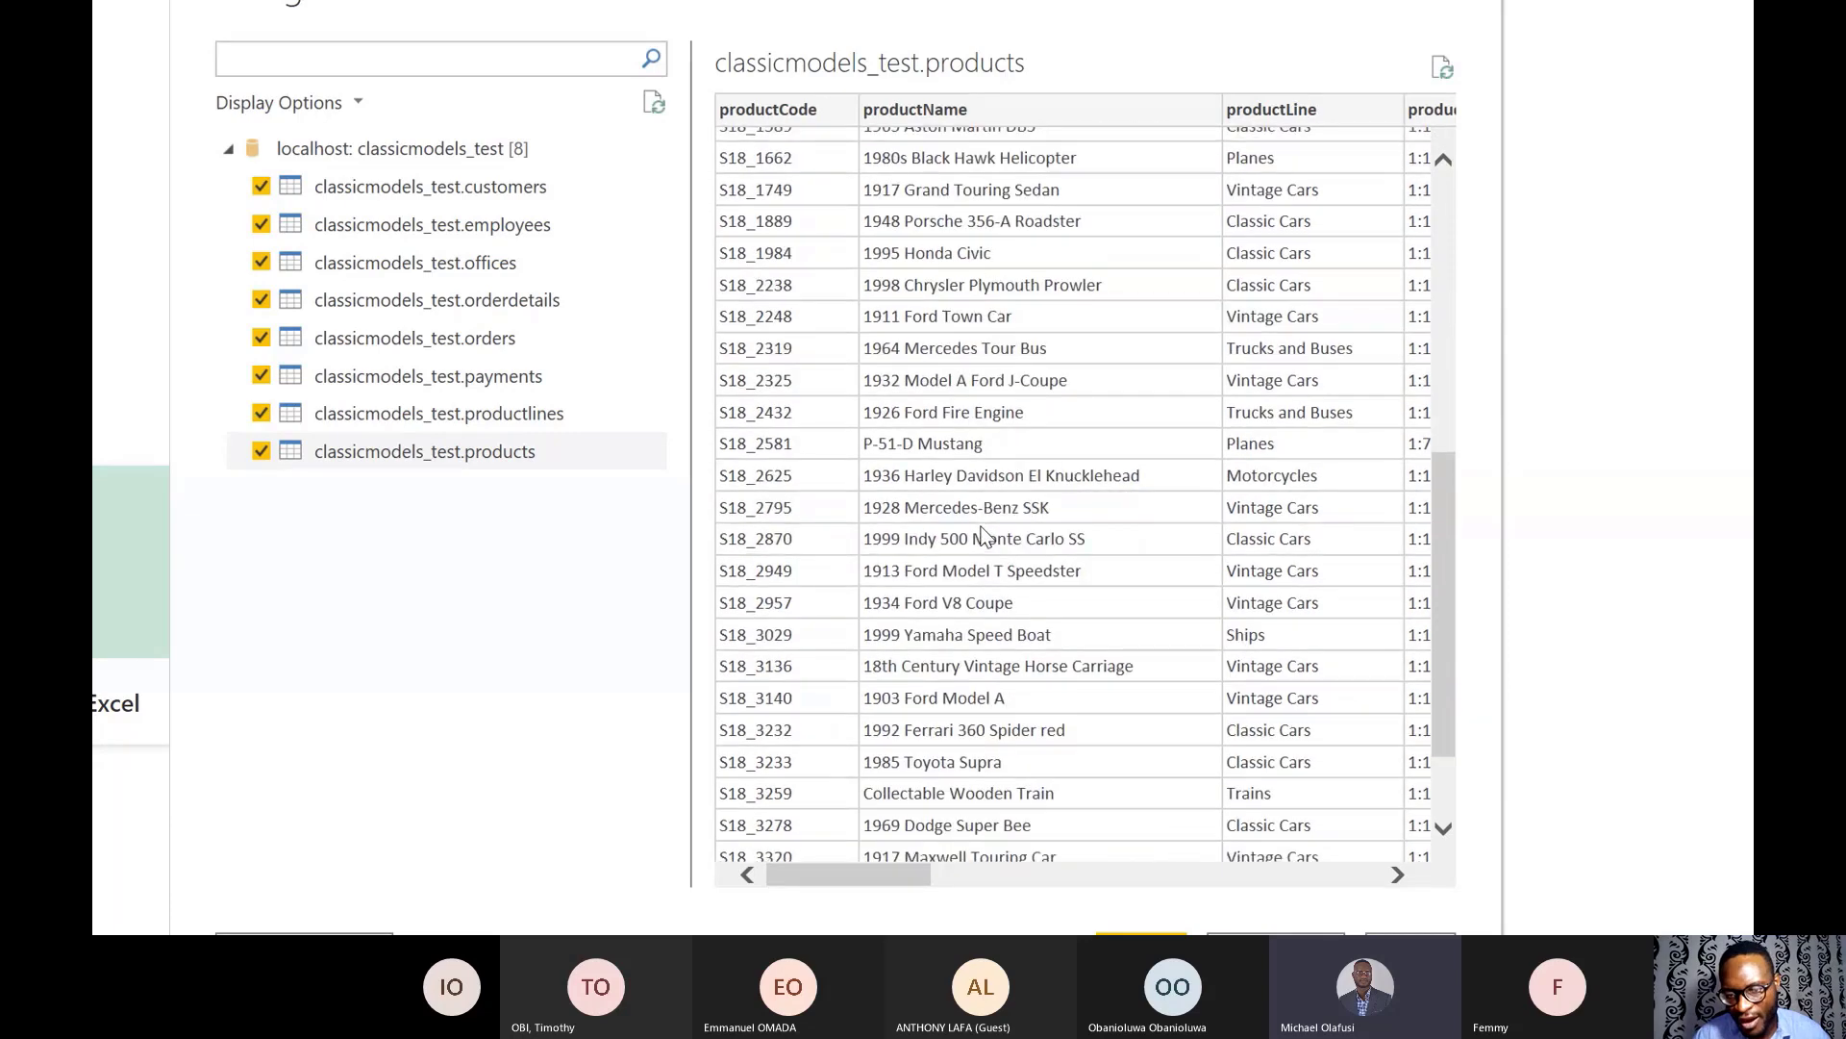
scroll(982, 535, "up", 4)
scroll(982, 535, "up", 4)
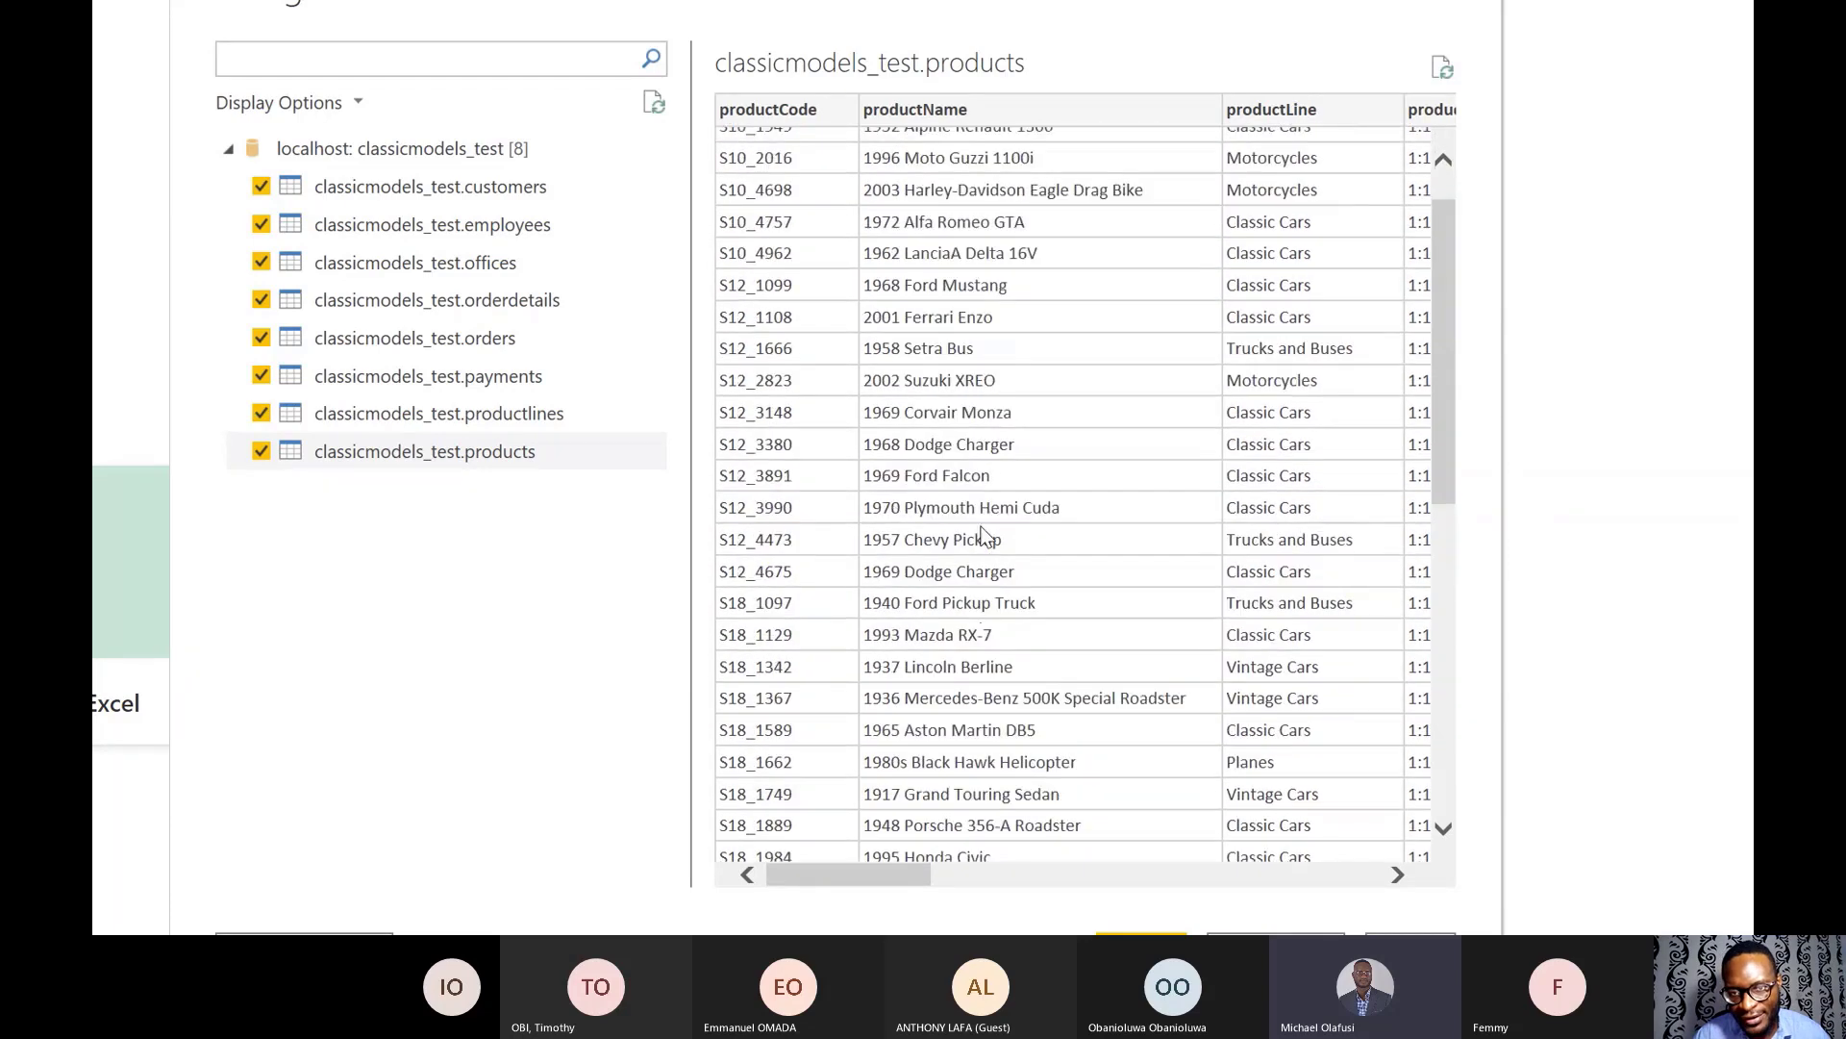
scroll(982, 535, "down", 6)
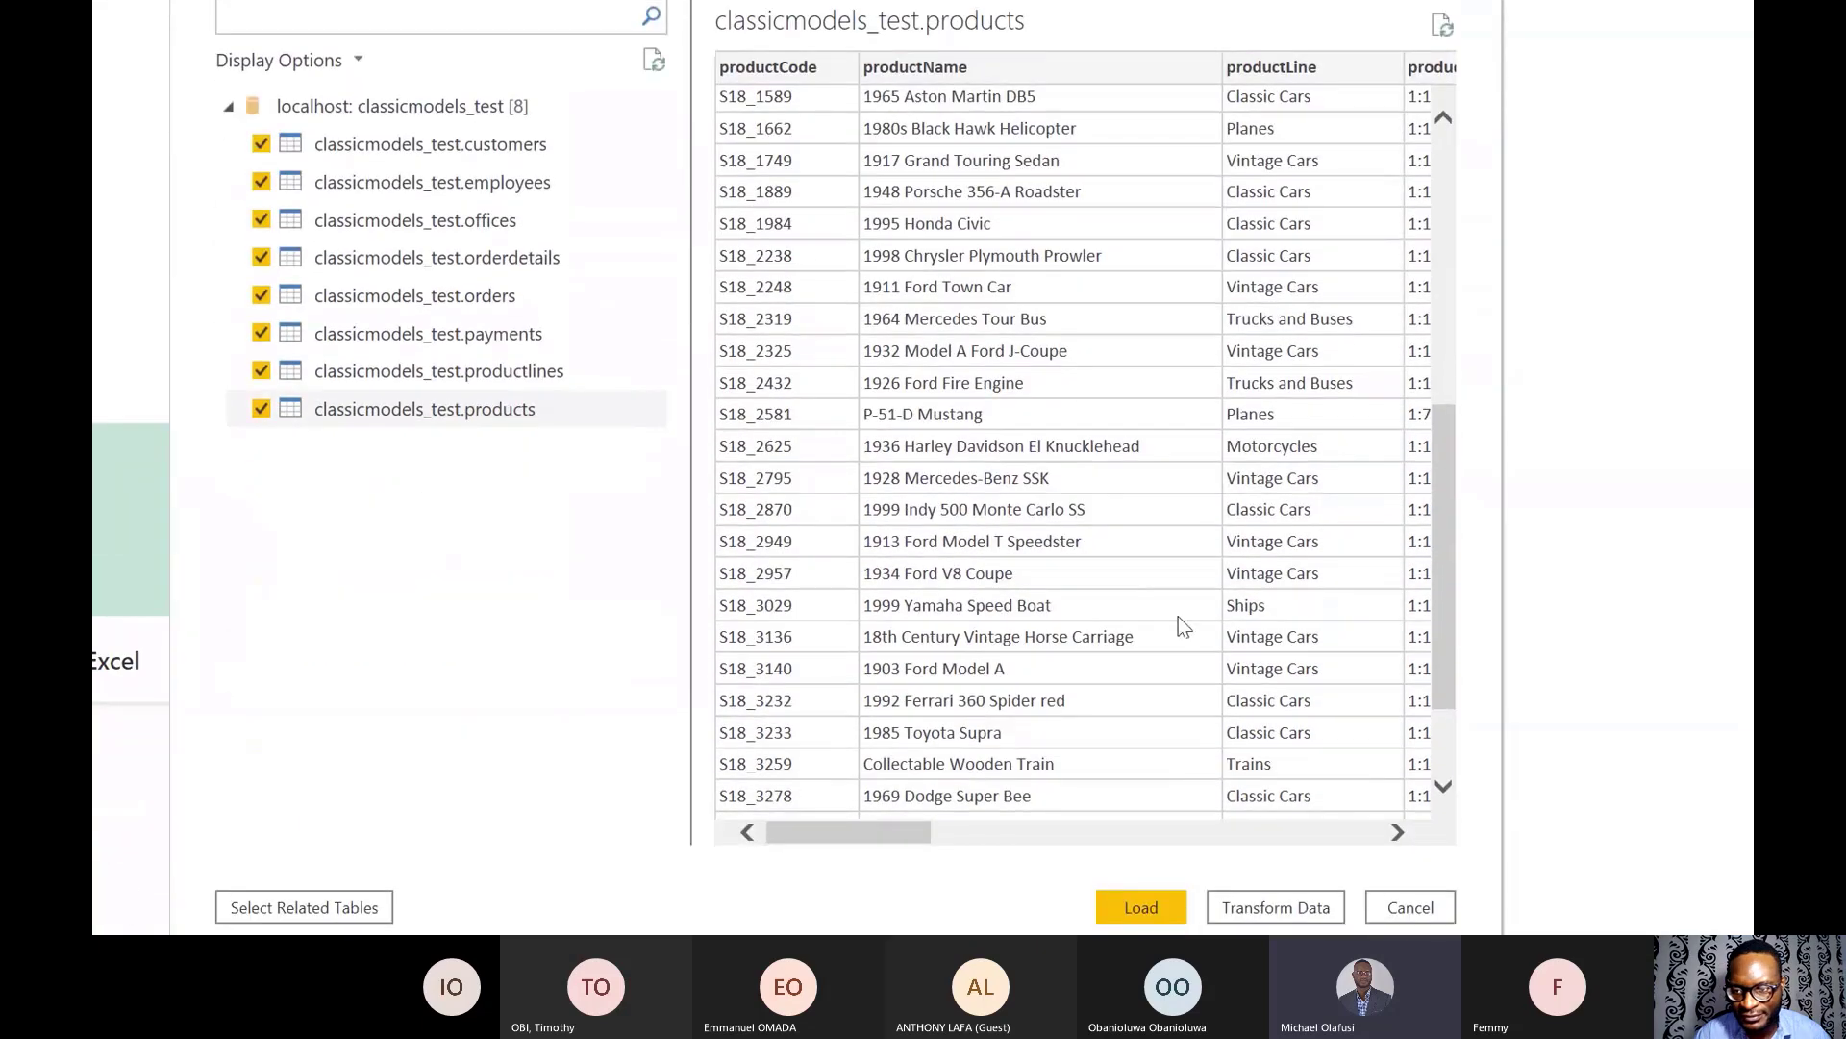
scroll(1125, 573, "down", 3)
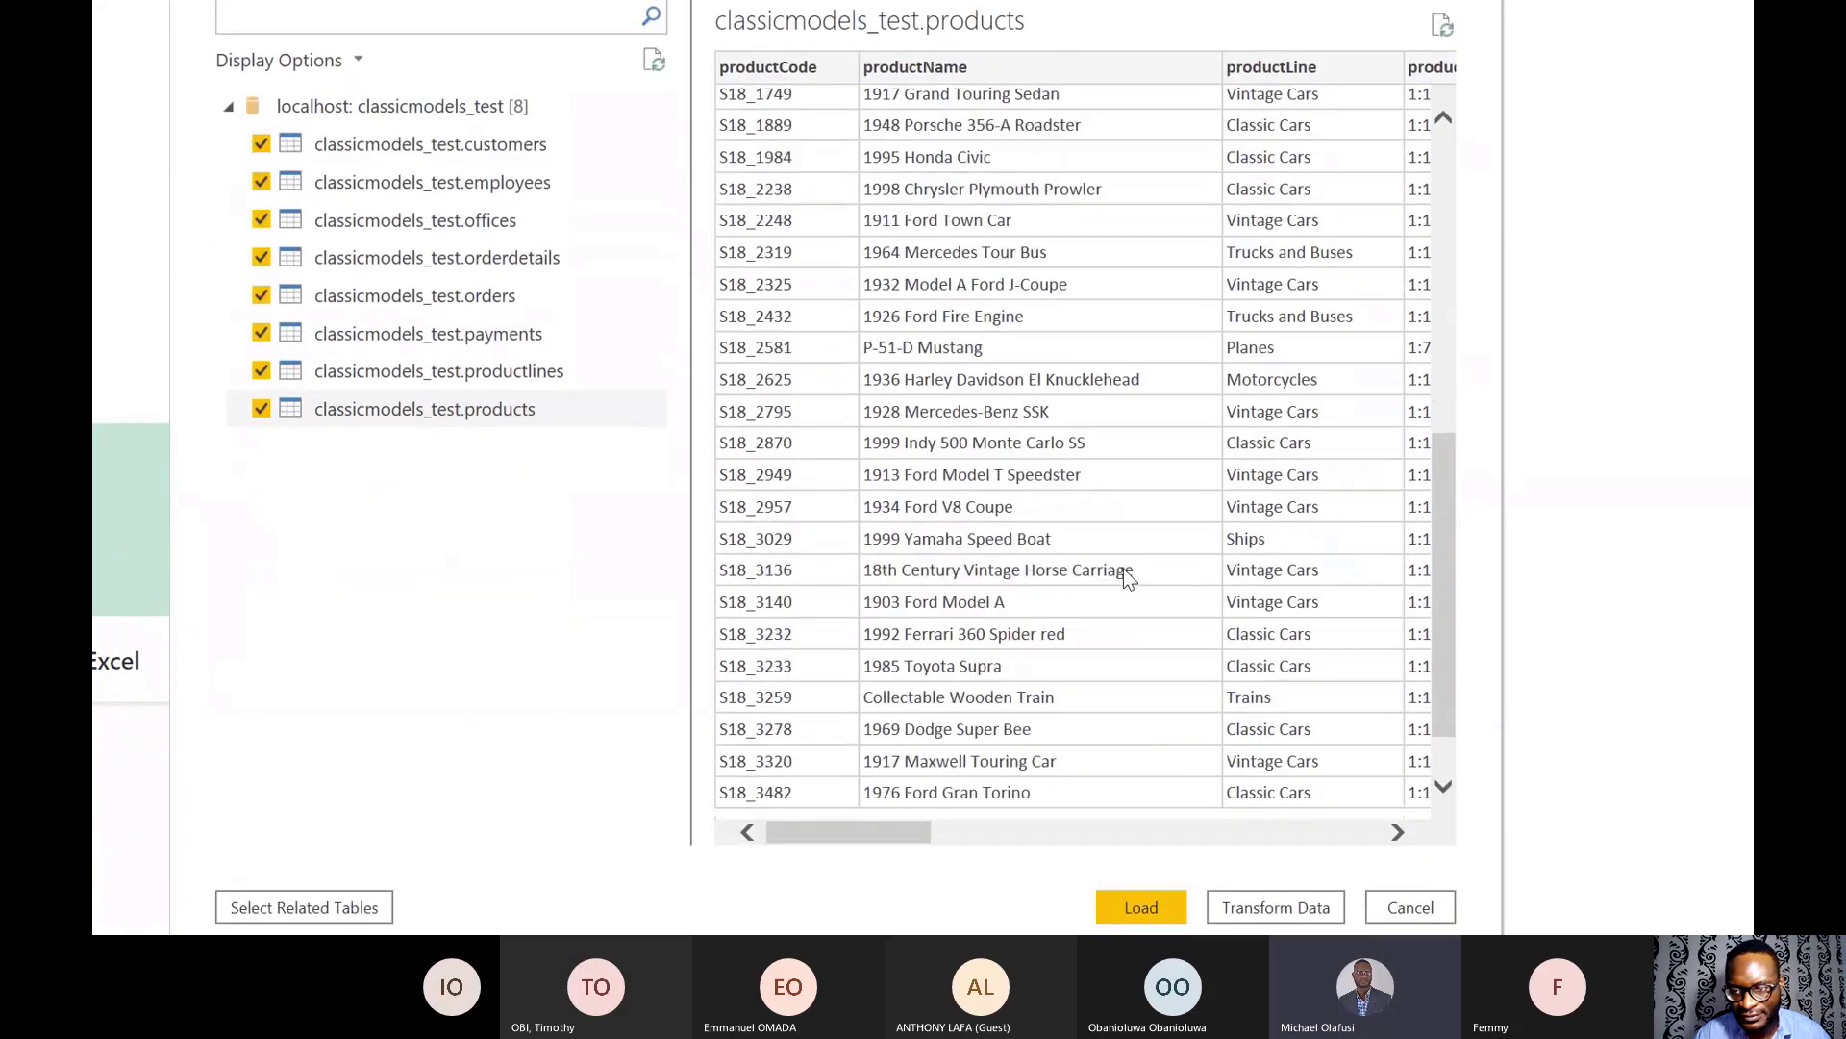
scroll(1126, 573, "up", 8)
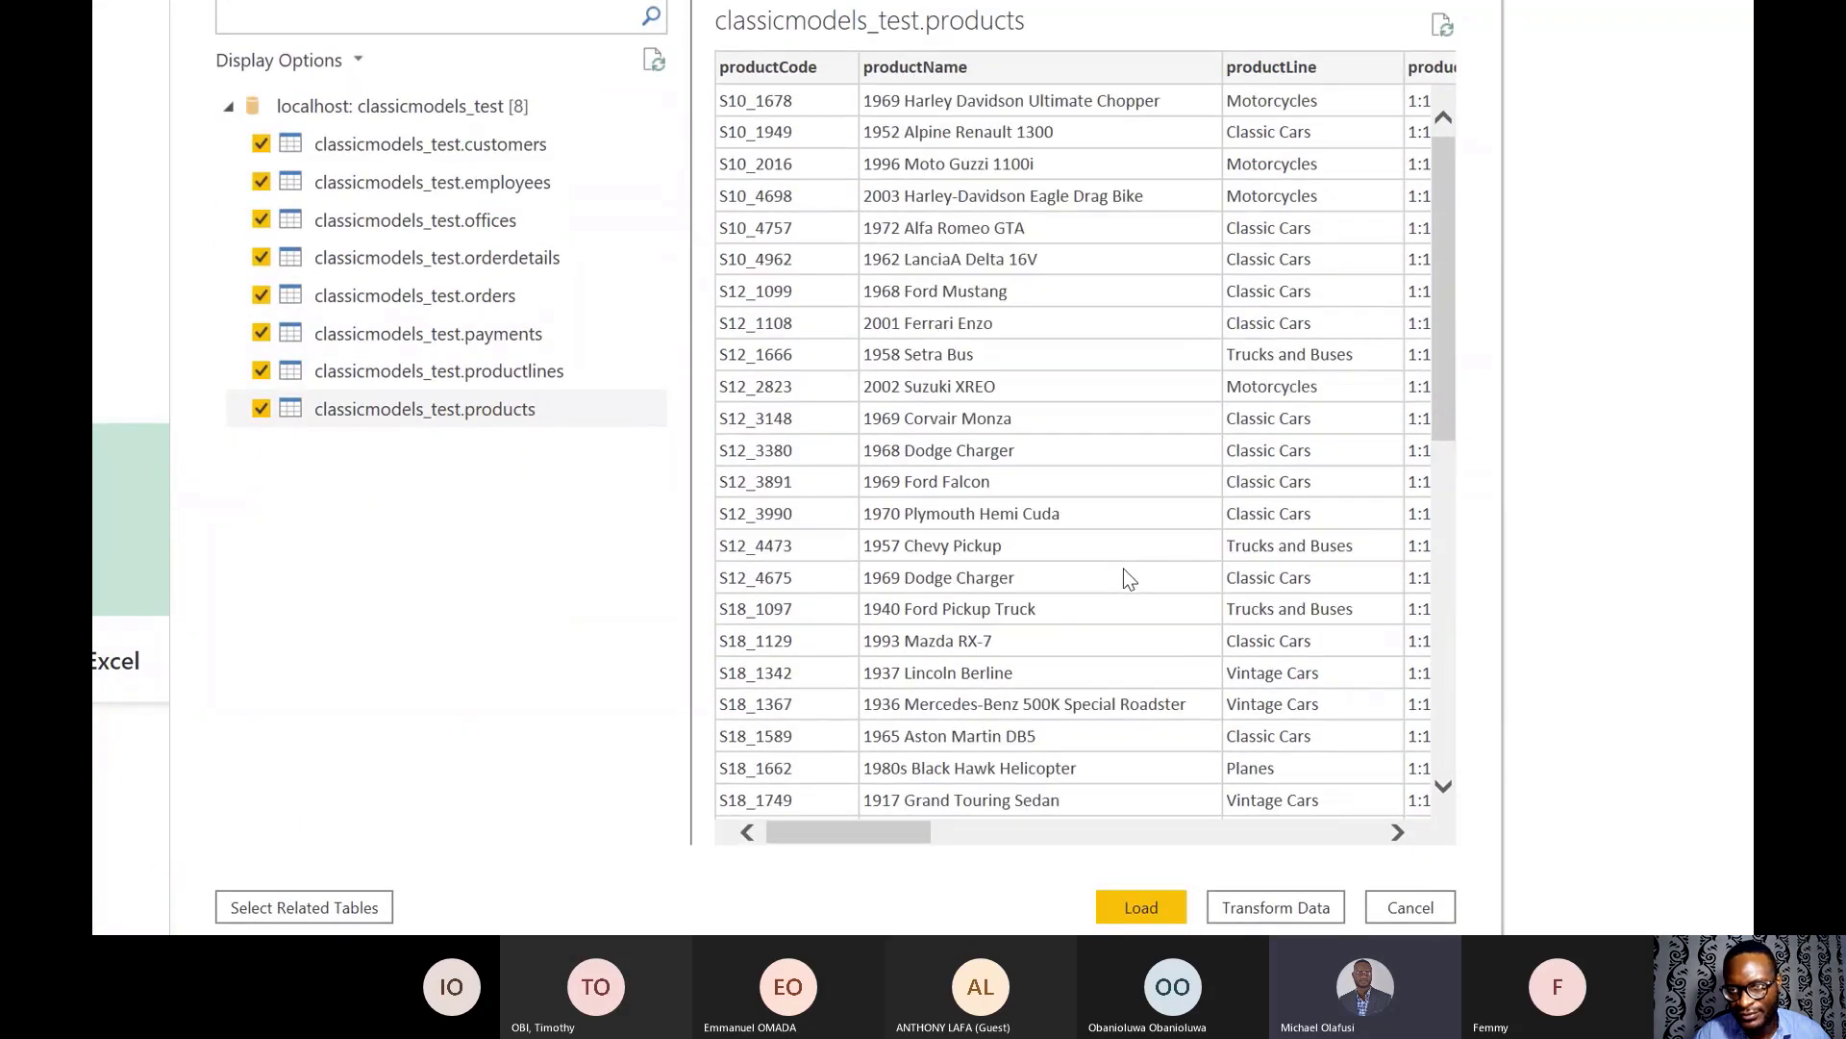
scroll(1123, 569, "right", 4)
scroll(1124, 569, "left", 4)
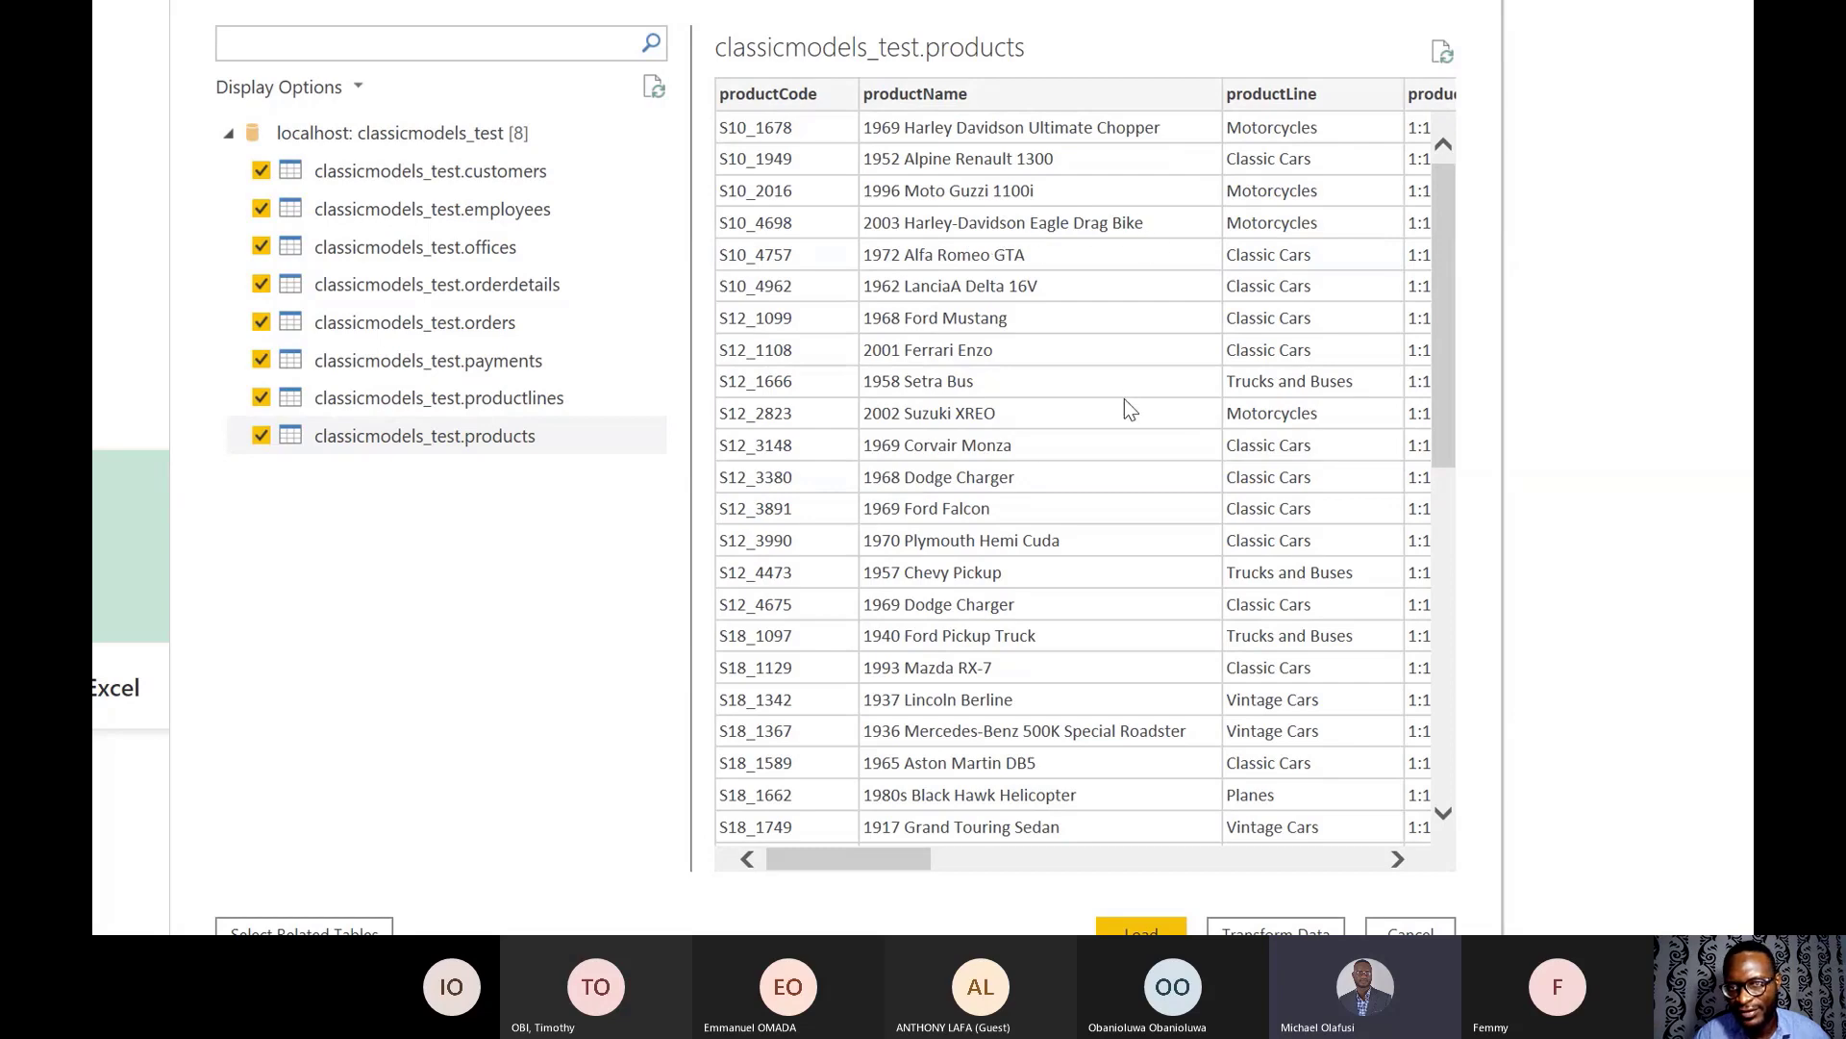
scroll(1126, 404, "down", 9)
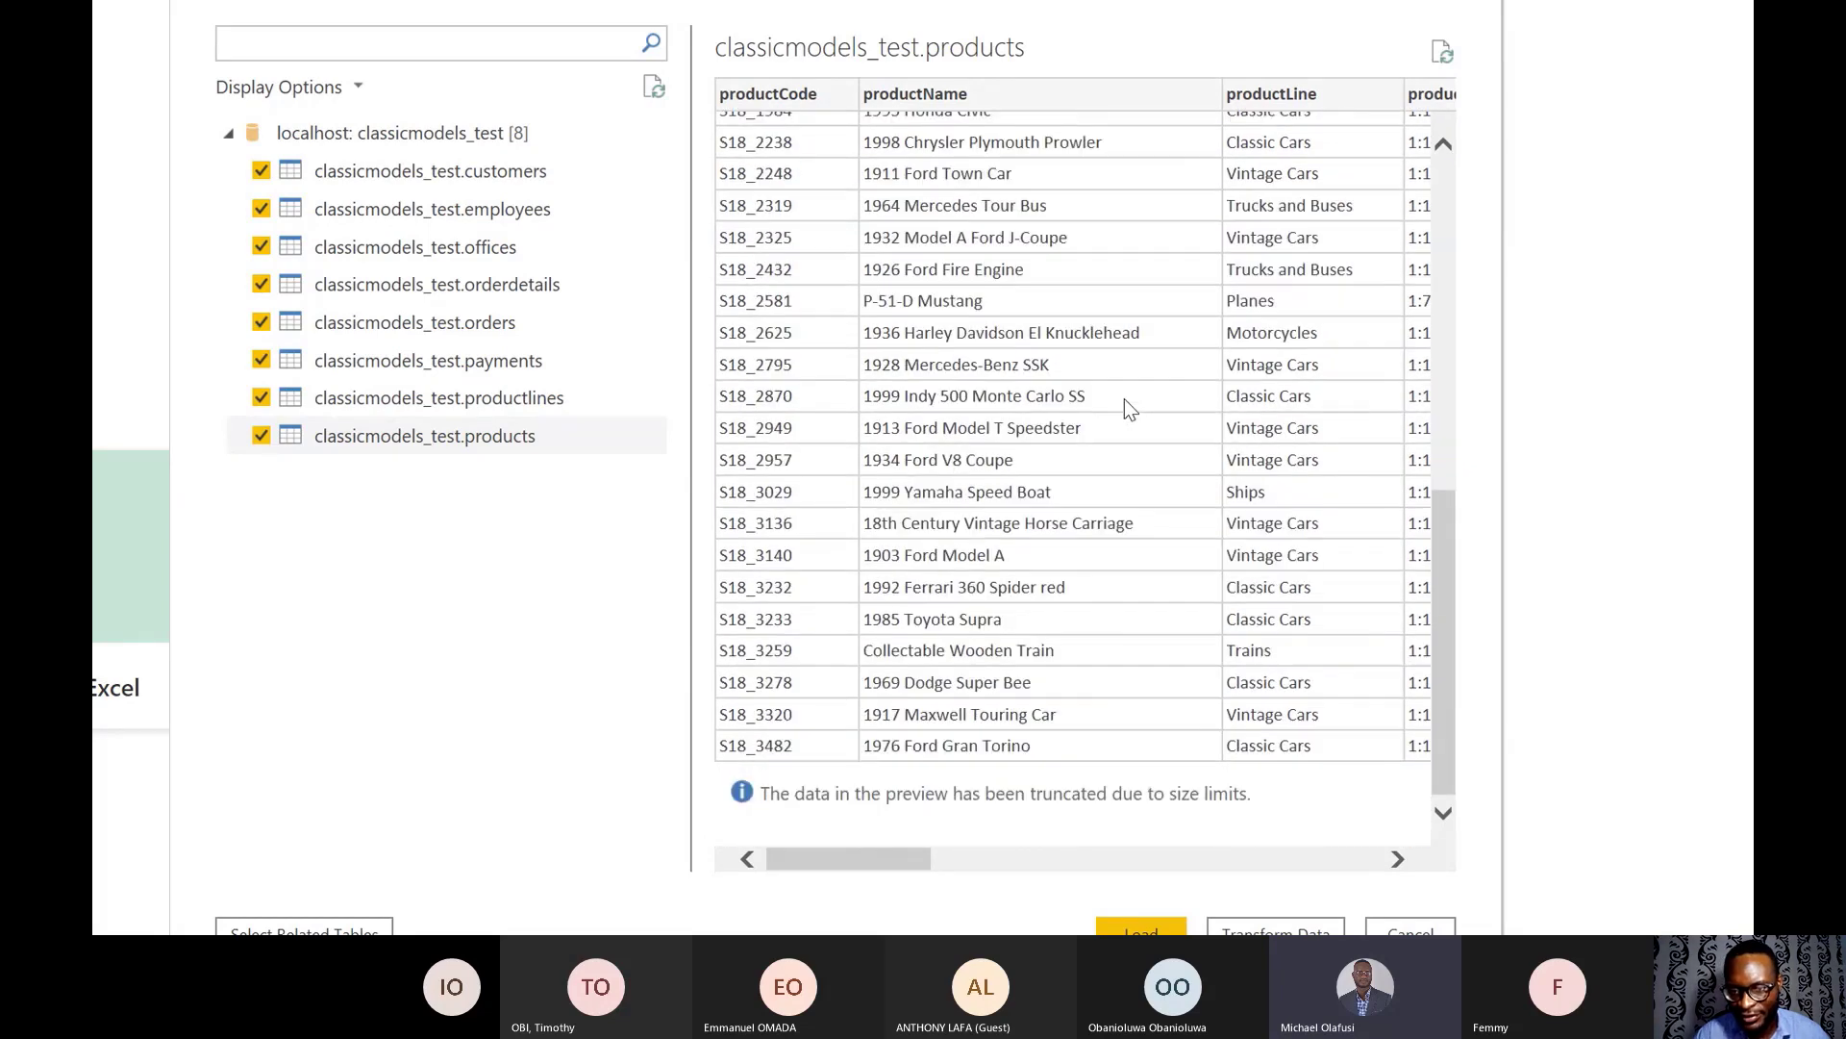
scroll(1124, 398, "up", 2)
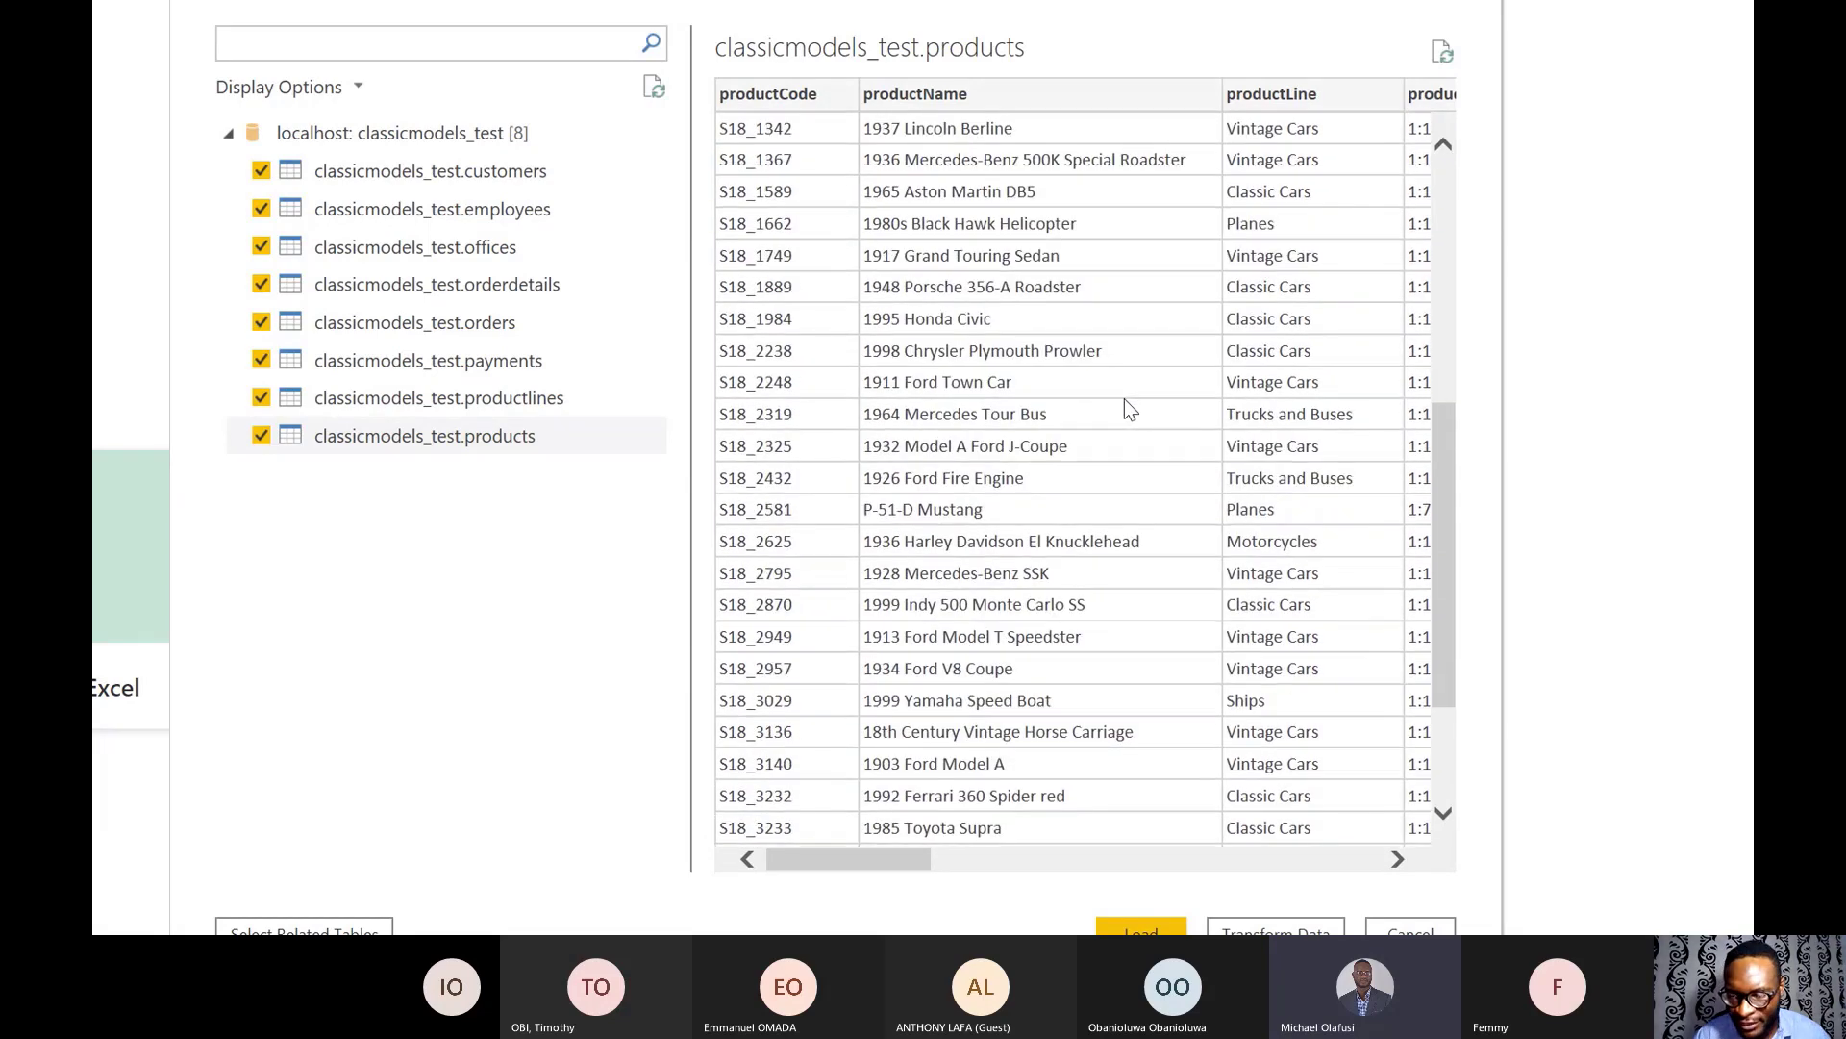
scroll(1123, 398, "up", 2)
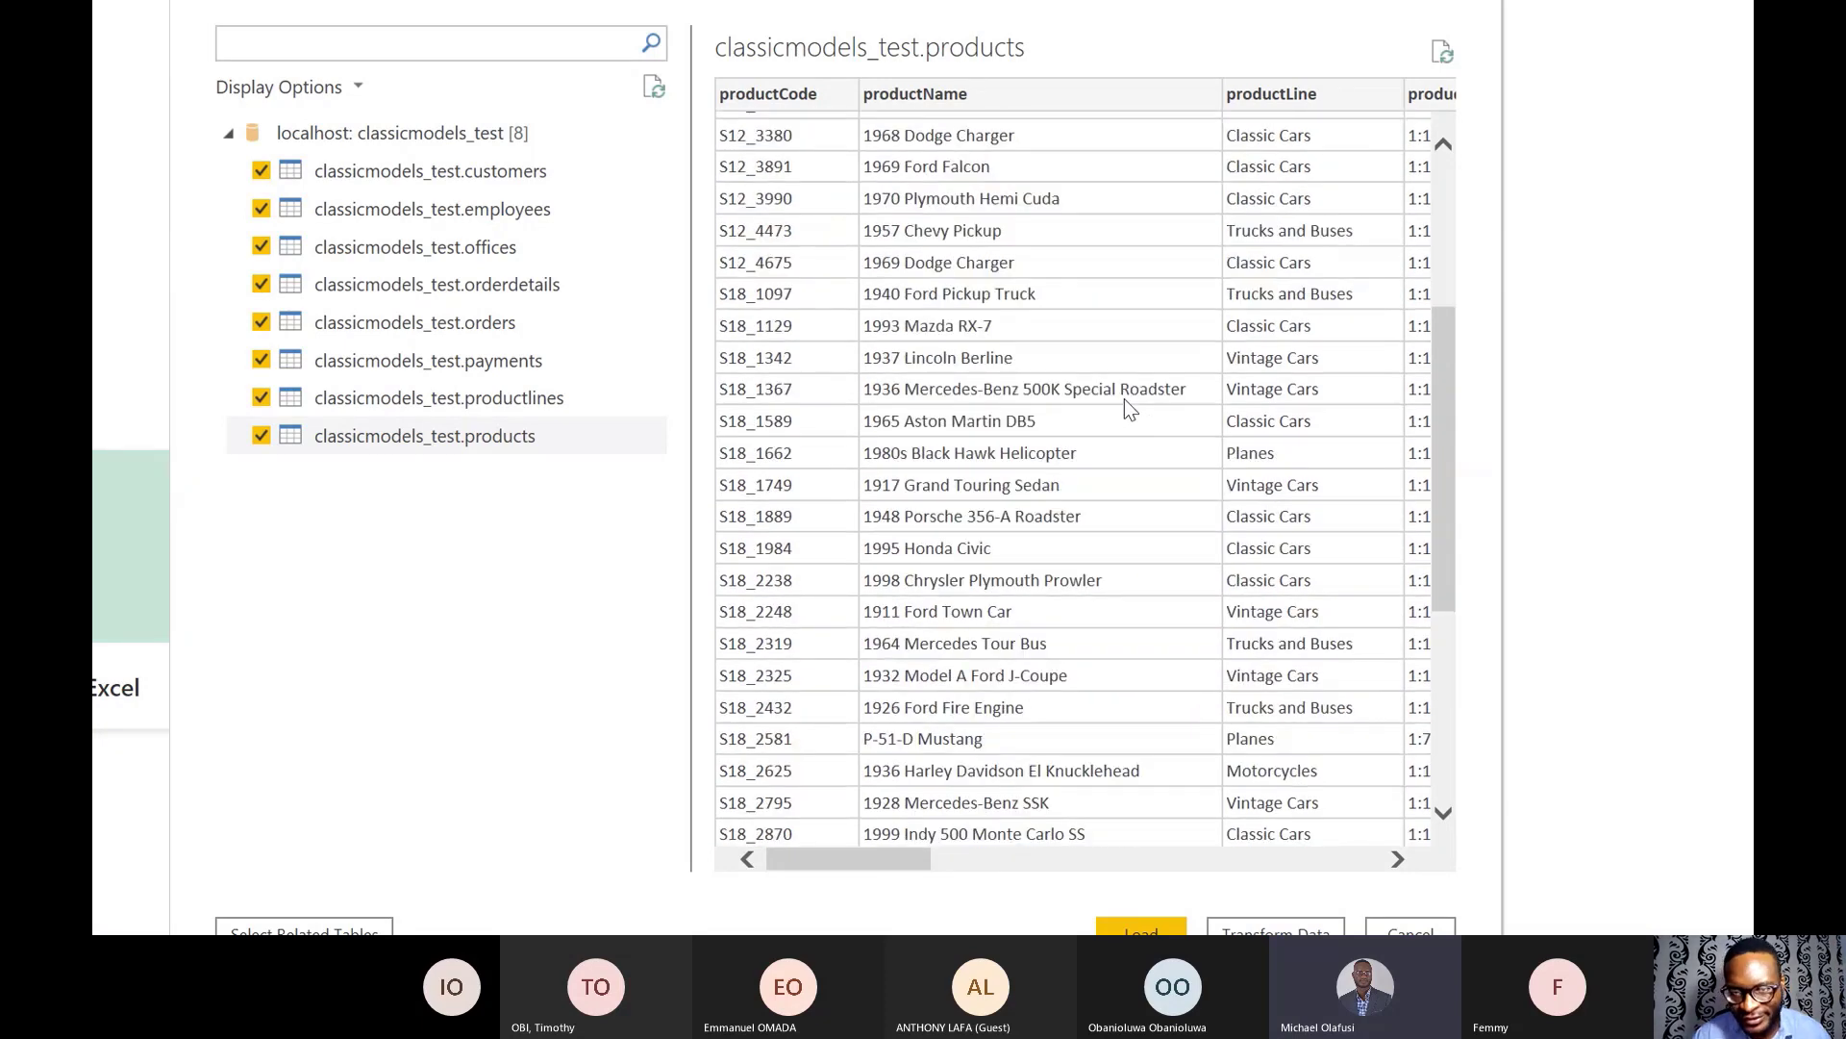
scroll(1123, 398, "down", 5)
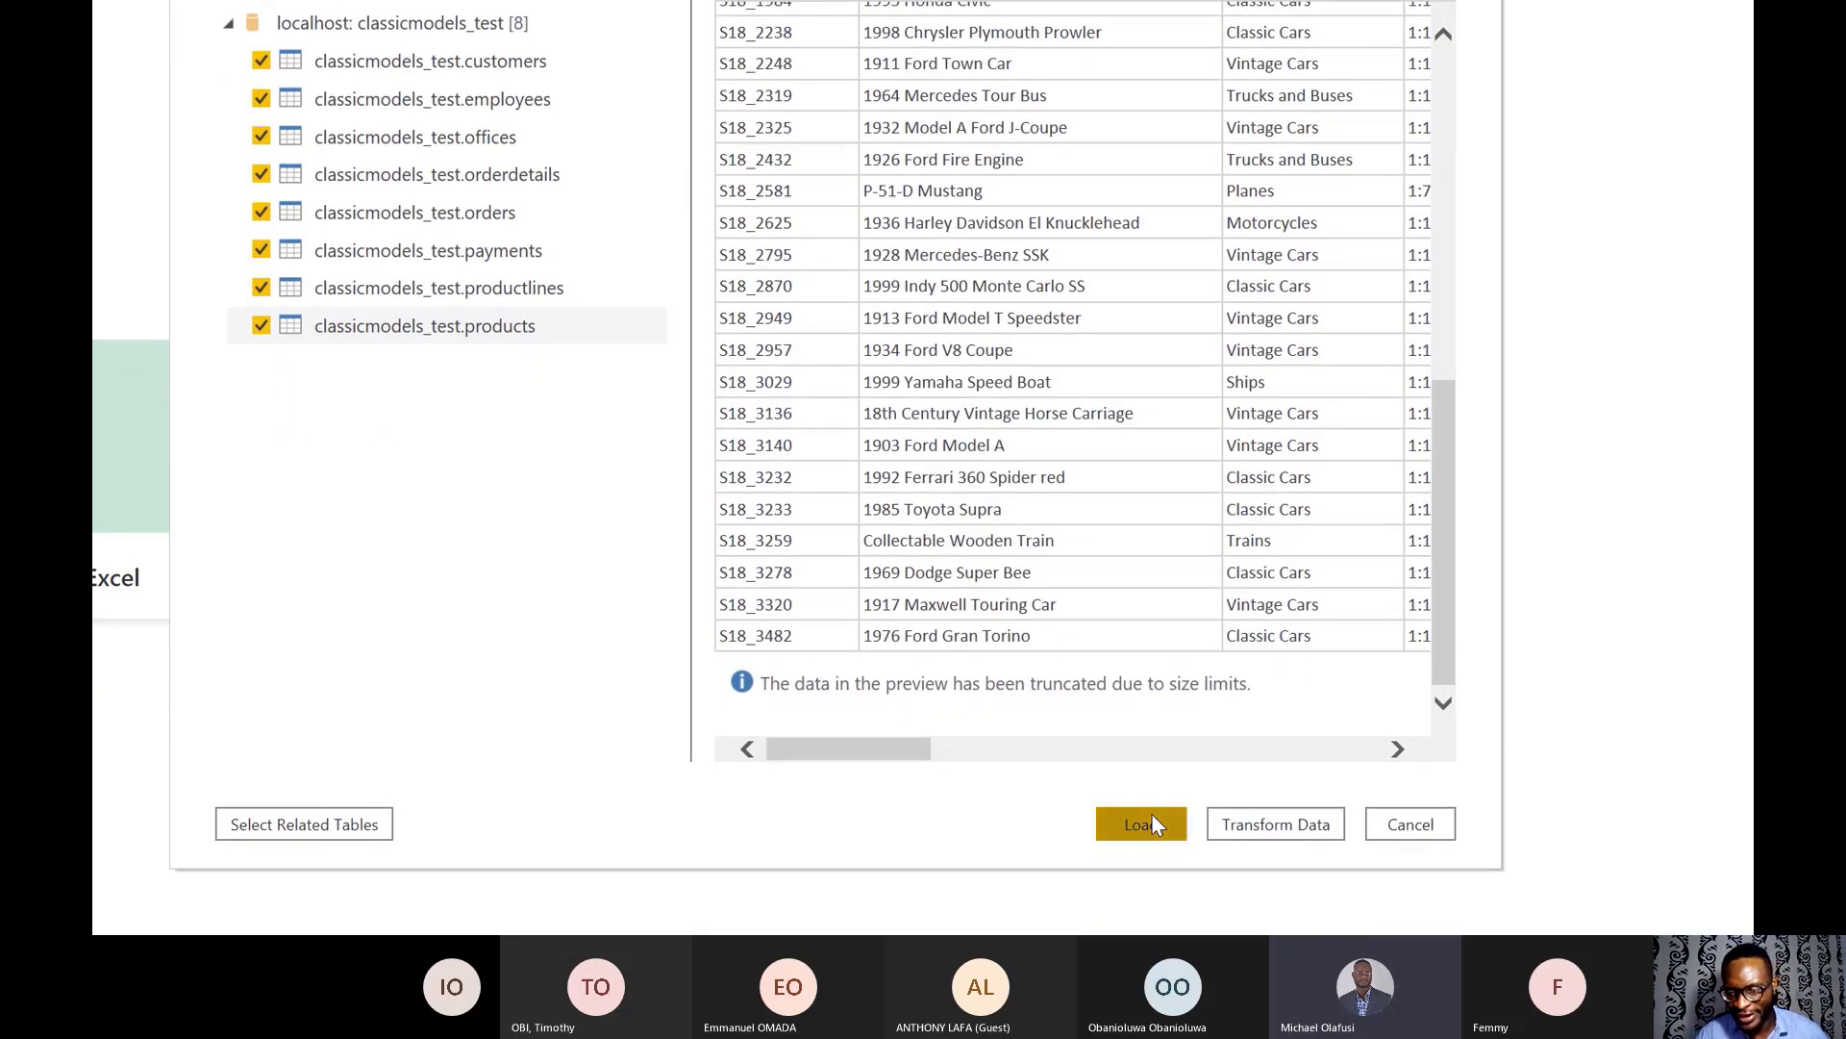
left_click(1152, 820)
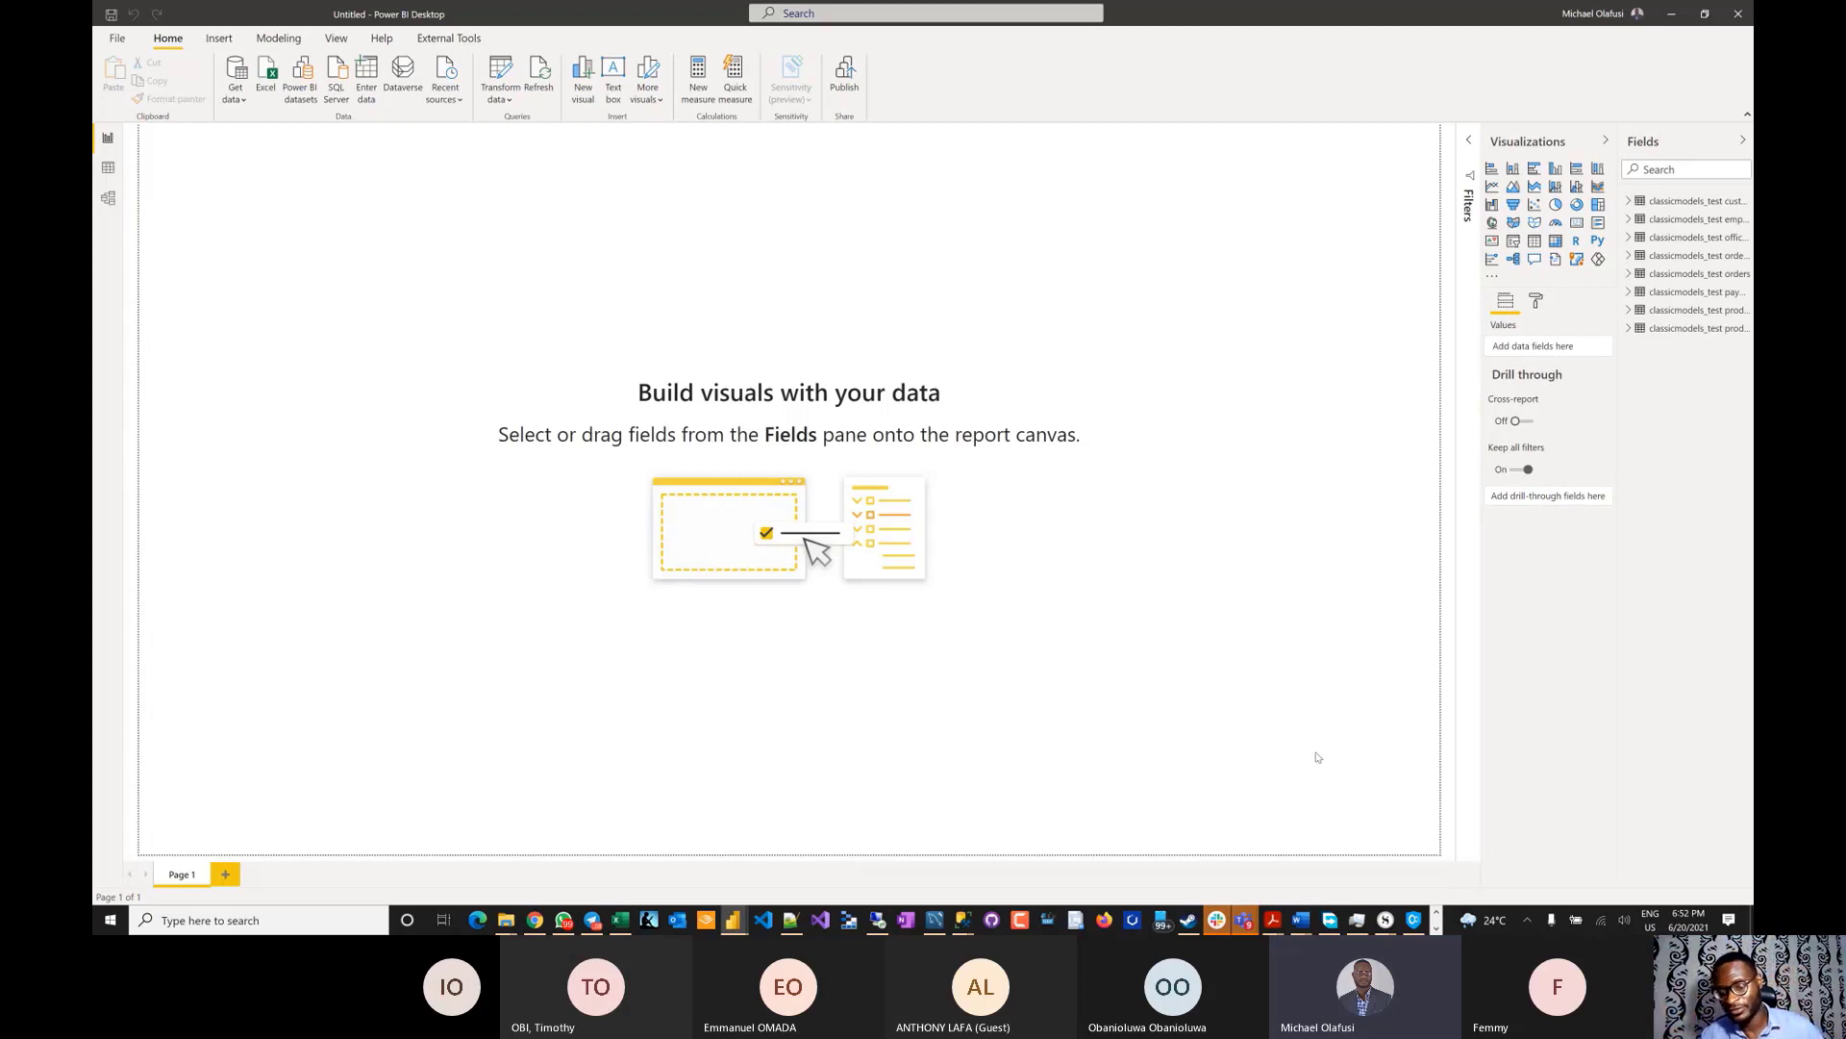
- Let the eight tables finish loading into the Fields pane, then bring up the window switcher
key("alt+Tab")
key("alt+Tab")
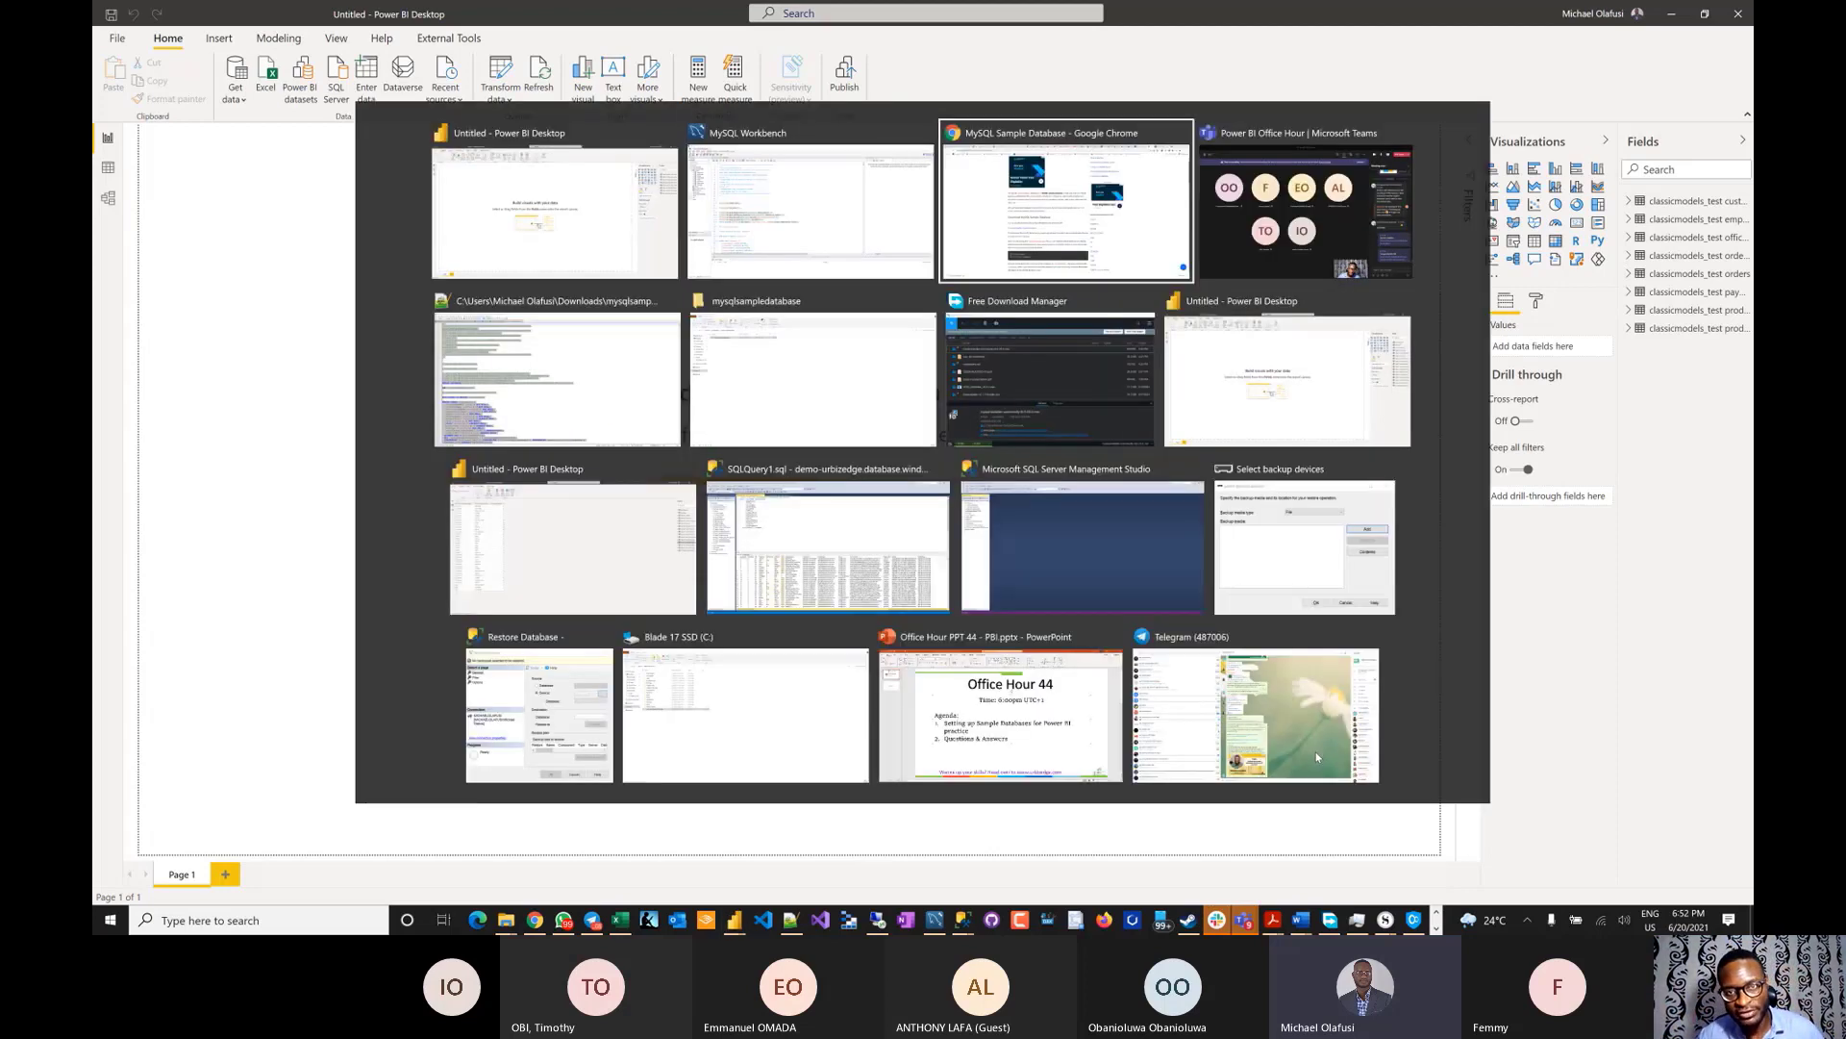
- Run mysql-installer-community-8.0.25.0.msi from Free Download Manager and approve the UAC prompt
key("alt+shift+Tab")
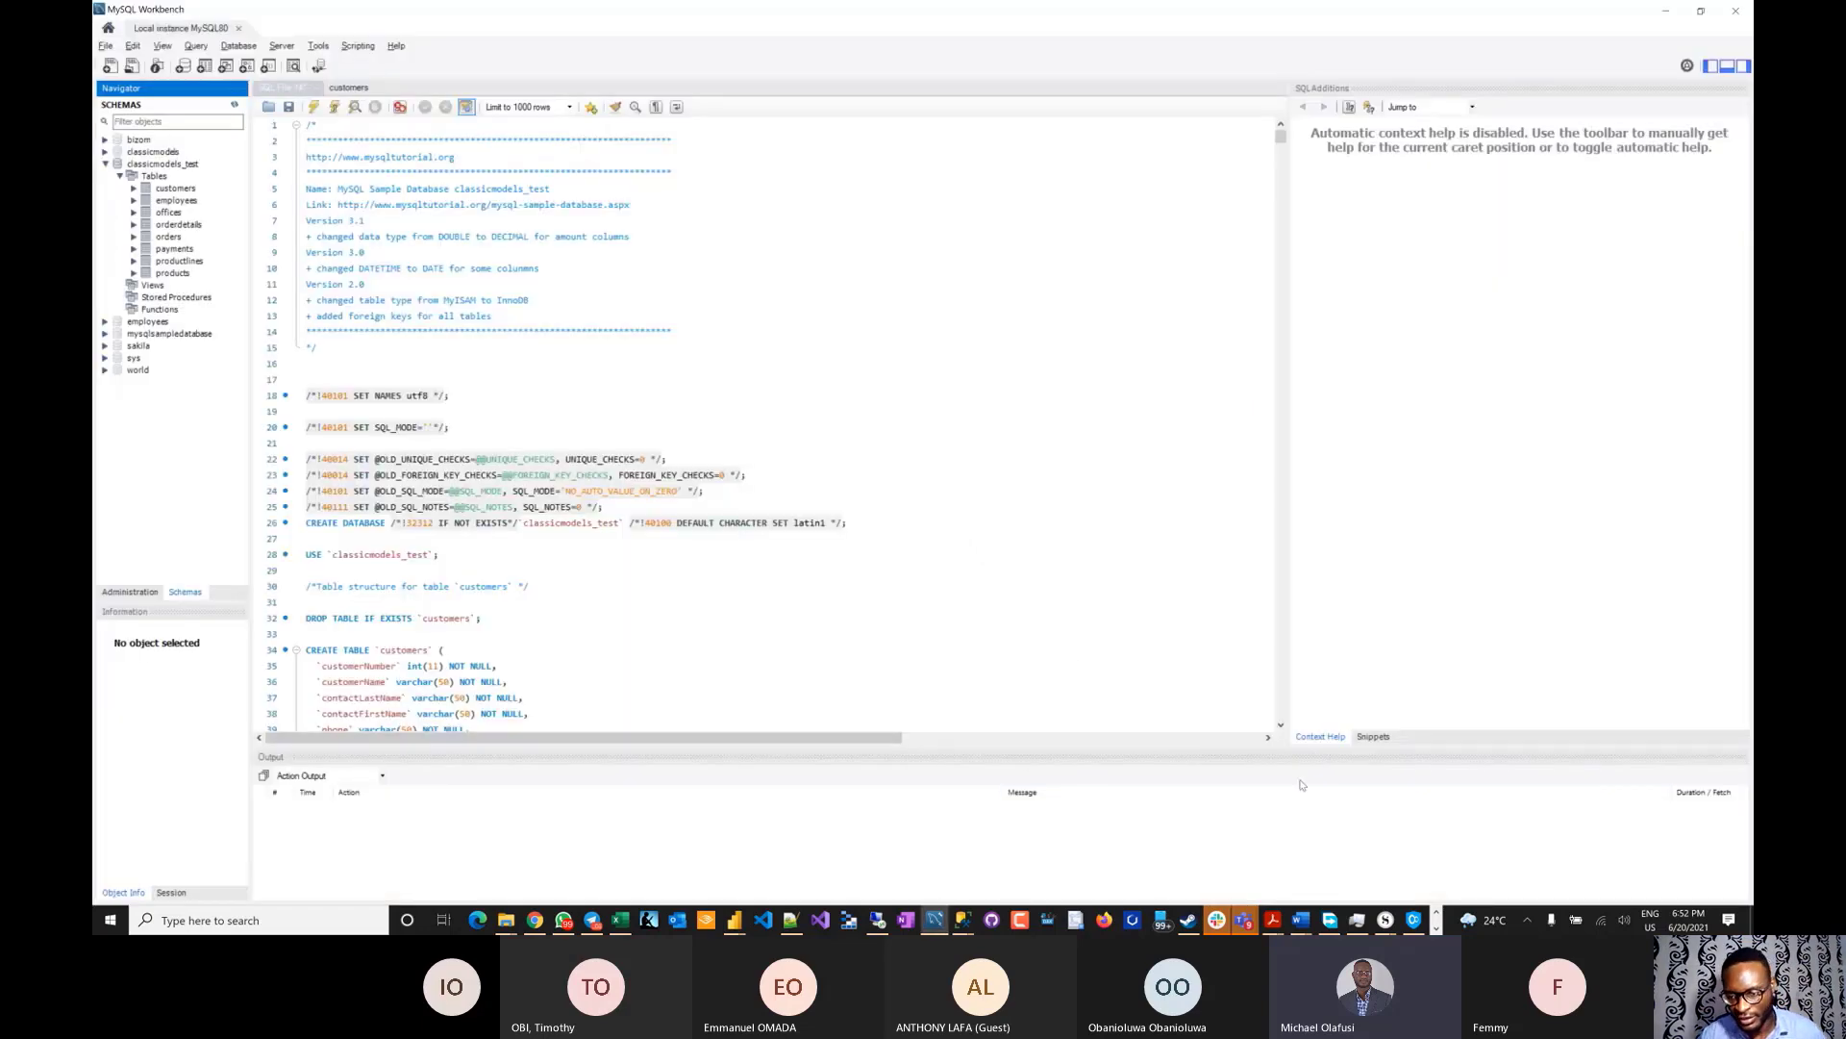
left_click(1436, 927)
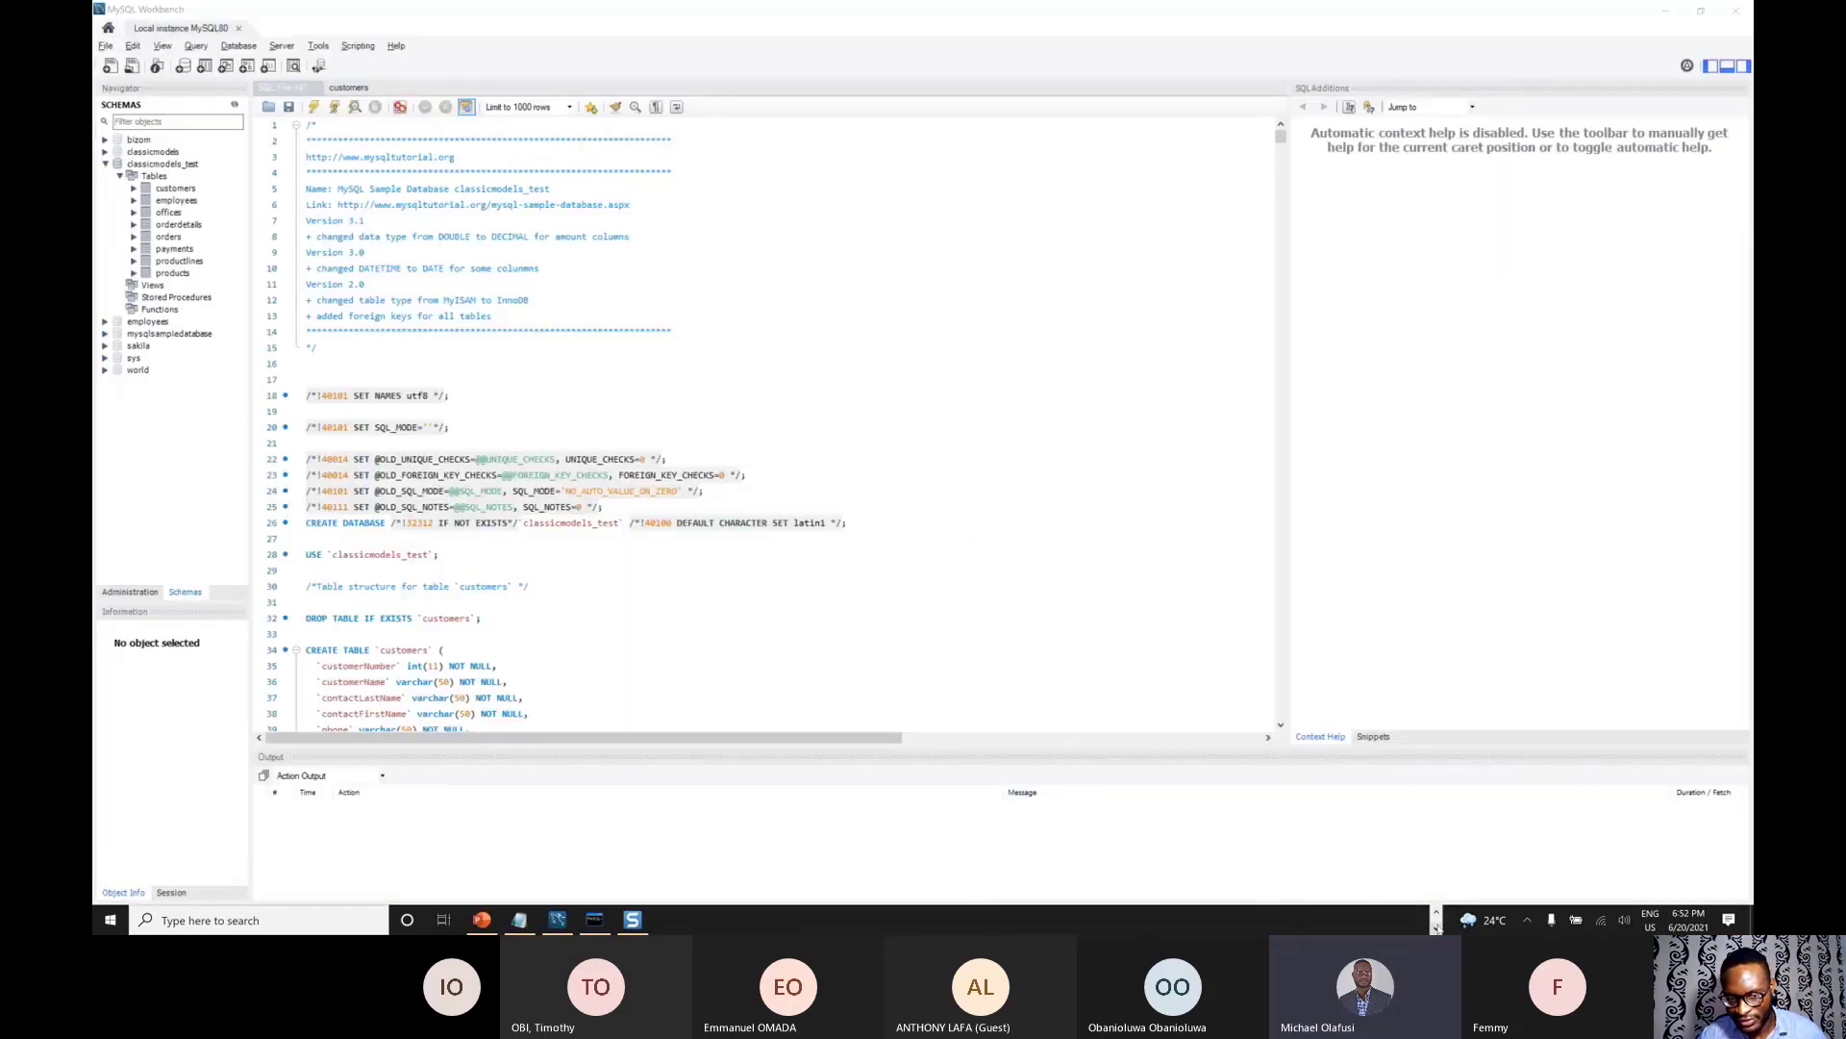
left_click(1529, 920)
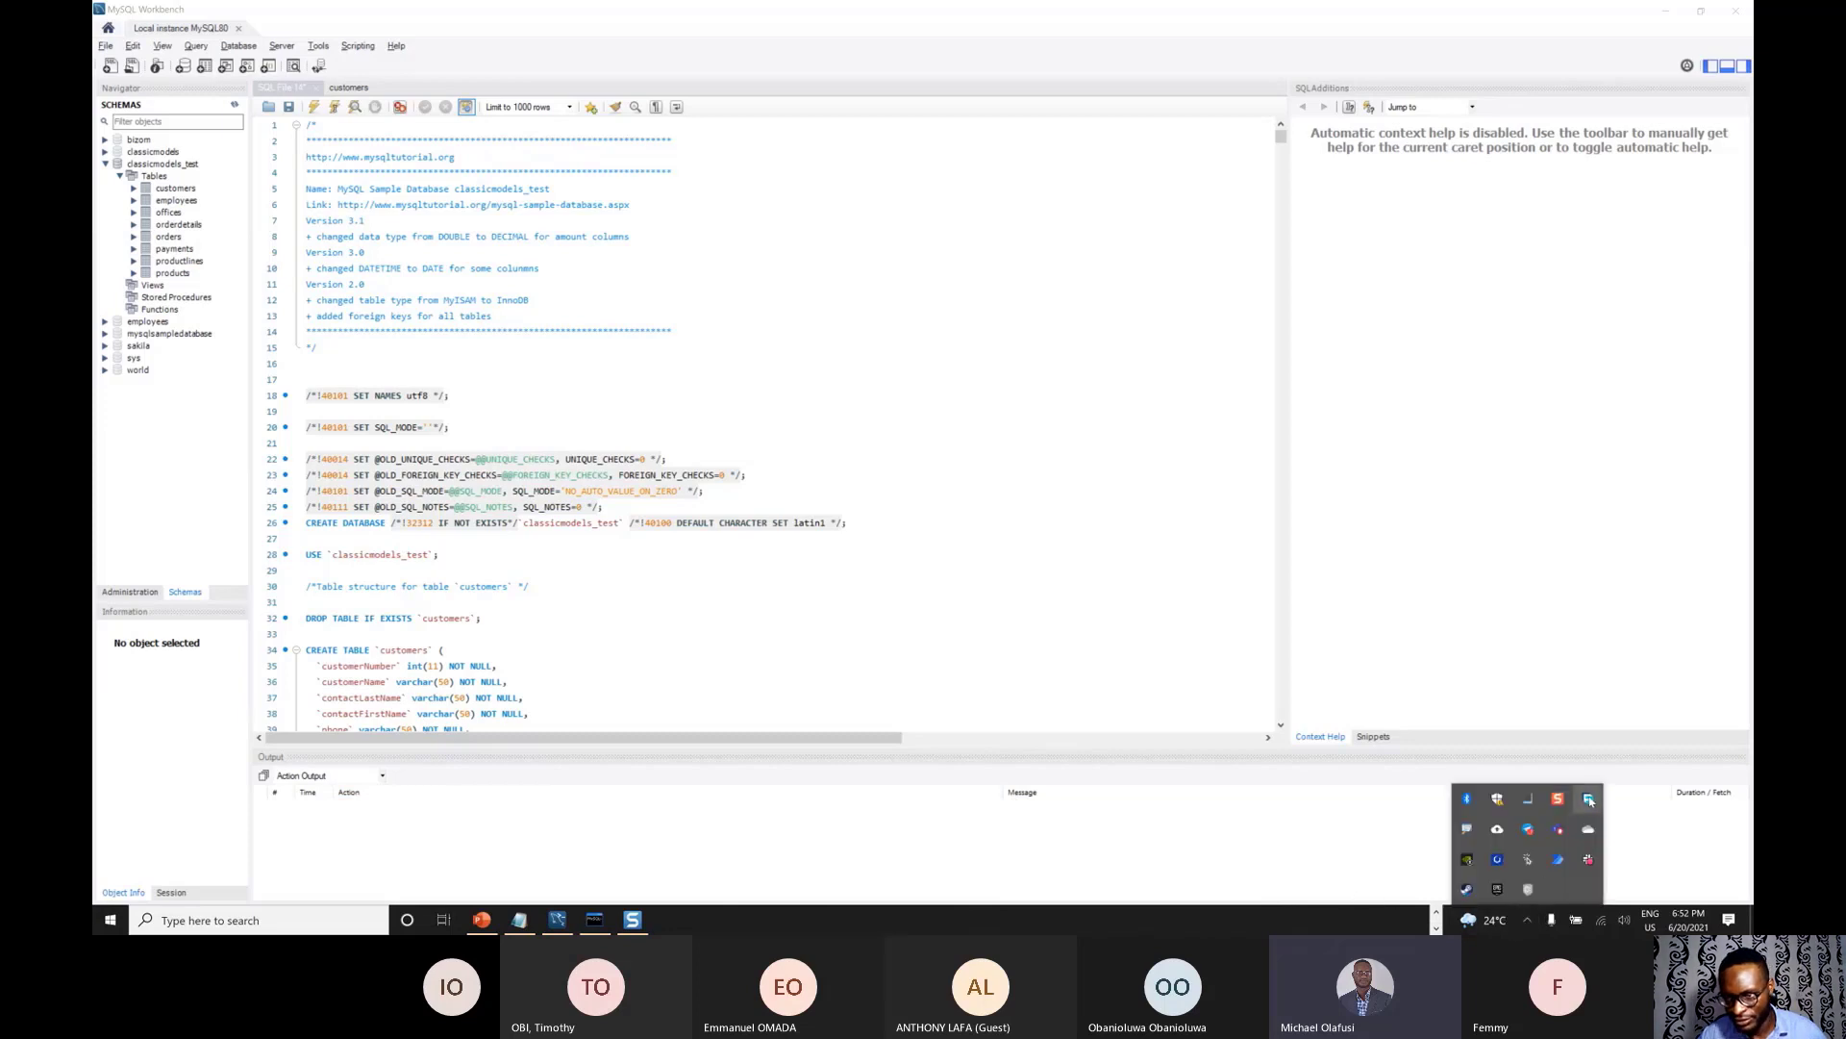
left_click(1588, 800)
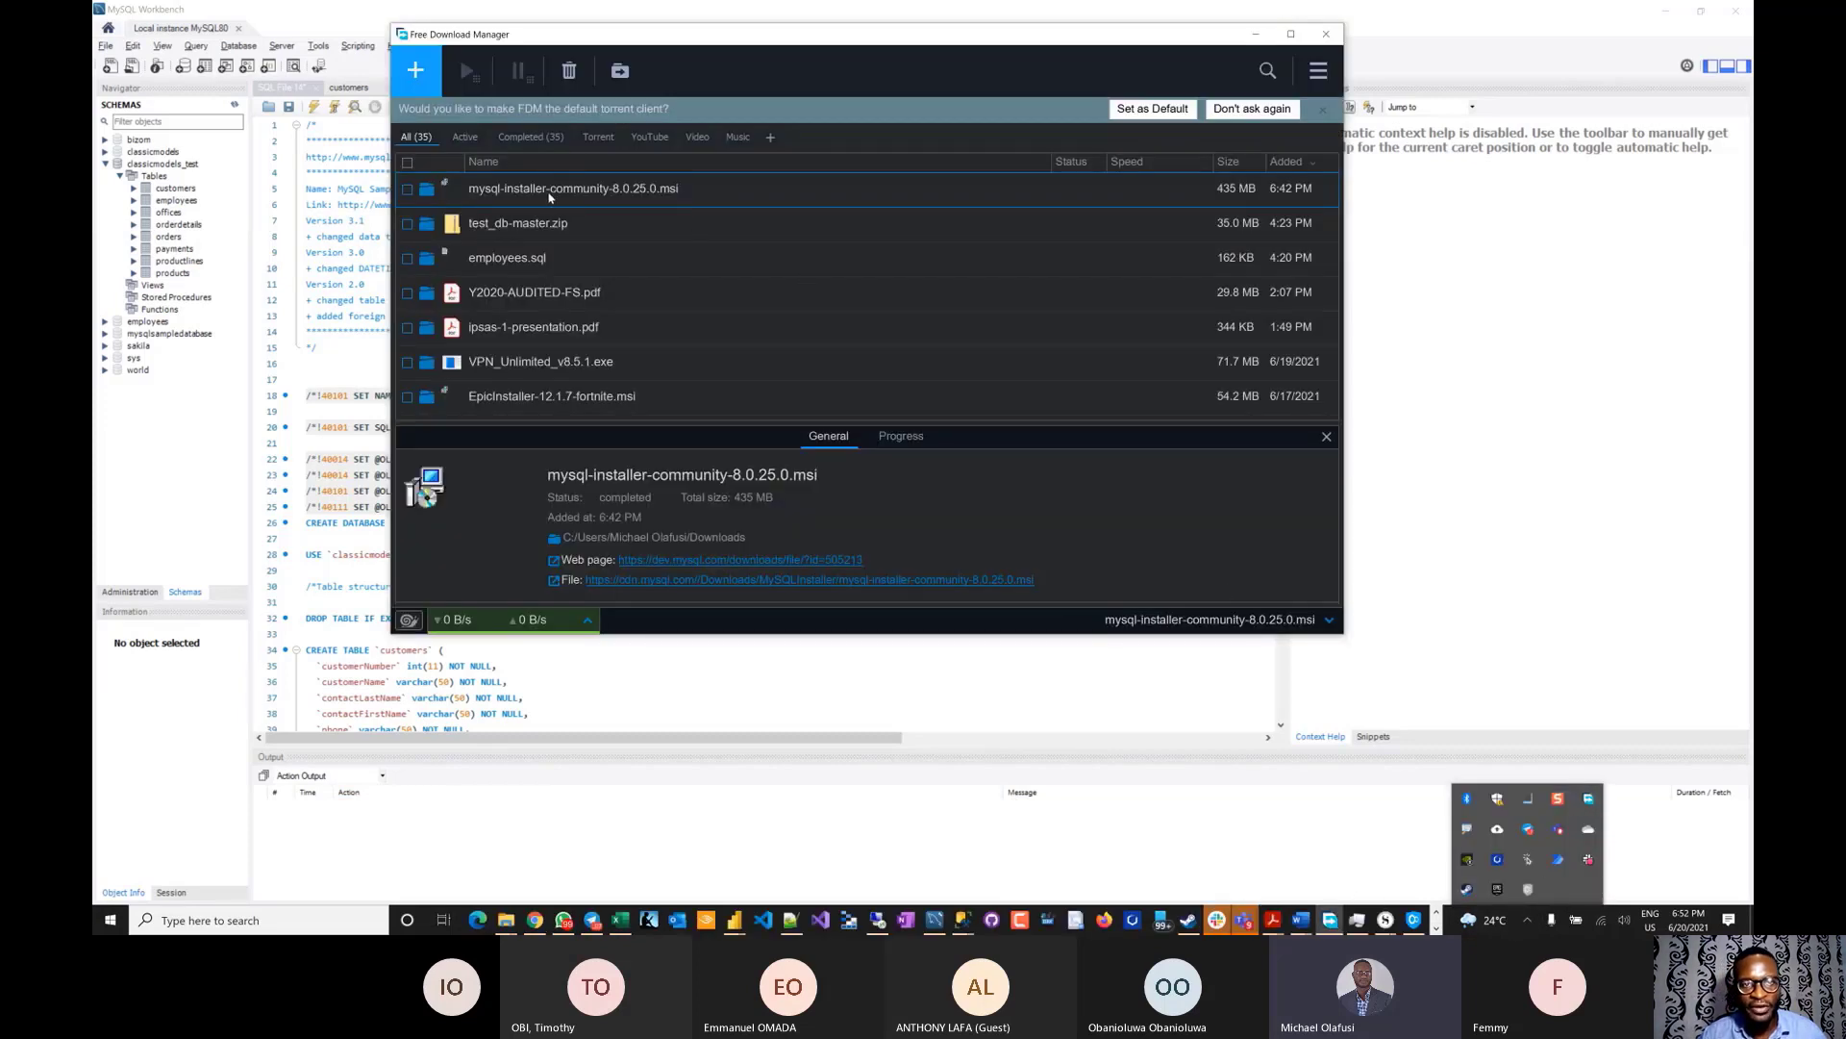
double_click(551, 189)
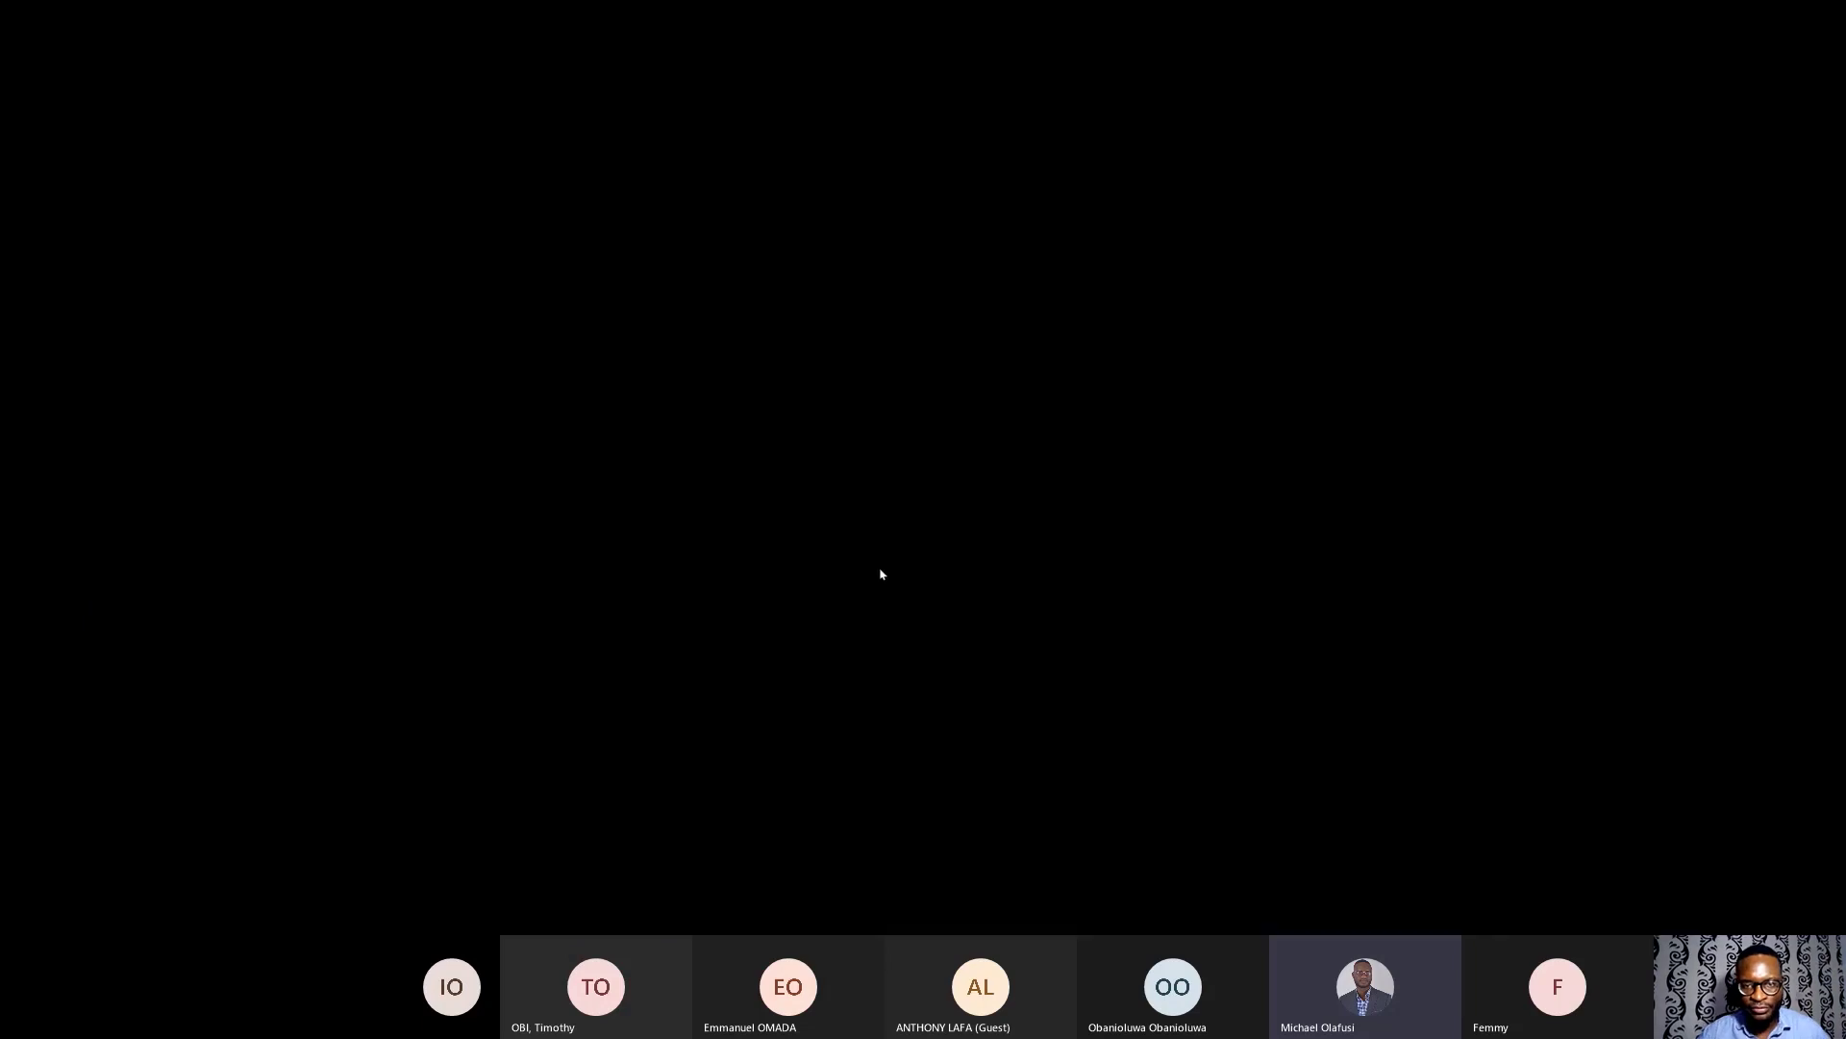
left_click(879, 571)
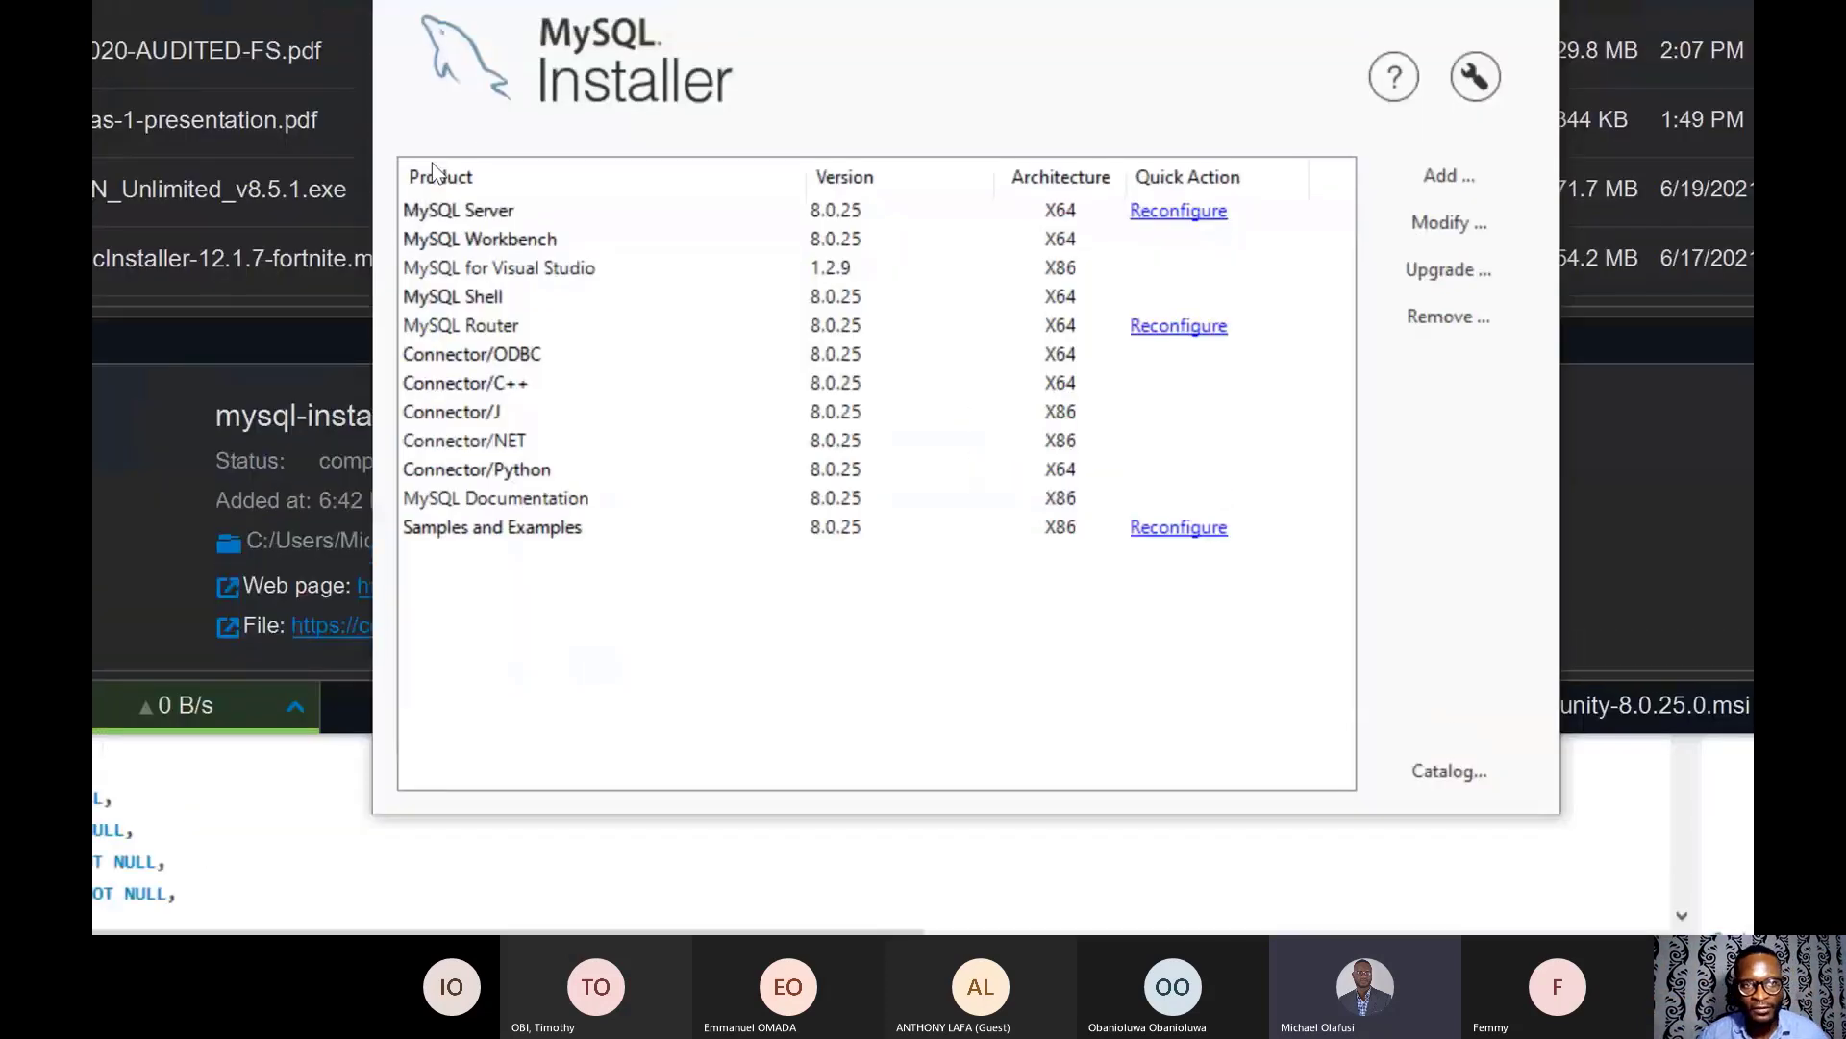
- Review the install details of MySQL Server, Workbench, Shell and Samples and Examples, ending on Workbench 8.0.25
left_click(445, 212)
left_click(502, 240)
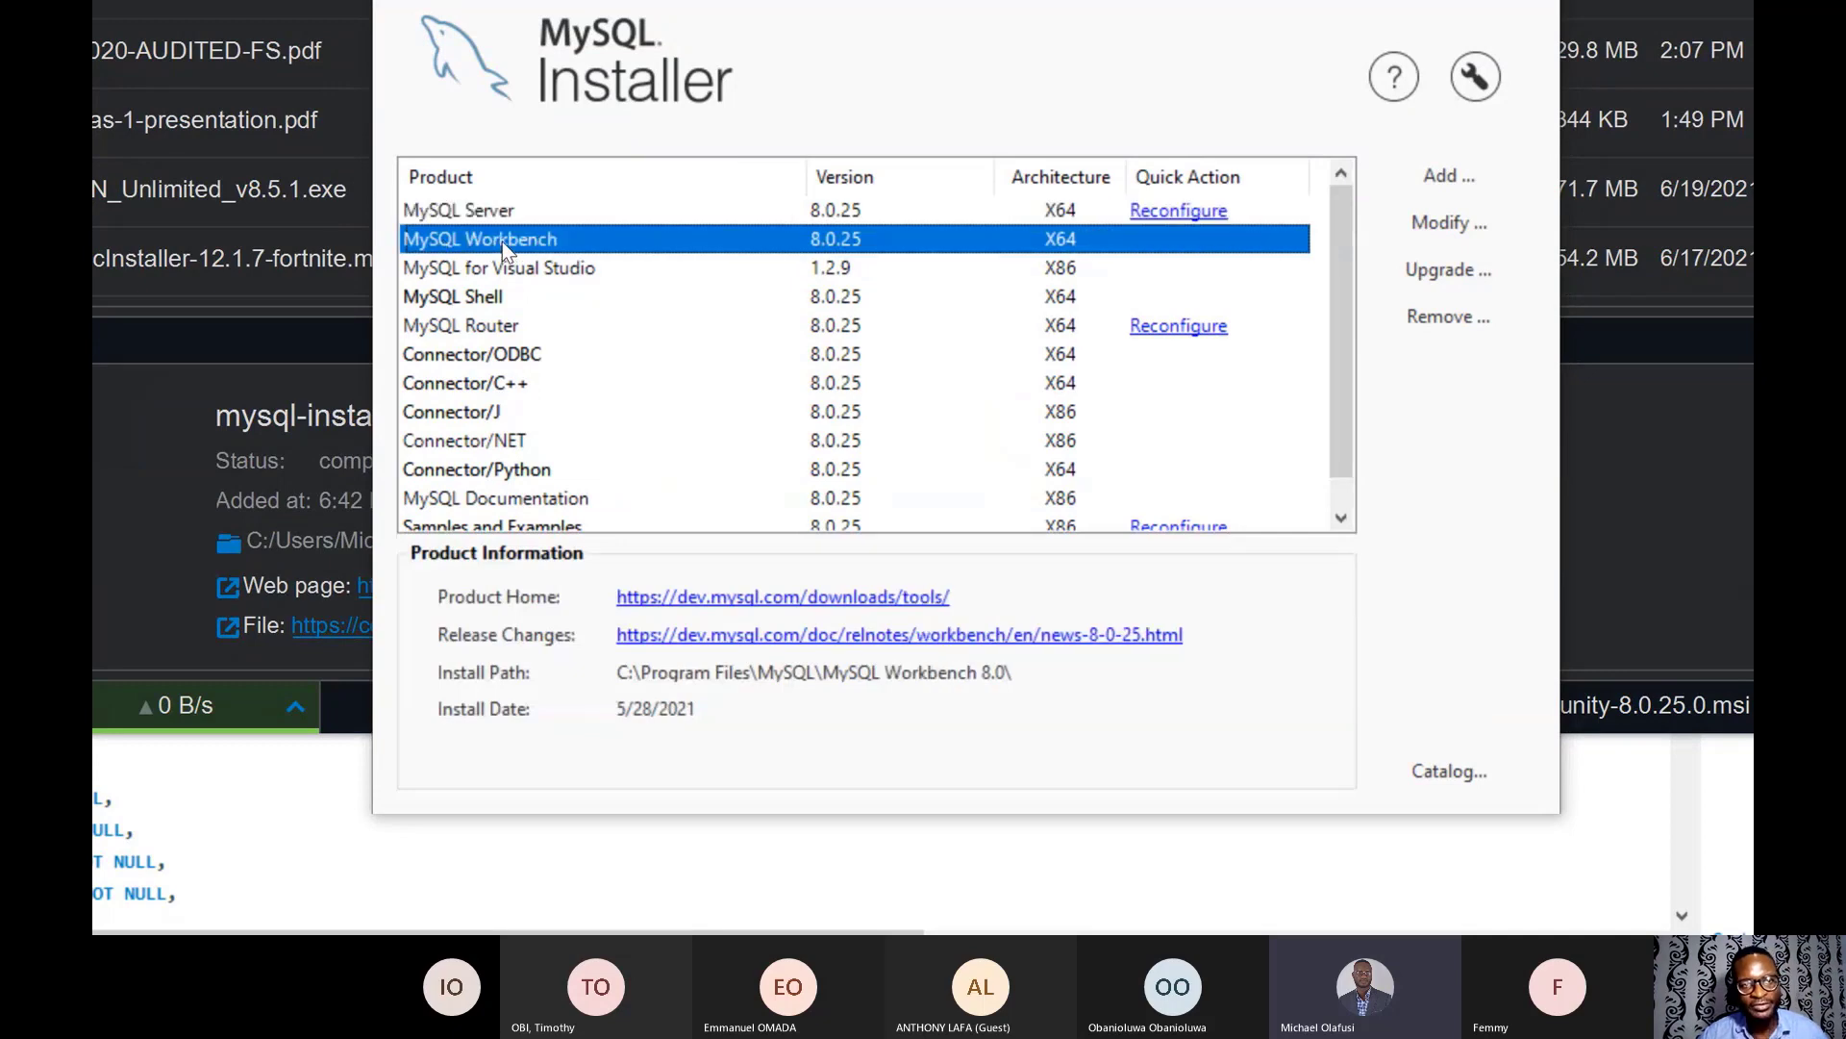
left_click(492, 269)
left_click(482, 295)
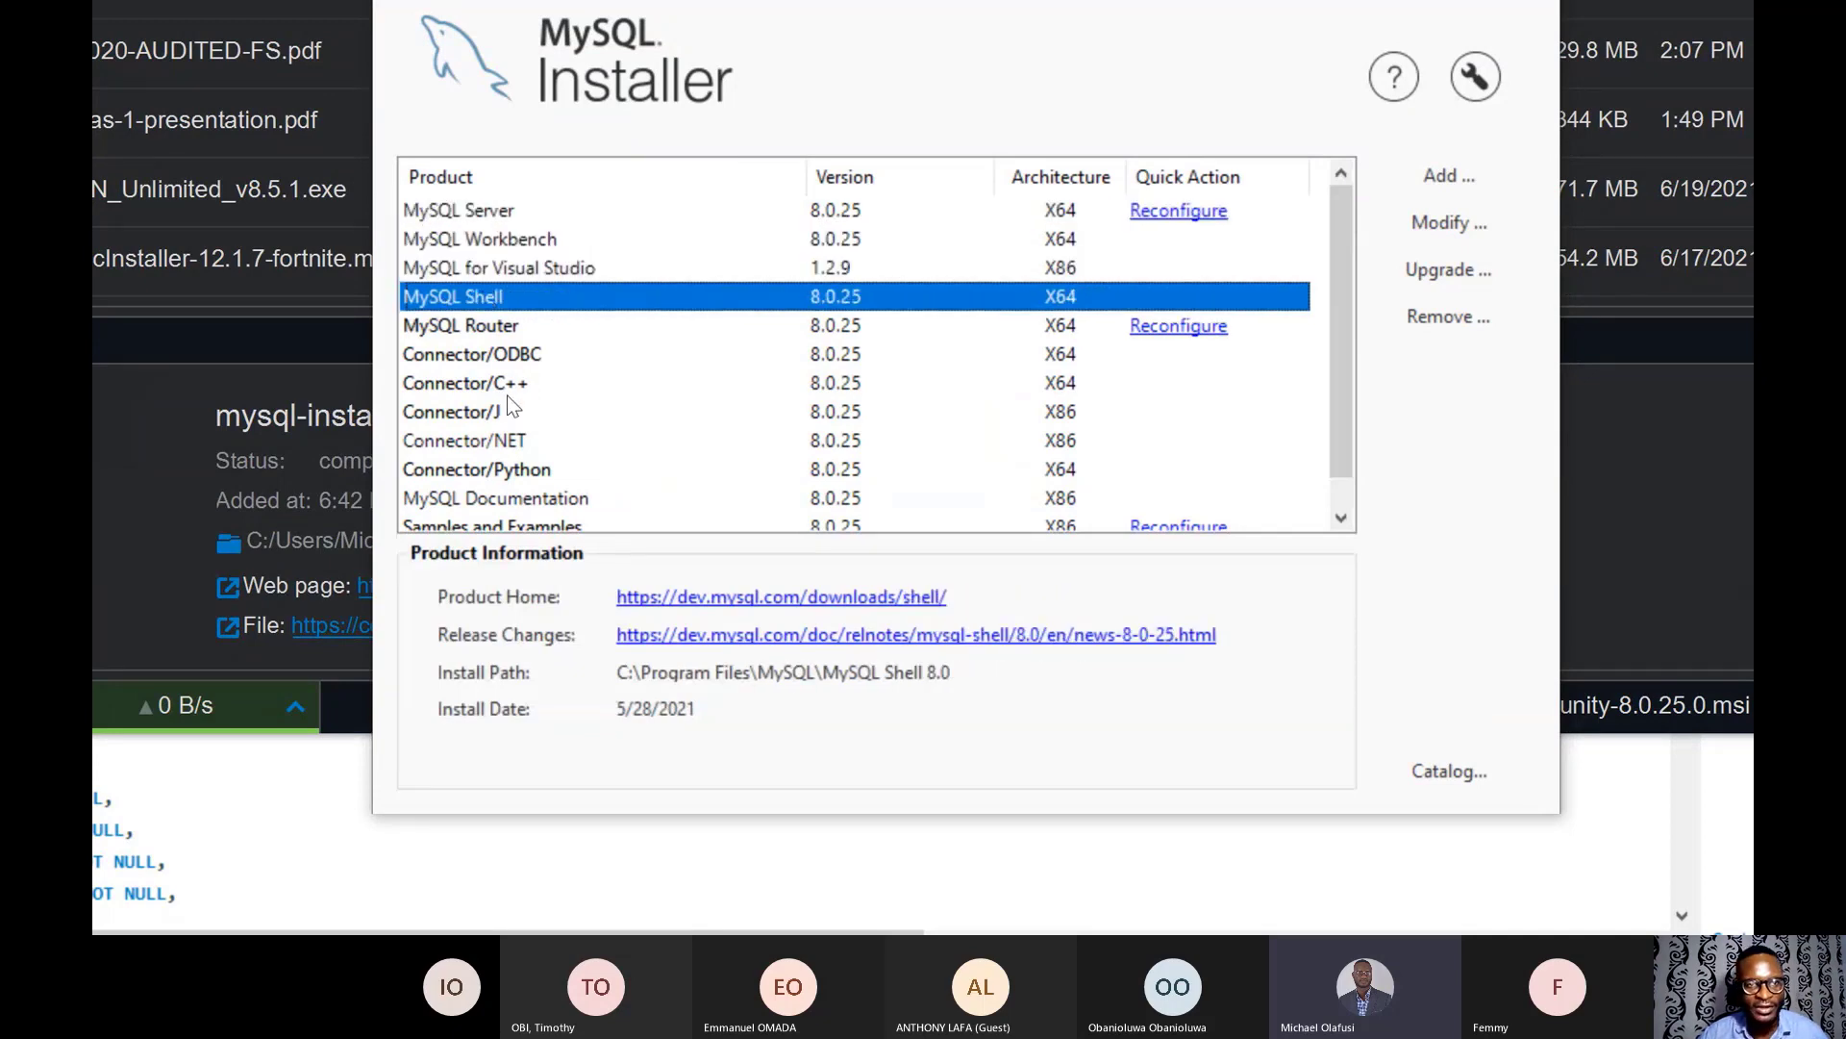
scroll(512, 406, "down", 1)
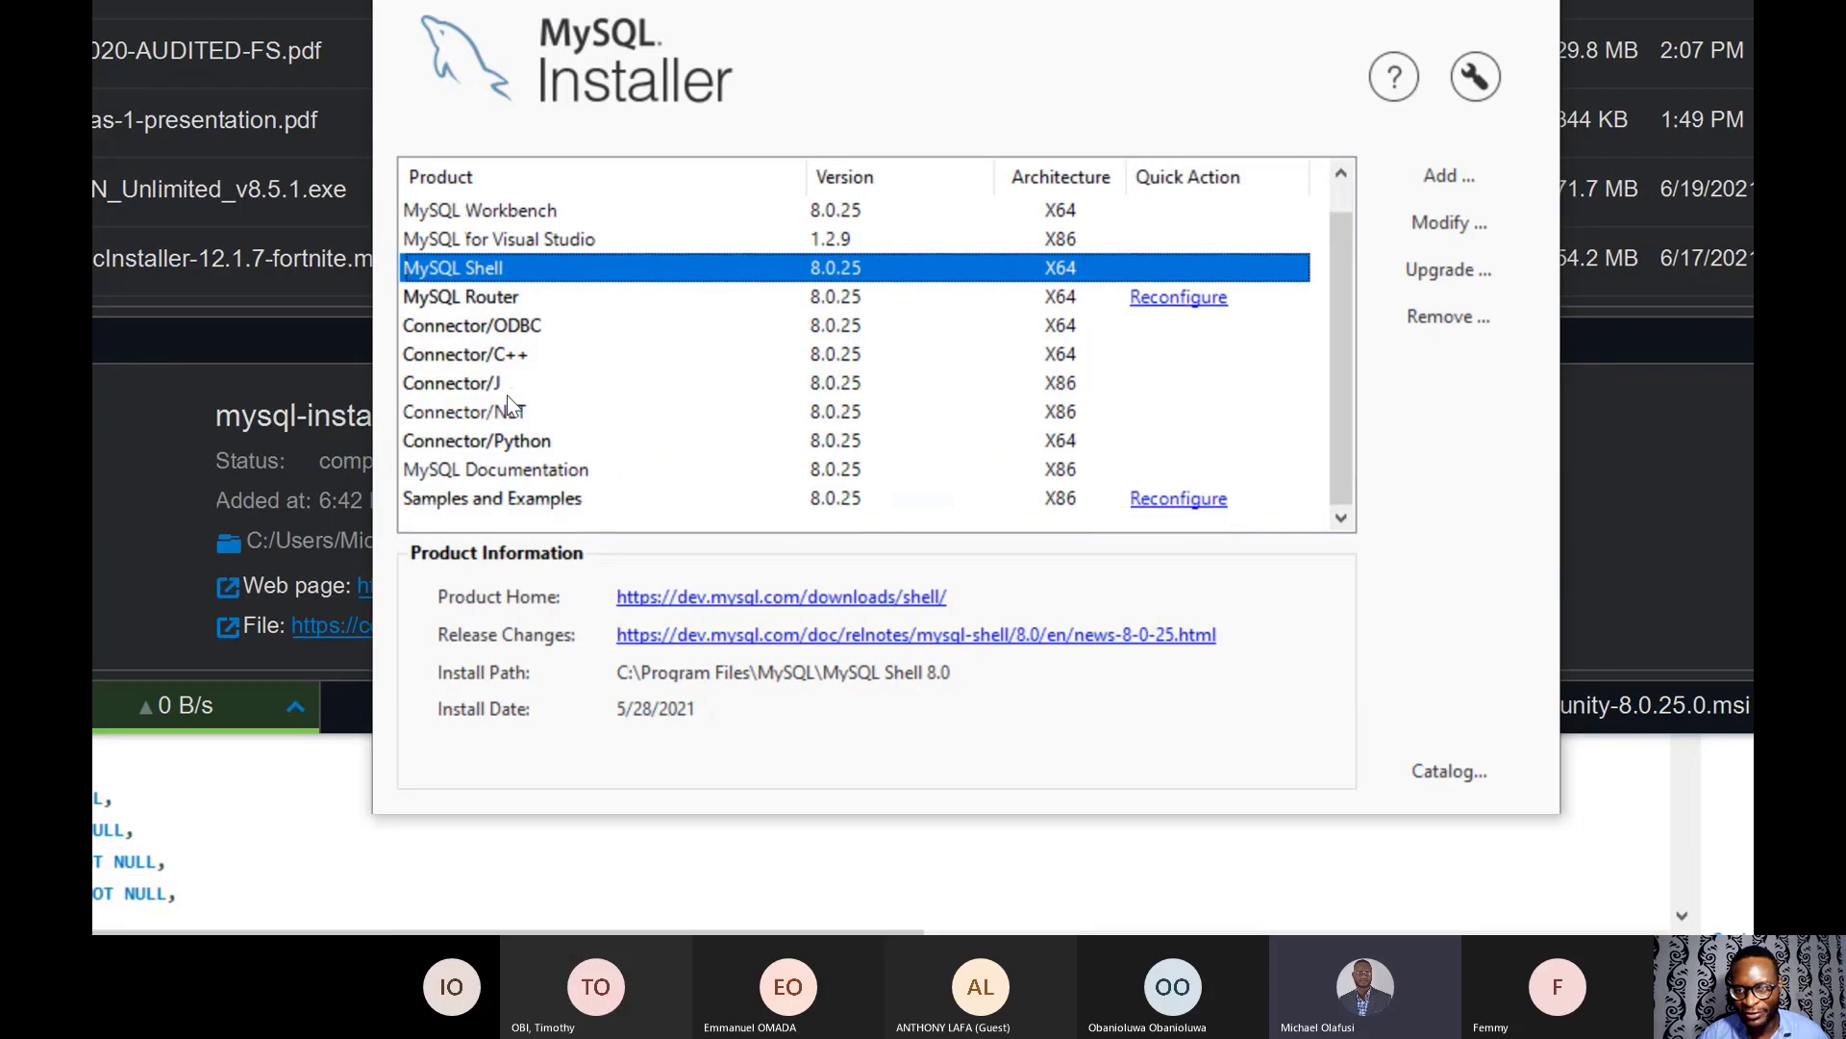
scroll(510, 407, "up", 1)
scroll(490, 452, "down", 1)
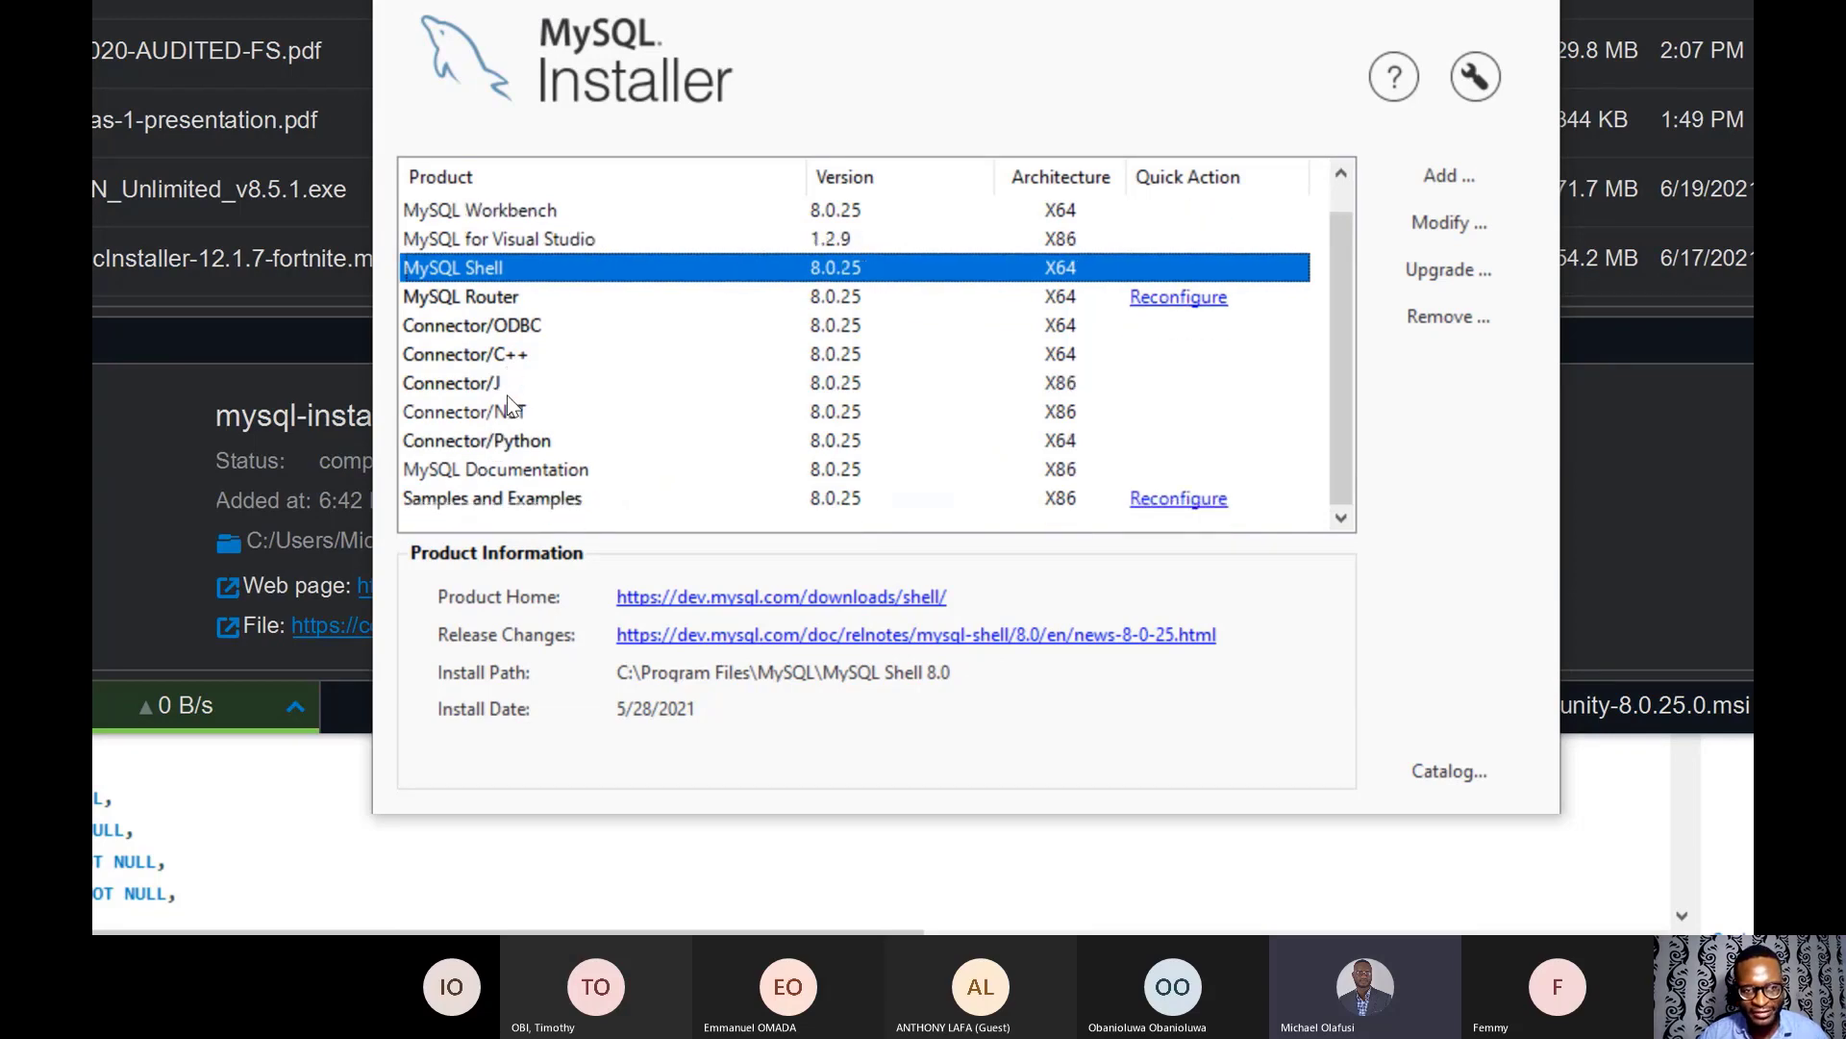
left_click(475, 499)
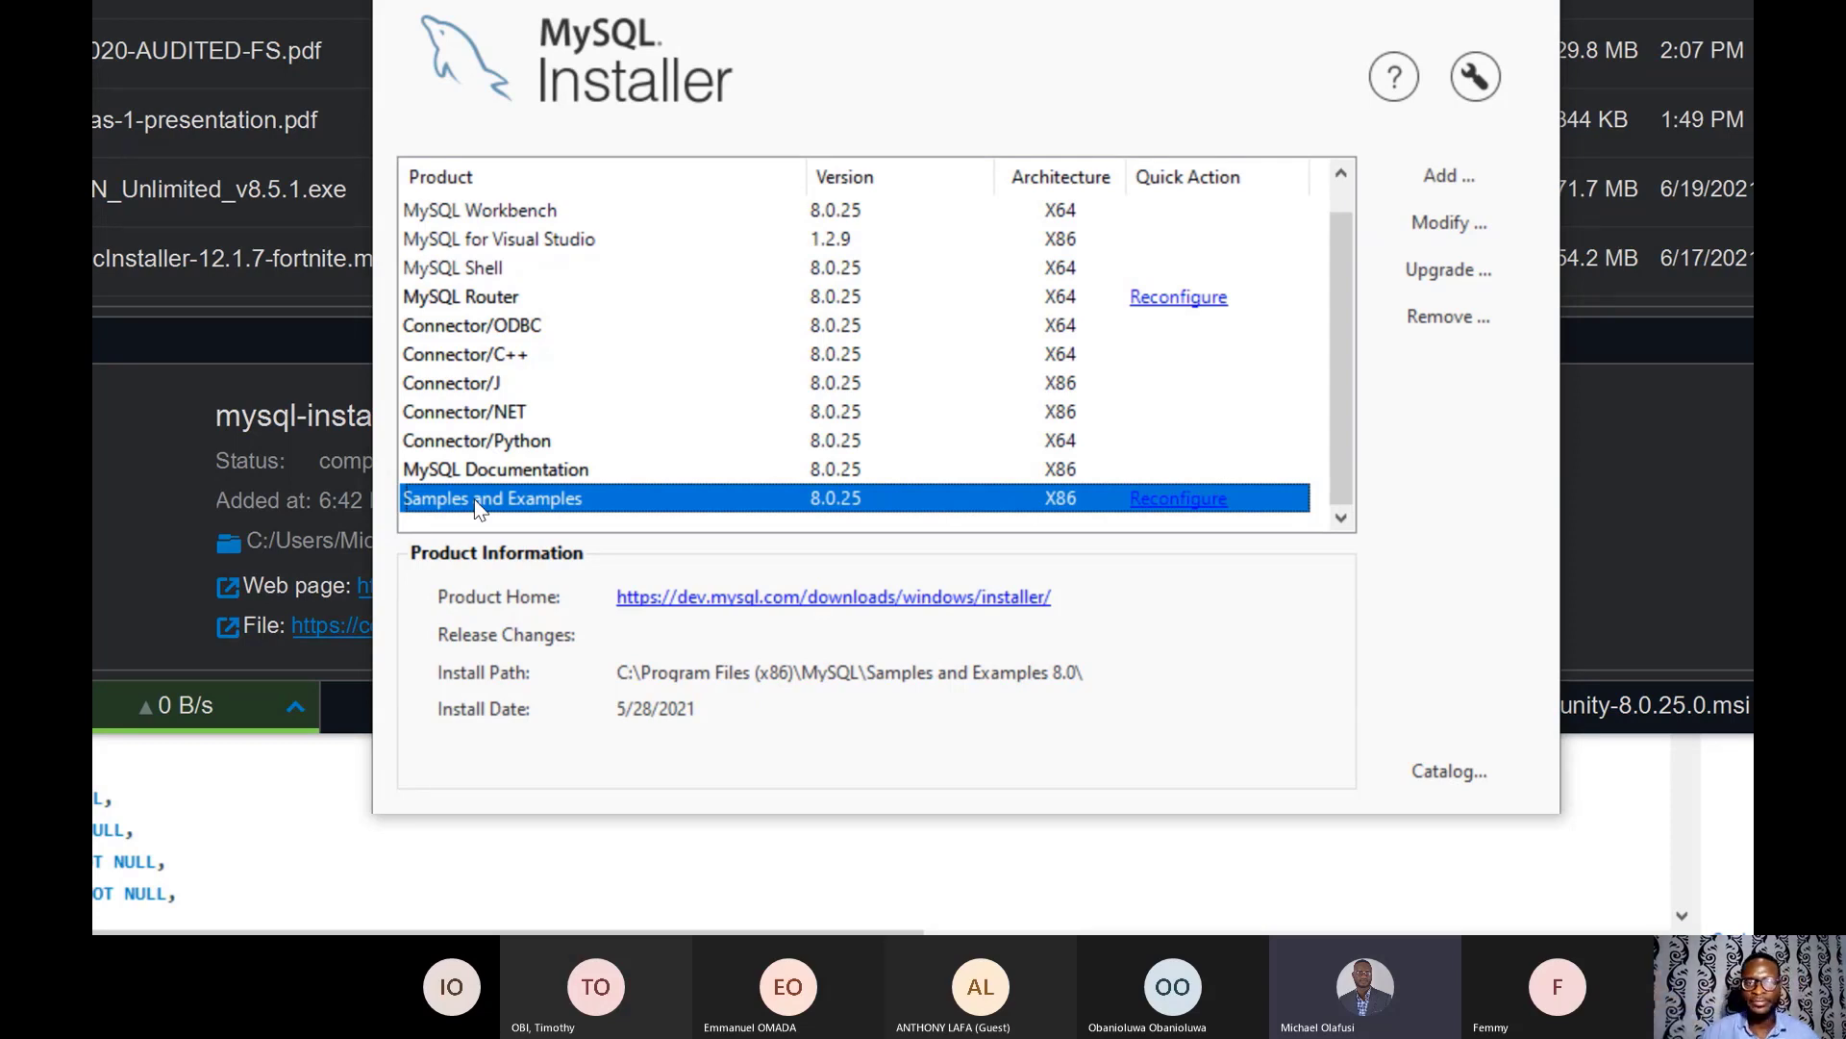
left_click(493, 211)
scroll(486, 207, "up", 1)
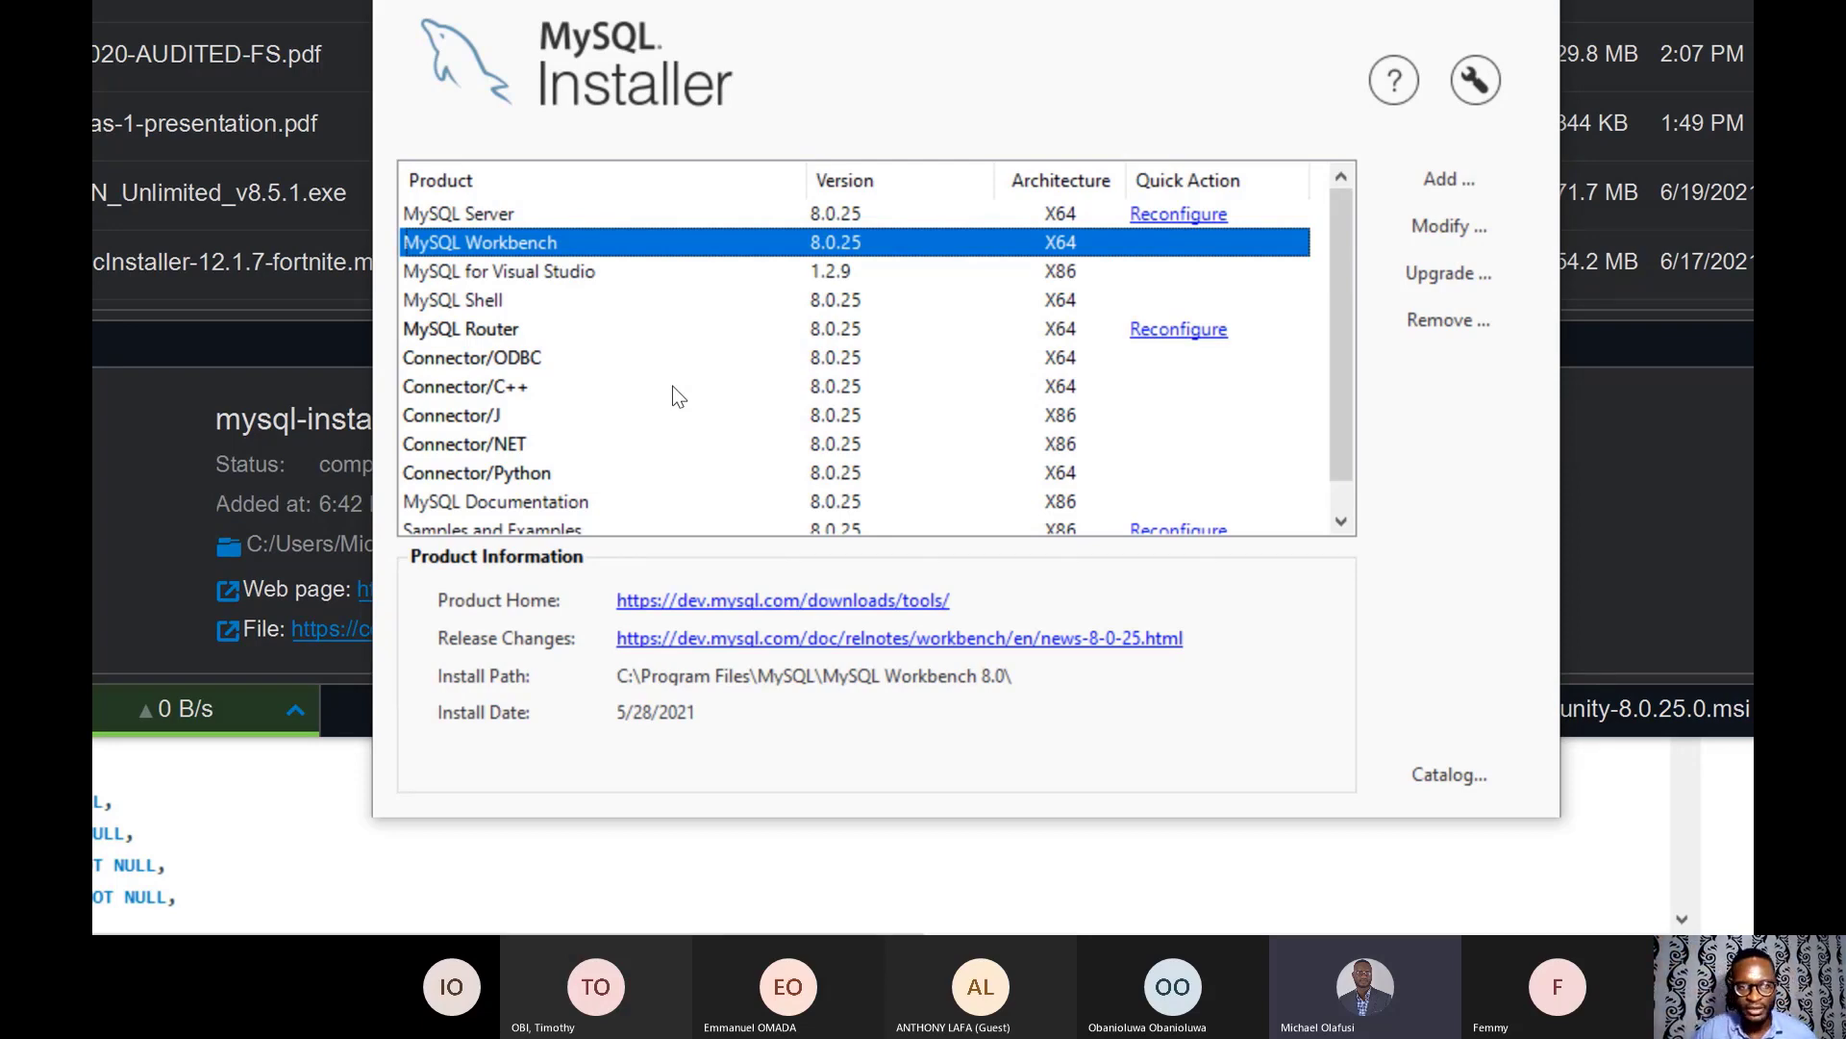
scroll(673, 384, "down", 1)
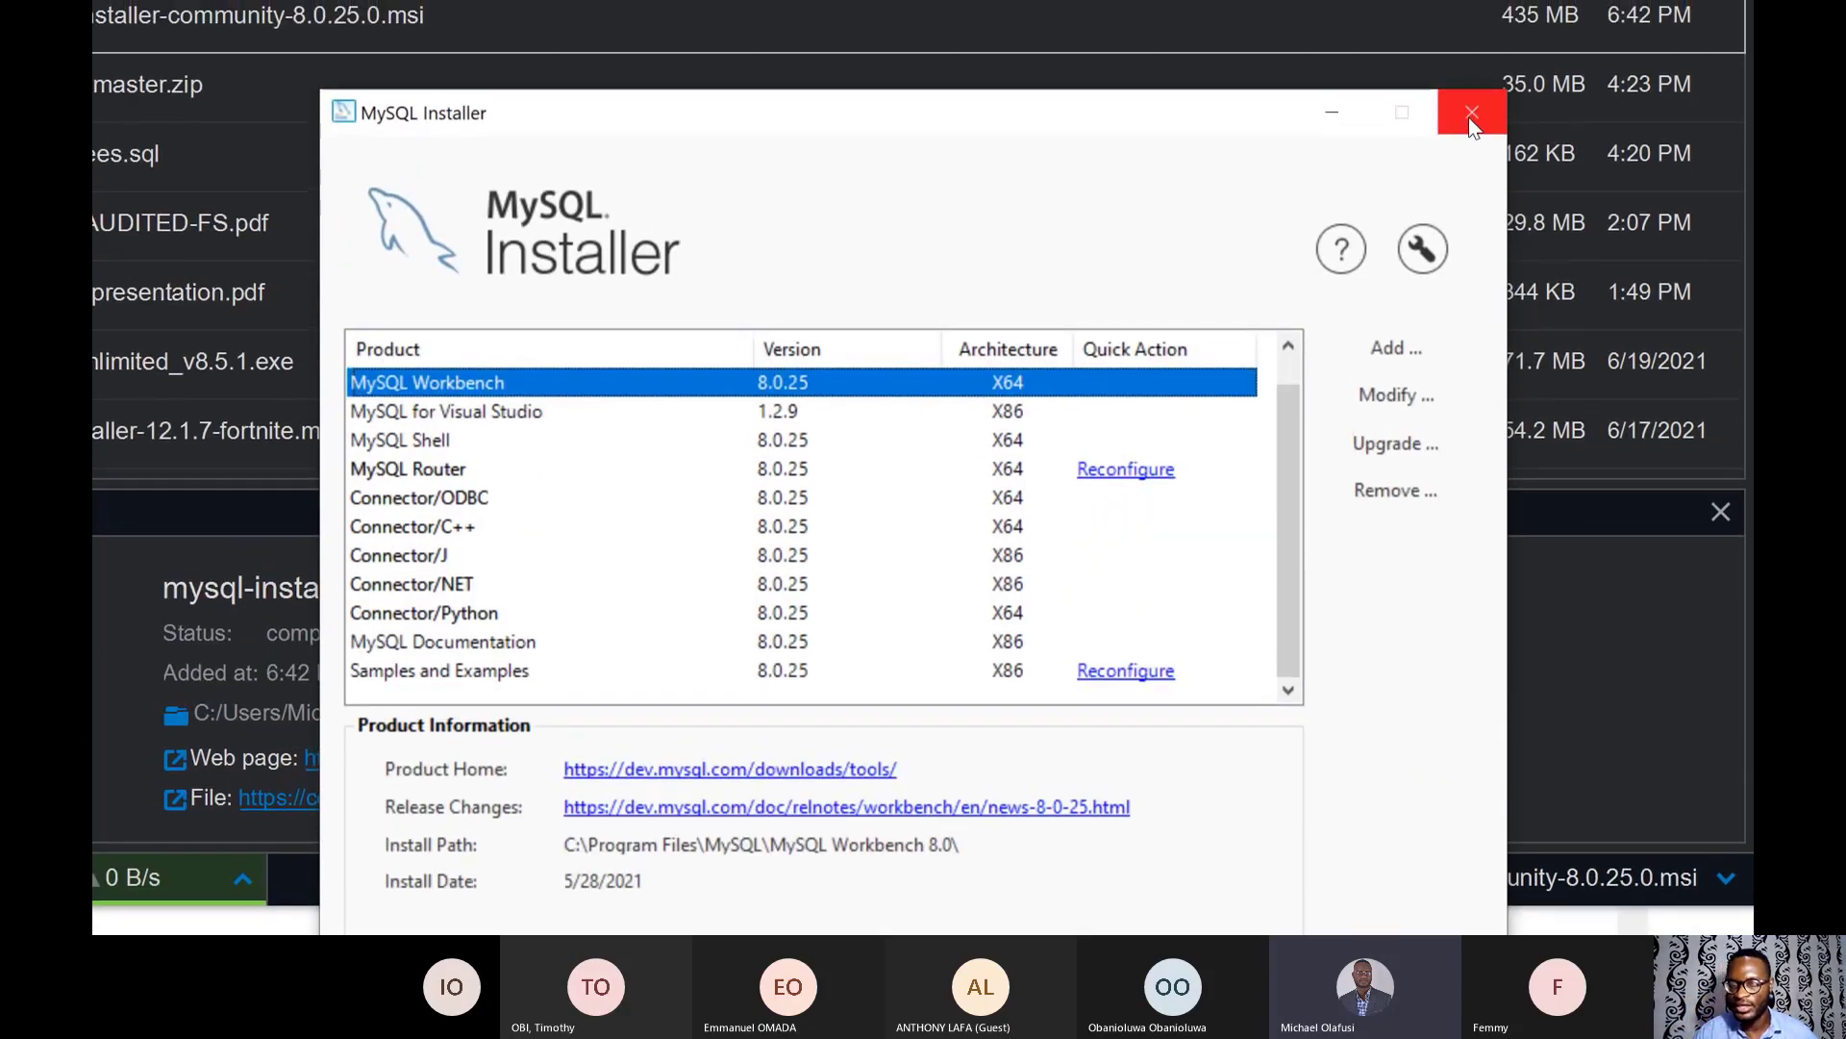
- Close MySQL Installer and minimize Free Download Manager
left_click(1471, 114)
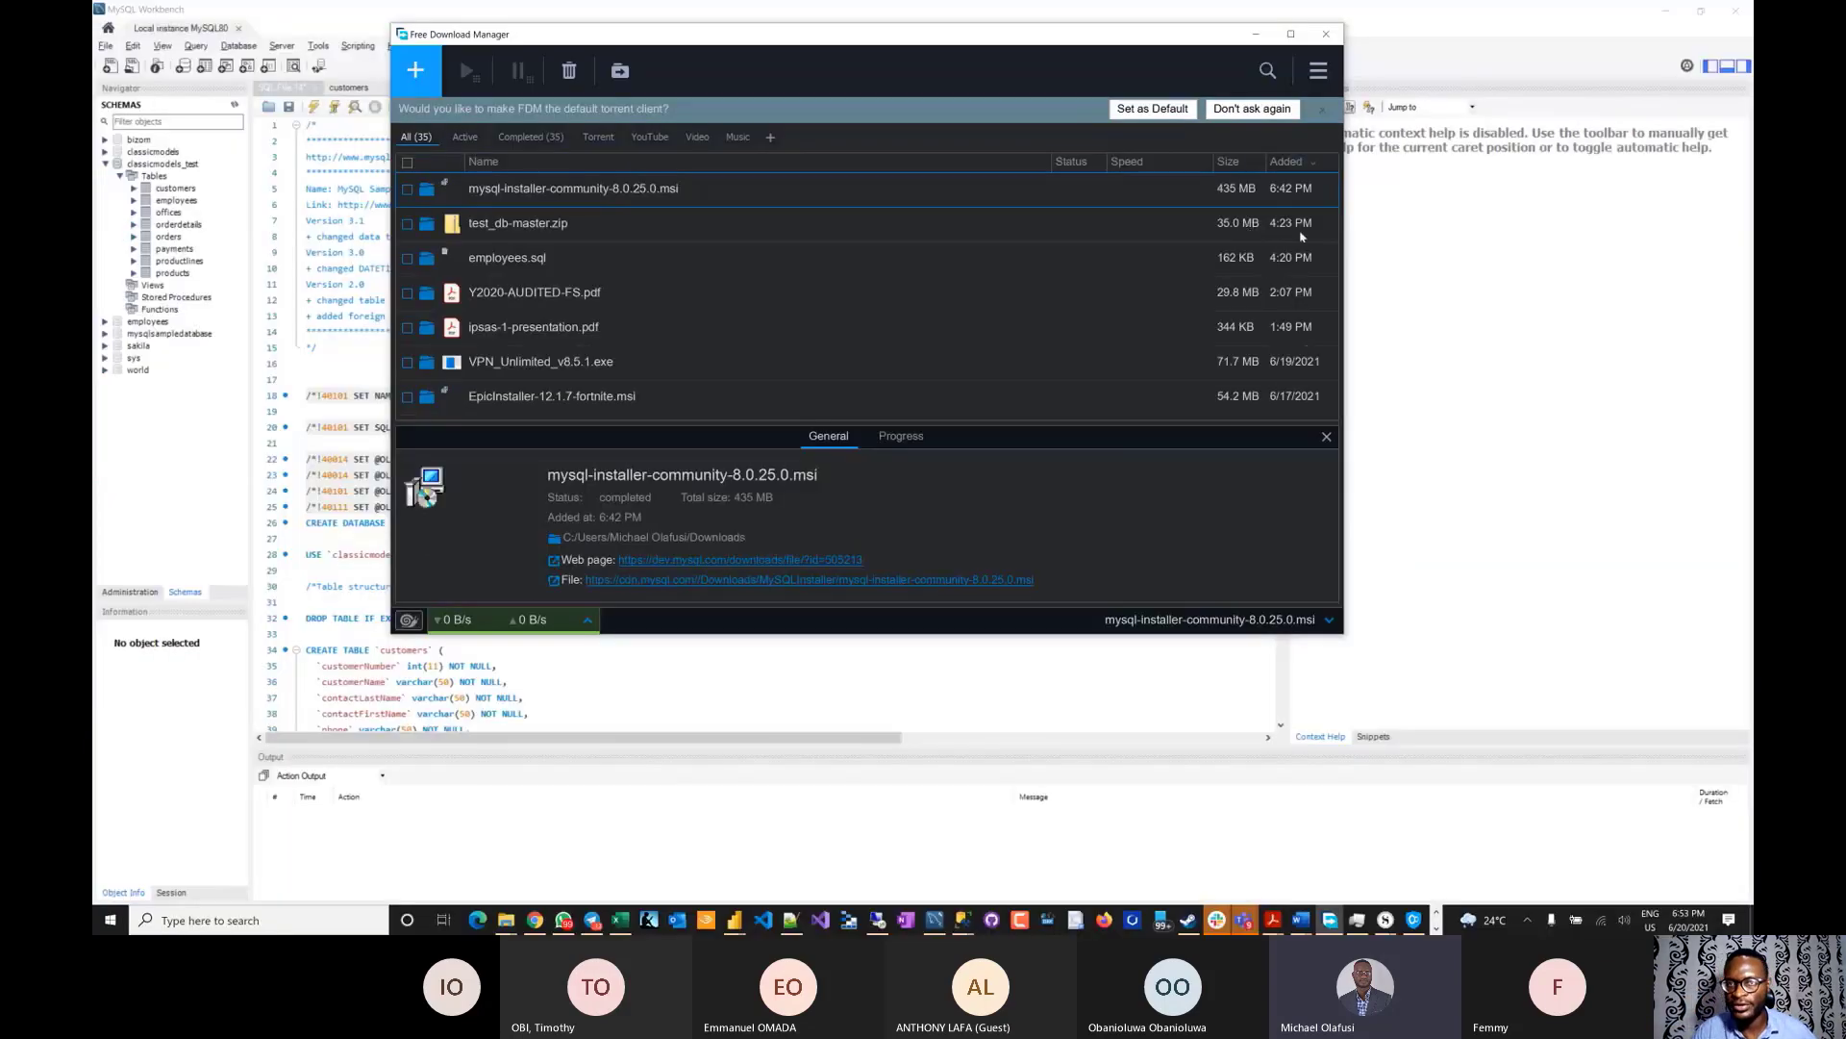
left_click(1256, 34)
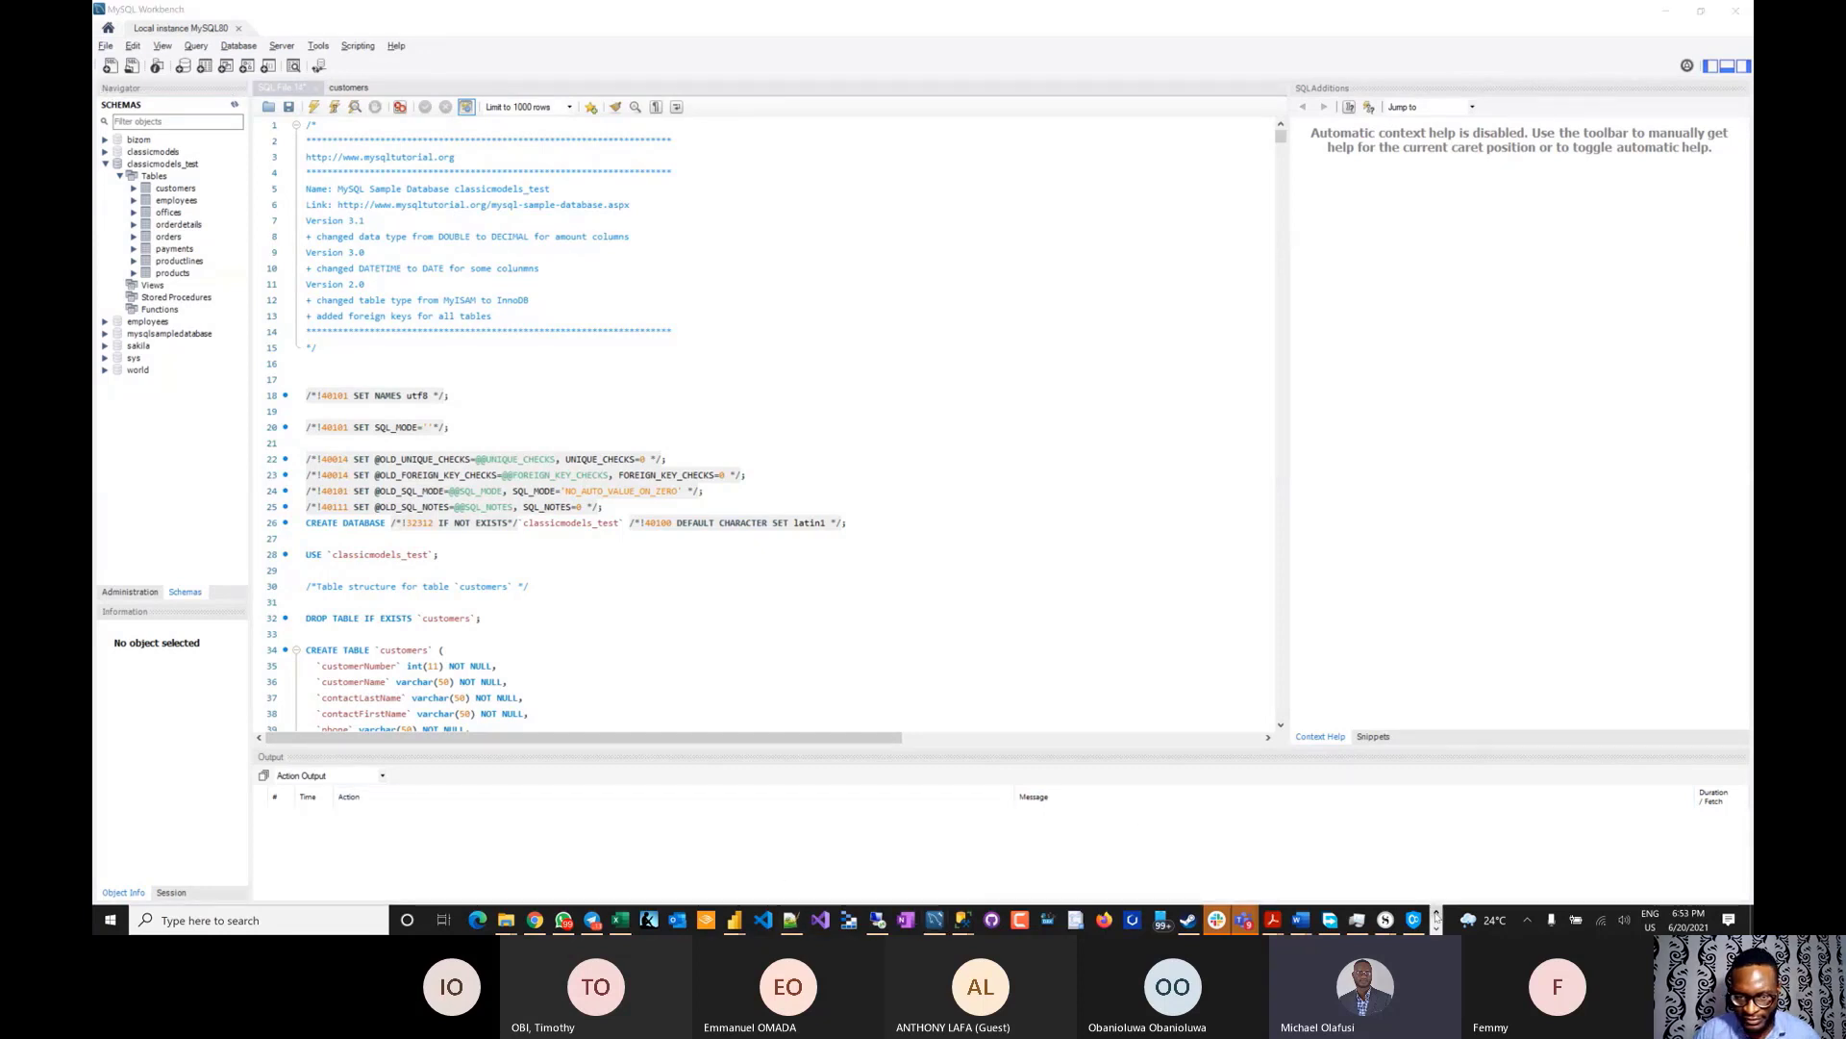
- Check AdventureWorksLT2019 in SSMS Object Explorer, then switch to Chrome's MySQL sample database page
mouse_move(961, 919)
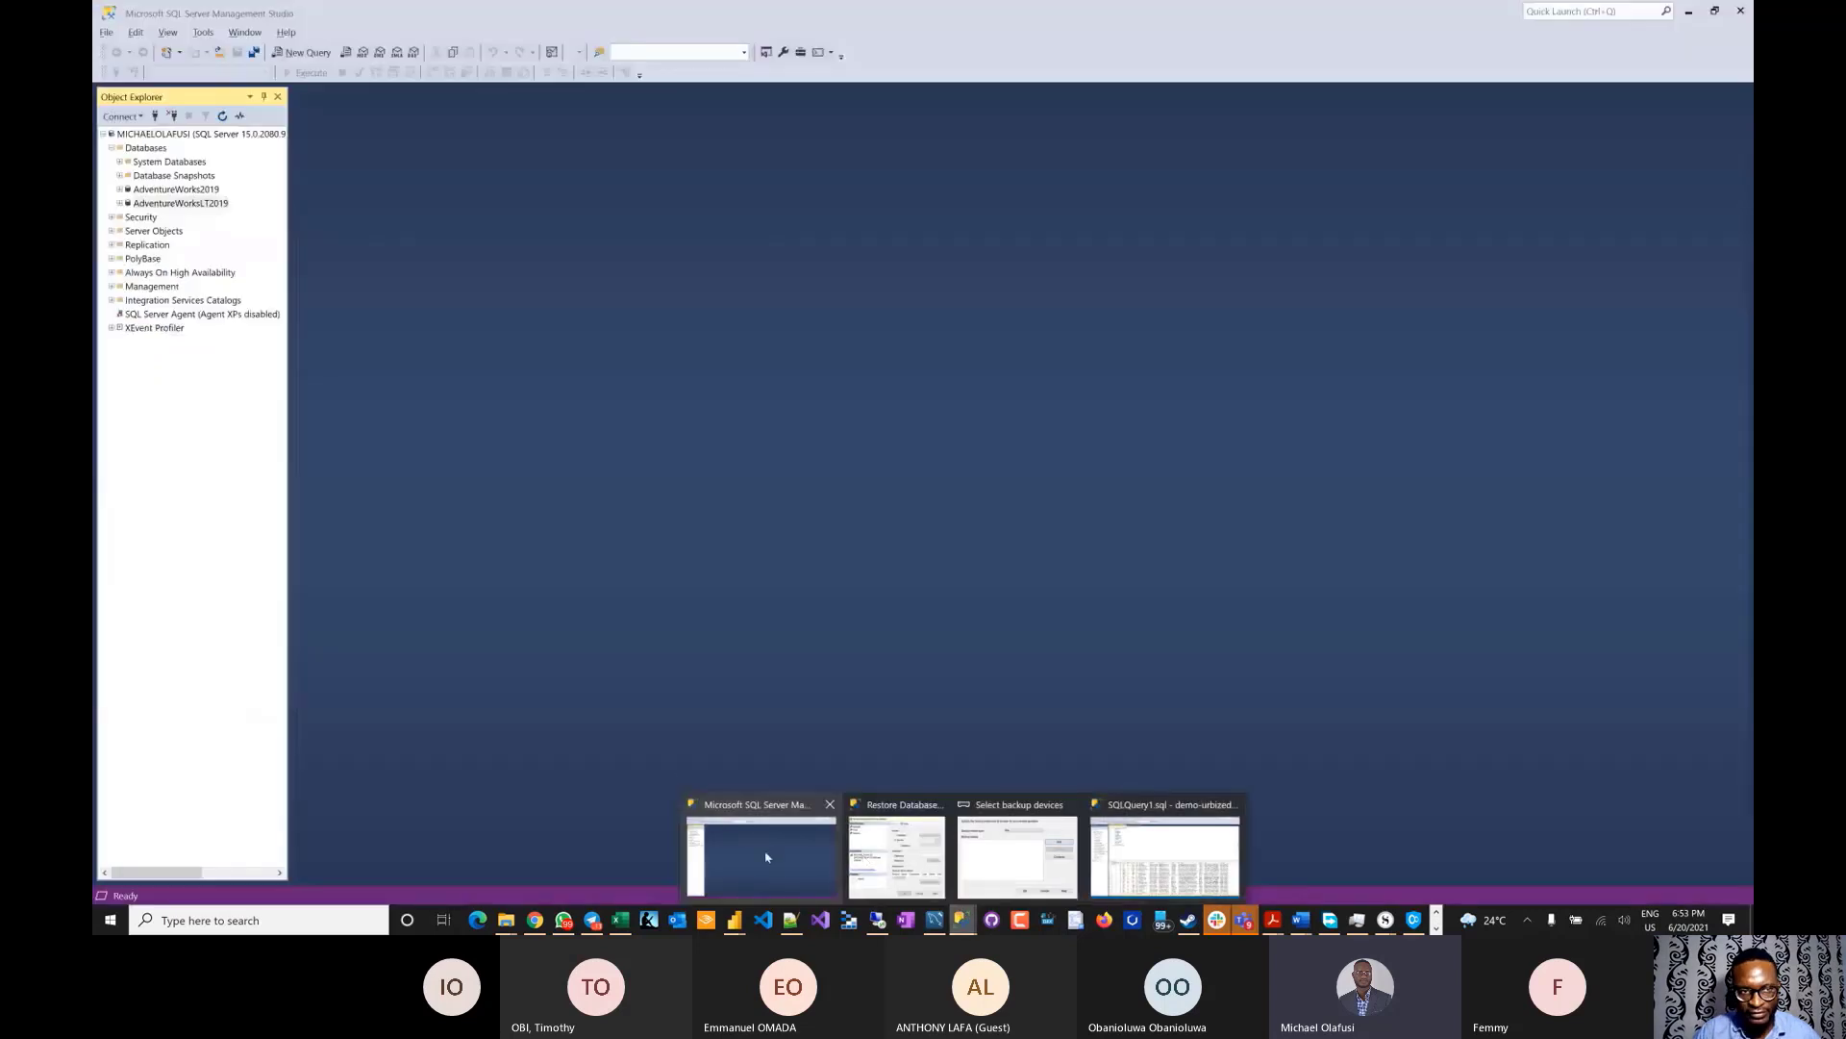
left_click(767, 856)
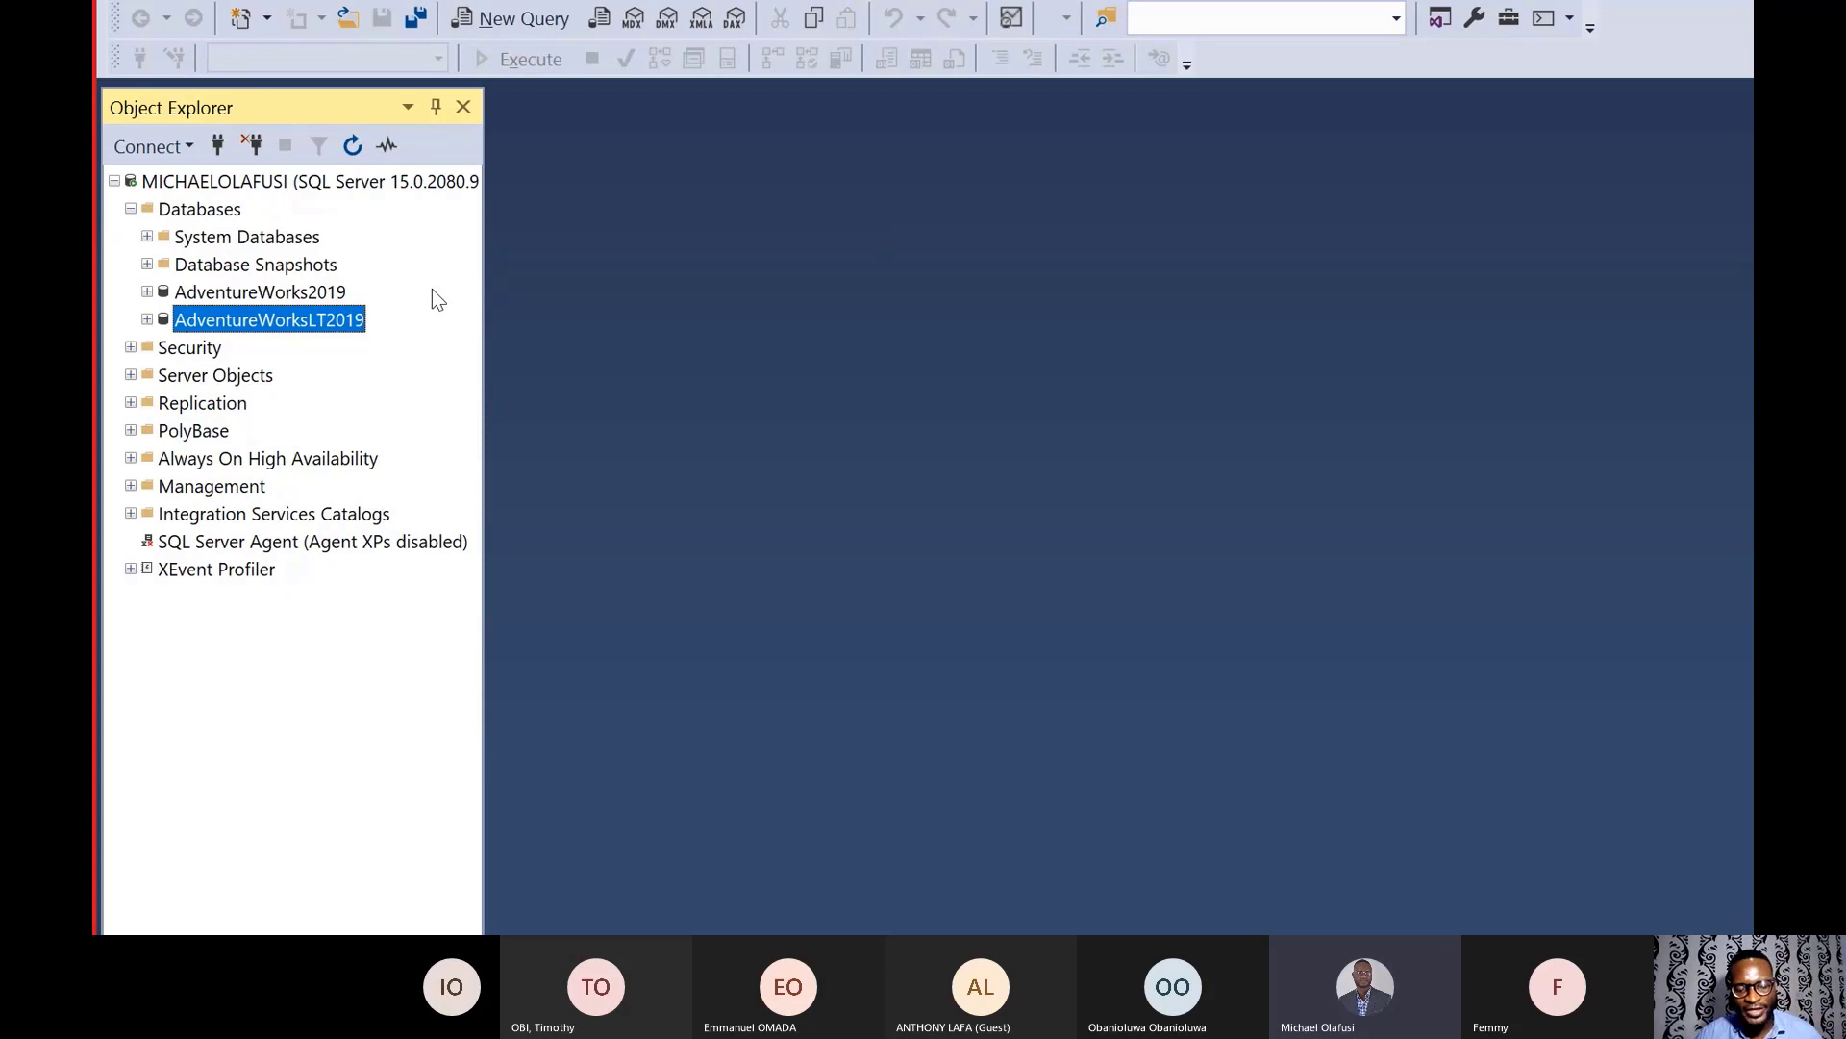
key("alt+Tab")
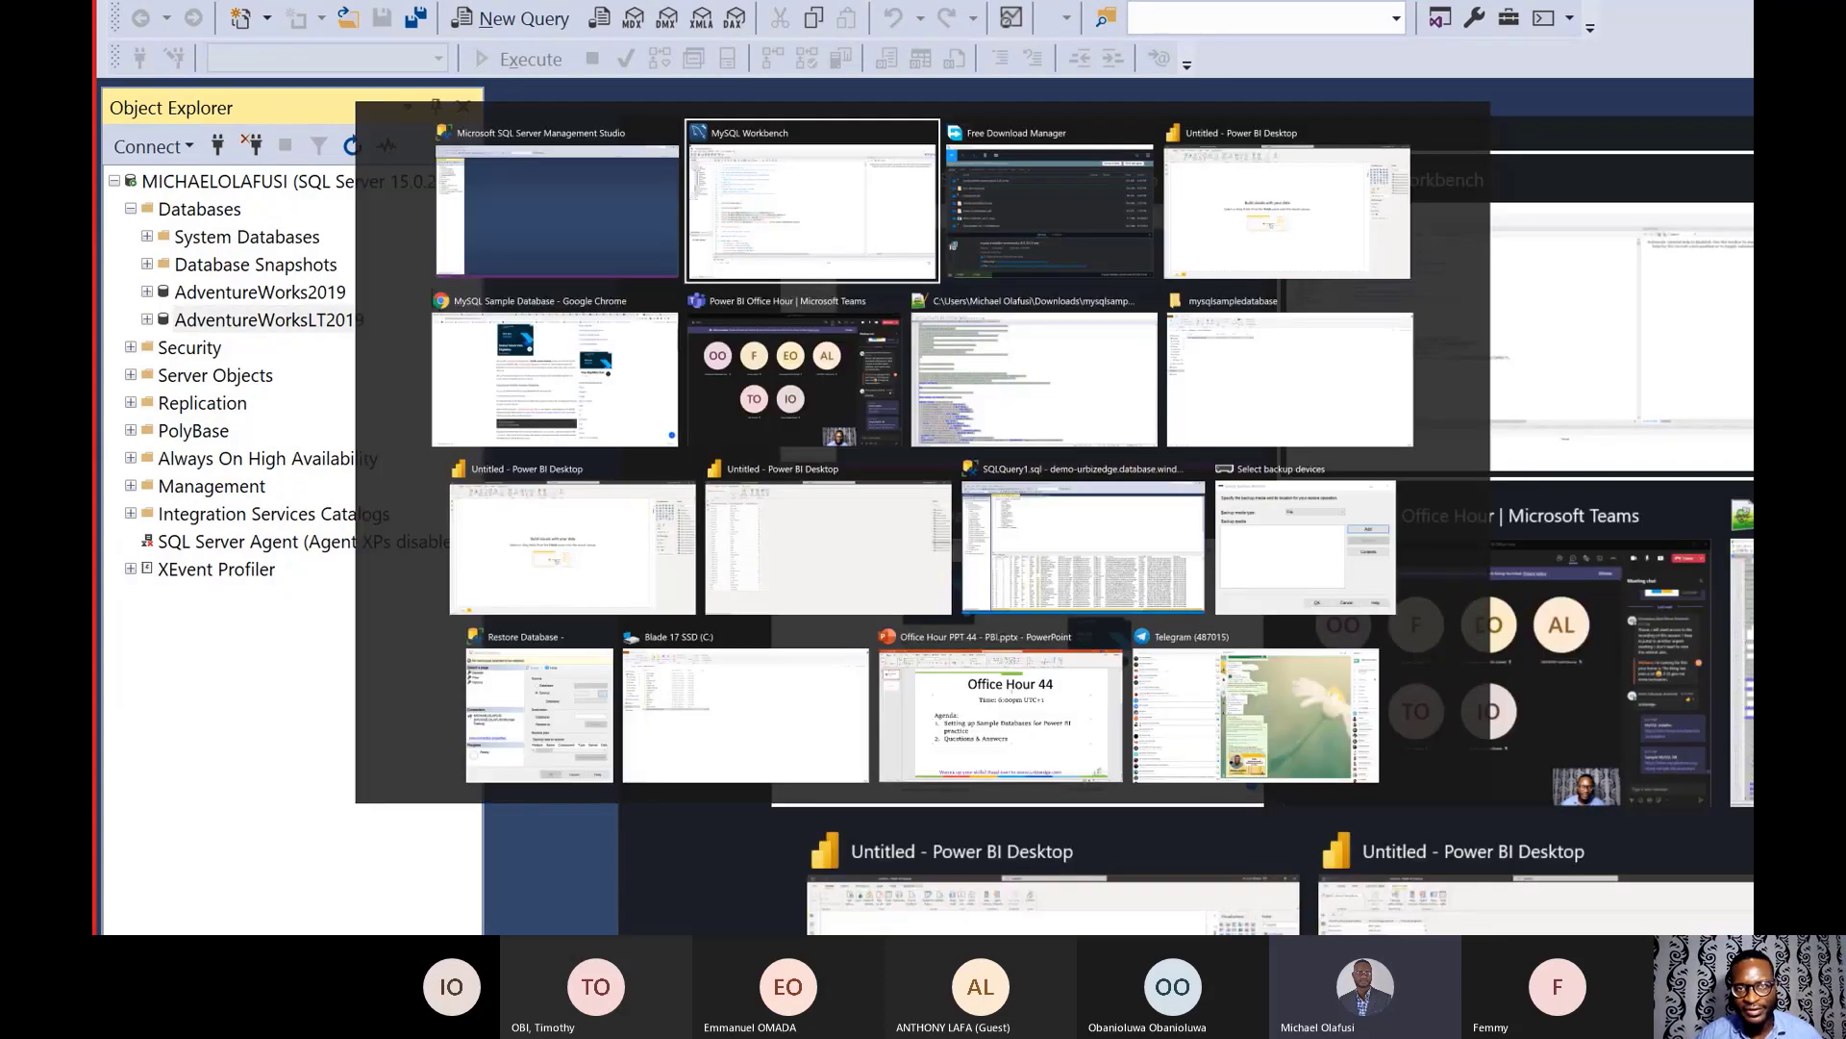
key("Tab")
key("Tab")
key("Tab")
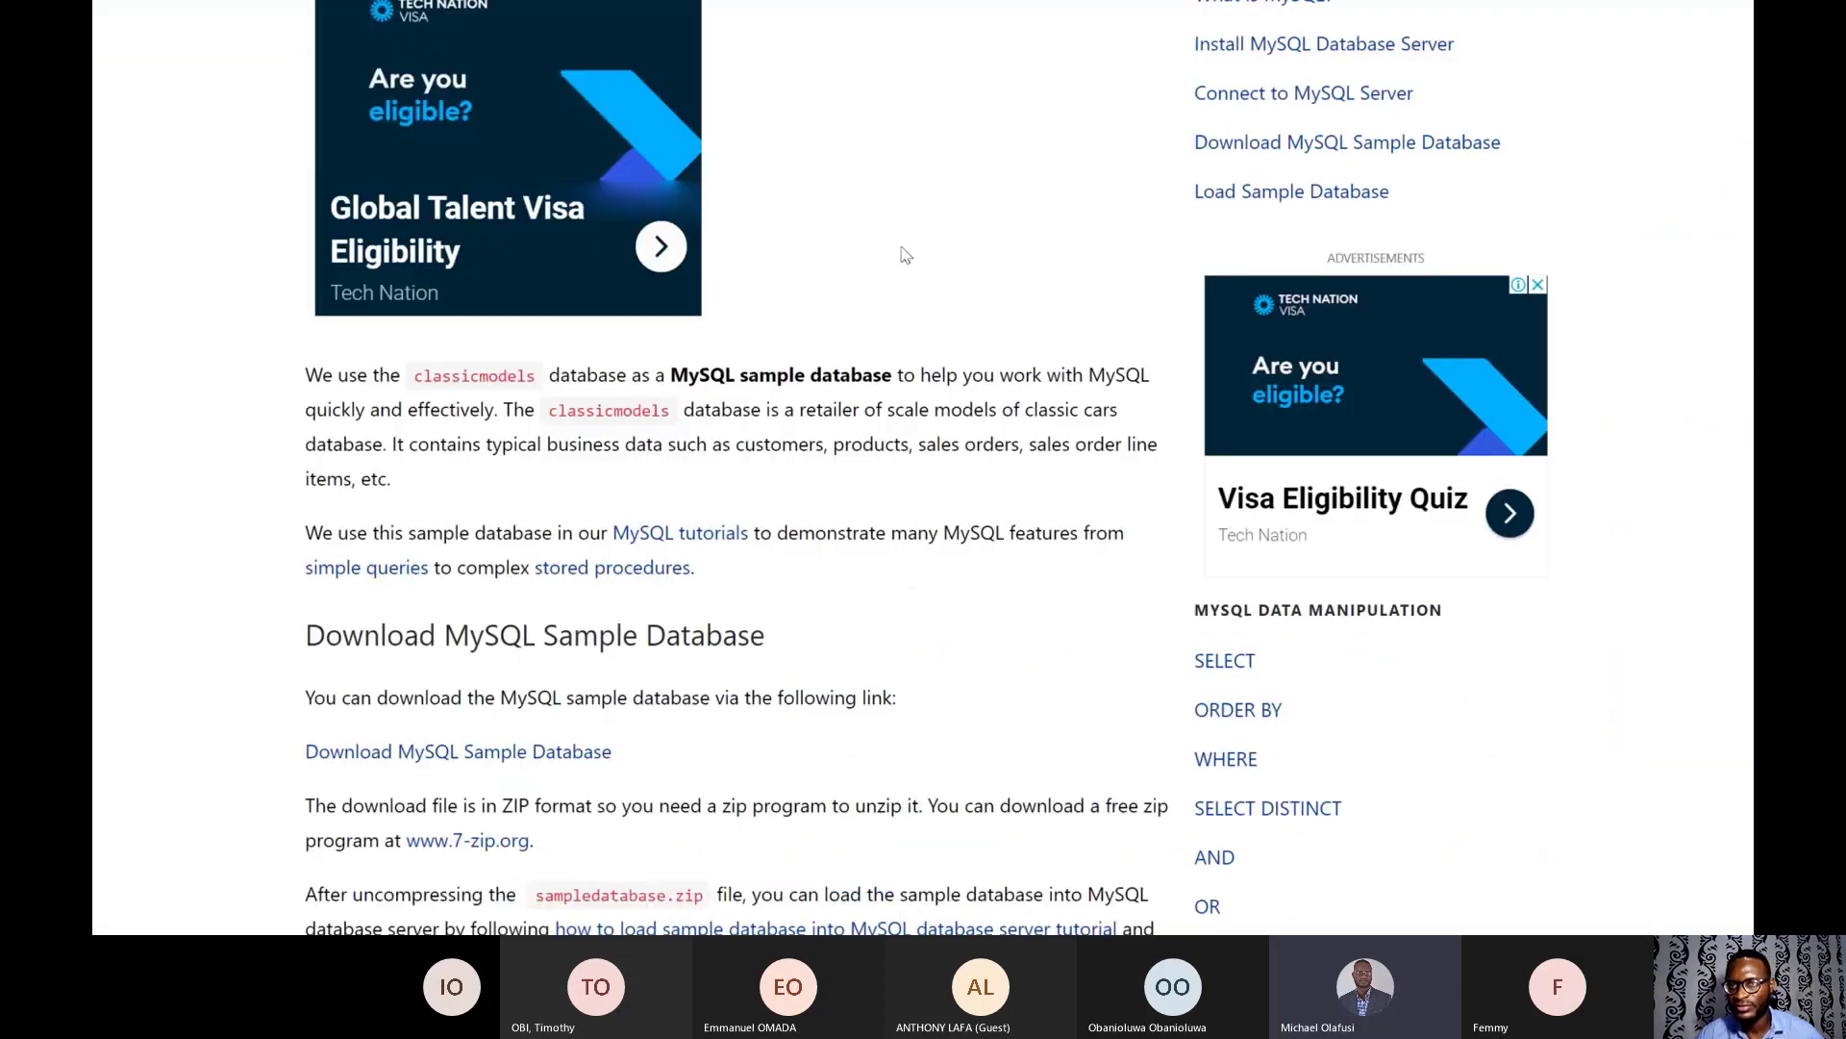
- Move through the docs and SQL Server downloads tabs to the Azure portal's DemoAdventureWorksLT tab
left_click(1252, 13)
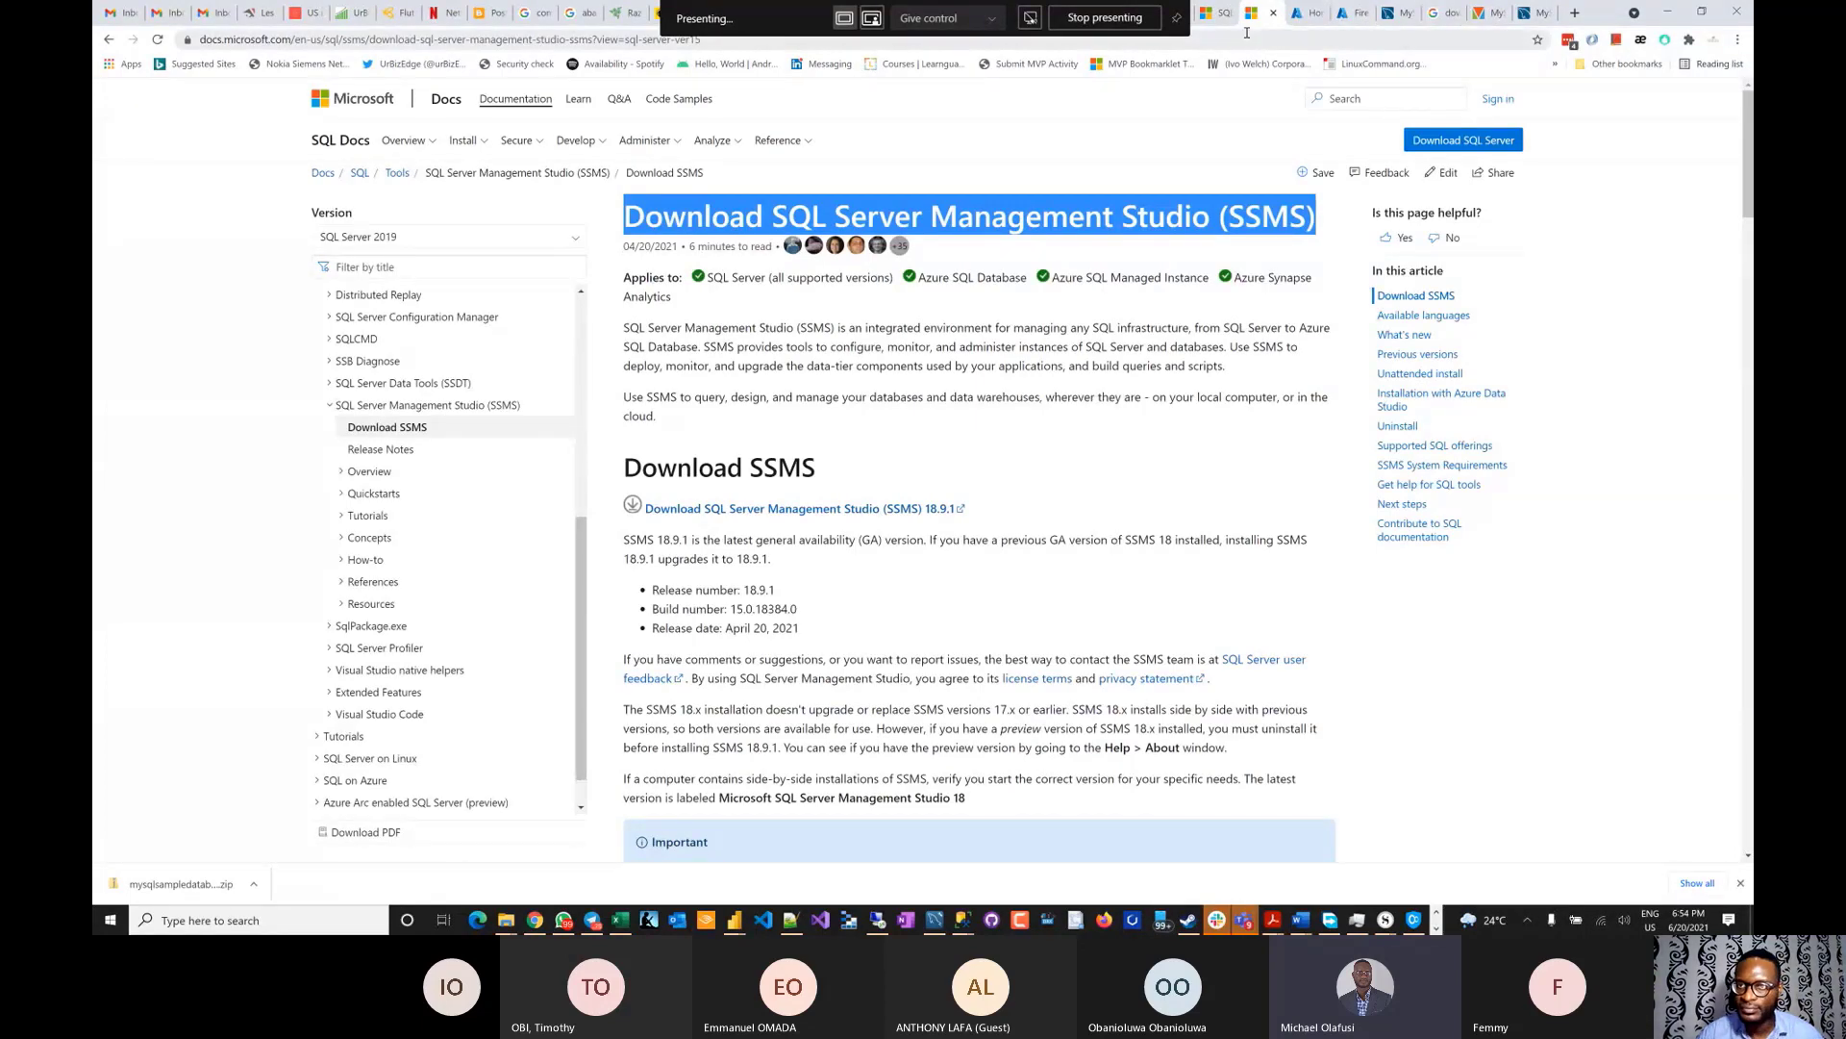
left_click(1205, 15)
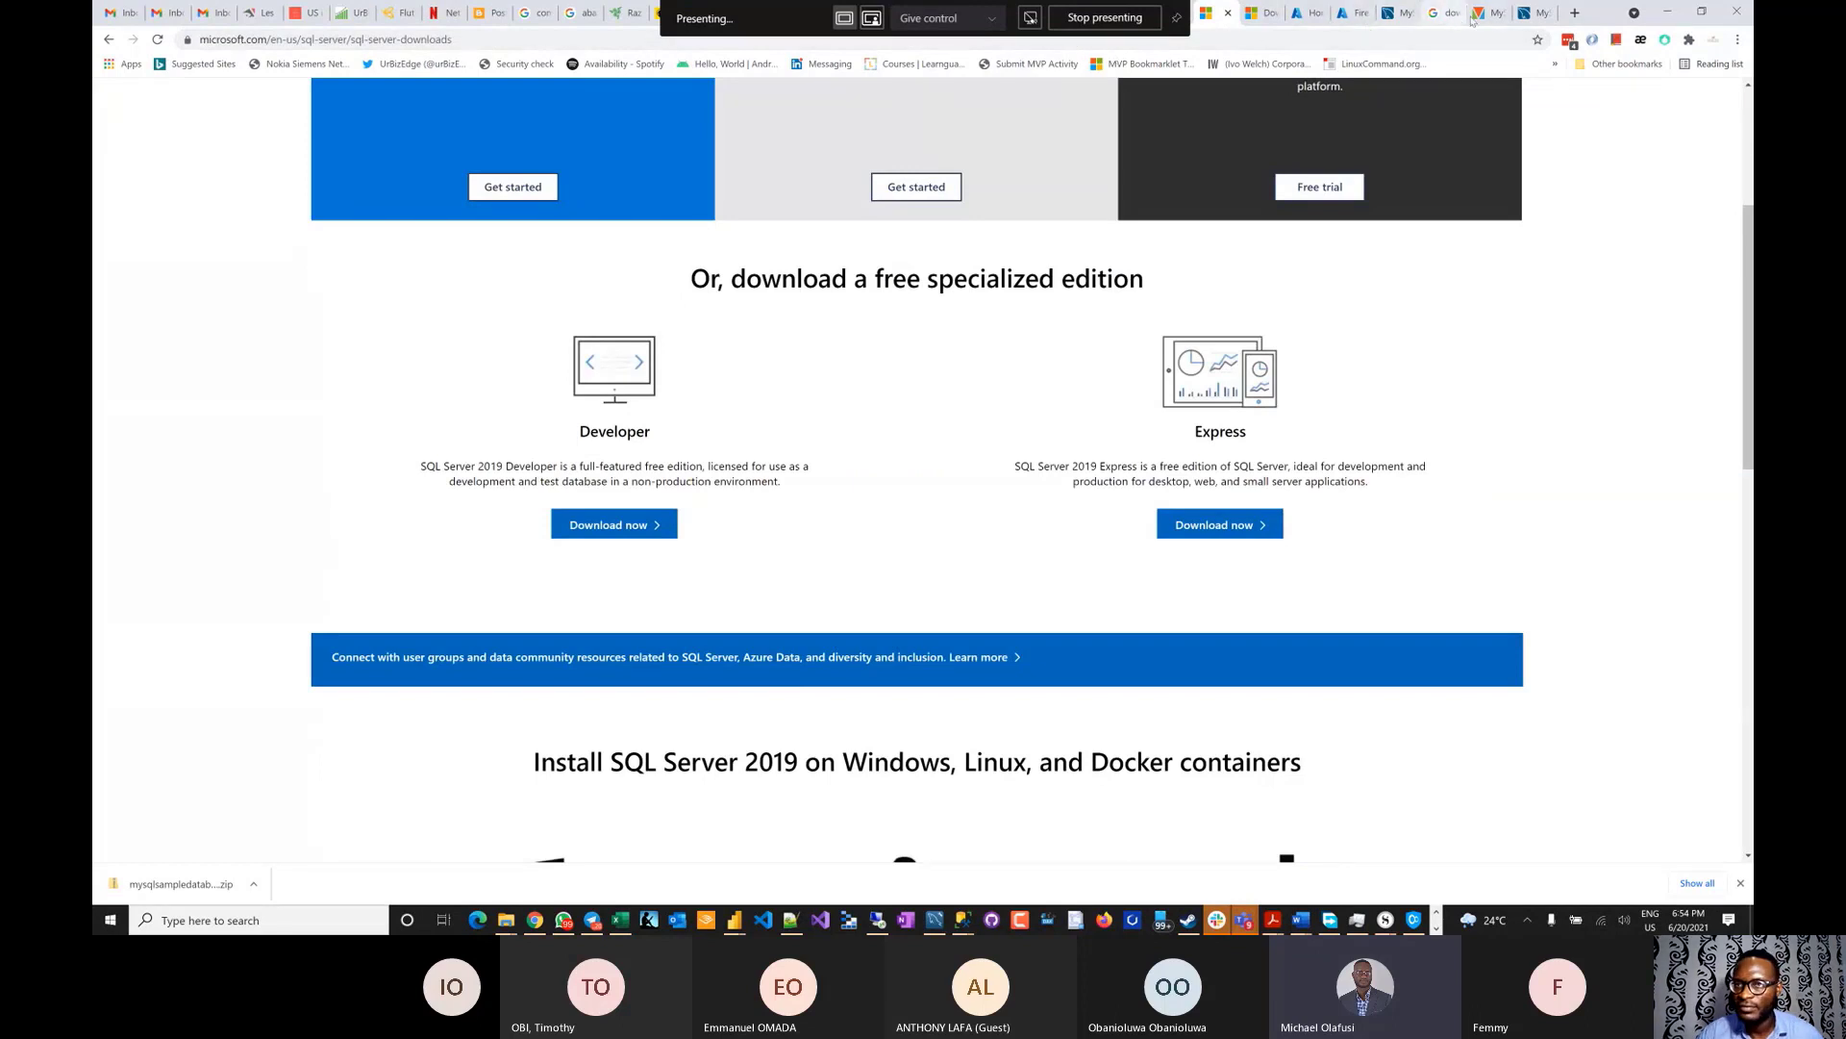
left_click(1346, 15)
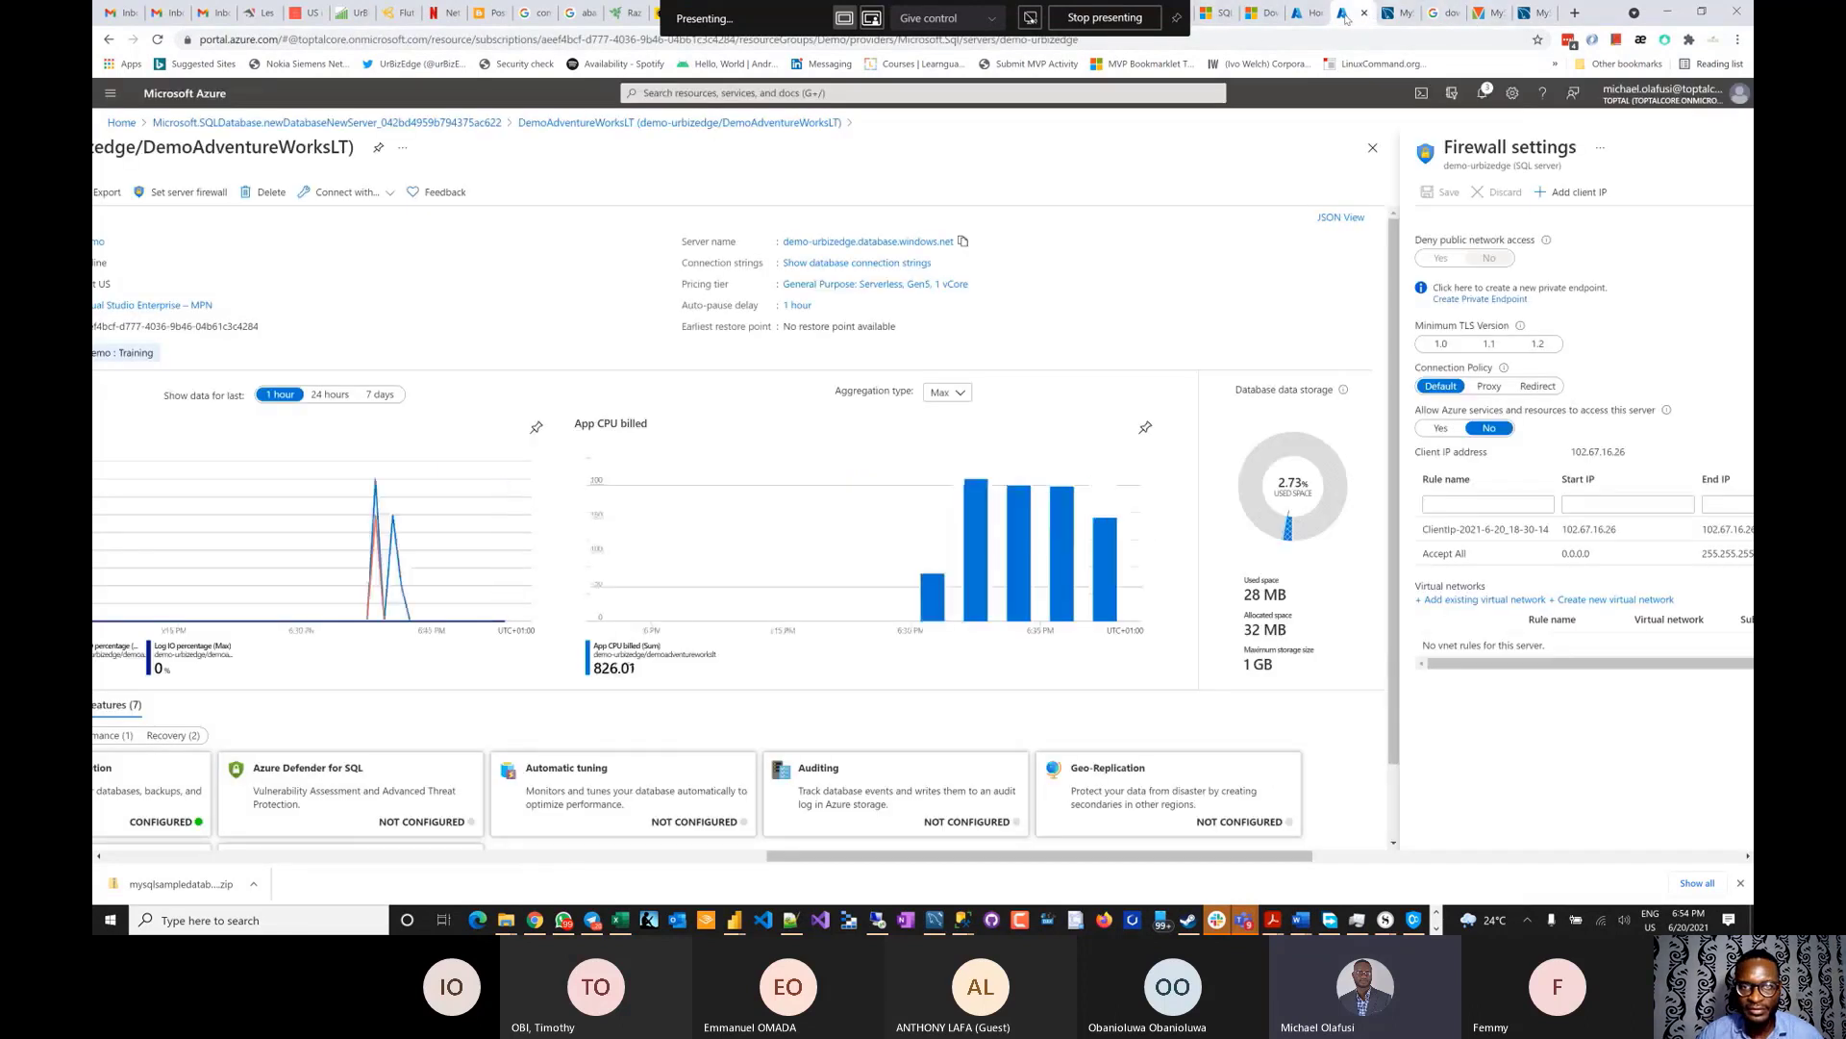
- Close the firewall settings panel and scroll the DemoAdventureWorksLT overview
left_click(777, 330)
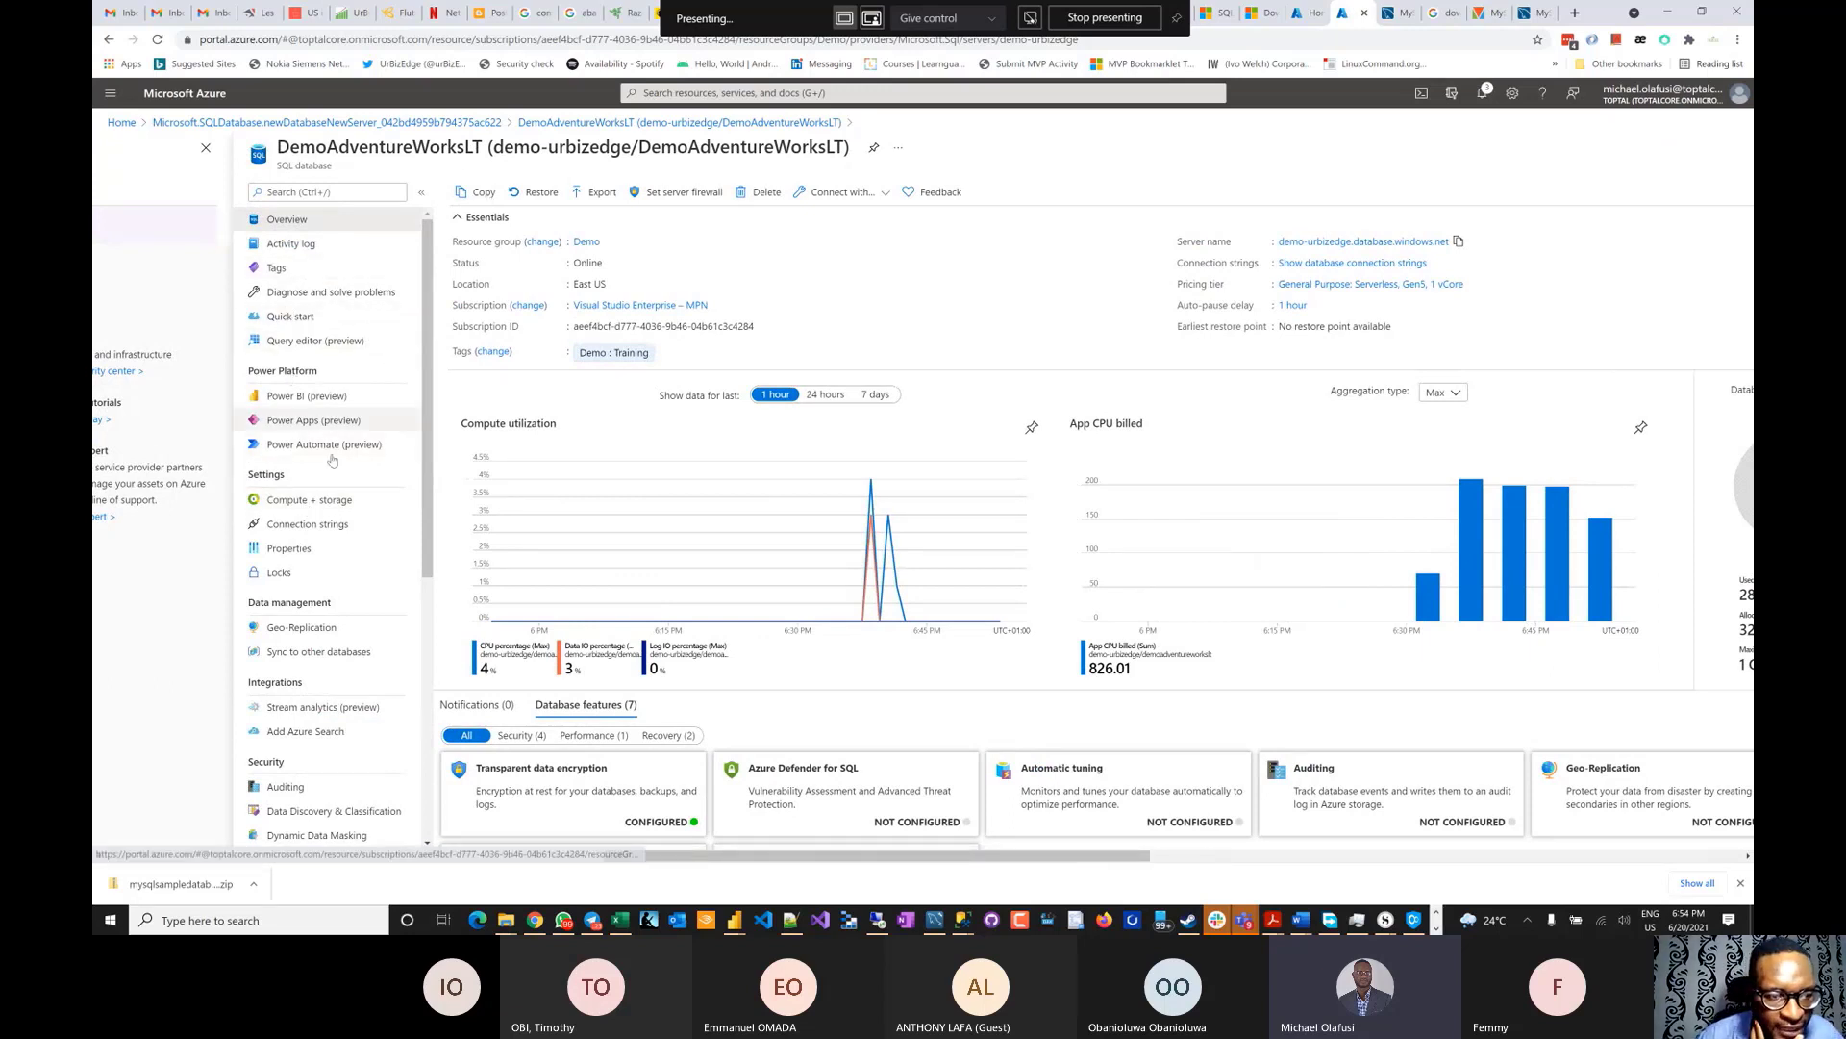
scroll(328, 490, "down", 3)
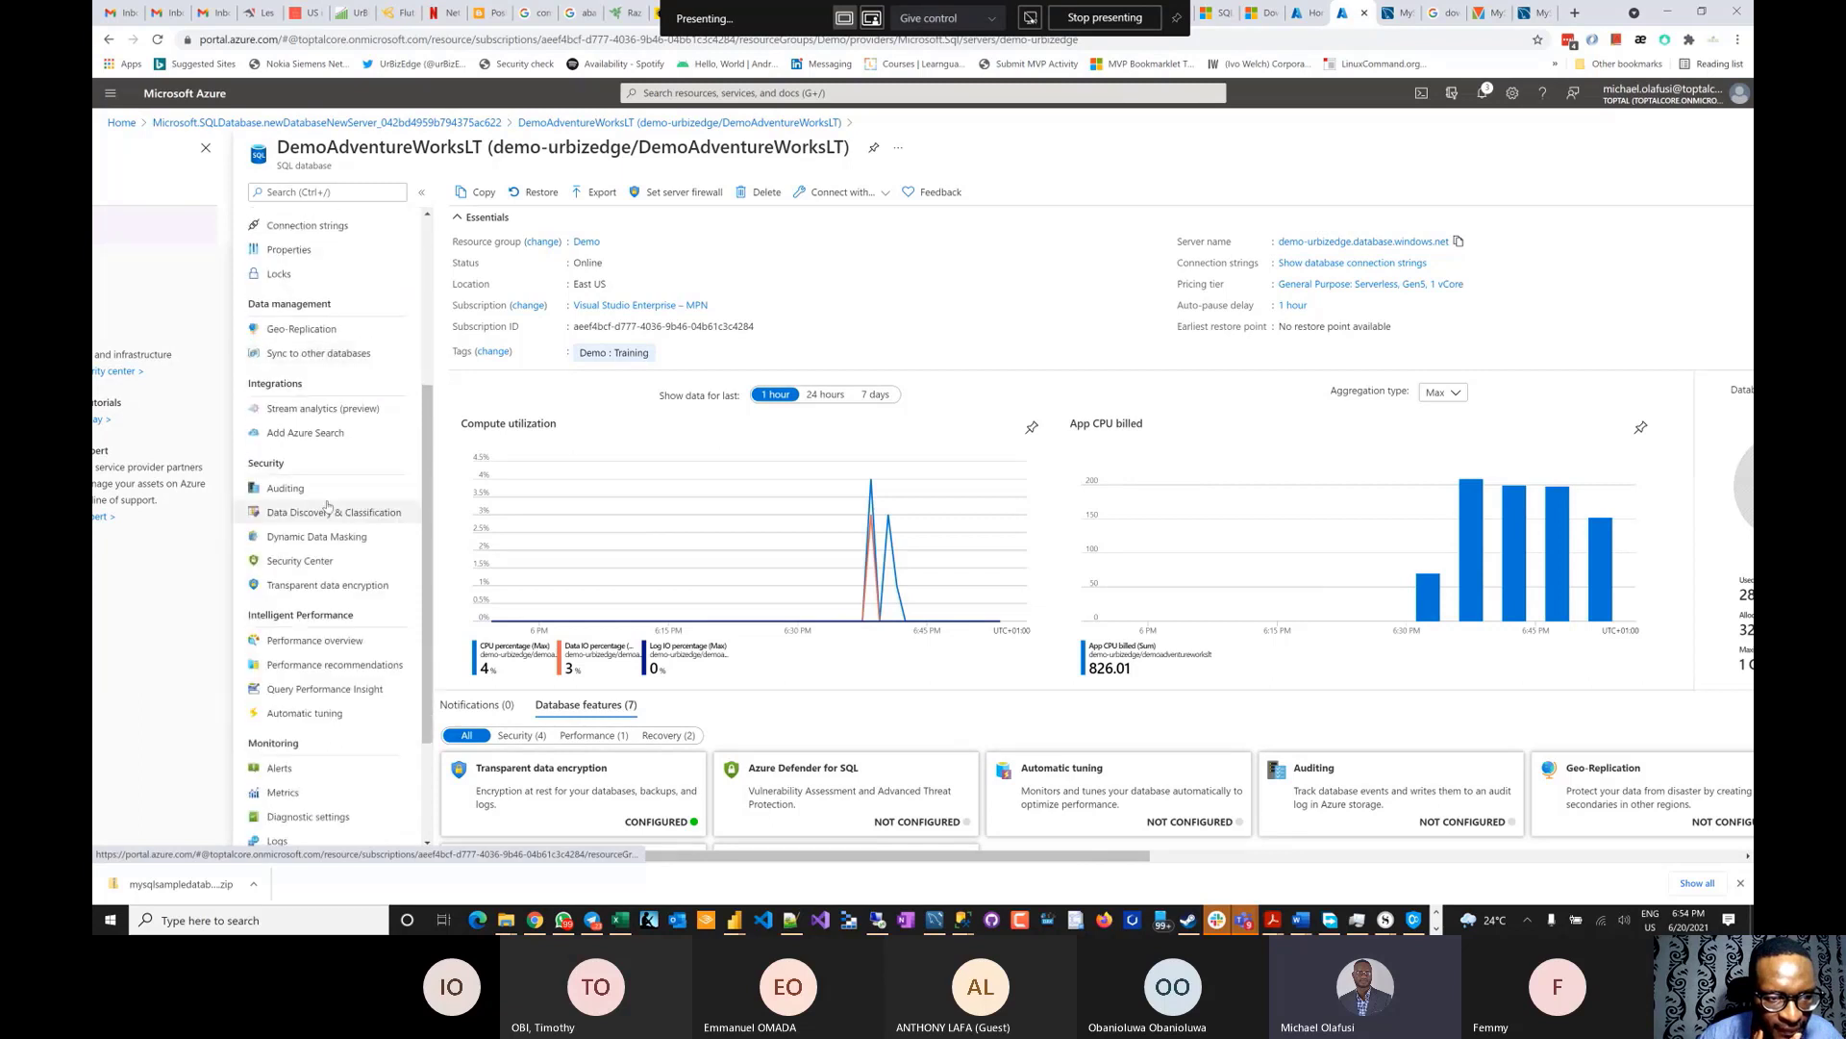
scroll(328, 506, "up", 3)
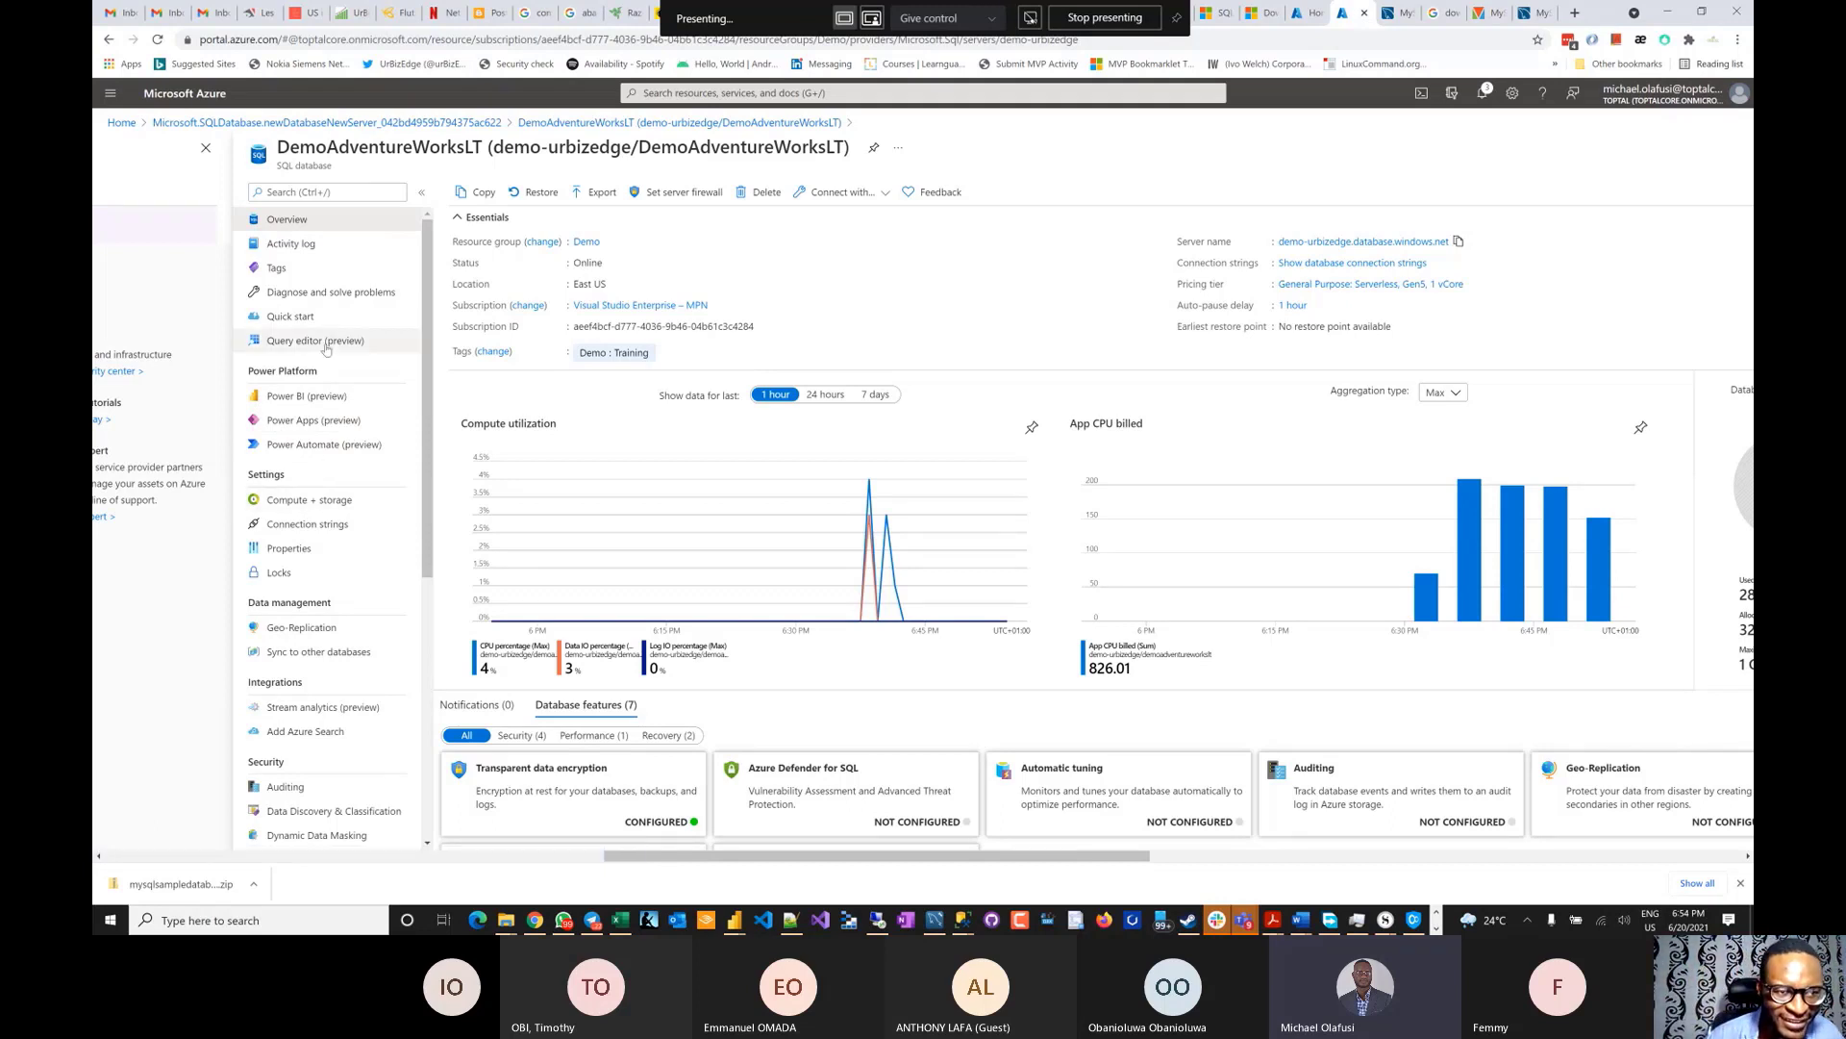
scroll(307, 458, "down", 2)
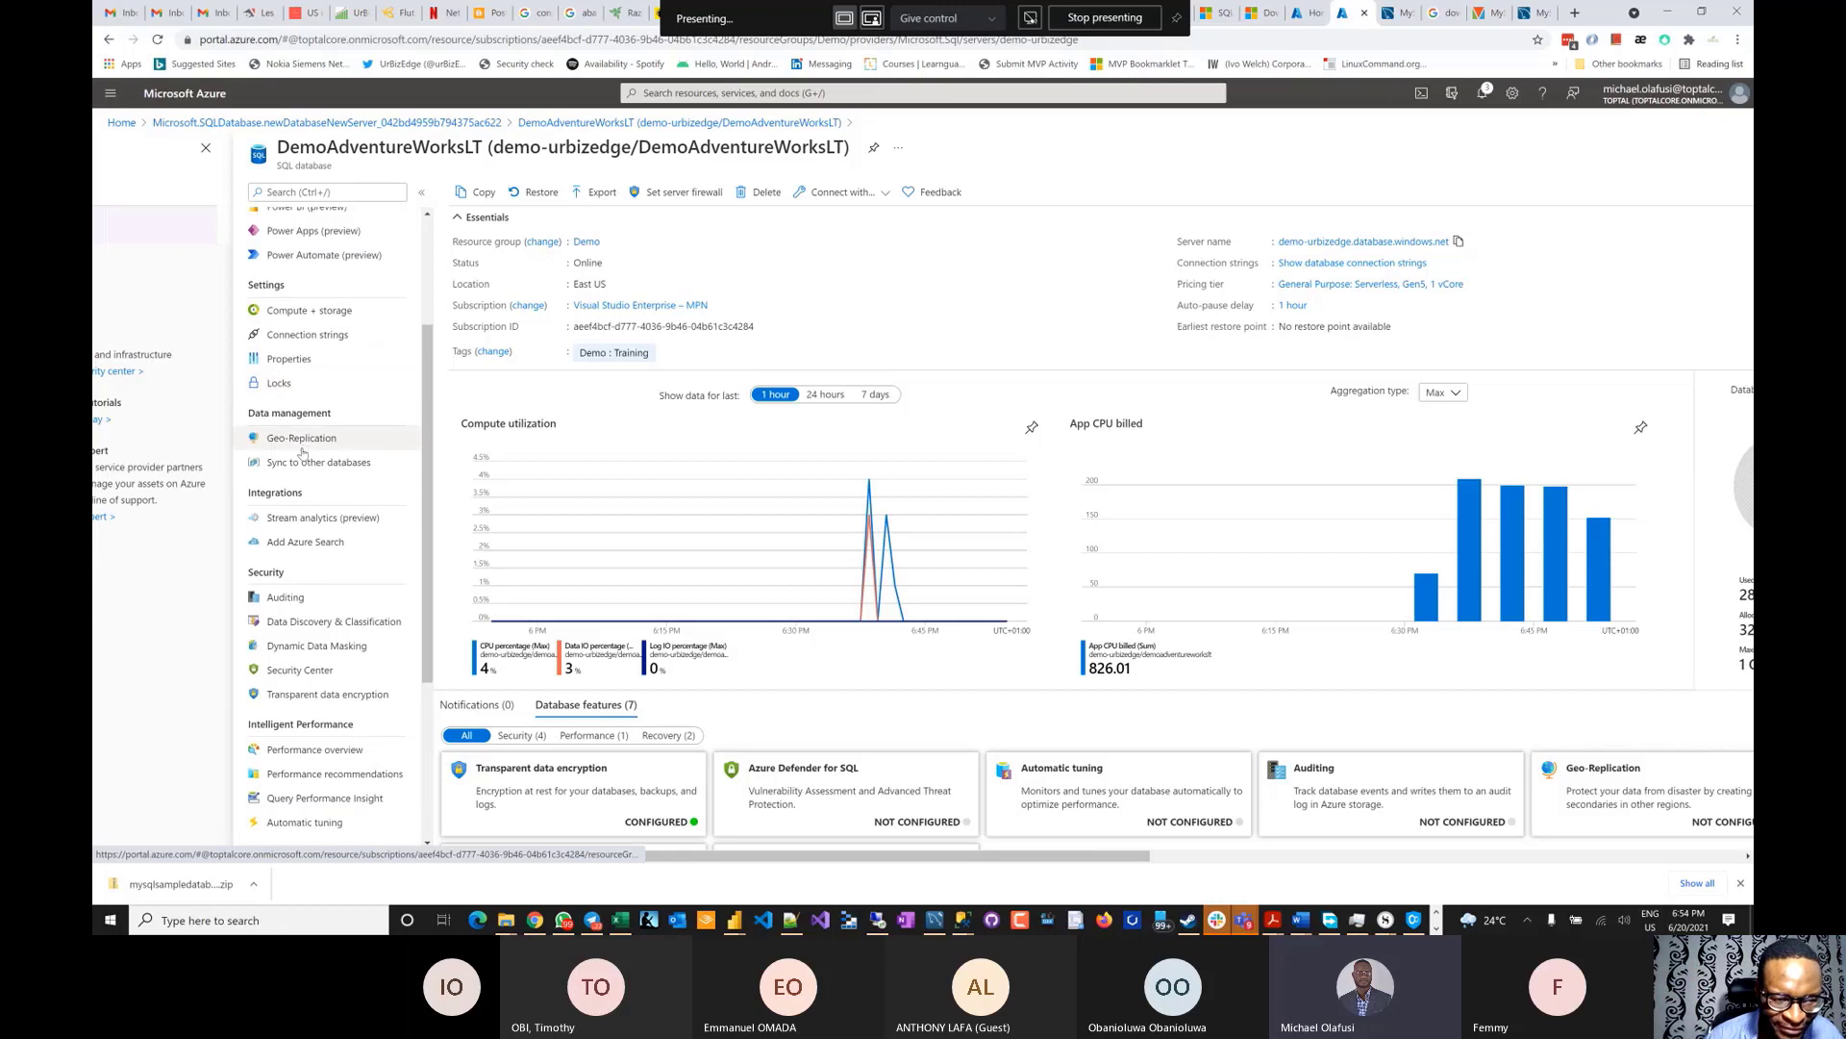
scroll(302, 452, "up", 1)
scroll(302, 452, "up", 3)
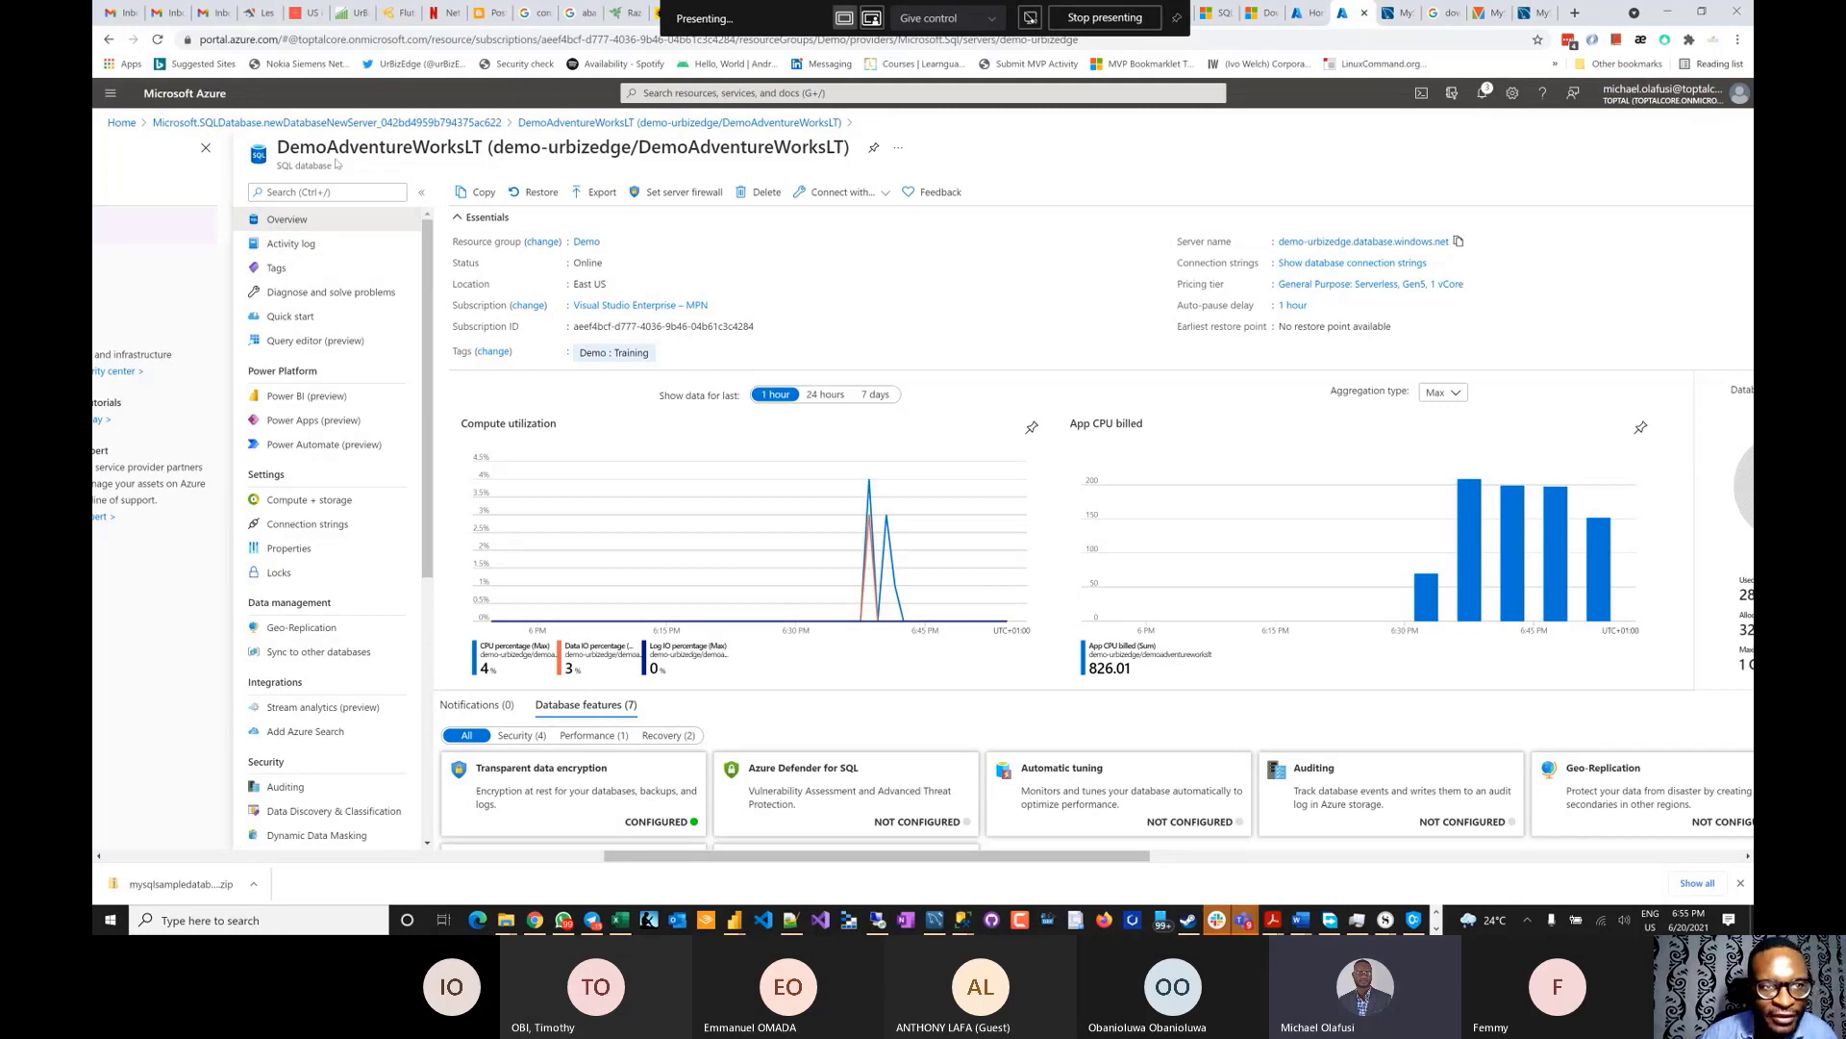
- Select the DemoAdventureWorksLT database name, then switch to SQL Server Management Studio
left_click_drag(278, 147, 339, 147)
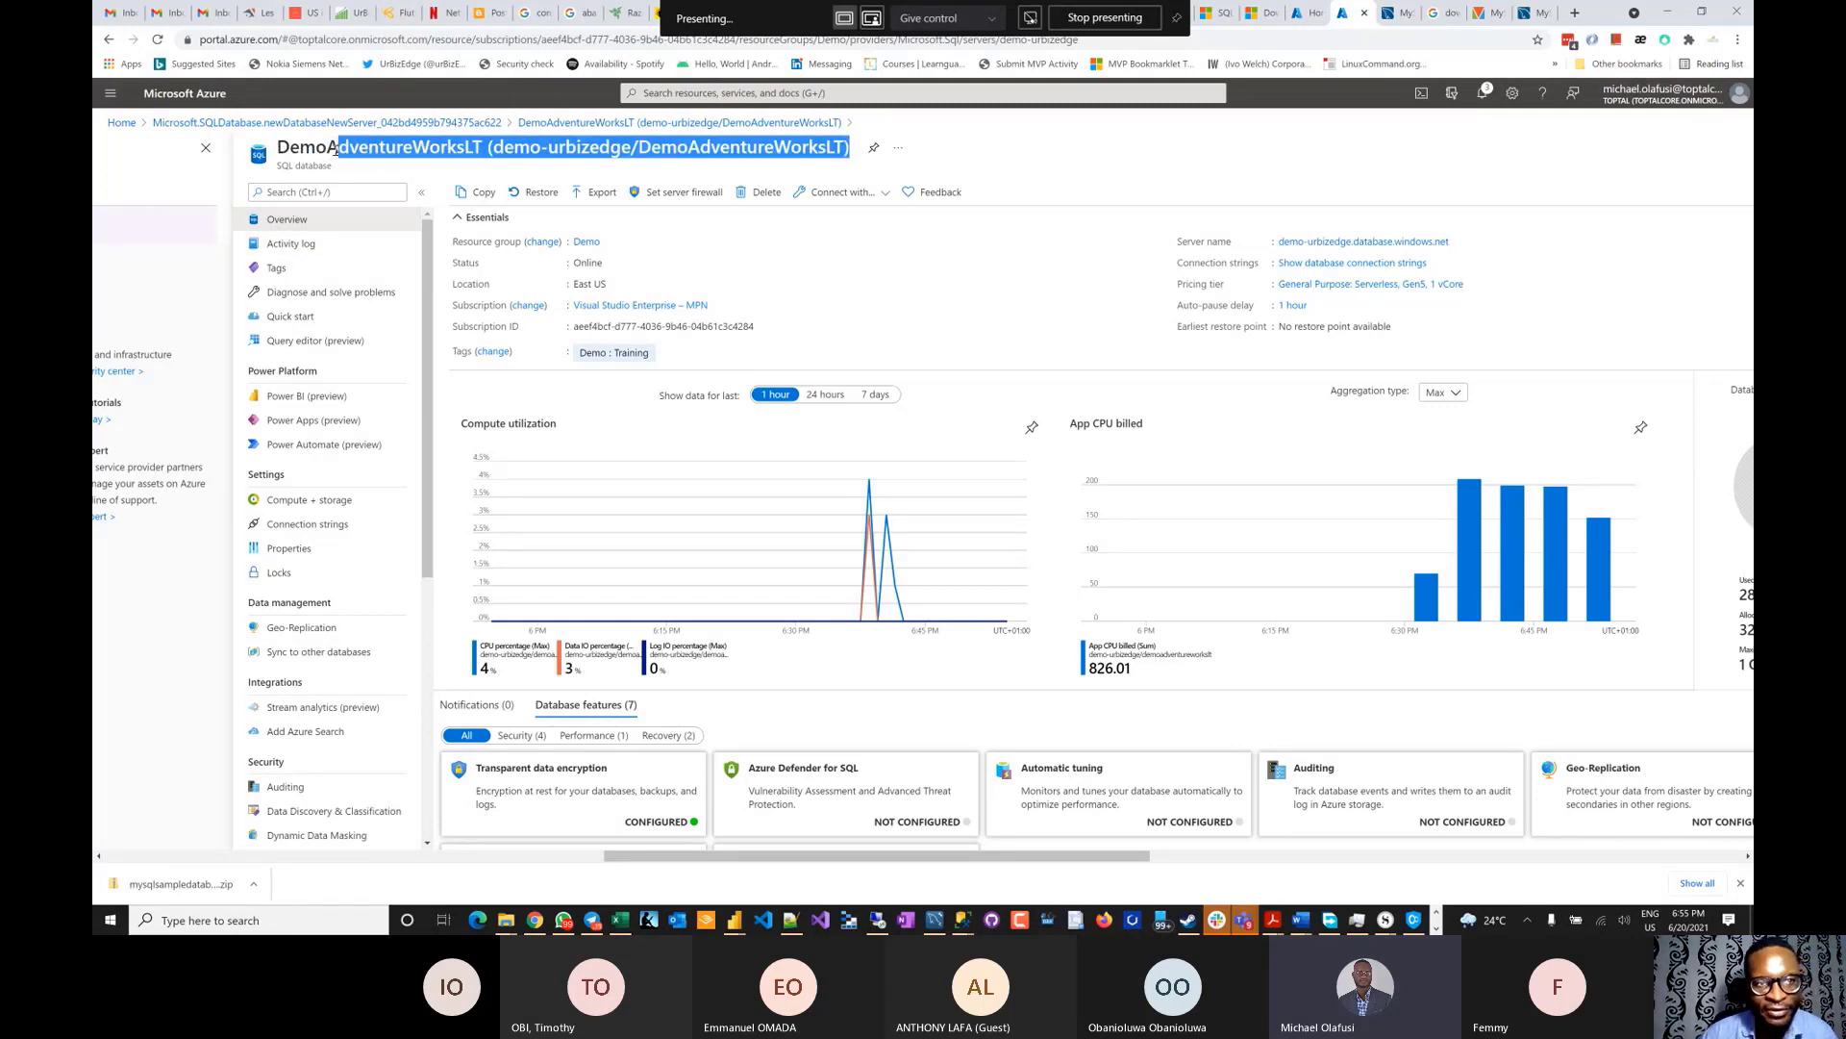
left_click(439, 142)
left_click_drag(479, 144, 275, 151)
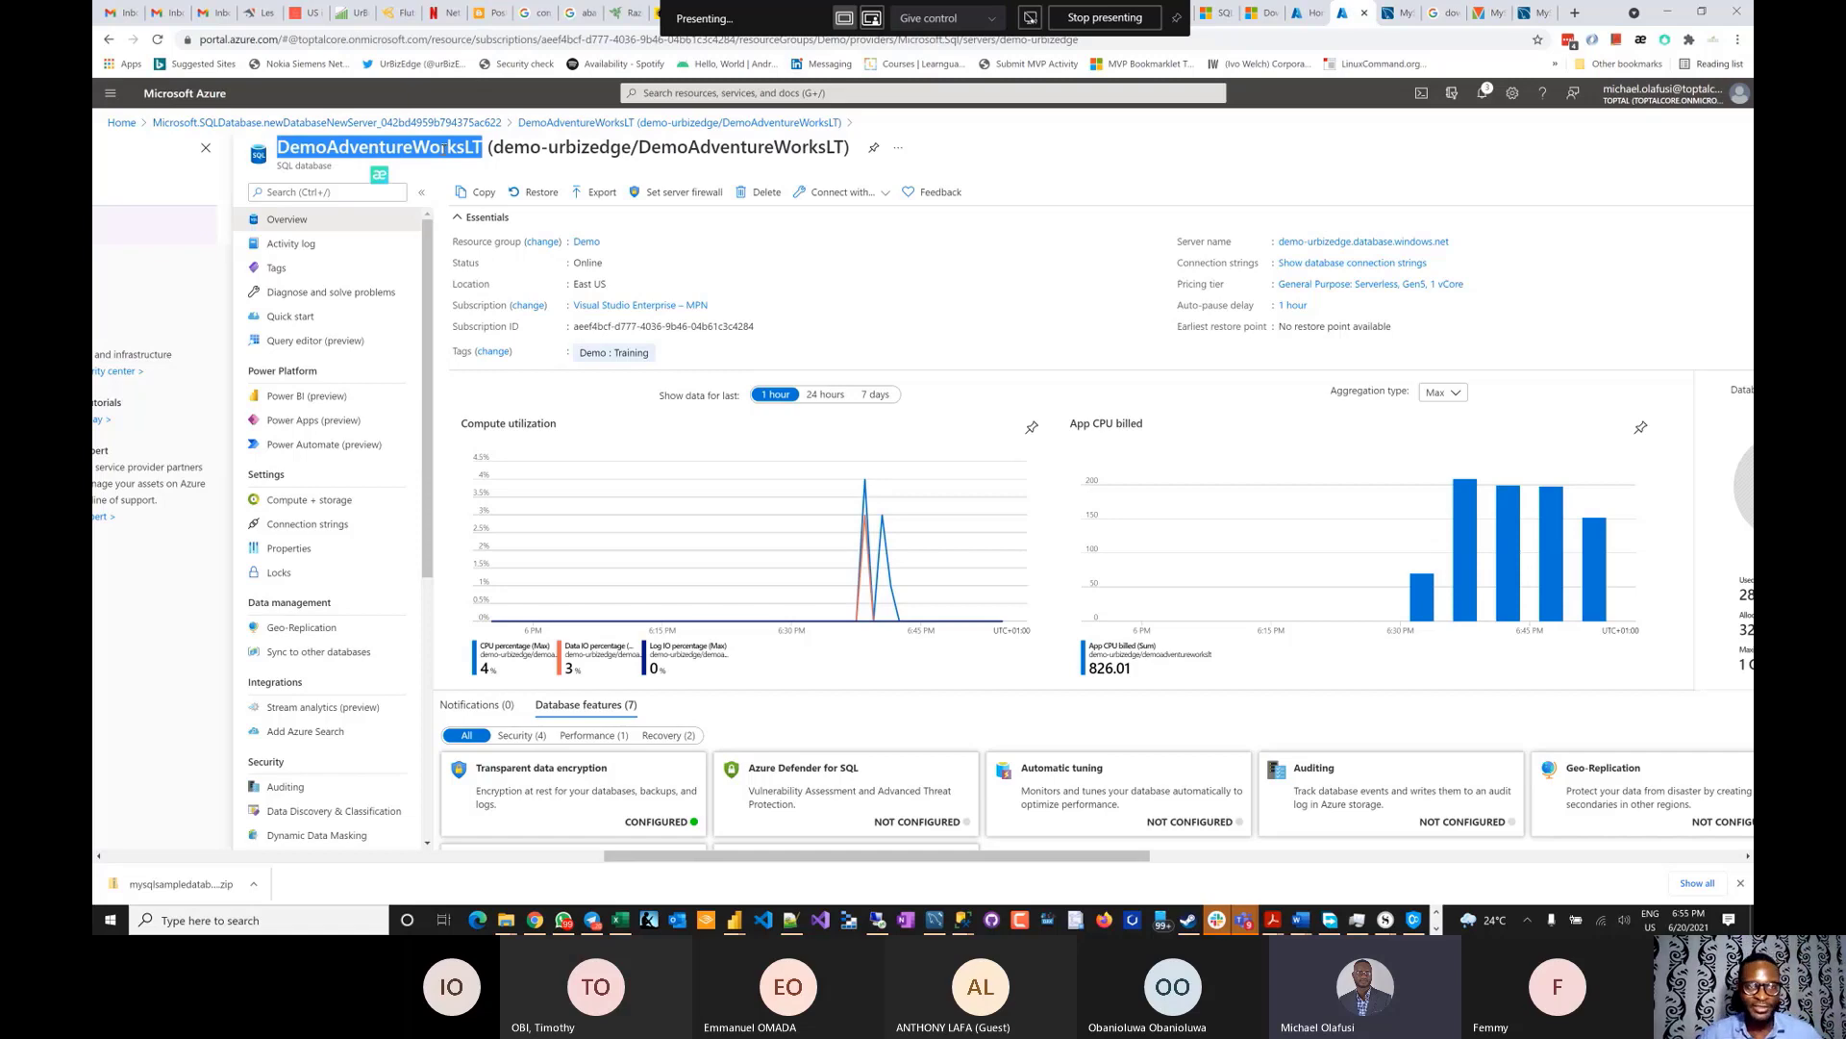
key("alt+Tab")
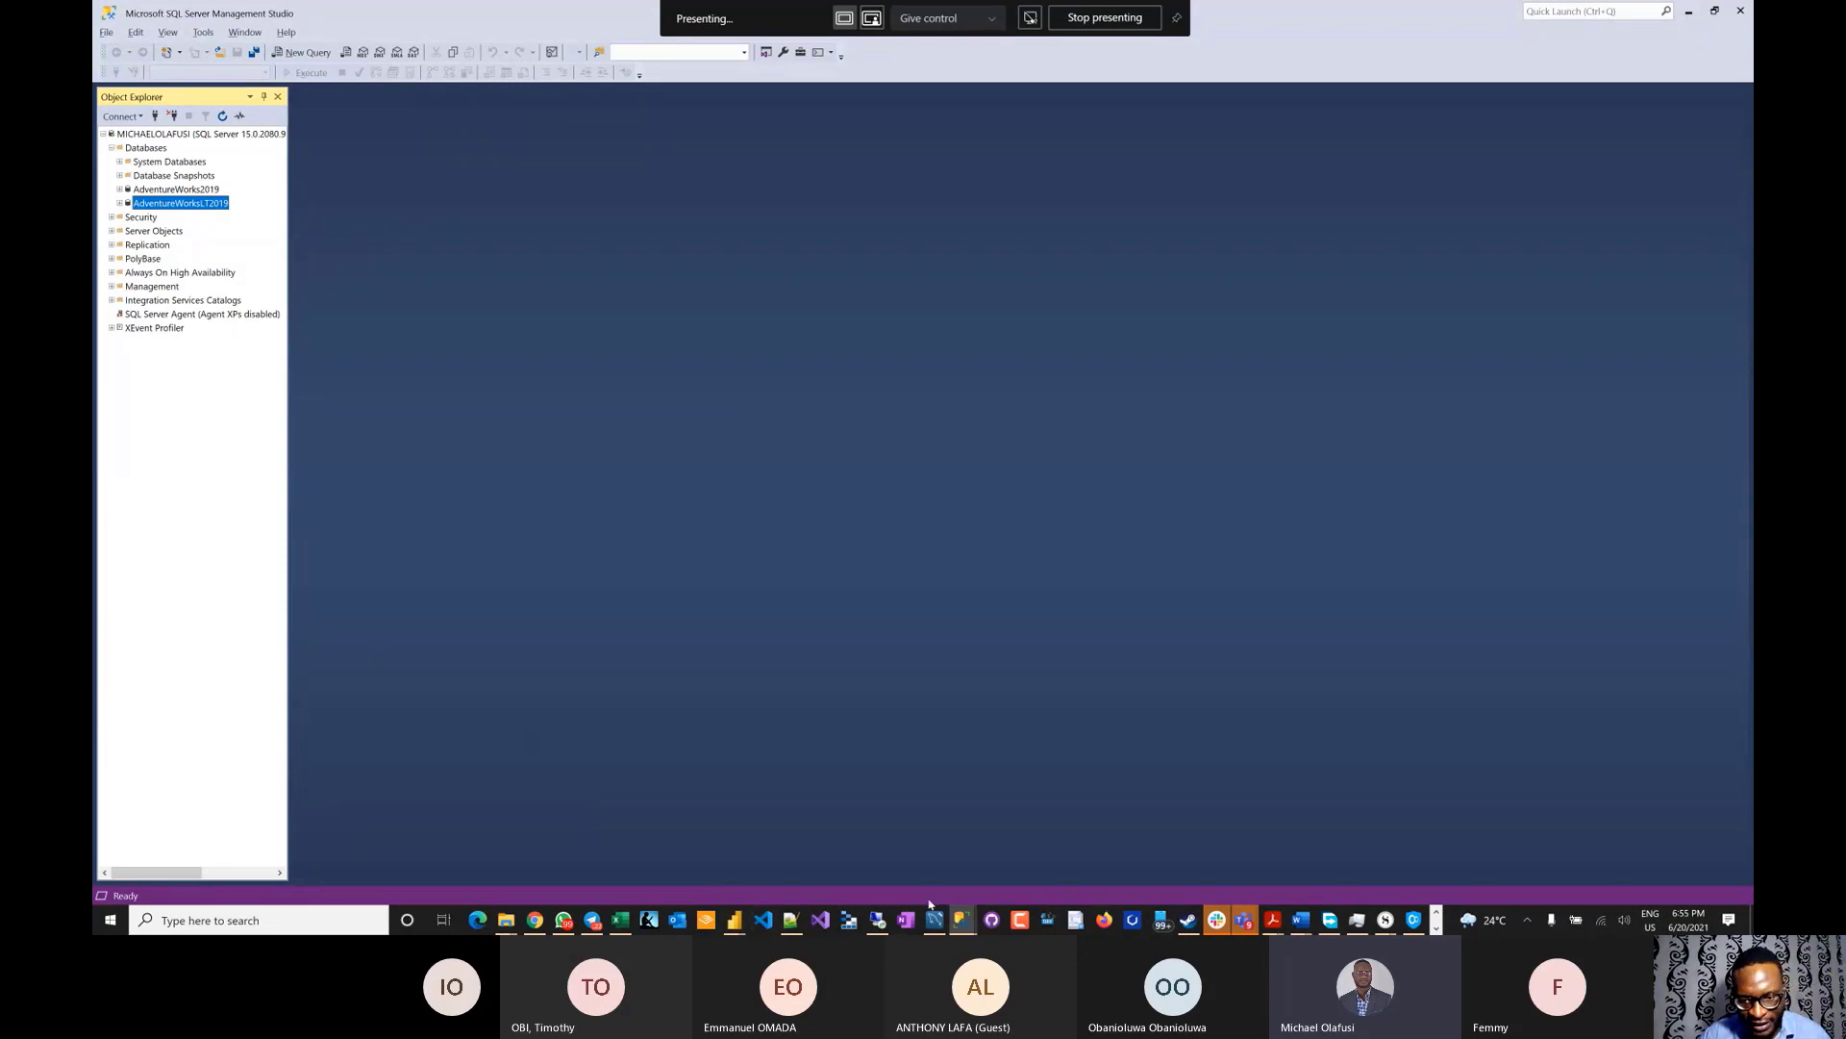
mouse_move(959, 921)
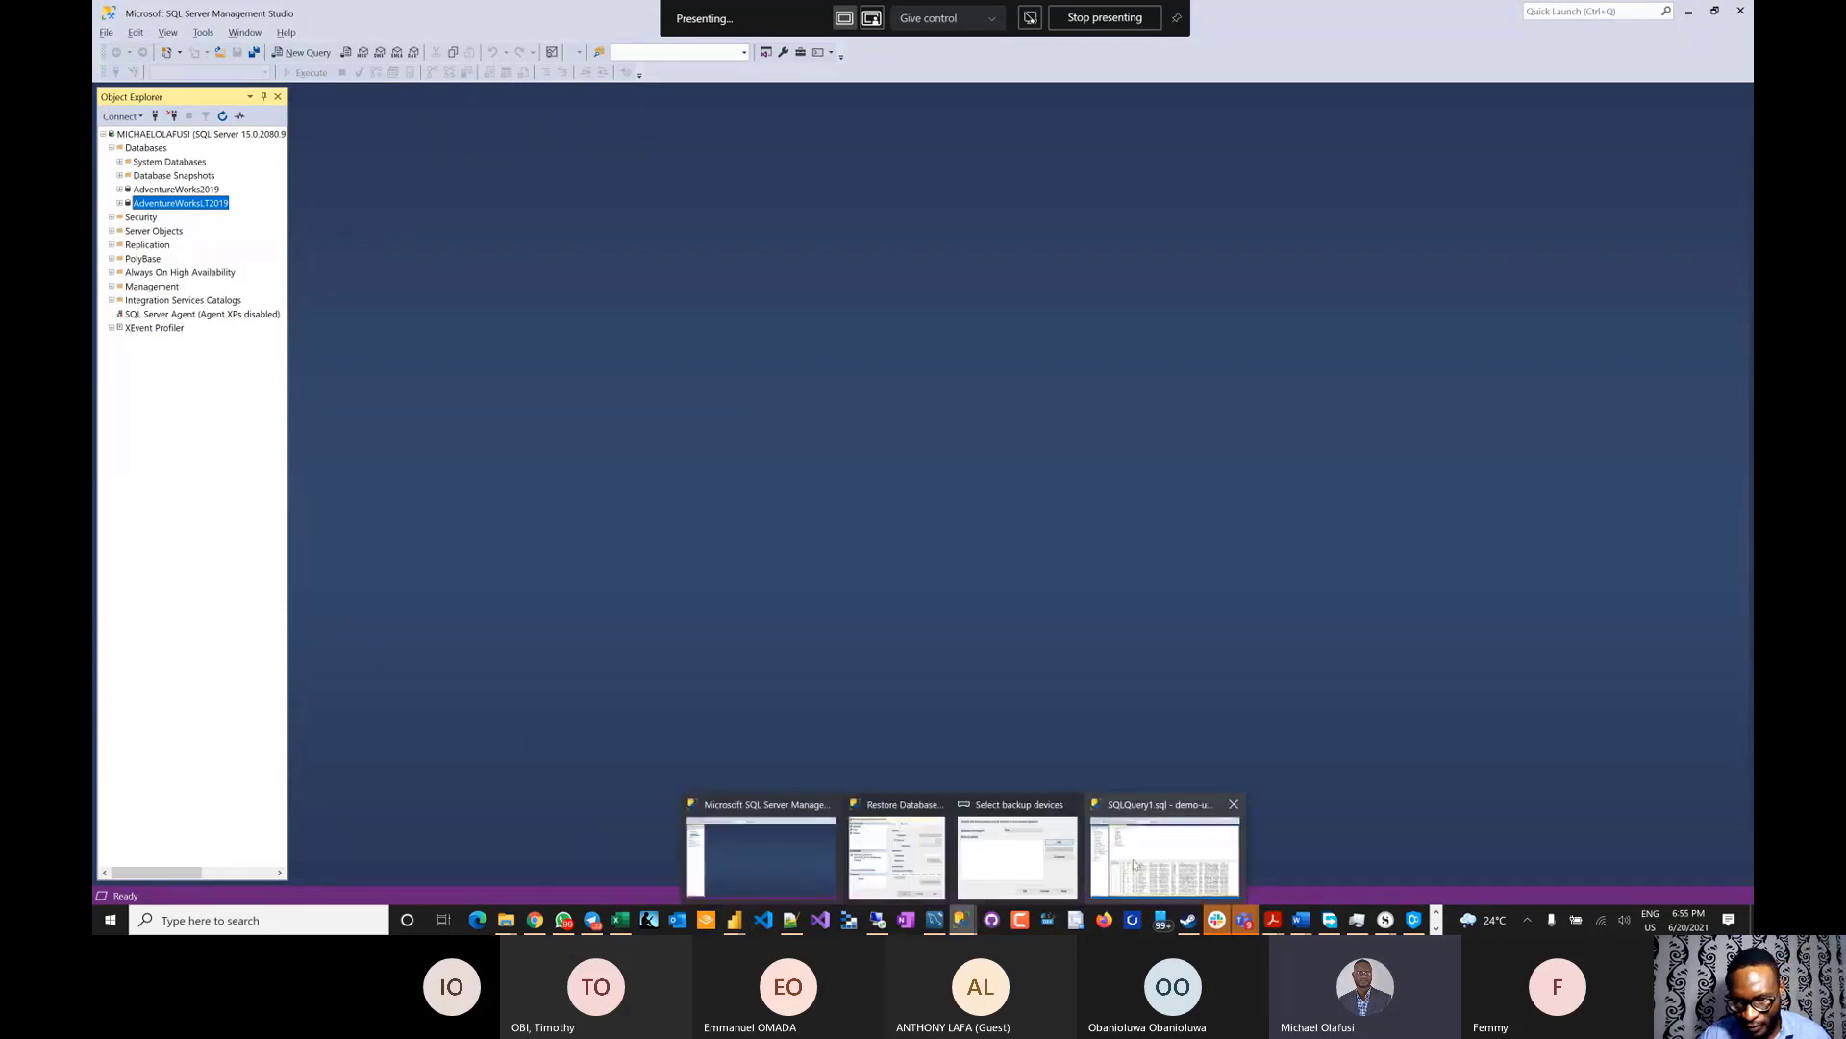
left_click(1166, 849)
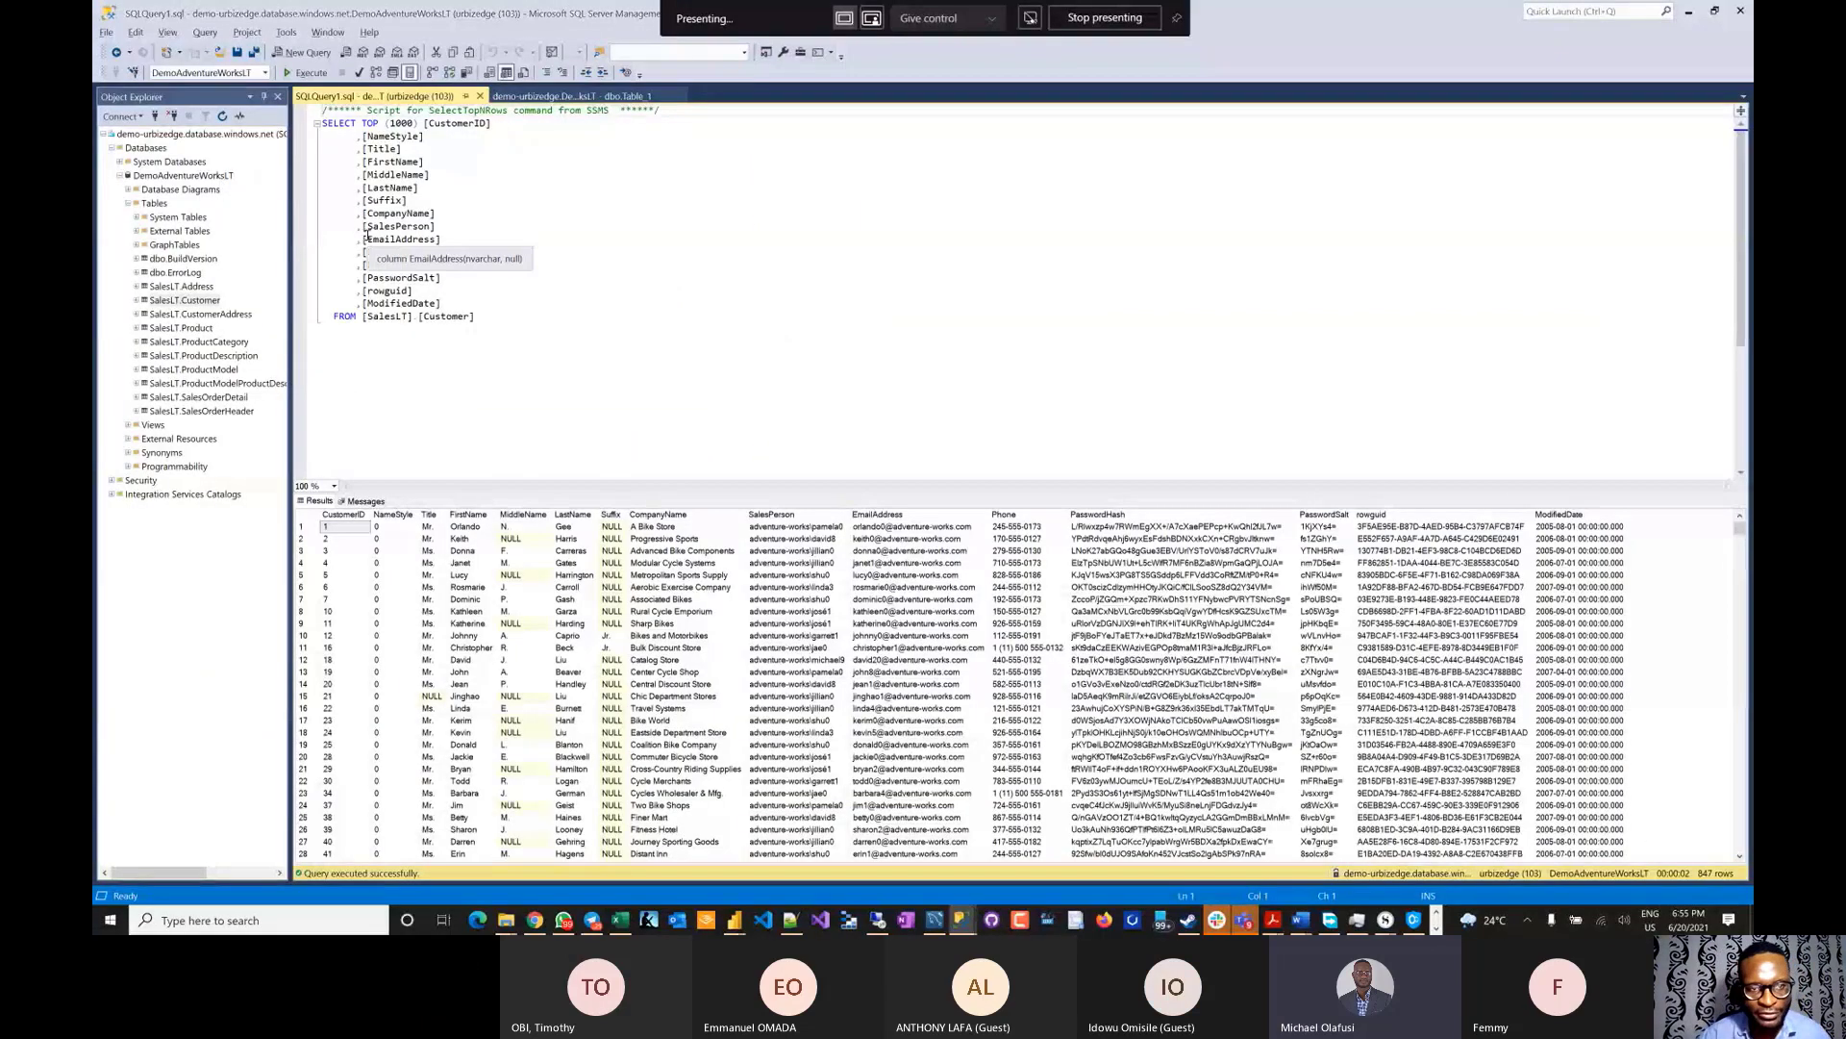
key("alt+Tab")
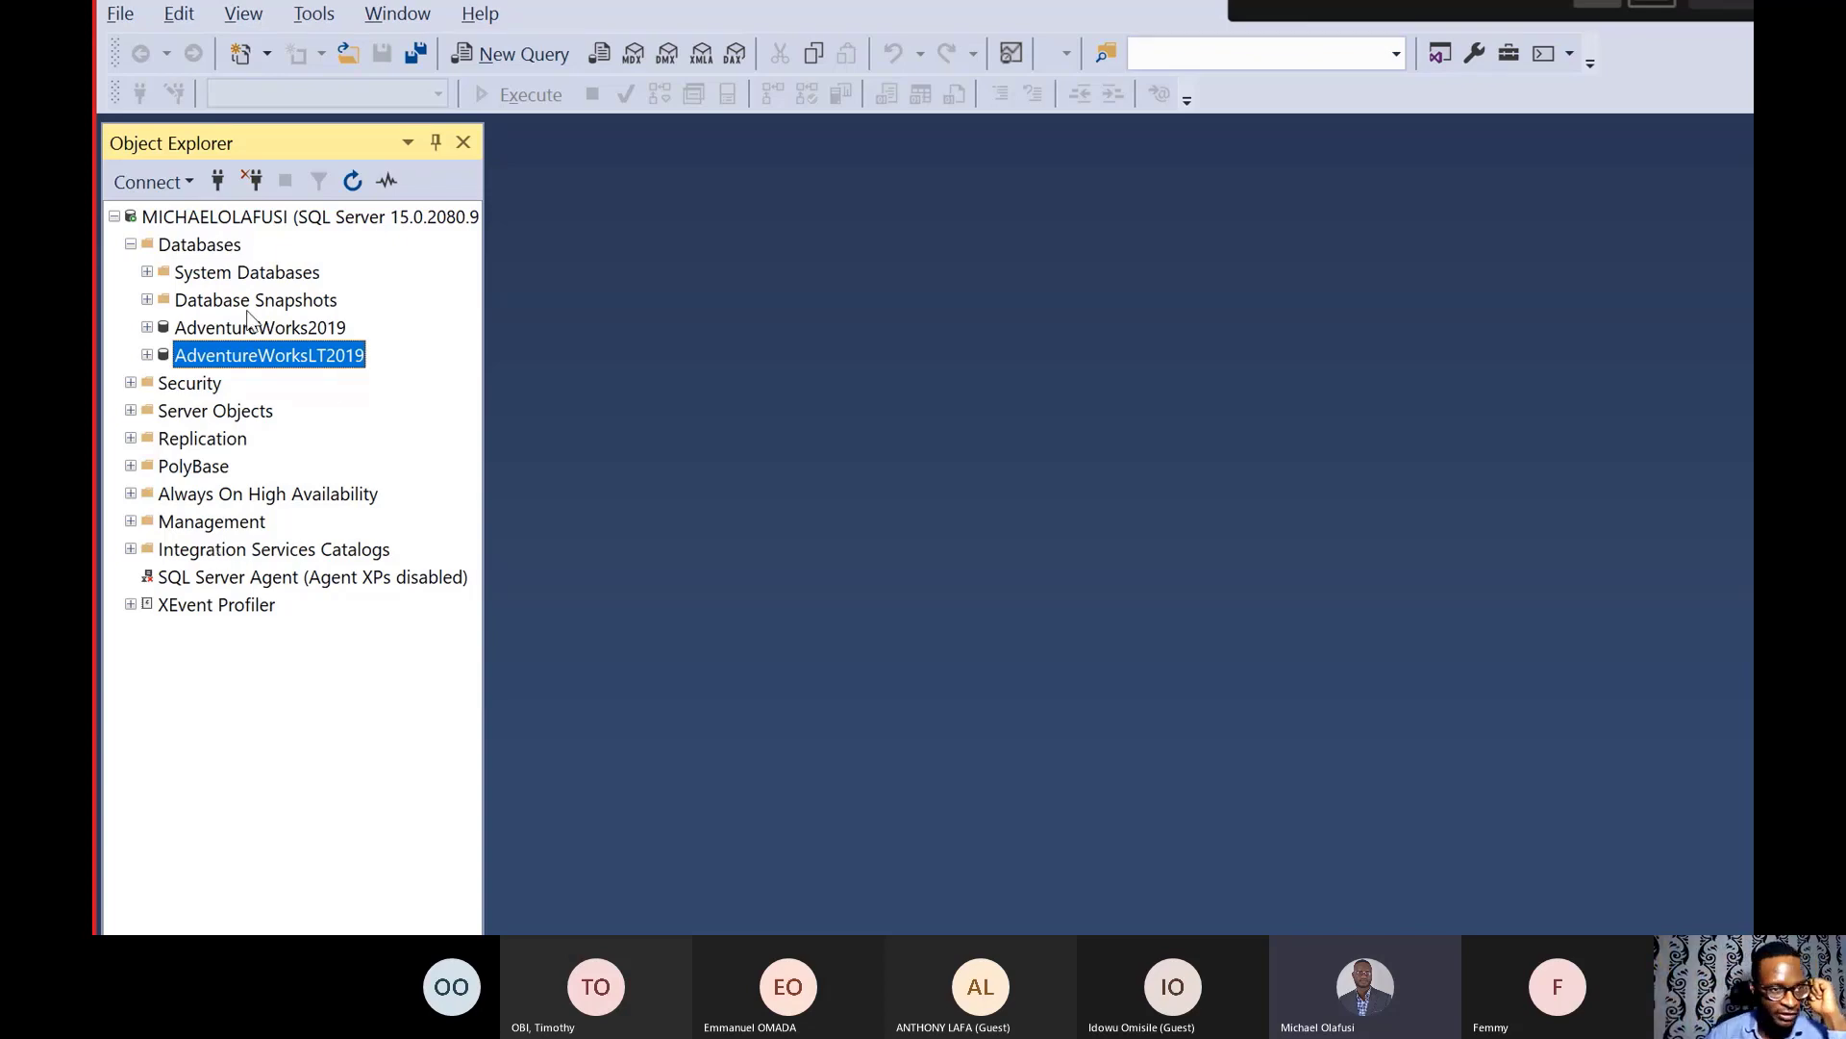
- Launch Tasks > Deploy Database to Microsoft Azure SQL Database for AdventureWorksLT2019 and advance to Deployment Settings
right_click(199, 358)
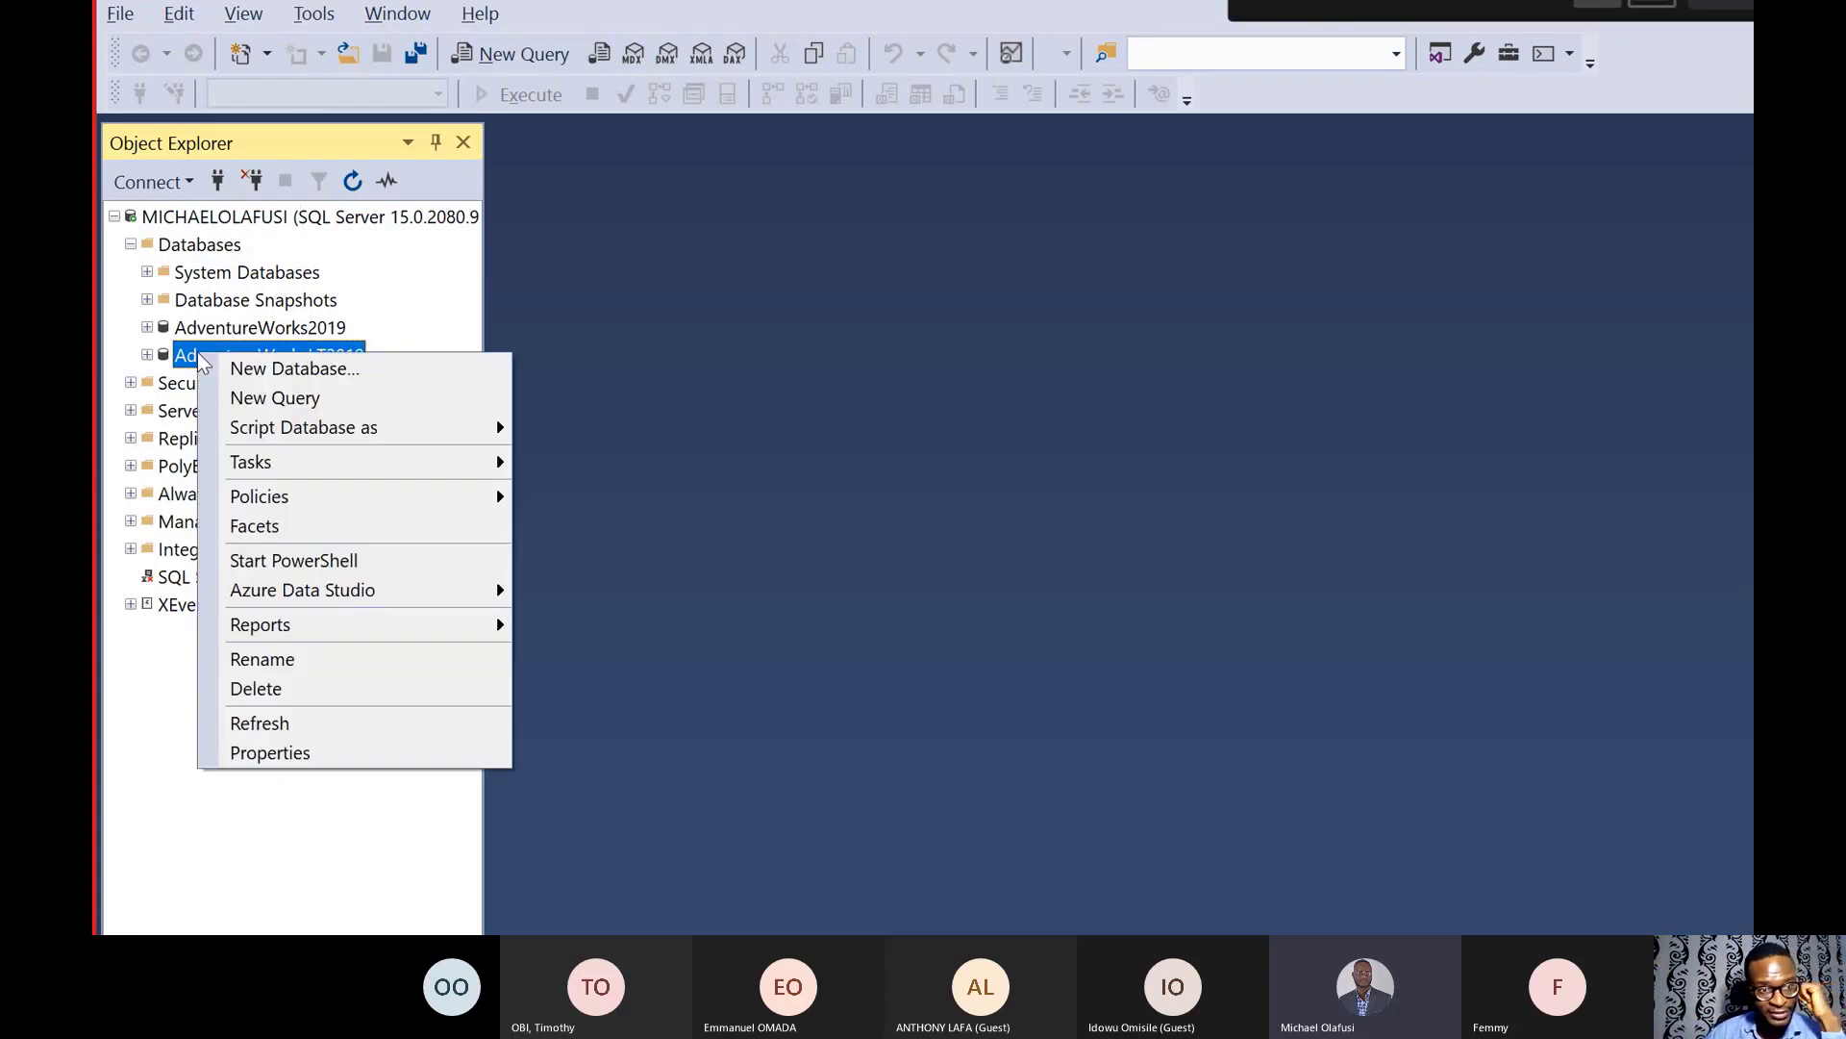
mouse_move(346, 470)
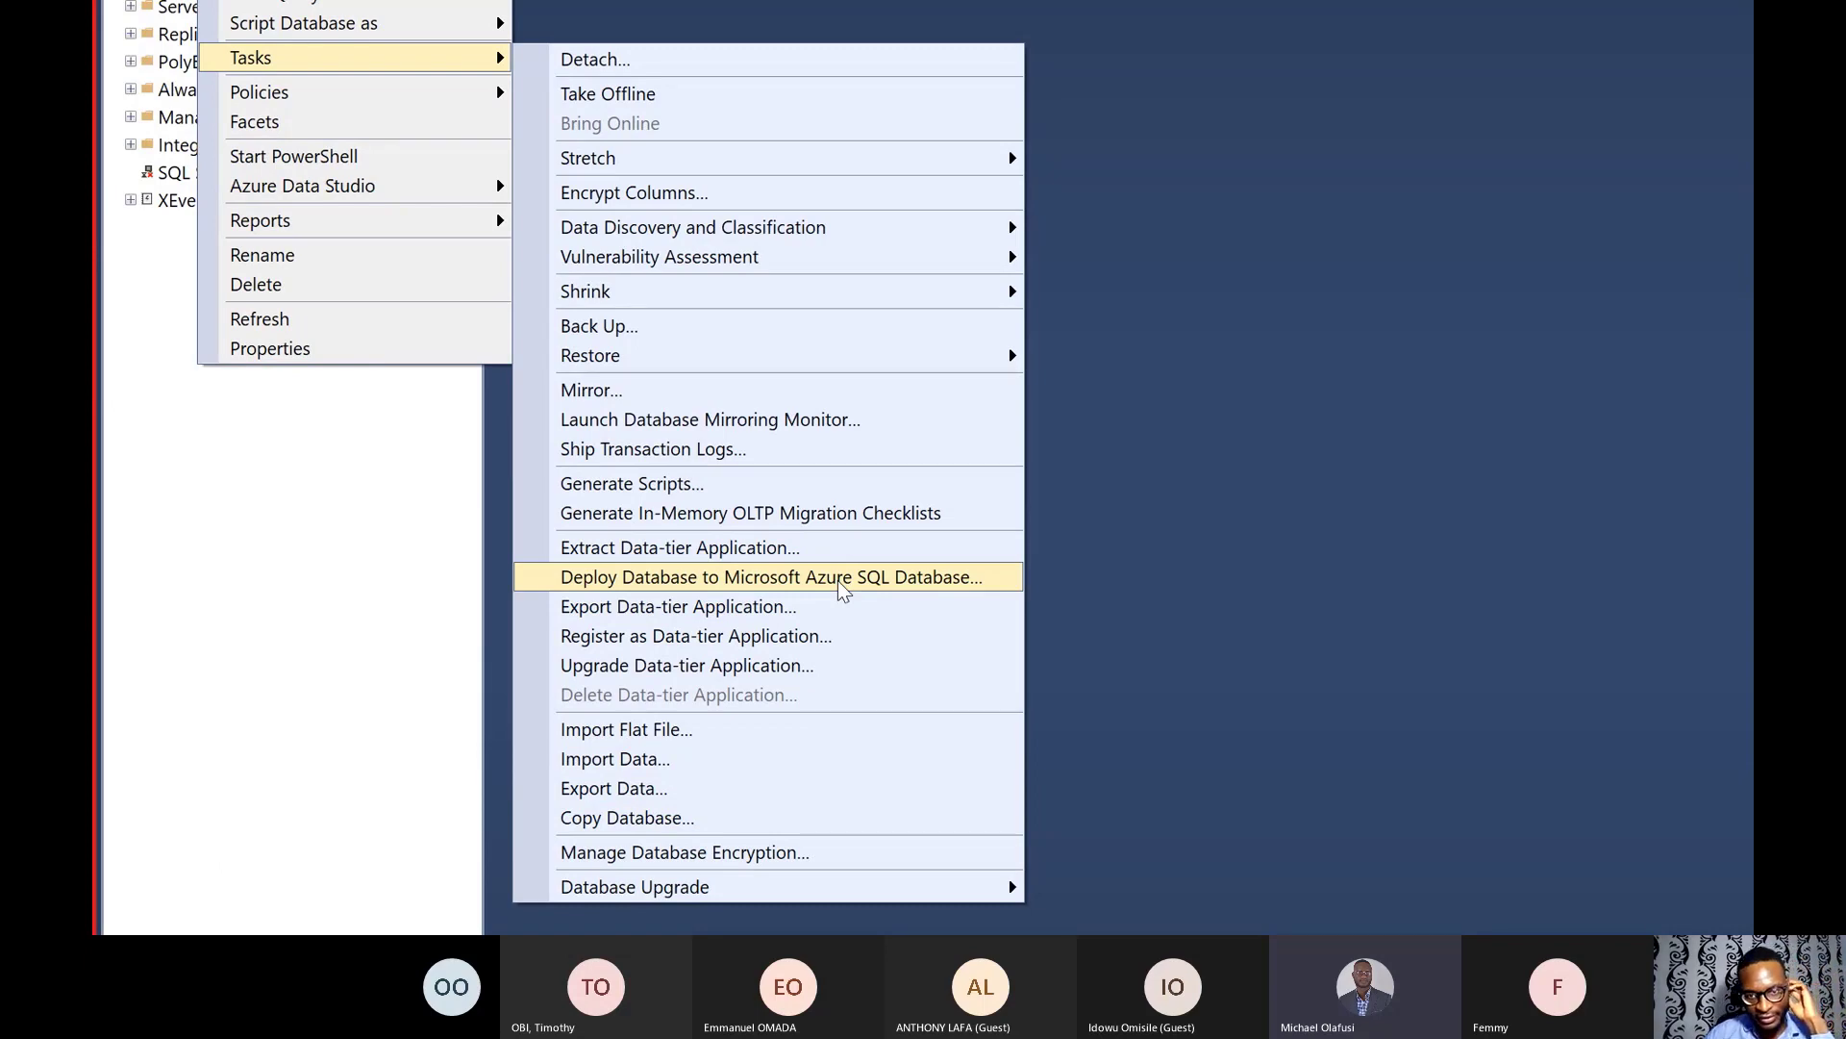
left_click(843, 582)
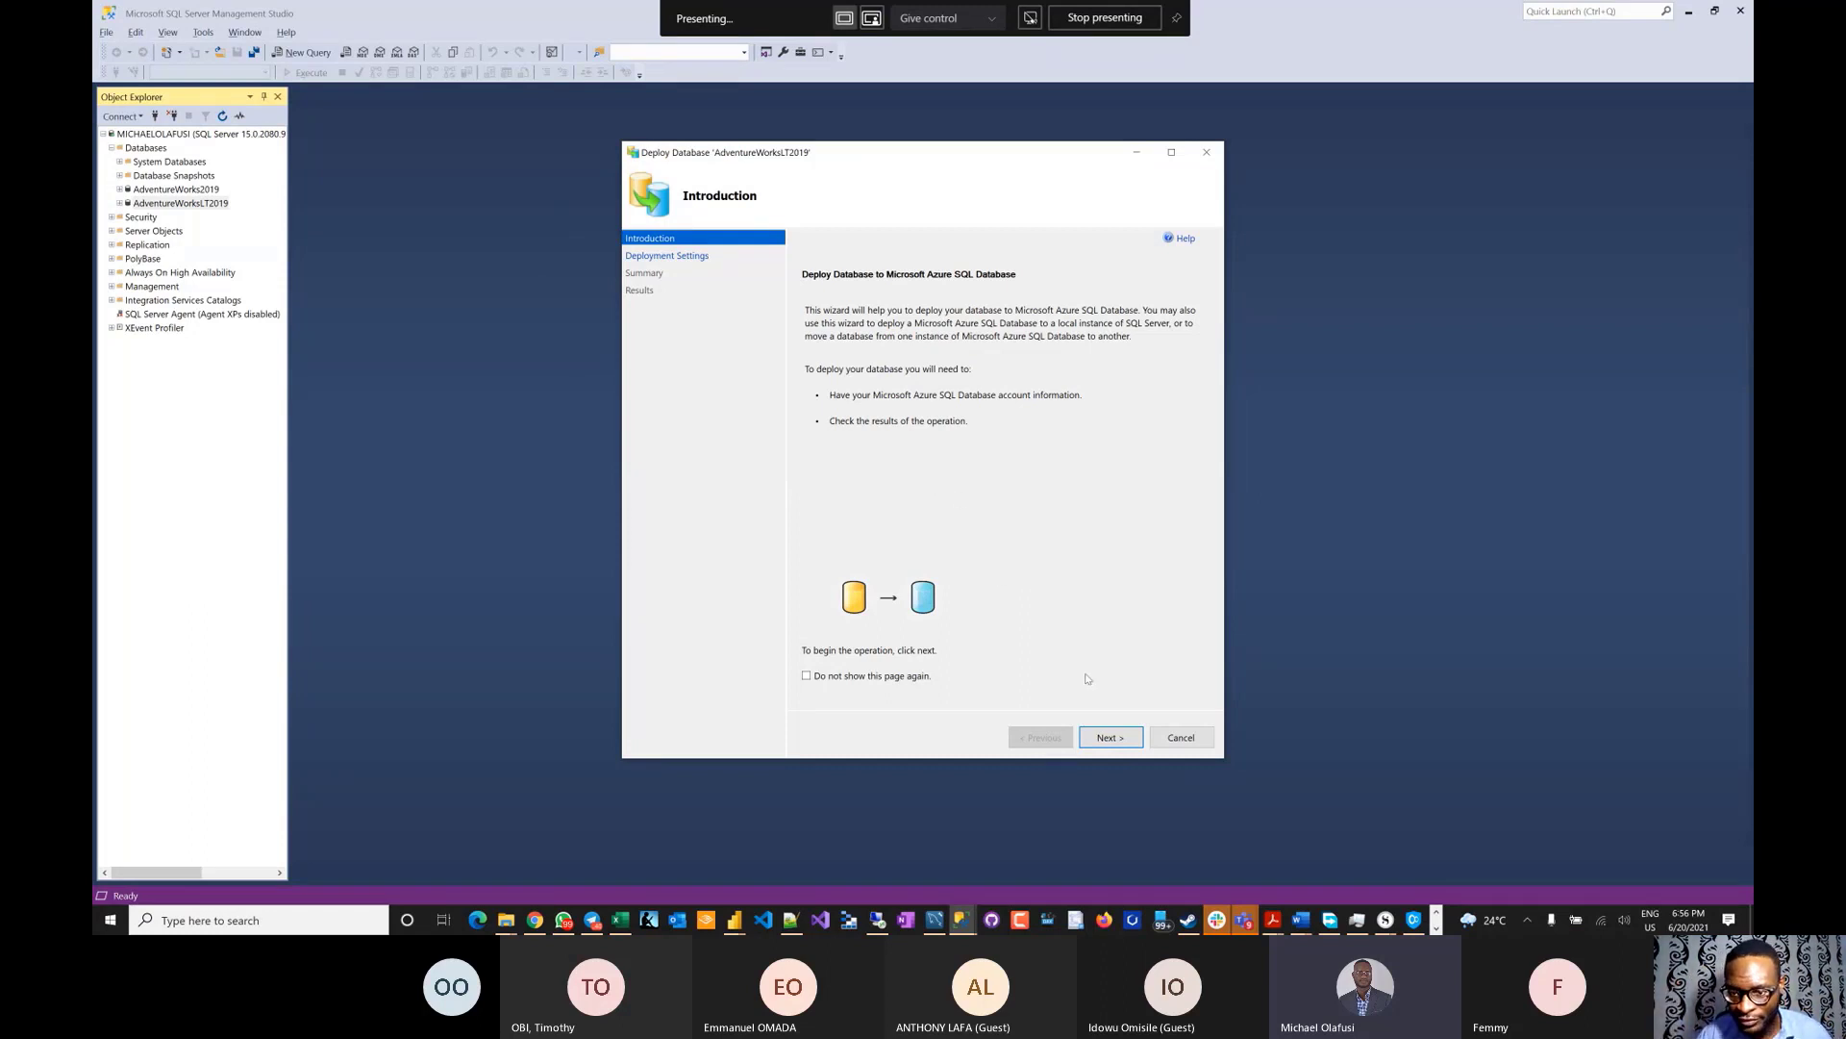
left_click(1109, 738)
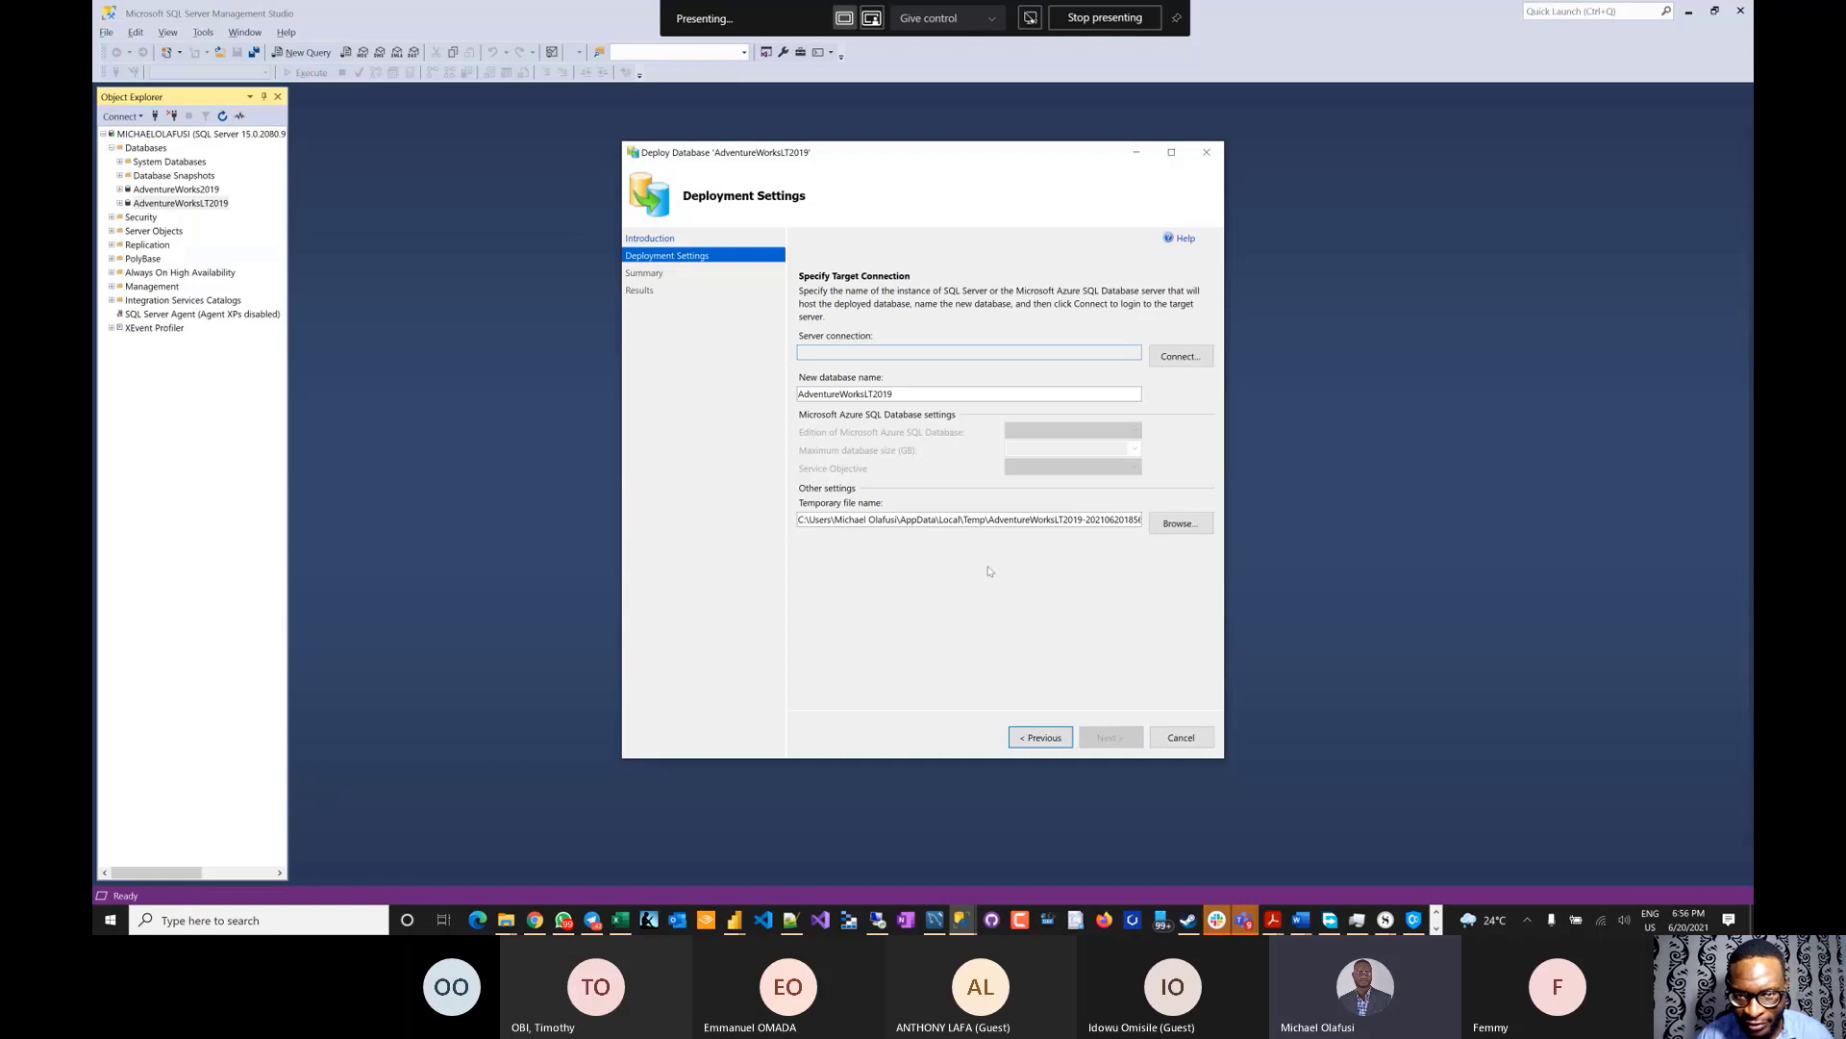
- Set the target server name to the demo-urbizedge.database.windows.net address copied from the Azure portal
left_click(1180, 355)
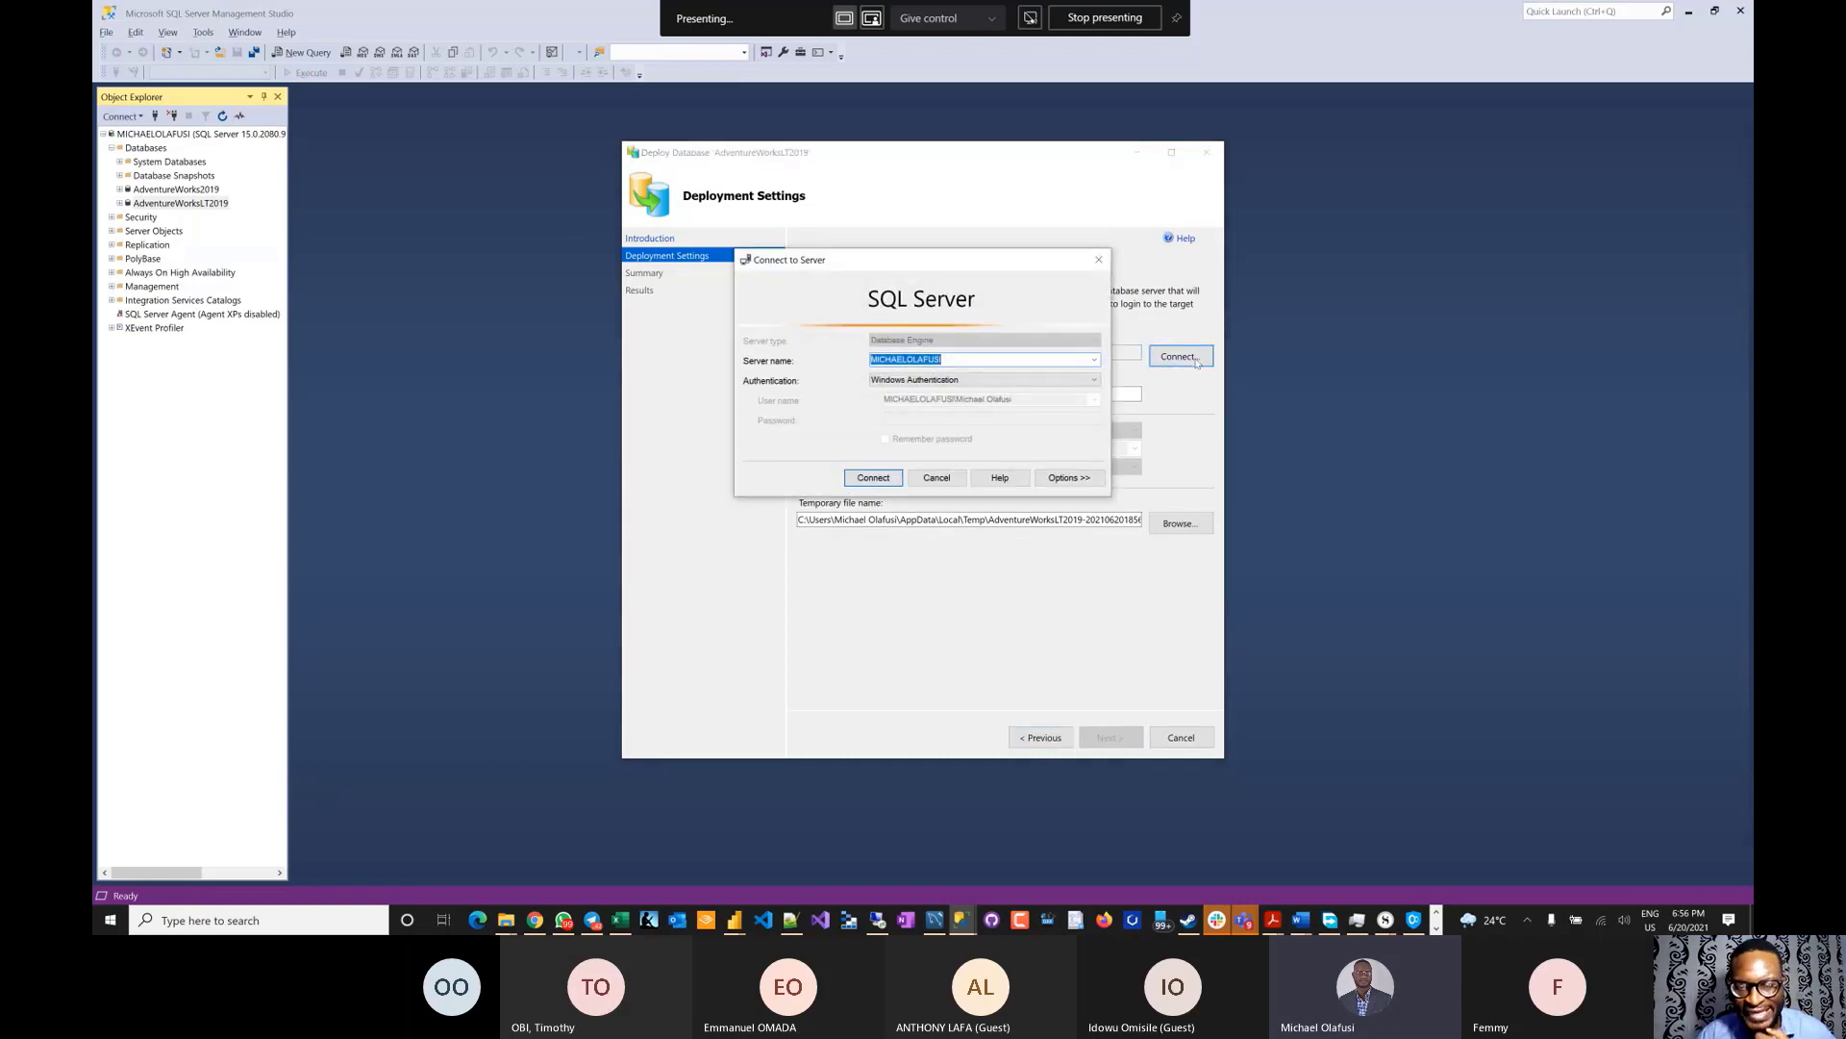
left_click(1094, 360)
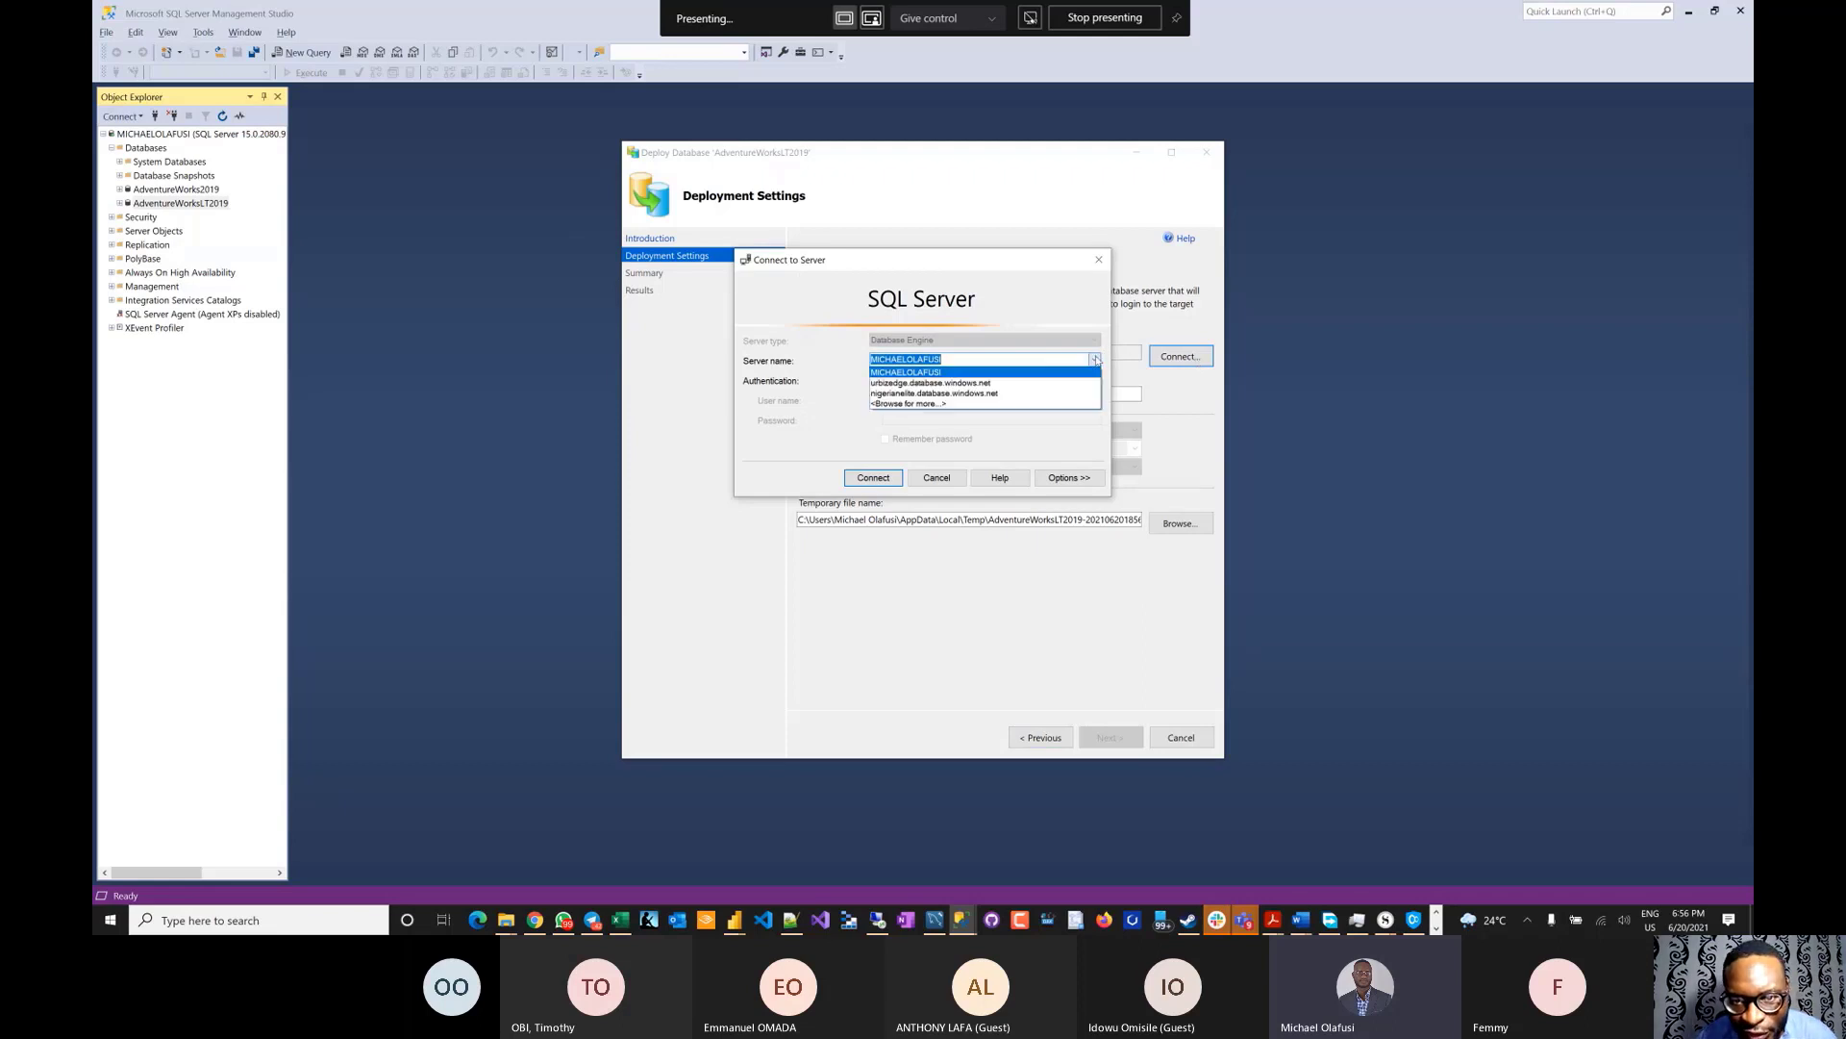
left_click(1031, 209)
key("BackSpace")
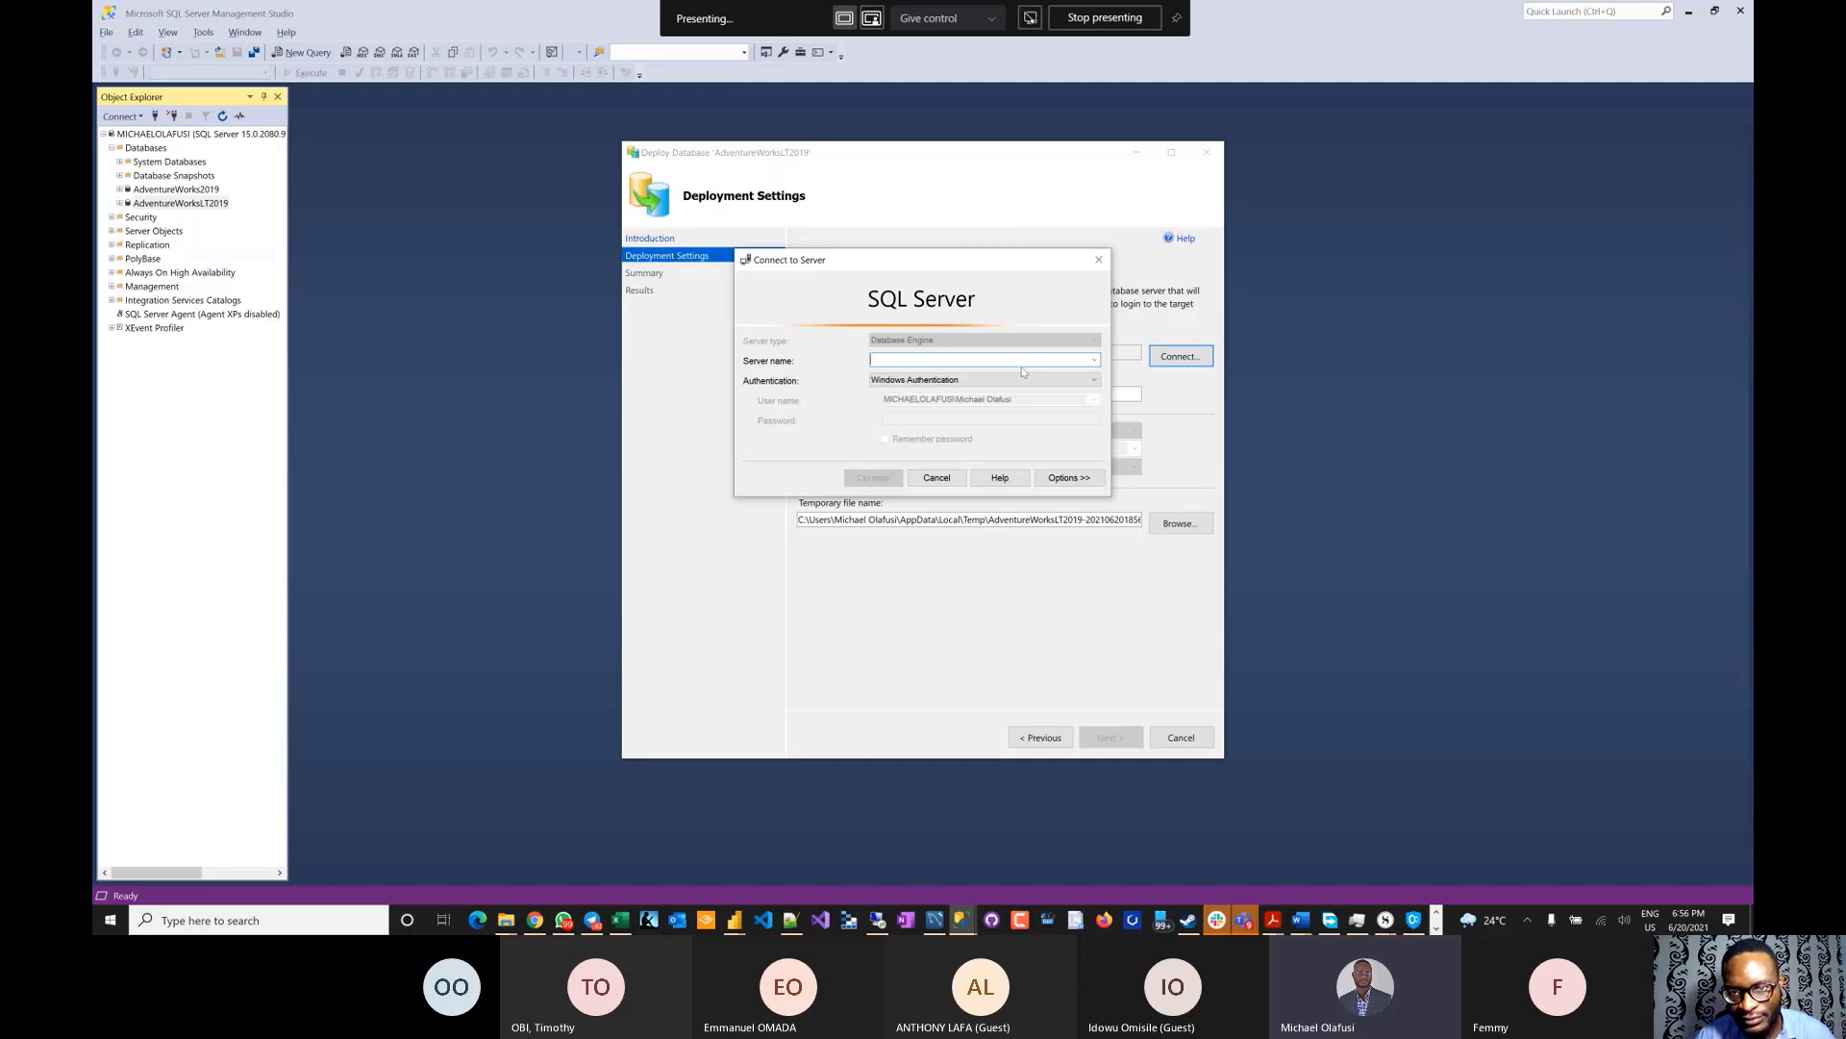
key("alt+Tab")
key("alt+Tab")
key("alt+Tab")
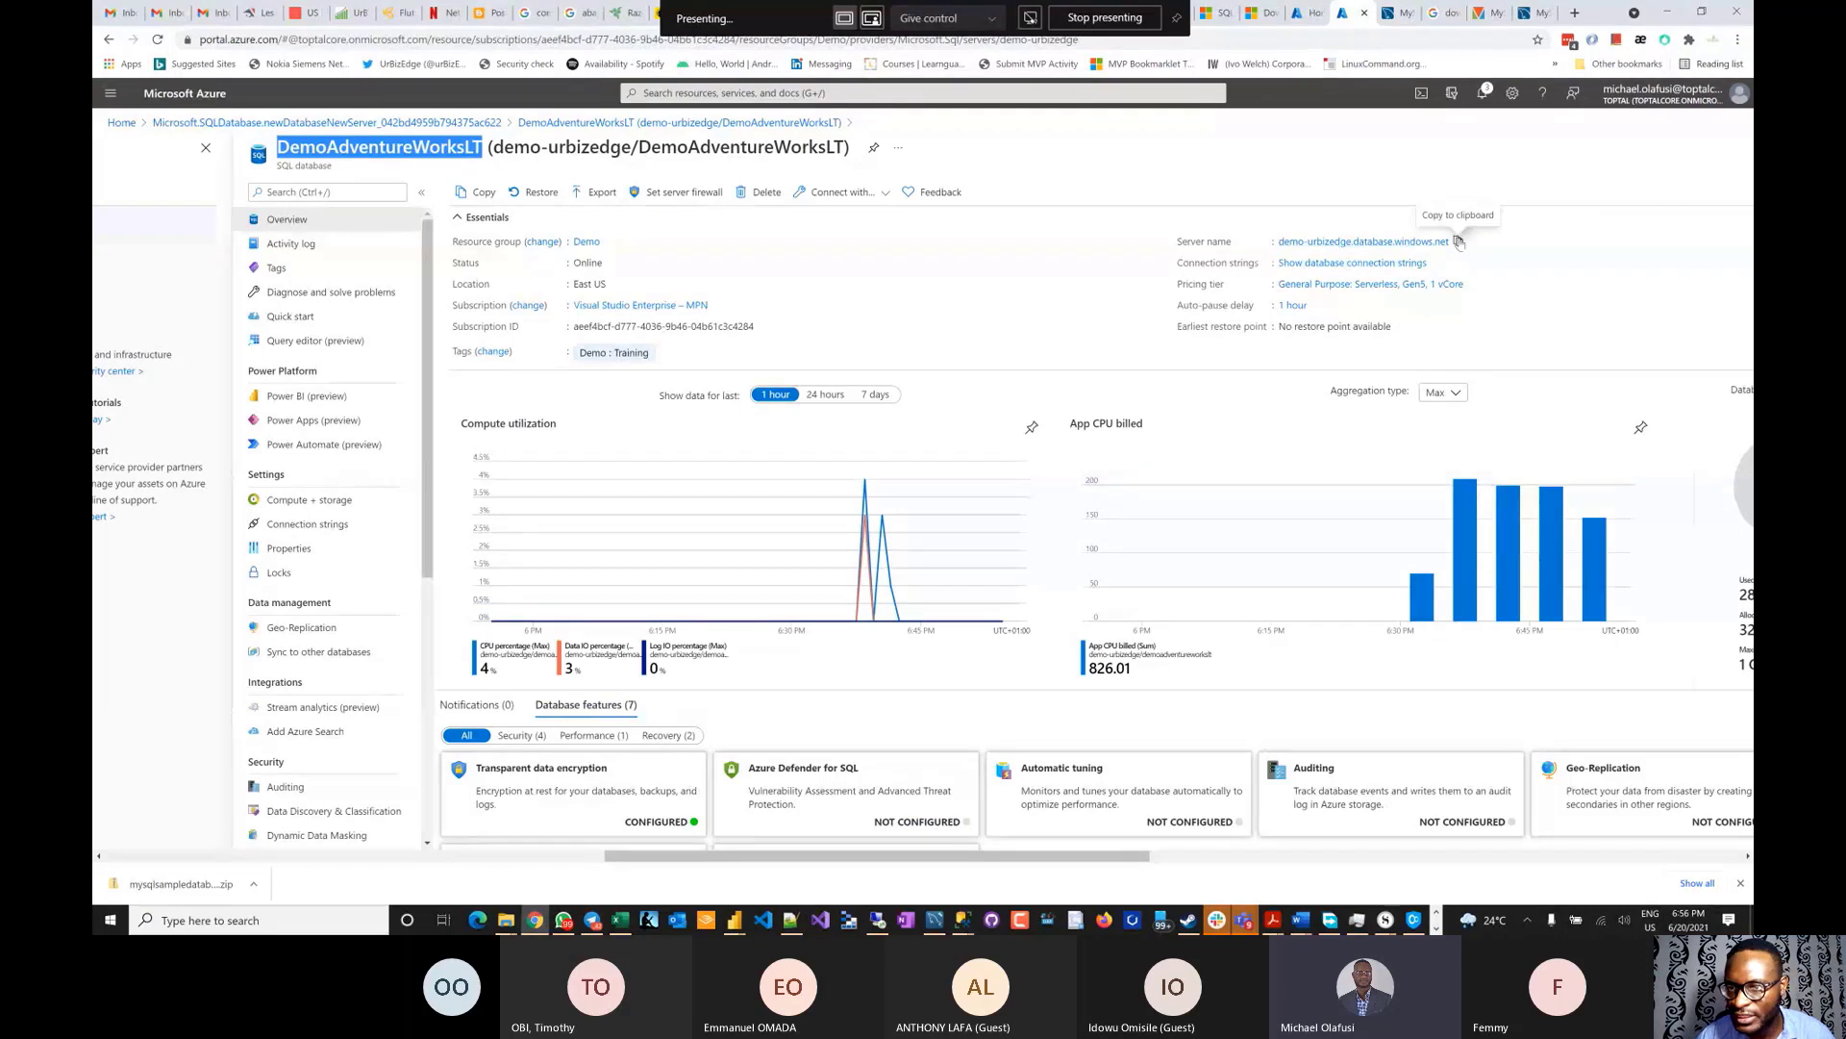
left_click(1459, 242)
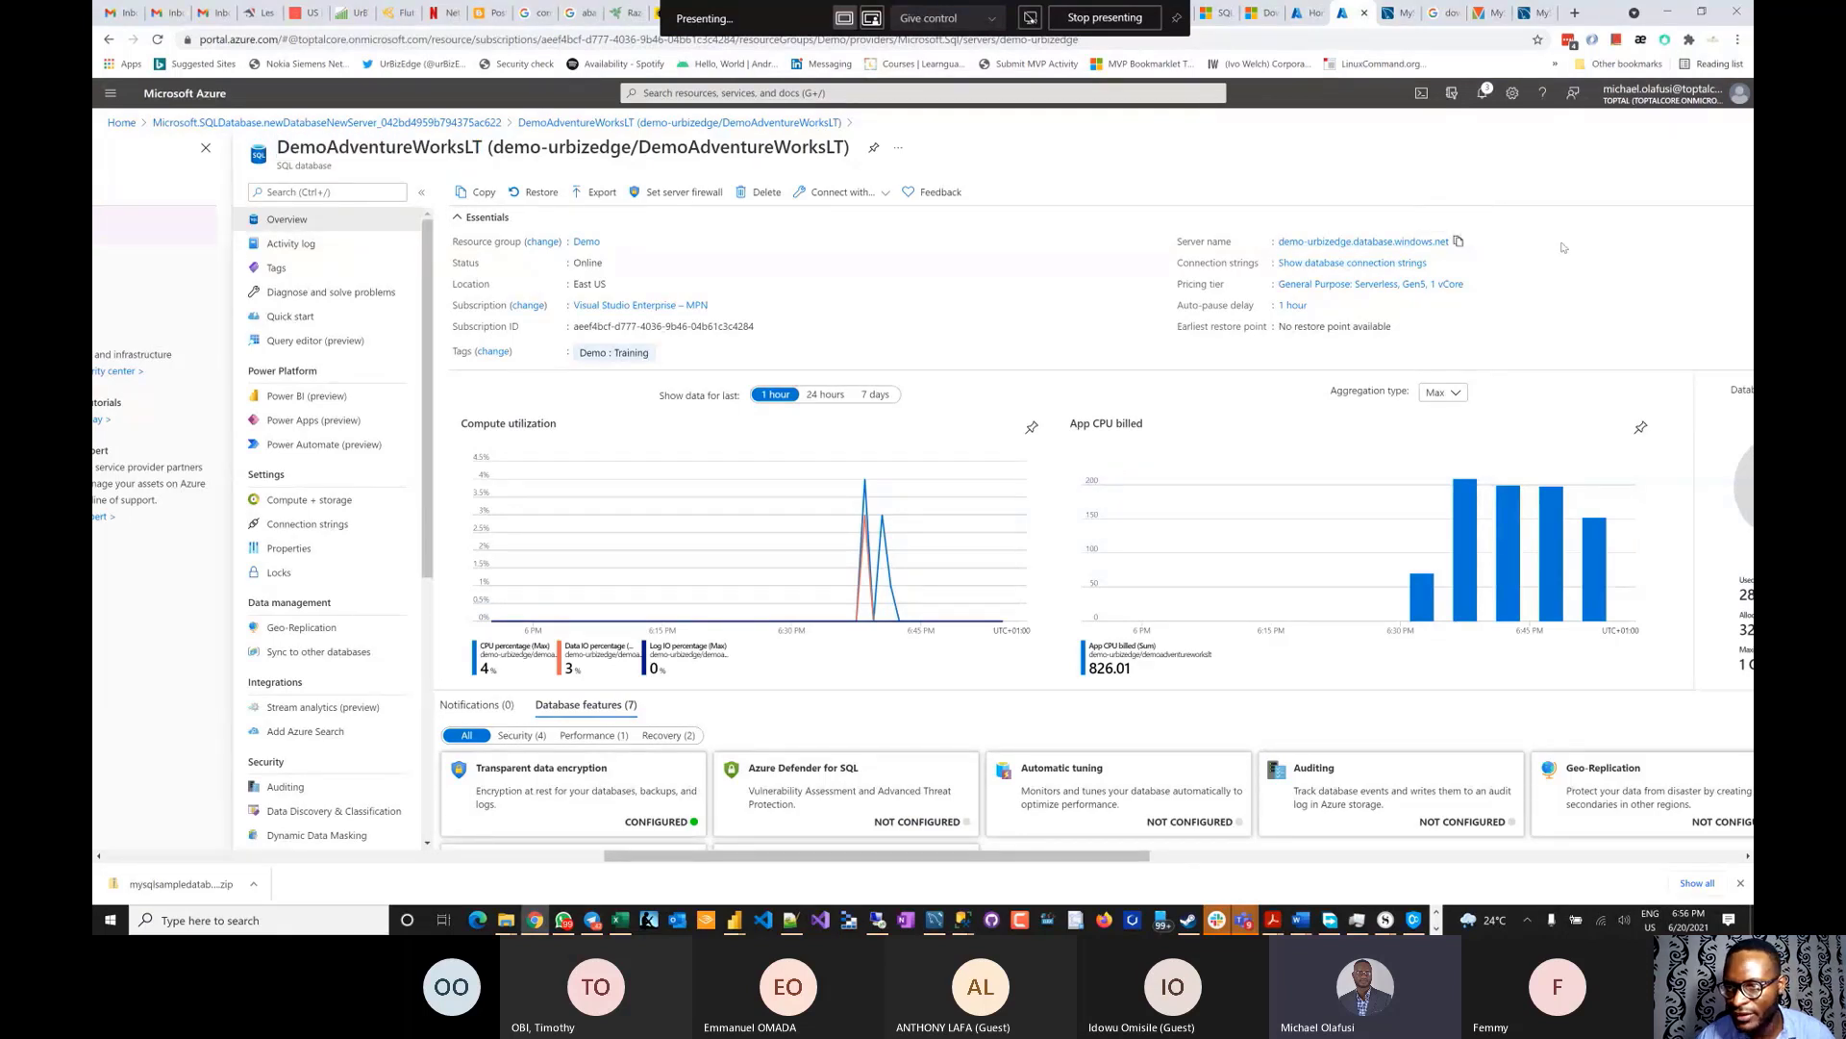
key("alt+Tab")
key("ctrl+v")
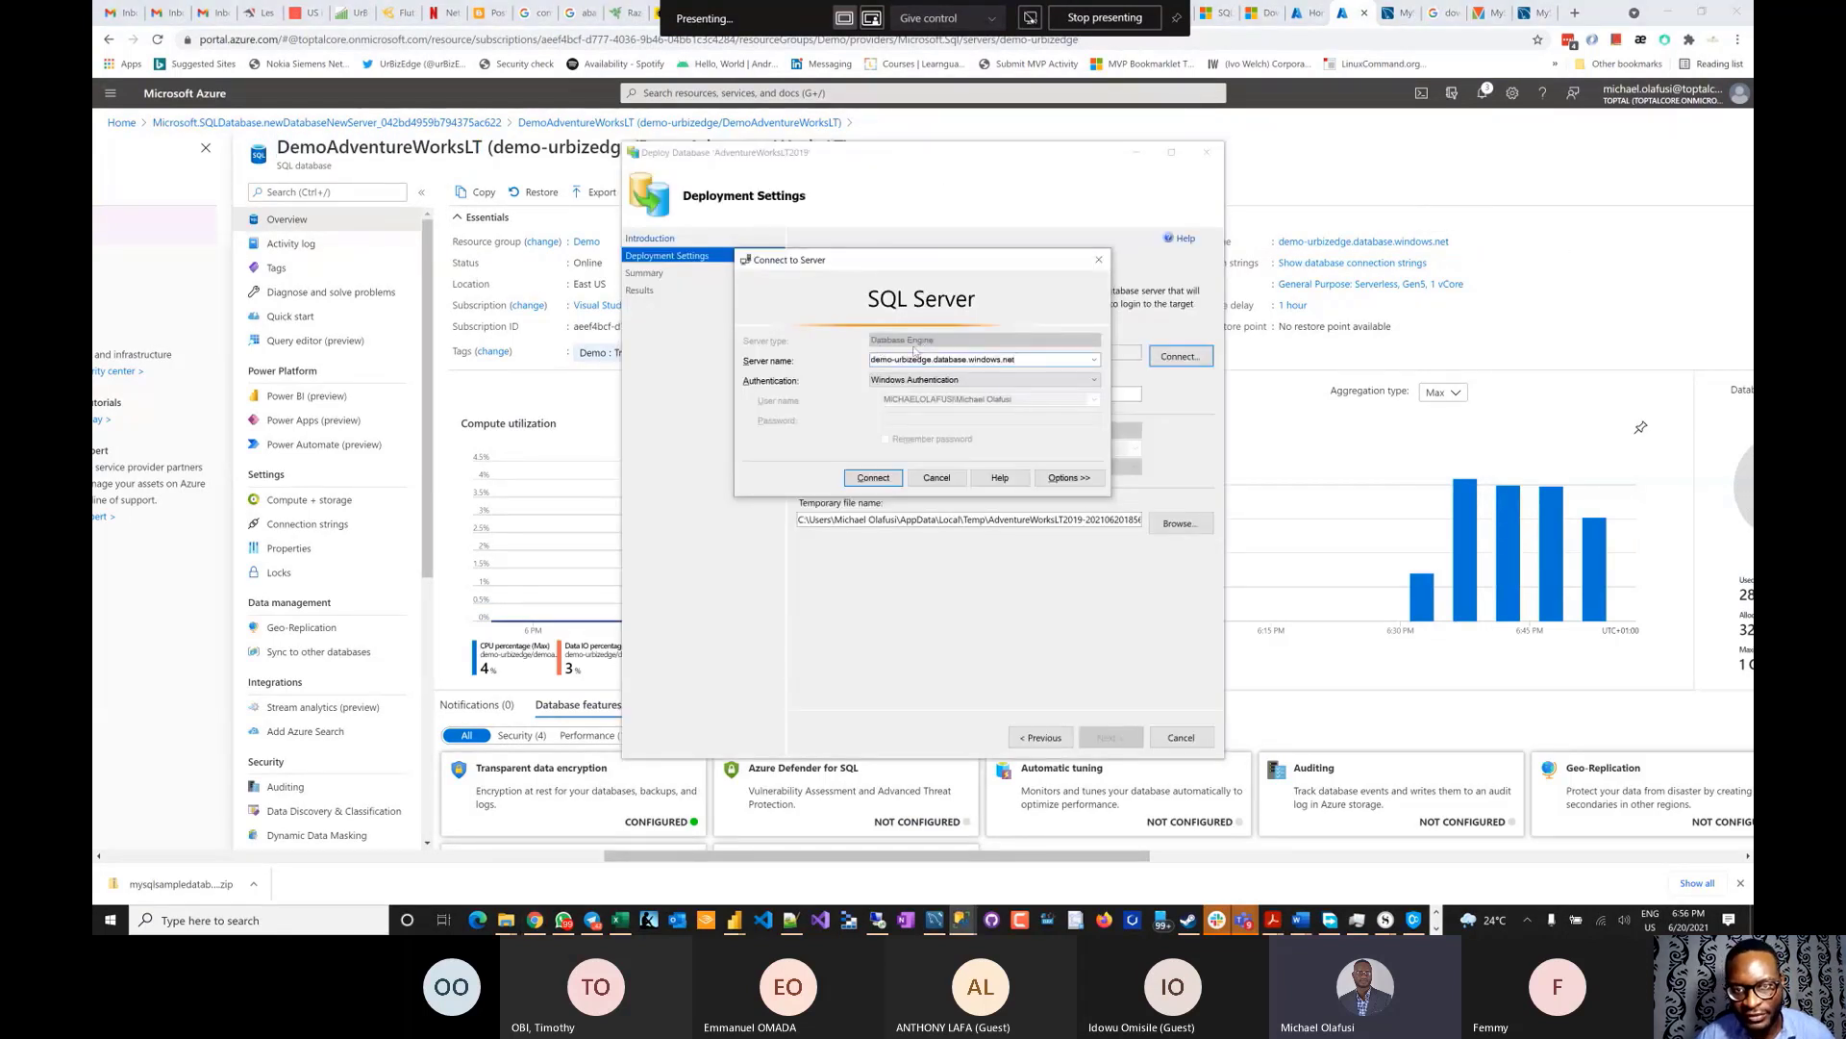
- Connect with SQL Server Authentication, entering the login and password with Remember password ticked
left_click(918, 380)
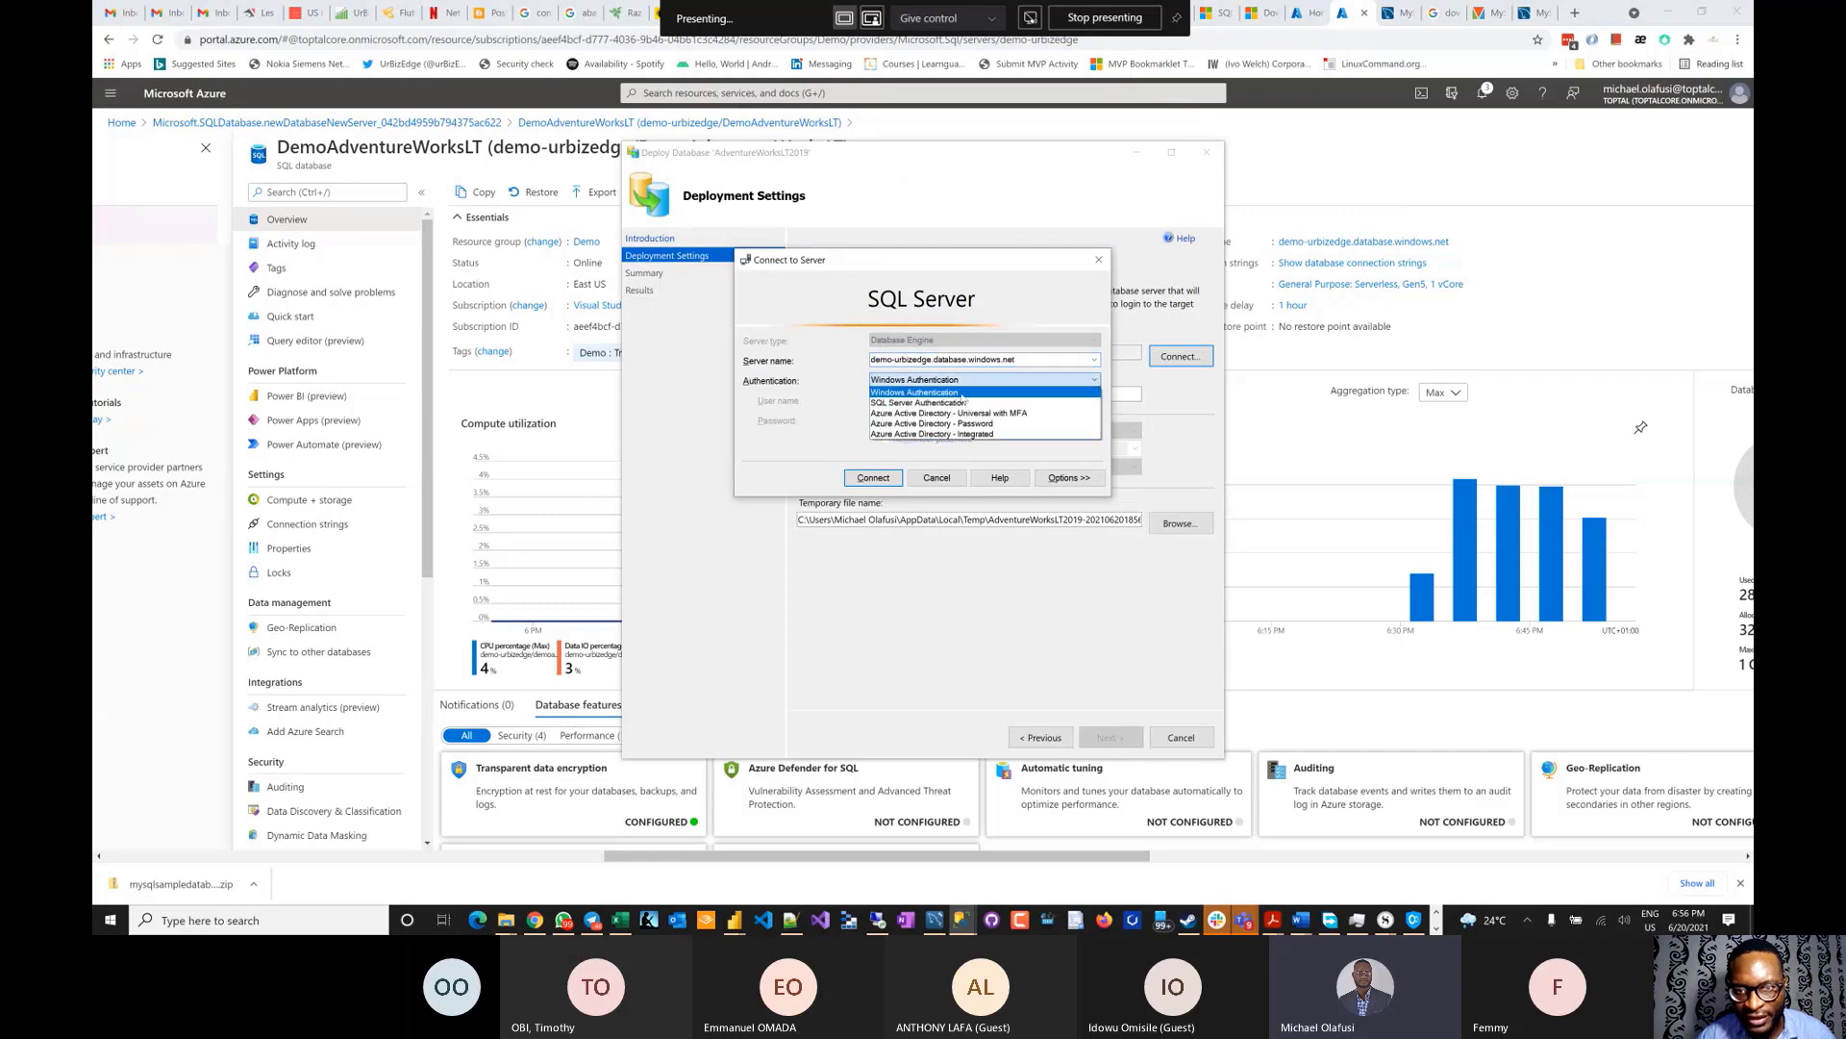
left_click(919, 403)
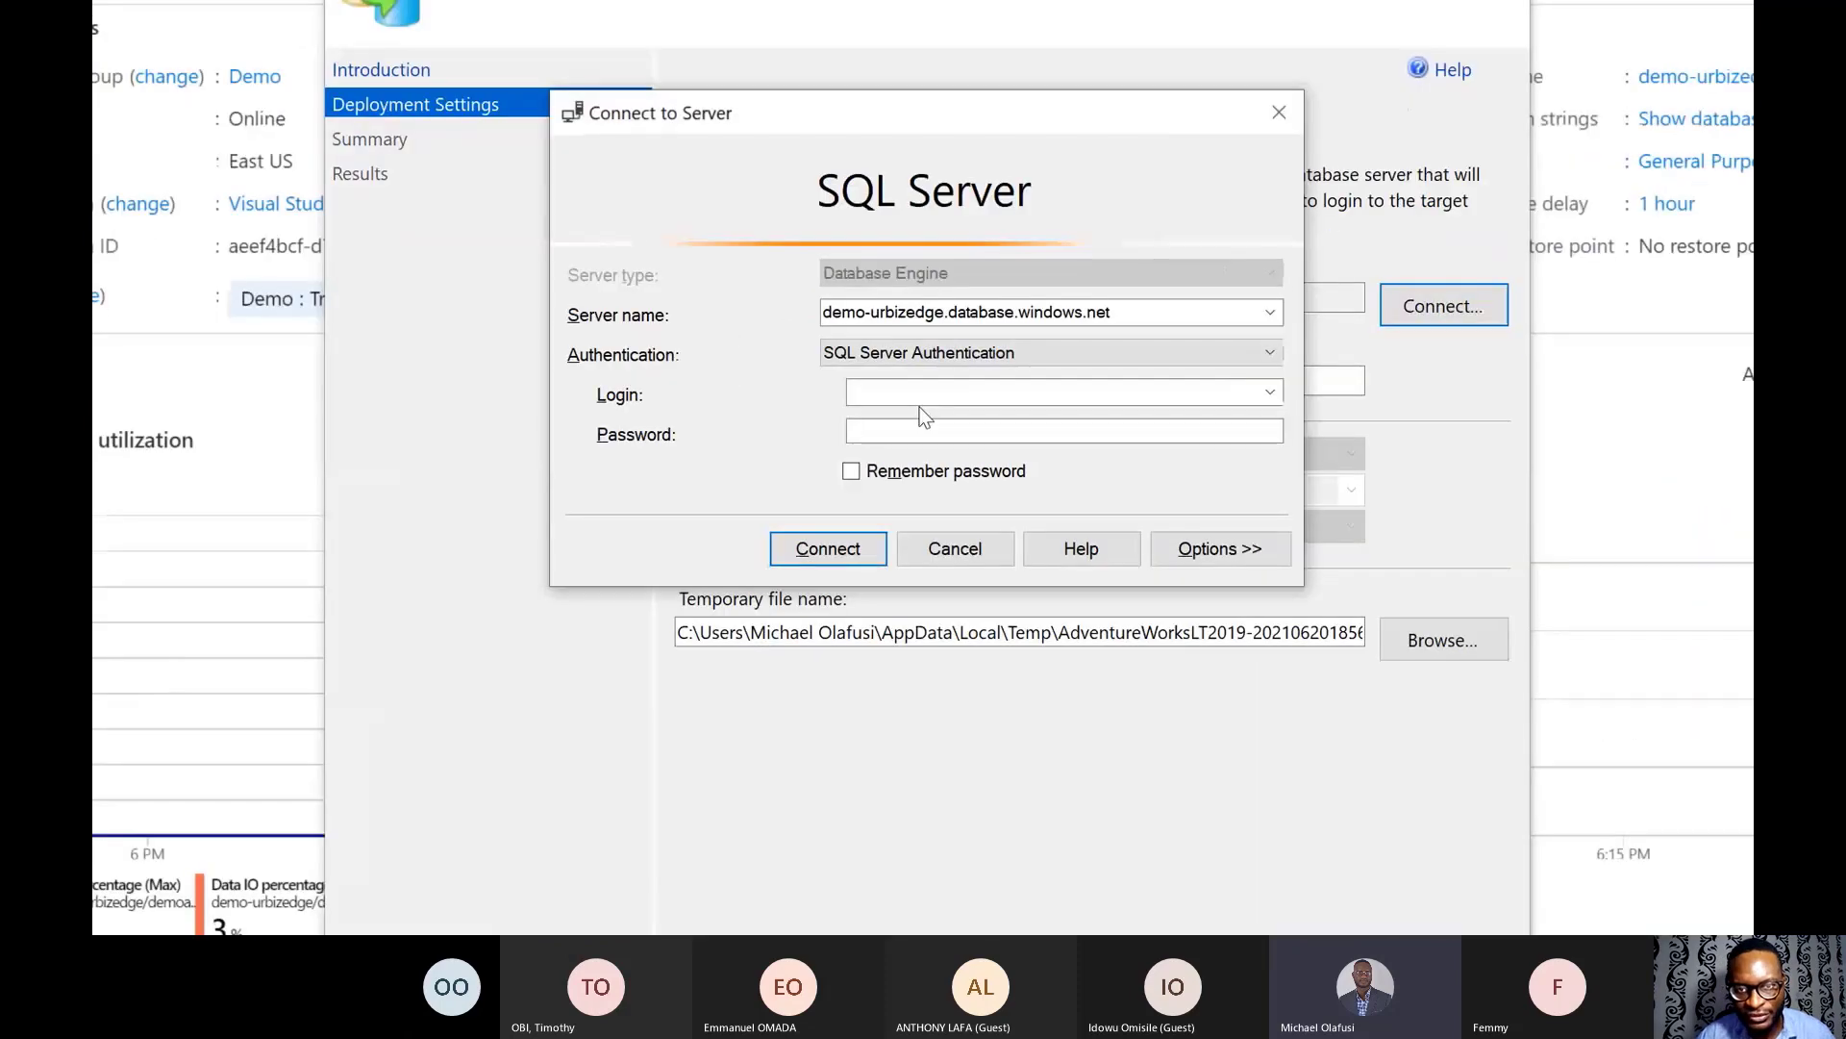
left_click(971, 381)
type("urbizedge")
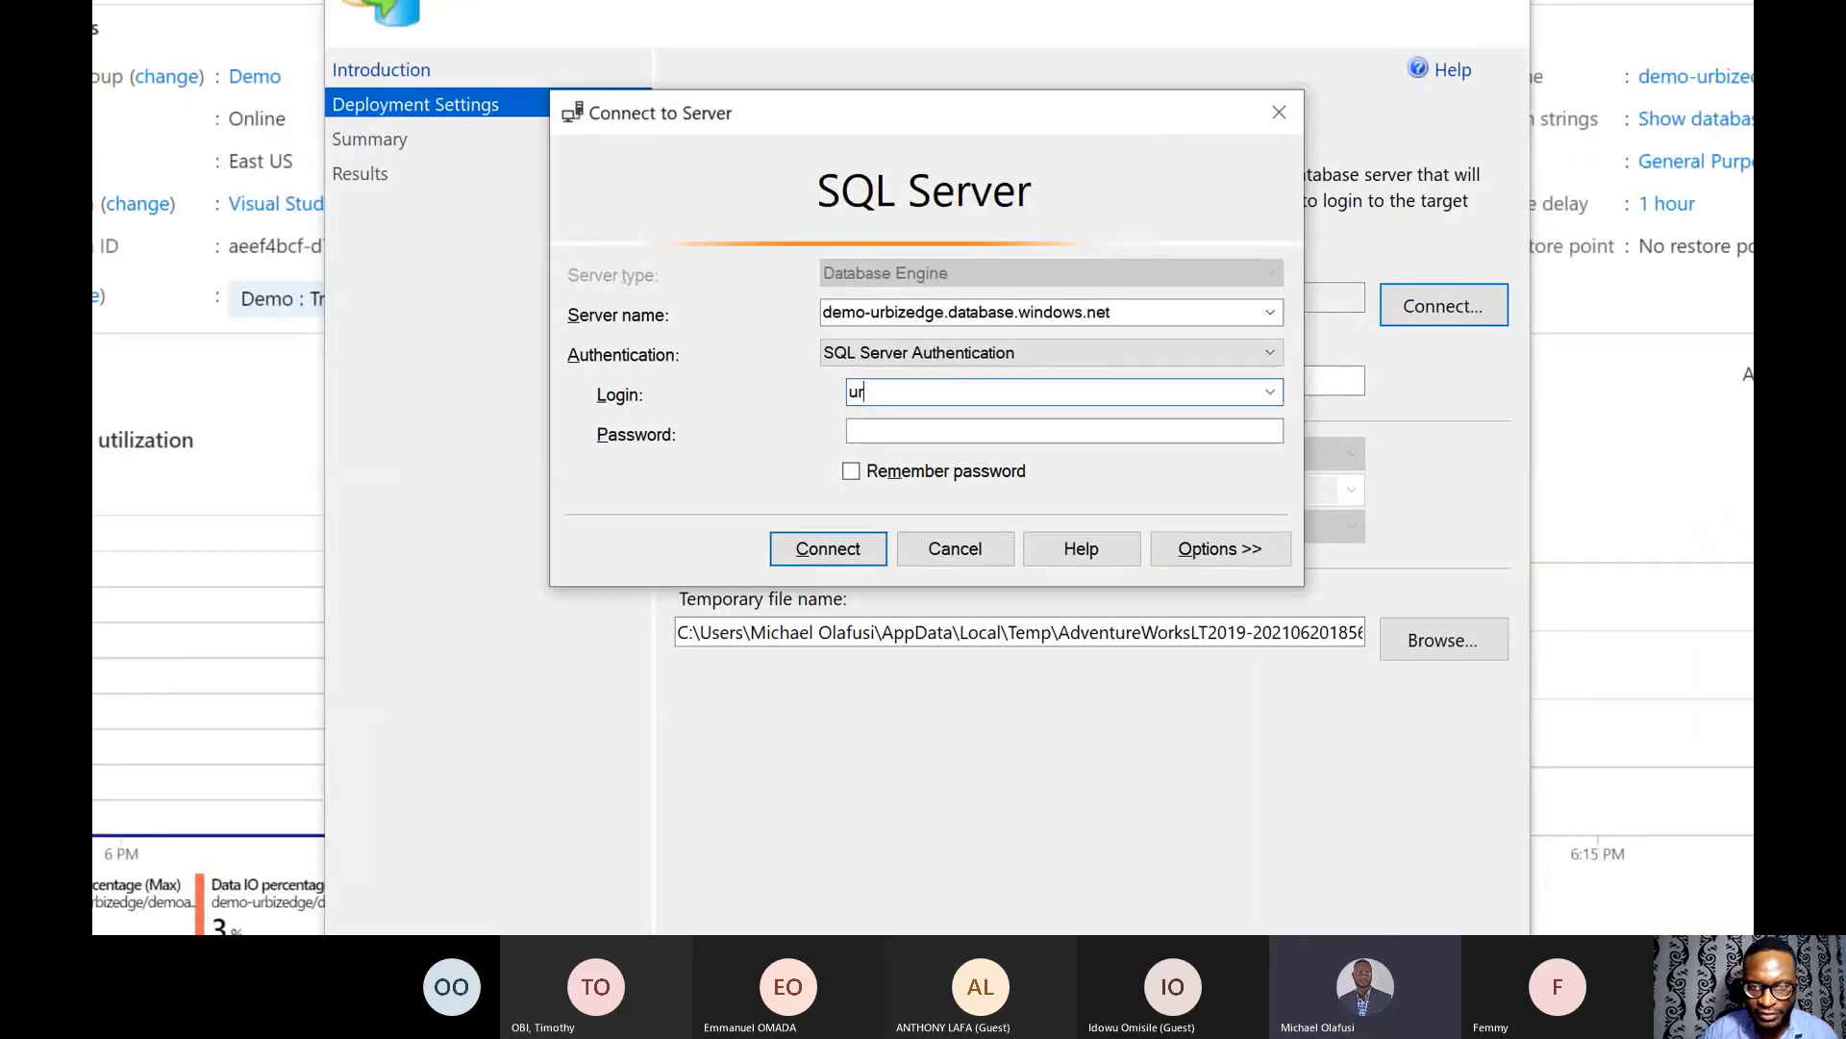
key("Tab")
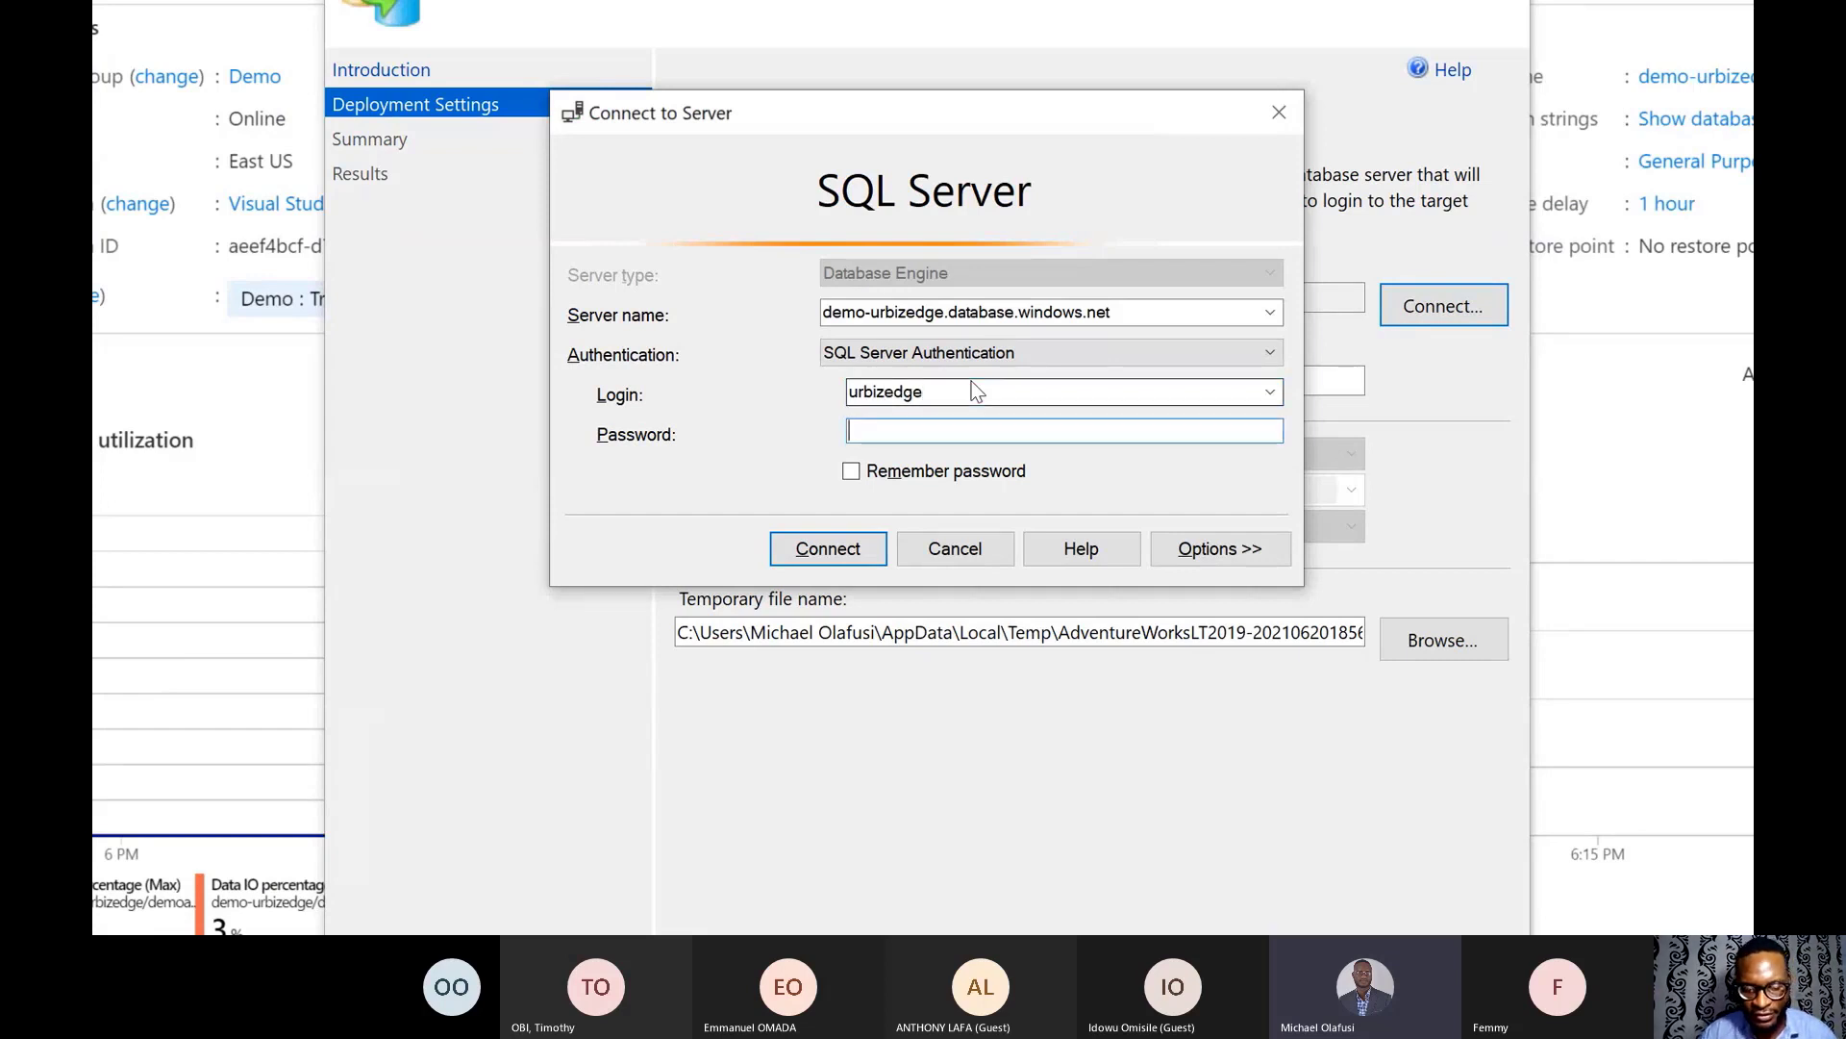
type("************")
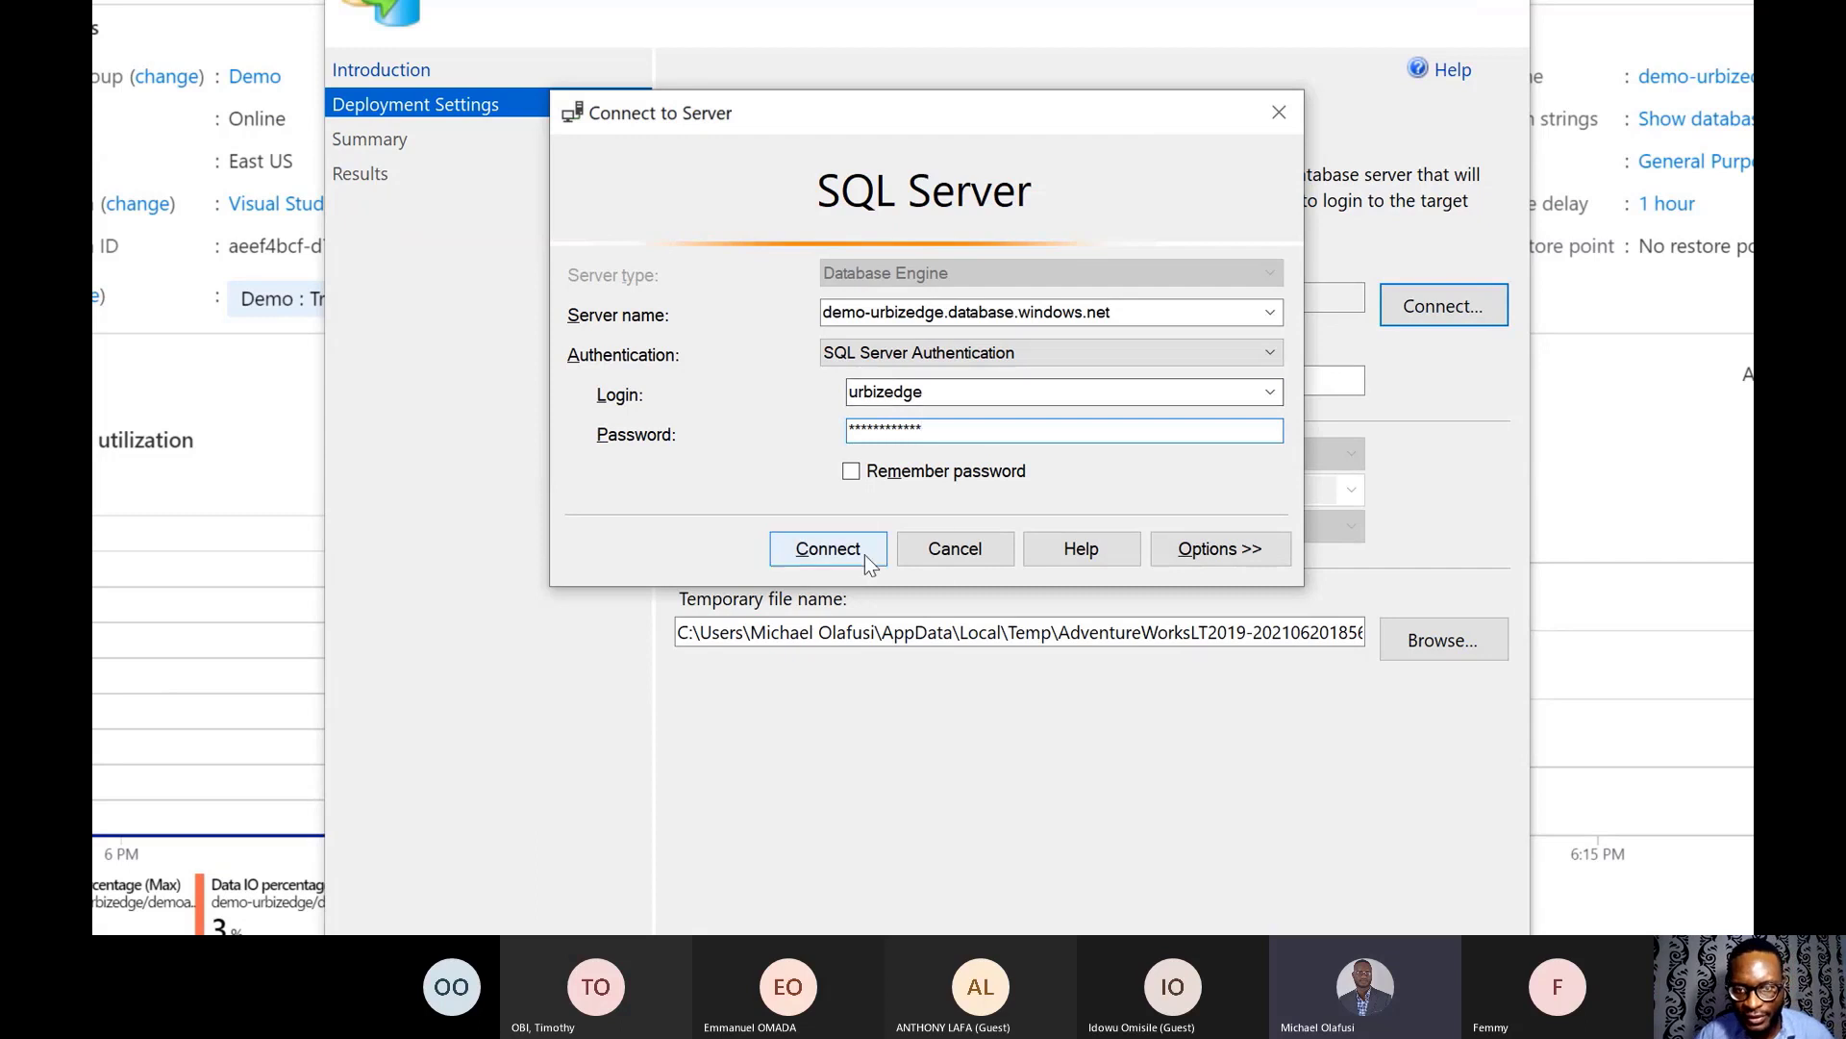
left_click(865, 470)
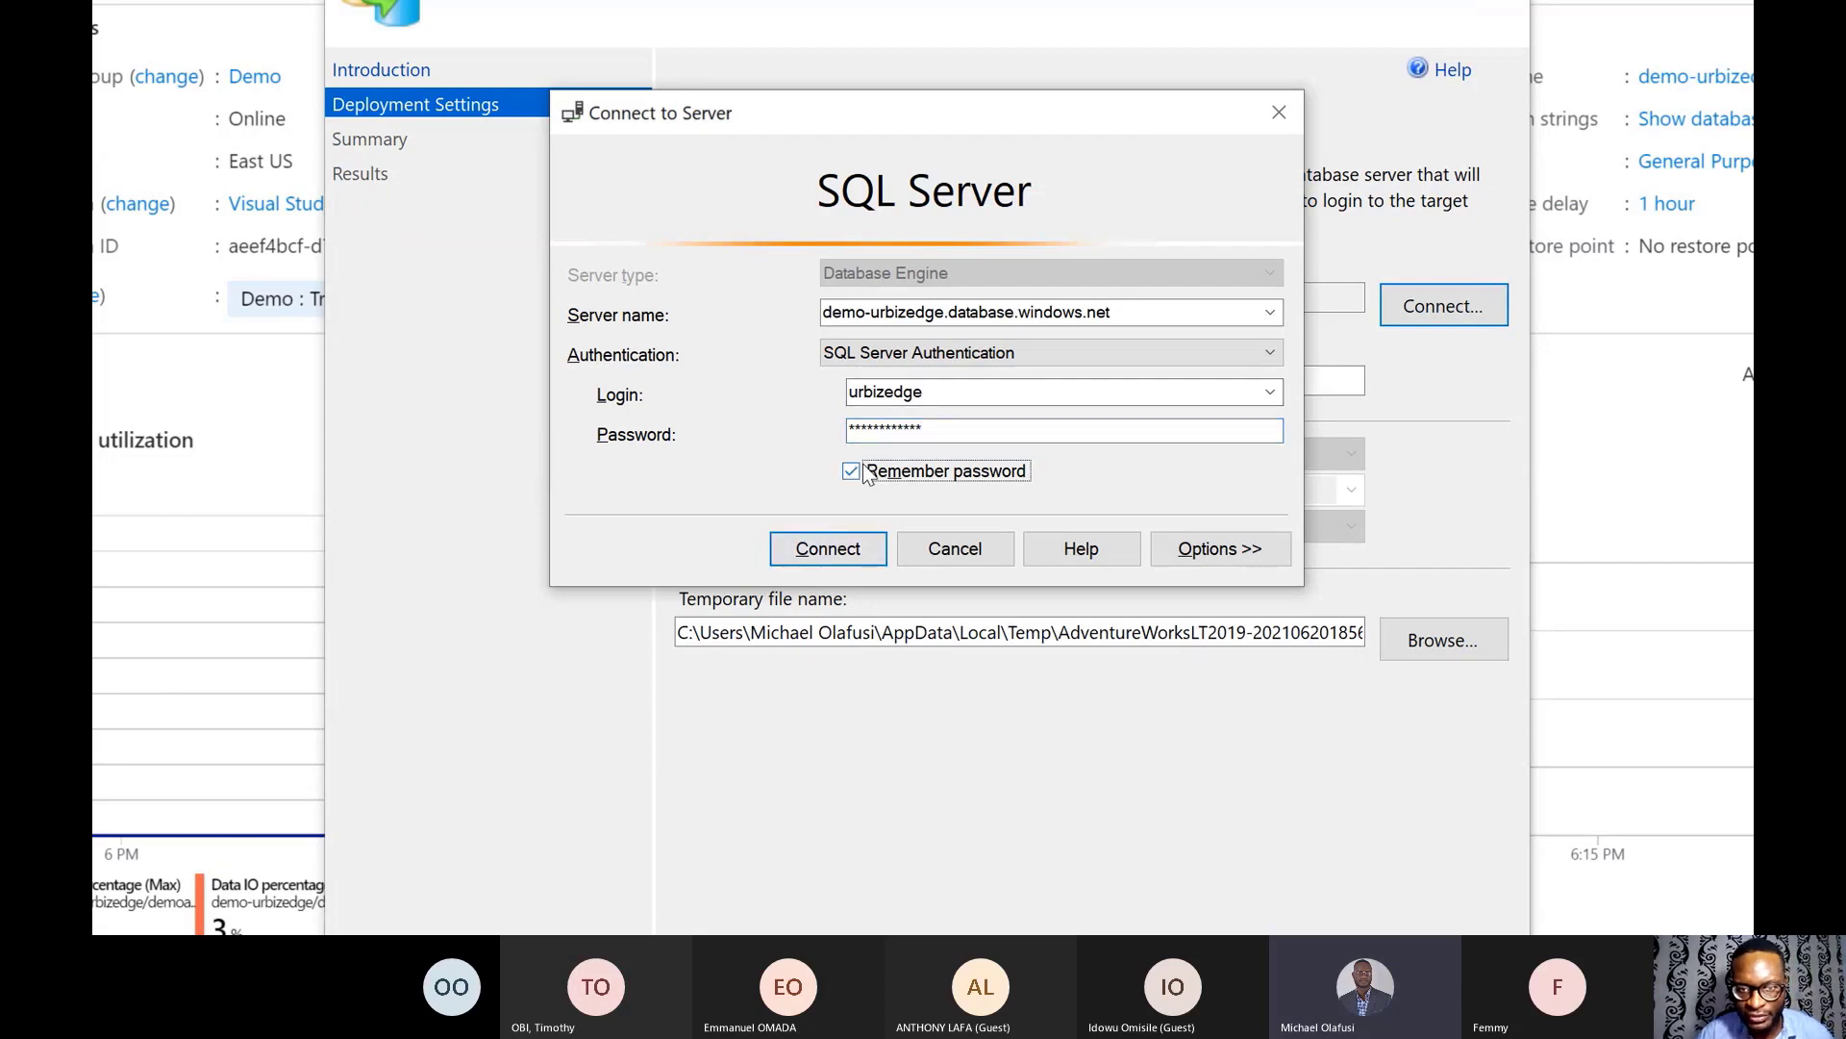
left_click(847, 544)
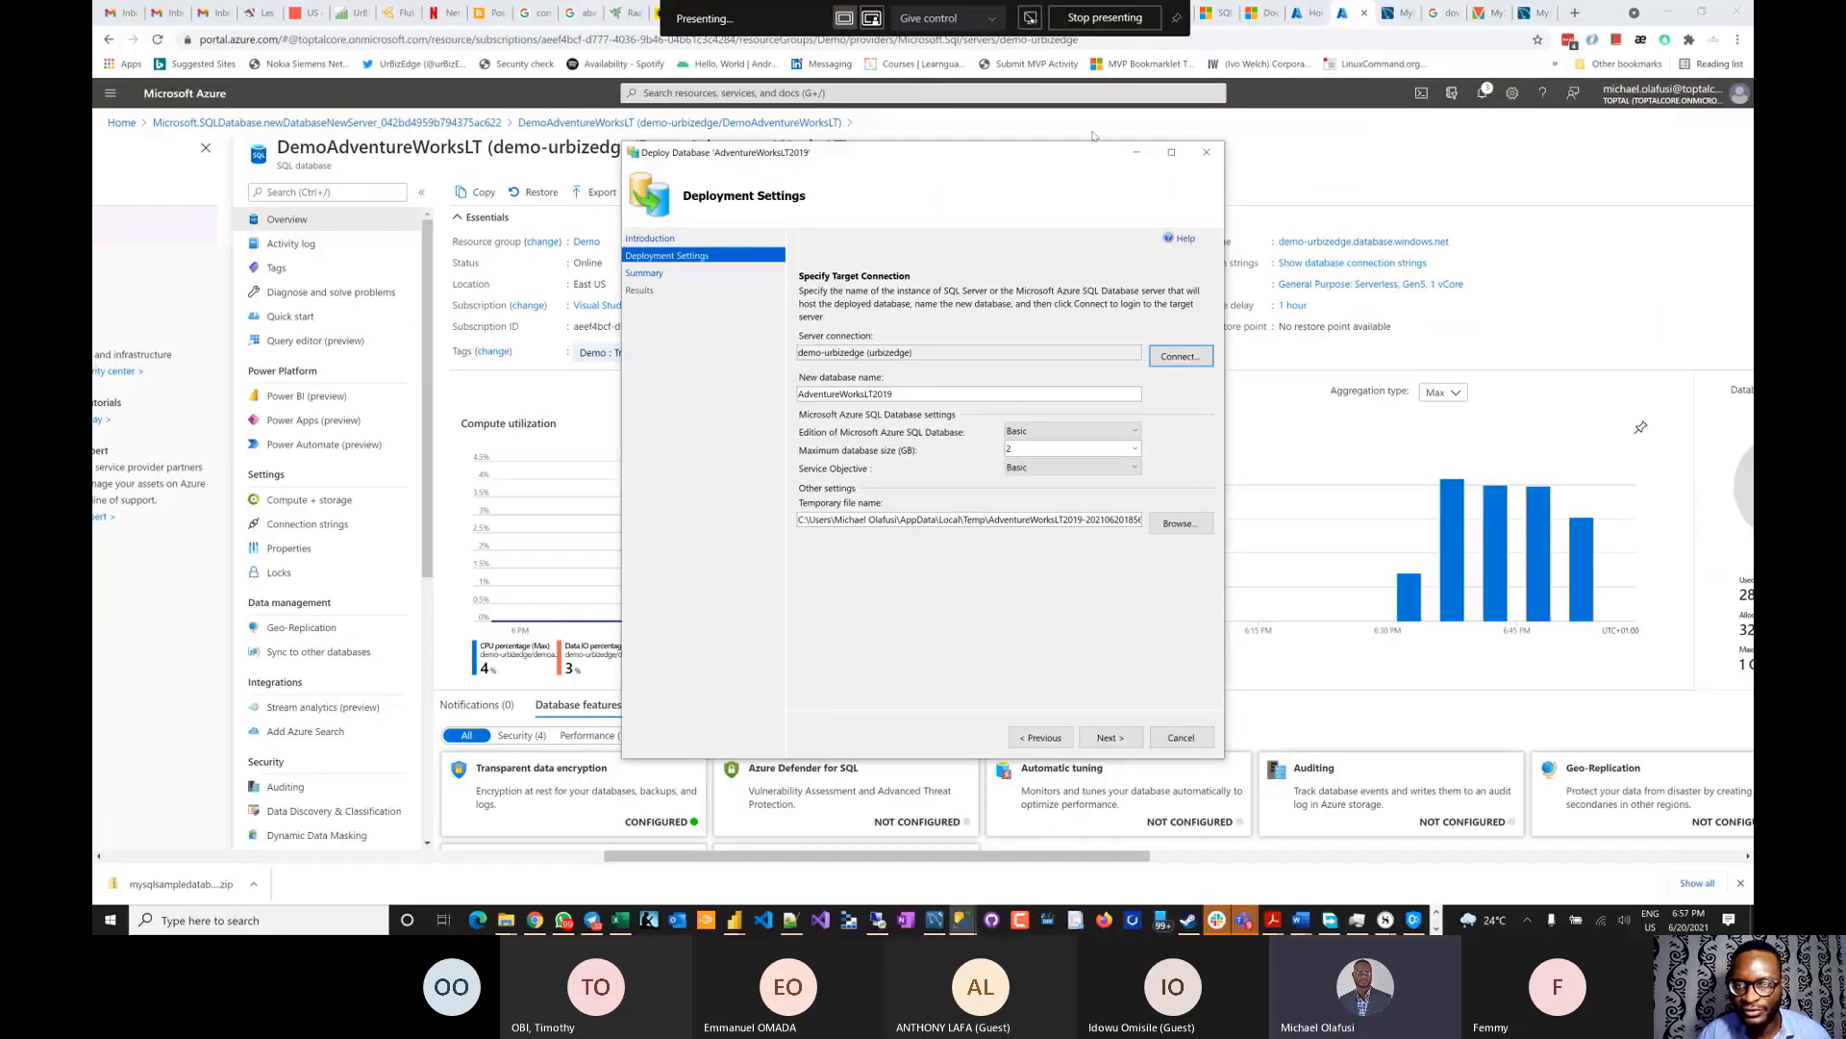
- Confirm the demo-urbizedge server lists only DemoAdventureWorksLT, then return to SSMS
left_click(1447, 213)
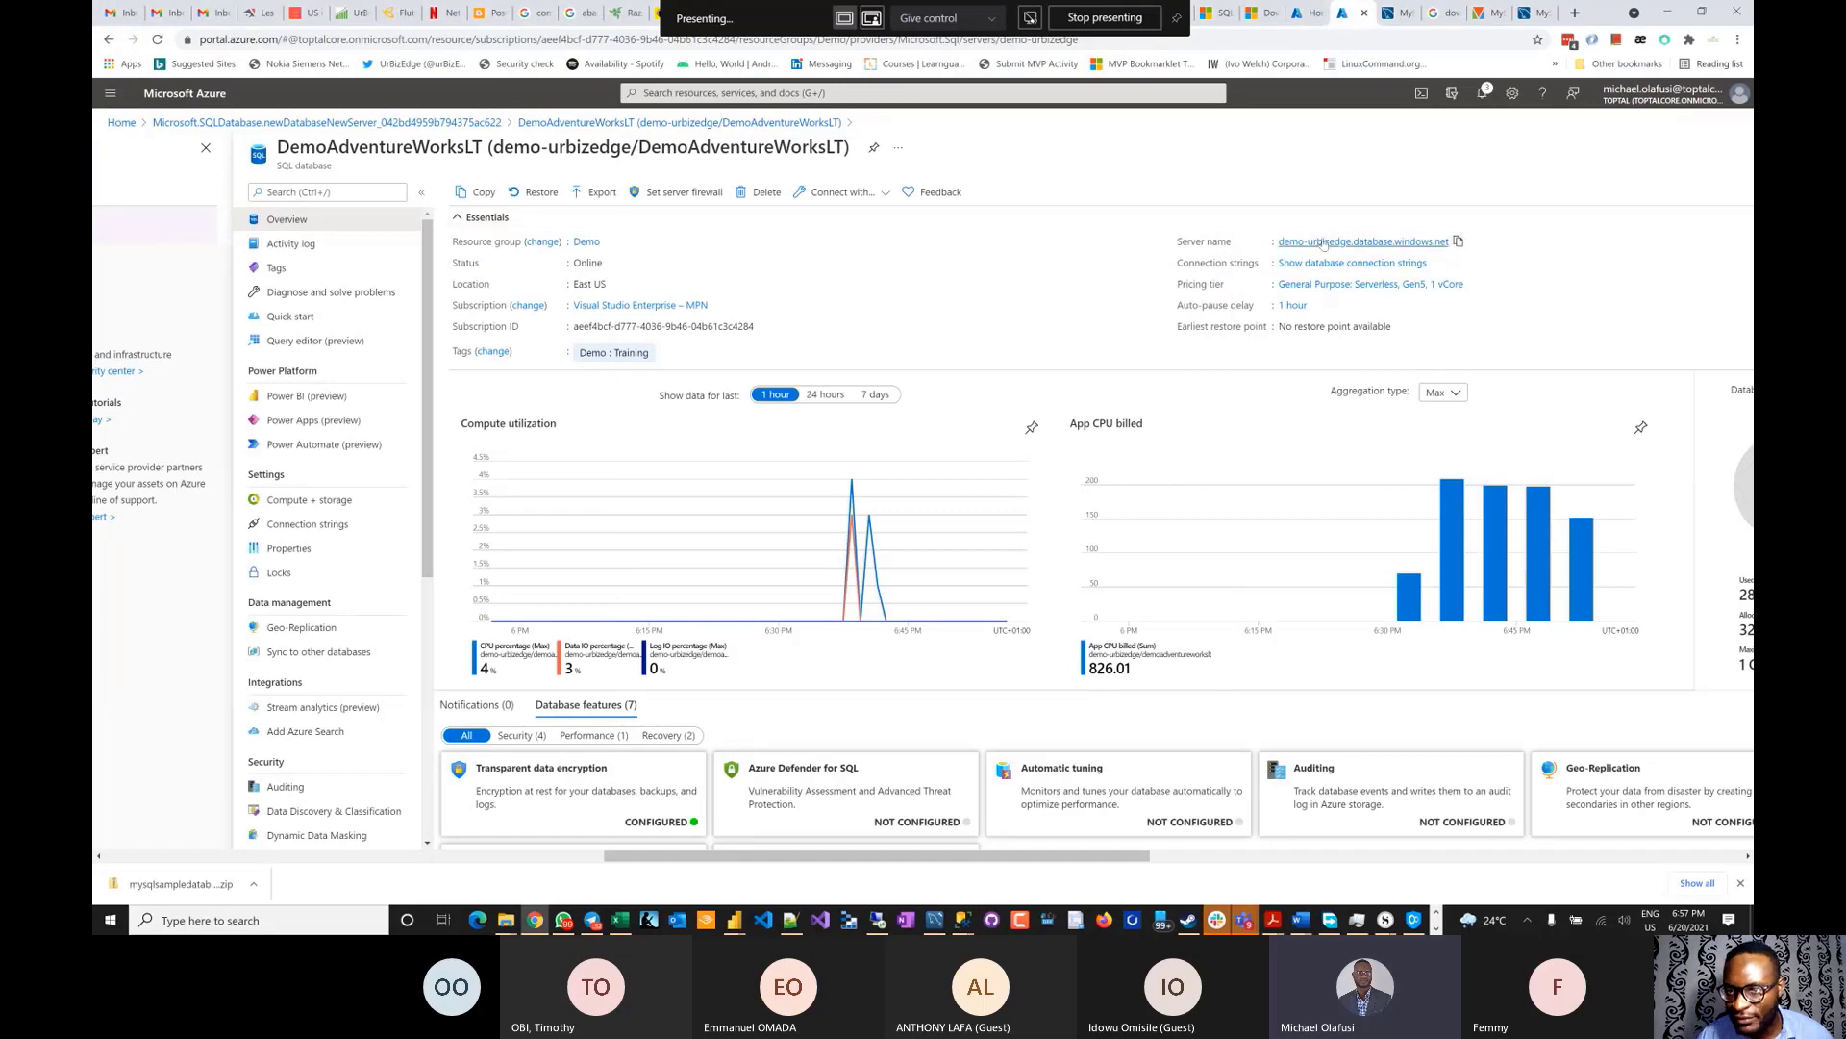
left_click(1325, 244)
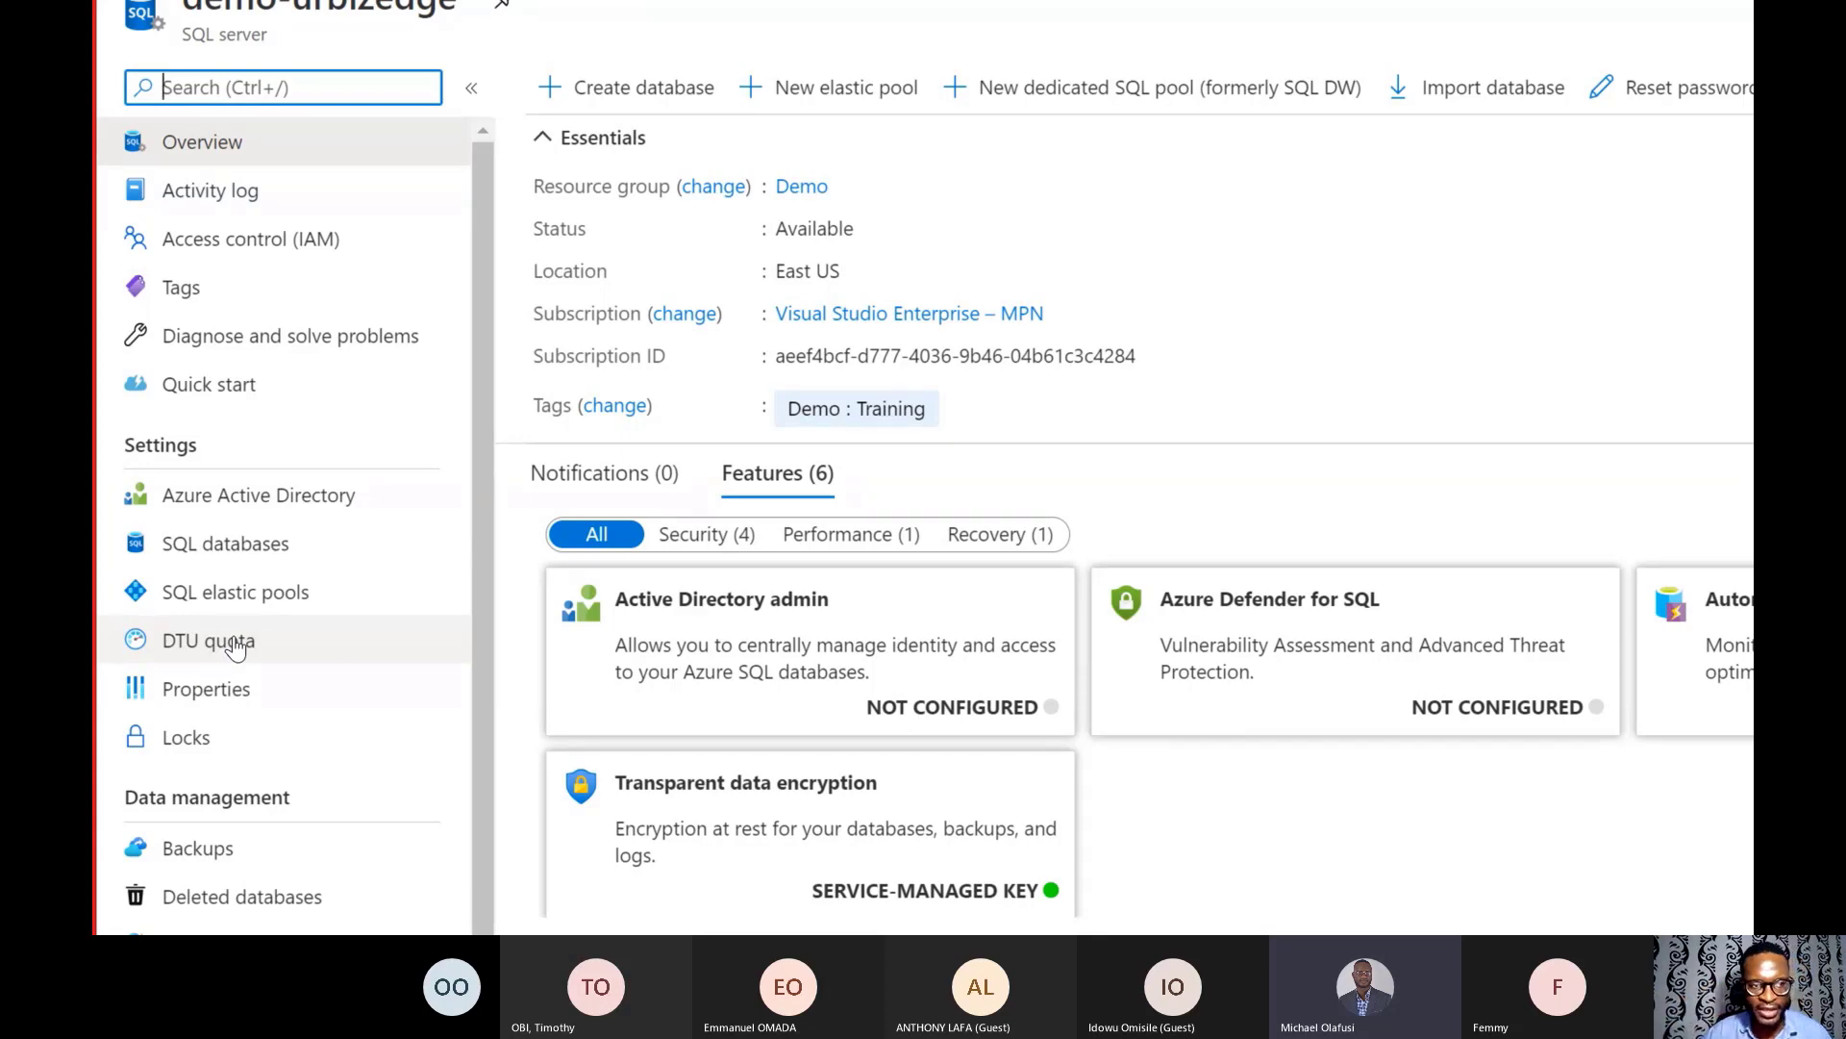
left_click(183, 543)
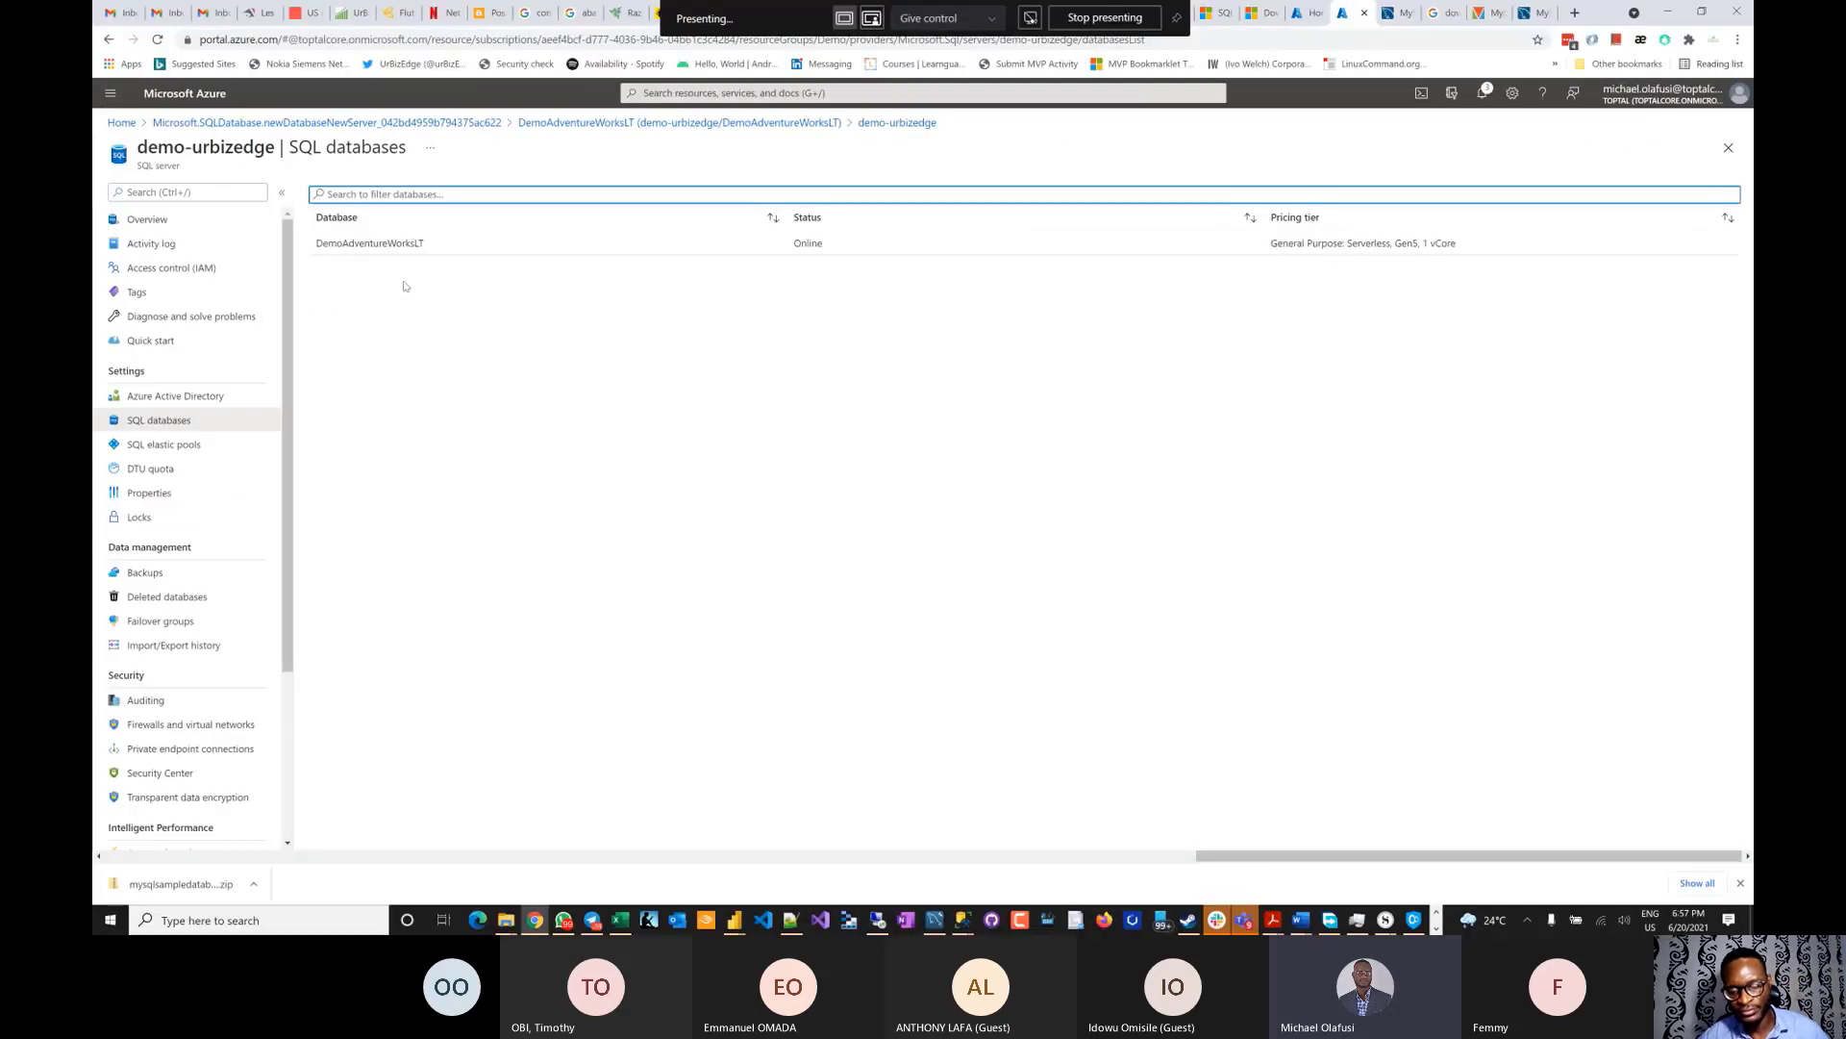
key("alt+Tab")
key("alt+Tab")
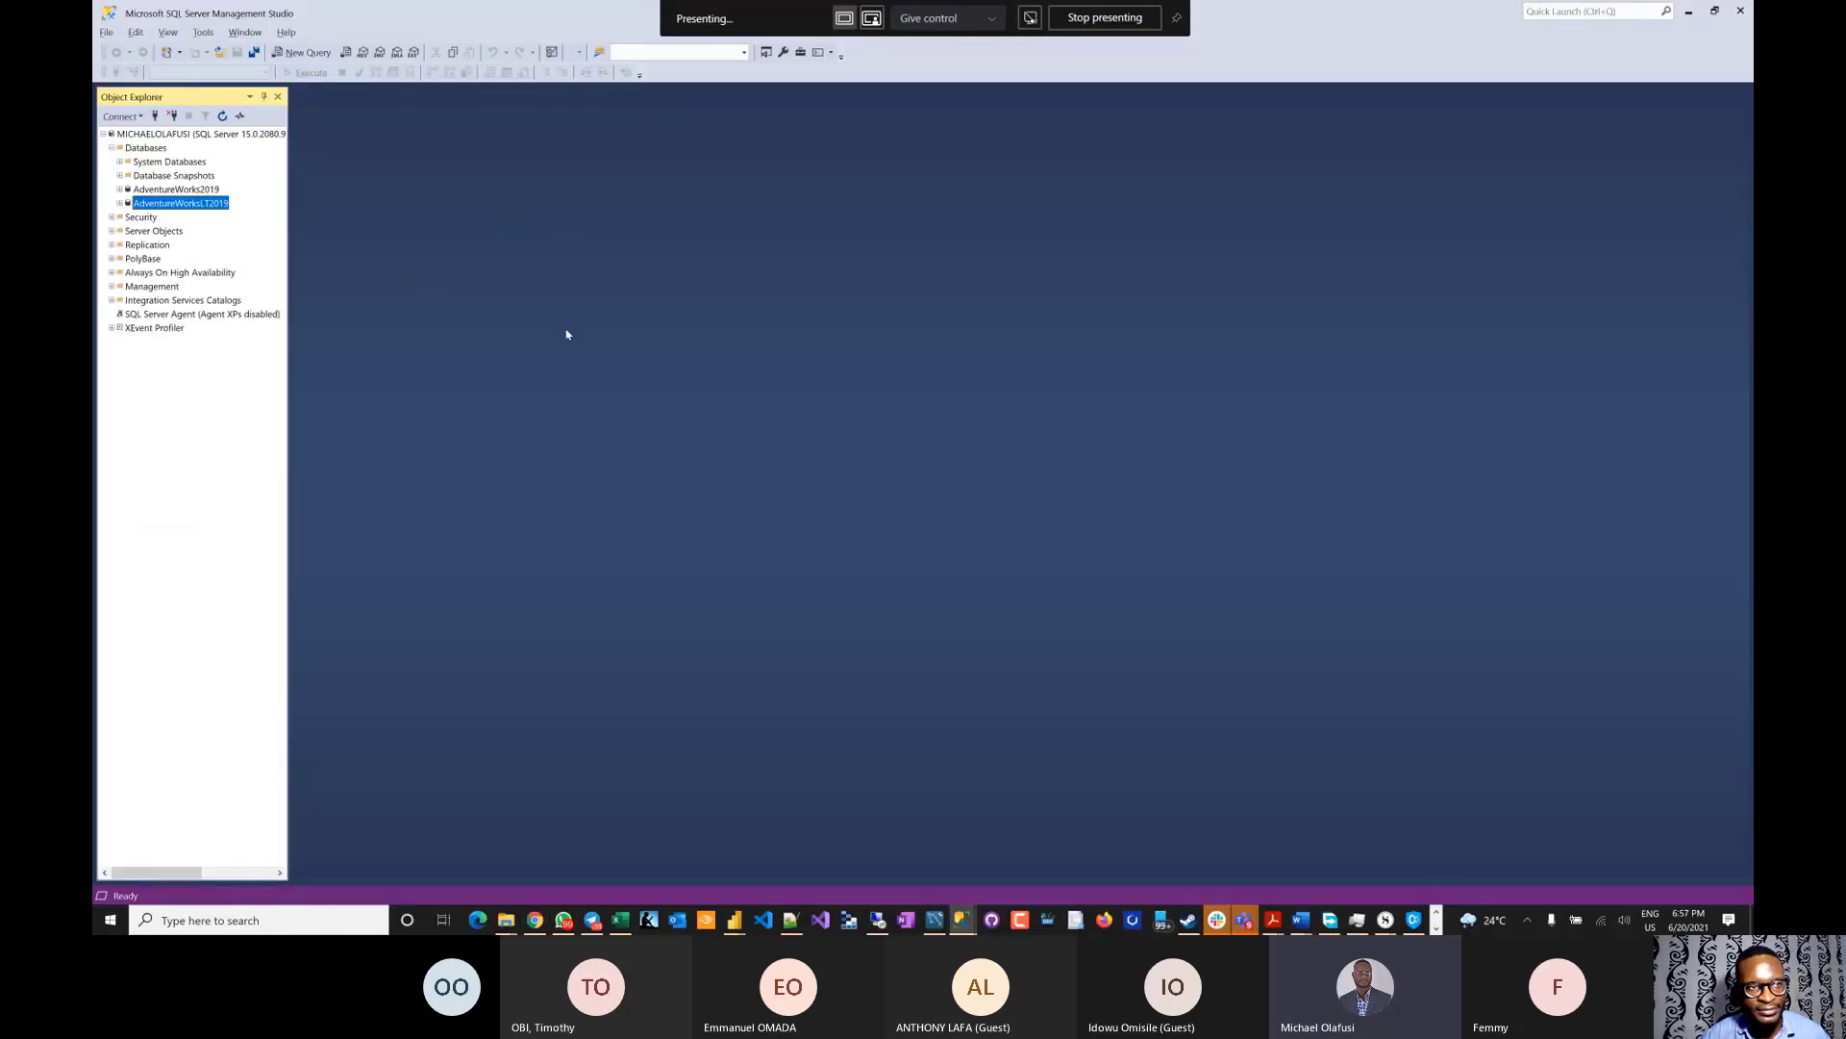
- In the deployment wizard, keep the Basic edition and 2 GB maximum database size
key("alt+Tab")
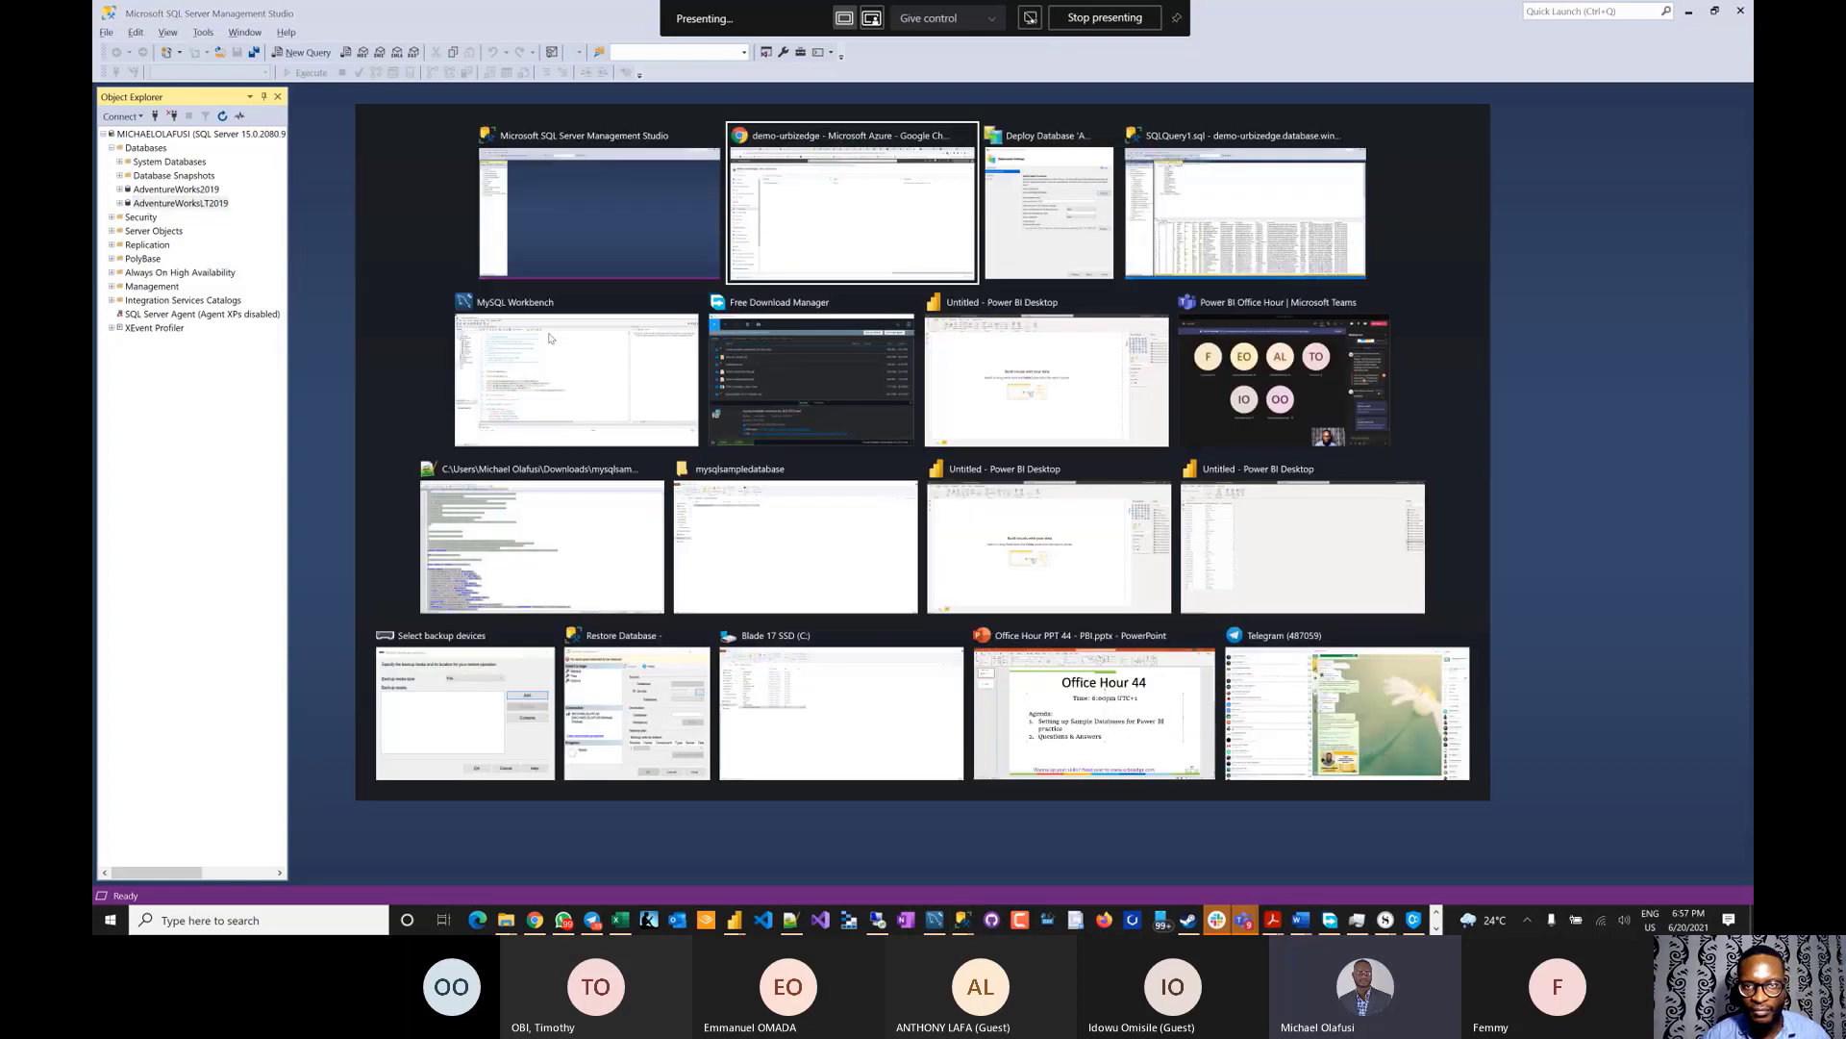
key("alt+Tab")
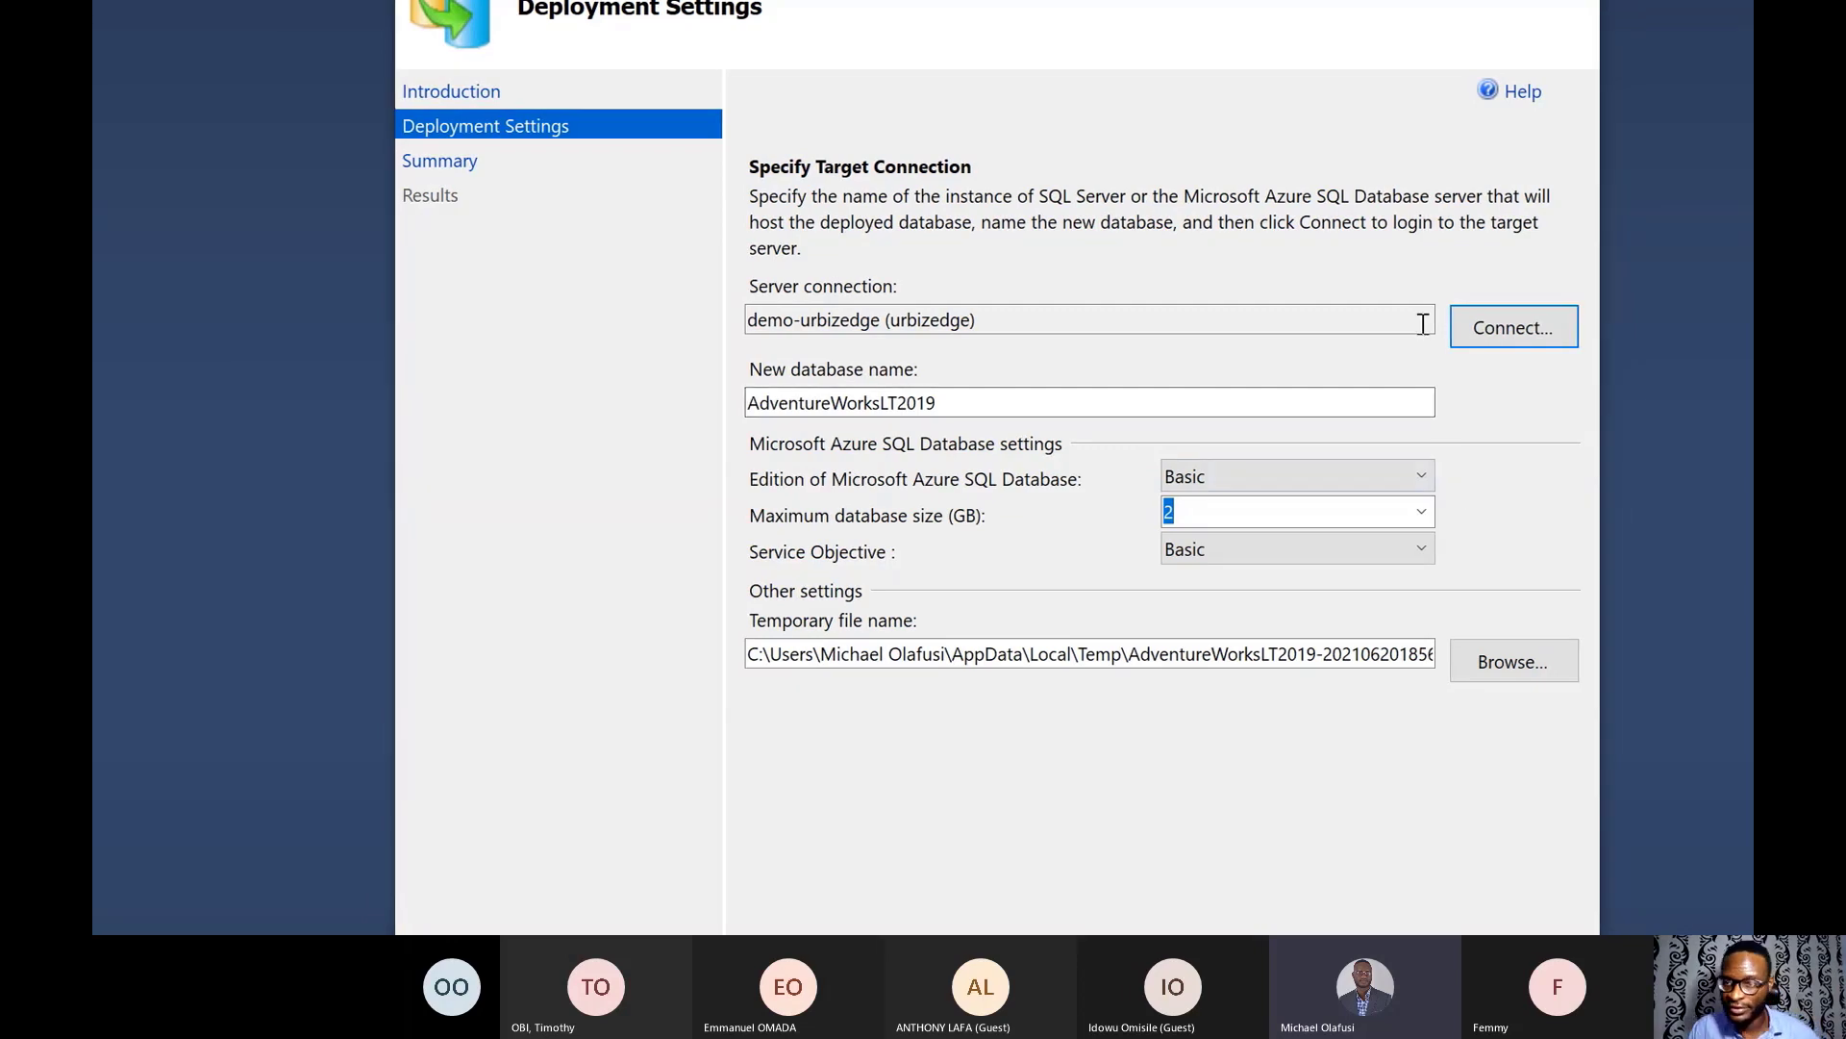
left_click(1428, 473)
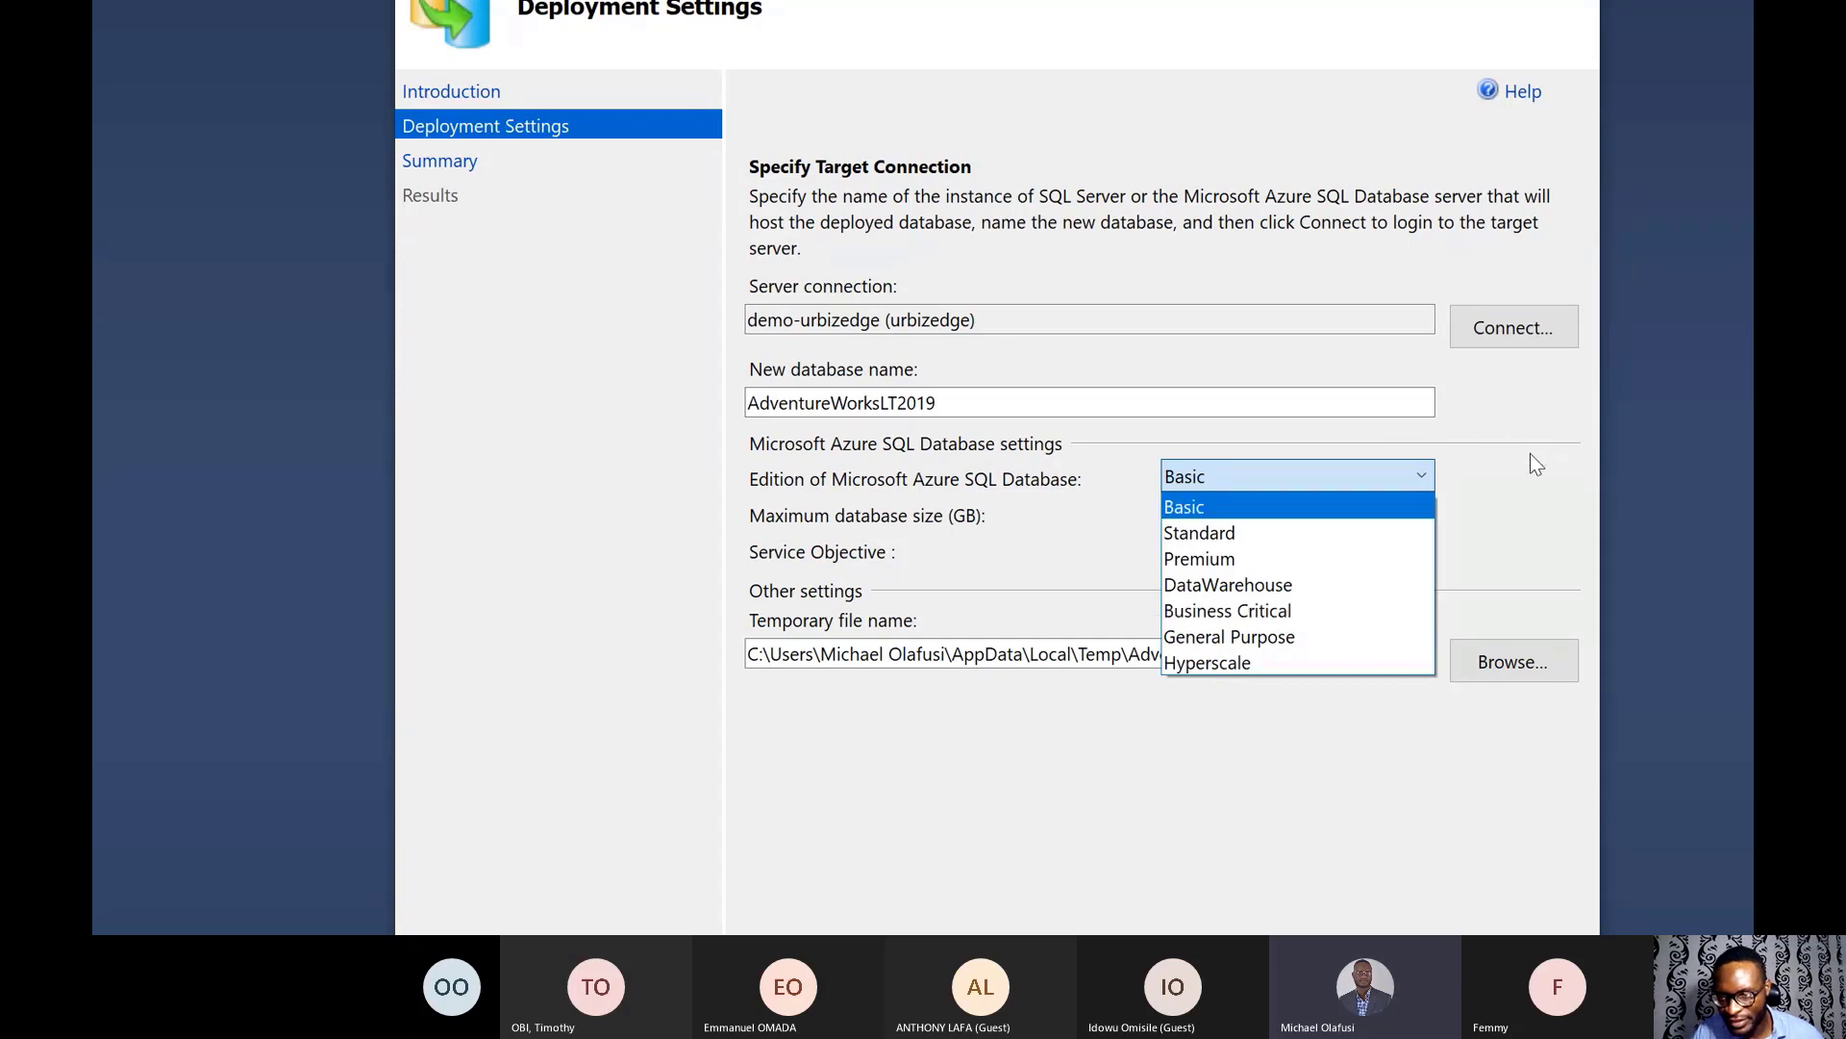
key("Tab")
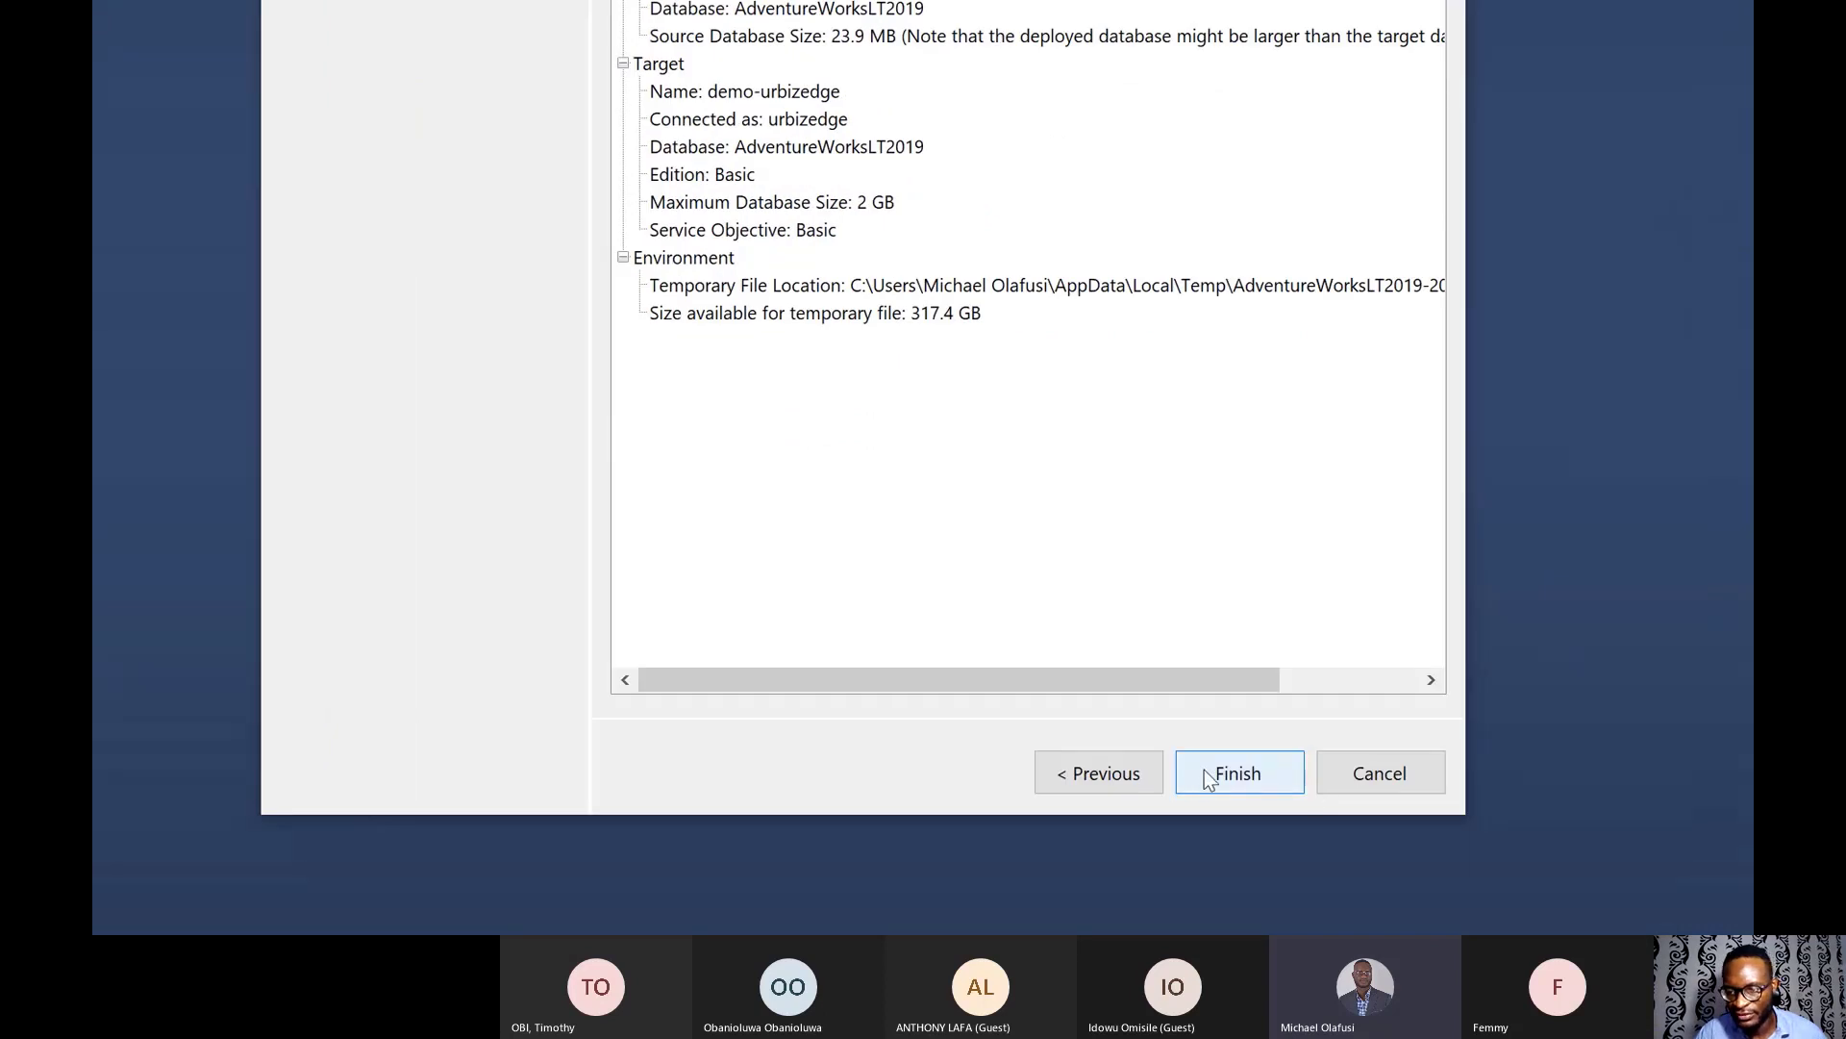
- Finish the wizard to deploy AdventureWorksLT2019 to demo-urbizedge as Basic, 2 GB
left_click(1210, 775)
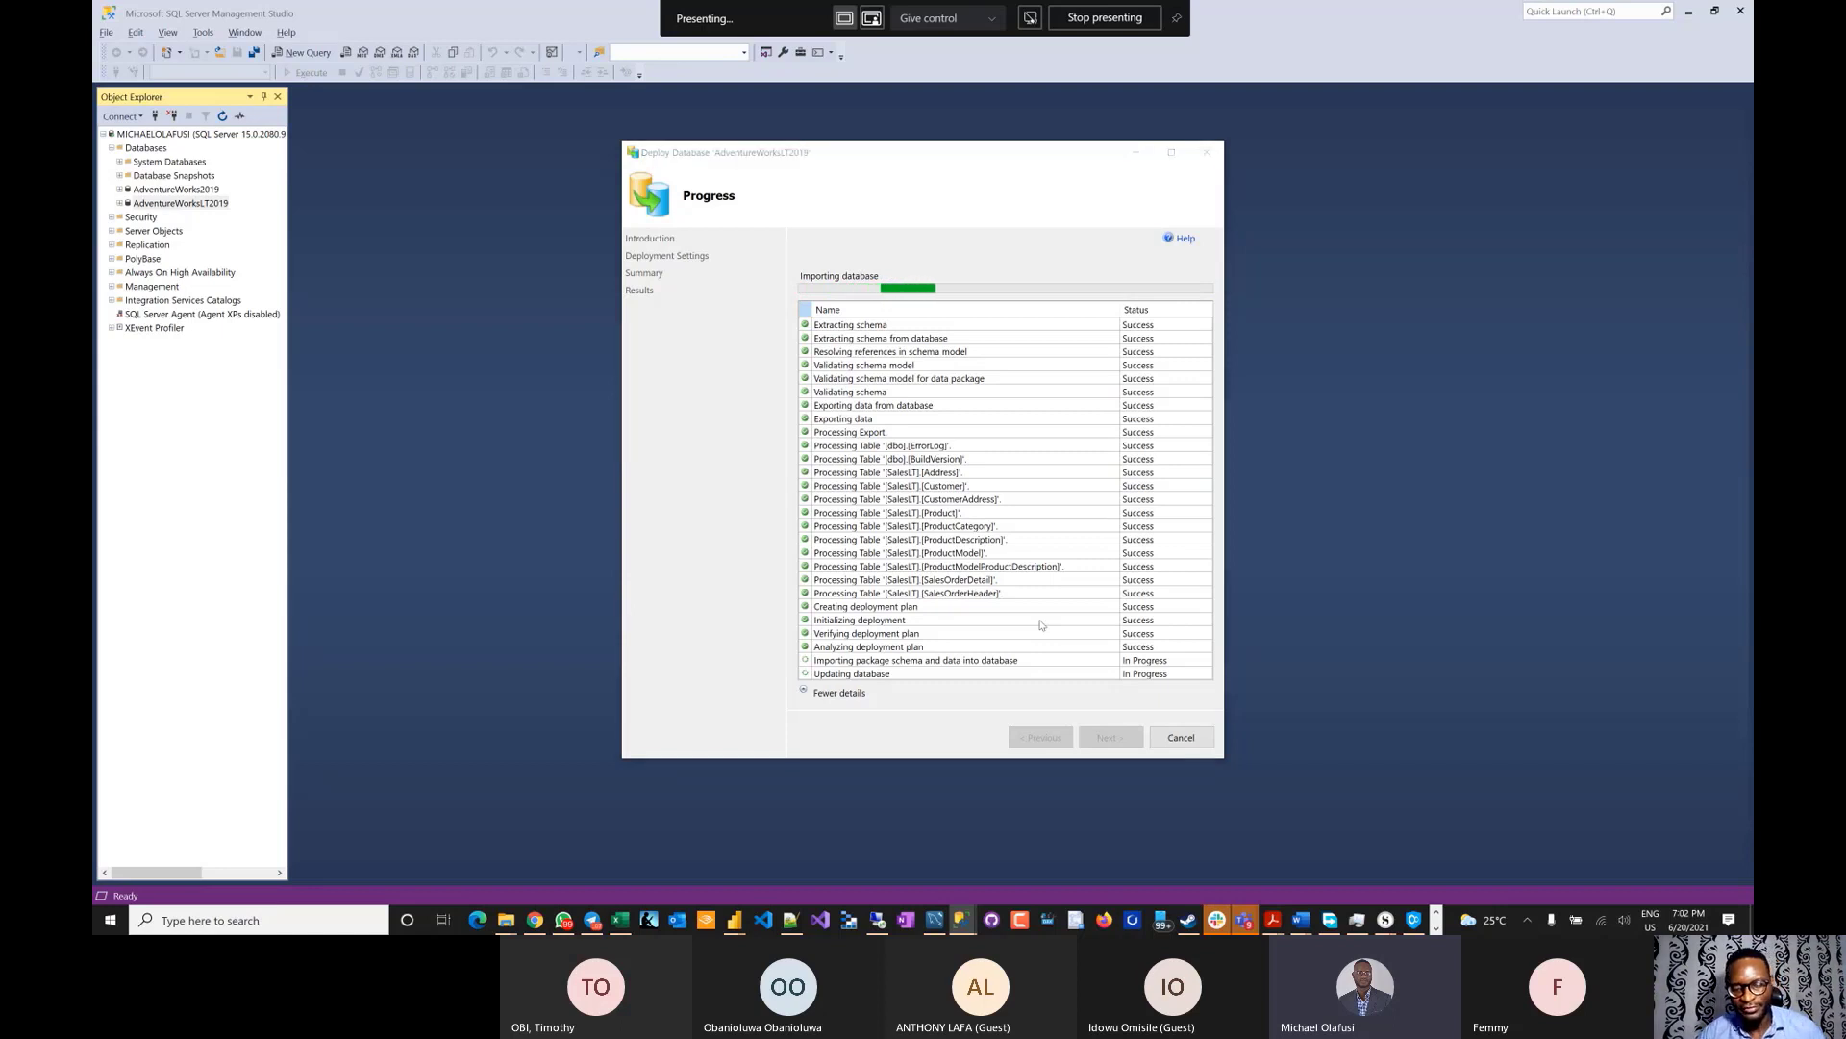
- Let the AdventureWorksLT2019 export steps finish, then start switching away from the deployment window
key("alt+Tab")
key("alt+Tab")
key("alt+Tab")
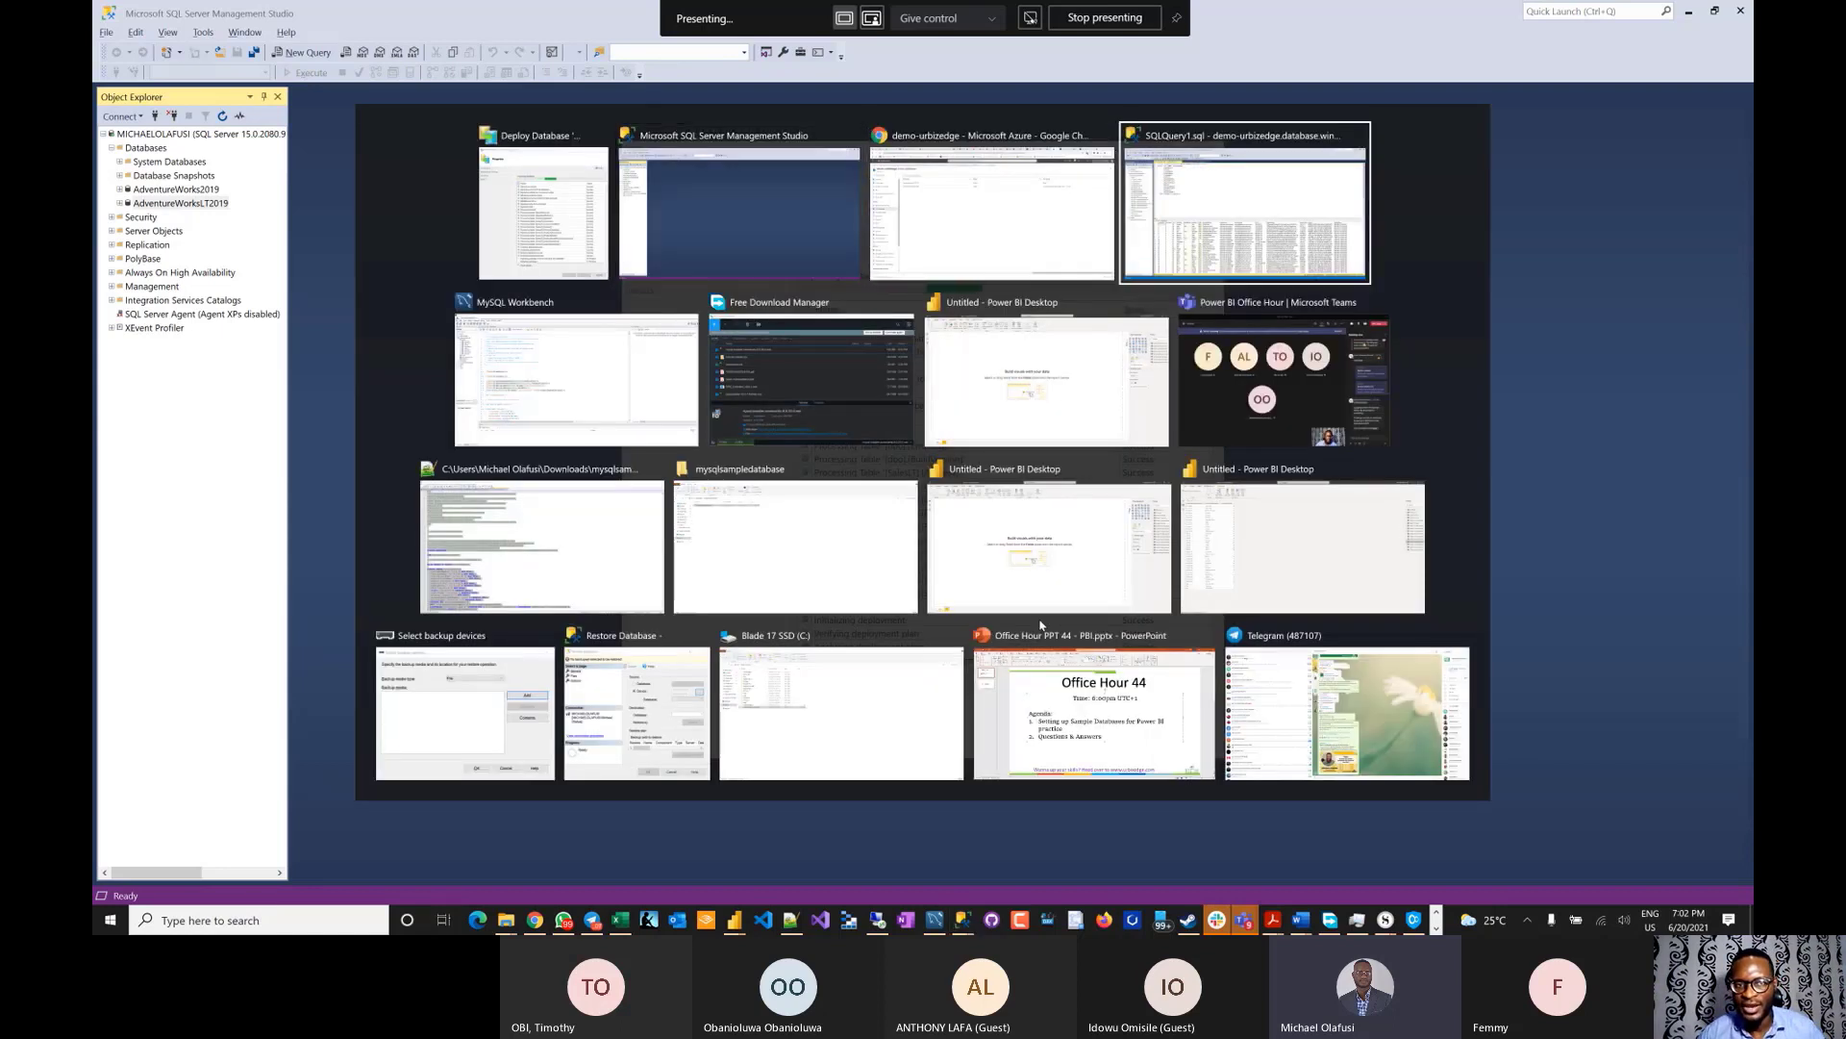
- Bring the Office Hour 44 PowerPoint agenda slide to the front, then reopen the window switcher
key("alt+Tab")
key("alt+Tab")
key("alt+Tab")
key("alt+Tab")
key("alt+Tab")
key("alt+Tab")
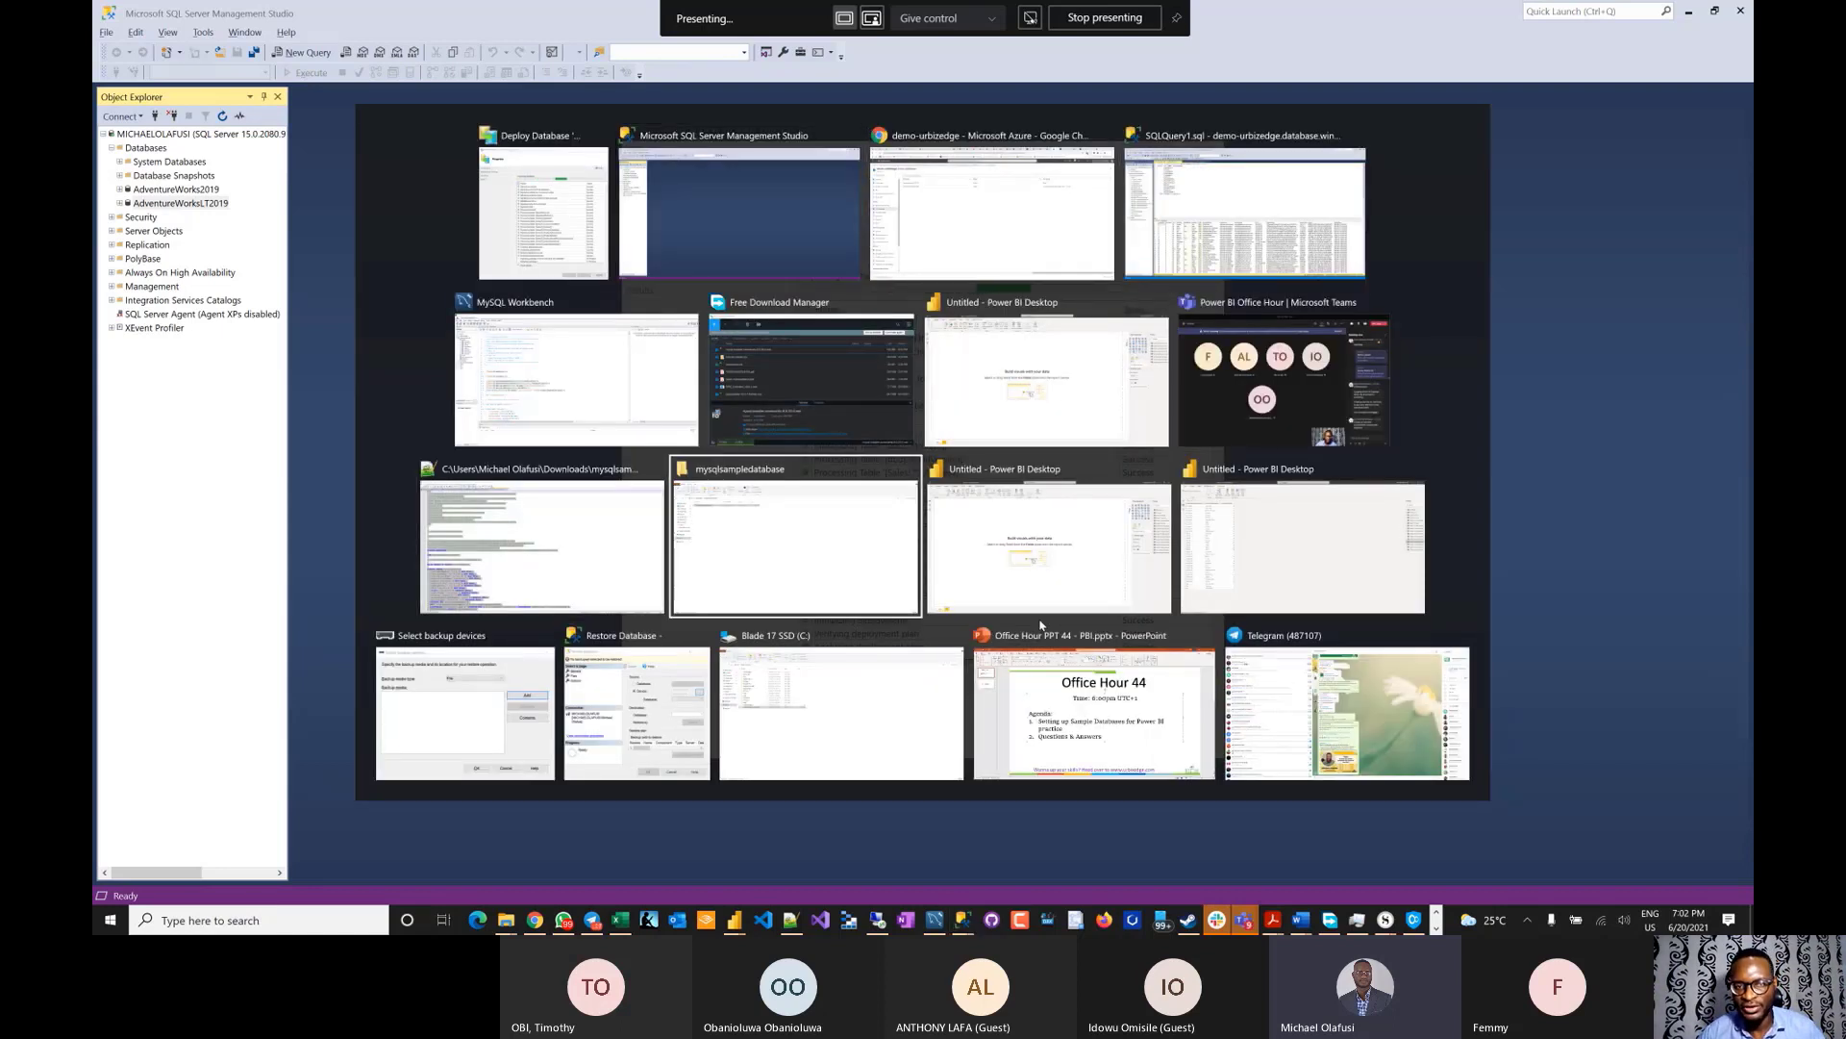
key("alt+Tab")
key("alt+Tab")
key("alt+Tab")
key("alt+Tab")
key("alt+Tab")
key("alt+Tab")
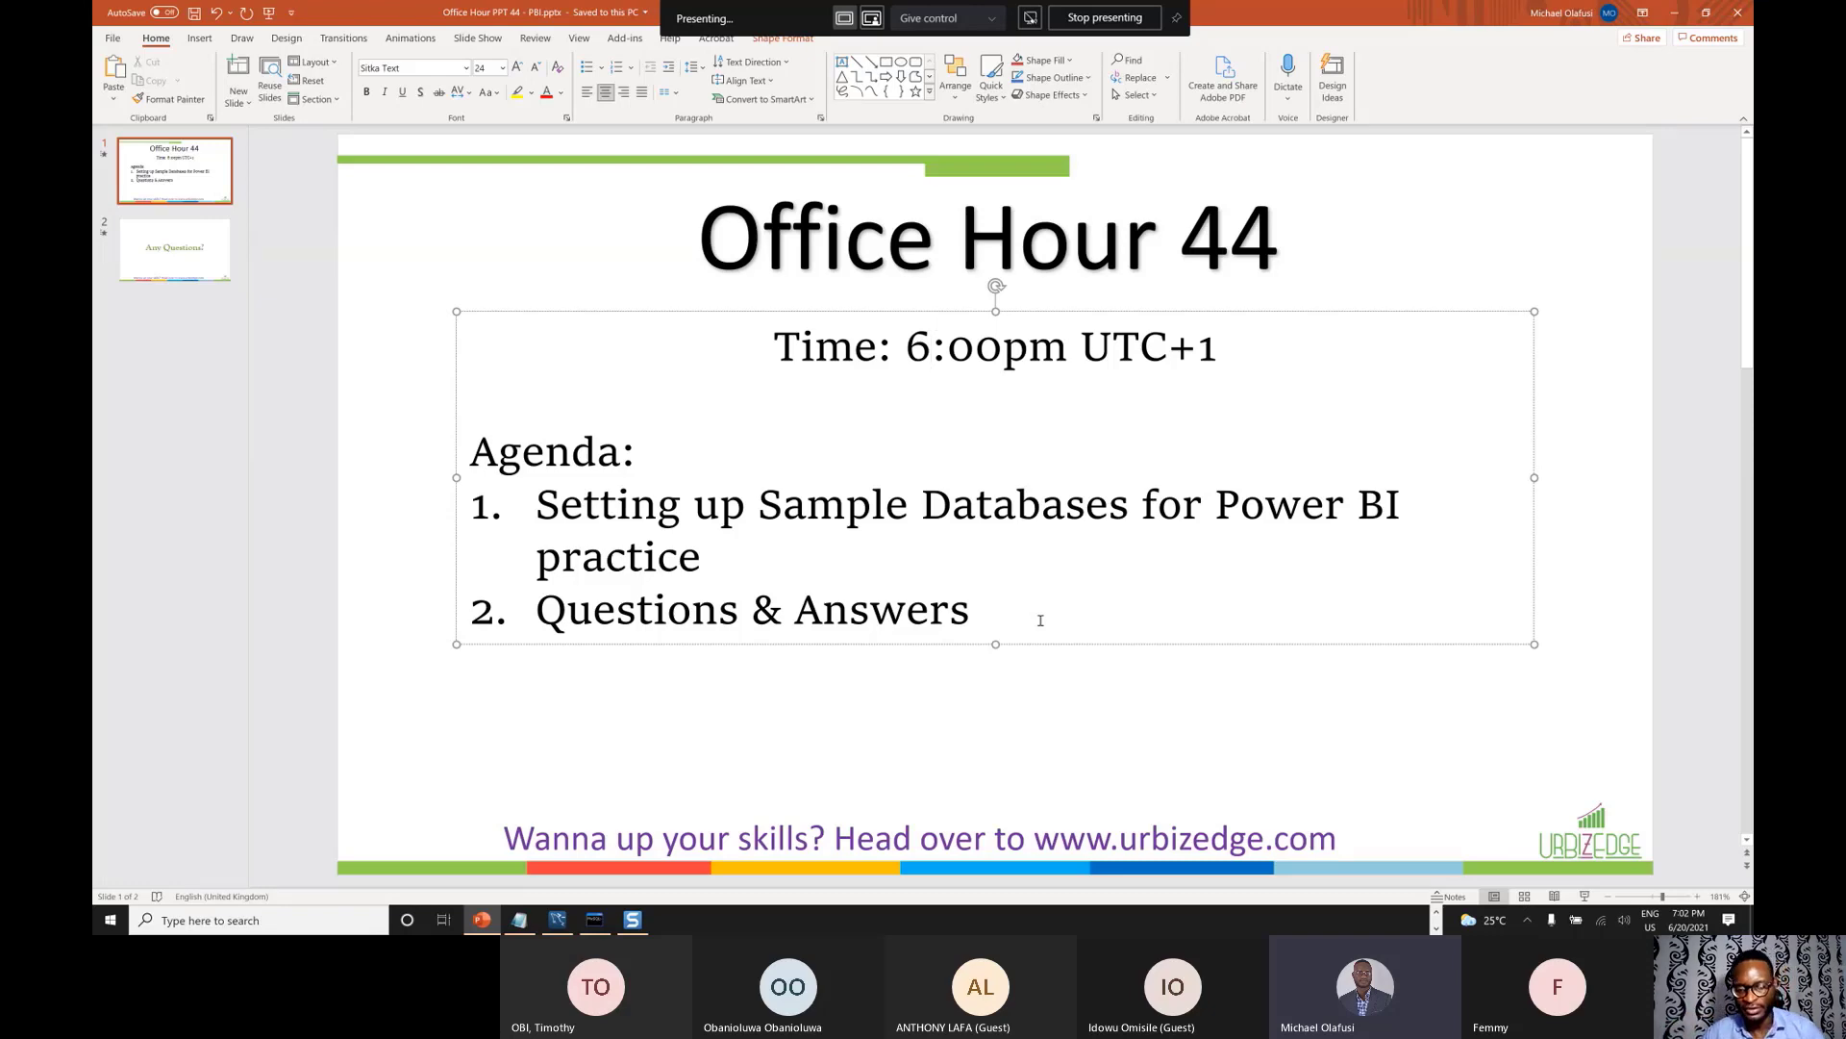
key("alt+Tab")
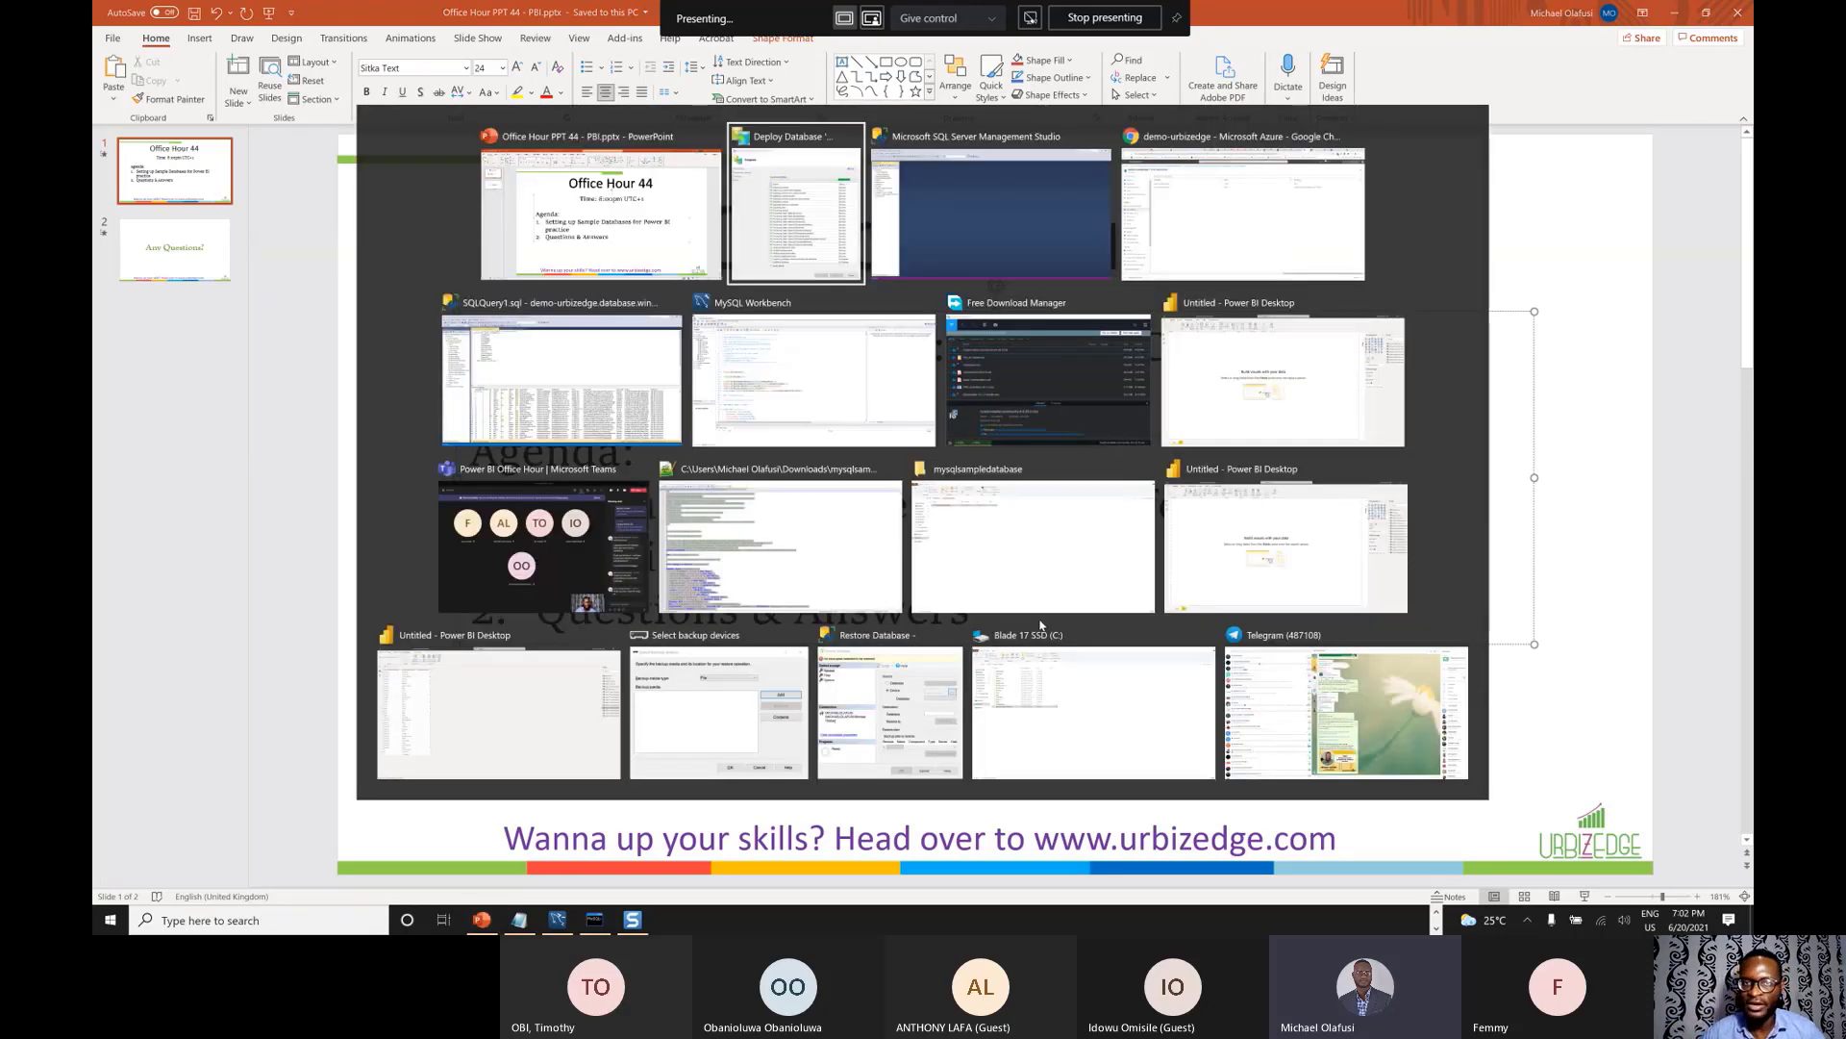